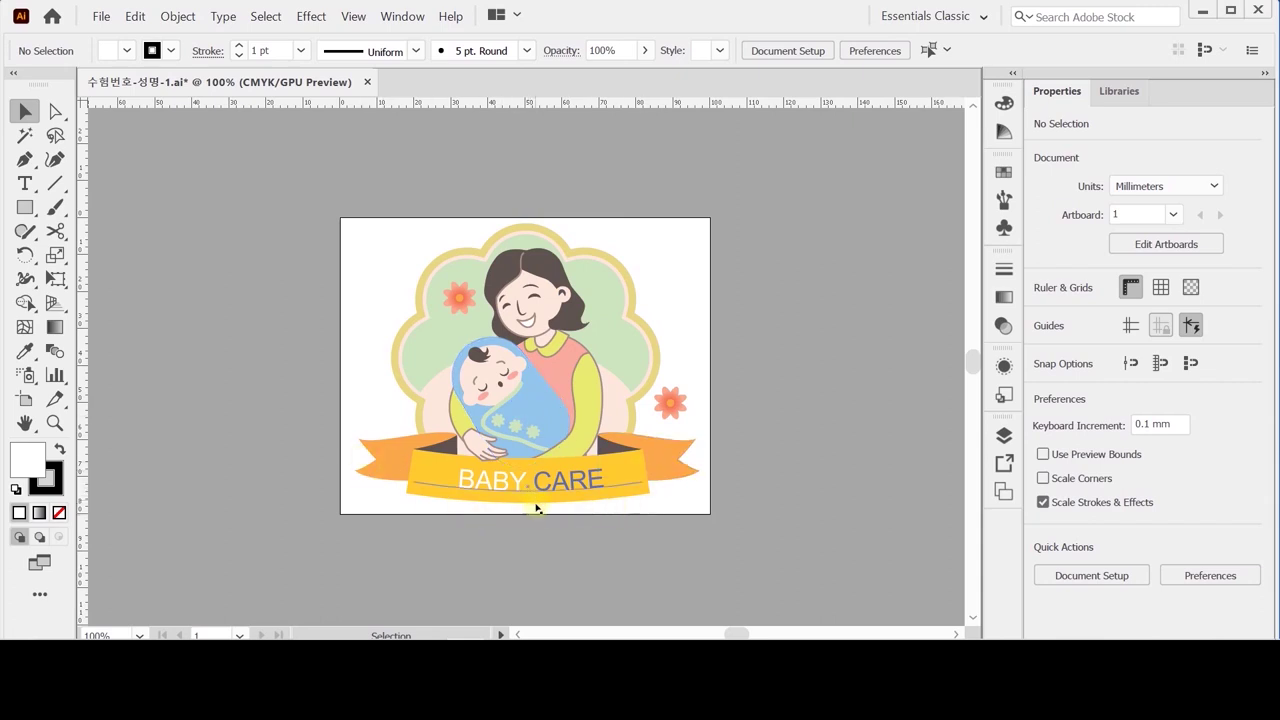
# Step: Create a new CMYK document 100 mm wide and 80 mm high with one artboard and 300 ppi raster effects
pyautogui.click(565, 542)
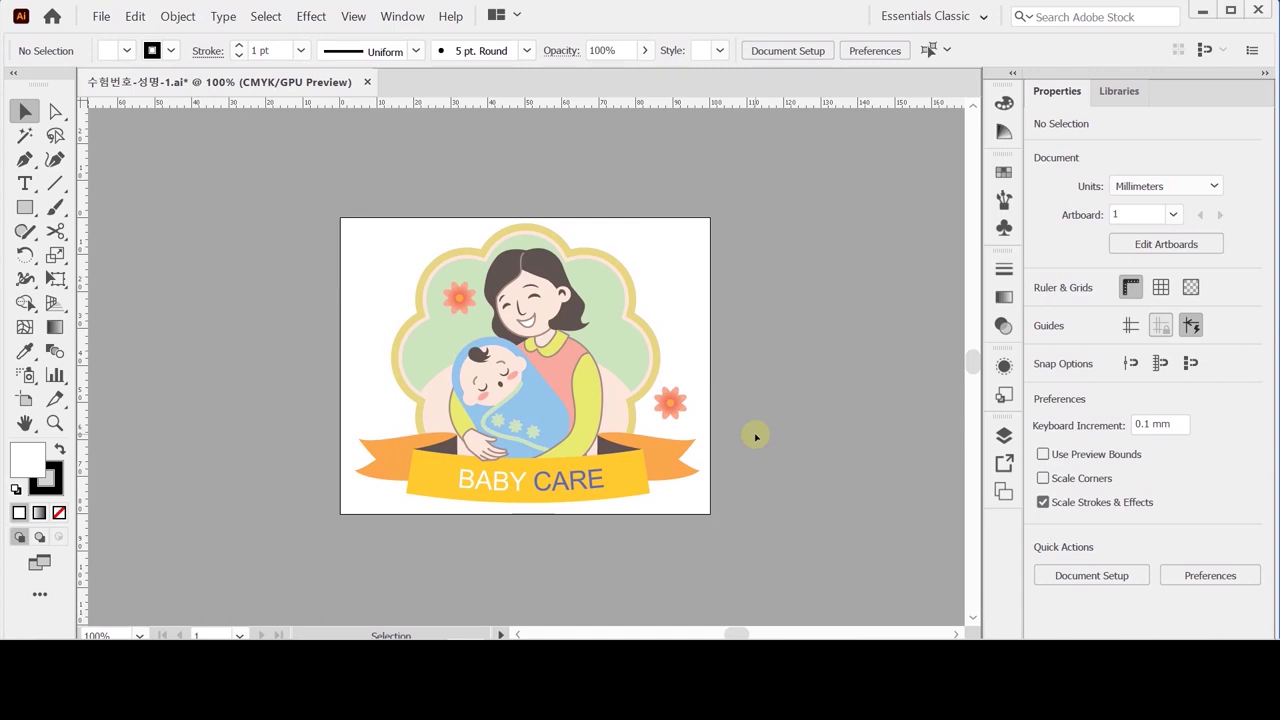
pyautogui.click(101, 16)
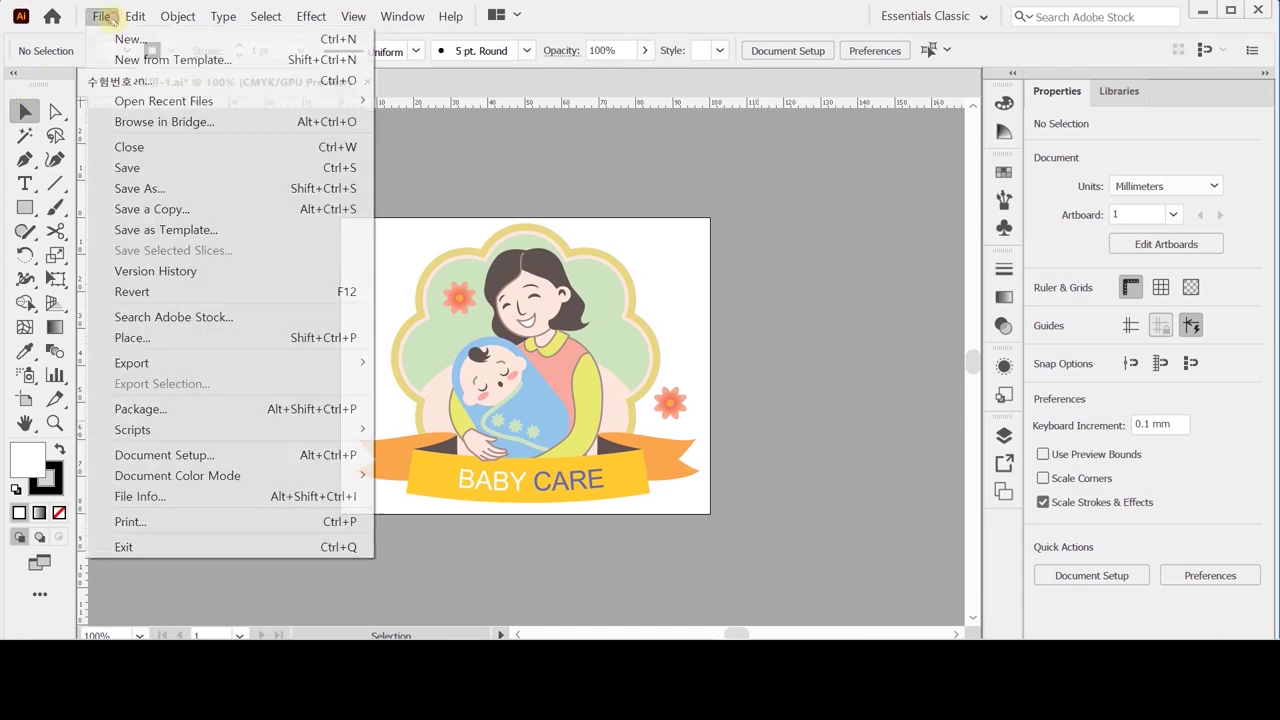
pyautogui.click(122, 39)
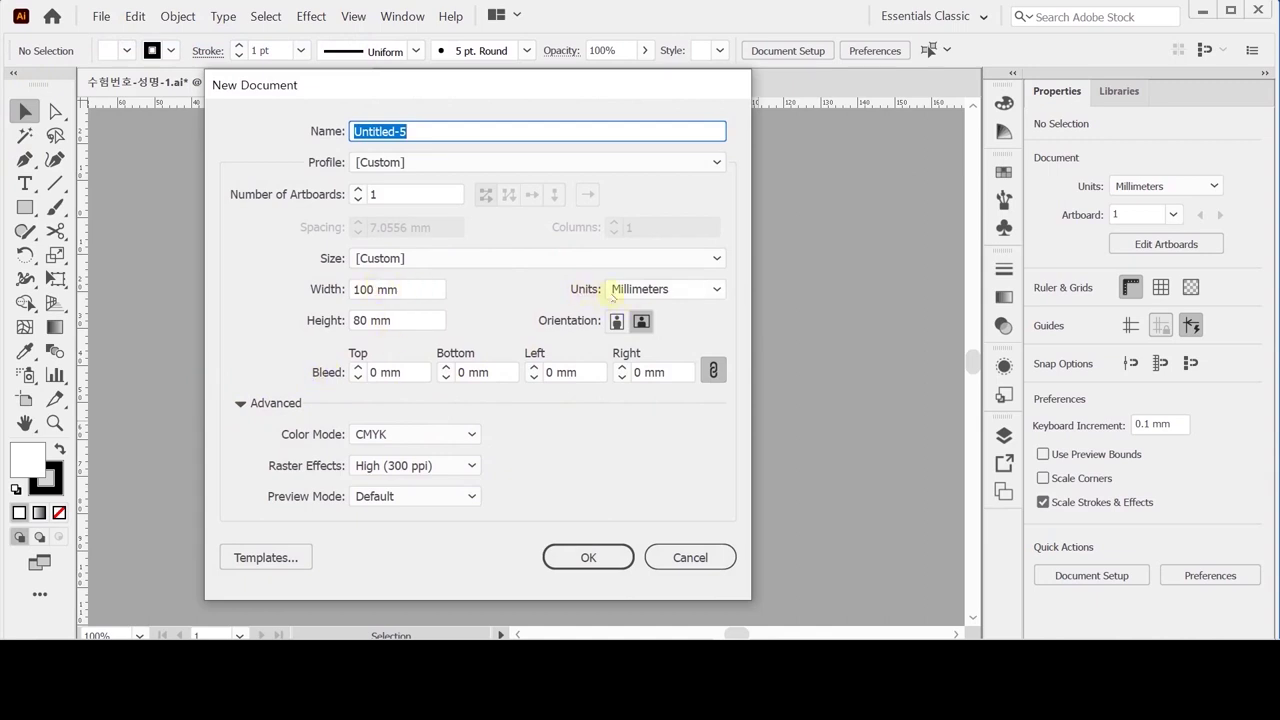
pyautogui.moveTo(416, 290); pyautogui.dragTo(326, 321)
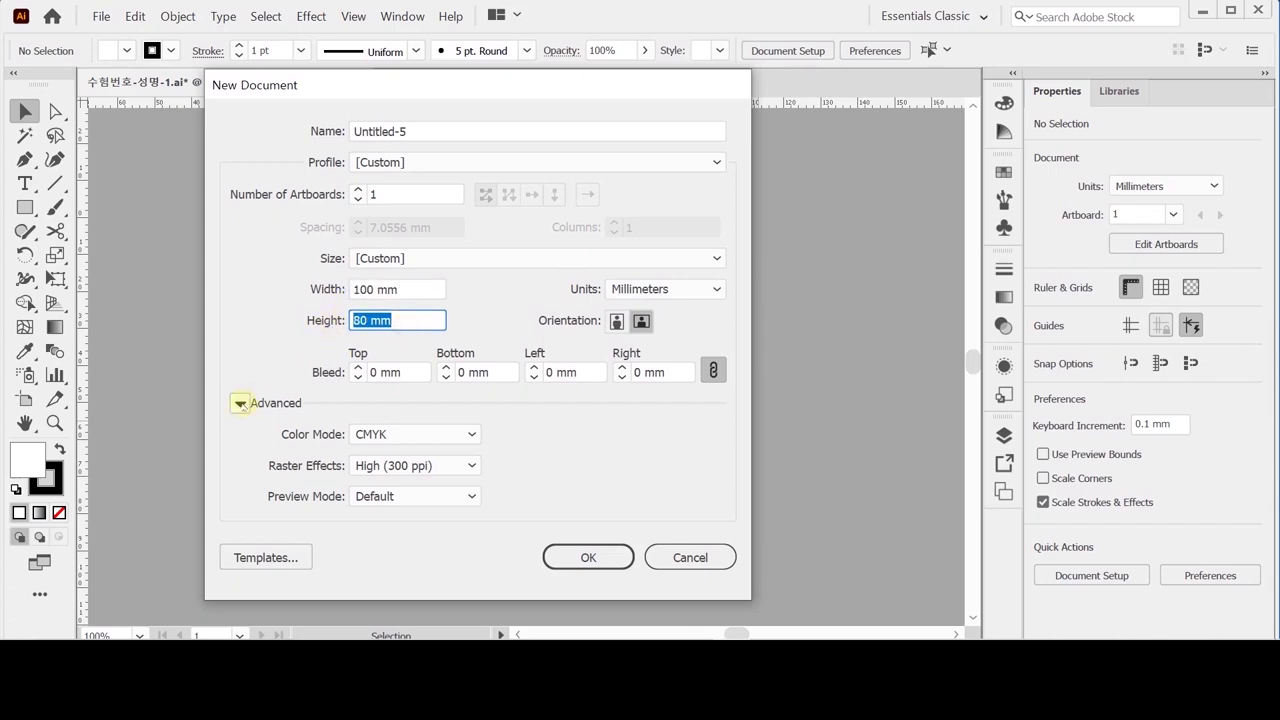
pyautogui.click(240, 403)
pyautogui.click(240, 403)
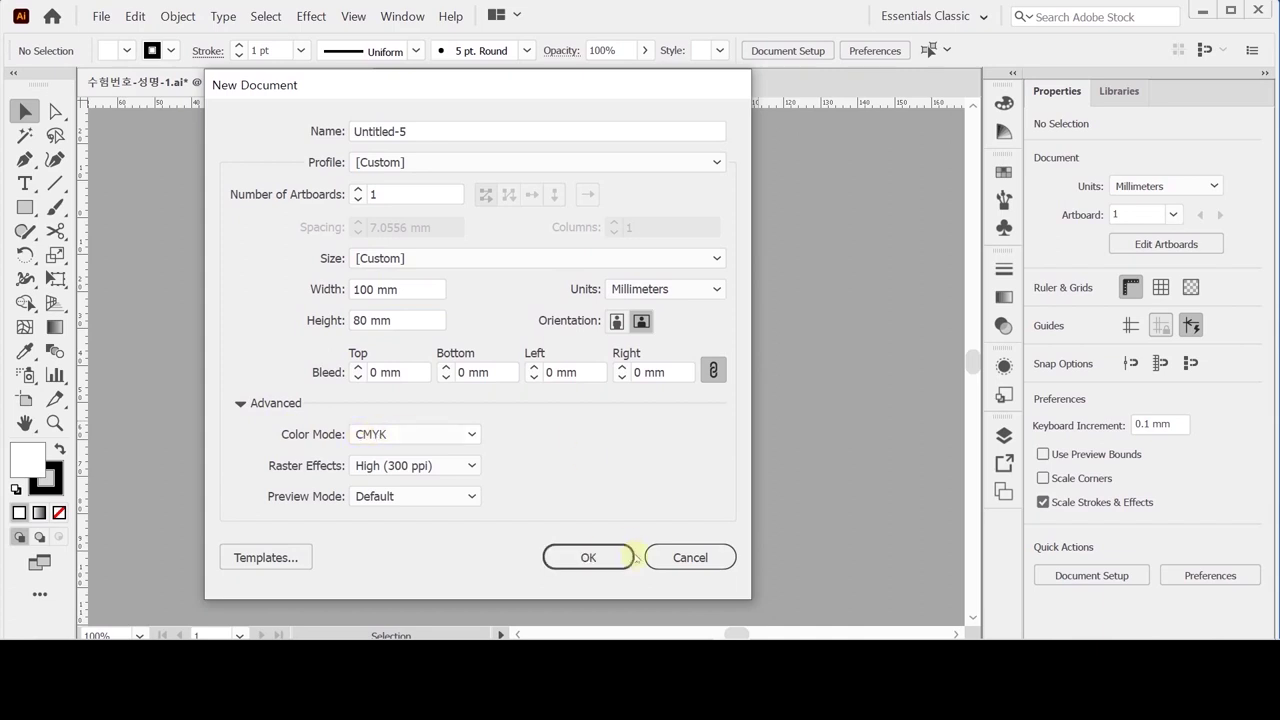
pyautogui.click(591, 558)
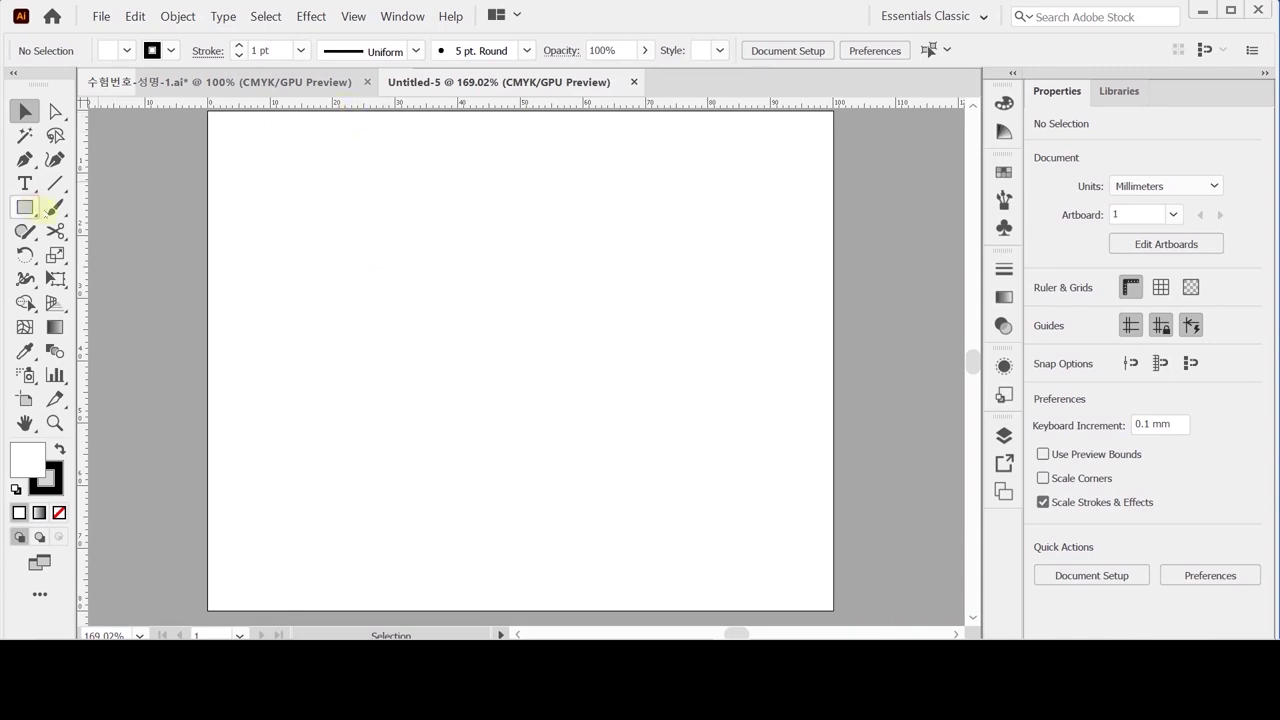
# Step: Place a vertical guide at 50 mm and a horizontal guide at about 39 mm on the artboard
pyautogui.moveTo(86, 241); pyautogui.dragTo(520, 238)
pyautogui.moveTo(548, 104); pyautogui.dragTo(534, 352)
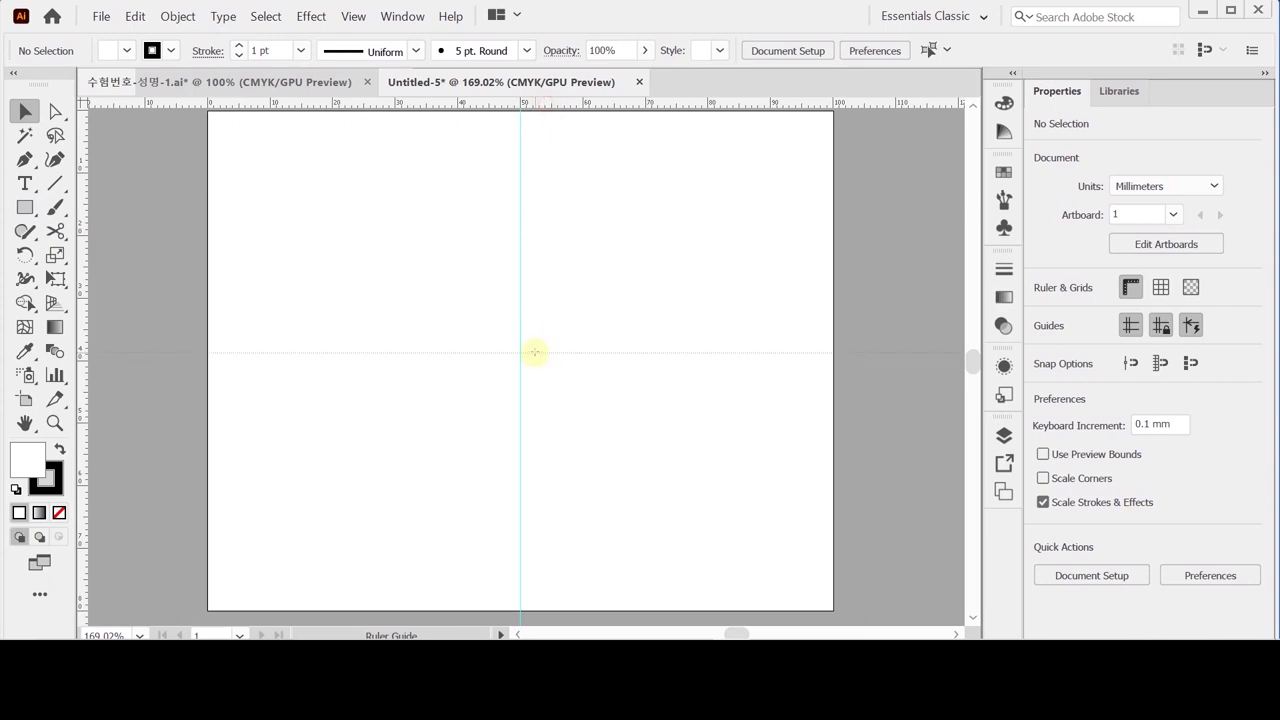
pyautogui.moveTo(534, 352); pyautogui.dragTo(534, 352)
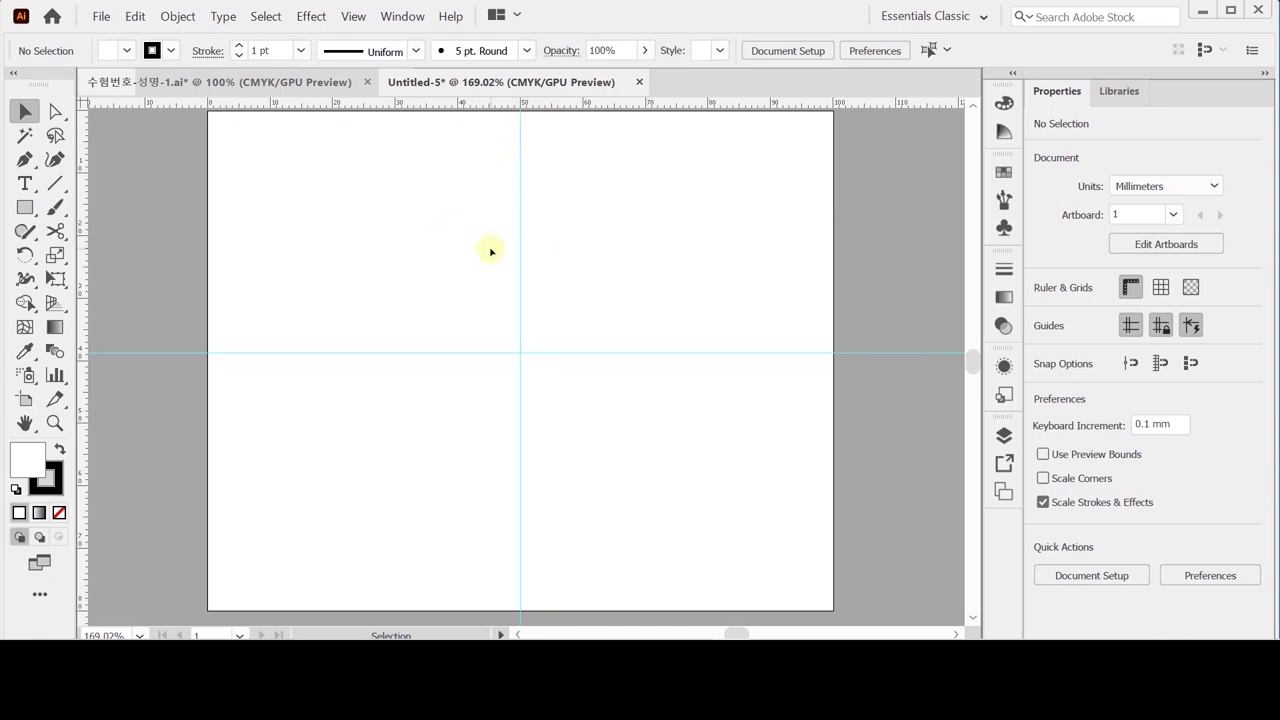
# Step: Start saving the document and go to the GTQ folder inside Documents (문서) as the save location
pyautogui.press('ctrl')
pyautogui.hotkey('ctrl', 's')
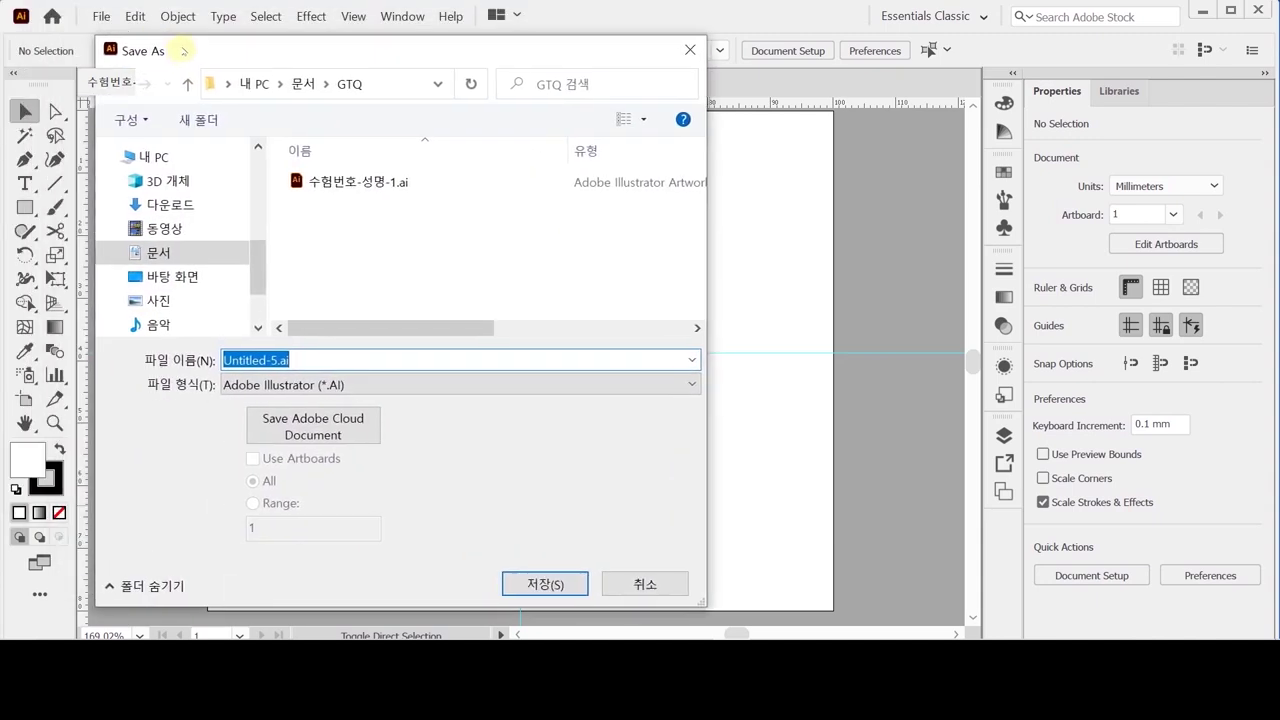
pyautogui.moveTo(183, 50); pyautogui.dragTo(186, 41)
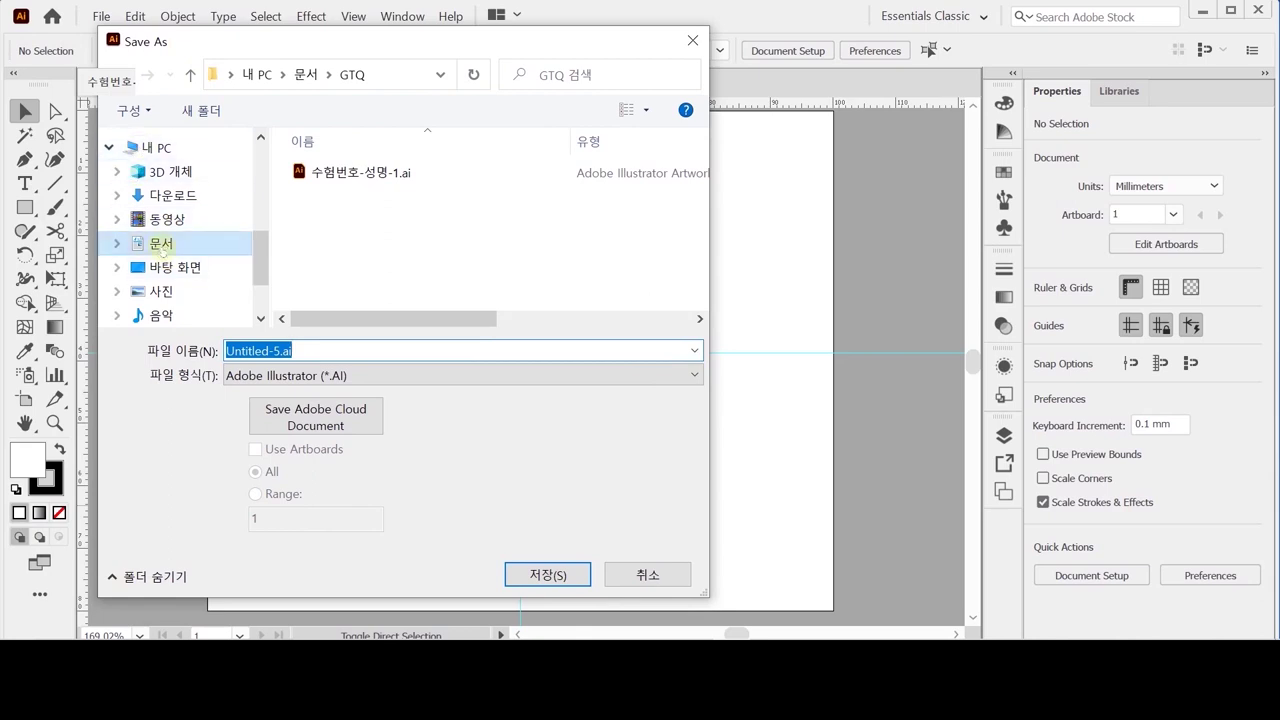
pyautogui.click(160, 245)
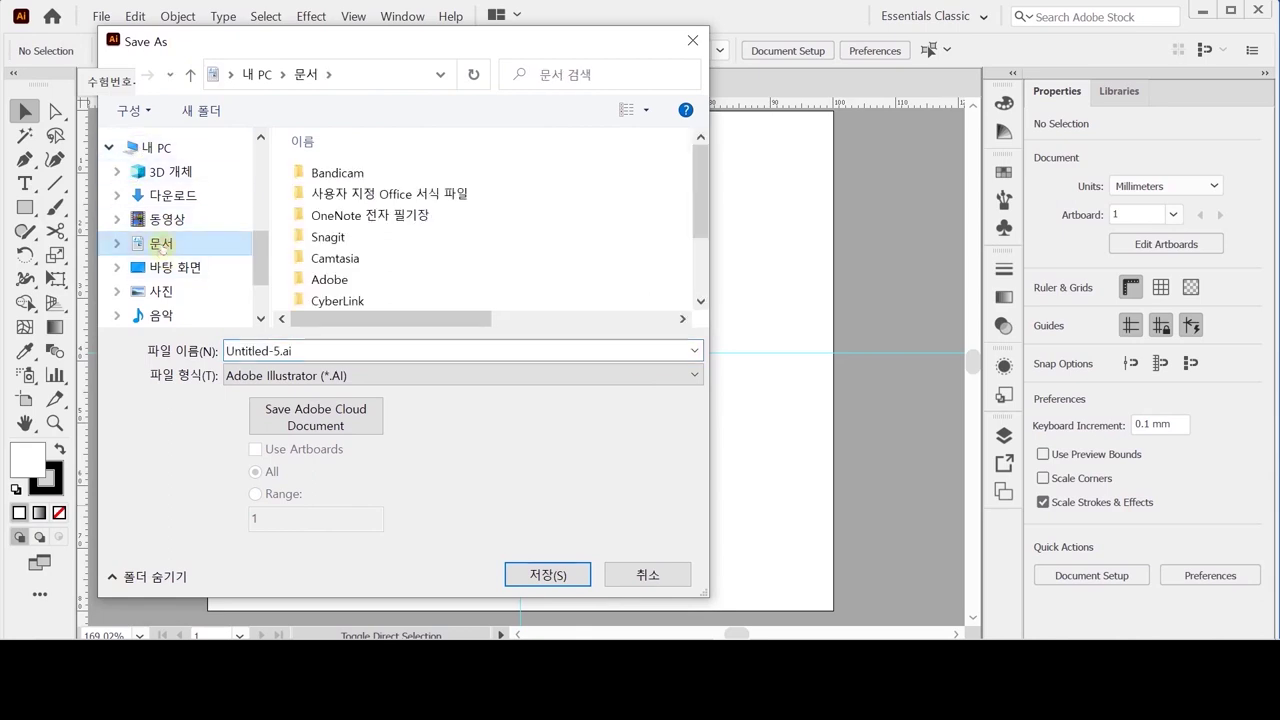
pyautogui.moveTo(700, 188); pyautogui.dragTo(699, 271)
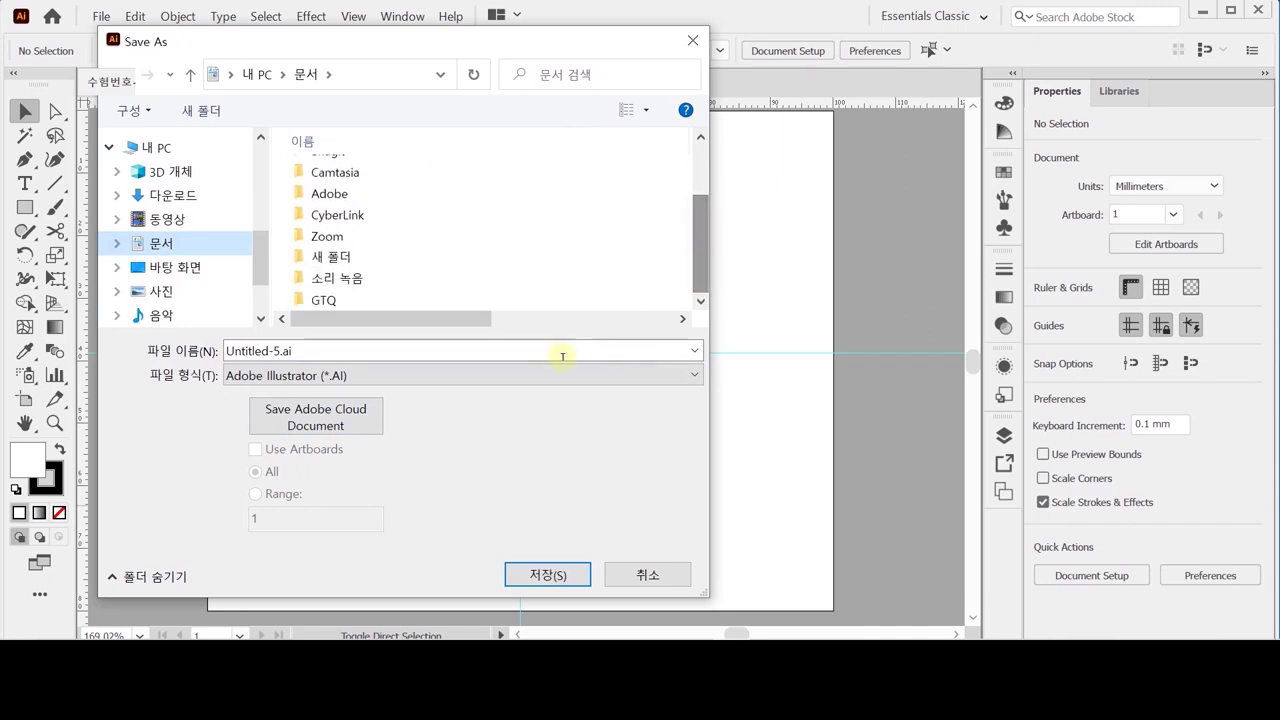
pyautogui.click(304, 299)
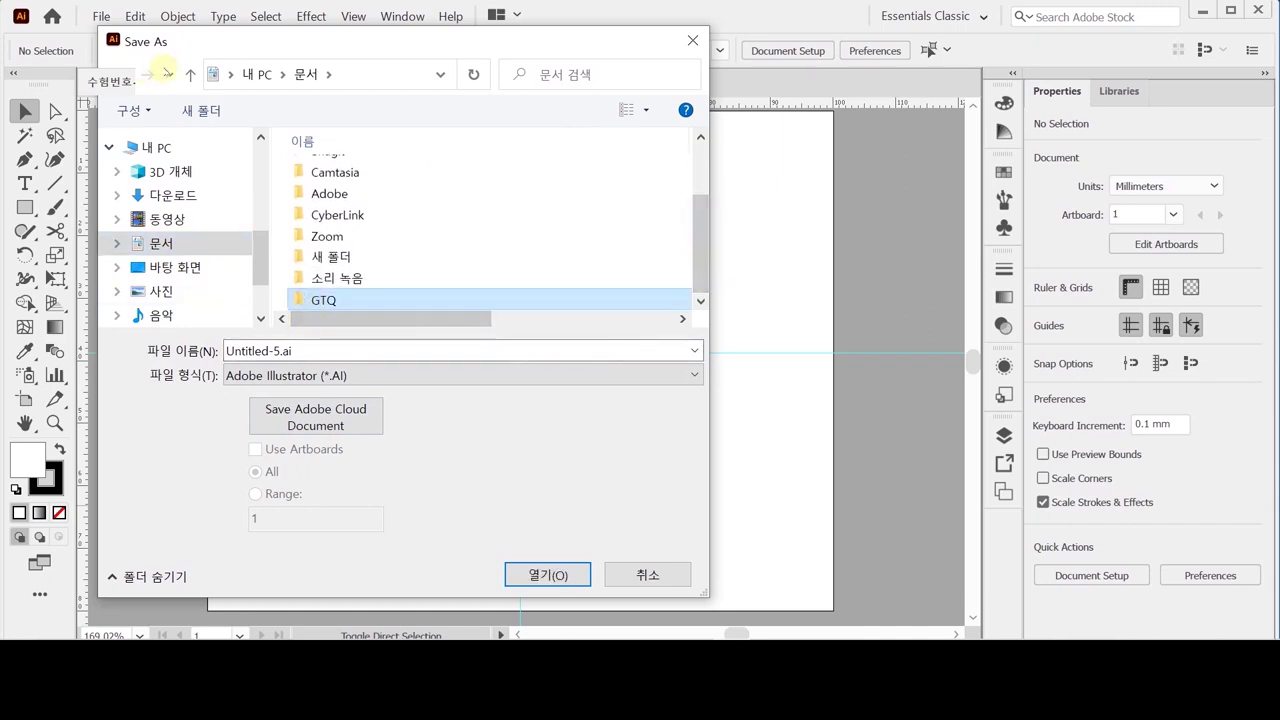
pyautogui.doubleClick(299, 302)
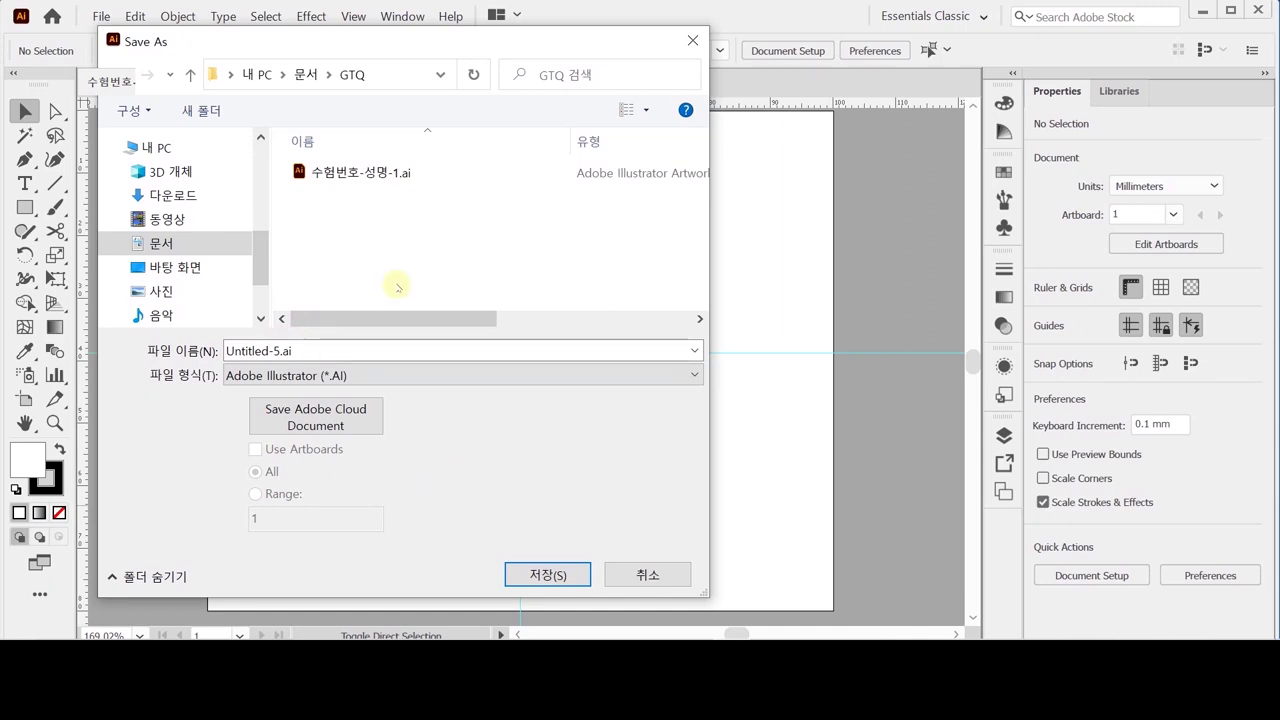
# Step: Save the document as 수험번호-성명-1.ai in Illustrator 2020 format, replacing the existing file of that name
pyautogui.click(408, 174)
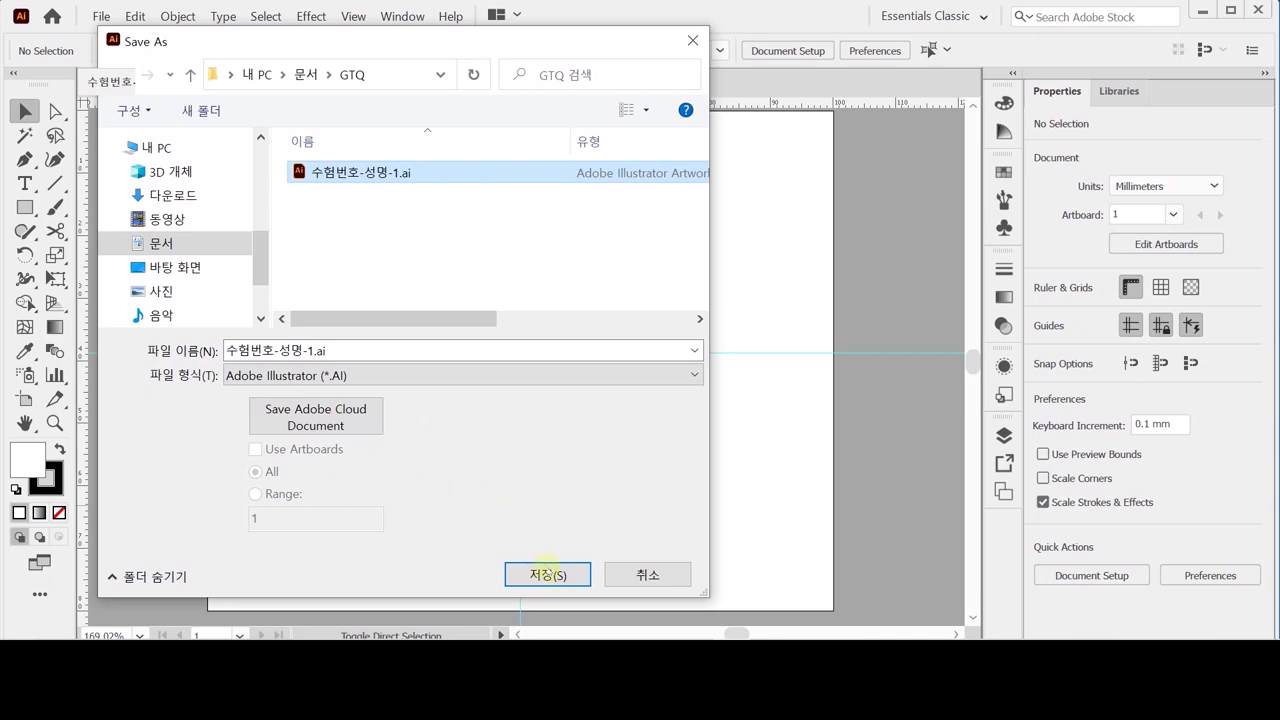
pyautogui.click(534, 575)
pyautogui.click(725, 362)
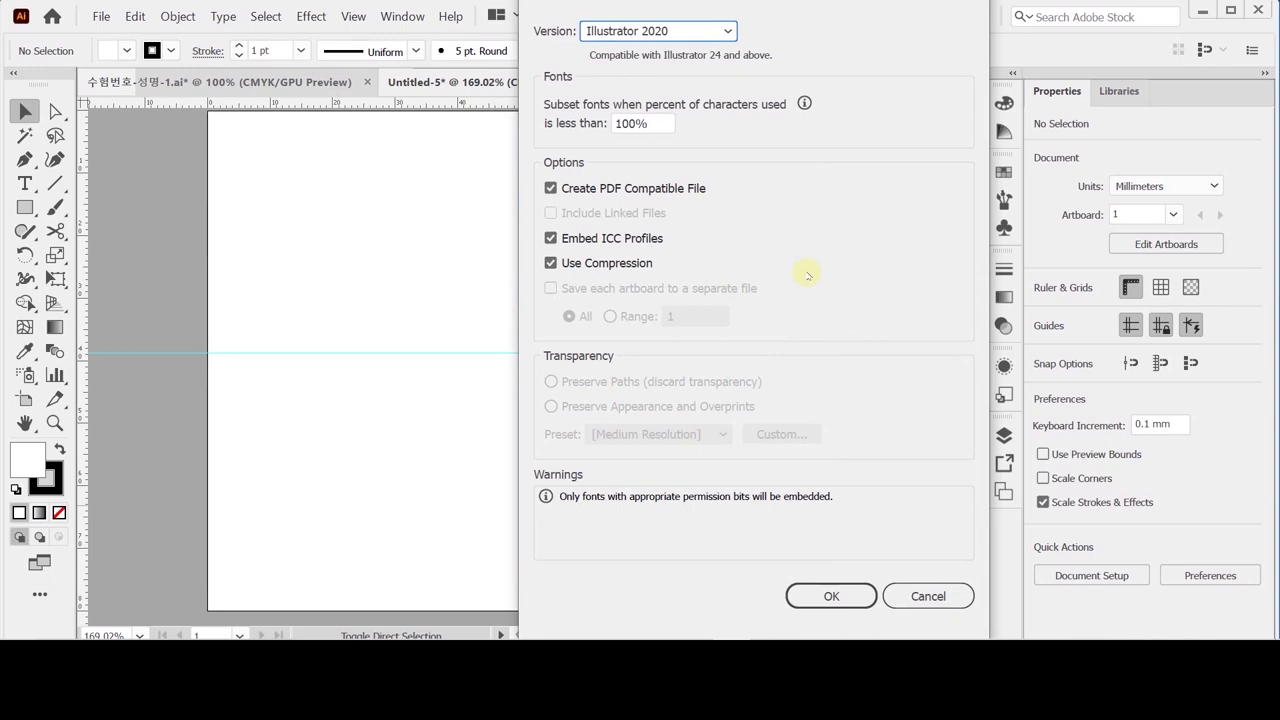
pyautogui.click(831, 598)
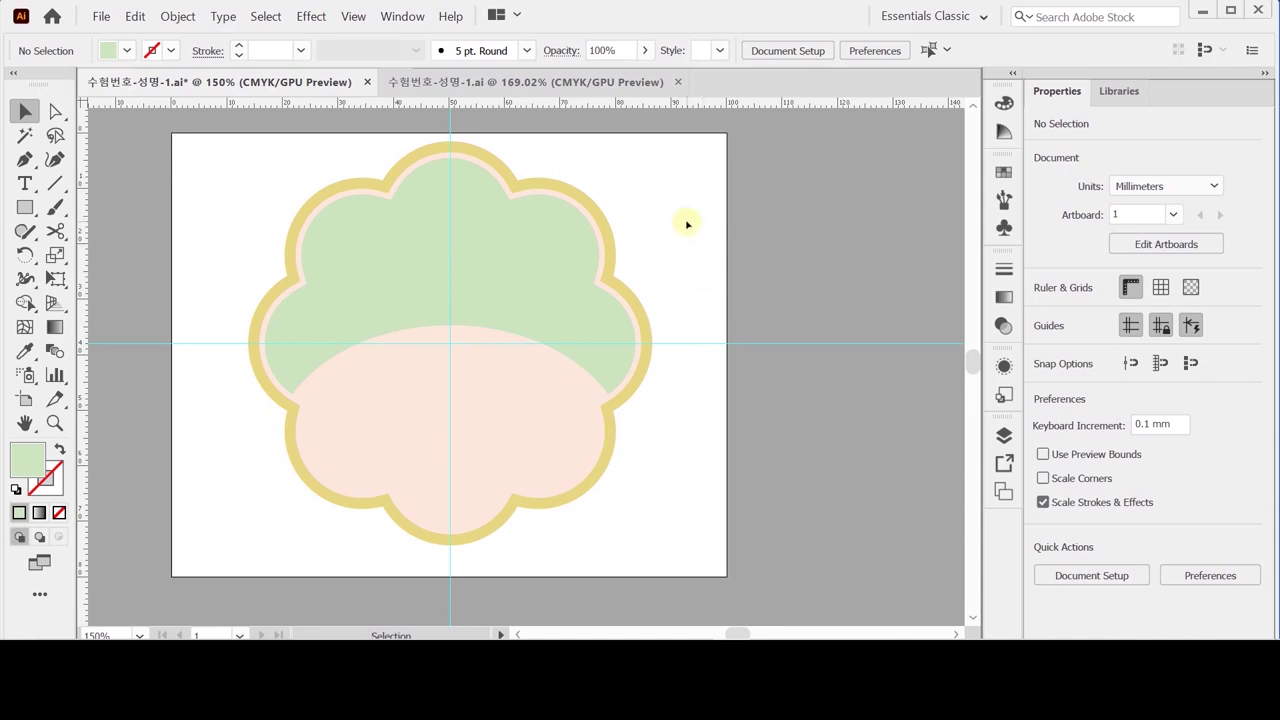
# Step: Create a 28 mm circle centred on the vertical guide in the upper part of the artboard
pyautogui.press('shift')
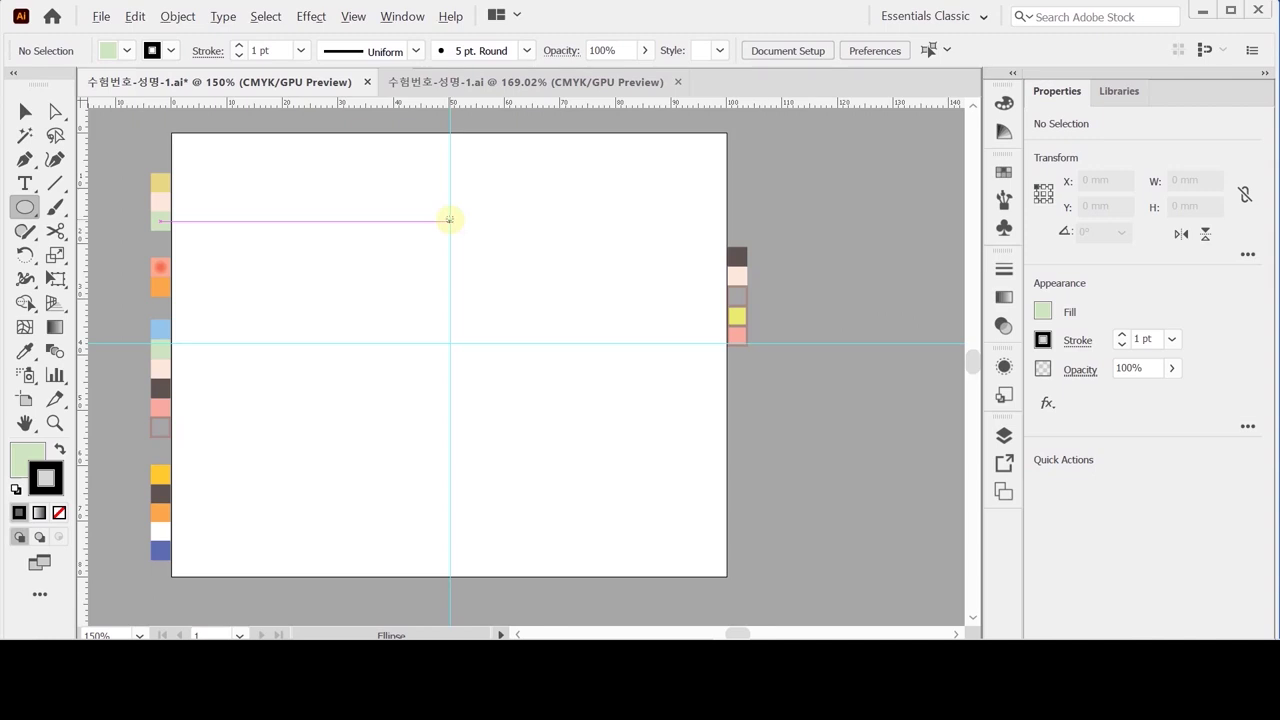
pyautogui.click(450, 220)
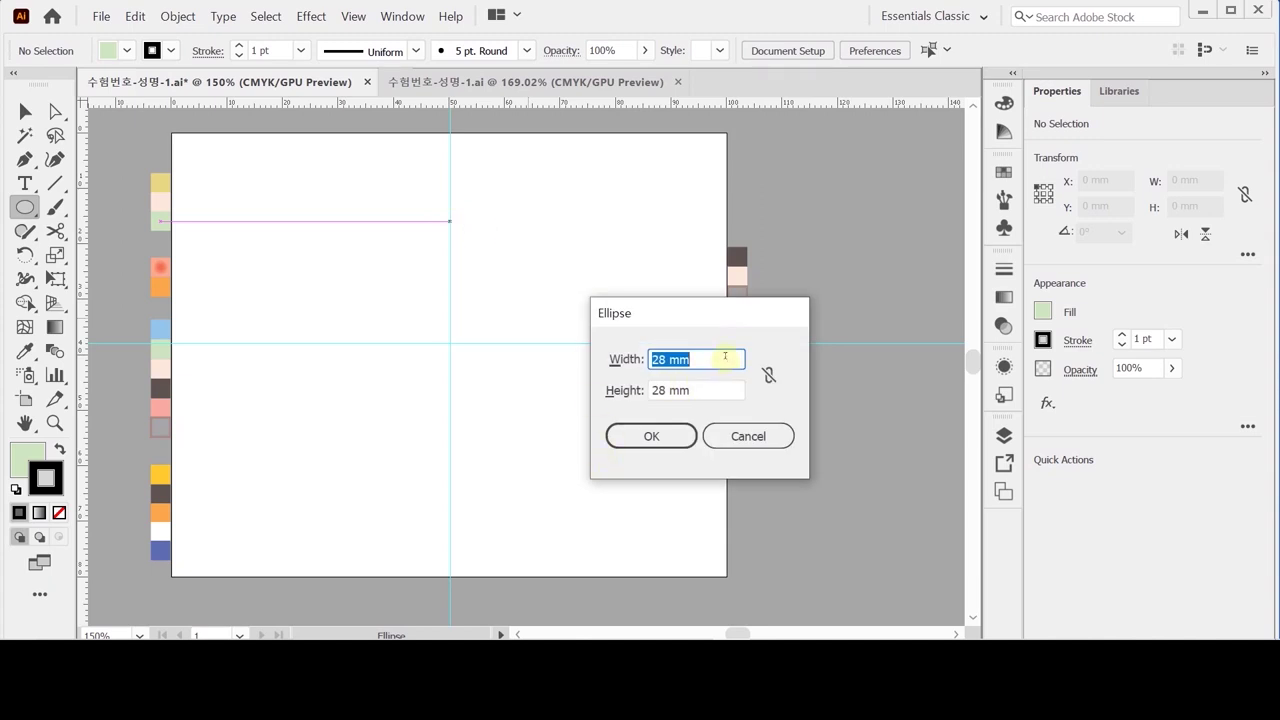
pyautogui.click(651, 436)
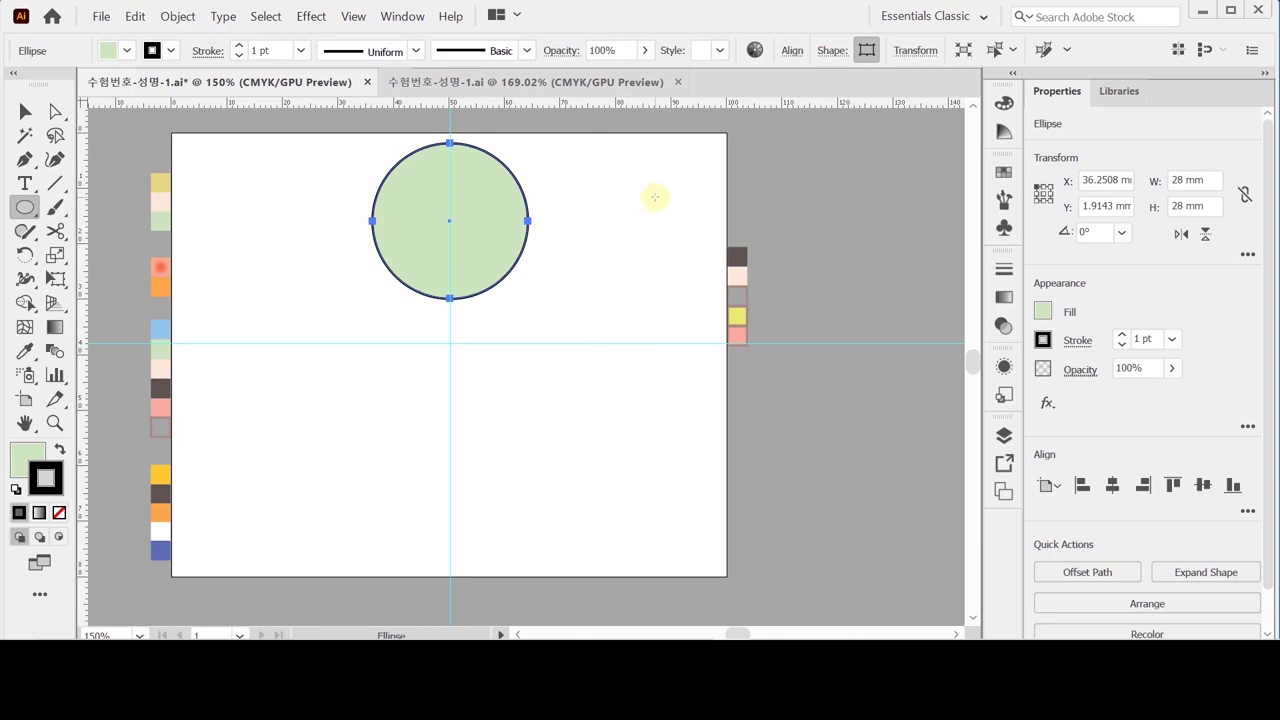
# Step: Make a copy of the circle rotated 45° around the intersection of the two guides
pyautogui.press('r')
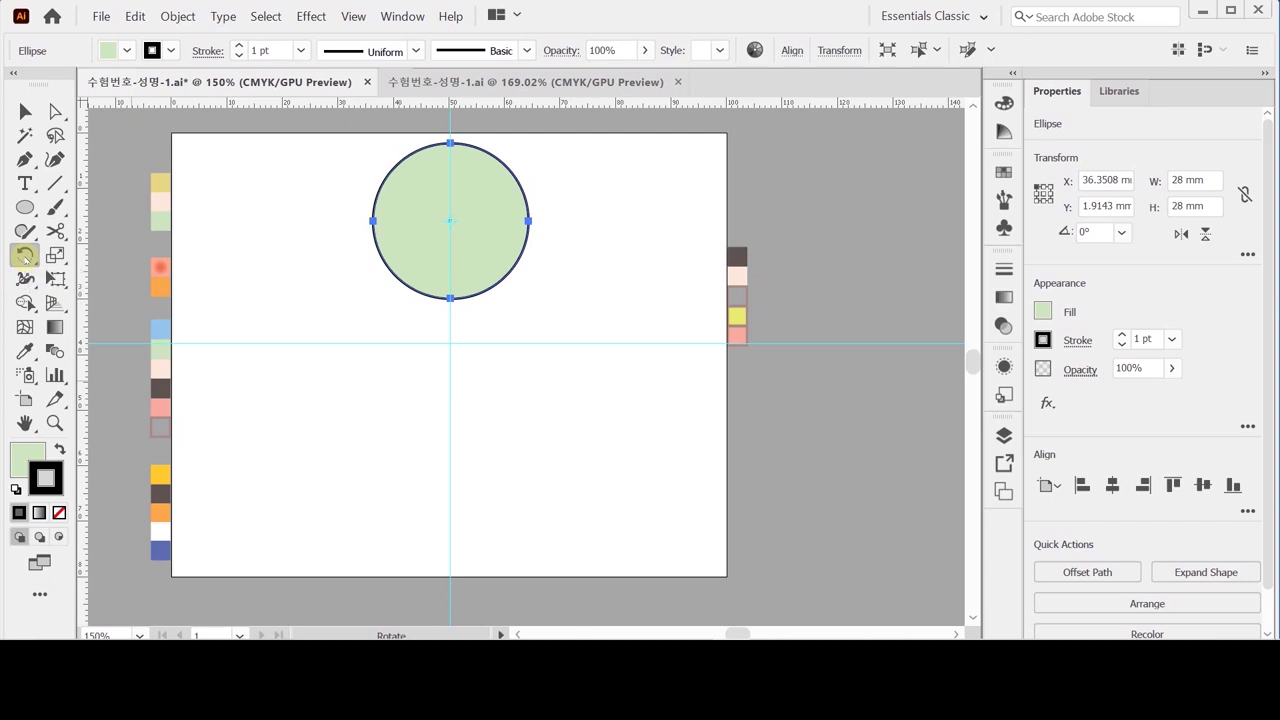
pyautogui.doubleClick(26, 256)
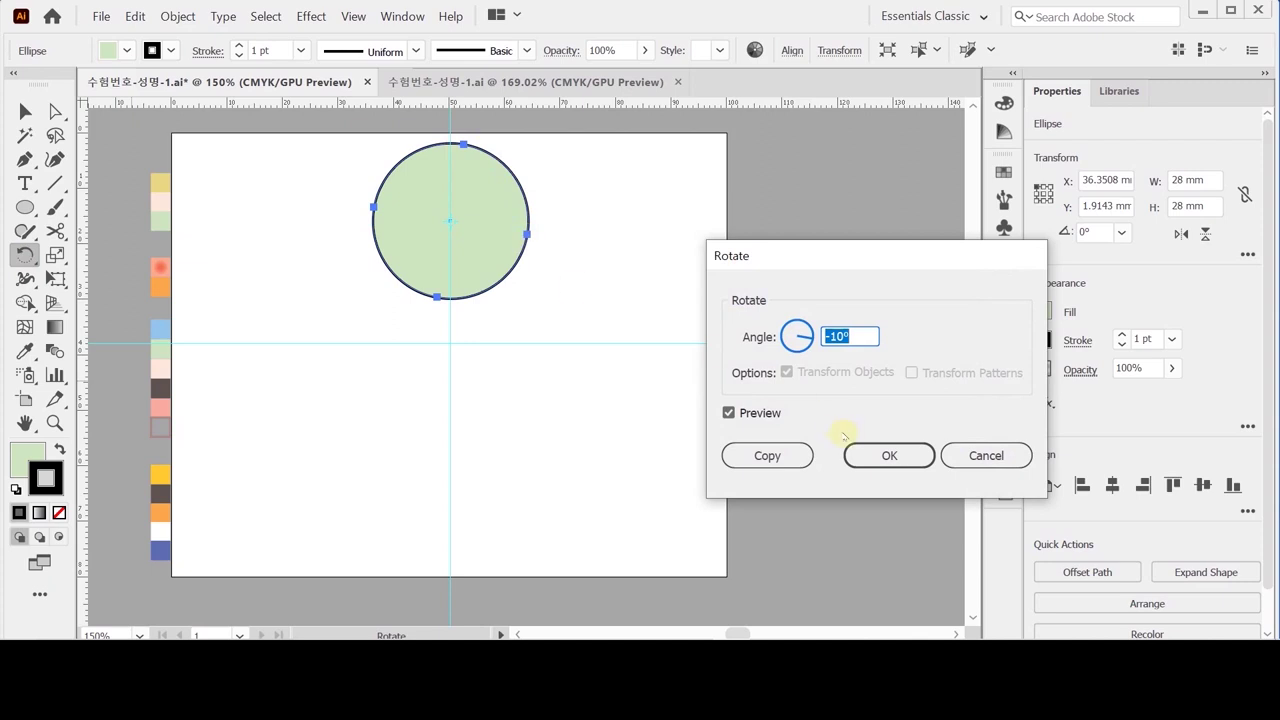
pyautogui.press('Escape')
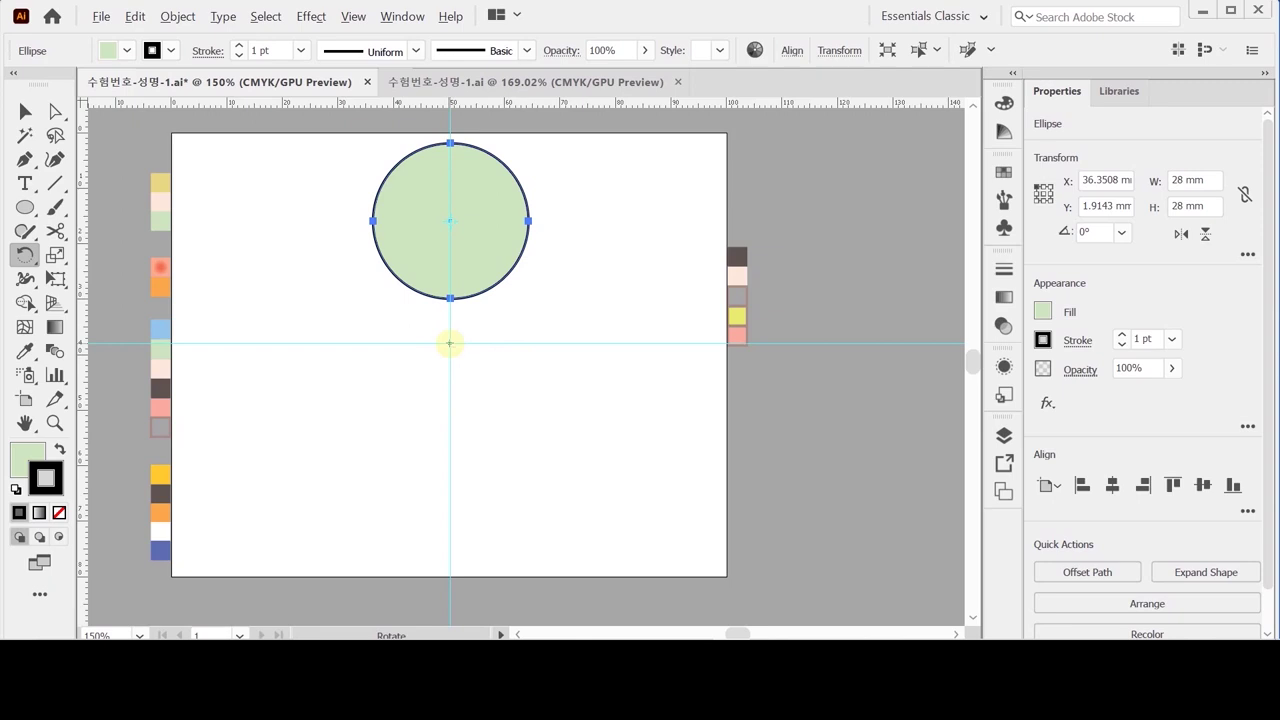
pyautogui.keyDown('alt'); pyautogui.click(451, 343); pyautogui.keyUp('alt')
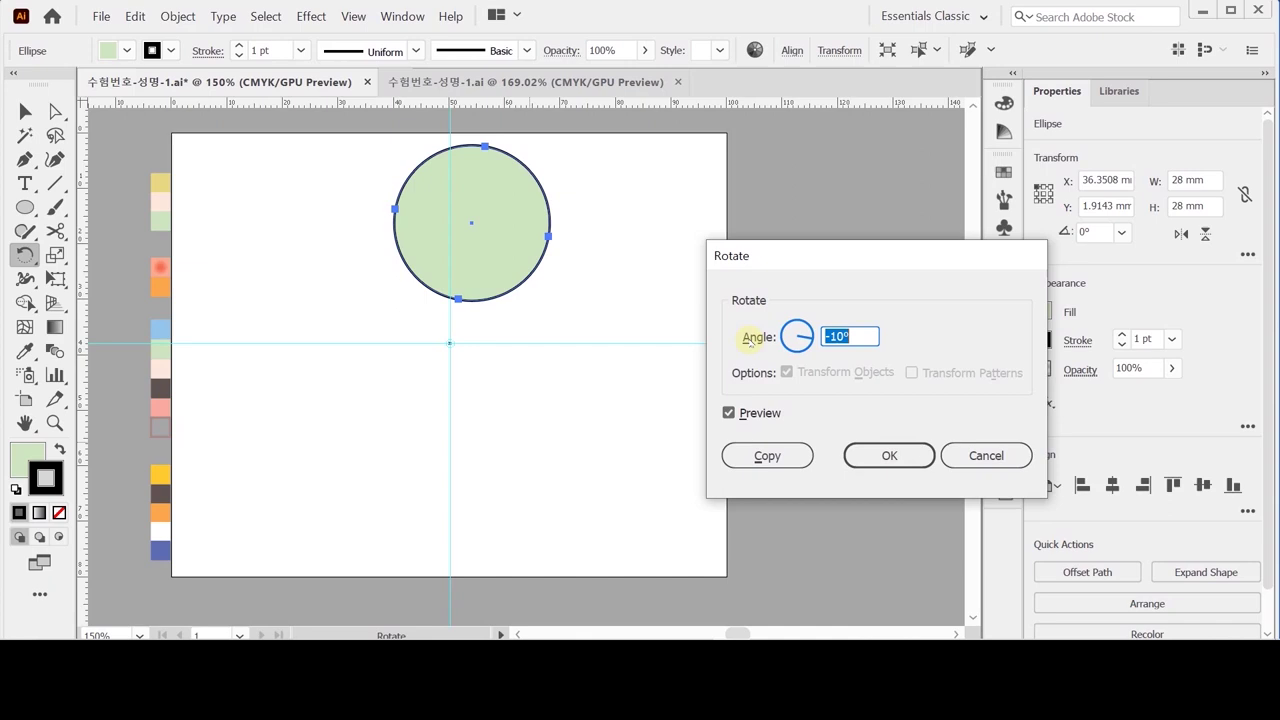
pyautogui.write('45')
pyautogui.click(790, 455)
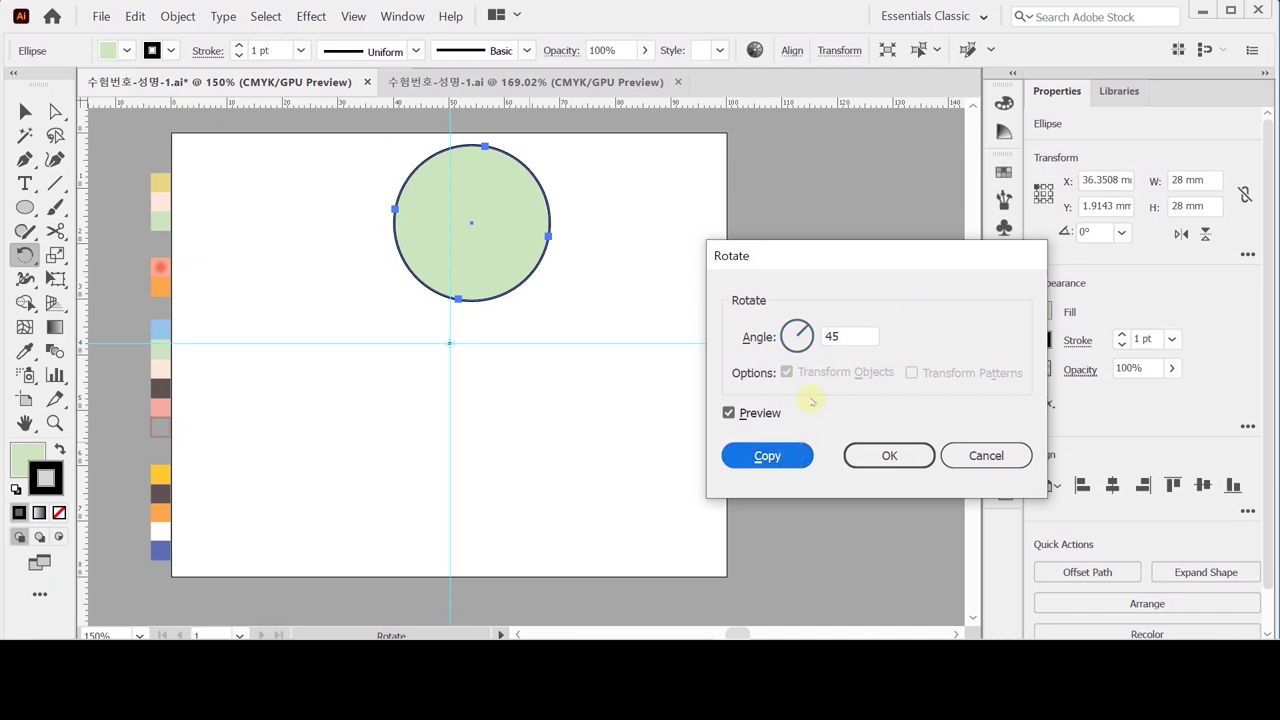
pyautogui.press('Return')
pyautogui.press('v')
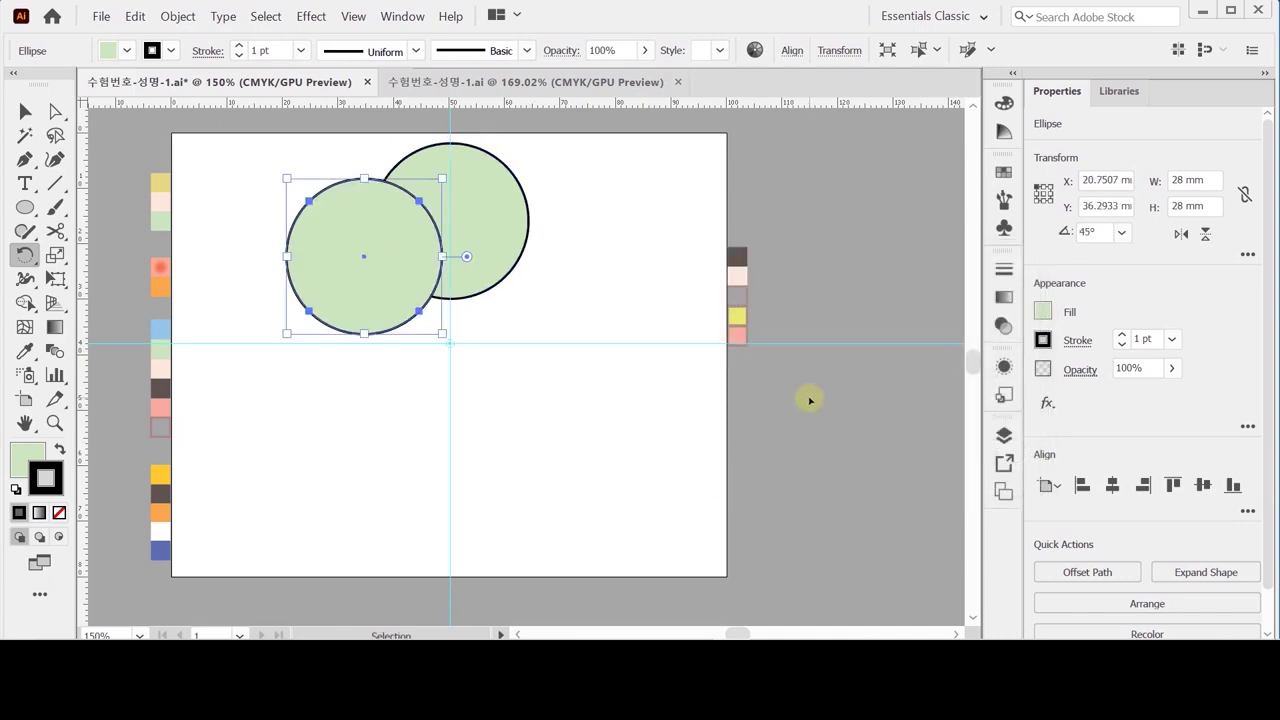
# Step: Repeat the rotated copy six more times to complete a ring of eight circles around the guide intersection
pyautogui.hotkey('ctrl', 'd')
pyautogui.hotkey('ctrl', 'd')
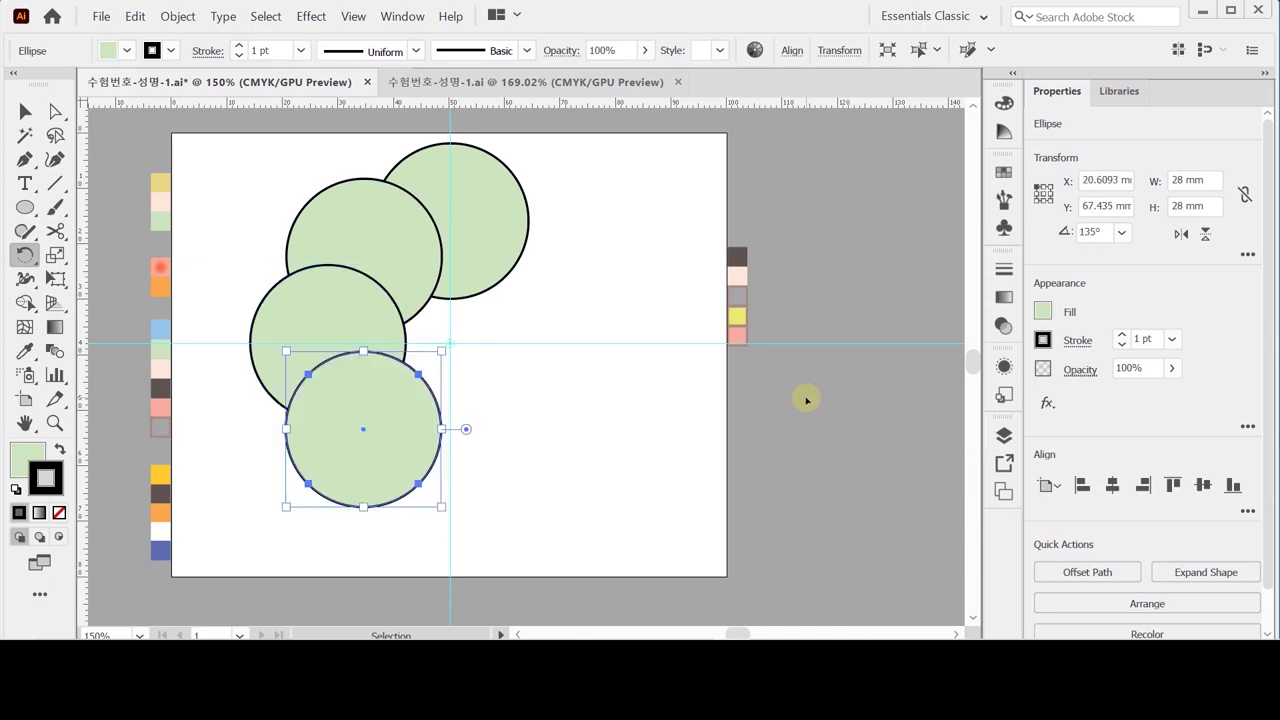
pyautogui.hotkey('ctrl', 'd')
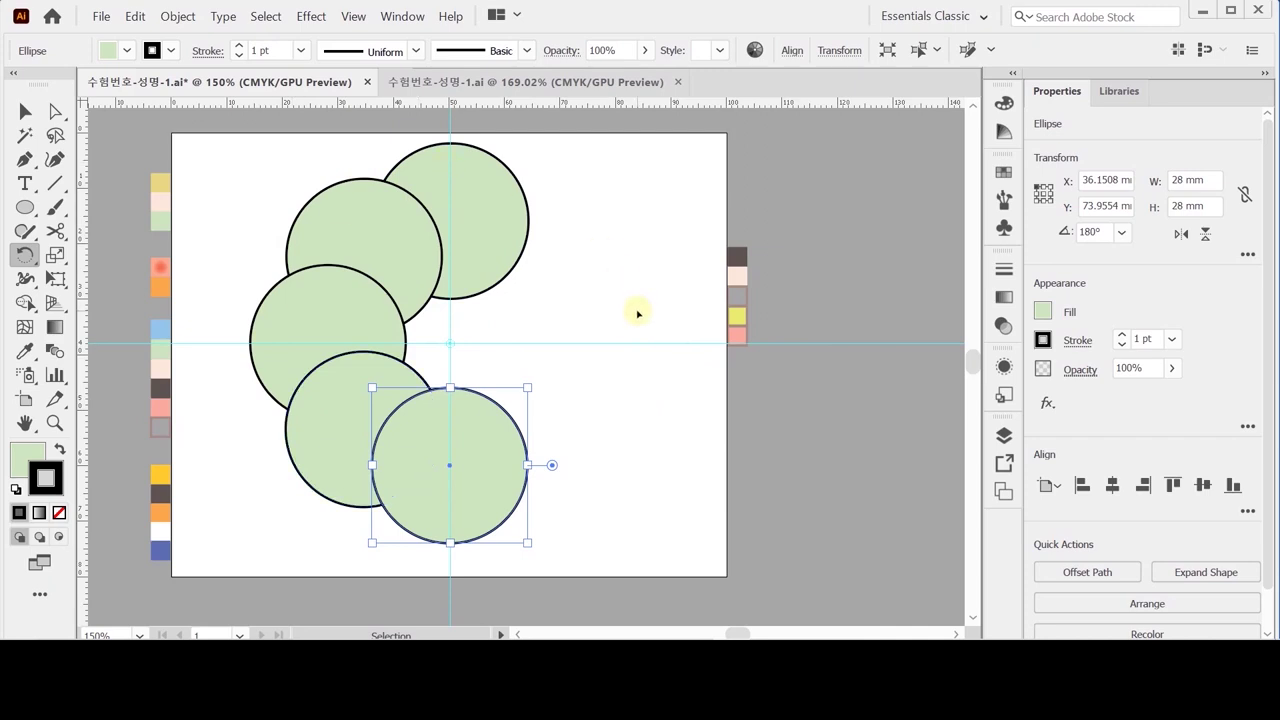
pyautogui.hotkey('ctrl', 'd')
pyautogui.hotkey('ctrl', 'd')
pyautogui.hotkey('ctrl', 'd')
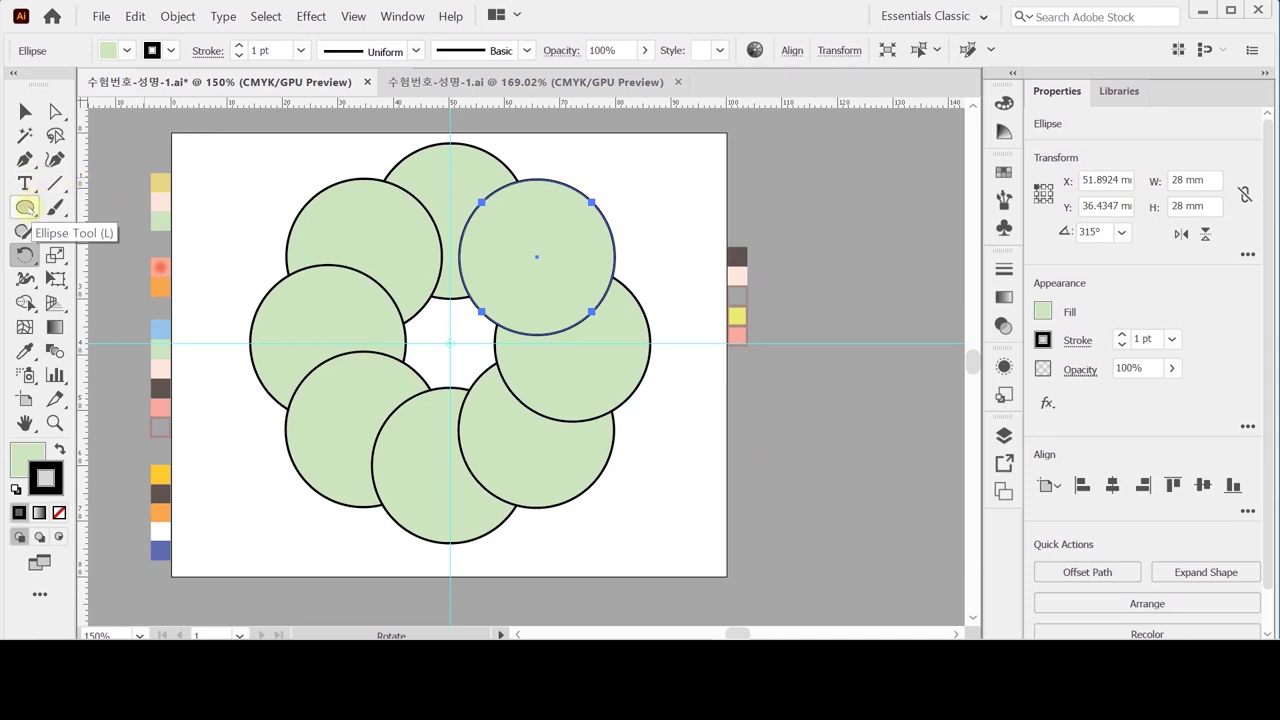
# Step: Draw an ellipse of about 41 by 42 mm over the ring's central gap and unite it with all the circles
pyautogui.click(25, 207)
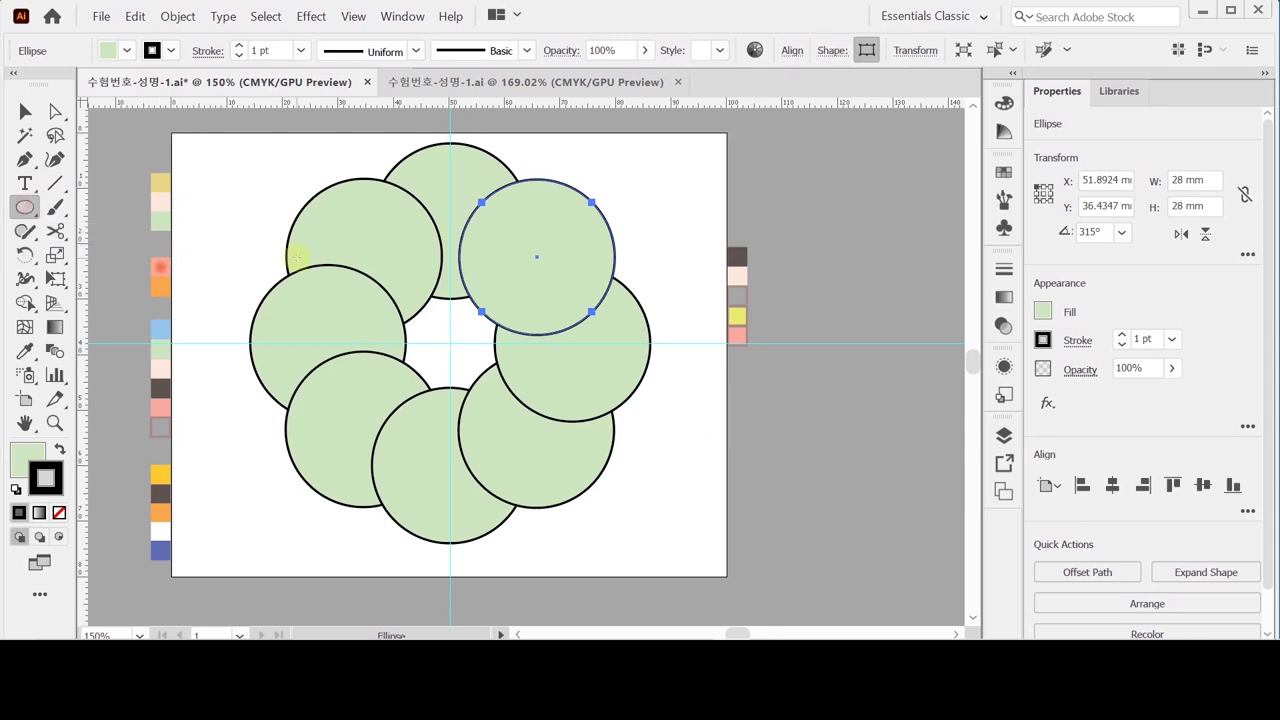
pyautogui.moveTo(343, 223); pyautogui.dragTo(569, 459)
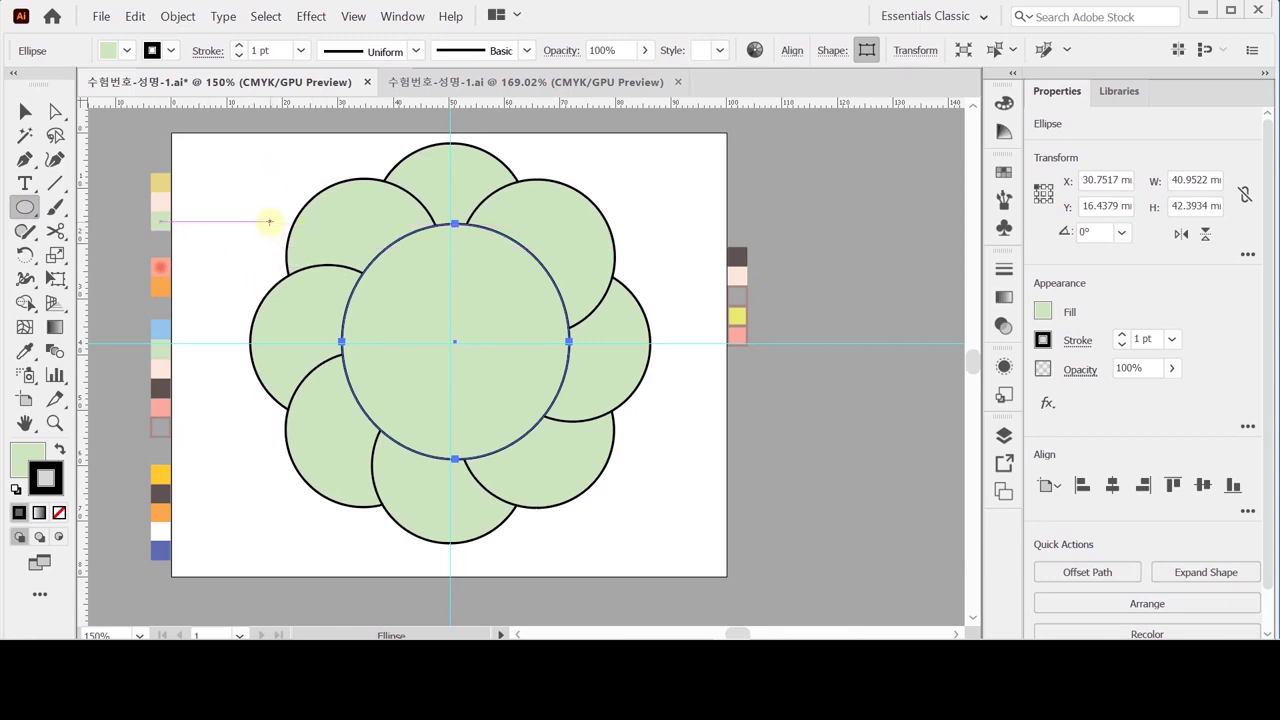
pyautogui.moveTo(248, 184); pyautogui.dragTo(640, 500)
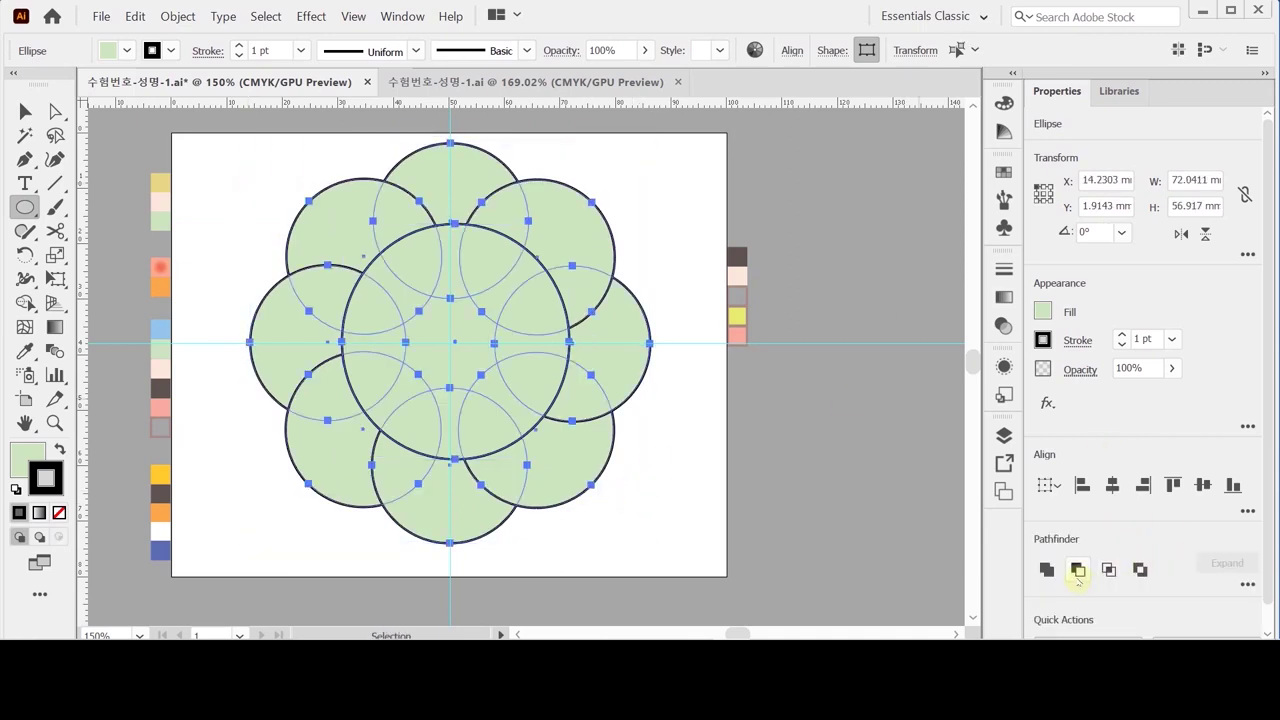
pyautogui.click(1046, 570)
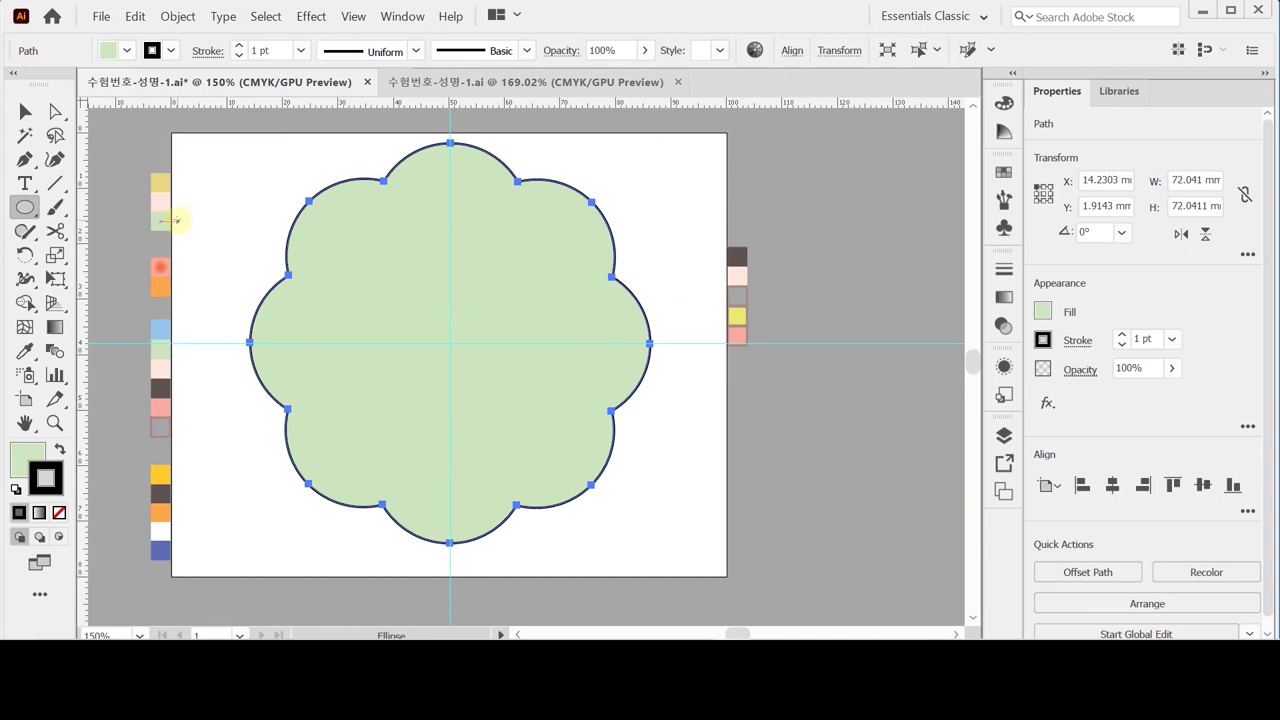
# Step: Apply the dull yellow of the uppermost colour swatch beside the artboard to the scalloped shape with the Eyedropper
pyautogui.press('i')
pyautogui.click(163, 184)
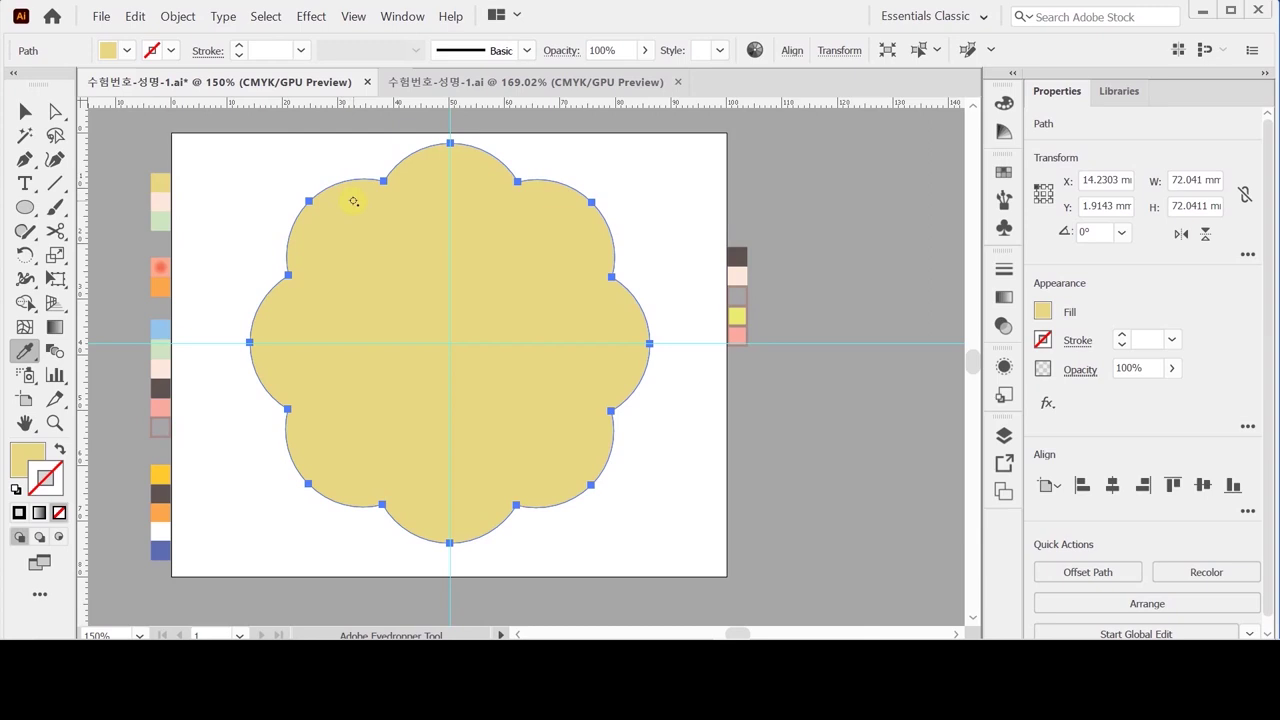
# Step: Try a copy of the scalloped shape scaled uniformly to 80%
pyautogui.doubleClick(57, 256)
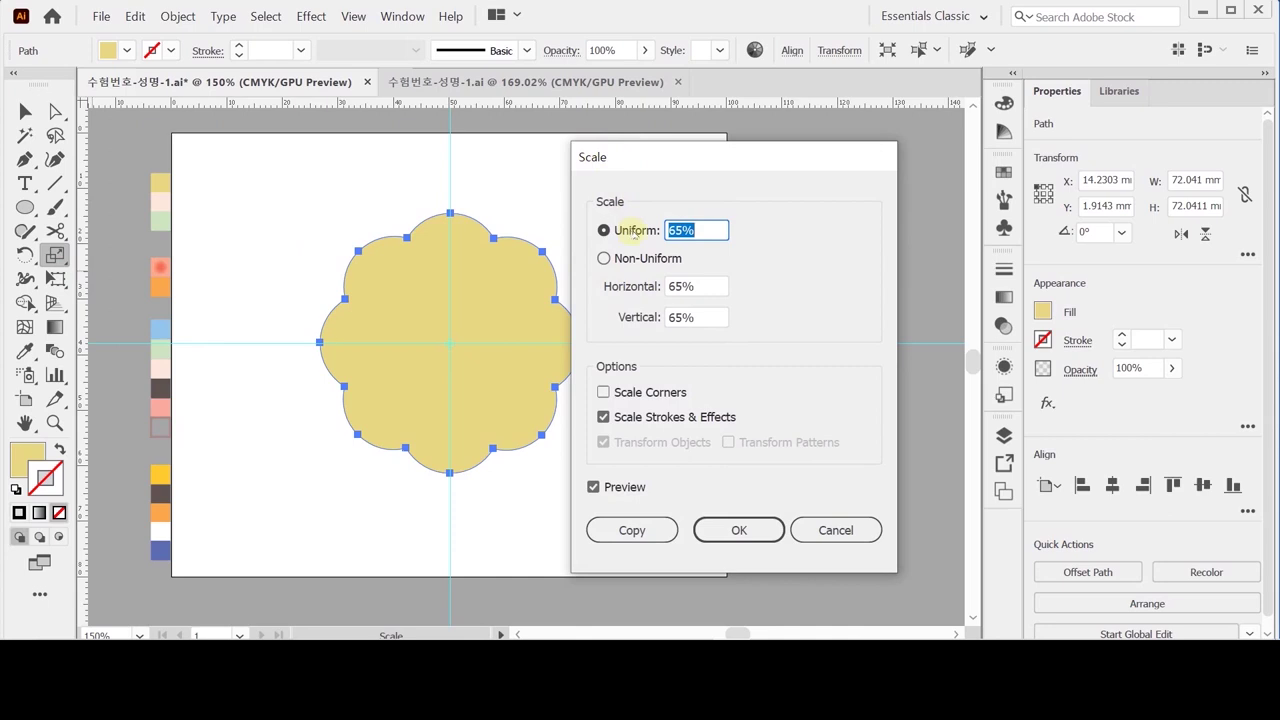
pyautogui.write('80')
pyautogui.click(632, 530)
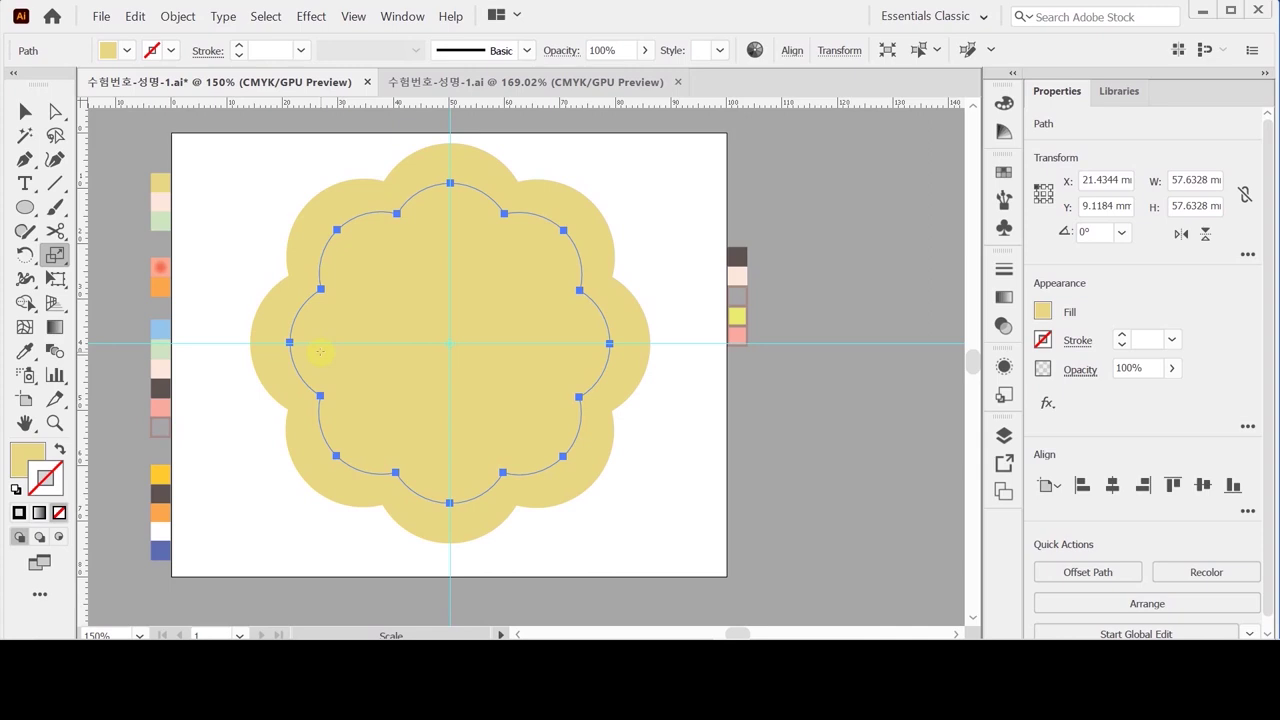
pyautogui.hotkey('ctrl', 'shift', 'a')
# Step: Offset the dull yellow scalloped shape inward by 2 mm with Miter joins and fill the inset copy with the pale pink swatch
pyautogui.keyDown('ctrl'); pyautogui.click(334, 363); pyautogui.keyUp('ctrl')
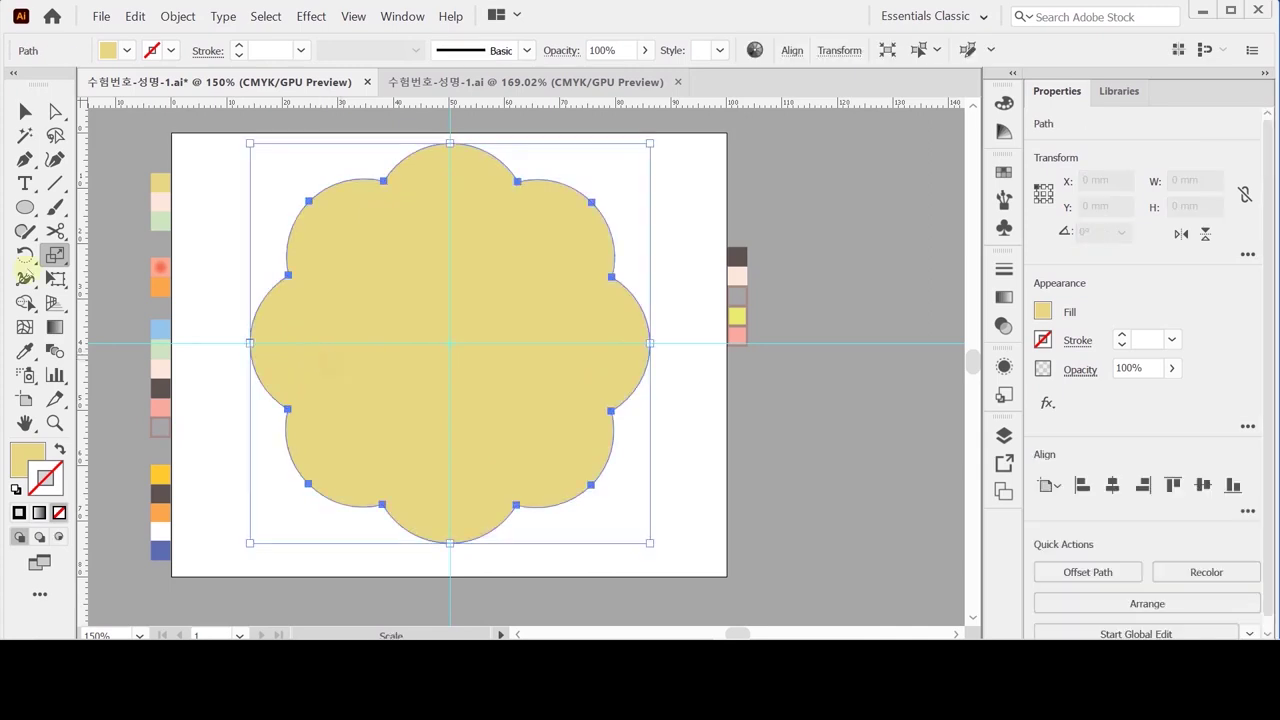
pyautogui.click(178, 16)
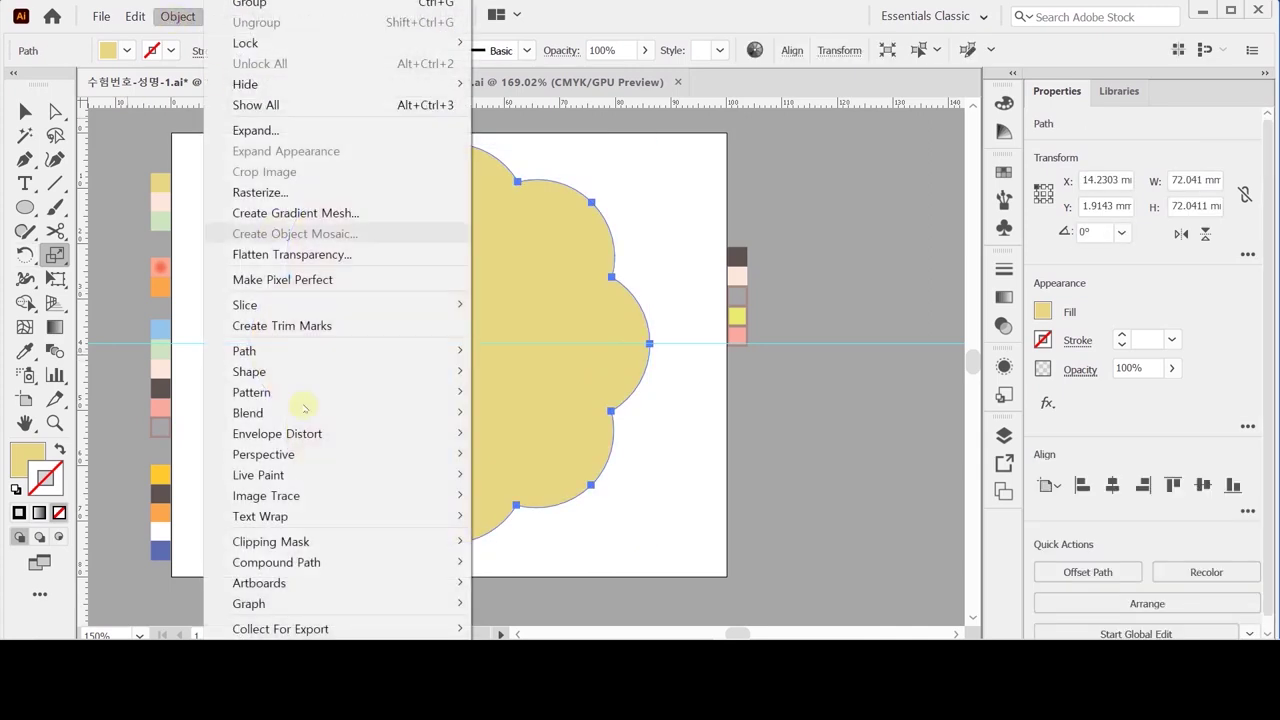
pyautogui.moveTo(300, 350)
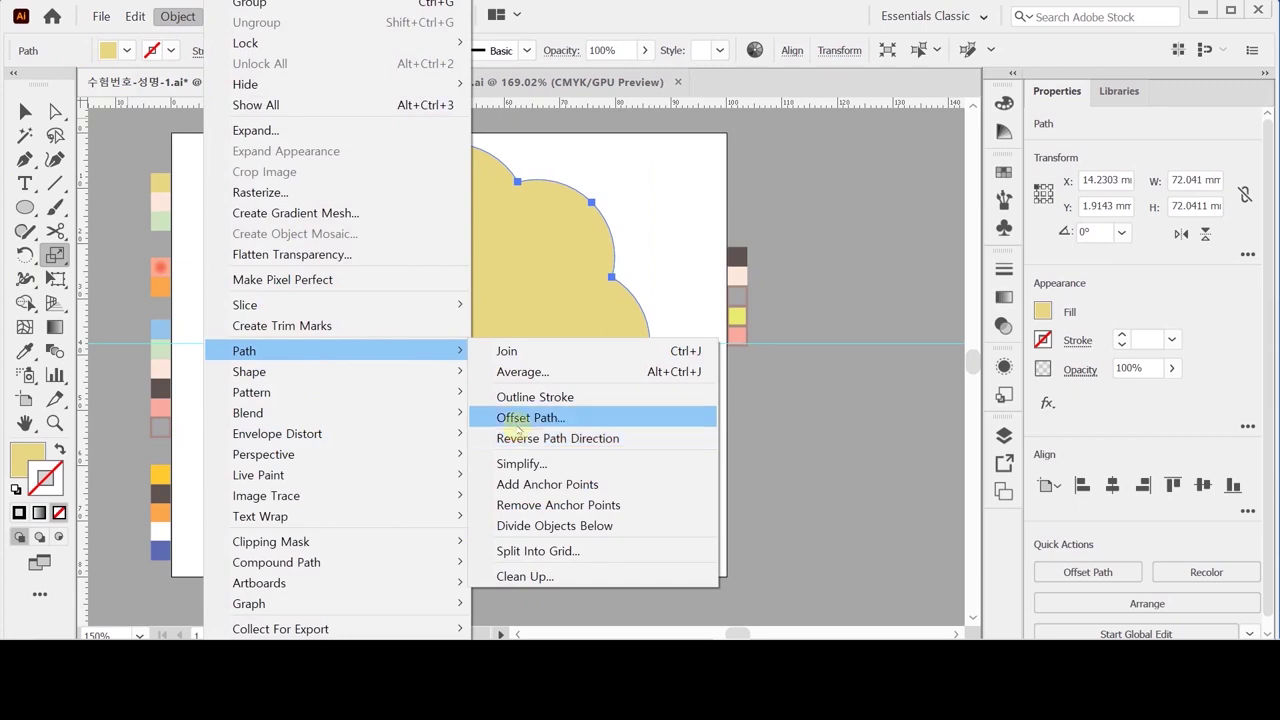
pyautogui.click(517, 422)
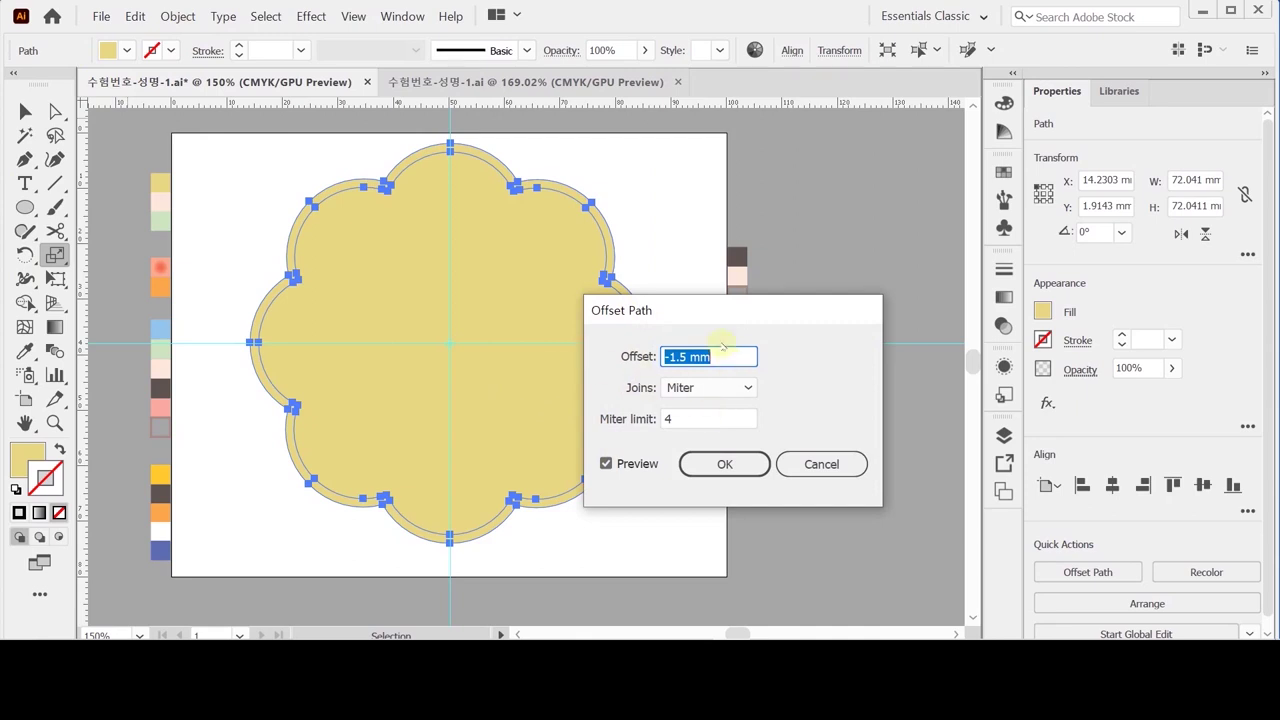
pyautogui.write('-2')
pyautogui.press('Tab')
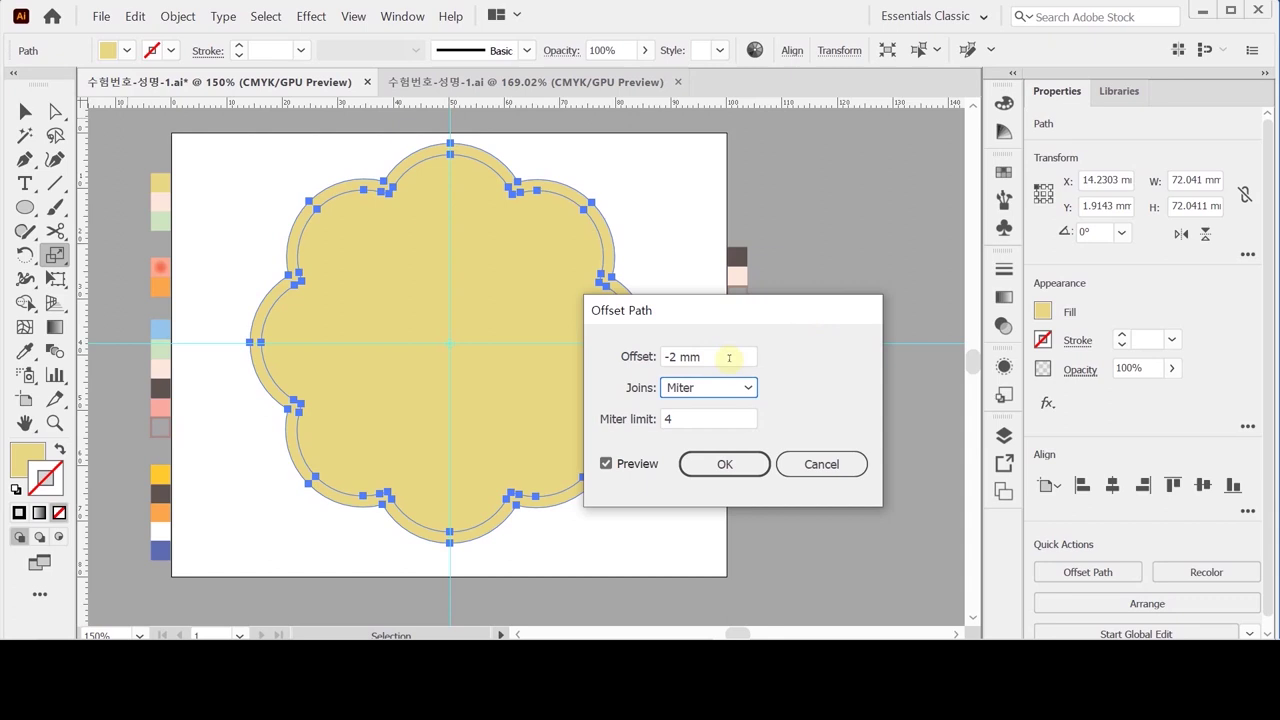
pyautogui.moveTo(710, 356); pyautogui.dragTo(657, 357)
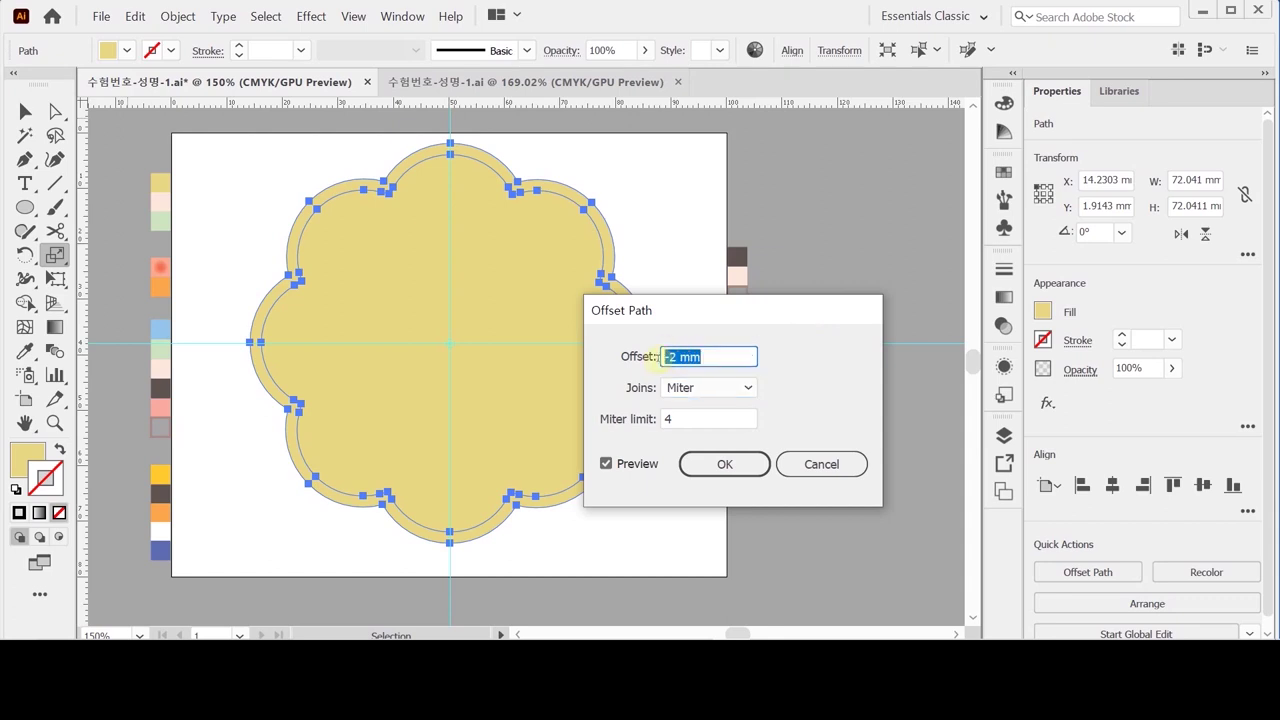
pyautogui.moveTo(653, 311); pyautogui.dragTo(688, 284)
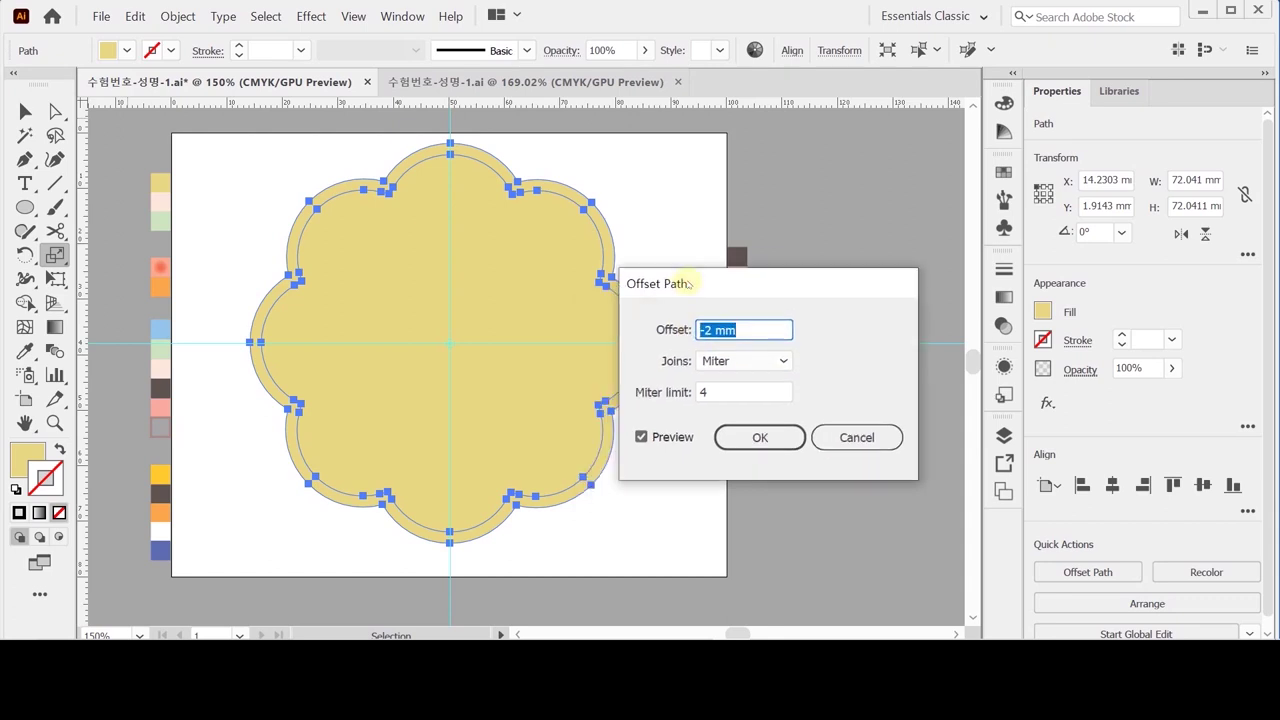
pyautogui.click(786, 440)
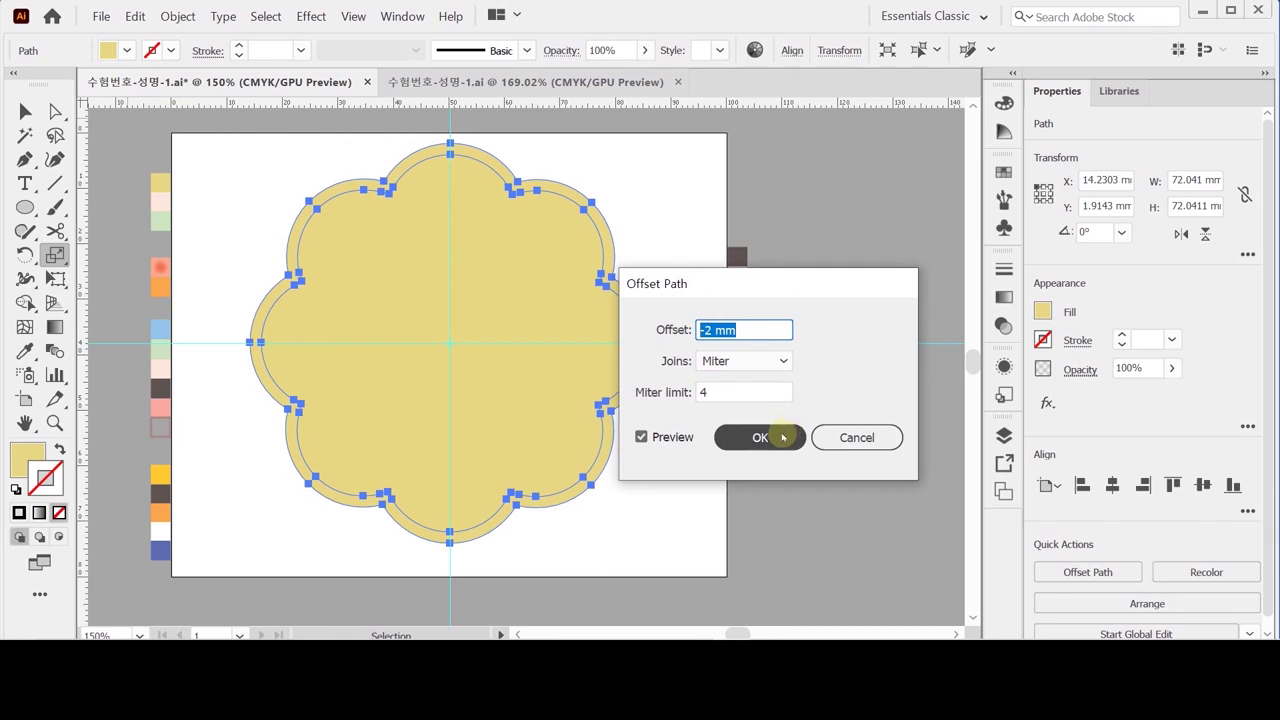
pyautogui.press('i')
pyautogui.click(159, 202)
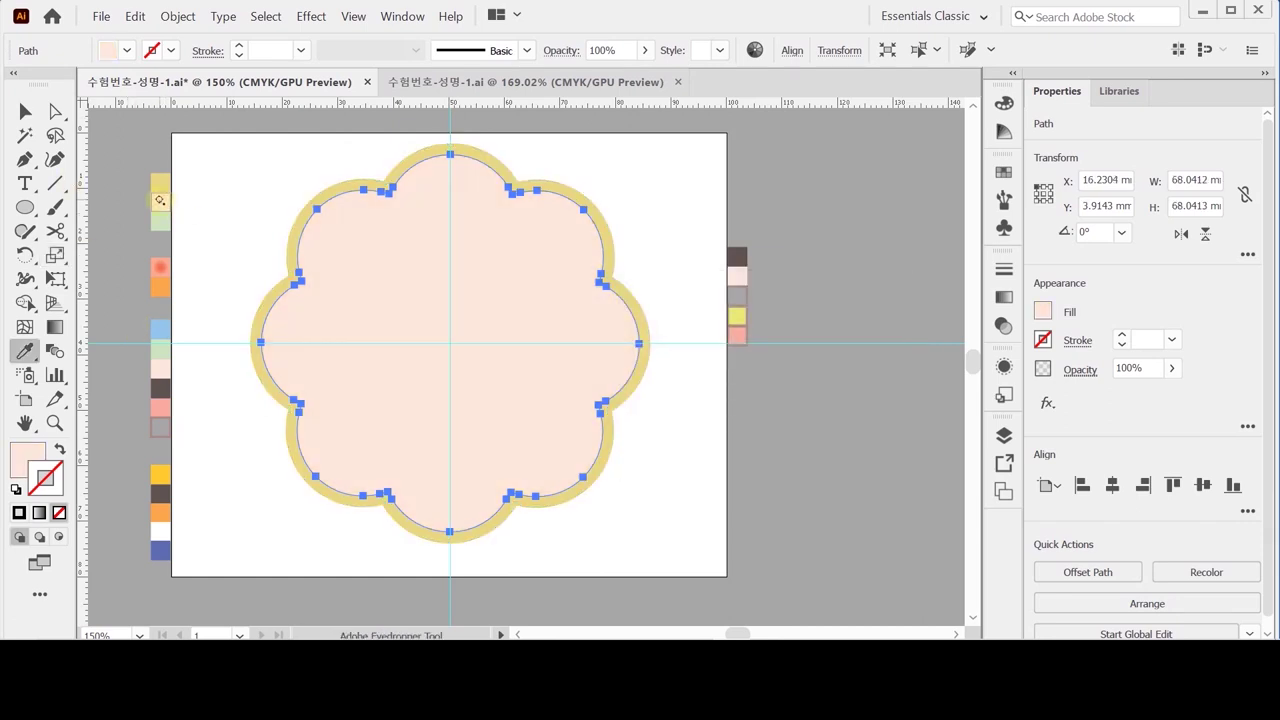
# Step: Offset the pale pink scalloped shape inward by 1 mm and fill the new inset copy with the light green swatch
pyautogui.click(177, 16)
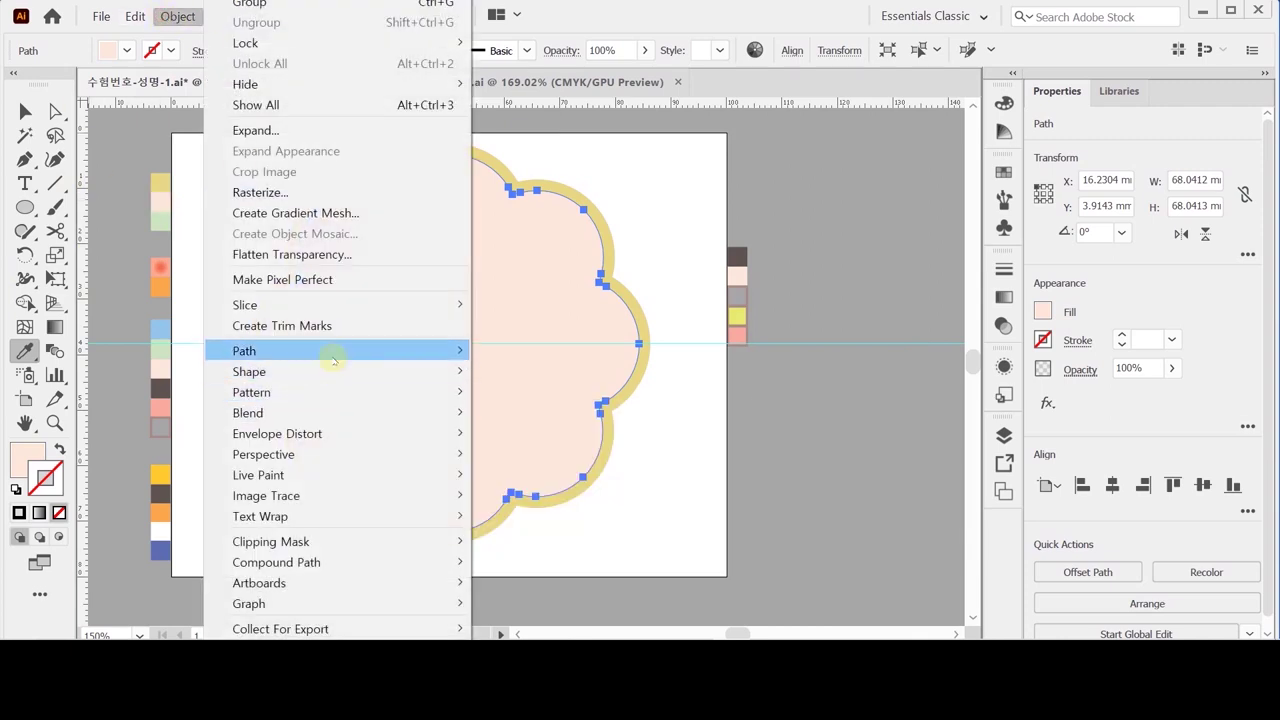
pyautogui.moveTo(420, 350)
pyautogui.click(532, 418)
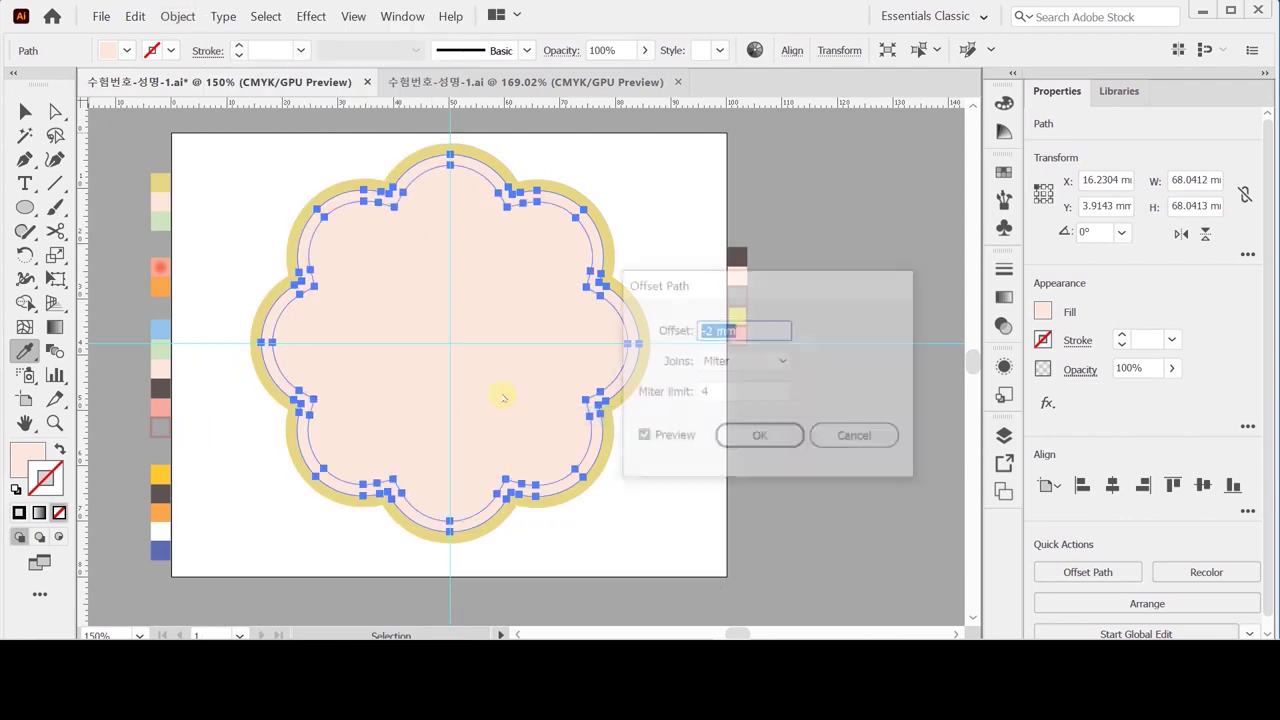
pyautogui.write('-1')
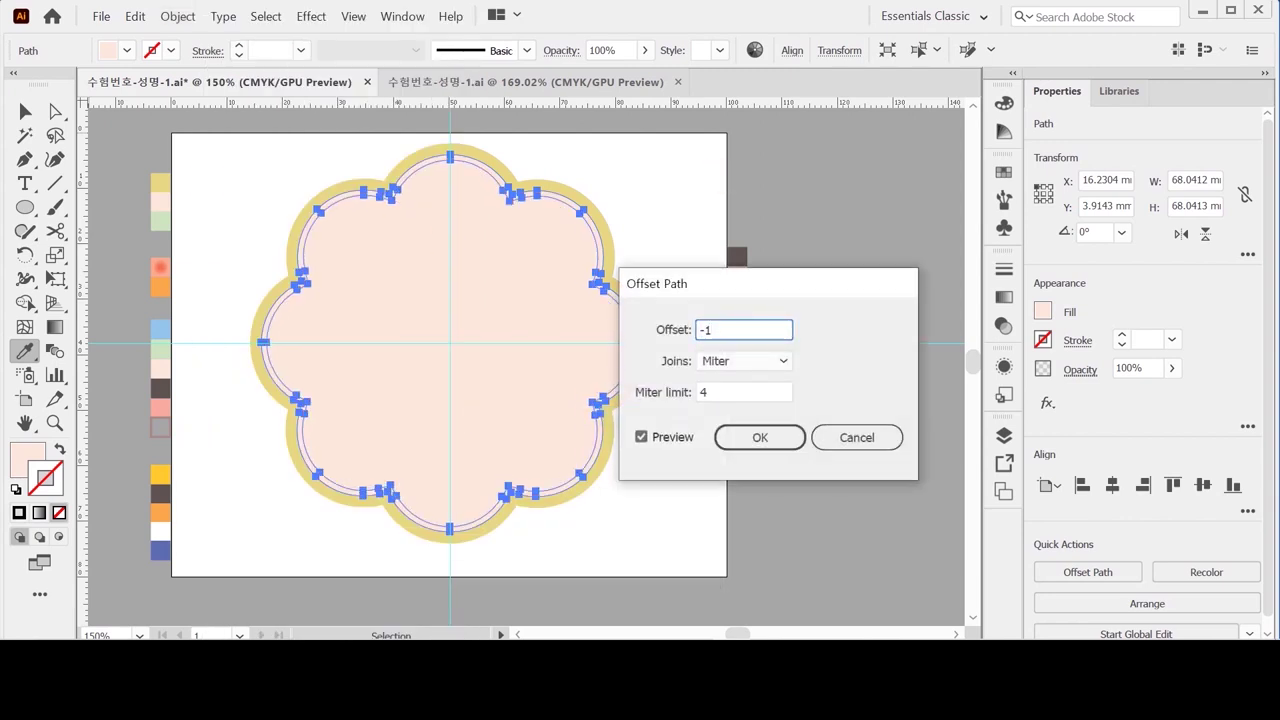
pyautogui.press('Return')
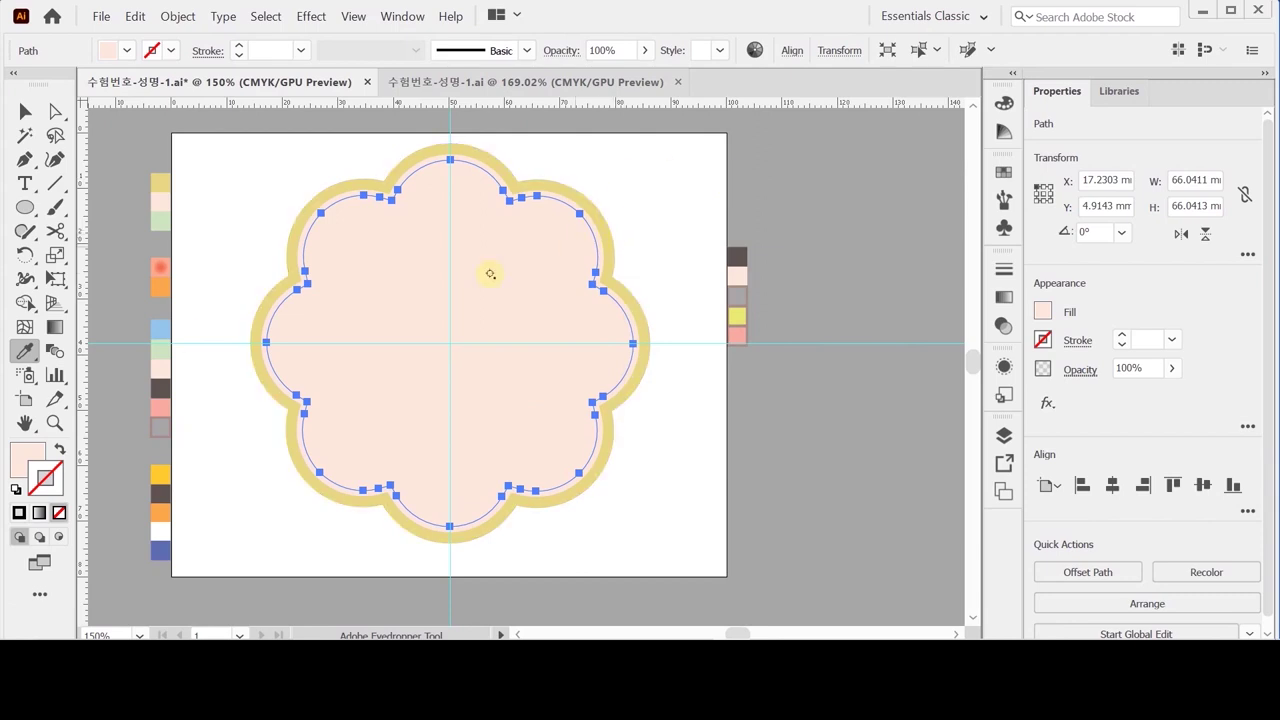
pyautogui.click(164, 219)
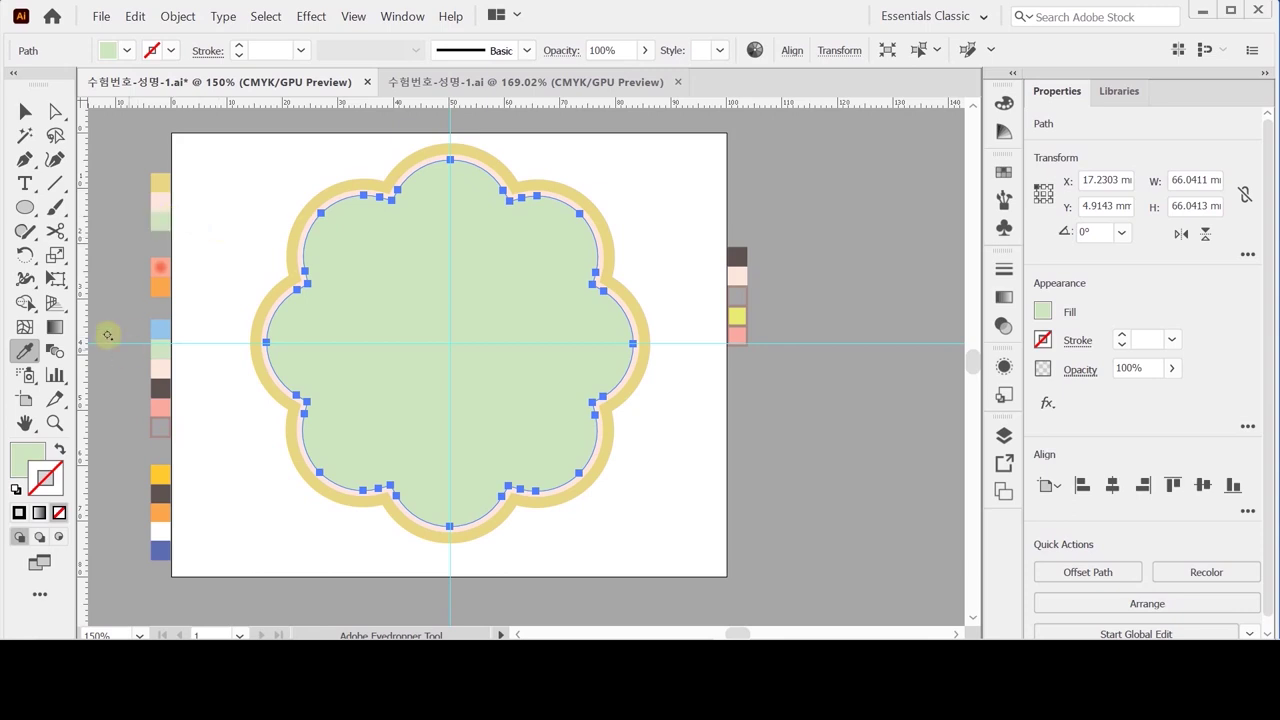
# Step: Draw an ellipse 64 mm wide and 46 mm high over the lower half of the scalloped shape, near the vertical guide
pyautogui.click(26, 205)
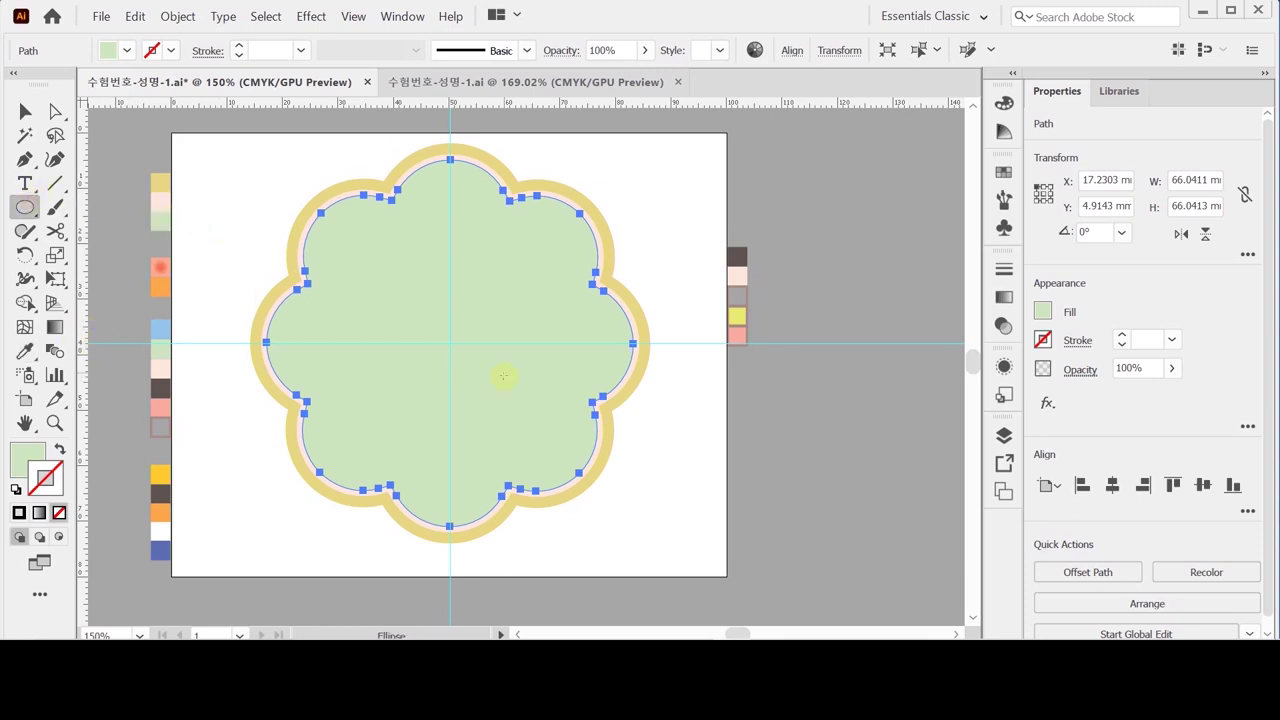
pyautogui.click(448, 448)
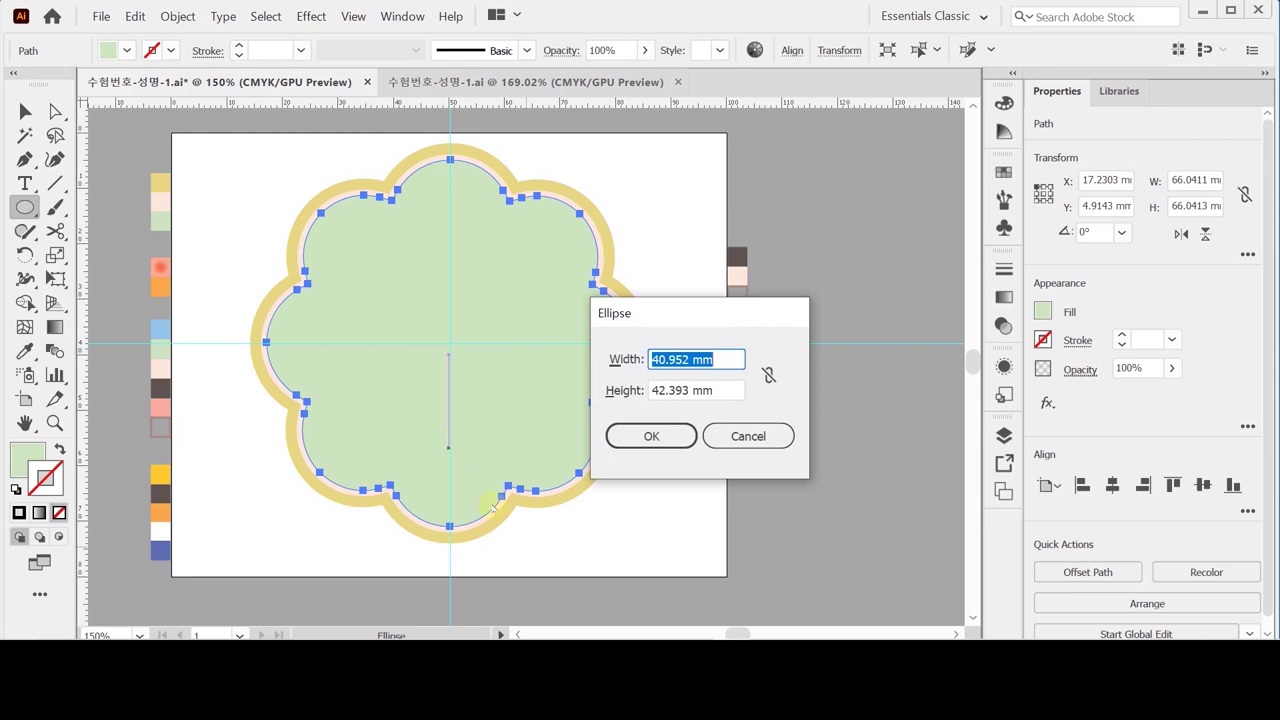
pyautogui.write('64')
pyautogui.press('Tab')
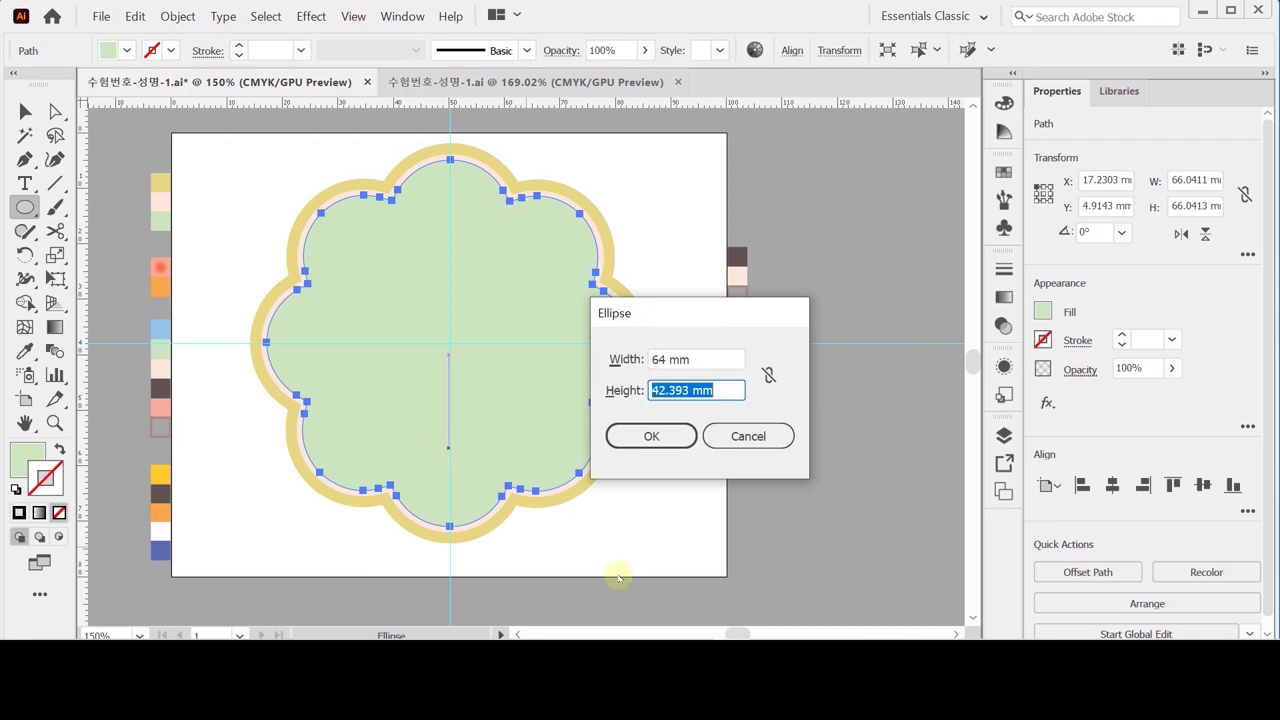
pyautogui.write('46')
pyautogui.press('Return')
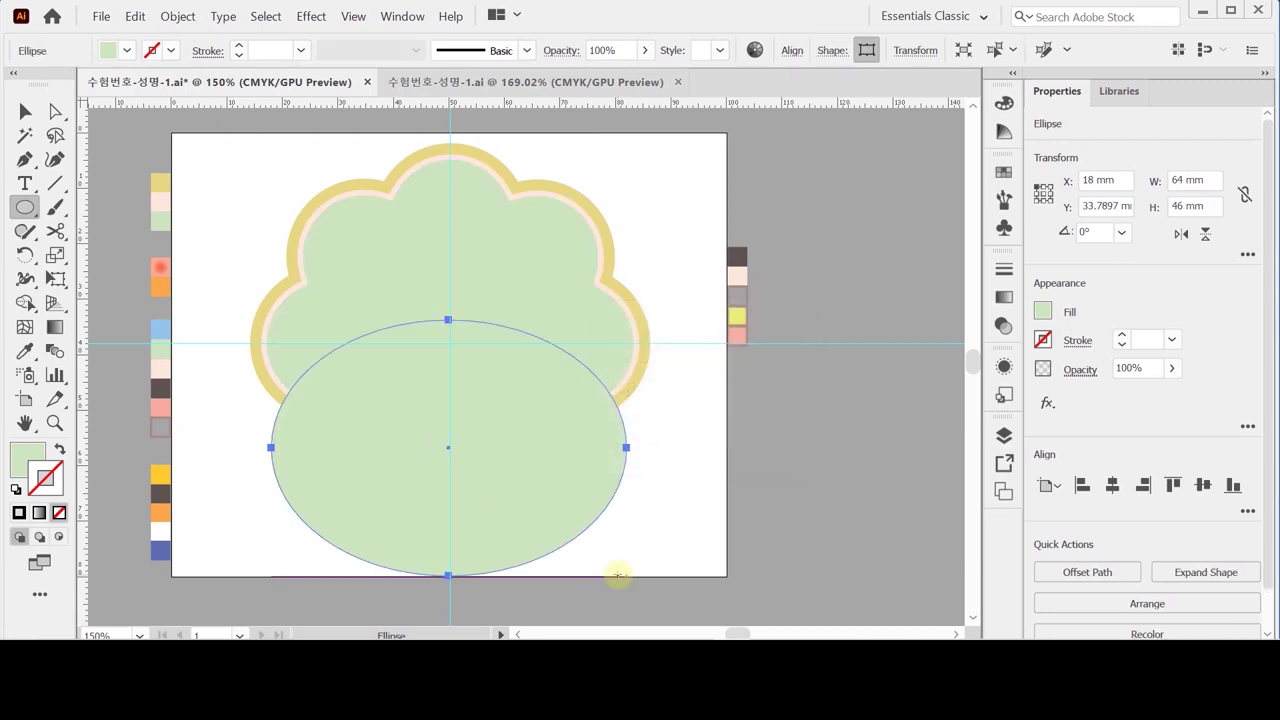
# Step: Give the ellipse a black 1 pt stroke with no fill and nudge it onto the vertical guide and slightly upward
pyautogui.press('d')
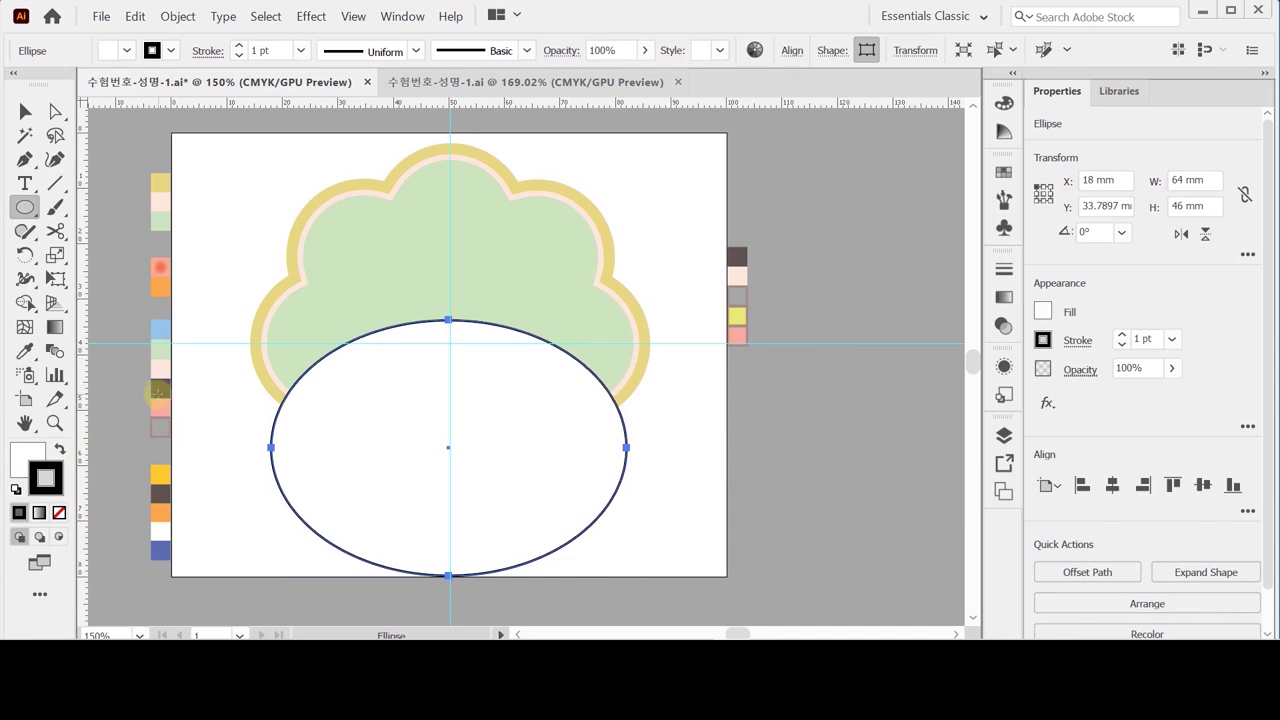
pyautogui.moveTo(158, 392); pyautogui.dragTo(158, 392)
pyautogui.press('Up')
pyautogui.press('Right')
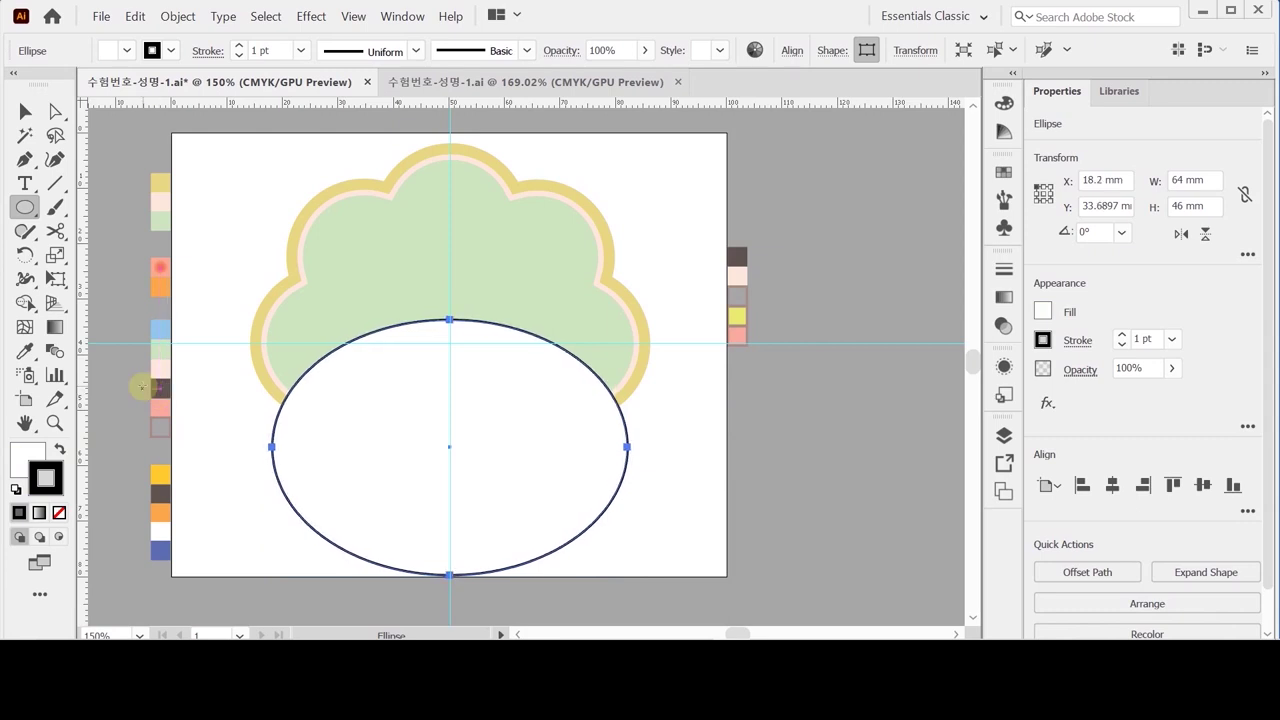
pyautogui.press('Up')
pyautogui.press('Up')
pyautogui.press('Up')
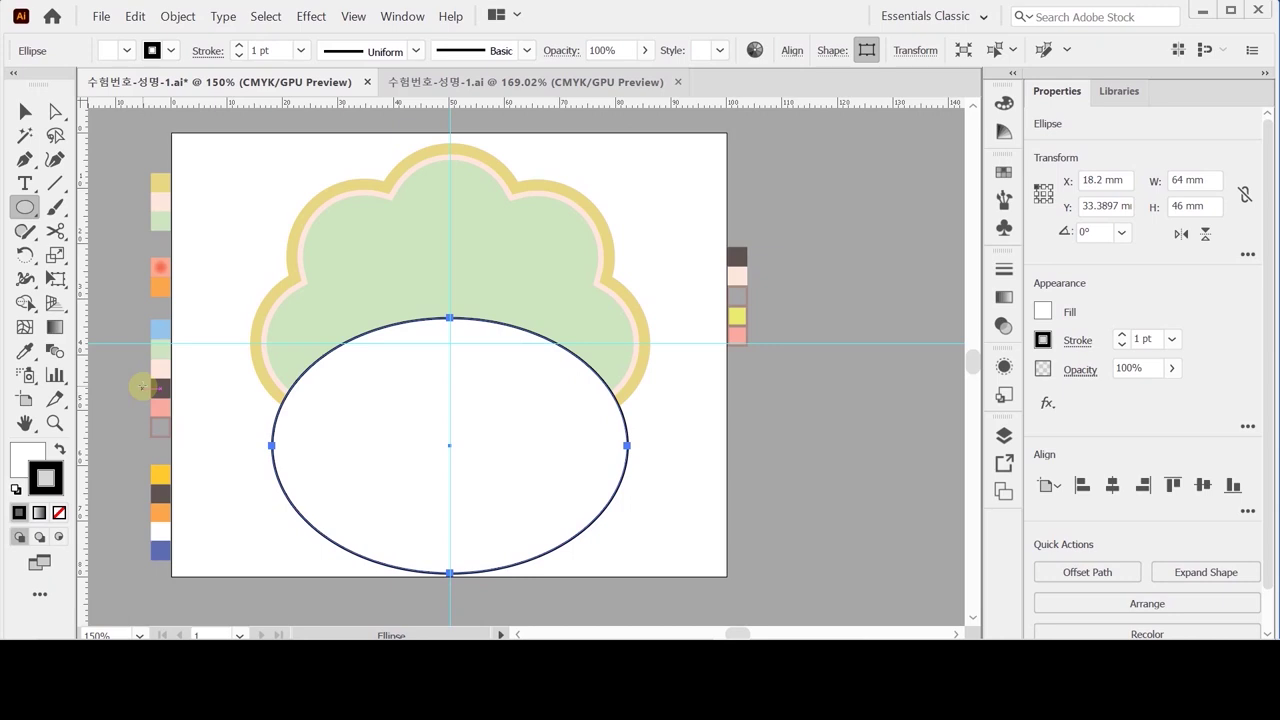
pyautogui.press('Up')
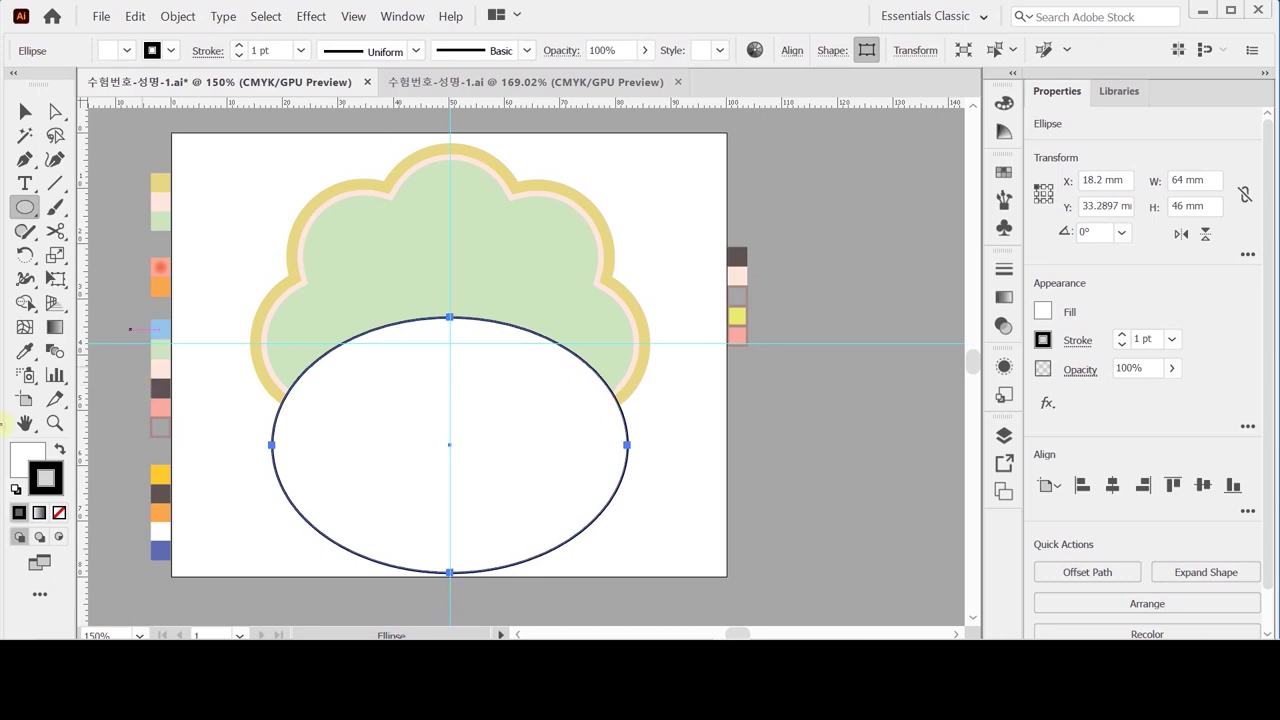
pyautogui.click(26, 458)
pyautogui.click(59, 512)
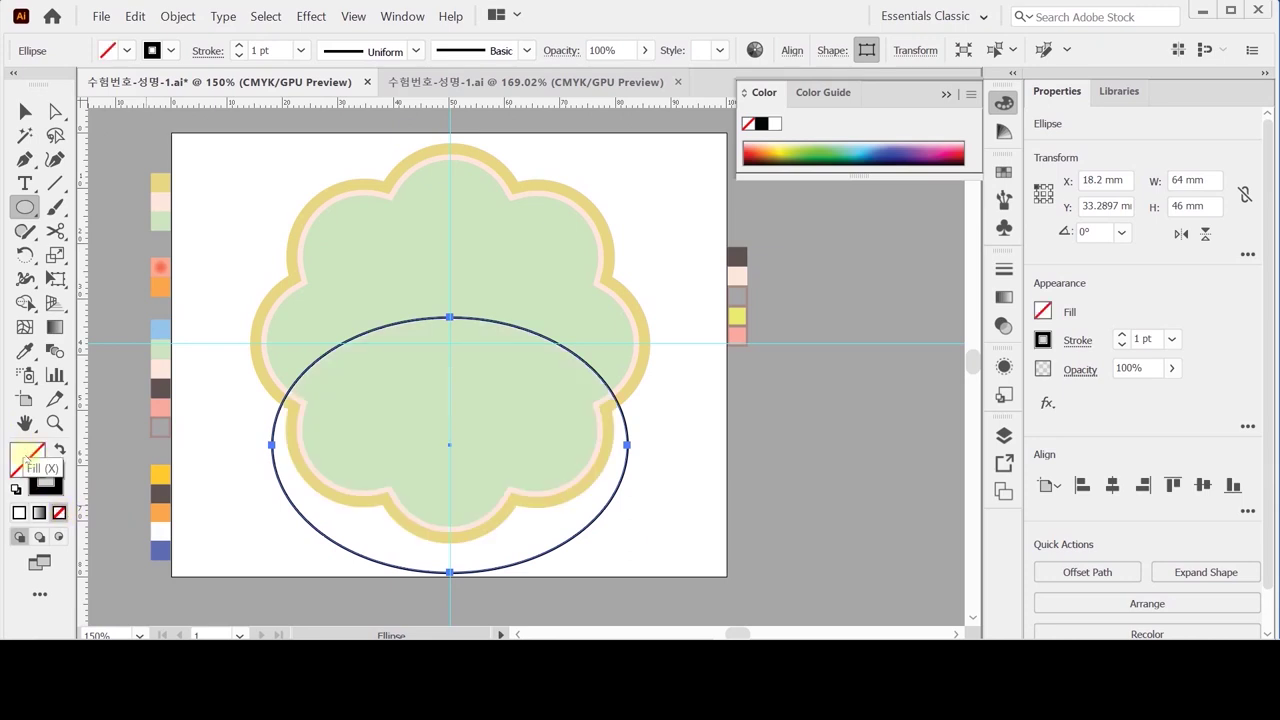
# Step: Fine-tune the ellipse's vertical position in small nudges, ending at about Y 34.19 mm
pyautogui.press('Down')
pyautogui.press('Down')
pyautogui.press('Down')
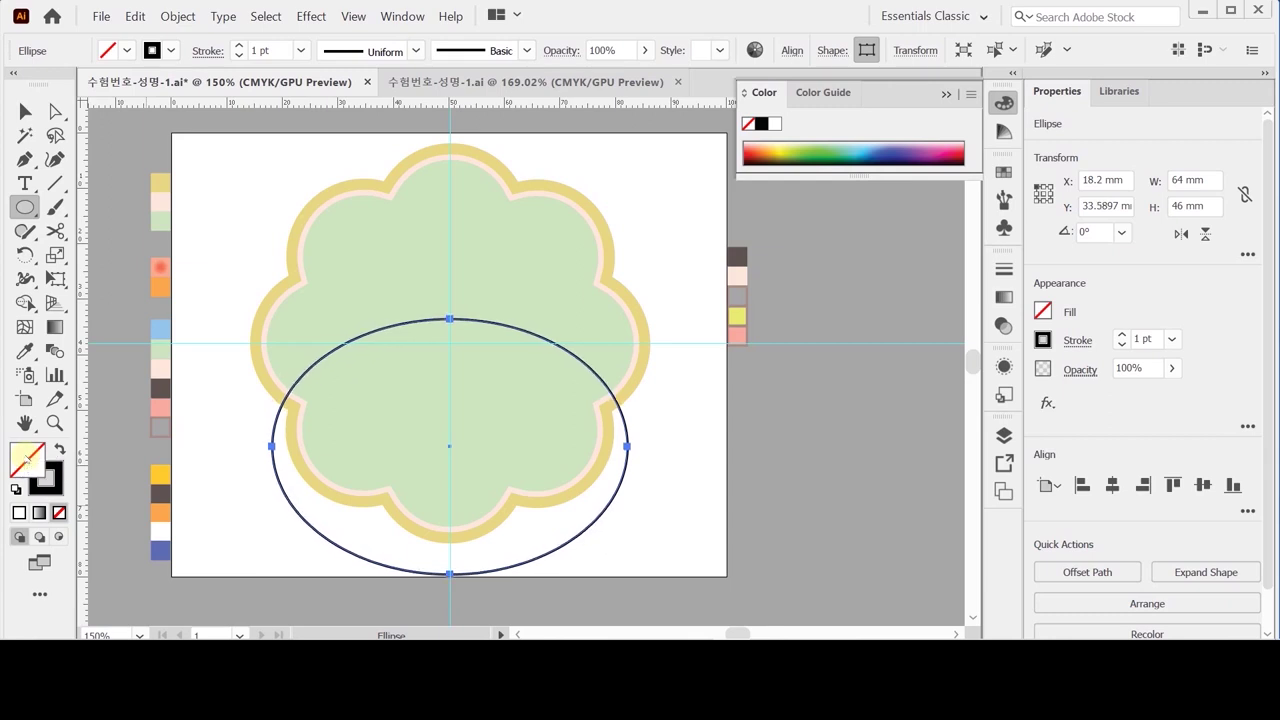
pyautogui.press('Up')
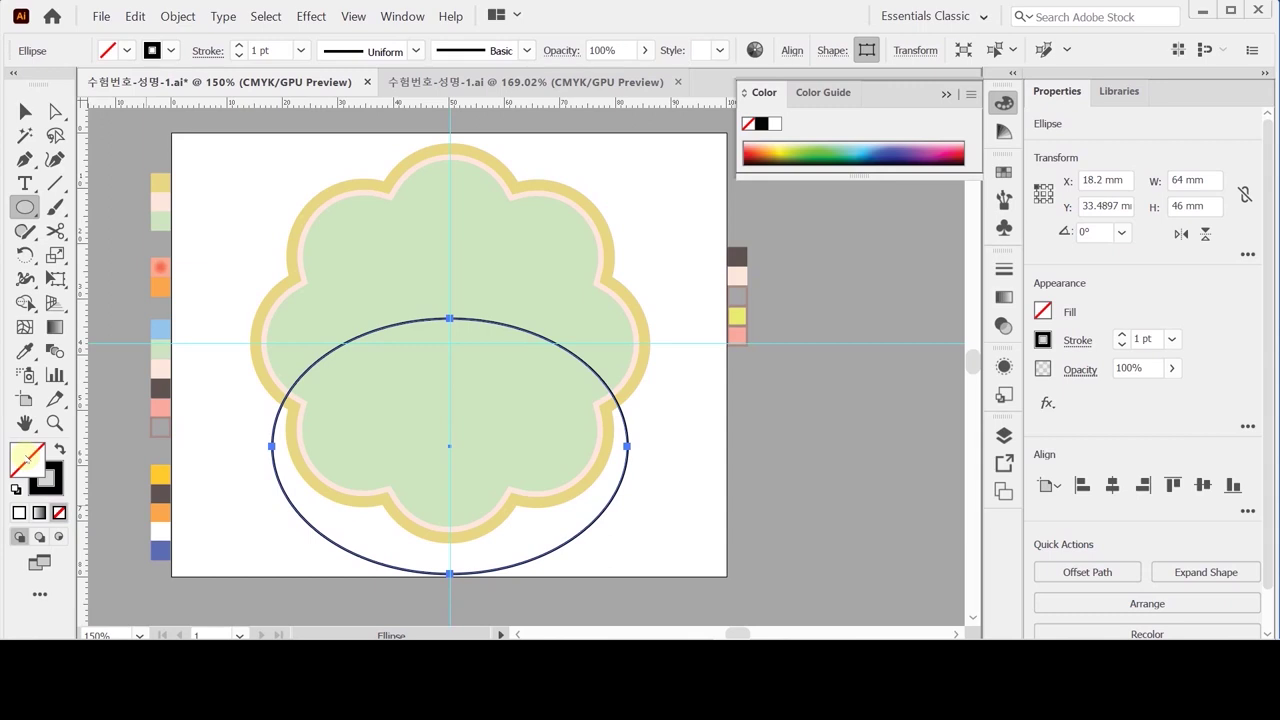
pyautogui.press('Up')
pyautogui.press('Up')
pyautogui.press('Up')
pyautogui.press('Up')
pyautogui.press('Up')
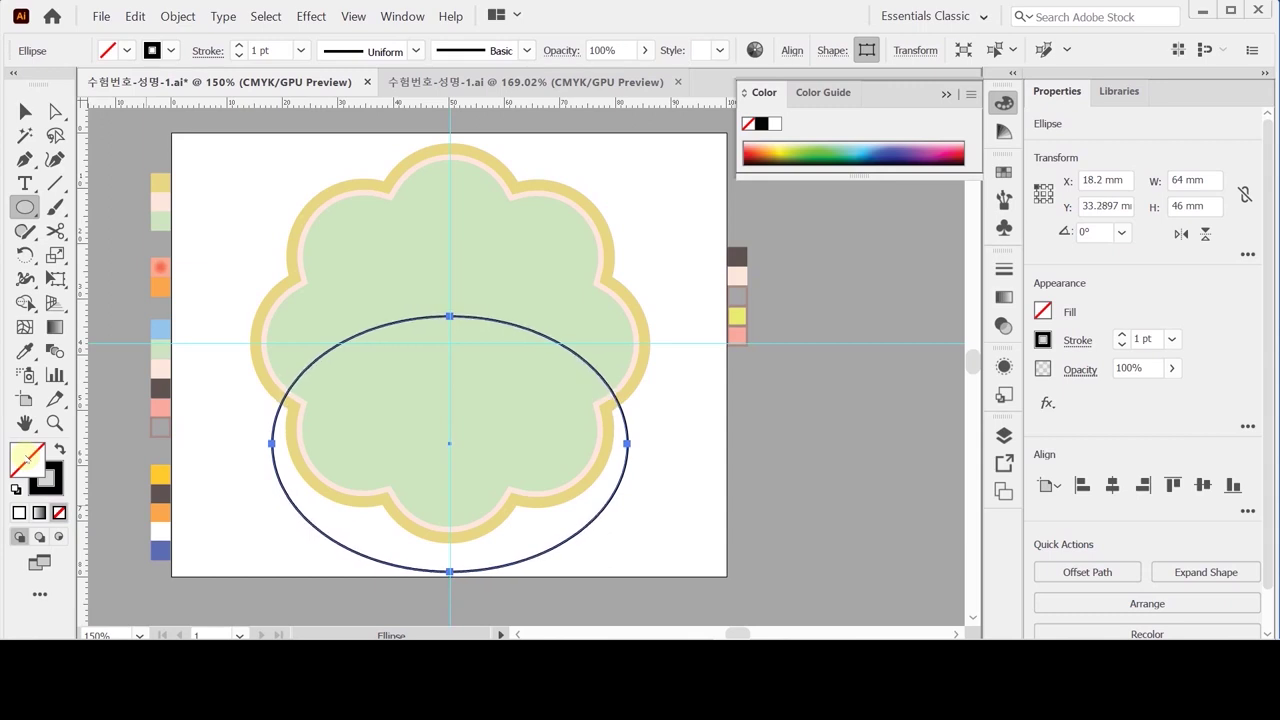
pyautogui.press('Down')
pyautogui.press('Down')
pyautogui.press('Down')
pyautogui.press('Down')
pyautogui.press('Down')
pyautogui.press('Down')
pyautogui.press('Down')
pyautogui.press('Down')
pyautogui.press('Down')
pyautogui.press('Down')
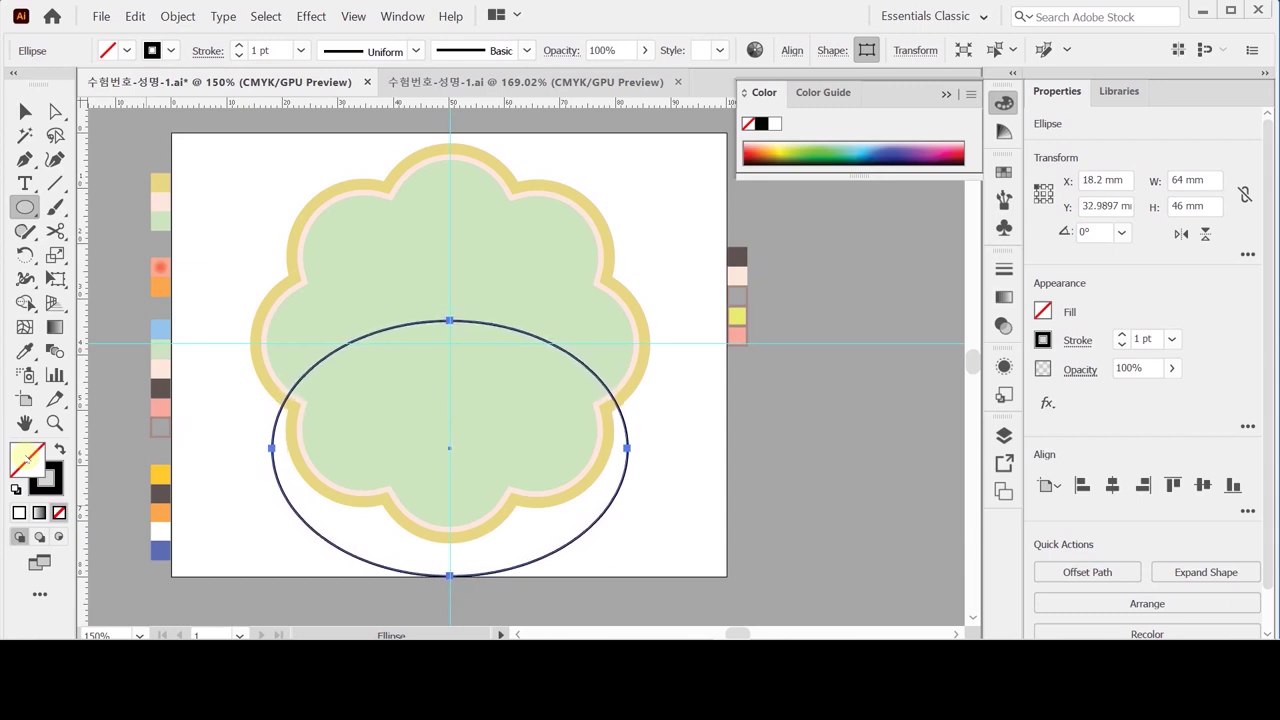
pyautogui.press('Down')
# Step: Subtract the ellipse from the light green scalloped shape with Minus Front and save the document
pyautogui.hotkey('ctrl', 'shift', 'b')
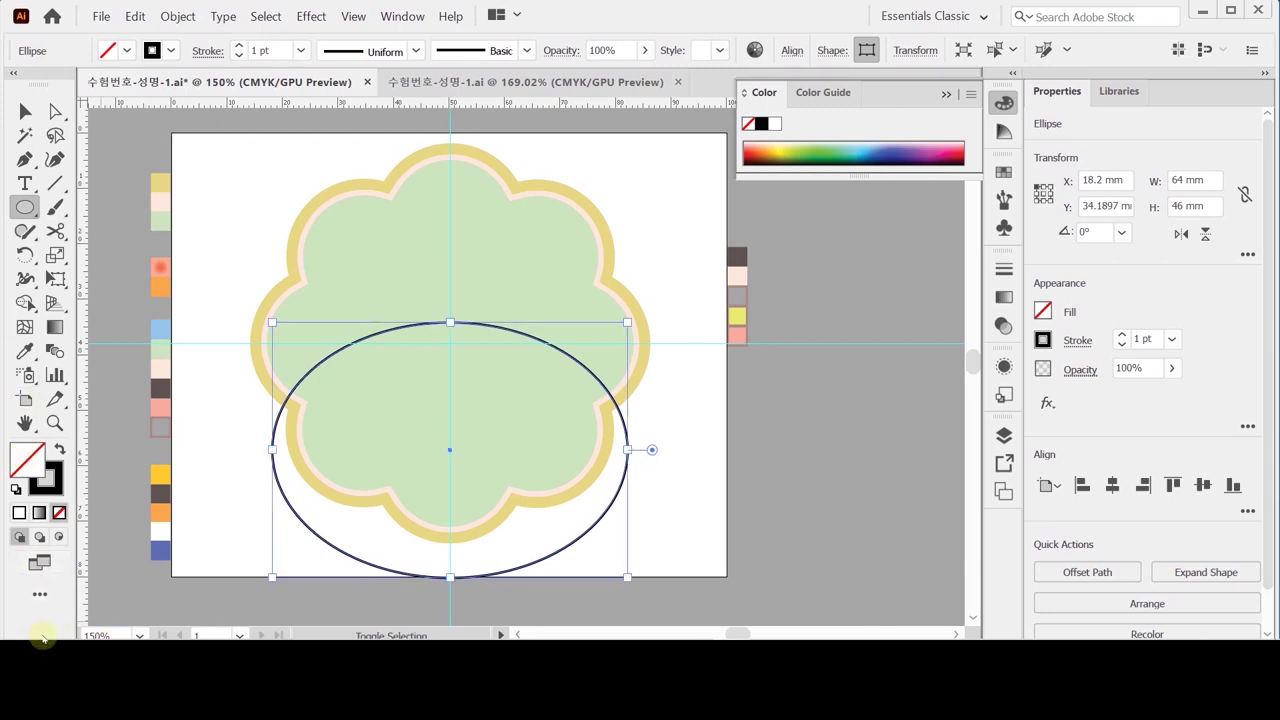
pyautogui.keyDown('shift'); pyautogui.click(557, 272); pyautogui.keyUp('shift')
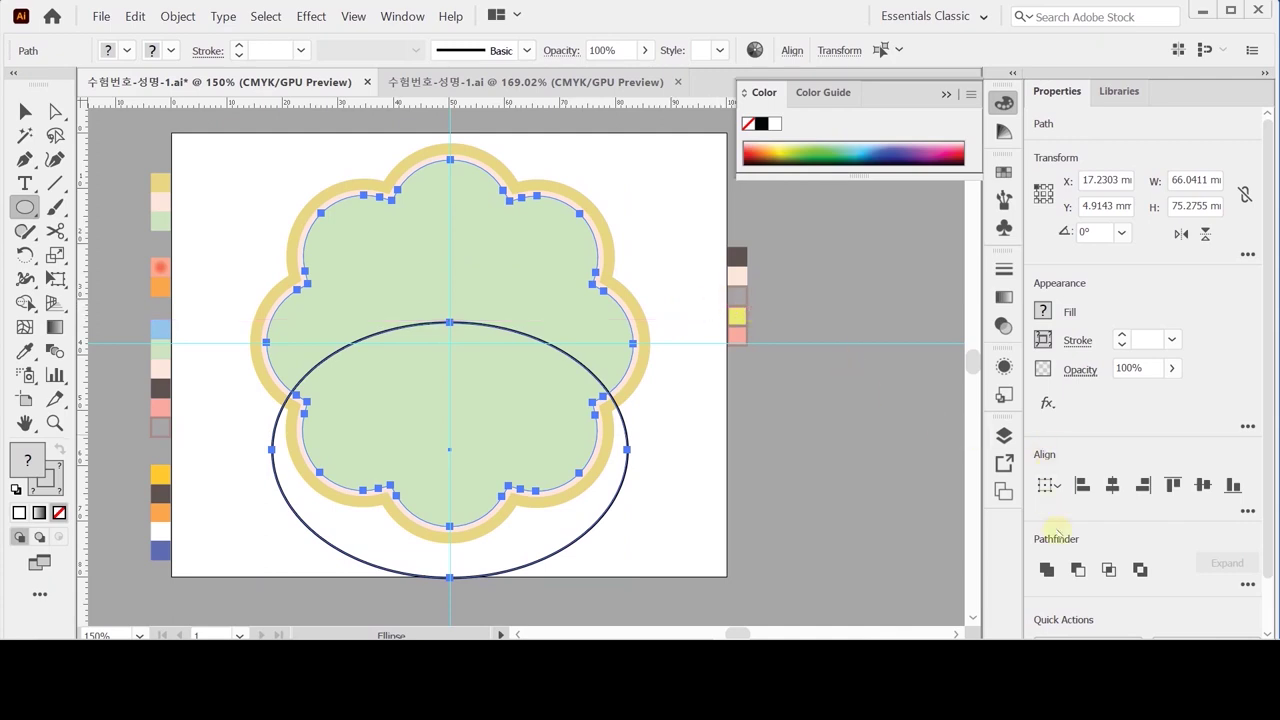
pyautogui.click(1078, 569)
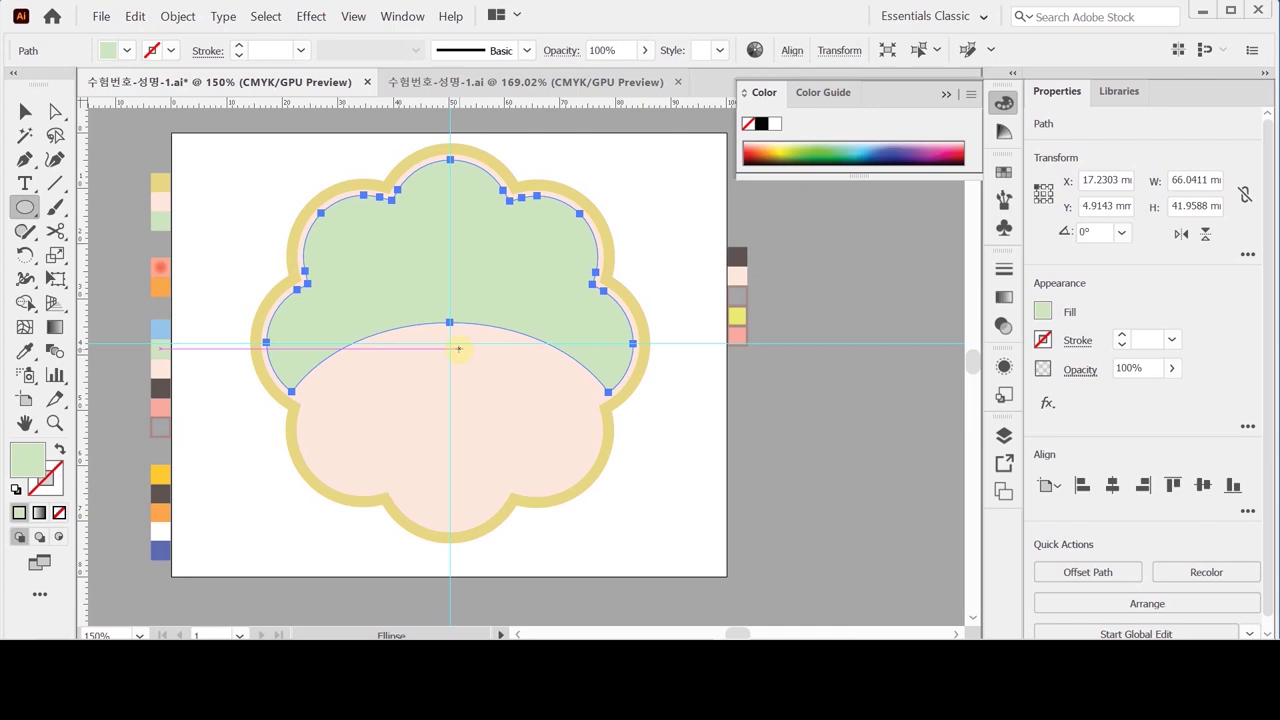
pyautogui.press('ctrl')
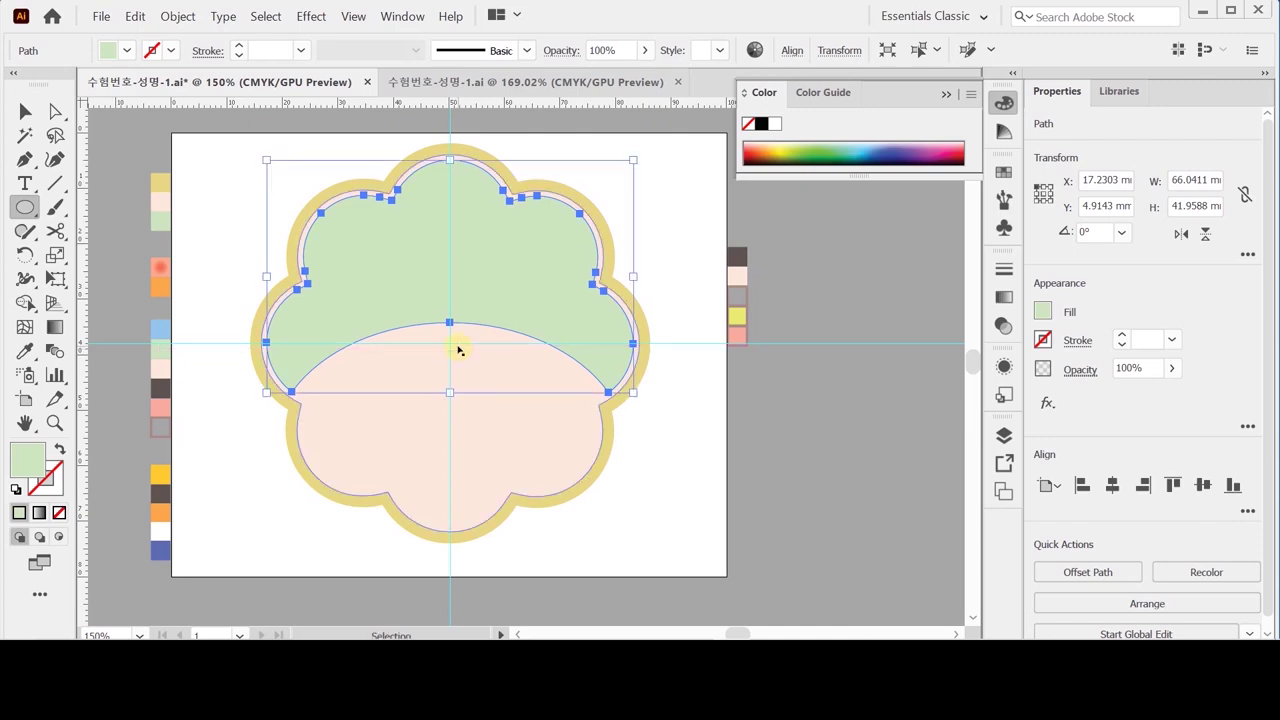
pyautogui.hotkey('ctrl', 's')
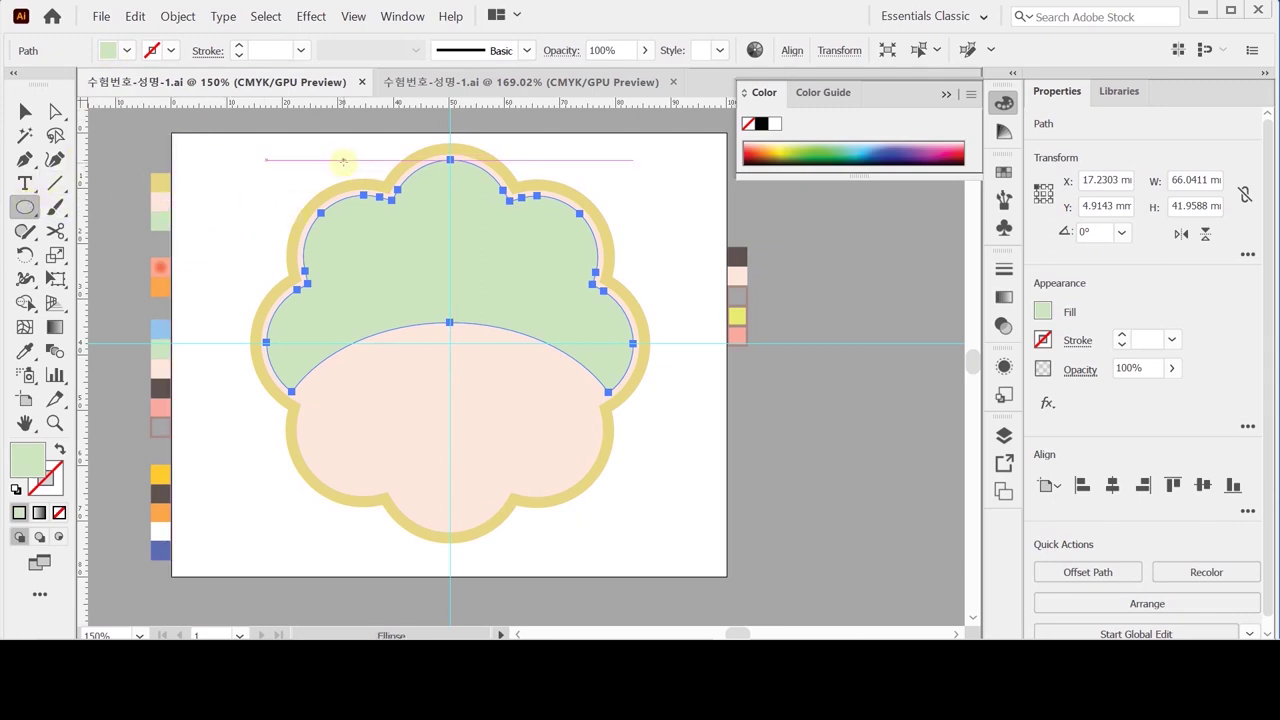
# Step: Draw an 8 × 8 mm circle at the emblem's upper-left edge with the default white fill and black 1 pt stroke
pyautogui.click(261, 201)
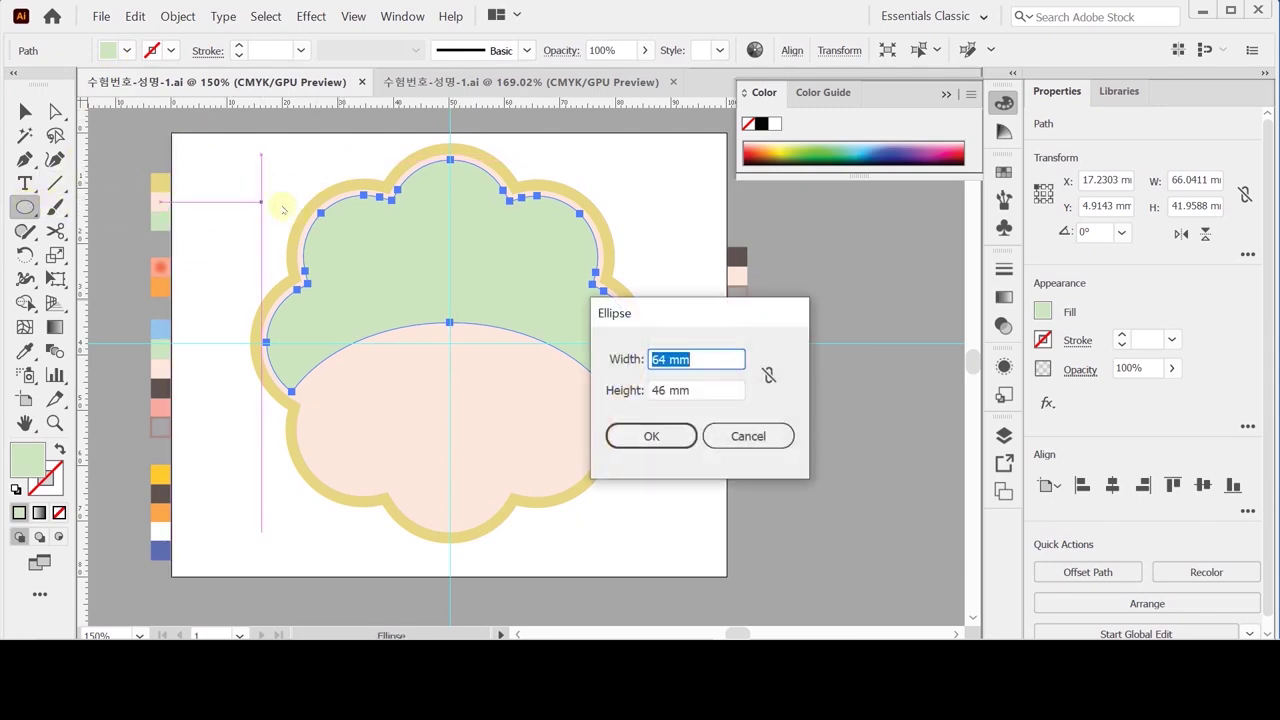
pyautogui.write('8')
pyautogui.press('Tab')
pyautogui.write('8')
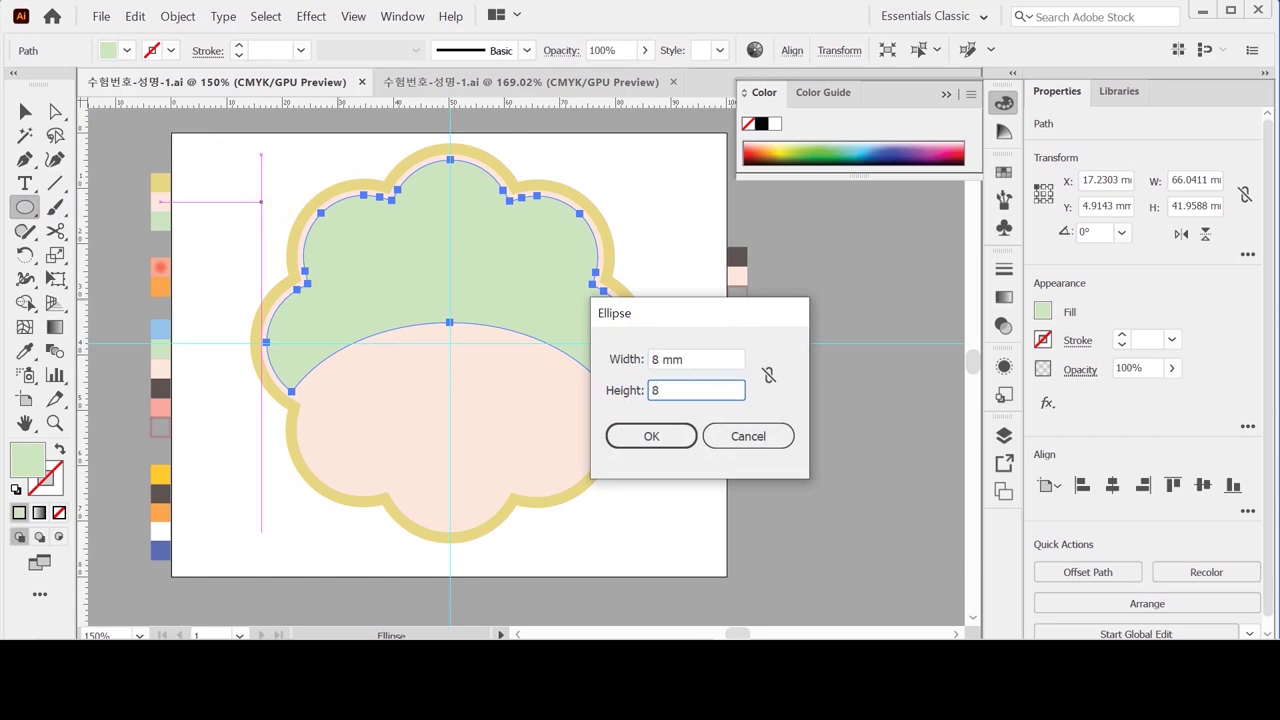
pyautogui.press('Return')
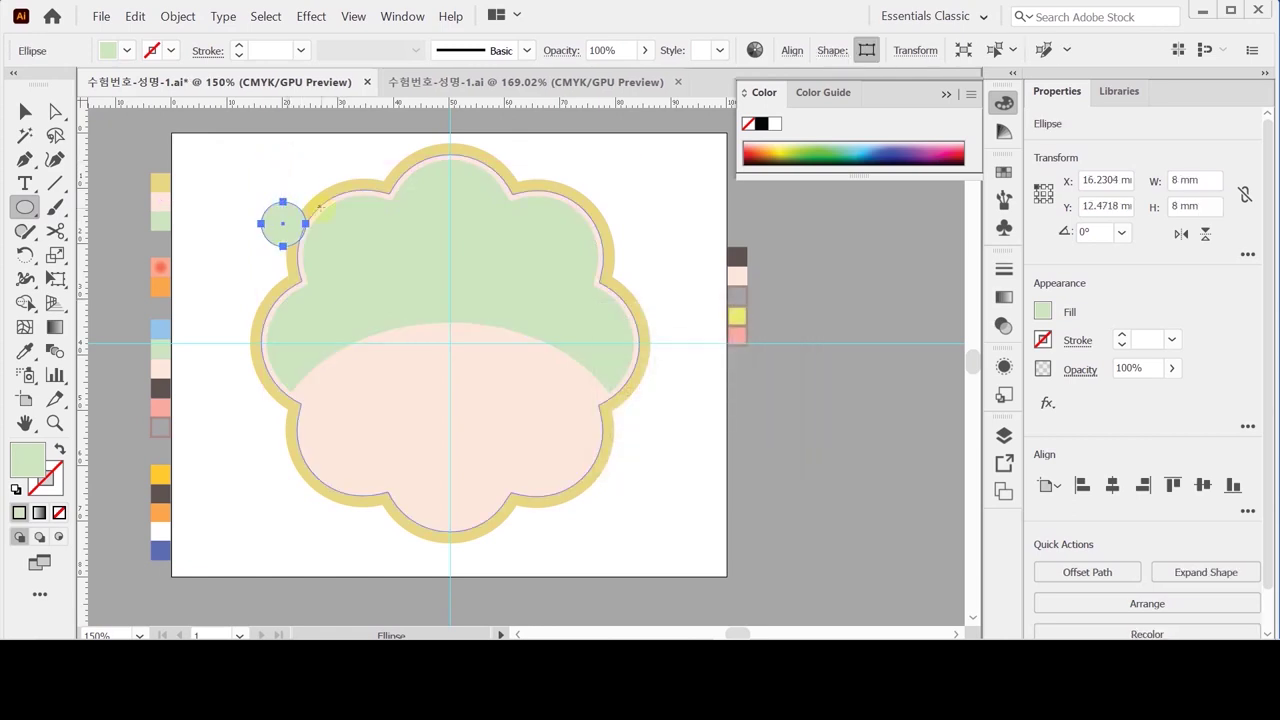
pyautogui.press('ctrl')
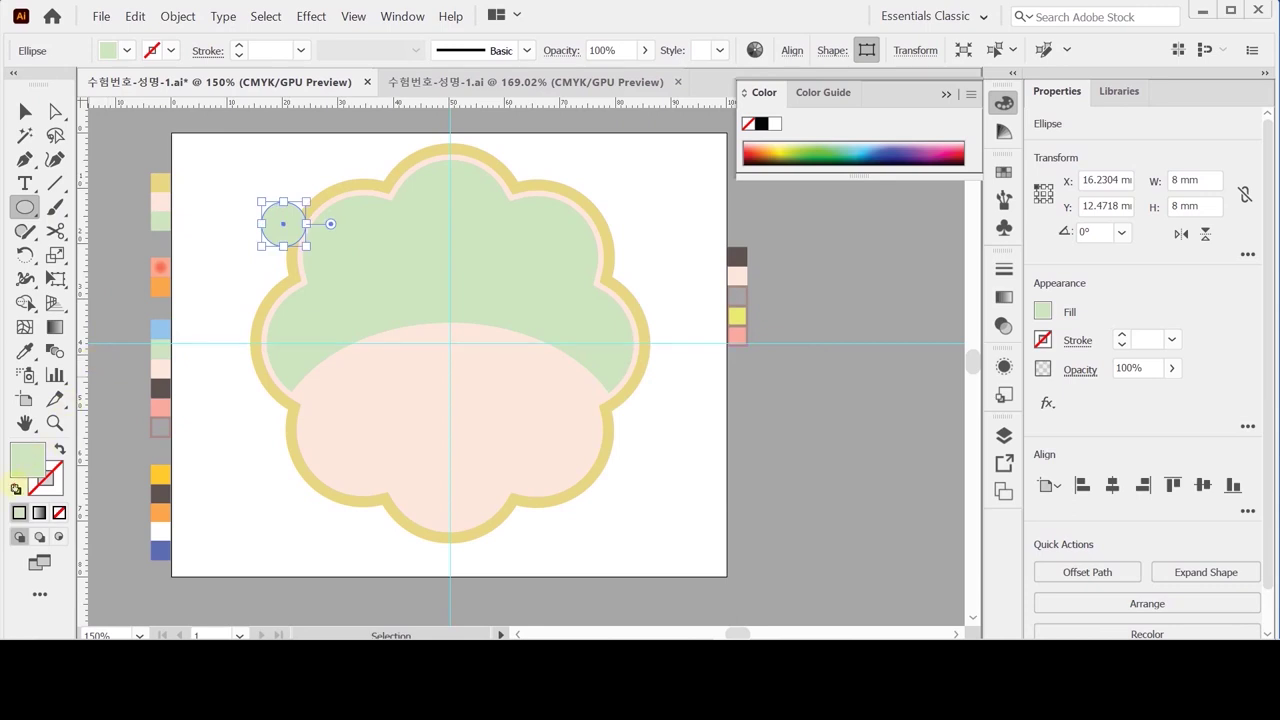
pyautogui.click(15, 489)
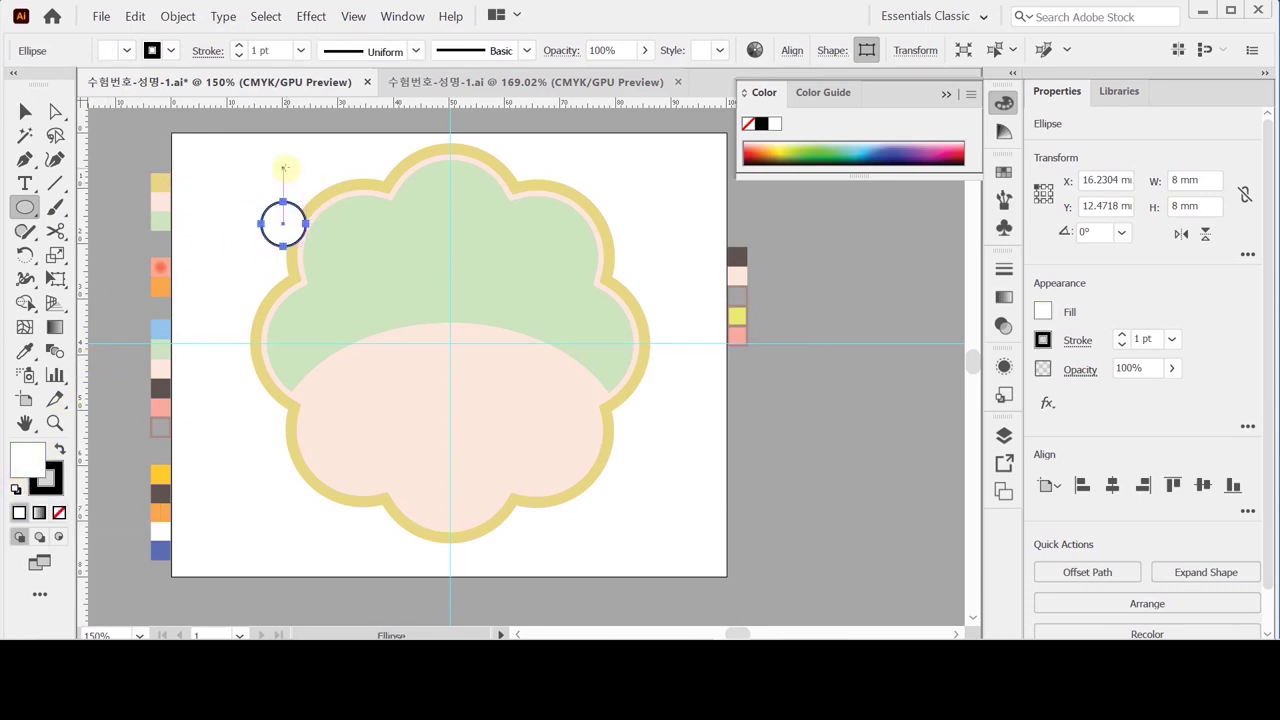
# Step: Add anchor points midway between the existing ones on the small circle's path
pyautogui.click(178, 16)
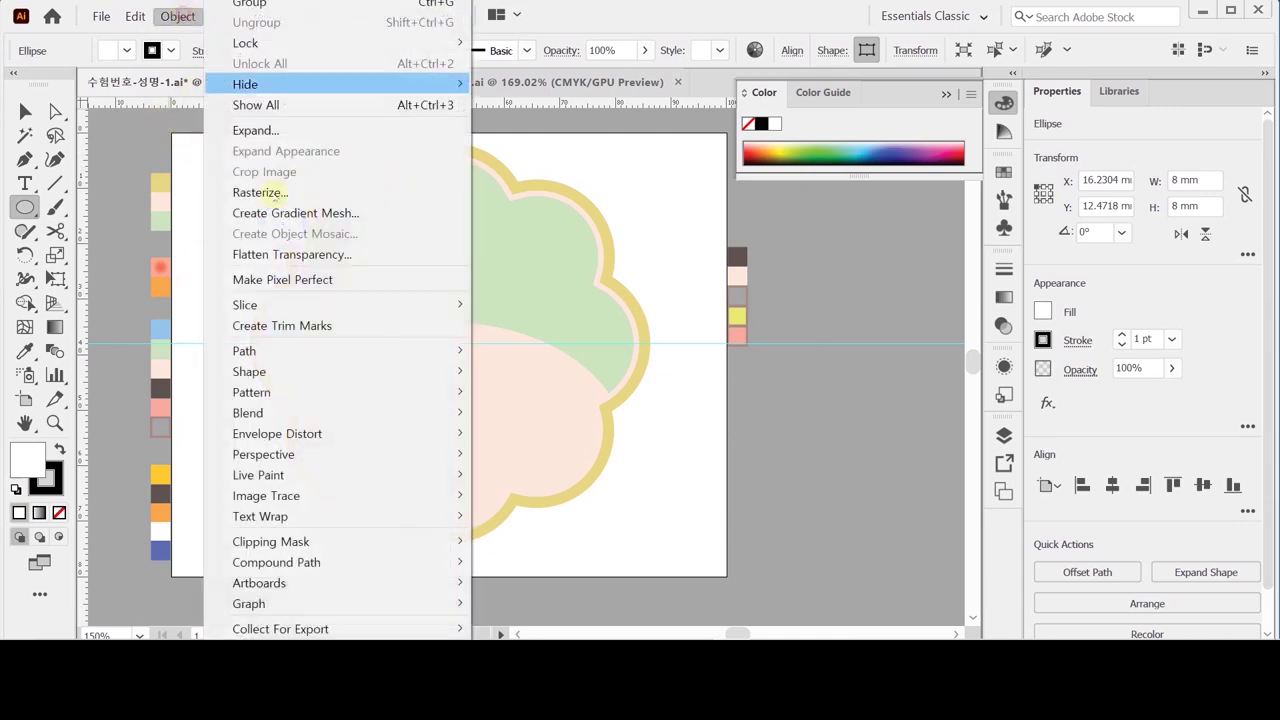
pyautogui.click(188, 16)
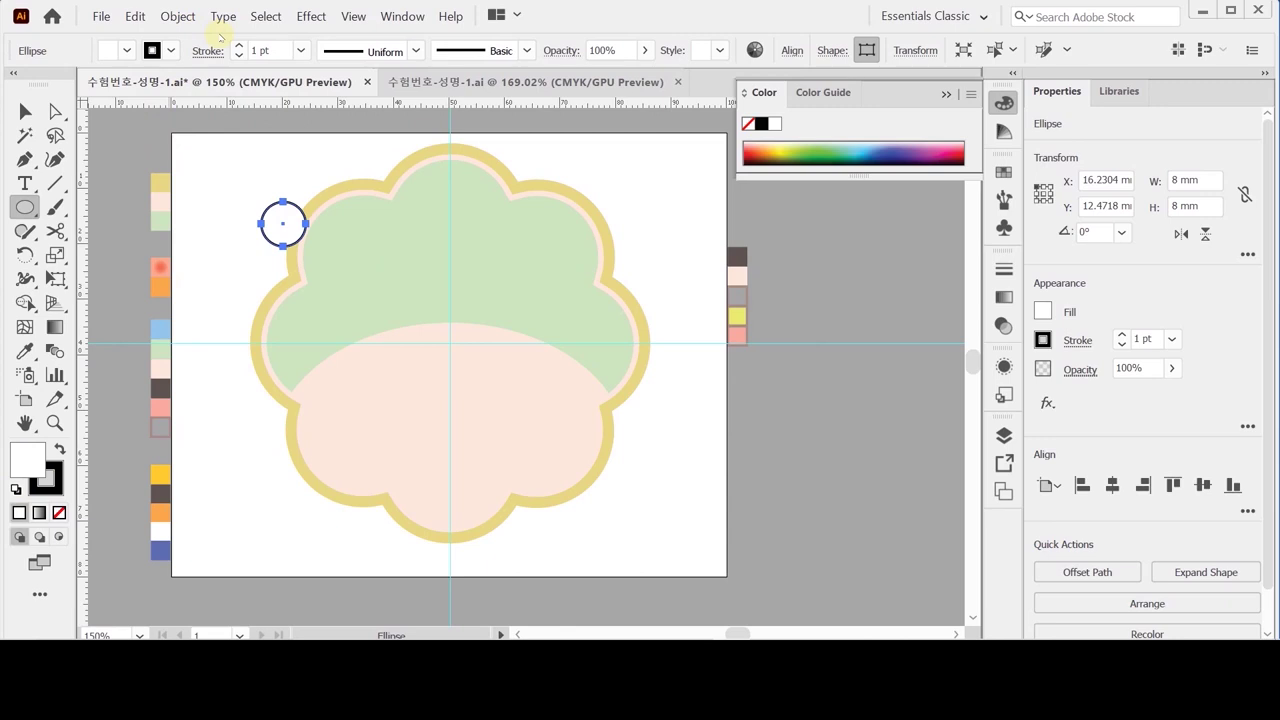
pyautogui.scroll(3, 286, 231)
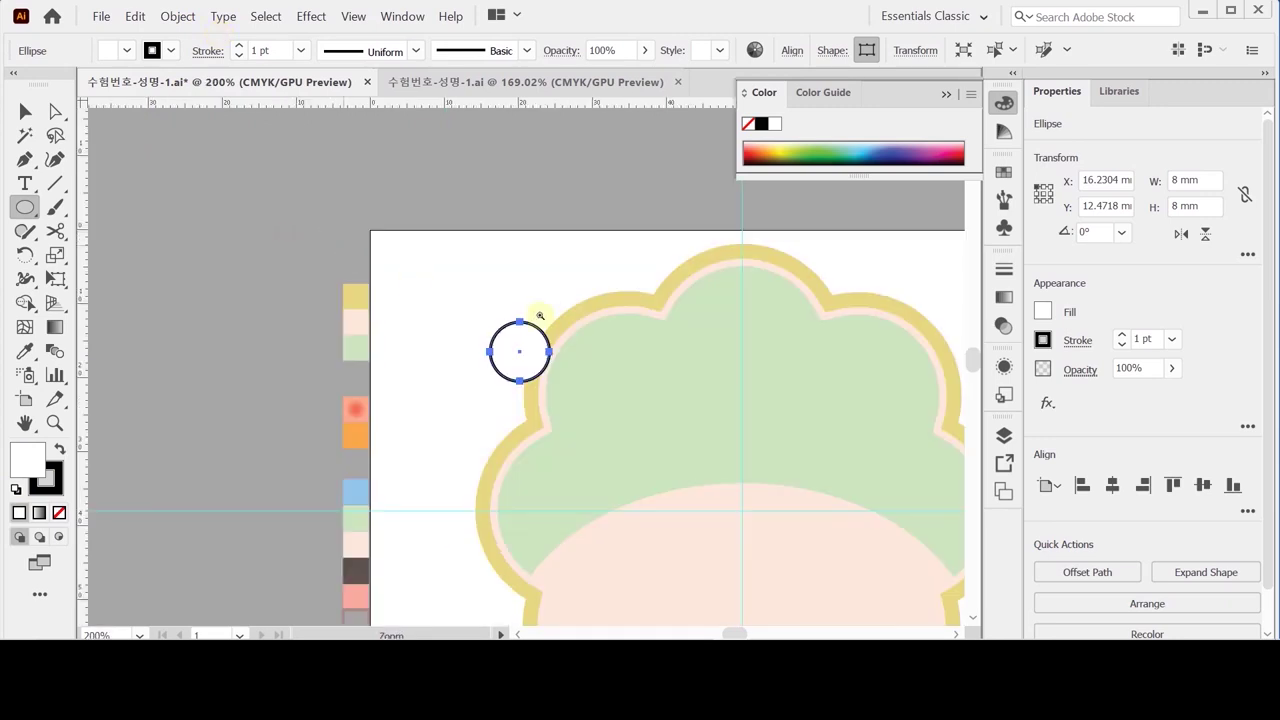
pyautogui.moveTo(455, 424); pyautogui.dragTo(346, 294)
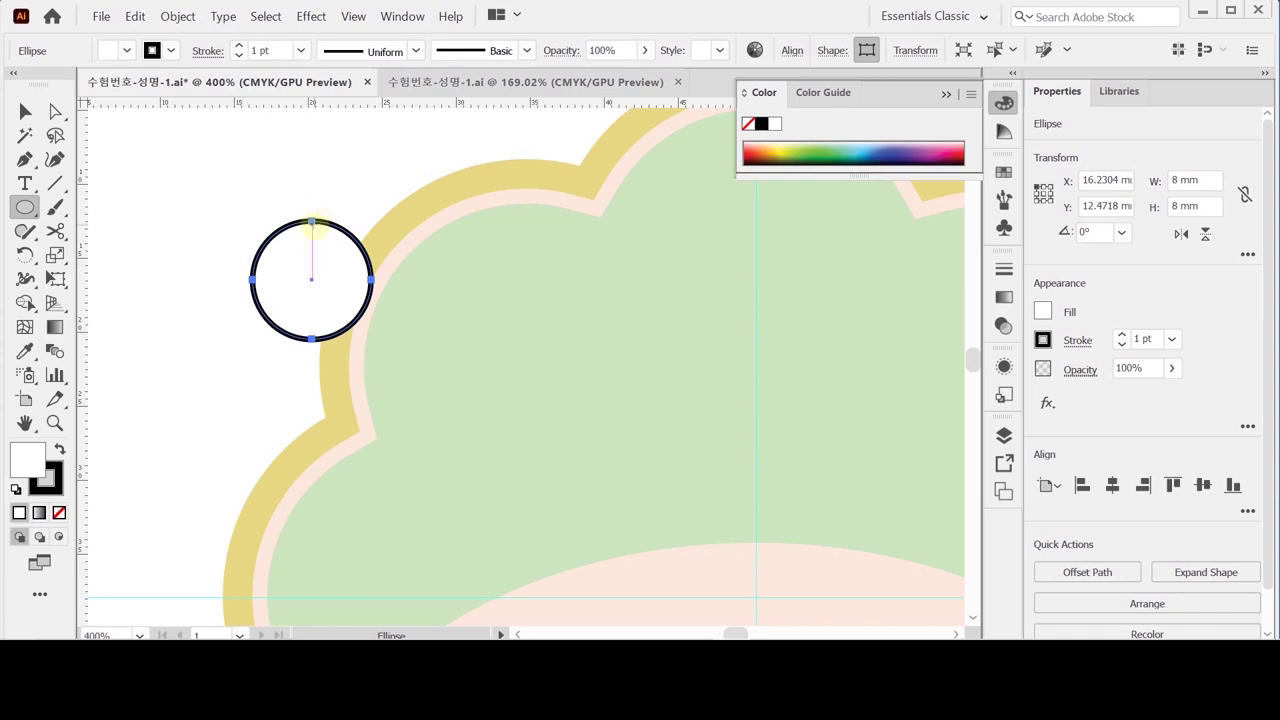
pyautogui.click(178, 17)
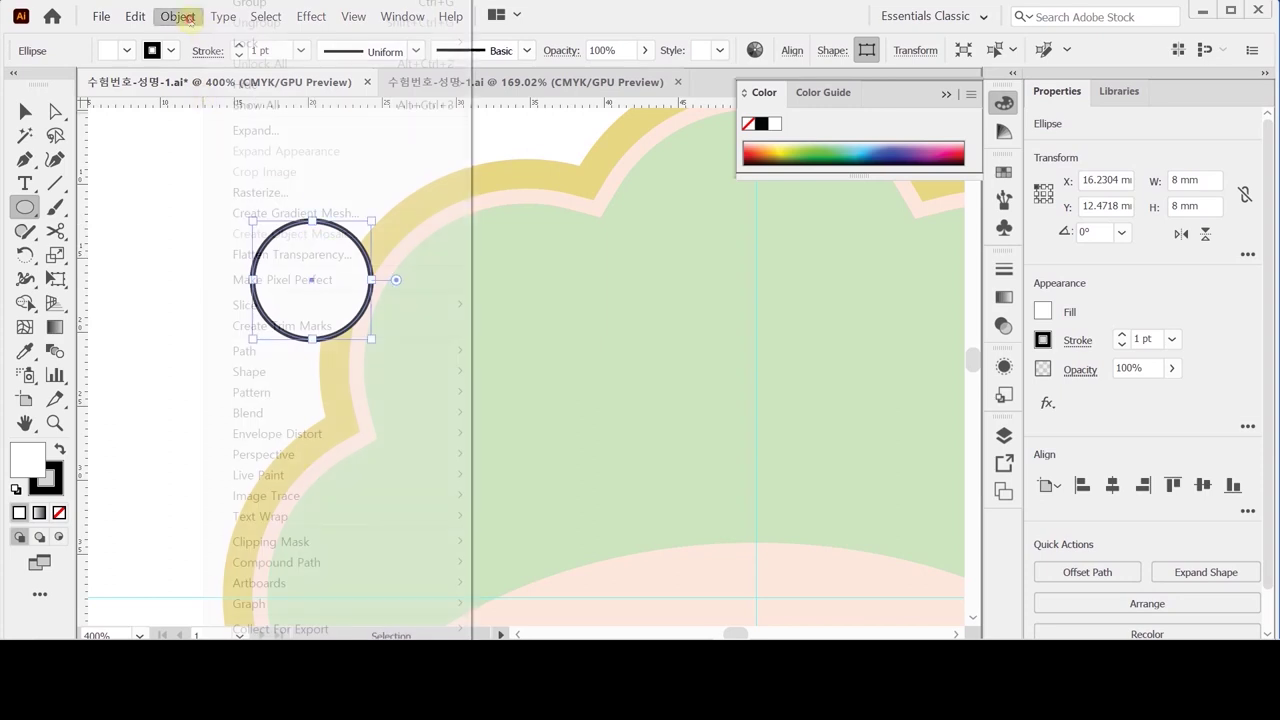
pyautogui.moveTo(410, 350)
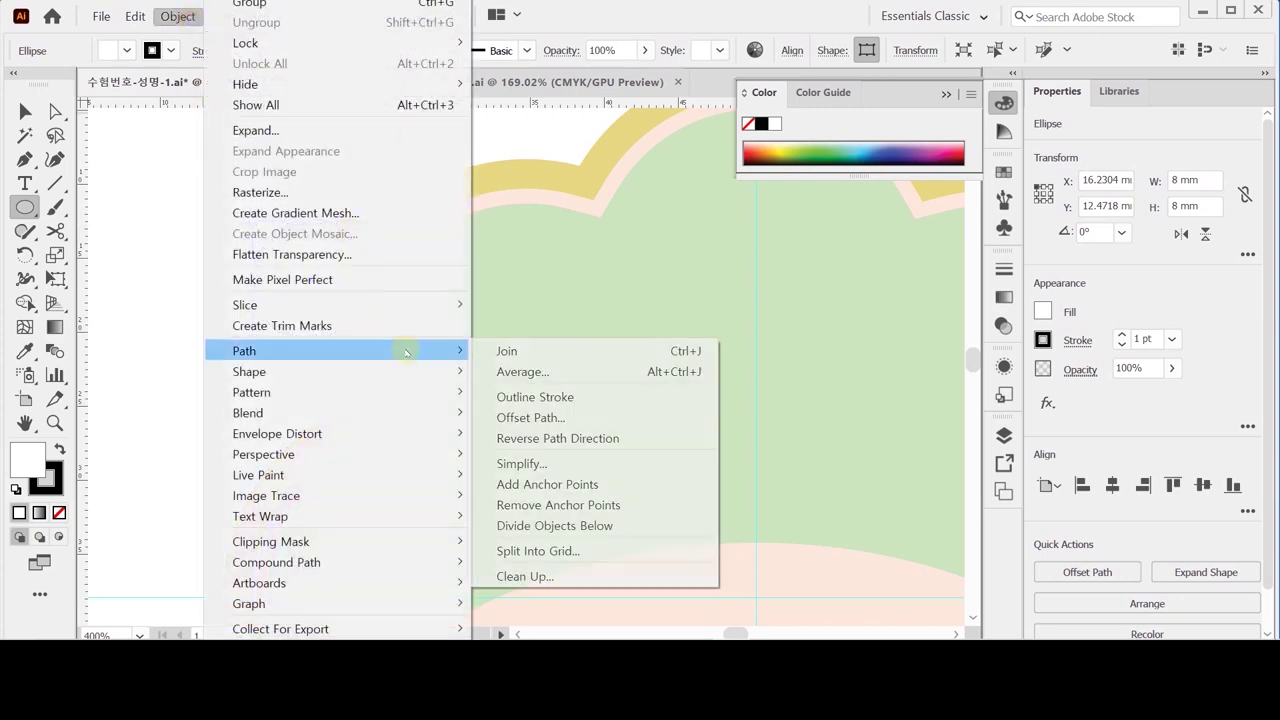
pyautogui.click(637, 478)
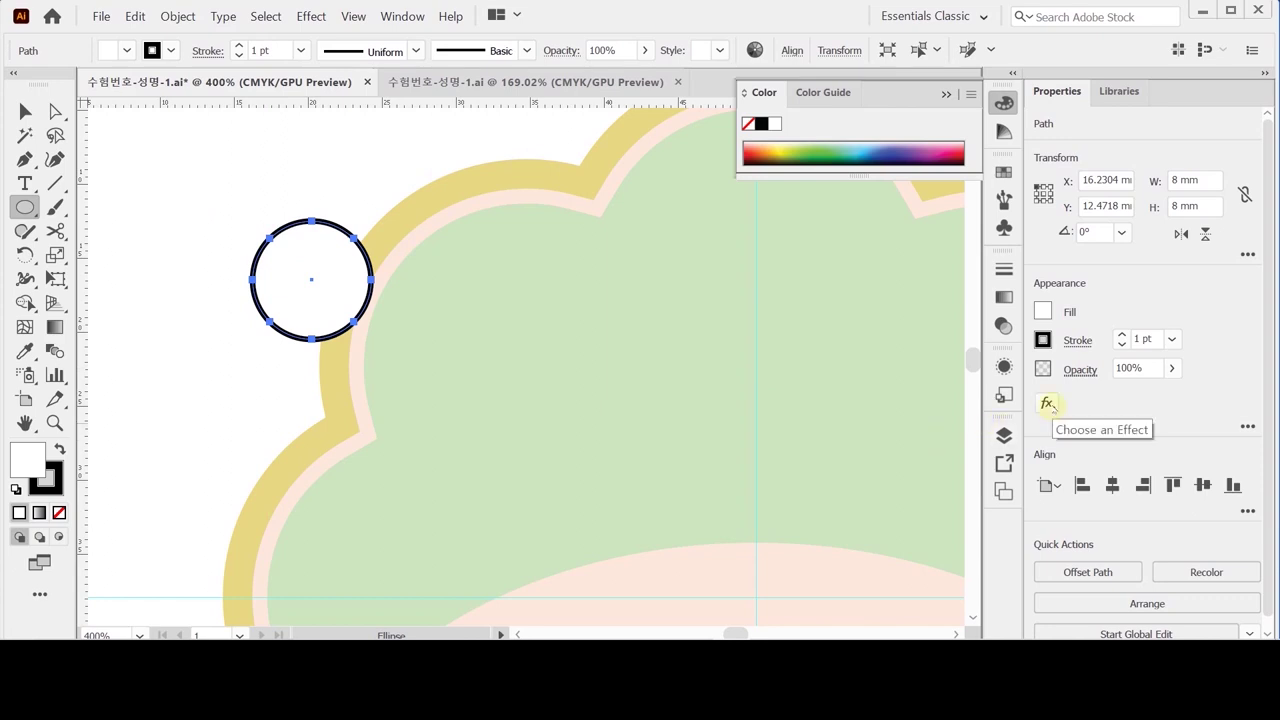
# Step: Open the Pucker & Bloat effect settings for the small circle
pyautogui.click(1048, 404)
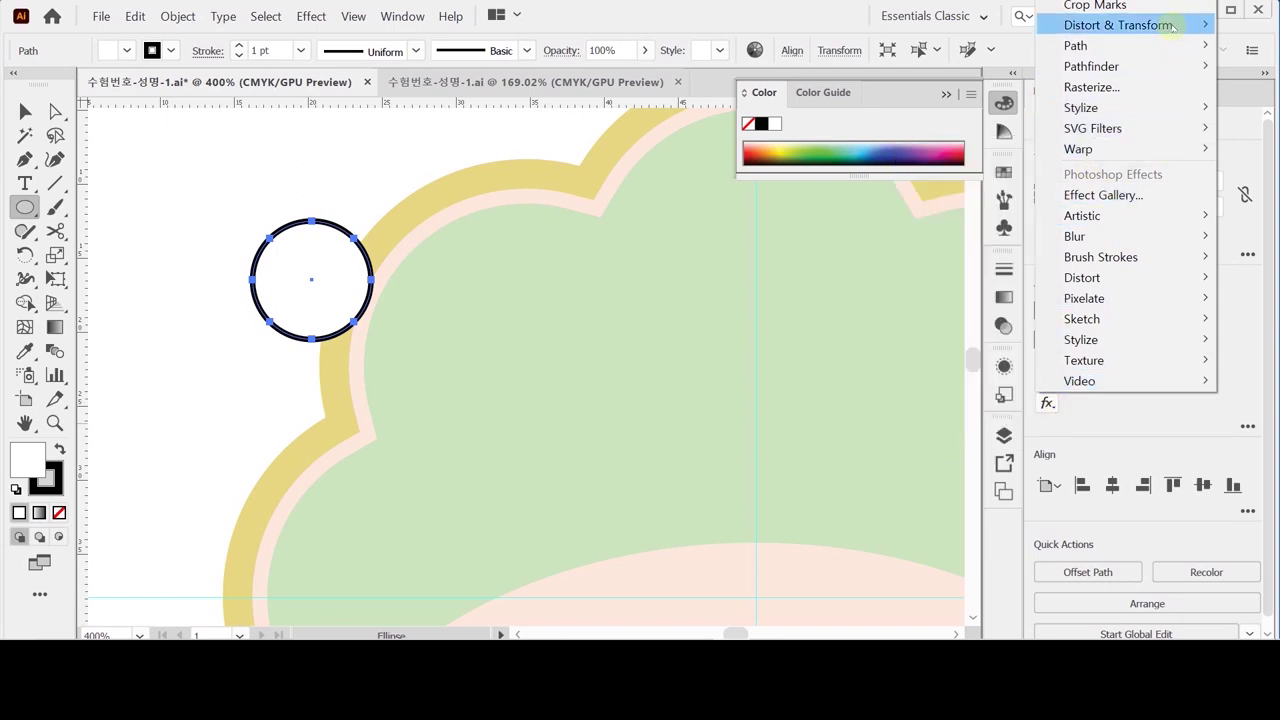
pyautogui.moveTo(1172, 25)
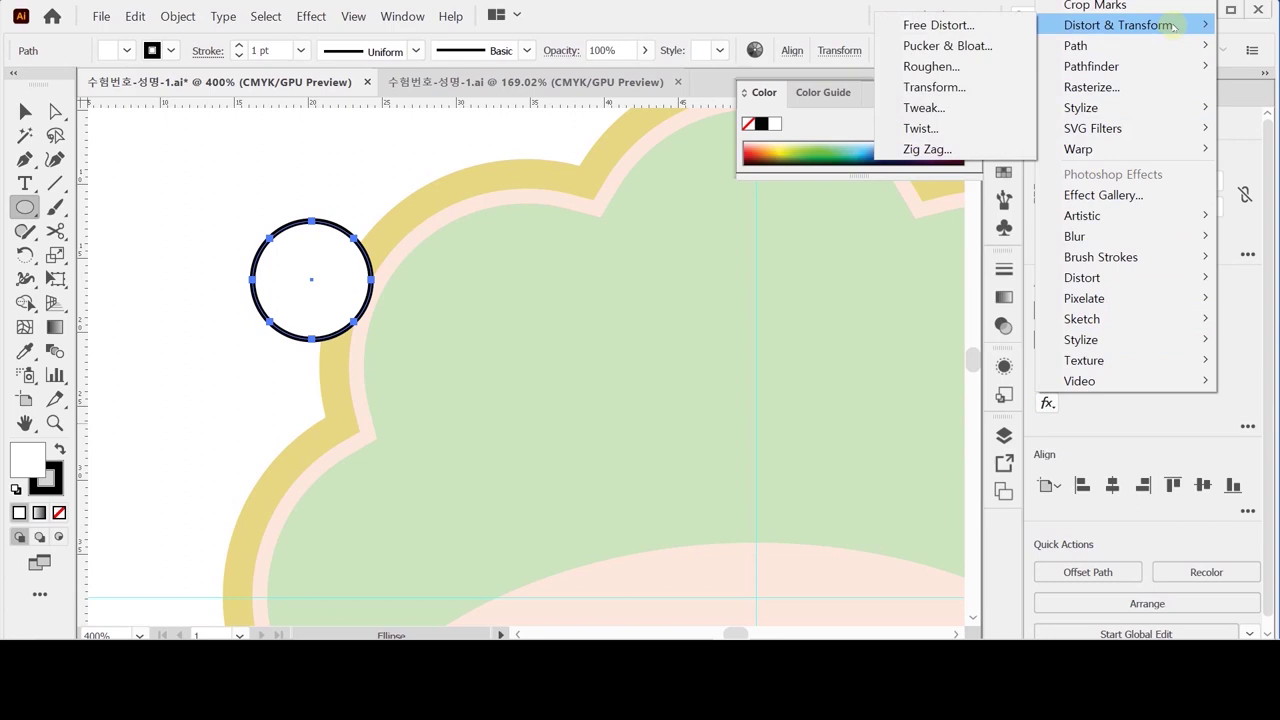
pyautogui.click(945, 46)
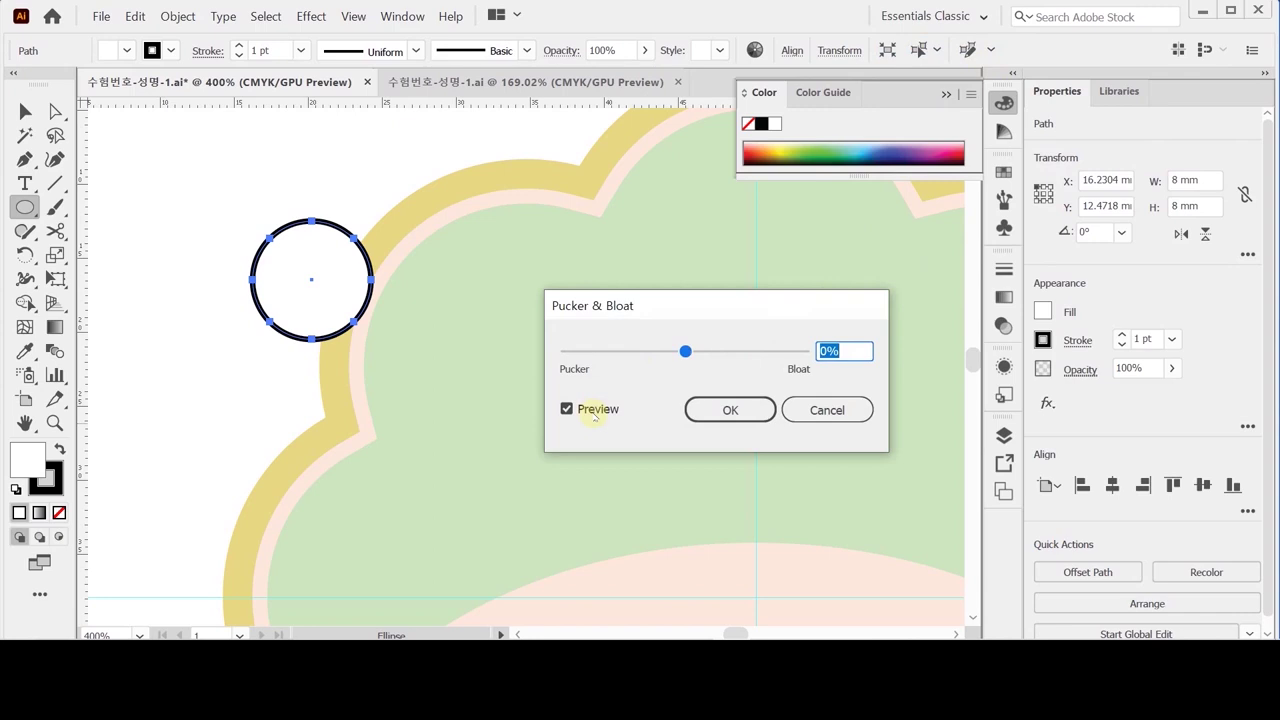
# Step: Try out several pucker and bloat amounts on the circle, such as -76%, -48% and 27%
pyautogui.moveTo(686, 351); pyautogui.dragTo(639, 351)
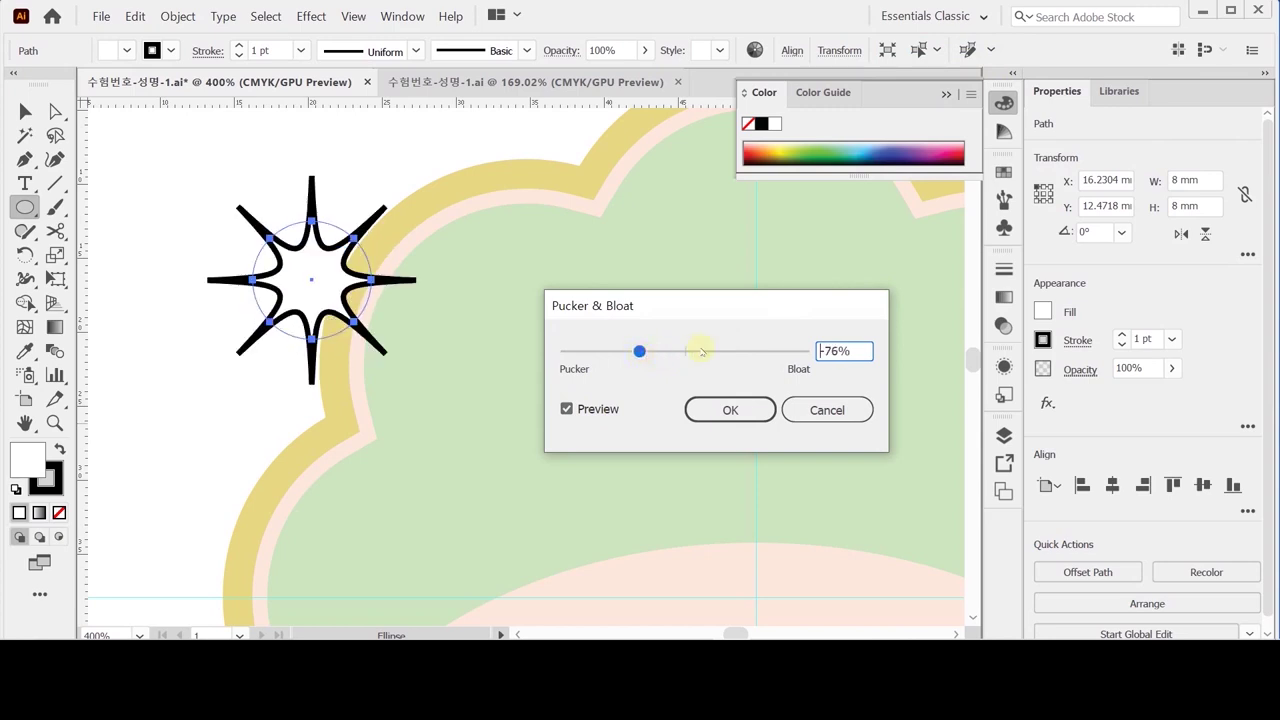
pyautogui.click(739, 351)
pyautogui.click(650, 352)
pyautogui.moveTo(637, 357)
pyautogui.mouseDown()
pyautogui.moveTo(624, 352)
pyautogui.moveTo(637, 352)
pyautogui.mouseUp()
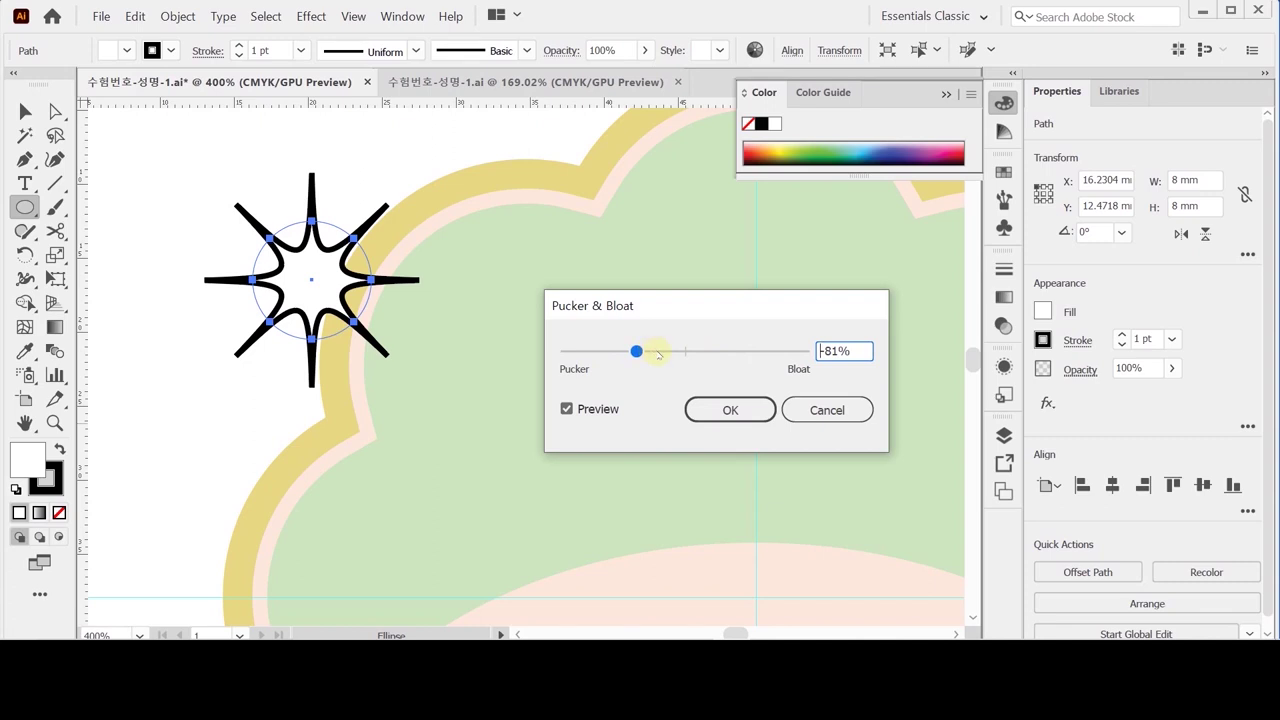
pyautogui.click(657, 352)
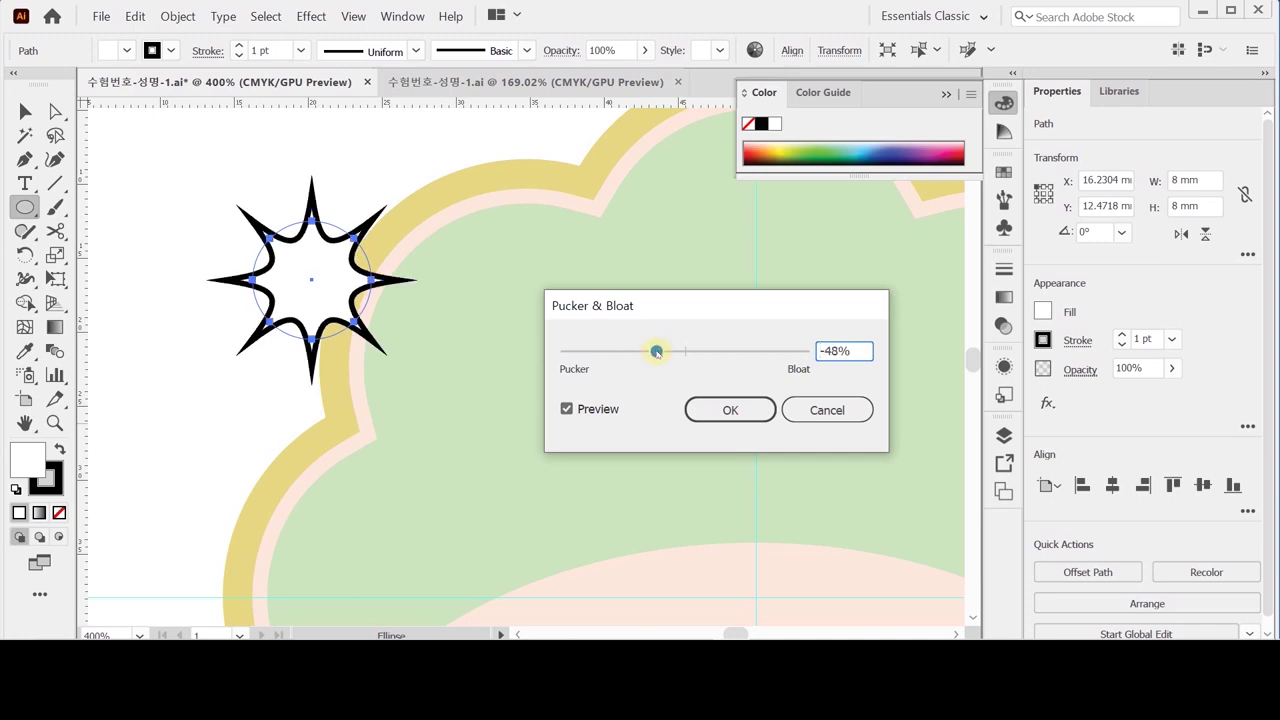
pyautogui.click(701, 352)
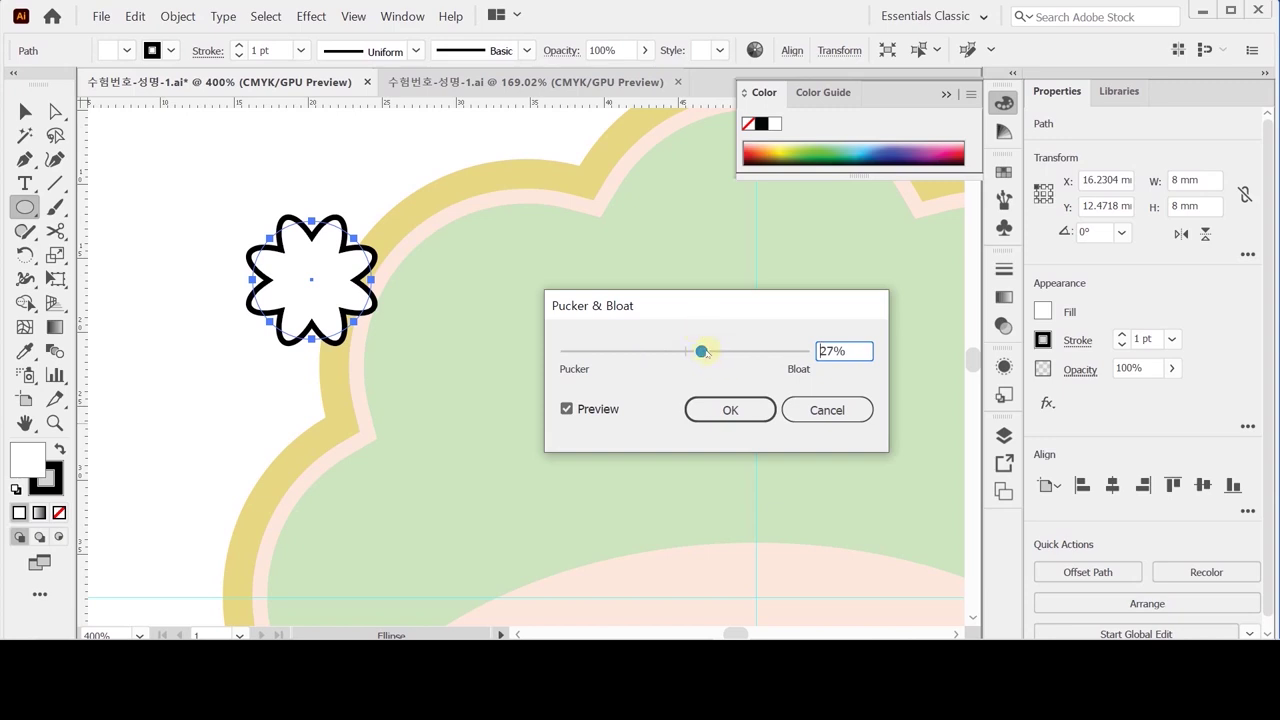
# Step: Set the bloat amount to 30% and apply the effect to shape the circle into an eight-petal flower
pyautogui.doubleClick(848, 350)
pyautogui.write('30')
pyautogui.click(769, 420)
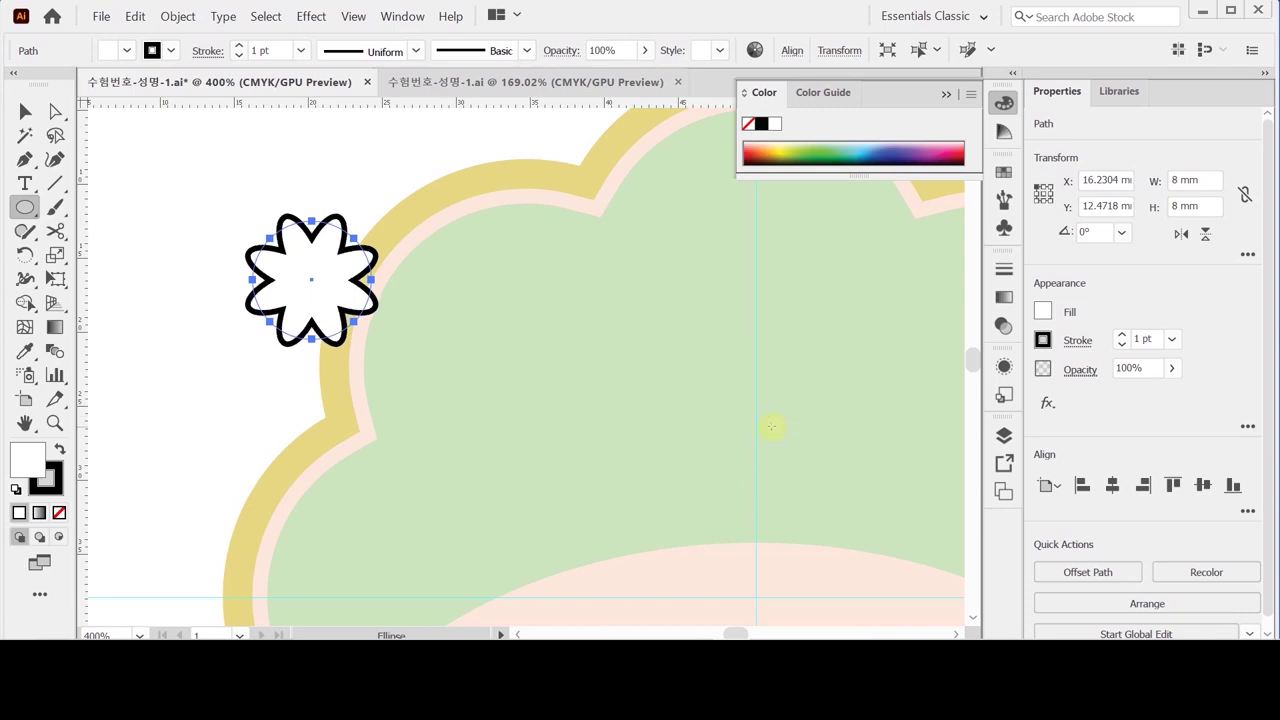
# Step: Check the flower's path in outline view and expand its appearance into real petal outlines
pyautogui.hotkey('ctrl', 'y')
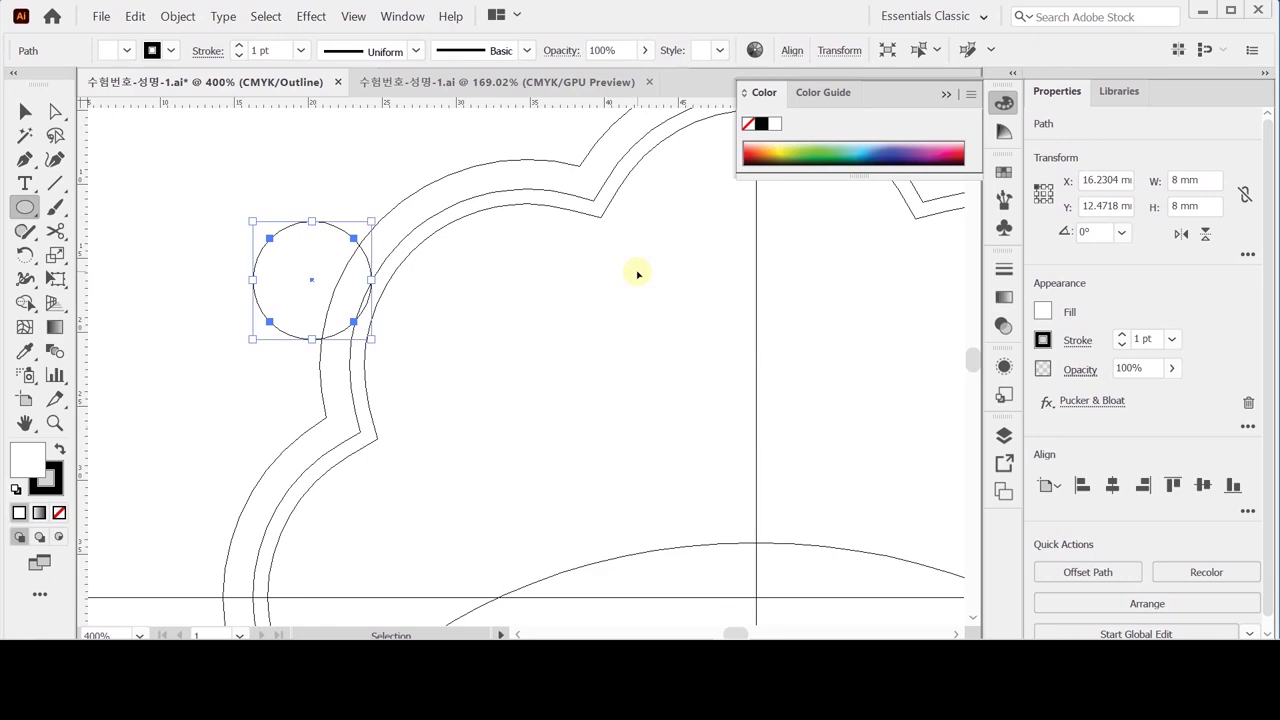
pyautogui.hotkey('ctrl', 'y')
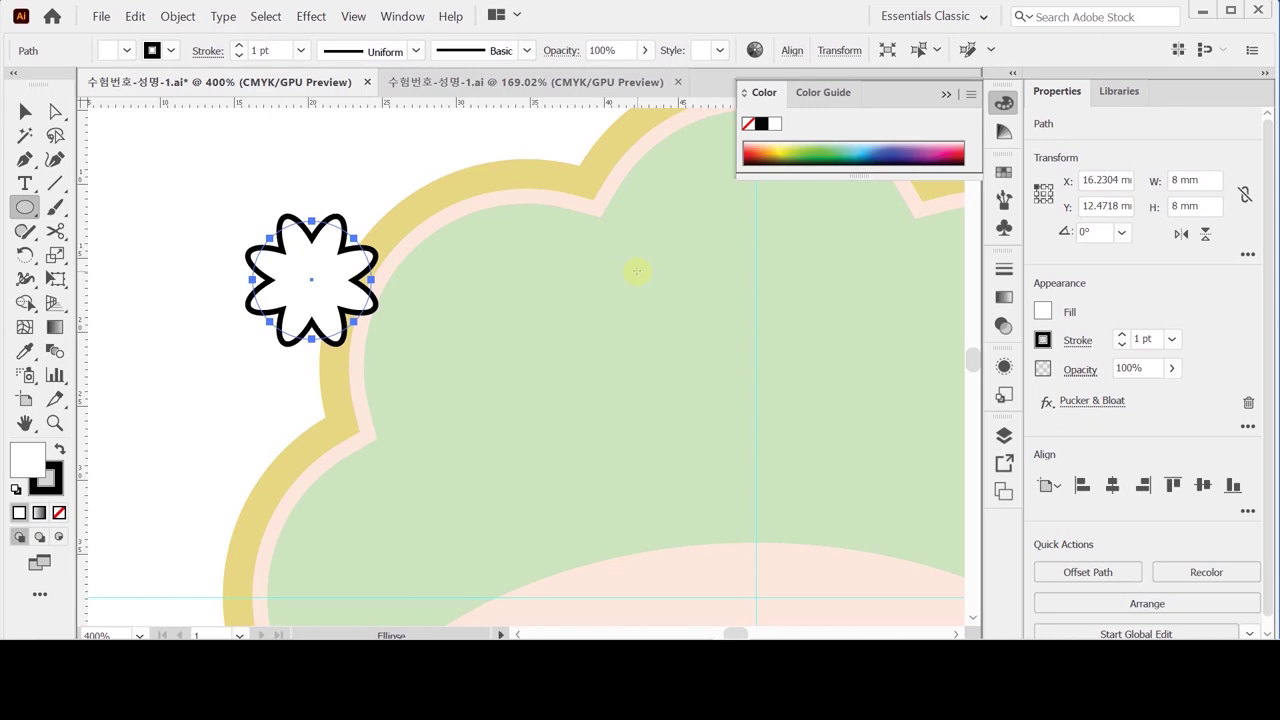
pyautogui.click(180, 18)
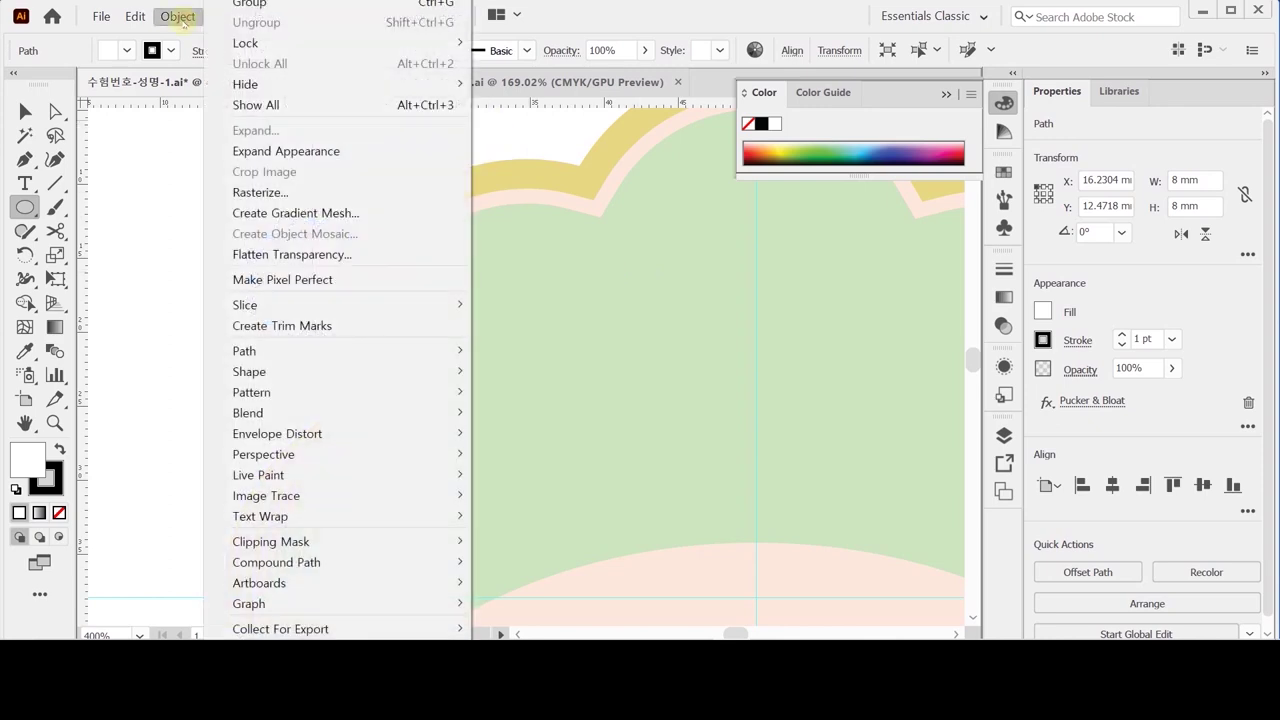
pyautogui.click(299, 152)
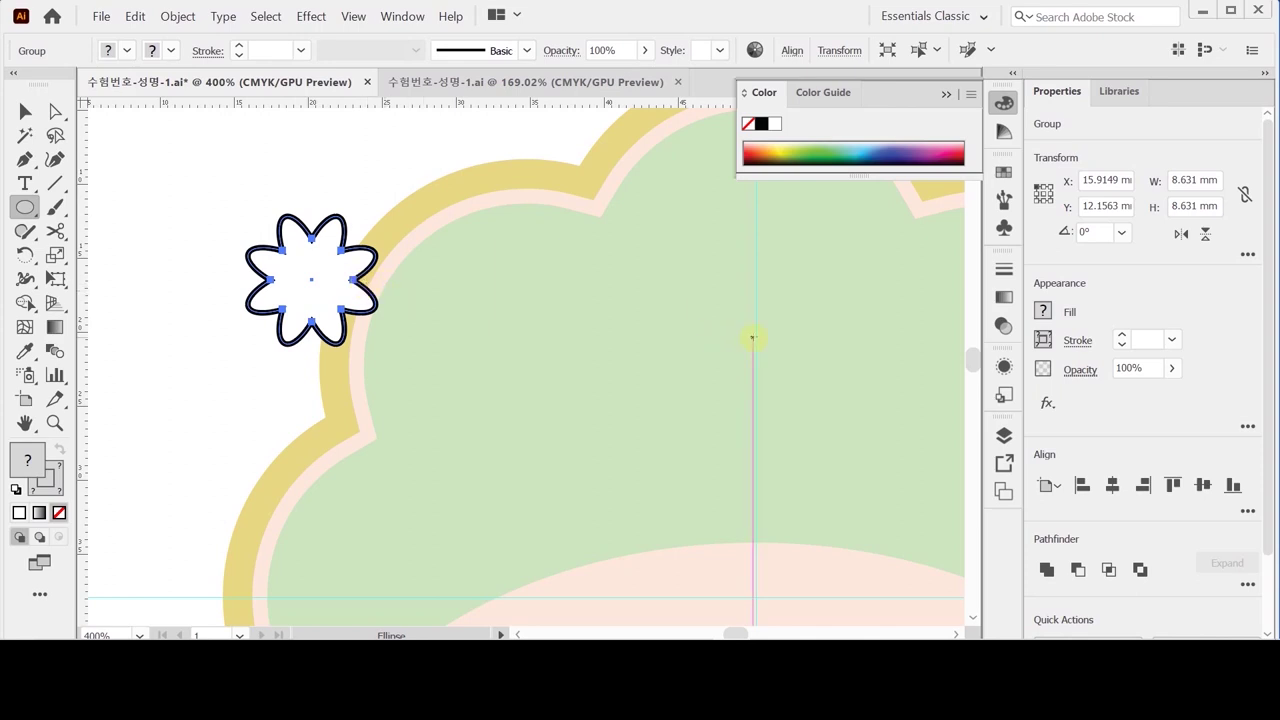
# Step: Fill the flower with a radial gradient and set its starting stop to CMYK 0, 70, 70, 0
pyautogui.click(1006, 298)
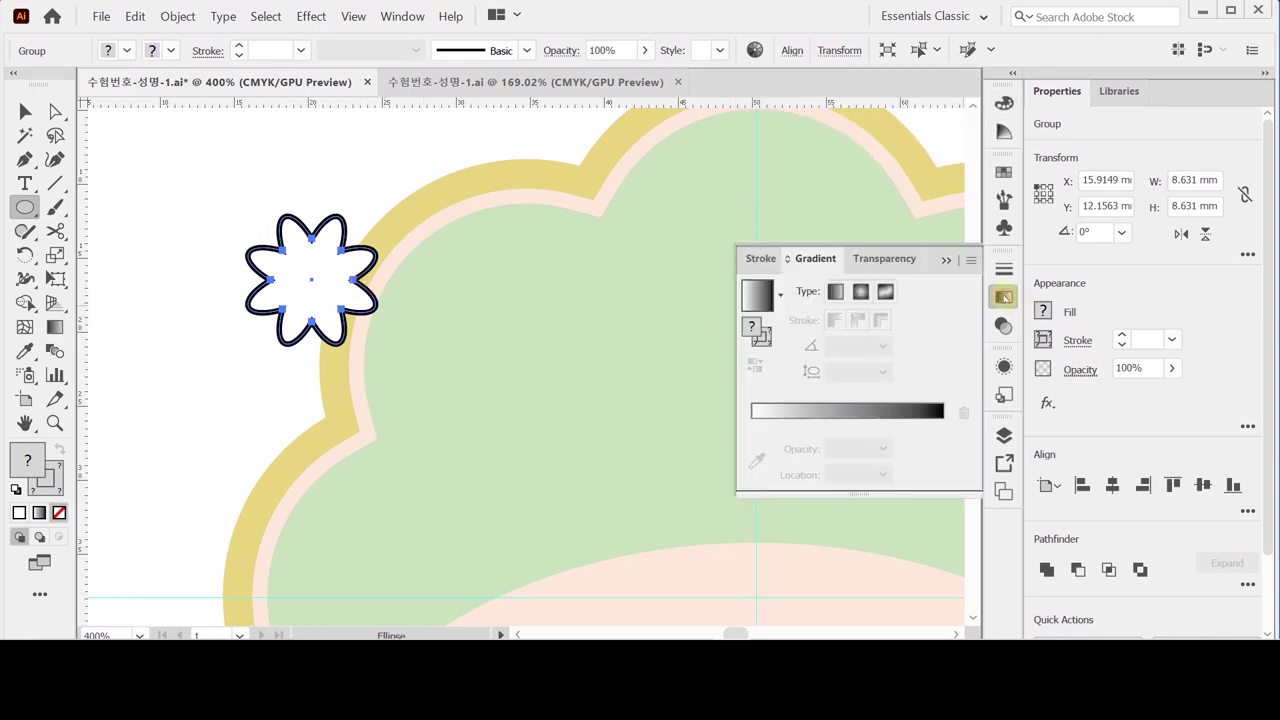
pyautogui.click(861, 291)
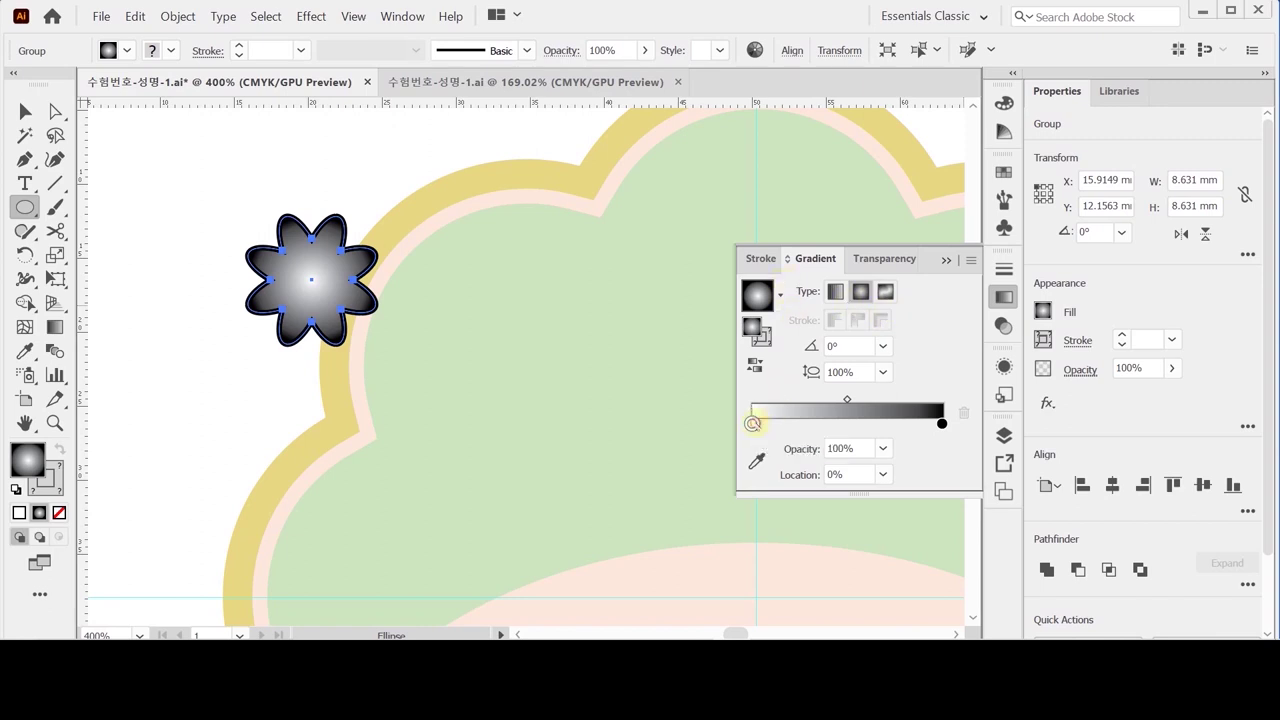
pyautogui.doubleClick(752, 423)
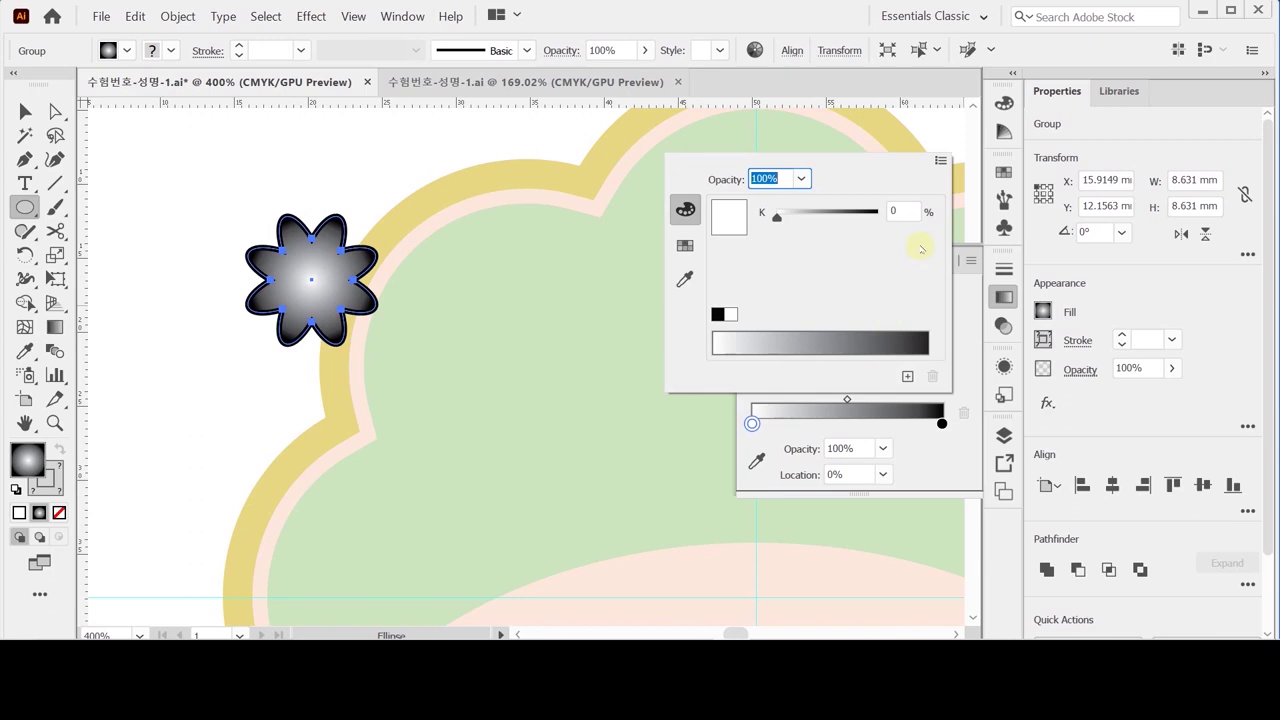
pyautogui.click(940, 162)
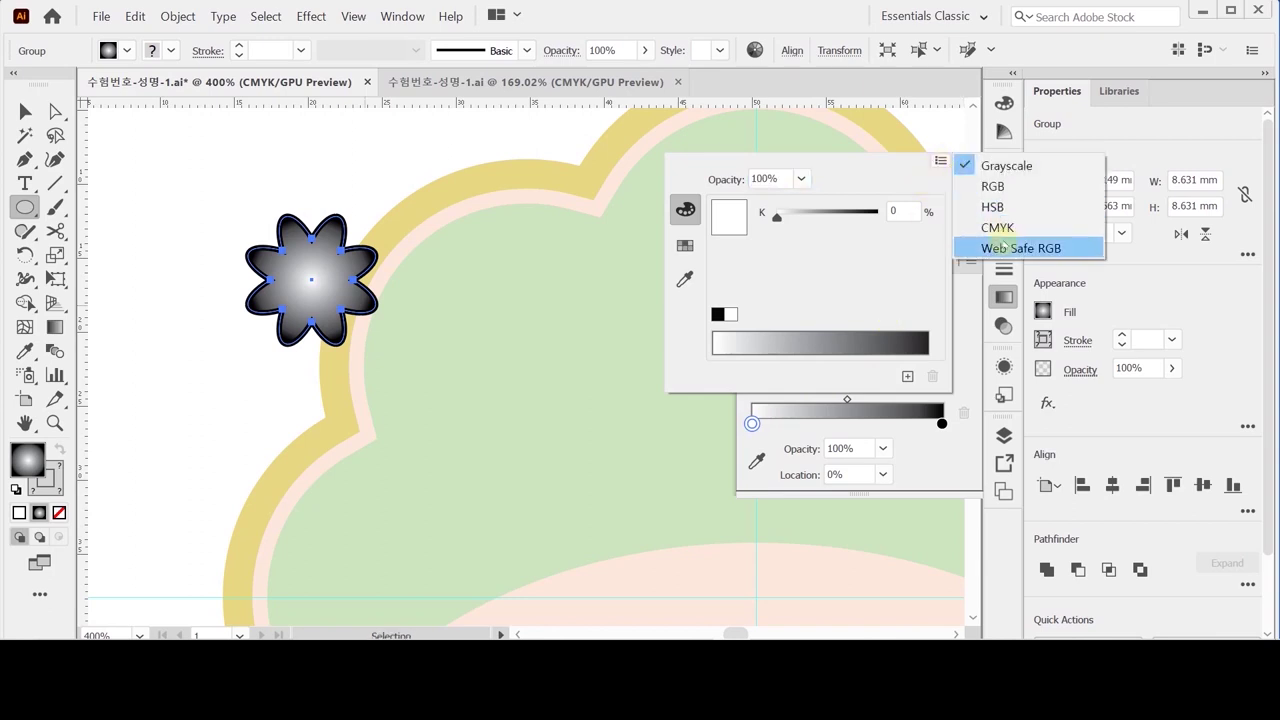
pyautogui.click(997, 228)
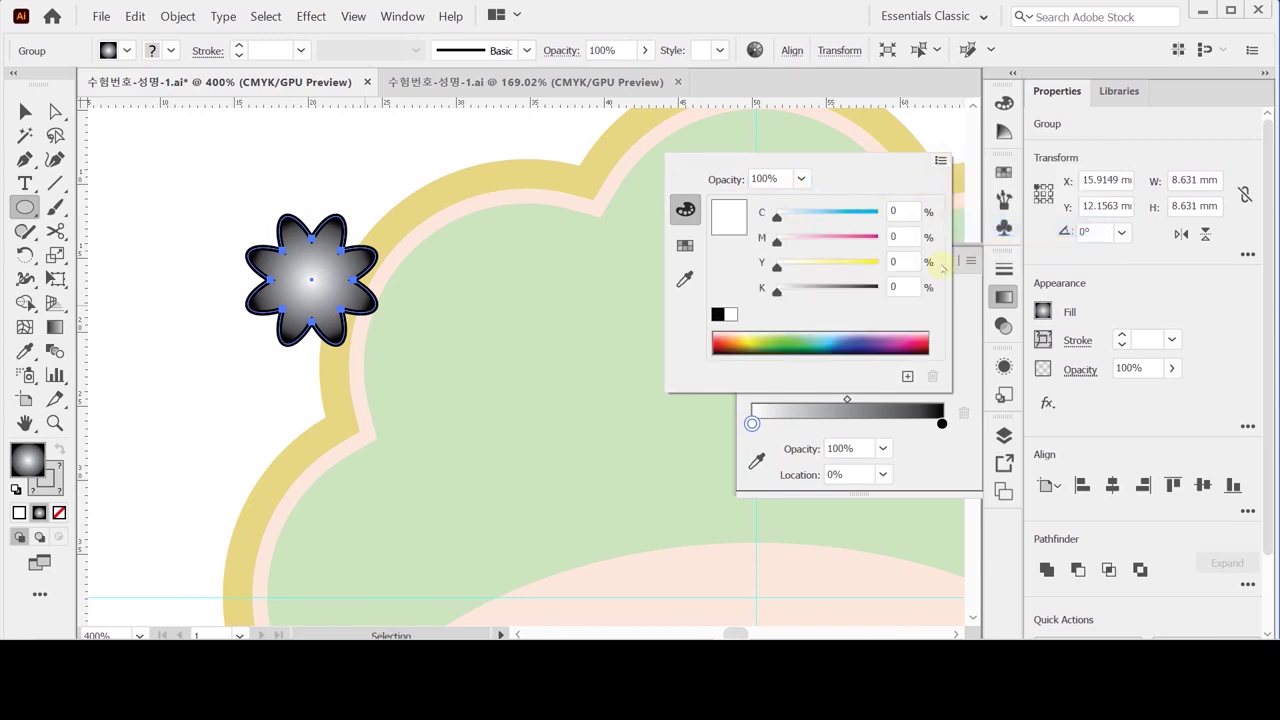
pyautogui.click(895, 236)
pyautogui.write('70')
pyautogui.press('Tab')
pyautogui.write('70')
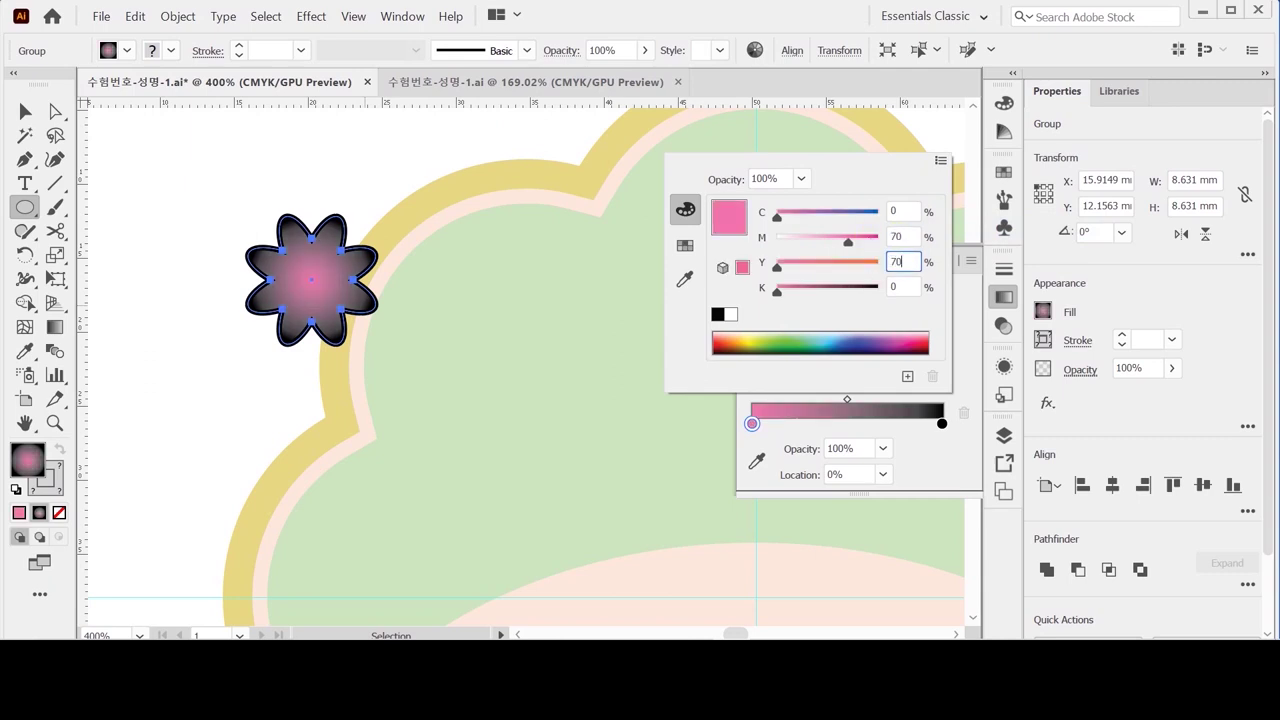
pyautogui.press('Return')
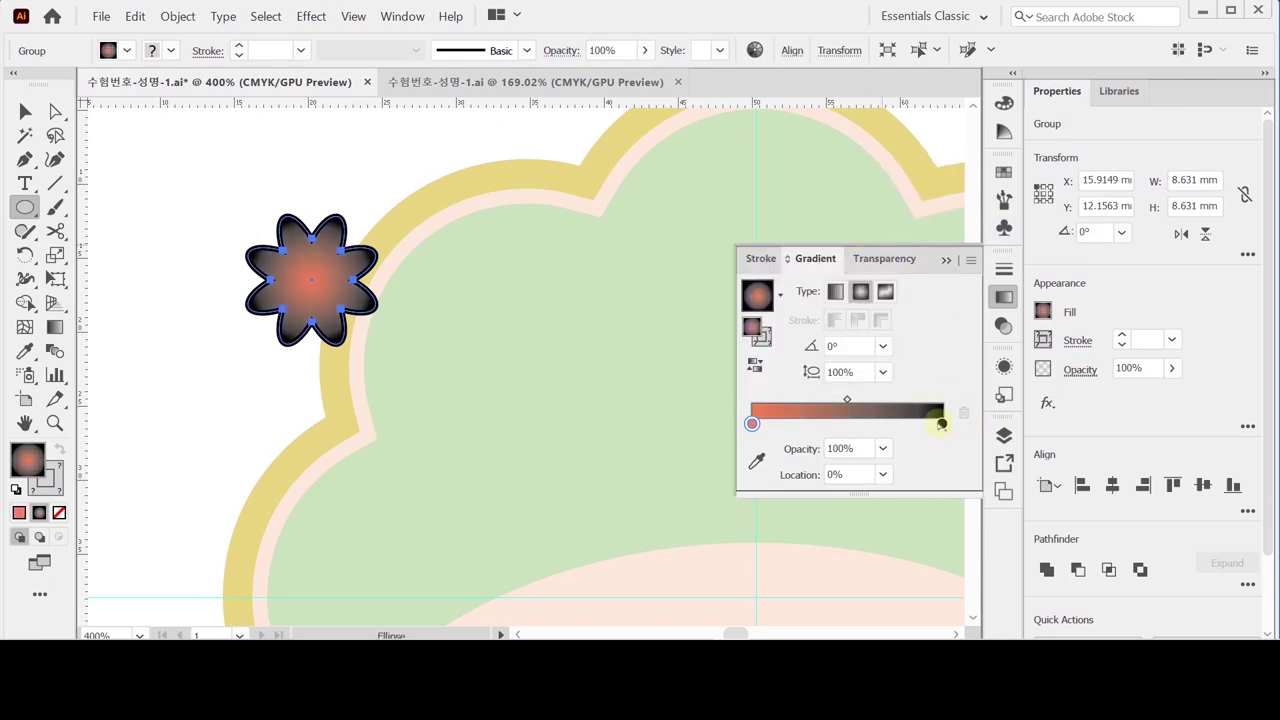
# Step: Set the ending stop of the flower's radial gradient to CMYK 0, 40, 40, 0
pyautogui.click(942, 424)
pyautogui.doubleClick(942, 424)
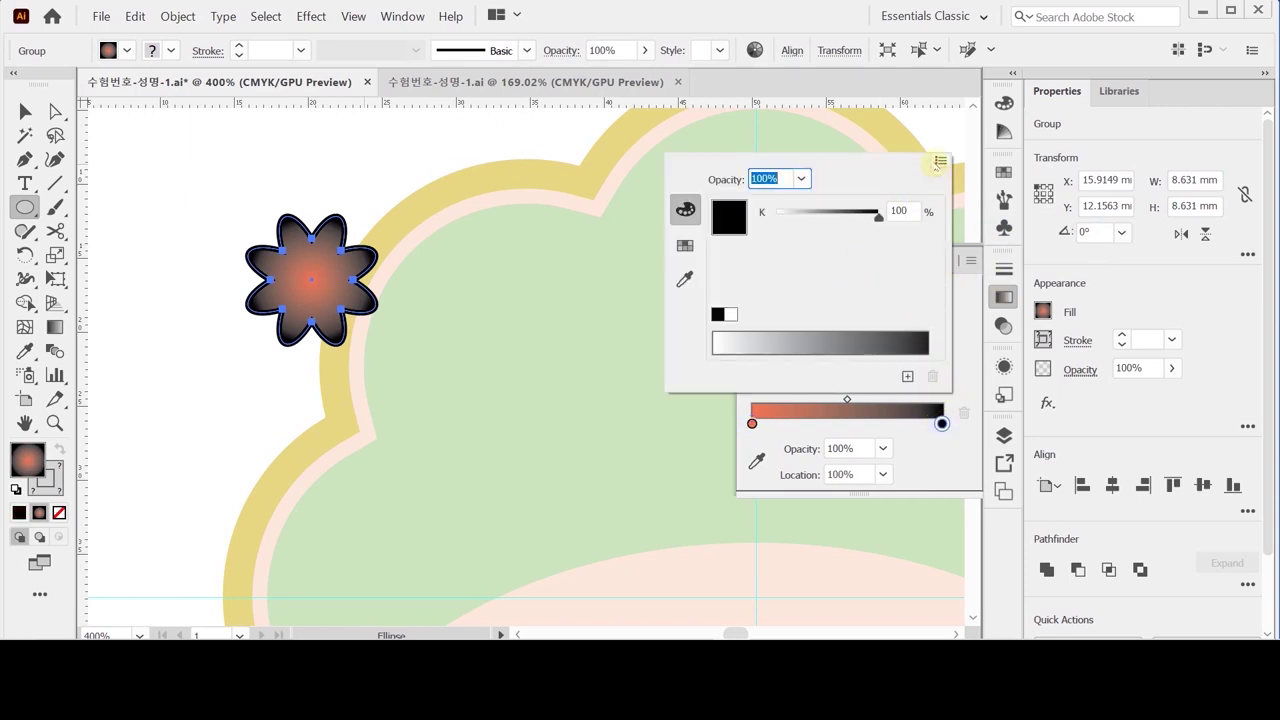
pyautogui.click(940, 161)
pyautogui.click(968, 228)
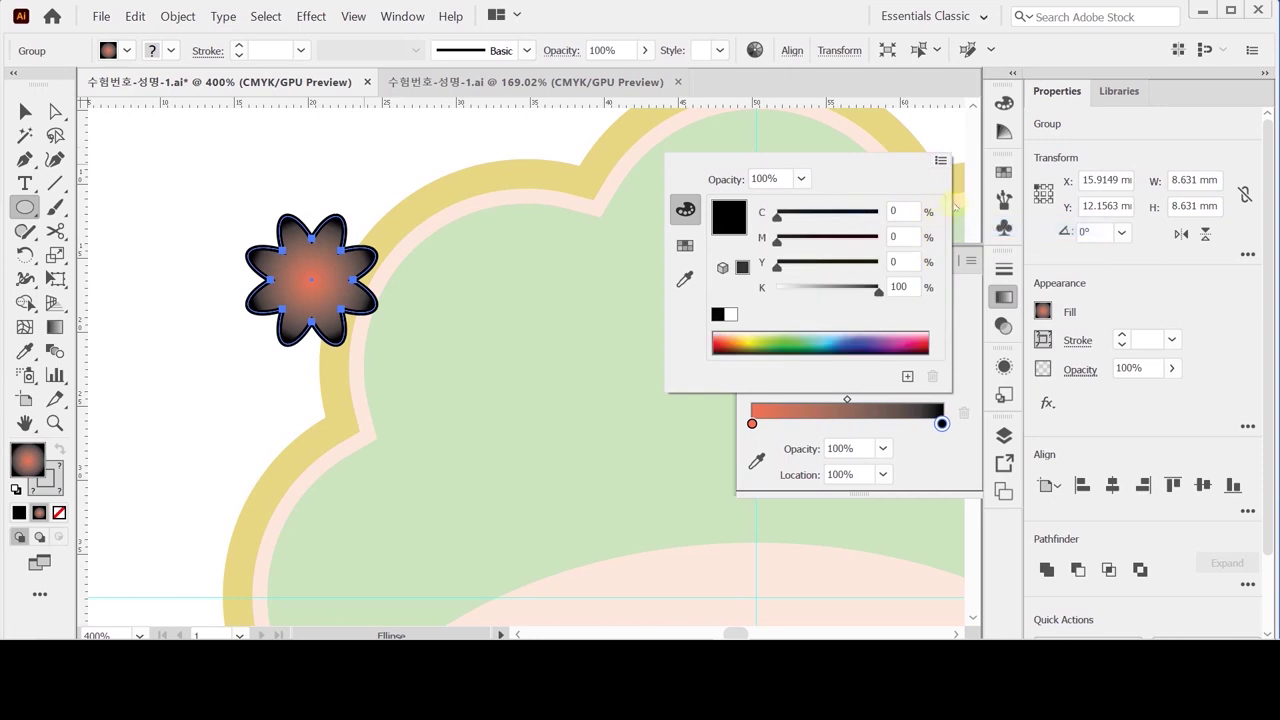
pyautogui.click(900, 236)
pyautogui.write('50')
pyautogui.press('Tab')
pyautogui.write('50')
pyautogui.press('Tab')
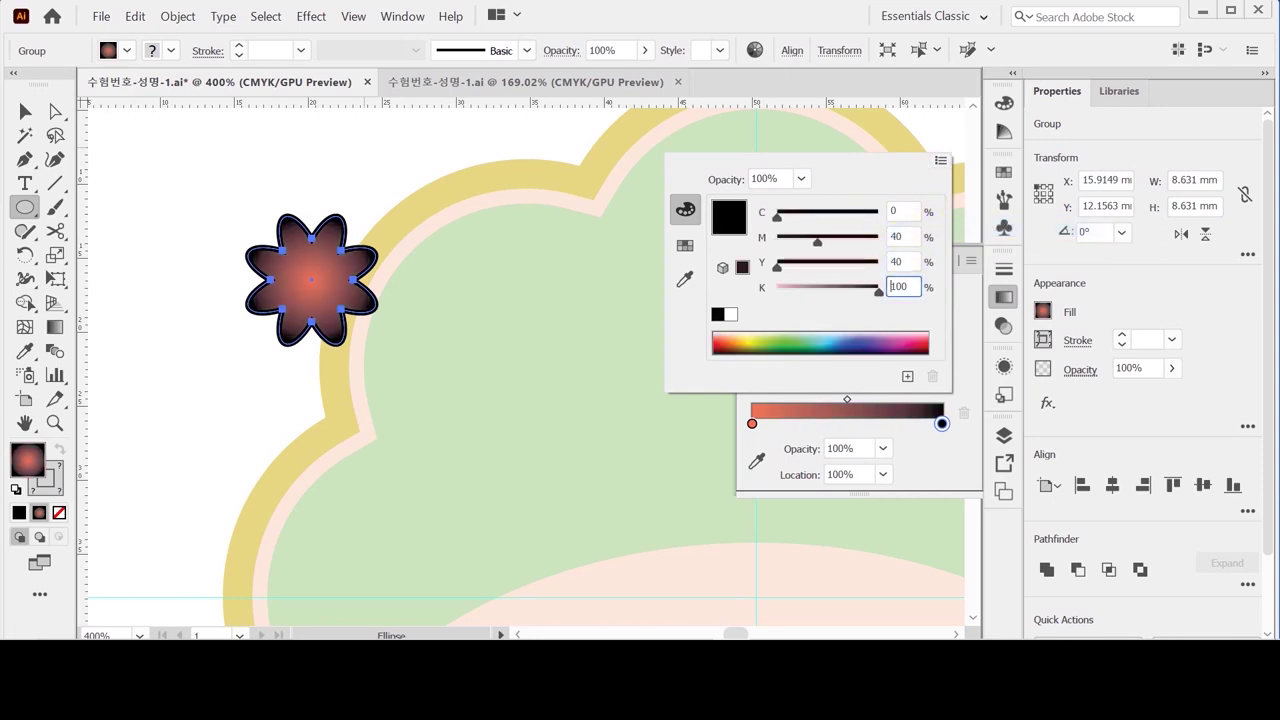
pyautogui.write('0')
pyautogui.press('Tab')
pyautogui.press('Return')
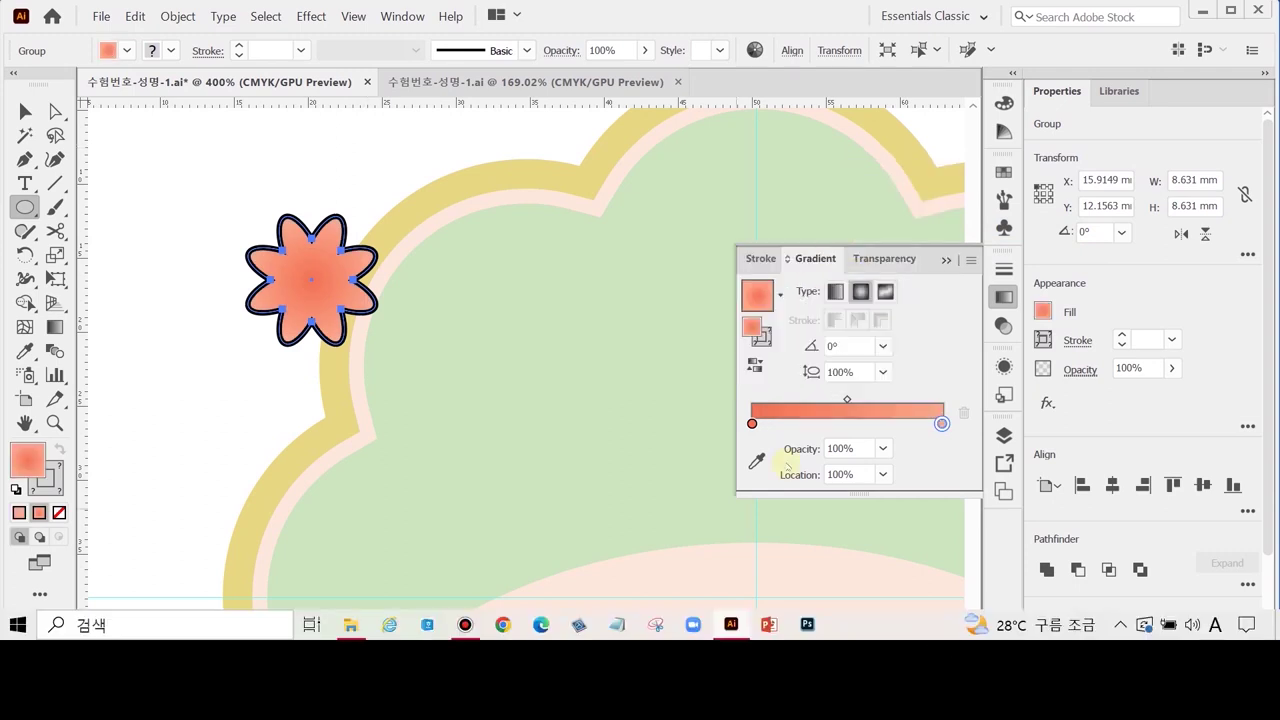
# Step: Try to remove the black stroke from the flower group
pyautogui.click(47, 480)
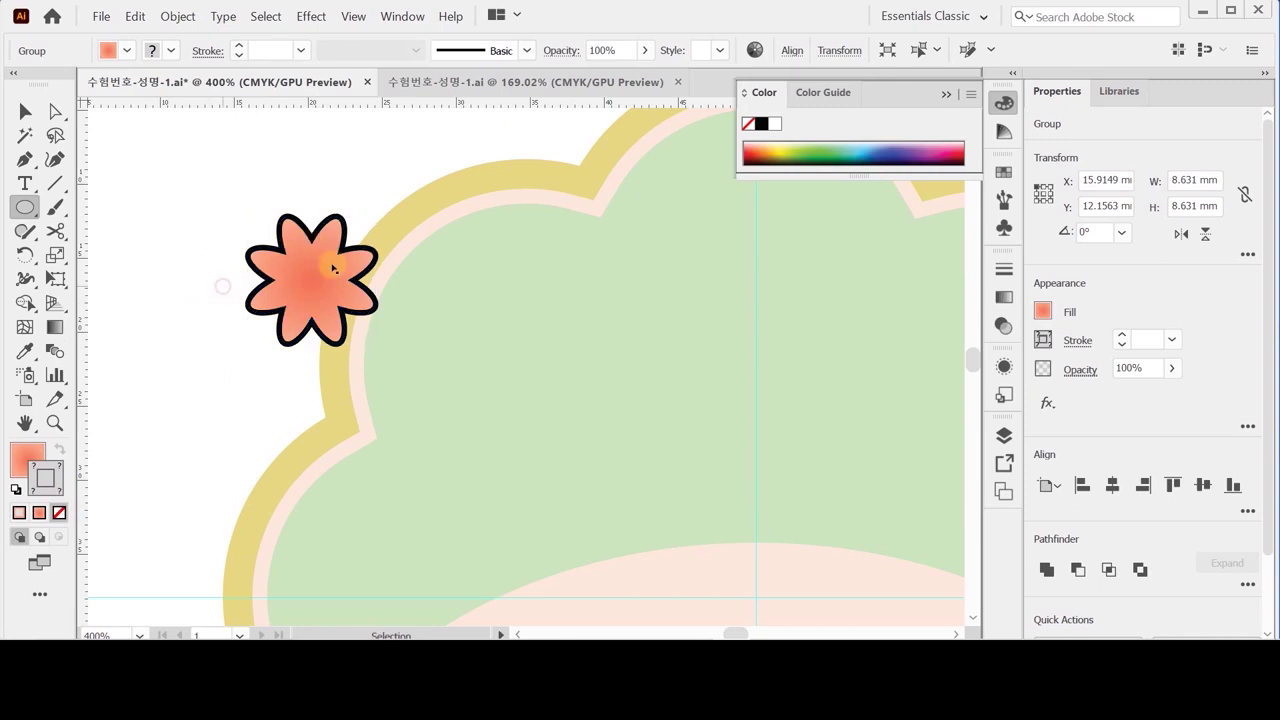
pyautogui.hotkey('ctrl', 'shift', 'a')
pyautogui.keyDown('ctrl'); pyautogui.click(295, 292); pyautogui.keyUp('ctrl')
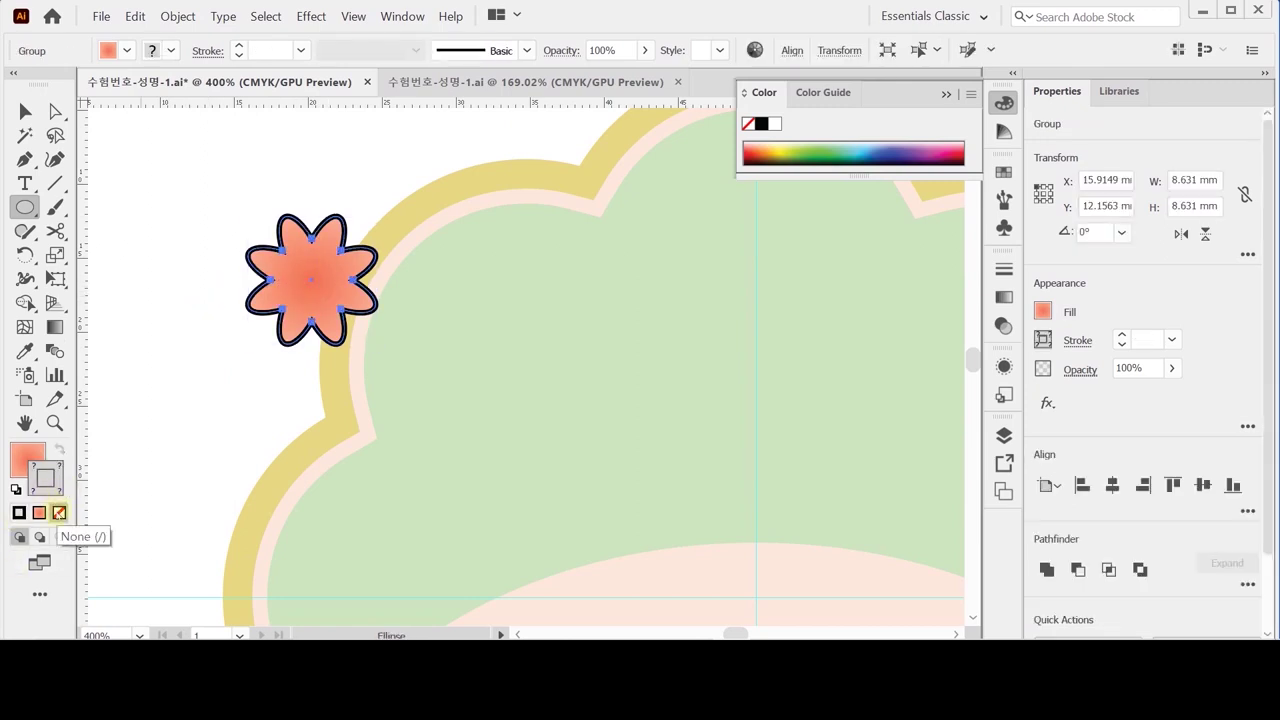
pyautogui.keyDown('ctrl'); pyautogui.click(152, 216); pyautogui.keyUp('ctrl')
pyautogui.keyDown('ctrl'); pyautogui.click(292, 292); pyautogui.keyUp('ctrl')
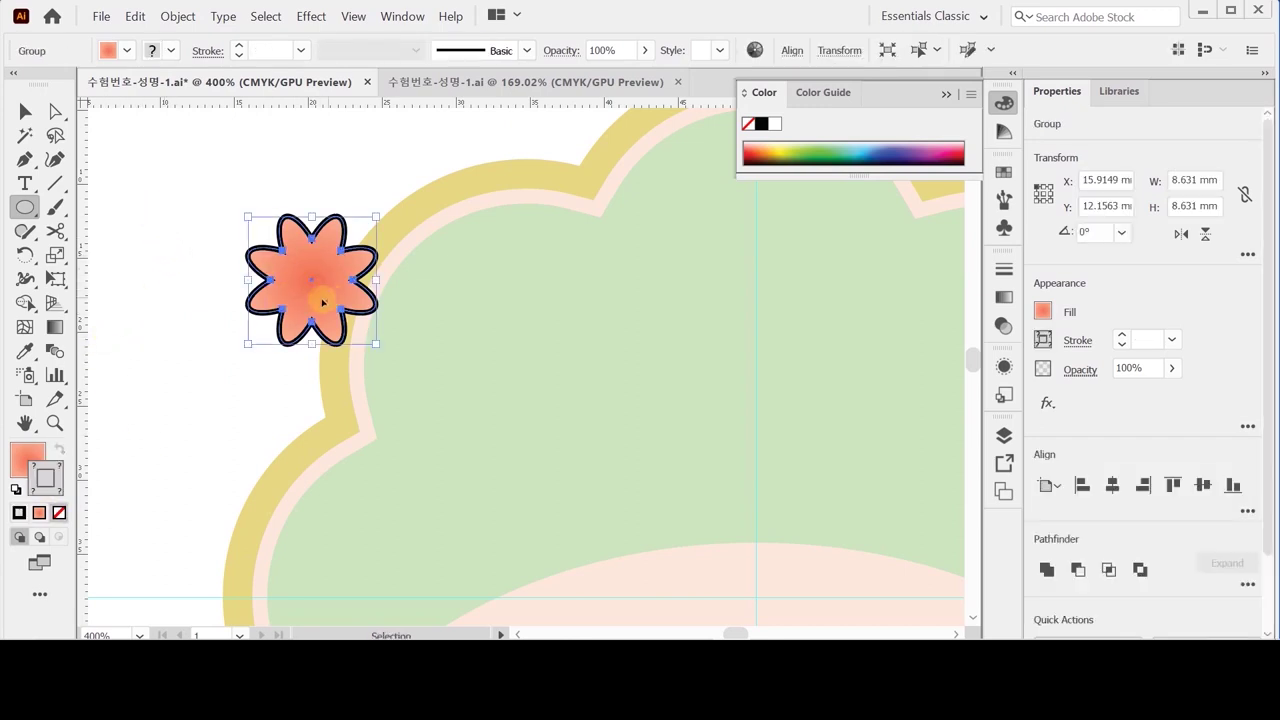
pyautogui.keyDown('ctrl'); pyautogui.click(197, 209); pyautogui.keyUp('ctrl')
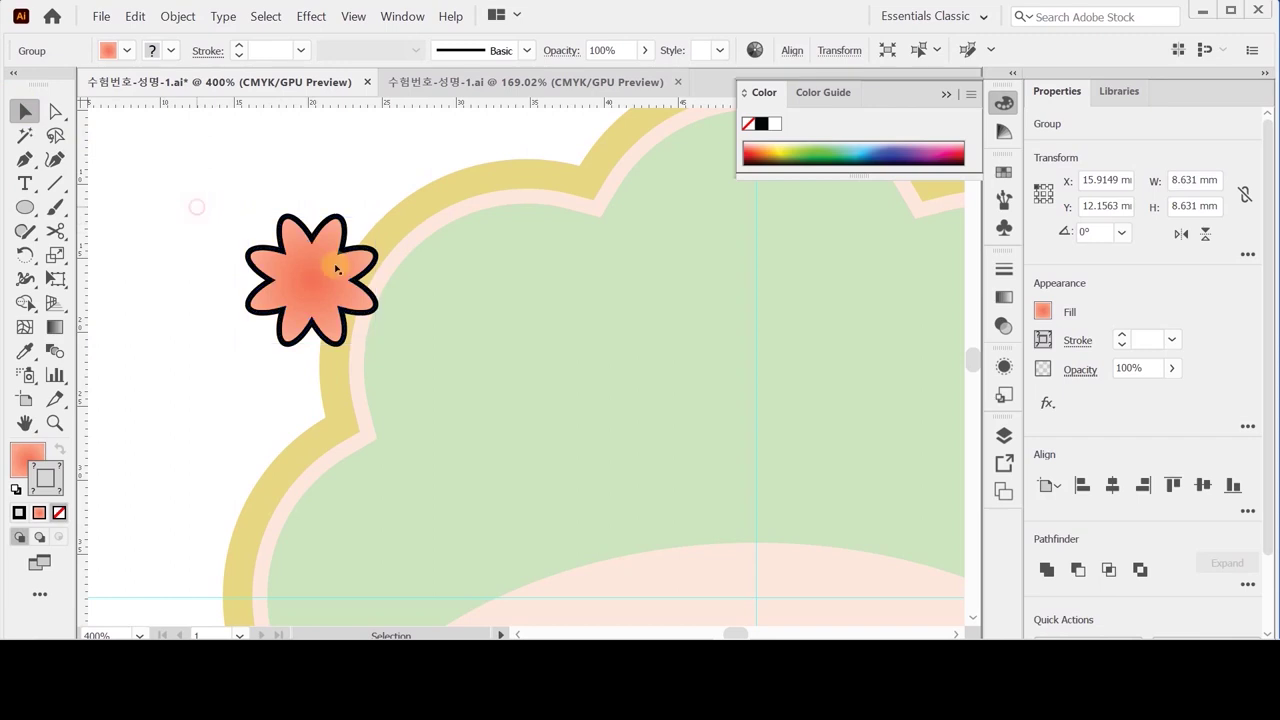
# Step: Isolate the flower group, separate the black-outlined flower path from the unstroked one, and delete the outlined path
pyautogui.keyDown('ctrl'); pyautogui.click(282, 345); pyautogui.keyUp('ctrl')
pyautogui.moveTo(282, 345); pyautogui.dragTo(323, 225)
pyautogui.doubleClick(262, 342)
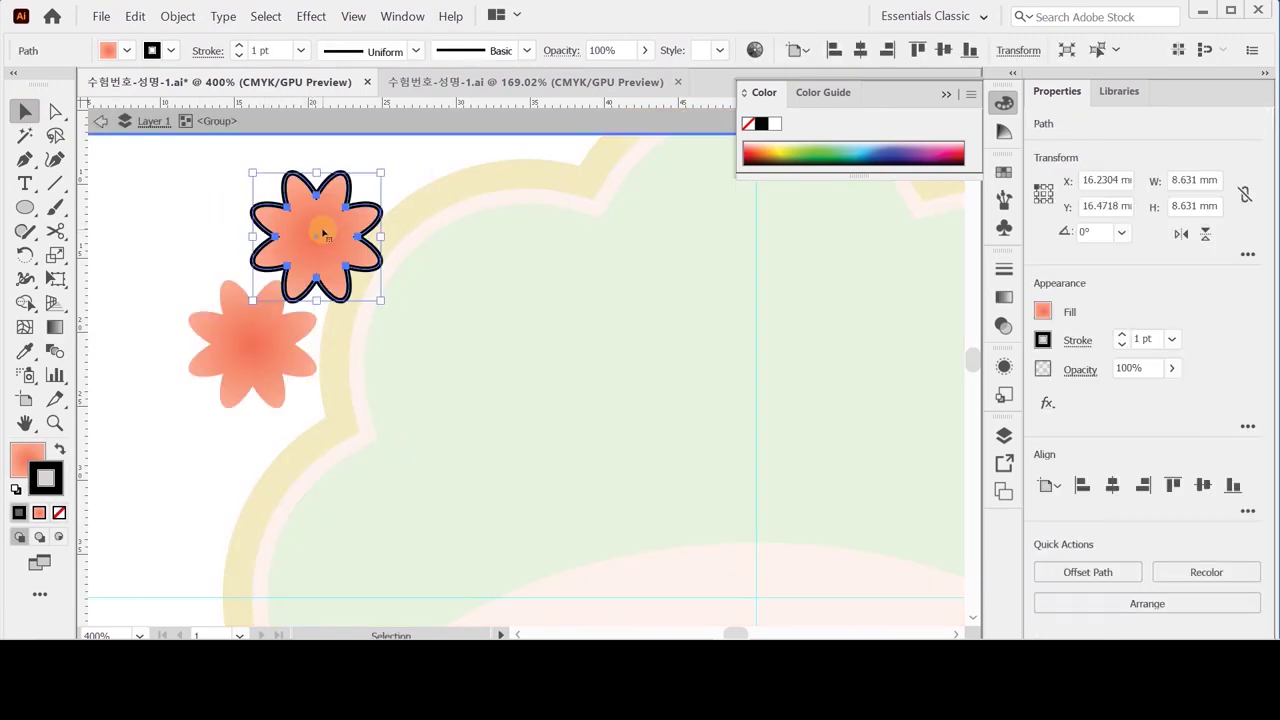
pyautogui.click(265, 345)
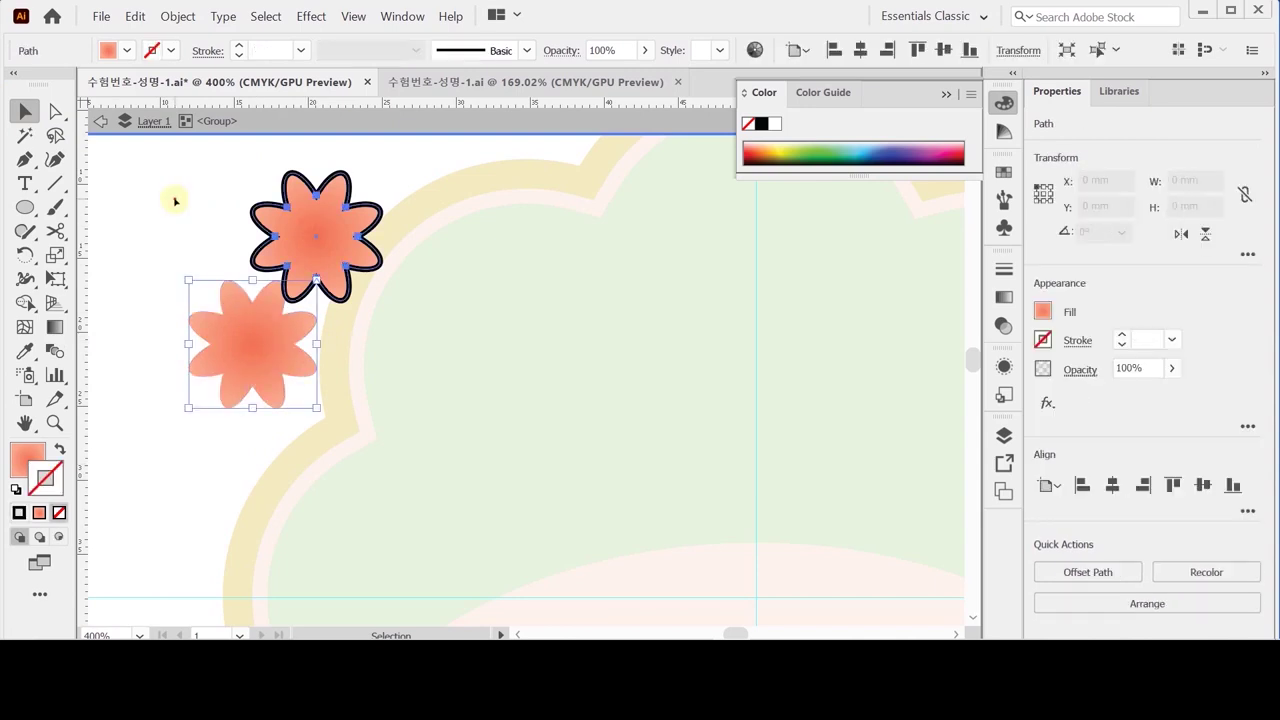
pyautogui.click(300, 258)
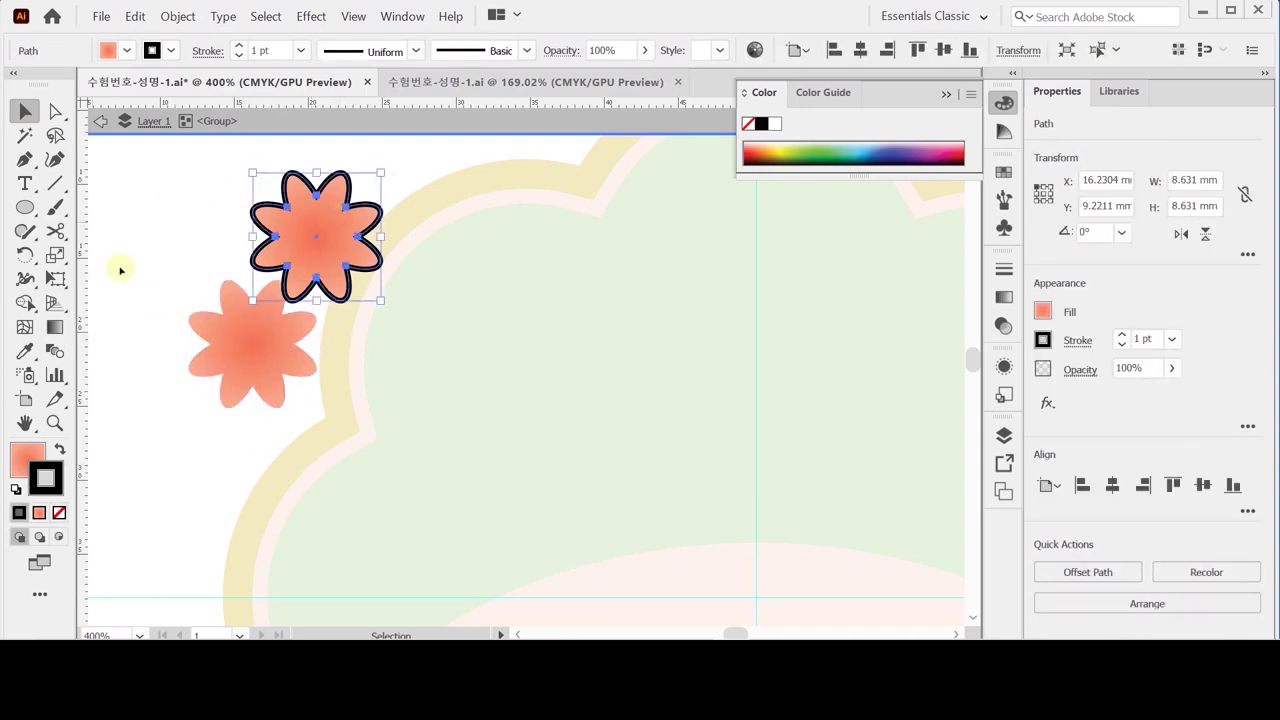
pyautogui.press('Delete')
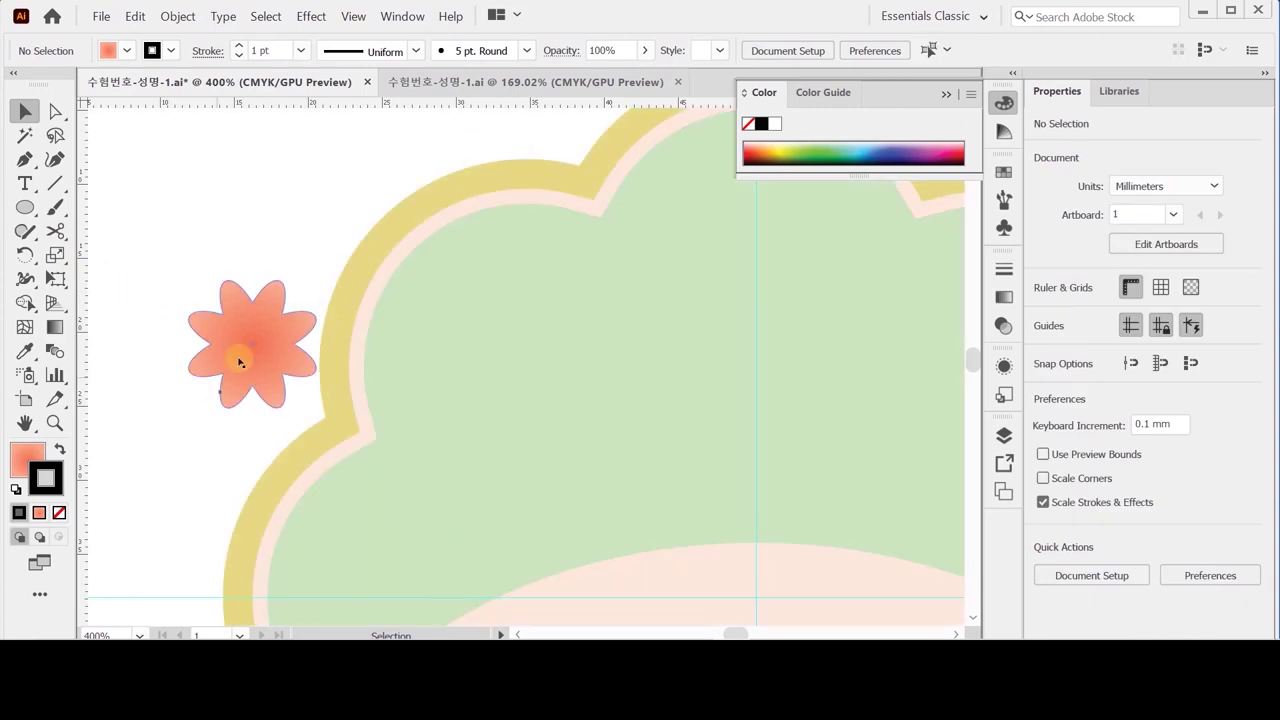
# Step: Move the remaining unstroked flower slightly upward, outside the emblem's upper-left edge, and save the document
pyautogui.click(240, 352)
pyautogui.moveTo(254, 320); pyautogui.dragTo(258, 244)
pyautogui.press('a')
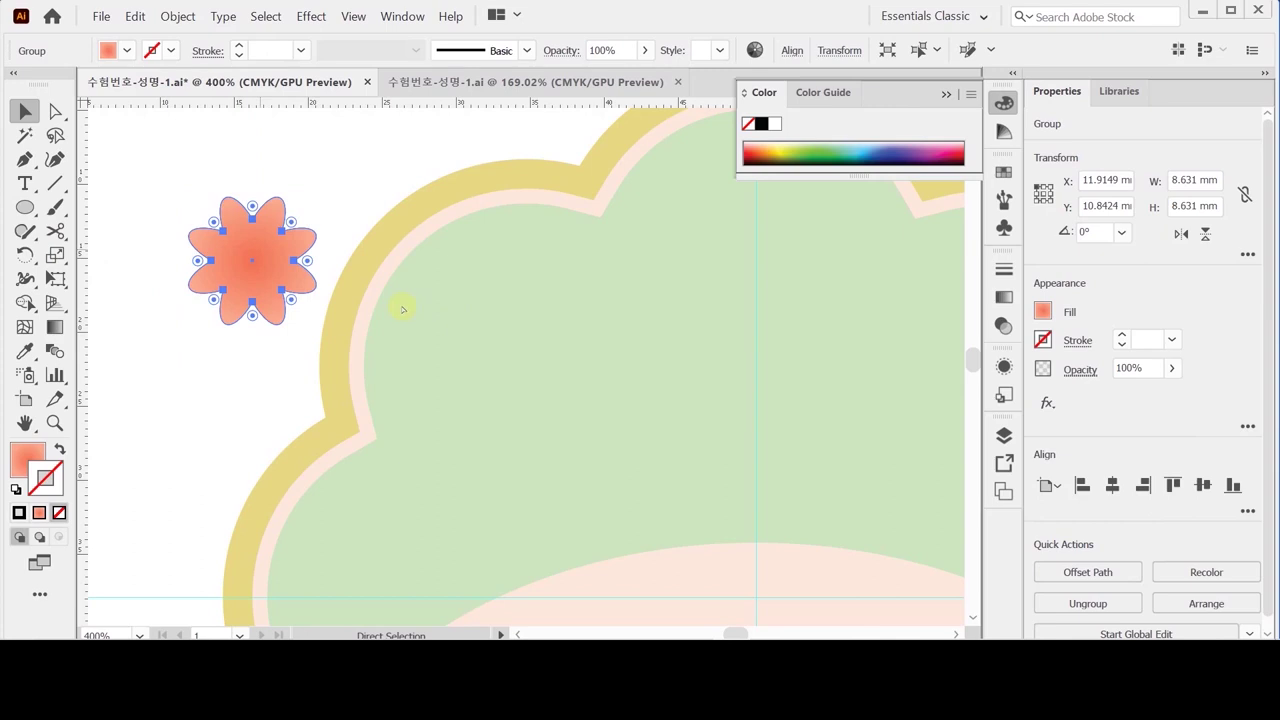
pyautogui.hotkey('ctrl', 's')
pyautogui.press('v')
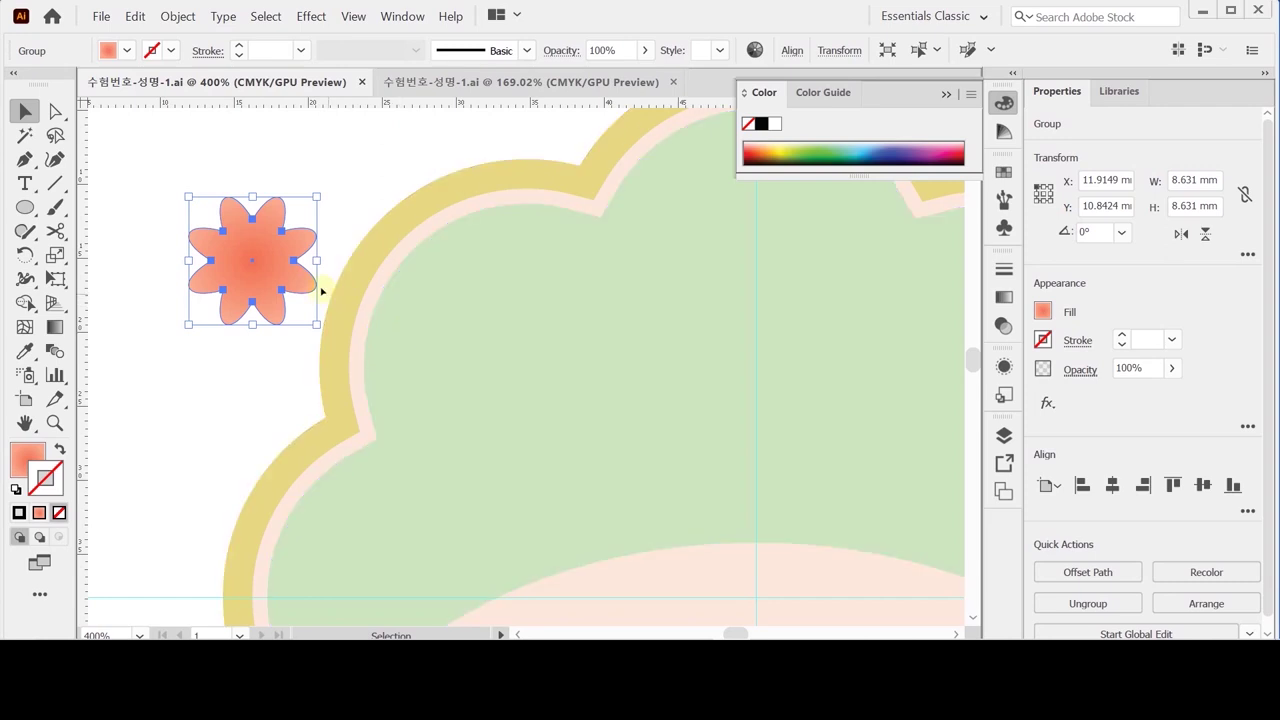
# Step: Set the location of the starting stop in the flower's radial gradient to 24%
pyautogui.click(1004, 297)
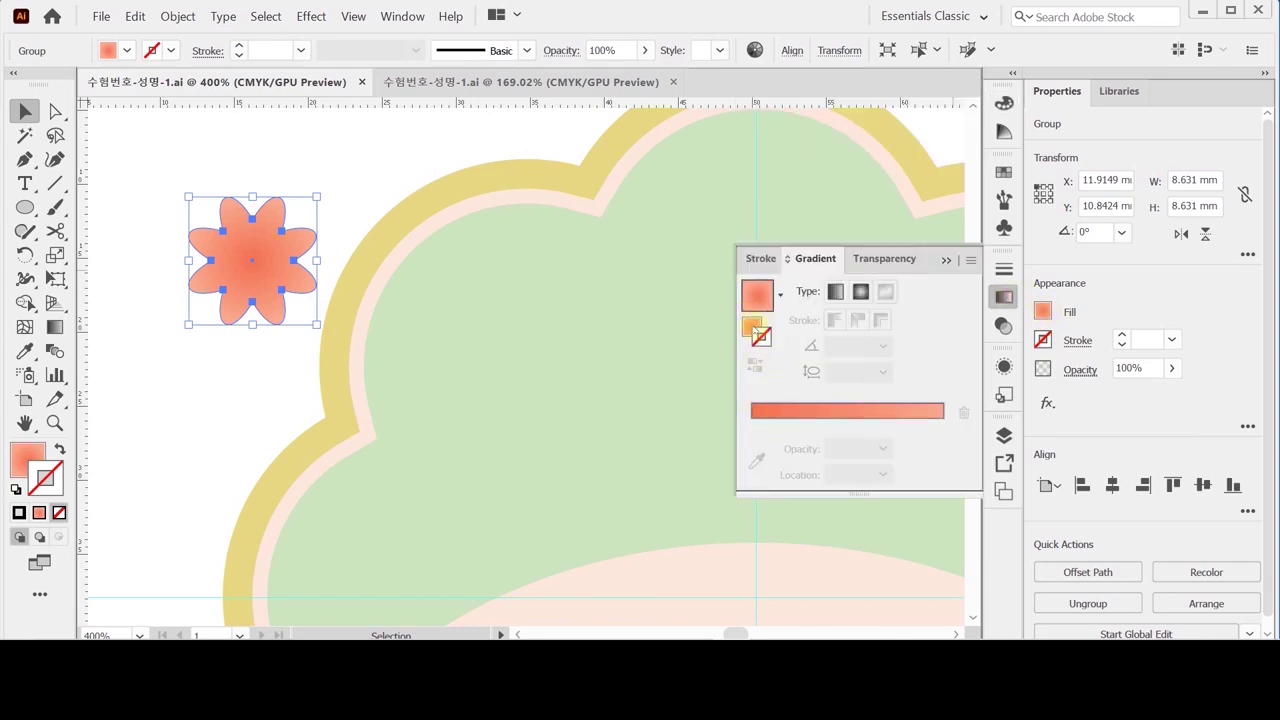
pyautogui.click(756, 298)
pyautogui.click(752, 448)
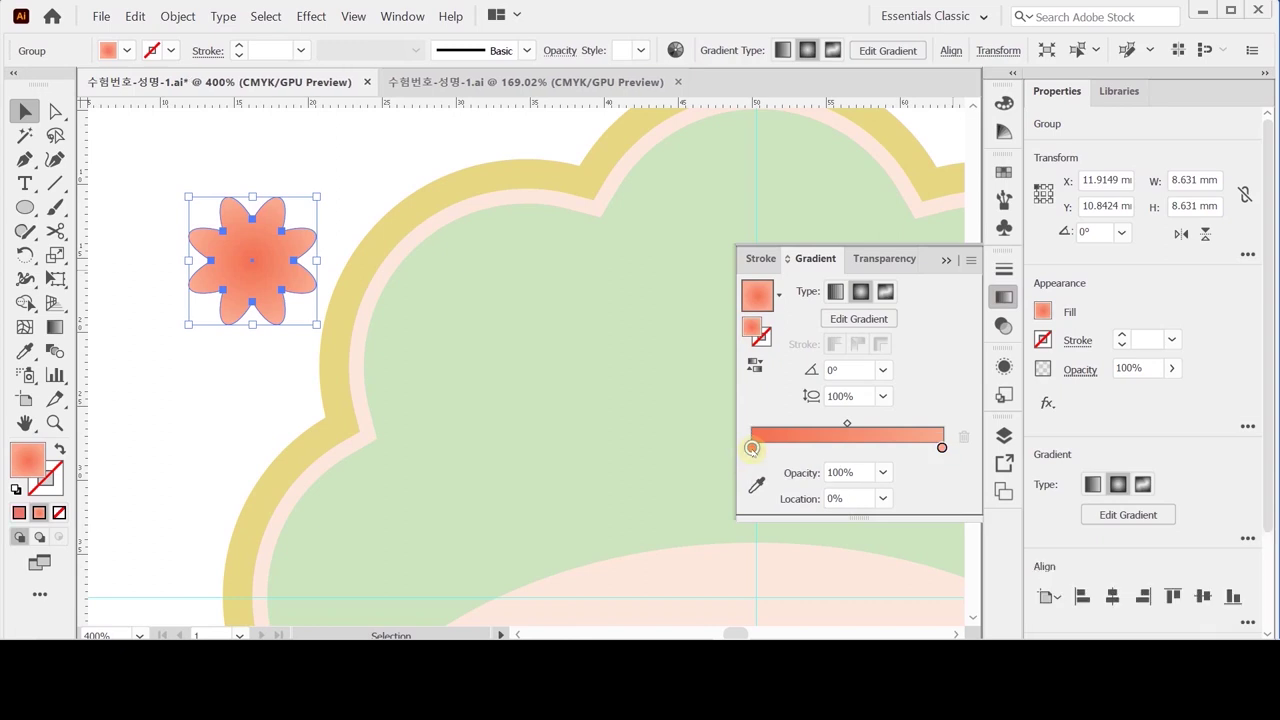
pyautogui.click(848, 498)
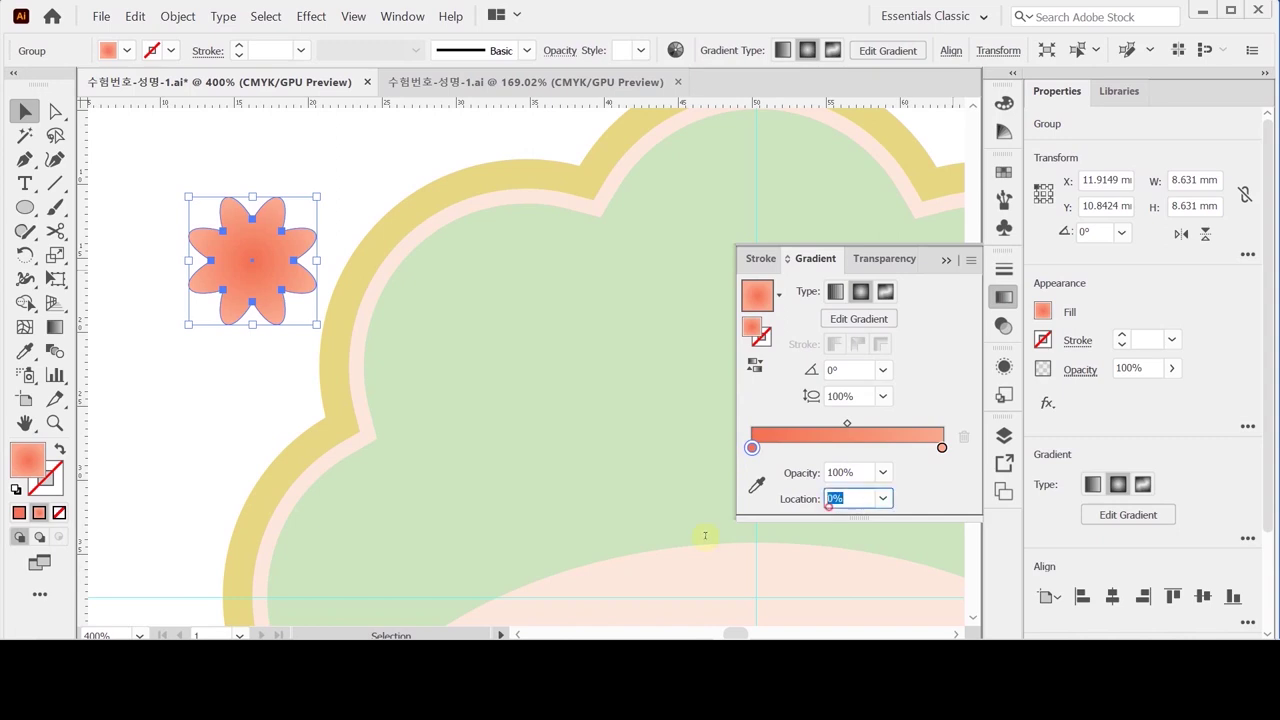
pyautogui.write('24')
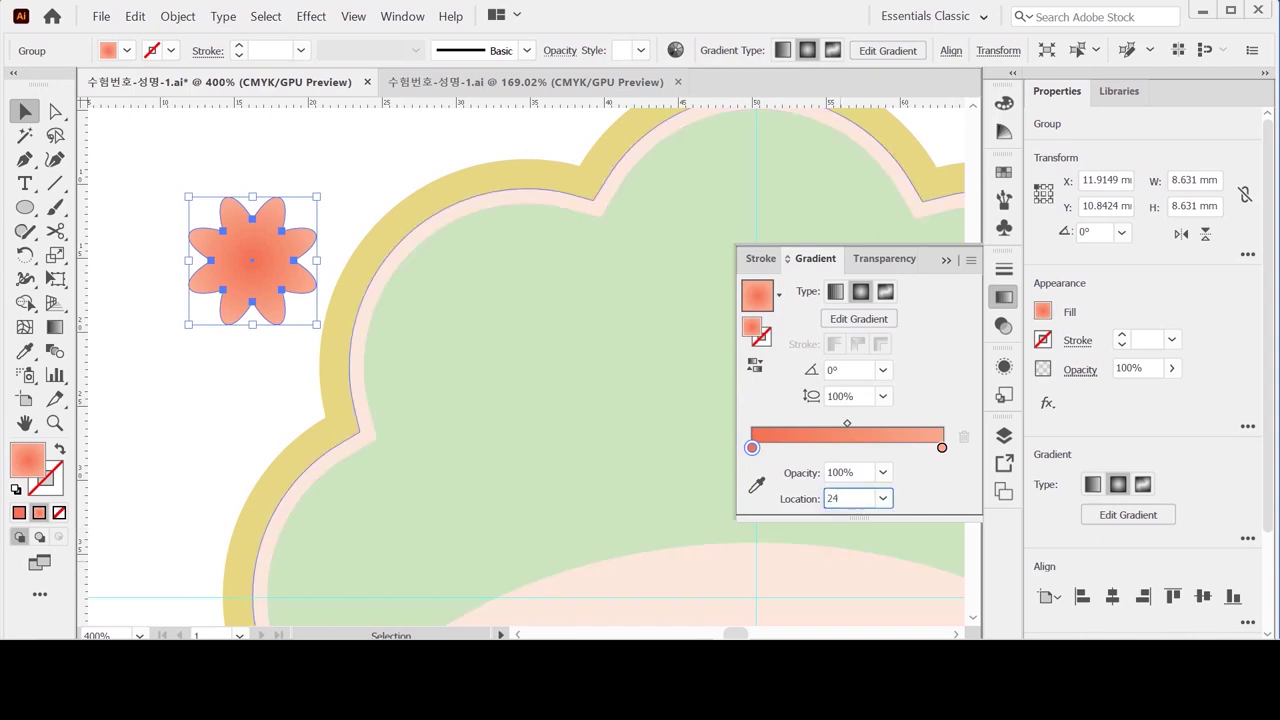
pyautogui.press('Return')
# Step: Set the location of the ending stop in the flower's radial gradient to 80%
pyautogui.click(941, 448)
pyautogui.doubleClick(941, 448)
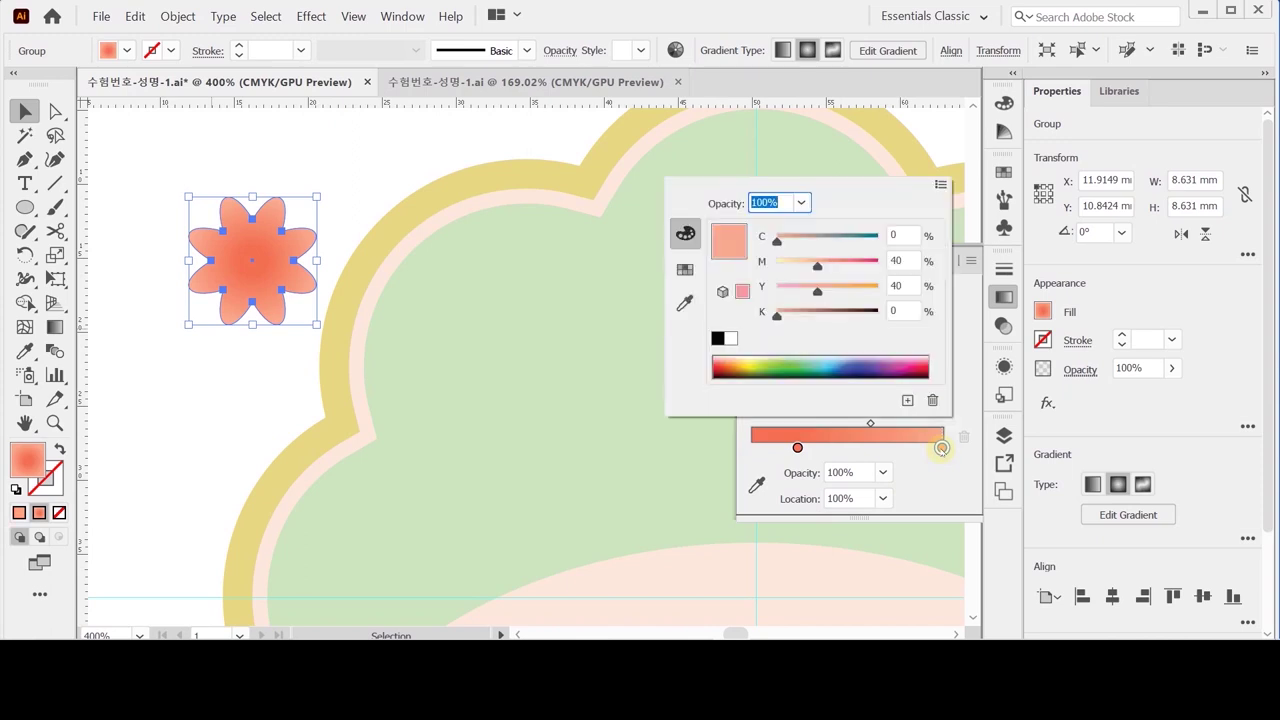
pyautogui.click(840, 499)
pyautogui.click(846, 499)
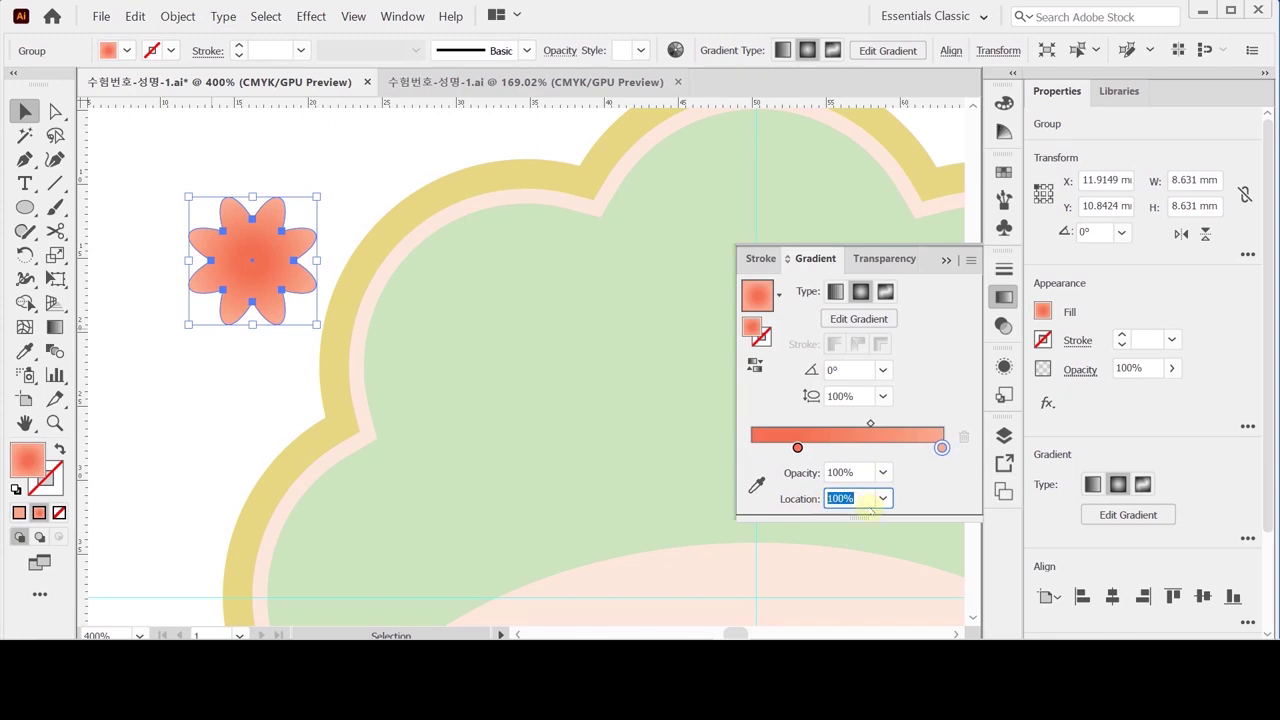
pyautogui.write('80')
pyautogui.press('Return')
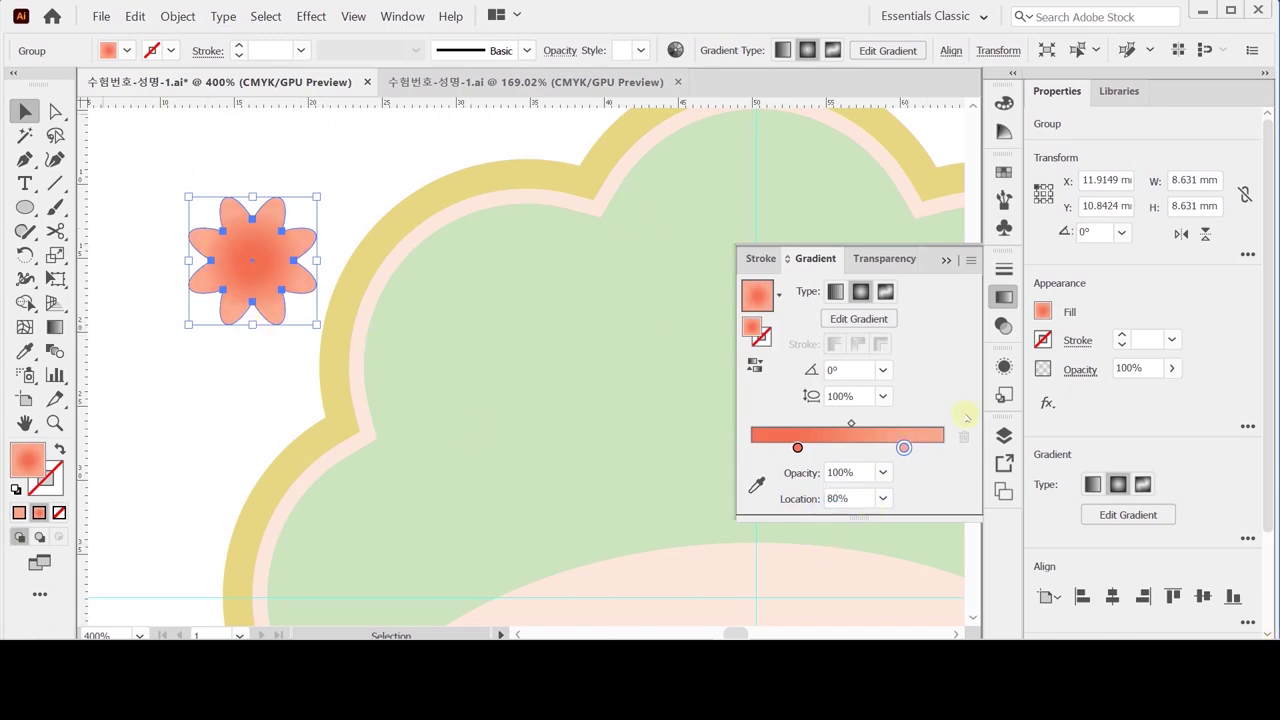
pyautogui.click(1003, 299)
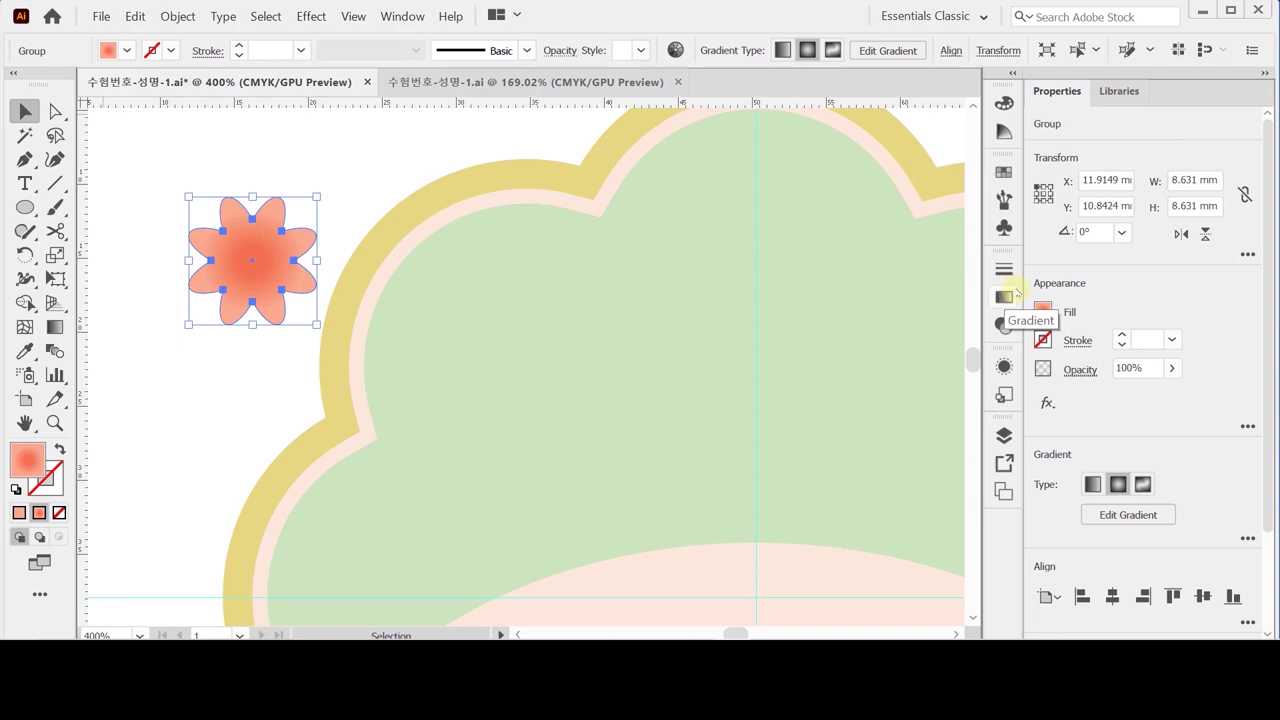
# Step: Draw a 2 × 2 mm circle centred on the flower
pyautogui.click(25, 207)
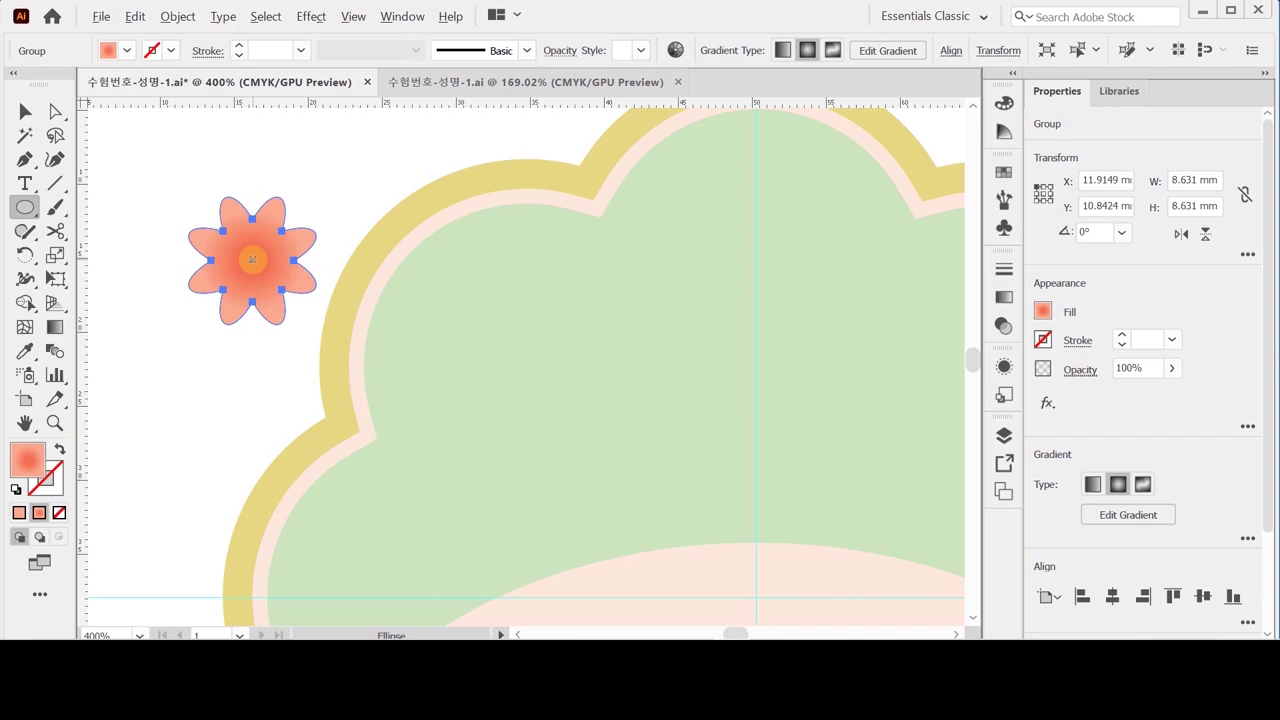
pyautogui.click(252, 259)
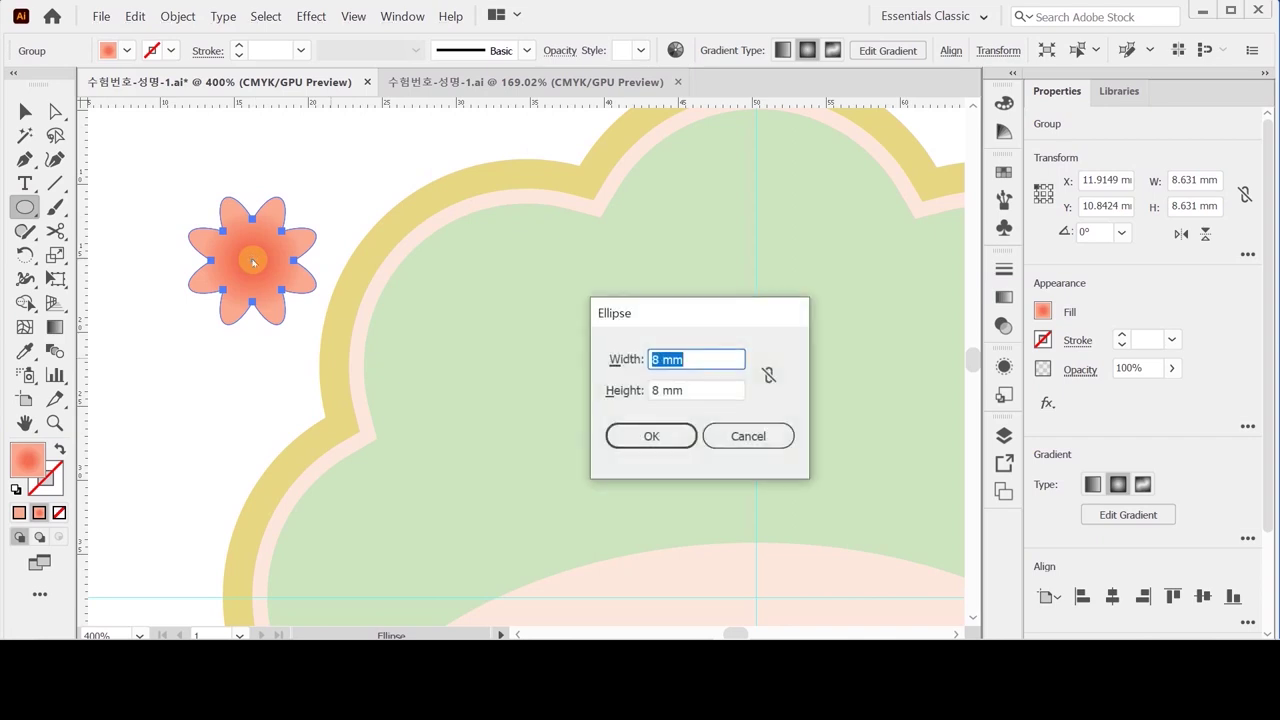
pyautogui.write('2')
pyautogui.press('Tab')
pyautogui.write('2')
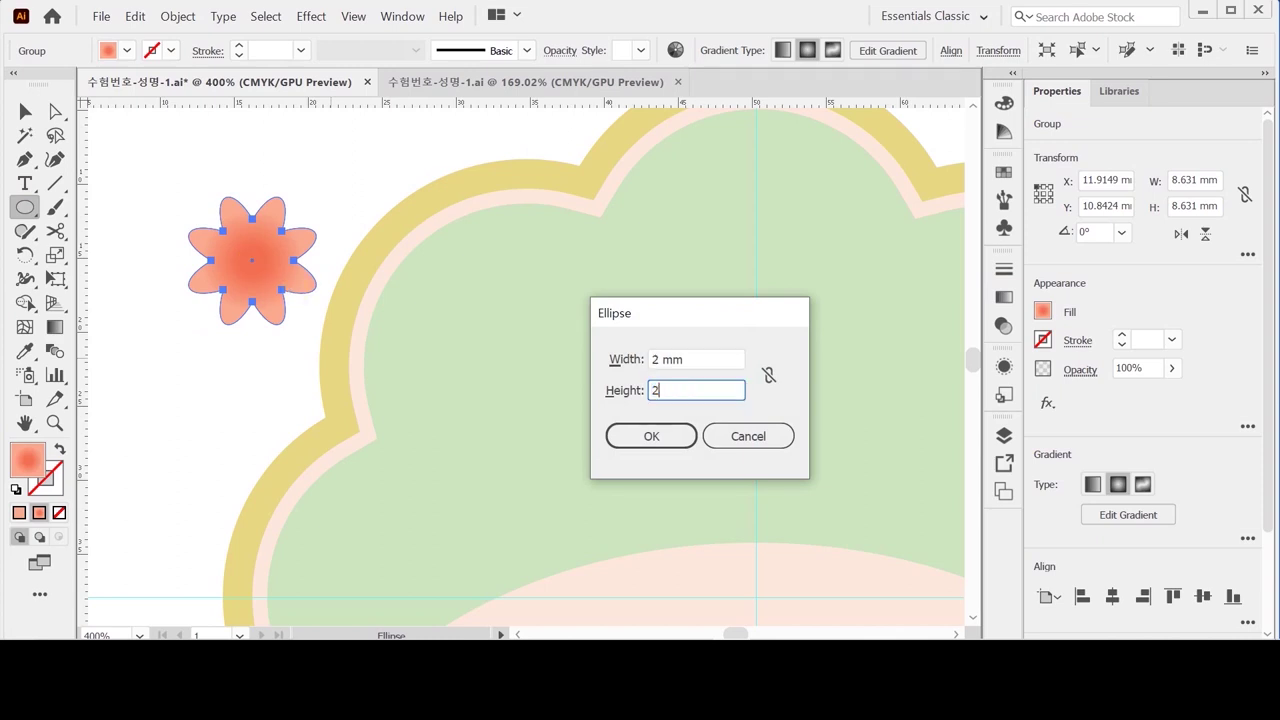
pyautogui.press('Return')
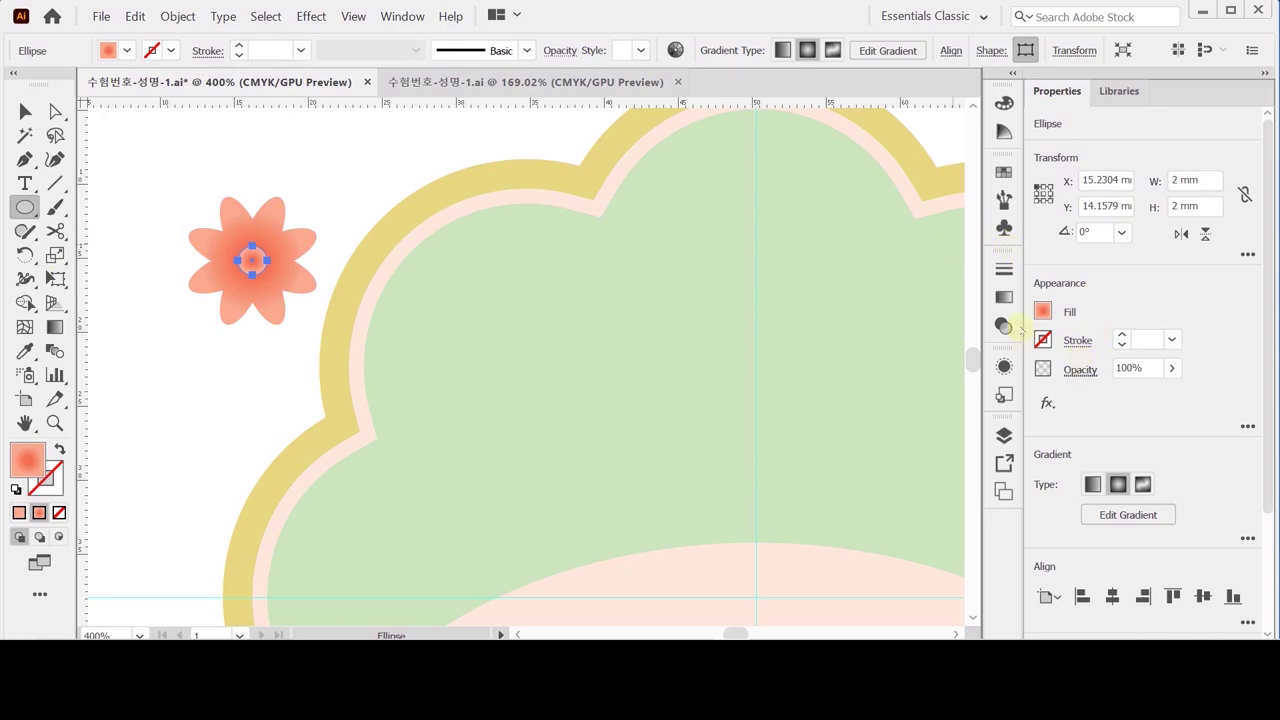
# Step: Remove the small centre circle's stroke and fill it with CMYK 0, 40, 80, 0
pyautogui.click(15, 489)
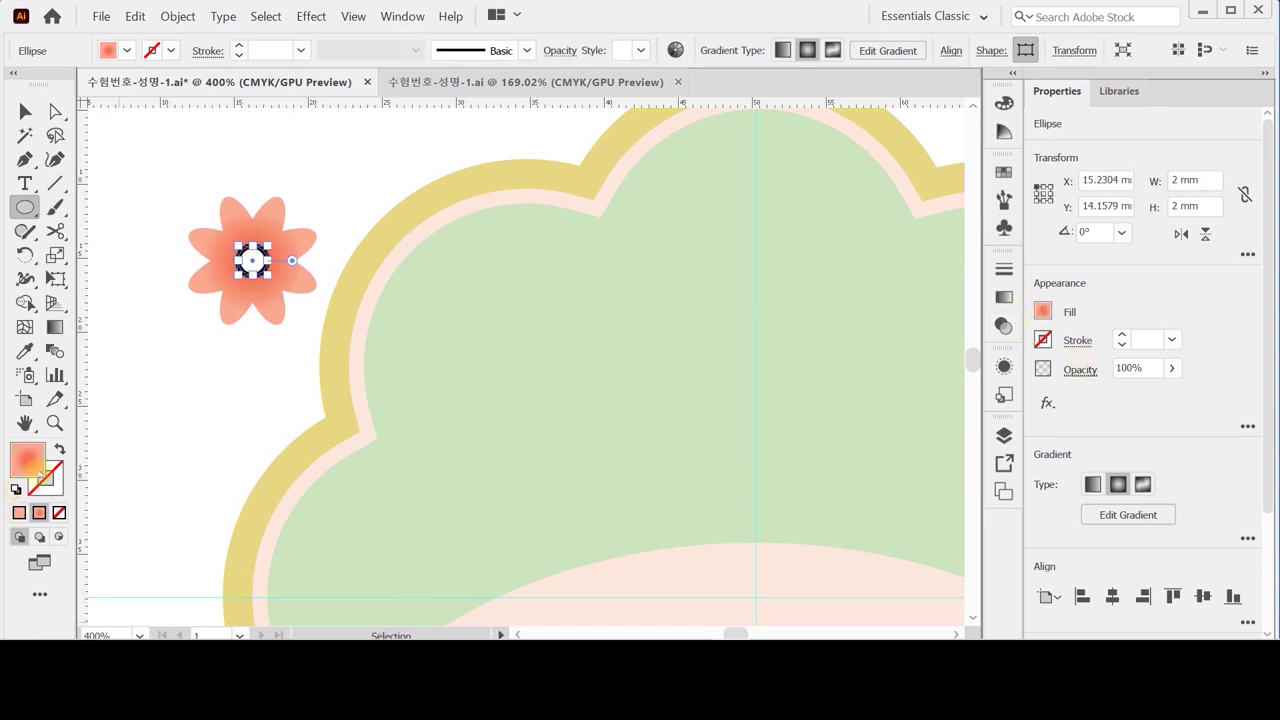
pyautogui.click(45, 482)
pyautogui.click(58, 512)
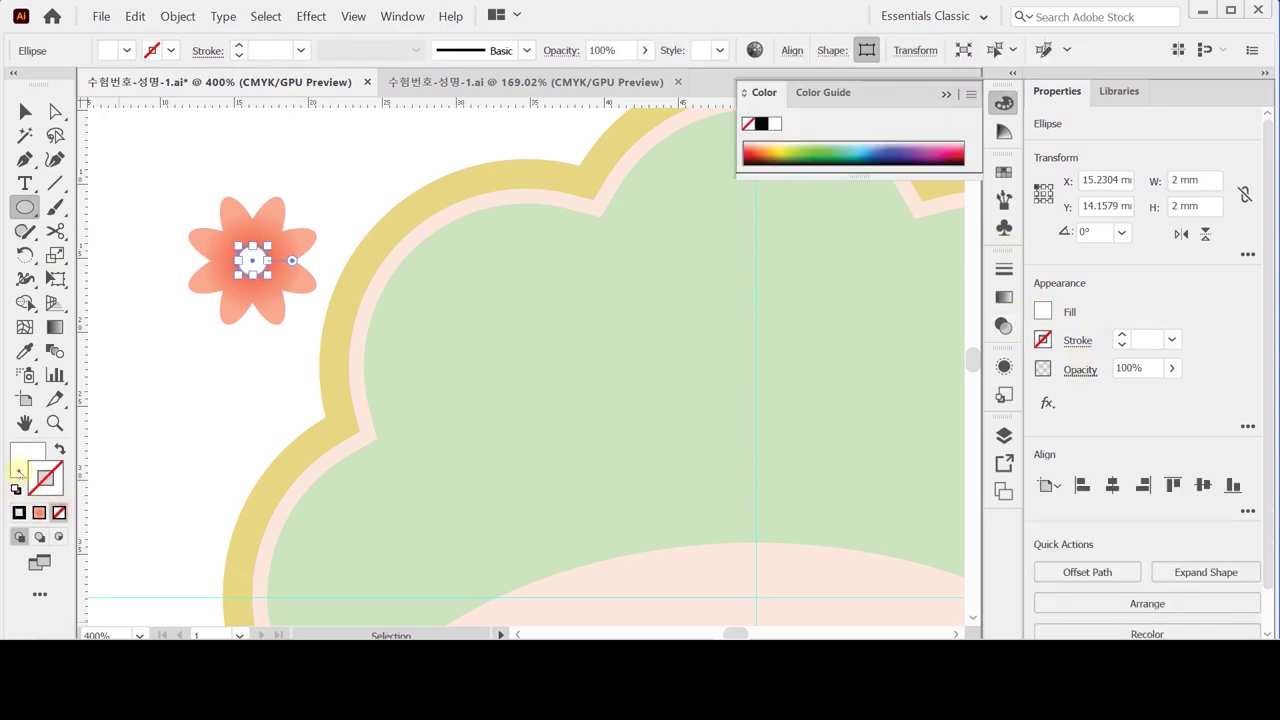
pyautogui.click(1042, 312)
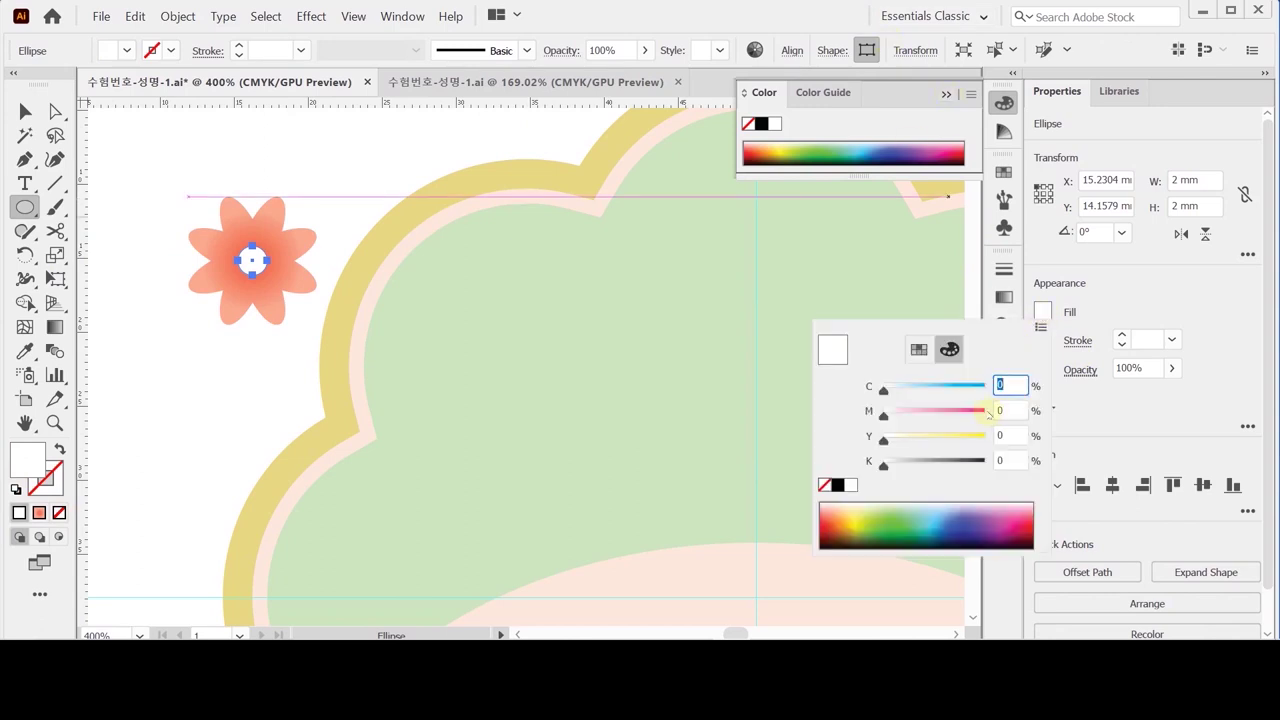
pyautogui.press('Tab')
pyautogui.write('40')
pyautogui.press('Tab')
pyautogui.write('80')
pyautogui.press('Return')
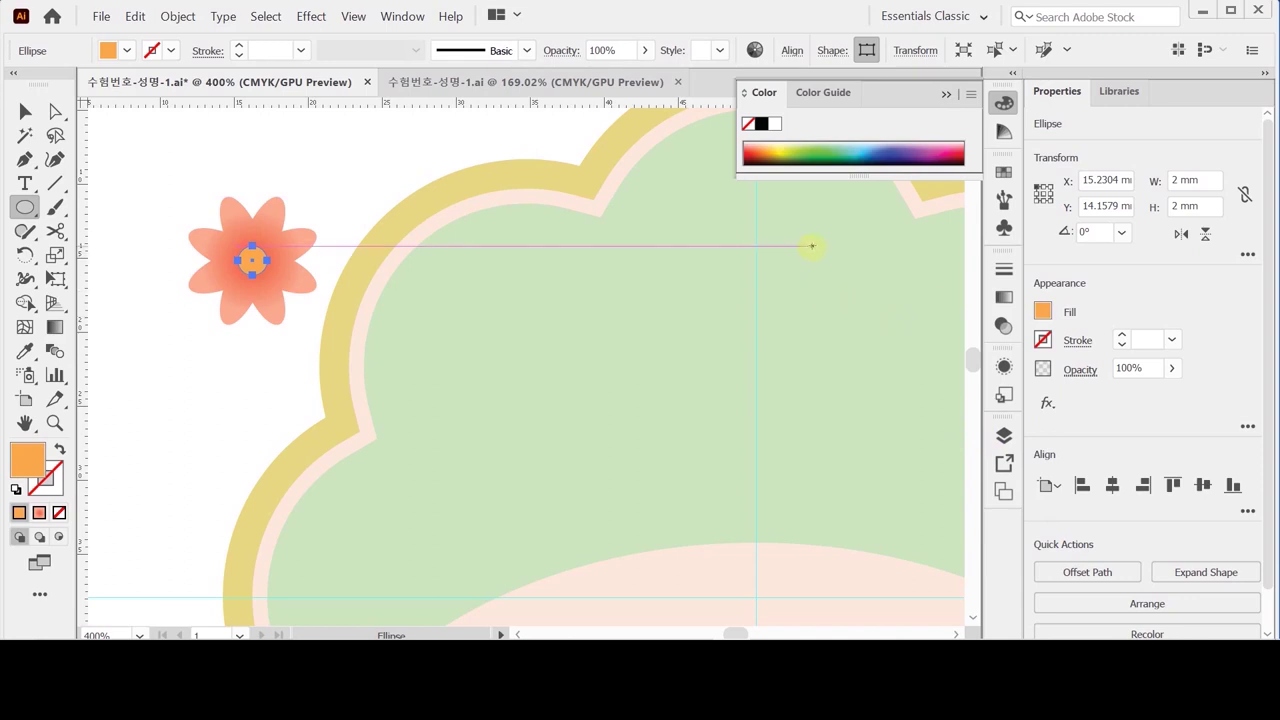
# Step: Group the flower petals with the orange centre circle
pyautogui.press('ctrl')
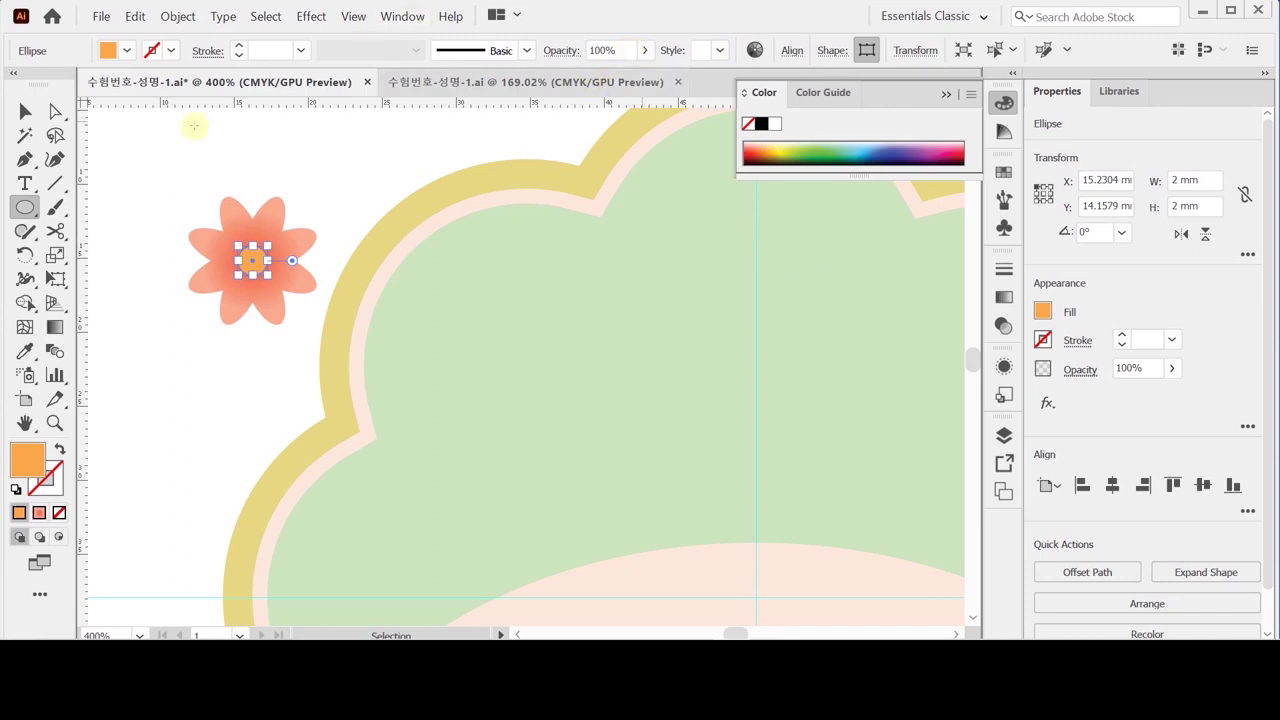
pyautogui.moveTo(166, 189); pyautogui.dragTo(270, 307)
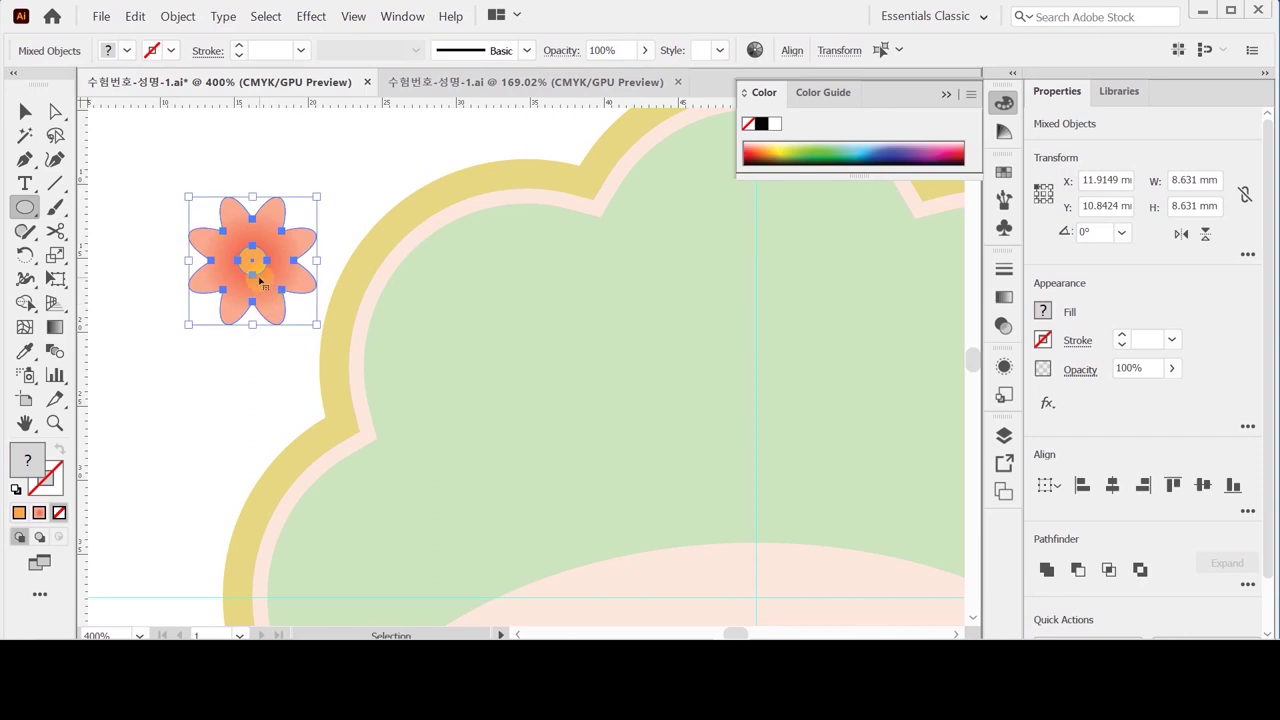
pyautogui.hotkey('ctrl', 'g')
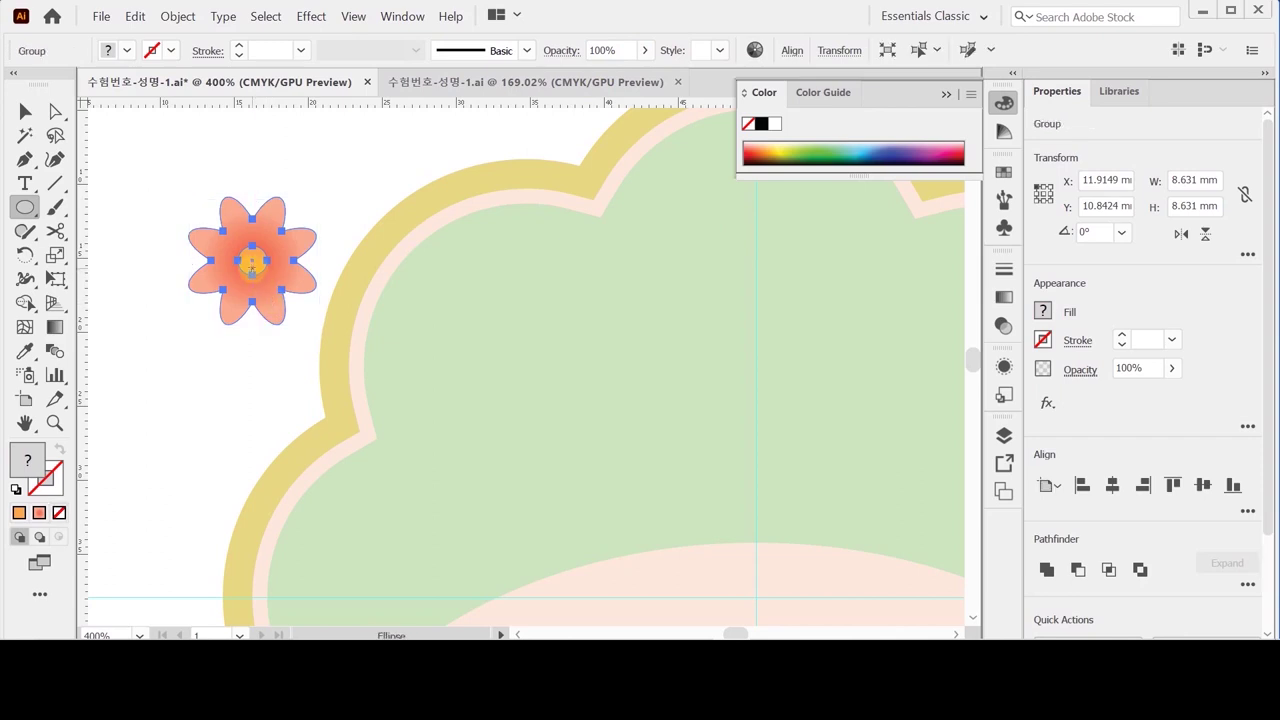
# Step: Duplicate the flower group, placing one flower in the emblem's upper-left green area and the other outside its lower-right edge
pyautogui.press('ctrl')
pyautogui.hotkey('ctrl', 'c')
pyautogui.hotkey('ctrl', 'v')
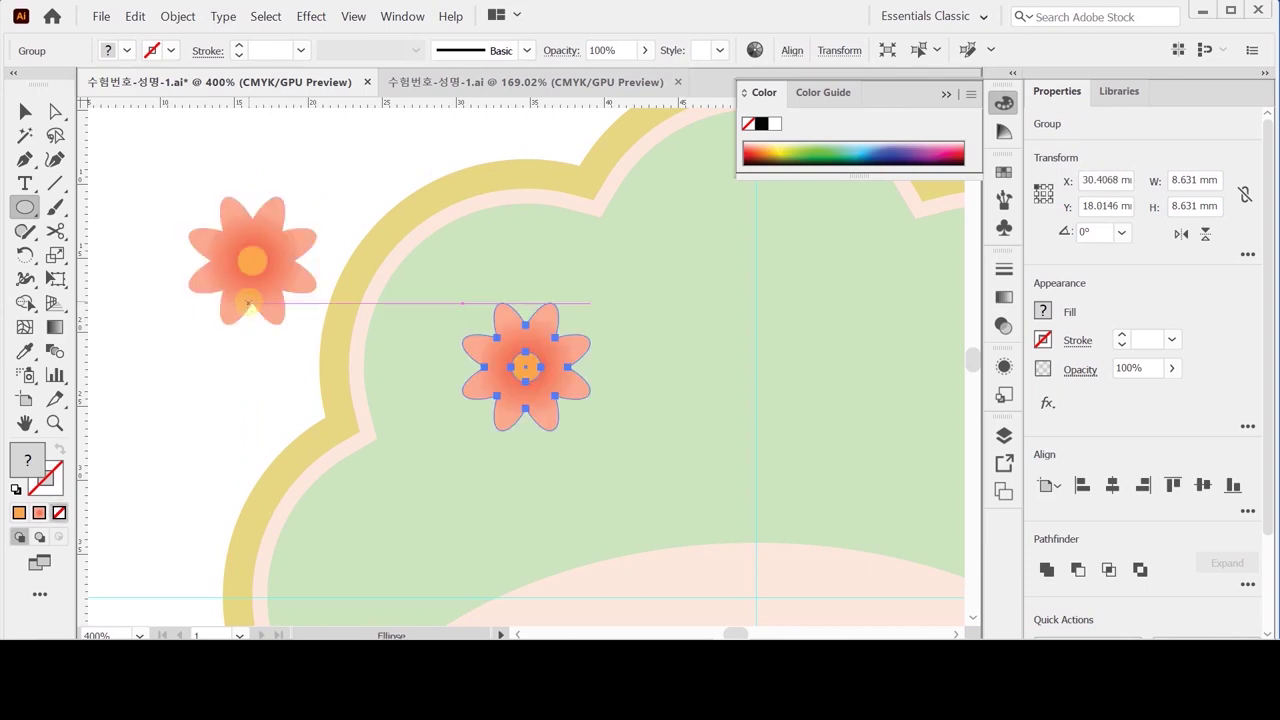
pyautogui.keyDown('ctrl'); pyautogui.keyDown('alt'); pyautogui.click(666, 391); pyautogui.keyUp('alt'); pyautogui.keyUp('ctrl')
pyautogui.keyDown('ctrl'); pyautogui.keyDown('alt'); pyautogui.click(594, 423); pyautogui.keyUp('alt'); pyautogui.keyUp('ctrl')
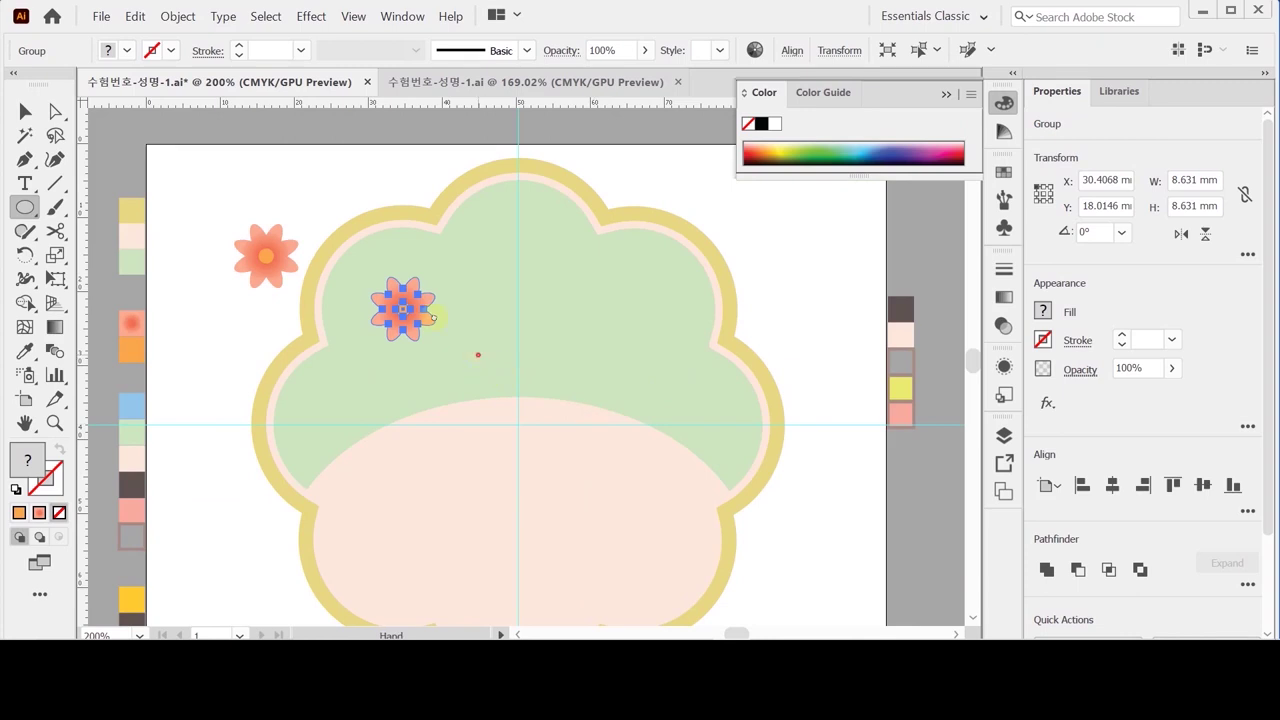
pyautogui.moveTo(477, 354); pyautogui.dragTo(391, 283)
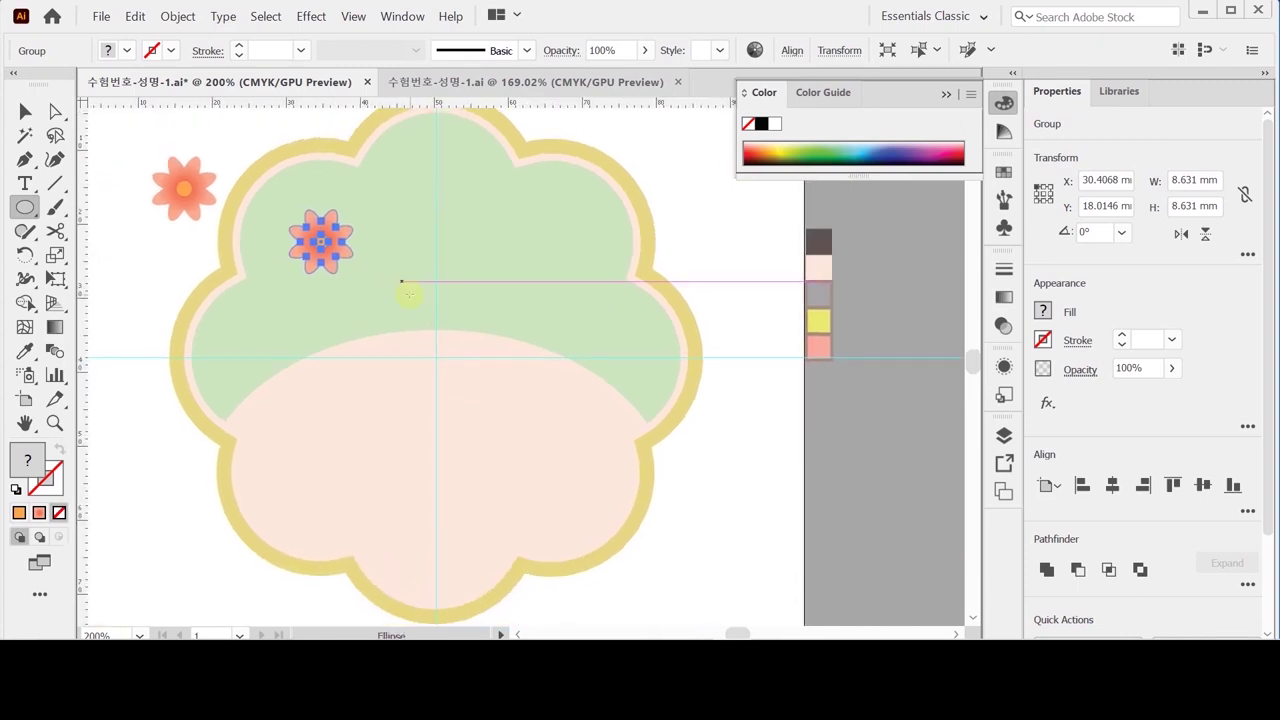
pyautogui.hotkey('ctrl', 'z')
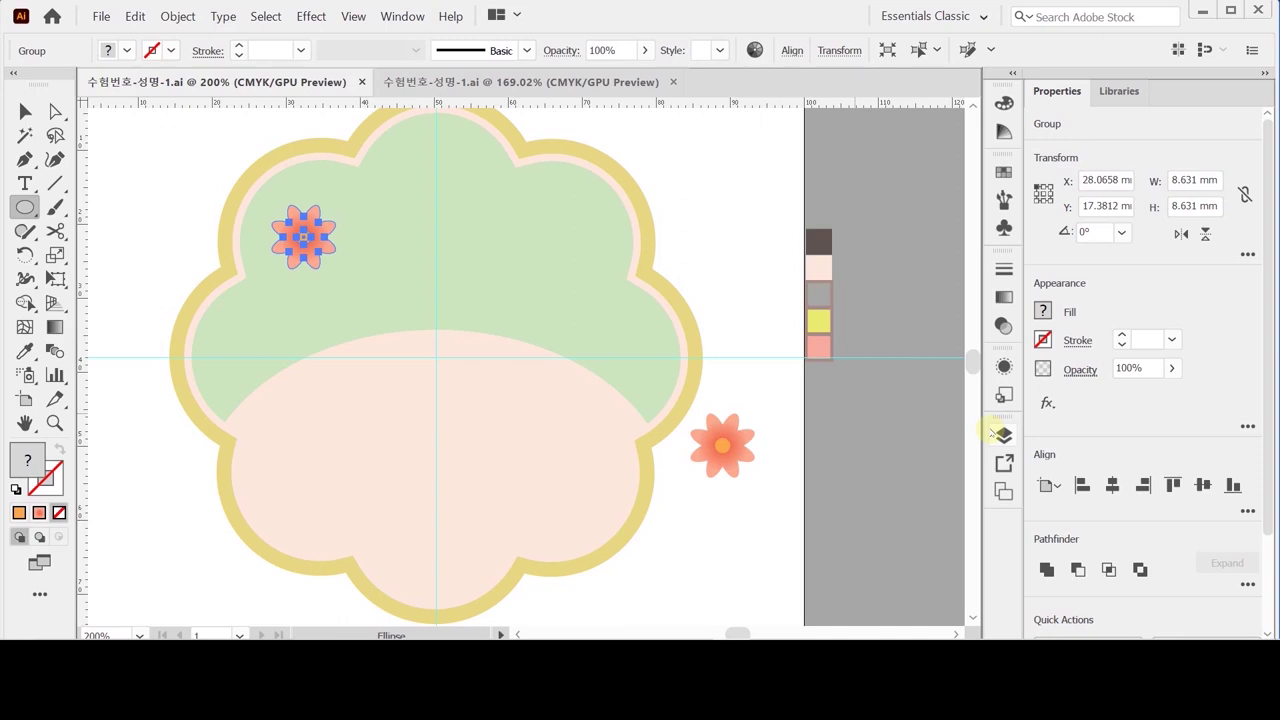
# Step: Draw an 18 × 20 mm ellipse for the face in the blank area around the vertical guide
pyautogui.scroll(2, 504, 342)
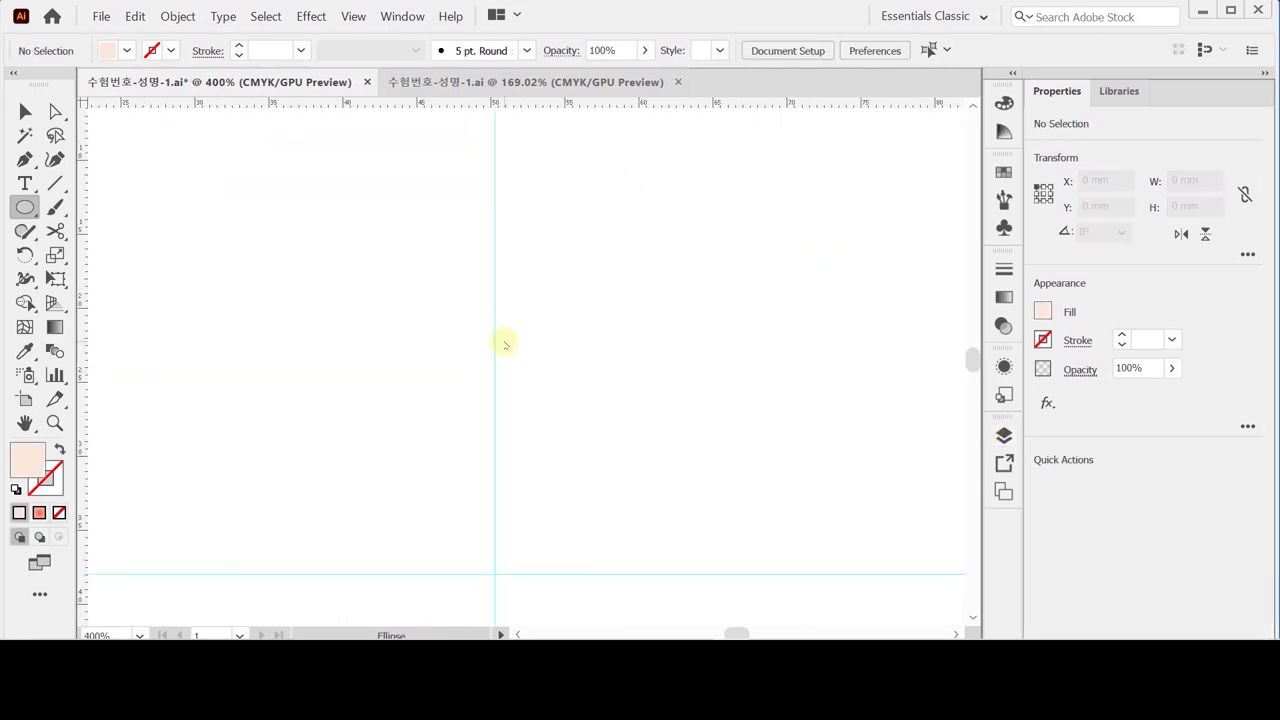
pyautogui.click(504, 342)
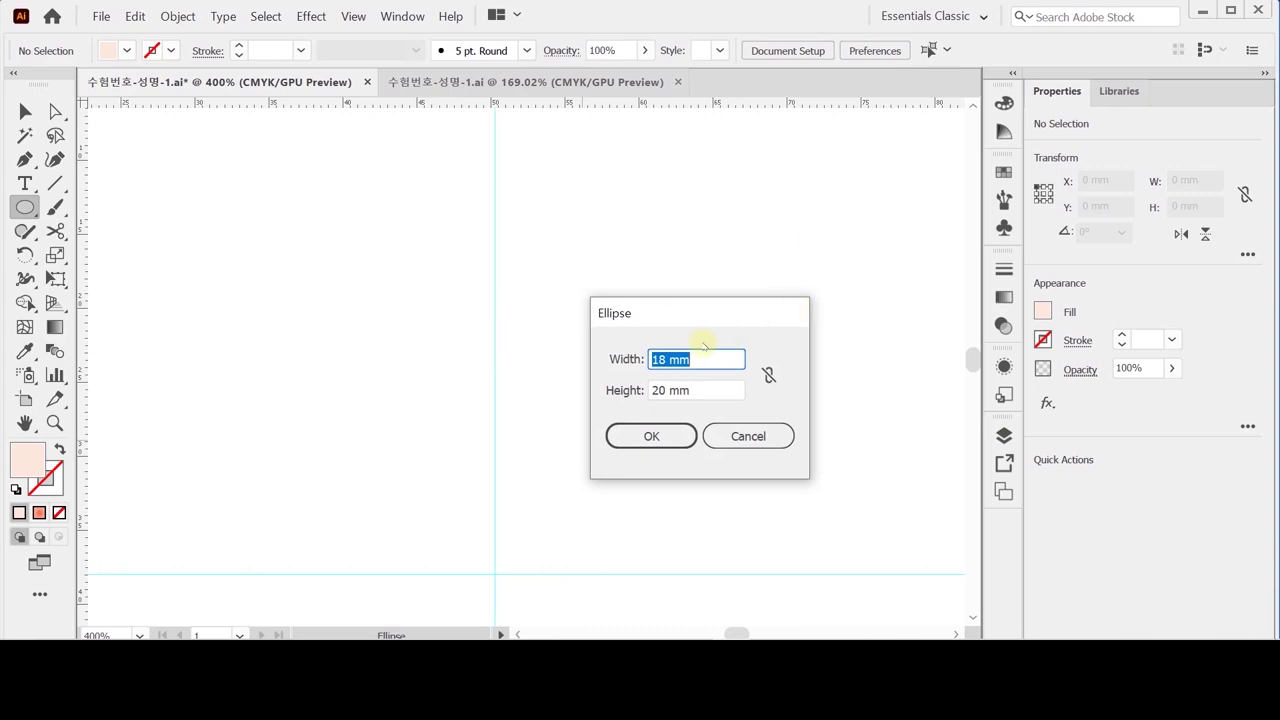
pyautogui.click(666, 438)
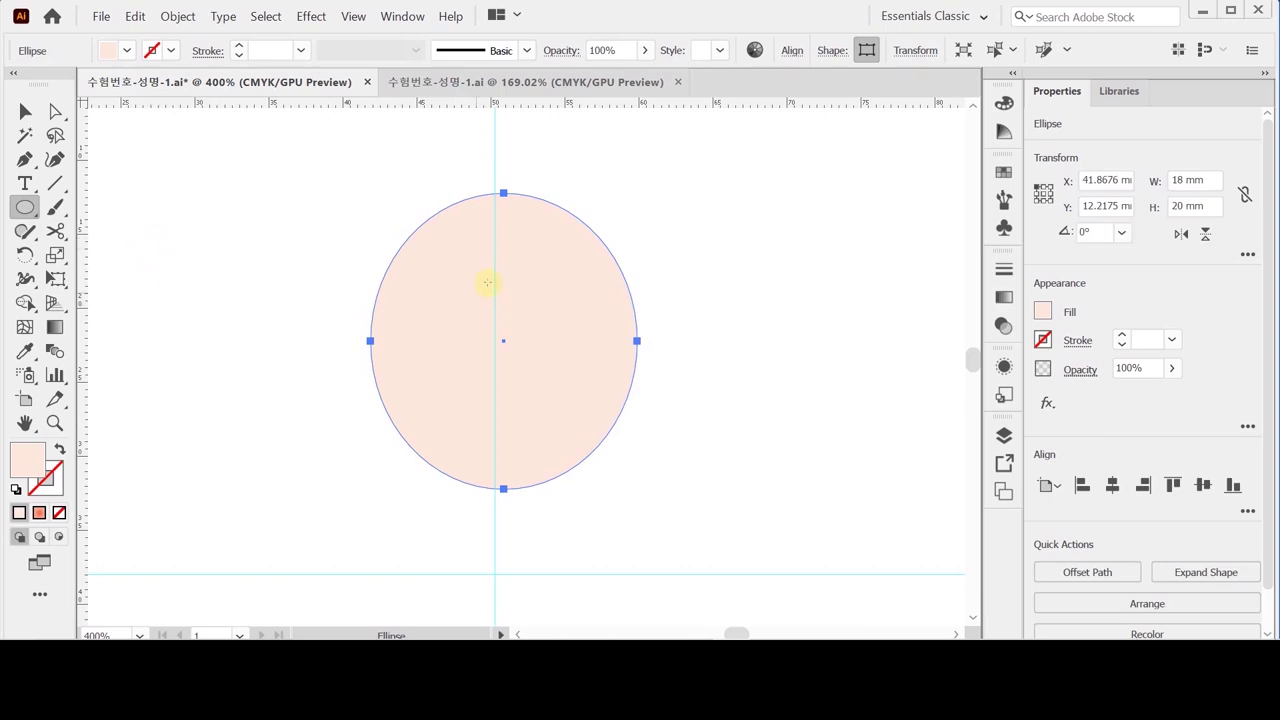
# Step: Draw a 4.3 × 4.3 mm circle for the ear and place it over the face ellipse's right edge
pyautogui.click(636, 330)
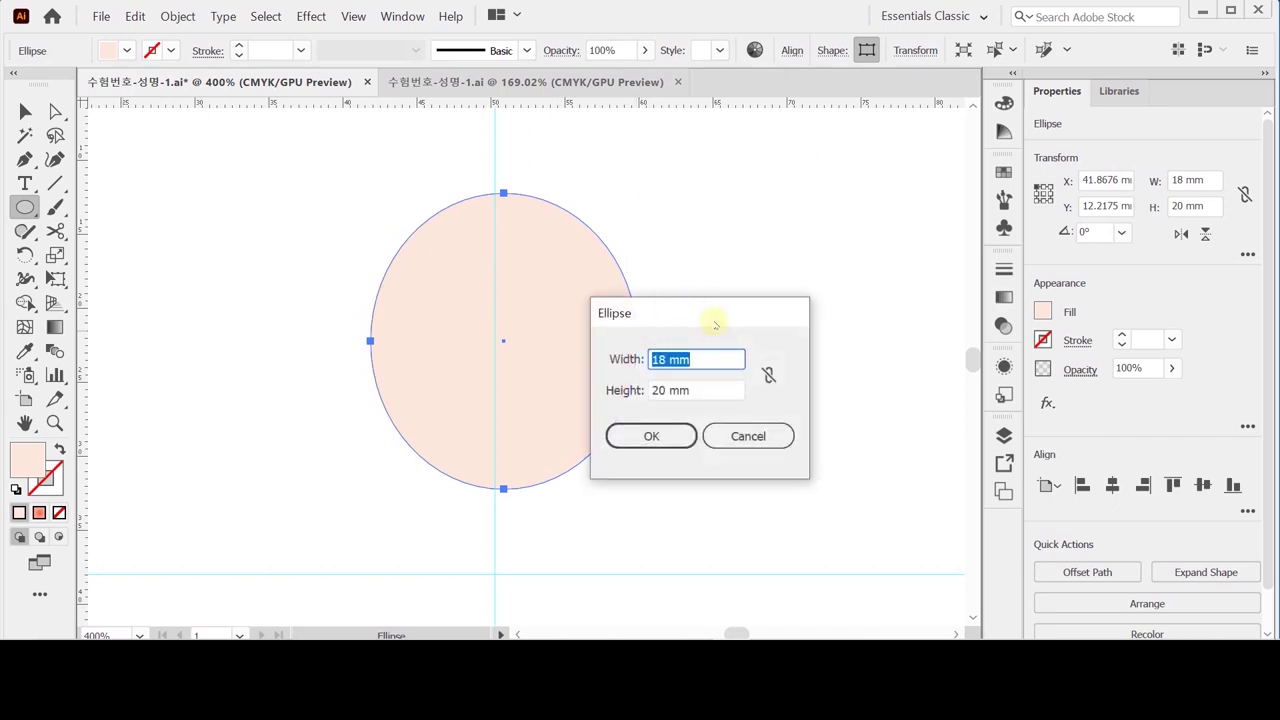
pyautogui.write('4.3')
pyautogui.press('Tab')
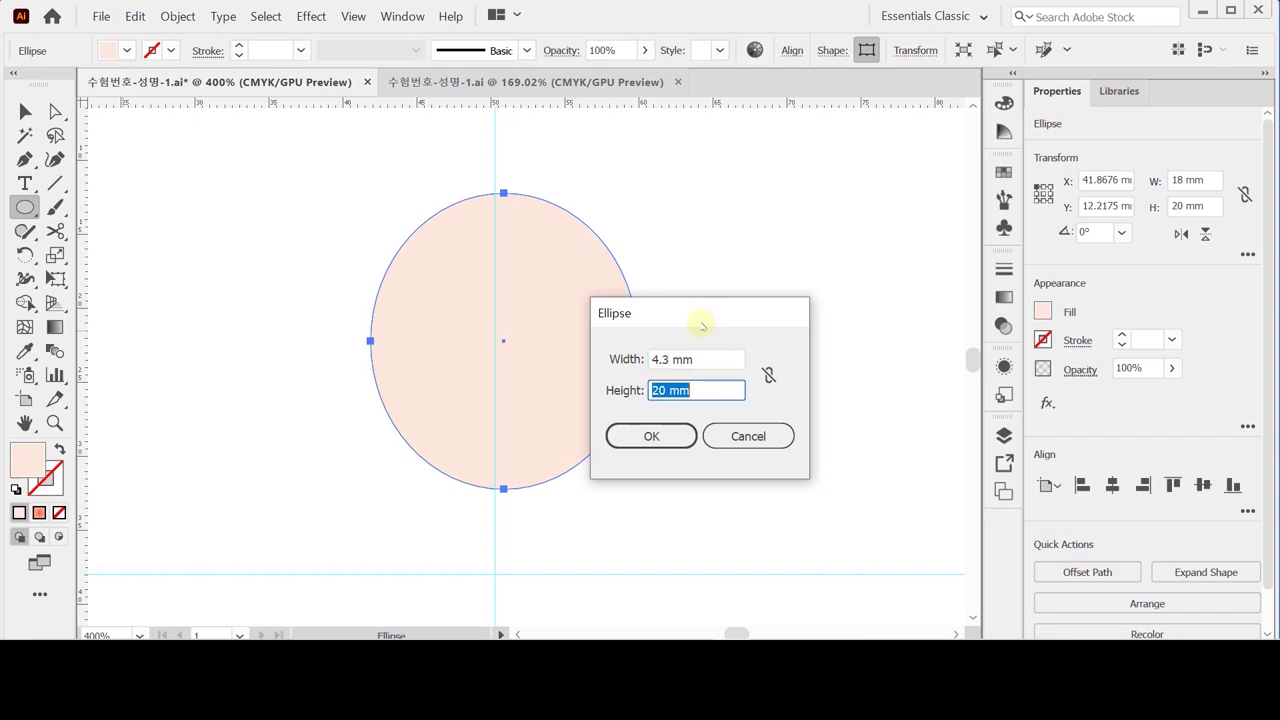
pyautogui.write('4.3')
pyautogui.press('Return')
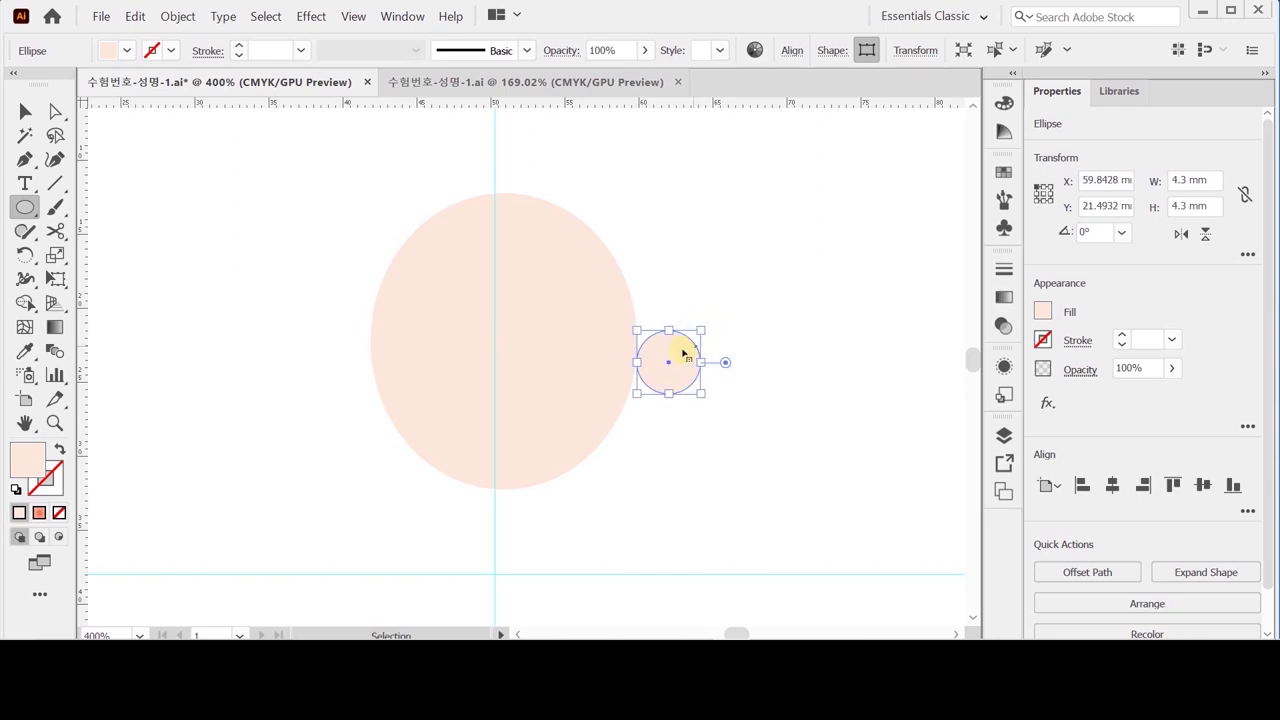
pyautogui.moveTo(678, 351)
pyautogui.mouseDown()
pyautogui.moveTo(654, 334)
pyautogui.moveTo(676, 342)
pyautogui.mouseUp()
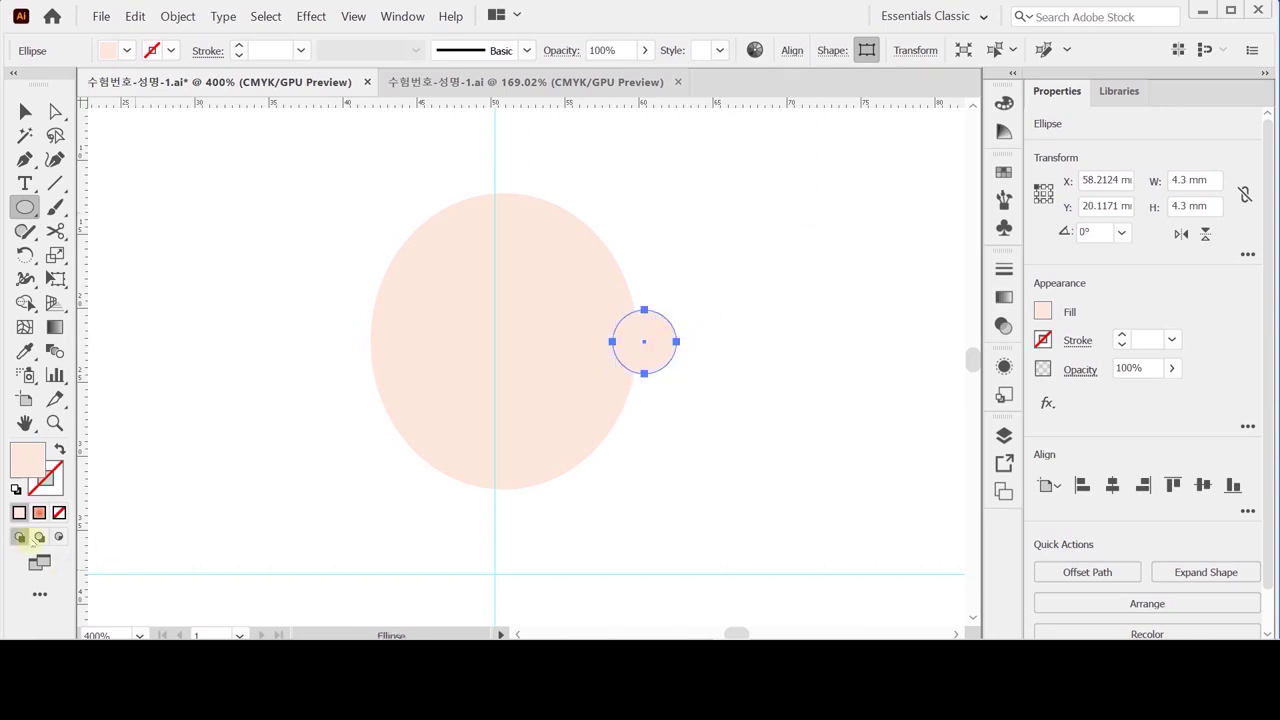
# Step: Give the ear circle a black stroke and nudge it slightly left and up against the face
pyautogui.click(45, 478)
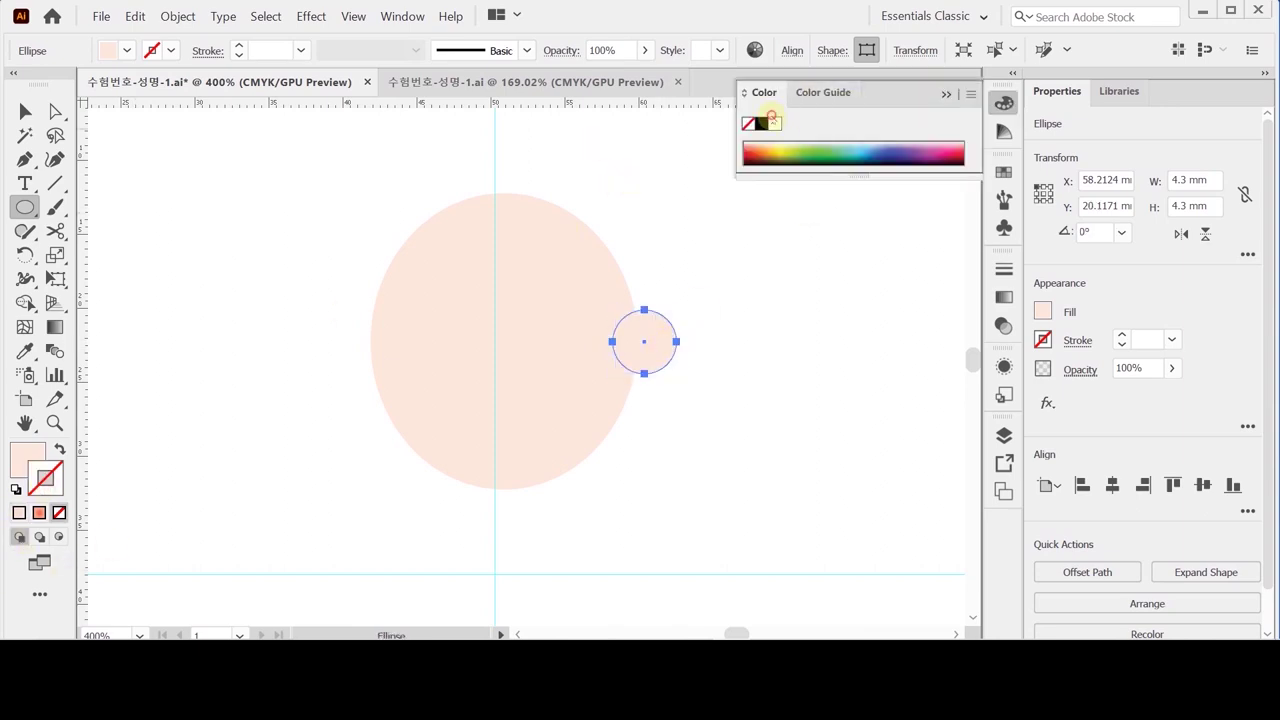
pyautogui.click(762, 124)
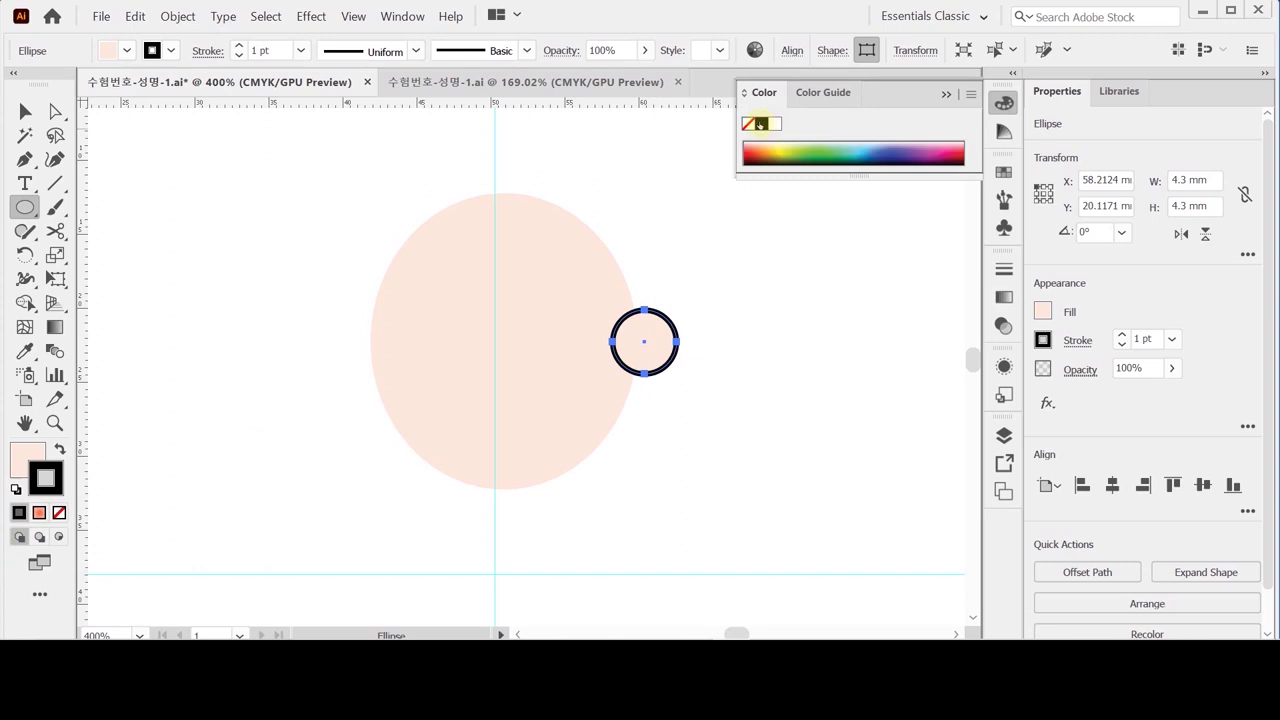
pyautogui.press('Left')
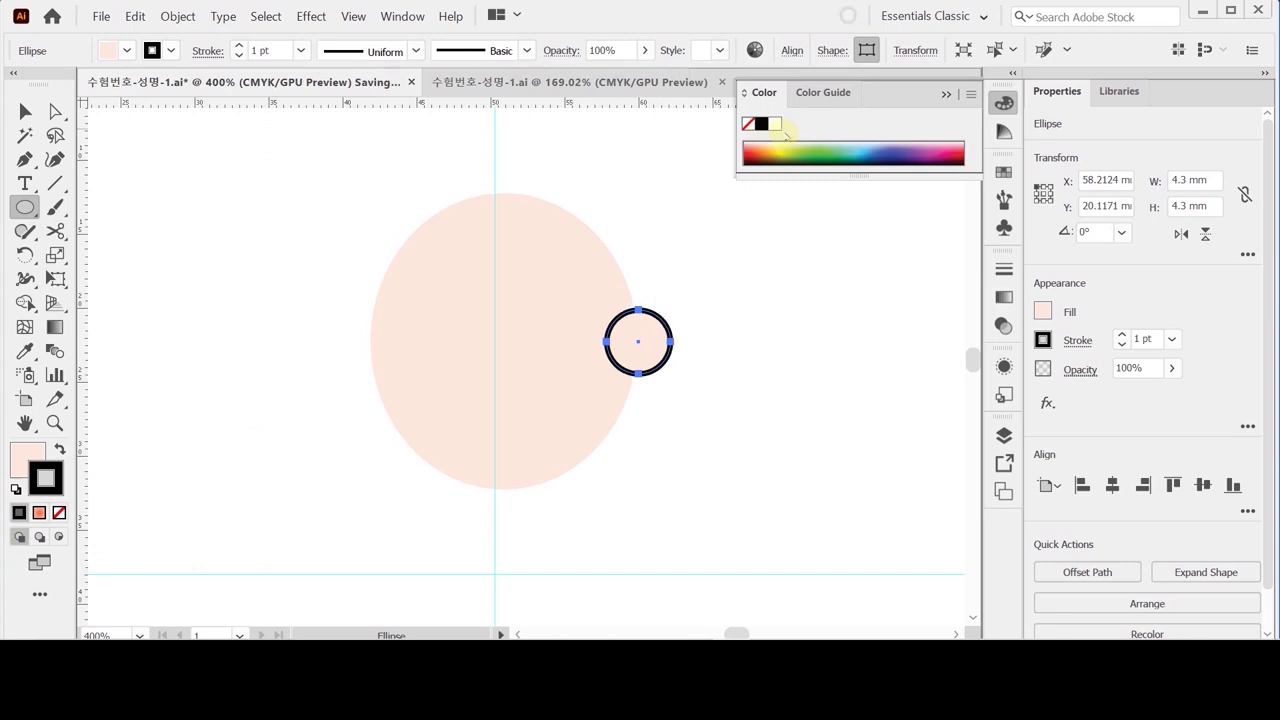
pyautogui.press('Up')
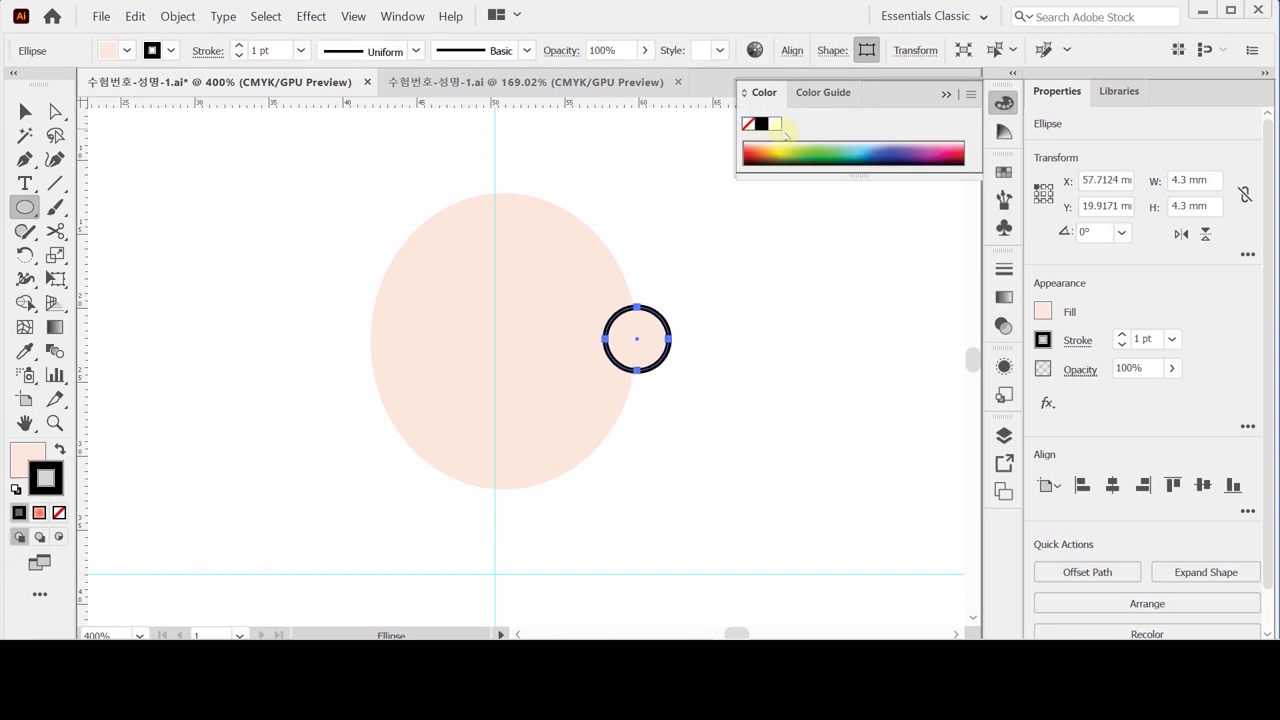
pyautogui.press('Left')
pyautogui.press('Left')
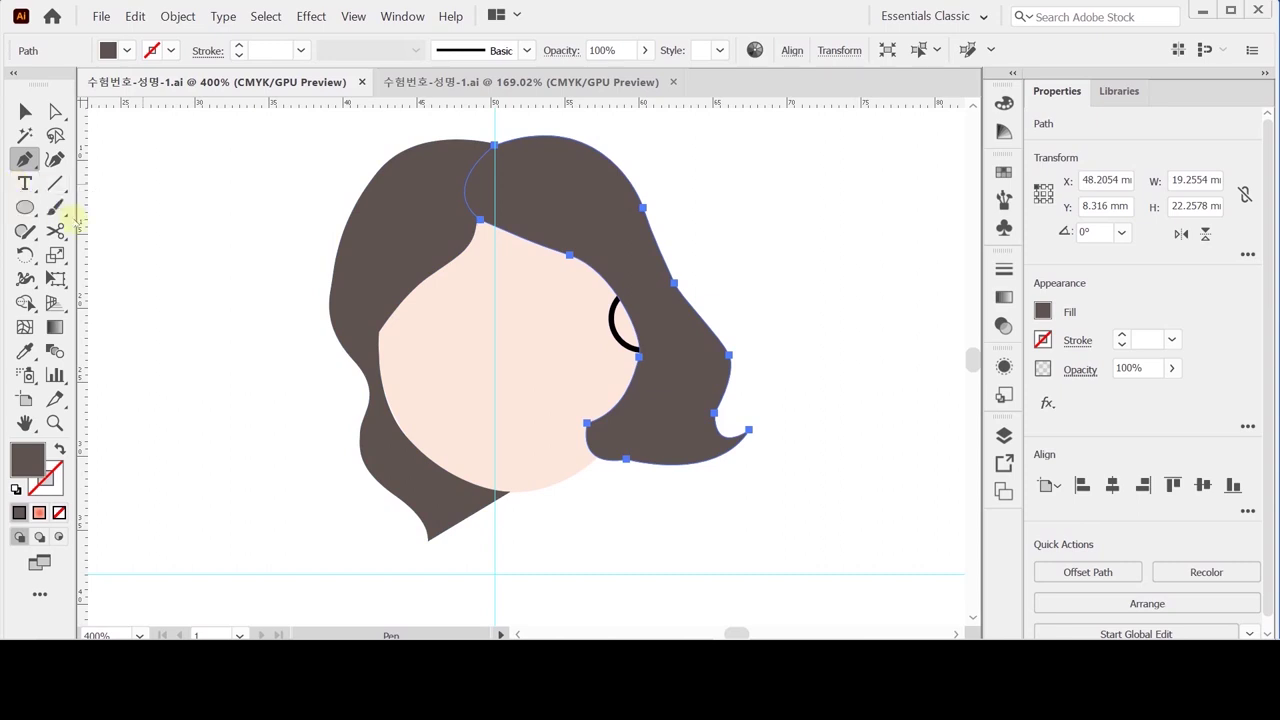
# Step: Bring the ear circle in front of the hair and remove its stroke
pyautogui.click(22, 111)
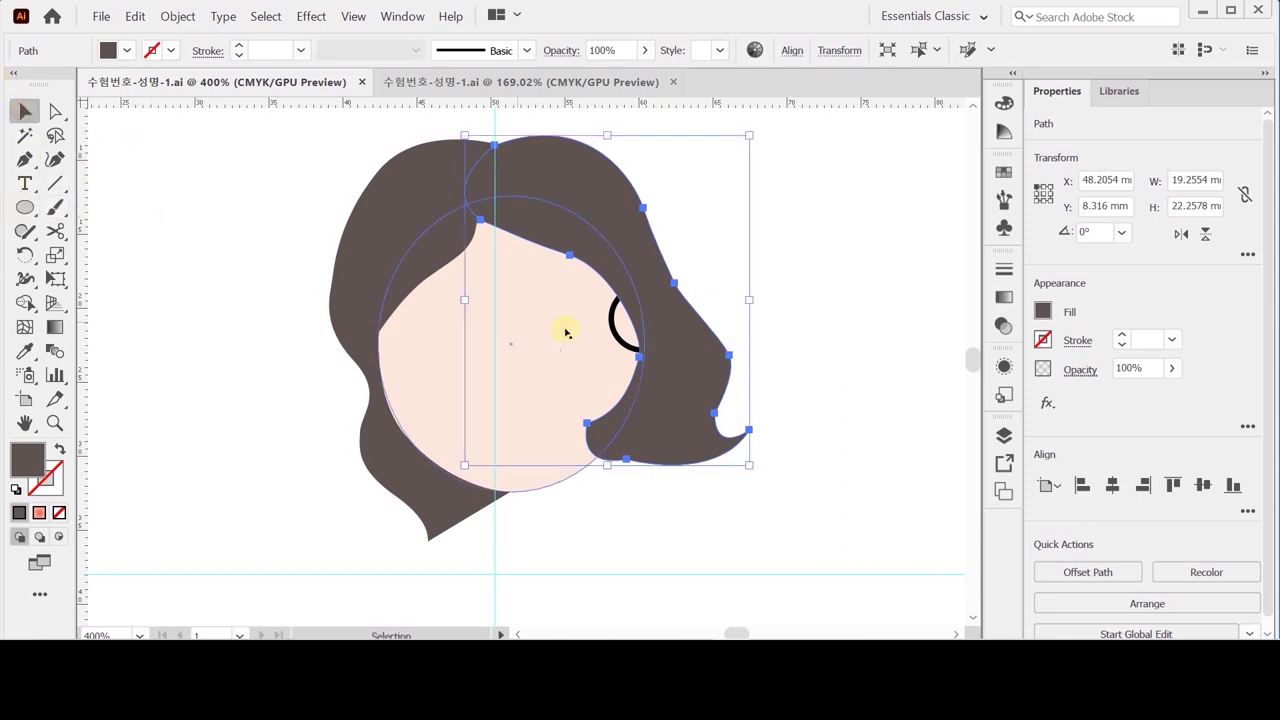
pyautogui.click(630, 346)
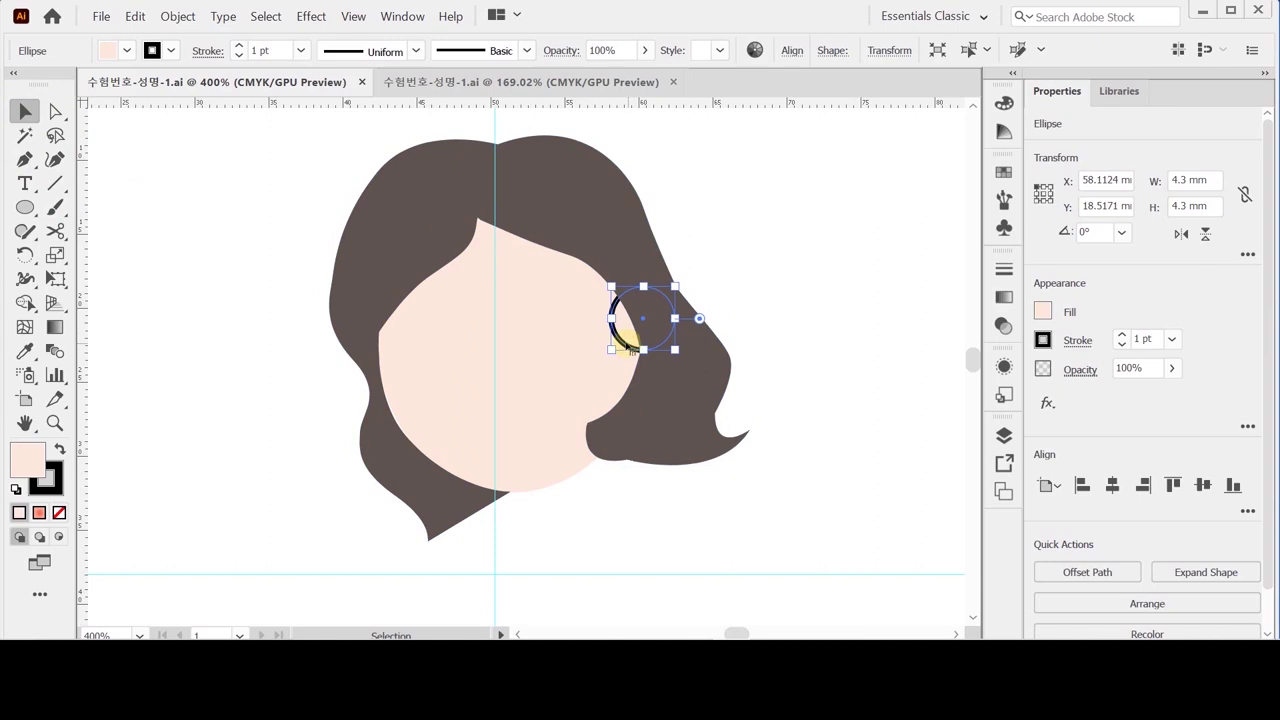
pyautogui.press('a')
pyautogui.press('v')
pyautogui.hotkey('ctrl', 'shift', ']')
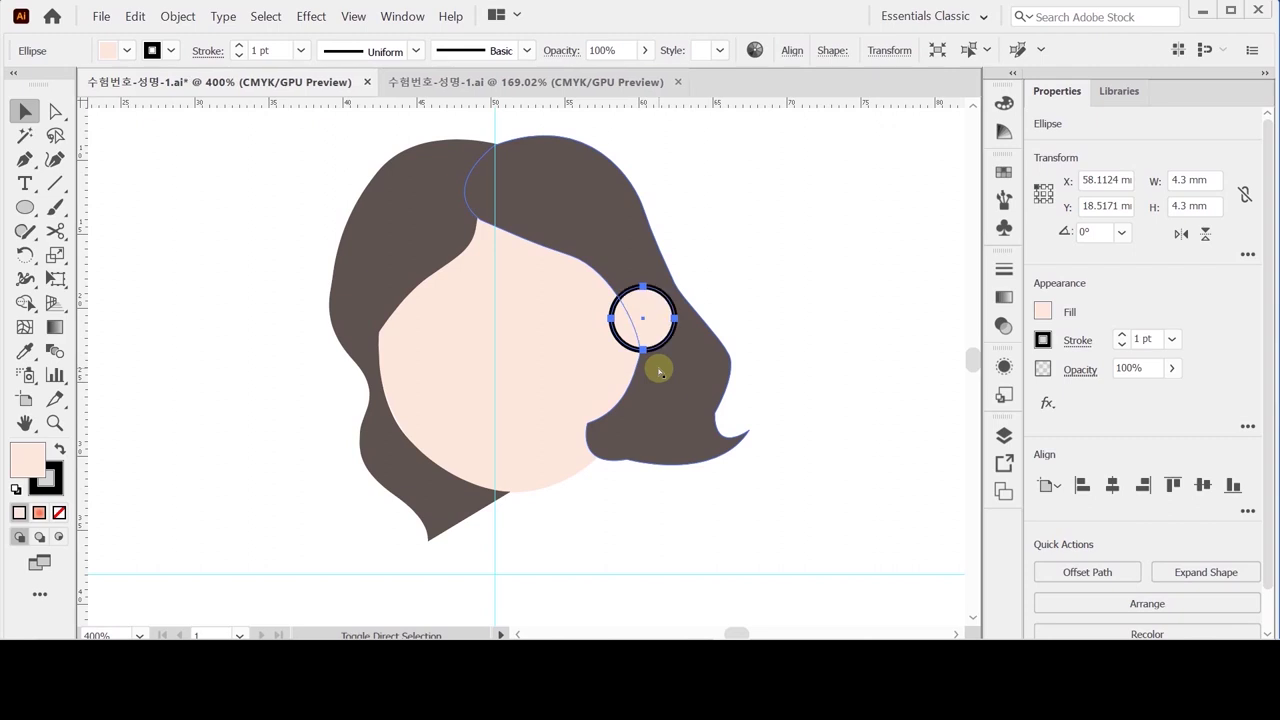
pyautogui.click(48, 484)
pyautogui.click(59, 513)
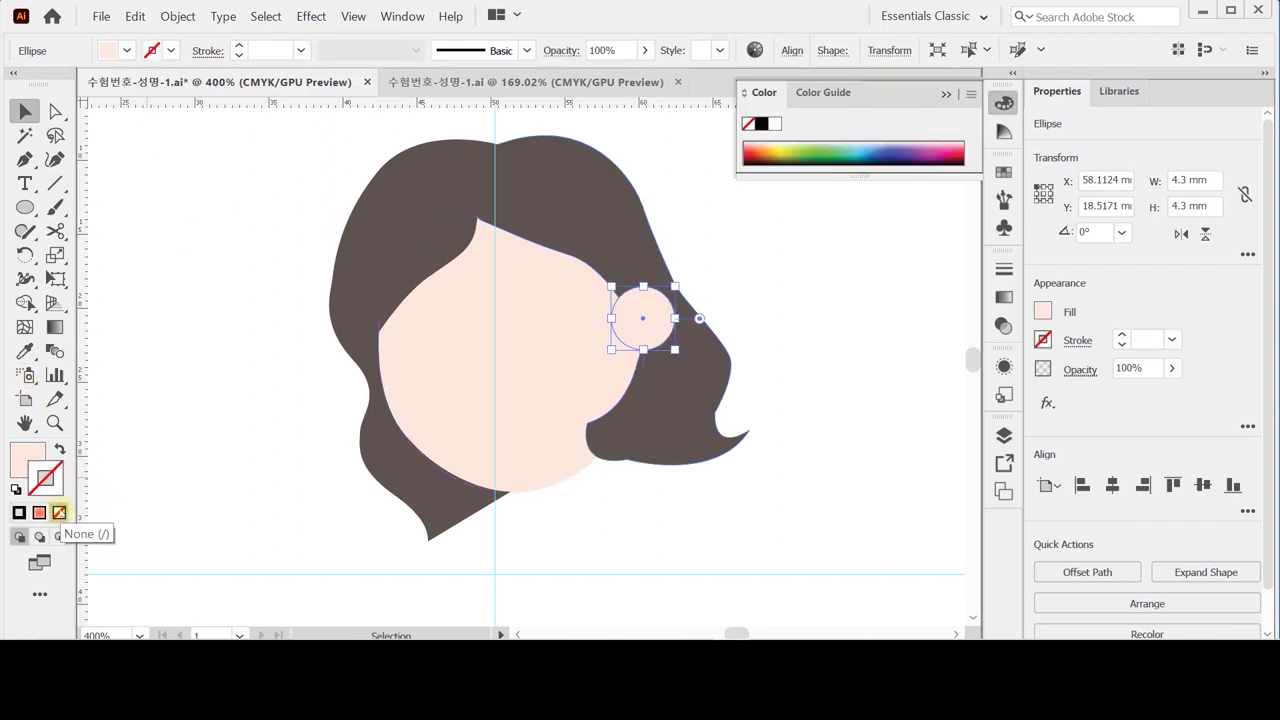
pyautogui.click(896, 242)
# Step: Draw two curved eyebrows with 1 pt dark brown strokes, a short one at the face's left edge and a longer one below the fringe
pyautogui.press('p')
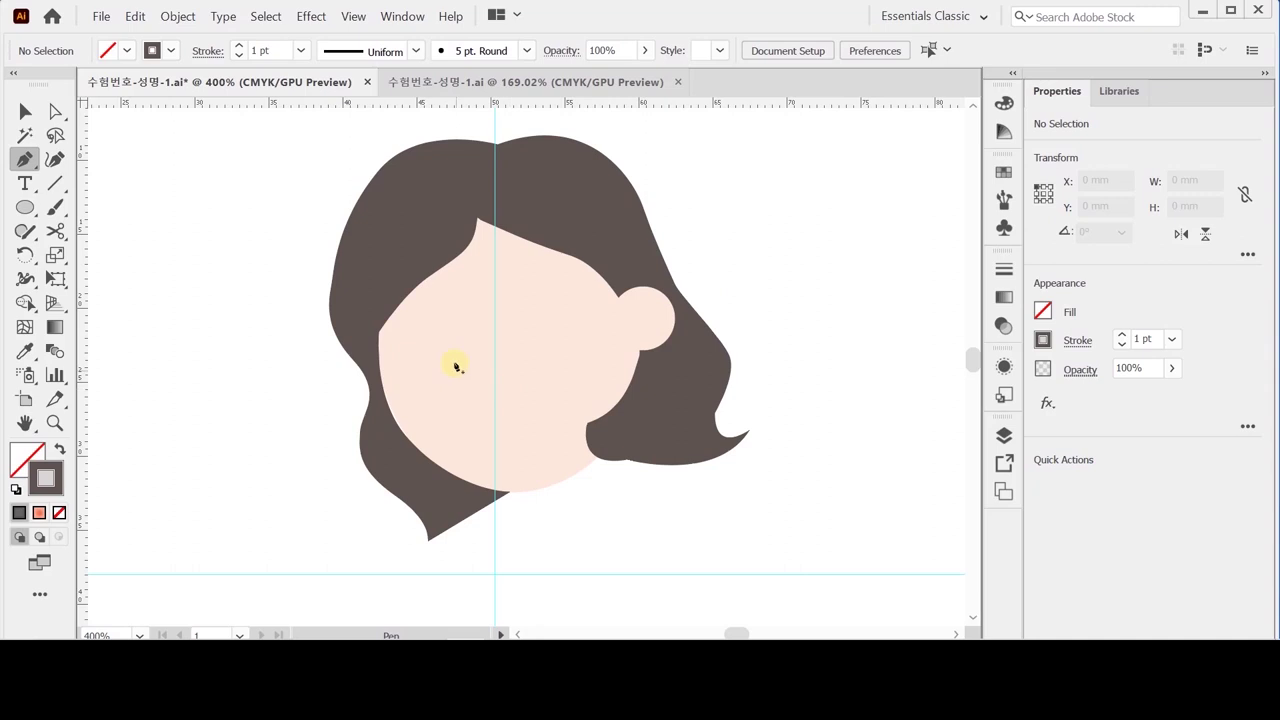
pyautogui.click(393, 349)
pyautogui.moveTo(419, 312); pyautogui.dragTo(446, 297)
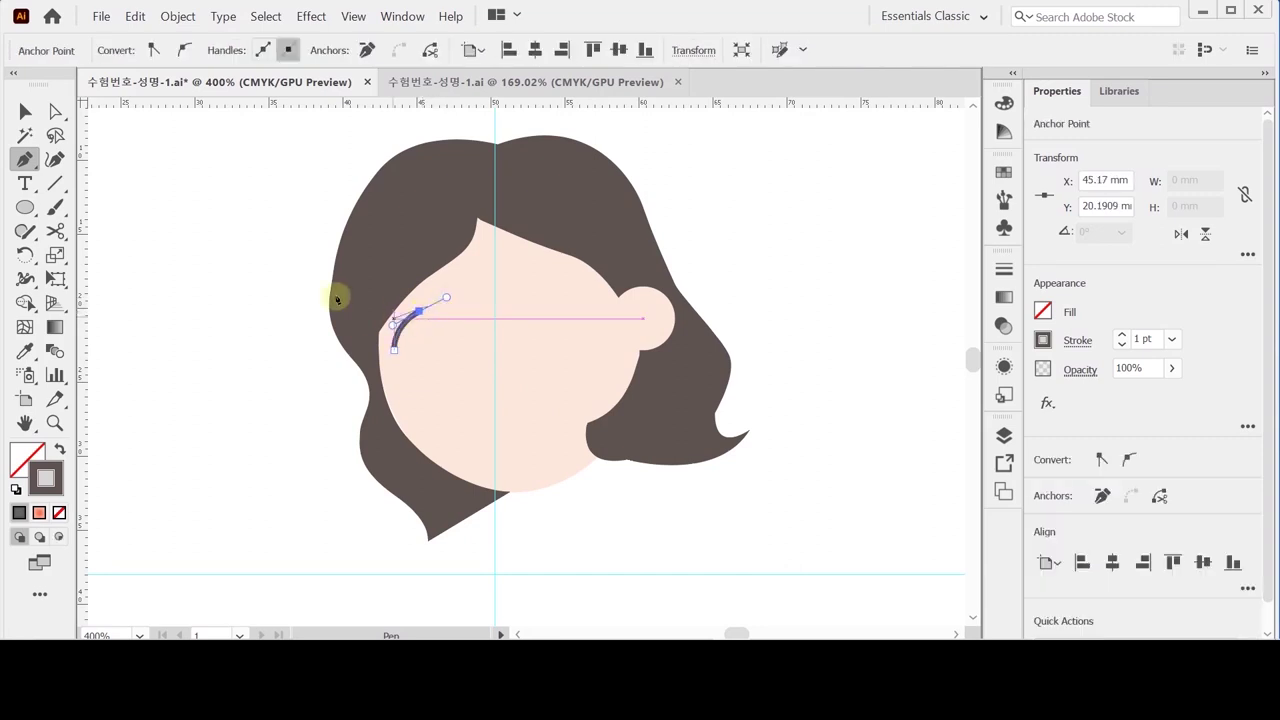
pyautogui.keyDown('ctrl'); pyautogui.click(292, 264); pyautogui.keyUp('ctrl')
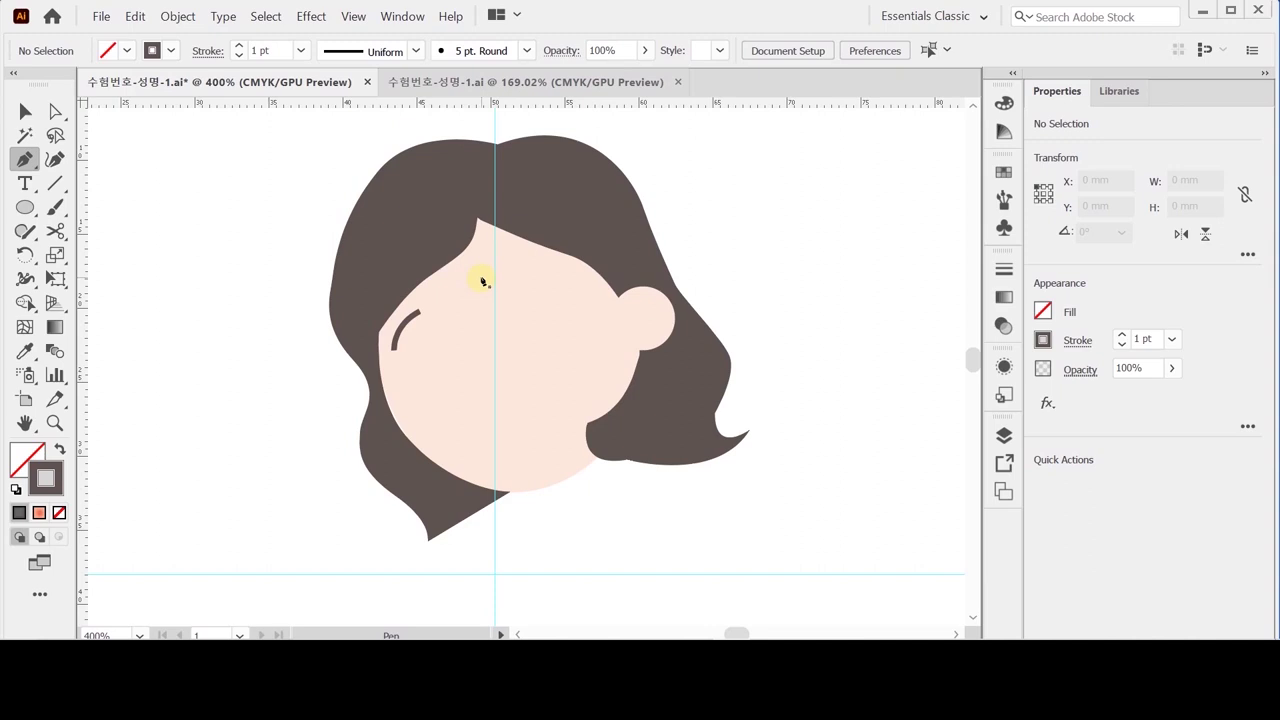
pyautogui.click(481, 281)
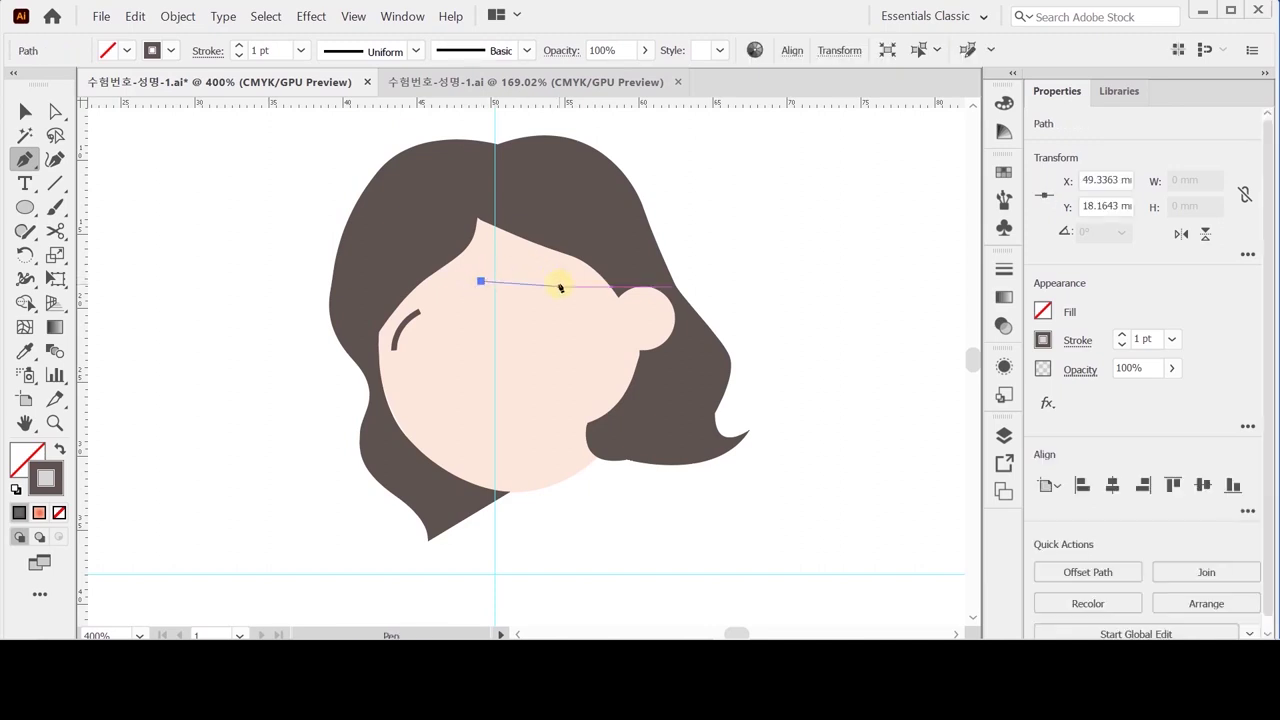
pyautogui.moveTo(555, 287); pyautogui.dragTo(587, 309)
pyautogui.press('ctrl')
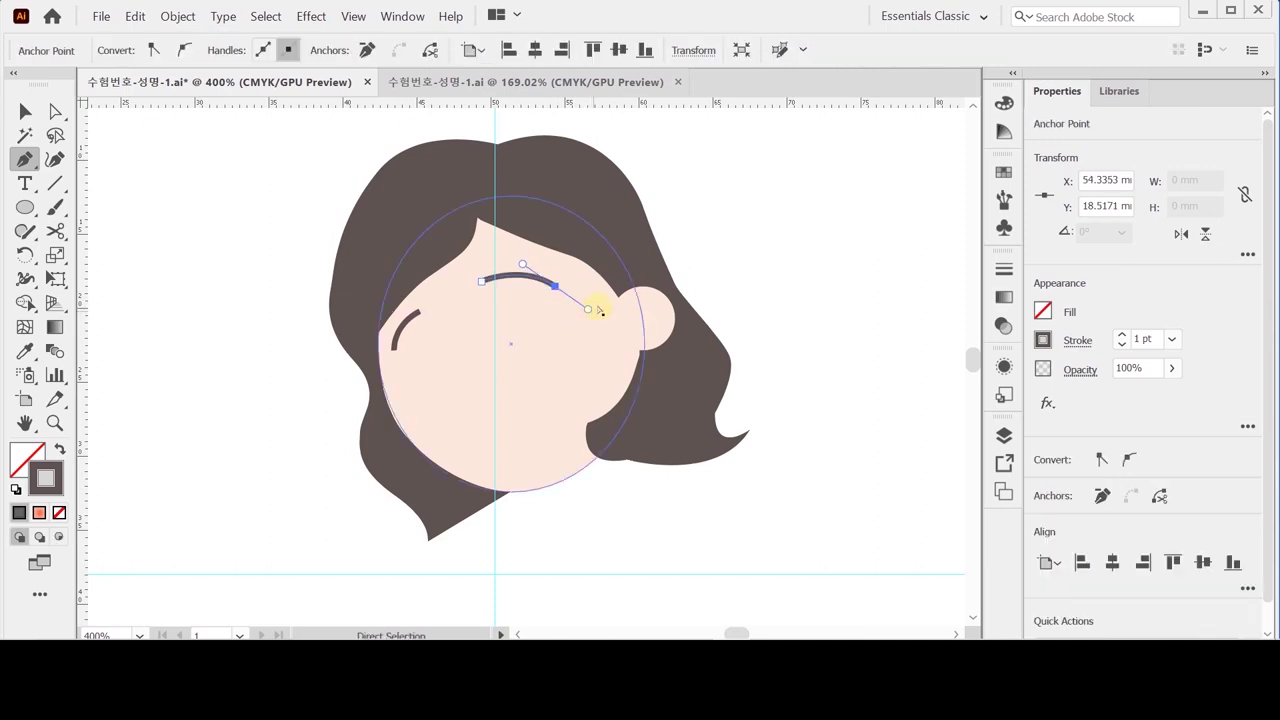
pyautogui.keyDown('ctrl'); pyautogui.click(731, 232); pyautogui.keyUp('ctrl')
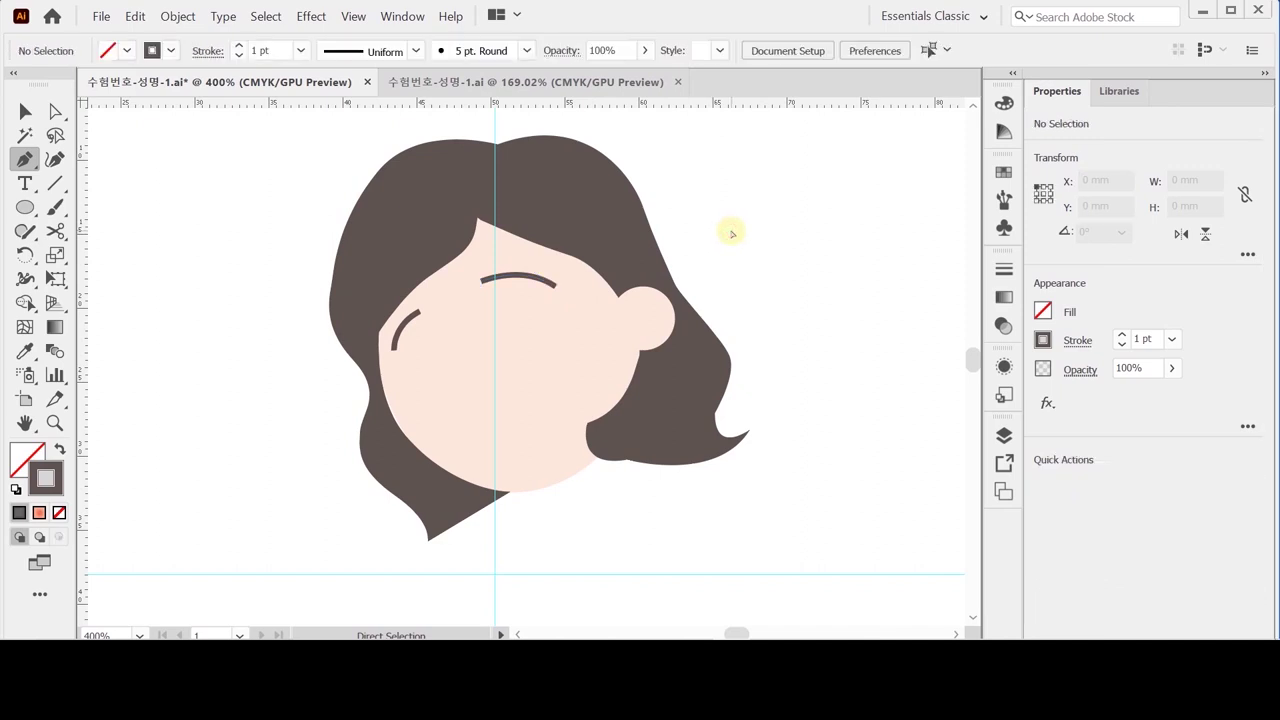
# Step: Draw the nose as an open curve about 1.8 × 3.4 mm between the eyebrows, hooking toward the vertical guide
pyautogui.click(464, 338)
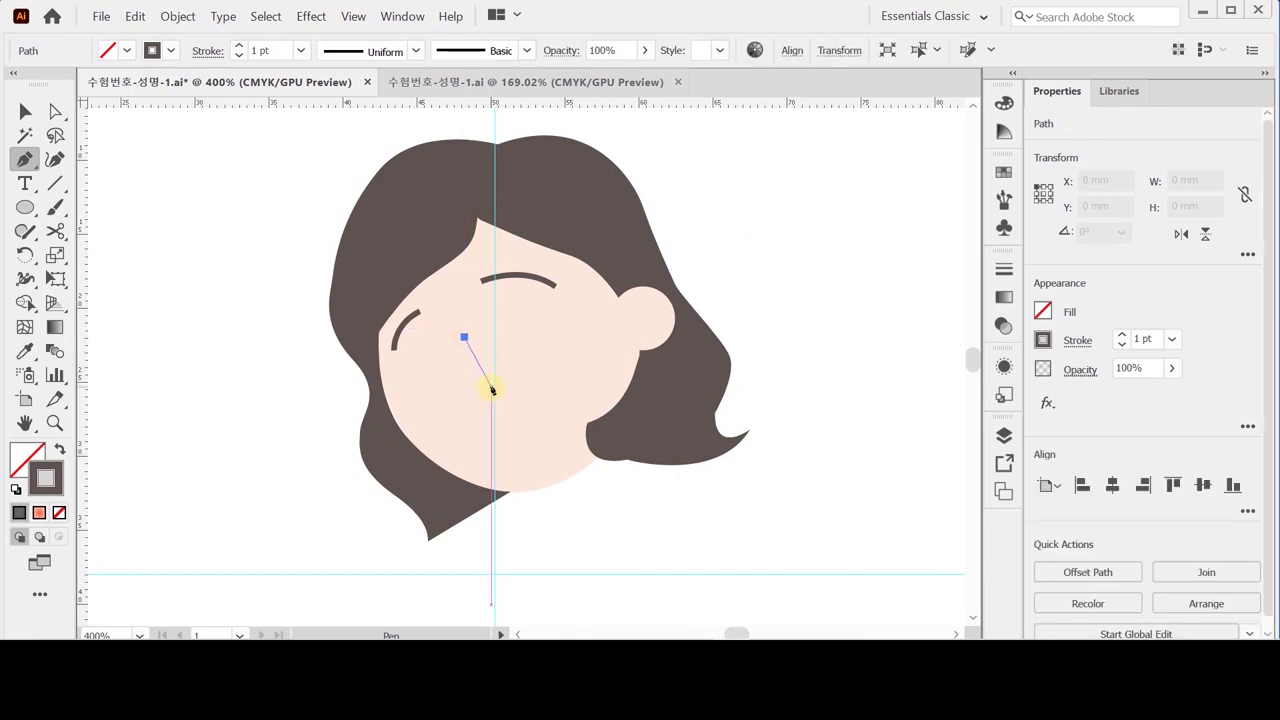
pyautogui.moveTo(491, 388); pyautogui.dragTo(519, 378)
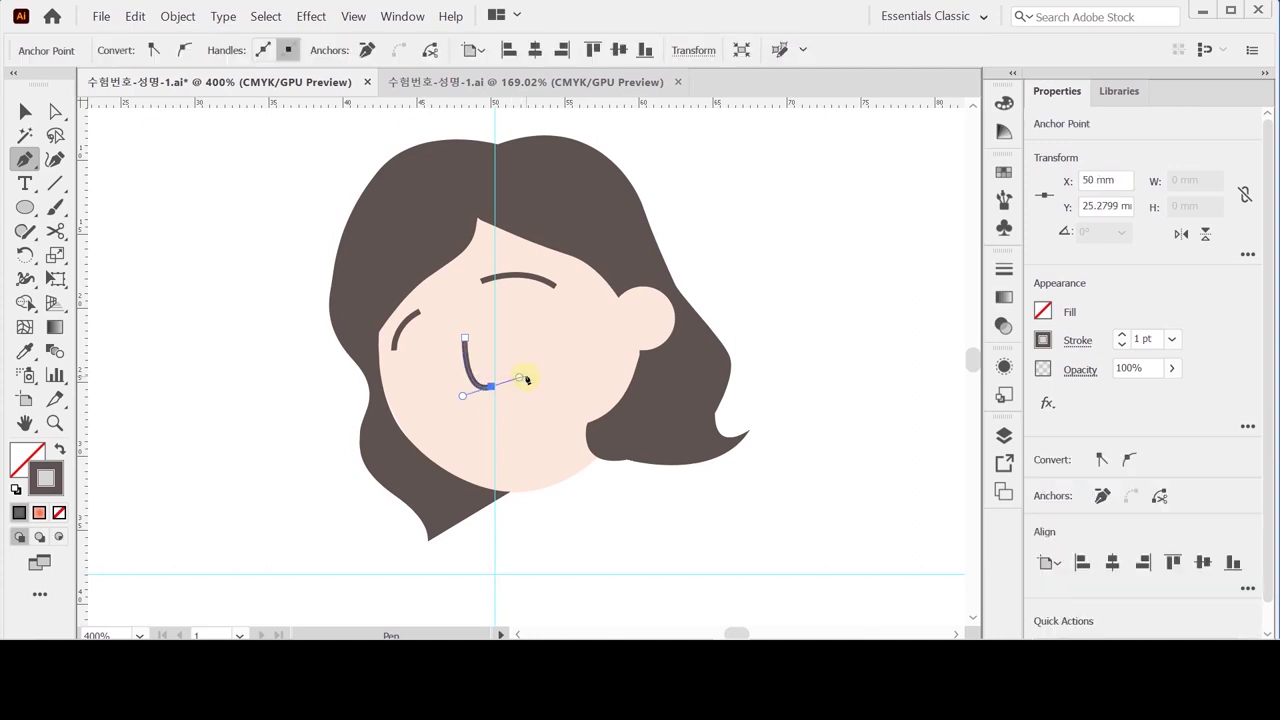
pyautogui.keyDown('ctrl'); pyautogui.click(721, 200); pyautogui.keyUp('ctrl')
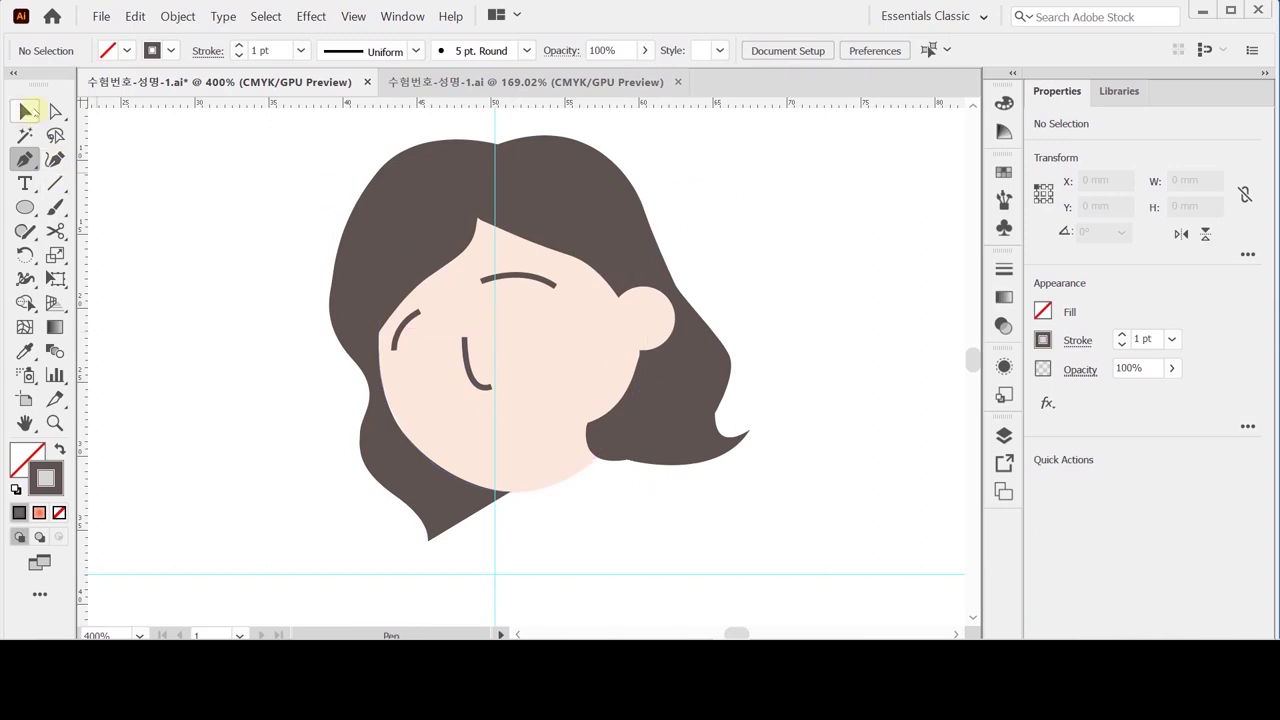
# Step: Apply Width Profile 1 to the strokes of the nose and both eyebrows
pyautogui.click(27, 111)
pyautogui.click(480, 381)
pyautogui.click(405, 320)
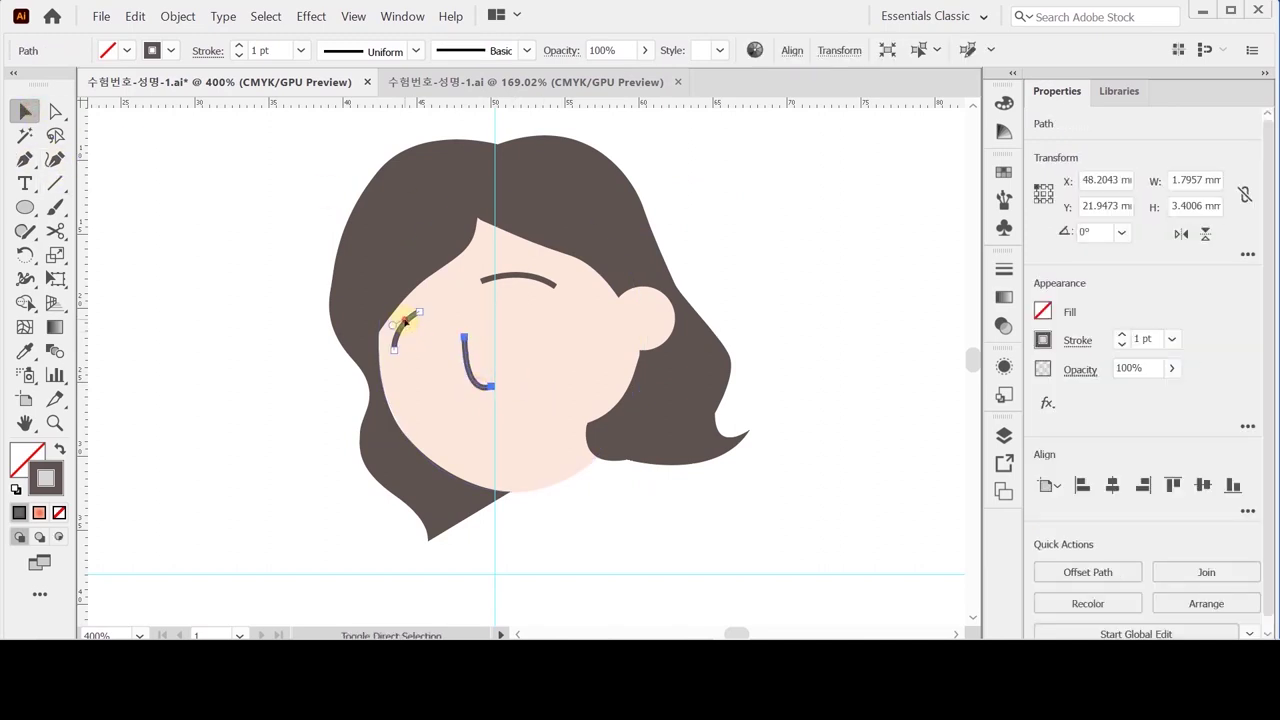
pyautogui.keyDown('shift'); pyautogui.click(535, 281); pyautogui.keyUp('shift')
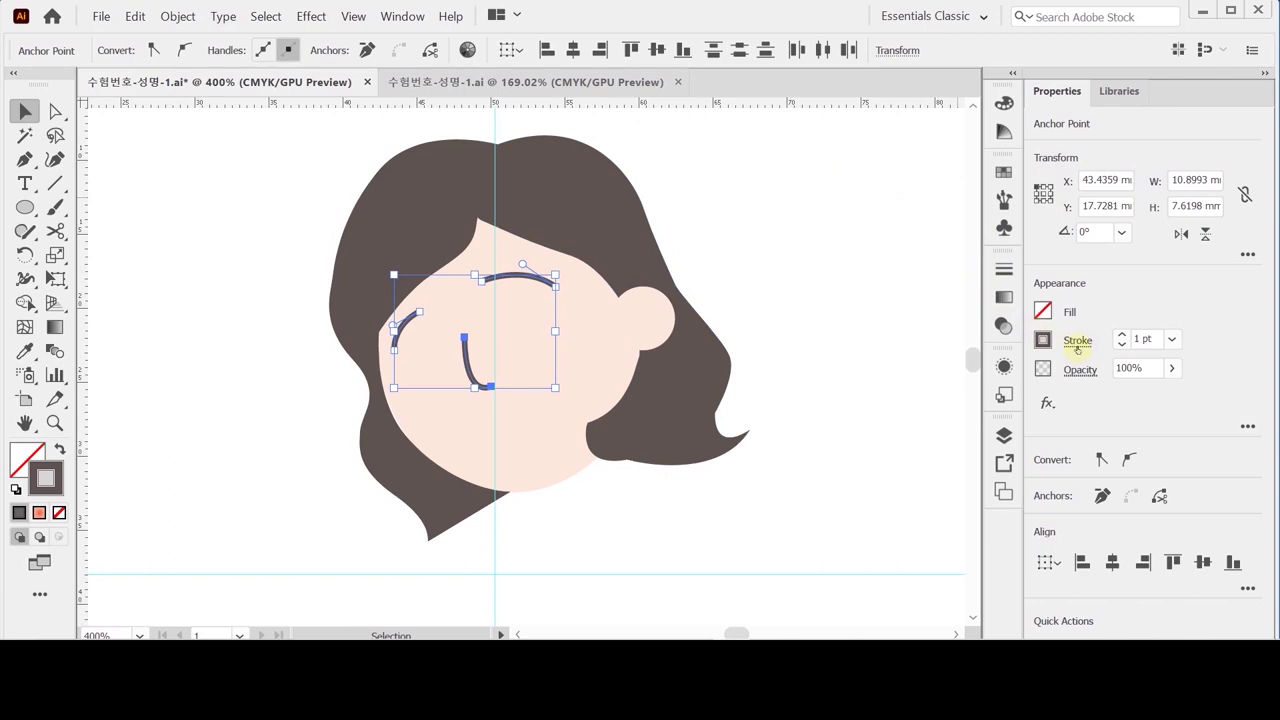
pyautogui.click(1077, 341)
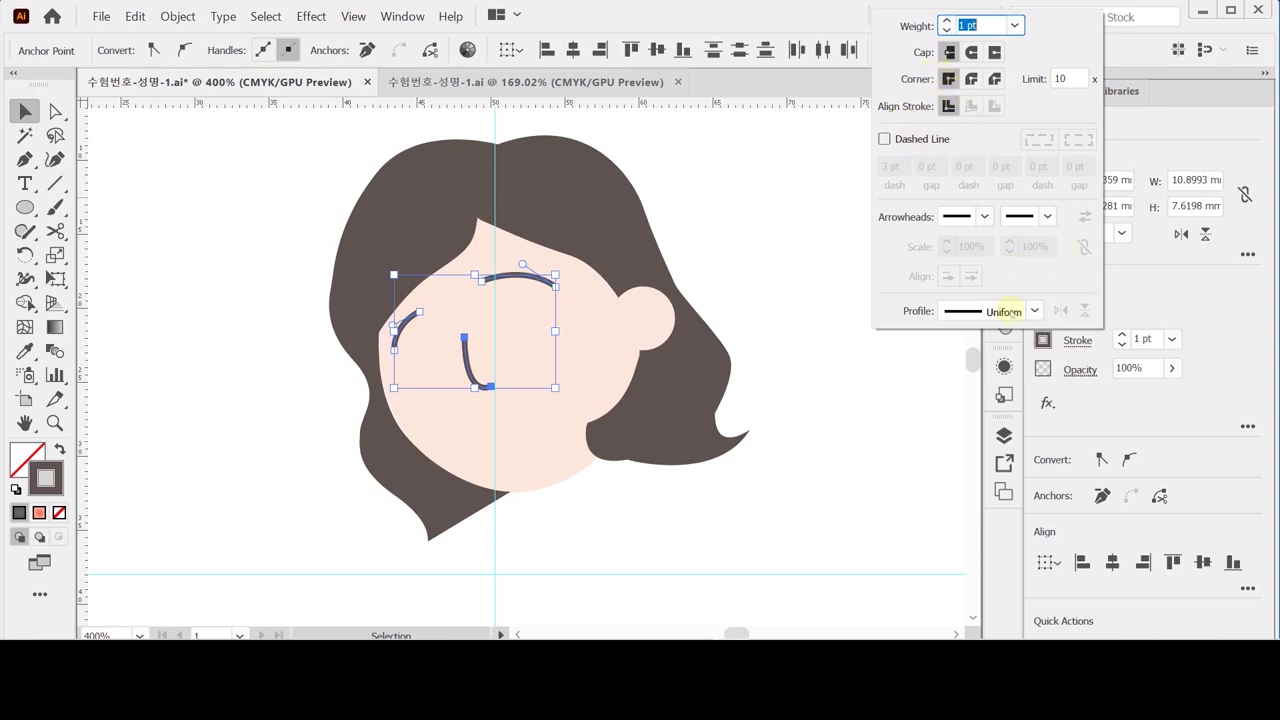
pyautogui.click(1036, 312)
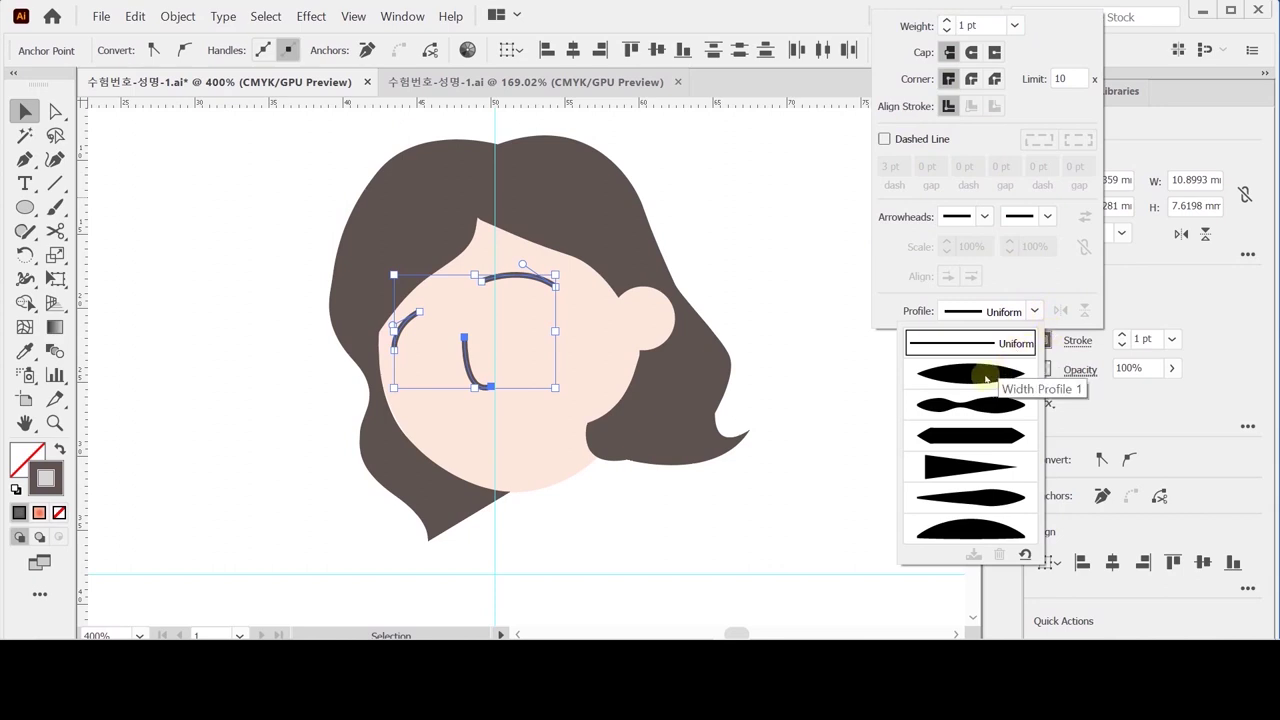
pyautogui.click(965, 377)
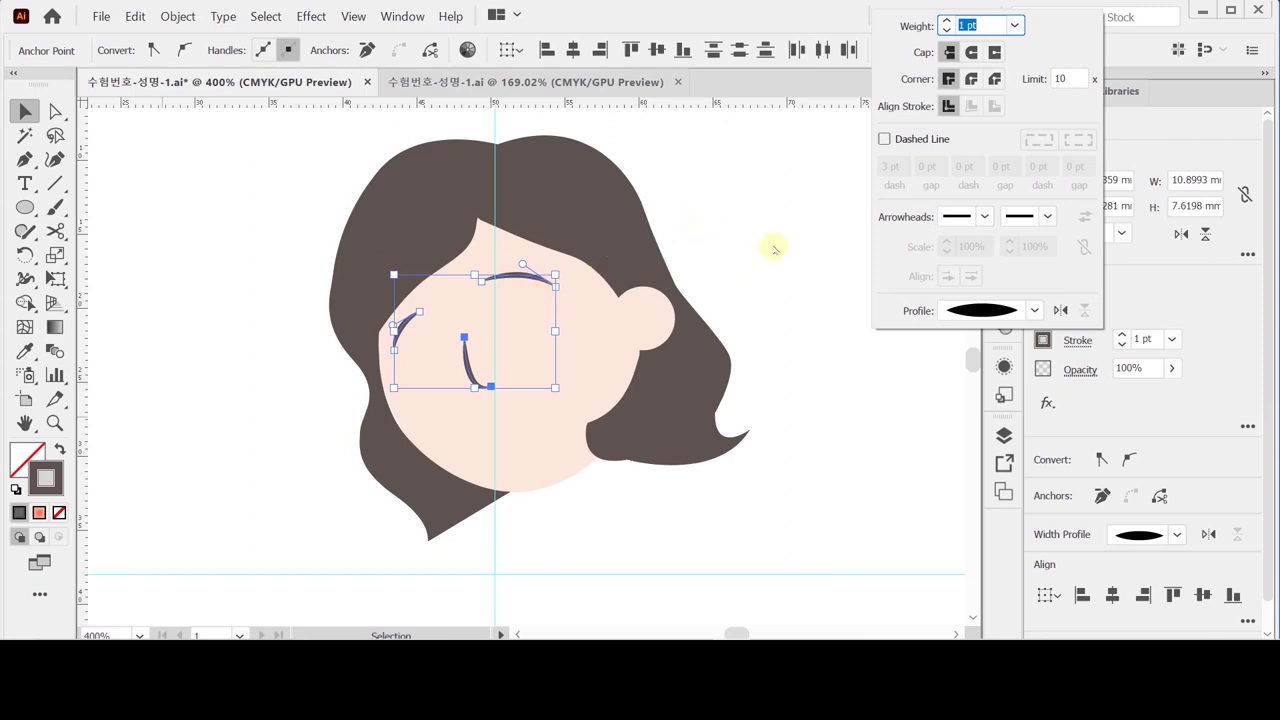
pyautogui.click(773, 241)
pyautogui.click(795, 258)
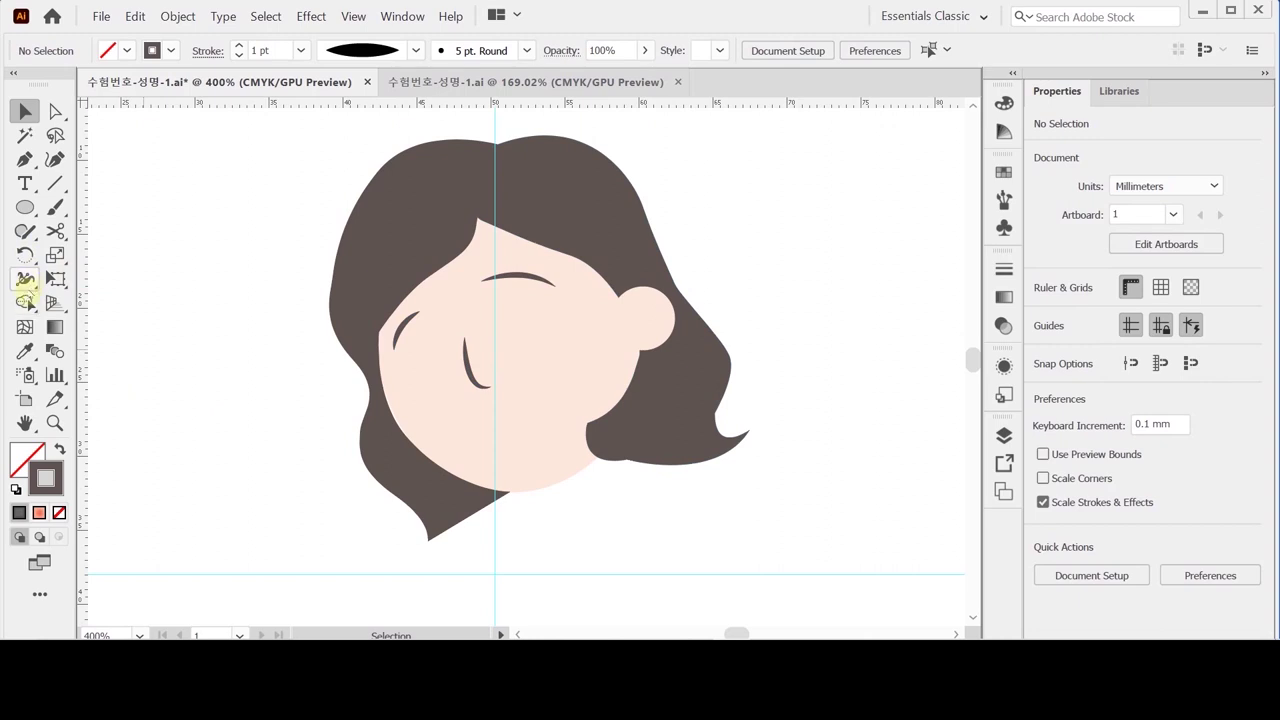
# Step: Draw two short arched closed eyes with 1 pt dark brown strokes, one below each eyebrow
pyautogui.press('p')
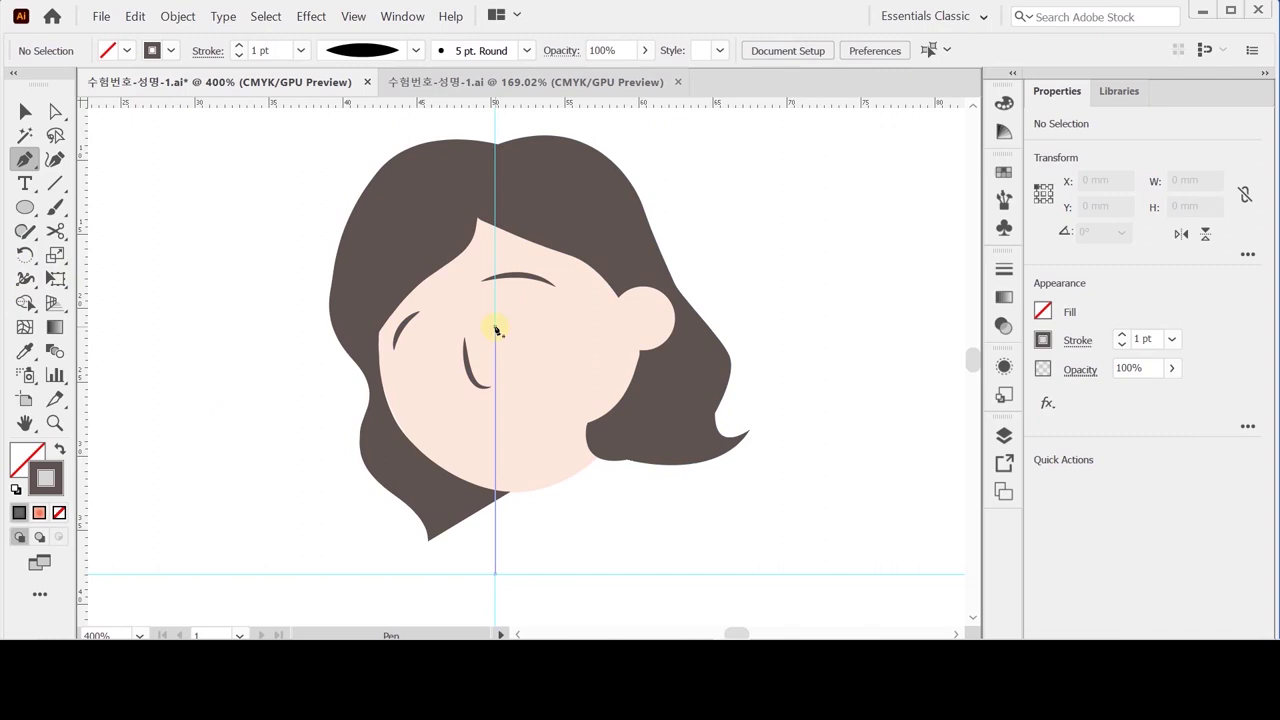
pyautogui.click(406, 363)
pyautogui.moveTo(426, 342); pyautogui.dragTo(450, 338)
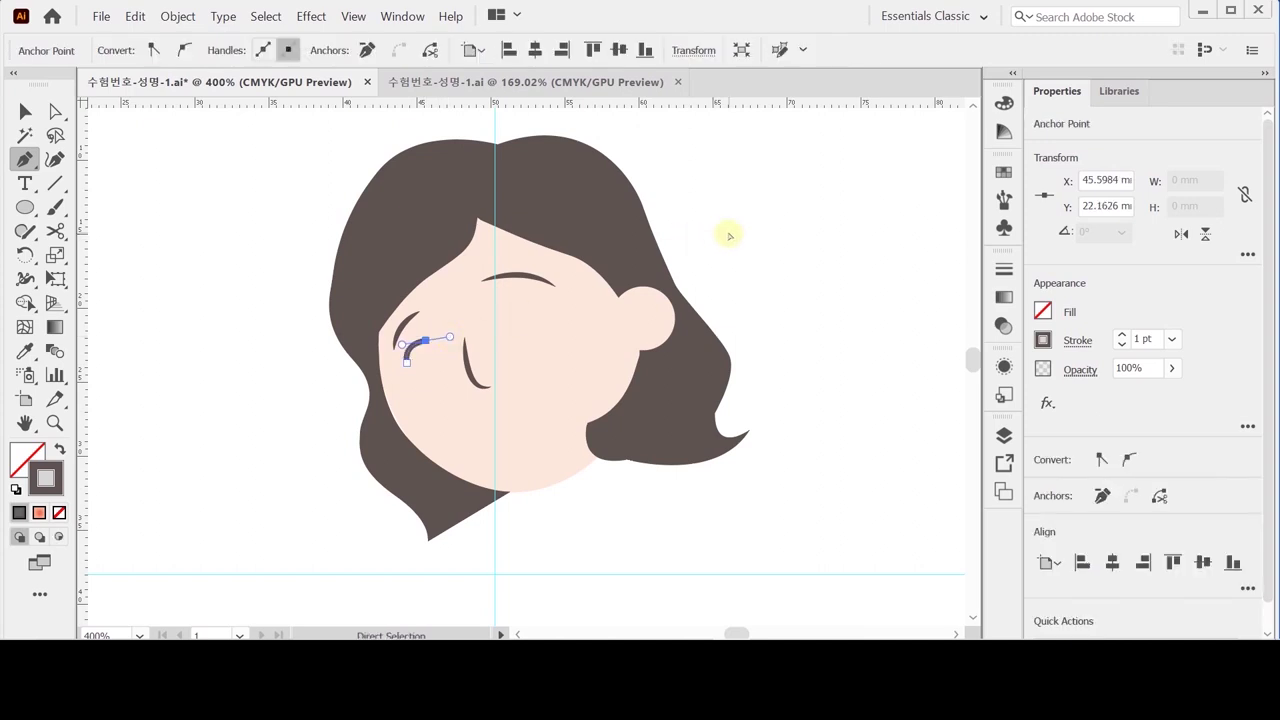
pyautogui.keyDown('ctrl'); pyautogui.click(729, 233); pyautogui.keyUp('ctrl')
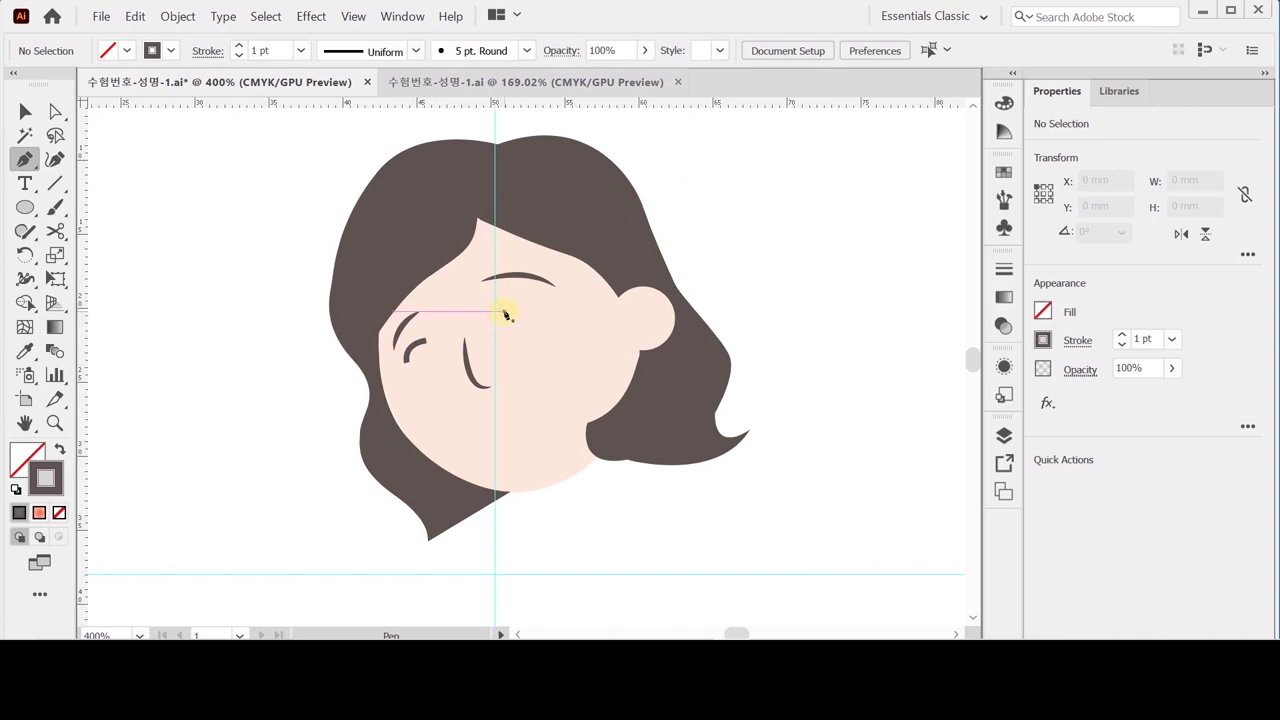
pyautogui.moveTo(503, 312); pyautogui.dragTo(572, 337)
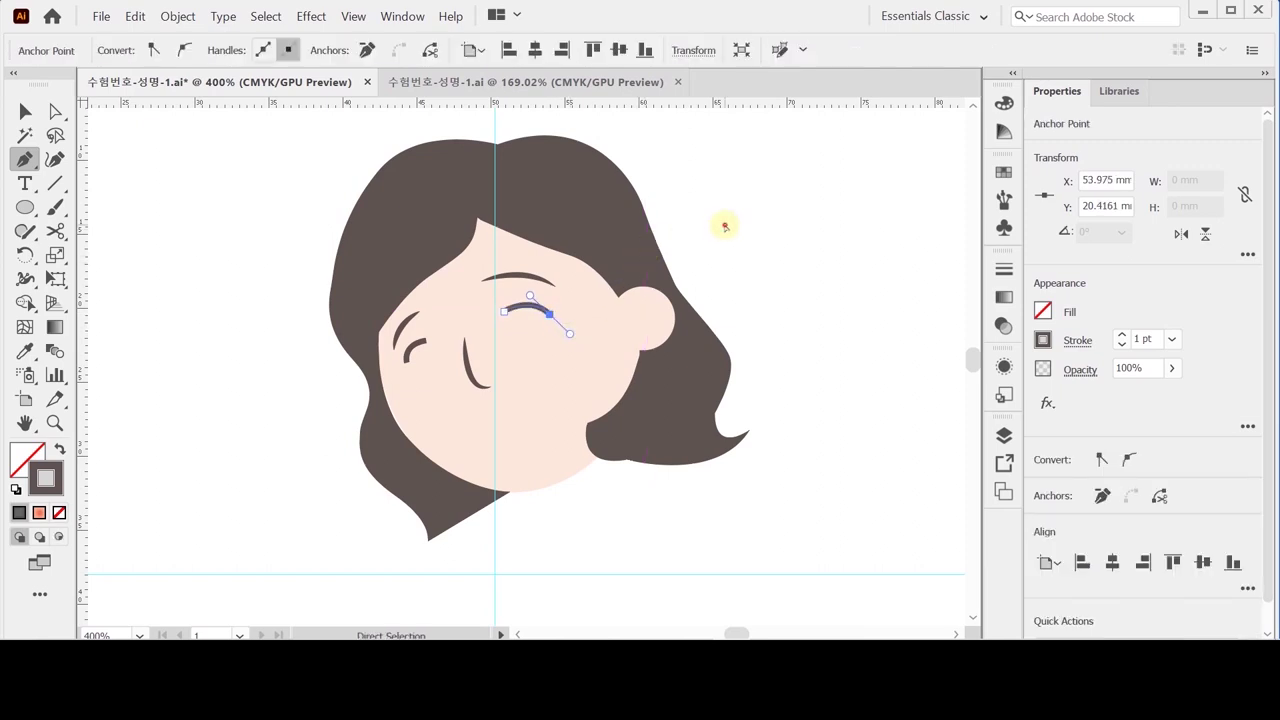
# Step: Draw an arched line about 1.4 mm wide inside the ear and set its stroke and both closed eyes to 2 pt
pyautogui.keyDown('ctrl'); pyautogui.click(729, 223); pyautogui.keyUp('ctrl')
pyautogui.moveTo(632, 318); pyautogui.dragTo(666, 326)
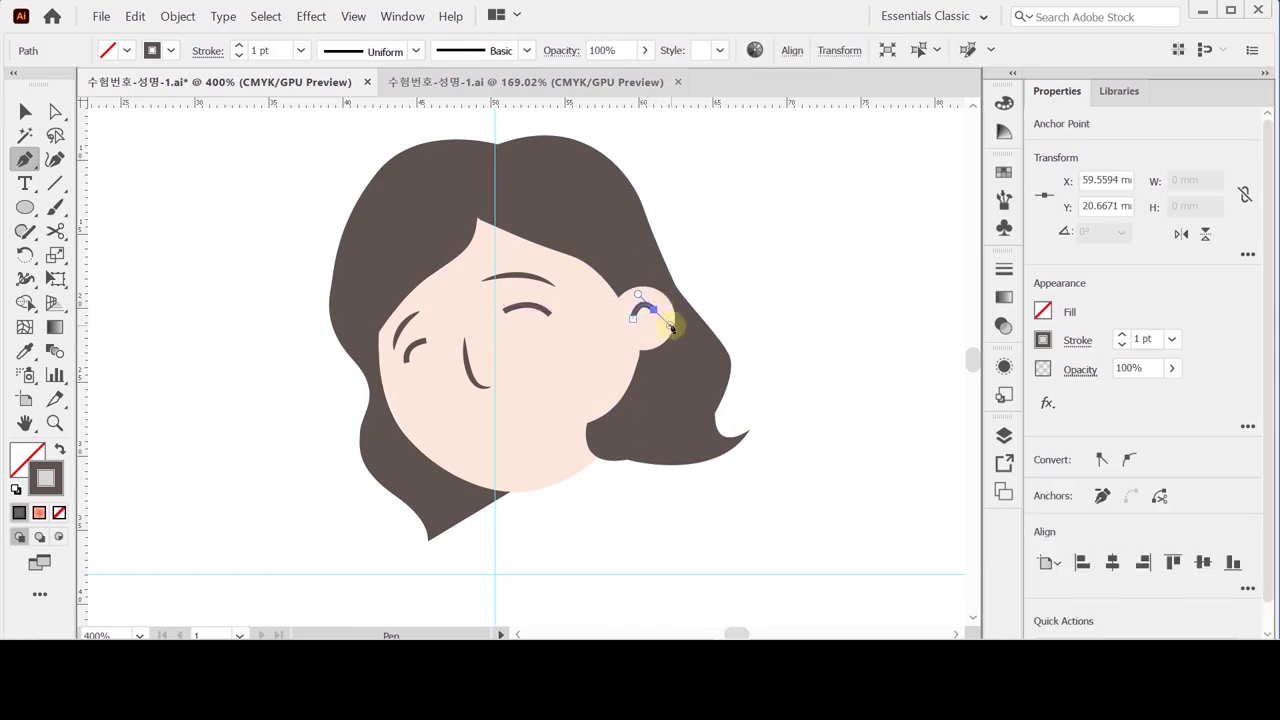
pyautogui.keyDown('ctrl'); pyautogui.click(526, 307); pyautogui.keyUp('ctrl')
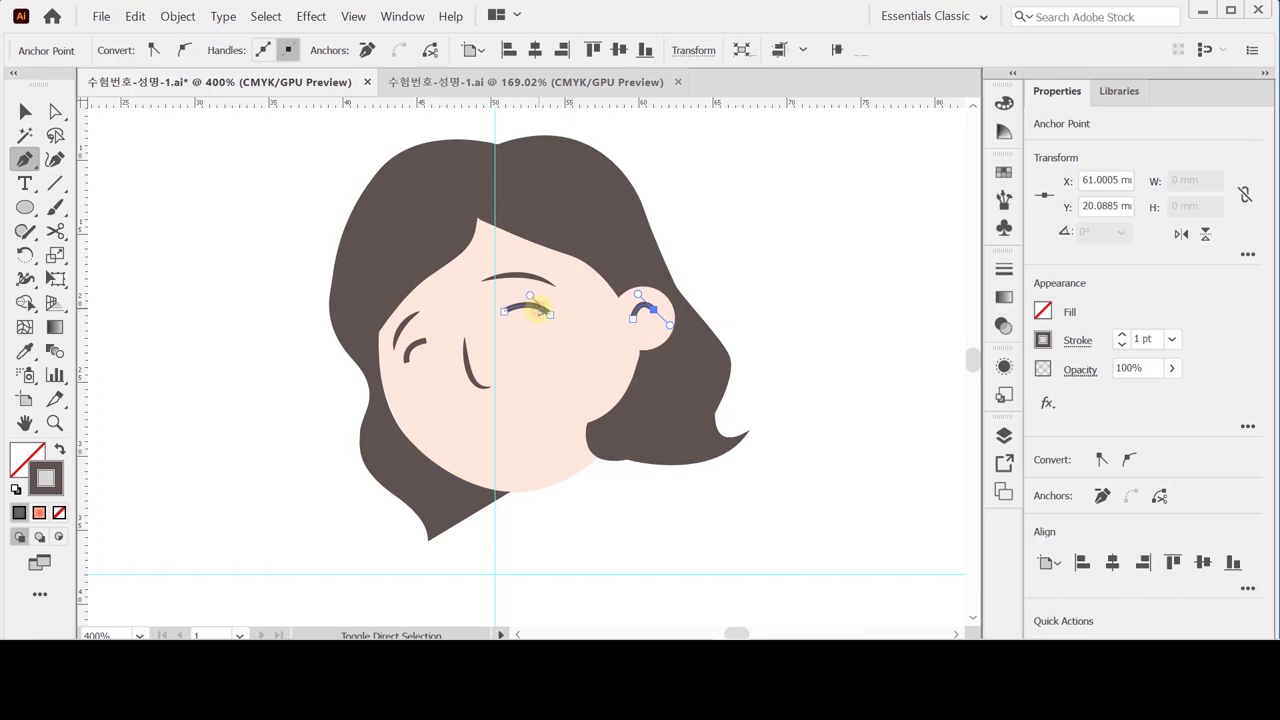
pyautogui.keyDown('ctrl'); pyautogui.keyDown('shift'); pyautogui.click(409, 361); pyautogui.keyUp('shift'); pyautogui.keyUp('ctrl')
pyautogui.click(606, 329)
pyautogui.hotkey('ctrl', 'z')
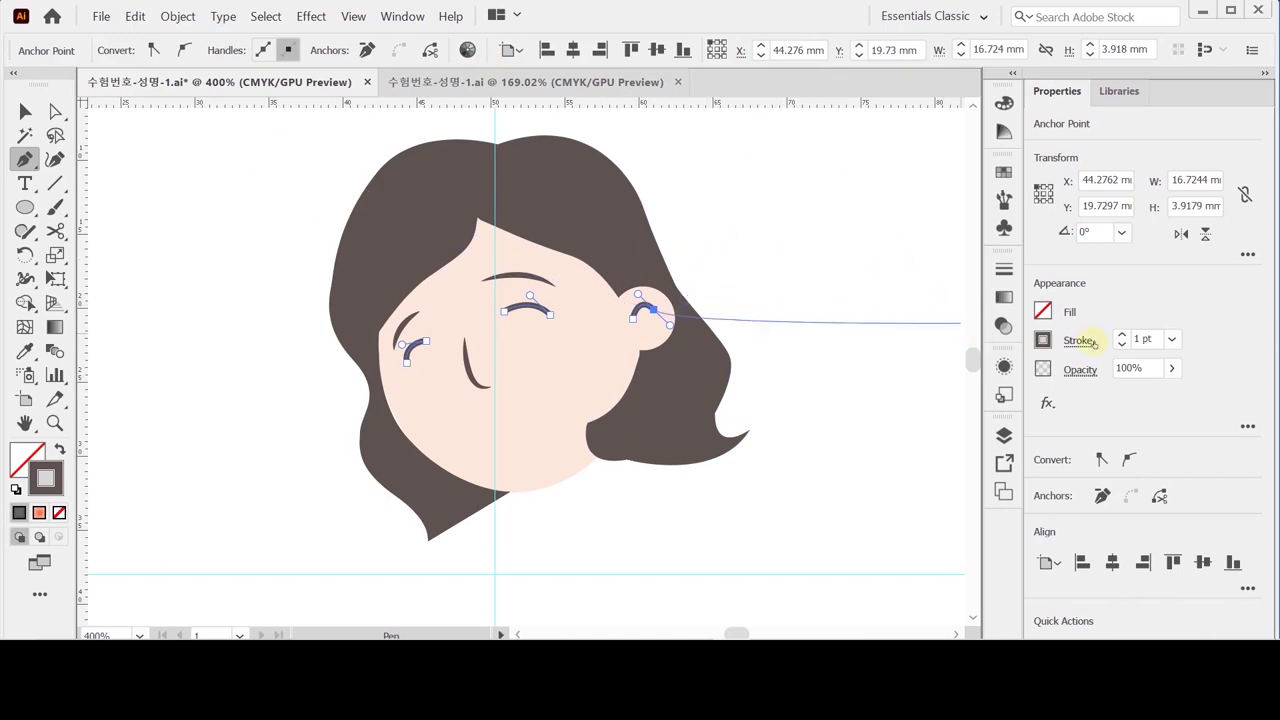
pyautogui.click(1121, 335)
# Step: Apply Width Profile 1 to the ear line and both closed eyes
pyautogui.click(1072, 342)
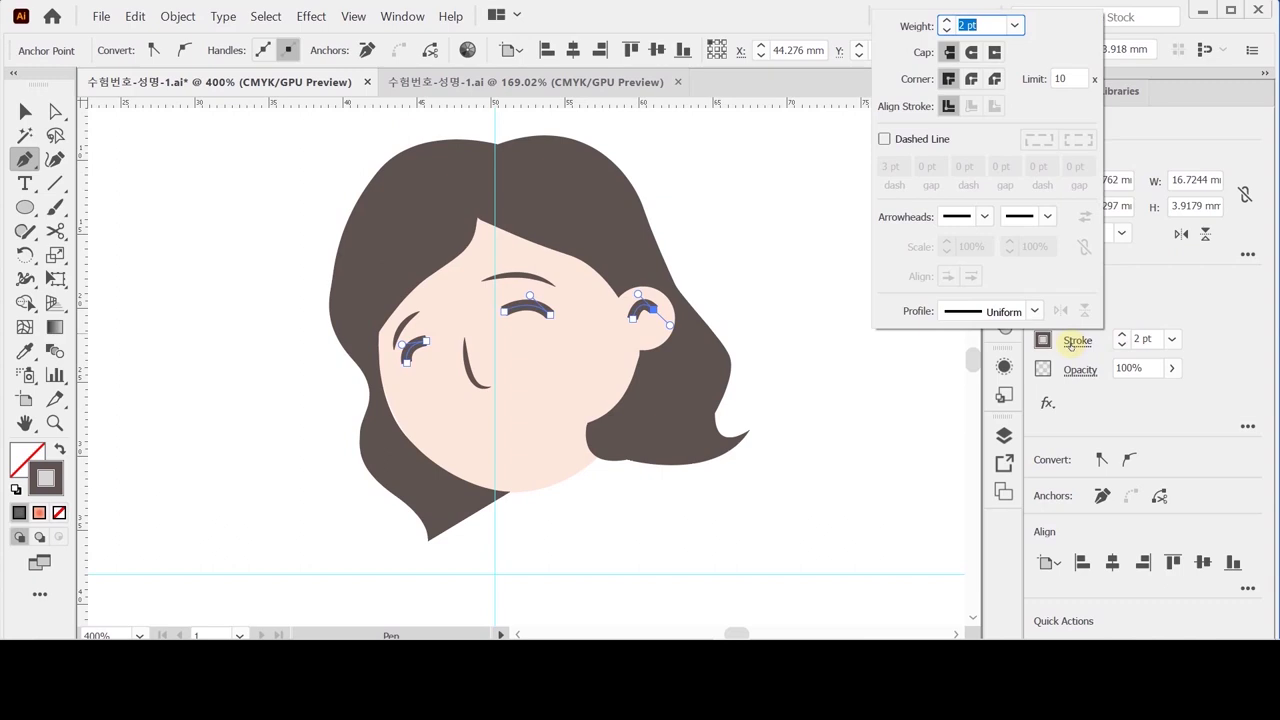
pyautogui.click(1036, 311)
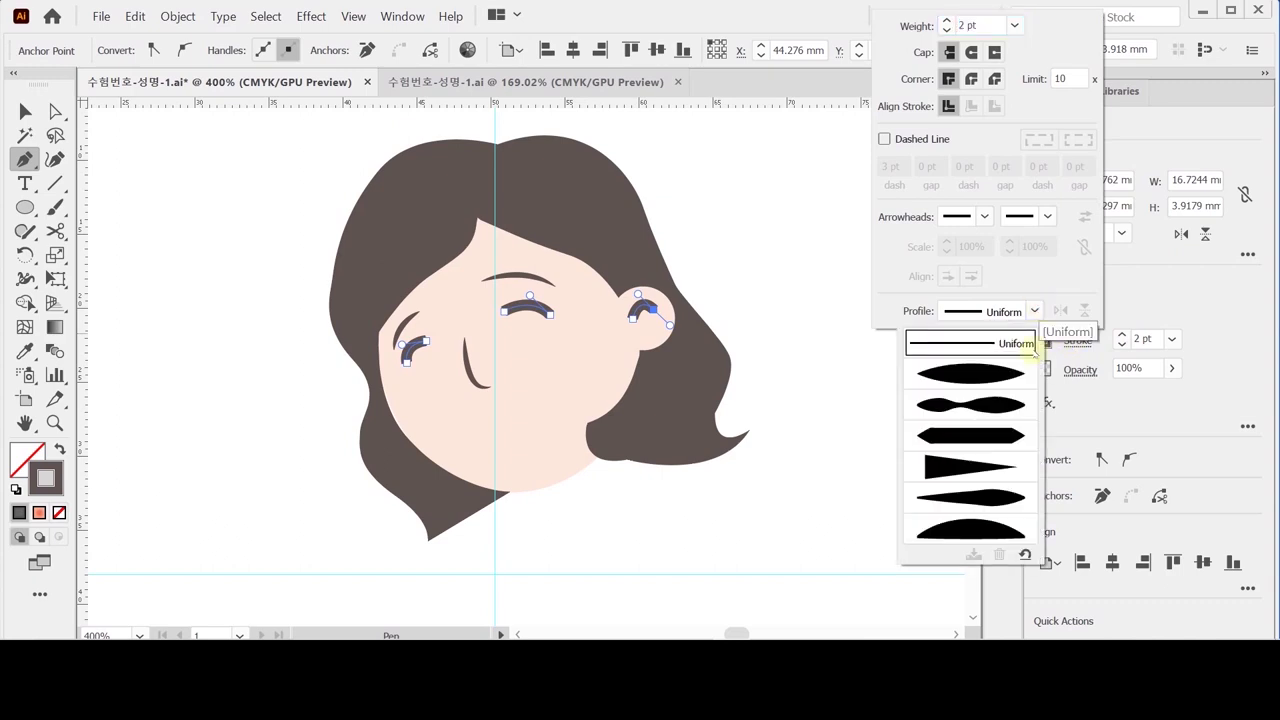
pyautogui.click(990, 375)
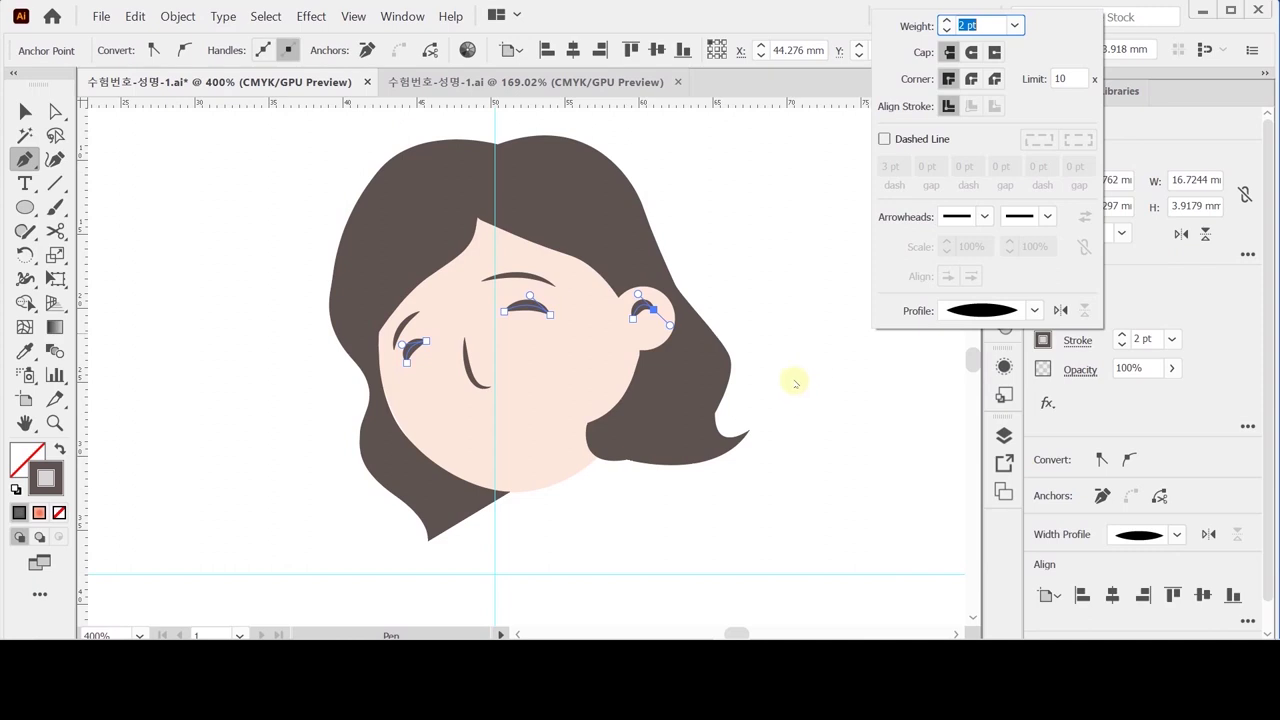
pyautogui.press('Escape')
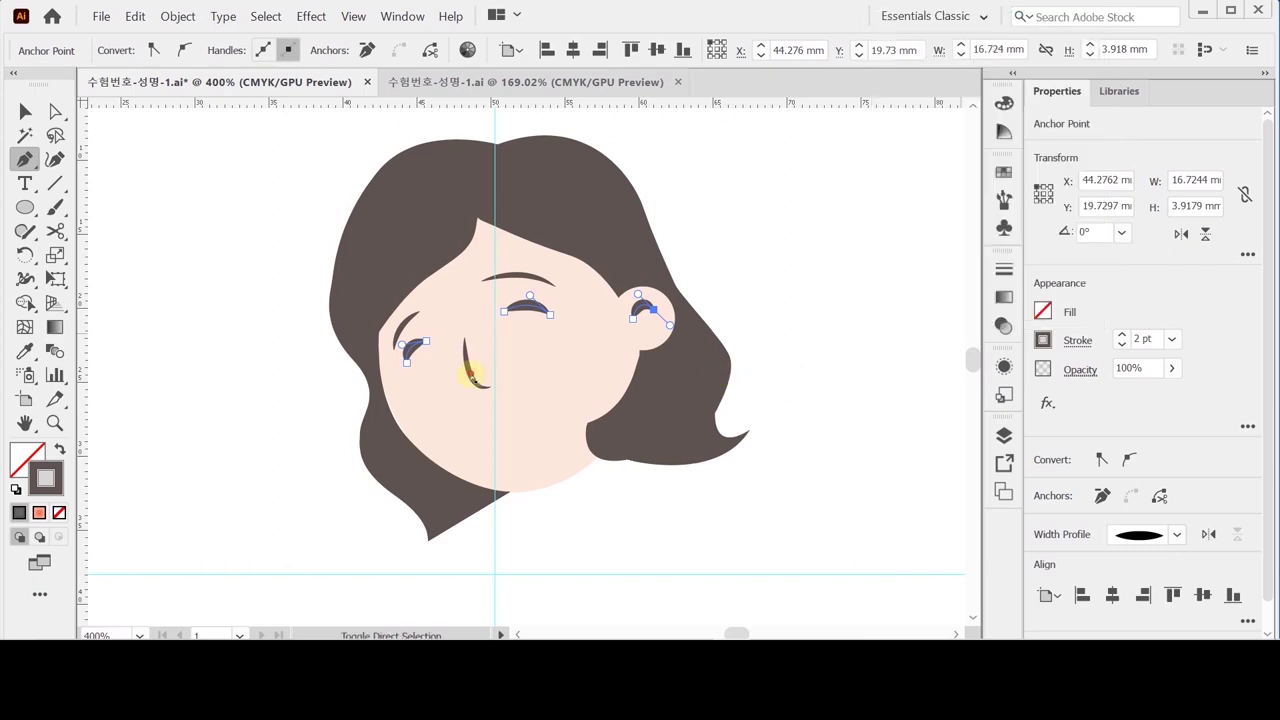
# Step: Outline the strokes of both eyebrows, the nose, both eyes and the ear line, turning them into filled shapes
pyautogui.keyDown('shift'); pyautogui.click(405, 327); pyautogui.keyUp('shift')
pyautogui.keyDown('shift'); pyautogui.click(470, 376); pyautogui.keyUp('shift')
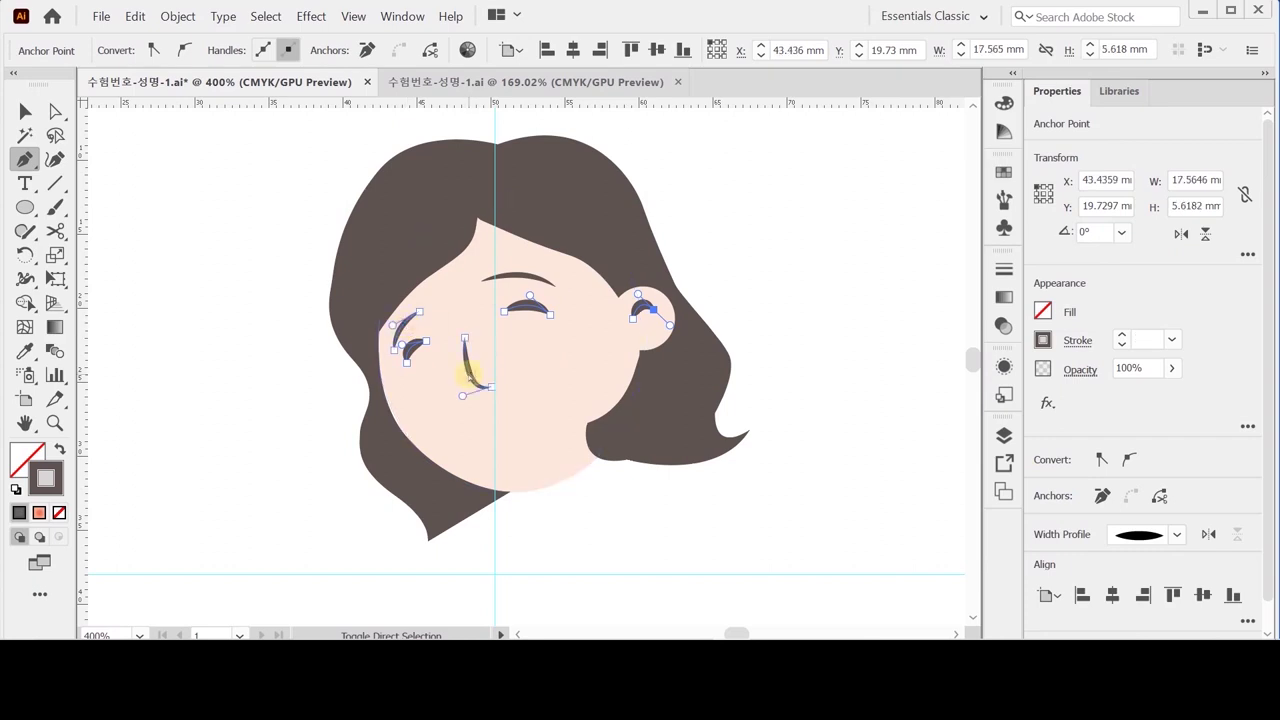
pyautogui.keyDown('shift'); pyautogui.click(508, 275); pyautogui.keyUp('shift')
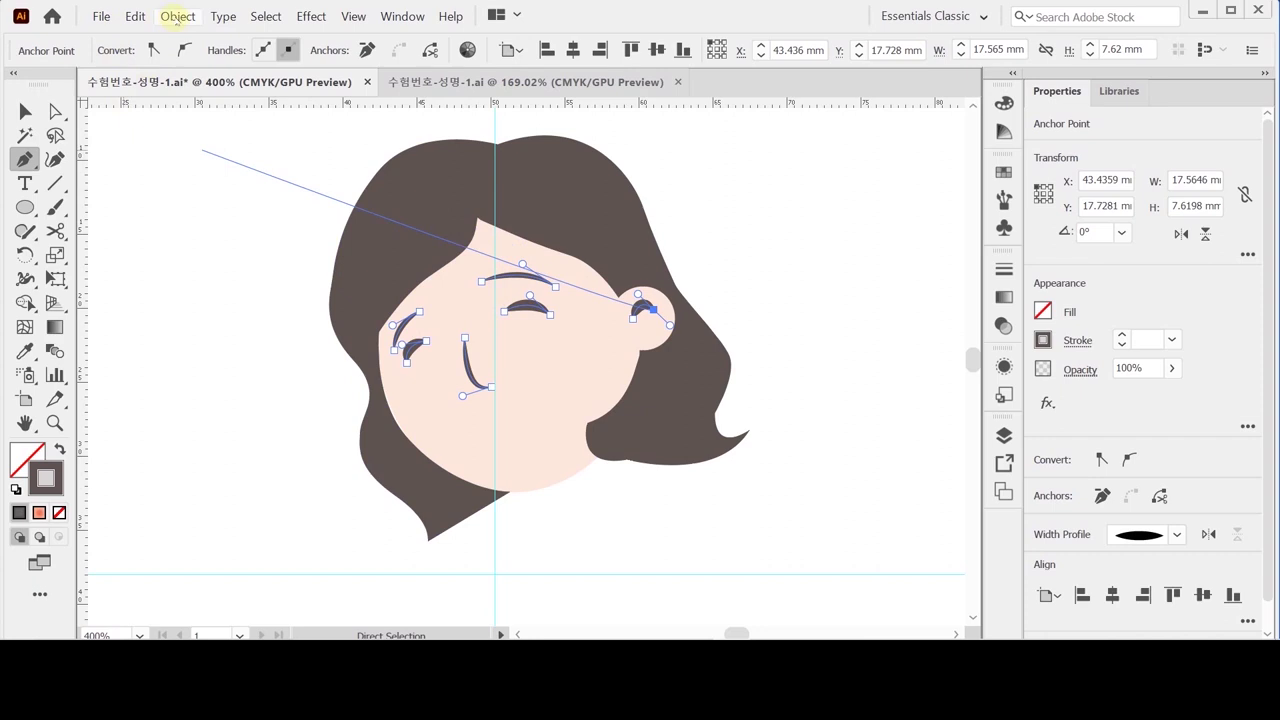
pyautogui.click(177, 17)
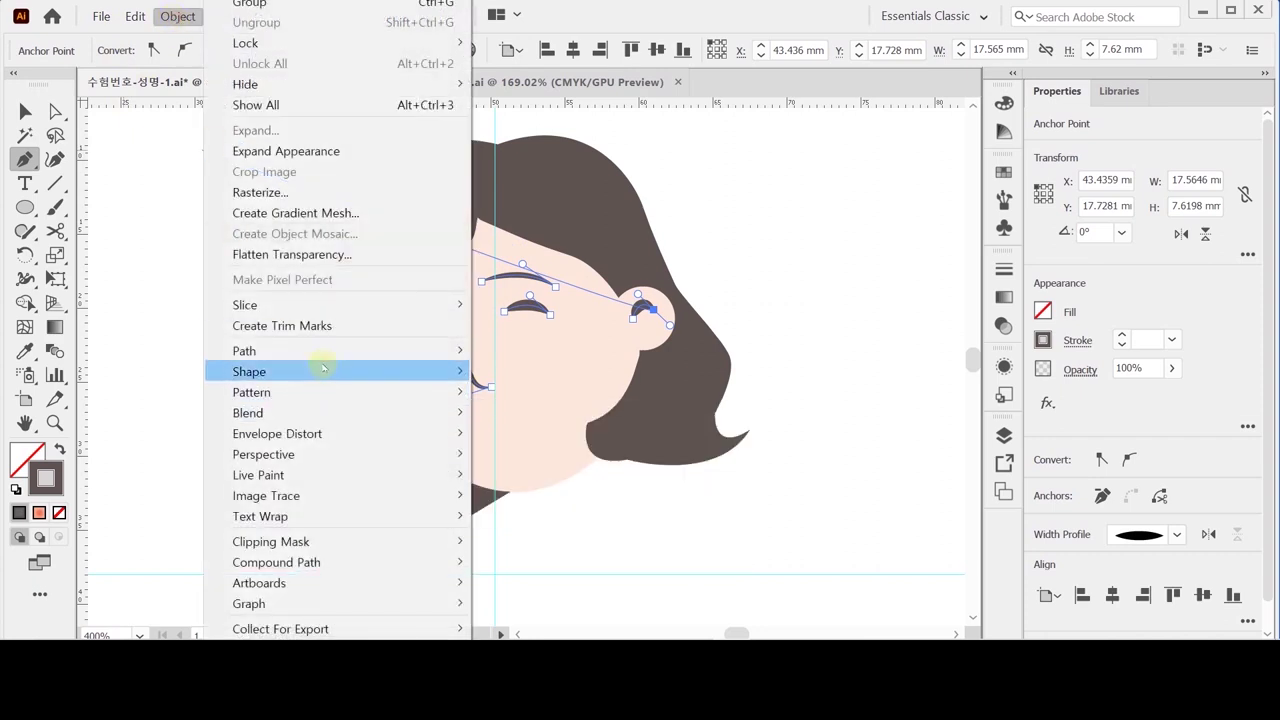
pyautogui.moveTo(331, 352)
pyautogui.click(540, 402)
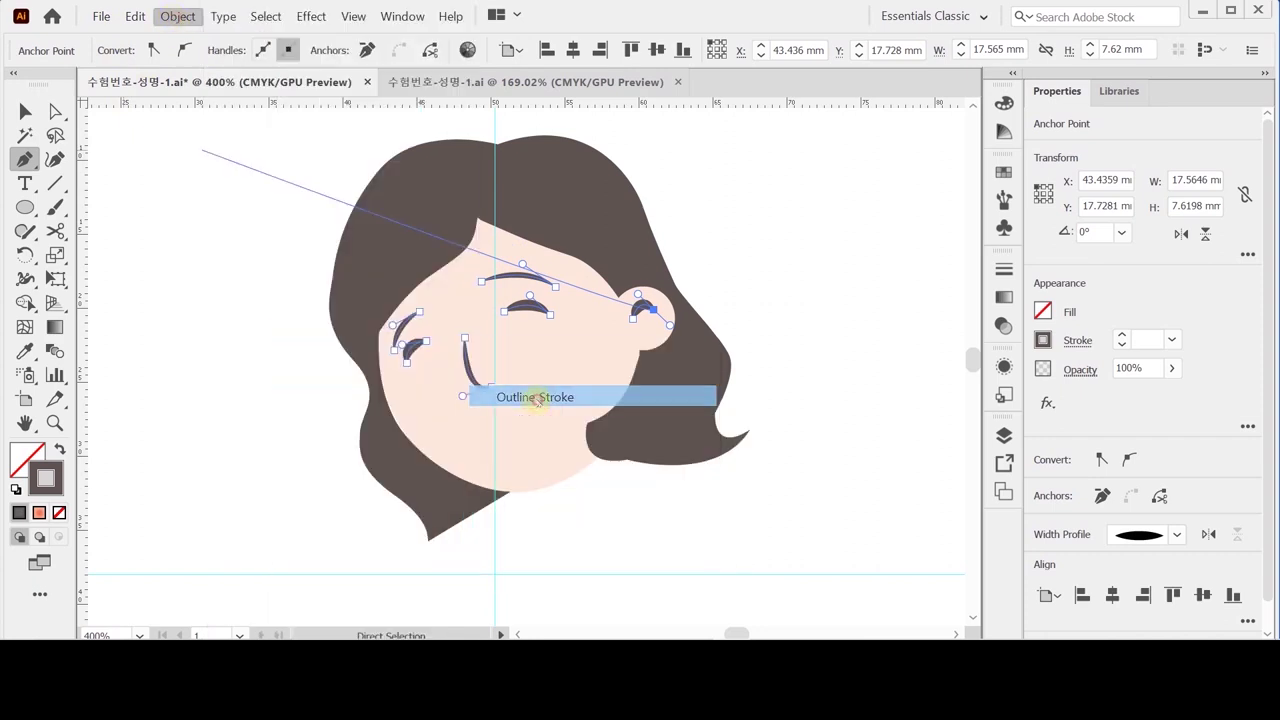
pyautogui.press('ctrl')
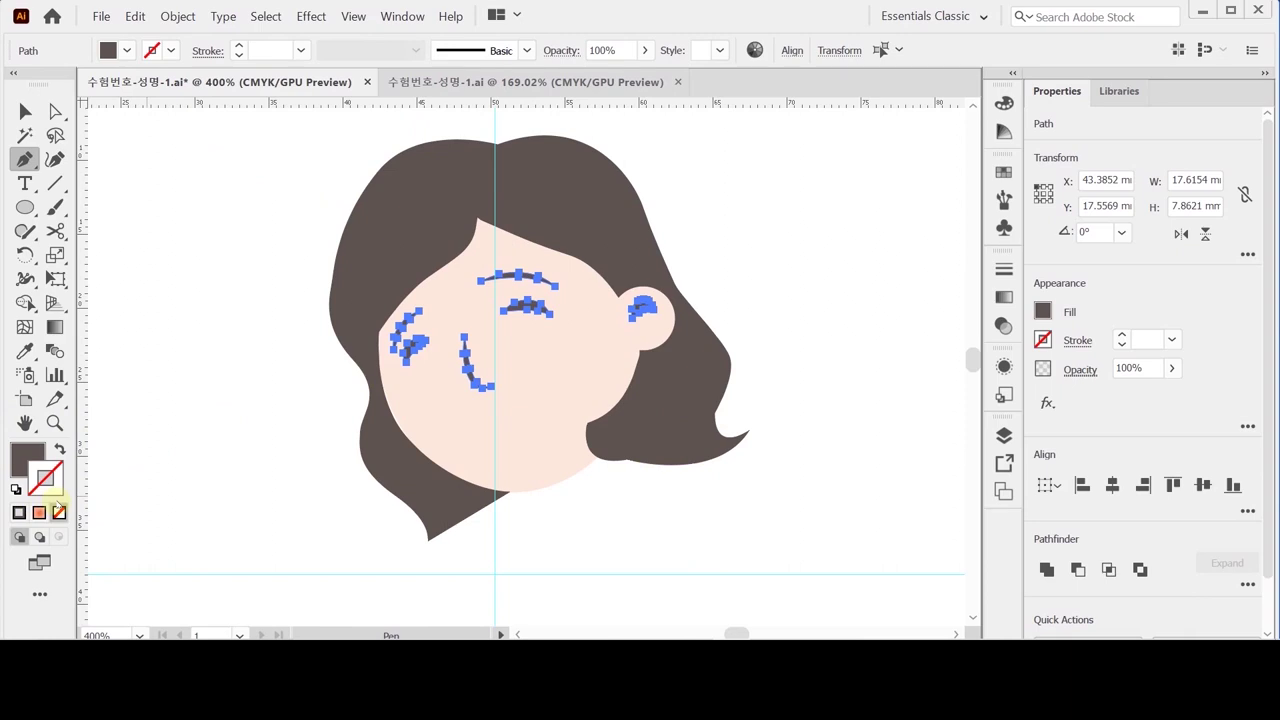
pyautogui.keyDown('ctrl'); pyautogui.click(634, 517); pyautogui.keyUp('ctrl')
# Step: Draw the open smiling mouth below the nose as a closed curved path about 4.5 mm wide with a 1 pt dark brown stroke
pyautogui.moveTo(617, 497); pyautogui.dragTo(581, 456)
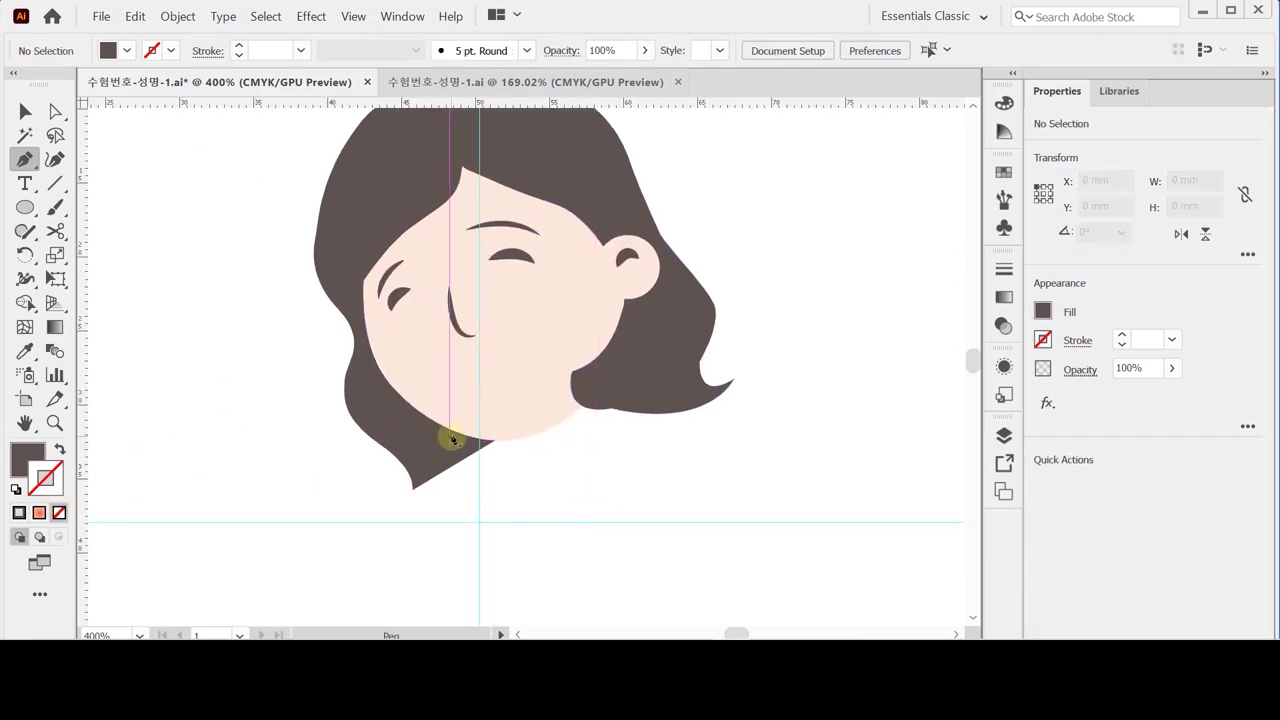
pyautogui.keyDown('ctrl'); pyautogui.click(530, 362); pyautogui.keyUp('ctrl')
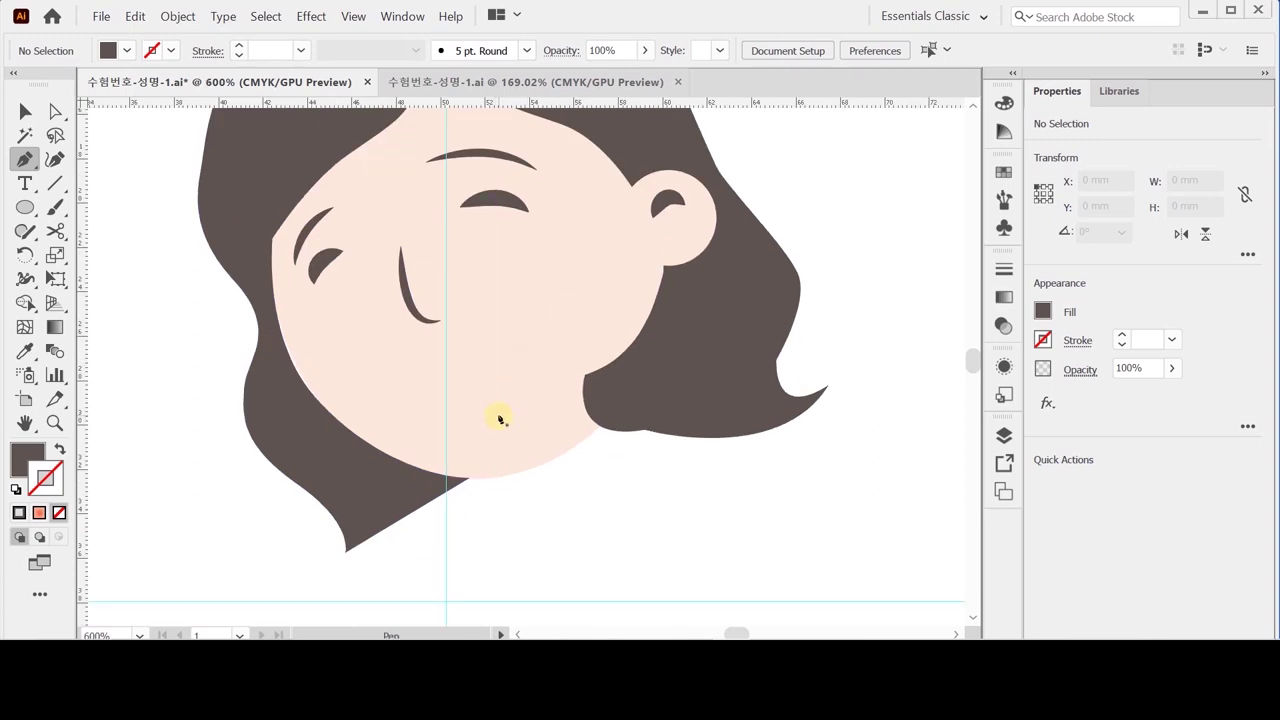
pyautogui.click(407, 385)
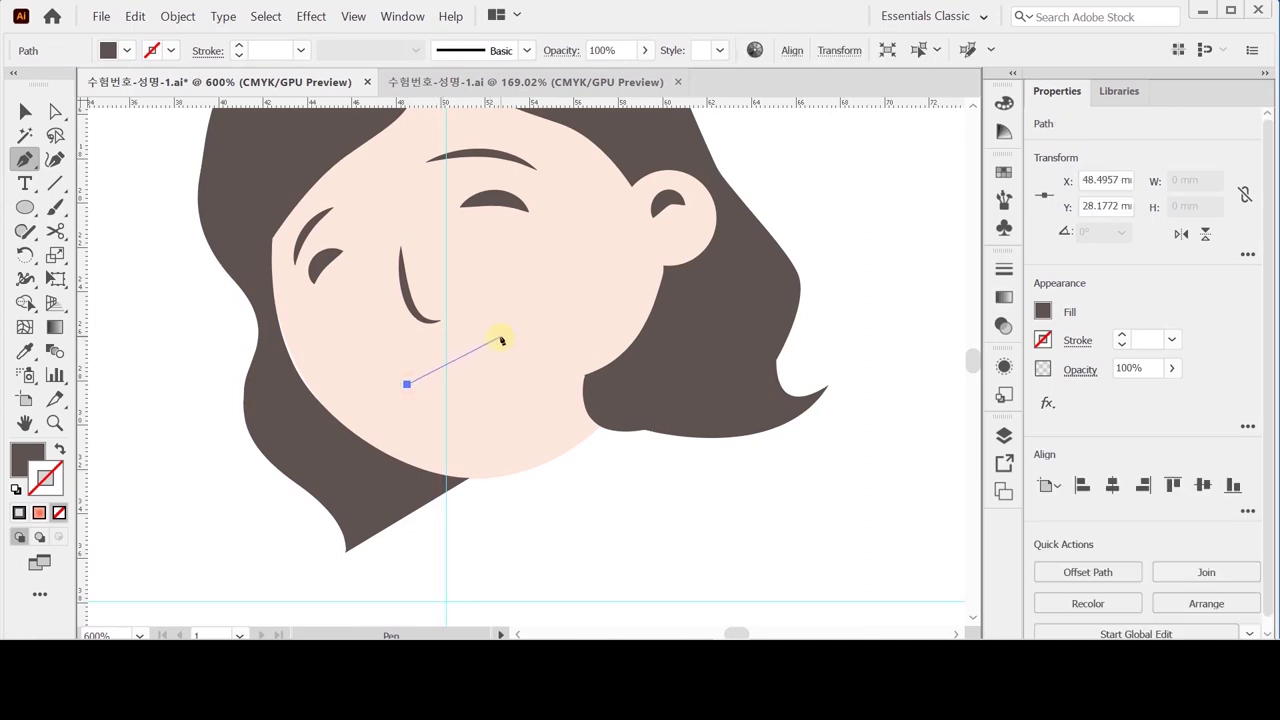
pyautogui.moveTo(501, 338); pyautogui.dragTo(513, 283)
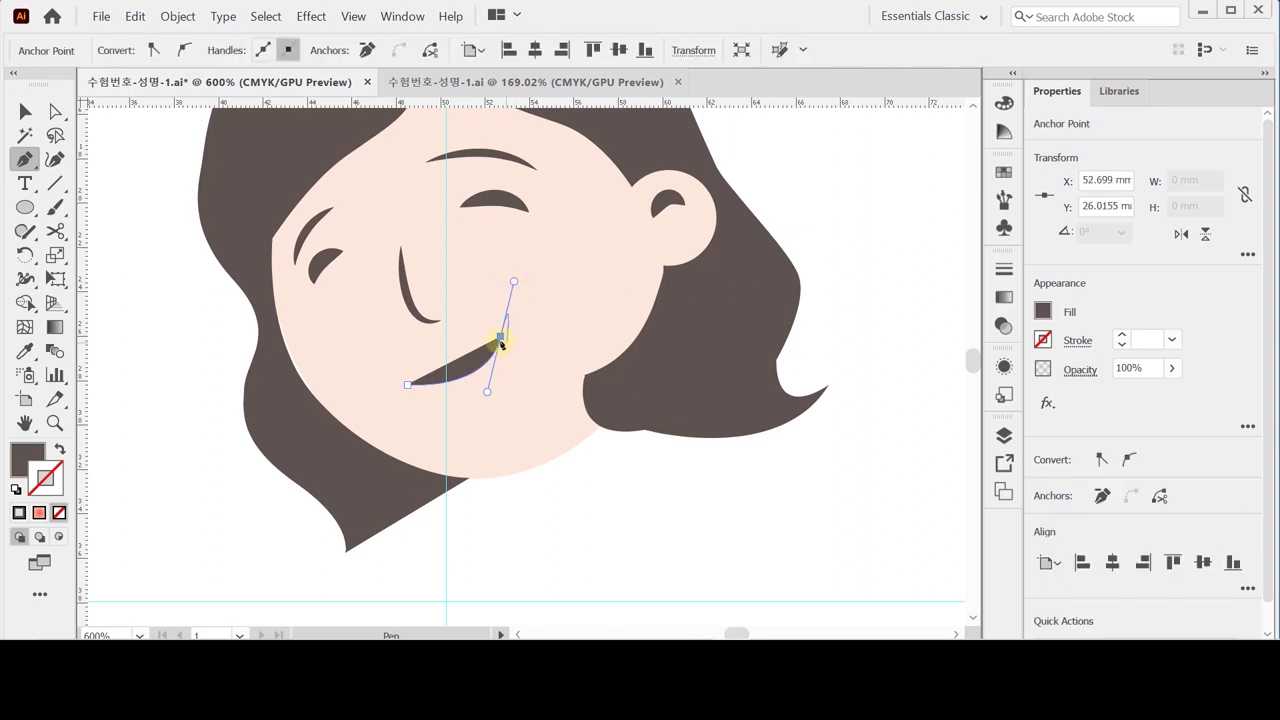
pyautogui.click(60, 450)
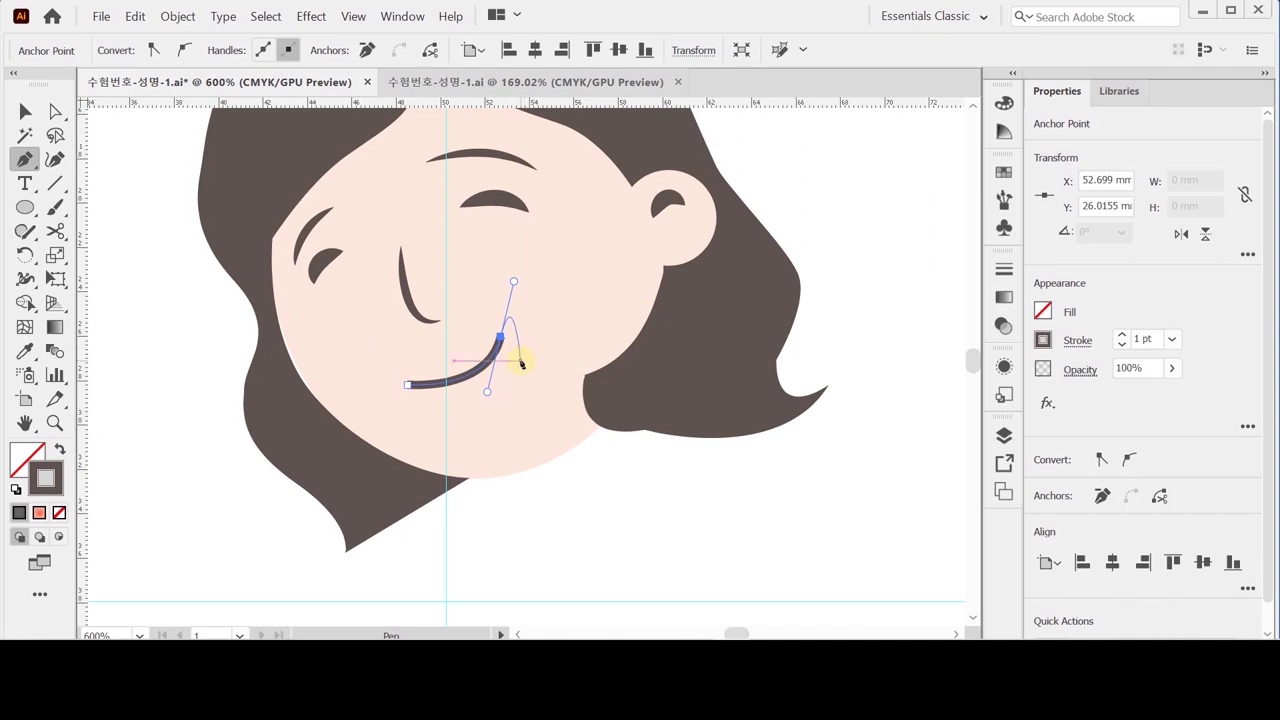
pyautogui.click(500, 337)
pyautogui.moveTo(502, 327)
pyautogui.mouseDown()
pyautogui.moveTo(488, 421)
pyautogui.moveTo(434, 434)
pyautogui.moveTo(450, 435)
pyautogui.mouseUp()
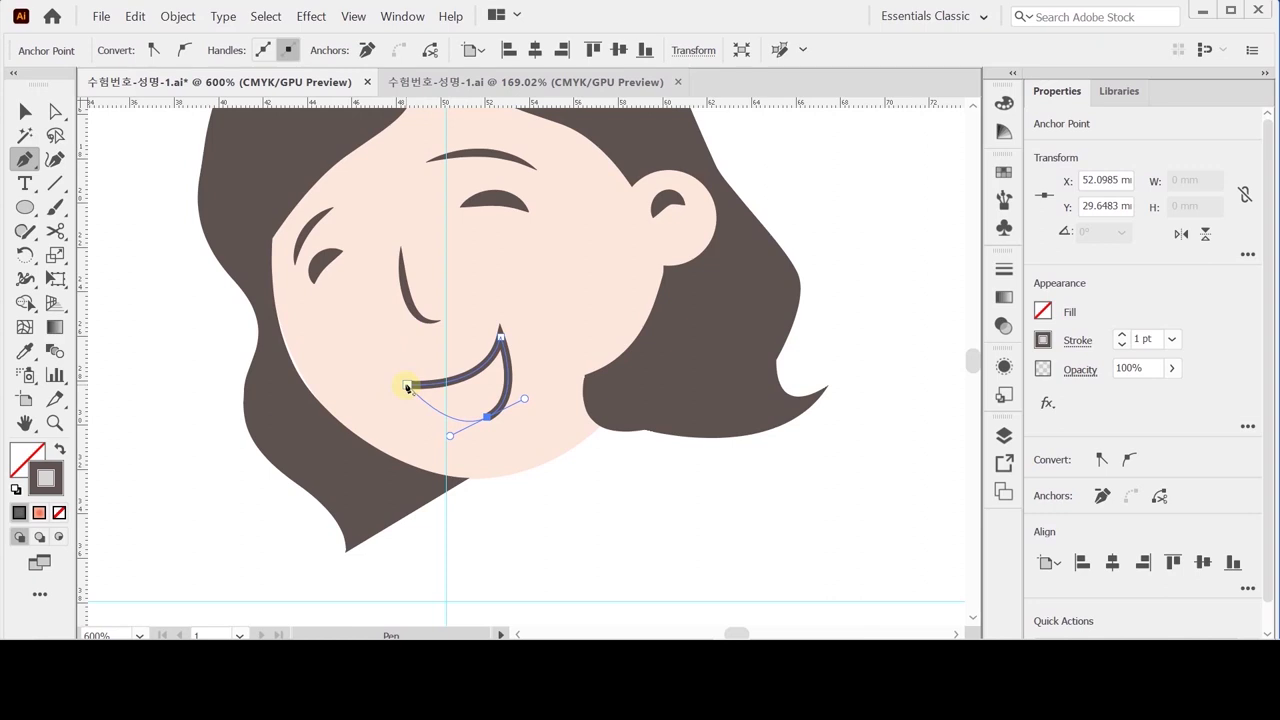
pyautogui.click(407, 387)
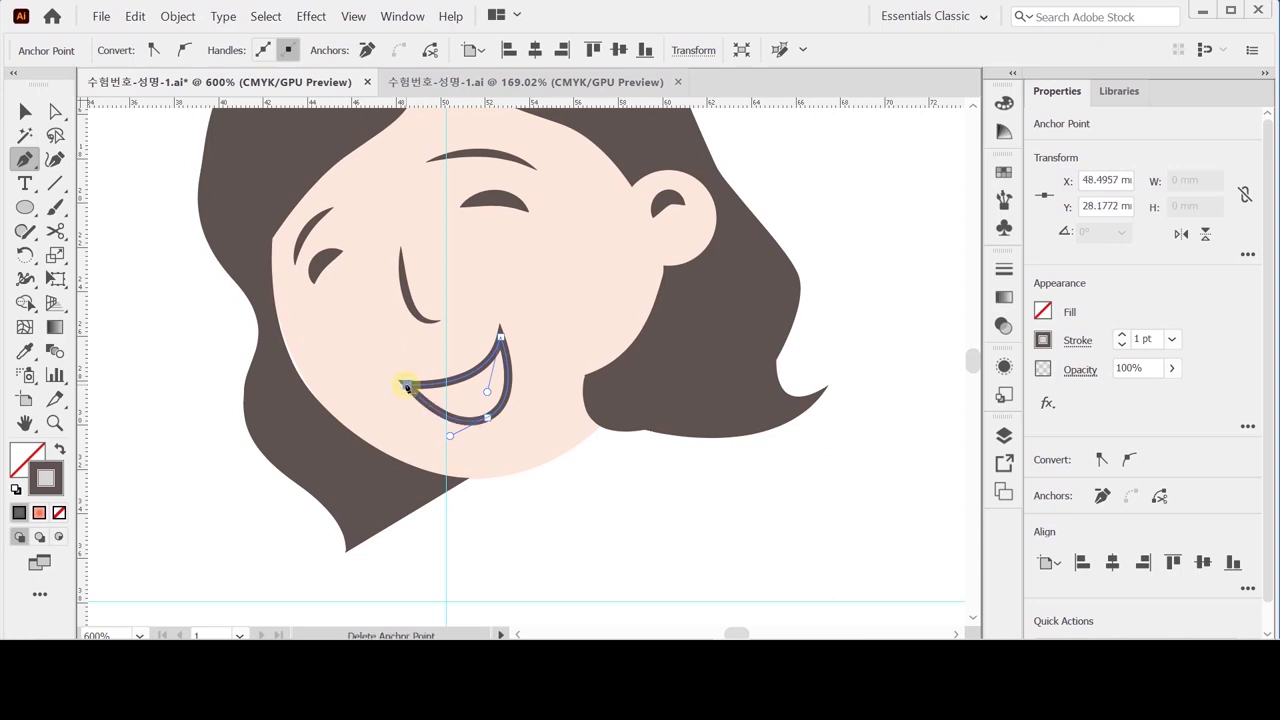
# Step: Refine the mouth's shape by shifting its bottom and outer corner points slightly outward and adjusting the curve of the upper lip
pyautogui.keyDown('ctrl'); pyautogui.click(487, 420); pyautogui.keyUp('ctrl')
pyautogui.moveTo(487, 420); pyautogui.dragTo(480, 419)
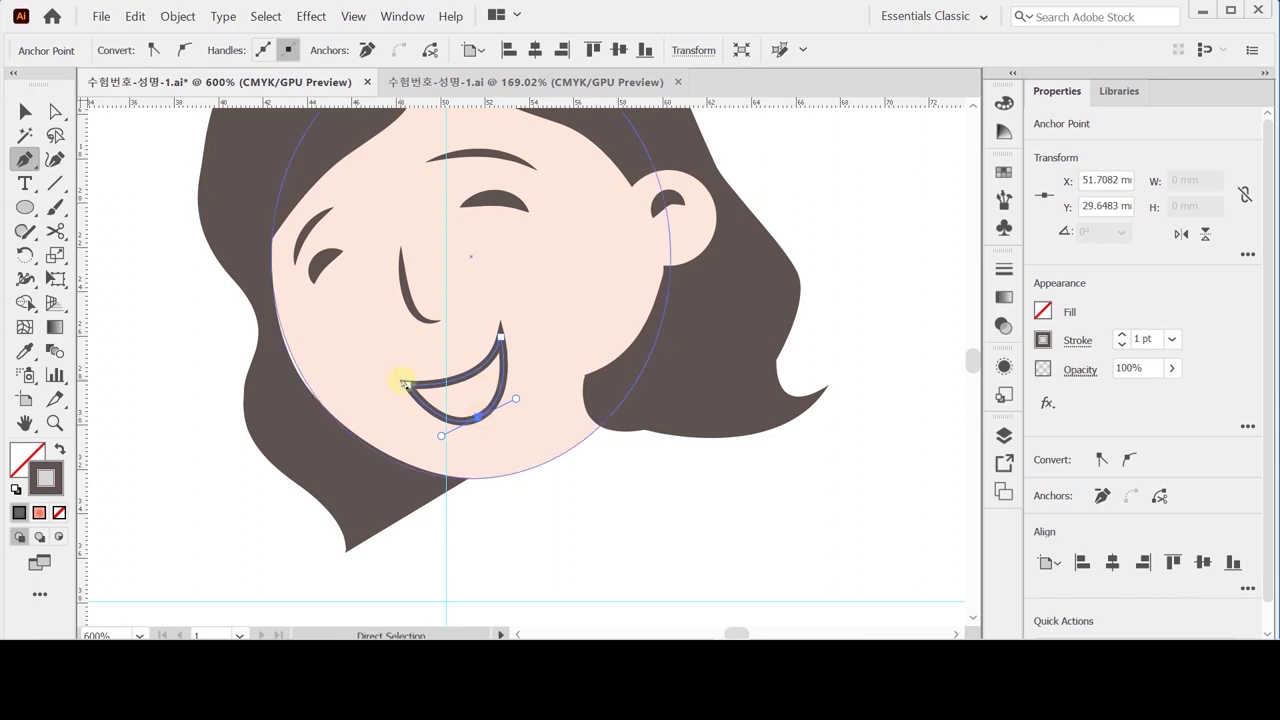
pyautogui.moveTo(405, 385)
pyautogui.mouseDown()
pyautogui.moveTo(397, 376)
pyautogui.moveTo(402, 385)
pyautogui.mouseUp()
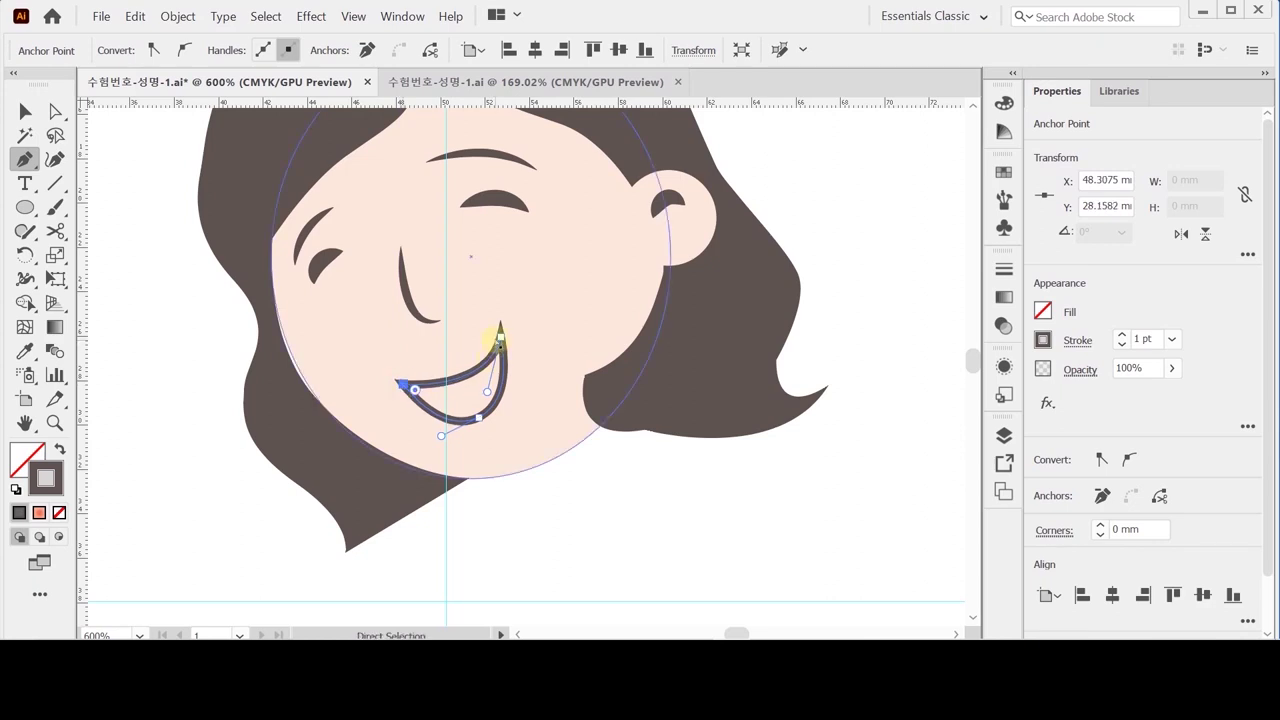
pyautogui.click(484, 386)
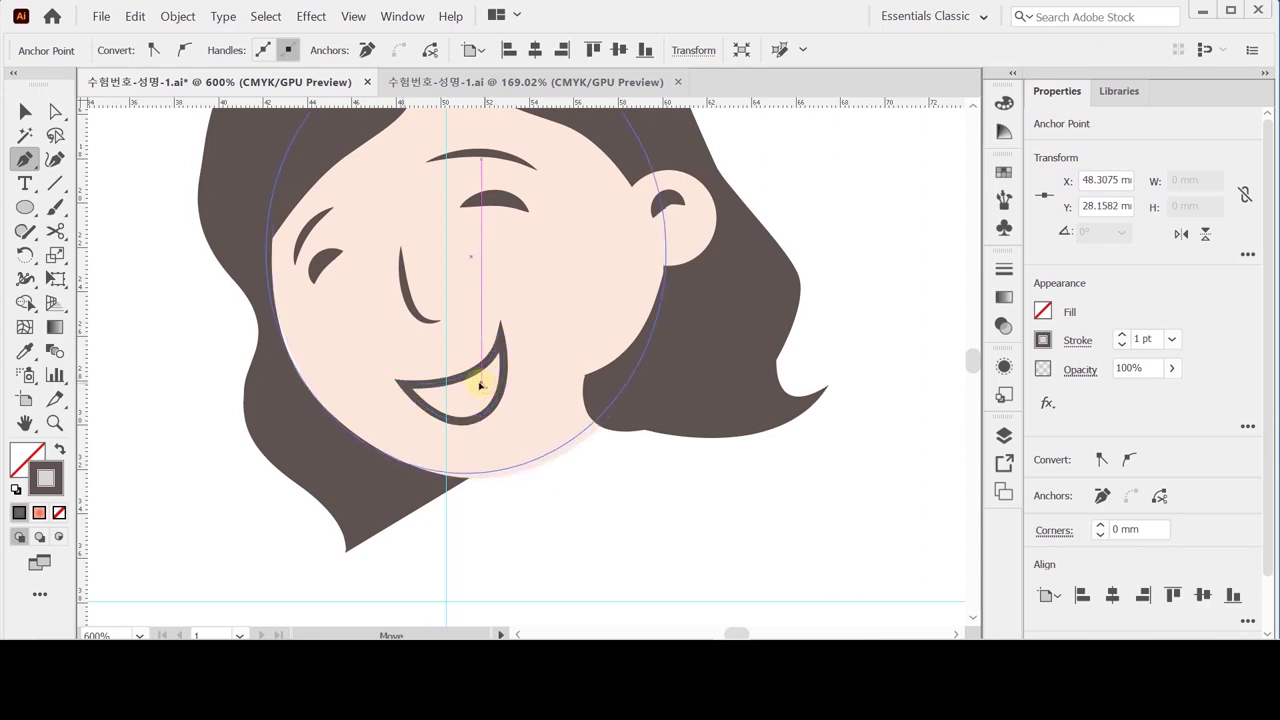
pyautogui.click(500, 338)
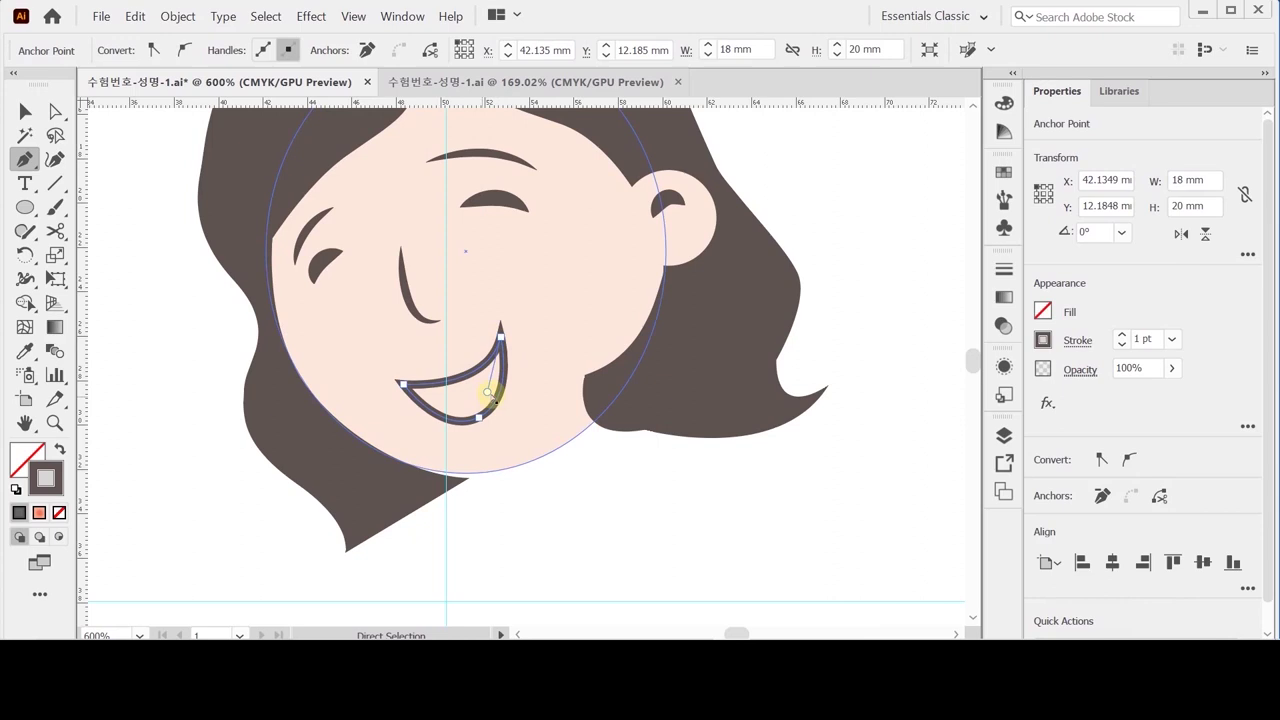
pyautogui.moveTo(487, 392)
pyautogui.mouseDown()
pyautogui.moveTo(489, 375)
pyautogui.moveTo(481, 387)
pyautogui.mouseUp()
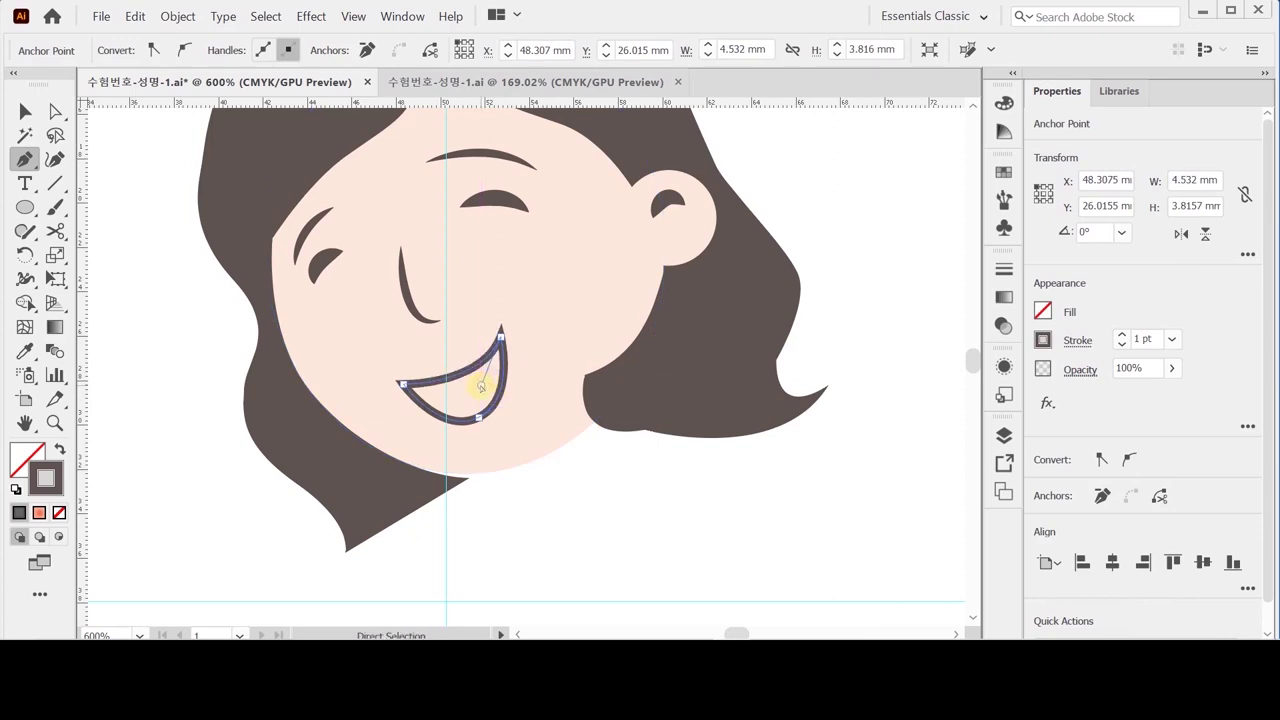
pyautogui.click(480, 420)
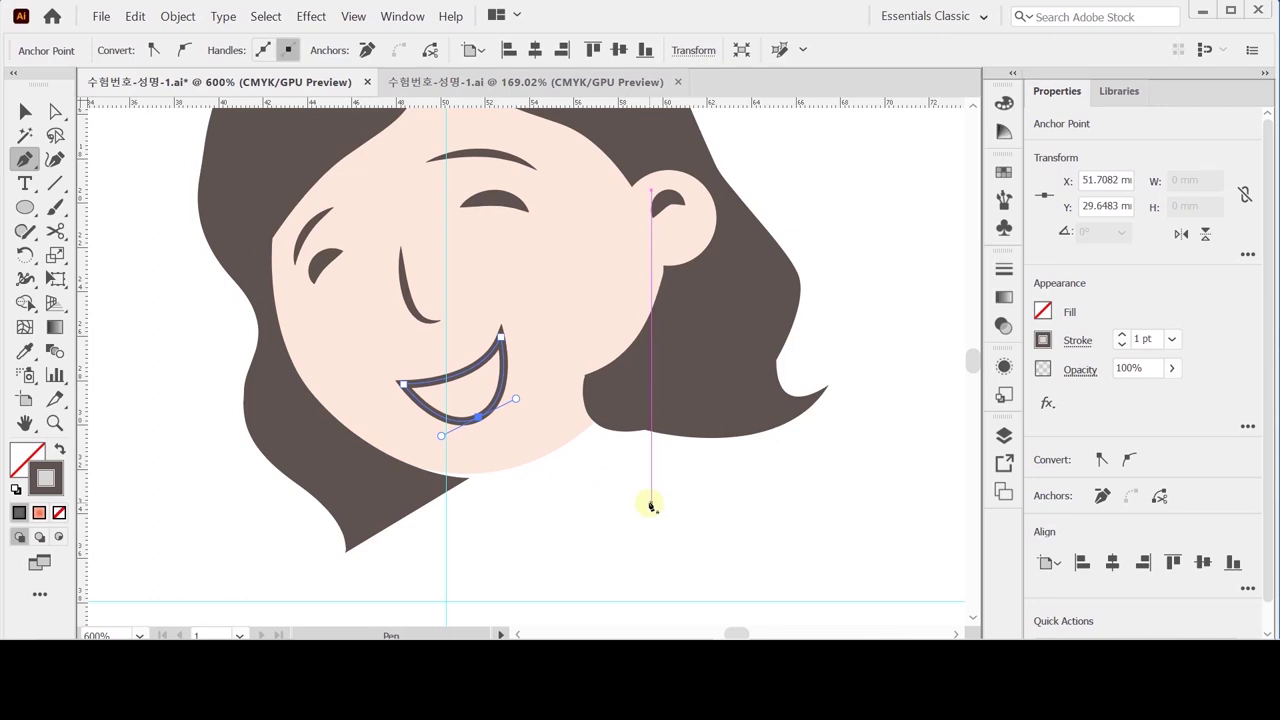
# Step: Trace the mother's body outline below the head as a closed path about 30 mm wide with a 1 pt black stroke and no fill
pyautogui.press('d')
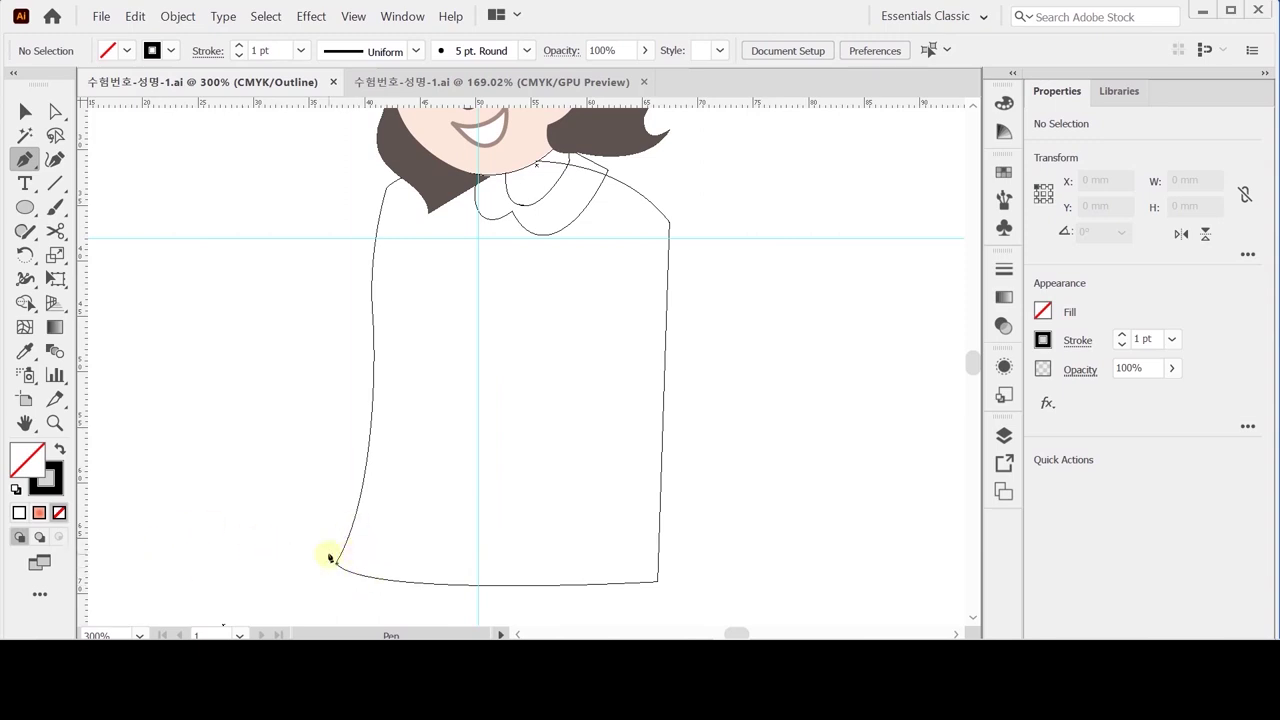
pyautogui.click(386, 188)
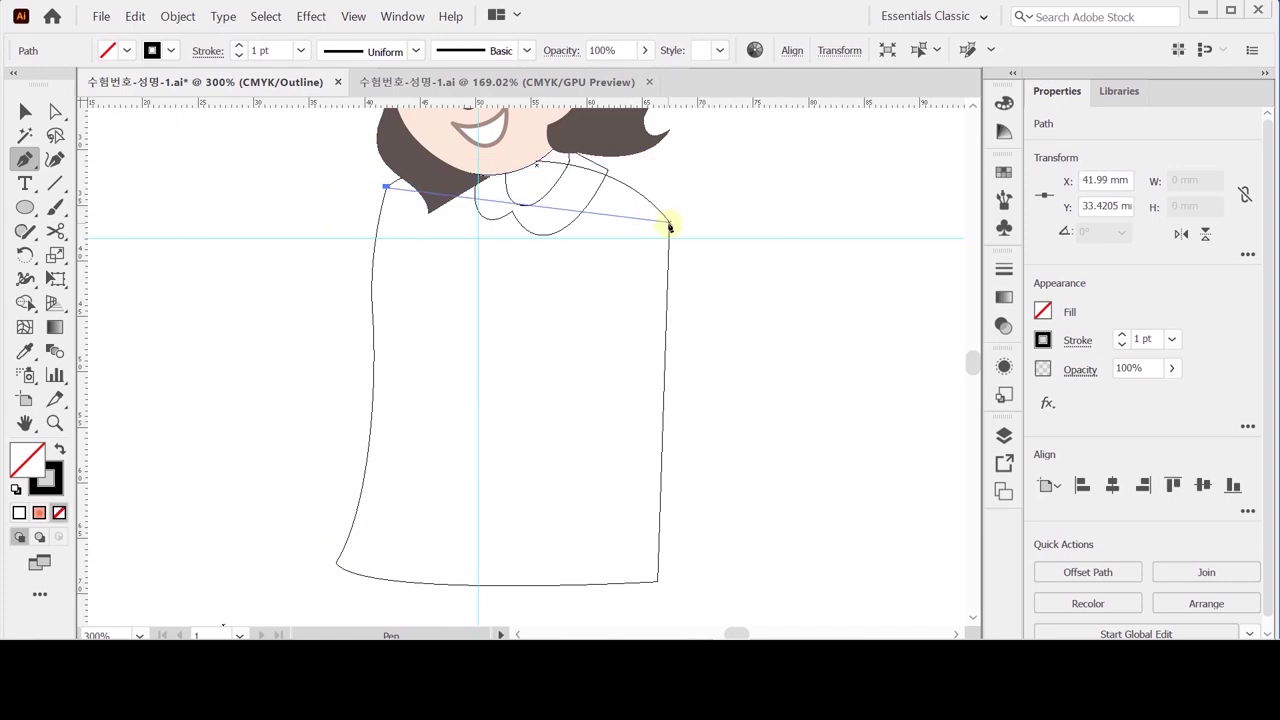
pyautogui.moveTo(669, 224); pyautogui.dragTo(788, 346)
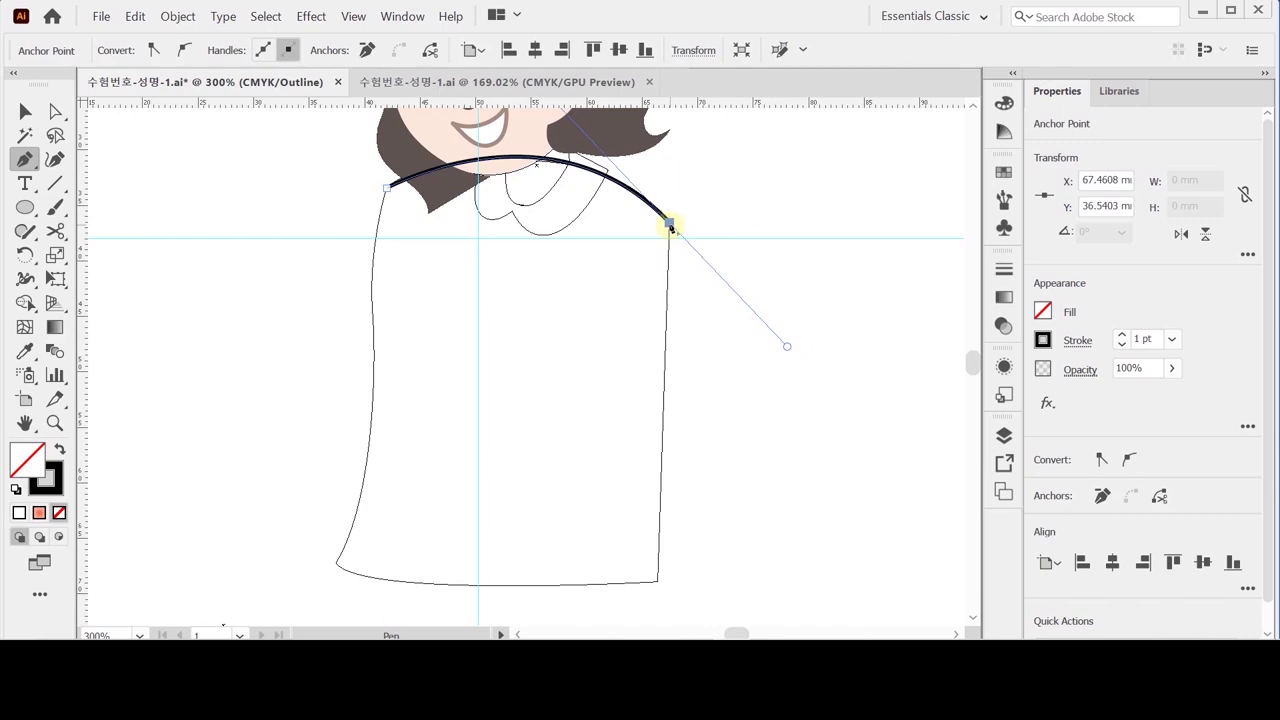
pyautogui.click(670, 226)
pyautogui.click(658, 579)
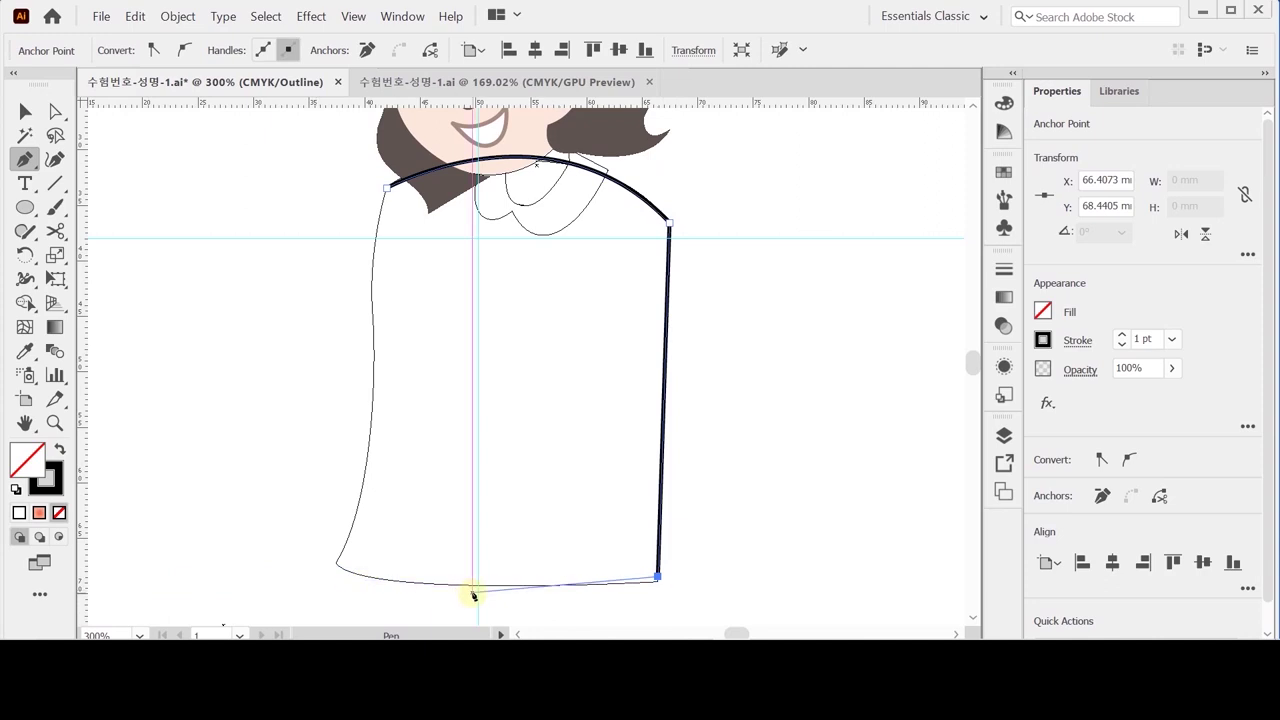
pyautogui.moveTo(657, 579); pyautogui.dragTo(657, 587)
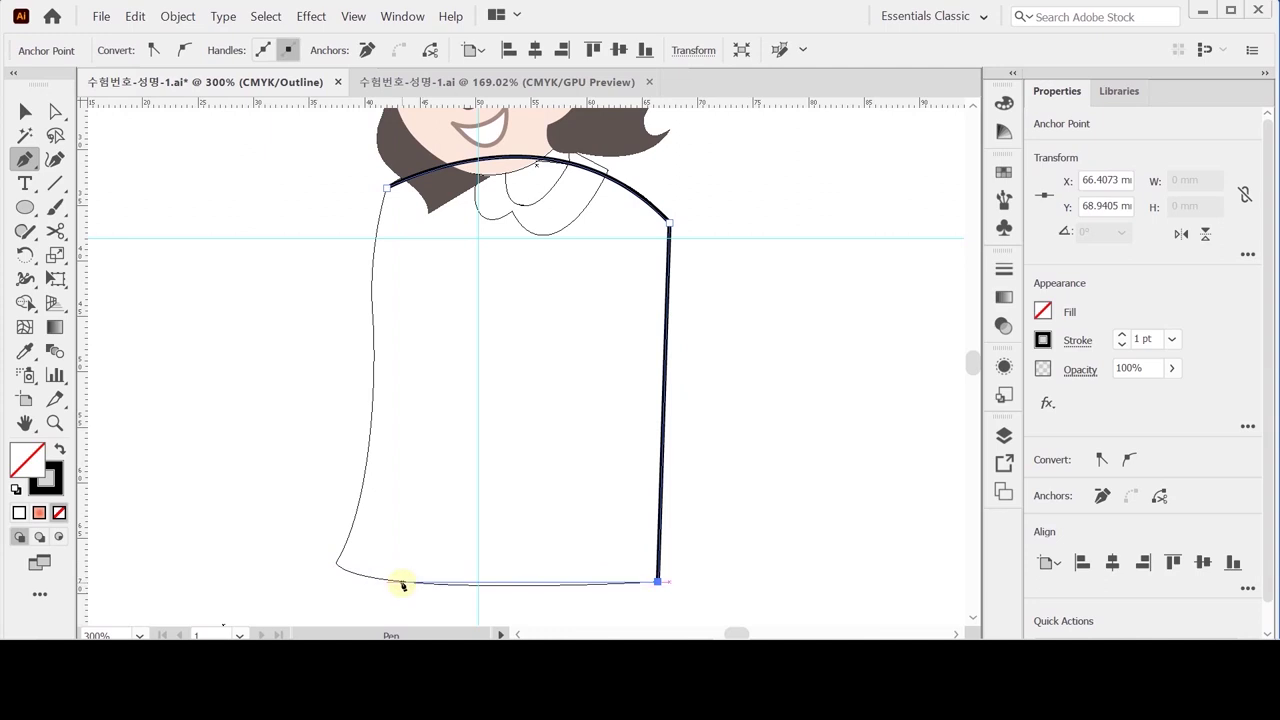
pyautogui.moveTo(335, 565); pyautogui.dragTo(226, 525)
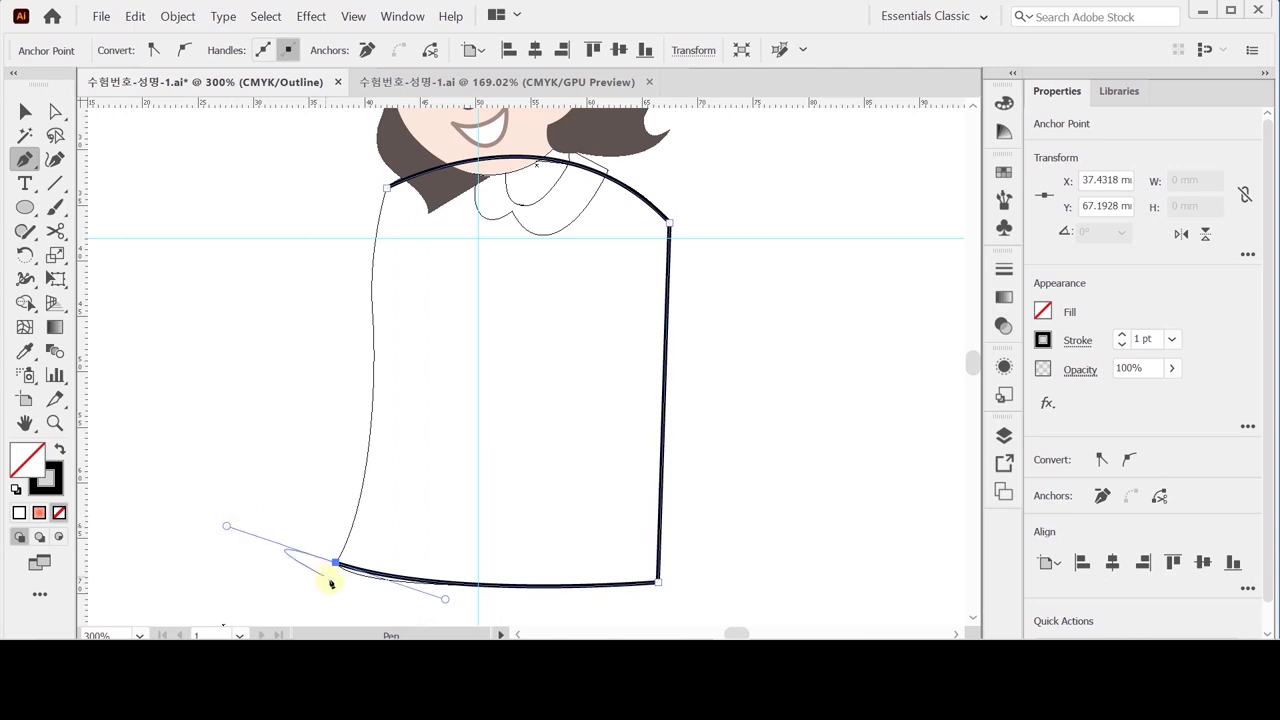
pyautogui.moveTo(336, 565); pyautogui.dragTo(371, 350)
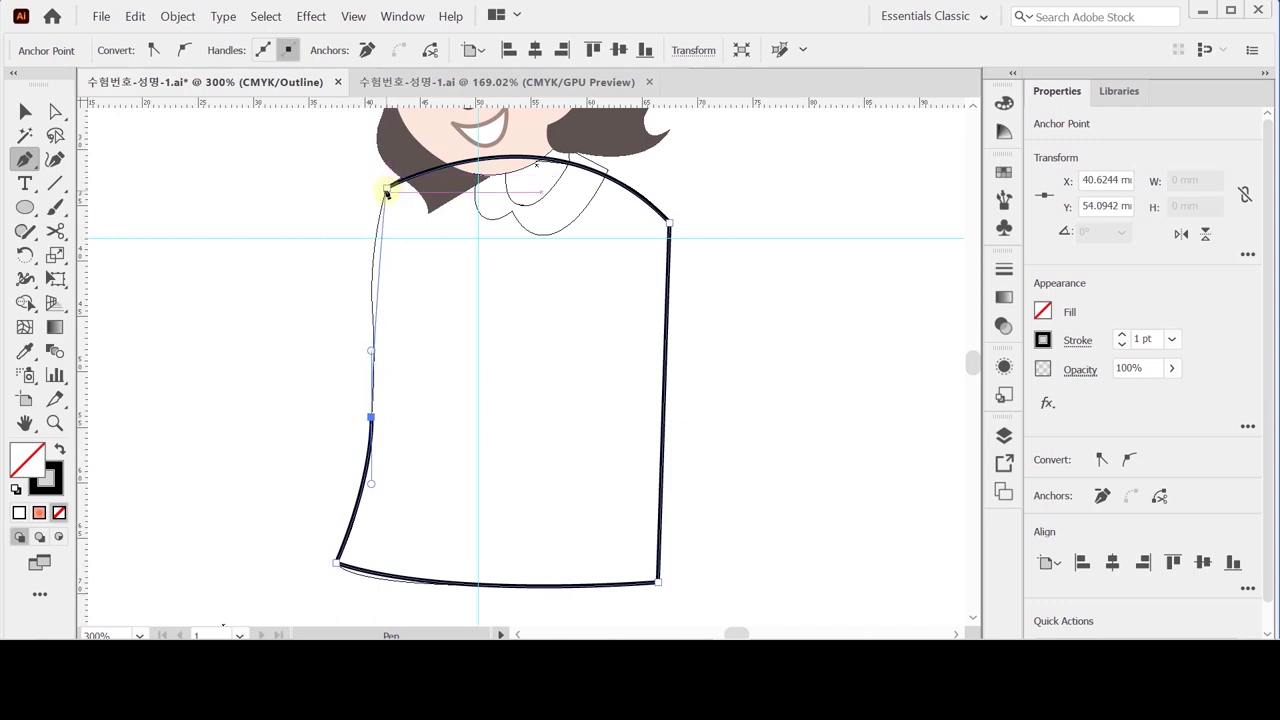
pyautogui.moveTo(386, 189); pyautogui.dragTo(409, 146)
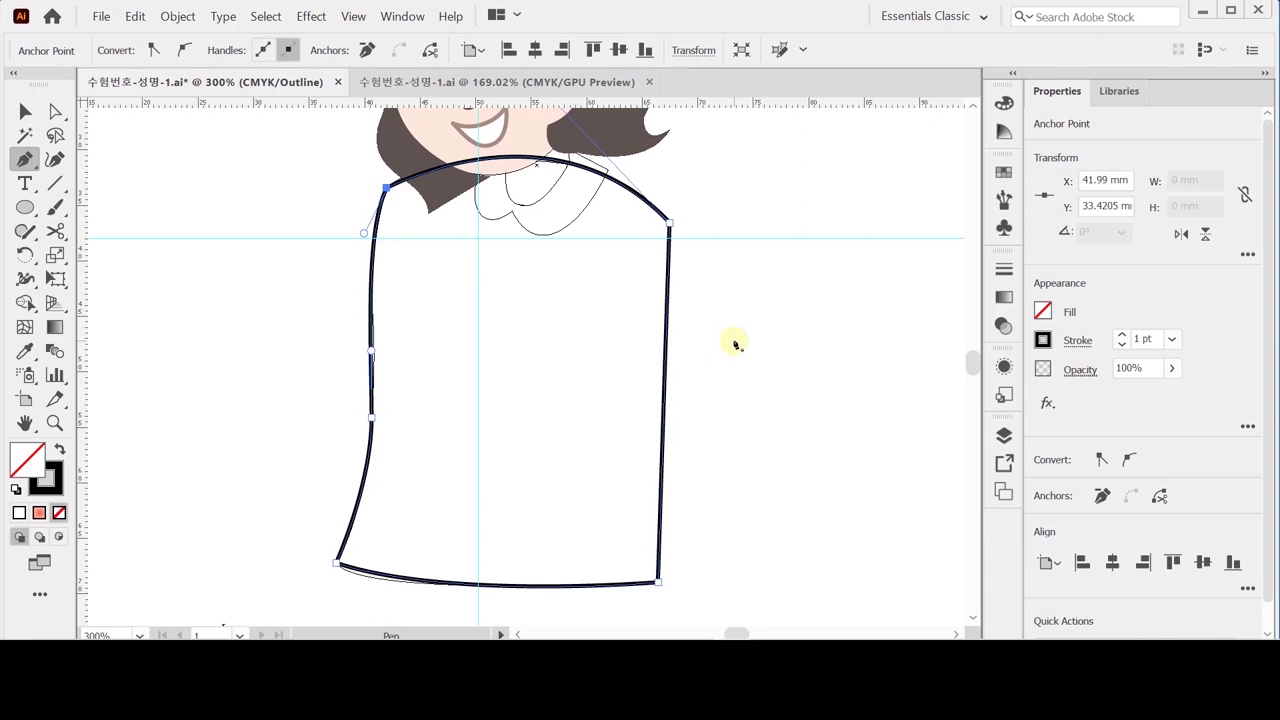
# Step: Return to preview display and paste the skin-coloured neck shape in front of the yellow collar
pyautogui.hotkey('ctrl', 'y')
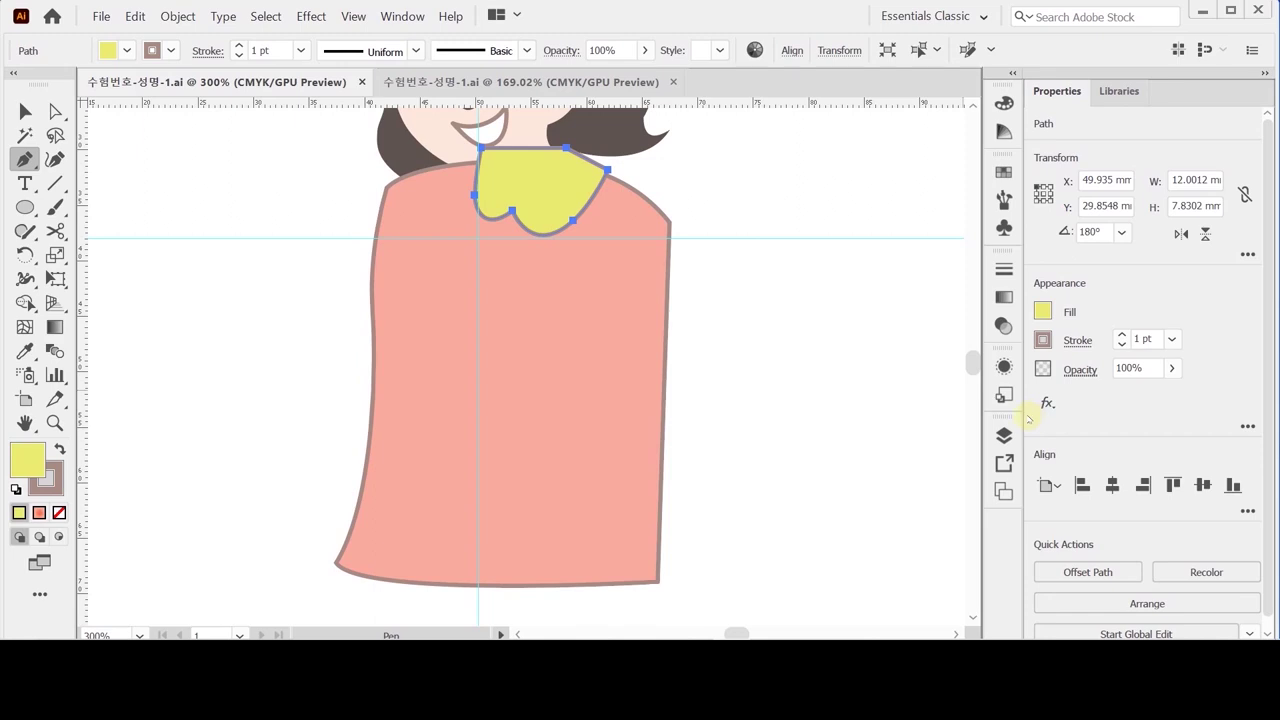
pyautogui.hotkey('ctrl', 'f')
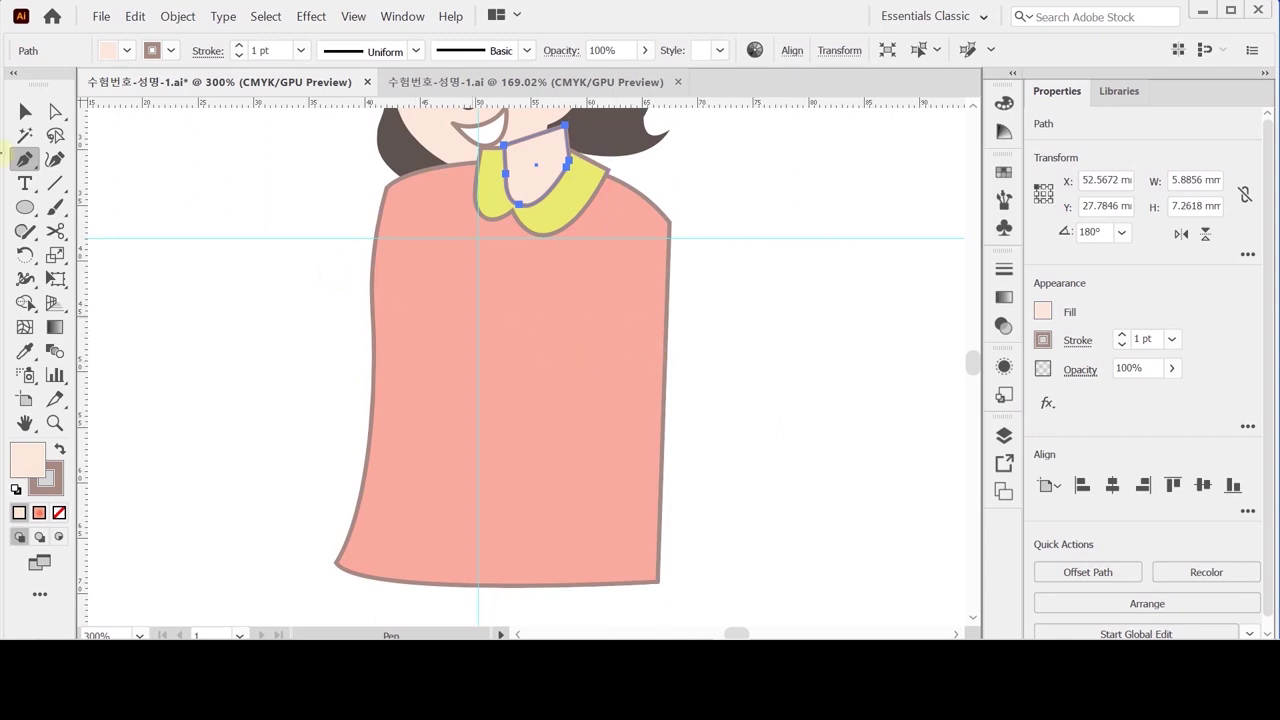
# Step: Send the neck, collar and body shapes together behind the head and hair, and clear the selection
pyautogui.click(25, 111)
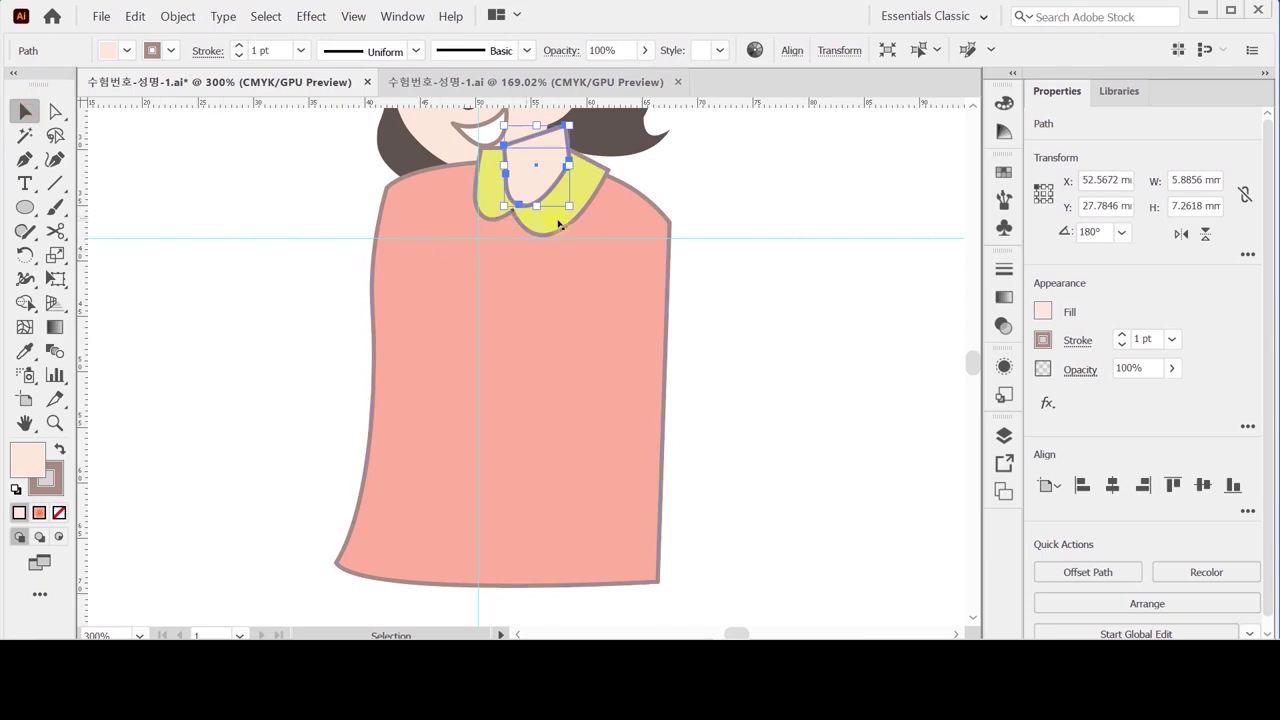
pyautogui.keyDown('shift'); pyautogui.click(571, 237); pyautogui.keyUp('shift')
pyautogui.keyDown('shift'); pyautogui.click(596, 328); pyautogui.keyUp('shift')
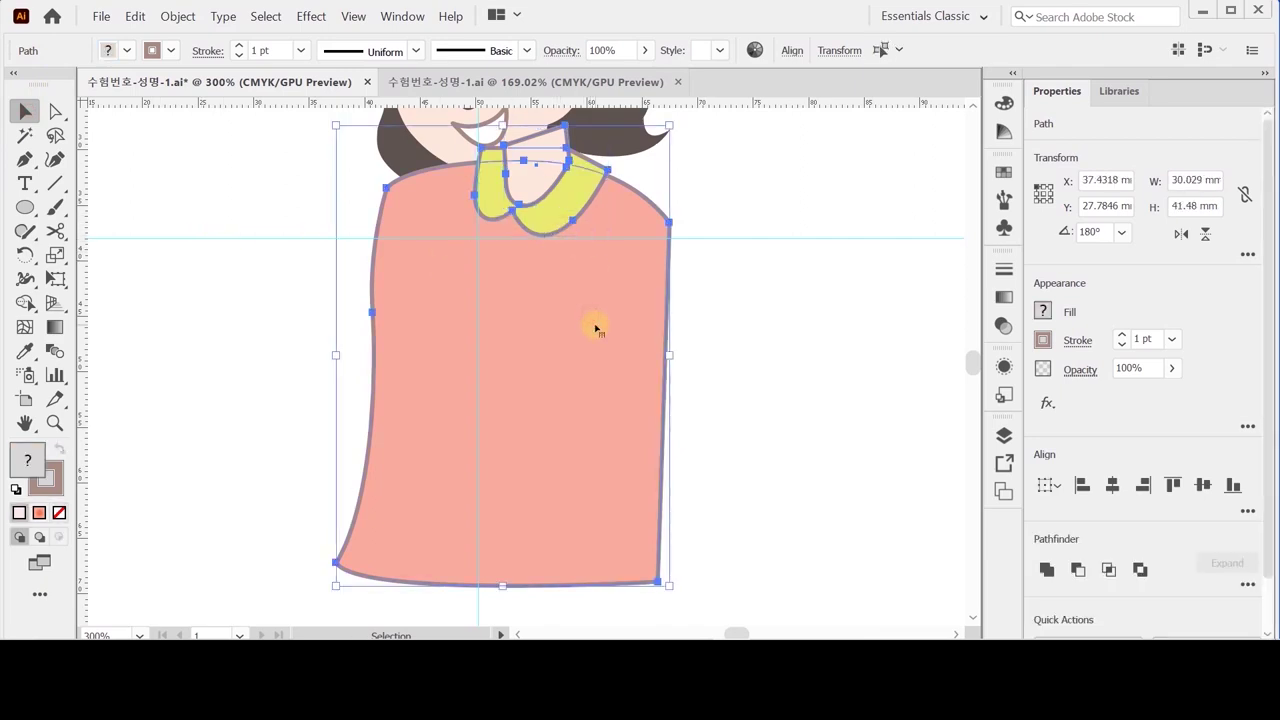
pyautogui.hotkey('ctrl', 'shift', '[')
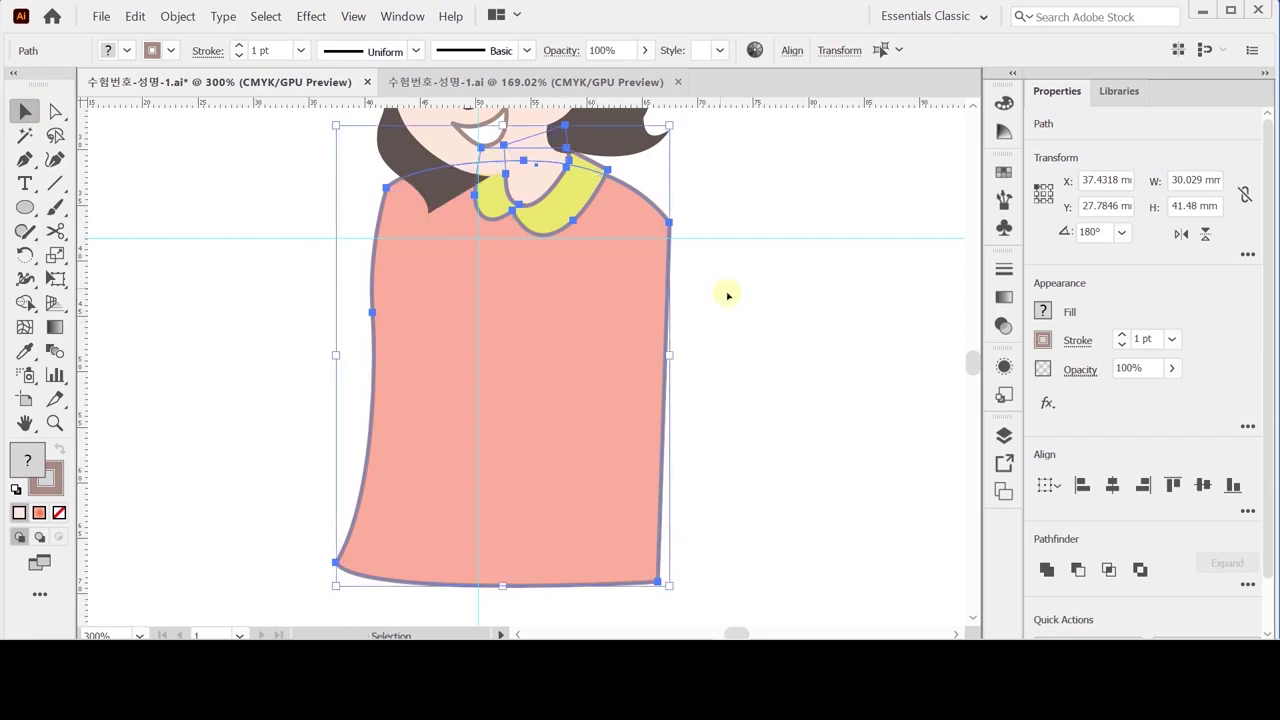
pyautogui.click(792, 284)
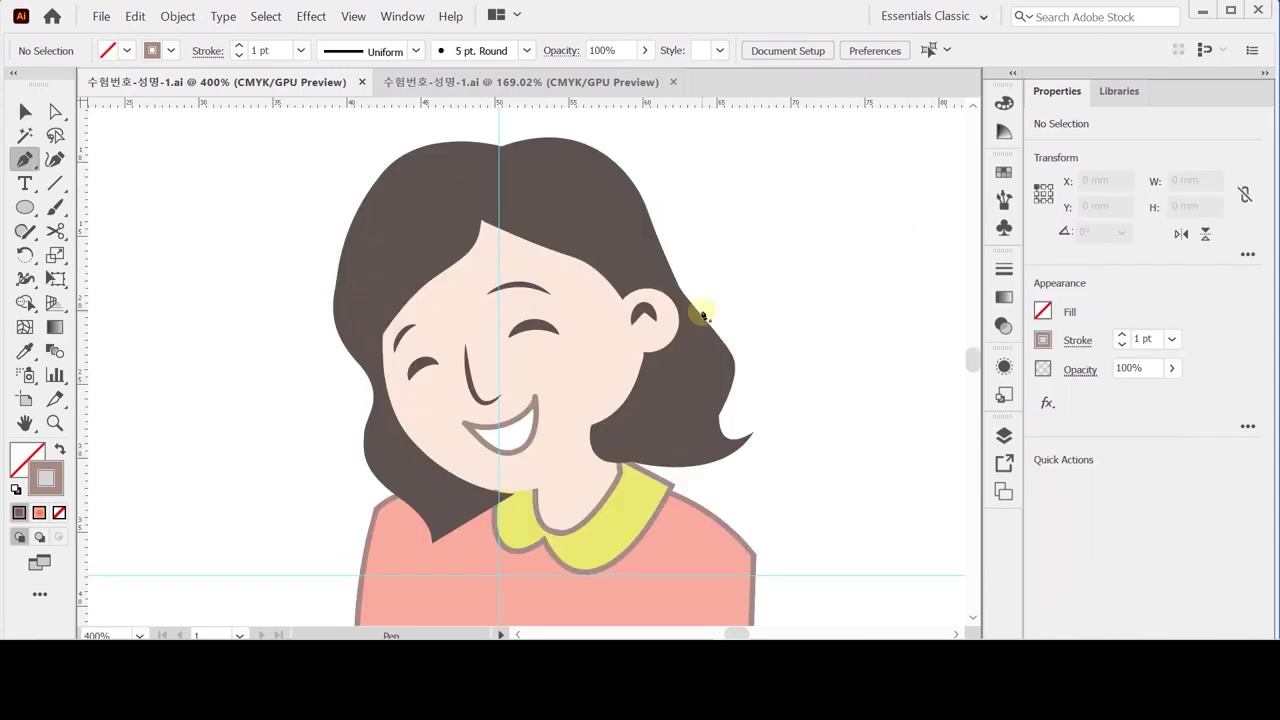
# Step: Draw an open face outline, about 16 × 22 mm, from the hair parting along the hairline, cheek and chin to the jaw, with 1 pt brown stroke
pyautogui.click(650, 290)
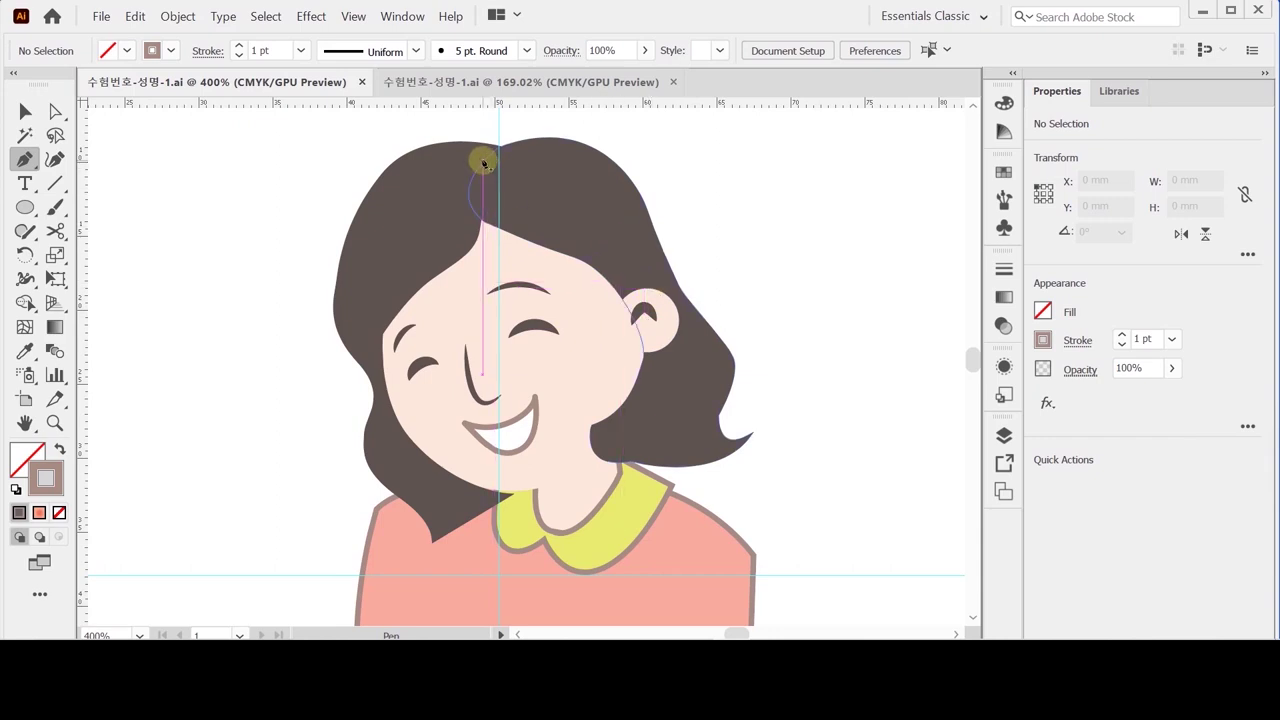
pyautogui.moveTo(482, 162); pyautogui.dragTo(500, 248)
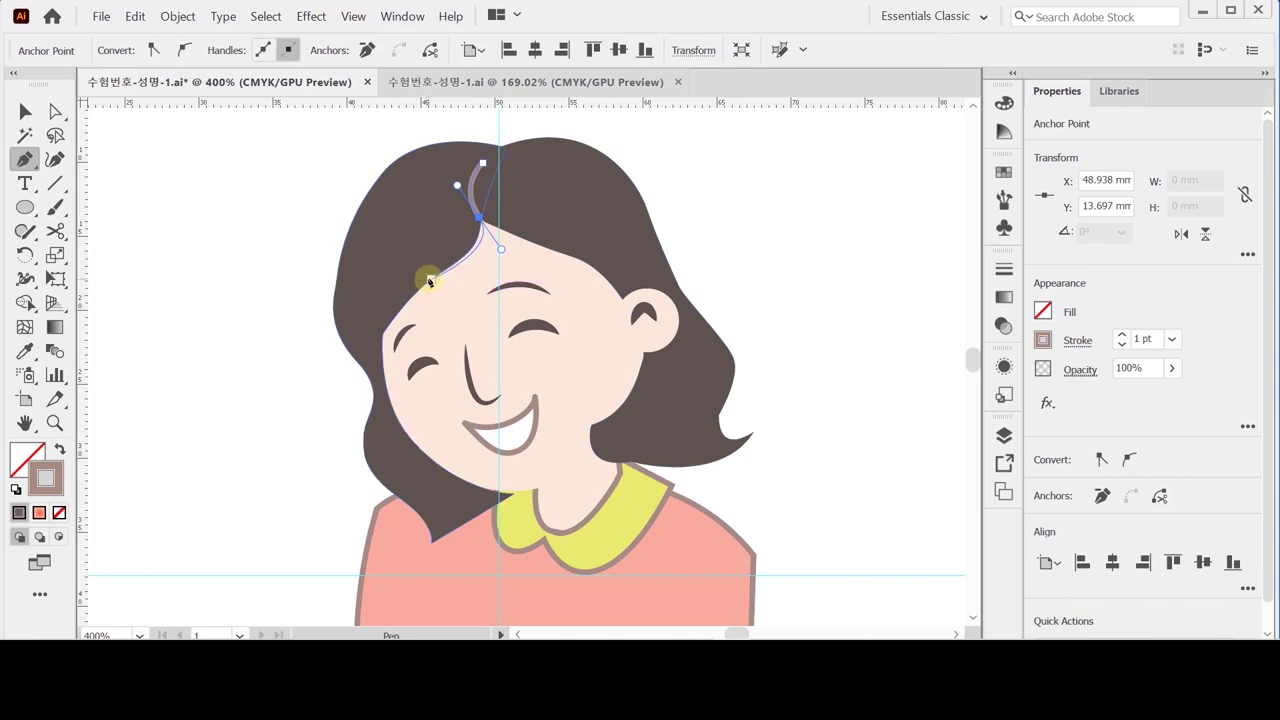
pyautogui.moveTo(416, 289); pyautogui.dragTo(399, 312)
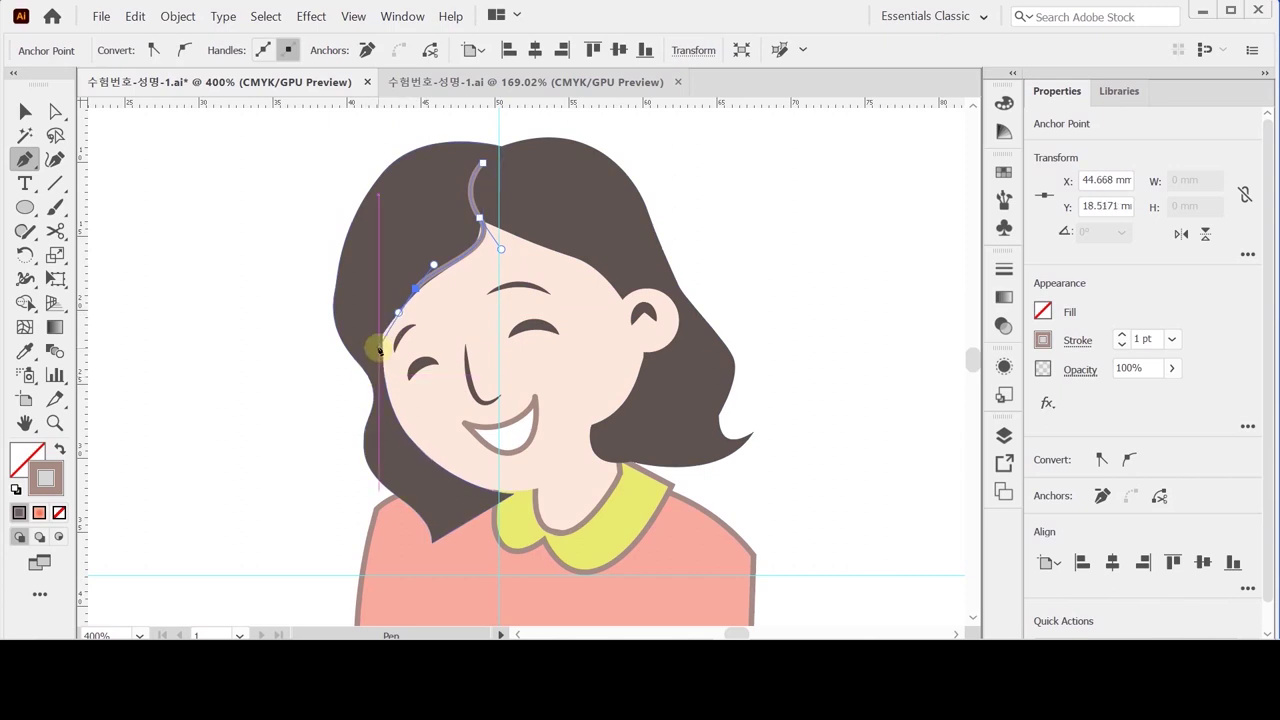
pyautogui.click(382, 333)
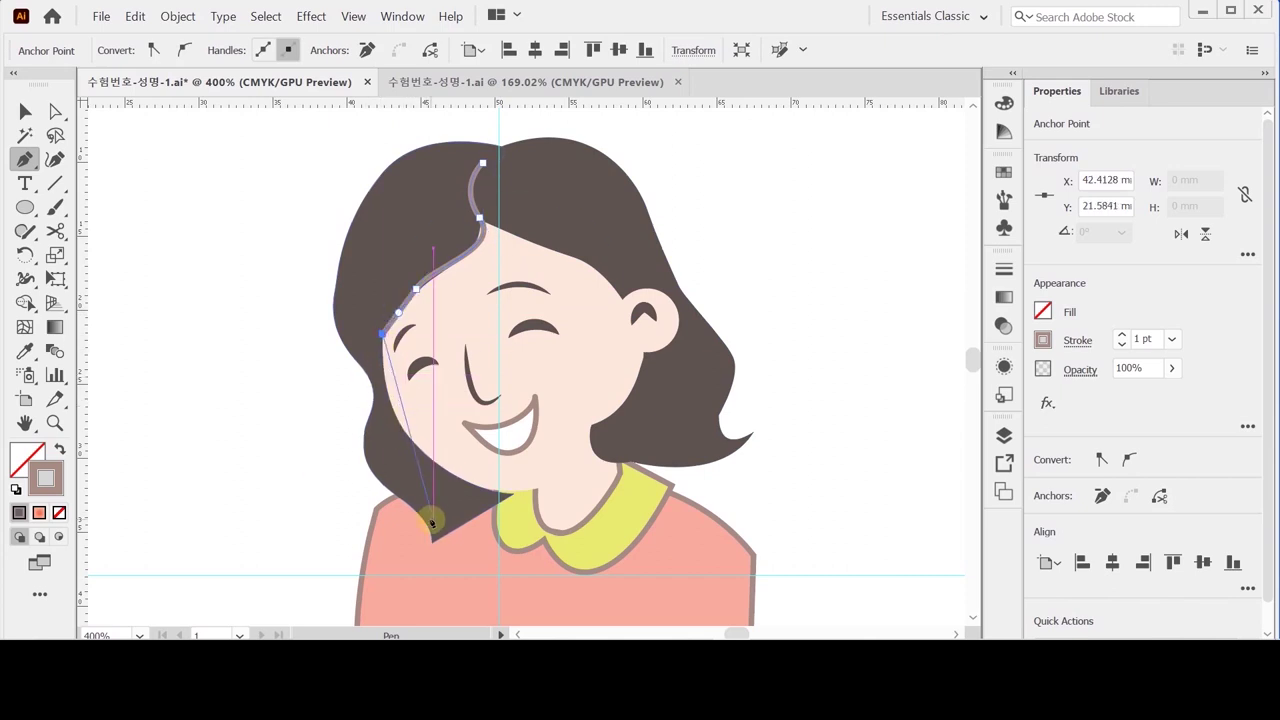
pyautogui.moveTo(511, 494); pyautogui.dragTo(668, 522)
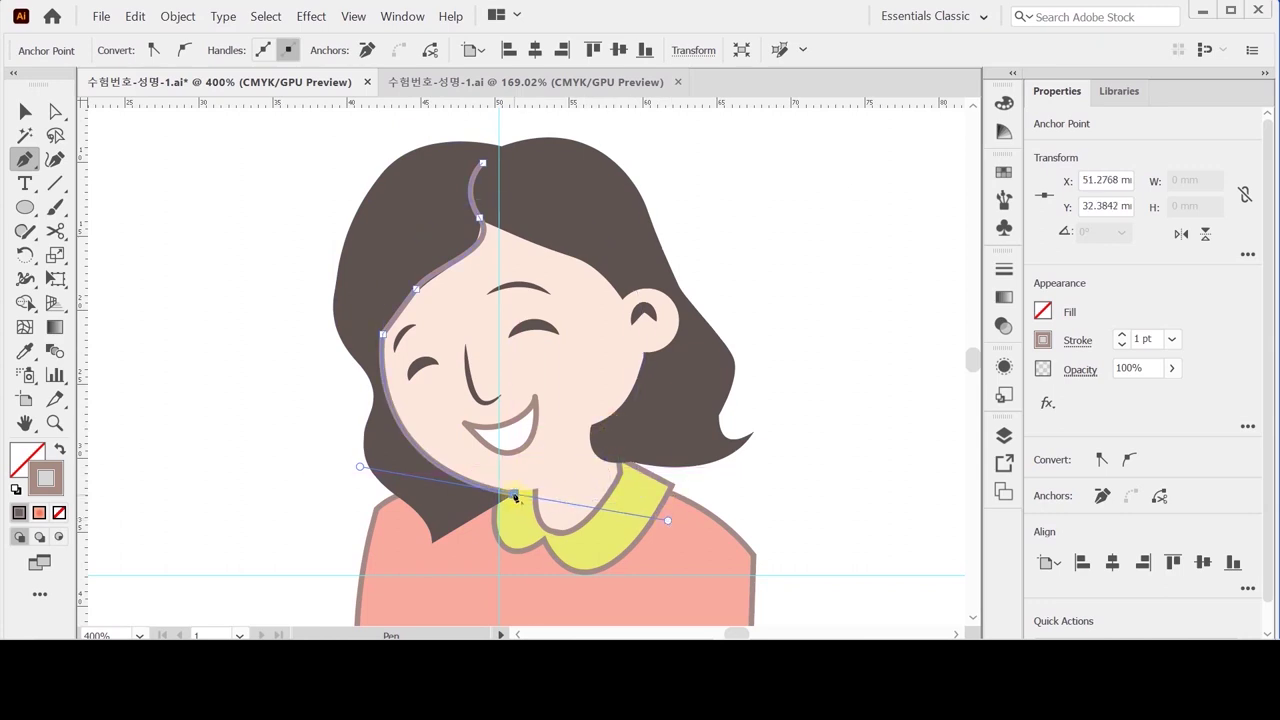
pyautogui.moveTo(667, 519); pyautogui.dragTo(567, 495)
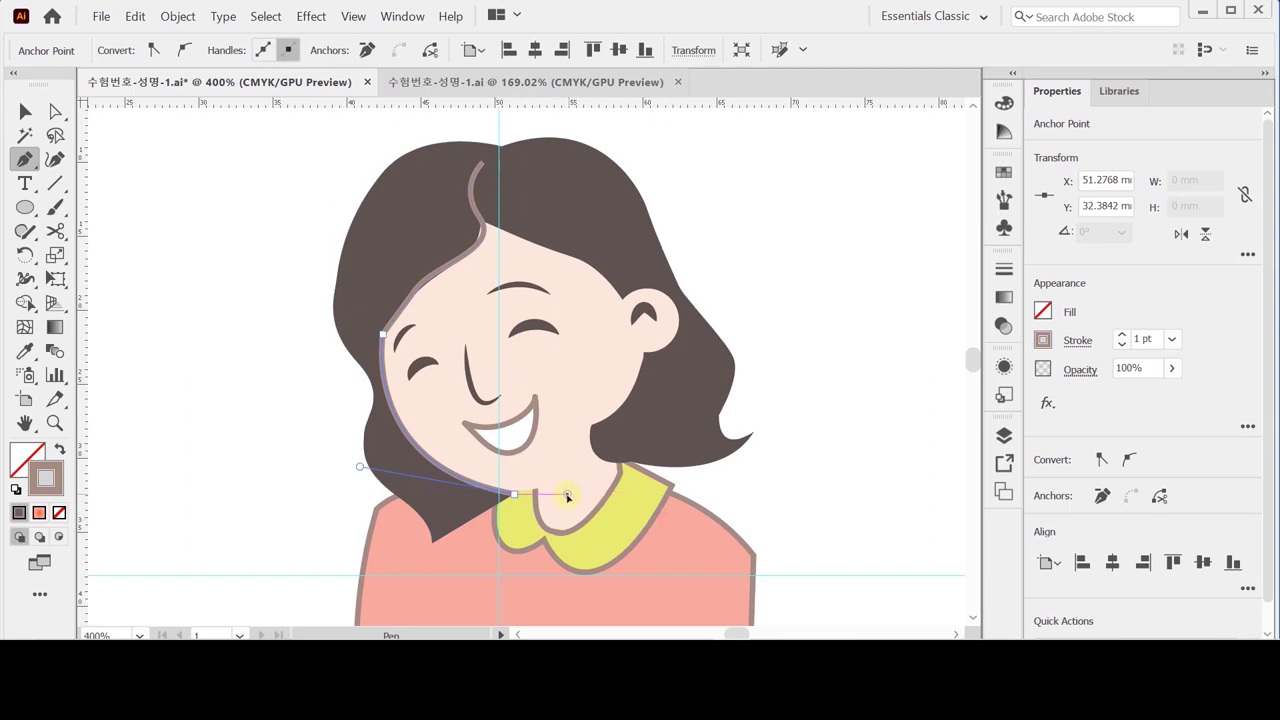
pyautogui.keyDown('ctrl'); pyautogui.click(571, 494); pyautogui.keyUp('ctrl')
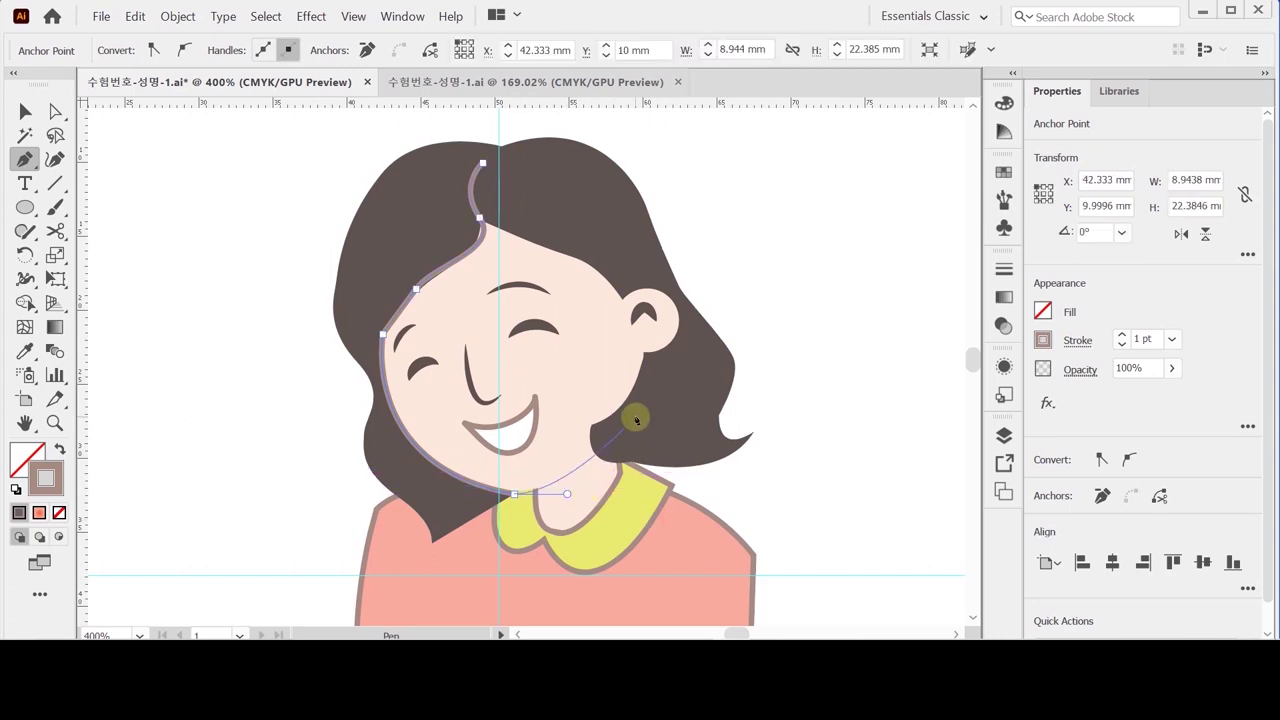
pyautogui.moveTo(617, 432); pyautogui.dragTo(624, 419)
pyautogui.moveTo(624, 419); pyautogui.dragTo(624, 420)
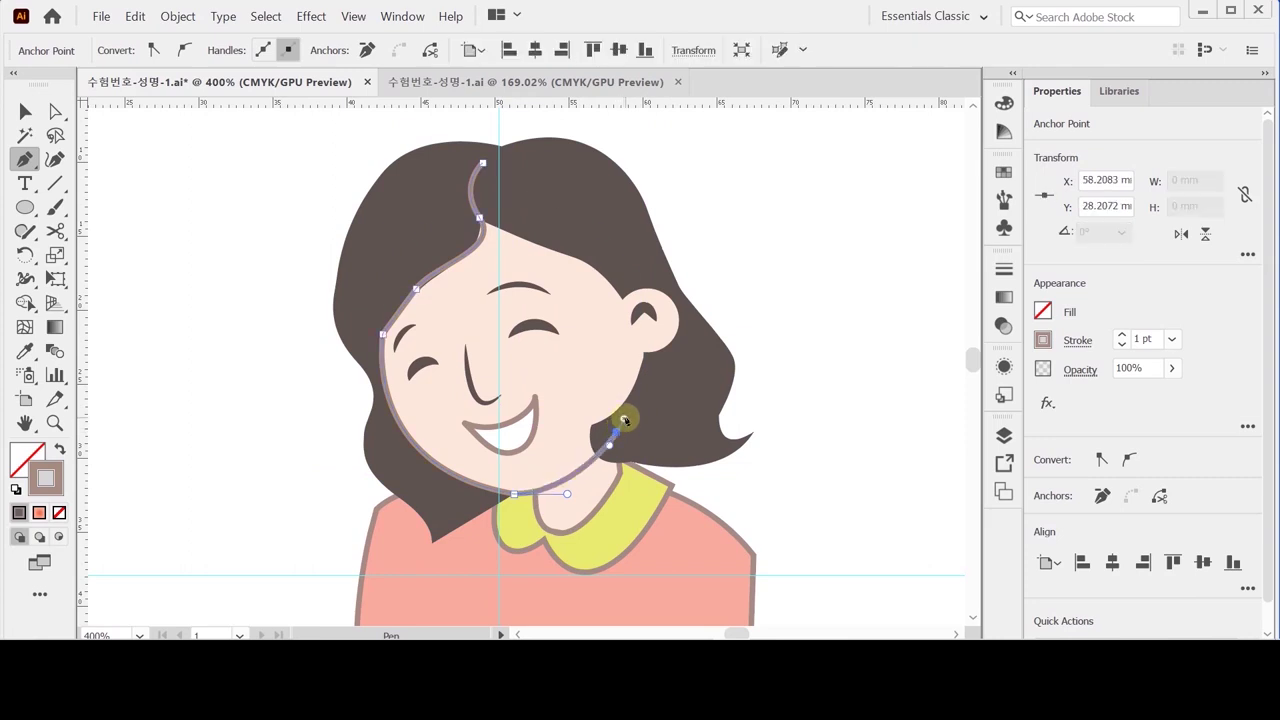
# Step: Adjust the face outline's curve handles between the hair parting and the forehead so it follows the hairline
pyautogui.keyDown('ctrl'); pyautogui.click(416, 289); pyautogui.keyUp('ctrl')
pyautogui.keyDown('ctrl'); pyautogui.click(496, 244); pyautogui.keyUp('ctrl')
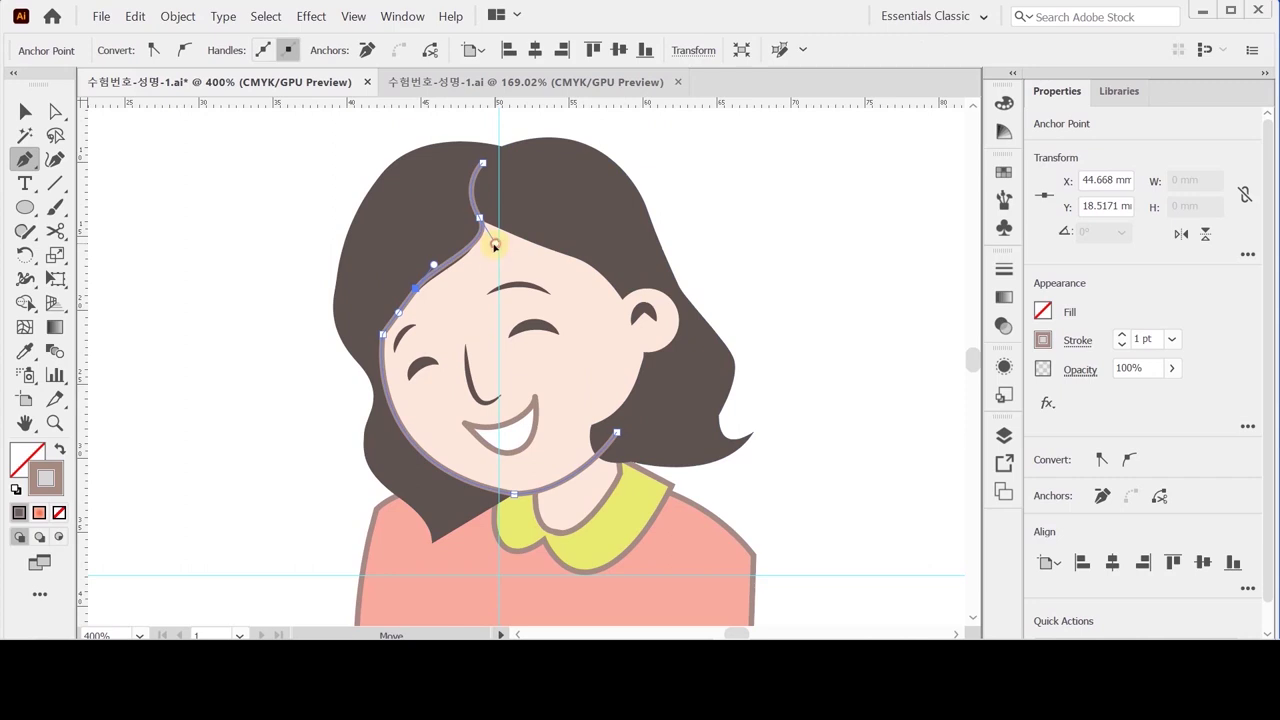
pyautogui.keyDown('ctrl'); pyautogui.click(493, 250); pyautogui.keyUp('ctrl')
pyautogui.moveTo(493, 250); pyautogui.dragTo(441, 265)
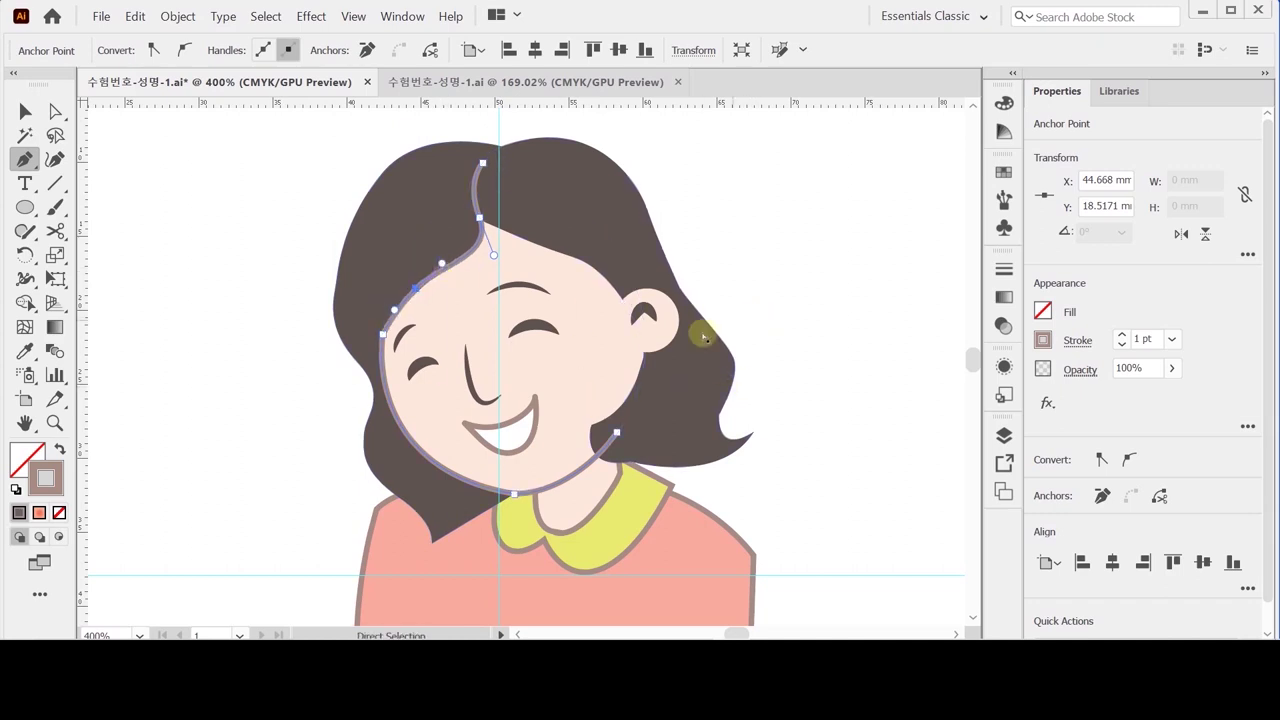
# Step: Bring the hair on the ear side and the ear in front of the face outline
pyautogui.click(680, 416)
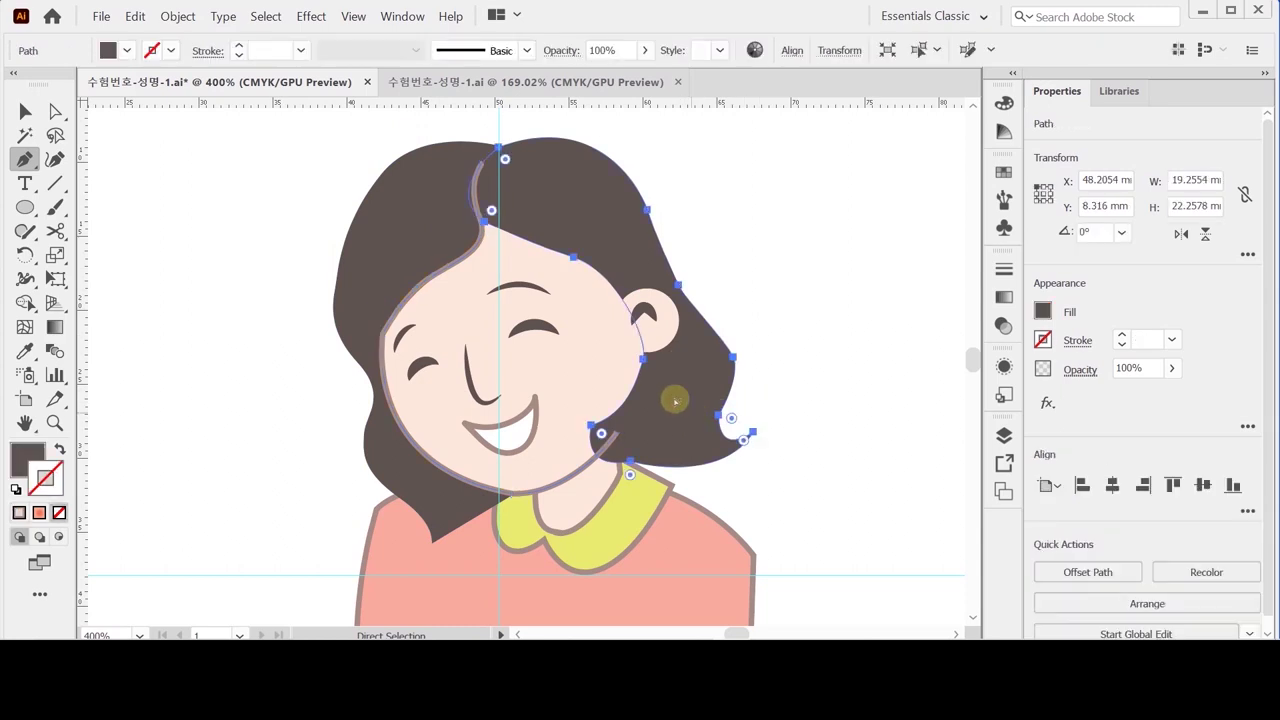
pyautogui.keyDown('ctrl'); pyautogui.click(668, 336); pyautogui.keyUp('ctrl')
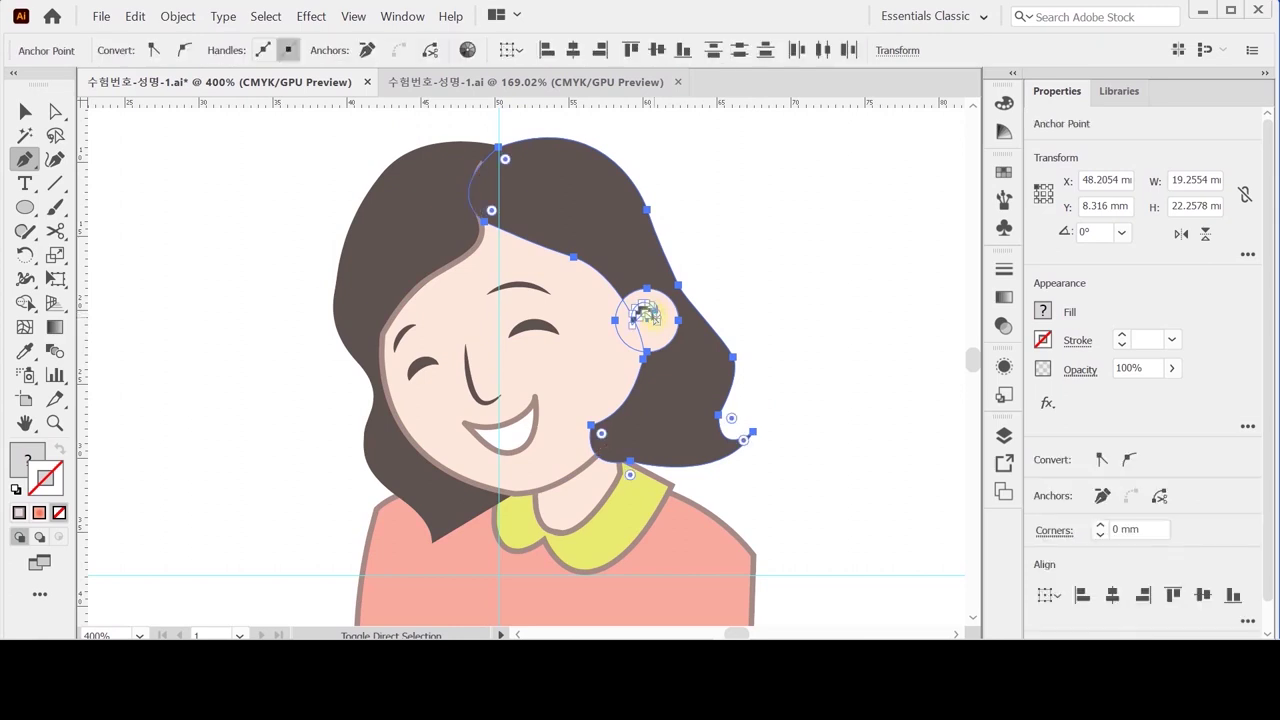
pyautogui.keyDown('ctrl'); pyautogui.click(766, 168); pyautogui.keyUp('ctrl')
# Step: Move the upper end point of the face outline's parting line to X 48.57 mm and bend its curve outward
pyautogui.keyDown('ctrl'); pyautogui.click(480, 215); pyautogui.keyUp('ctrl')
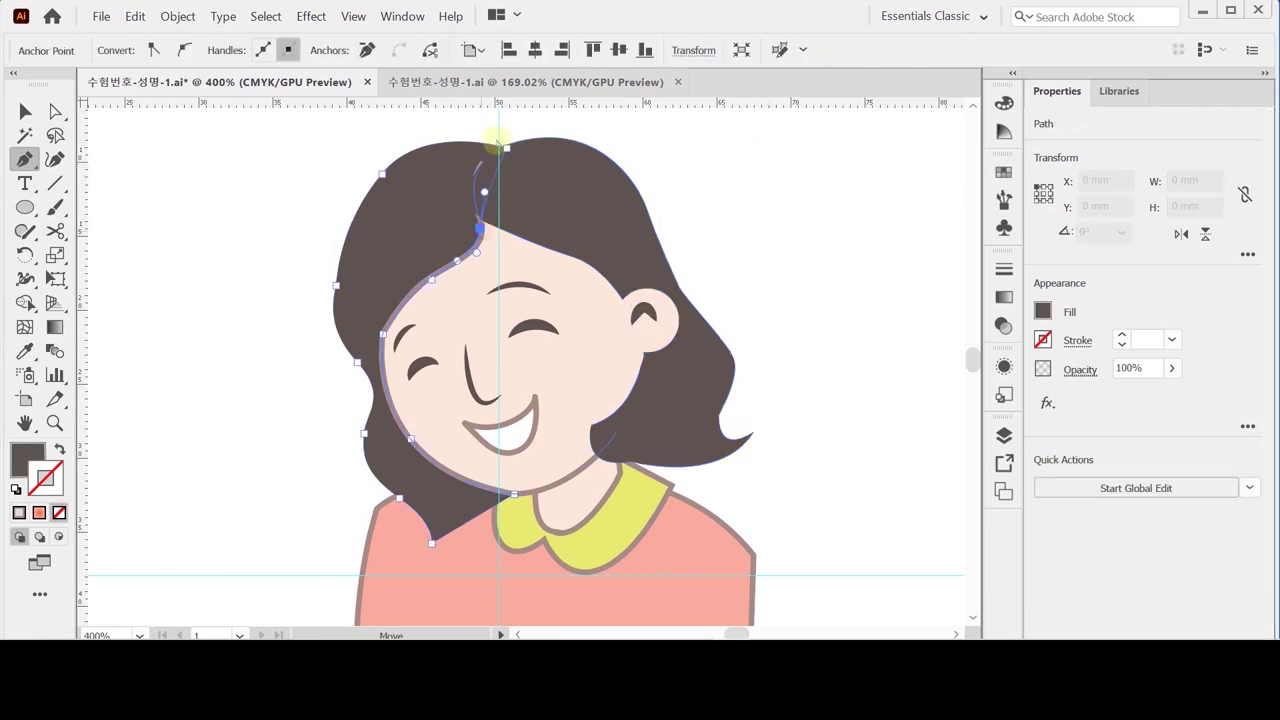
pyautogui.keyDown('ctrl'); pyautogui.click(497, 143); pyautogui.keyUp('ctrl')
pyautogui.keyDown('ctrl'); pyautogui.click(475, 257); pyautogui.keyUp('ctrl')
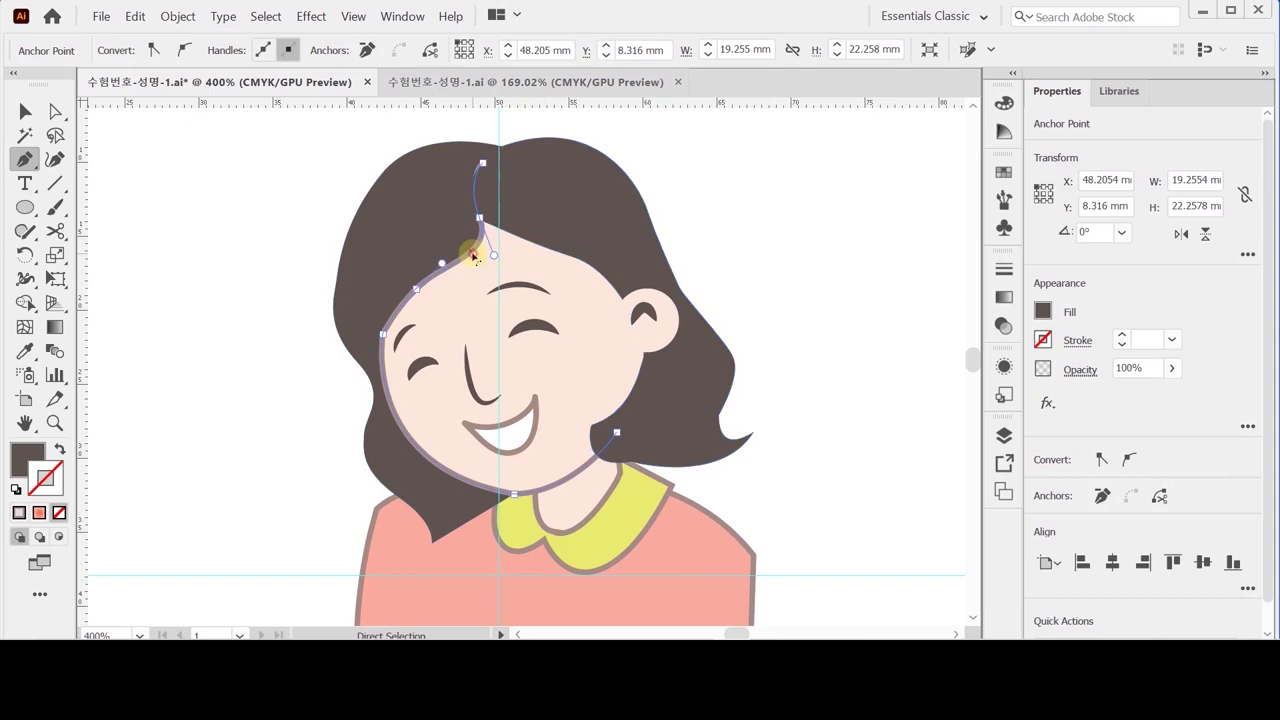
pyautogui.keyDown('ctrl'); pyautogui.click(482, 163); pyautogui.keyUp('ctrl')
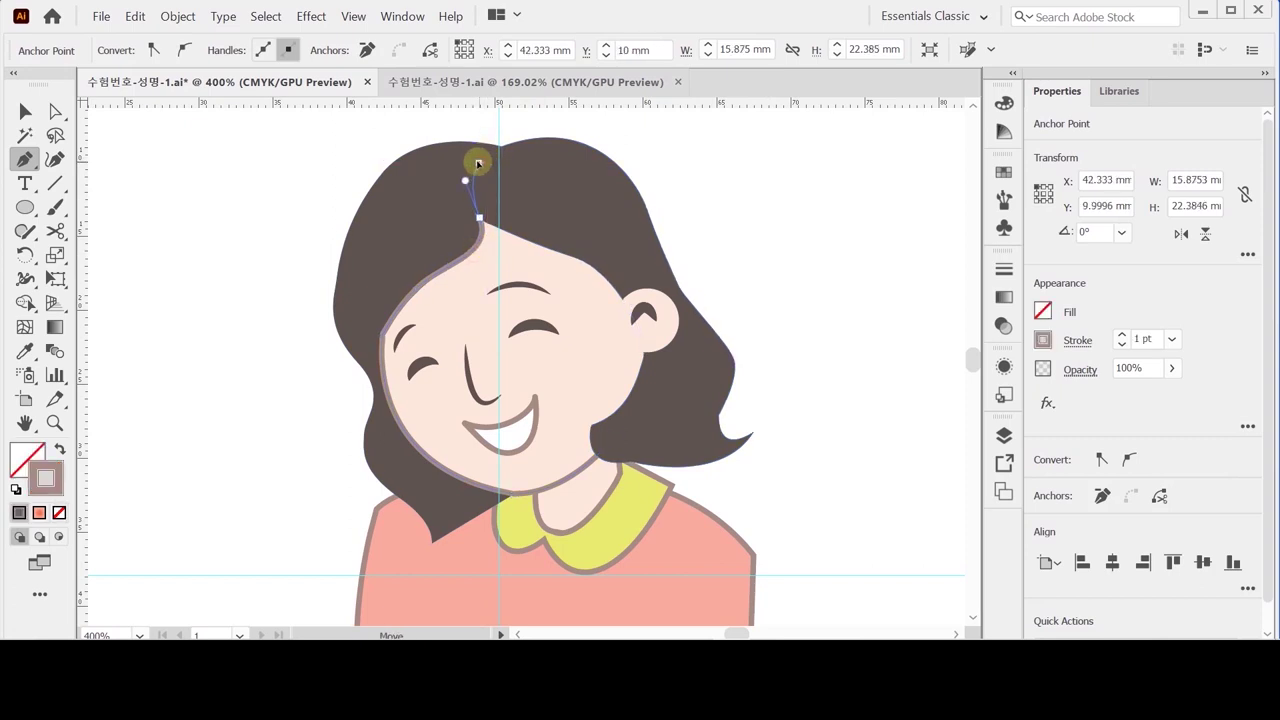
pyautogui.keyDown('ctrl'); pyautogui.click(470, 165); pyautogui.keyUp('ctrl')
pyautogui.keyDown('ctrl'); pyautogui.click(464, 185); pyautogui.keyUp('ctrl')
pyautogui.moveTo(465, 181); pyautogui.dragTo(453, 192)
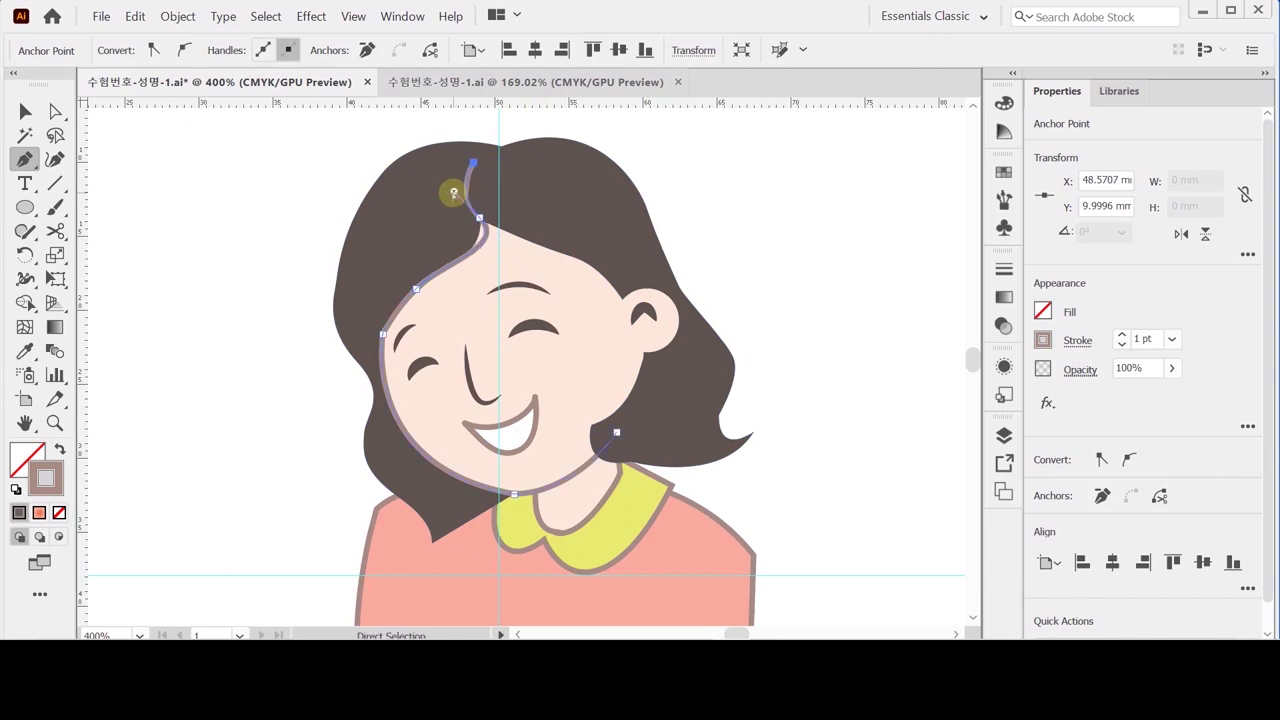
# Step: Adjust the lower curve handle where the parting line meets the forehead, and save the document
pyautogui.keyDown('ctrl'); pyautogui.click(479, 217); pyautogui.keyUp('ctrl')
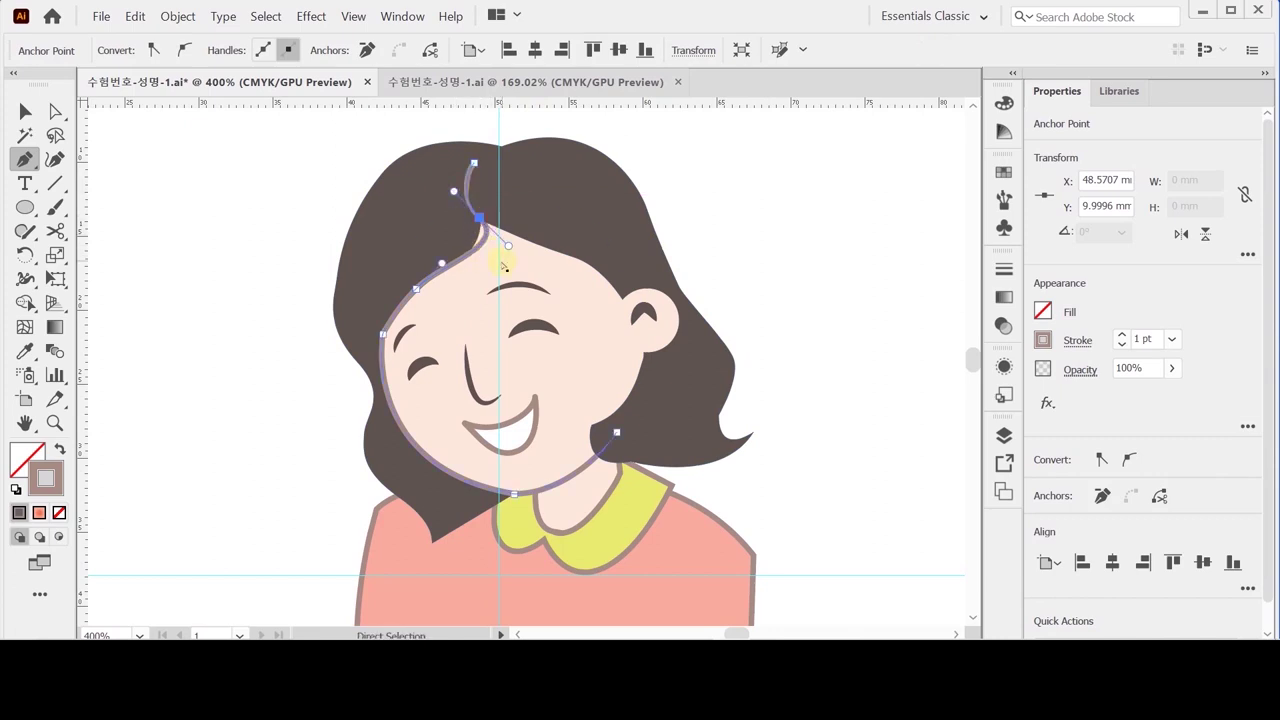
pyautogui.click(503, 244)
pyautogui.moveTo(503, 244); pyautogui.dragTo(487, 250)
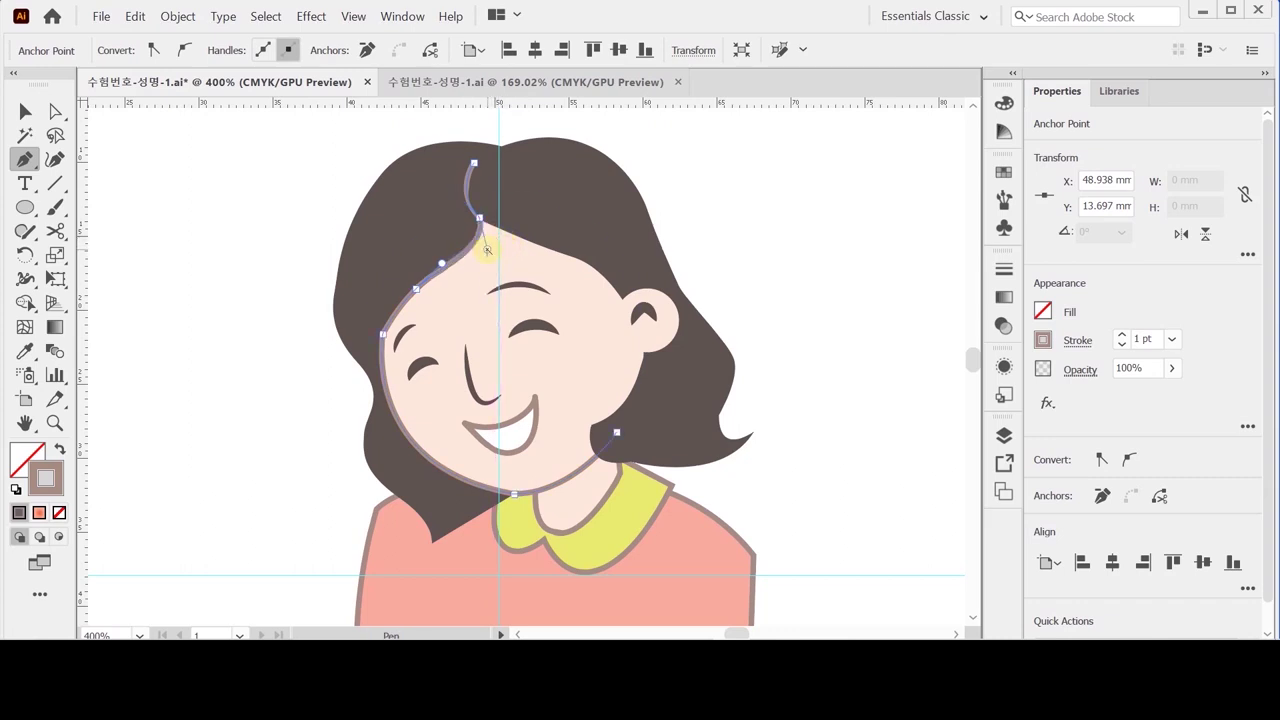
pyautogui.press('ctrl')
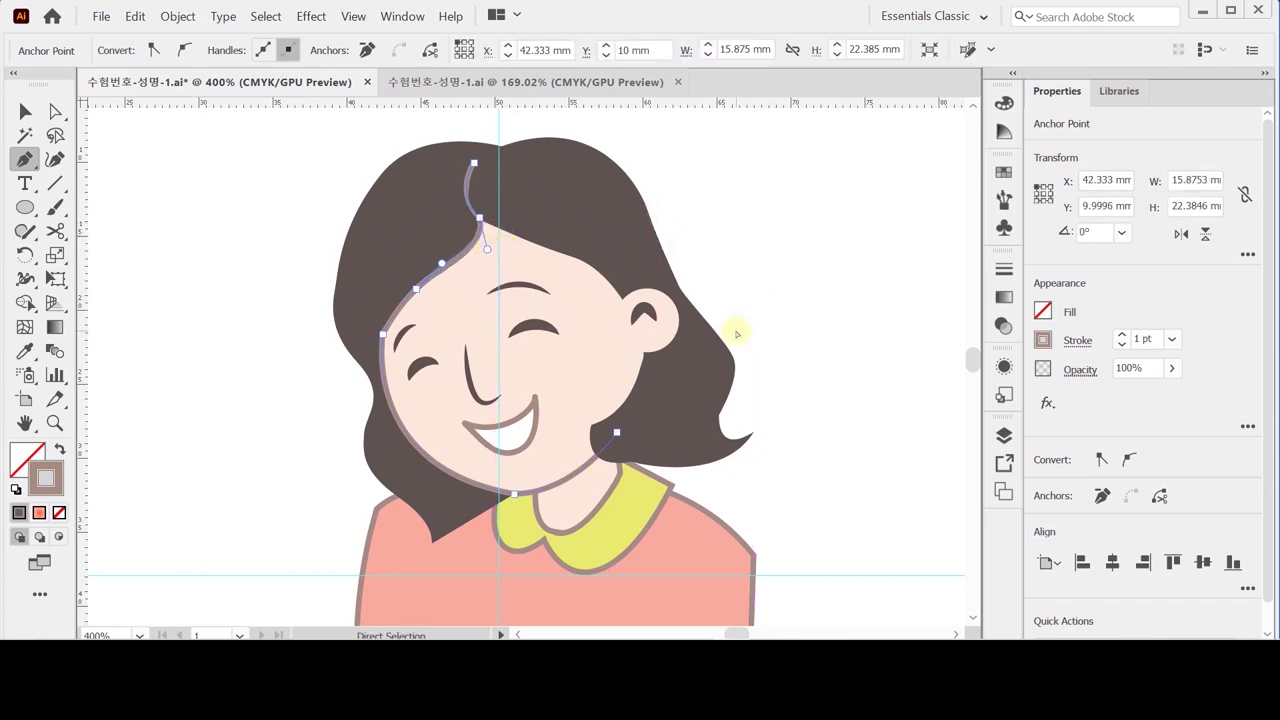
pyautogui.hotkey('ctrl', 's')
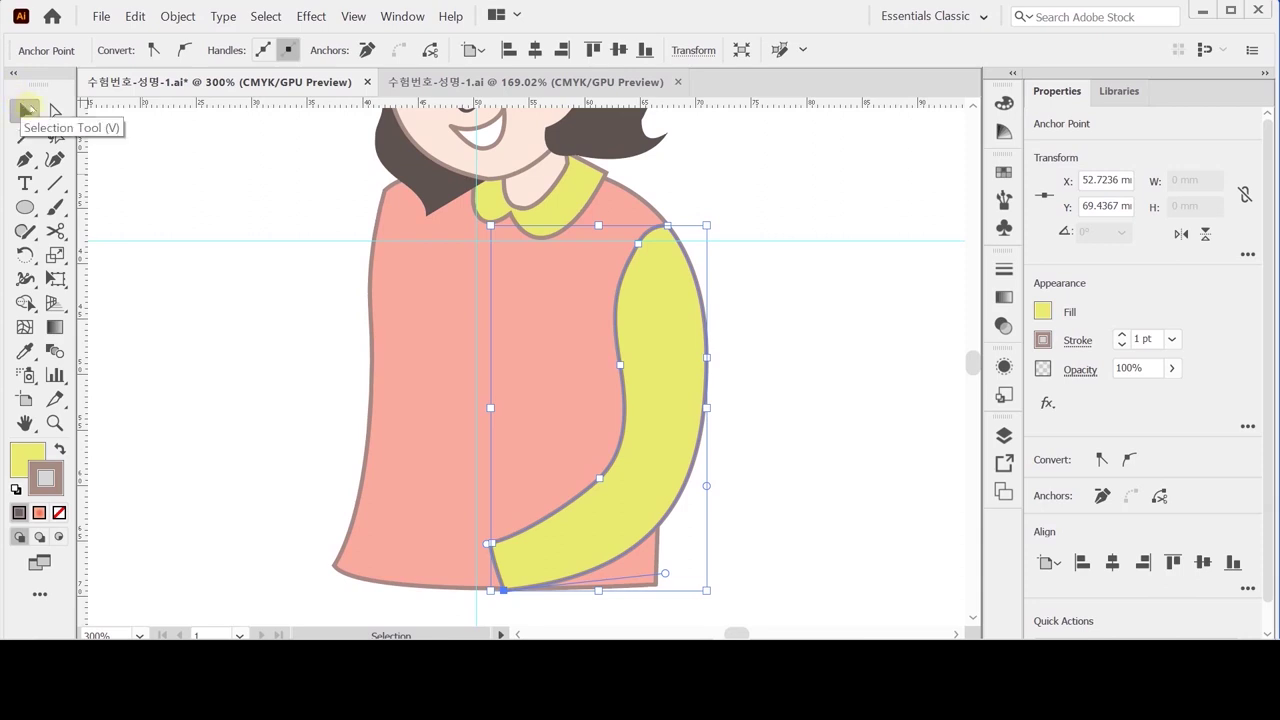
# Step: Create an 85% uniformly scaled copy of the yellow sleeve, with Scale Strokes & Effects turned off
pyautogui.click(27, 110)
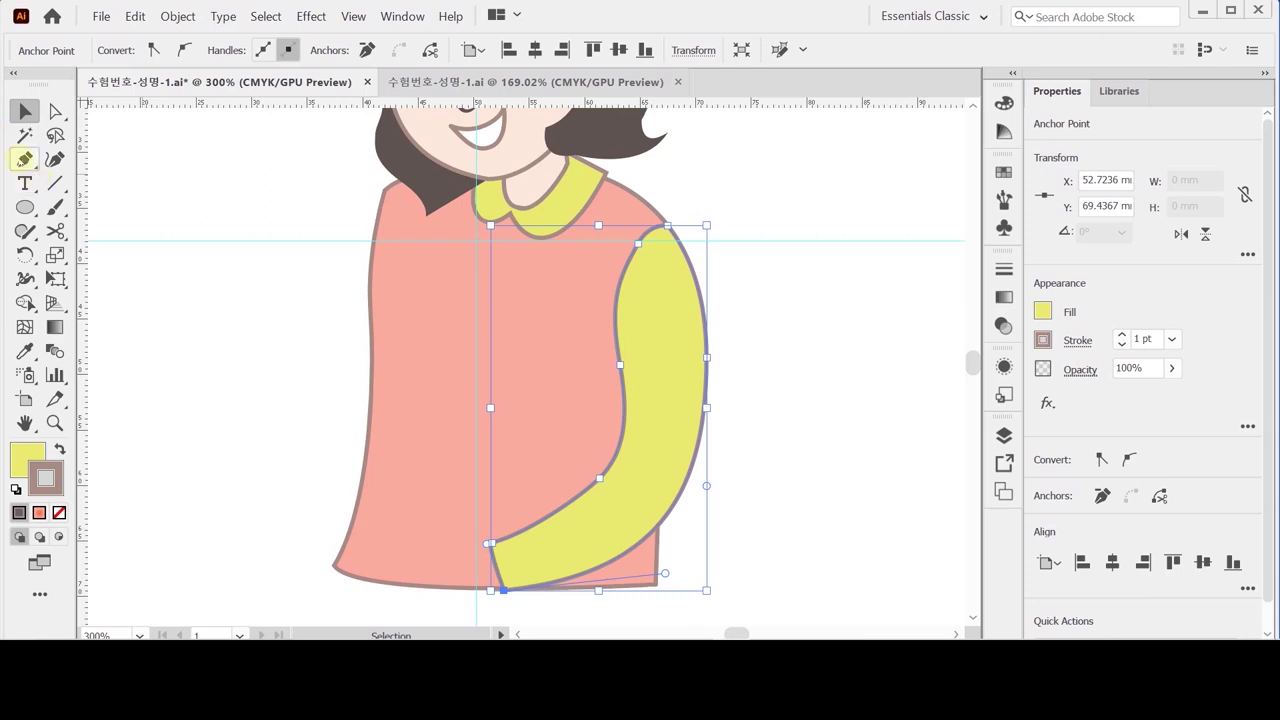
pyautogui.click(667, 347)
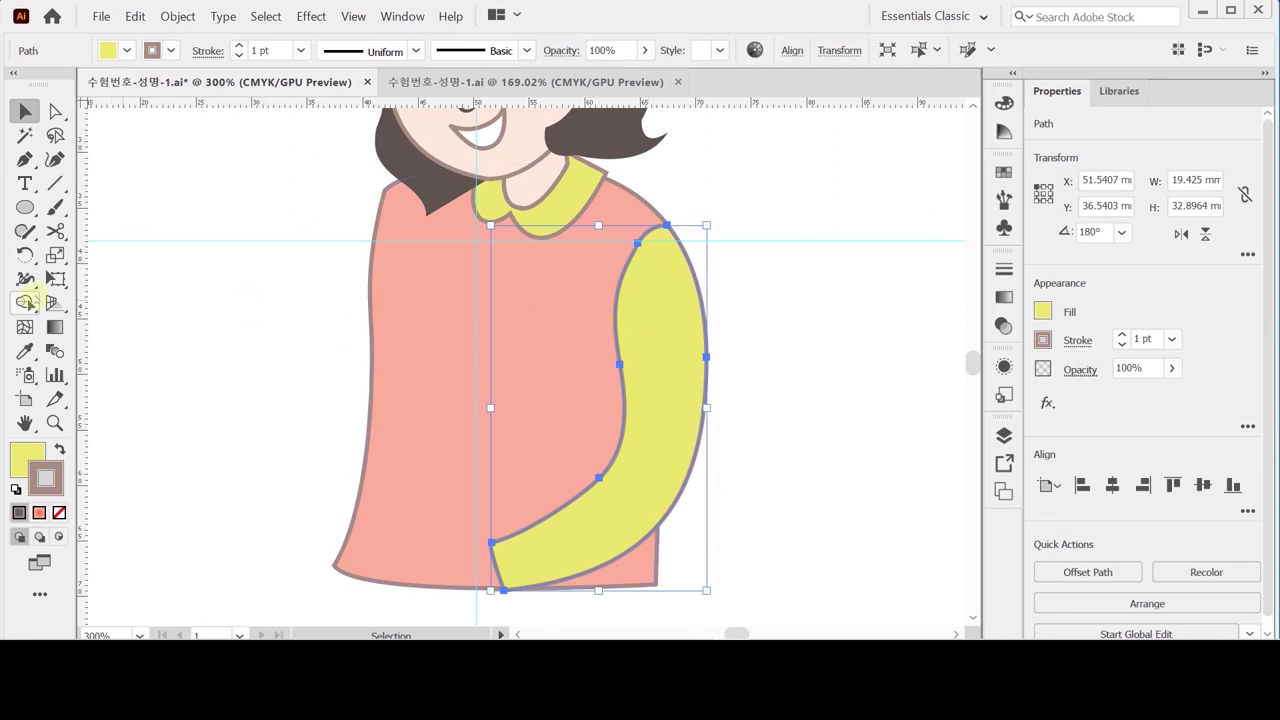
pyautogui.doubleClick(56, 256)
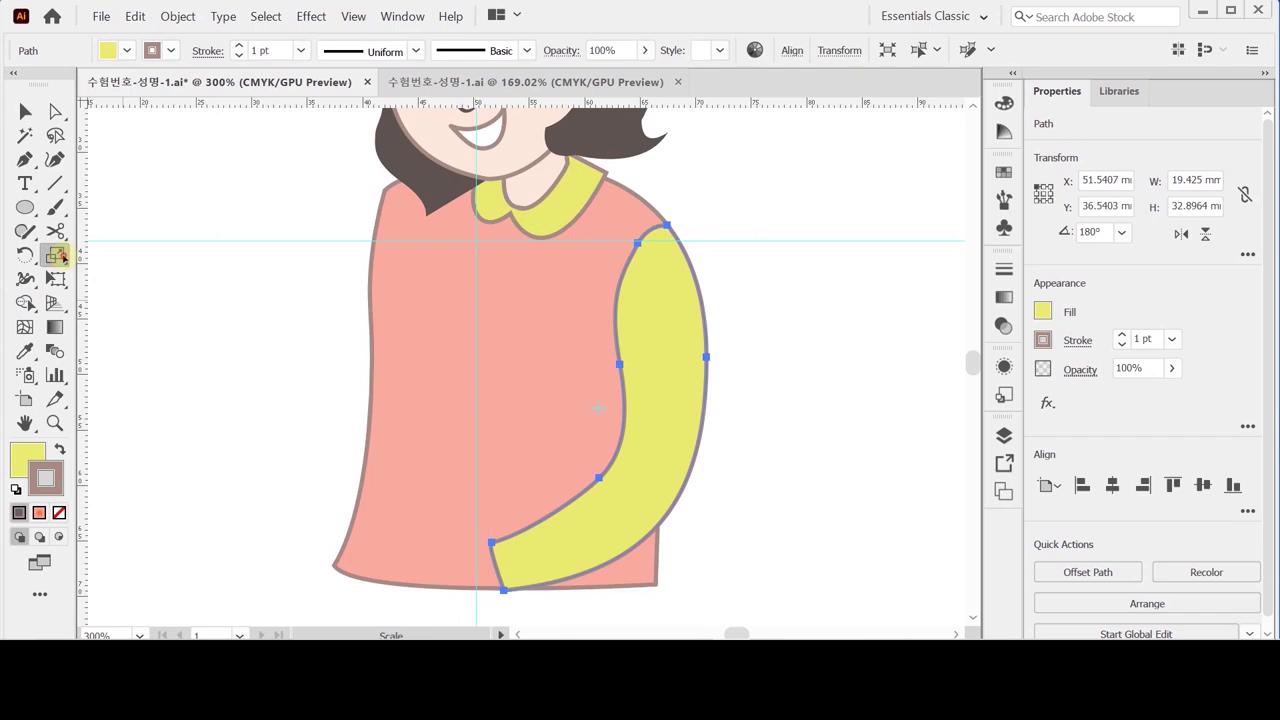
pyautogui.moveTo(767, 148); pyautogui.dragTo(852, 188)
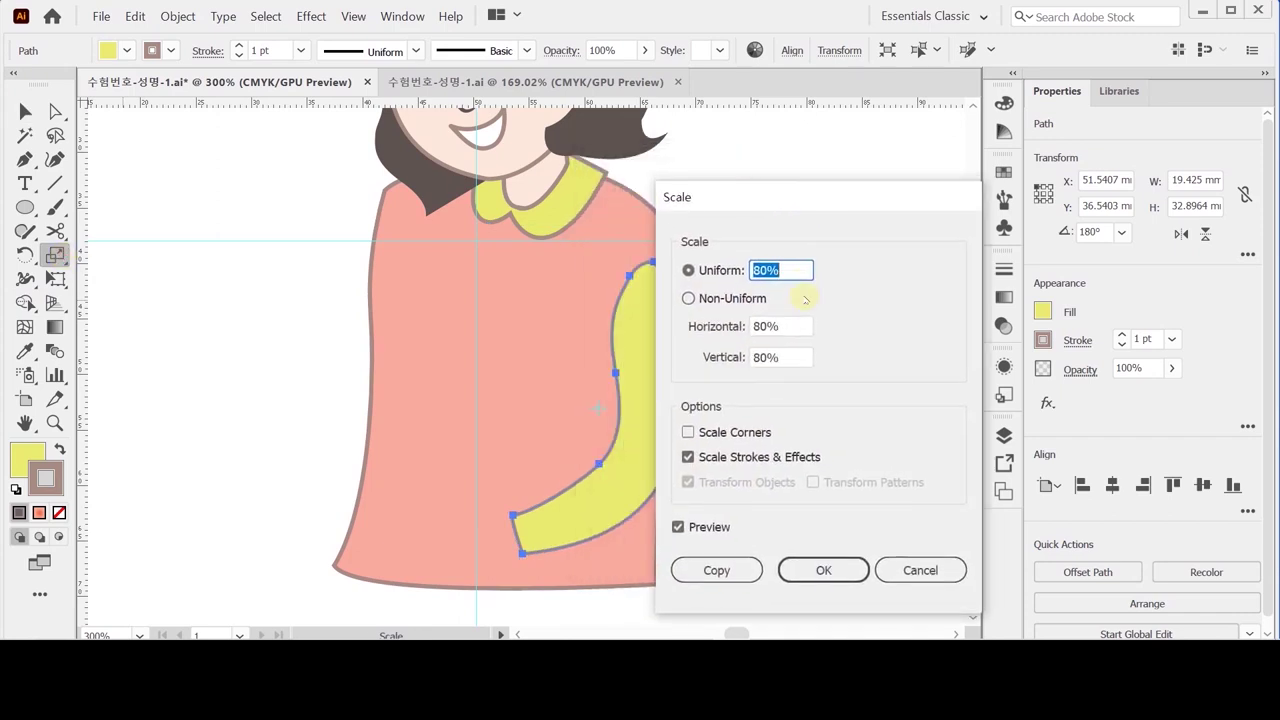
pyautogui.write('85')
pyautogui.click(713, 458)
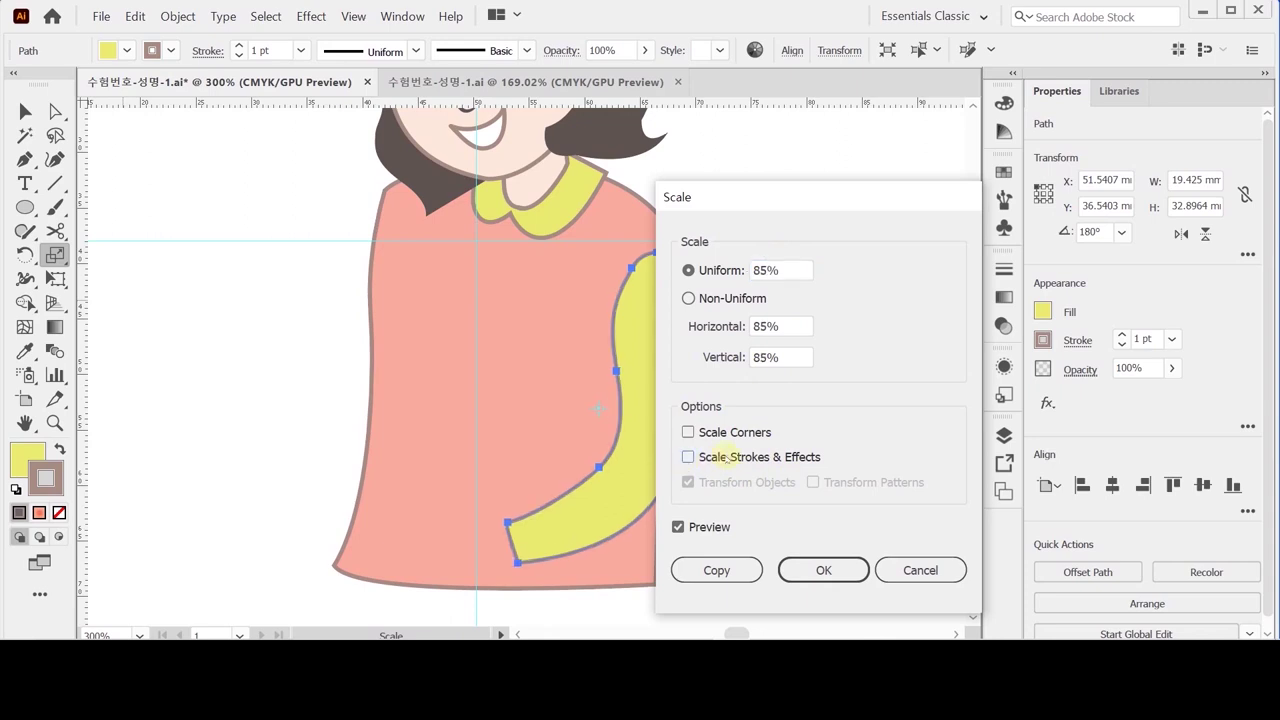
pyautogui.click(728, 571)
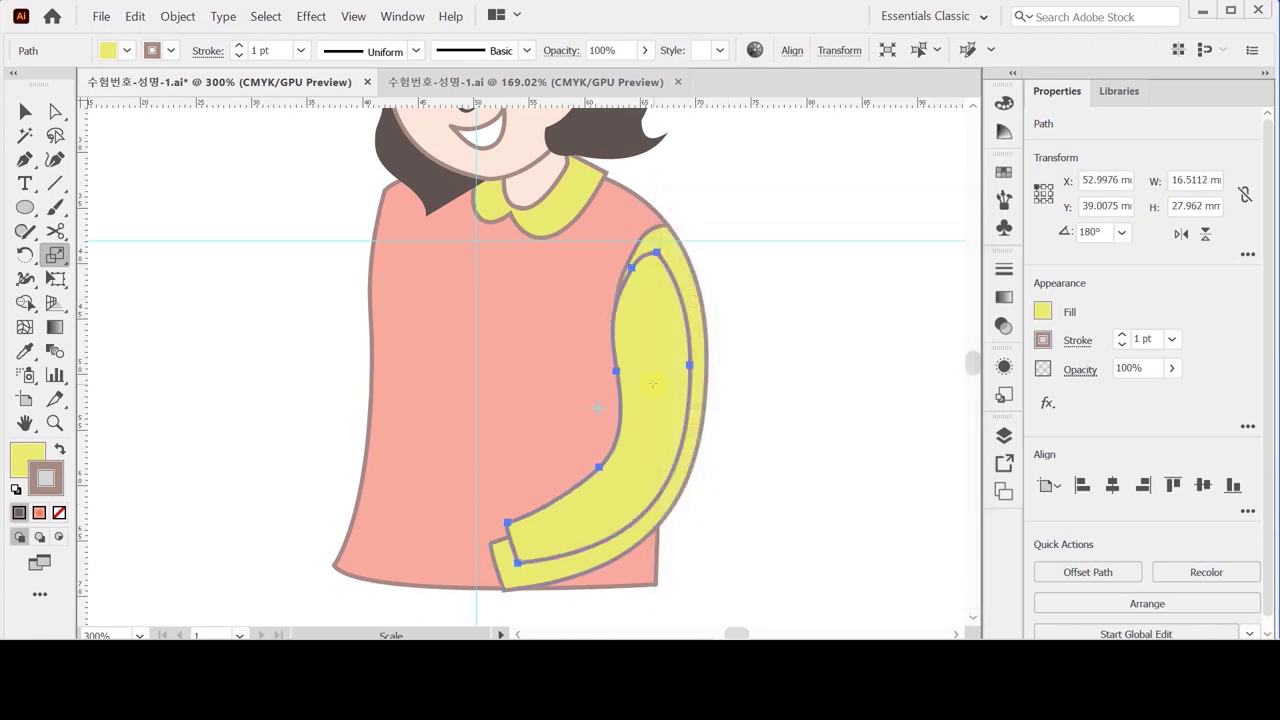
# Step: Reflect the smaller sleeve copy across an axis angled at 73°
pyautogui.click(24, 255)
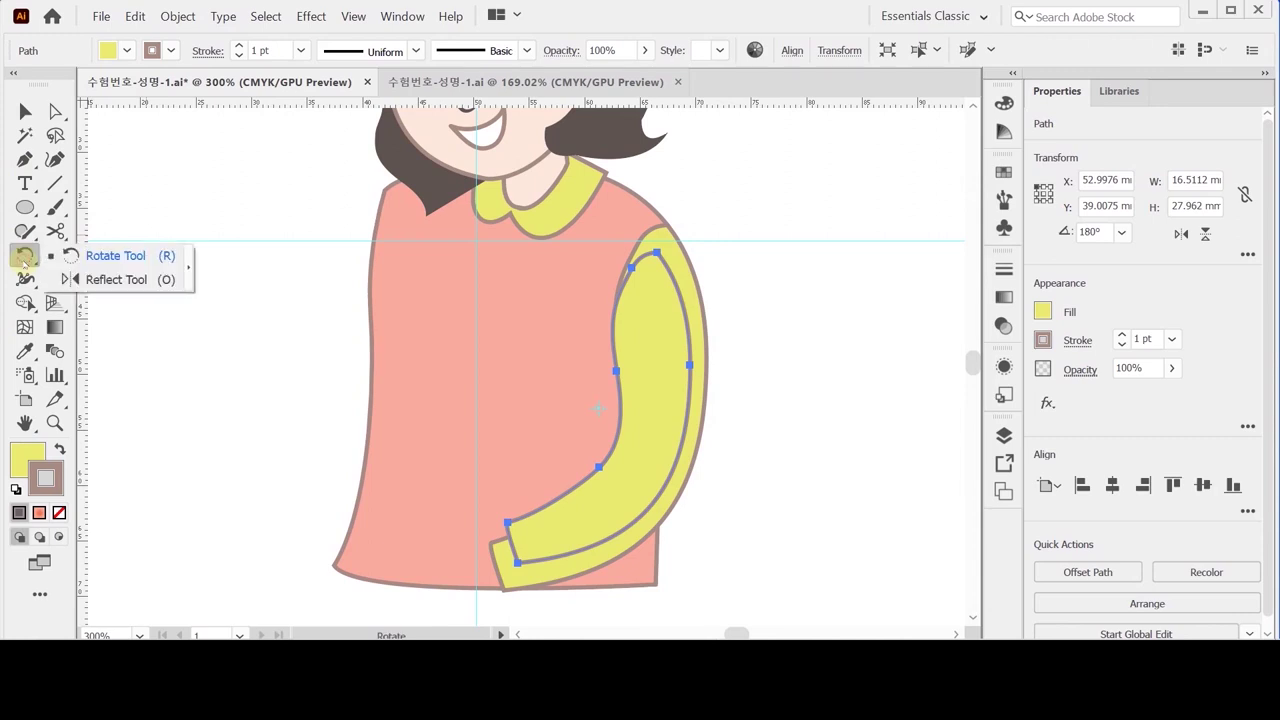
pyautogui.click(116, 279)
pyautogui.doubleClick(24, 254)
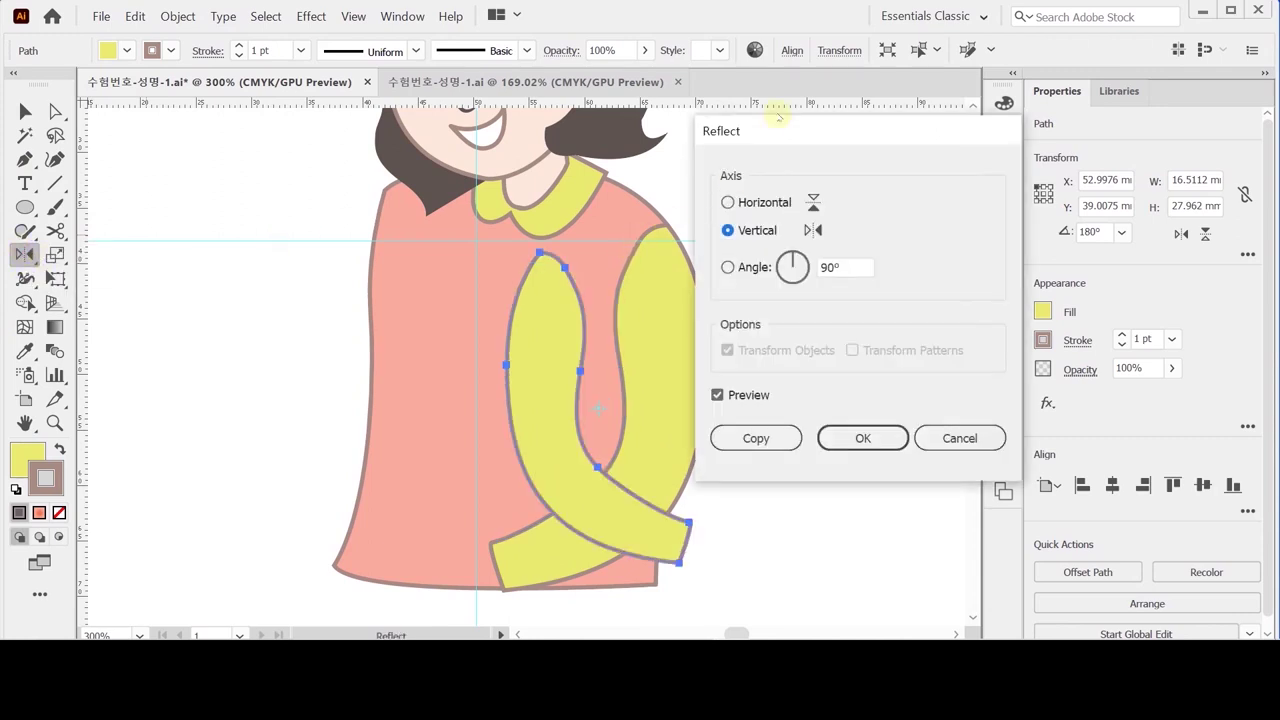
pyautogui.moveTo(771, 130); pyautogui.dragTo(770, 167)
pyautogui.click(753, 305)
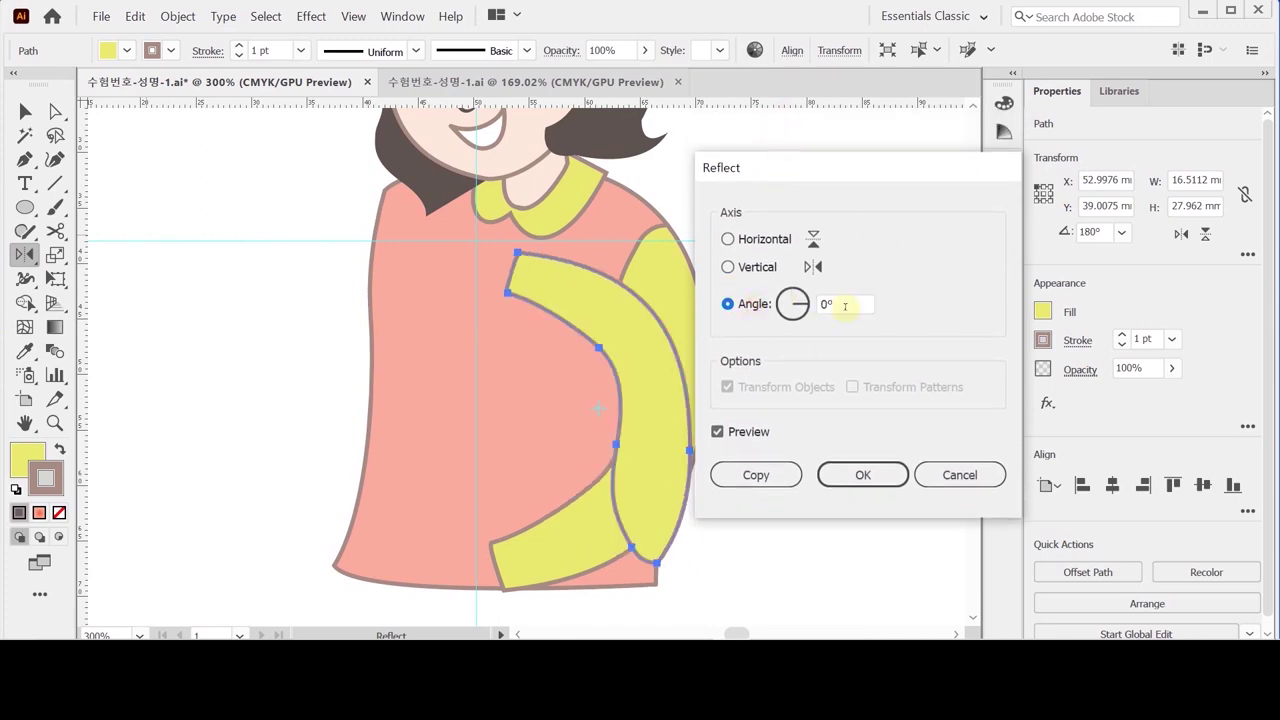
pyautogui.click(845, 306)
pyautogui.write('73')
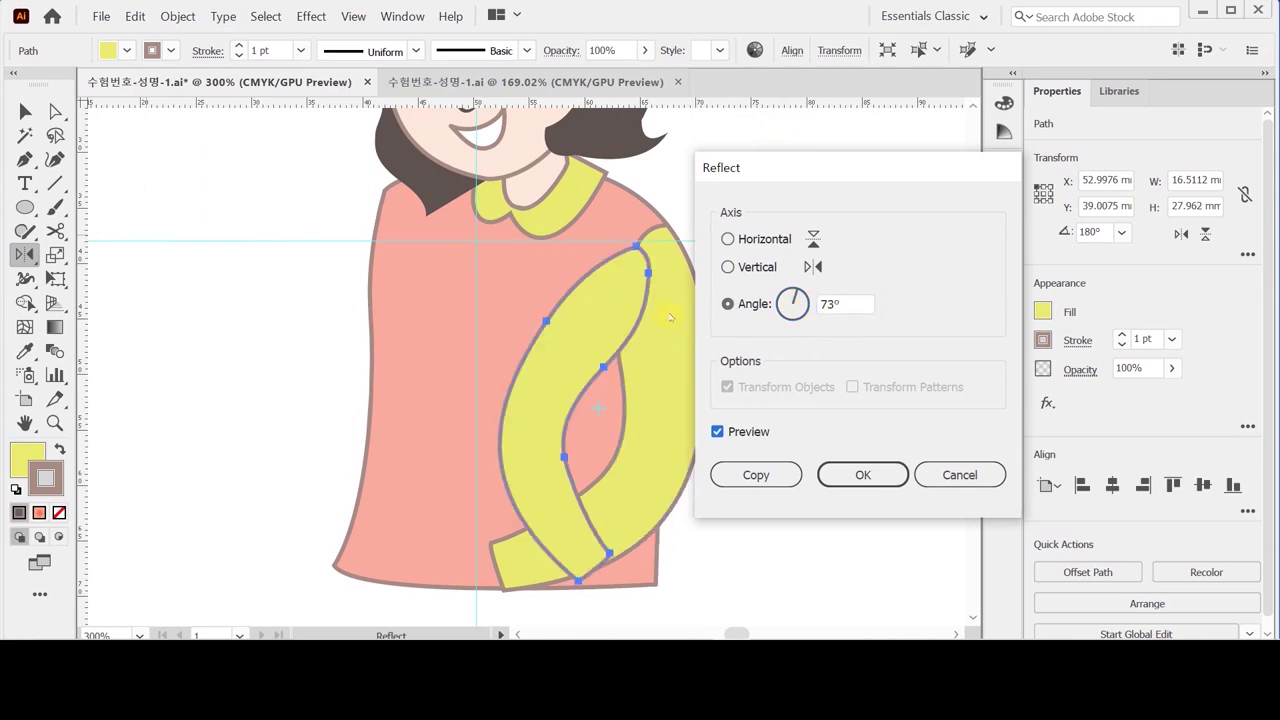
pyautogui.click(855, 481)
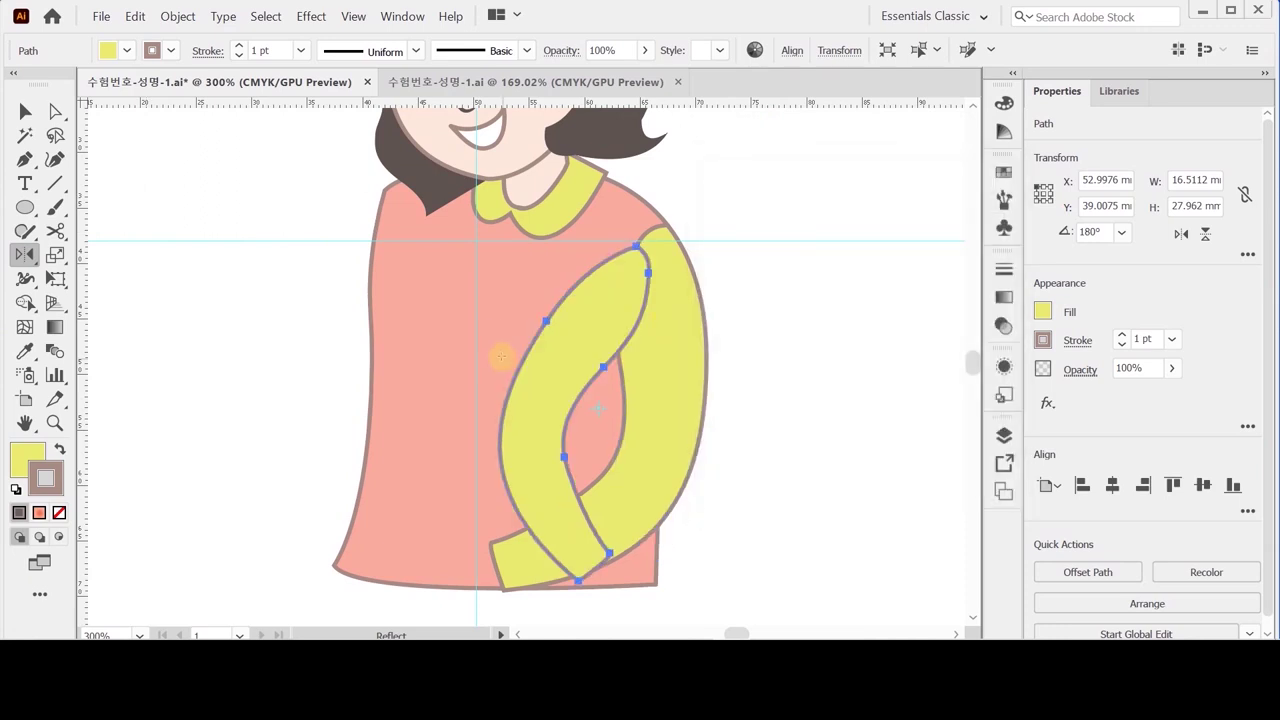
# Step: Move the reflected sleeve copy onto the shirt's opposite shoulder so it bends outward to the waist, and save the document
pyautogui.press('v')
pyautogui.moveTo(559, 331); pyautogui.dragTo(329, 277)
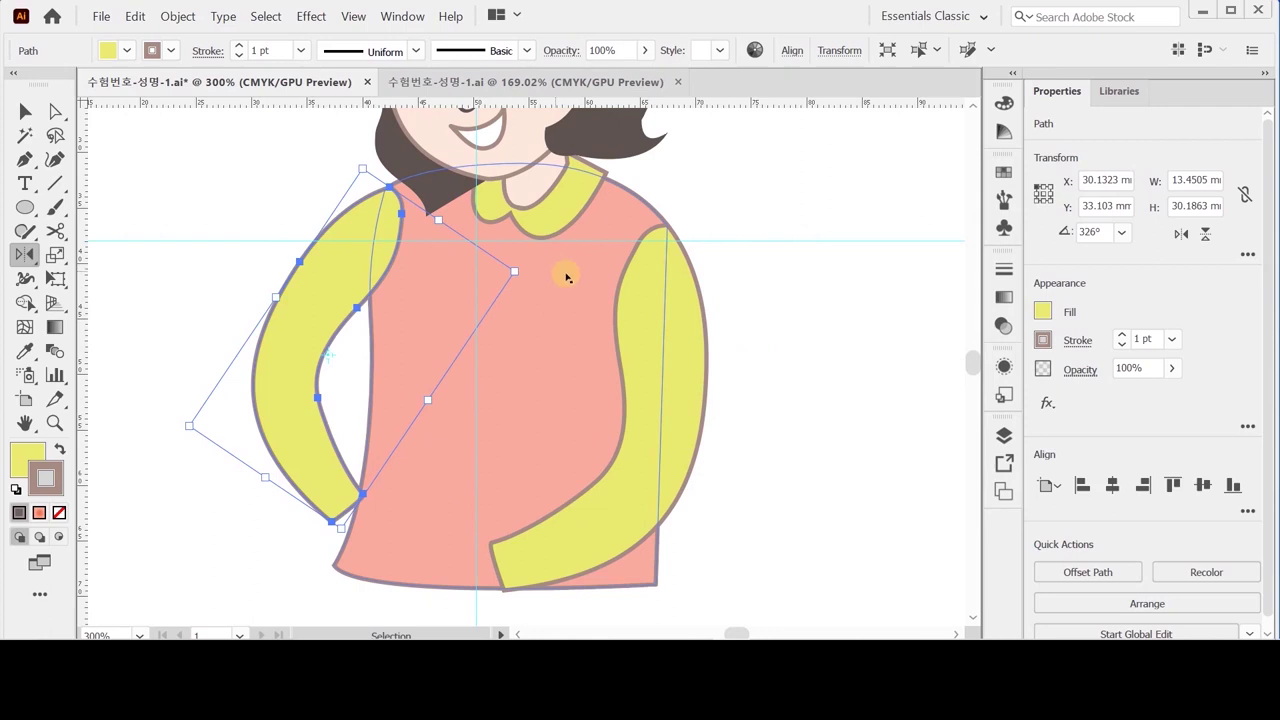
pyautogui.press('o')
pyautogui.press('ctrl')
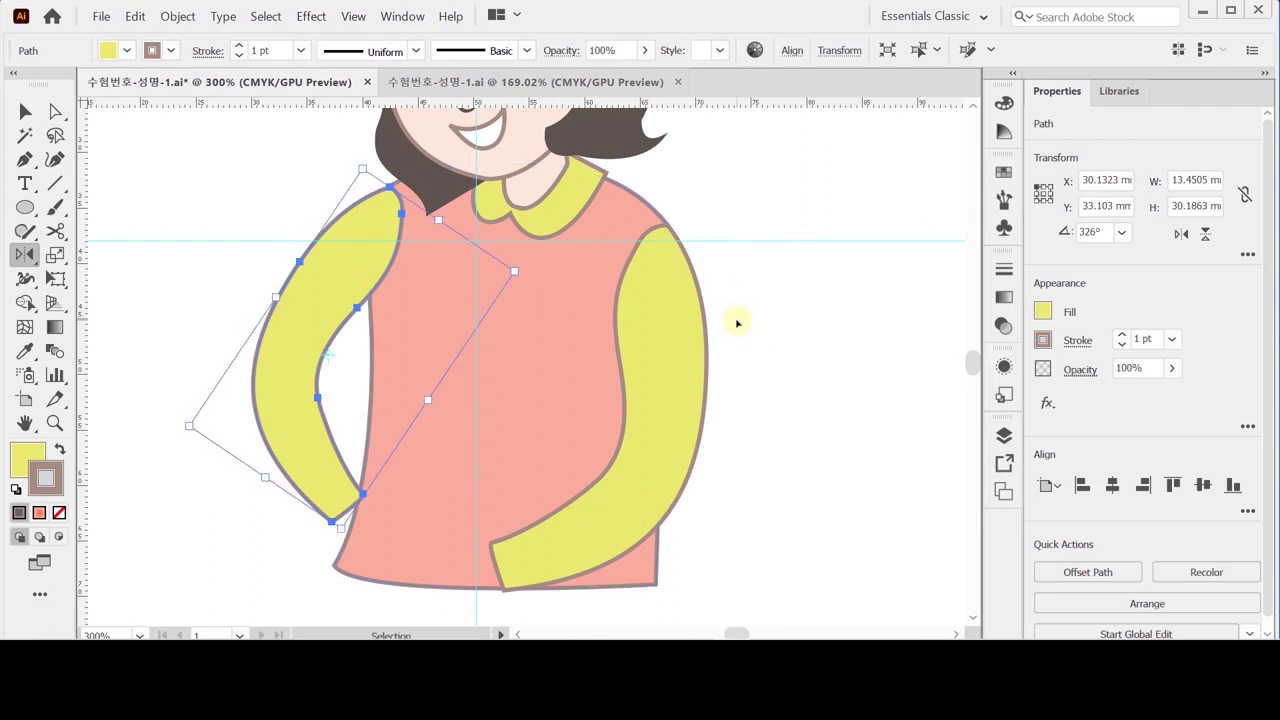
pyautogui.hotkey('ctrl', 's')
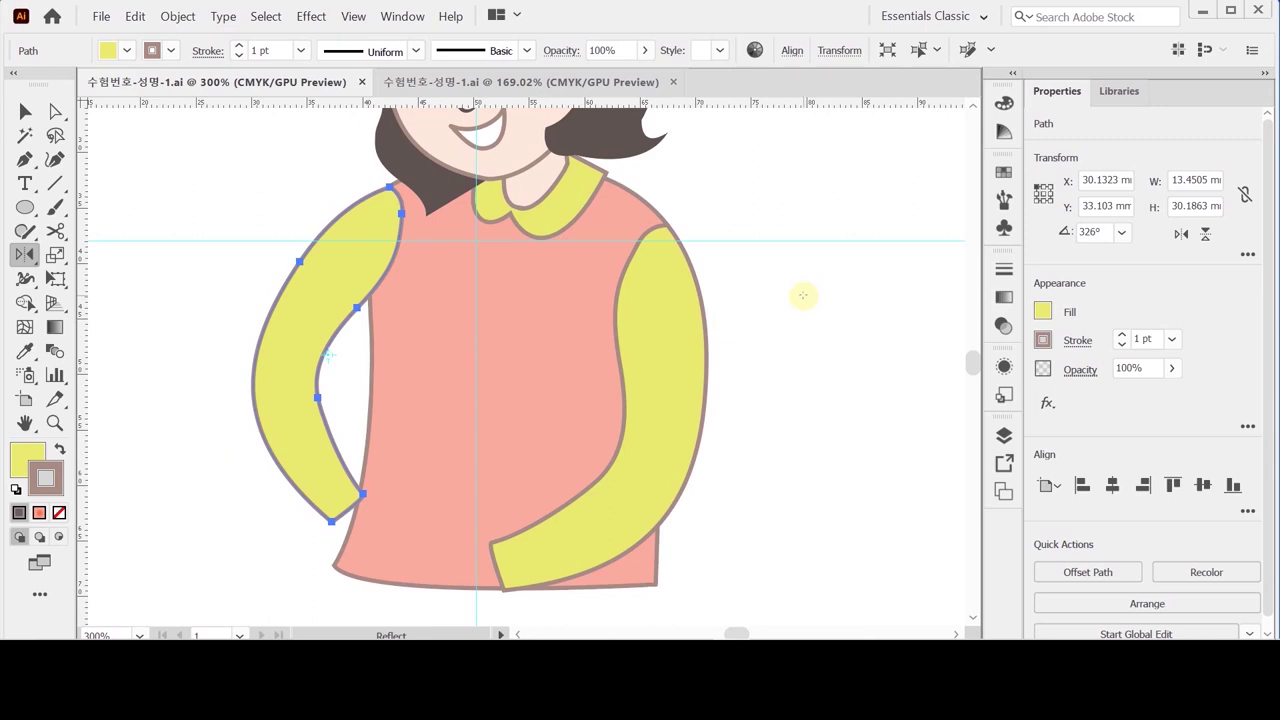
pyautogui.scroll(-3, 781, 357)
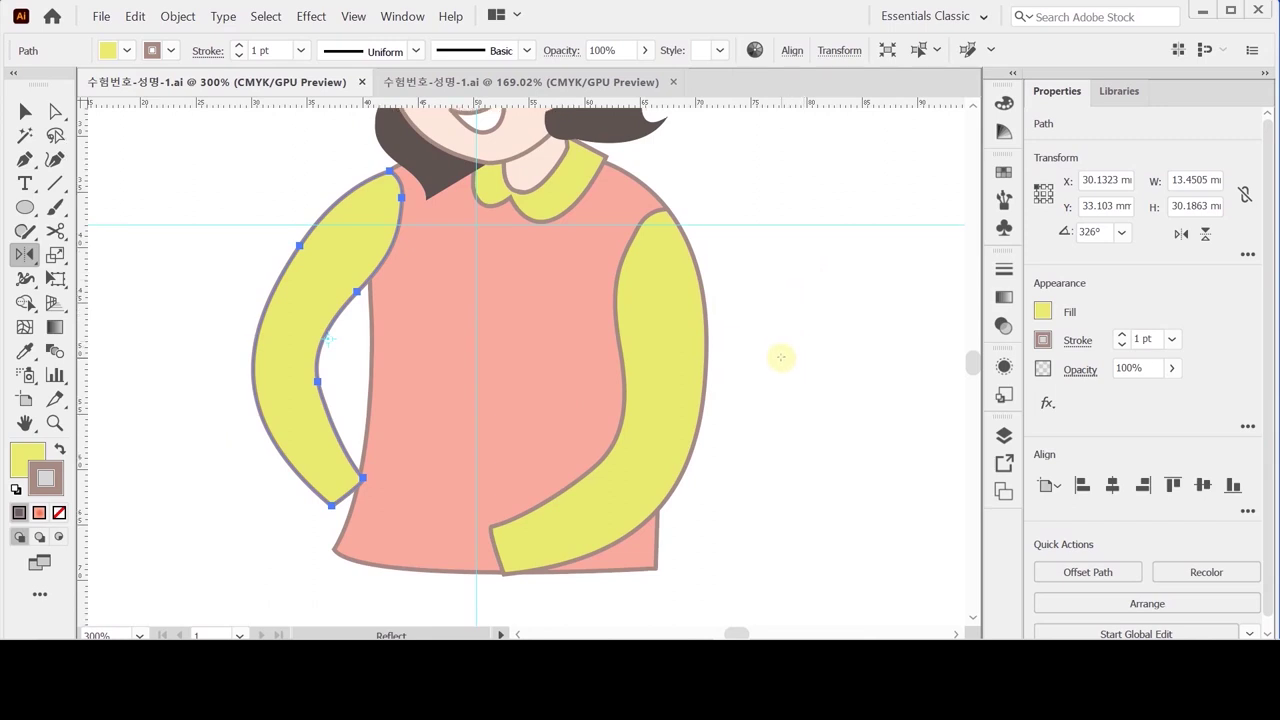
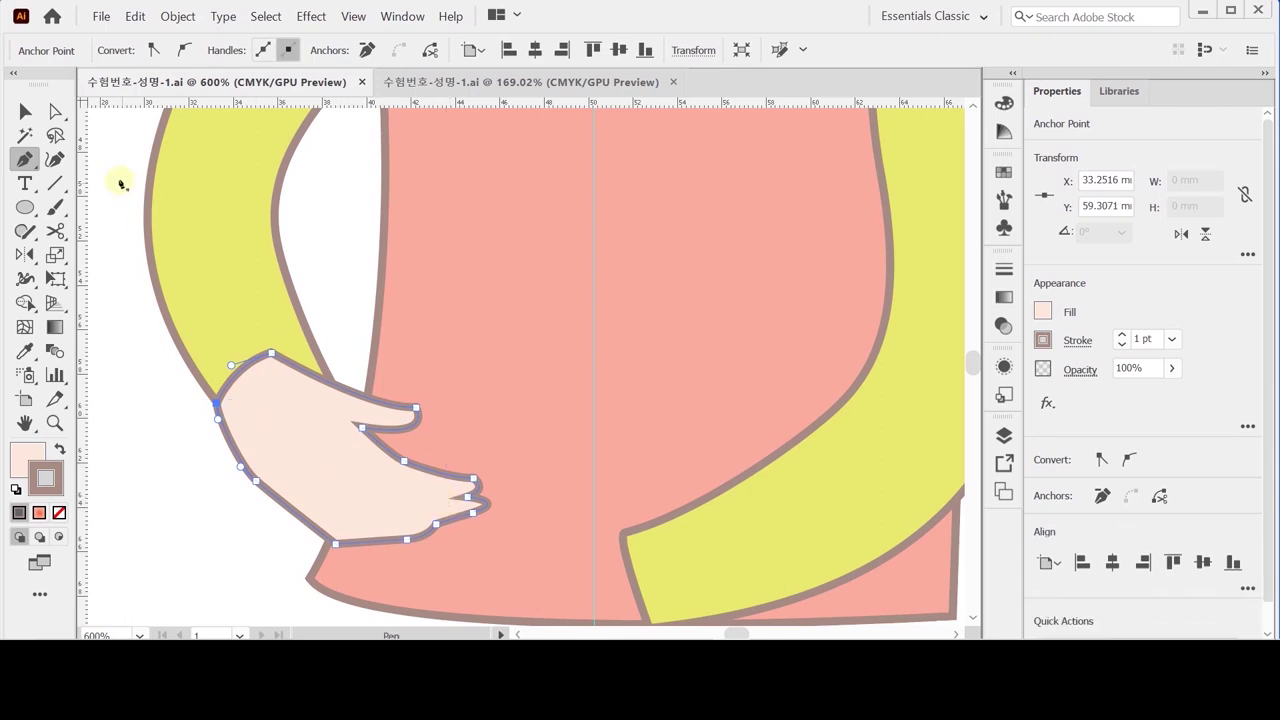
# Step: Isolate the hand path and, with nothing selected, set the fill to None while keeping the brown 1 pt stroke
pyautogui.click(25, 111)
pyautogui.click(370, 468)
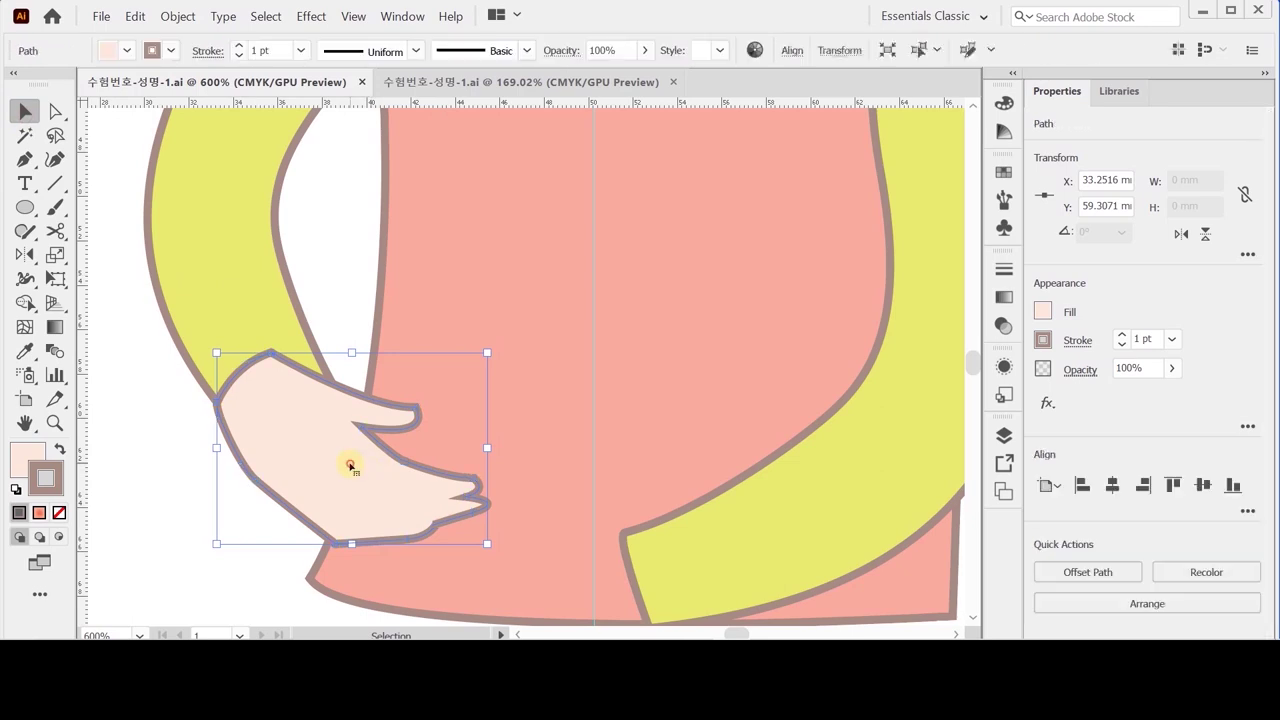
pyautogui.doubleClick(350, 466)
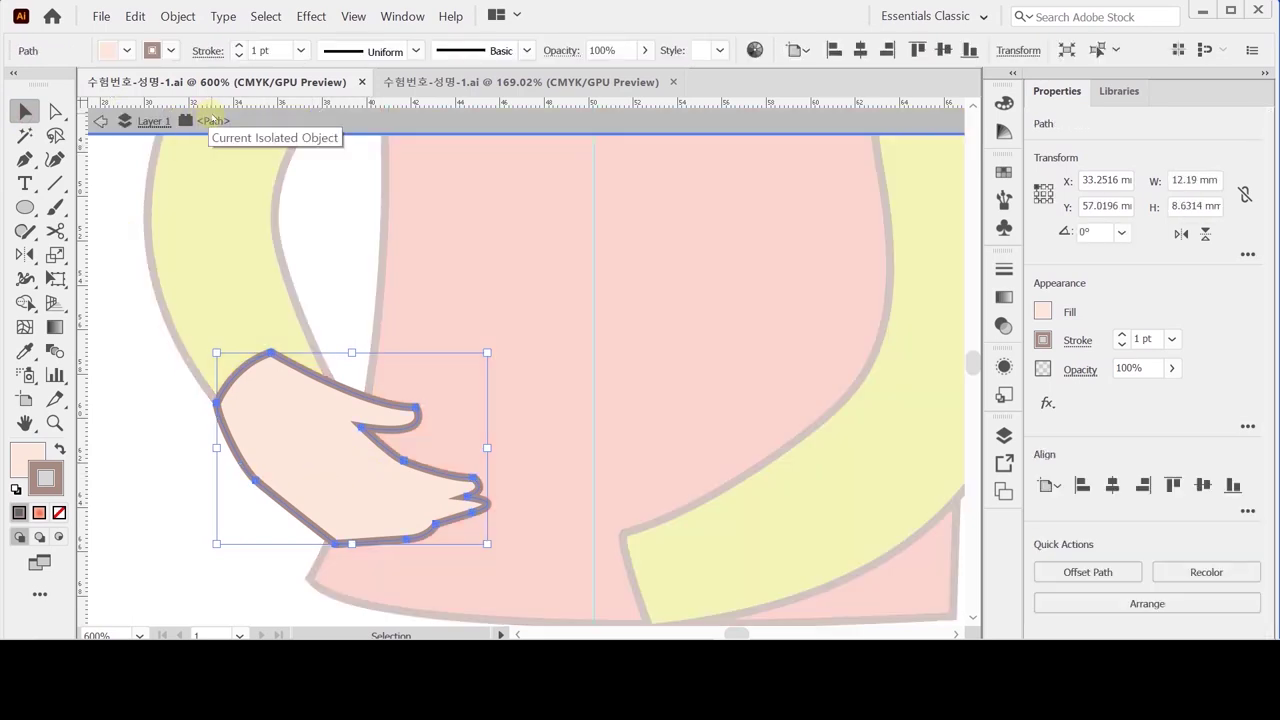
pyautogui.click(178, 465)
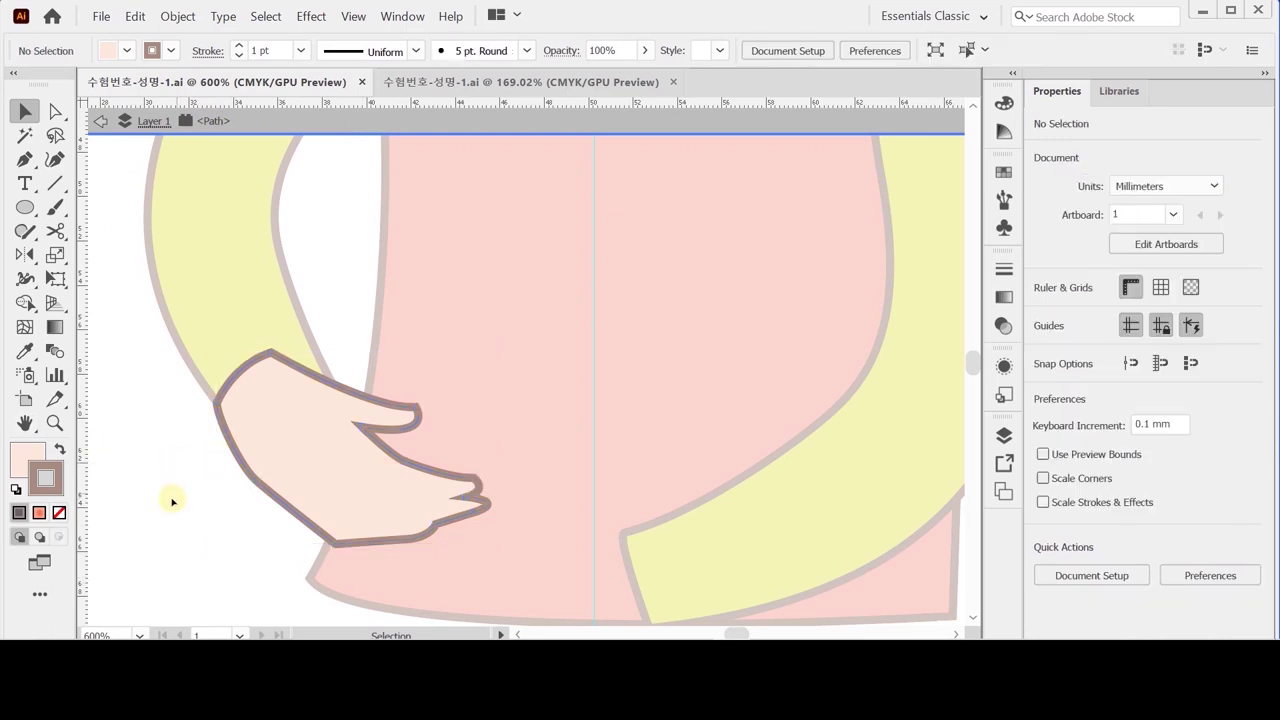
pyautogui.click(22, 460)
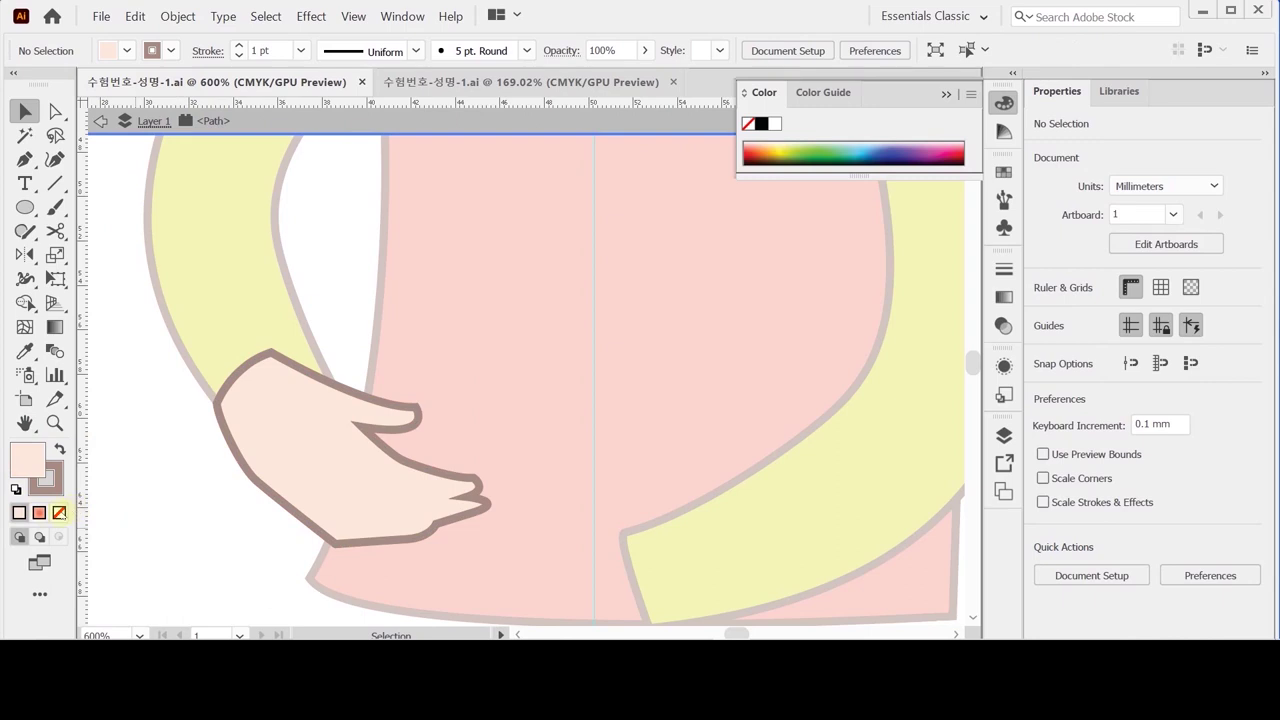
pyautogui.click(59, 512)
pyautogui.click(42, 481)
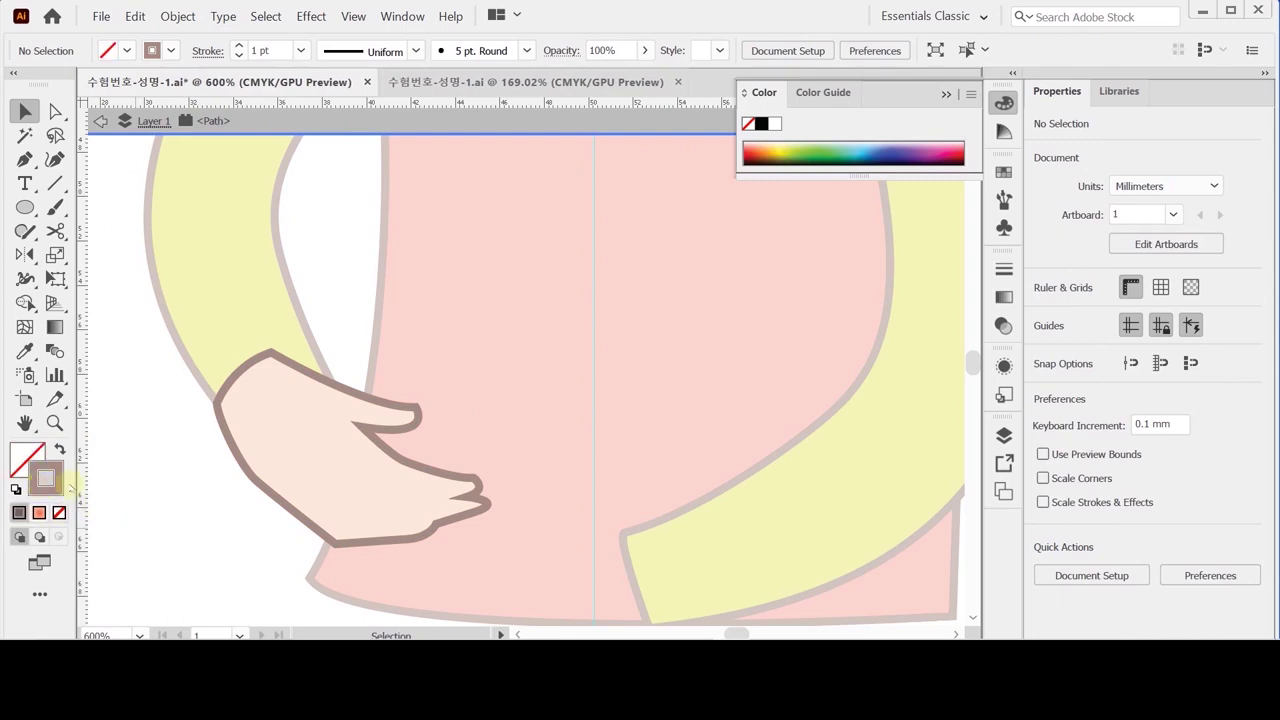
# Step: Draw a curved finger line with the Pen tool from the notch between the fingertips to about X 39.55, Y 62.24 mm
pyautogui.click(25, 159)
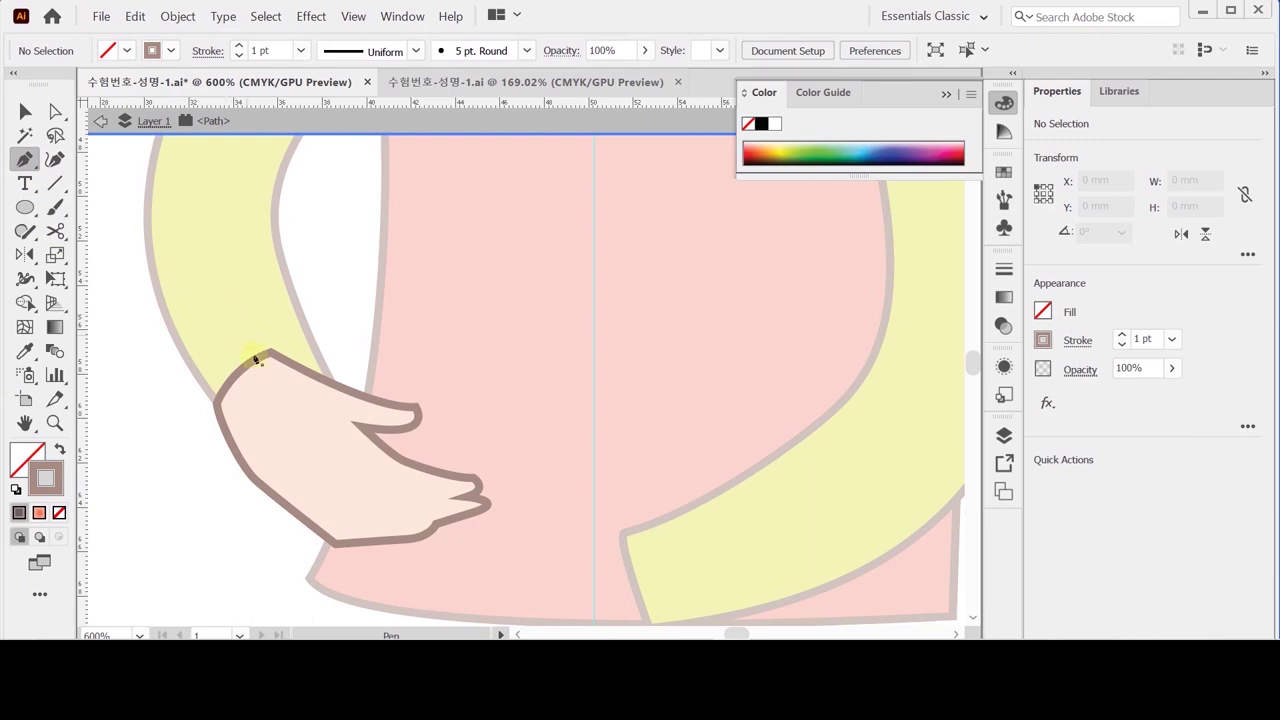
pyautogui.keyDown('ctrl'); pyautogui.click(473, 490); pyautogui.keyUp('ctrl')
pyautogui.keyDown('ctrl'); pyautogui.click(473, 490); pyautogui.keyUp('ctrl')
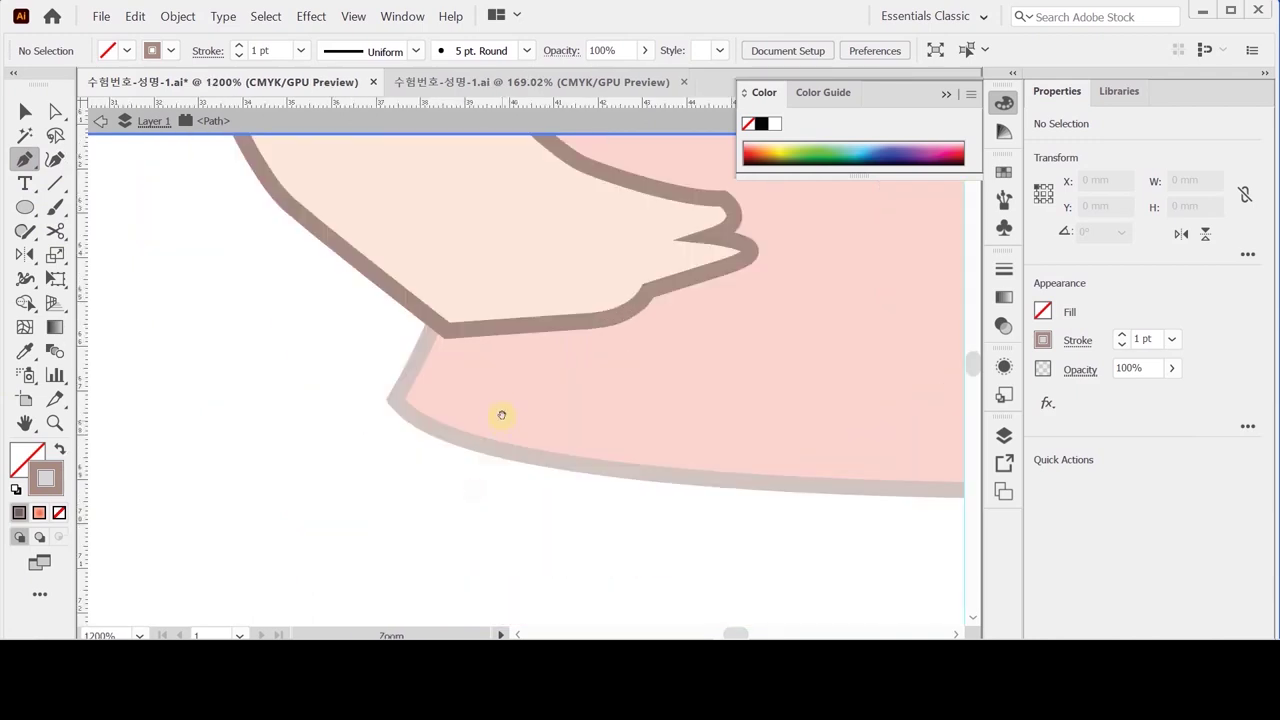
pyautogui.moveTo(500, 414); pyautogui.dragTo(463, 557)
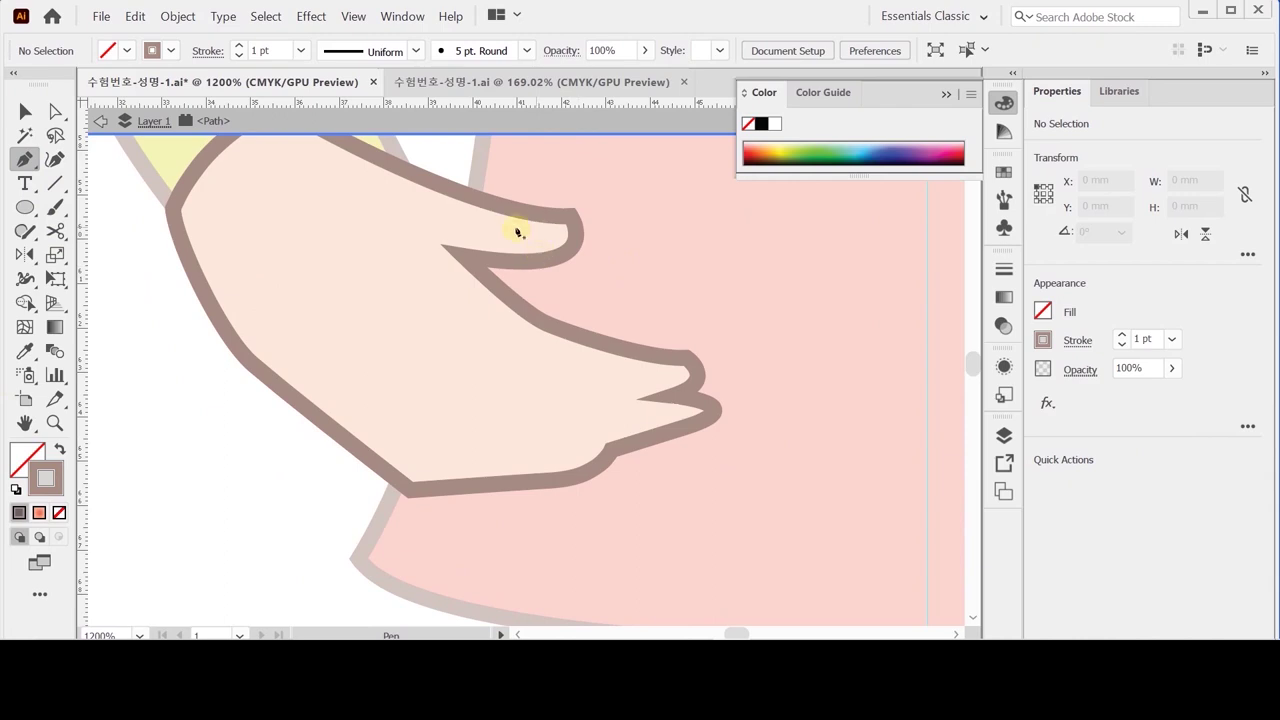
pyautogui.click(650, 400)
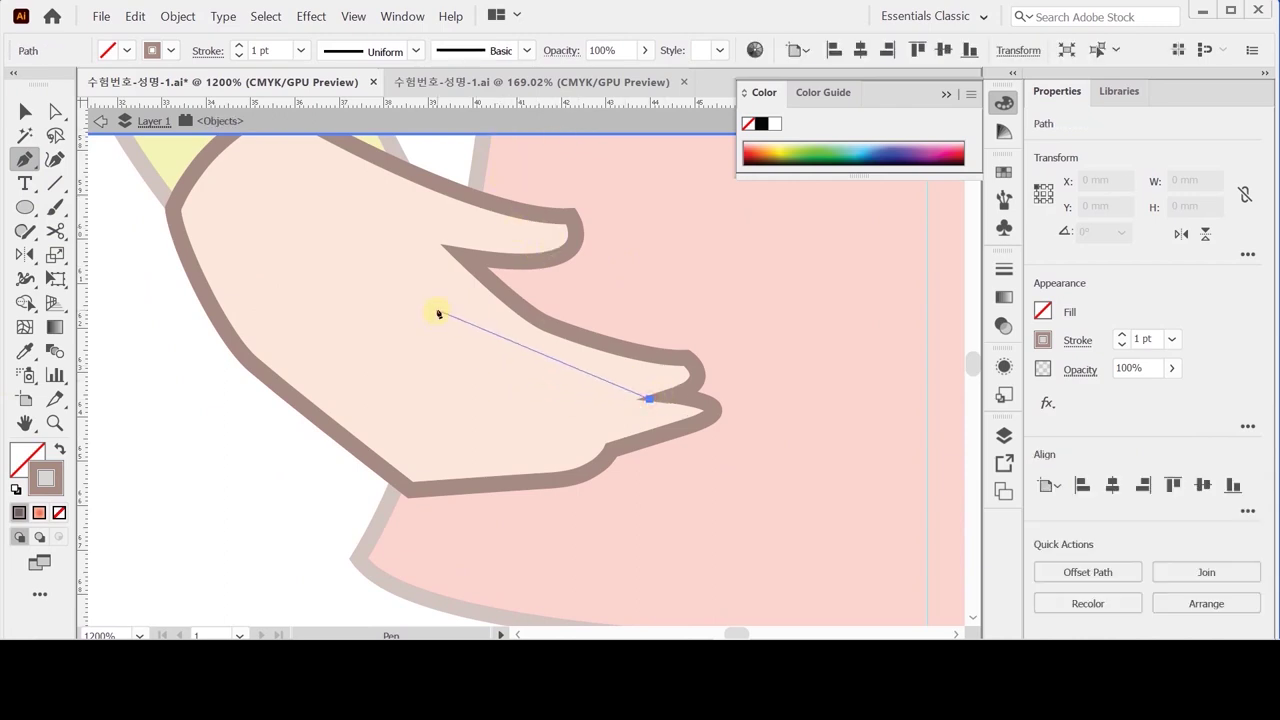
pyautogui.moveTo(452, 340); pyautogui.dragTo(389, 276)
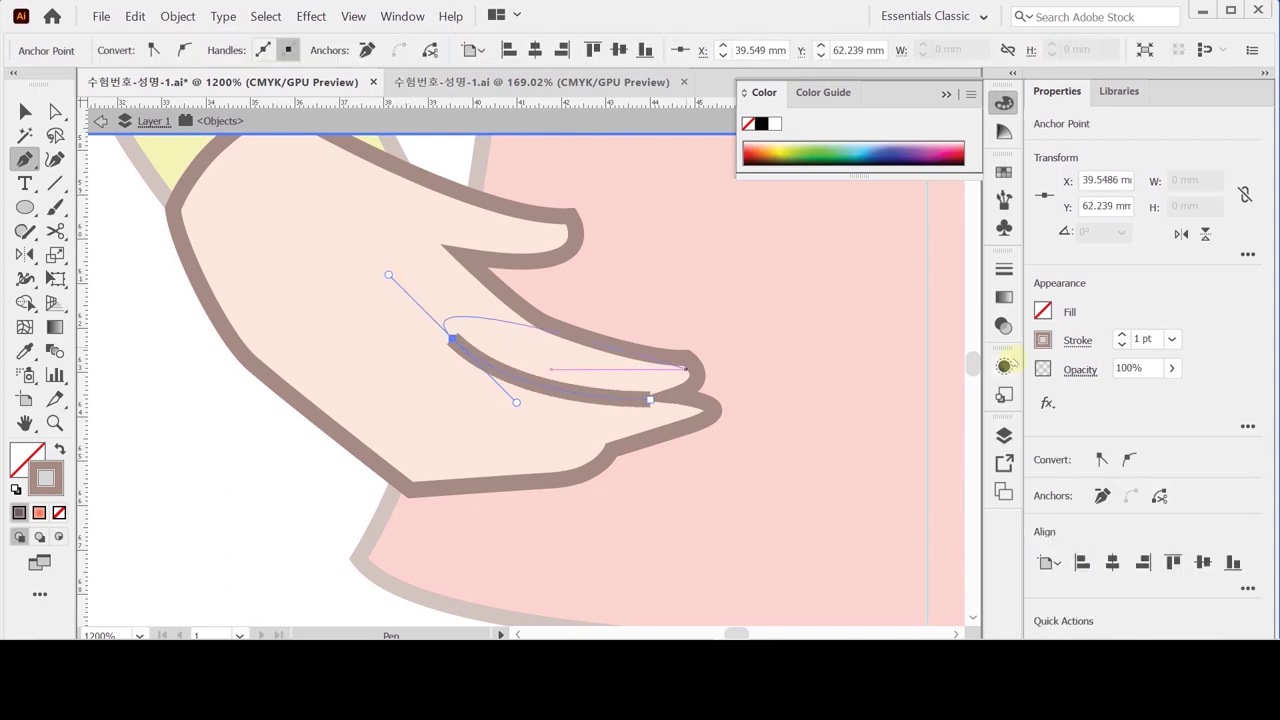
# Step: Give the finger line's stroke a Round Cap and deselect it
pyautogui.click(1080, 340)
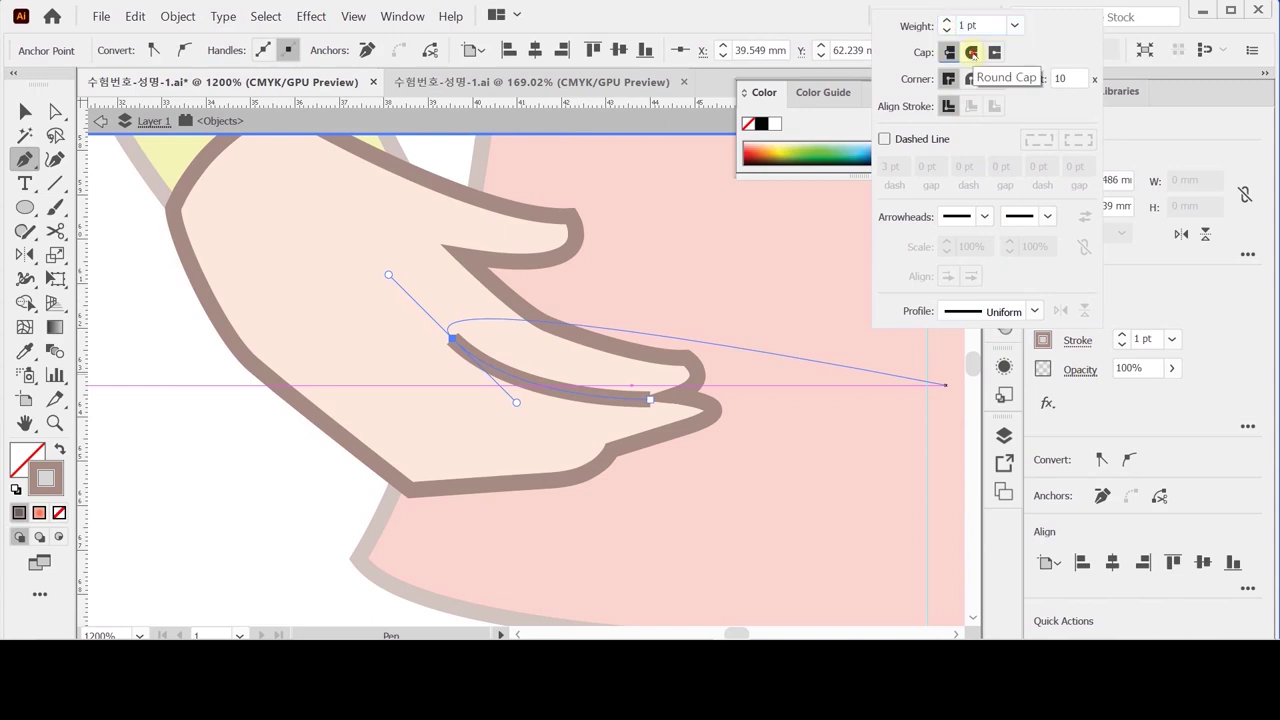
pyautogui.click(972, 53)
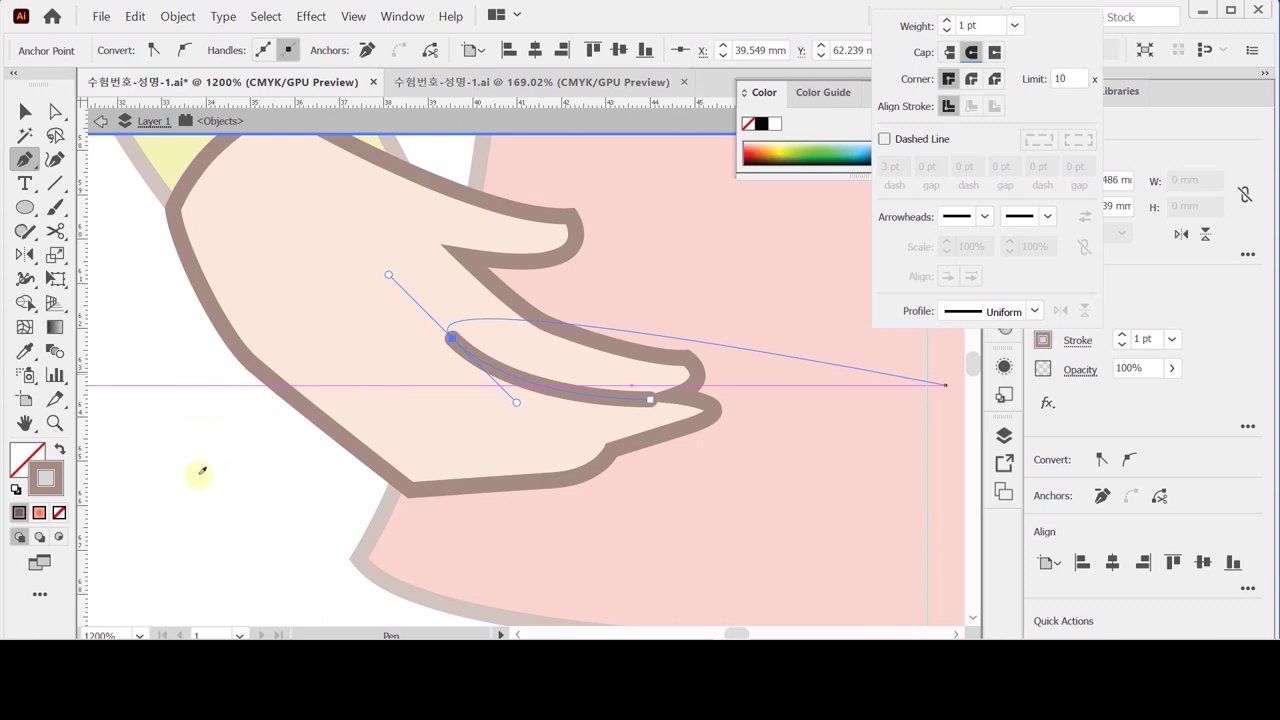
pyautogui.click(163, 429)
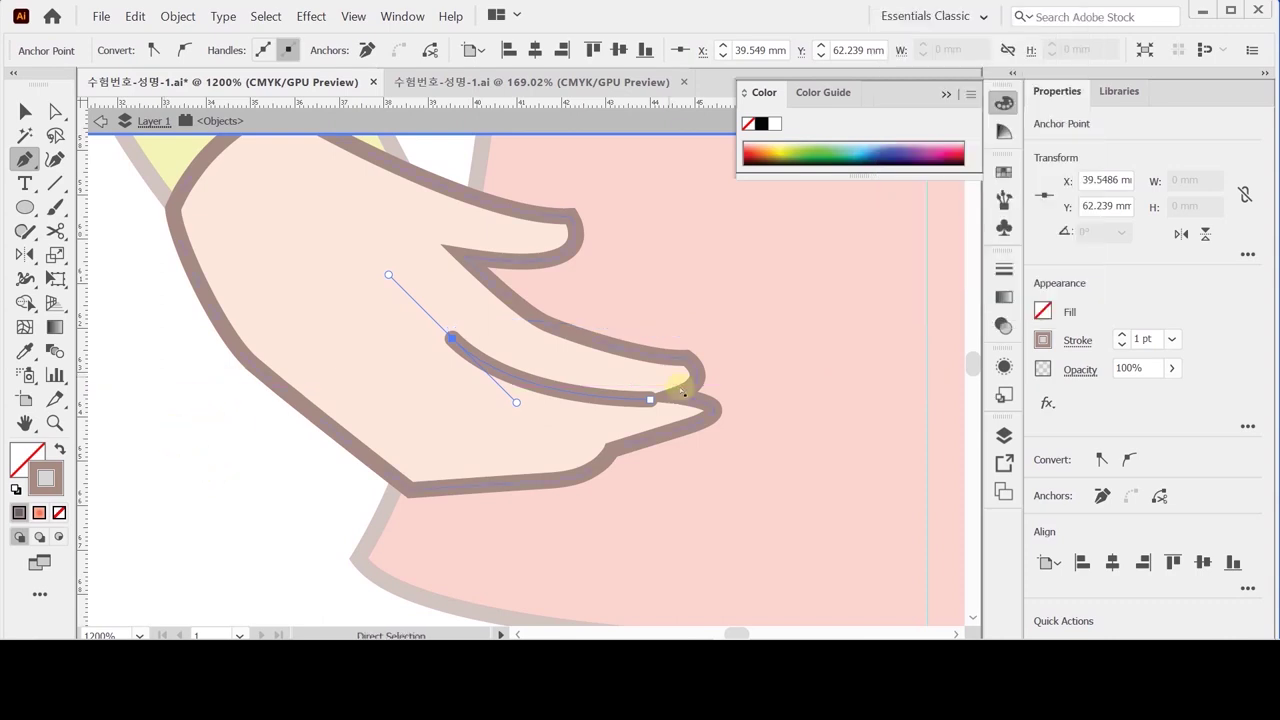
pyautogui.keyDown('ctrl'); pyautogui.click(186, 486); pyautogui.keyUp('ctrl')
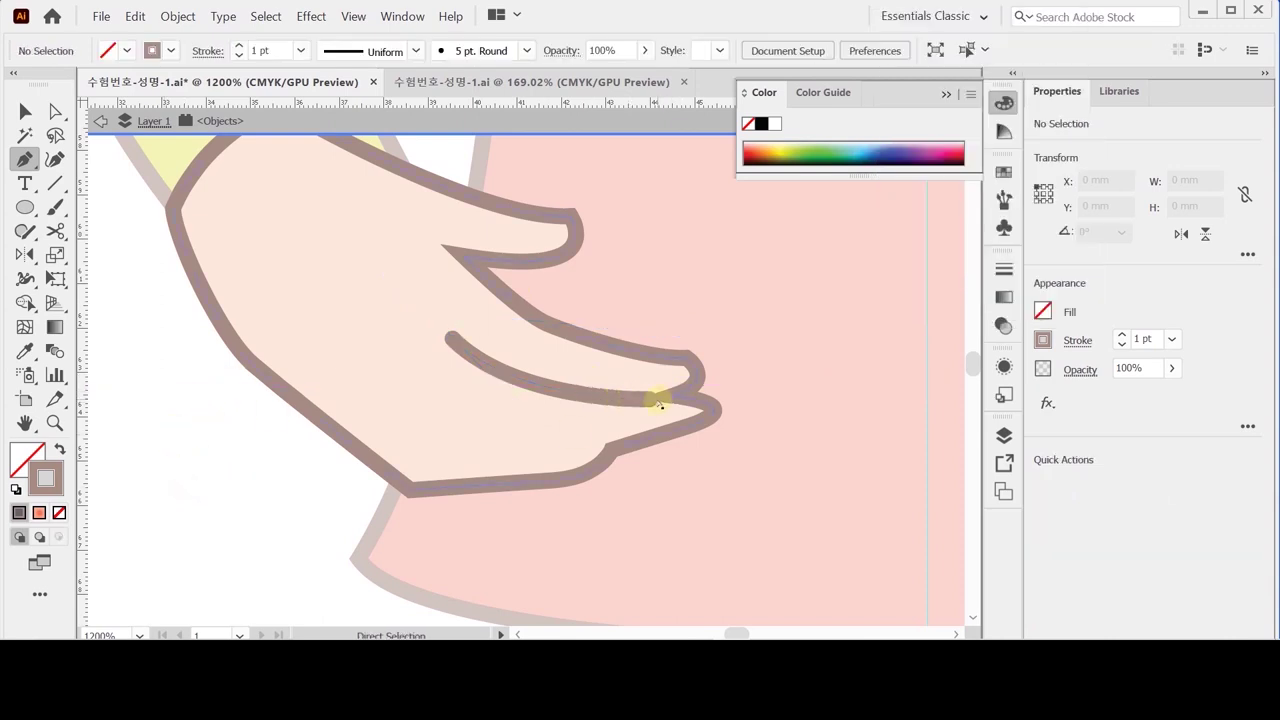
# Step: Move the fingertip end point of the finger line to X 44.22 mm, closer to the notch between the fingertips
pyautogui.keyDown('ctrl'); pyautogui.click(650, 400); pyautogui.keyUp('ctrl')
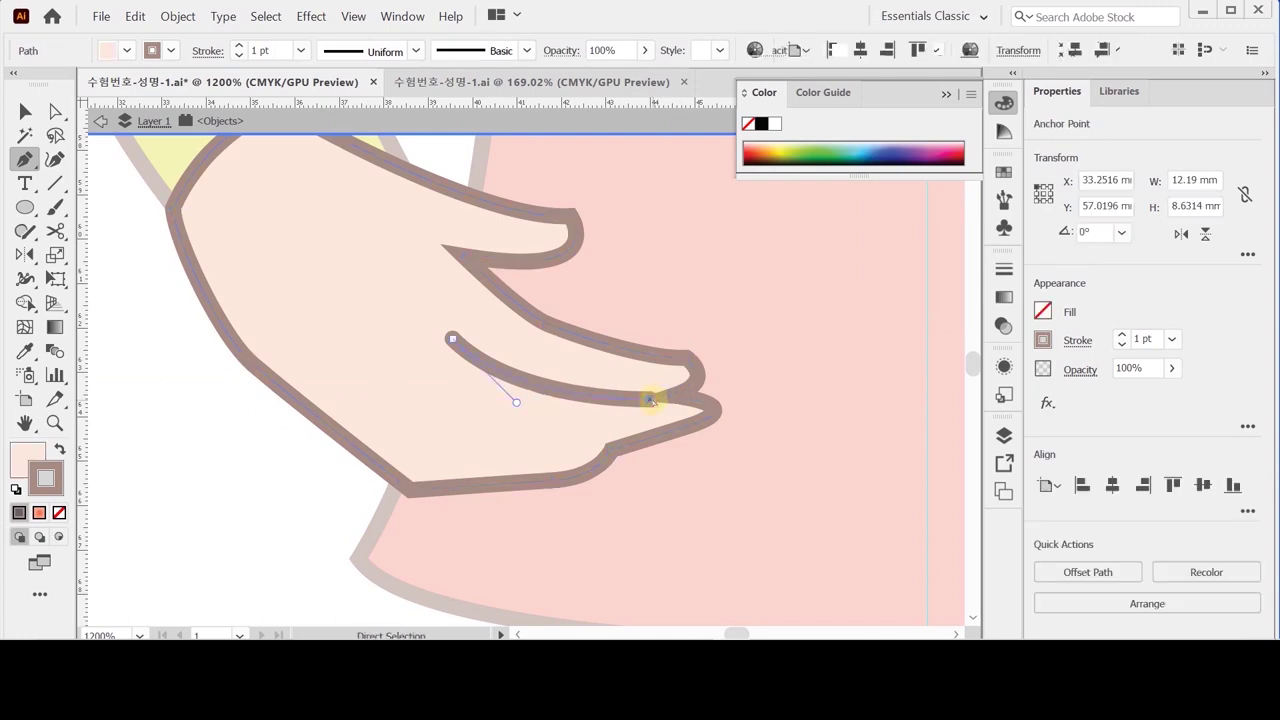
pyautogui.keyDown('ctrl'); pyautogui.click(650, 400); pyautogui.keyUp('ctrl')
pyautogui.keyDown('ctrl'); pyautogui.click(657, 400); pyautogui.keyUp('ctrl')
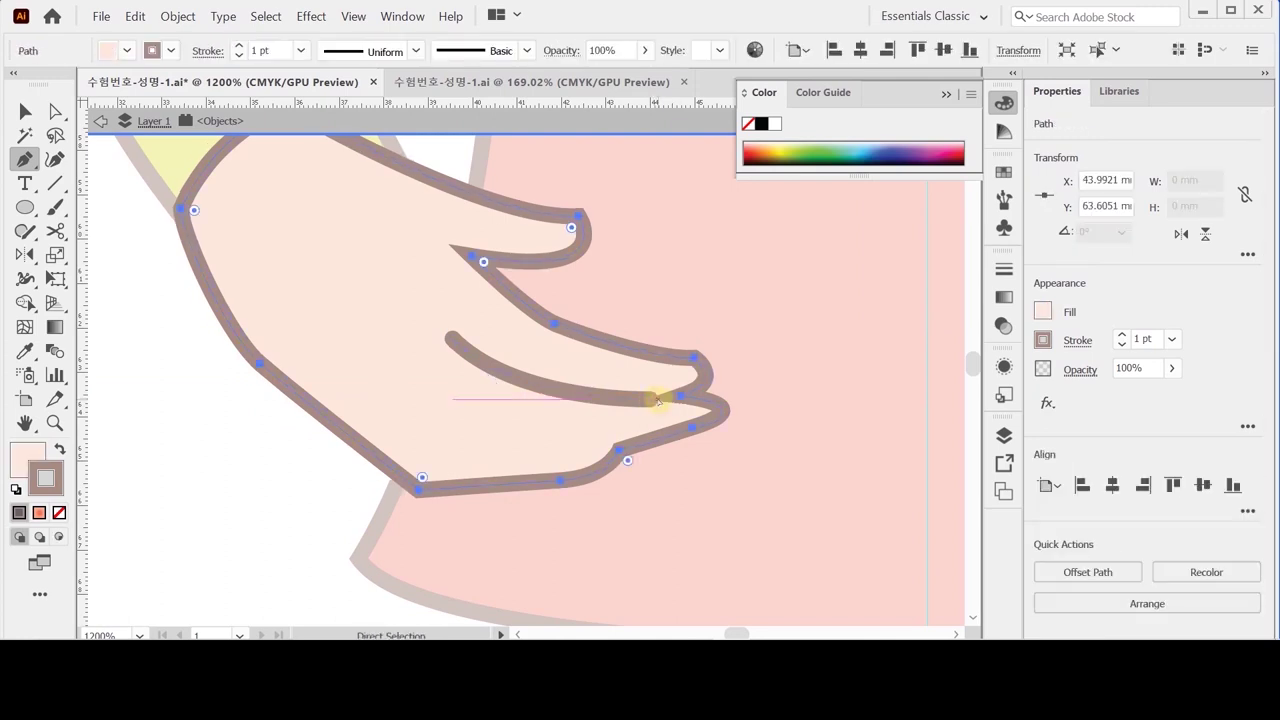
pyautogui.keyDown('ctrl'); pyautogui.click(648, 402); pyautogui.keyUp('ctrl')
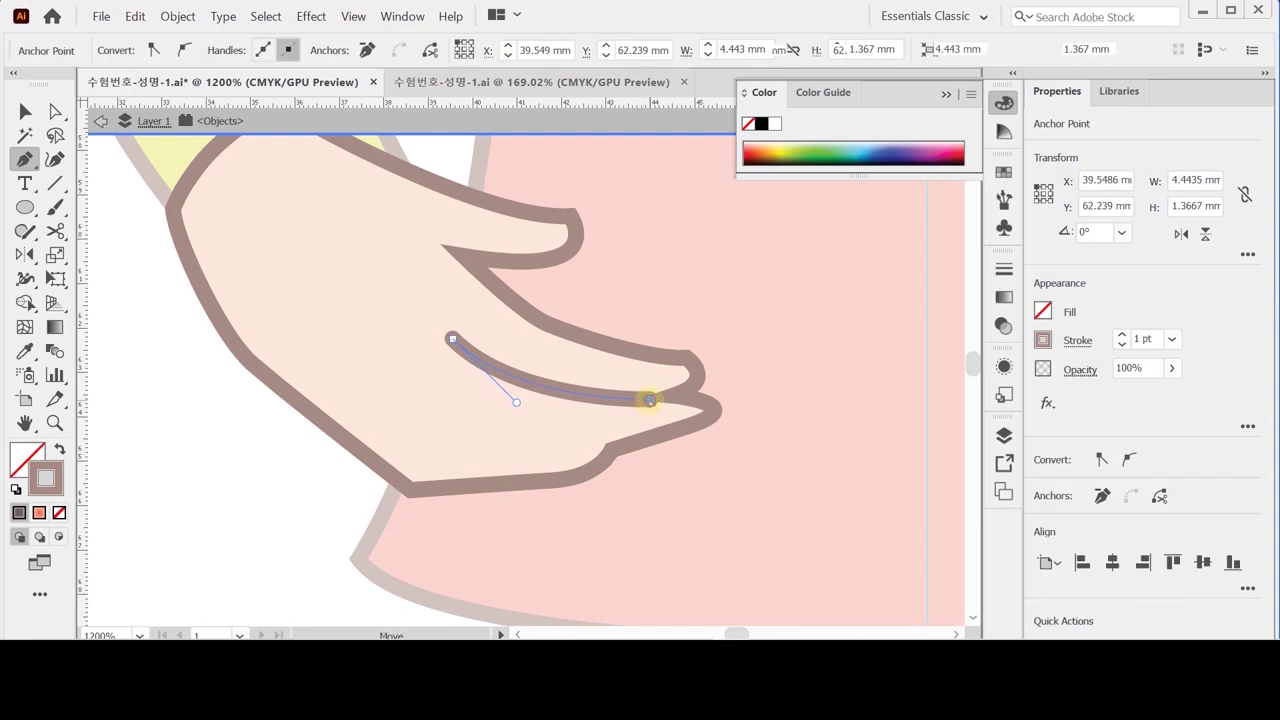
pyautogui.moveTo(657, 400); pyautogui.dragTo(663, 398)
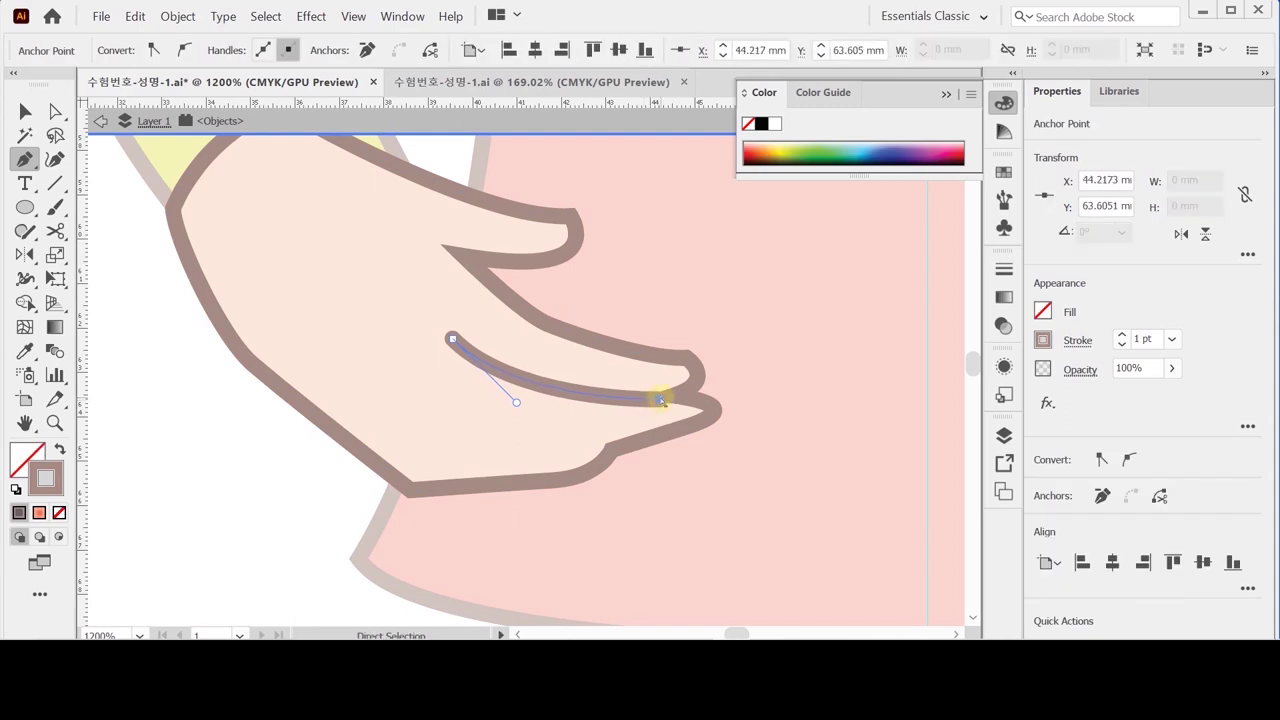
pyautogui.keyDown('ctrl'); pyautogui.click(209, 451); pyautogui.keyUp('ctrl')
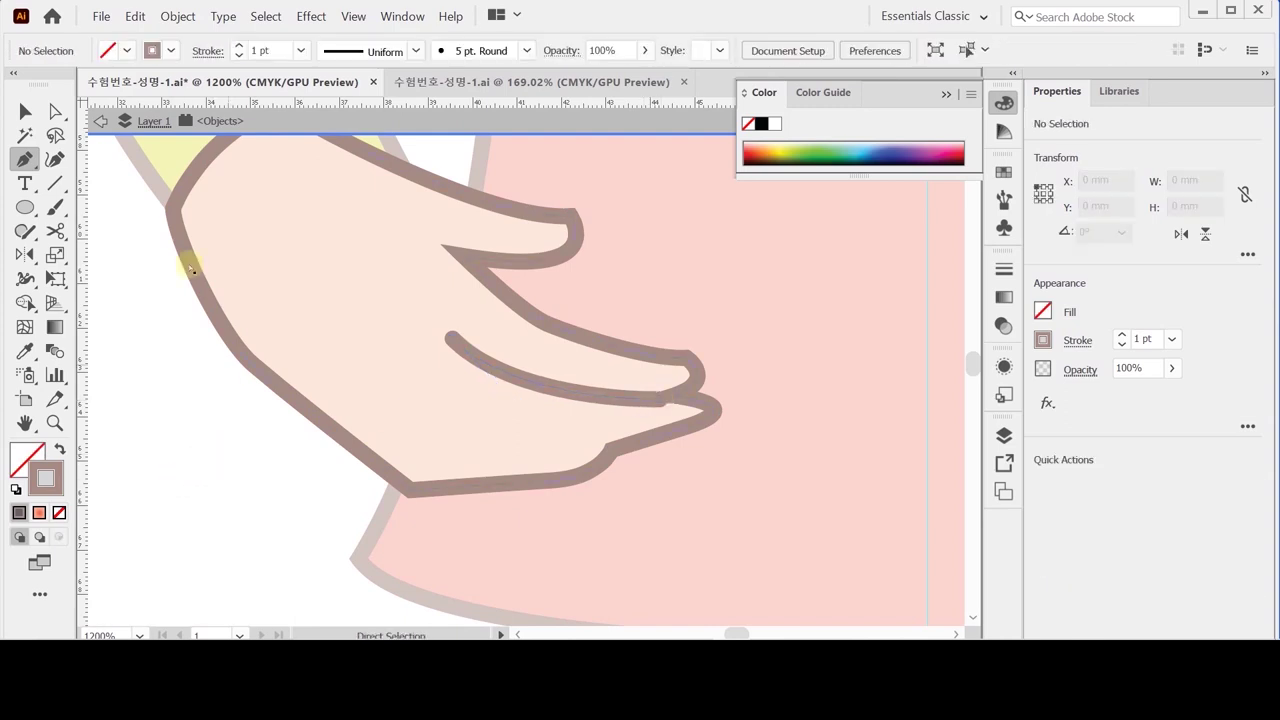
# Step: Draw two more curved finger lines from the hand's lower outline, ending at about X 38.06, Y 62.66 mm and X 37.52, Y 63.86 mm
pyautogui.click(611, 450)
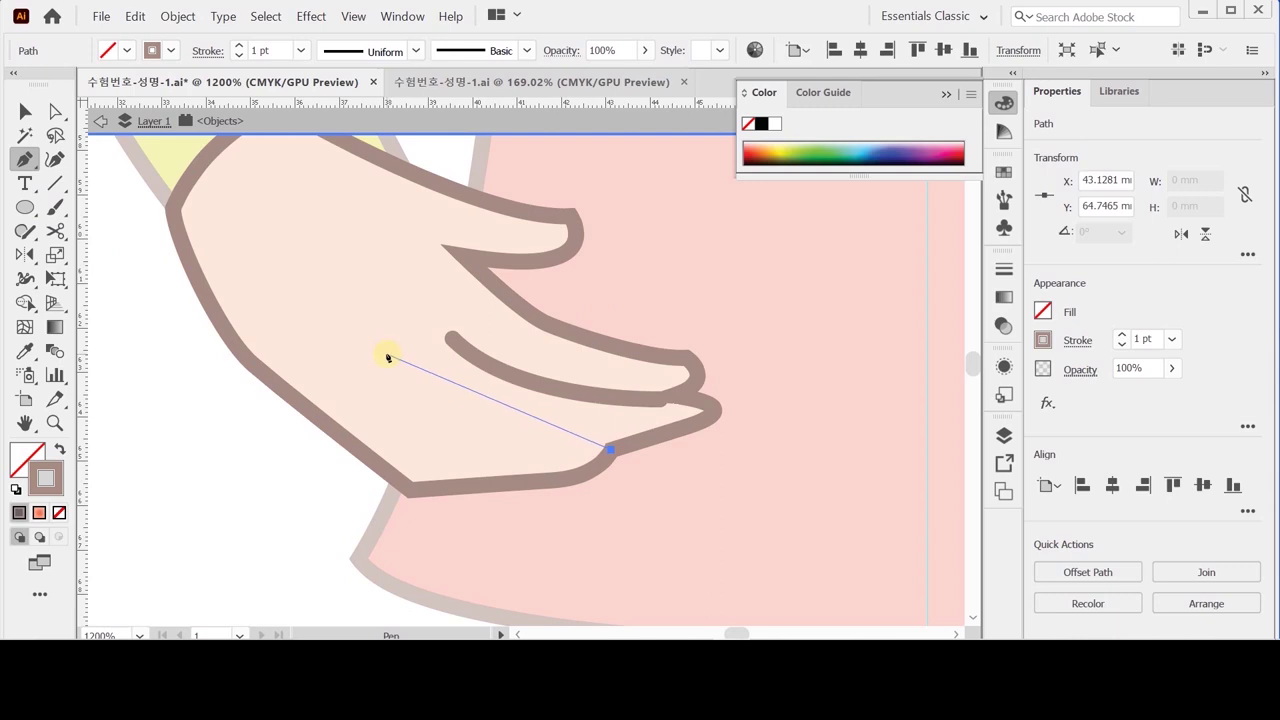
pyautogui.moveTo(388, 359); pyautogui.dragTo(321, 278)
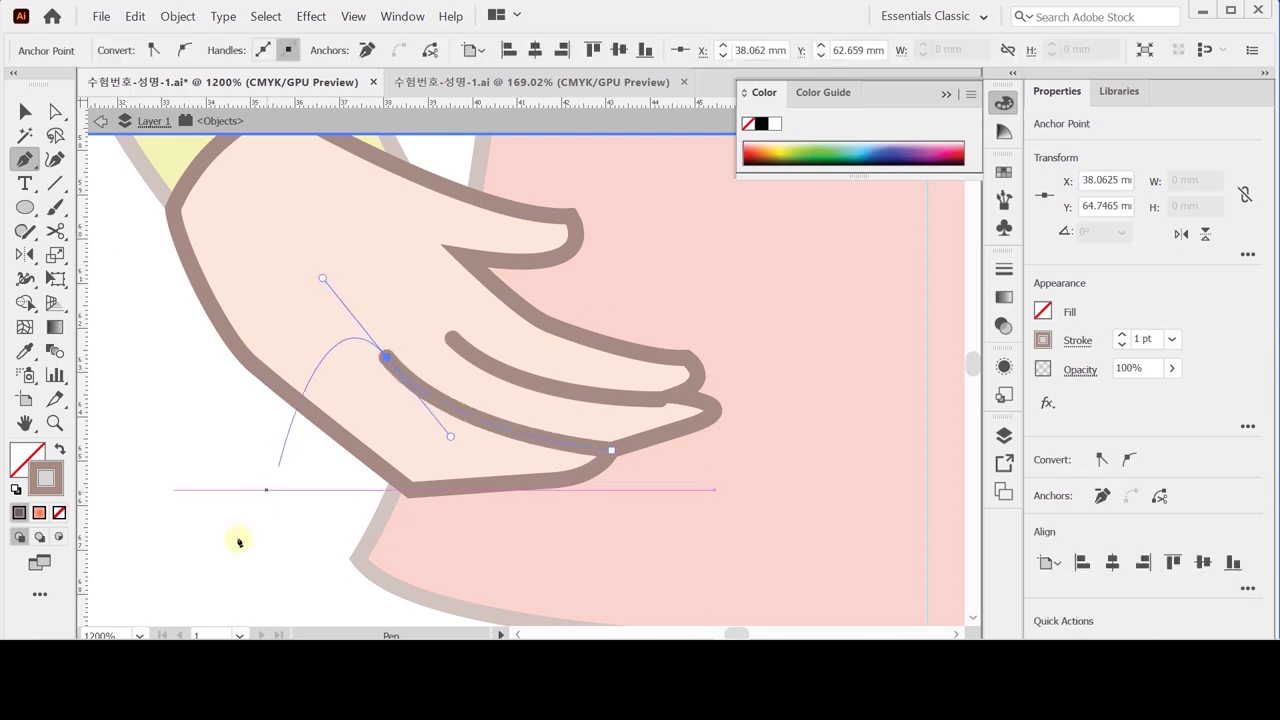
pyautogui.keyDown('ctrl'); pyautogui.click(223, 466); pyautogui.keyUp('ctrl')
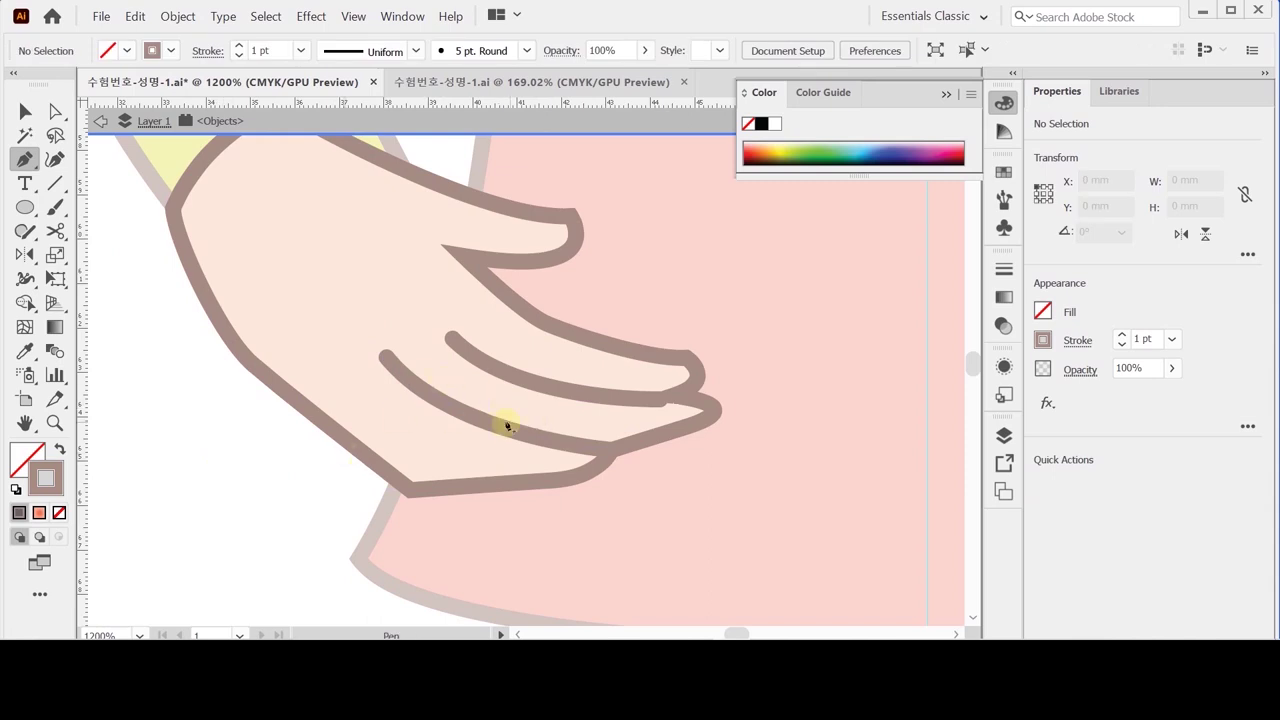
pyautogui.click(498, 482)
pyautogui.moveTo(363, 410); pyautogui.dragTo(315, 367)
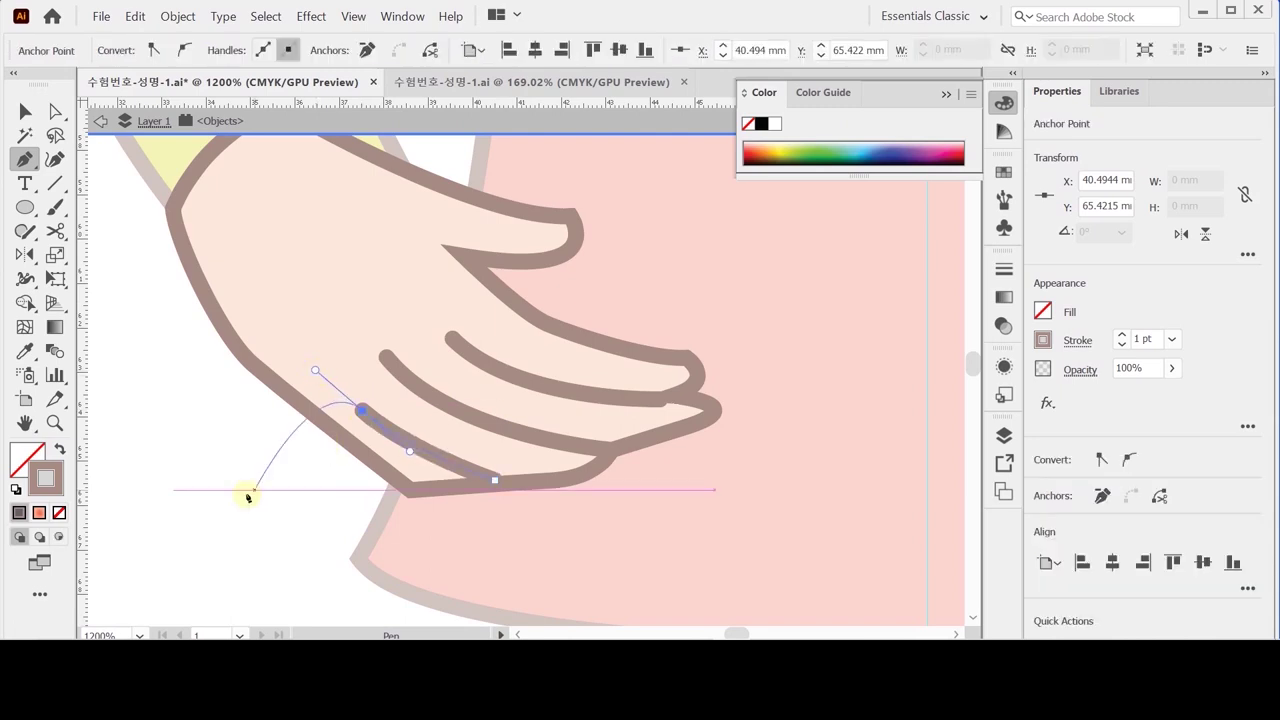
pyautogui.keyDown('ctrl'); pyautogui.click(241, 473); pyautogui.keyUp('ctrl')
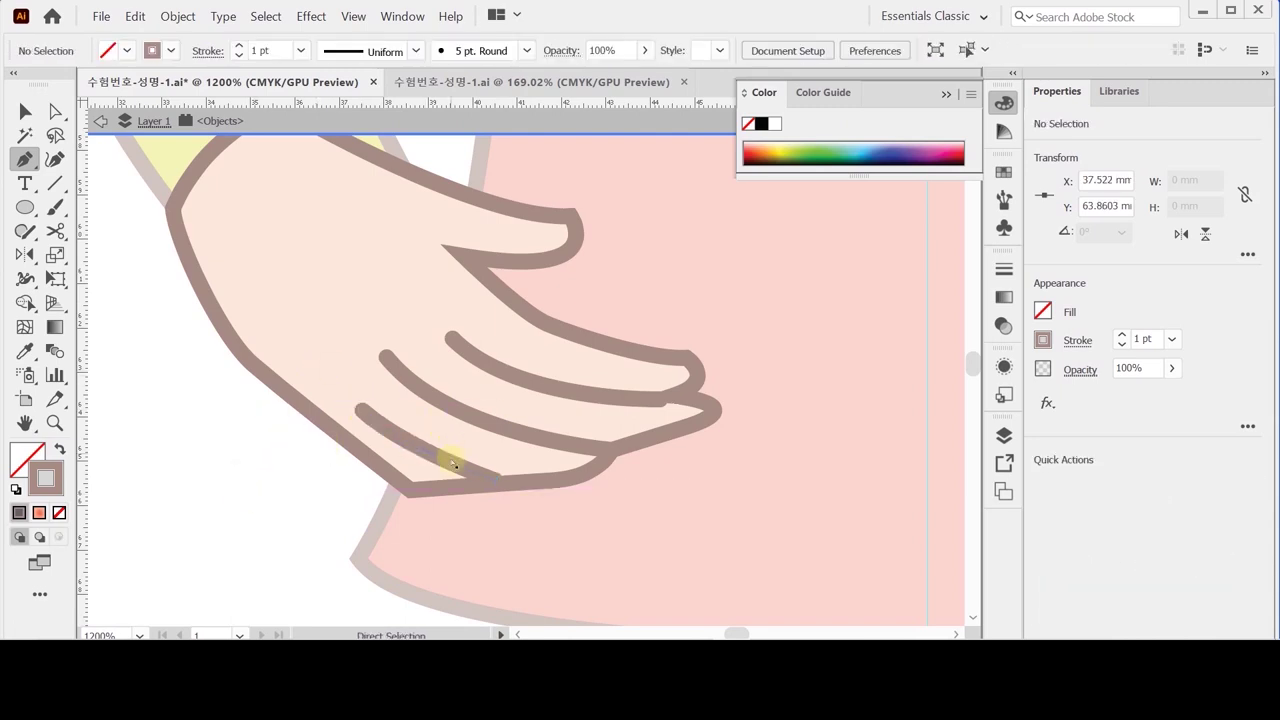
# Step: Shift the lowest finger line's end point on the hand outline to X 40.6 mm, undoing any accidental move of the outline
pyautogui.keyDown('ctrl'); pyautogui.click(494, 483); pyautogui.keyUp('ctrl')
pyautogui.click(494, 483)
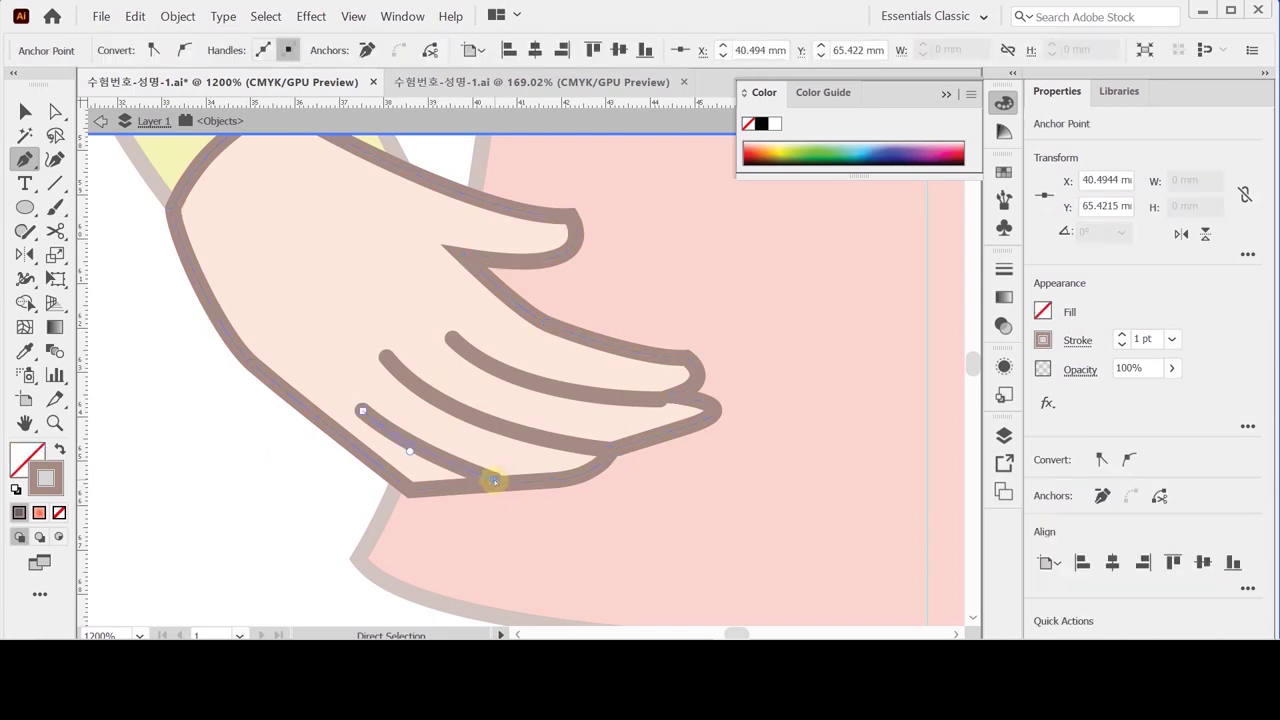
pyautogui.hotkey('ctrl', 'z')
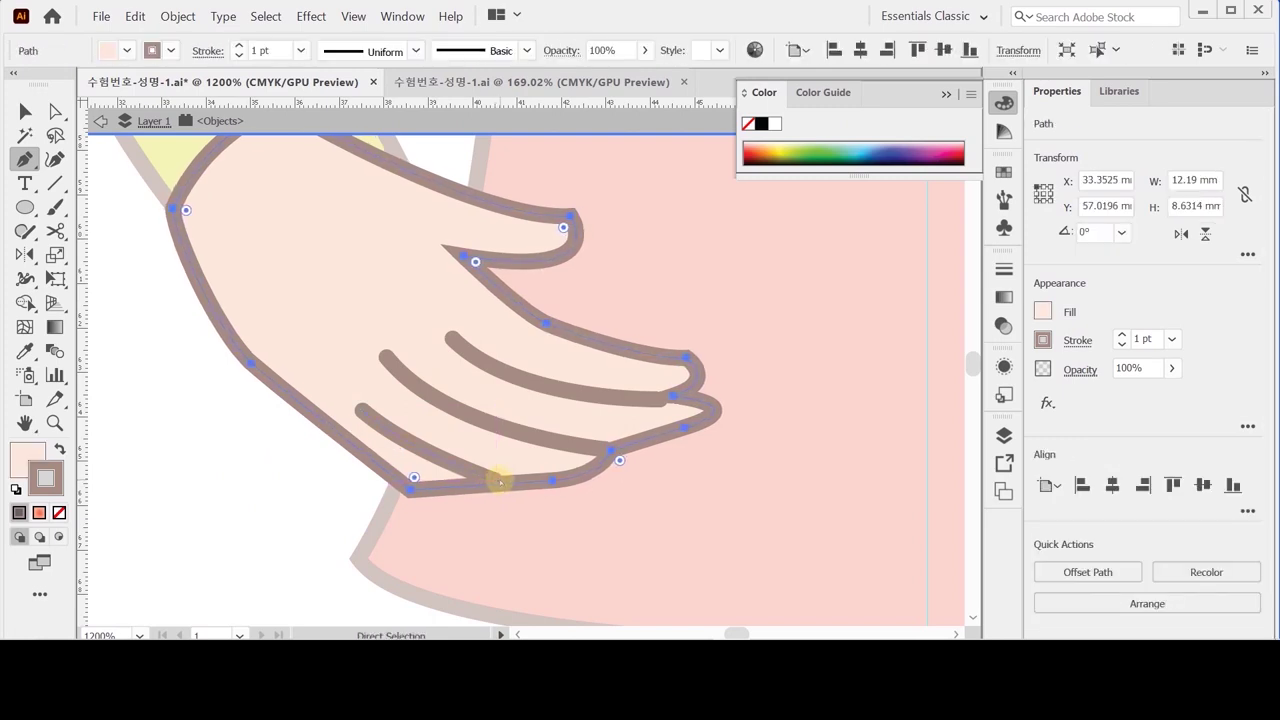
pyautogui.click(498, 482)
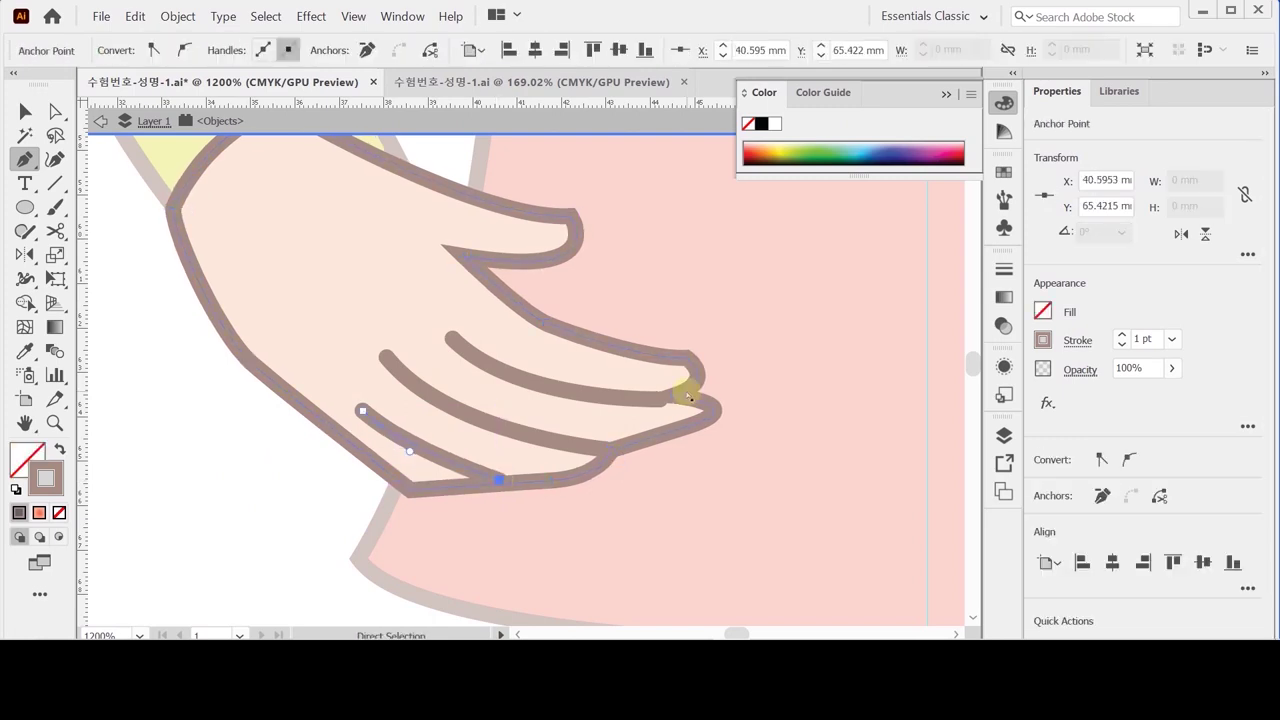
# Step: Move the upper finger line's fingertip end point to about X 44.25, Y 63.47 mm, and select all the isolated hand paths
pyautogui.click(660, 400)
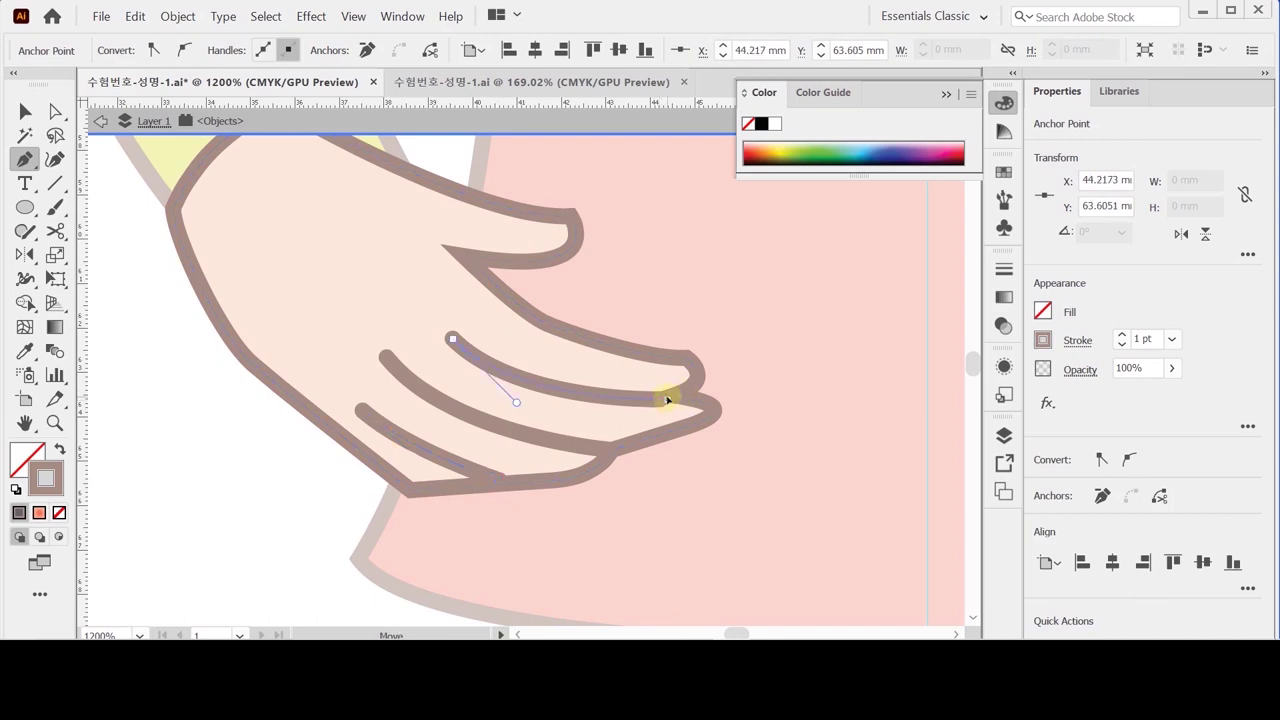
pyautogui.moveTo(661, 400); pyautogui.dragTo(661, 399)
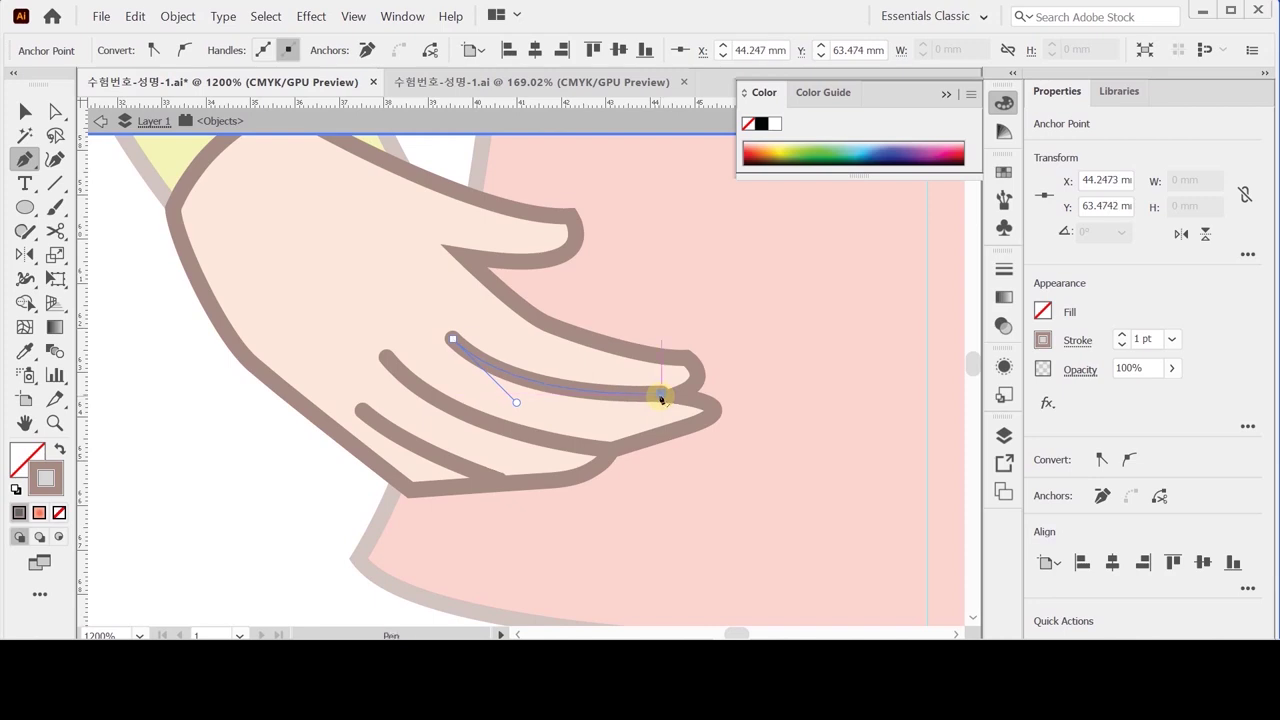
pyautogui.hotkey('ctrl', 'a')
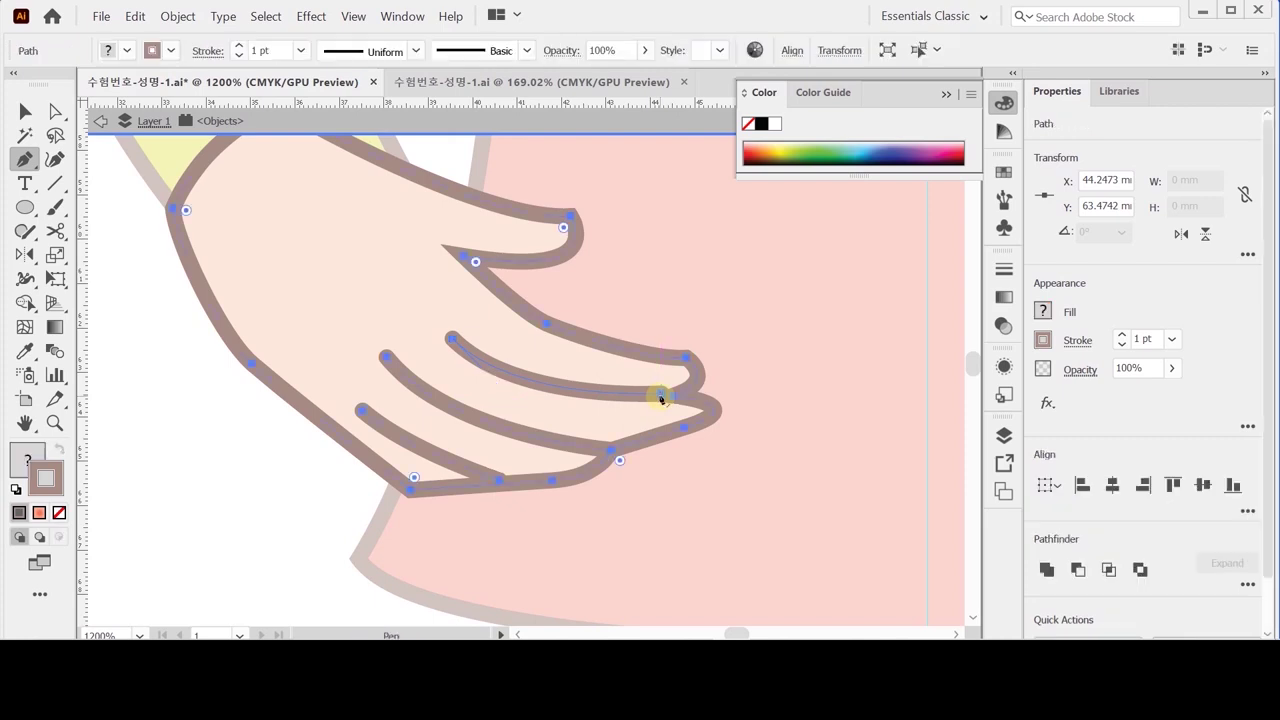
# Step: Group the hand outline with its finger lines, leave isolation mode, and save the document
pyautogui.scroll(1, 668, 402)
pyautogui.scroll(2, 700, 401)
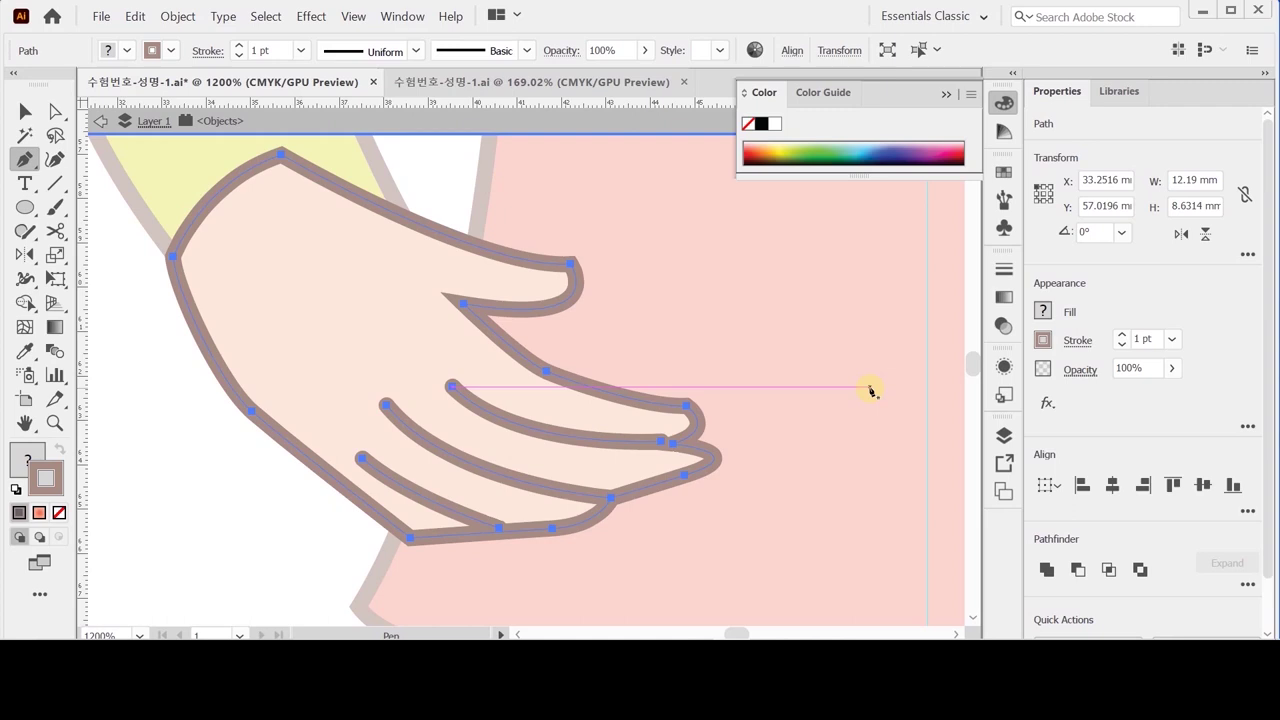
pyautogui.press('ctrl')
pyautogui.press('ctrl')
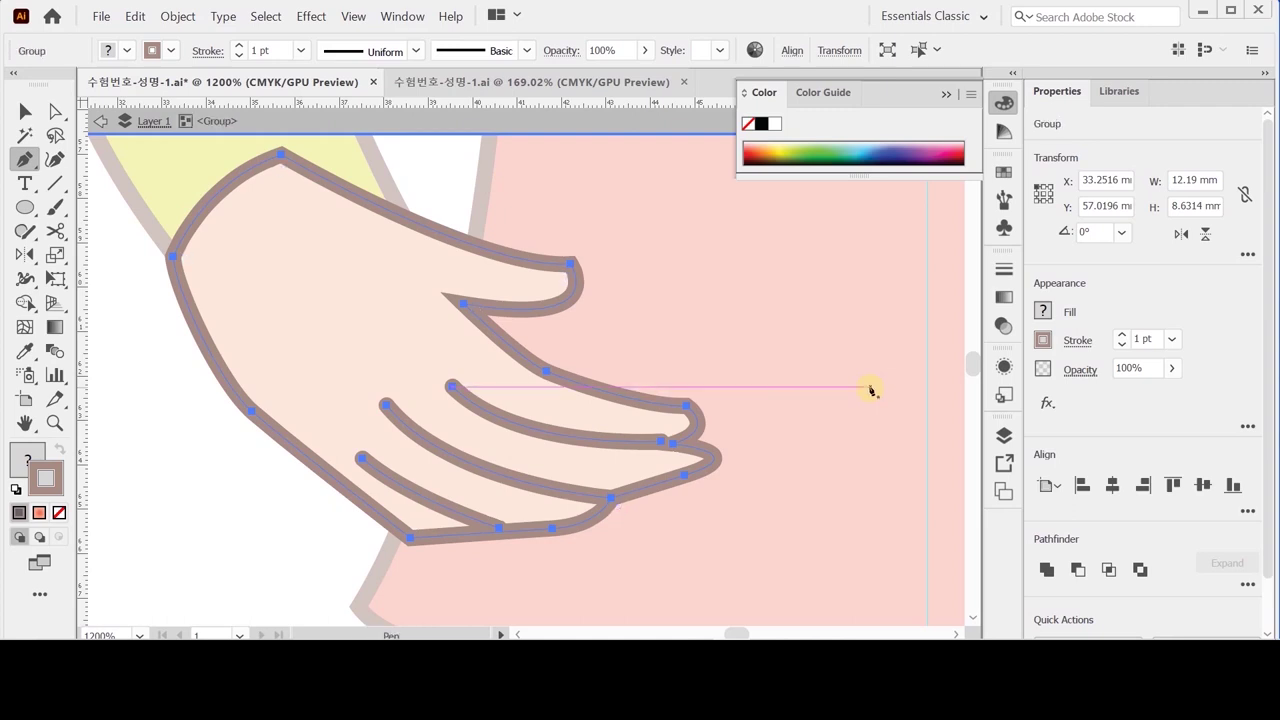
pyautogui.press('Escape')
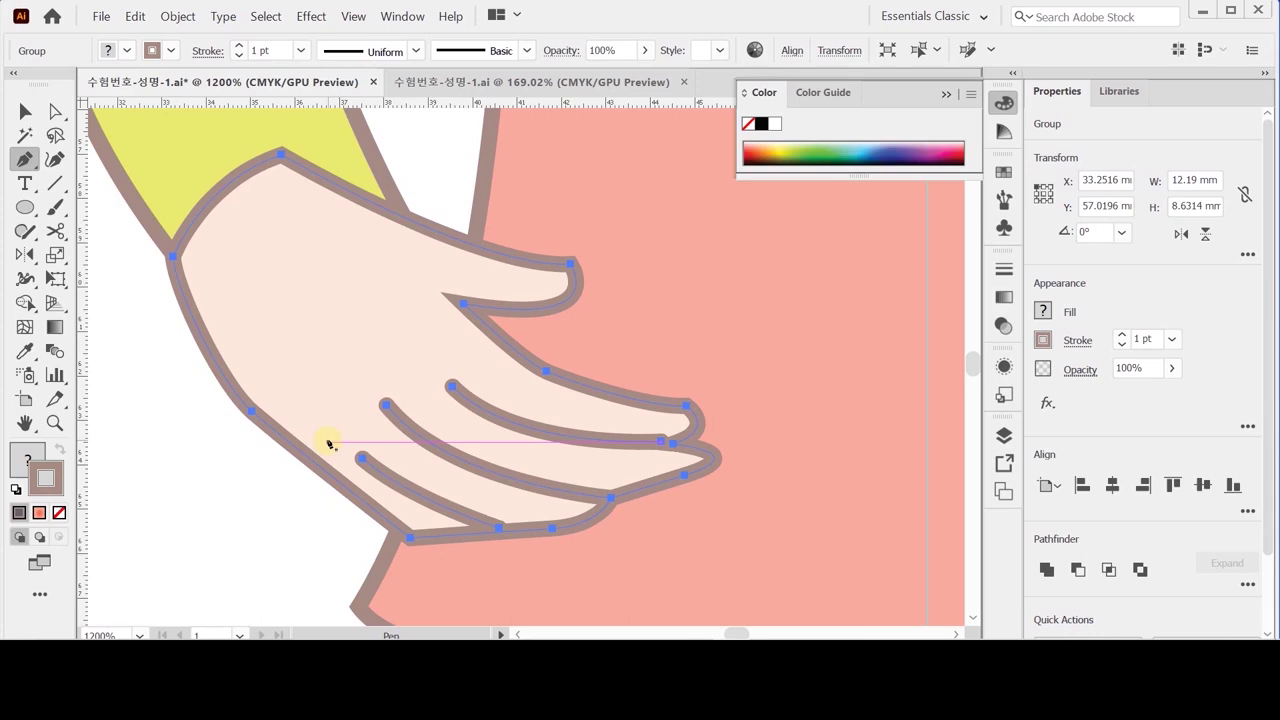
pyautogui.press('ctrl')
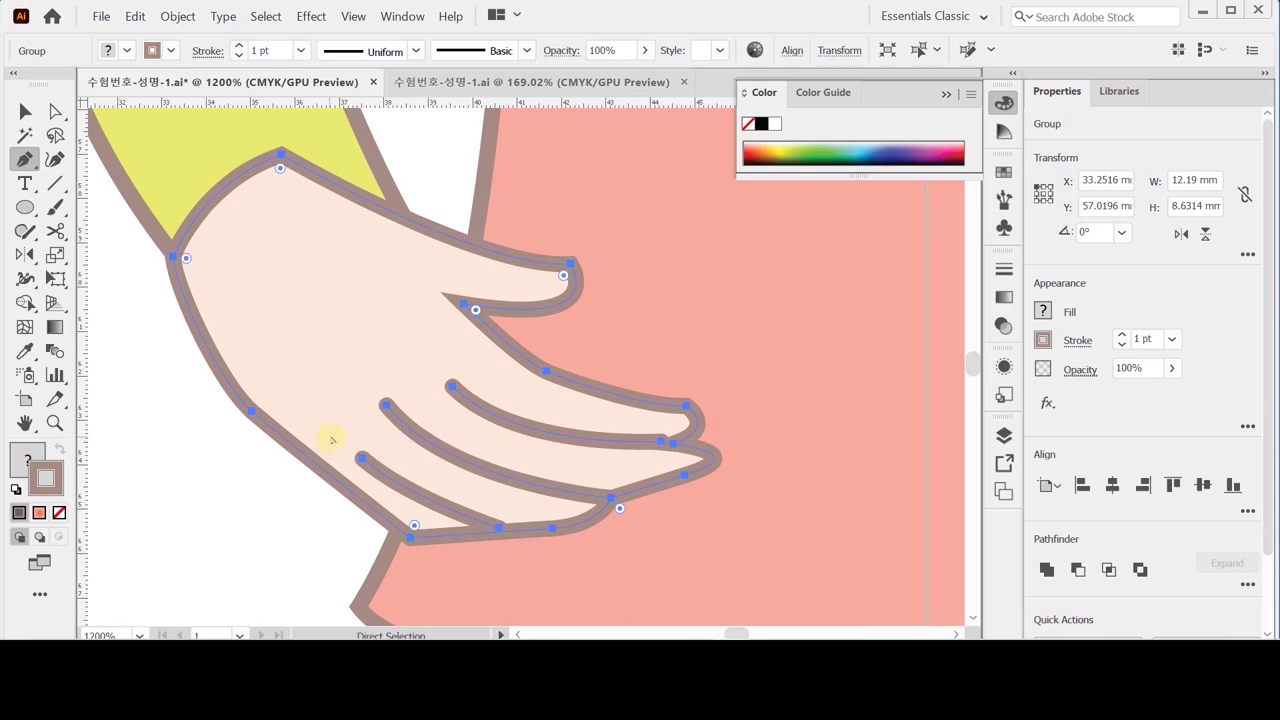
pyautogui.hotkey('ctrl', 's')
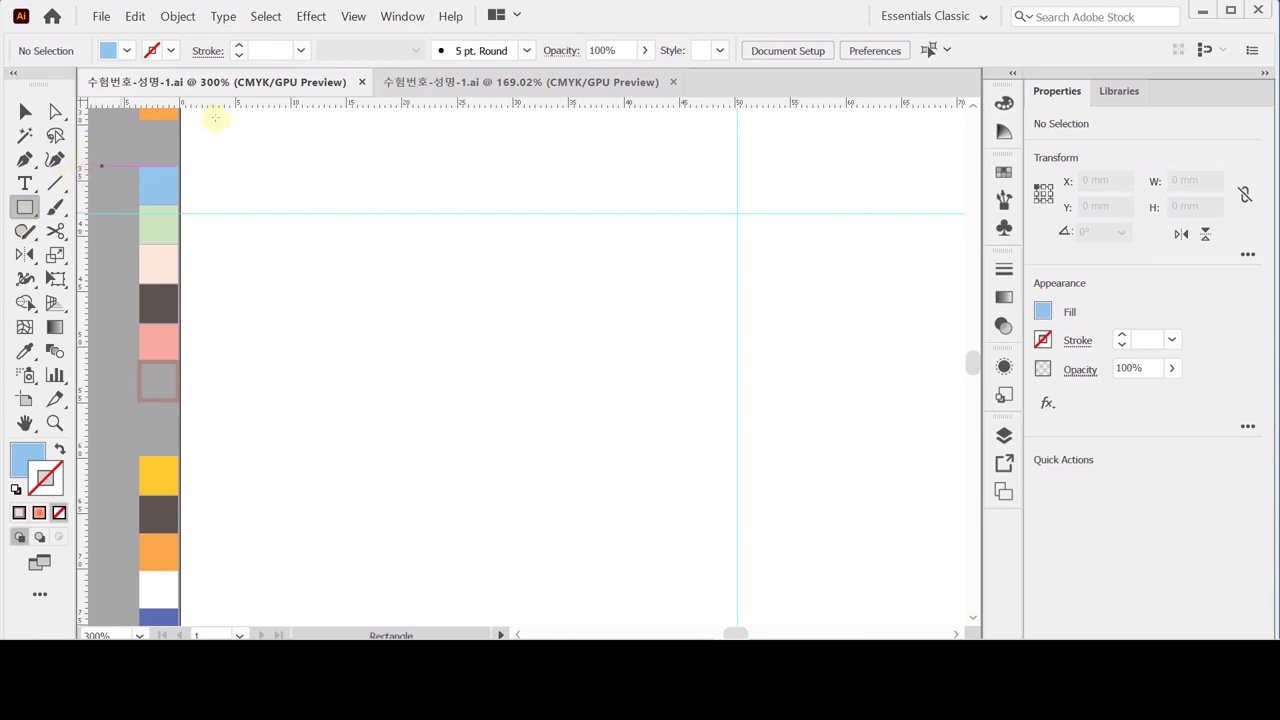
# Step: Draw a 25 × 37 mm light blue rectangle hanging from the horizontal guide, starting at about X 12.3 mm
pyautogui.click(315, 213)
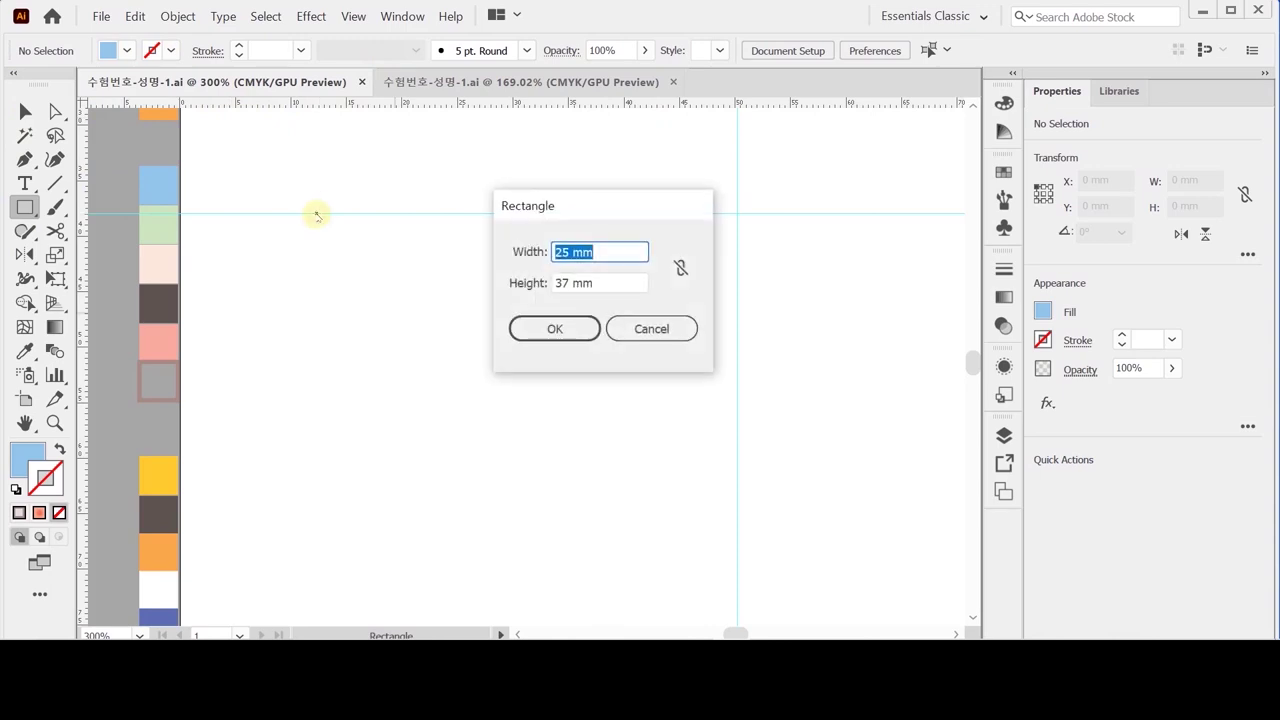
pyautogui.press('Tab')
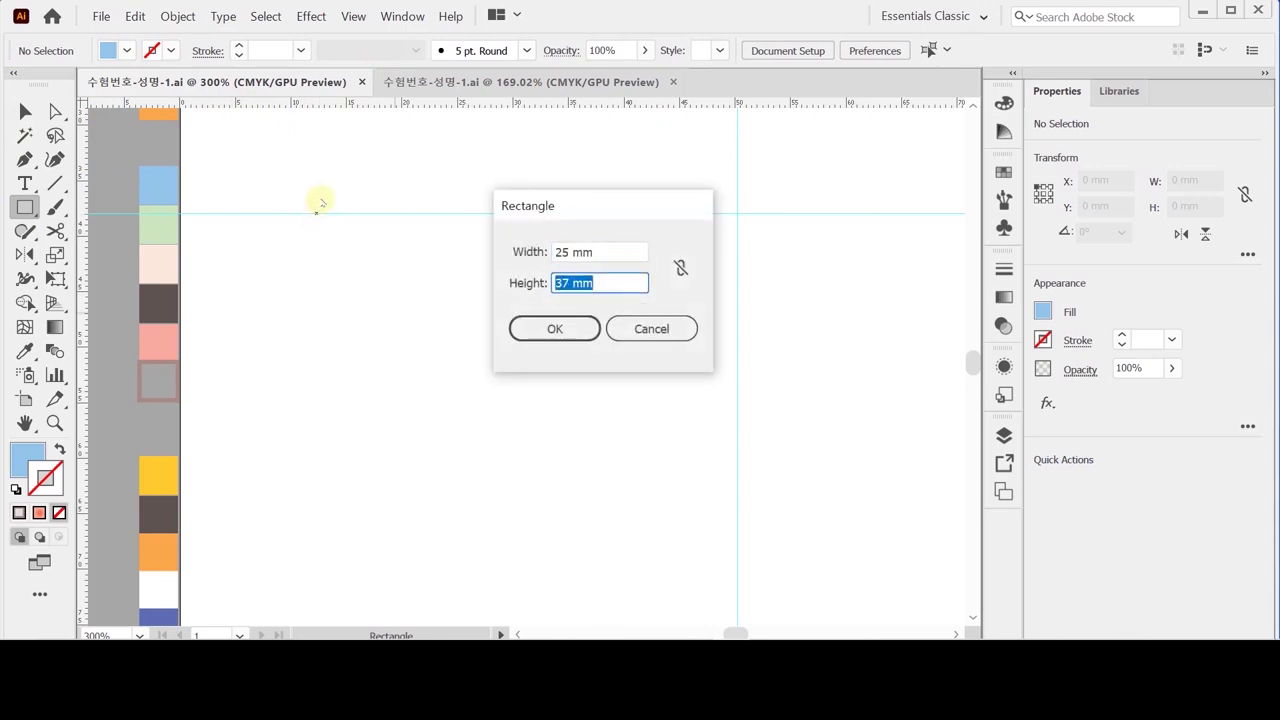
pyautogui.press('Return')
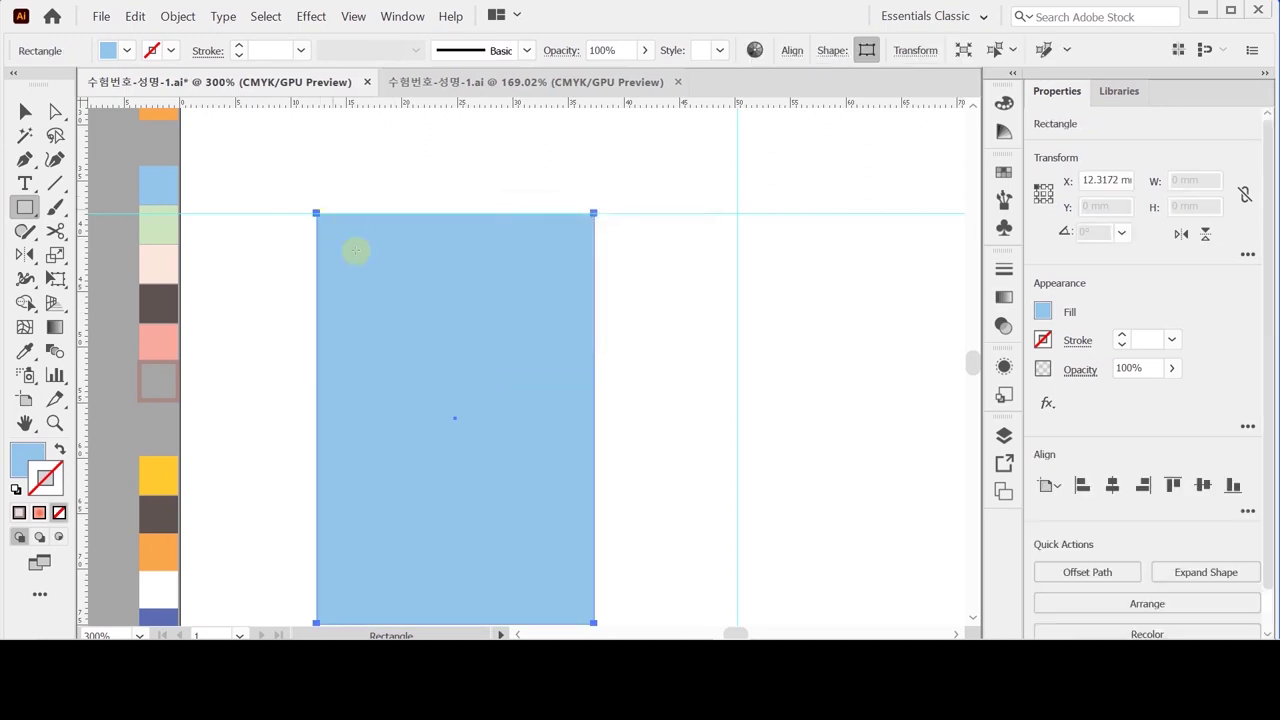
pyautogui.moveTo(480, 300); pyautogui.dragTo(422, 232)
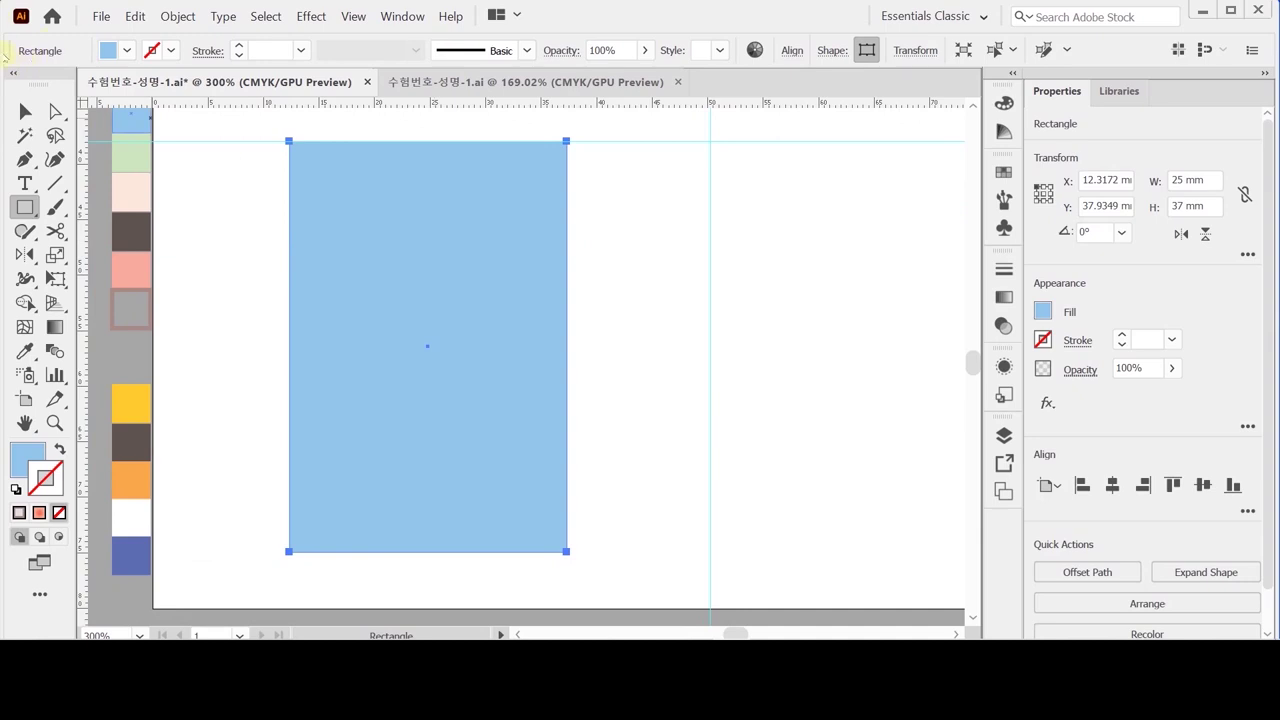
pyautogui.moveTo(306, 222); pyautogui.dragTo(306, 248)
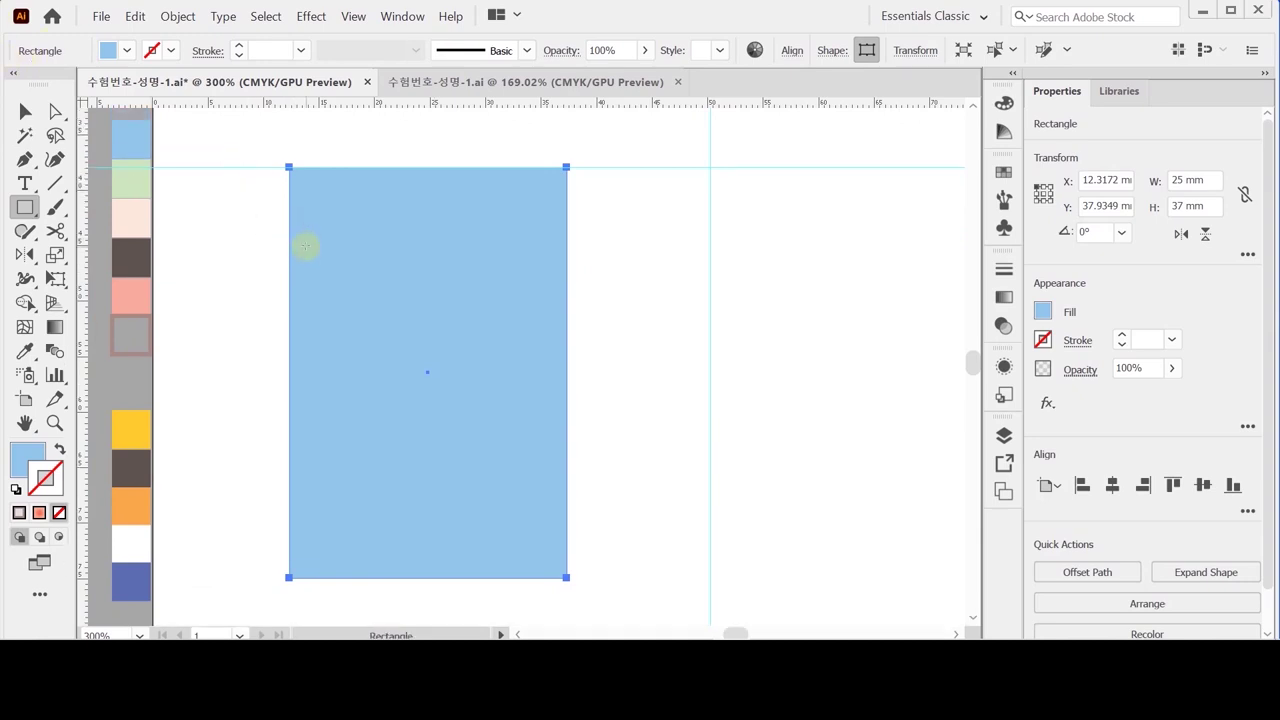
# Step: Scale the blue rectangle's two upper corner points uniformly to 80% so its sides taper upward
pyautogui.press('a')
pyautogui.moveTo(255, 146); pyautogui.dragTo(631, 199)
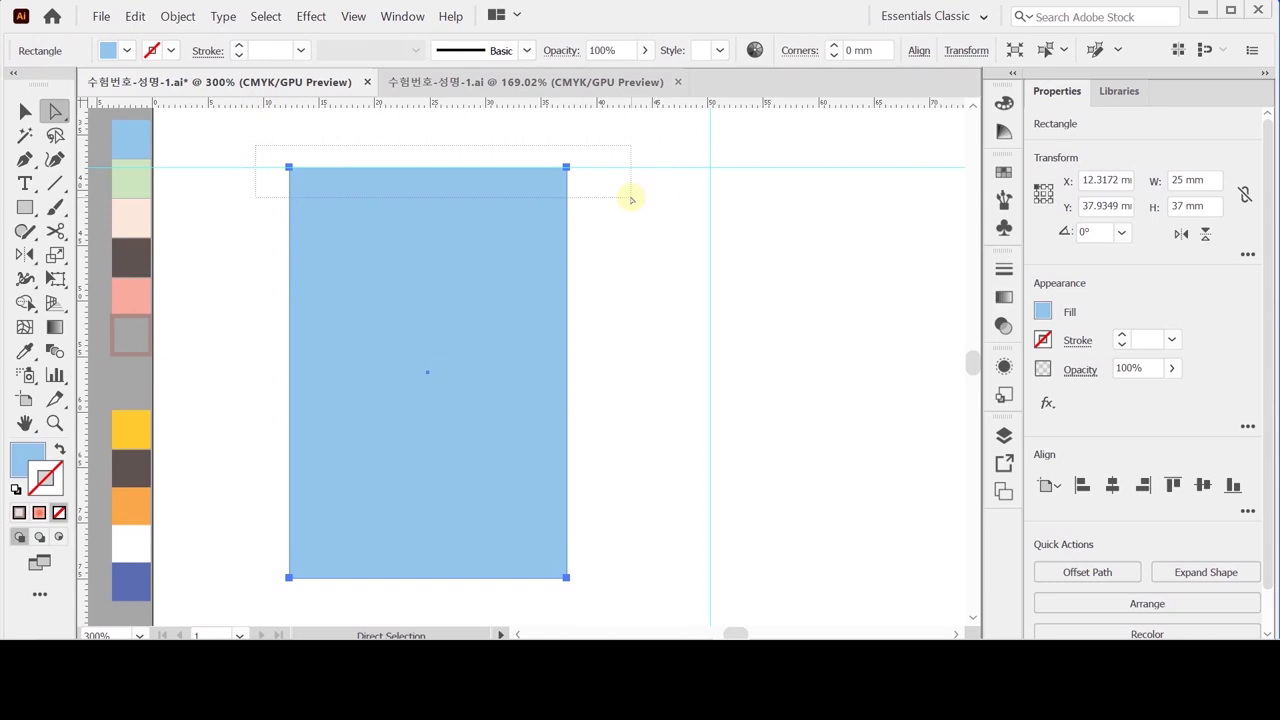
pyautogui.moveTo(631, 199); pyautogui.dragTo(634, 212)
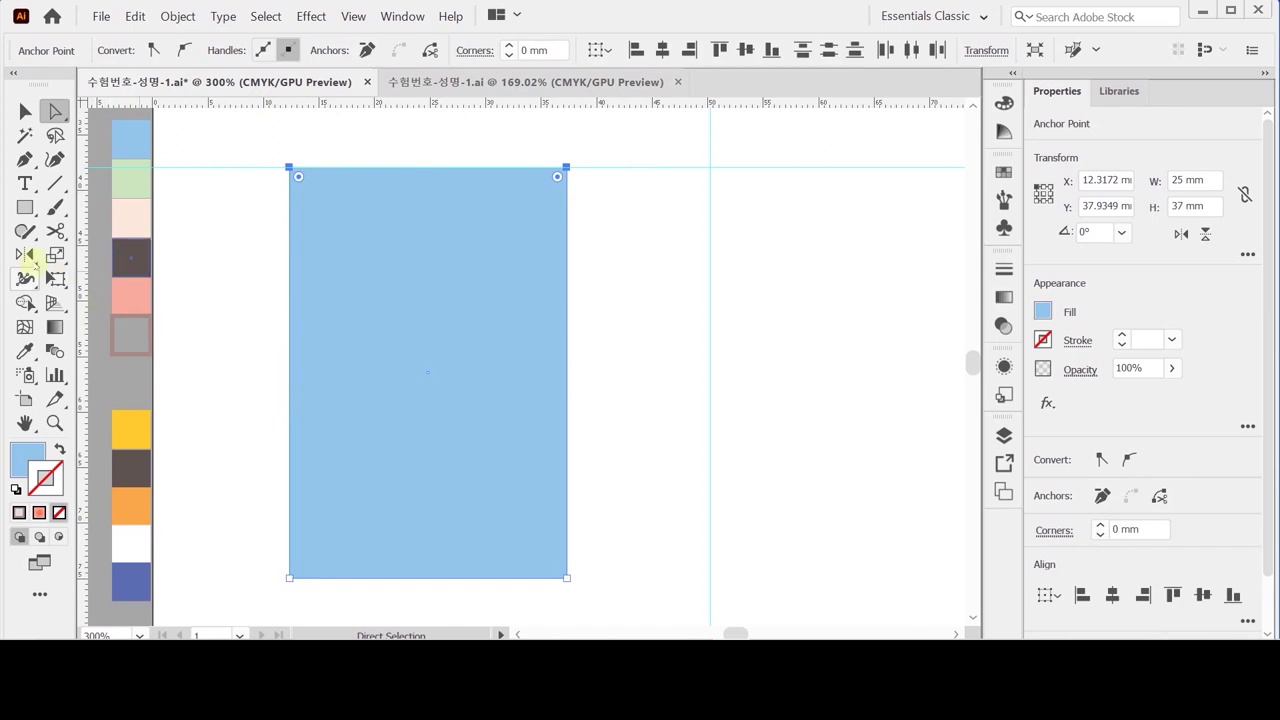
pyautogui.doubleClick(54, 255)
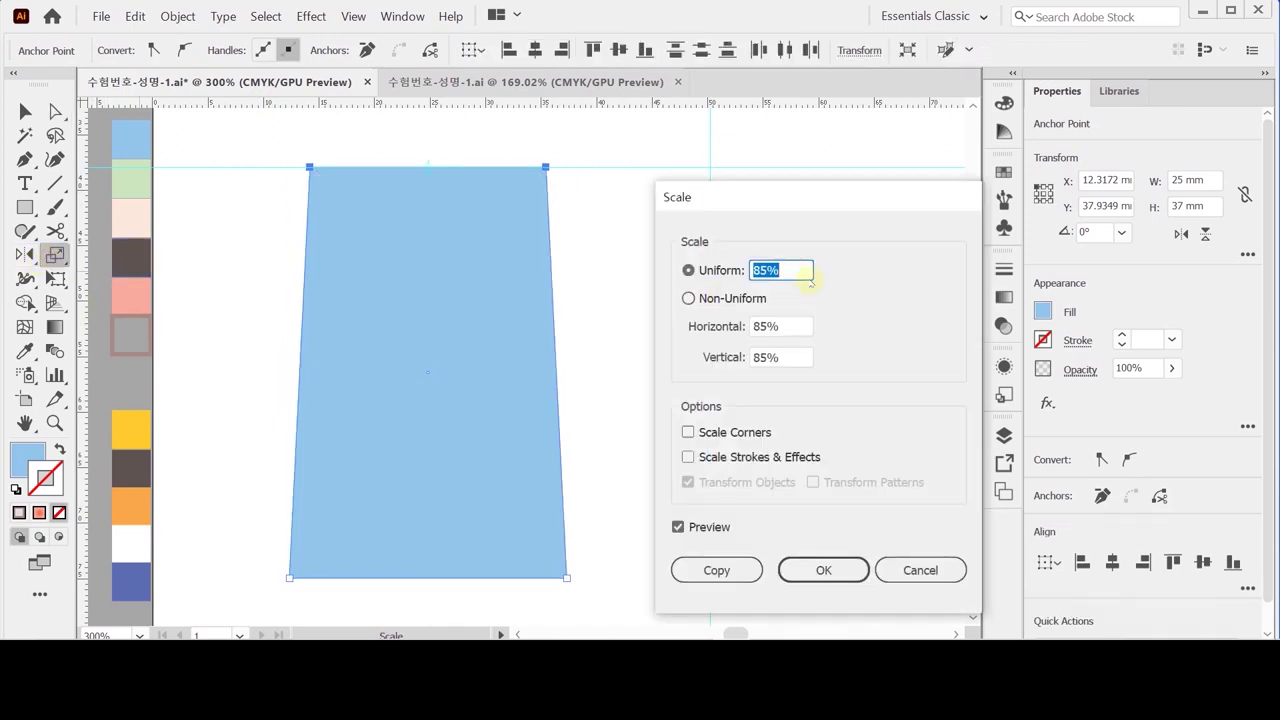
pyautogui.write('80')
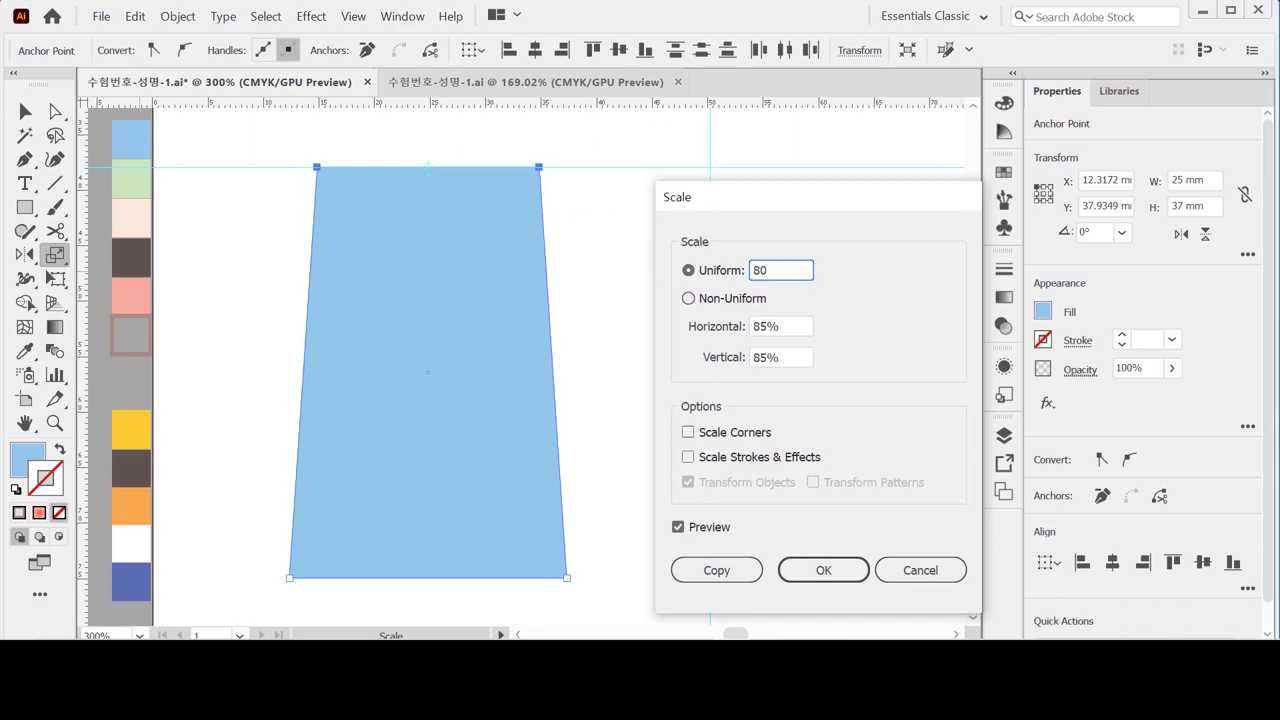
pyautogui.press('Return')
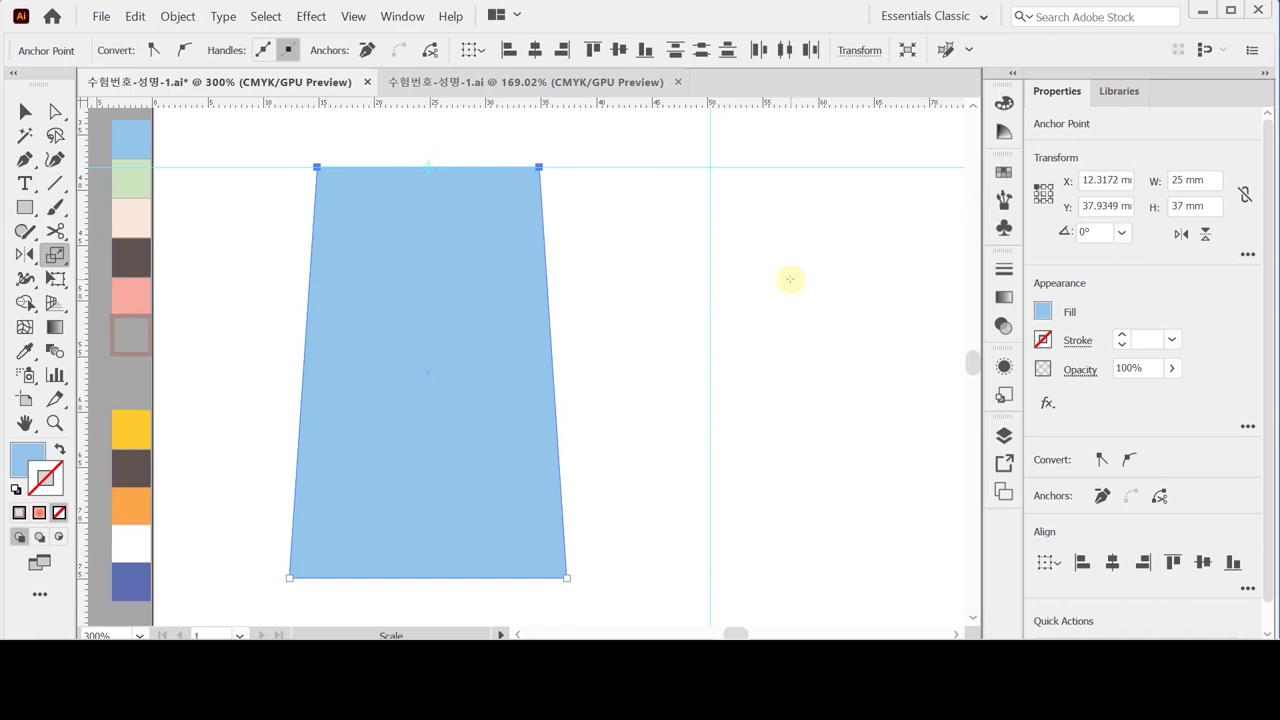
# Step: Round both upper corners of the tapered shape to their maximum radius, about 10.7 mm, forming a domed top
pyautogui.press('a')
pyautogui.click(54, 110)
pyautogui.moveTo(280, 132); pyautogui.dragTo(636, 205)
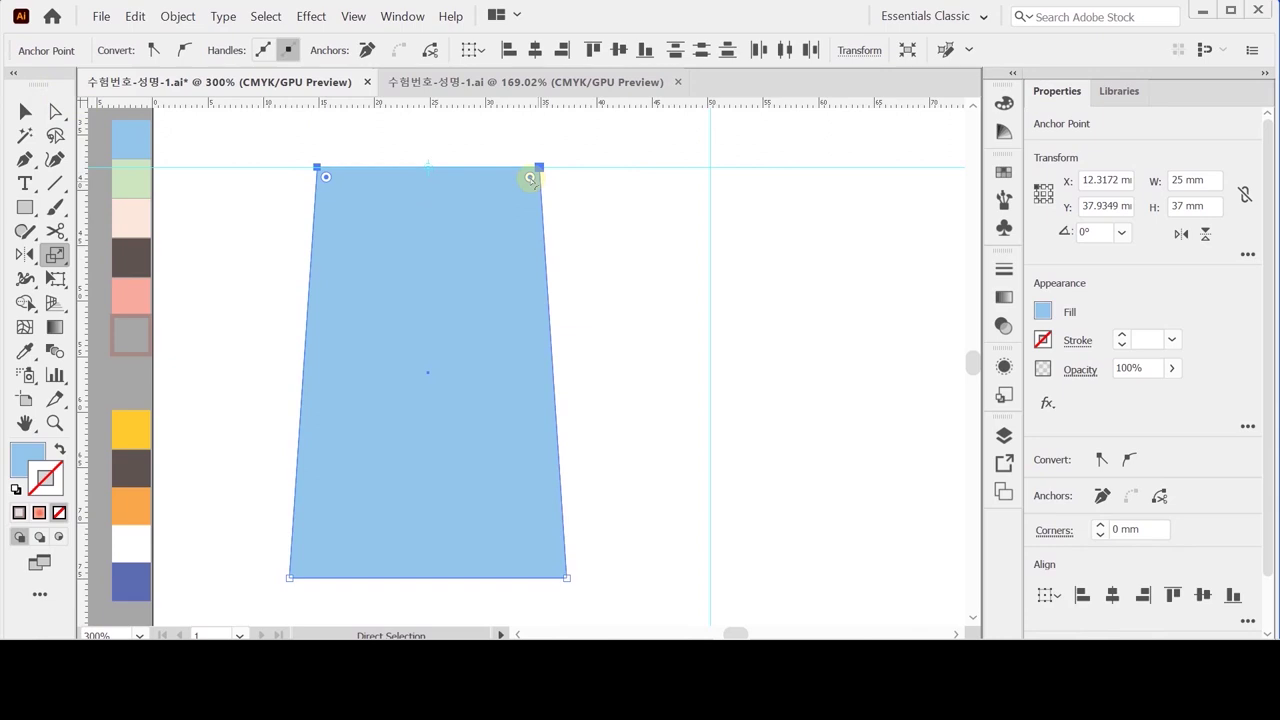
pyautogui.moveTo(530, 178); pyautogui.dragTo(421, 291)
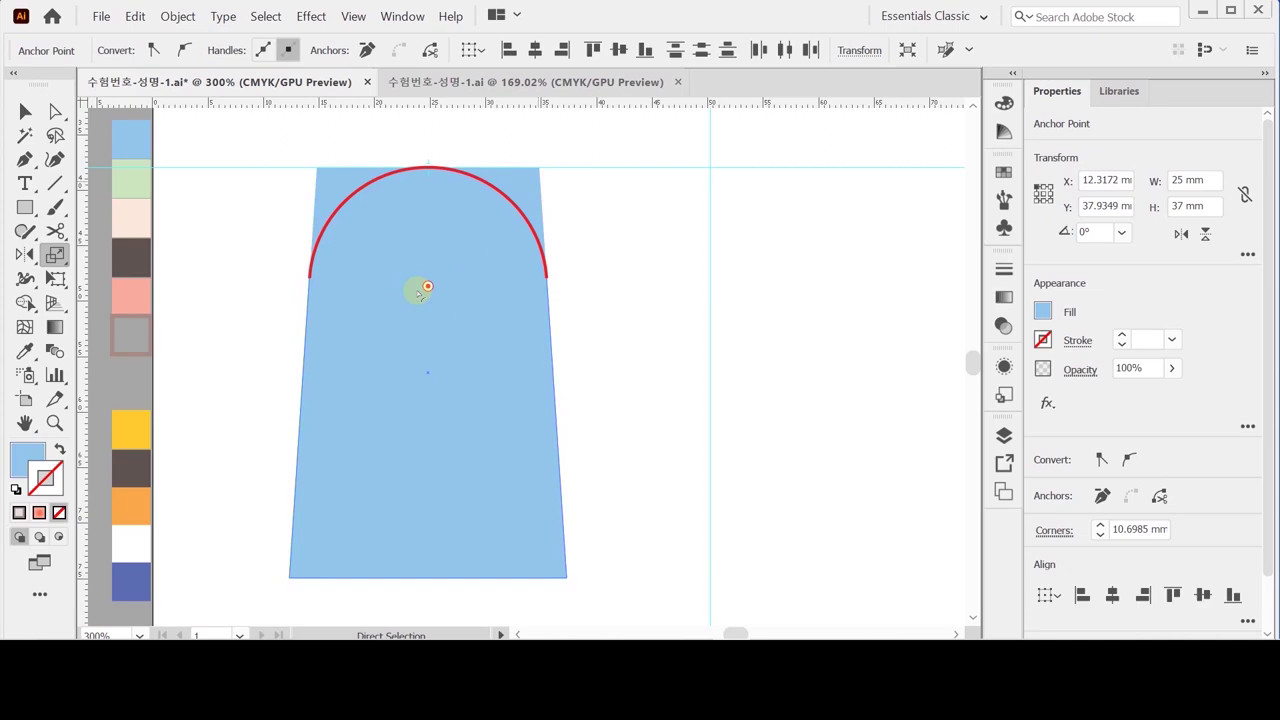
pyautogui.moveTo(420, 292); pyautogui.dragTo(424, 328)
pyautogui.moveTo(424, 328); pyautogui.dragTo(424, 328)
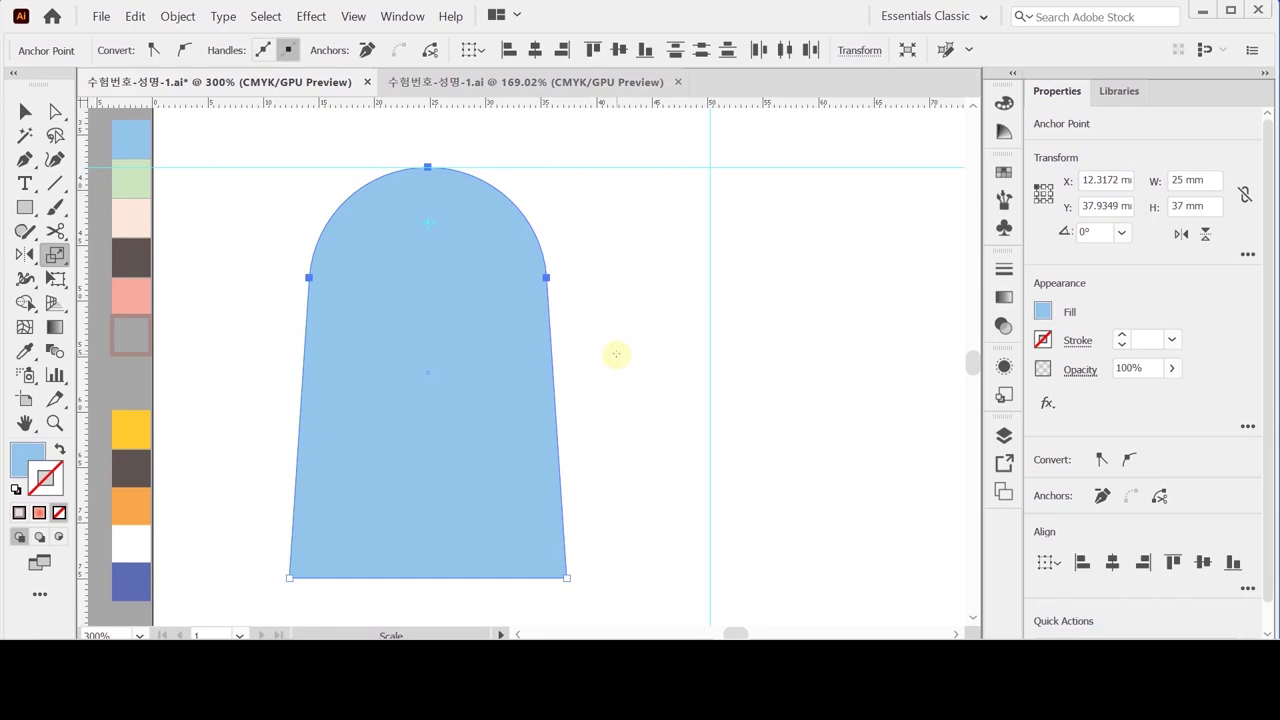
# Step: Round both lower corners of the blue shape to a radius of about 7.2 mm and save the document
pyautogui.scroll(-1, 426, 500)
pyautogui.moveTo(247, 522); pyautogui.dragTo(615, 567)
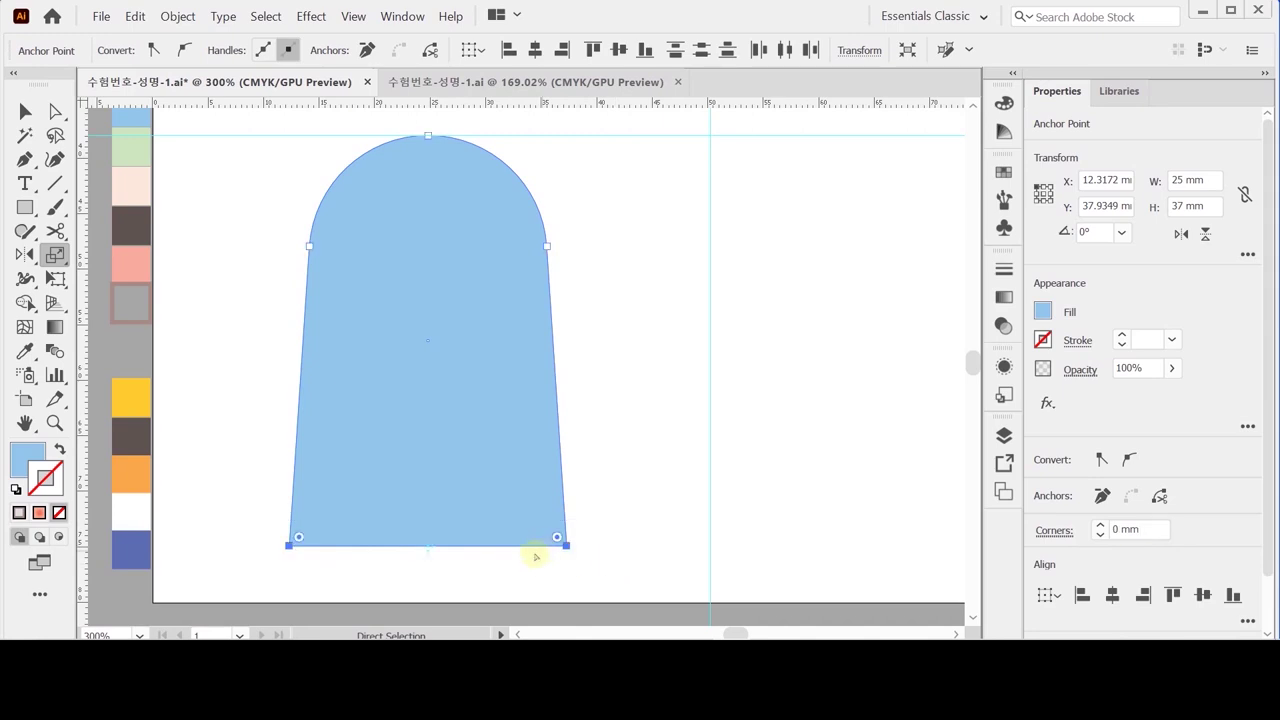
pyautogui.moveTo(557, 537); pyautogui.dragTo(500, 457)
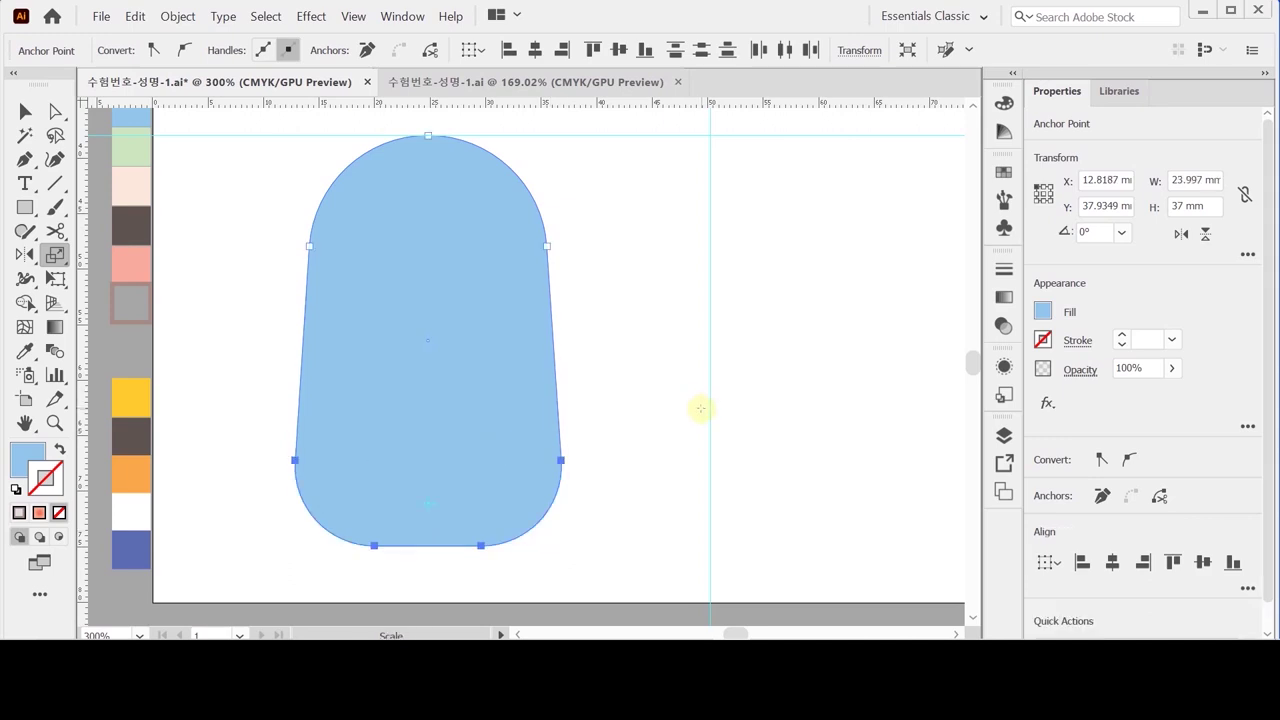
pyautogui.press('ctrl')
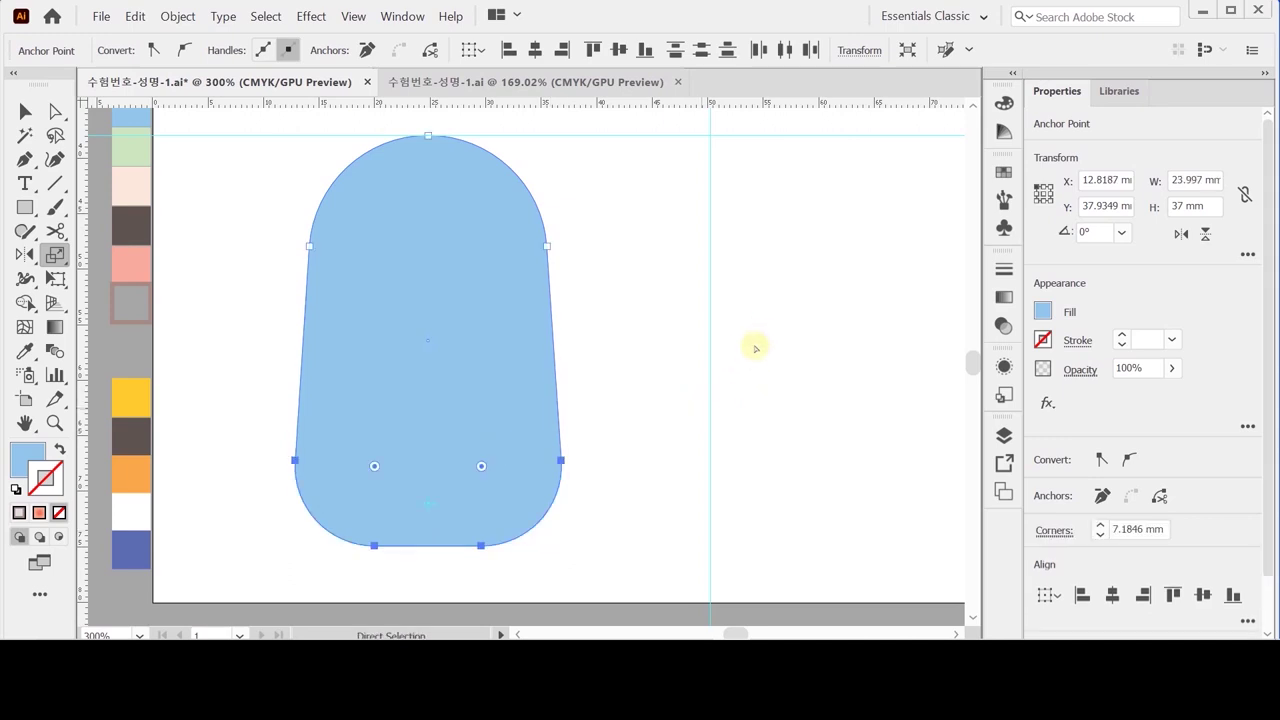
pyautogui.hotkey('ctrl', 's')
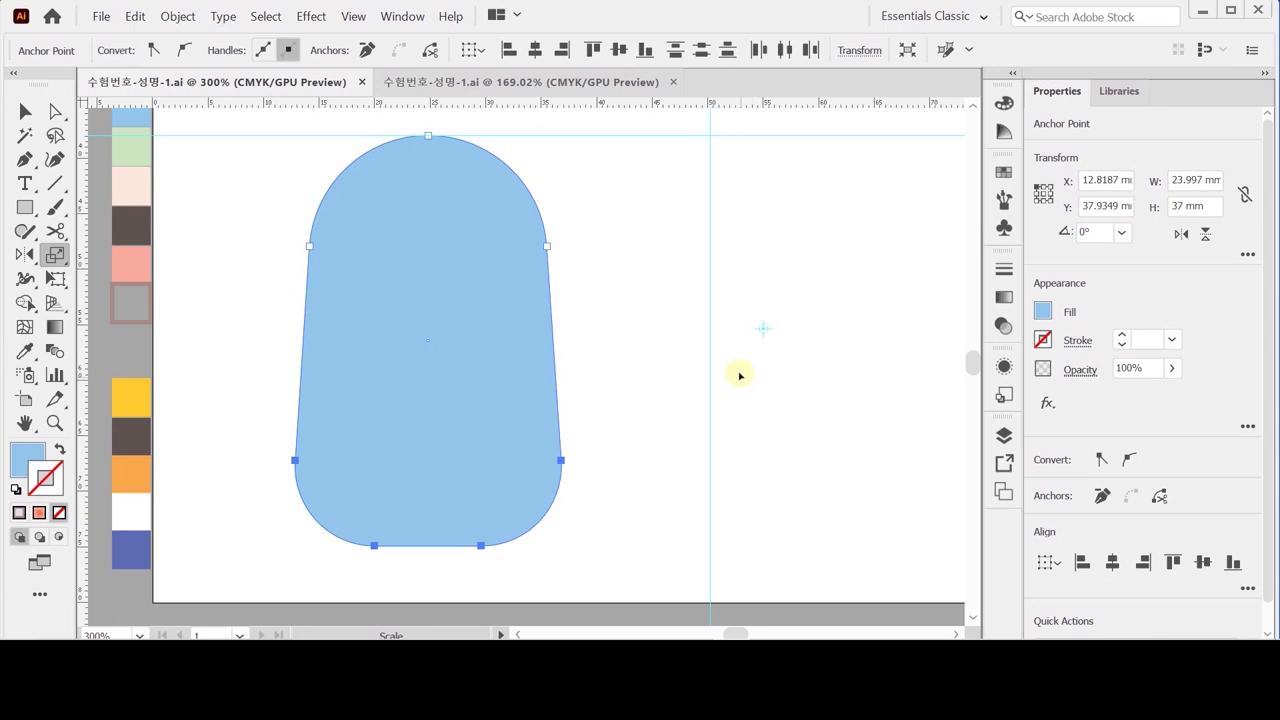
# Step: With nothing selected, create a 17 × 16 mm ellipse over the upper part of the blue shape
pyautogui.hotkey('ctrl', 'shift', 'a')
pyautogui.click(25, 207)
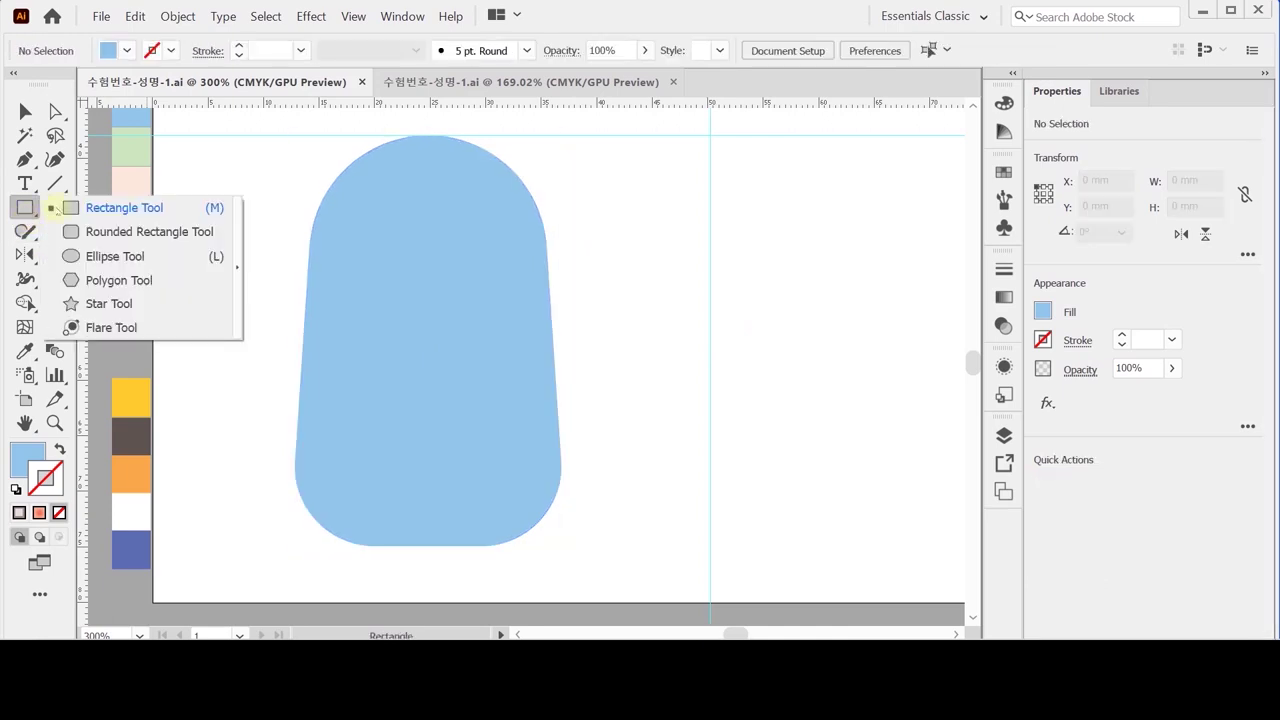
pyautogui.click(100, 256)
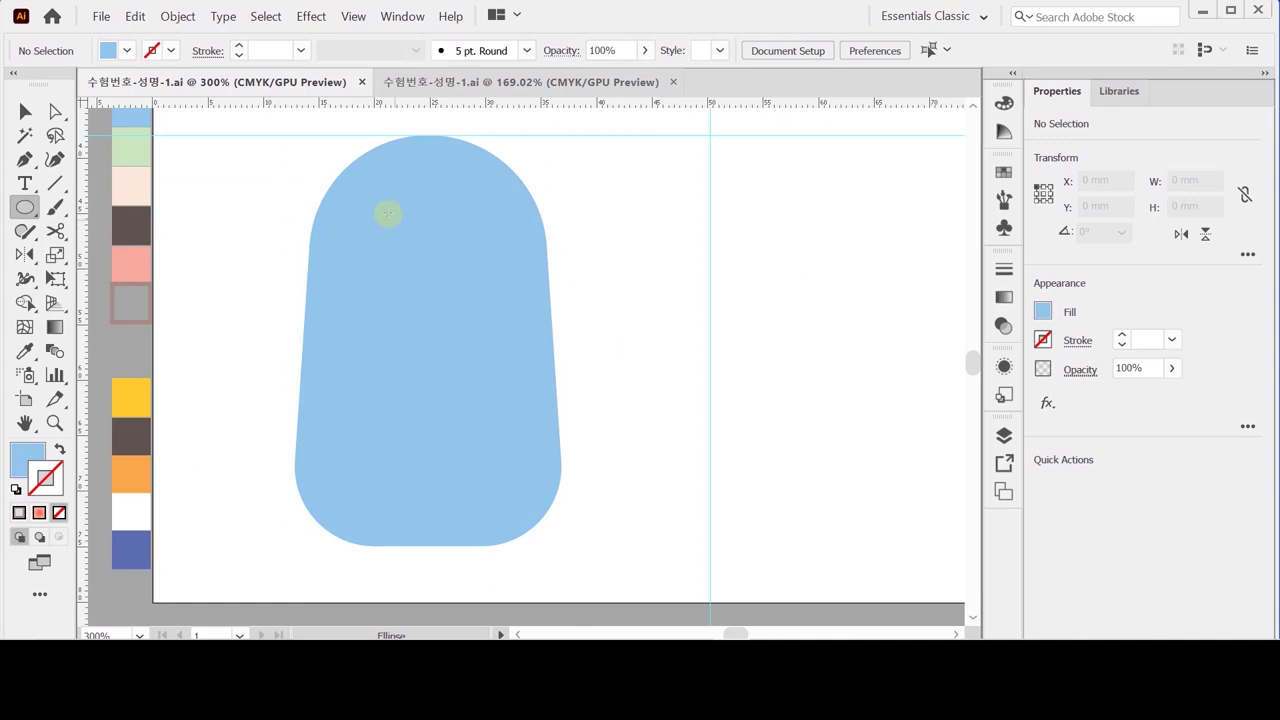
pyautogui.click(367, 186)
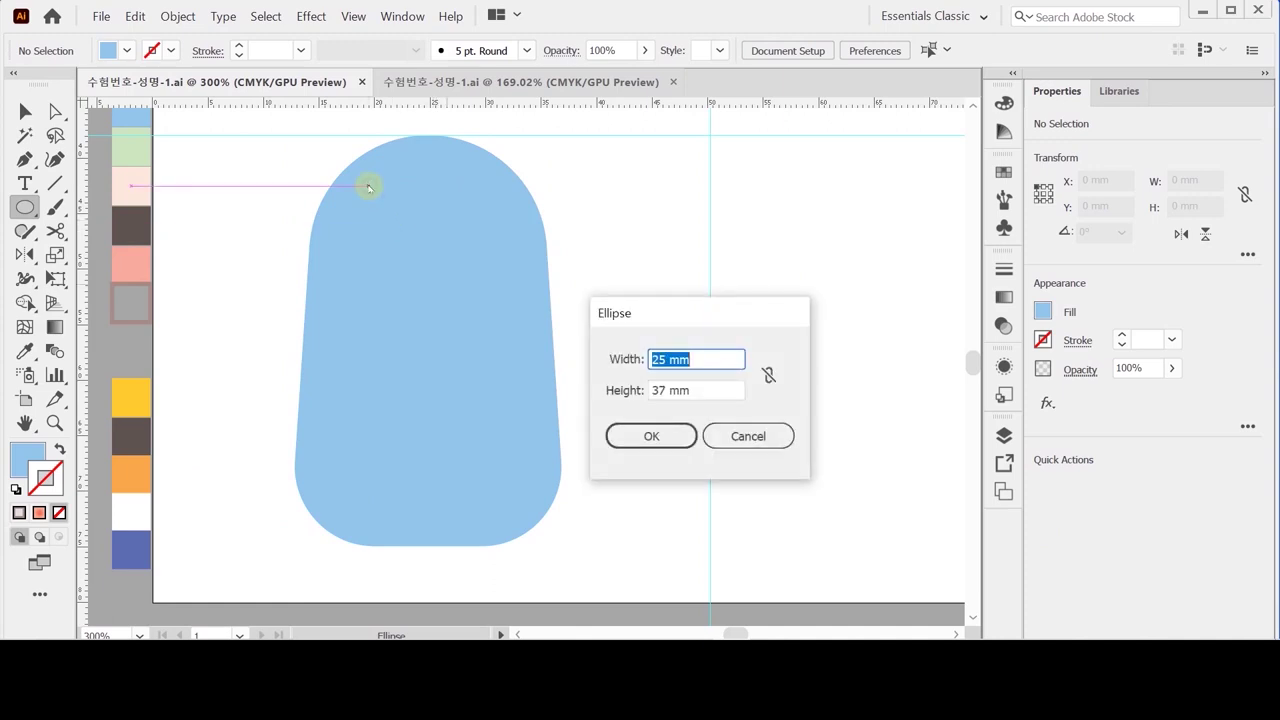
pyautogui.write('17')
pyautogui.press('Tab')
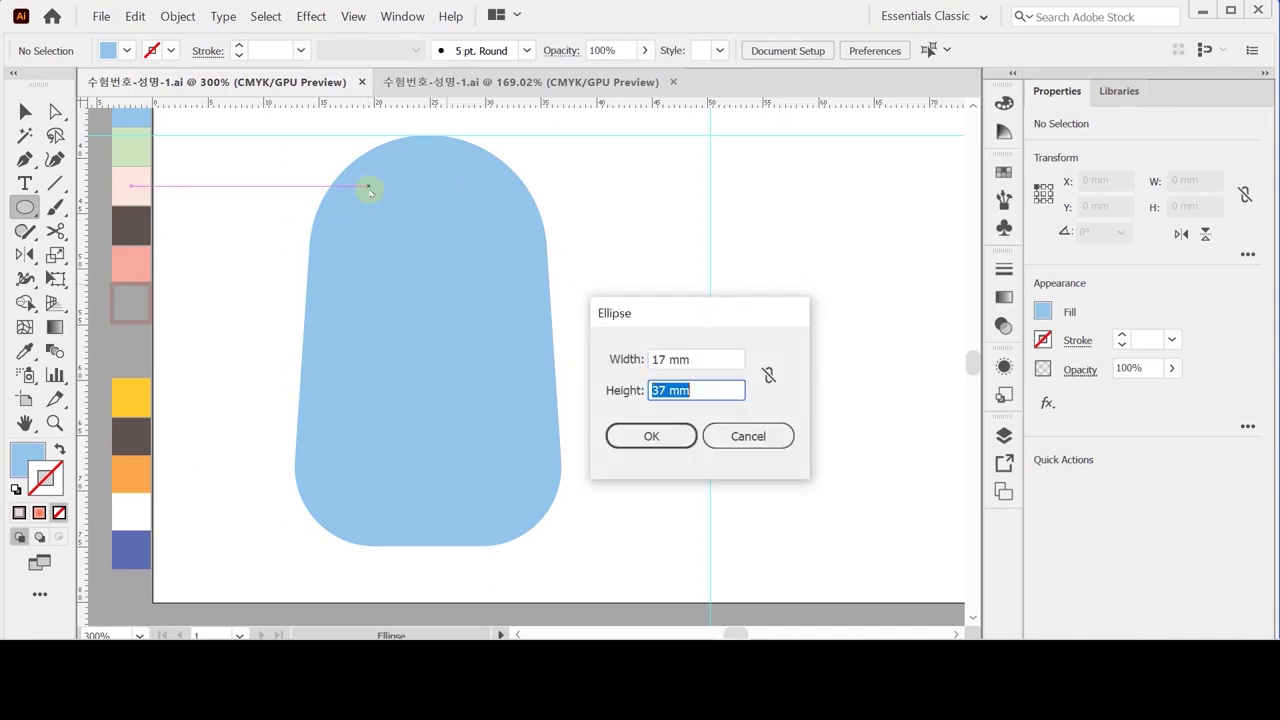
pyautogui.write('16')
pyautogui.press('Return')
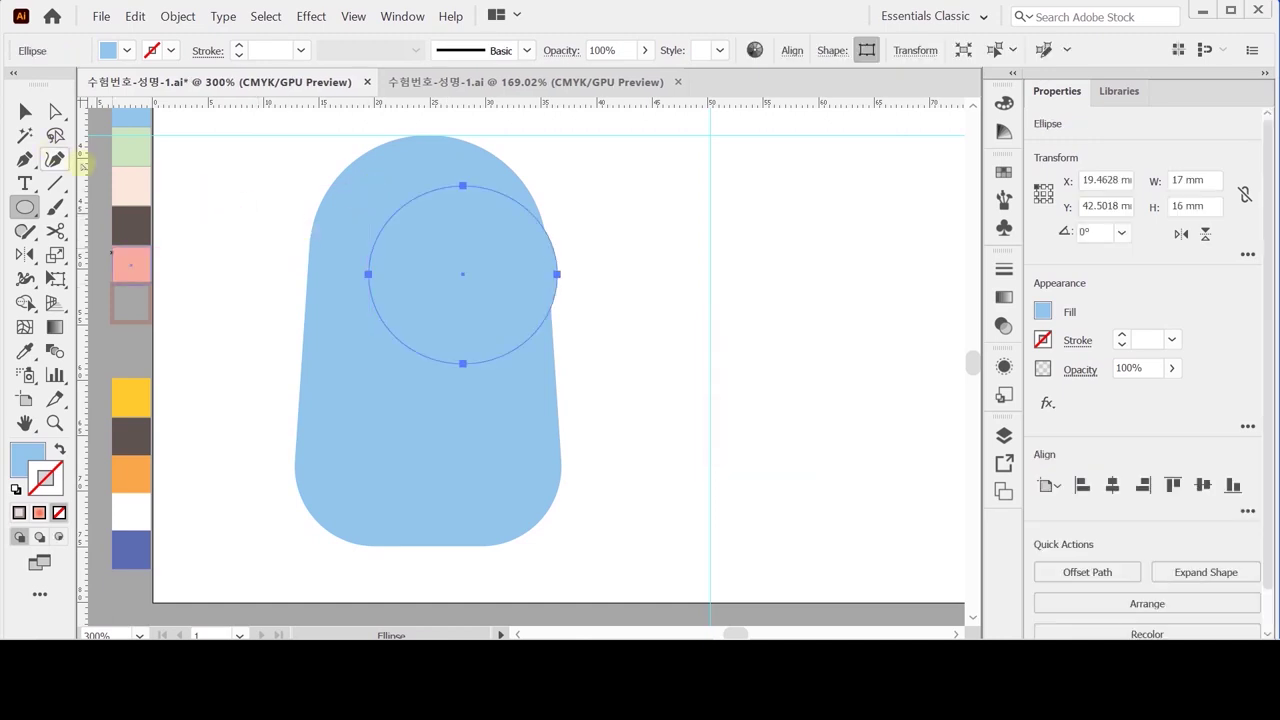
# Step: Fill the ellipse with the pale skin swatch colour and move it to about X 15.7, Y 40.6 mm inside the dome
pyautogui.press('i')
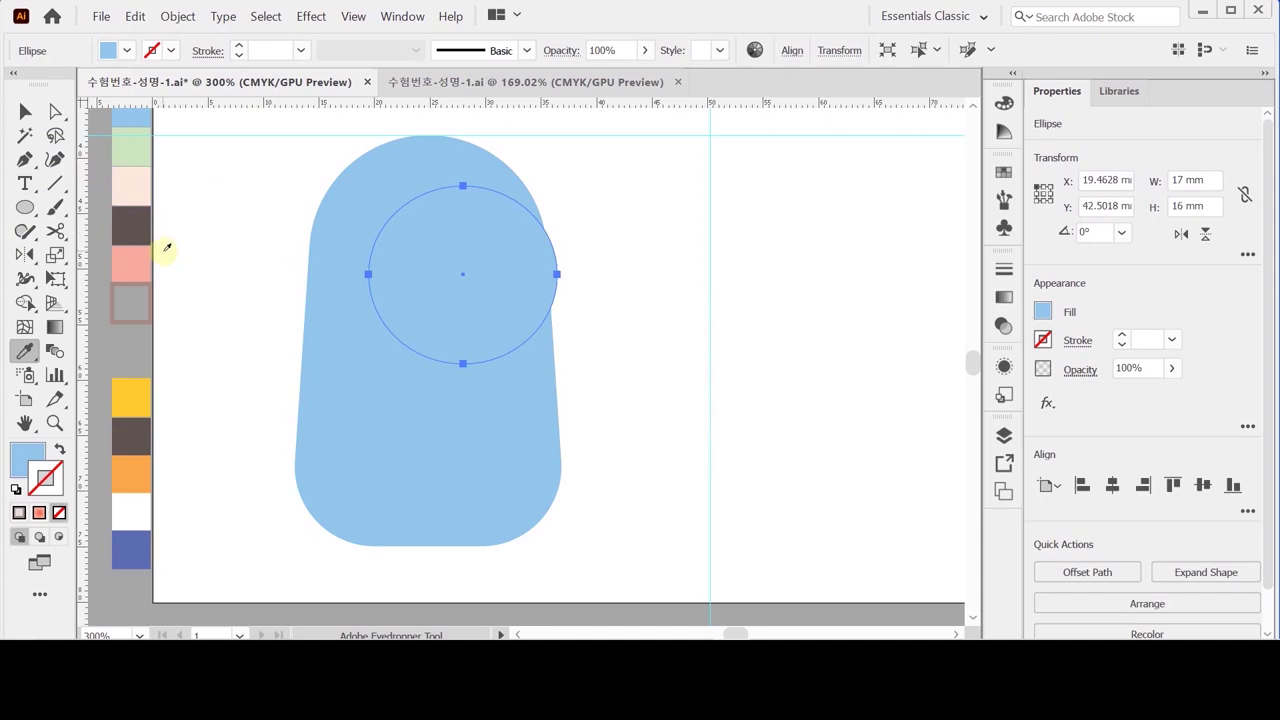
pyautogui.scroll(1, 166, 250)
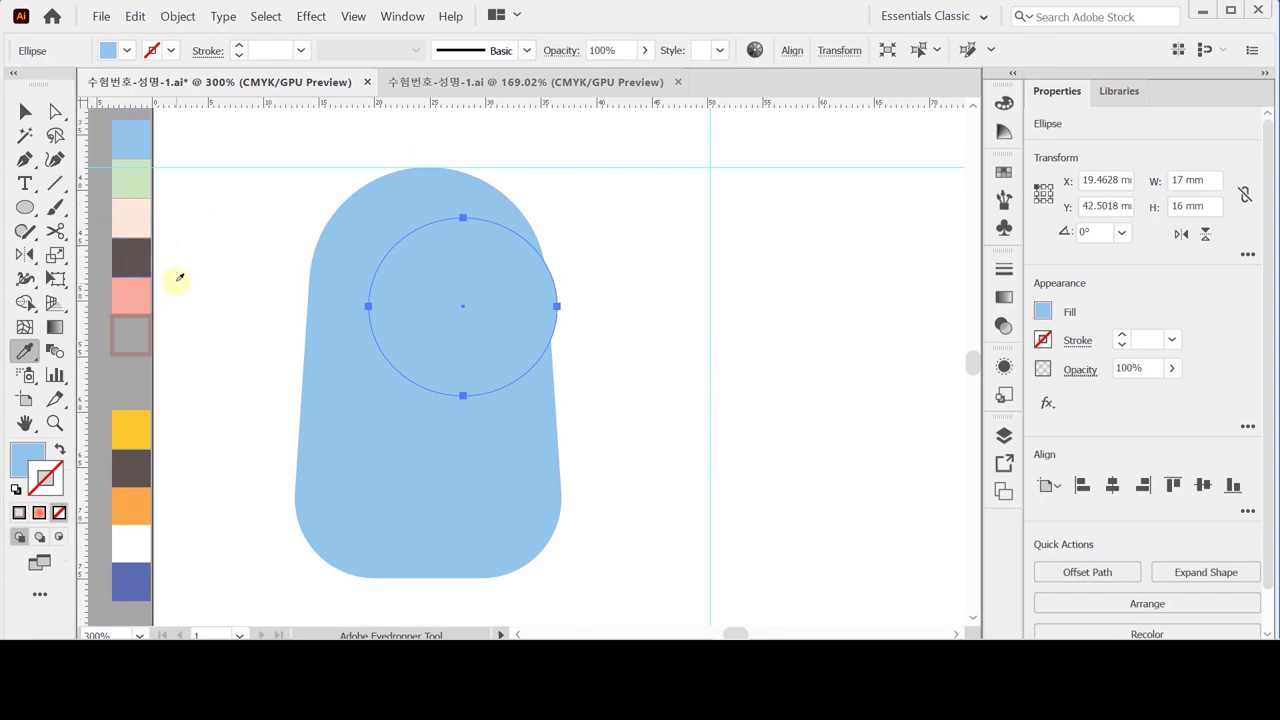
pyautogui.click(128, 228)
pyautogui.moveTo(463, 314); pyautogui.dragTo(422, 299)
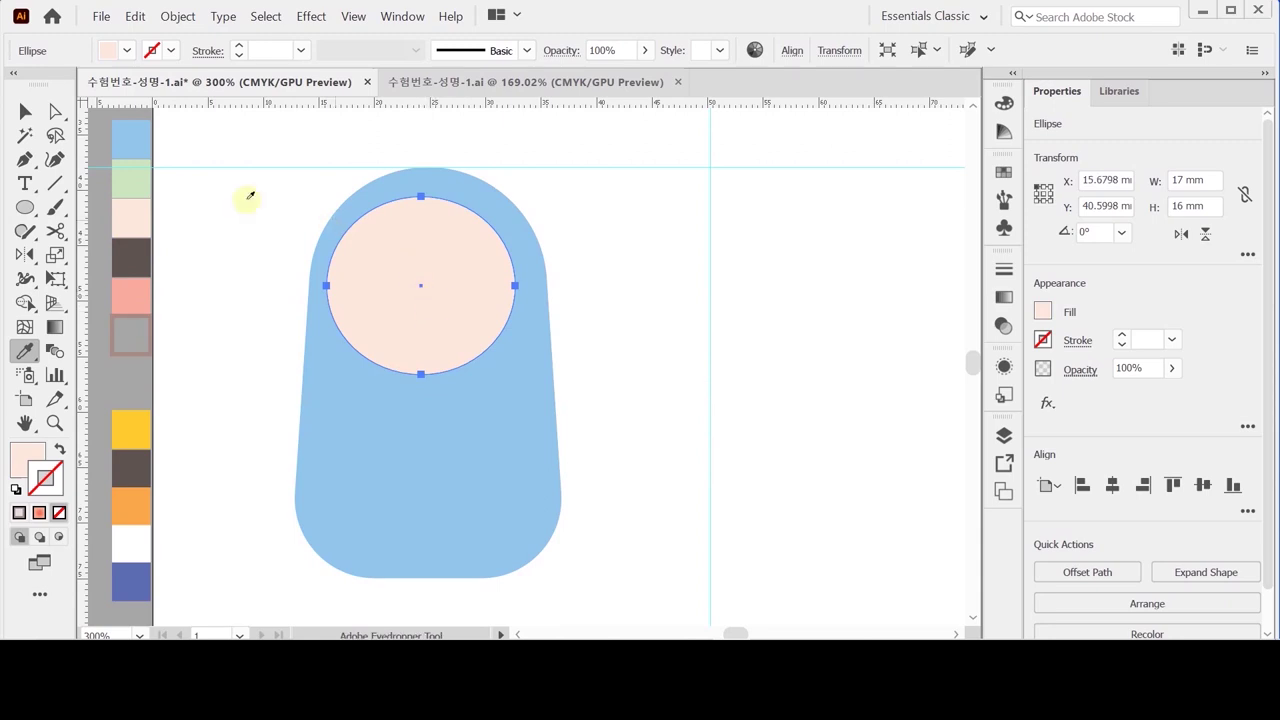
# Step: Select the blue body and the skin-coloured ellipse and align them on their horizontal centres
pyautogui.click(25, 111)
pyautogui.moveTo(200, 186); pyautogui.dragTo(549, 417)
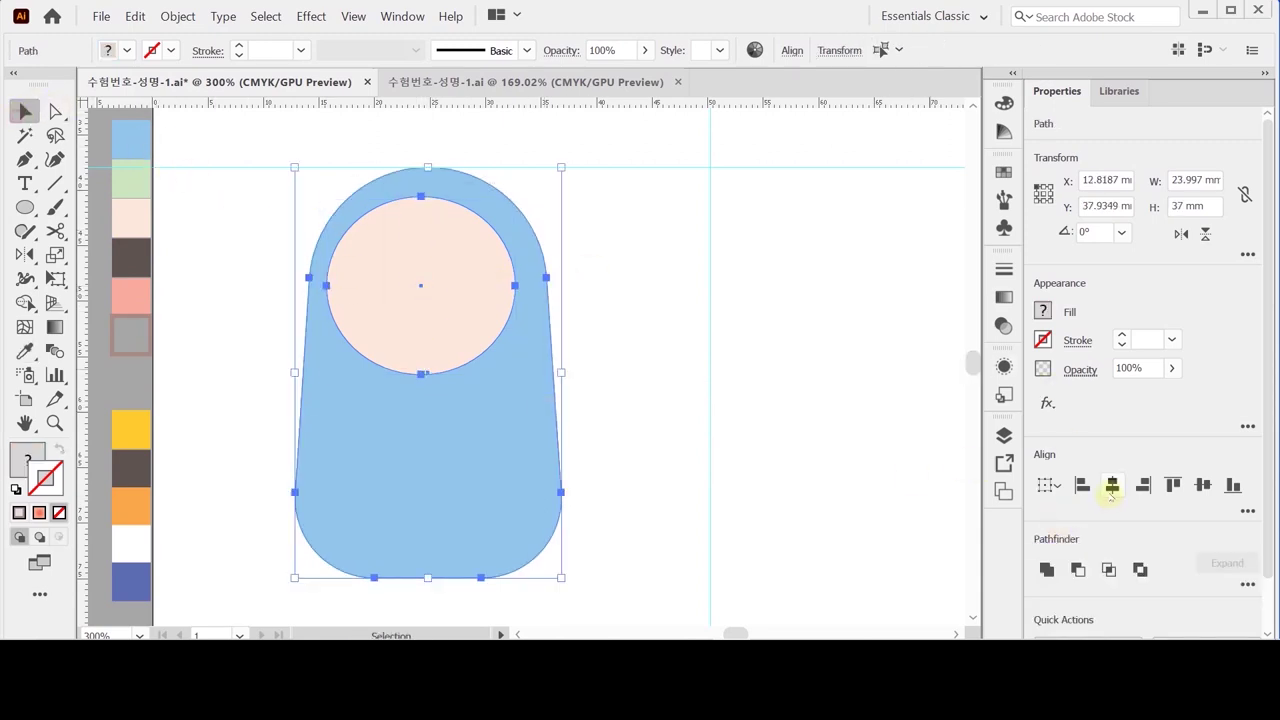
pyautogui.click(1112, 486)
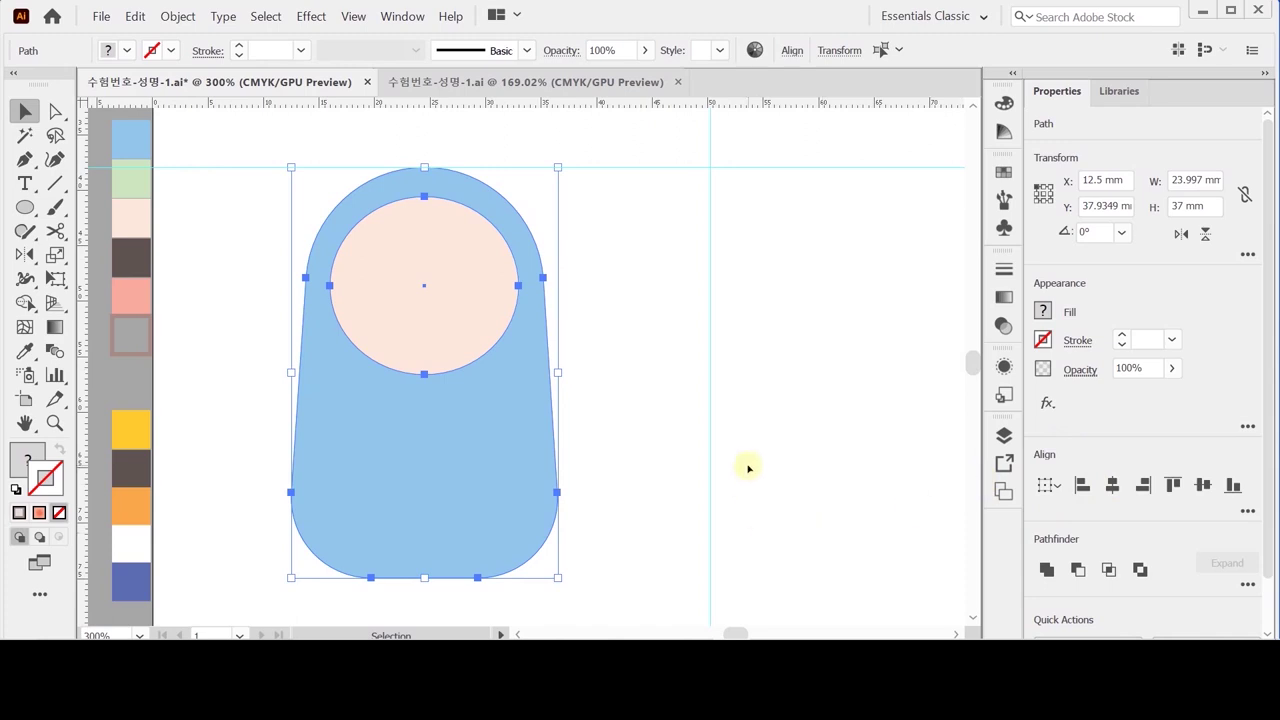
pyautogui.scroll(-2, 748, 467)
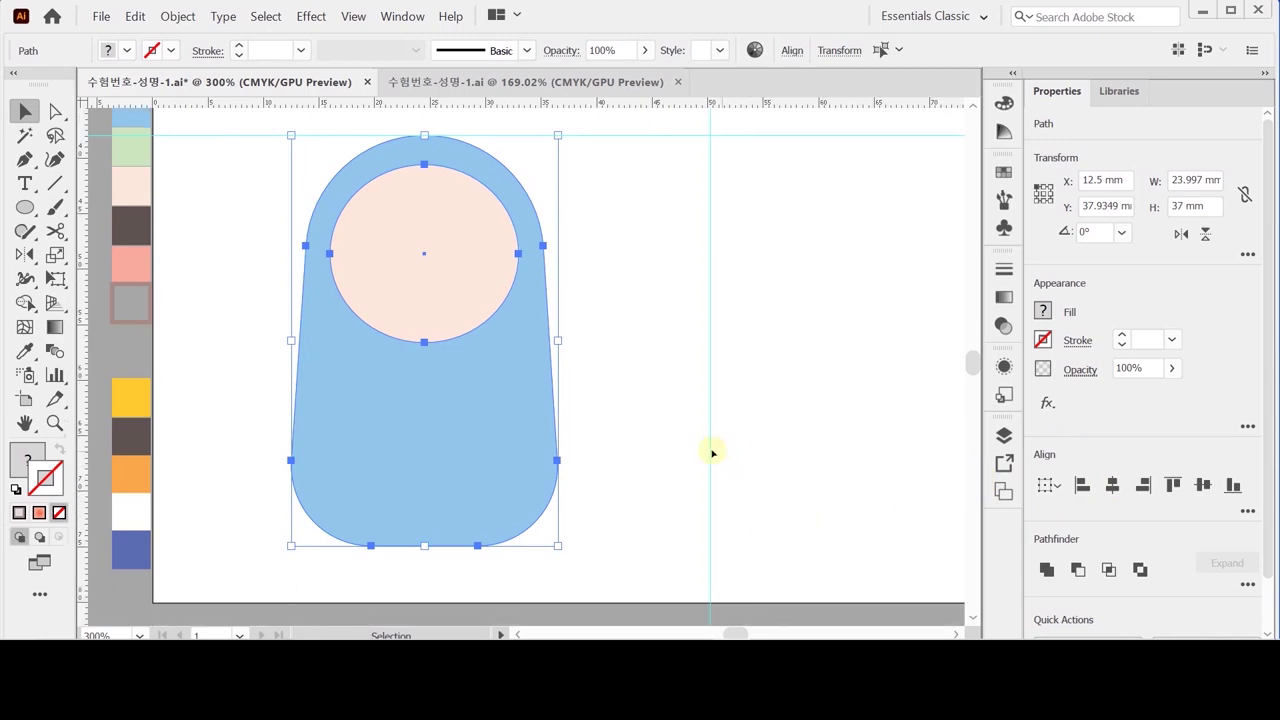
# Step: With nothing selected, create a 4.2 × 4.2 mm ellipse in the skin colour at the face oval's lower-left edge
pyautogui.click(667, 381)
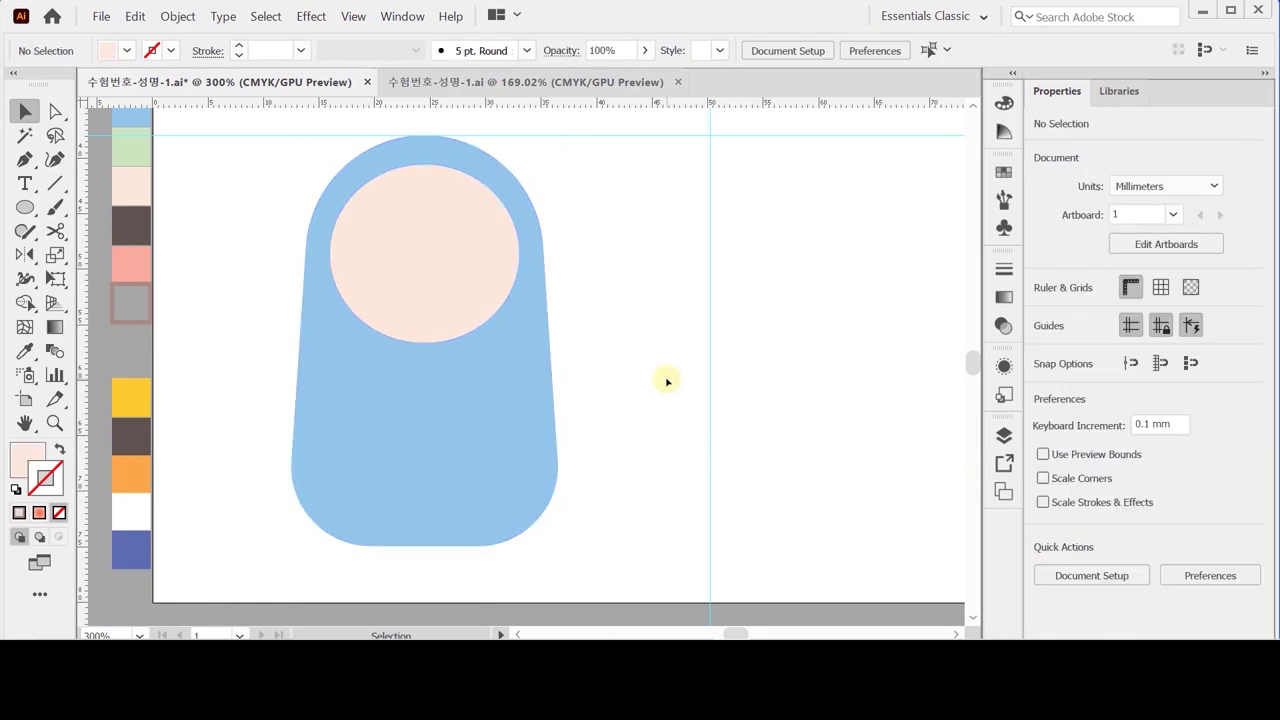
pyautogui.click(25, 207)
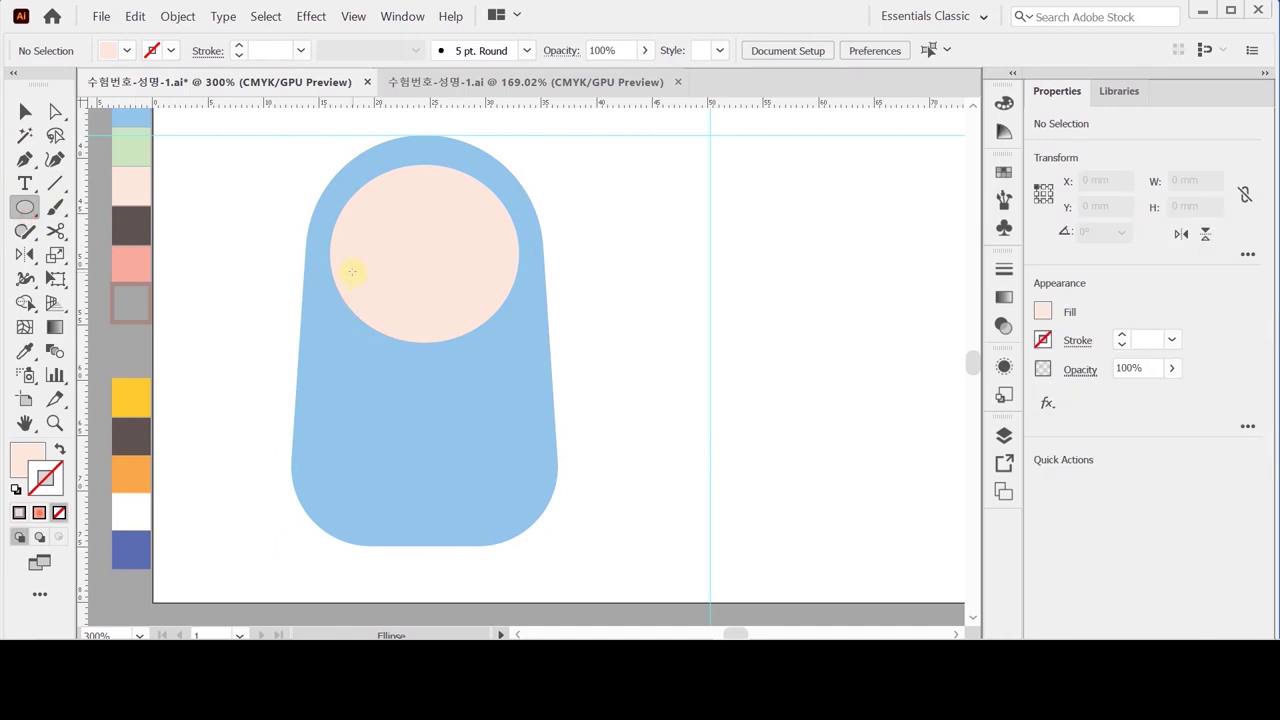
pyautogui.click(349, 283)
pyautogui.write('4.2')
pyautogui.press('Tab')
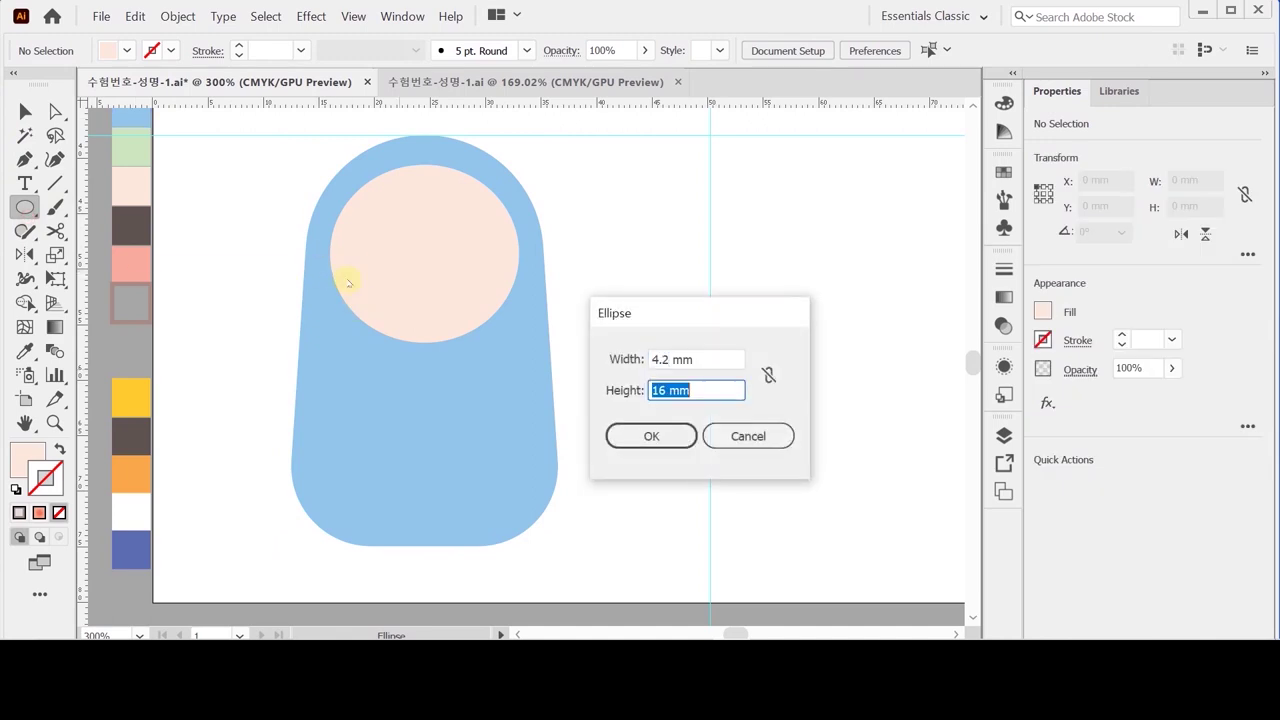
pyautogui.write('4')
pyautogui.press('BackSpace')
pyautogui.write('4')
pyautogui.write('2')
pyautogui.press('Return')
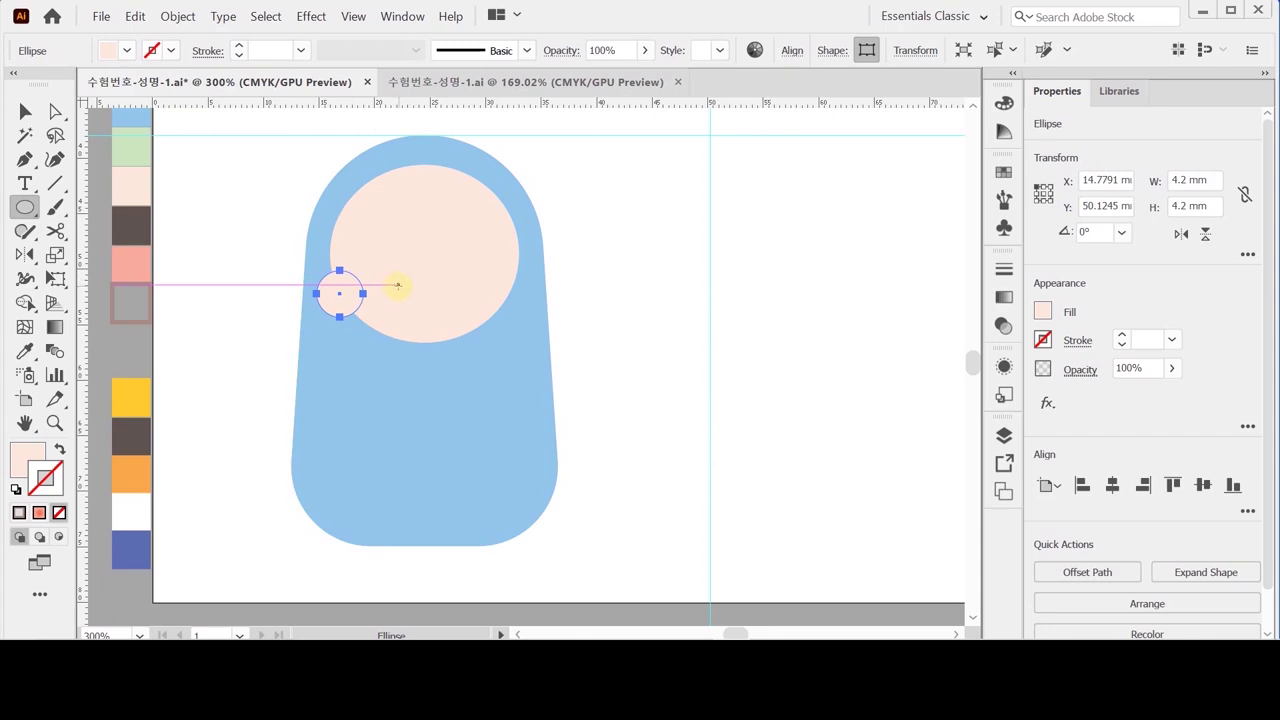
# Step: Move the small skin-coloured ear circle up and left to about X 14.2, Y 47.9 mm, then deselect it
pyautogui.press('Up')
pyautogui.press('Up')
pyautogui.press('Up')
pyautogui.press('Up')
pyautogui.press('Up')
pyautogui.press('Up')
pyautogui.press('Up')
pyautogui.press('Up')
pyautogui.press('Up')
pyautogui.press('Up')
pyautogui.press('Up')
pyautogui.press('Up')
pyautogui.press('Up')
pyautogui.press('Up')
pyautogui.press('Up')
pyautogui.press('Up')
pyautogui.press('Up')
pyautogui.press('Up')
pyautogui.press('Up')
pyautogui.press('Up')
pyautogui.press('Up')
pyautogui.press('Up')
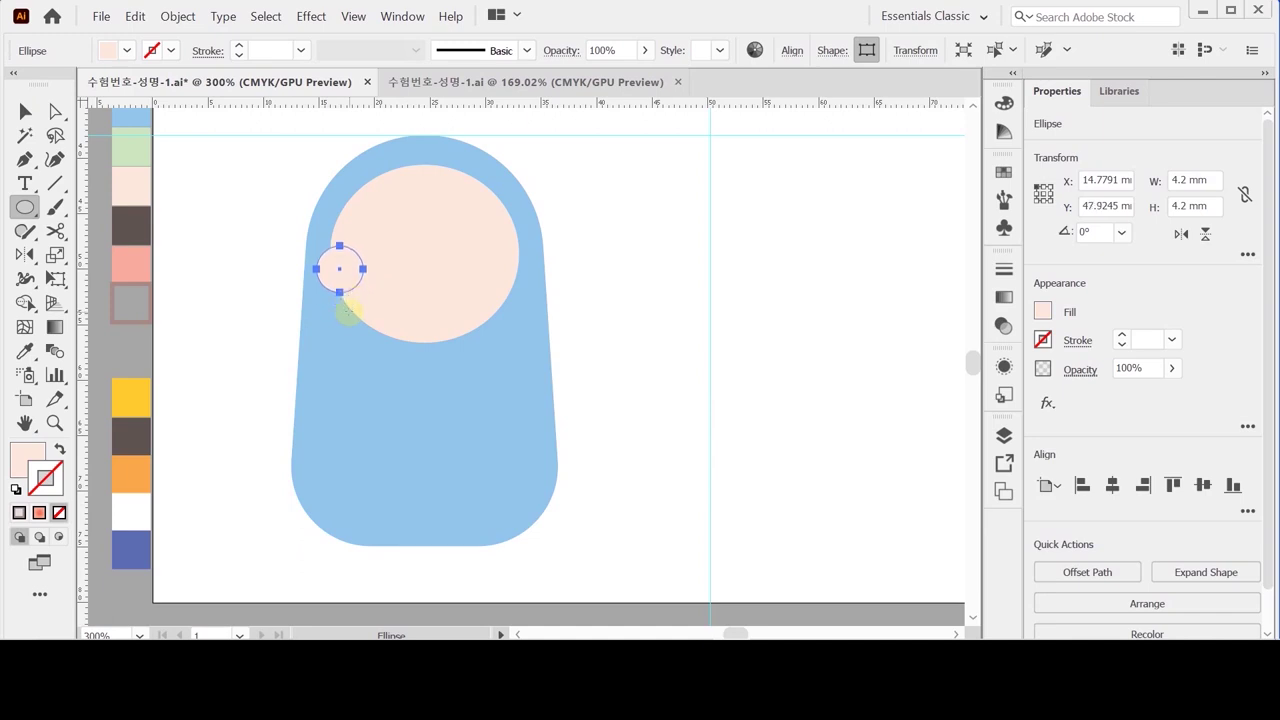
pyautogui.press('Left')
pyautogui.press('Left')
pyautogui.press('Left')
pyautogui.press('Left')
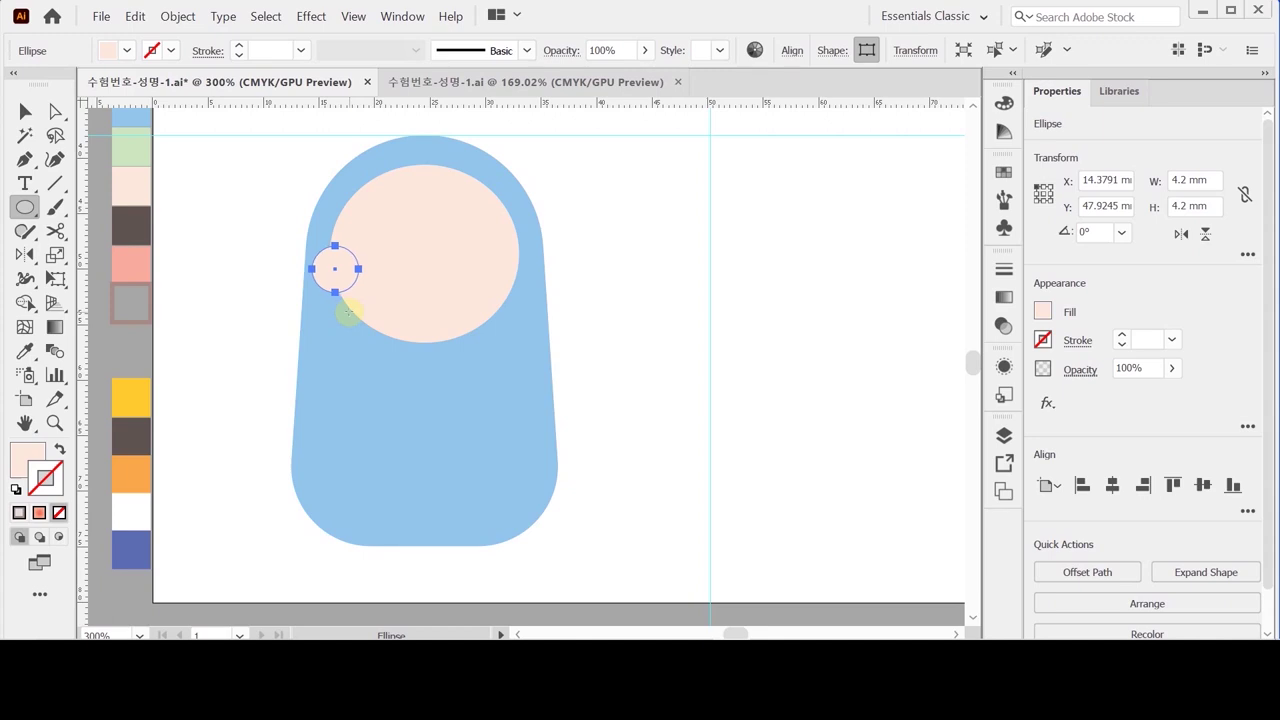
pyautogui.keyDown('ctrl'); pyautogui.click(256, 240); pyautogui.keyUp('ctrl')
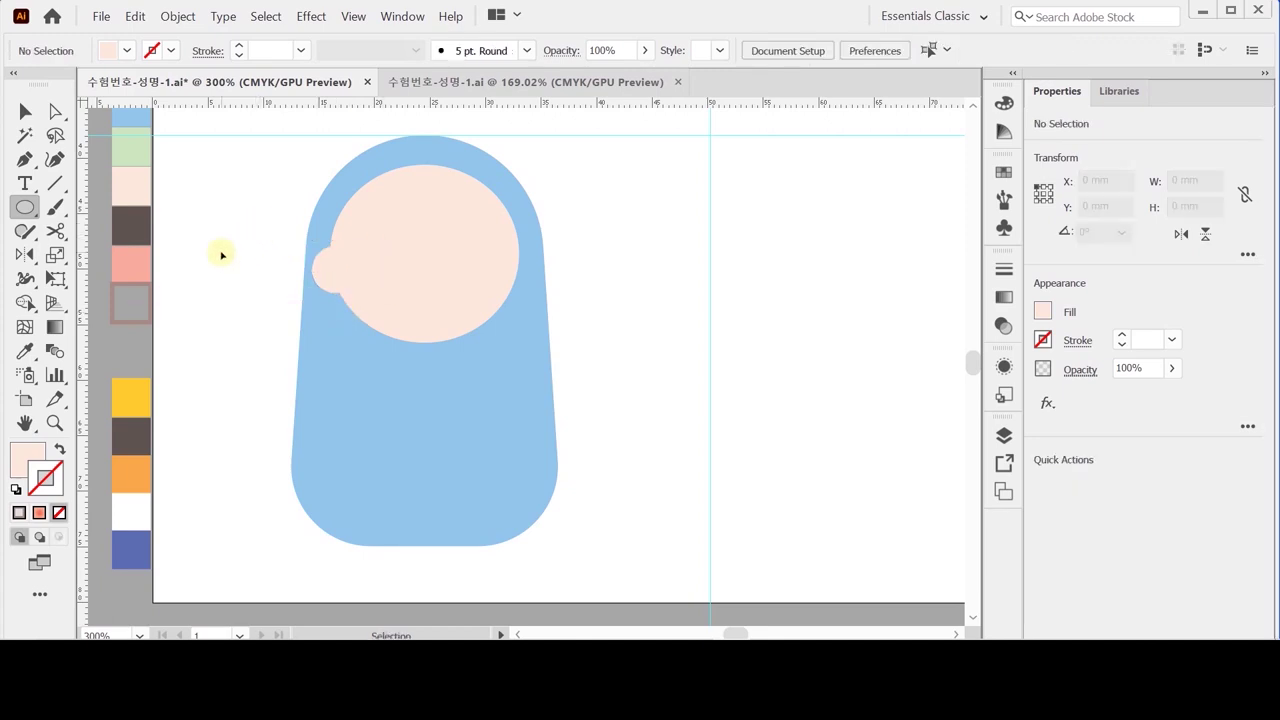
pyautogui.keyDown('ctrl'); pyautogui.click(325, 280); pyautogui.keyUp('ctrl')
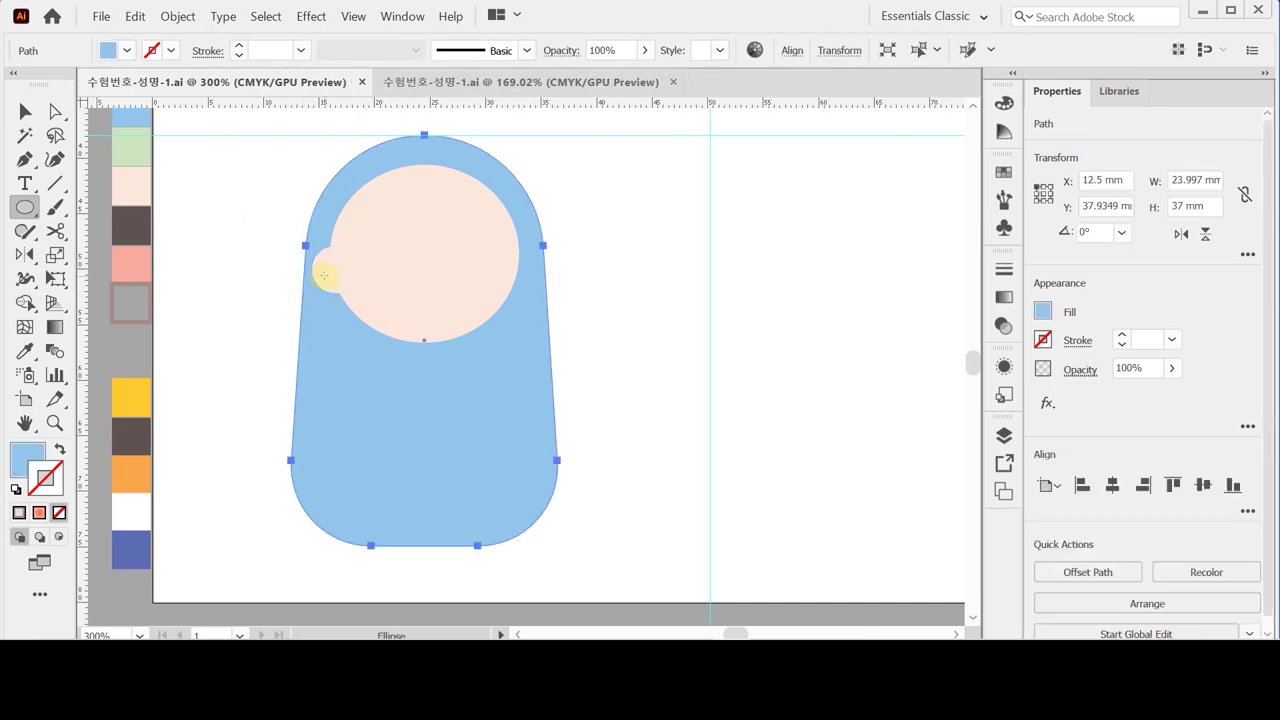
pyautogui.keyDown('ctrl'); pyautogui.click(328, 273); pyautogui.keyUp('ctrl')
pyautogui.moveTo(328, 273); pyautogui.dragTo(325, 272)
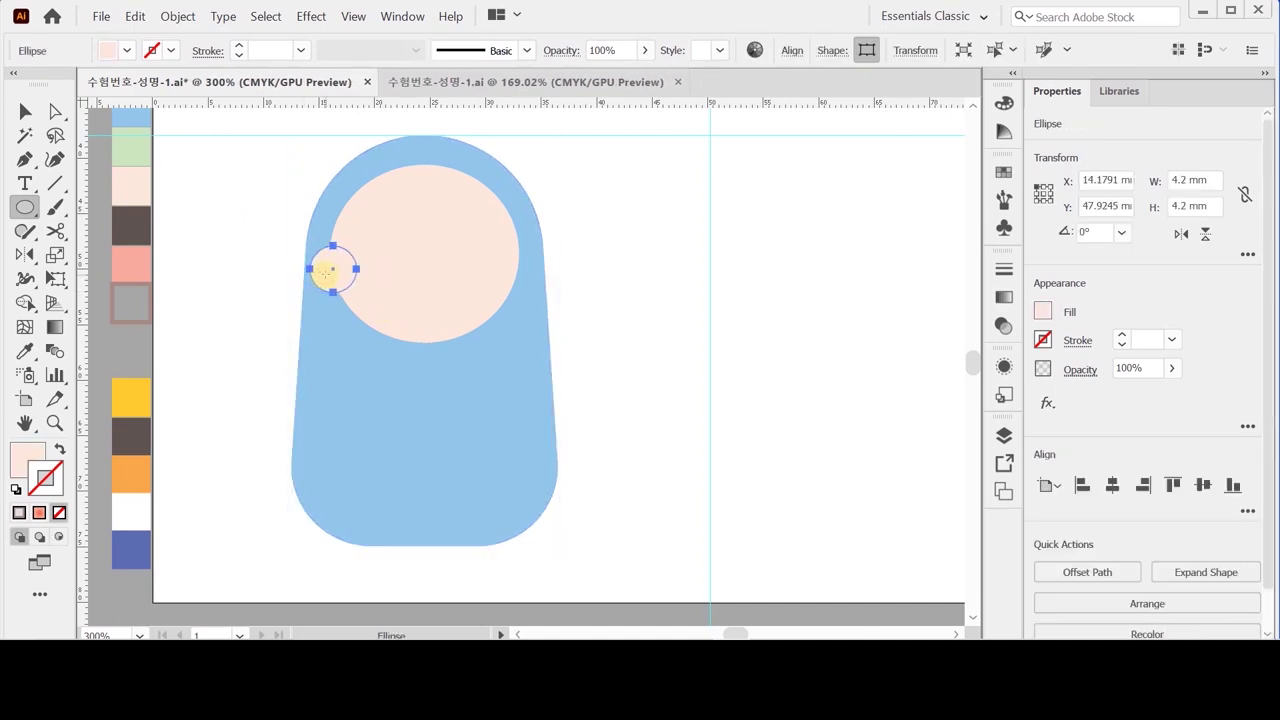
pyautogui.keyDown('ctrl'); pyautogui.click(783, 263); pyautogui.keyUp('ctrl')
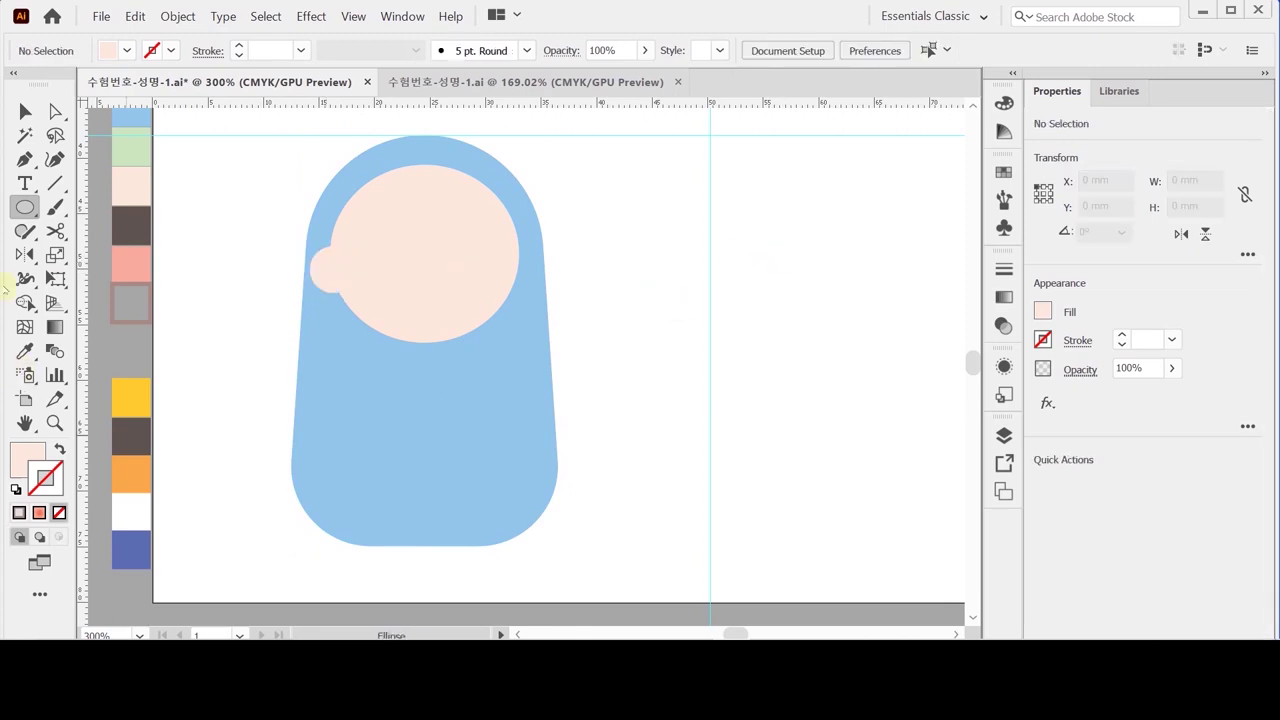
# Step: Draw a cheek ellipse about 3.2 × 1.6 mm in the pink swatch colour on the face's lower left and shift it slightly left
pyautogui.keyDown('ctrl'); pyautogui.click(141, 276); pyautogui.keyUp('ctrl')
pyautogui.keyDown('ctrl'); pyautogui.click(197, 257); pyautogui.keyUp('ctrl')
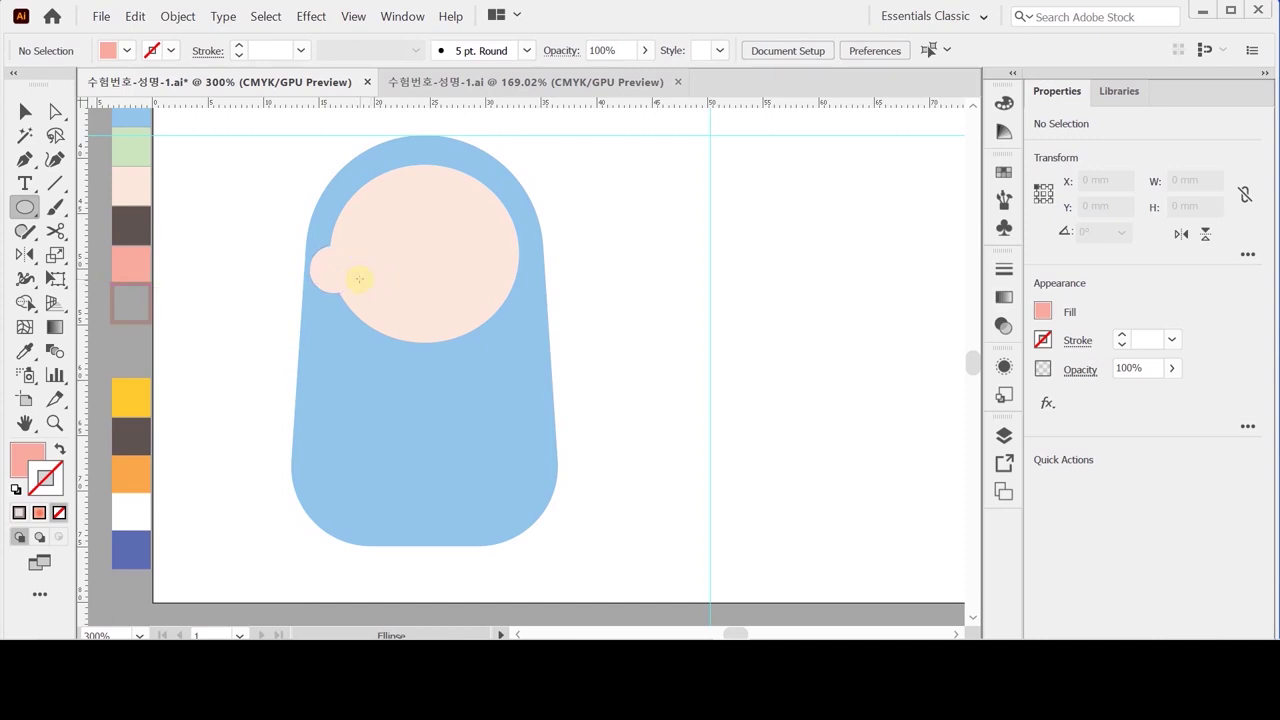
pyautogui.moveTo(359, 279); pyautogui.dragTo(397, 295)
pyautogui.click(454, 316)
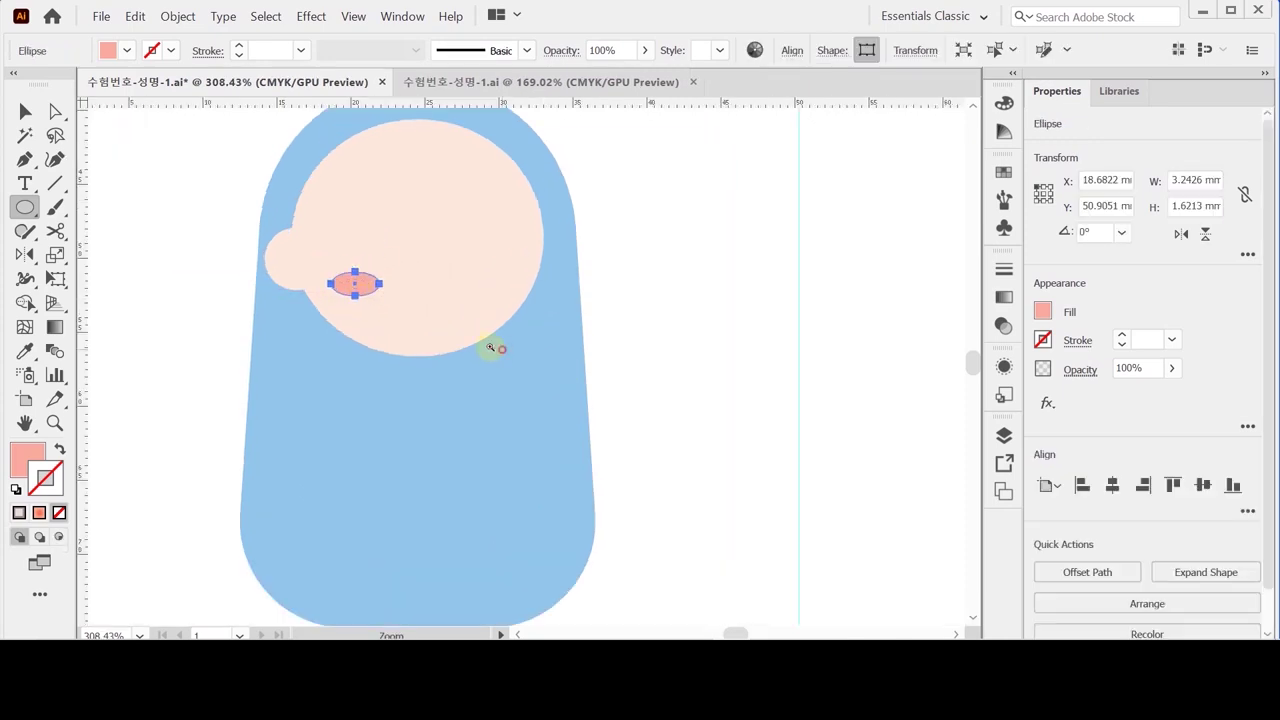
pyautogui.click(491, 346)
pyautogui.moveTo(432, 378); pyautogui.dragTo(360, 400)
pyautogui.hotkey('ctrl', 'z')
pyautogui.moveTo(403, 355); pyautogui.dragTo(386, 354)
pyautogui.click(140, 392)
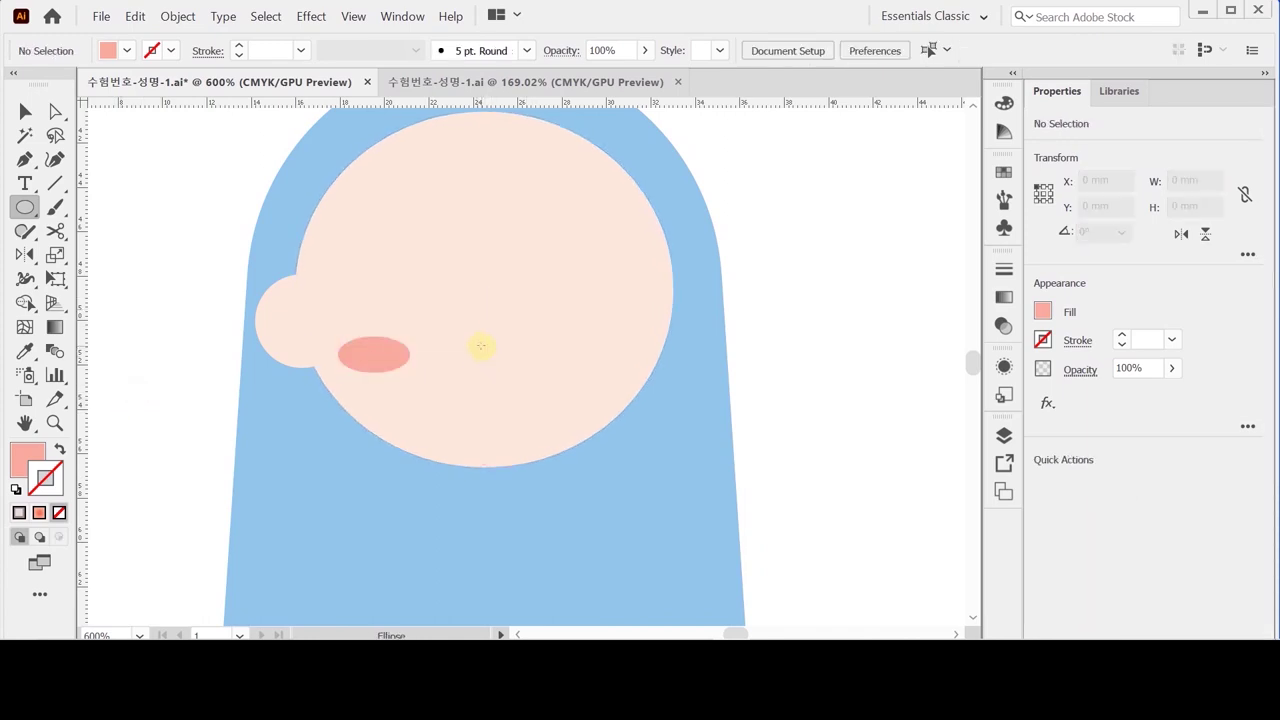
# Step: Draw a mouth ellipse about 0.9 × 1.6 mm near the face's lower centre and fill it with the dark brown swatch colour
pyautogui.moveTo(481, 347); pyautogui.dragTo(497, 376)
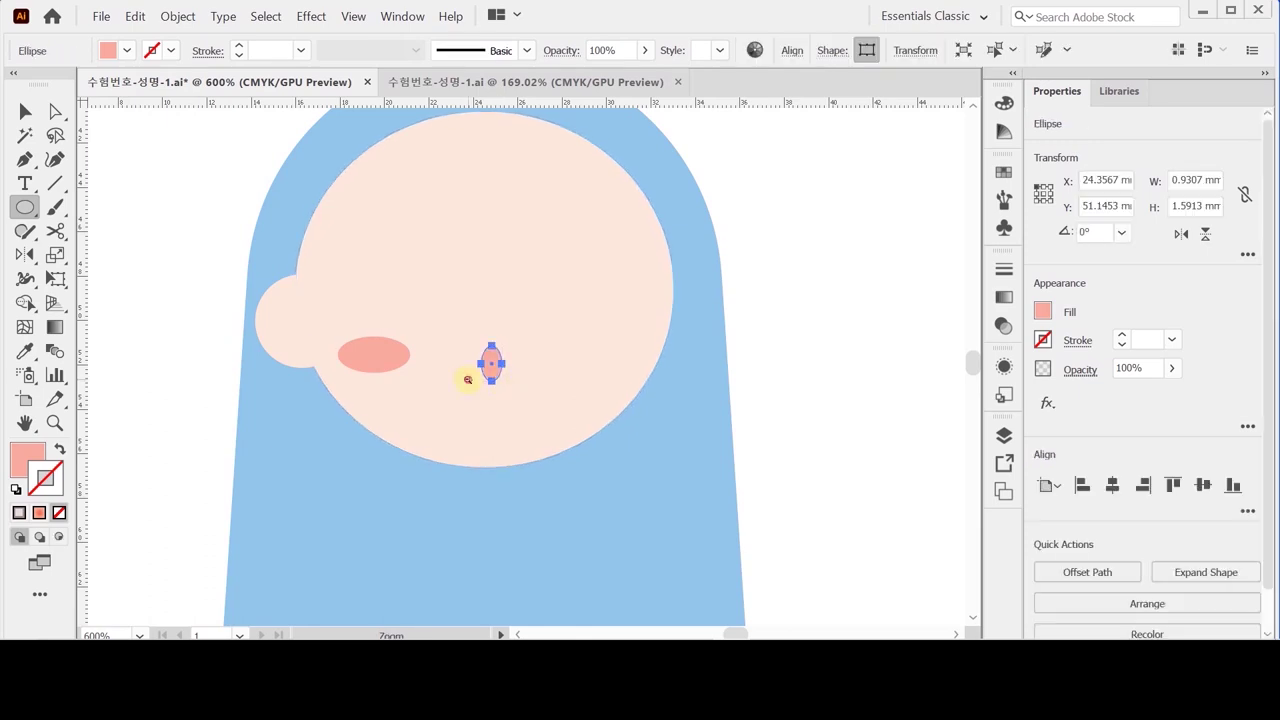
pyautogui.keyDown('ctrl'); pyautogui.keyDown('alt'); pyautogui.click(511, 391); pyautogui.keyUp('alt'); pyautogui.keyUp('ctrl')
pyautogui.press('i')
pyautogui.click(243, 260)
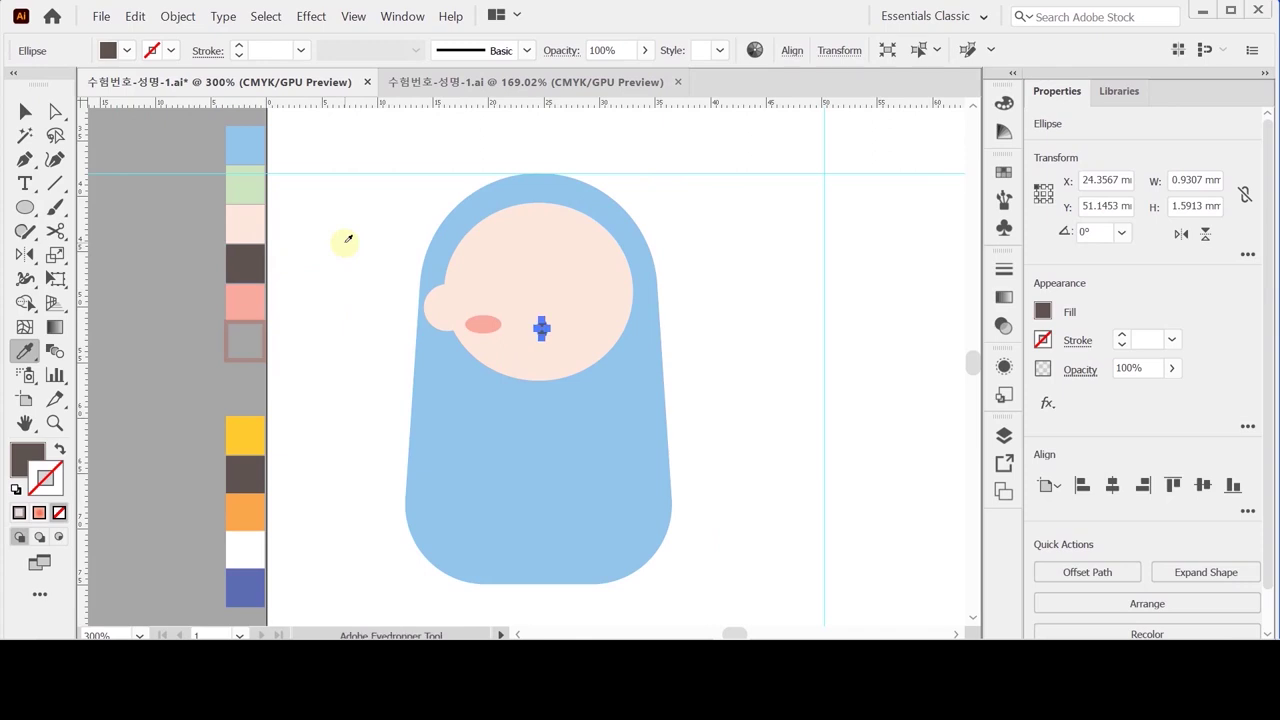
# Step: With nothing selected, create a 2.5 × 2.5 mm ellipse on the face above the pink cheek
pyautogui.click(25, 207)
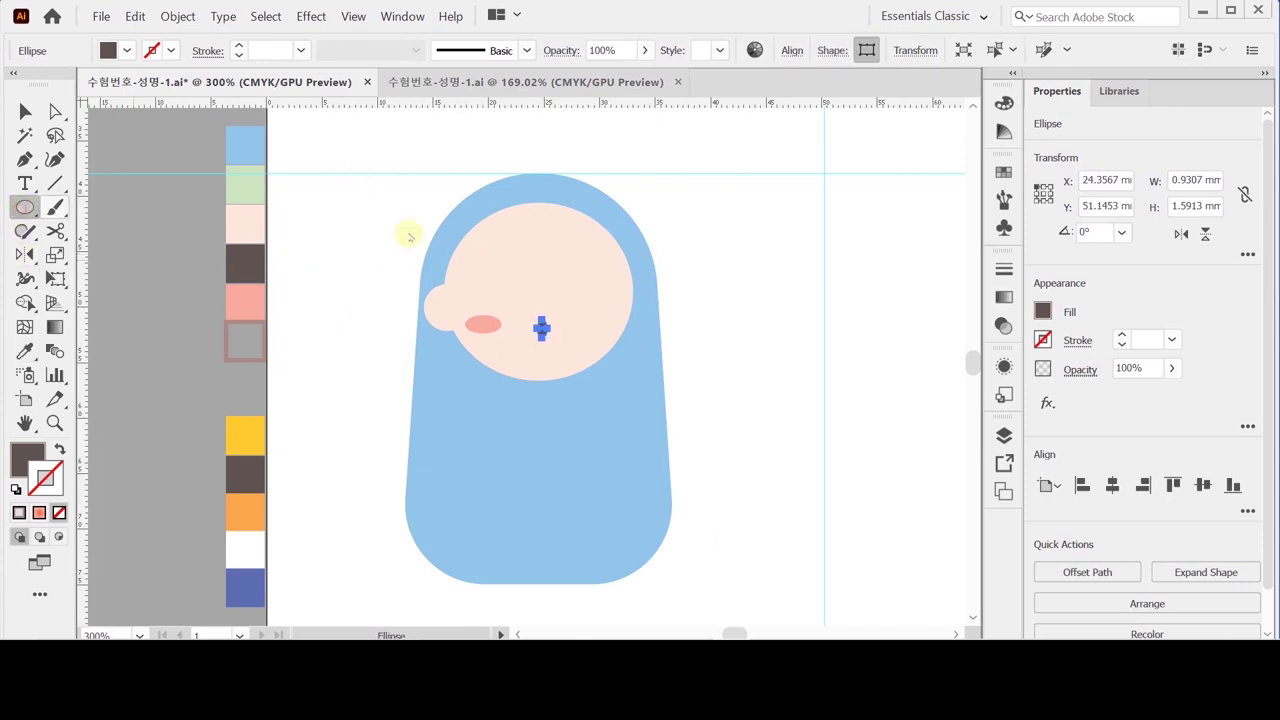
pyautogui.moveTo(645, 308); pyautogui.dragTo(580, 308)
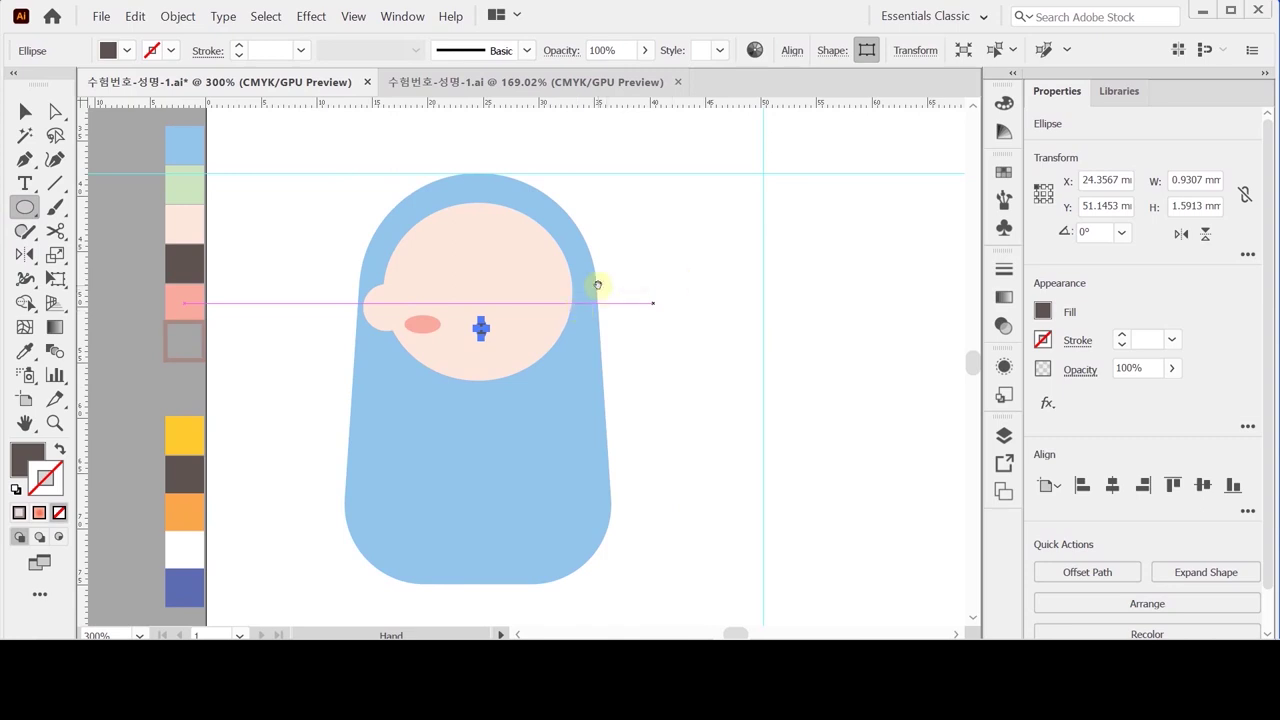
pyautogui.scroll(1, 250, 271)
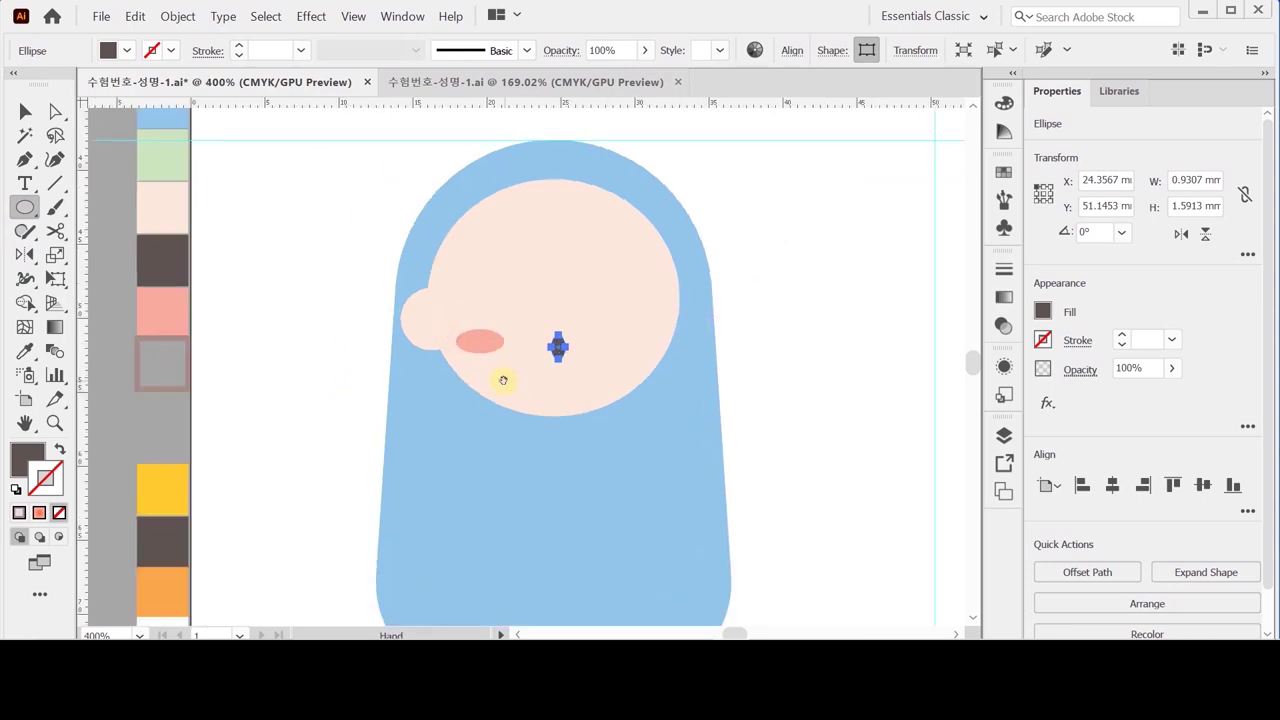
pyautogui.moveTo(503, 380); pyautogui.dragTo(496, 341)
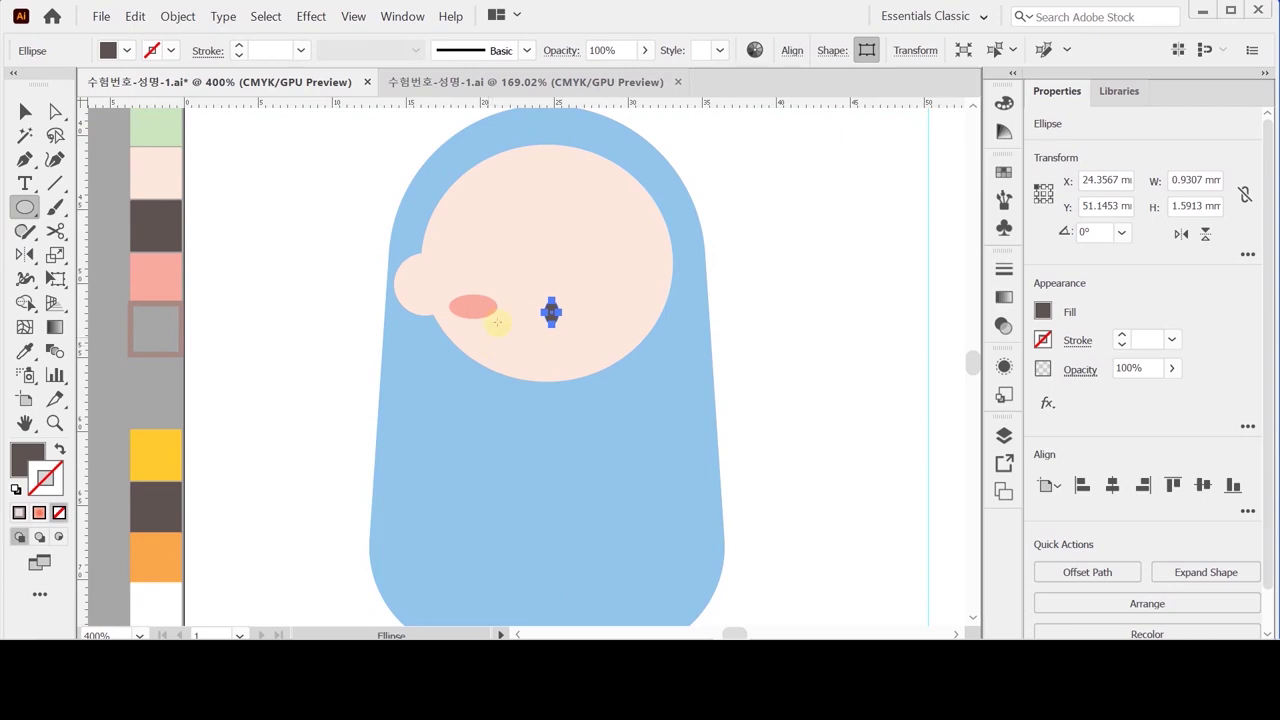
pyautogui.press('ctrl')
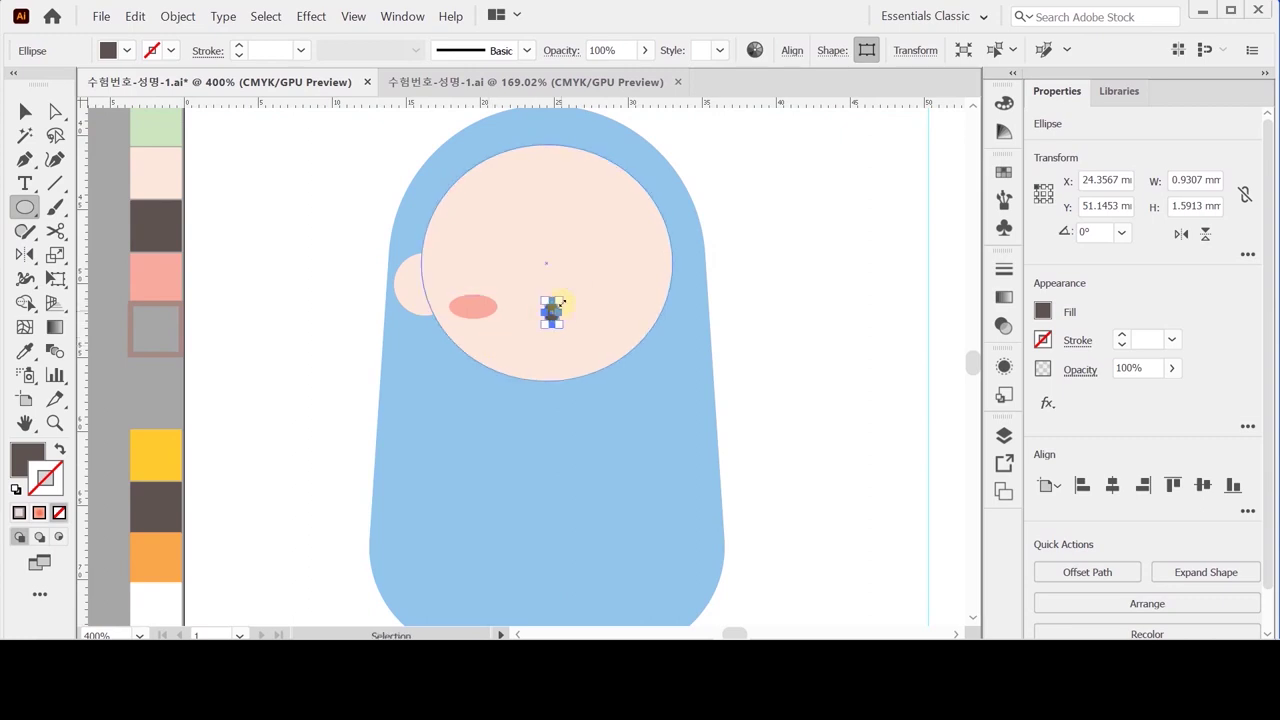
pyautogui.keyDown('ctrl'); pyautogui.click(214, 262); pyautogui.keyUp('ctrl')
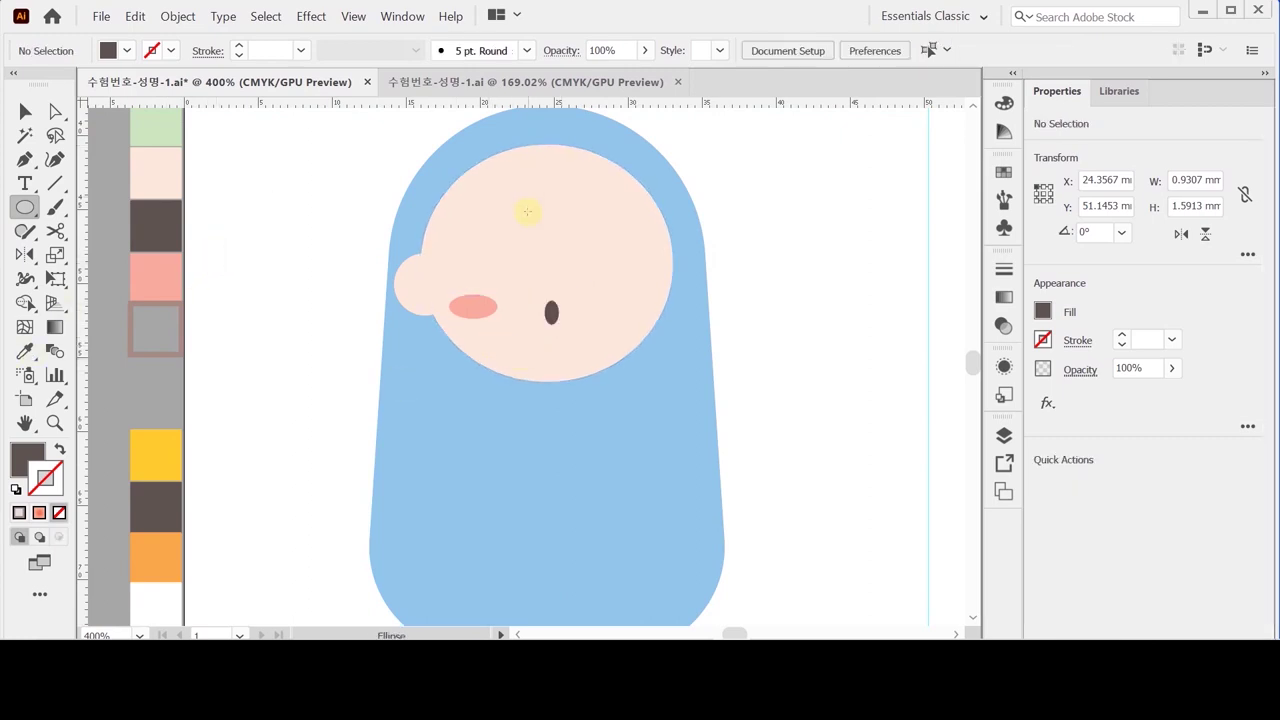
pyautogui.click(473, 226)
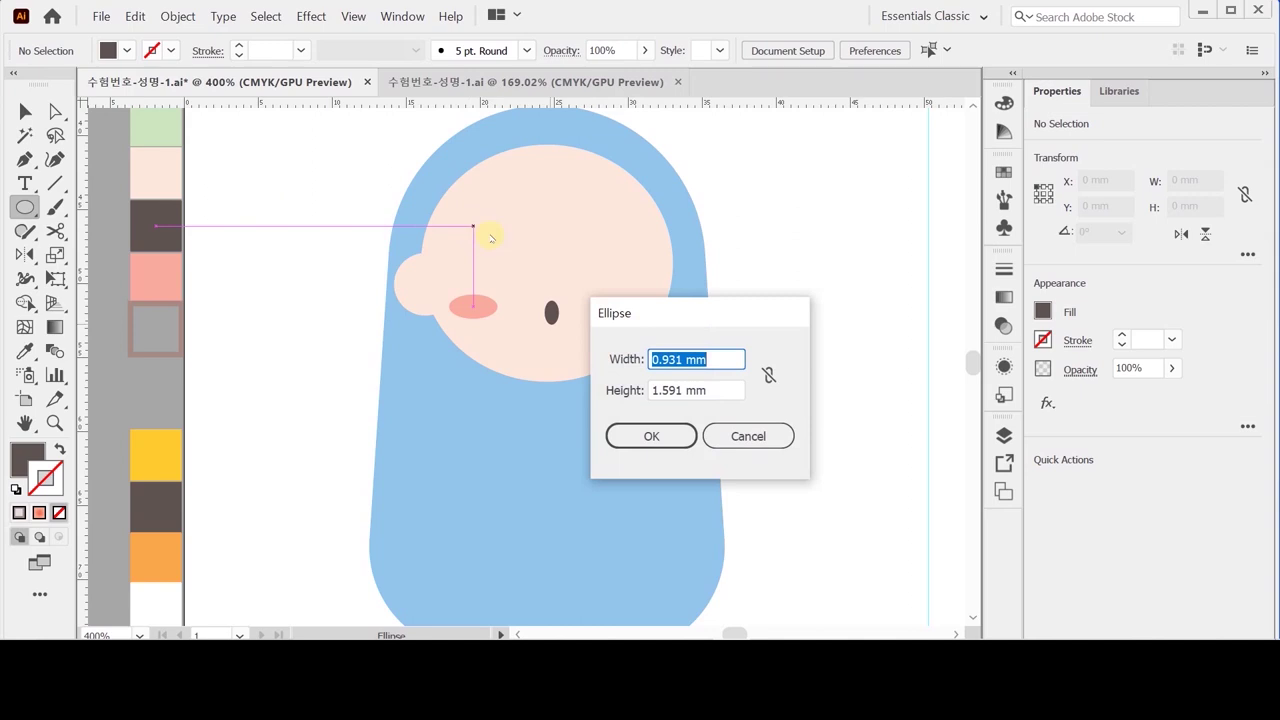
pyautogui.write('2.5')
pyautogui.press('Tab')
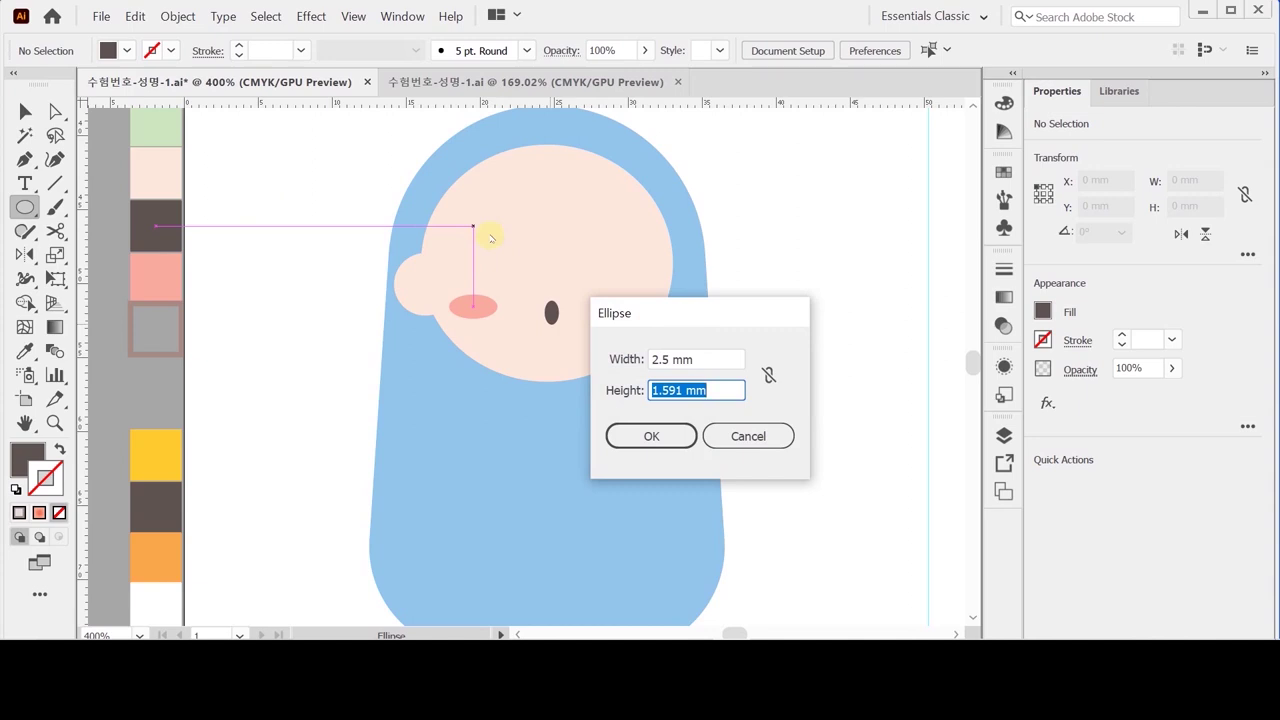
pyautogui.write('2.5')
pyautogui.press('Return')
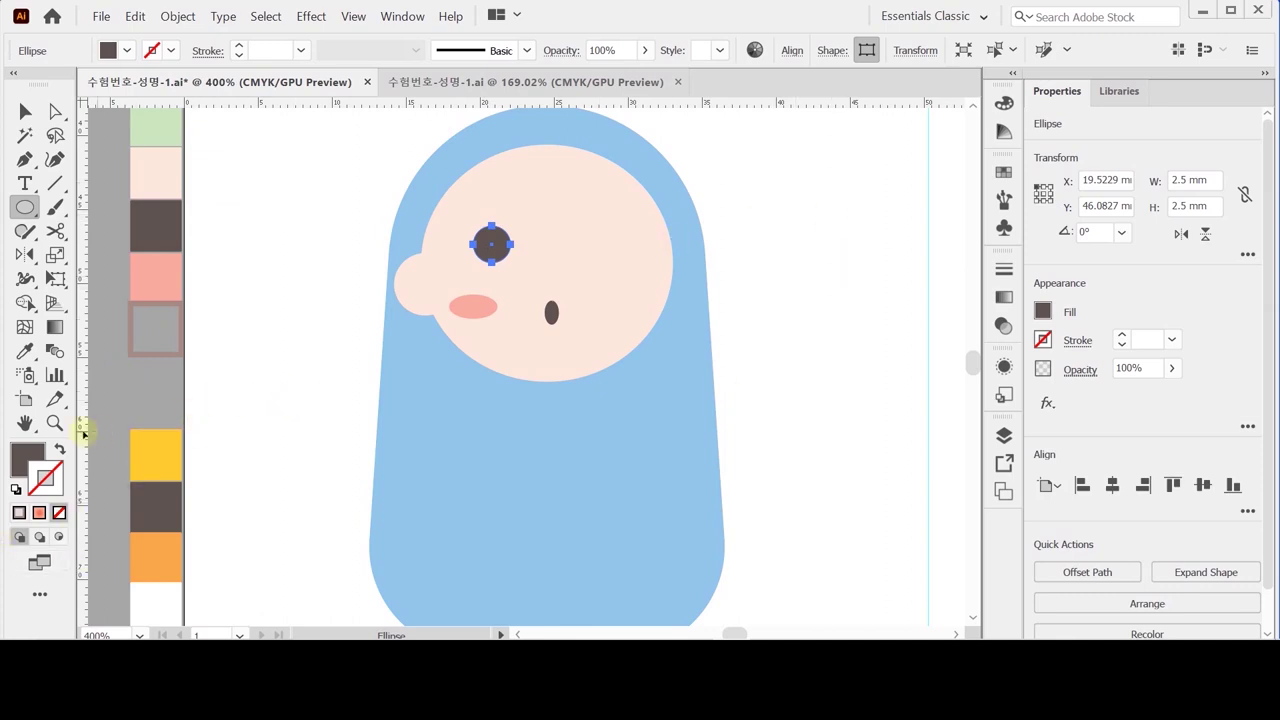
# Step: Swap the eye circle's fill and stroke, leaving no fill and a dark brown 1 pt stroke
pyautogui.click(59, 449)
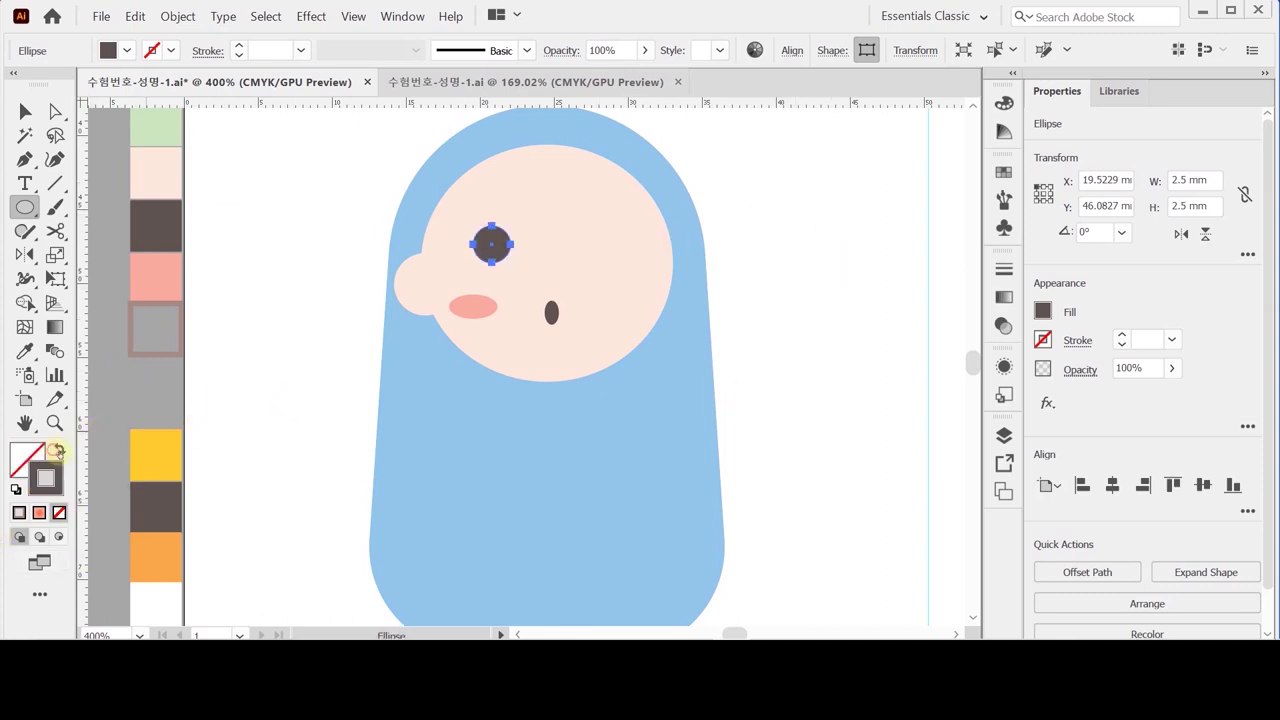
pyautogui.click(1078, 340)
pyautogui.click(1043, 340)
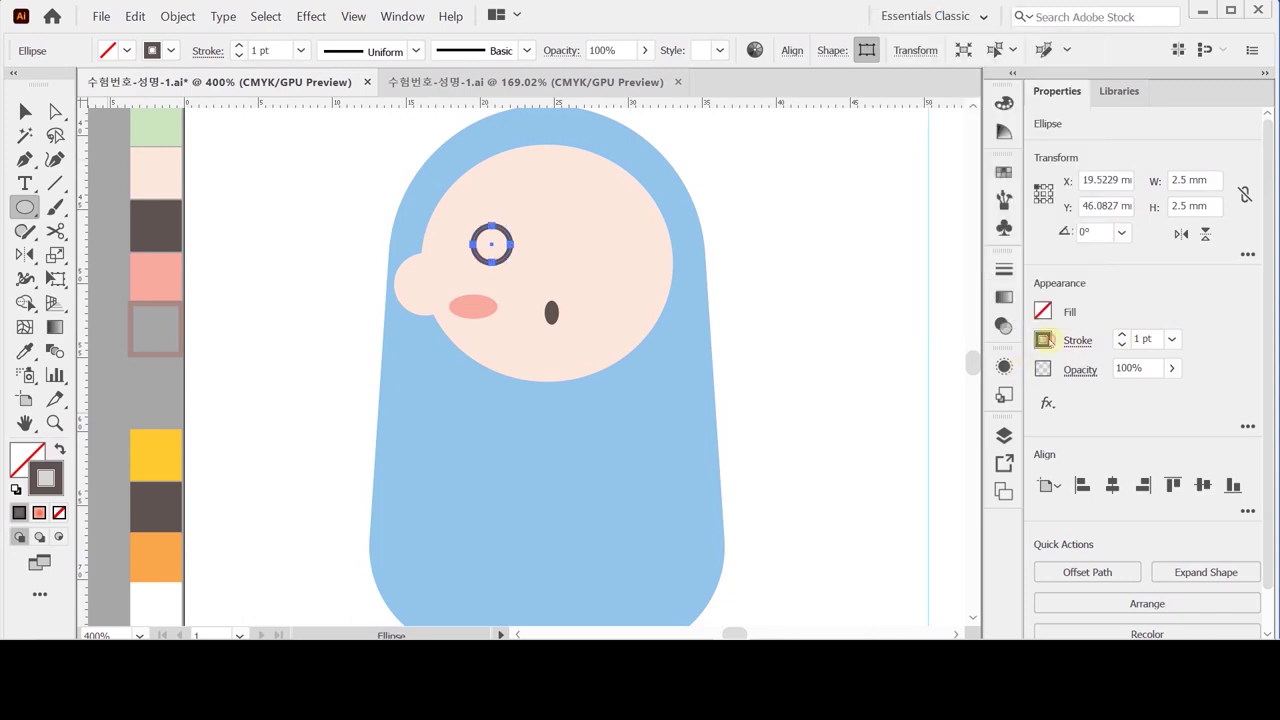
pyautogui.click(1043, 340)
pyautogui.click(1010, 413)
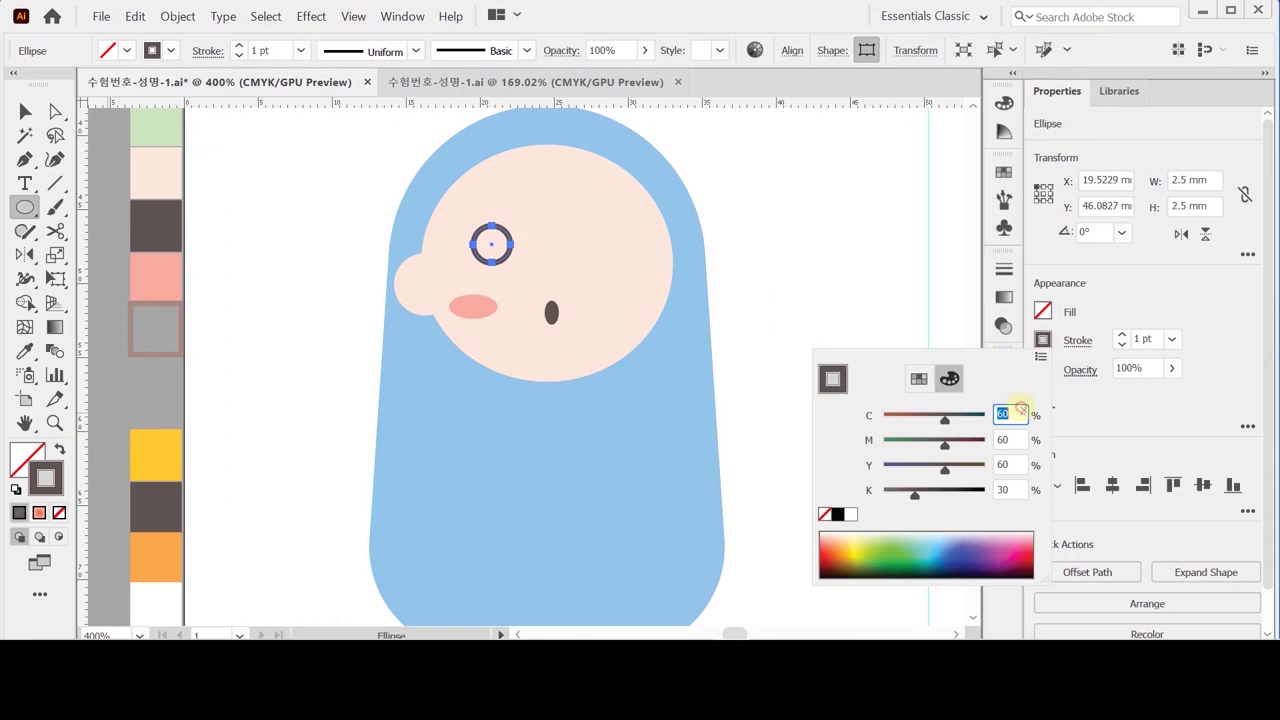
pyautogui.click(1098, 320)
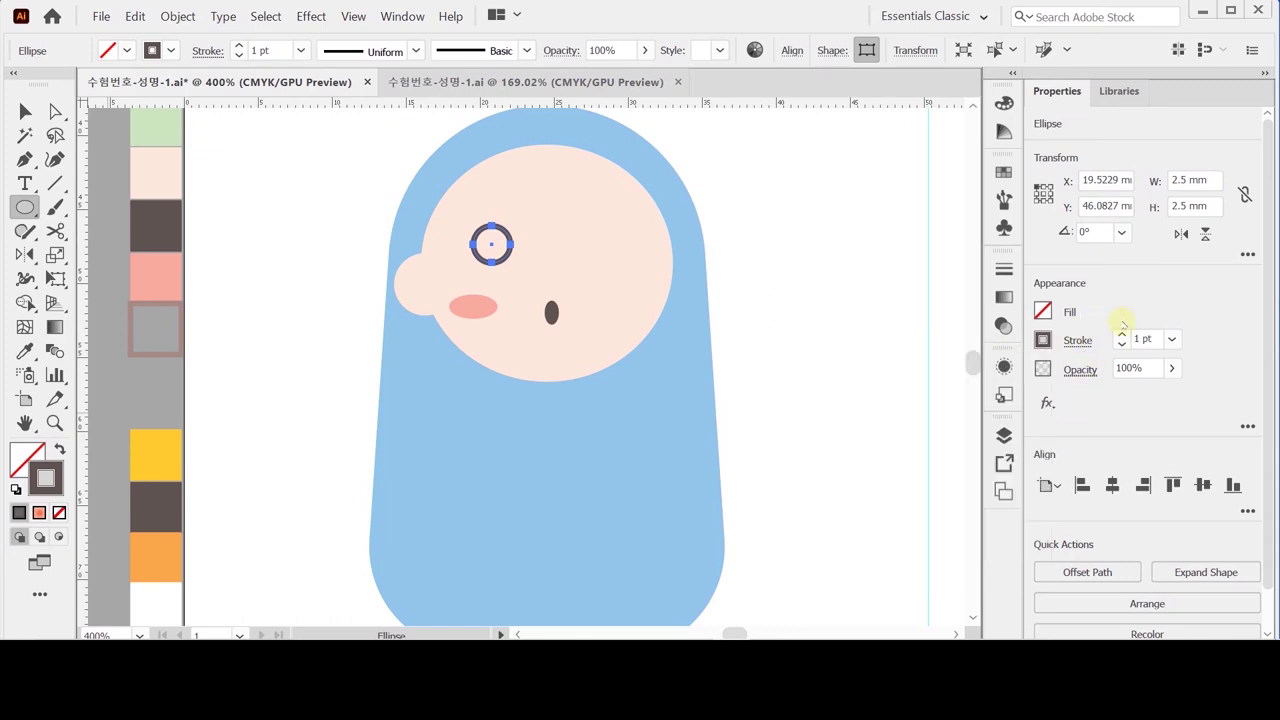
# Step: Apply the lens-shaped variable width profile, tapered at both ends, to the eye circle's stroke
pyautogui.click(1043, 340)
pyautogui.click(1072, 344)
pyautogui.click(1073, 342)
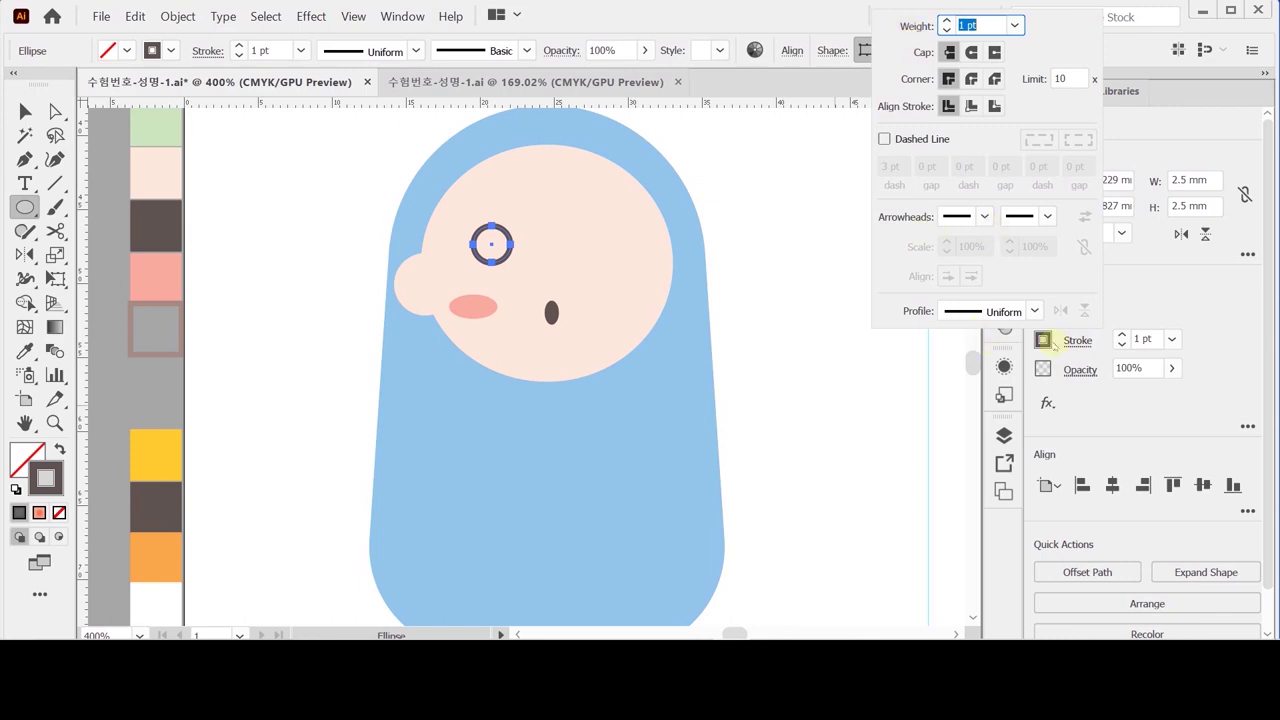
pyautogui.click(1035, 312)
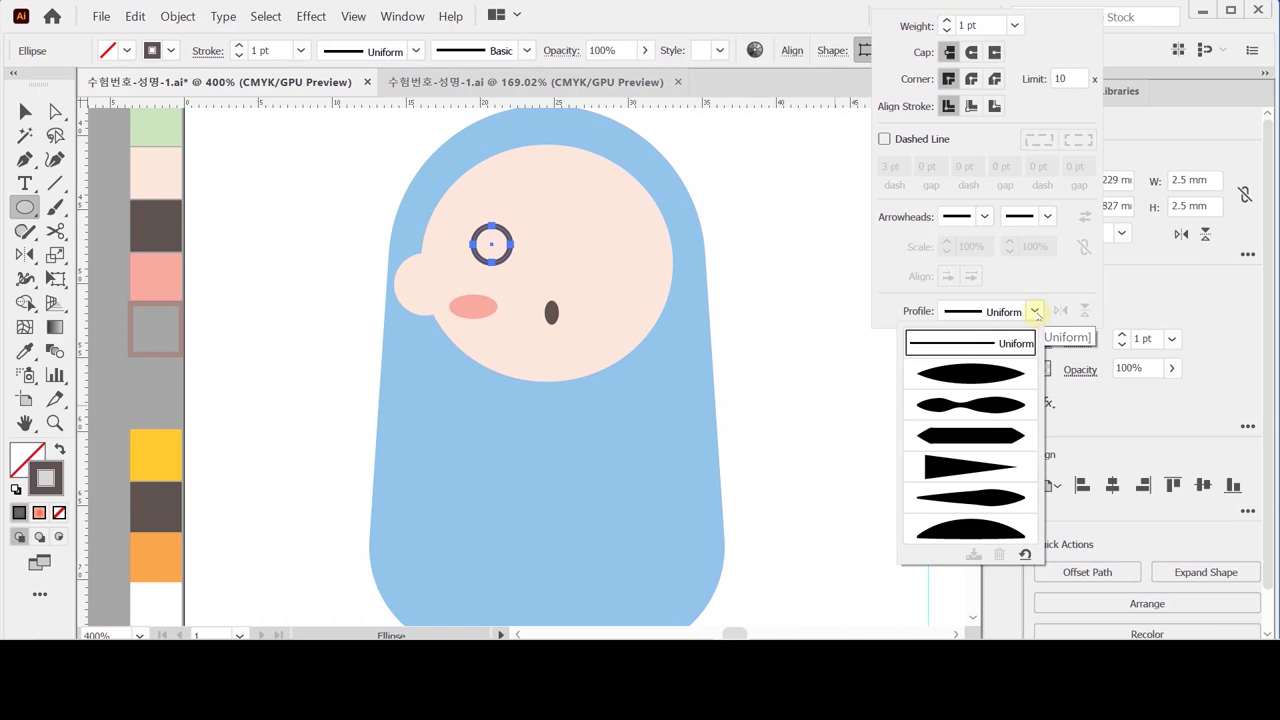
pyautogui.click(986, 372)
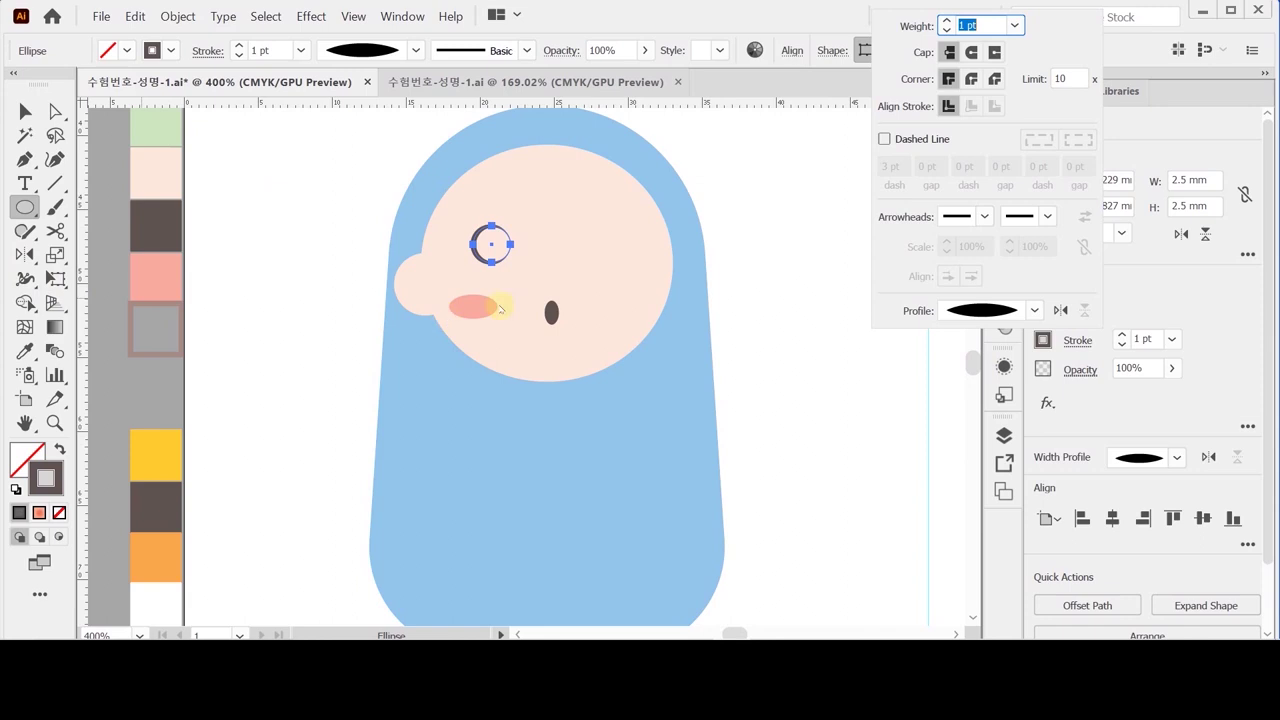
pyautogui.press('Escape')
# Step: Delete the top anchor point of the eye circle, leaving only its lower half as an open arc
pyautogui.scroll(2, 503, 329)
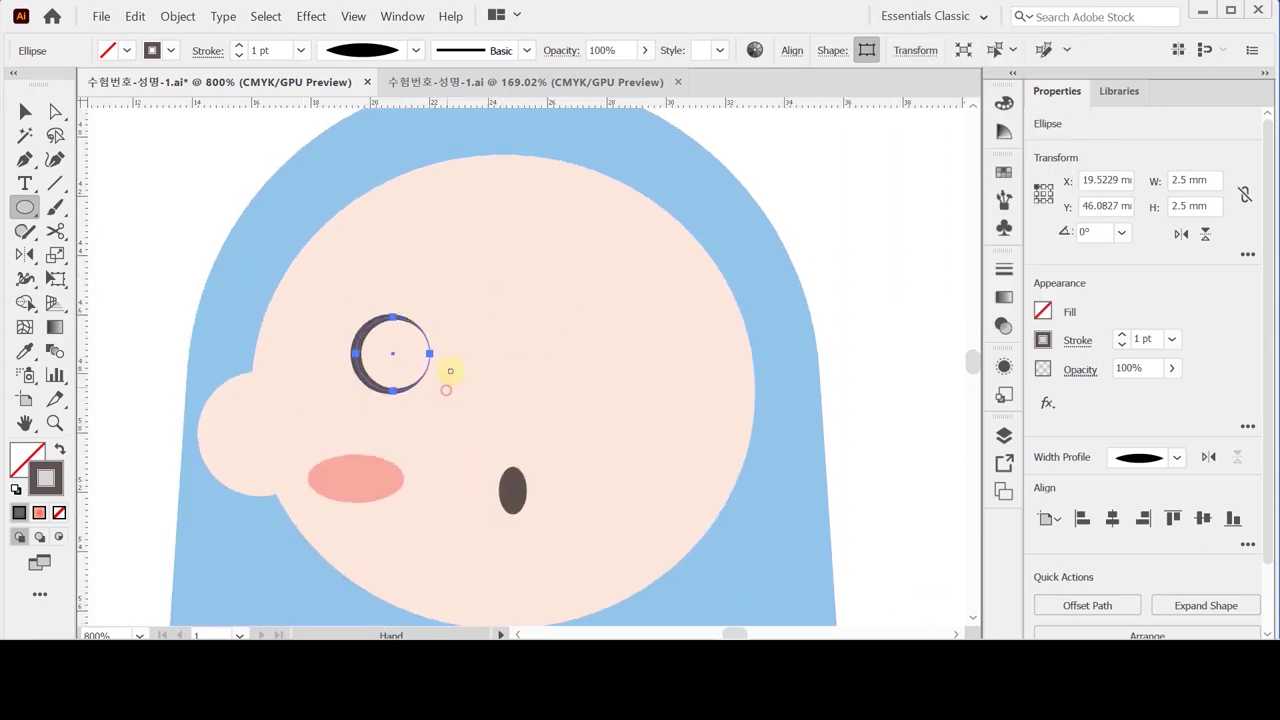
pyautogui.moveTo(450, 371); pyautogui.dragTo(449, 366)
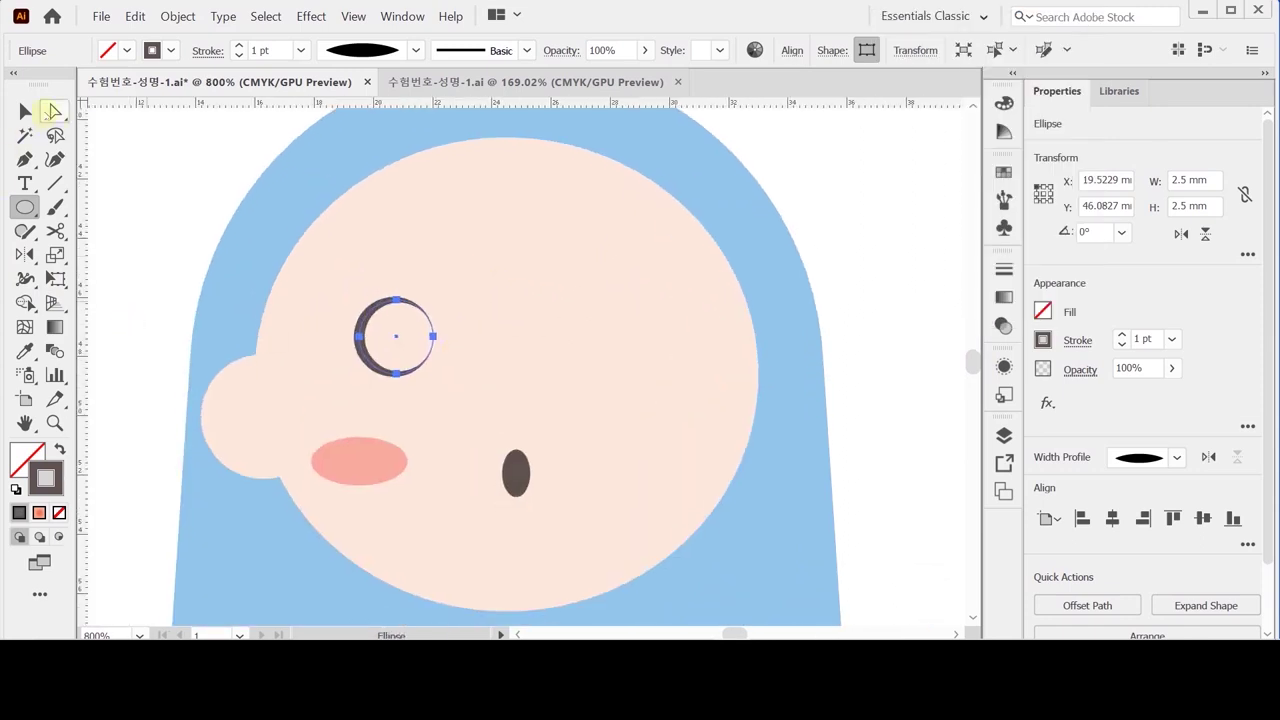
pyautogui.click(54, 111)
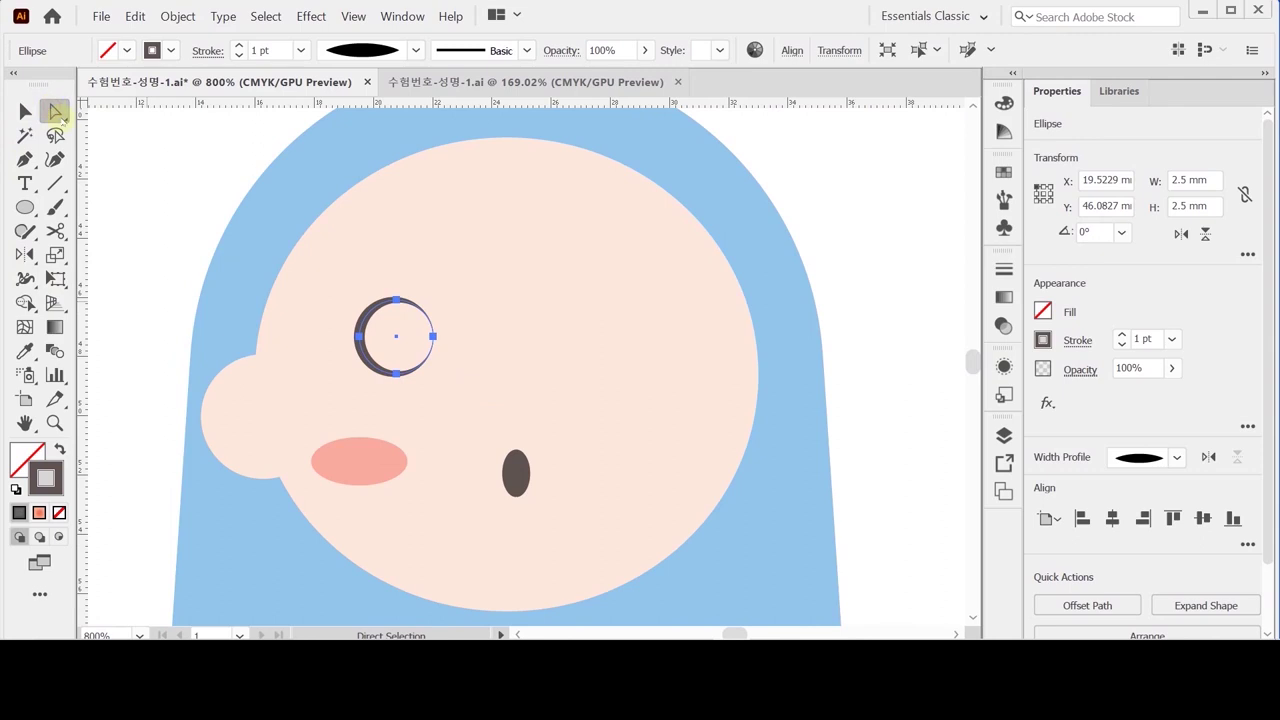
pyautogui.click(396, 298)
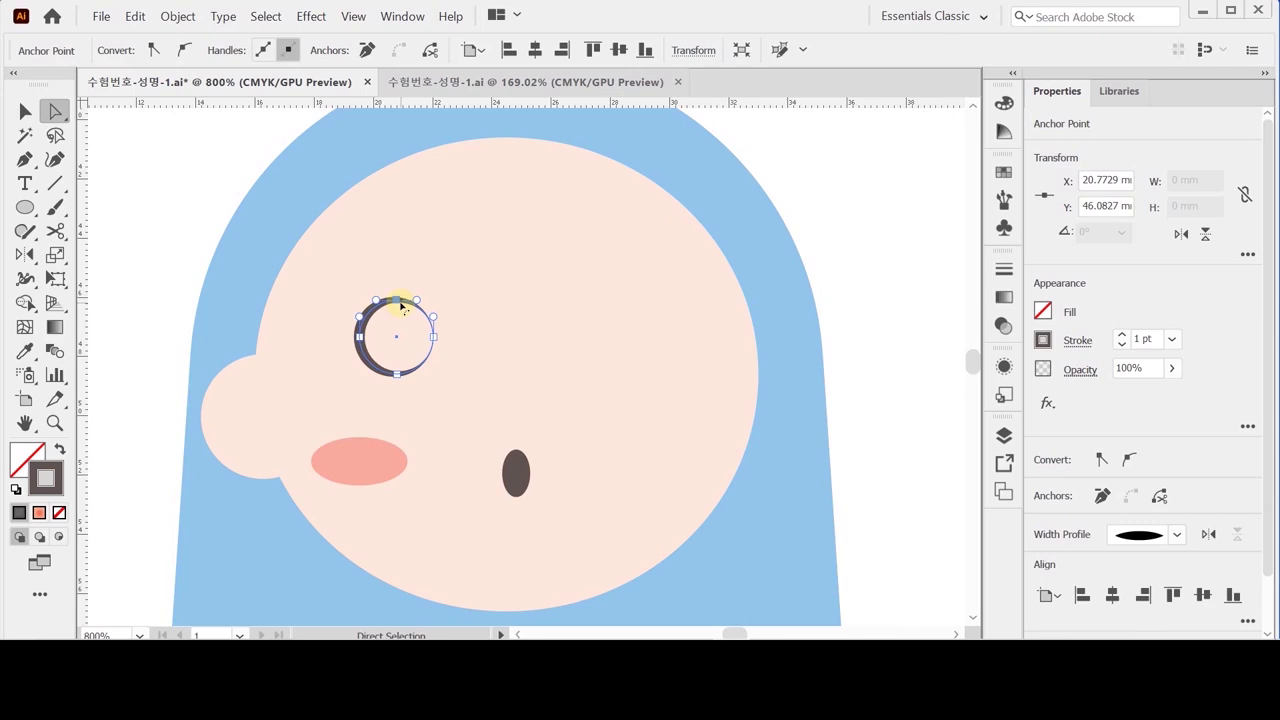
pyautogui.press('Delete')
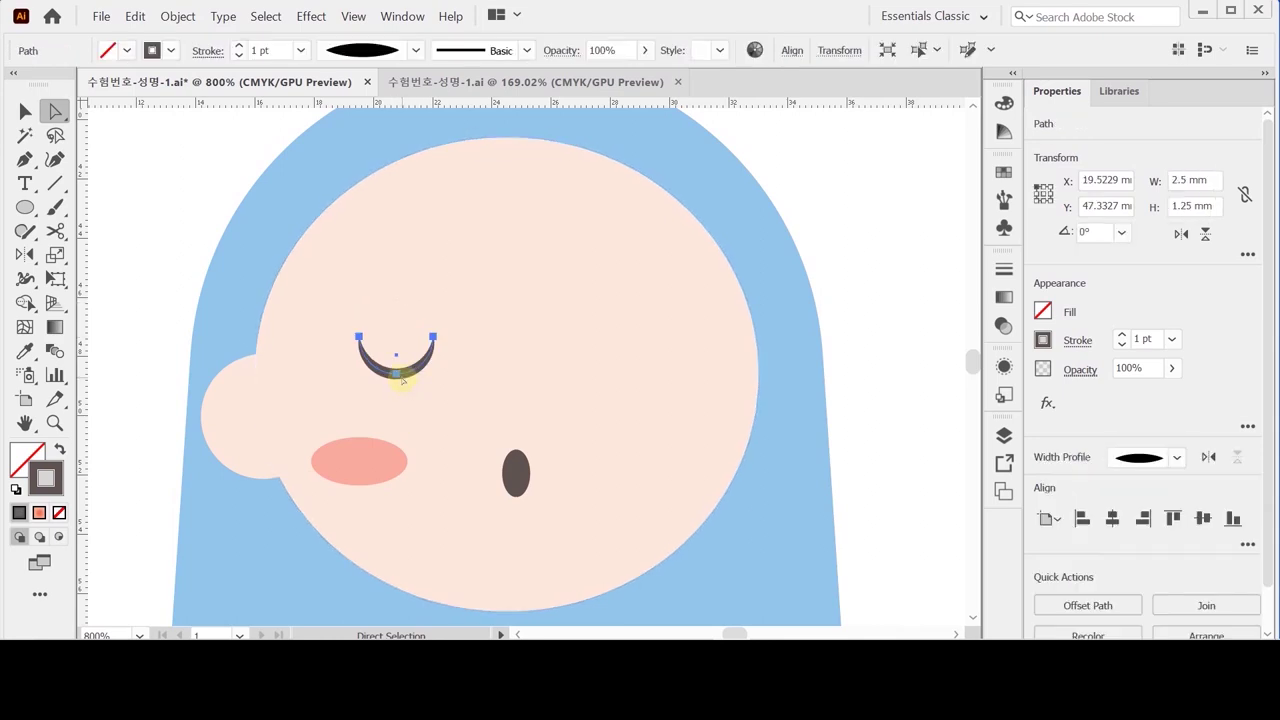
# Step: Move the closed-eye arc down until it sits just above the pink cheek
pyautogui.moveTo(398, 375); pyautogui.dragTo(391, 405)
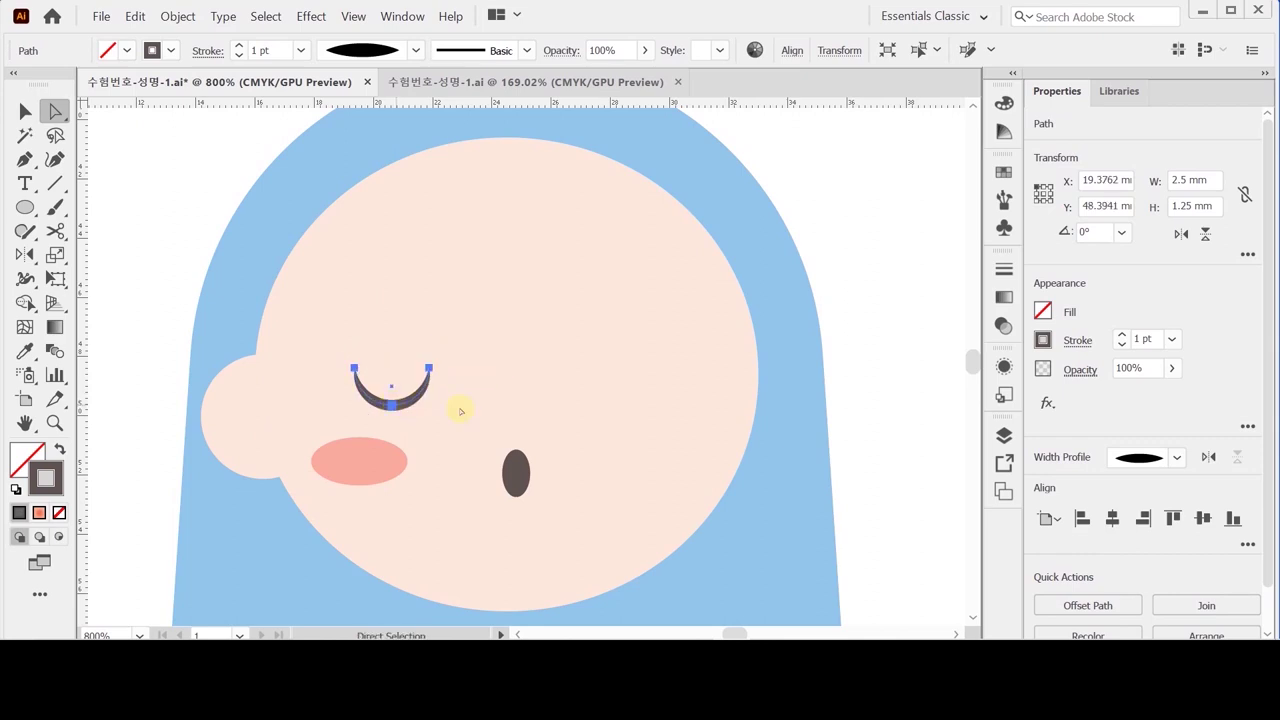
pyautogui.press('Down')
pyautogui.press('Down')
pyautogui.press('Down')
pyautogui.press('Down')
pyautogui.press('Down')
pyautogui.press('Down')
pyautogui.press('Down')
pyautogui.press('Down')
pyautogui.press('Down')
pyautogui.press('Down')
pyautogui.press('Up')
pyautogui.press('Up')
pyautogui.press('Up')
pyautogui.press('Up')
pyautogui.press('Up')
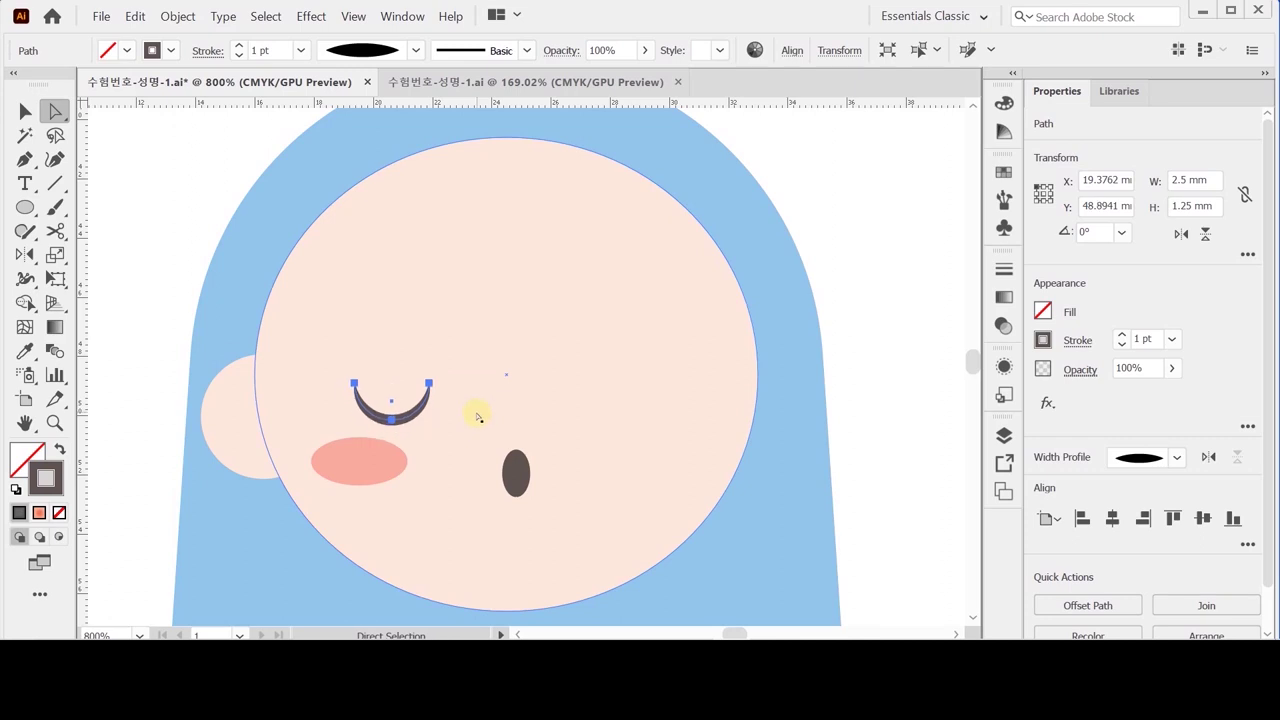
pyautogui.press('ctrl')
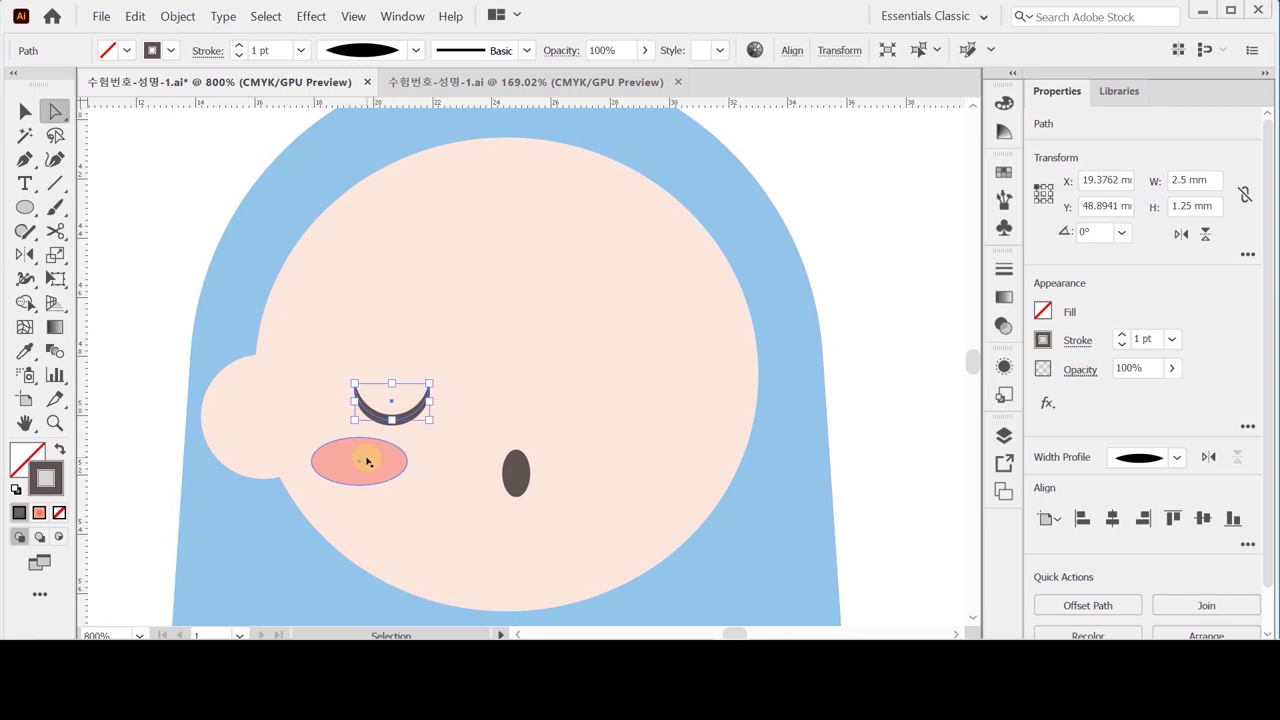
# Step: Save the document and expand the appearance of the closed-eye stroke
pyautogui.hotkey('ctrl', 's')
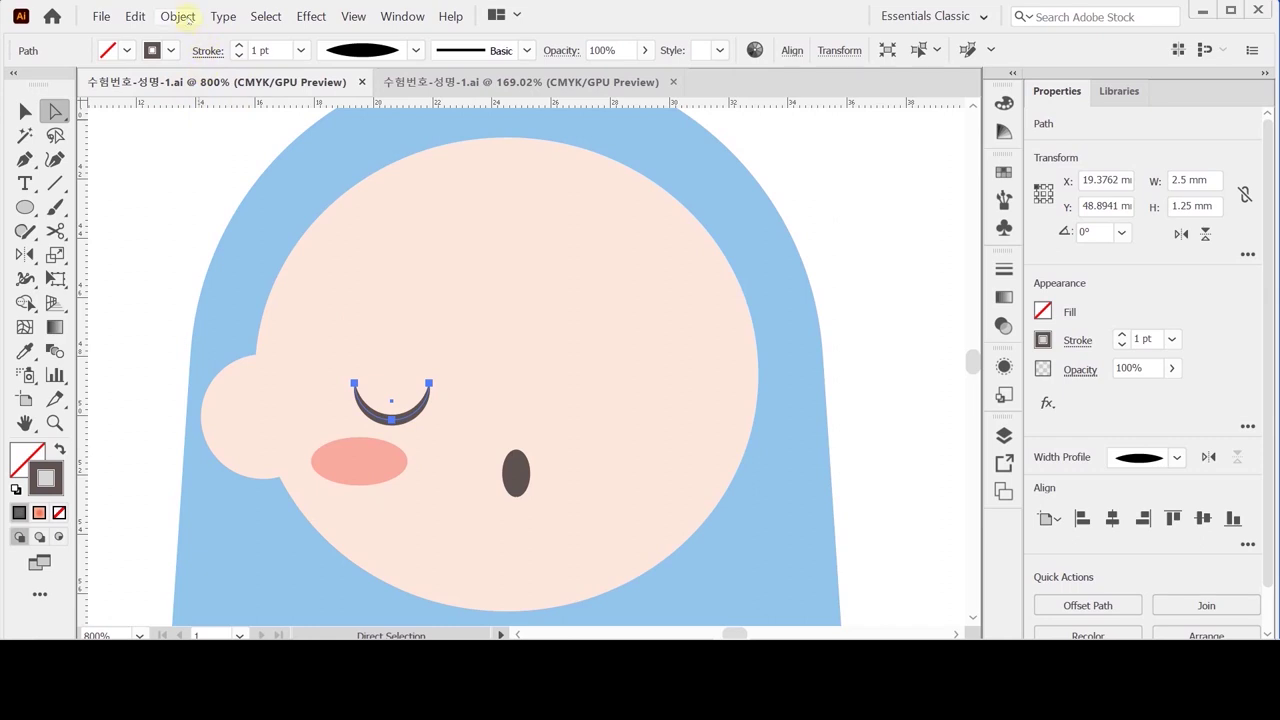
pyautogui.click(181, 17)
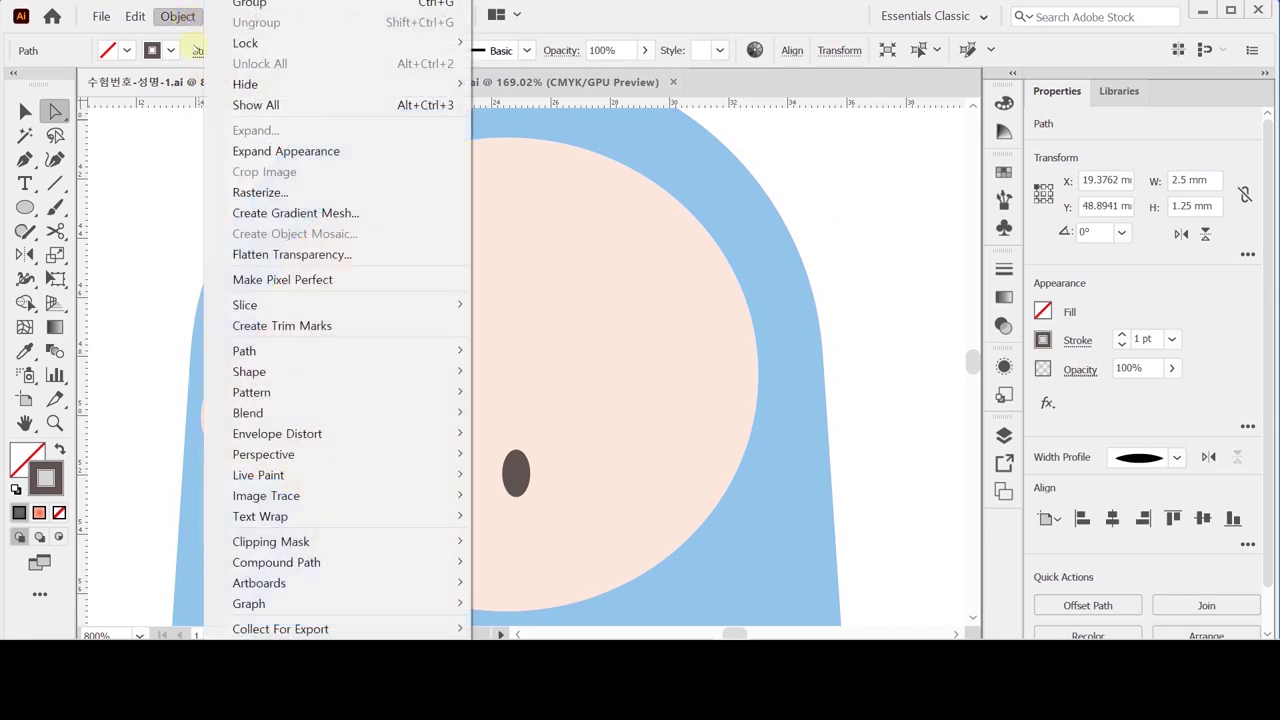
pyautogui.click(292, 153)
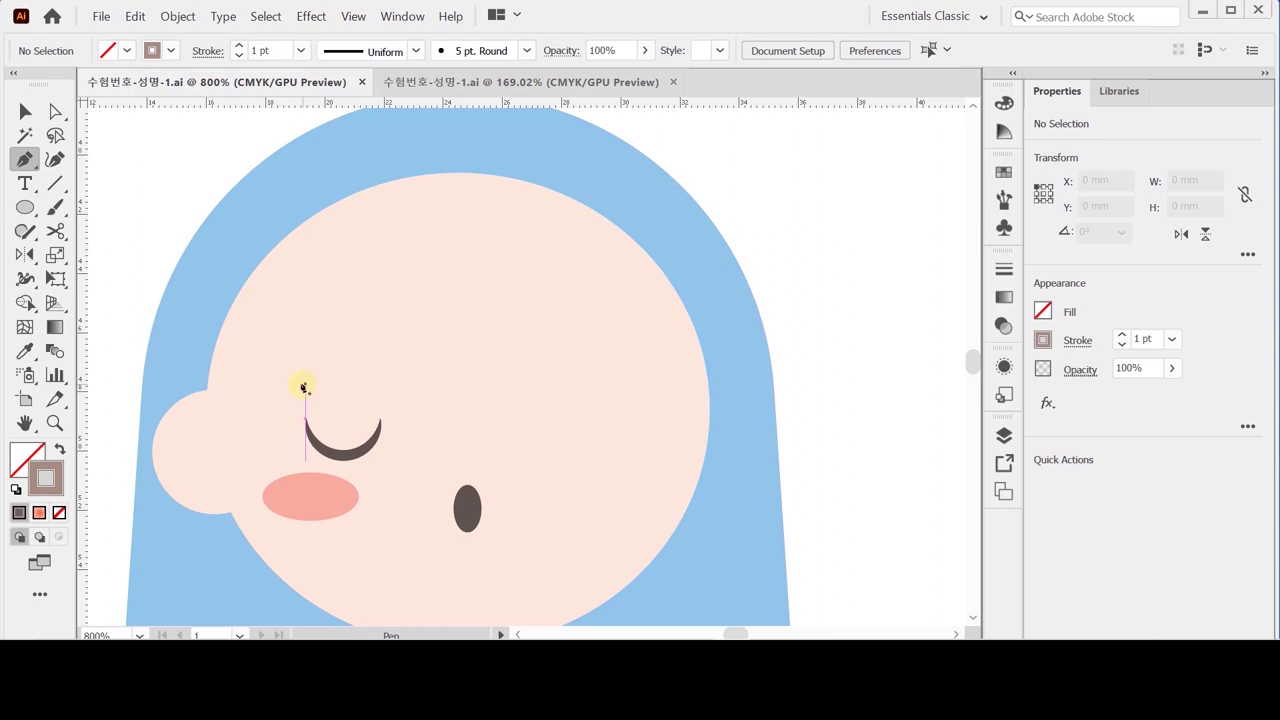
# Step: Draw a short curved eyebrow above the closed eye with the Pen tool, using the brown 1 pt stroke, and deselect it
pyautogui.click(295, 374)
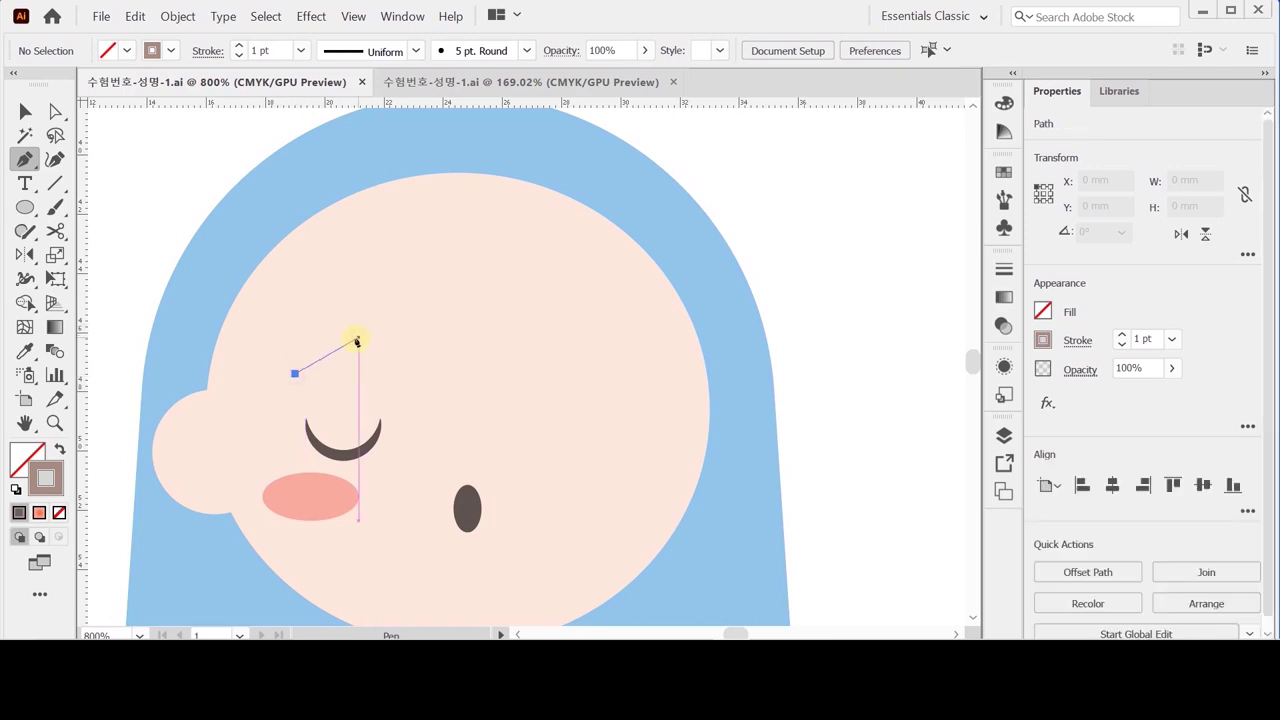
pyautogui.moveTo(343, 337); pyautogui.dragTo(395, 331)
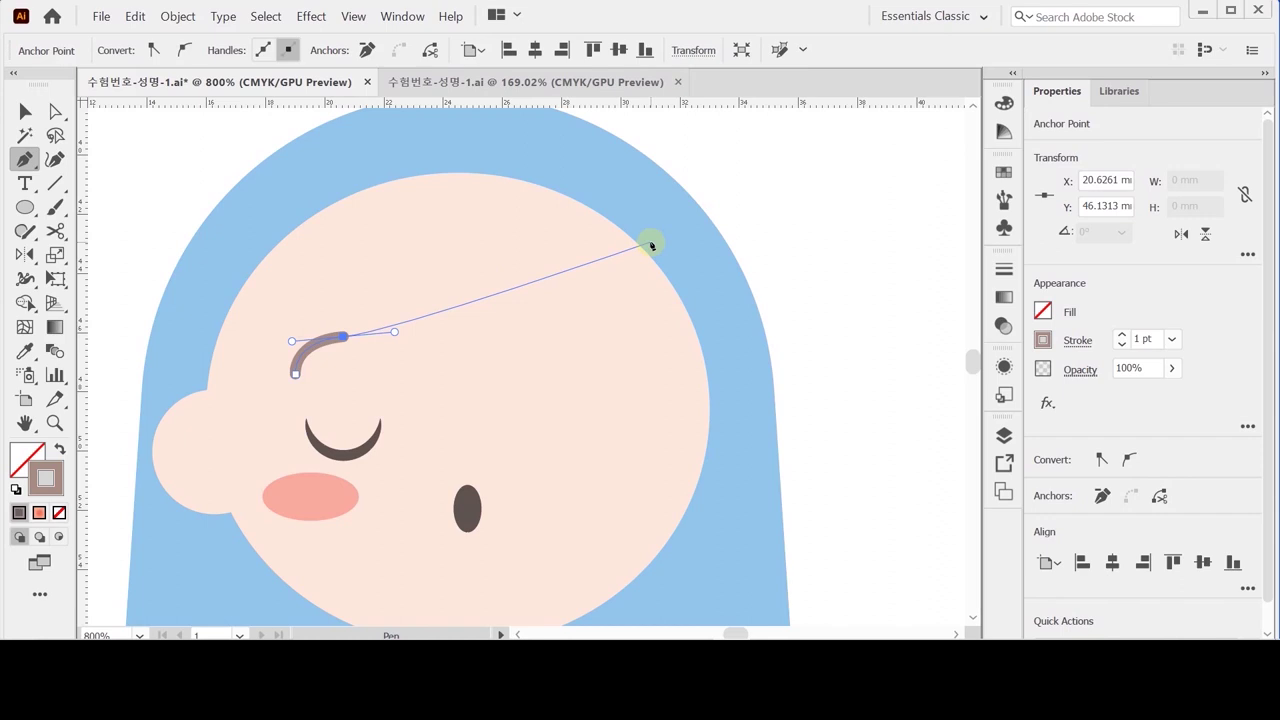
pyautogui.press('ctrl')
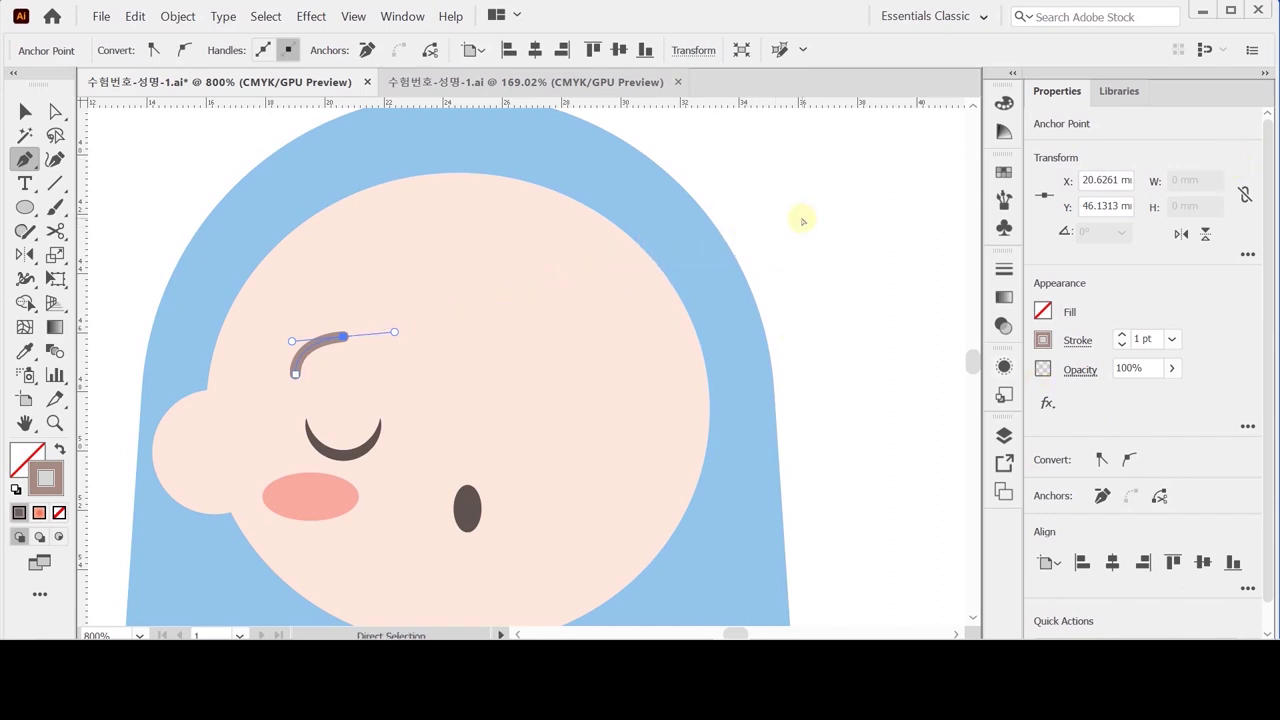
pyautogui.keyDown('ctrl'); pyautogui.click(802, 221); pyautogui.keyUp('ctrl')
# Step: Create a 3.7 × 2.5 mm ellipse centred on the upper edge of the face
pyautogui.moveTo(458, 329); pyautogui.dragTo(464, 359)
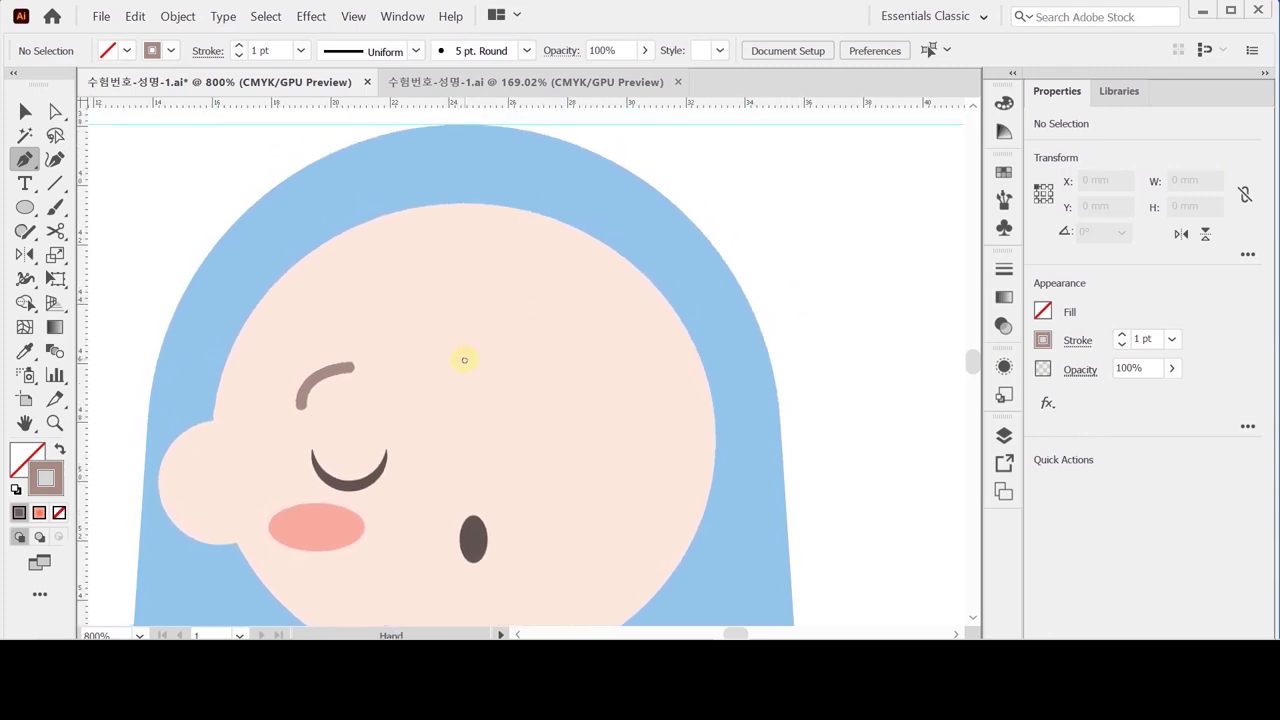
pyautogui.click(25, 207)
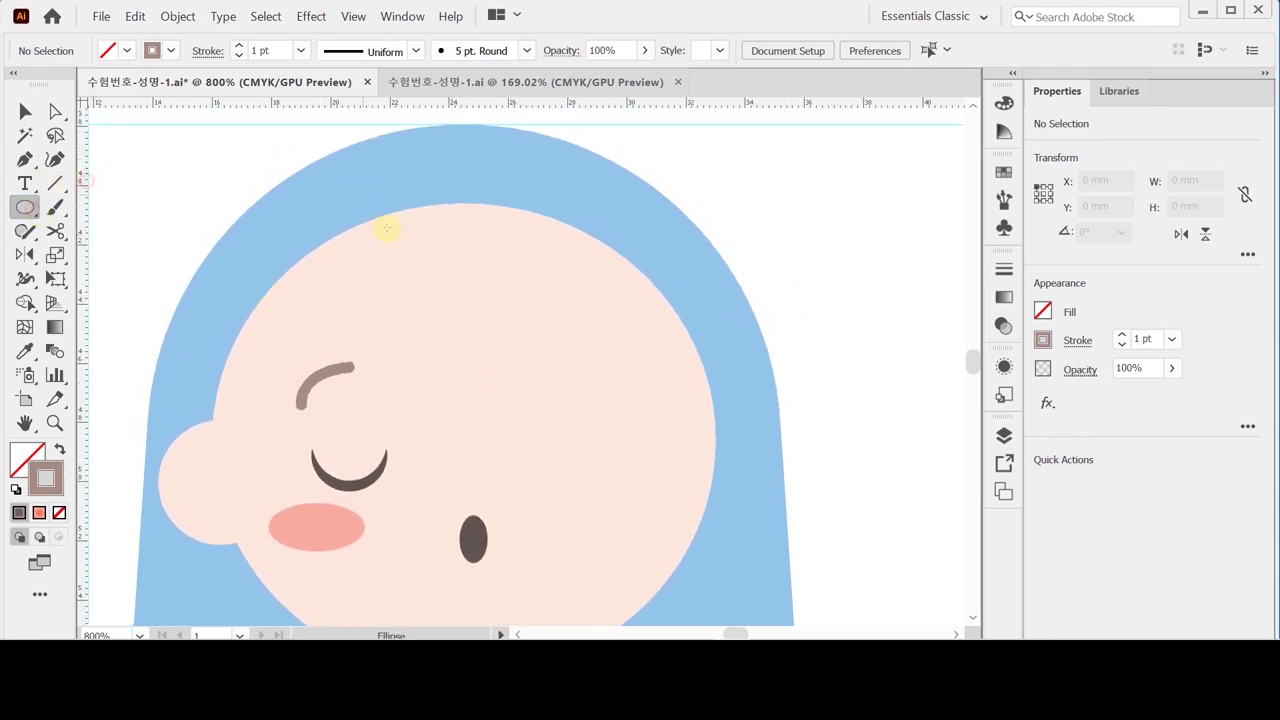
pyautogui.click(469, 228)
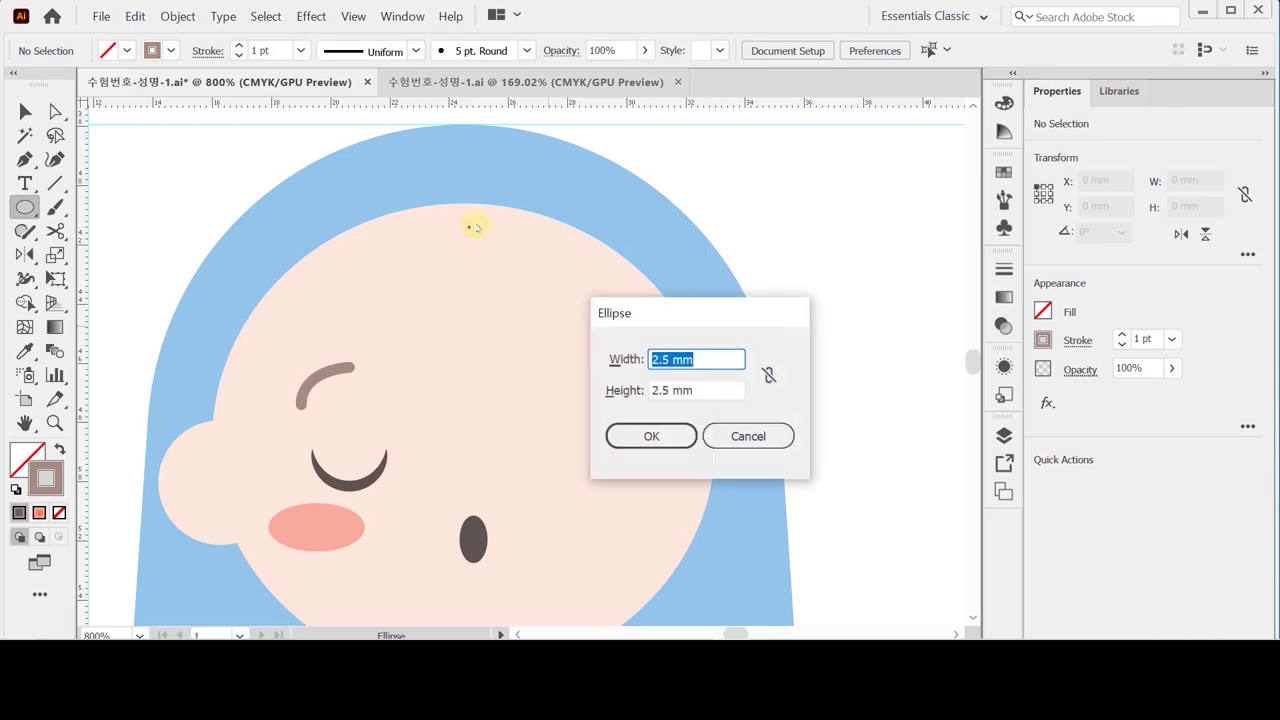
pyautogui.write('3.7')
pyautogui.press('Tab')
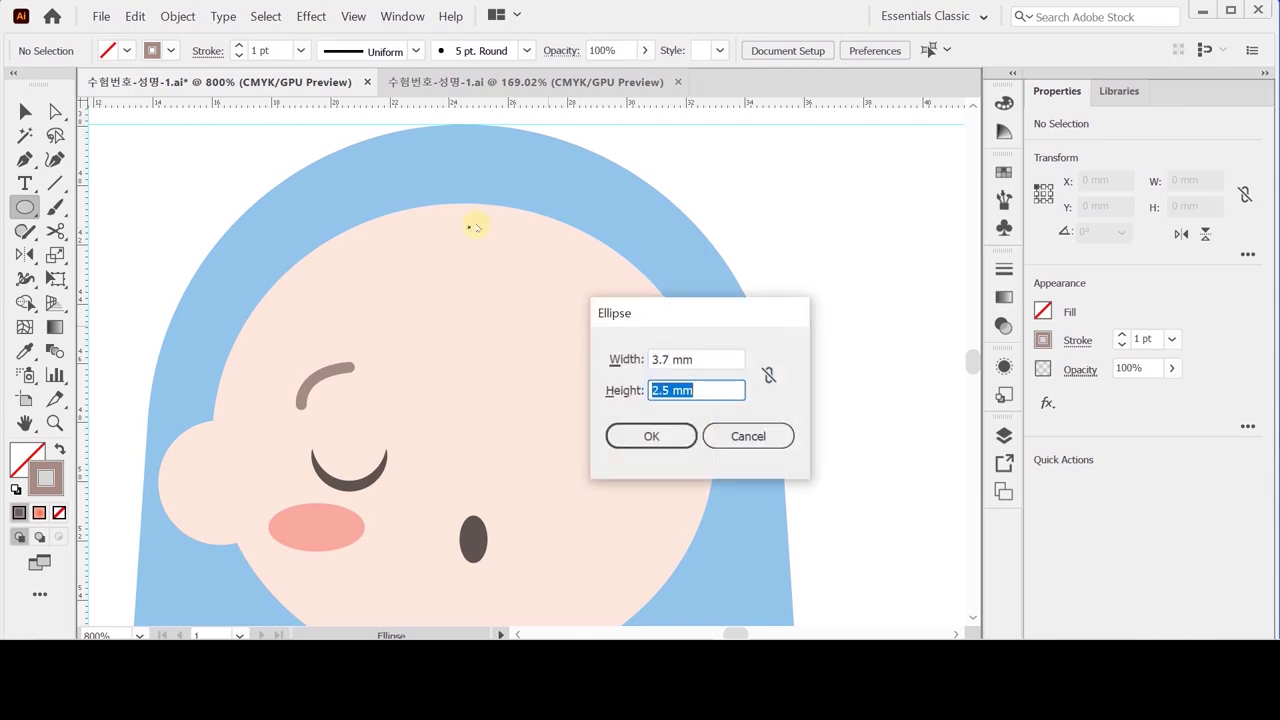
pyautogui.press('Return')
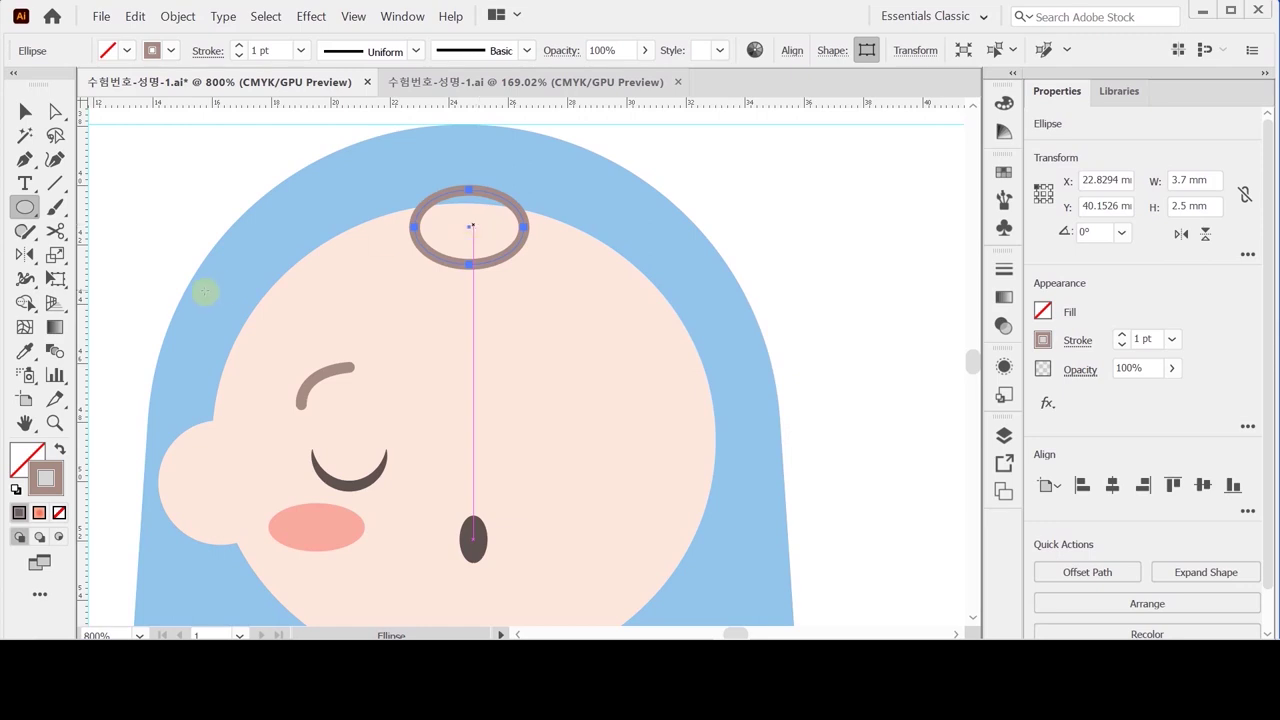
# Step: Set the ellipse's height to 3.7 mm and shift the circle slightly upward over the face's top edge
pyautogui.click(1195, 206)
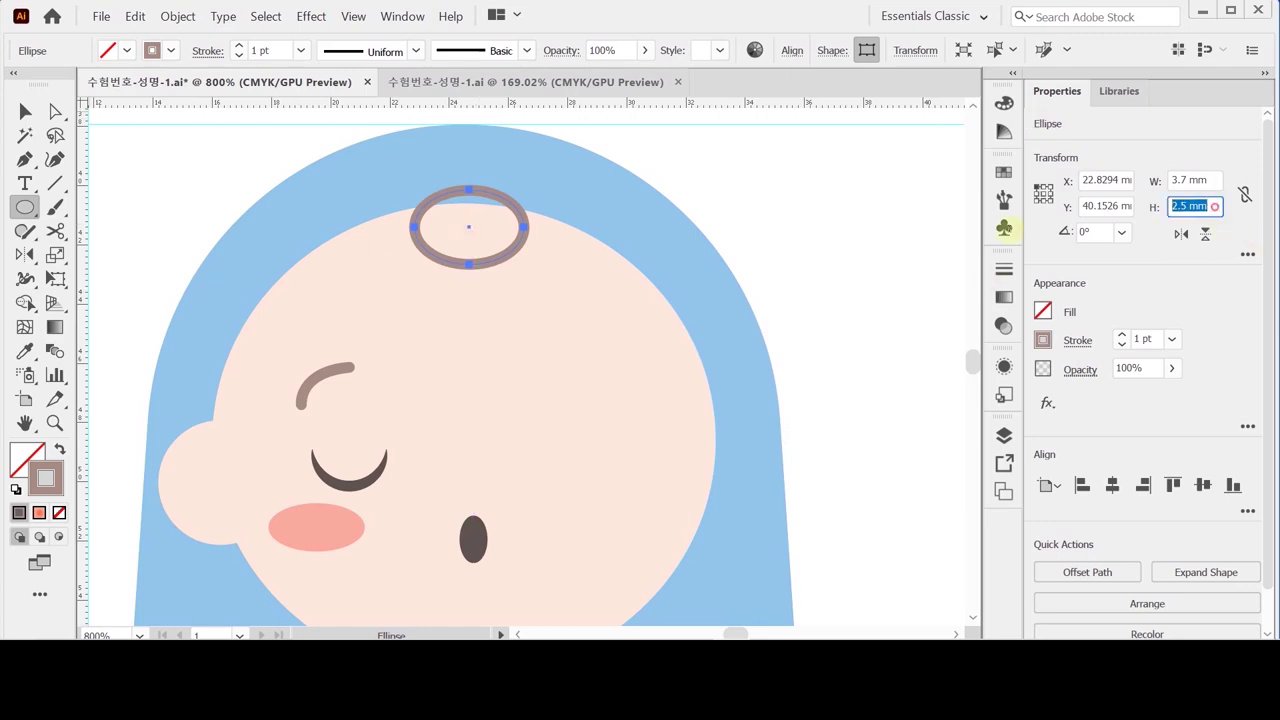
pyautogui.write('3.7')
pyautogui.press('Return')
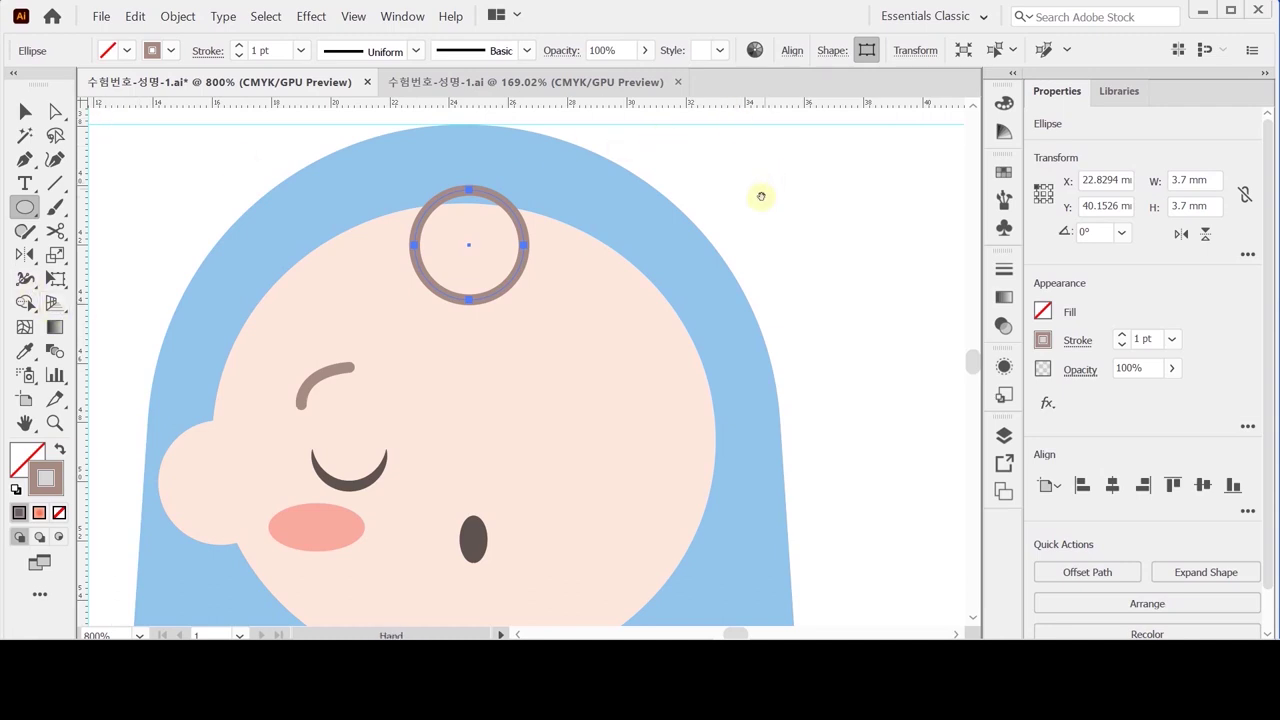
pyautogui.moveTo(510, 234); pyautogui.dragTo(509, 218)
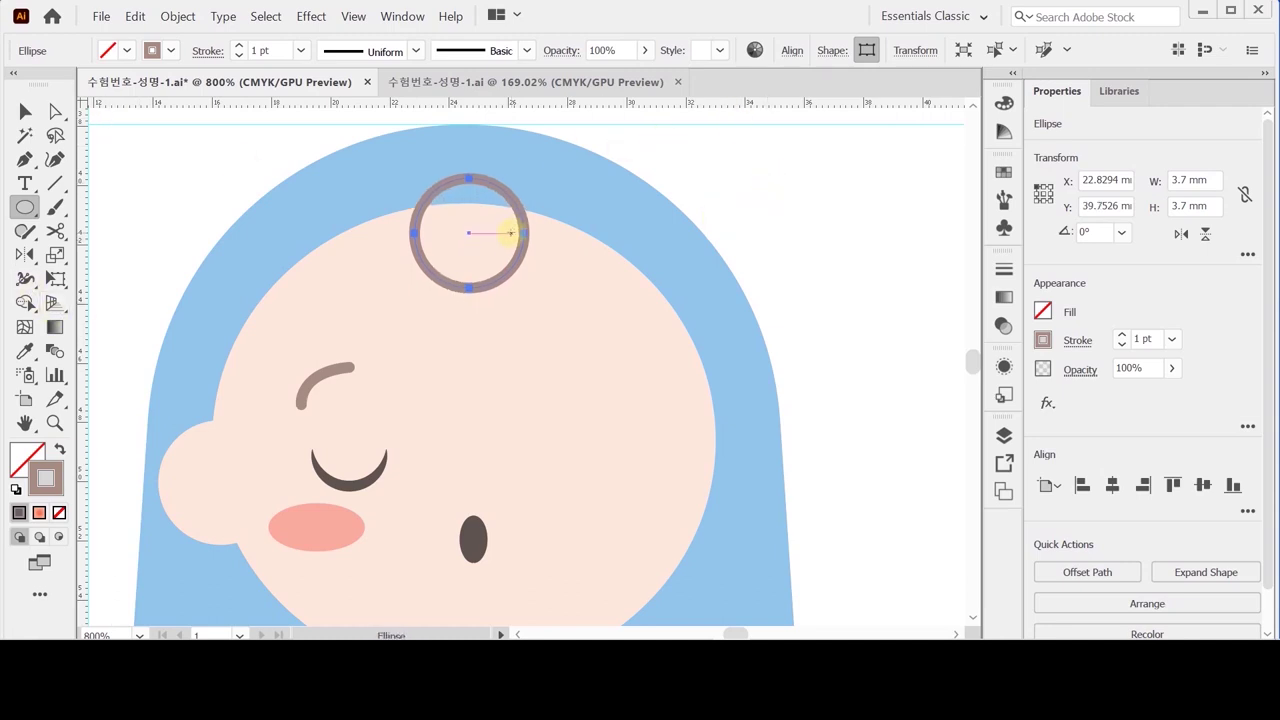
pyautogui.click(804, 207)
# Step: Draw a closed hair lock with the Pen tool from the circle's lower-left edge, with three curved pointed tips sweeping right across the forehead
pyautogui.click(25, 159)
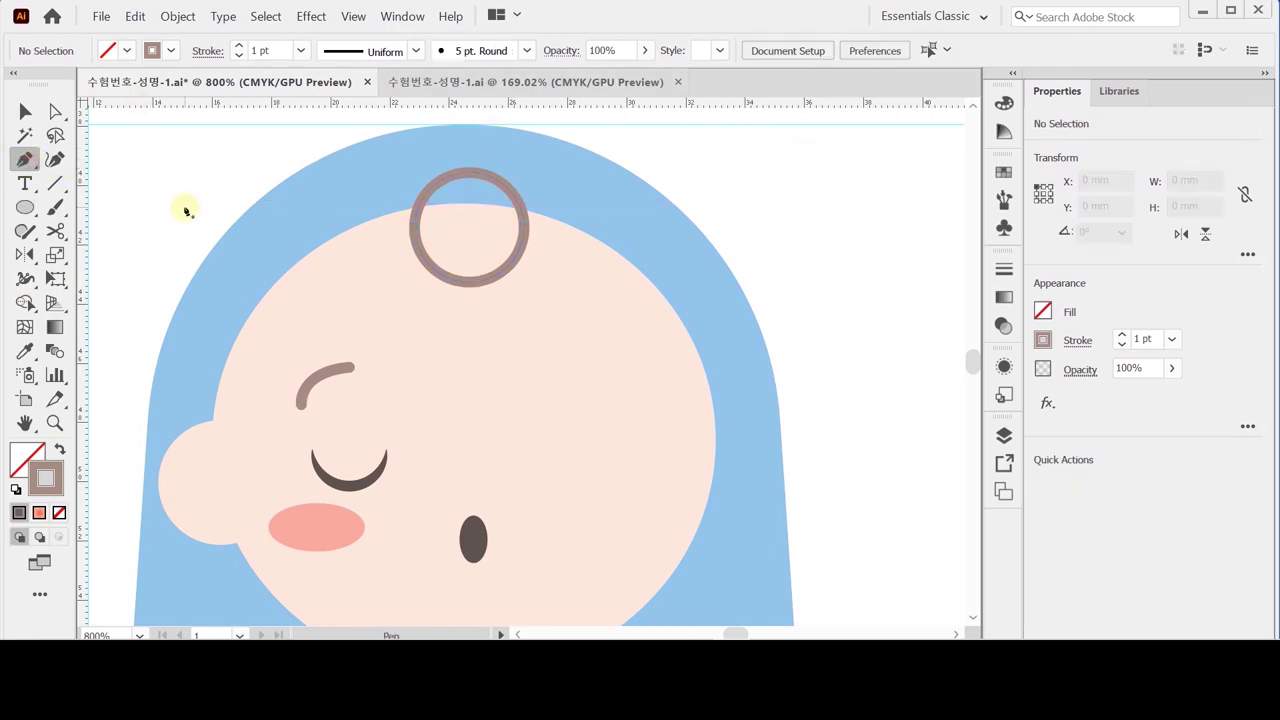
pyautogui.click(422, 259)
pyautogui.click(522, 230)
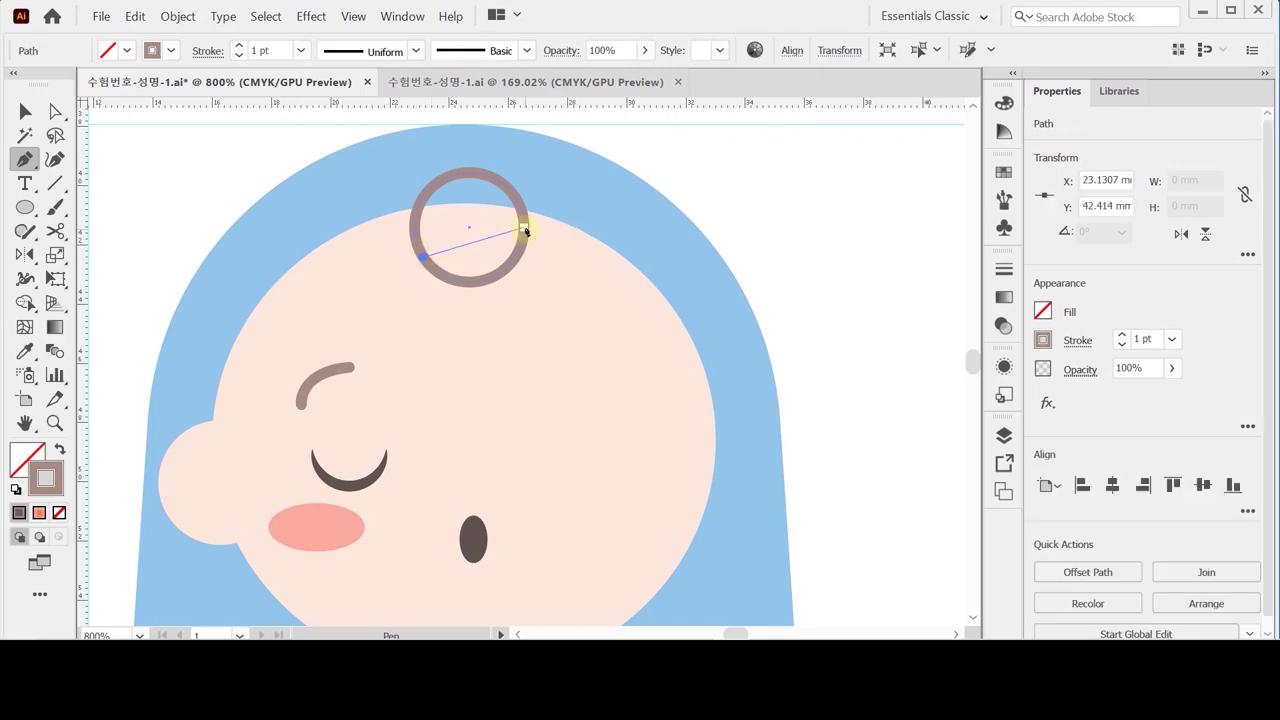
pyautogui.moveTo(524, 230); pyautogui.dragTo(577, 227)
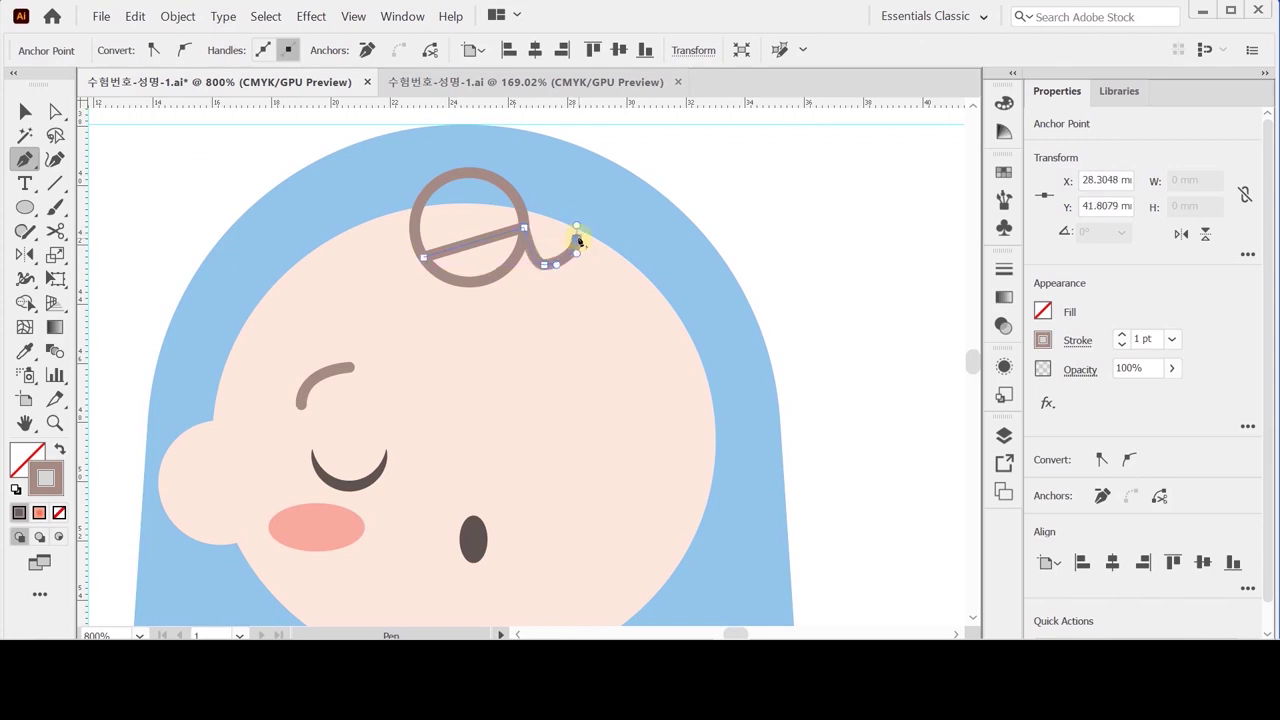
pyautogui.click(577, 241)
pyautogui.moveTo(538, 288); pyautogui.dragTo(489, 294)
pyautogui.click(538, 288)
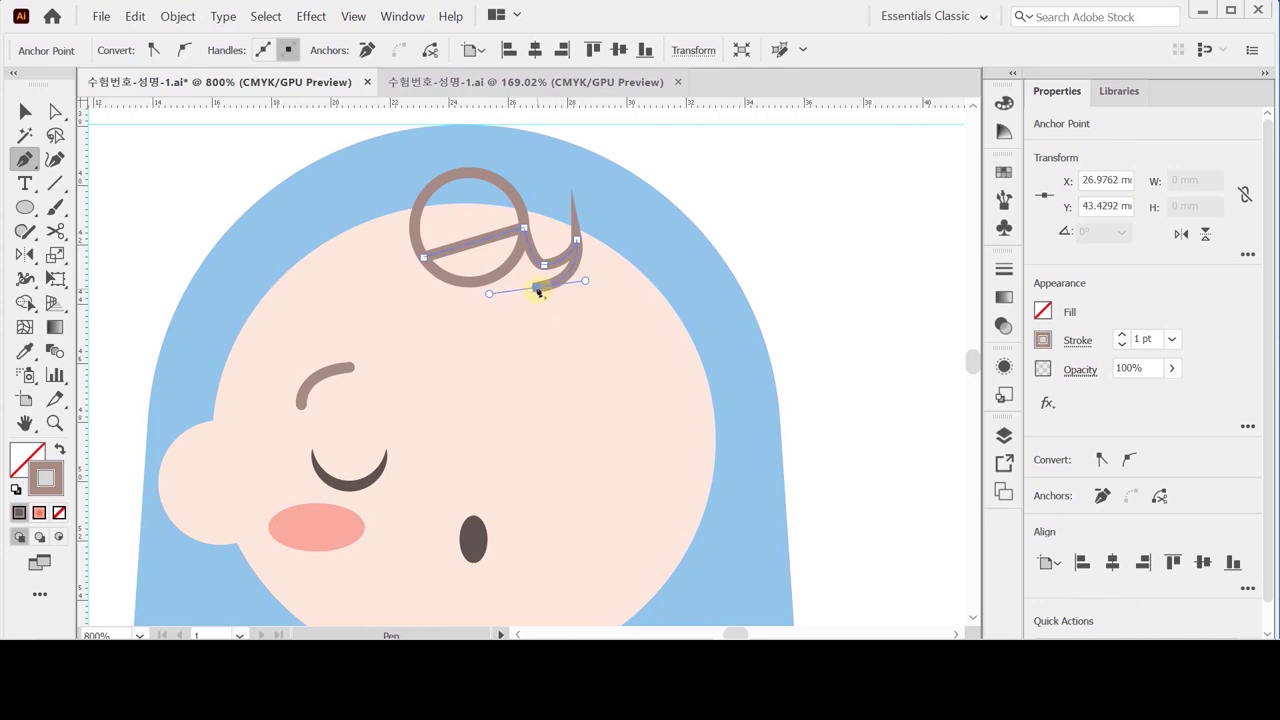
pyautogui.moveTo(538, 290); pyautogui.dragTo(597, 306)
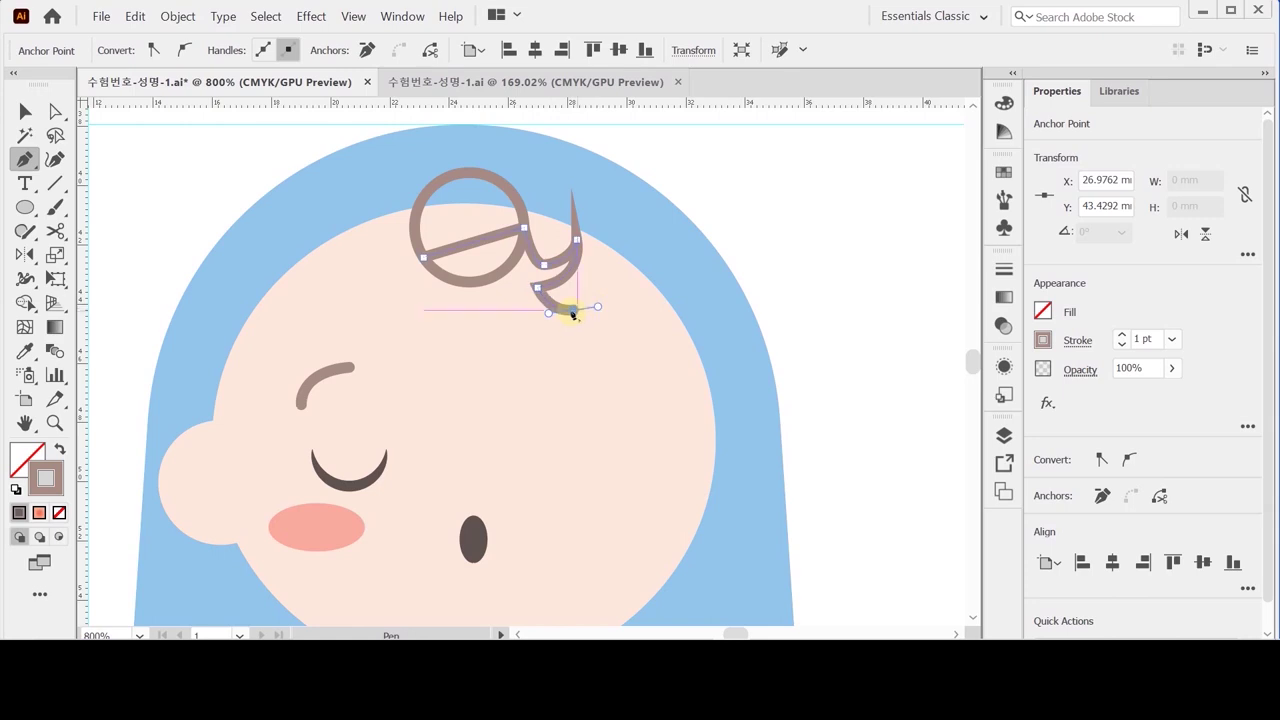
pyautogui.click(574, 314)
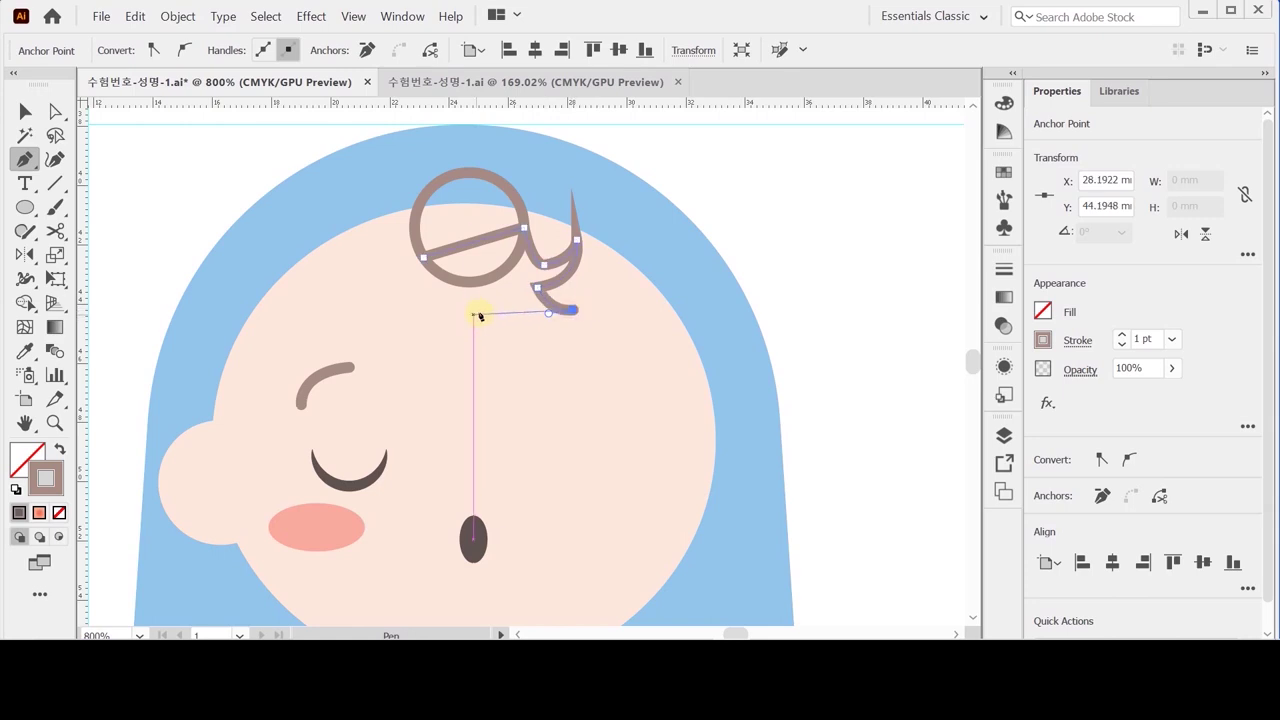
pyautogui.moveTo(487, 313); pyautogui.dragTo(537, 355)
pyautogui.click(517, 348)
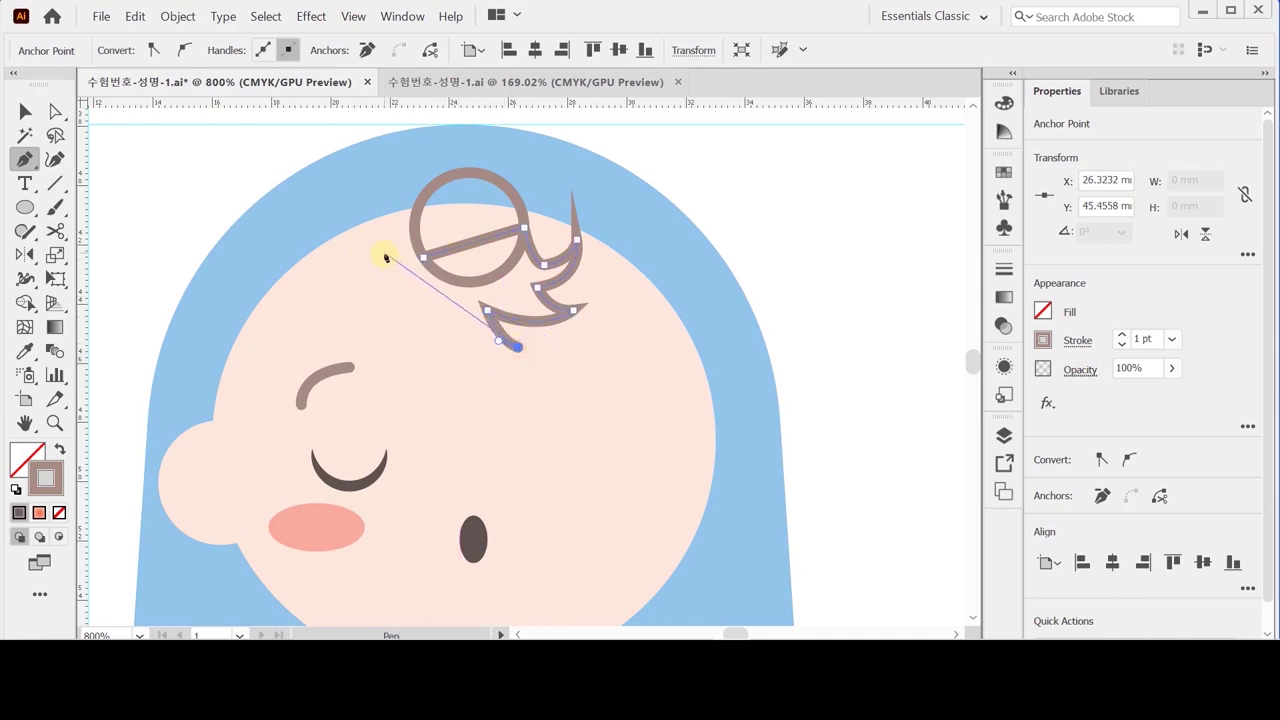
pyautogui.moveTo(424, 260); pyautogui.dragTo(392, 184)
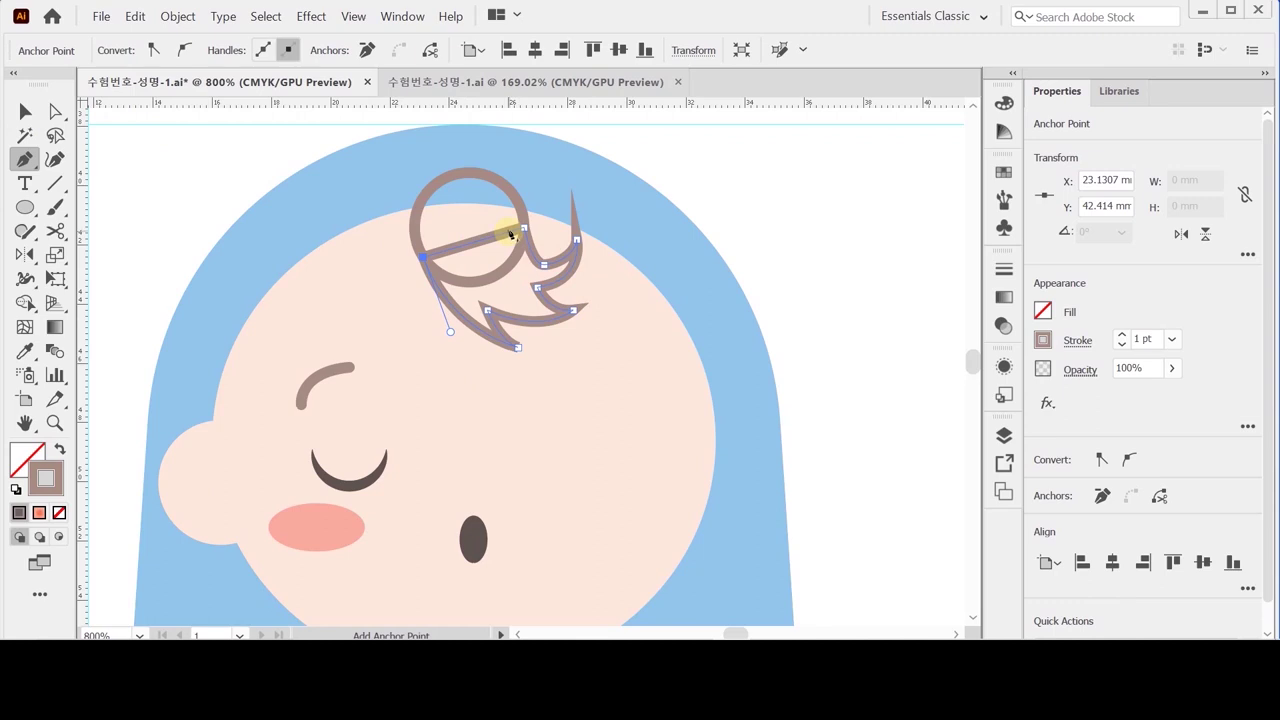
# Step: Unite the circle and the hair lock into one shape and give it the mouth's dark brown fill without a stroke
pyautogui.click(24, 111)
pyautogui.click(538, 206)
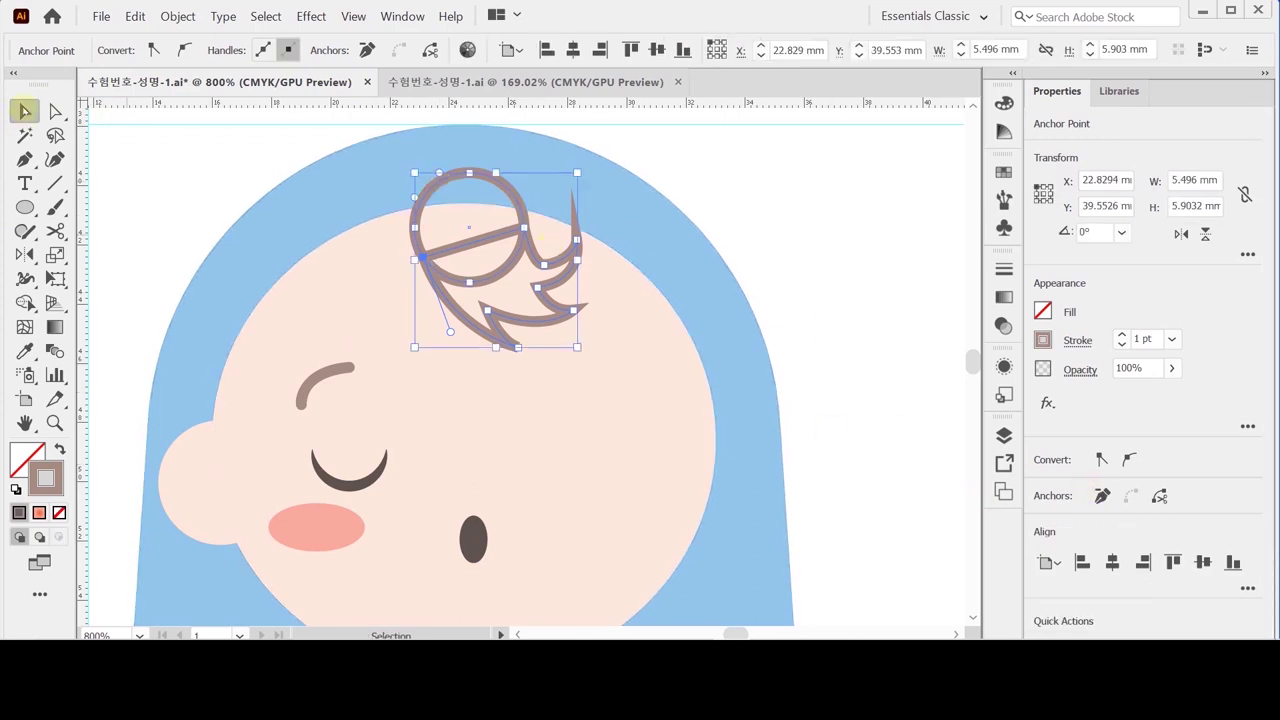
pyautogui.click(467, 225)
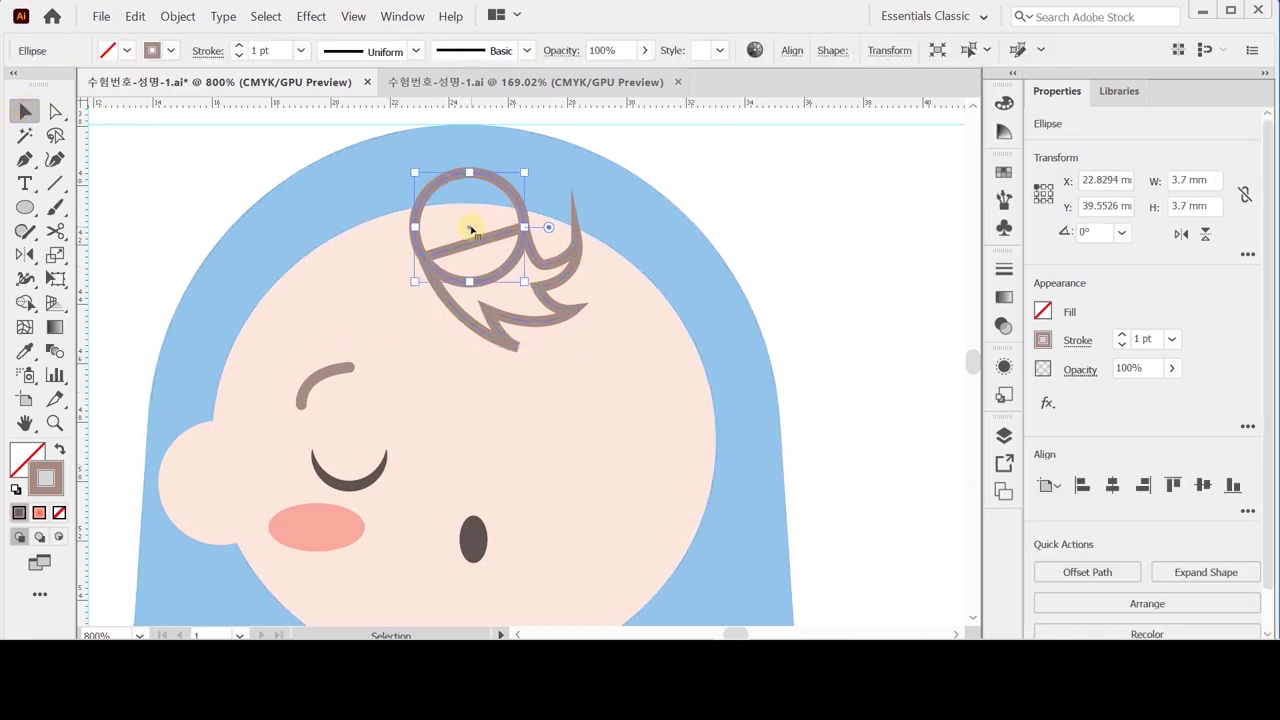
pyautogui.keyDown('shift'); pyautogui.click(573, 274); pyautogui.keyUp('shift')
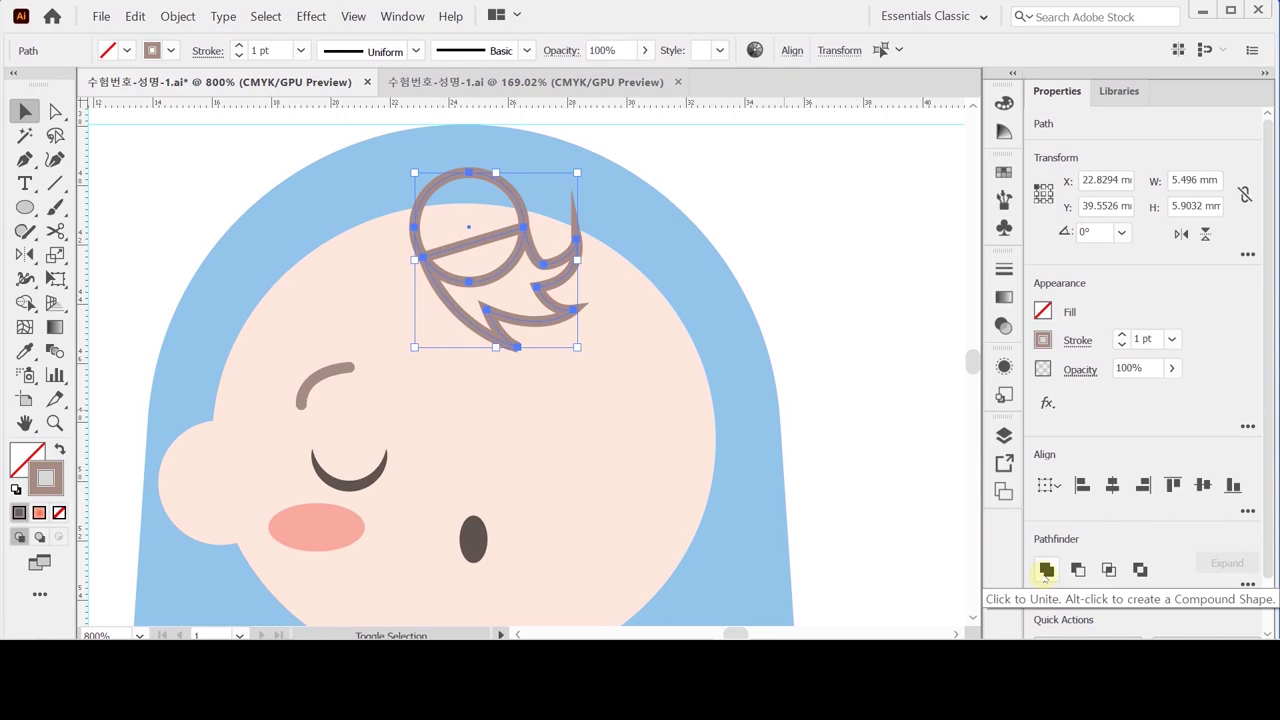
pyautogui.click(1045, 570)
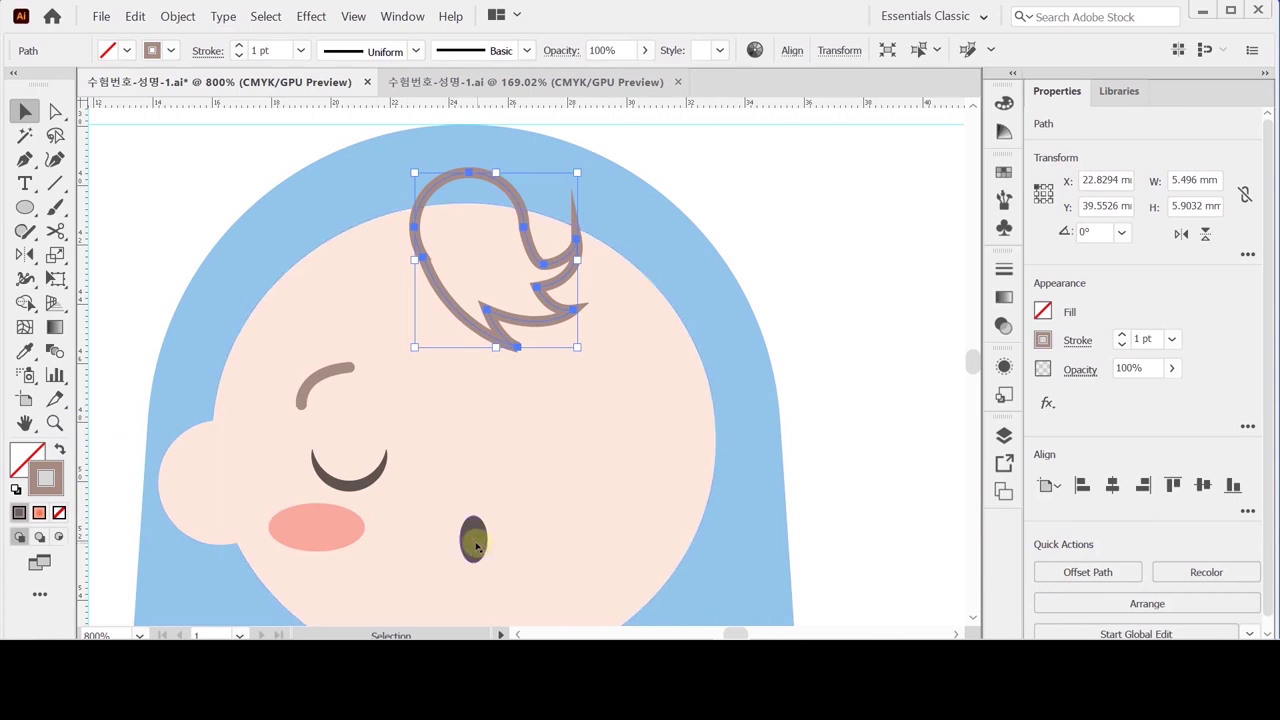
pyautogui.press('i')
pyautogui.click(474, 538)
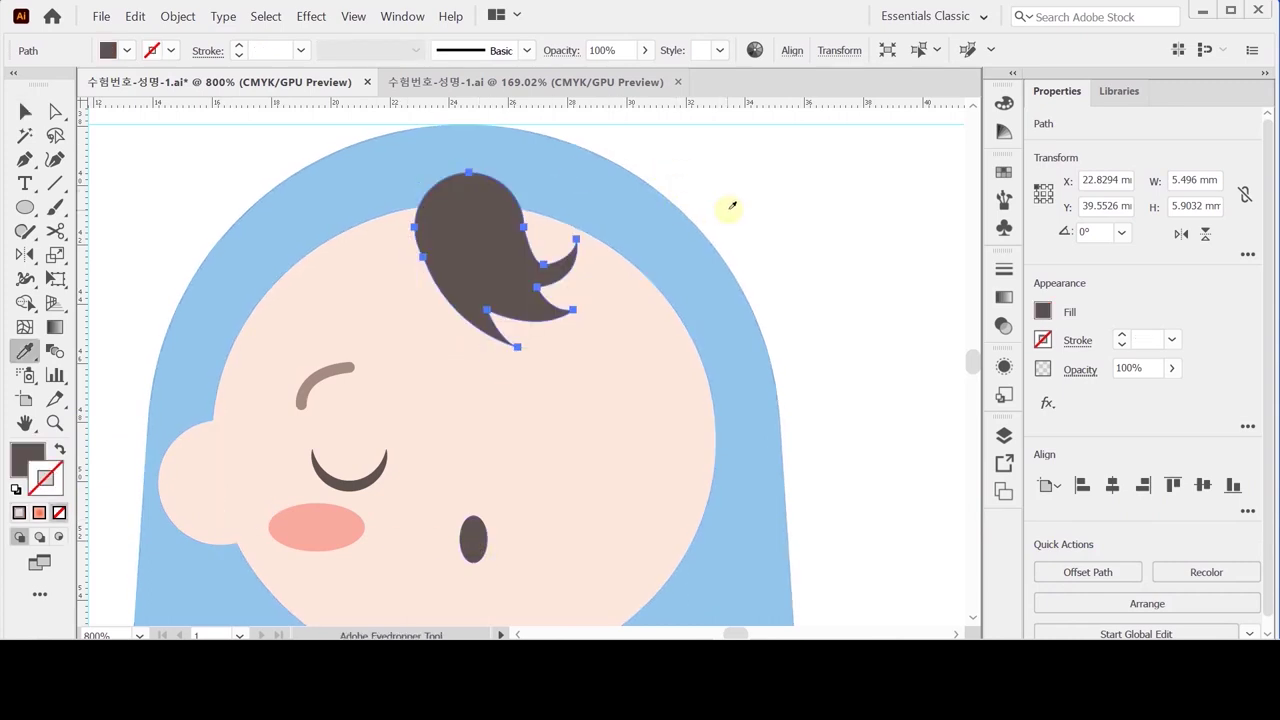
# Step: Refine the hair lock's anchor points with Direct Selection, nudging the two lower tips outward and upward and the notches between the tips slightly up
pyautogui.keyDown('ctrl'); pyautogui.click(740, 215); pyautogui.keyUp('ctrl')
pyautogui.click(55, 111)
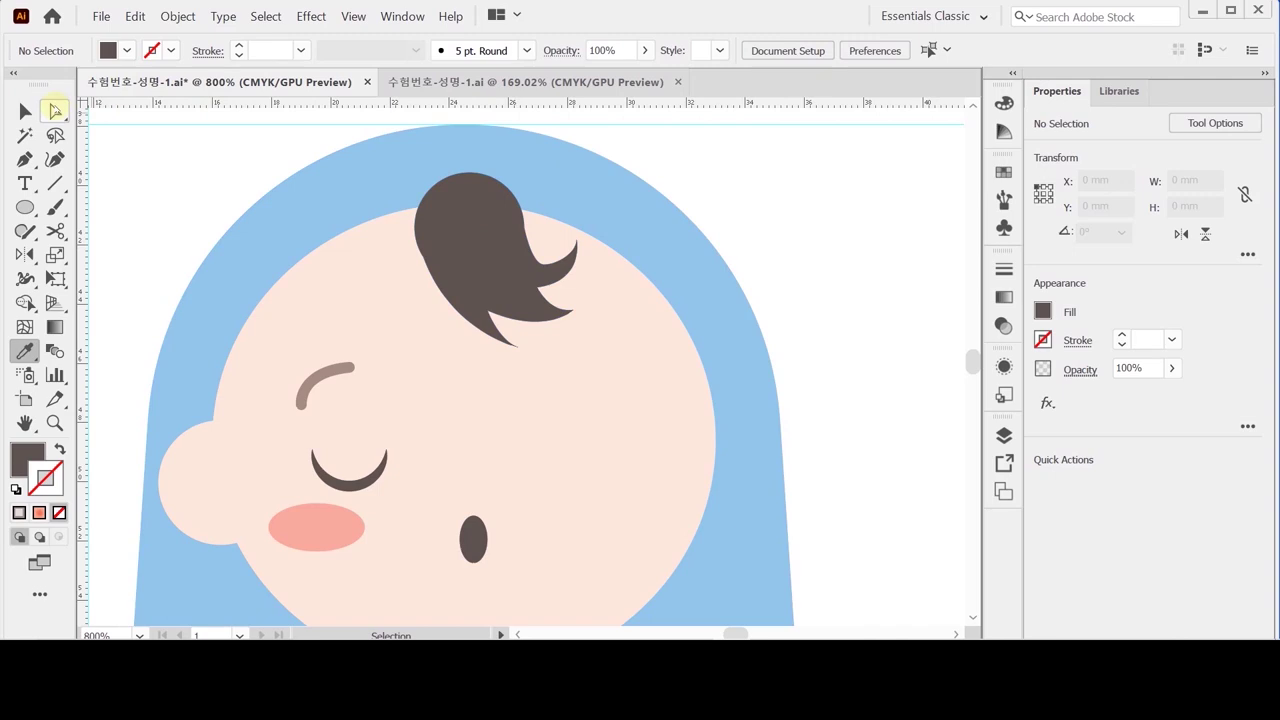
pyautogui.click(540, 261)
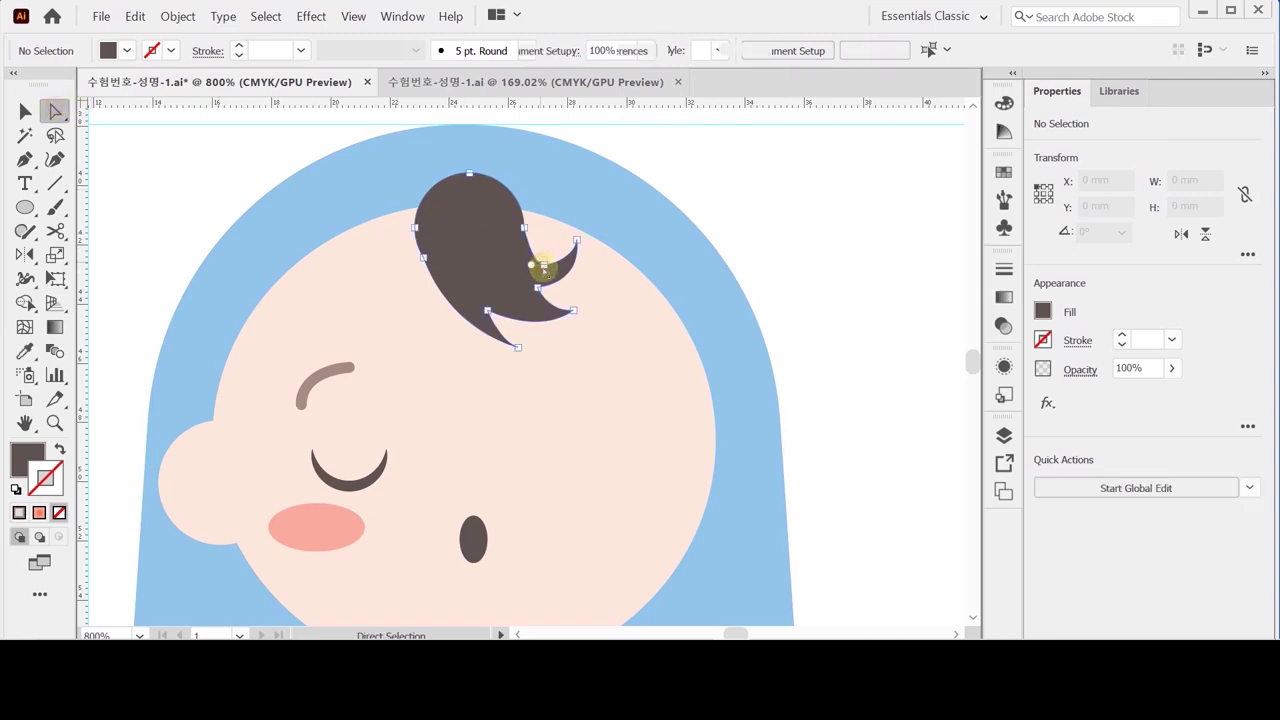
pyautogui.click(571, 302)
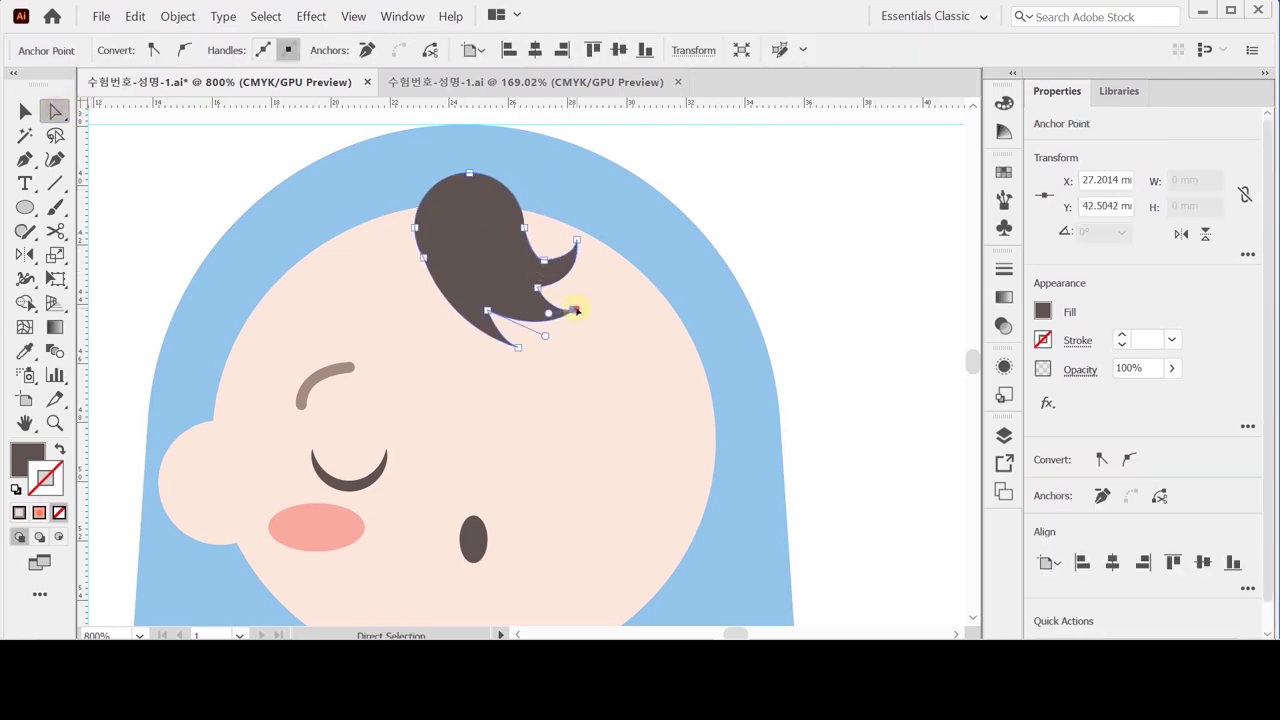
pyautogui.click(518, 345)
pyautogui.moveTo(487, 310); pyautogui.dragTo(486, 301)
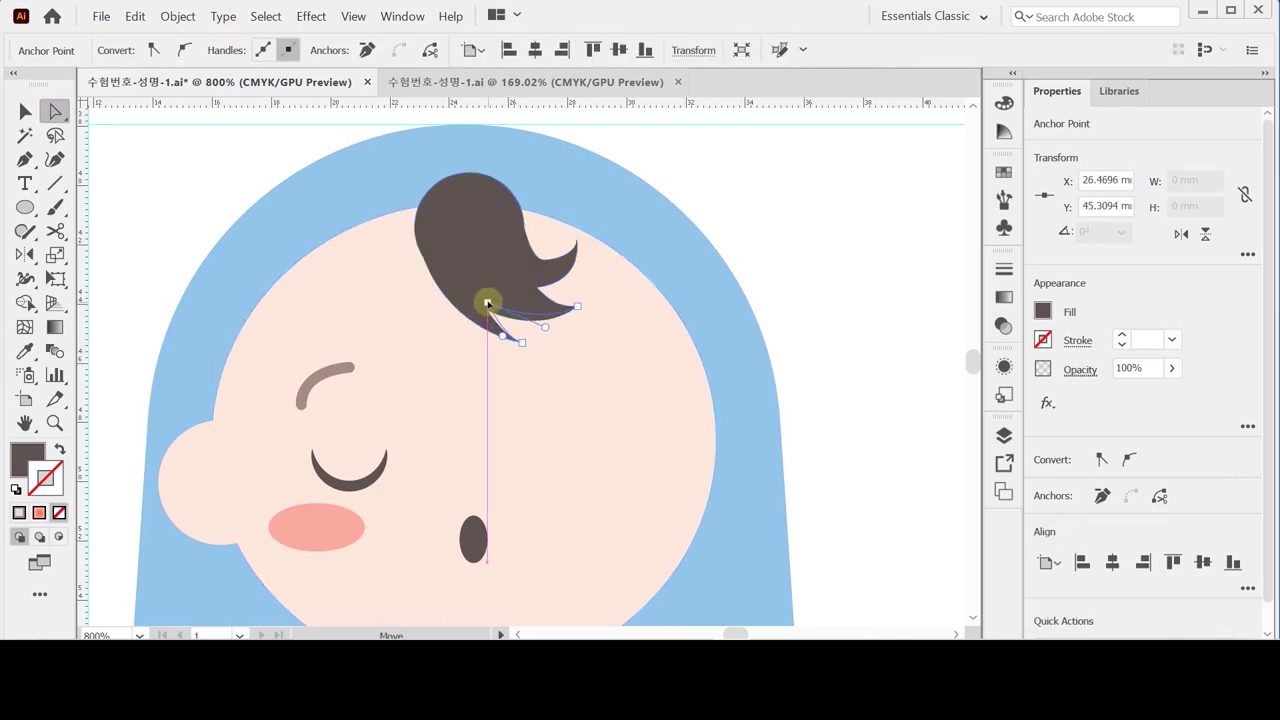
# Step: Select the face ellipse and save the document
pyautogui.scroll(-2, 622, 362)
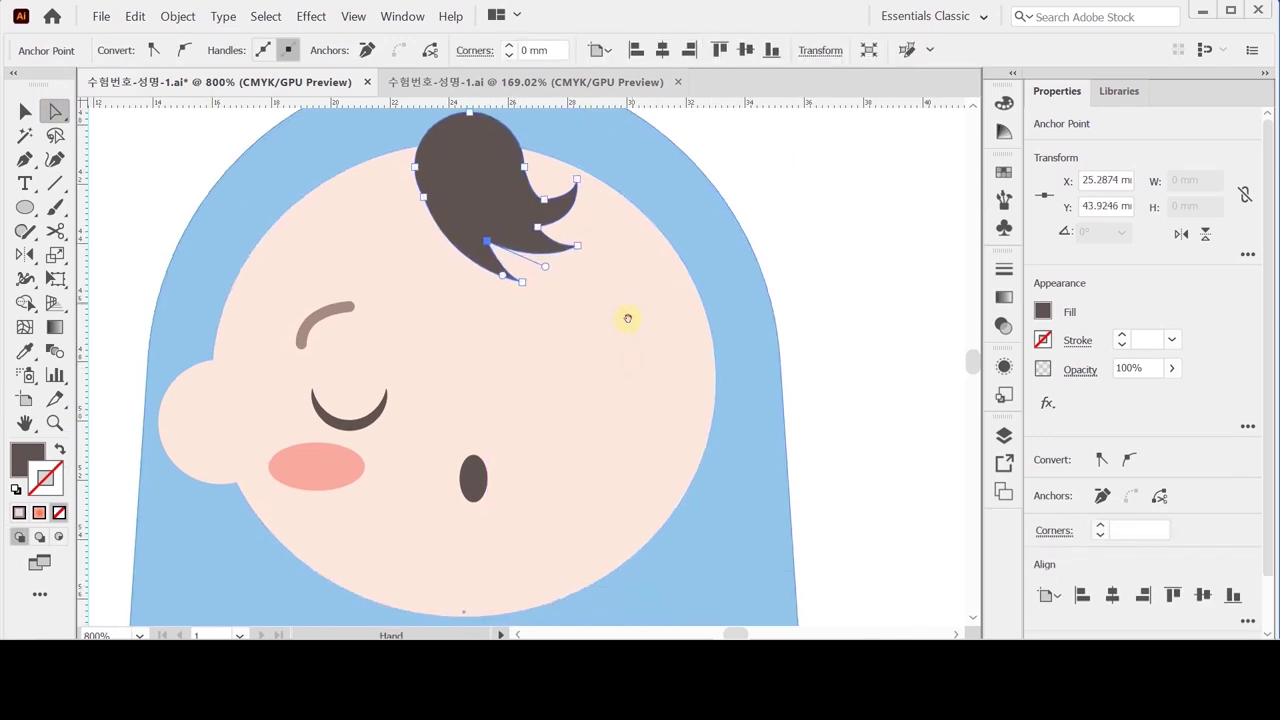
pyautogui.press('ctrl')
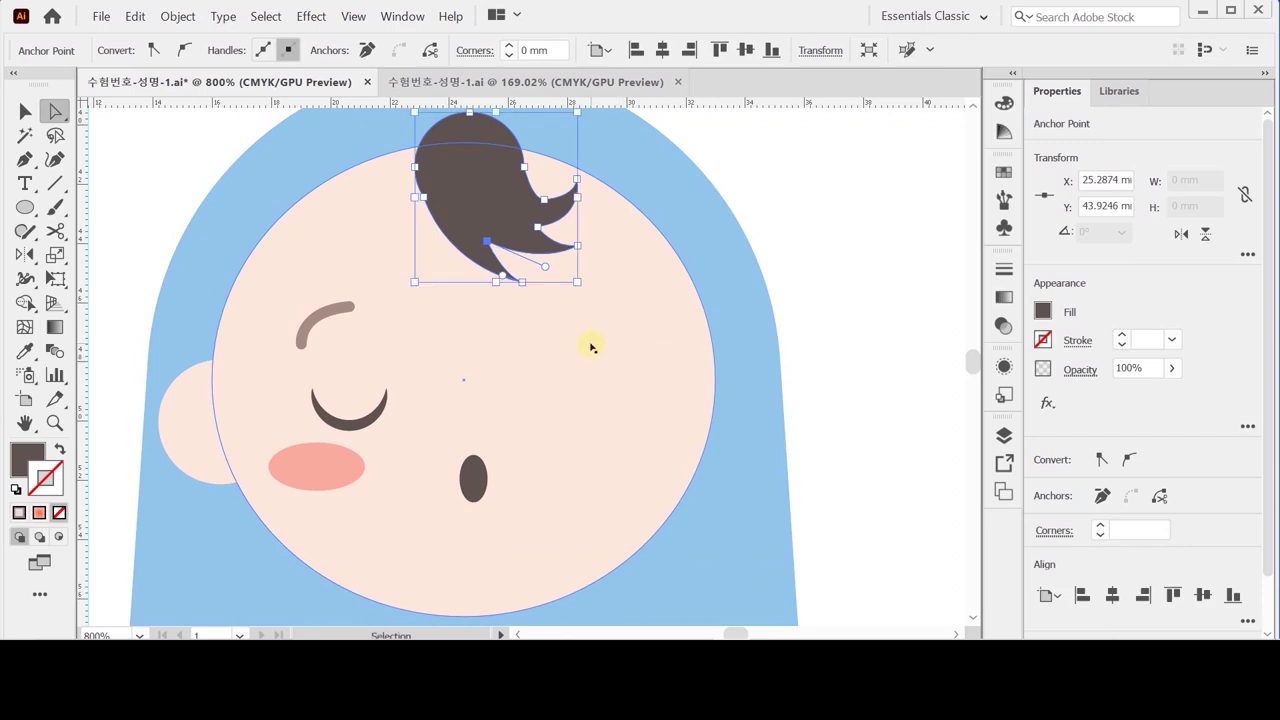
pyautogui.keyDown('ctrl'); pyautogui.click(594, 208); pyautogui.keyUp('ctrl')
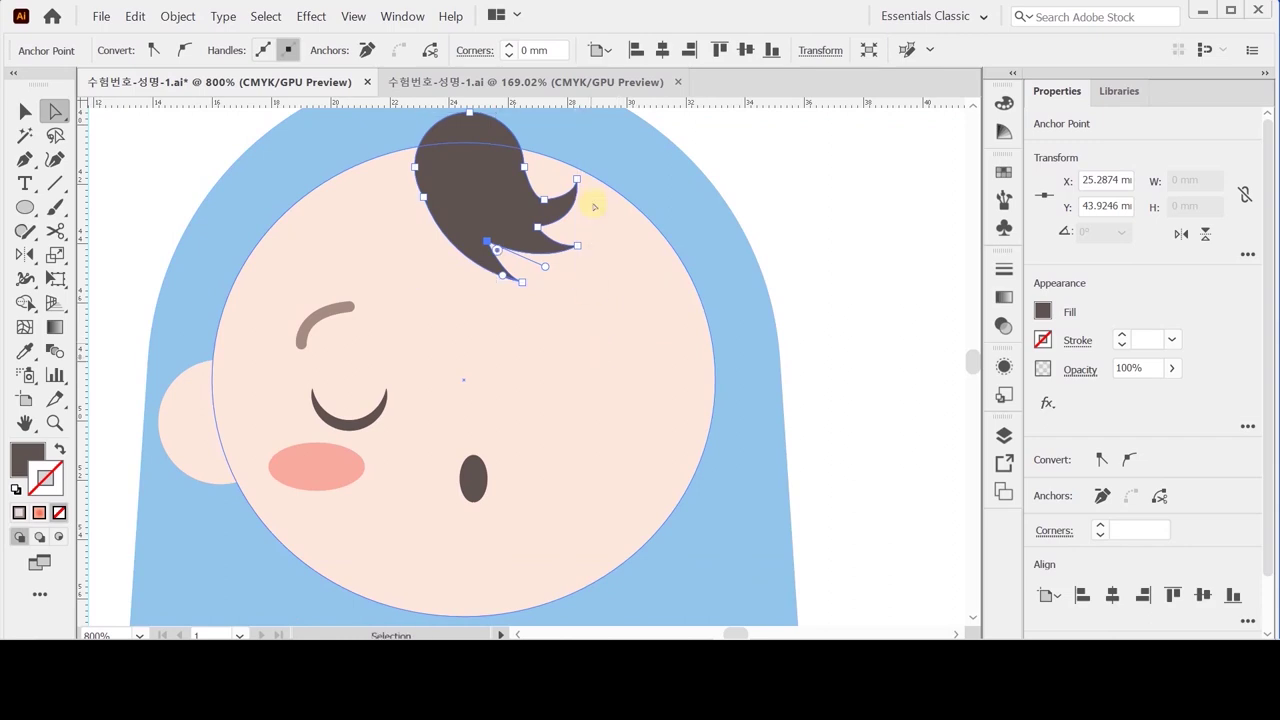
pyautogui.hotkey('ctrl', 's')
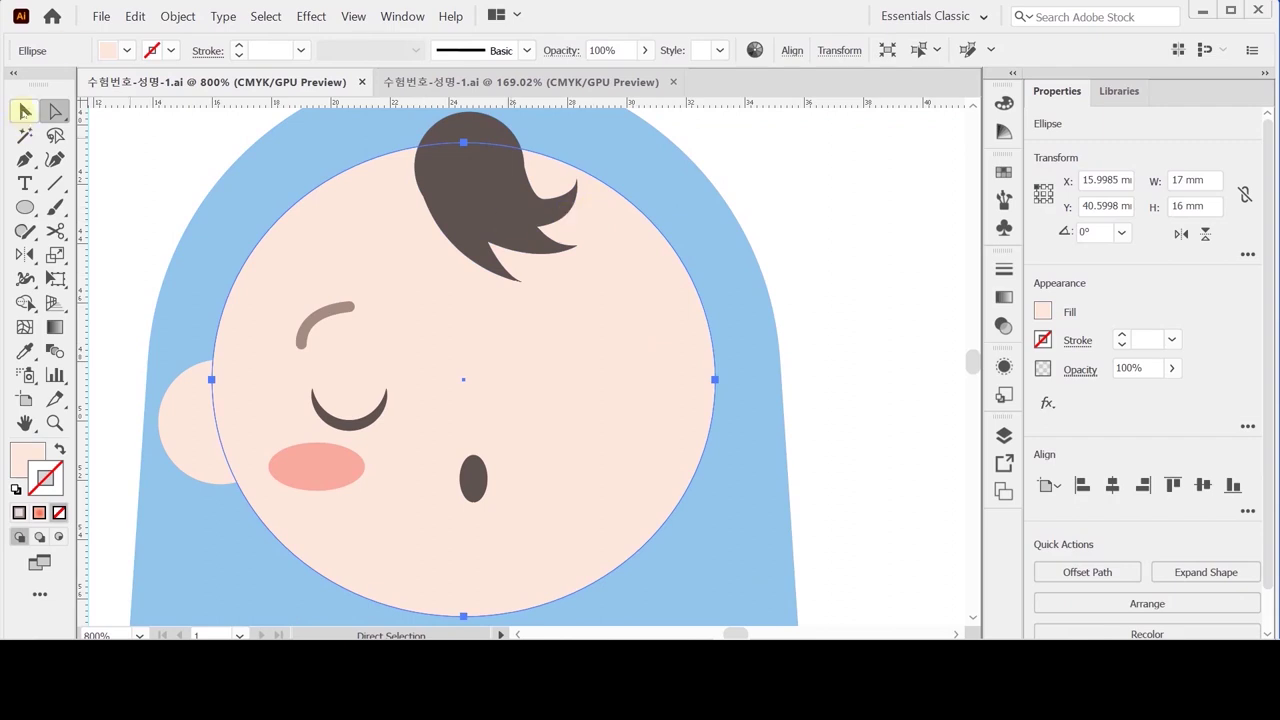
# Step: Reflect a copy of the ear, eyebrow, closed eye and cheek across a vertical axis through the face's centre
pyautogui.click(24, 111)
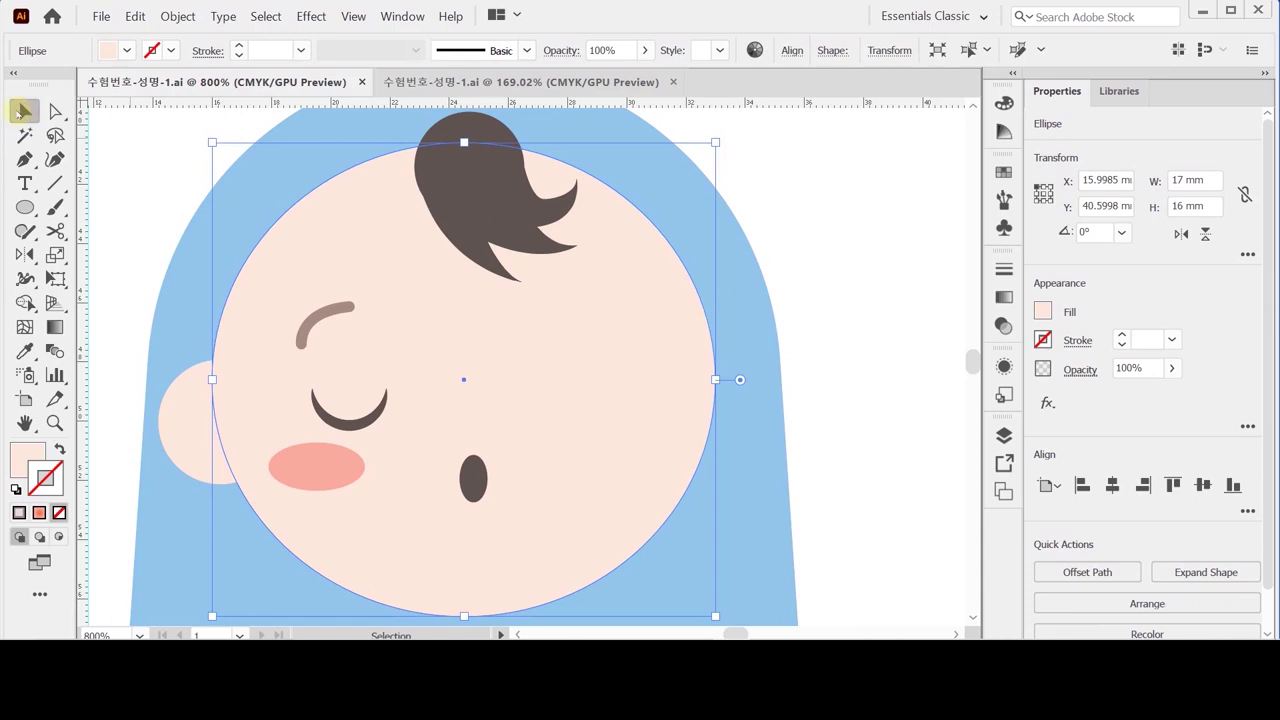
pyautogui.click(189, 424)
pyautogui.keyDown('shift'); pyautogui.click(325, 312); pyautogui.keyUp('shift')
pyautogui.keyDown('shift'); pyautogui.click(352, 420); pyautogui.keyUp('shift')
pyautogui.keyDown('shift'); pyautogui.click(318, 464); pyautogui.keyUp('shift')
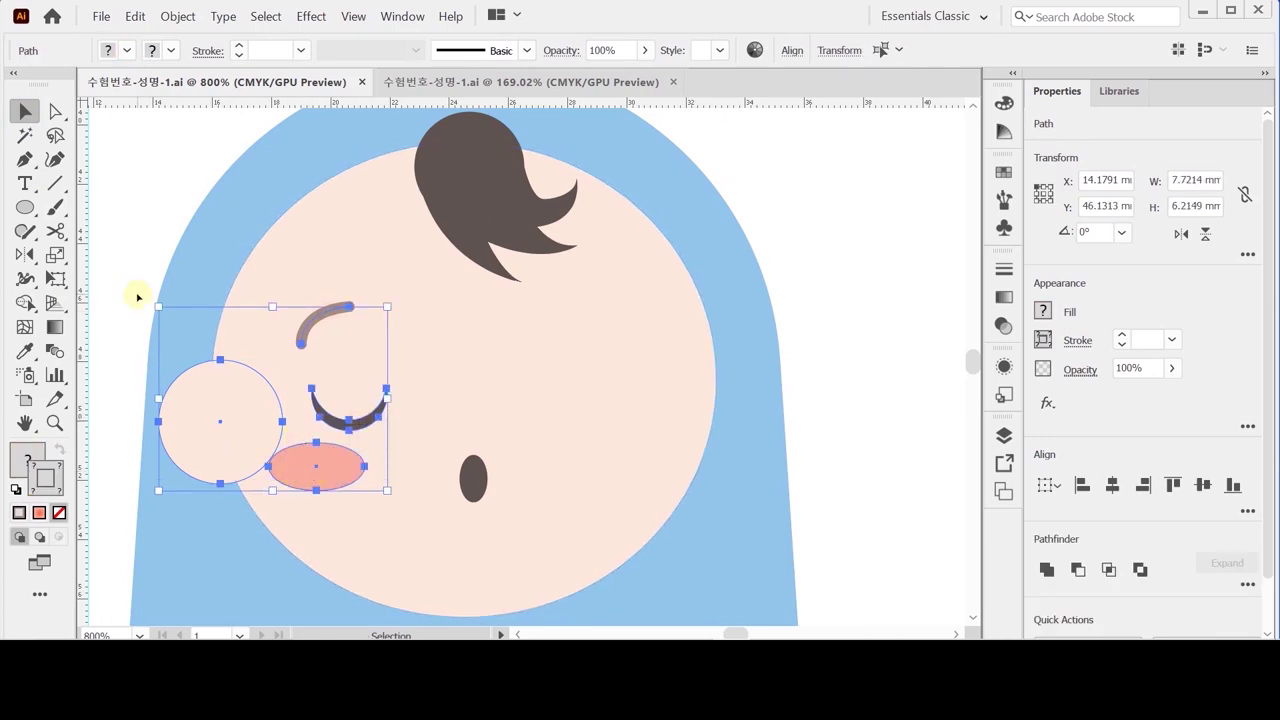
pyautogui.click(25, 254)
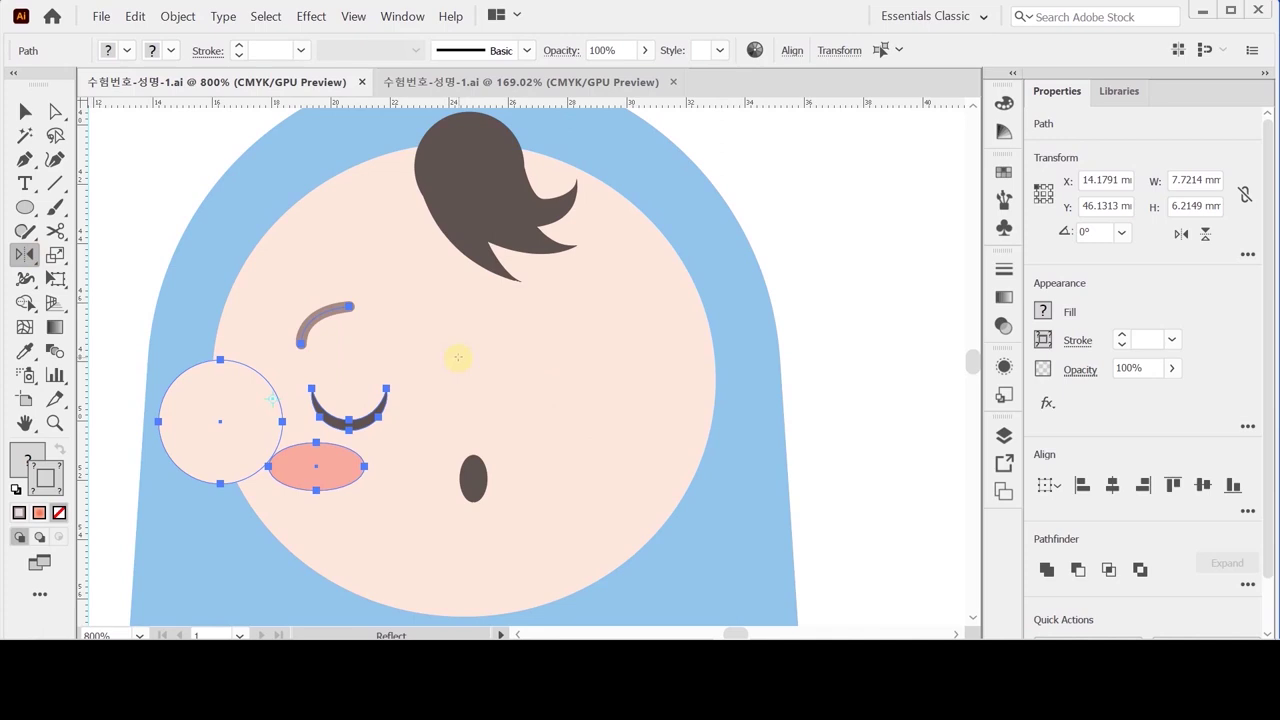
pyautogui.keyDown('alt'); pyautogui.click(458, 357); pyautogui.keyUp('alt')
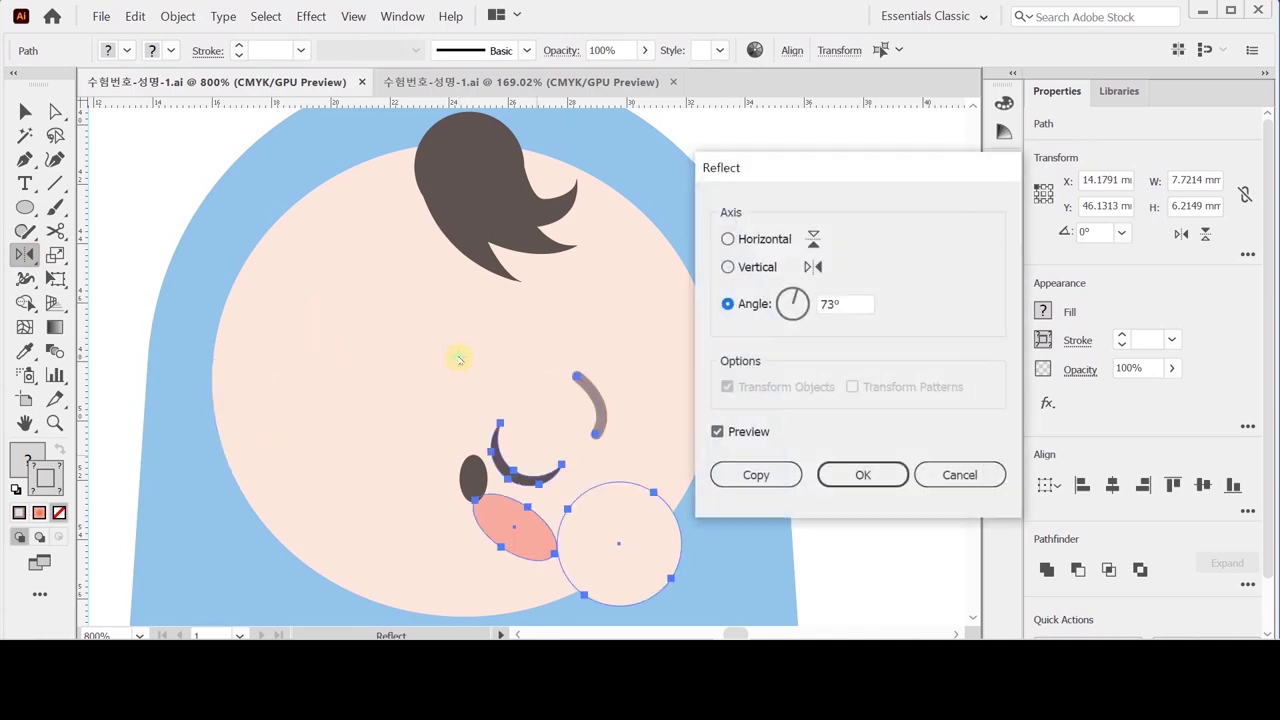
pyautogui.click(751, 269)
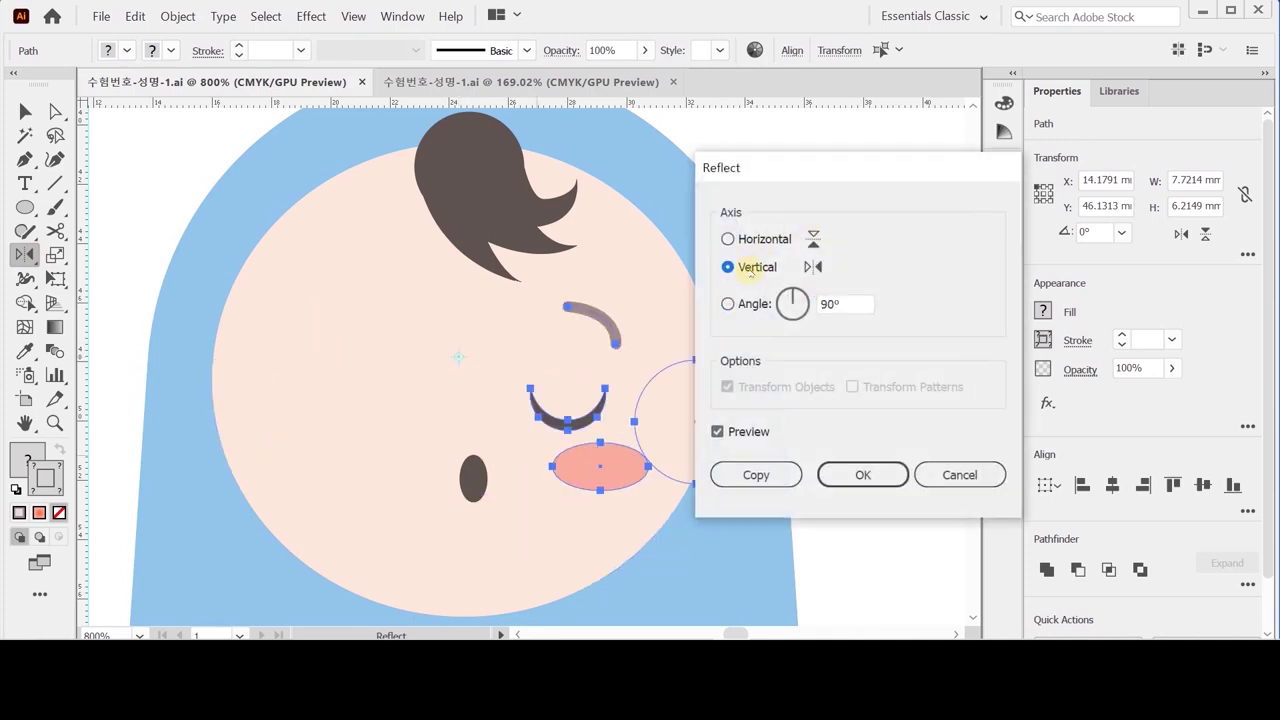
pyautogui.click(757, 475)
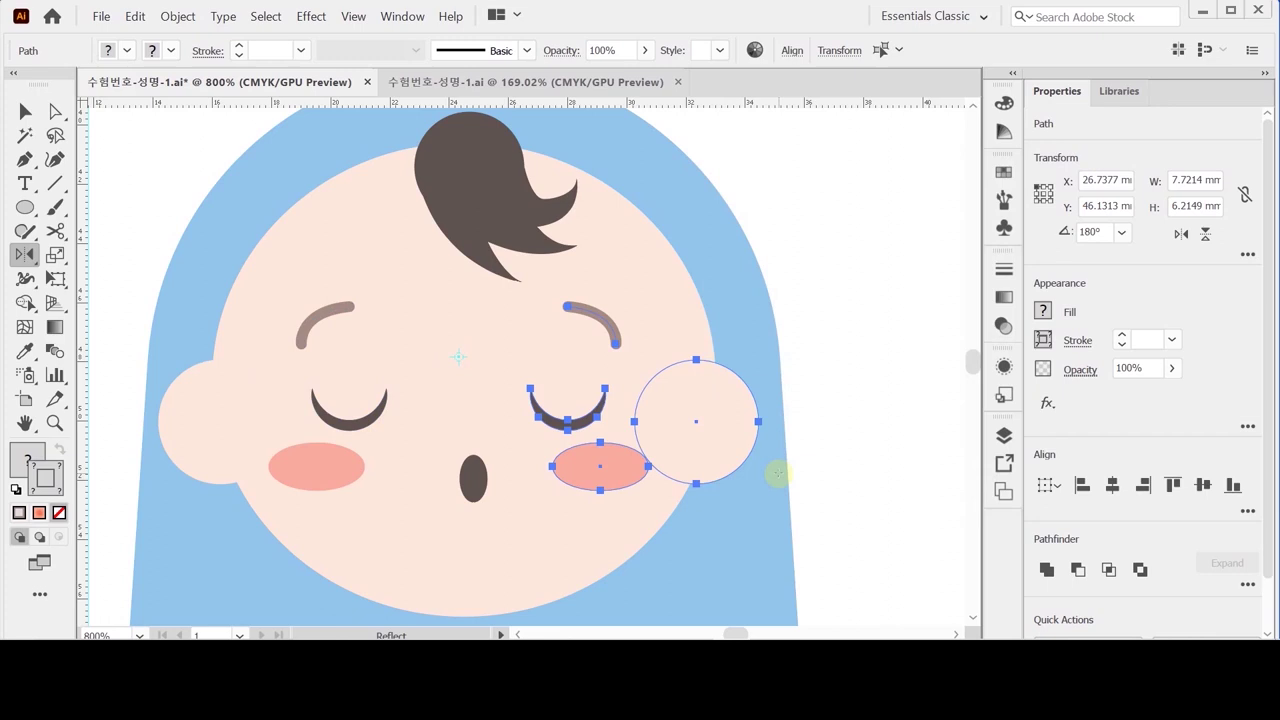
pyautogui.hotkey('ctrl', 'shift', 'a')
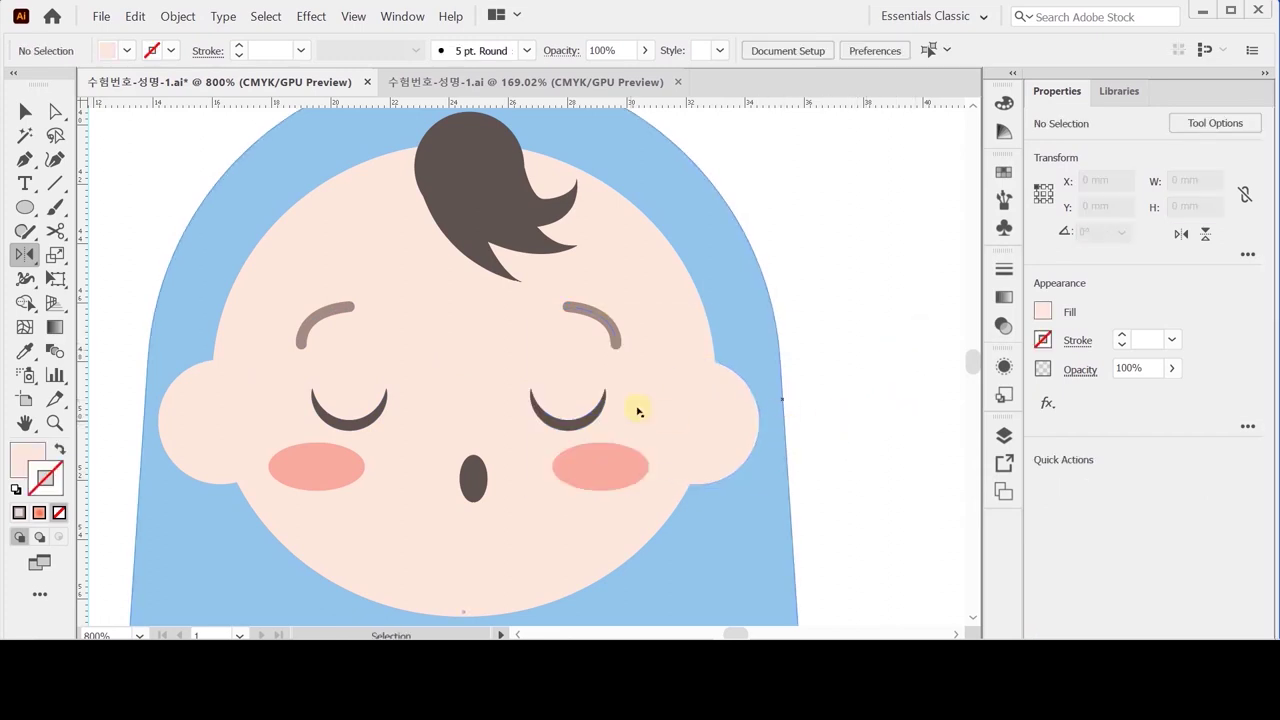
# Step: Nudge the mirrored ear 0.2 mm outward from the face and save the document
pyautogui.keyDown('ctrl'); pyautogui.click(706, 449); pyautogui.keyUp('ctrl')
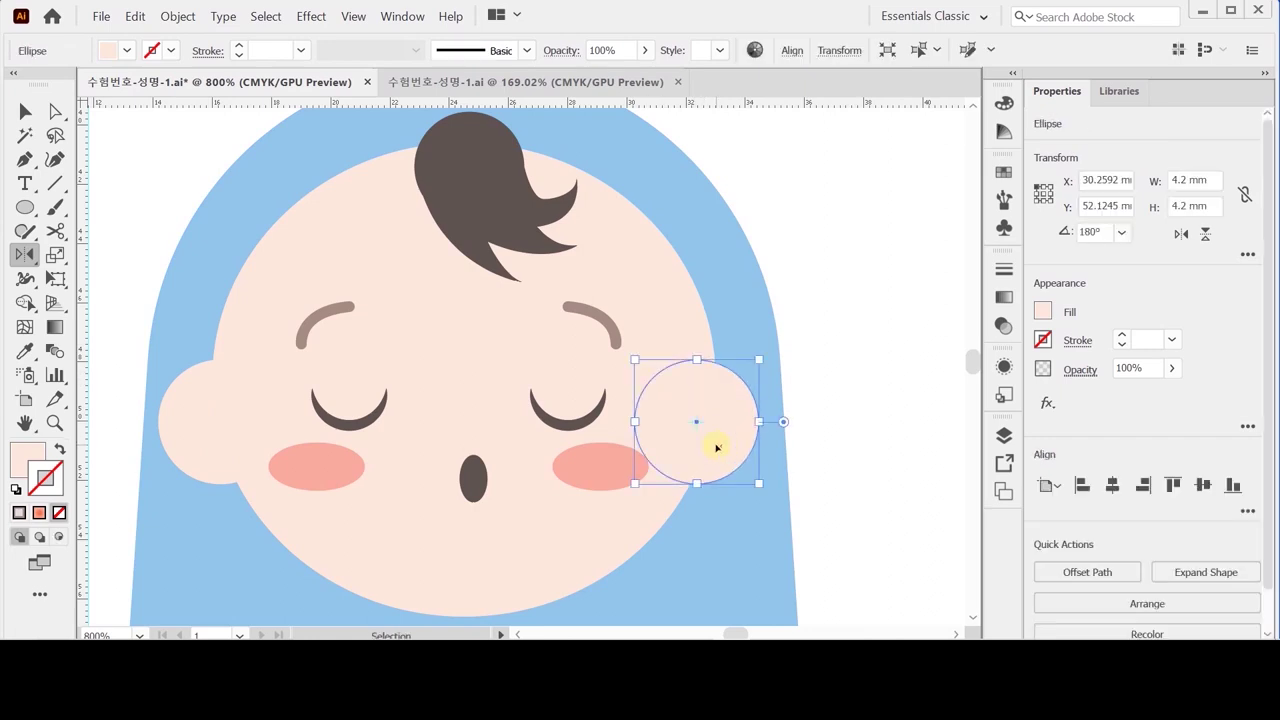
pyautogui.moveTo(757, 440); pyautogui.dragTo(771, 429)
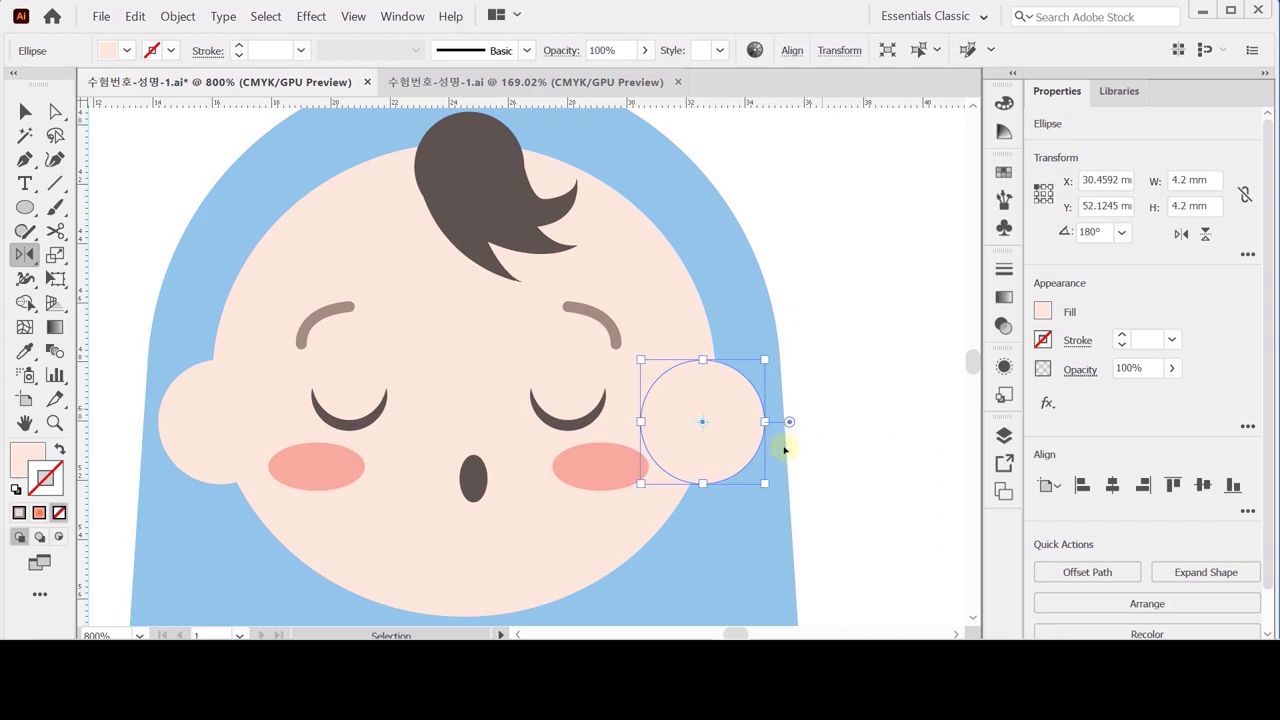
pyautogui.hotkey('ctrl', 's')
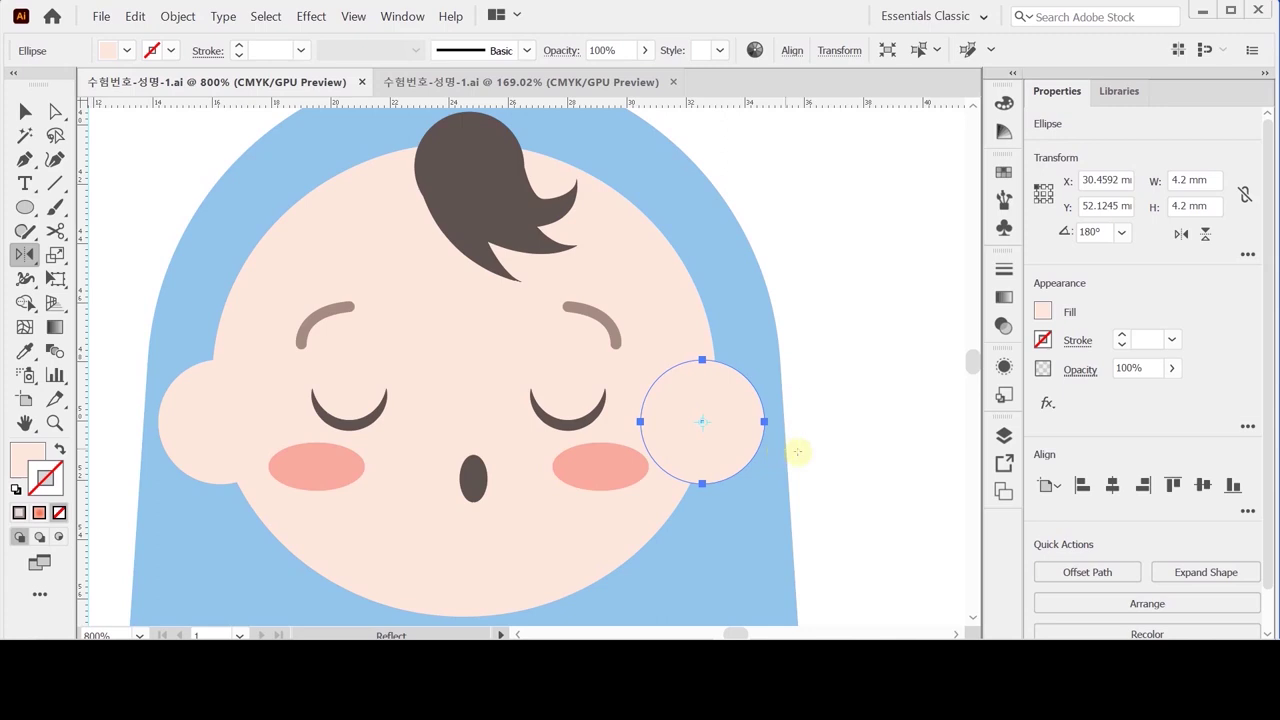
# Step: Unite the face ellipse and both ear circles into a single shape
pyautogui.click(470, 467)
pyautogui.moveTo(137, 451); pyautogui.dragTo(183, 432)
pyautogui.keyDown('ctrl'); pyautogui.keyDown('shift'); pyautogui.click(367, 530); pyautogui.keyUp('shift'); pyautogui.keyUp('ctrl')
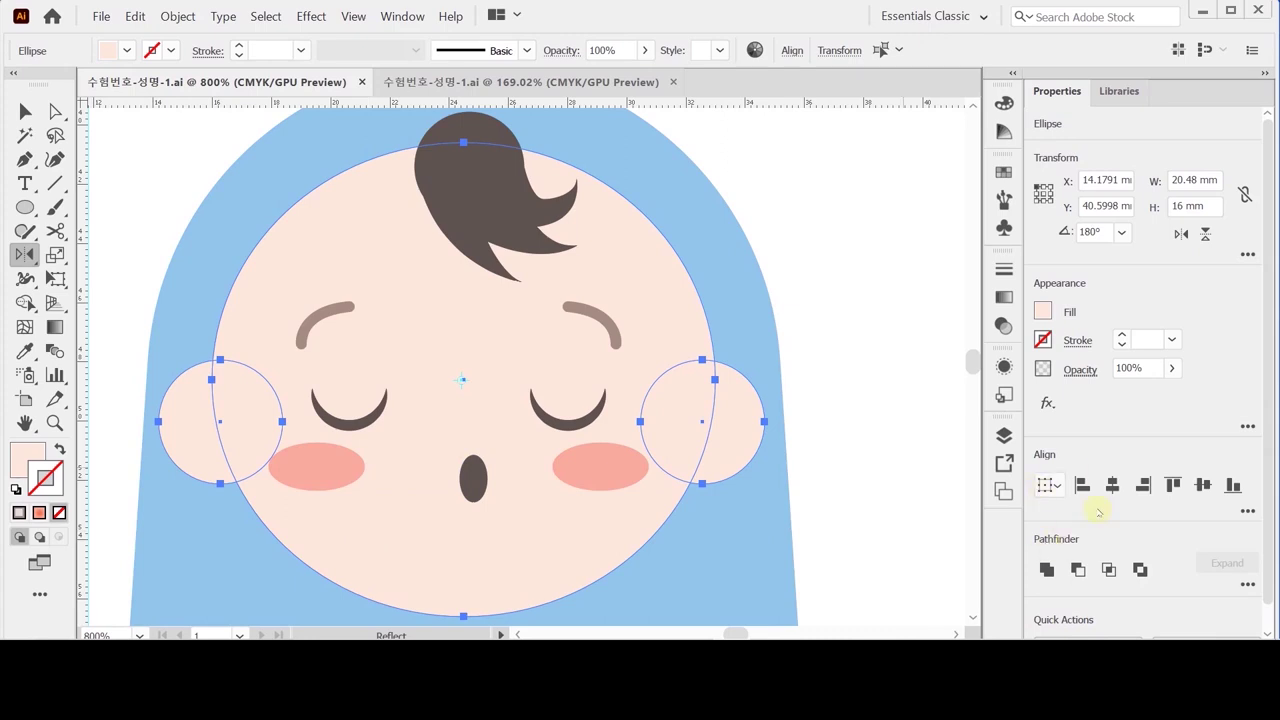
pyautogui.click(1046, 569)
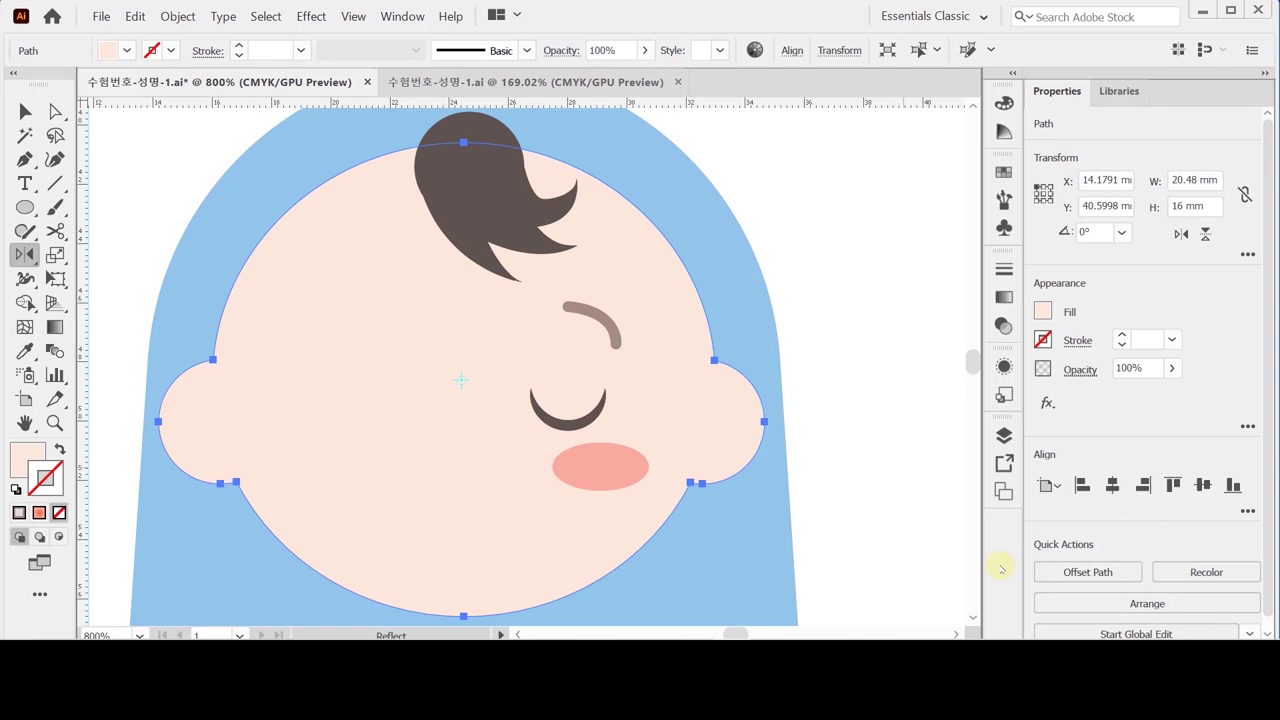
# Step: Send the united head shape backward until it sits behind the eyebrows, eyes, cheeks and mouth
pyautogui.hotkey('ctrl', '[')
pyautogui.hotkey('ctrl', '[')
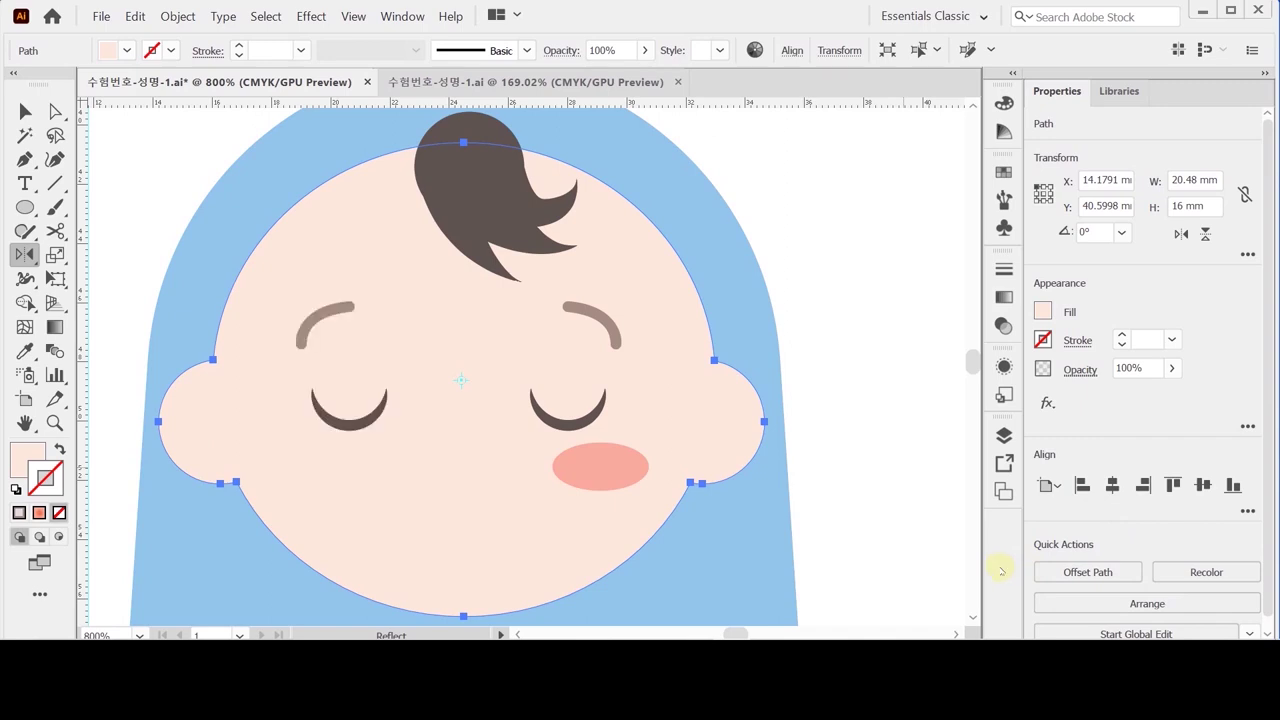
pyautogui.hotkey('ctrl', '[')
pyautogui.hotkey('ctrl', '[')
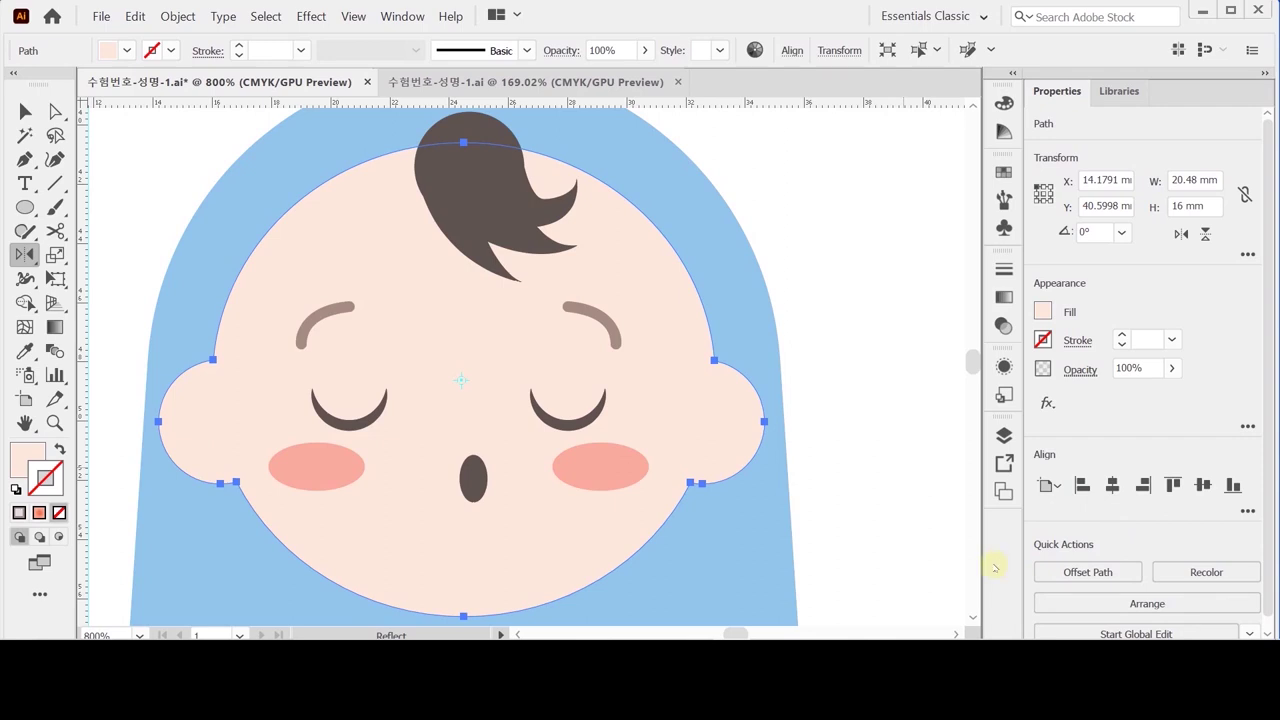
# Step: Start a Pen path at the face's lower right edge, following the chin and curving down near the blanket's left side
pyautogui.keyDown('ctrl'); pyautogui.keyDown('alt'); pyautogui.click(686, 452); pyautogui.keyUp('alt'); pyautogui.keyUp('ctrl')
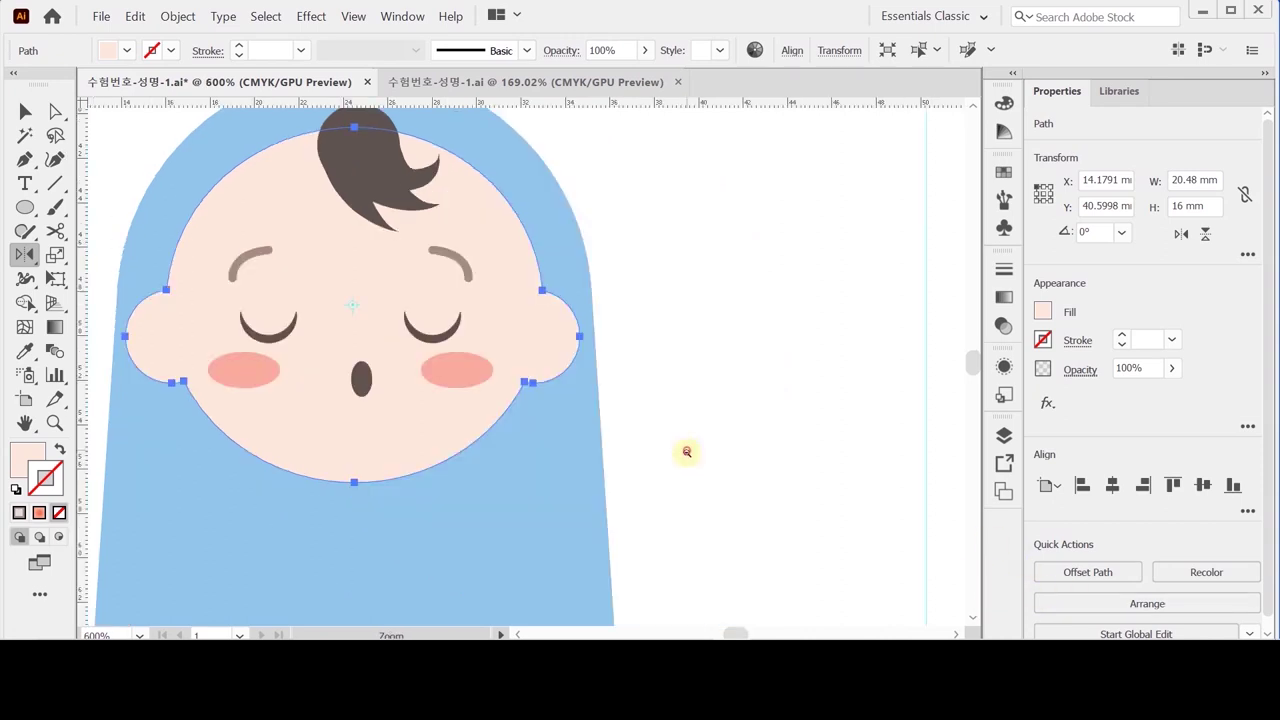
pyautogui.keyDown('ctrl'); pyautogui.keyDown('alt'); pyautogui.click(686, 452); pyautogui.keyUp('alt'); pyautogui.keyUp('ctrl')
pyautogui.moveTo(466, 466); pyautogui.dragTo(543, 429)
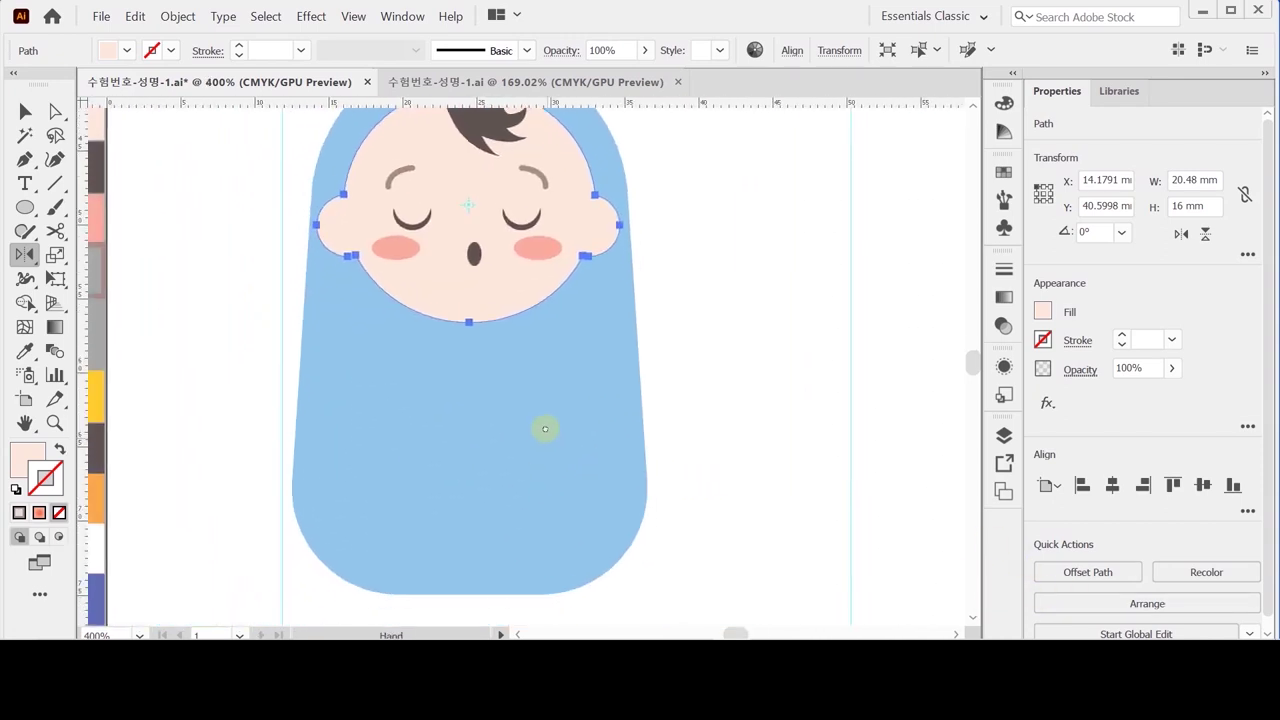
pyautogui.click(755, 353)
pyautogui.moveTo(148, 334); pyautogui.dragTo(206, 349)
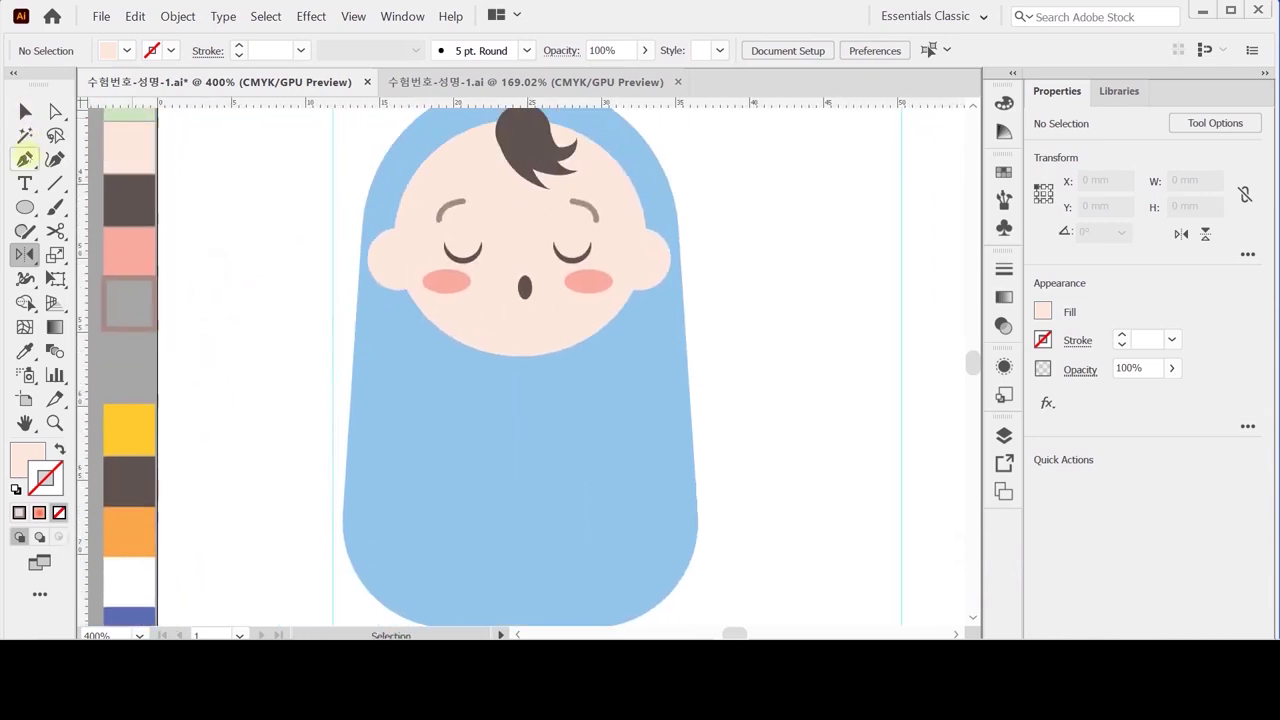
pyautogui.click(25, 158)
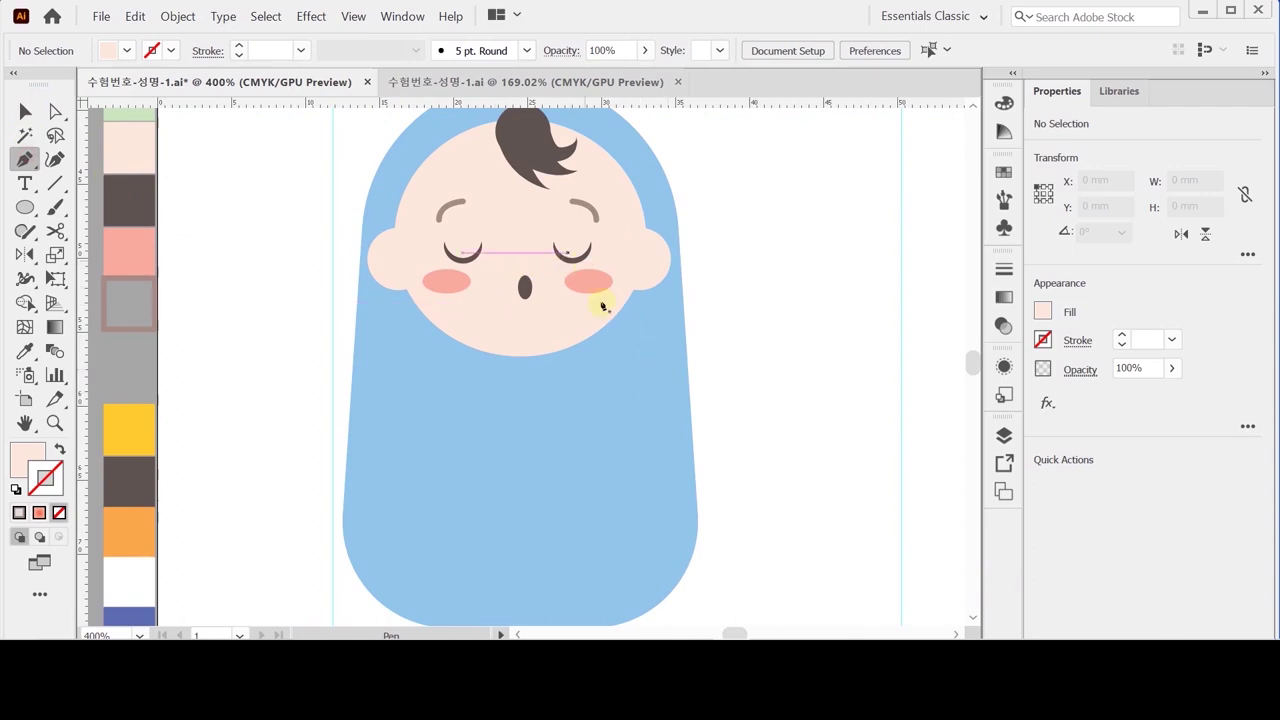
pyautogui.scroll(-2, 603, 305)
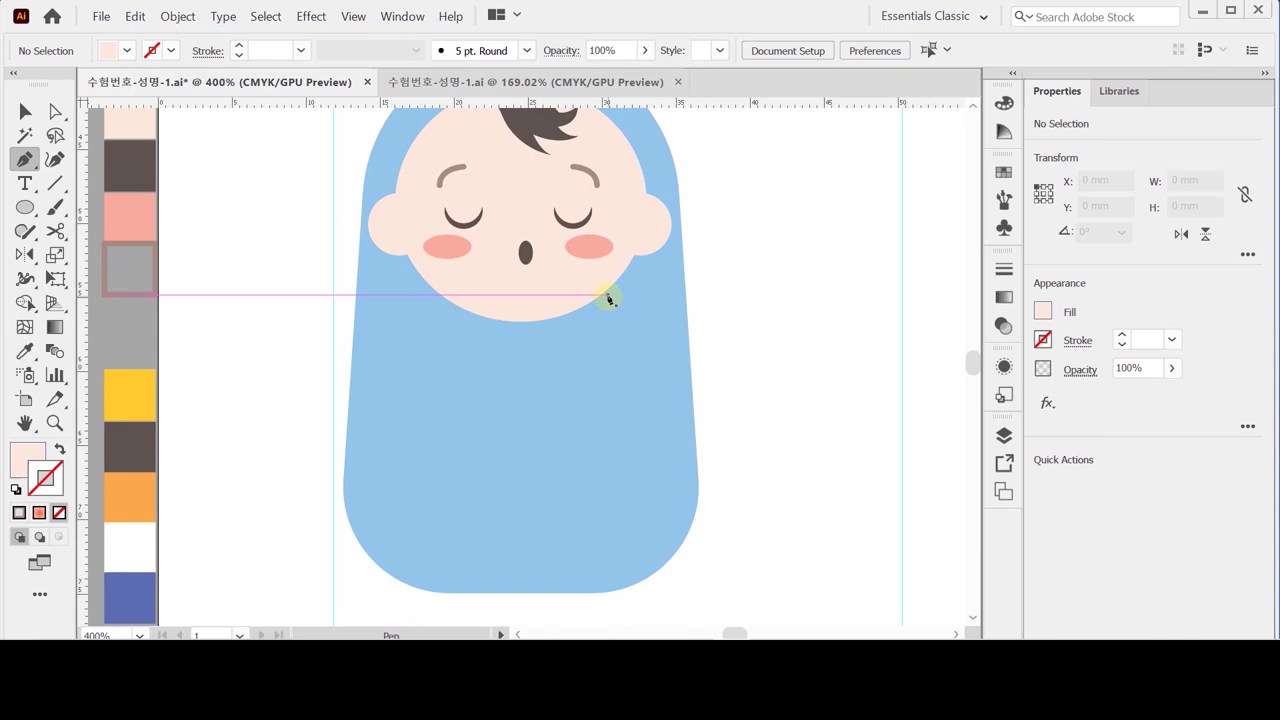
pyautogui.click(607, 289)
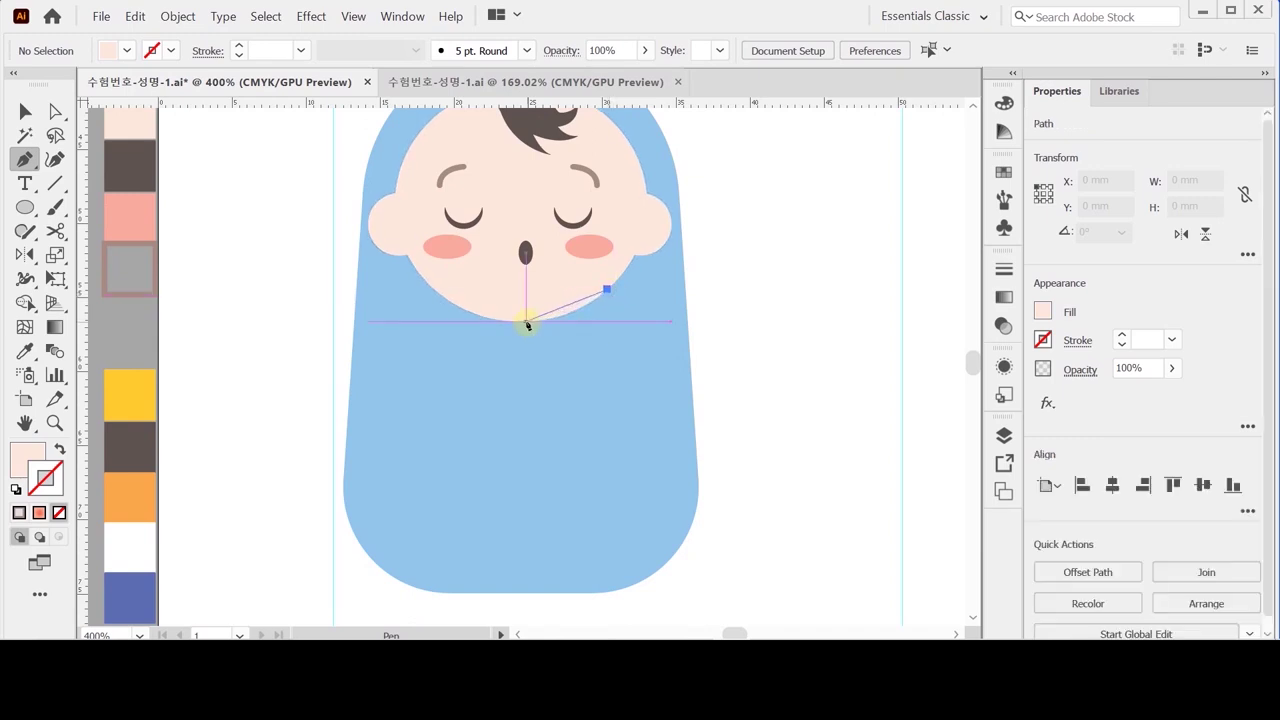
pyautogui.moveTo(512, 322); pyautogui.dragTo(443, 321)
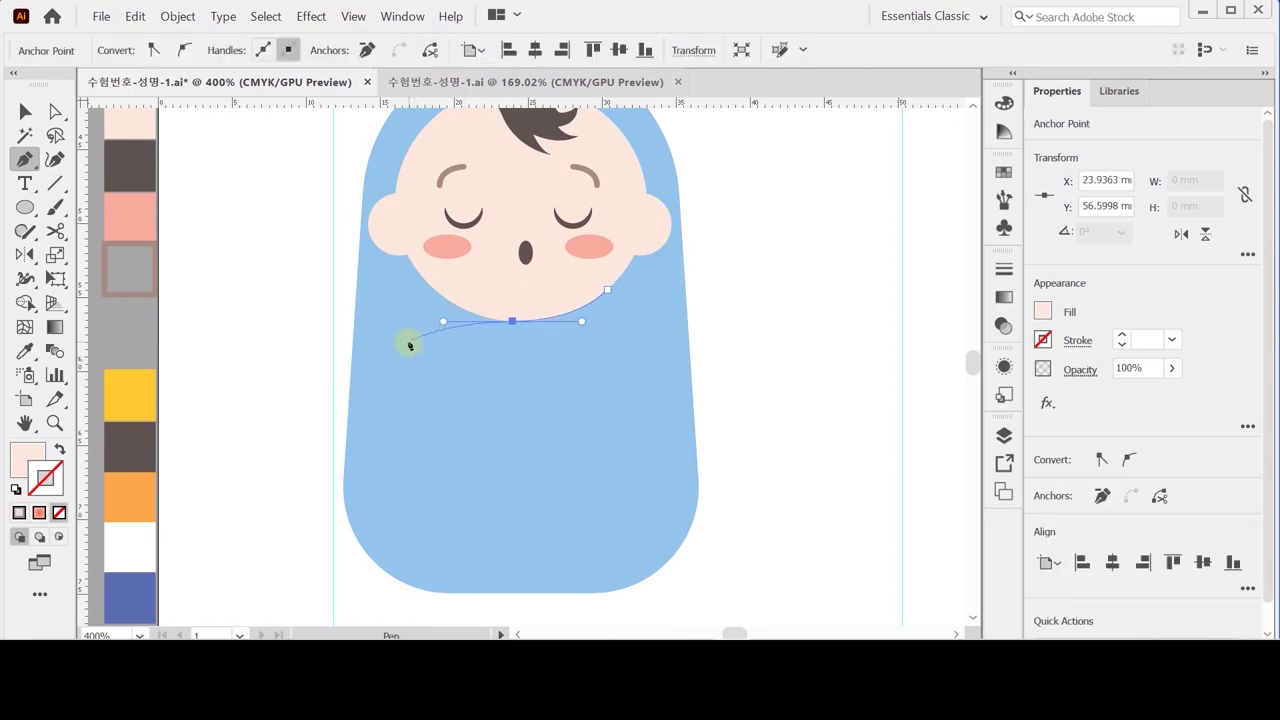
pyautogui.moveTo(409, 345); pyautogui.dragTo(414, 400)
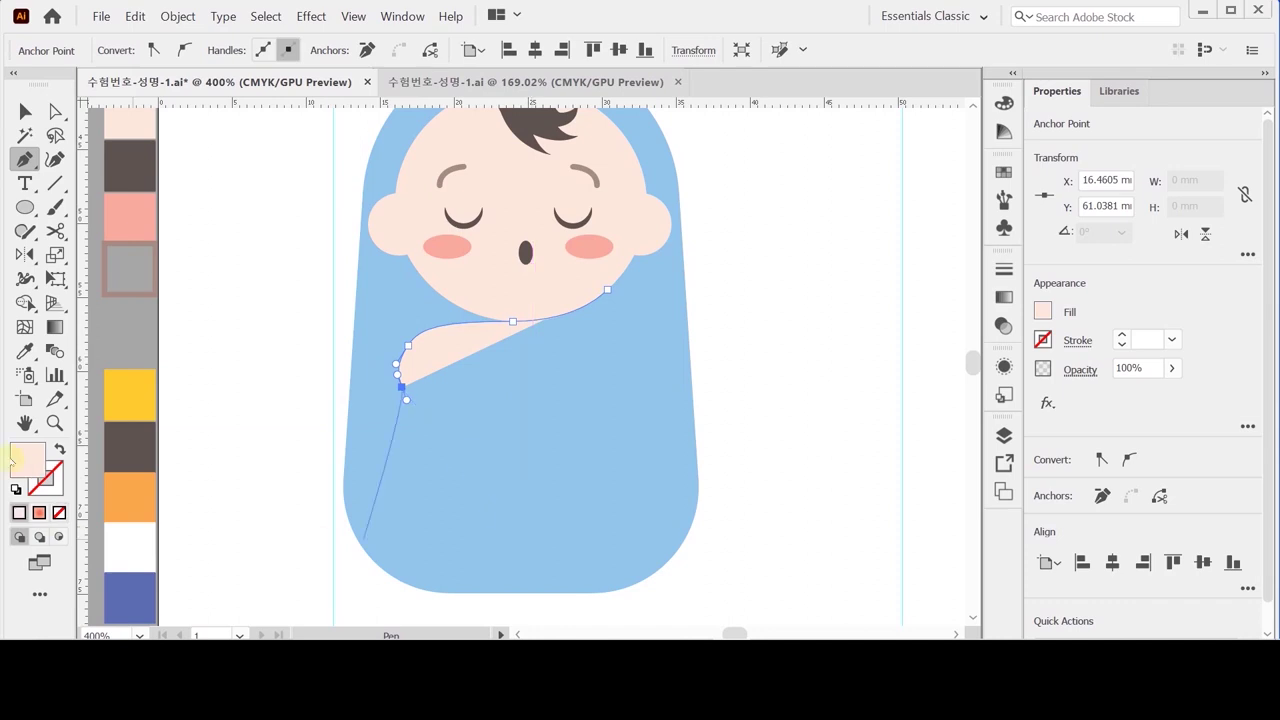
# Step: Swap the path's fill and stroke, then extend it in a wavy diagonal to the blanket's lower right edge
pyautogui.click(60, 450)
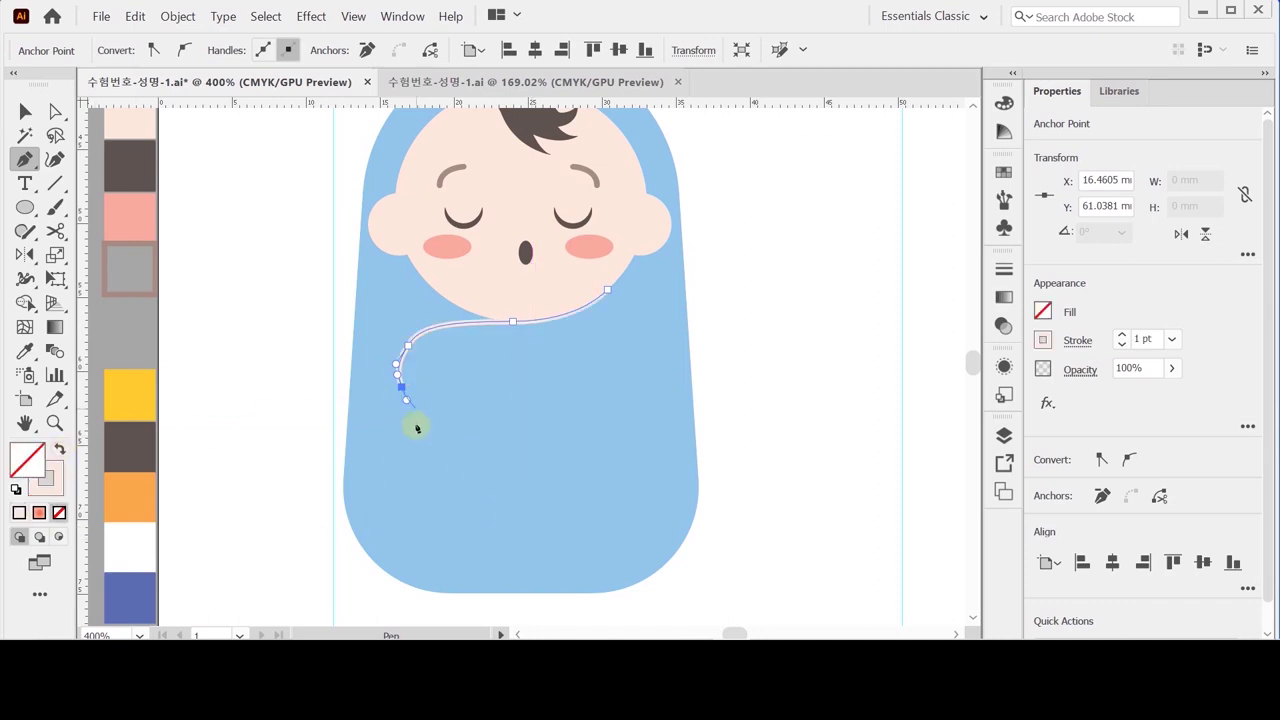
pyautogui.click(476, 479)
pyautogui.moveTo(482, 482); pyautogui.dragTo(517, 502)
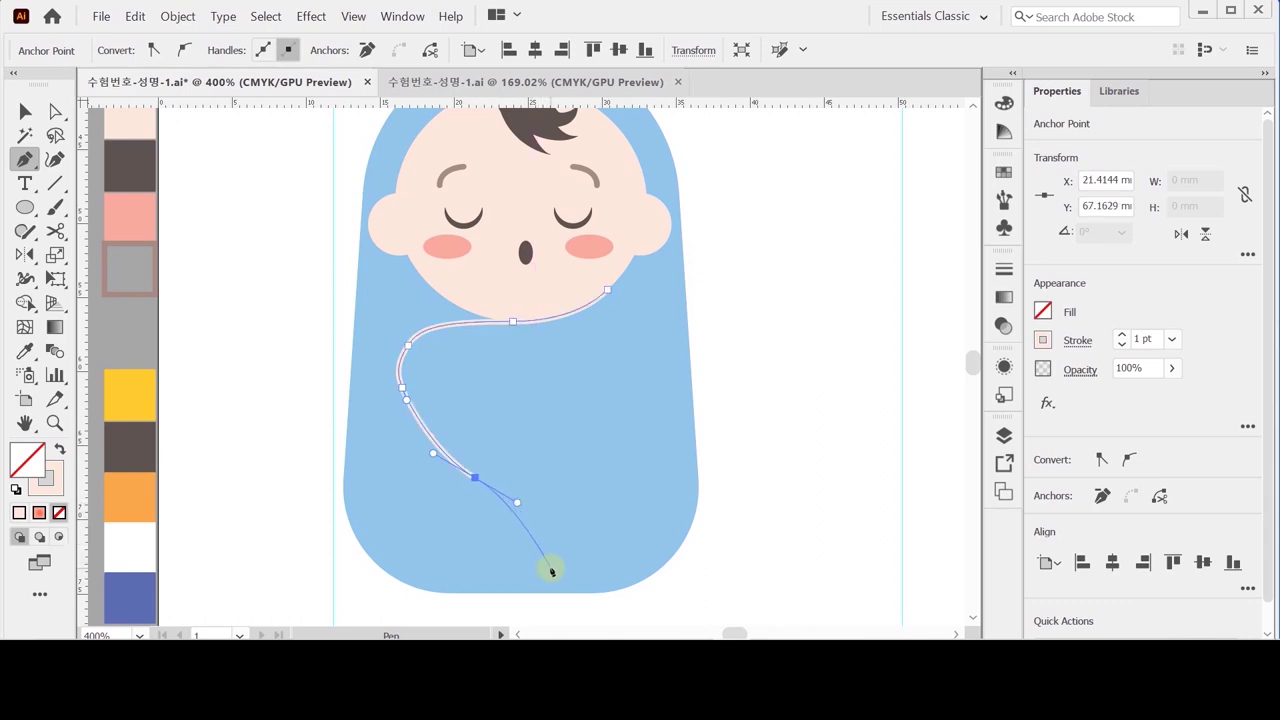
pyautogui.moveTo(552, 570); pyautogui.dragTo(584, 589)
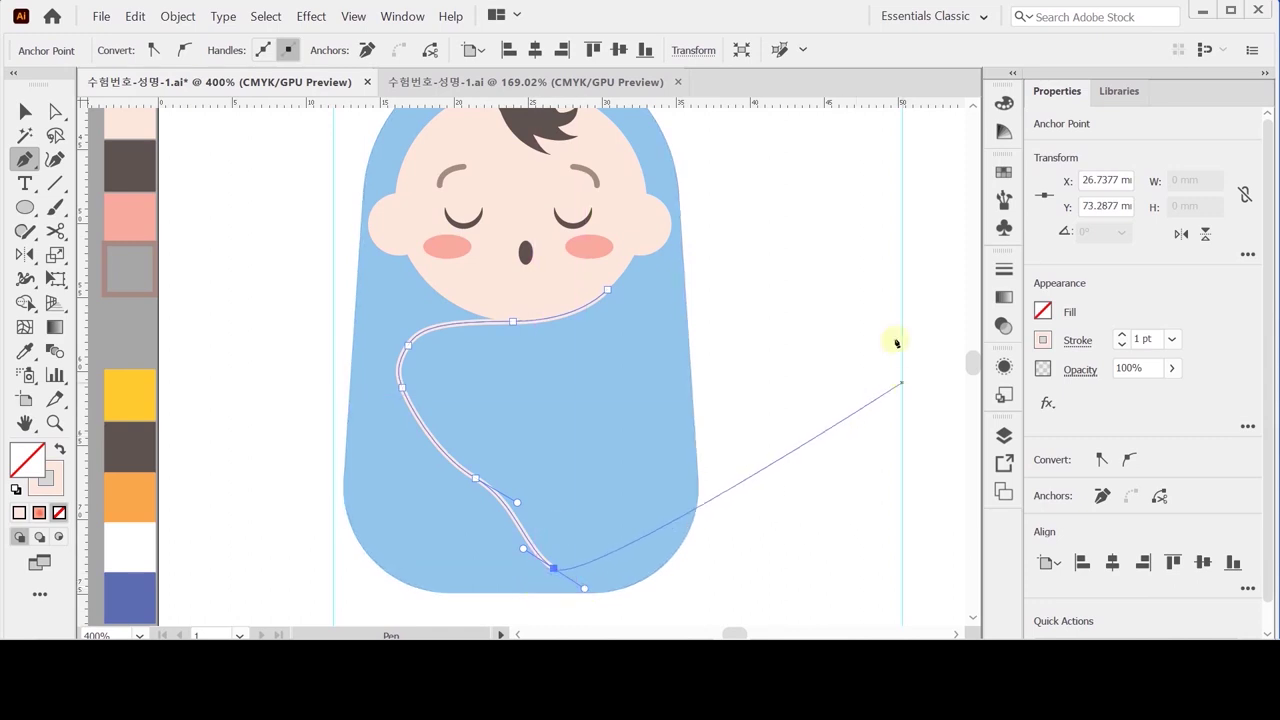
# Step: Set the blanket fold path's stroke weight to 3 pt with round caps
pyautogui.click(1121, 335)
pyautogui.click(1121, 335)
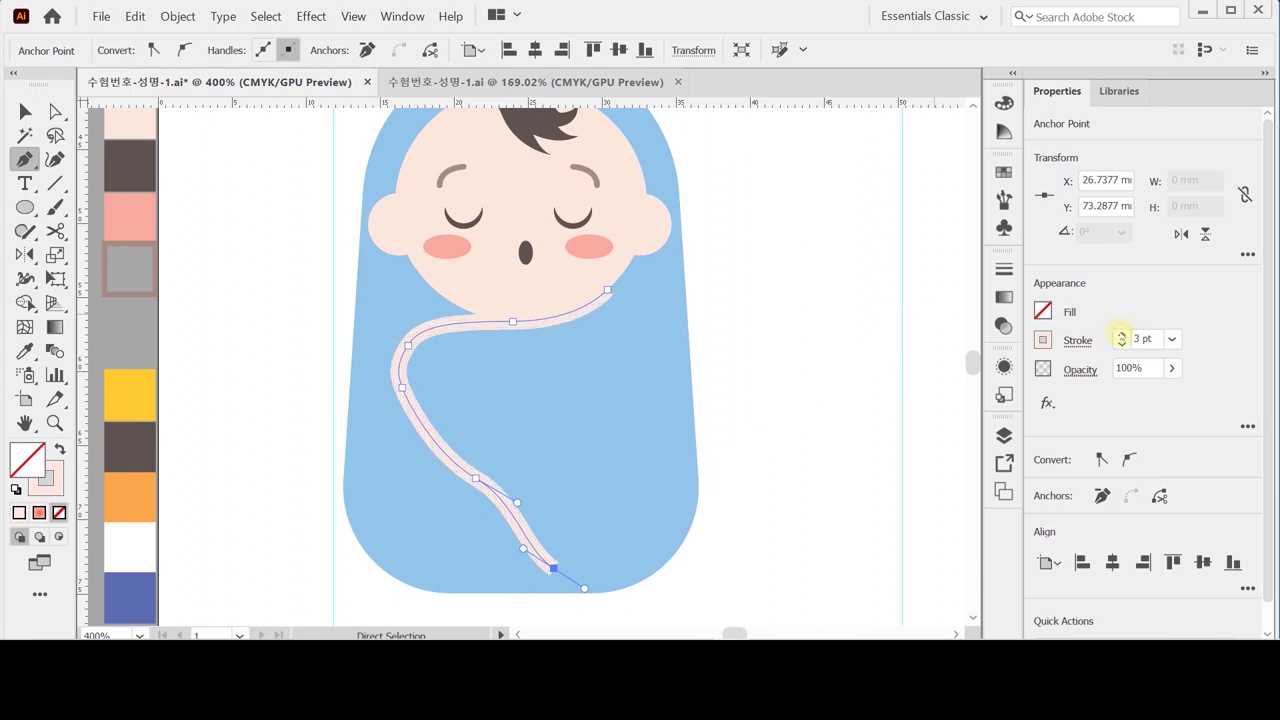
pyautogui.click(1078, 340)
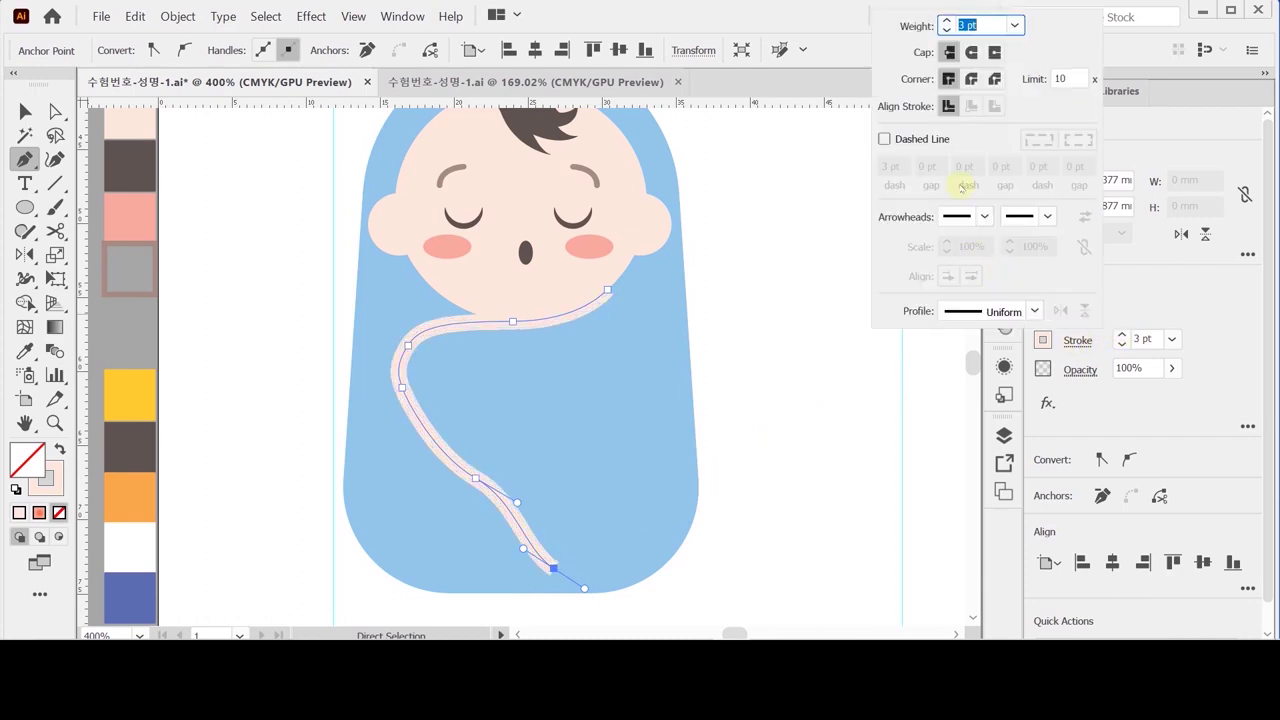
pyautogui.click(970, 52)
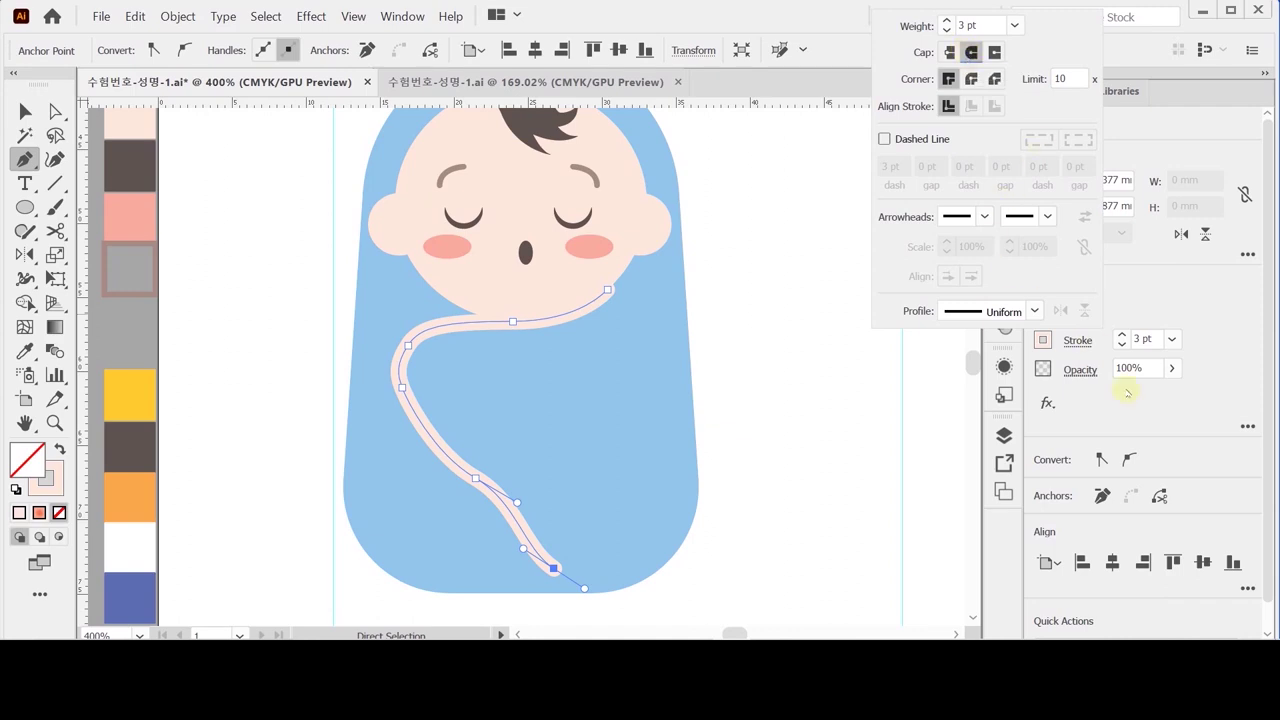
# Step: Set the blanket fold path's stroke colour to C 20, M 0, Y 30
pyautogui.click(1043, 340)
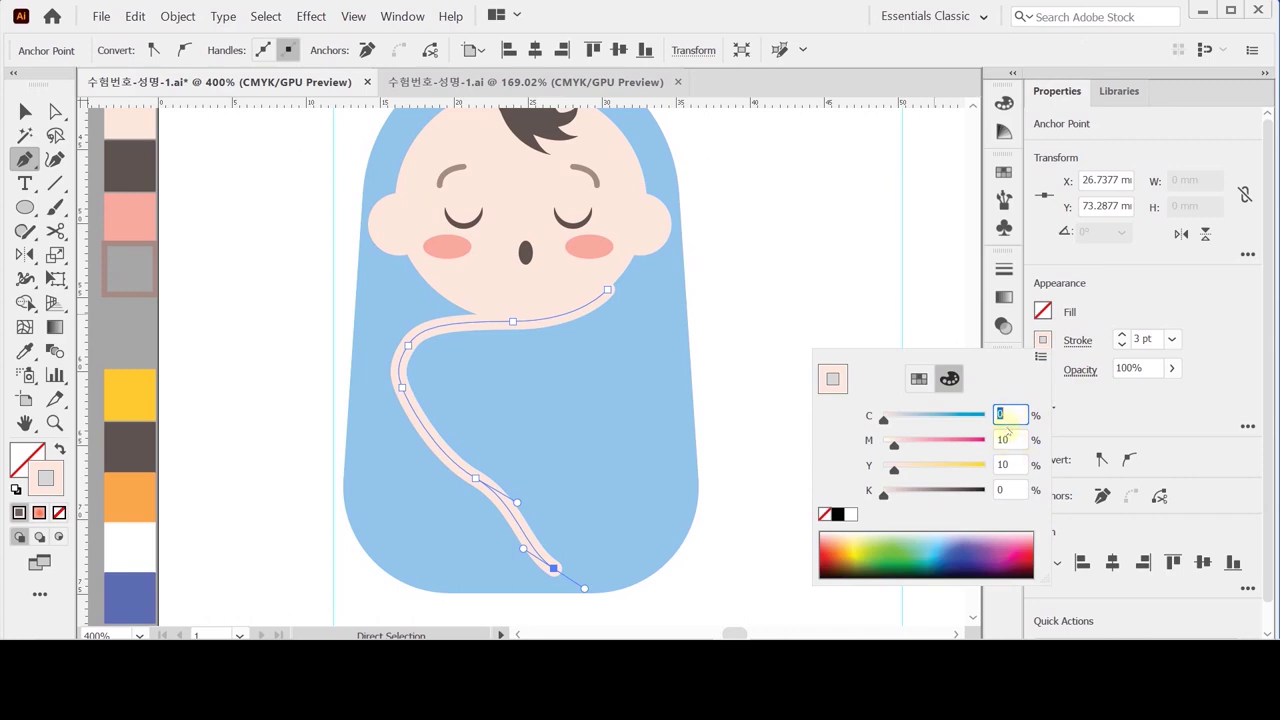
pyautogui.write('20')
pyautogui.press('Tab')
pyautogui.write('0')
pyautogui.press('Tab')
pyautogui.write('30')
pyautogui.press('Tab')
pyautogui.press('Return')
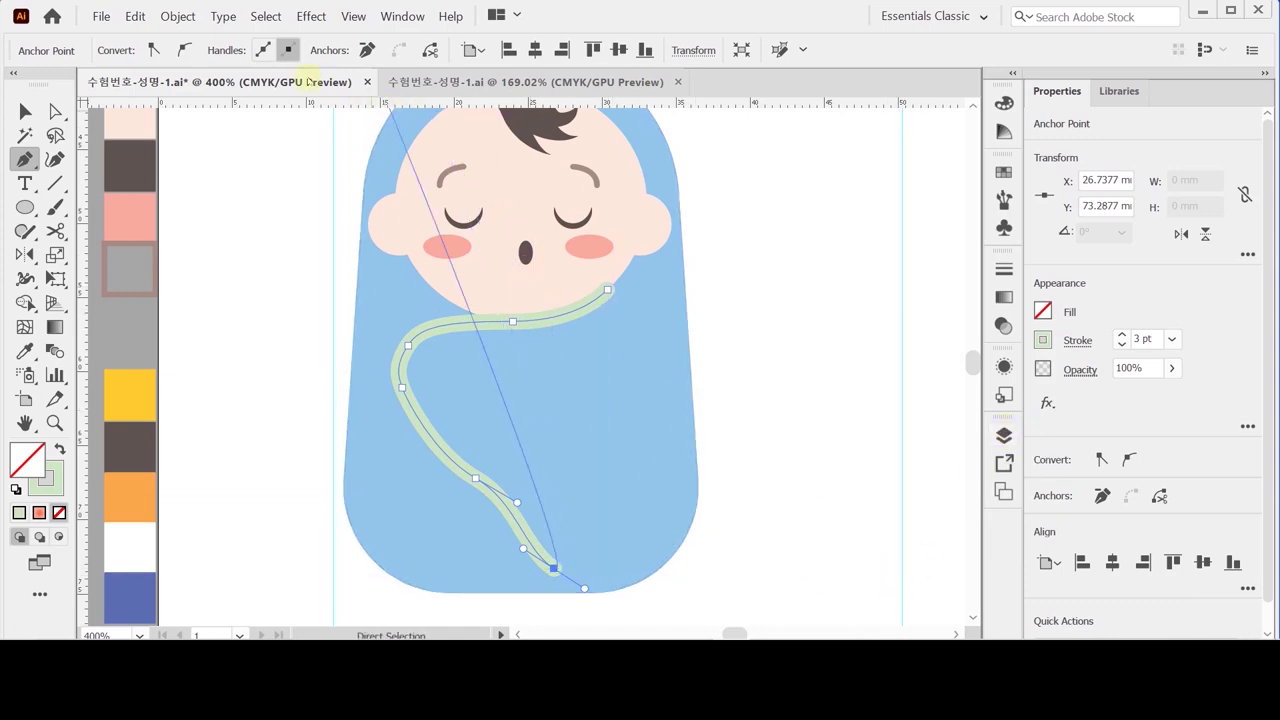
# Step: Convert the green blanket fold line to a filled shape with Outline Stroke and save the document
pyautogui.click(176, 17)
pyautogui.moveTo(335, 350)
pyautogui.click(520, 397)
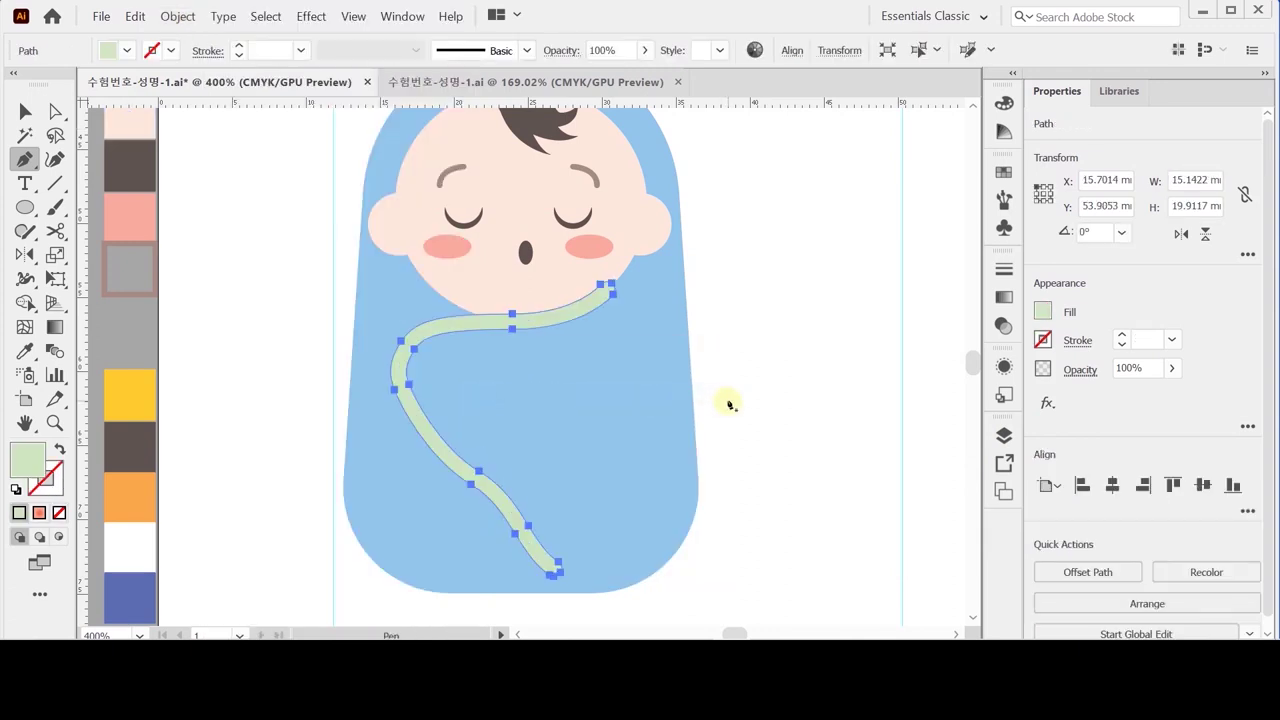
pyautogui.hotkey('ctrl', 'space')
pyautogui.hotkey('ctrl', '-')
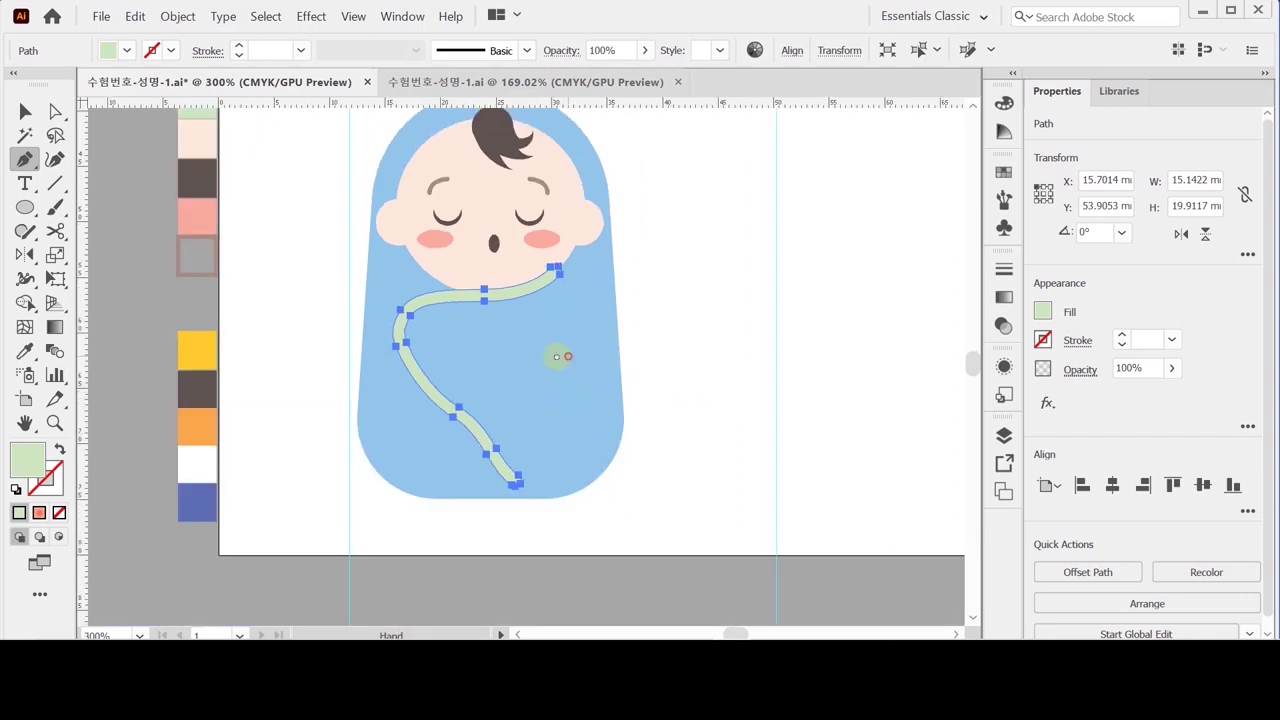
pyautogui.moveTo(560, 357); pyautogui.dragTo(534, 358)
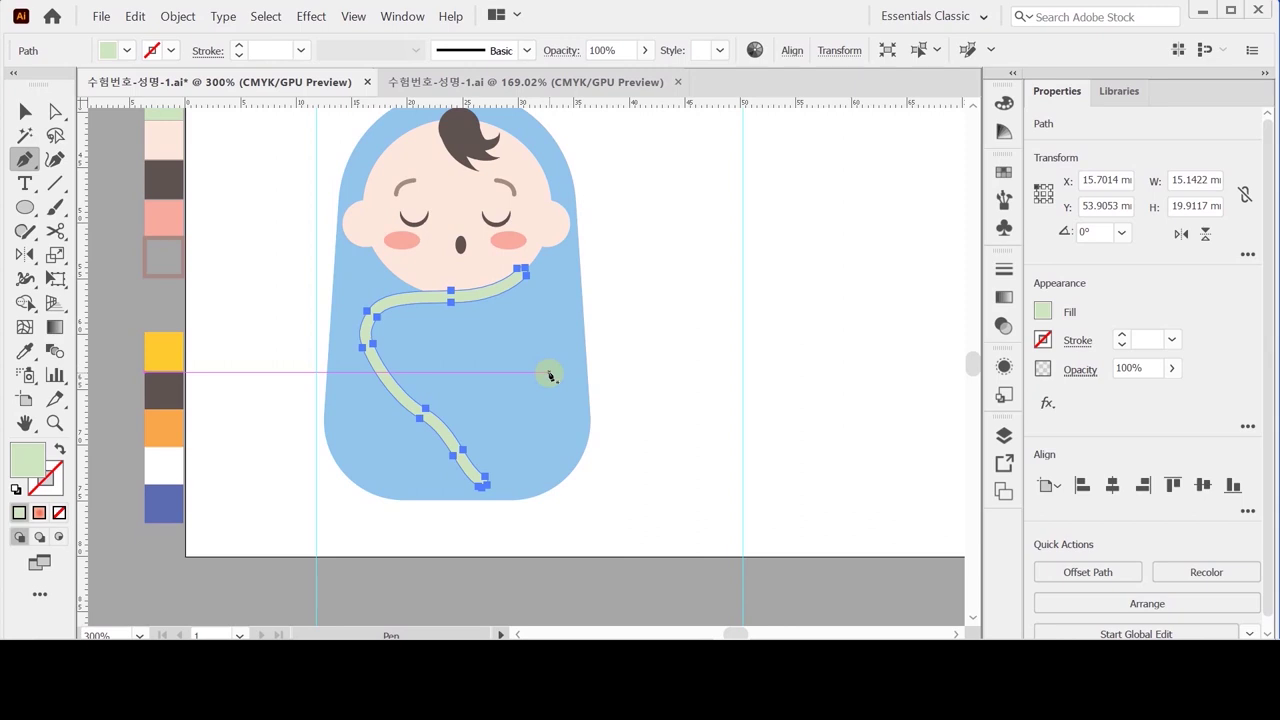
pyautogui.press('ctrl')
pyautogui.hotkey('ctrl', 's')
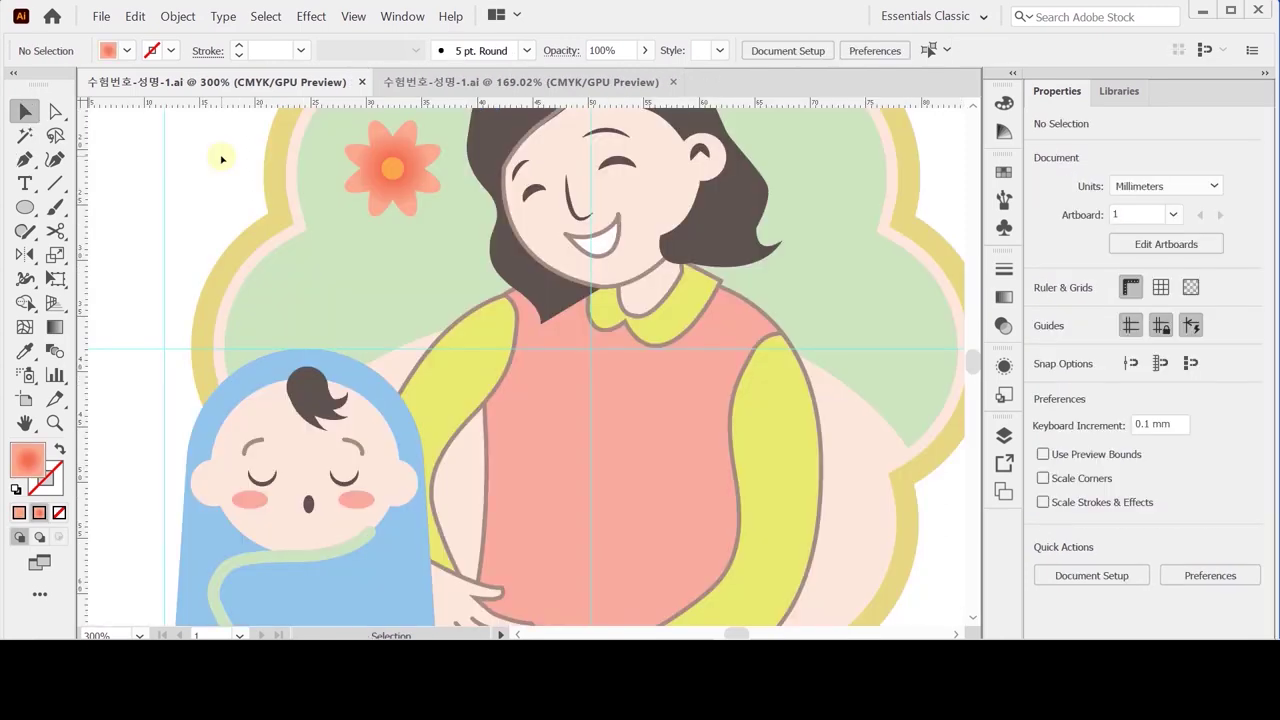
# Step: Copy only the flower's petal group, without its orange centre, using the Group Selection tool
pyautogui.click(380, 204)
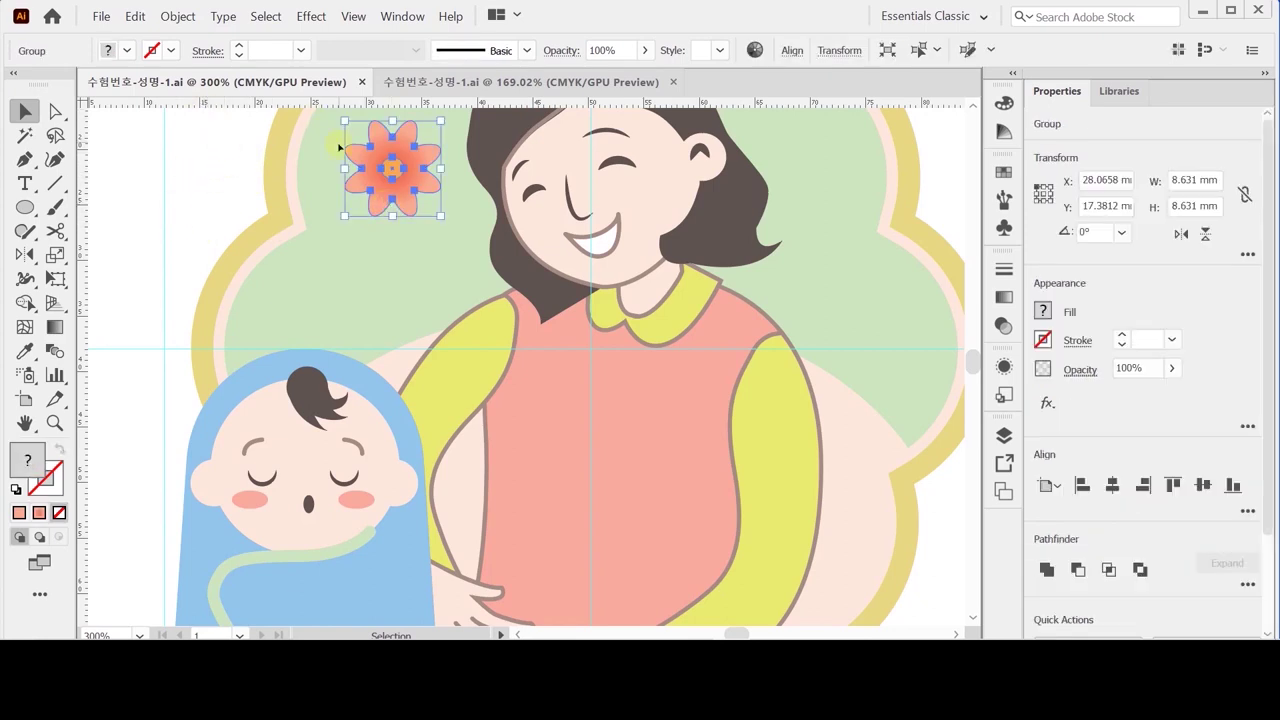
pyautogui.click(413, 194)
pyautogui.click(57, 111)
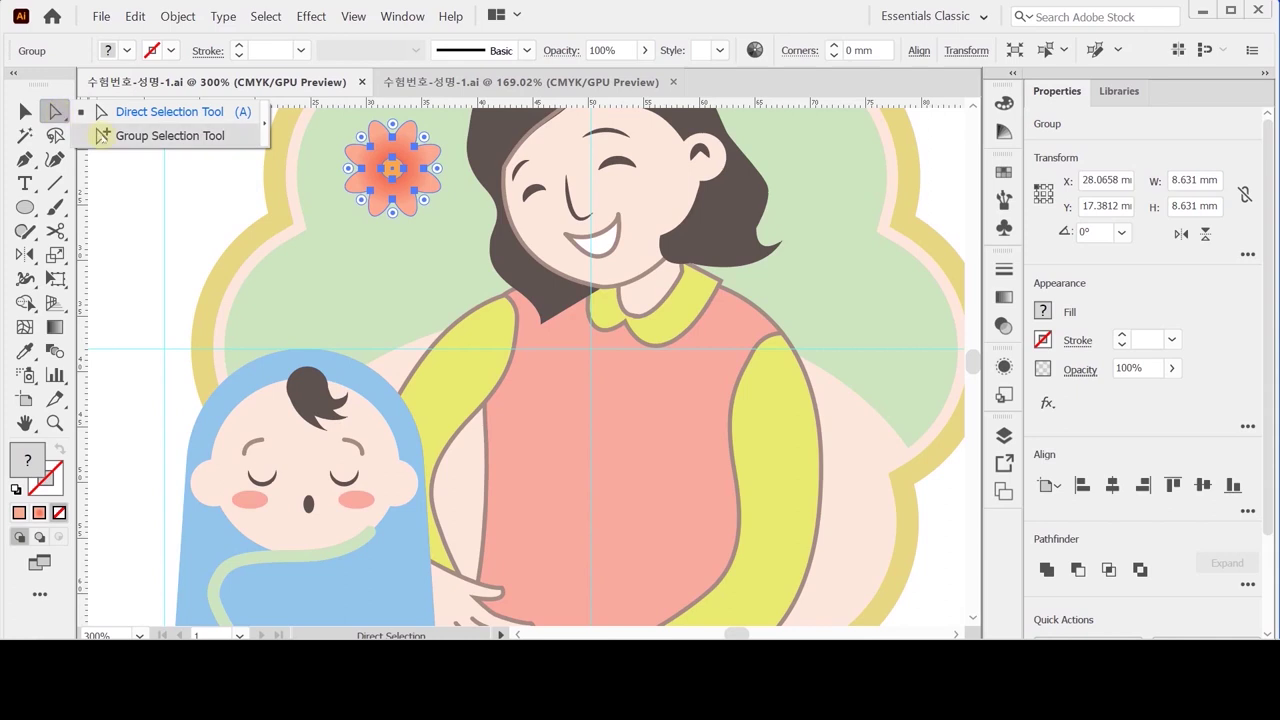
pyautogui.click(101, 135)
pyautogui.click(159, 182)
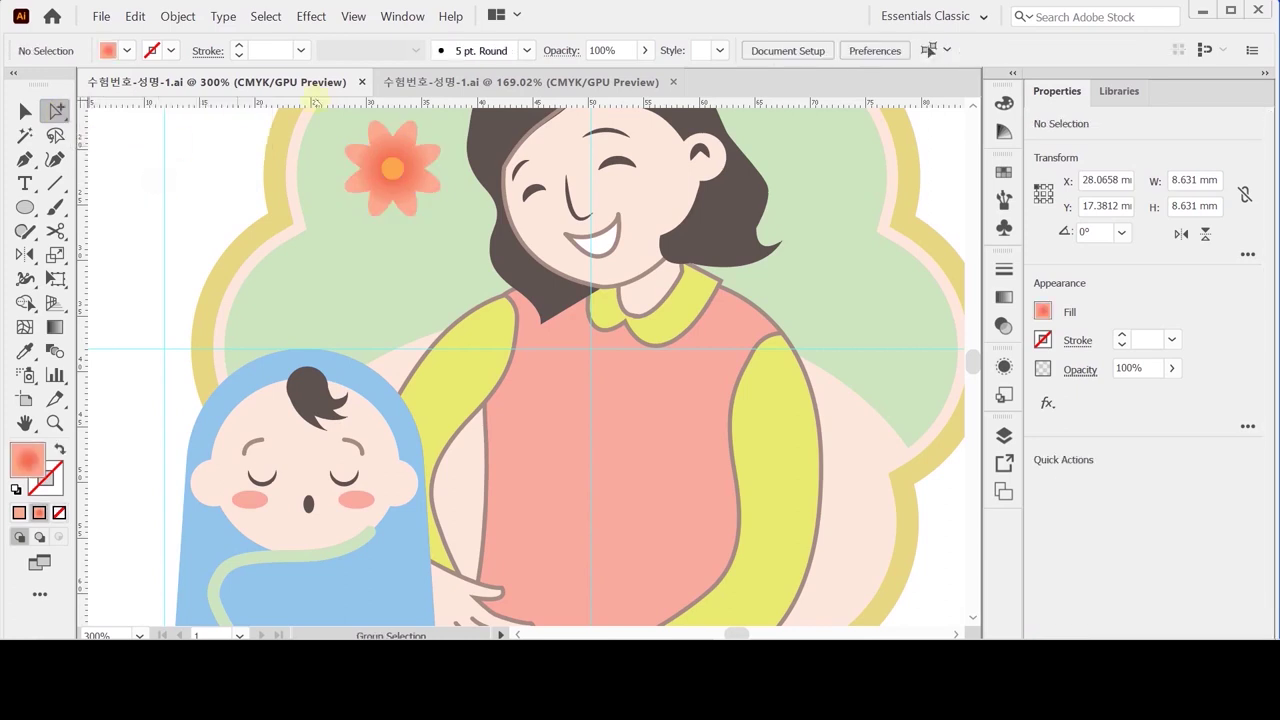
pyautogui.click(410, 190)
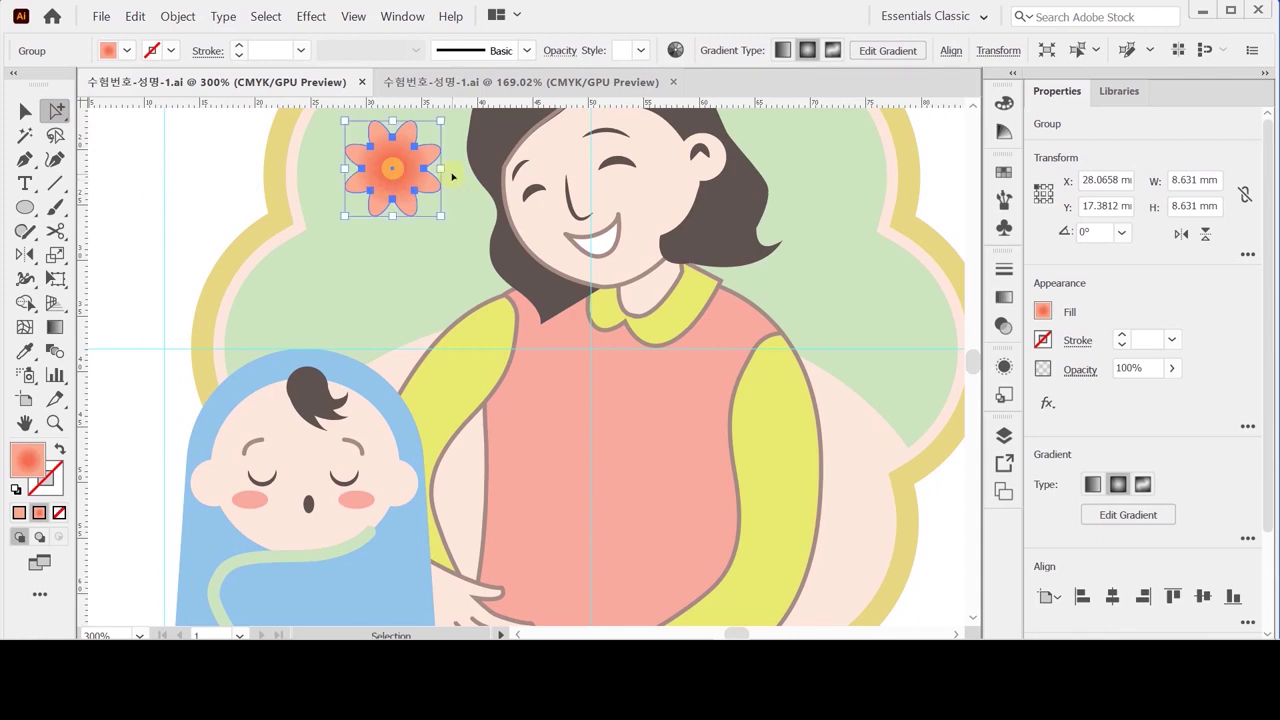
pyautogui.click(206, 177)
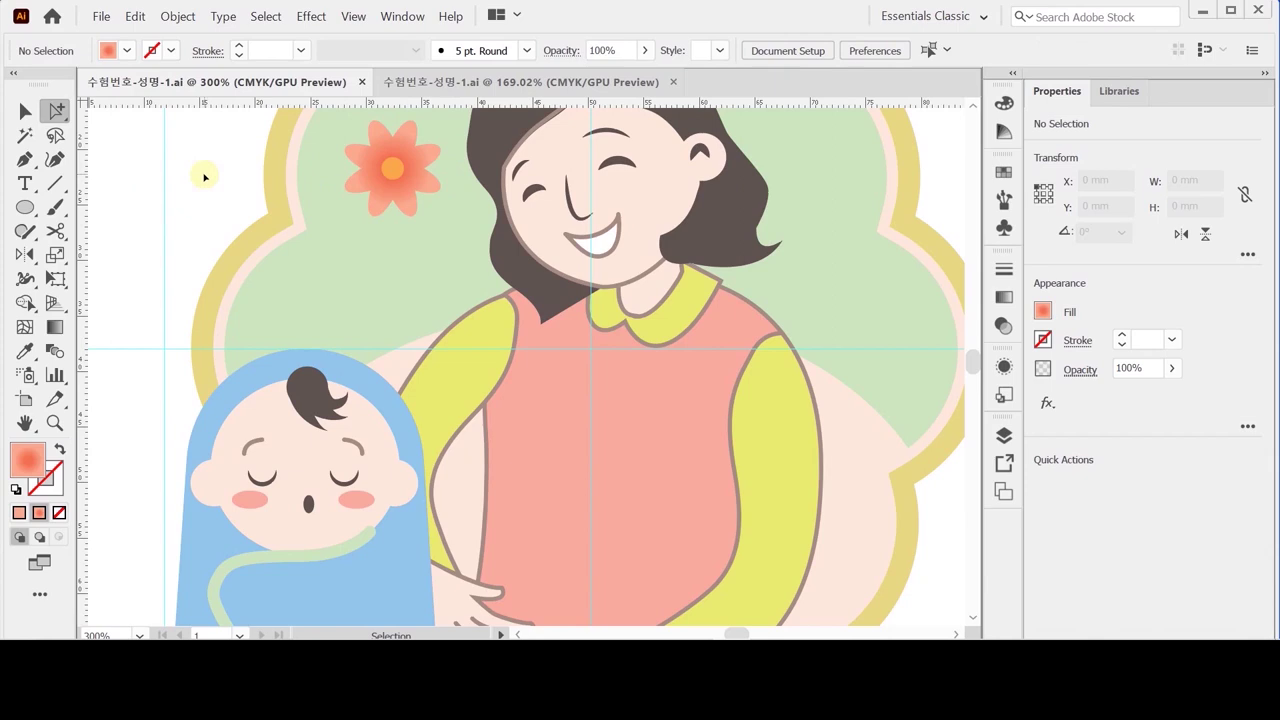
# Step: Paste the petal group and move it onto the baby's blue blanket, just below the chin
pyautogui.hotkey('ctrl', 'v')
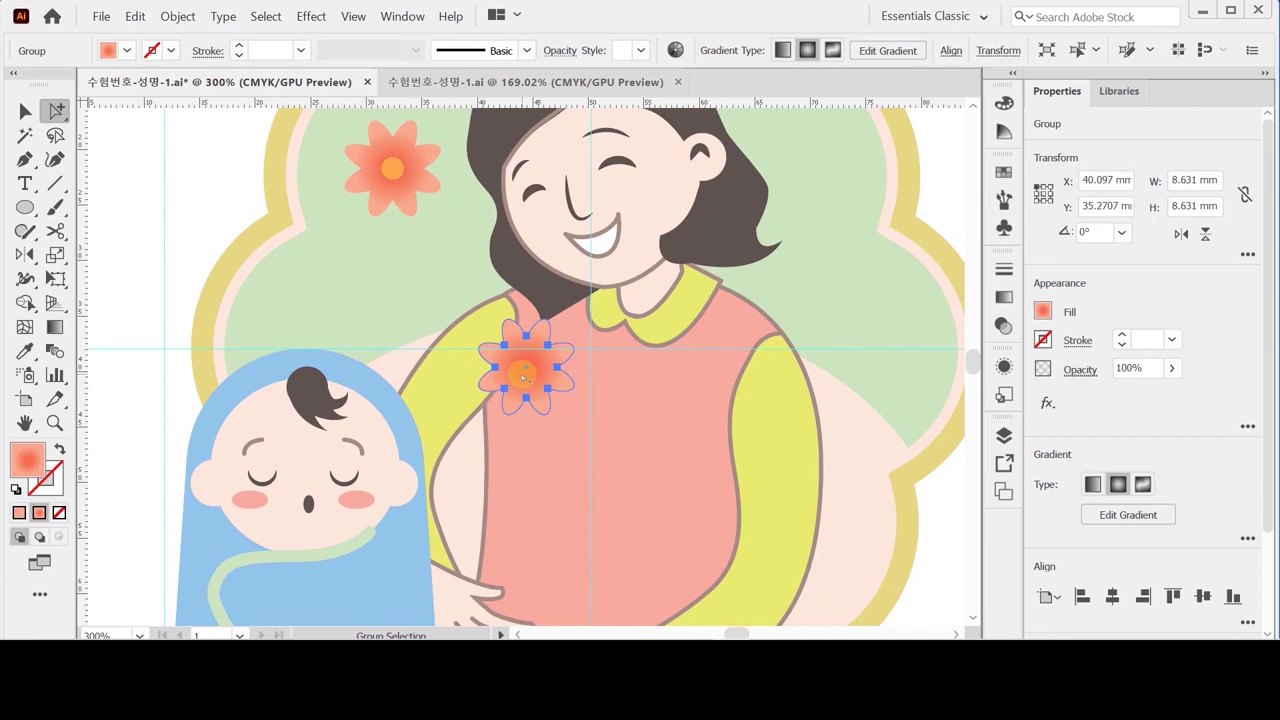
pyautogui.moveTo(522, 376); pyautogui.dragTo(330, 582)
pyautogui.scroll(-2, 330, 582)
pyautogui.scroll(-2, 330, 582)
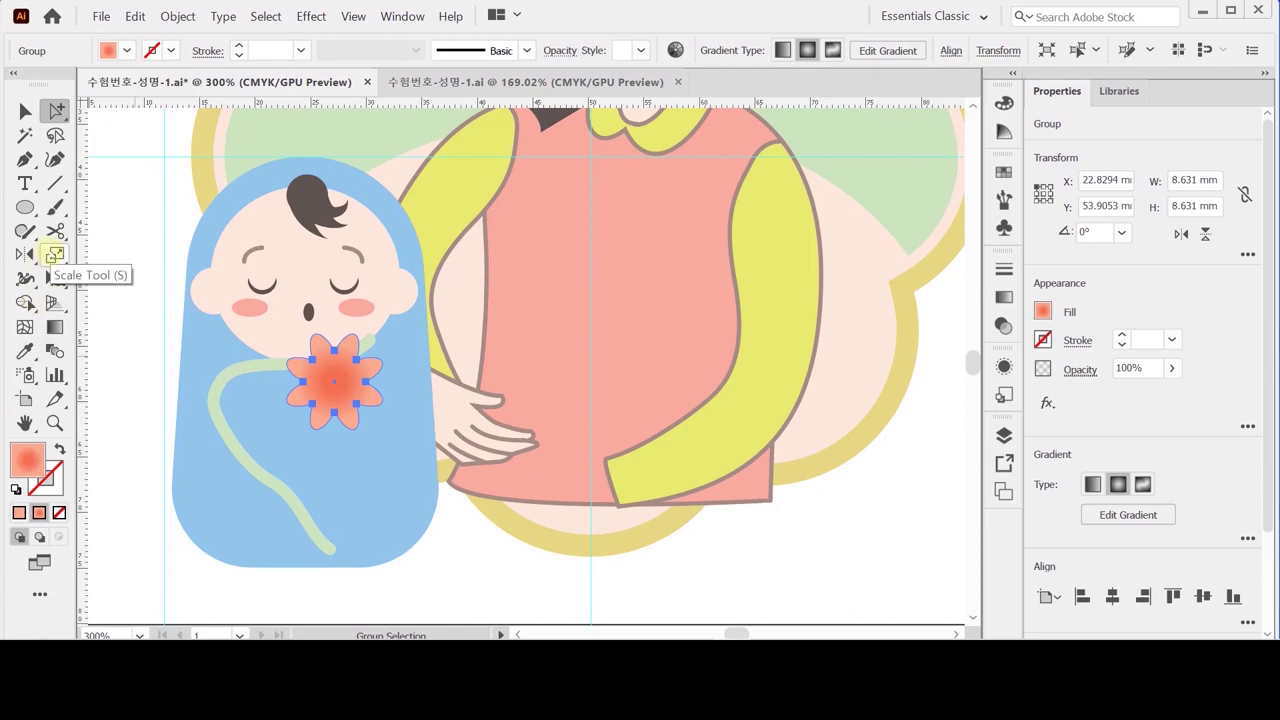
# Step: Scale the pasted petal group uniformly to 40%
pyautogui.click(50, 256)
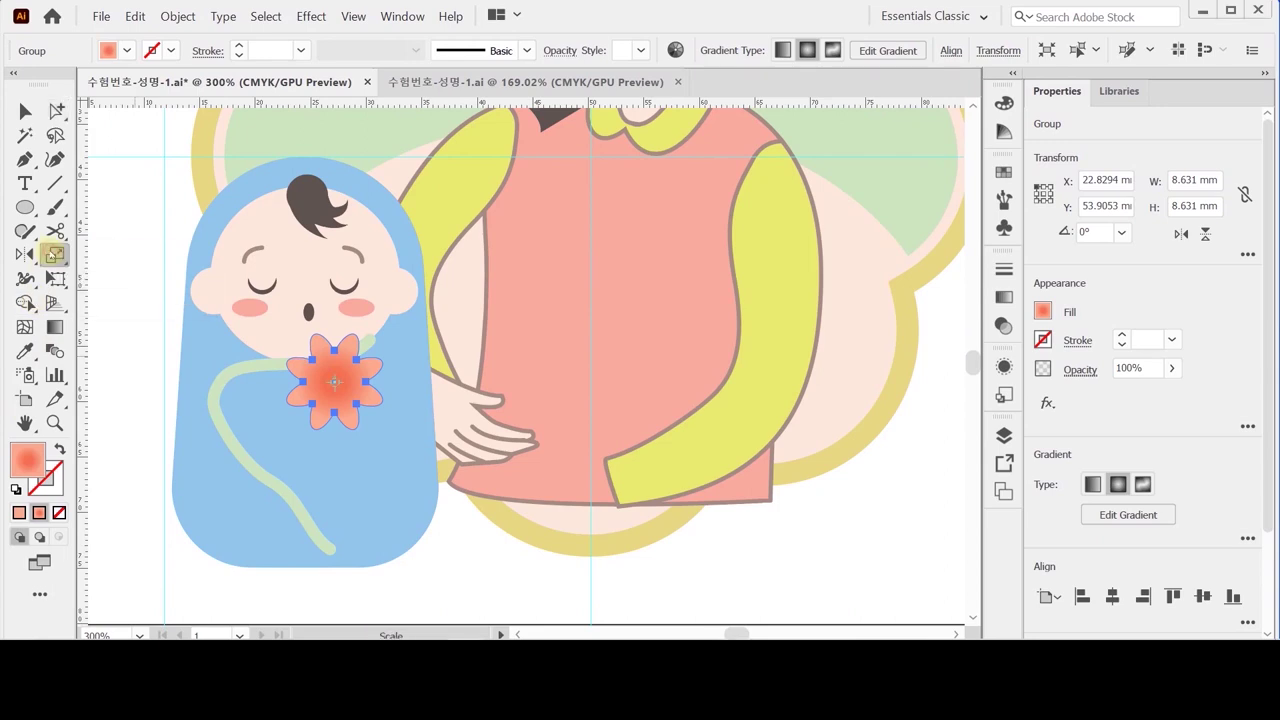
pyautogui.doubleClick(50, 256)
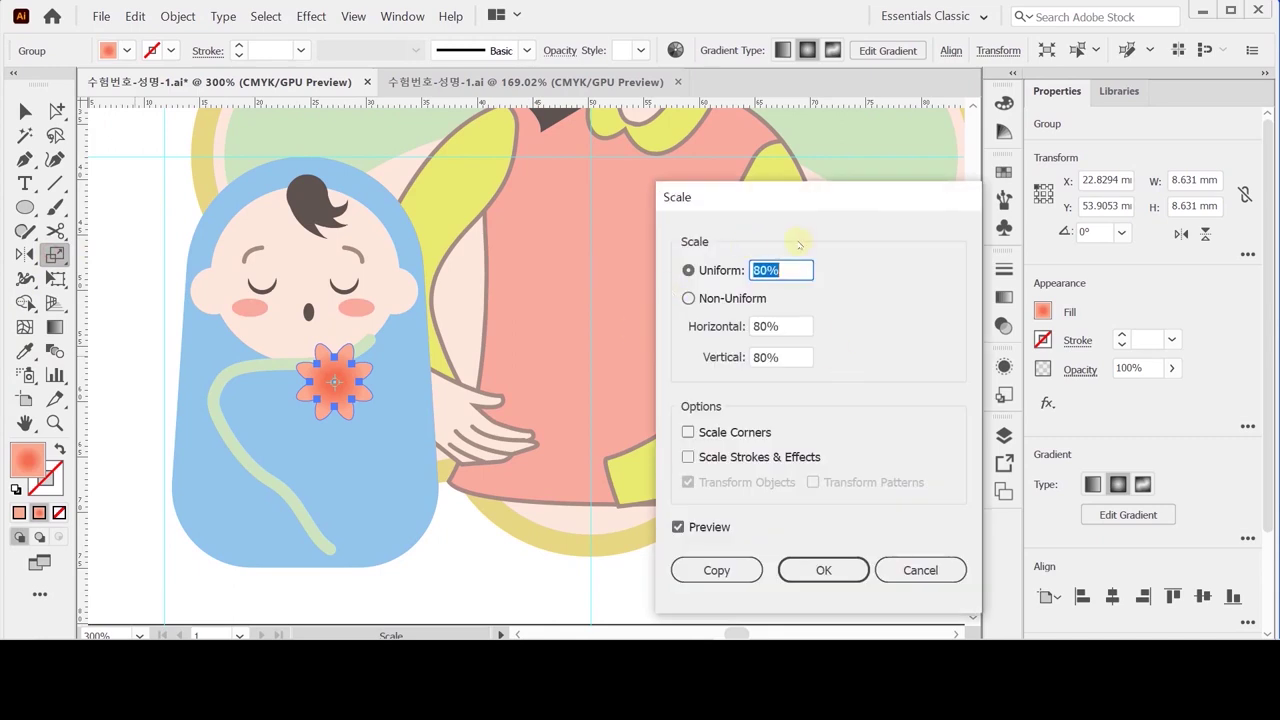
pyautogui.write('40')
pyautogui.press('Return')
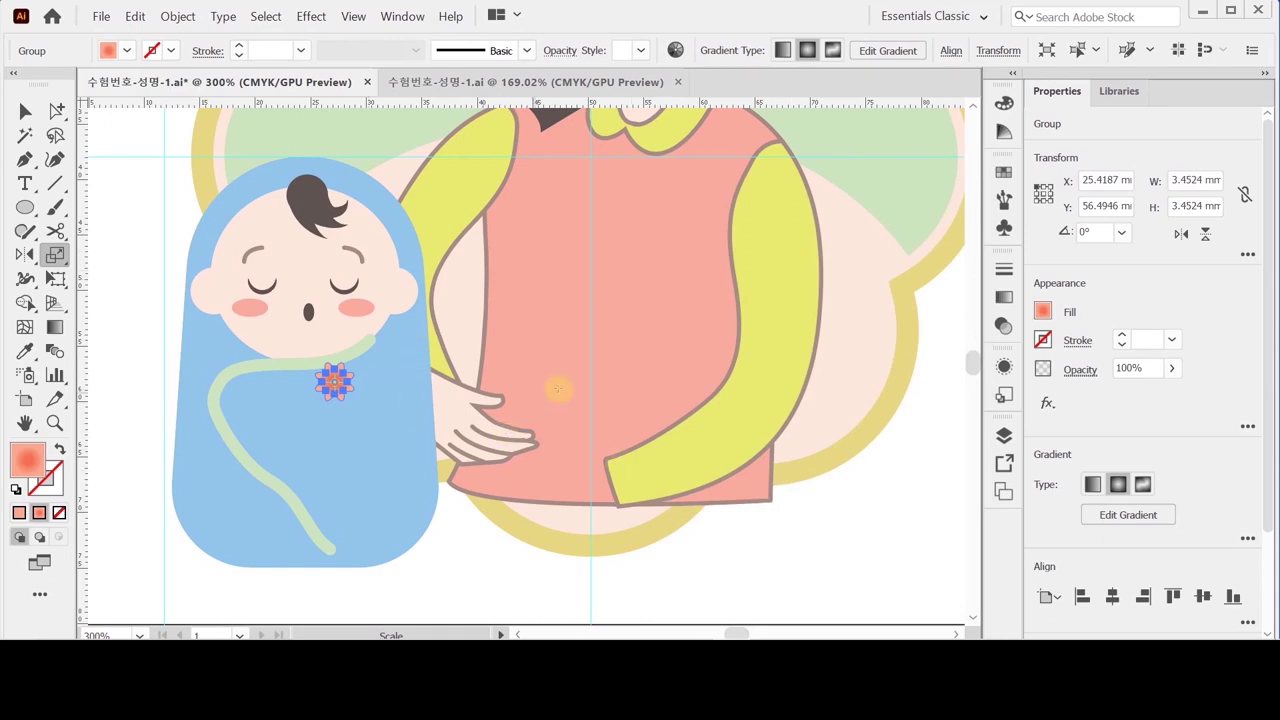
# Step: Replace the small flower's gradient with a solid fill of C 20, M 0, Y 30, K 0 and deselect it
pyautogui.press('space')
pyautogui.moveTo(242, 378); pyautogui.dragTo(266, 382)
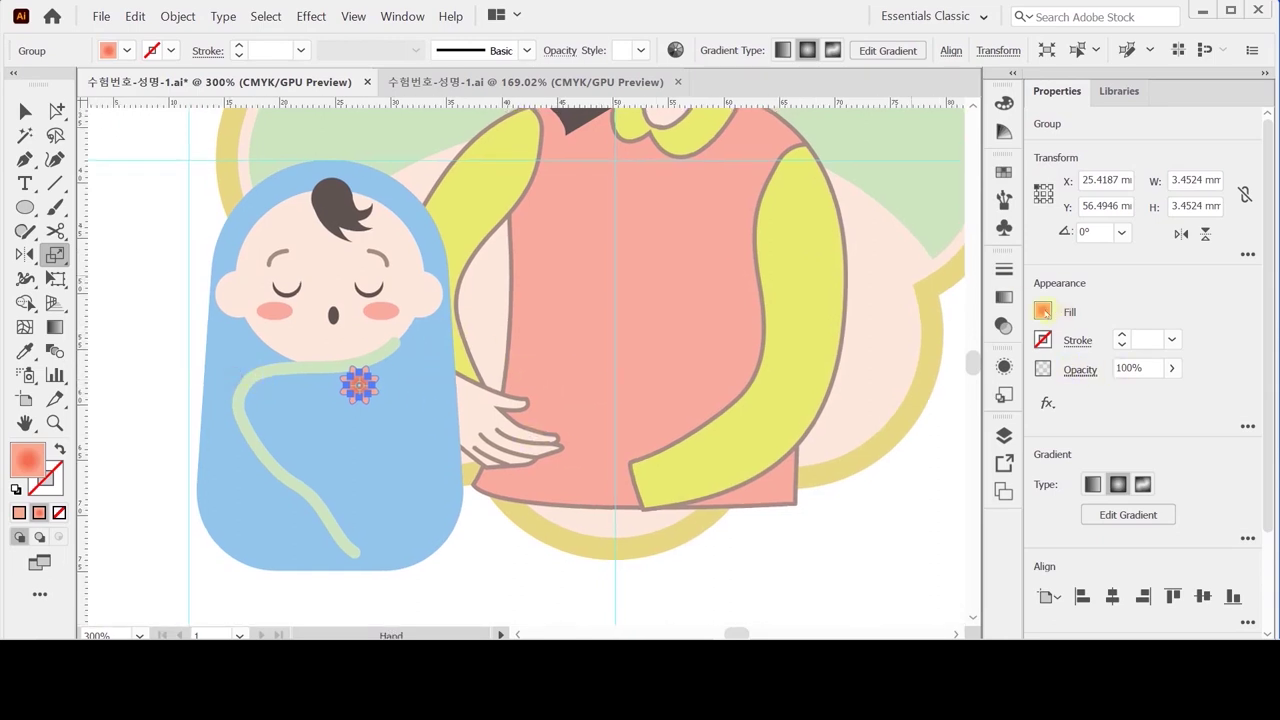
pyautogui.click(1045, 311)
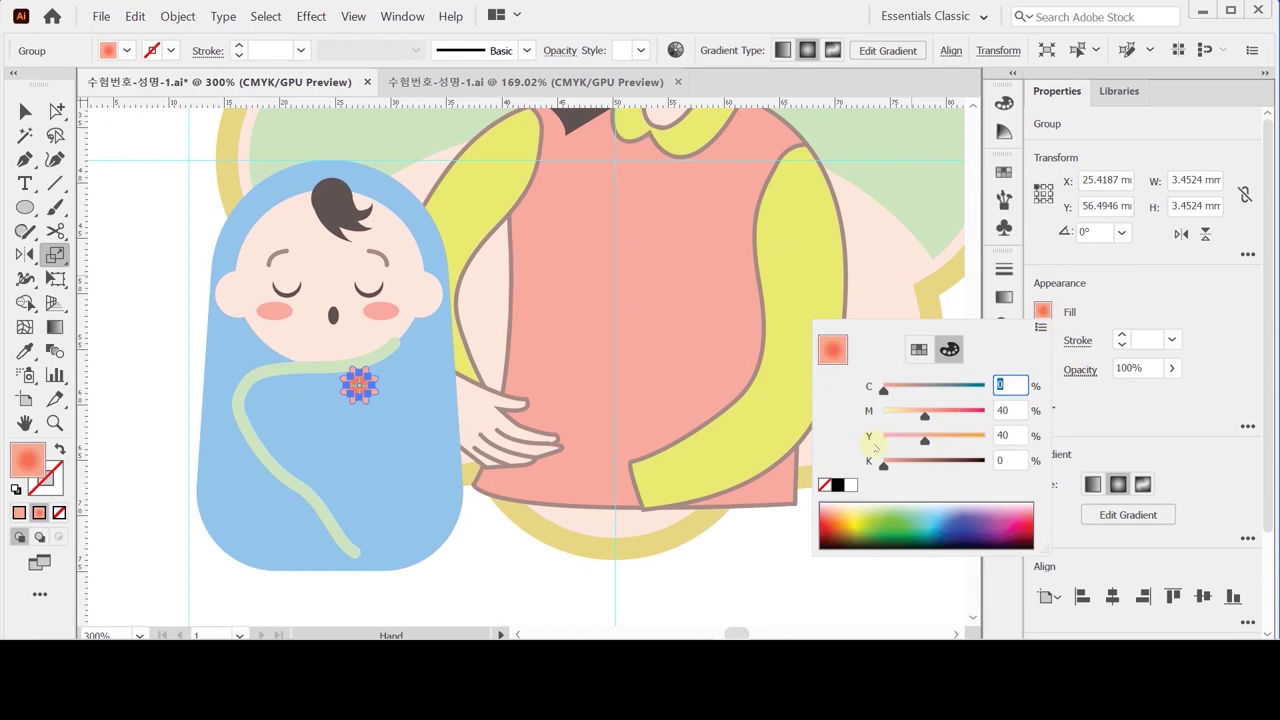
pyautogui.click(851, 485)
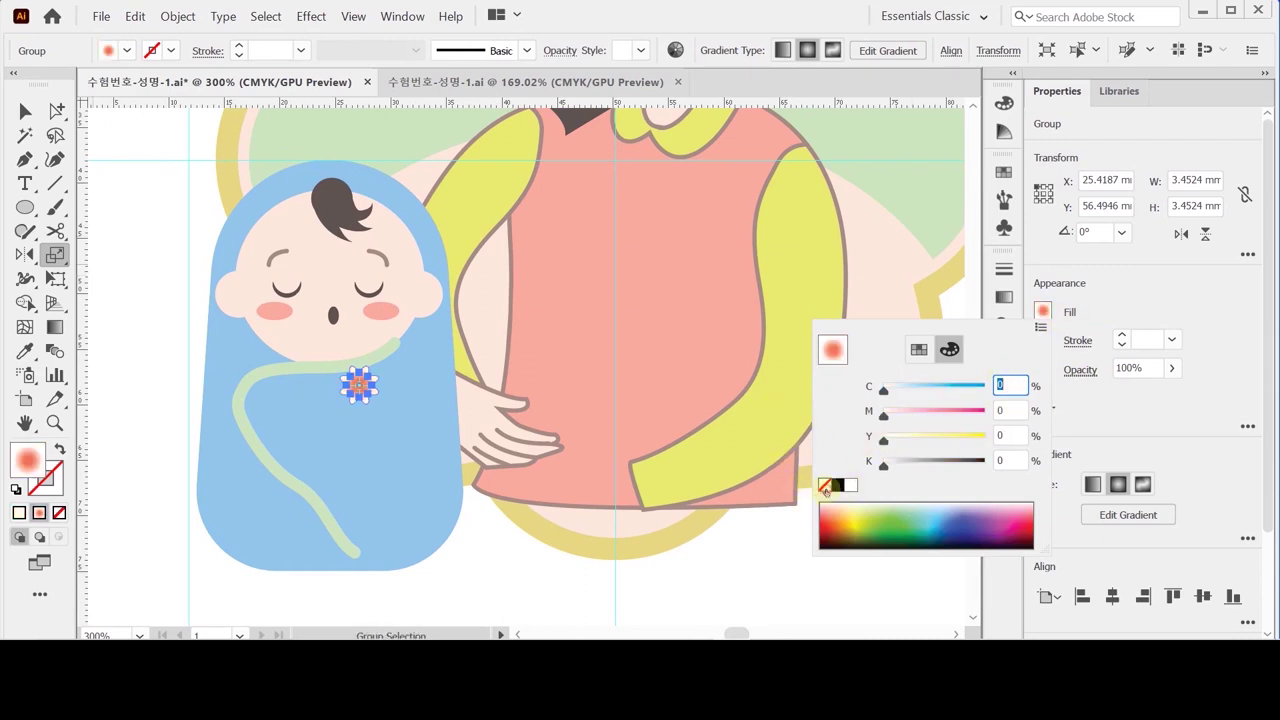
pyautogui.click(824, 486)
pyautogui.click(851, 485)
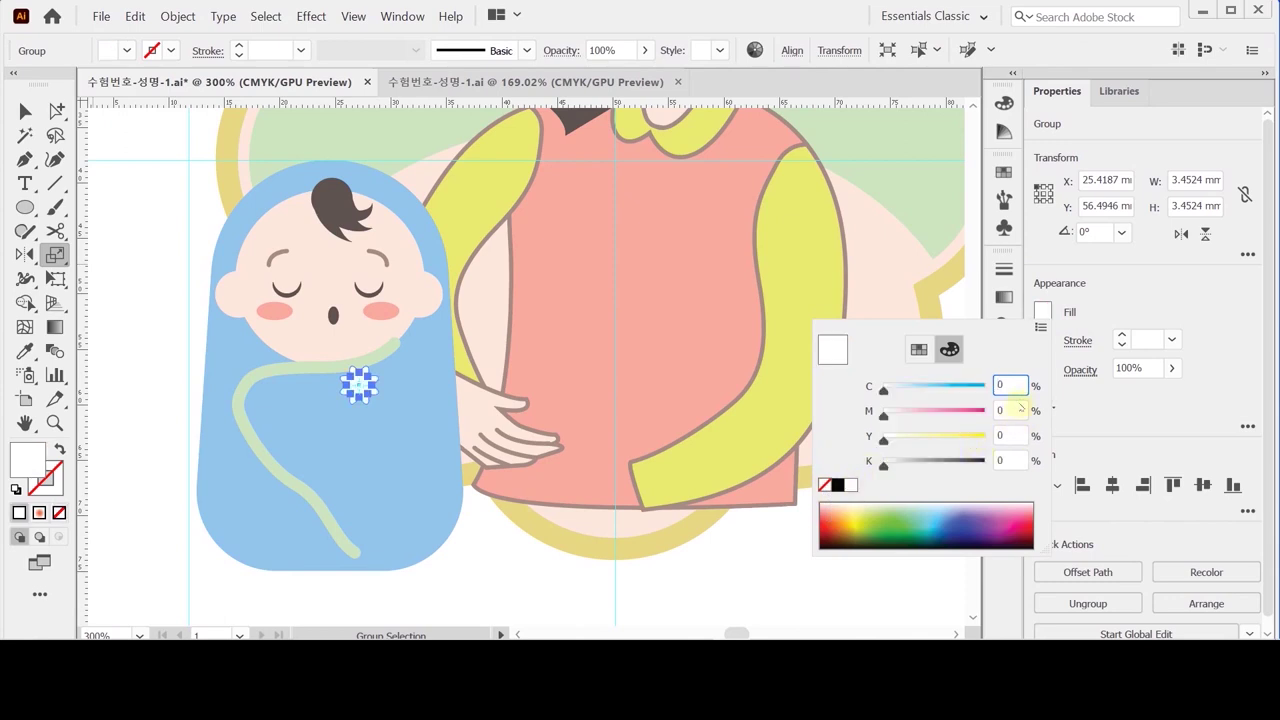
pyautogui.write('20')
pyautogui.press('Tab')
pyautogui.press('Tab')
pyautogui.write('30')
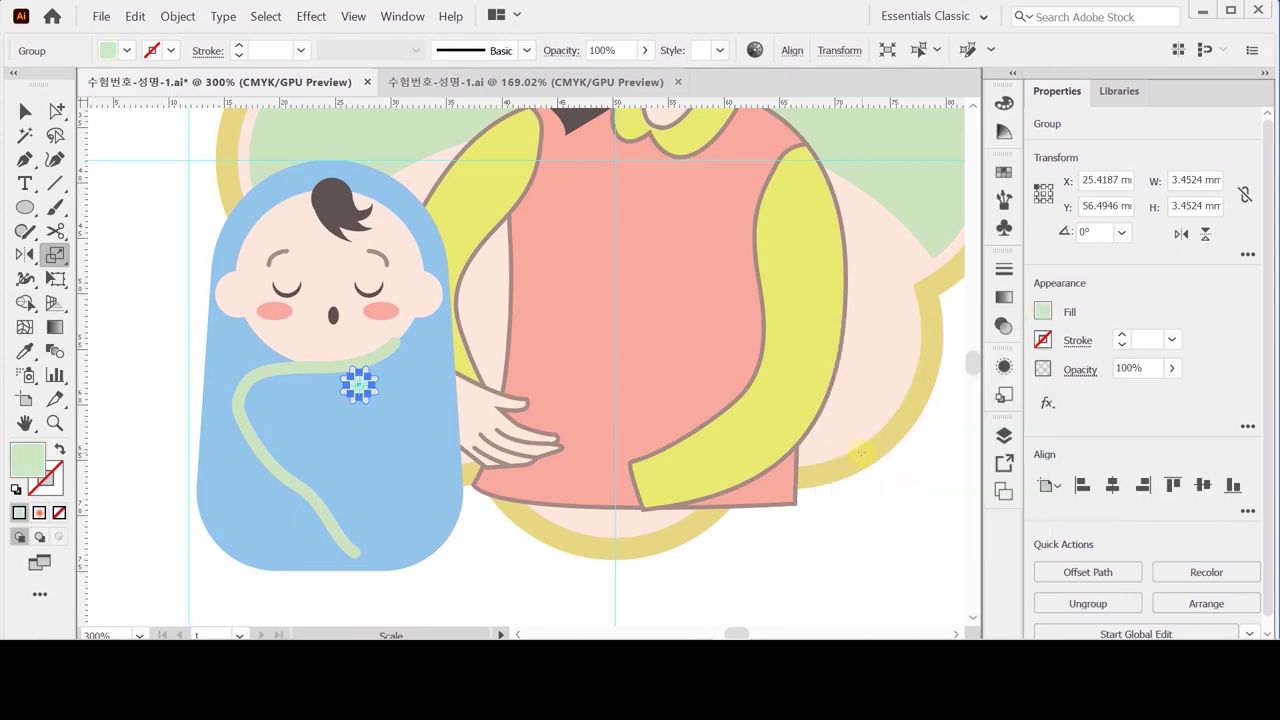
pyautogui.click(129, 357)
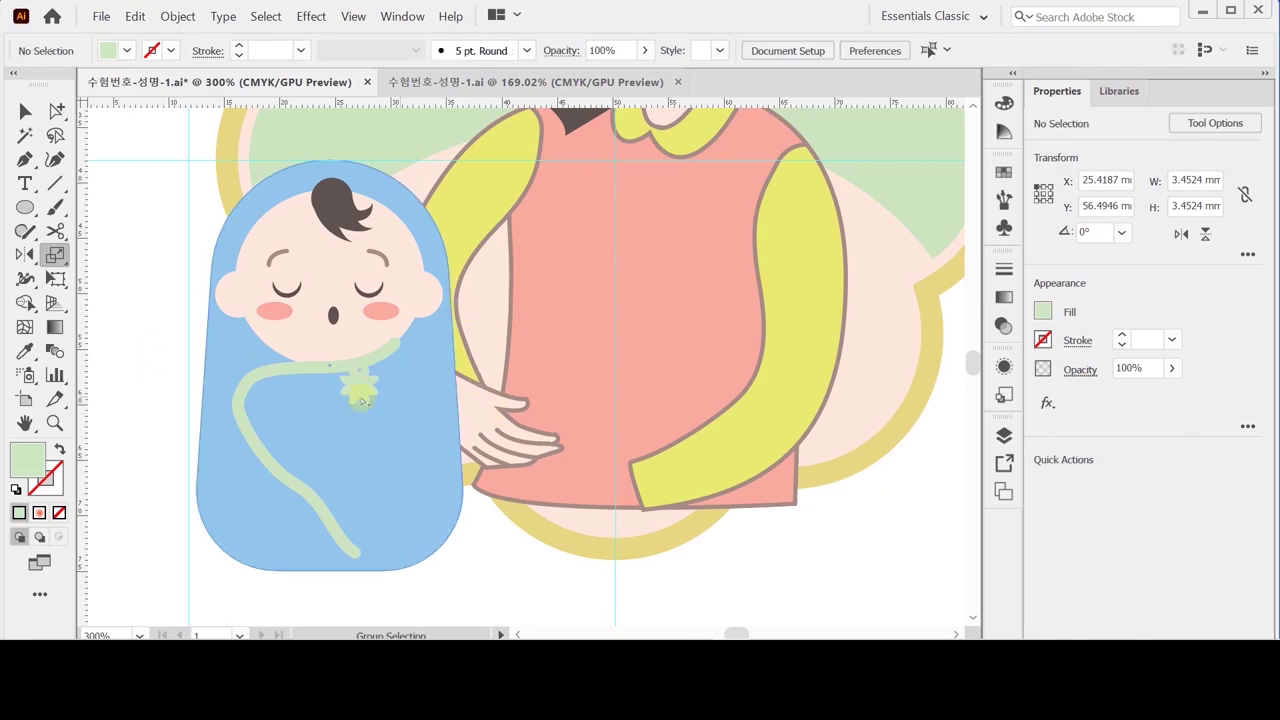
# Step: Move the small green flower inside the fold line's upper bend, to about X 17.7 mm, Y 58.3 mm, and save the document
pyautogui.moveTo(358, 390); pyautogui.dragTo(283, 403)
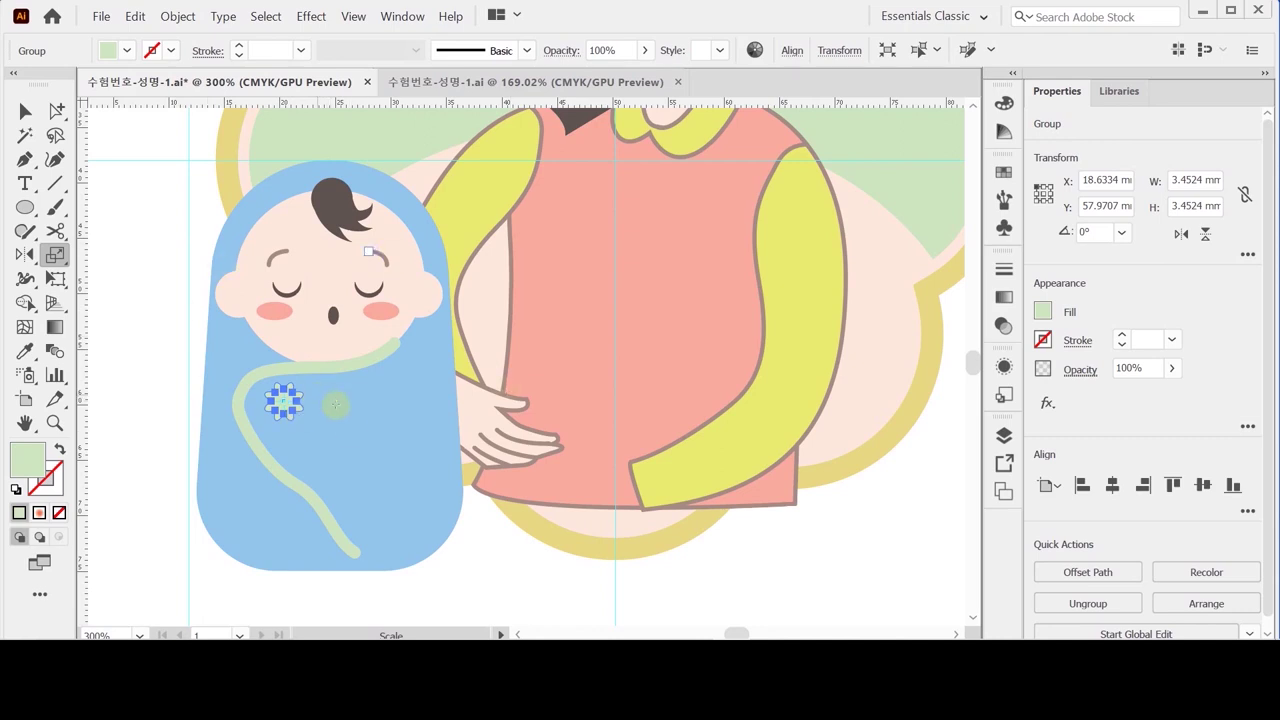
pyautogui.press('Left')
pyautogui.press('Left')
pyautogui.press('Left')
pyautogui.press('Left')
pyautogui.press('Left')
pyautogui.press('Left')
pyautogui.press('Left')
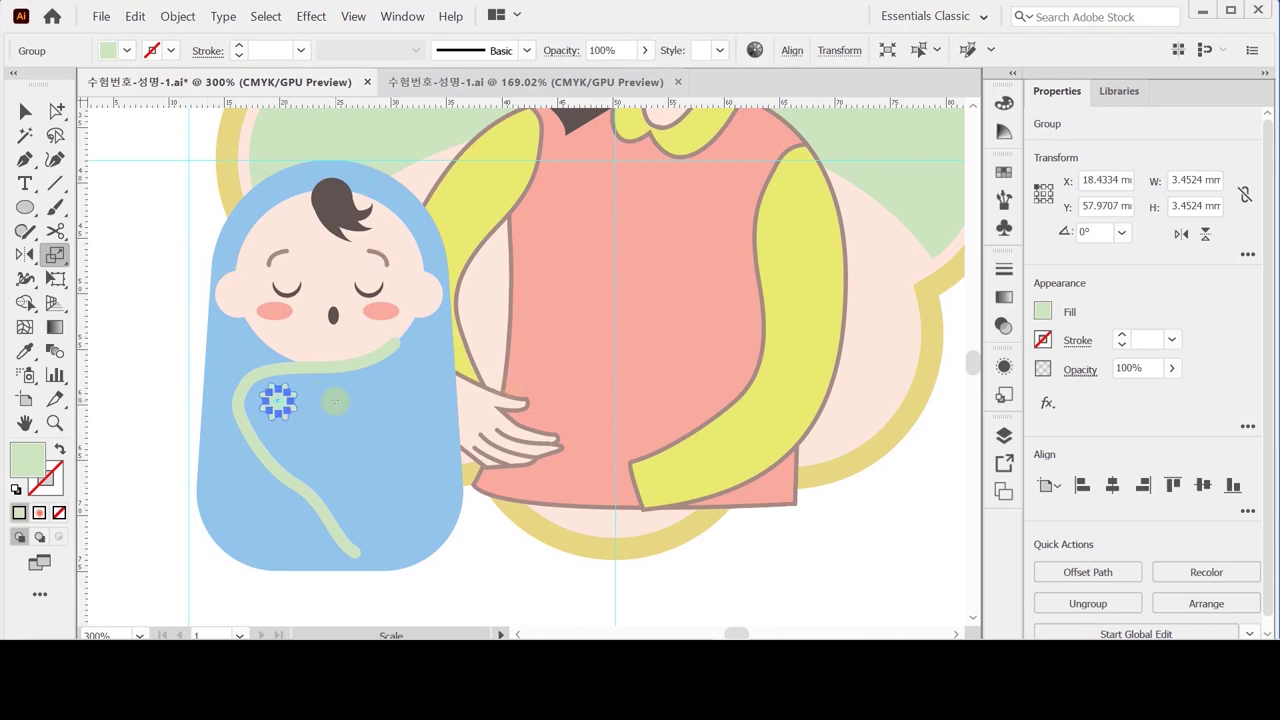
pyautogui.press('Left')
pyautogui.press('Left')
pyautogui.press('Down')
pyautogui.press('Down')
pyautogui.press('Down')
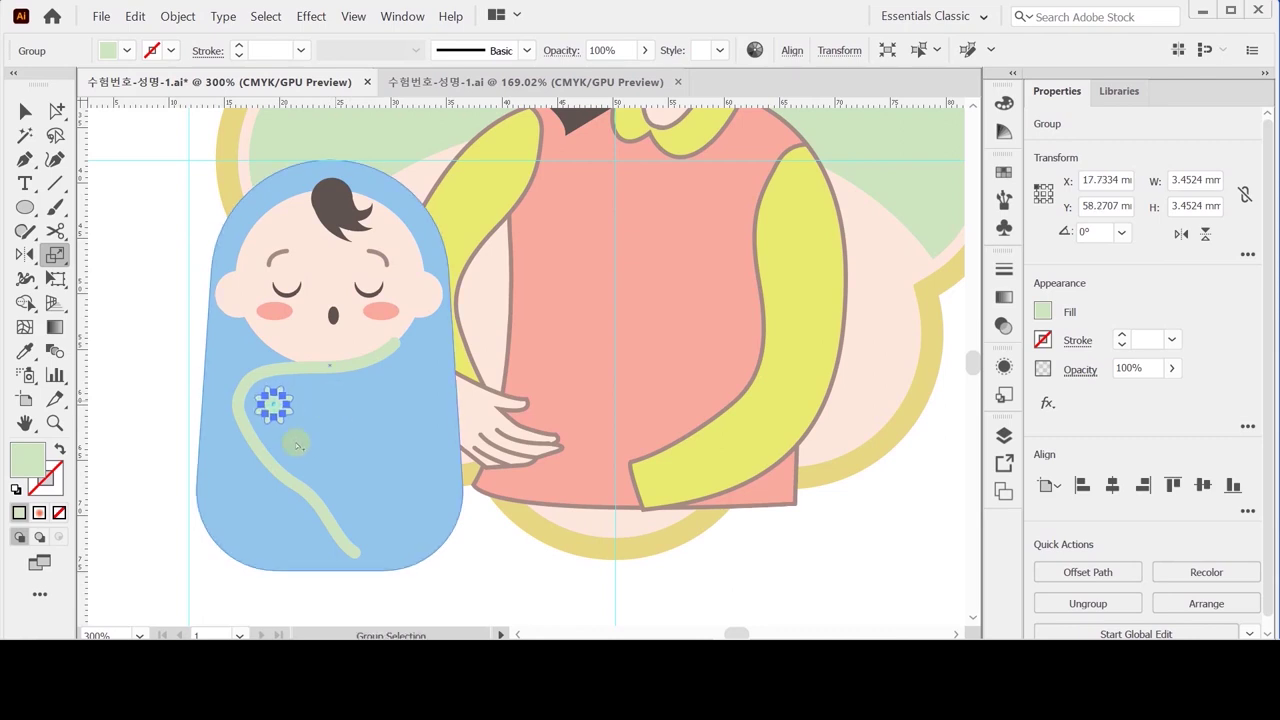
pyautogui.hotkey('ctrl', 's')
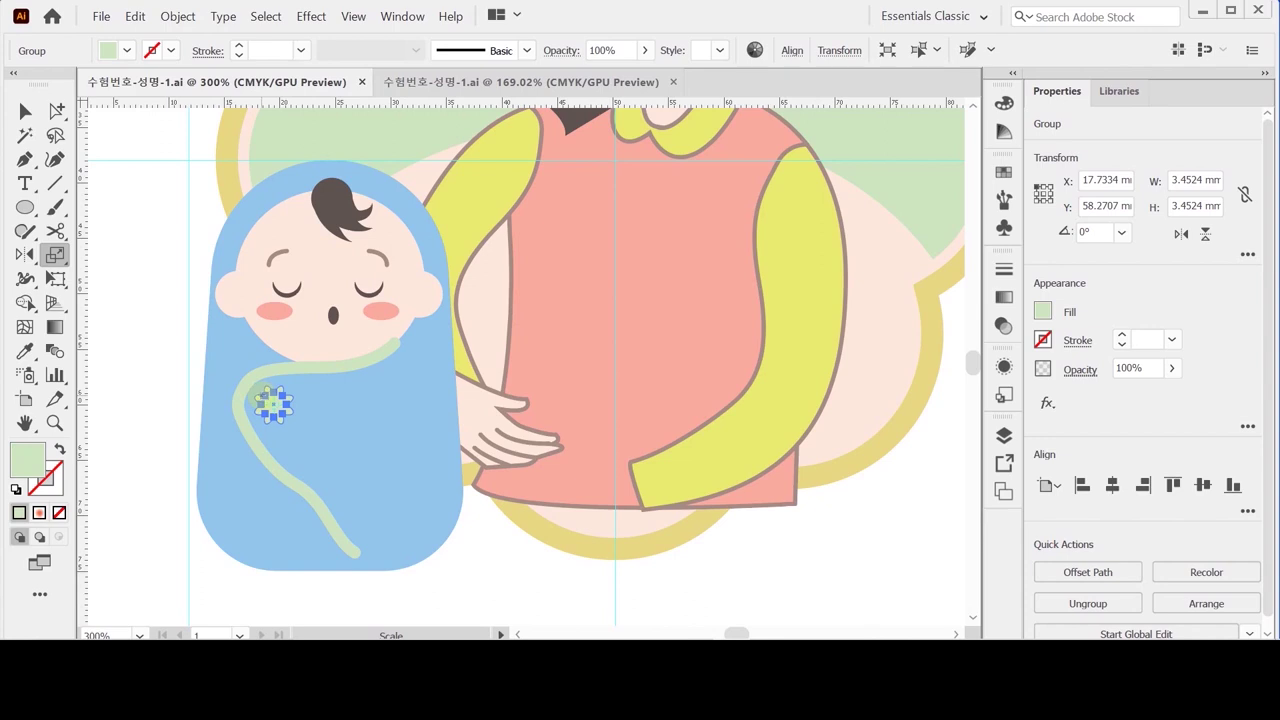
# Step: Copy the green flower with a Move of 3 mm horizontally and 4 mm vertically, and repeat the transformation for a third flower
pyautogui.doubleClick(56, 110)
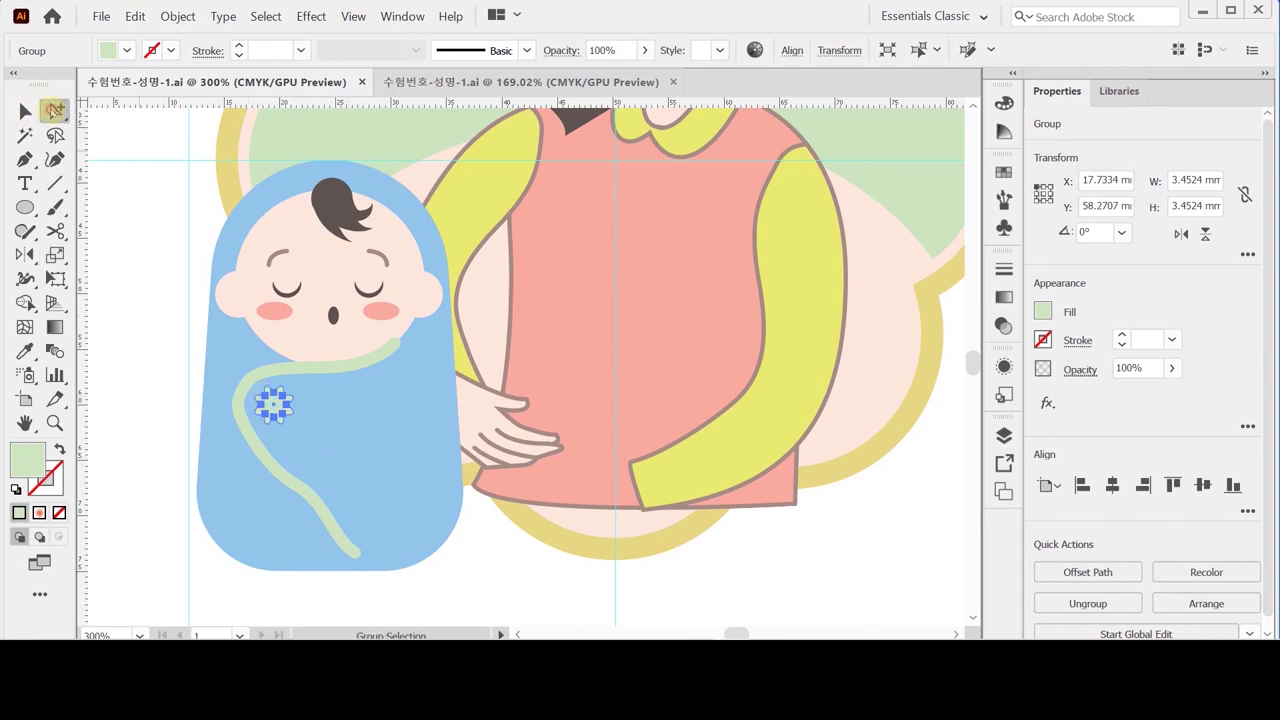
pyautogui.moveTo(686, 177); pyautogui.dragTo(576, 202)
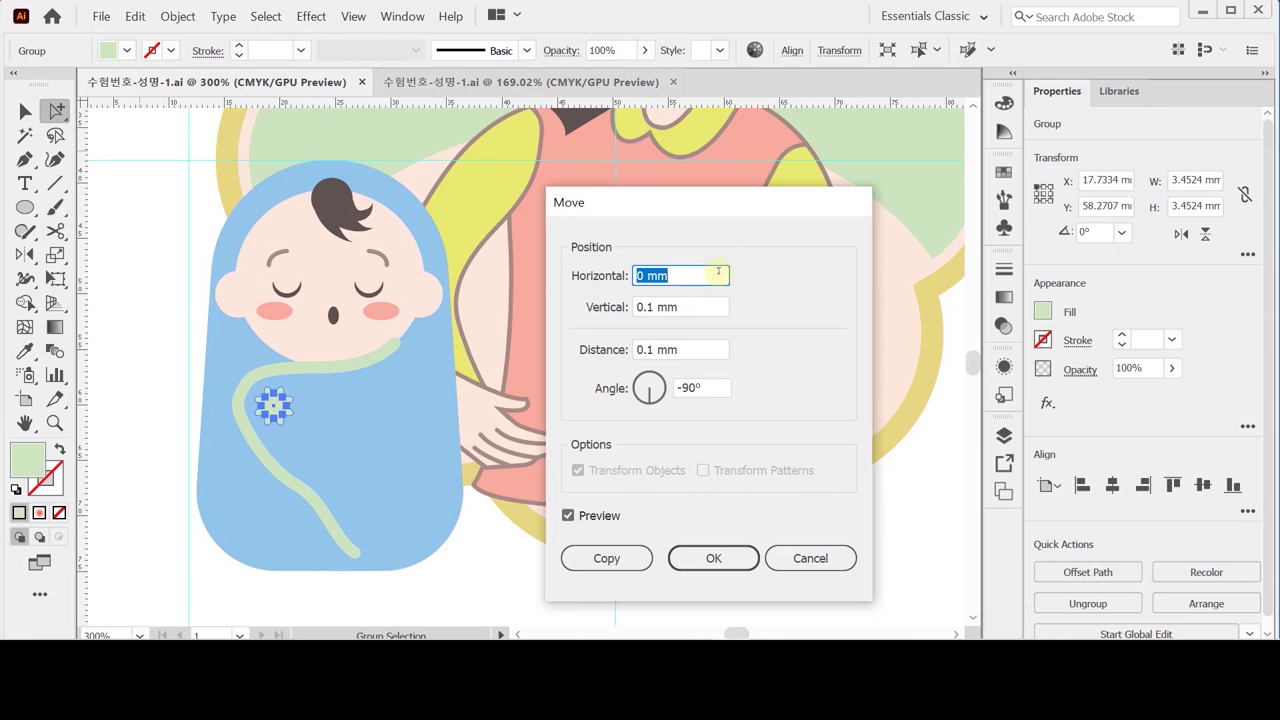
pyautogui.write('3')
pyautogui.press('Tab')
pyautogui.write('4')
pyautogui.press('Tab')
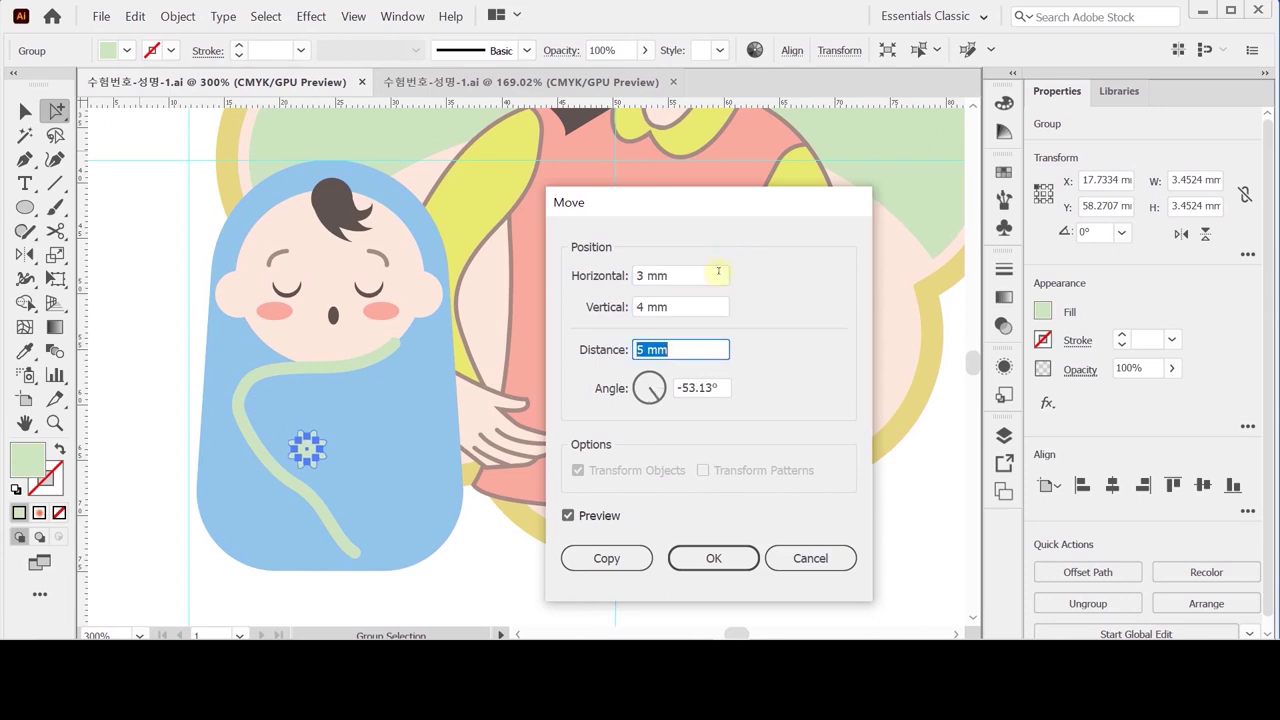
pyautogui.click(607, 518)
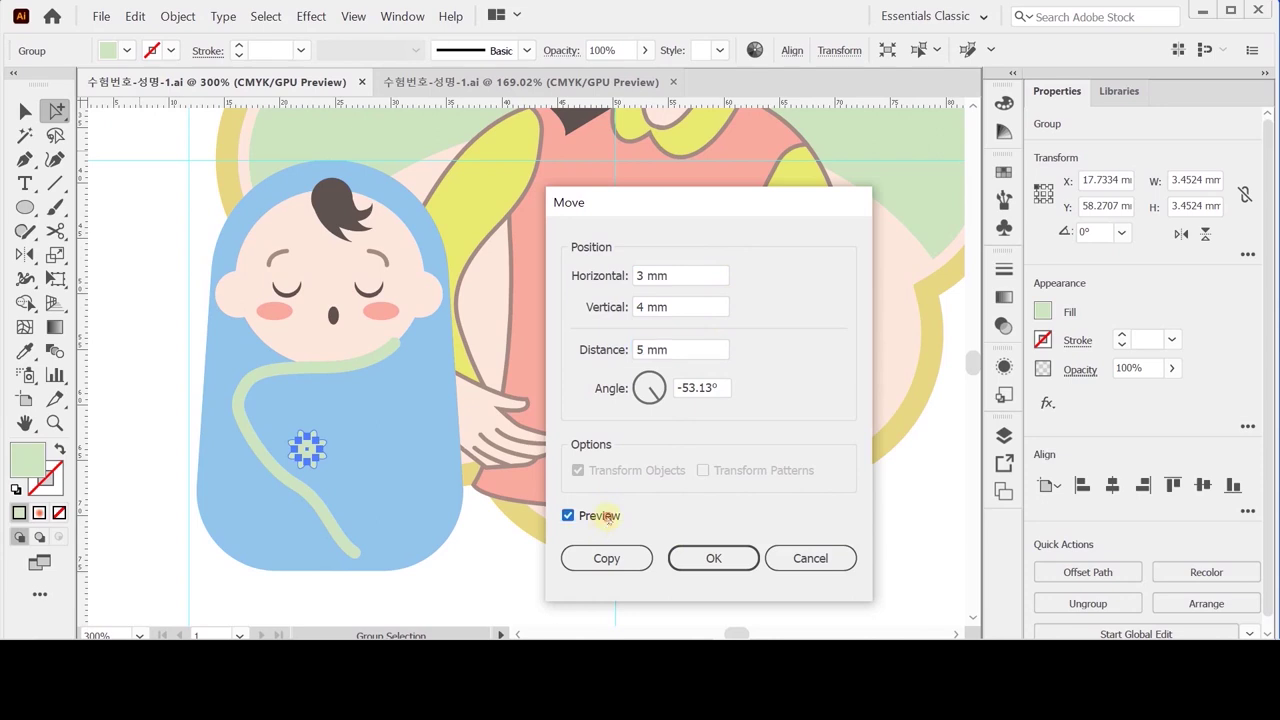
pyautogui.click(607, 518)
pyautogui.click(608, 518)
pyautogui.click(608, 518)
pyautogui.click(607, 558)
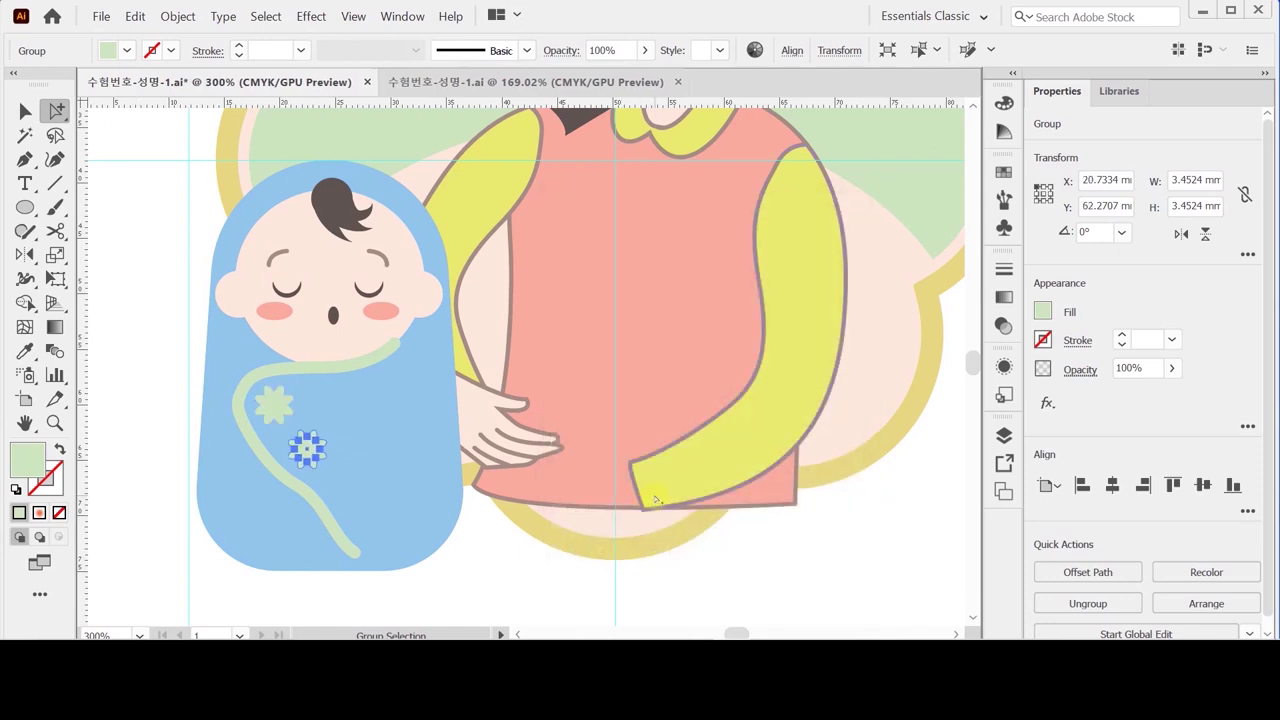
pyautogui.press('ctrl')
pyautogui.hotkey('ctrl', 'd')
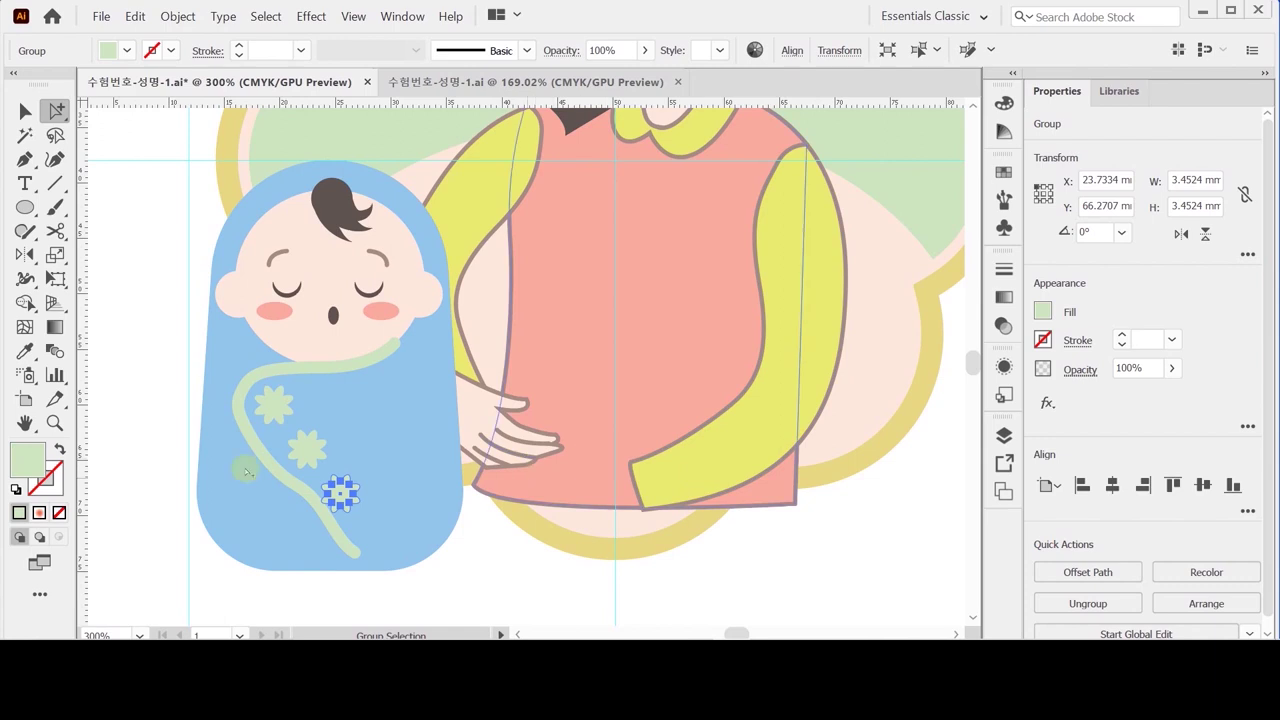
# Step: Nudge the green blanket fold line 0.2 mm left and 0.2 mm down, and save the document
pyautogui.click(275, 470)
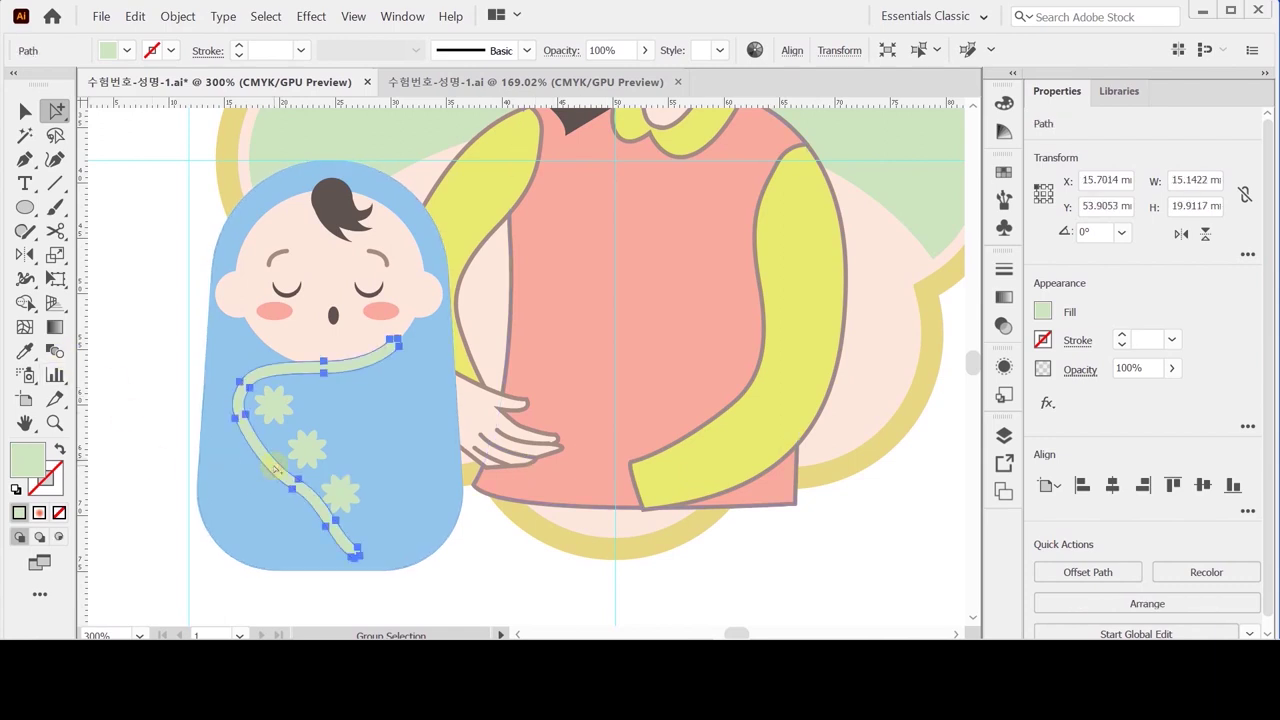
pyautogui.press('Left')
pyautogui.press('Down')
pyautogui.press('Down')
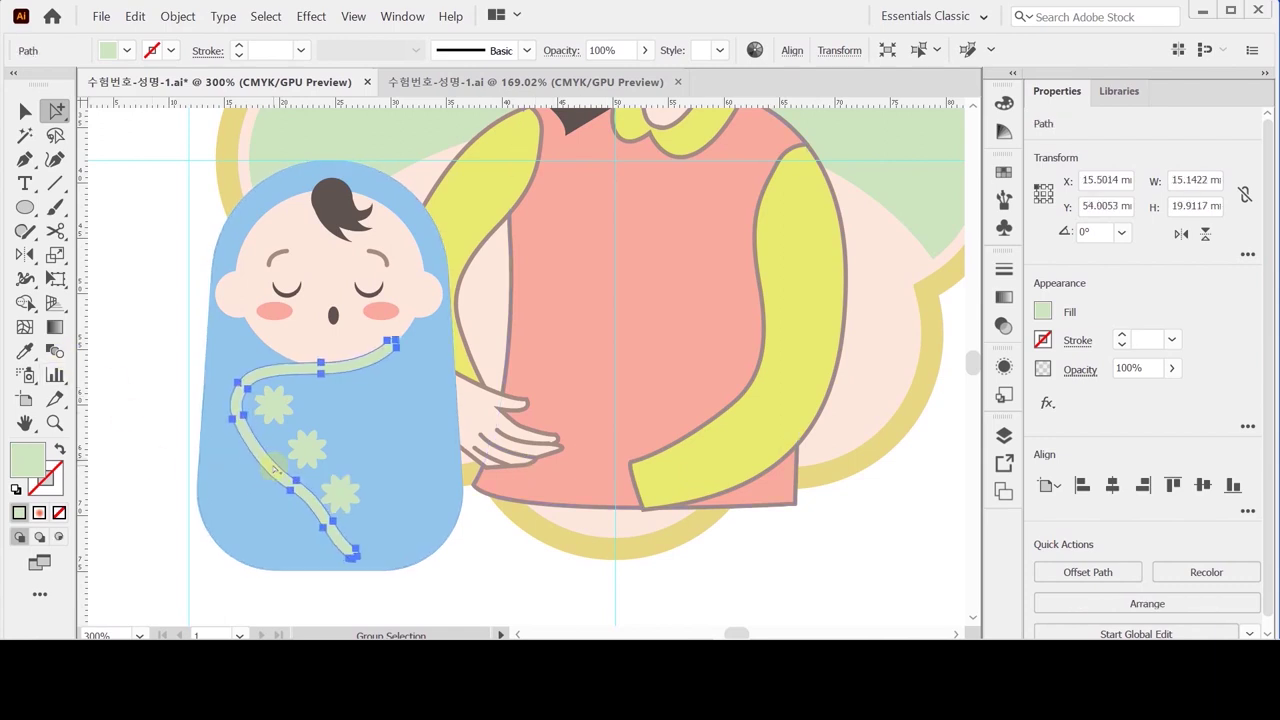
pyautogui.press('ctrl')
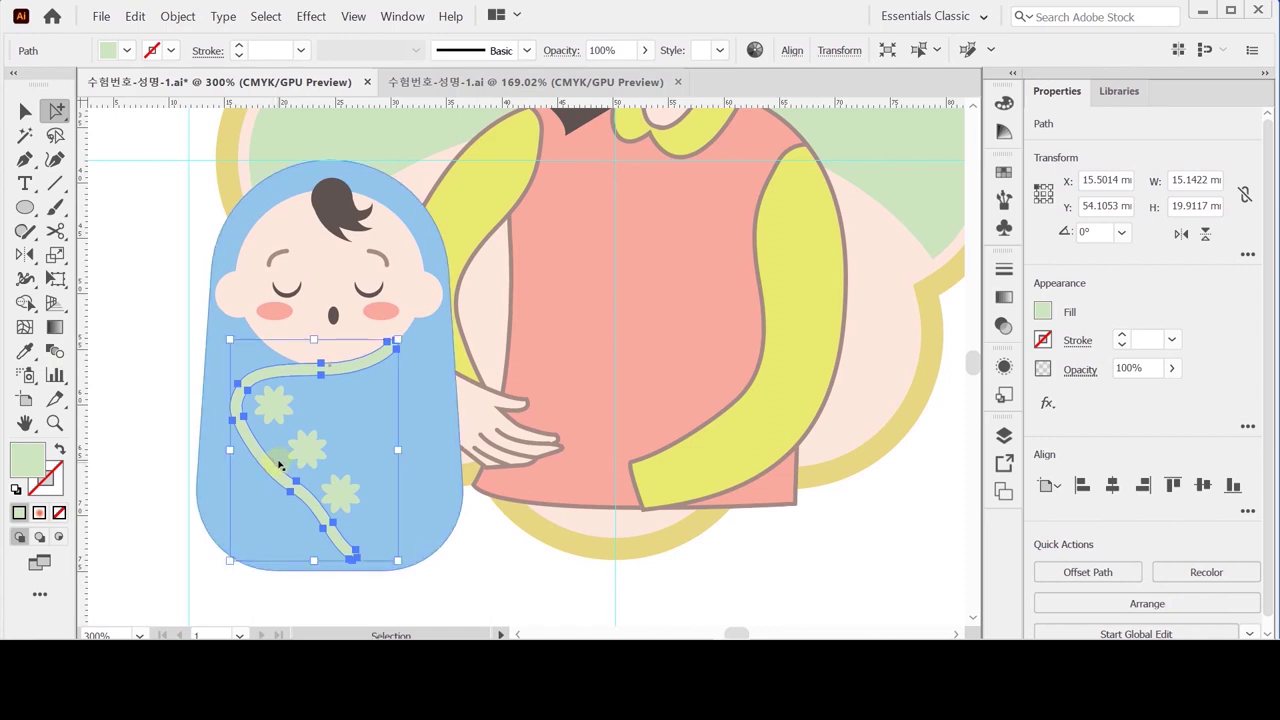
pyautogui.hotkey('ctrl', 's')
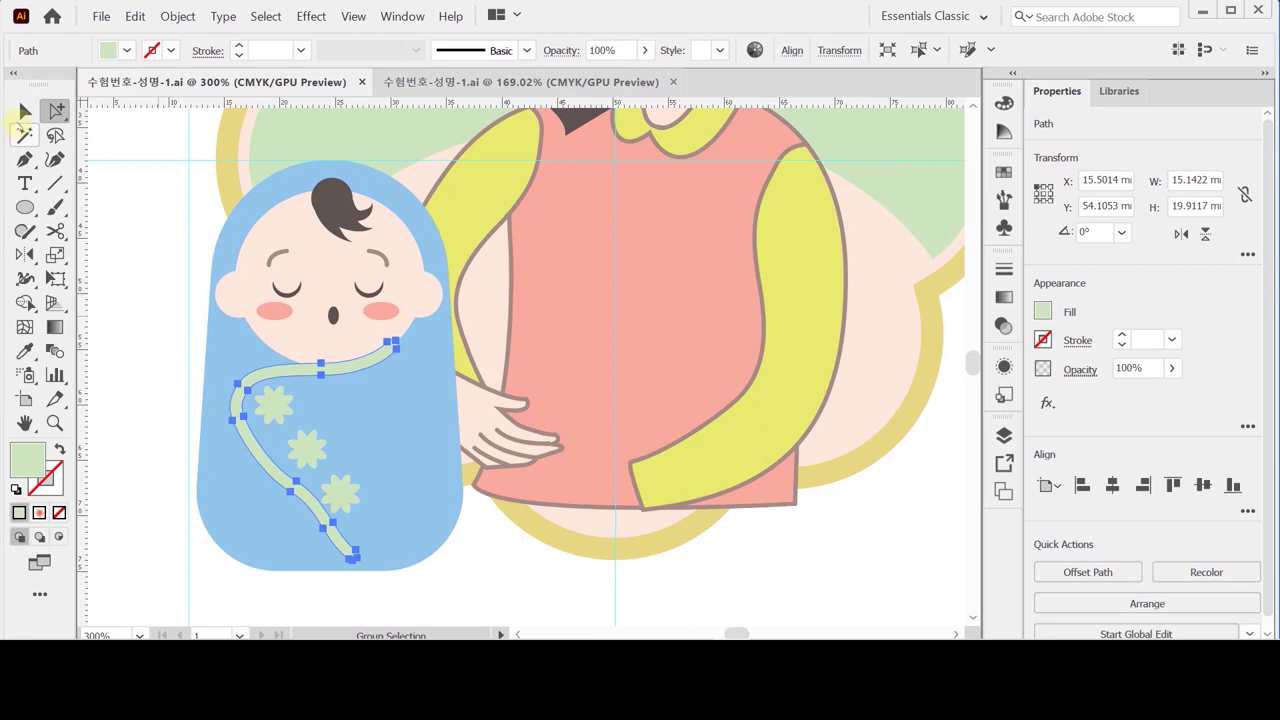
# Step: Select all parts of the swaddled baby, including the fold line and the three flowers, and group them
pyautogui.click(25, 110)
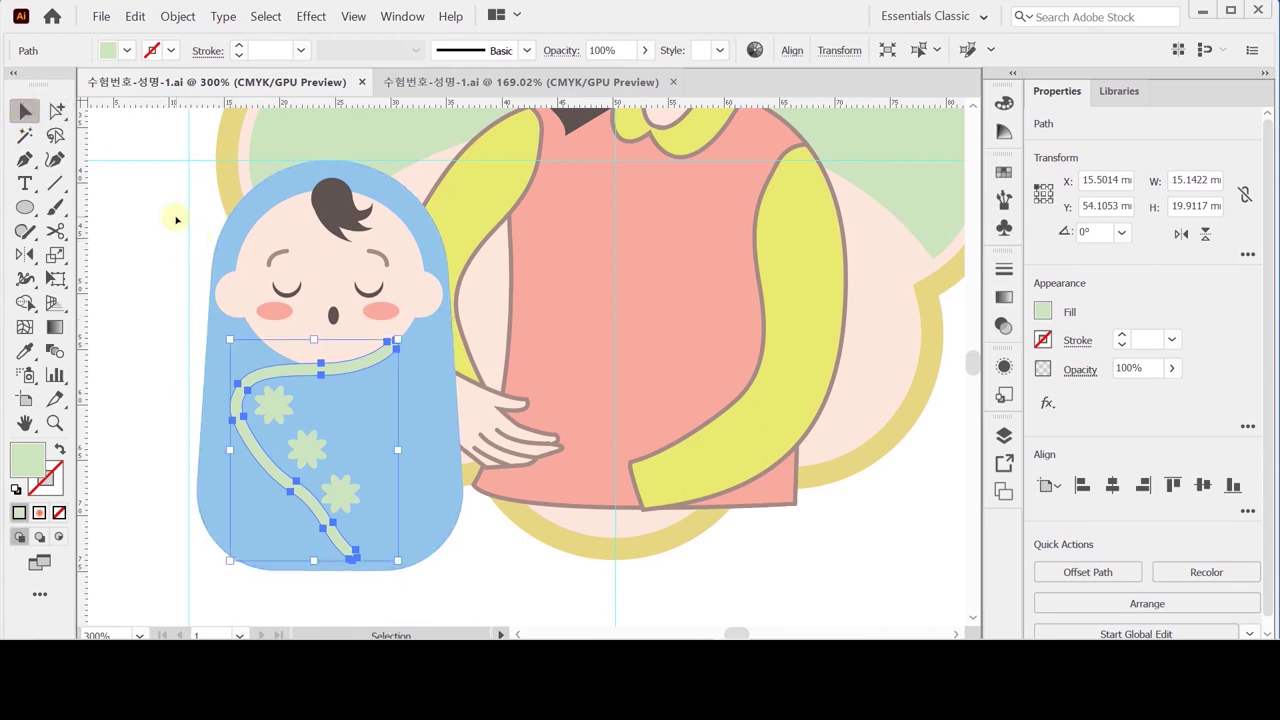
pyautogui.moveTo(171, 216); pyautogui.dragTo(370, 563)
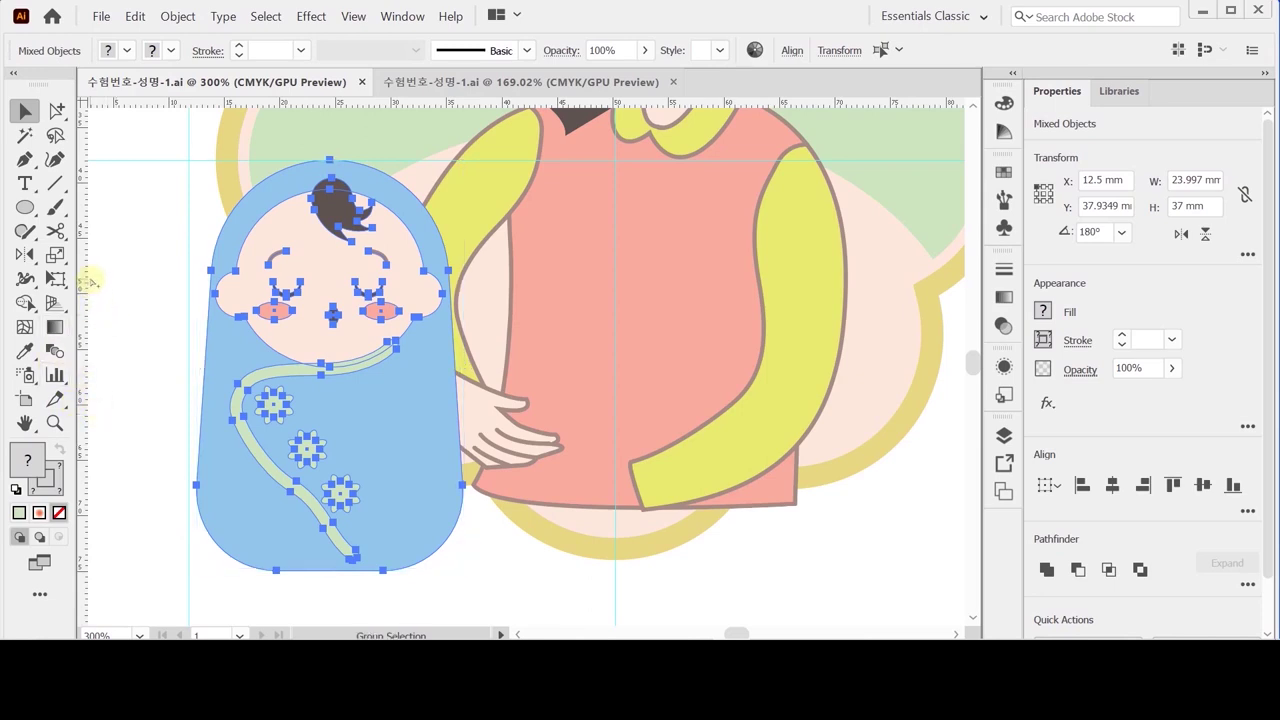
pyautogui.hotkey('ctrl', 'g')
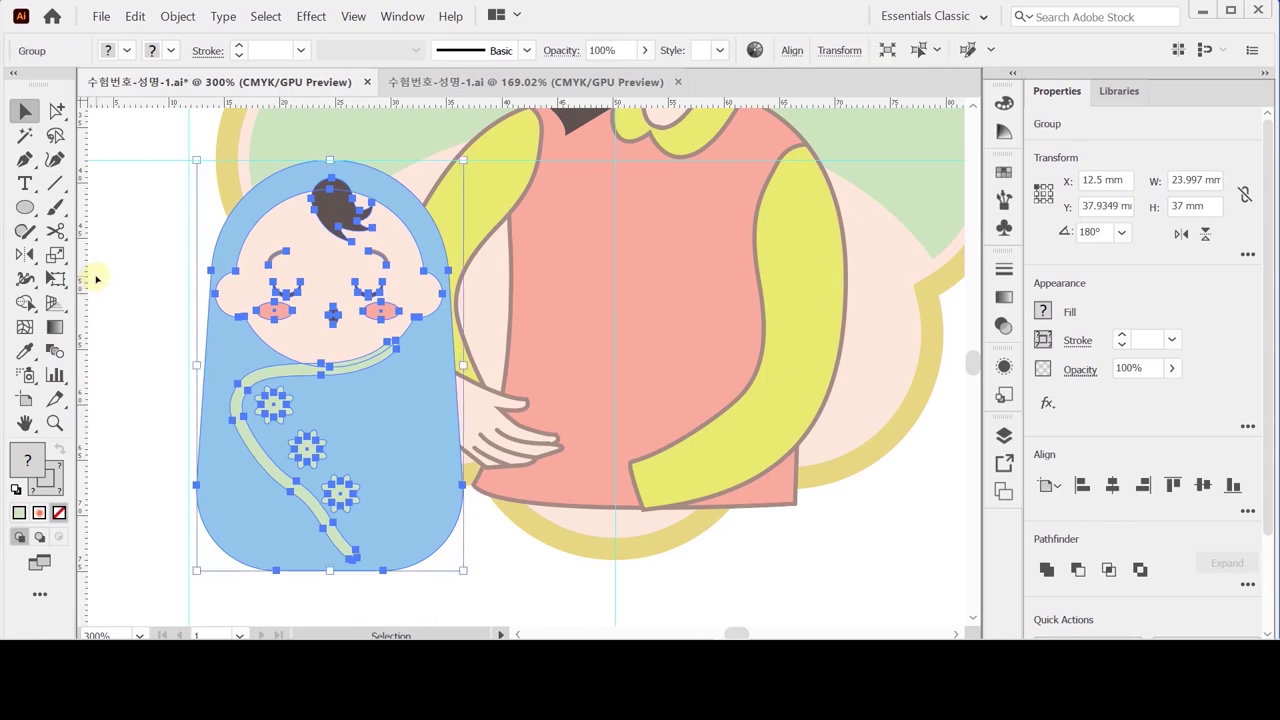
# Step: Rotate the grouped swaddled baby by 35°
pyautogui.click(25, 255)
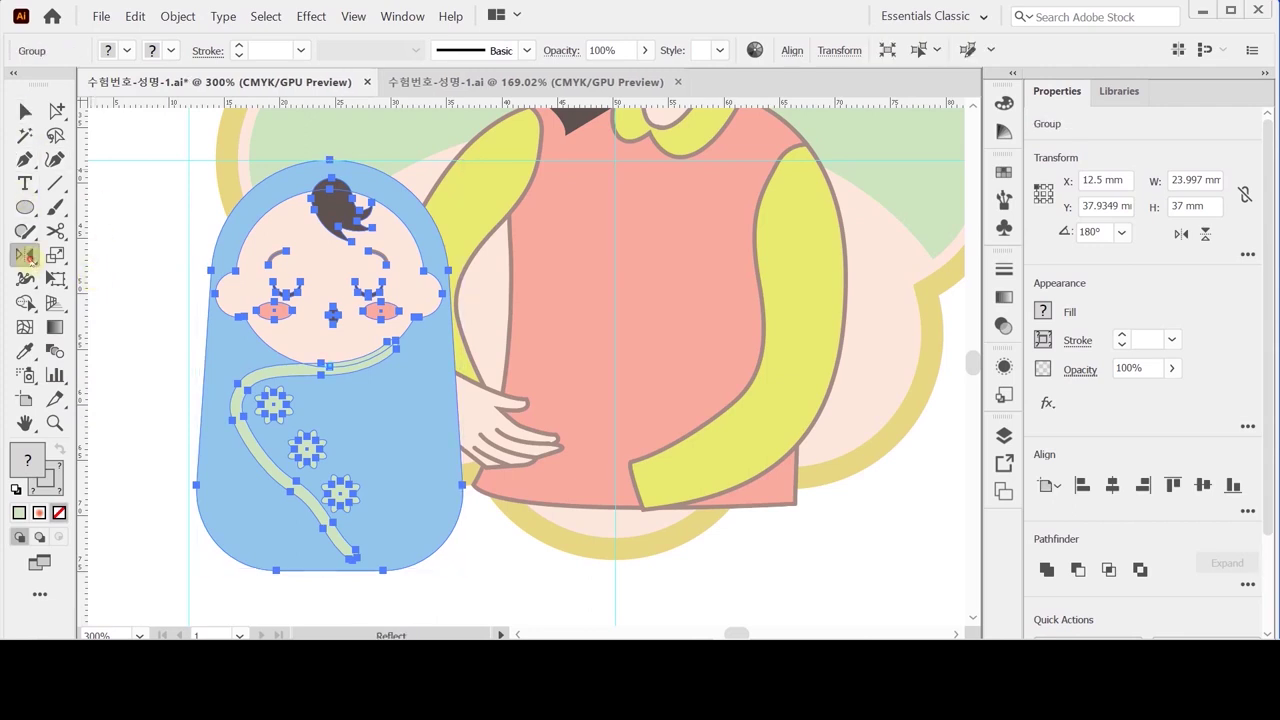
pyautogui.click(115, 255)
pyautogui.doubleClick(25, 255)
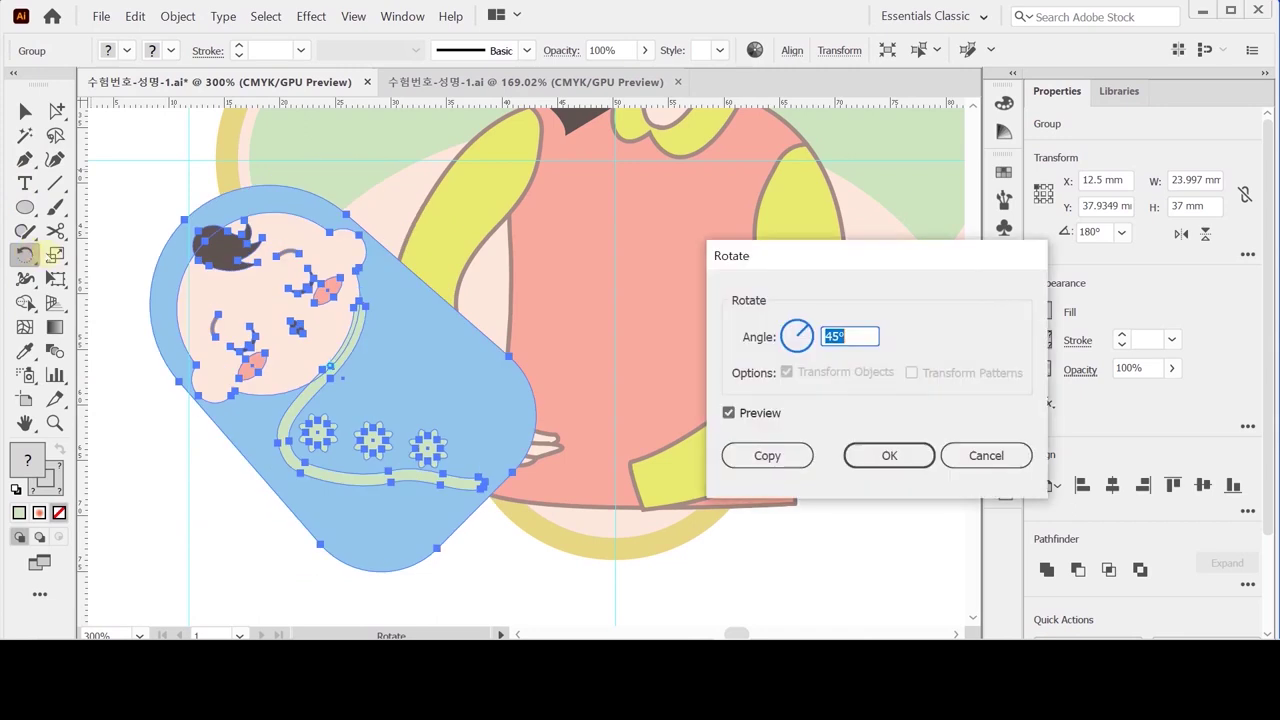
pyautogui.write('35')
pyautogui.press('Return')
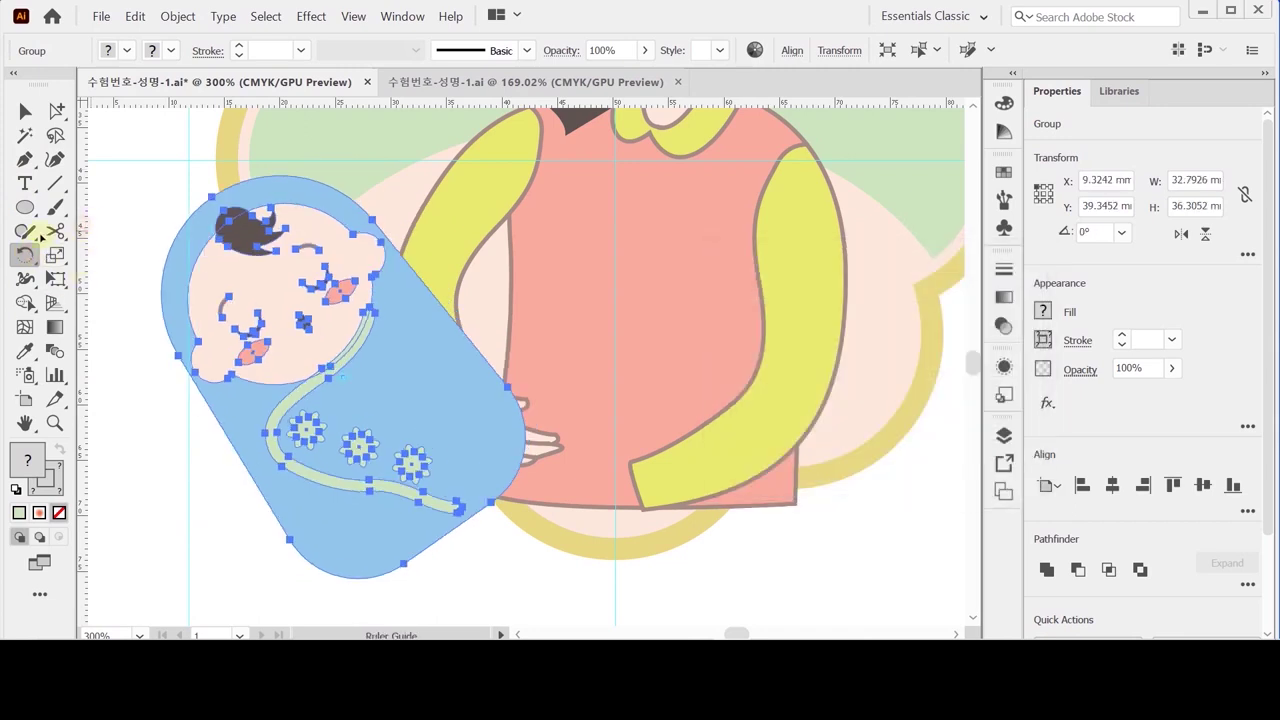
# Step: Move the rotated baby into the mother's arms, to about X 30.3 mm, Y 31.3 mm
pyautogui.moveTo(278, 308); pyautogui.dragTo(519, 248)
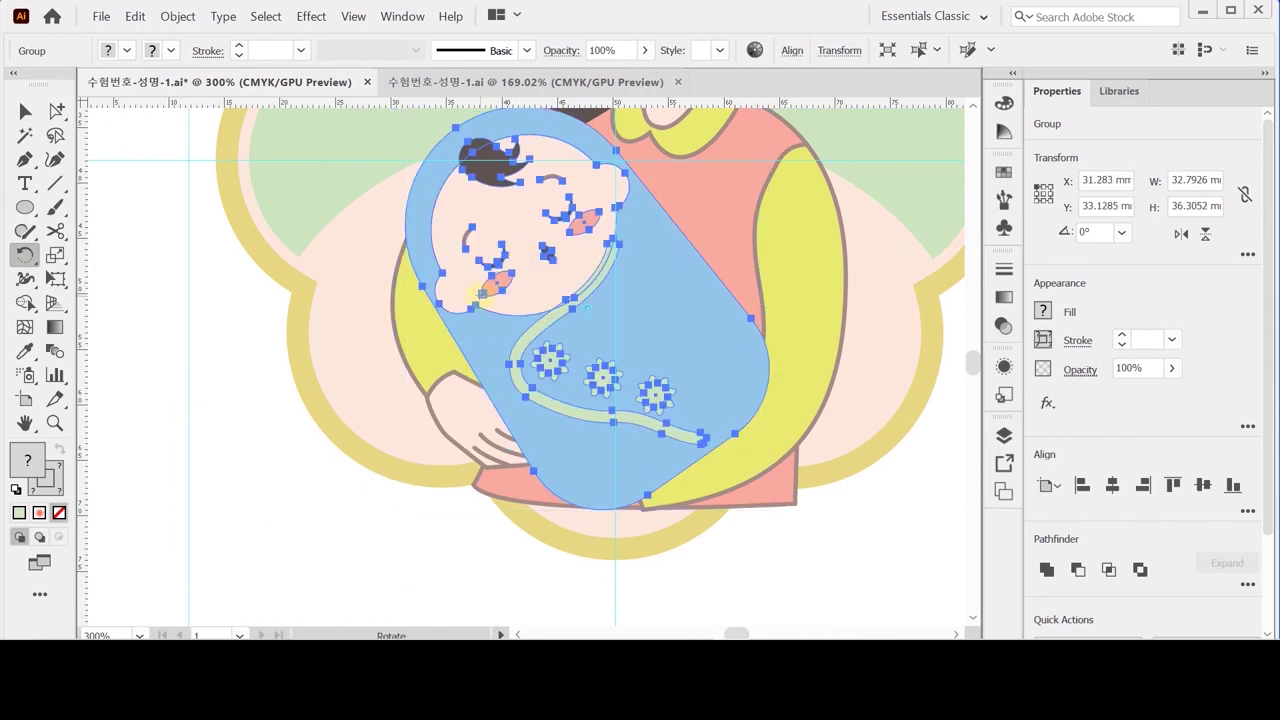
pyautogui.hotkey('ctrl', '=')
pyautogui.moveTo(507, 307); pyautogui.dragTo(455, 368)
pyautogui.press('Up')
pyautogui.press('Up')
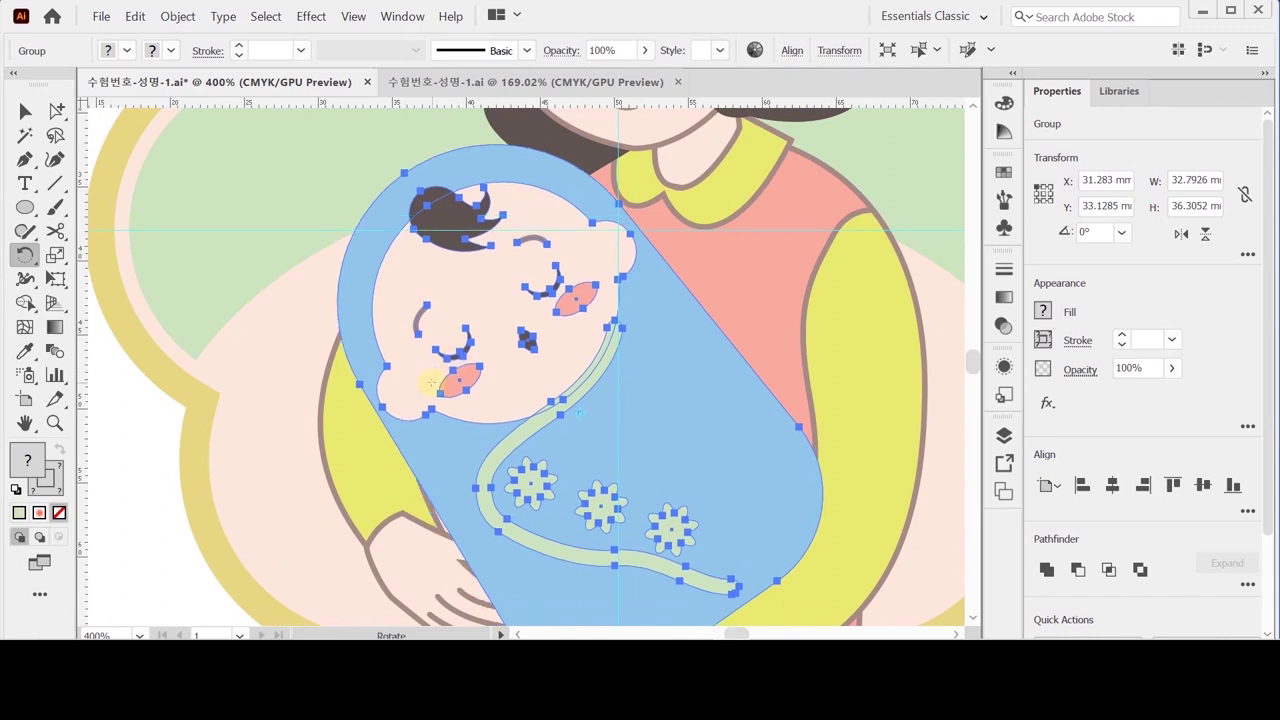
pyautogui.press('Left')
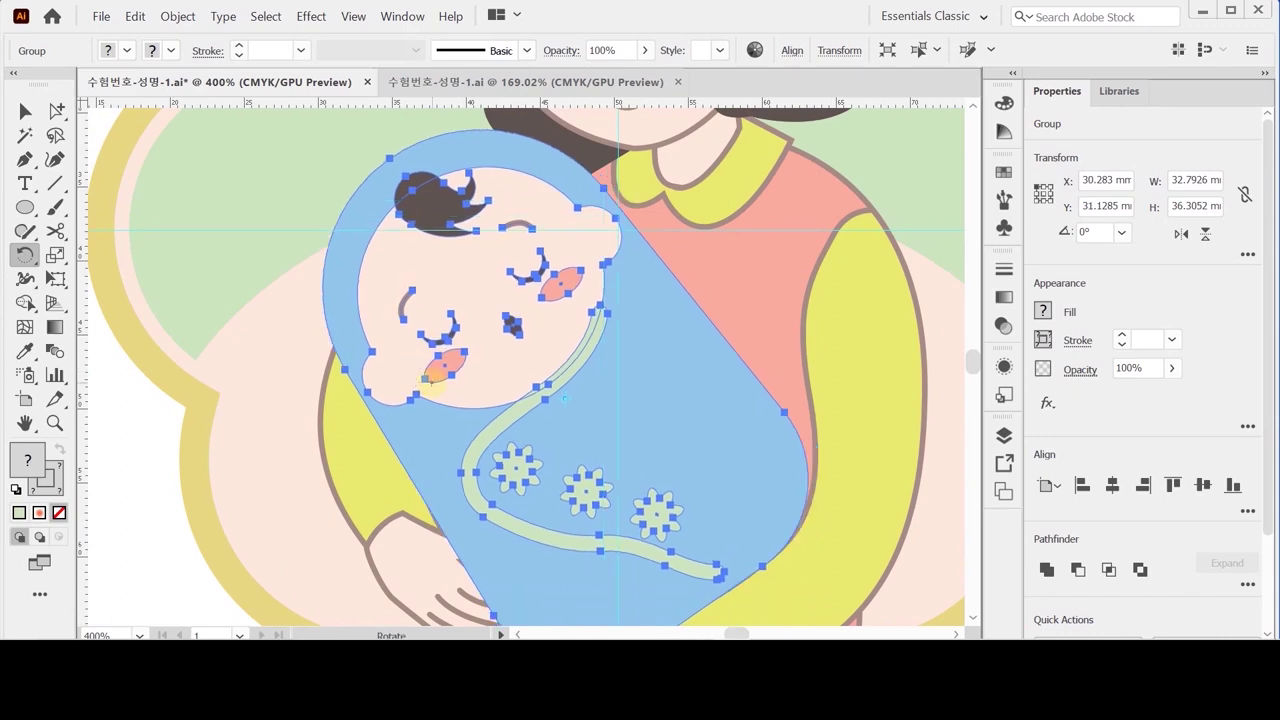
pyautogui.press('Down')
pyautogui.press('Down')
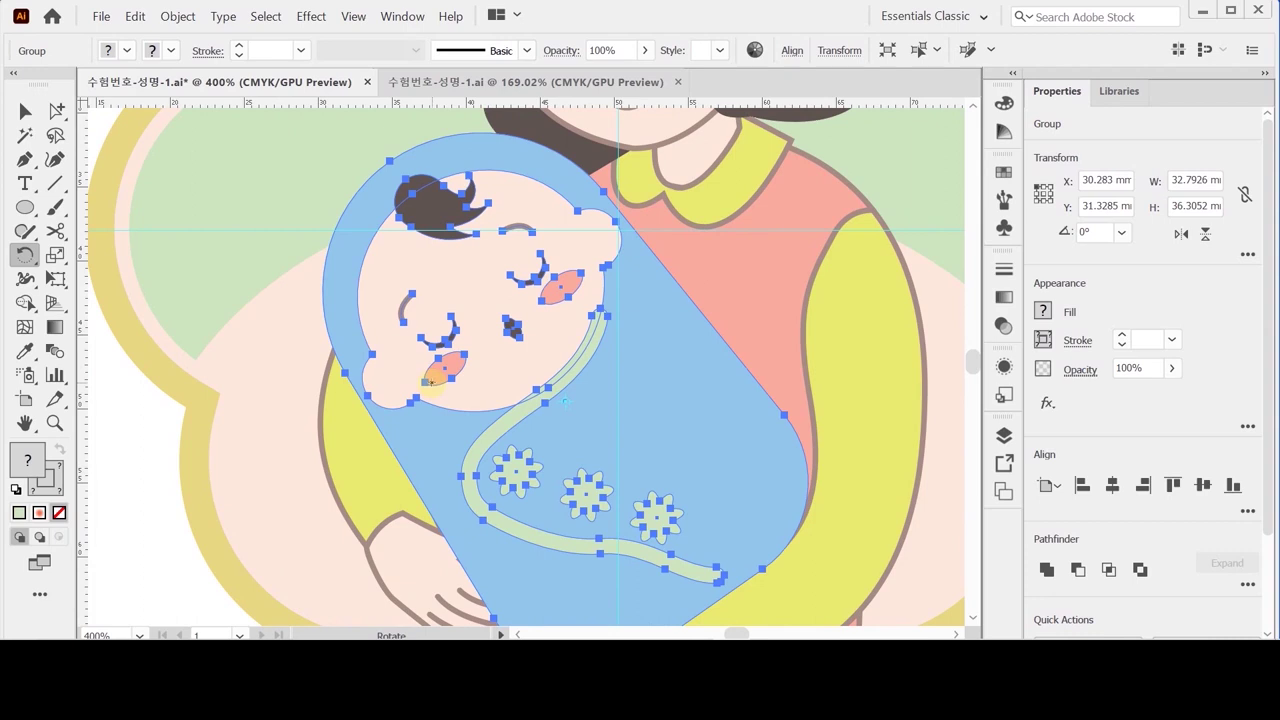
# Step: Nudge the baby 0.4 mm left and 0.1 mm down within the mother's arms, and save the document
pyautogui.press('Left')
pyautogui.press('Left')
pyautogui.press('Left')
pyautogui.press('Left')
pyautogui.press('Down')
pyautogui.press('Up')
pyautogui.press('Up')
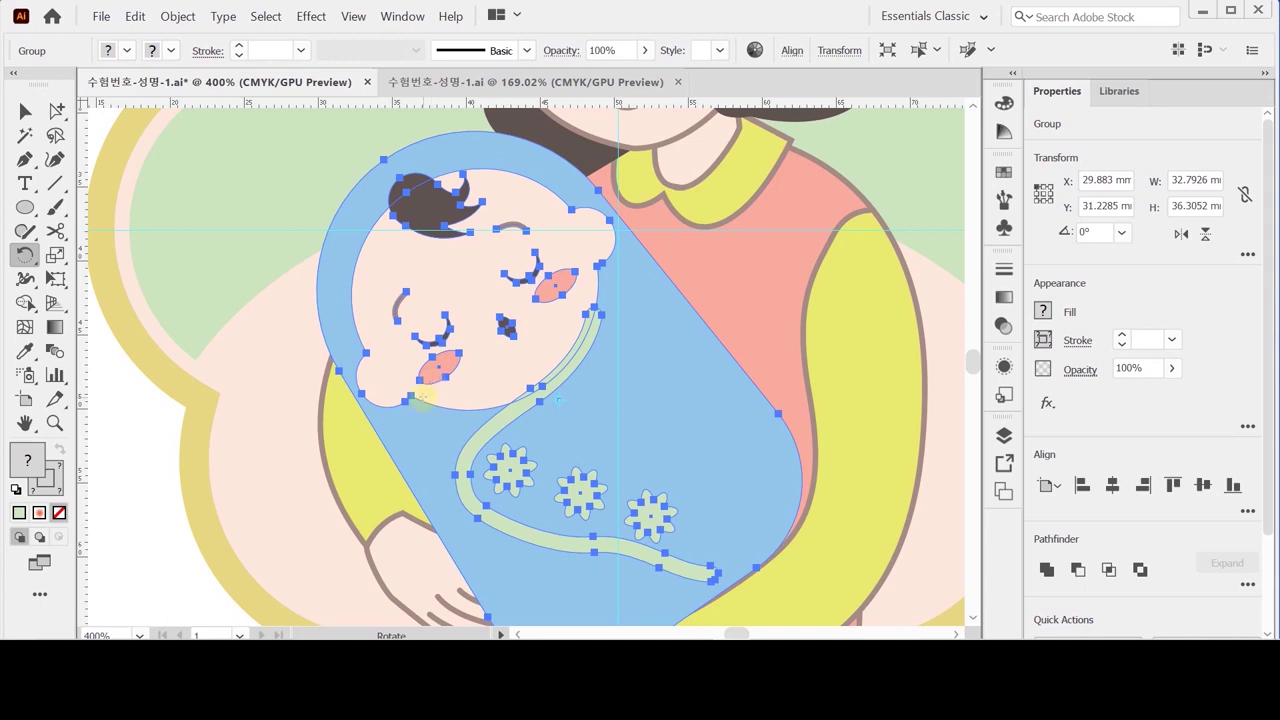
pyautogui.press('Down')
pyautogui.press('Down')
pyautogui.press('ctrl')
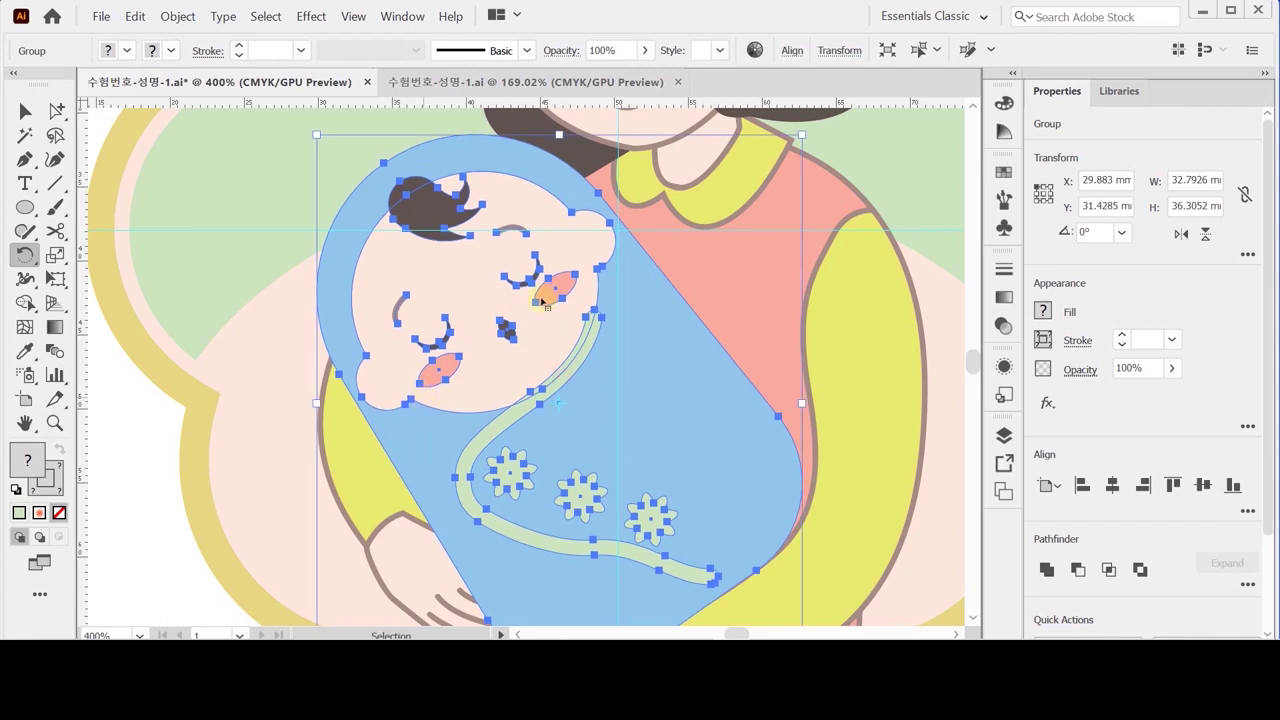
pyautogui.hotkey('ctrl', '-')
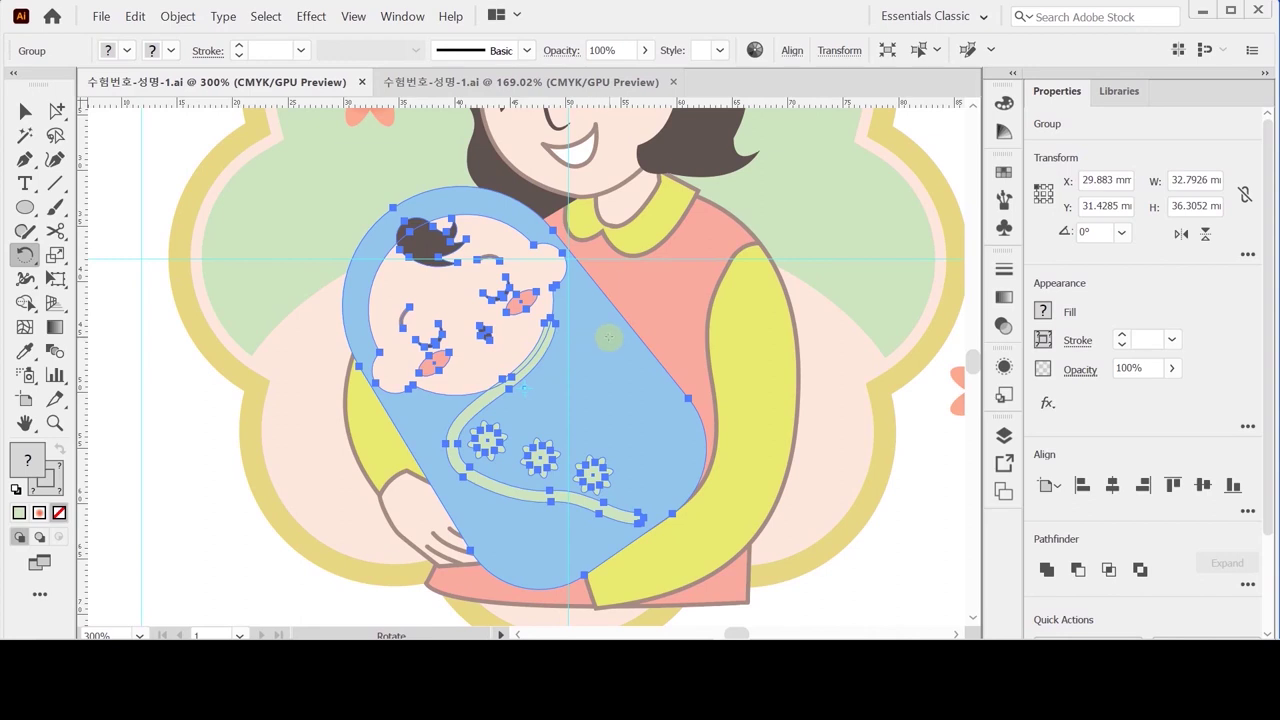
# Step: Bring the mother's hand group and the large yellow sleeve in front of the swaddled baby
pyautogui.press('v')
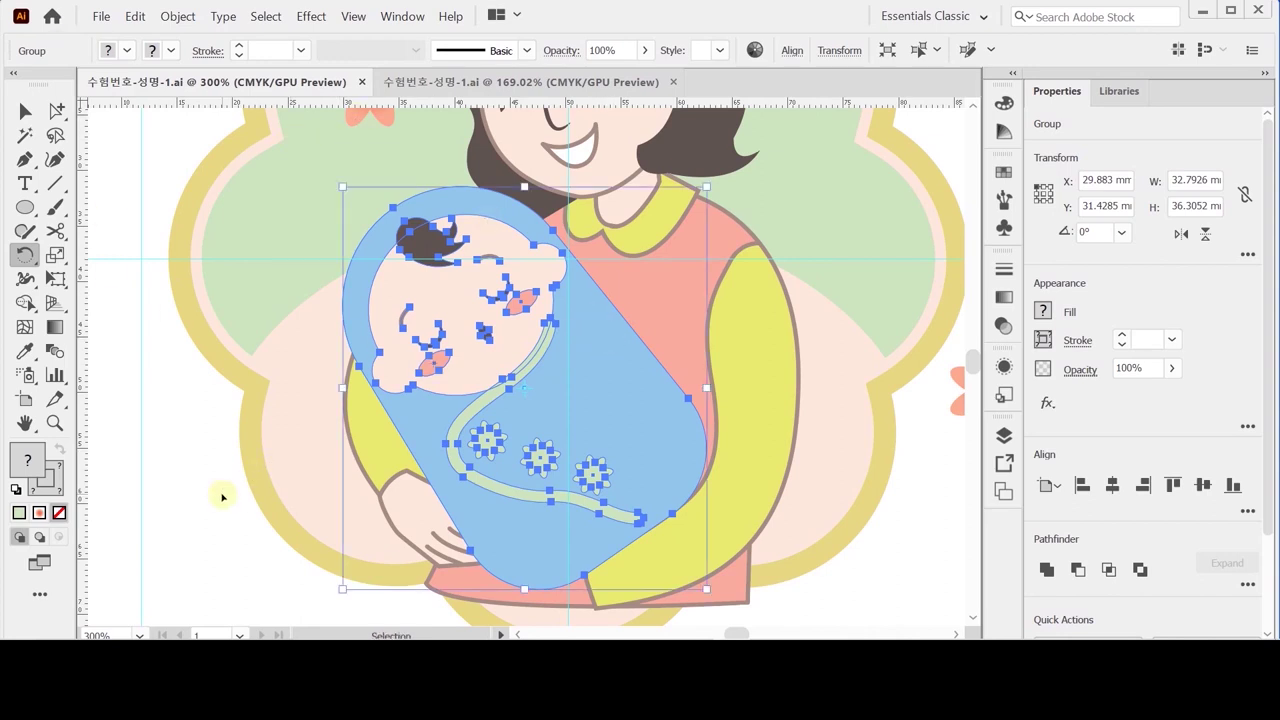
pyautogui.click(223, 497)
pyautogui.moveTo(223, 497); pyautogui.dragTo(193, 475)
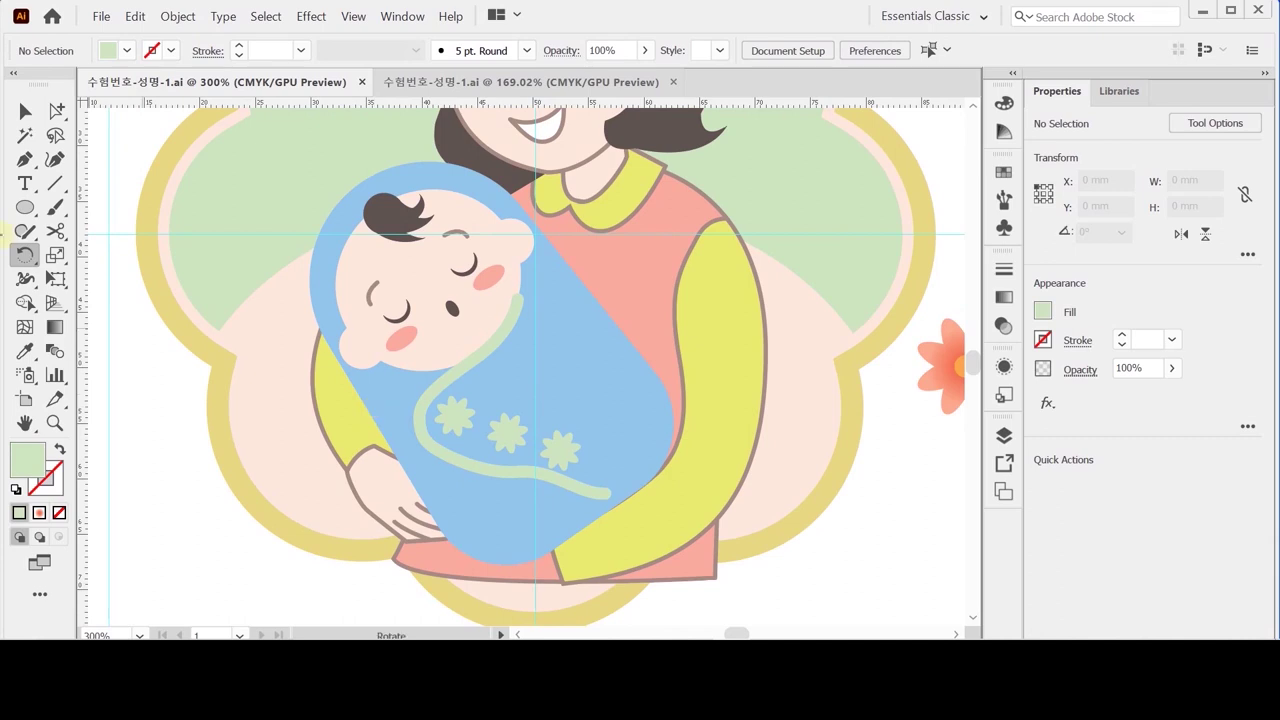
pyautogui.click(25, 111)
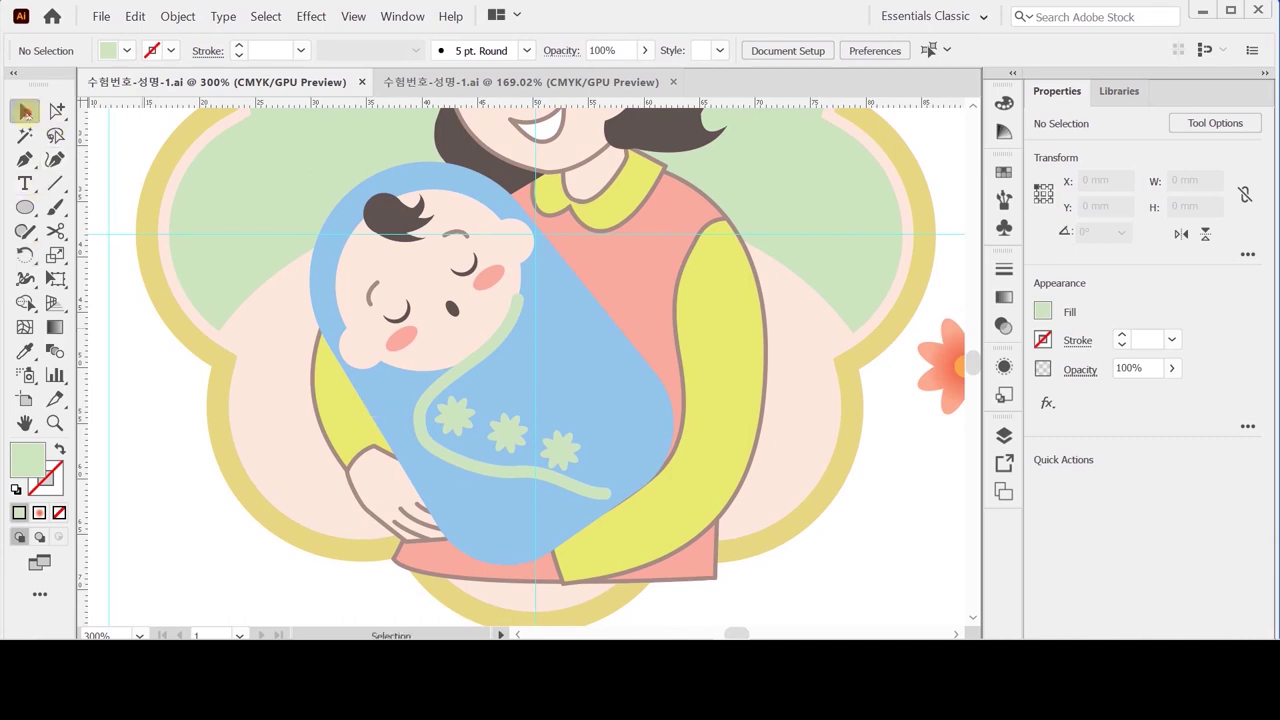
pyautogui.click(381, 512)
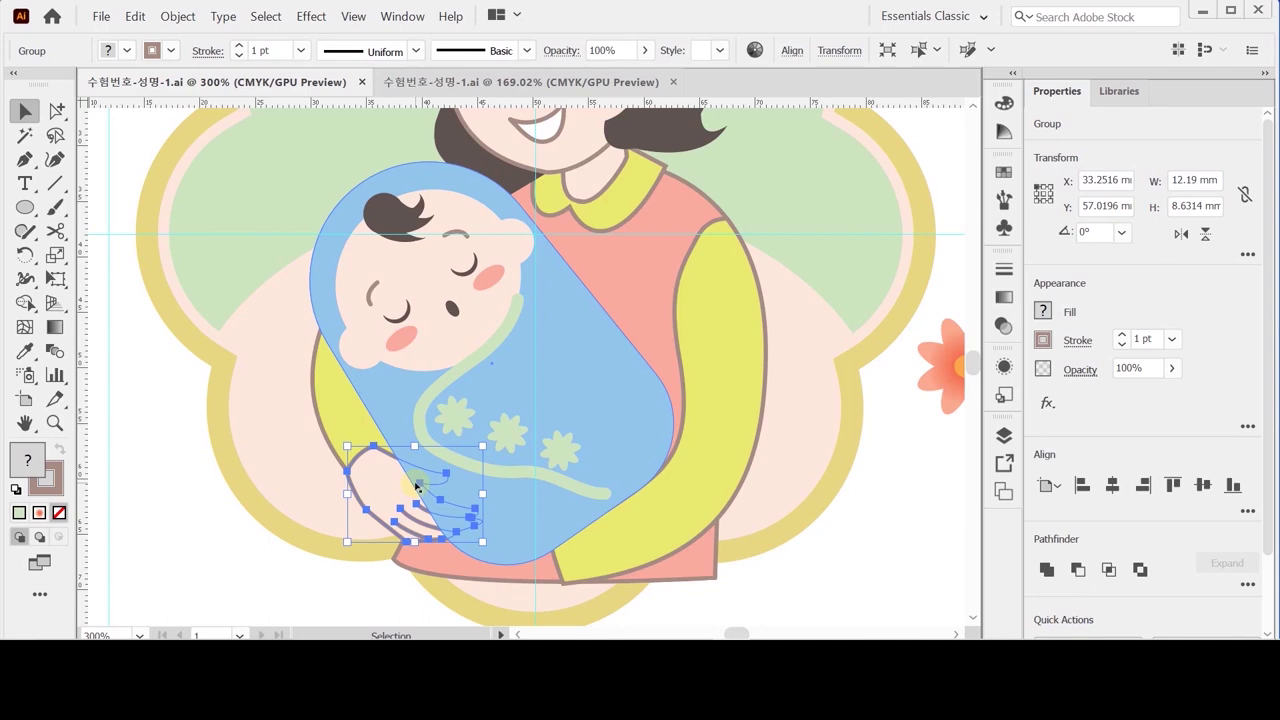
pyautogui.click(674, 526)
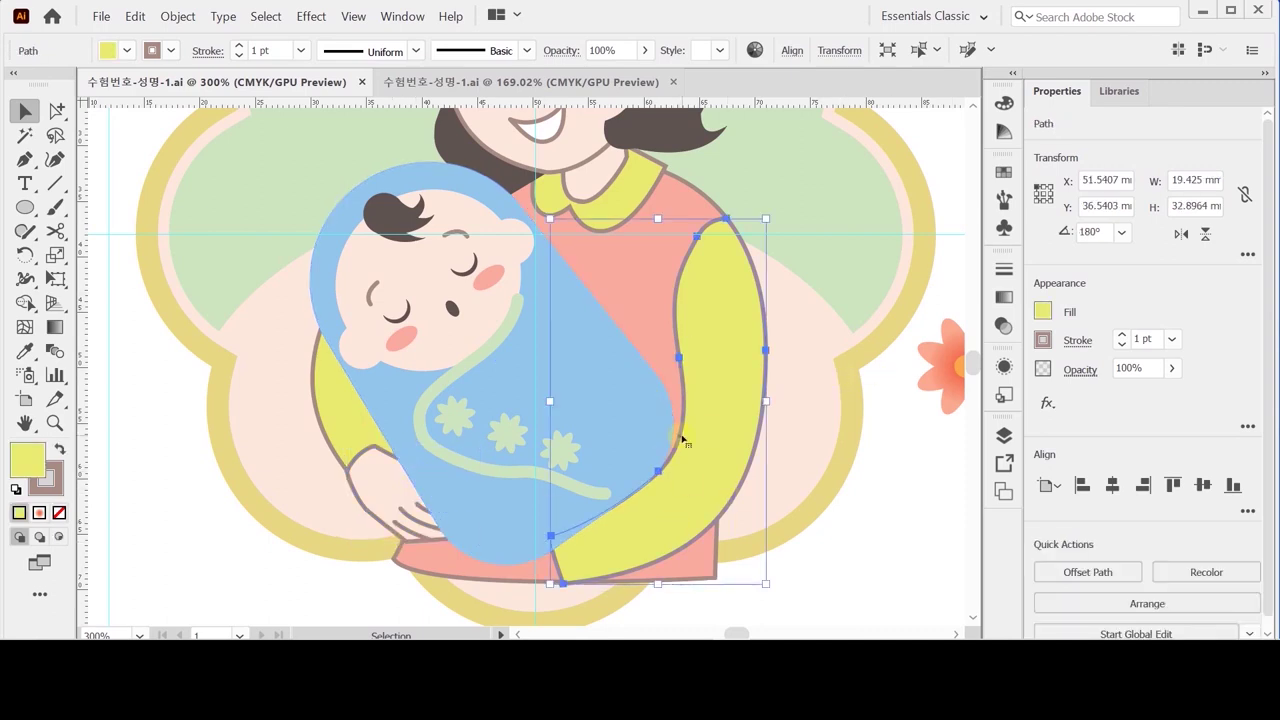
pyautogui.keyDown('shift'); pyautogui.click(382, 503); pyautogui.keyUp('shift')
pyautogui.keyDown('shift'); pyautogui.click(388, 503); pyautogui.keyUp('shift')
pyautogui.click(388, 503)
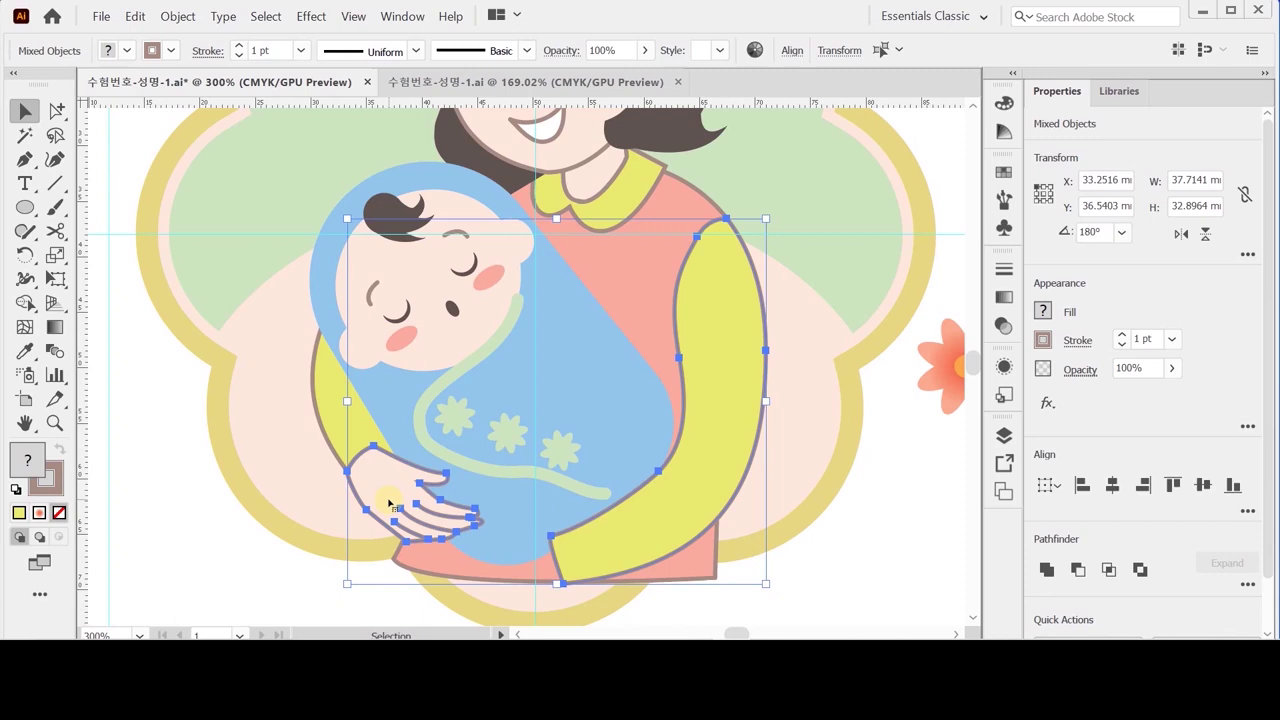
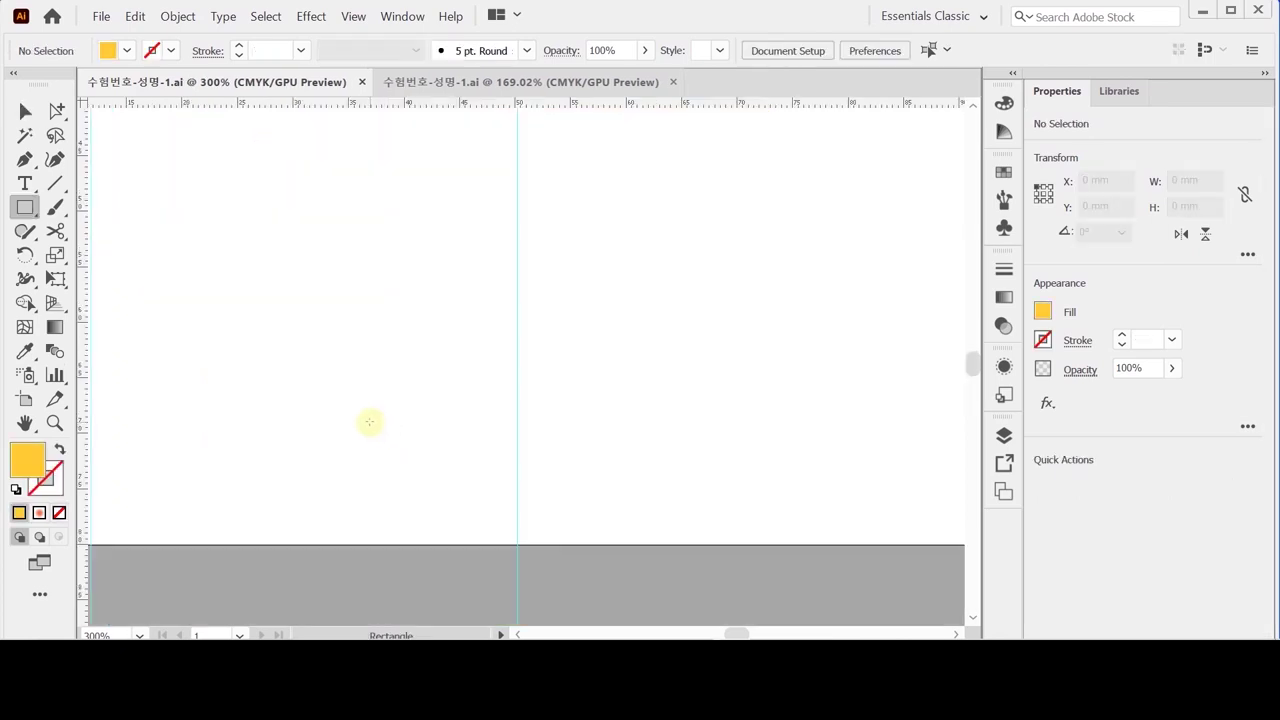
# Step: Create a 62 × 12 mm orange-yellow rectangle in the empty area and move it to about X 21.3 mm, Y 57.5 mm
pyautogui.click(249, 331)
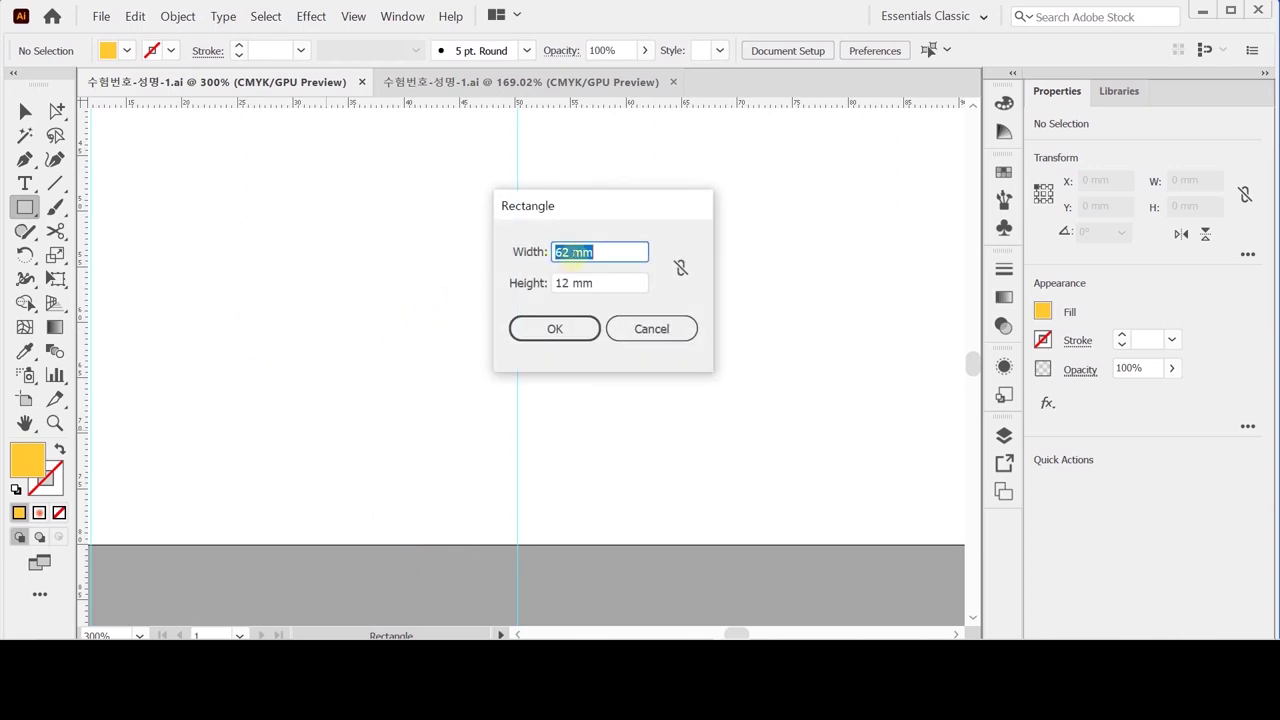
pyautogui.click(540, 328)
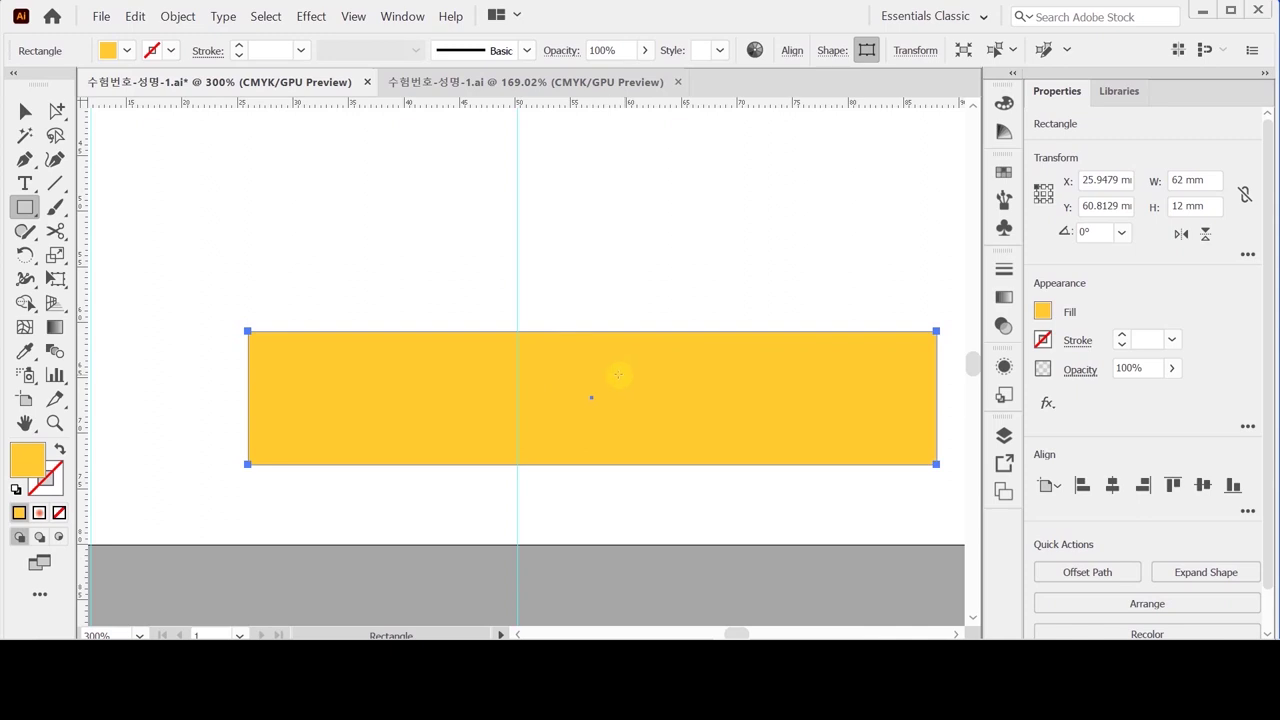
pyautogui.moveTo(597, 389); pyautogui.dragTo(557, 342)
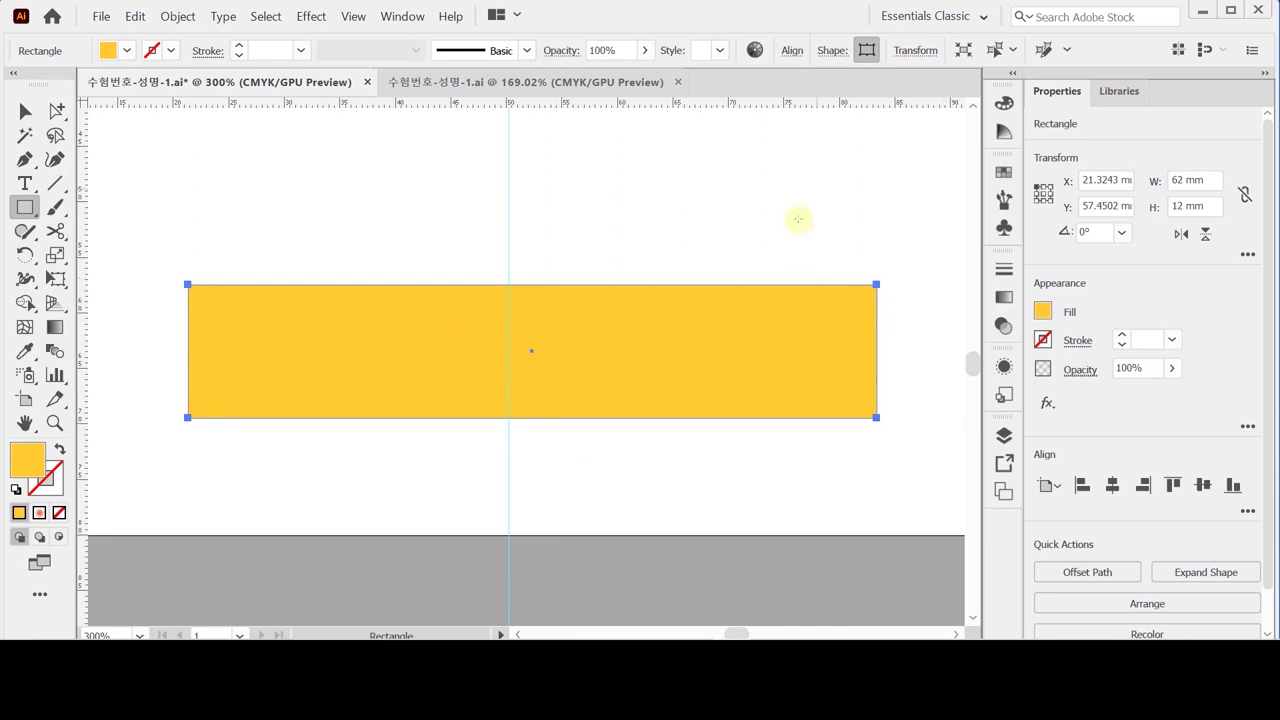
# Step: Start an Arc warp effect on the orange-yellow rectangle, keeping the preview of the shape in sight
pyautogui.click(1047, 404)
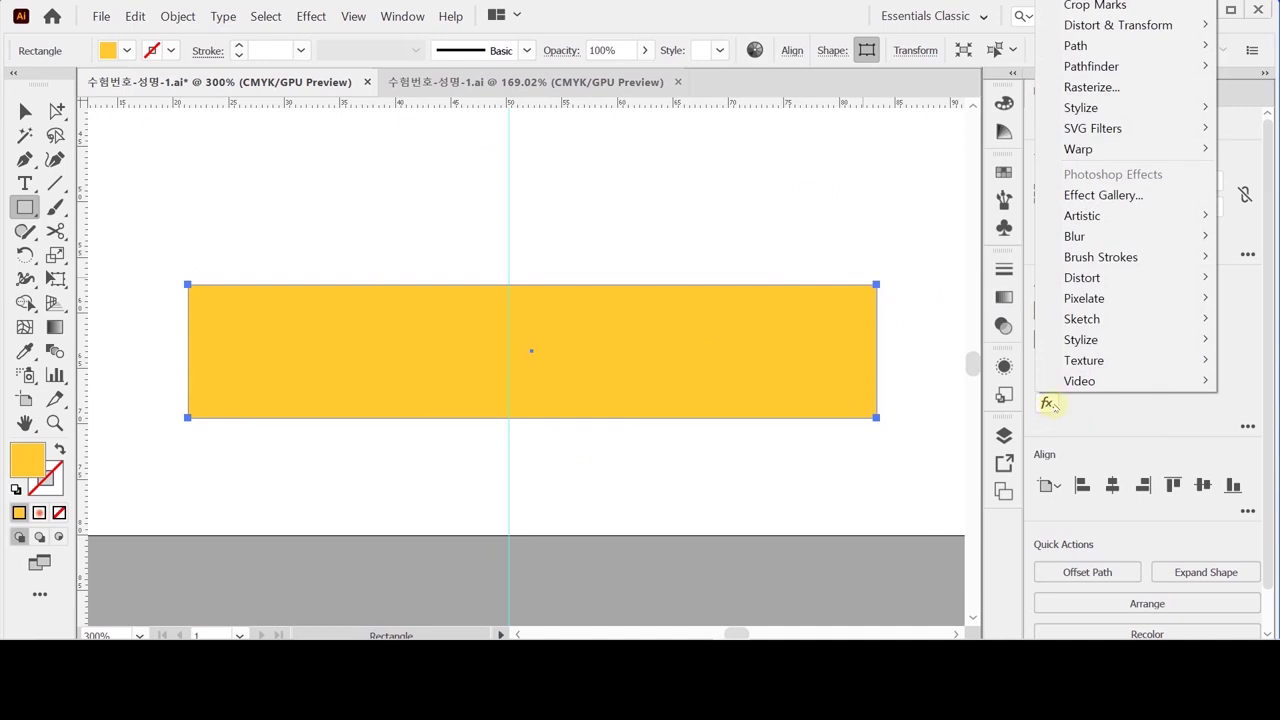
pyautogui.moveTo(1103, 150)
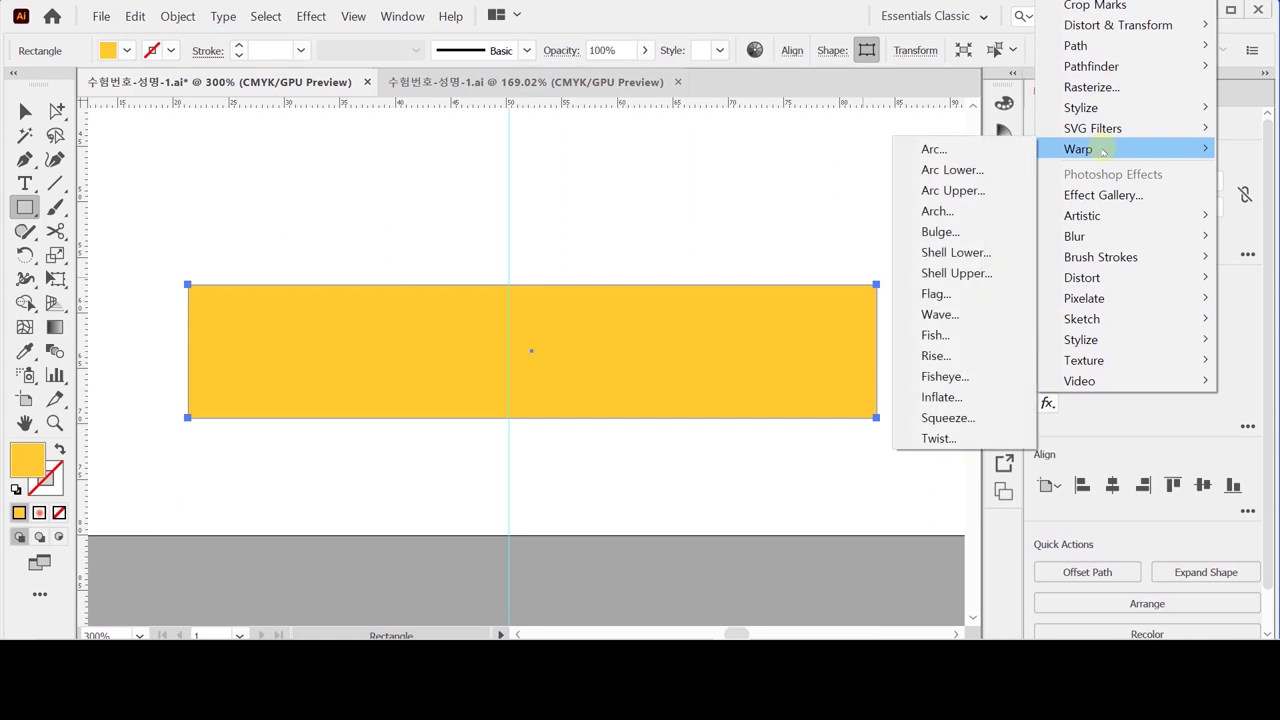
pyautogui.click(973, 149)
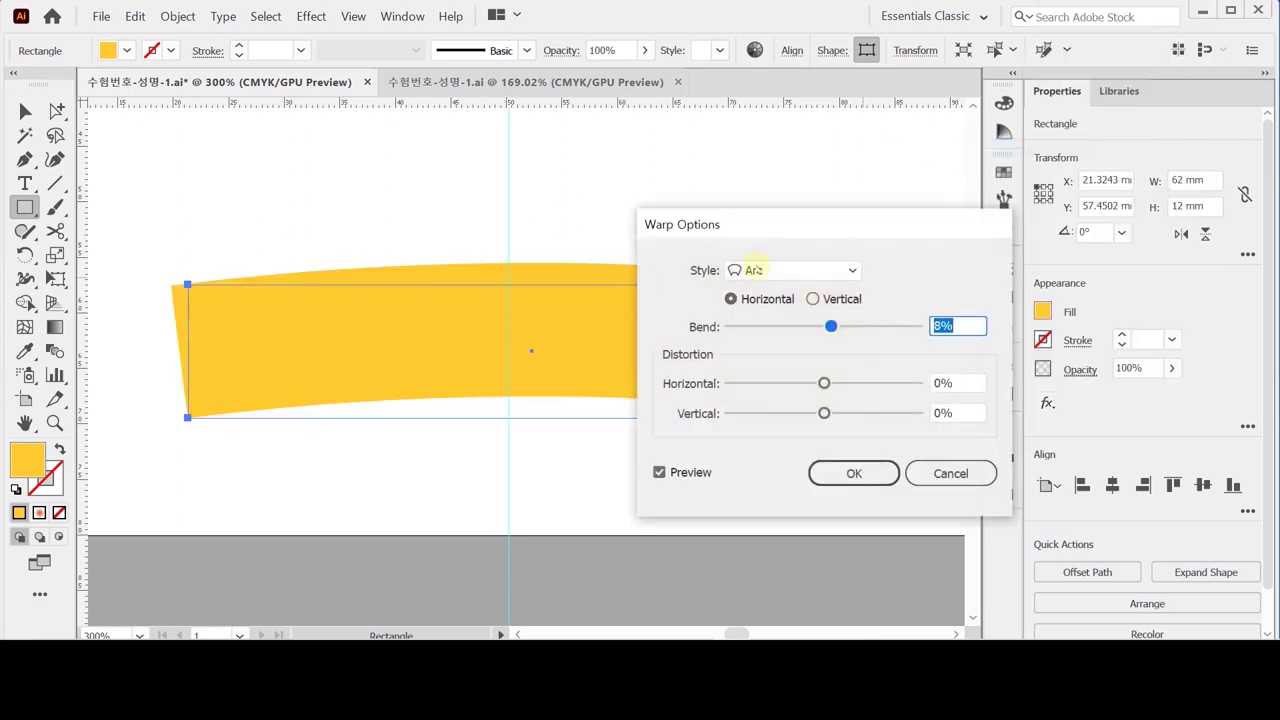
pyautogui.moveTo(800, 228); pyautogui.dragTo(880, 229)
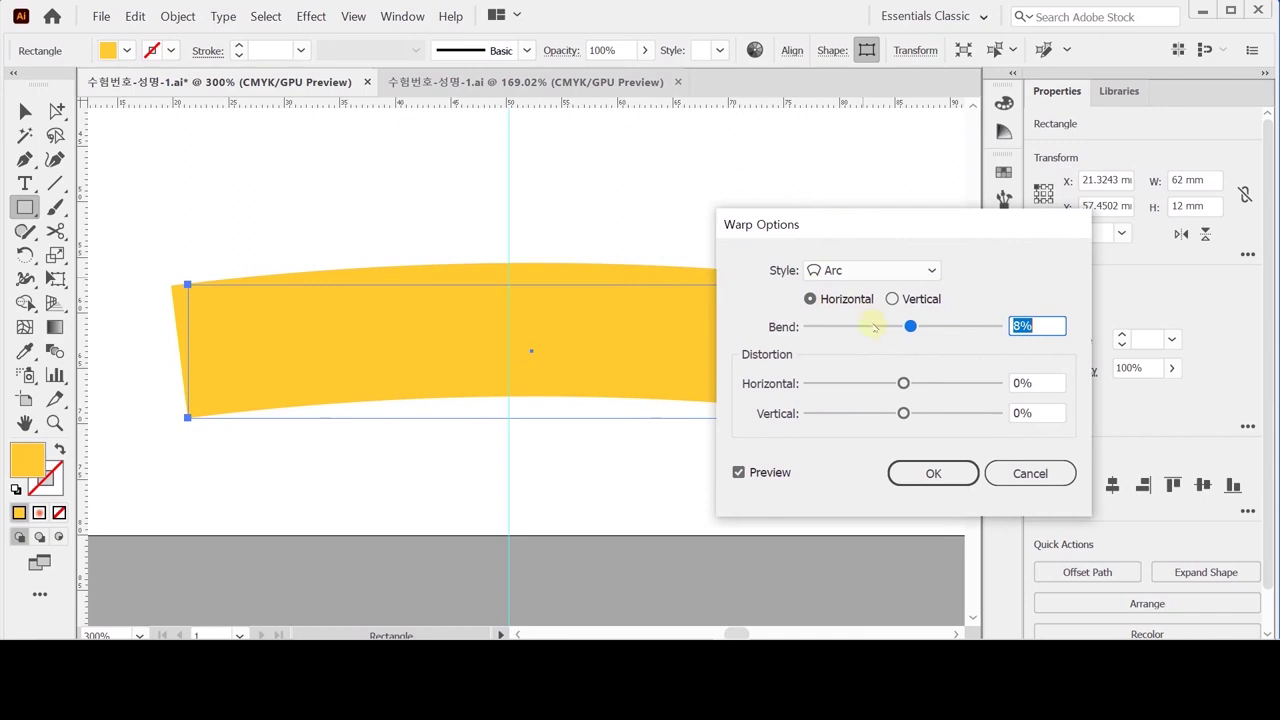
# Step: Try several positive and negative bend amounts for the horizontal Arc warp
pyautogui.click(936, 330)
pyautogui.click(962, 327)
pyautogui.click(978, 328)
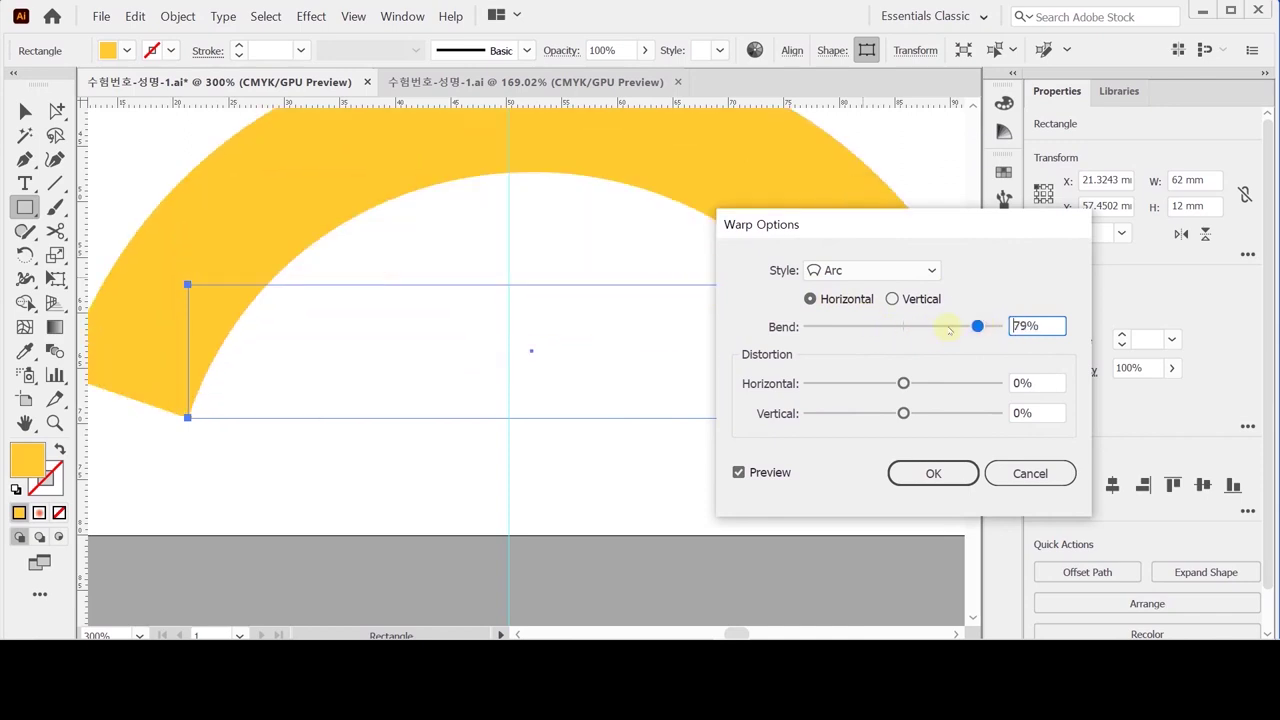
pyautogui.click(948, 328)
pyautogui.click(864, 326)
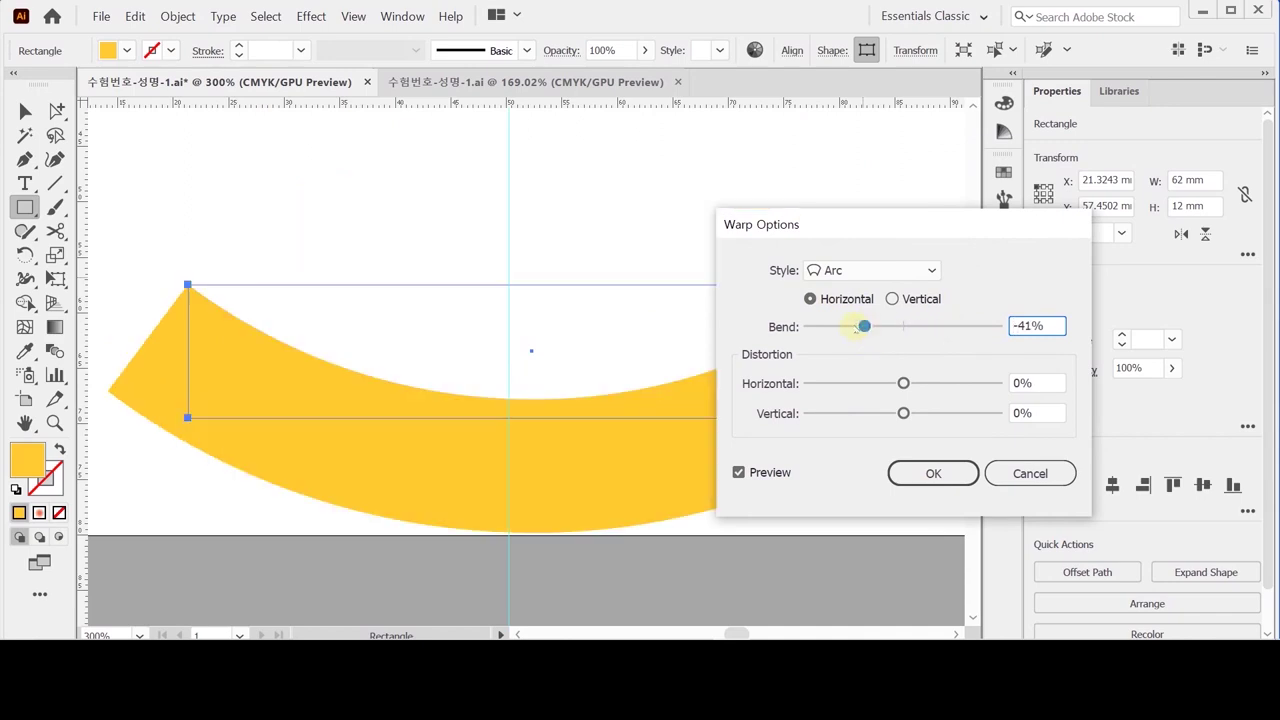
pyautogui.click(877, 327)
# Step: Set the Arc warp's horizontal bend to -10% and apply it to the rectangle
pyautogui.write('-10')
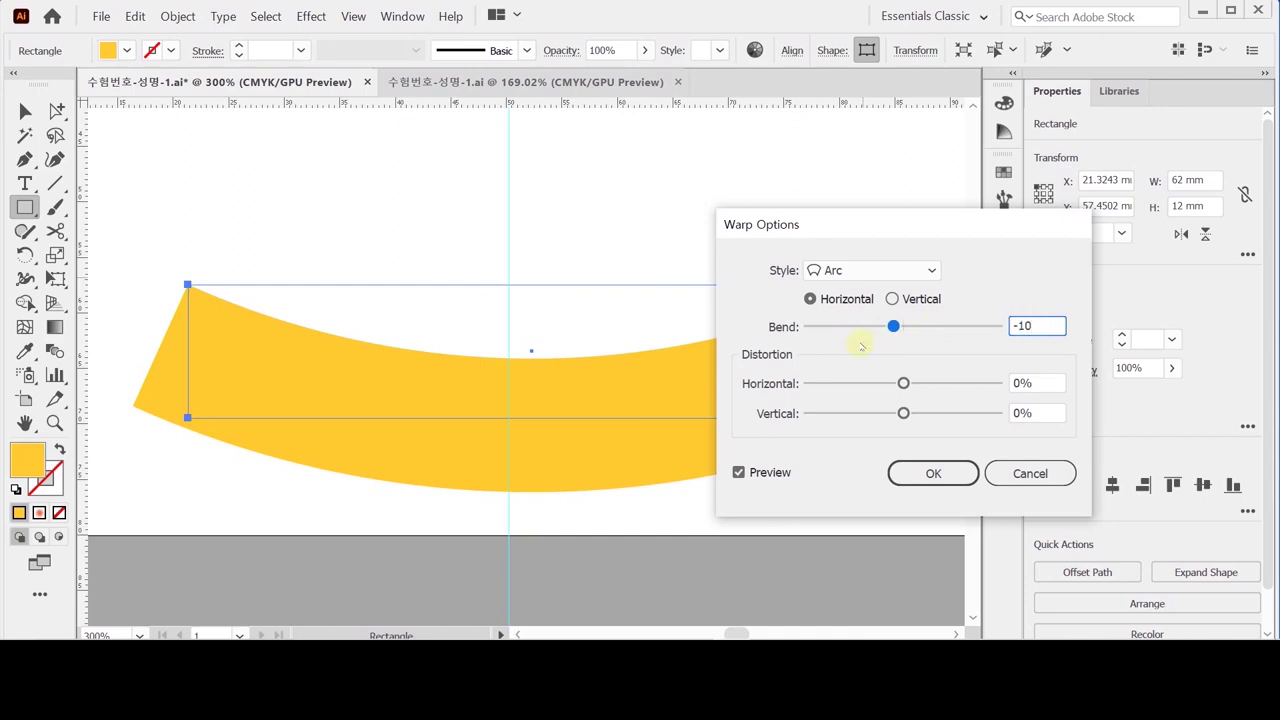
pyautogui.press('Tab')
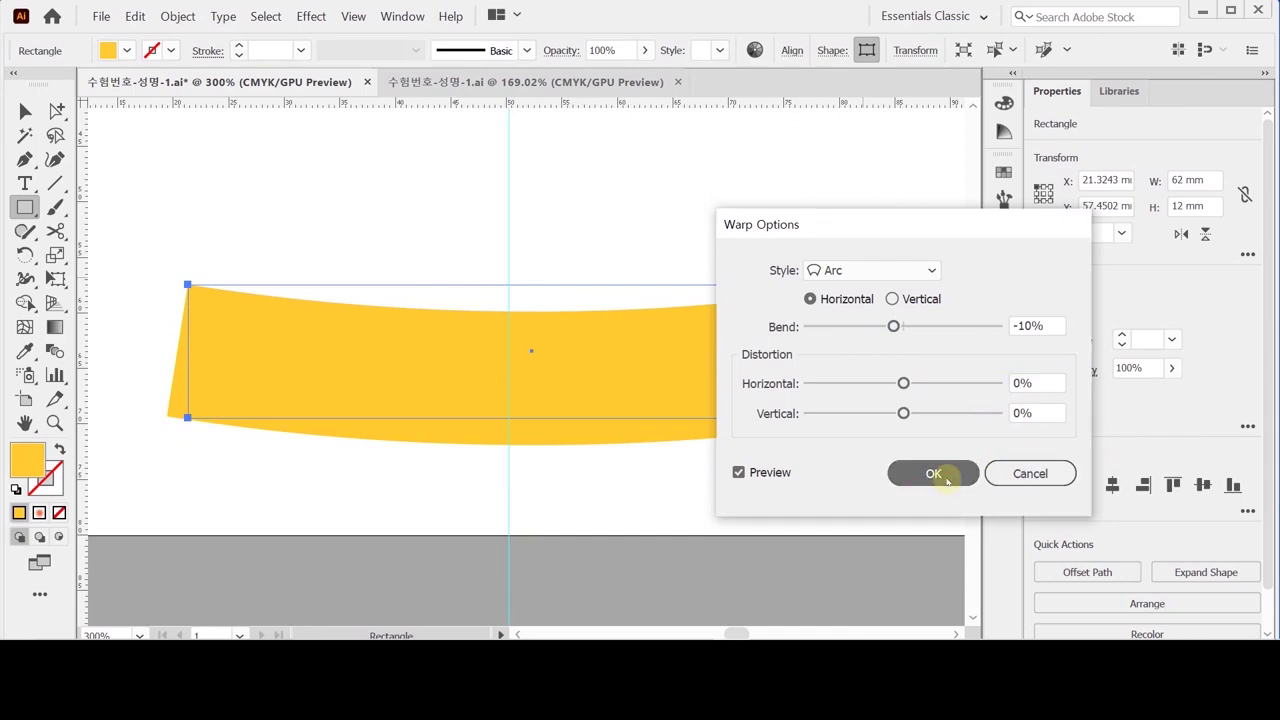
pyautogui.click(943, 475)
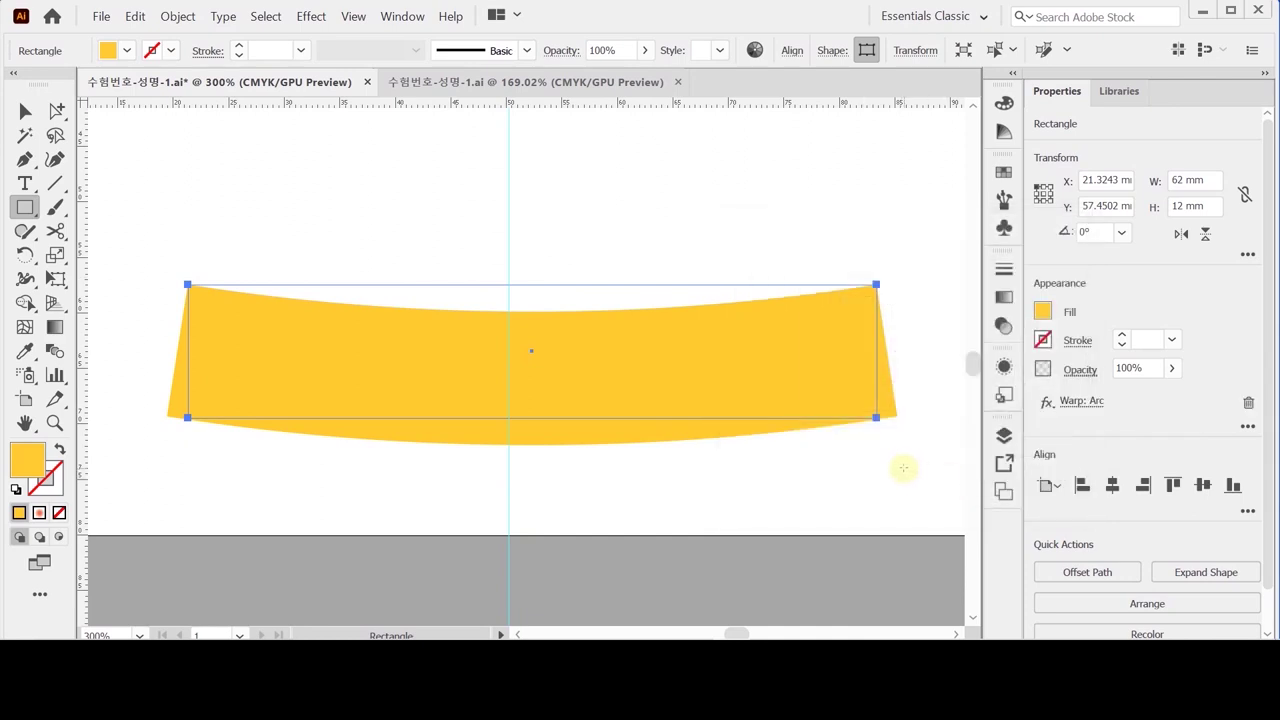
# Step: Check the warped rectangle in outline view, return to preview, and expand its appearance into an editable path
pyautogui.hotkey('ctrl', 'y')
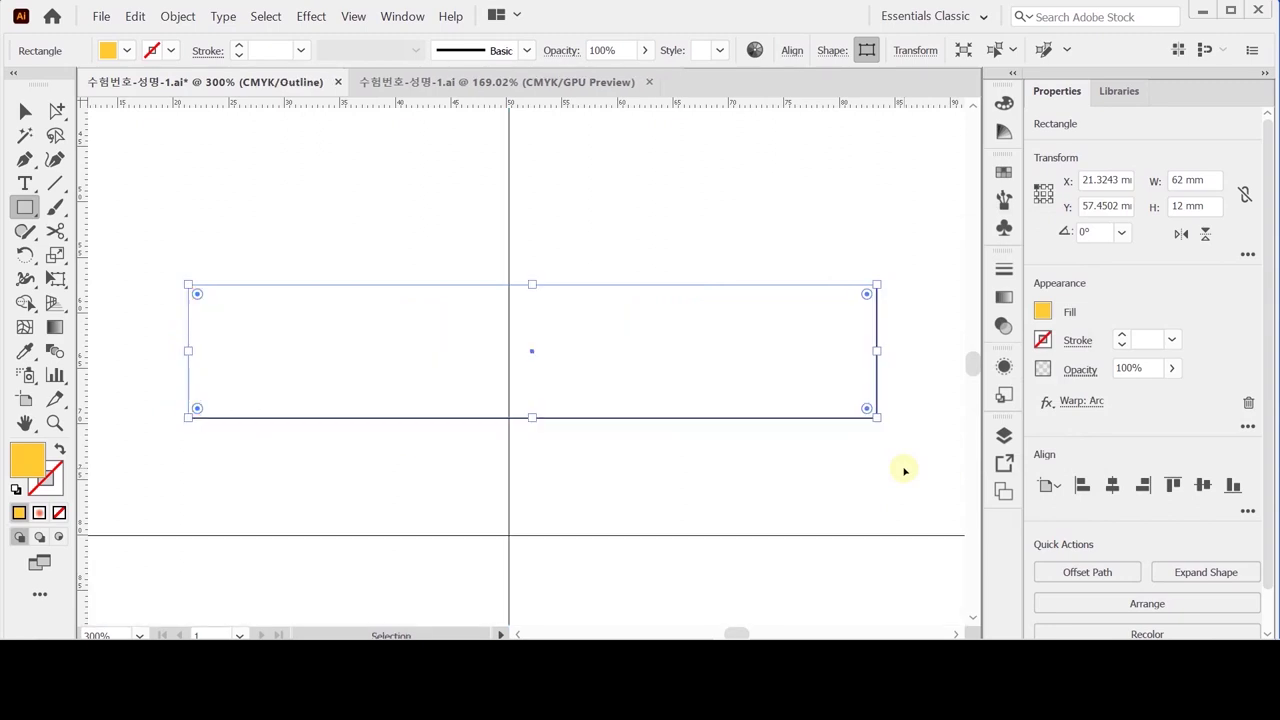
pyautogui.hotkey('ctrl', 'y')
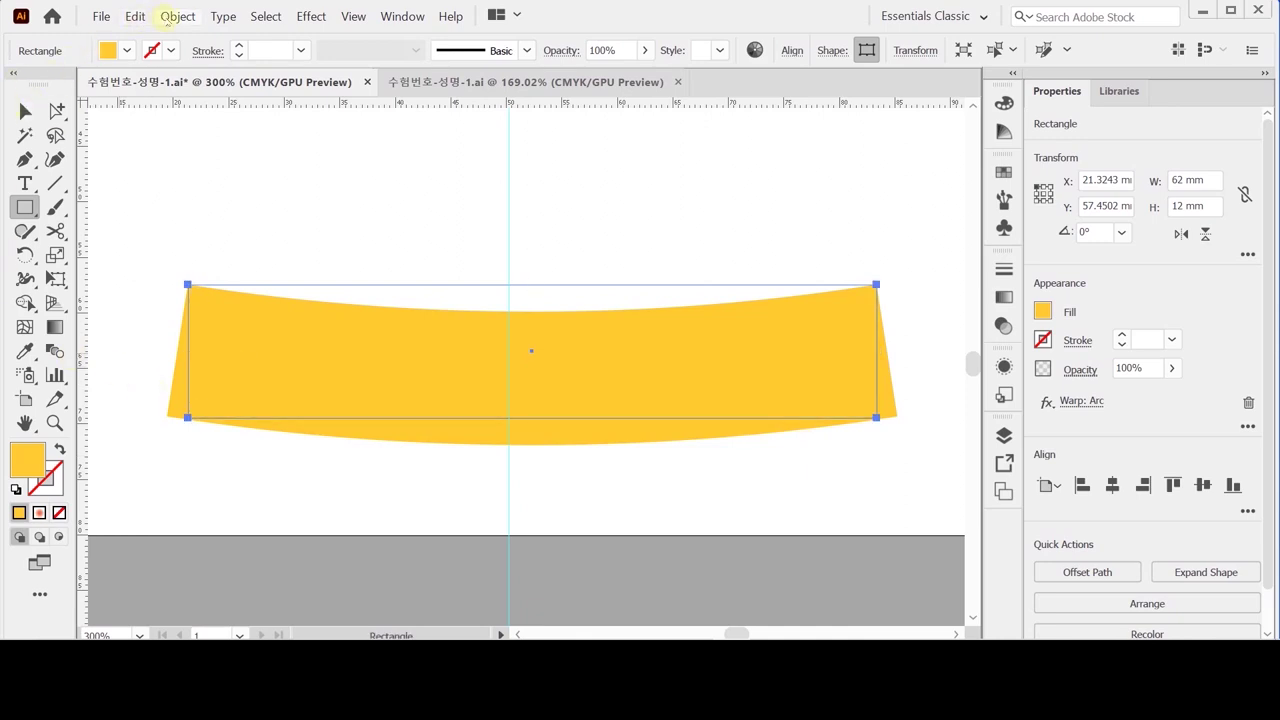
pyautogui.click(172, 16)
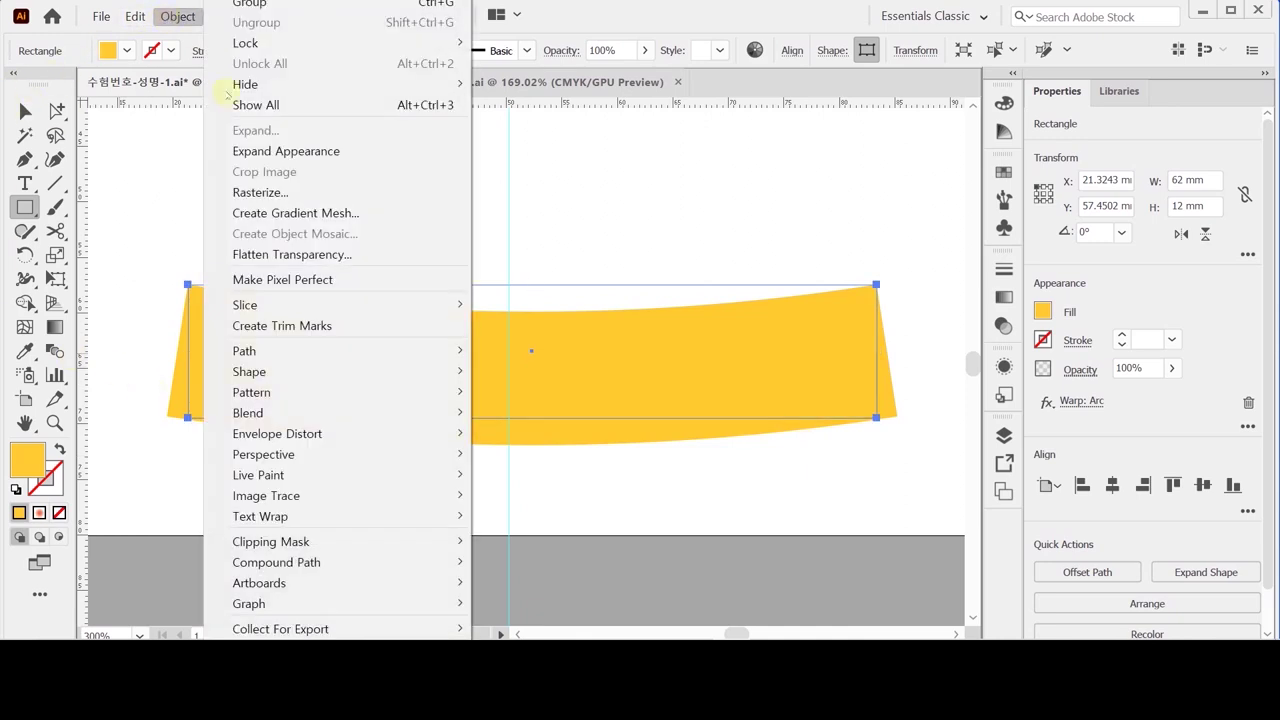
pyautogui.click(293, 157)
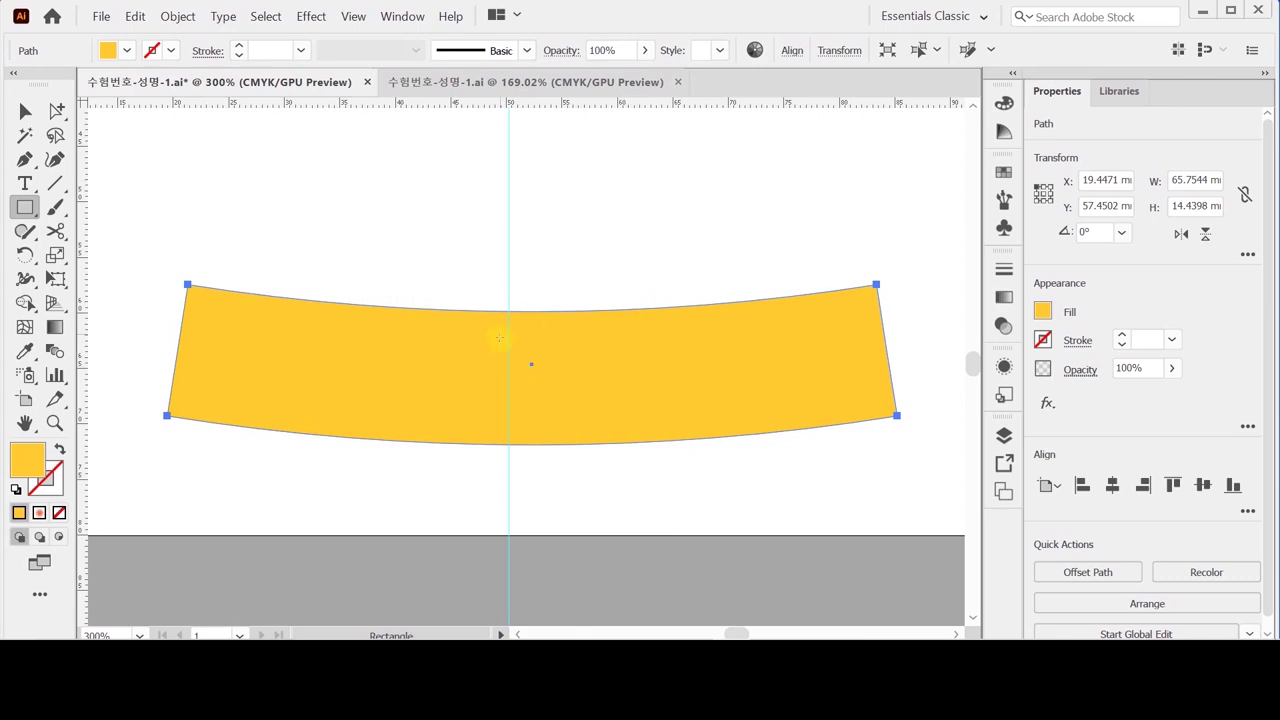
pyautogui.moveTo(555, 370); pyautogui.dragTo(569, 230)
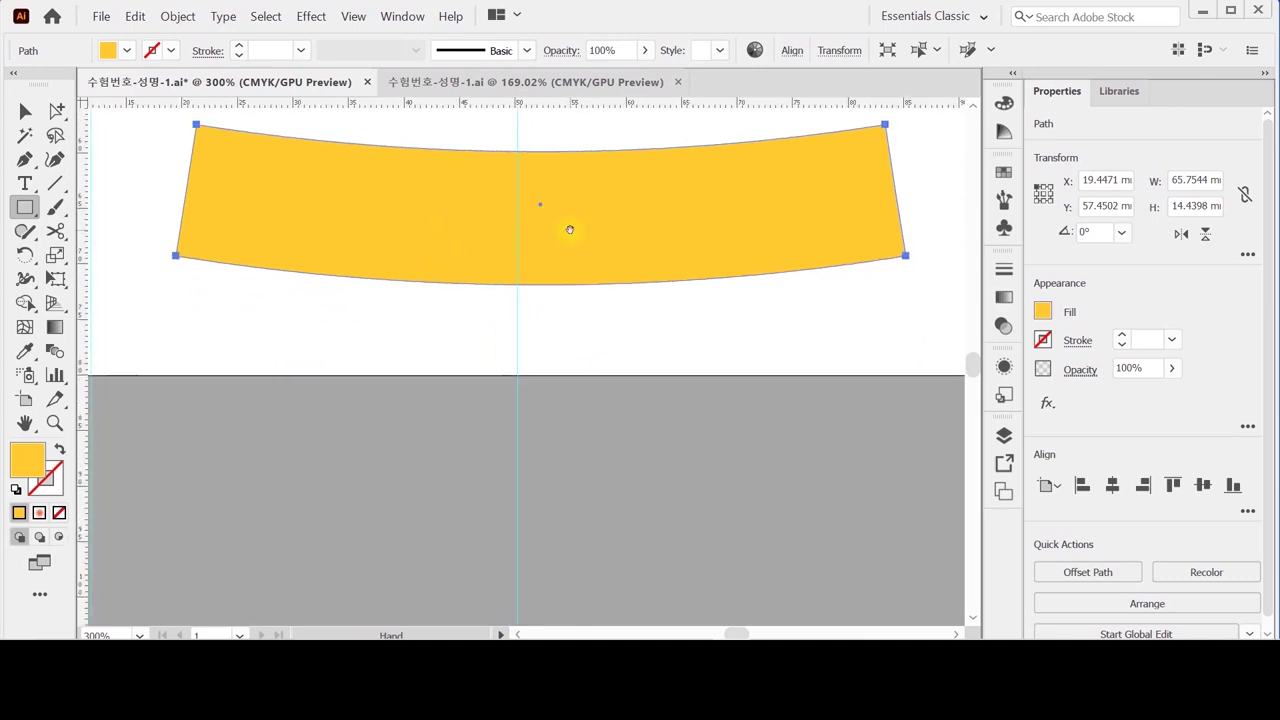
pyautogui.press('ctrl')
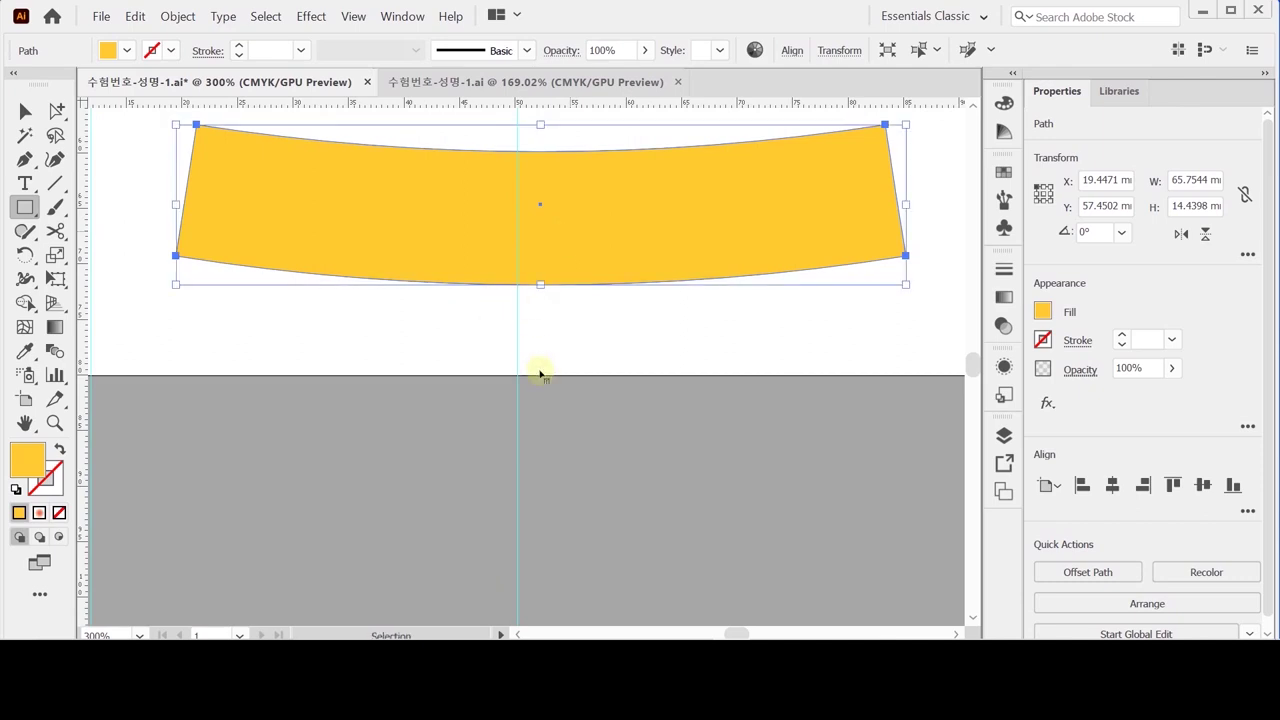
# Step: Save the document, then use the Pen tool to trace the left ribbon tail's wavy upper edge and straight inner side
pyautogui.hotkey('ctrl', 's')
pyautogui.scroll(2, 537, 360)
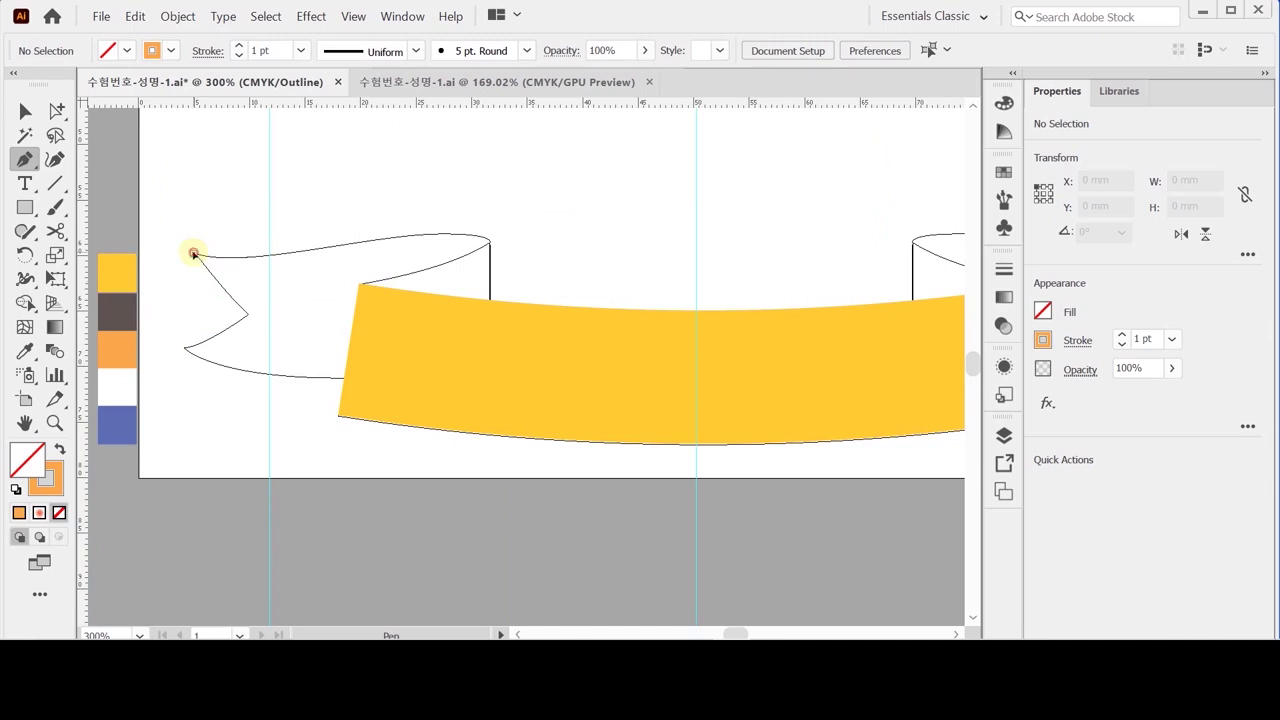
pyautogui.click(192, 253)
pyautogui.moveTo(314, 249); pyautogui.dragTo(369, 235)
pyautogui.click(490, 242)
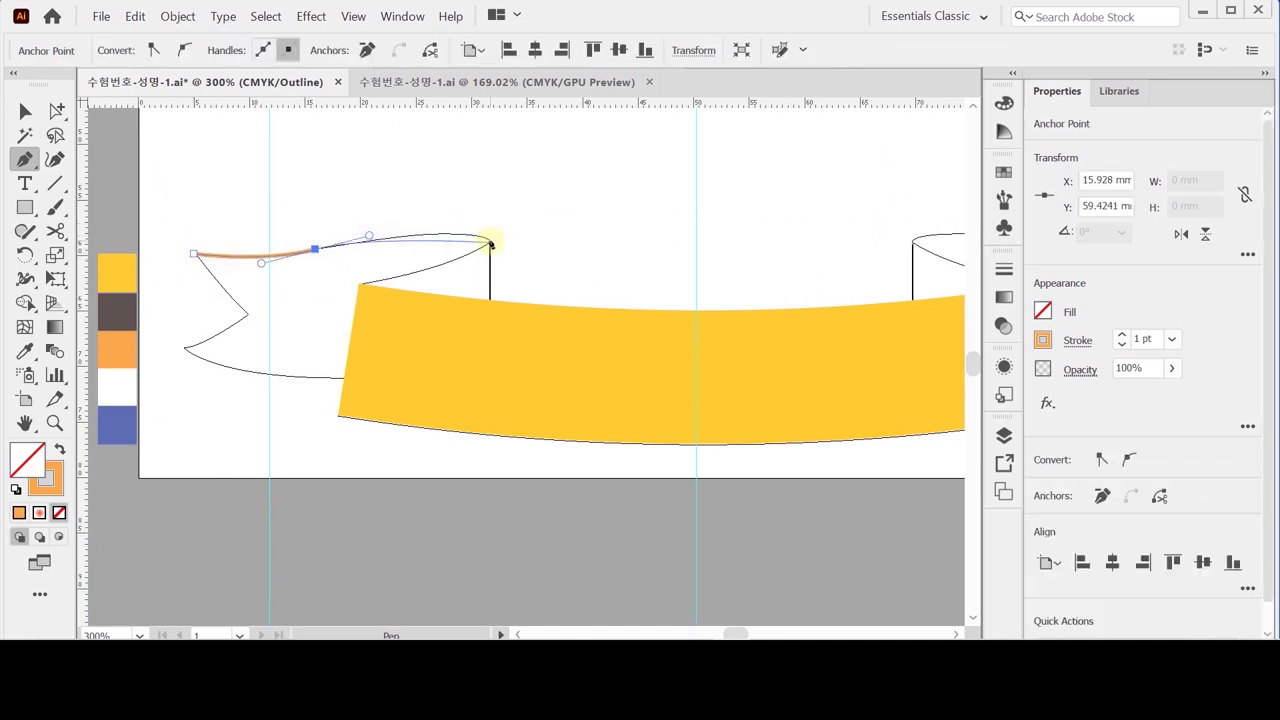
pyautogui.moveTo(490, 242); pyautogui.dragTo(488, 364)
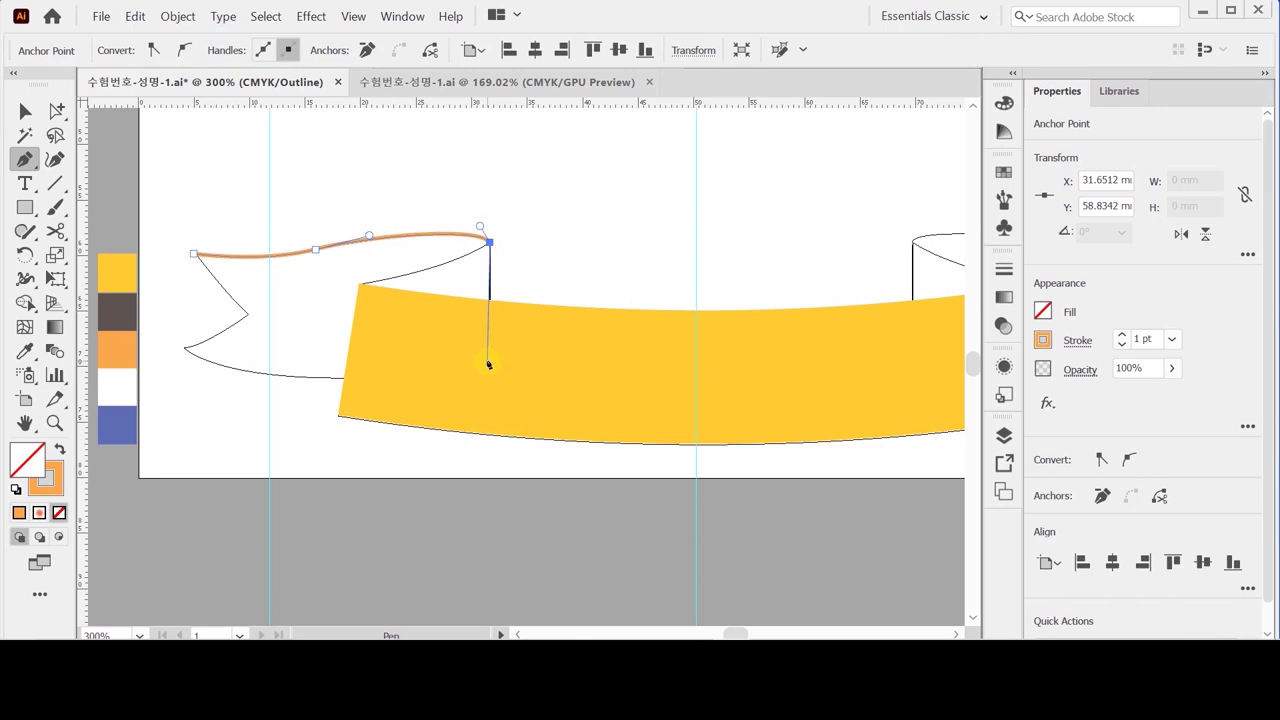
pyautogui.click(487, 362)
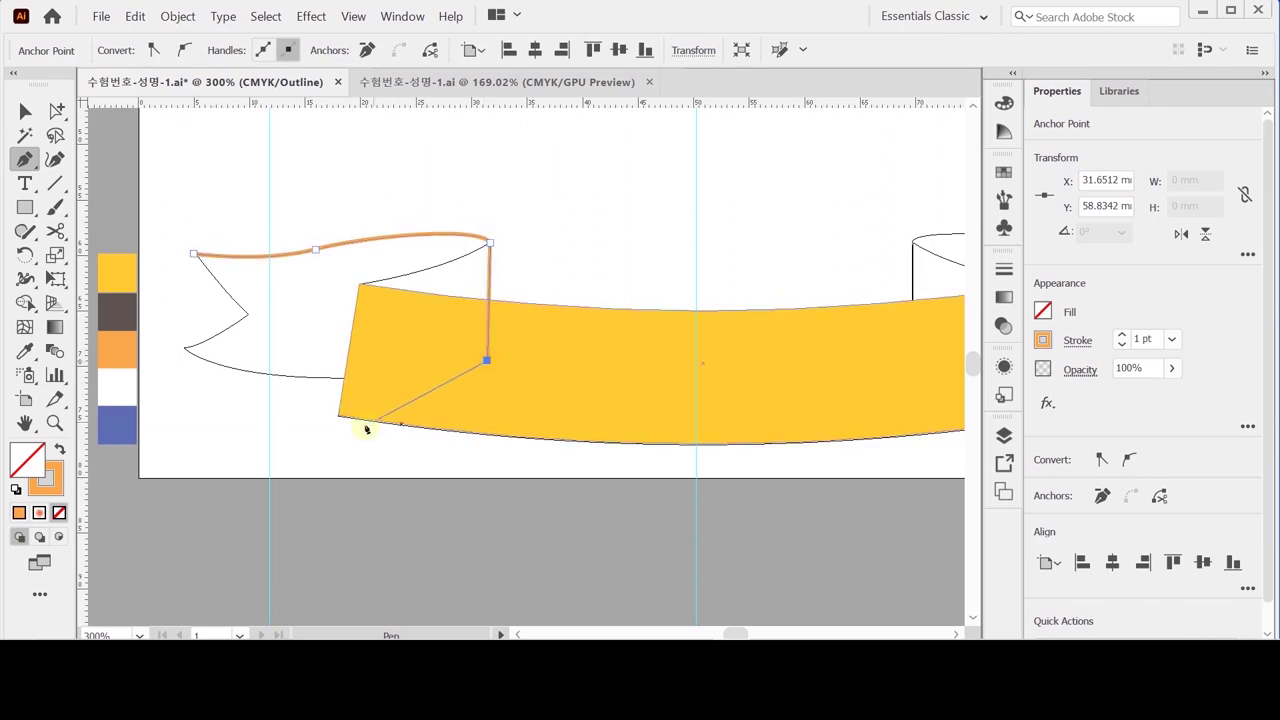
# Step: Trace the left ribbon tail's curved lower edge and V-shaped notched end, closing the path at its starting point
pyautogui.moveTo(317, 378); pyautogui.dragTo(161, 331)
pyautogui.click(184, 352)
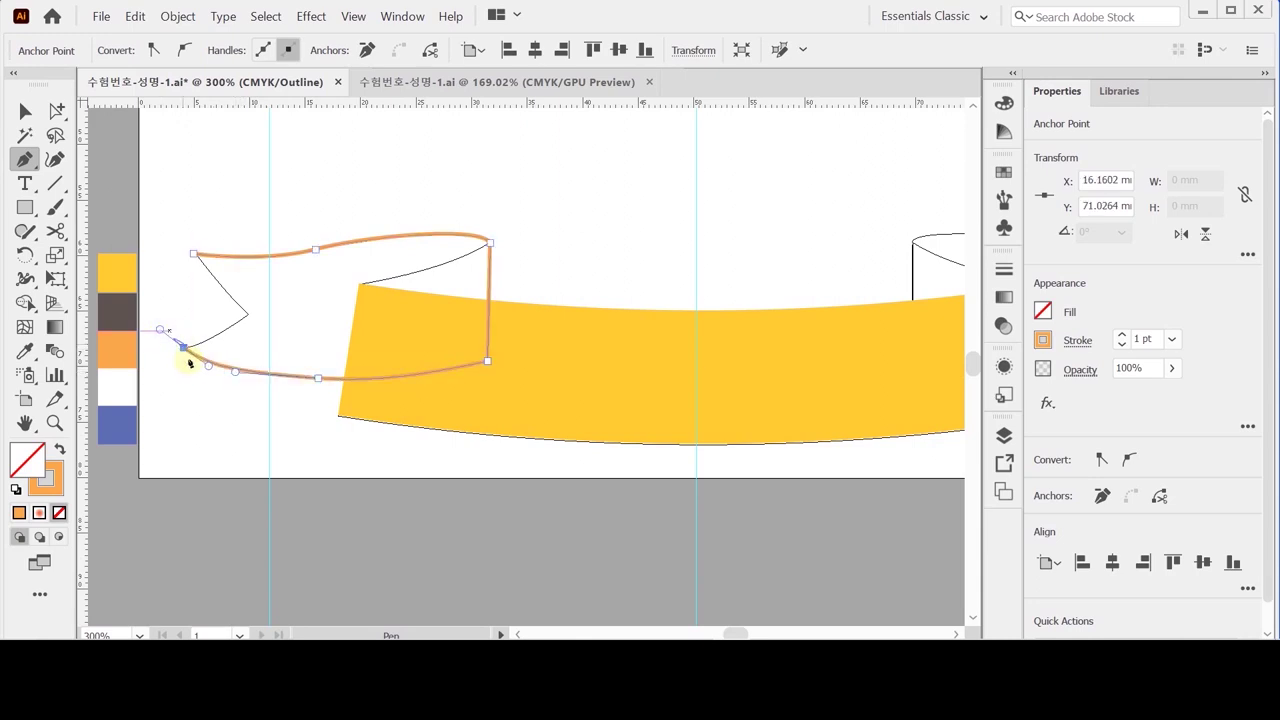
pyautogui.click(184, 350)
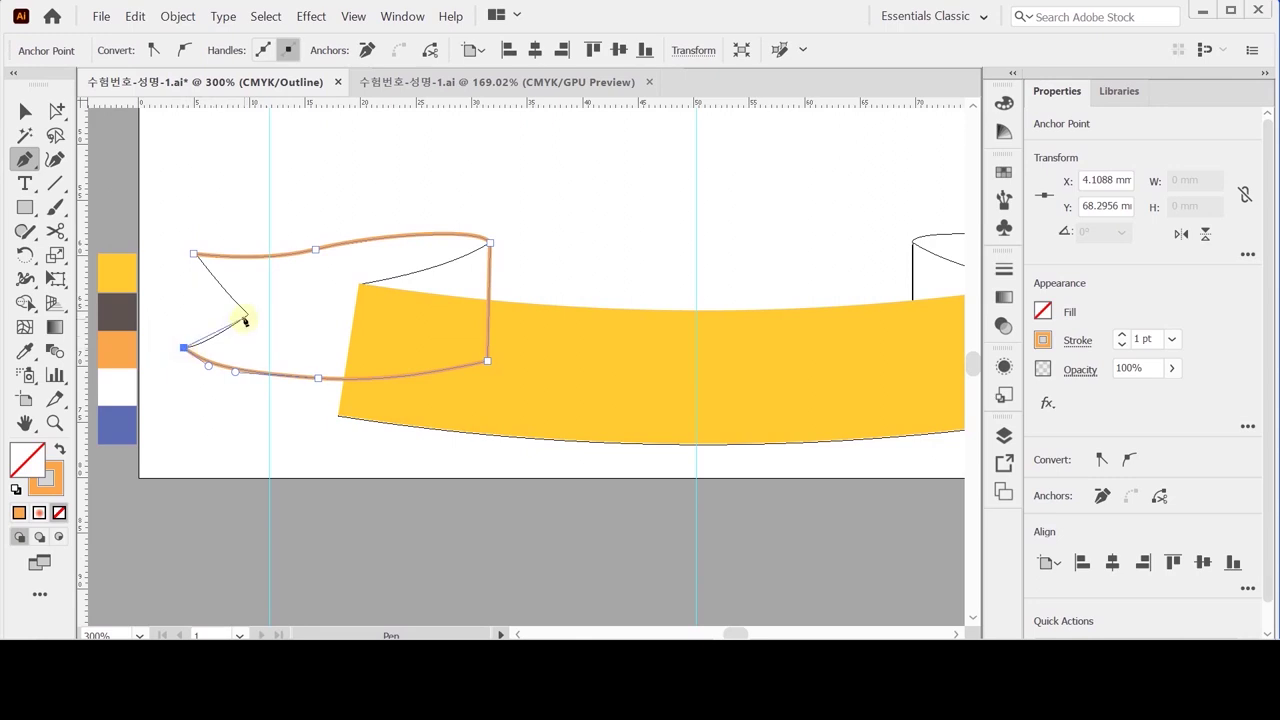
pyautogui.moveTo(249, 317); pyautogui.dragTo(269, 292)
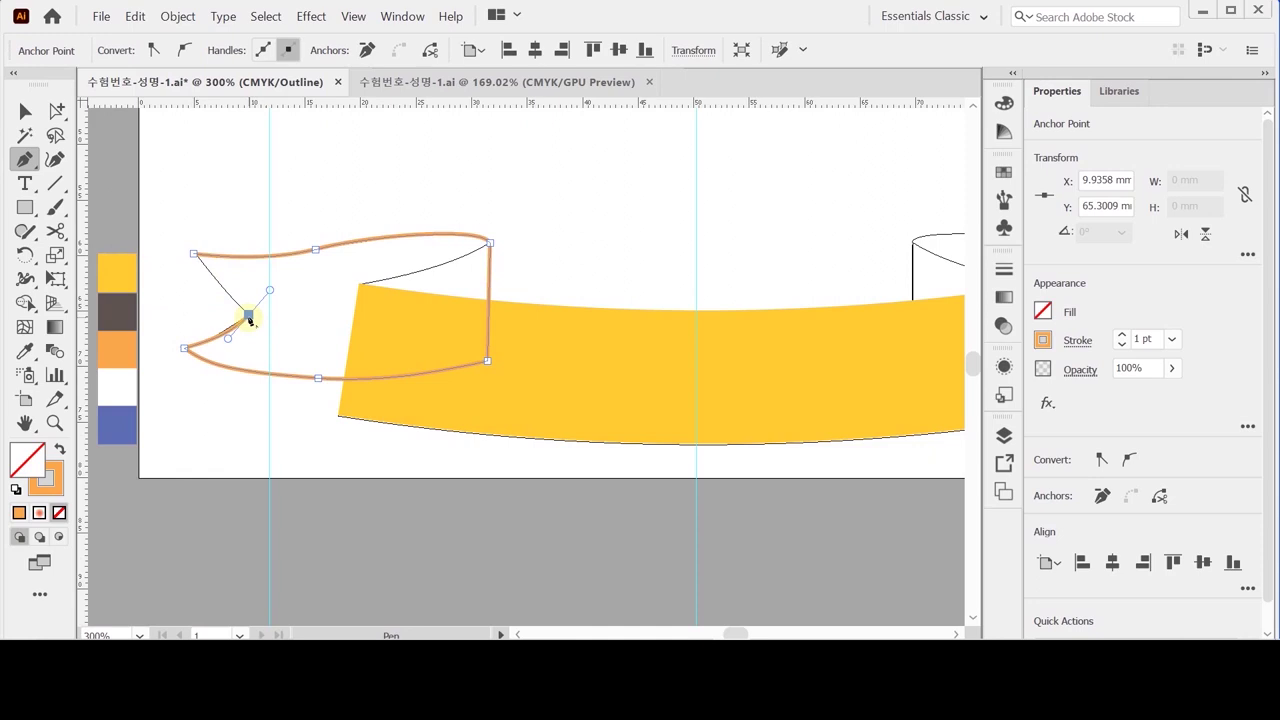
pyautogui.click(249, 318)
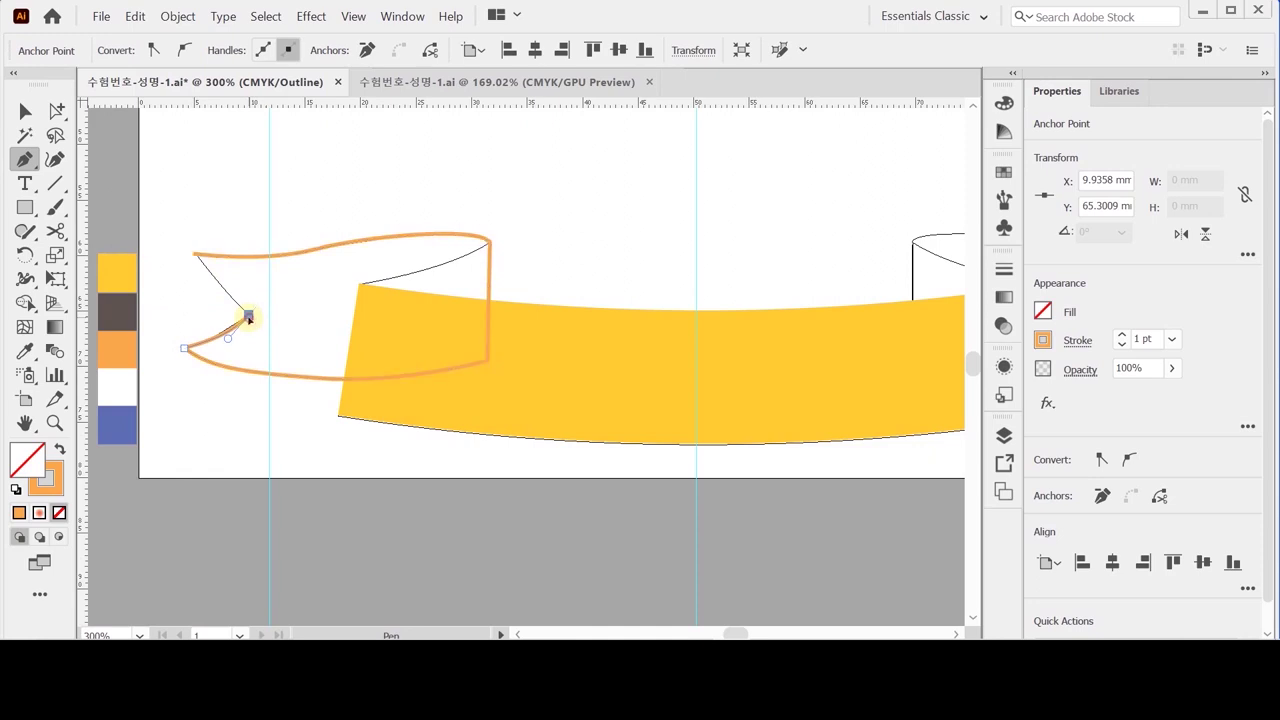
pyautogui.click(194, 255)
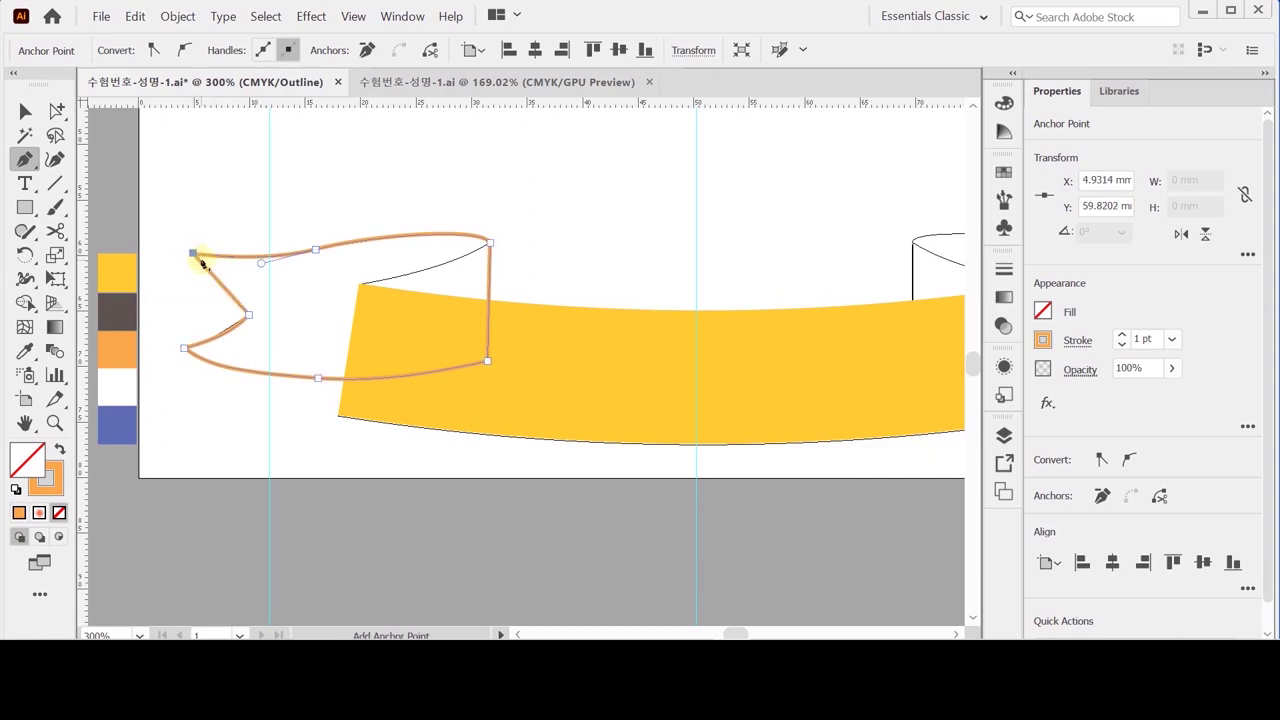
# Step: Convert the left ribbon tail's orange stroke to a fill and send the shape behind the yellow banner
pyautogui.hotkey('shift', 'x')
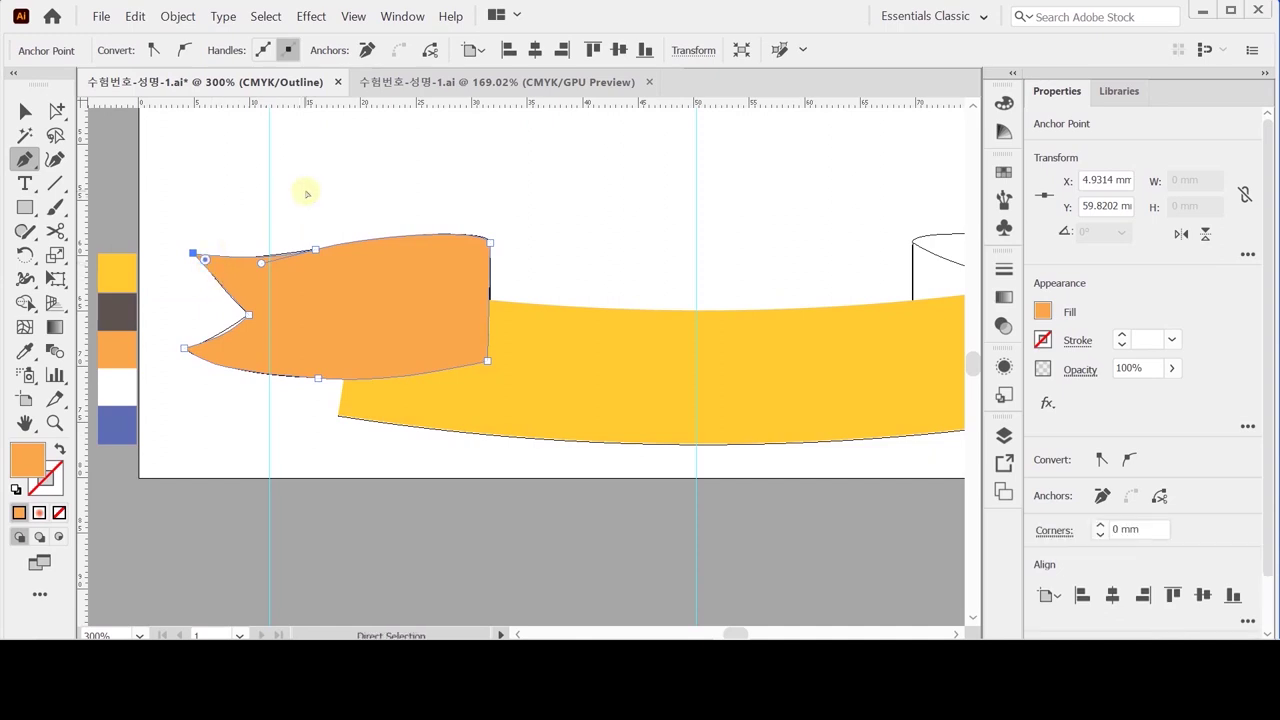
pyautogui.keyDown('ctrl'); pyautogui.click(316, 192); pyautogui.keyUp('ctrl')
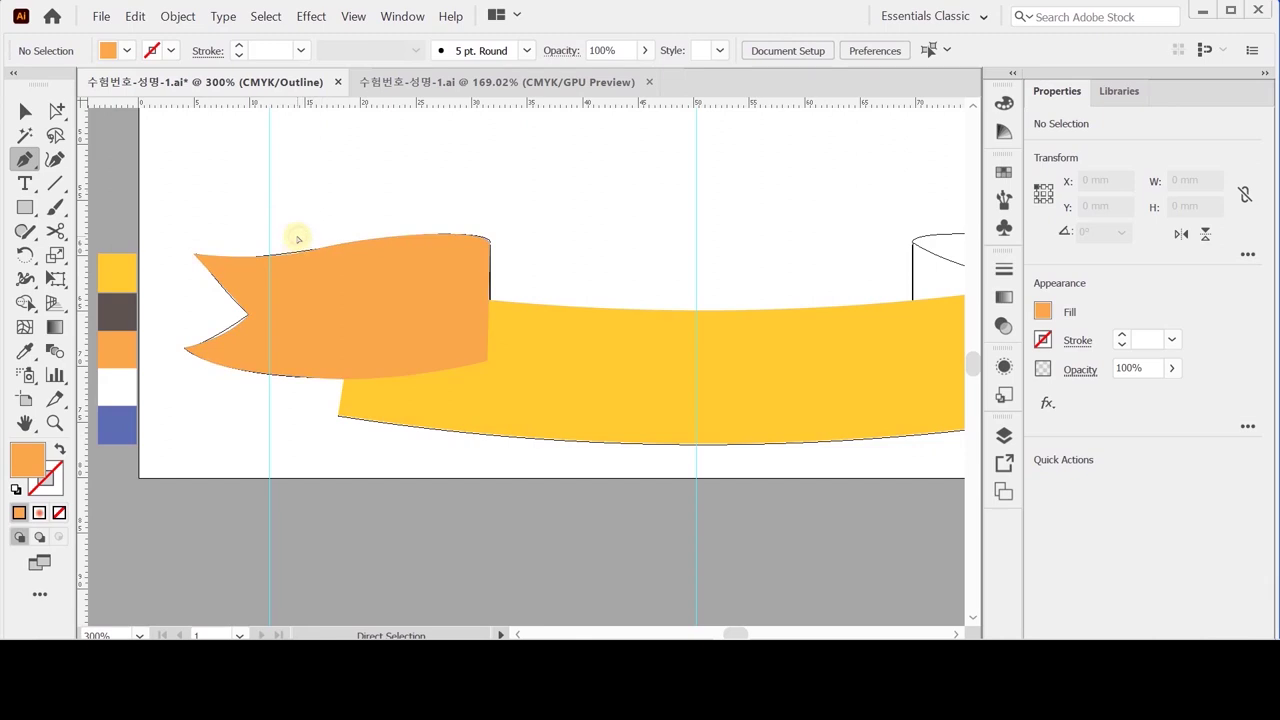
pyautogui.keyDown('ctrl'); pyautogui.click(308, 328); pyautogui.keyUp('ctrl')
pyautogui.hotkey('ctrl', 'shift', '[')
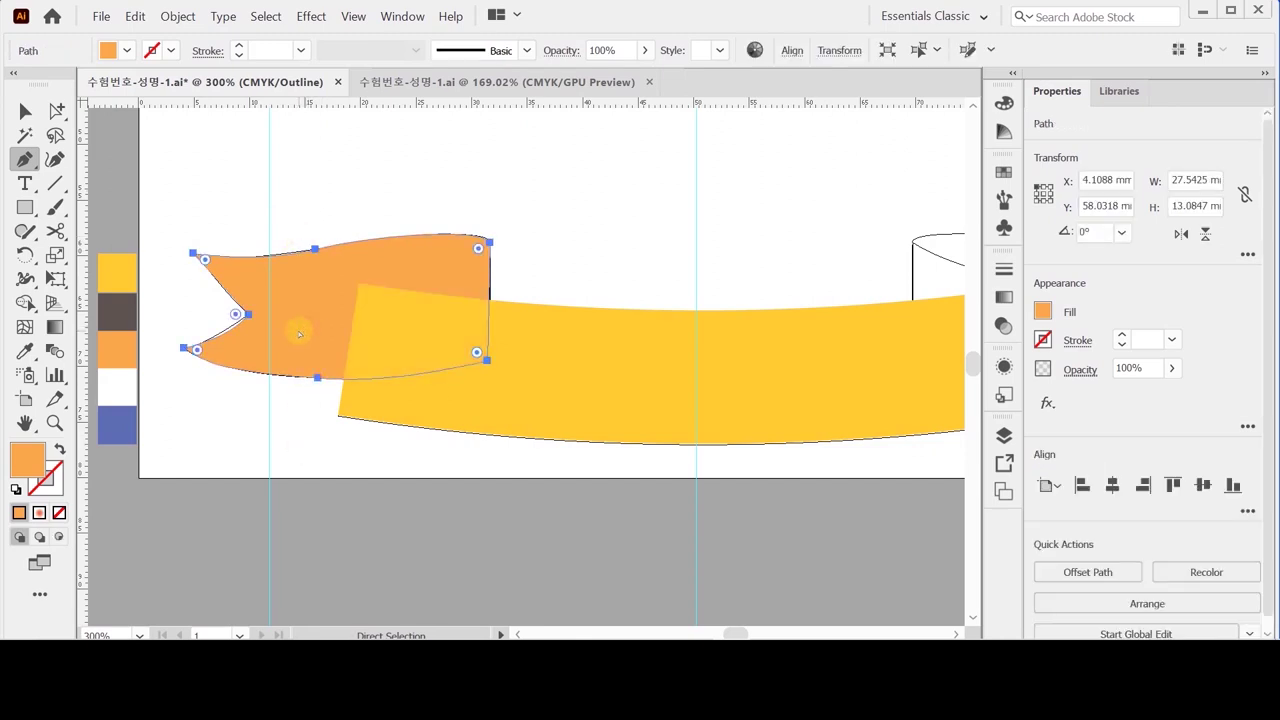
pyautogui.keyDown('ctrl'); pyautogui.click(314, 218); pyautogui.keyUp('ctrl')
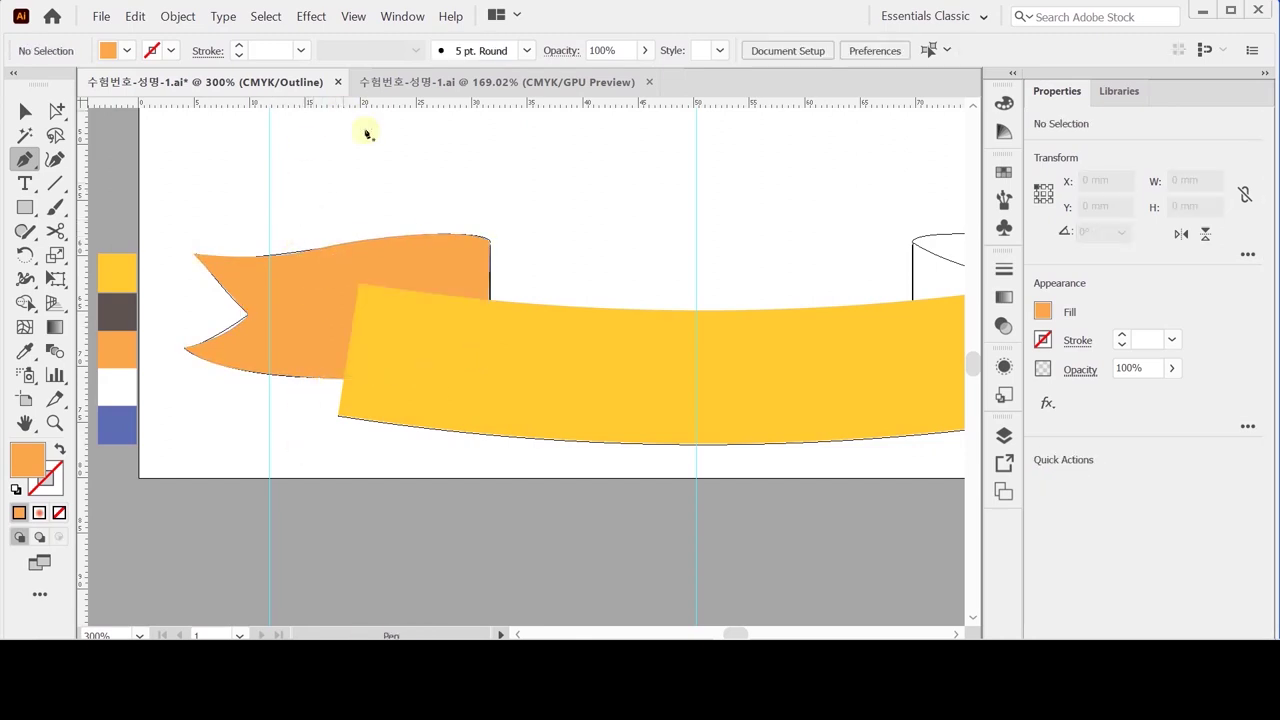
# Step: Using the dark brown swatch as stroke colour, trace a closed fold shape between the banner's upper left corner and the ribbon tail's upper right corner
pyautogui.press('i')
pyautogui.click(115, 317)
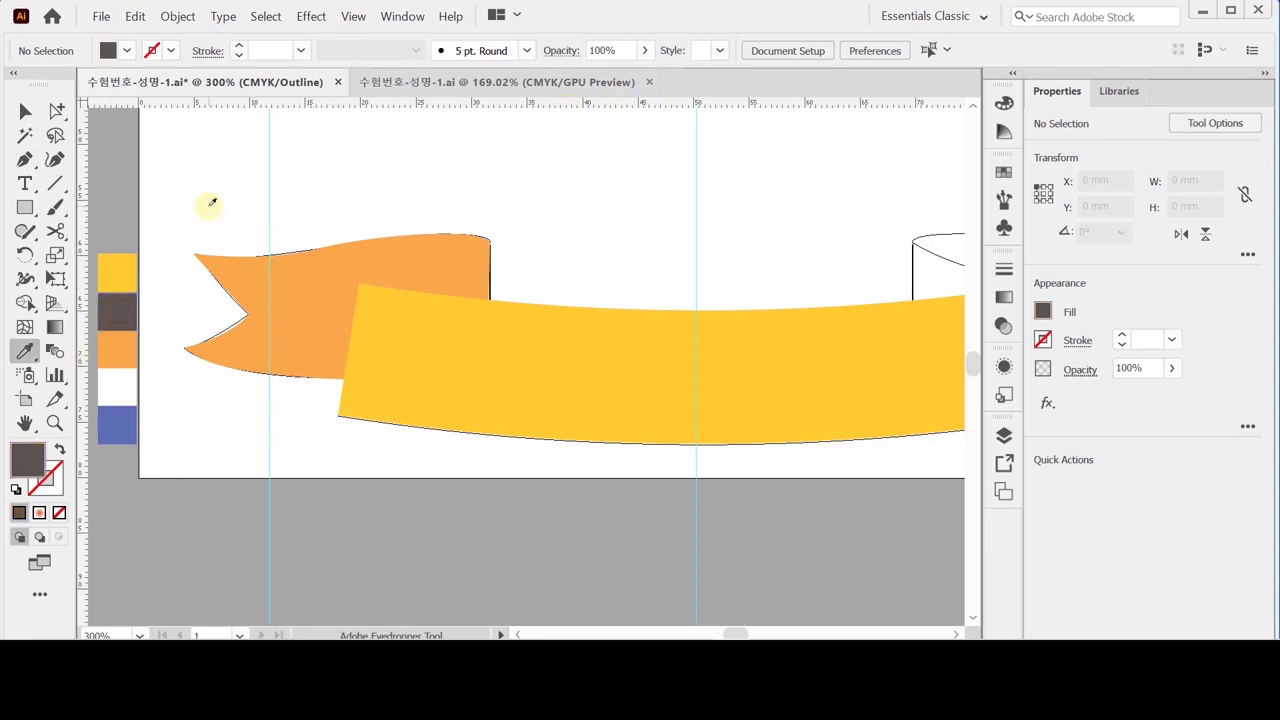
pyautogui.hotkey('shift', 'x')
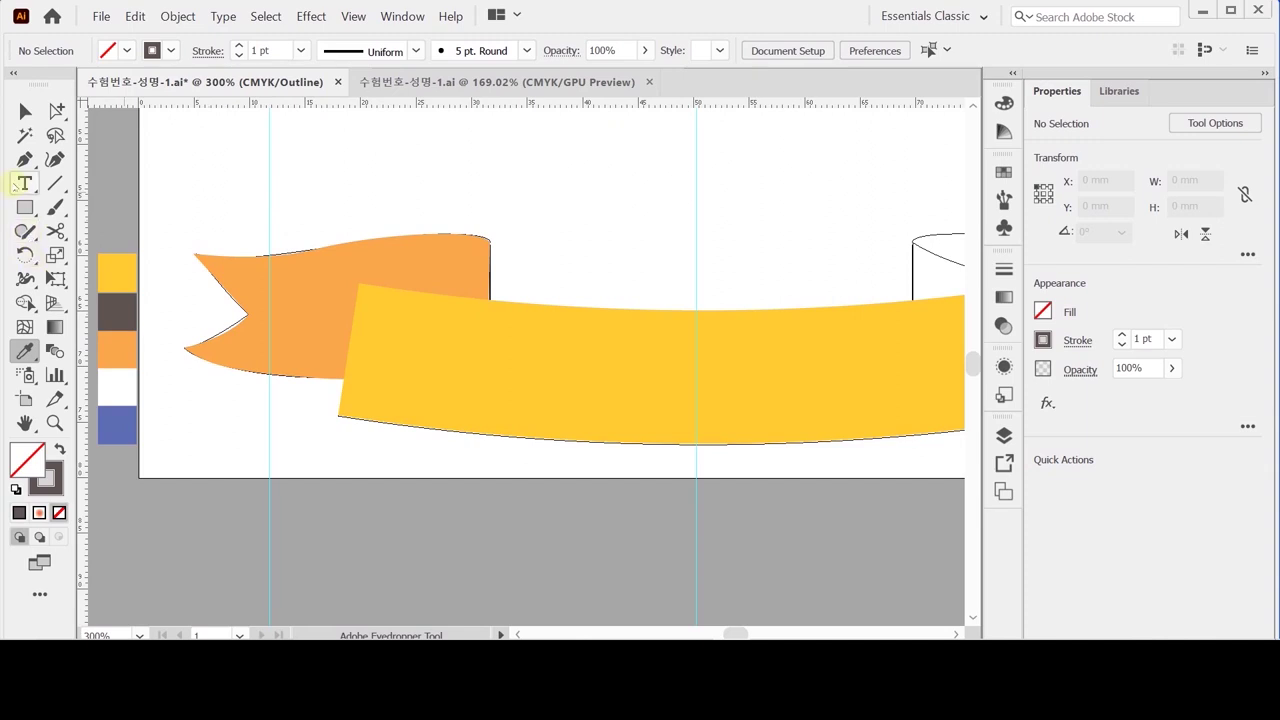
pyautogui.click(24, 159)
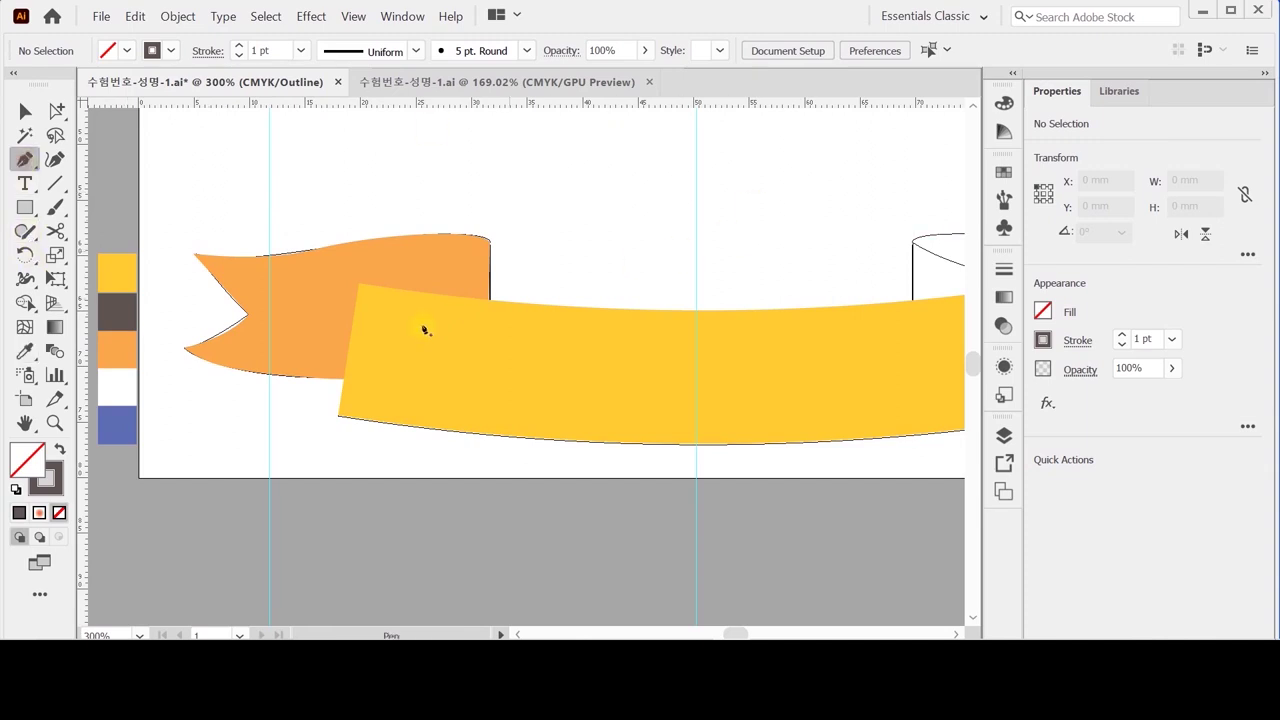
pyautogui.click(359, 283)
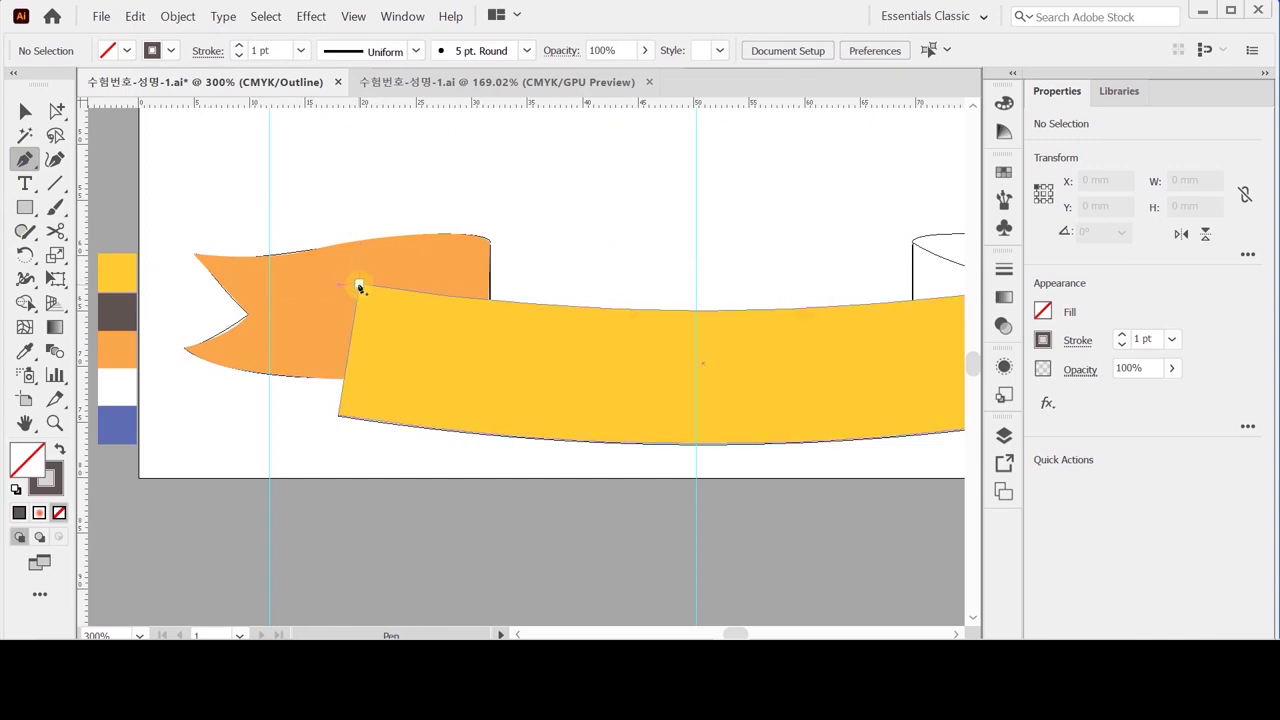
pyautogui.click(491, 244)
pyautogui.moveTo(491, 244); pyautogui.dragTo(534, 201)
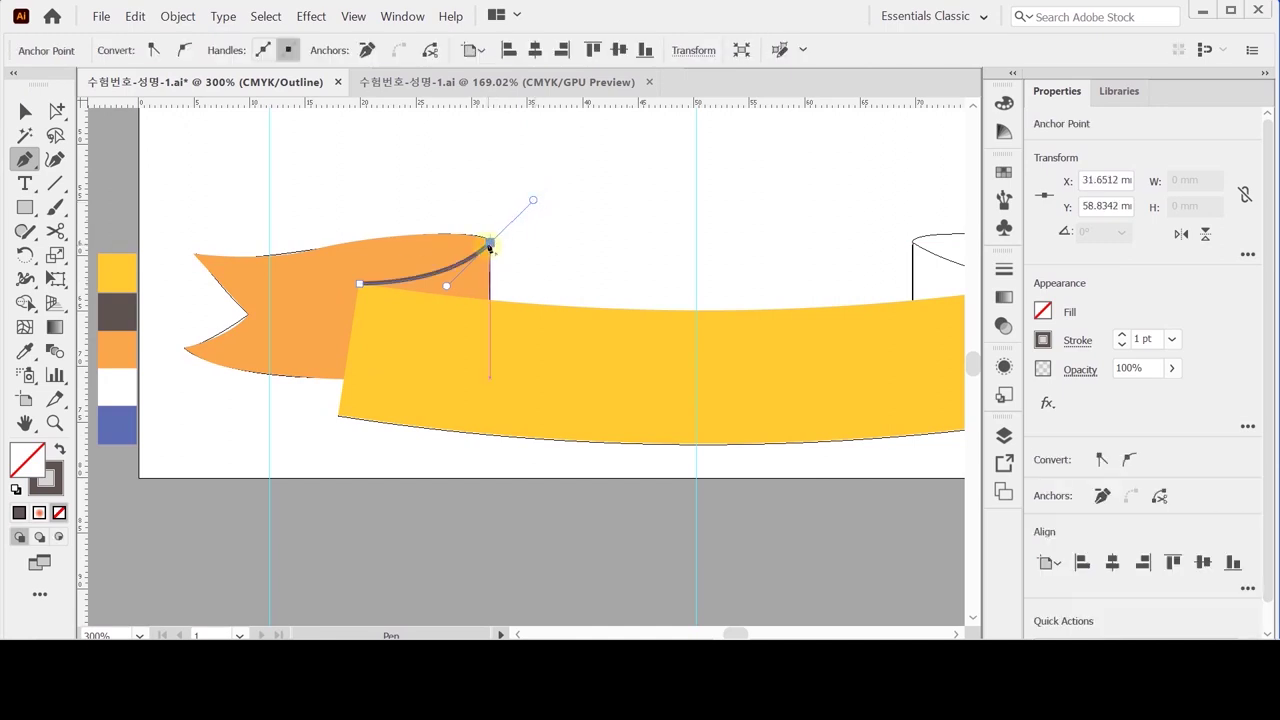
pyautogui.moveTo(490, 246); pyautogui.dragTo(493, 362)
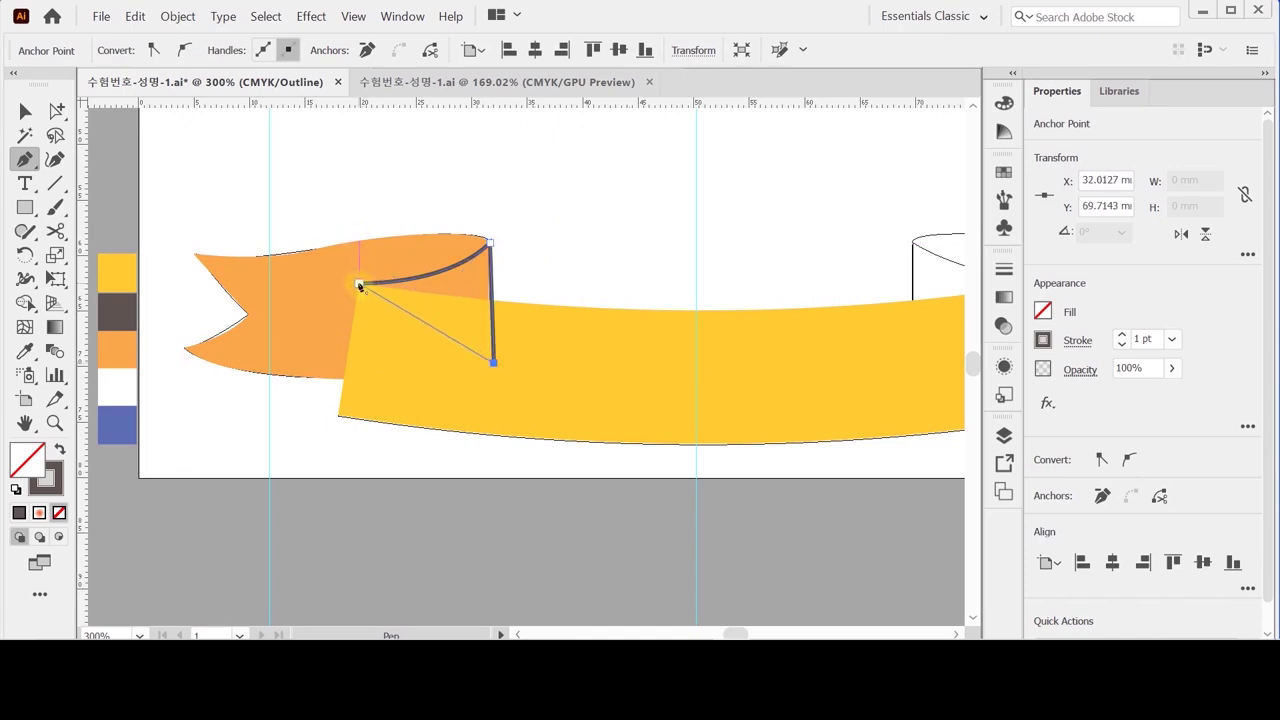
pyautogui.click(359, 284)
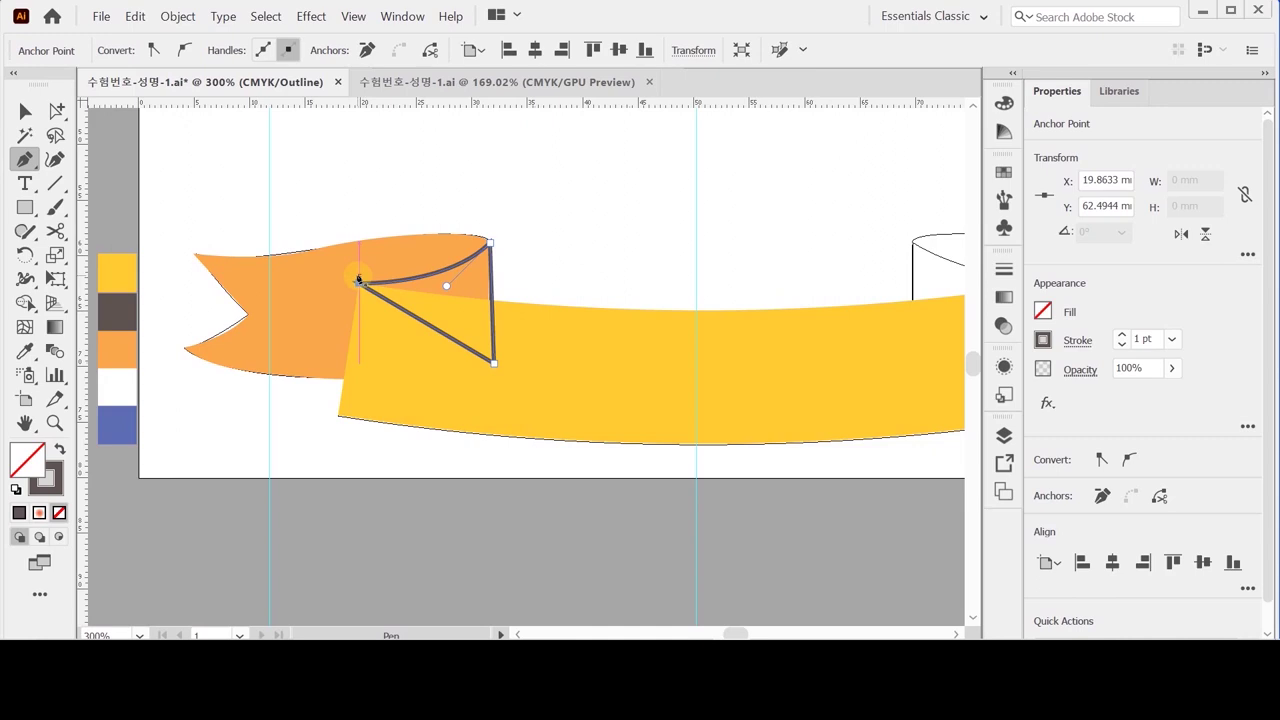
# Step: Turn the fold's dark brown stroke into a fill and arrange the fold and the left tail behind the yellow banner
pyautogui.hotkey('shift', 'x')
pyautogui.keyDown('ctrl'); pyautogui.keyDown('shift'); pyautogui.click(420, 247); pyautogui.keyUp('shift'); pyautogui.keyUp('ctrl')
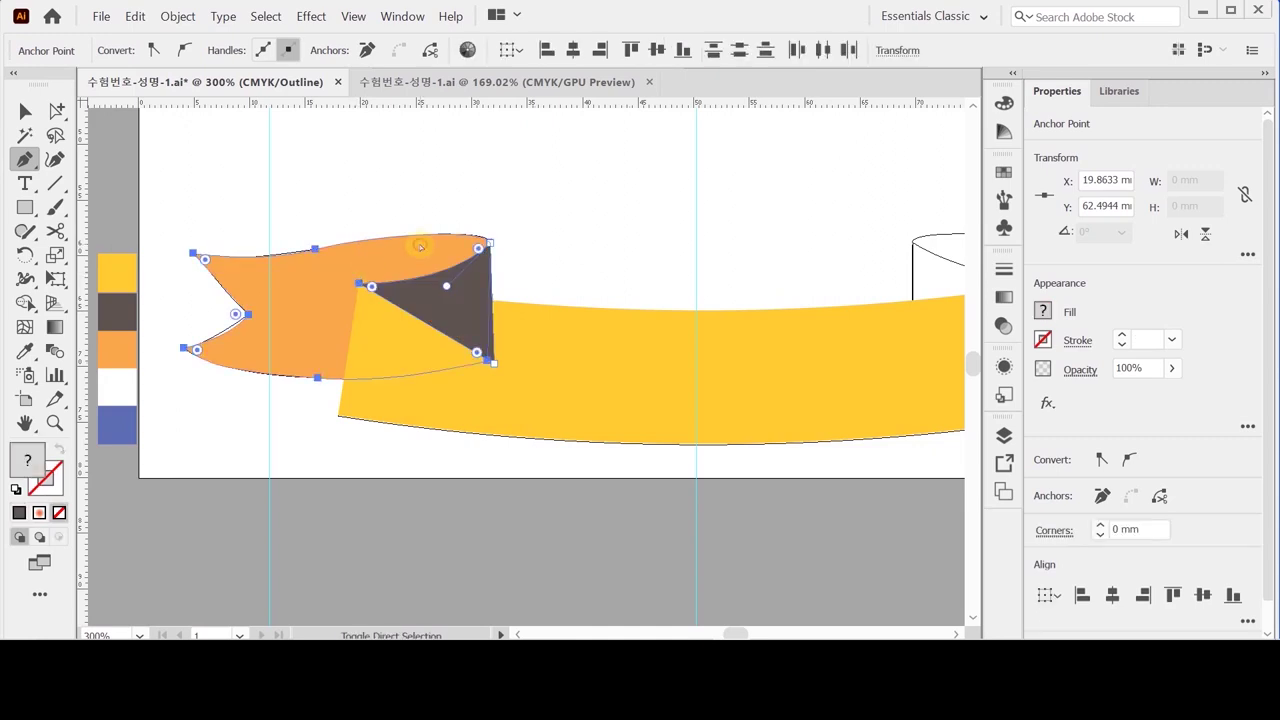
pyautogui.keyDown('ctrl'); pyautogui.keyDown('shift'); pyautogui.click(484, 276); pyautogui.keyUp('shift'); pyautogui.keyUp('ctrl')
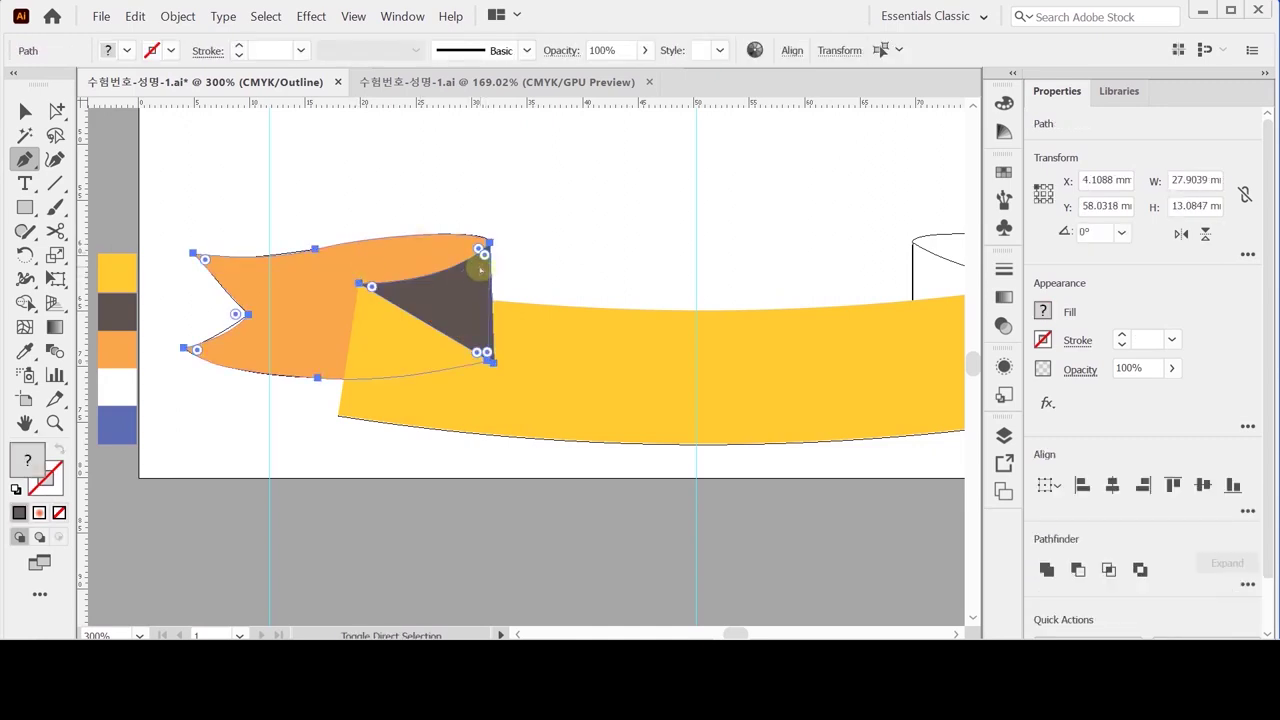
pyautogui.keyDown('ctrl'); pyautogui.click(640, 236); pyautogui.keyUp('ctrl')
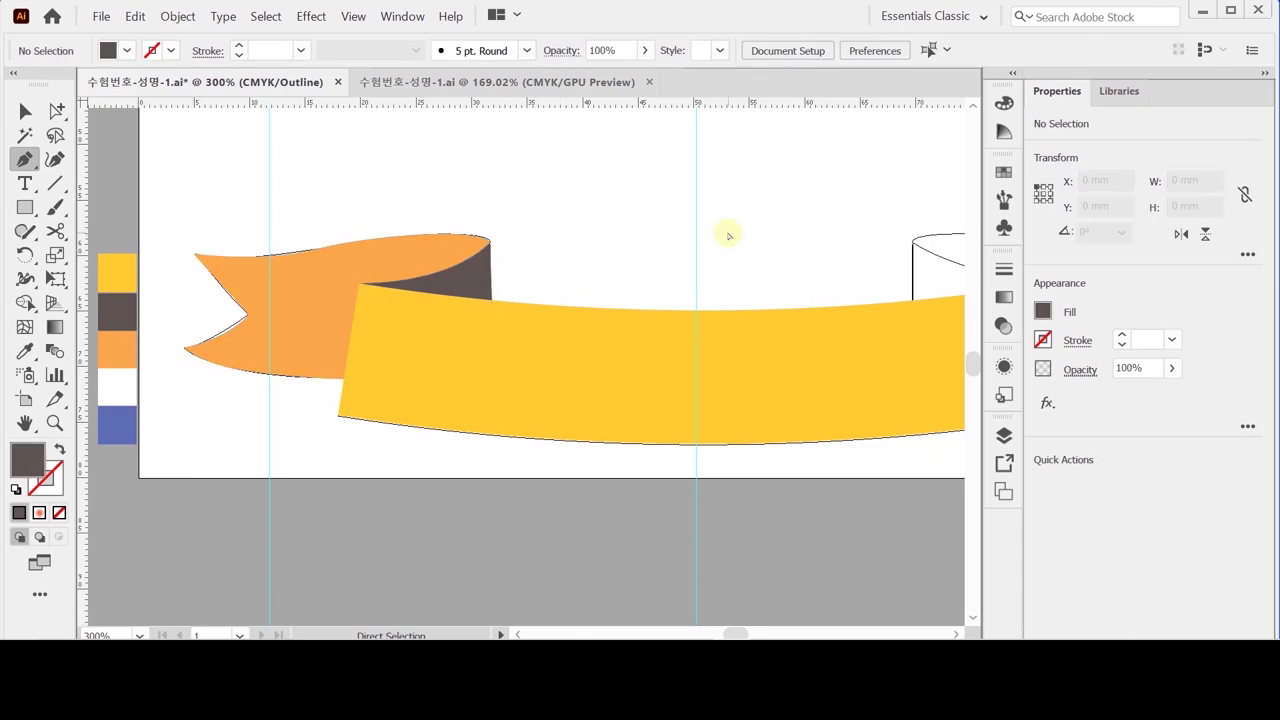
pyautogui.scroll(-3, 666, 286)
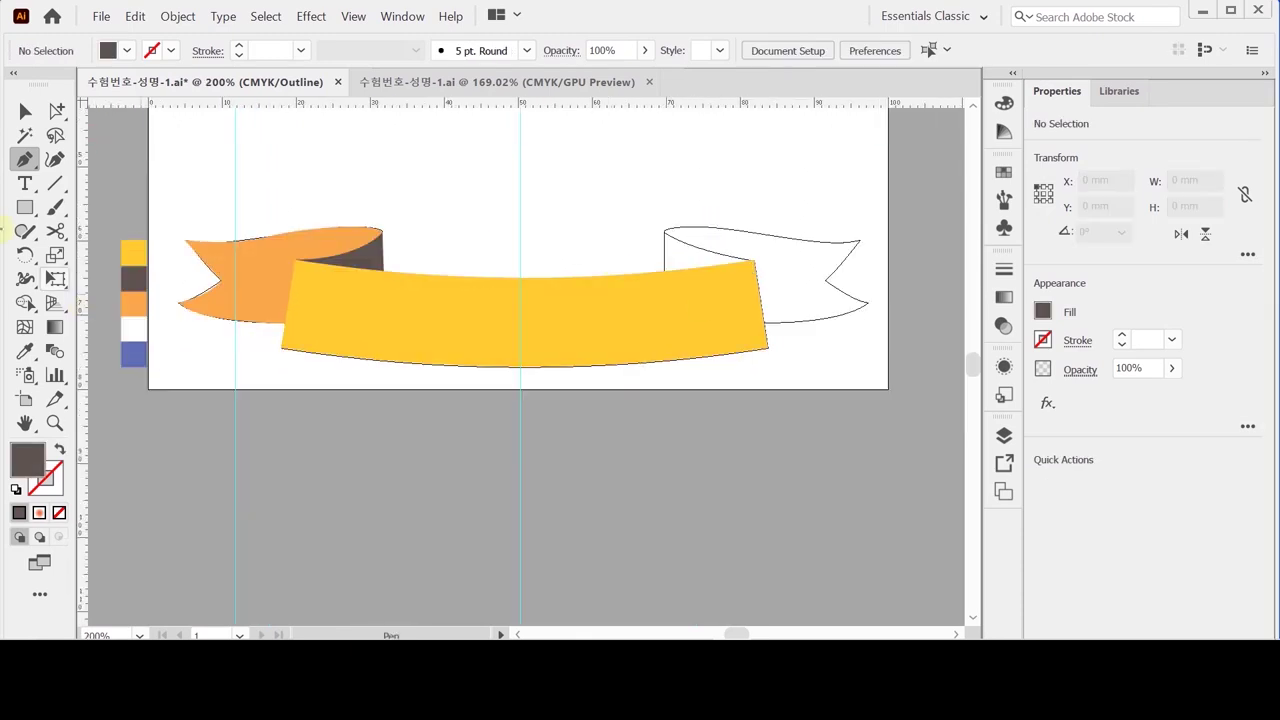
# Step: Reflect a copy of the left ribbon tail and its fold across a vertical axis at the banner's centre guide
pyautogui.click(24, 112)
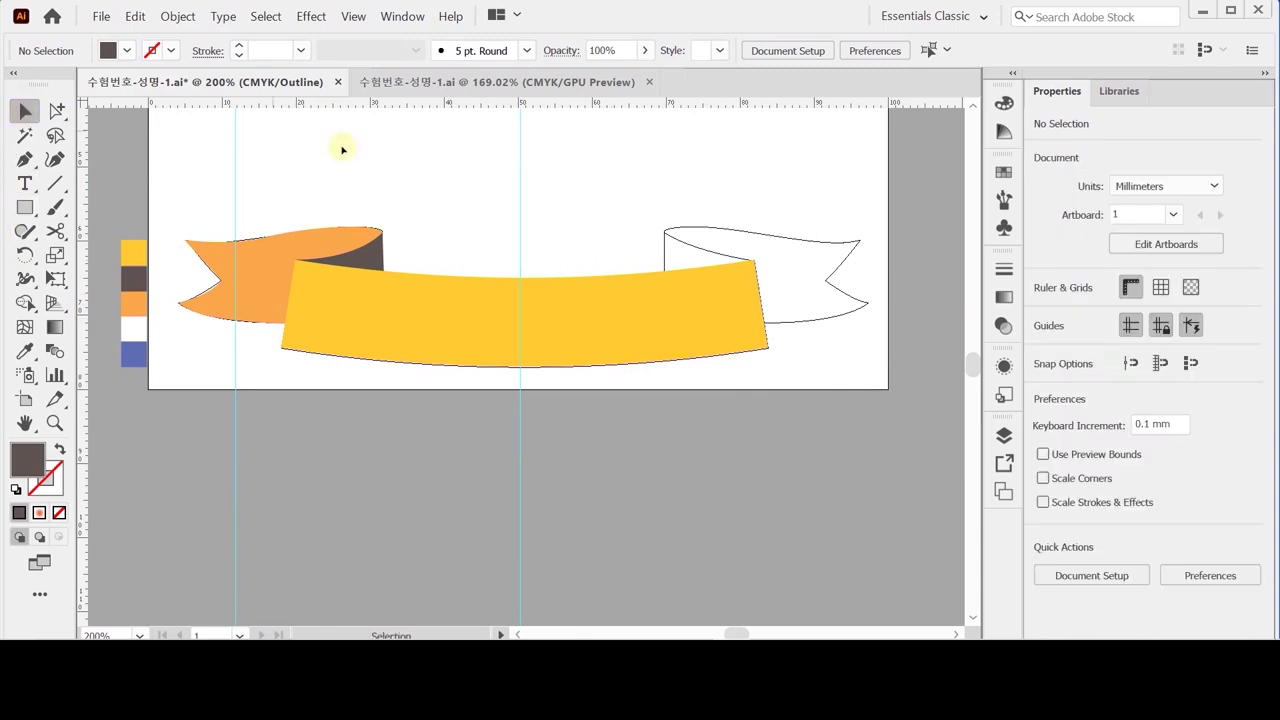
pyautogui.click(380, 248)
pyautogui.press('o')
pyautogui.hotkey('ctrl', 'y')
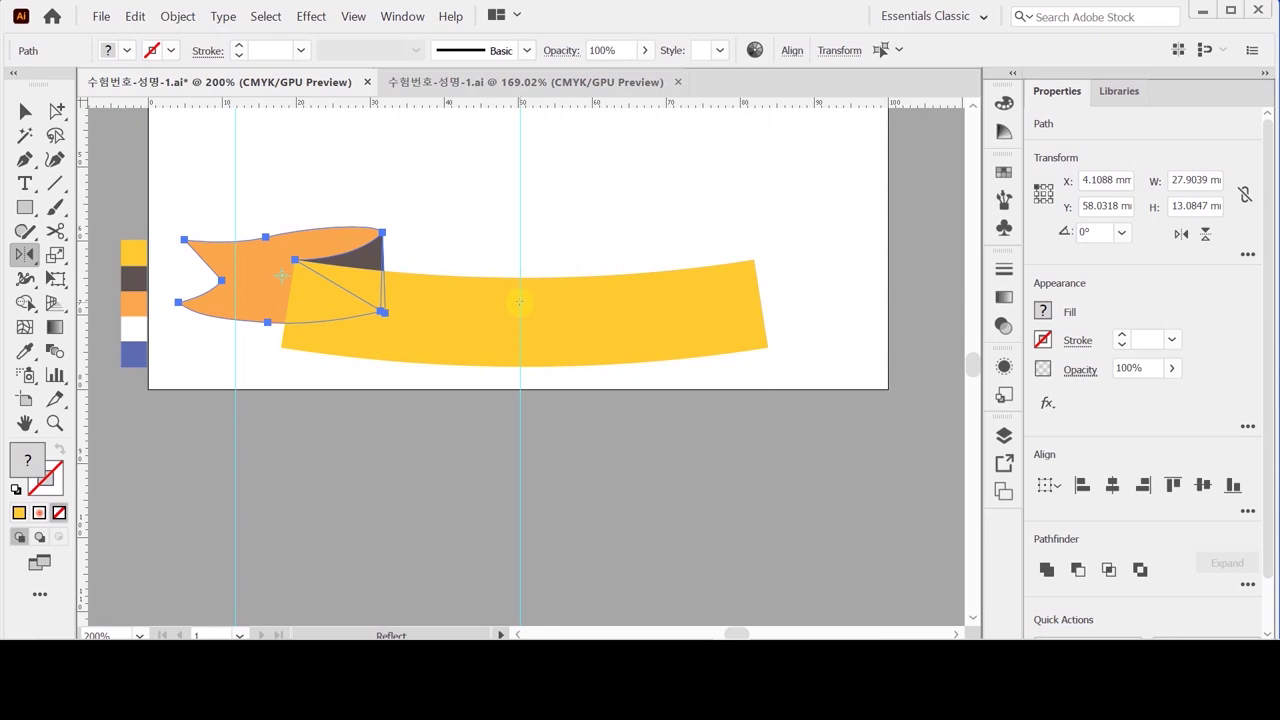
pyautogui.keyDown('alt'); pyautogui.click(519, 302); pyautogui.keyUp('alt')
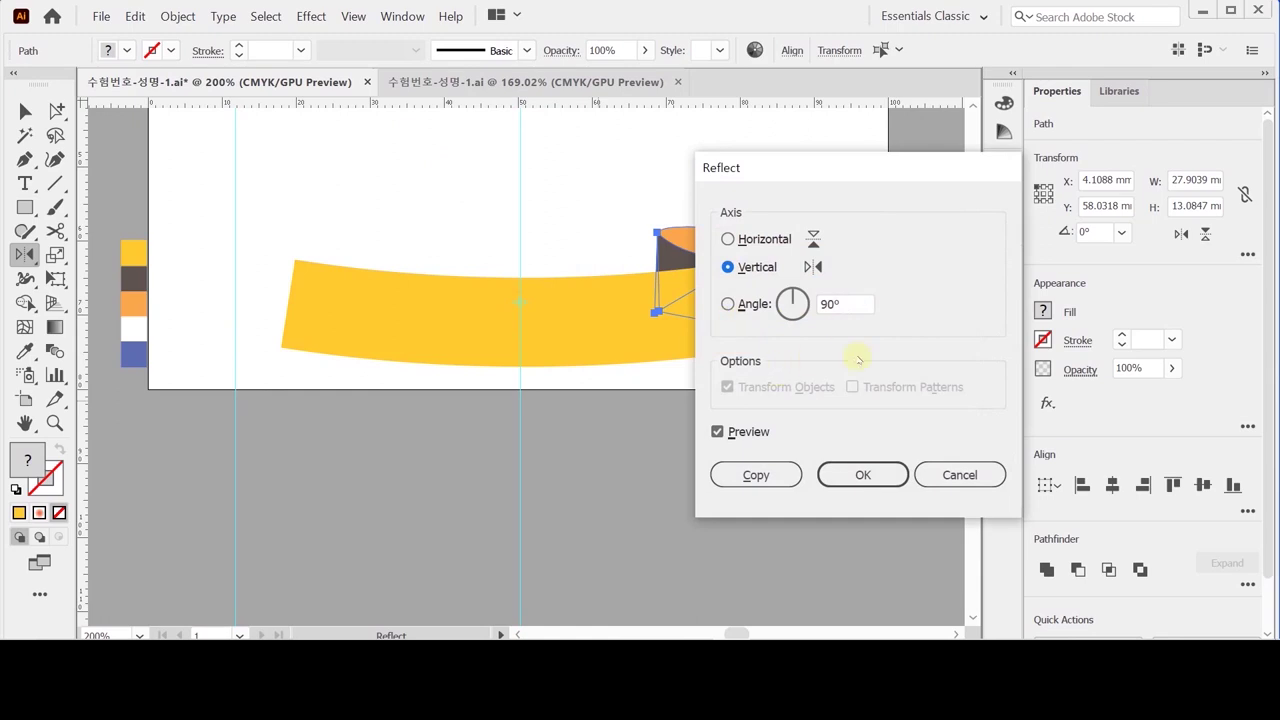
pyautogui.click(757, 475)
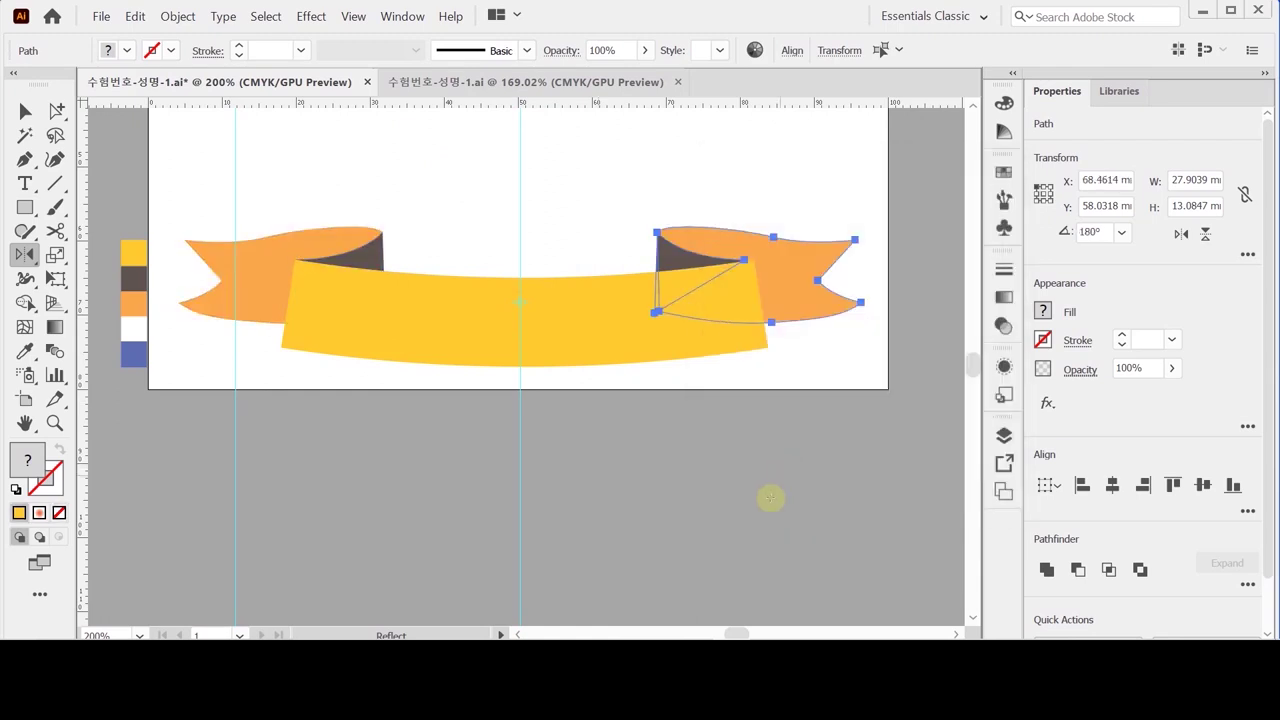
pyautogui.click(805, 505)
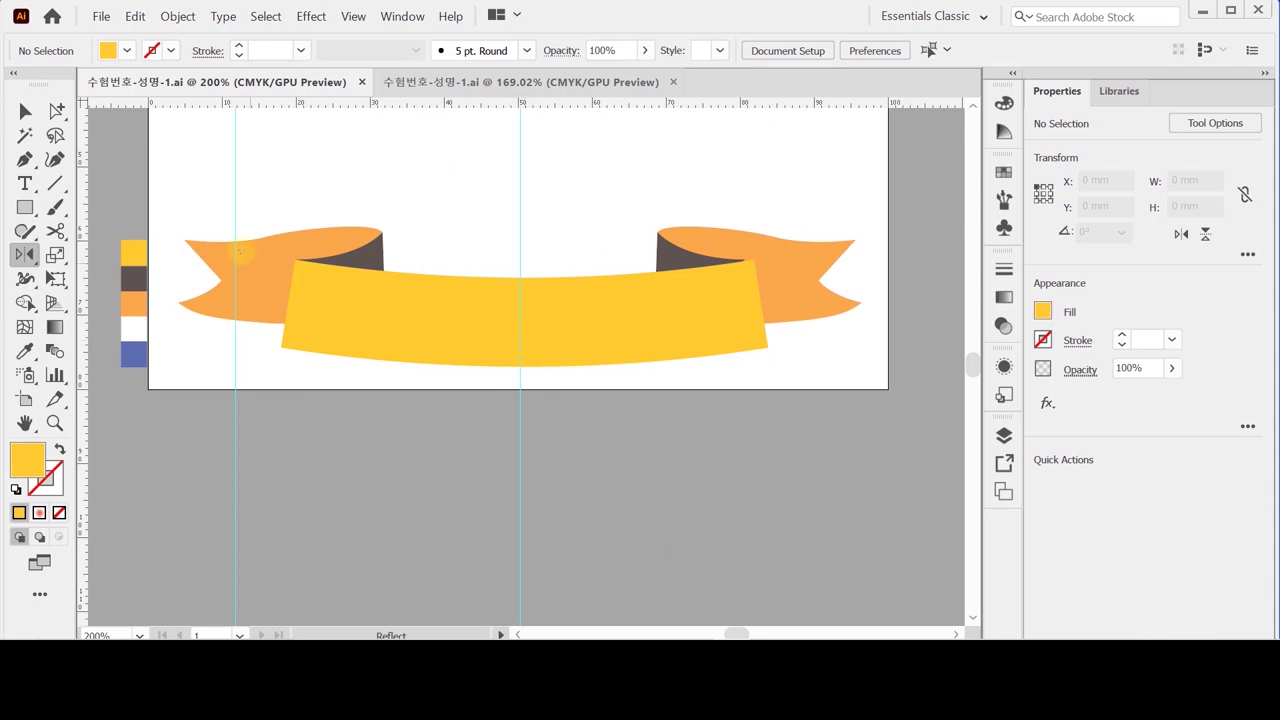
# Step: Duplicate only the yellow banner's curved upper edge in place and give the copy no fill and a 1 pt black stroke
pyautogui.moveTo(55, 111); pyautogui.dragTo(104, 113)
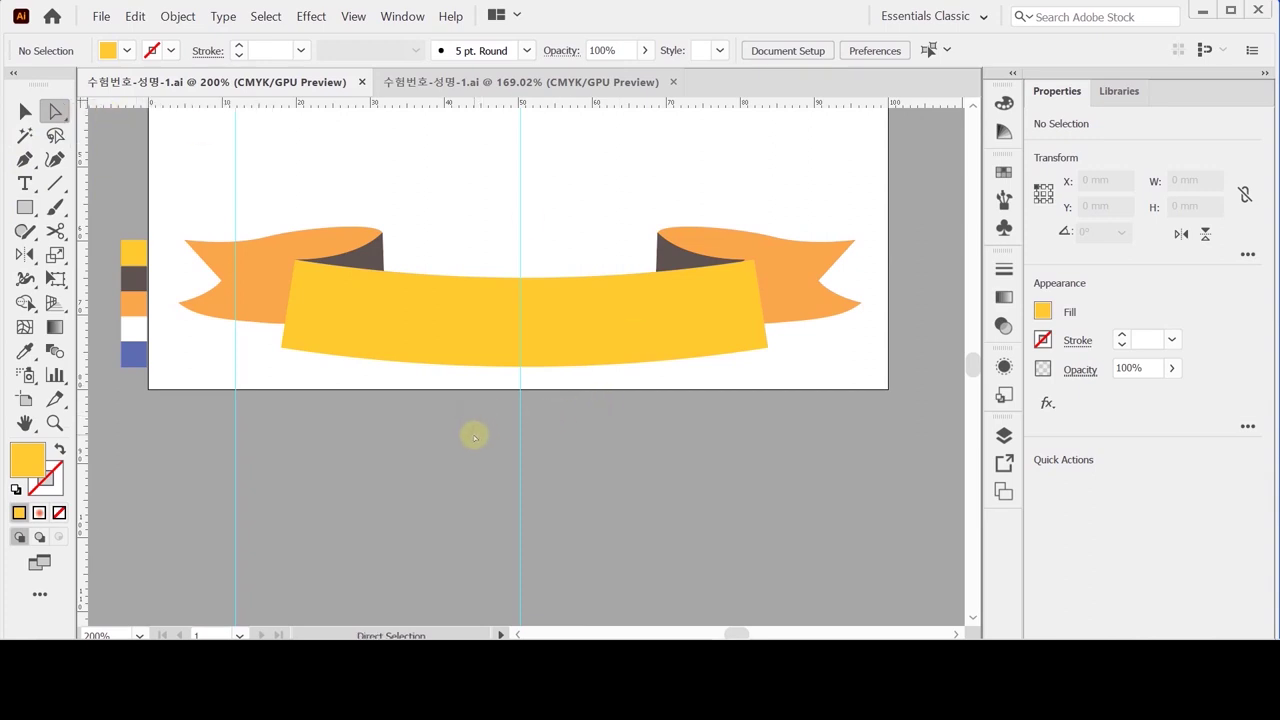
pyautogui.moveTo(482, 252); pyautogui.dragTo(503, 297)
pyautogui.moveTo(491, 237); pyautogui.dragTo(523, 308)
pyautogui.moveTo(469, 249); pyautogui.dragTo(533, 293)
pyautogui.press('ctrl')
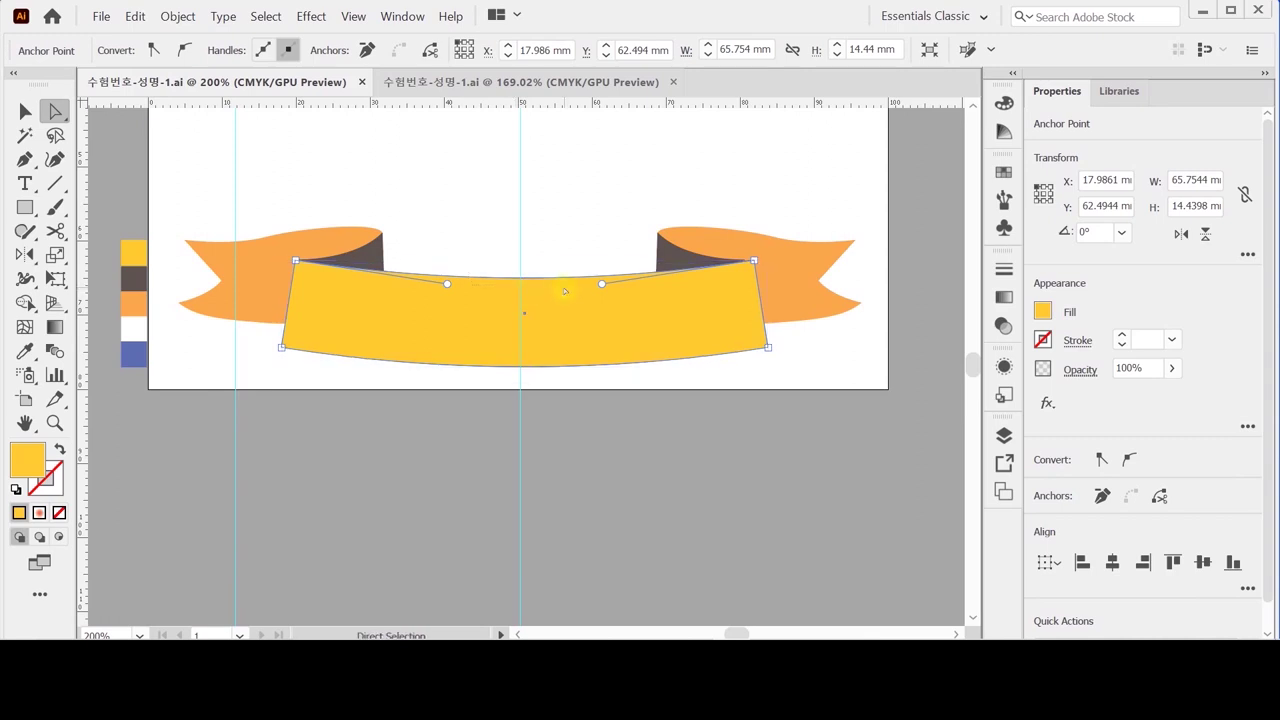
pyautogui.press('ctrl')
pyautogui.press('ctrl')
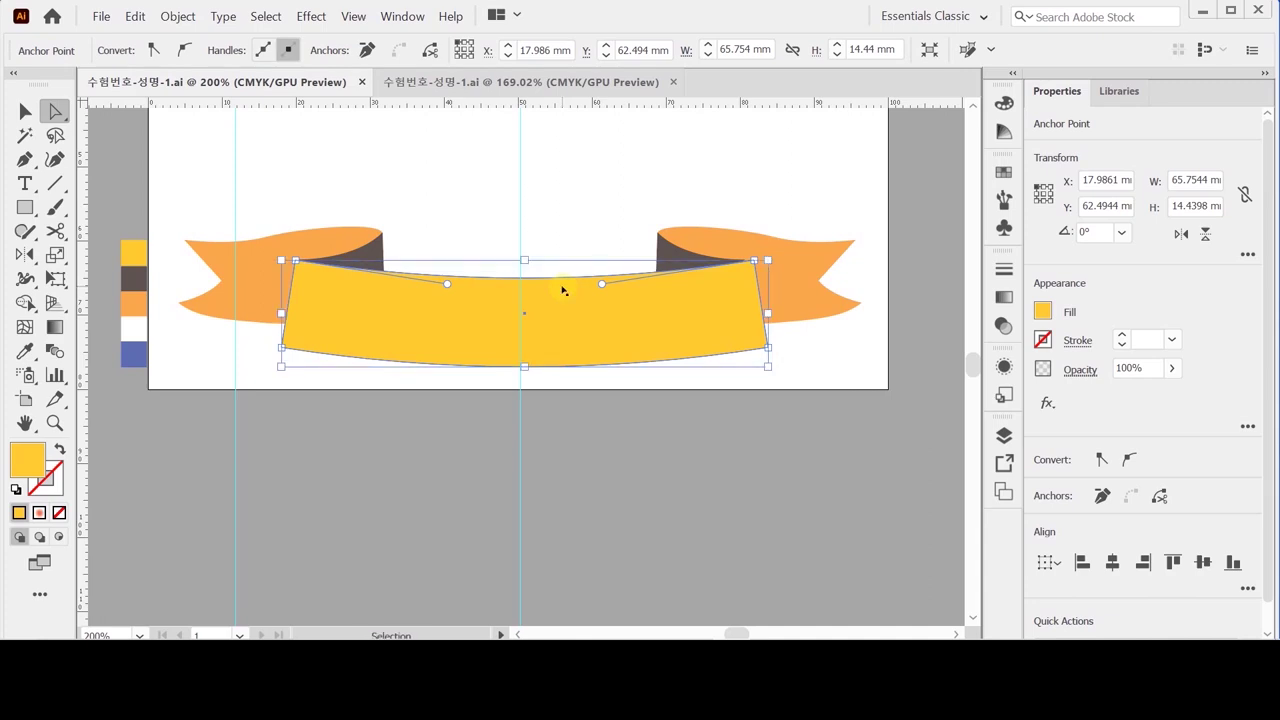
pyautogui.press('Up')
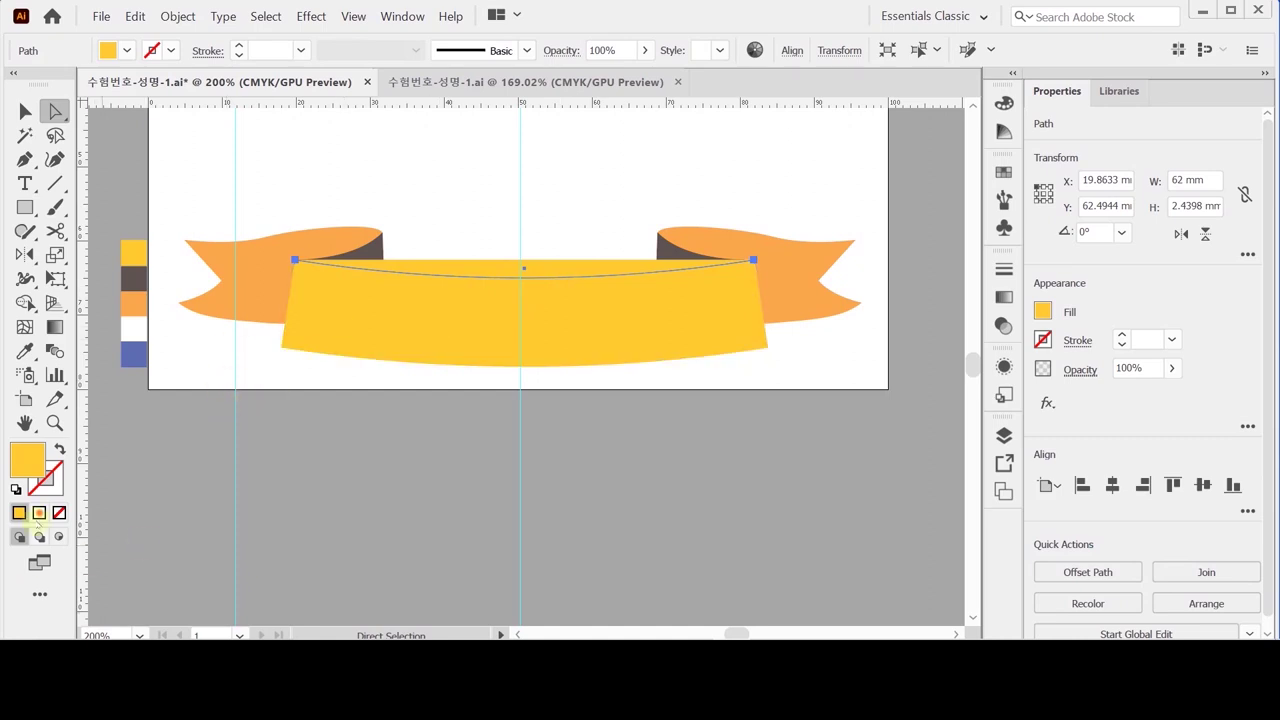
pyautogui.click(15, 489)
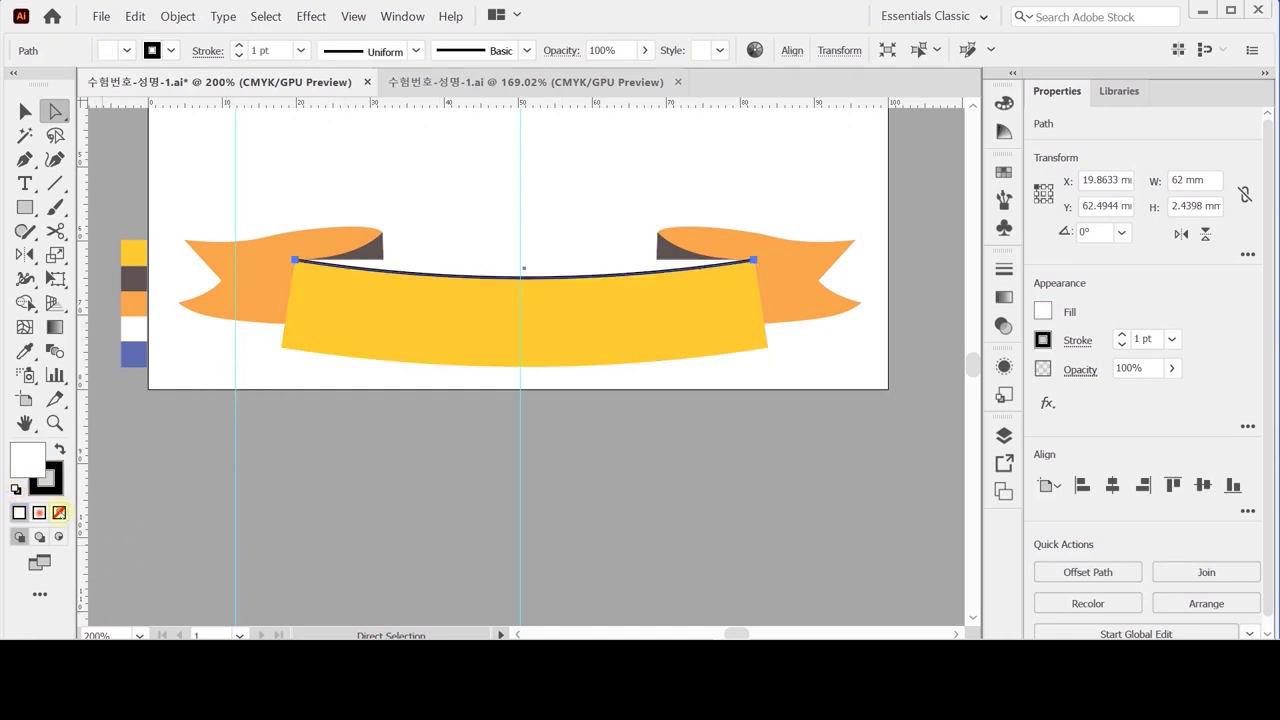
pyautogui.click(59, 512)
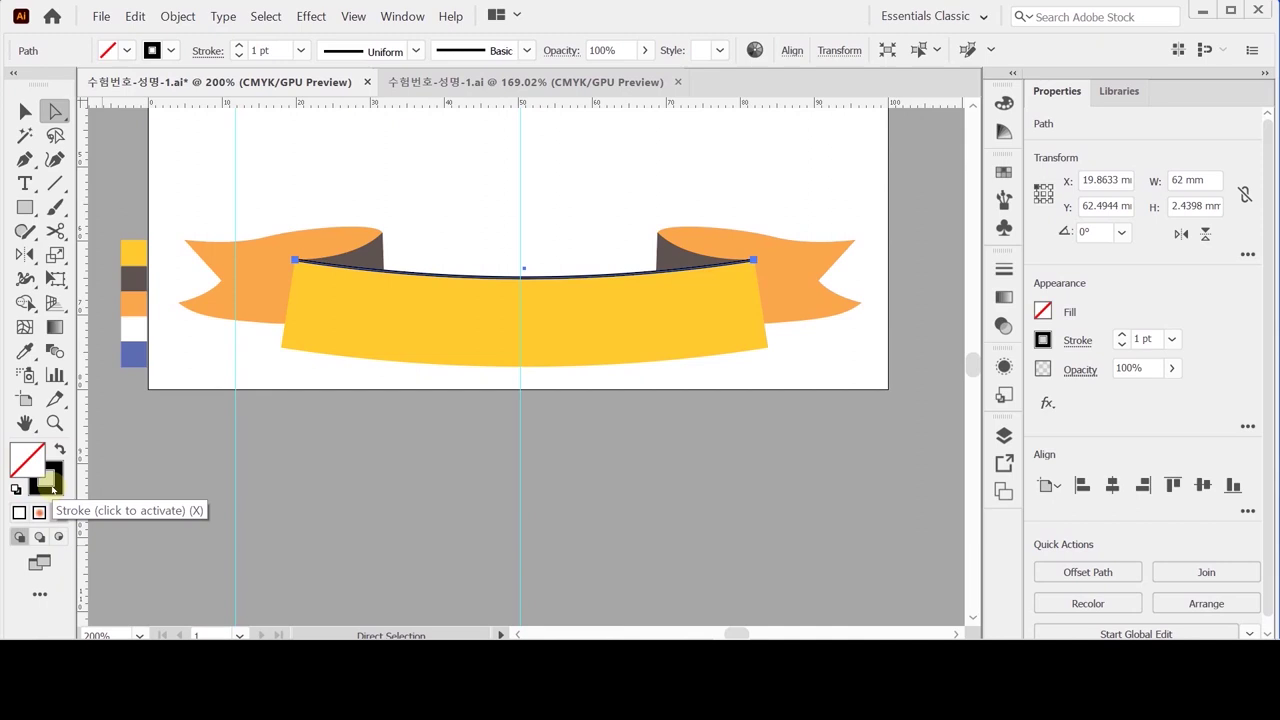
# Step: Move the black curve straight down about 9.7 mm, close to the yellow banner's lower edge
pyautogui.press('Down')
pyautogui.press('Down')
pyautogui.press('Down')
pyautogui.press('Down')
pyautogui.press('Down')
pyautogui.press('Down')
pyautogui.press('Down')
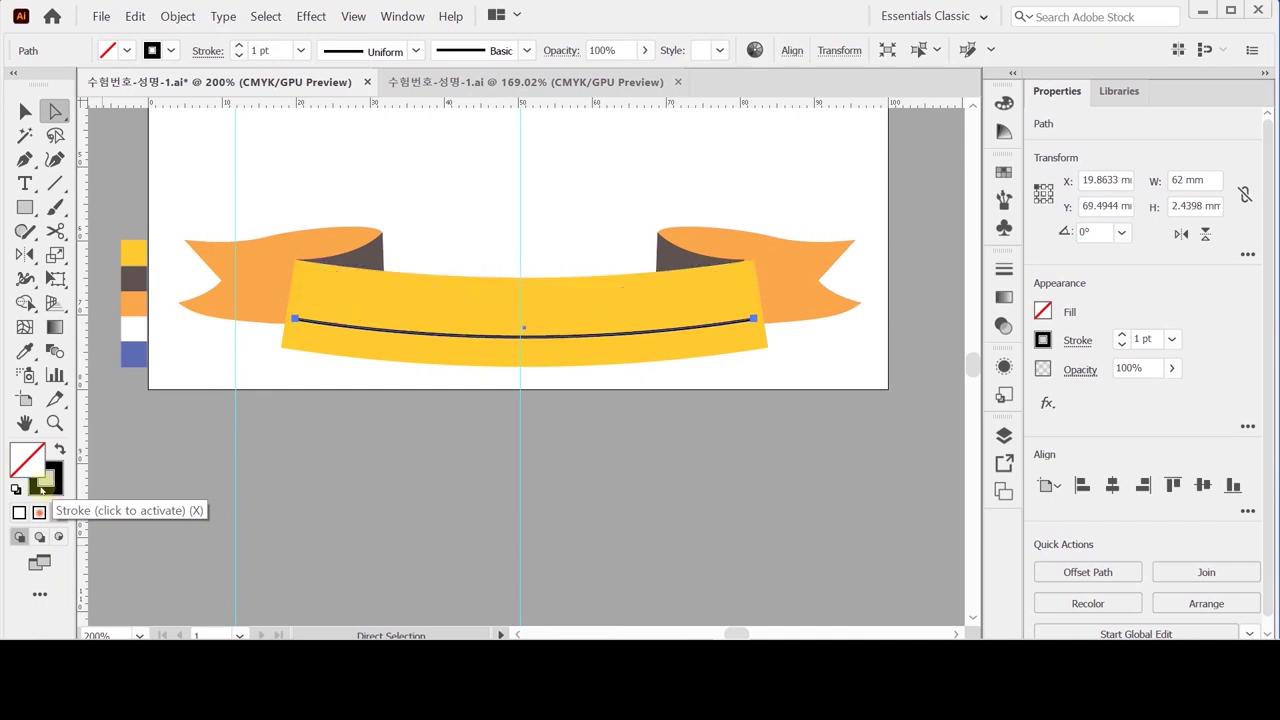
pyautogui.press('Down')
pyautogui.press('Down')
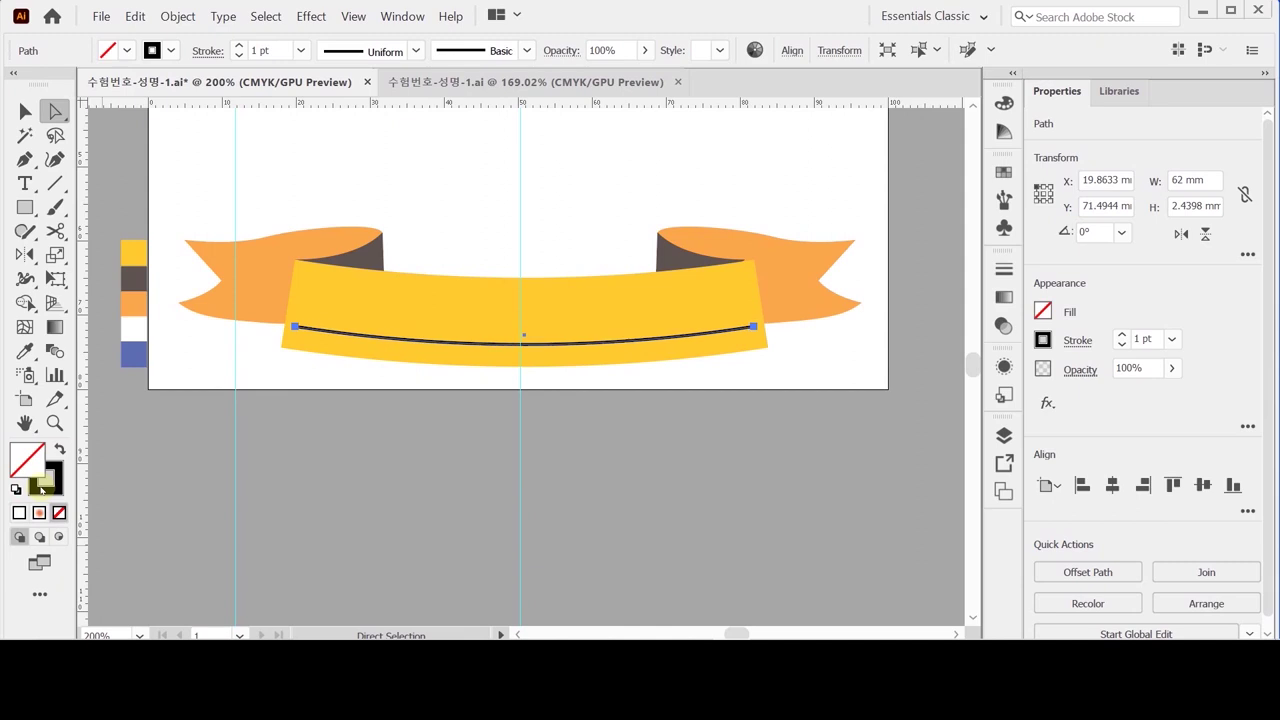
pyautogui.press('Down')
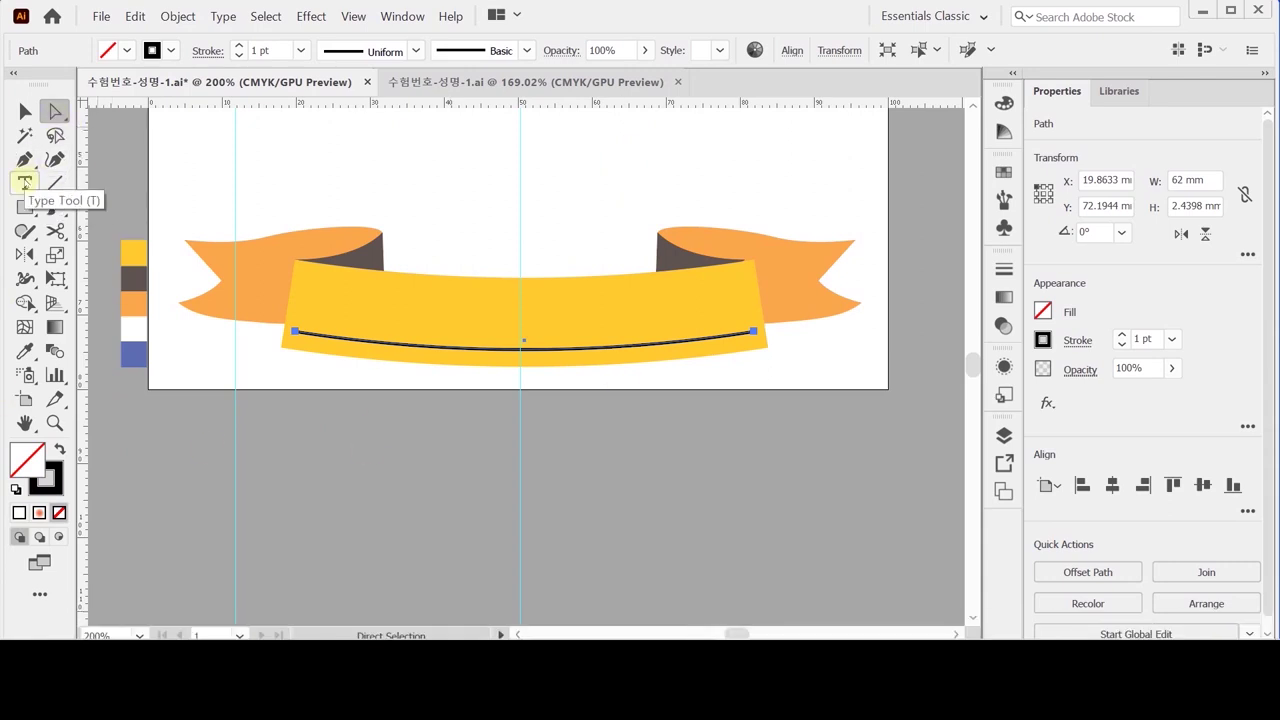
# Step: Convert the black curve on the banner into a path for text with the Type on a Path tool
pyautogui.click(25, 183)
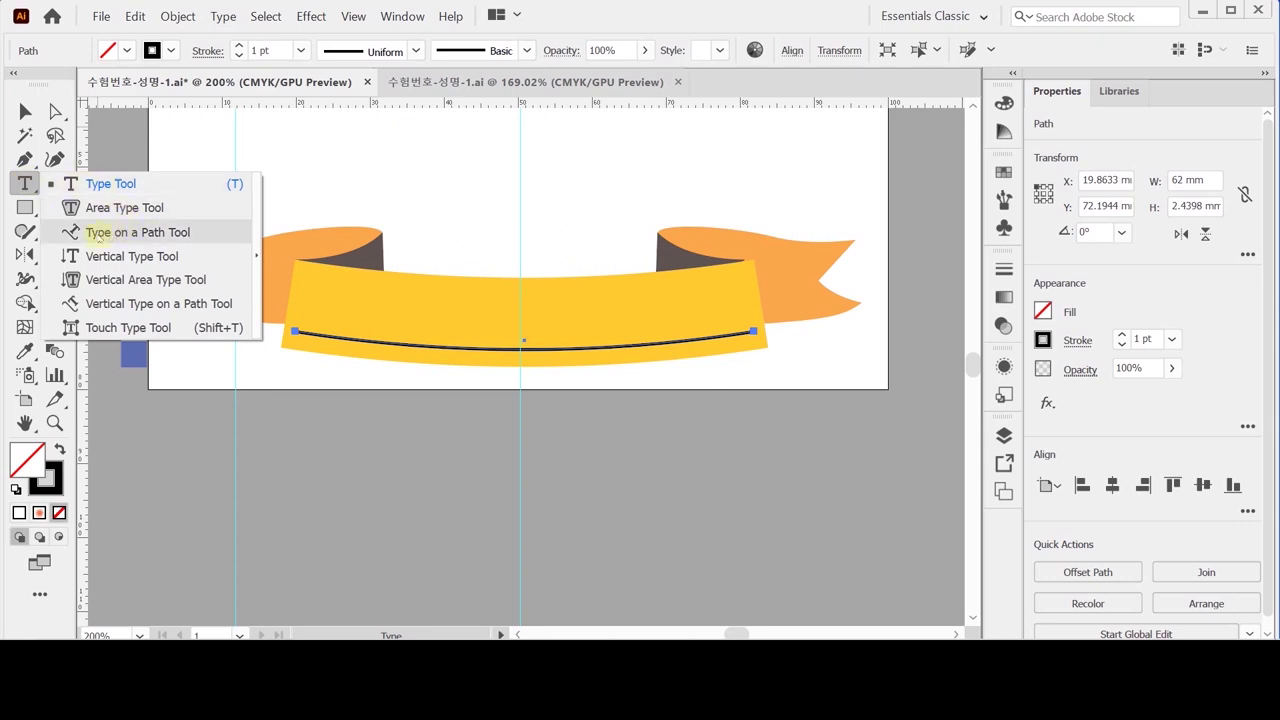
pyautogui.click(98, 234)
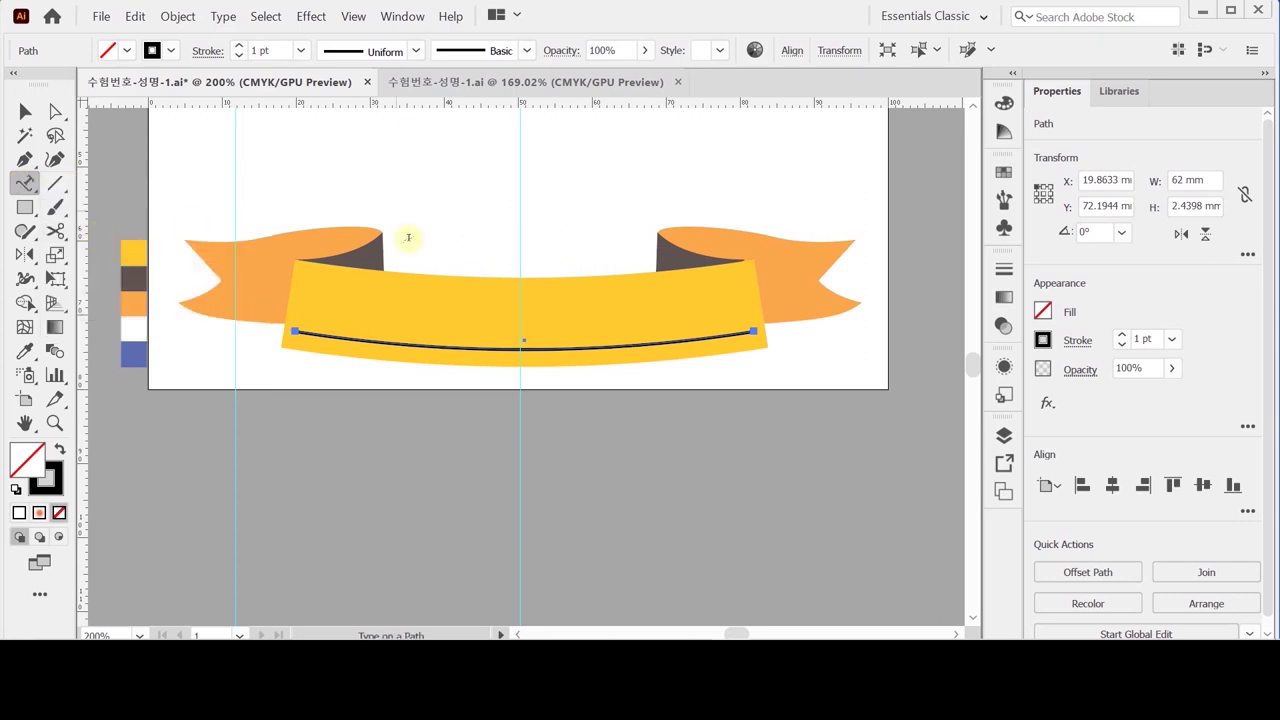
pyautogui.click(315, 333)
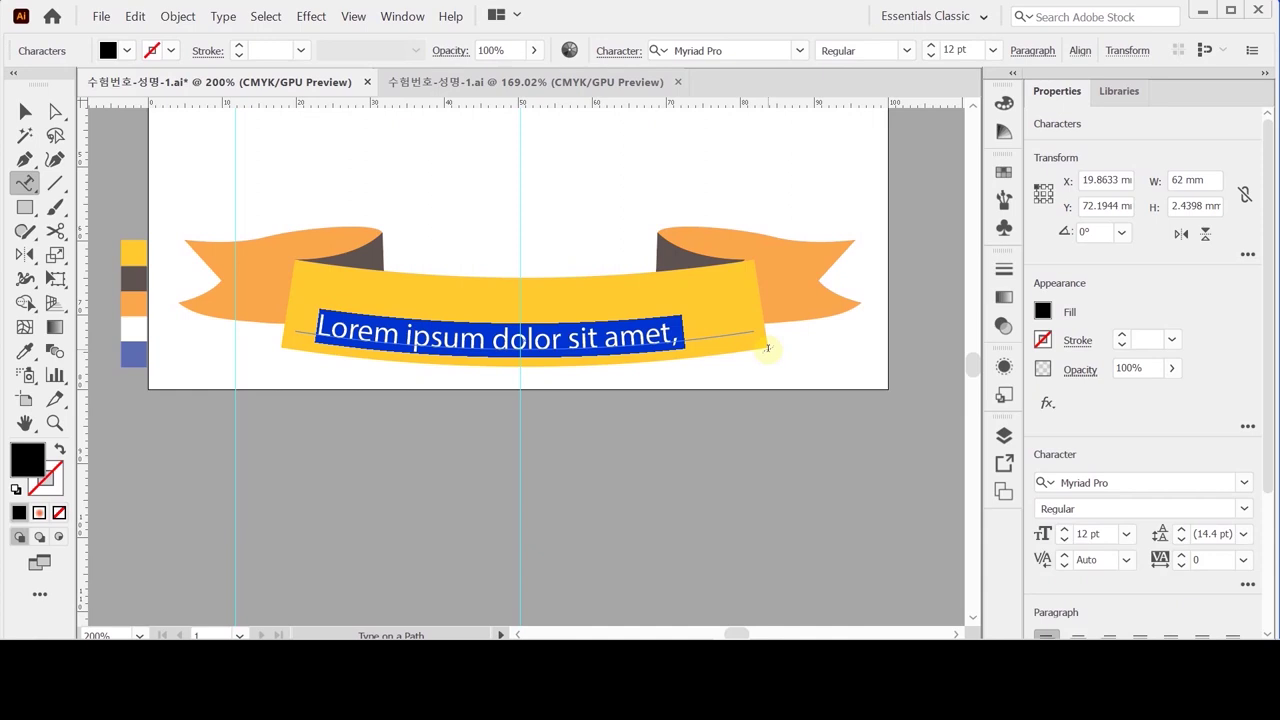
pyautogui.press('ctrl')
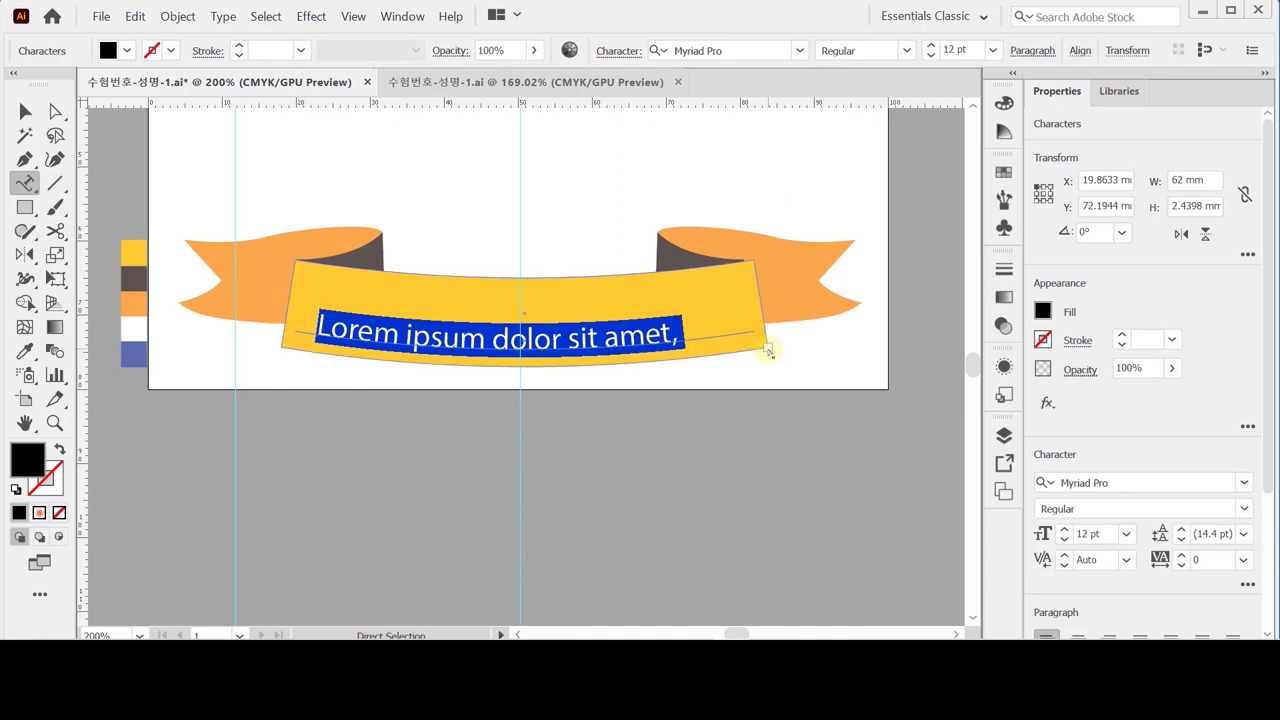
# Step: Set the font of the selected path text to Arial Regular
pyautogui.hotkey('ctrl', 't')
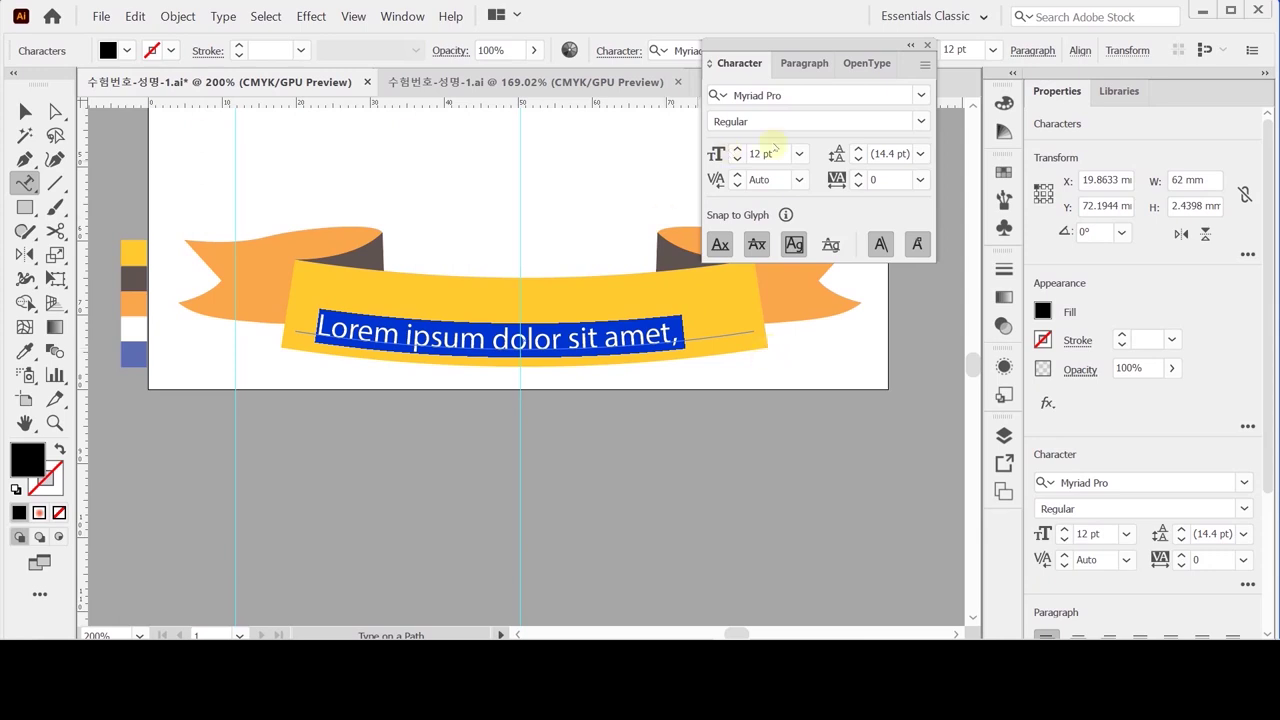
pyautogui.click(782, 95)
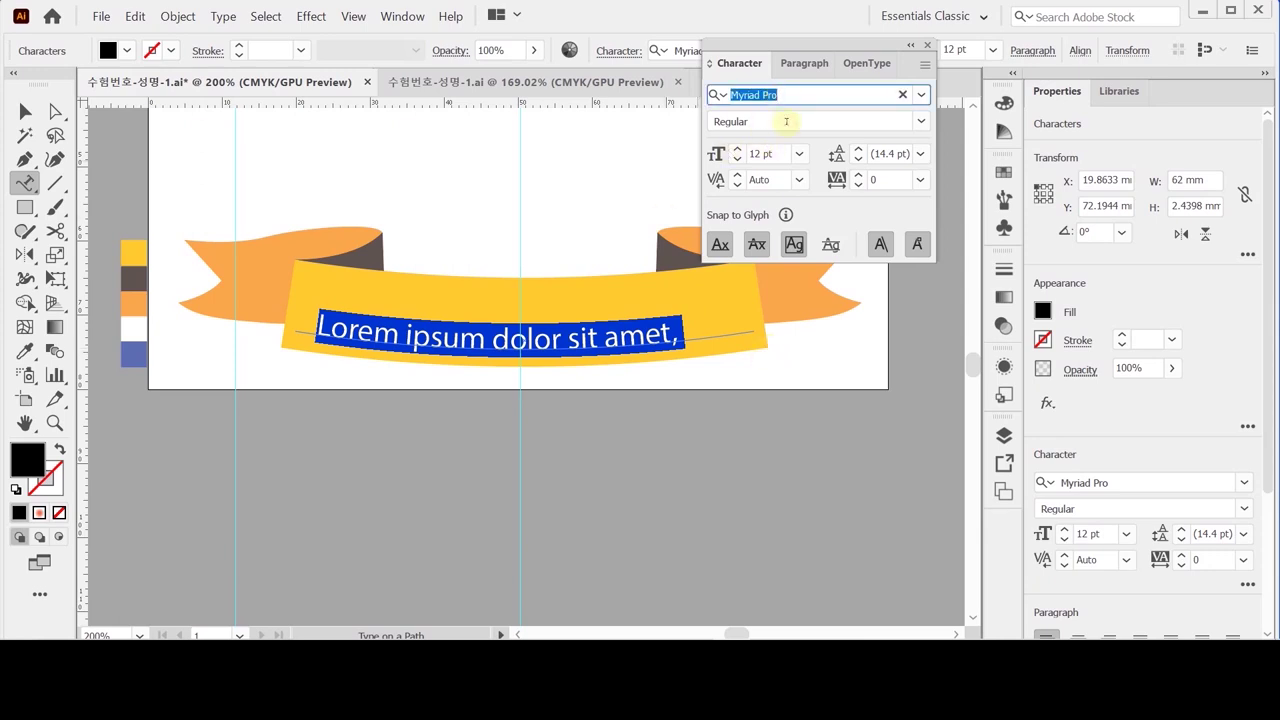
pyautogui.write('ar')
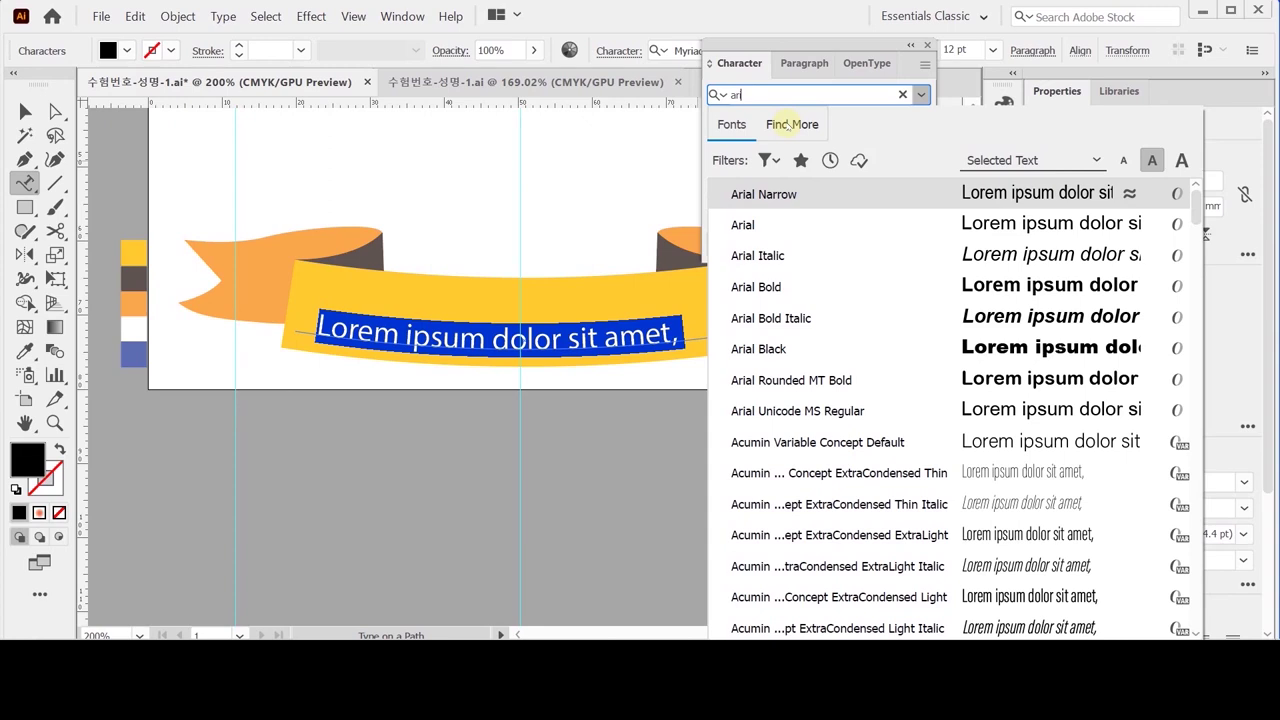
pyautogui.press('Down')
pyautogui.press('Down')
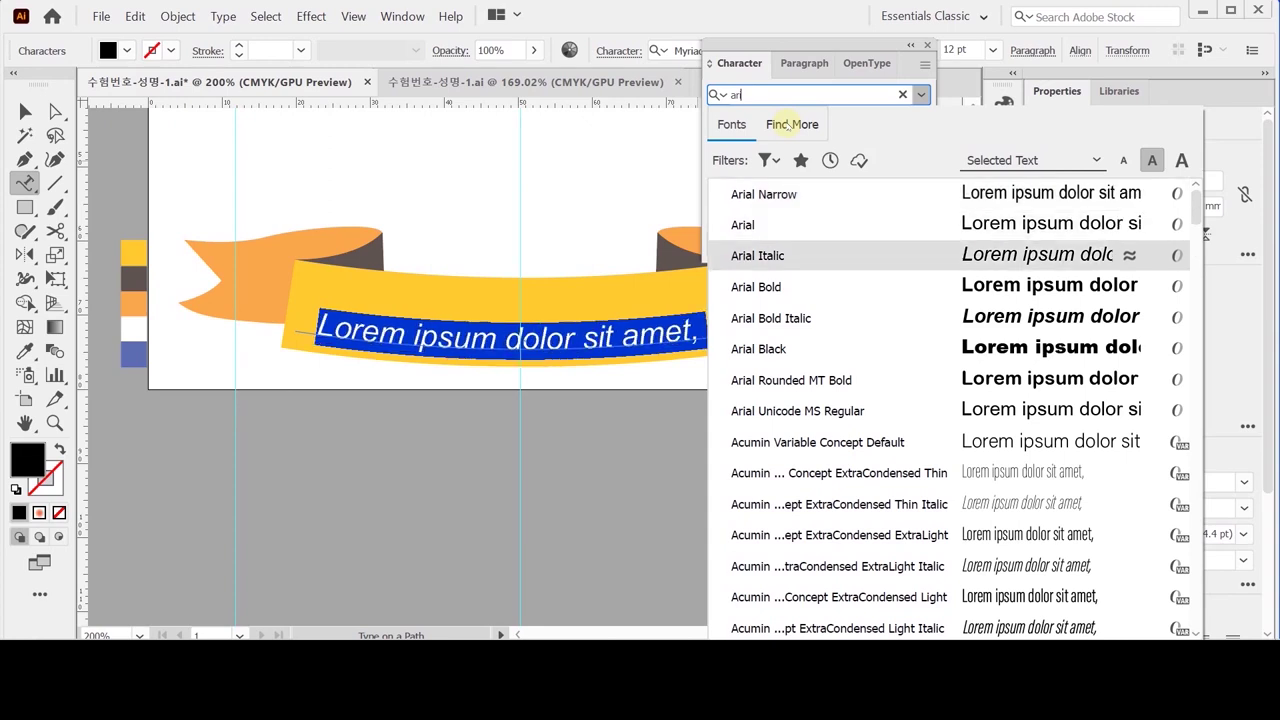
pyautogui.press('Up')
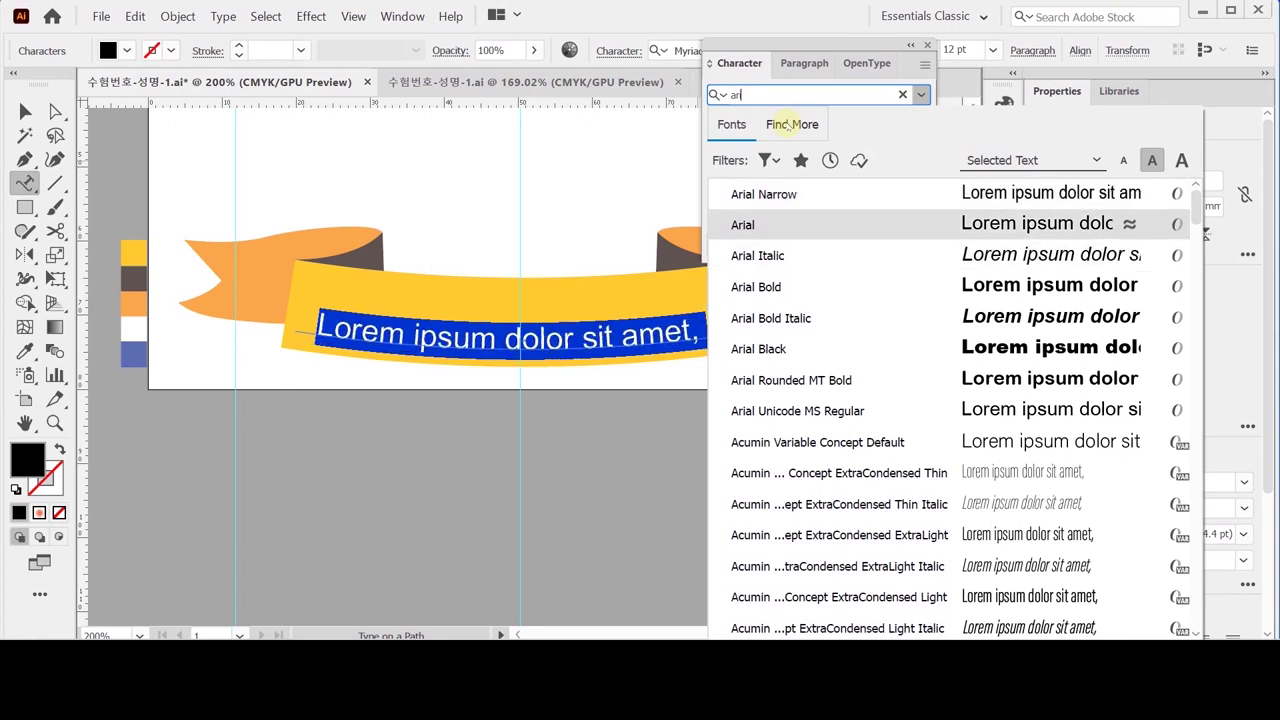
pyautogui.press('Return')
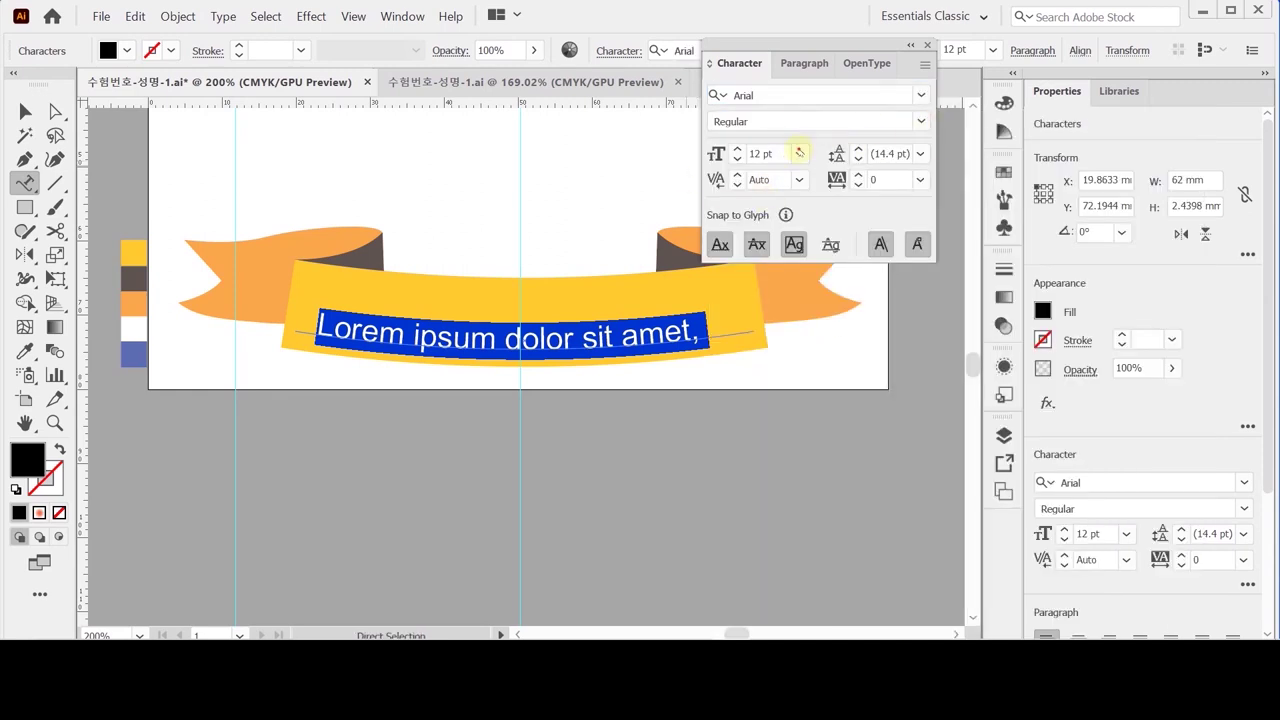
# Step: Set the path text's size to 20 pt and centre-align its paragraph
pyautogui.click(799, 153)
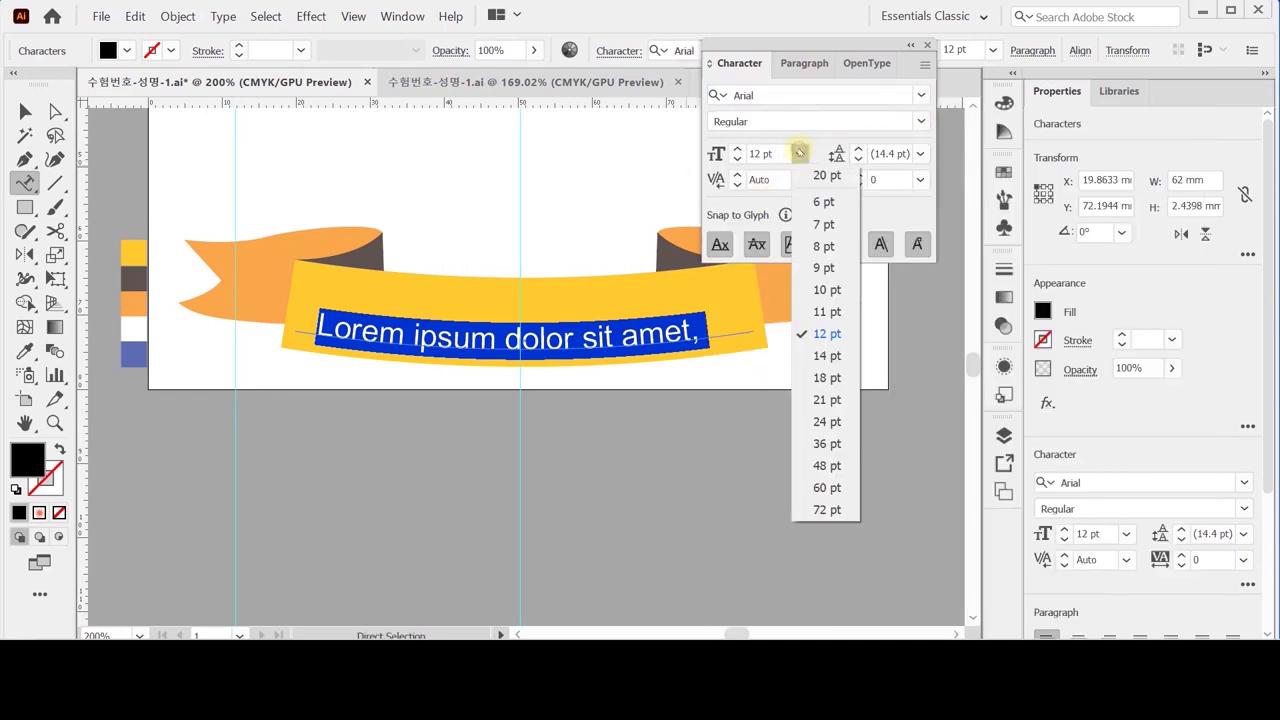
pyautogui.click(827, 377)
pyautogui.click(736, 148)
pyautogui.click(736, 148)
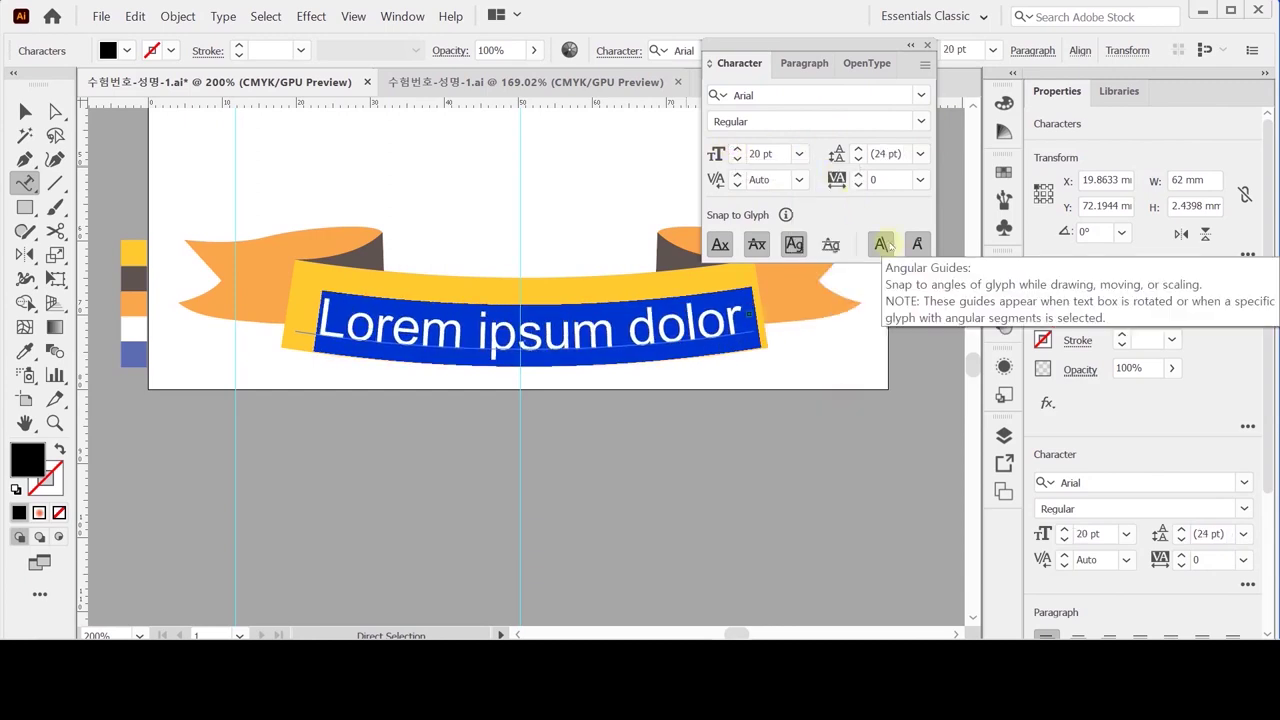
pyautogui.click(815, 63)
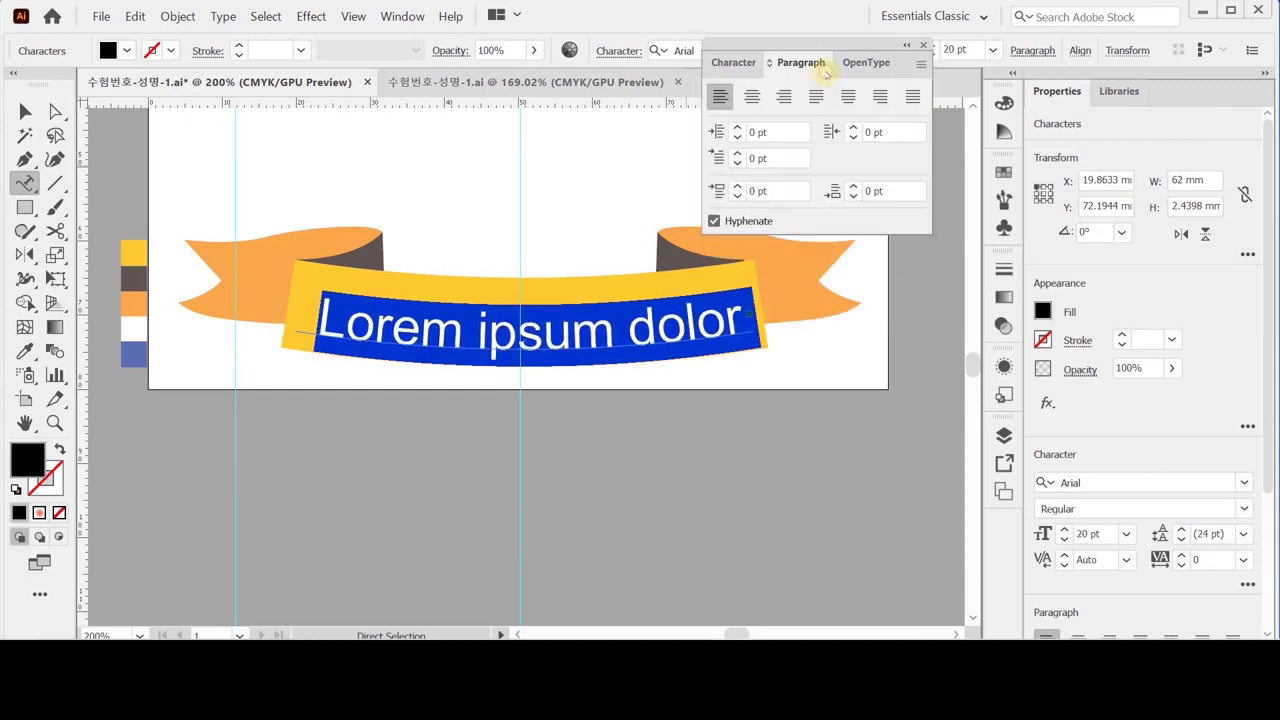
pyautogui.click(751, 96)
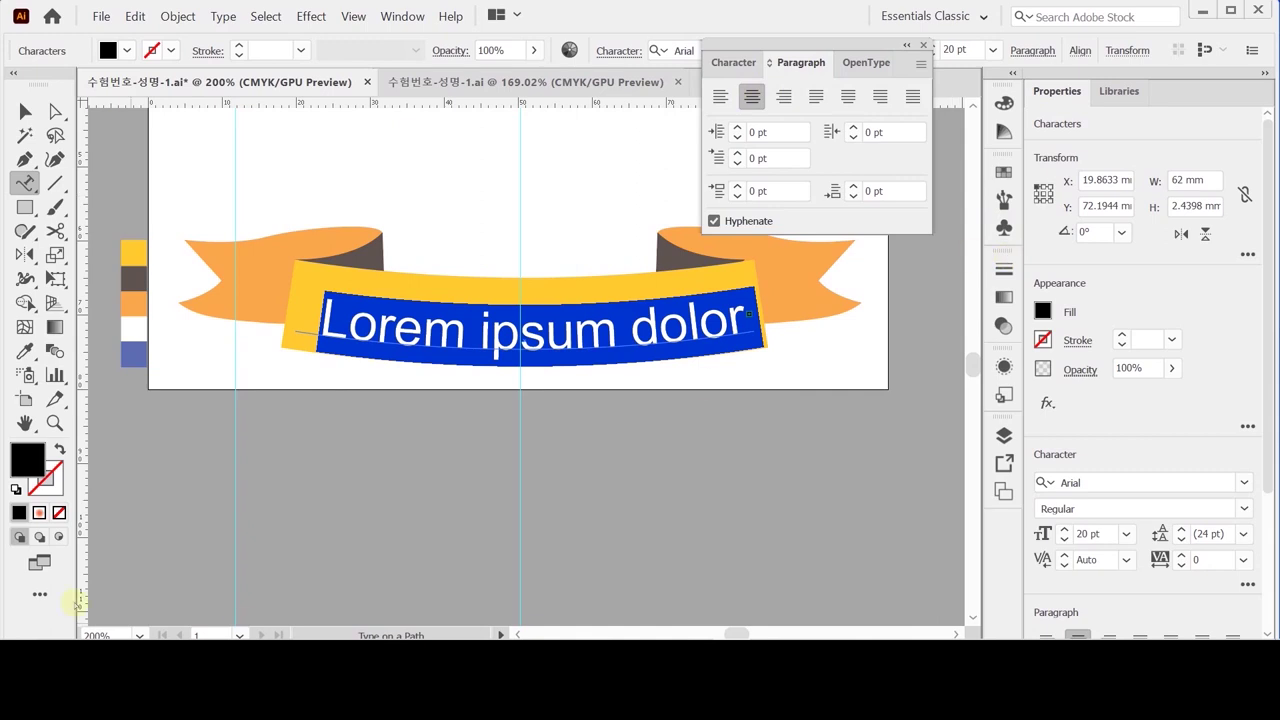
# Step: Give the path text a white fill and no stroke, and replace the placeholder with BABY CARE
pyautogui.click(15, 488)
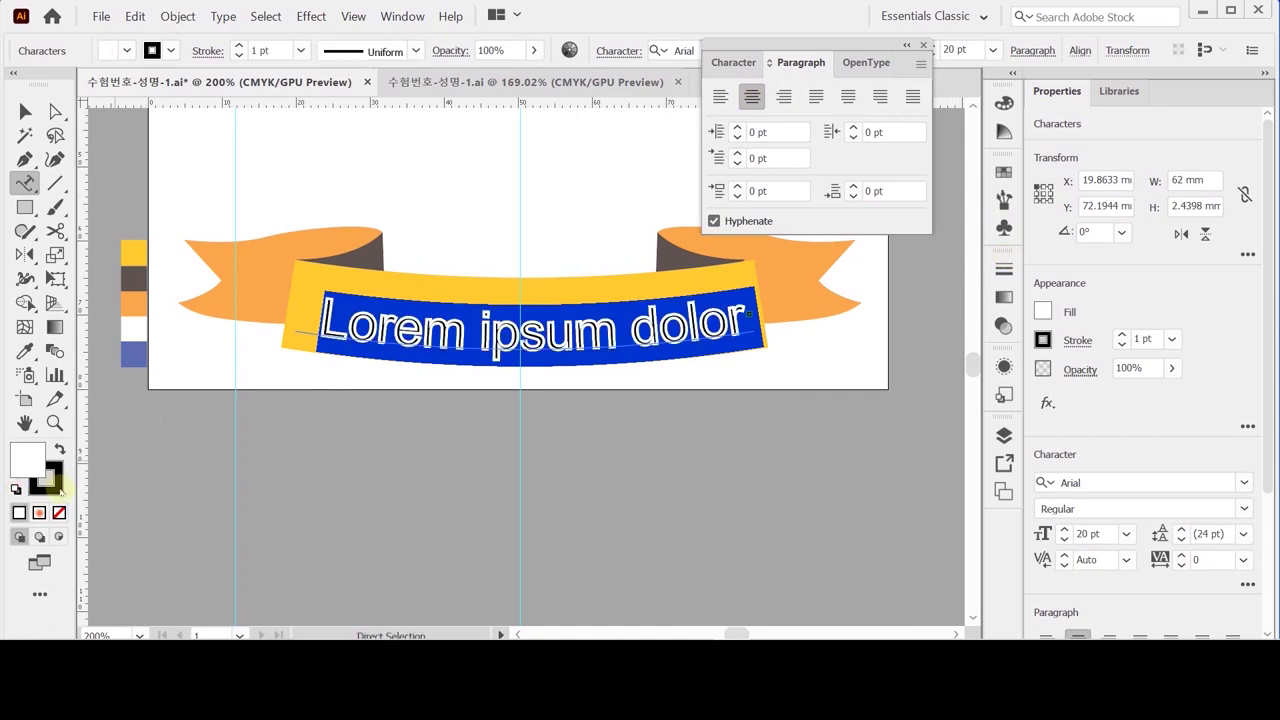
pyautogui.click(38, 512)
pyautogui.click(59, 512)
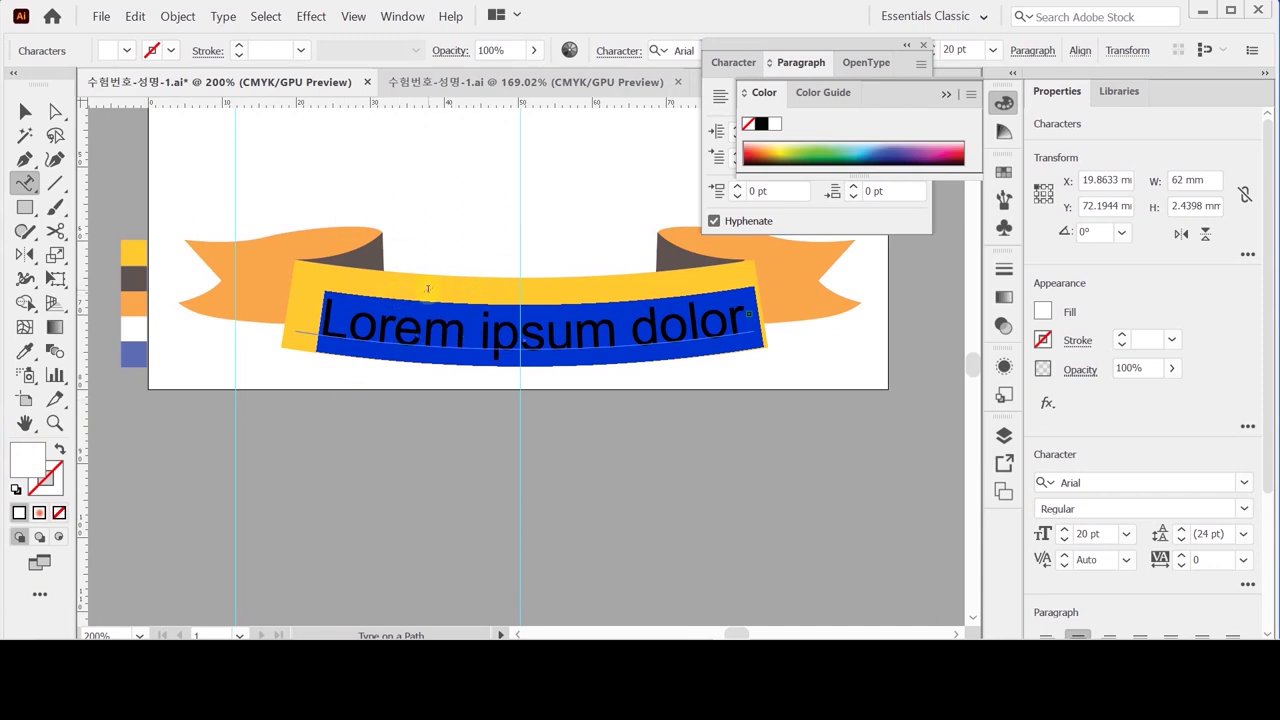
pyautogui.press('capslock')
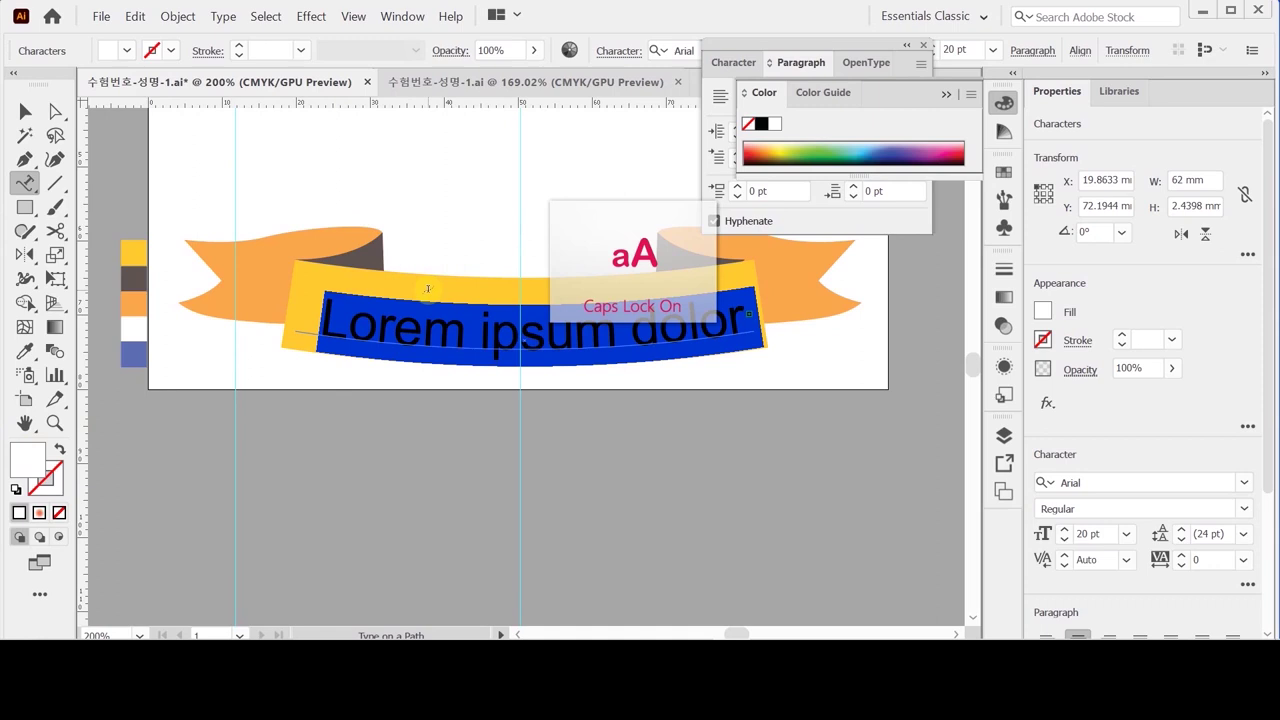
pyautogui.write('BA')
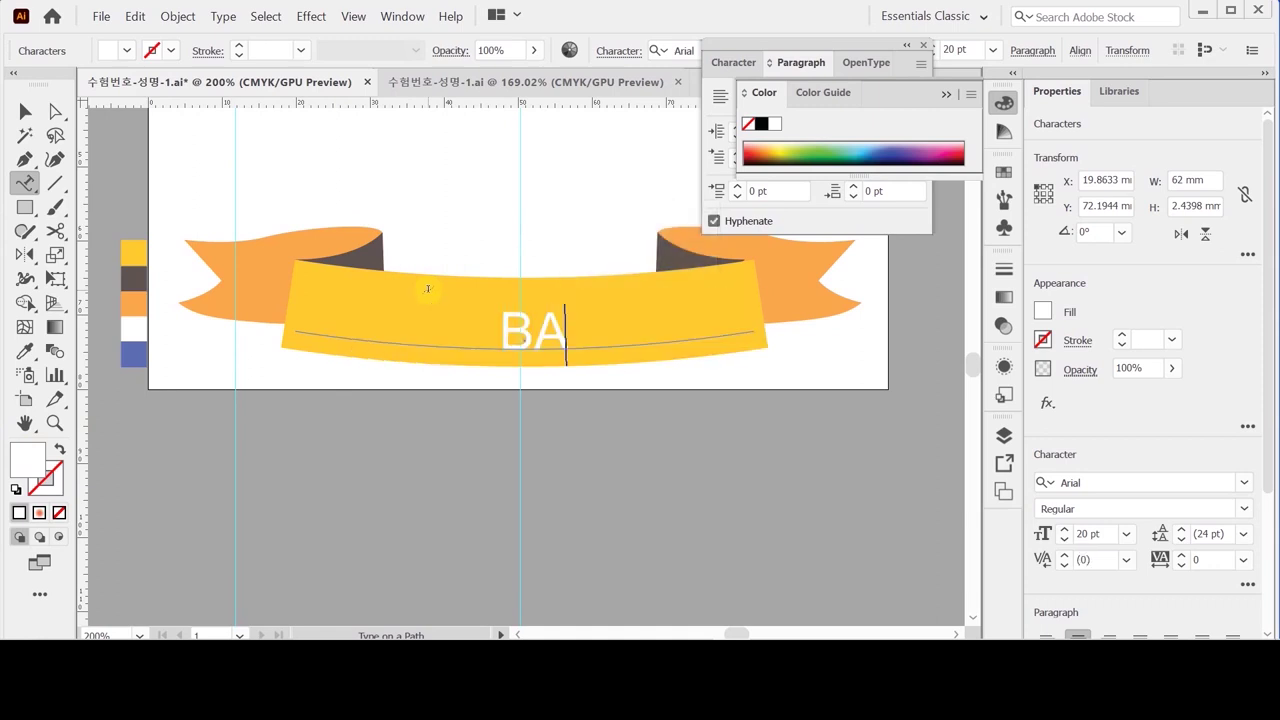
pyautogui.write('B')
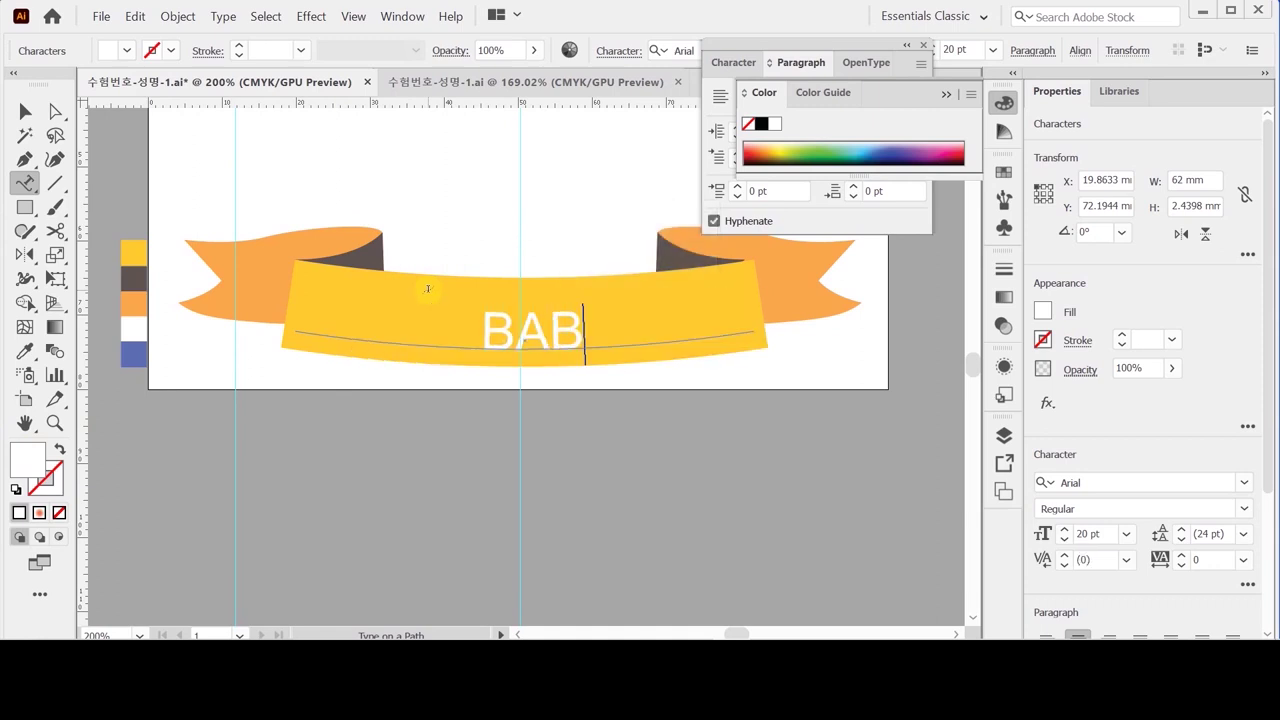
pyautogui.write('Y CARE')
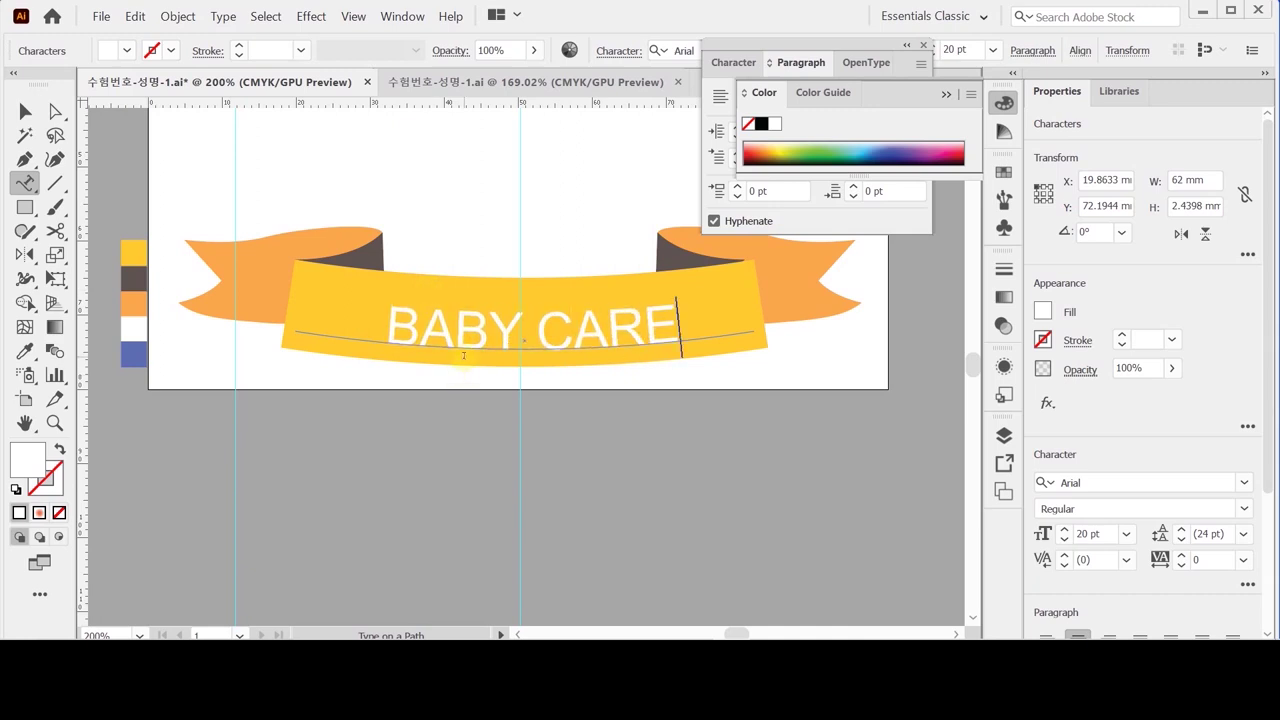
# Step: Fill only the word CARE with the CMYK colour C=70, M=60, Y=0, K=0
pyautogui.moveTo(537, 330); pyautogui.dragTo(680, 325)
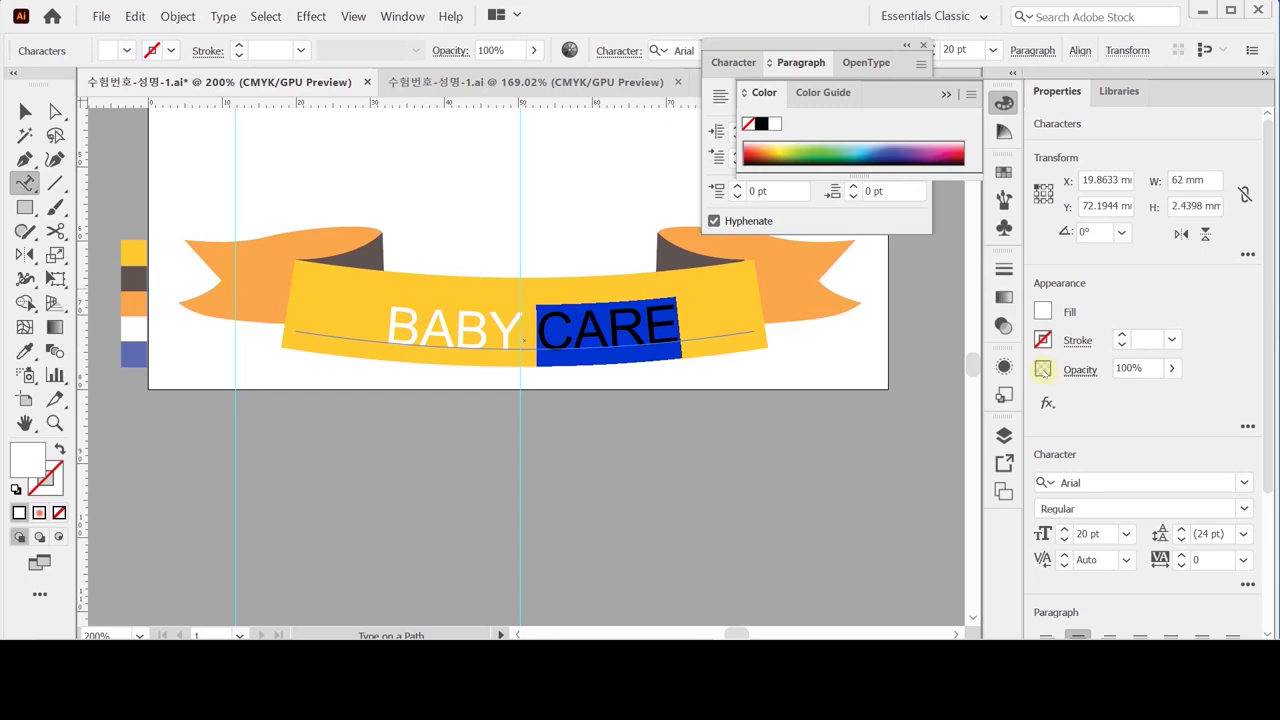
pyautogui.click(1042, 311)
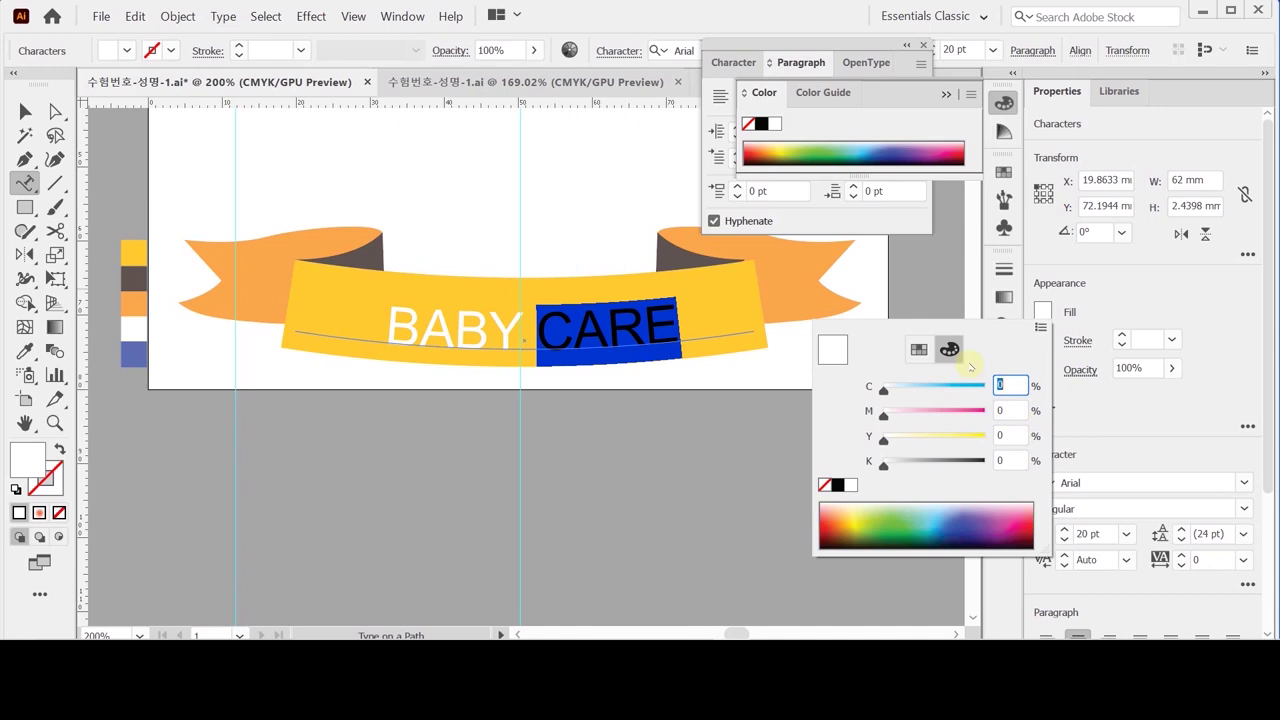
pyautogui.write('70')
pyautogui.press('Tab')
pyautogui.write('60')
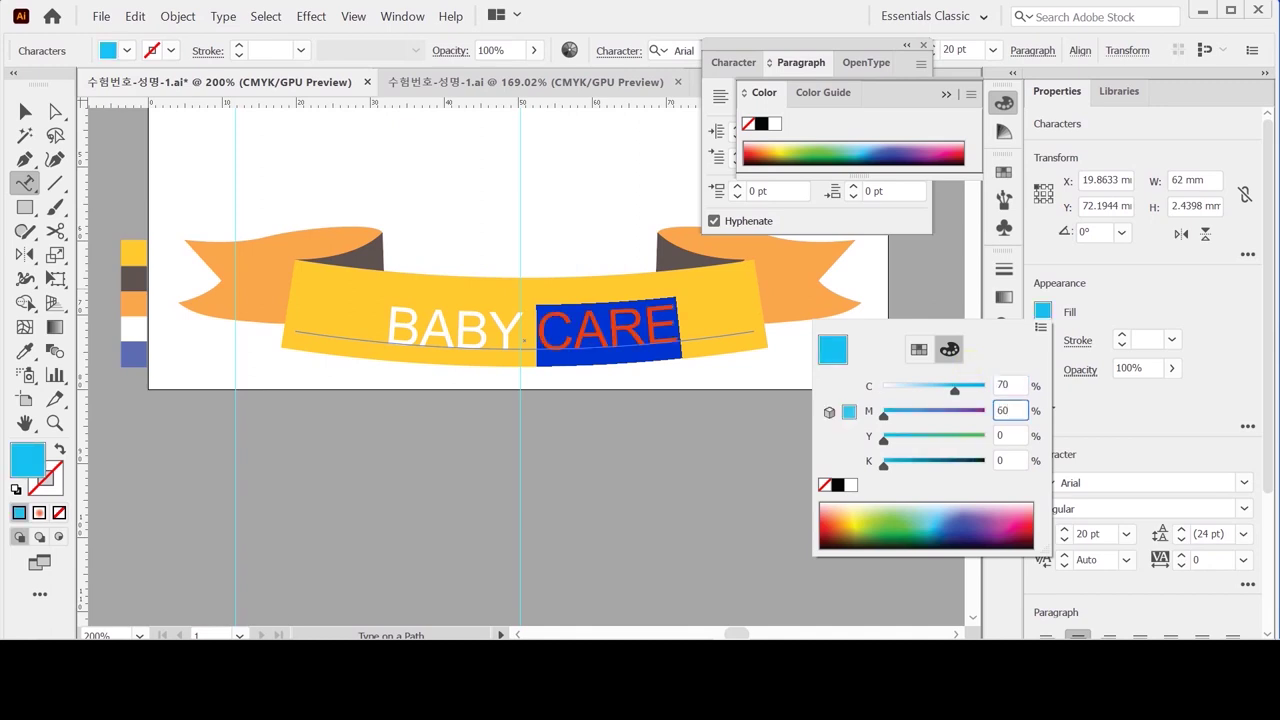
pyautogui.press('Return')
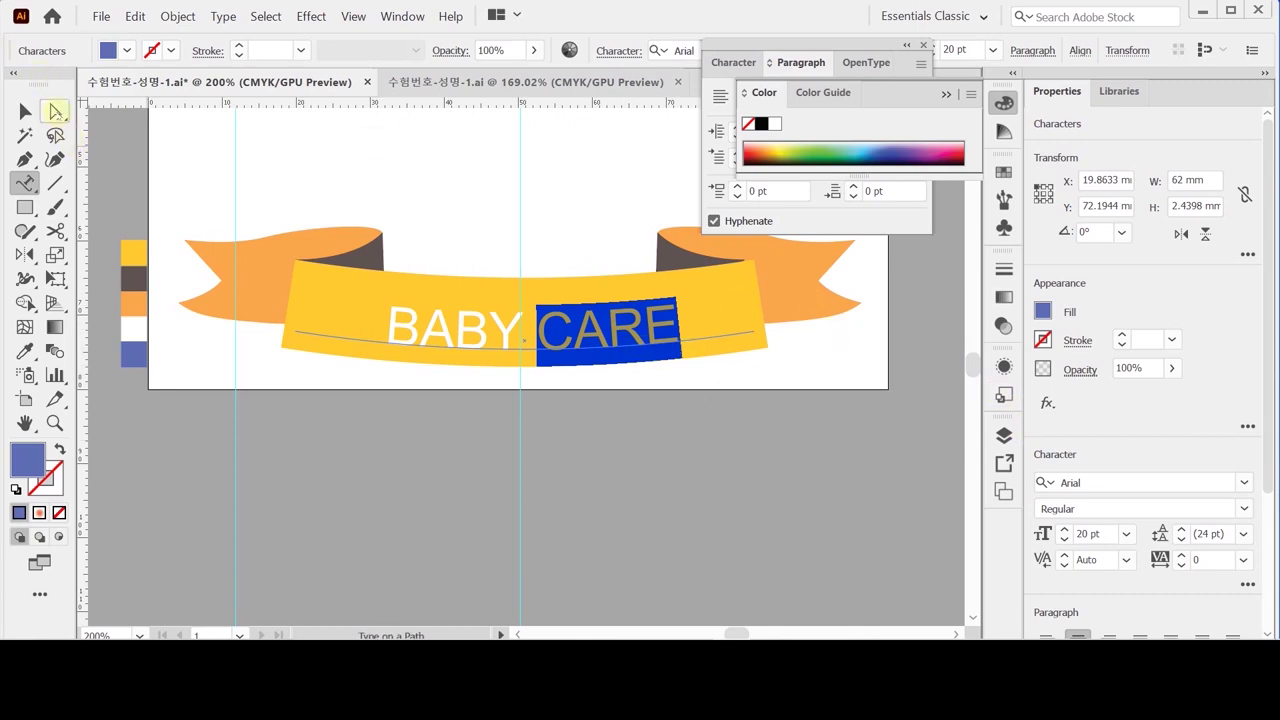
# Step: Slide the BABY CARE text slightly left along its path to centre it on the banner, and deselect it
pyautogui.click(25, 111)
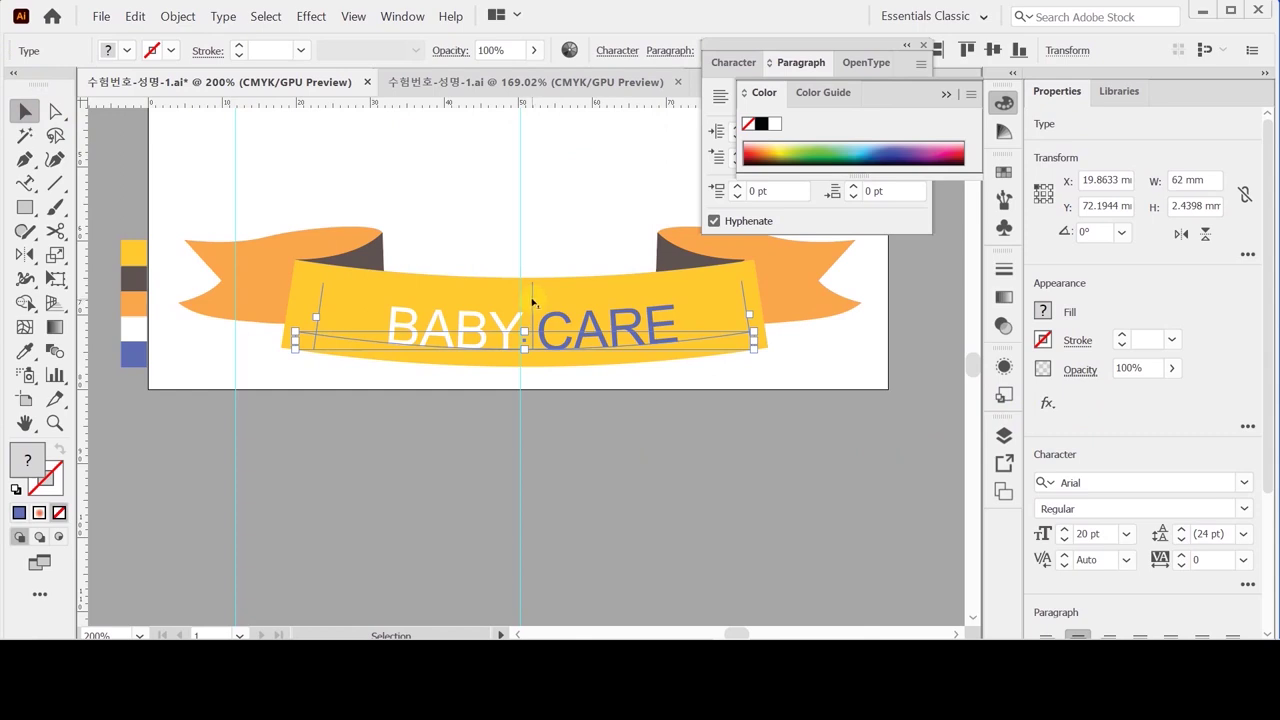
pyautogui.moveTo(531, 300); pyautogui.dragTo(521, 298)
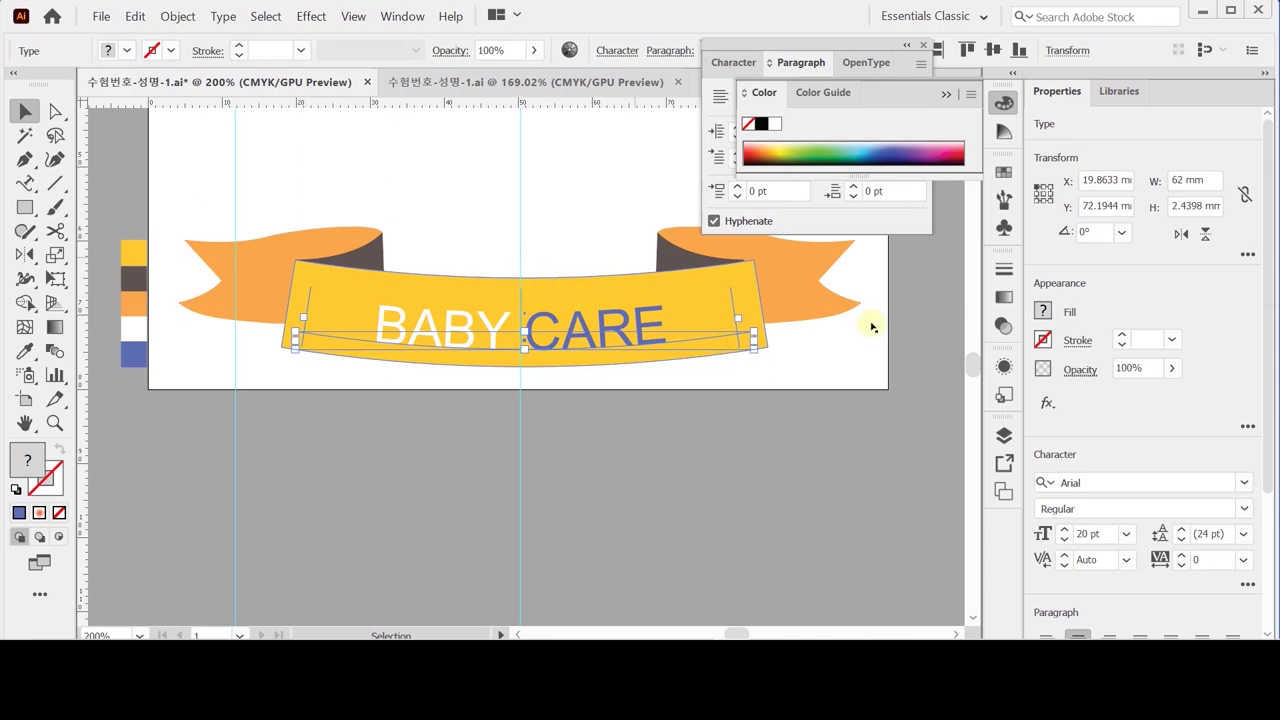
pyautogui.click(660, 437)
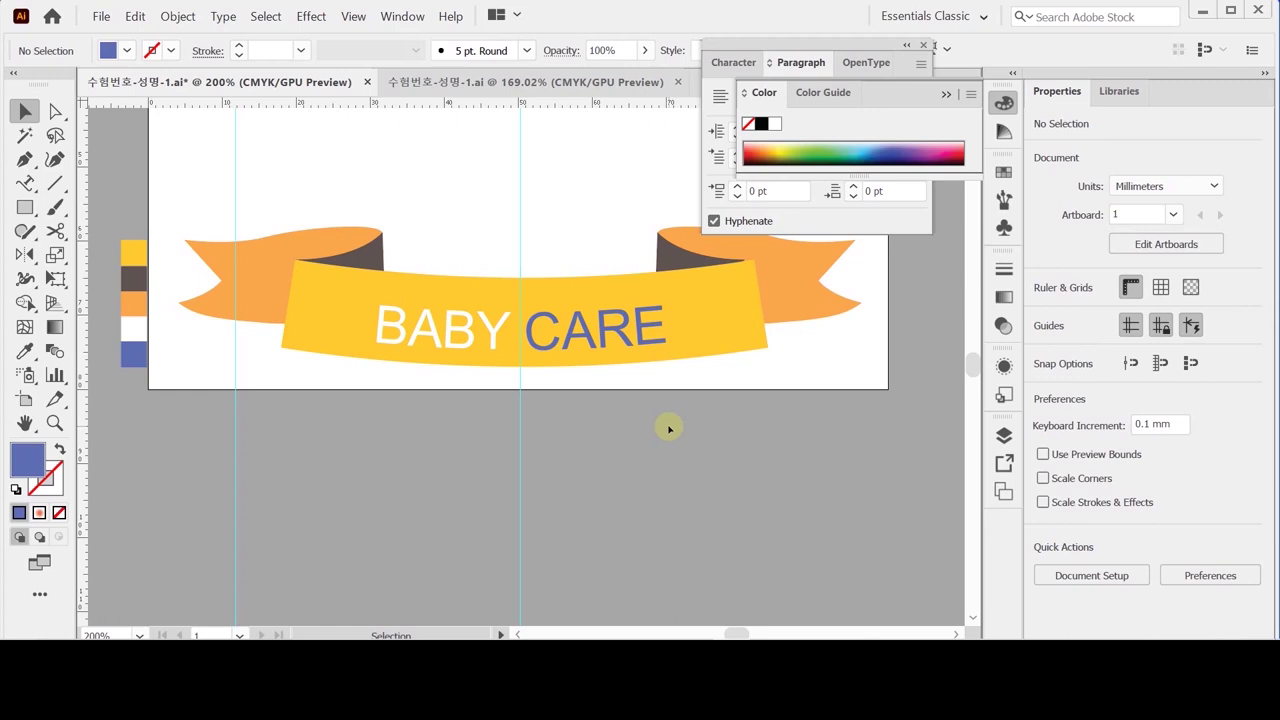
pyautogui.click(669, 428)
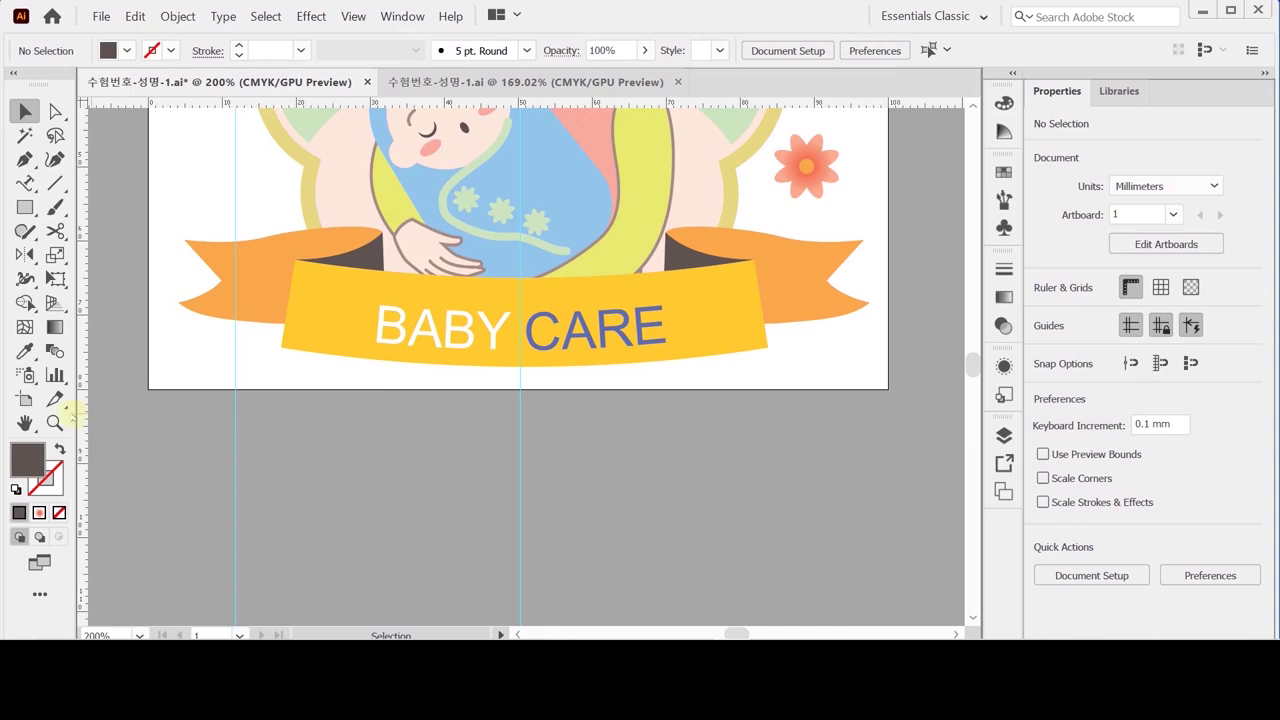
# Step: Bring the mother's hand group to the front, over the yellow banner's upper edge, and clear the selection
pyautogui.doubleClick(27, 424)
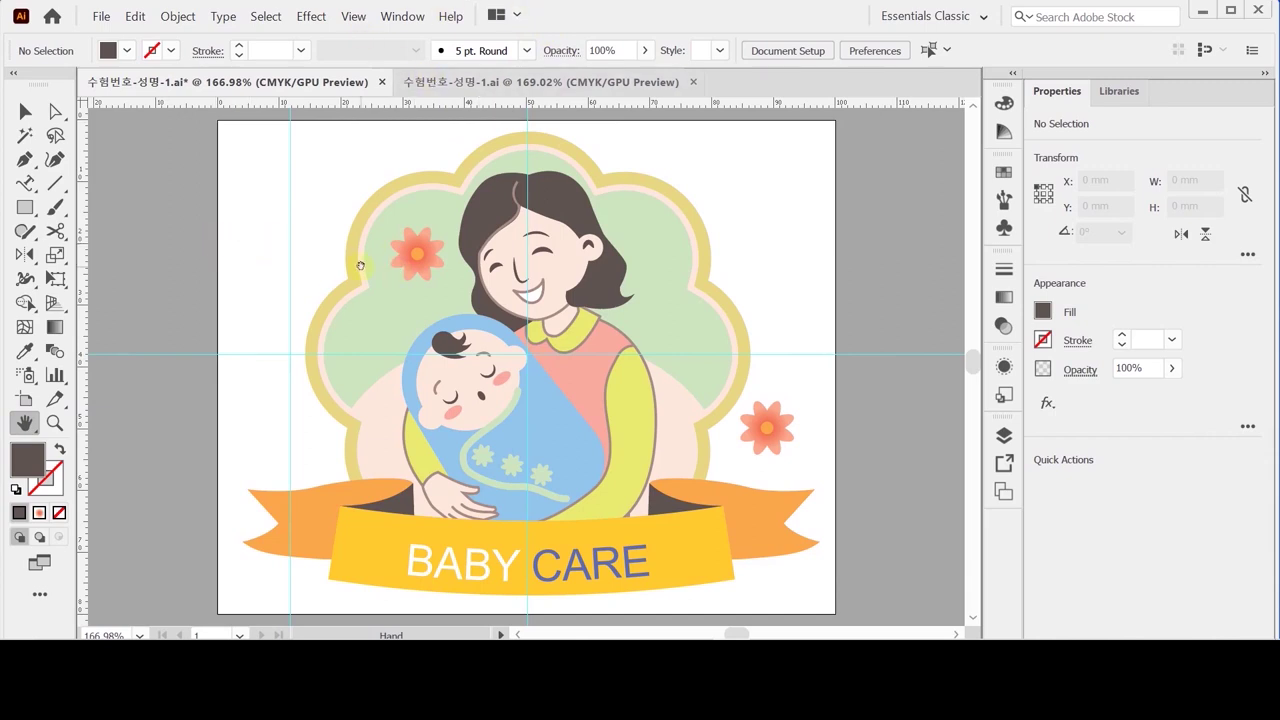
pyautogui.press('v')
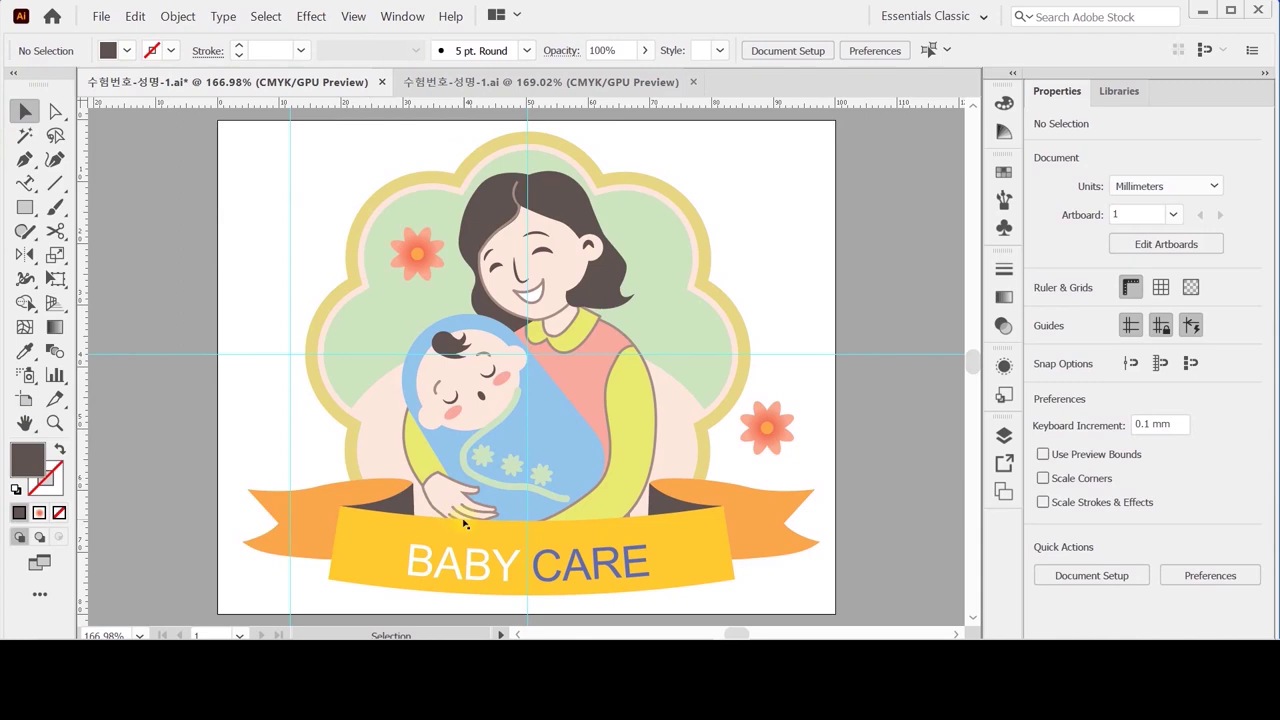
pyautogui.click(471, 511)
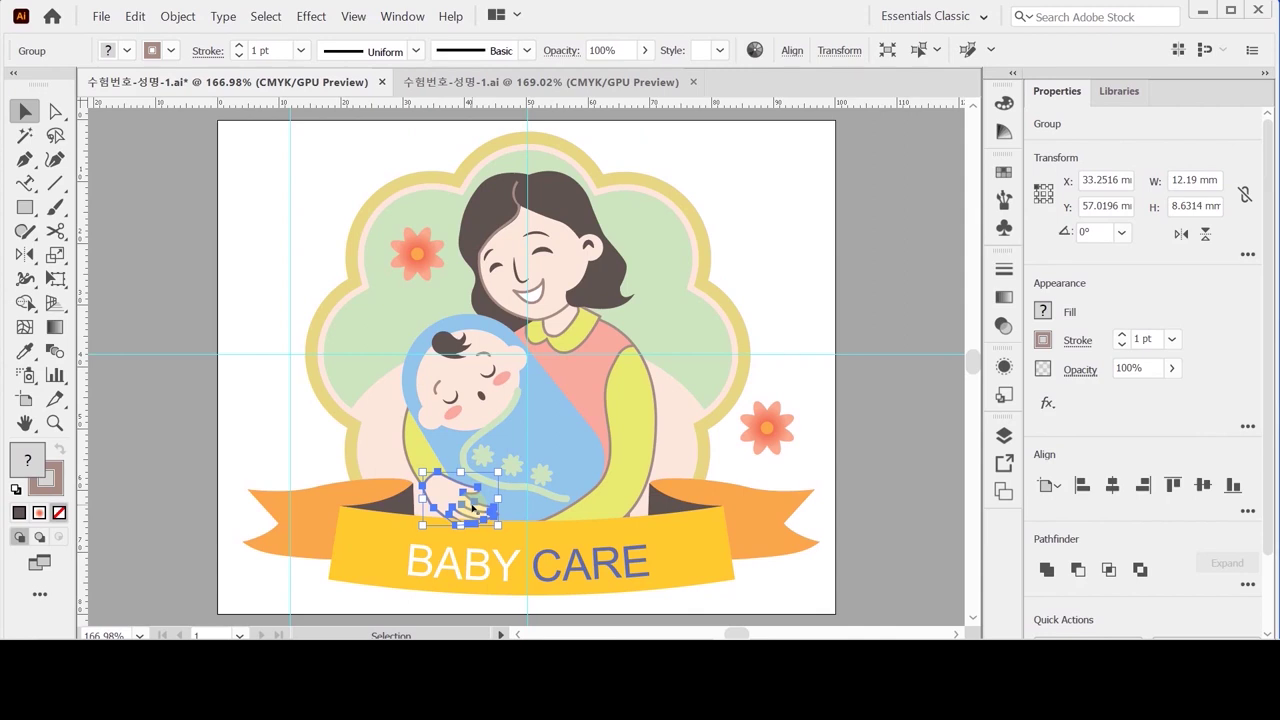
pyautogui.press('a')
pyautogui.press('v')
pyautogui.click(200, 289)
# Step: Hide the guides and save the finished BABY CARE illustration
pyautogui.rightClick(201, 272)
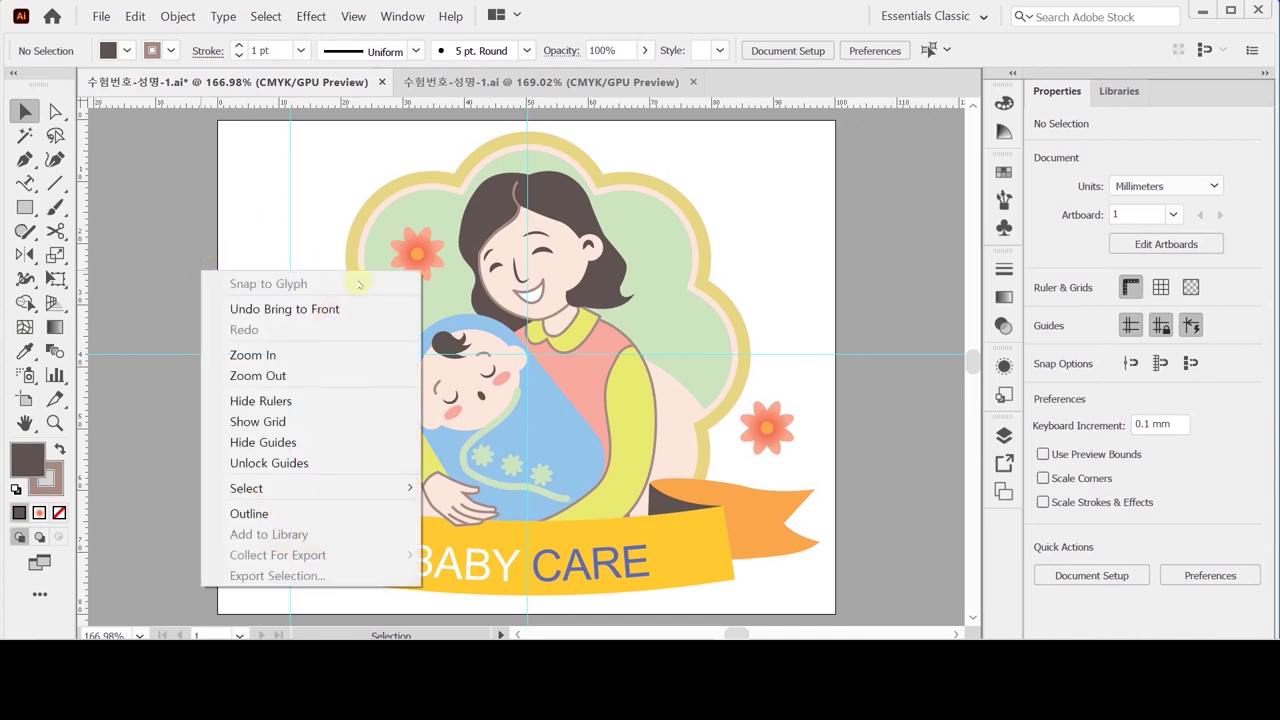
pyautogui.click(309, 452)
pyautogui.press('ctrl')
pyautogui.hotkey('ctrl', 's')
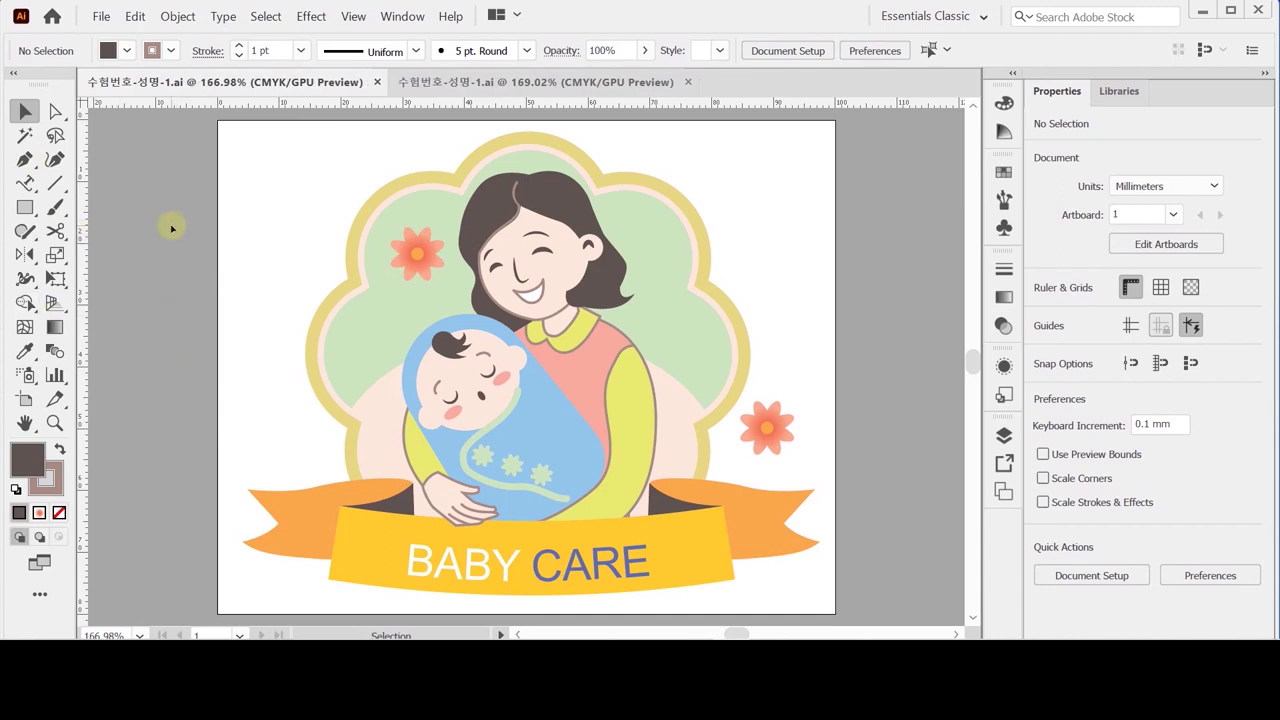
# Step: Save the illustration as 수험번호-성명-1.ai in the GTQ folder, replacing the existing file and using the Illustrator 2020 version
pyautogui.click(101, 17)
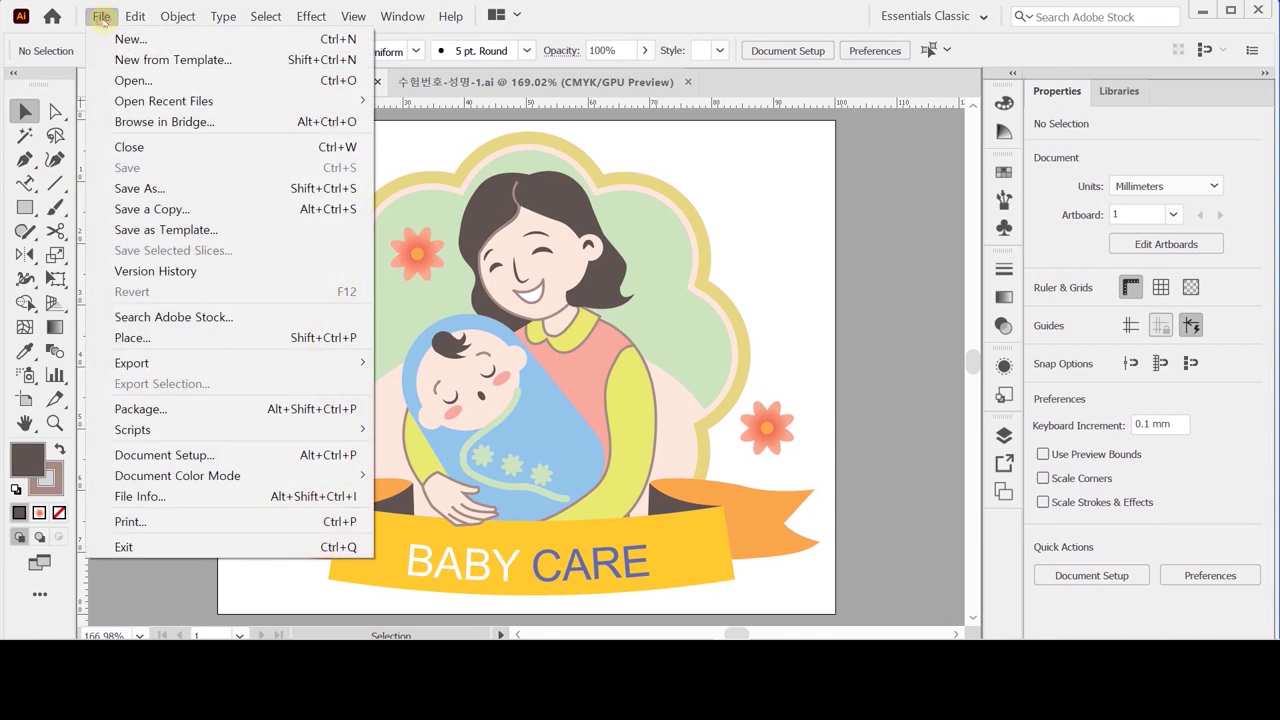
pyautogui.click(158, 188)
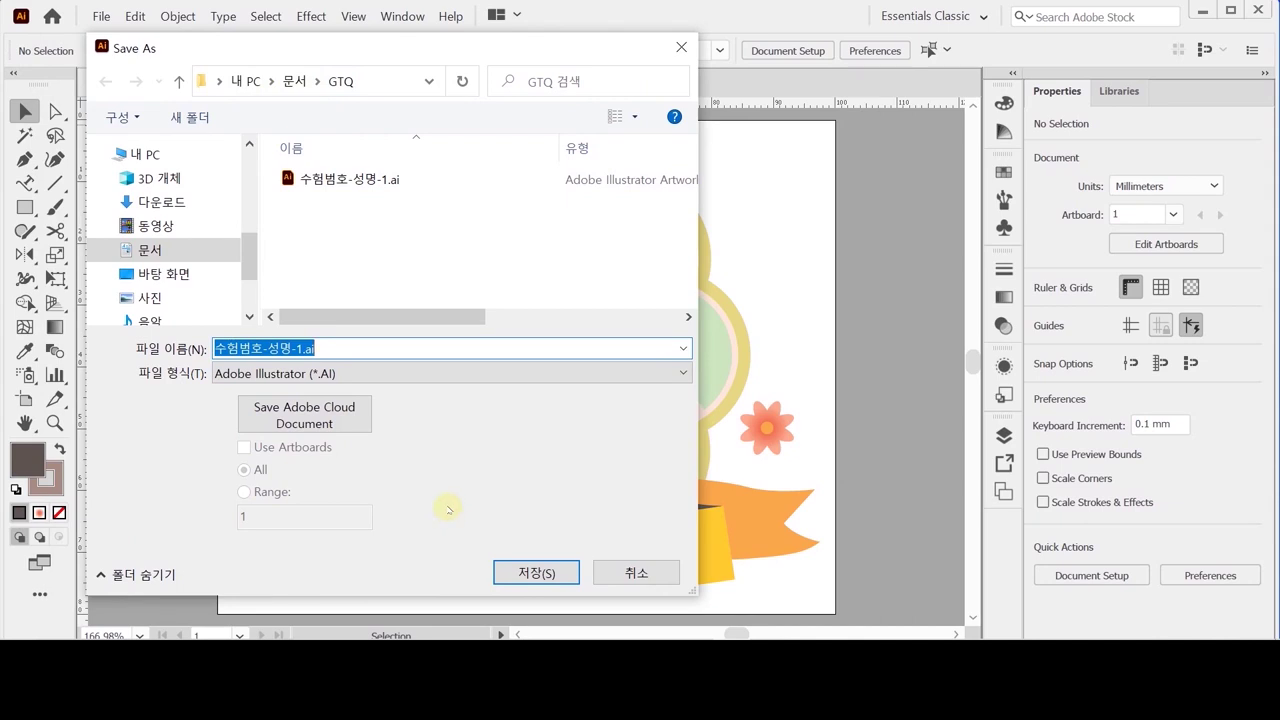
pyautogui.press('Return')
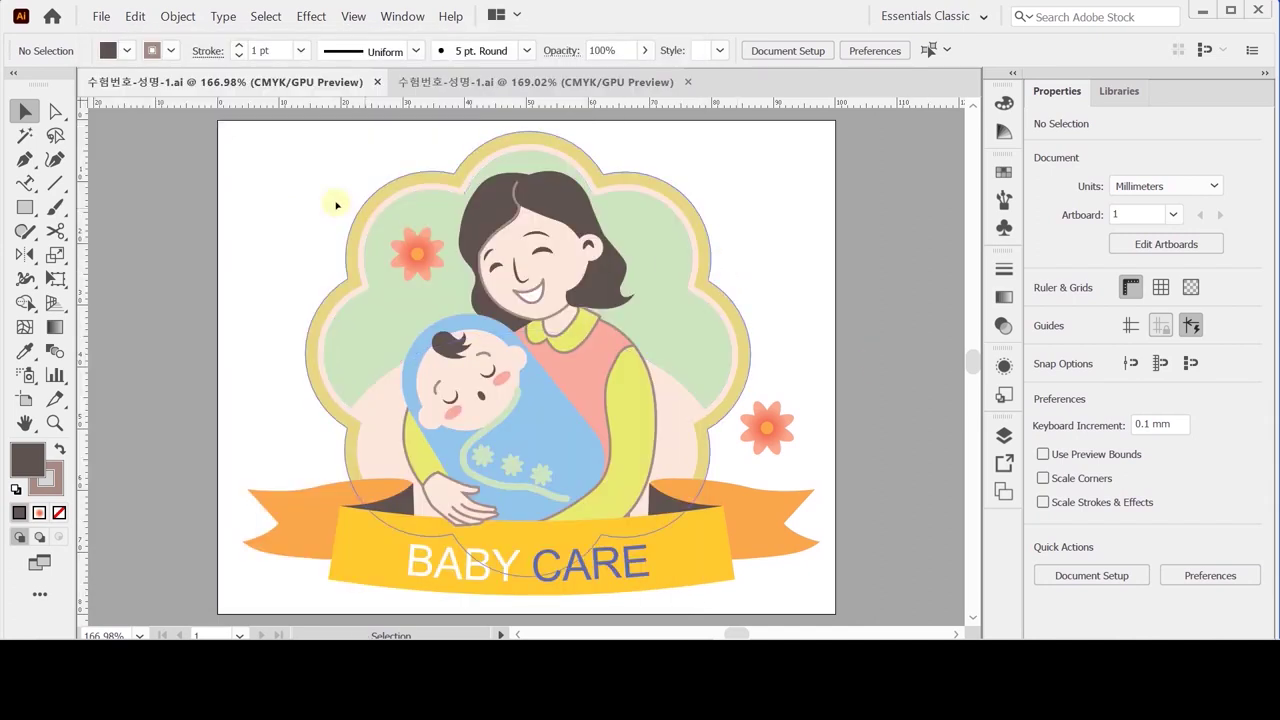
pyautogui.click(103, 17)
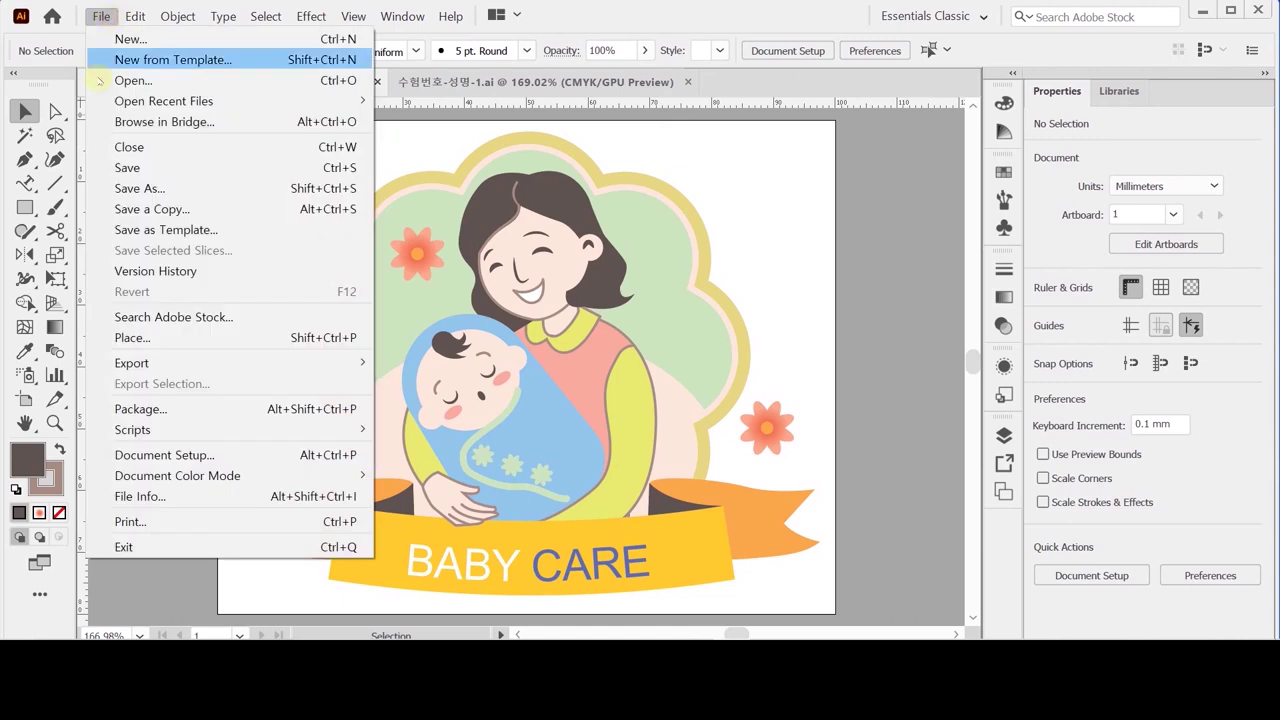
pyautogui.click(130, 186)
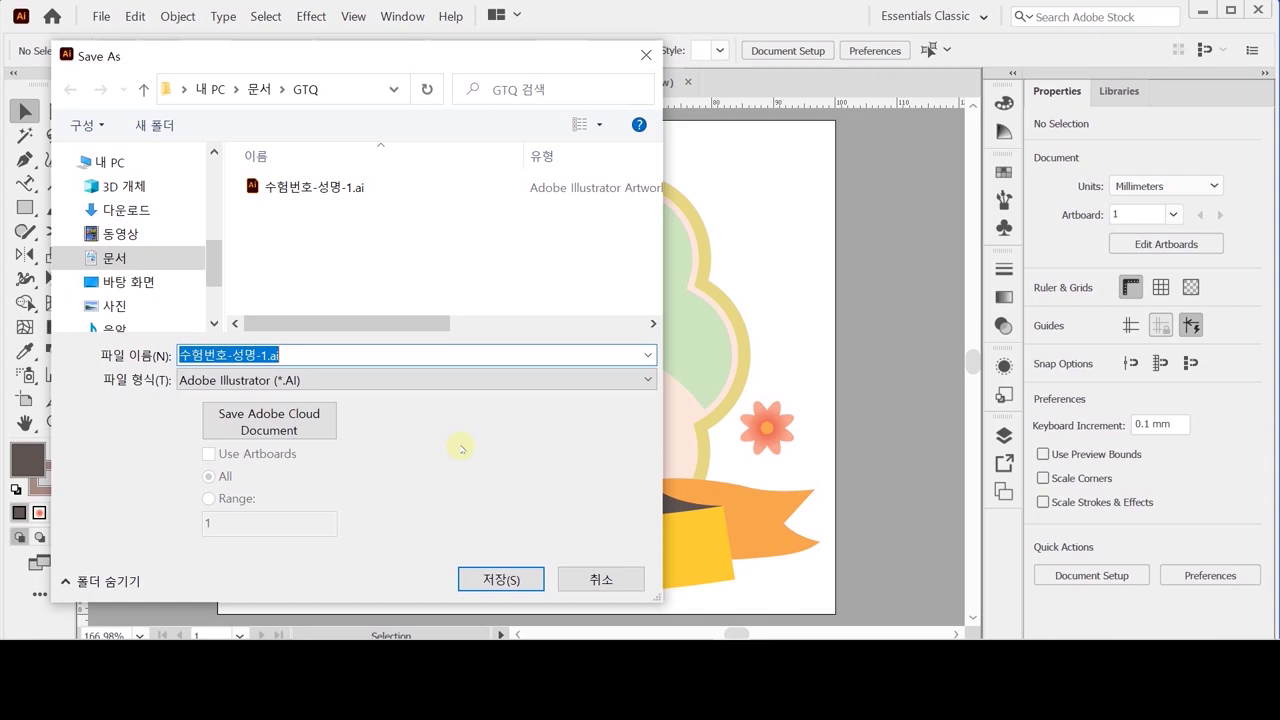
pyautogui.click(516, 577)
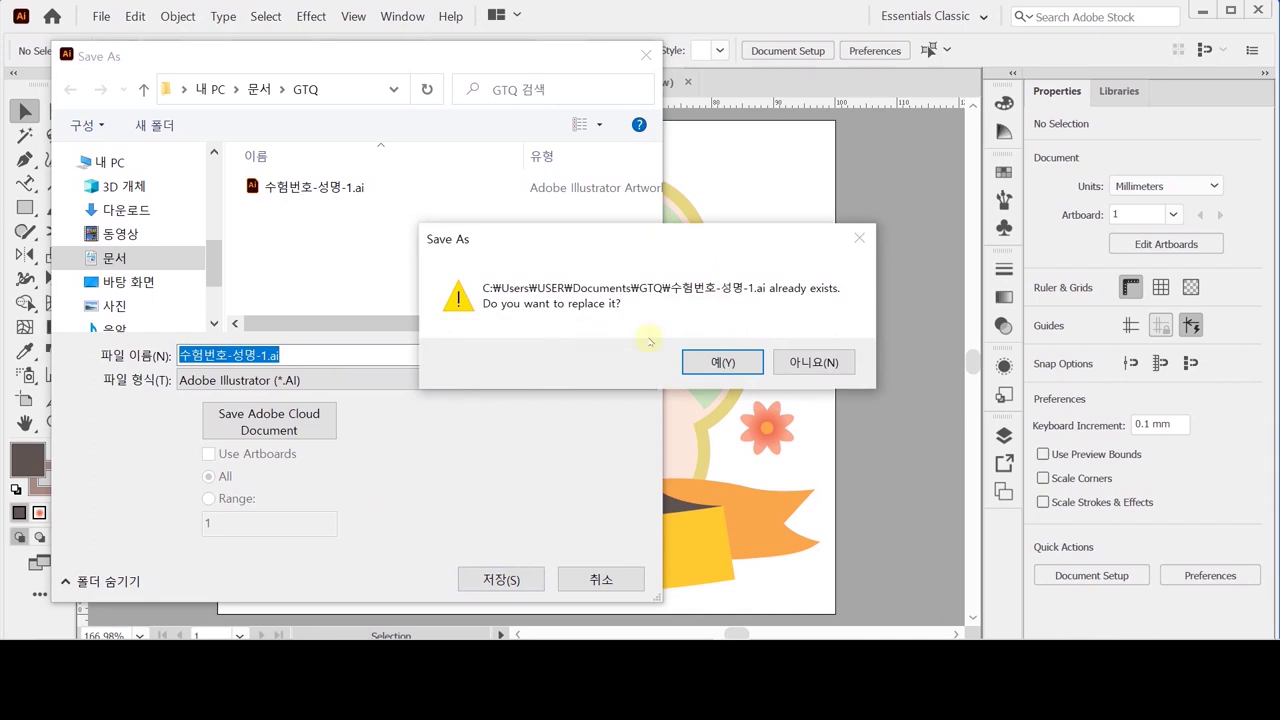
pyautogui.click(723, 363)
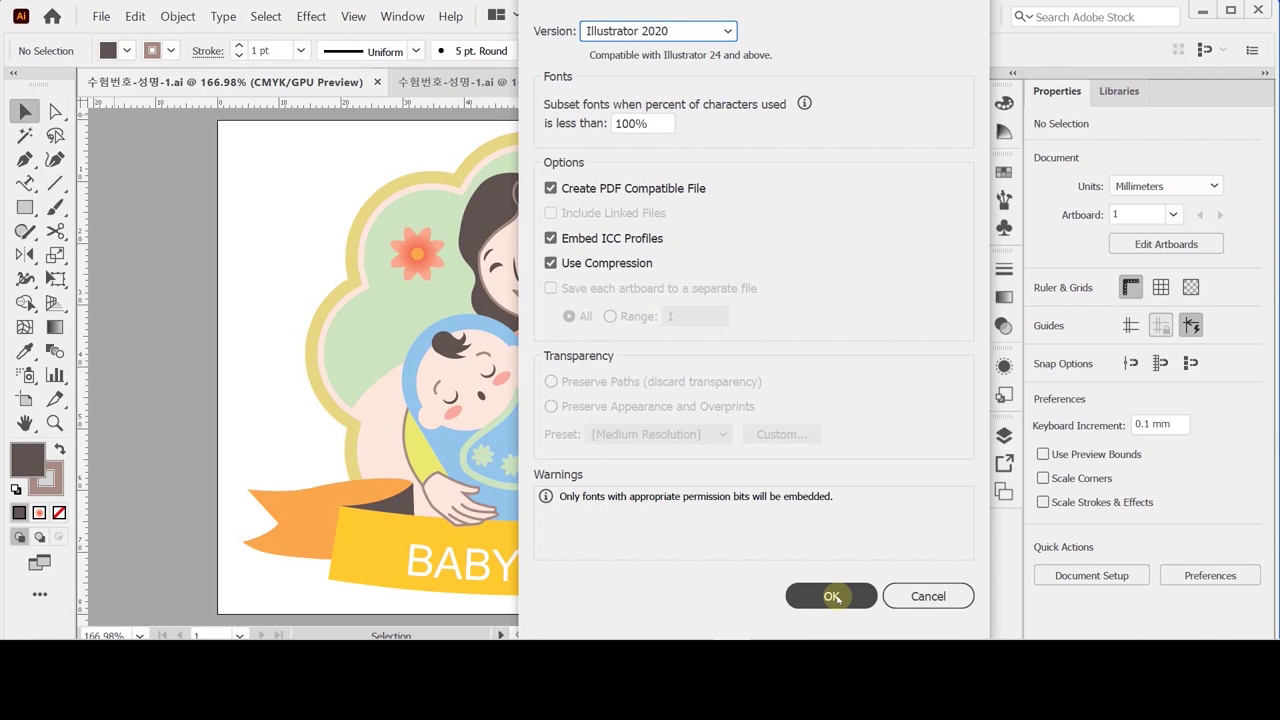
pyautogui.click(832, 597)
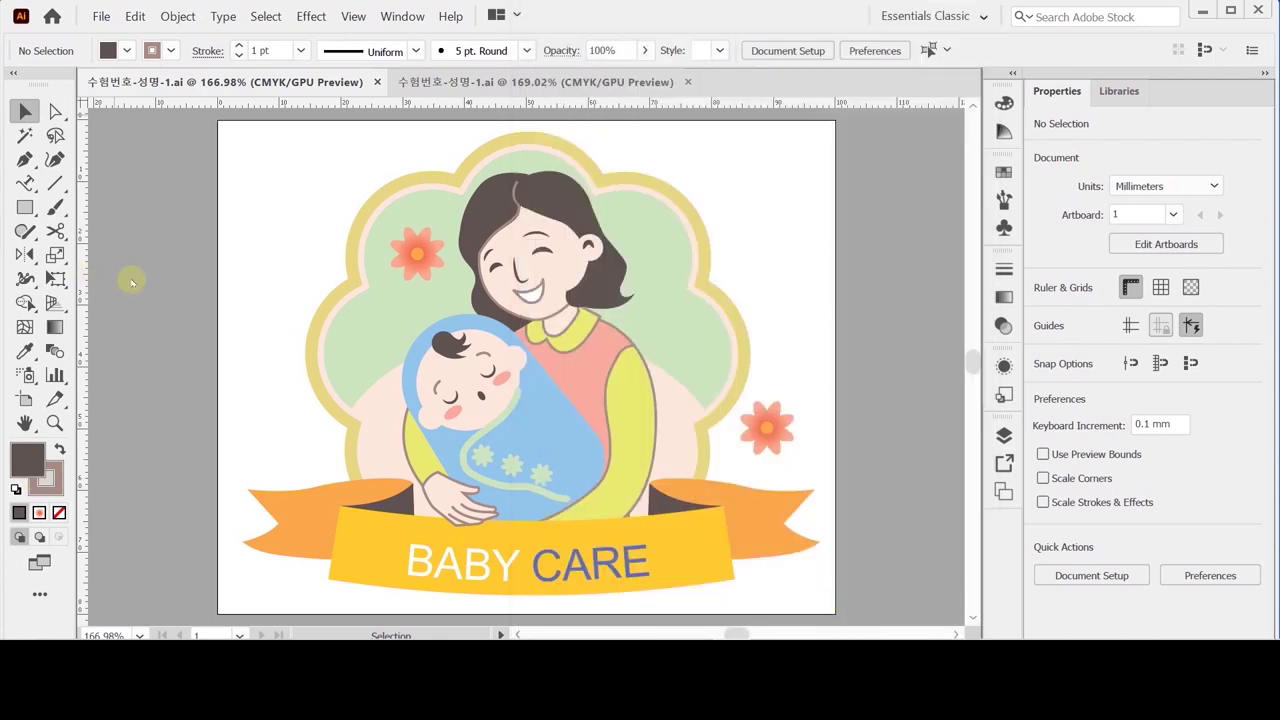
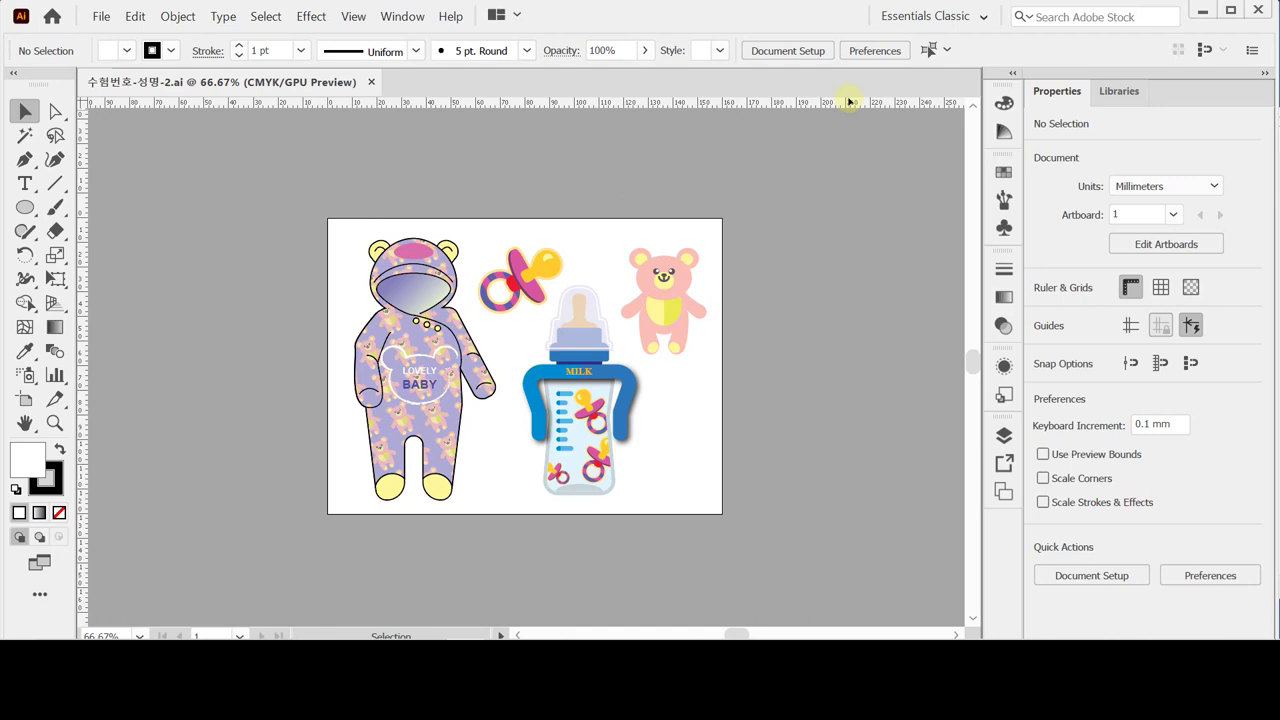
# Step: Create a new 160 x 120 mm CMYK document in millimetres with one artboard and 300 ppi raster effects
pyautogui.hotkey('ctrl', 'n')
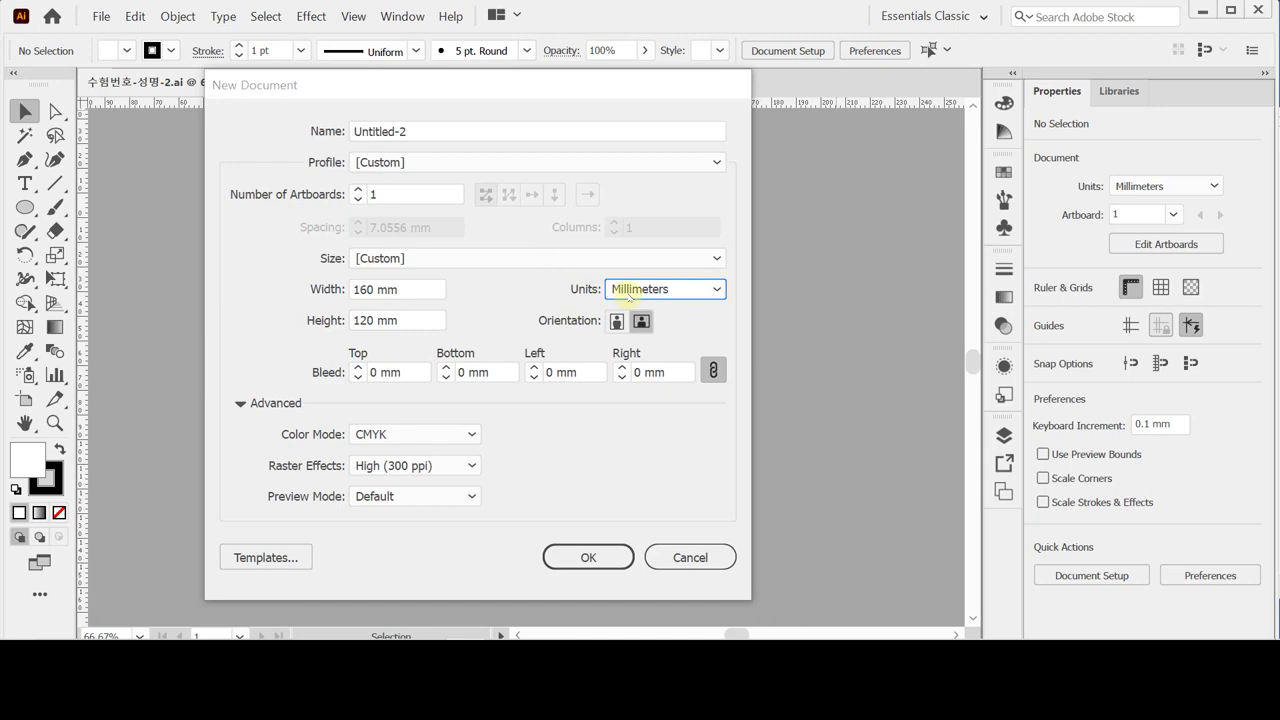
pyautogui.click(427, 289)
pyautogui.click(425, 316)
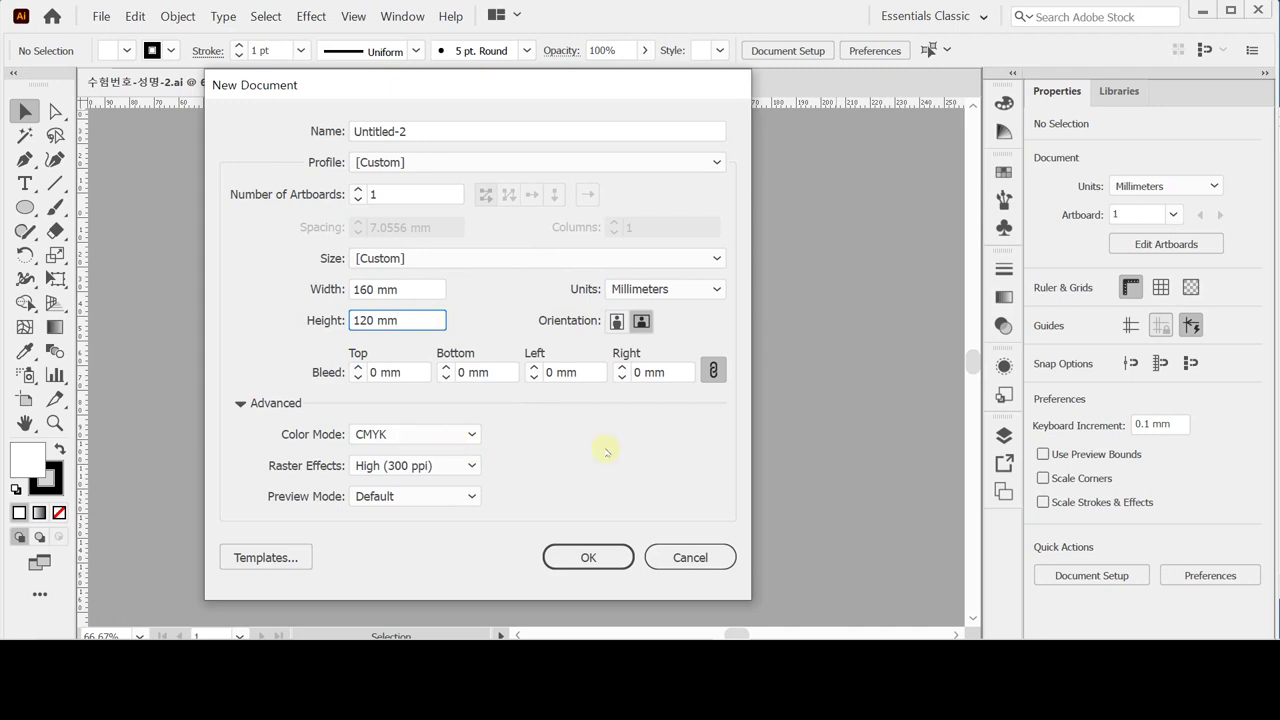
pyautogui.click(588, 557)
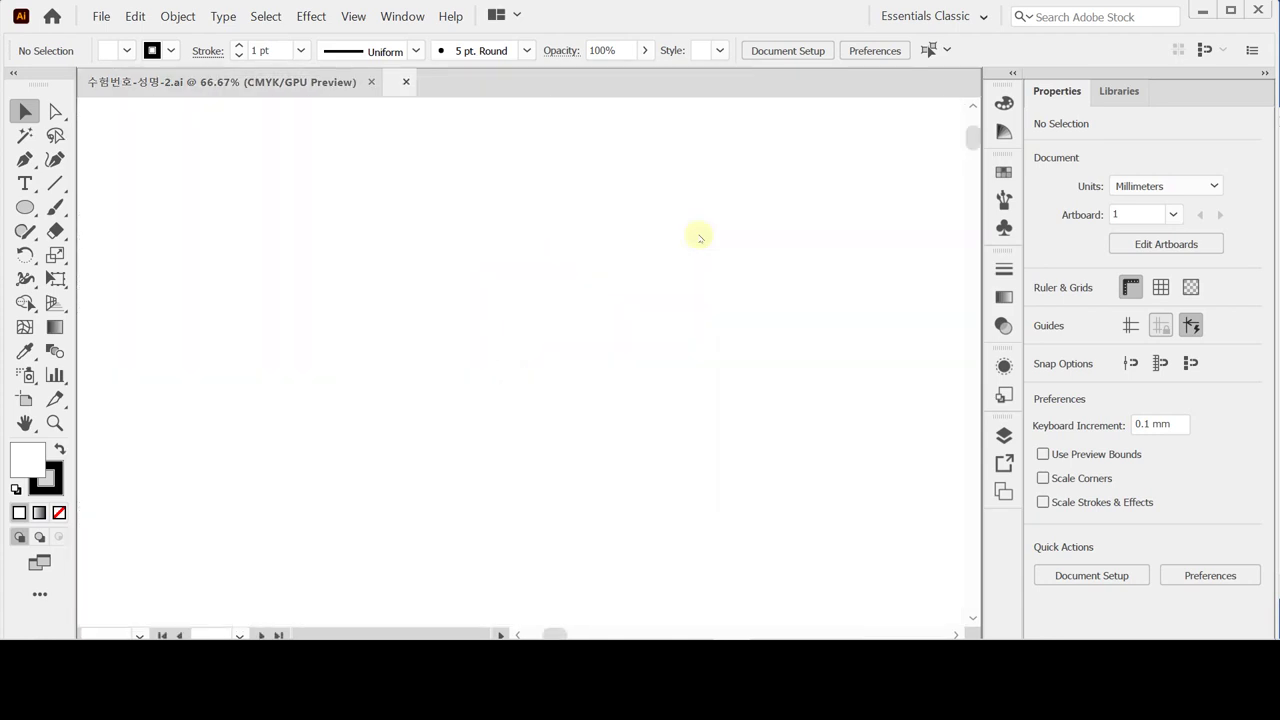
# Step: Place horizontal guides at about 31 mm and 51 mm down the artboard, and a vertical guide about 20 mm outside its left edge
pyautogui.press('a')
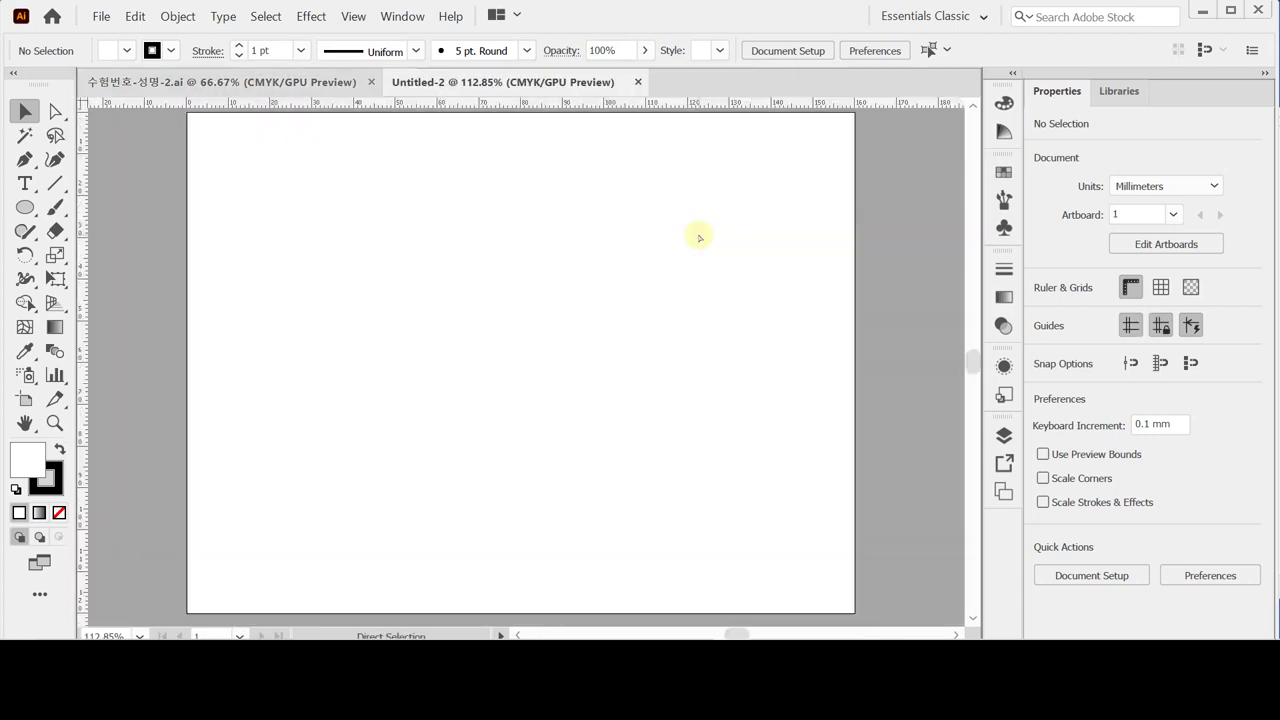
pyautogui.press('v')
pyautogui.moveTo(424, 105); pyautogui.dragTo(434, 241)
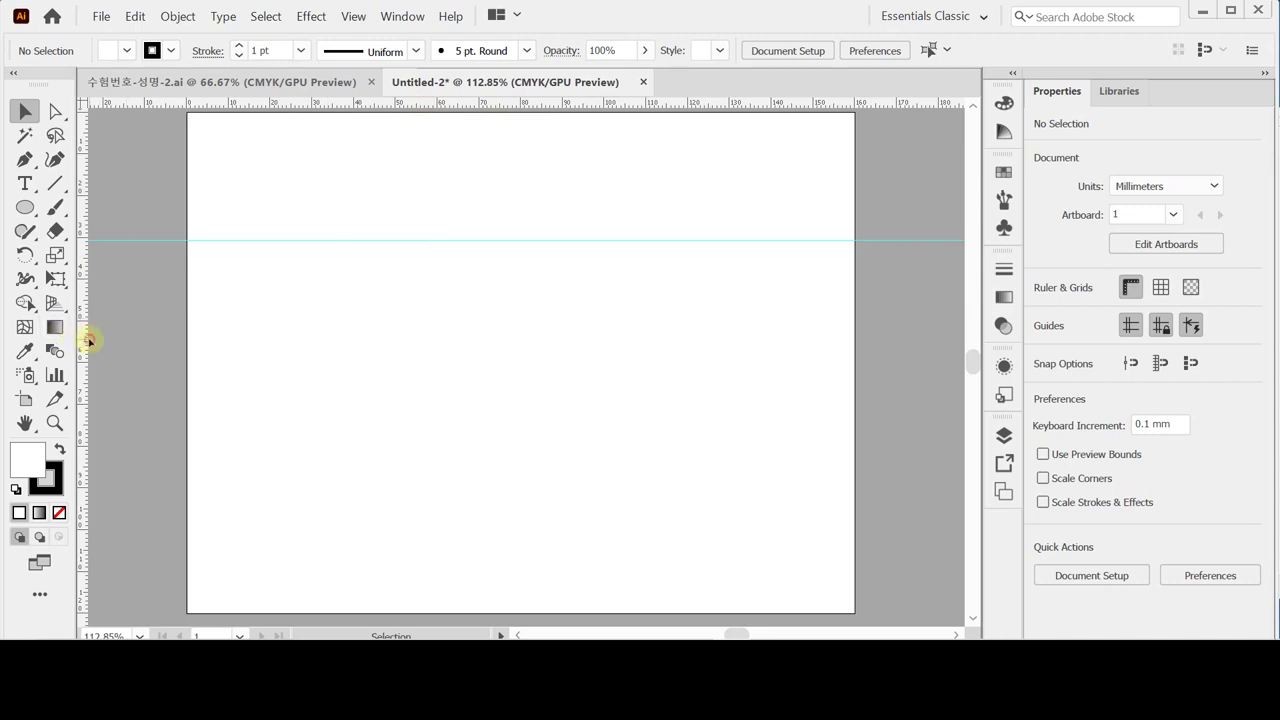
pyautogui.moveTo(83, 337); pyautogui.dragTo(310, 323)
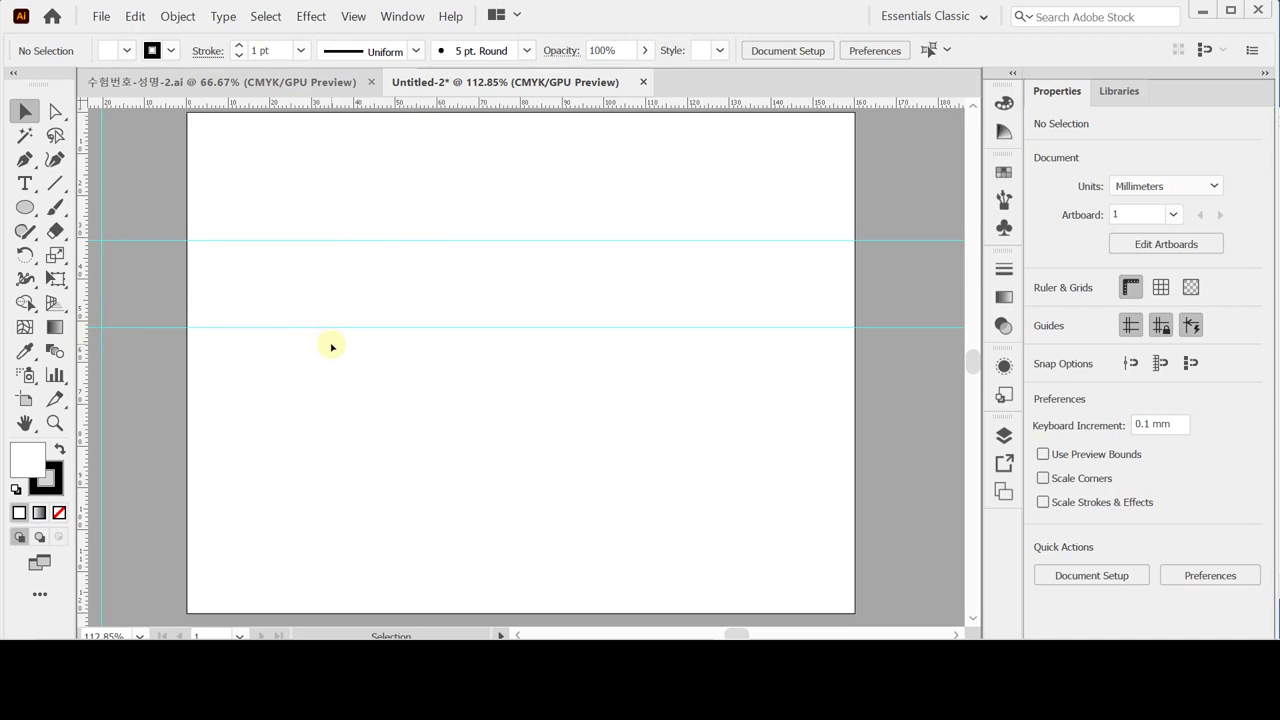
# Step: Save the new document as 수험번호-성명-2.ai in the Documents GTQ folder, replacing the existing file and using the Illustrator 2020 version
pyautogui.press('ctrl')
pyautogui.hotkey('ctrl', 's')
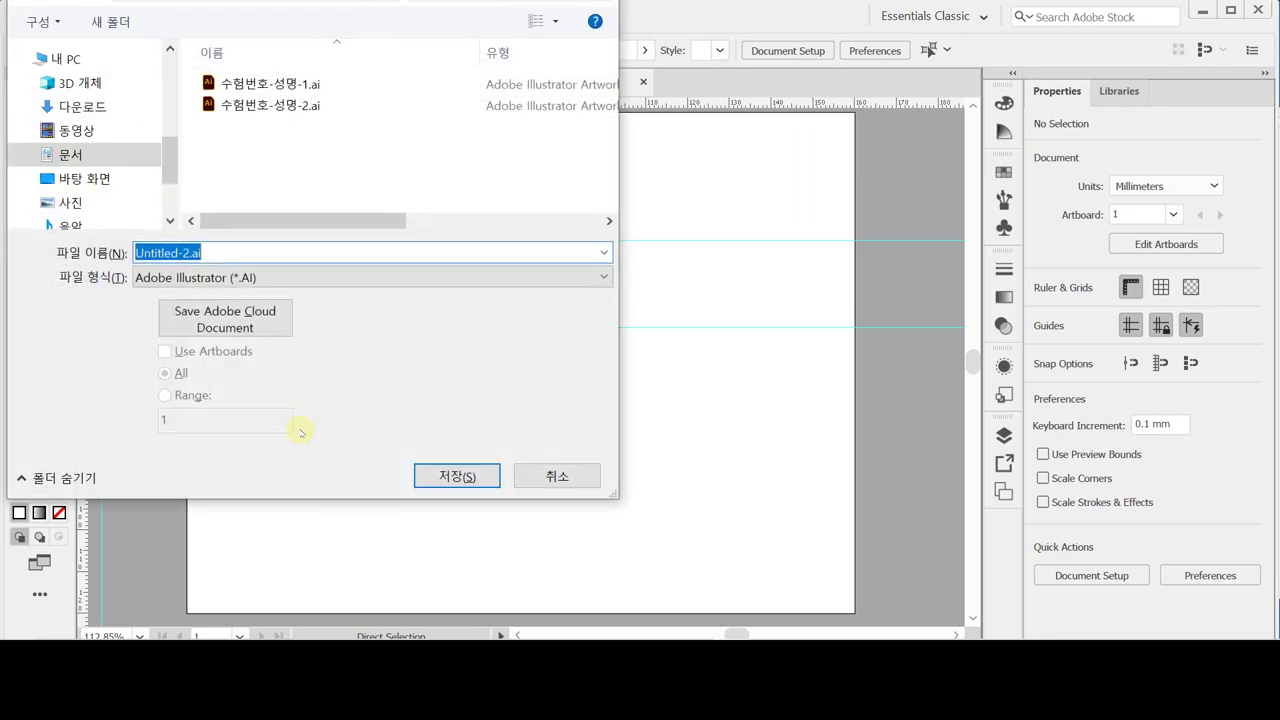
pyautogui.click(70, 155)
pyautogui.scroll(-1, 373, 207)
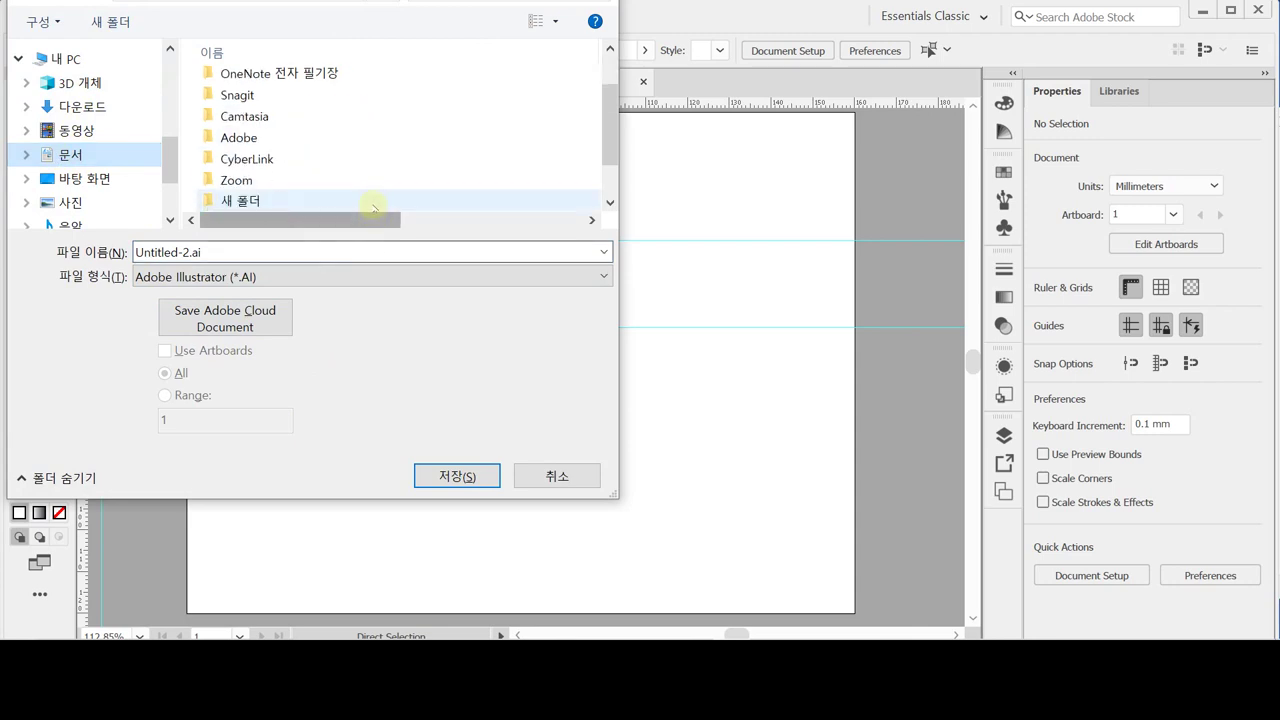
pyautogui.scroll(-1, 373, 207)
pyautogui.doubleClick(240, 200)
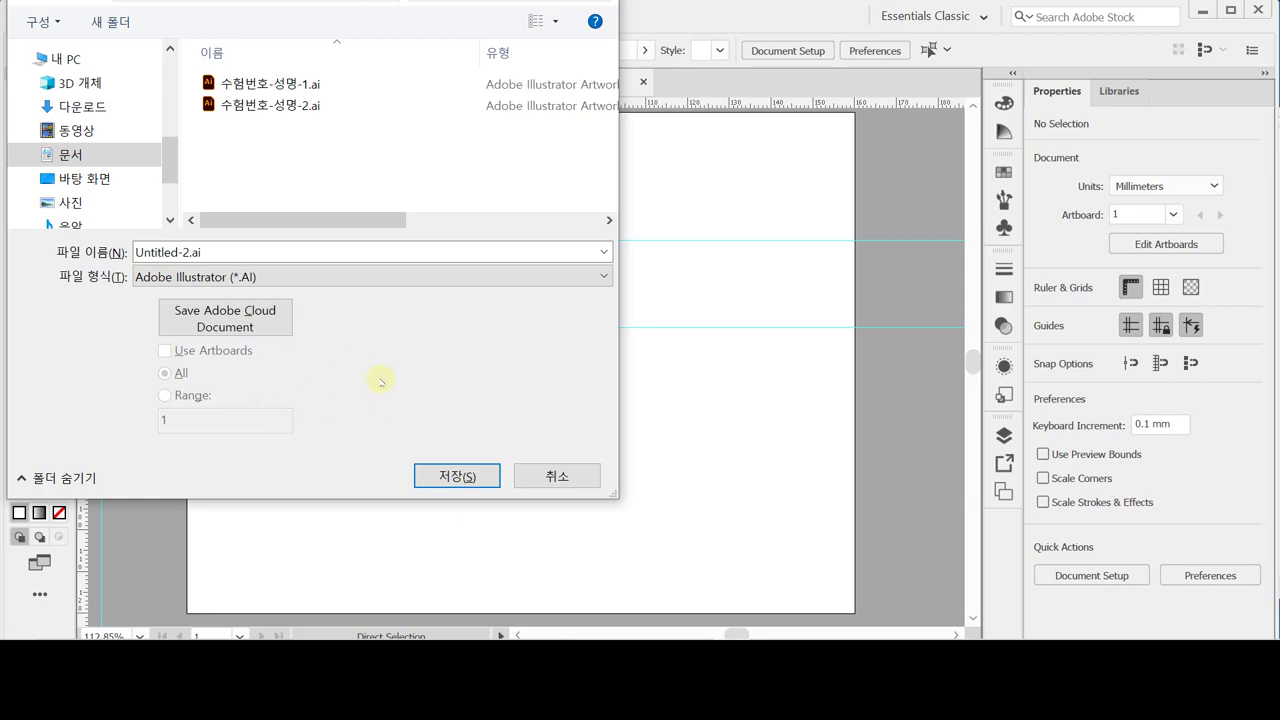
pyautogui.click(236, 112)
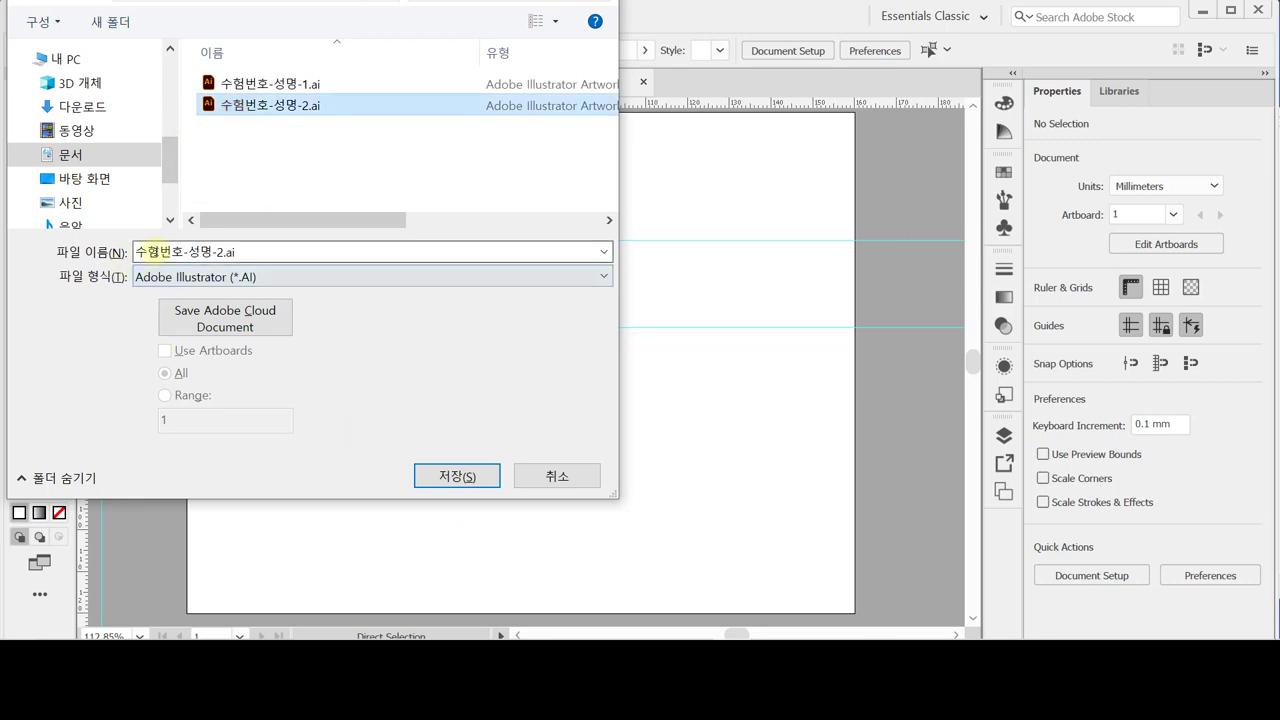
pyautogui.click(179, 251)
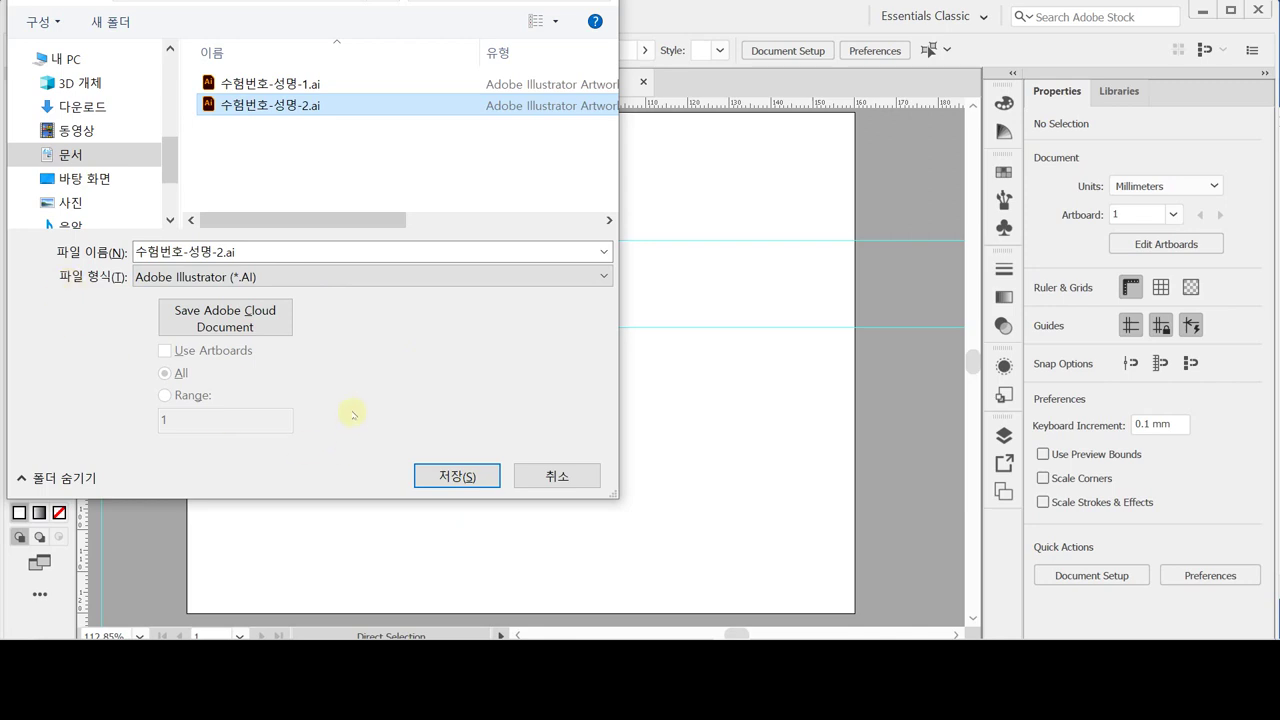
pyautogui.click(457, 477)
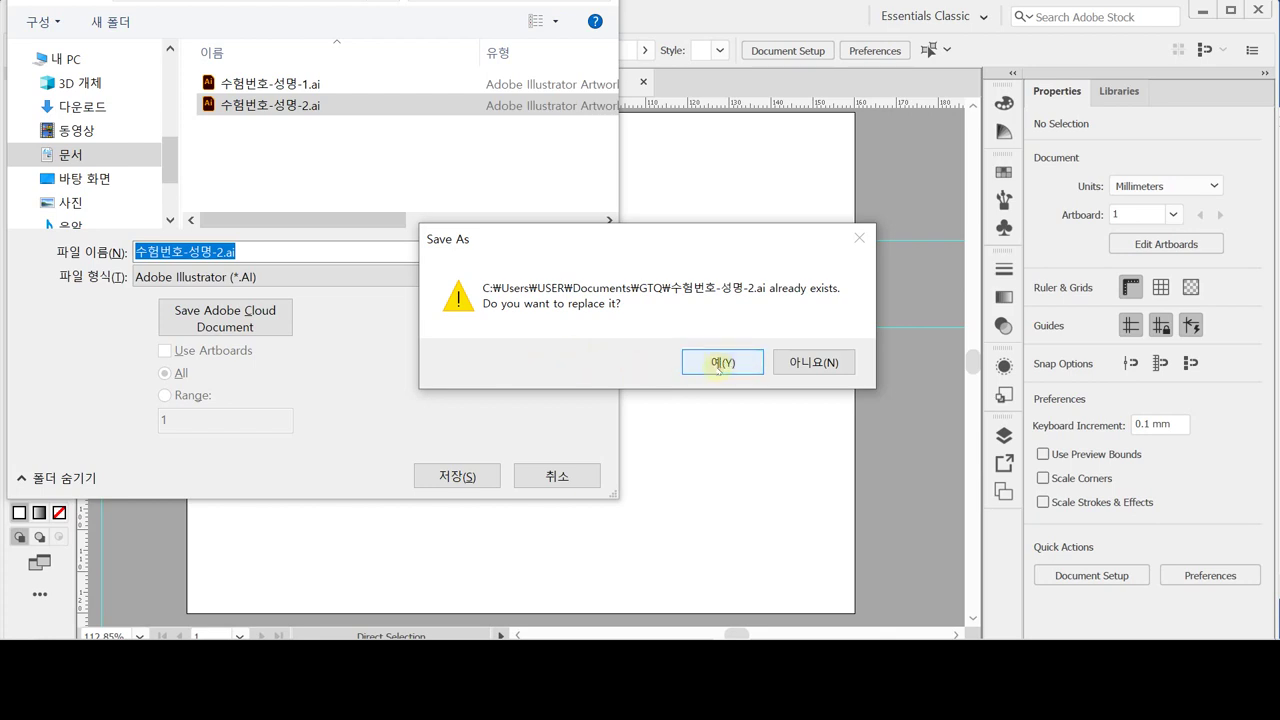
pyautogui.click(726, 368)
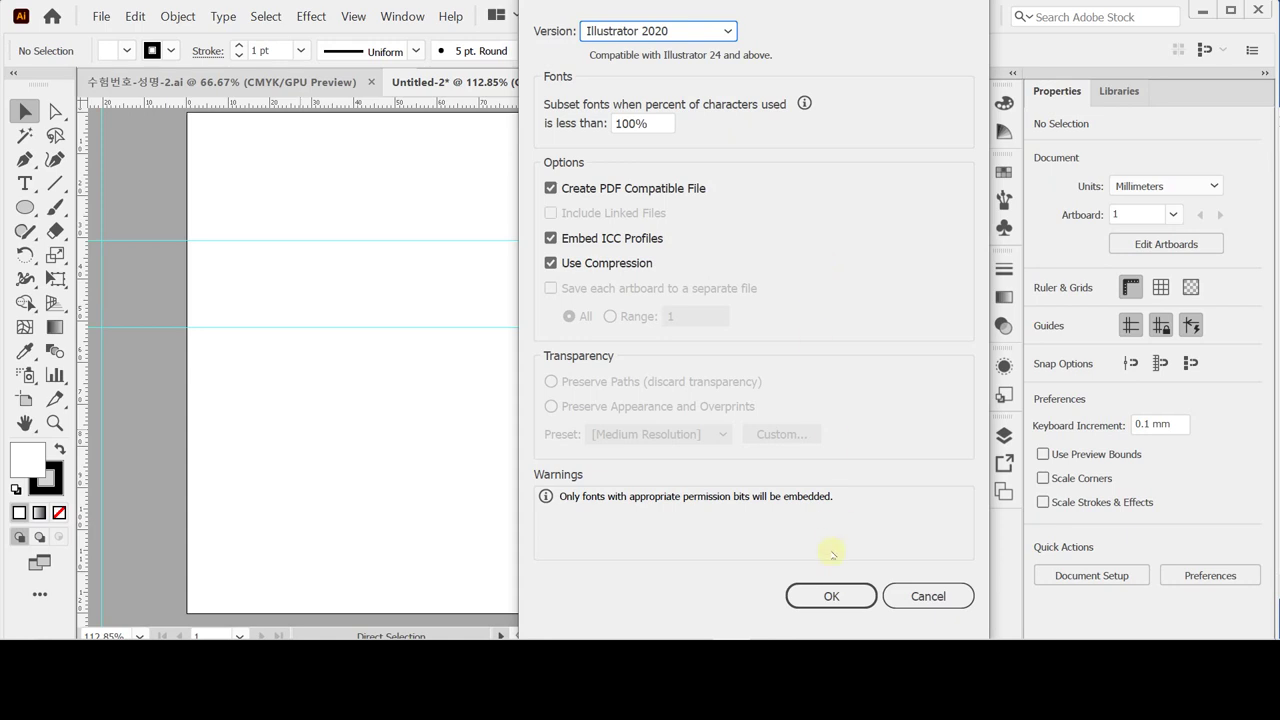
pyautogui.click(840, 597)
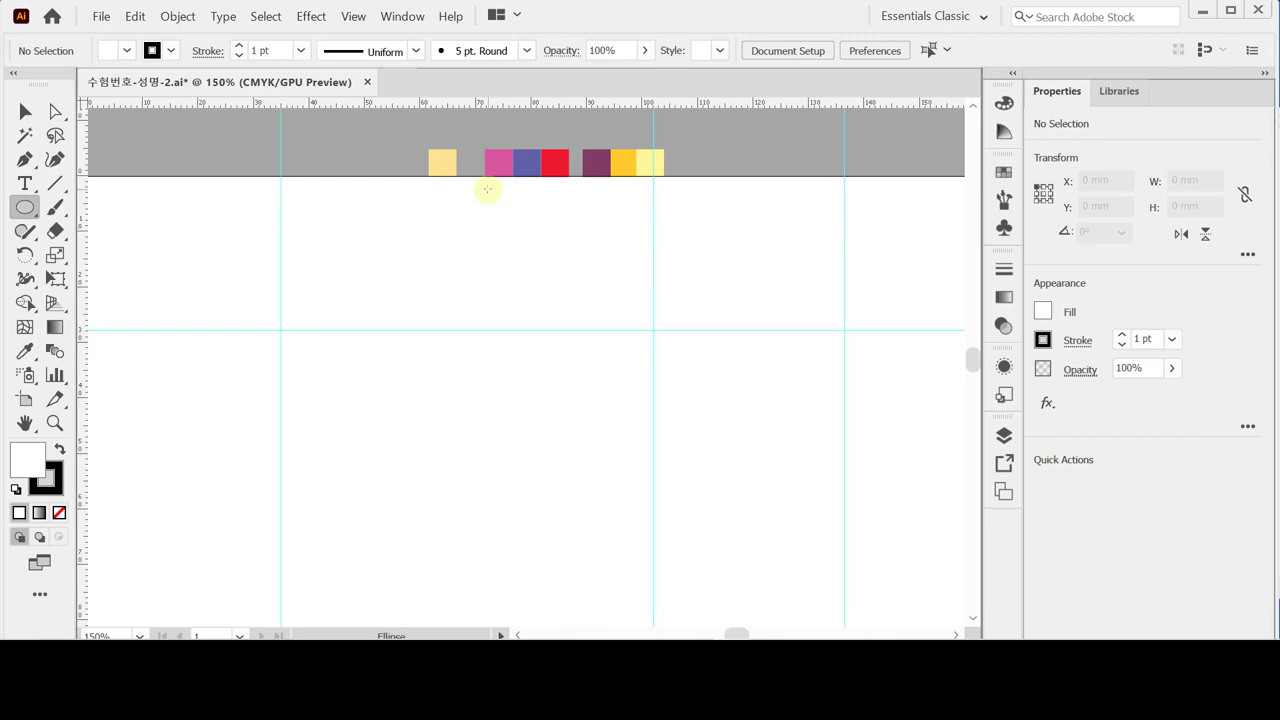
# Step: Create a 16 x 16 mm circle below the colour swatches, between the first two vertical guides
pyautogui.click(431, 302)
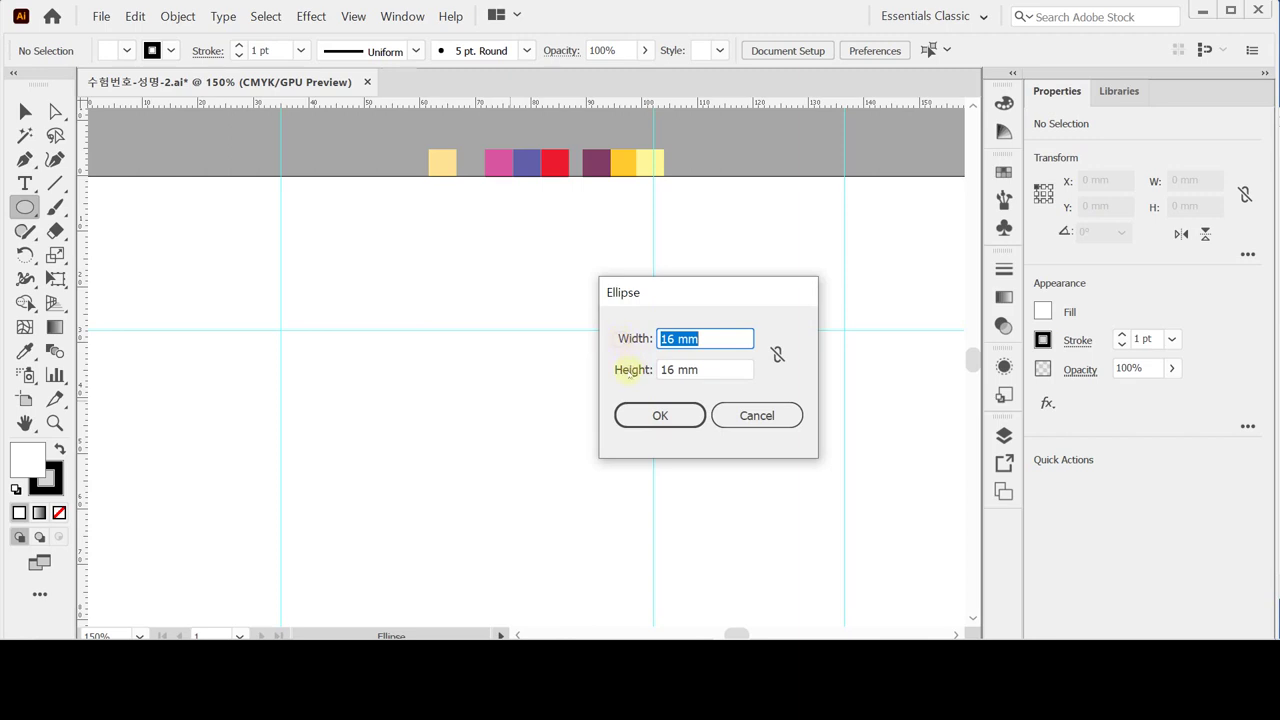
pyautogui.press('Tab')
pyautogui.click(641, 418)
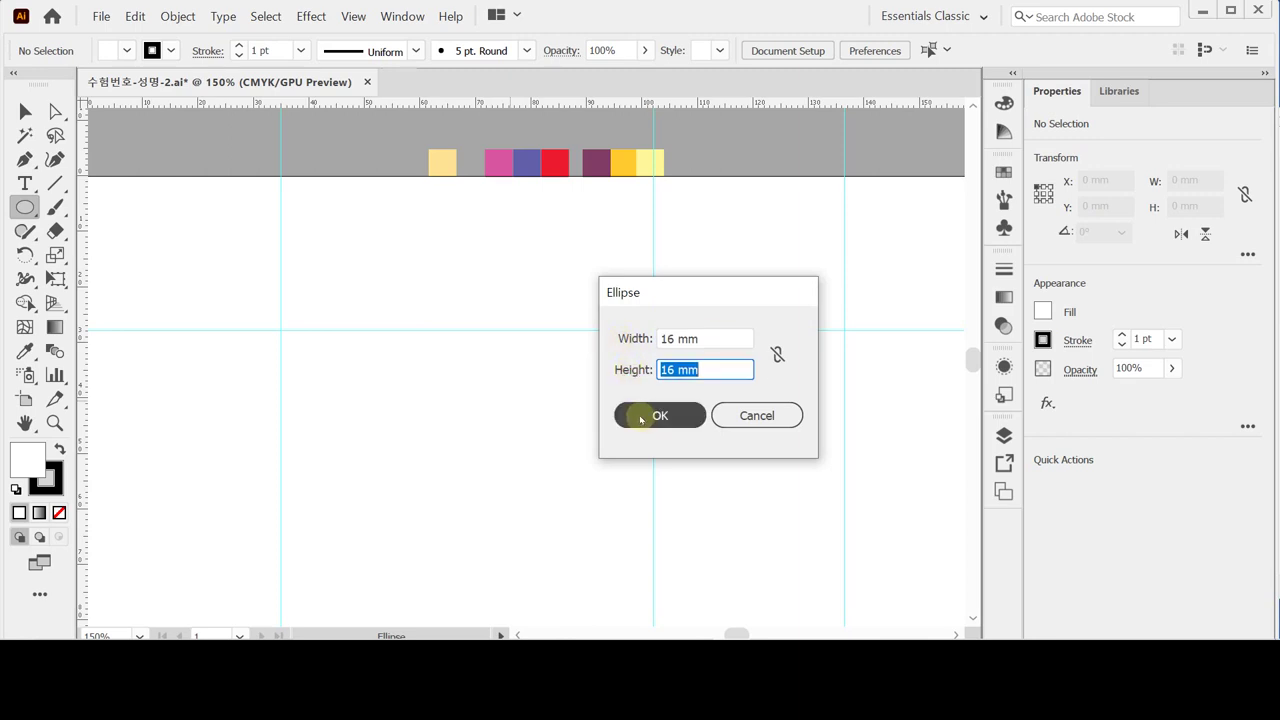
pyautogui.click(641, 418)
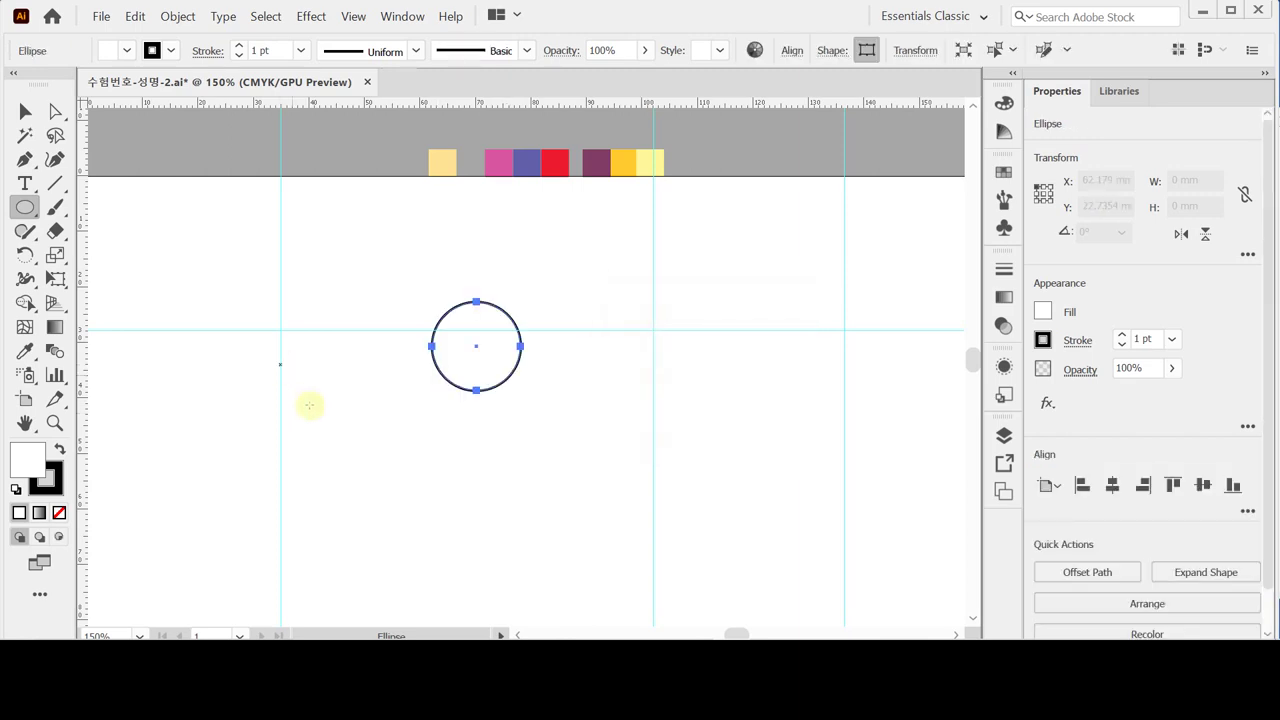
# Step: Make a concentric copy of the 16 mm circle scaled uniformly to 68%, without scaling strokes and effects
pyautogui.hotkey('ctrl', 'space')
pyautogui.click(489, 373)
pyautogui.click(518, 340)
pyautogui.click(551, 336)
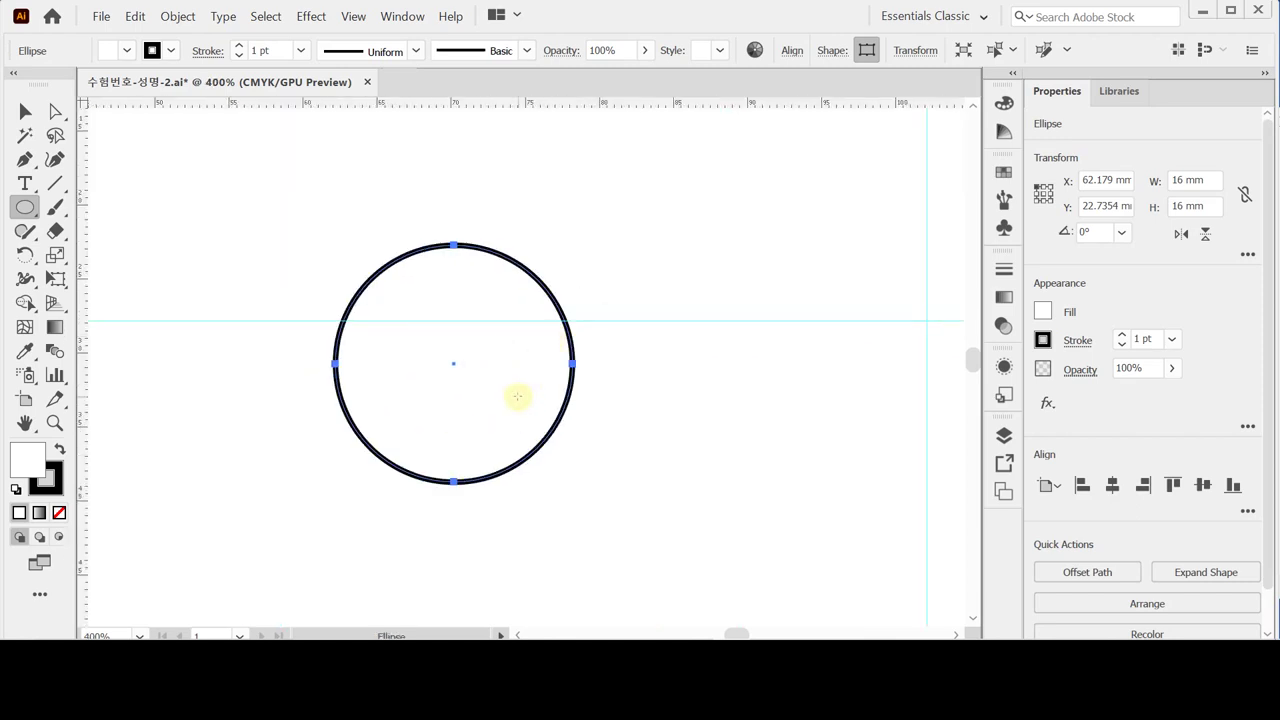
pyautogui.press('ctrl')
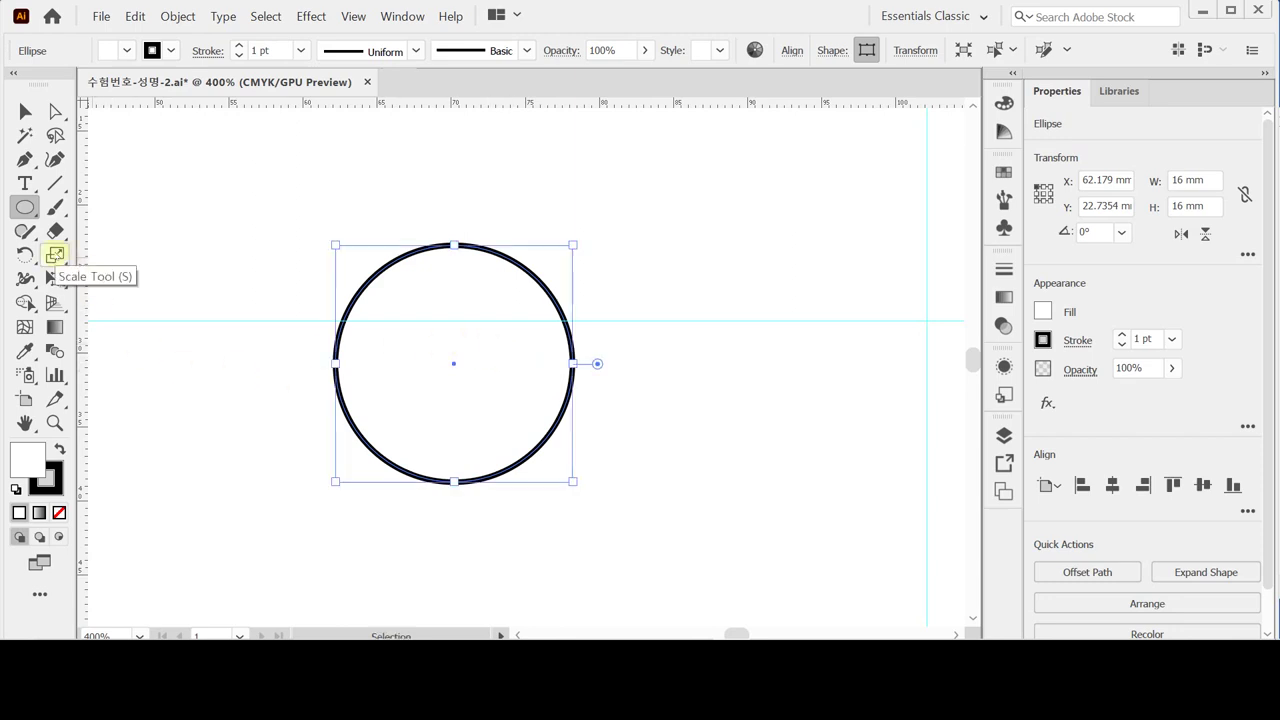
pyautogui.doubleClick(54, 256)
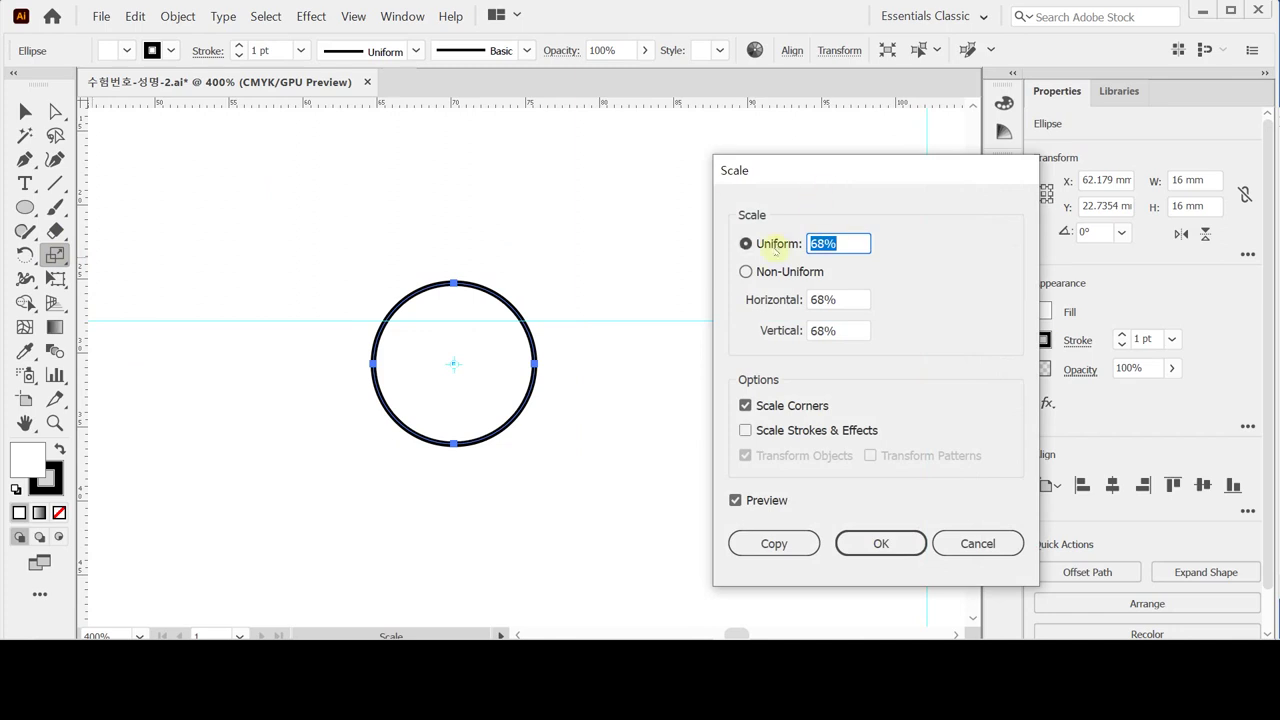
pyautogui.click(851, 242)
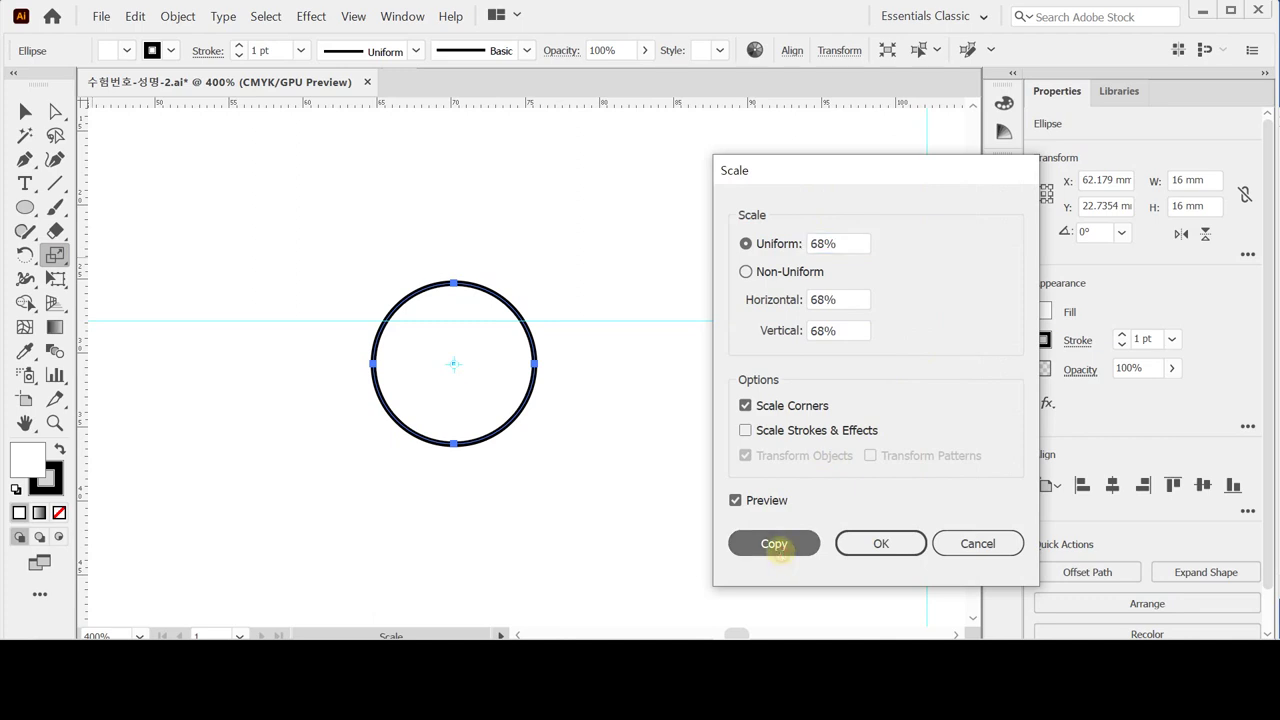
pyautogui.click(777, 543)
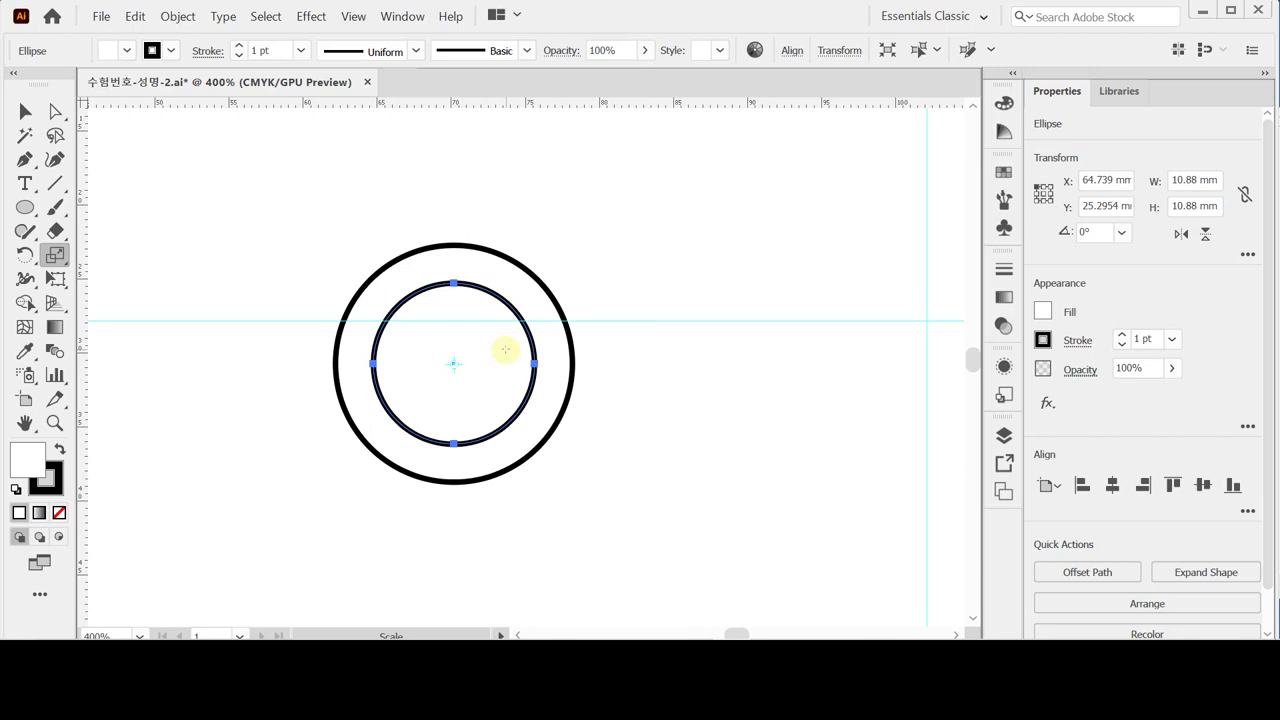
# Step: Draw a horizontal line about 23 mm long across the upper part of both circles, extending past each side
pyautogui.press('v')
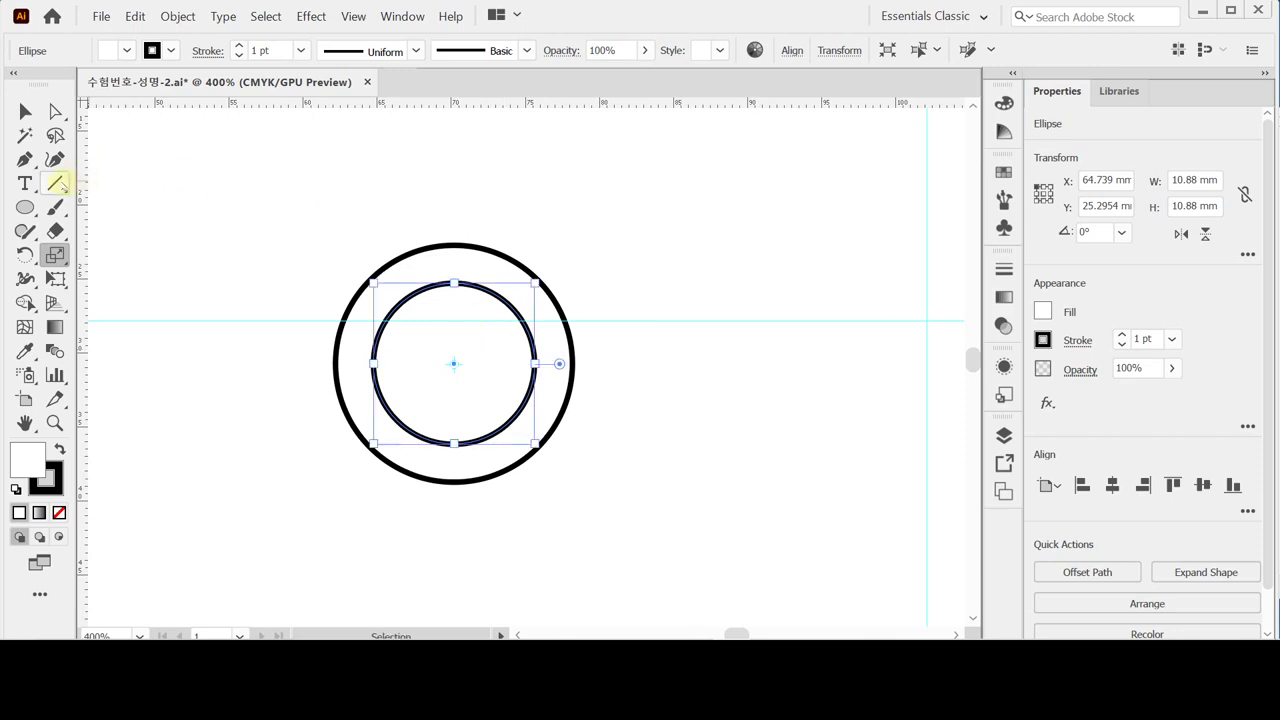
pyautogui.doubleClick(57, 183)
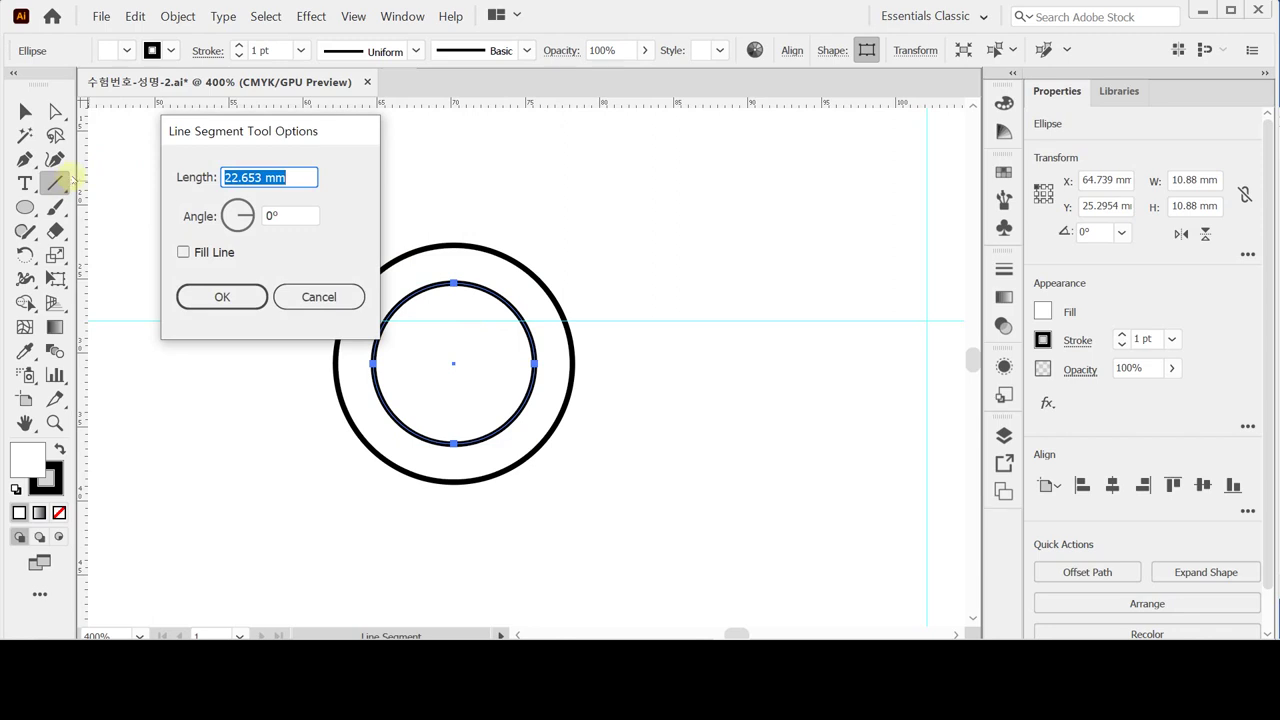
pyautogui.click(318, 296)
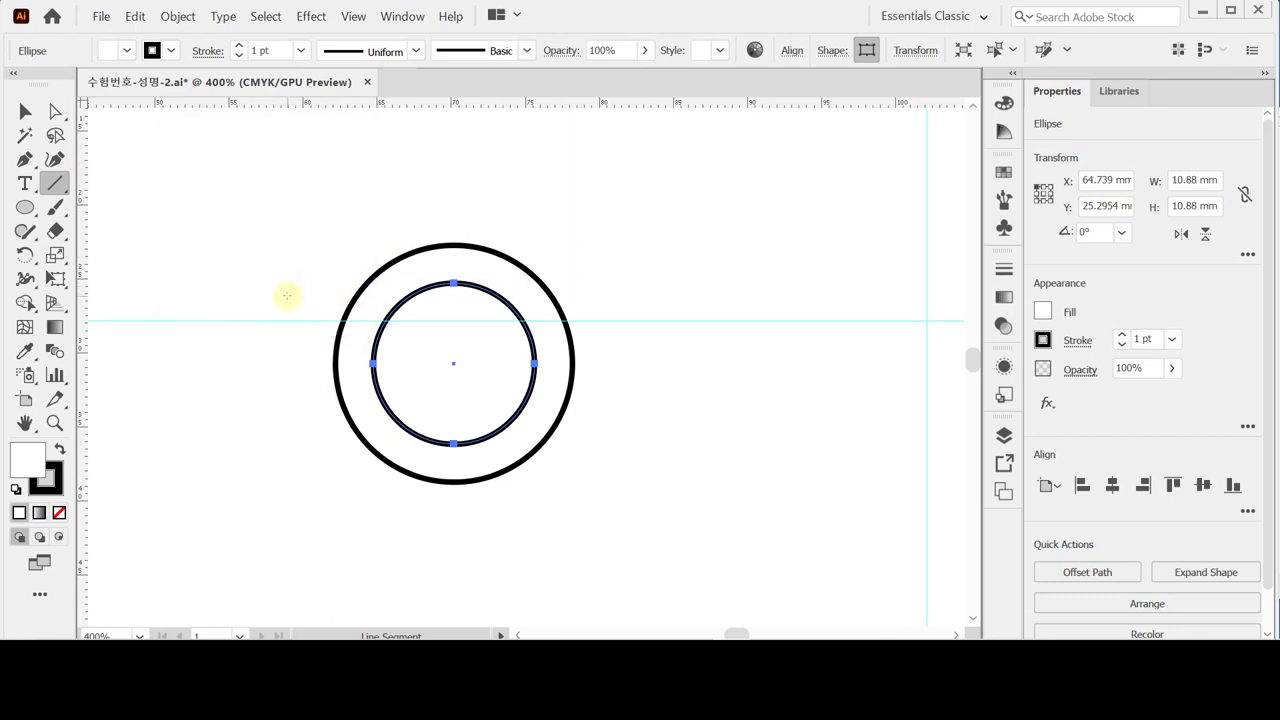
pyautogui.moveTo(286, 298); pyautogui.dragTo(630, 315)
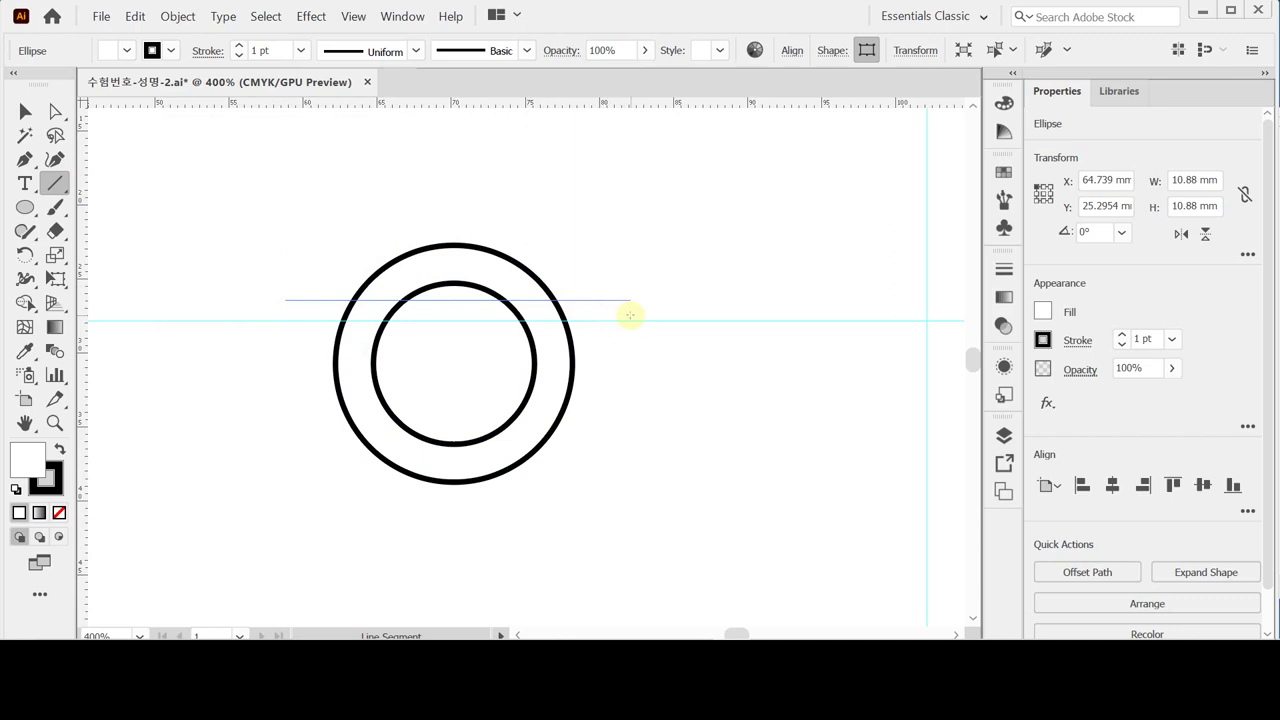
pyautogui.moveTo(630, 315); pyautogui.dragTo(630, 315)
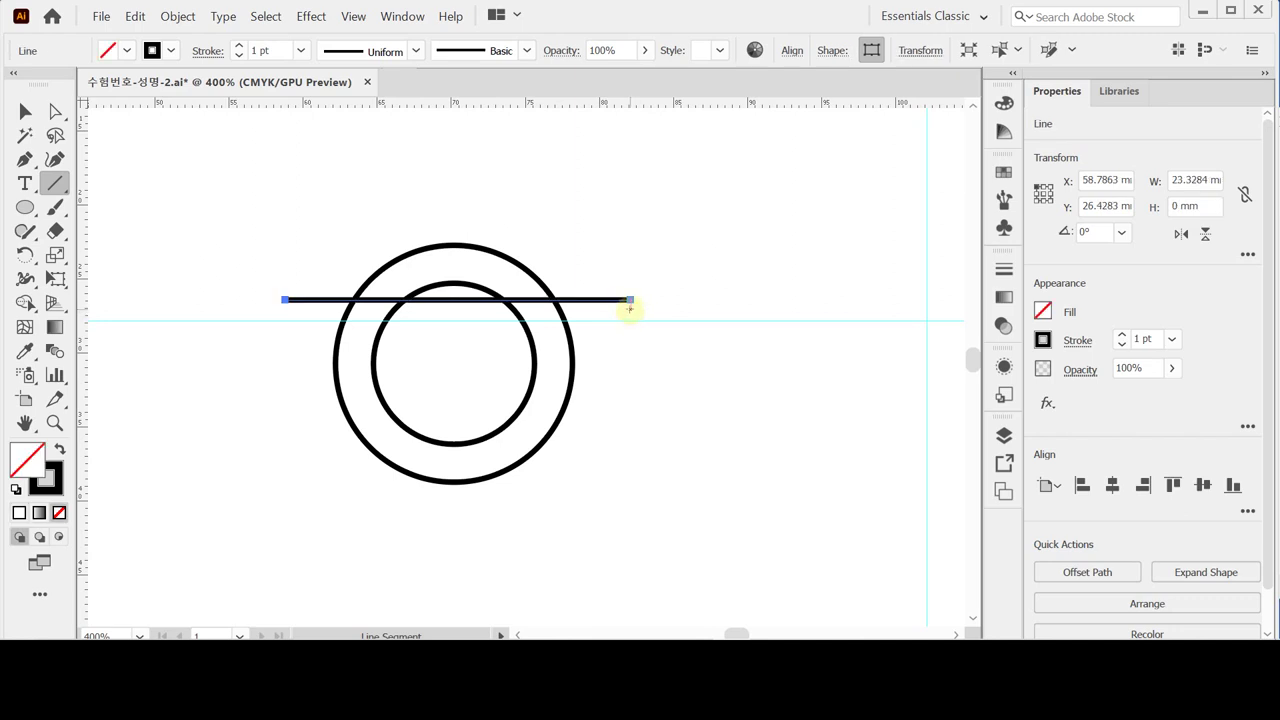
pyautogui.moveTo(630, 300); pyautogui.dragTo(627, 298)
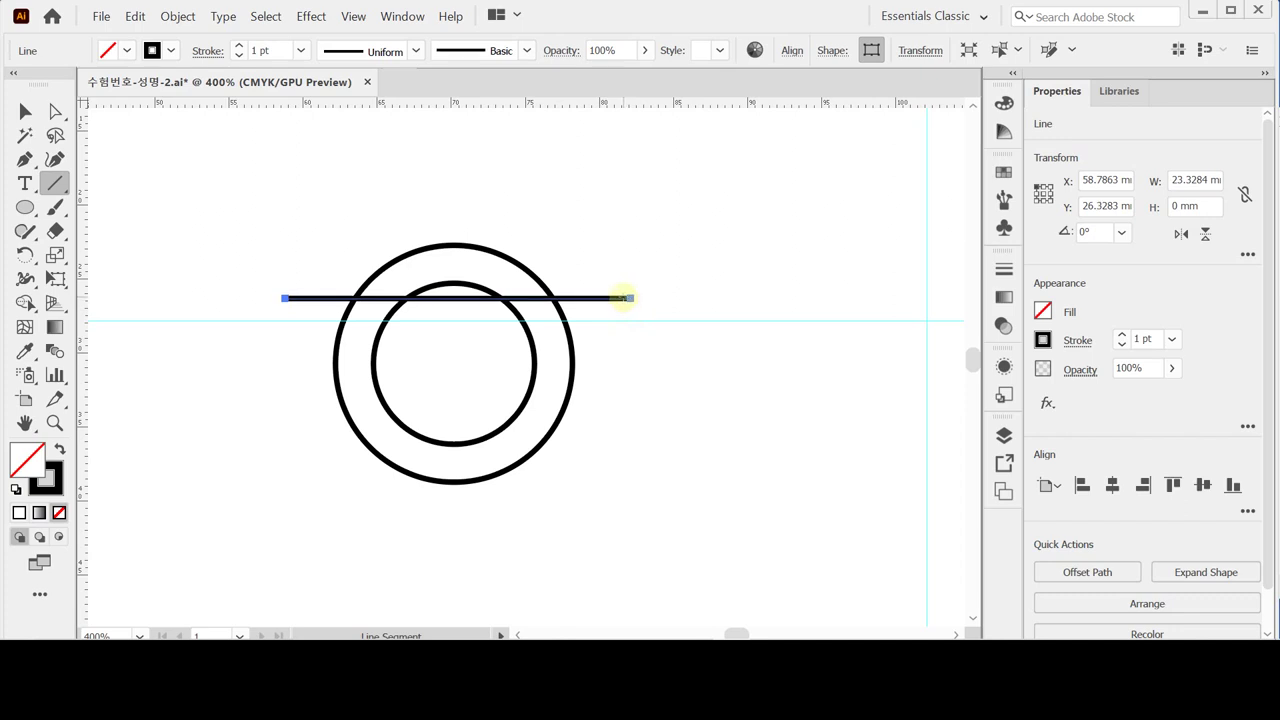
# Step: Make a copy of the horizontal line moved 0 mm horizontally and 9.5 mm vertically
pyautogui.click(25, 111)
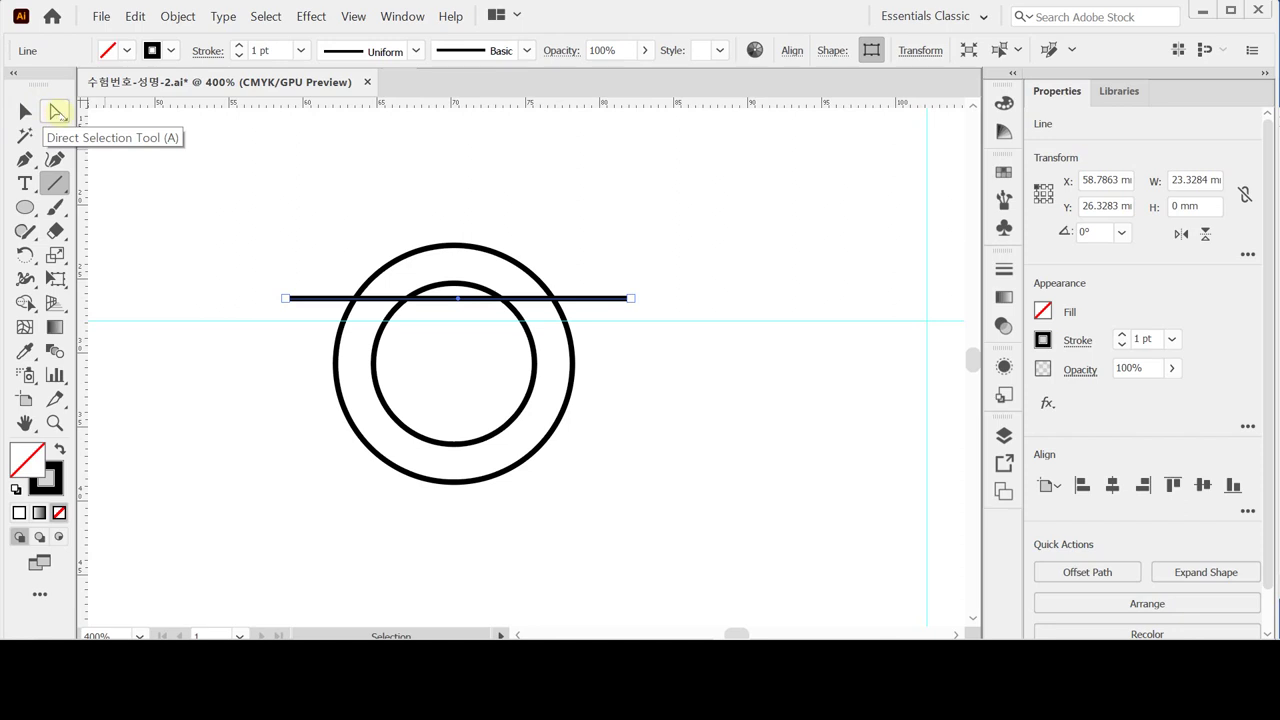
pyautogui.click(25, 111)
pyautogui.doubleClick(25, 111)
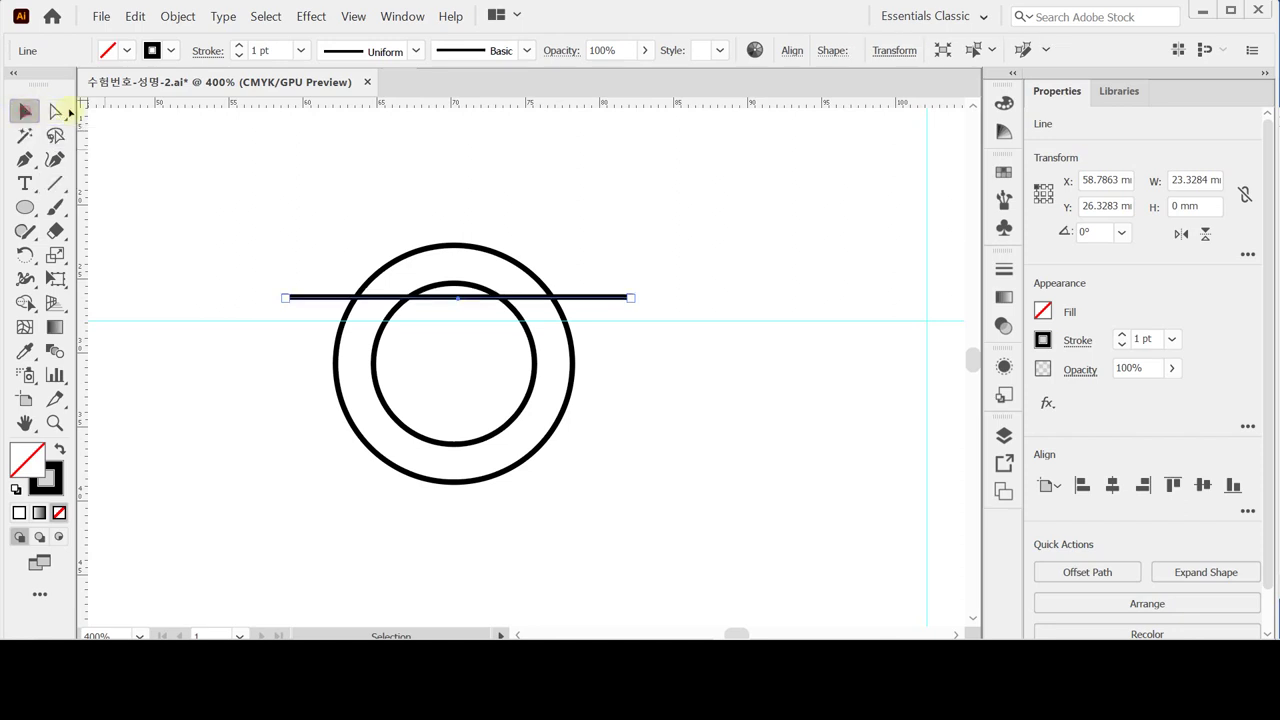
pyautogui.moveTo(679, 198); pyautogui.dragTo(650, 175)
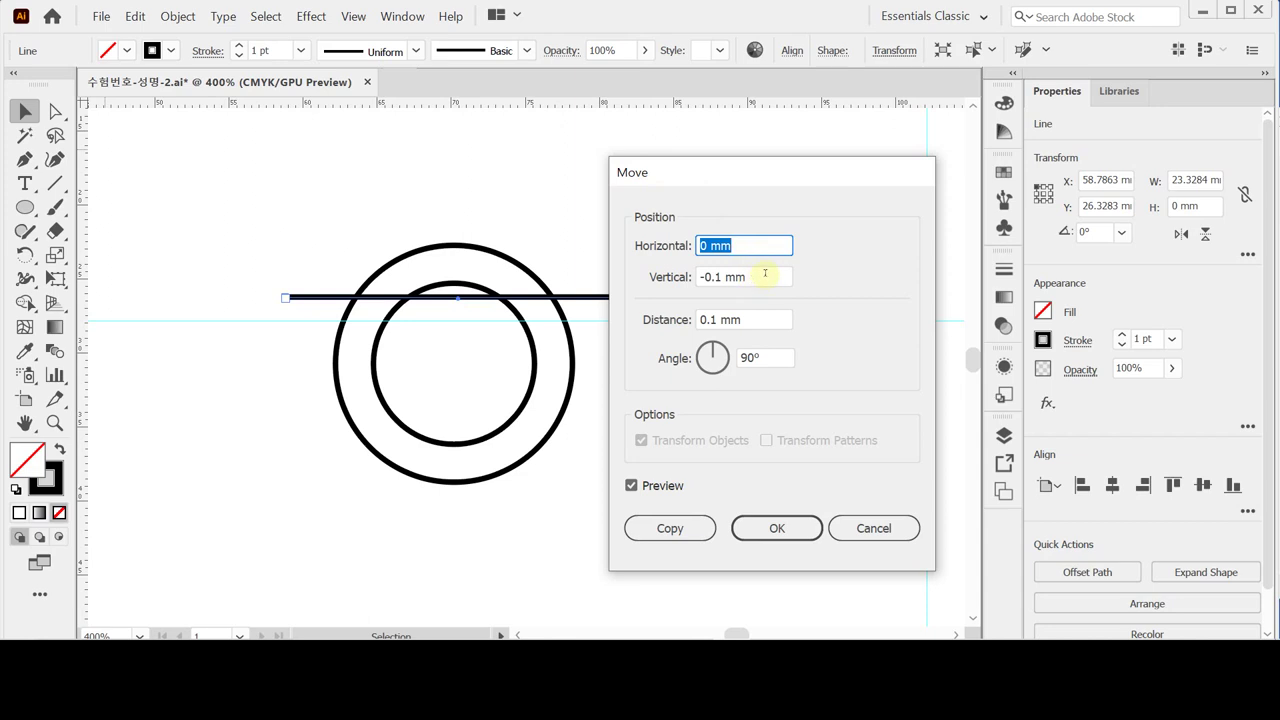
pyautogui.moveTo(765, 276); pyautogui.dragTo(640, 277)
pyautogui.write('9.5')
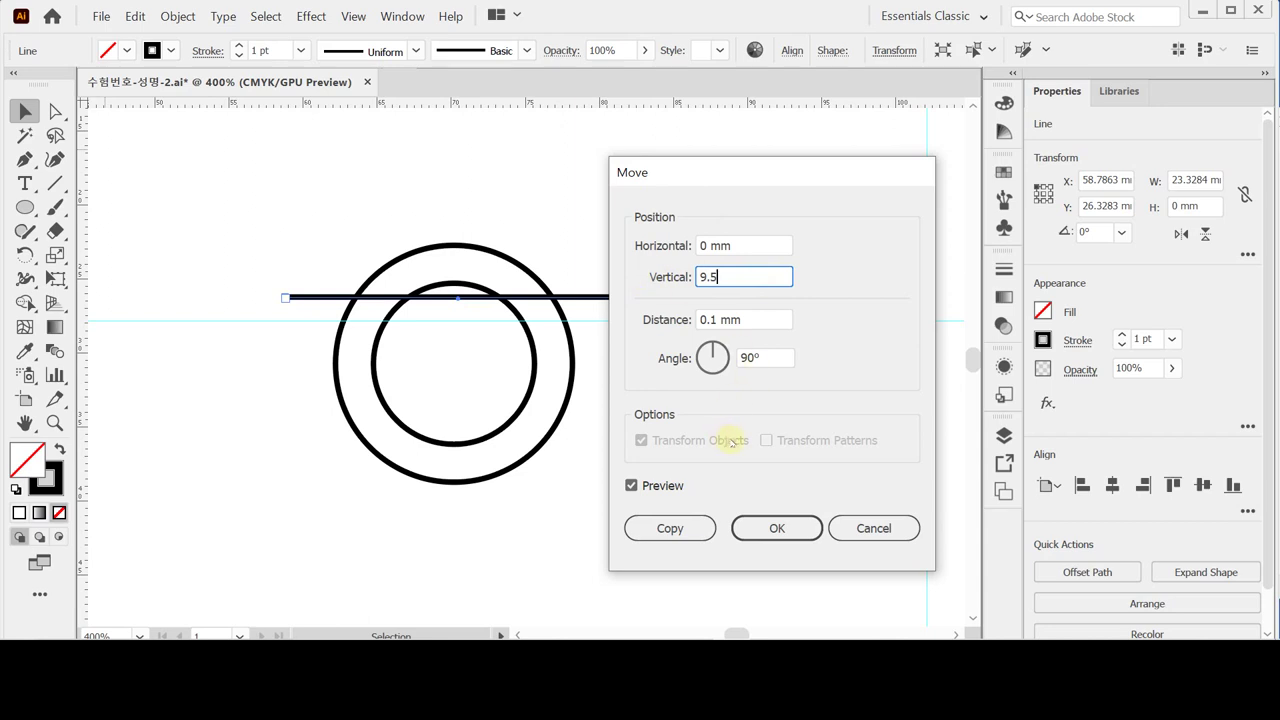
pyautogui.click(670, 530)
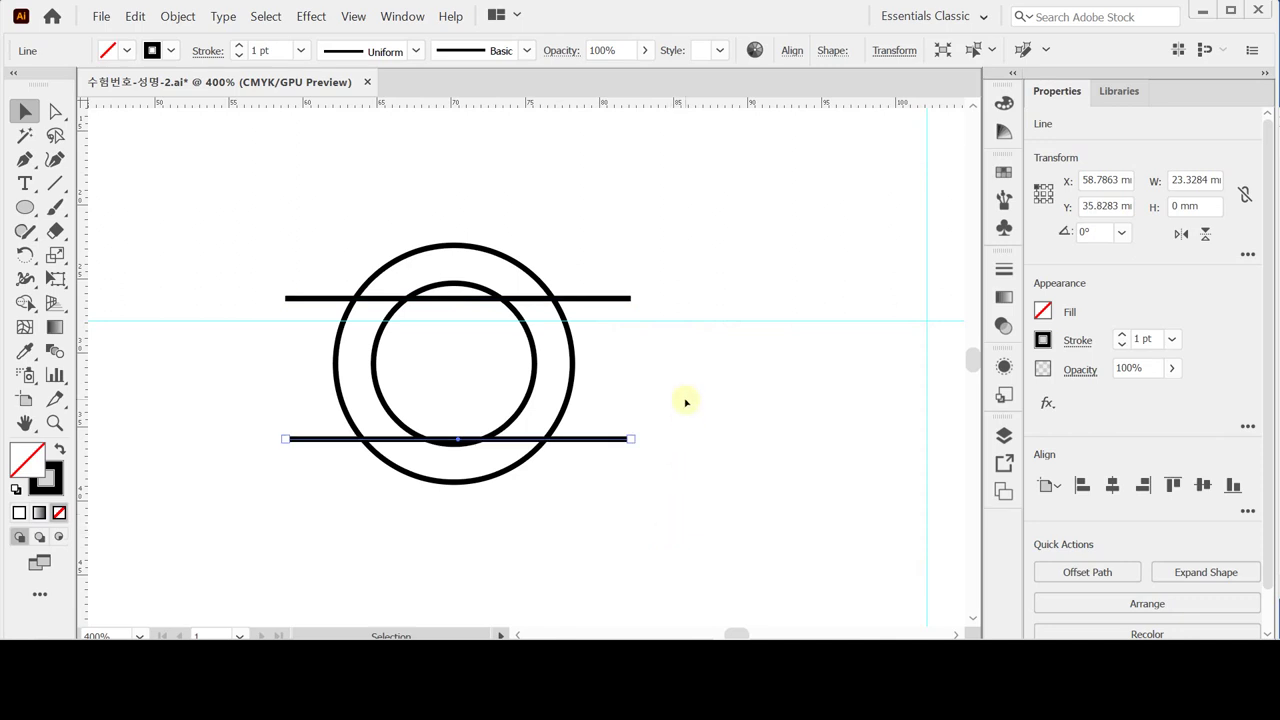
# Step: Select both horizontal lines and nudge them up about 0.3 mm over the circles
pyautogui.moveTo(695, 258); pyautogui.dragTo(615, 496)
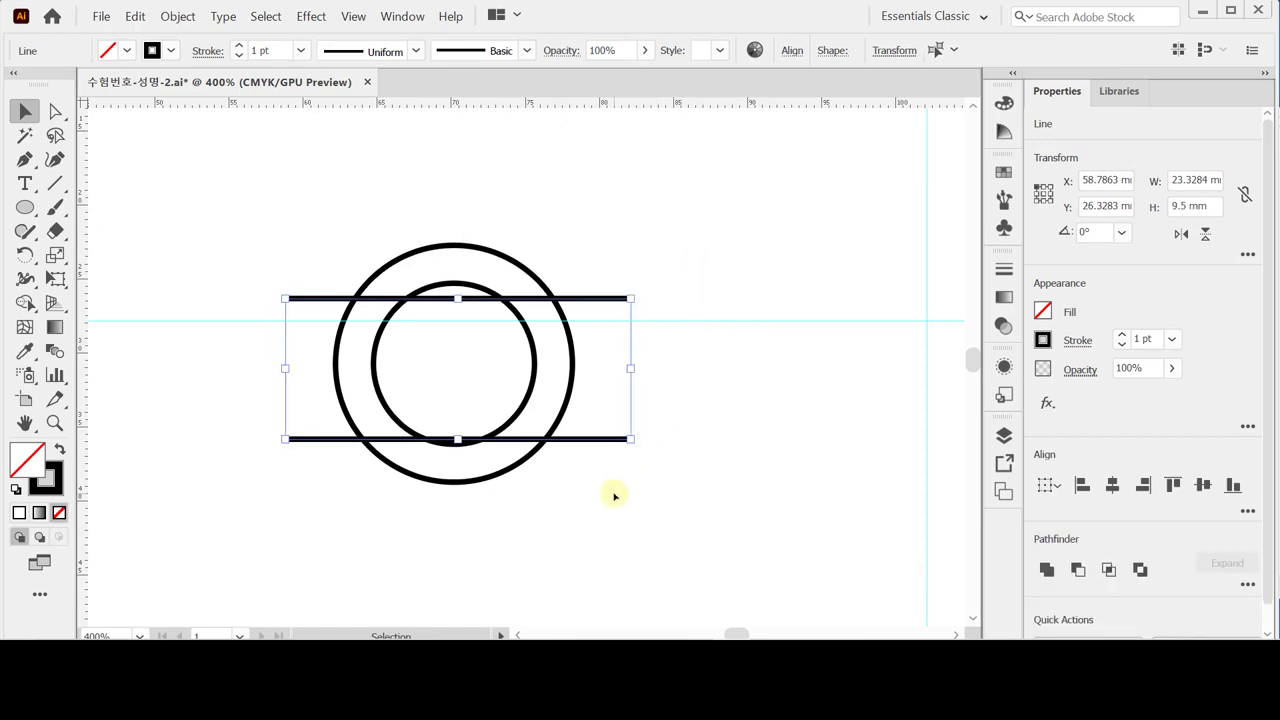
pyautogui.press('Up')
pyautogui.press('Up')
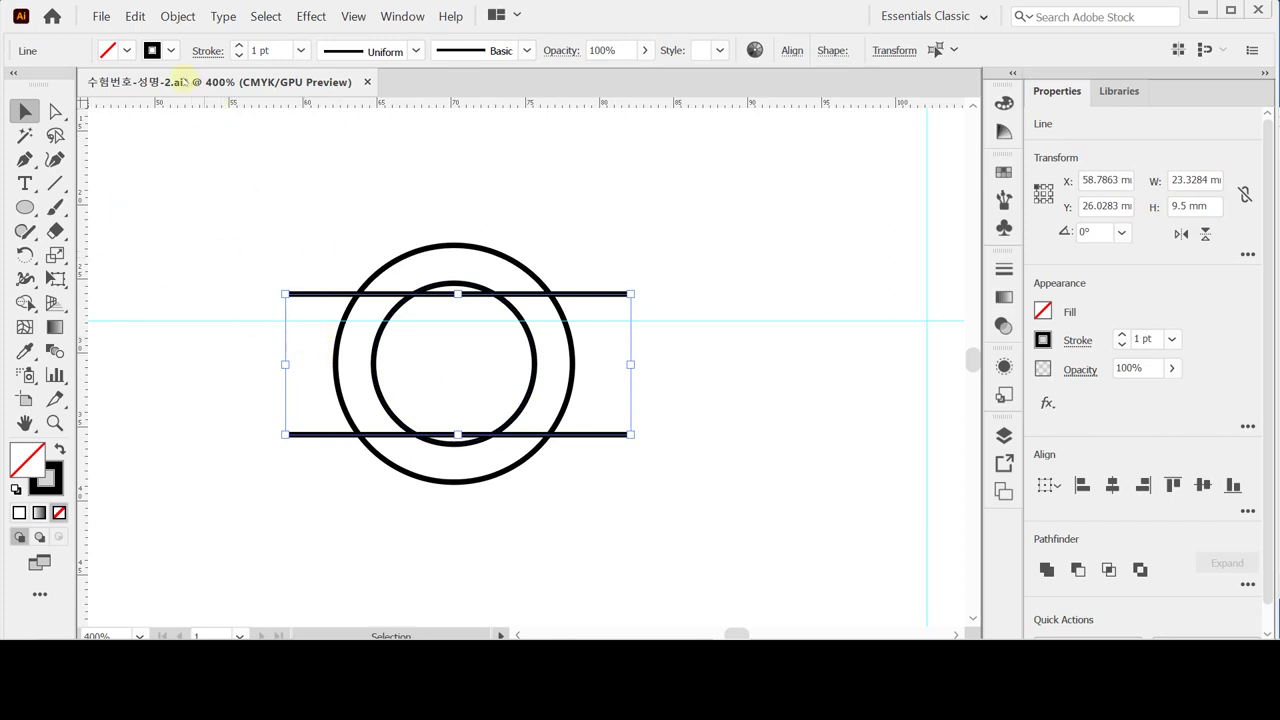
# Step: Blend the two horizontal lines using Specified Steps spacing with 2 steps
pyautogui.click(178, 16)
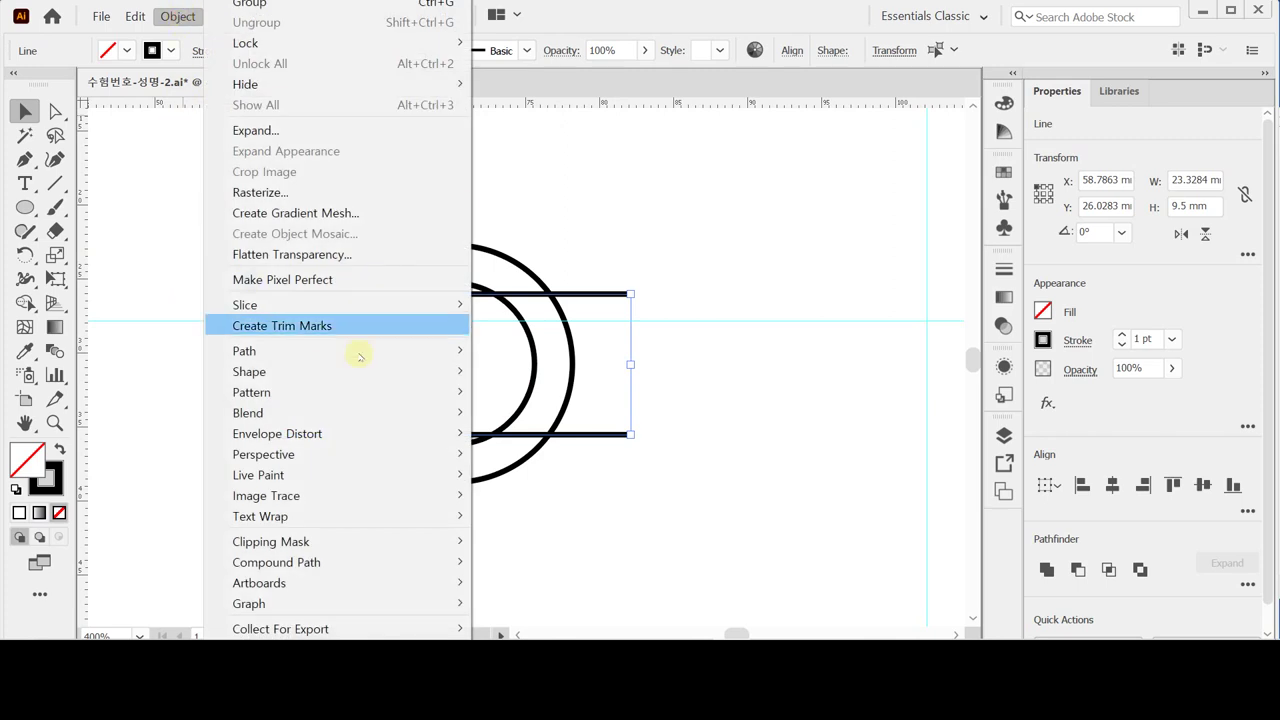
pyautogui.moveTo(359, 410)
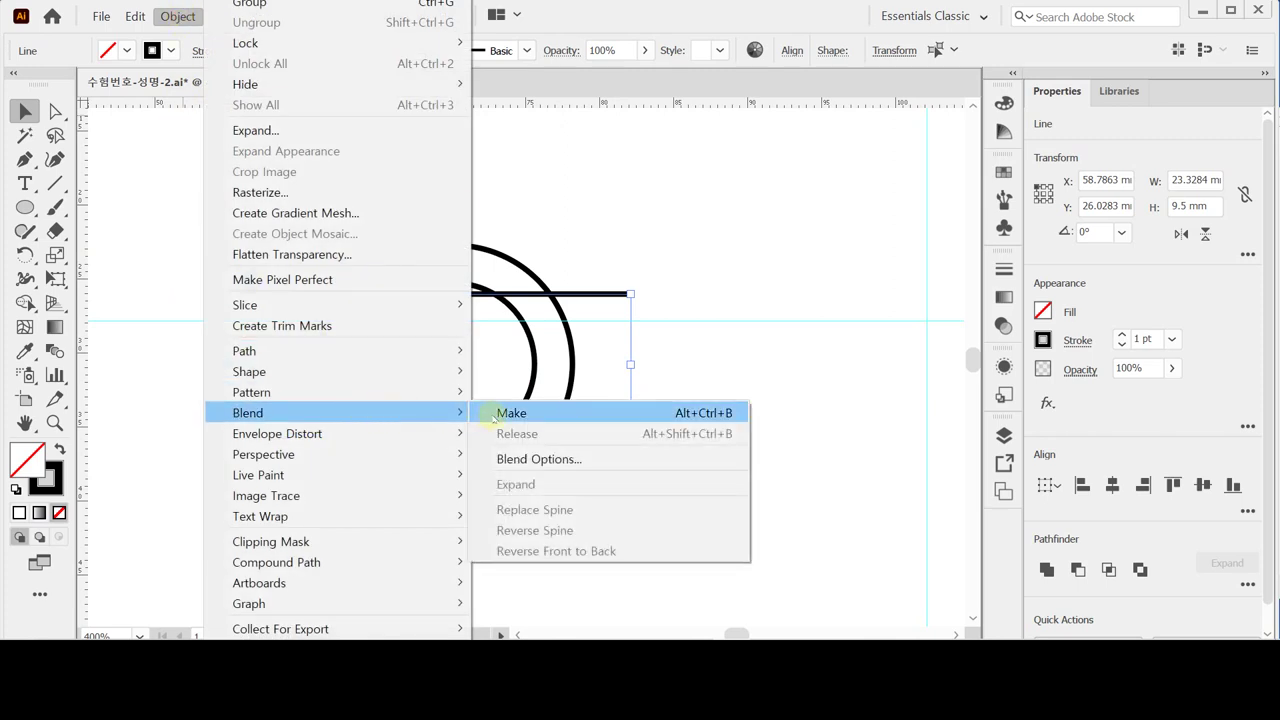
pyautogui.click(508, 413)
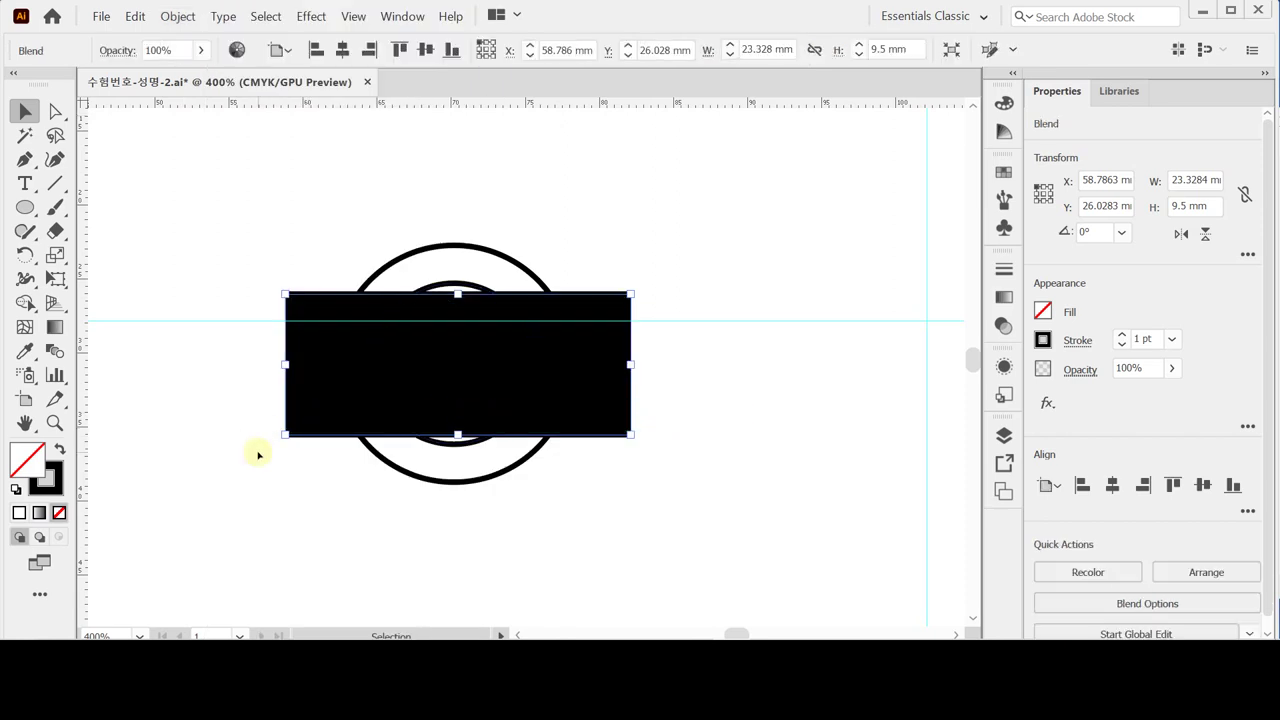
pyautogui.click(54, 351)
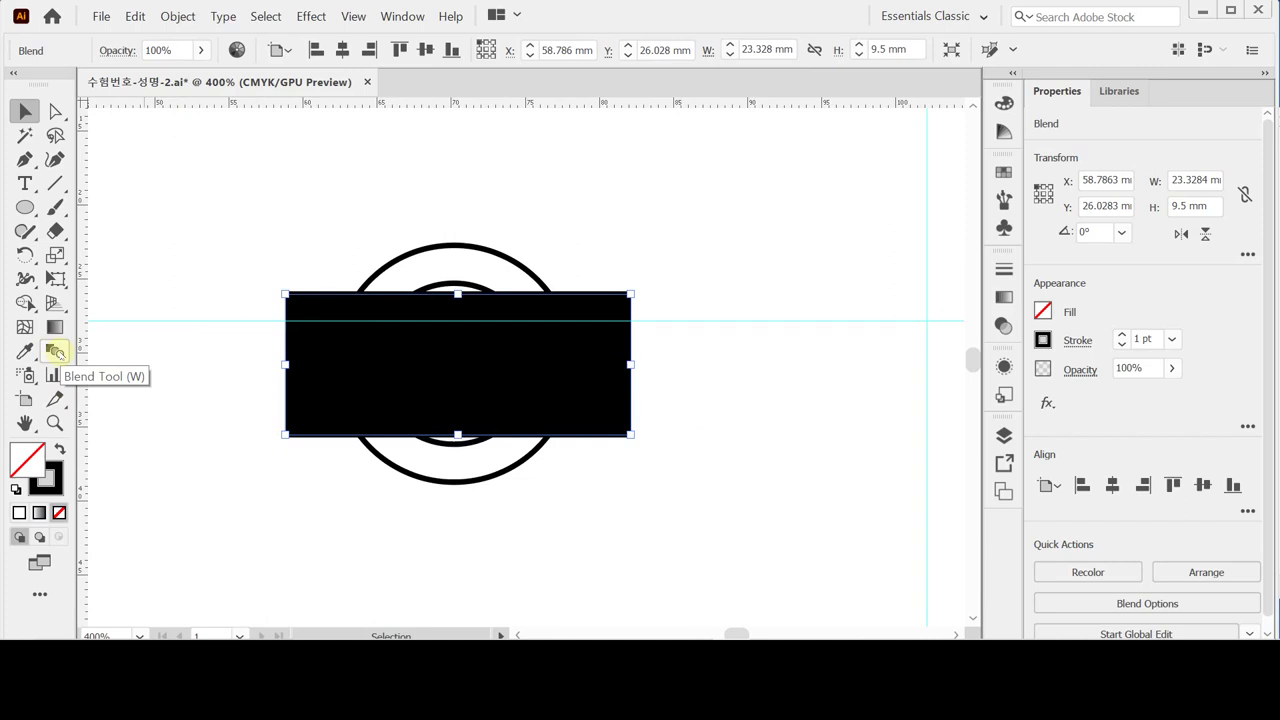
pyautogui.doubleClick(55, 352)
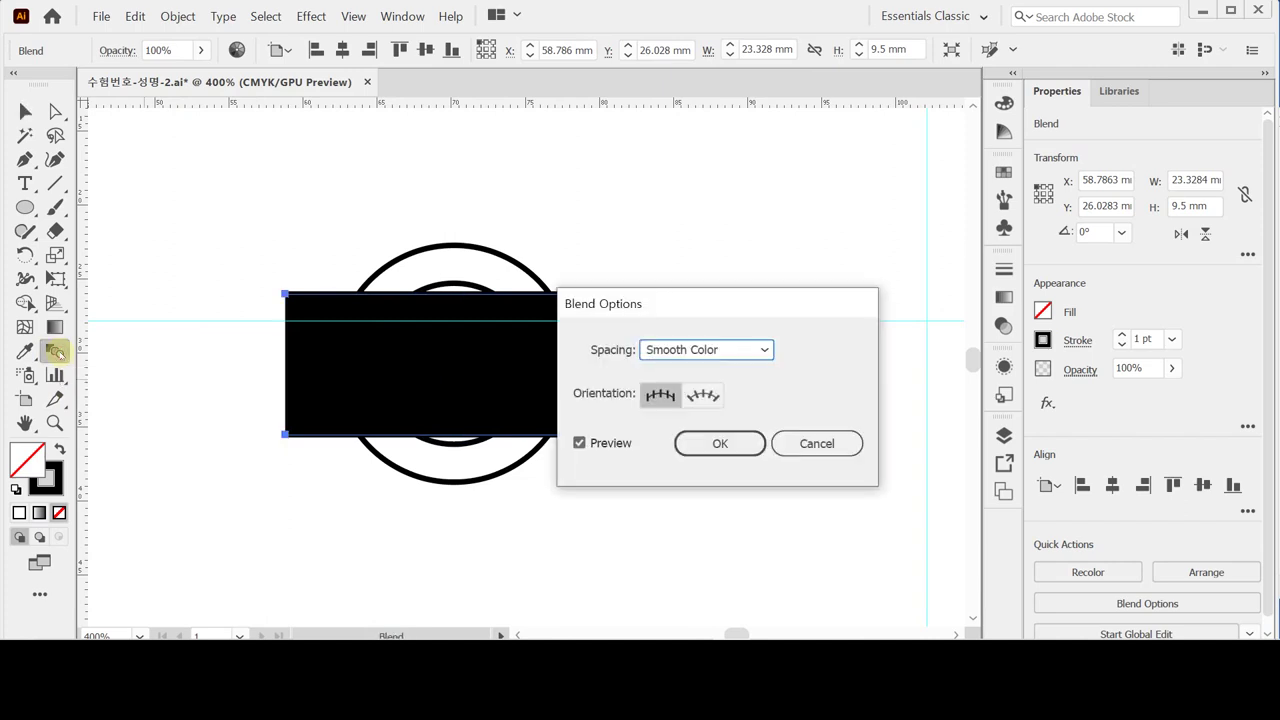
pyautogui.click(682, 347)
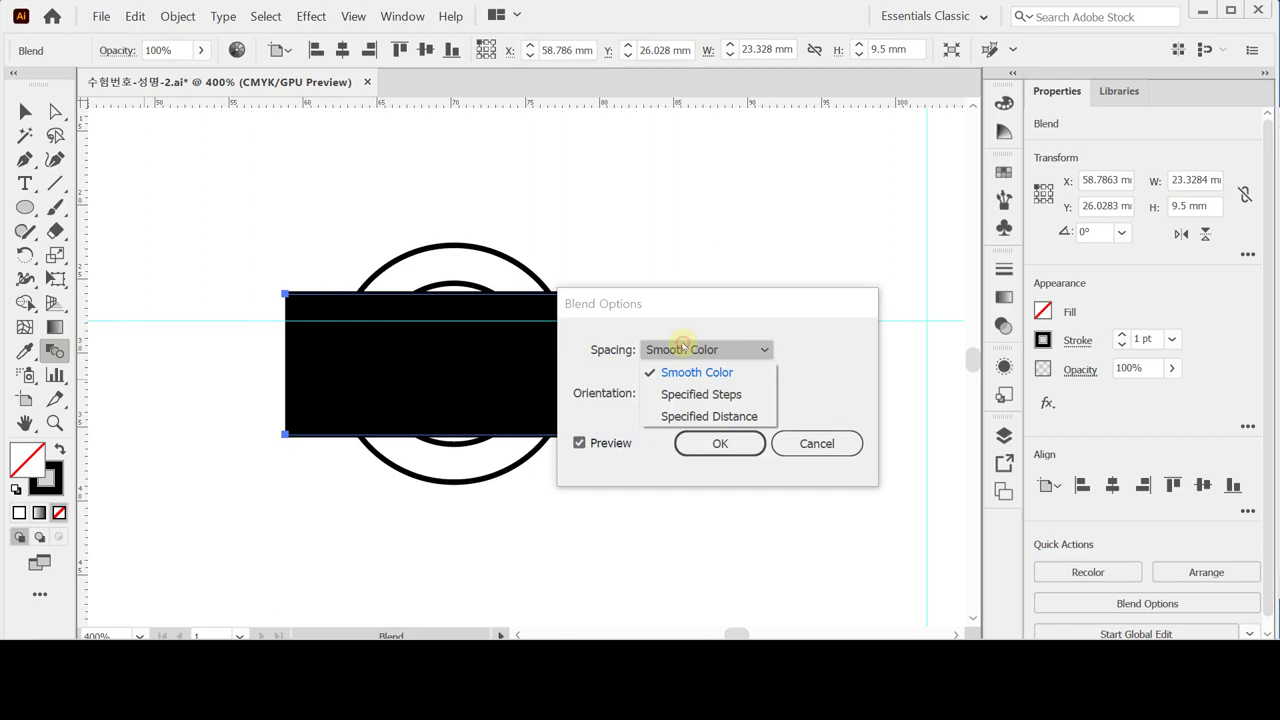
pyautogui.click(742, 395)
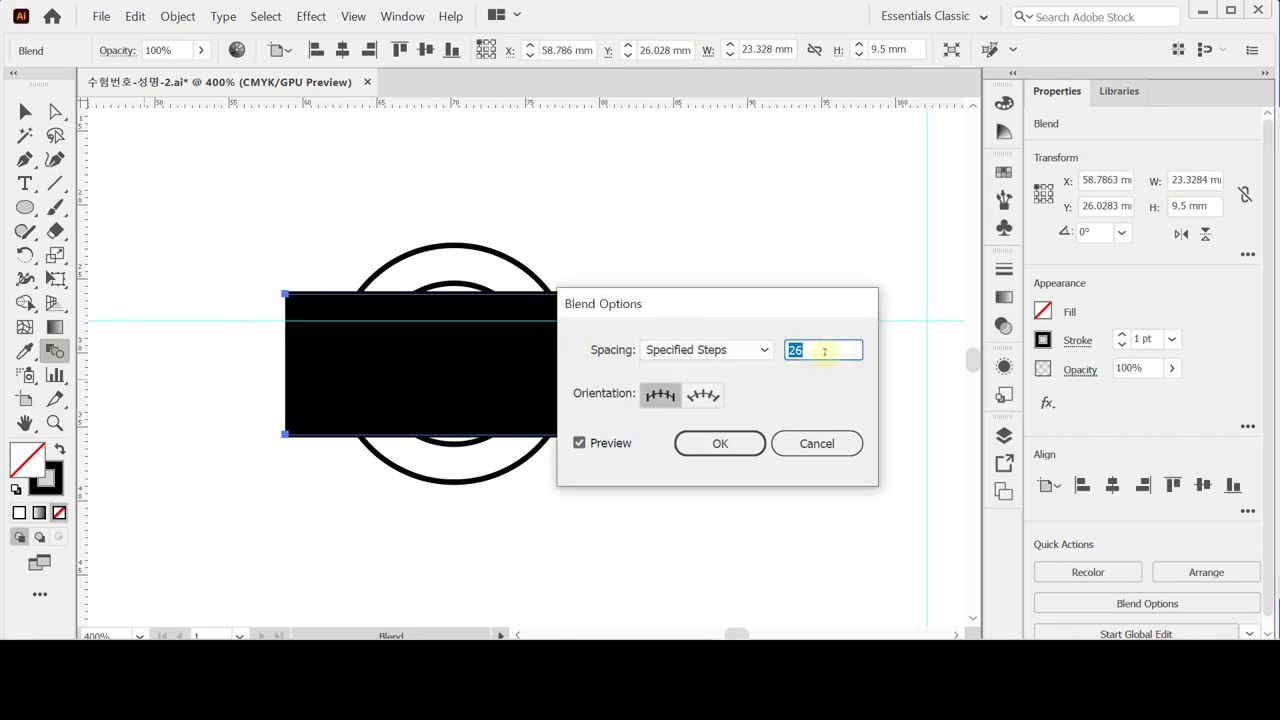
pyautogui.write('2')
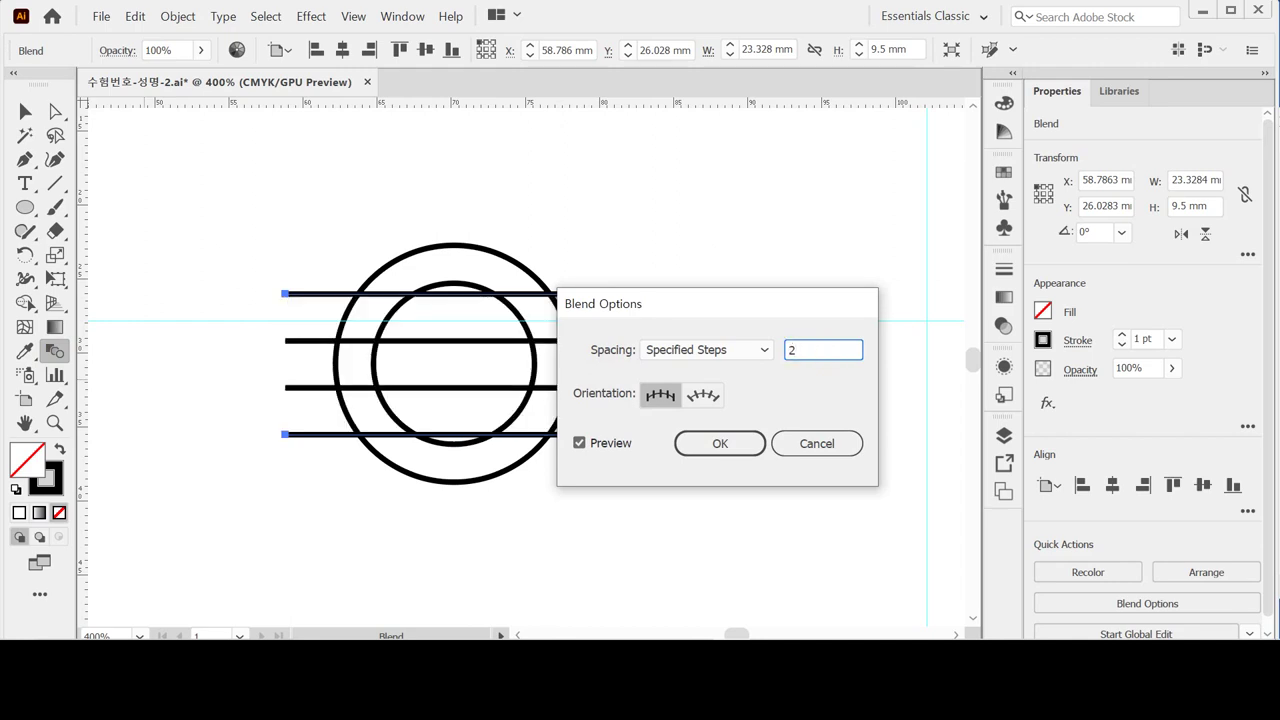
pyautogui.press('Return')
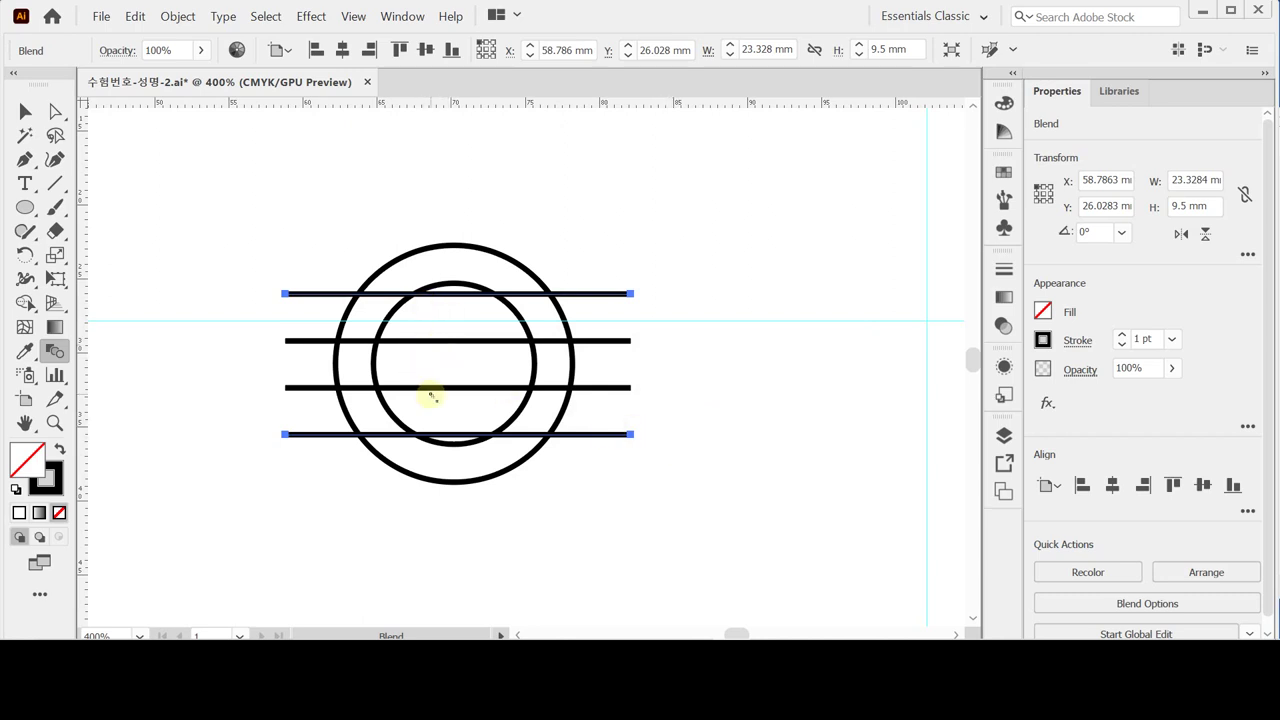
# Step: Check the line blend in Outline view, return to preview, and expand the blend into individual lines
pyautogui.press('v')
pyautogui.hotkey('ctrl', 'shift', 'b')
pyautogui.hotkey('ctrl', 'y')
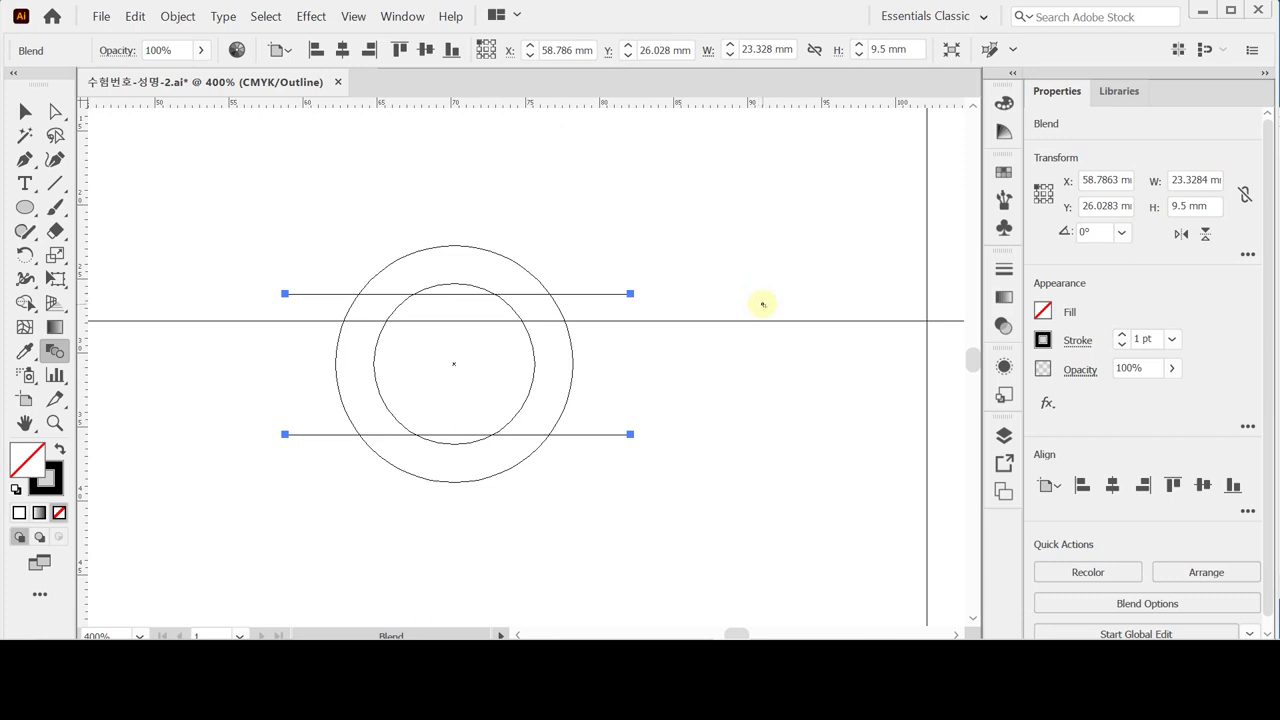
pyautogui.press('ctrl')
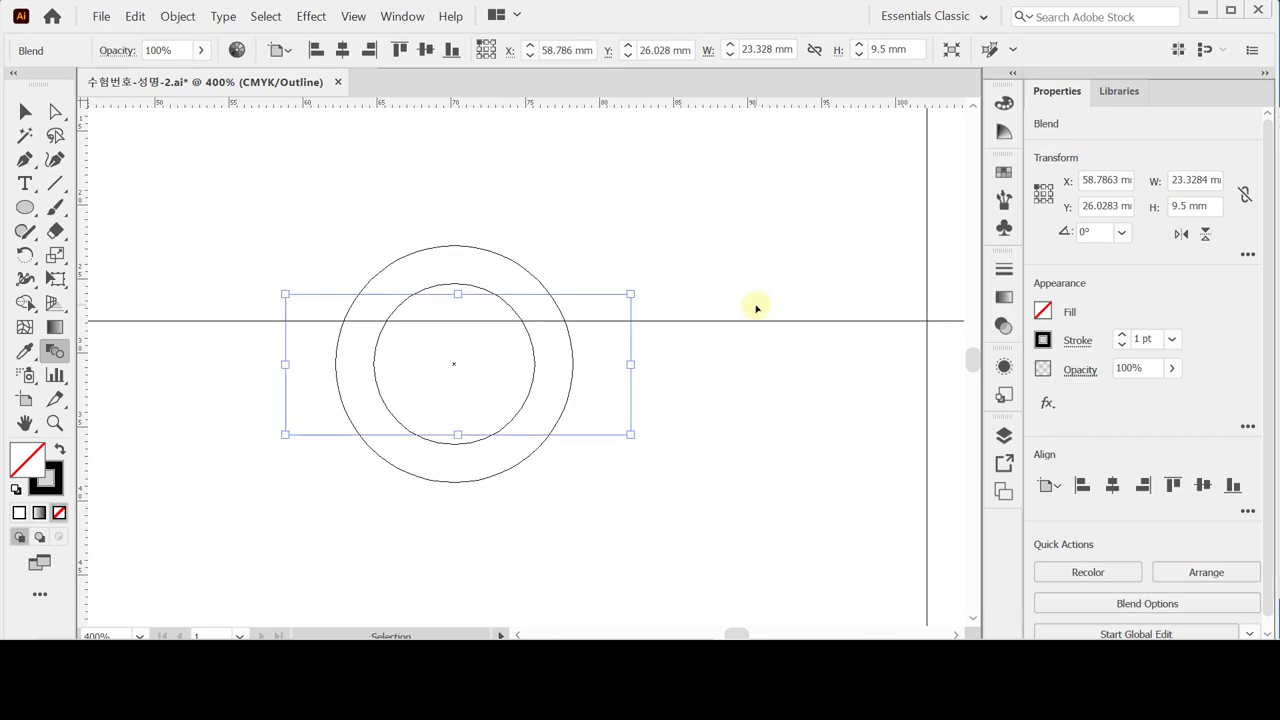
pyautogui.hotkey('ctrl', 'y')
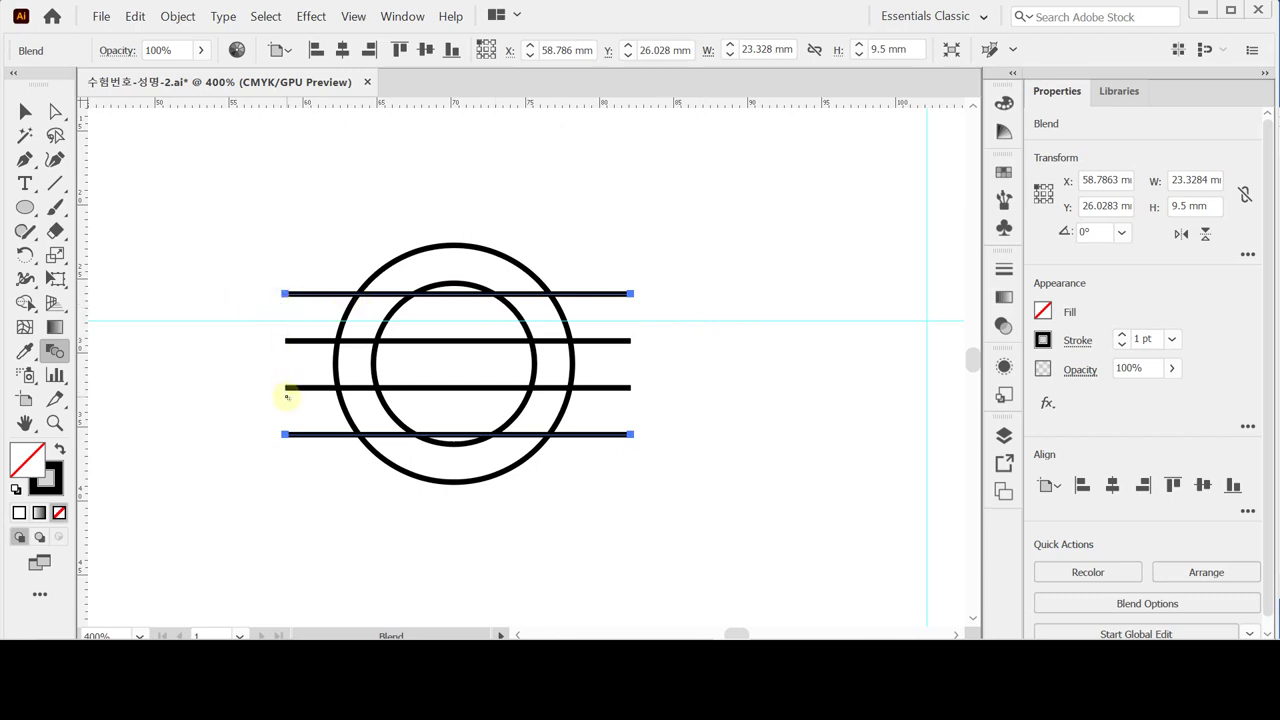
pyautogui.click(174, 18)
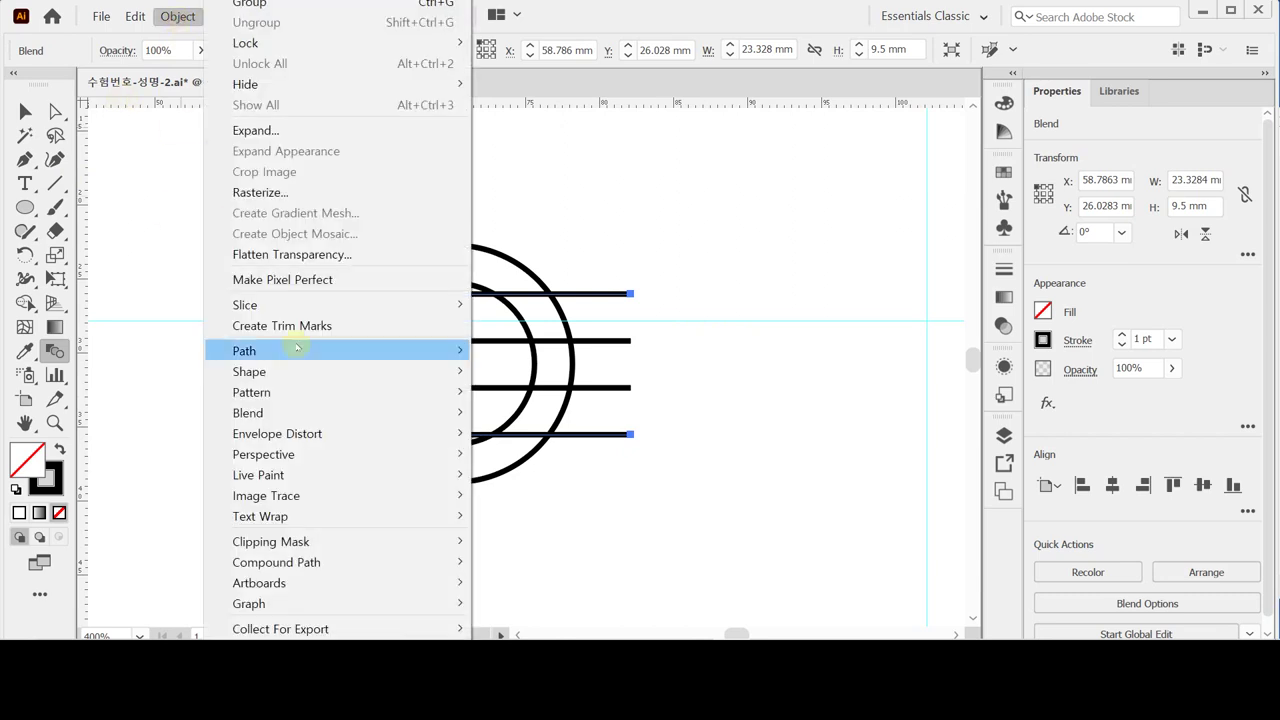
pyautogui.moveTo(329, 415)
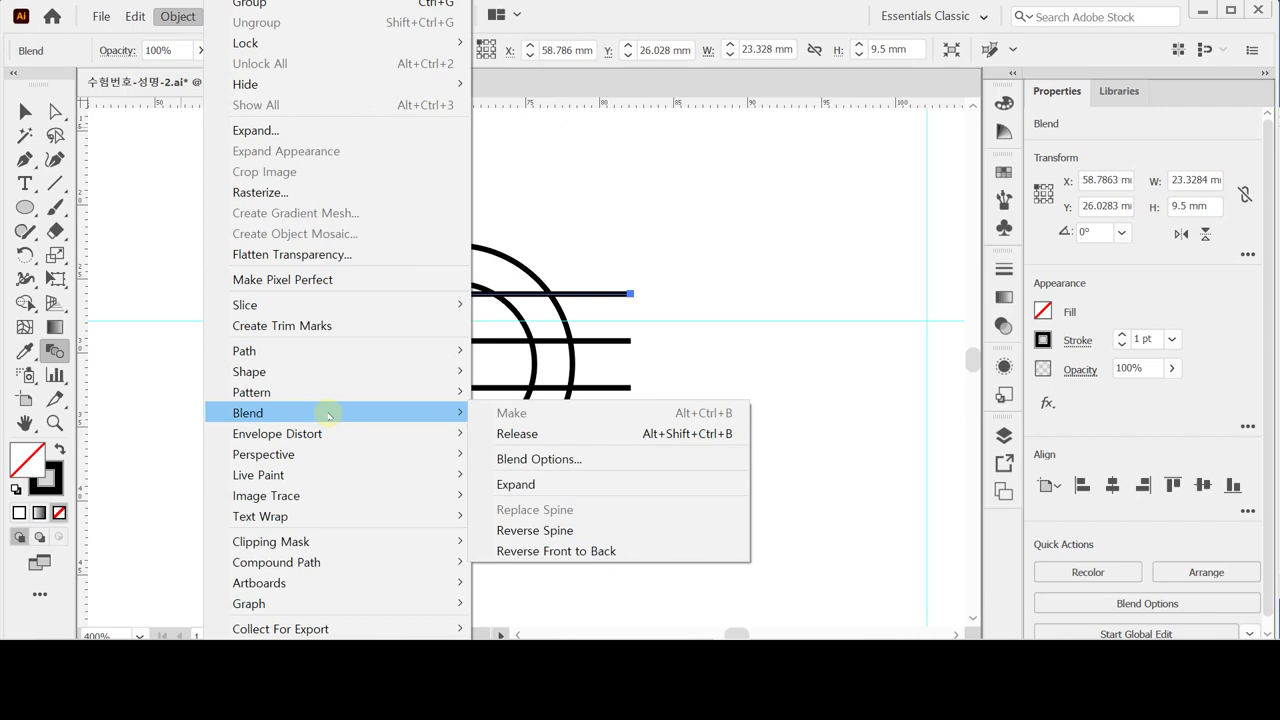
pyautogui.click(571, 482)
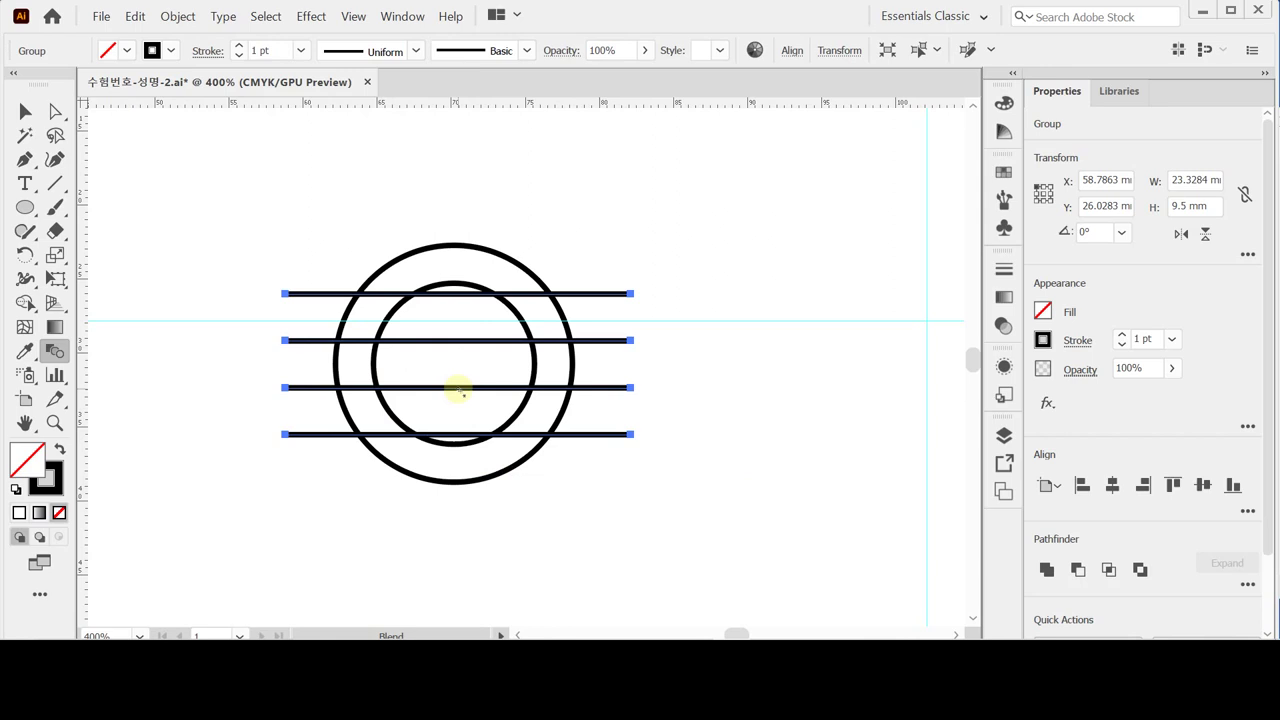
# Step: Select both circles together with the group of horizontal lines and align them by their horizontal centers
pyautogui.hotkey('ctrl', 'y')
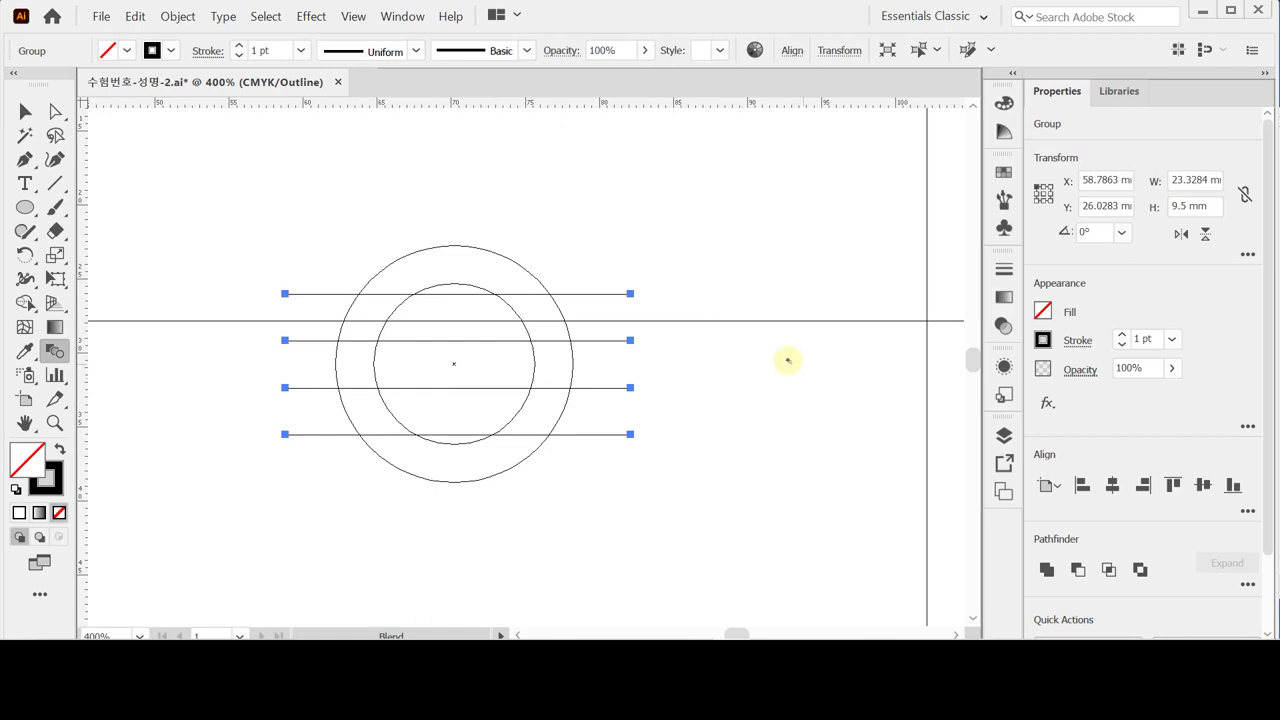
pyautogui.press('v')
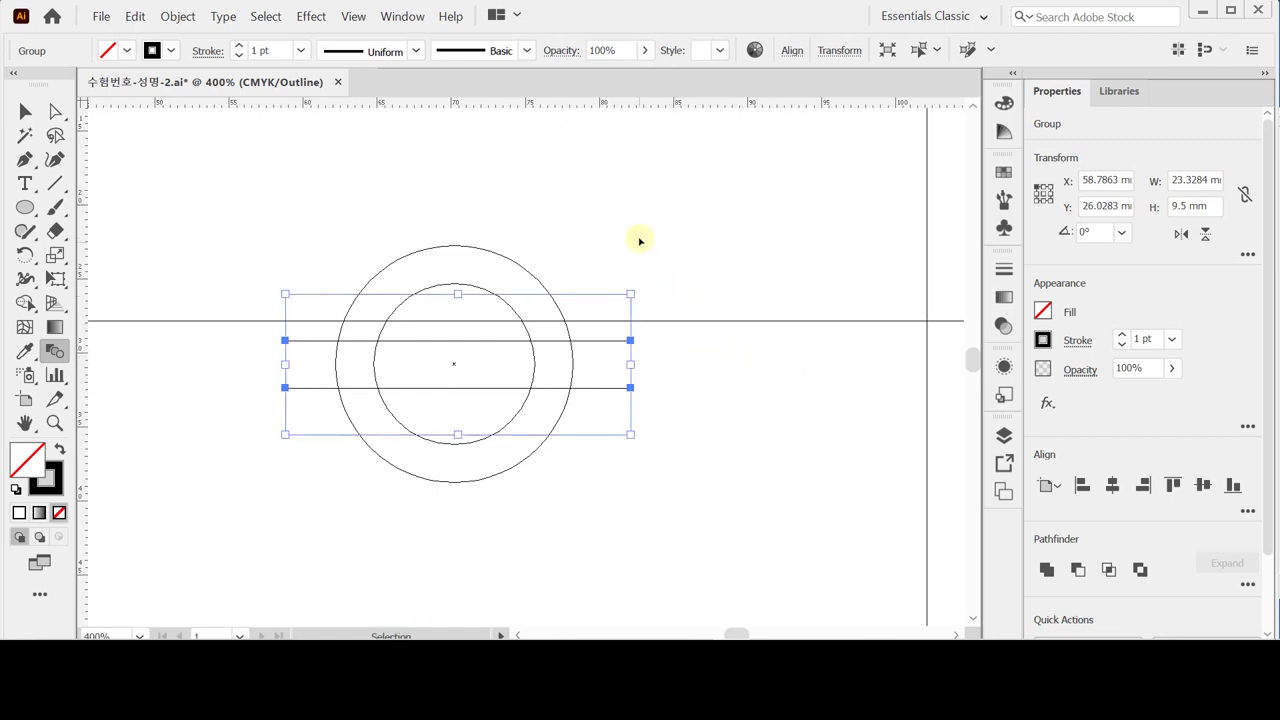
pyautogui.keyDown('shift'); pyautogui.click(478, 449); pyautogui.keyUp('shift')
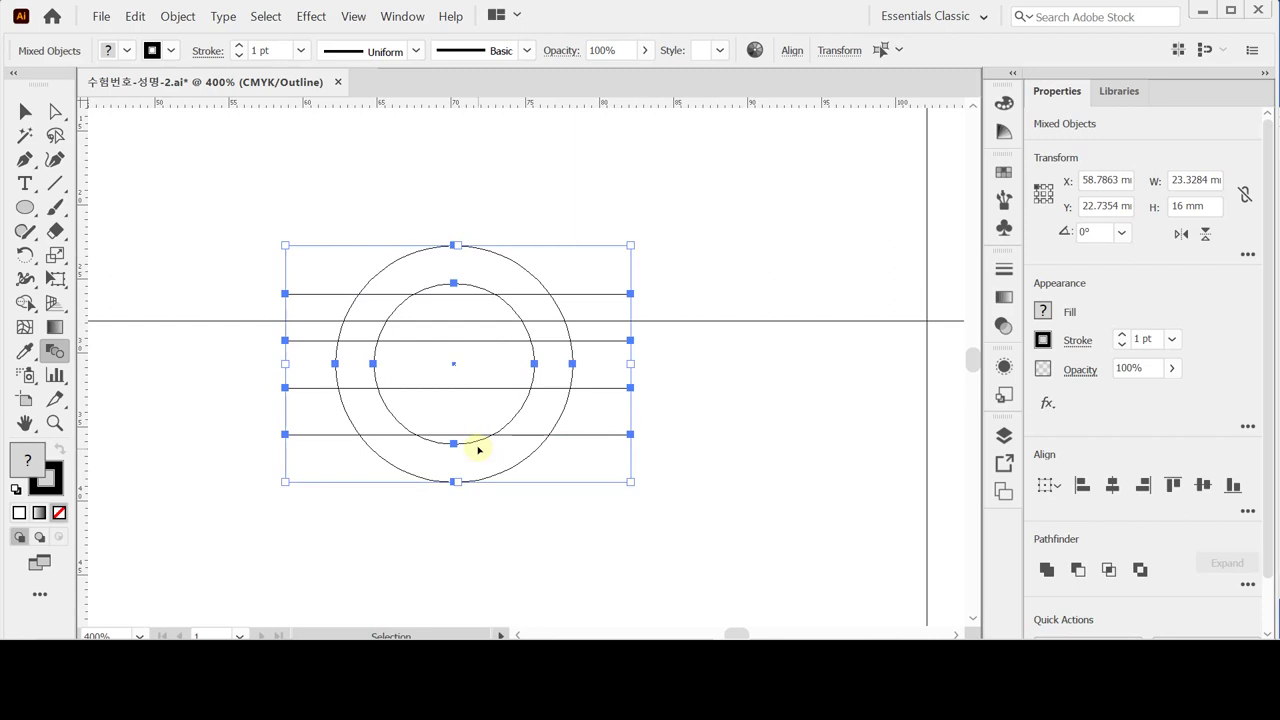
pyautogui.hotkey('ctrl', 'y')
pyautogui.press('w')
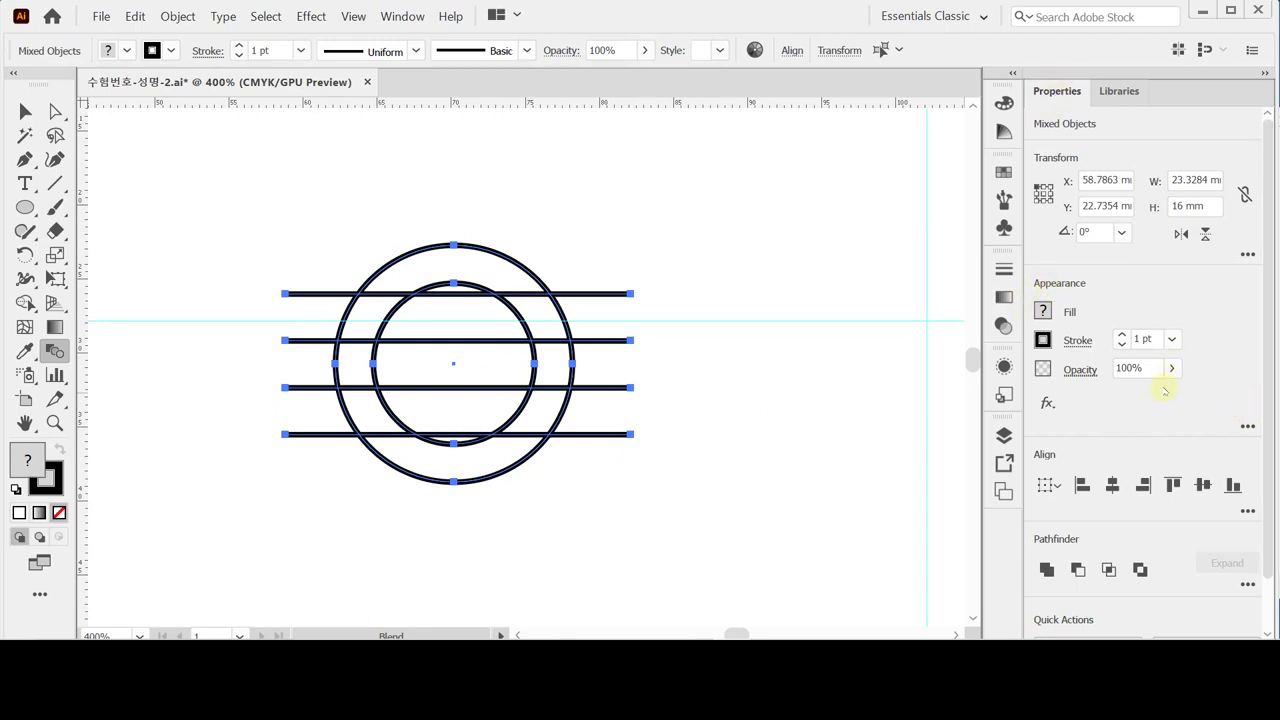
pyautogui.scroll(-2, 1165, 390)
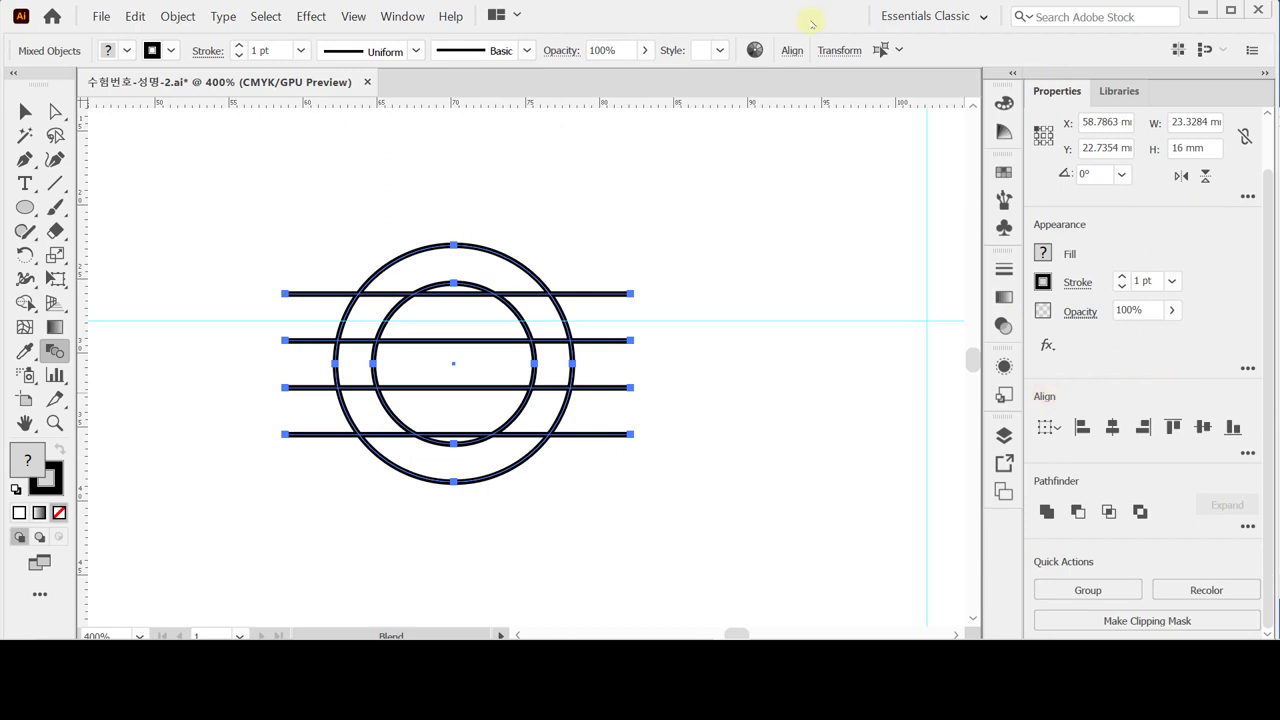
pyautogui.click(789, 51)
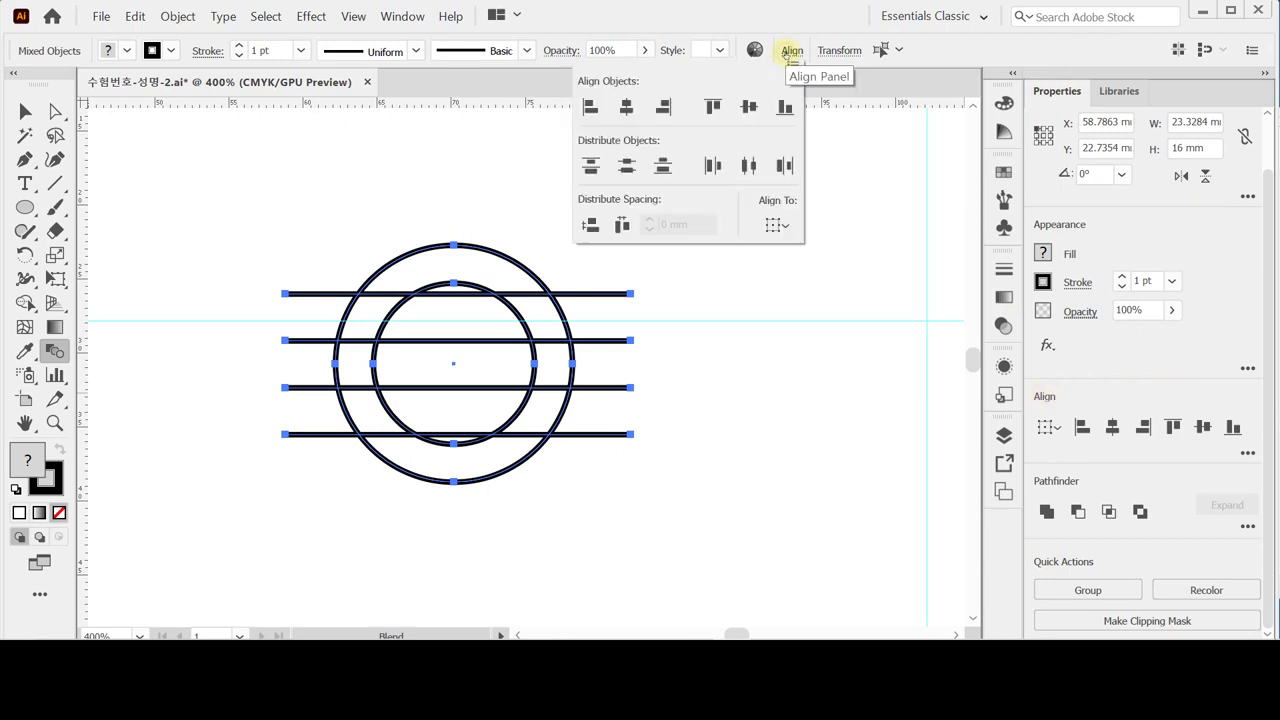
pyautogui.click(626, 106)
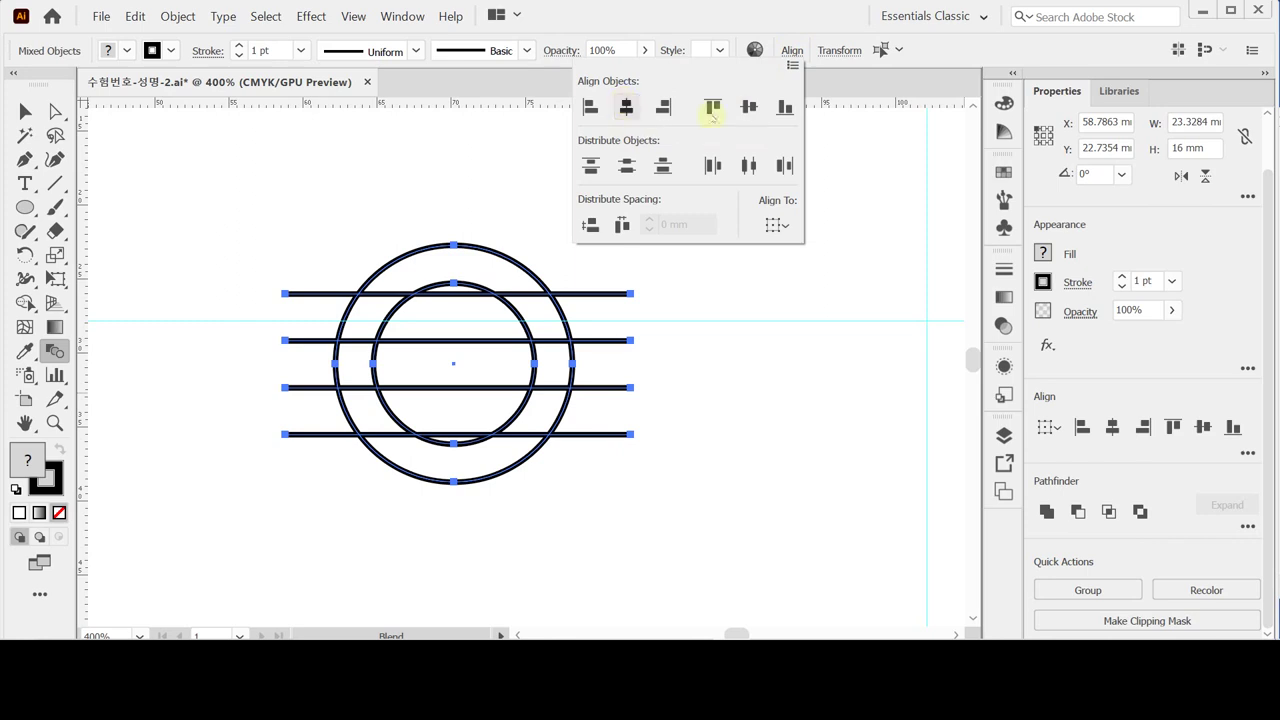
# Step: Align the circles and horizontal lines by their vertical centers and split them with the Pathfinder Divide operation
pyautogui.click(748, 106)
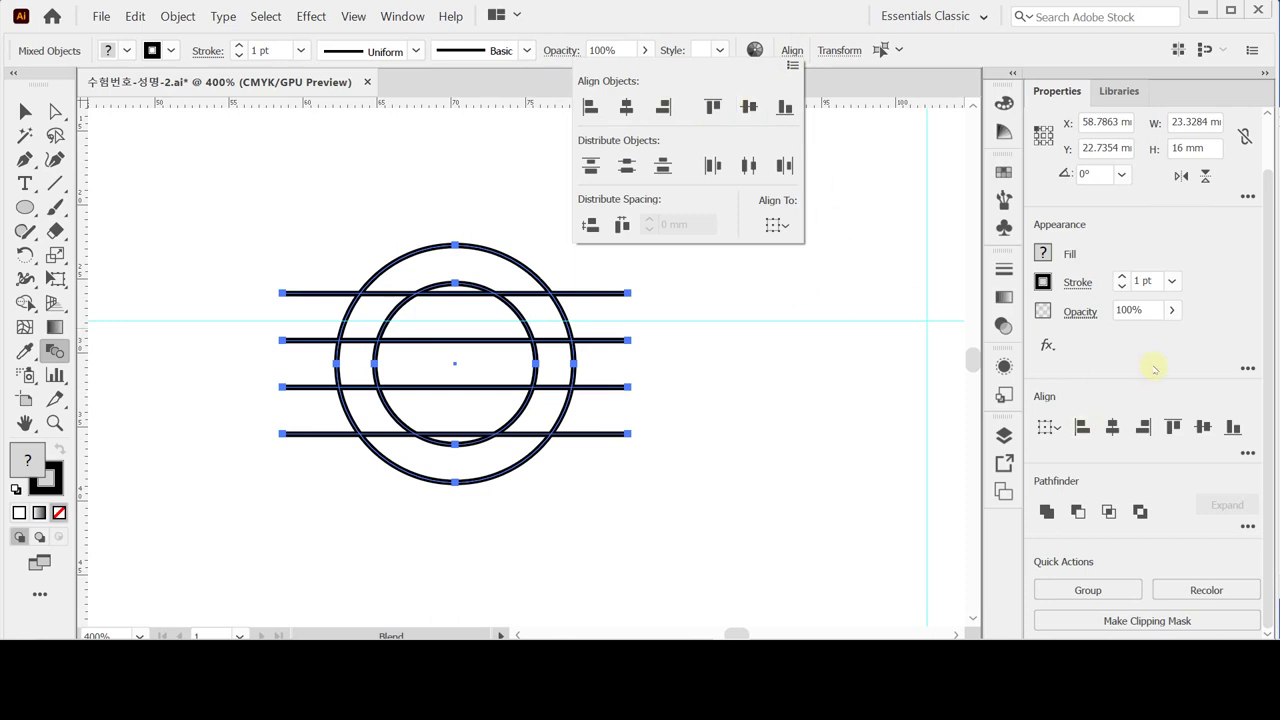
pyautogui.click(1153, 366)
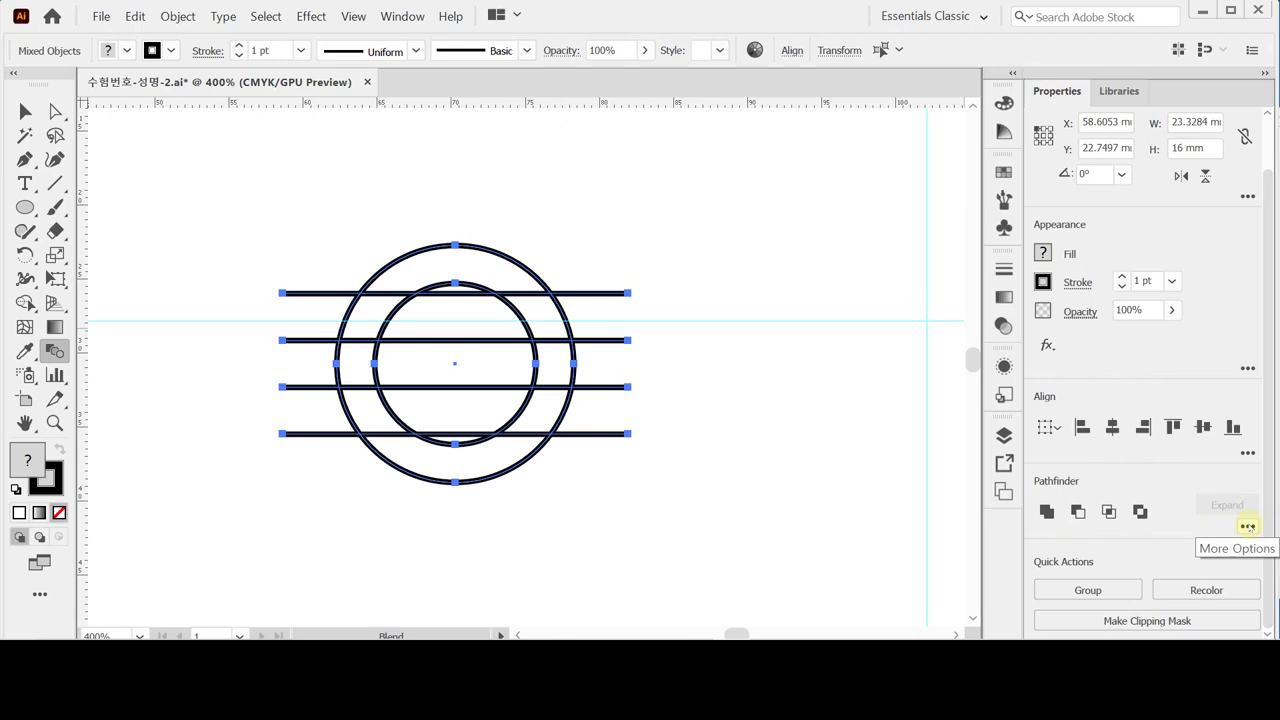
pyautogui.click(1247, 526)
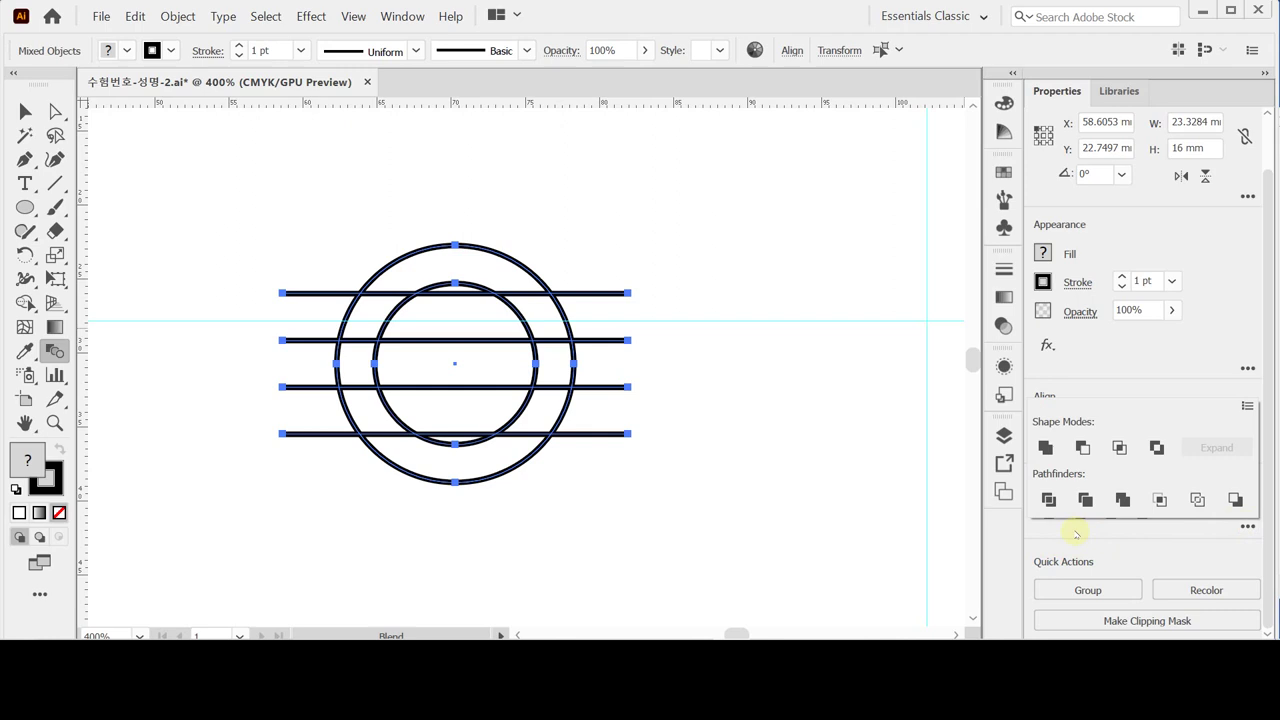
pyautogui.click(1049, 499)
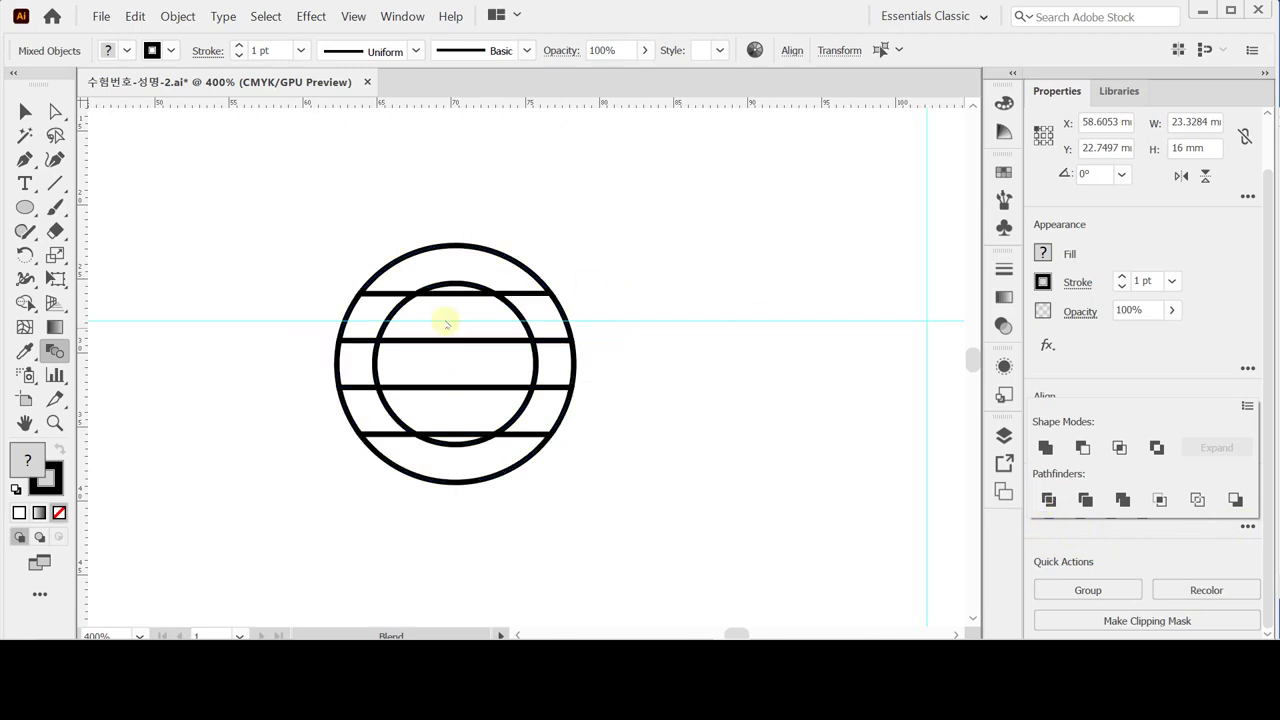
pyautogui.click(470, 278)
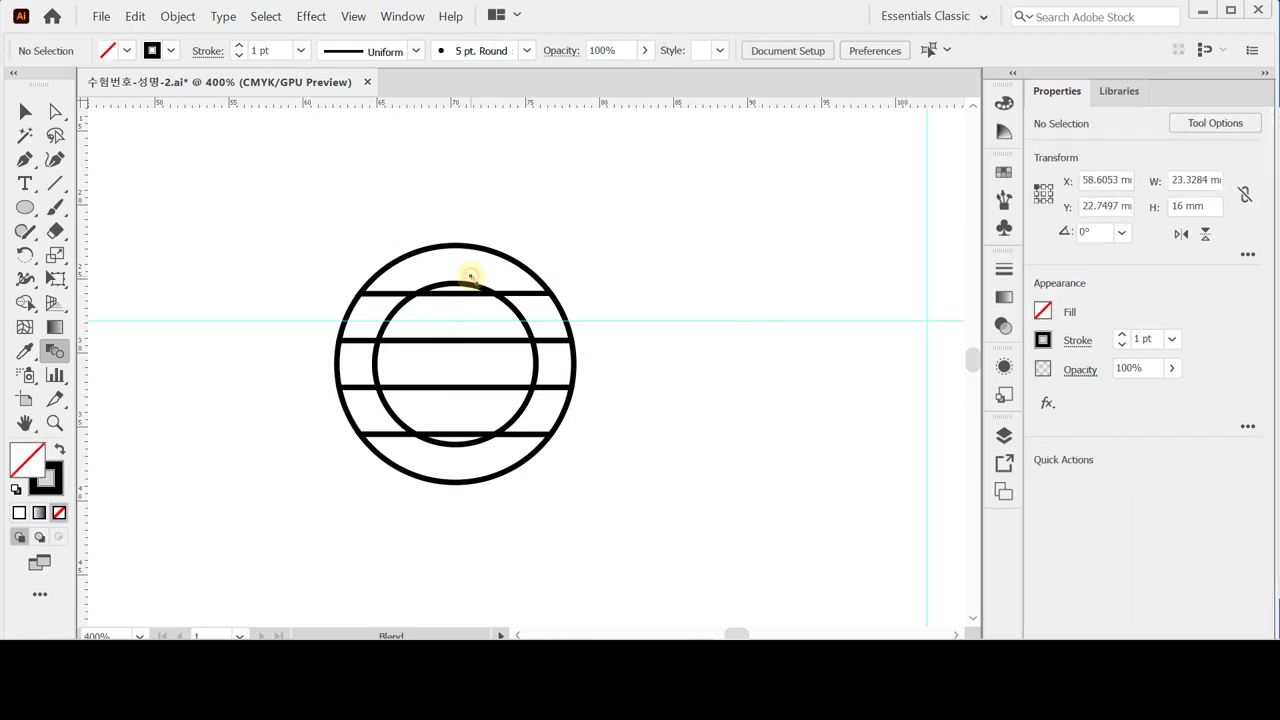
# Step: Isolate the divided group and delete all pieces inside the inner circle using Outline view, then return to preview
pyautogui.click(24, 111)
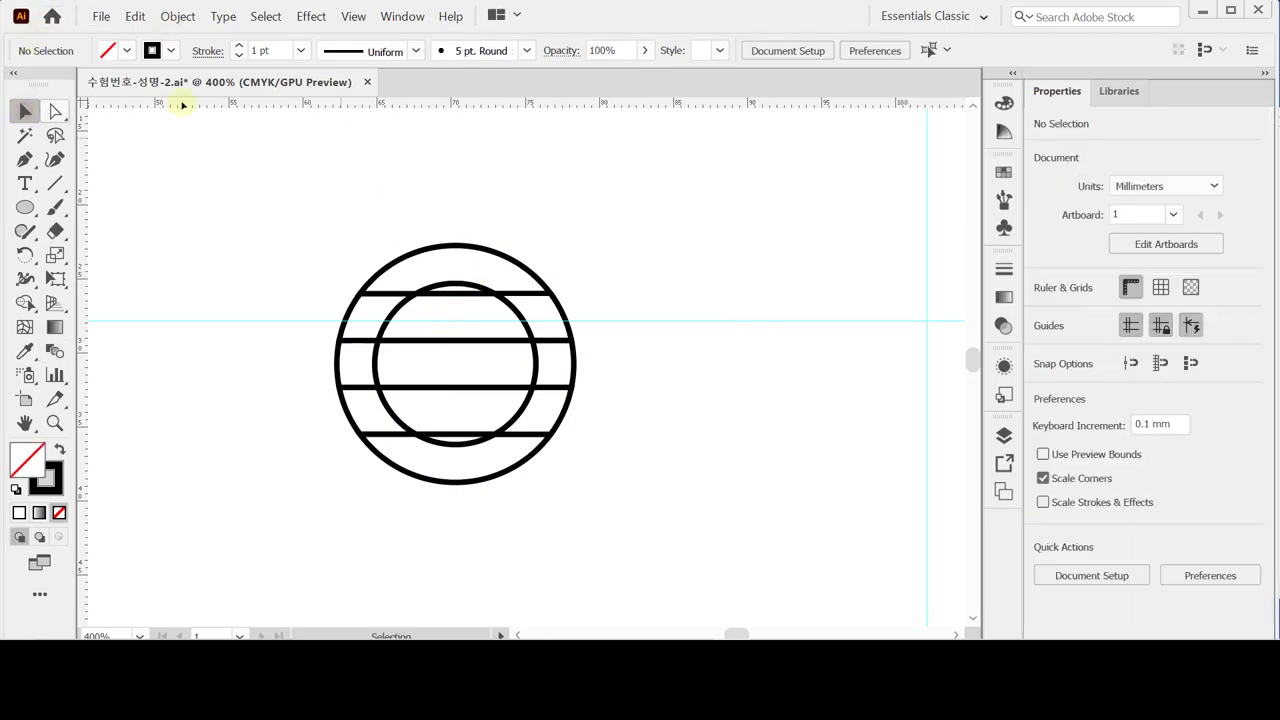
pyautogui.click(443, 283)
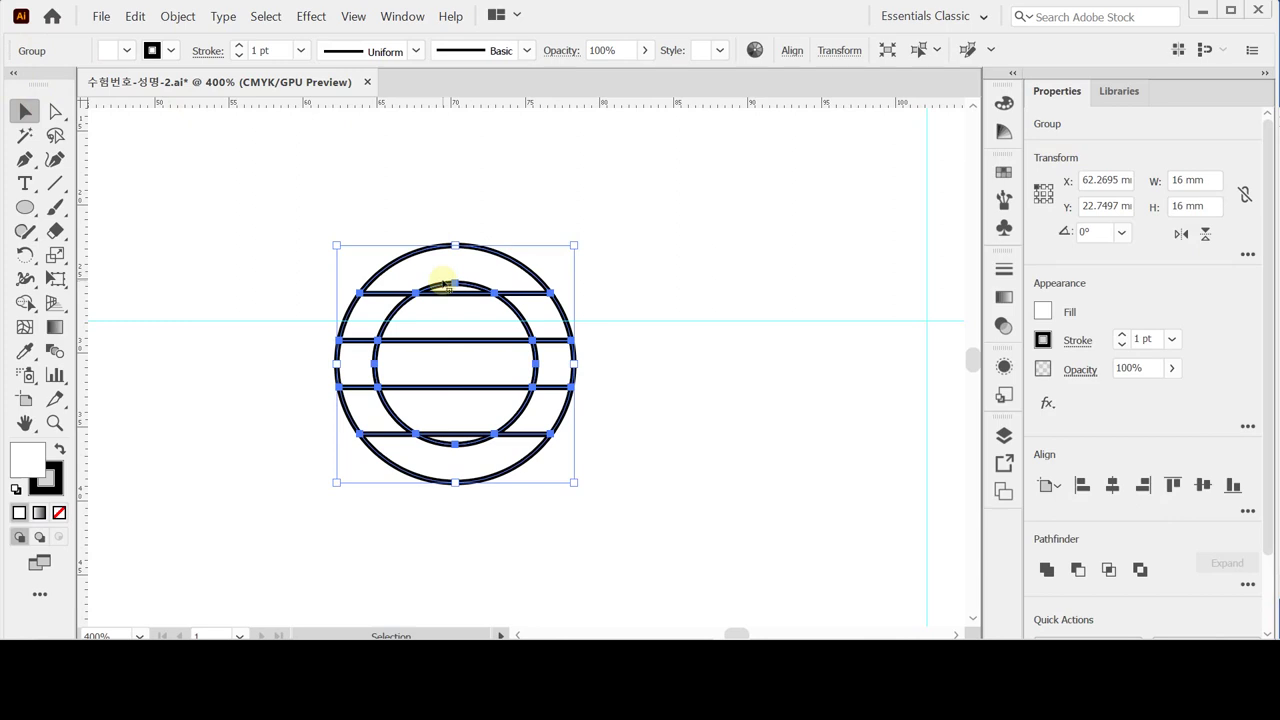
pyautogui.doubleClick(443, 283)
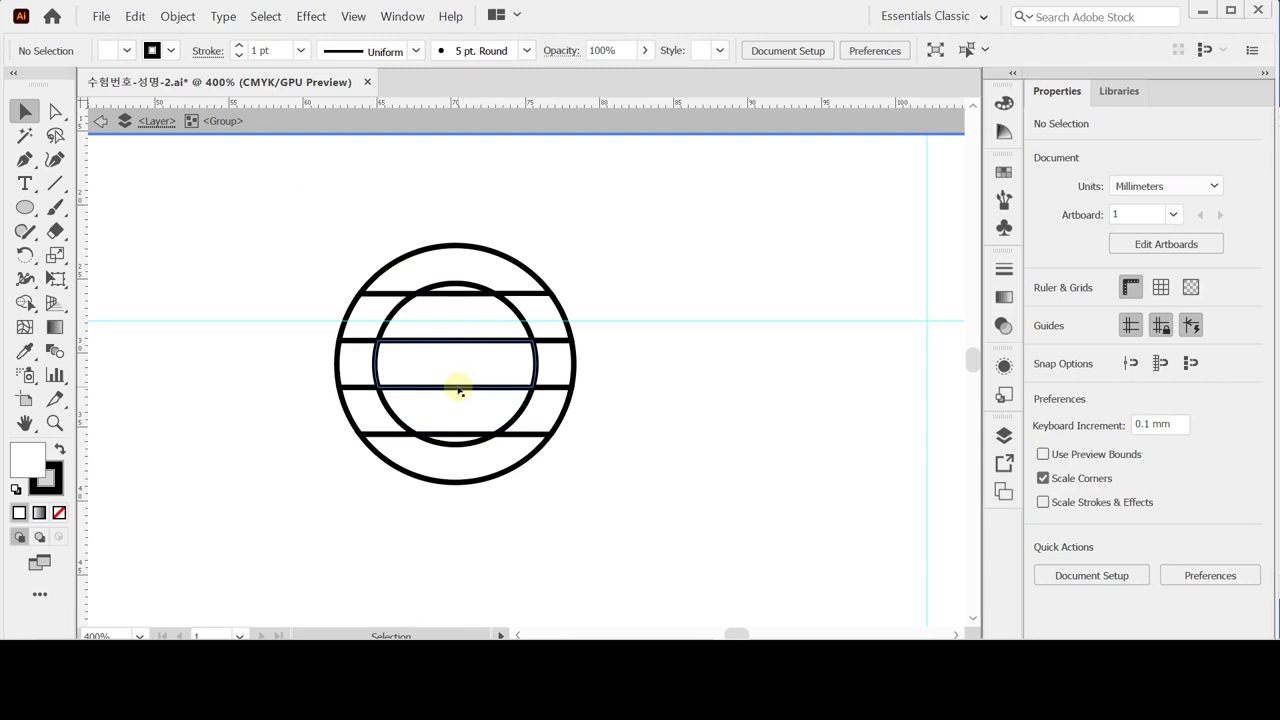
pyautogui.hotkey('ctrl', 'y')
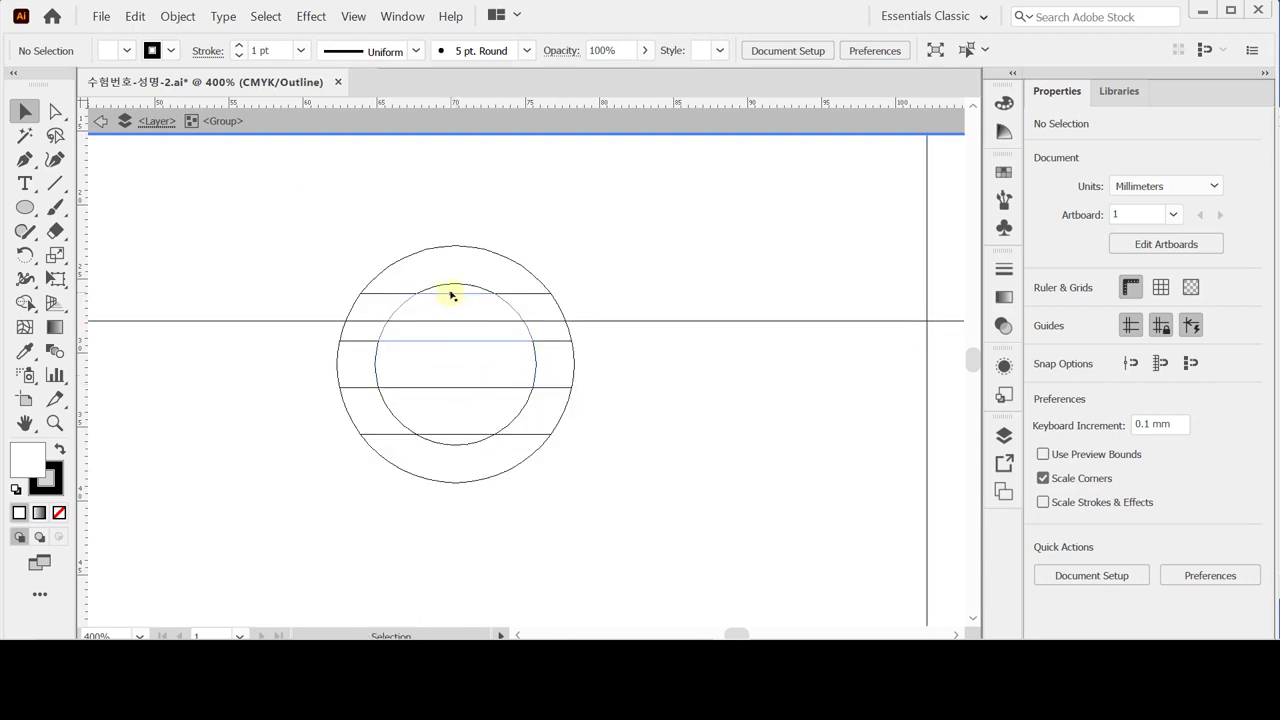
pyautogui.moveTo(452, 292); pyautogui.dragTo(455, 439)
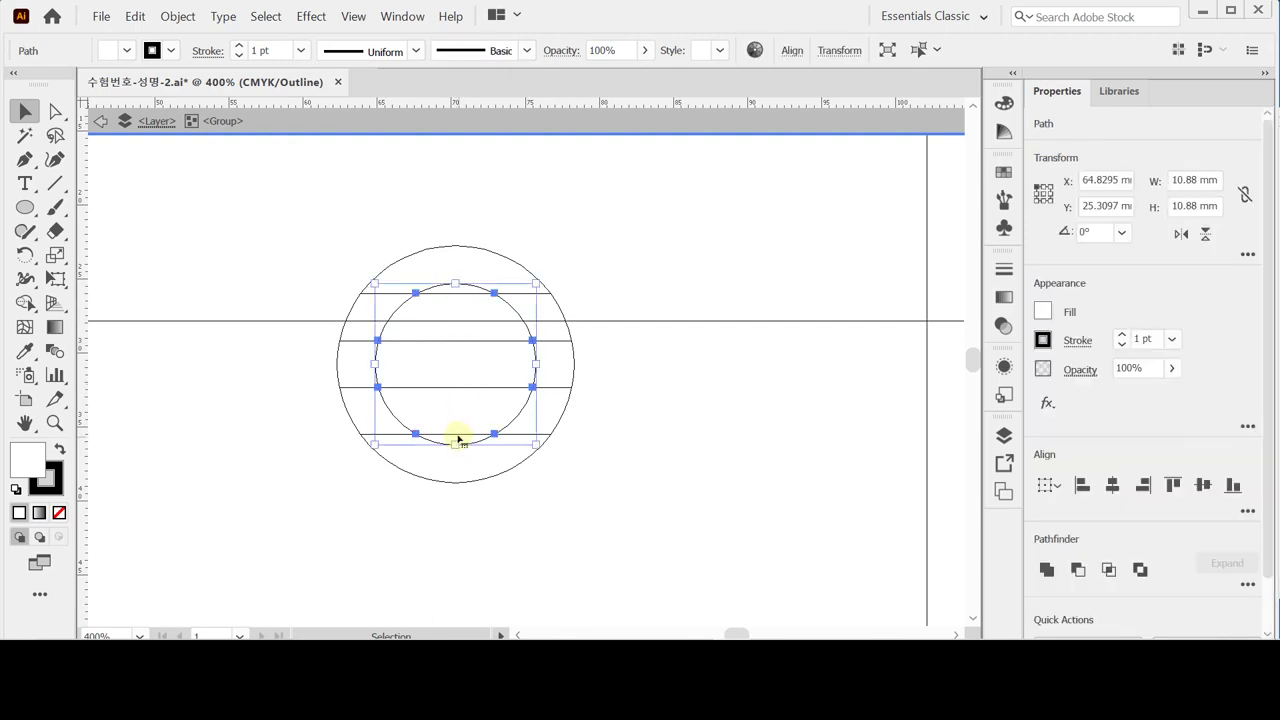
pyautogui.press('Delete')
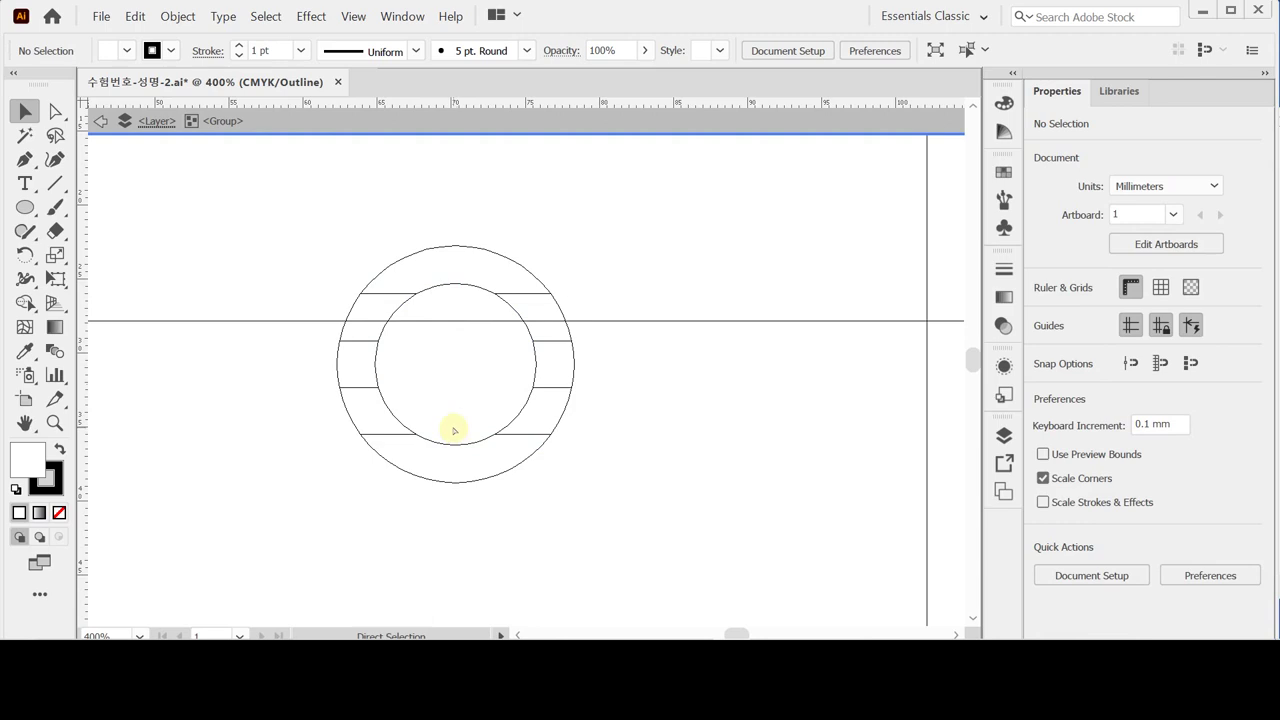
pyautogui.hotkey('ctrl', 'y')
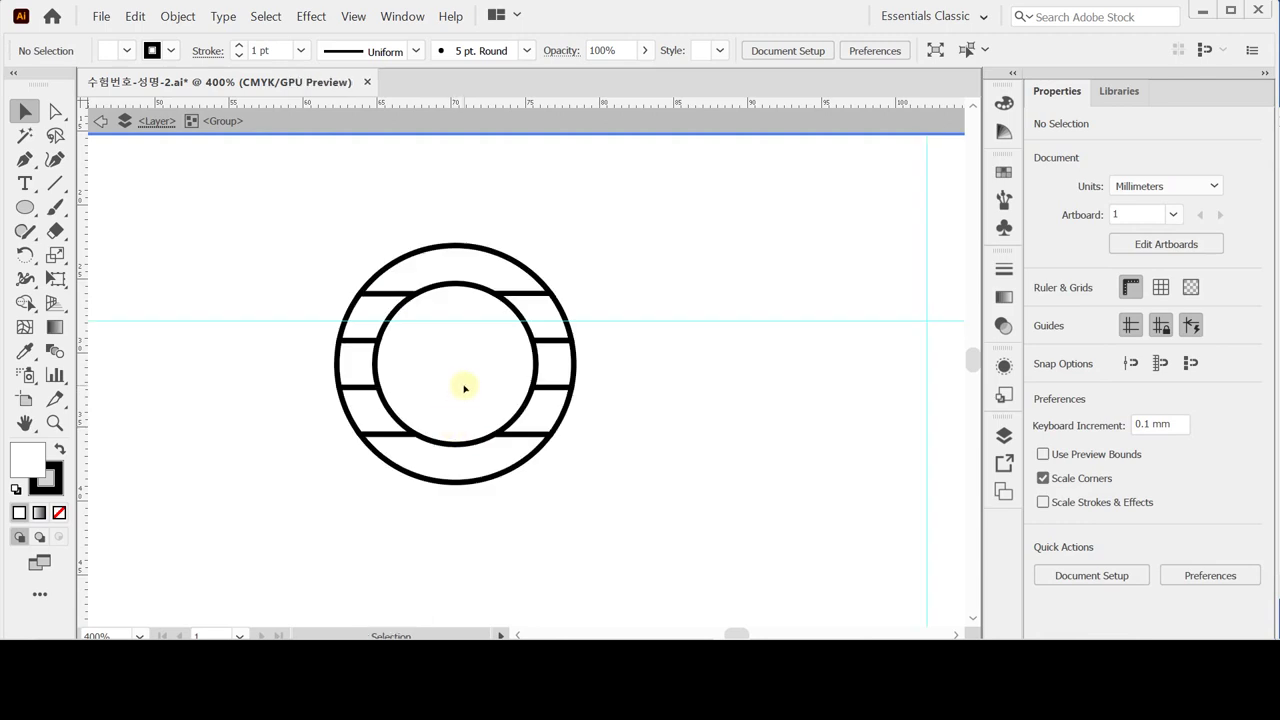
# Step: Select the ring's top, bottom and two middle side segments and give them the blue-violet swatch's appearance with the Eyedropper
pyautogui.moveTo(580, 246); pyautogui.dragTo(575, 316)
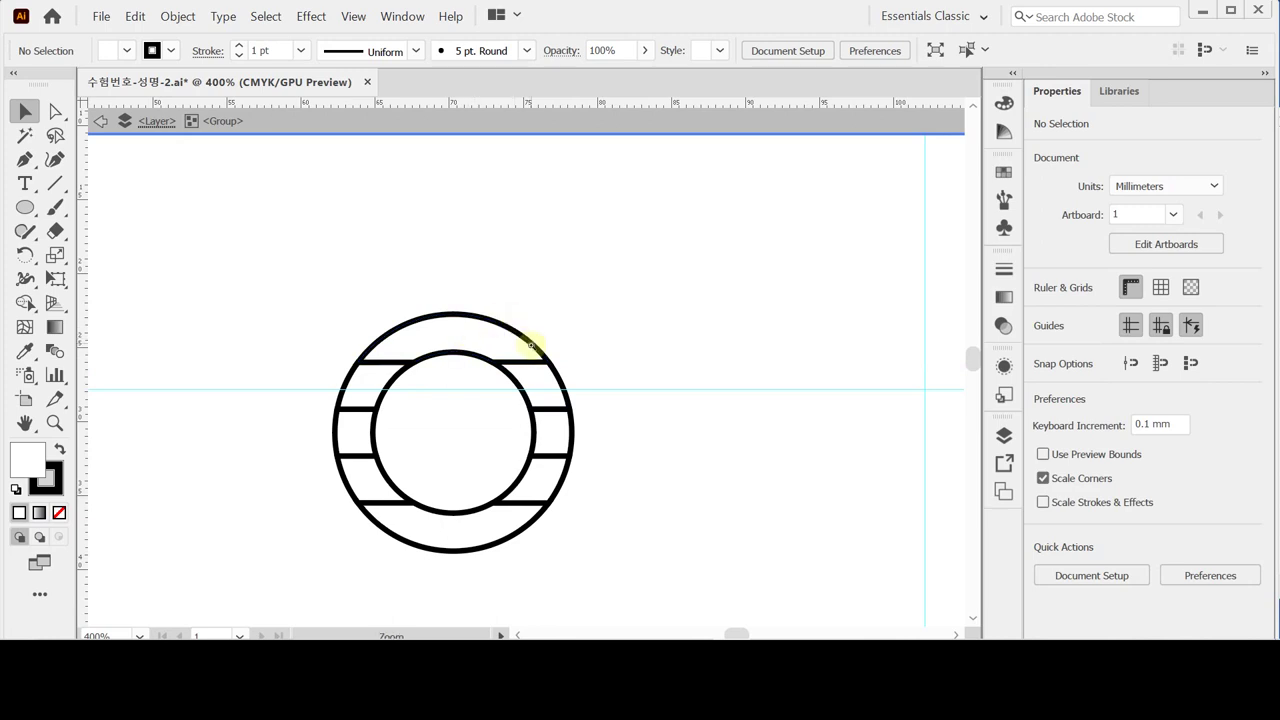
pyautogui.hotkey('ctrl', '-')
pyautogui.scroll(2, 531, 329)
pyautogui.moveTo(523, 366); pyautogui.dragTo(523, 408)
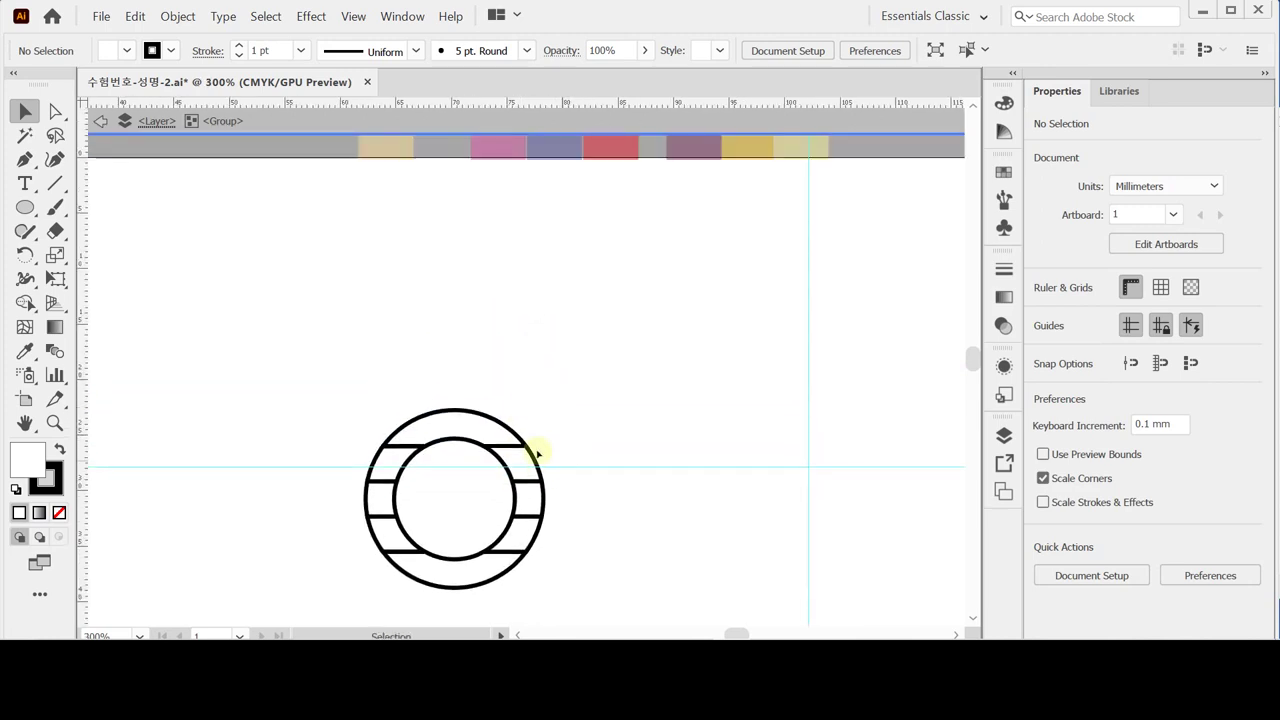
pyautogui.click(486, 431)
pyautogui.keyDown('shift'); pyautogui.click(382, 497); pyautogui.keyUp('shift')
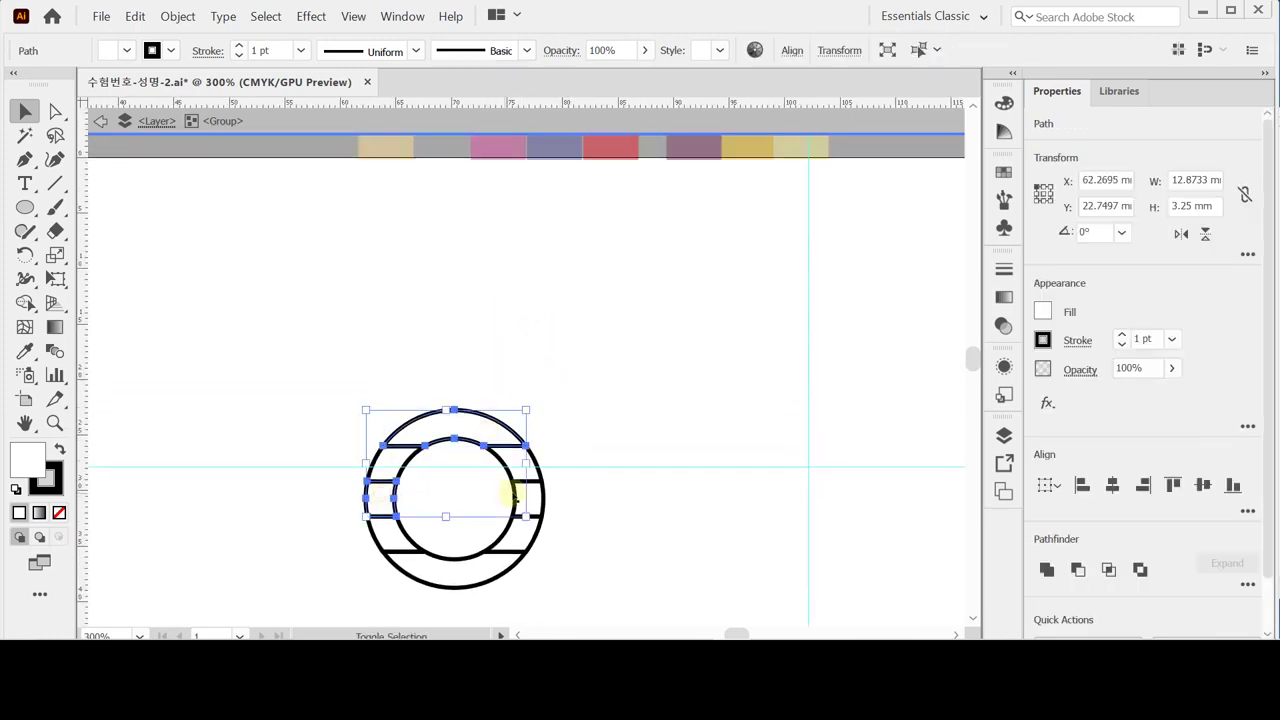
pyautogui.keyDown('shift'); pyautogui.click(529, 491); pyautogui.keyUp('shift')
pyautogui.keyDown('shift'); pyautogui.click(472, 578); pyautogui.keyUp('shift')
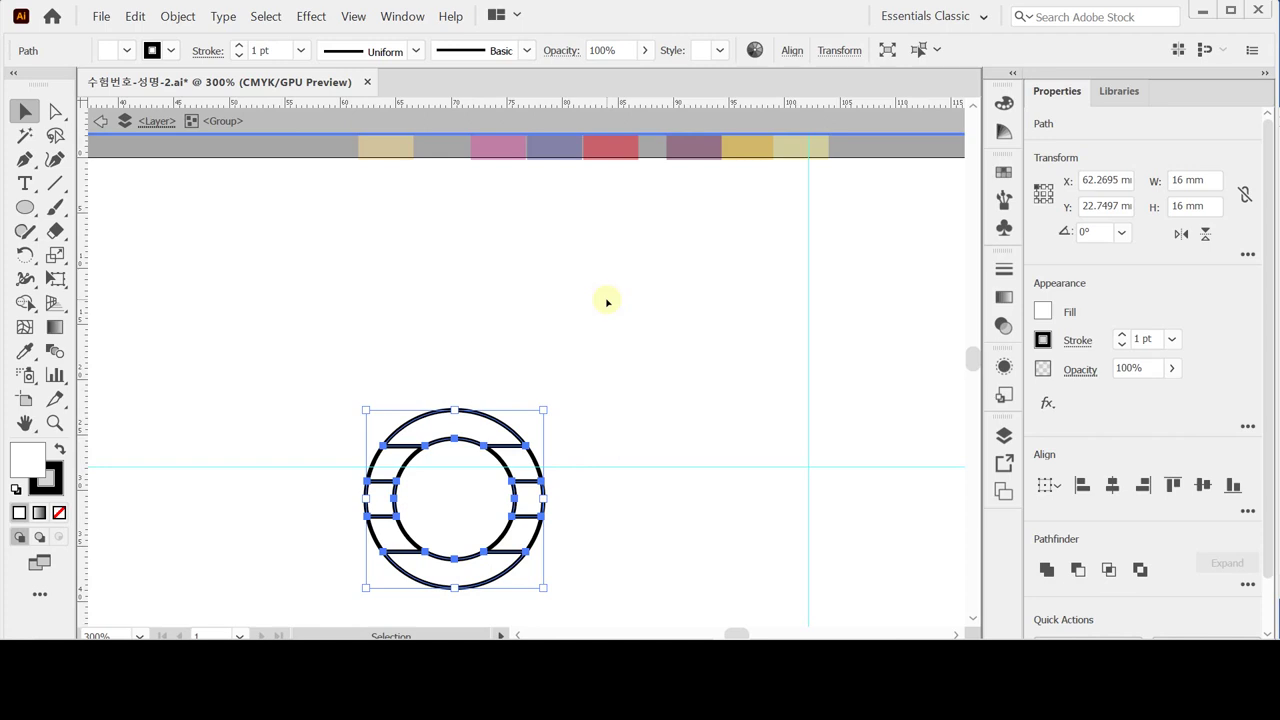
pyautogui.press('i')
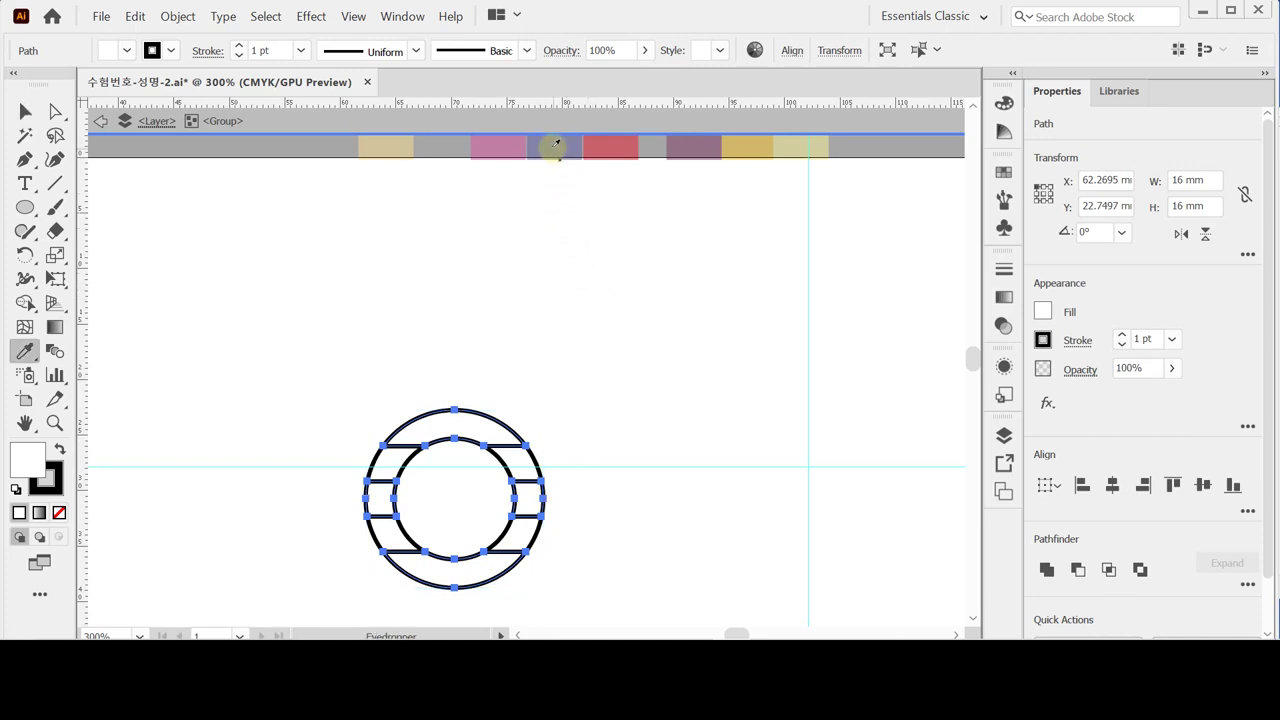
pyautogui.click(557, 143)
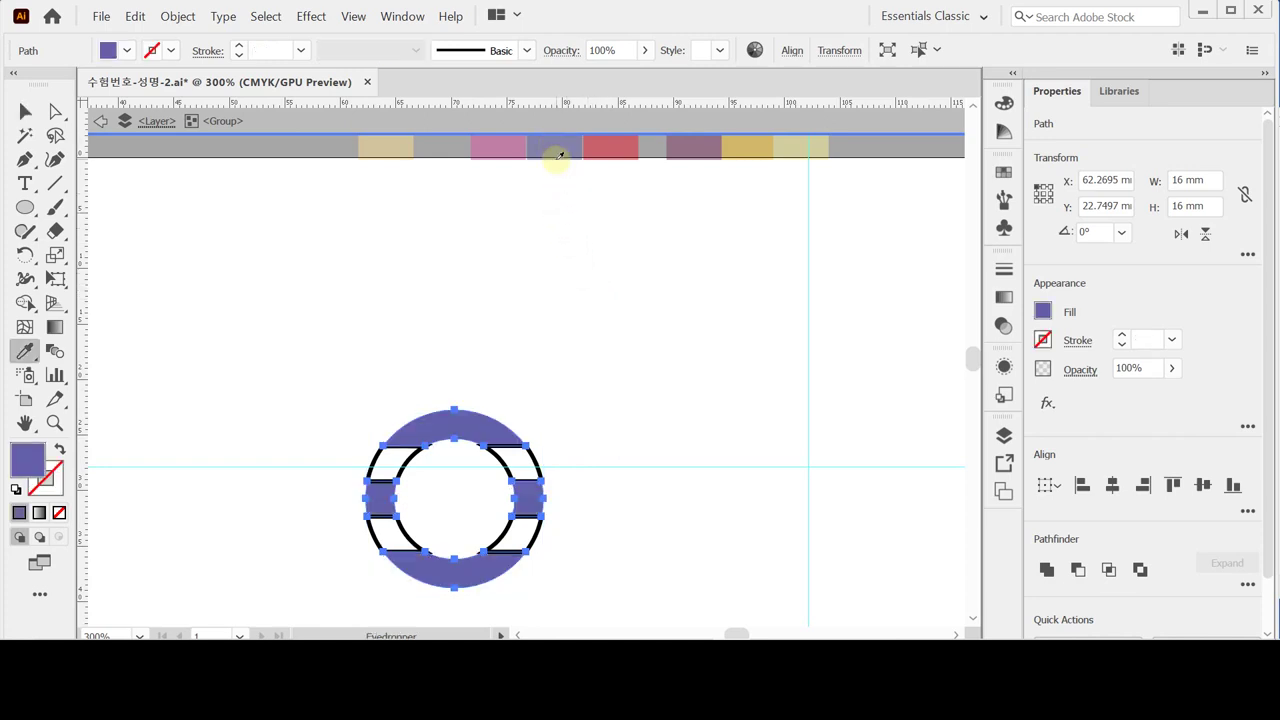
# Step: Invert the selection, apply the pink swatch's appearance to the remaining ring segments, and exit isolation mode
pyautogui.click(265, 17)
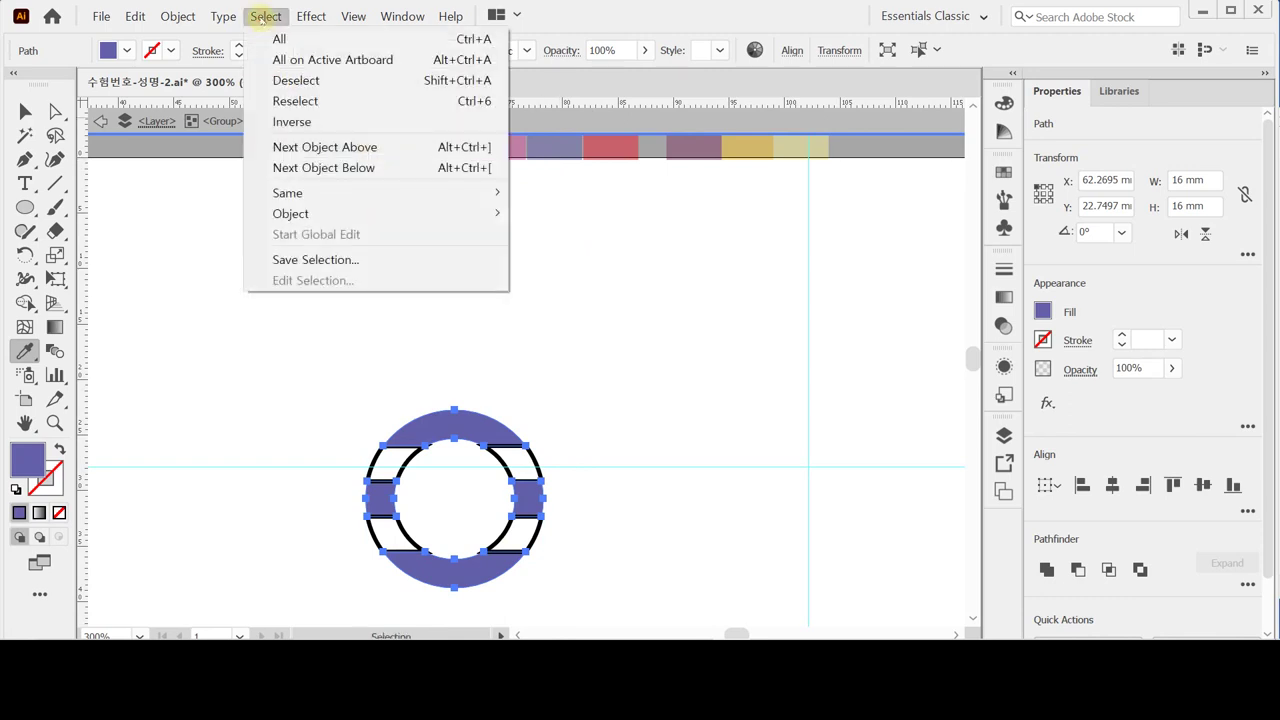
pyautogui.click(305, 124)
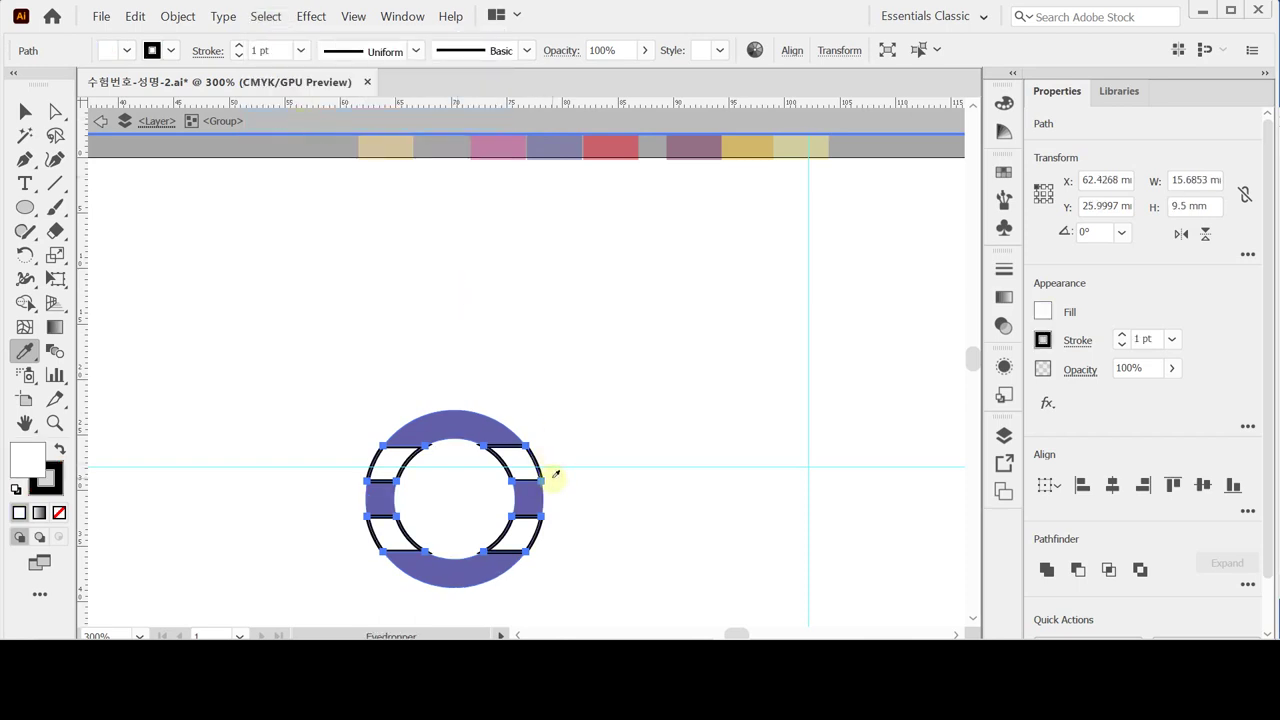
pyautogui.click(499, 144)
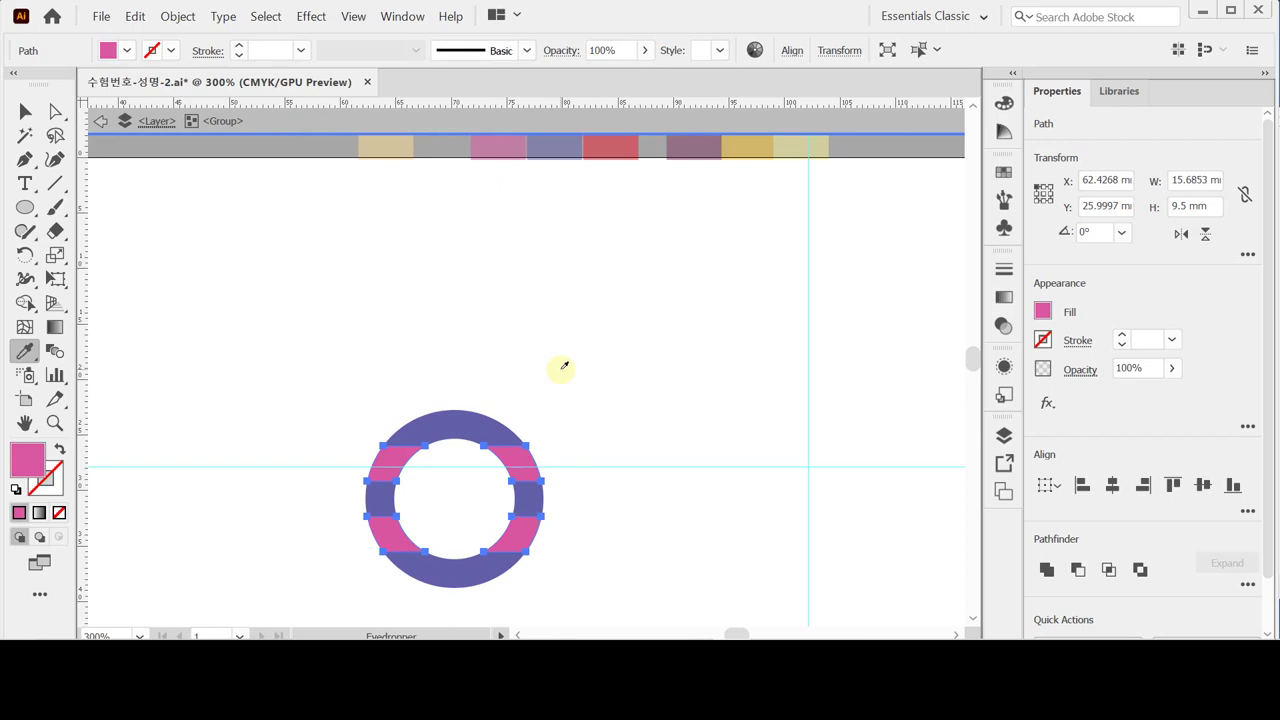
pyautogui.press('Escape')
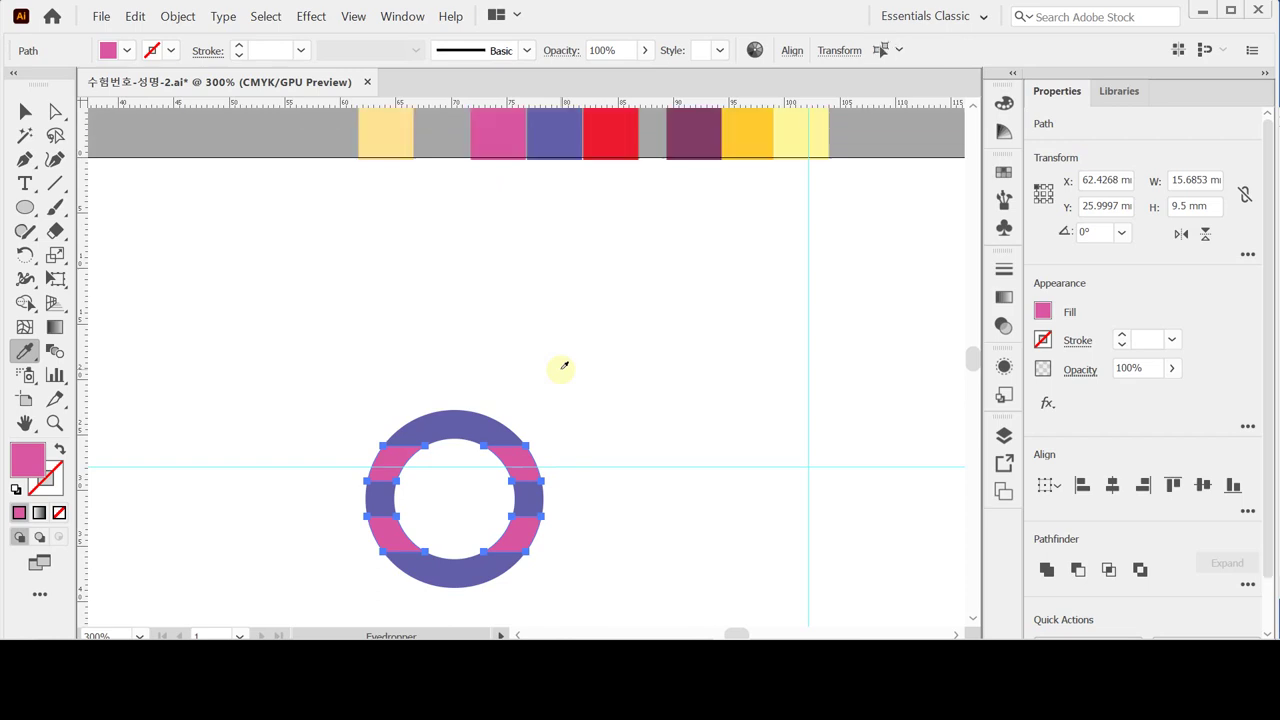
pyautogui.click(25, 112)
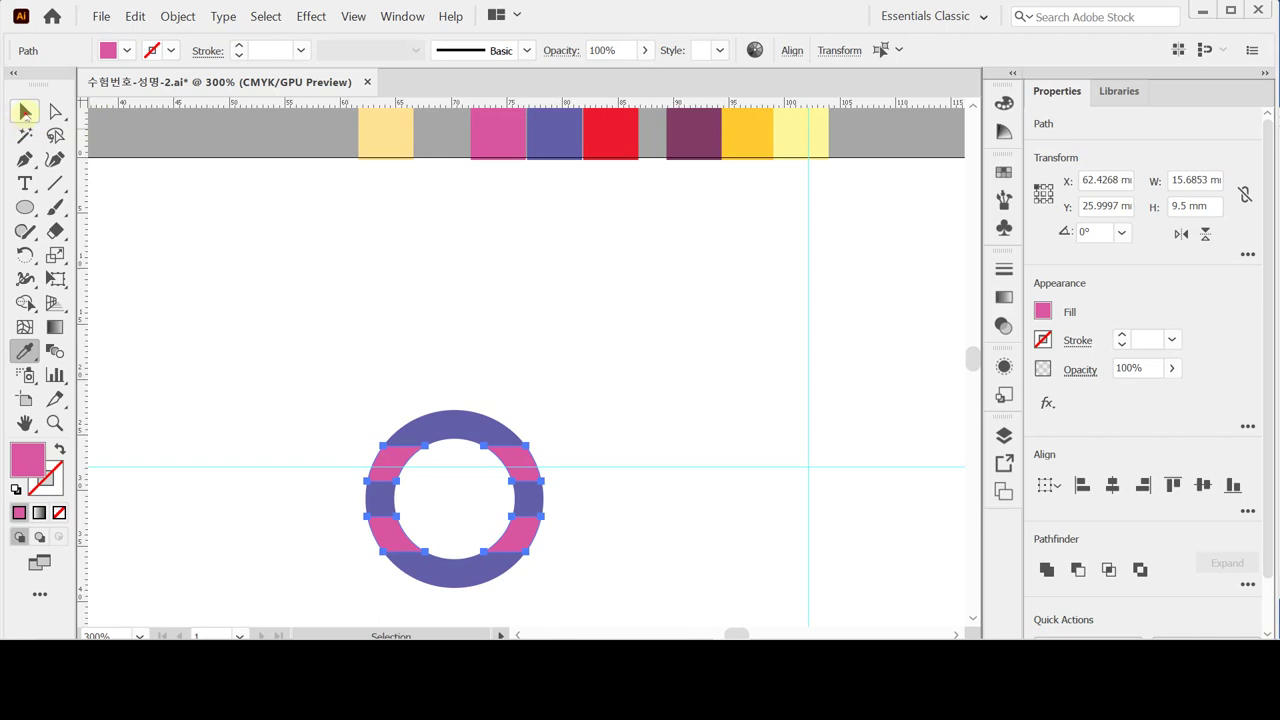
pyautogui.doubleClick(25, 112)
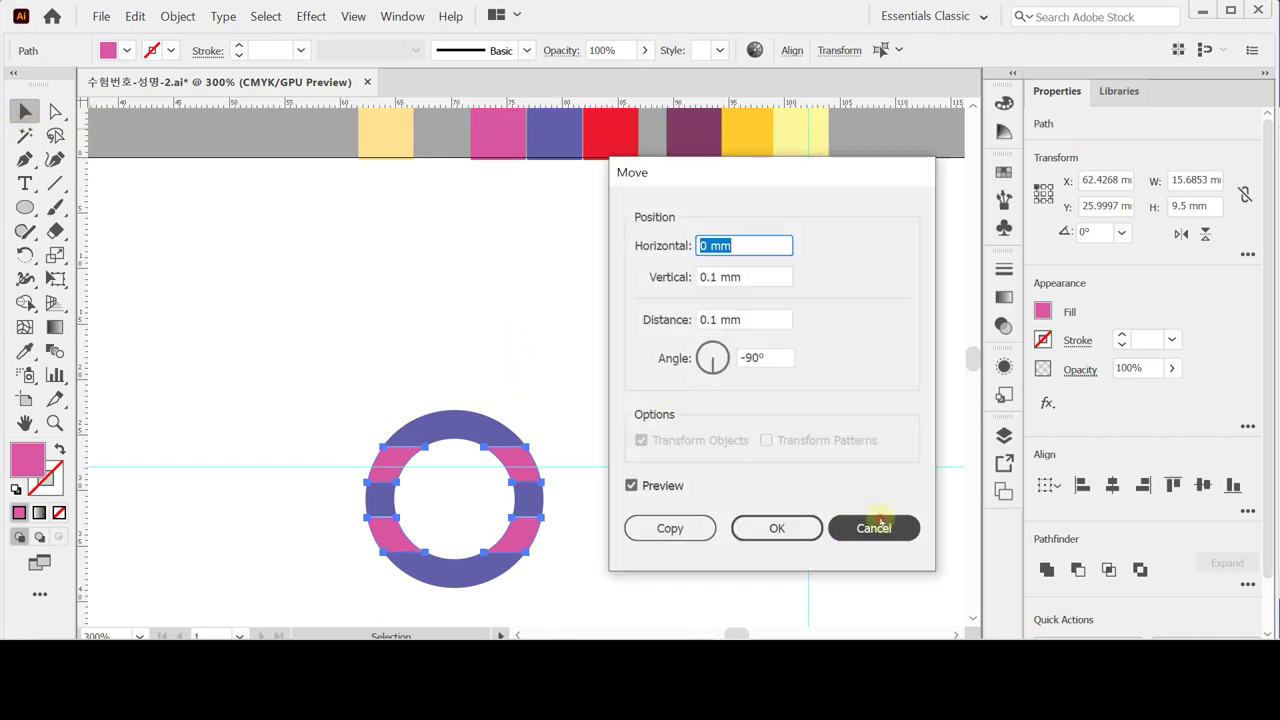
pyautogui.click(875, 527)
pyautogui.click(597, 483)
pyautogui.doubleClick(530, 500)
pyautogui.moveTo(530, 500); pyautogui.dragTo(522, 368)
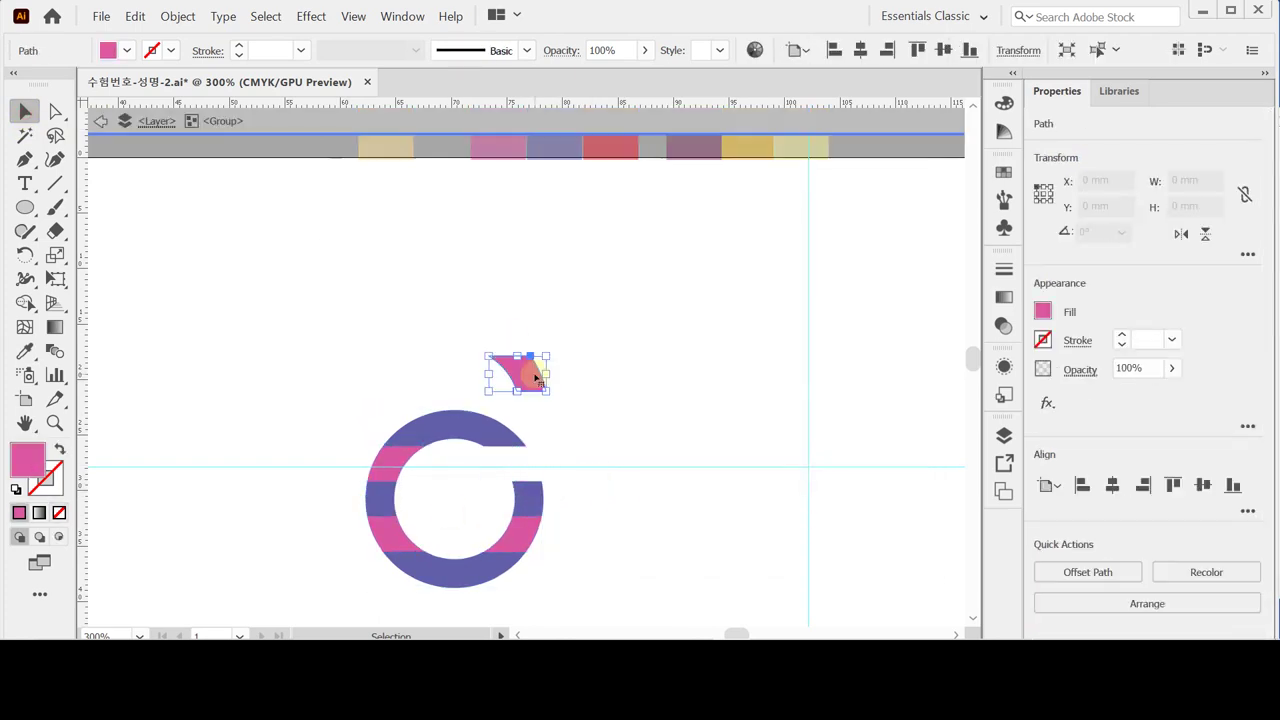
pyautogui.press('Escape')
pyautogui.click(635, 367)
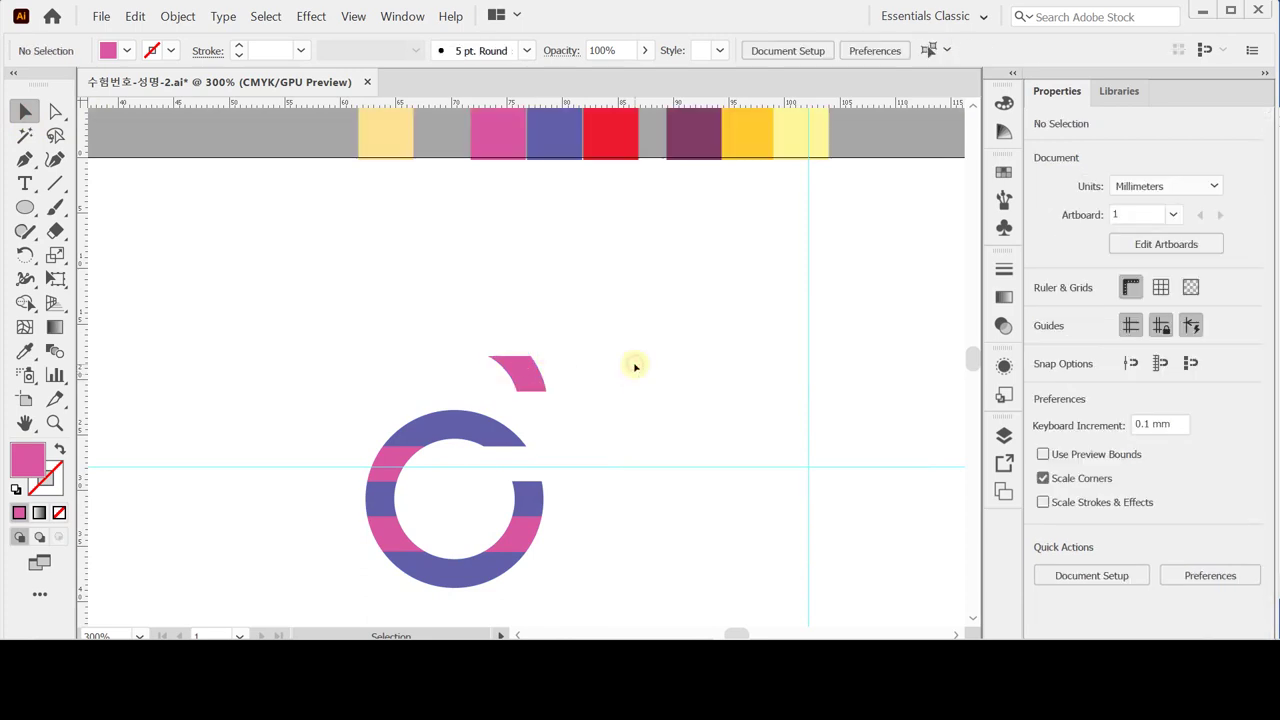
pyautogui.hotkey('ctrl', 'z')
pyautogui.doubleClick(635, 367)
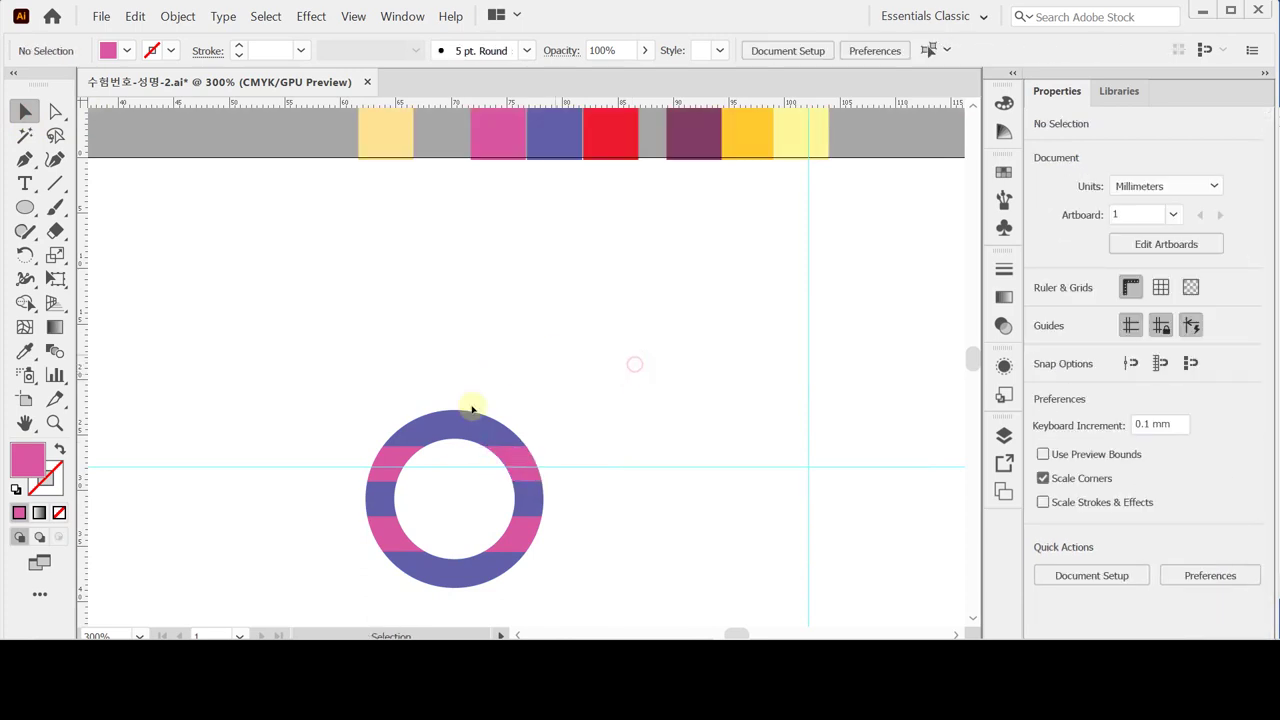
# Step: Move the striped ring up slightly and add a 6.5 x 6 mm rounded rectangle with 2 mm corners over its top, filled with the red swatch
pyautogui.moveTo(466, 428); pyautogui.dragTo(474, 330)
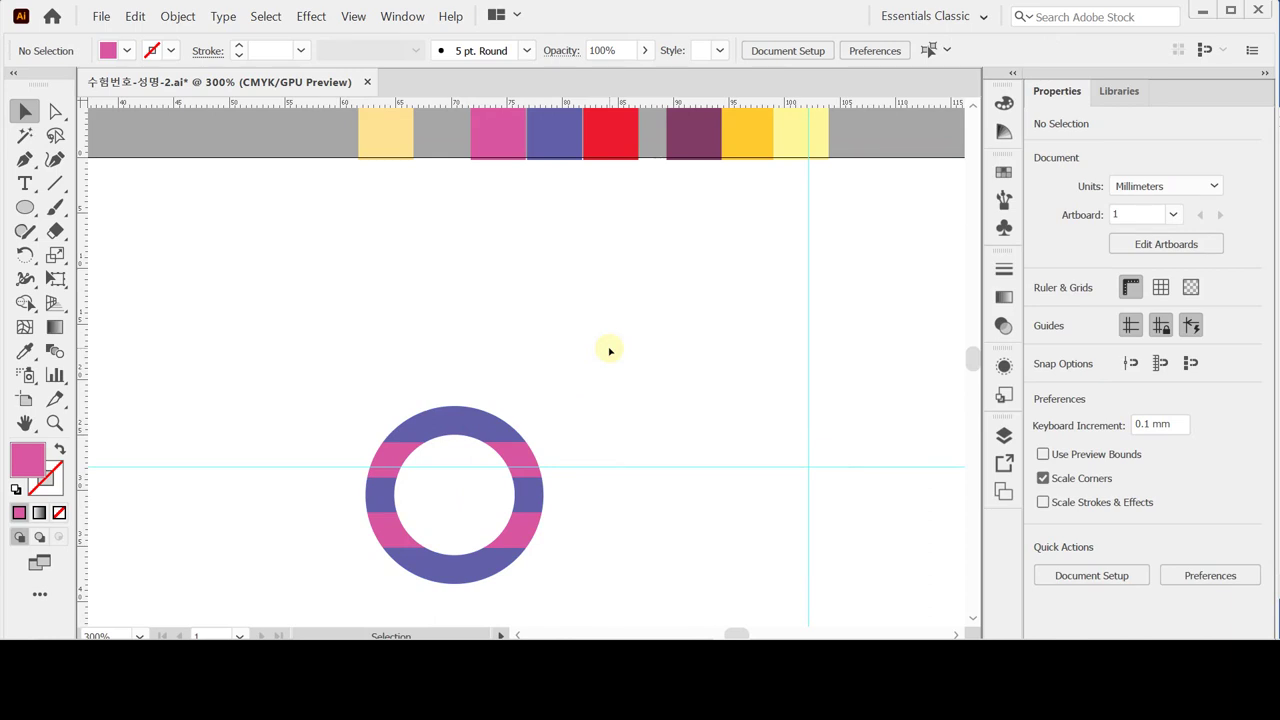
pyautogui.moveTo(24, 207); pyautogui.dragTo(97, 236)
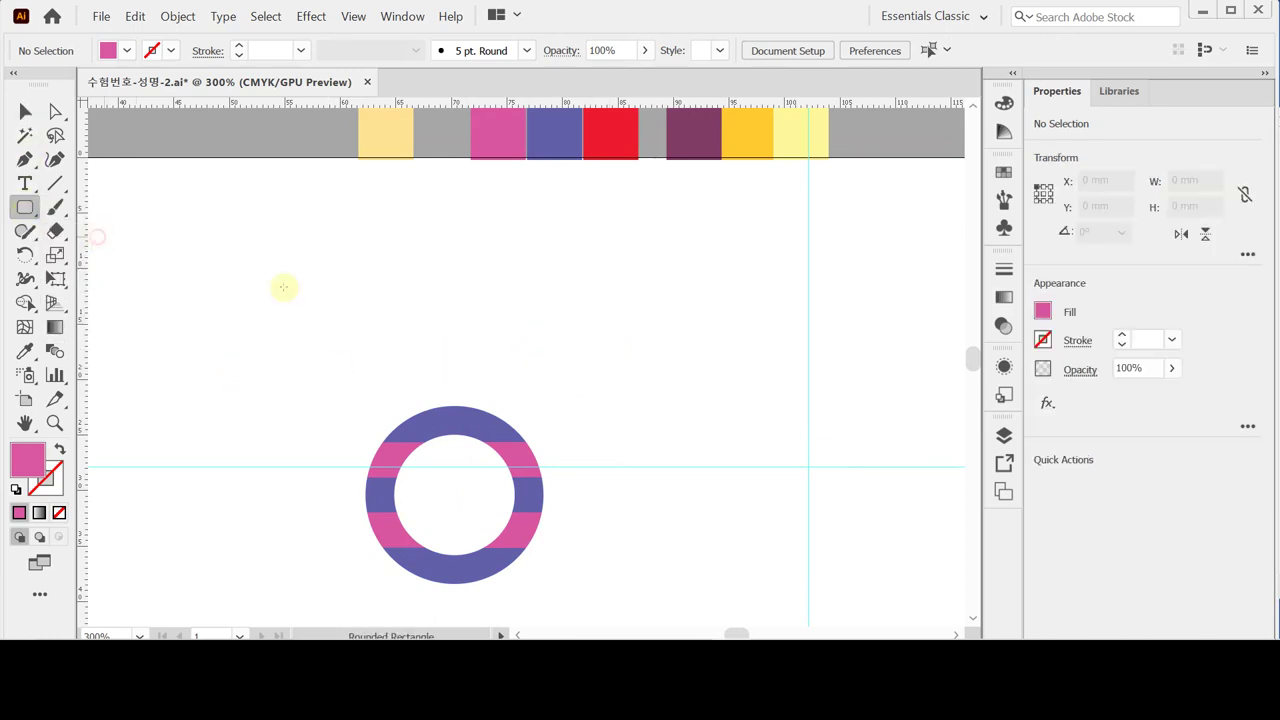
pyautogui.click(435, 381)
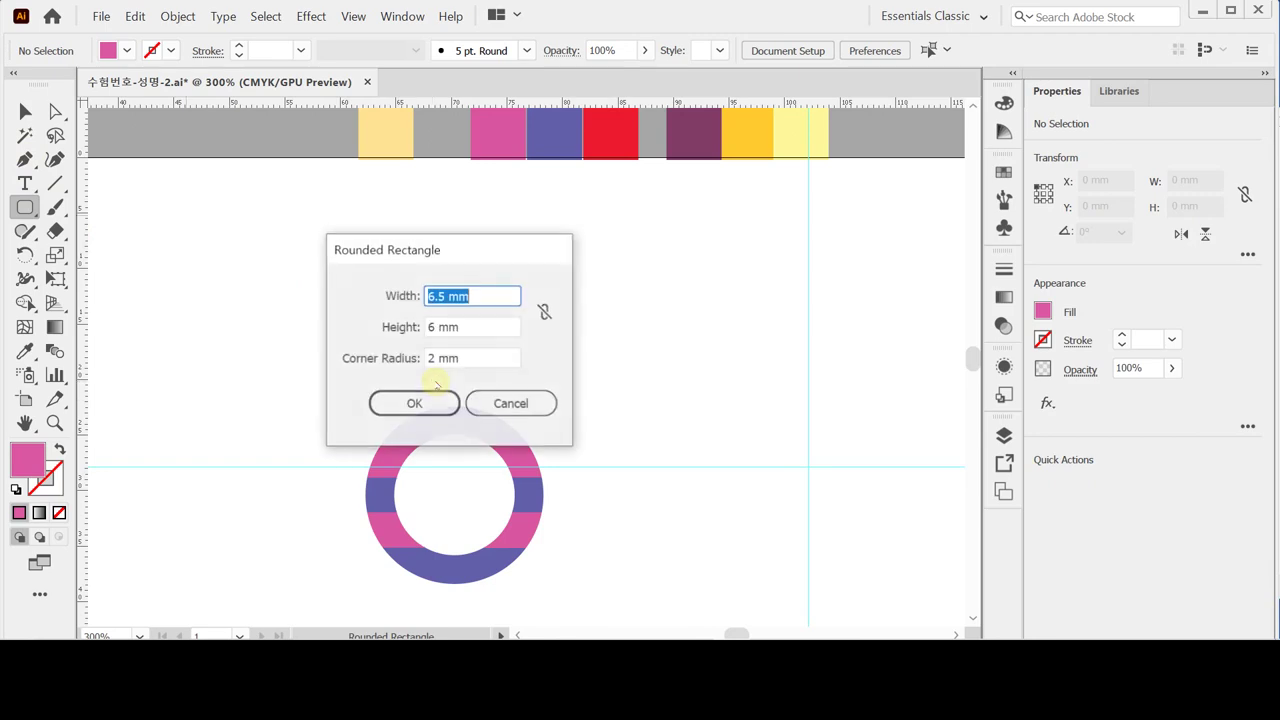
pyautogui.click(478, 294)
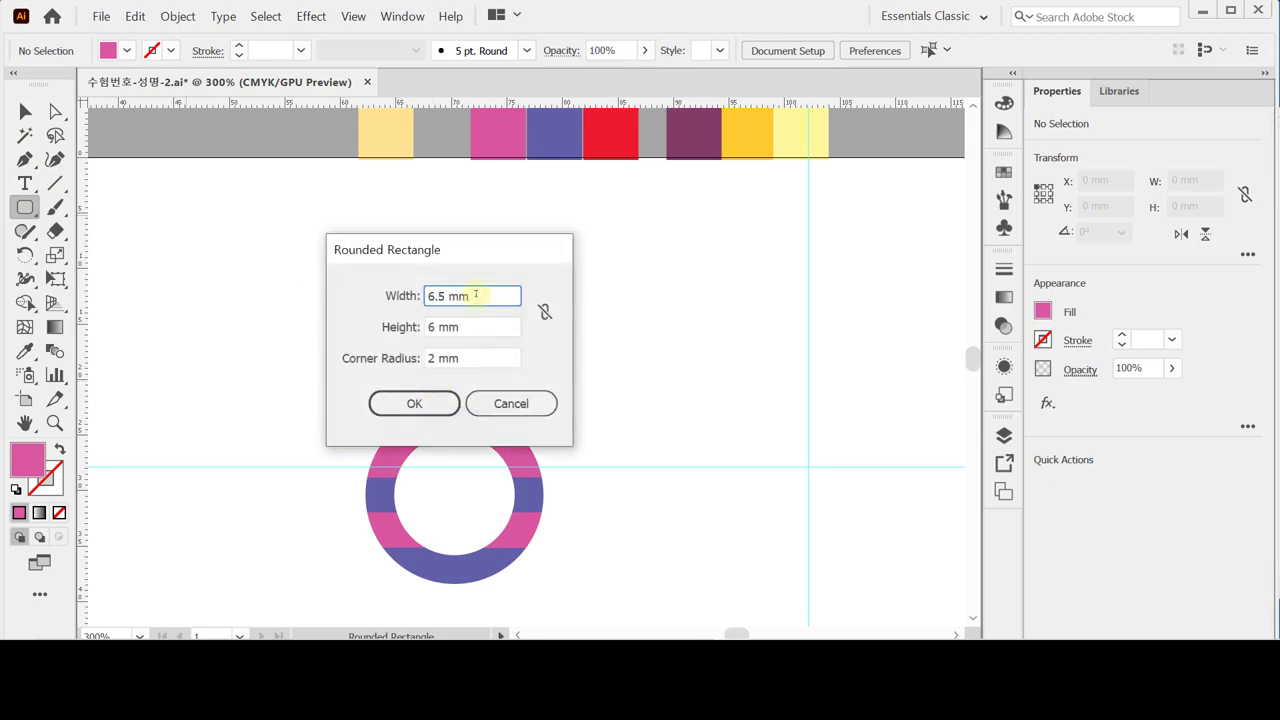
pyautogui.click(480, 327)
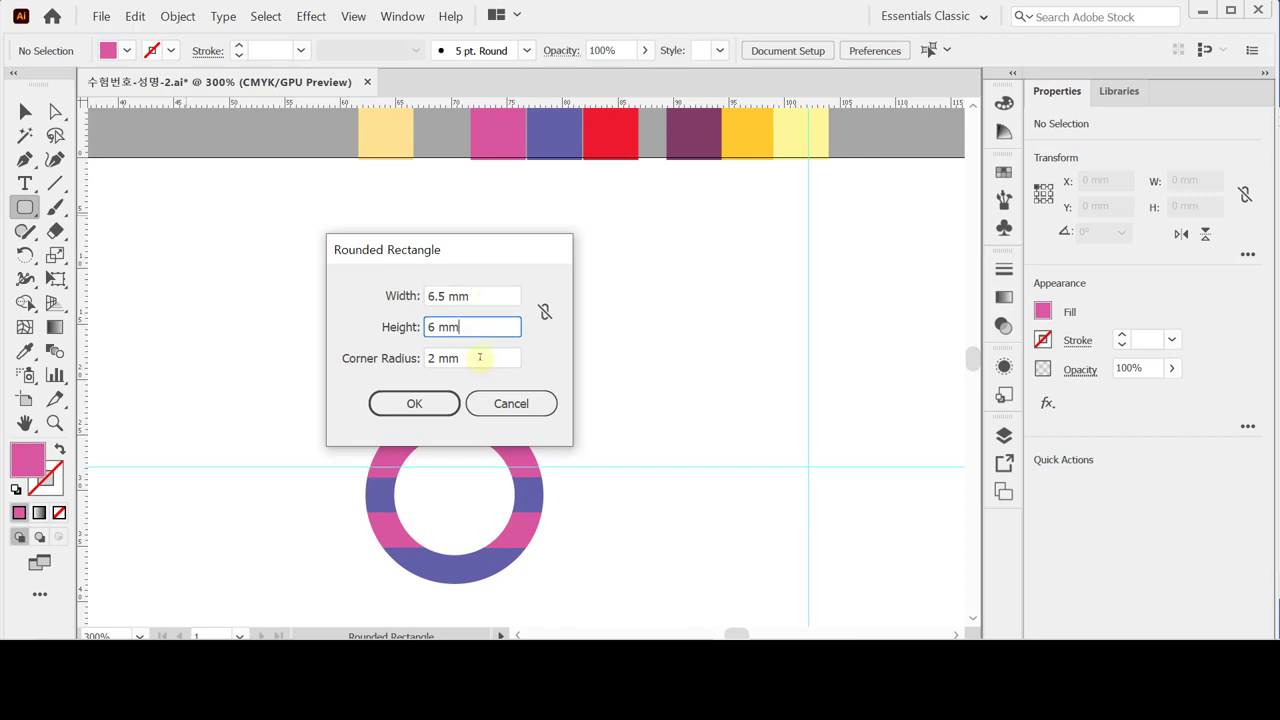
pyautogui.click(414, 403)
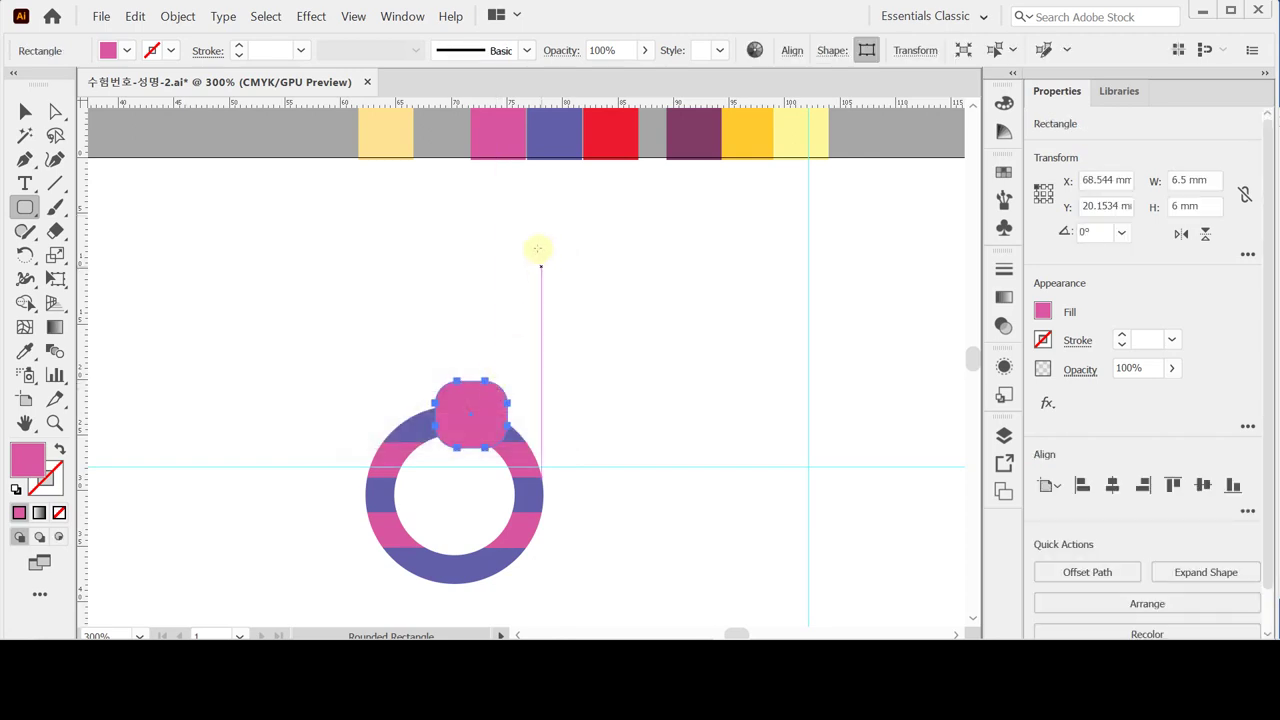
pyautogui.press('i')
pyautogui.click(610, 134)
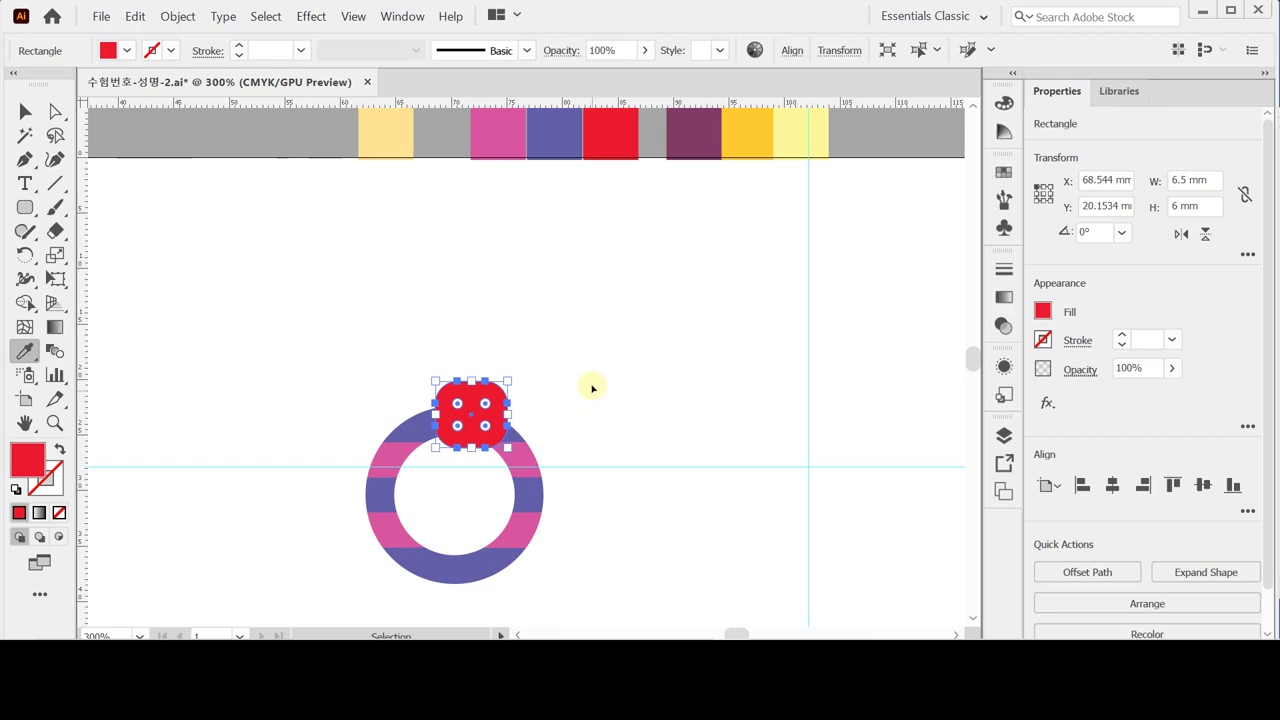
# Step: Select the striped ring and the red rounded rectangle, centre them horizontally on each other, and deselect
pyautogui.keyDown('ctrl'); pyautogui.click(322, 337); pyautogui.keyUp('ctrl')
pyautogui.keyDown('ctrl'); pyautogui.moveTo(383, 312); pyautogui.dragTo(557, 491); pyautogui.keyUp('ctrl')
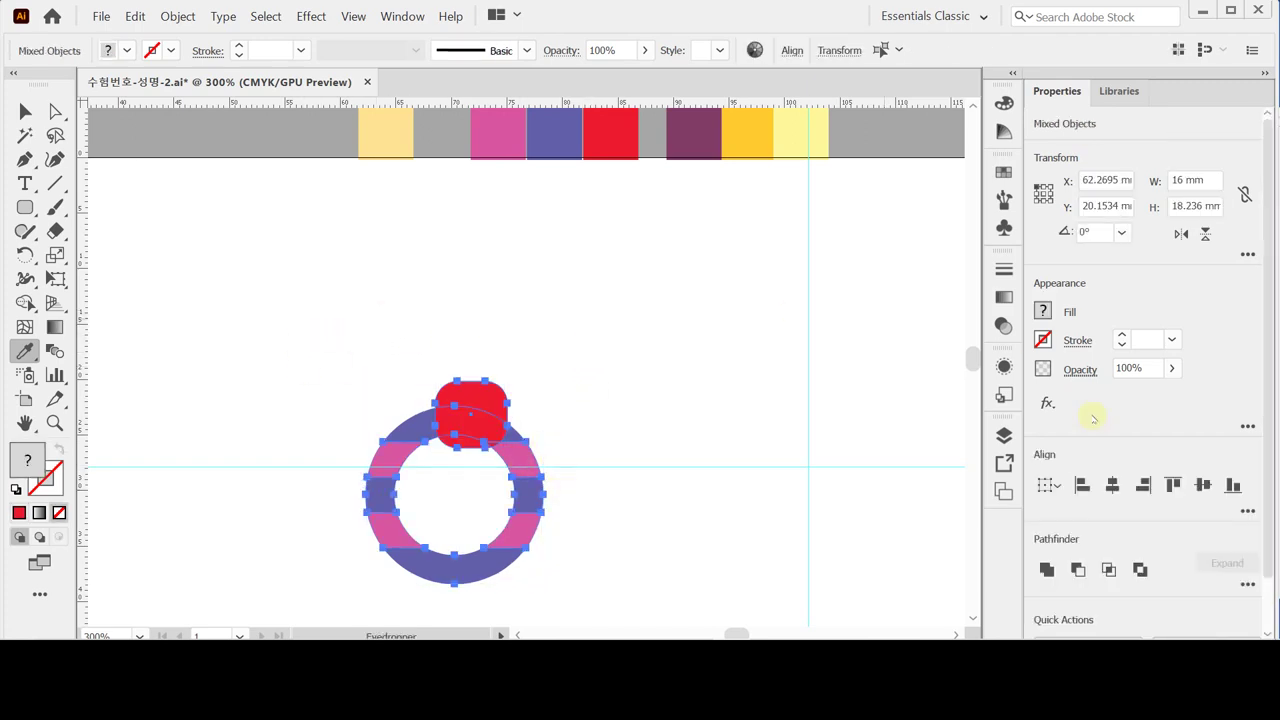
pyautogui.click(1112, 485)
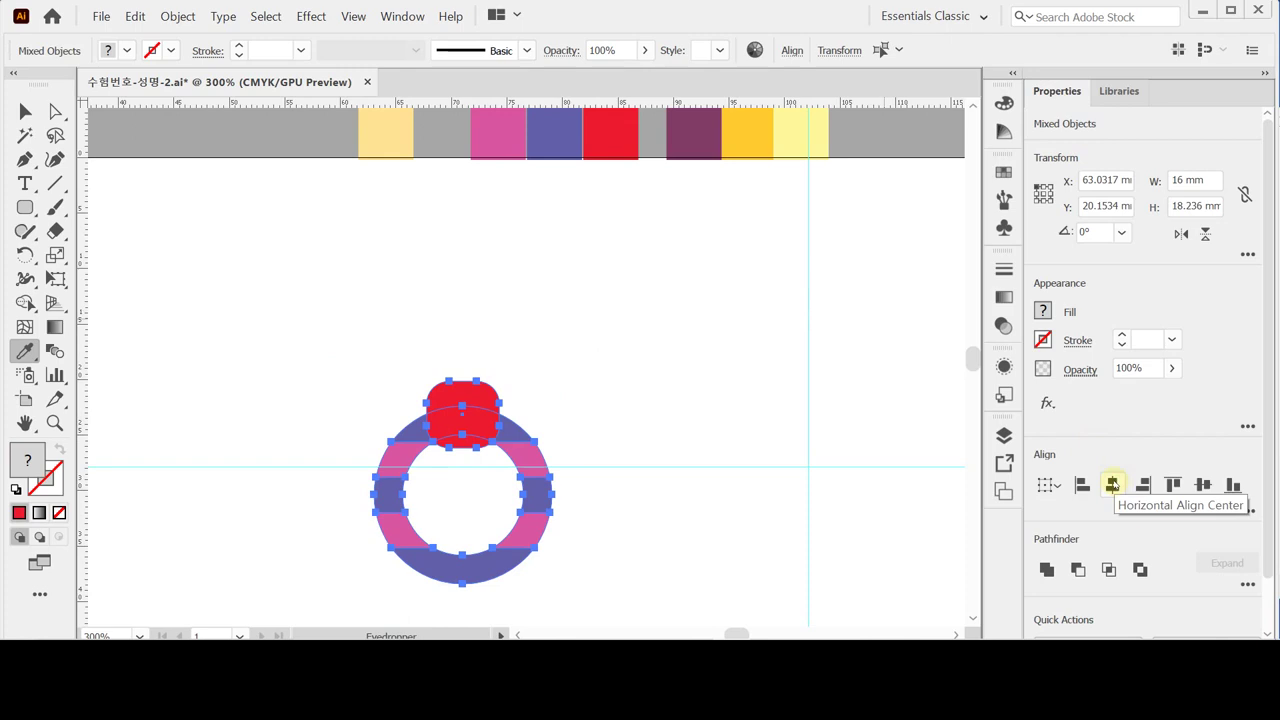
pyautogui.keyDown('ctrl'); pyautogui.click(652, 419); pyautogui.keyUp('ctrl')
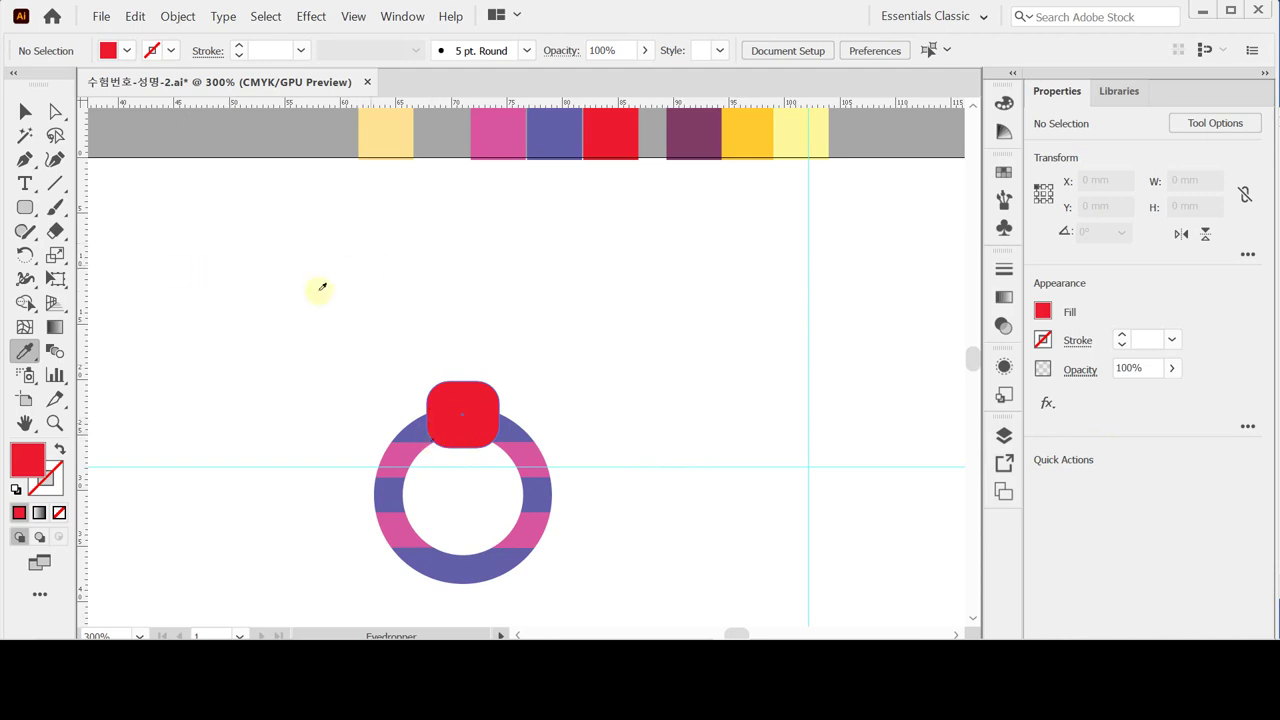
# Step: Draw a 24 x 9 mm ellipse centred above the red connector
pyautogui.click(25, 207)
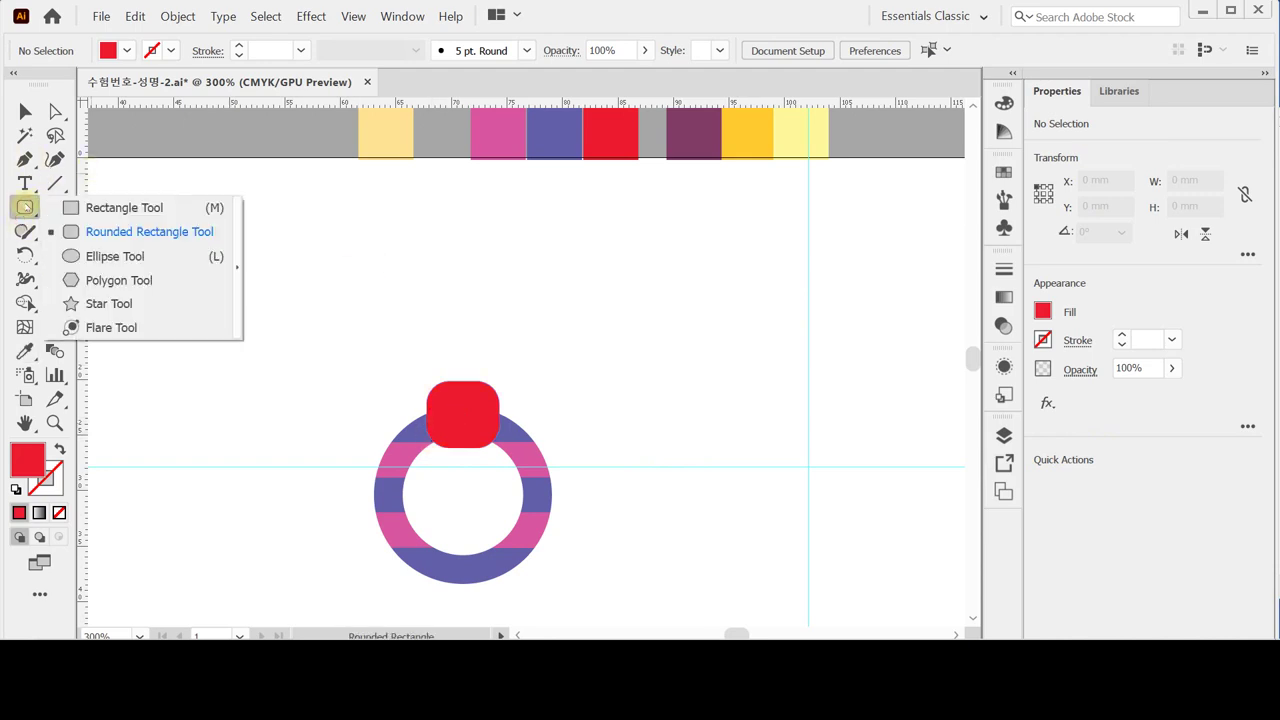
pyautogui.click(130, 257)
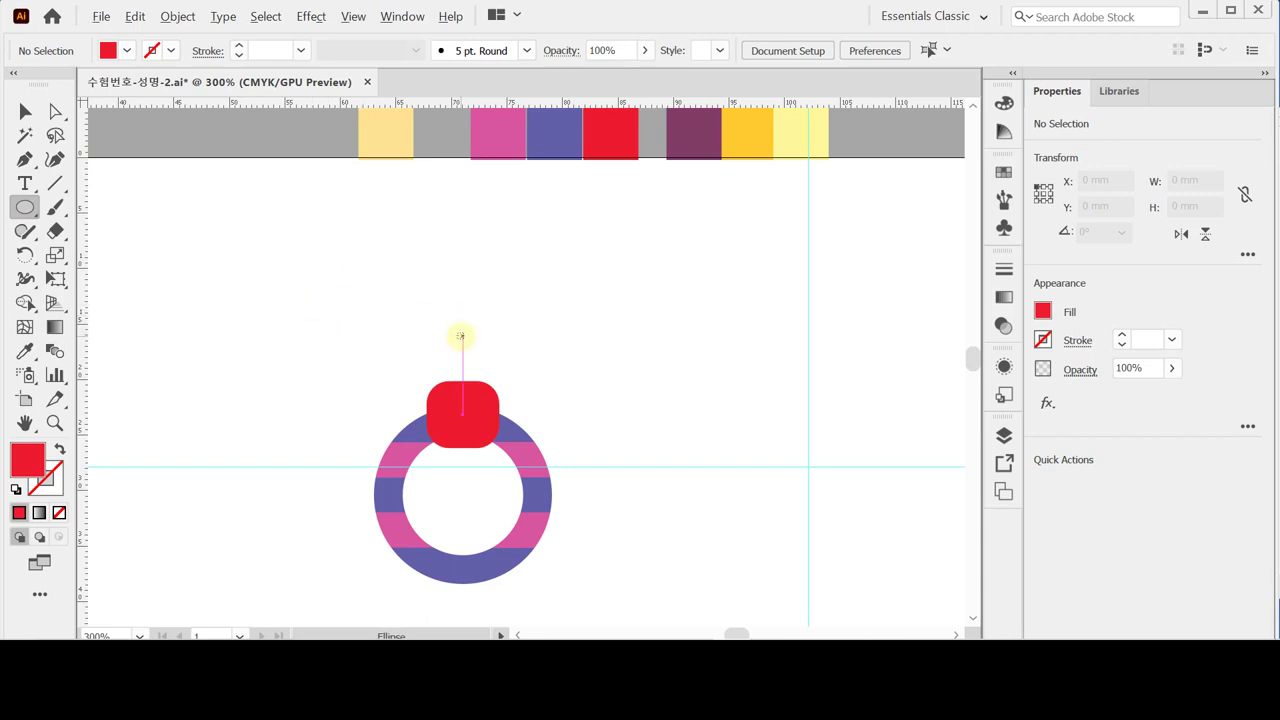
pyautogui.click(462, 336)
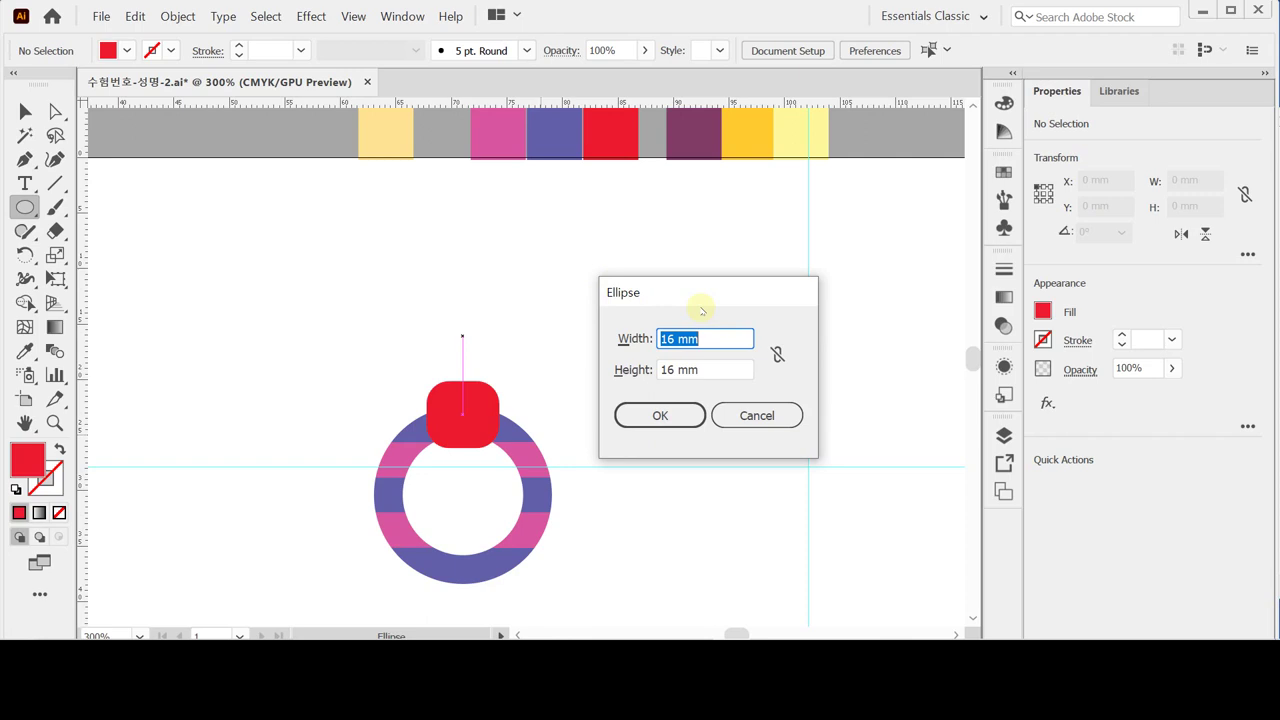
pyautogui.write('24')
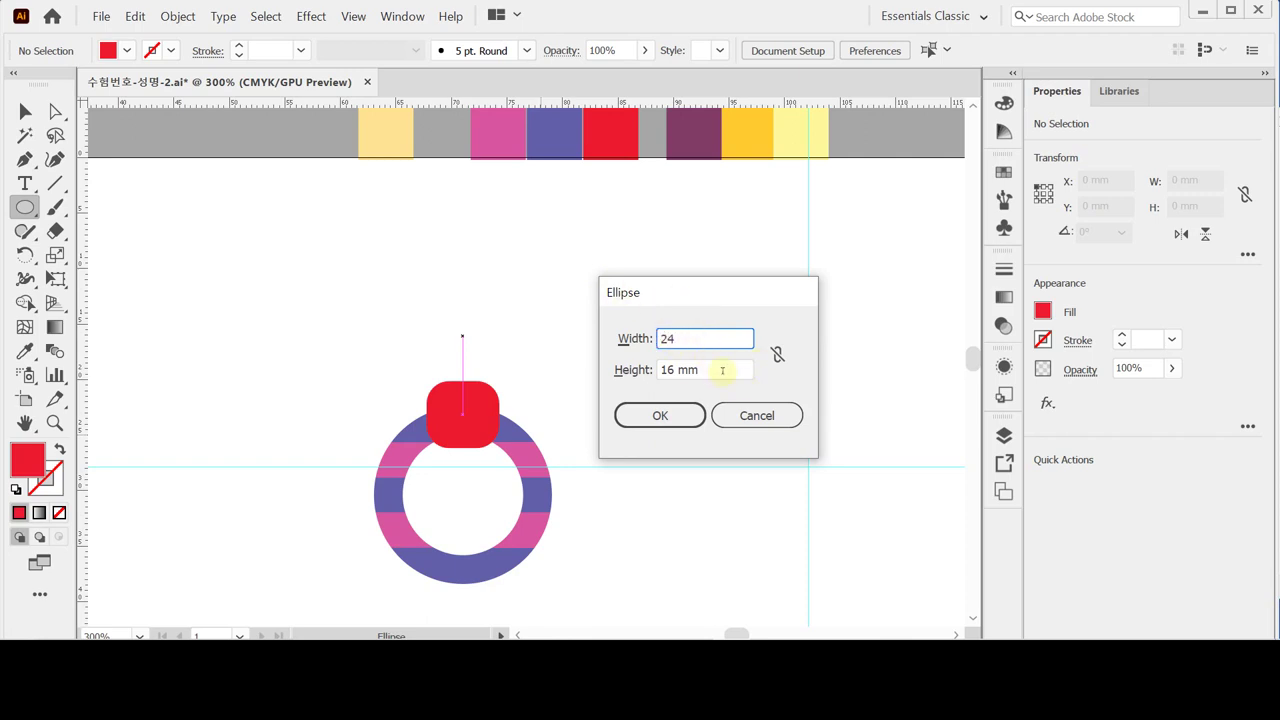
pyautogui.press('Tab')
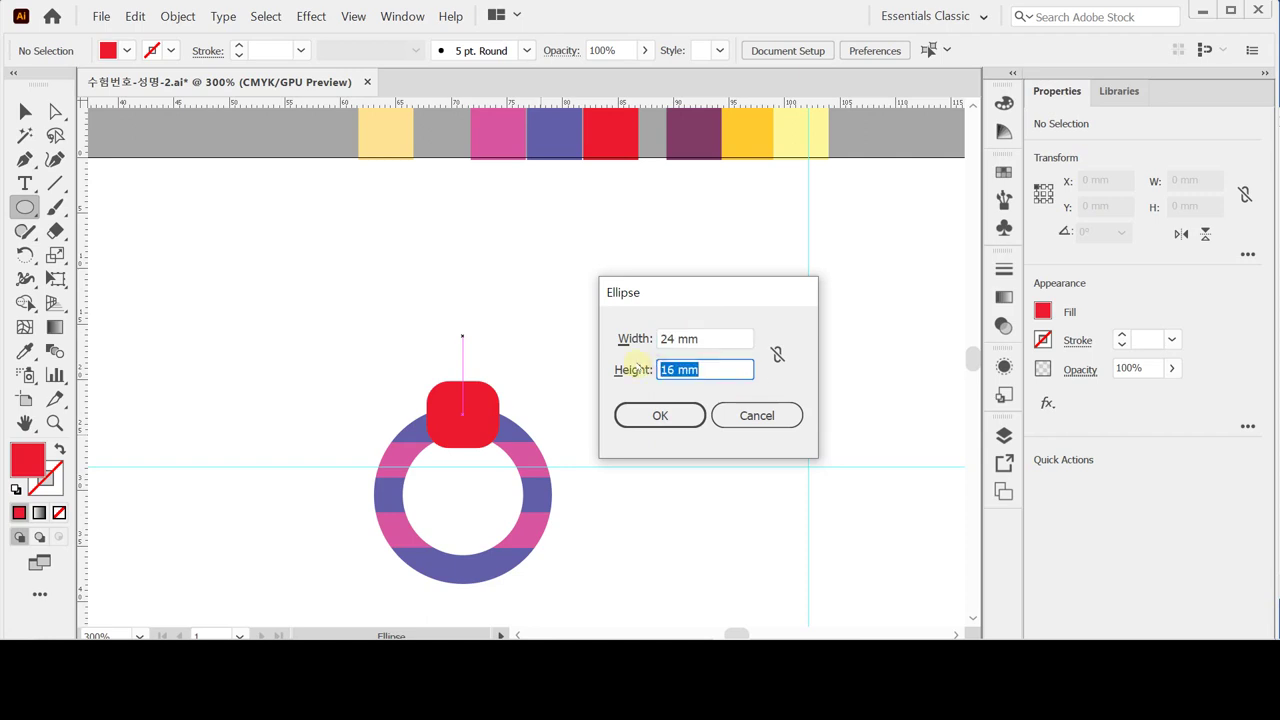
pyautogui.write('9')
pyautogui.click(662, 415)
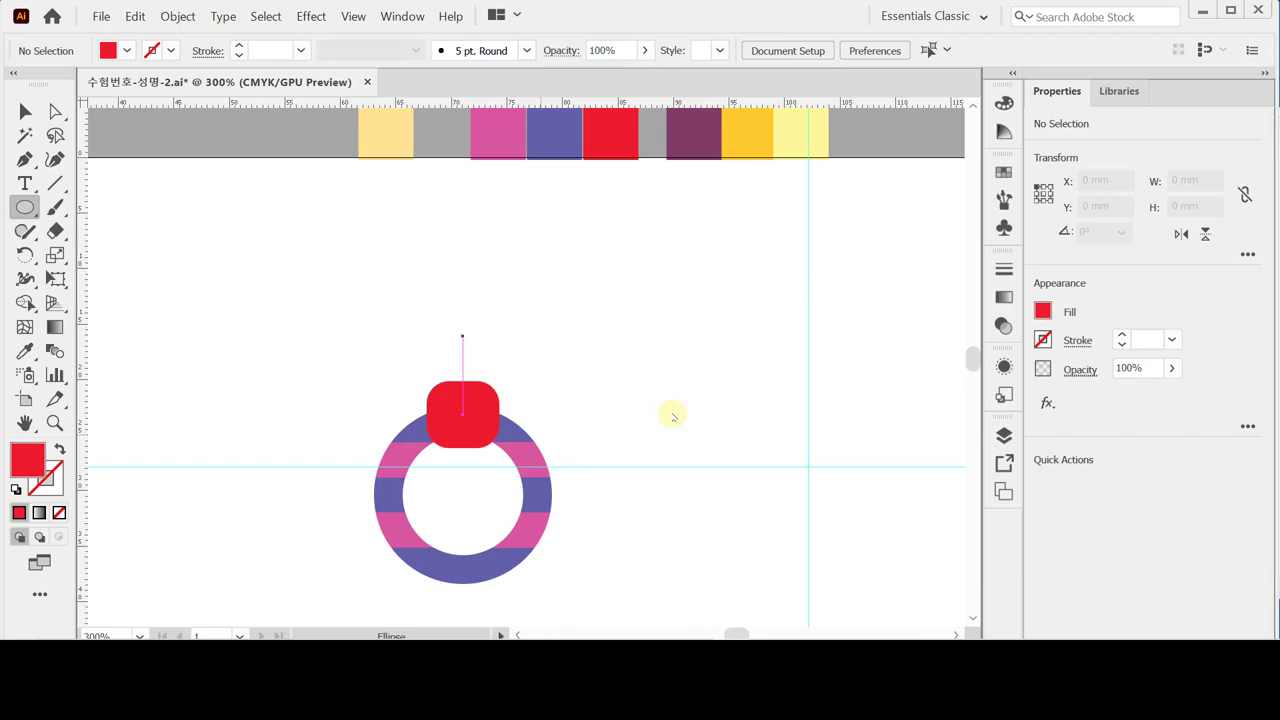
pyautogui.click(670, 410)
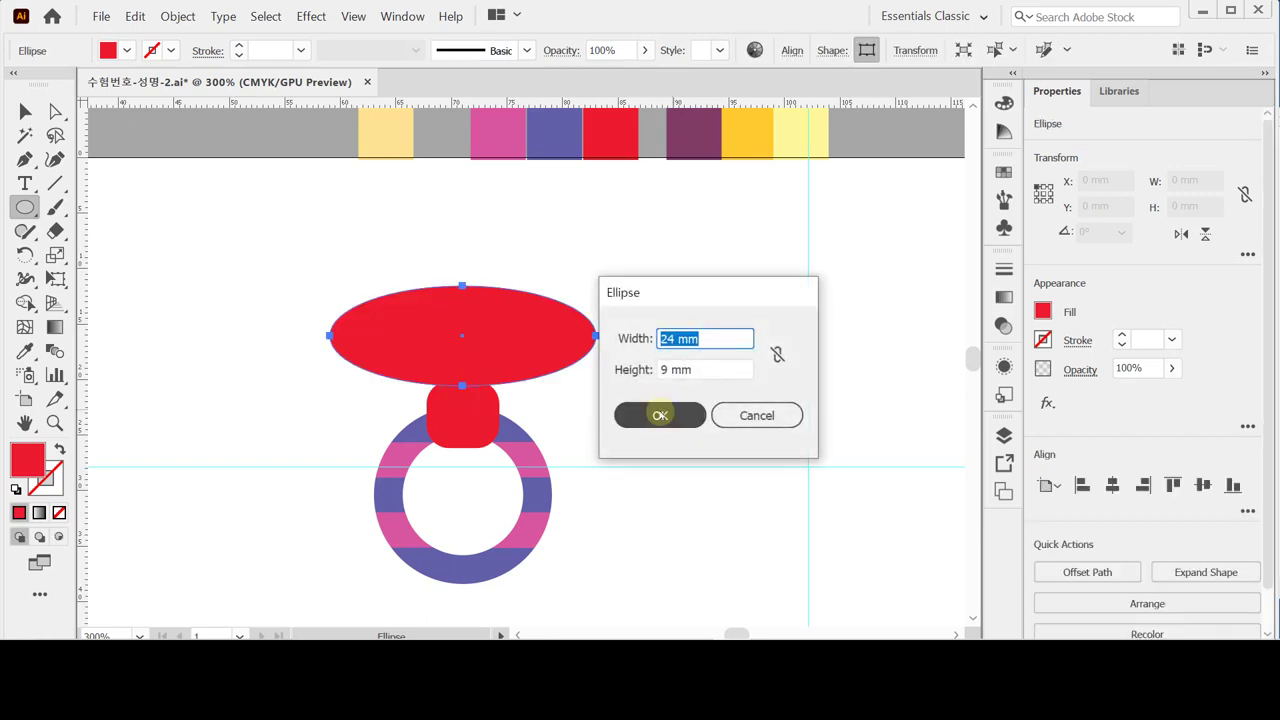
pyautogui.click(757, 415)
# Step: Nudge the ellipse straight down to a Y position of about 13.07 mm so it overlaps the top of the red connector
pyautogui.press('Down')
pyautogui.press('Down')
pyautogui.press('Down')
pyautogui.press('Down')
pyautogui.press('Down')
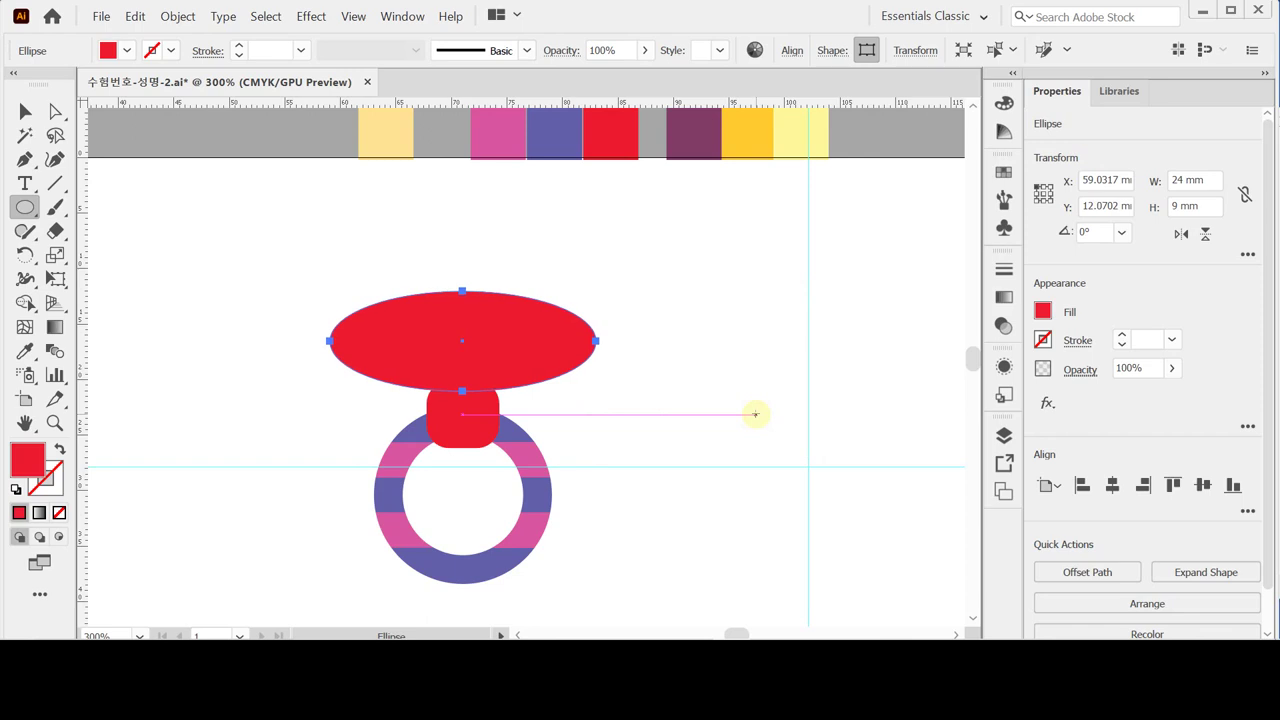
pyautogui.hotkey('shift', 'Down')
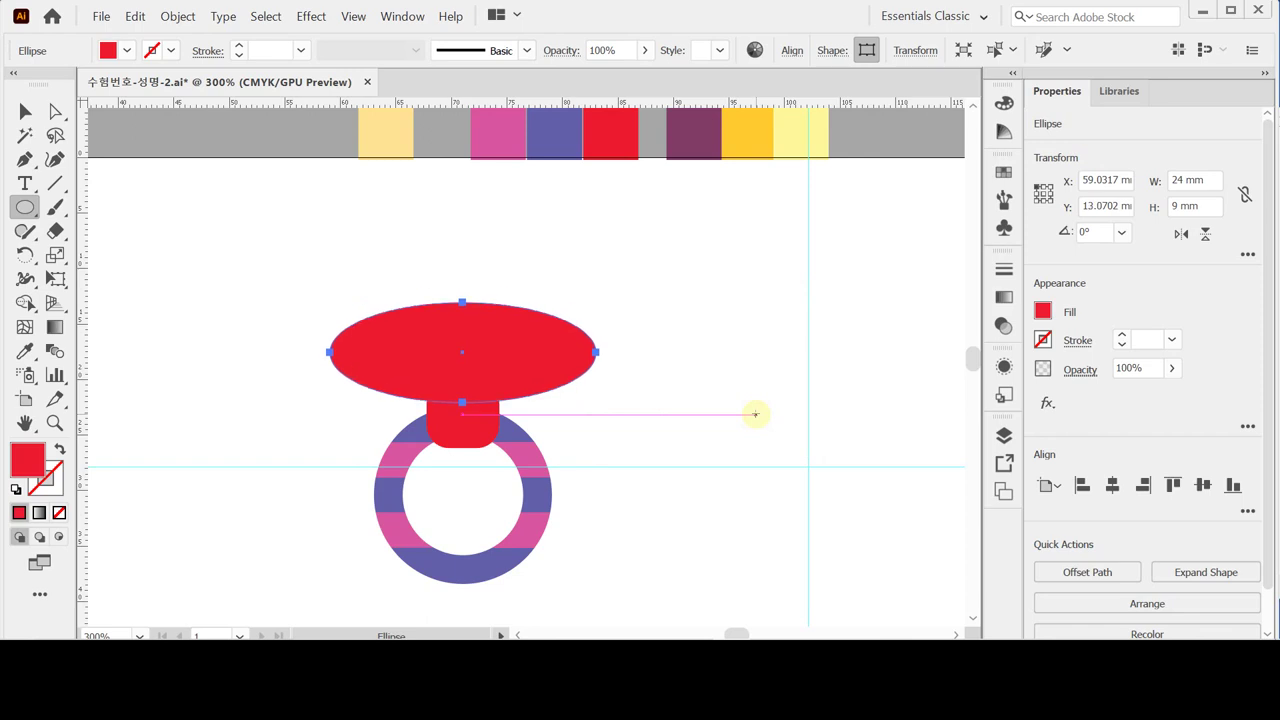
# Step: Save the document, and give the ellipse the dark purple swatch's fill with the Eyedropper
pyautogui.hotkey('ctrl', 's')
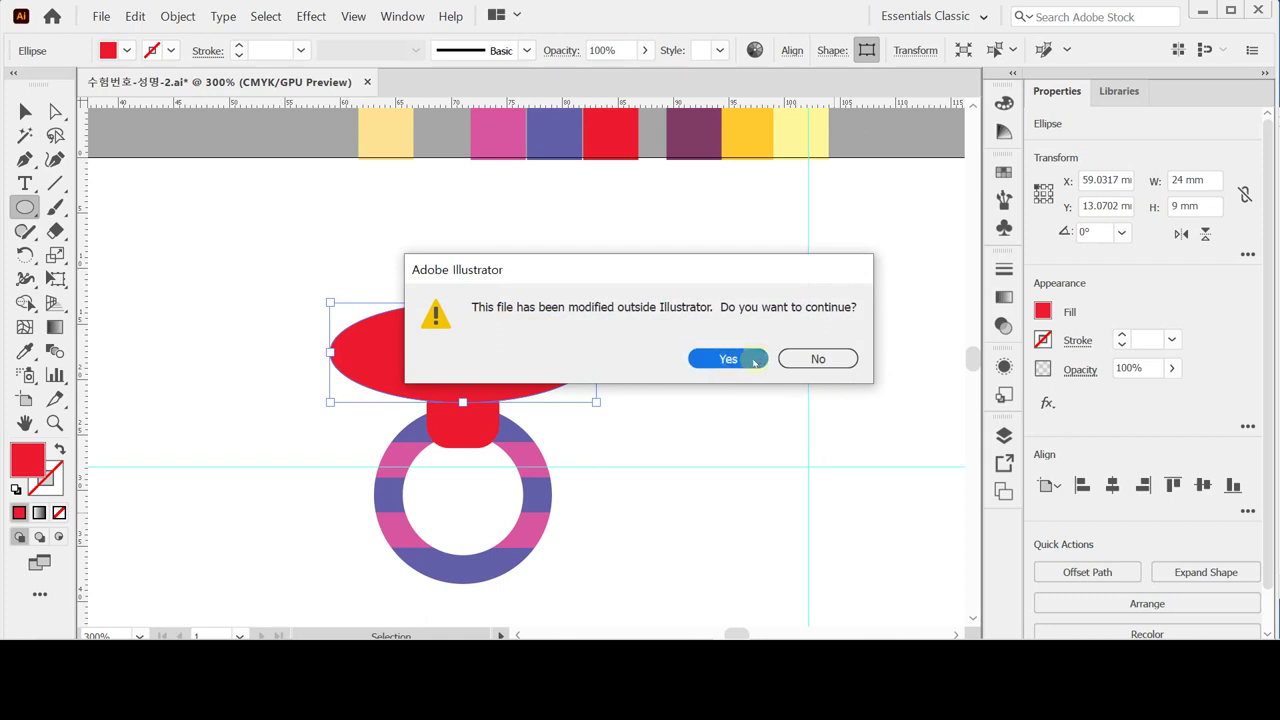
pyautogui.click(814, 358)
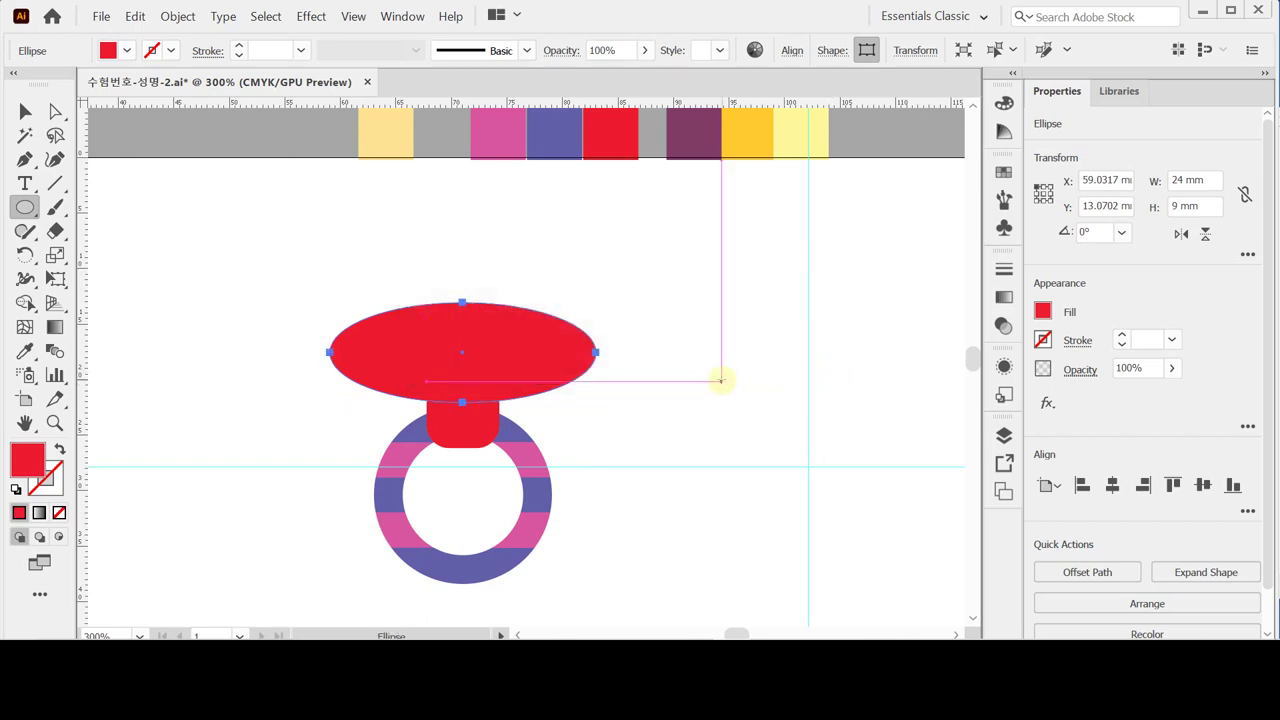
pyautogui.hotkey('ctrl', 's')
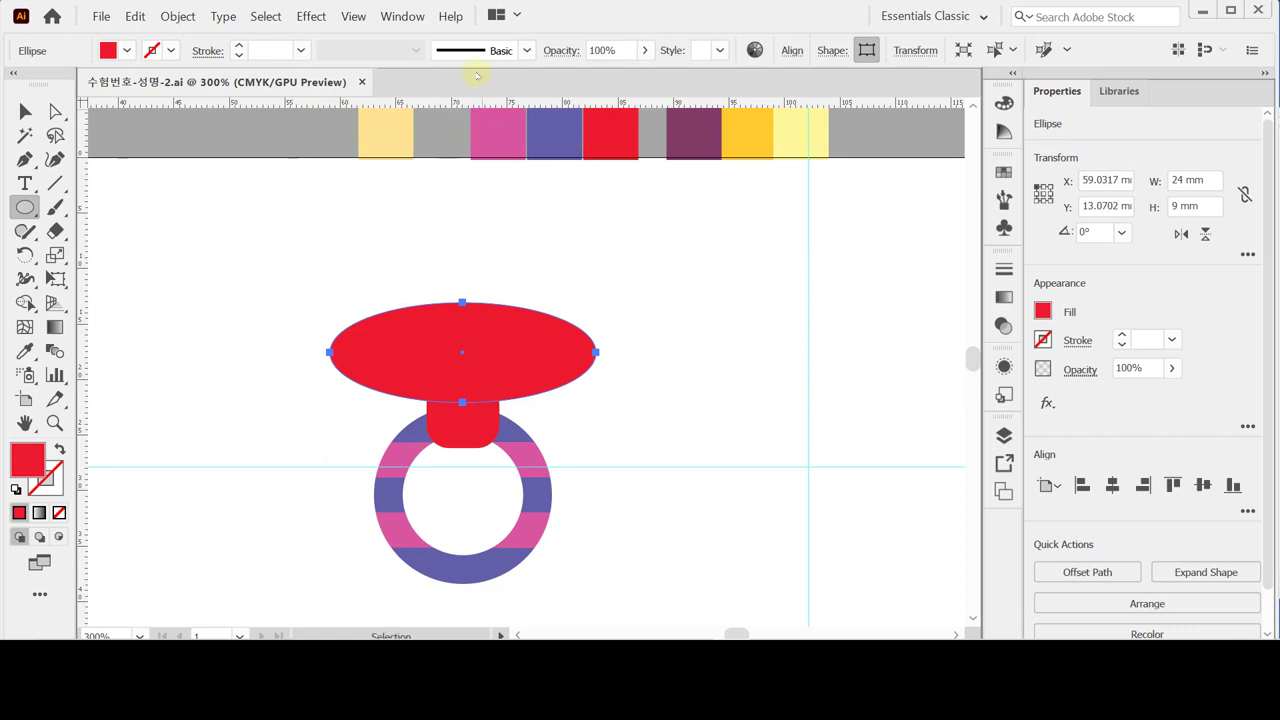
pyautogui.press('i')
pyautogui.click(690, 145)
# Step: Move only the ellipse's top anchor point 3 mm straight down, with 0 mm horizontal offset, and deselect
pyautogui.press('a')
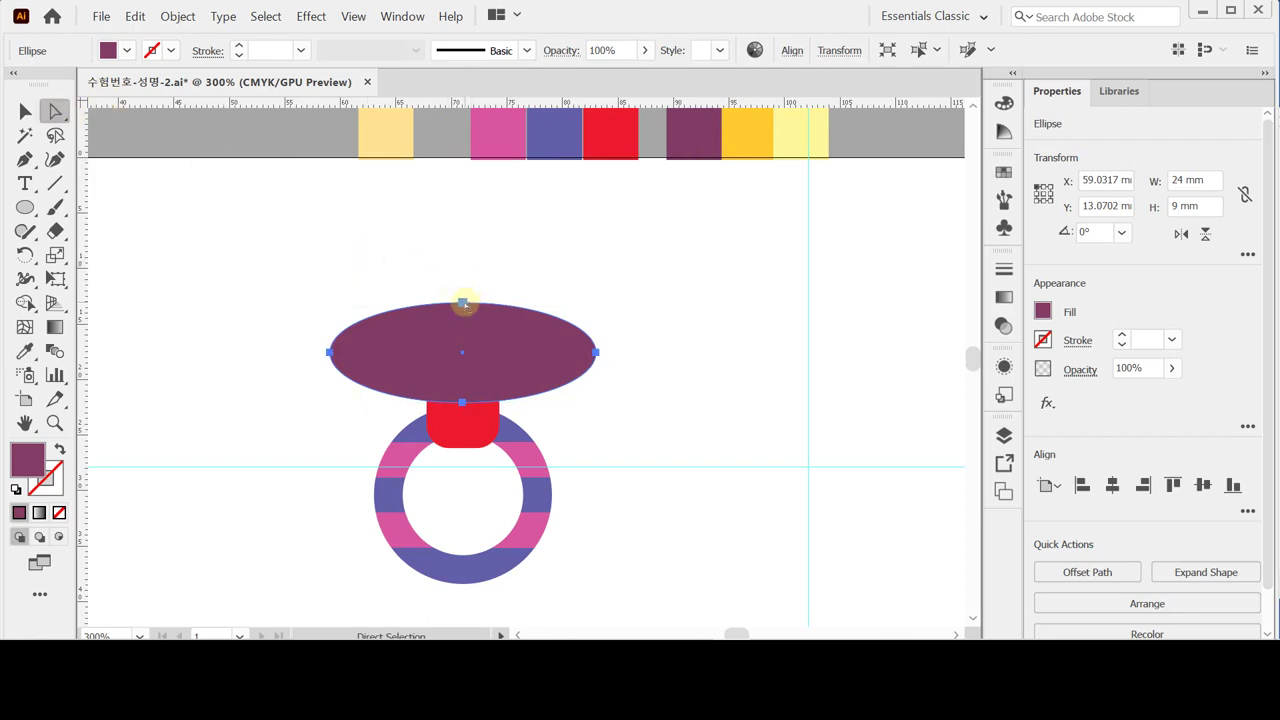
pyautogui.click(462, 302)
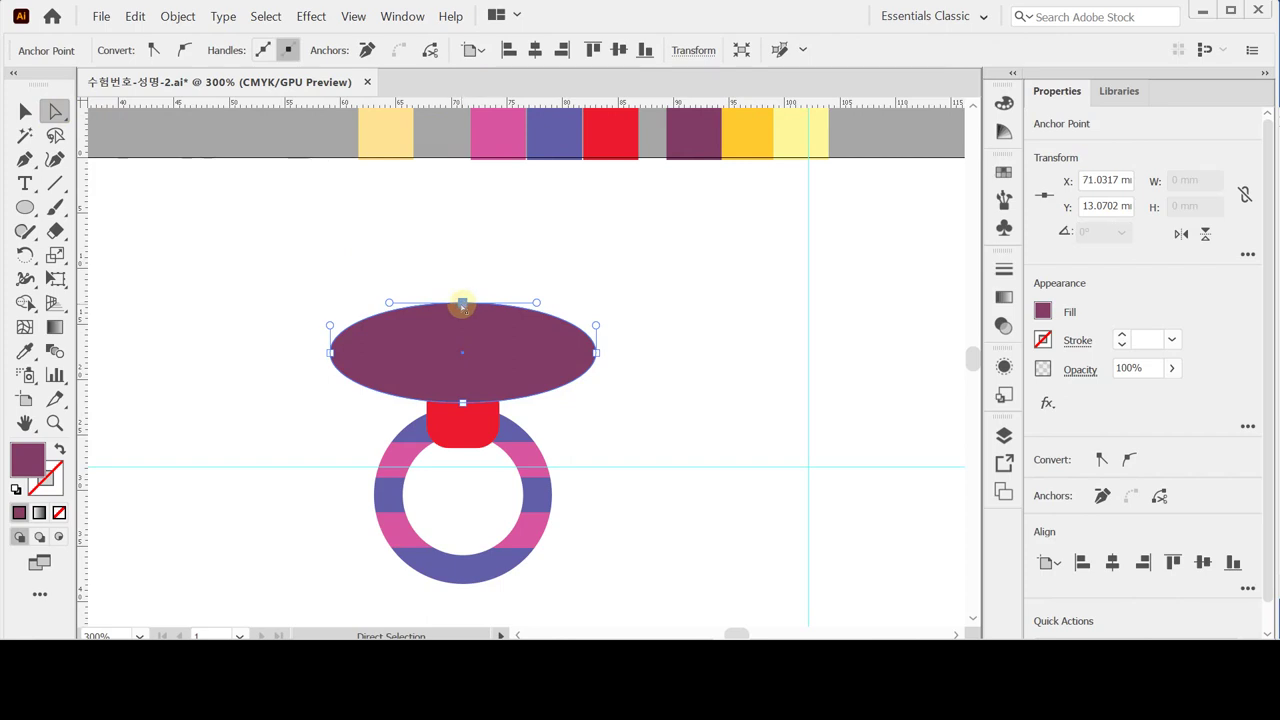
pyautogui.press('Down')
pyautogui.press('Down')
pyautogui.press('Down')
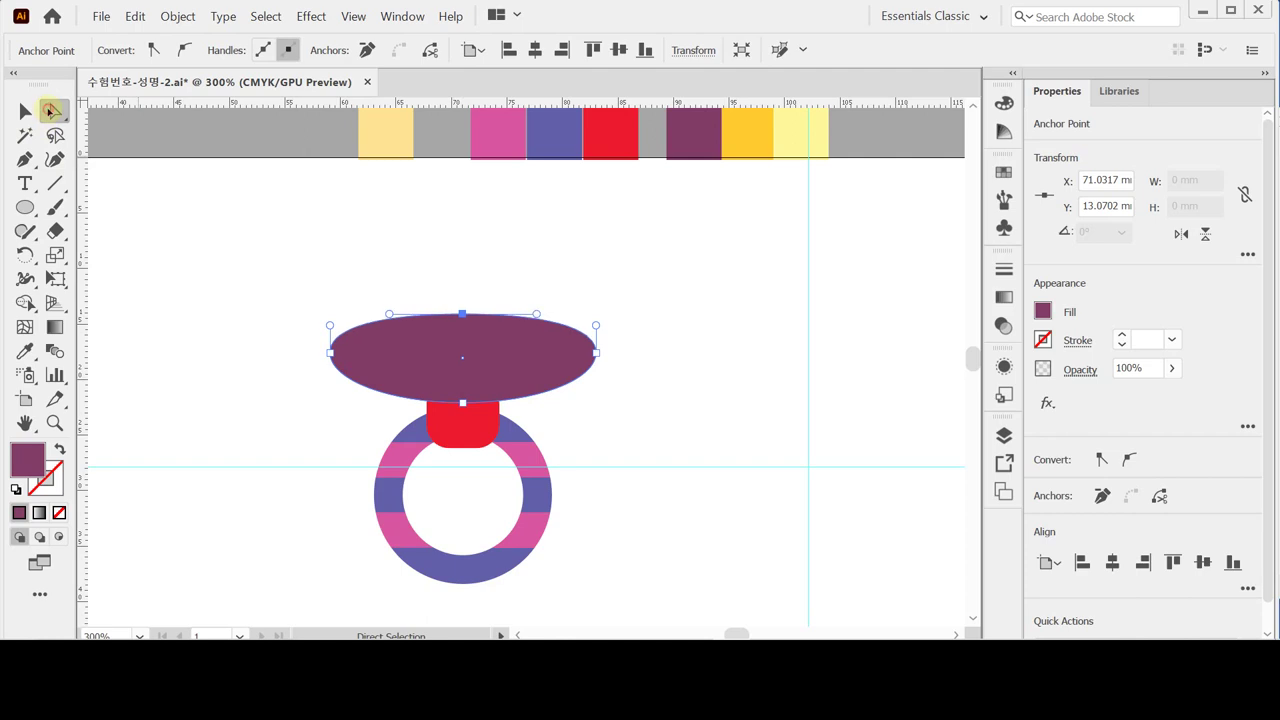
pyautogui.doubleClick(50, 111)
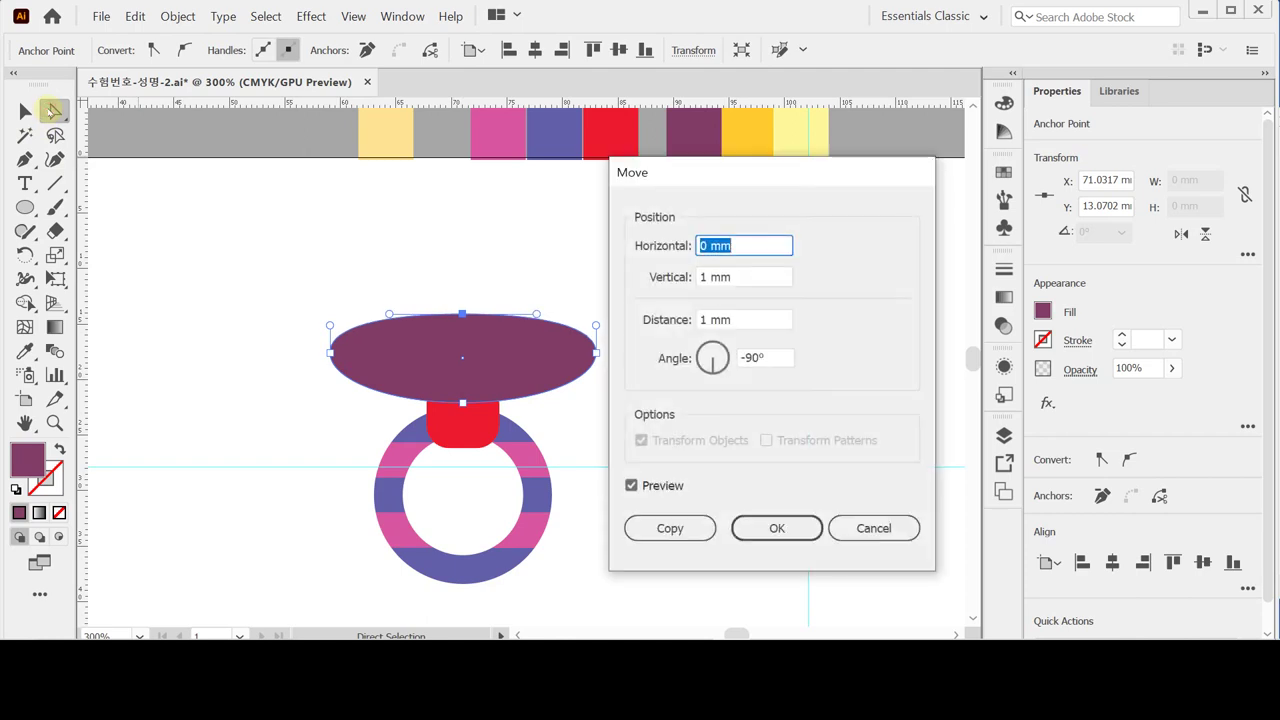
pyautogui.moveTo(644, 167); pyautogui.dragTo(701, 189)
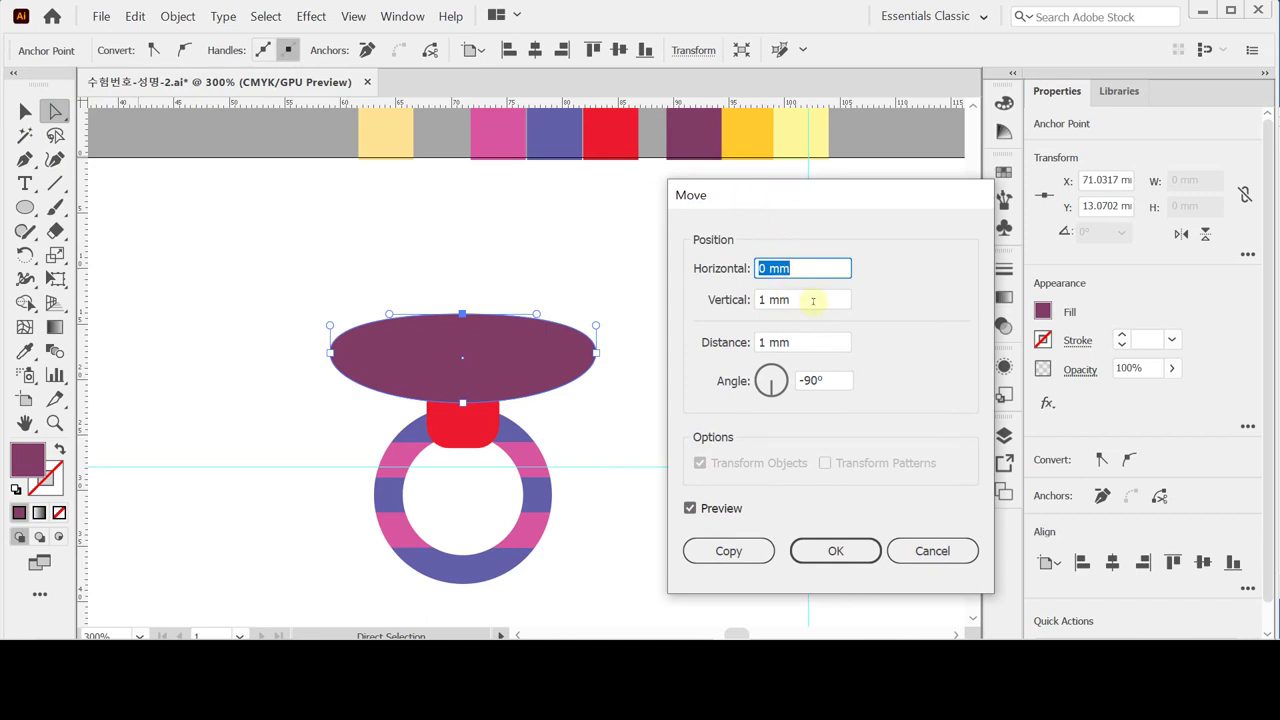
pyautogui.write('3')
pyautogui.doubleClick(789, 269)
pyautogui.write('0')
pyautogui.press('Tab')
pyautogui.write('3')
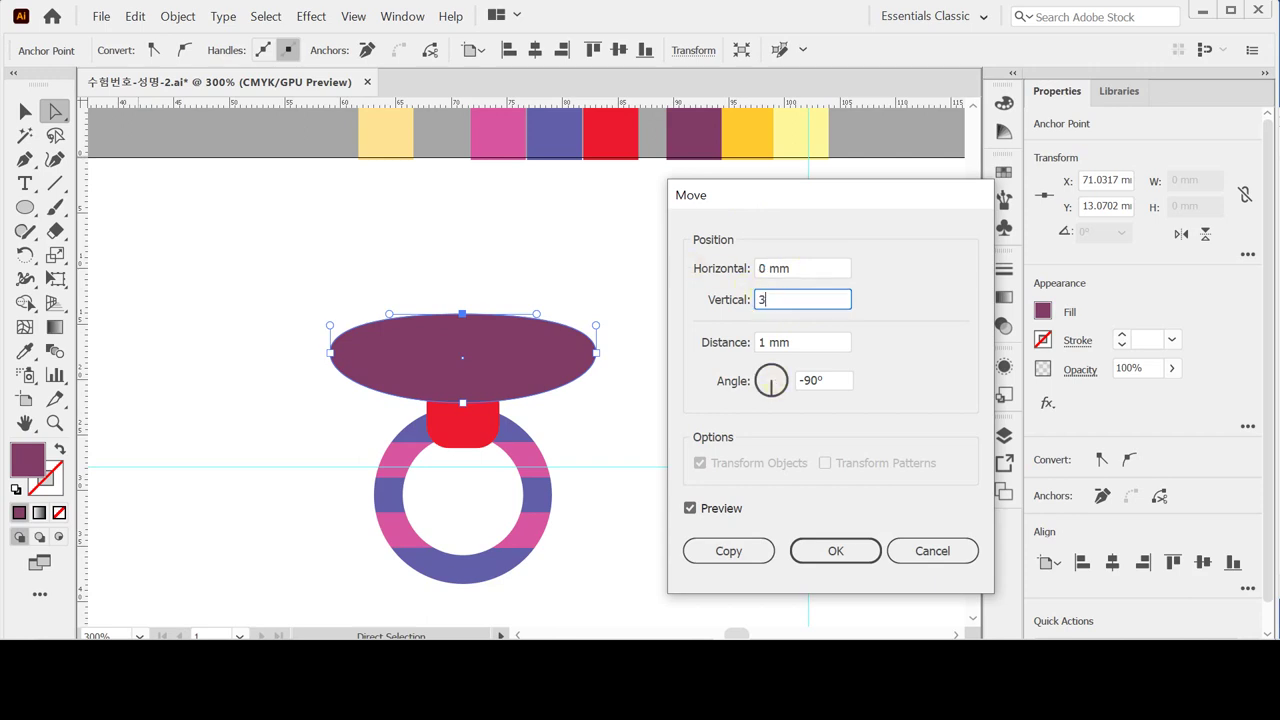
pyautogui.press('Tab')
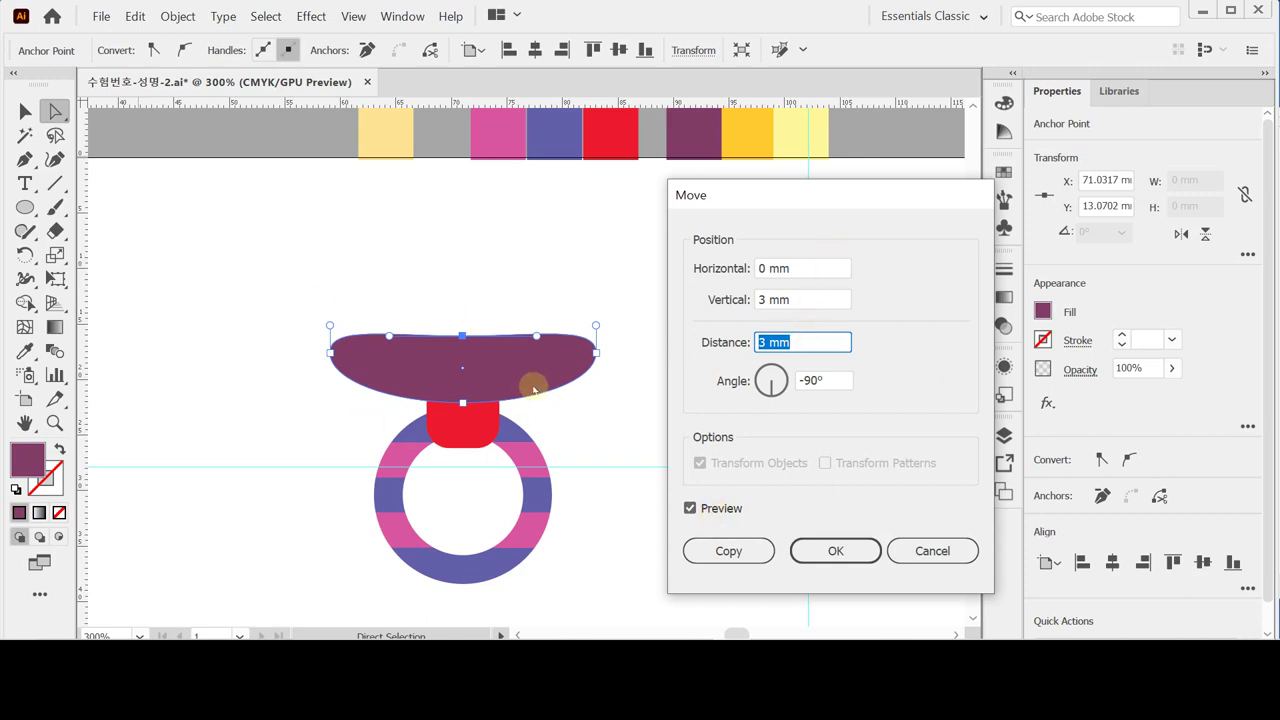
pyautogui.click(826, 554)
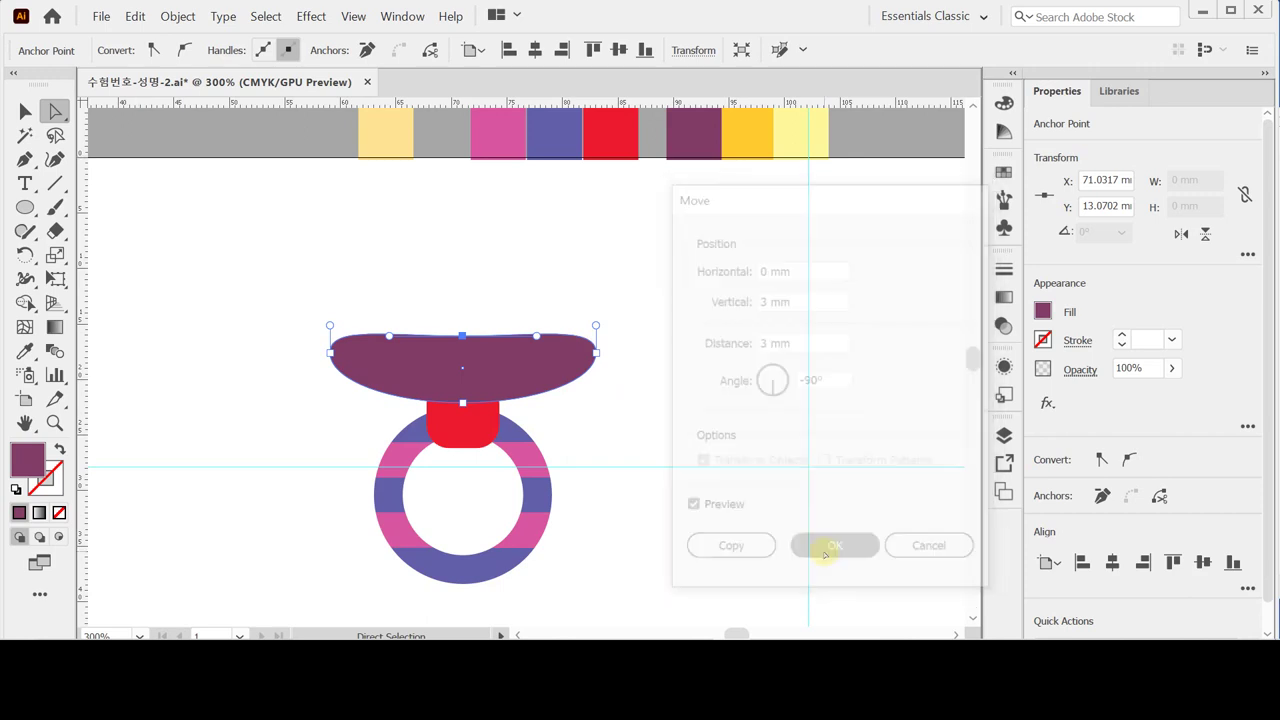
pyautogui.click(824, 551)
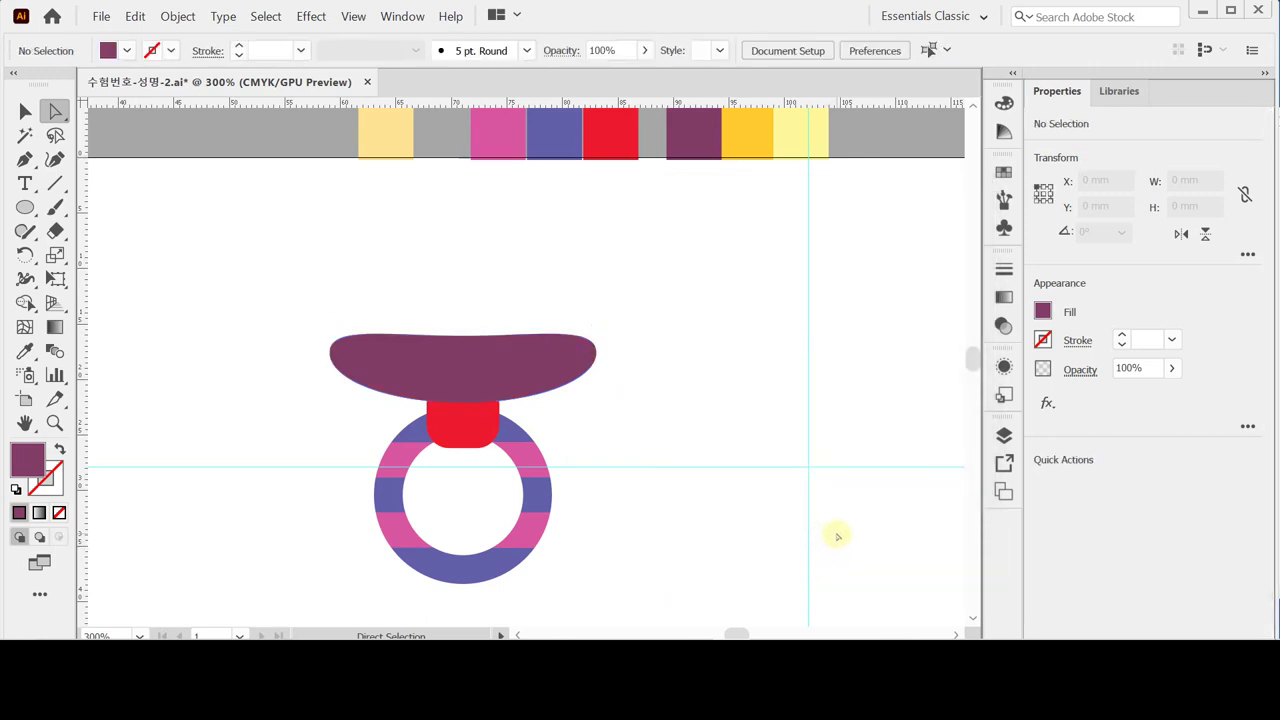
# Step: Duplicate the purple shield shape about 1.2 mm straight up and fill the copy with the pink swatch
pyautogui.click(497, 377)
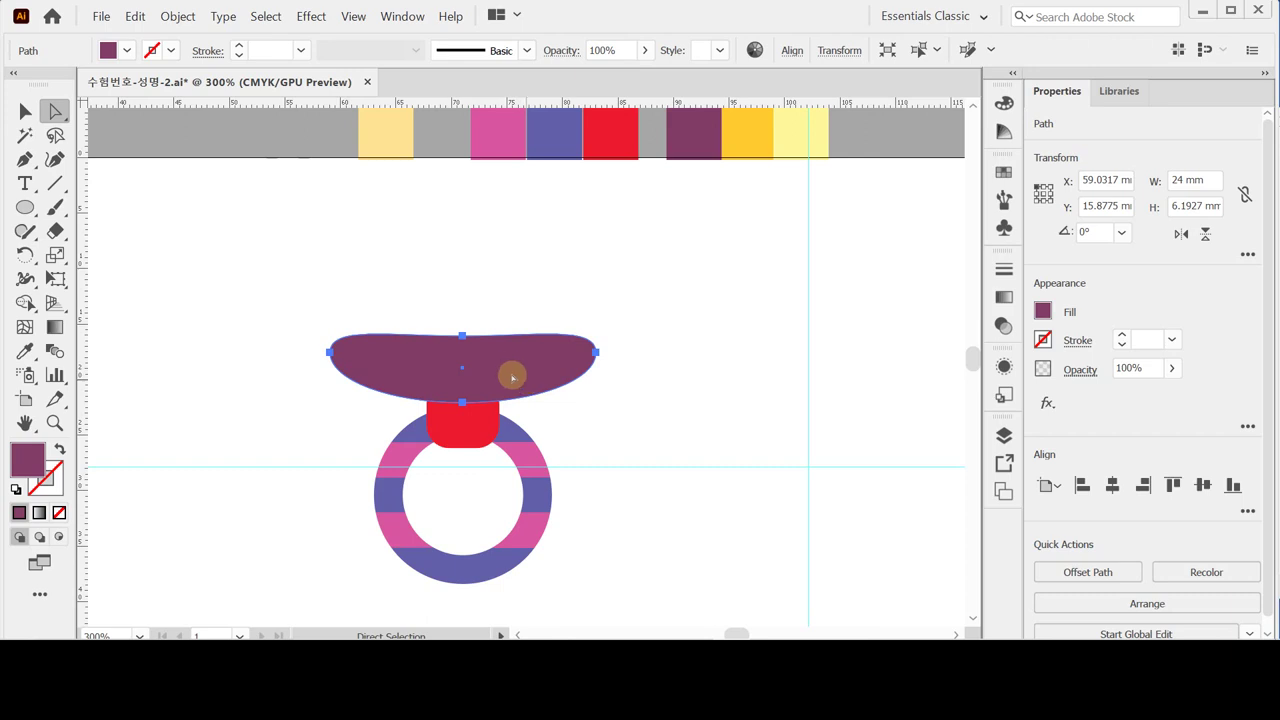
pyautogui.moveTo(509, 371); pyautogui.dragTo(508, 358)
pyautogui.press('shift')
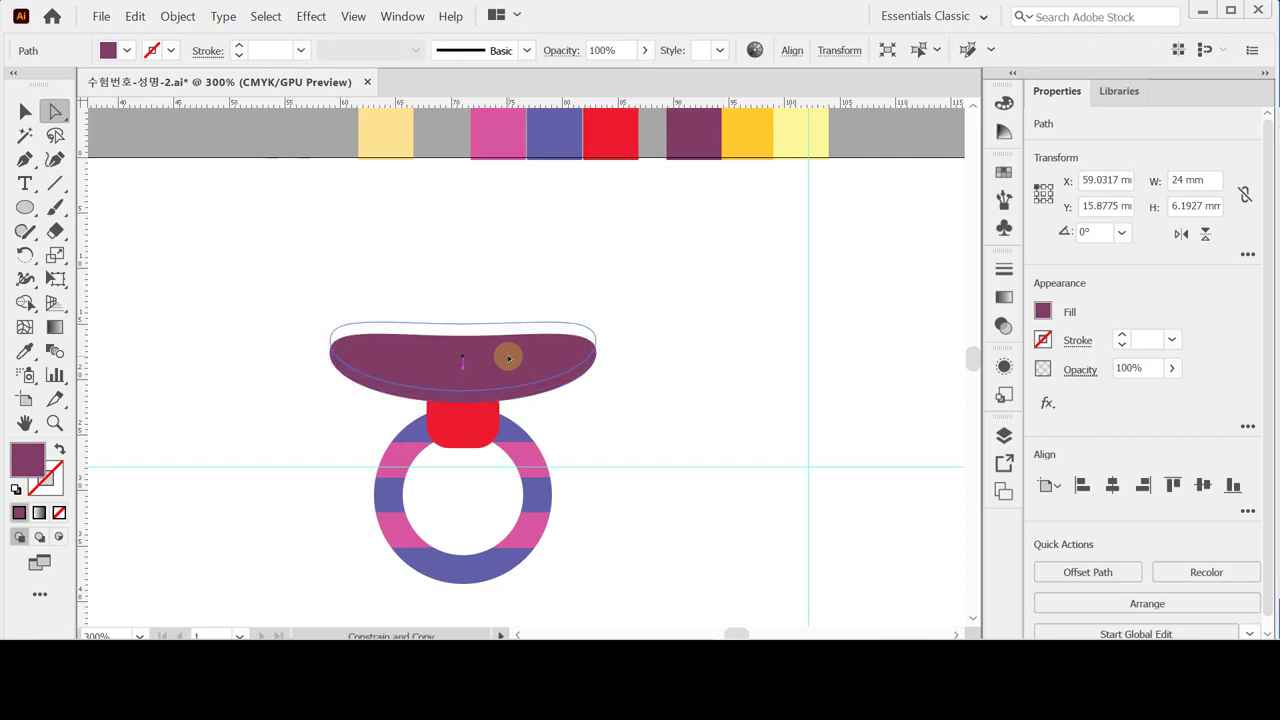
pyautogui.moveTo(509, 358); pyautogui.dragTo(509, 357)
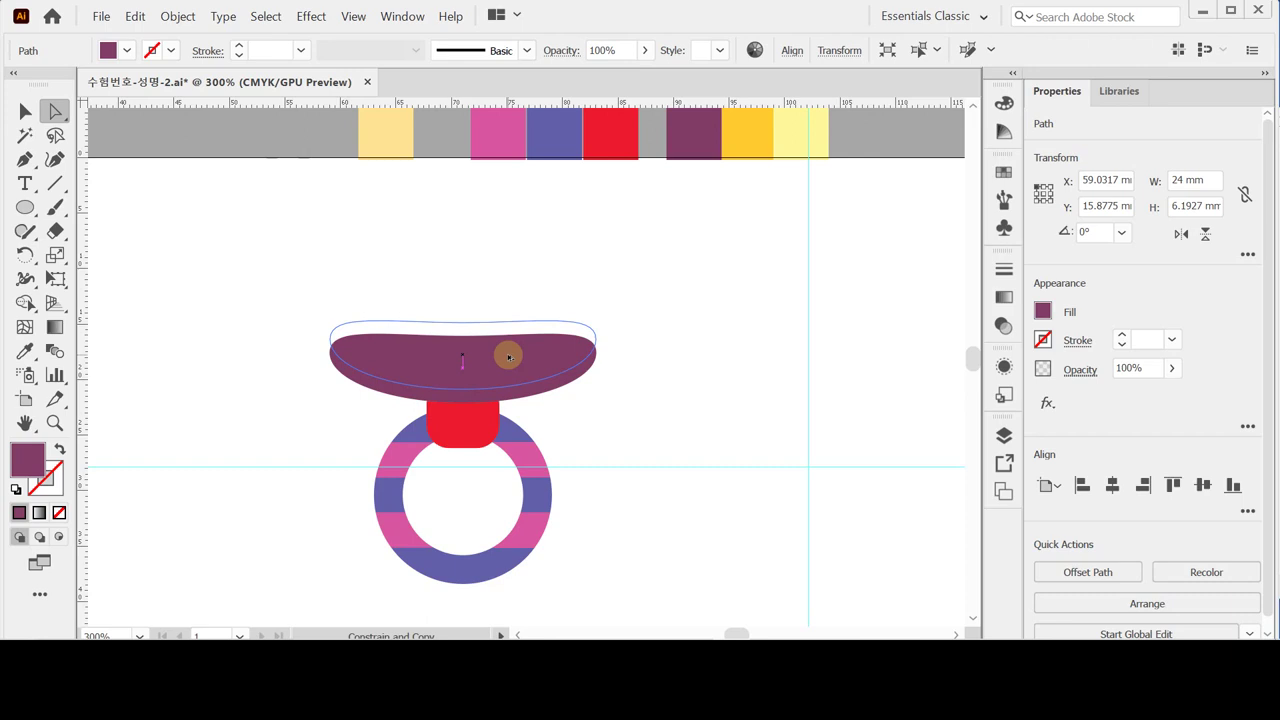
pyautogui.moveTo(508, 357); pyautogui.dragTo(508, 357)
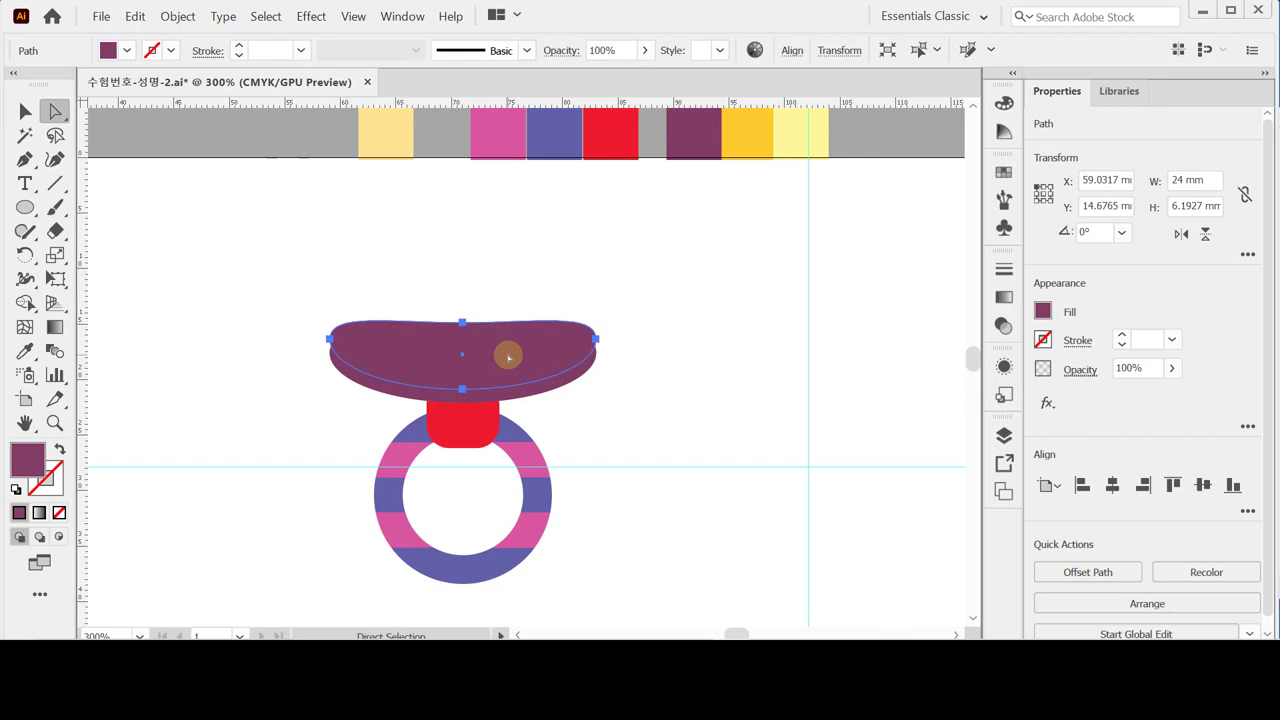
pyautogui.press('i')
pyautogui.click(502, 135)
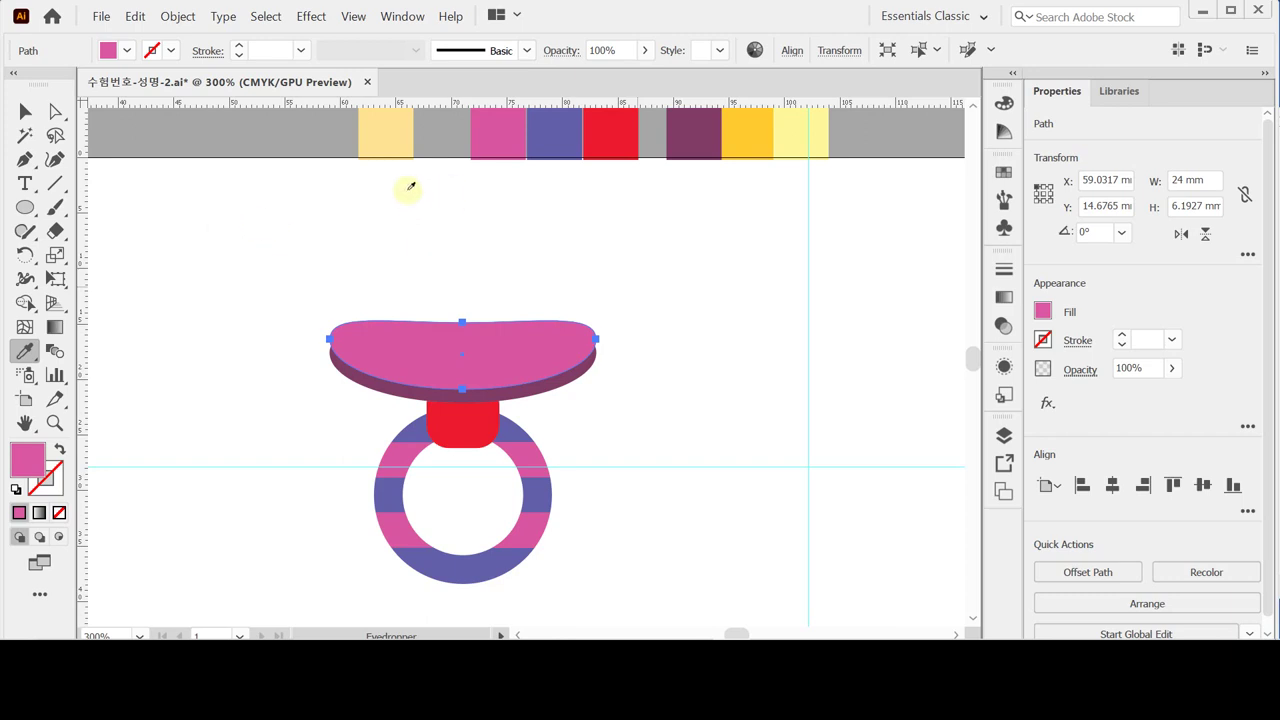
# Step: Add a 5 x 6 mm rectangle over the top middle of the pink shield and fill it with the orange-yellow swatch
pyautogui.click(25, 207)
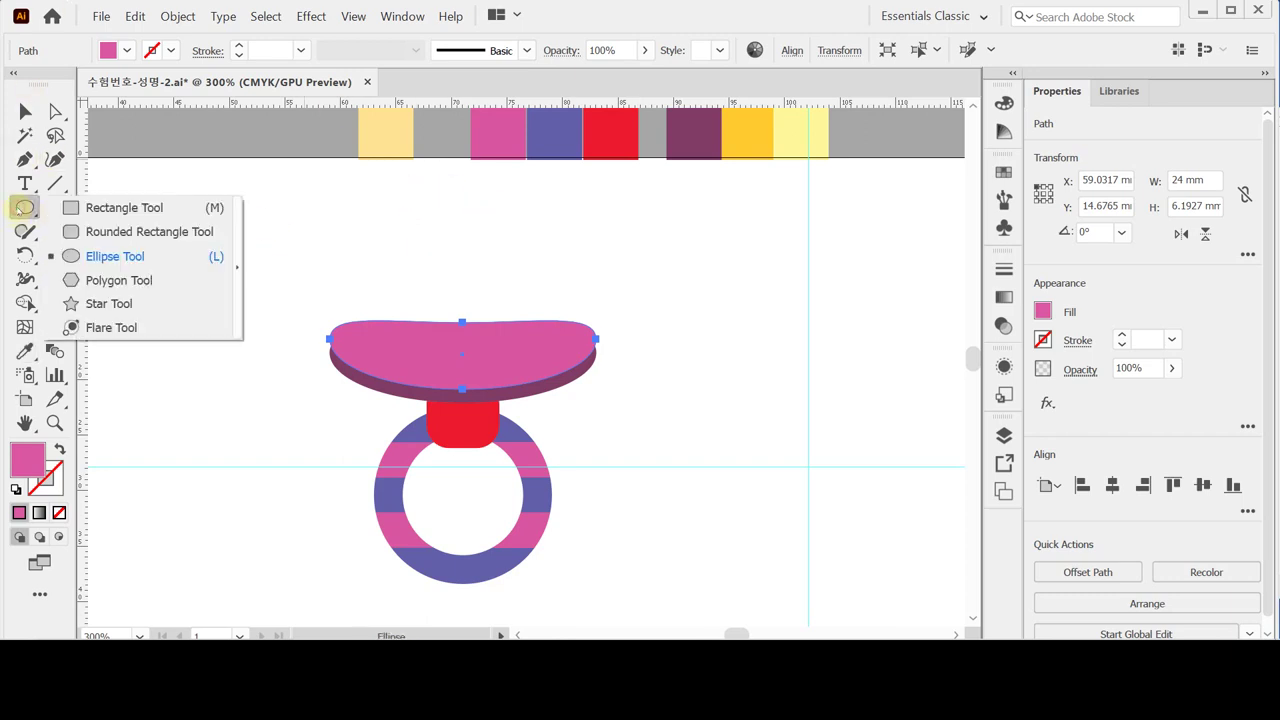
pyautogui.click(90, 208)
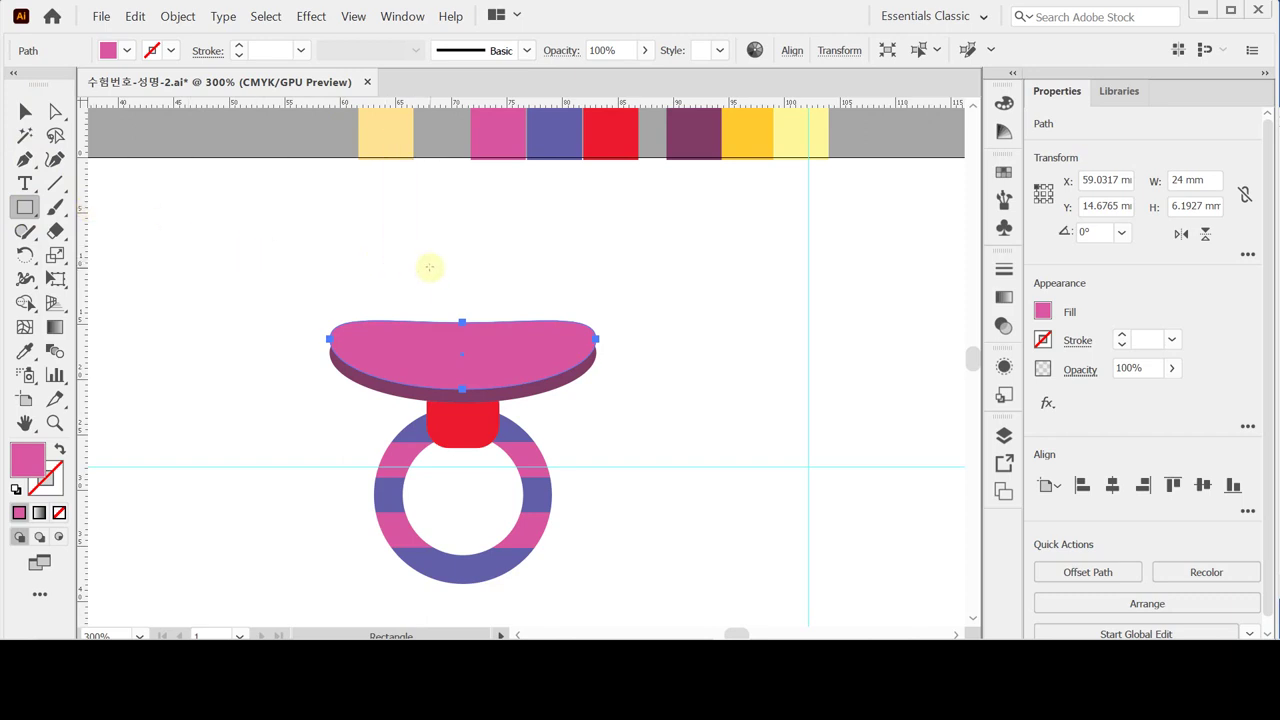
pyautogui.click(519, 294)
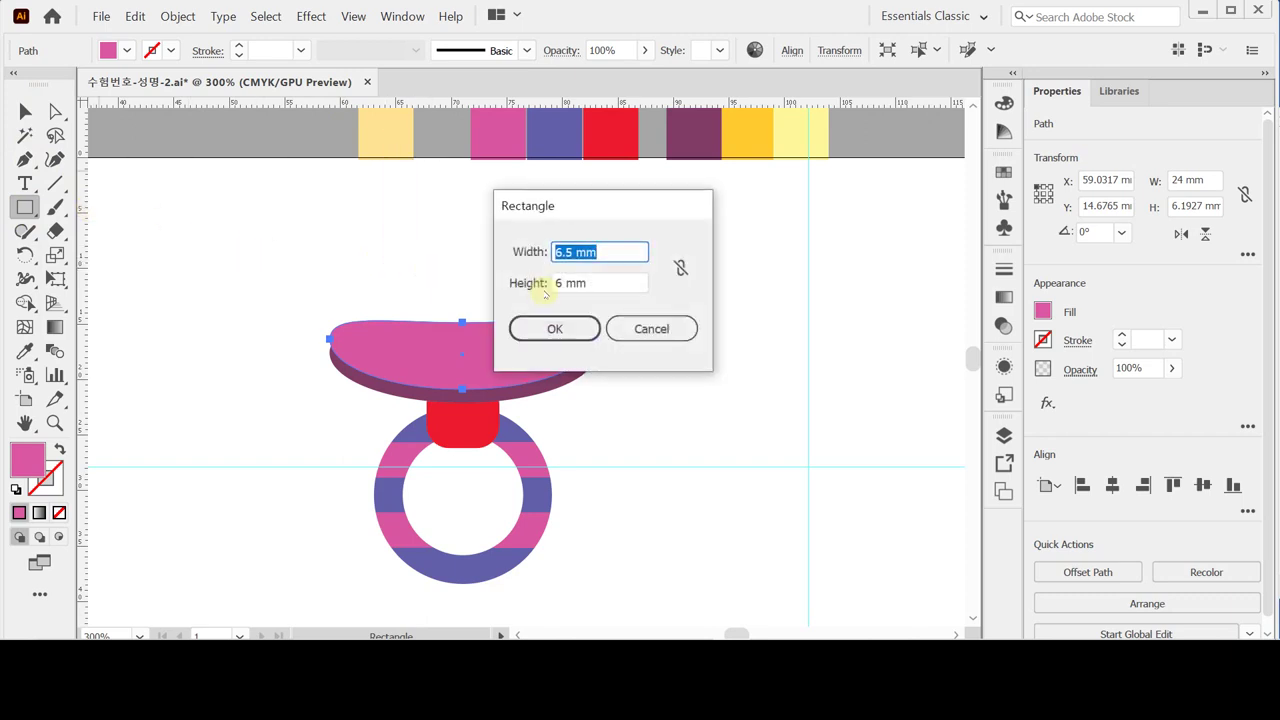
pyautogui.write('5')
pyautogui.press('Tab')
pyautogui.write('6')
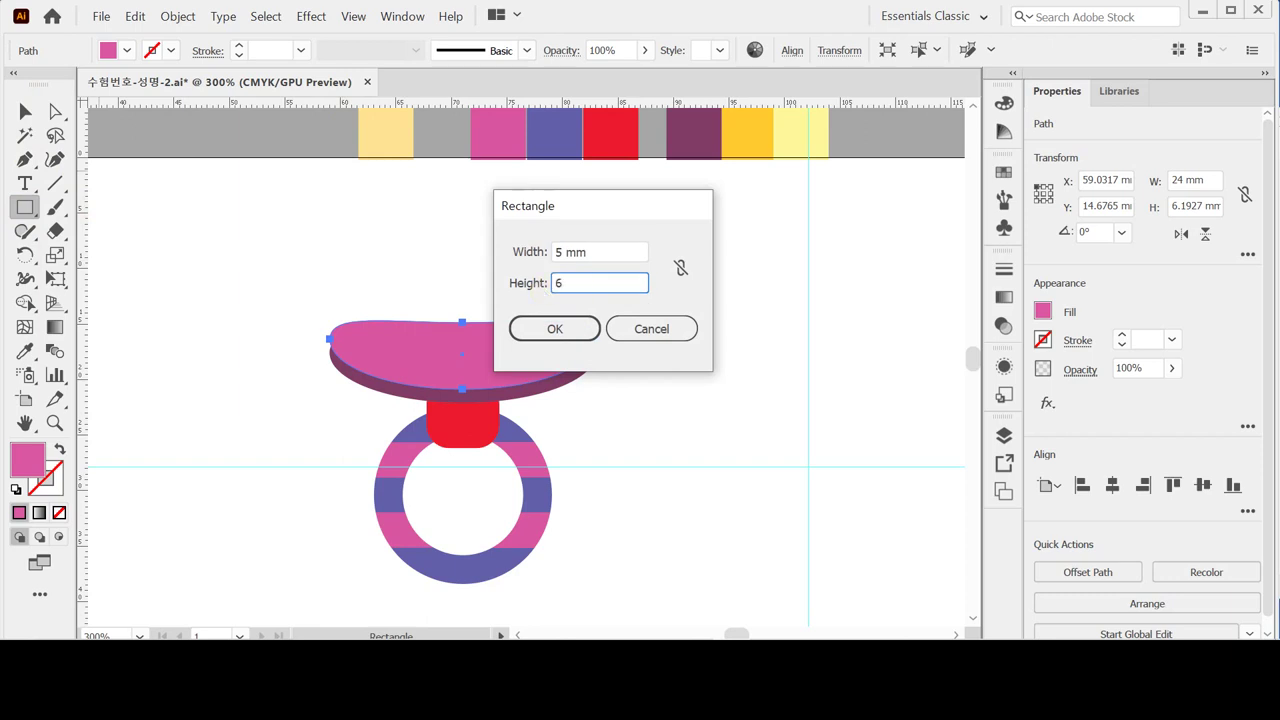
pyautogui.press('Return')
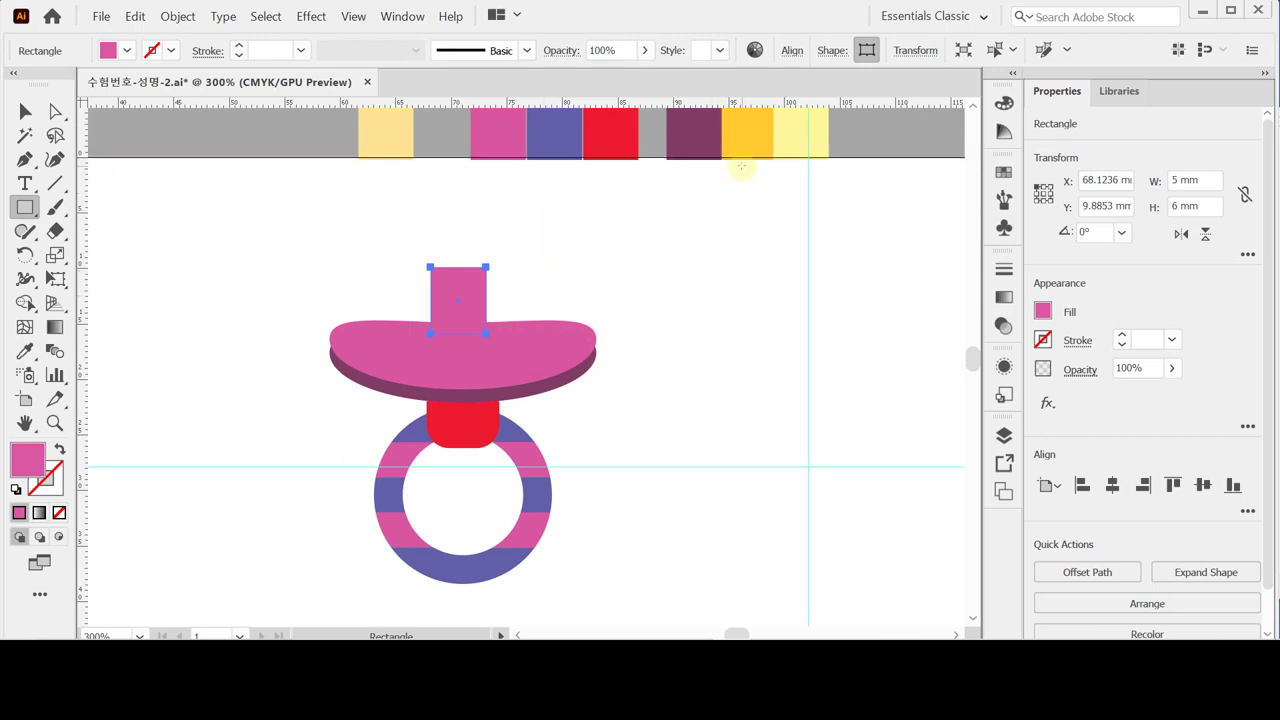
pyautogui.press('i')
pyautogui.click(745, 135)
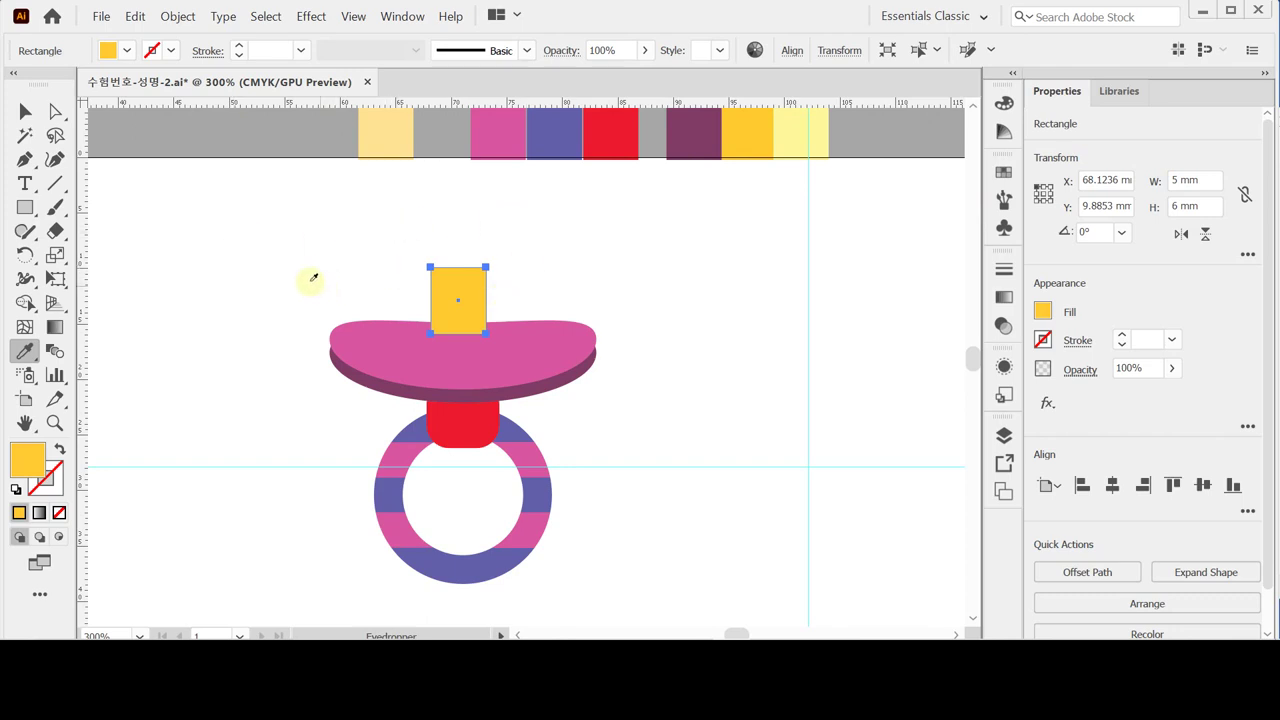
# Step: Add an extra anchor point at the middle of each side of the orange-yellow rectangle
pyautogui.click(178, 16)
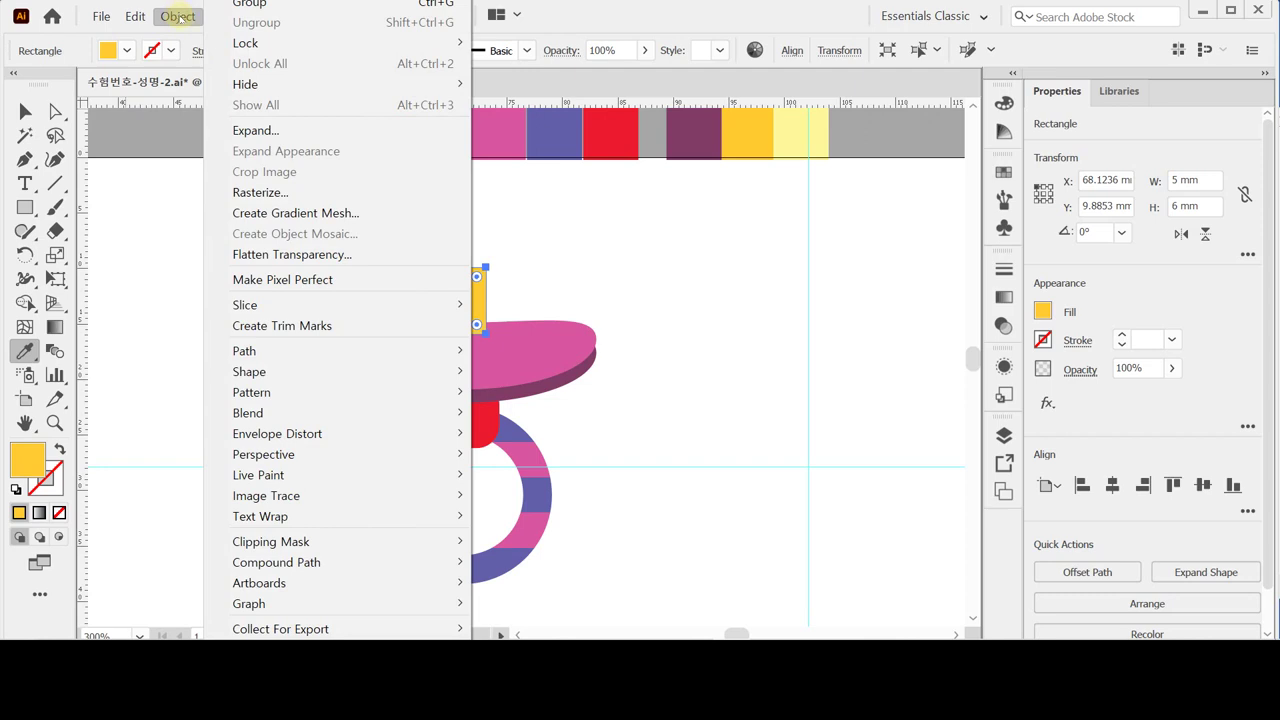
pyautogui.moveTo(390, 348)
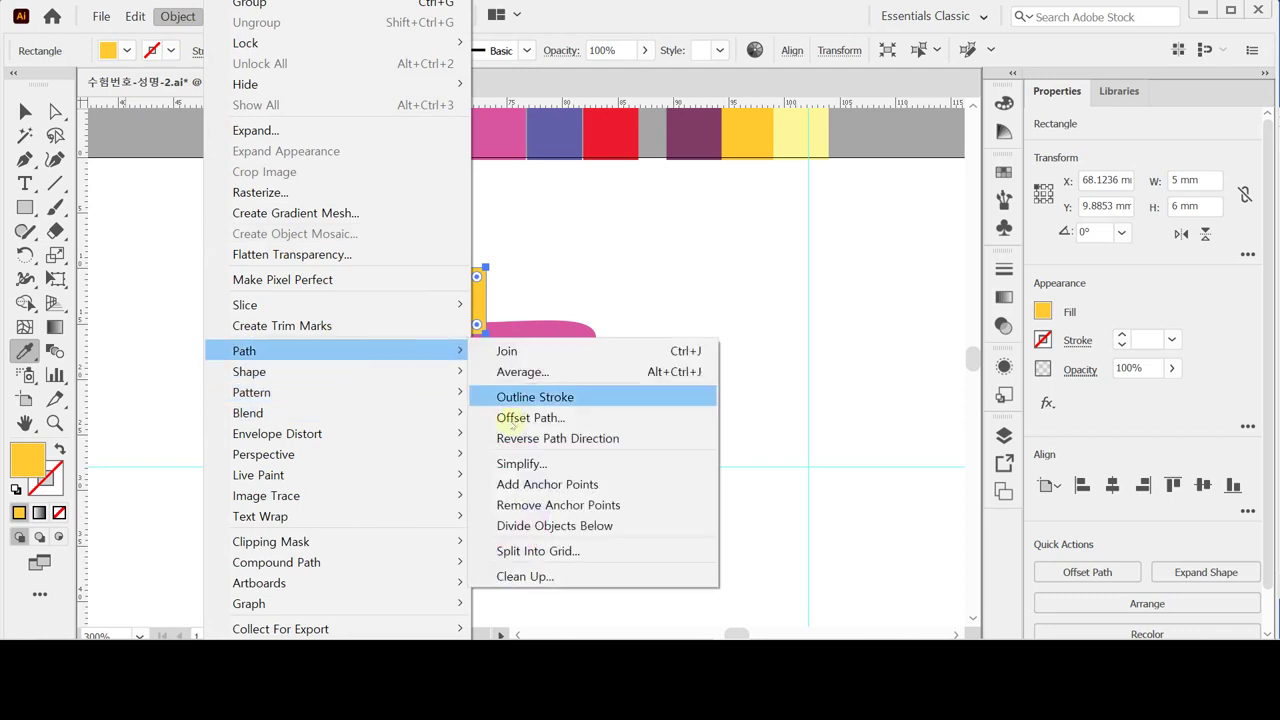
pyautogui.click(645, 489)
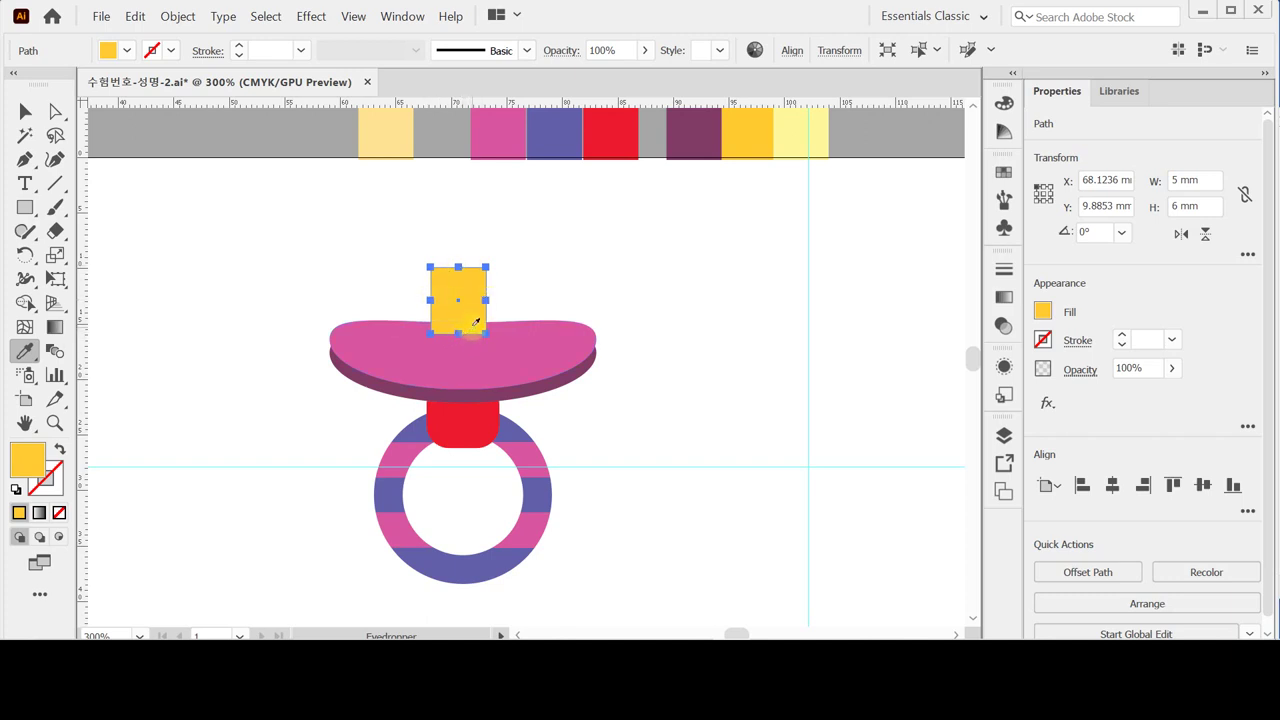
# Step: Taper the rectangle by scaling only its three top anchor points uniformly to 70%
pyautogui.click(55, 111)
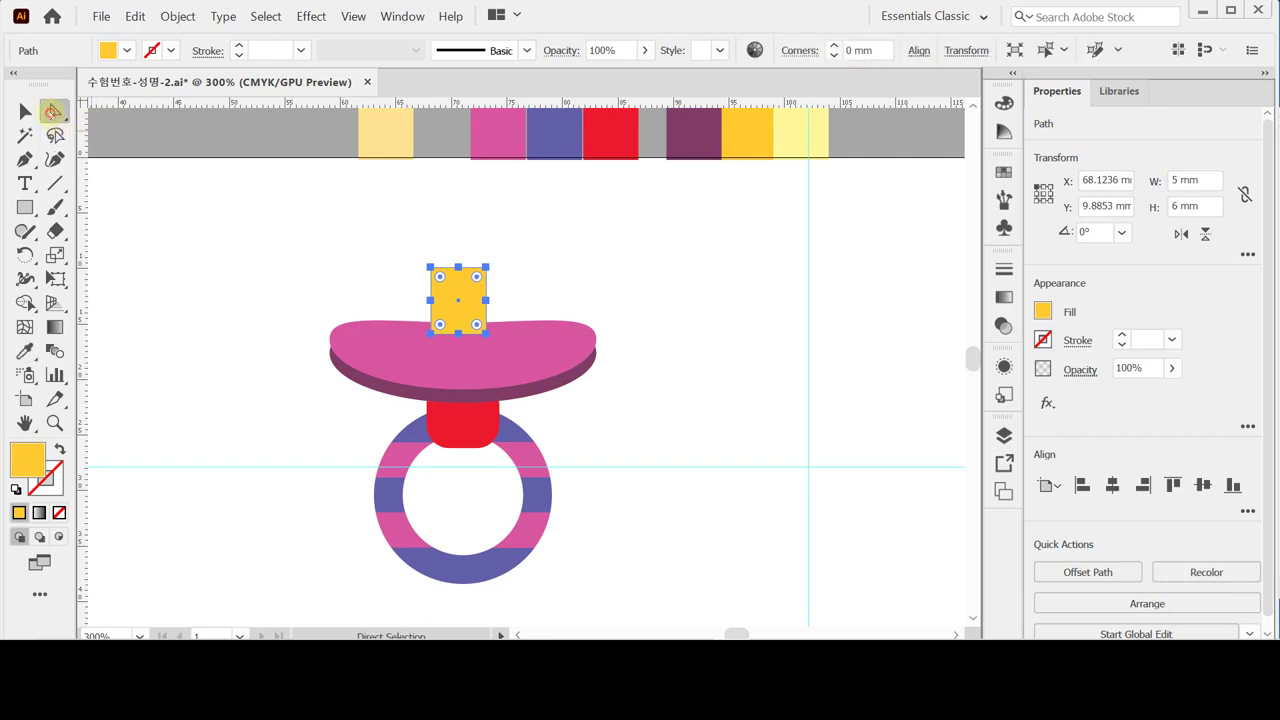
pyautogui.moveTo(390, 236); pyautogui.dragTo(511, 283)
pyautogui.doubleClick(56, 254)
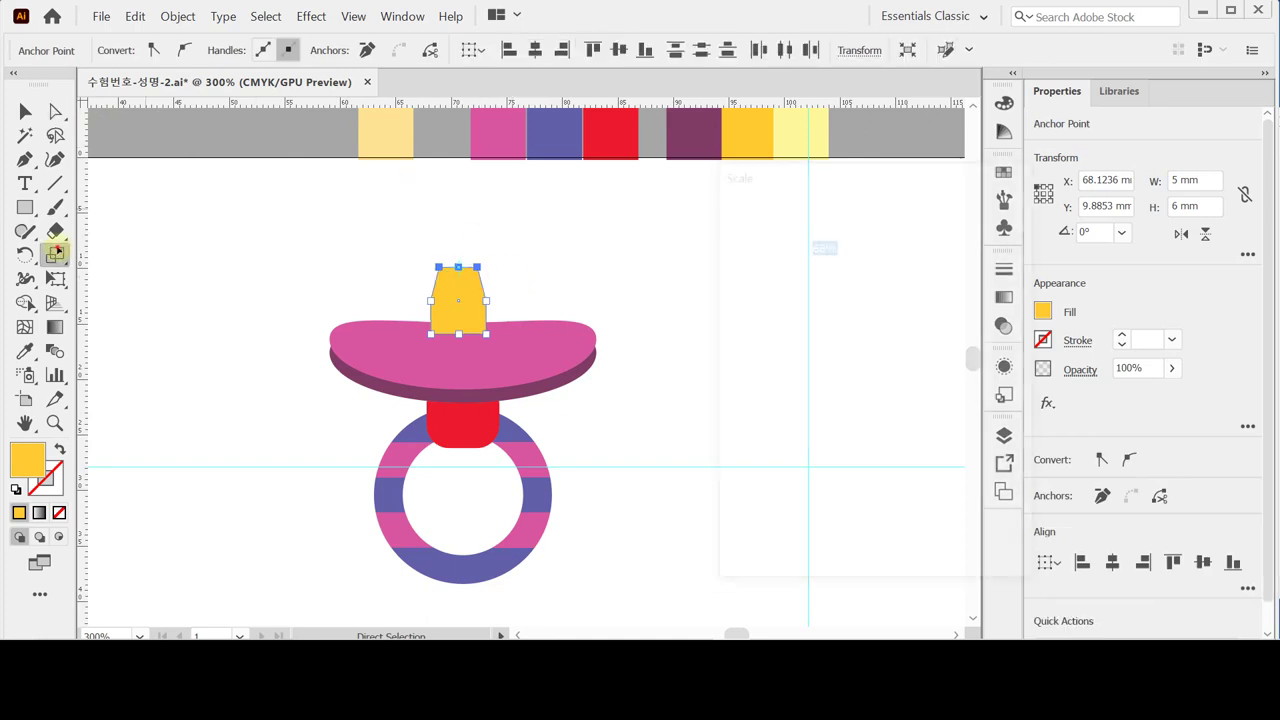
pyautogui.write('70')
pyautogui.click(866, 548)
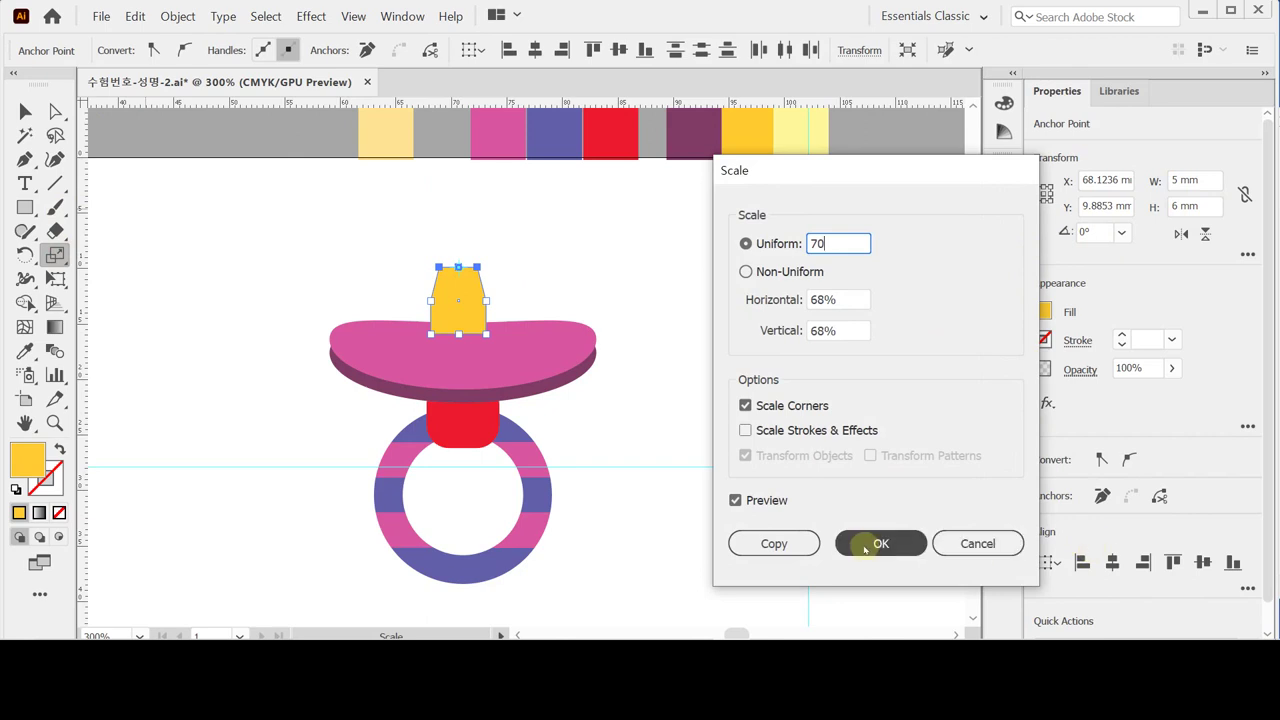
pyautogui.click(866, 548)
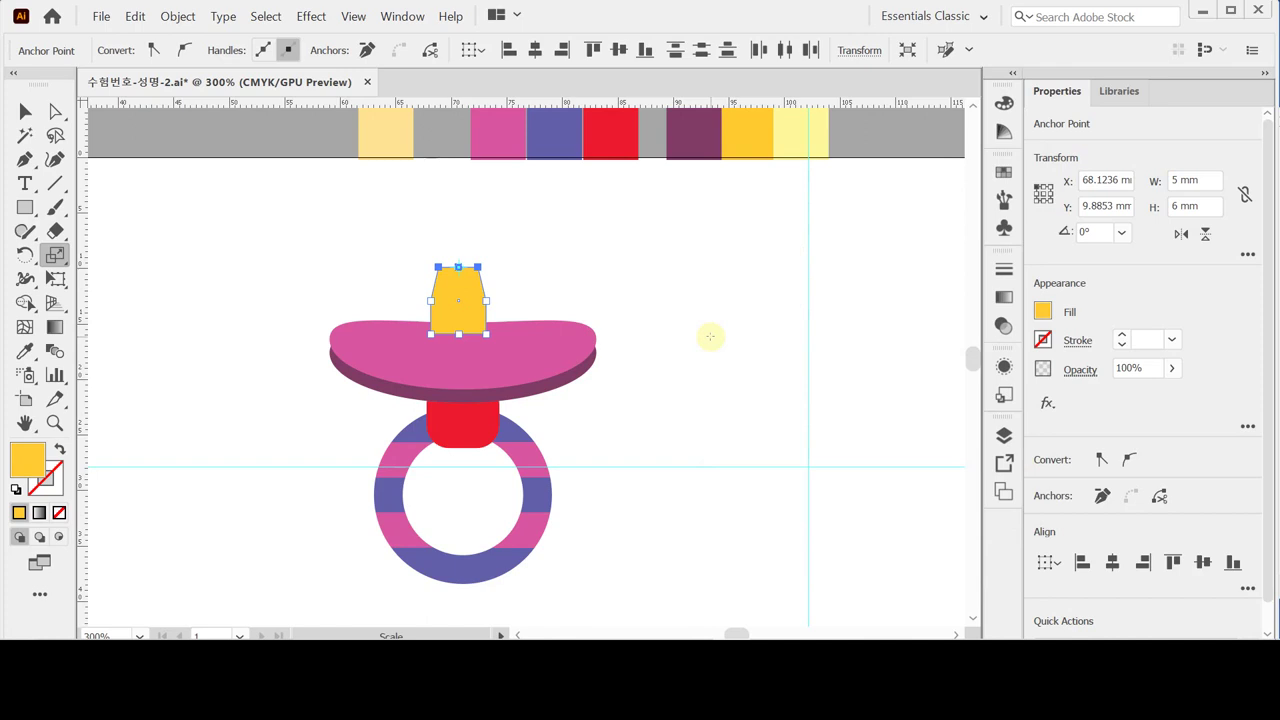
# Step: Move the tapered orange-yellow shape about 2.8 mm down, centred over the middle of the pink shield
pyautogui.press('ctrl')
pyautogui.moveTo(462, 301); pyautogui.dragTo(464, 324)
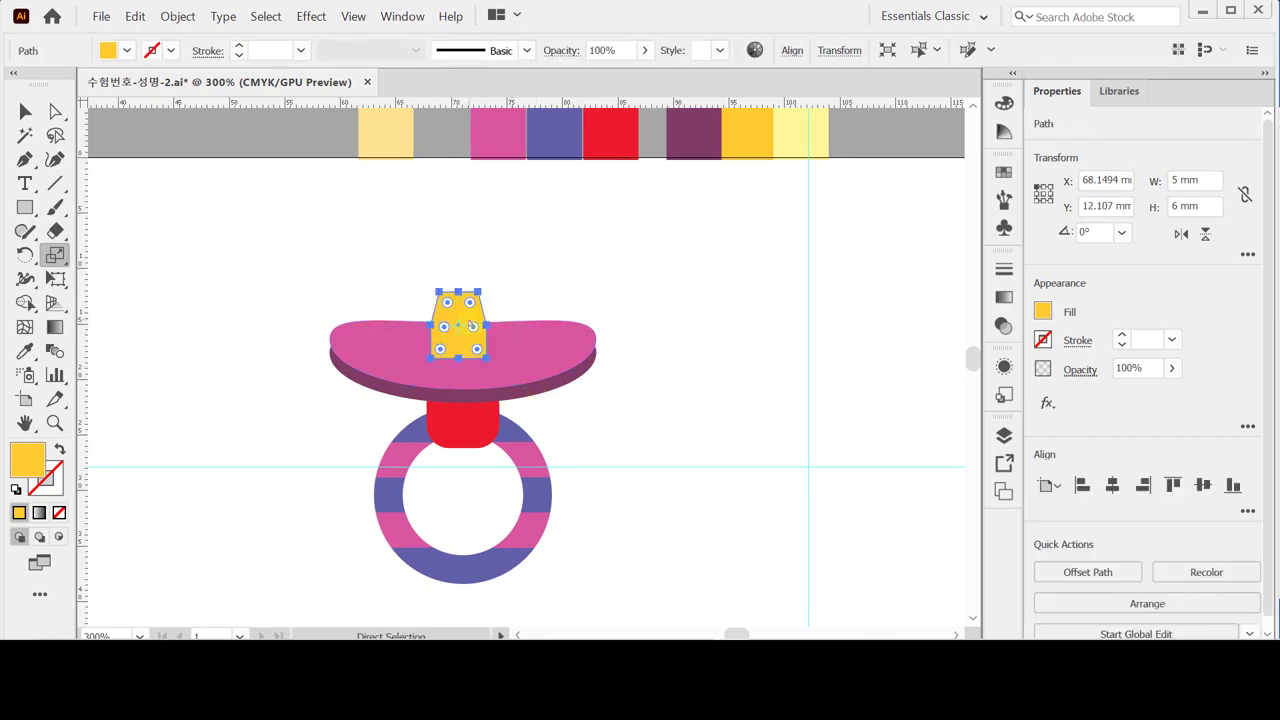
pyautogui.moveTo(469, 328); pyautogui.dragTo(498, 317)
pyautogui.keyDown('ctrl'); pyautogui.click(491, 380); pyautogui.keyUp('ctrl')
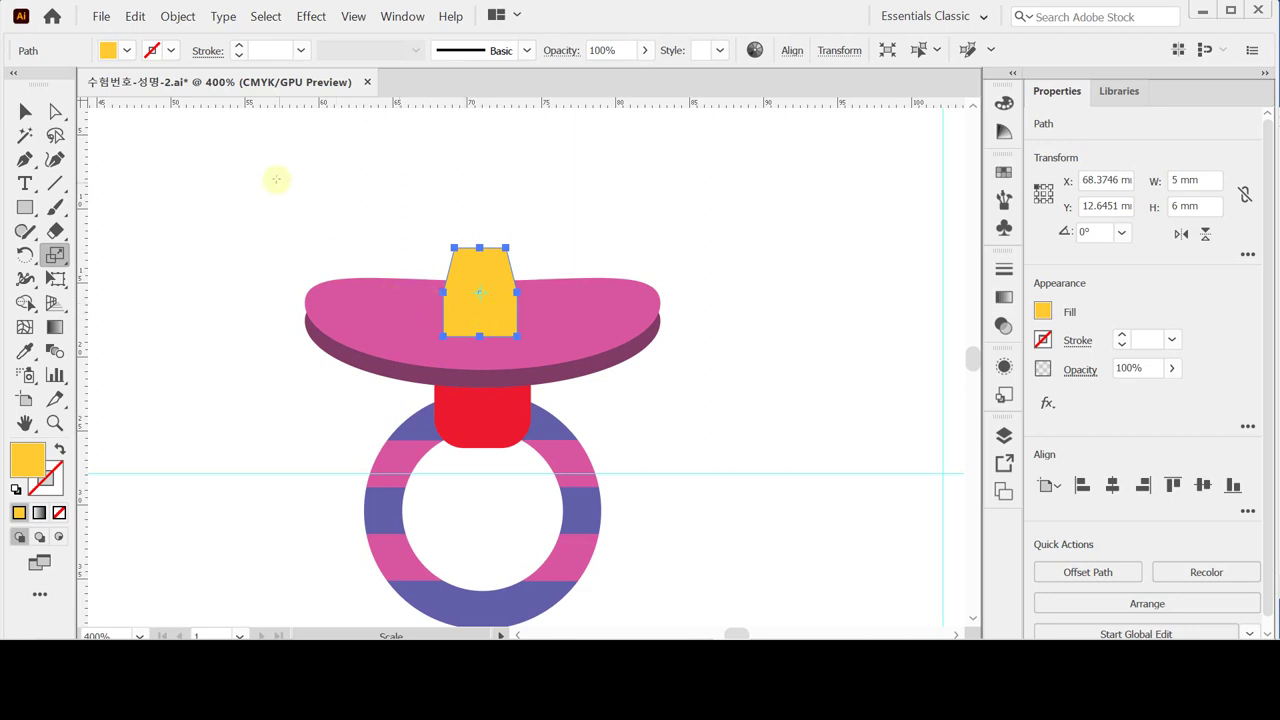
# Step: Select only the two bottom corner anchor points of the tapered orange-yellow shape
pyautogui.click(52, 111)
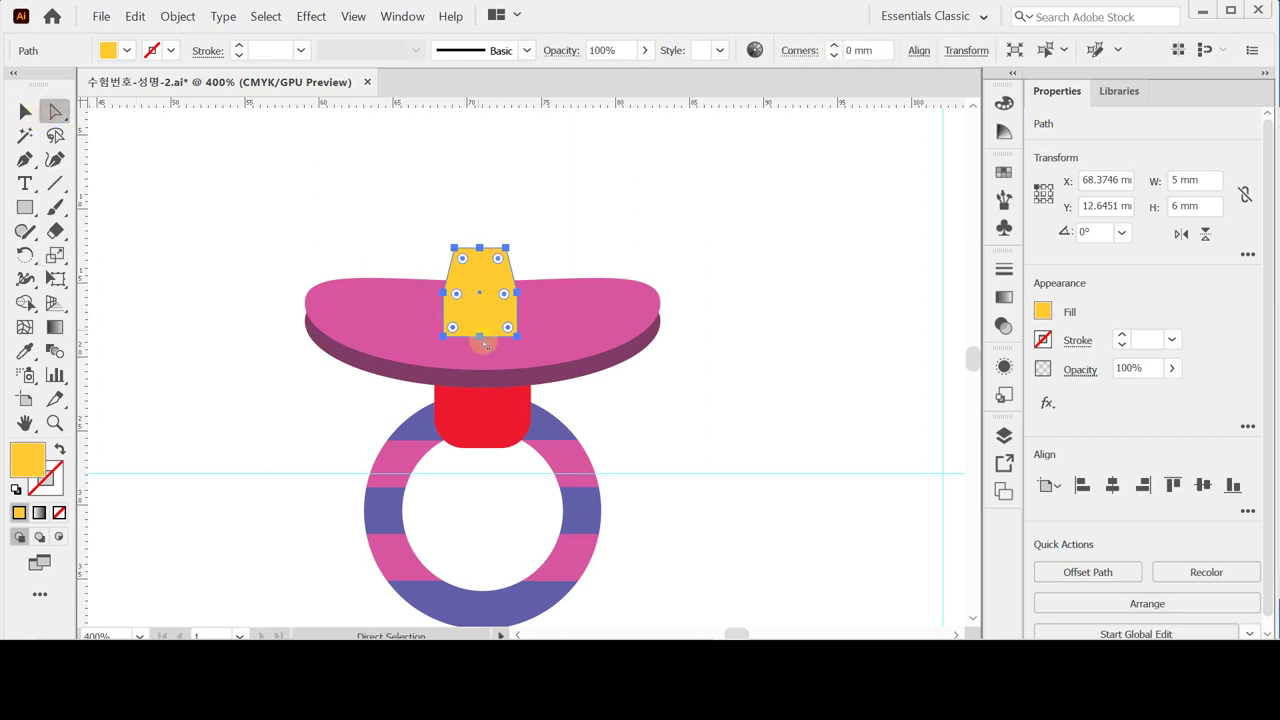
pyautogui.click(443, 337)
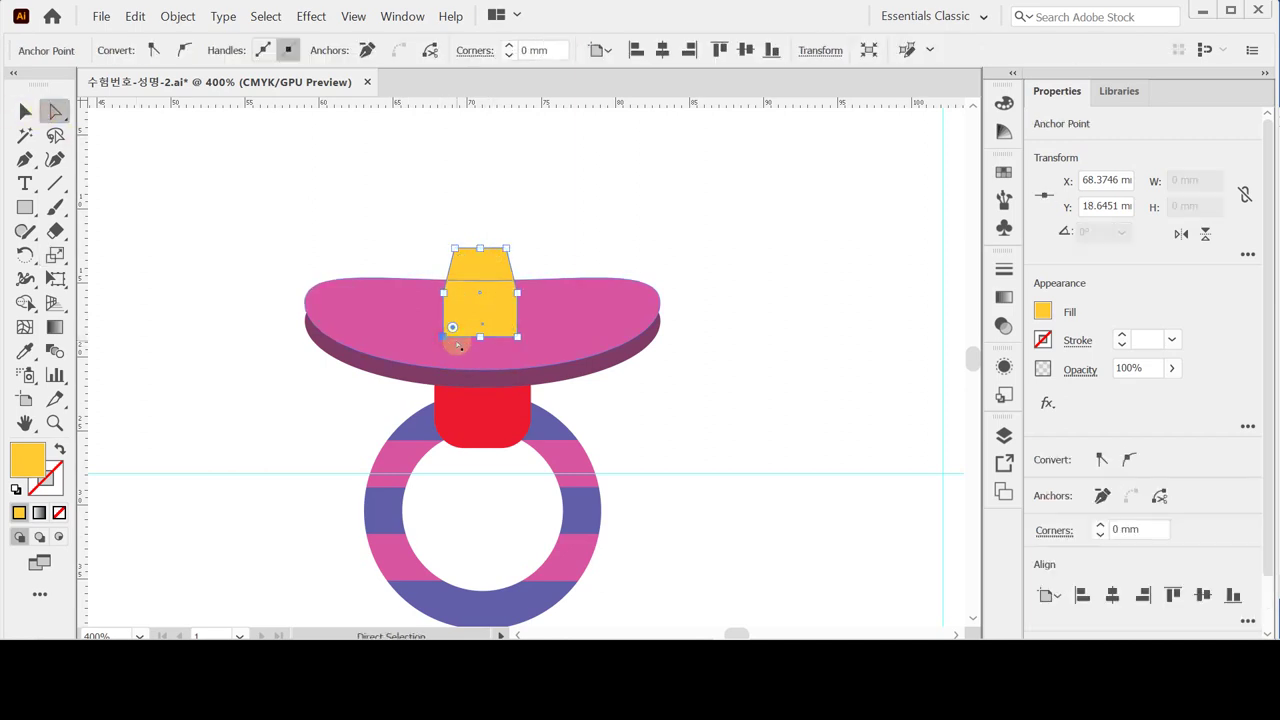
pyautogui.keyDown('shift'); pyautogui.click(517, 338); pyautogui.keyUp('shift')
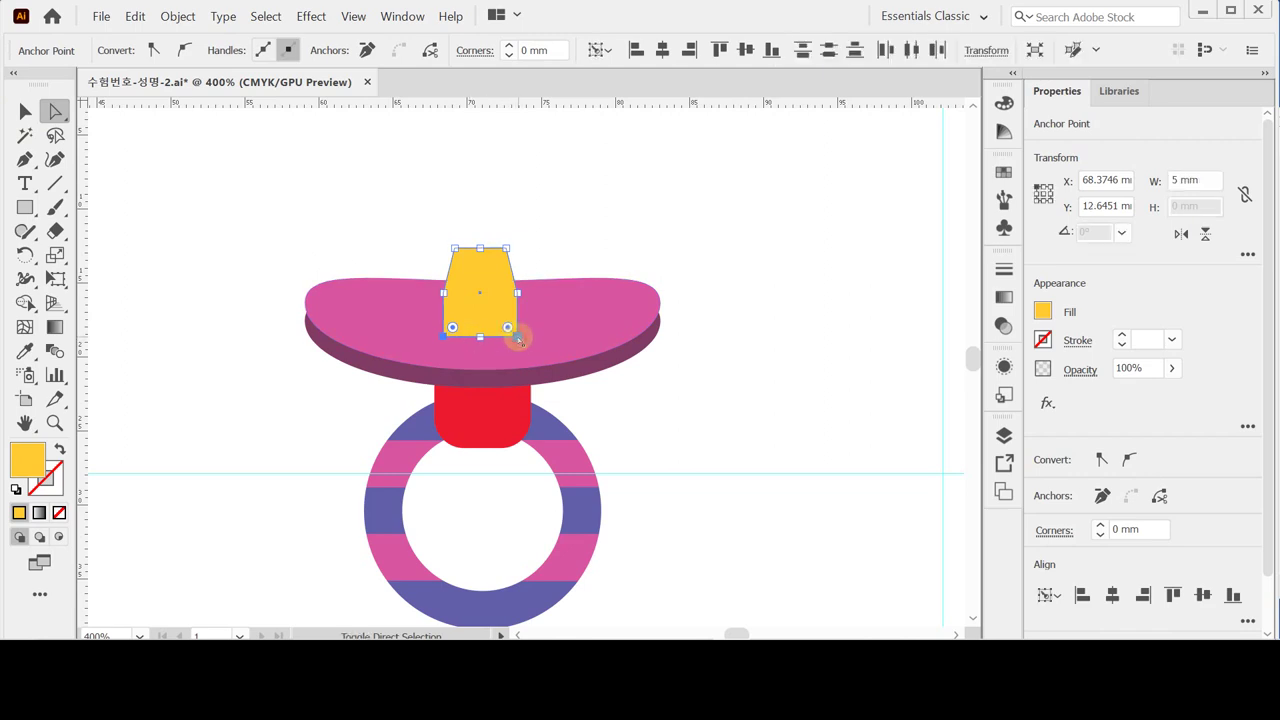
pyautogui.scroll(1, 517, 338)
pyautogui.scroll(1, 531, 374)
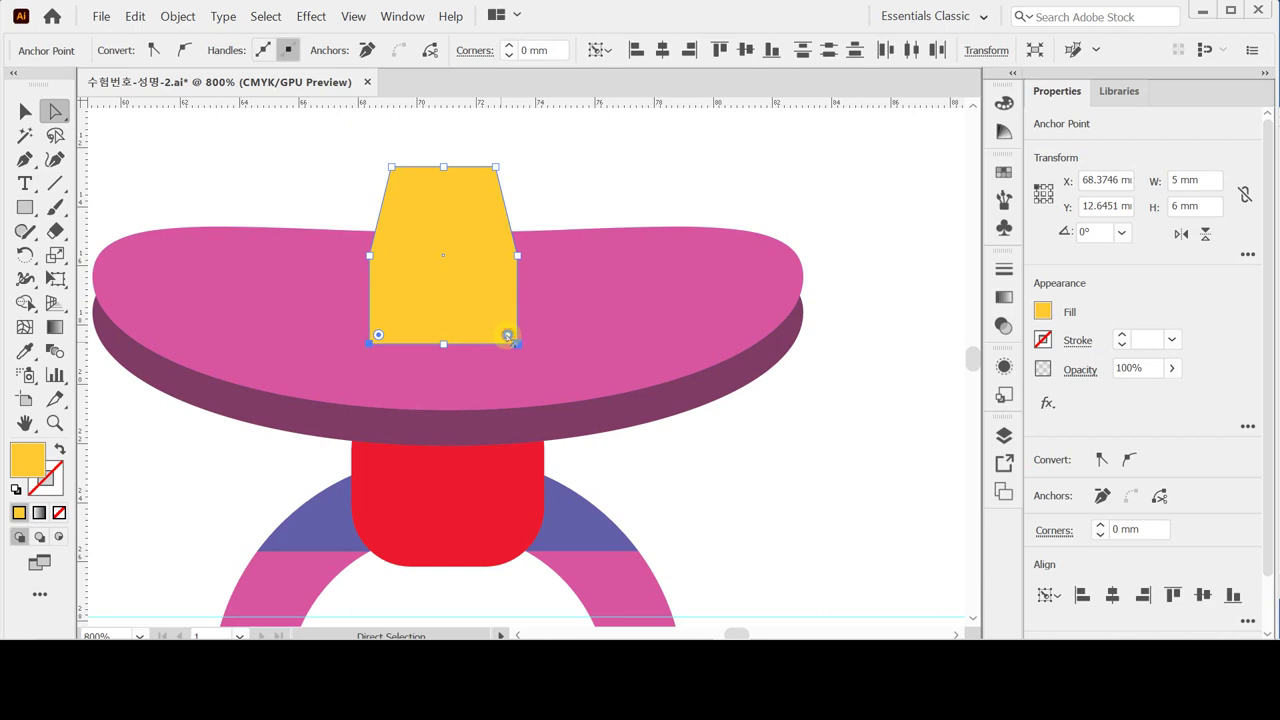
pyautogui.doubleClick(508, 335)
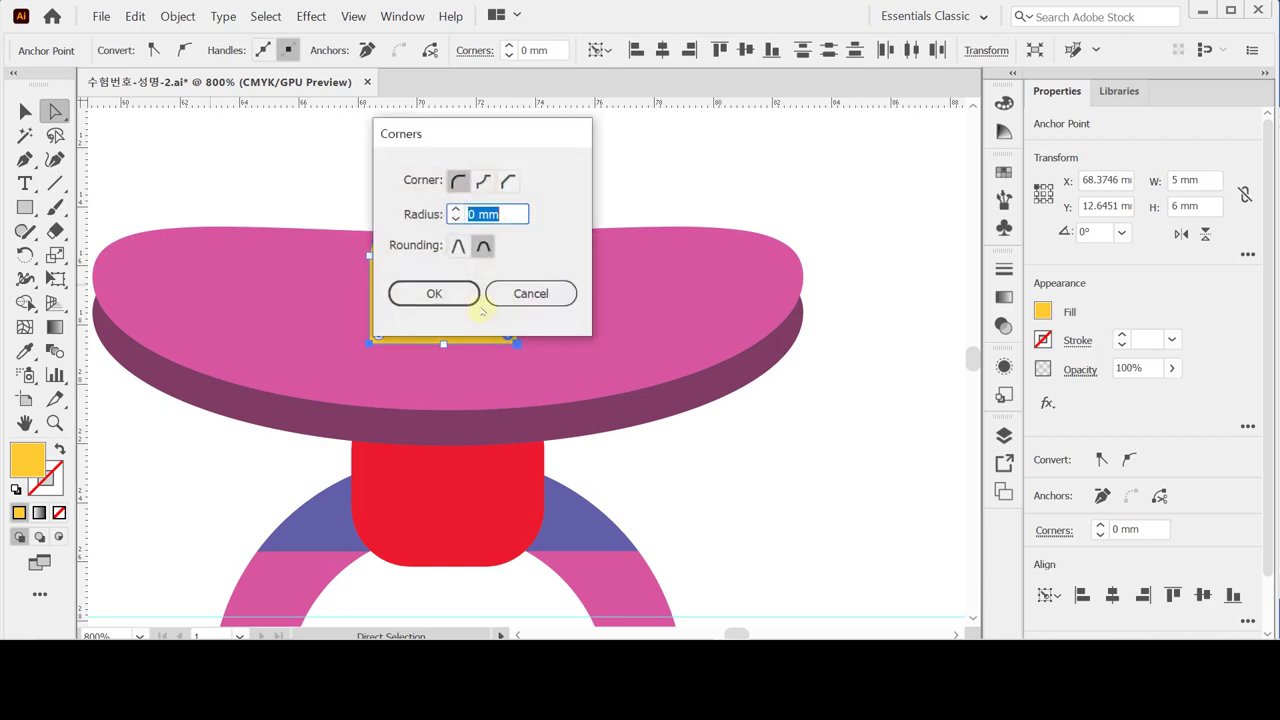
pyautogui.click(531, 293)
pyautogui.moveTo(508, 335); pyautogui.dragTo(496, 323)
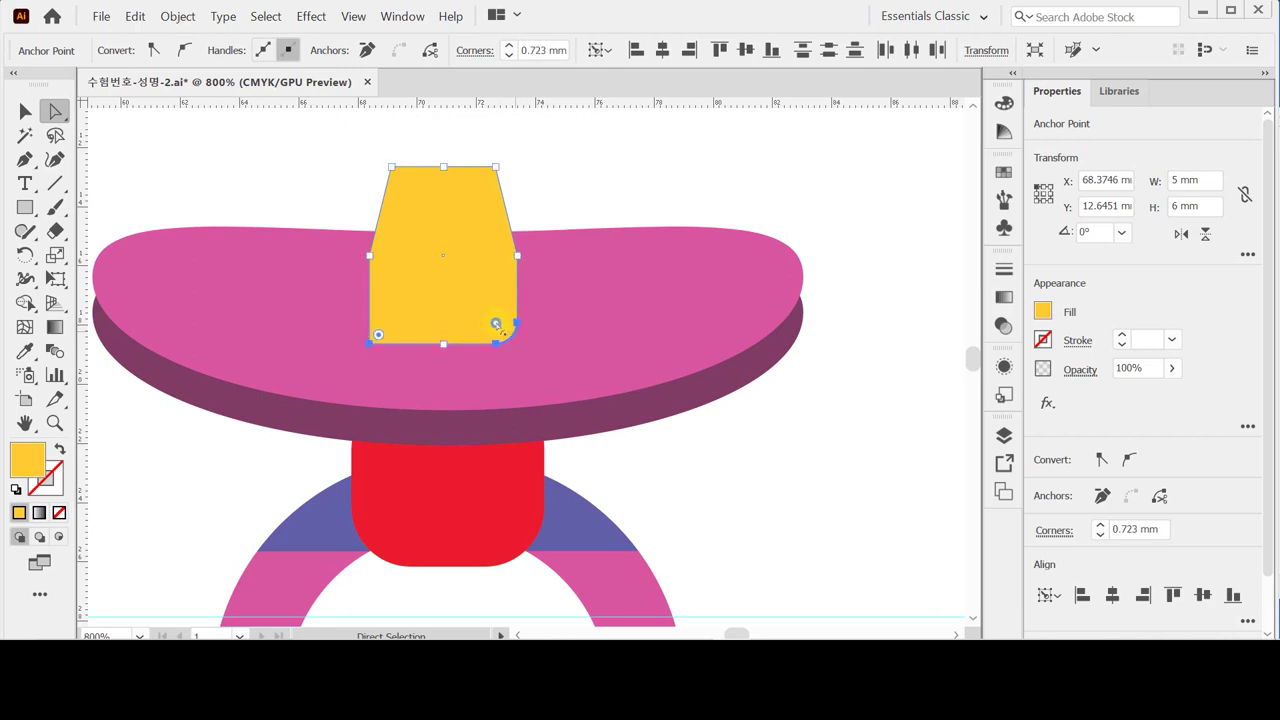
pyautogui.keyDown('shift'); pyautogui.click(372, 340); pyautogui.keyUp('shift')
pyautogui.hotkey('ctrl', 'z')
# Step: Round both bottom corners of the tapered orange-yellow shape to a radius of about 1.2 mm
pyautogui.click(370, 343)
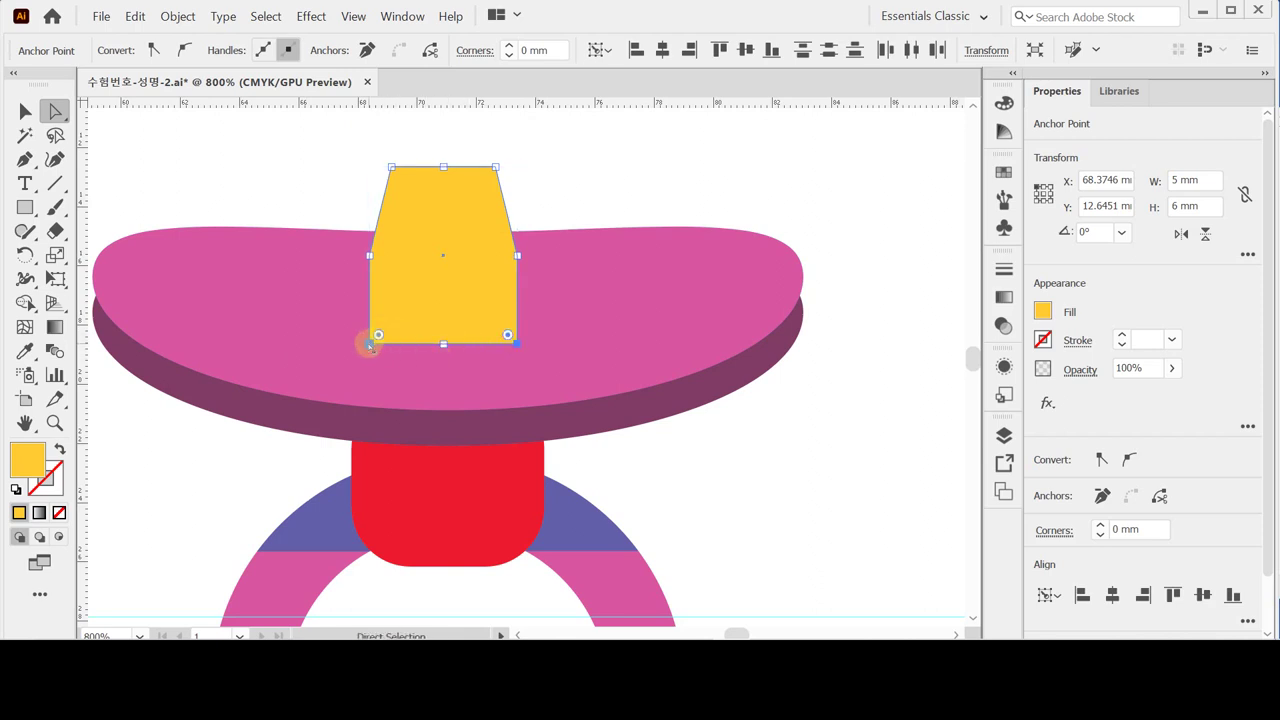
pyautogui.click(507, 334)
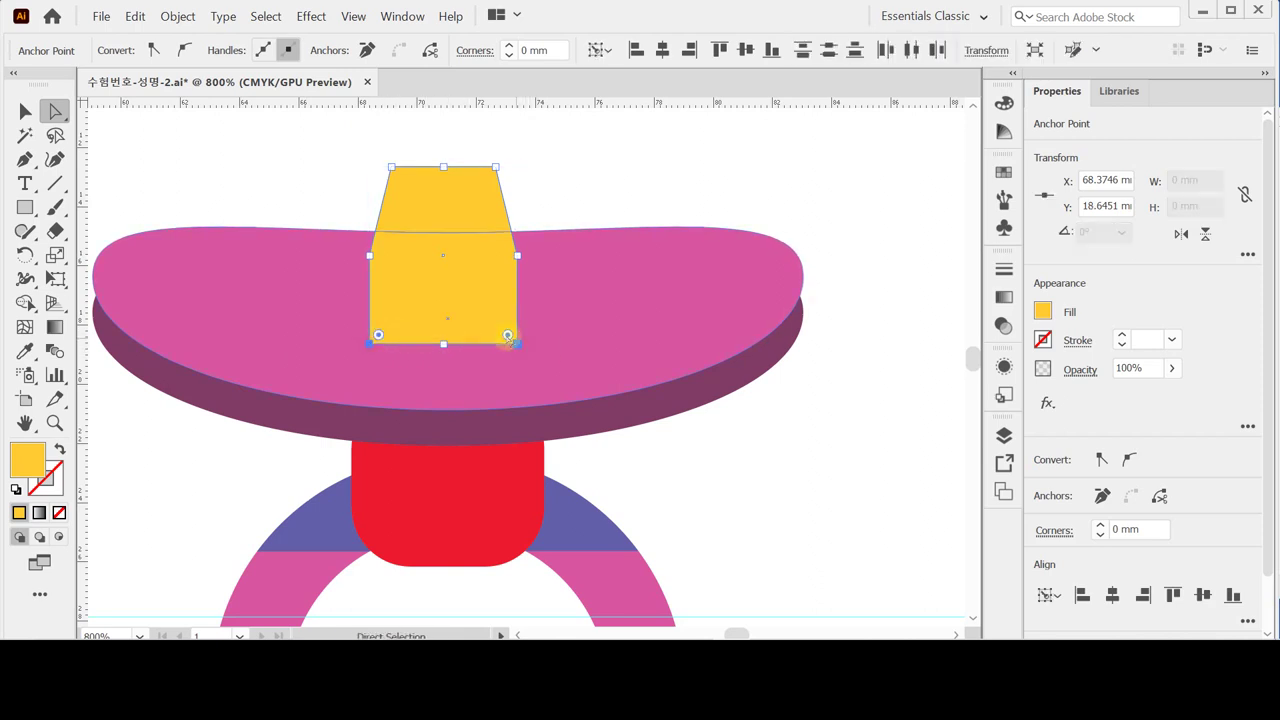
pyautogui.moveTo(505, 332); pyautogui.dragTo(481, 308)
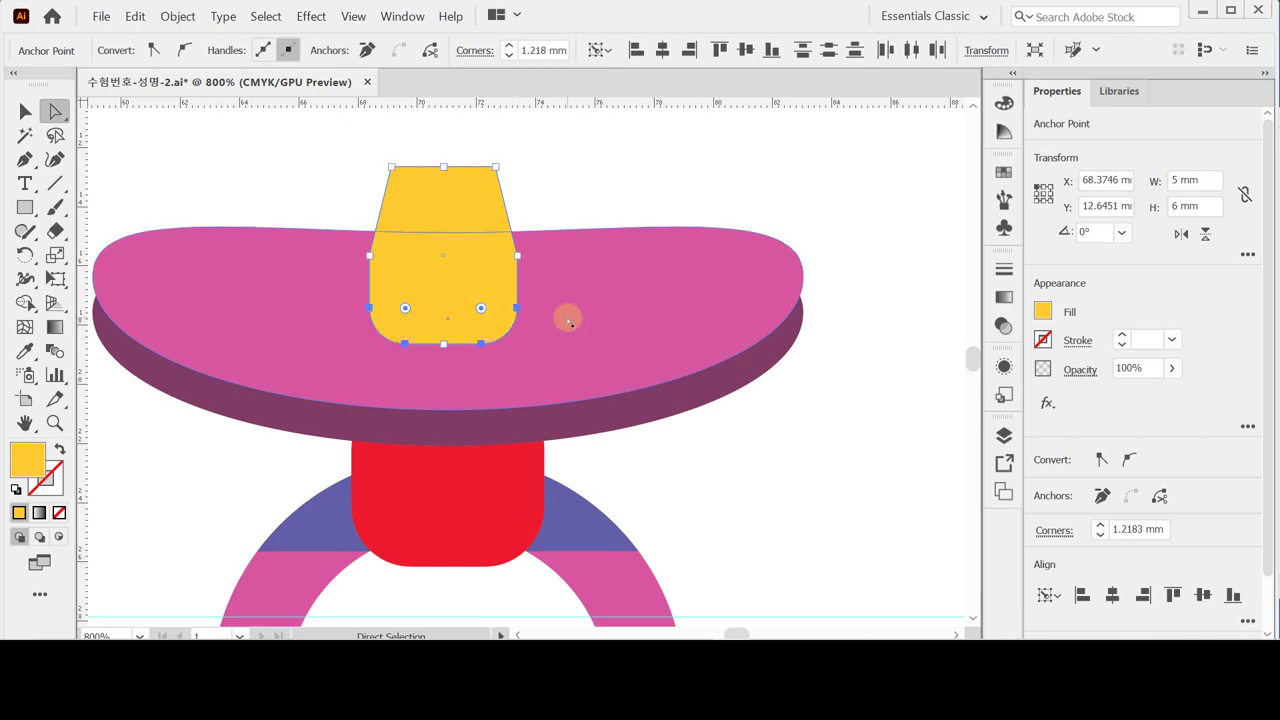
pyautogui.doubleClick(481, 308)
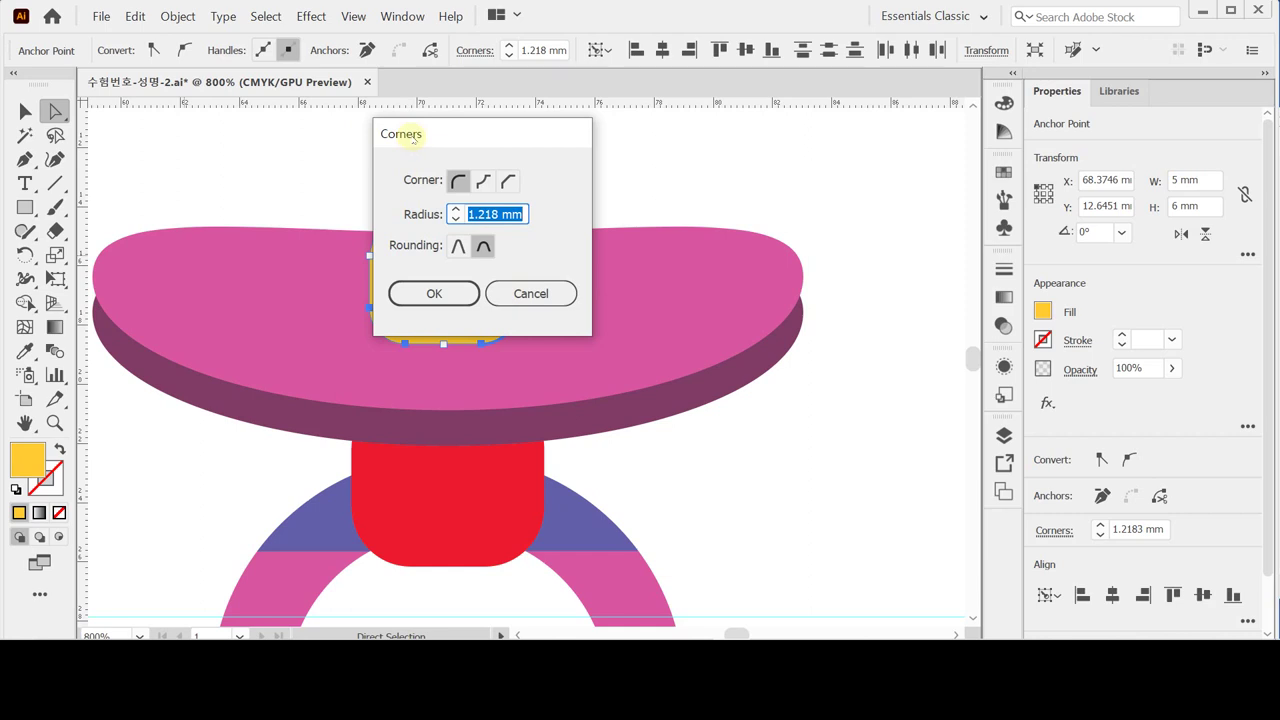
pyautogui.press('Return')
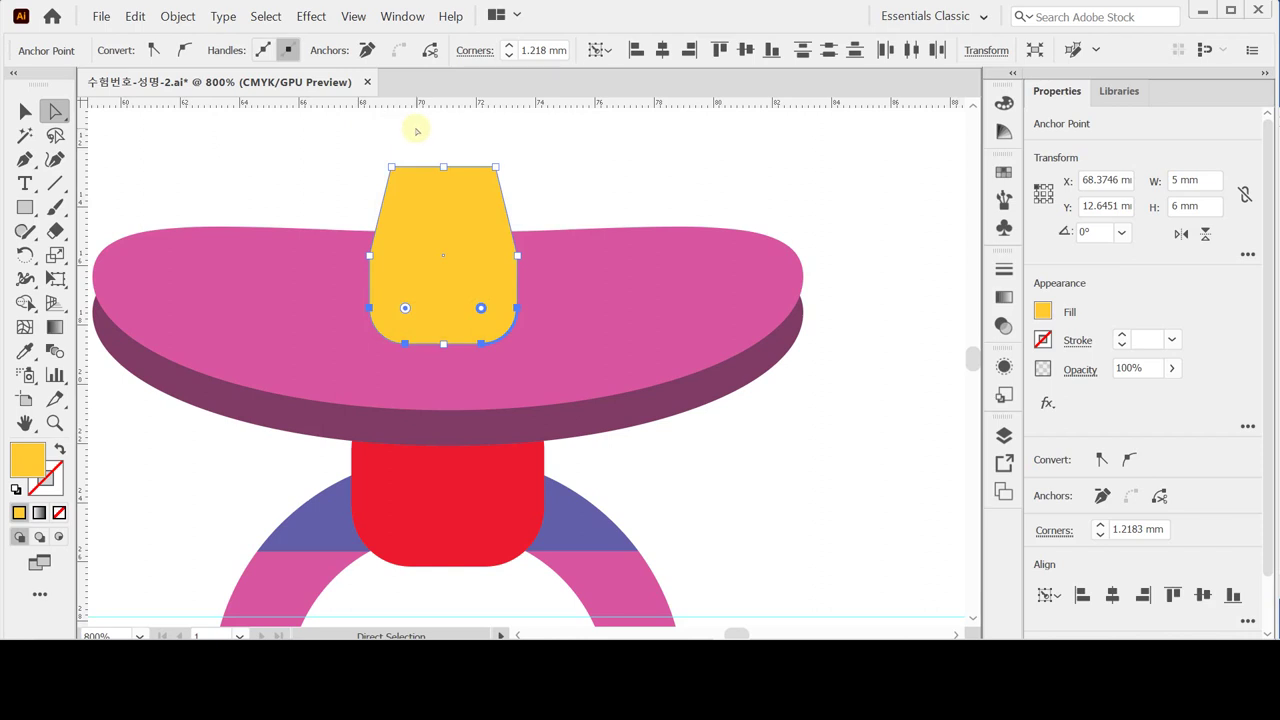
# Step: Add an 11 x 10 mm orange-yellow ellipse and place it centred just above the tapered nipple base
pyautogui.press('l')
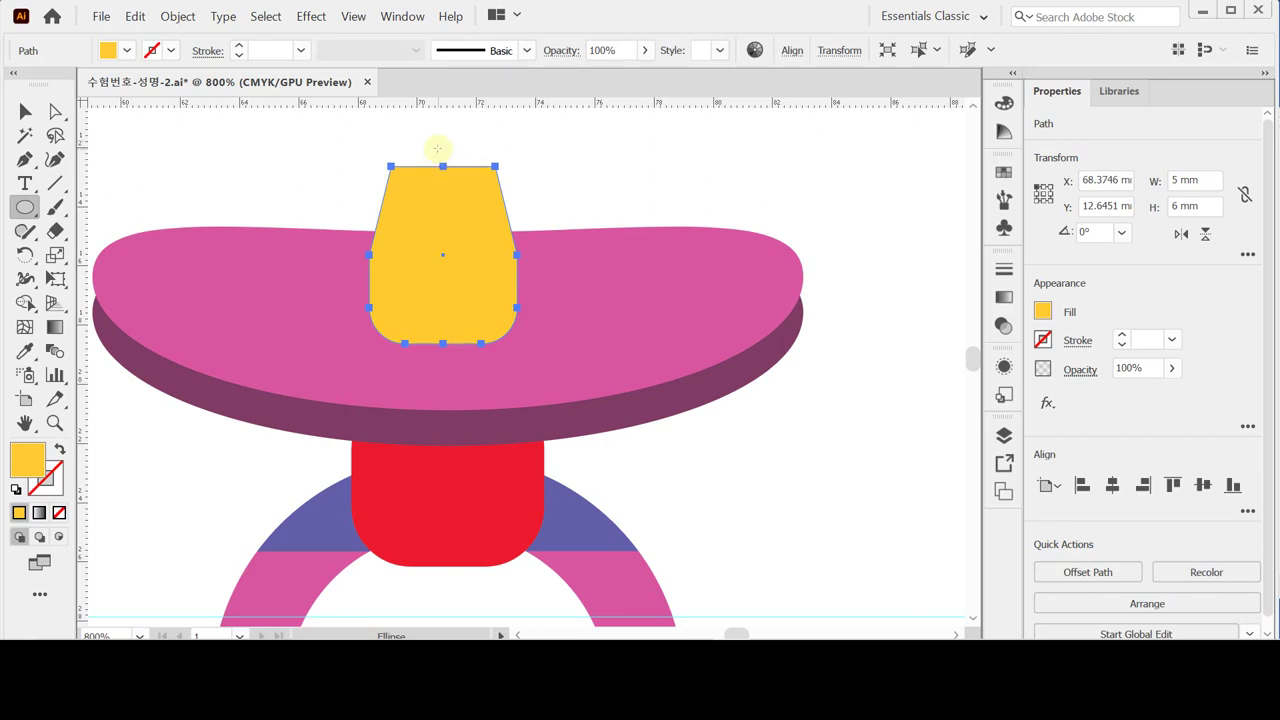
pyautogui.scroll(2, 460, 230)
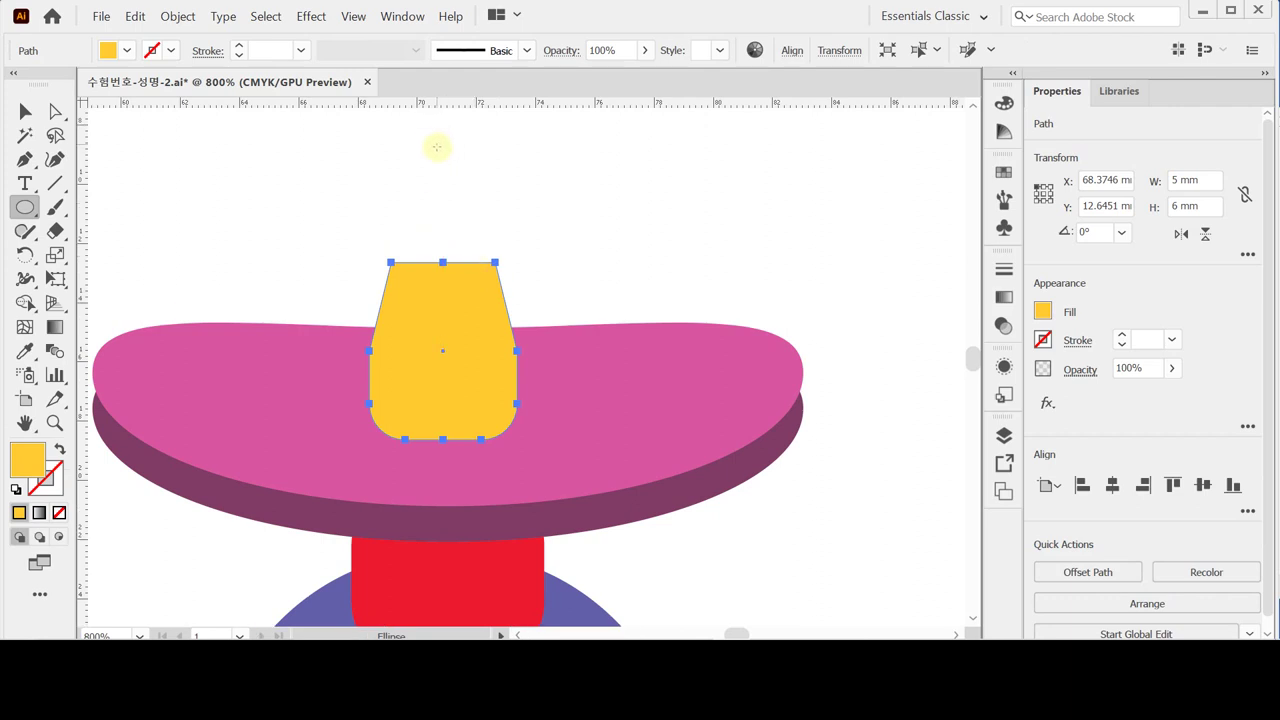
pyautogui.scroll(1, 440, 145)
pyautogui.moveTo(437, 143); pyautogui.dragTo(457, 223)
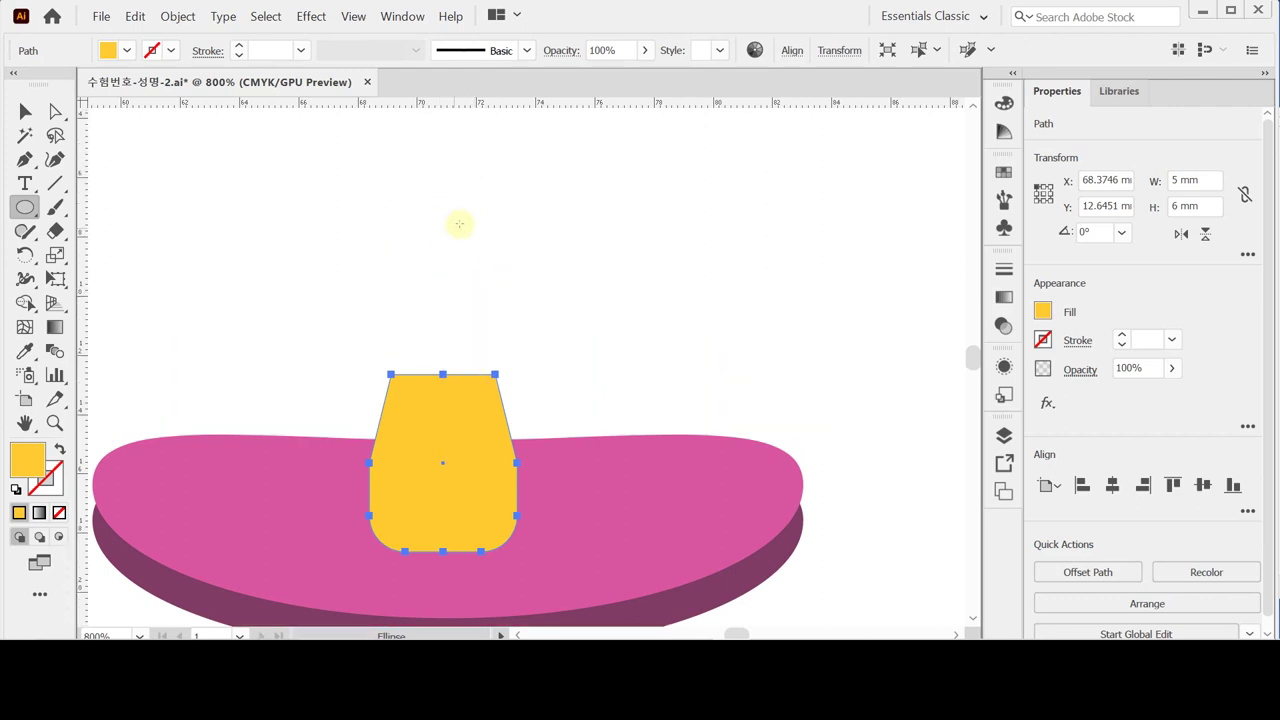
pyautogui.click(340, 157)
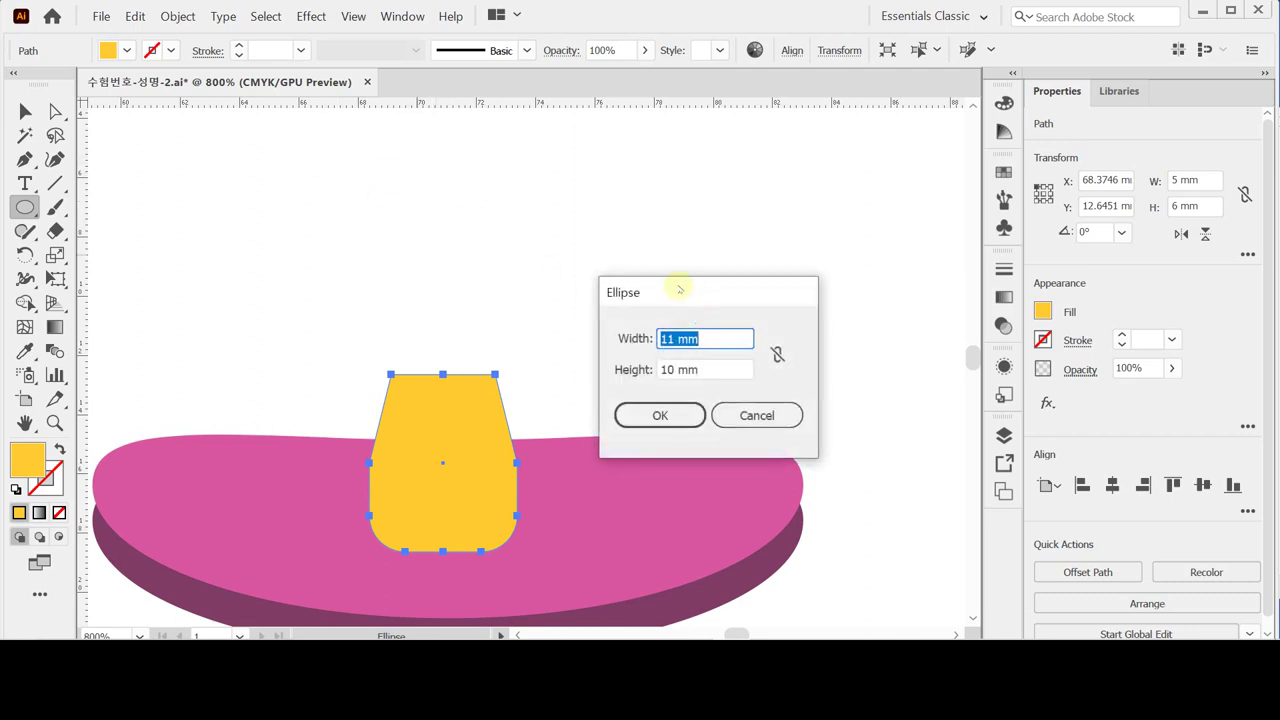
pyautogui.moveTo(681, 290); pyautogui.dragTo(592, 181)
pyautogui.click(634, 228)
pyautogui.click(634, 261)
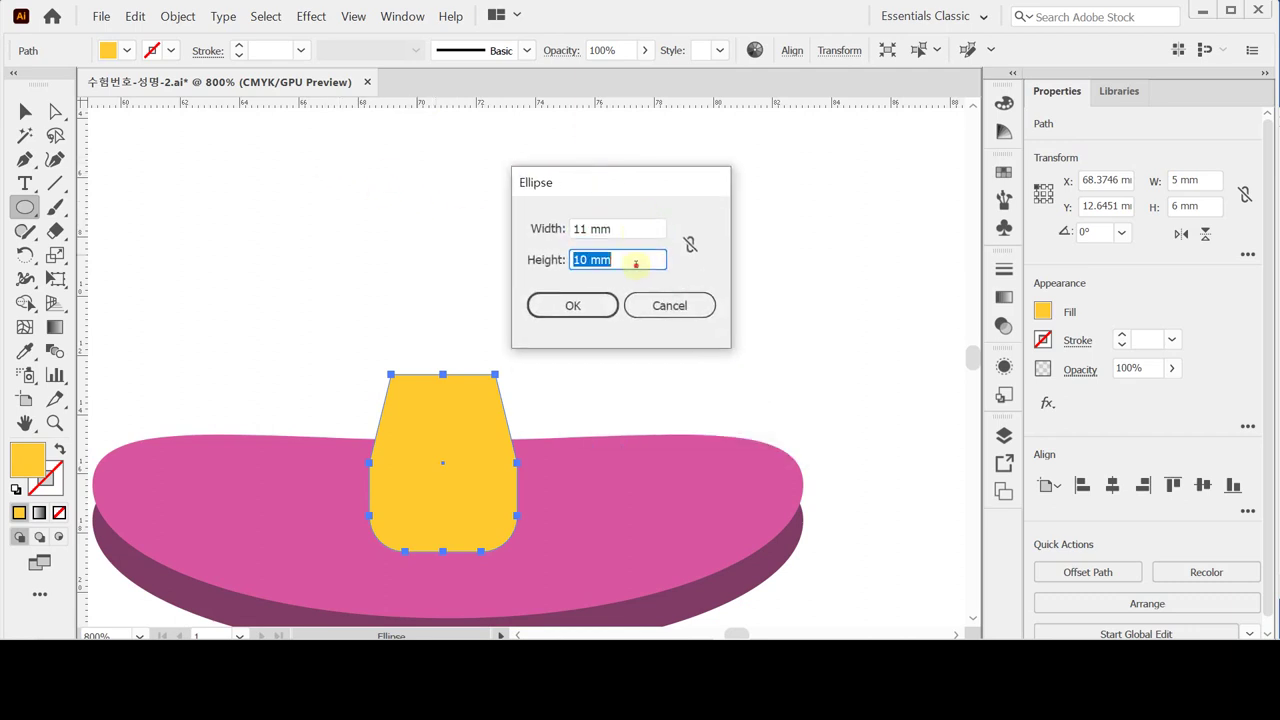
pyautogui.click(632, 228)
pyautogui.click(634, 260)
pyautogui.click(574, 305)
pyautogui.moveTo(561, 325); pyautogui.dragTo(508, 327)
pyautogui.hotkey('ctrl', '-')
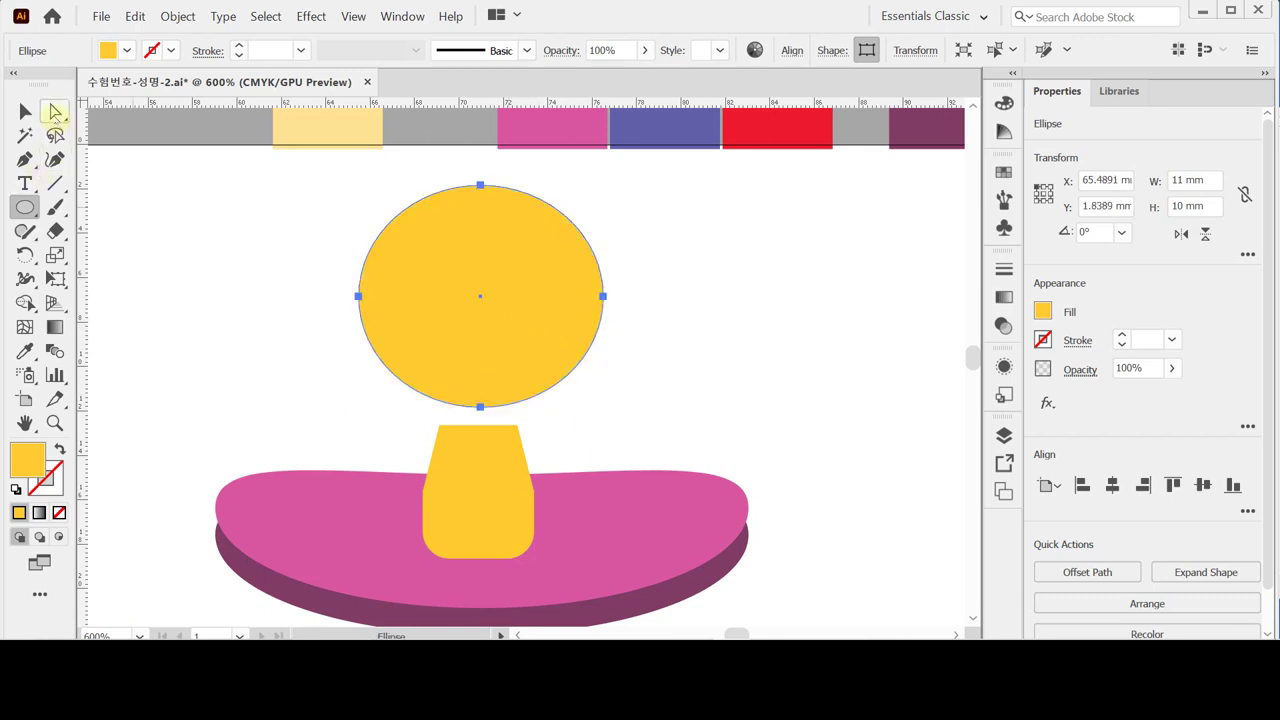
# Step: Move only the ellipse's bottom anchor point 1.5 mm straight down, with 0 mm horizontal offset
pyautogui.click(55, 111)
pyautogui.click(480, 408)
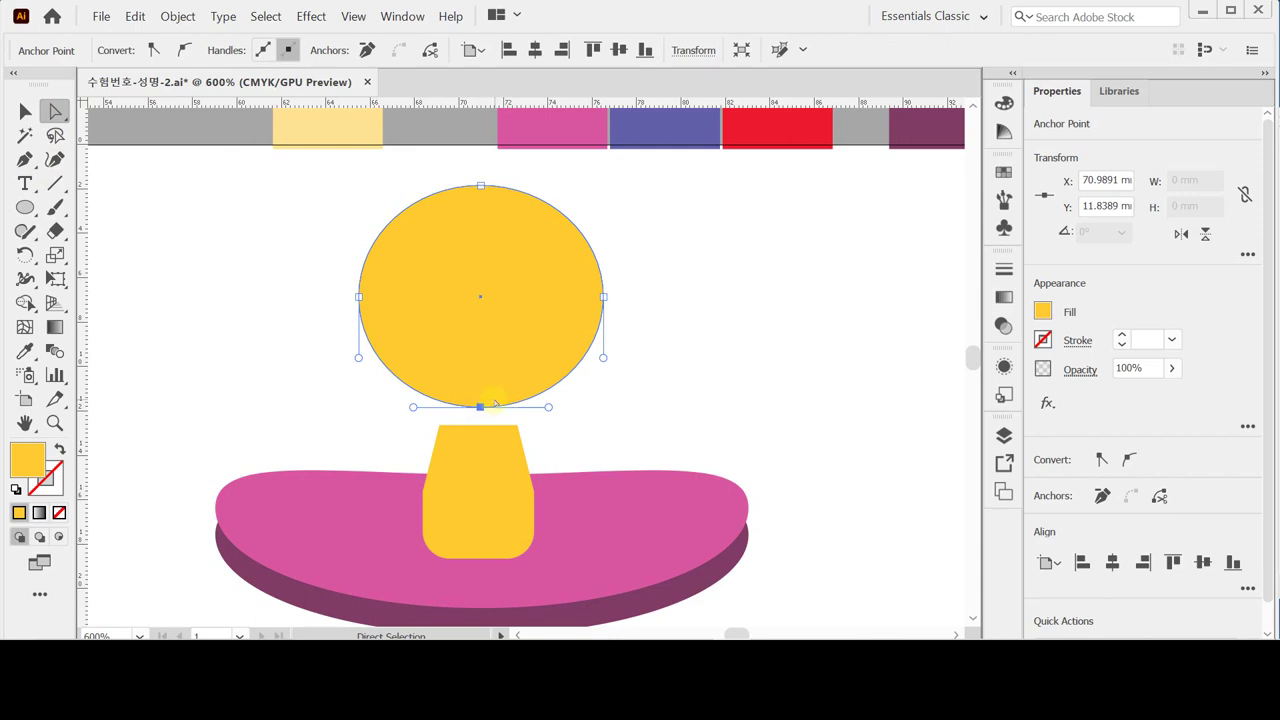
pyautogui.doubleClick(55, 111)
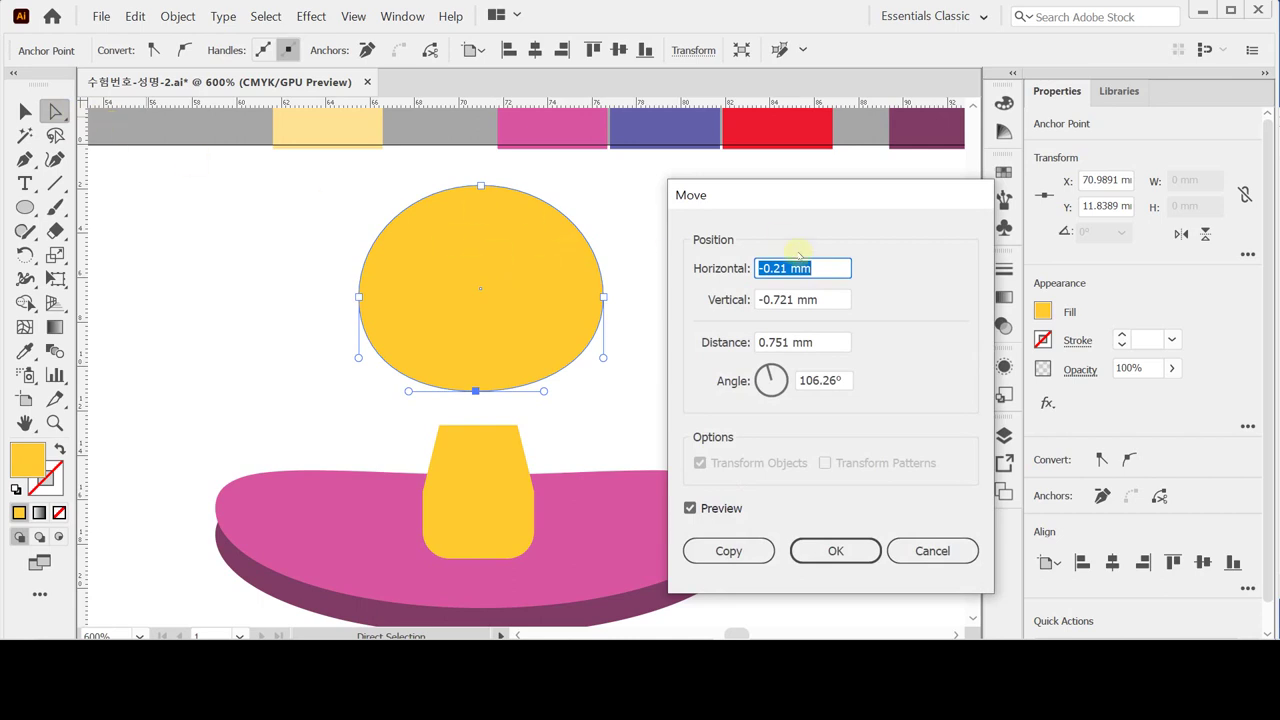
pyautogui.write('0')
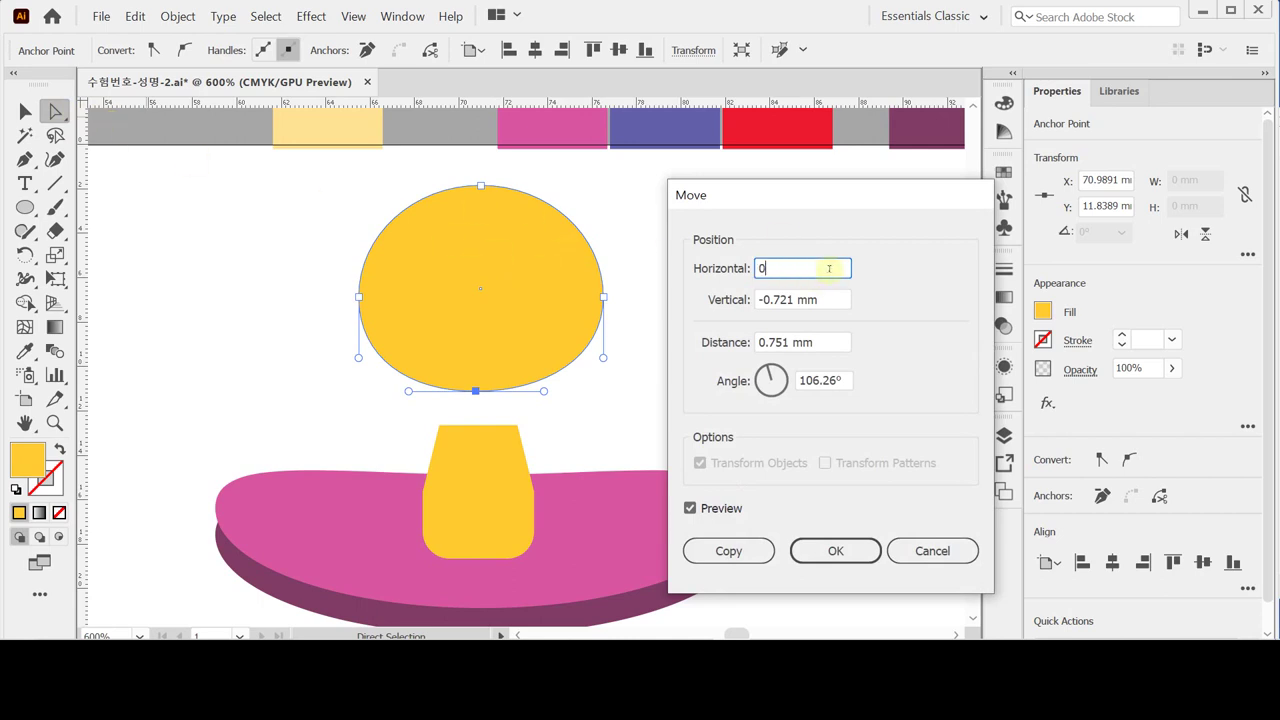
pyautogui.press('Tab')
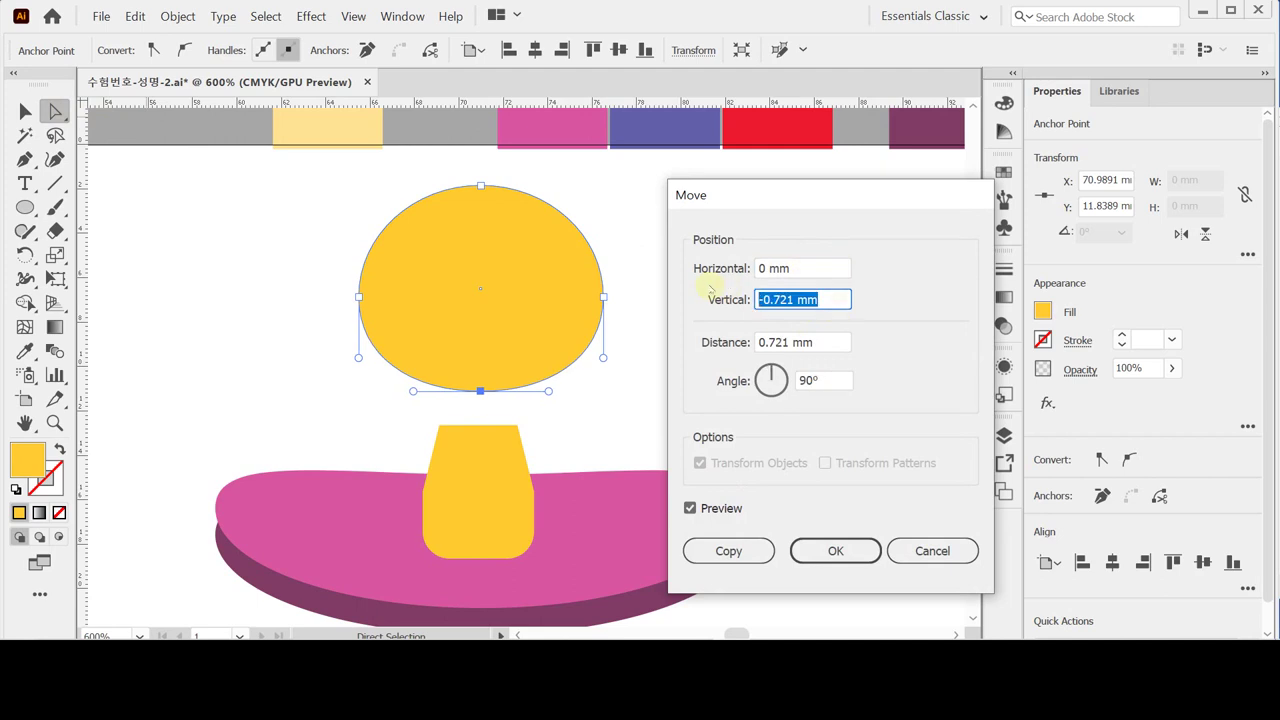
pyautogui.write('1.')
pyautogui.write('5')
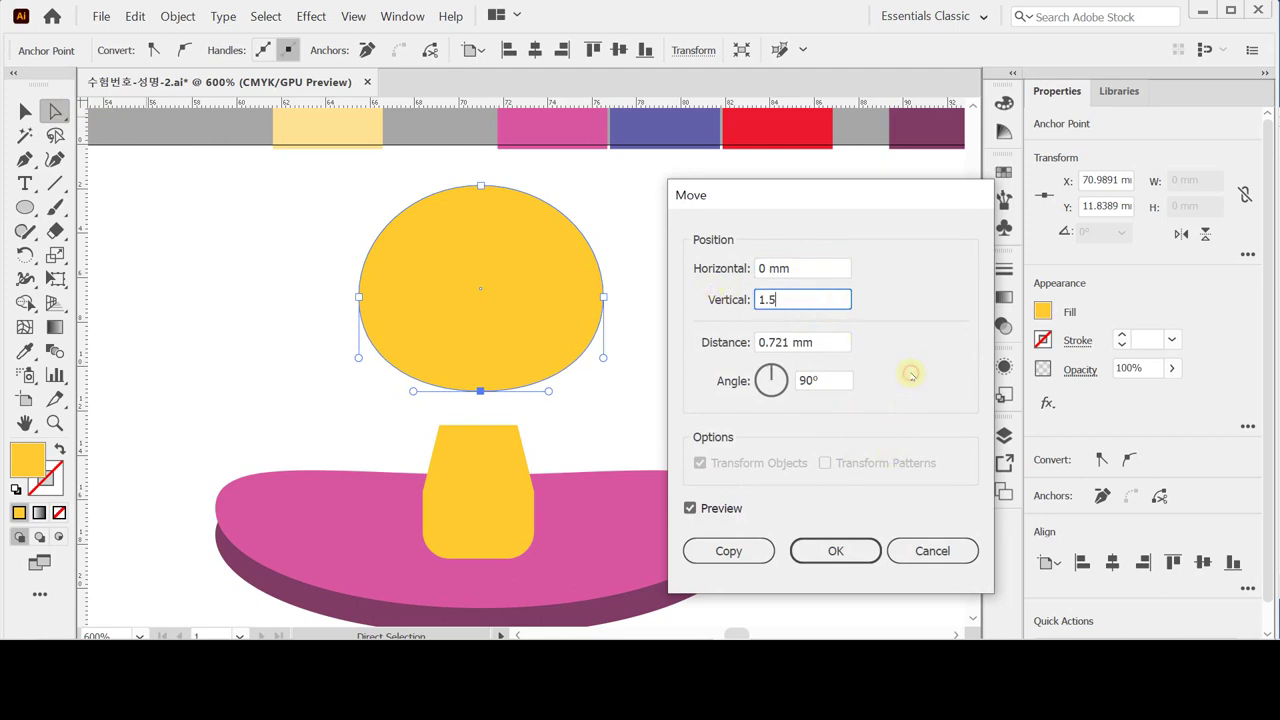
pyautogui.click(830, 551)
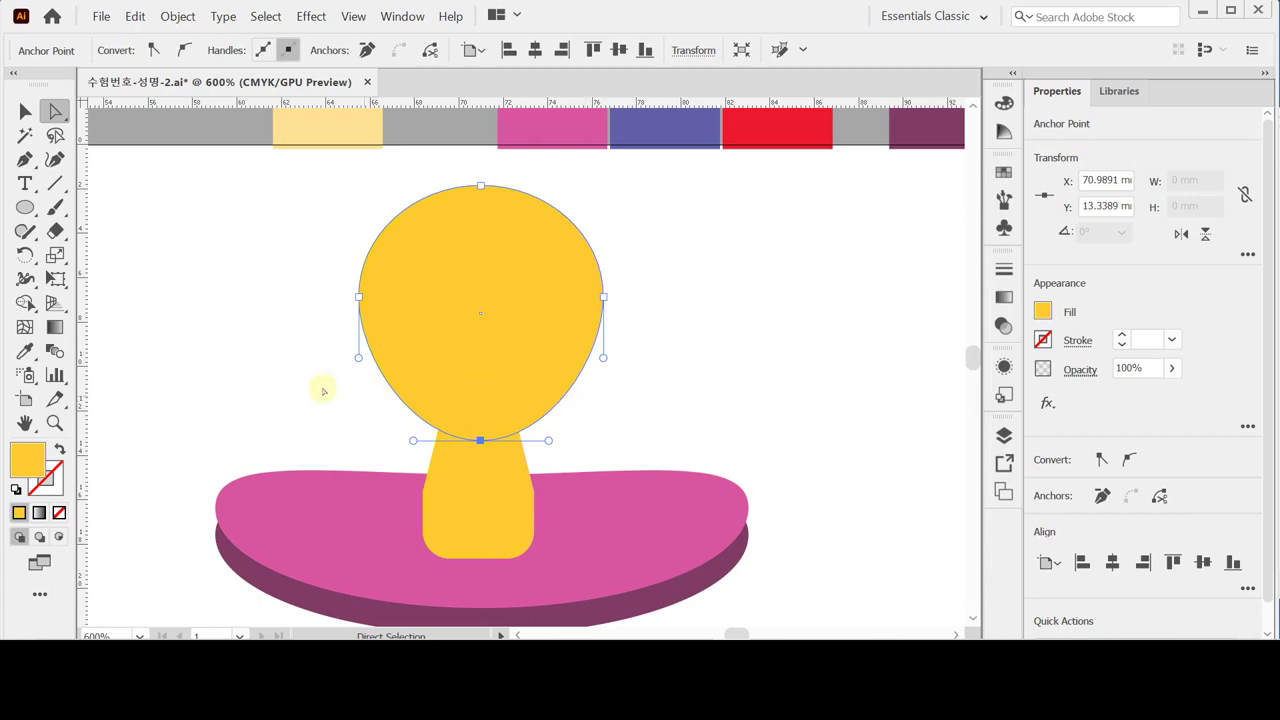
# Step: Unite the stretched ellipse and the tapered orange-yellow base into a single nipple shape
pyautogui.moveTo(311, 346); pyautogui.dragTo(532, 458)
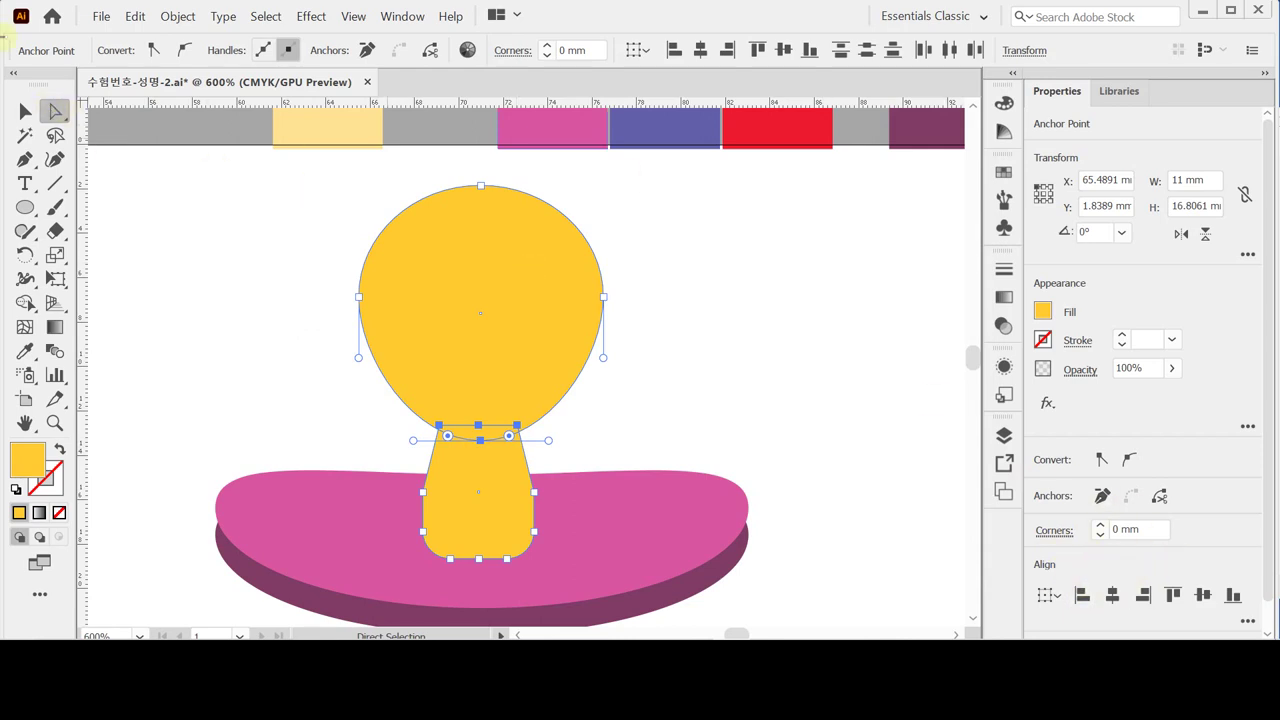
pyautogui.click(24, 111)
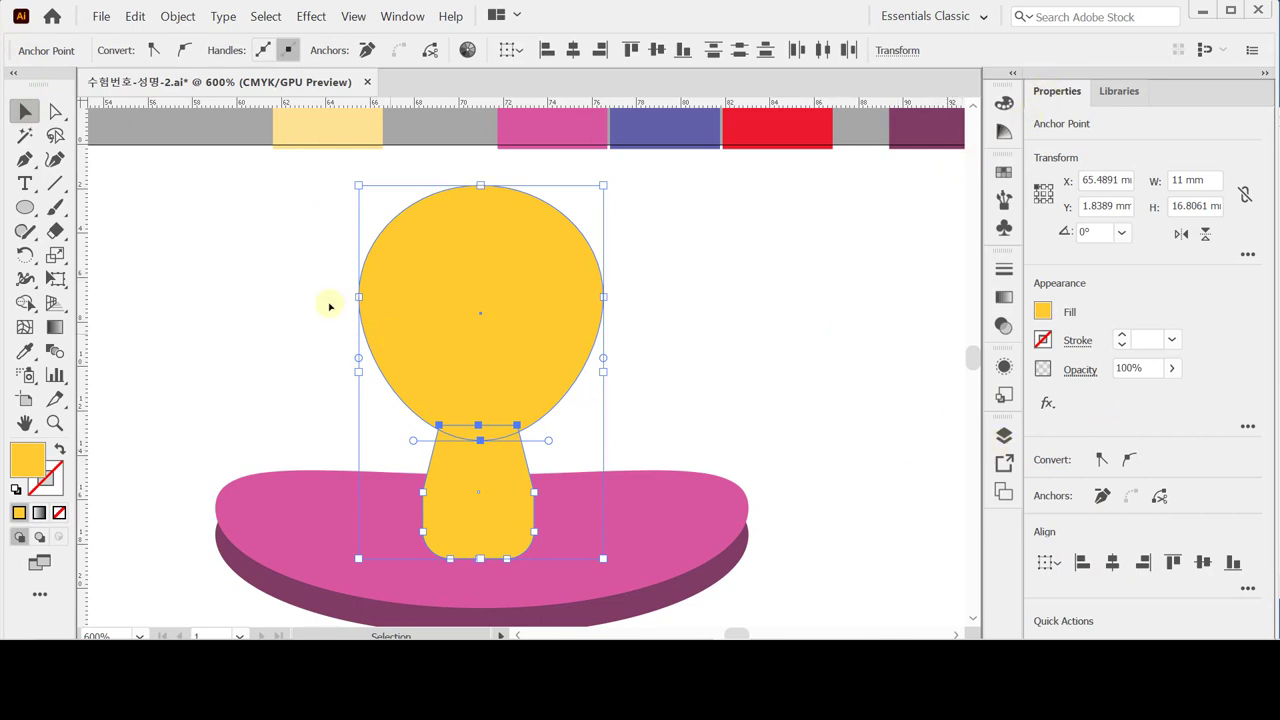
pyautogui.moveTo(308, 308); pyautogui.dragTo(572, 450)
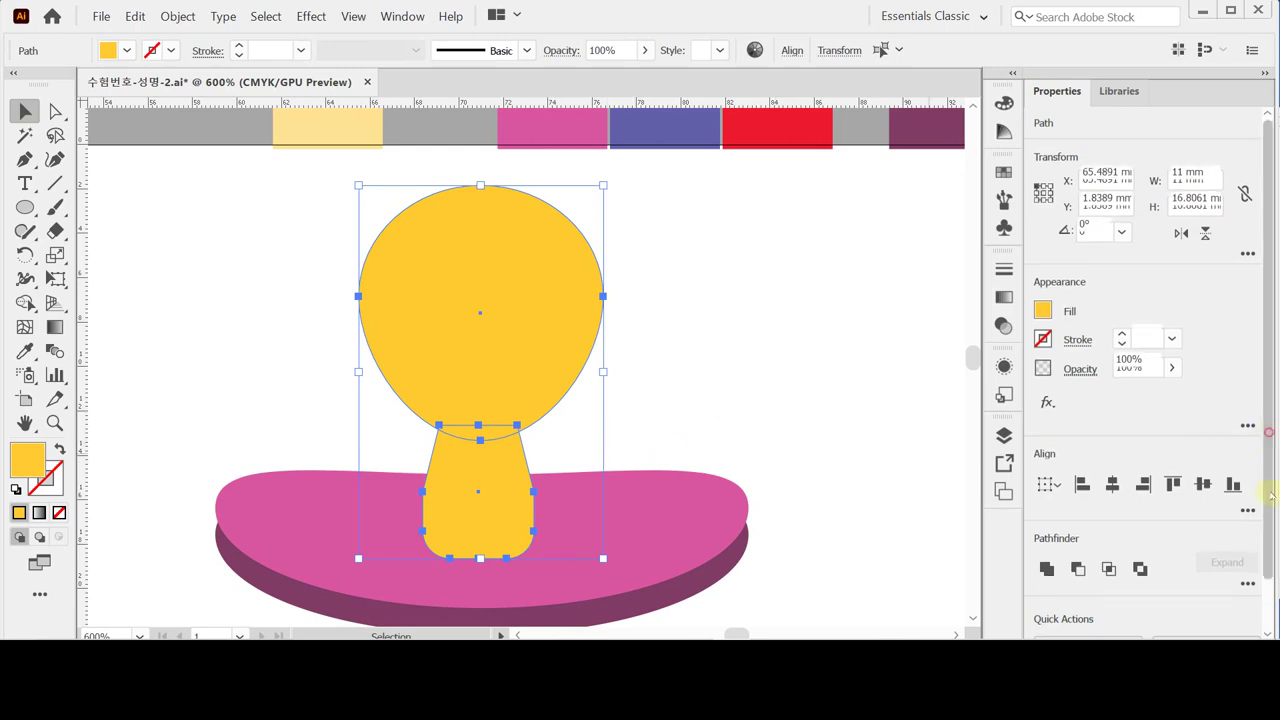
pyautogui.scroll(-1, 1200, 480)
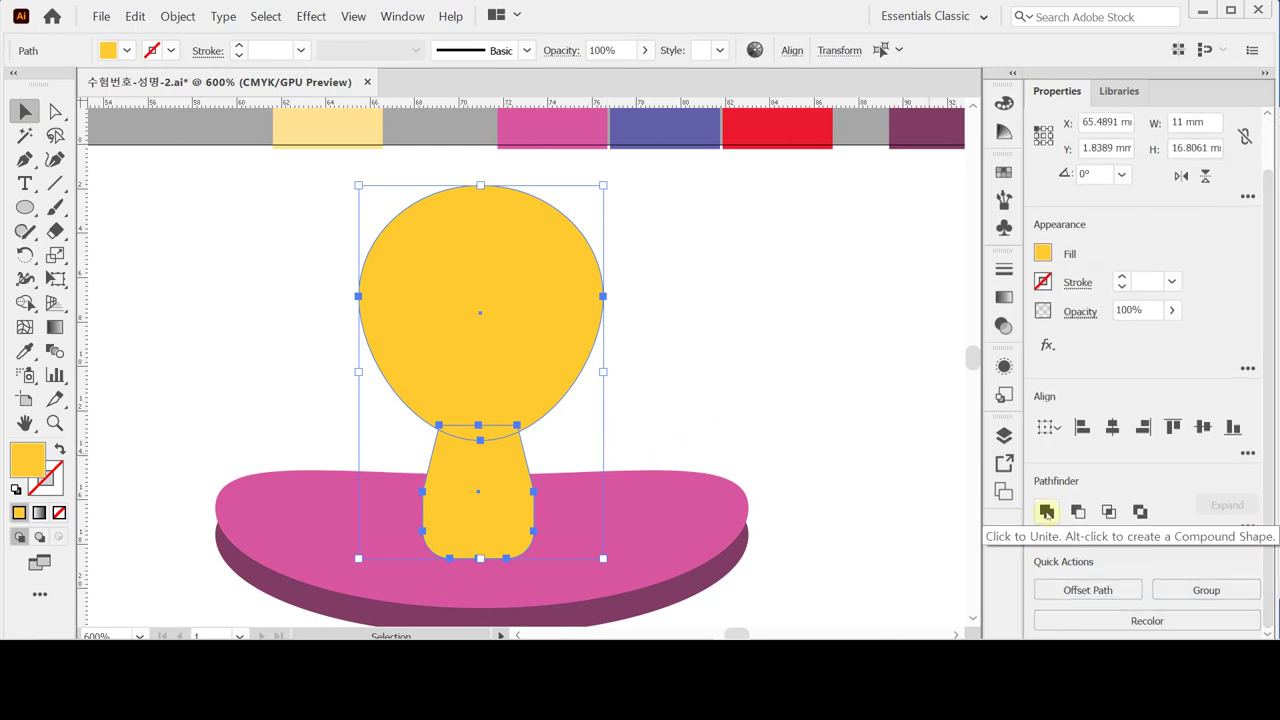
pyautogui.click(1046, 512)
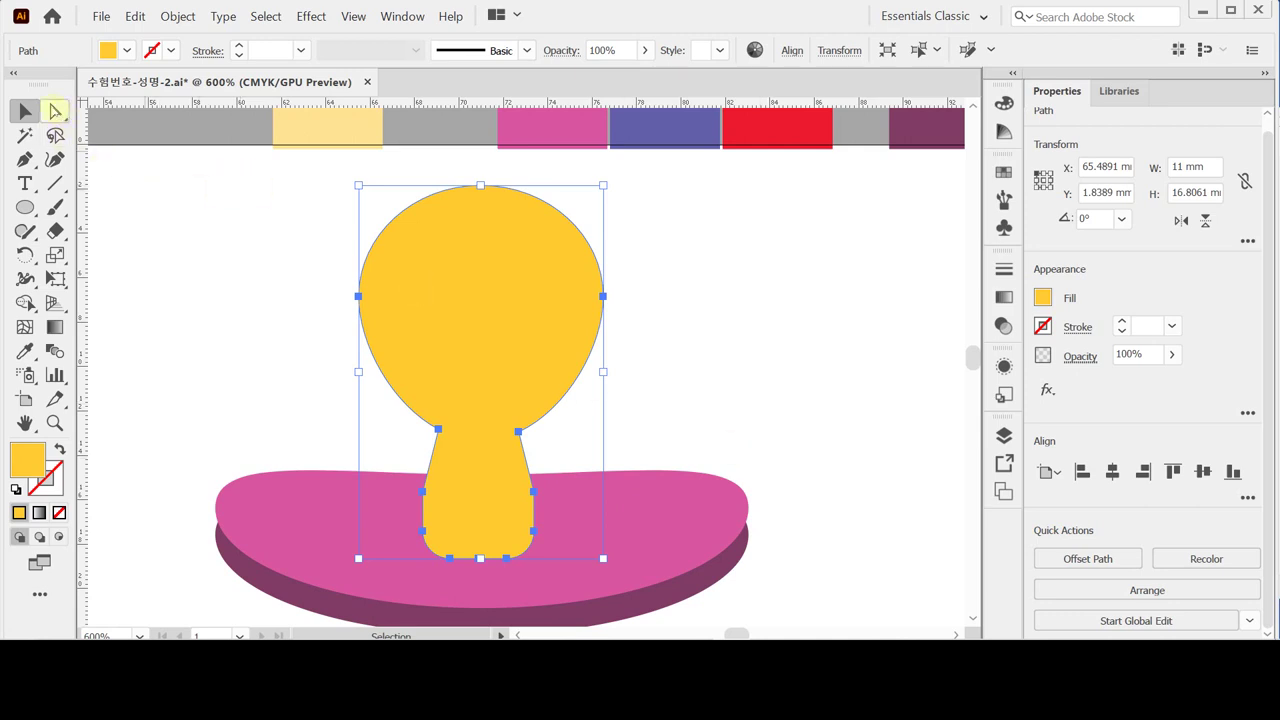
# Step: Round the two inner neck corners where the nipple's bulb meets its base to a radius of about 1.92 mm
pyautogui.click(55, 111)
pyautogui.moveTo(371, 404); pyautogui.dragTo(588, 452)
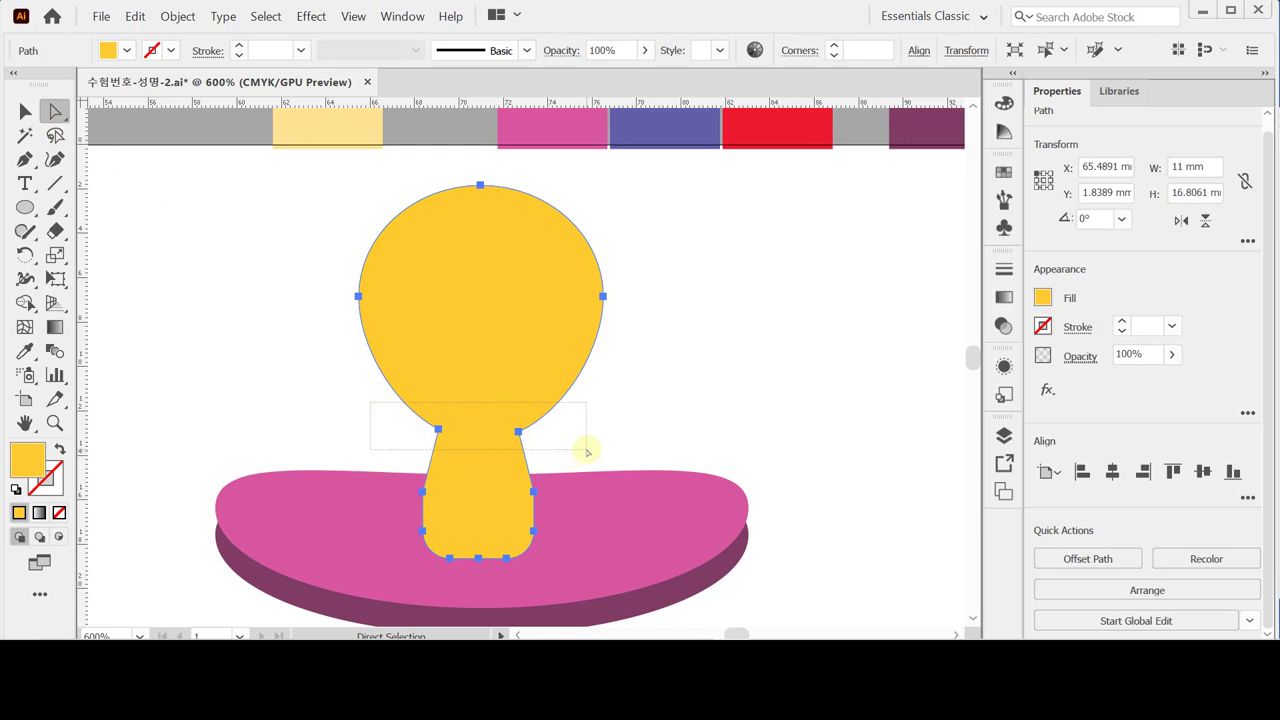
pyautogui.moveTo(588, 452); pyautogui.dragTo(588, 452)
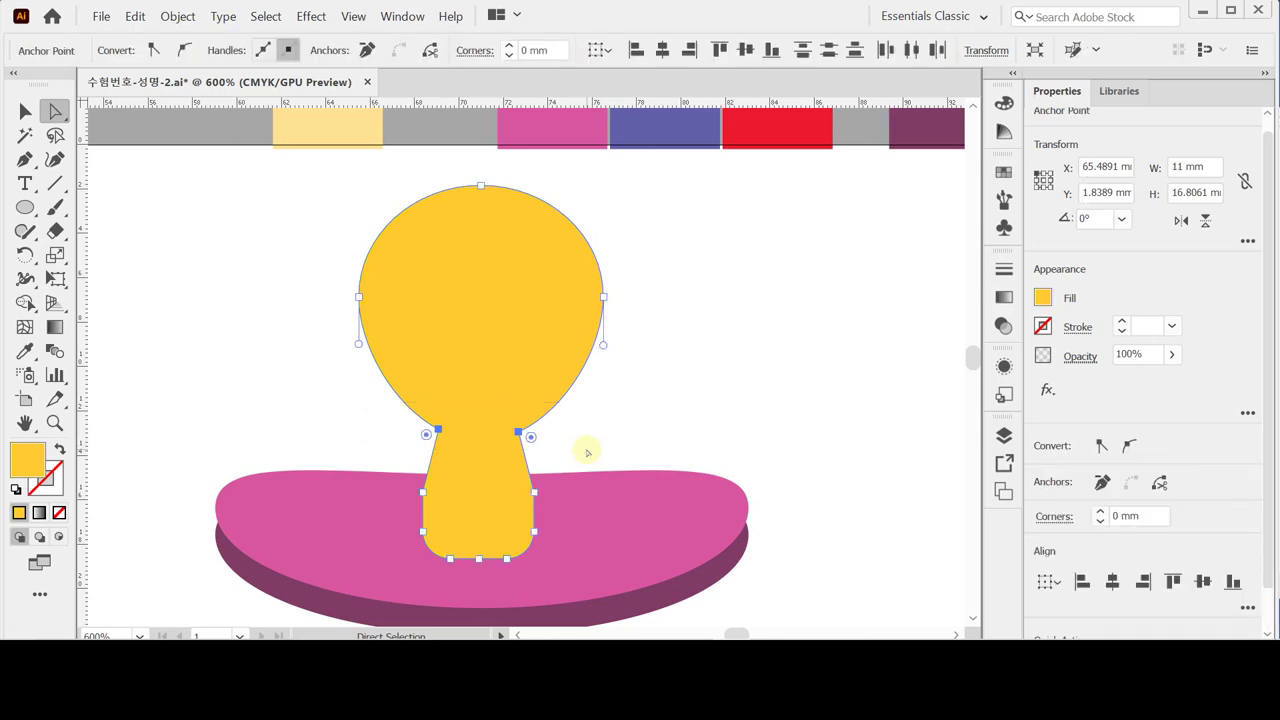
pyautogui.doubleClick(531, 438)
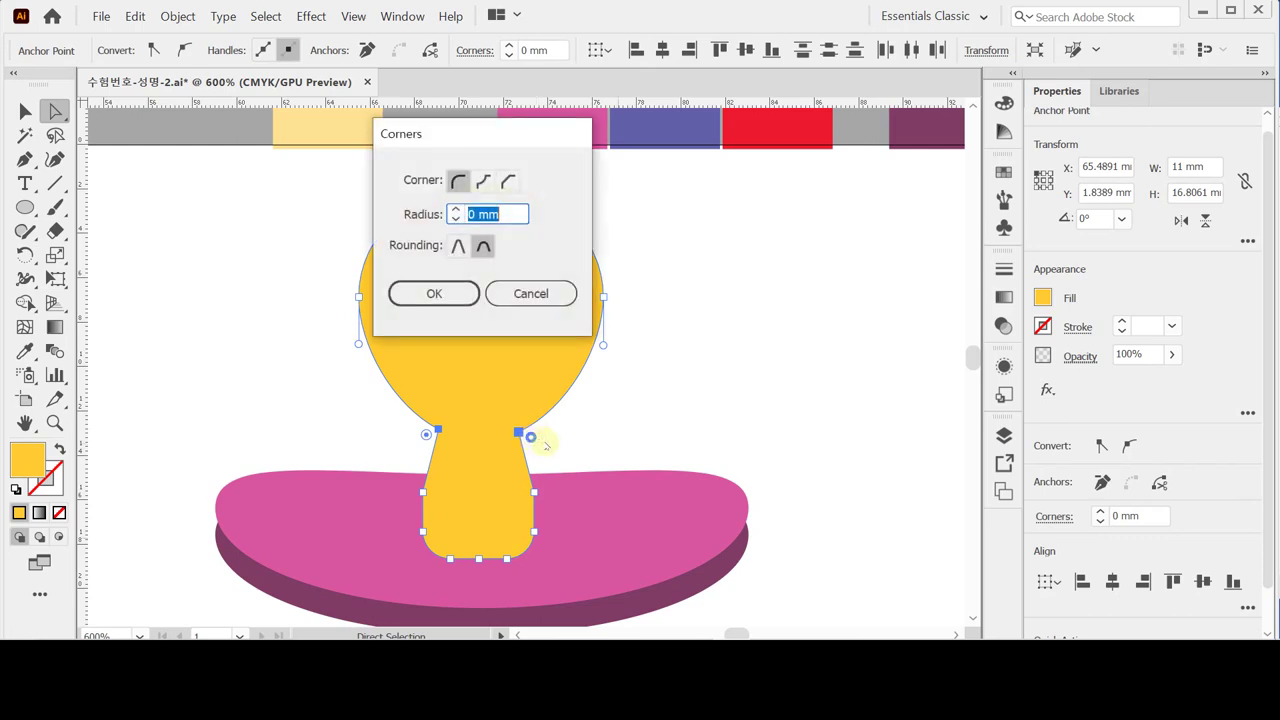
pyautogui.click(530, 293)
pyautogui.click(547, 445)
pyautogui.click(547, 445)
pyautogui.moveTo(638, 403); pyautogui.dragTo(457, 455)
pyautogui.moveTo(530, 440); pyautogui.dragTo(567, 451)
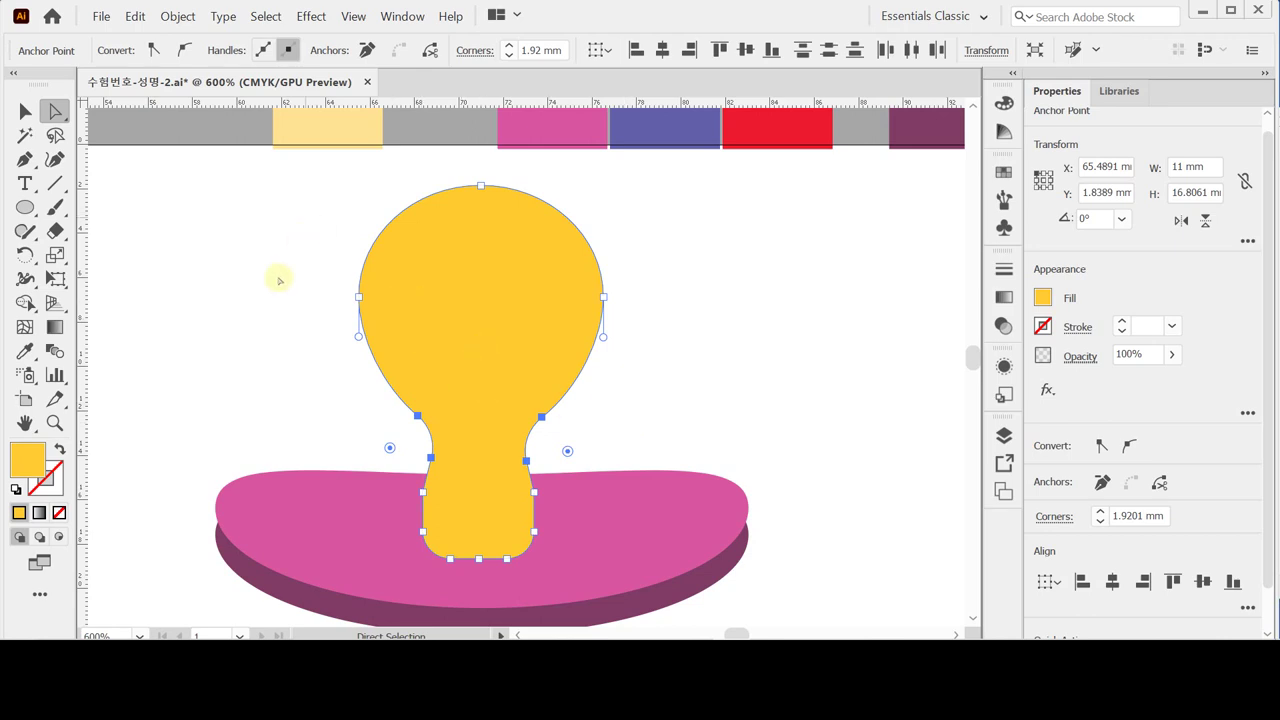
pyautogui.click(249, 303)
# Step: Create a 4 x 4 mm circle inside the nipple's bulb
pyautogui.click(25, 207)
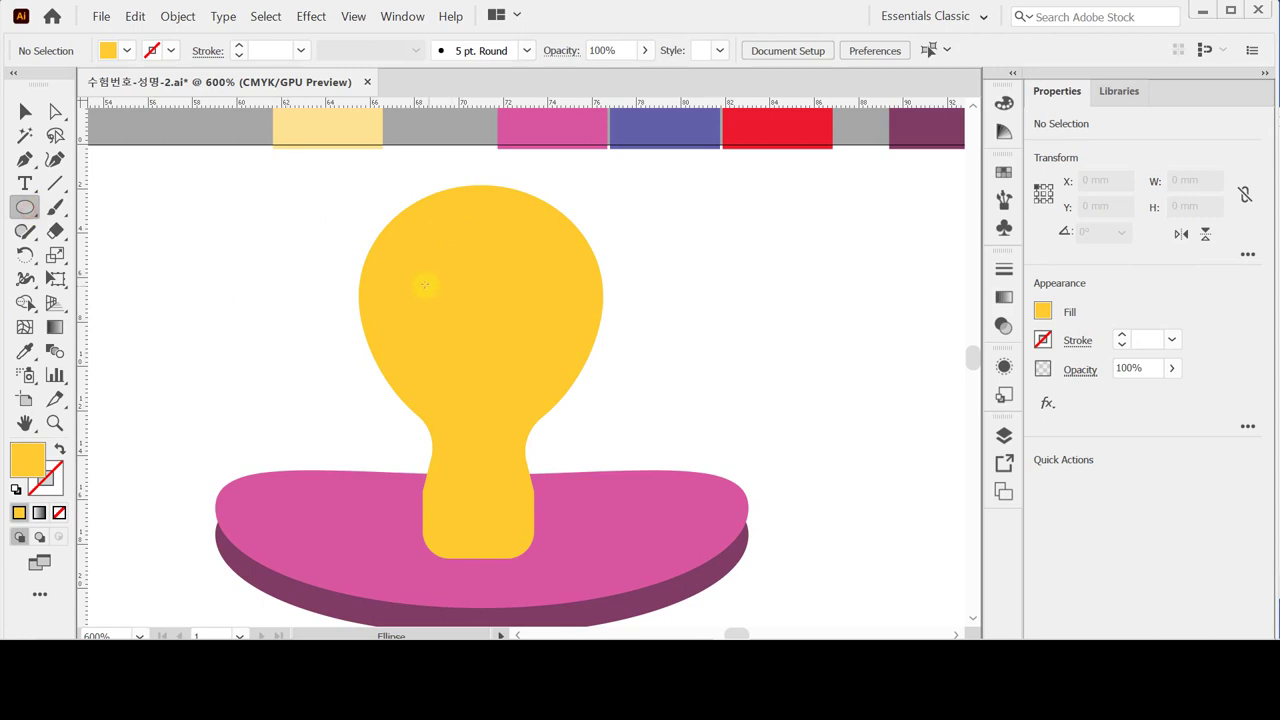
pyautogui.click(413, 274)
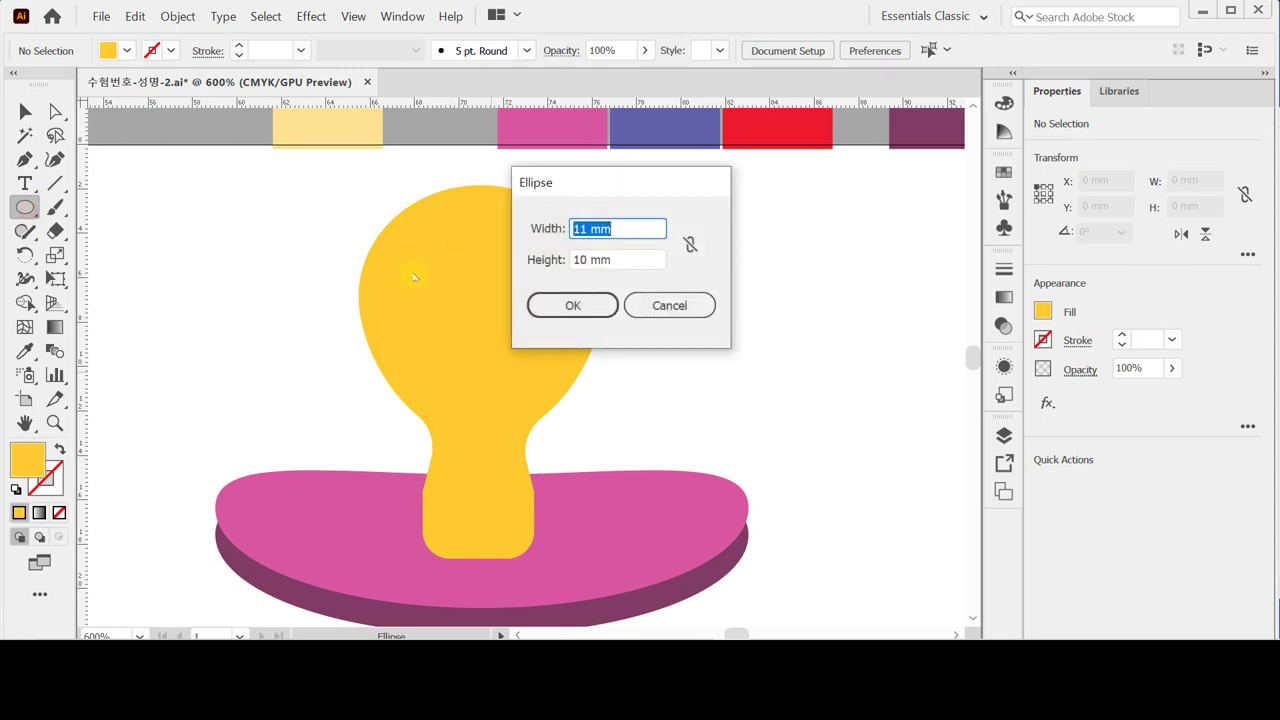
pyautogui.write('4')
pyautogui.press('Tab')
pyautogui.write('4')
pyautogui.click(573, 305)
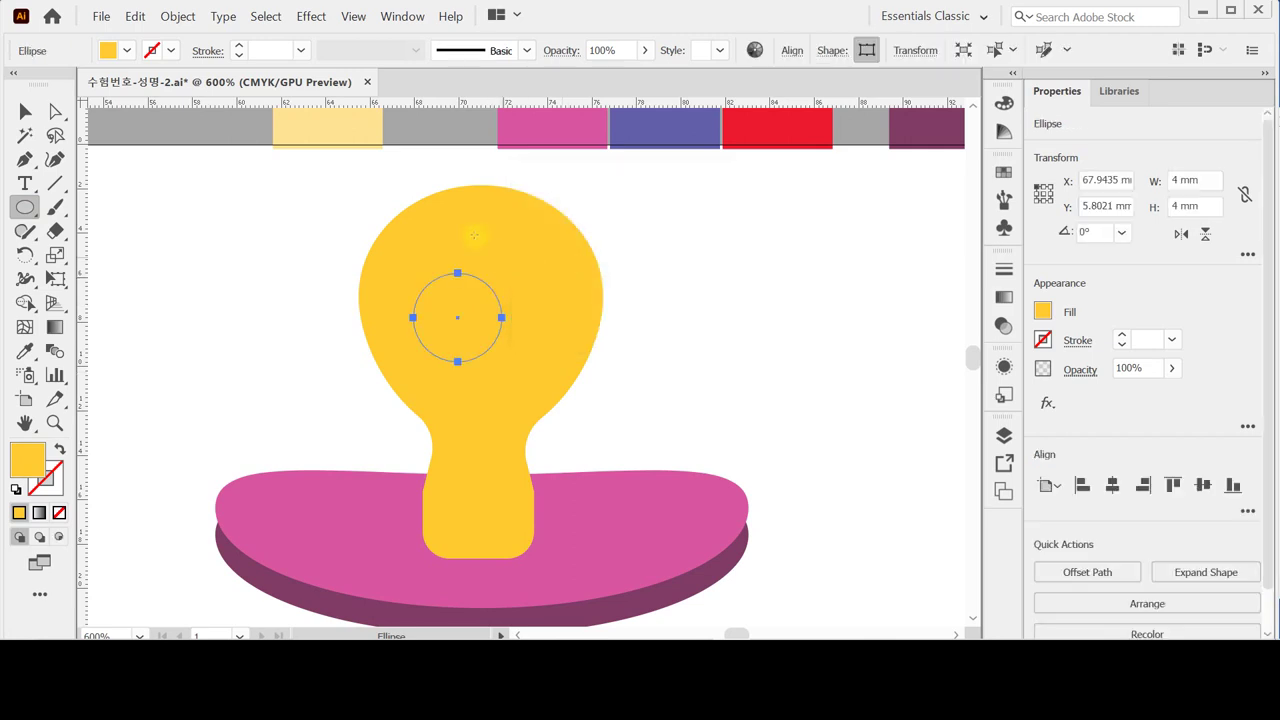
# Step: Fill the small circle with the pale yellow sampled from the colour swatch row above the artboard
pyautogui.moveTo(737, 249); pyautogui.dragTo(600, 340)
pyautogui.hotkey('ctrl', '-')
pyautogui.moveTo(683, 306); pyautogui.dragTo(706, 297)
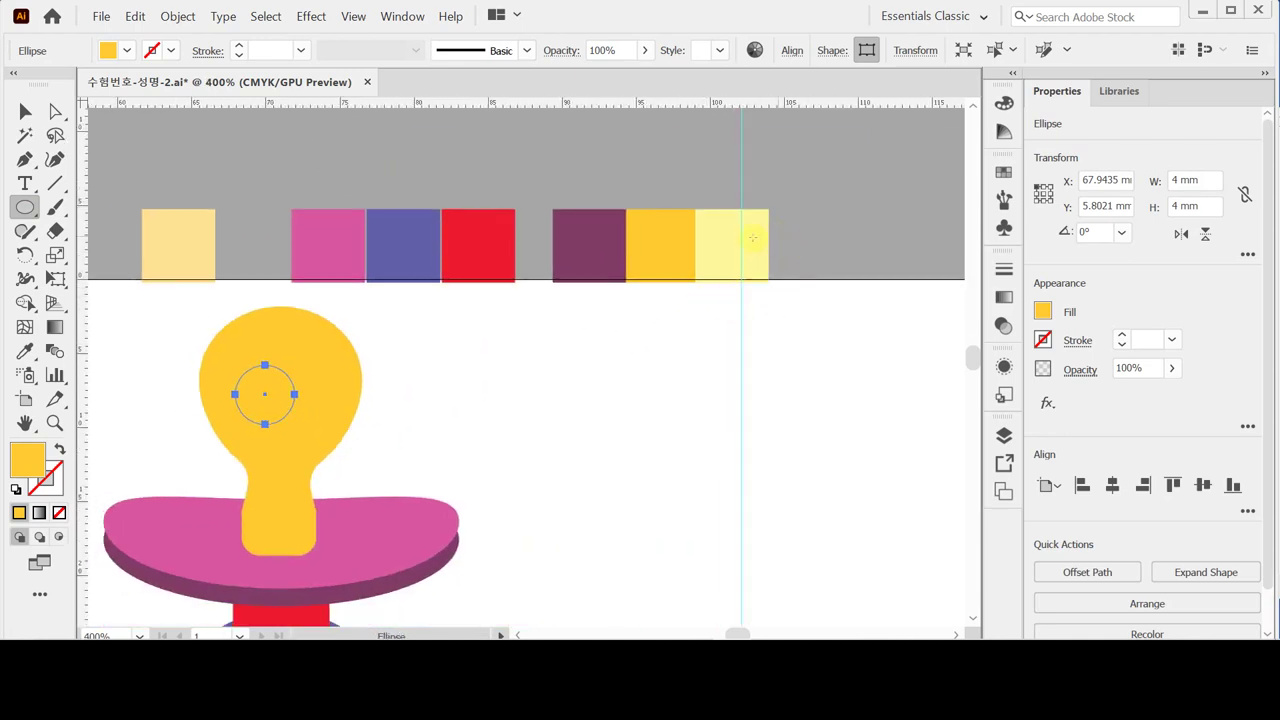
pyautogui.press('i')
pyautogui.click(719, 239)
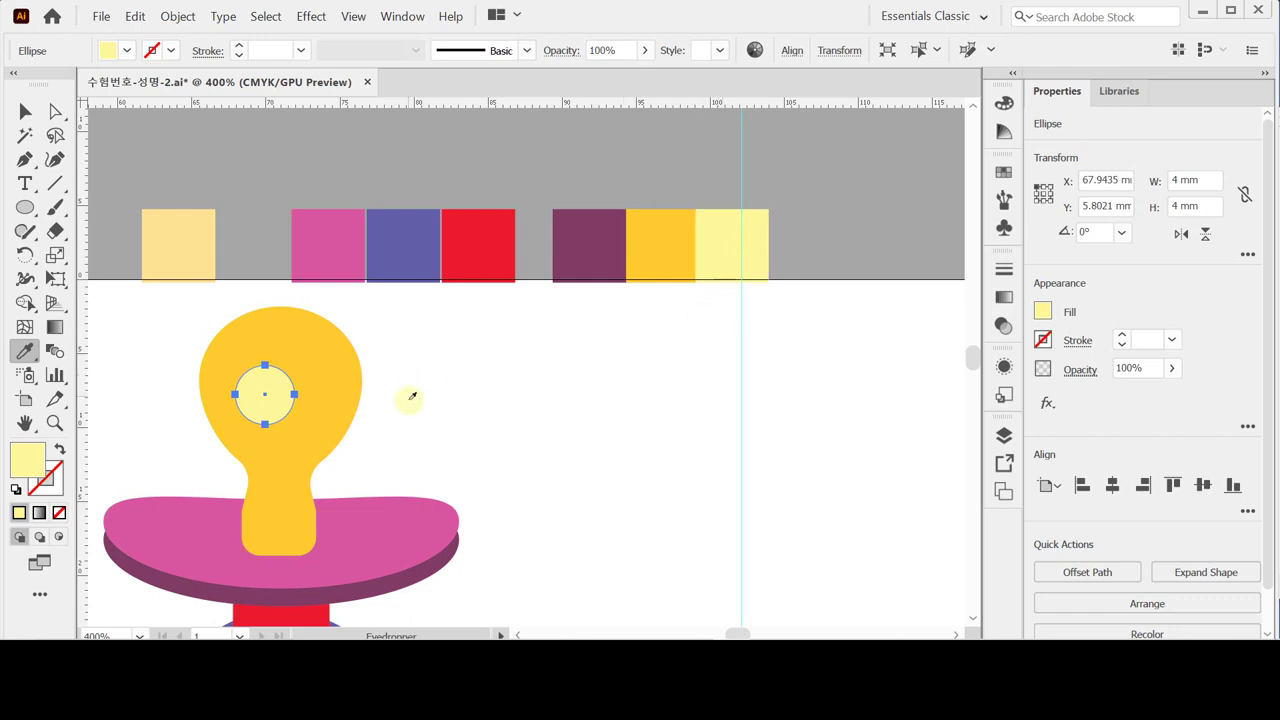
pyautogui.hotkey('ctrl', '+')
pyautogui.moveTo(375, 360); pyautogui.dragTo(443, 330)
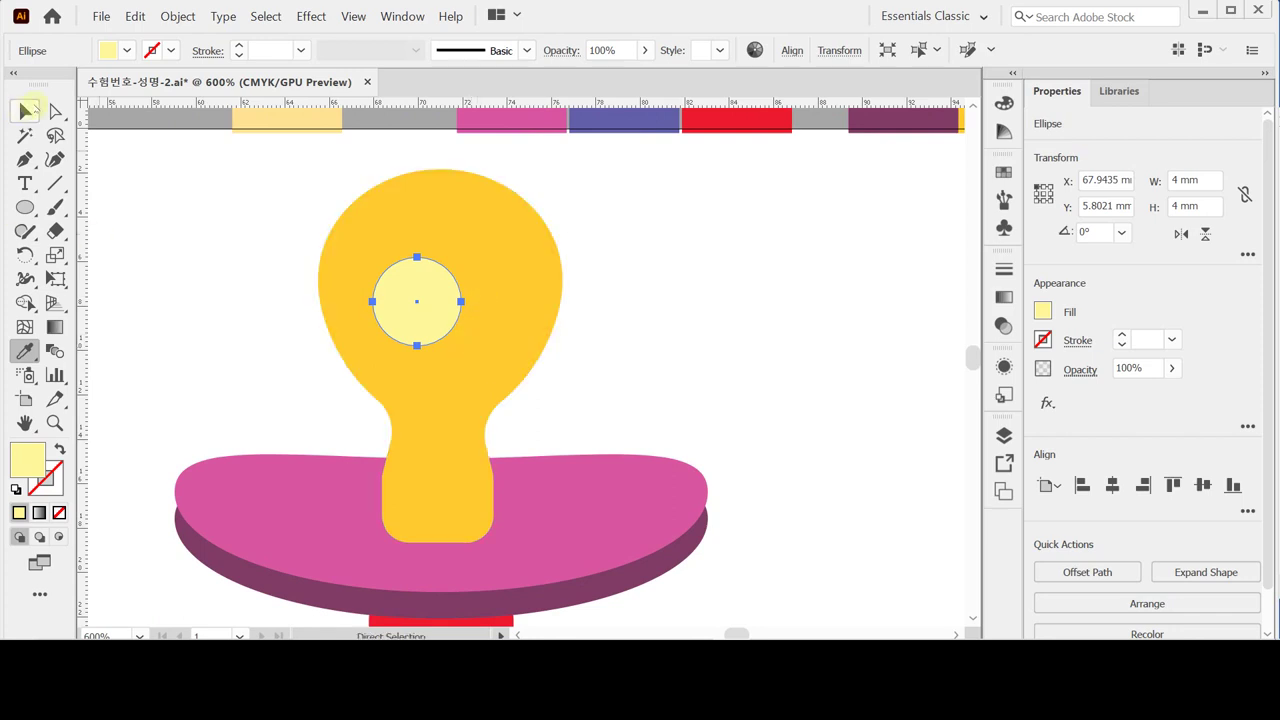
# Step: Move only the circle's right anchor point -2 mm horizontally and 0 mm vertically to form a crescent highlight
pyautogui.click(56, 112)
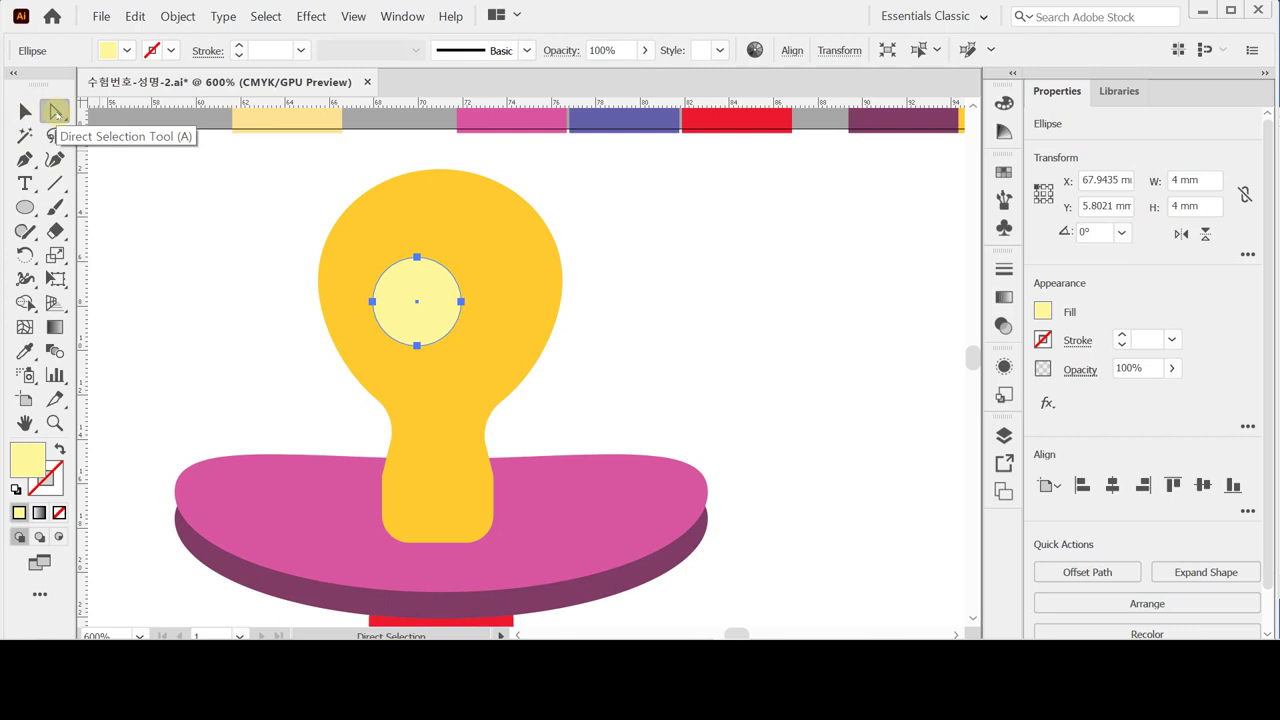
pyautogui.click(462, 302)
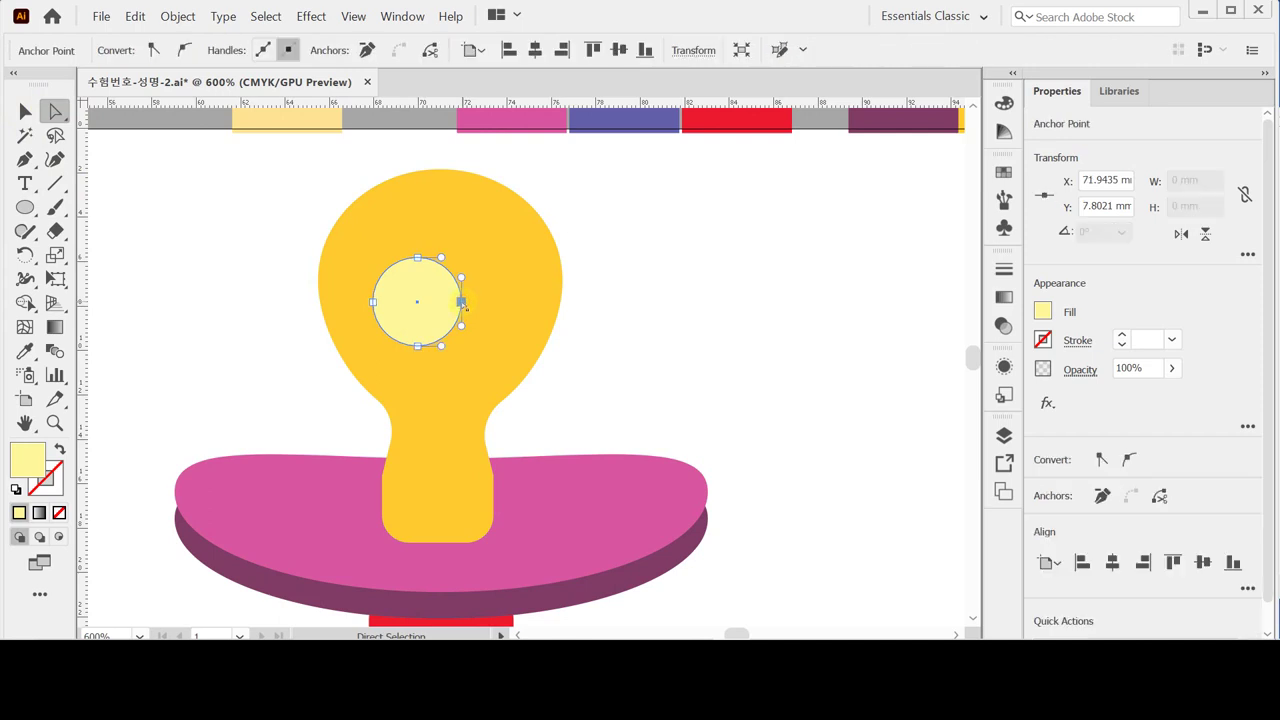
pyautogui.press('Down')
pyautogui.press('Down')
pyautogui.press('Down')
pyautogui.press('Down')
pyautogui.doubleClick(57, 113)
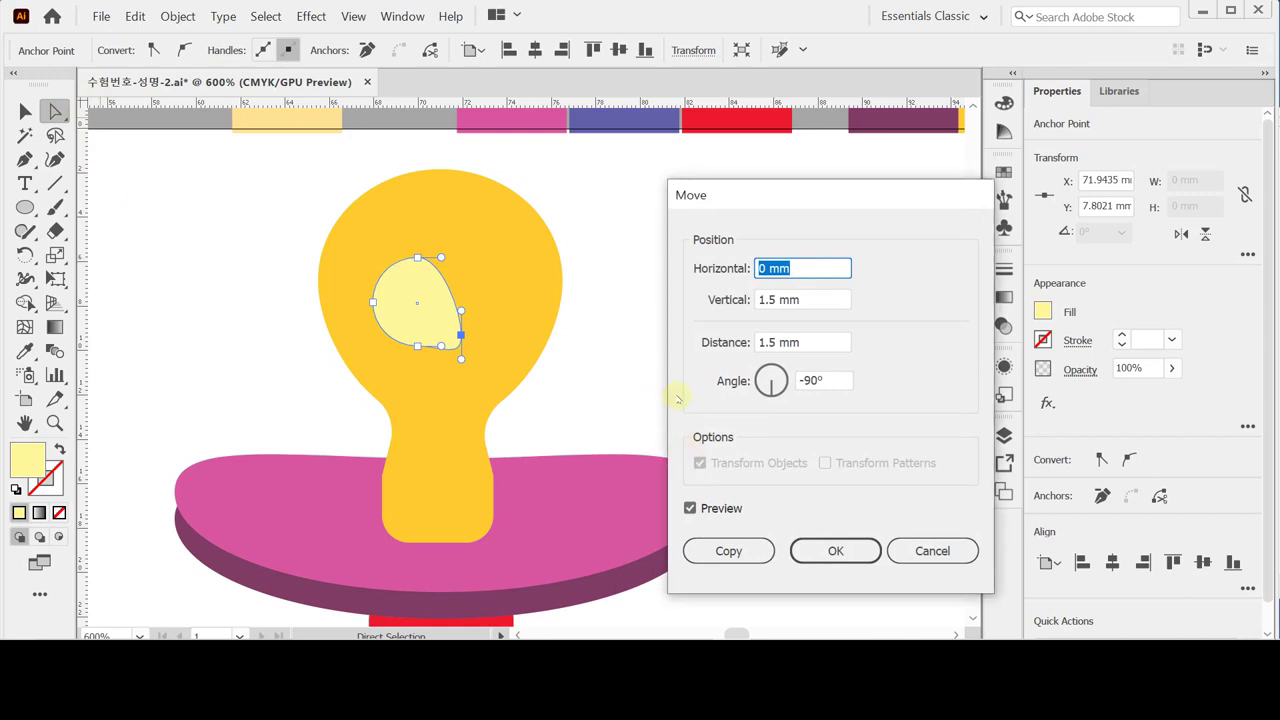
pyautogui.write('-2')
pyautogui.press('Tab')
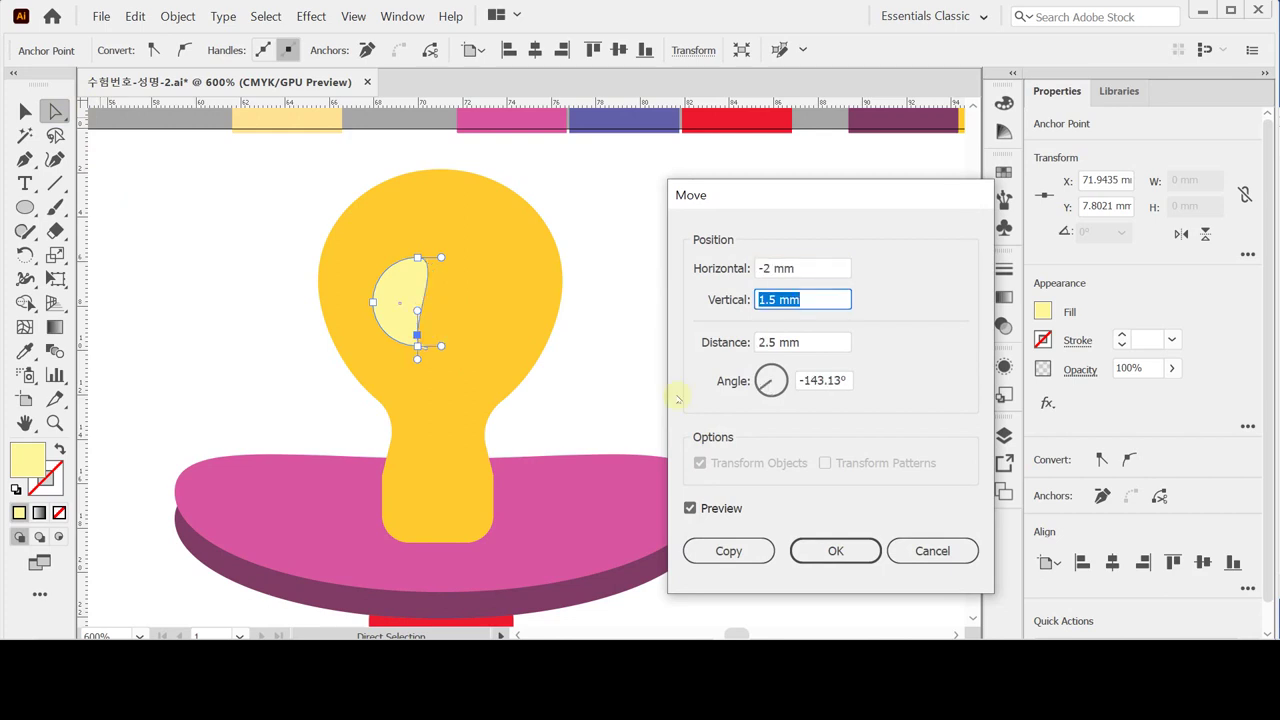
pyautogui.write('0')
pyautogui.press('Tab')
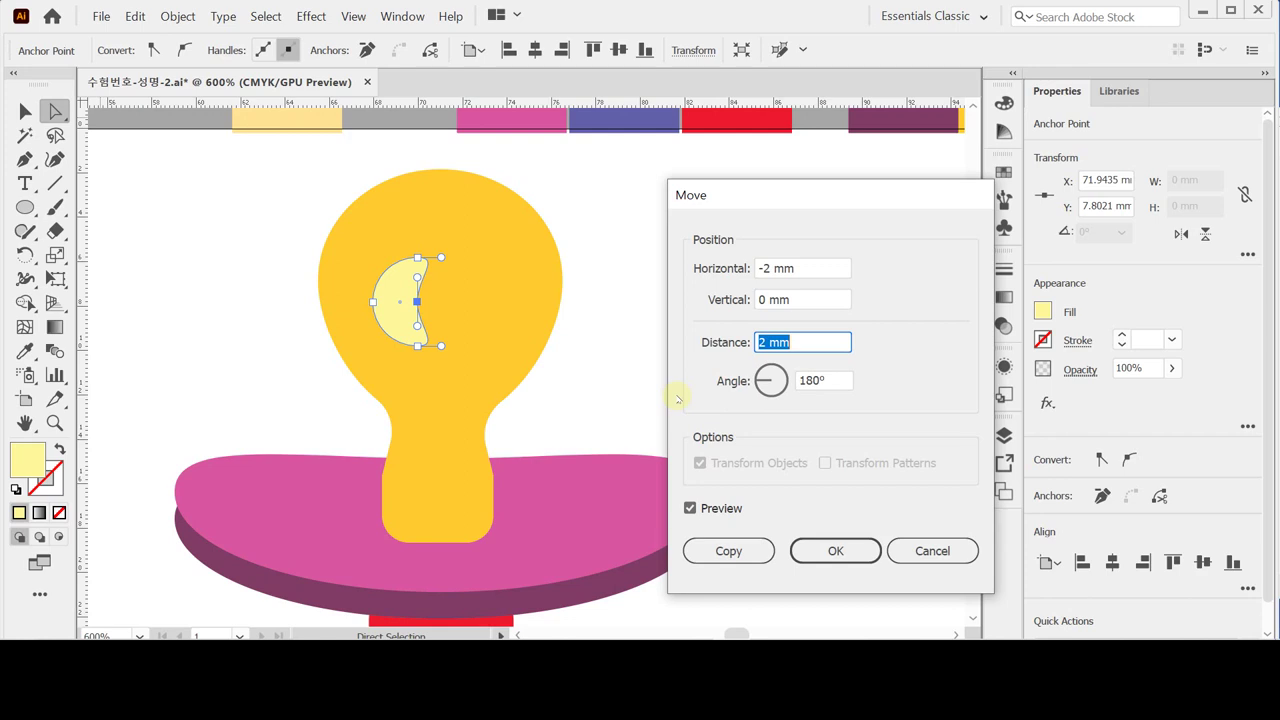
pyautogui.press('Return')
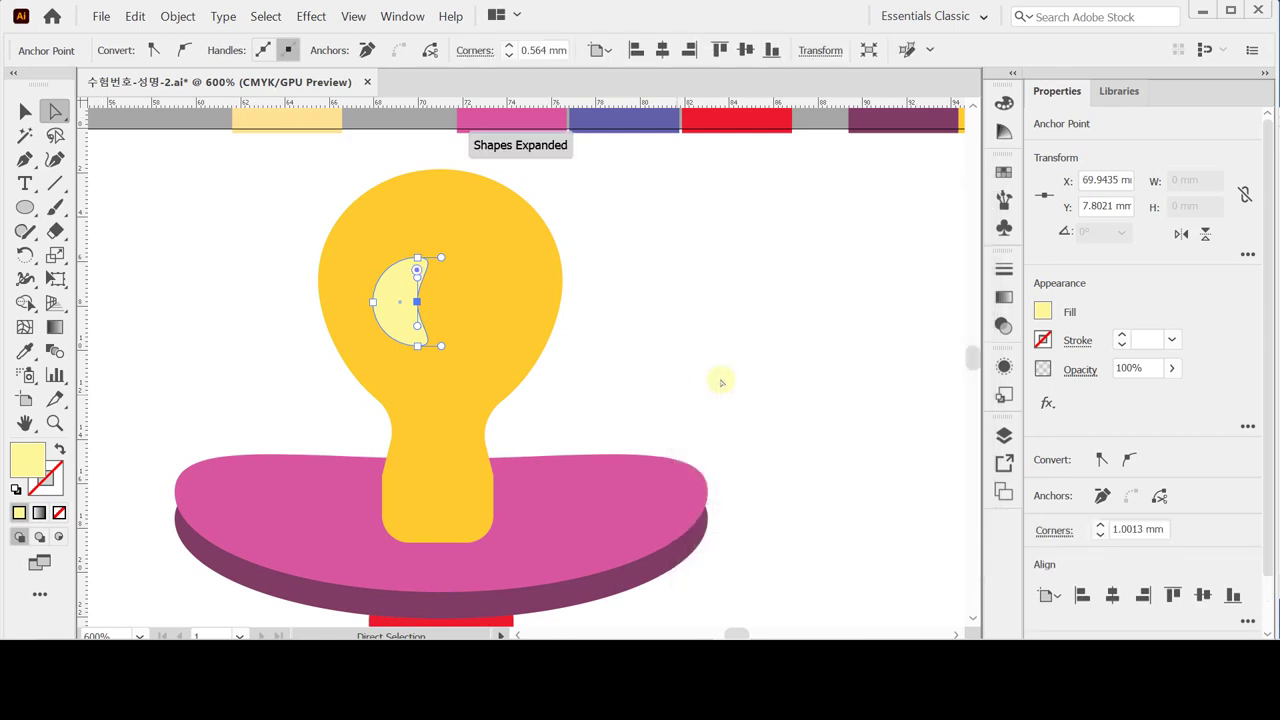
# Step: Place the pale yellow crescent highlight in the upper-left area of the nipple's bulb and rotate it by -10°
pyautogui.click(398, 301)
pyautogui.moveTo(398, 301); pyautogui.dragTo(389, 264)
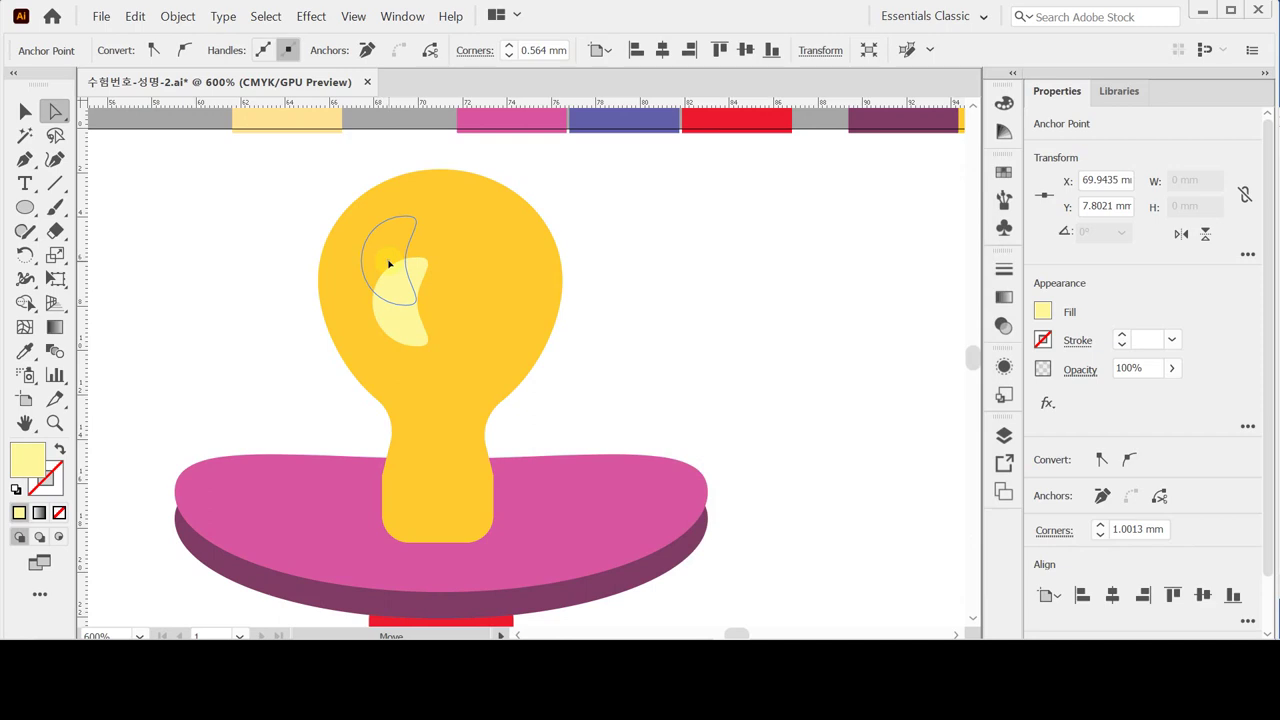
pyautogui.moveTo(389, 264); pyautogui.dragTo(389, 264)
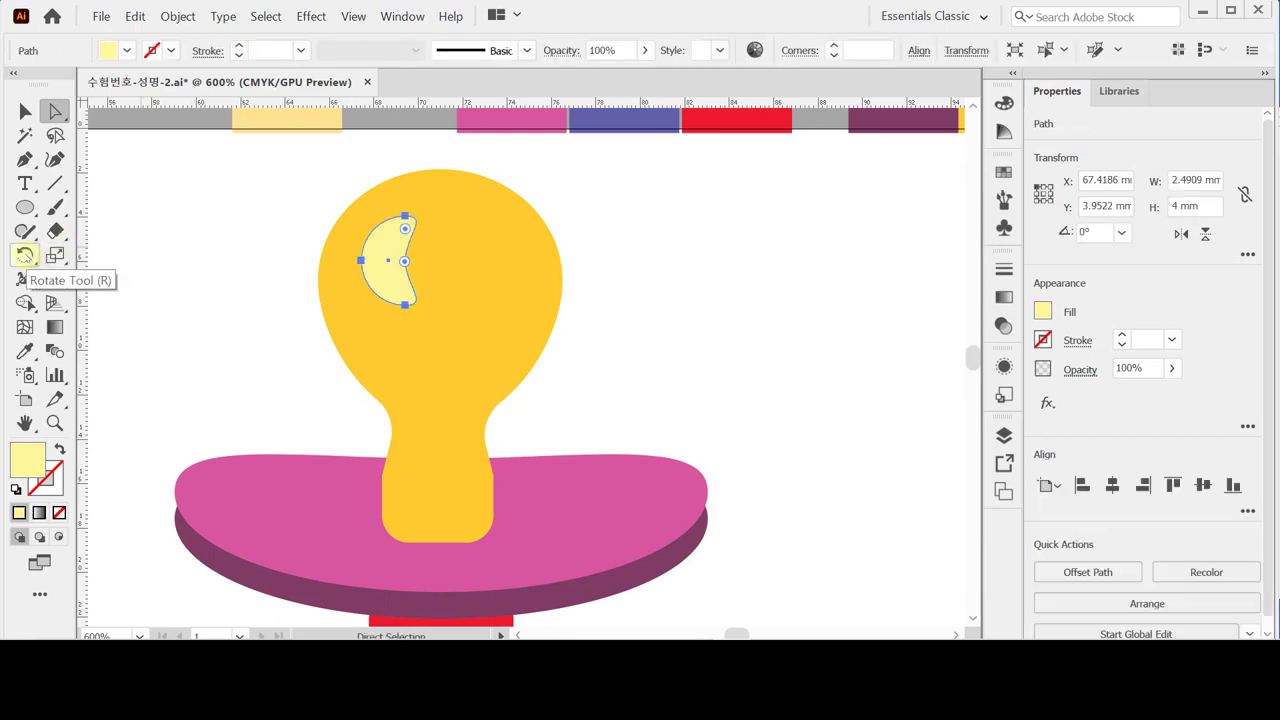
pyautogui.doubleClick(25, 255)
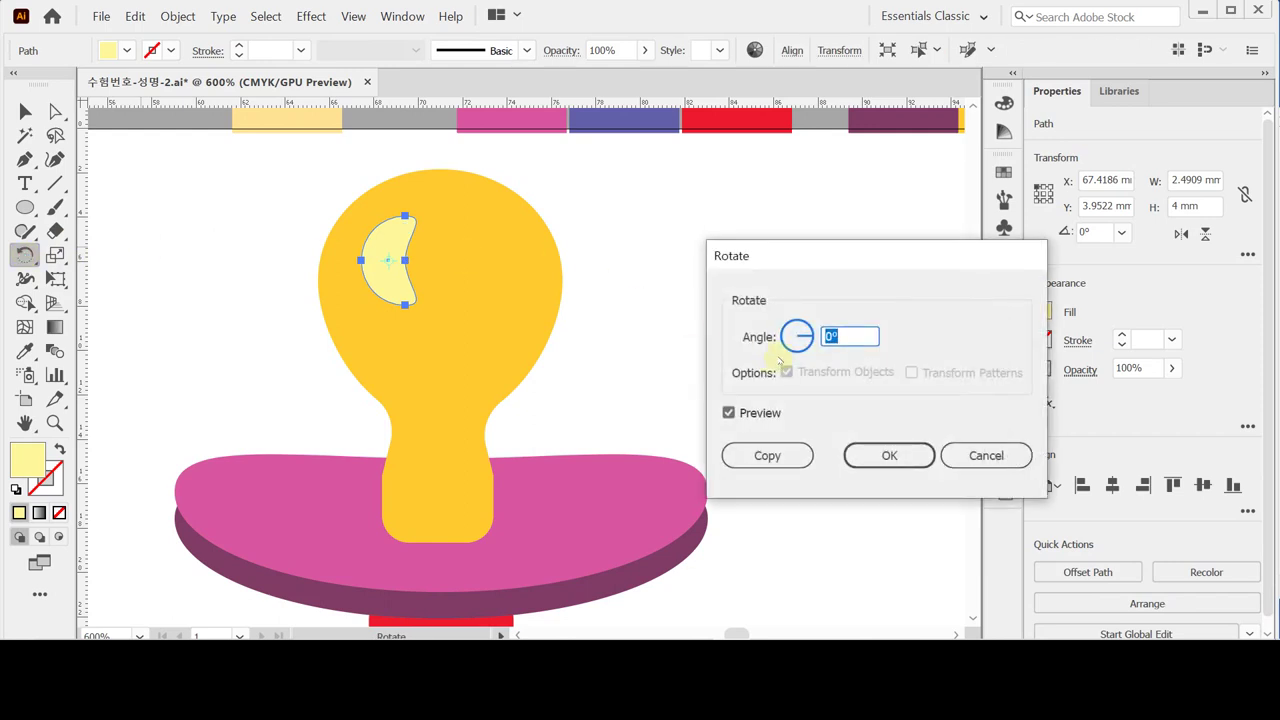
pyautogui.write('-10')
pyautogui.click(888, 455)
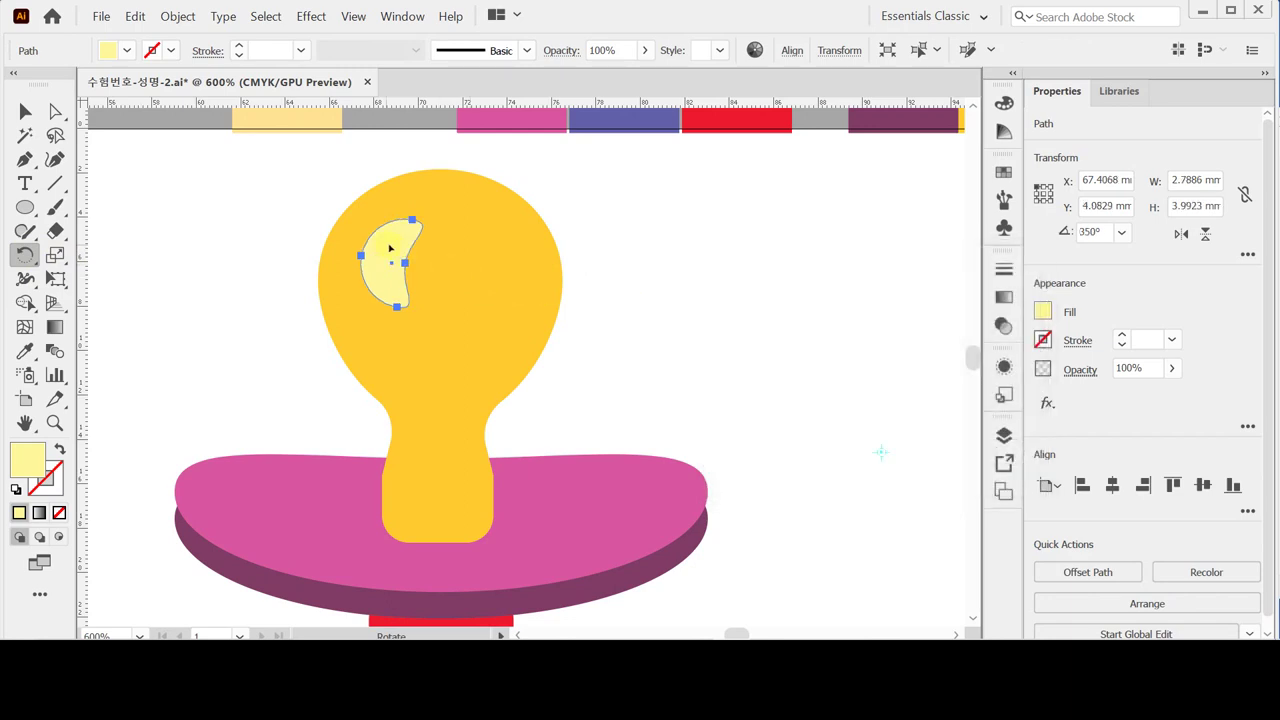
pyautogui.moveTo(386, 274); pyautogui.dragTo(420, 283)
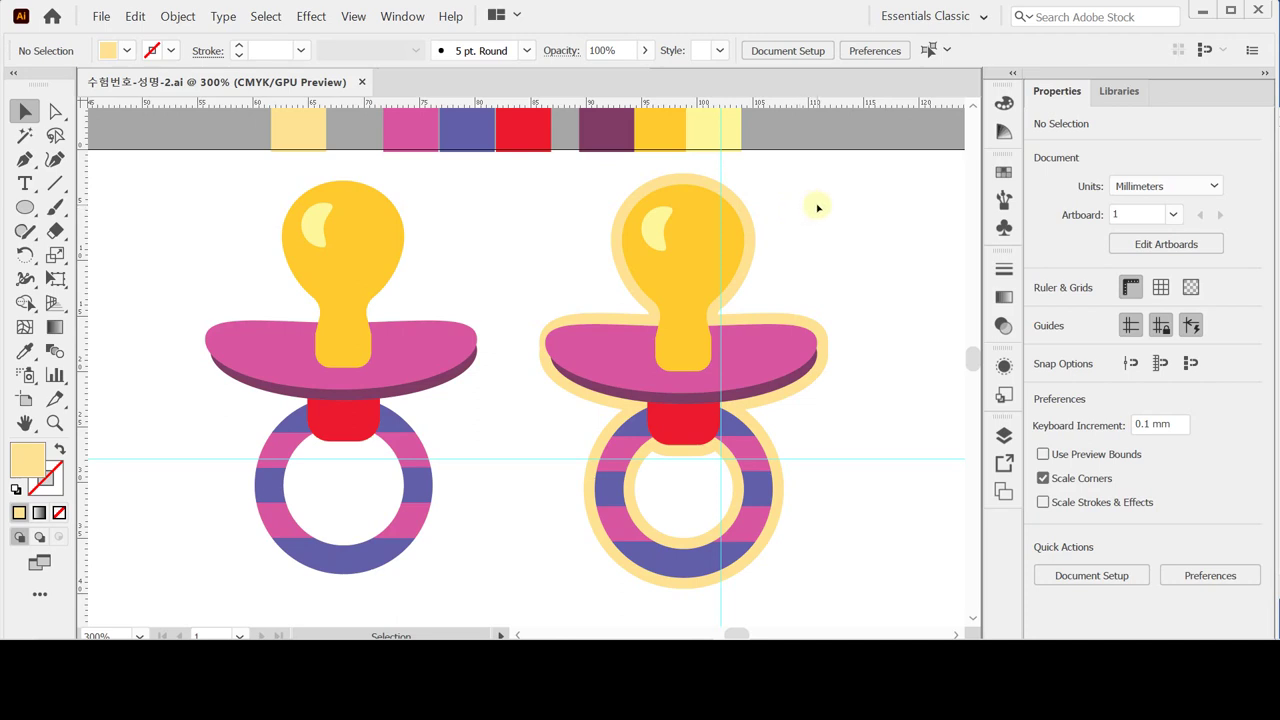
# Step: Paste a copy of all parts of the left pacifier in back and unite that copy into one silhouette
pyautogui.click(468, 222)
pyautogui.moveTo(251, 226); pyautogui.dragTo(383, 486)
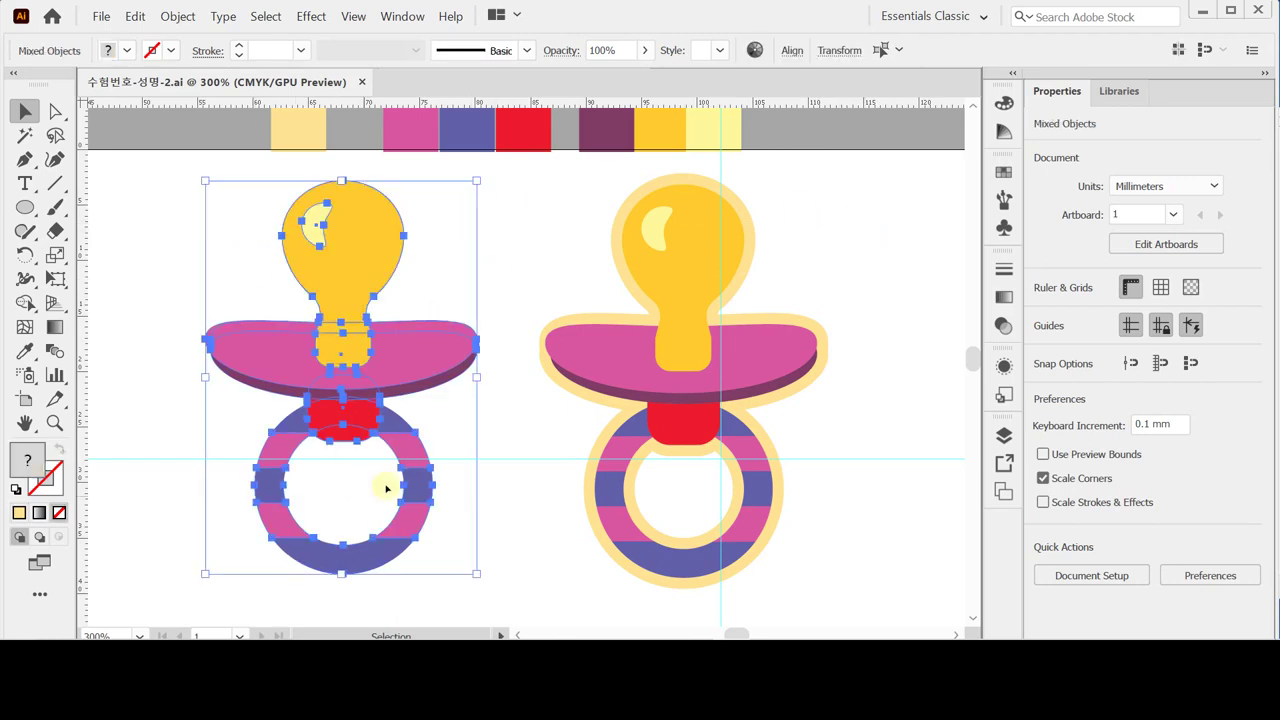
pyautogui.click(411, 330)
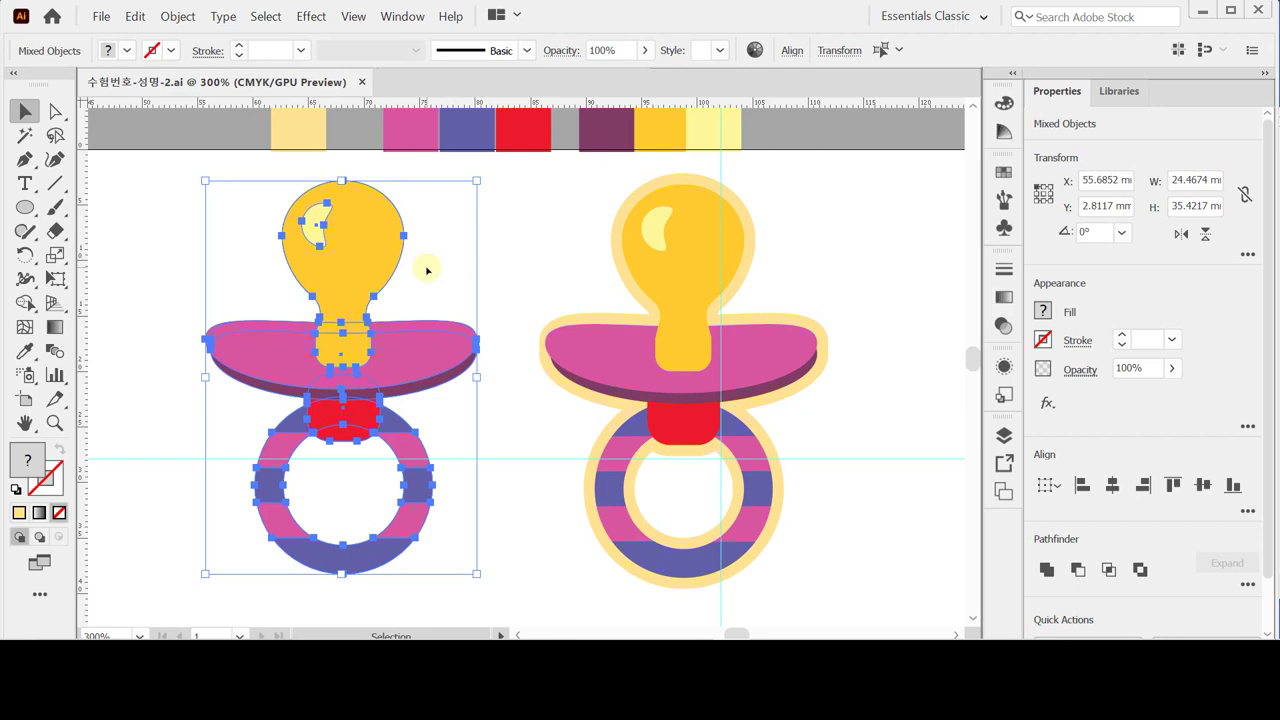
pyautogui.press('a')
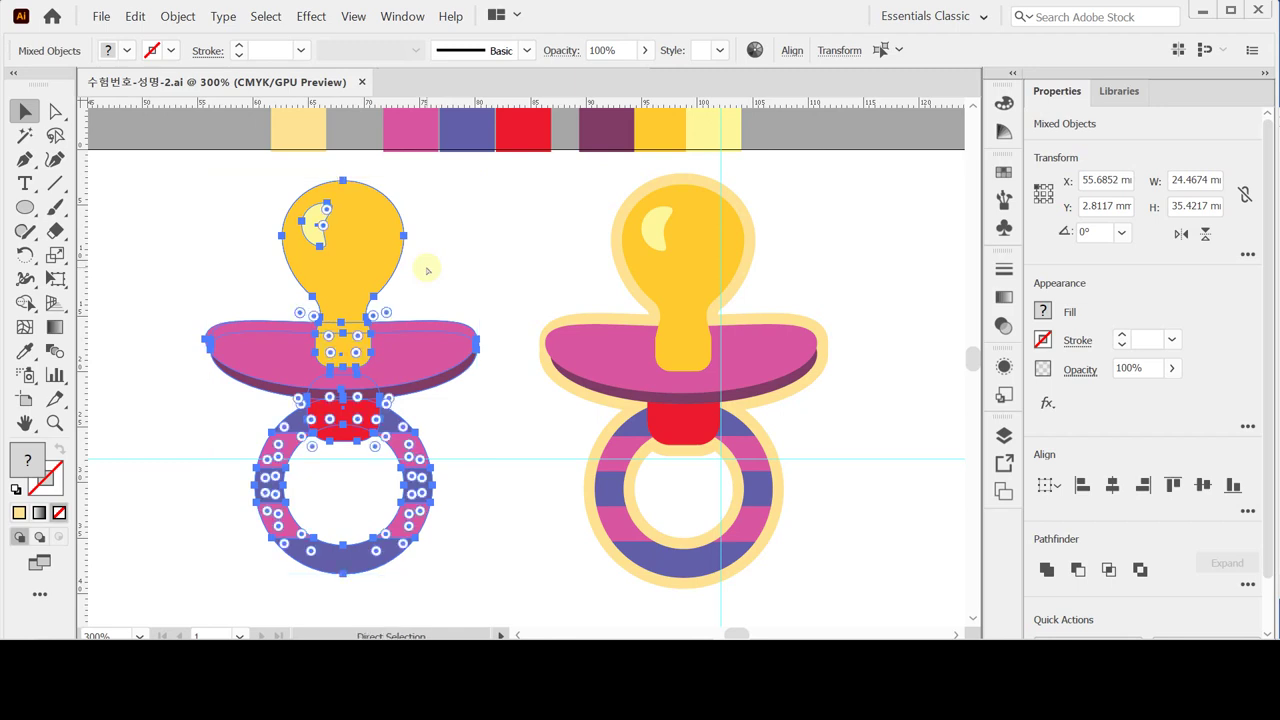
pyautogui.press('v')
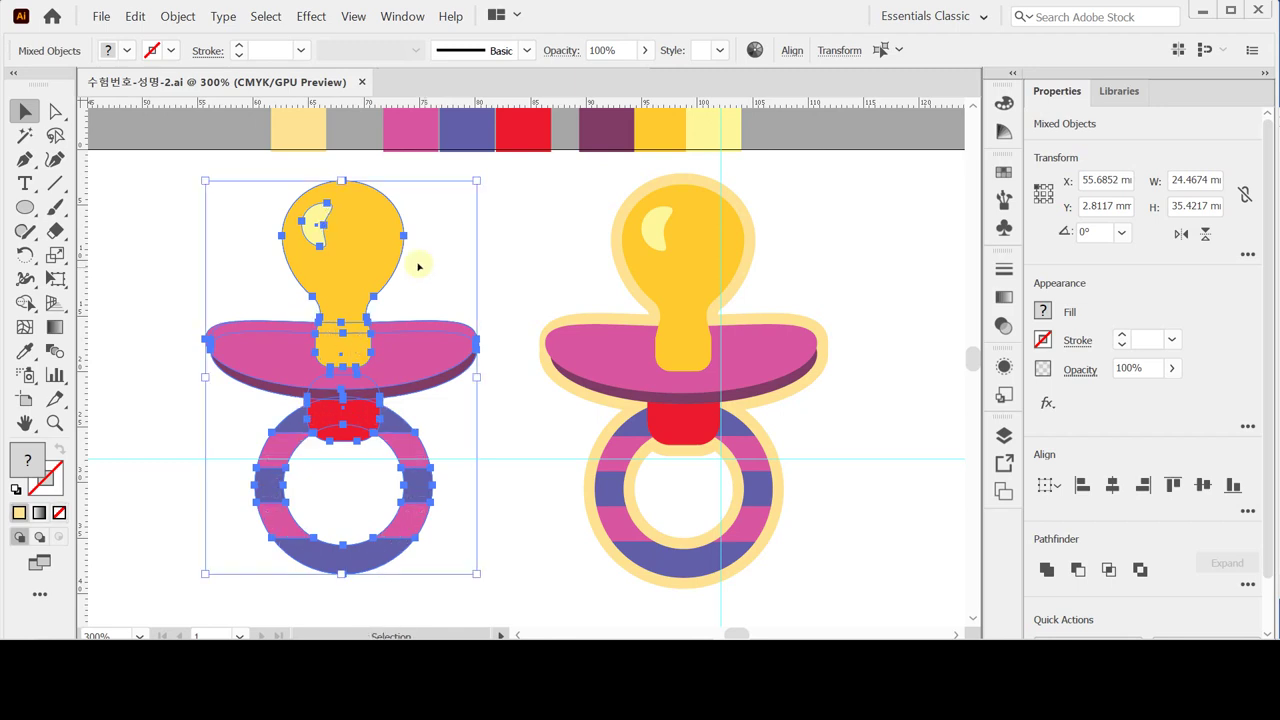
pyautogui.click(134, 17)
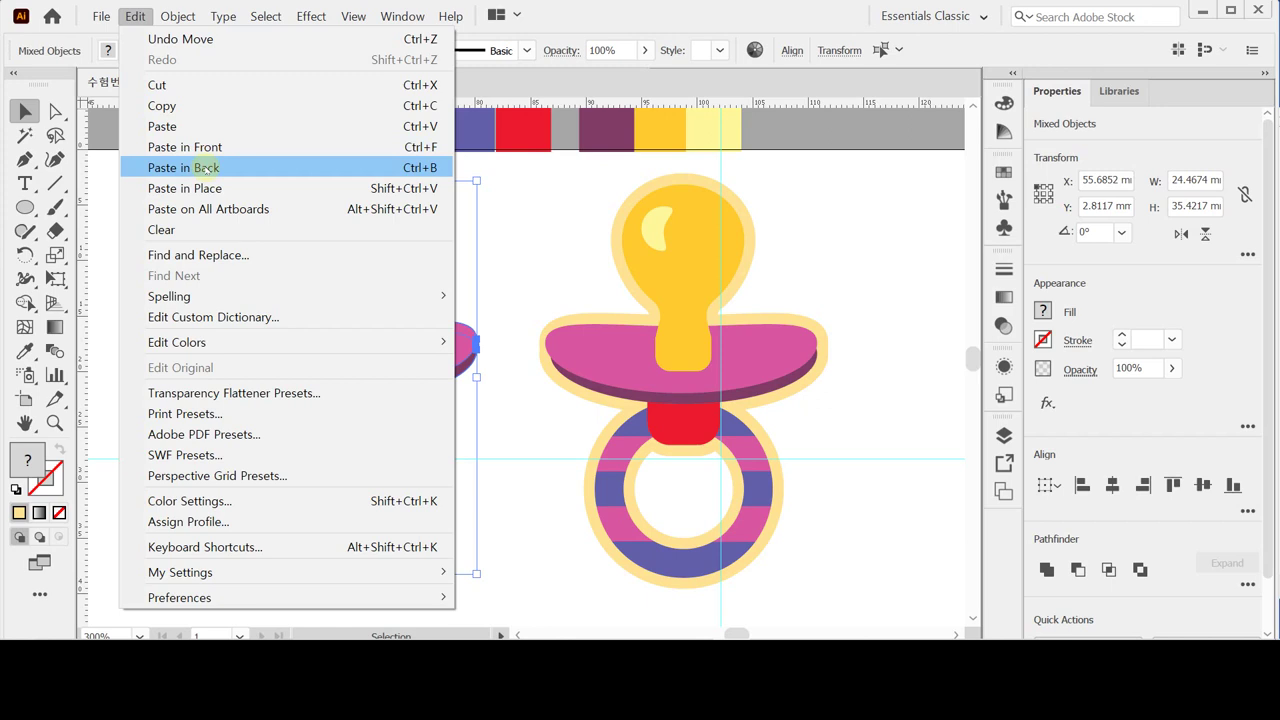
pyautogui.click(205, 167)
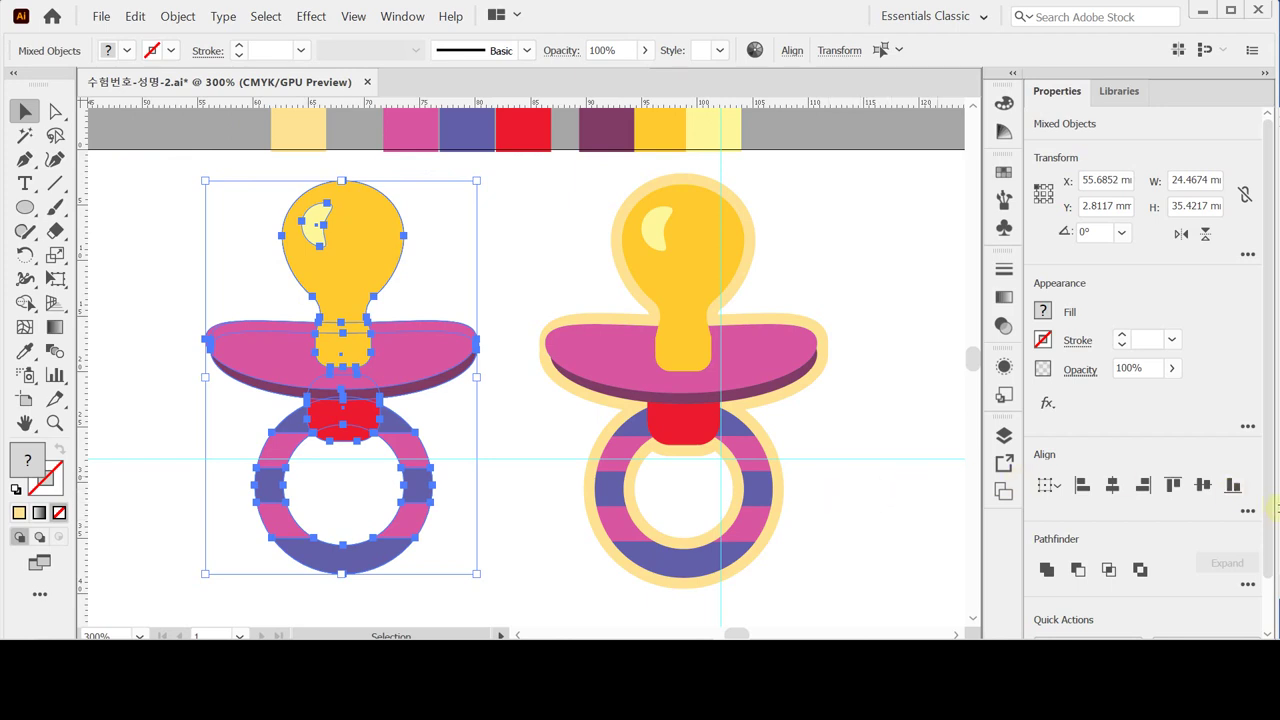
pyautogui.scroll(-2, 1150, 545)
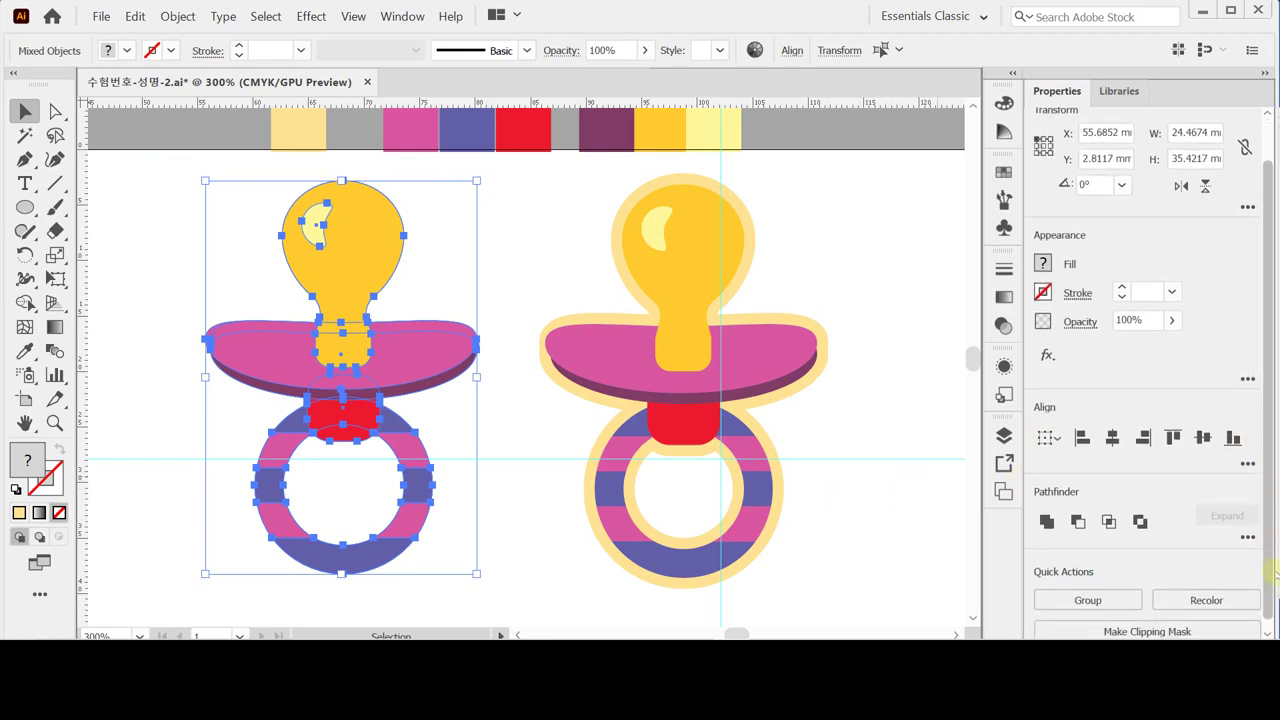
pyautogui.click(1045, 511)
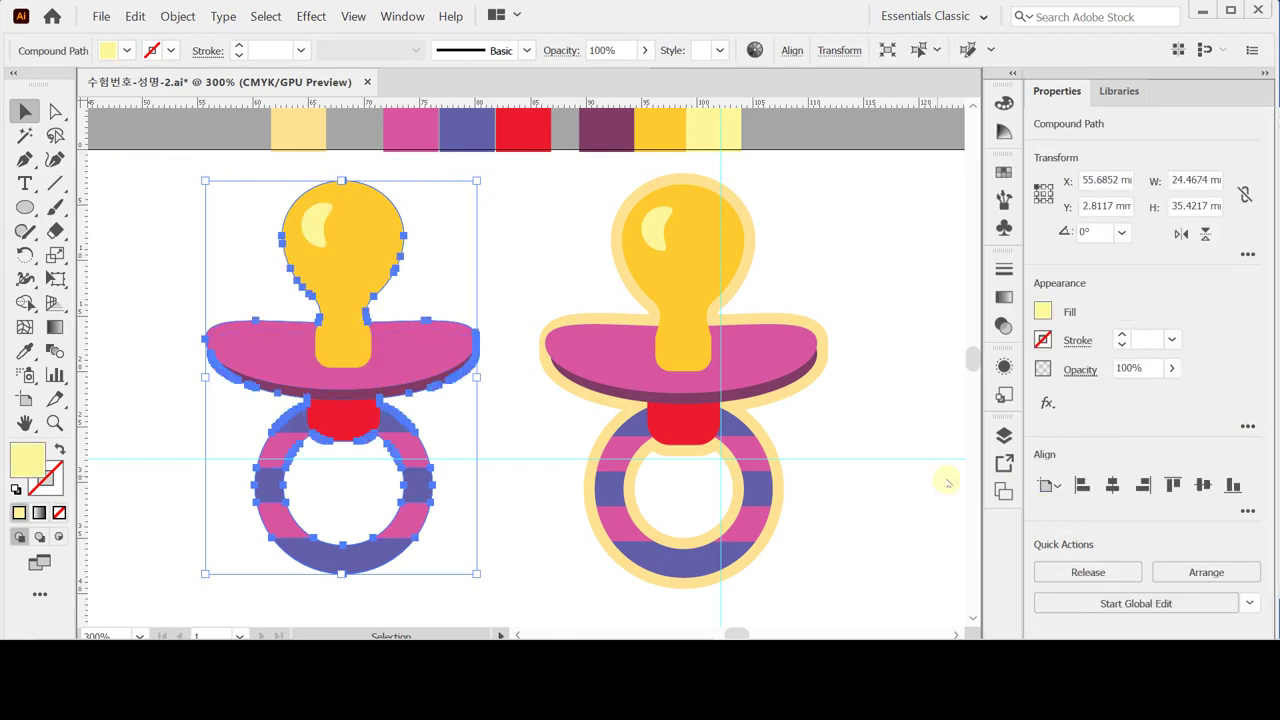
# Step: Offset the united silhouette behind the left pacifier by 1 mm with mitered joins and a miter limit of 4
pyautogui.click(252, 370)
pyautogui.click(178, 16)
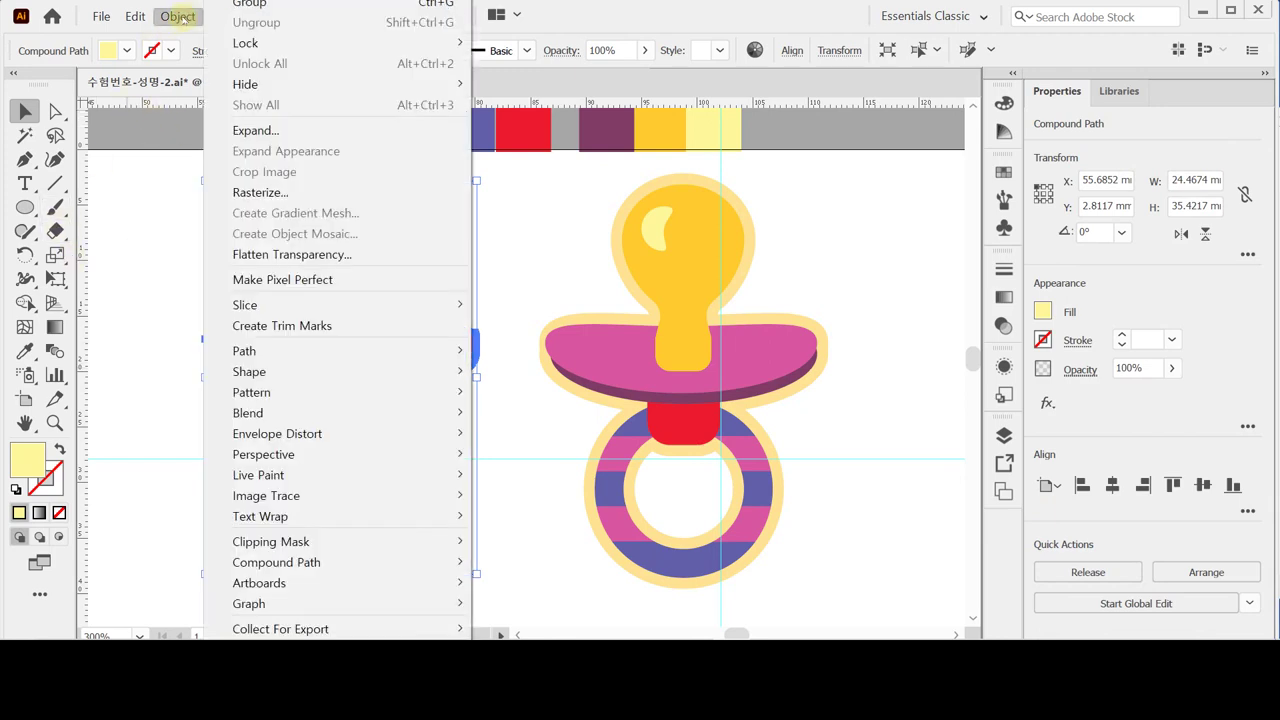
pyautogui.click(244, 350)
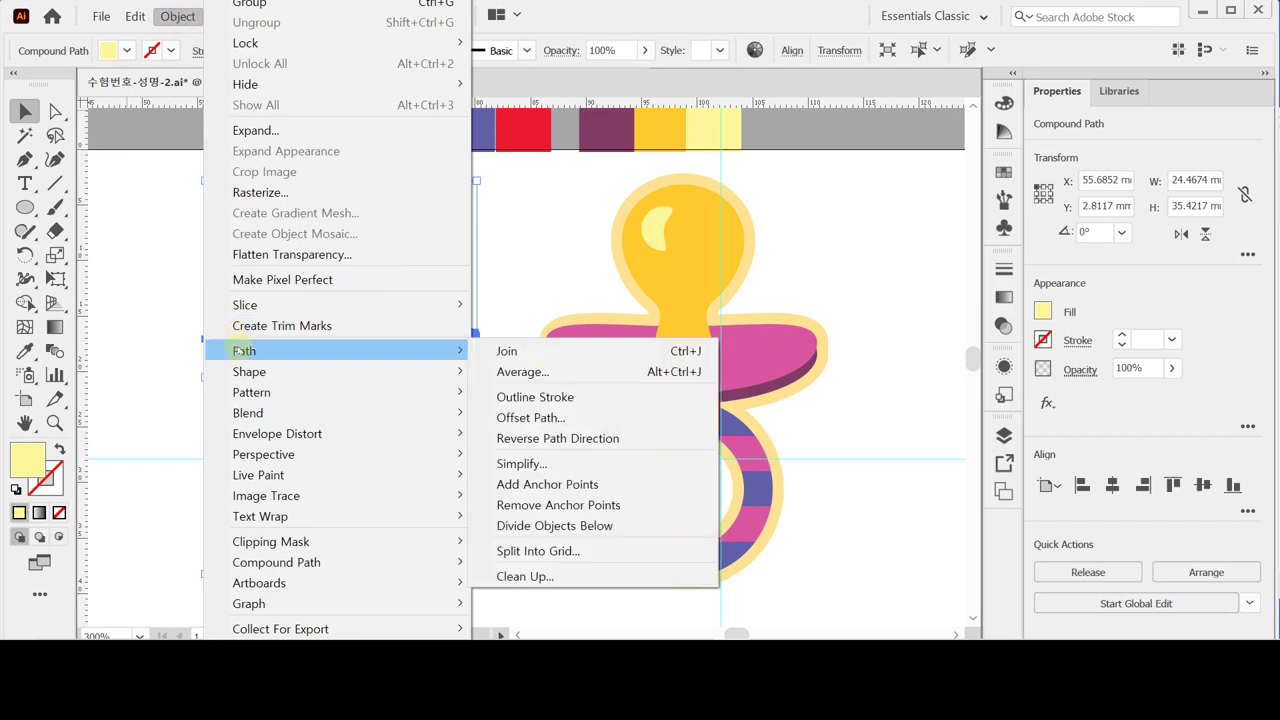
pyautogui.click(567, 418)
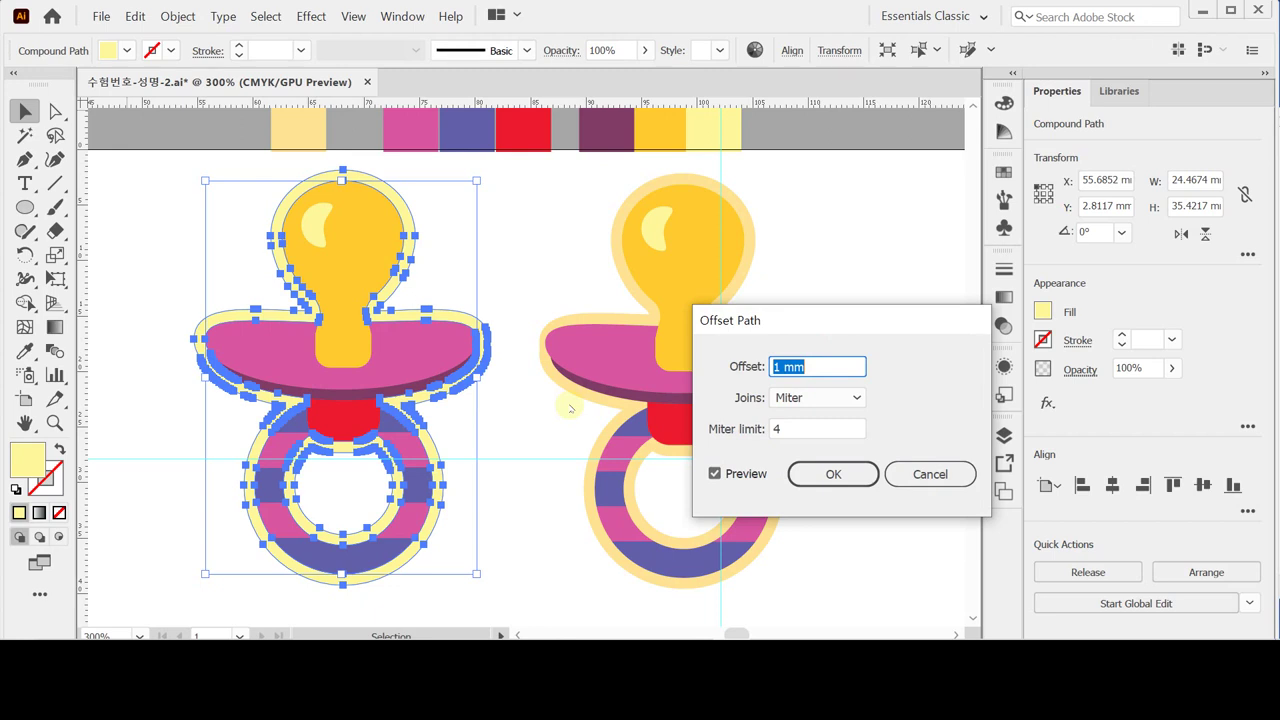
pyautogui.click(808, 474)
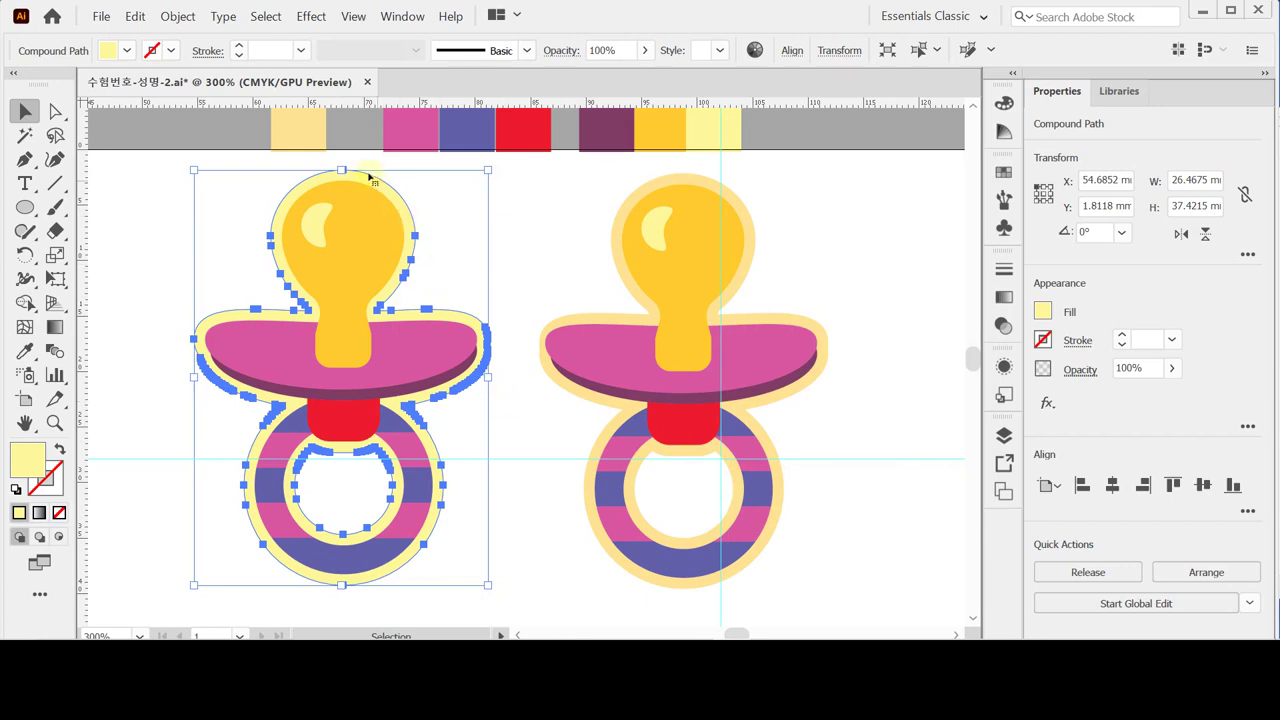
# Step: Fill the offset outline with the pale yellow-orange sampled from the first swatch above the artboard and deselect it
pyautogui.press('i')
pyautogui.click(298, 124)
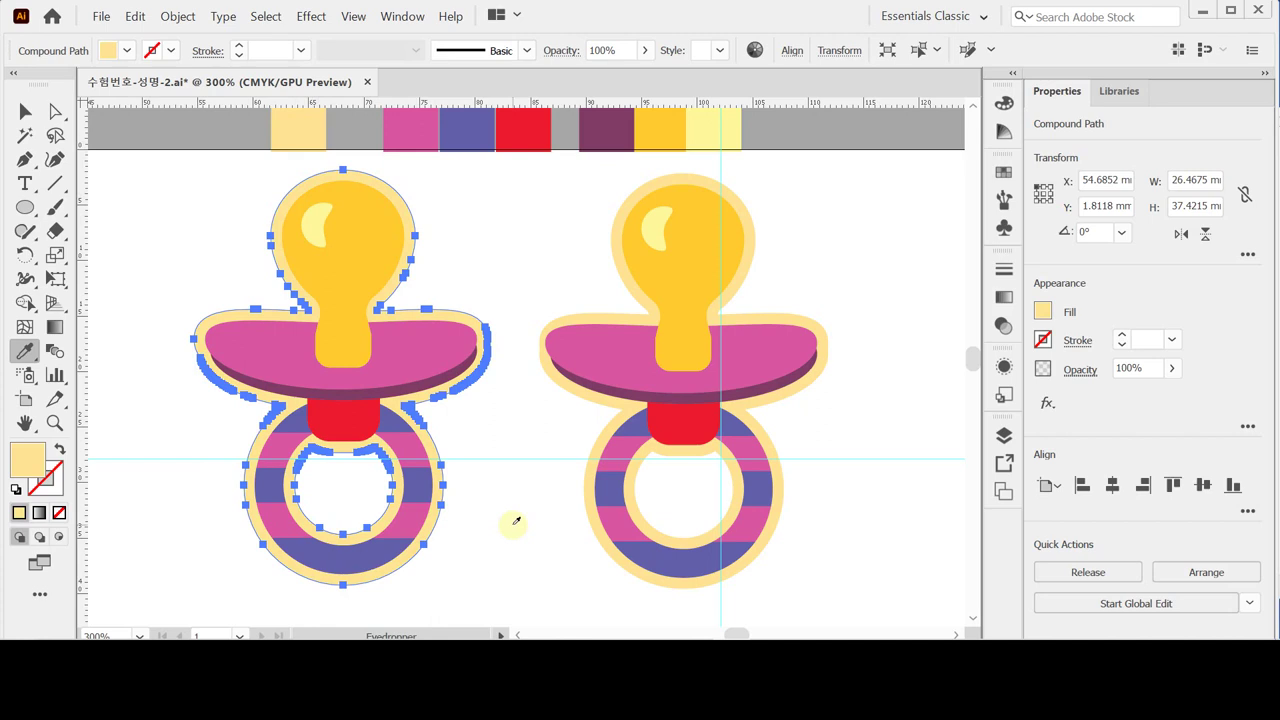
pyautogui.press('v')
pyautogui.click(499, 519)
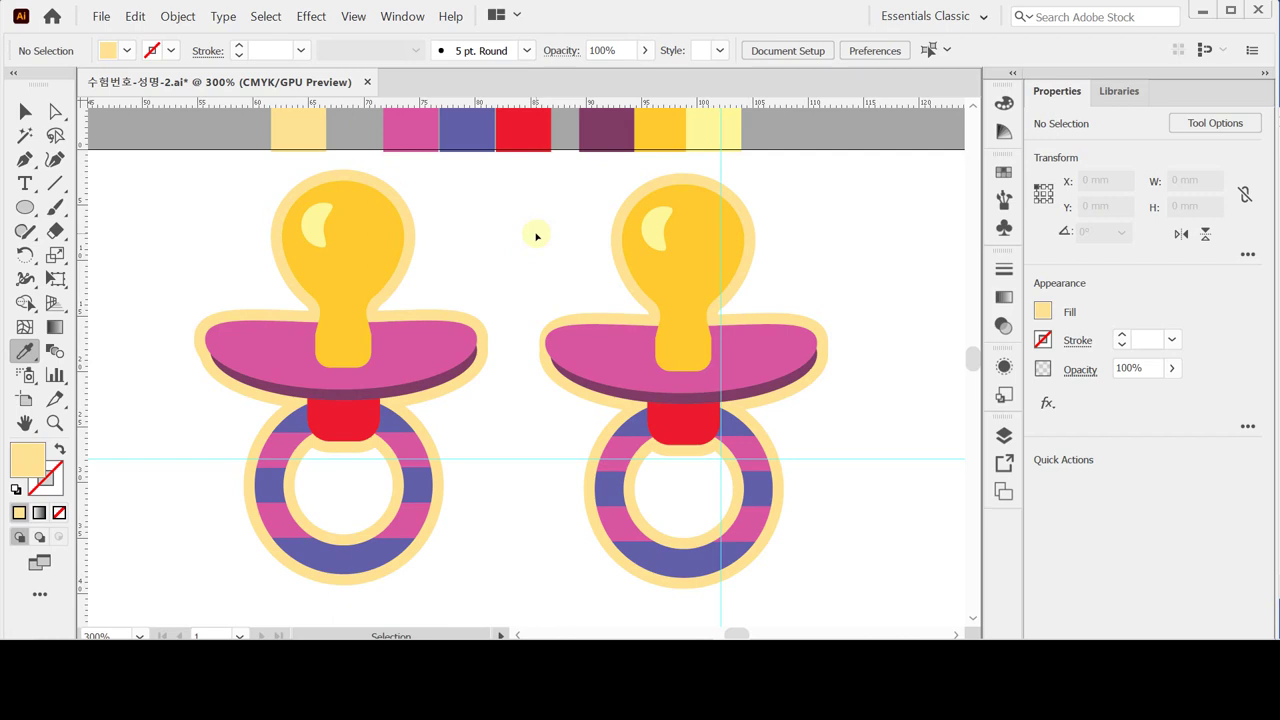
# Step: Delete the entire left pacifier including its outline and highlight, keeping only the right pacifier
pyautogui.moveTo(499, 215); pyautogui.dragTo(380, 534)
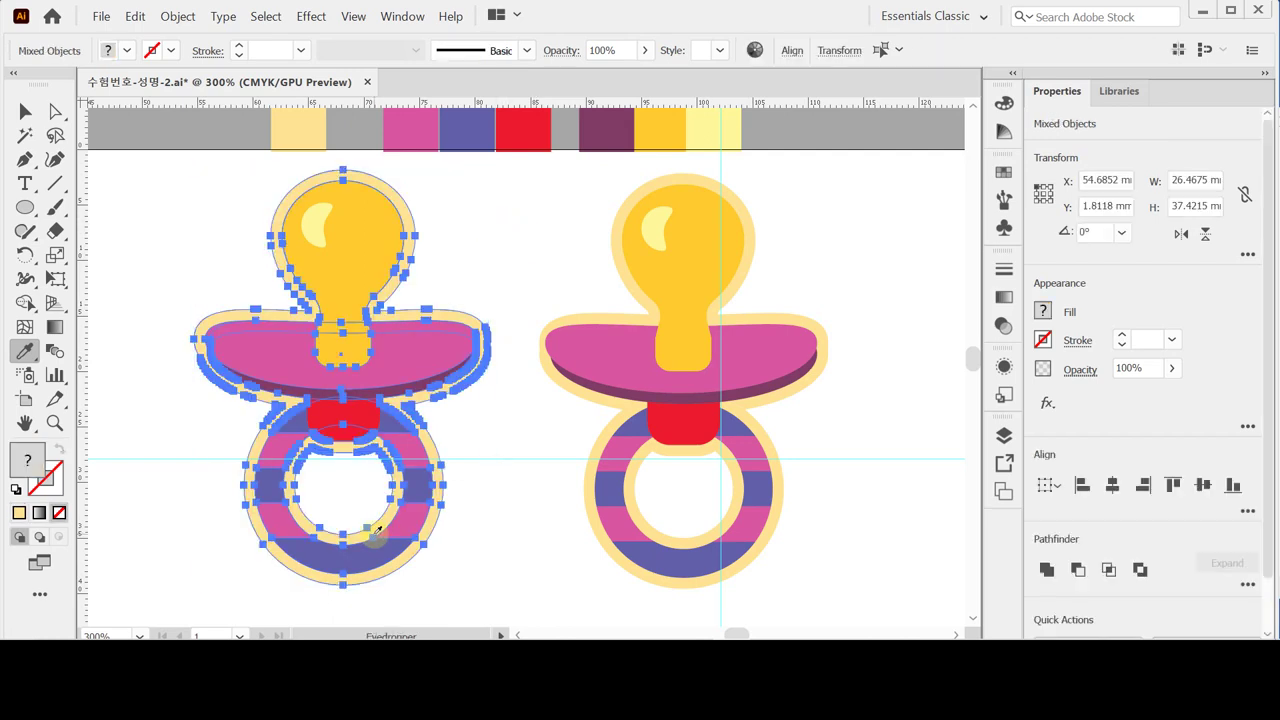
pyautogui.press('Delete')
pyautogui.moveTo(246, 193); pyautogui.dragTo(417, 491)
pyautogui.press('Delete')
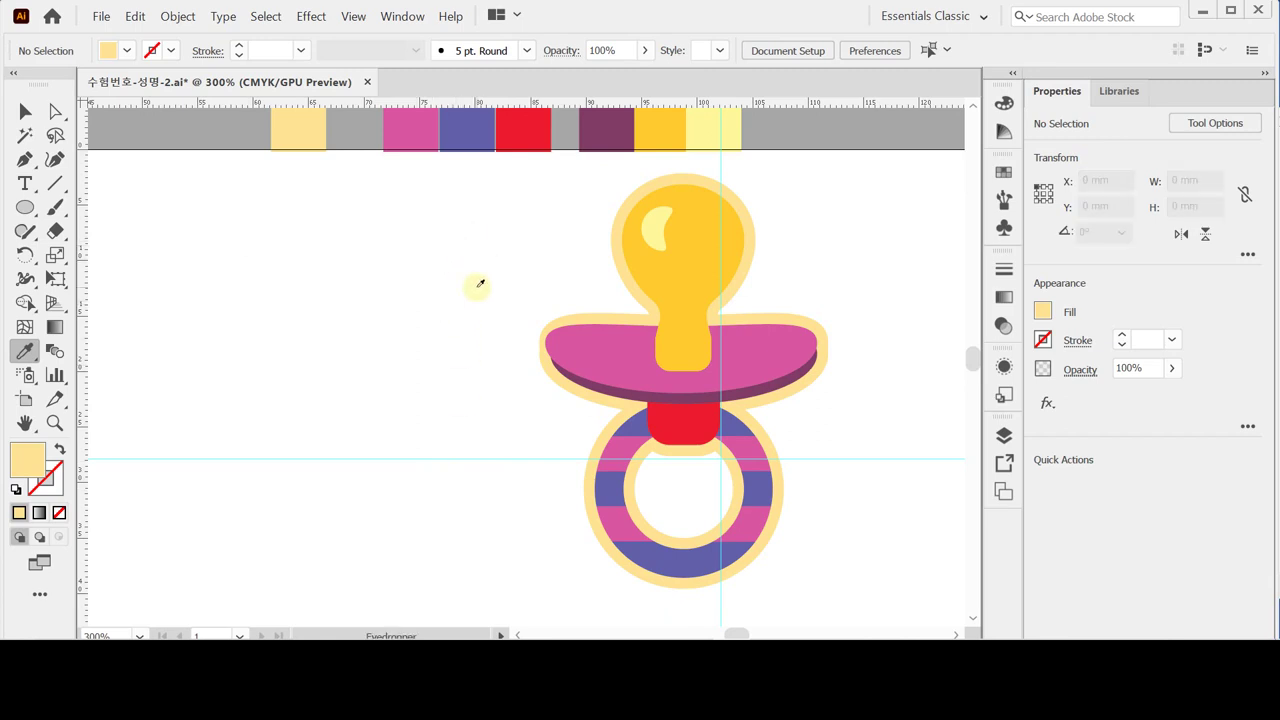
# Step: Group all of the pacifier artwork and rotate the group by -60°
pyautogui.moveTo(540, 210); pyautogui.dragTo(772, 563)
pyautogui.press('ctrl')
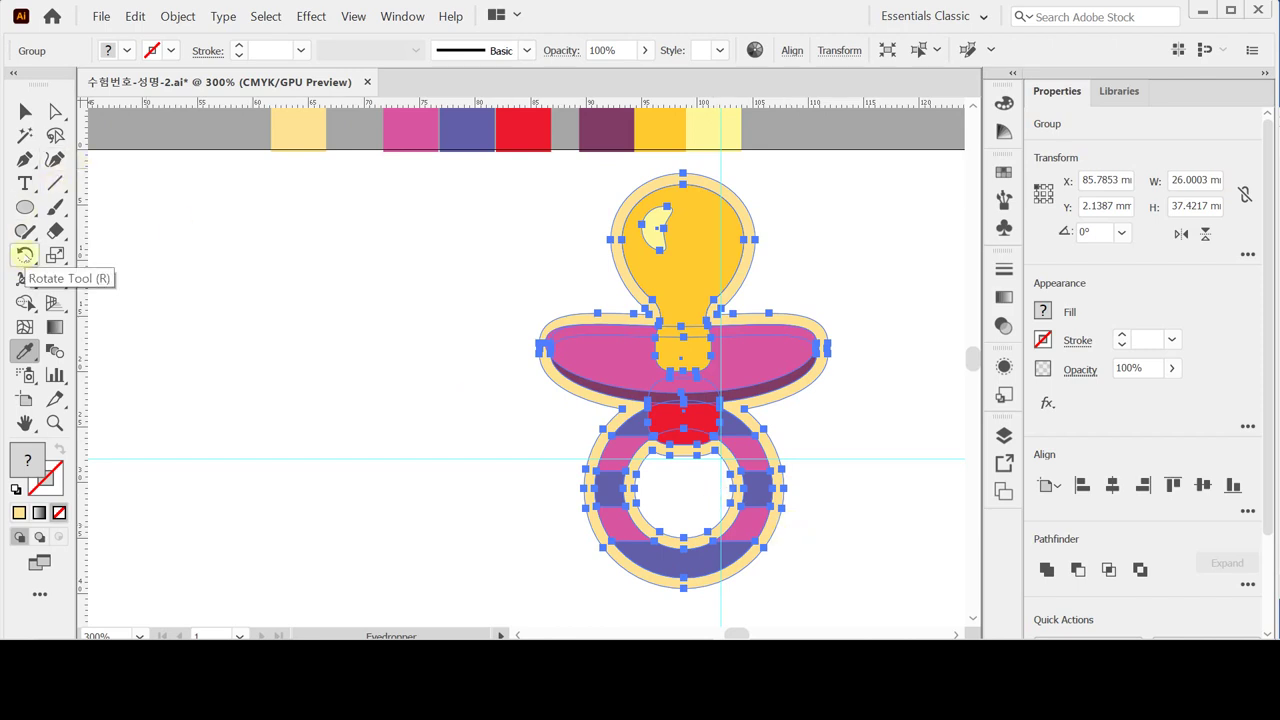
pyautogui.doubleClick(25, 255)
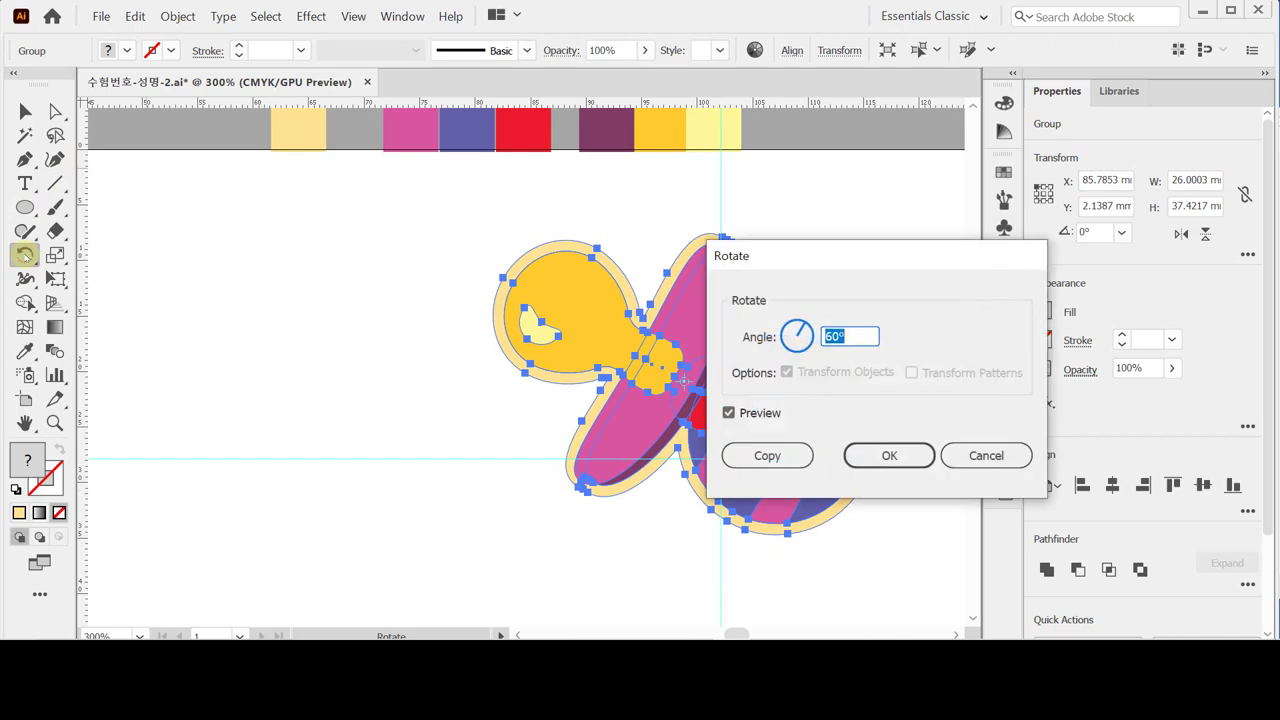
pyautogui.write('-60')
pyautogui.press('Tab')
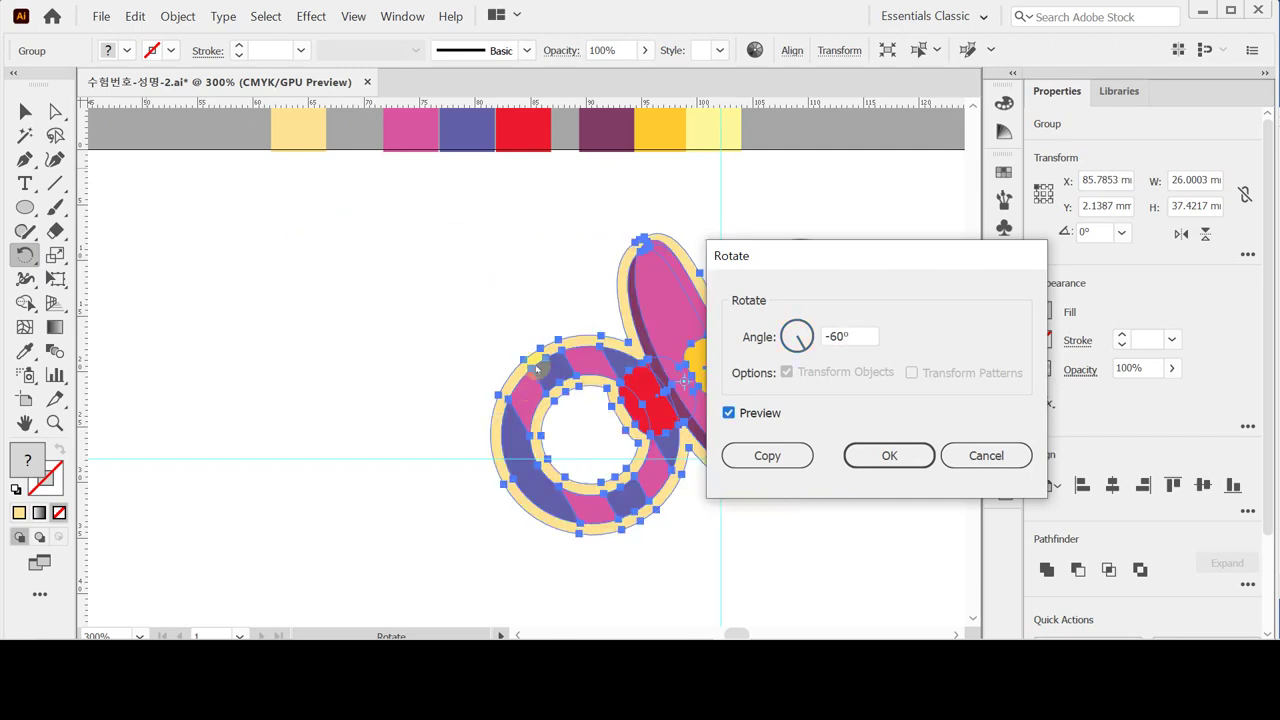
pyautogui.click(890, 456)
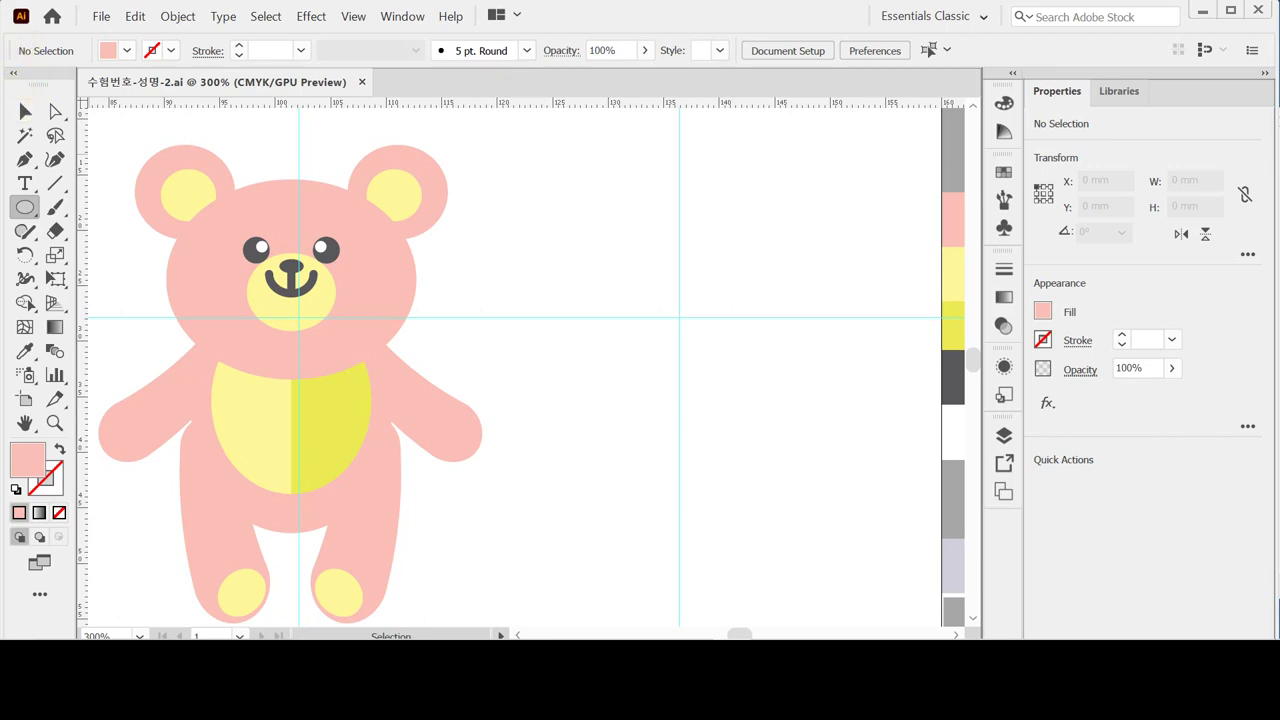
# Step: Create a pink head ellipse 22.5 mm wide and 18 mm high beside the finished bear
pyautogui.click(25, 207)
pyautogui.click(583, 232)
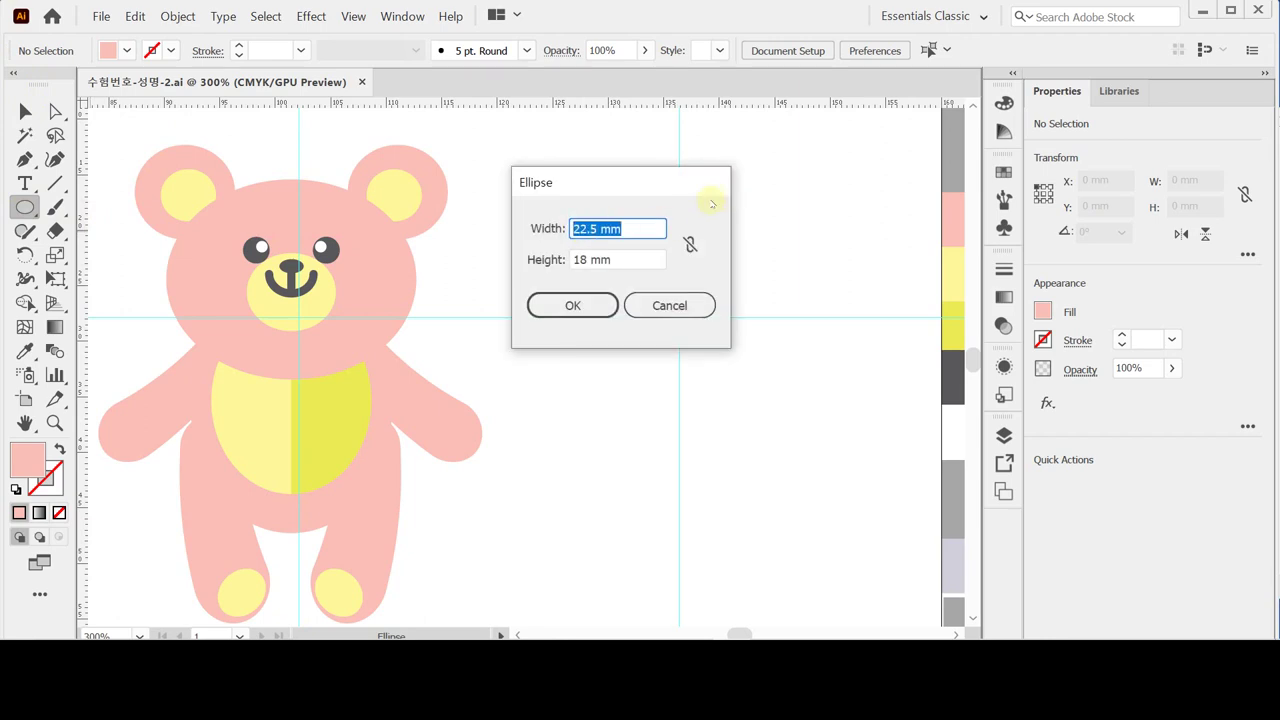
pyautogui.click(640, 226)
pyautogui.click(645, 259)
pyautogui.click(572, 306)
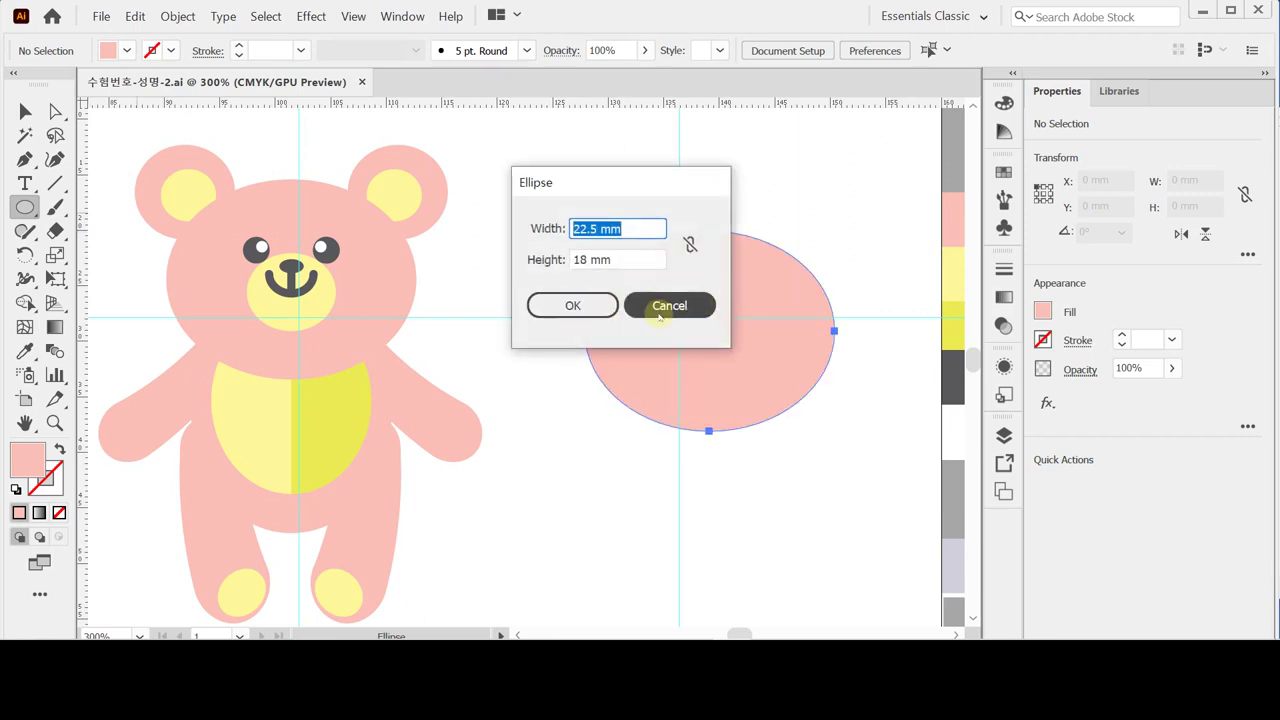
# Step: Centre the head ellipse on the vertical guide and adjust its height to a Y position of about 15.1 mm
pyautogui.moveTo(721, 341); pyautogui.dragTo(687, 301)
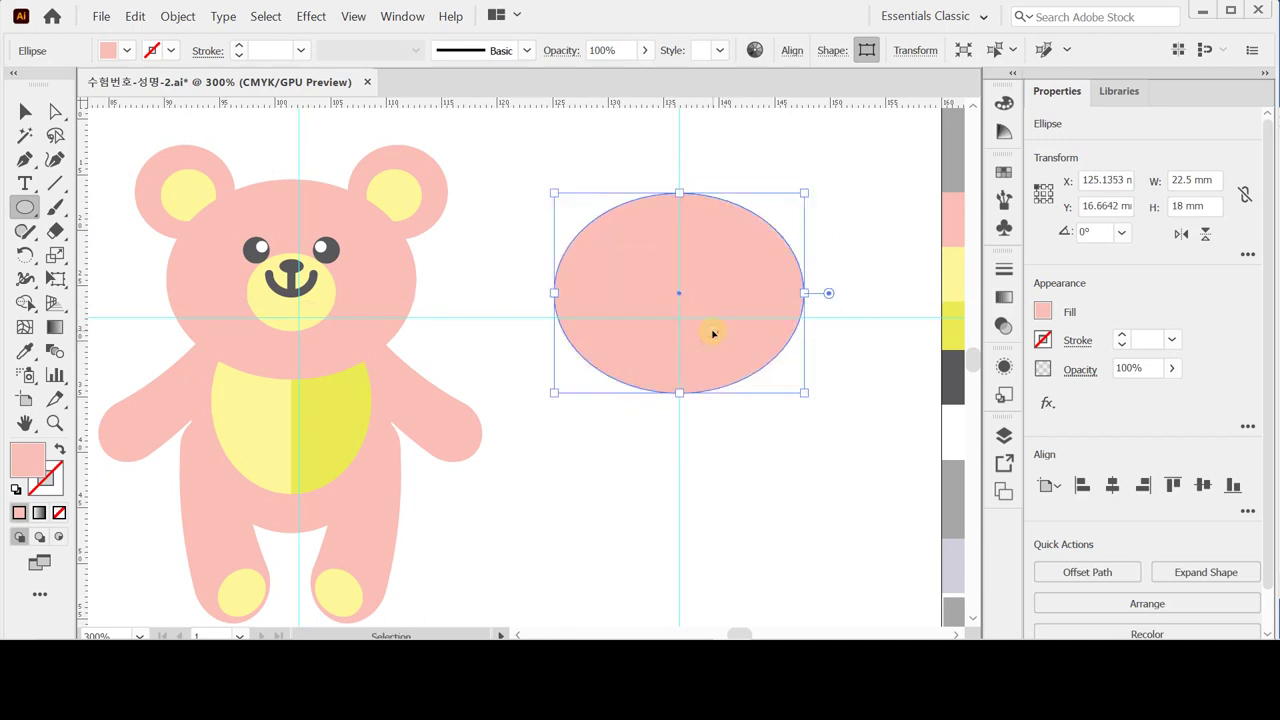
pyautogui.press('Up')
pyautogui.press('Up')
pyautogui.press('Up')
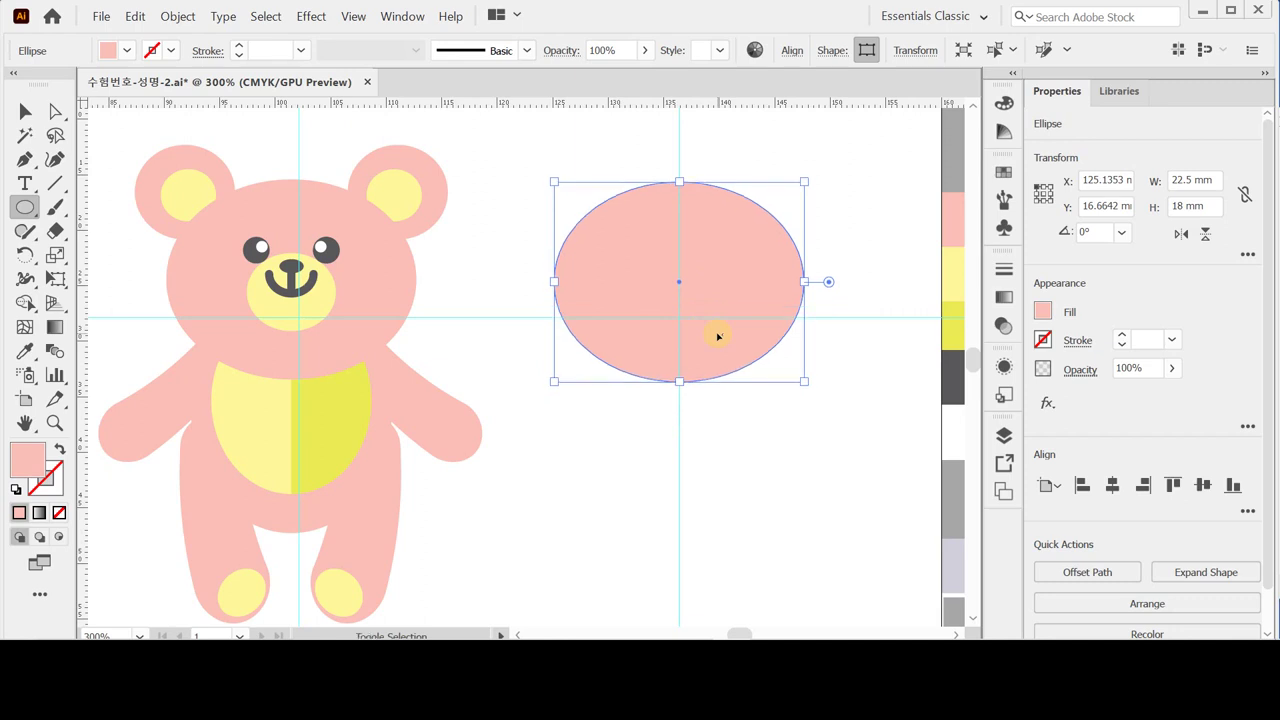
pyautogui.press('Down')
pyautogui.press('Down')
pyautogui.press('Down')
pyautogui.press('Down')
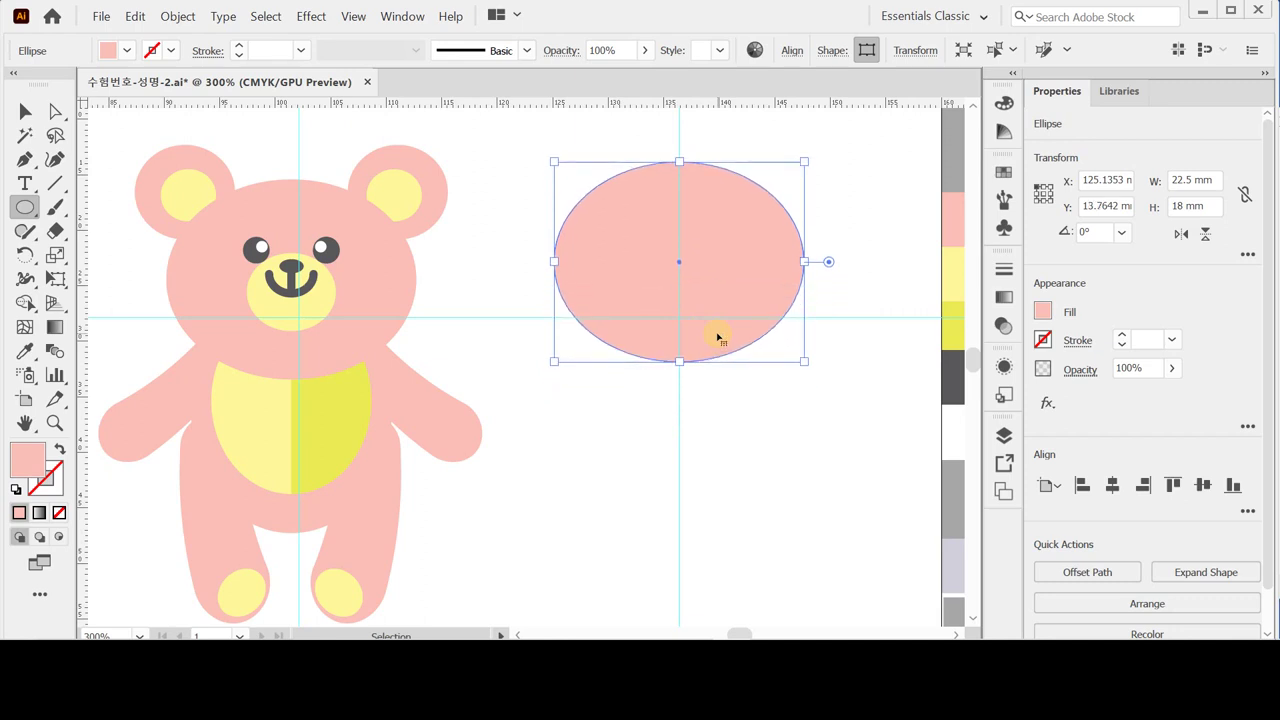
pyautogui.press('Down')
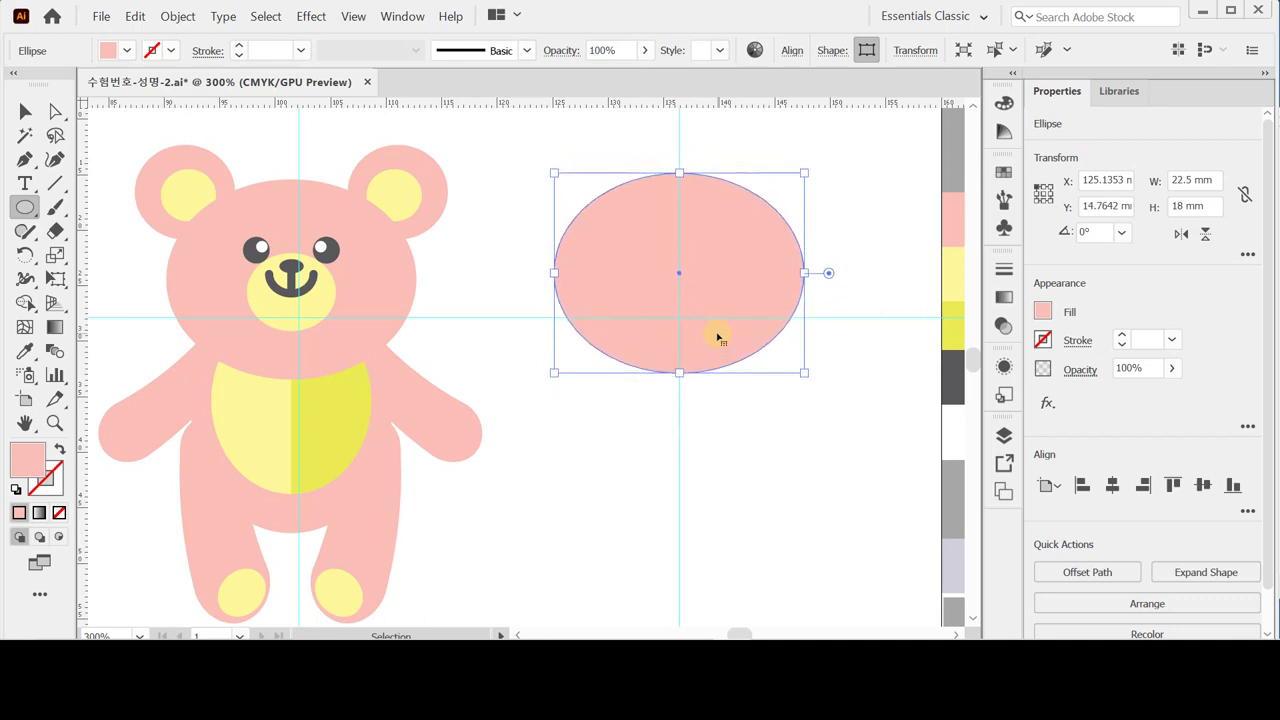
pyautogui.moveTo(716, 333); pyautogui.dragTo(716, 336)
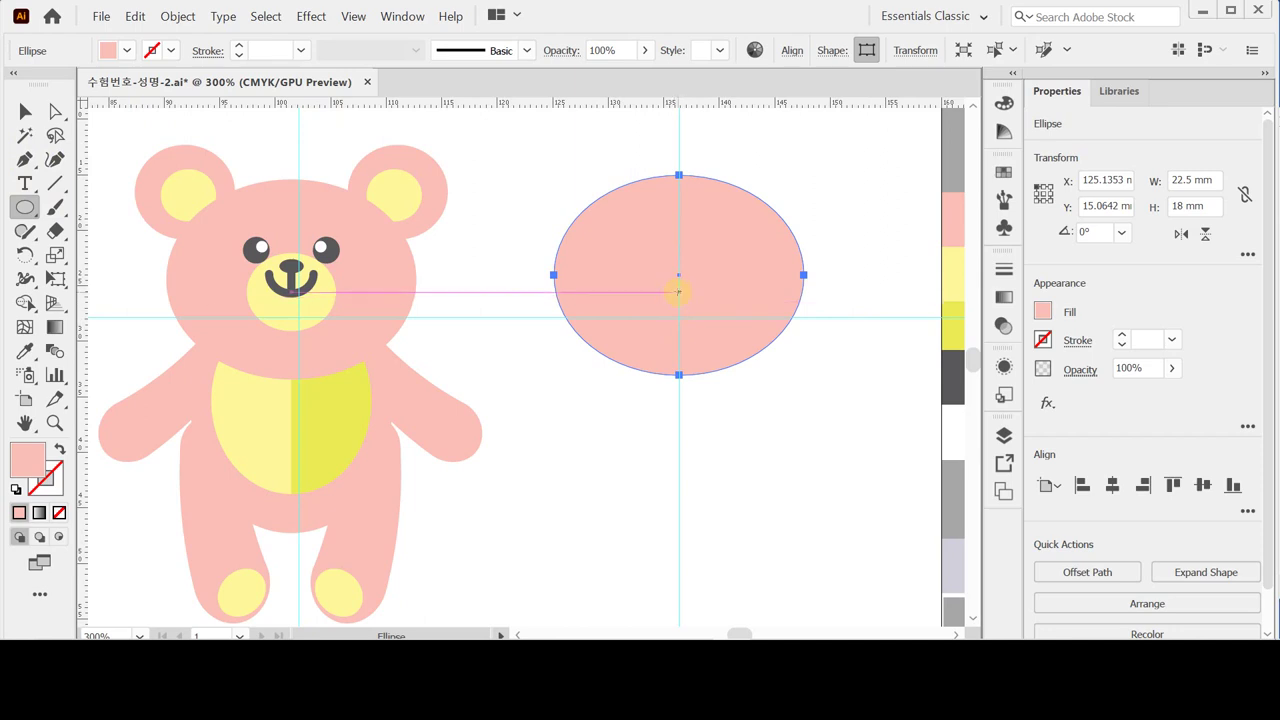
# Step: Create an 8 × 7 mm muzzle ellipse on the vertical guide inside the head, filled with the finished bear's muzzle yellow
pyautogui.click(679, 293)
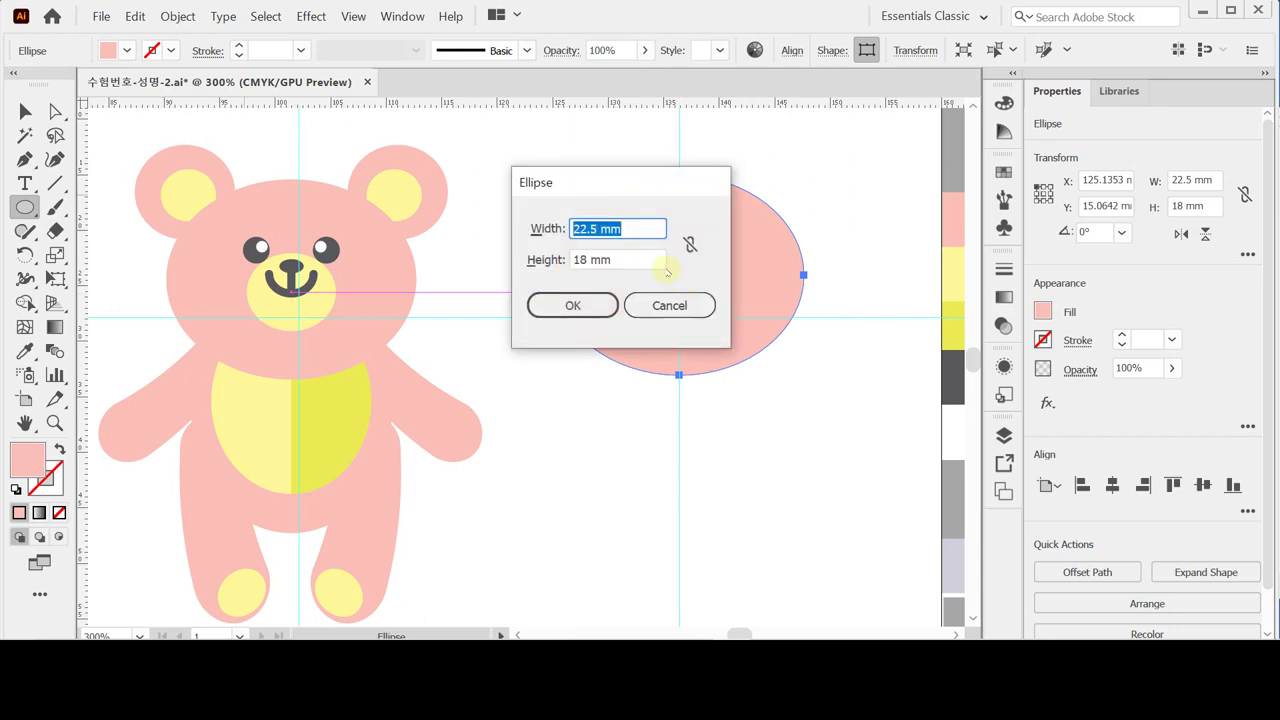
pyautogui.write('8')
pyautogui.press('Tab')
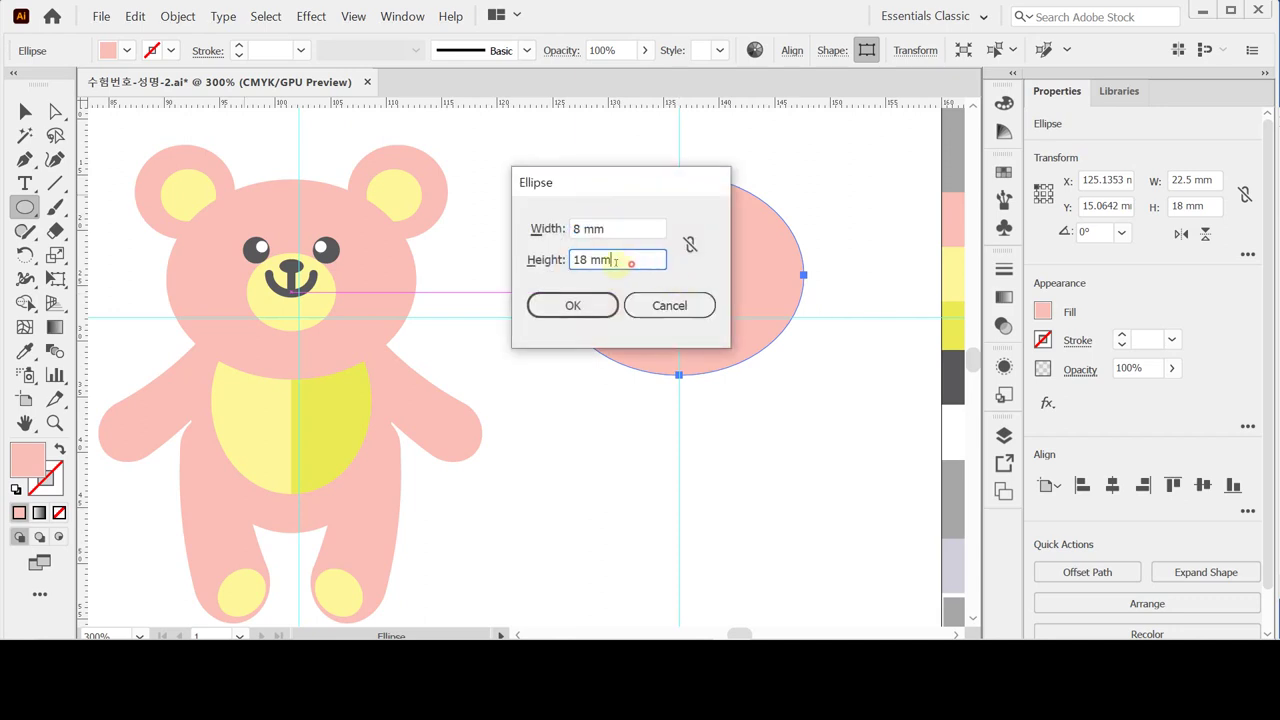
pyautogui.write('7')
pyautogui.click(567, 304)
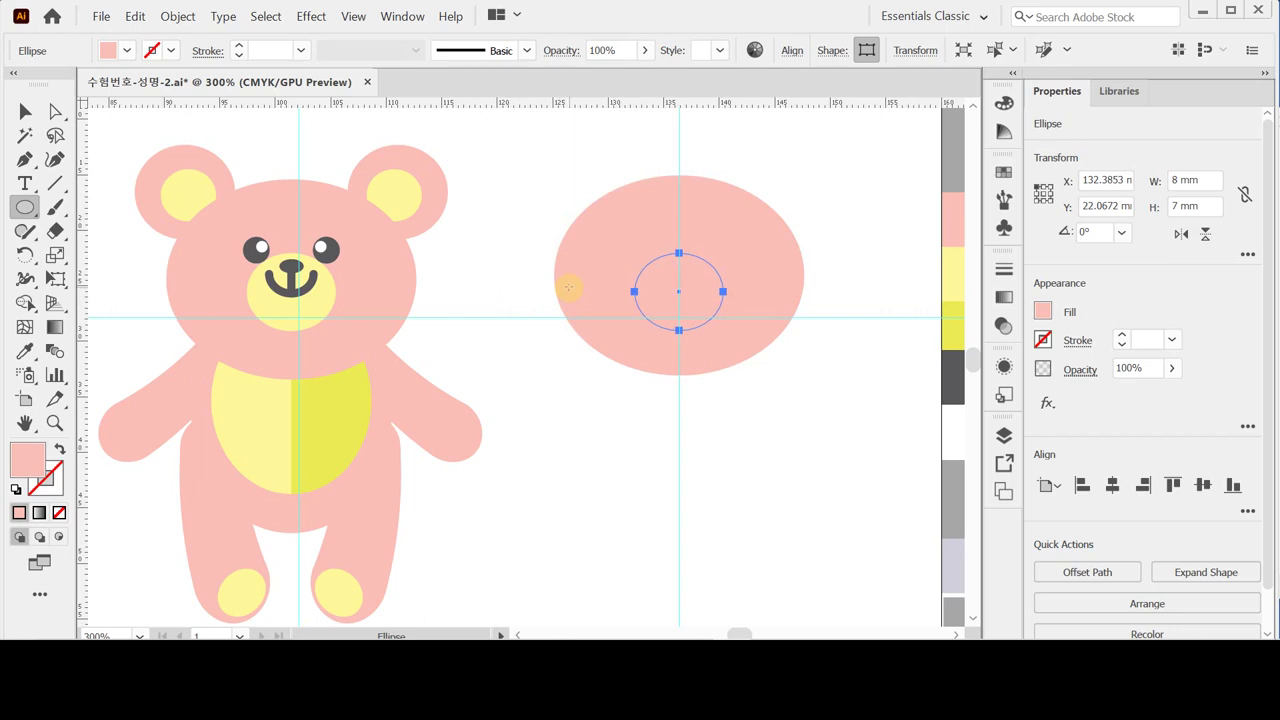
pyautogui.press('i')
pyautogui.click(280, 314)
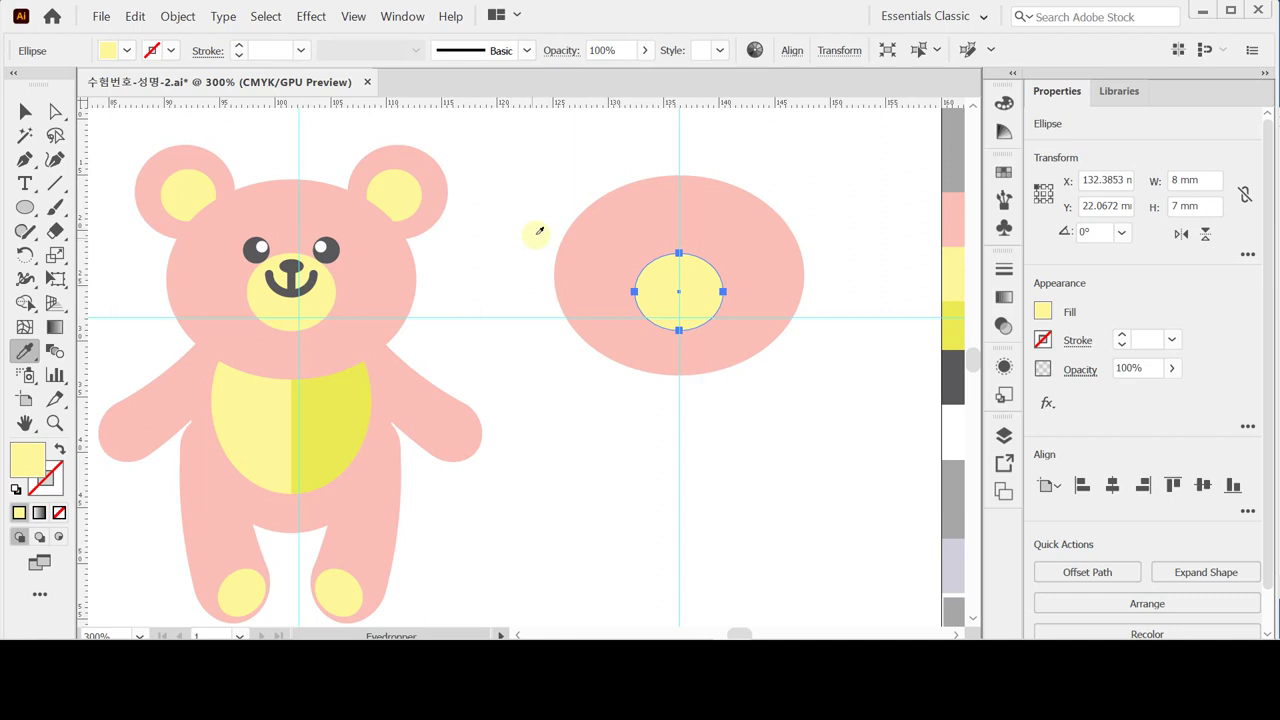
# Step: Draw a nose ellipse about 2 × 1.3 mm on the guide in the upper muzzle and fill it with the finished bear's nose colour
pyautogui.scroll(2, 714, 309)
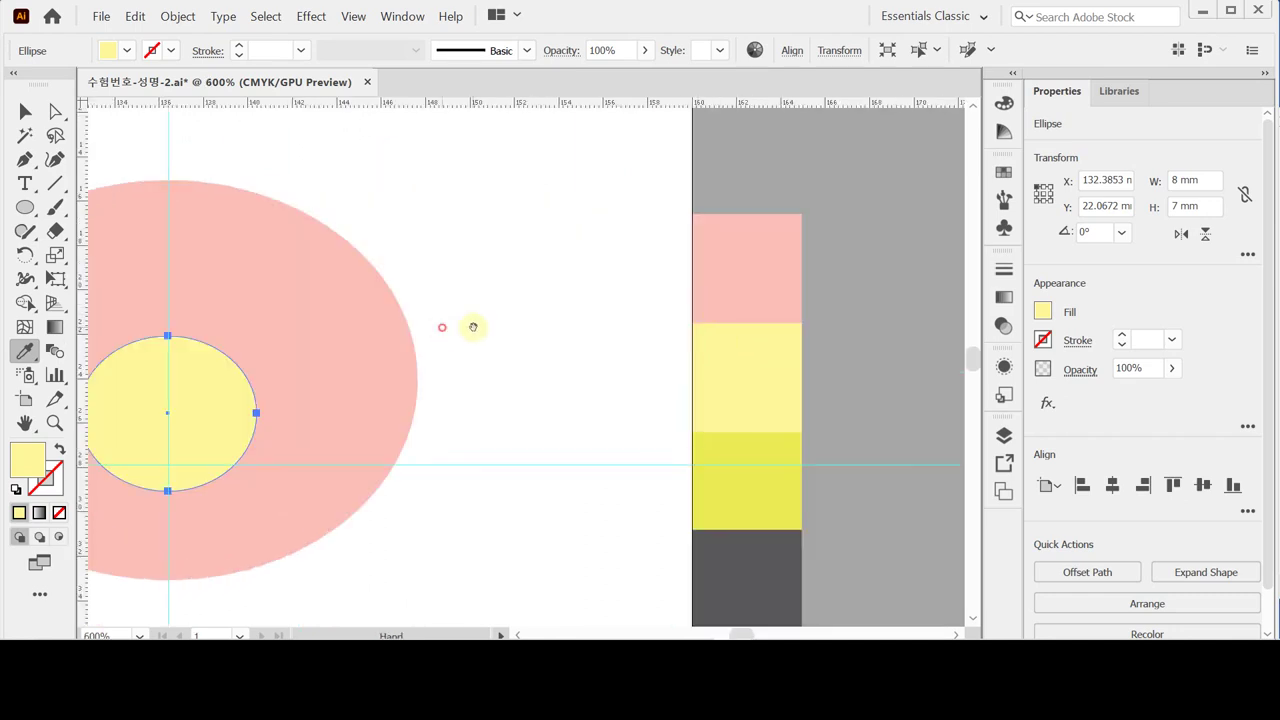
pyautogui.moveTo(398, 366); pyautogui.dragTo(722, 324)
pyautogui.moveTo(563, 366); pyautogui.dragTo(694, 343)
pyautogui.hotkey('ctrl', '-')
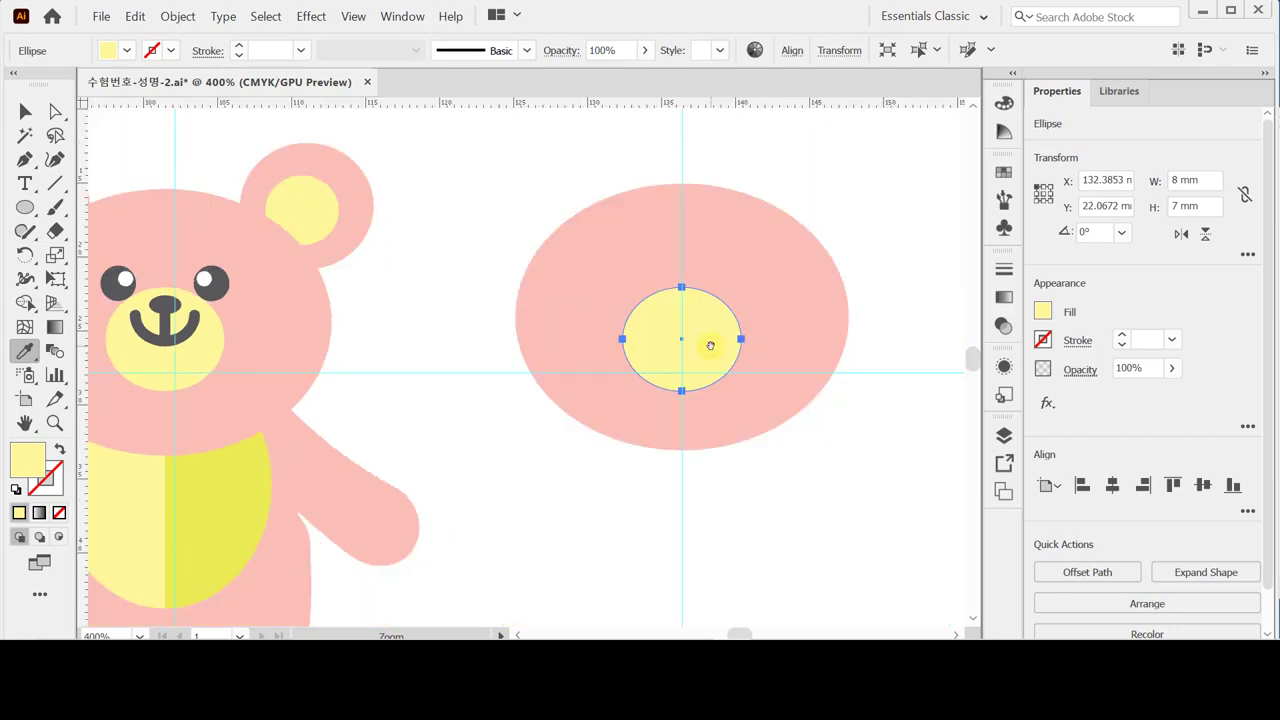
pyautogui.press('l')
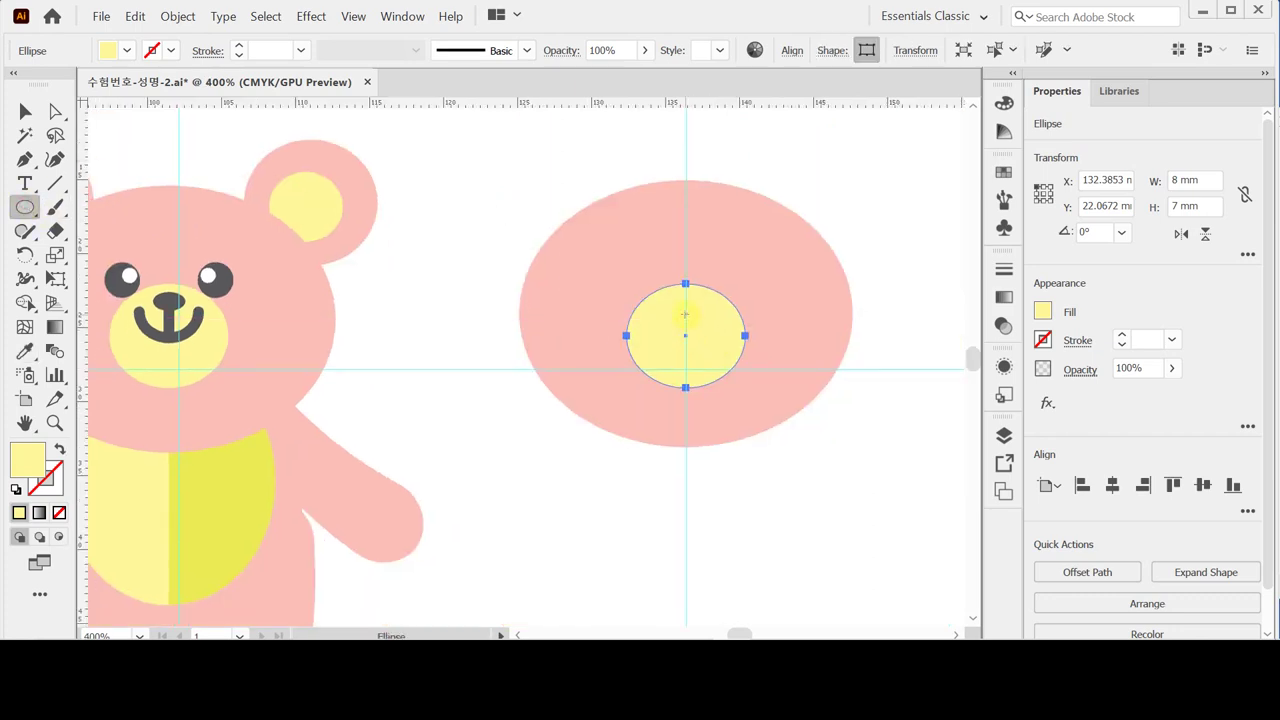
pyautogui.hotkey('ctrl', 'shift', 'a')
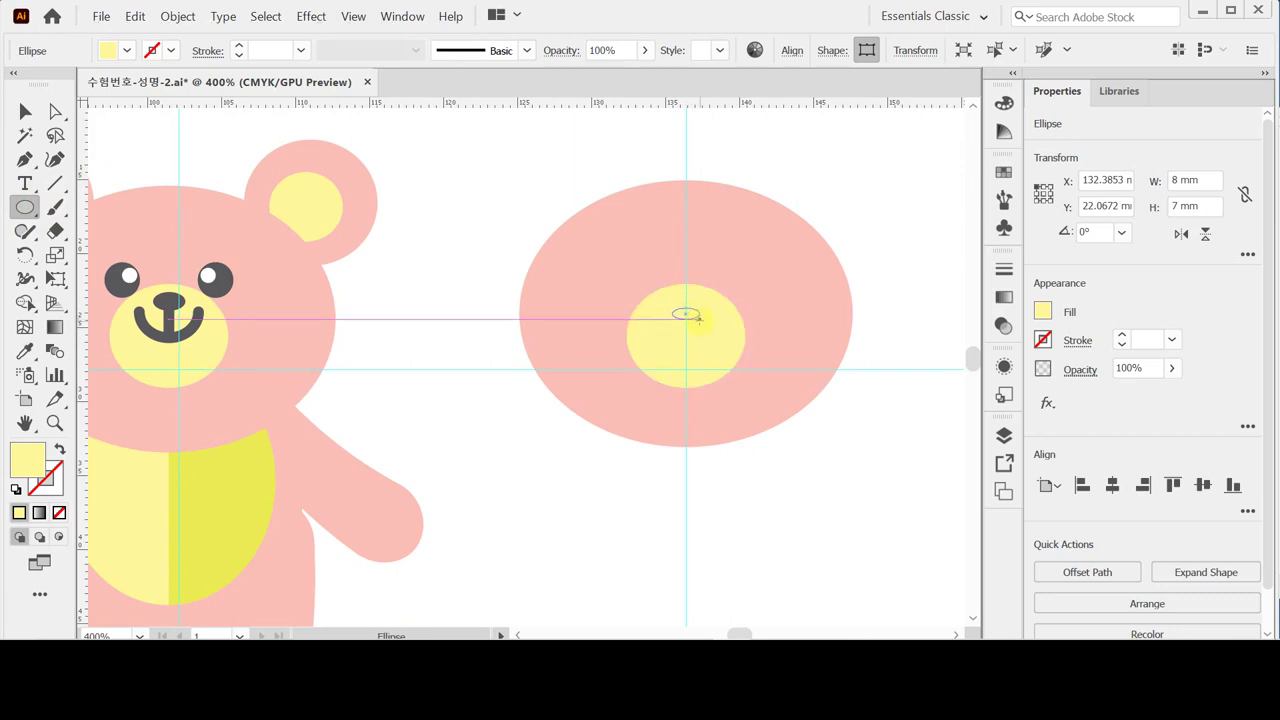
pyautogui.moveTo(698, 325); pyautogui.dragTo(701, 322)
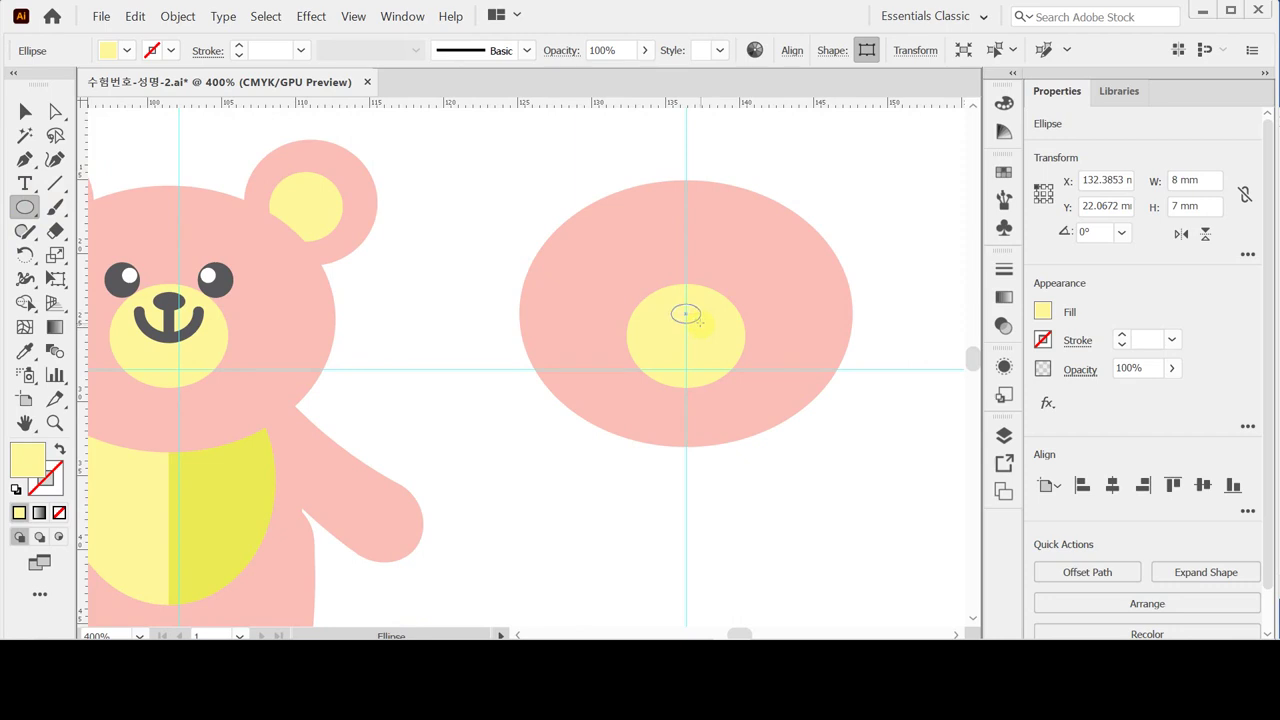
pyautogui.moveTo(700, 320); pyautogui.dragTo(700, 321)
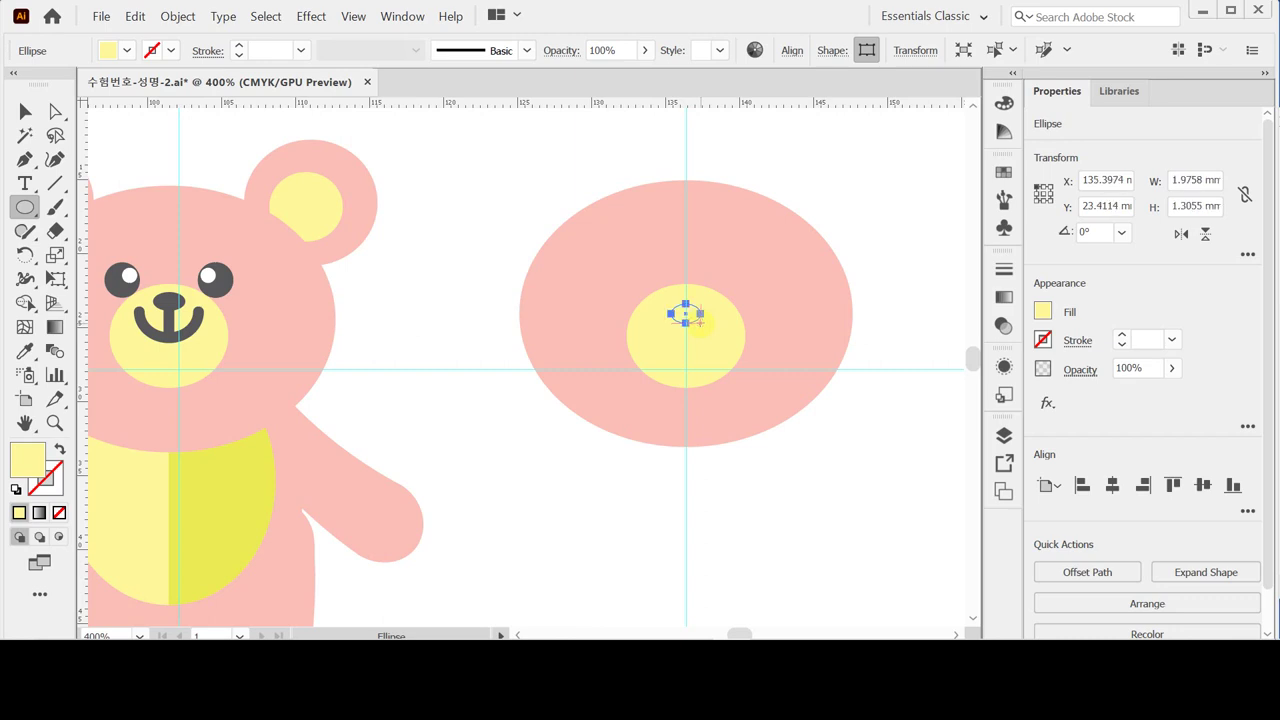
pyautogui.press('i')
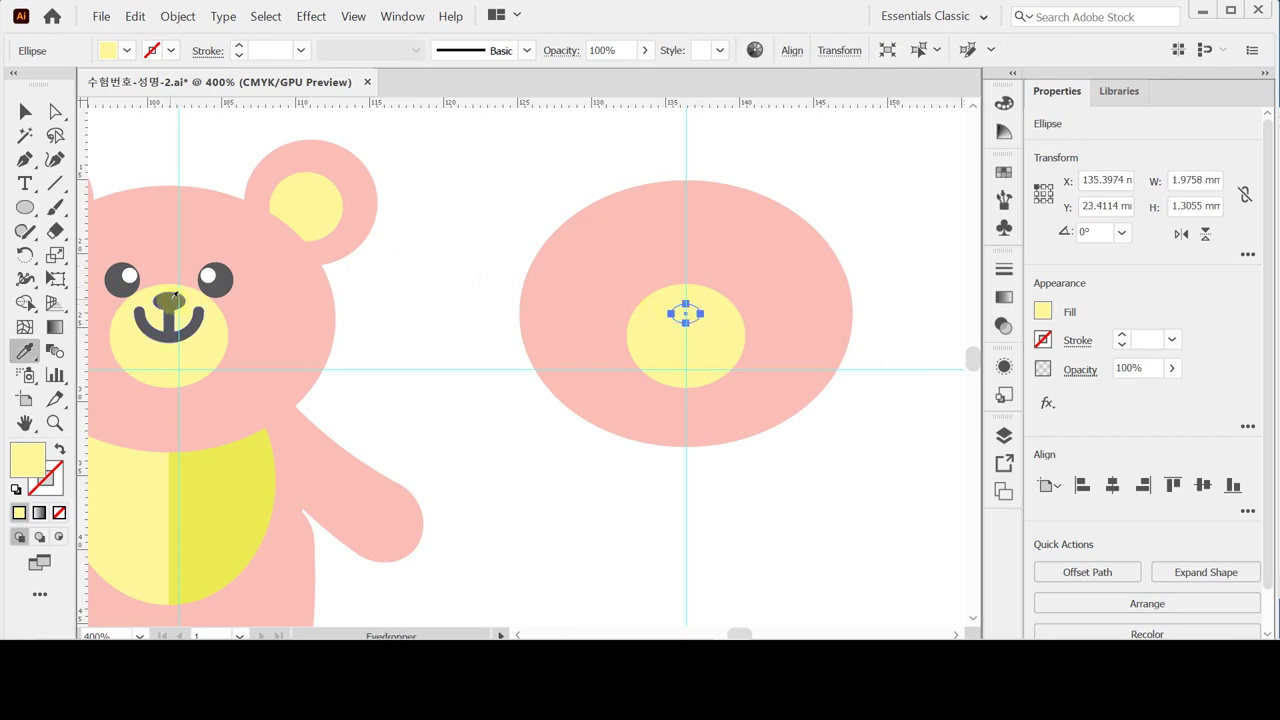
pyautogui.click(166, 304)
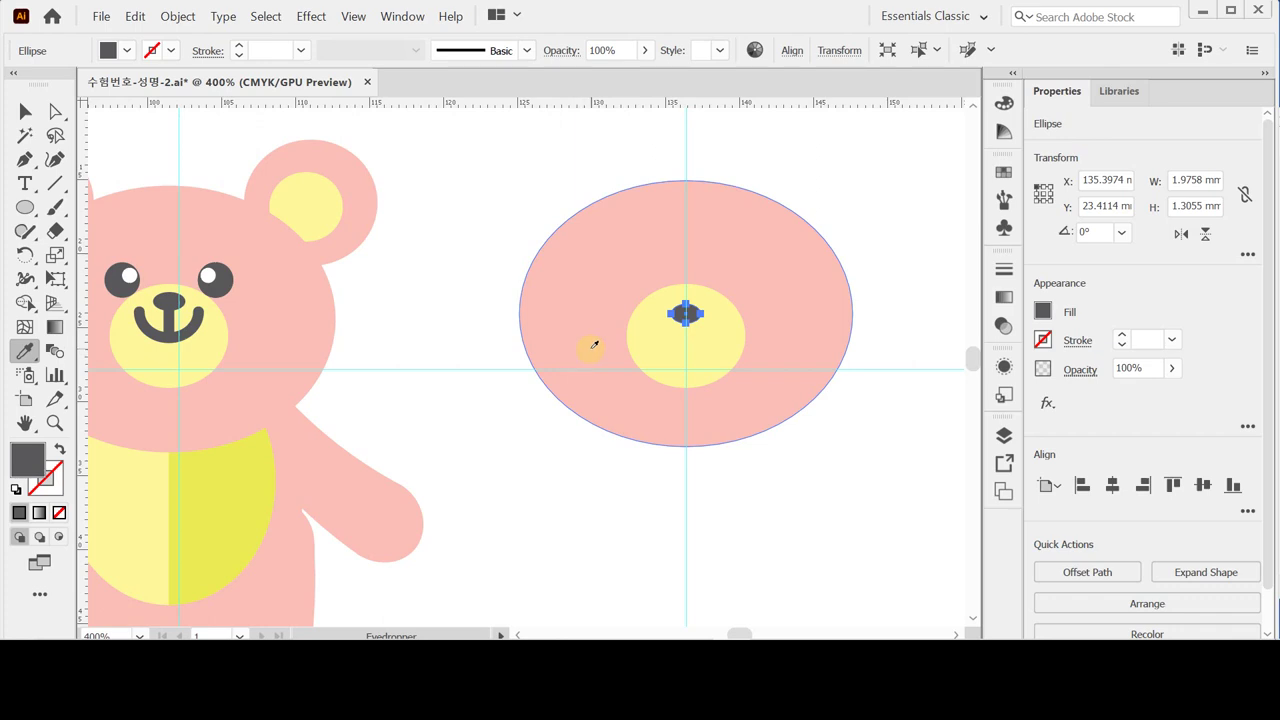
# Step: Create a 4 × 3.5 mm mouth ellipse on the guide below the nose and swap its fill and stroke to leave a dark grey outline
pyautogui.press('l')
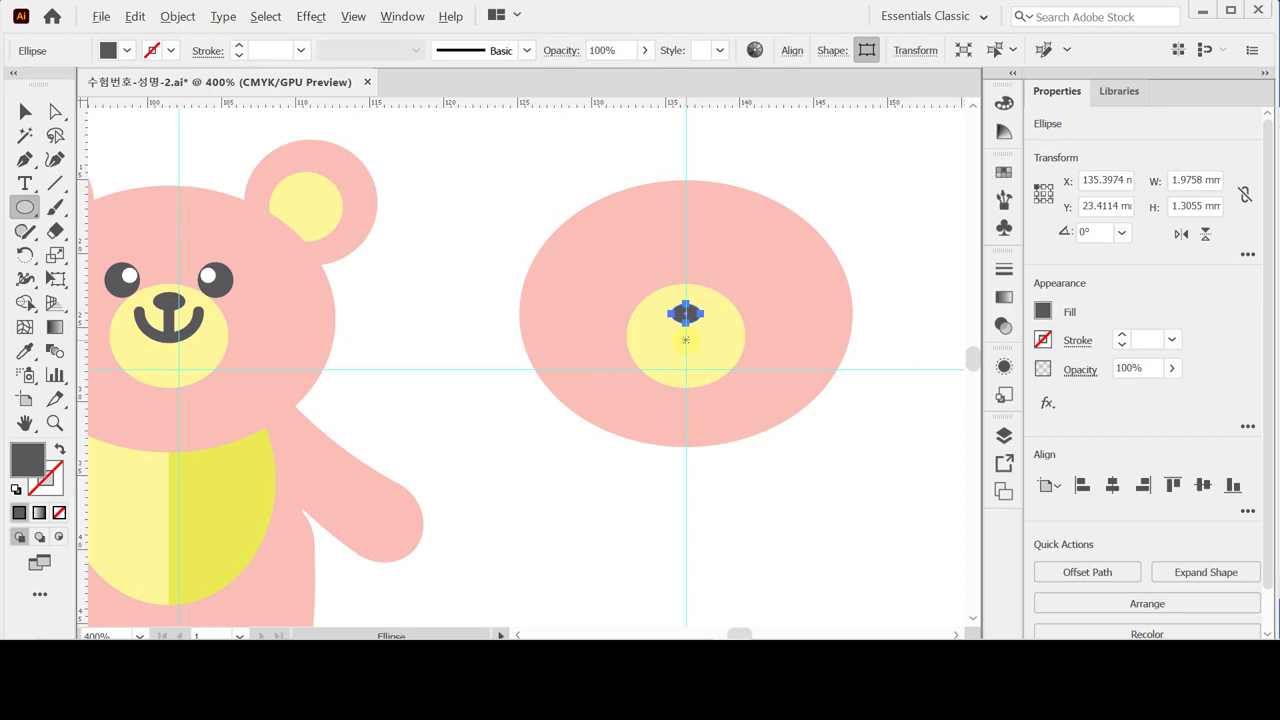
pyautogui.click(685, 340)
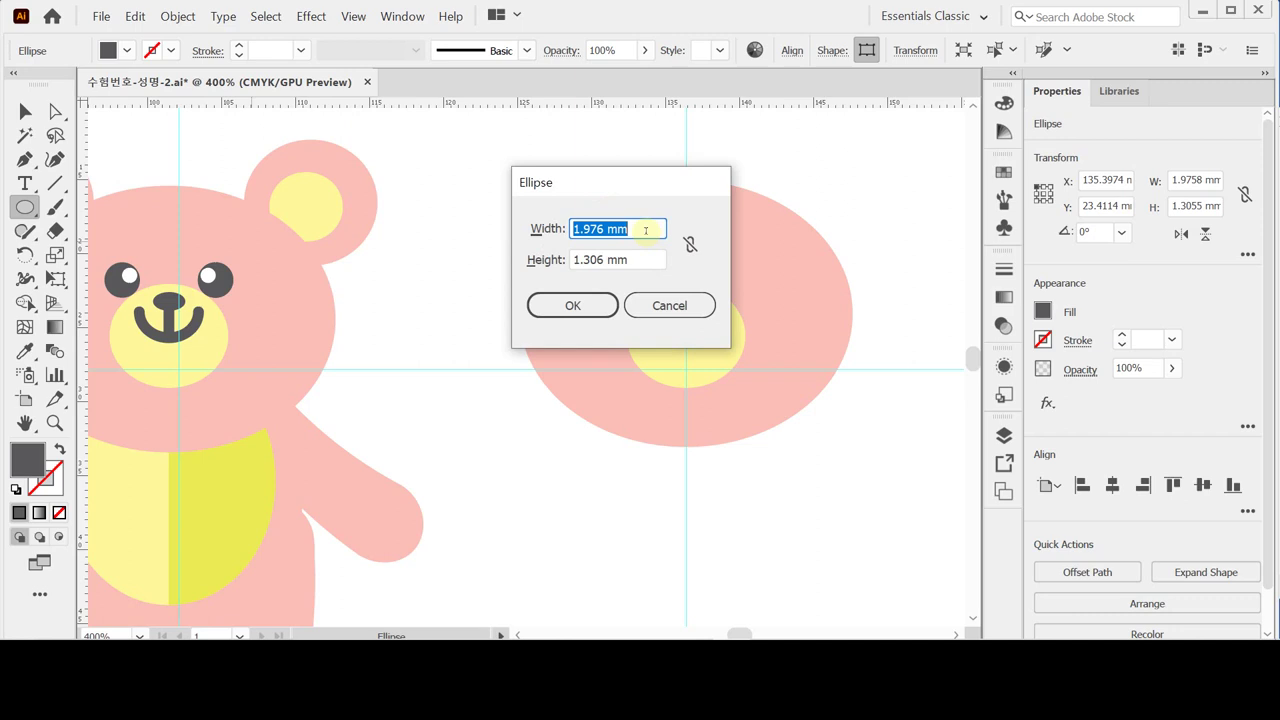
pyautogui.write('4')
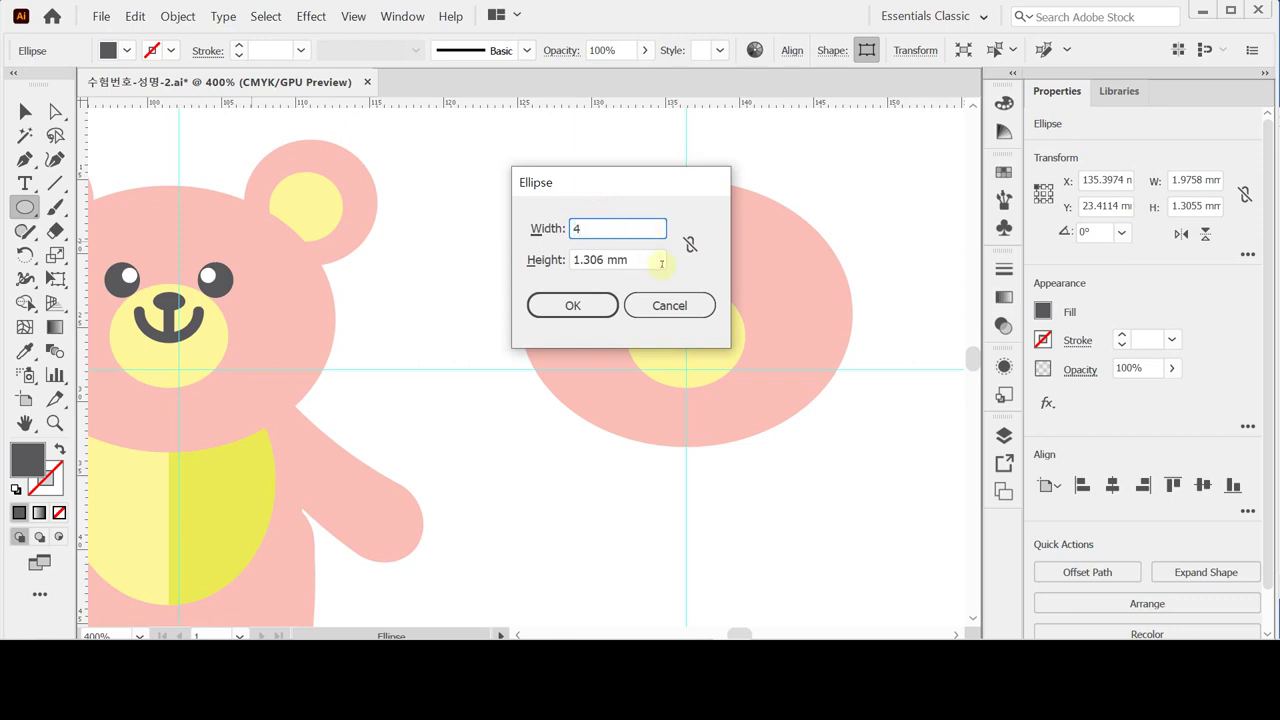
pyautogui.moveTo(657, 259); pyautogui.dragTo(477, 265)
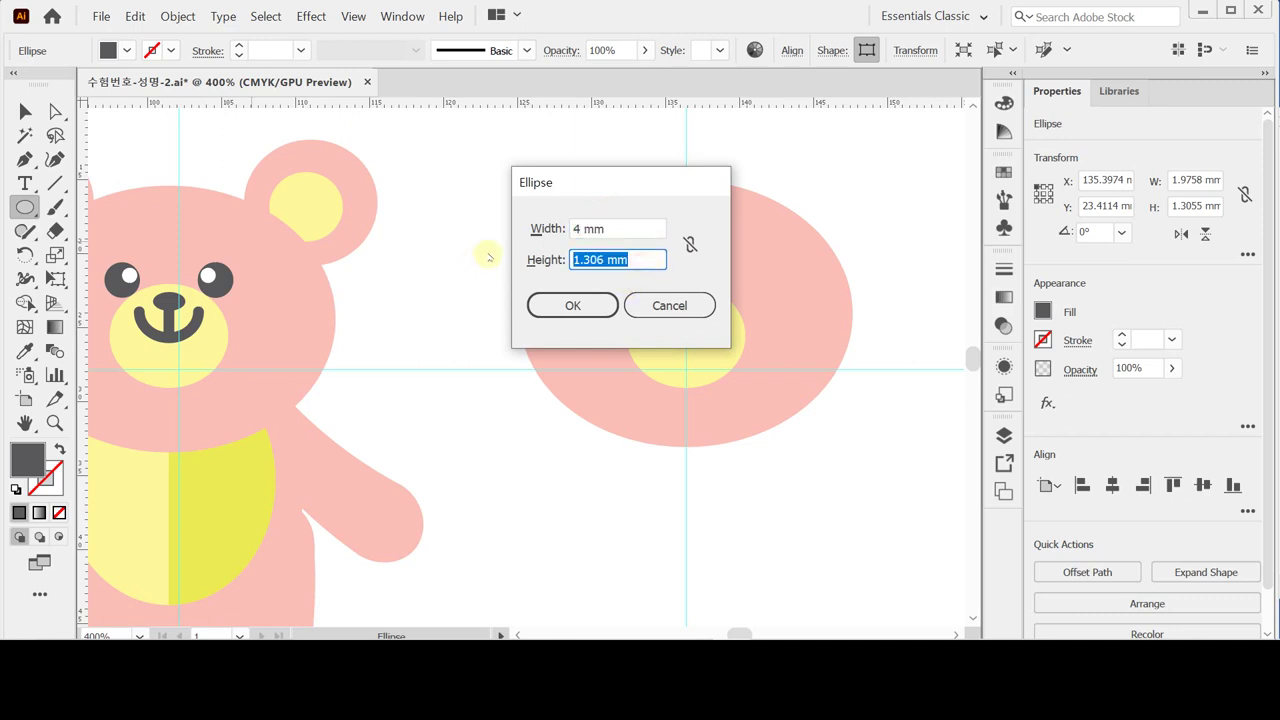
pyautogui.write('3.5')
pyautogui.click(594, 305)
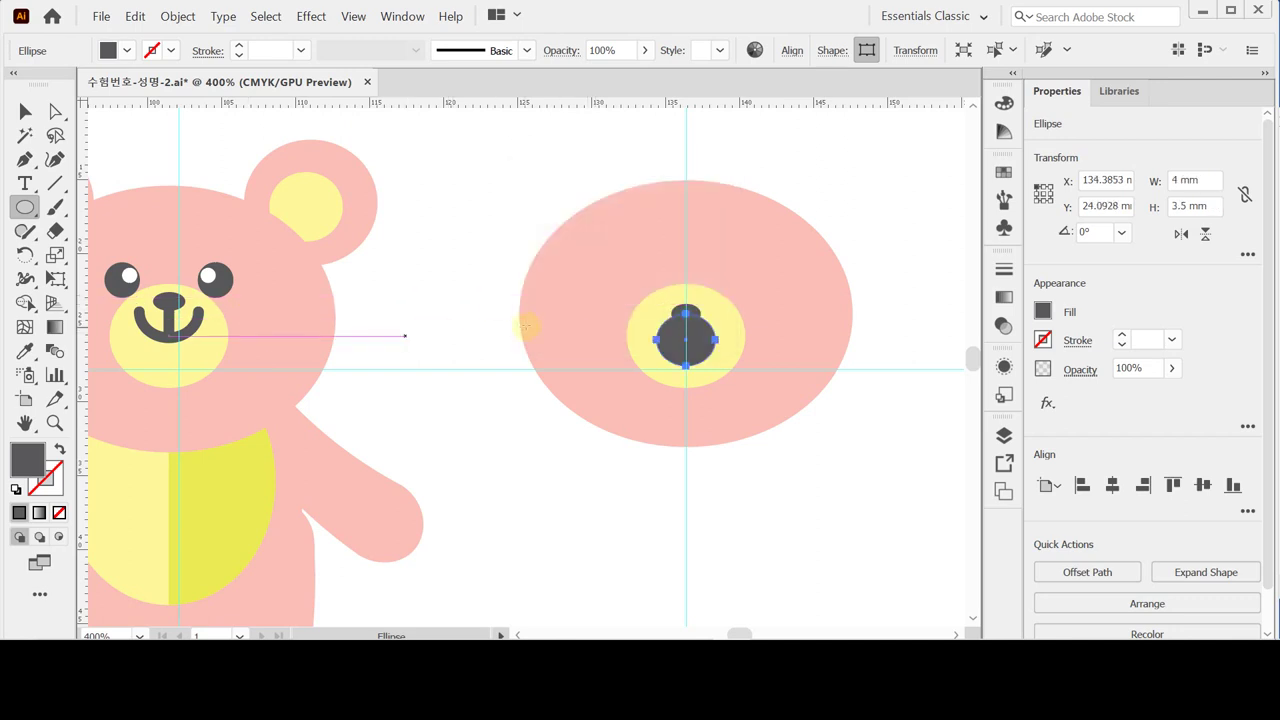
pyautogui.click(60, 450)
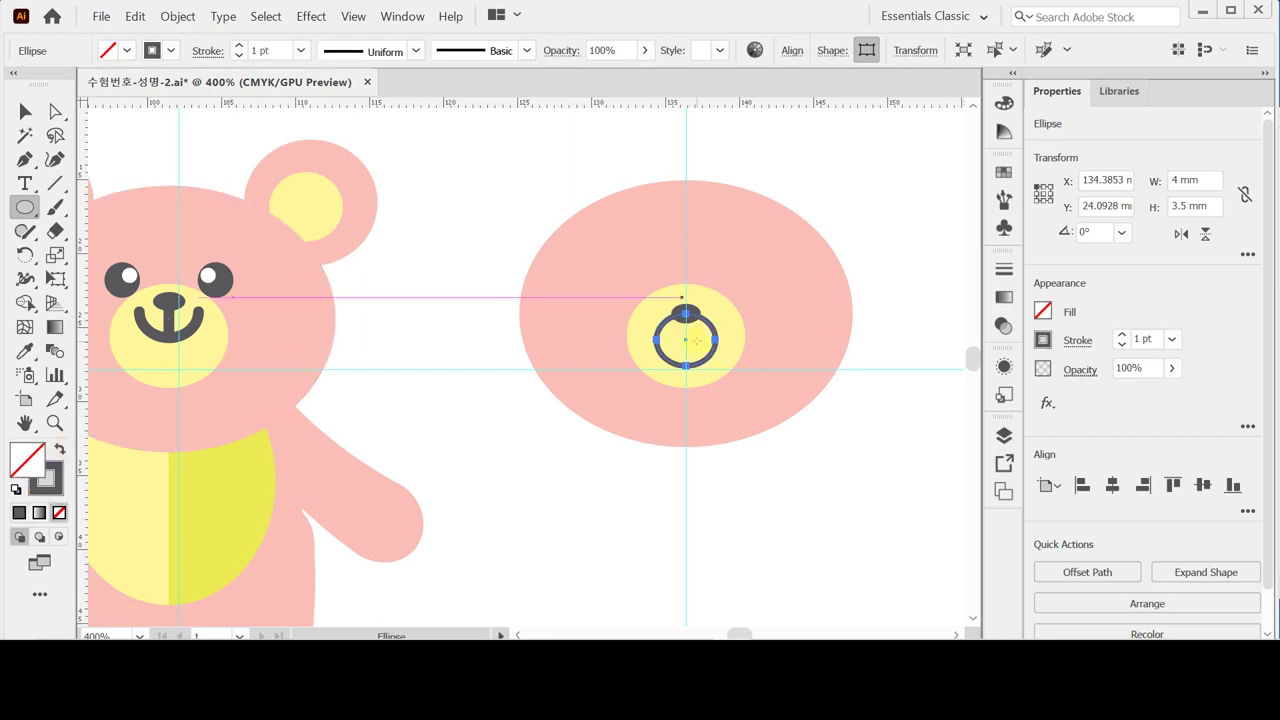
# Step: Nudge the mouth outline upward along the vertical guide by about 1.4 mm so it surrounds the nose
pyautogui.scroll(1, 700, 358)
pyautogui.moveTo(586, 330); pyautogui.dragTo(808, 355)
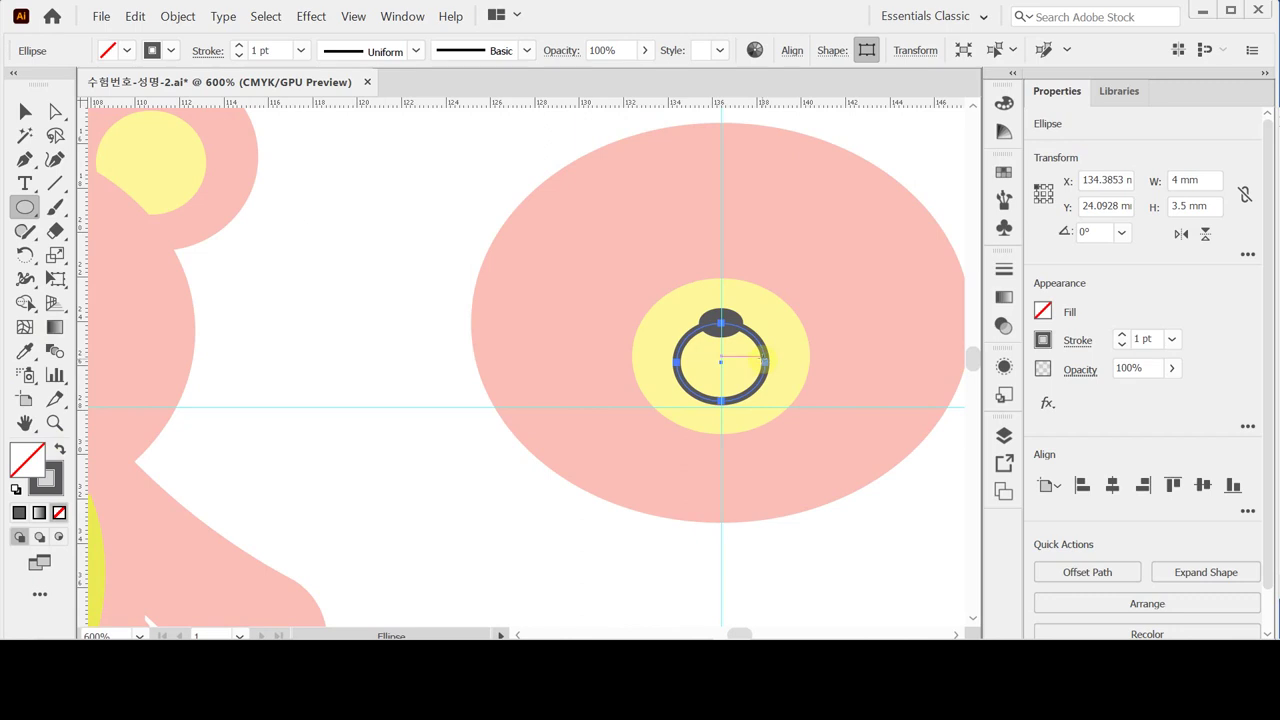
pyautogui.press('Up')
pyautogui.press('Up')
pyautogui.press('Down')
pyautogui.press('Down')
pyautogui.press('Down')
pyautogui.press('Down')
pyautogui.press('Down')
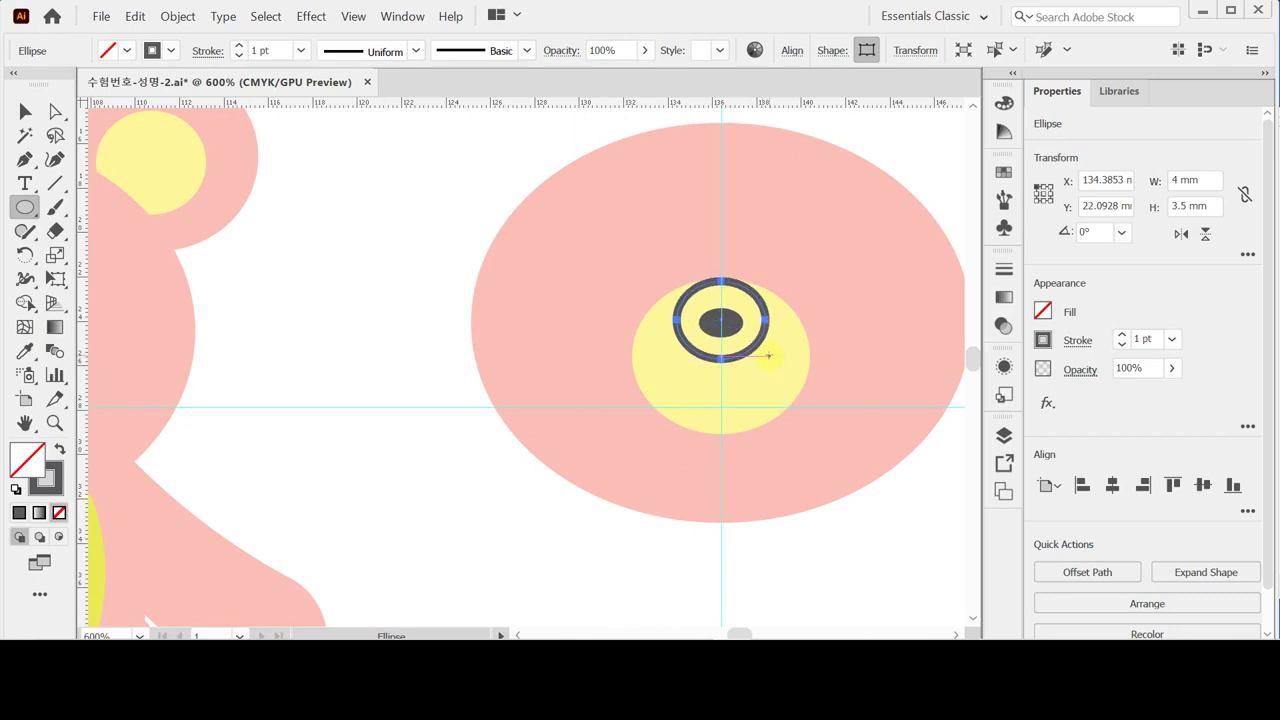
pyautogui.press('Down')
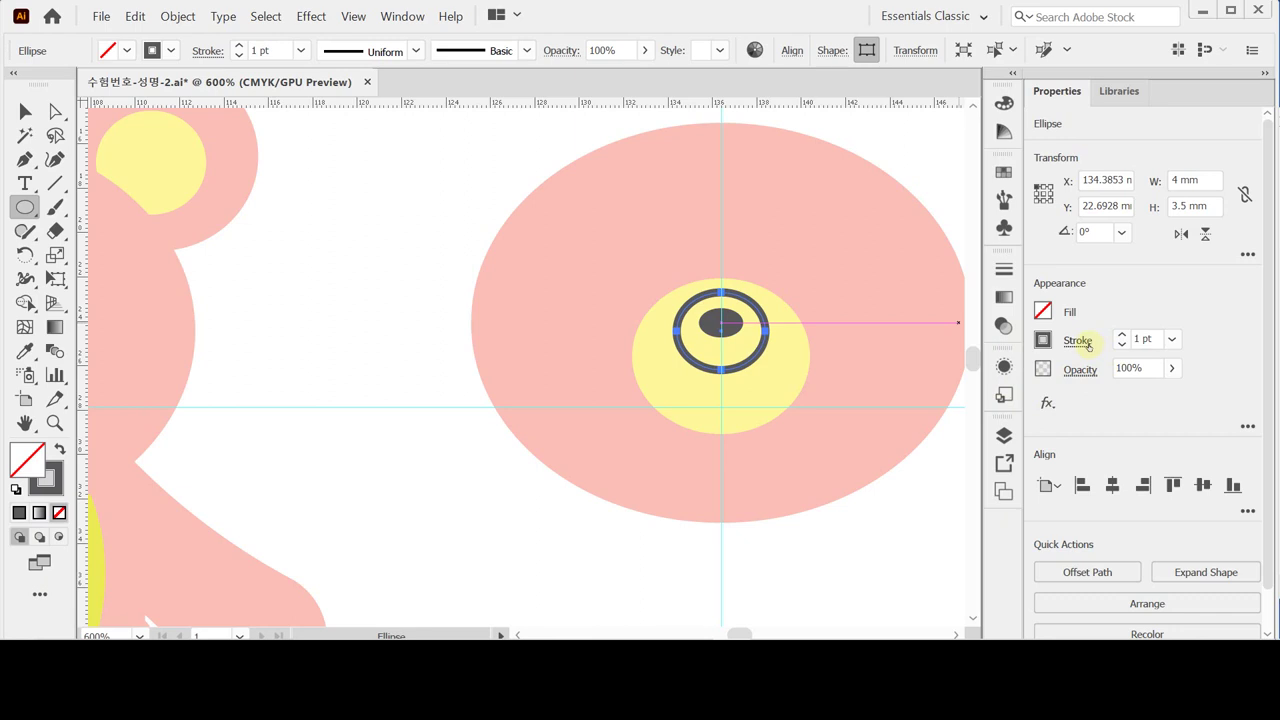
# Step: Set the mouth outline's stroke weight to 2 pt and its cap style to round
pyautogui.click(1121, 334)
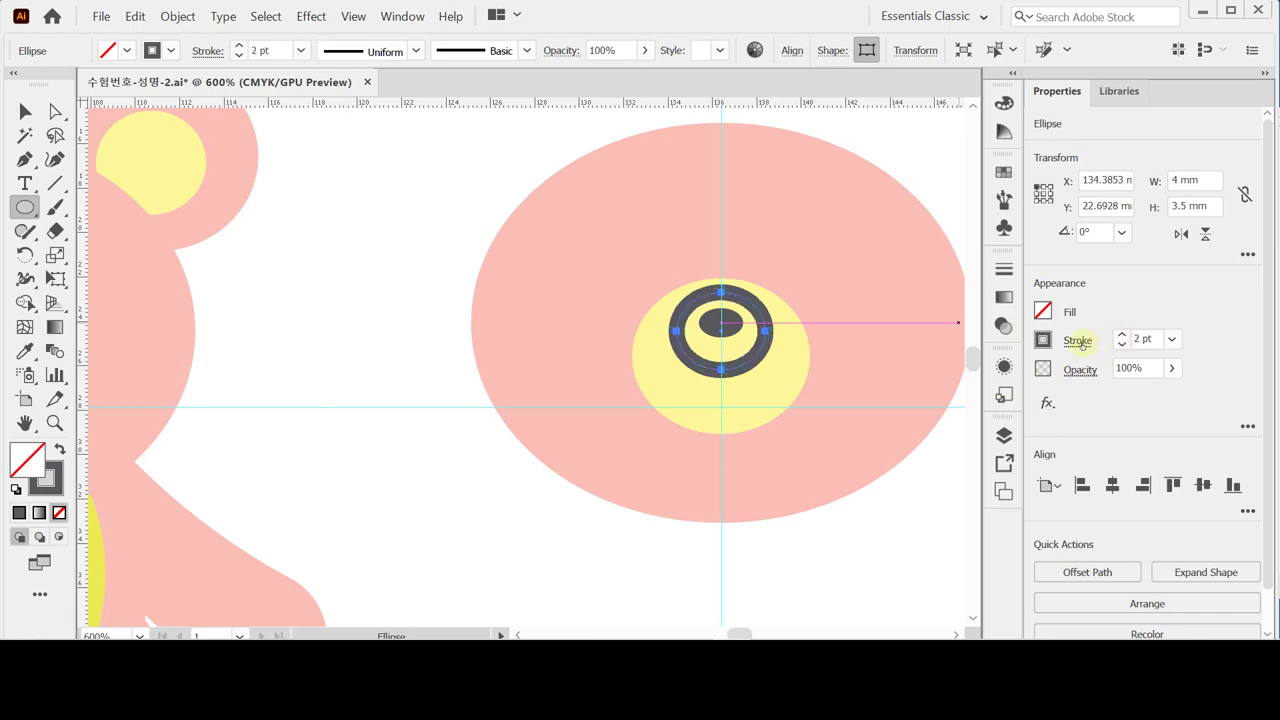
pyautogui.click(1078, 341)
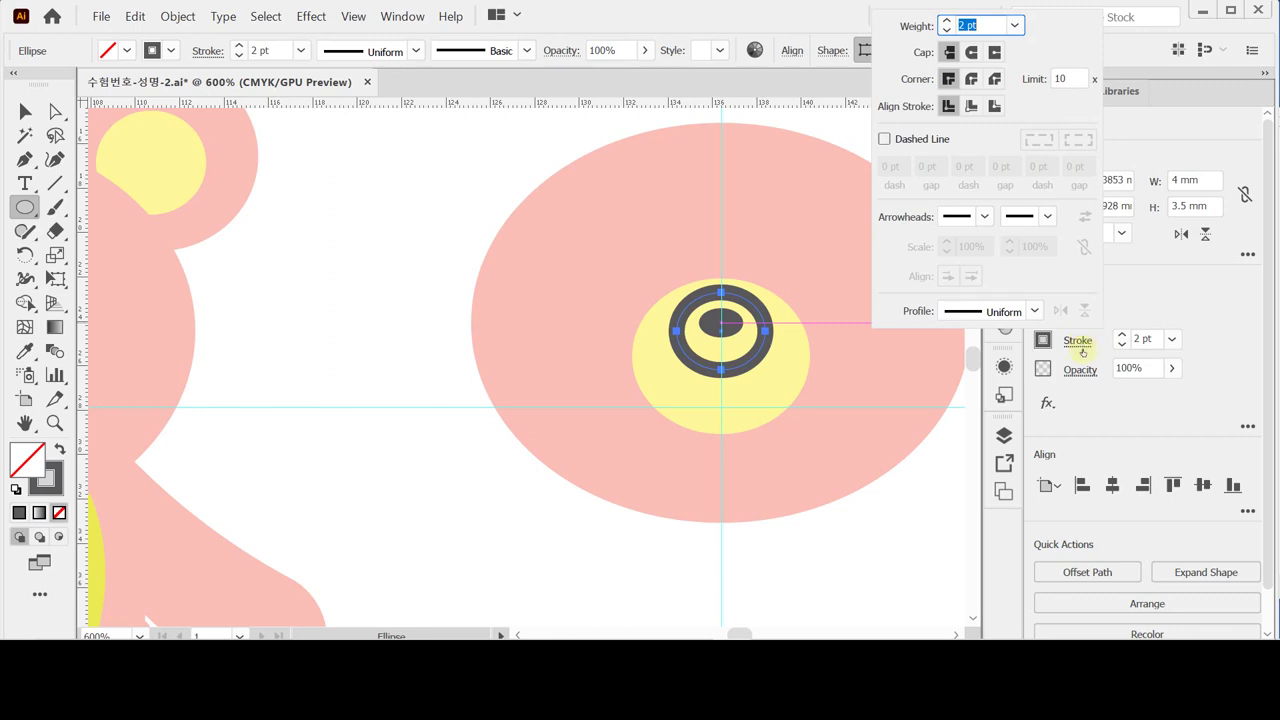
pyautogui.click(971, 52)
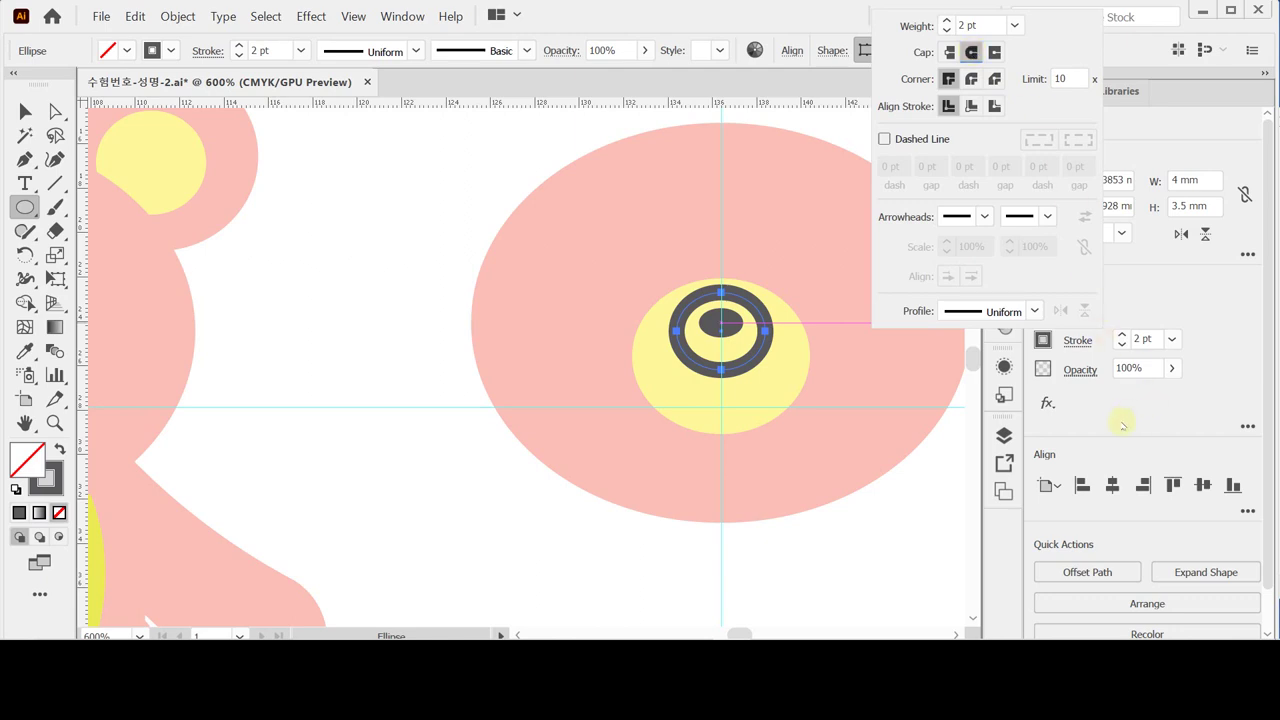
# Step: Adjust the mouth outline's vertical position around the nose and delete its top anchor point to leave an open smile arc
pyautogui.press('Up')
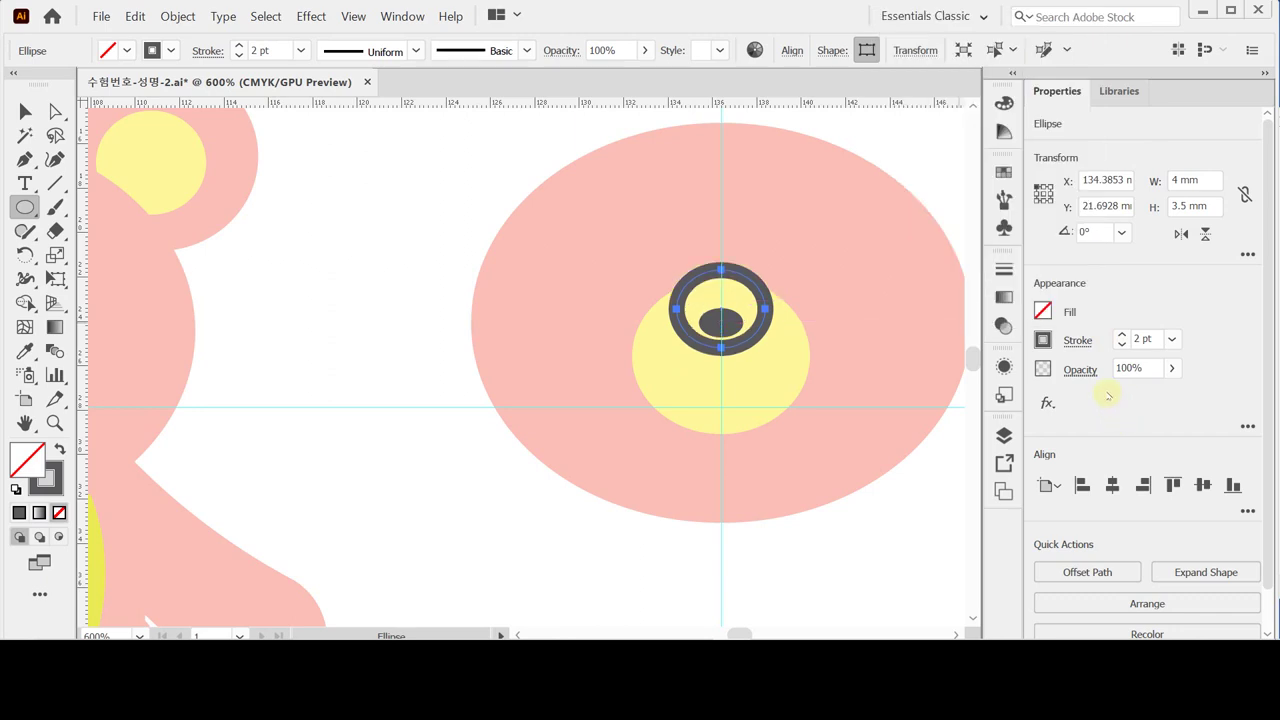
pyautogui.press('Down')
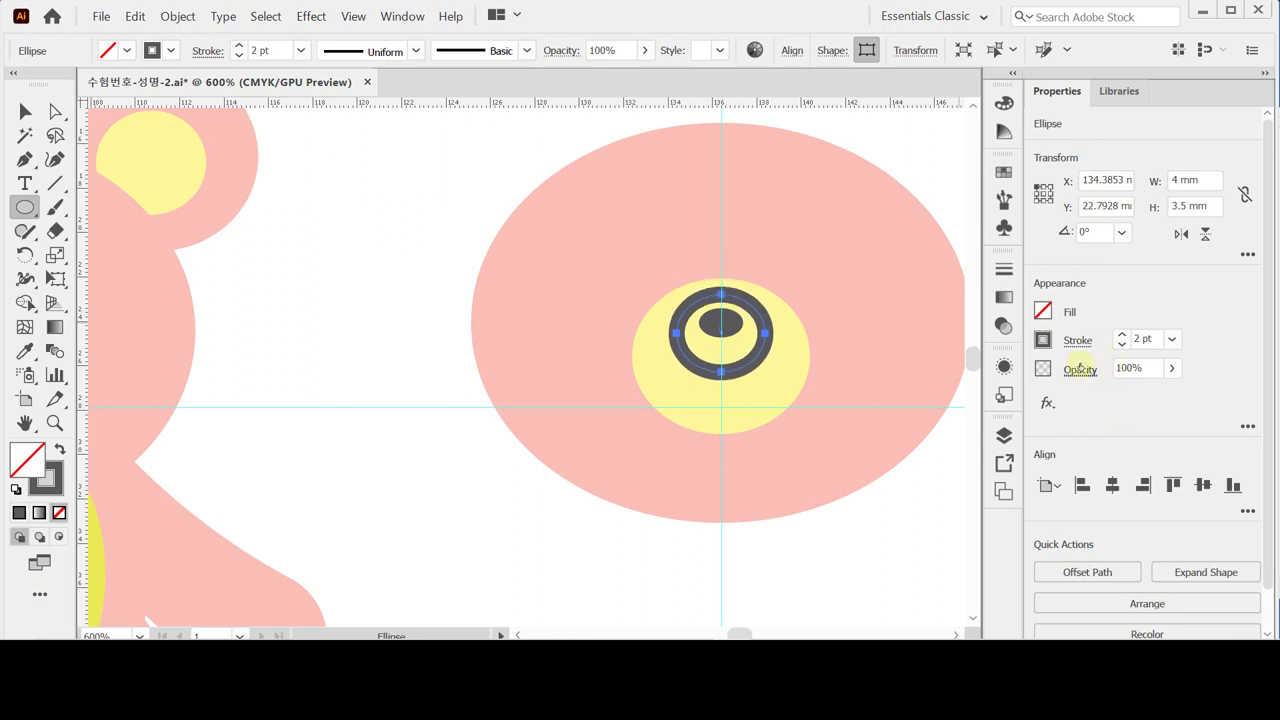
pyautogui.press('ctrl')
pyautogui.click(55, 111)
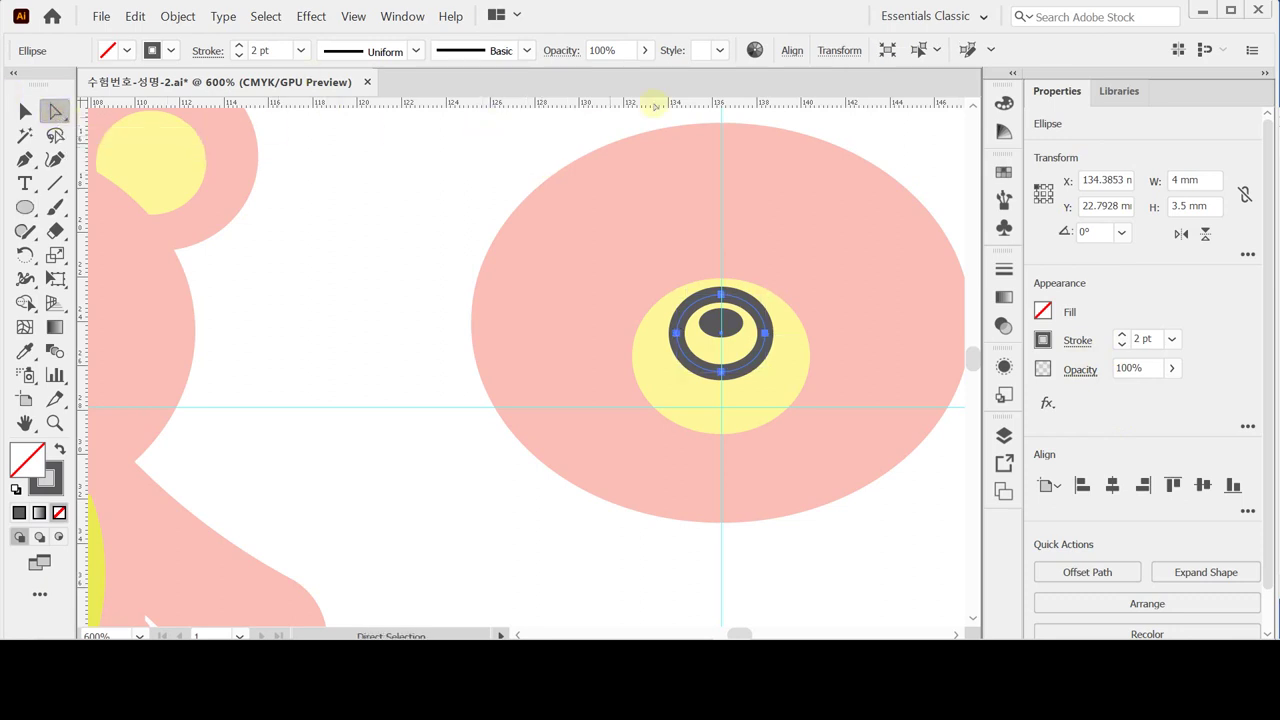
pyautogui.click(720, 297)
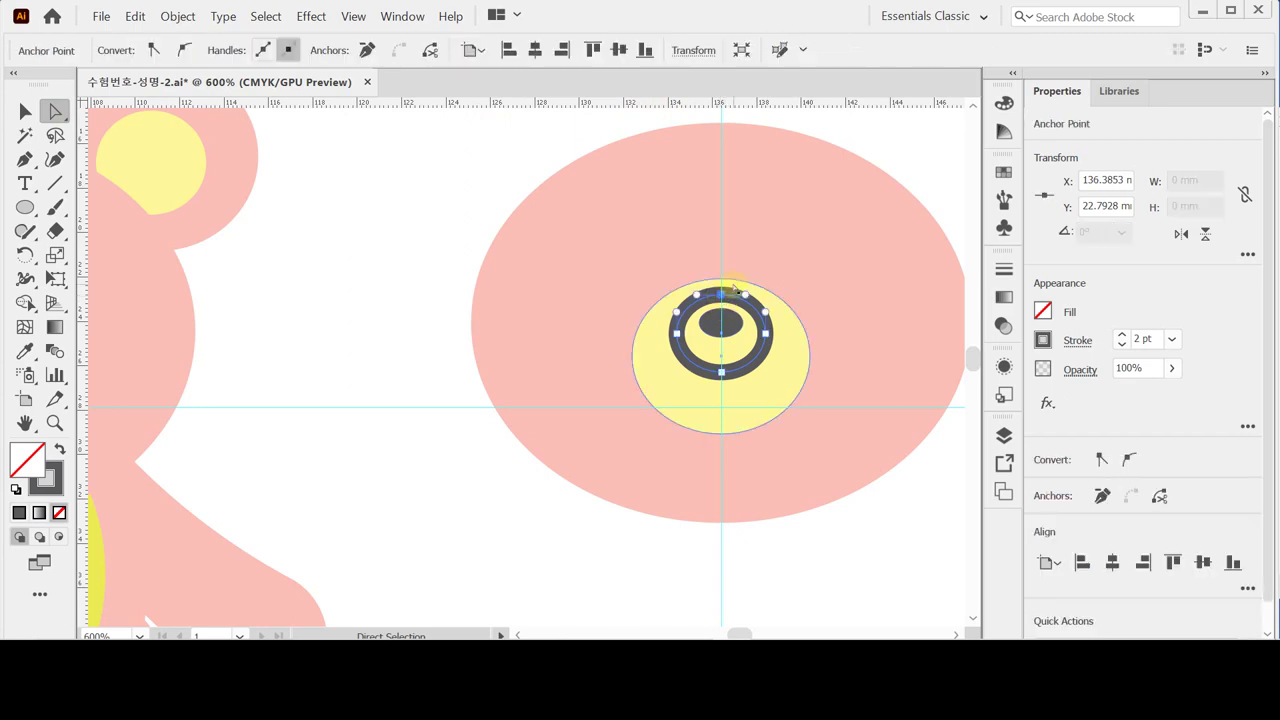
pyautogui.press('Delete')
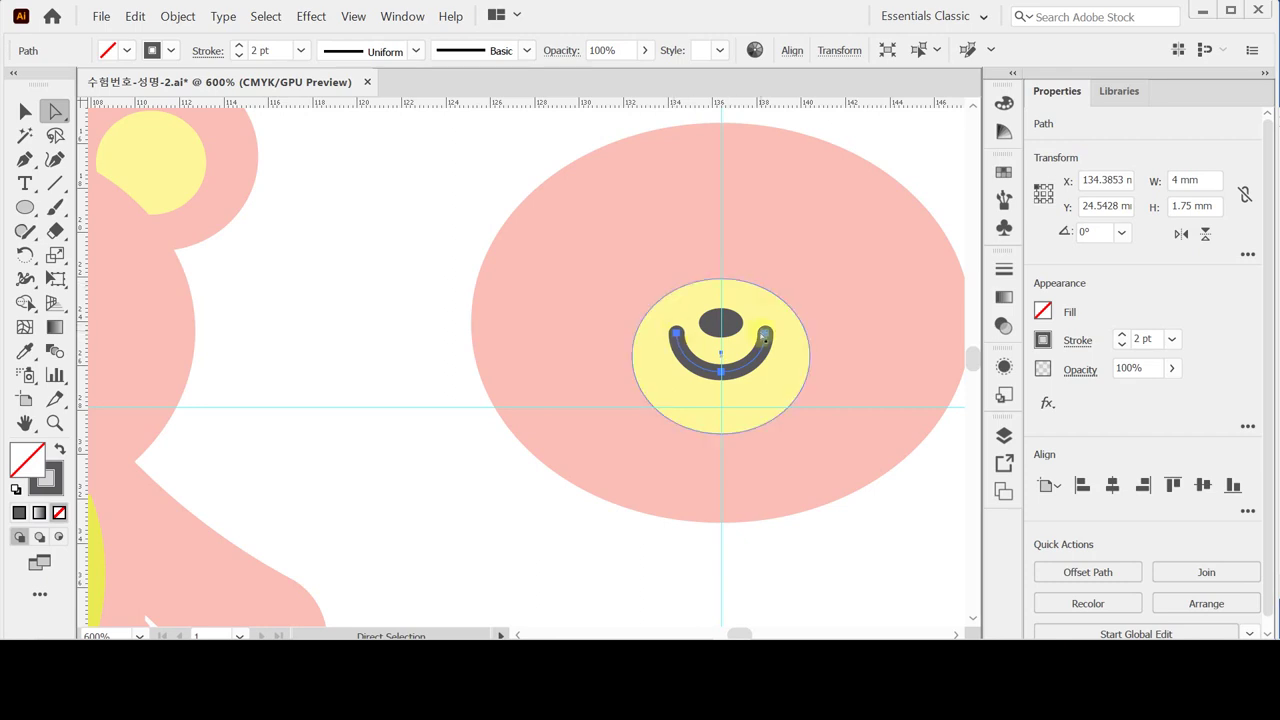
# Step: Apply a round cap to the ends of the smile arc's stroke
pyautogui.click(1077, 340)
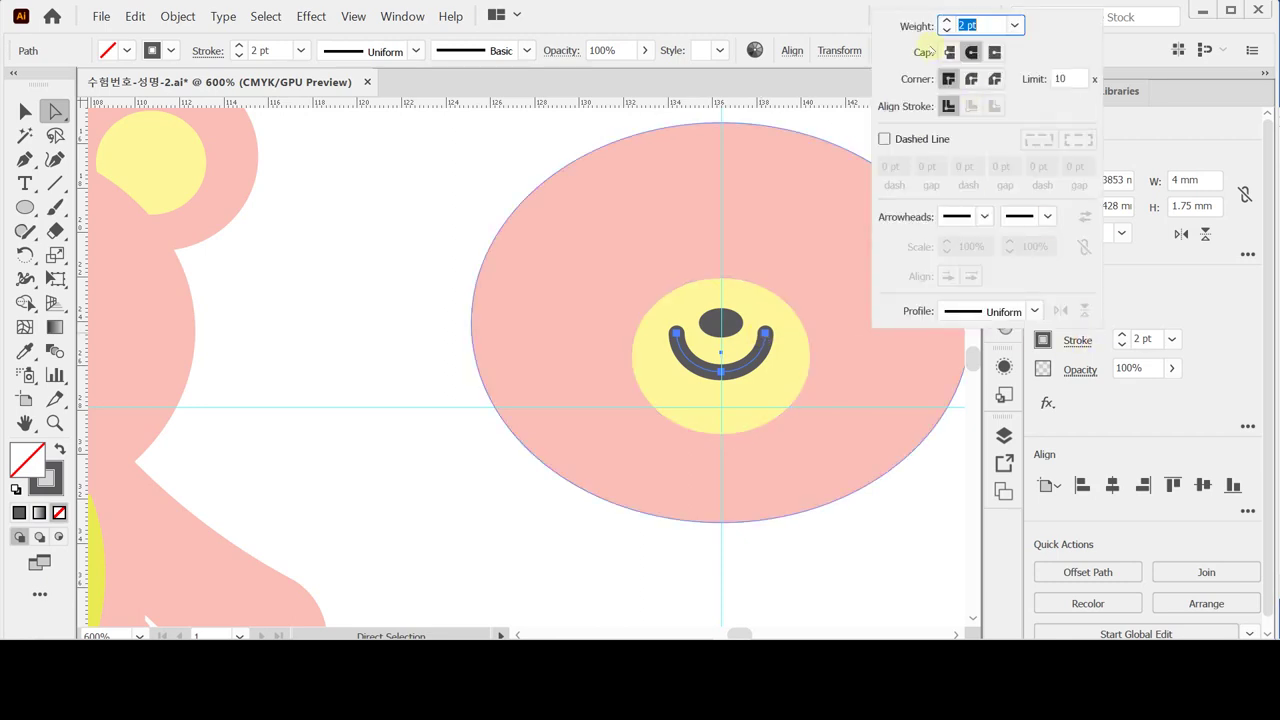
pyautogui.click(969, 54)
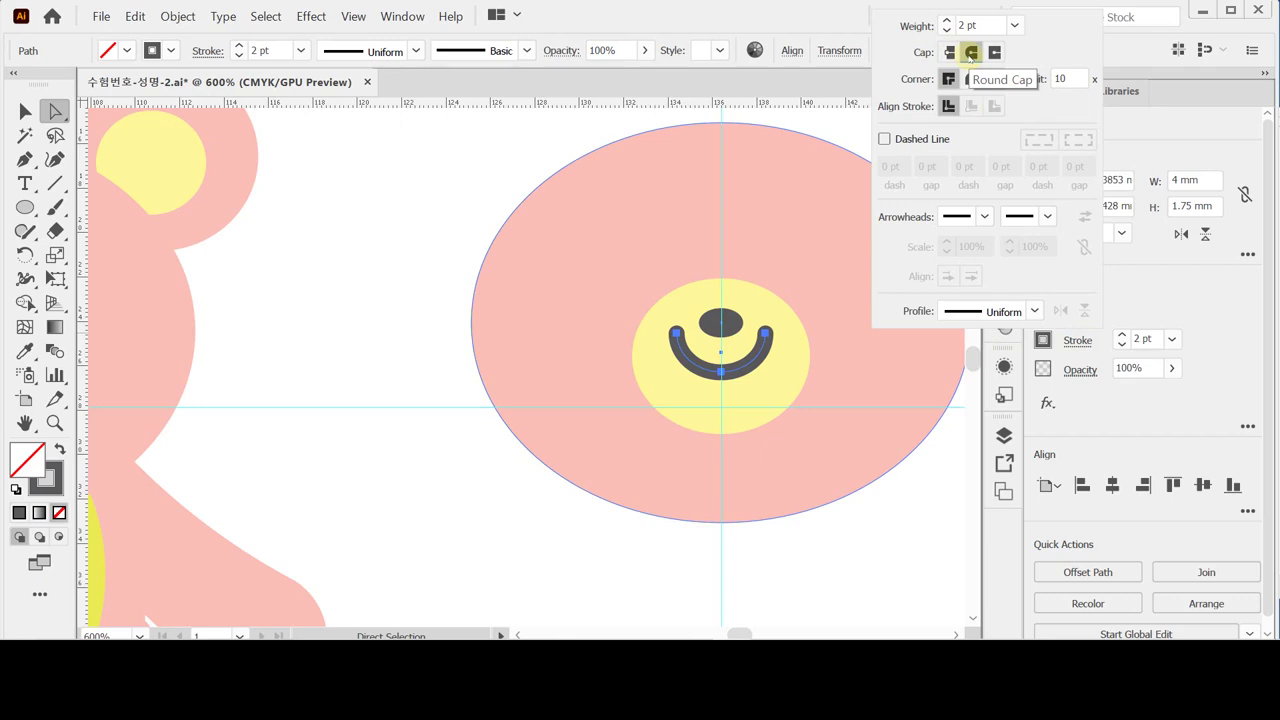
pyautogui.click(1130, 420)
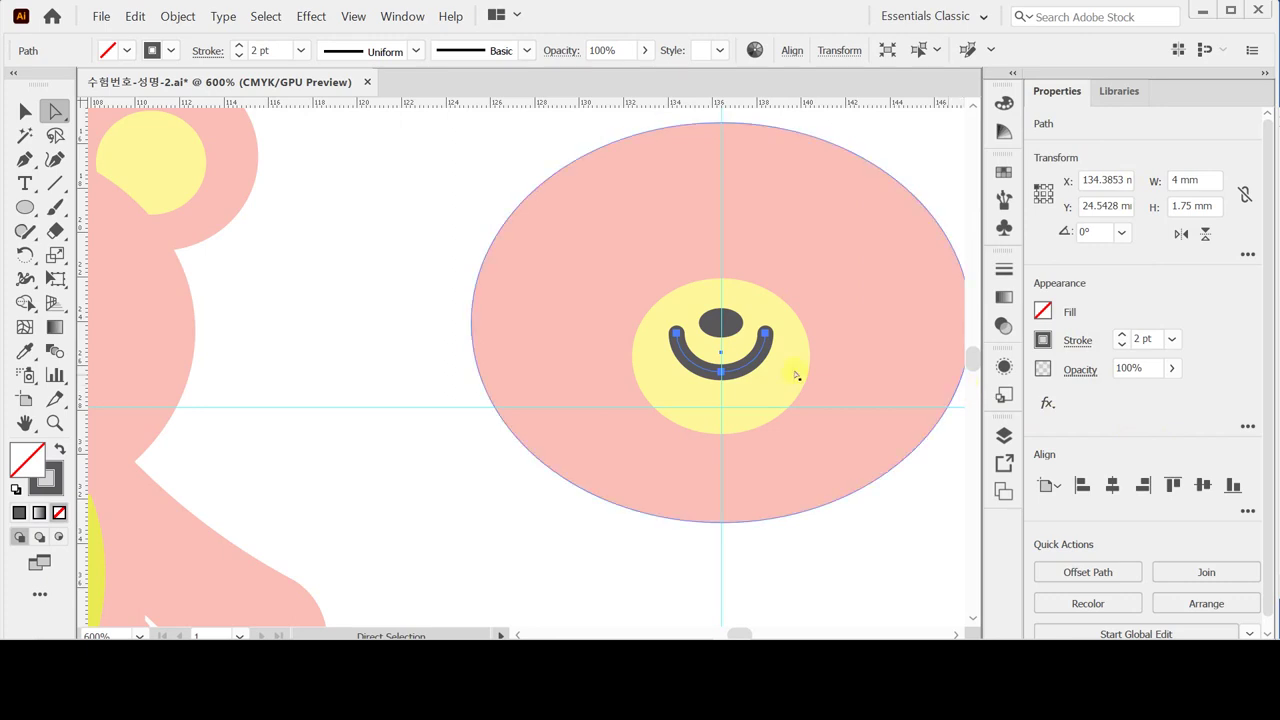
pyautogui.click(27, 184)
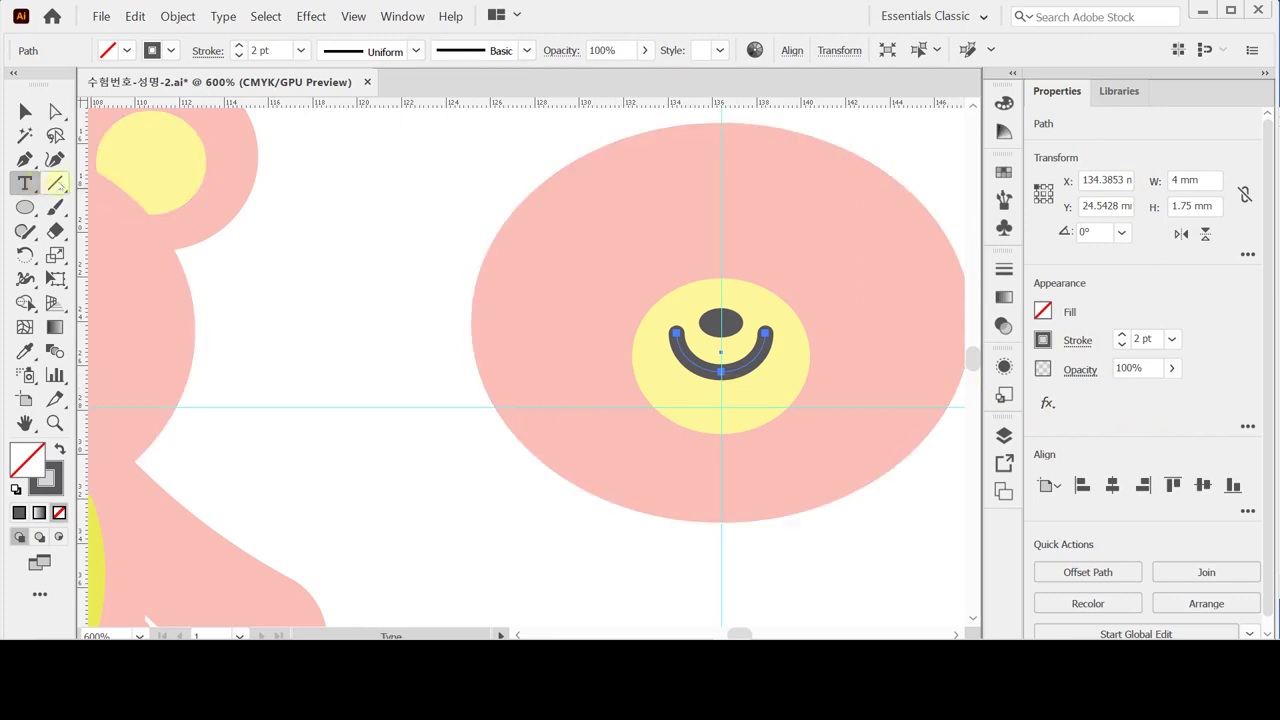
pyautogui.click(55, 183)
pyautogui.click(720, 352)
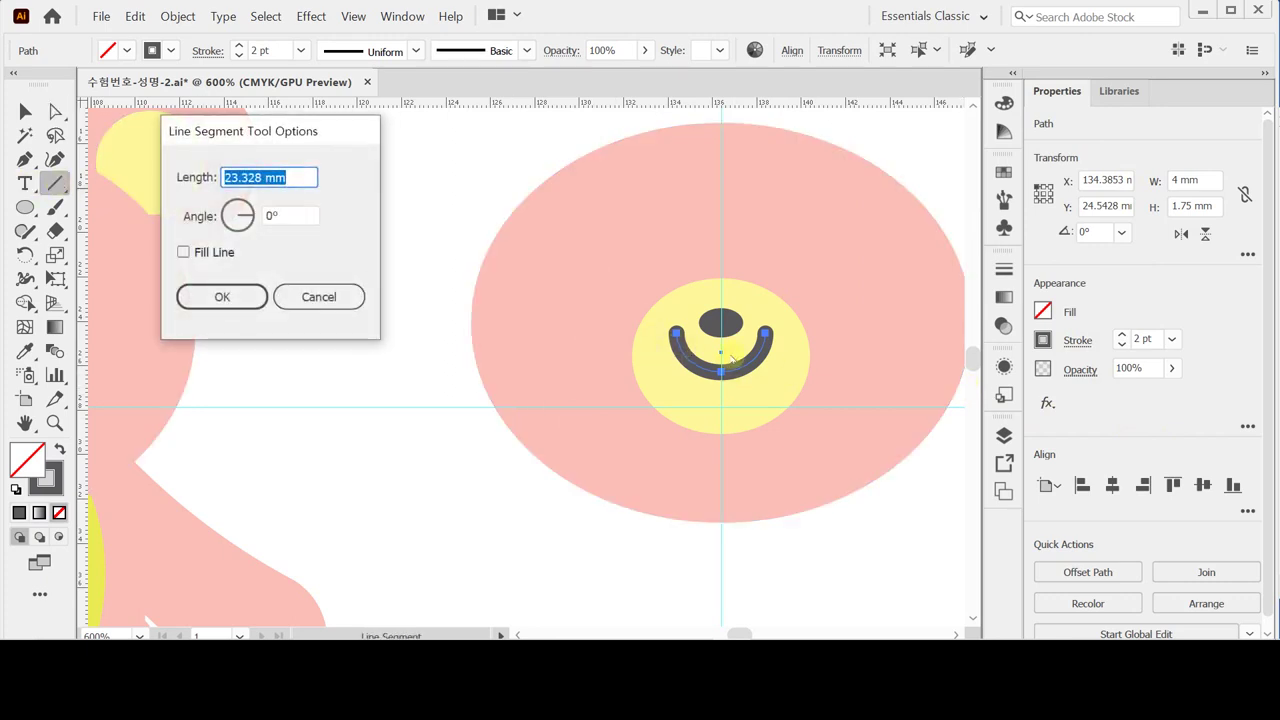
pyautogui.click(318, 296)
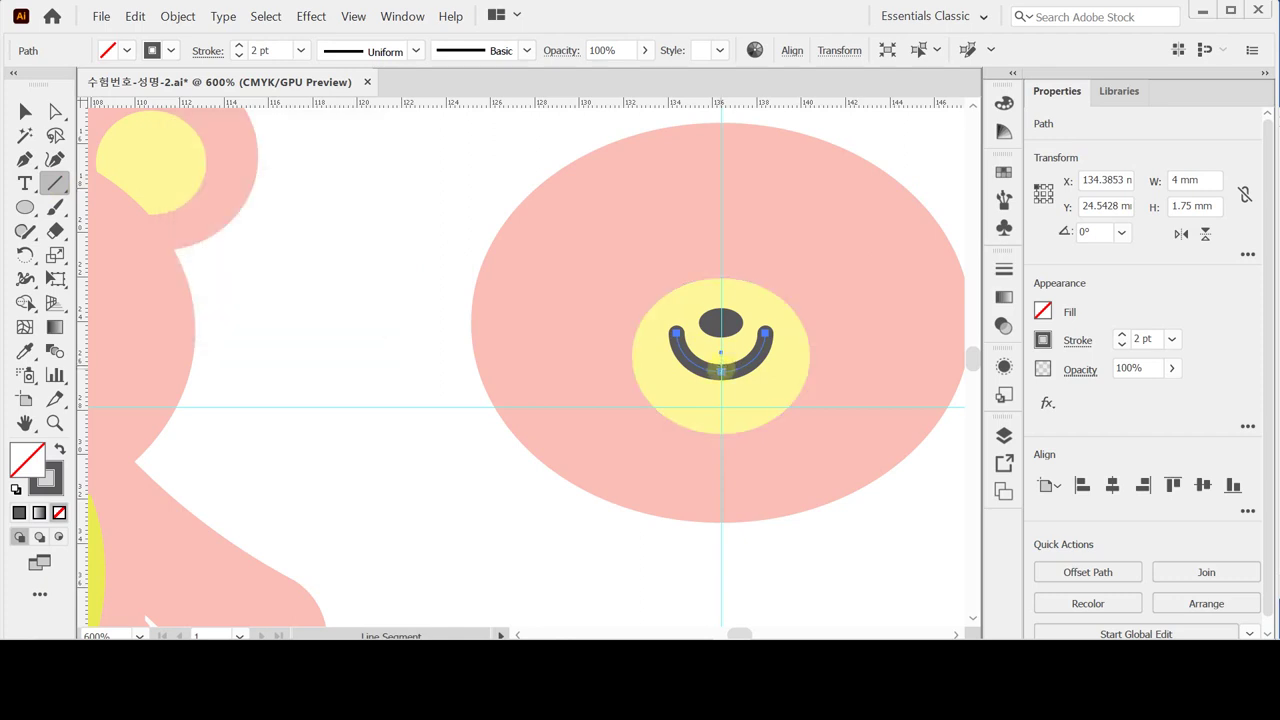
pyautogui.click(721, 321)
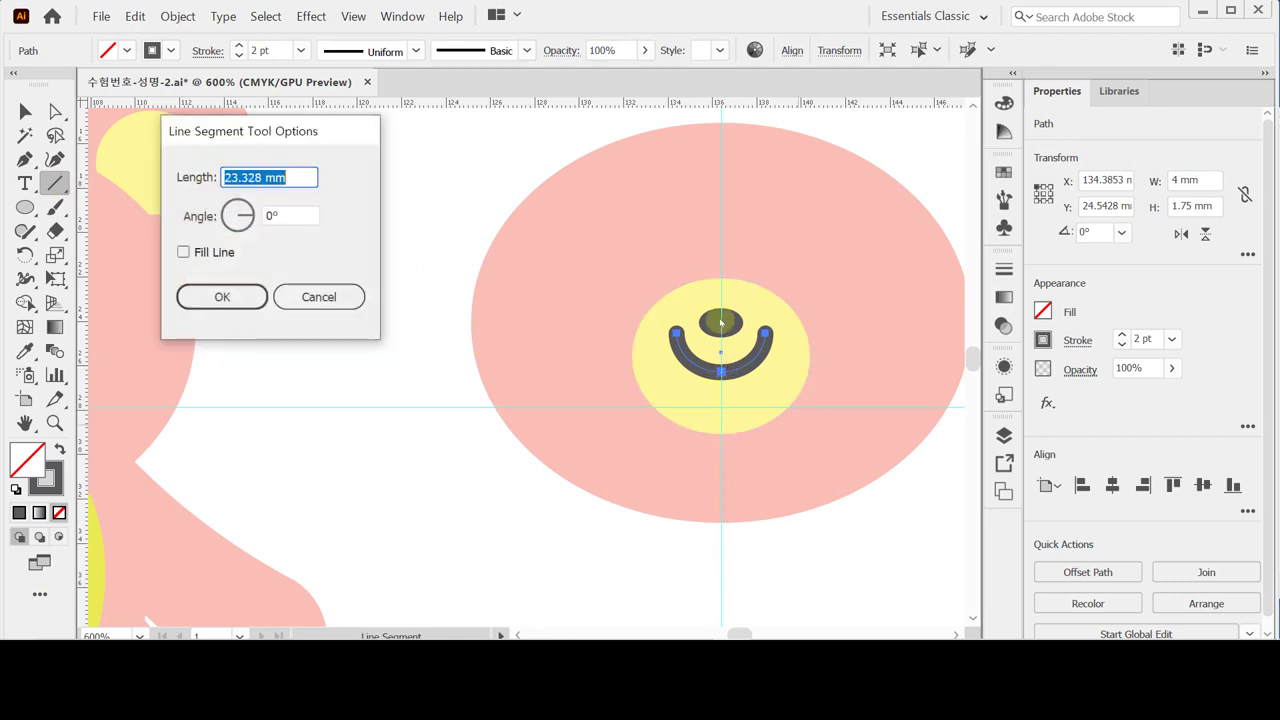
pyautogui.click(318, 296)
pyautogui.moveTo(330, 298); pyautogui.dragTo(651, 297)
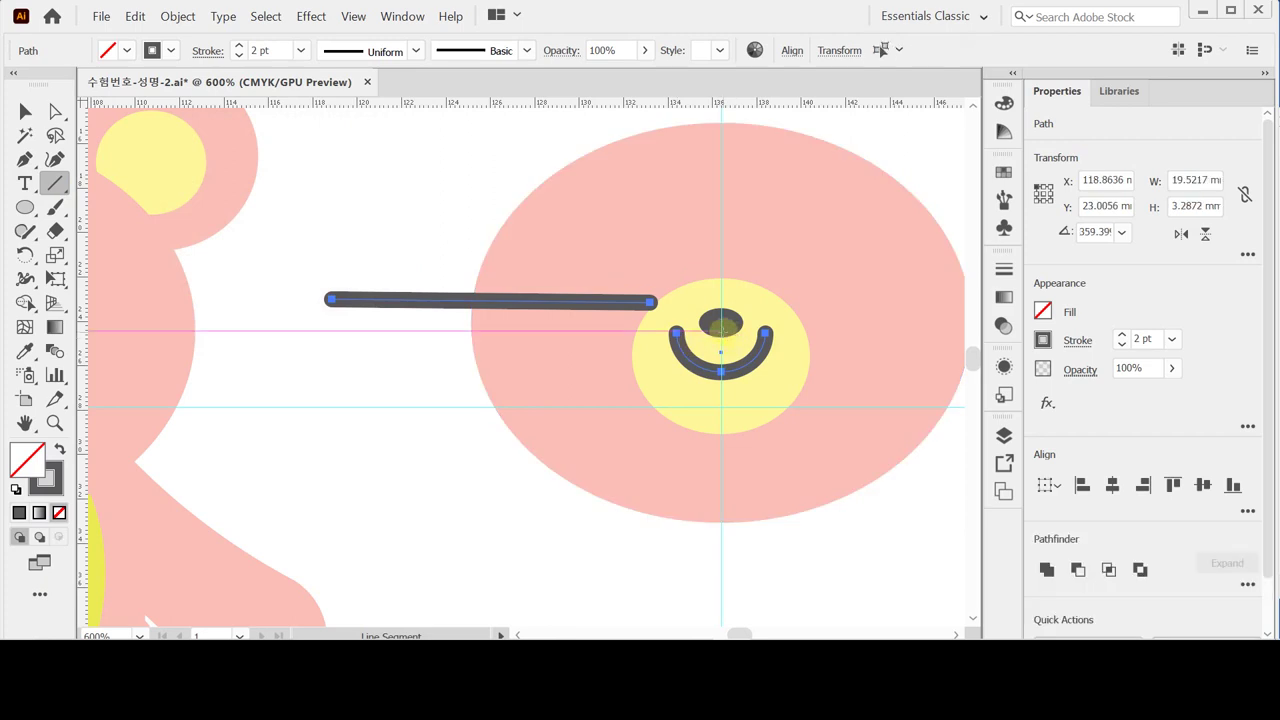
pyautogui.hotkey('ctrl', 'z')
pyautogui.hotkey('ctrl', 'z')
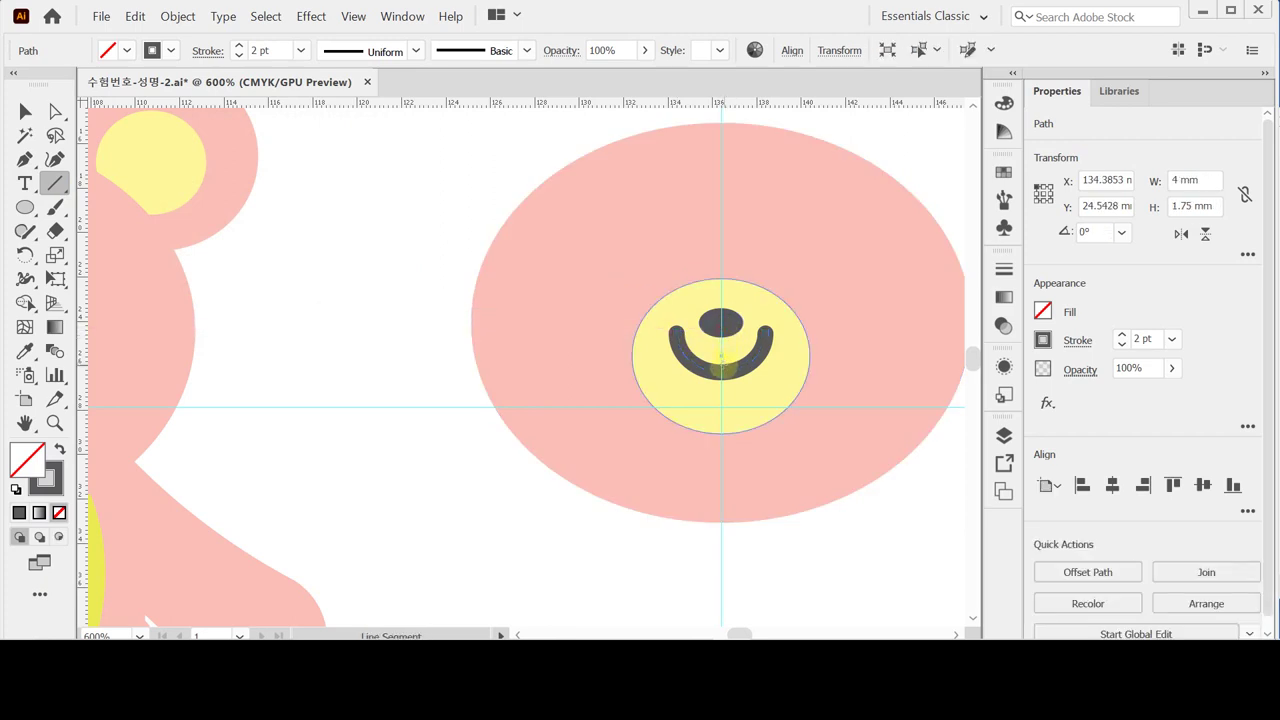
# Step: Draw a vertical line about 1.7 mm long from the smile arc up to the nose and align all face parts on their horizontal centres
pyautogui.moveTo(721, 368); pyautogui.dragTo(721, 330)
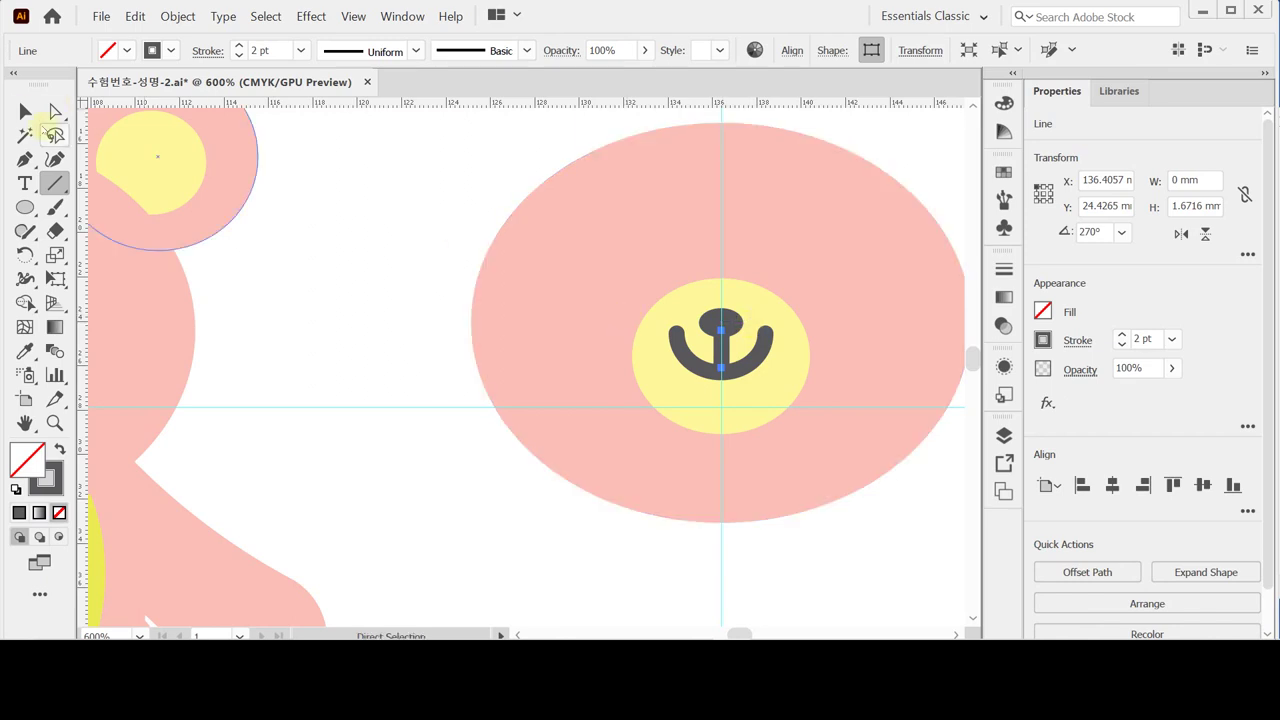
pyautogui.click(25, 111)
pyautogui.click(457, 177)
pyautogui.moveTo(531, 137); pyautogui.dragTo(777, 457)
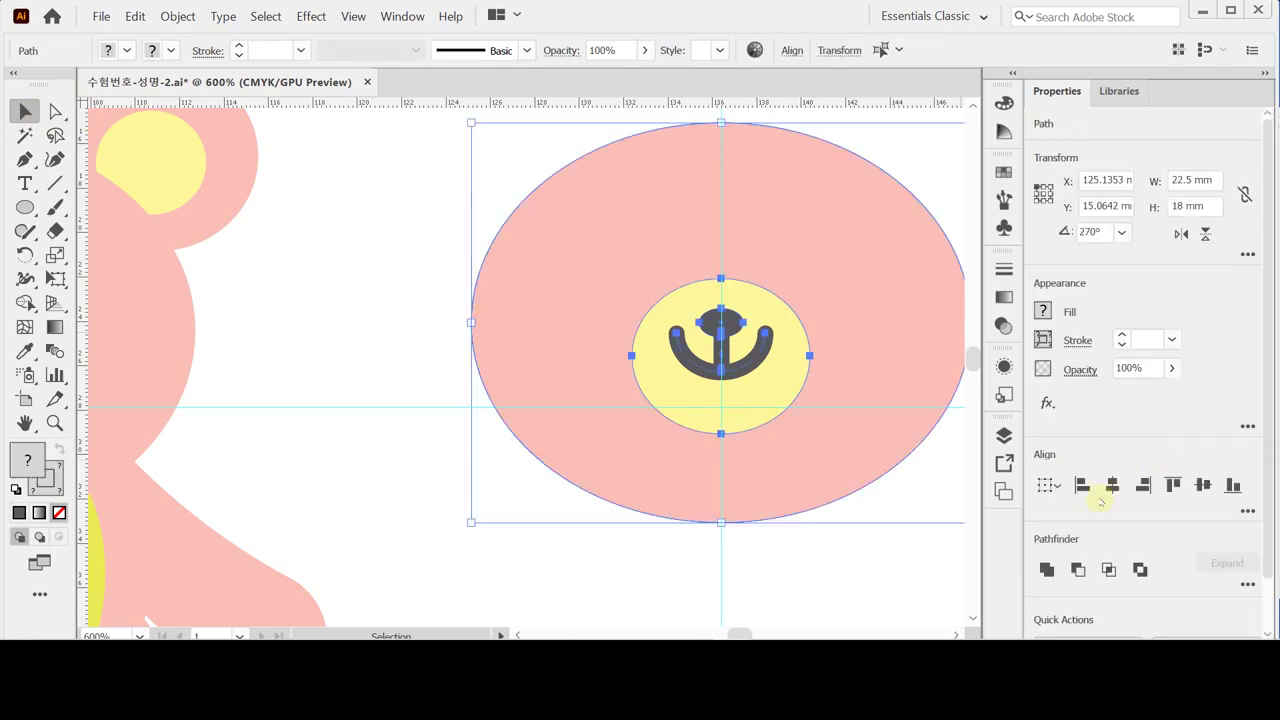
pyautogui.click(1113, 487)
pyautogui.click(392, 313)
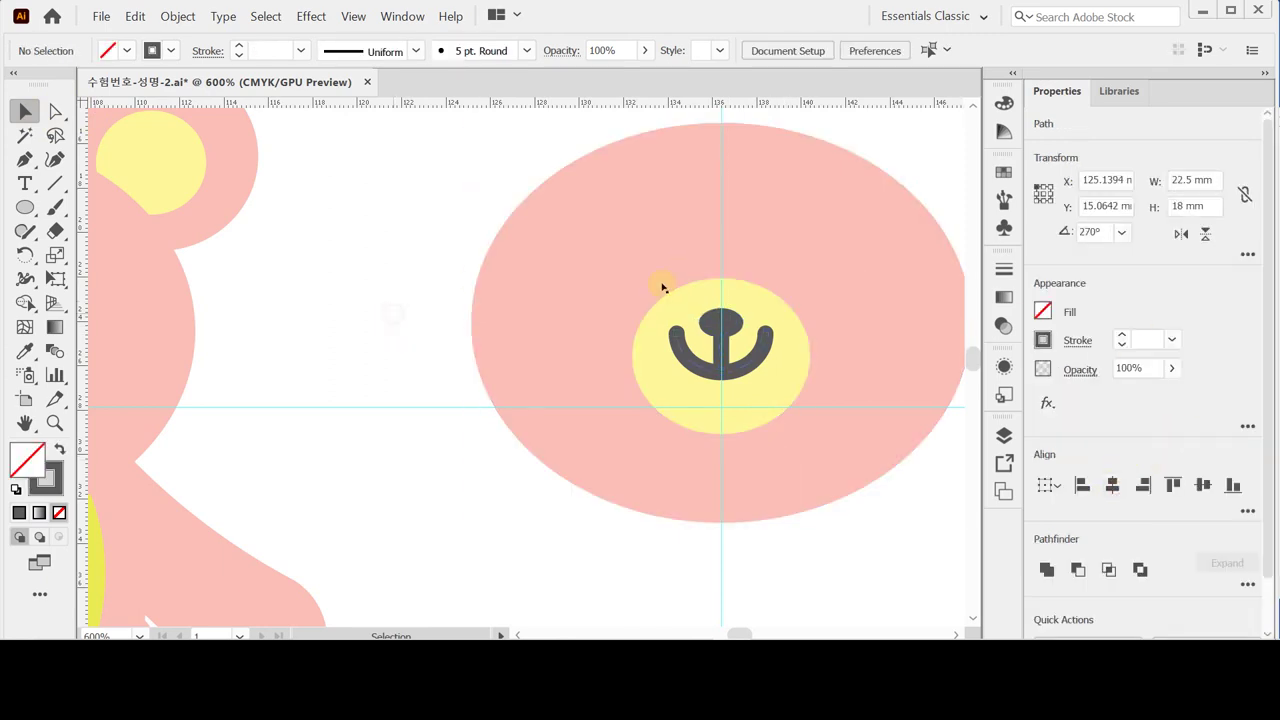
pyautogui.click(720, 362)
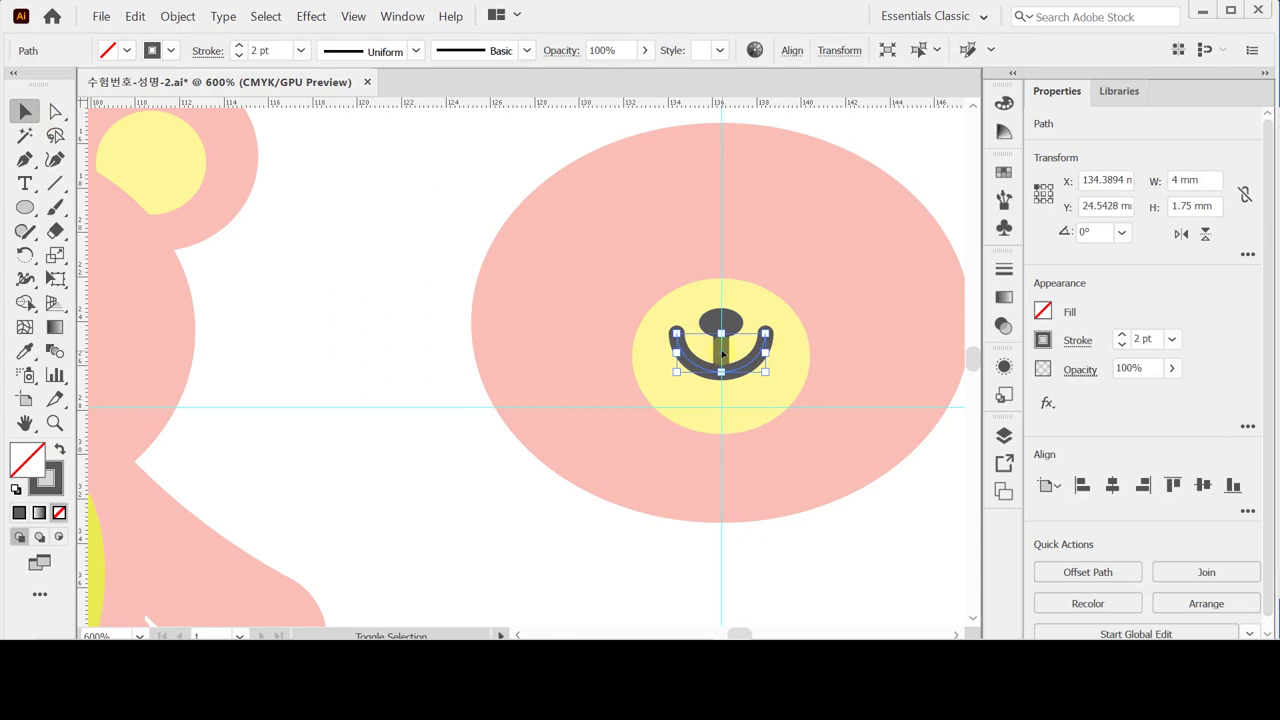
pyautogui.keyDown('shift'); pyautogui.click(722, 352); pyautogui.keyUp('shift')
pyautogui.click(724, 350)
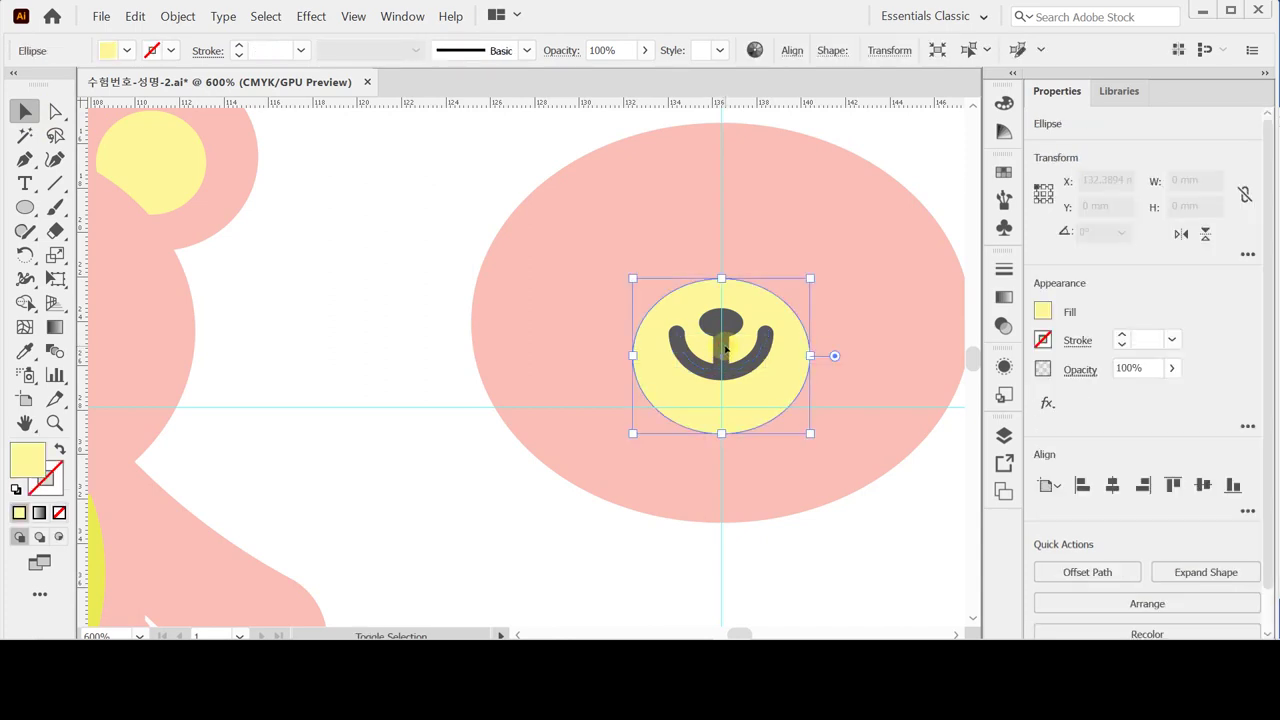
pyautogui.click(727, 350)
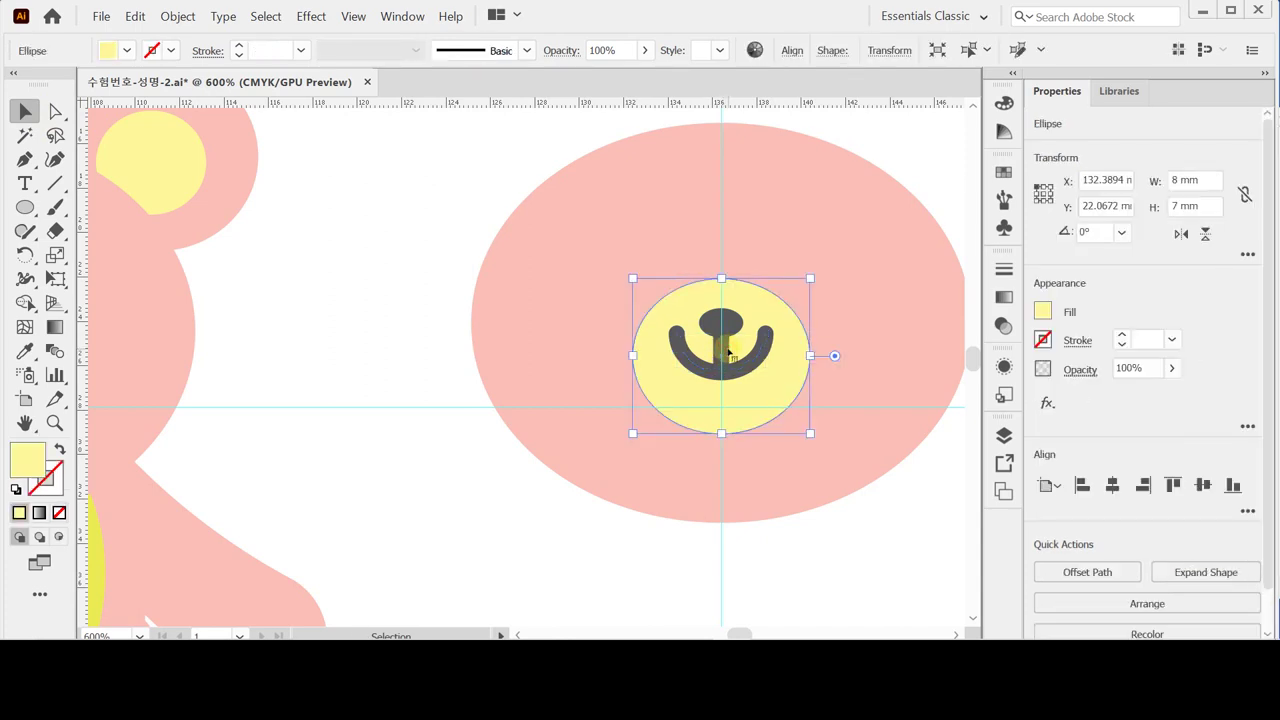
# Step: Select the smile arc and the vertical line together in Outline view and convert their strokes to filled shapes with Outline Stroke
pyautogui.hotkey('ctrl', 'y')
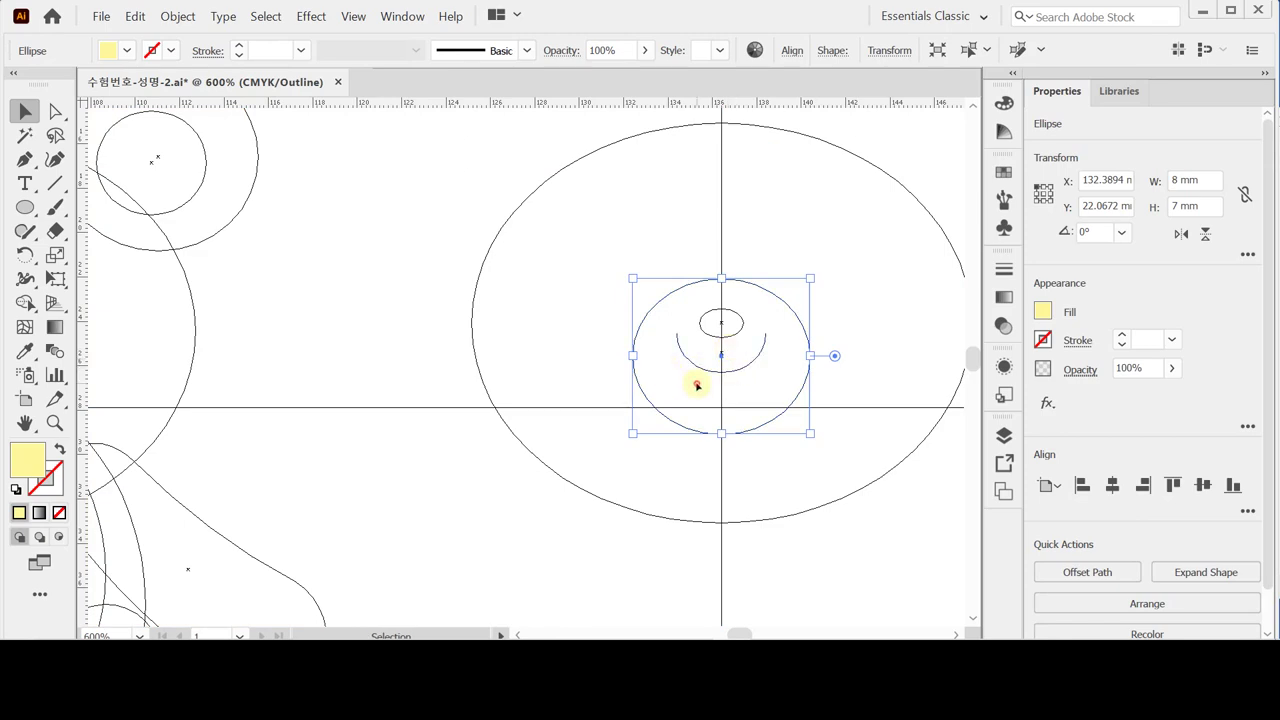
pyautogui.click(687, 392)
pyautogui.click(737, 360)
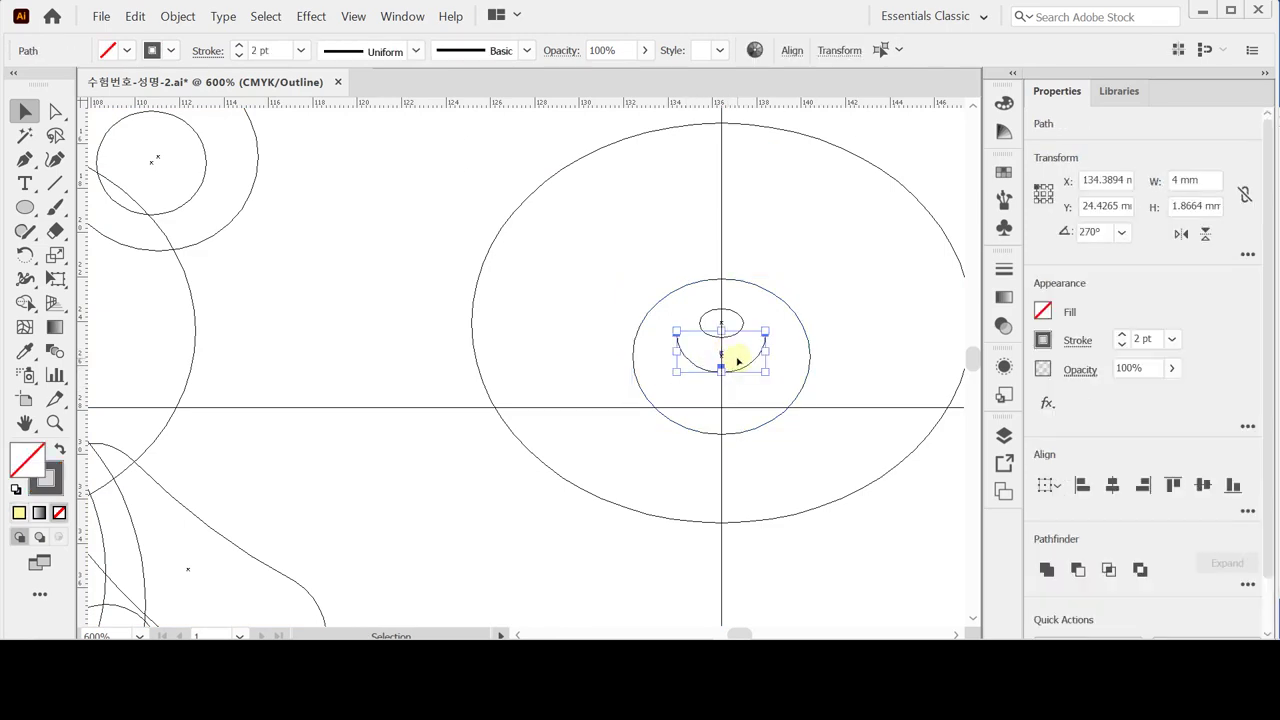
pyautogui.hotkey('ctrl', 'y')
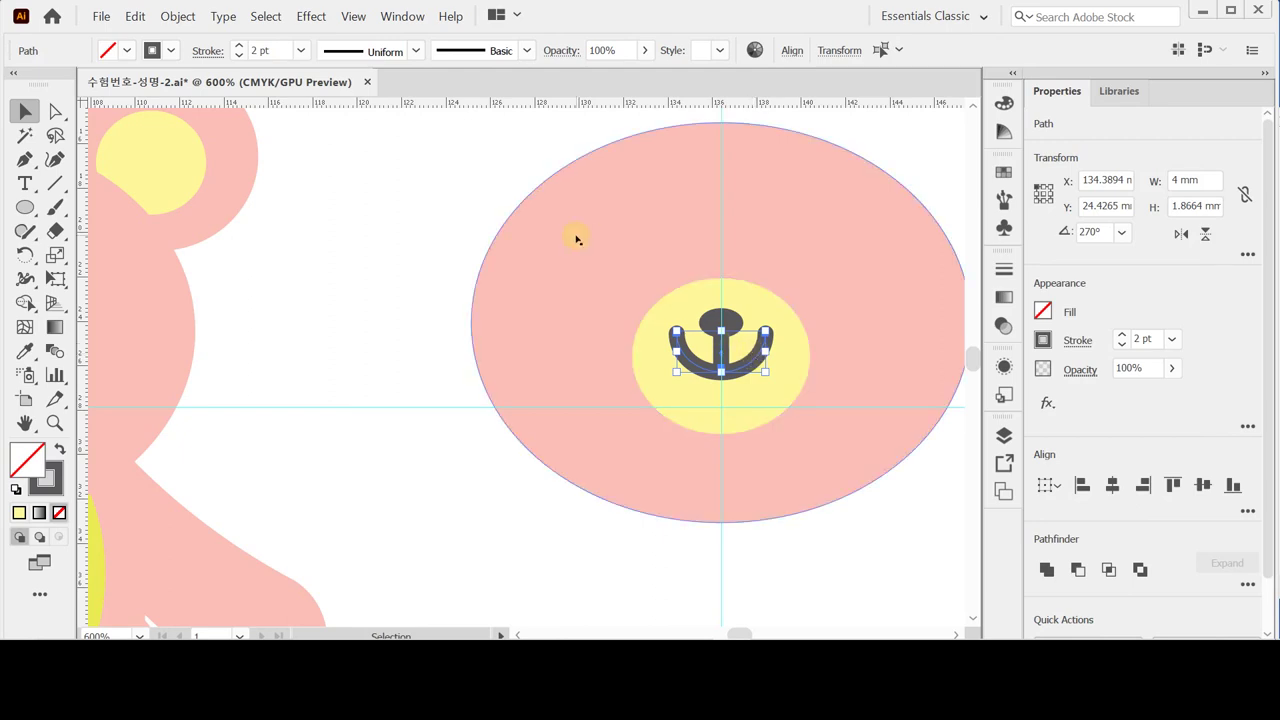
pyautogui.click(177, 17)
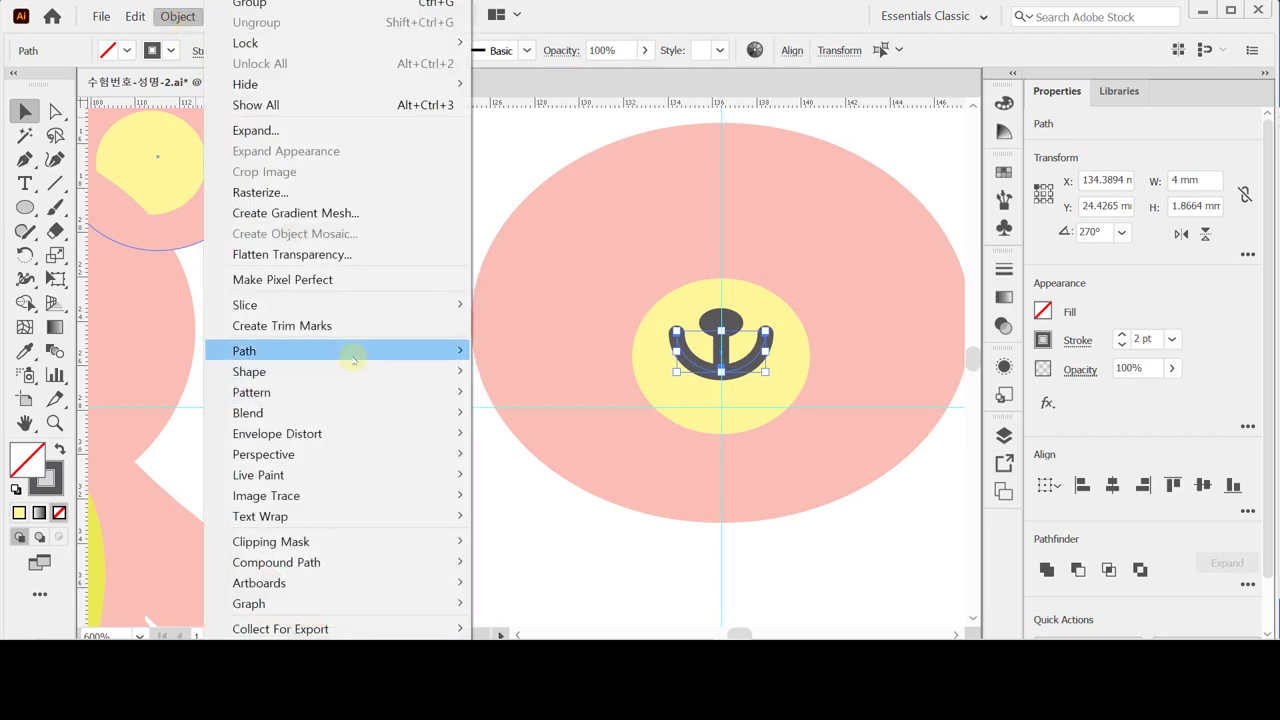
pyautogui.moveTo(354, 360)
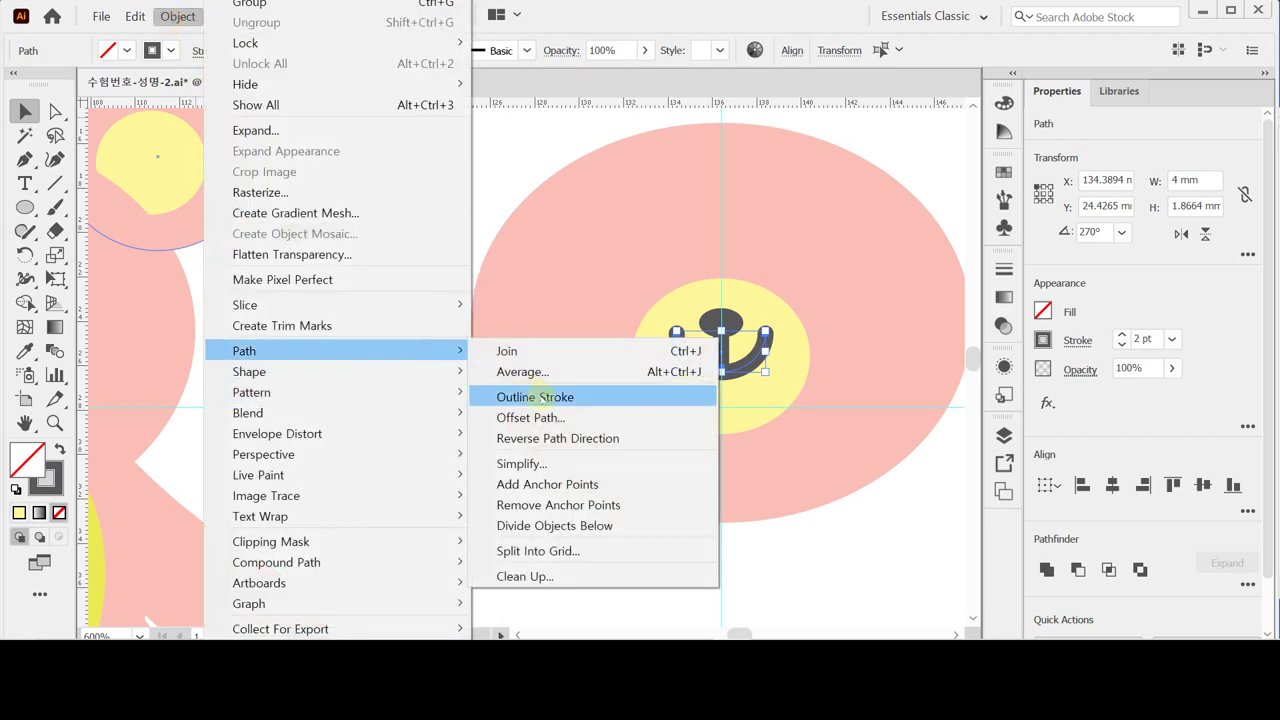
pyautogui.click(540, 397)
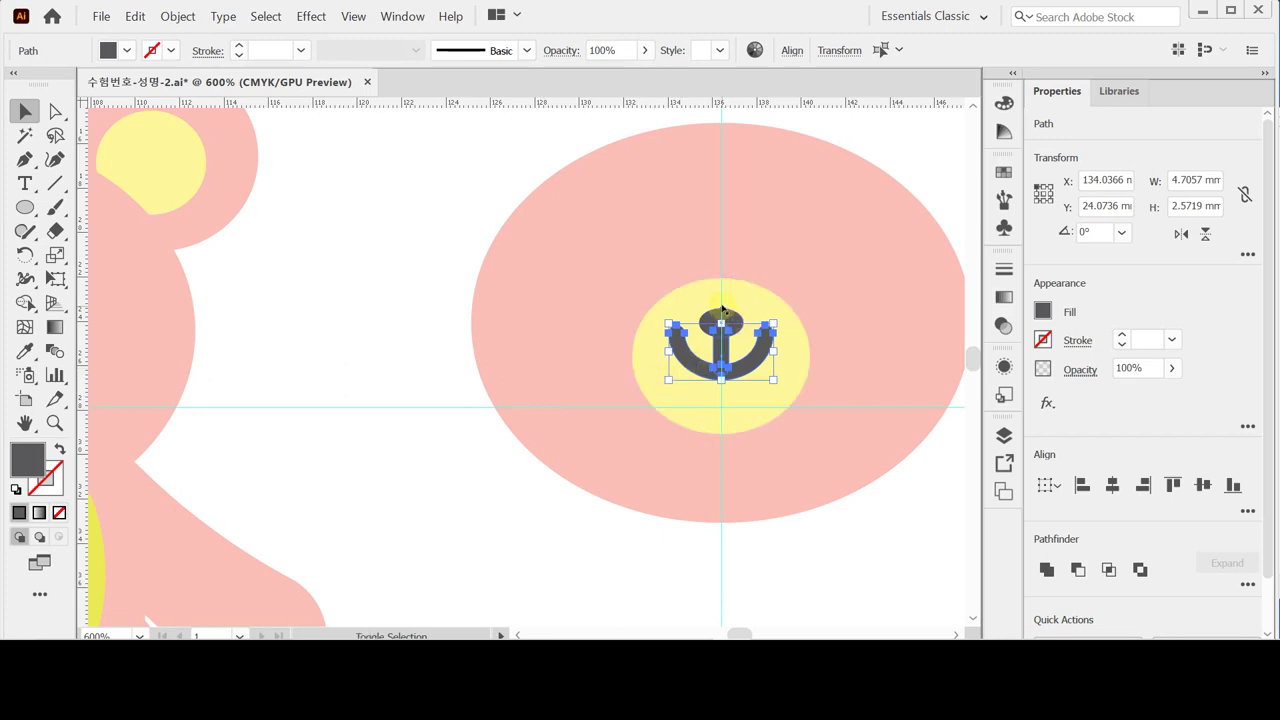
pyautogui.click(394, 263)
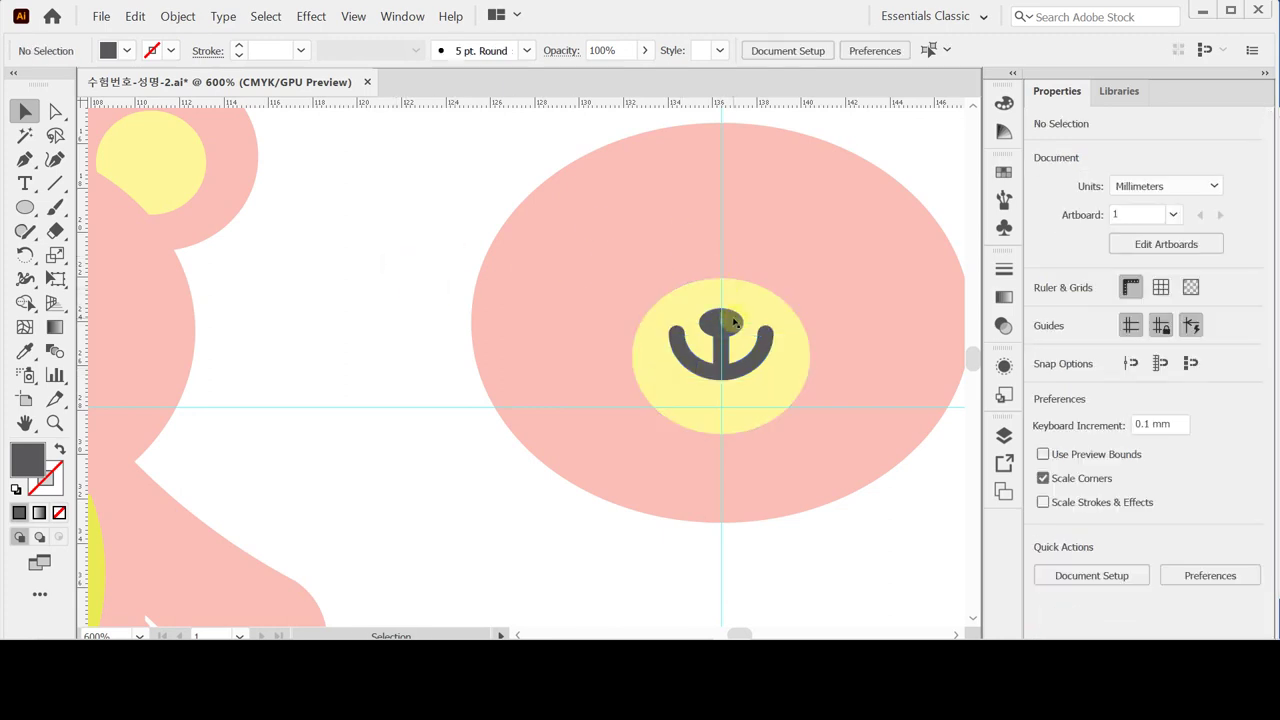
# Step: Move the nose, vertical line and smile arc up together by about 0.6 mm and unite them into one shape
pyautogui.click(733, 322)
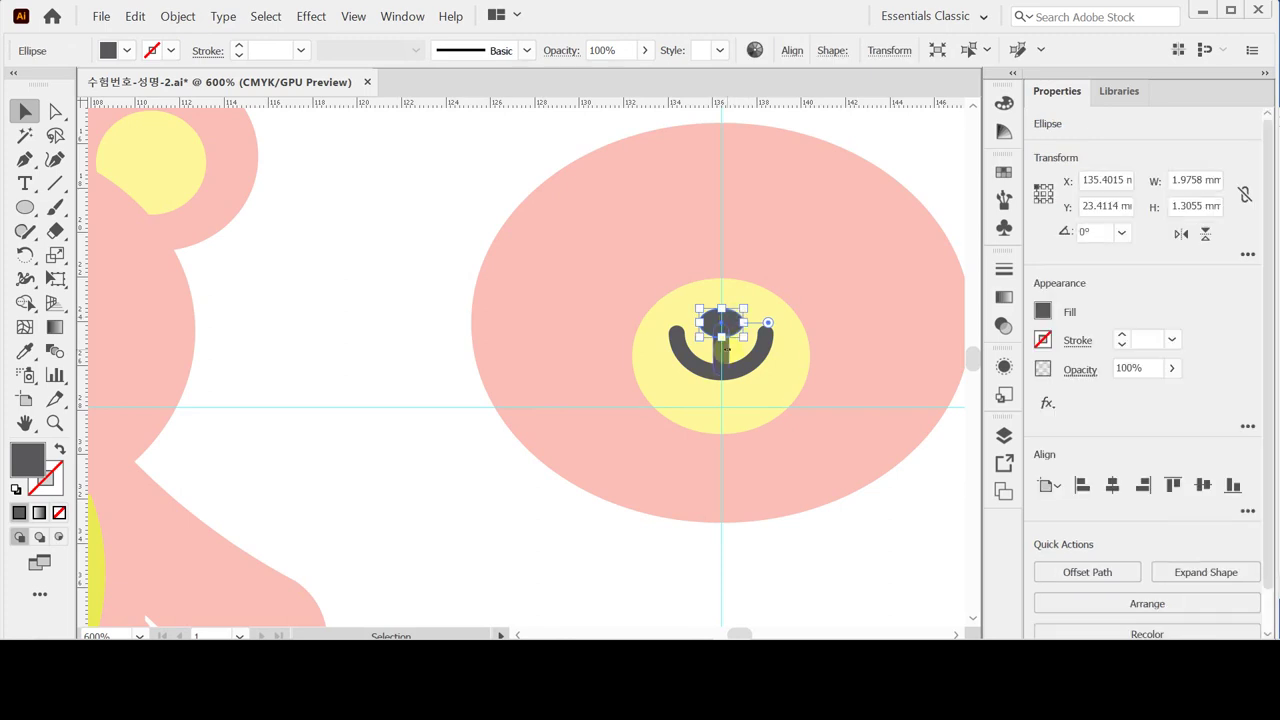
pyautogui.keyDown('shift'); pyautogui.click(722, 355); pyautogui.keyUp('shift')
pyautogui.keyDown('shift'); pyautogui.click(687, 367); pyautogui.keyUp('shift')
pyautogui.press('Up')
pyautogui.press('Up')
pyautogui.press('Up')
pyautogui.press('Up')
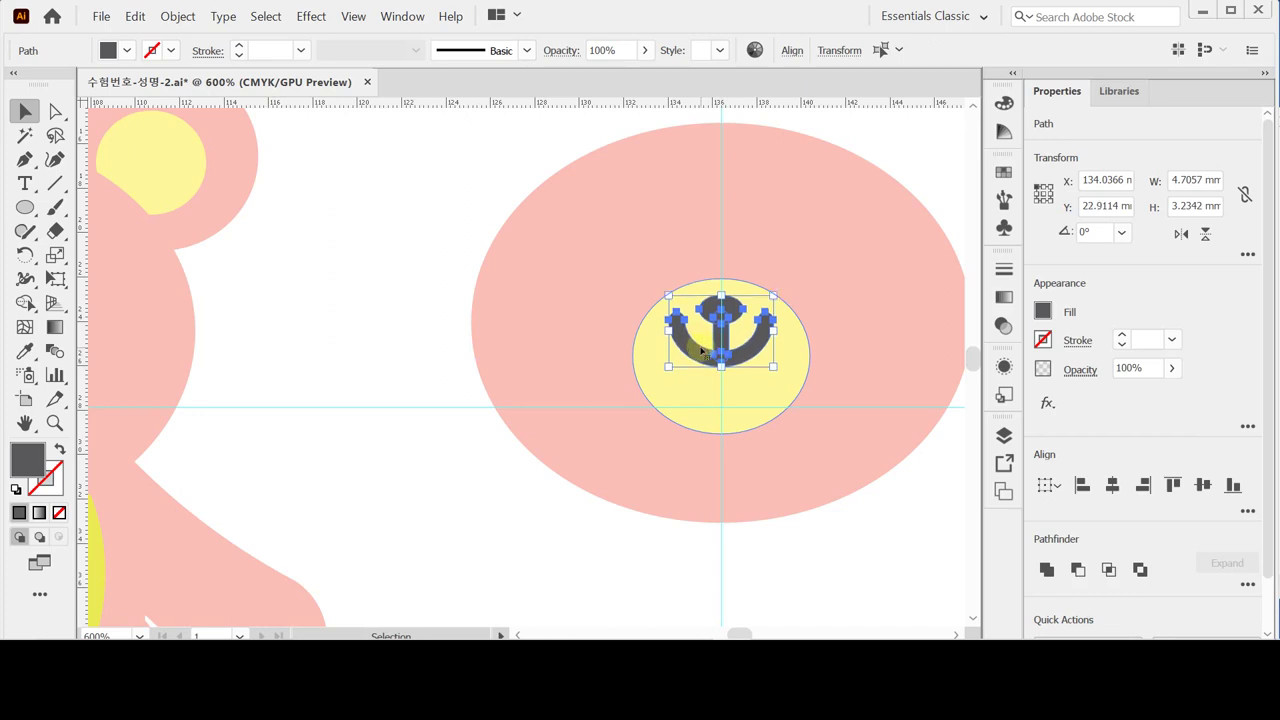
pyautogui.click(1049, 570)
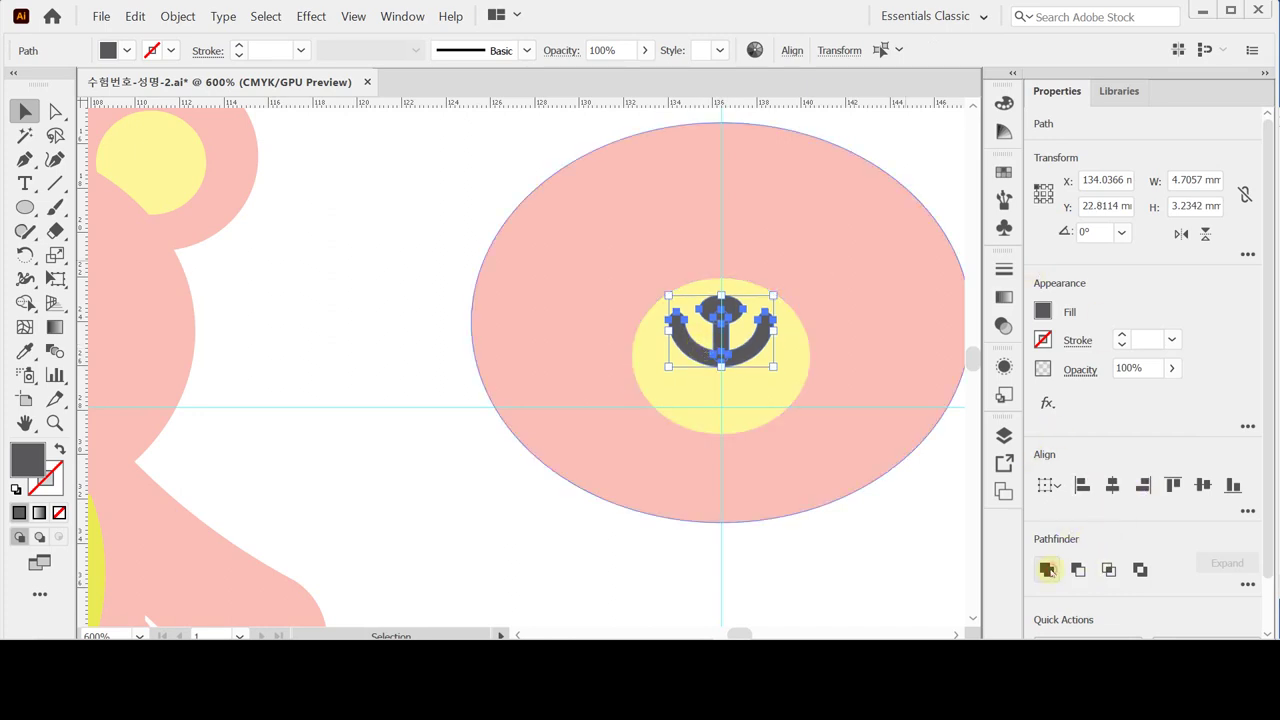
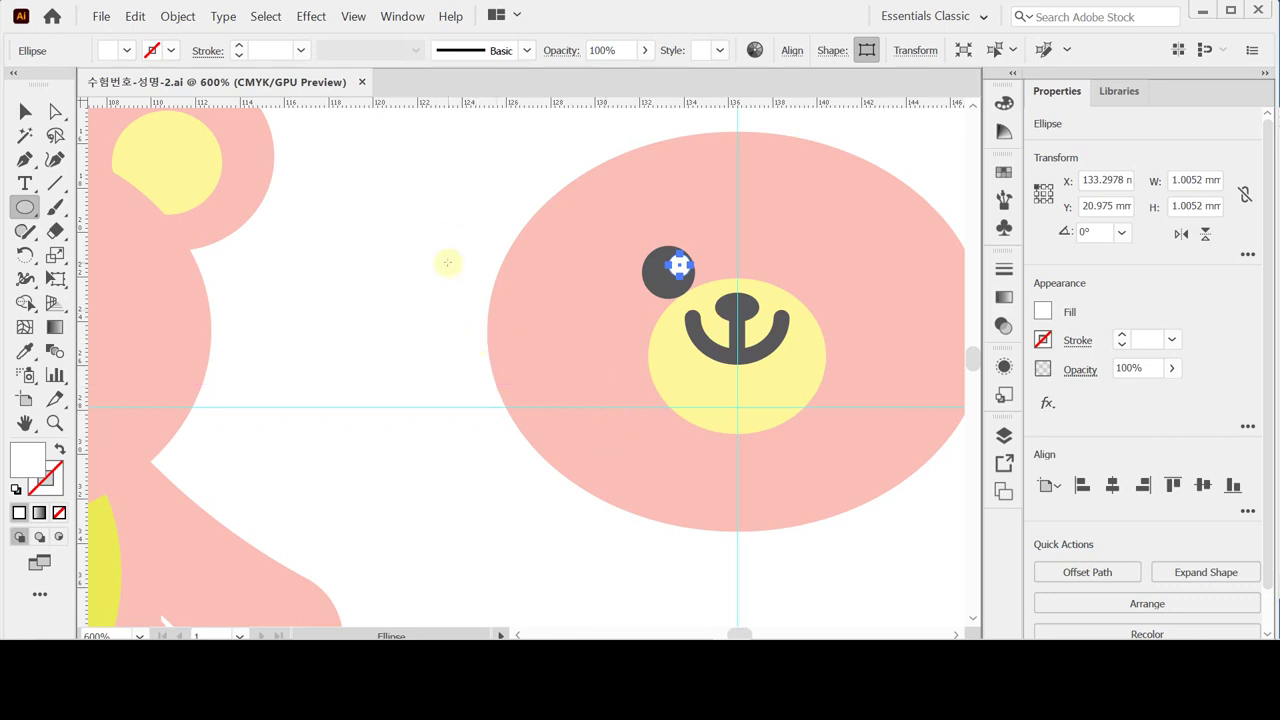
# Step: Create a 9 × 8.5 mm ear ellipse at the new head's upper left edge and fill it with the head's pink
pyautogui.moveTo(467, 171); pyautogui.dragTo(609, 277)
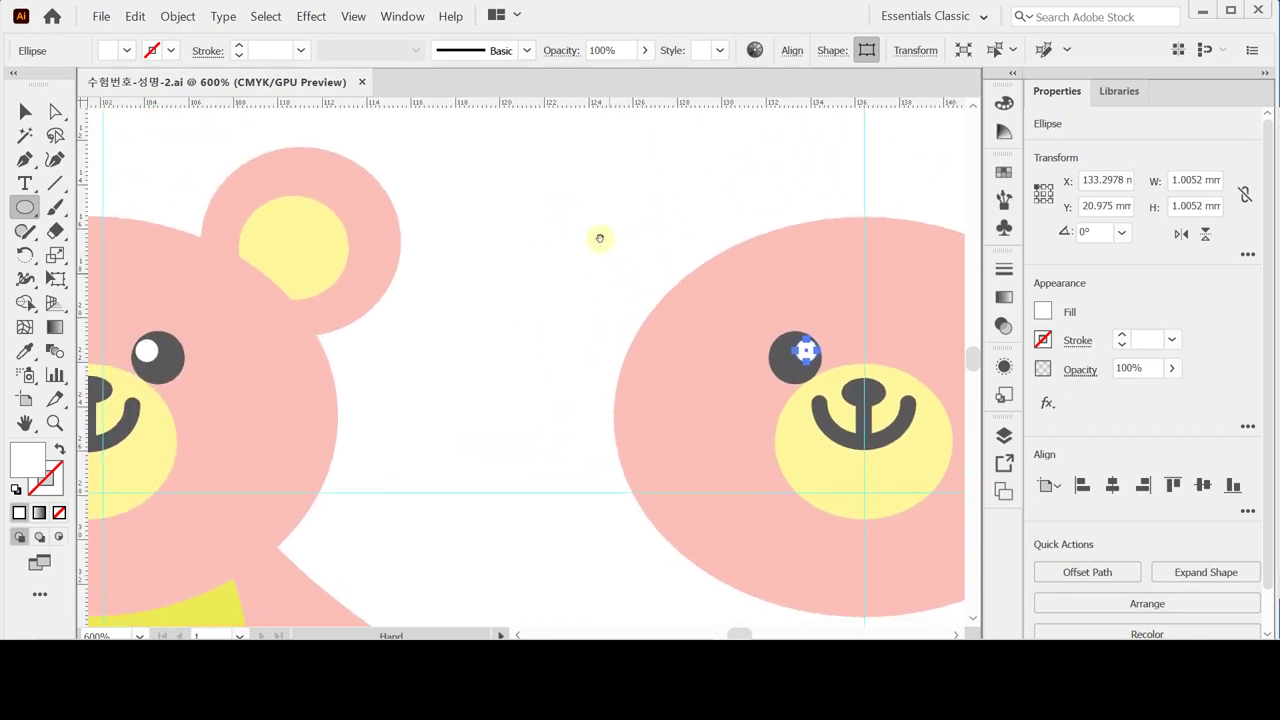
pyautogui.click(528, 200)
pyautogui.click(626, 228)
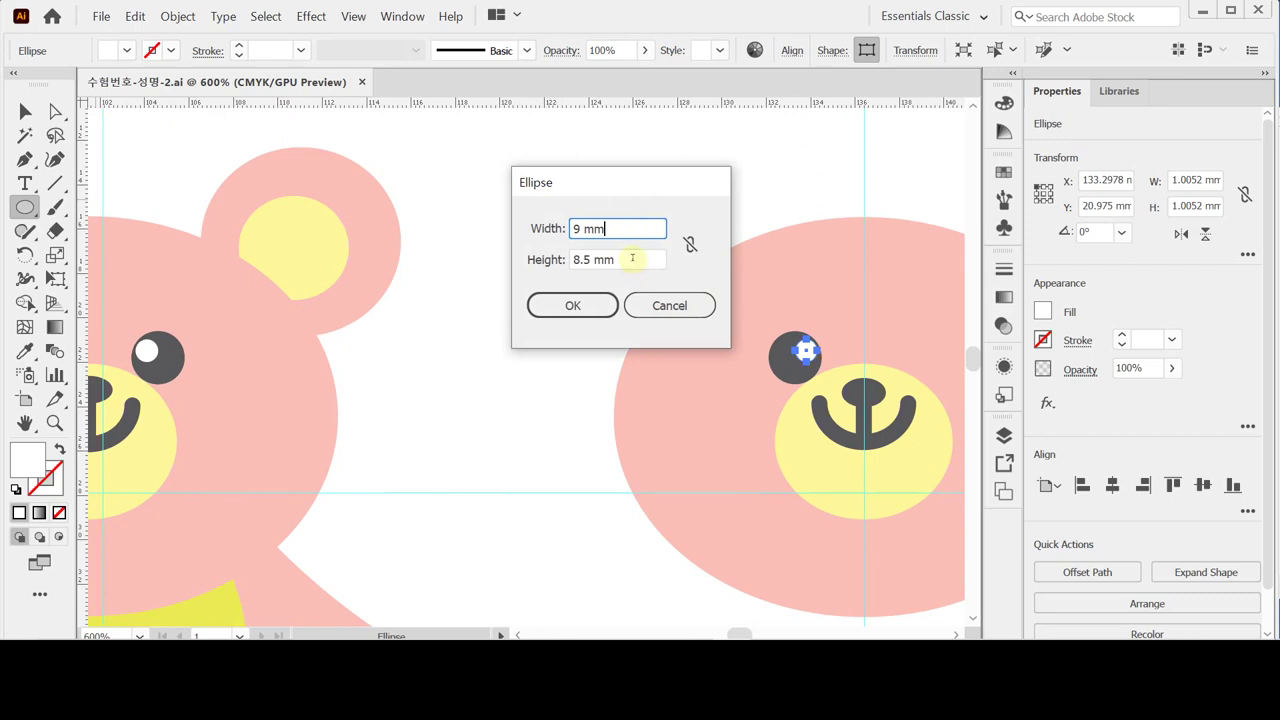
pyautogui.click(588, 306)
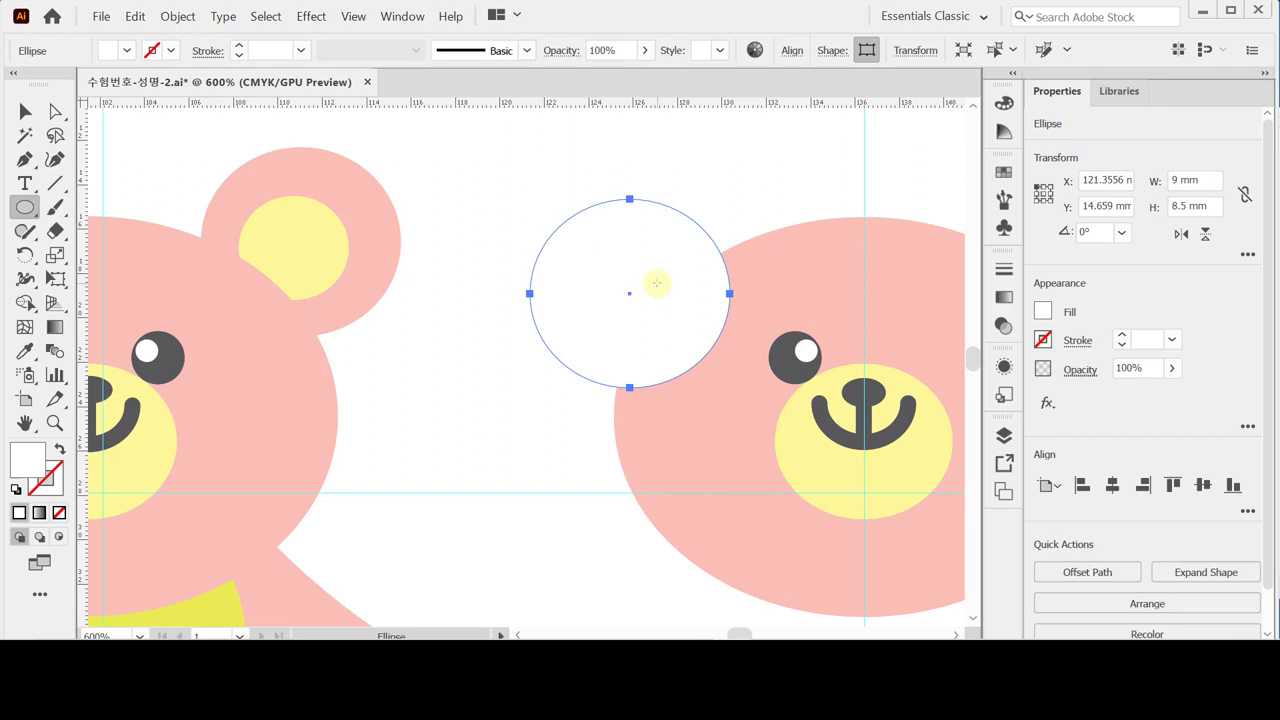
pyautogui.press('i')
pyautogui.click(748, 271)
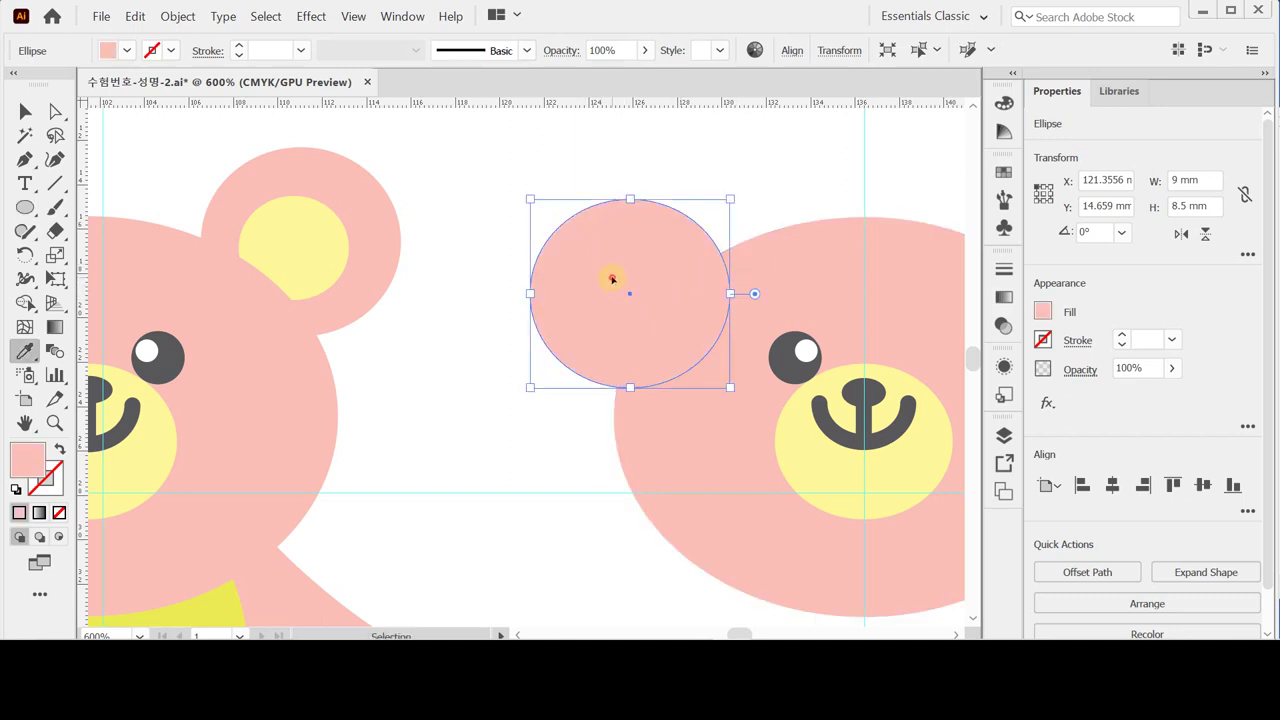
# Step: Move the ear ellipse up by about 2.1 mm and add a centred 55% copy filled with the finished ear's pale yellow
pyautogui.moveTo(600, 294); pyautogui.dragTo(643, 260)
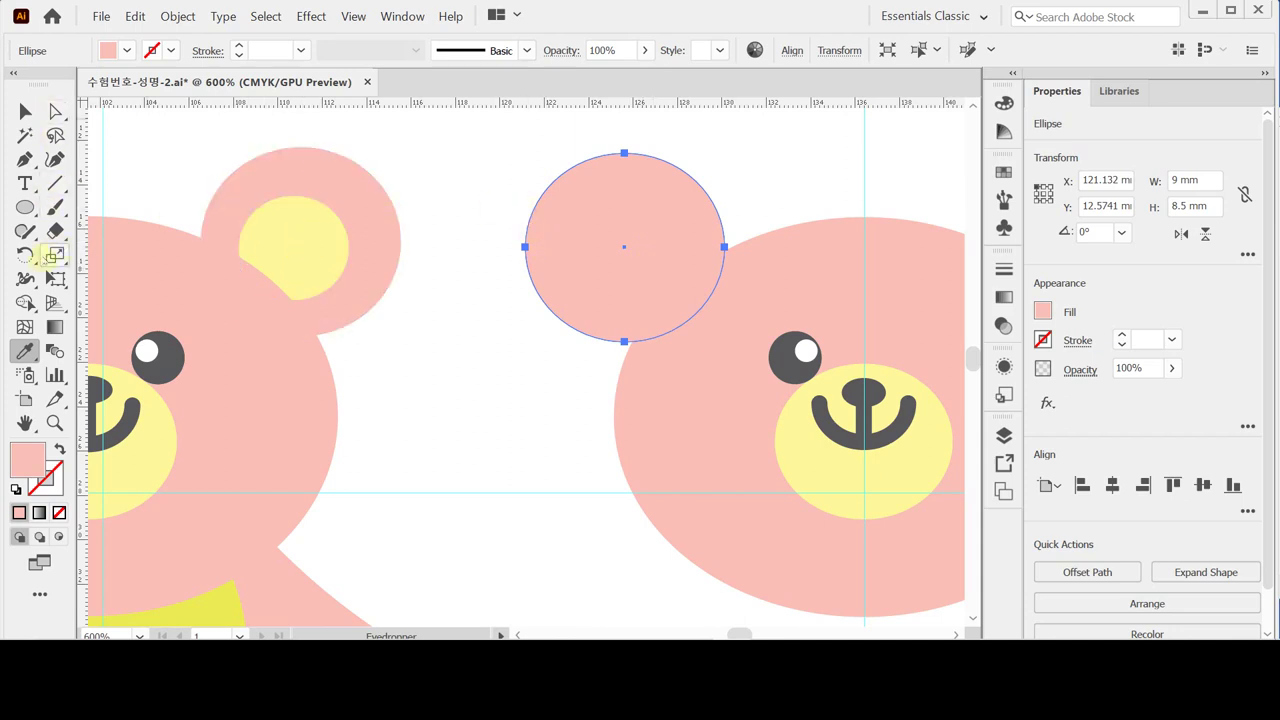
pyautogui.doubleClick(54, 254)
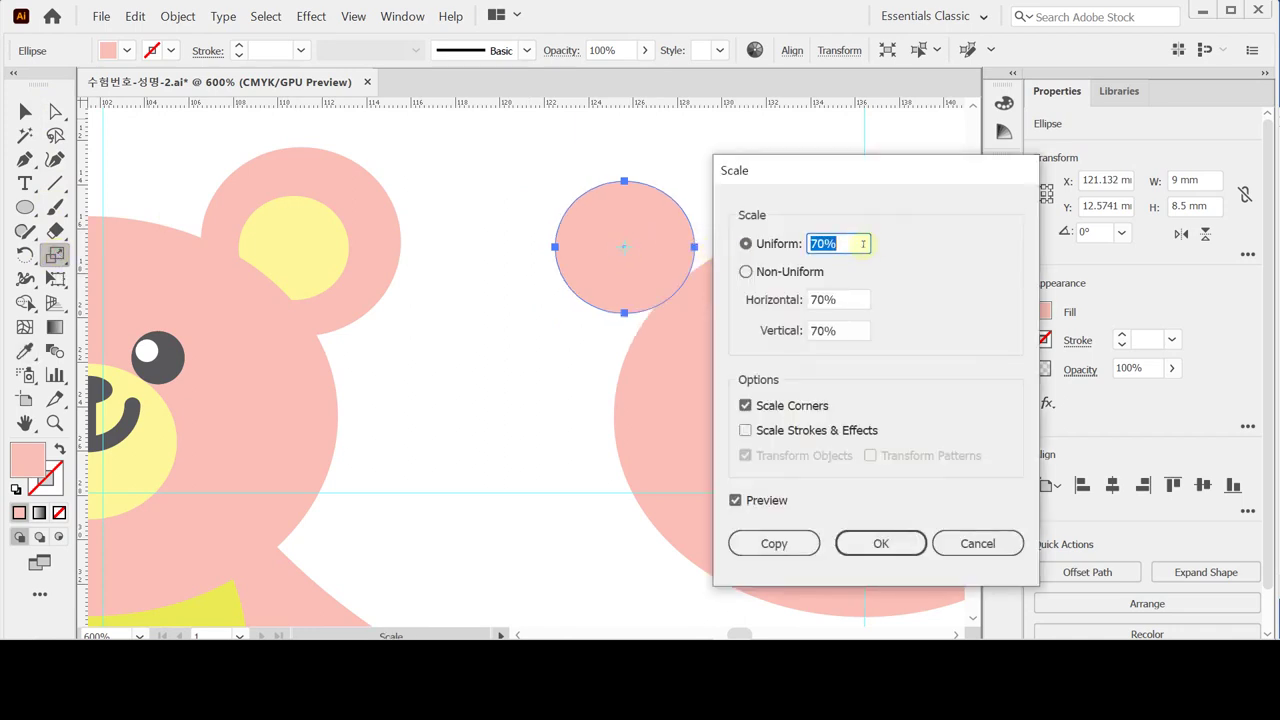
pyautogui.write('55')
pyautogui.click(773, 543)
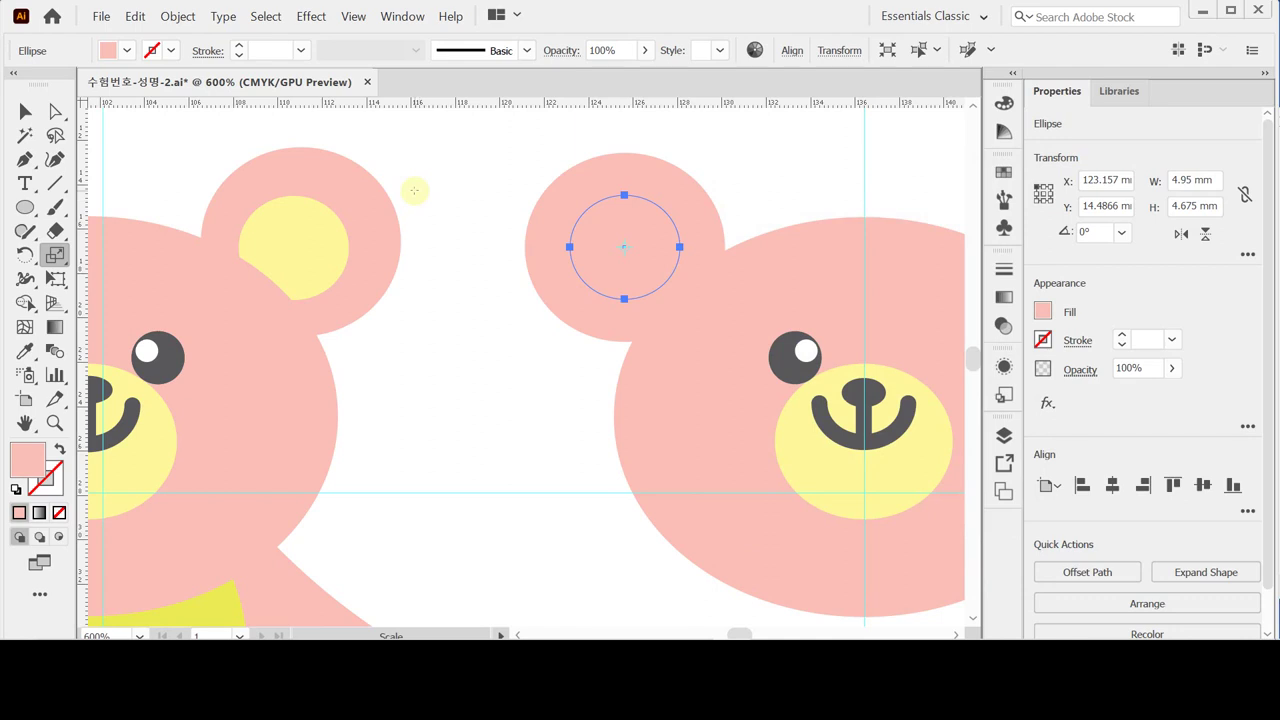
pyautogui.press('i')
pyautogui.click(298, 240)
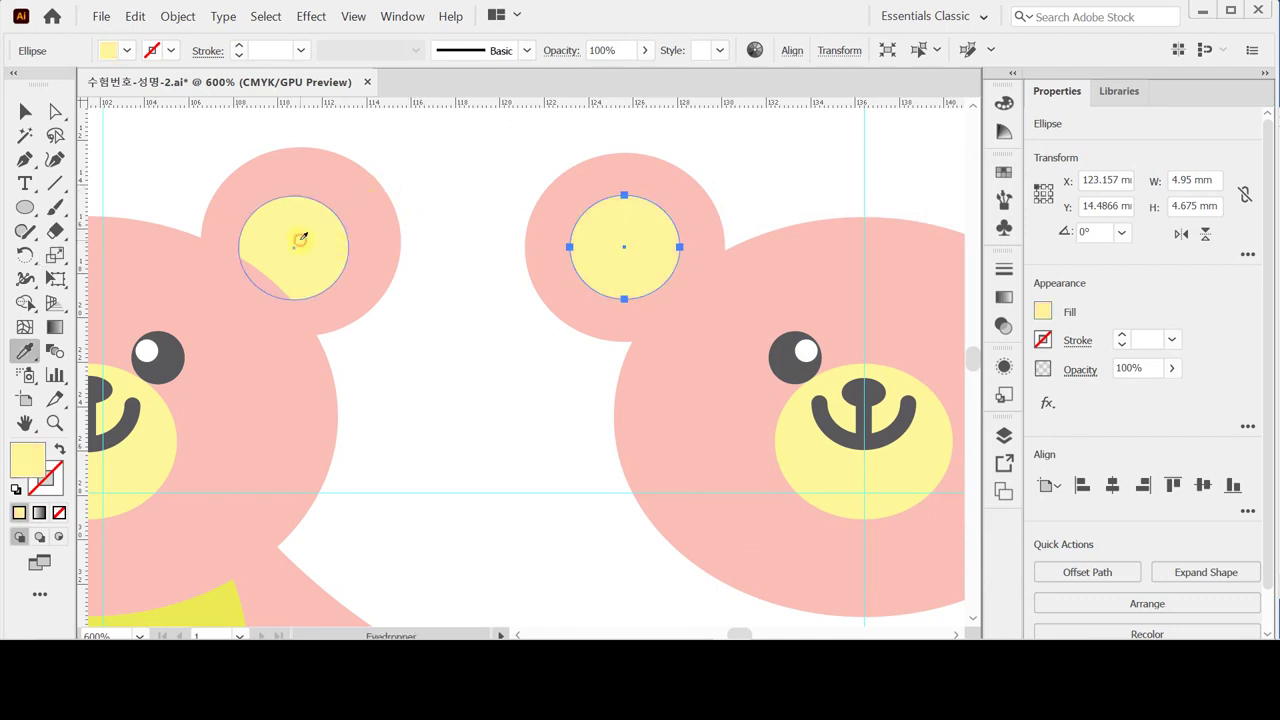
# Step: Nudge the pale yellow inner ear ellipse 0.7 mm right and 0.9 mm down inside the pink ear
pyautogui.hotkey('shift', 'Down')
pyautogui.press('Right')
pyautogui.press('Right')
pyautogui.press('Right')
pyautogui.press('Right')
pyautogui.press('Right')
pyautogui.press('Right')
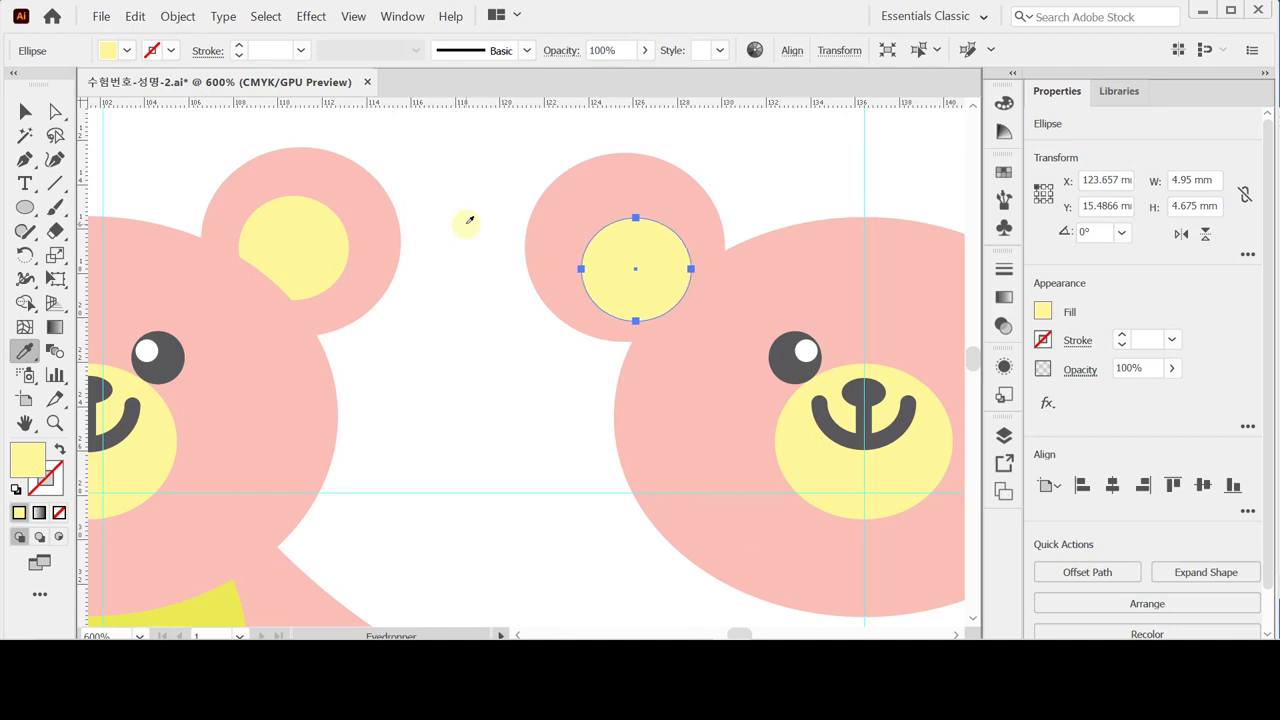
pyautogui.press('Up')
pyautogui.press('Right')
pyautogui.press('Right')
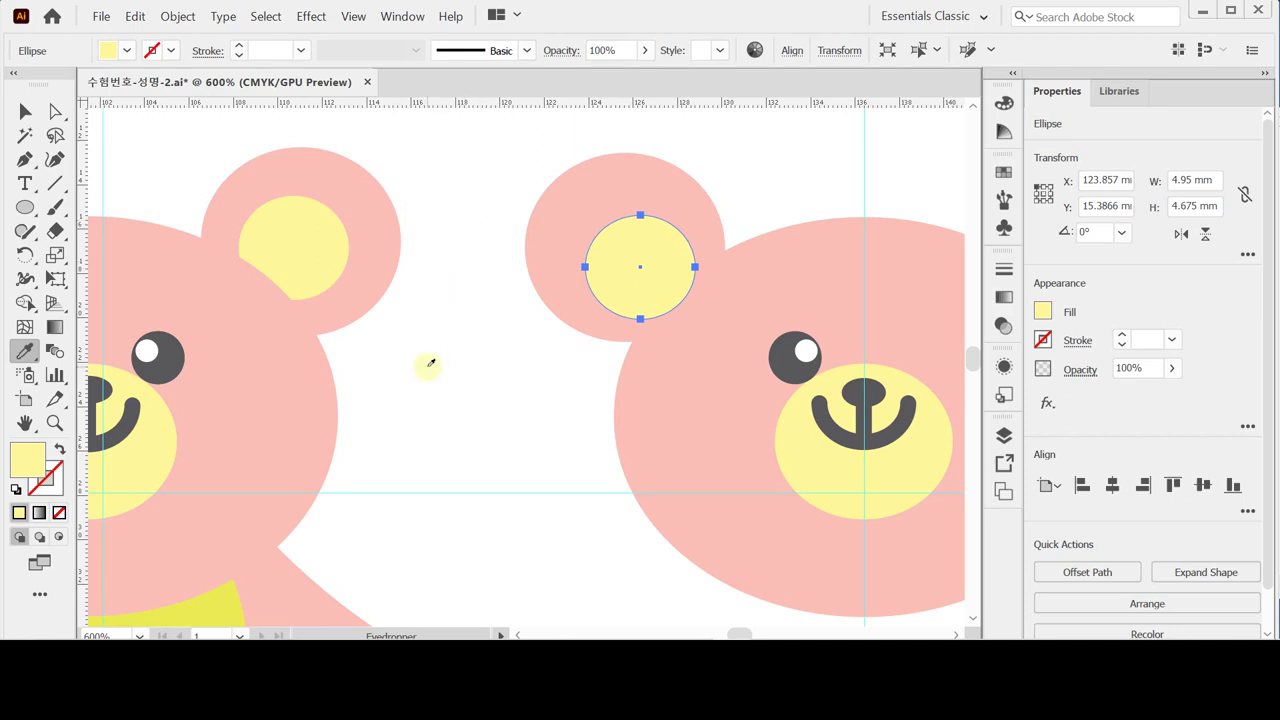
# Step: Reflect a copy of both ear ellipses and the eye with its highlight across the face's vertical guide
pyautogui.hotkey('ctrl', 'space')
pyautogui.keyDown('ctrl'); pyautogui.keyDown('alt'); pyautogui.click(695, 413); pyautogui.keyUp('alt'); pyautogui.keyUp('ctrl')
pyautogui.moveTo(717, 374); pyautogui.dragTo(554, 365)
pyautogui.press('v')
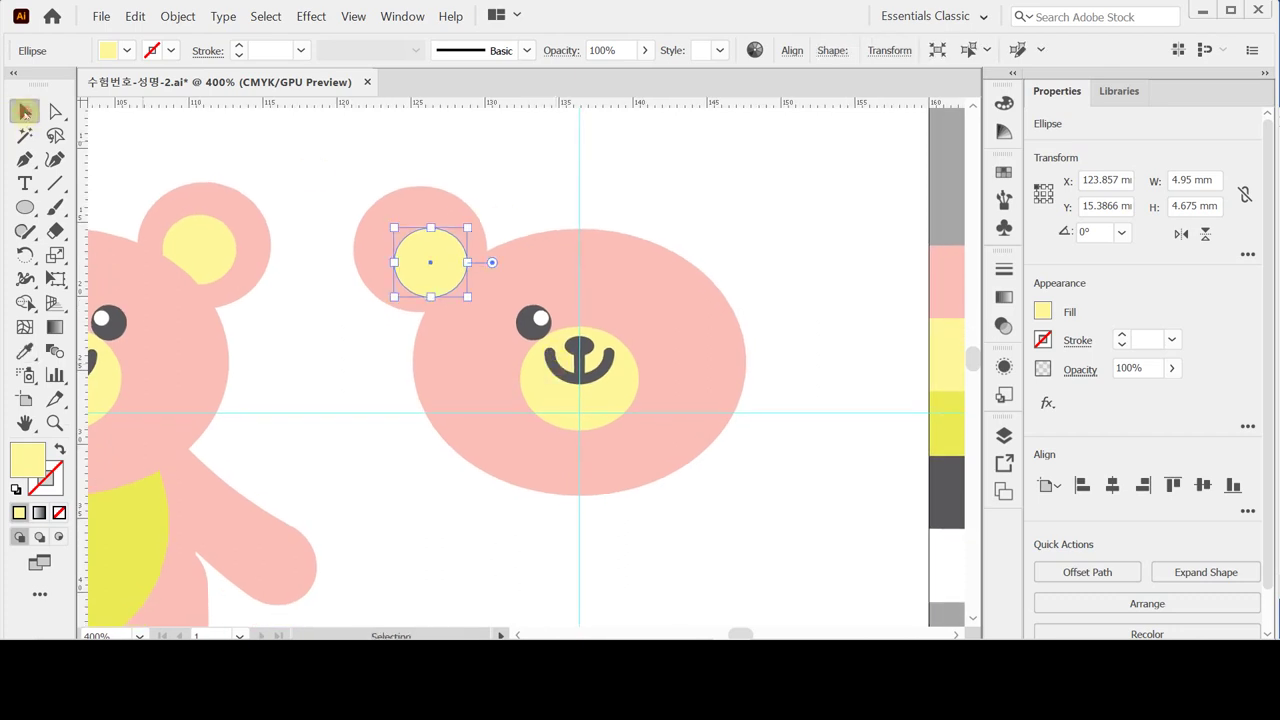
pyautogui.moveTo(356, 165); pyautogui.dragTo(432, 250)
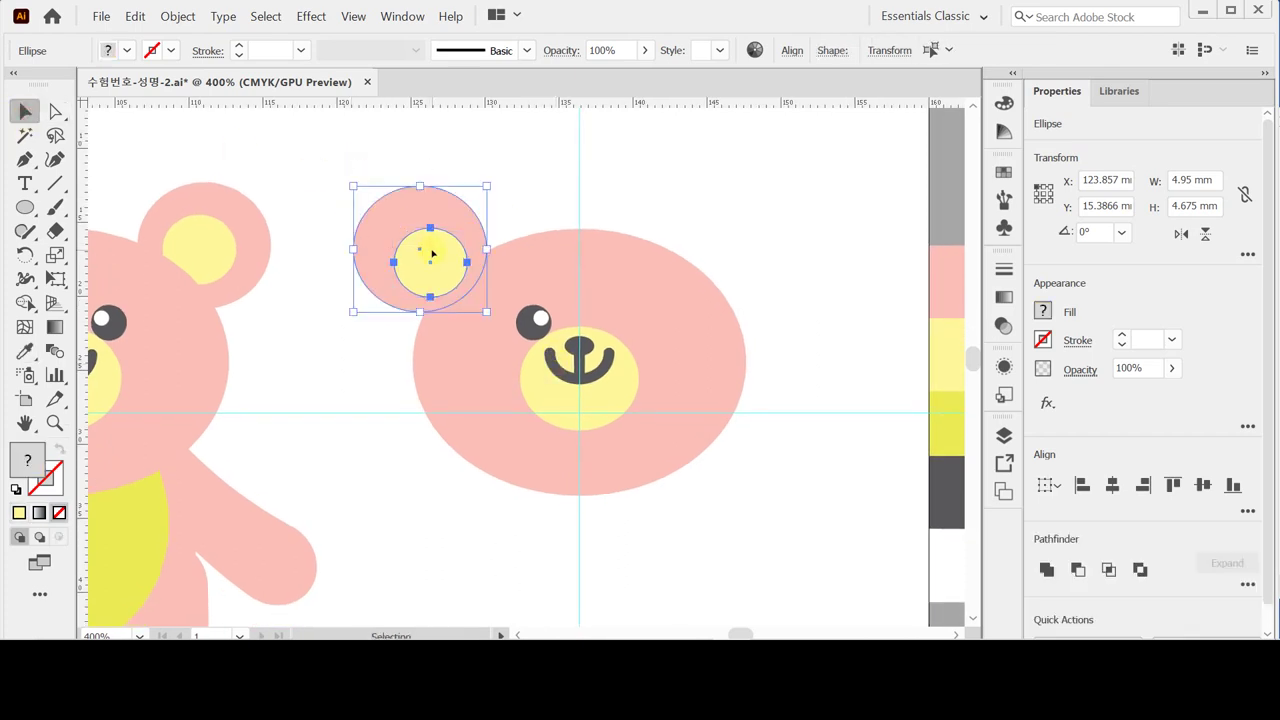
pyautogui.keyDown('shift'); pyautogui.click(533, 324); pyautogui.keyUp('shift')
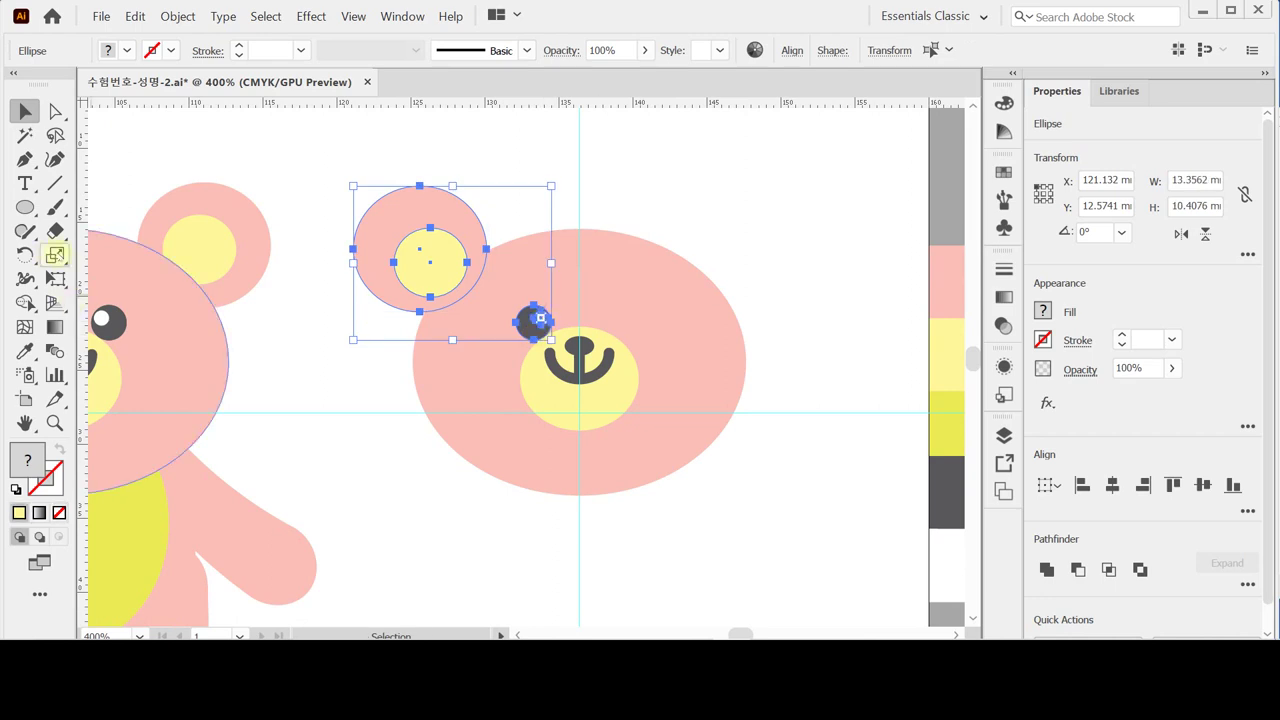
pyautogui.click(55, 255)
pyautogui.click(57, 256)
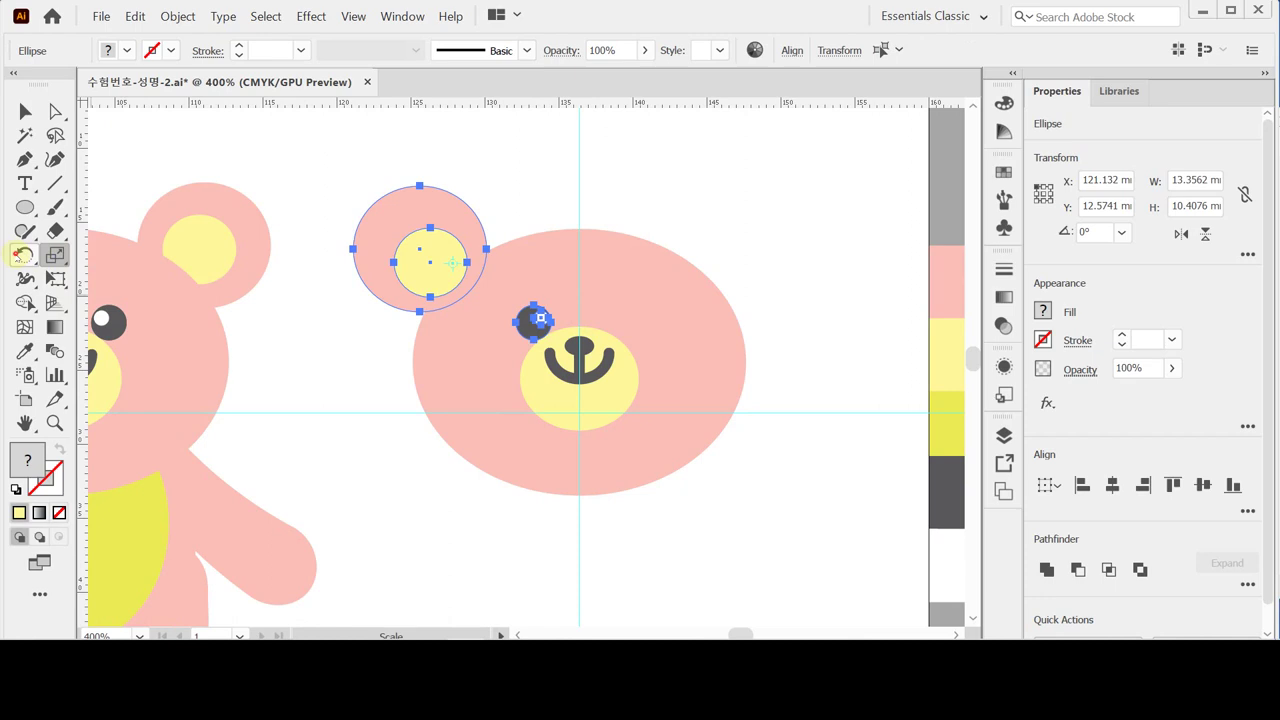
pyautogui.moveTo(24, 255); pyautogui.dragTo(75, 272)
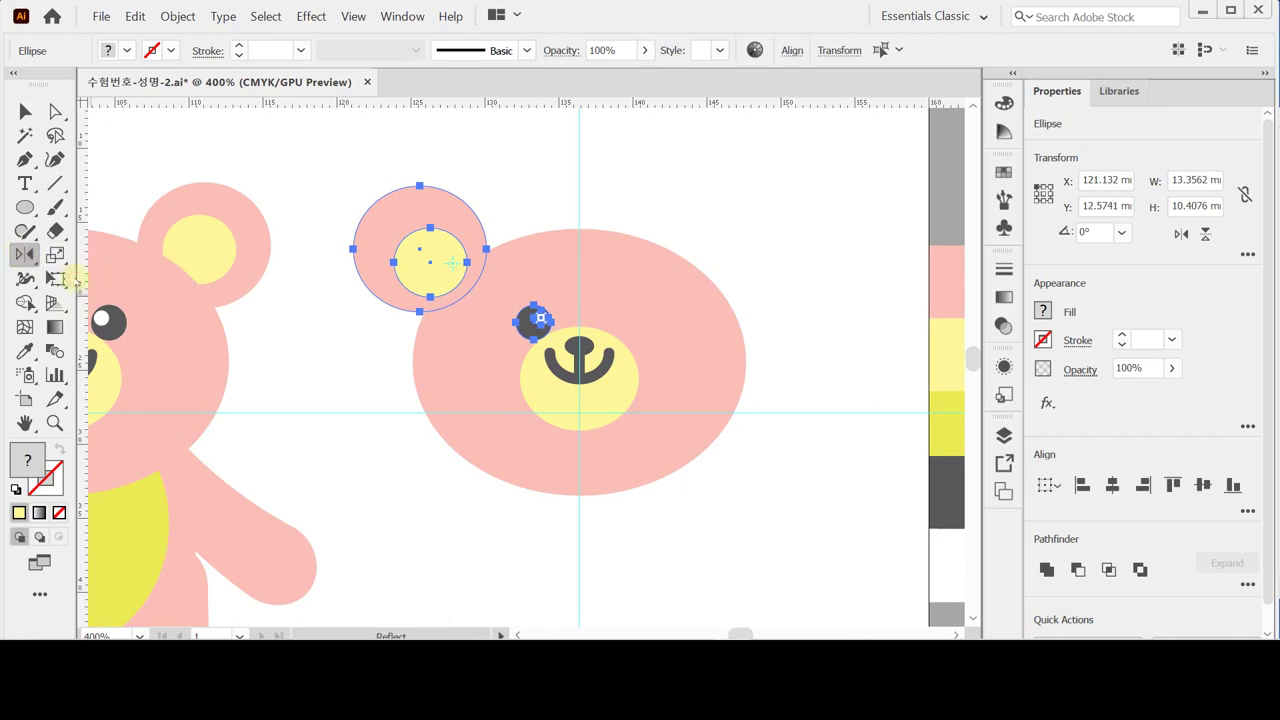
pyautogui.keyDown('alt'); pyautogui.click(578, 200); pyautogui.keyUp('alt')
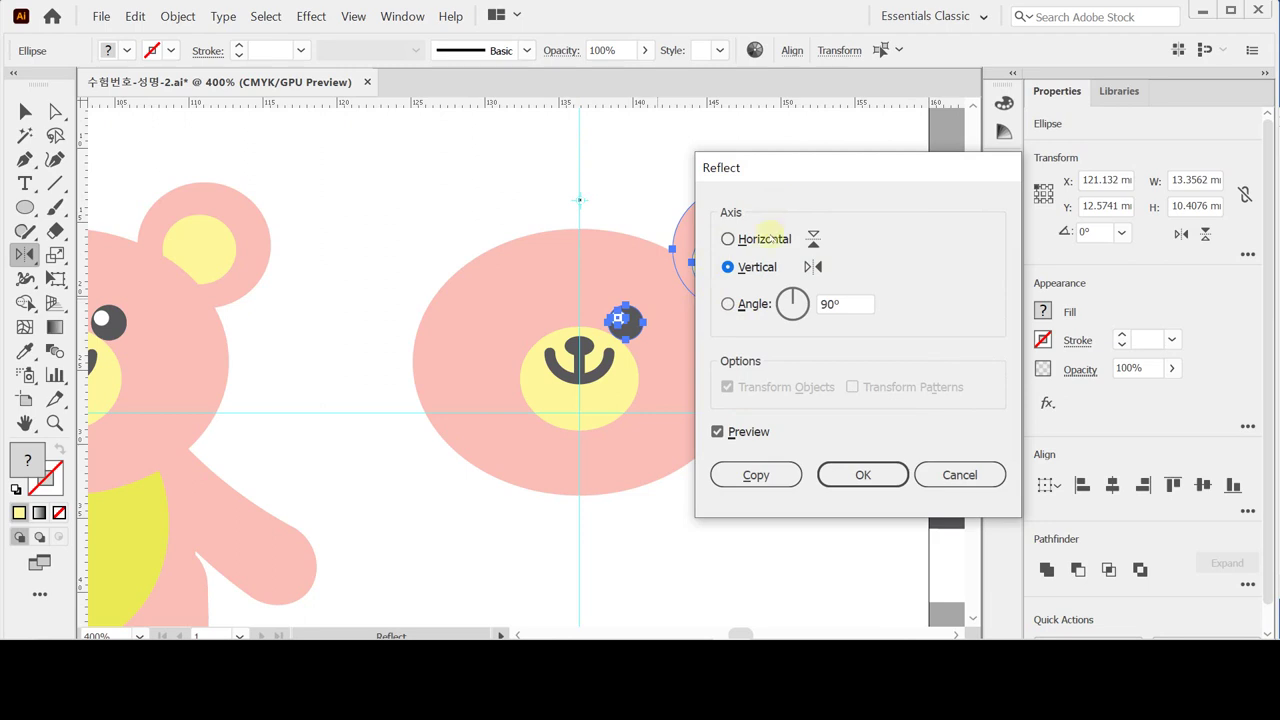
pyautogui.click(755, 475)
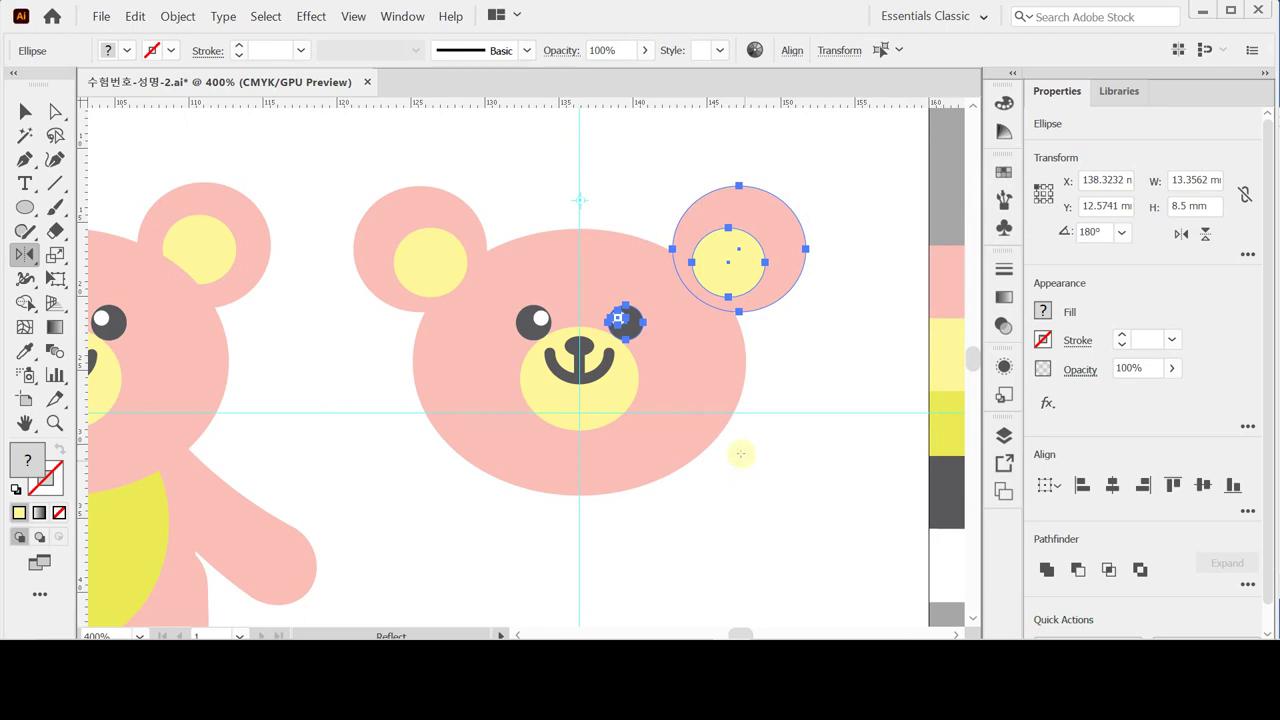
# Step: Send the pink and pale yellow ellipses of both new ears behind the head and save the document
pyautogui.keyDown('ctrl'); pyautogui.click(353, 167); pyautogui.keyUp('ctrl')
pyautogui.moveTo(357, 151); pyautogui.dragTo(808, 232)
pyautogui.keyDown('shift'); pyautogui.click(658, 303); pyautogui.keyUp('shift')
pyautogui.keyDown('shift'); pyautogui.click(670, 300); pyautogui.keyUp('shift')
pyautogui.keyDown('shift'); pyautogui.click(660, 278); pyautogui.keyUp('shift')
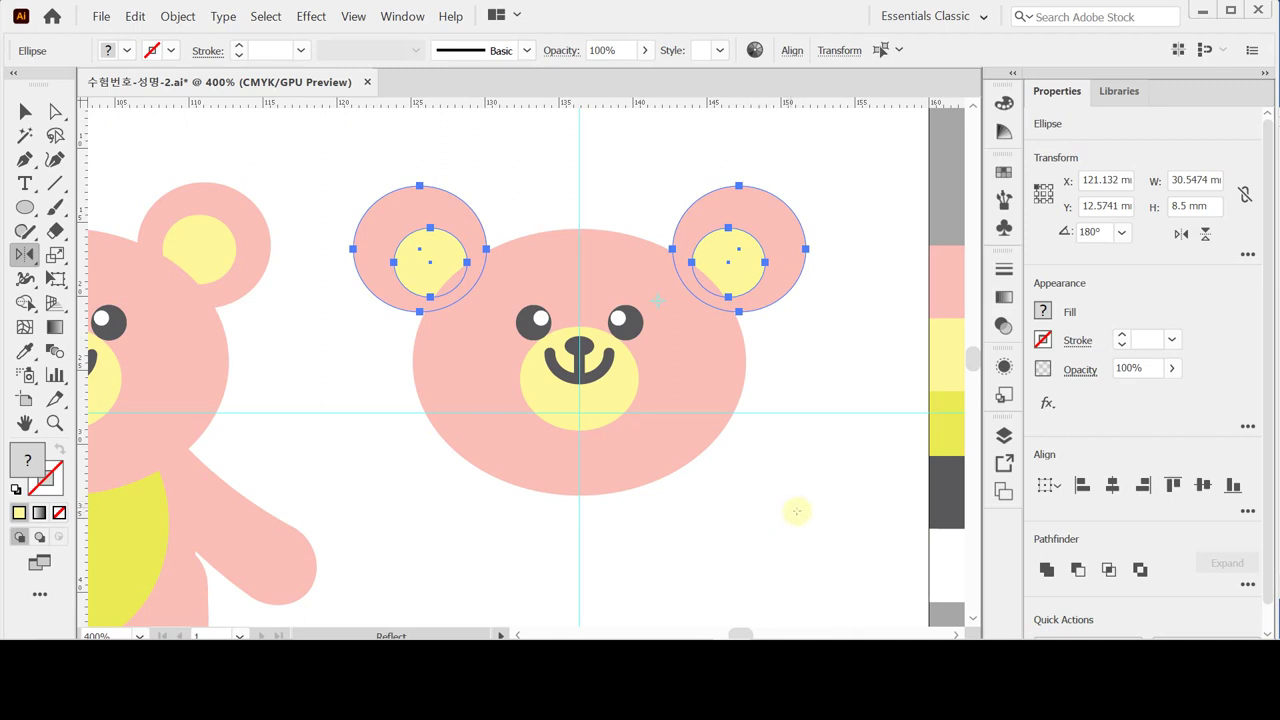
pyautogui.keyDown('ctrl'); pyautogui.click(763, 526); pyautogui.keyUp('ctrl')
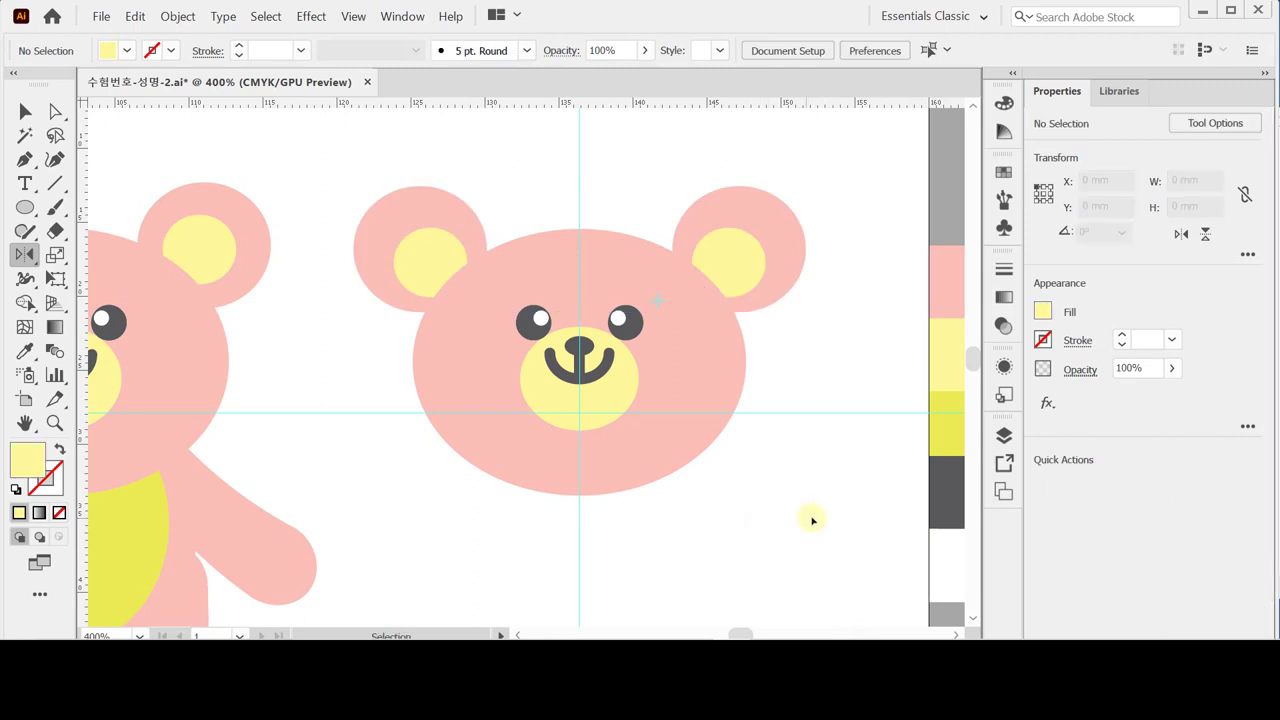
pyautogui.hotkey('ctrl', 's')
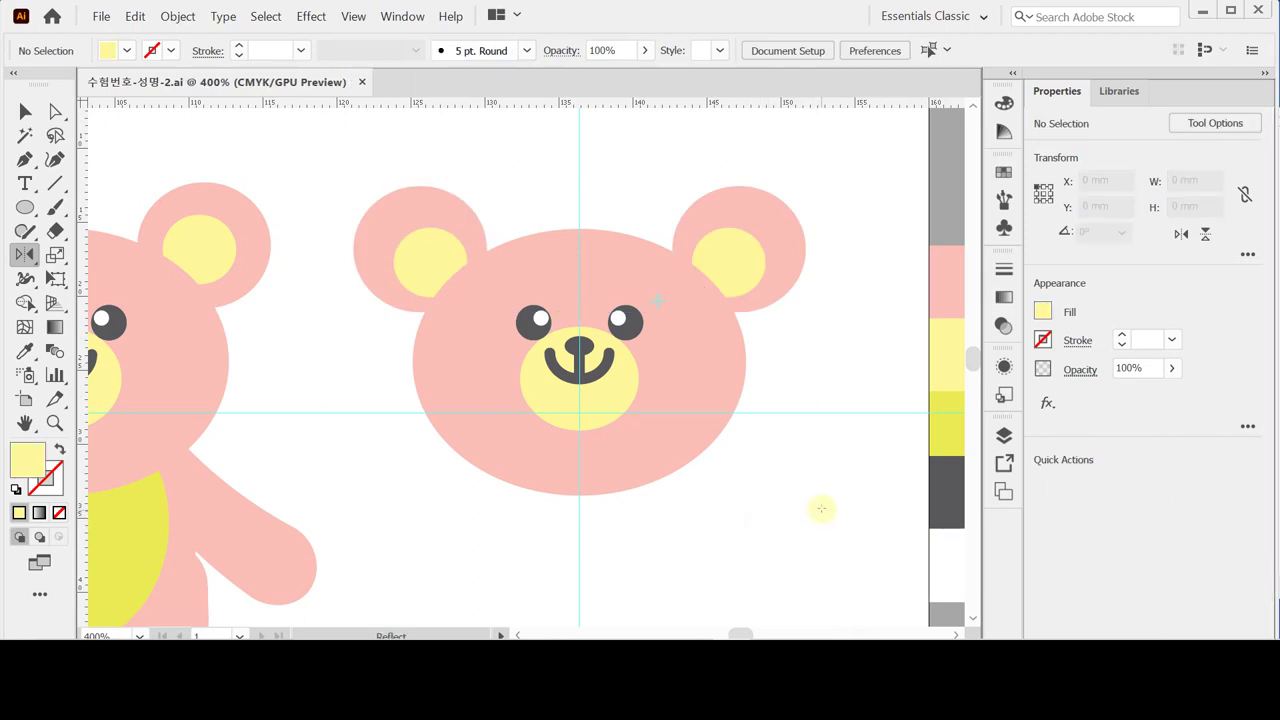
# Step: Create an 18 × 21 mm body ellipse centred on the vertical guide below the new head
pyautogui.press('space')
pyautogui.moveTo(615, 509); pyautogui.dragTo(647, 375)
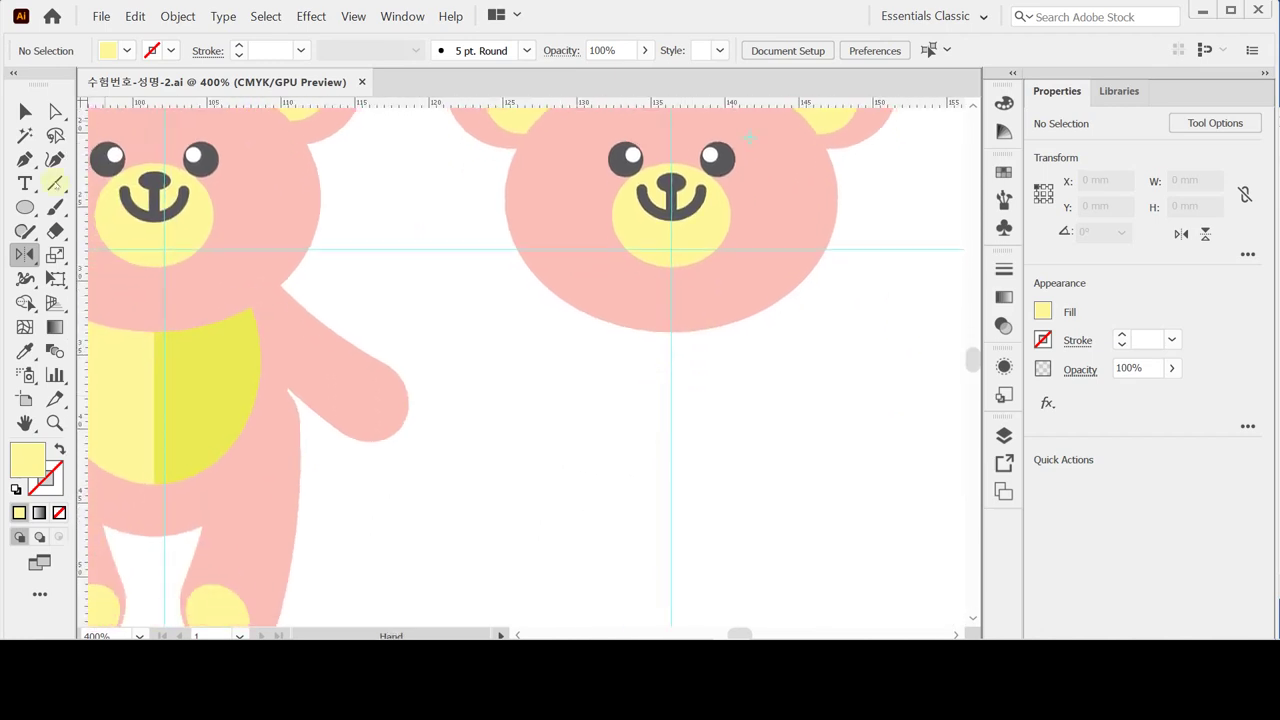
pyautogui.click(25, 207)
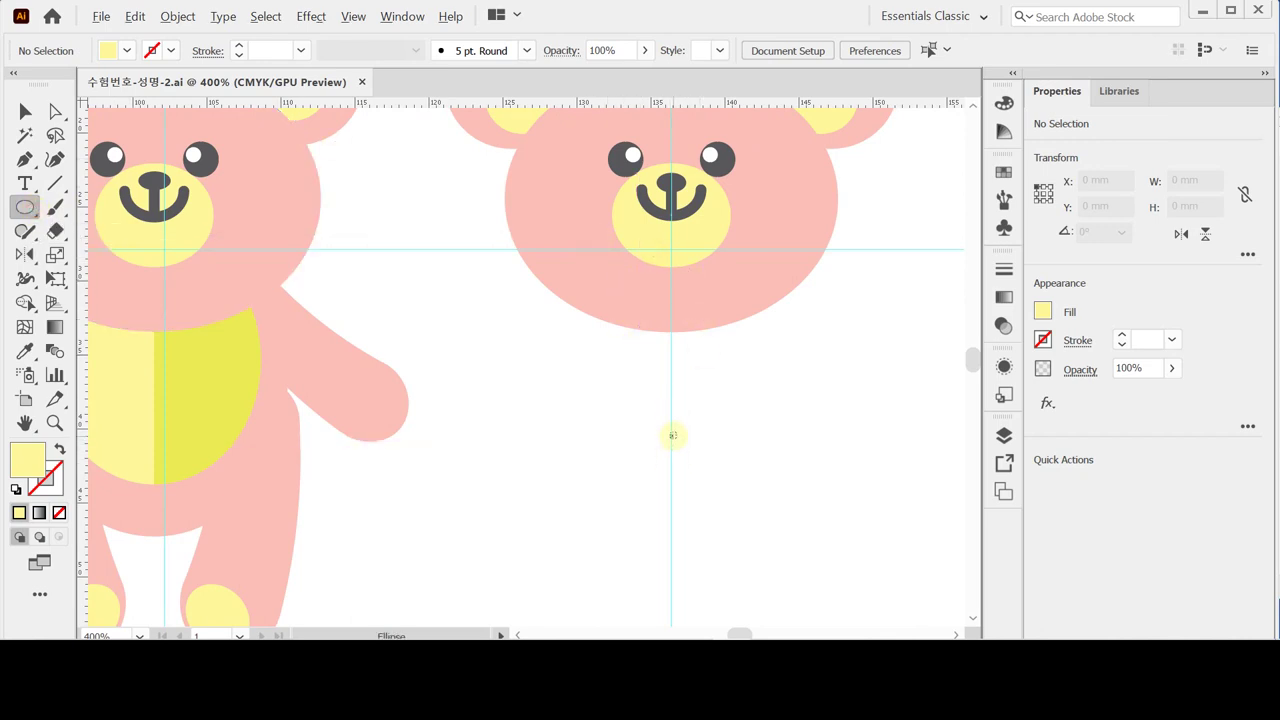
pyautogui.click(670, 391)
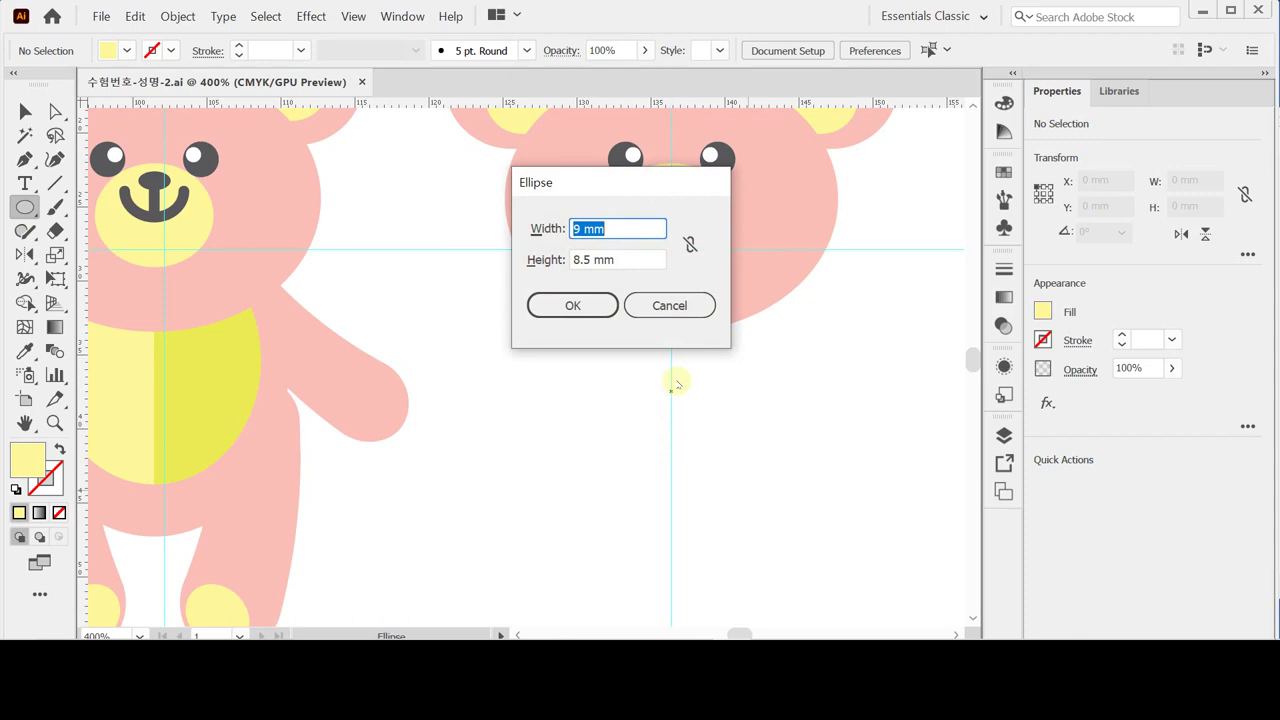
pyautogui.write('18')
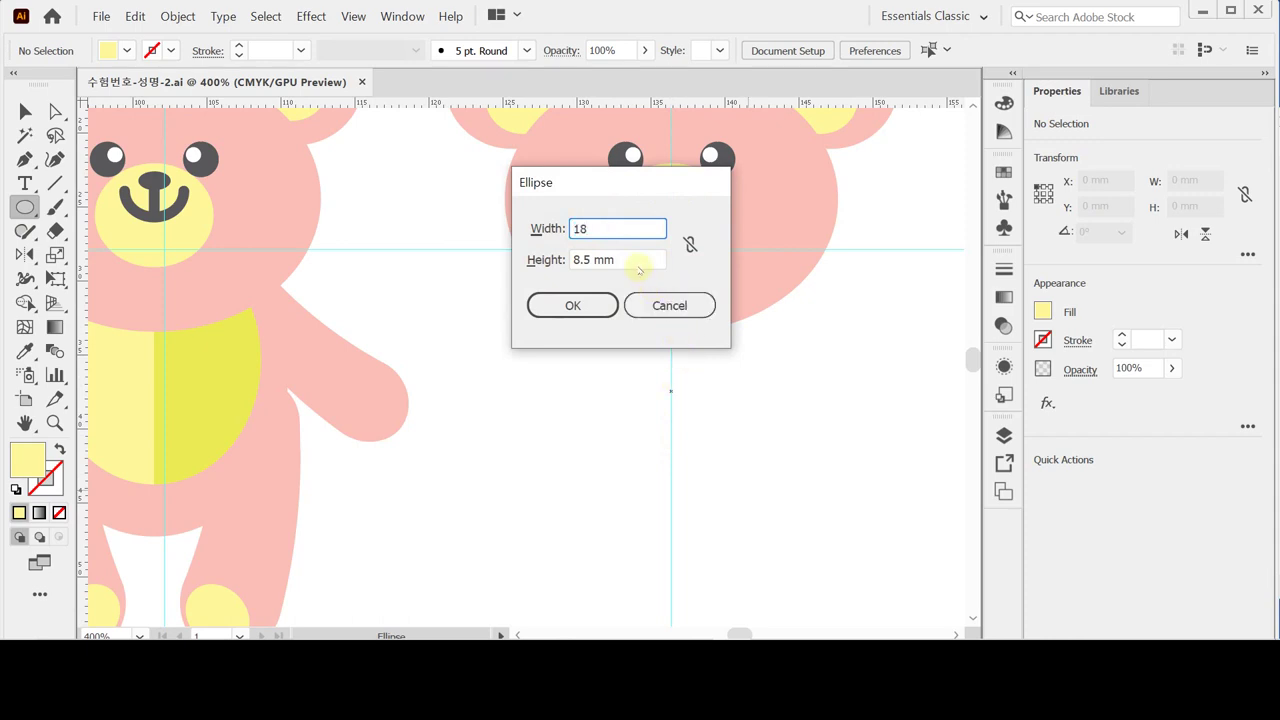
pyautogui.write('2')
pyautogui.click(548, 234)
pyautogui.write('18')
pyautogui.press('Tab')
pyautogui.write('21')
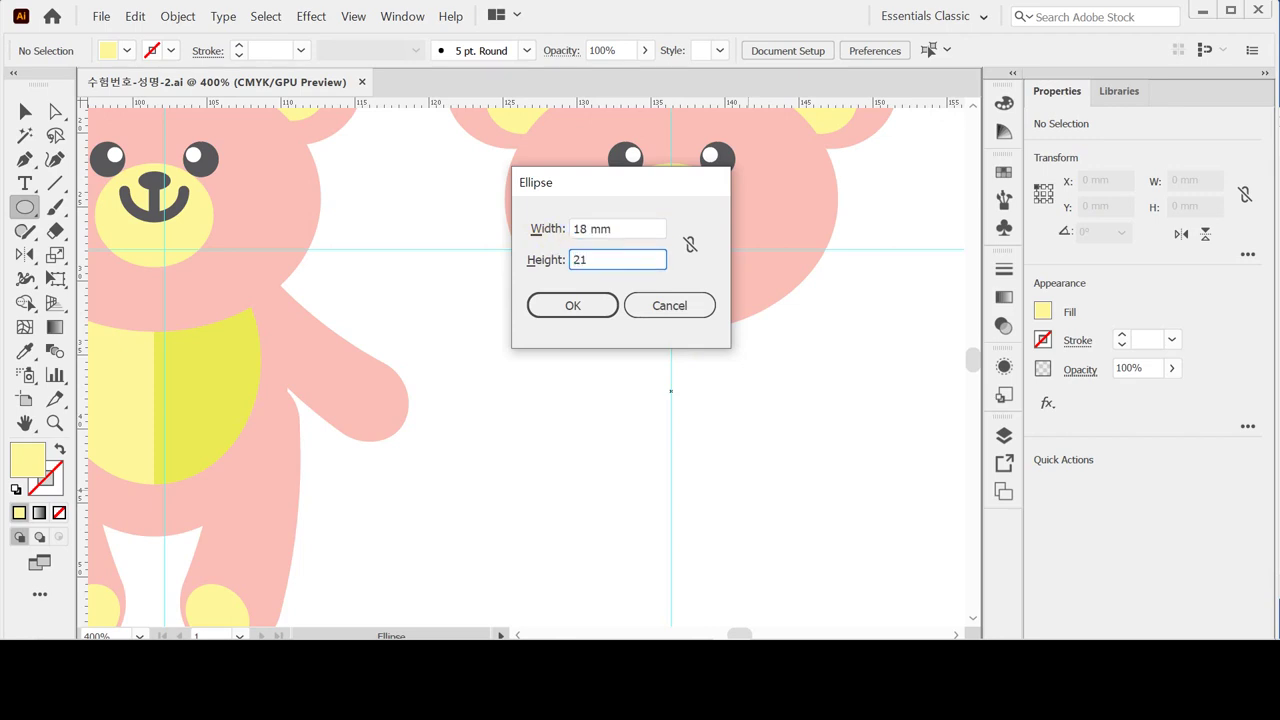
pyautogui.click(669, 305)
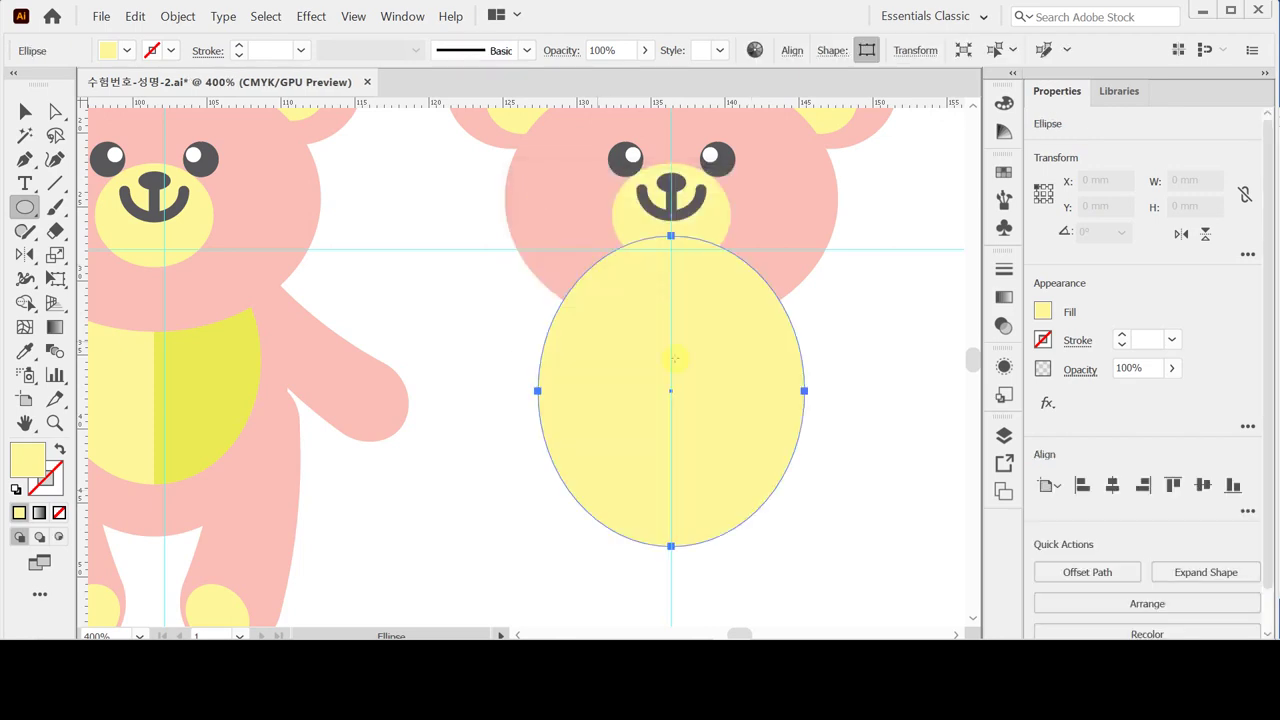
pyautogui.keyDown('alt'); pyautogui.click(660, 390); pyautogui.keyUp('alt')
pyautogui.write('1')
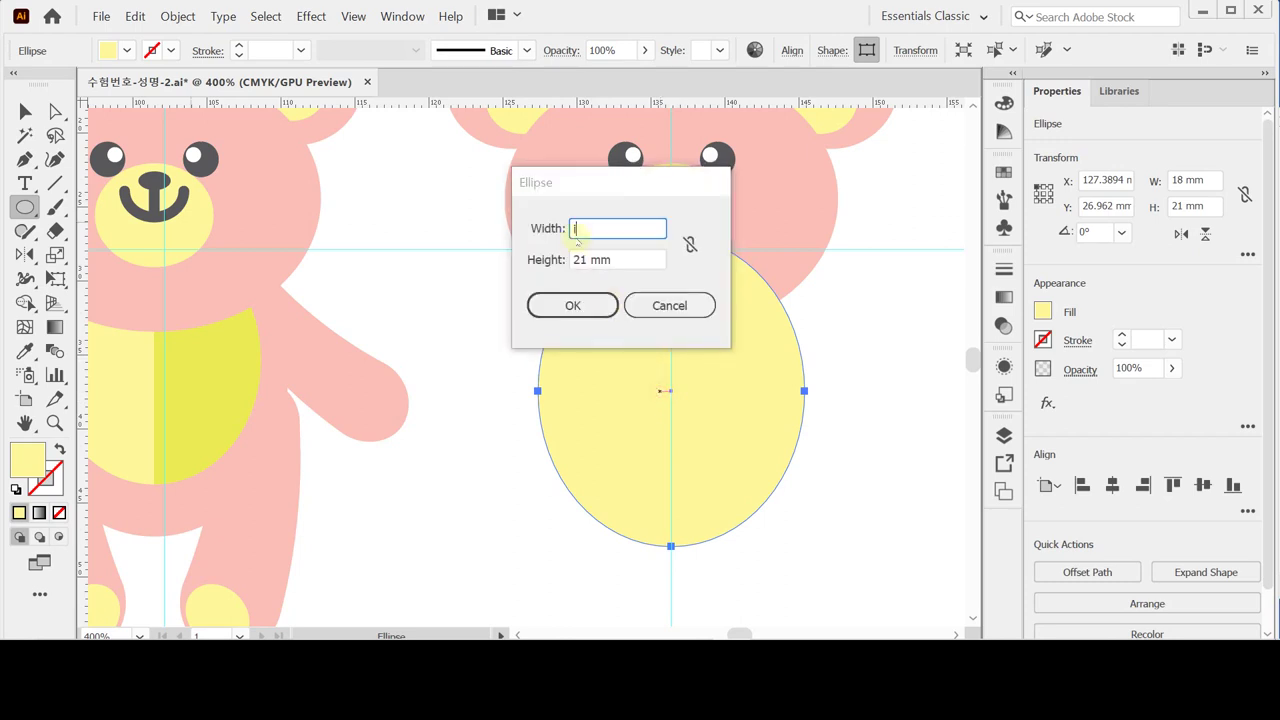
pyautogui.click(666, 304)
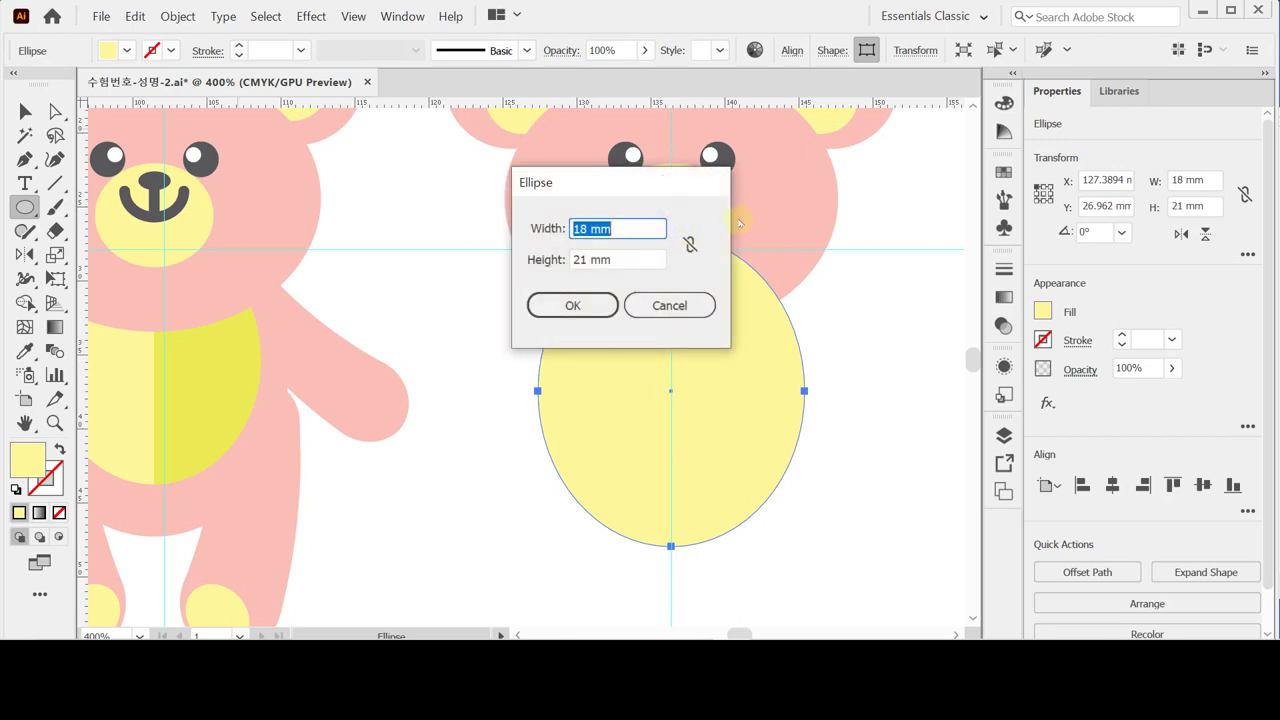
pyautogui.click(672, 302)
# Step: Fill the 18 × 21 mm body ellipse with the head's pink
pyautogui.press('i')
pyautogui.click(780, 198)
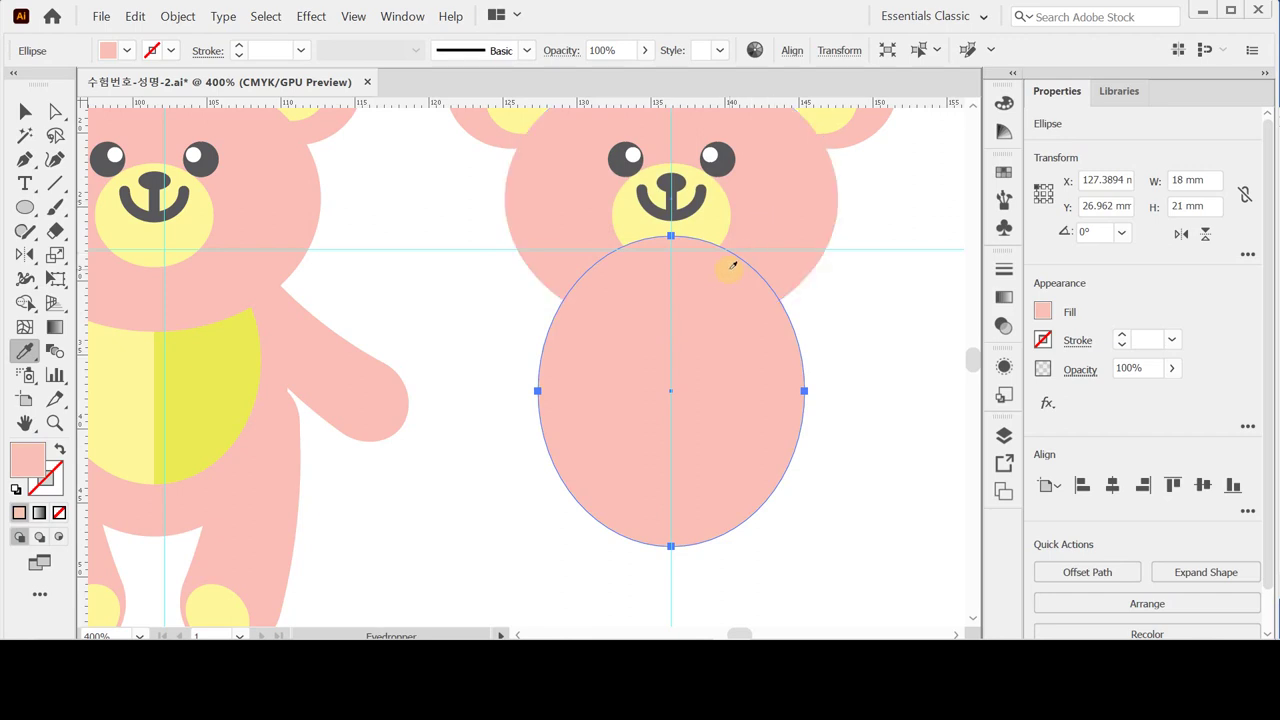
pyautogui.press('Down')
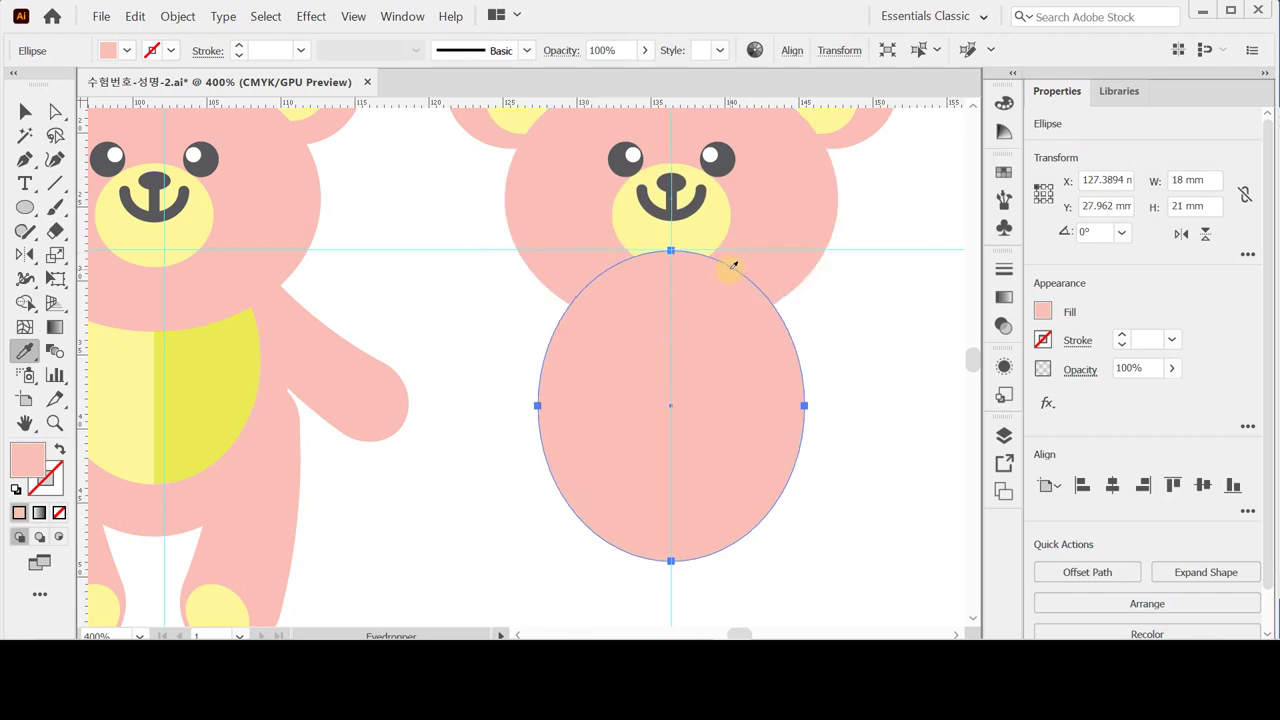
pyautogui.press('Up')
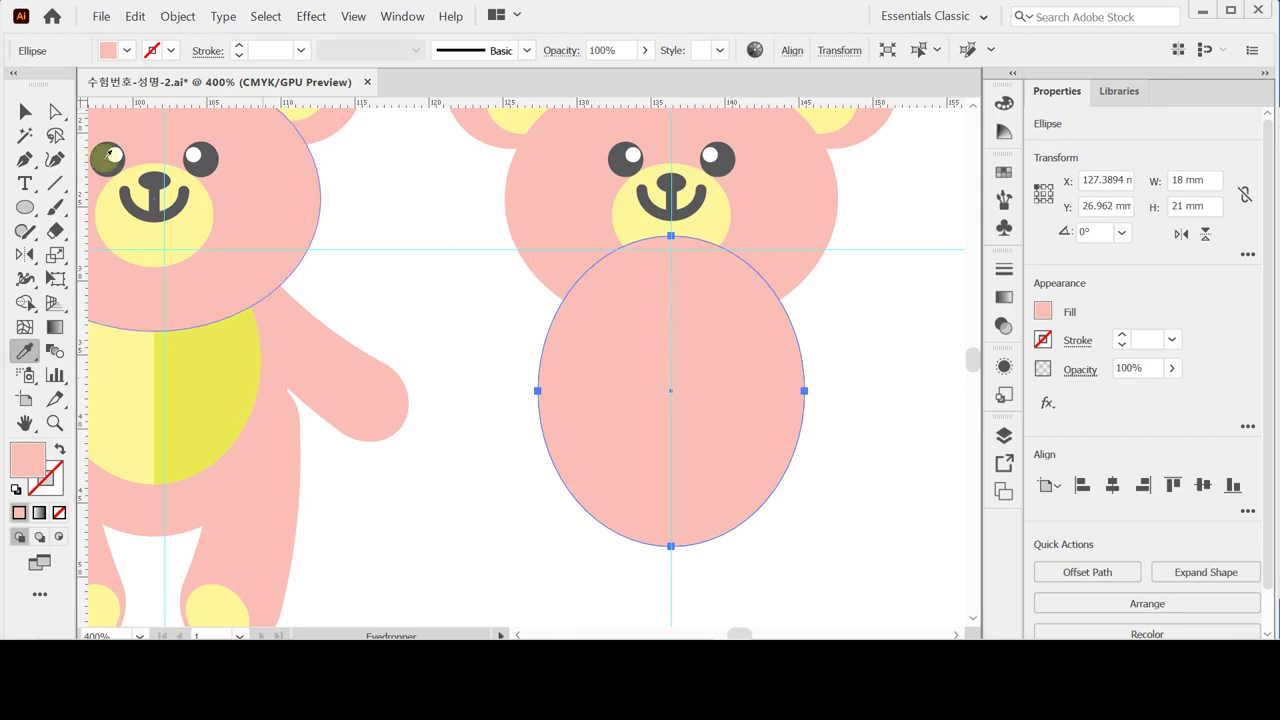
pyautogui.press('ctrl')
# Step: Add a centred 80% copy of the body ellipse and fill it with the finished bear's pale yellow belly colour
pyautogui.doubleClick(55, 255)
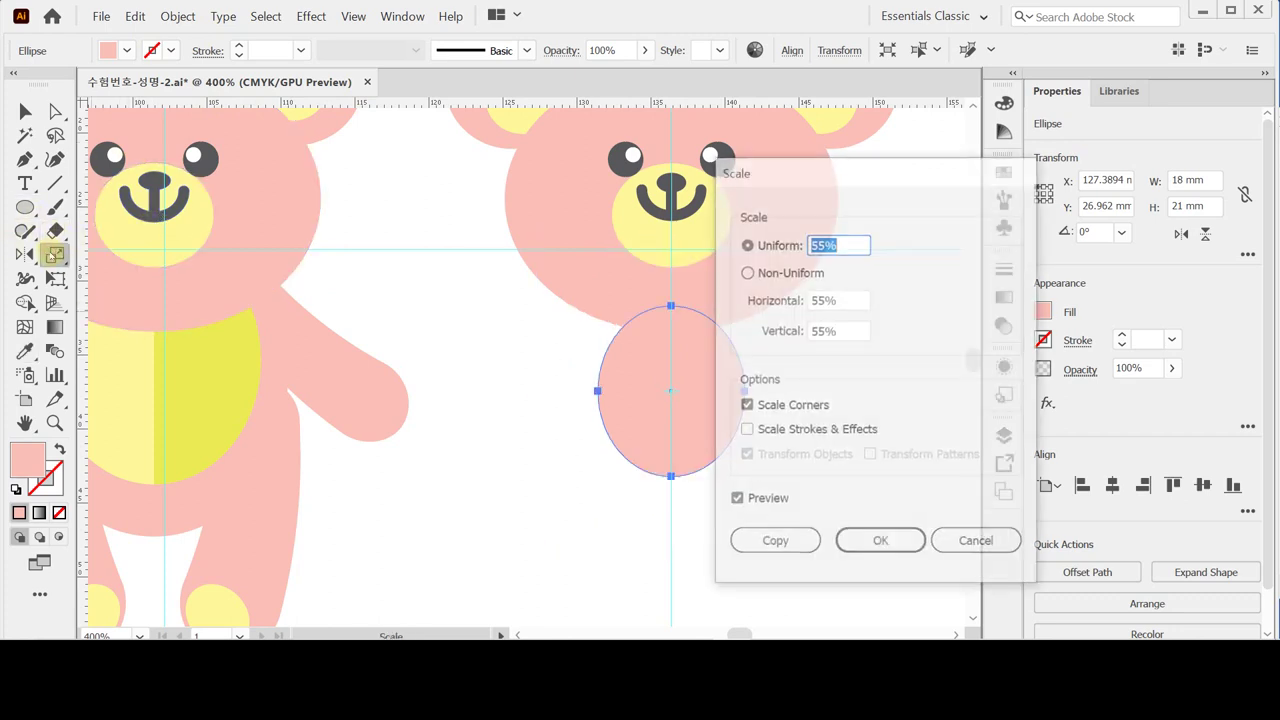
pyautogui.write('80')
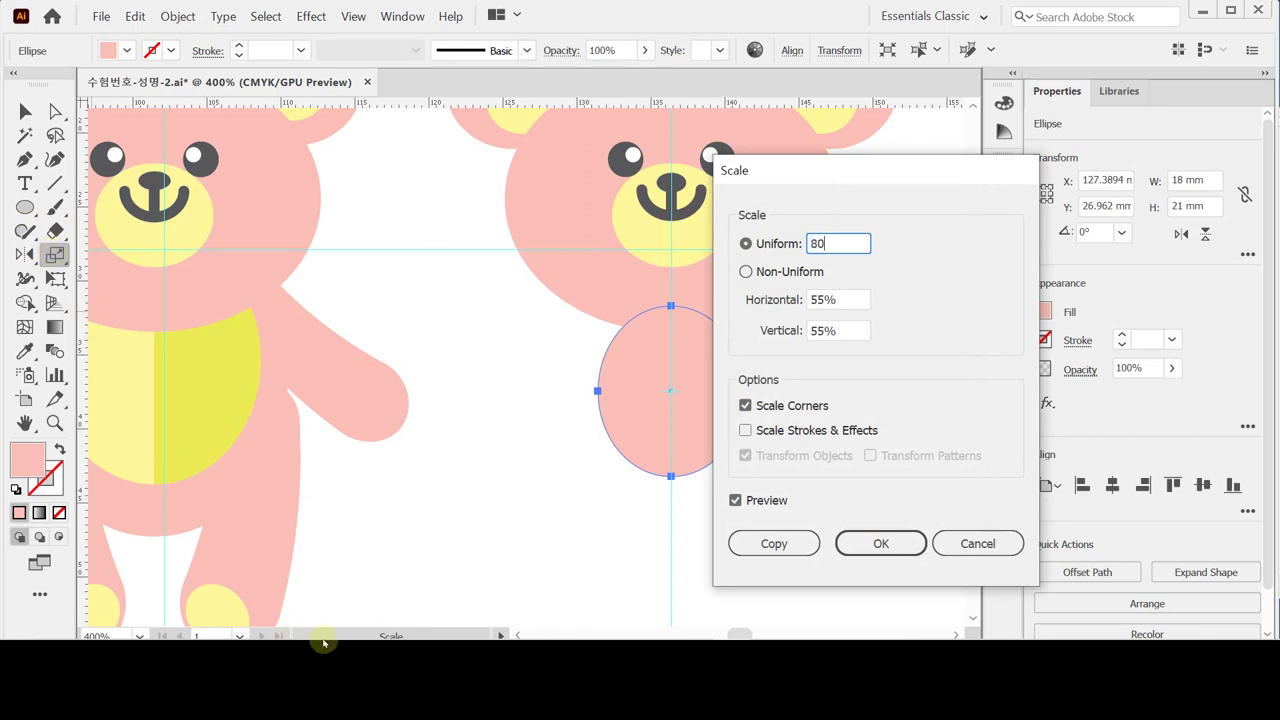
pyautogui.click(748, 544)
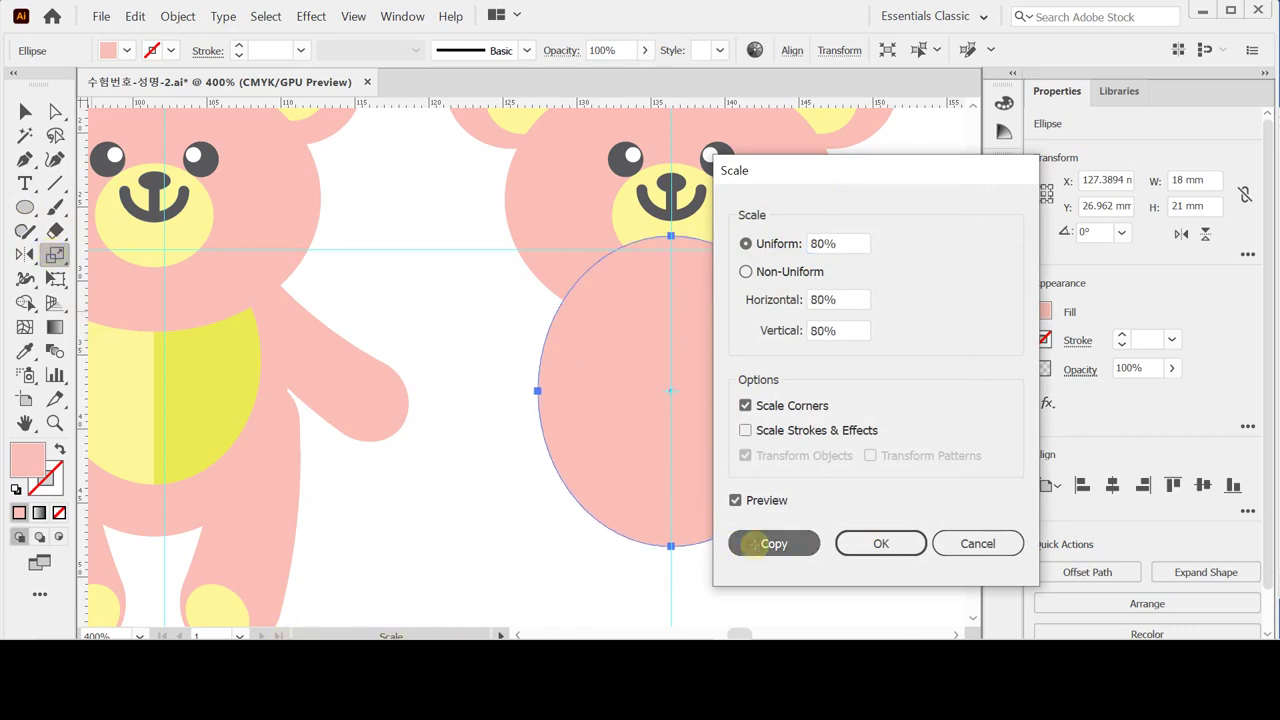
pyautogui.press('i')
pyautogui.click(143, 387)
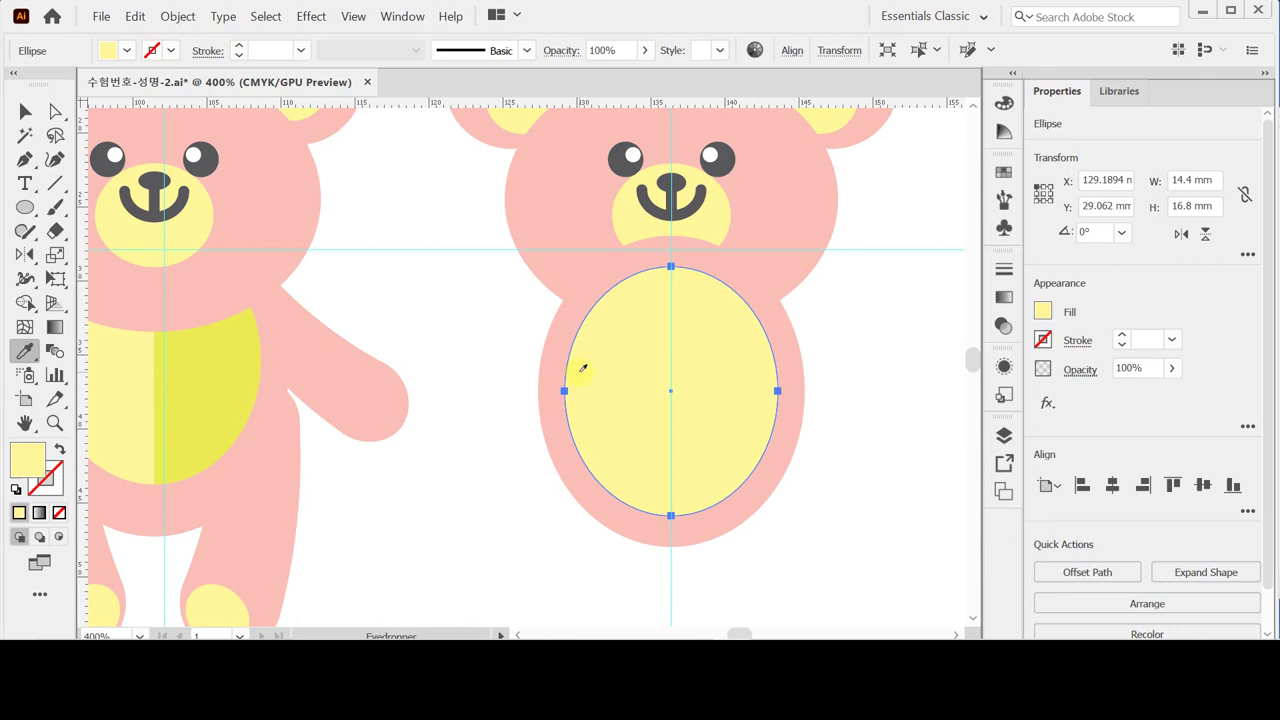
# Step: Move the pale yellow belly ellipse up by about 2.1 mm to meet the top of the pink body ellipse
pyautogui.press('Up')
pyautogui.press('Up')
pyautogui.press('Up')
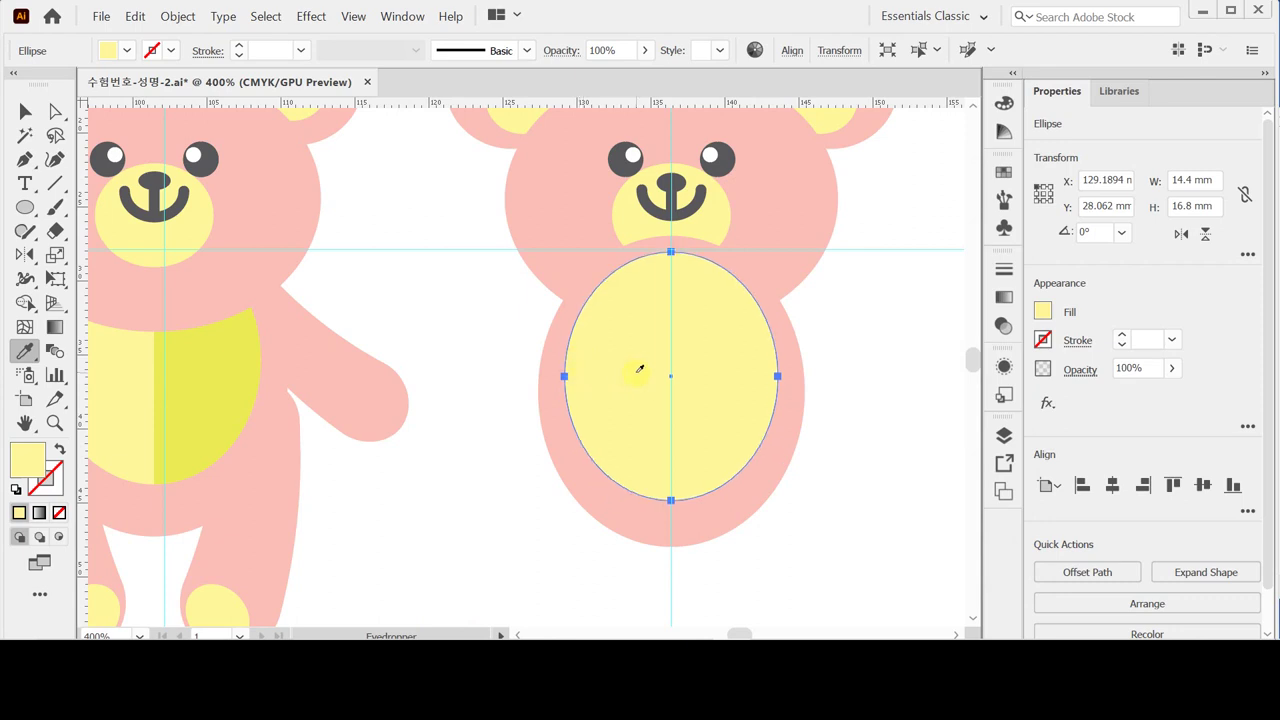
pyautogui.press('Up')
pyautogui.press('Up')
pyautogui.press('Up')
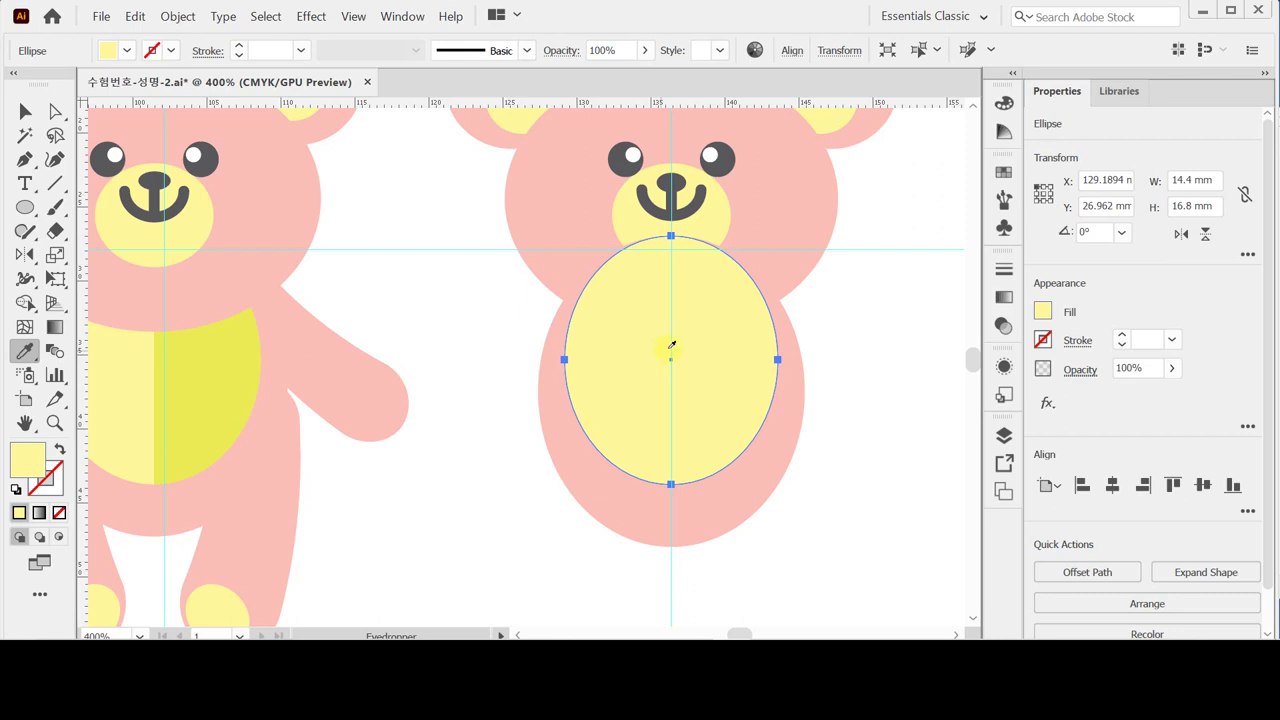
# Step: Isolate the pale yellow belly ellipse and draw a vertical line about 20 mm long through it with no fill and a 1 pt black stroke
pyautogui.click(25, 112)
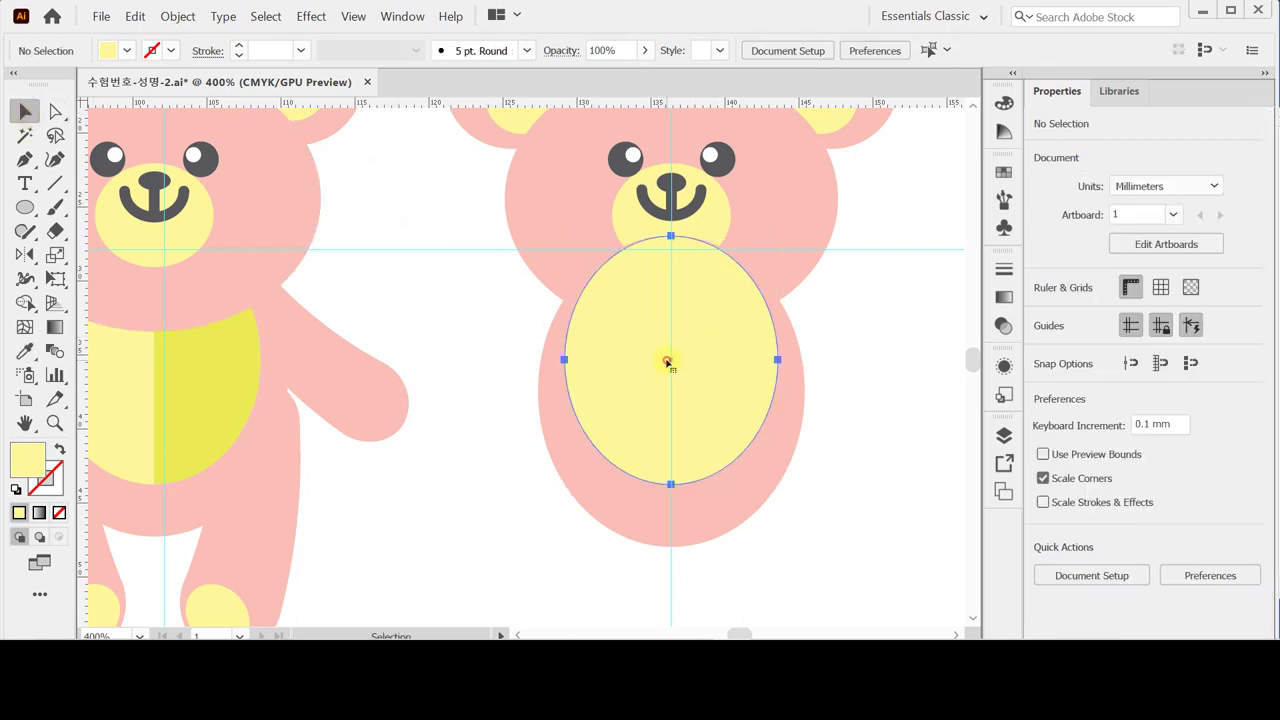
pyautogui.doubleClick(640, 380)
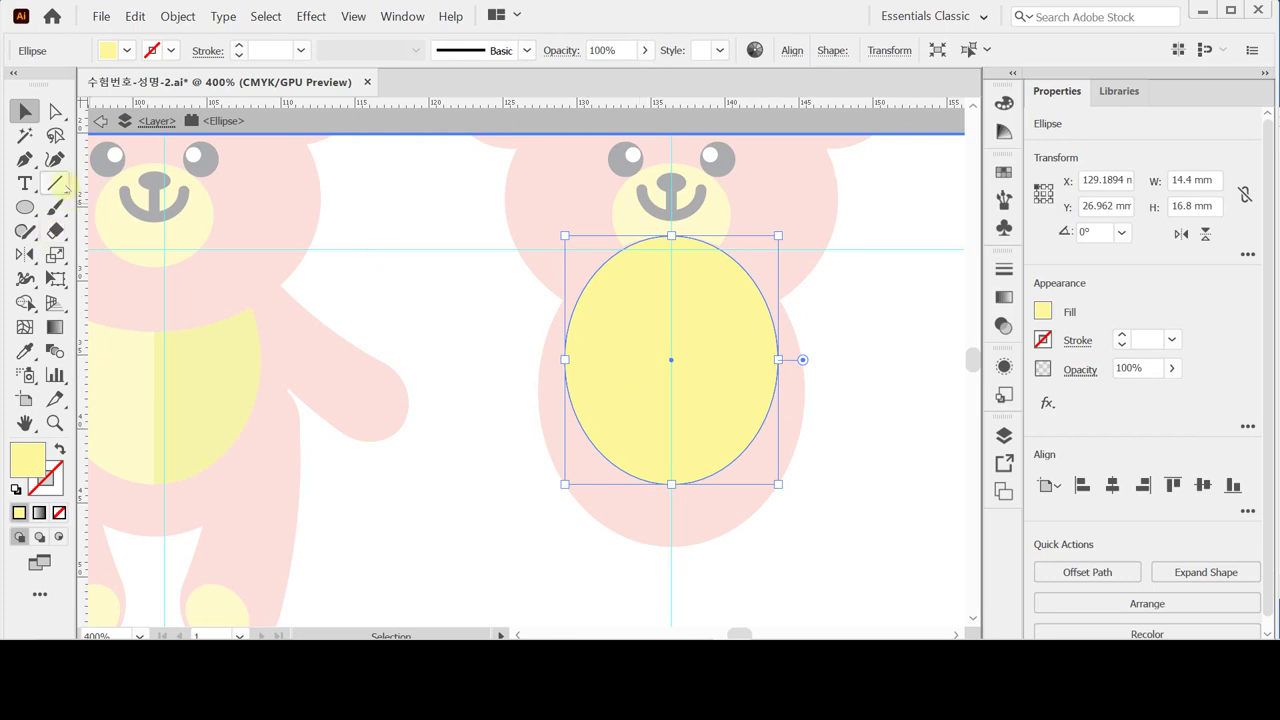
pyautogui.click(56, 184)
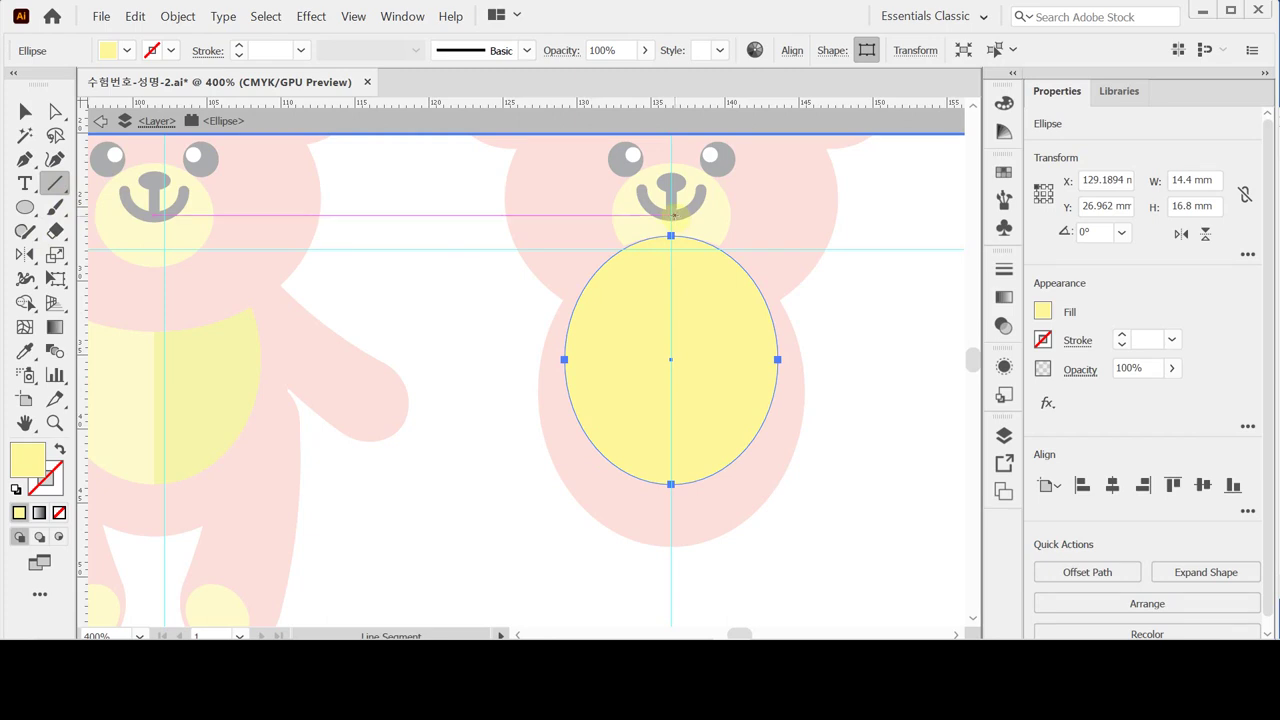
pyautogui.moveTo(673, 214); pyautogui.dragTo(706, 512)
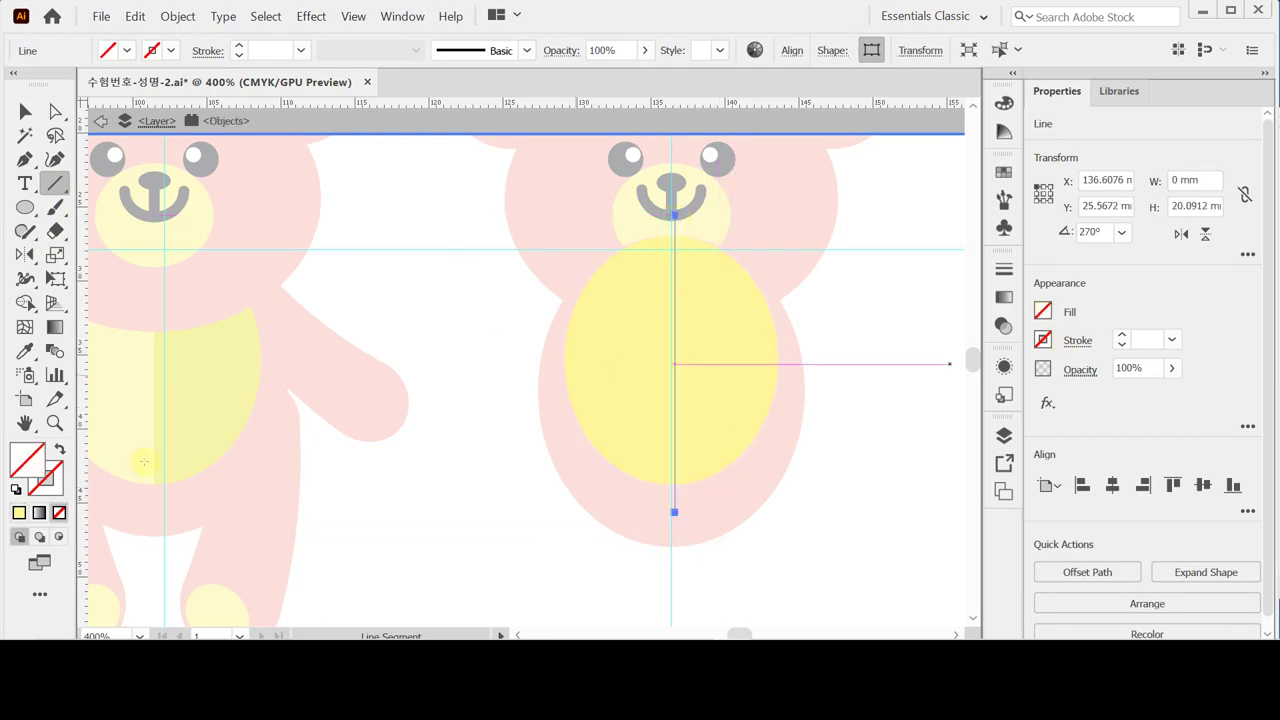
pyautogui.click(15, 488)
pyautogui.click(59, 513)
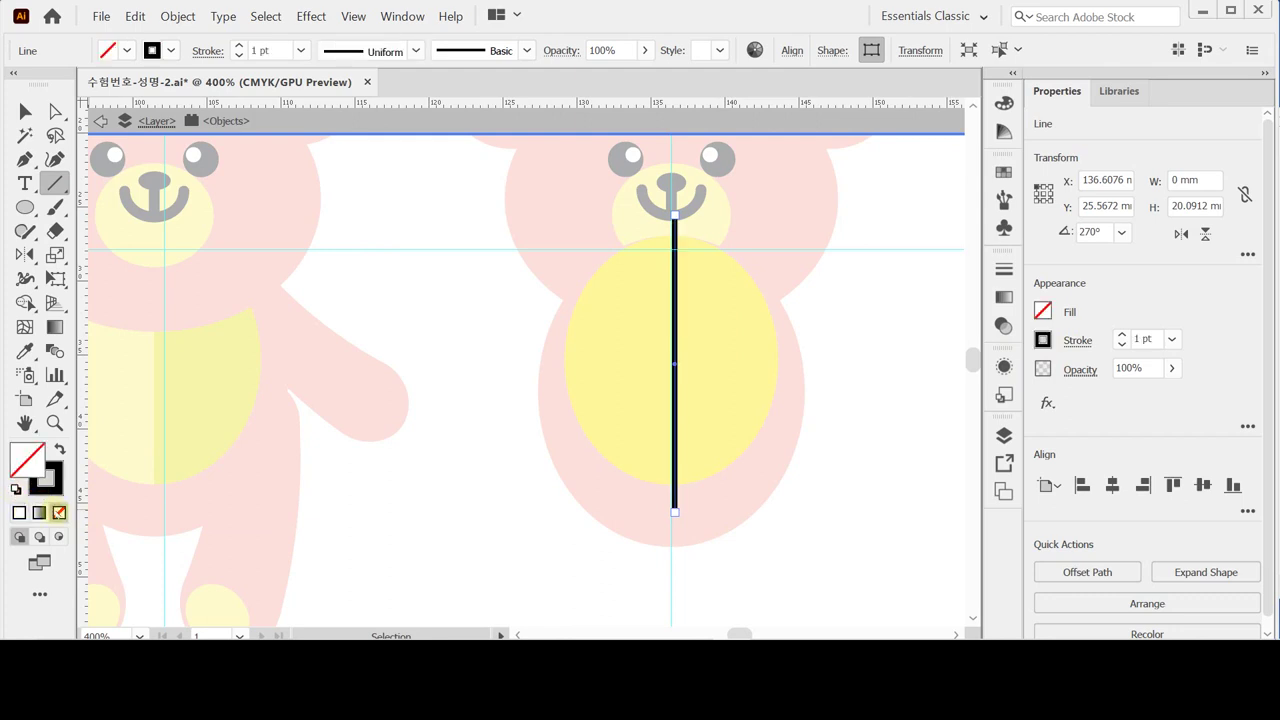
# Step: Centre the line and belly ellipse horizontally on each other and split the ellipse into two halves with Pathfinder Divide
pyautogui.keyDown('ctrl'); pyautogui.keyDown('shift'); pyautogui.click(640, 396); pyautogui.keyUp('shift'); pyautogui.keyUp('ctrl')
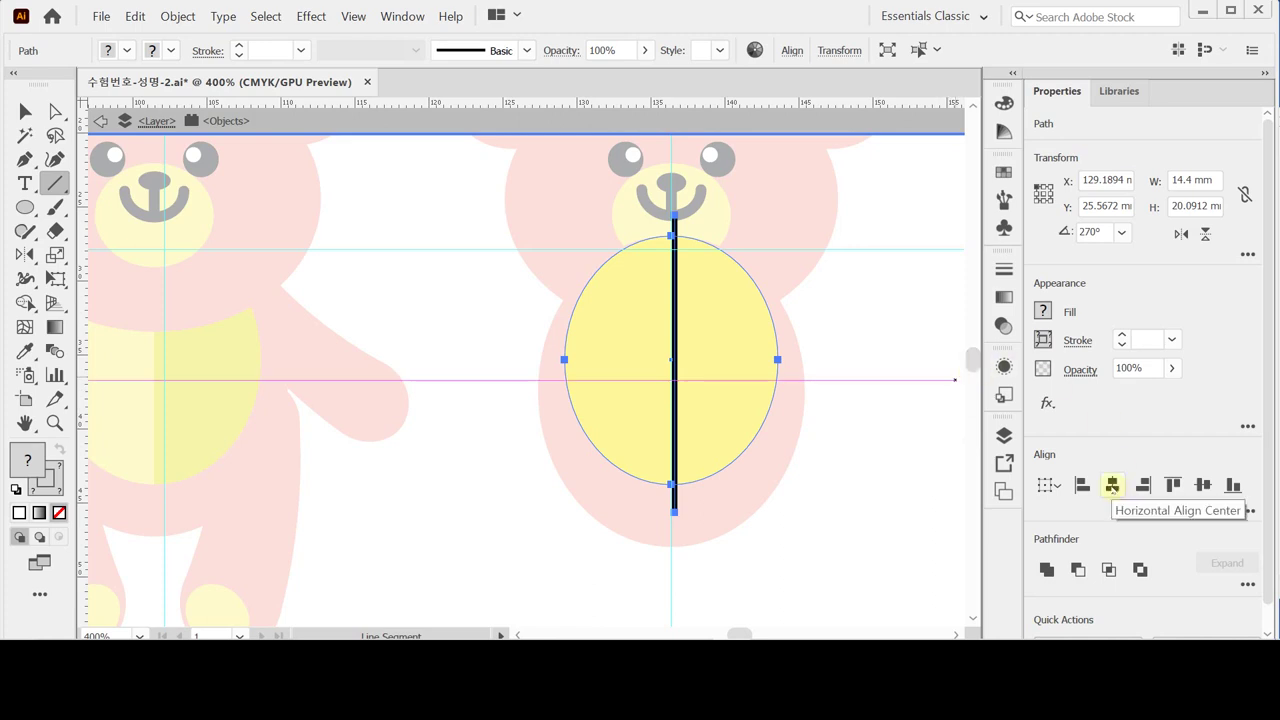
pyautogui.click(1112, 485)
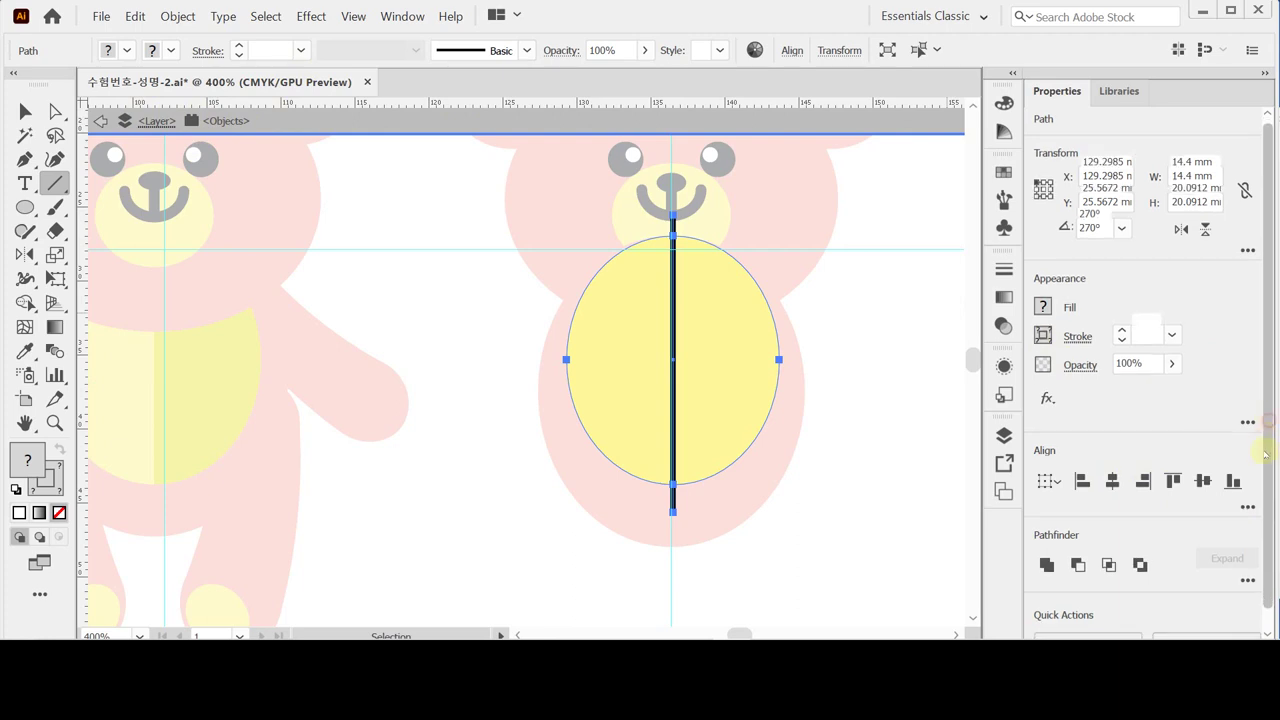
pyautogui.scroll(-1, 1245, 500)
pyautogui.click(1249, 550)
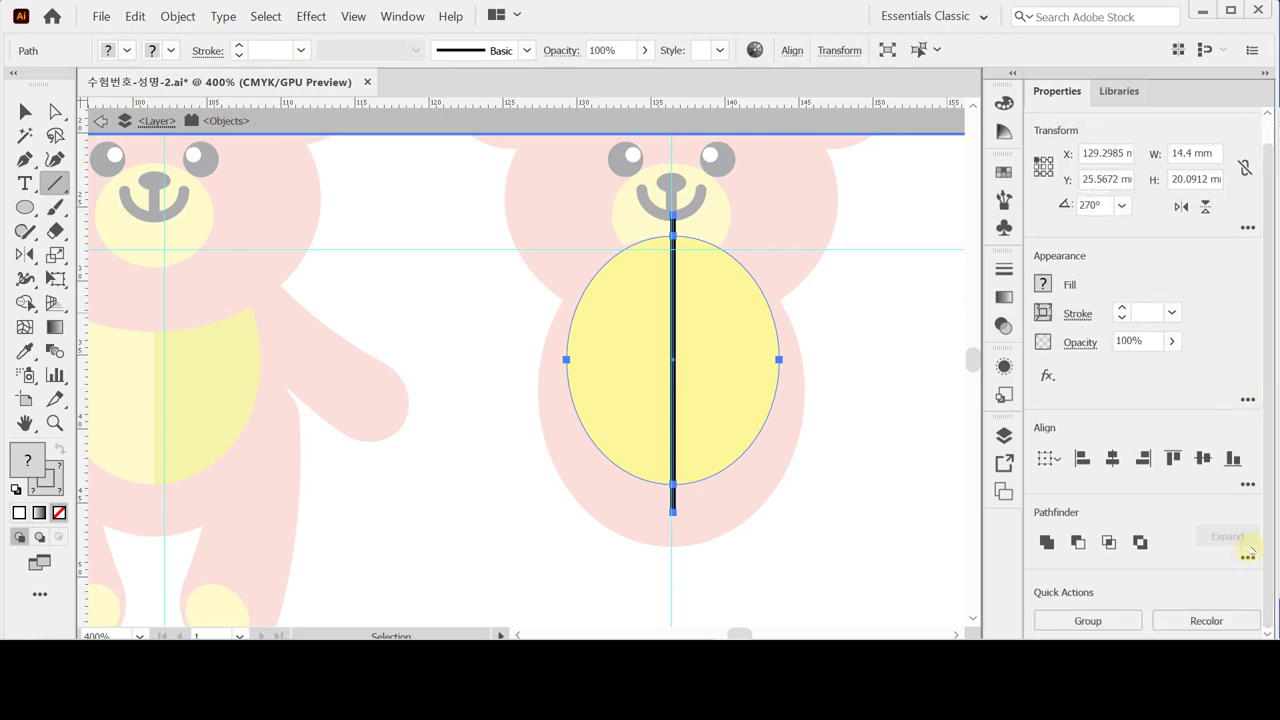
pyautogui.click(1248, 556)
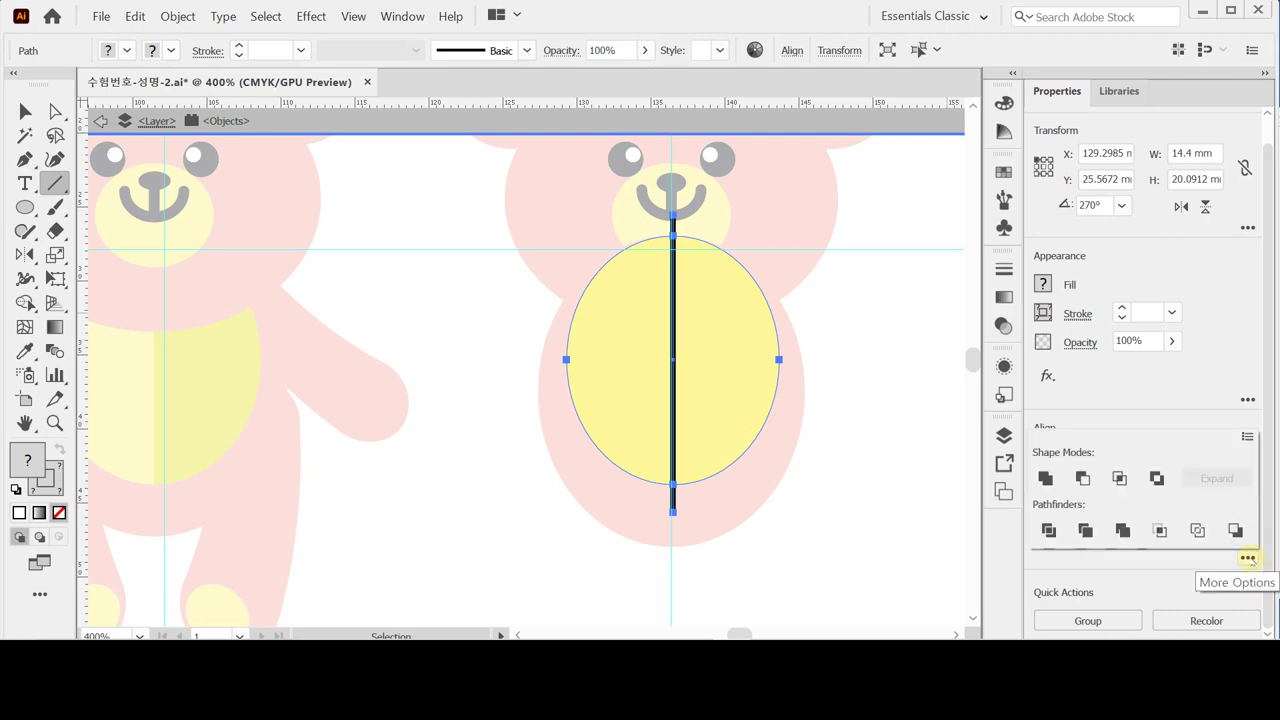
pyautogui.click(1048, 530)
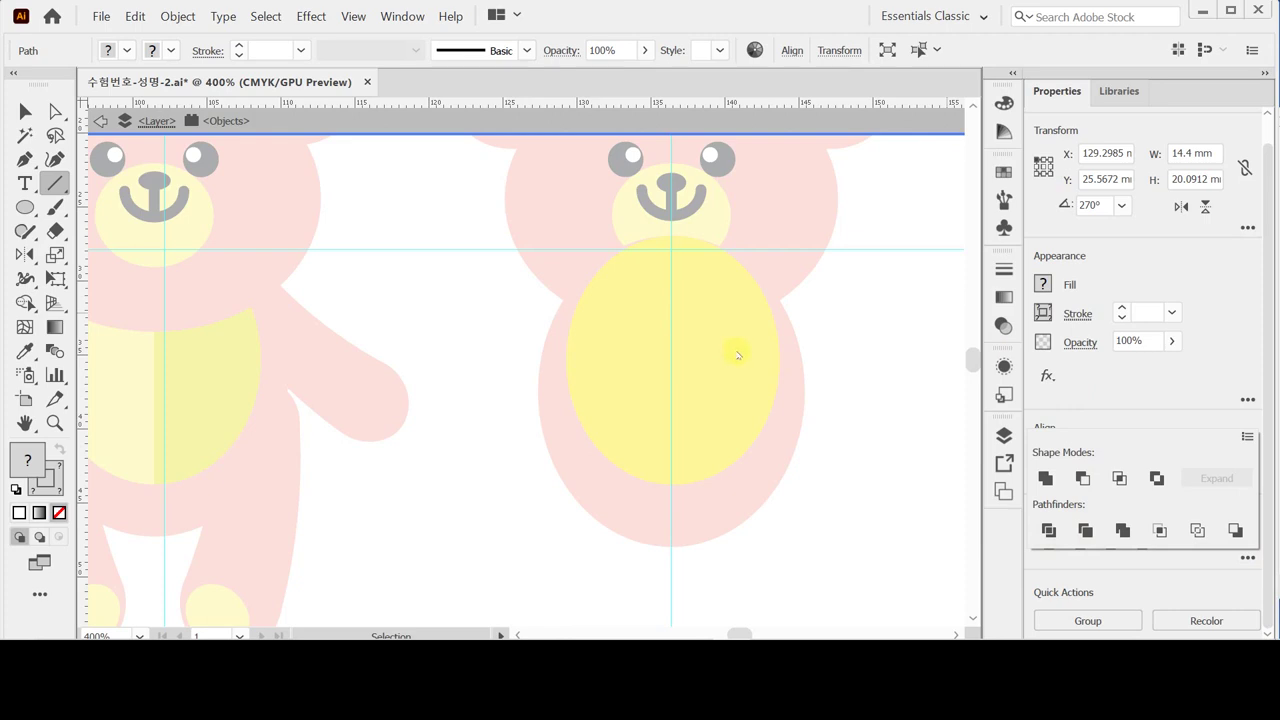
pyautogui.hotkey('ctrl', 'shift', 'a')
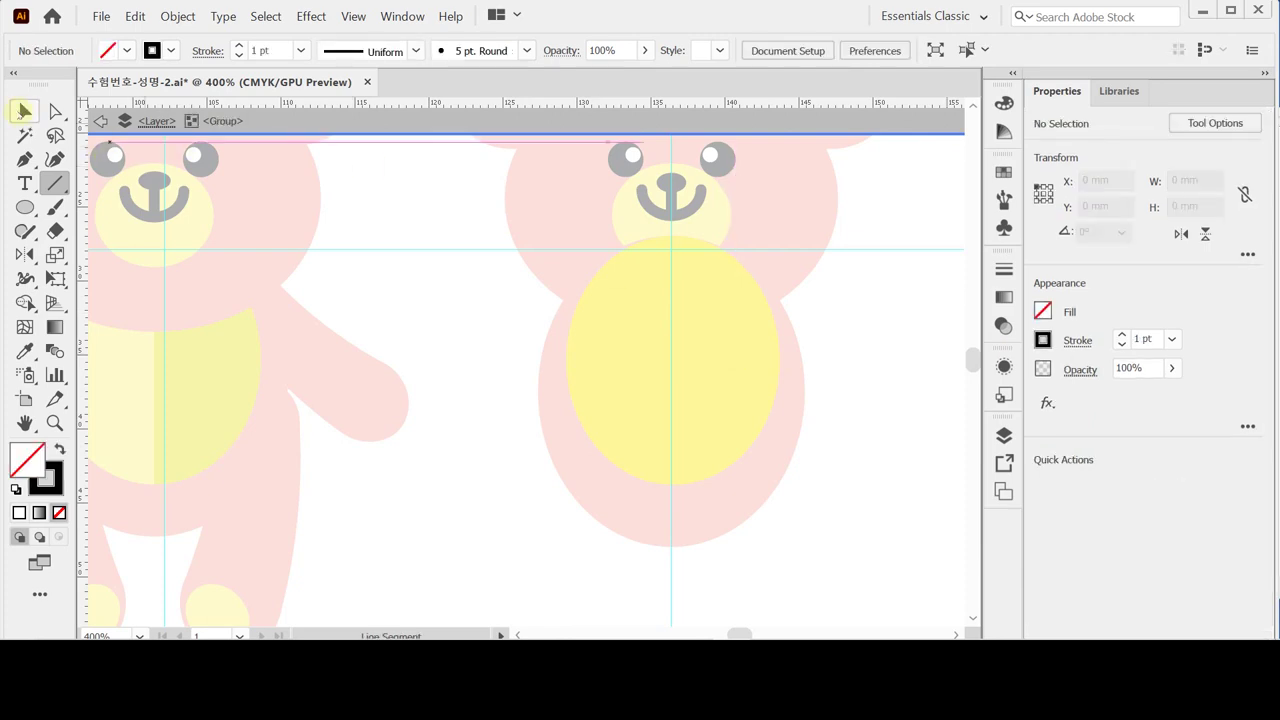
# Step: Fill the right half of the new belly with the finished bear's darker yellow and leave isolation mode
pyautogui.keyDown('ctrl'); pyautogui.click(688, 400); pyautogui.keyUp('ctrl')
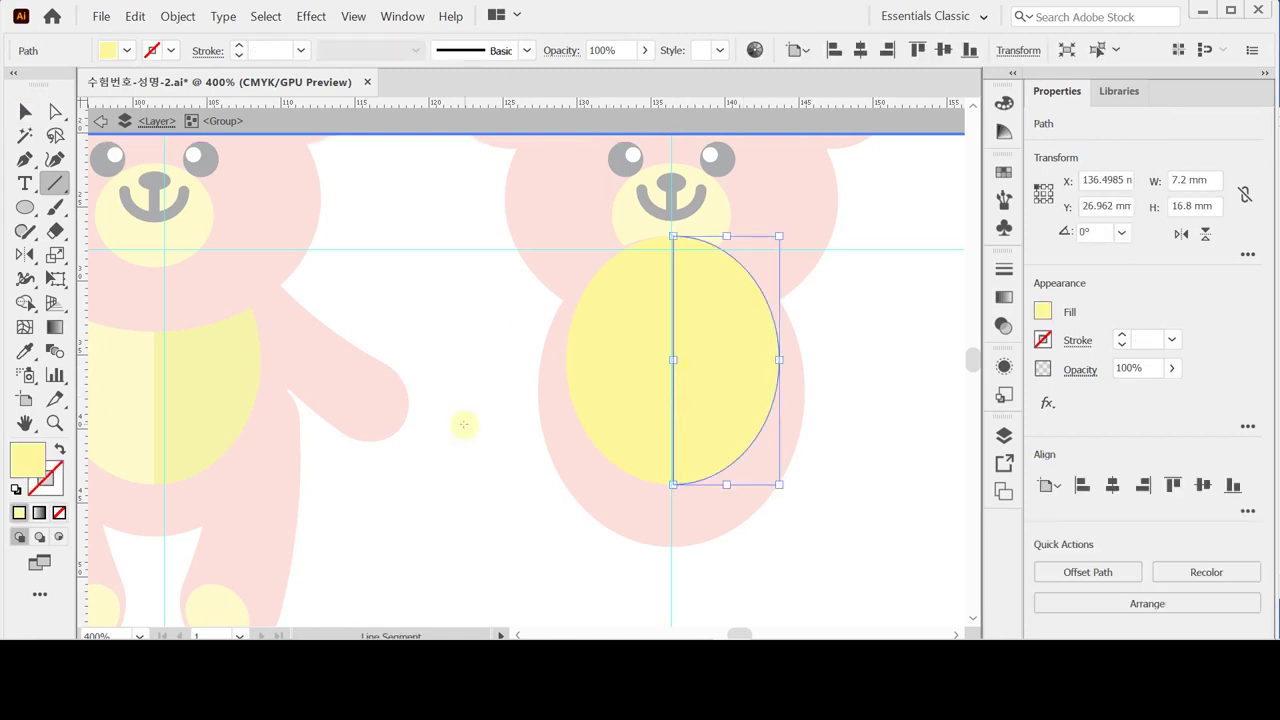
pyautogui.press('i')
pyautogui.click(218, 380)
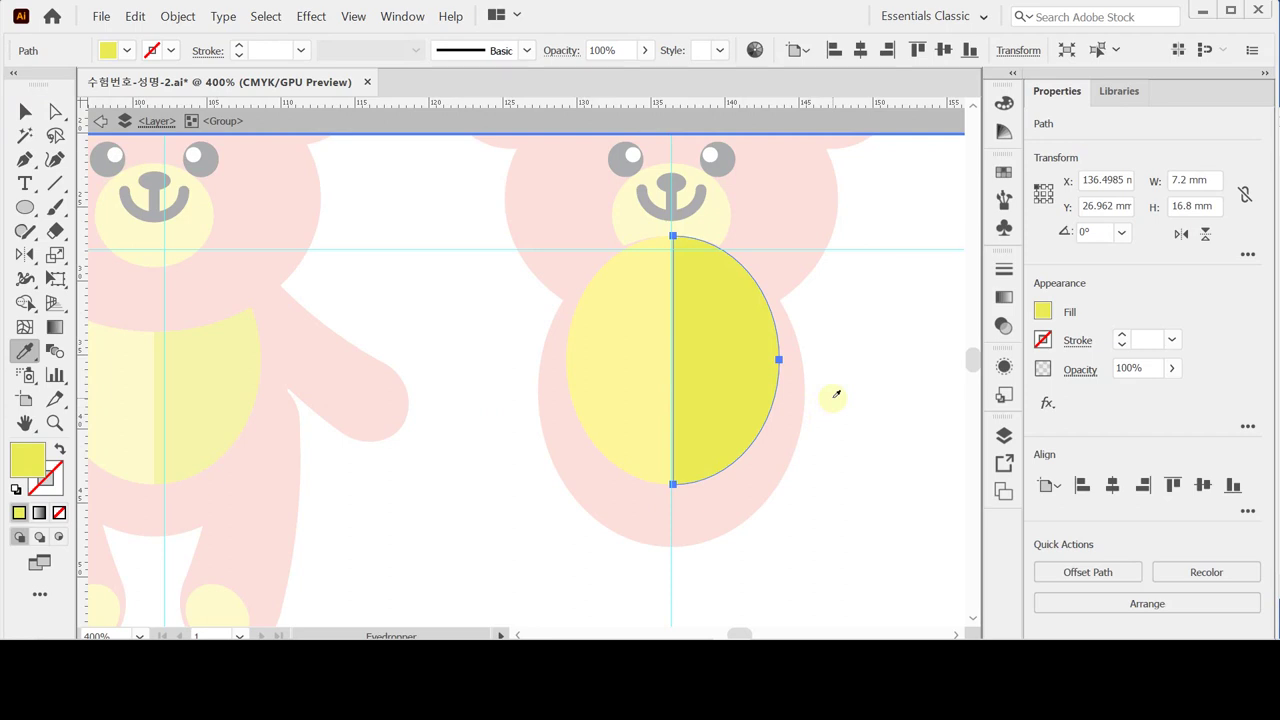
pyautogui.press('Escape')
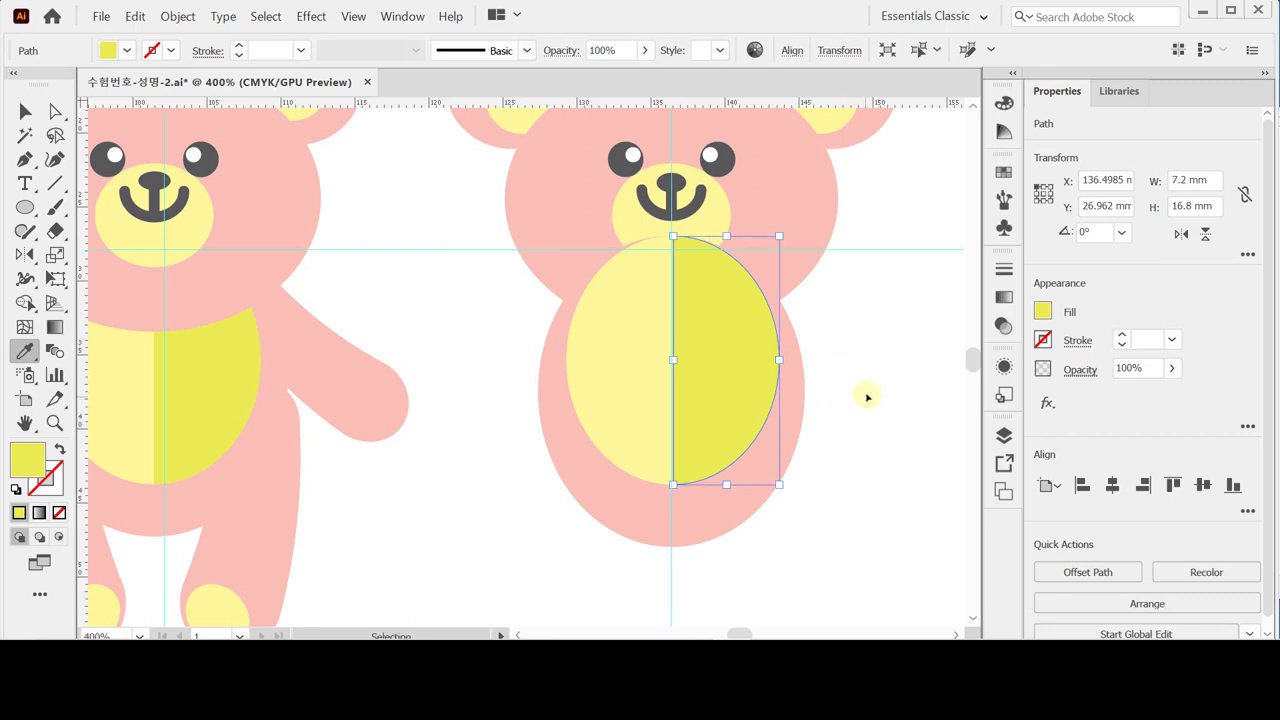
# Step: Send the new bear's body ellipse and both belly halves to the back, behind the head
pyautogui.keyDown('ctrl'); pyautogui.click(867, 393); pyautogui.keyUp('ctrl')
pyautogui.moveTo(877, 523); pyautogui.dragTo(620, 440)
pyautogui.rightClick(680, 422)
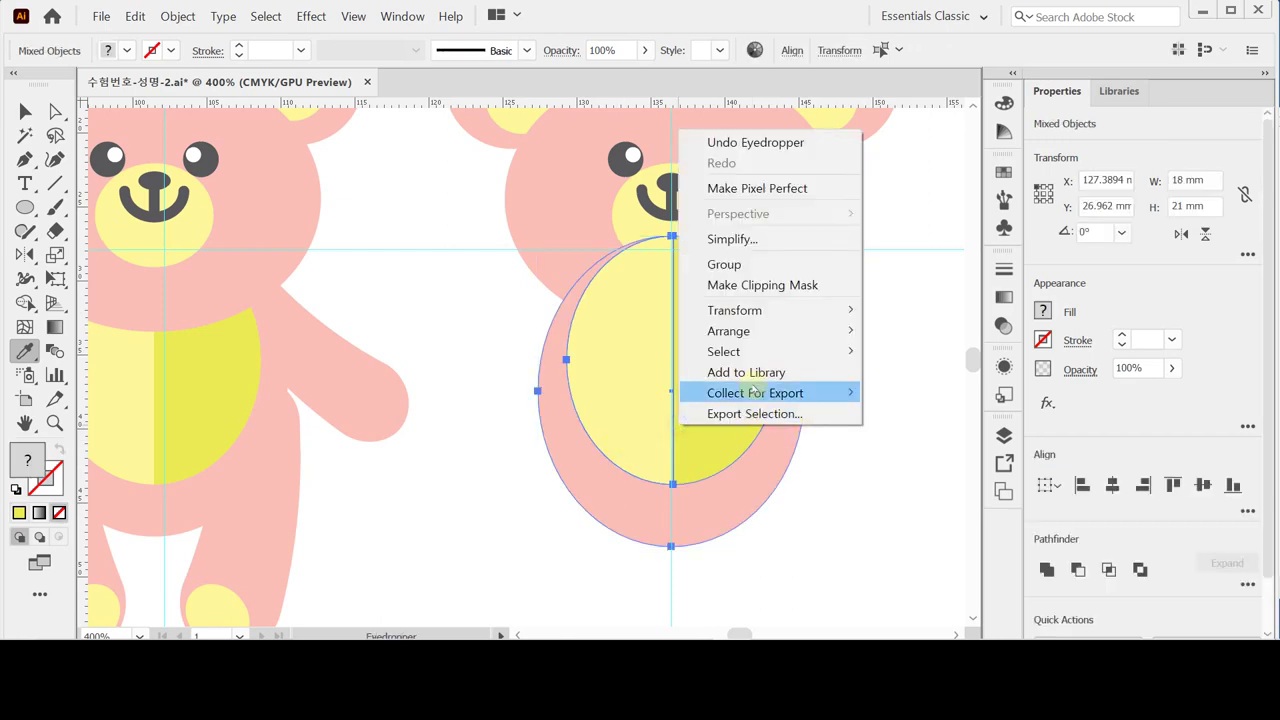
pyautogui.moveTo(741, 338)
pyautogui.click(902, 394)
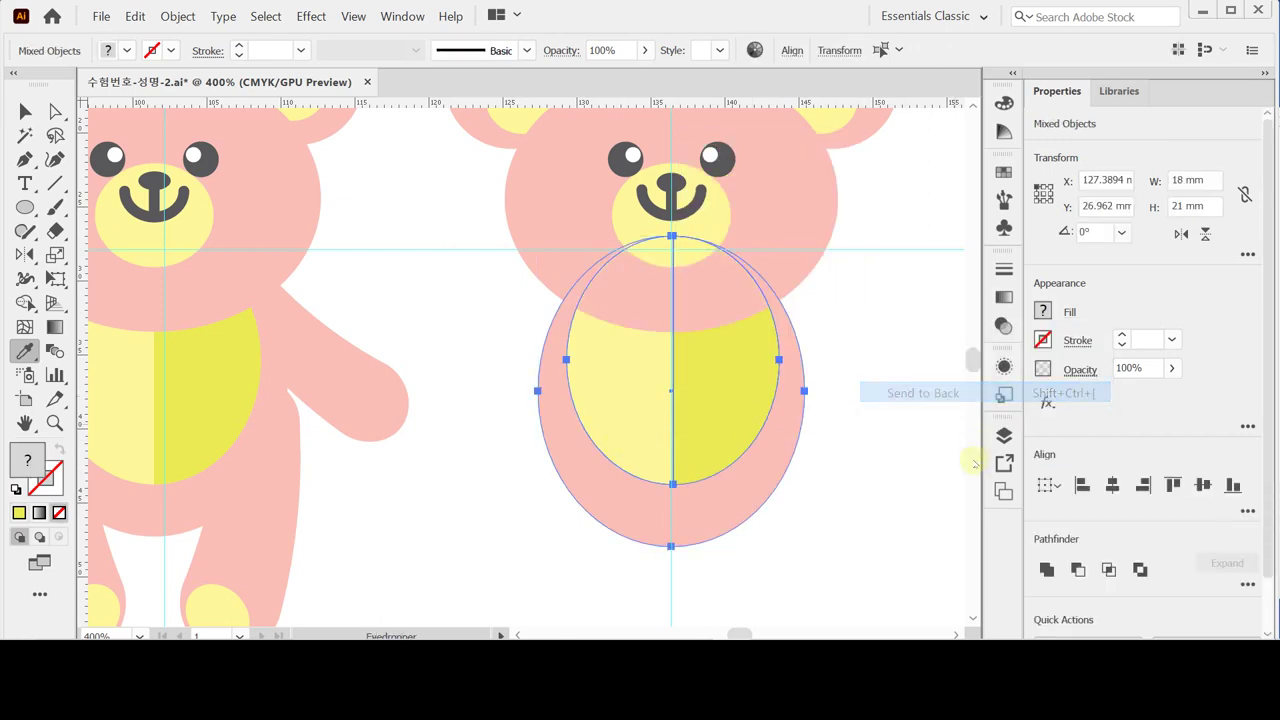
pyautogui.keyDown('ctrl'); pyautogui.click(900, 449); pyautogui.keyUp('ctrl')
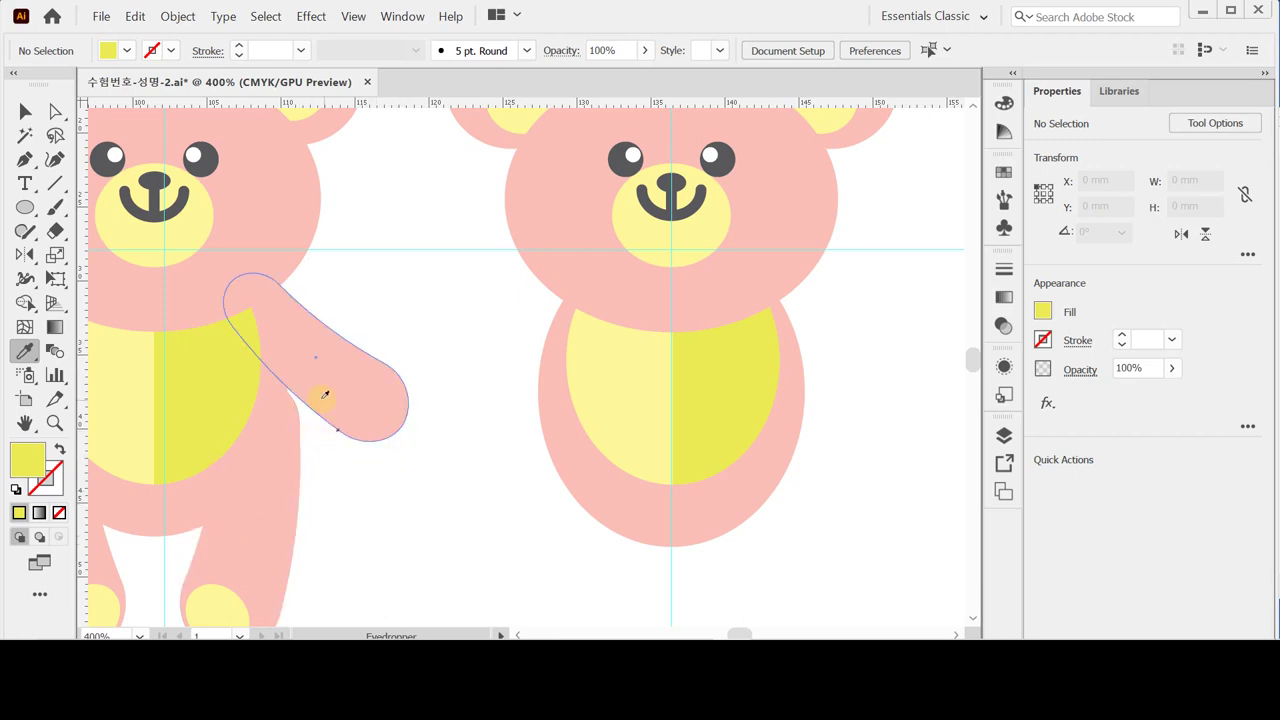
# Step: Create a 14 × 5.5 mm rounded rectangle with a 3 mm corner radius between the two bears for the arm
pyautogui.moveTo(354, 371); pyautogui.dragTo(517, 313)
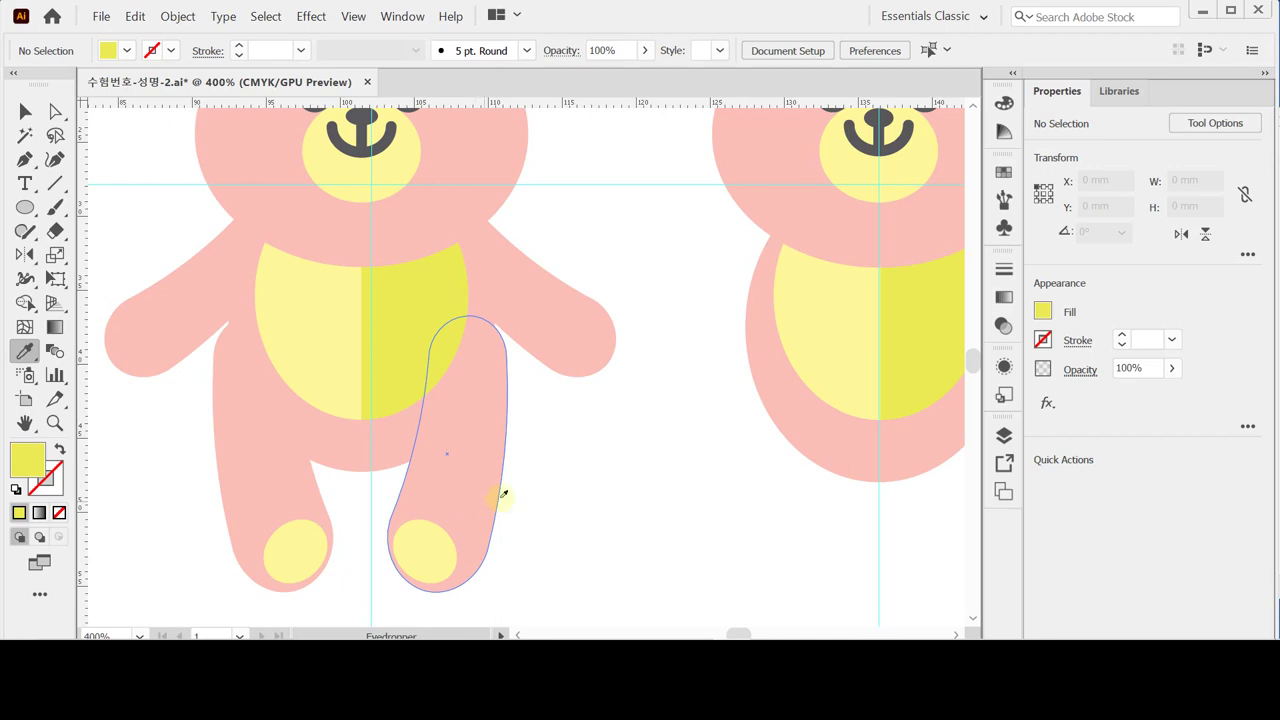
pyautogui.press('space')
pyautogui.moveTo(591, 481); pyautogui.dragTo(484, 531)
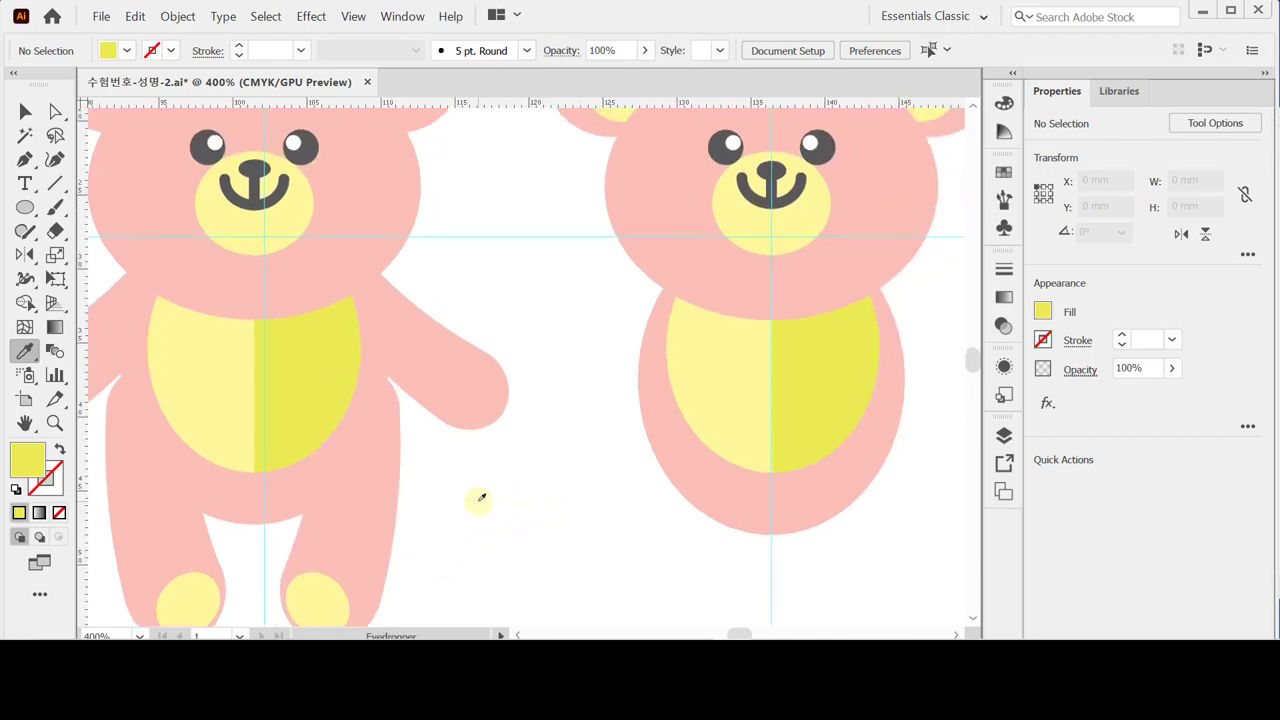
pyautogui.moveTo(25, 206); pyautogui.dragTo(125, 232)
pyautogui.moveTo(540, 348); pyautogui.dragTo(477, 354)
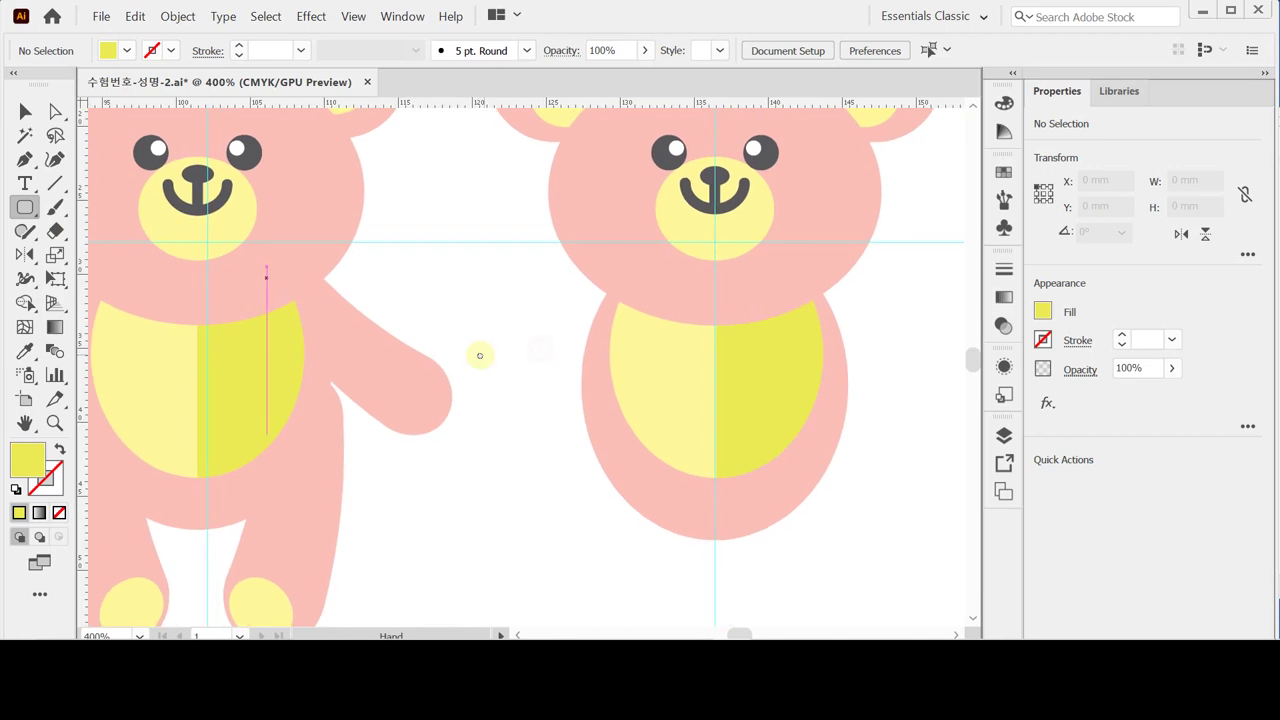
pyautogui.click(433, 316)
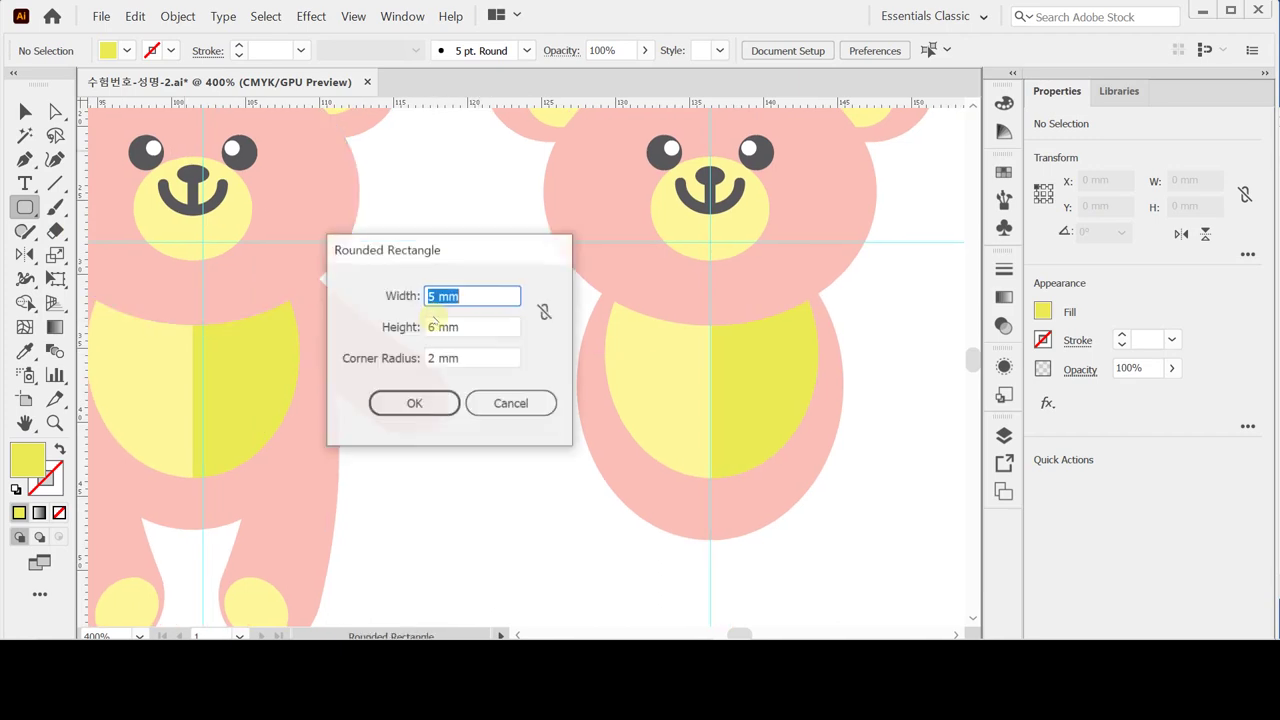
pyautogui.write('14')
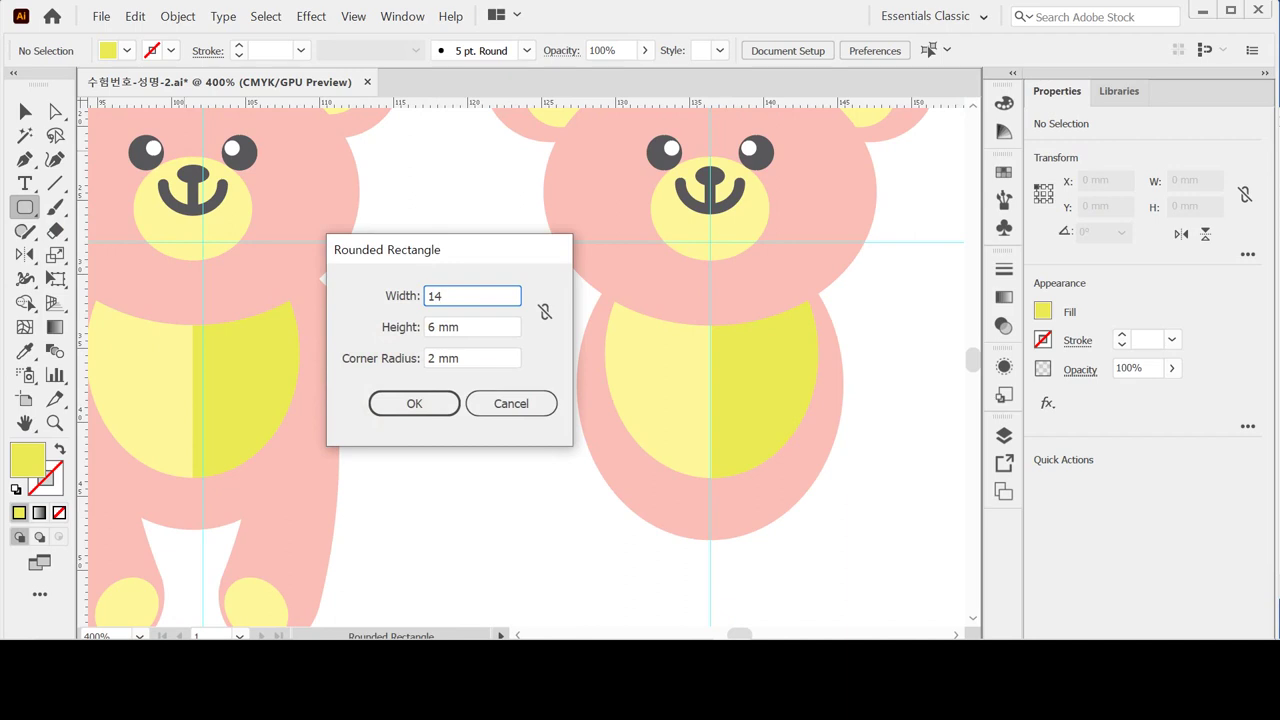
pyautogui.press('Tab')
pyautogui.write('5.5')
pyautogui.press('Tab')
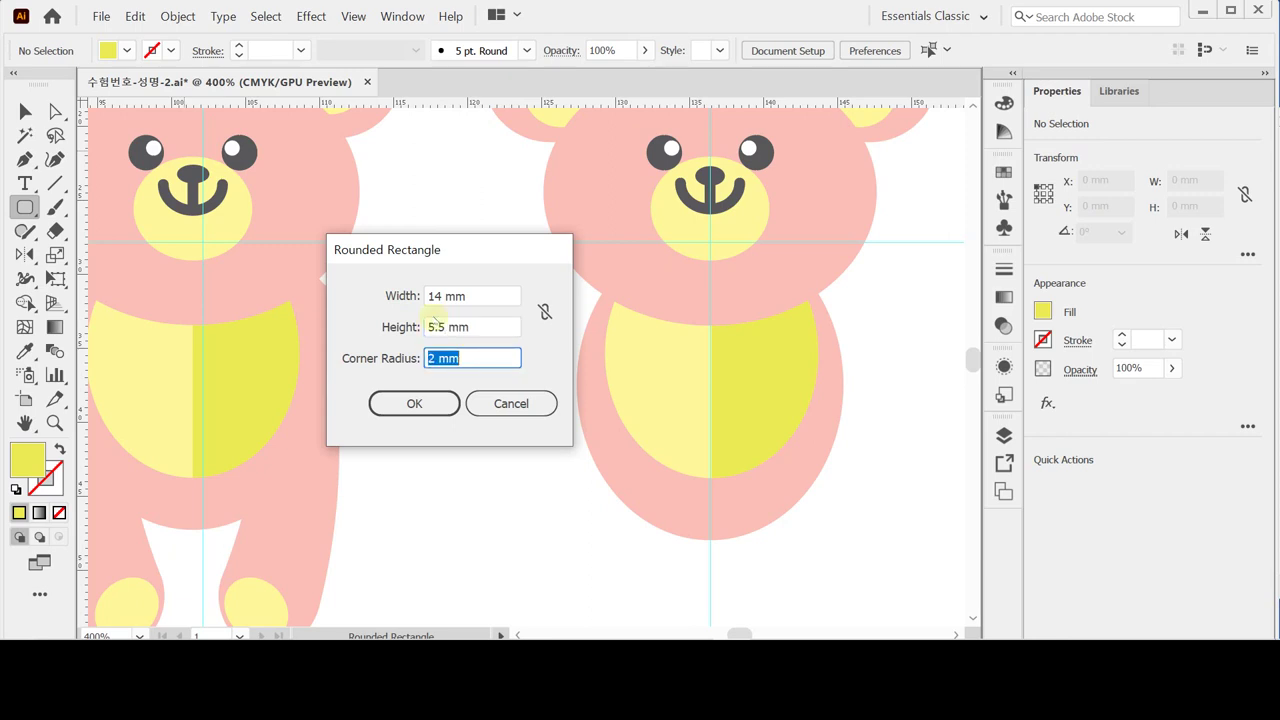
pyautogui.write('3')
pyautogui.press('Return')
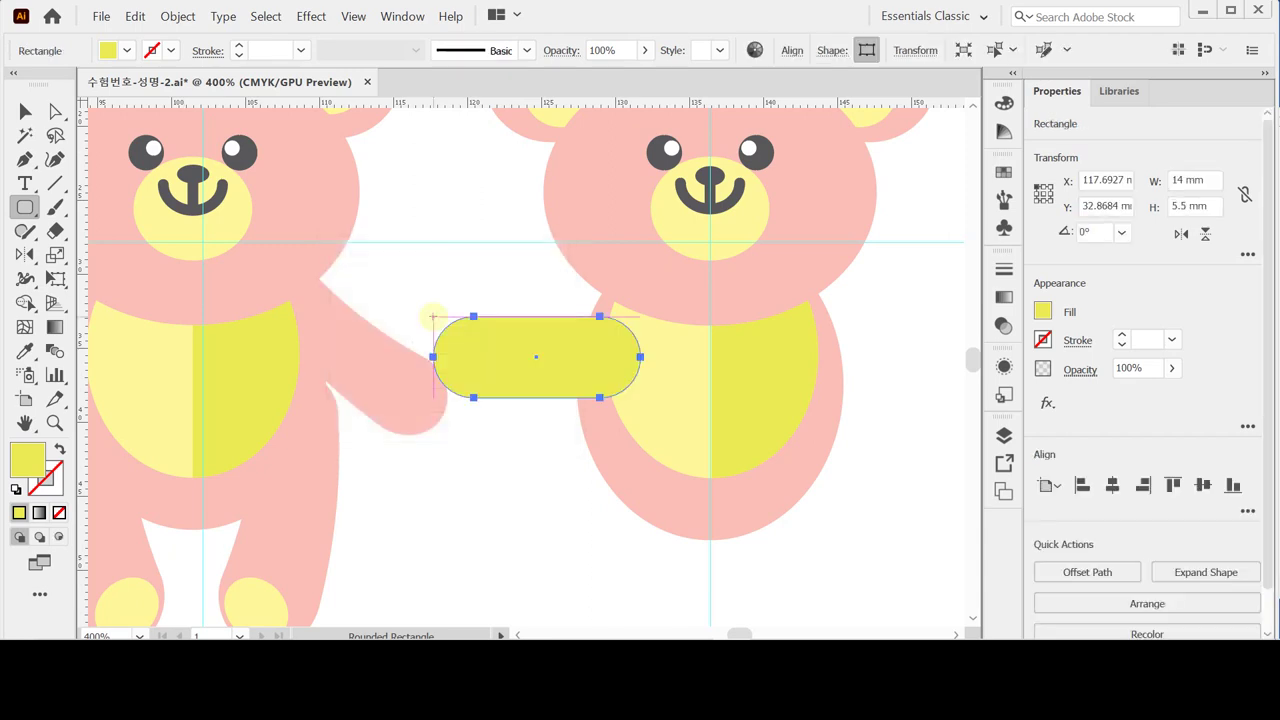
# Step: Give the rounded rectangle the default white fill and 1 pt black stroke, and isolate it for editing
pyautogui.press('i')
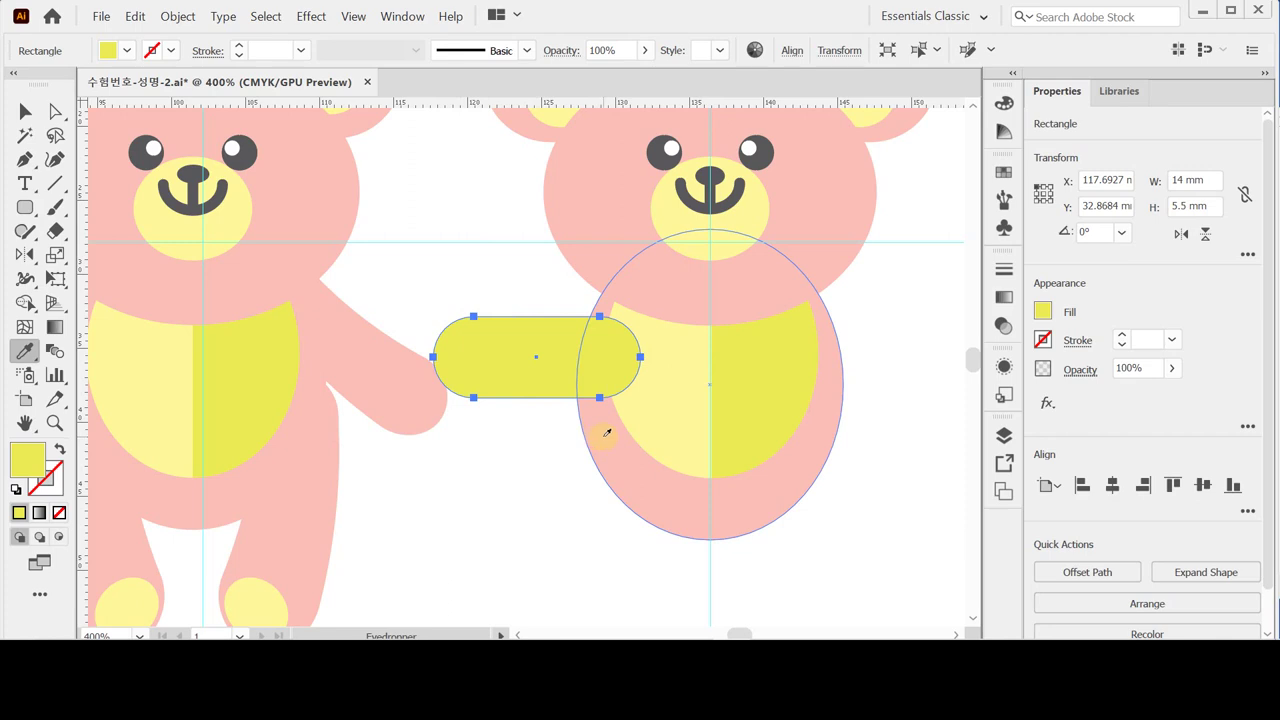
pyautogui.click(14, 490)
pyautogui.hotkey('ctrl', 'shift', 'a')
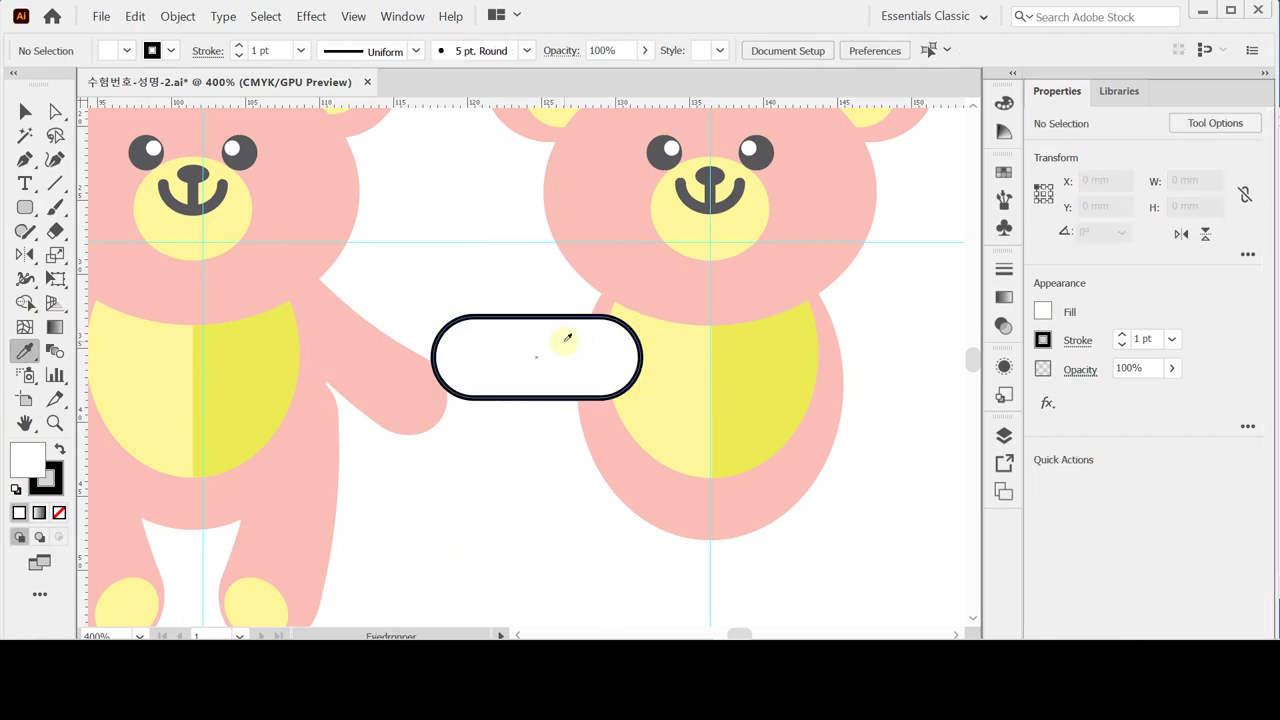
pyautogui.press('ctrl')
pyautogui.keyDown('ctrl'); pyautogui.click(518, 362); pyautogui.keyUp('ctrl')
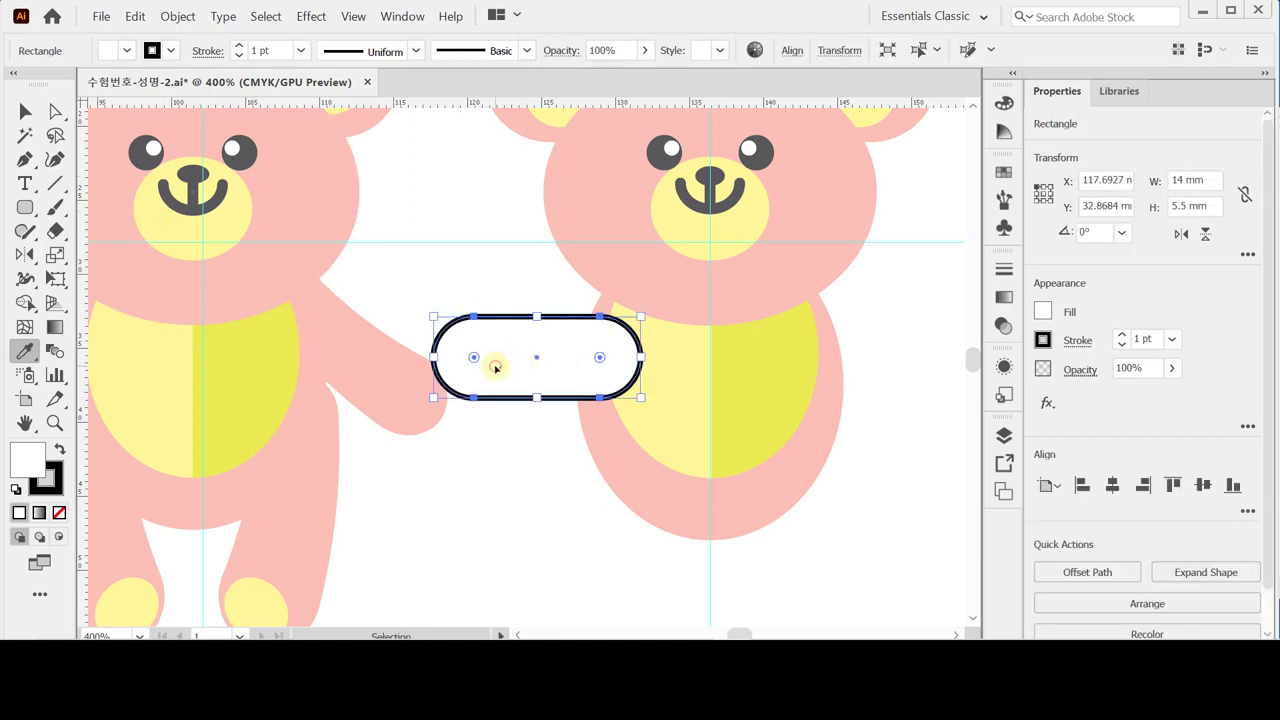
pyautogui.press('ctrl')
pyautogui.keyDown('ctrl'); pyautogui.doubleClick(497, 368); pyautogui.keyUp('ctrl')
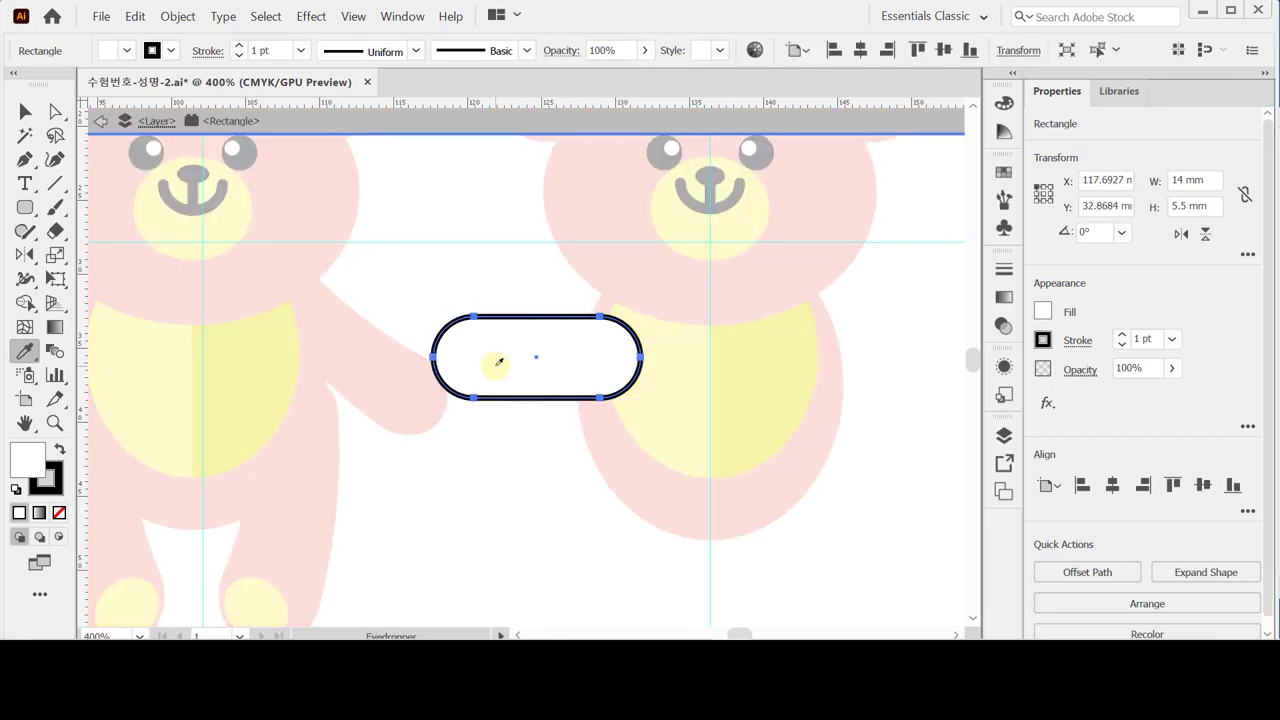
pyautogui.press('ctrl')
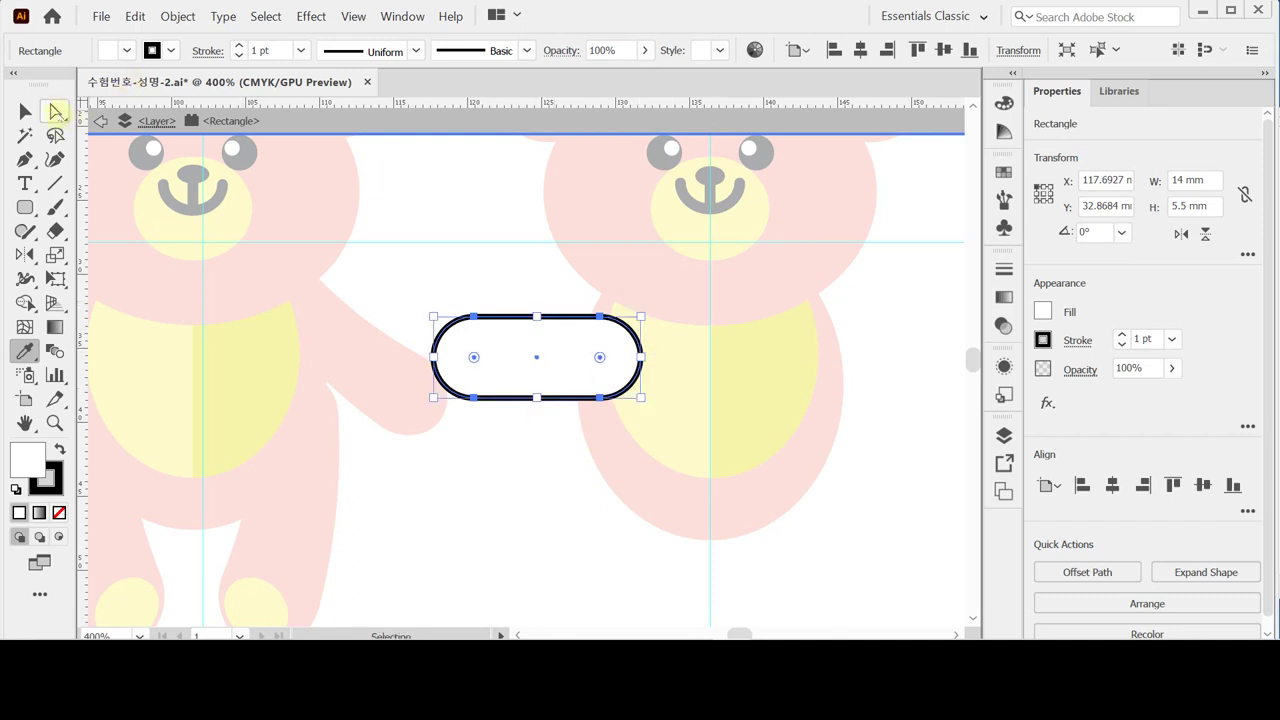
# Step: Taper the rounded rectangle by scaling the anchor points at its right end uniformly to 77%
pyautogui.click(56, 111)
pyautogui.moveTo(551, 272); pyautogui.dragTo(674, 448)
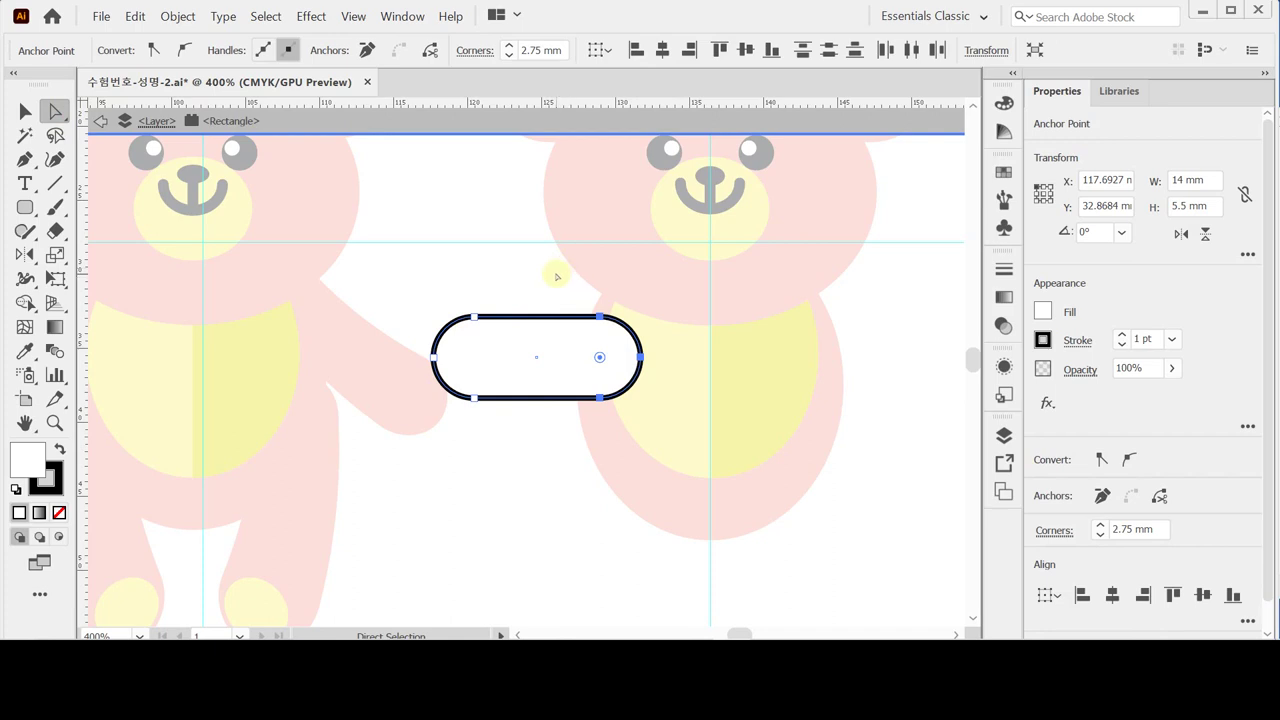
pyautogui.moveTo(555, 274); pyautogui.dragTo(669, 439)
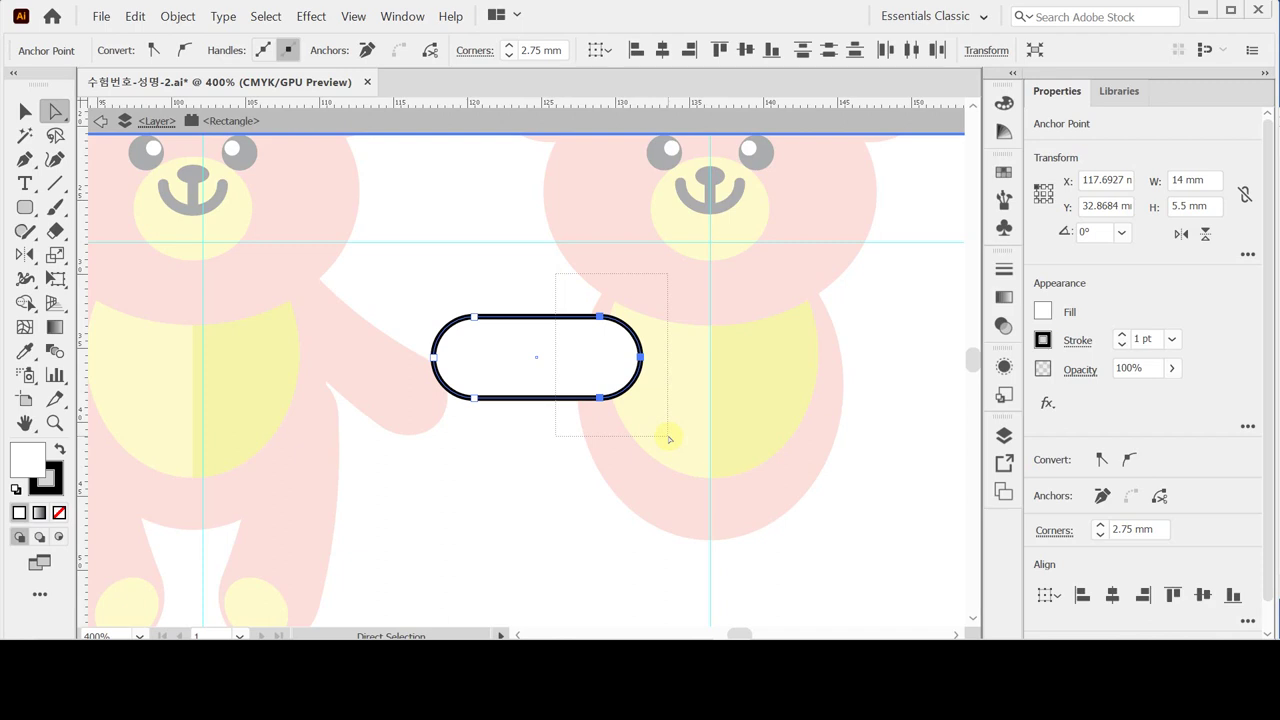
pyautogui.click(55, 255)
pyautogui.moveTo(245, 245); pyautogui.dragTo(326, 237)
pyautogui.press('Return')
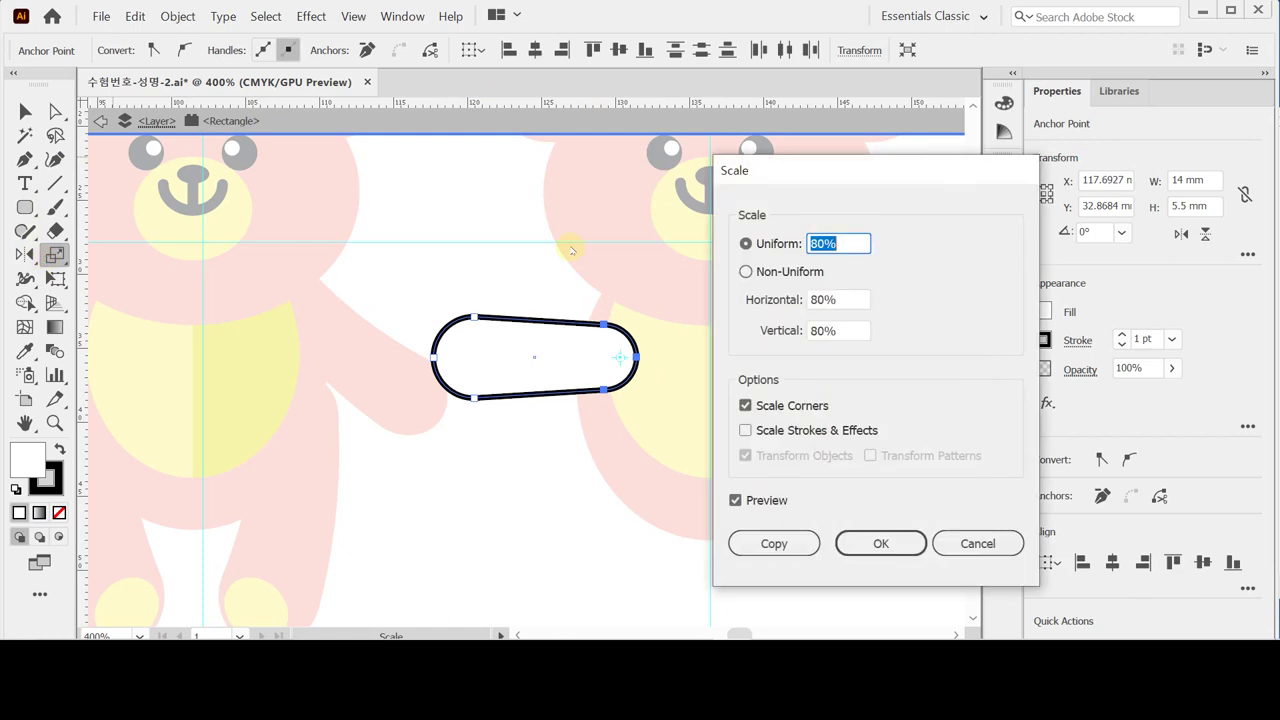
pyautogui.write('77')
pyautogui.click(870, 548)
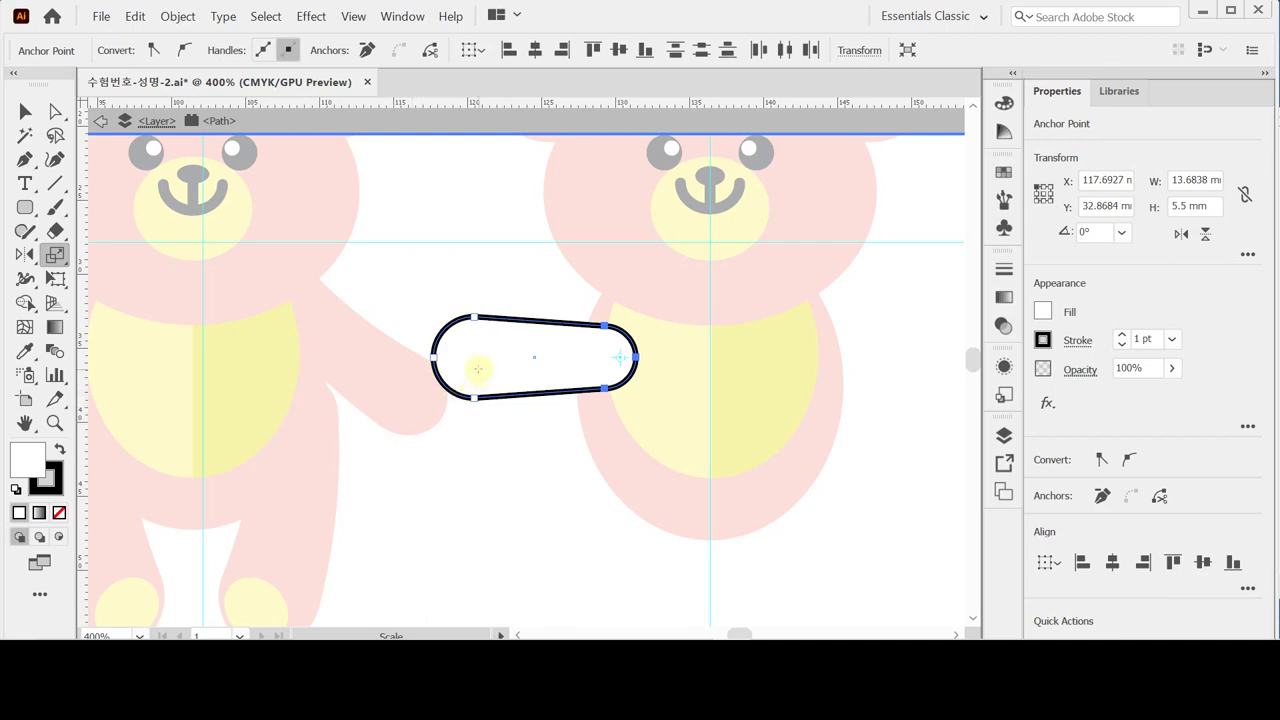
# Step: Select the whole tapered rounded rectangle and start an Arc warp effect on it
pyautogui.click(522, 360)
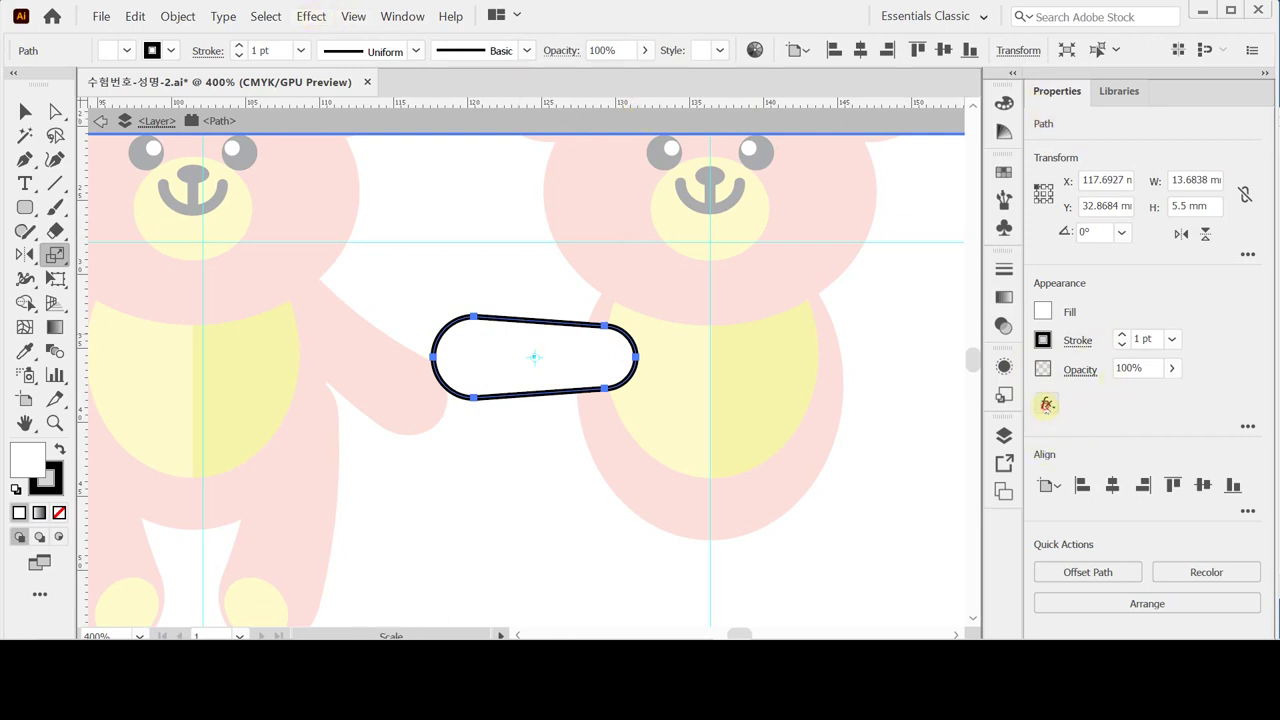
pyautogui.click(1047, 404)
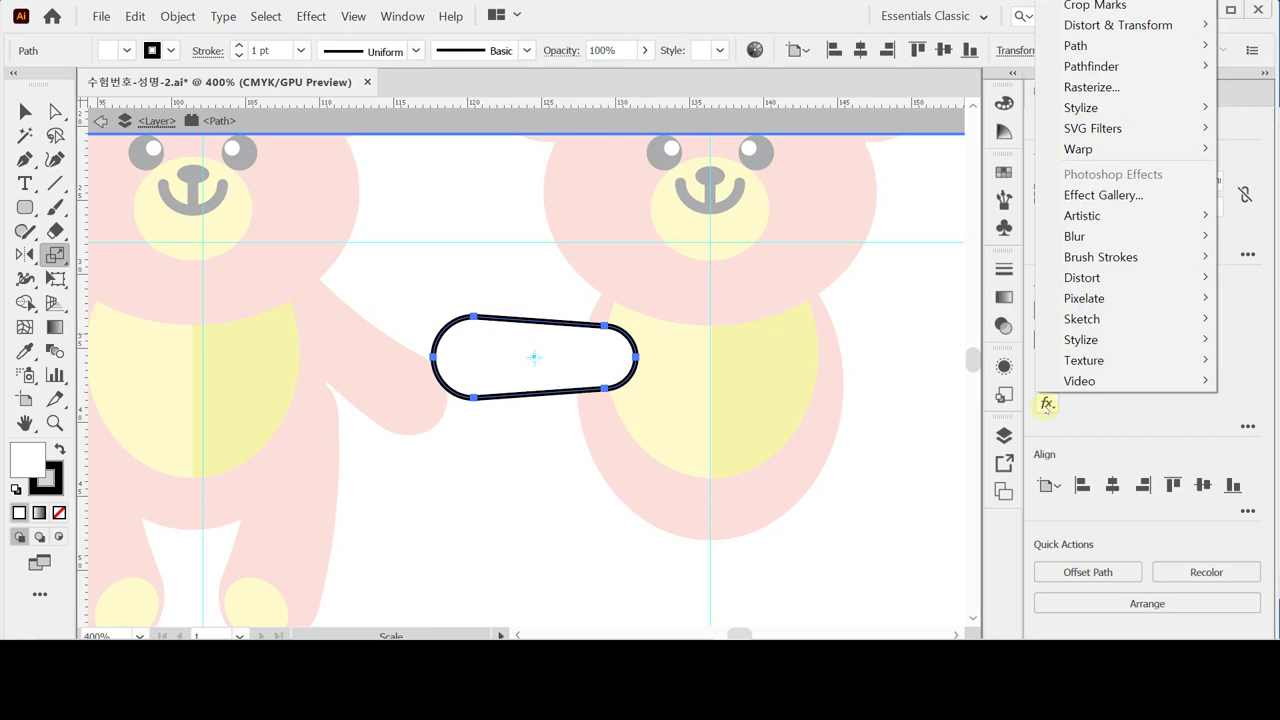
pyautogui.moveTo(1161, 151)
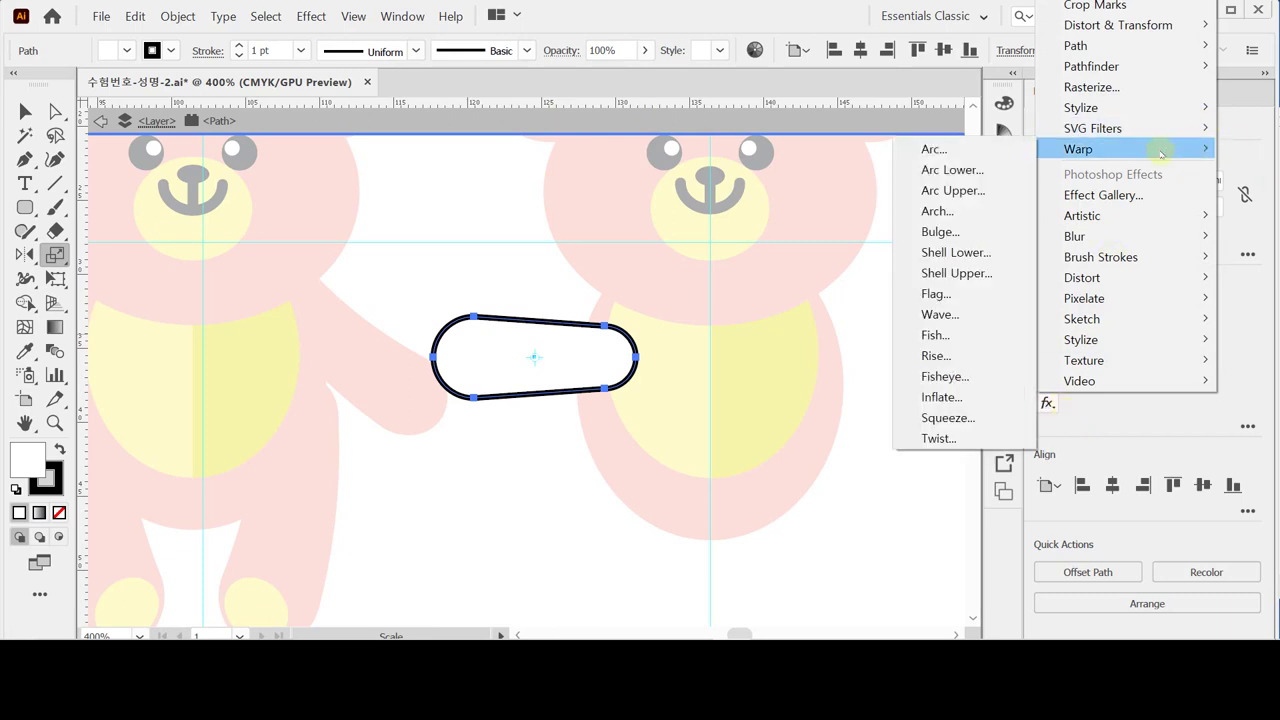
pyautogui.click(993, 155)
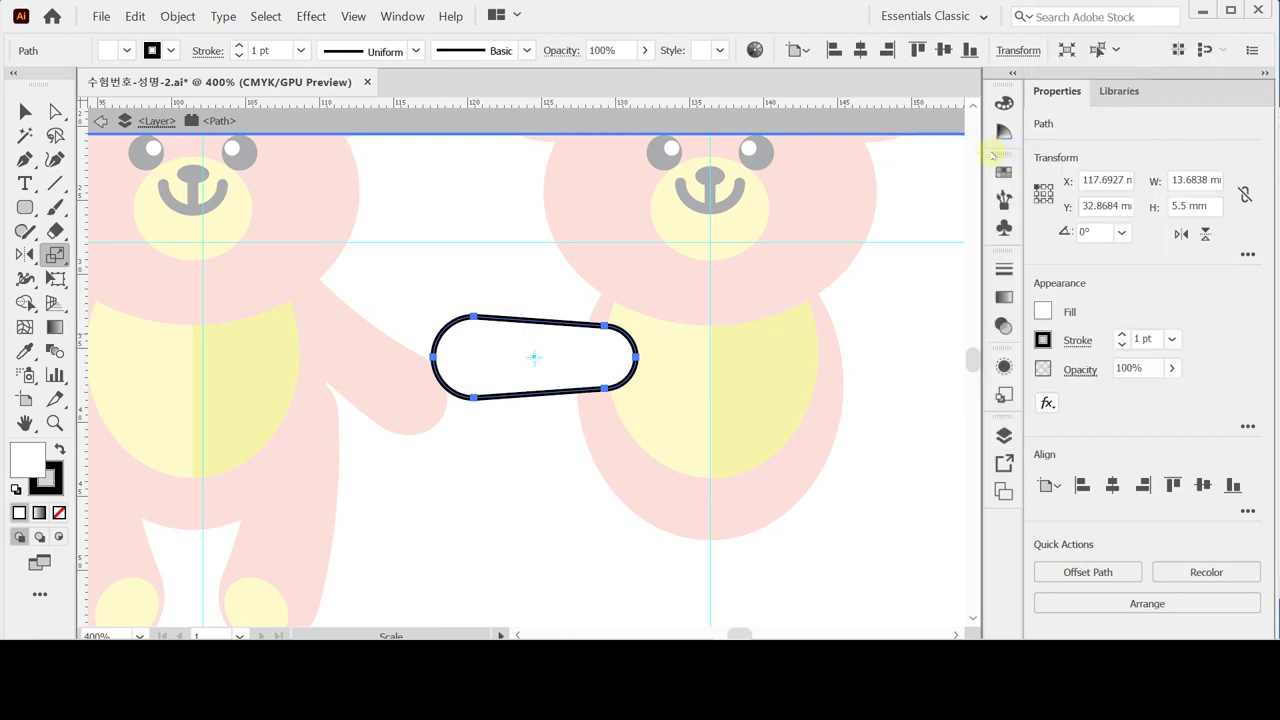
pyautogui.moveTo(798, 240); pyautogui.dragTo(743, 230)
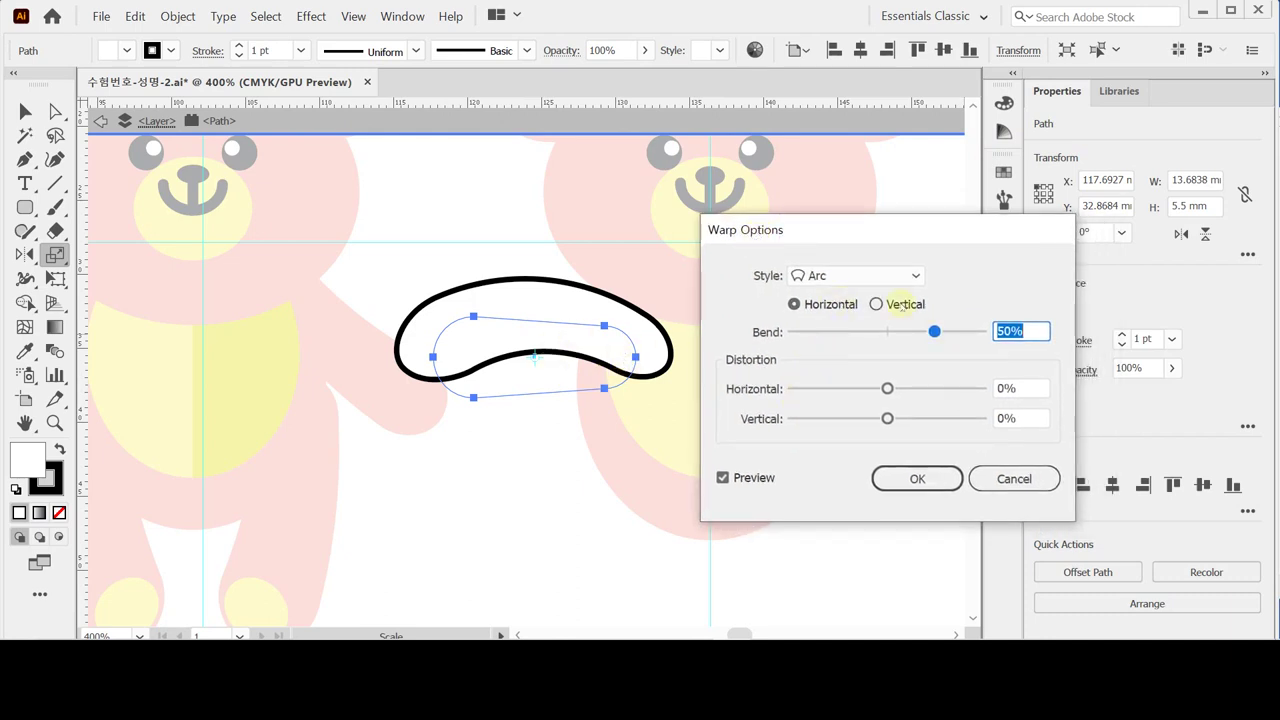
# Step: Try the Arc warp in vertical and horizontal orientation with various positive and negative bends on the arm
pyautogui.click(900, 305)
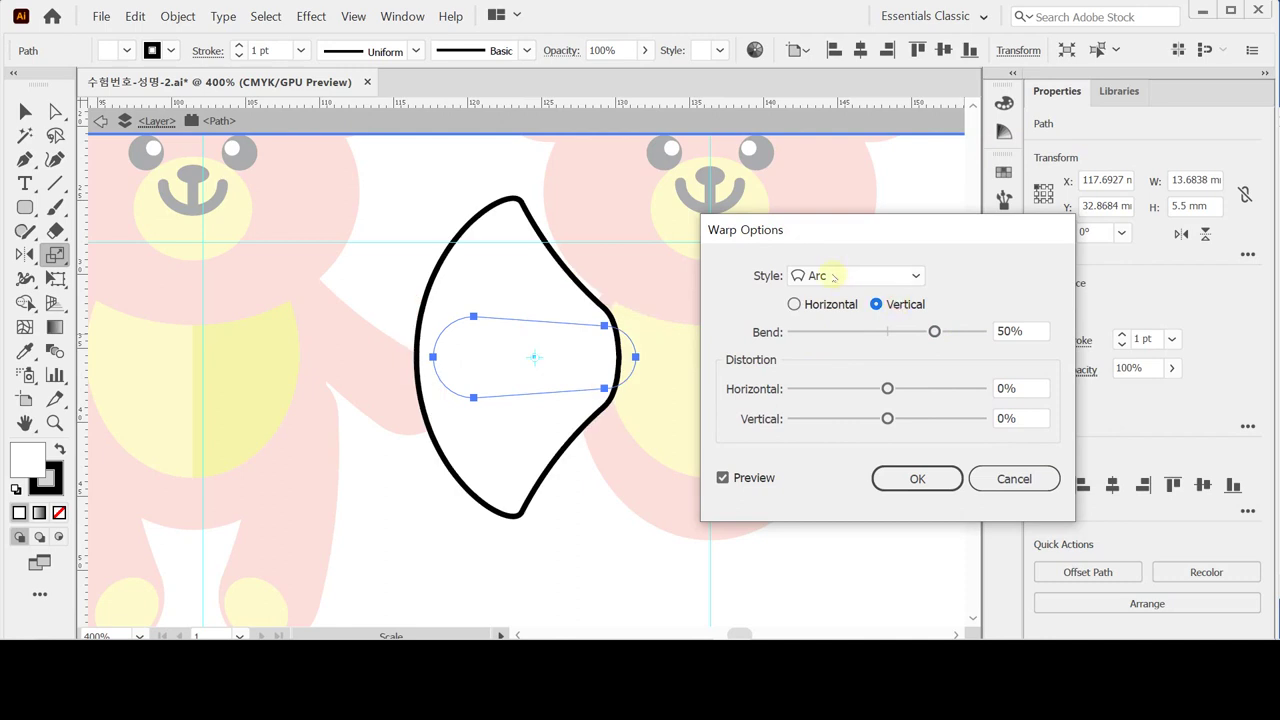
pyautogui.click(798, 304)
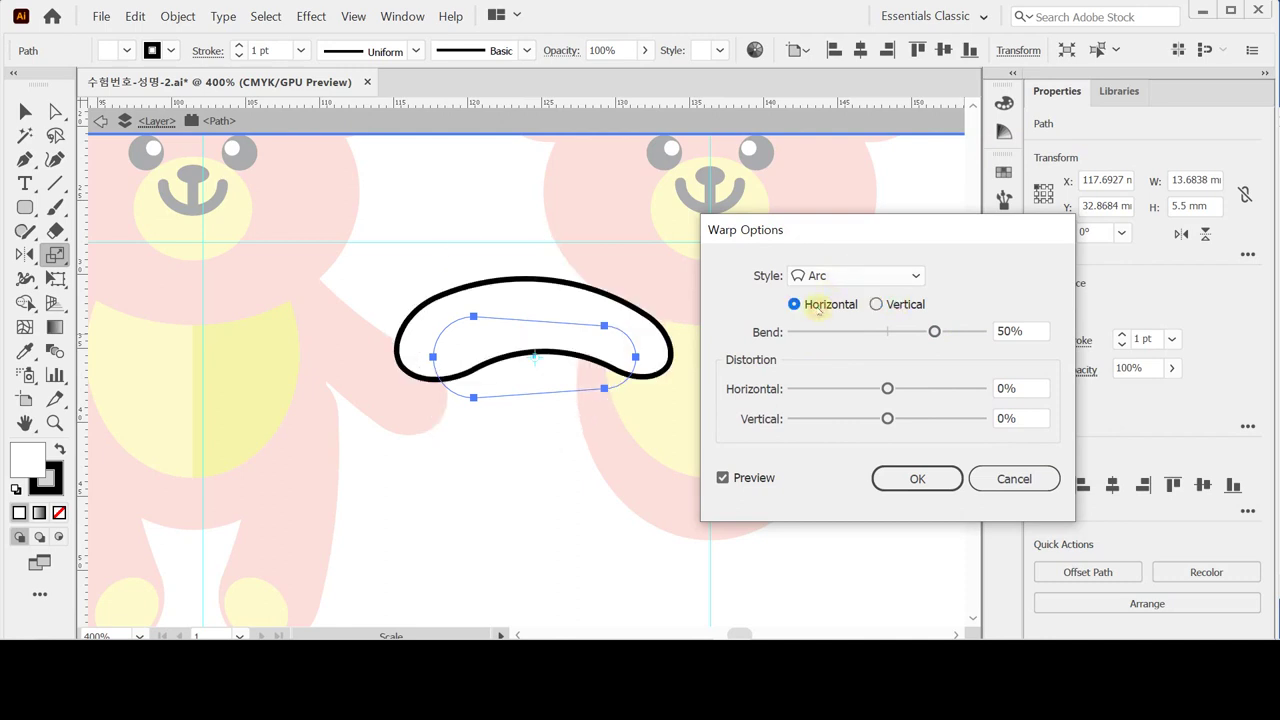
pyautogui.click(876, 304)
pyautogui.click(830, 304)
pyautogui.click(910, 332)
pyautogui.moveTo(910, 335); pyautogui.dragTo(853, 333)
pyautogui.click(873, 333)
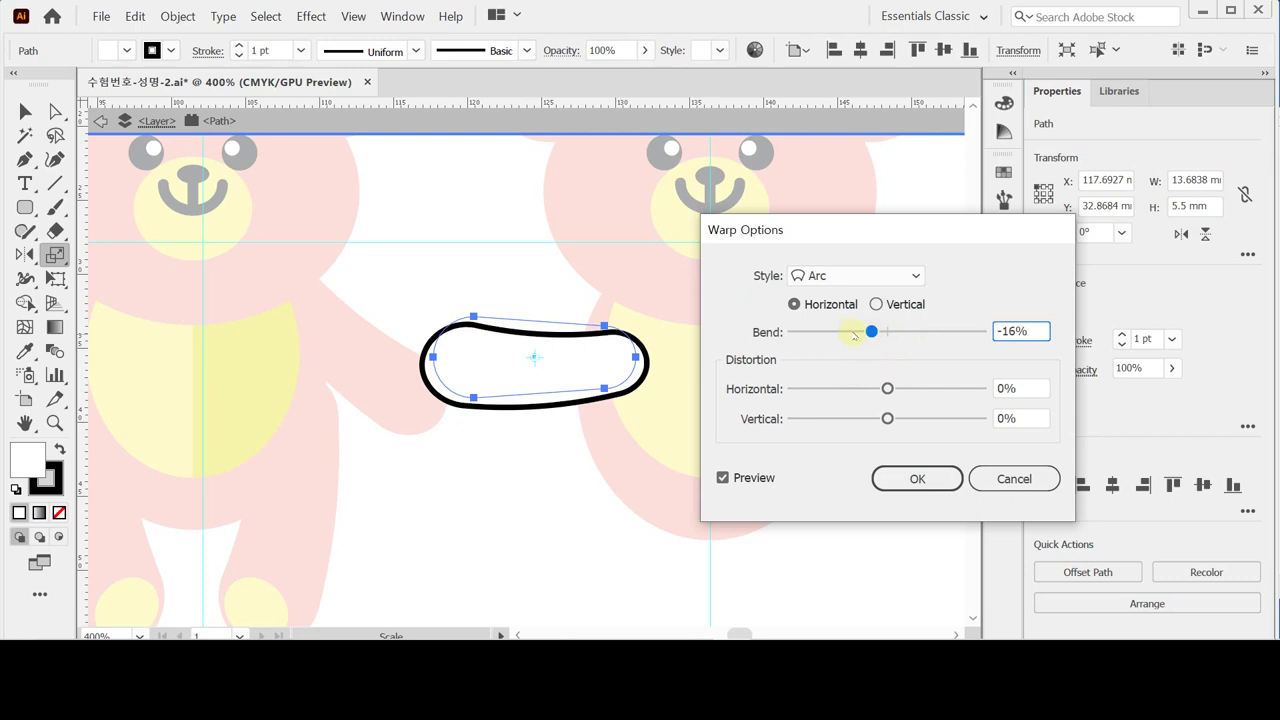
pyautogui.click(800, 332)
pyautogui.moveTo(874, 332); pyautogui.dragTo(946, 334)
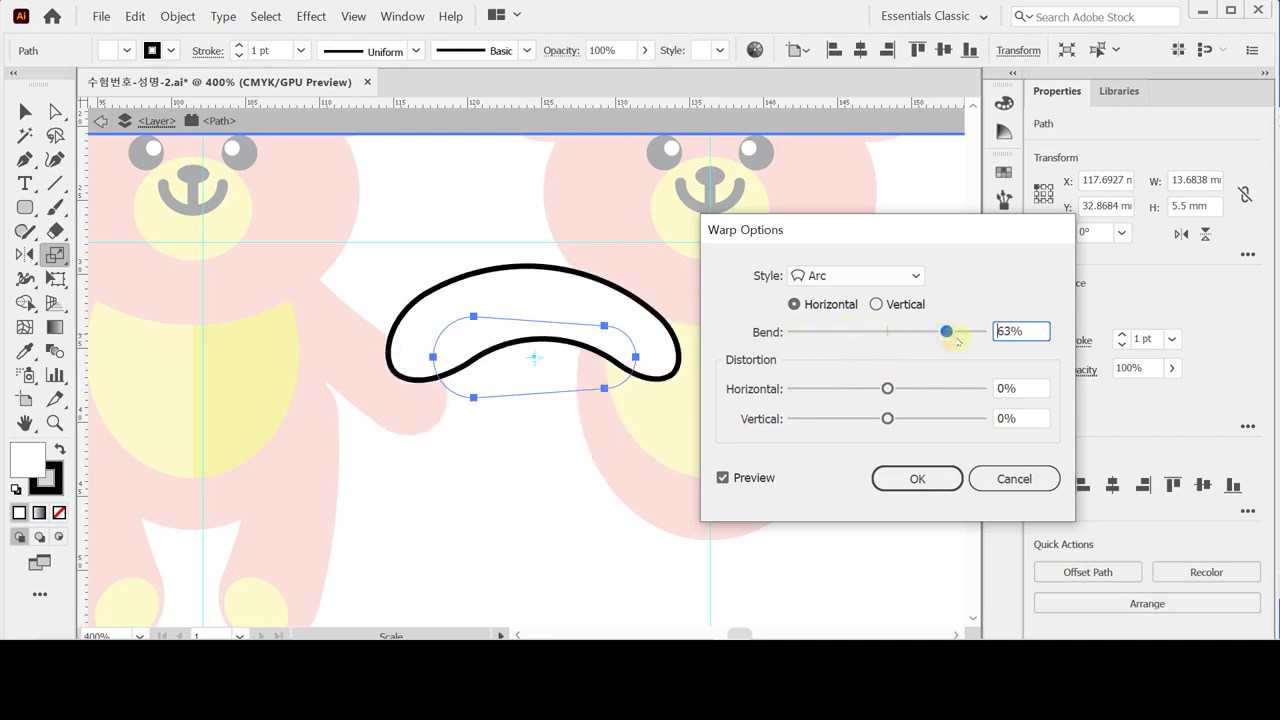
pyautogui.click(878, 333)
pyautogui.click(888, 335)
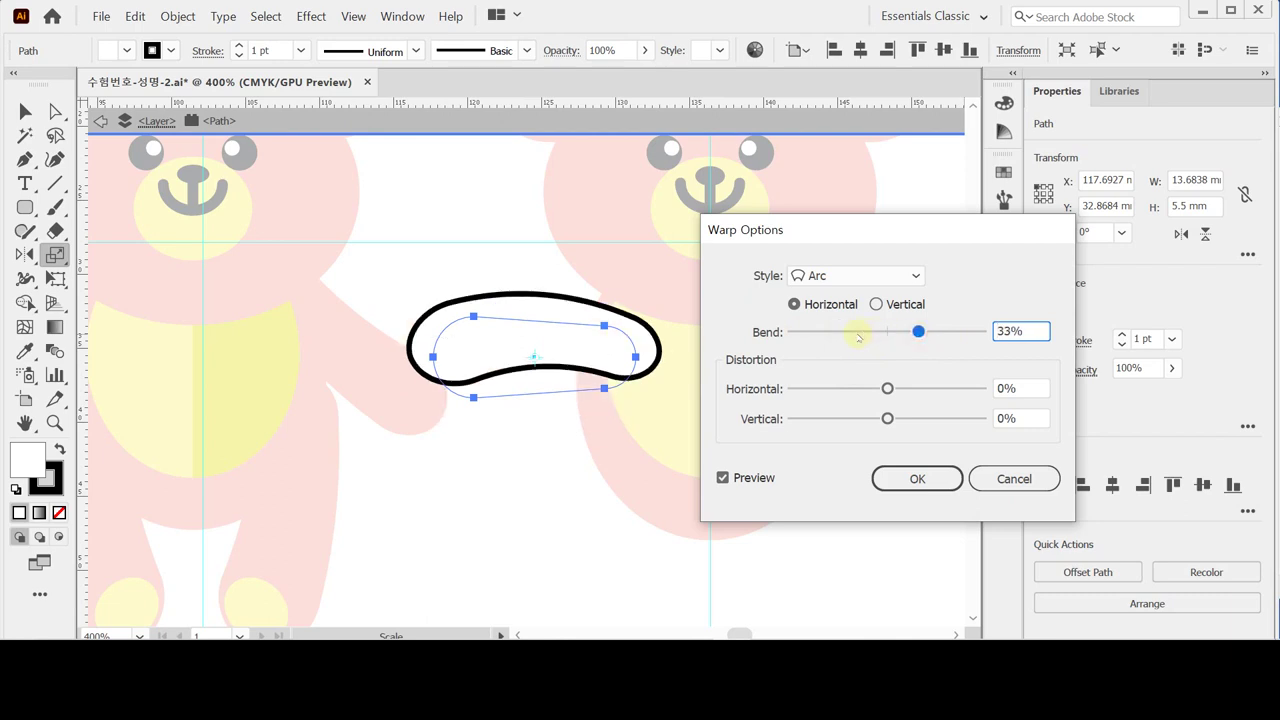
pyautogui.click(857, 333)
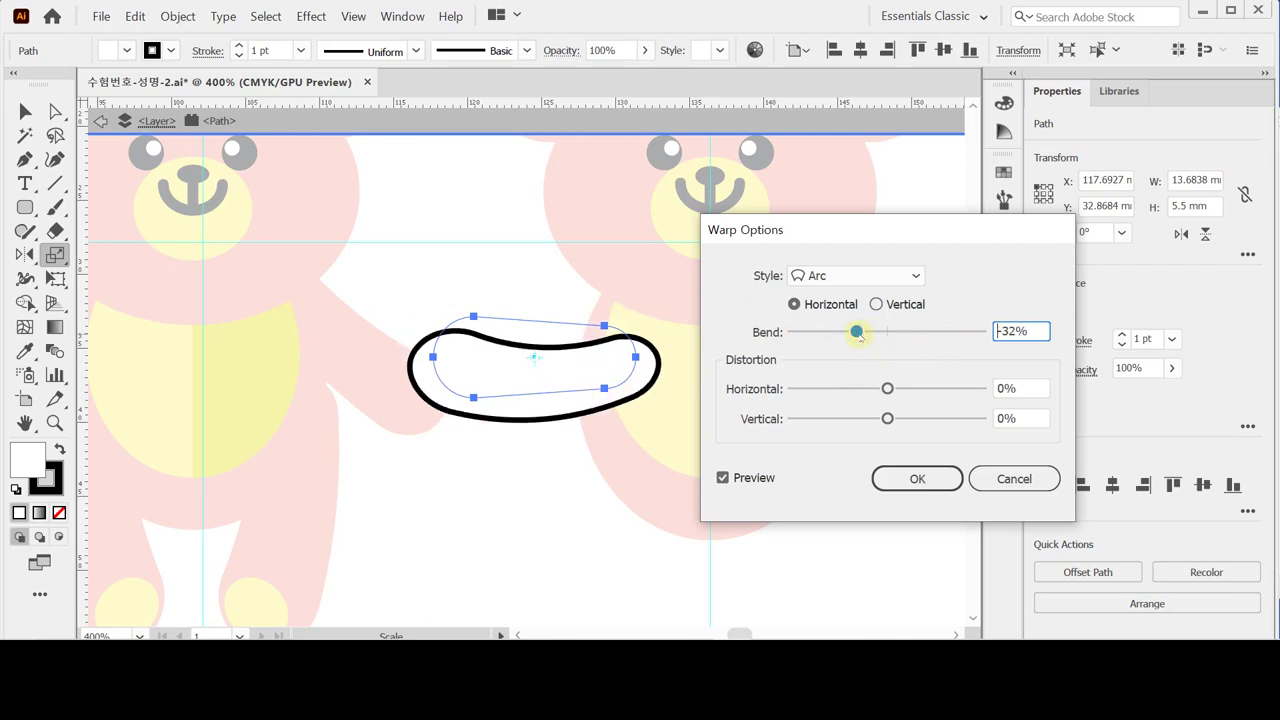
# Step: Set the horizontal Arc warp's bend to -15% and apply it to the arm shape
pyautogui.moveTo(1006, 331); pyautogui.dragTo(1059, 342)
pyautogui.doubleClick(1023, 330)
pyautogui.write('-15')
pyautogui.press('Tab')
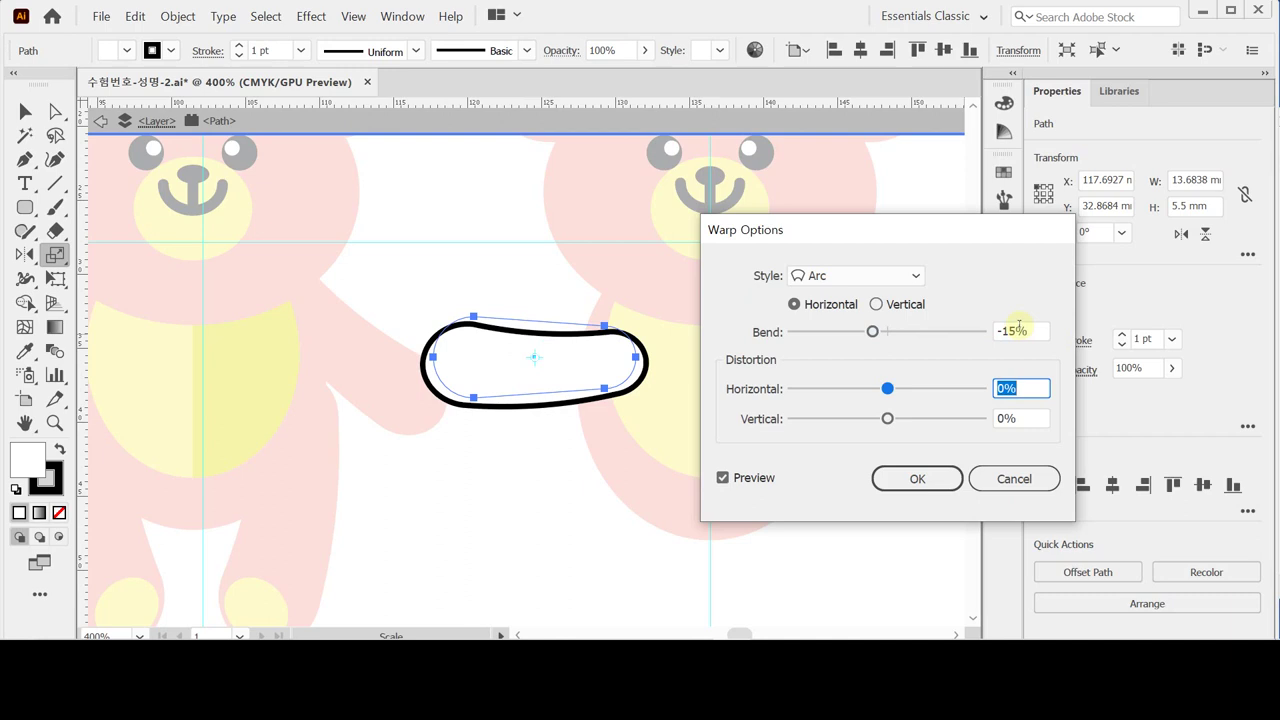
pyautogui.click(929, 478)
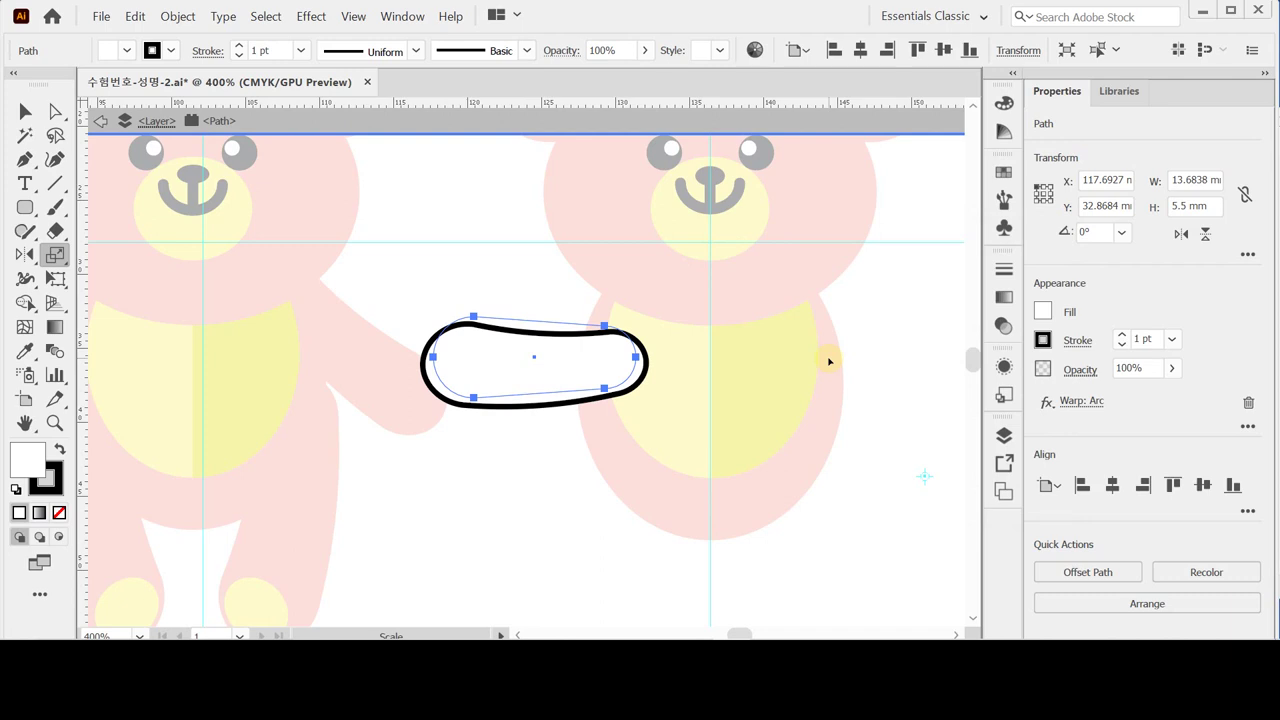
# Step: Check the warped arm in outline view, return to preview, and expand its appearance into an editable path
pyautogui.press('ctrl')
pyautogui.hotkey('ctrl', 'y')
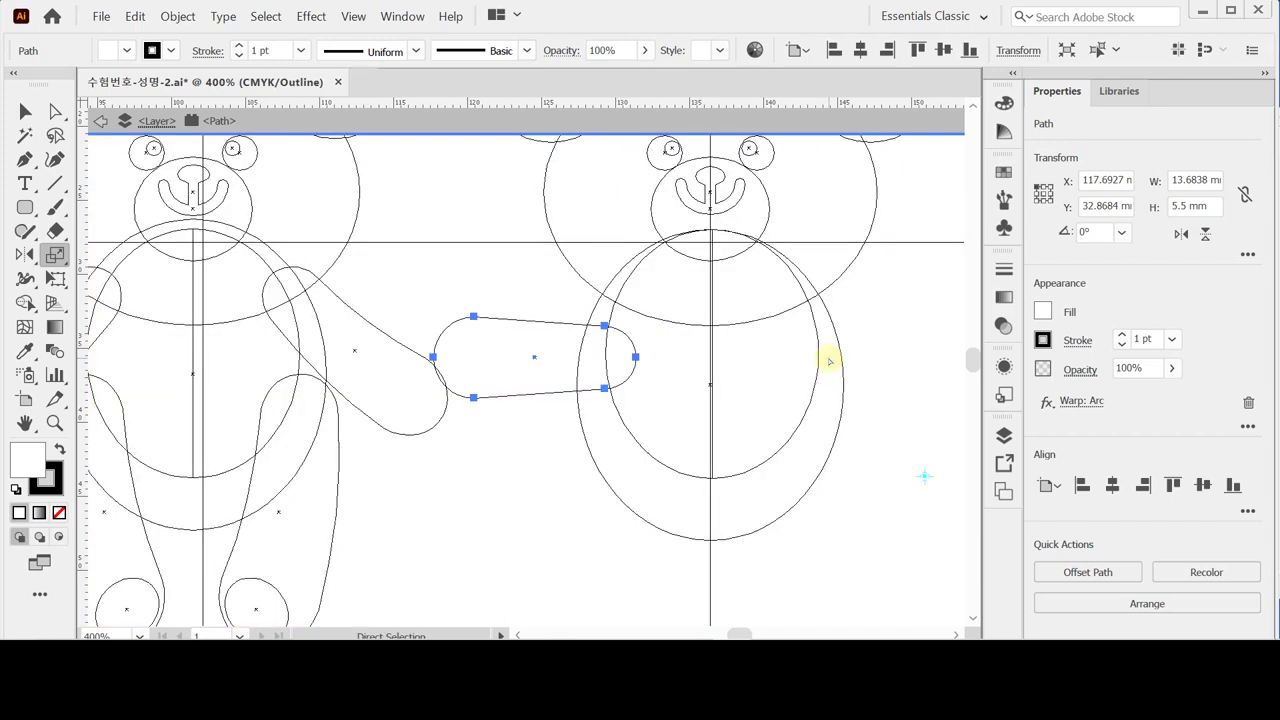
pyautogui.hotkey('ctrl', 'y')
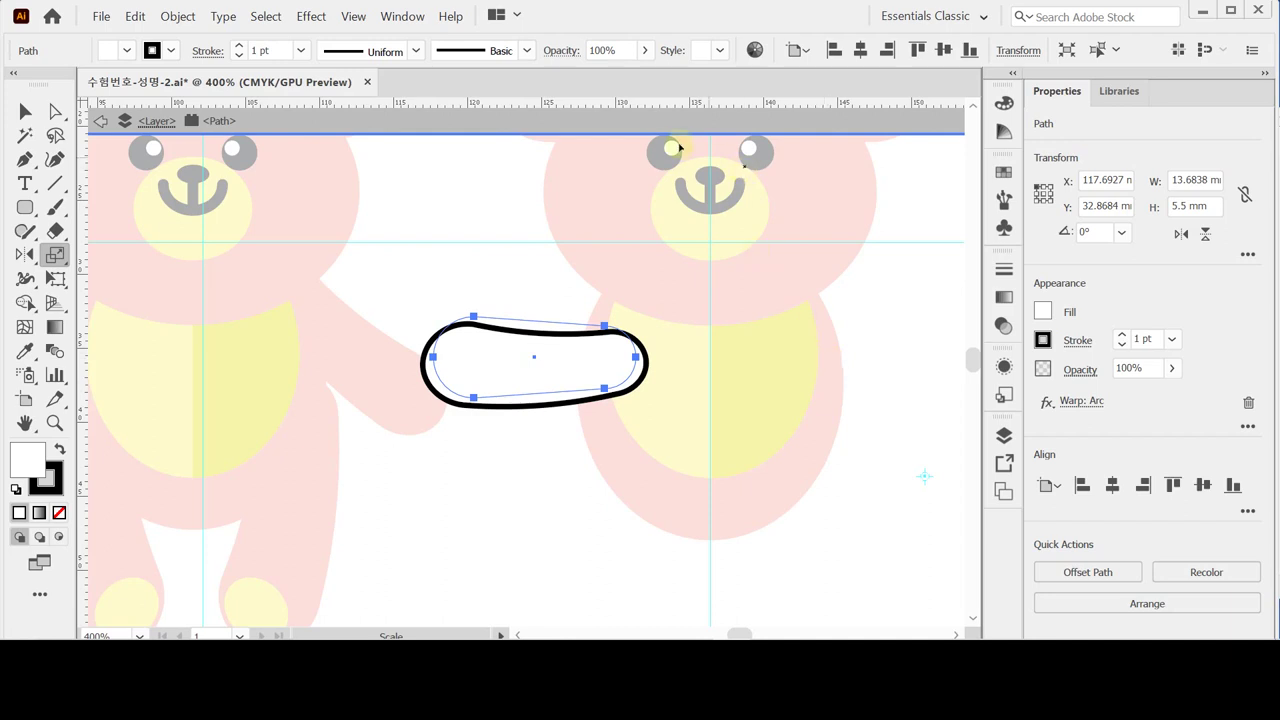
pyautogui.press('ctrl')
pyautogui.click(178, 16)
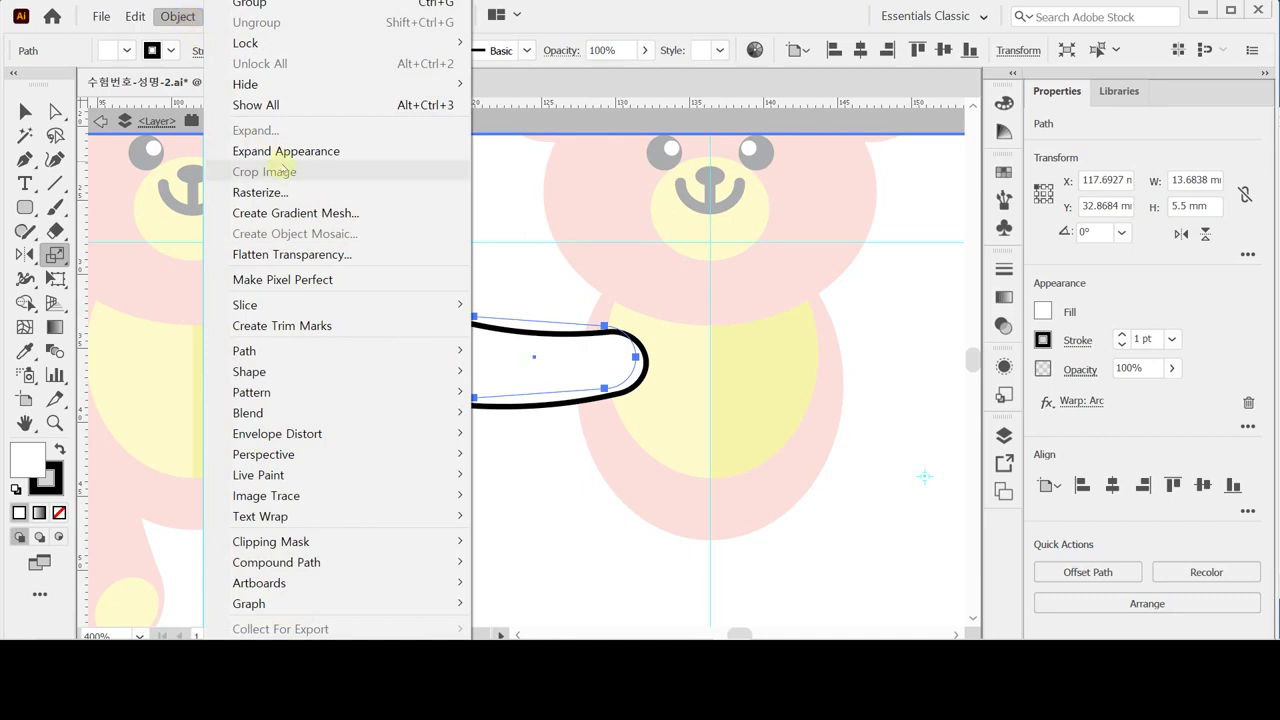
pyautogui.click(282, 152)
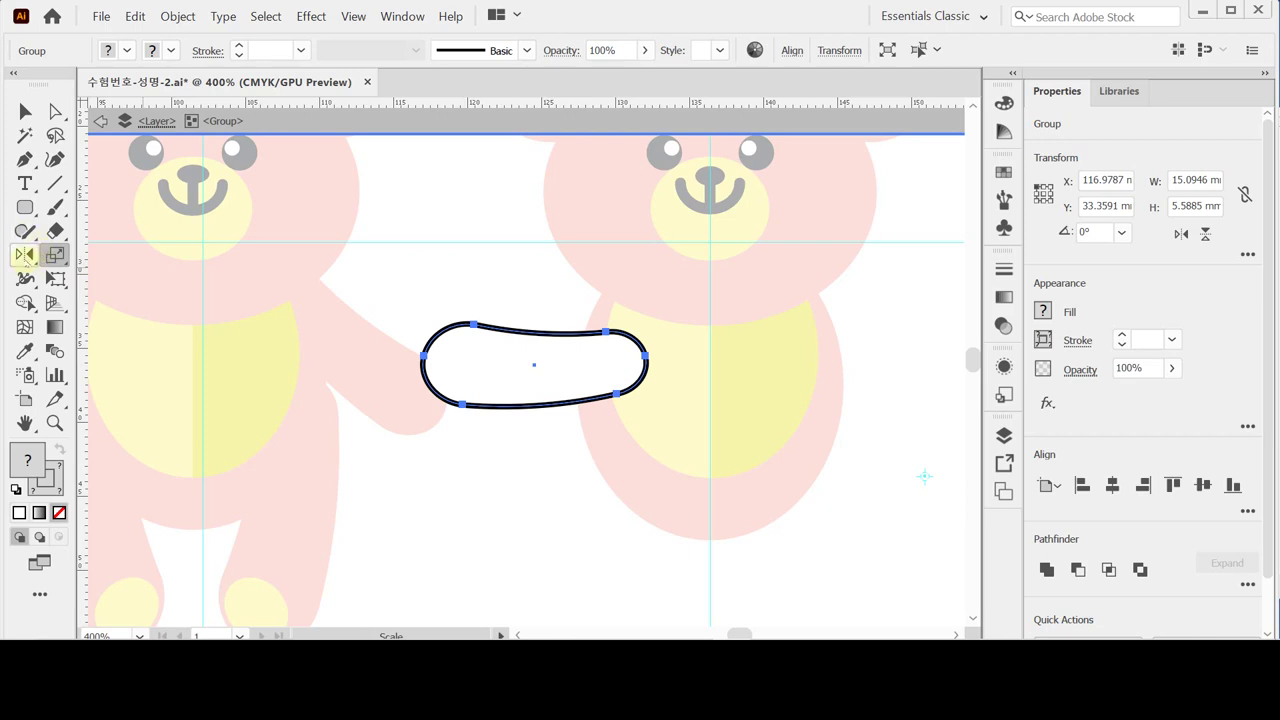
# Step: Rotate the expanded arm shape by 40° with the Rotate tool
pyautogui.moveTo(25, 255); pyautogui.dragTo(73, 259)
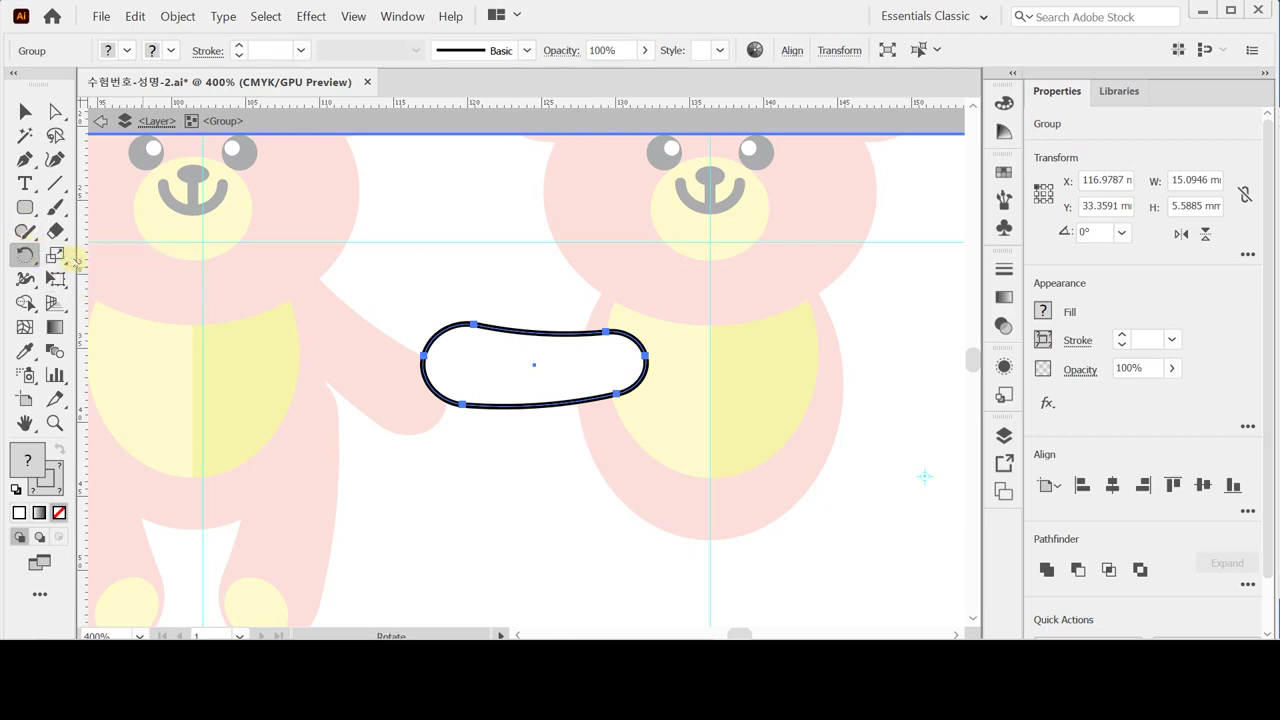
pyautogui.doubleClick(25, 255)
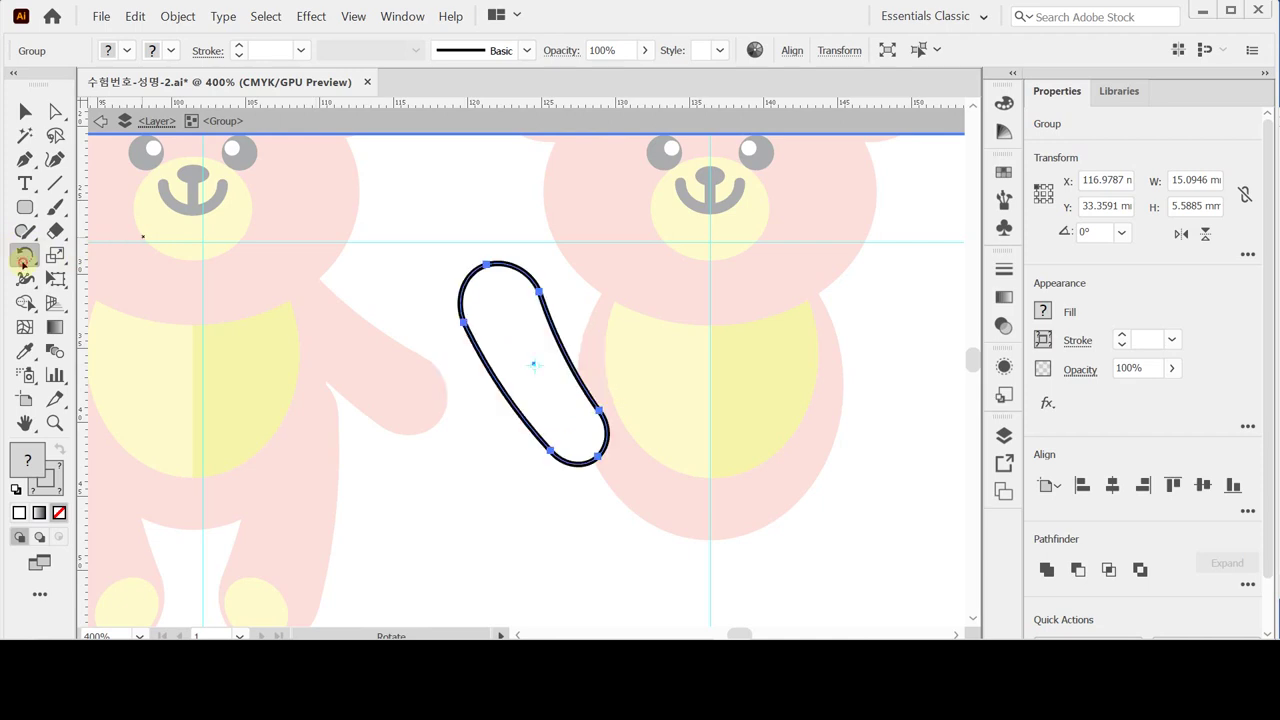
pyautogui.write('40')
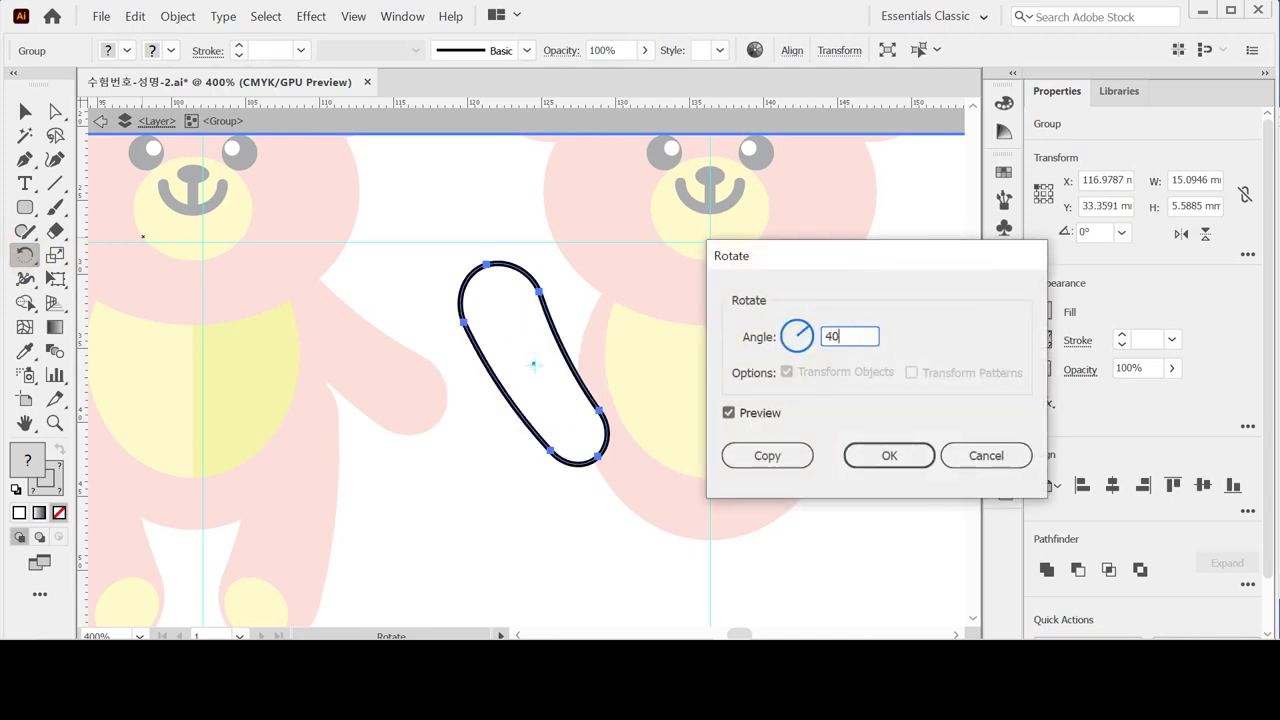
pyautogui.press('Tab')
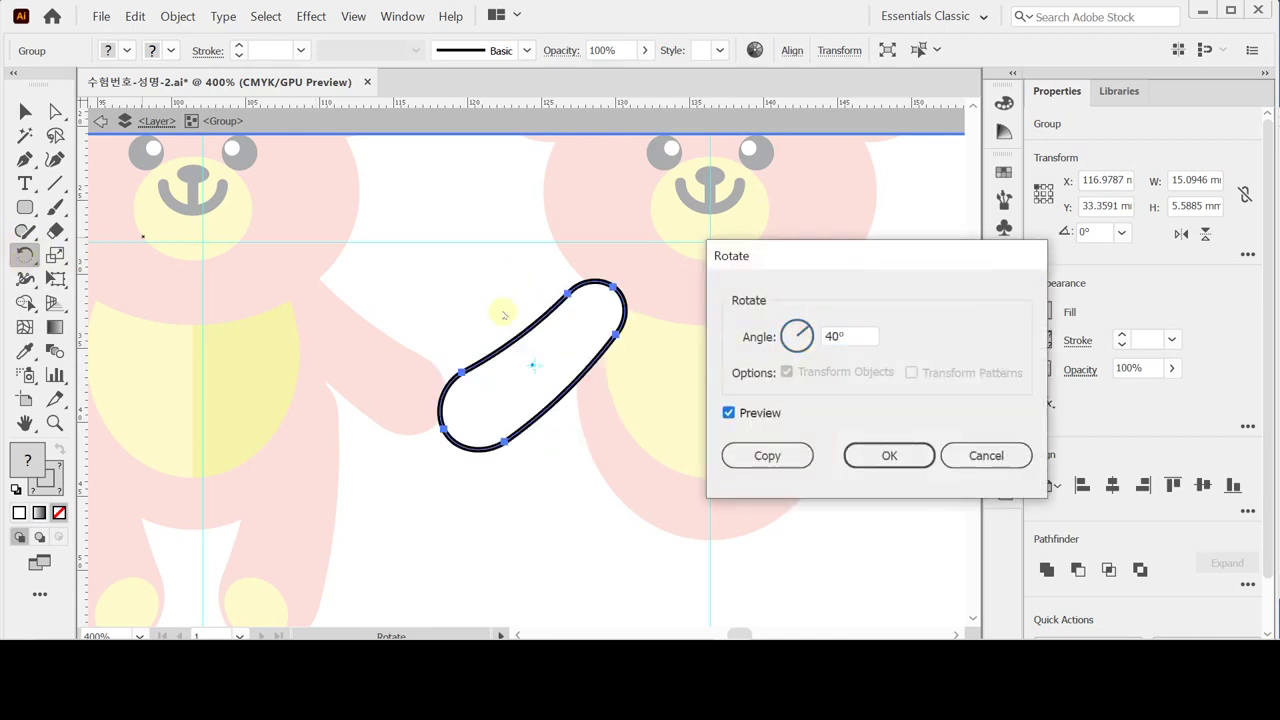
pyautogui.click(889, 458)
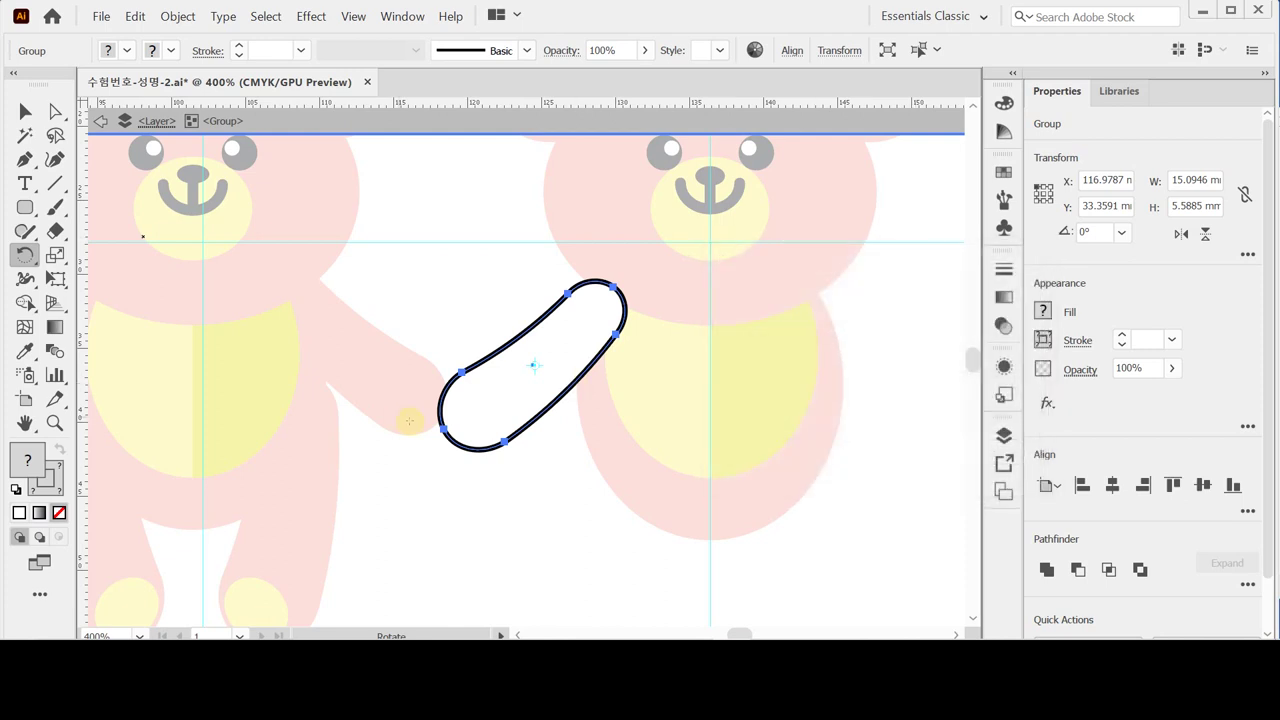
# Step: Exit isolation and give the arm the finished bear's pink fill with no stroke, using the Eyedropper
pyautogui.press('Escape')
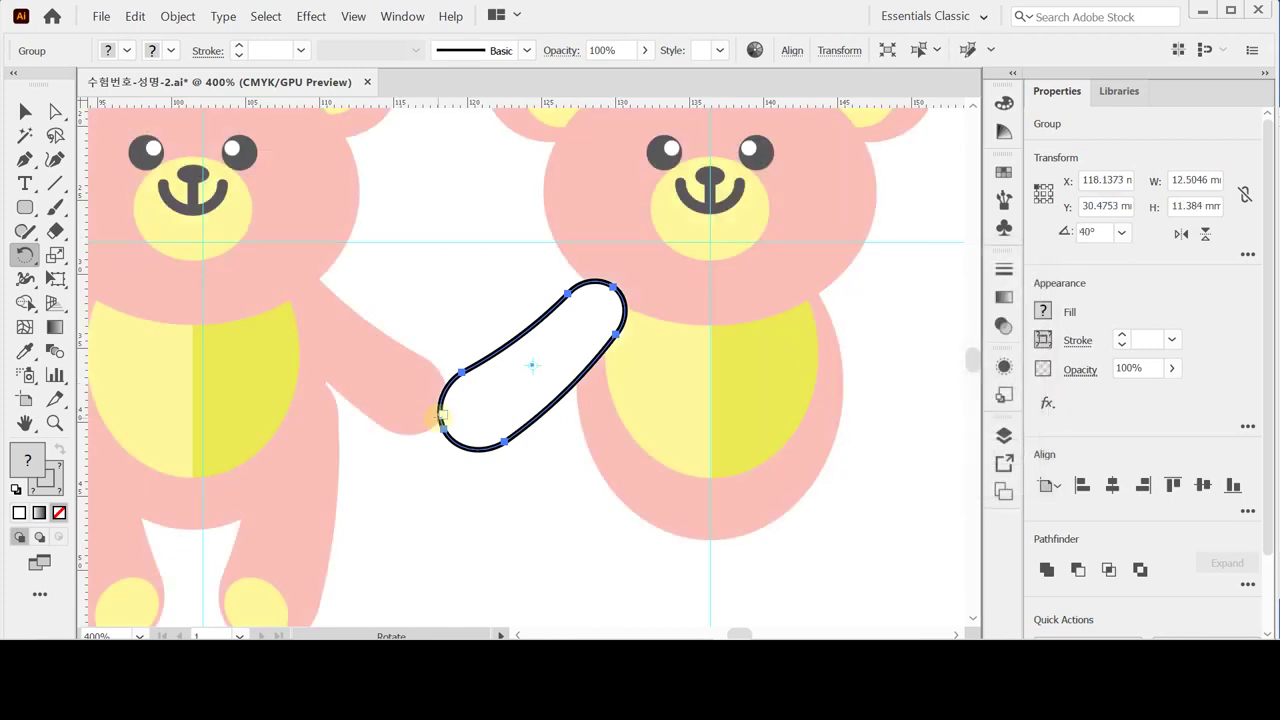
pyautogui.press('i')
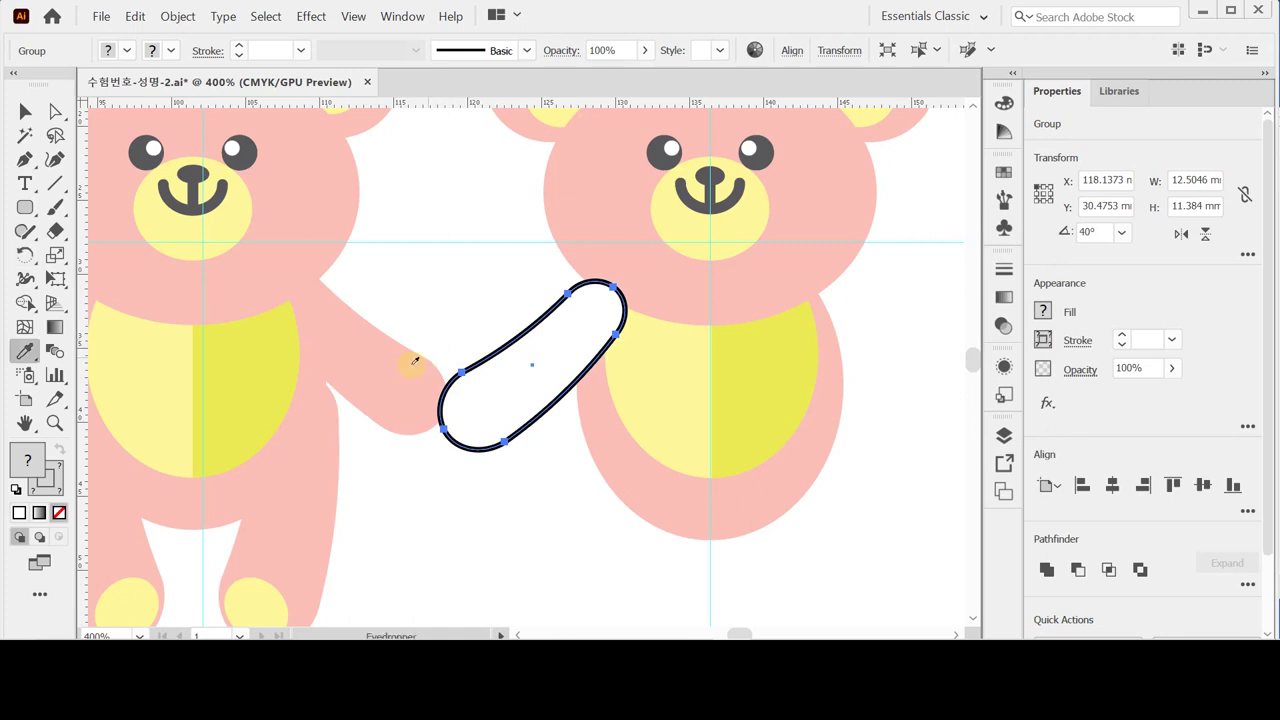
pyautogui.click(431, 369)
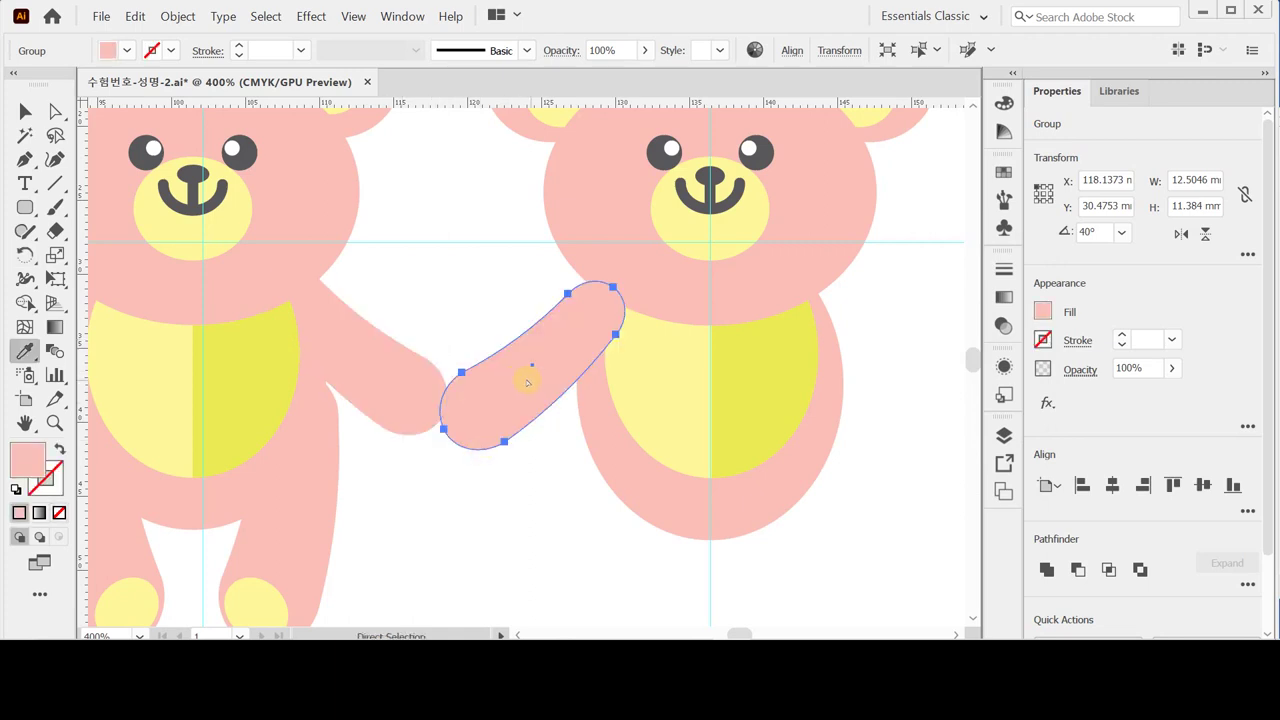
# Step: Move the arm slightly up and right so its upper end tucks into the new bear's shoulder, and save the document
pyautogui.moveTo(530, 377)
pyautogui.mouseDown()
pyautogui.moveTo(520, 383)
pyautogui.moveTo(536, 374)
pyautogui.mouseUp()
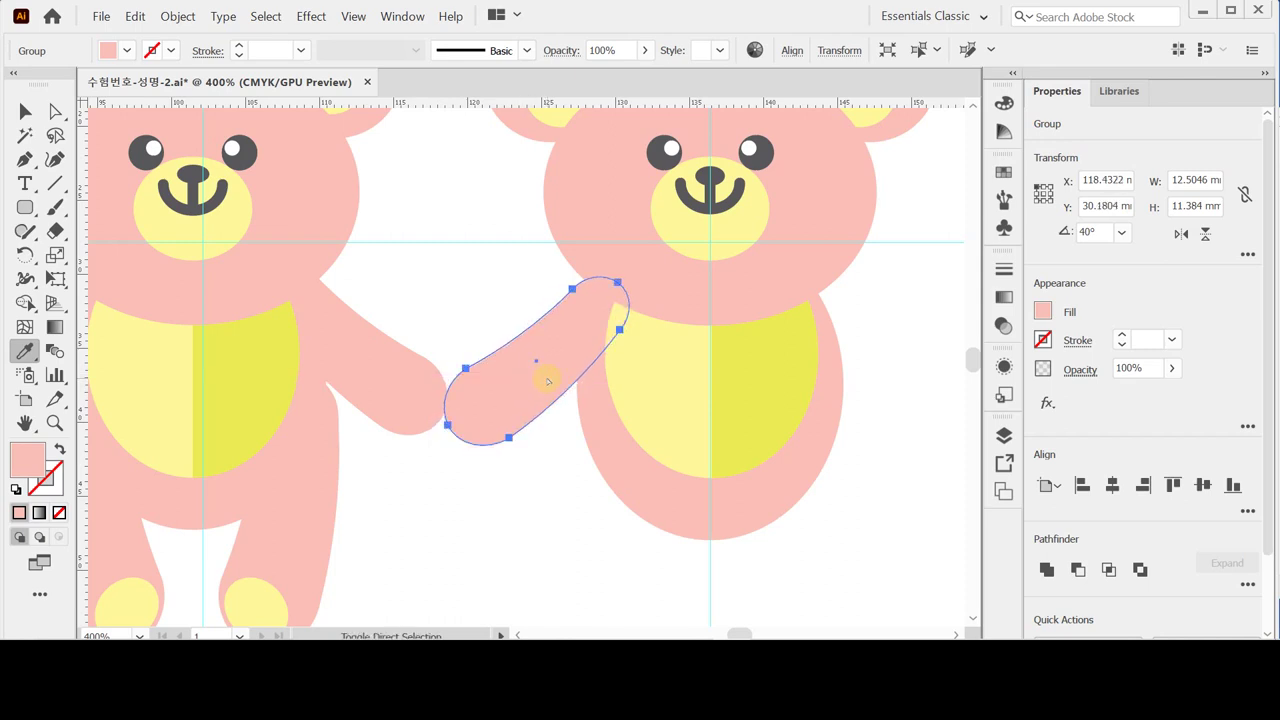
pyautogui.click(531, 534)
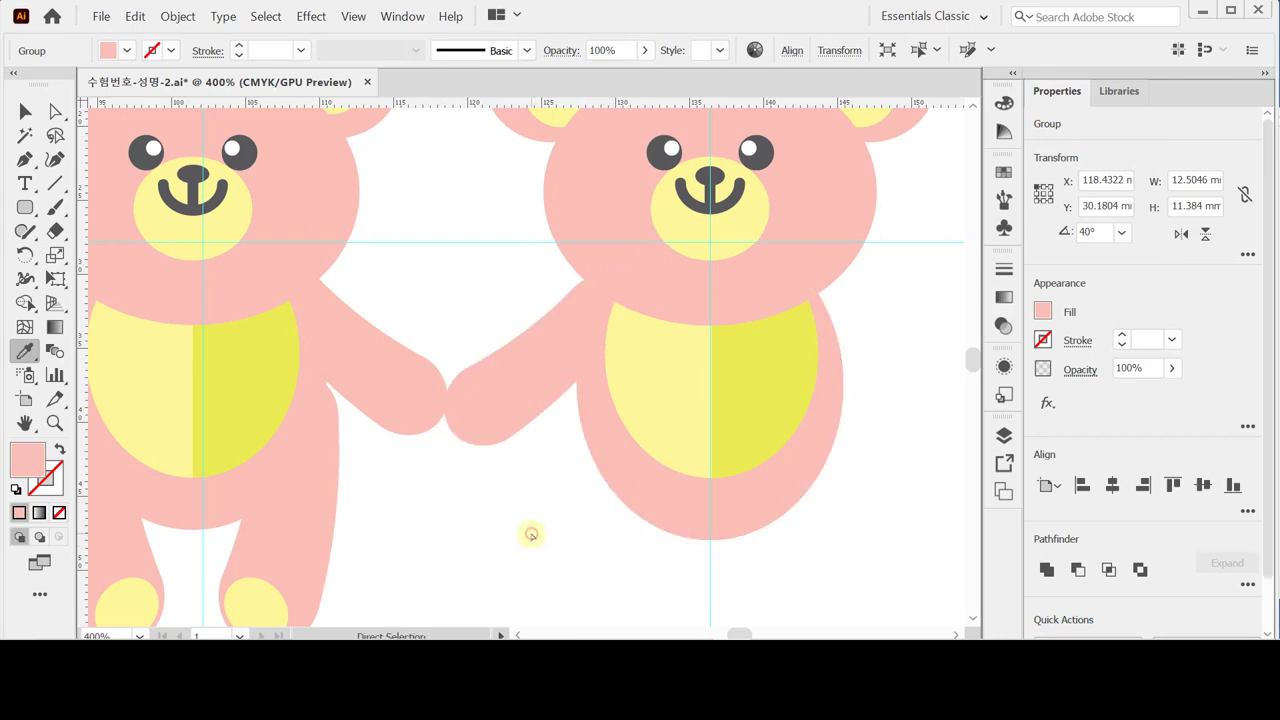
pyautogui.click(531, 374)
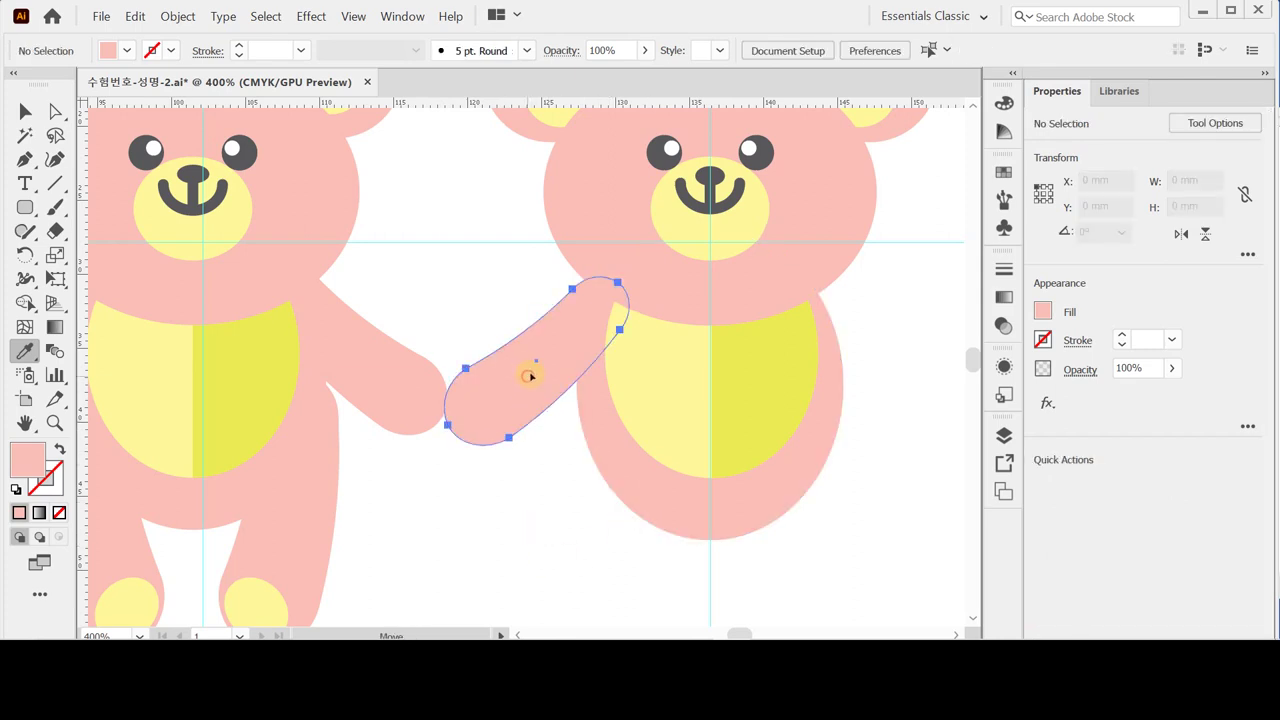
pyautogui.keyDown('ctrl'); pyautogui.click(545, 470); pyautogui.keyUp('ctrl')
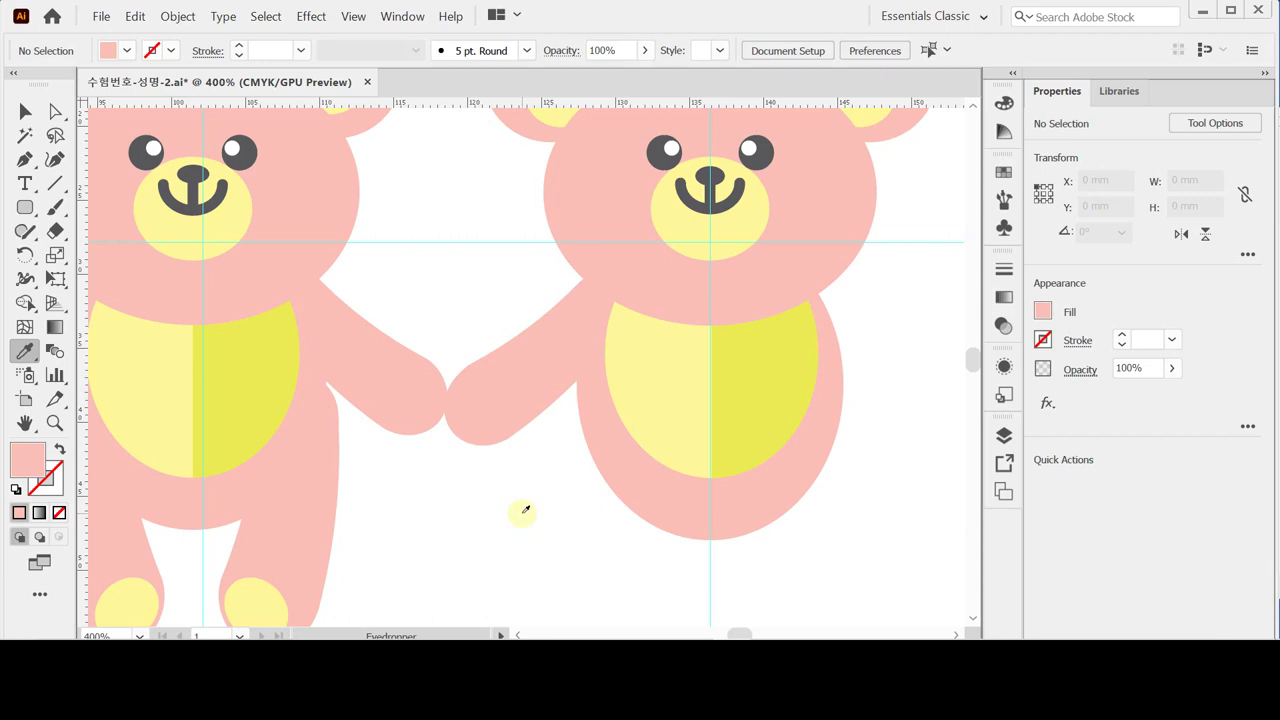
pyautogui.keyDown('ctrl'); pyautogui.click(499, 393); pyautogui.keyUp('ctrl')
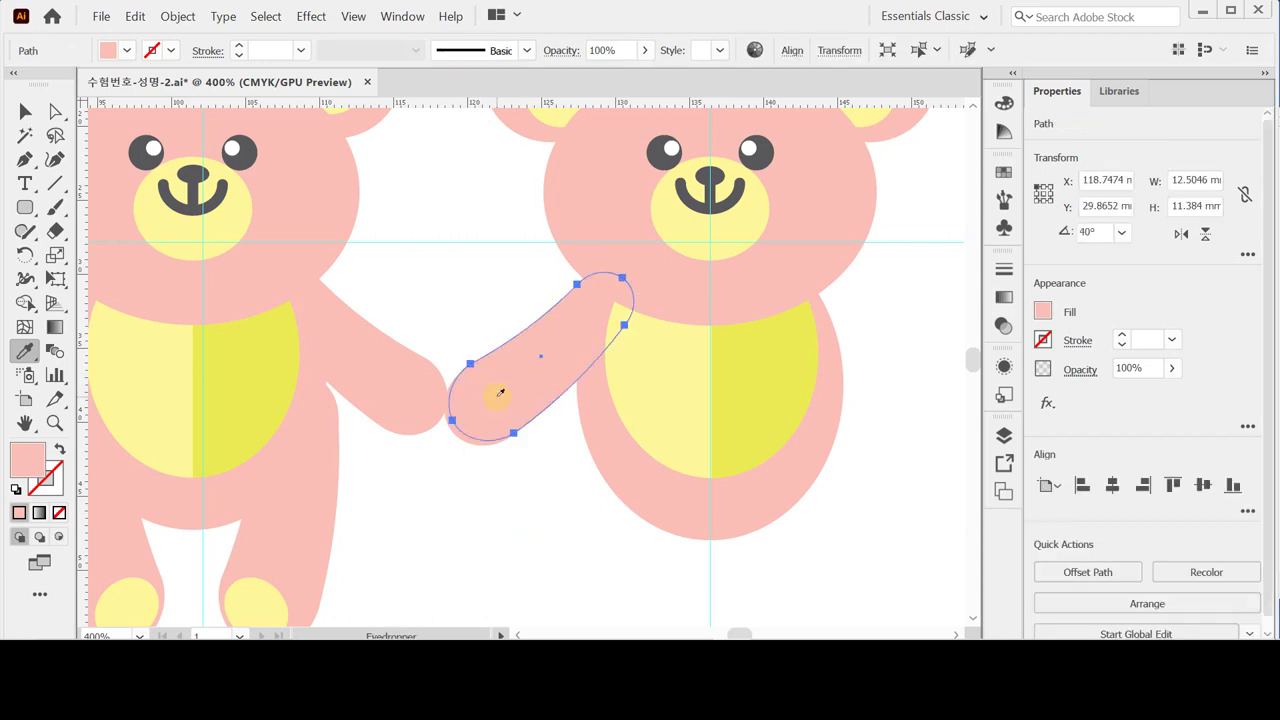
pyautogui.keyDown('ctrl'); pyautogui.click(480, 471); pyautogui.keyUp('ctrl')
pyautogui.keyDown('ctrl'); pyautogui.click(470, 440); pyautogui.keyUp('ctrl')
pyautogui.keyDown('ctrl'); pyautogui.click(466, 434); pyautogui.keyUp('ctrl')
pyautogui.keyDown('ctrl'); pyautogui.click(514, 423); pyautogui.keyUp('ctrl')
pyautogui.keyDown('ctrl'); pyautogui.click(506, 403); pyautogui.keyUp('ctrl')
pyautogui.press('ctrl')
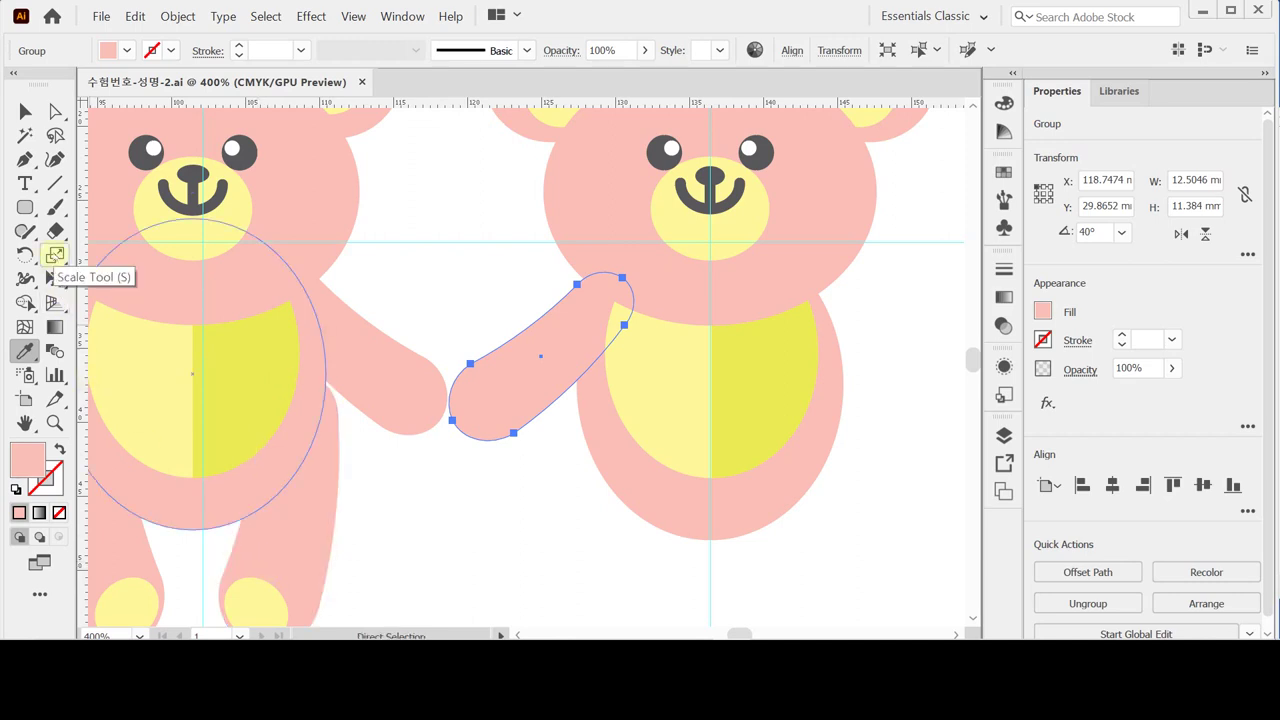
# Step: Create a copy of the arm scaled uniformly to 125% and move it below the arm, overlapping the lower body, for the leg
pyautogui.doubleClick(55, 256)
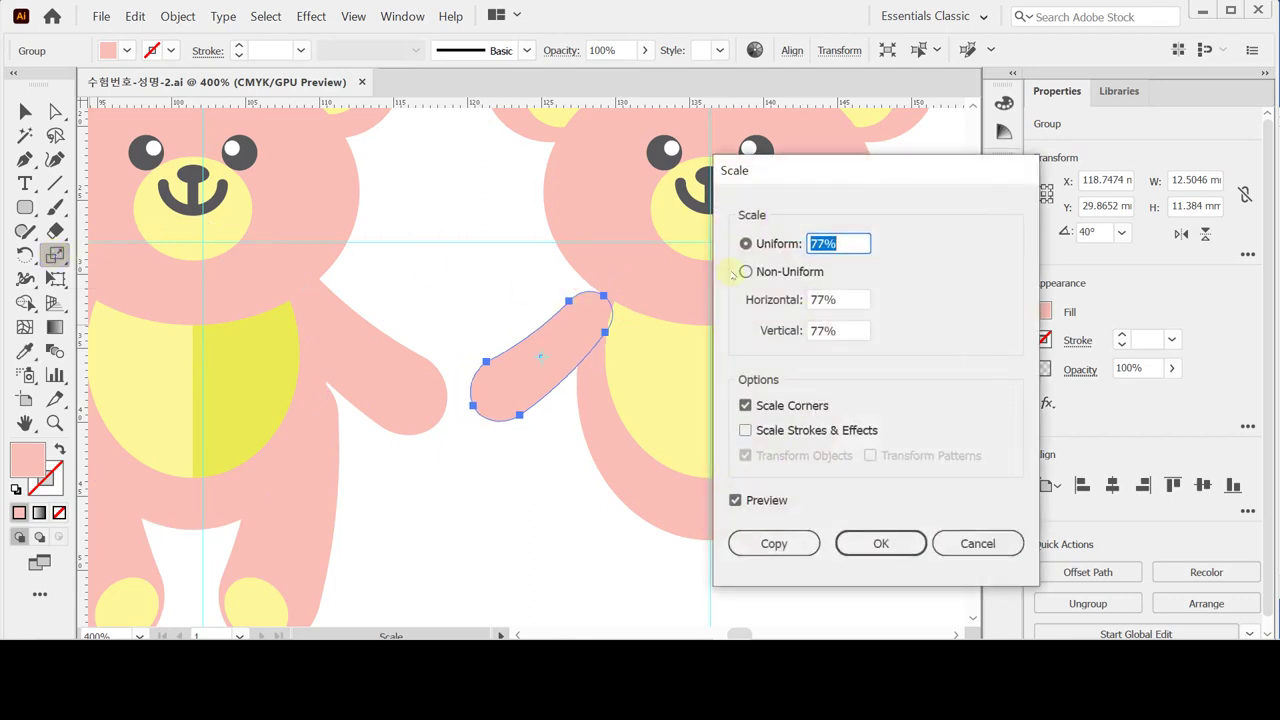
pyautogui.write('125')
pyautogui.click(775, 542)
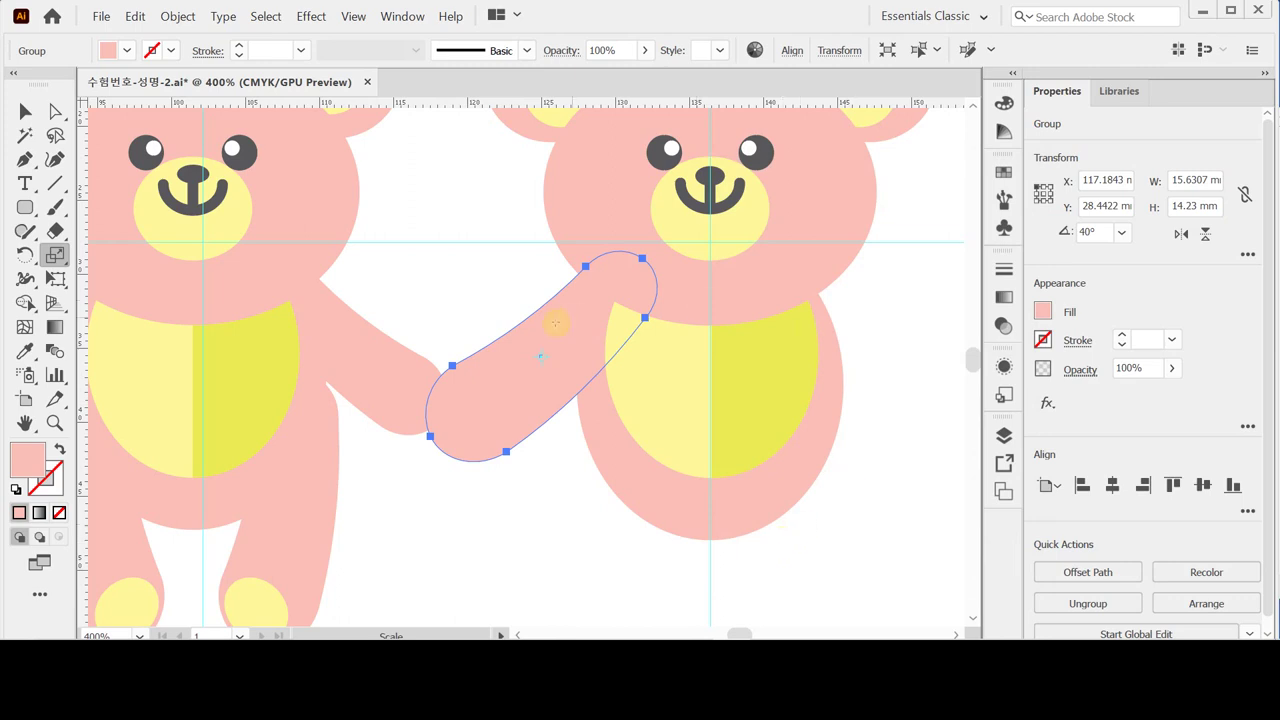
pyautogui.moveTo(560, 335); pyautogui.dragTo(632, 518)
pyautogui.moveTo(663, 429); pyautogui.dragTo(683, 363)
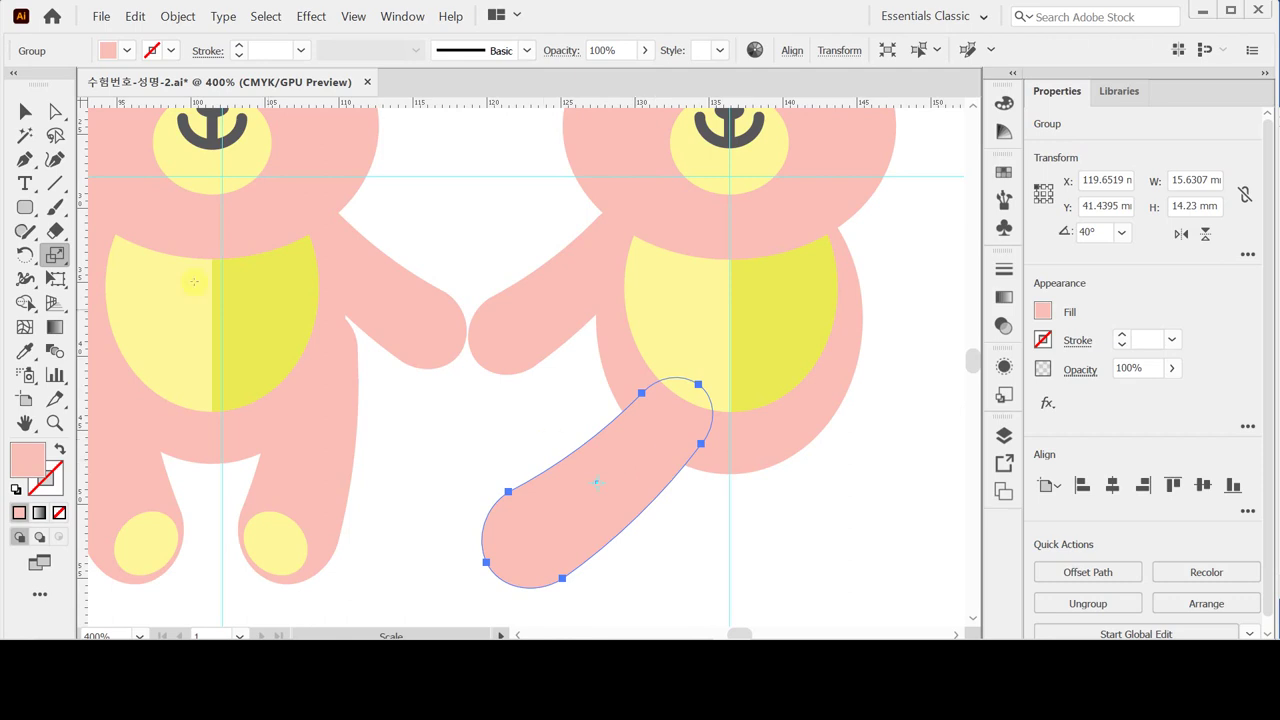
# Step: Reflect the leg shape across a 70° axis and move it up and right so its upper end overlaps the new bear's lower body
pyautogui.click(24, 254)
pyautogui.moveTo(24, 254); pyautogui.dragTo(60, 276)
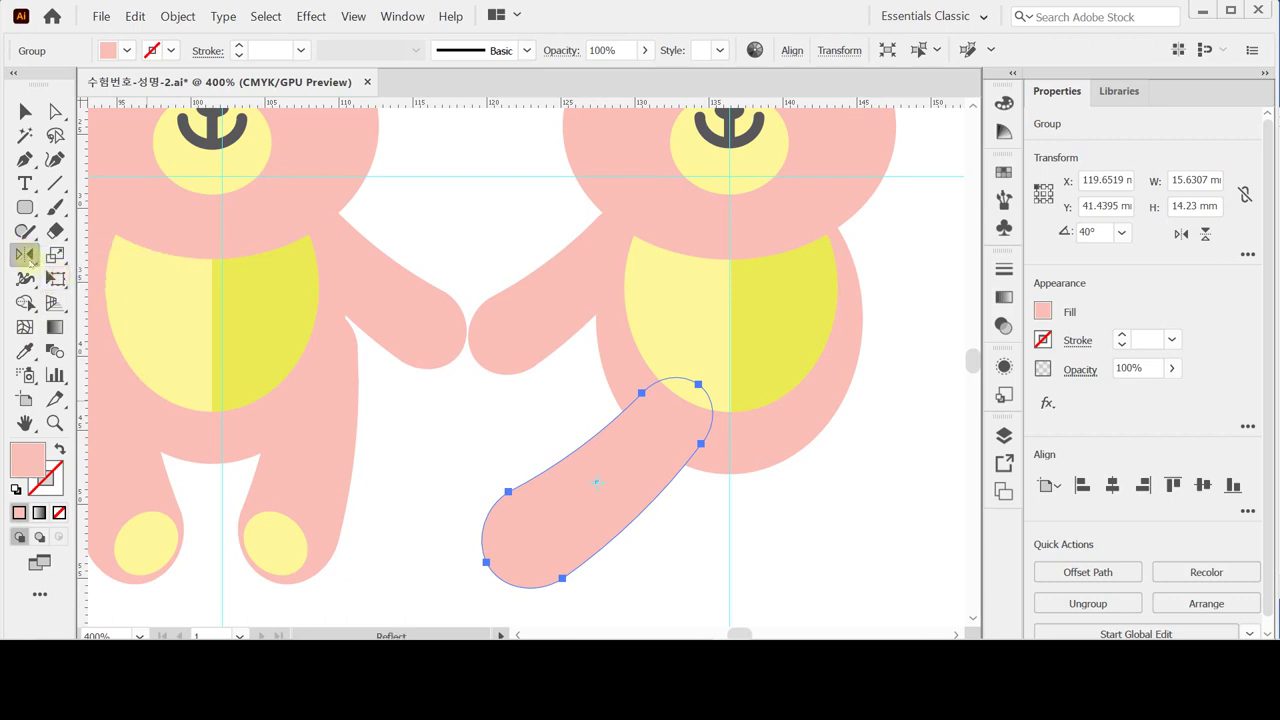
pyautogui.doubleClick(24, 254)
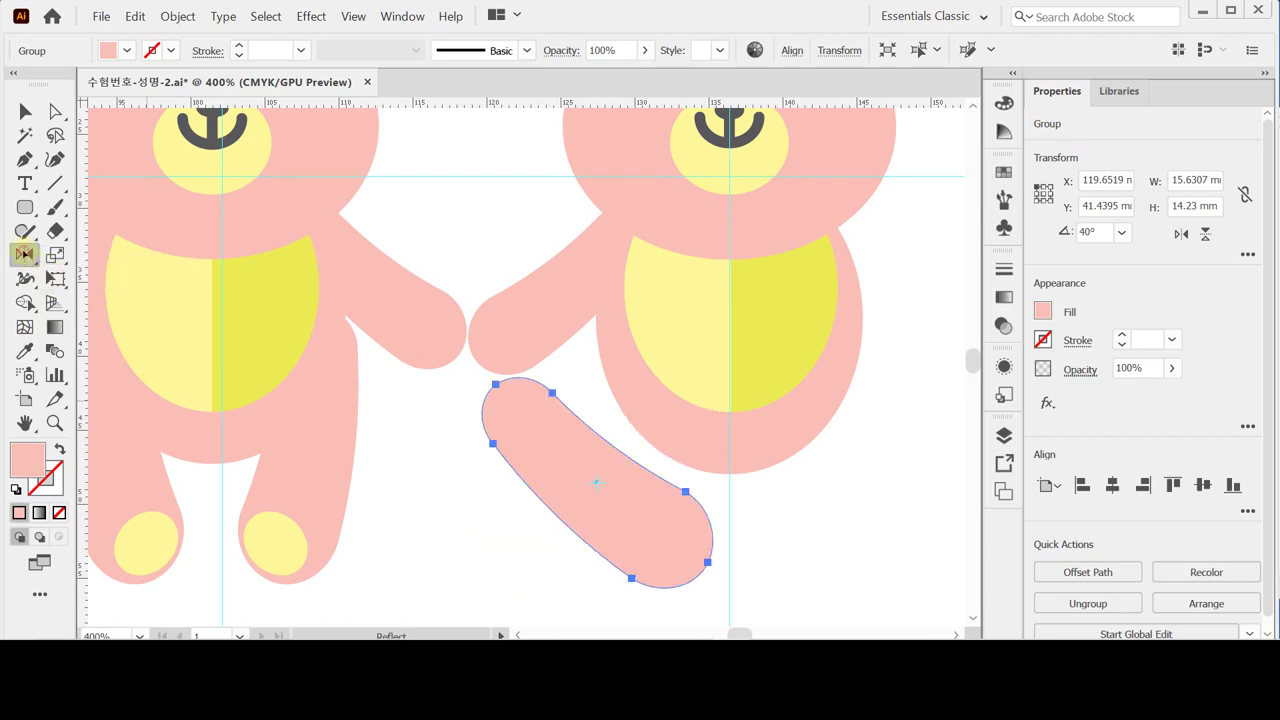
pyautogui.moveTo(766, 169); pyautogui.dragTo(880, 218)
pyautogui.click(893, 287)
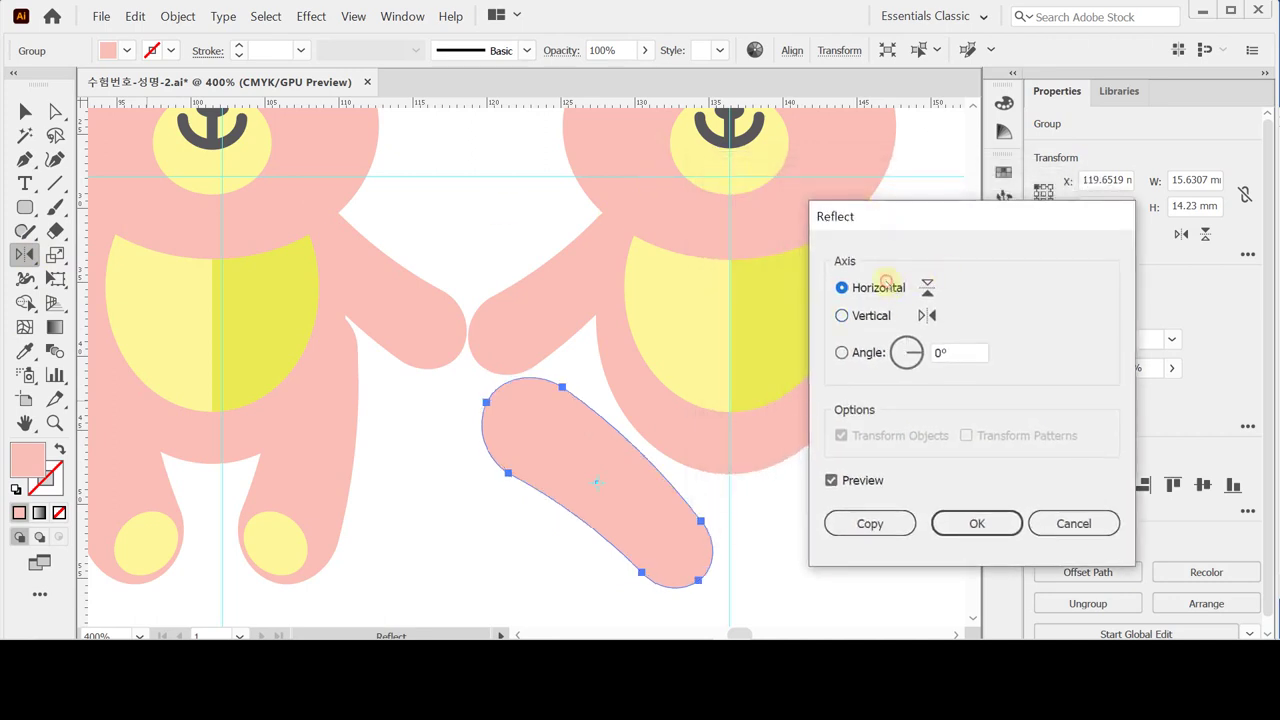
pyautogui.click(871, 316)
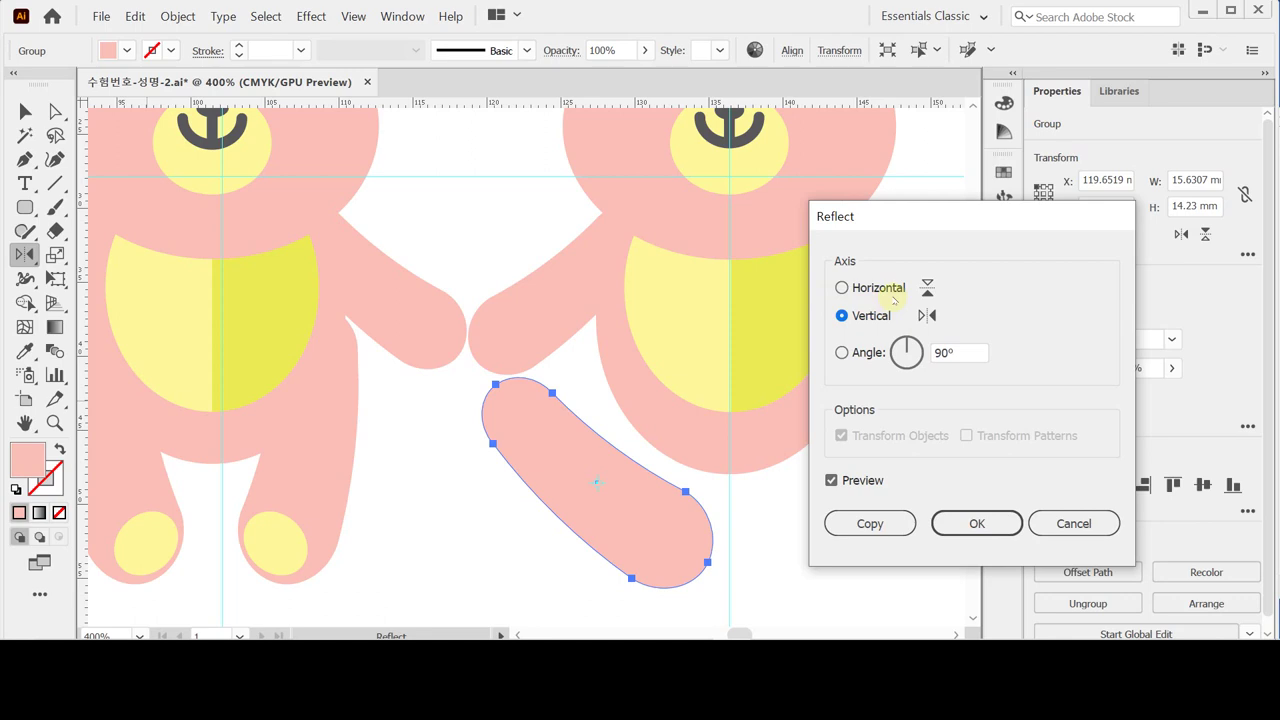
pyautogui.click(862, 352)
pyautogui.click(969, 354)
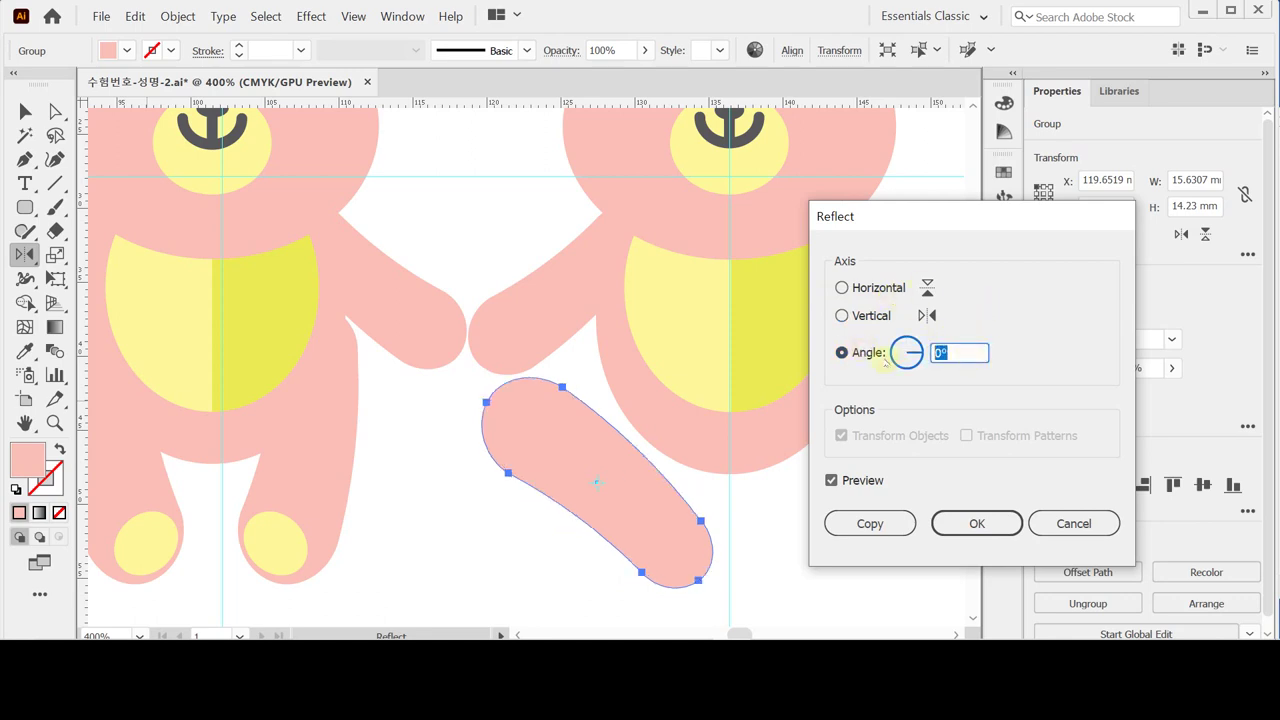
pyautogui.write('70')
pyautogui.click(885, 360)
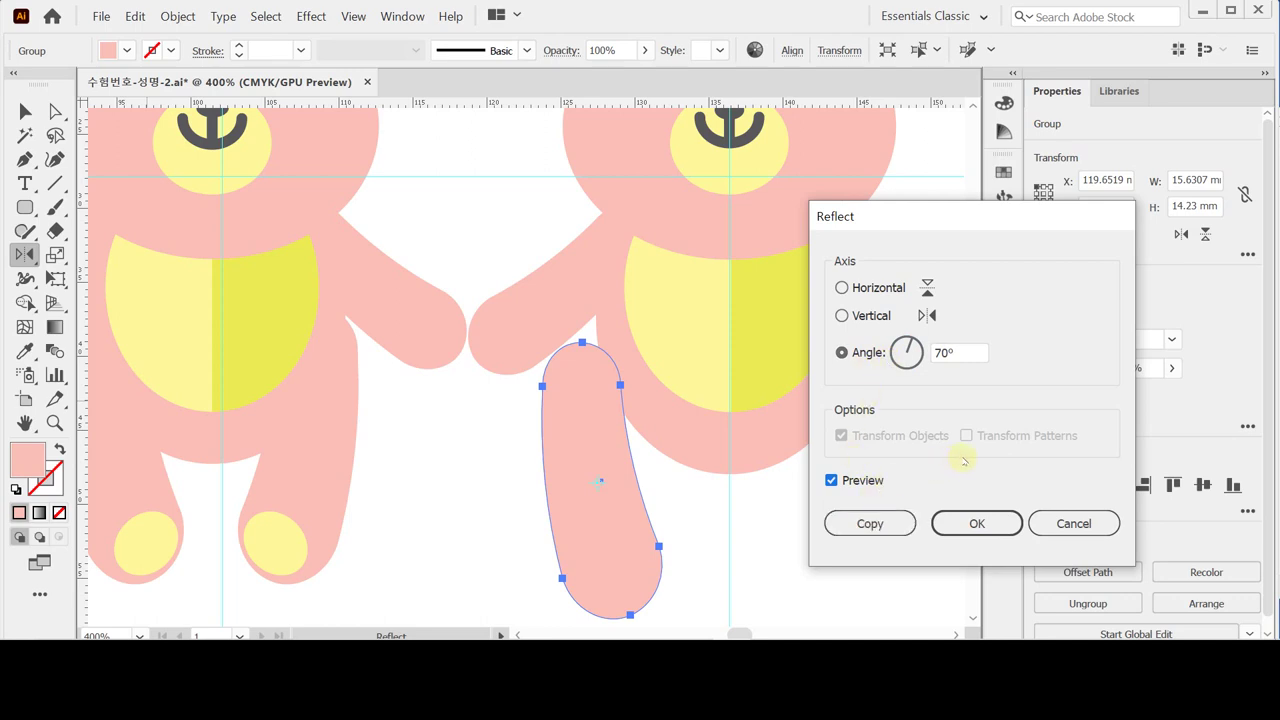
pyautogui.click(972, 523)
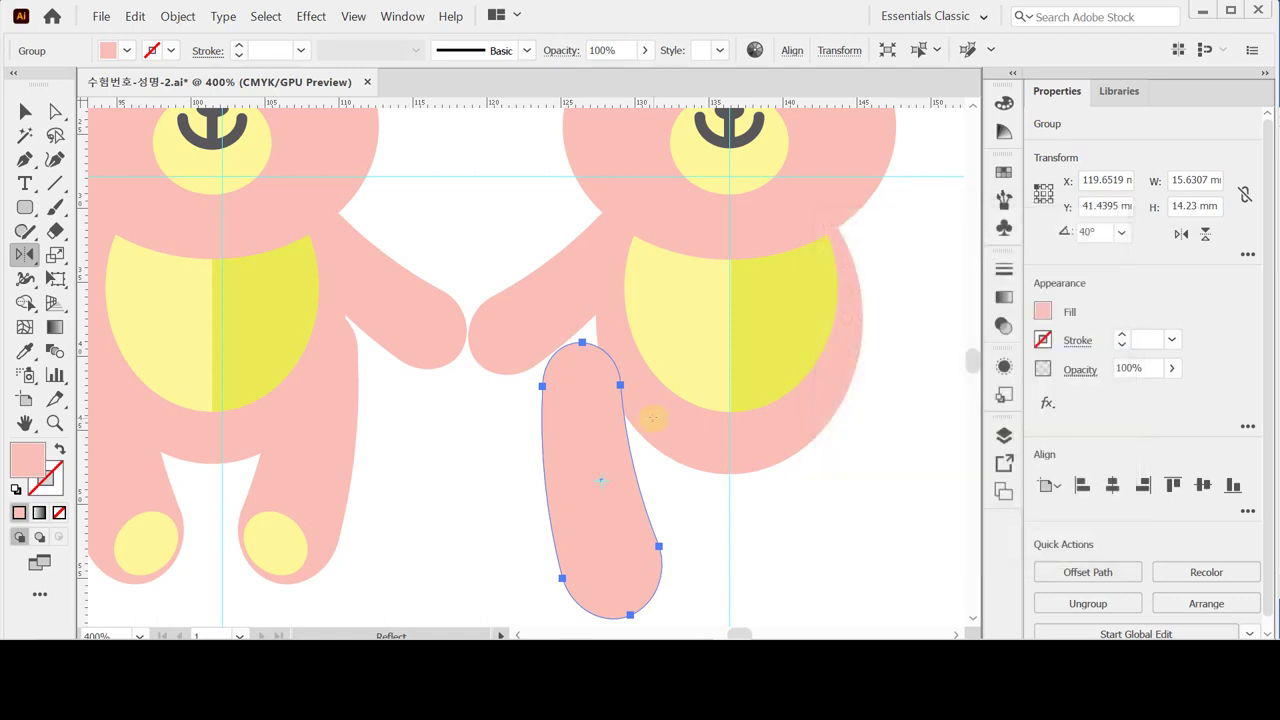
pyautogui.moveTo(580, 447); pyautogui.dragTo(621, 436)
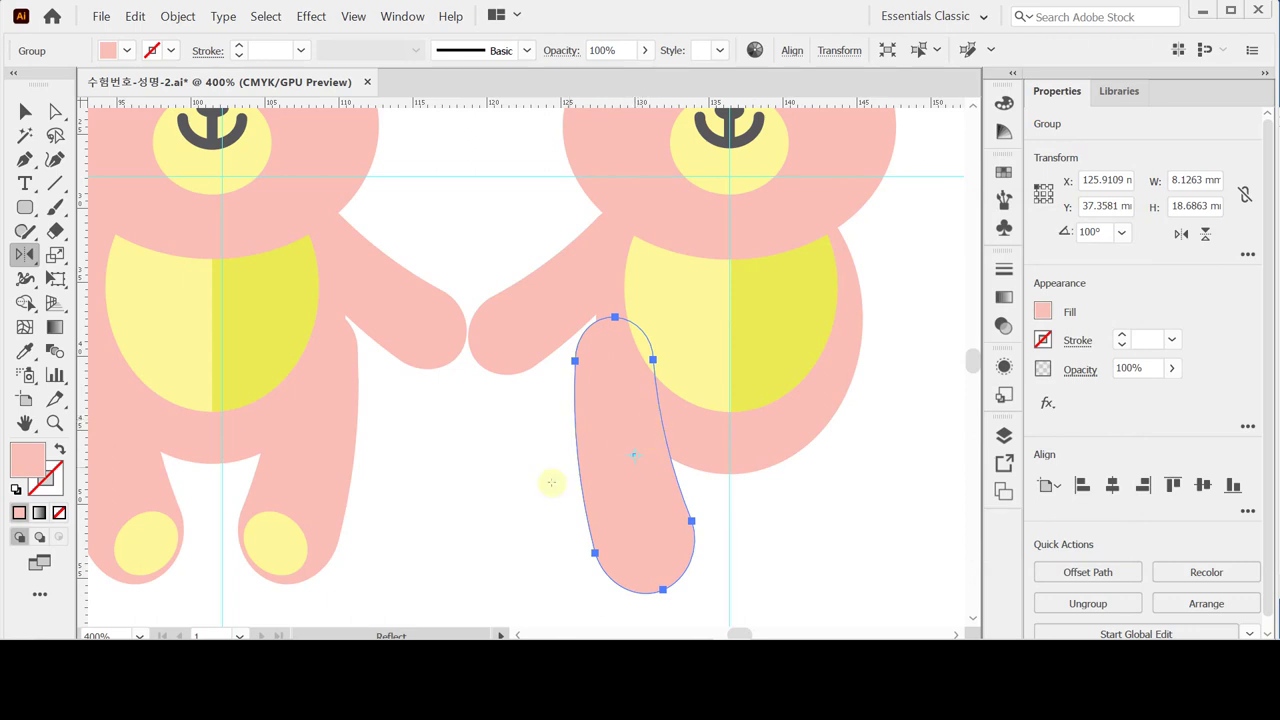
pyautogui.hotkey('ctrl', 'shift', 'a')
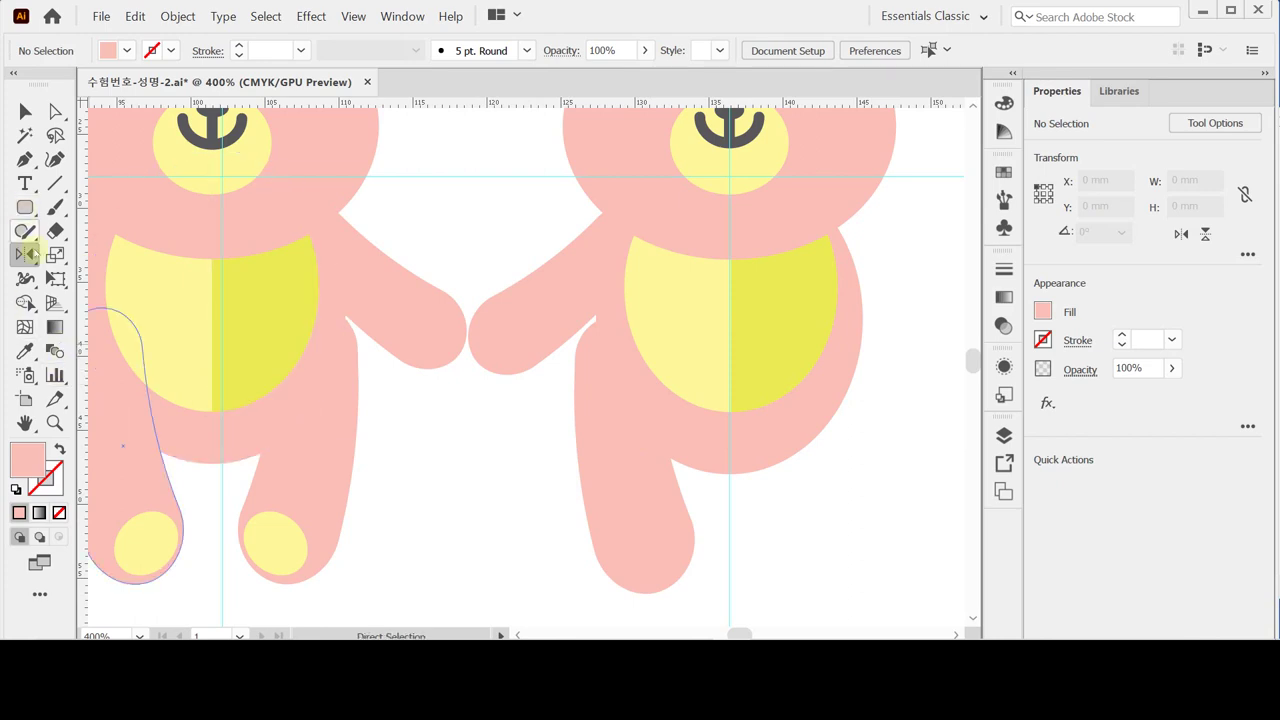
# Step: Draw an ellipse about 4.1 by 4.8 mm on the new foot and fill it with the finished bear's yellow sole colour using the Eyedropper
pyautogui.click(25, 207)
pyautogui.click(112, 256)
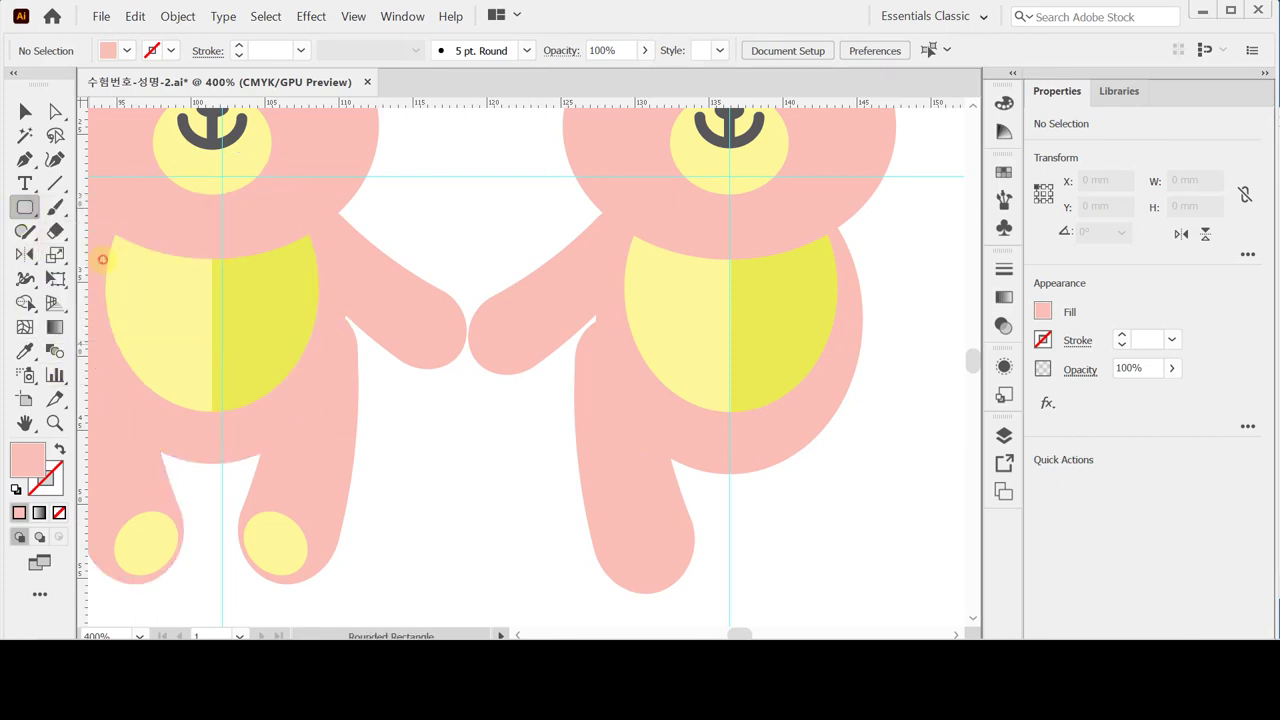
pyautogui.moveTo(612, 526); pyautogui.dragTo(670, 593)
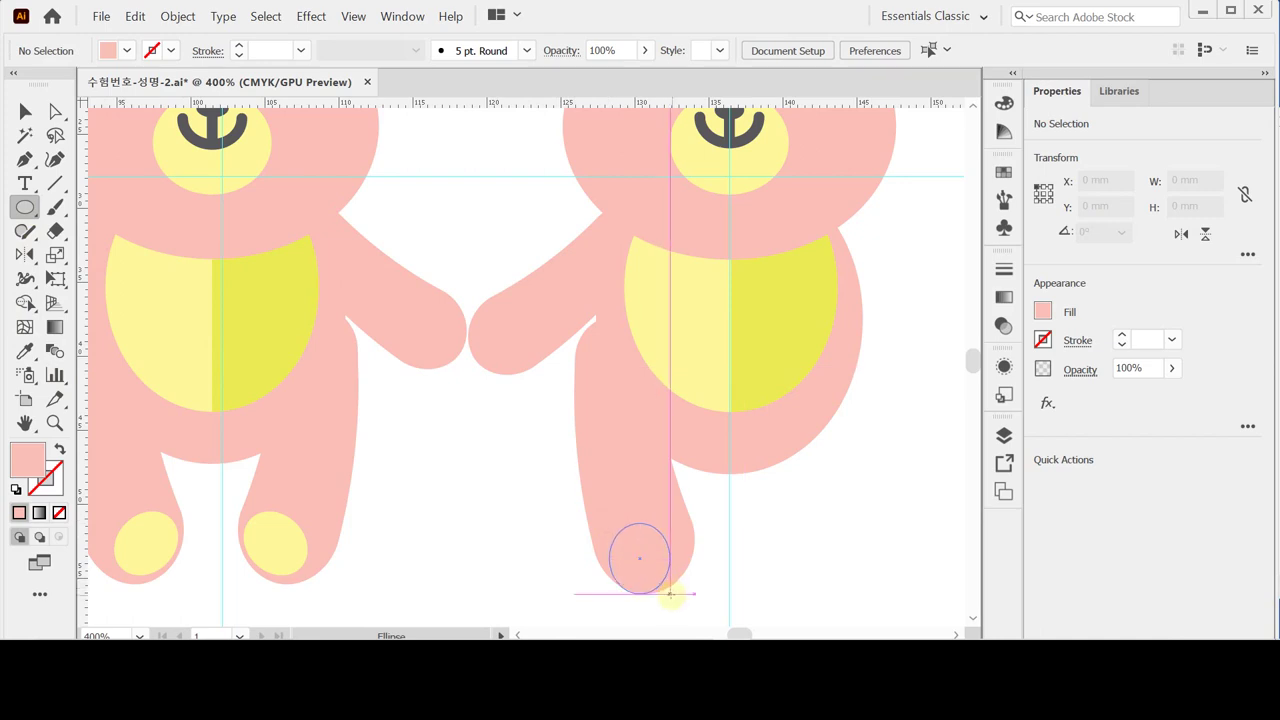
pyautogui.moveTo(670, 593); pyautogui.dragTo(670, 593)
pyautogui.press('i')
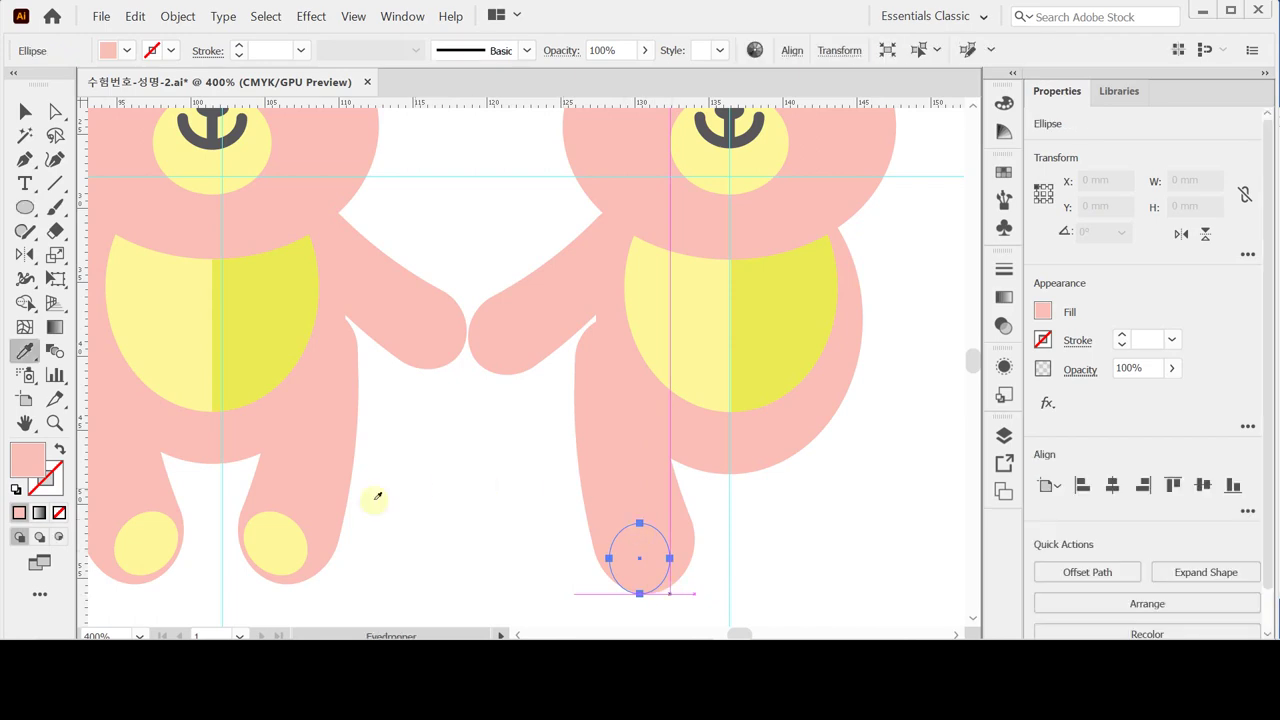
pyautogui.click(276, 542)
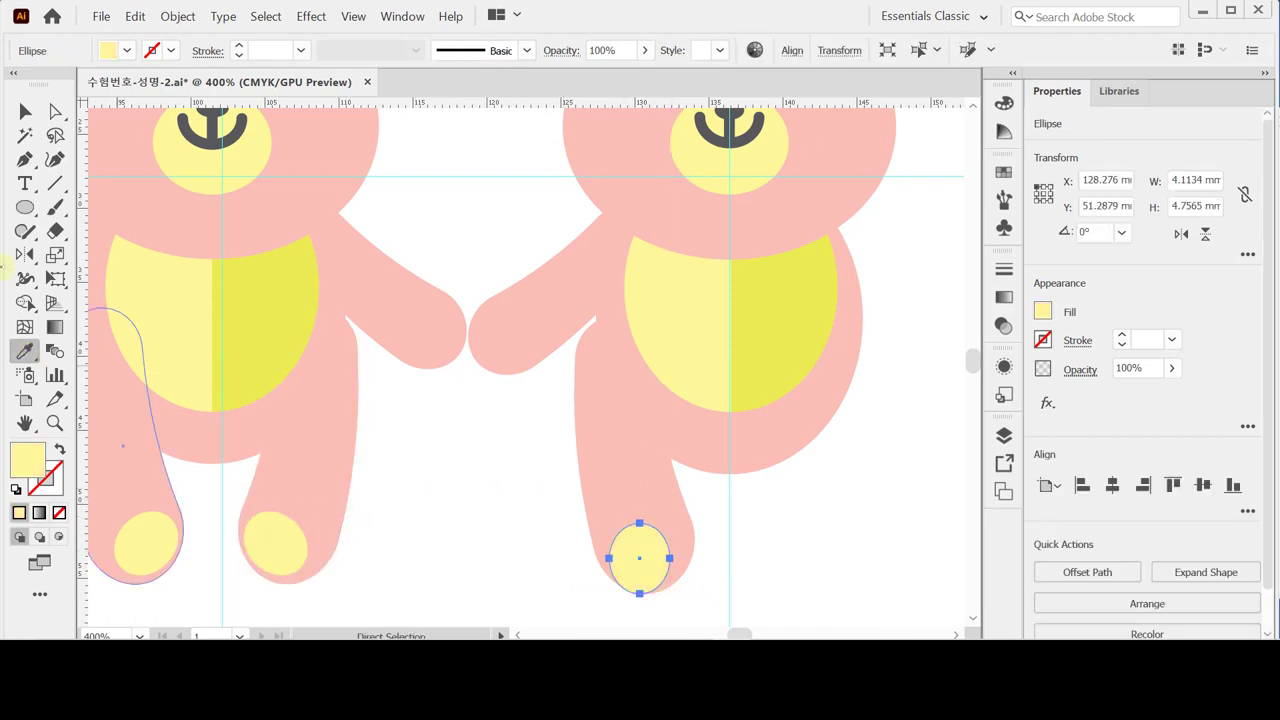
# Step: Rotate the yellow sole ellipse by -20° and move it slightly up and right to sit inside the foot
pyautogui.click(25, 255)
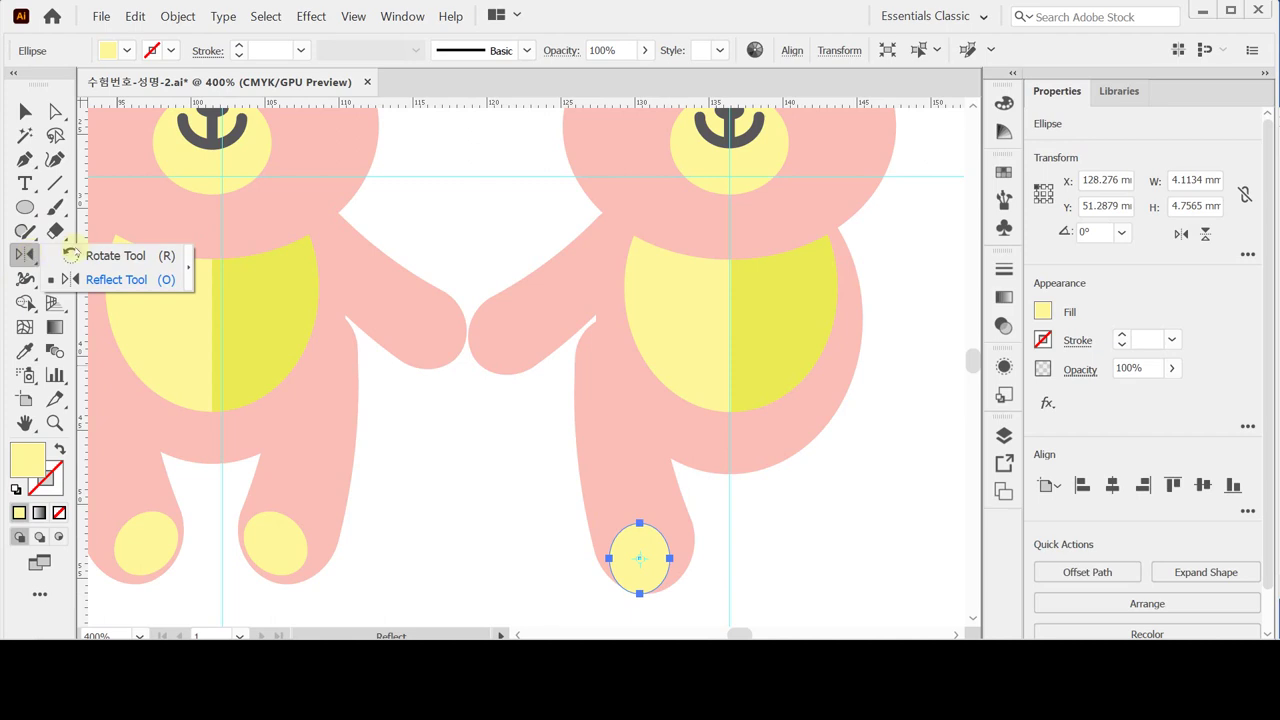
pyautogui.doubleClick(25, 255)
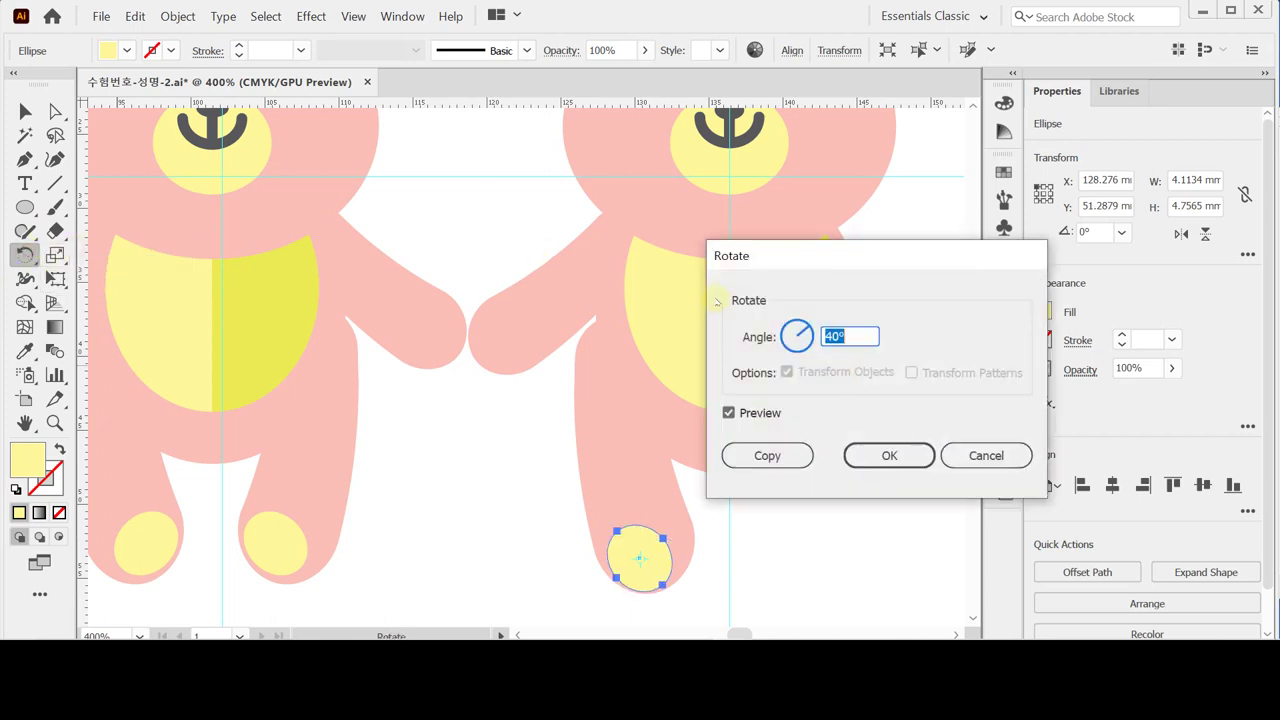
pyautogui.press('BackSpace')
pyautogui.write('30')
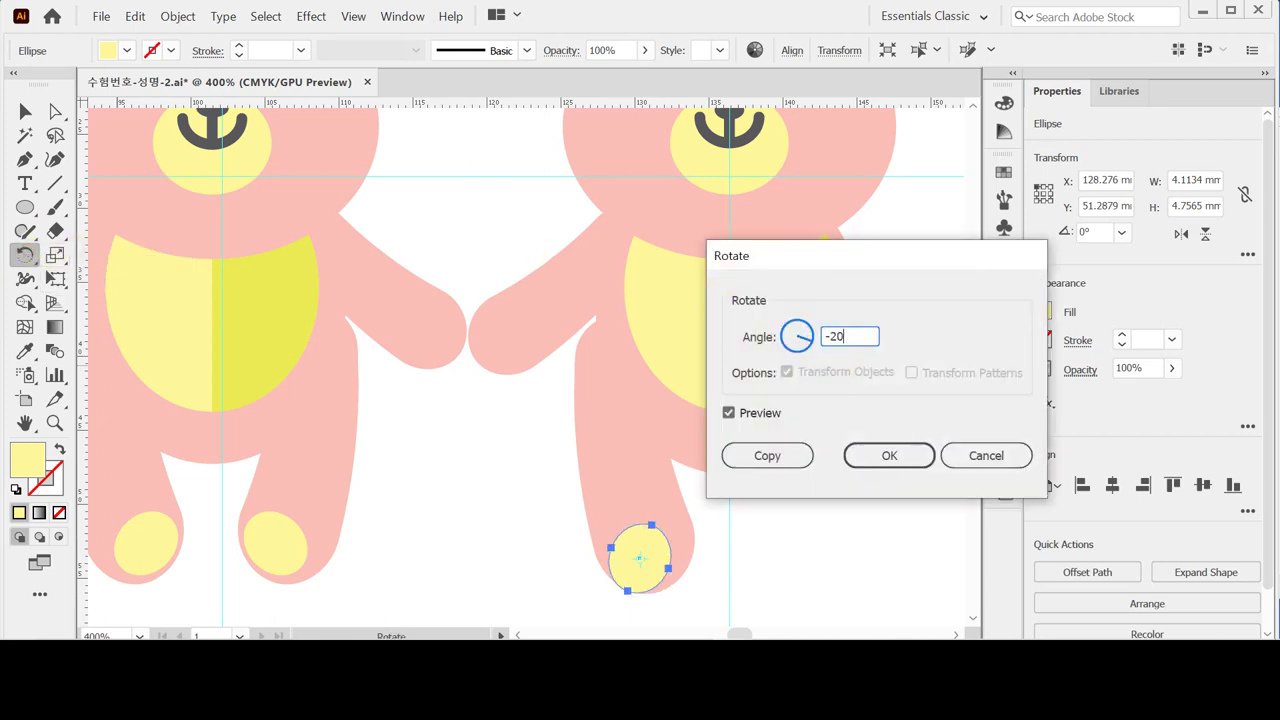
pyautogui.press('Return')
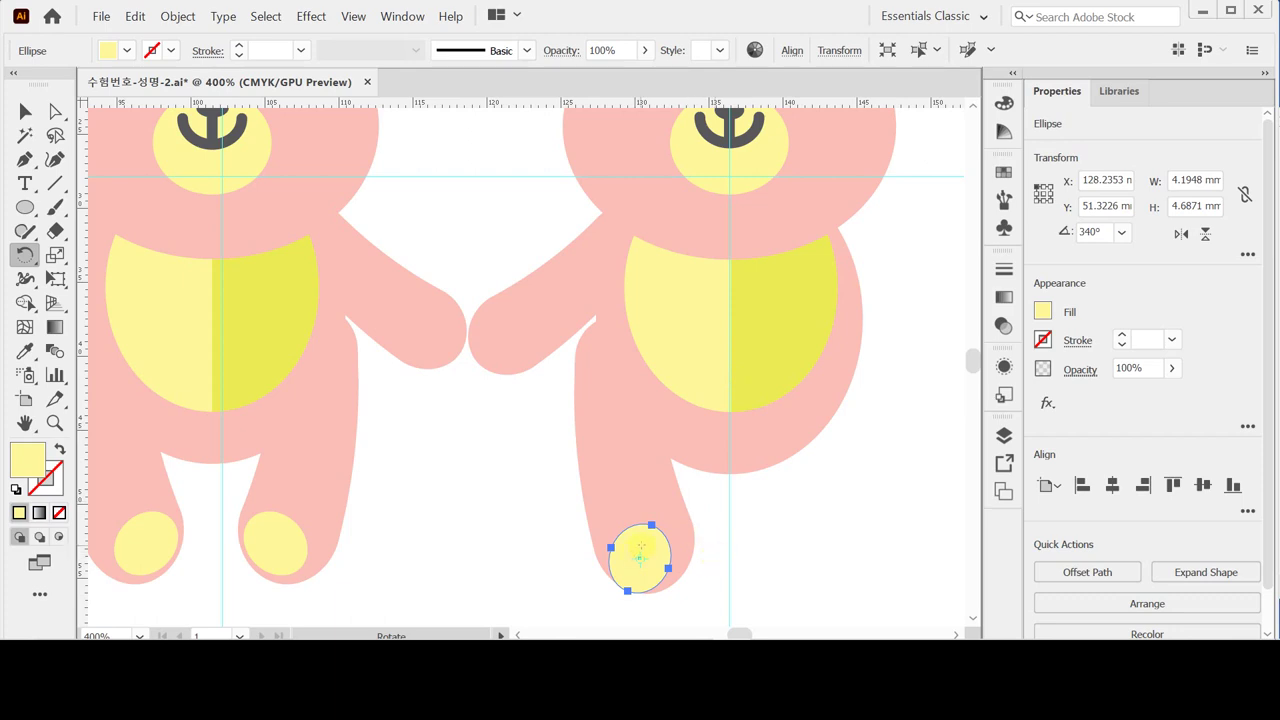
pyautogui.moveTo(641, 558); pyautogui.dragTo(655, 549)
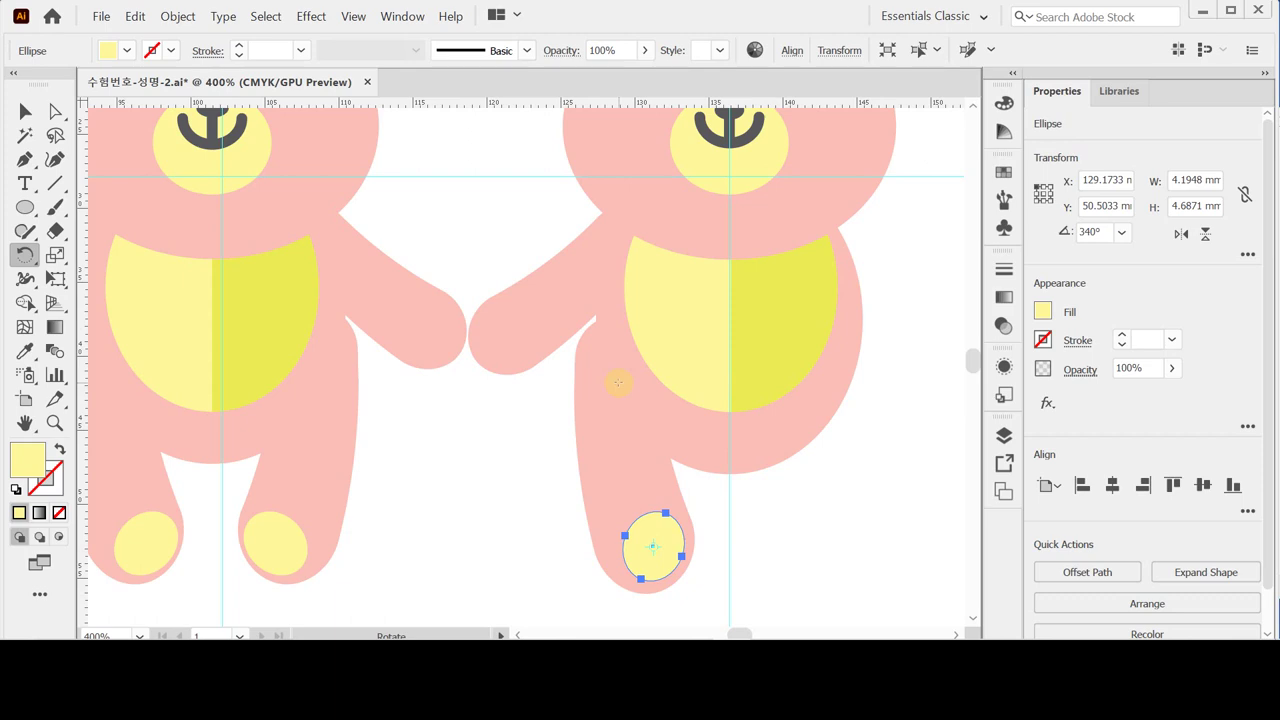
pyautogui.click(25, 111)
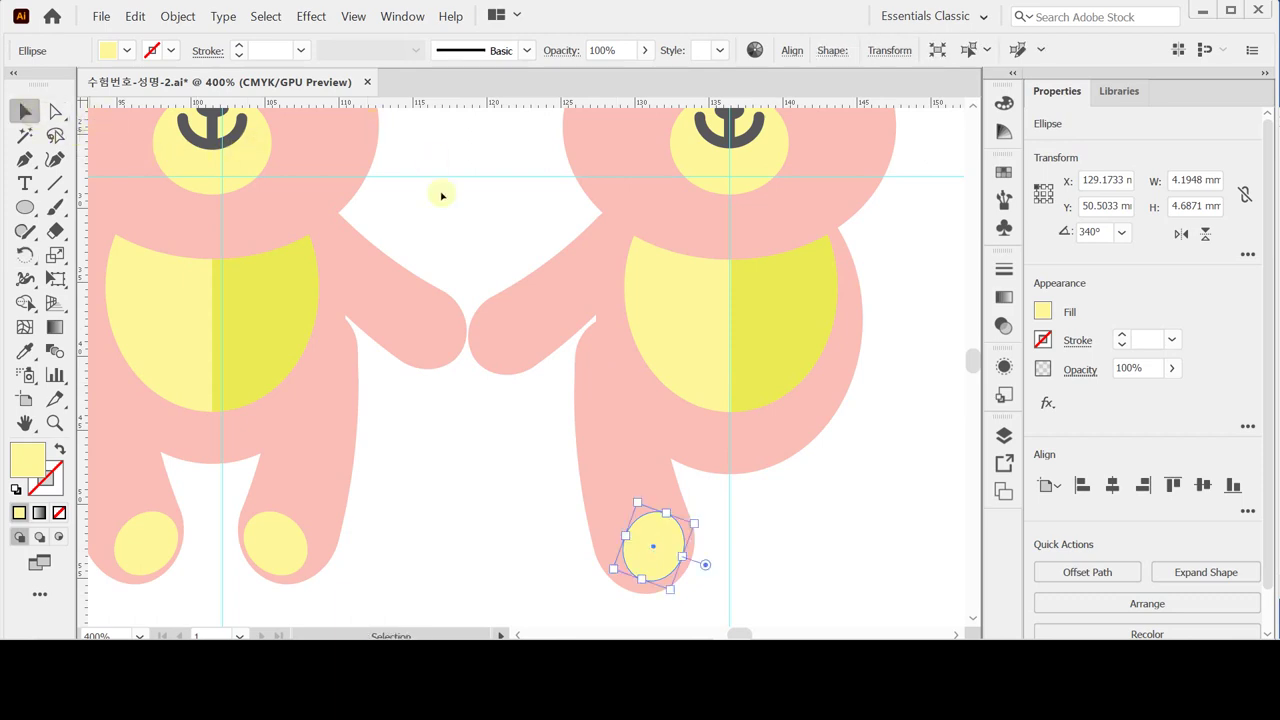
pyautogui.click(512, 245)
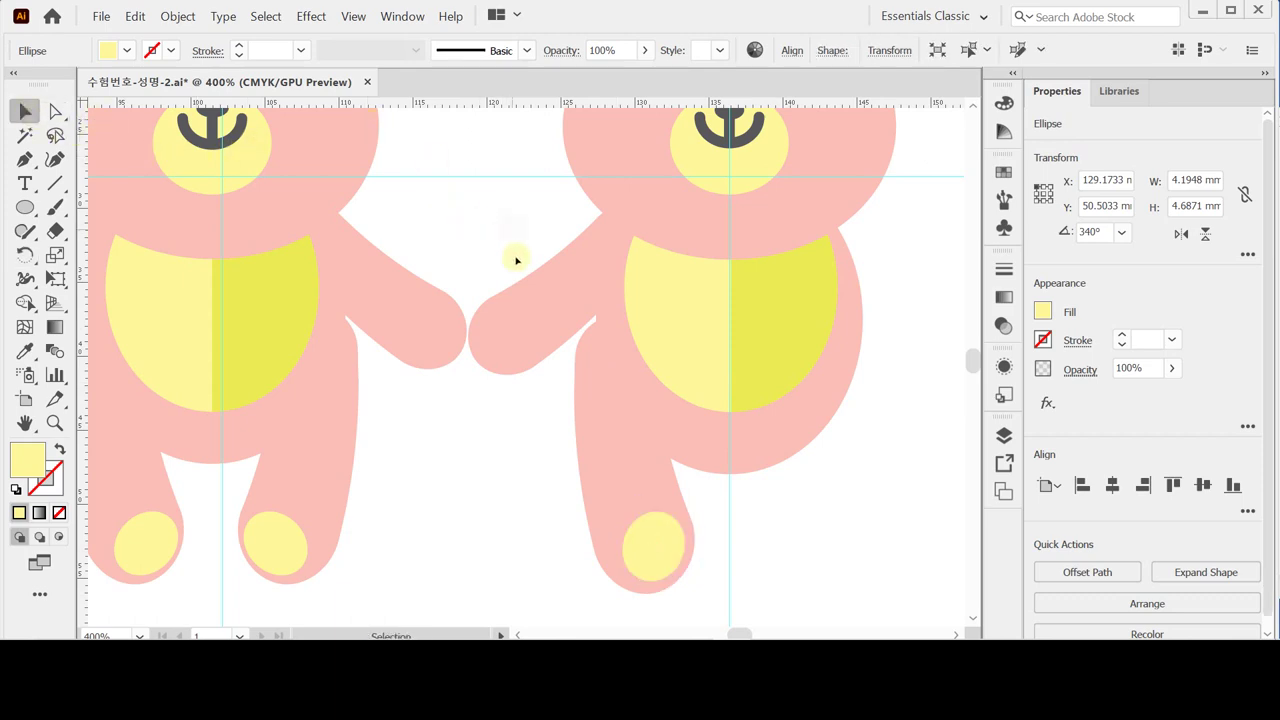
# Step: Select the leg together with its yellow sole and nudge them 0.2 mm right and 0.3 mm up
pyautogui.moveTo(519, 398); pyautogui.dragTo(583, 403)
pyautogui.moveTo(623, 569); pyautogui.dragTo(717, 567)
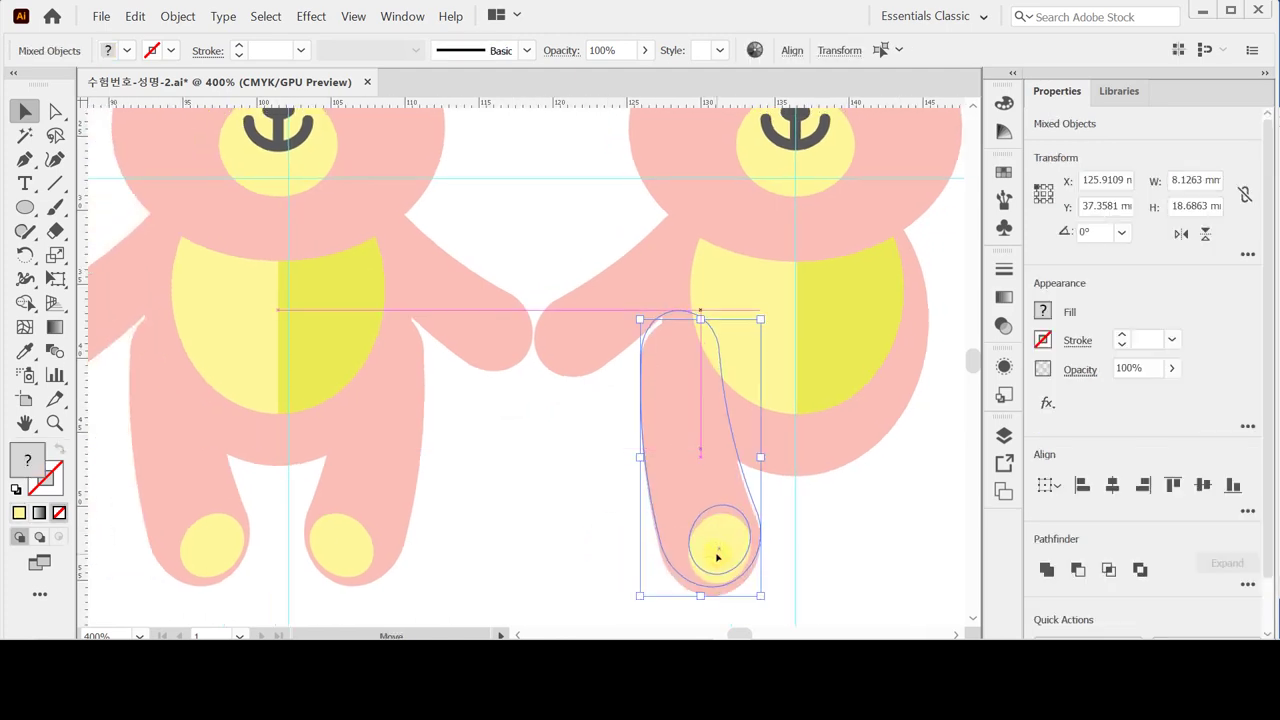
pyautogui.press('Up')
pyautogui.press('Up')
pyautogui.press('Right')
pyautogui.press('Right')
pyautogui.press('Up')
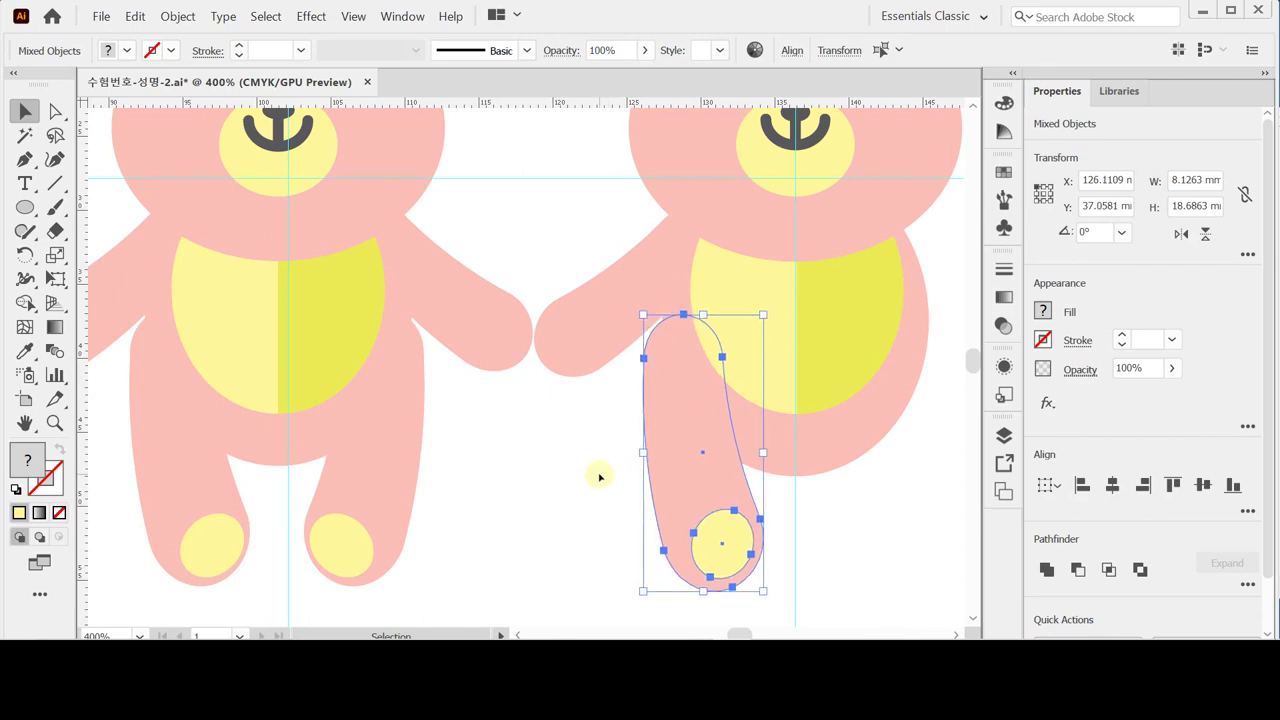
pyautogui.click(523, 469)
# Step: Reflect a copy of the new bear's arm, leg and sole across the vertical axis at the centre guide to form the opposite limbs
pyautogui.click(737, 543)
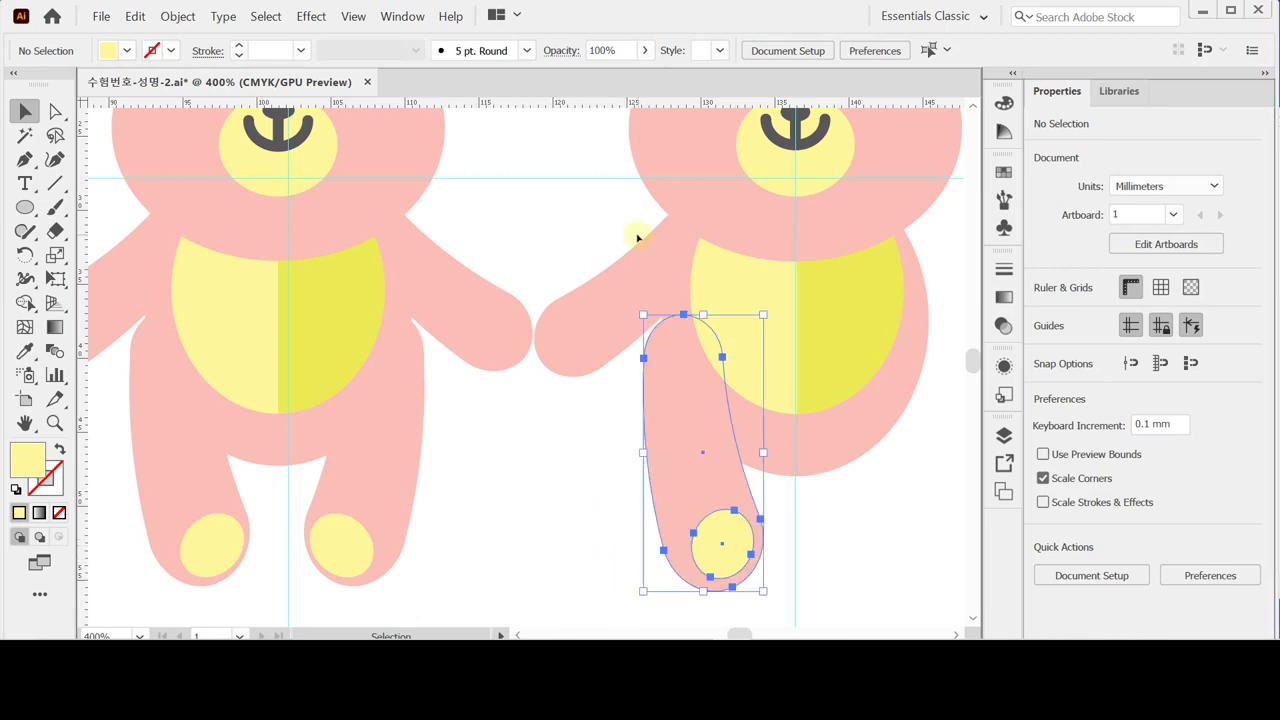
pyautogui.keyDown('shift'); pyautogui.click(611, 357); pyautogui.keyUp('shift')
pyautogui.moveTo(634, 349); pyautogui.dragTo(533, 378)
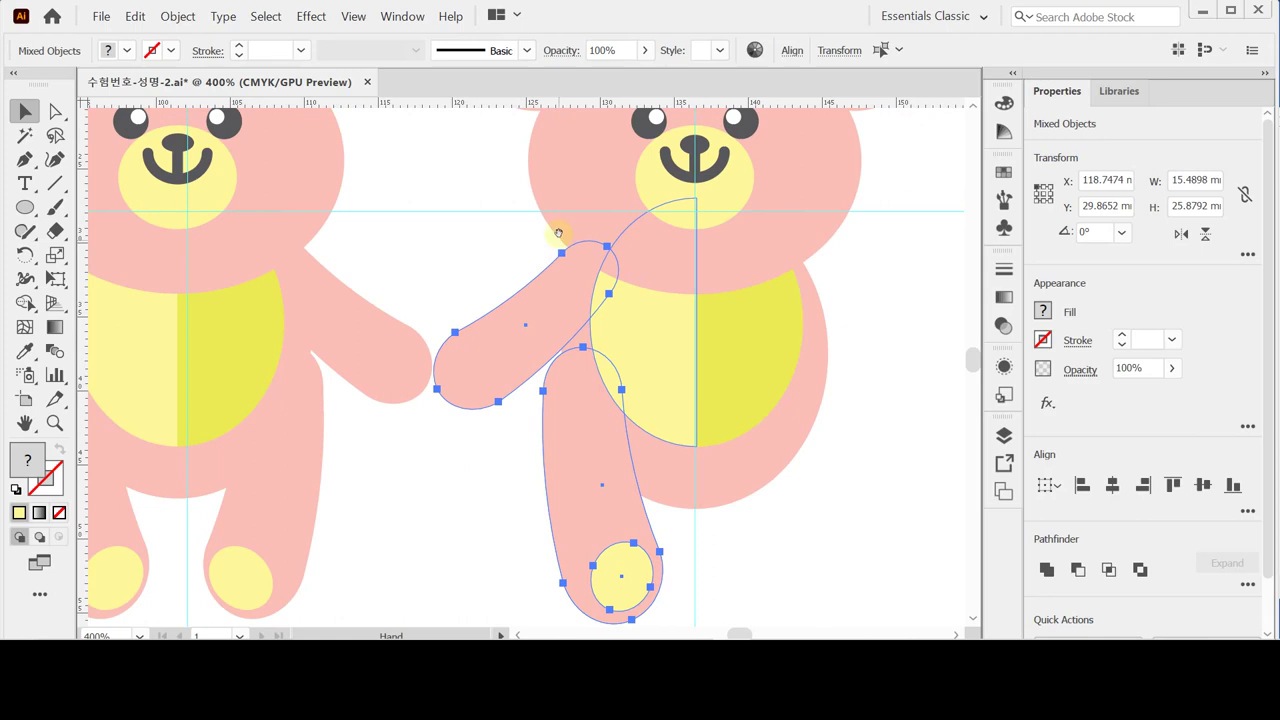
pyautogui.moveTo(557, 214); pyautogui.dragTo(544, 332)
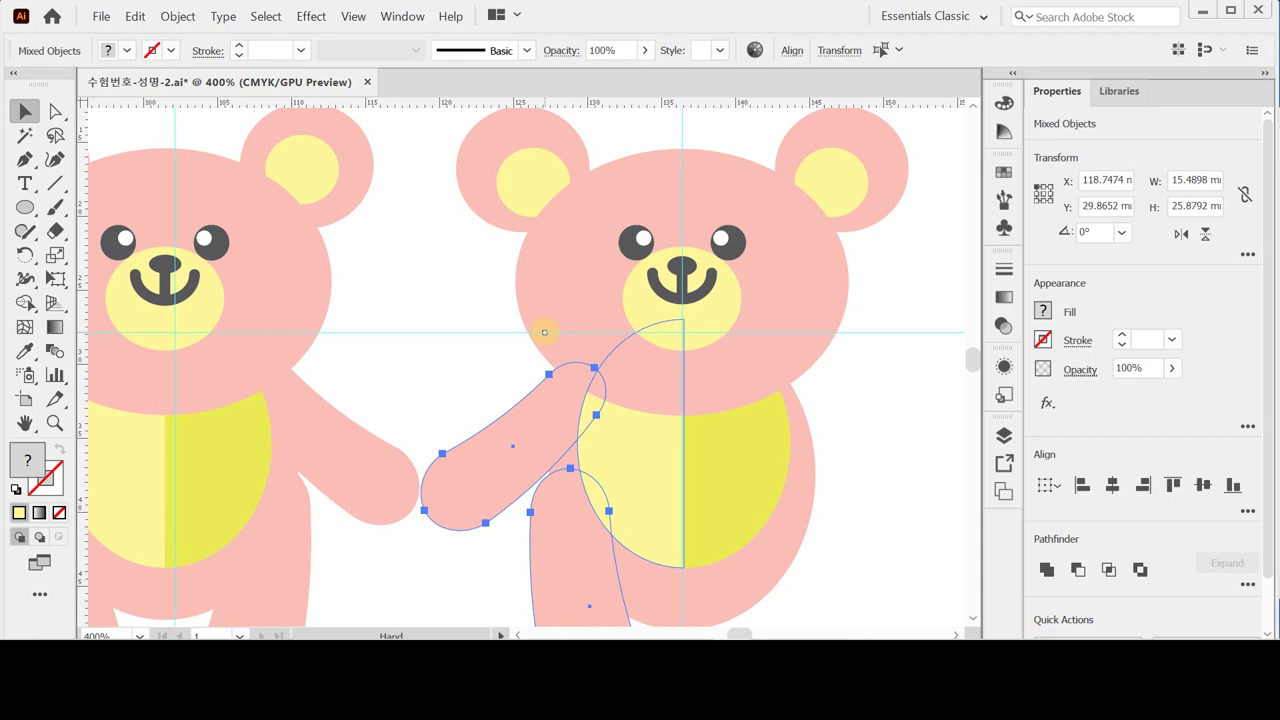
pyautogui.moveTo(544, 331); pyautogui.dragTo(559, 194)
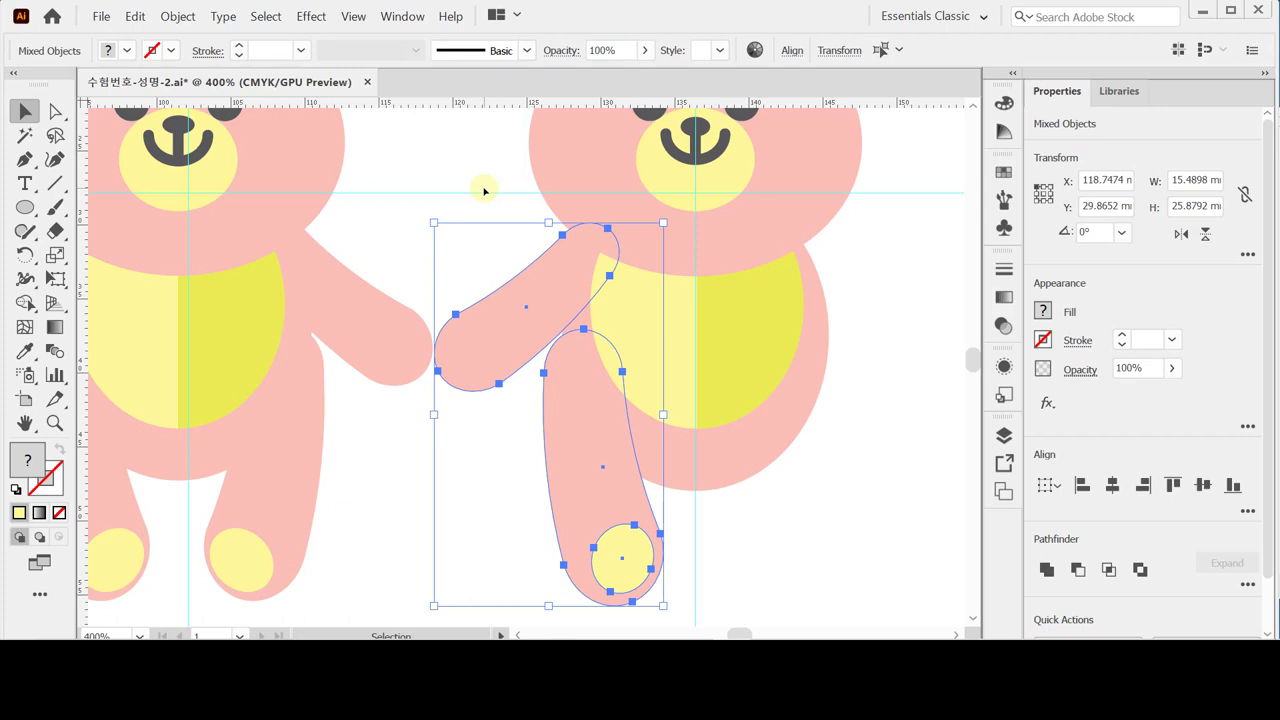
pyautogui.moveTo(26, 254); pyautogui.dragTo(100, 277)
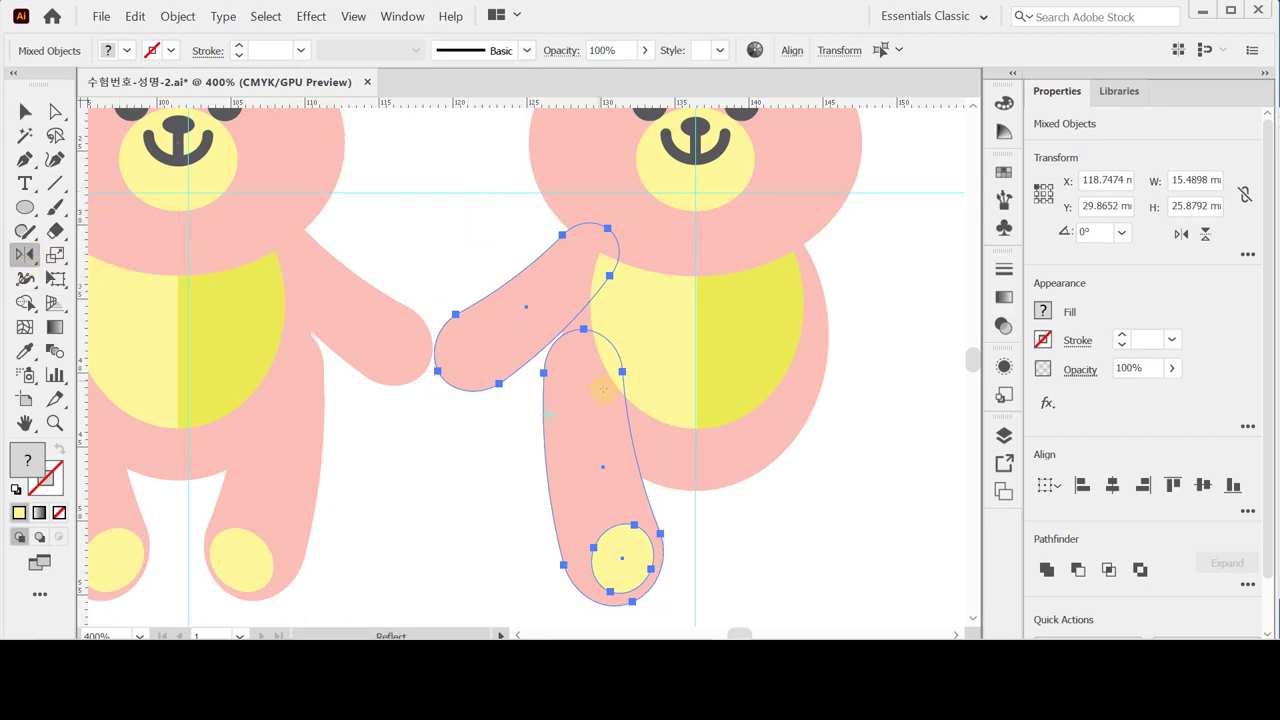
pyautogui.keyDown('alt'); pyautogui.click(697, 381); pyautogui.keyUp('alt')
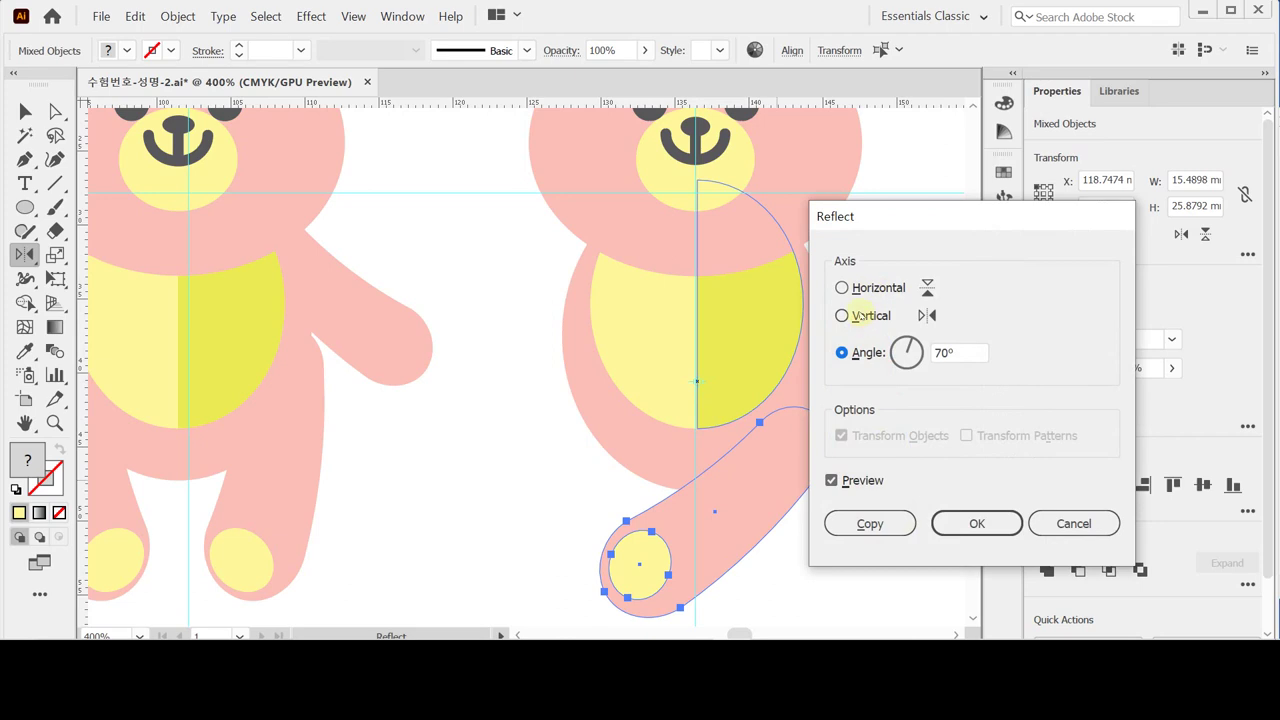
pyautogui.click(860, 316)
pyautogui.moveTo(871, 214); pyautogui.dragTo(1025, 152)
pyautogui.click(1045, 462)
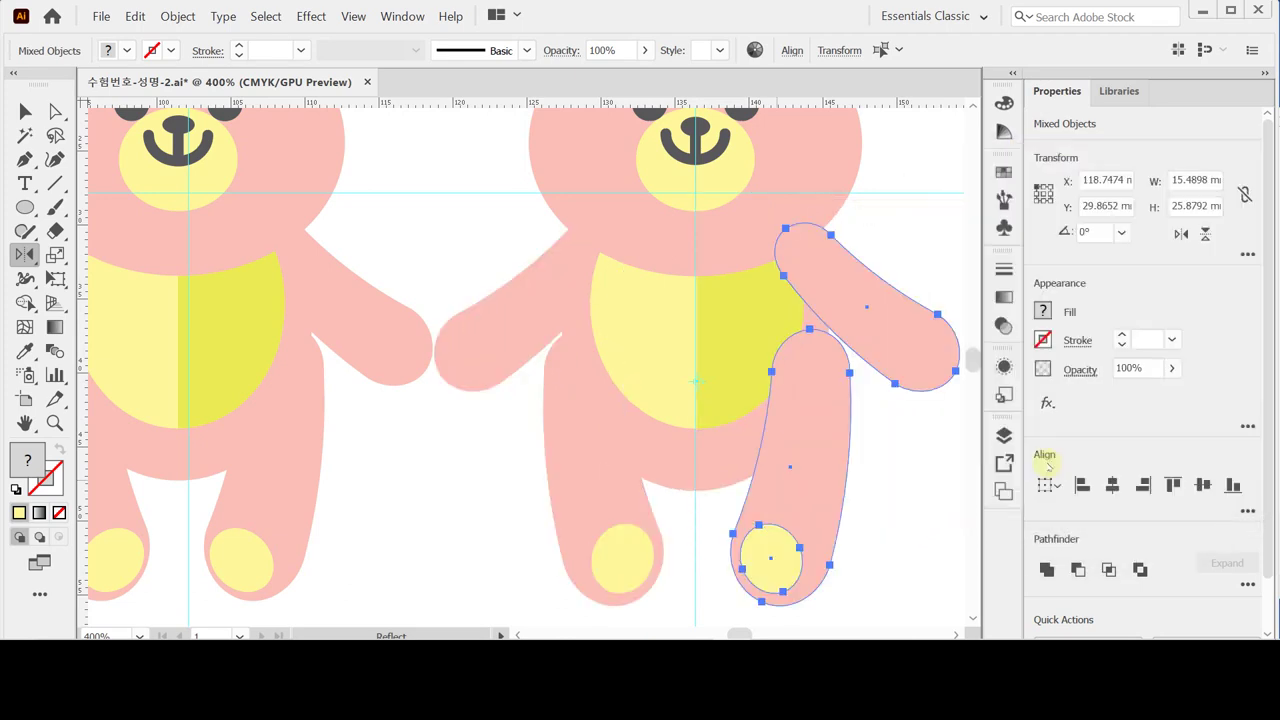
pyautogui.click(910, 545)
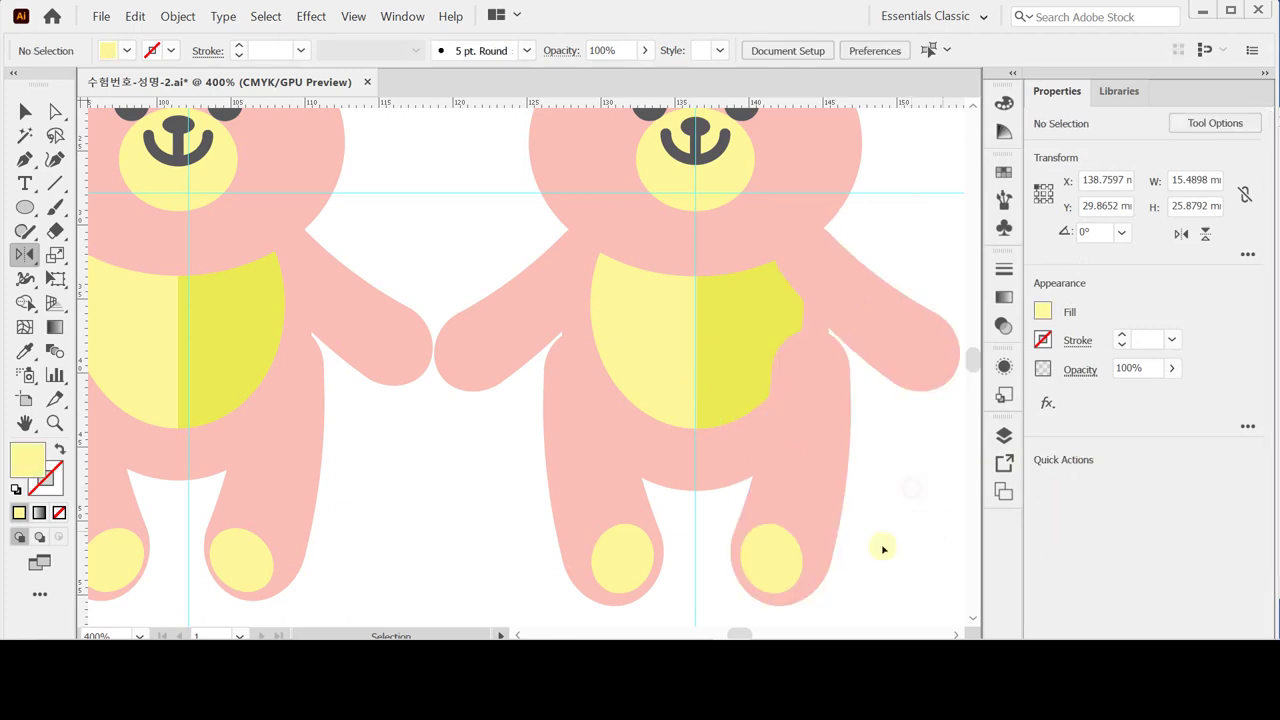
# Step: Send the mirrored arm, leg and sole to the back so they lie behind the belly
pyautogui.click(745, 572)
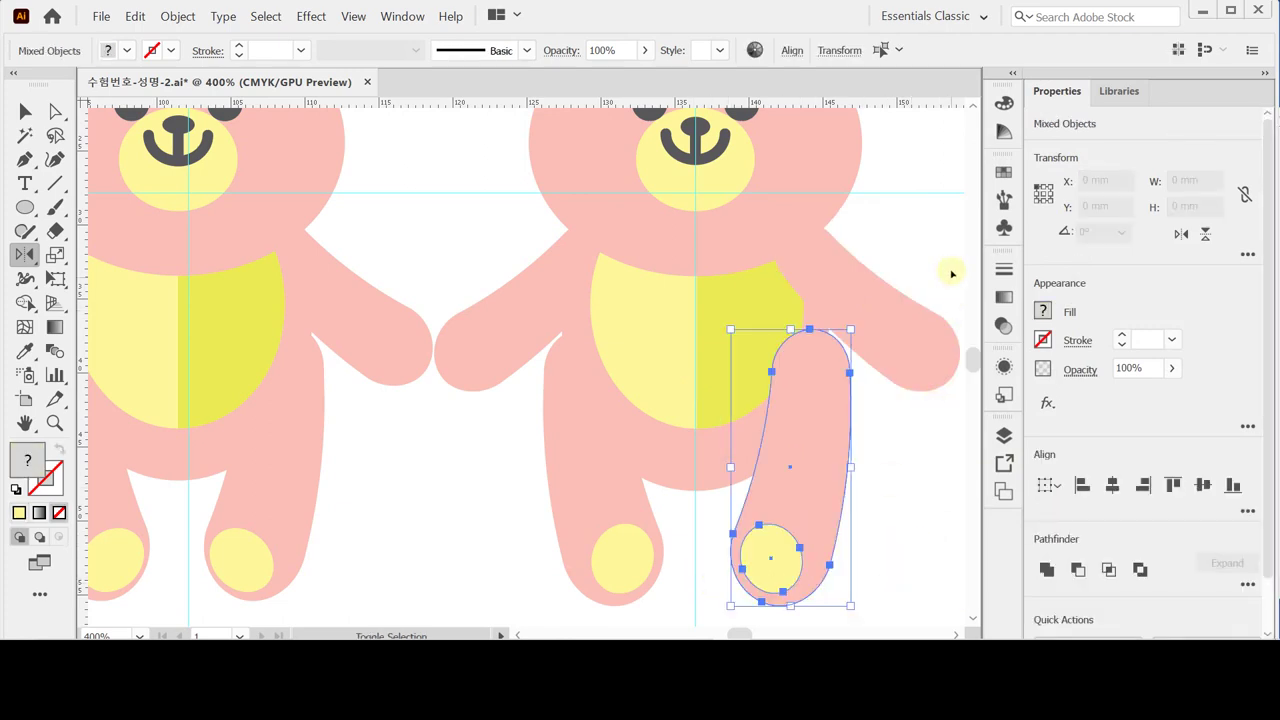
pyautogui.keyDown('shift'); pyautogui.click(930, 376); pyautogui.keyUp('shift')
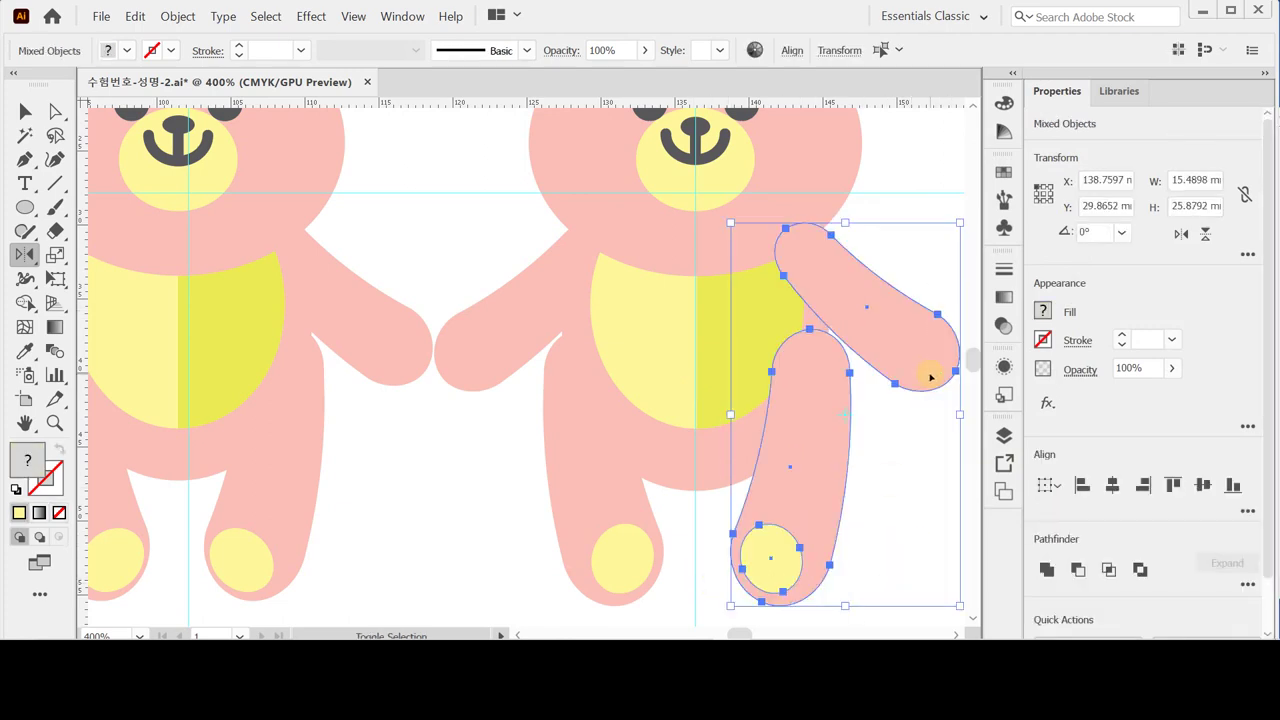
pyautogui.rightClick(869, 311)
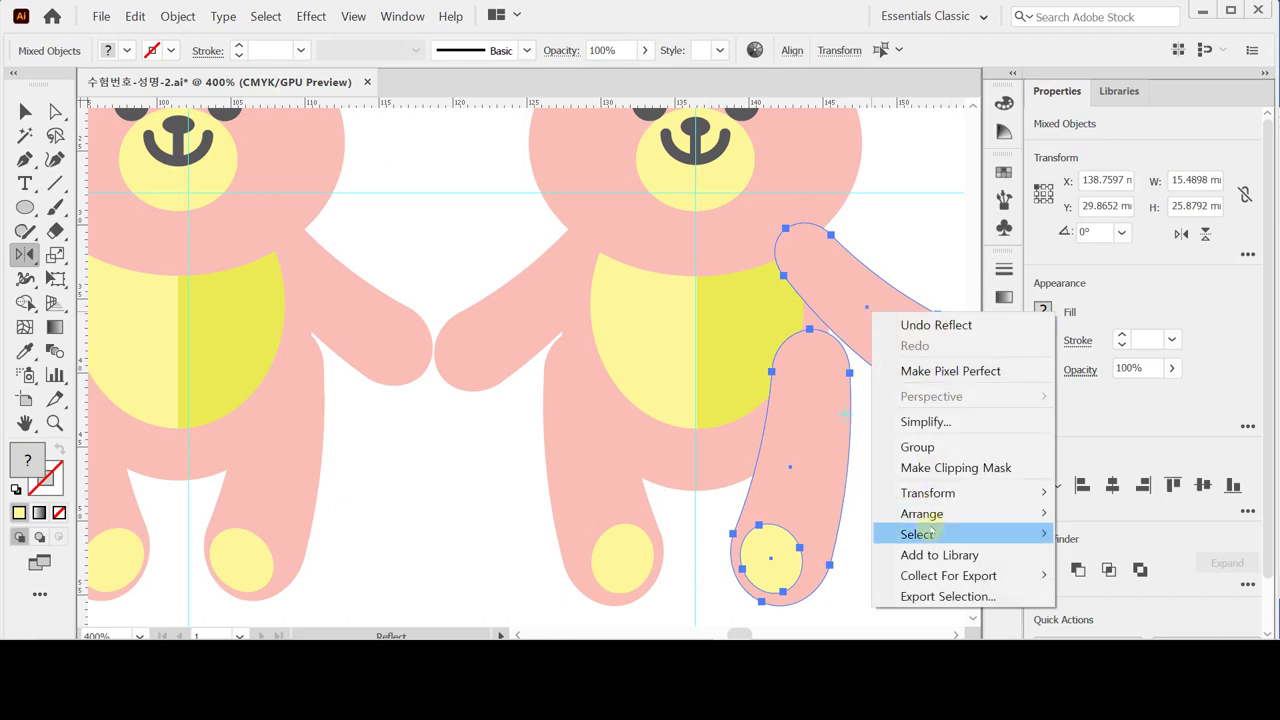
pyautogui.moveTo(925, 514)
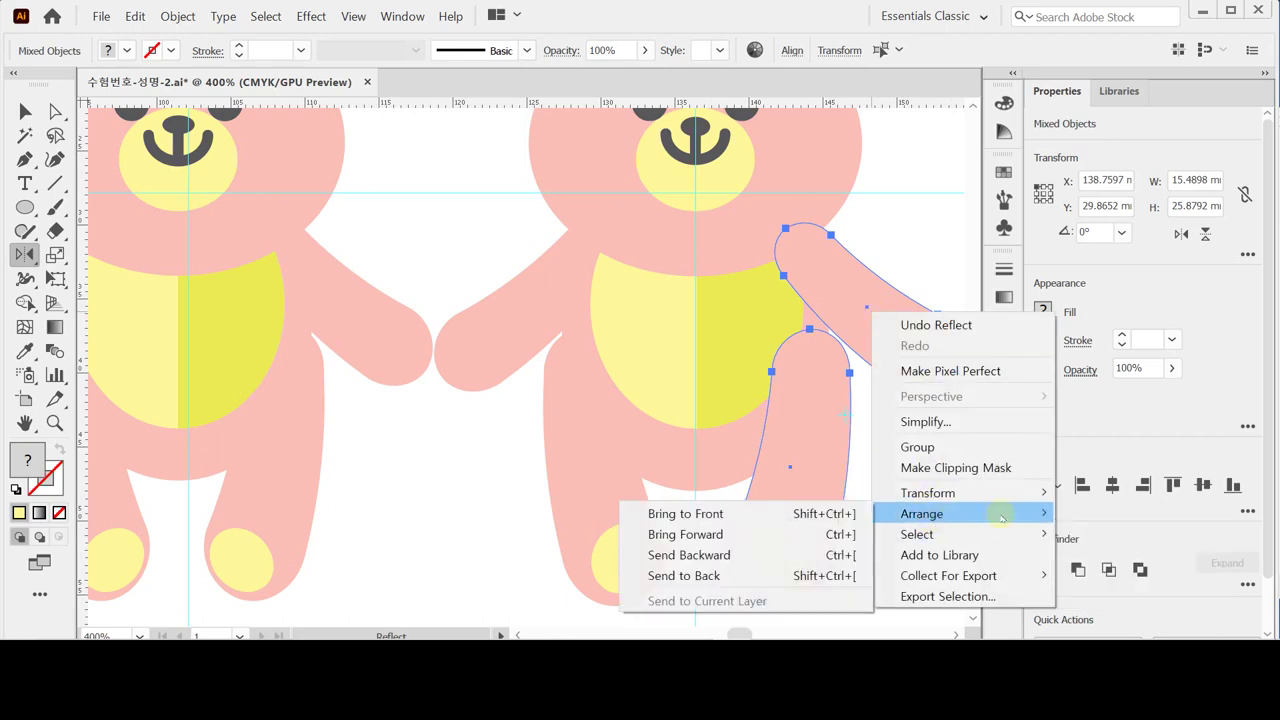
pyautogui.click(782, 576)
pyautogui.keyDown('ctrl'); pyautogui.click(875, 523); pyautogui.keyUp('ctrl')
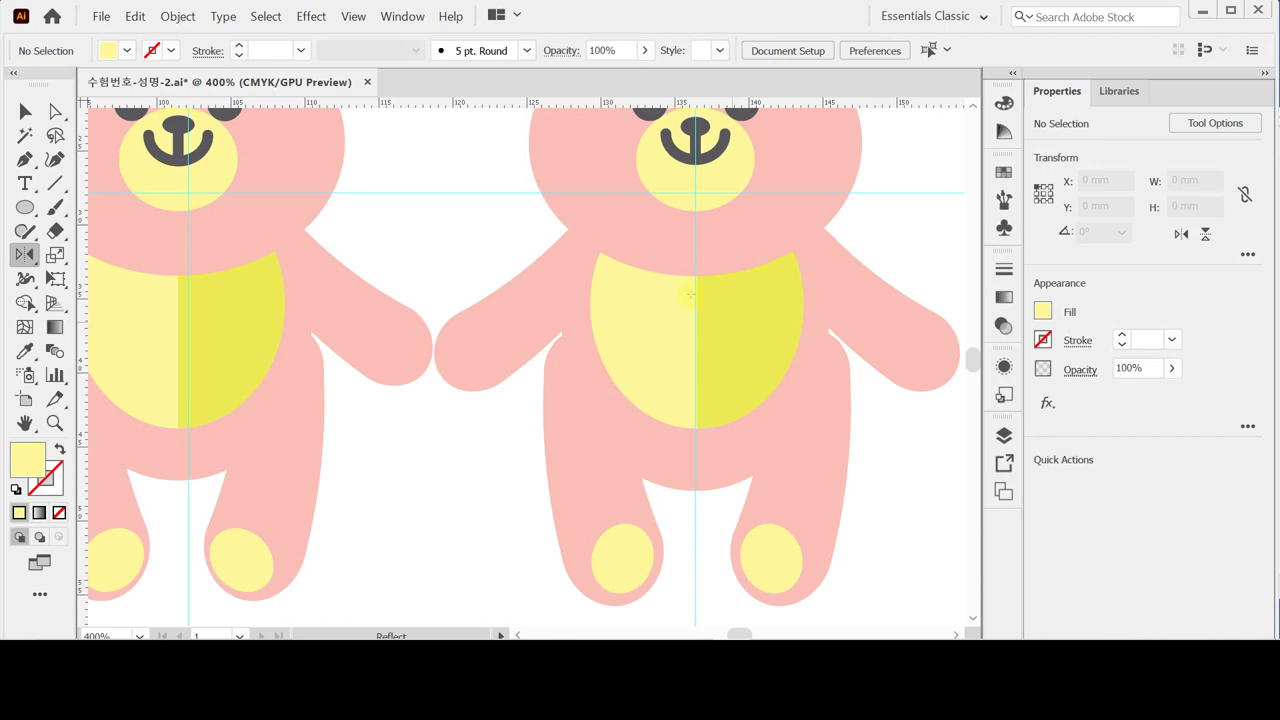
# Step: Create a 43 x 49 mm rectangle over the new bear and remove its fill so it has no fill or stroke
pyautogui.hotkey('ctrl', '-')
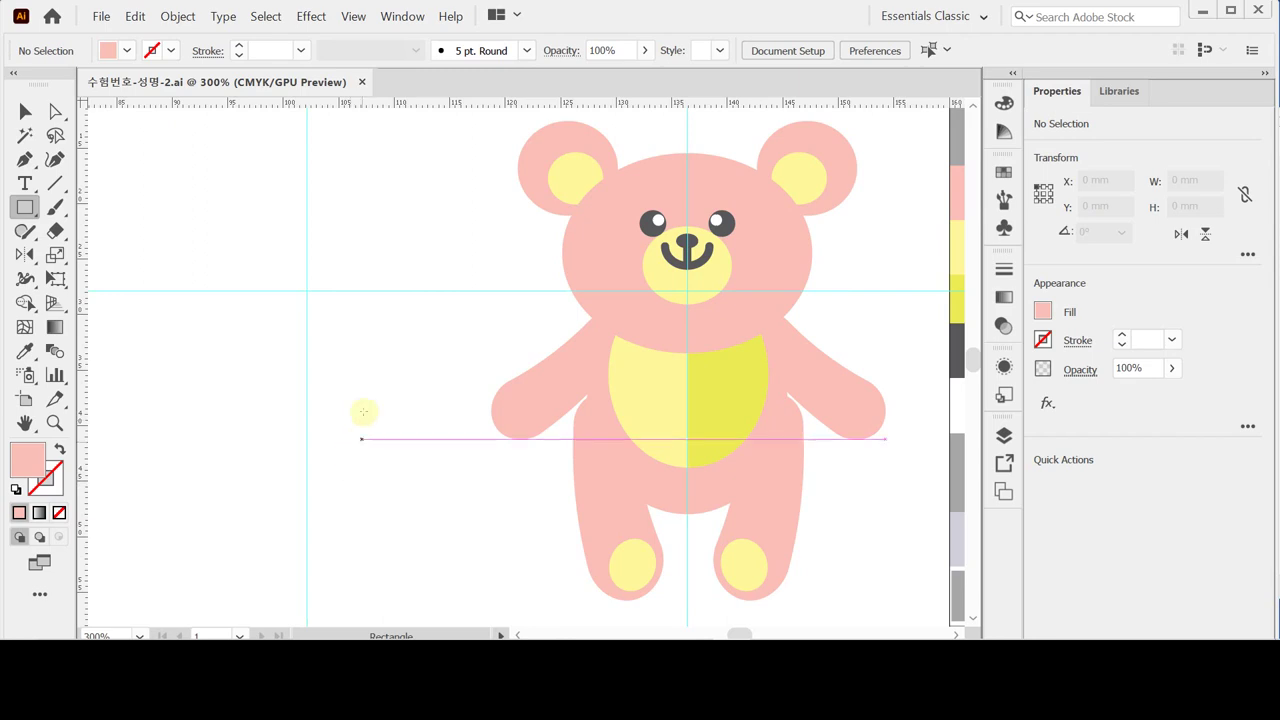
pyautogui.click(354, 225)
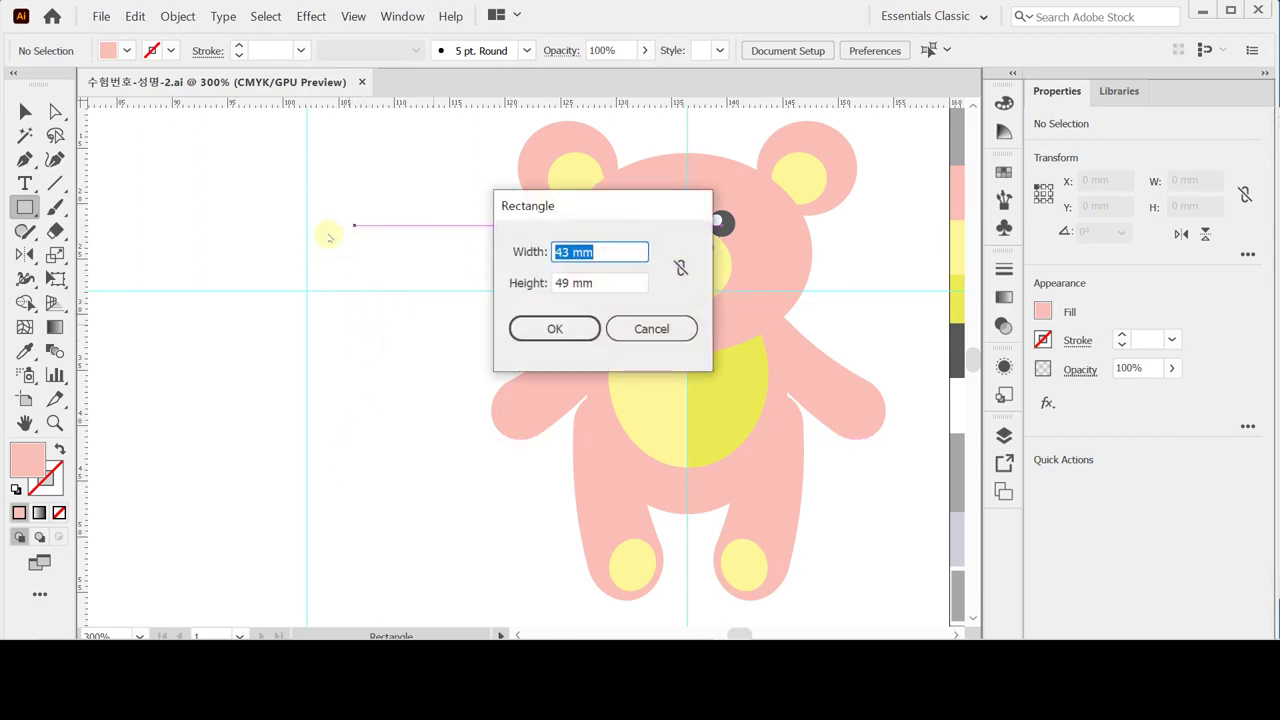
pyautogui.click(631, 252)
pyautogui.click(628, 281)
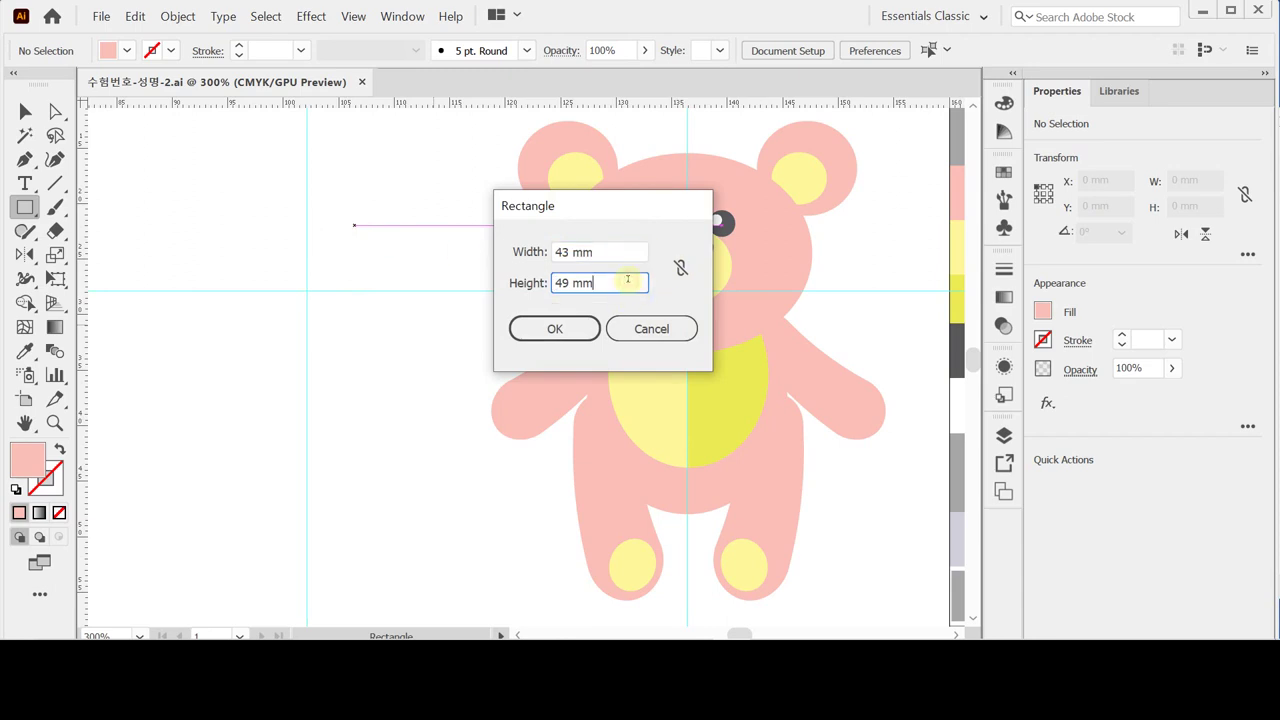
pyautogui.click(588, 324)
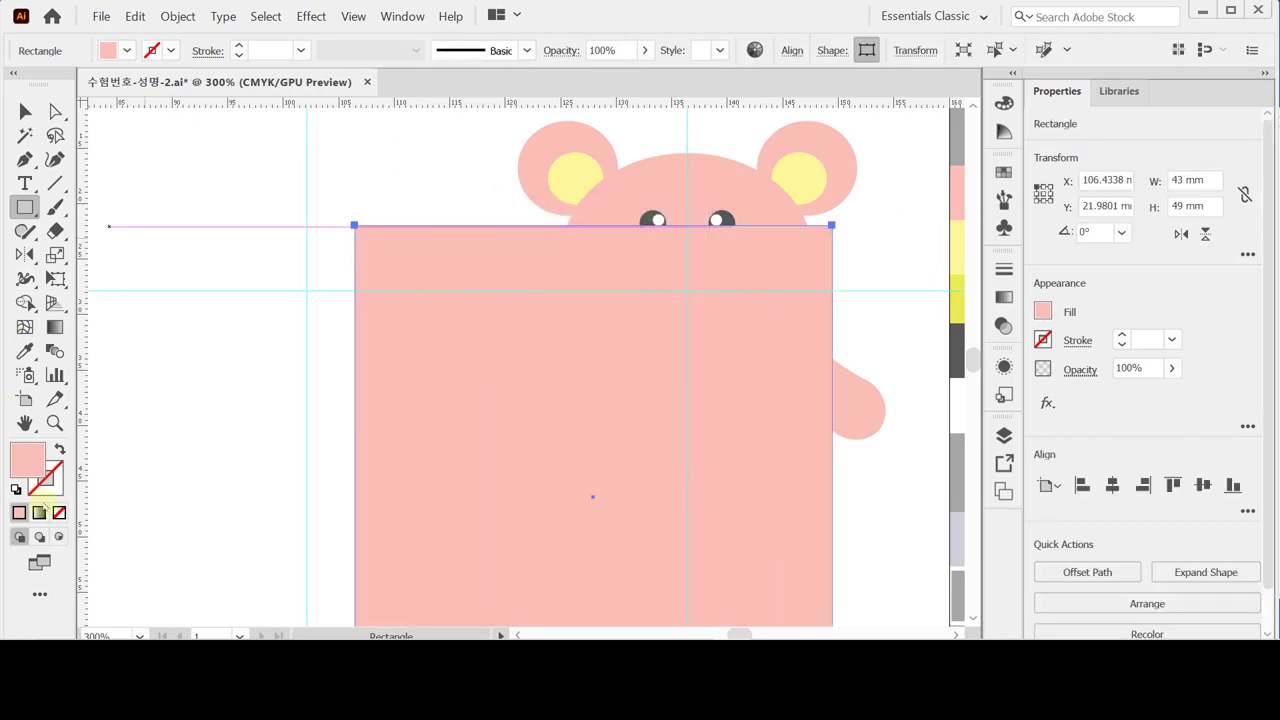
pyautogui.click(59, 512)
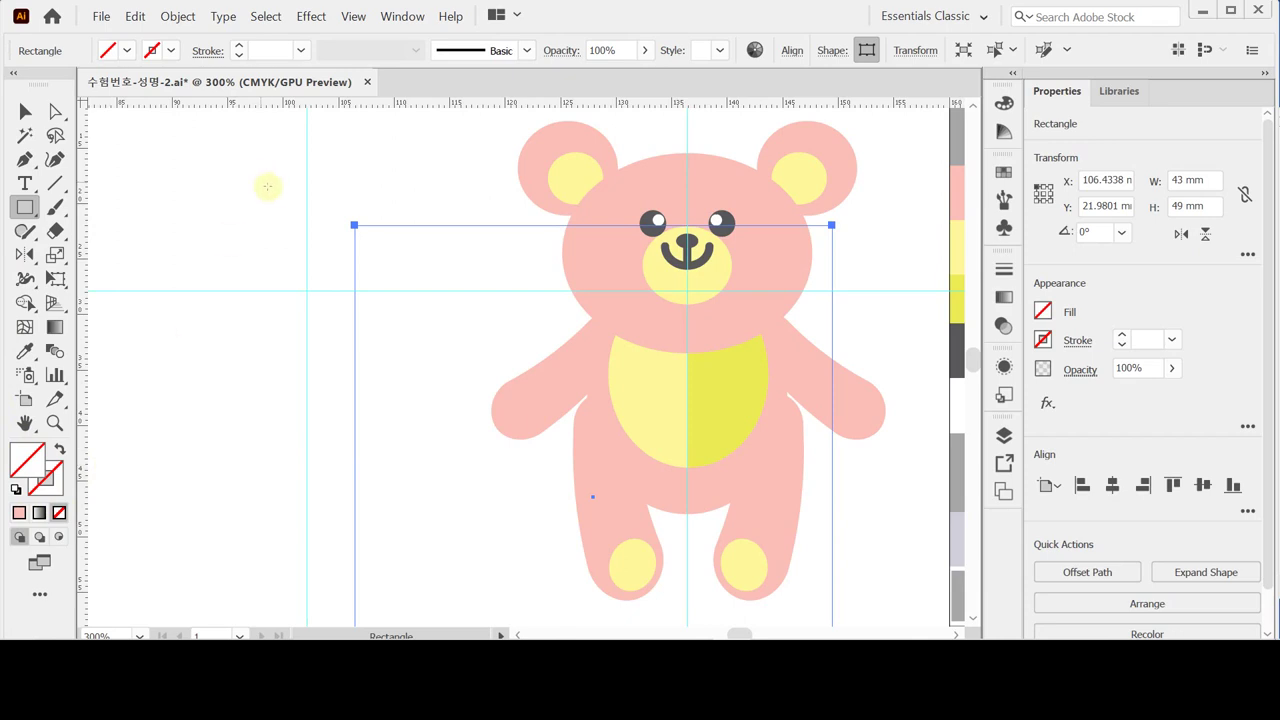
# Step: Select the whole bear together with the empty rectangle and align them centred both horizontally and vertically
pyautogui.scroll(-1, 423, 277)
pyautogui.moveTo(423, 277); pyautogui.dragTo(480, 266)
pyautogui.moveTo(446, 143); pyautogui.dragTo(620, 332)
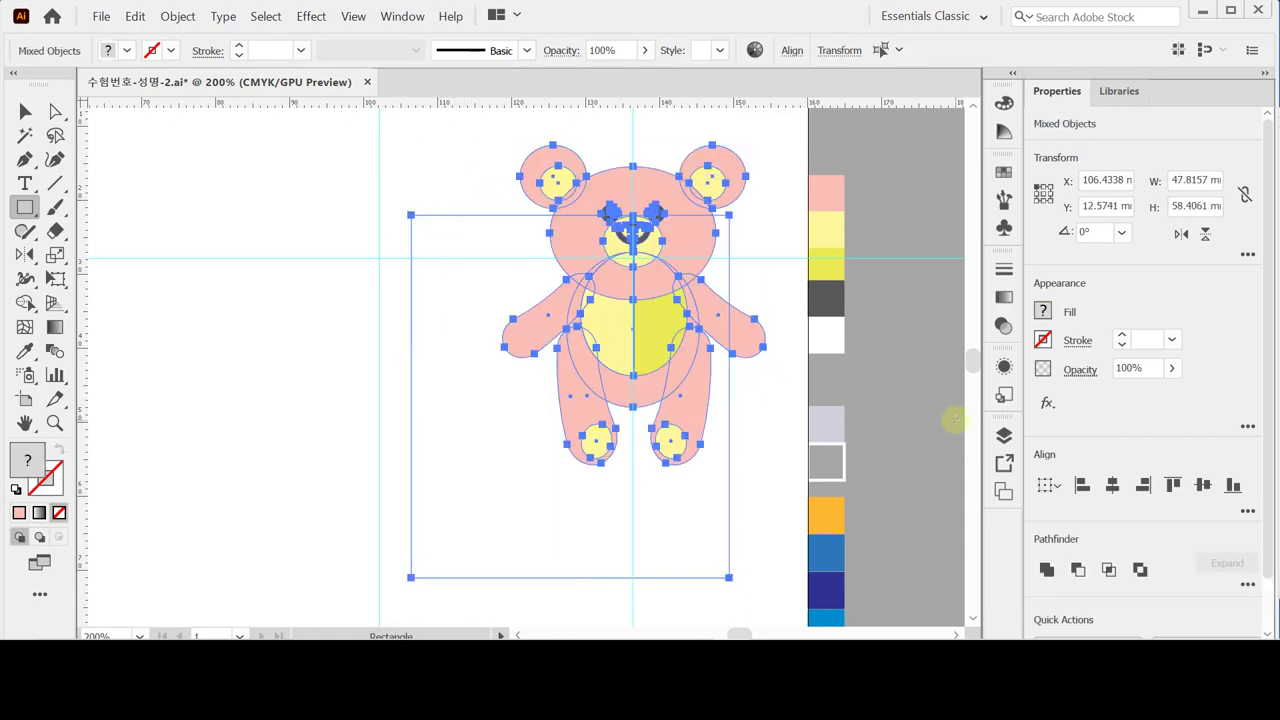
pyautogui.click(1112, 485)
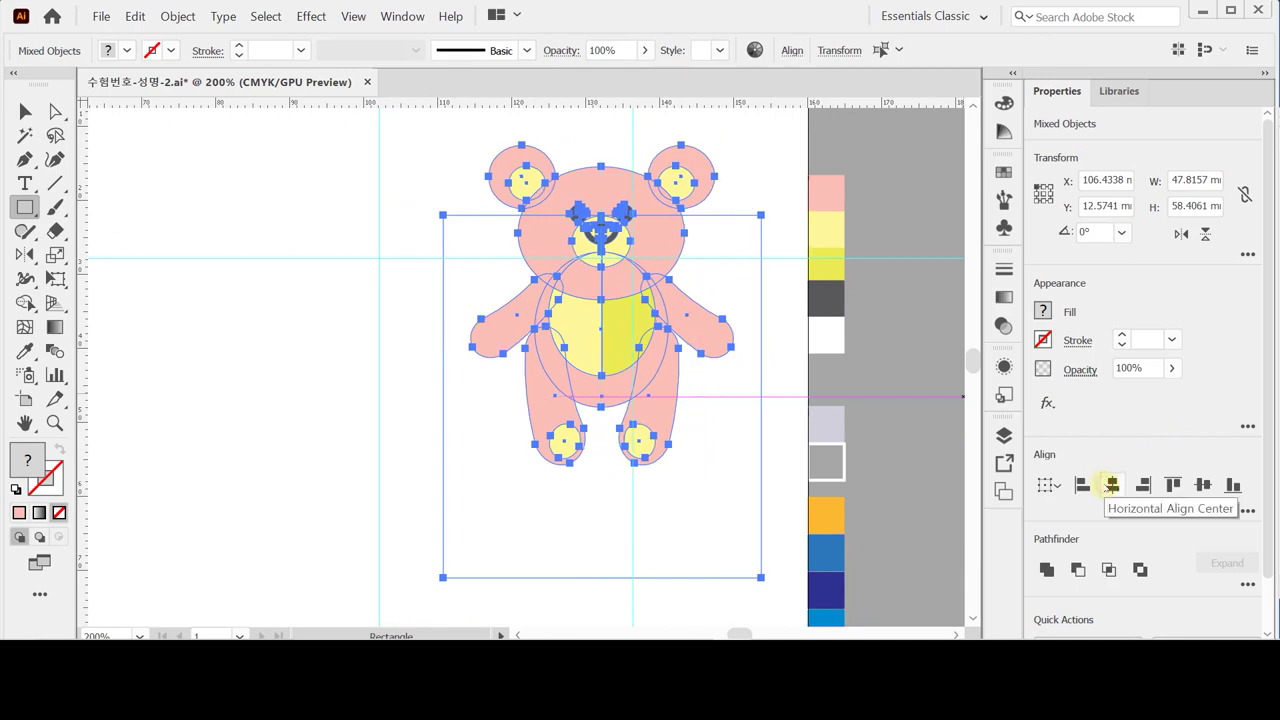
pyautogui.click(1203, 485)
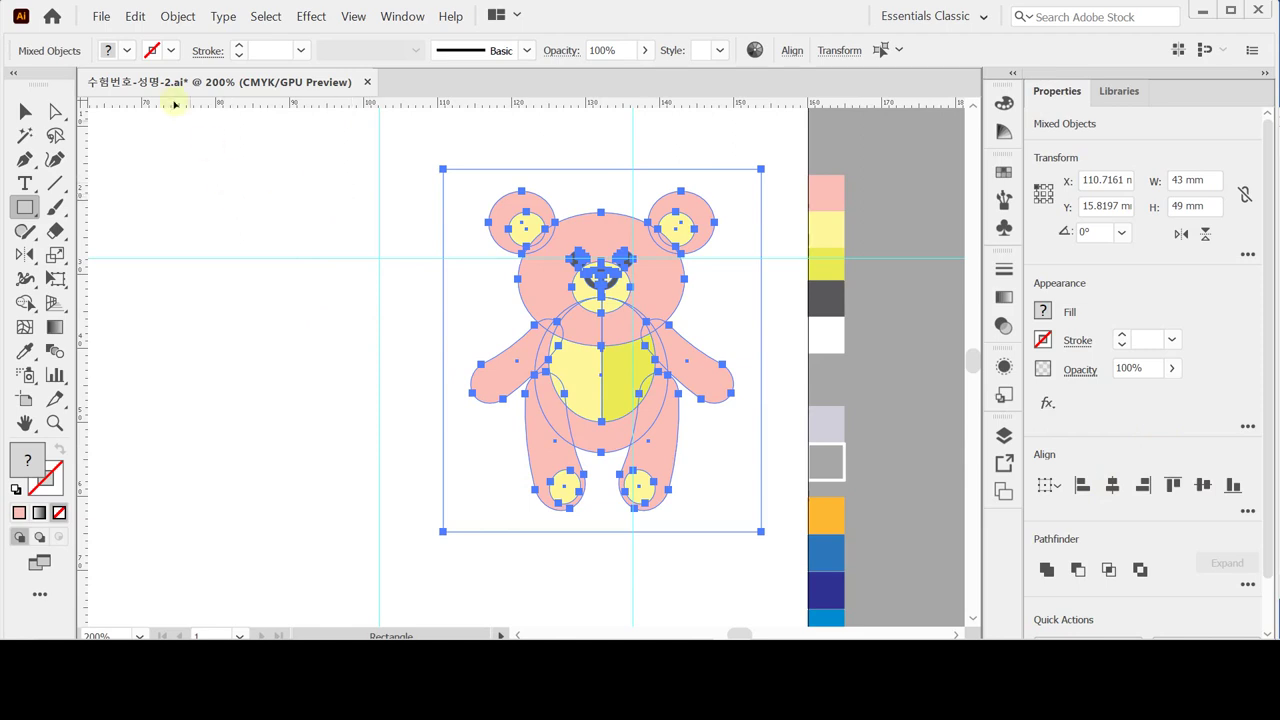
# Step: Make a new pattern from the selected bear and its bounding rectangle
pyautogui.click(176, 17)
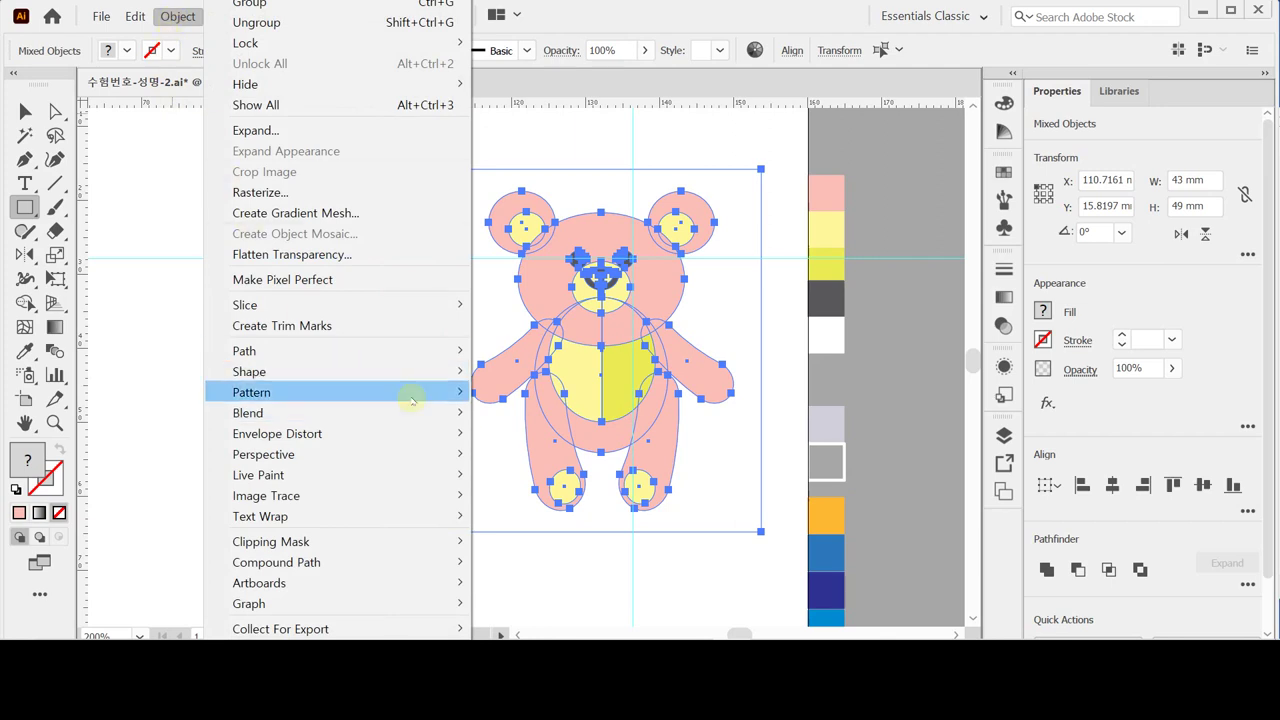
pyautogui.moveTo(412, 399)
pyautogui.click(509, 392)
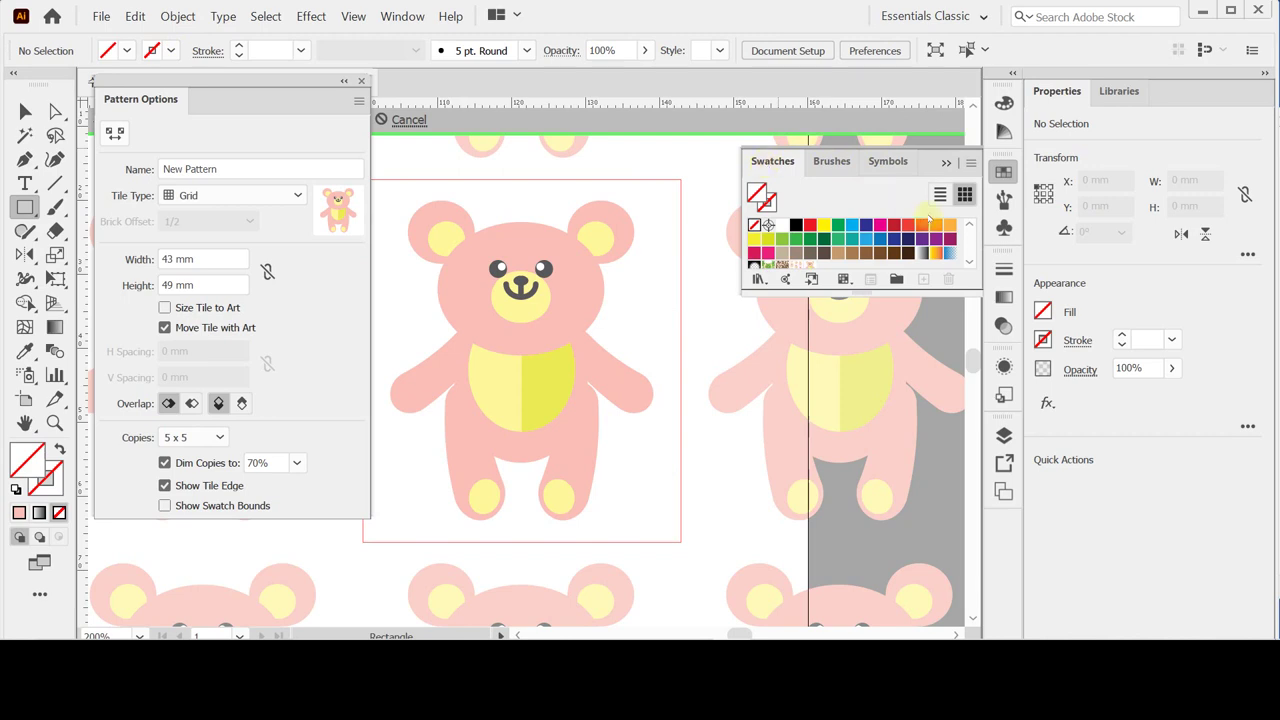
pyautogui.scroll(-3, 928, 222)
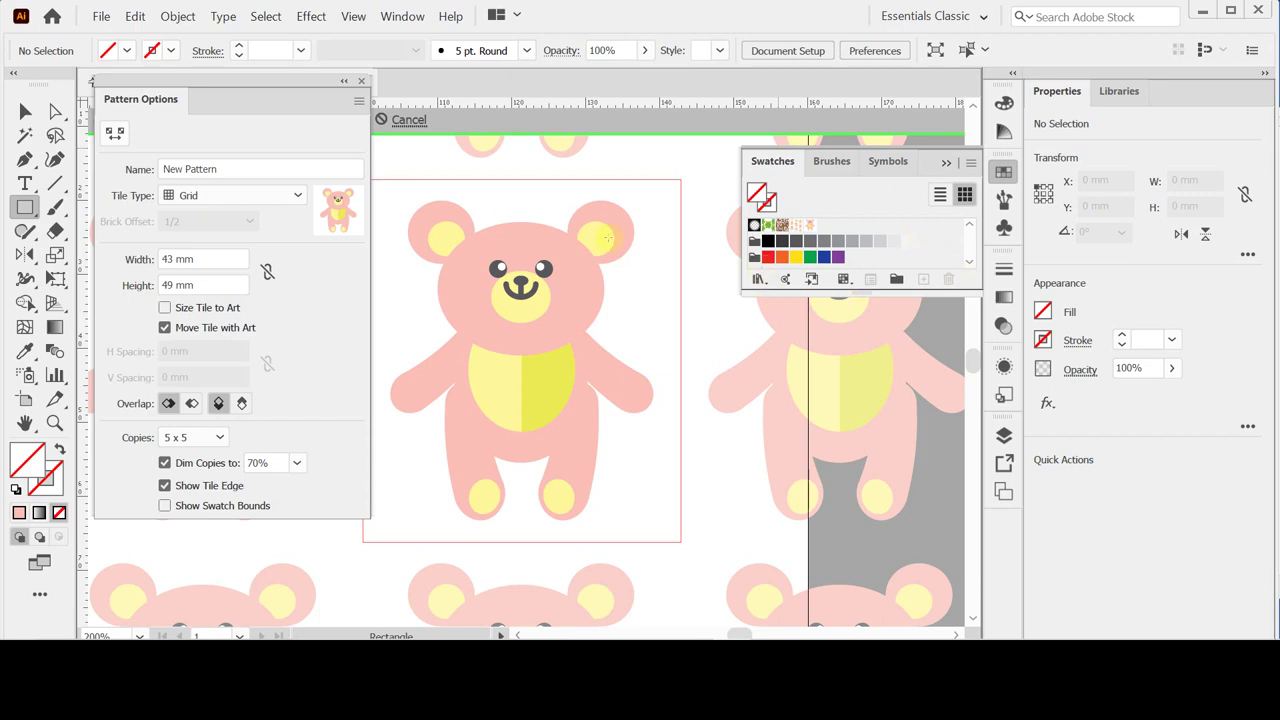
# Step: Move the pattern options clear of the centre tile and name the pattern 곰 인형
pyautogui.doubleClick(282, 85)
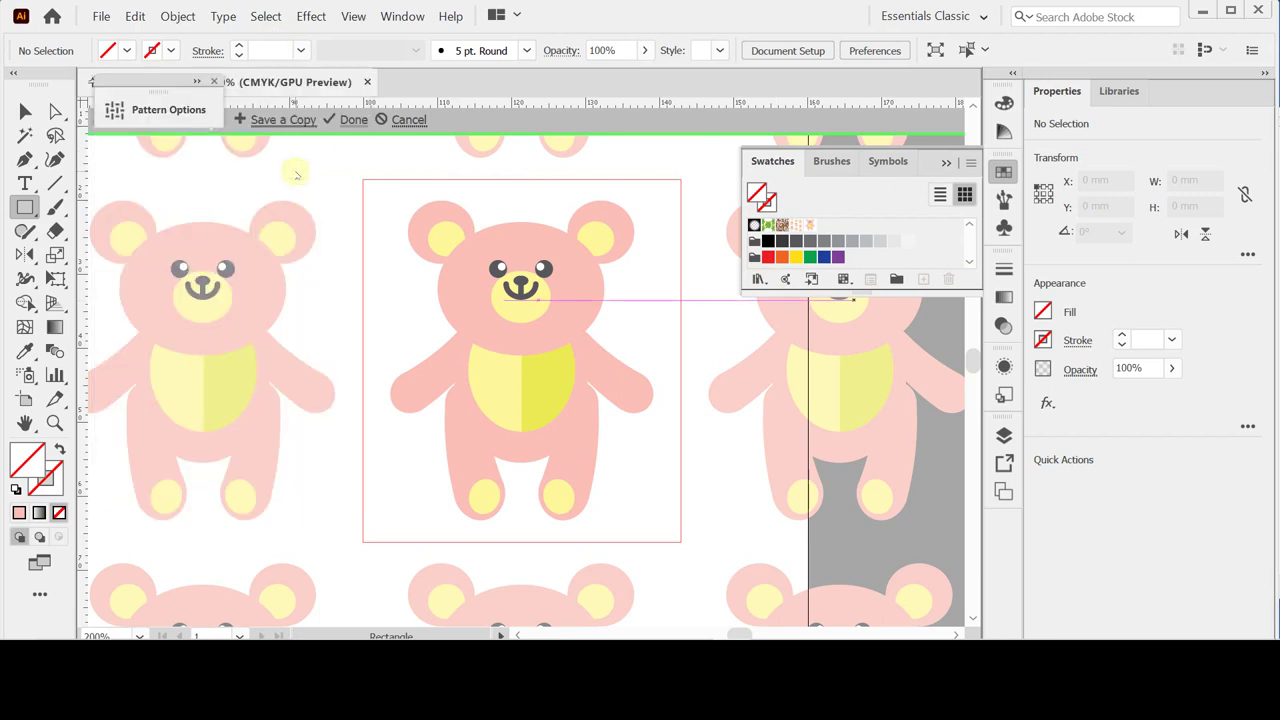
pyautogui.doubleClick(160, 83)
pyautogui.moveTo(160, 83); pyautogui.dragTo(174, 169)
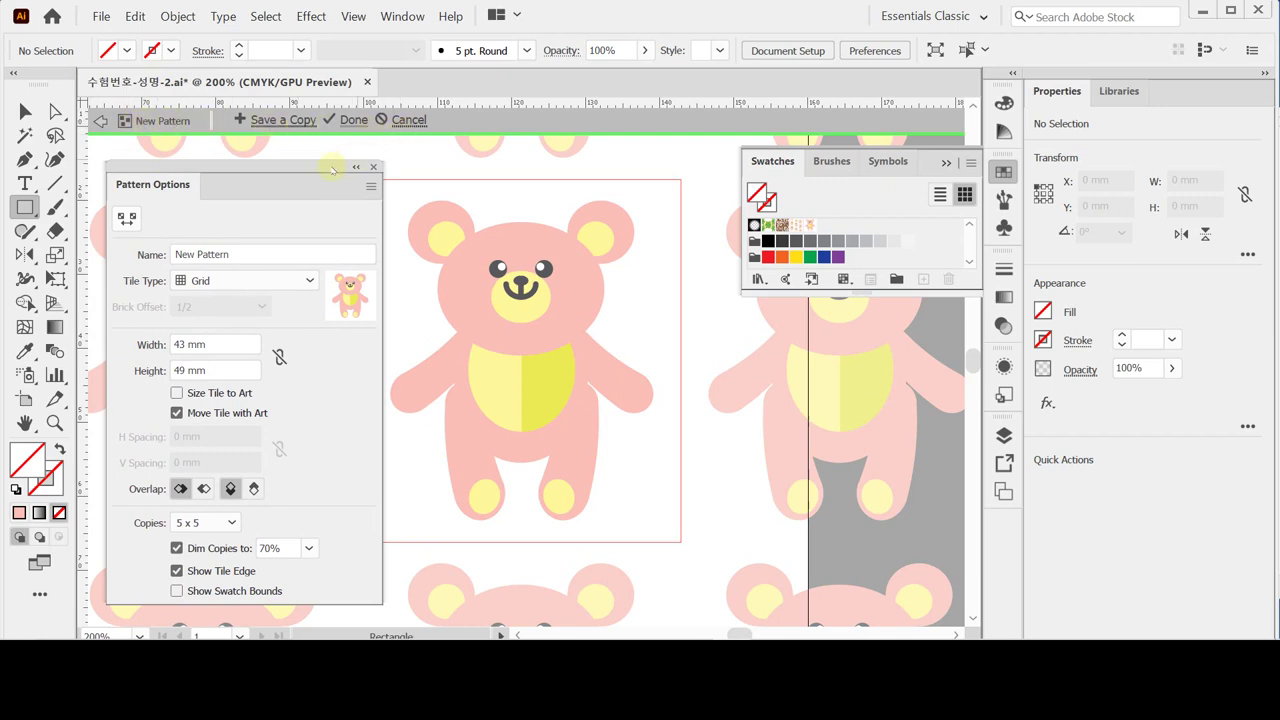
pyautogui.moveTo(331, 168); pyautogui.dragTo(284, 118)
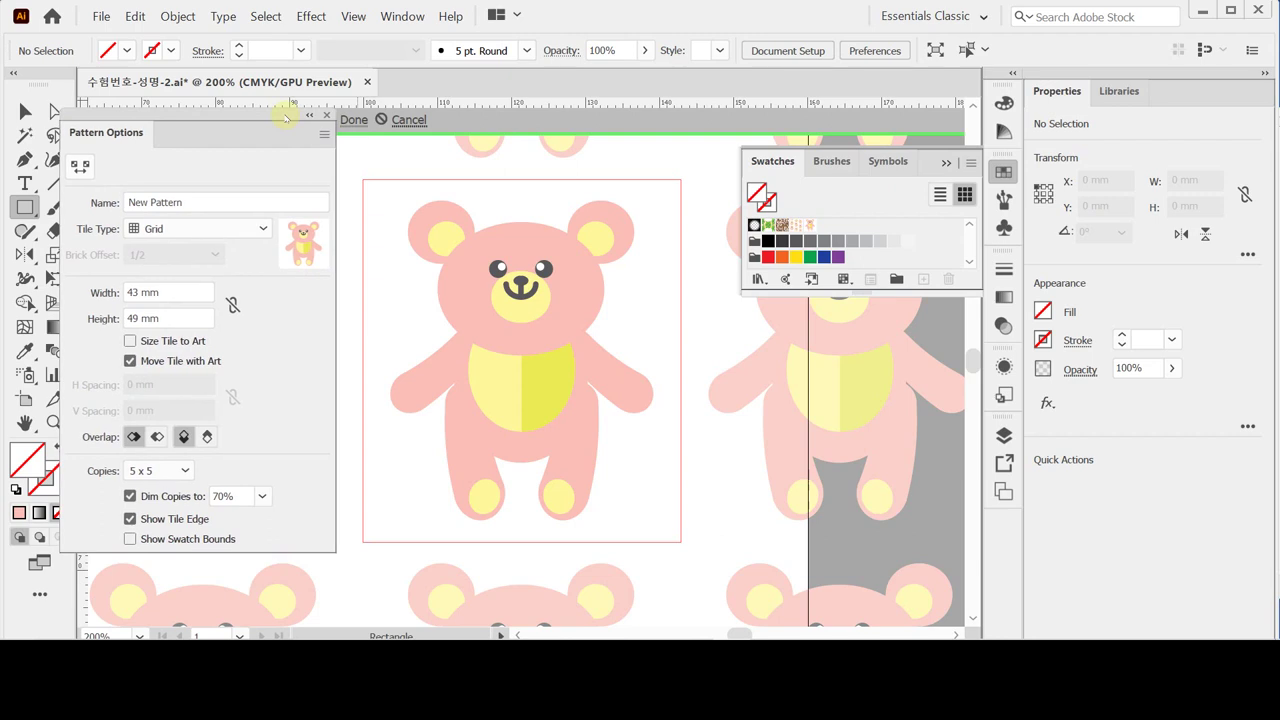
pyautogui.moveTo(285, 118); pyautogui.dragTo(285, 117)
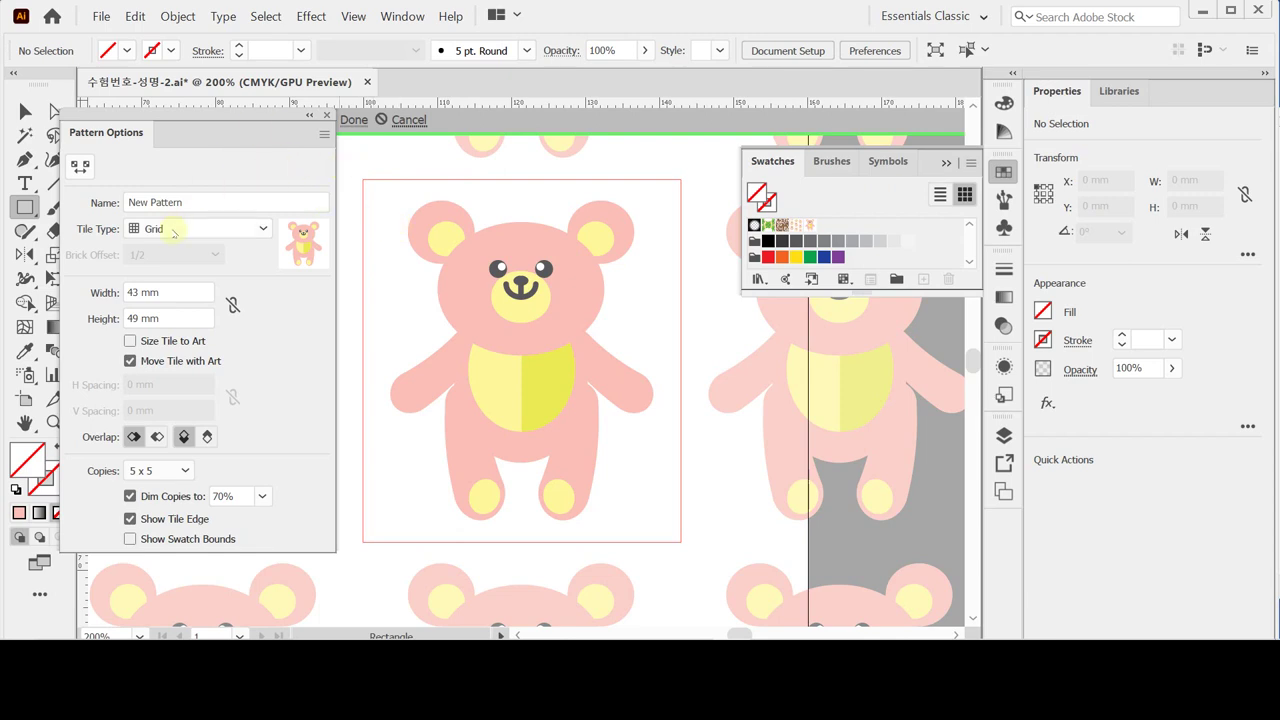
pyautogui.click(196, 202)
pyautogui.doubleClick(196, 202)
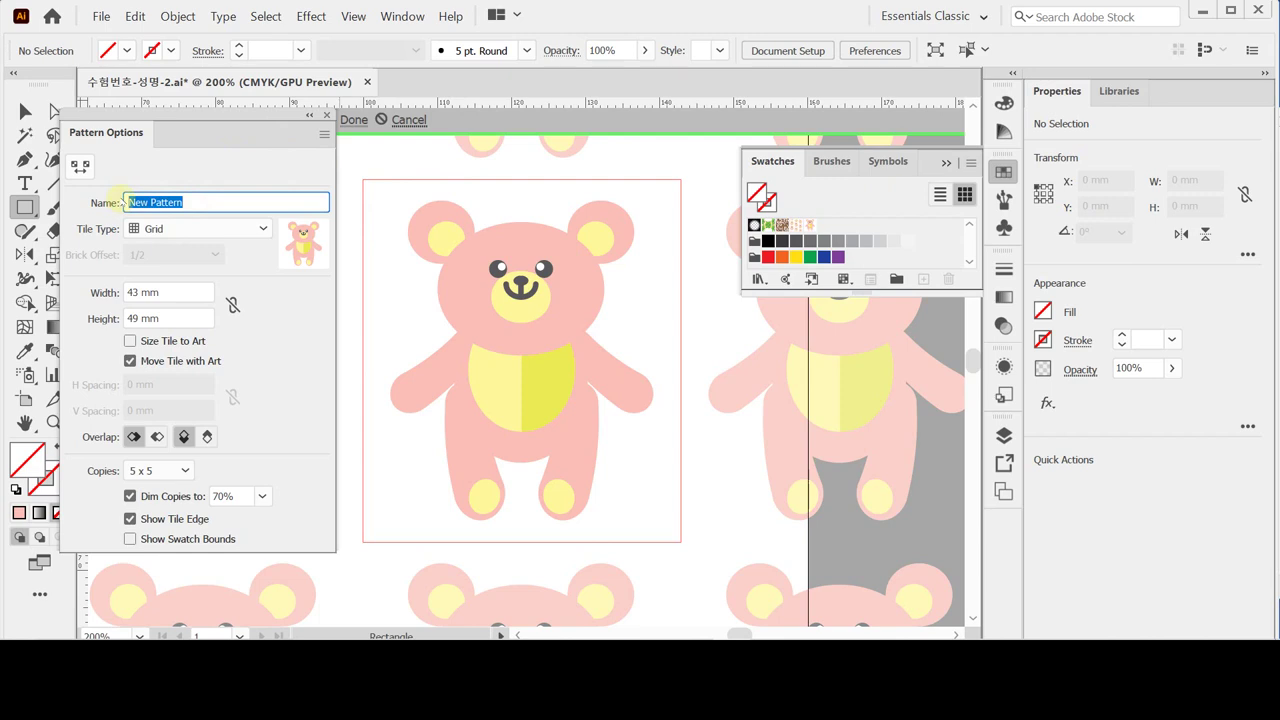
pyautogui.write('ㅎ')
pyautogui.write('ㅇ')
pyautogui.write('형')
# Step: Set the bear pattern's tile type to Brick by Row and check how the repeated bears are arranged
pyautogui.click(207, 231)
pyautogui.click(203, 229)
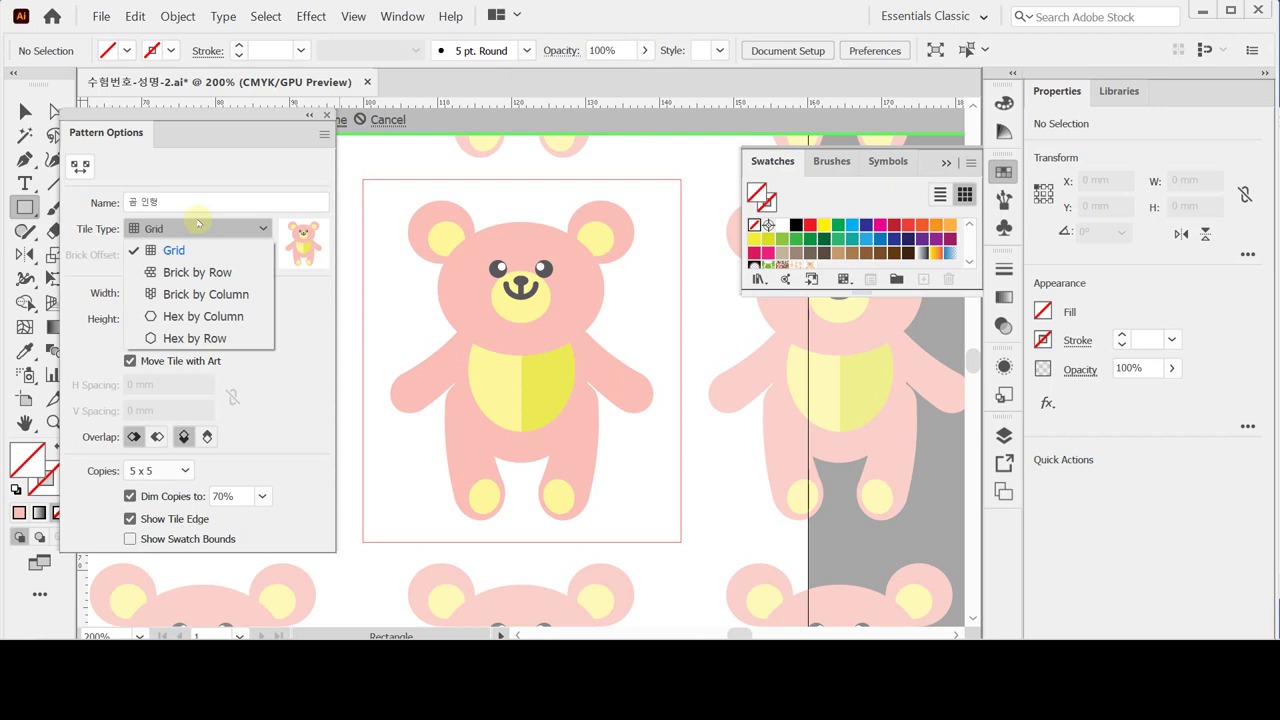
pyautogui.click(197, 273)
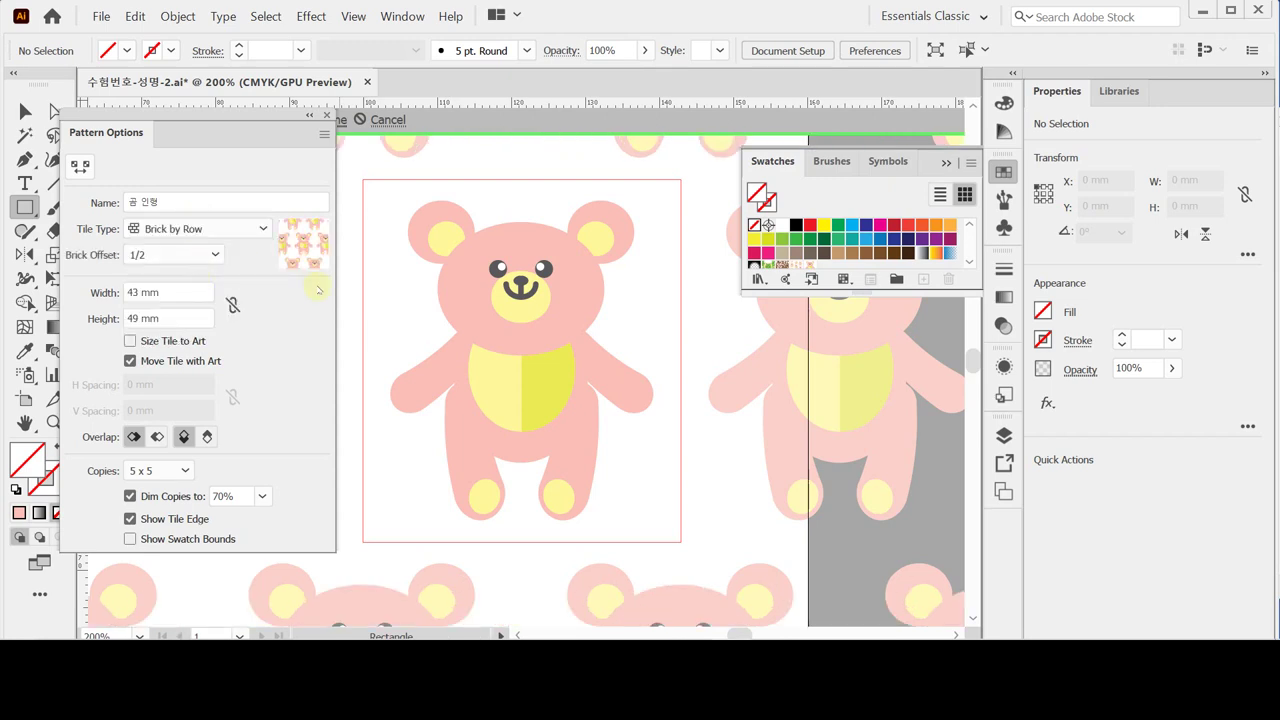
pyautogui.click(354, 24)
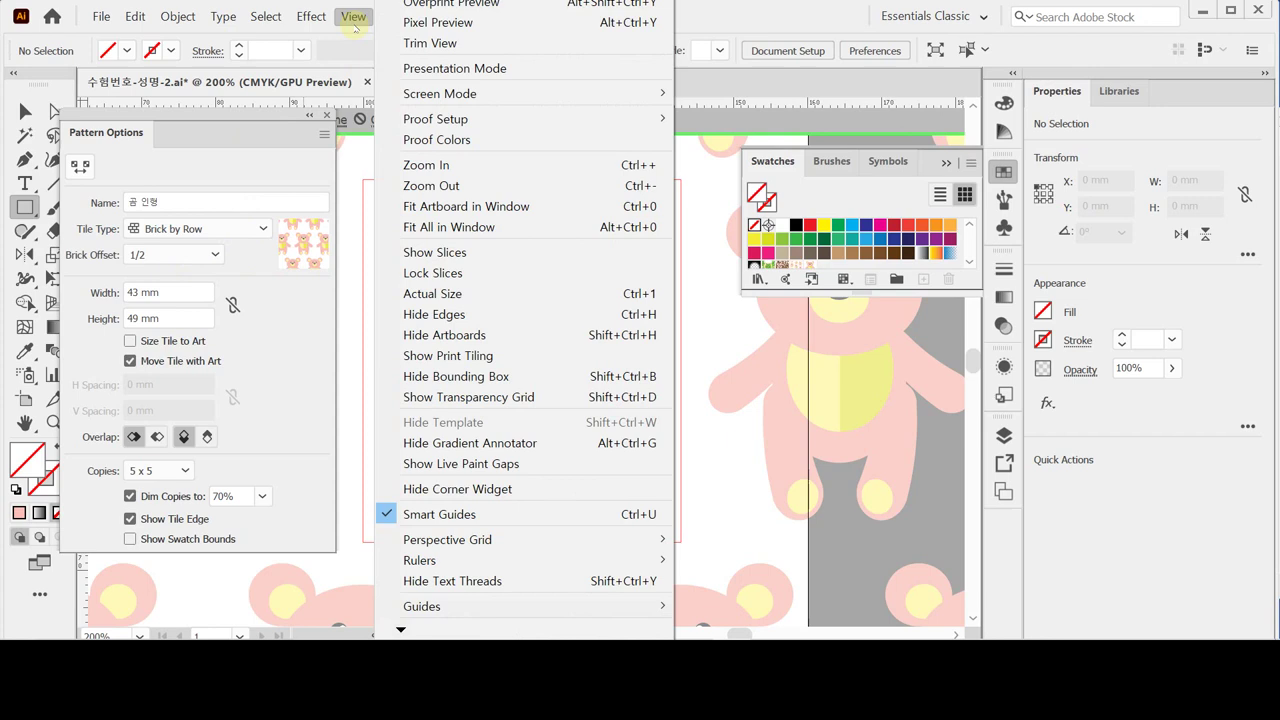
pyautogui.click(431, 186)
pyautogui.click(440, 191)
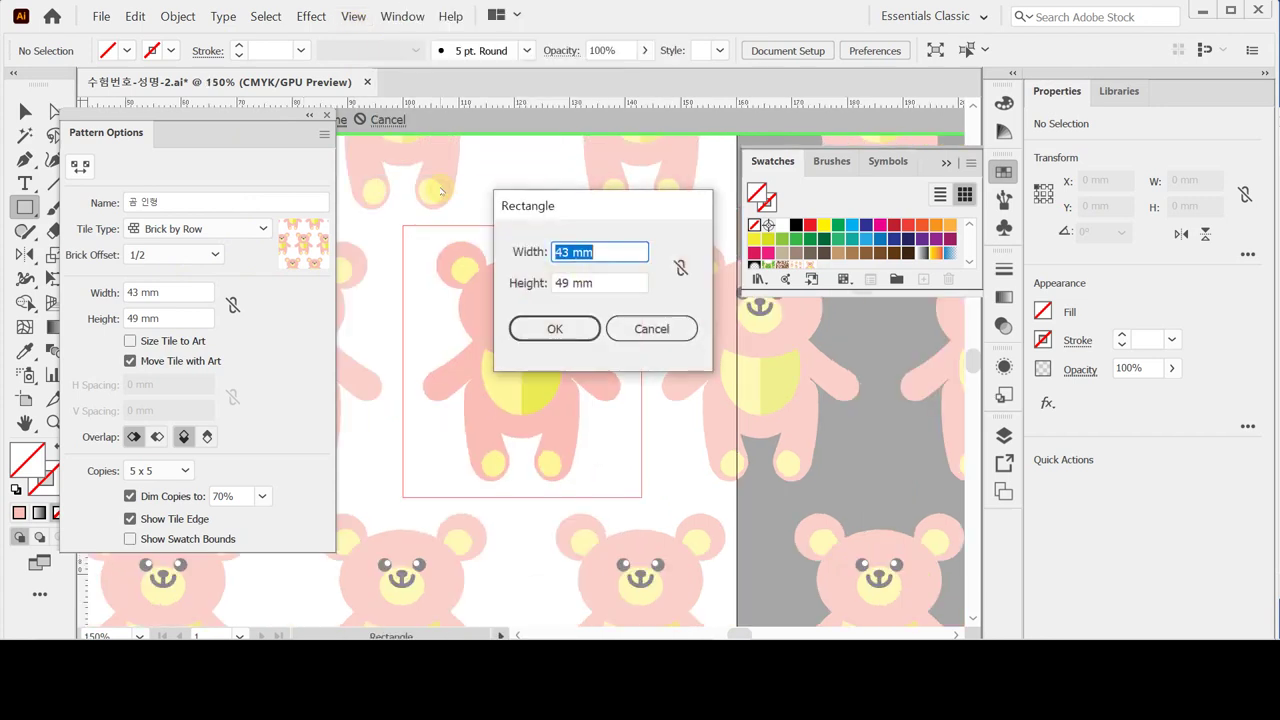
pyautogui.click(648, 330)
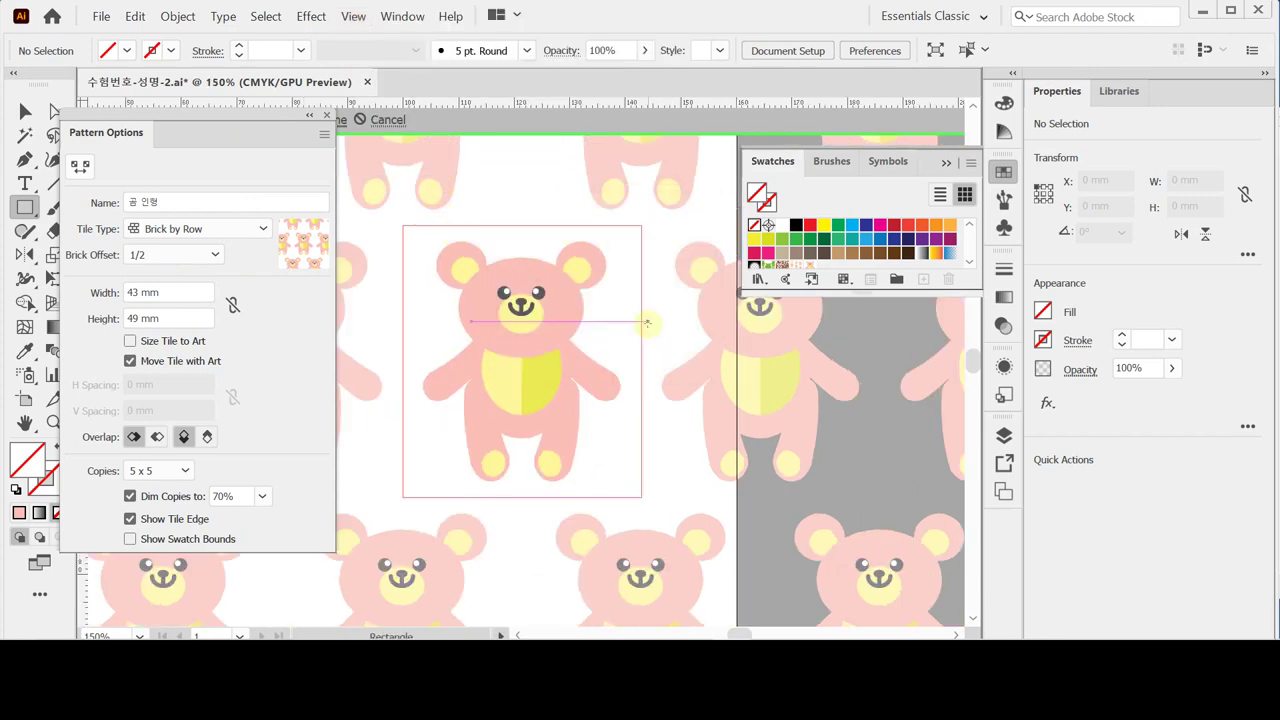
pyautogui.hotkey('ctrl', '-')
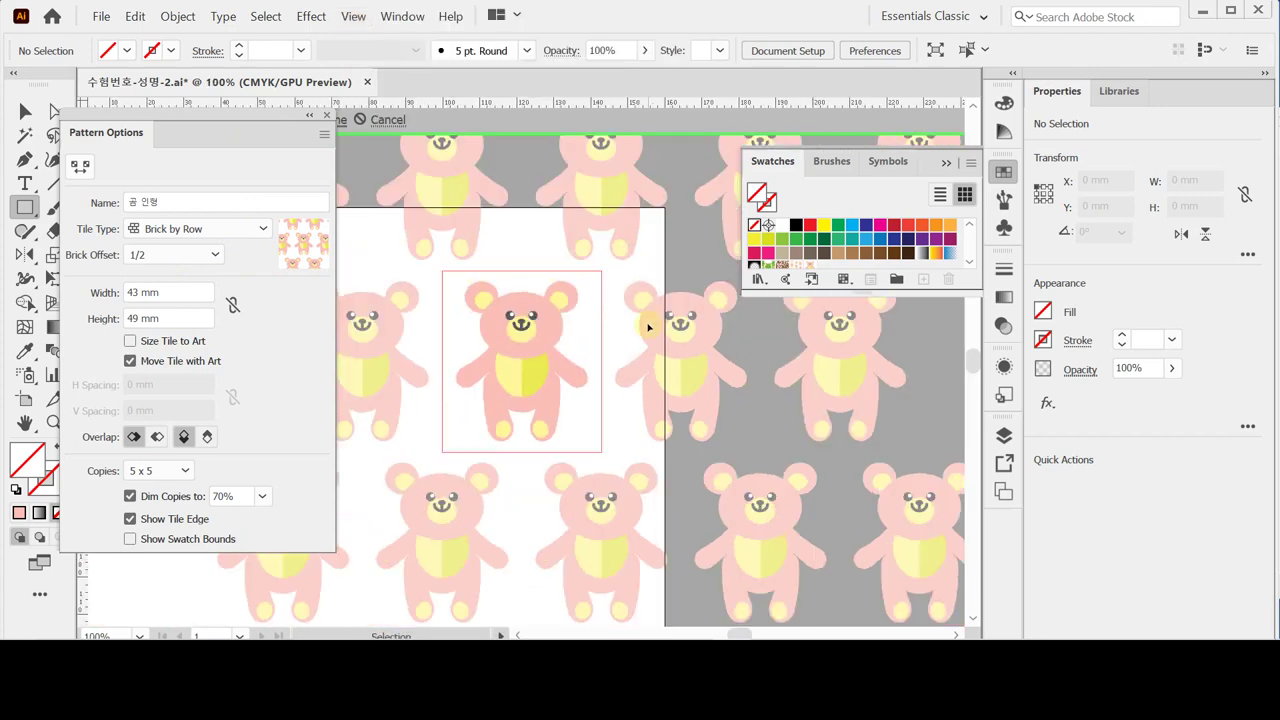
# Step: Switch the tile type to Grid and back to Brick by Row to compare the two layouts
pyautogui.click(229, 232)
pyautogui.click(211, 247)
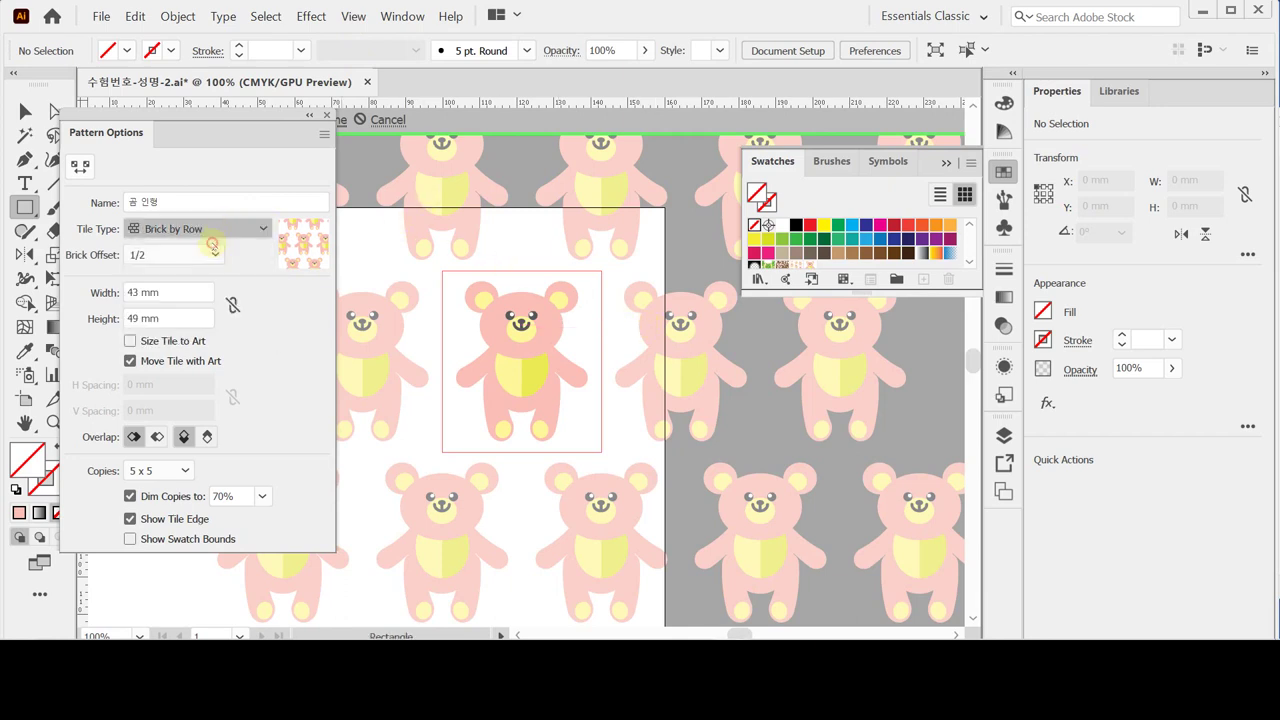
pyautogui.click(208, 232)
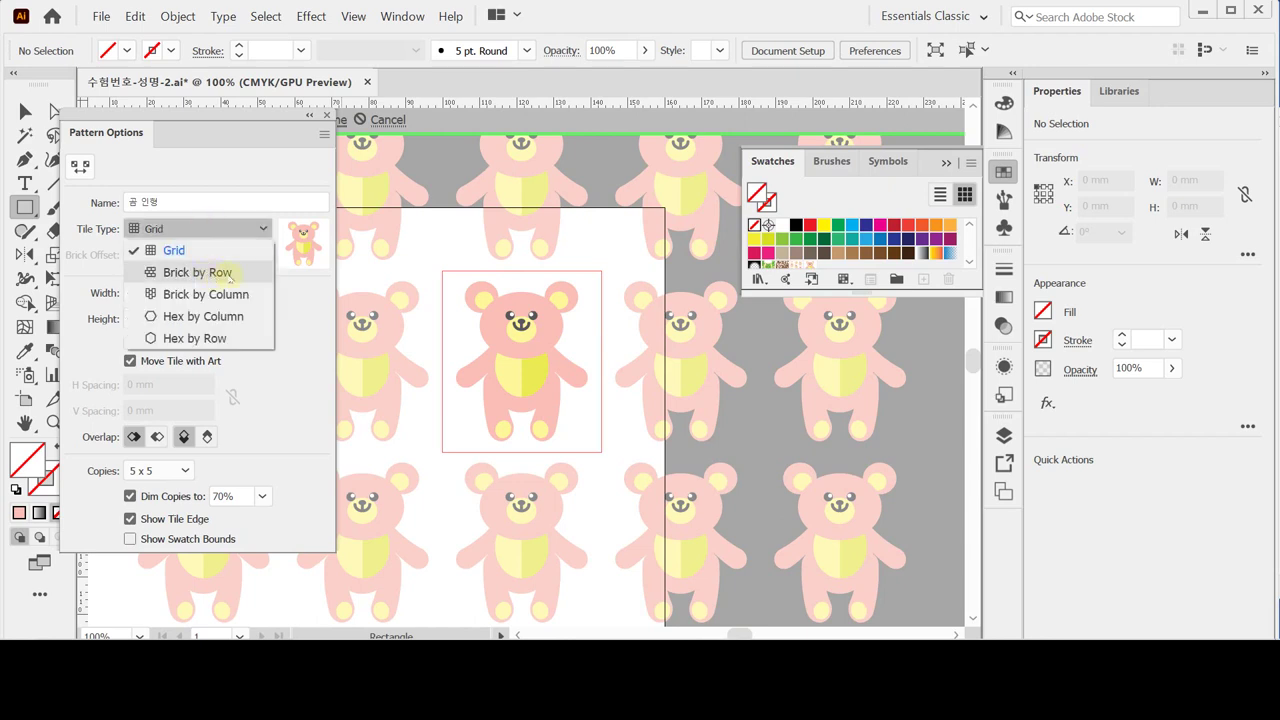
pyautogui.click(222, 274)
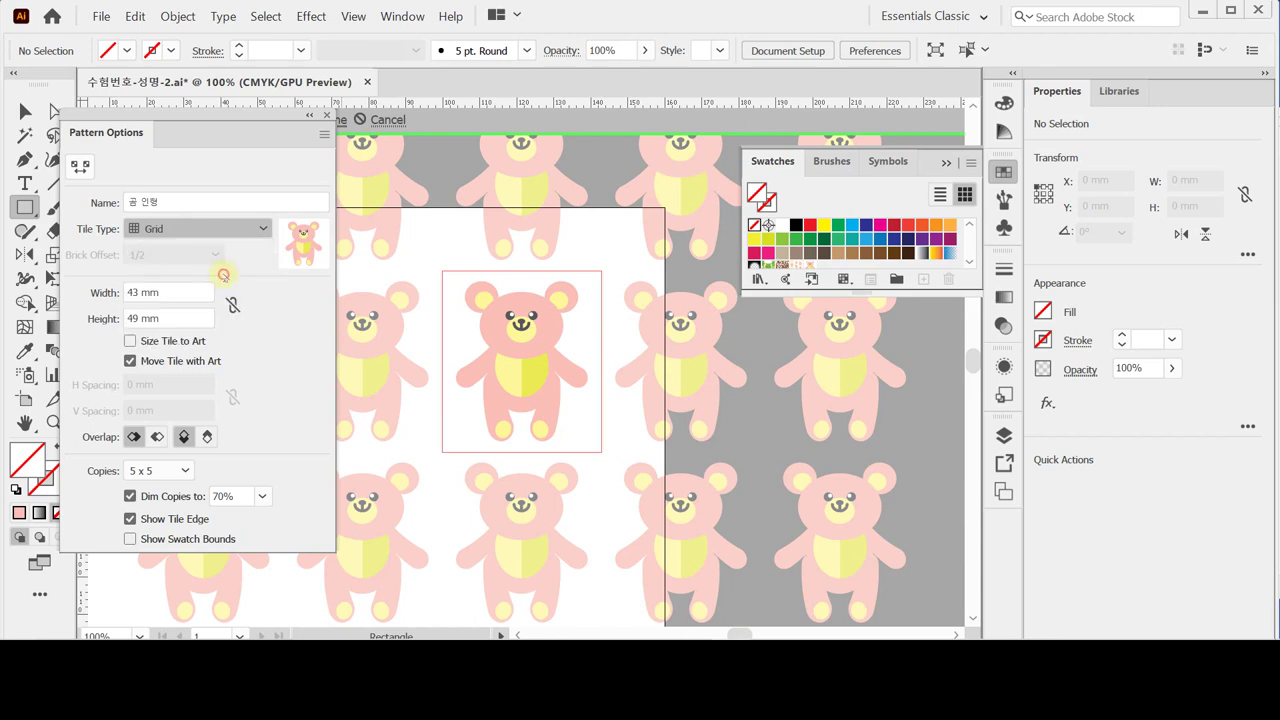
# Step: Set the pattern's tile type to Brick by Column with a brick offset of 1/3
pyautogui.click(214, 228)
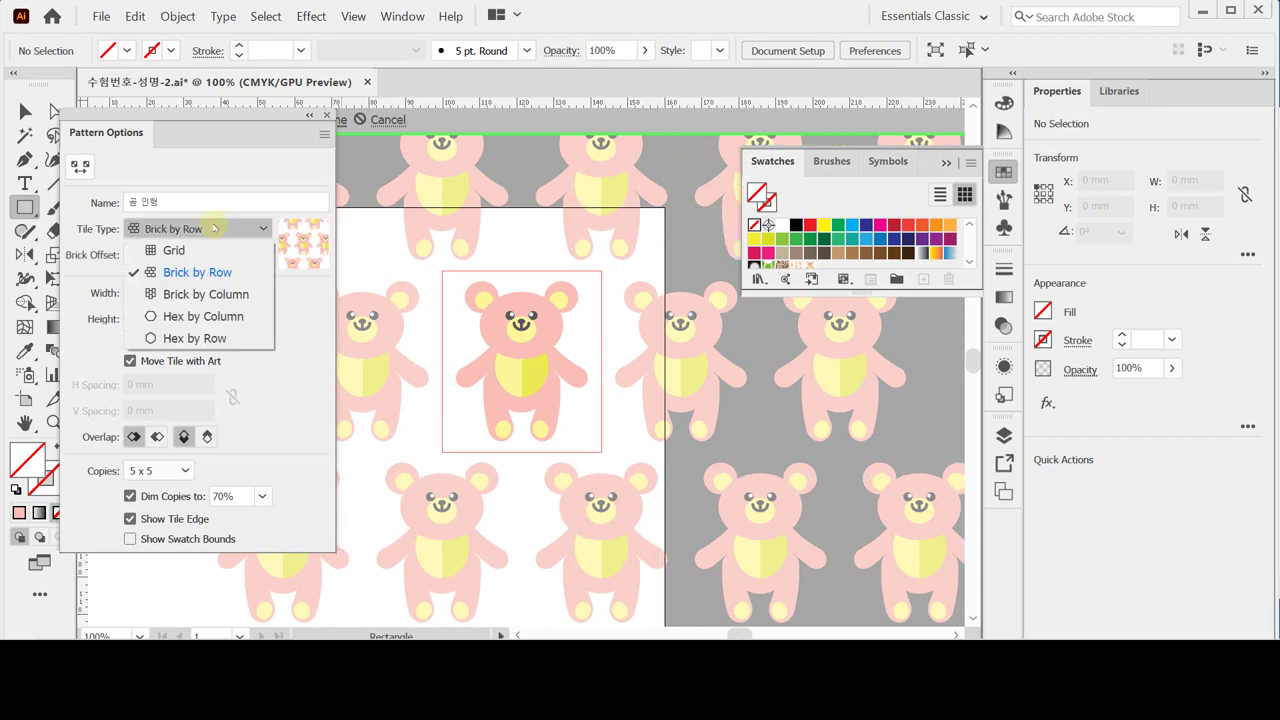
pyautogui.click(240, 296)
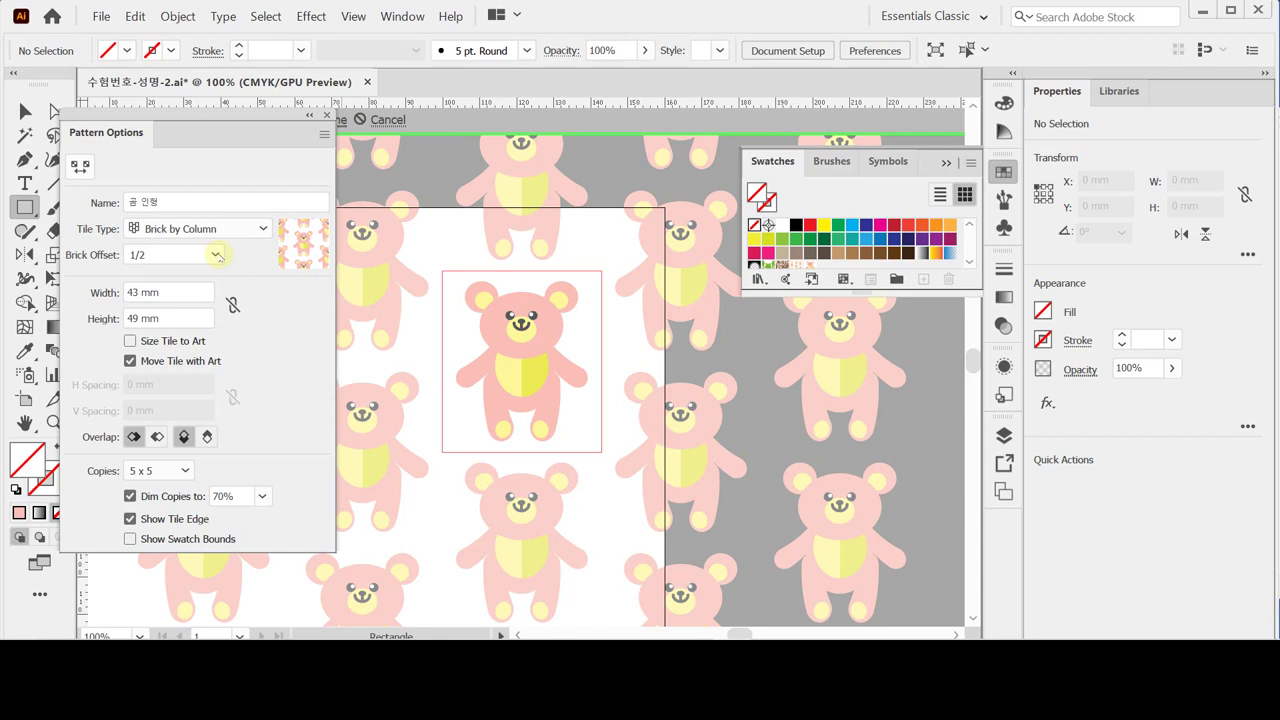
pyautogui.click(216, 256)
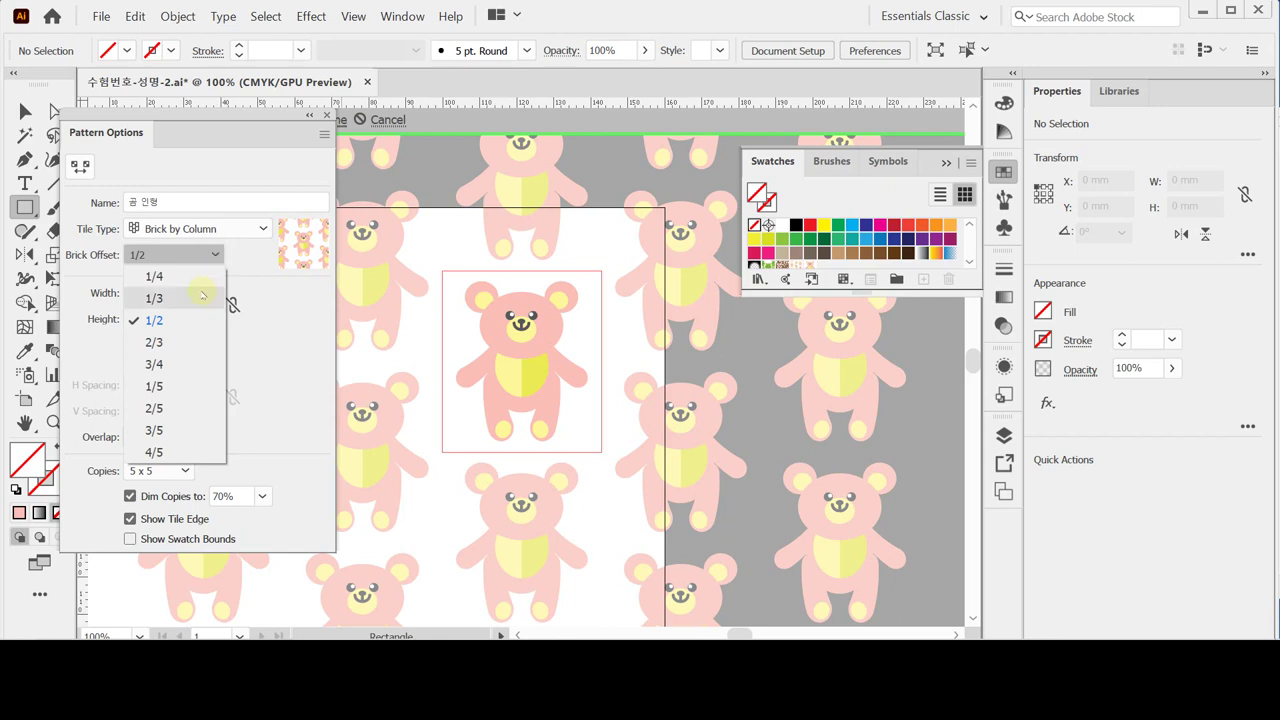
pyautogui.press('Escape')
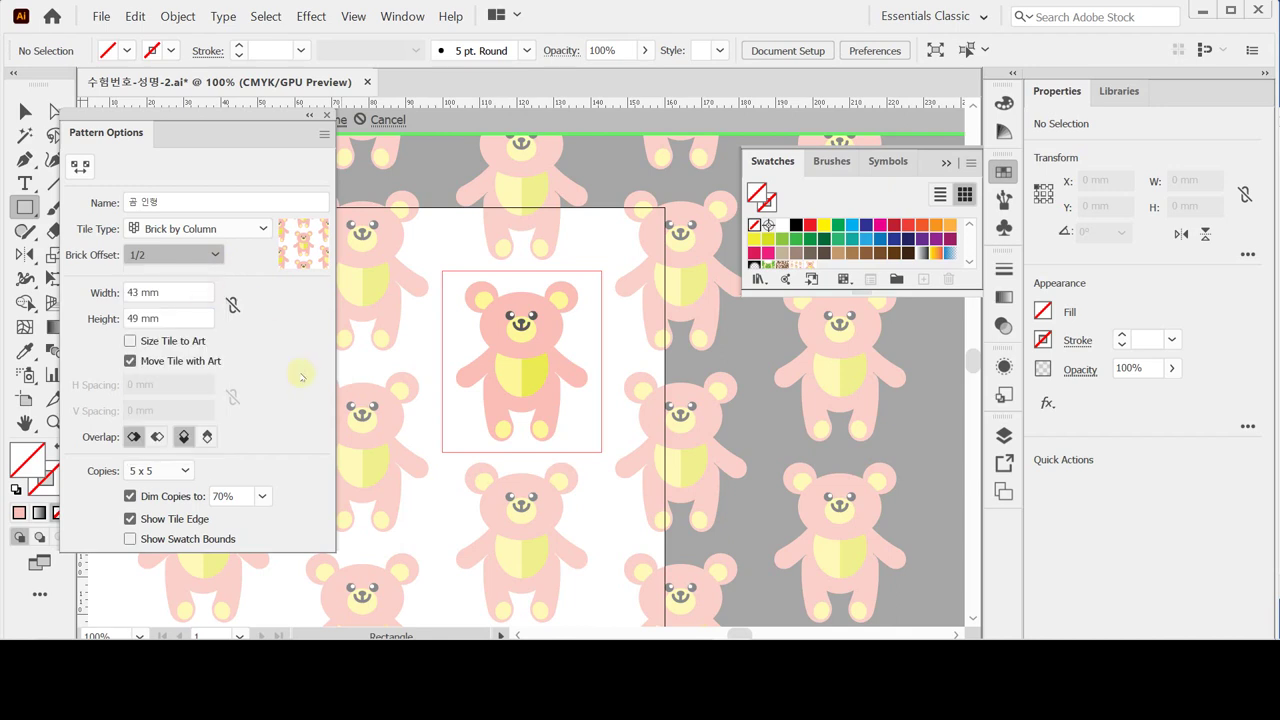
pyautogui.press('Down')
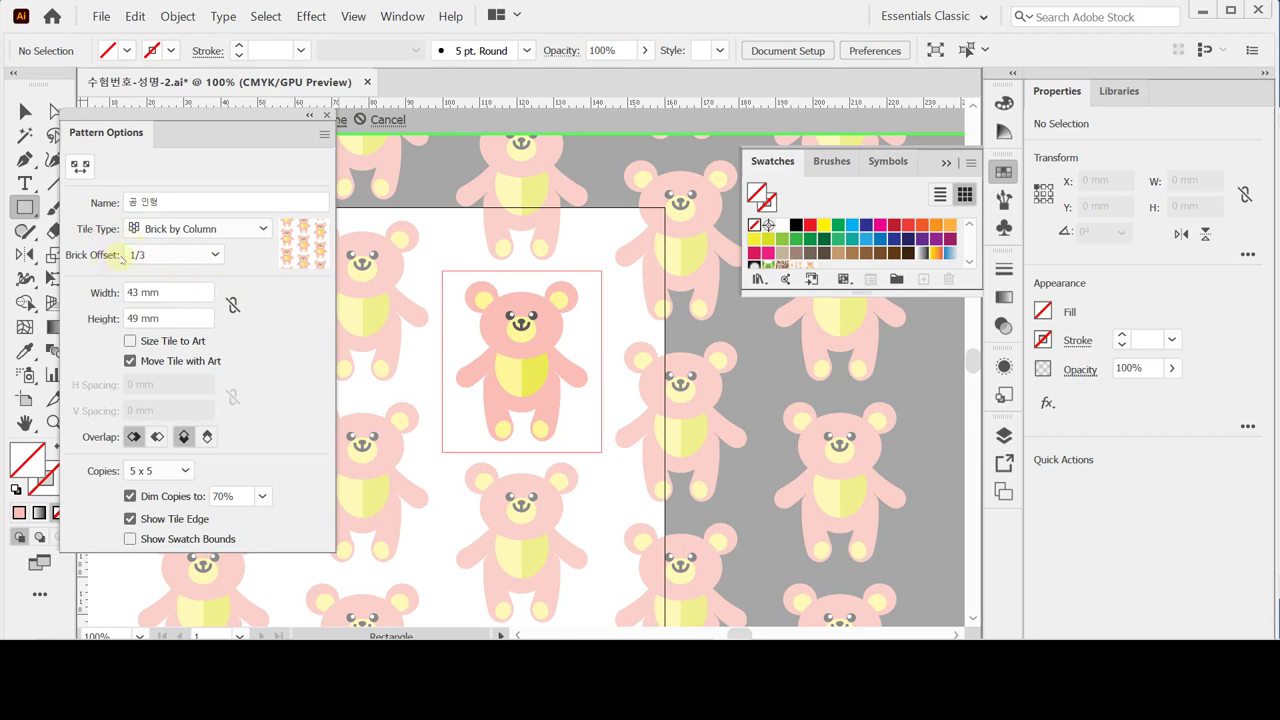
# Step: Exit pattern editing back to the artboard and enlarge the swatches list to show the pattern swatches
pyautogui.moveTo(250, 112); pyautogui.dragTo(280, 157)
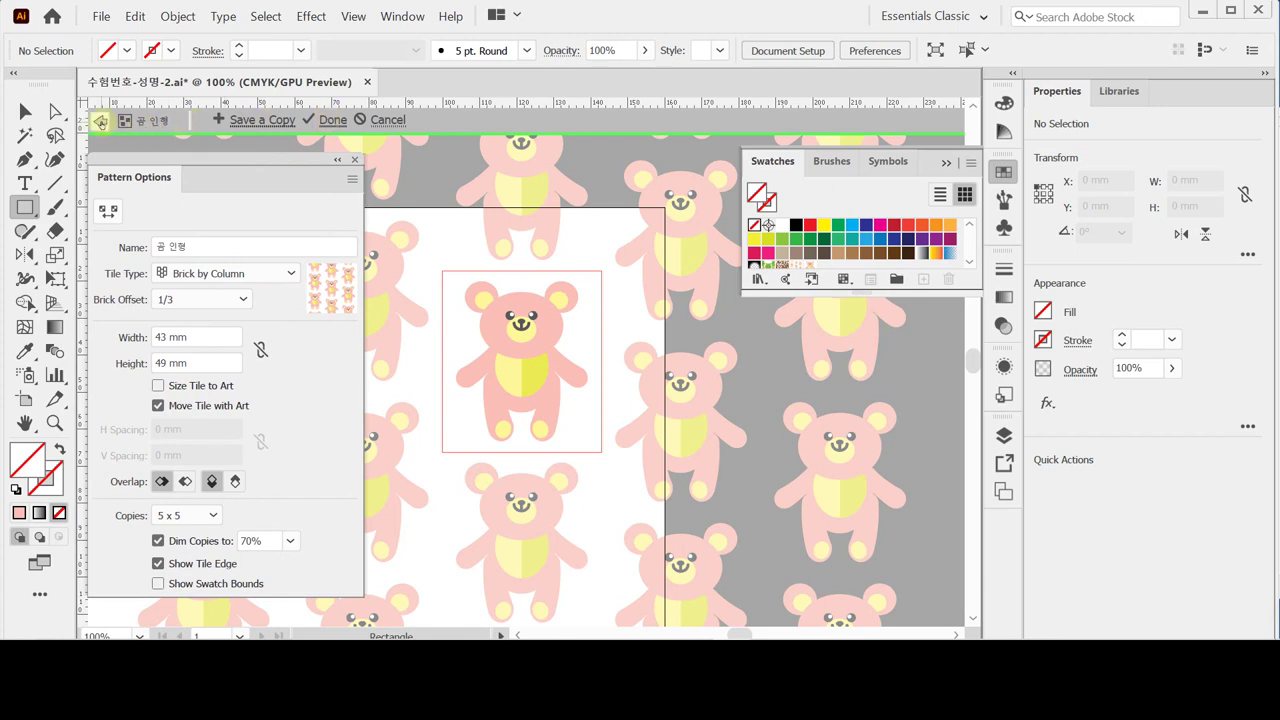
pyautogui.click(100, 121)
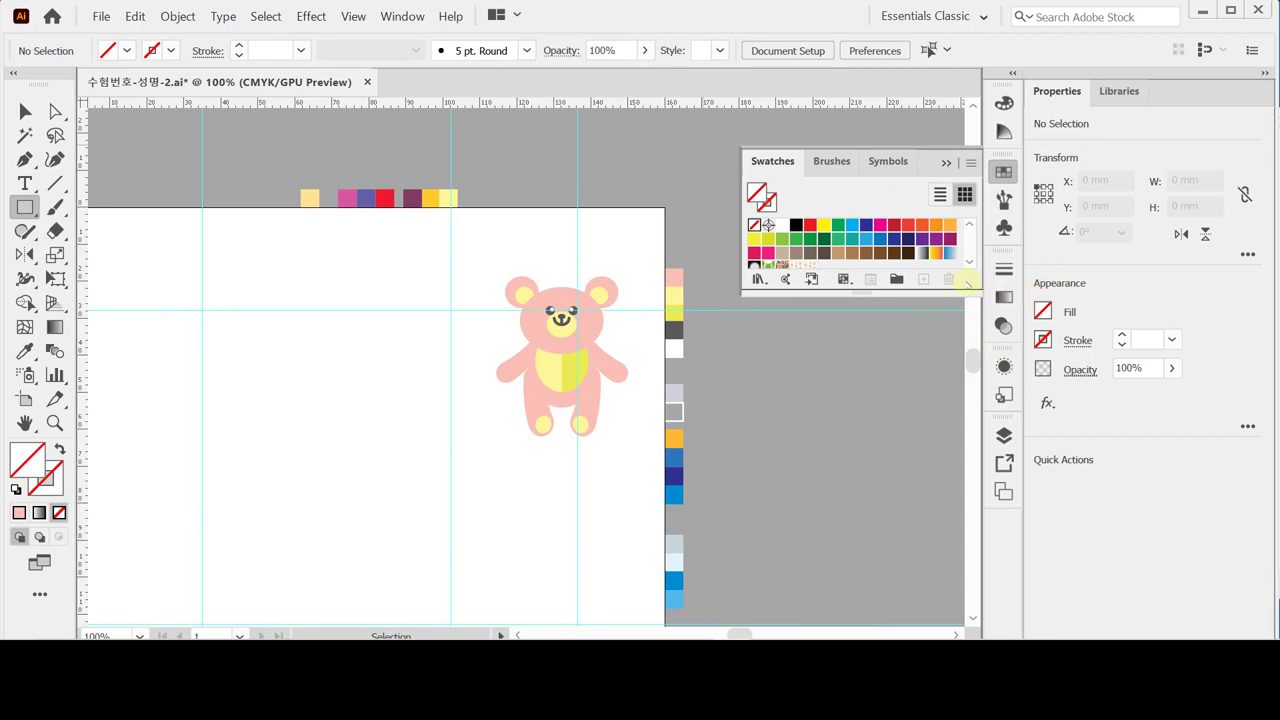
pyautogui.moveTo(968, 290); pyautogui.dragTo(970, 340)
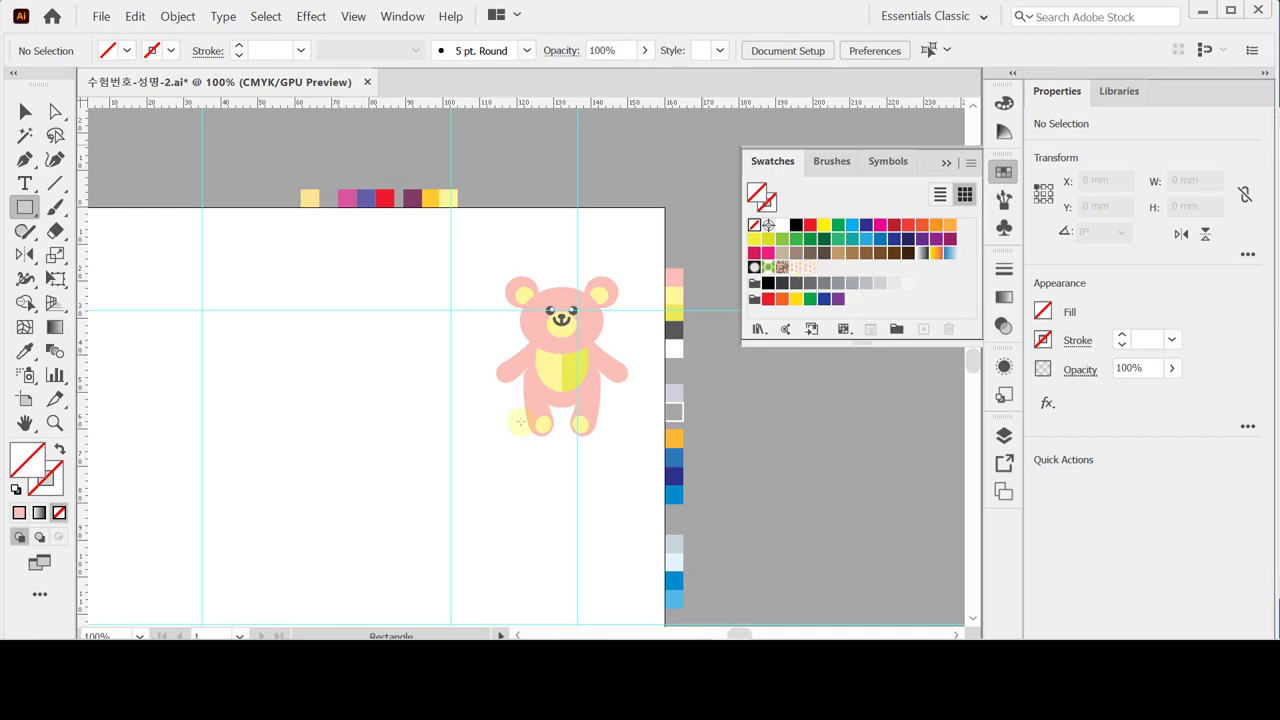
pyautogui.moveTo(496, 464)
pyautogui.mouseDown()
pyautogui.moveTo(503, 434)
pyautogui.moveTo(560, 428)
pyautogui.mouseUp()
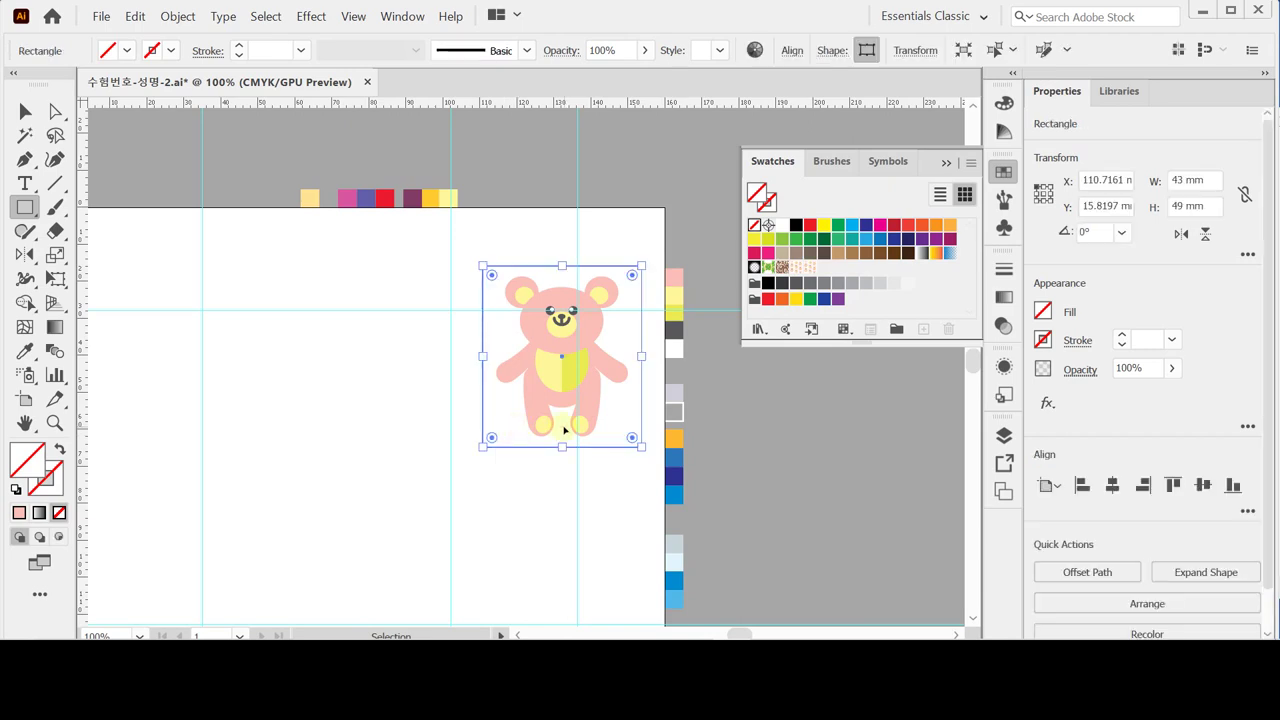
pyautogui.hotkey('ctrl', 'shift', 'a')
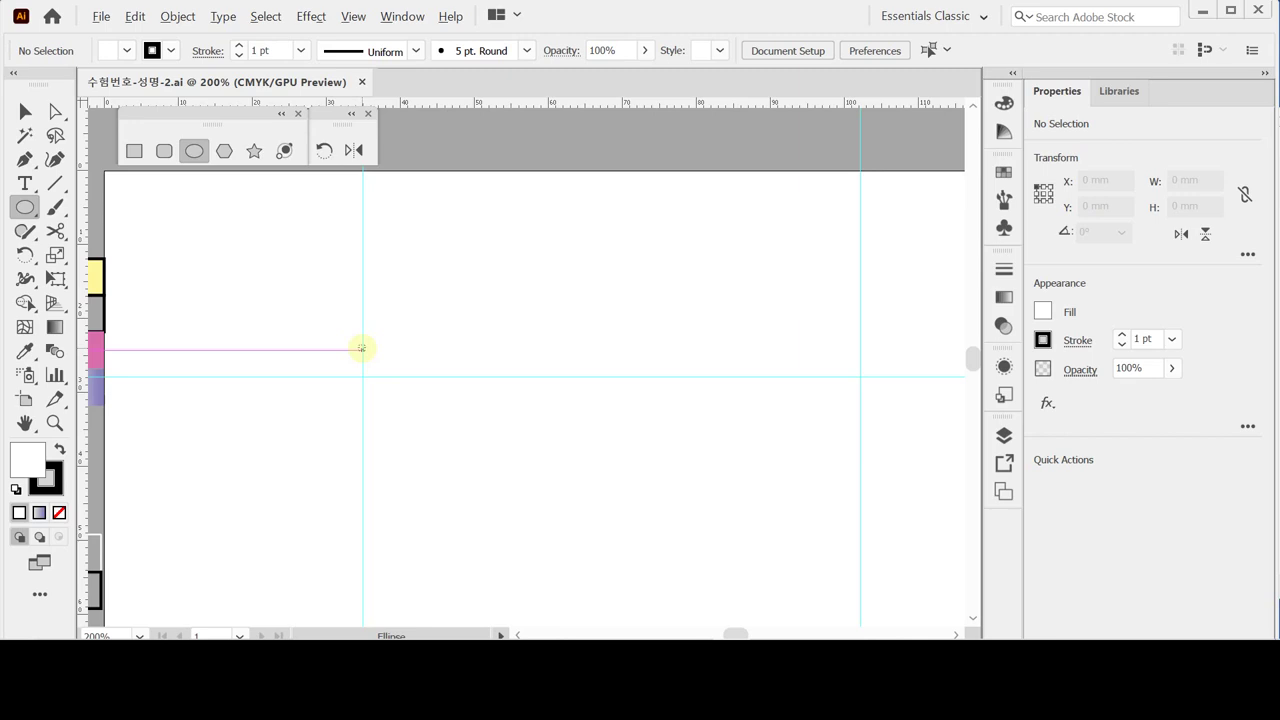
# Step: Draw a 33 mm by 32 mm ellipse centred on the left vertical guide, slightly above the horizontal guide
pyautogui.click(361, 348)
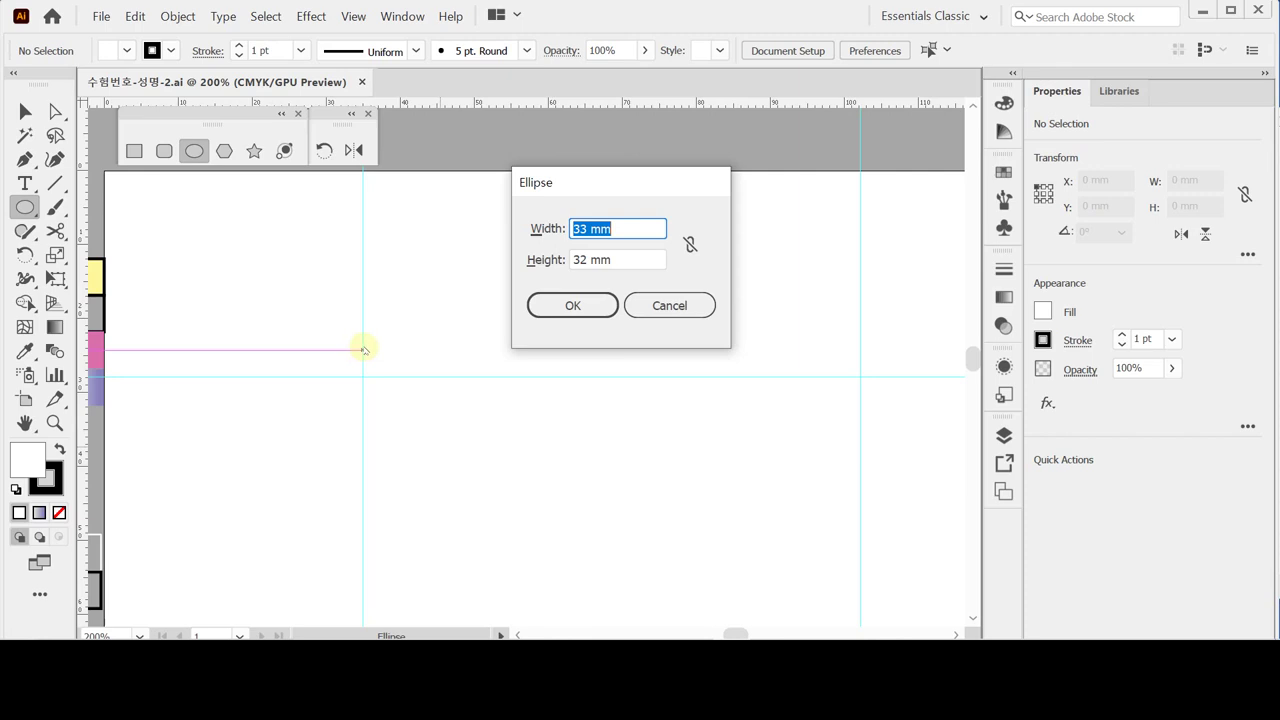
pyautogui.click(635, 227)
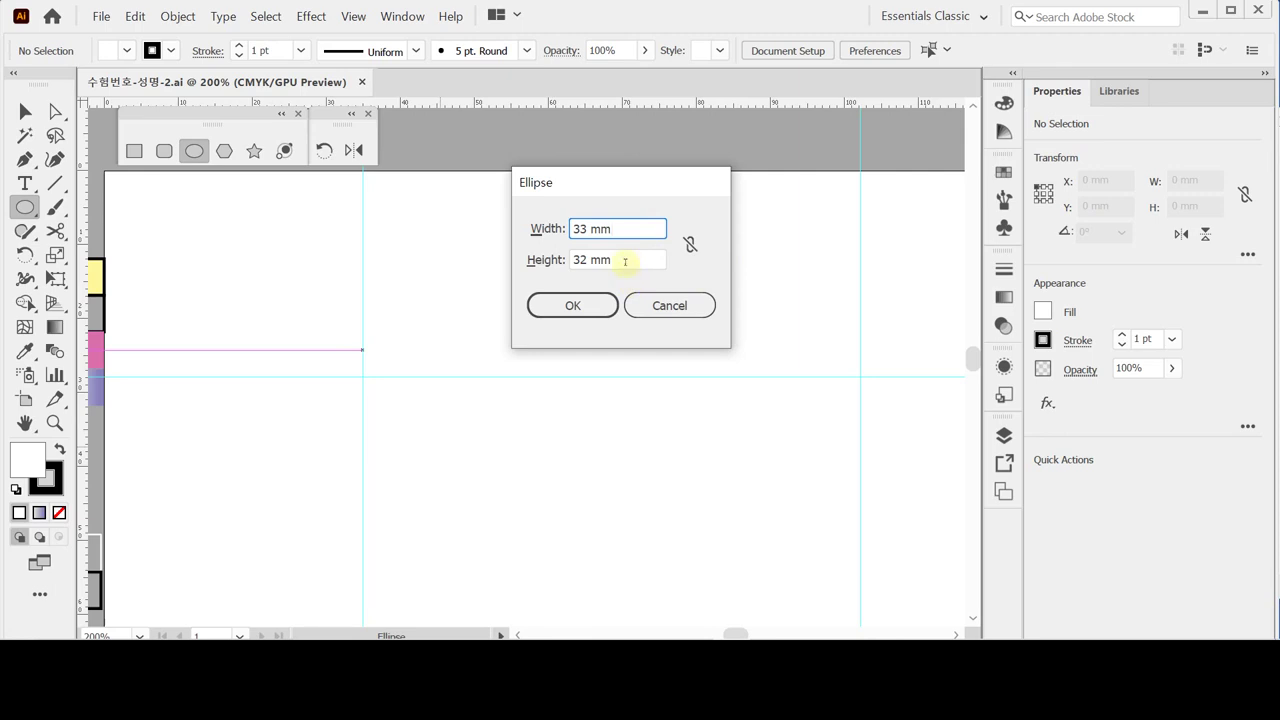
pyautogui.click(585, 307)
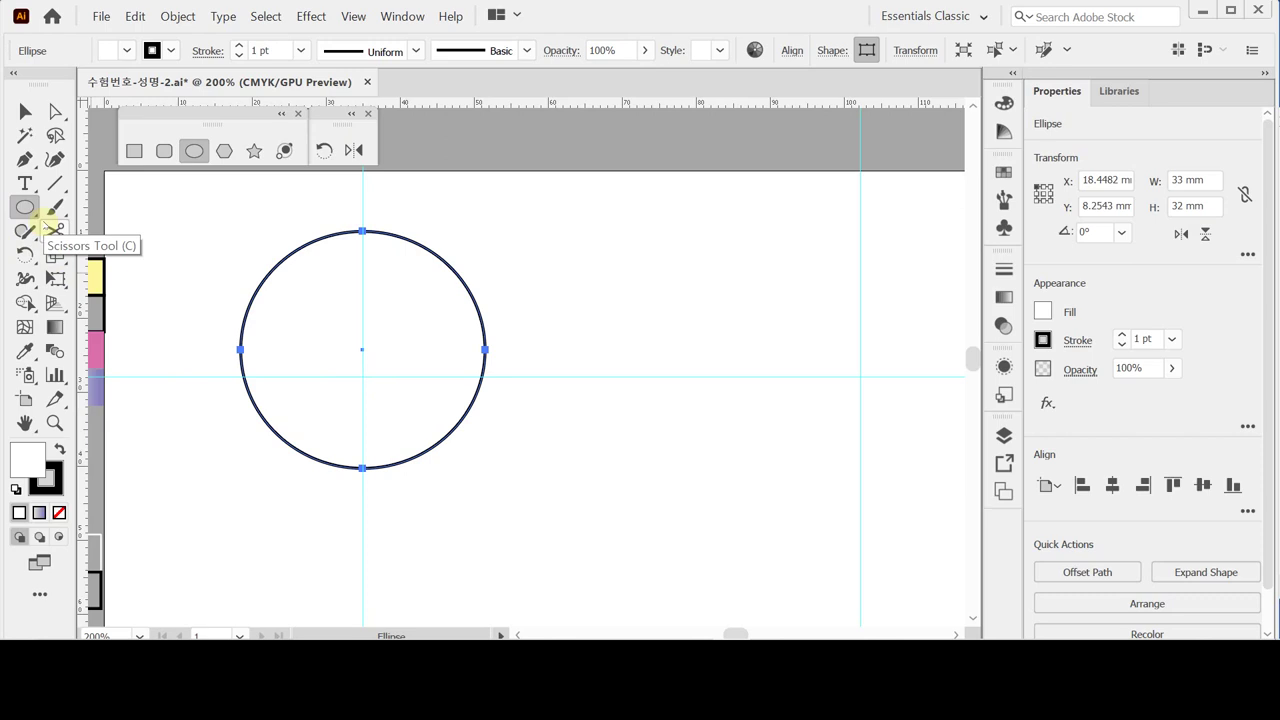
# Step: Move the ellipse's two side anchor points down by 2 mm, with 0 mm horizontal movement
pyautogui.press('a')
pyautogui.moveTo(199, 322); pyautogui.dragTo(557, 380)
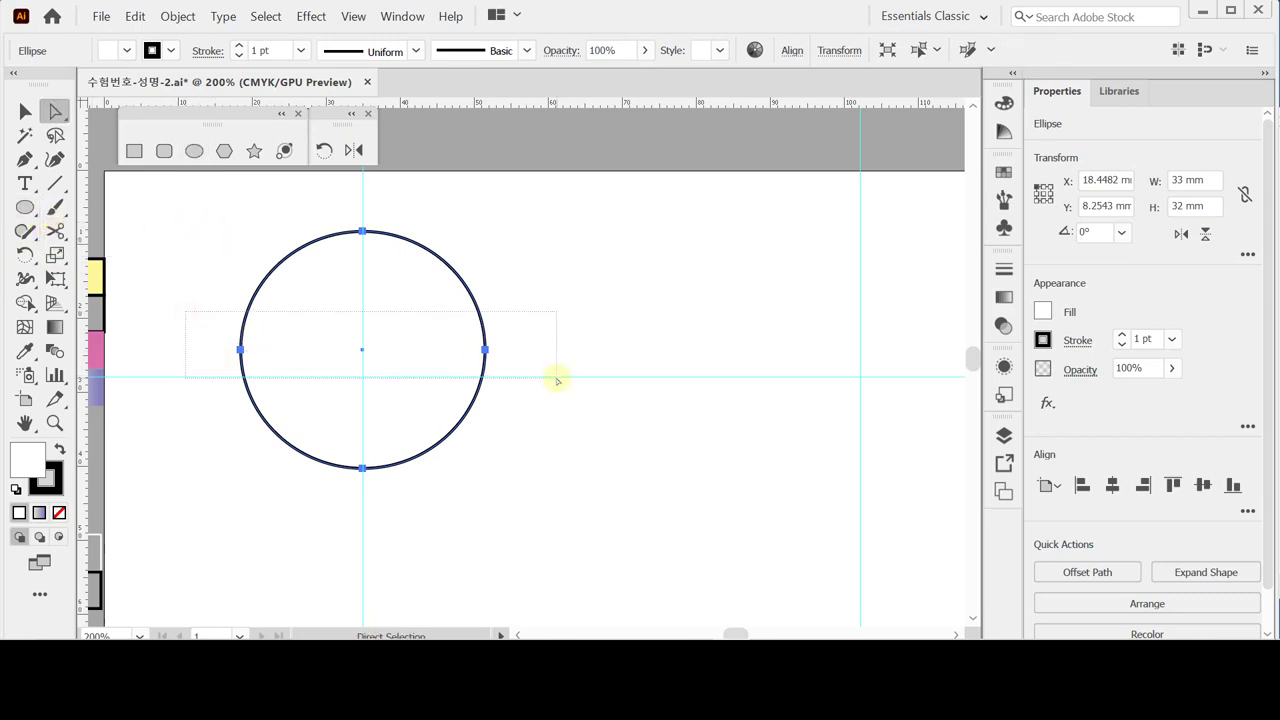
pyautogui.moveTo(557, 380); pyautogui.dragTo(557, 380)
pyautogui.press('Down')
pyautogui.press('Down')
pyautogui.press('Down')
pyautogui.press('Down')
pyautogui.press('Down')
pyautogui.press('Down')
pyautogui.doubleClick(57, 111)
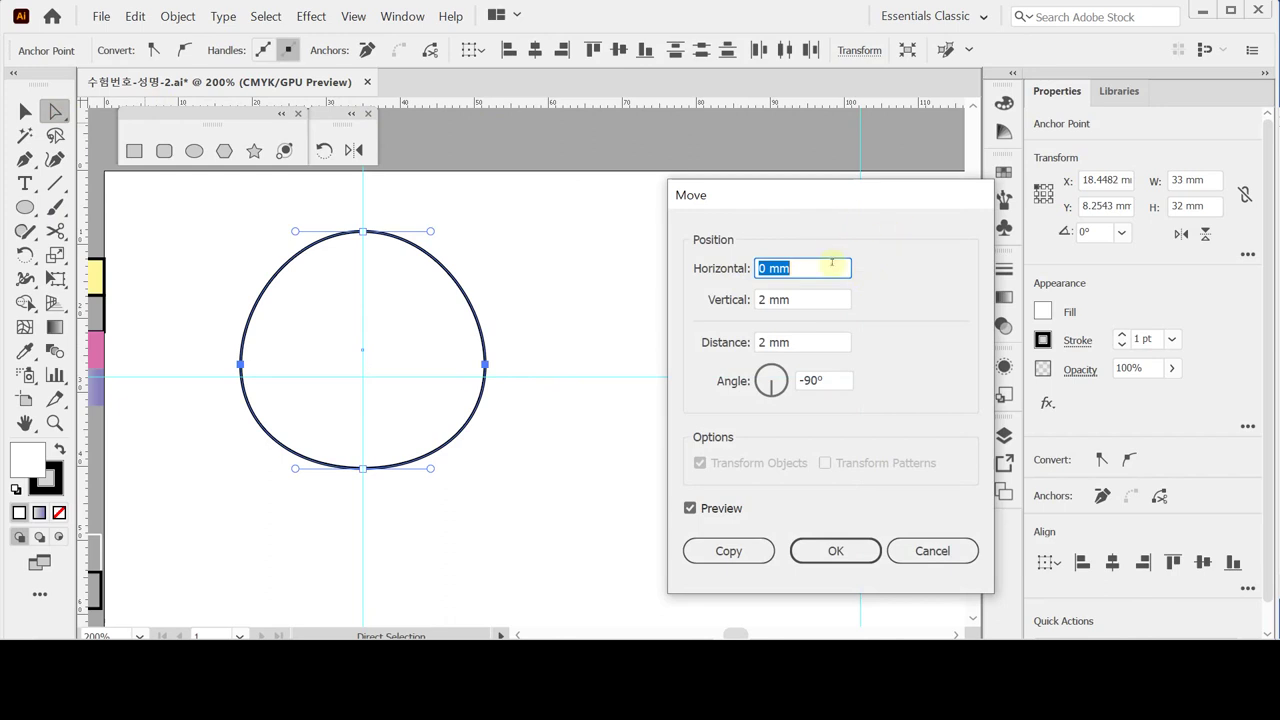
pyautogui.click(725, 298)
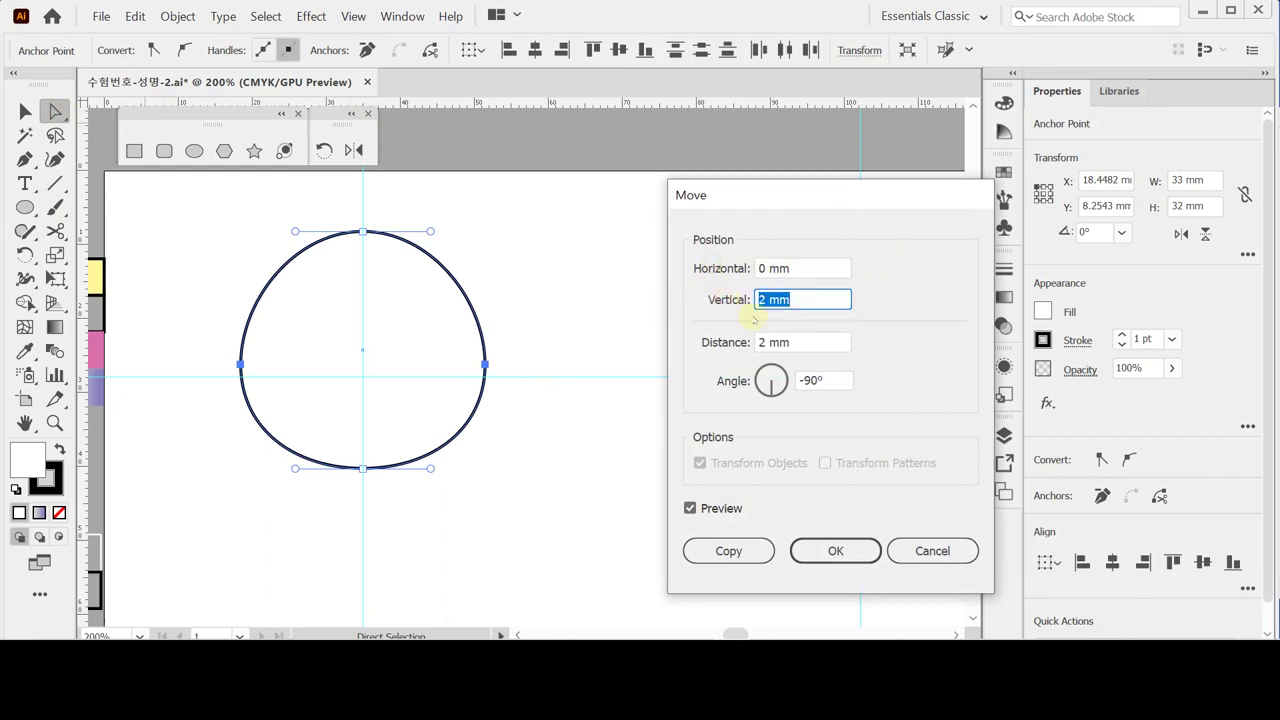
pyautogui.click(830, 553)
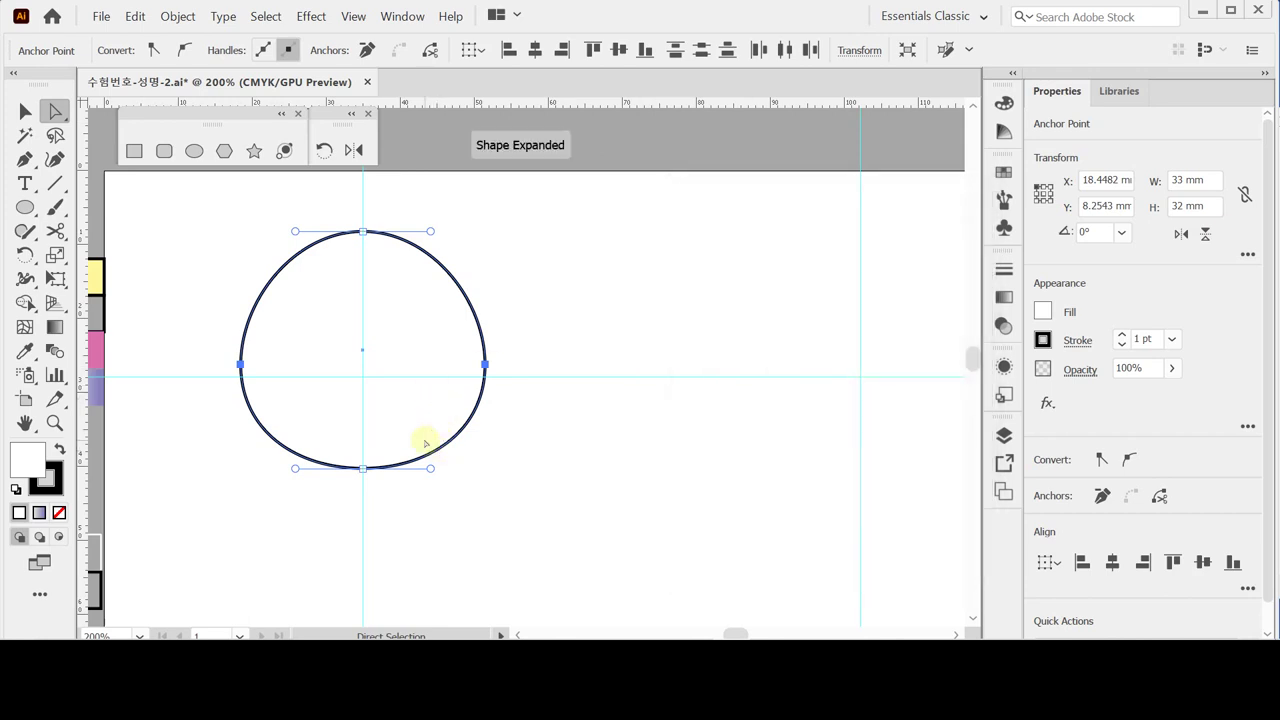
# Step: Scale the two selected side anchor points uniformly by 106% to widen the shape
pyautogui.doubleClick(55, 255)
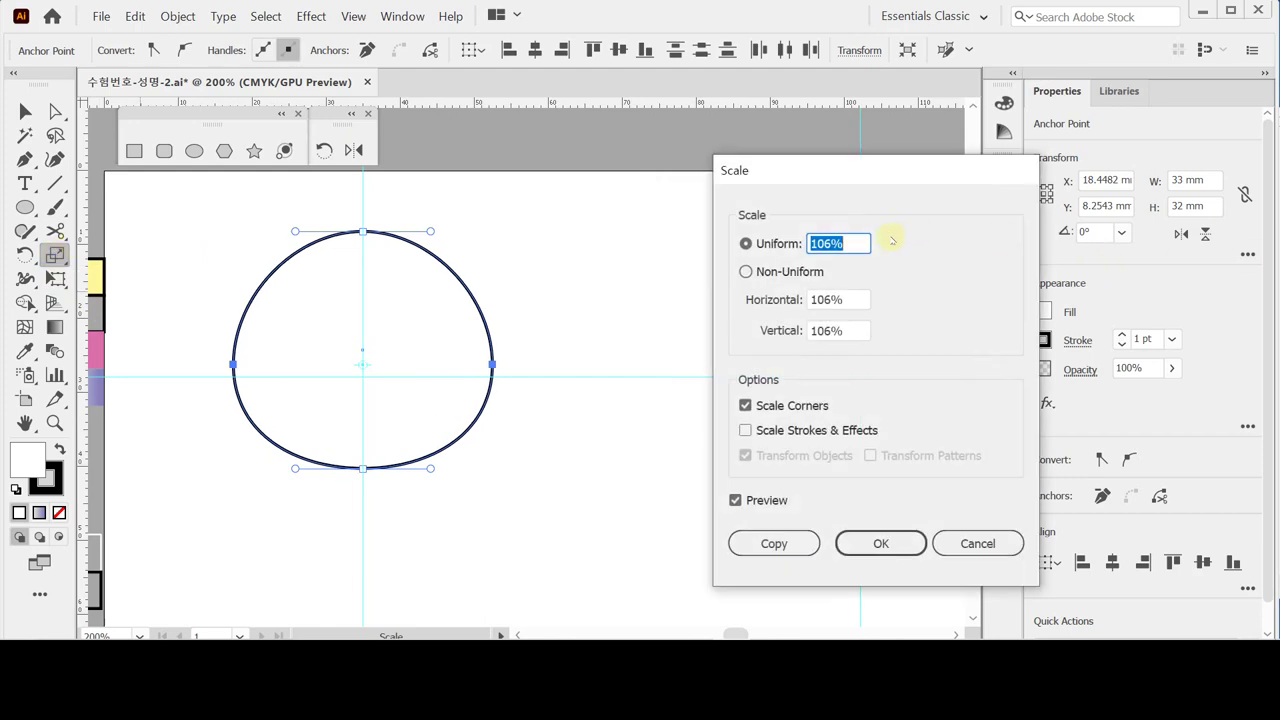
pyautogui.click(853, 244)
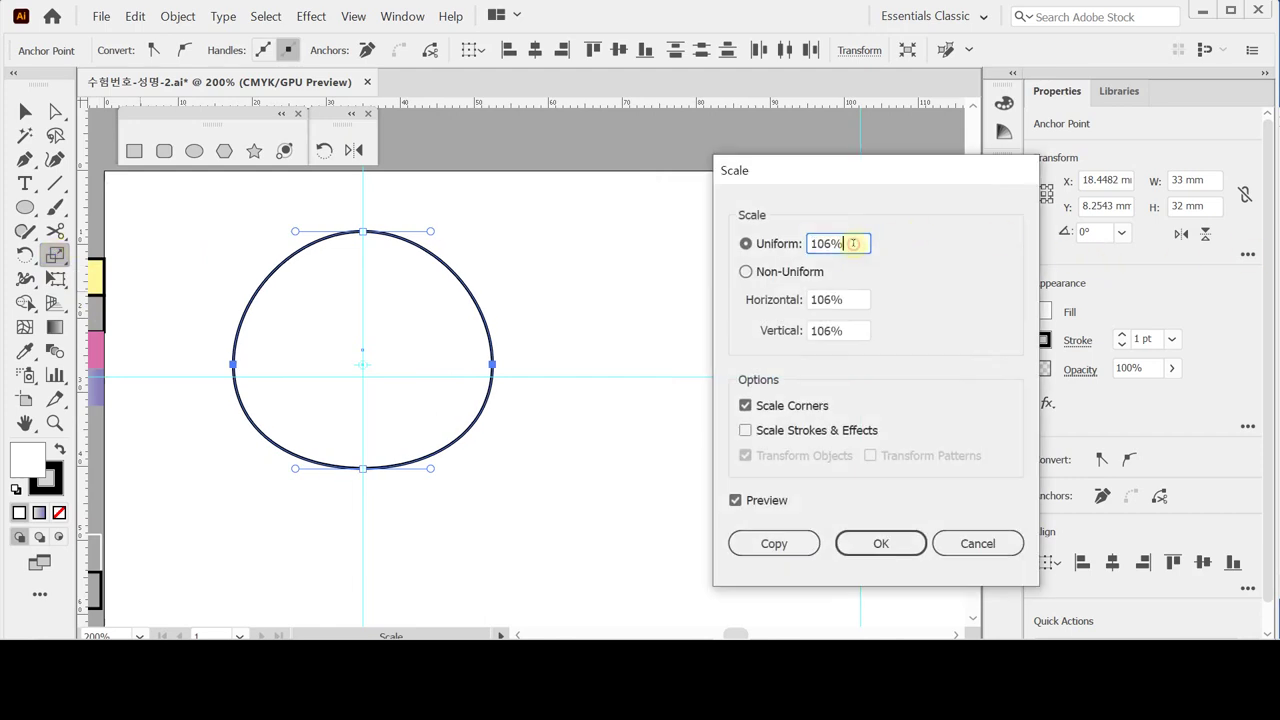
pyautogui.click(881, 543)
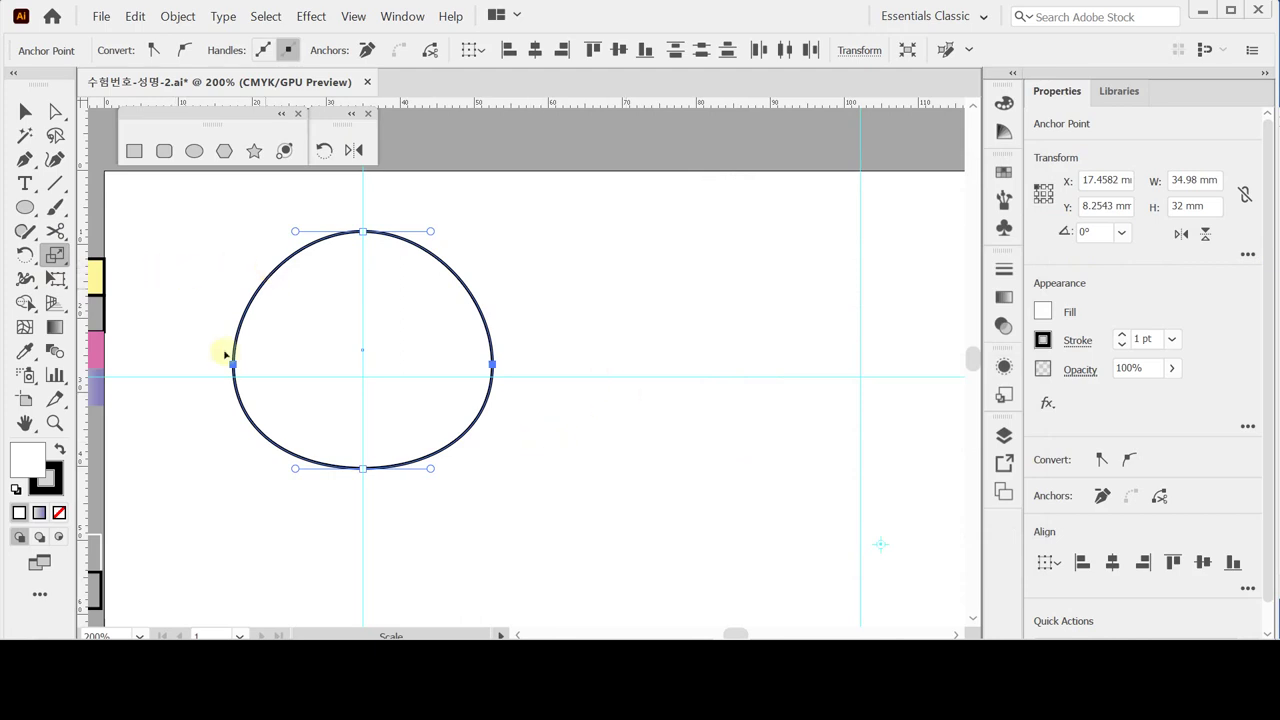
# Step: Select the shape's bottom anchor point and scale it uniformly by 65% to shorten its handles
pyautogui.press('a')
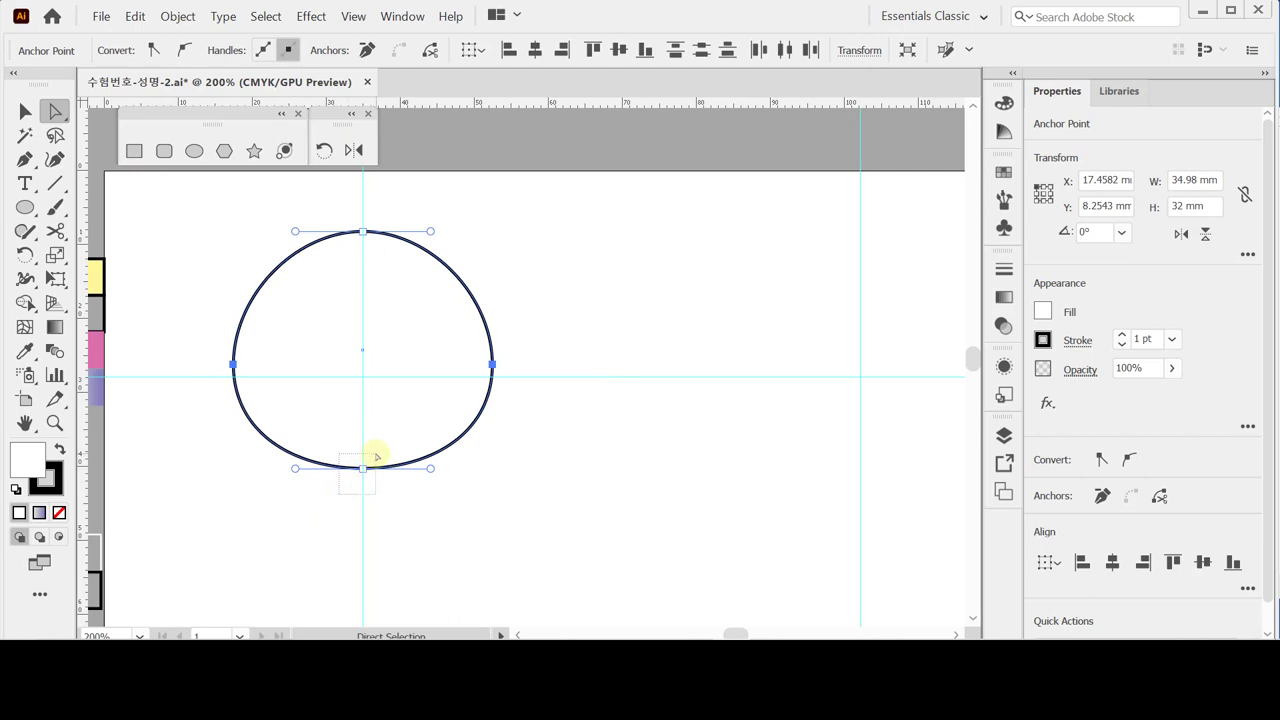
pyautogui.click(375, 456)
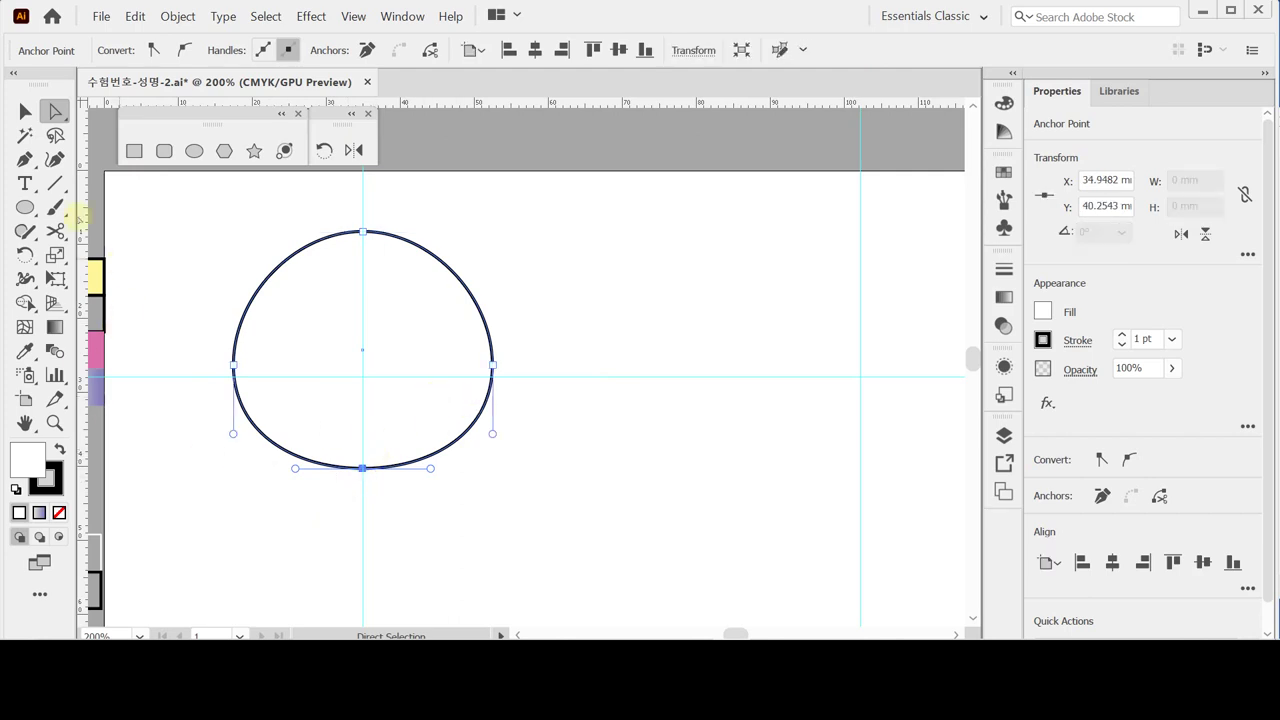
pyautogui.doubleClick(55, 255)
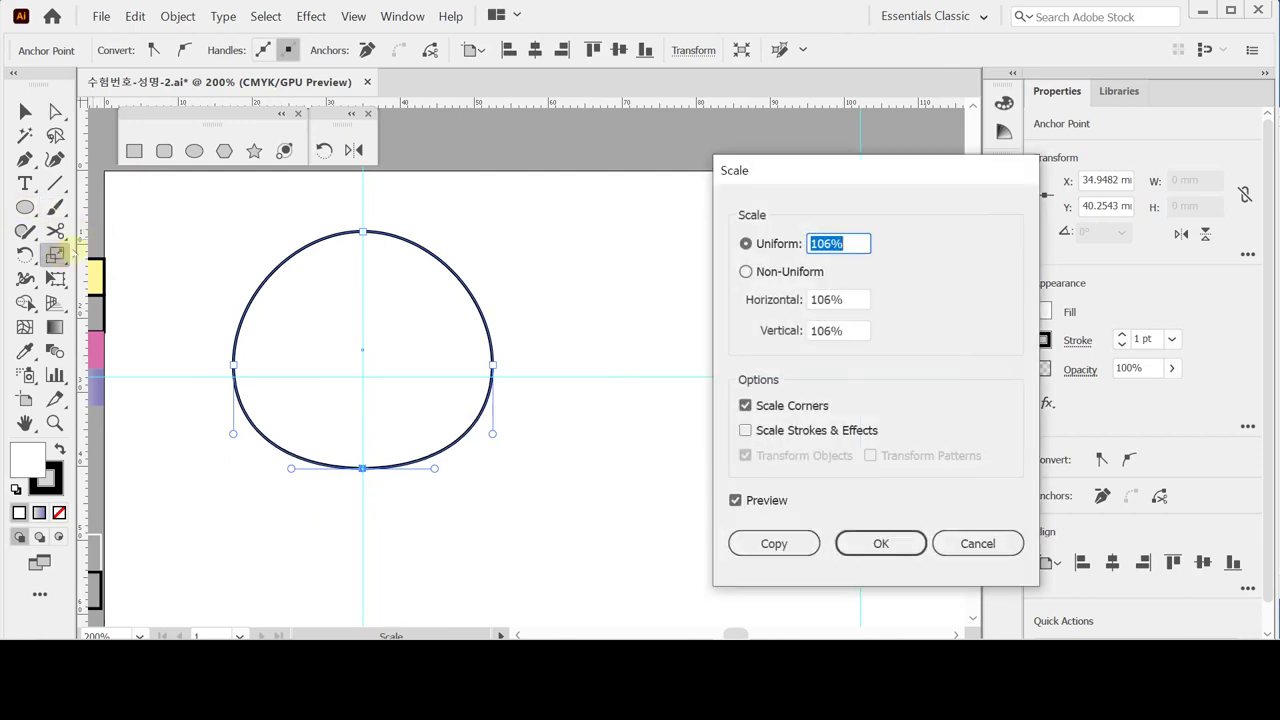
pyautogui.write('65')
pyautogui.click(880, 543)
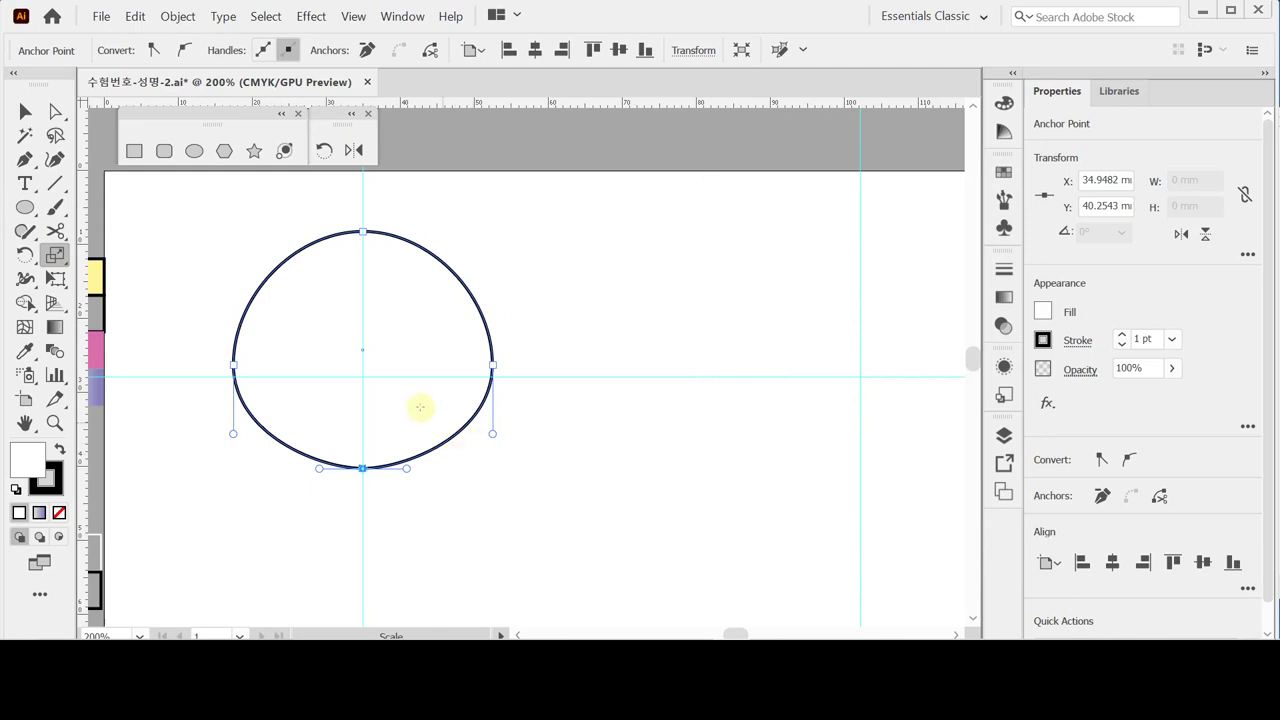
# Step: Create a copy of the whole shape scaled 100% horizontally and 68% vertically from its bottom anchor, and remove the copy's fill
pyautogui.press('ctrl')
pyautogui.keyDown('ctrl'); pyautogui.click(401, 366); pyautogui.keyUp('ctrl')
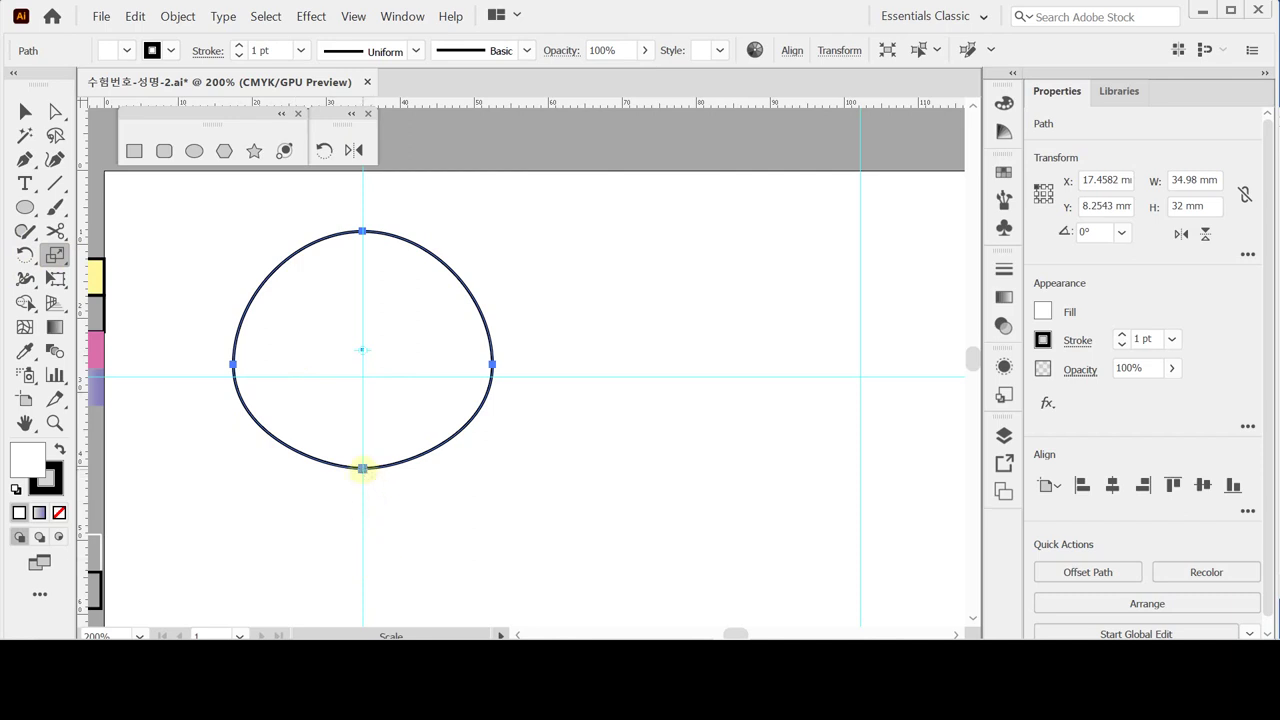
pyautogui.keyDown('alt'); pyautogui.click(362, 468); pyautogui.keyUp('alt')
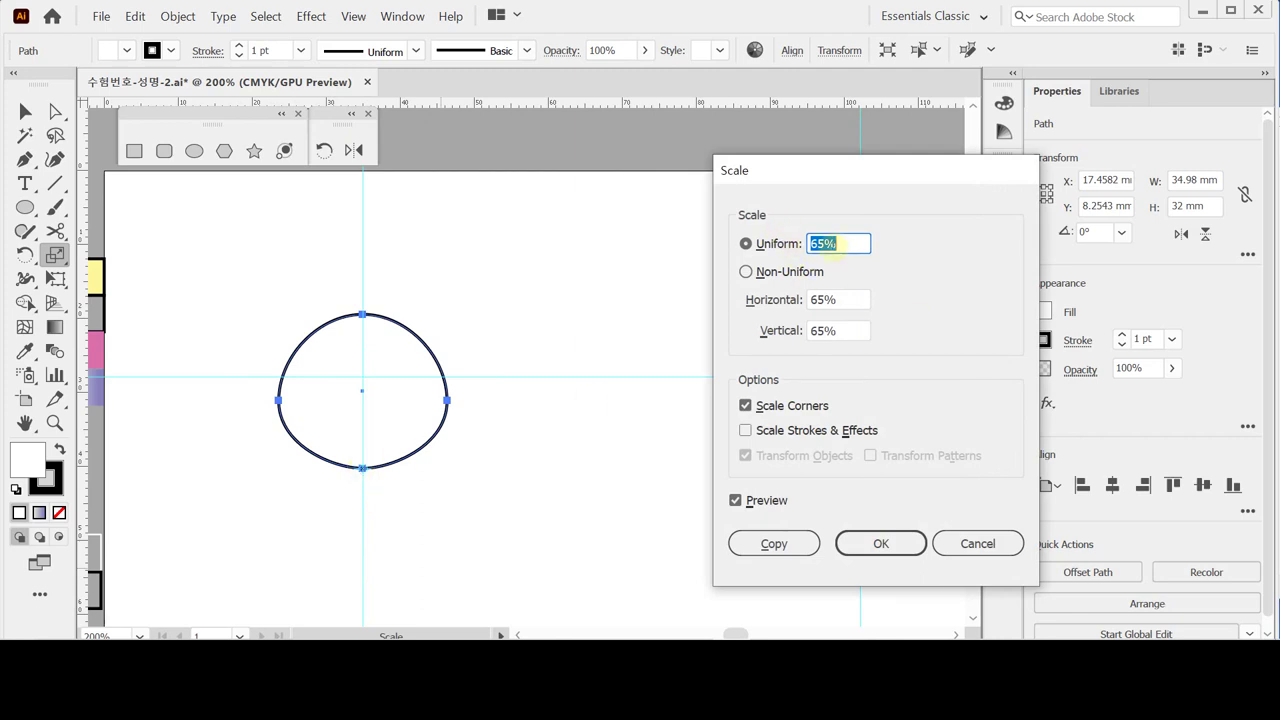
pyautogui.click(773, 299)
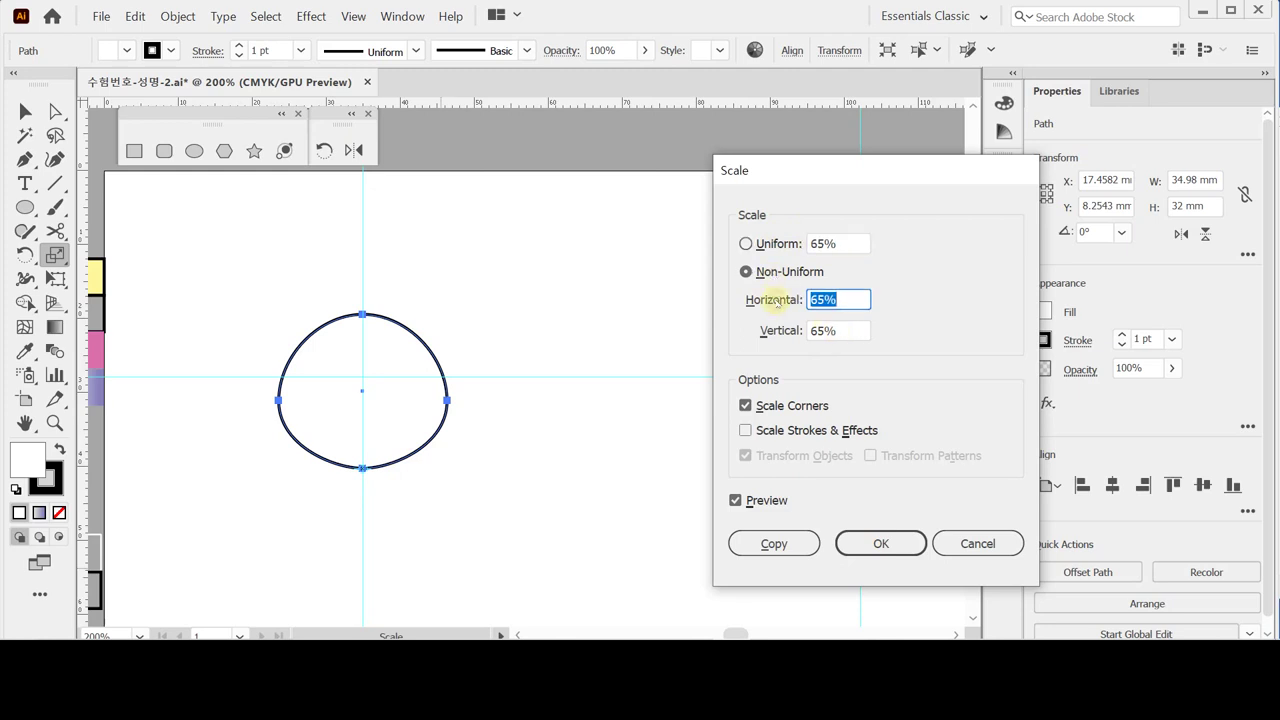
pyautogui.write('100')
pyautogui.press('Tab')
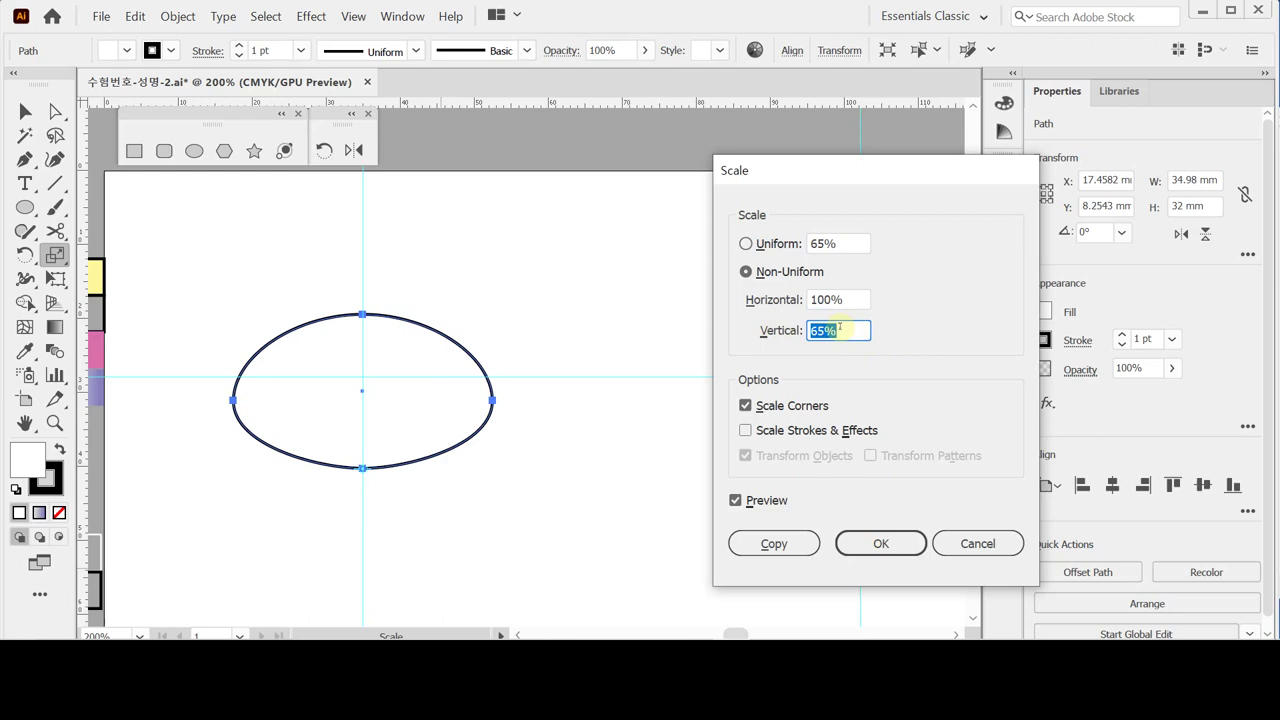
pyautogui.write('68')
pyautogui.click(773, 543)
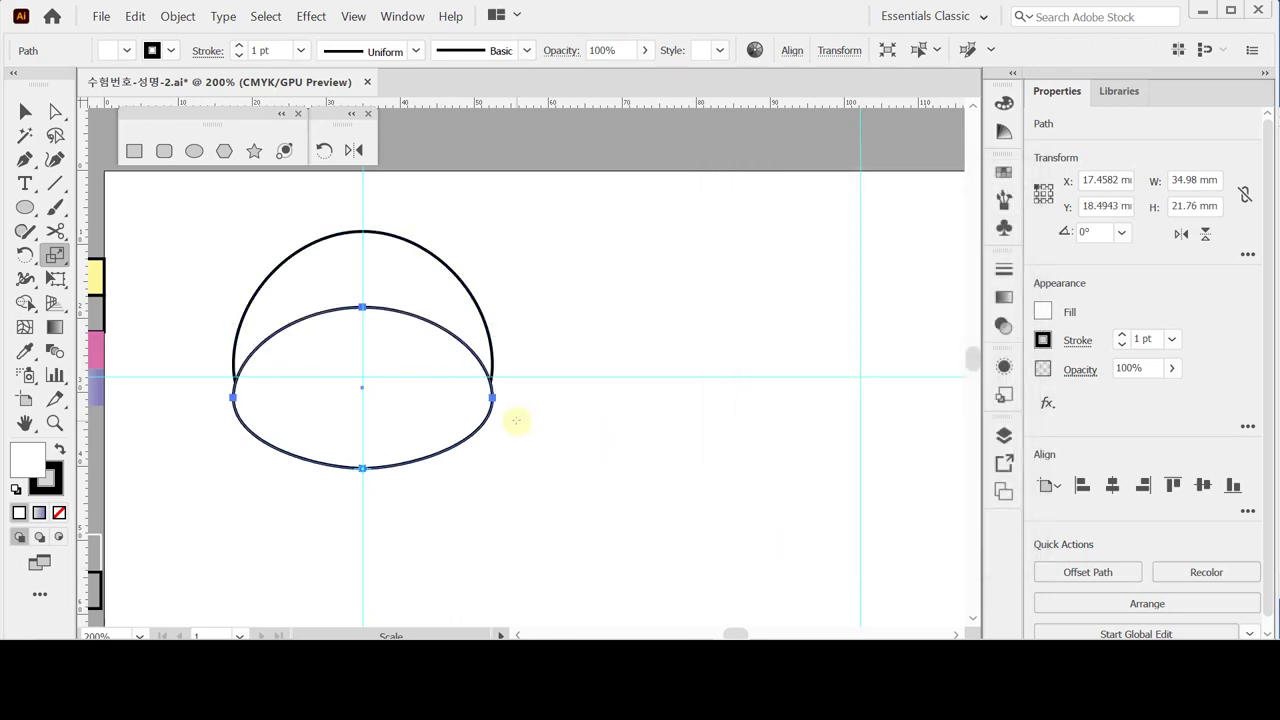
pyautogui.click(58, 512)
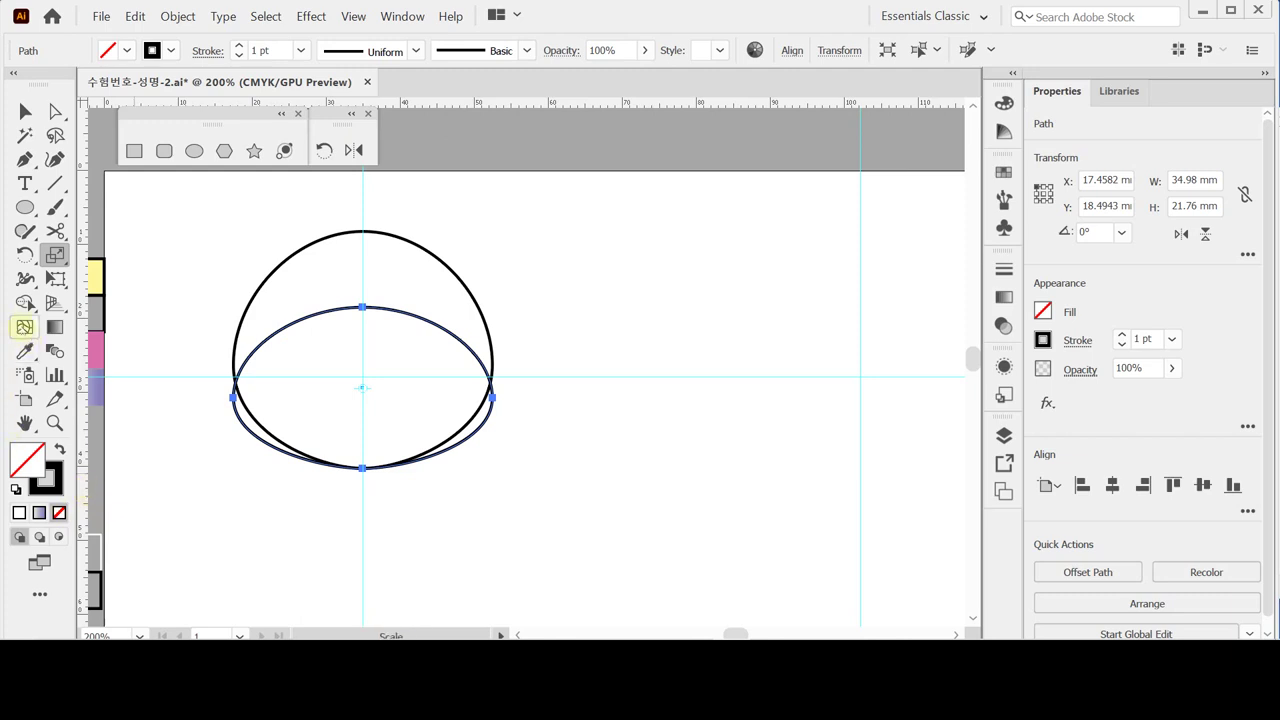
# Step: Cut the flattened copy with the Scissors near both sides of the outline and delete its lower part, keeping the upper arc
pyautogui.click(55, 233)
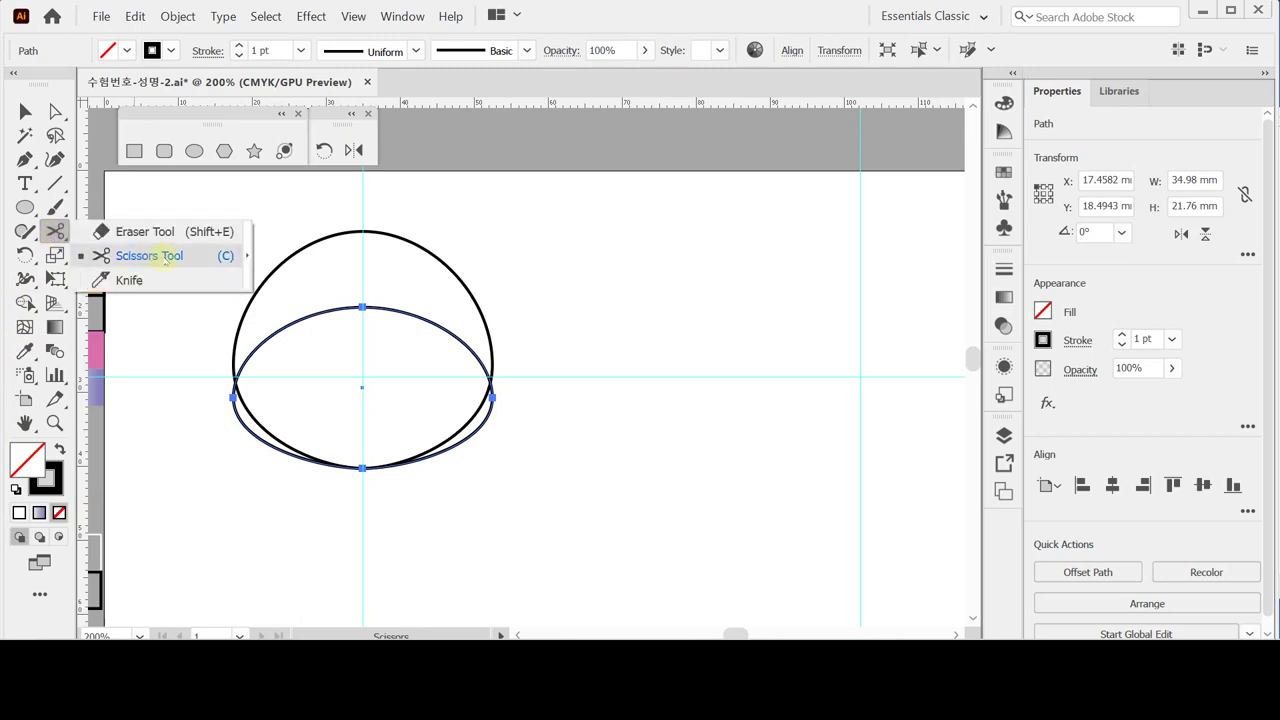
pyautogui.click(165, 256)
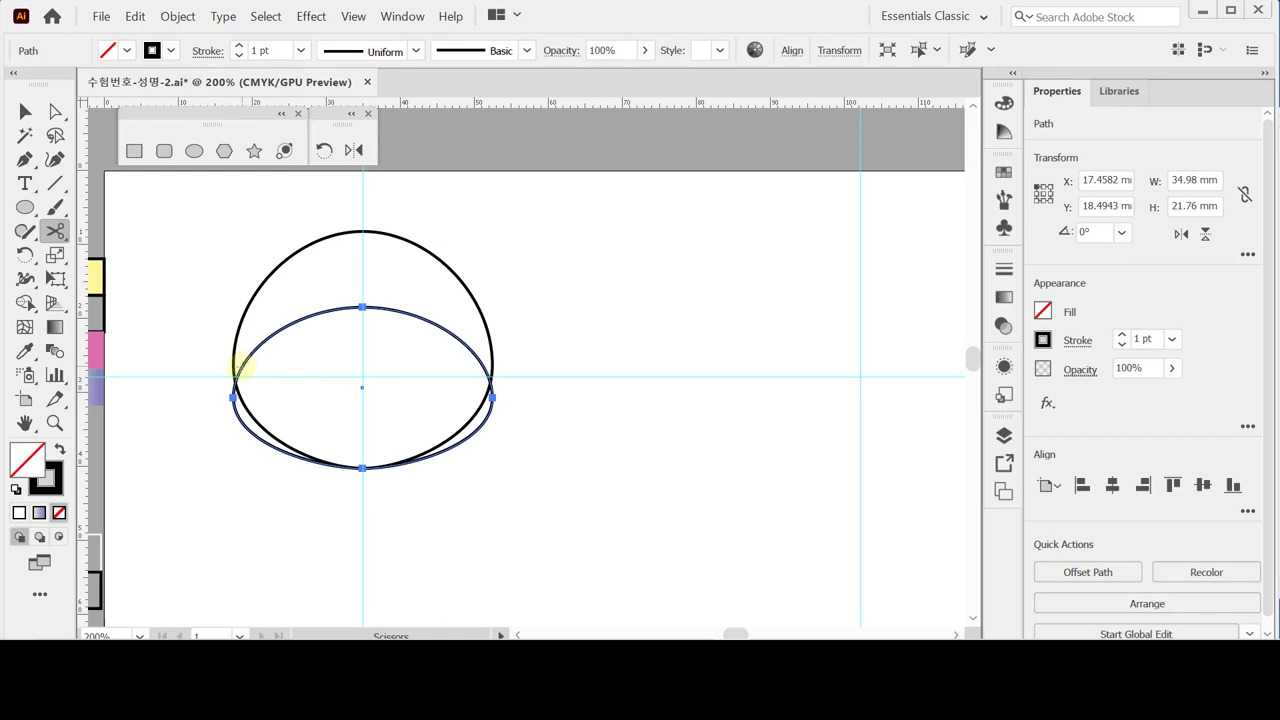
pyautogui.click(240, 368)
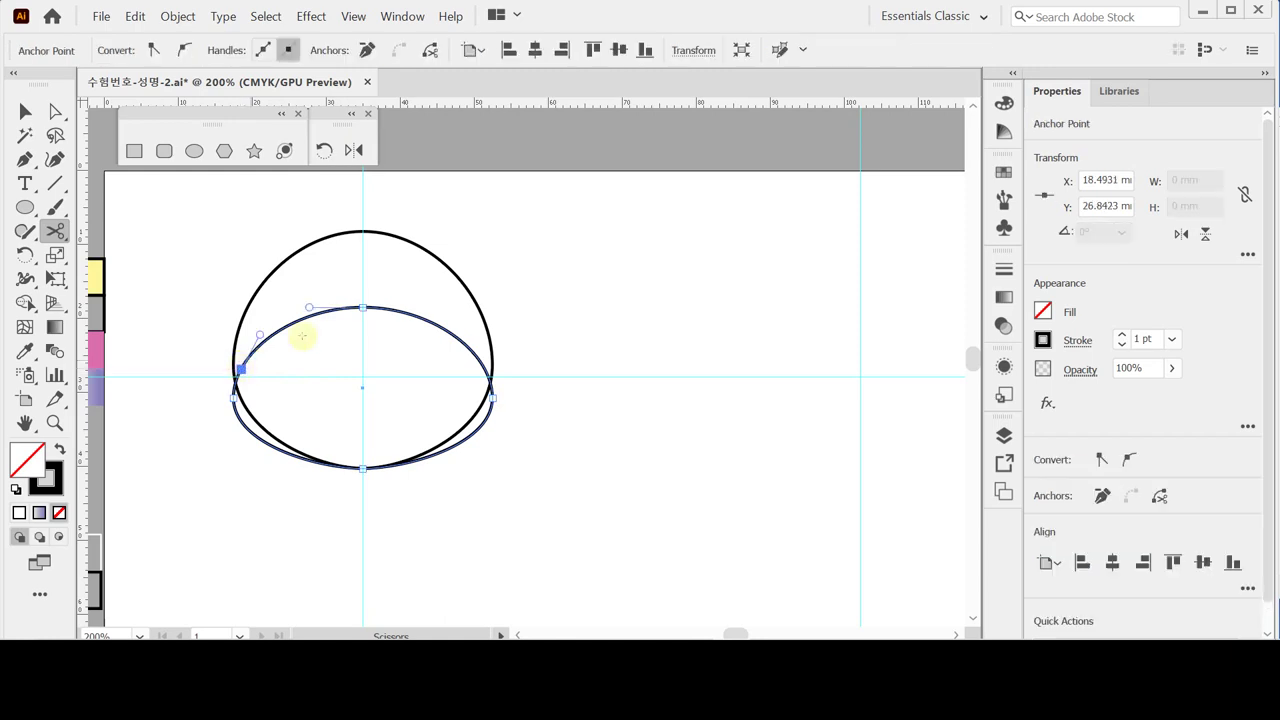
pyautogui.click(485, 370)
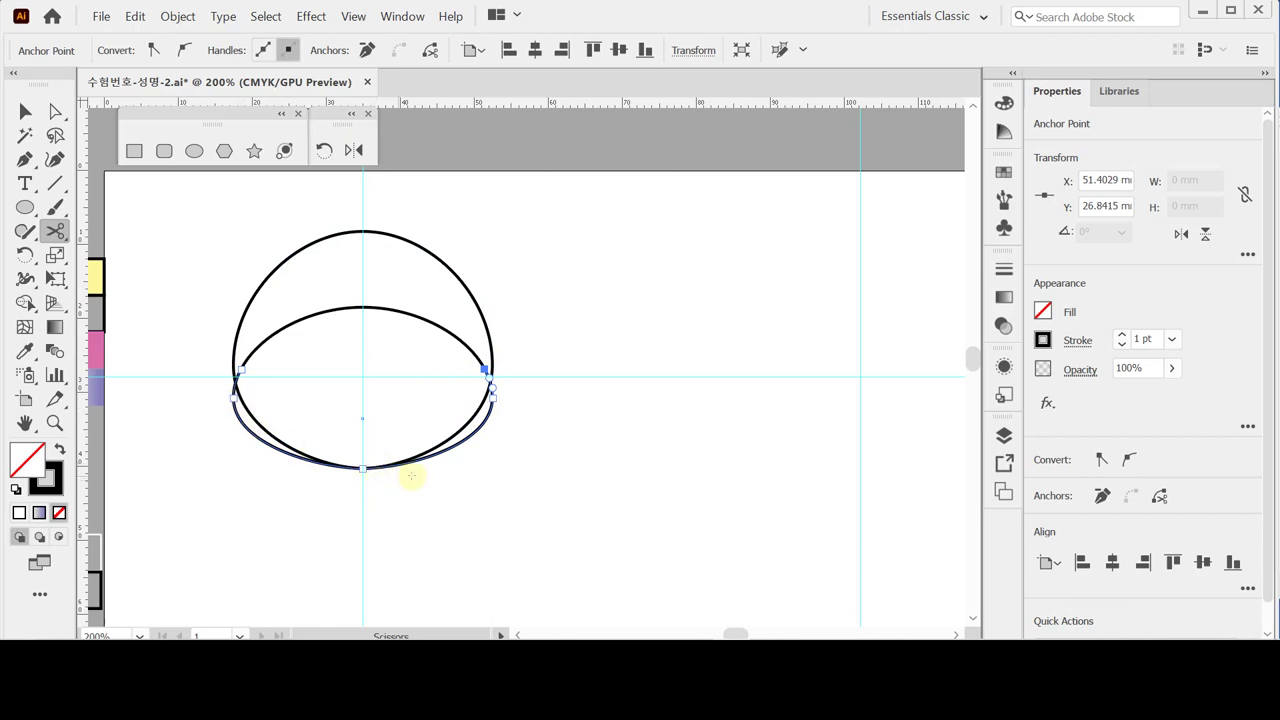
pyautogui.click(567, 379)
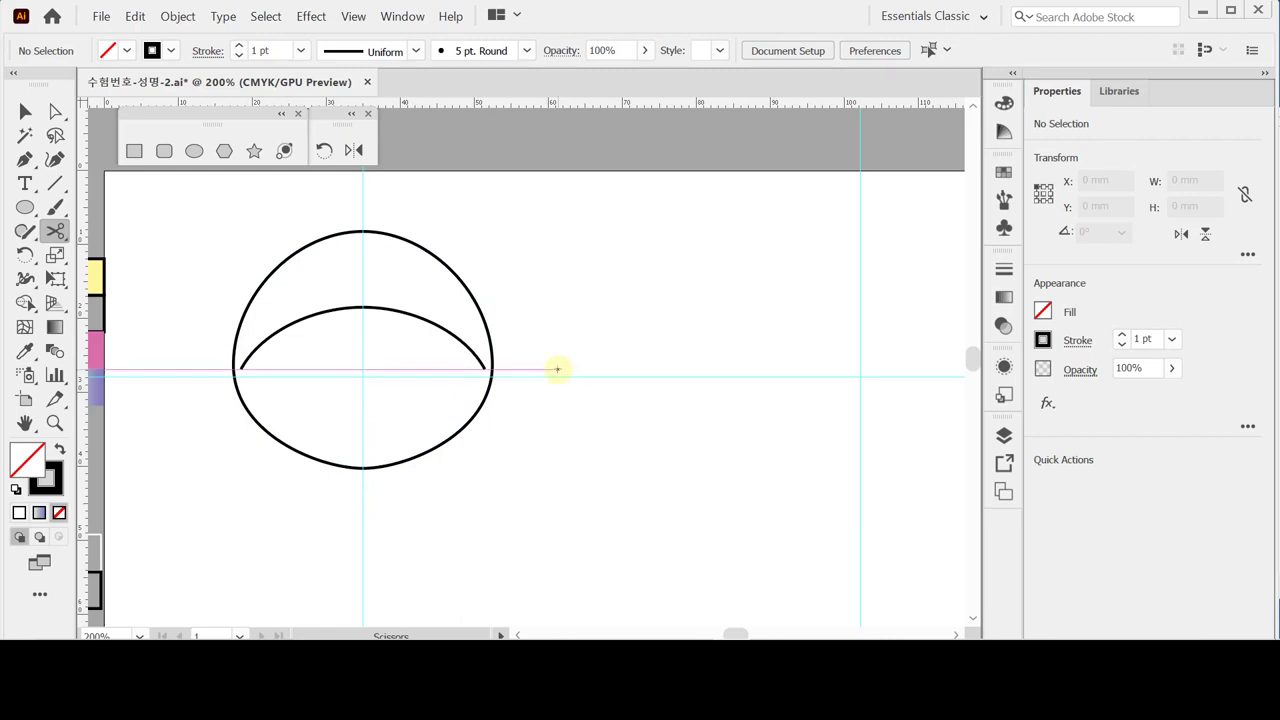
# Step: Draw a 30 mm by 13 mm ellipse centred on the left vertical guide, inside the outline below the arc
pyautogui.click(194, 151)
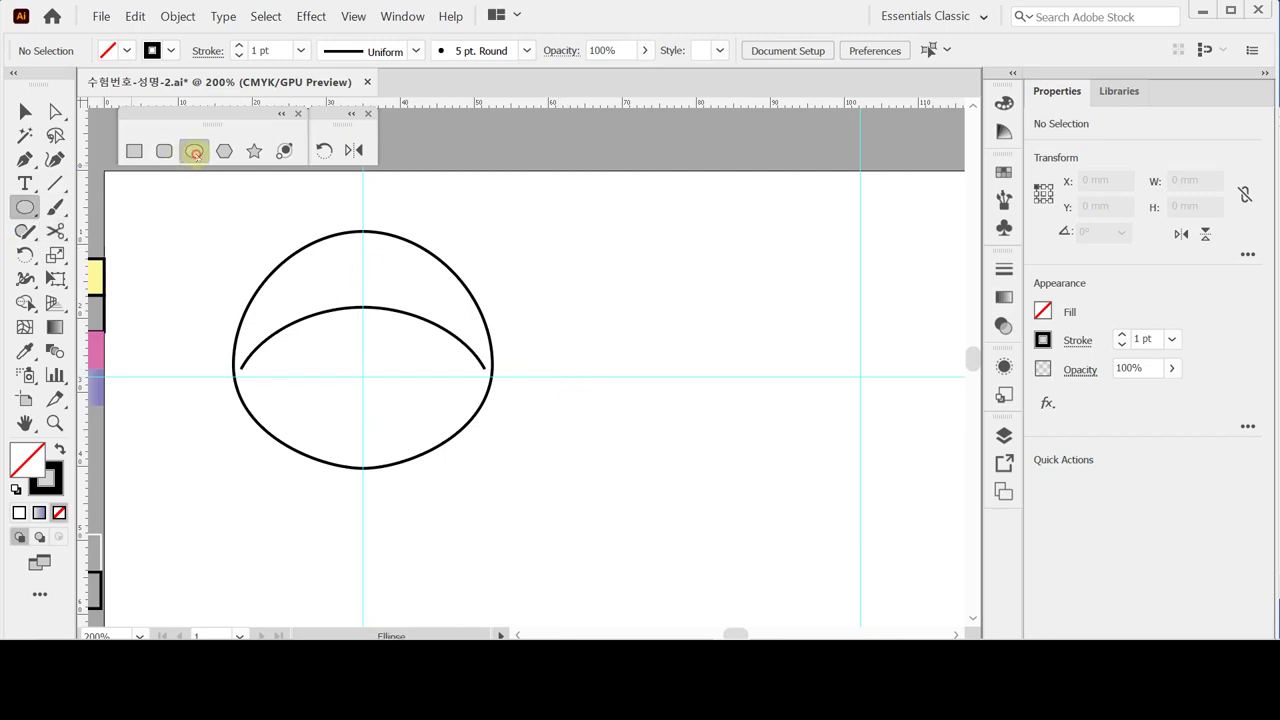
pyautogui.click(364, 394)
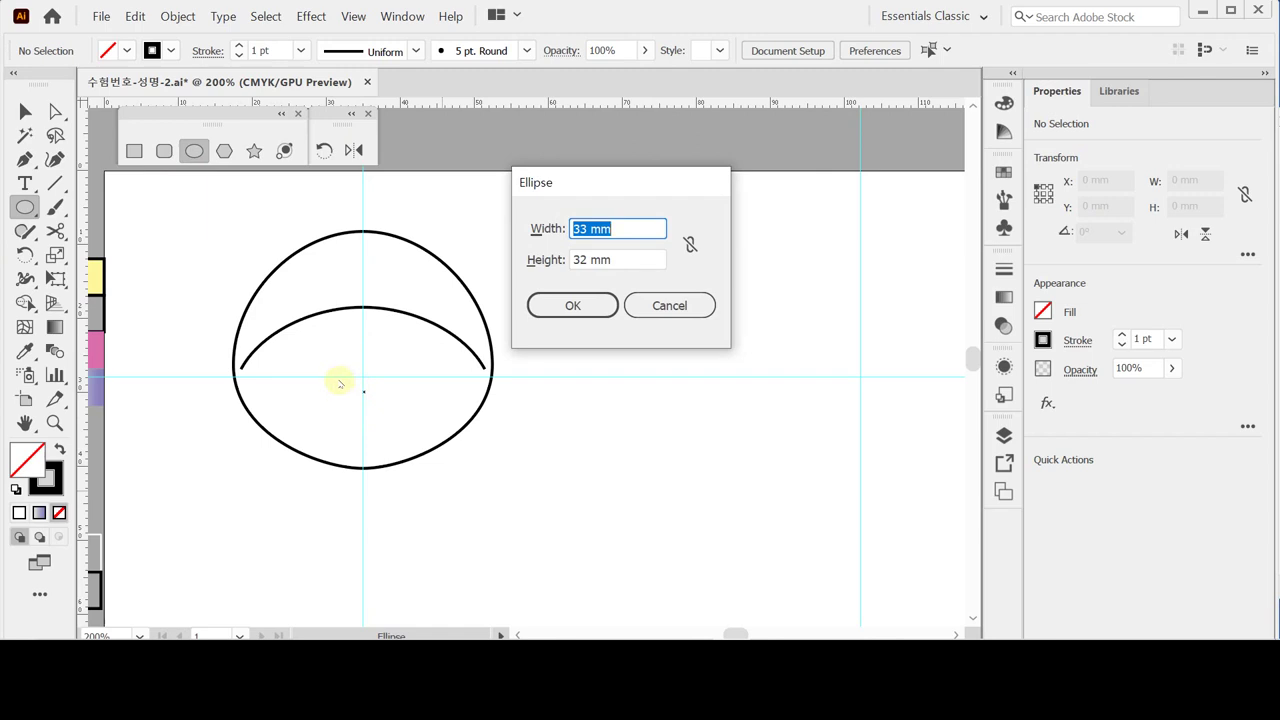
pyautogui.write('3')
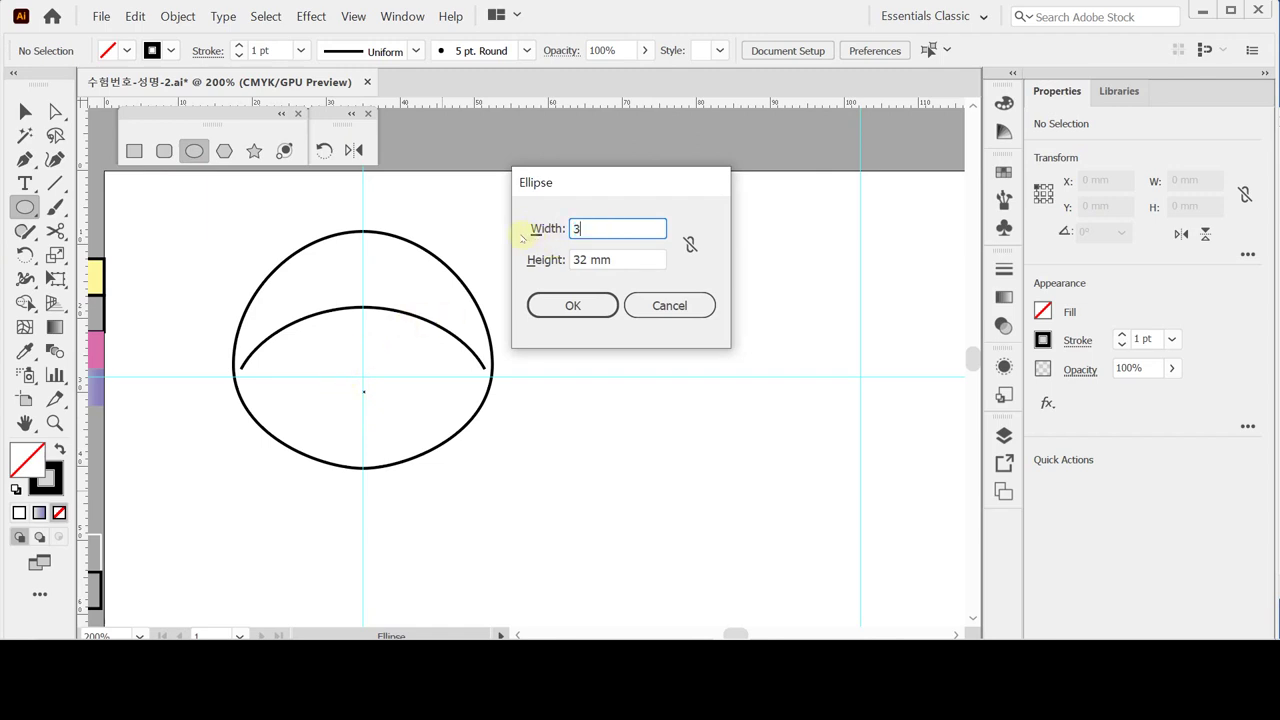
pyautogui.write('0')
pyautogui.press('Tab')
pyautogui.write('13')
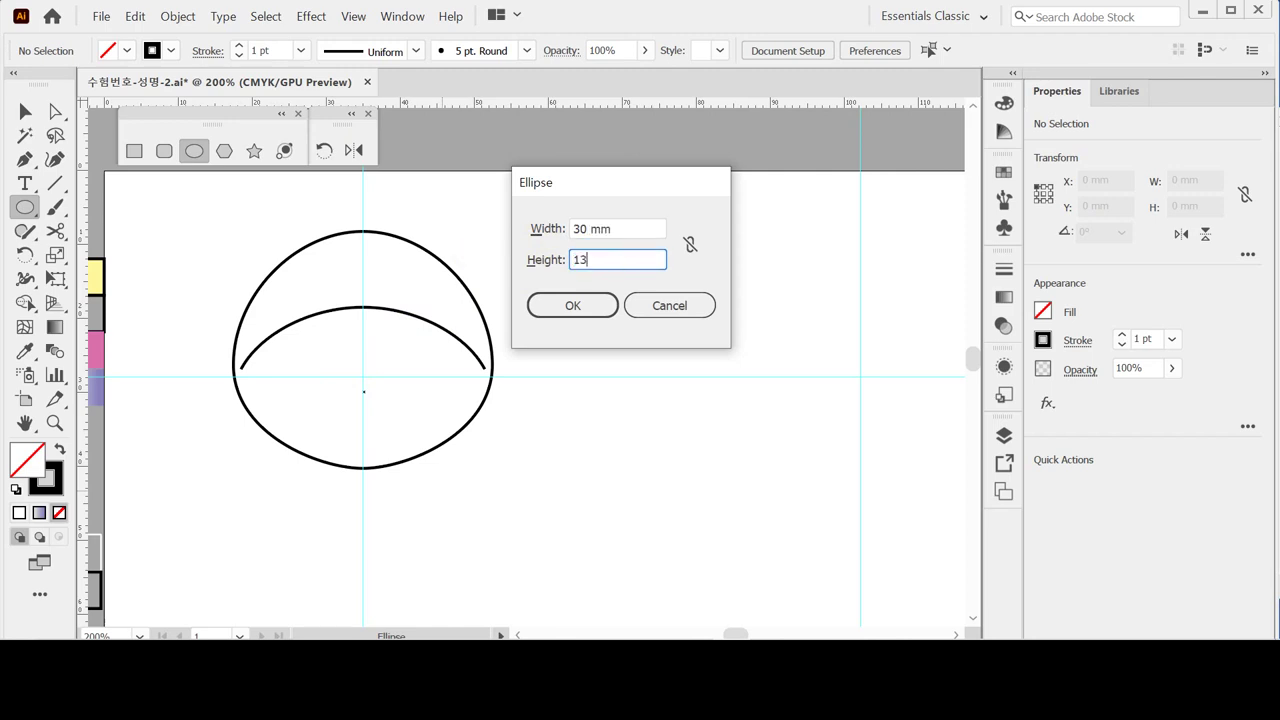
pyautogui.click(563, 311)
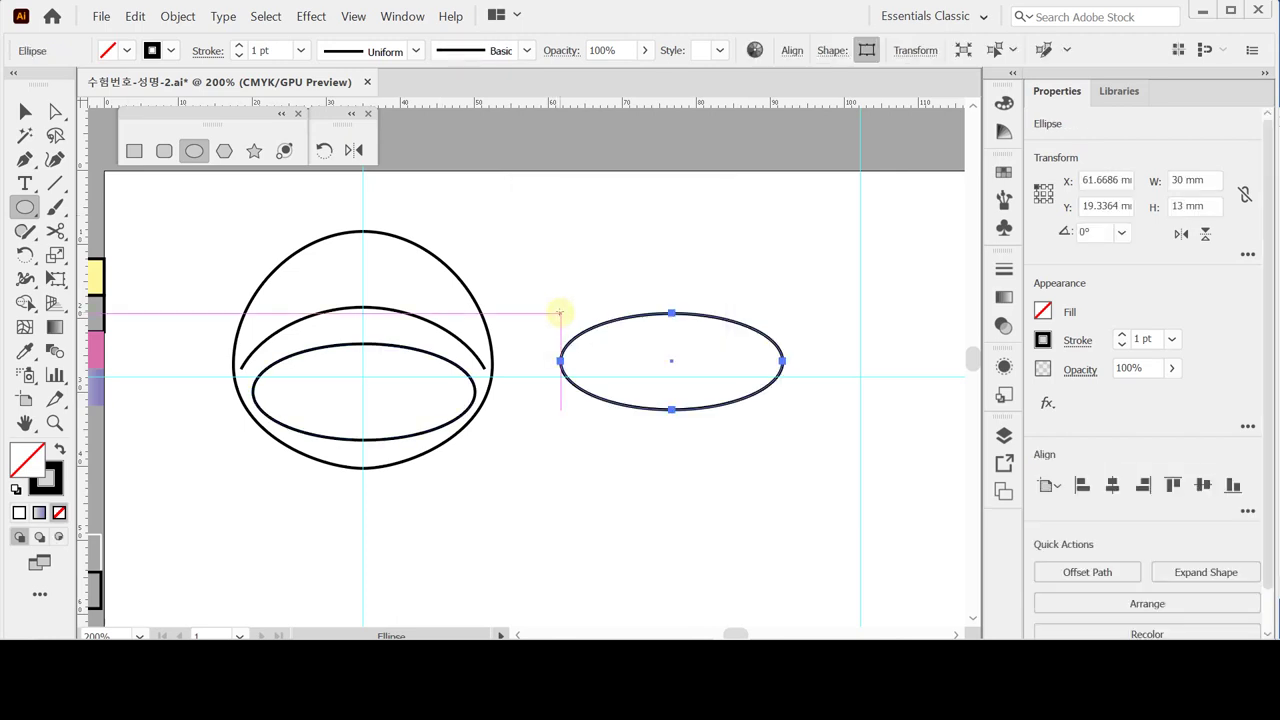
# Step: Undo the stray second ellipse beside the drawing and save the document
pyautogui.hotkey('ctrl', 'z')
pyautogui.press('ctrl')
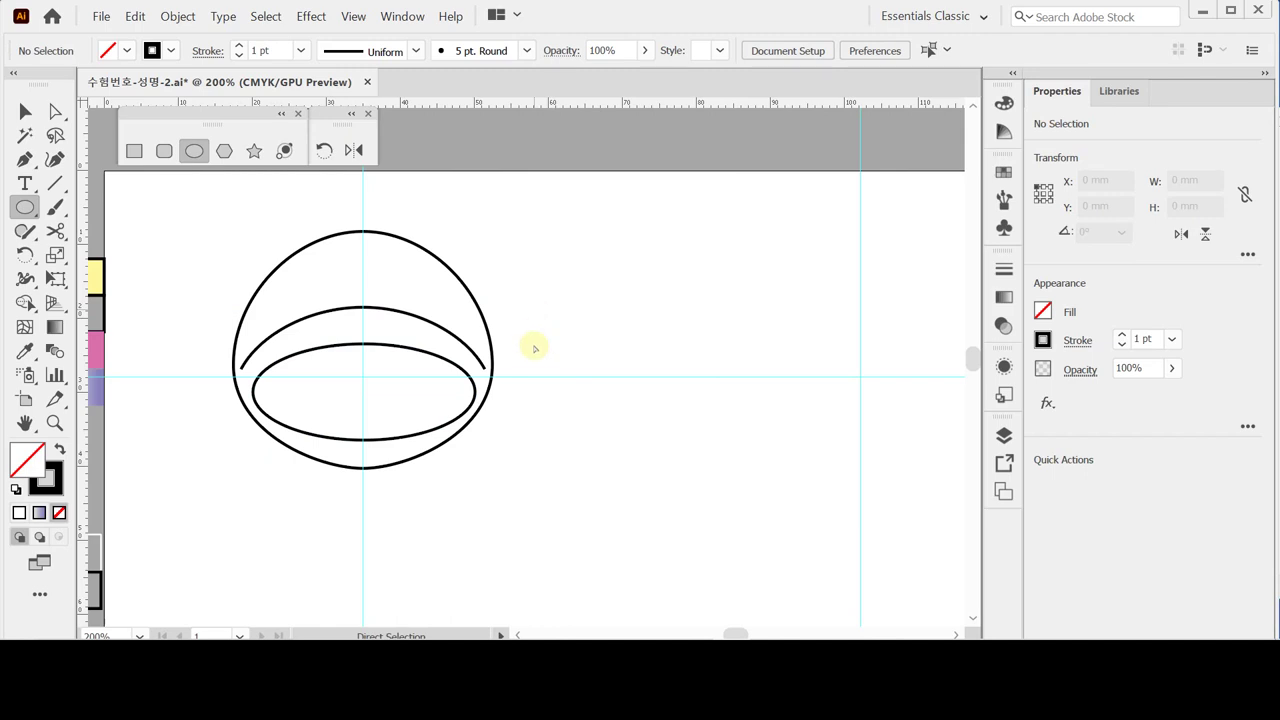
pyautogui.hotkey('ctrl', 's')
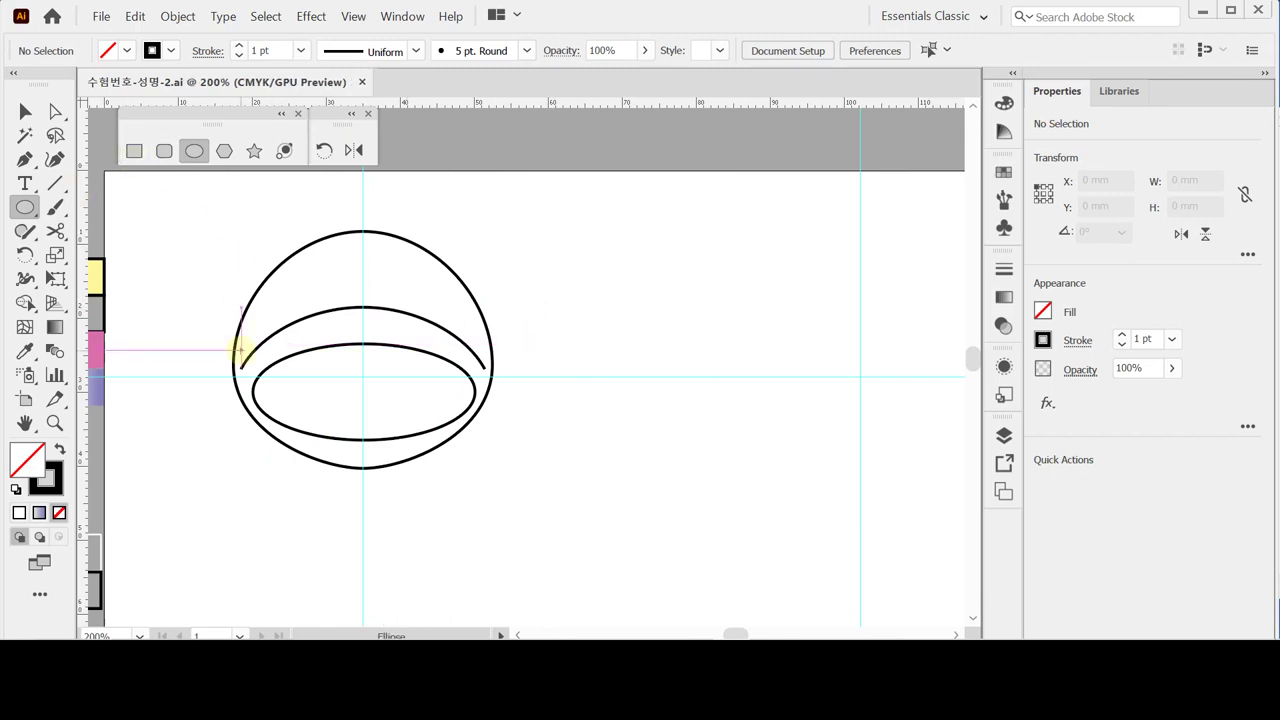
# Step: Lower the inner ellipse's bottom anchor point to a Y position of about 38.84 mm
pyautogui.press('a')
pyautogui.click(363, 440)
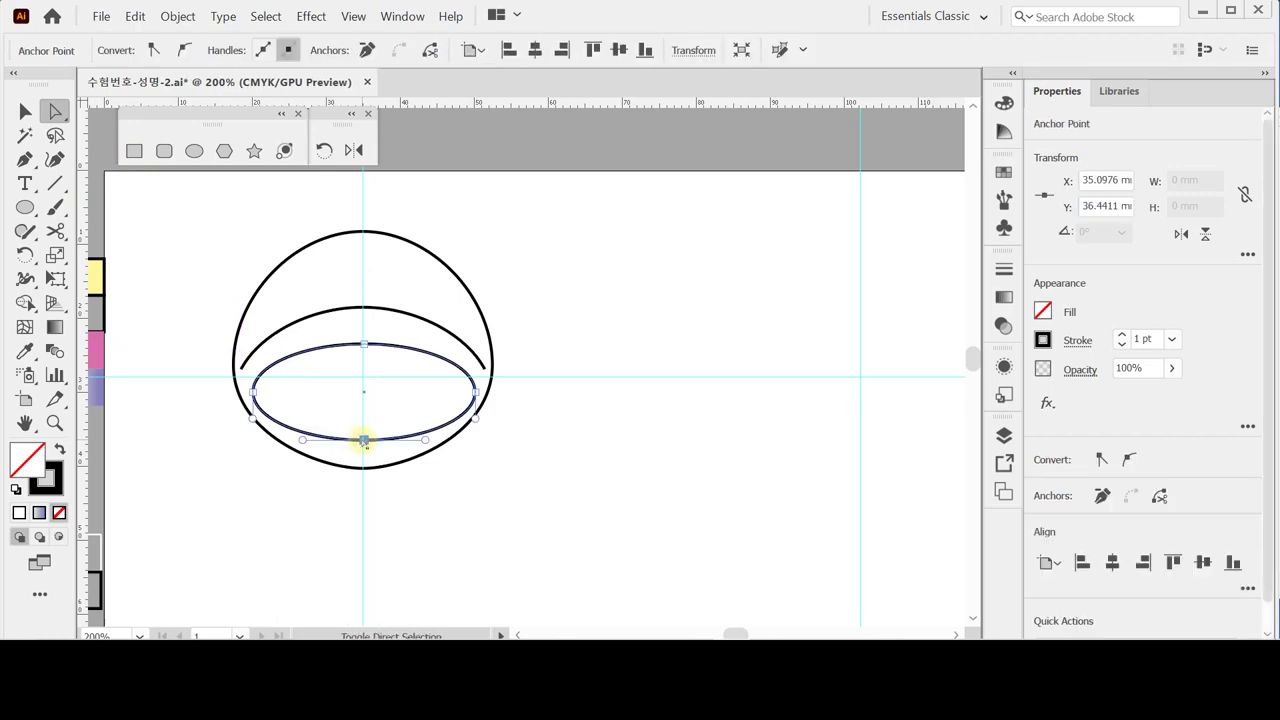
pyautogui.moveTo(363, 440); pyautogui.dragTo(363, 445)
pyautogui.press('Down')
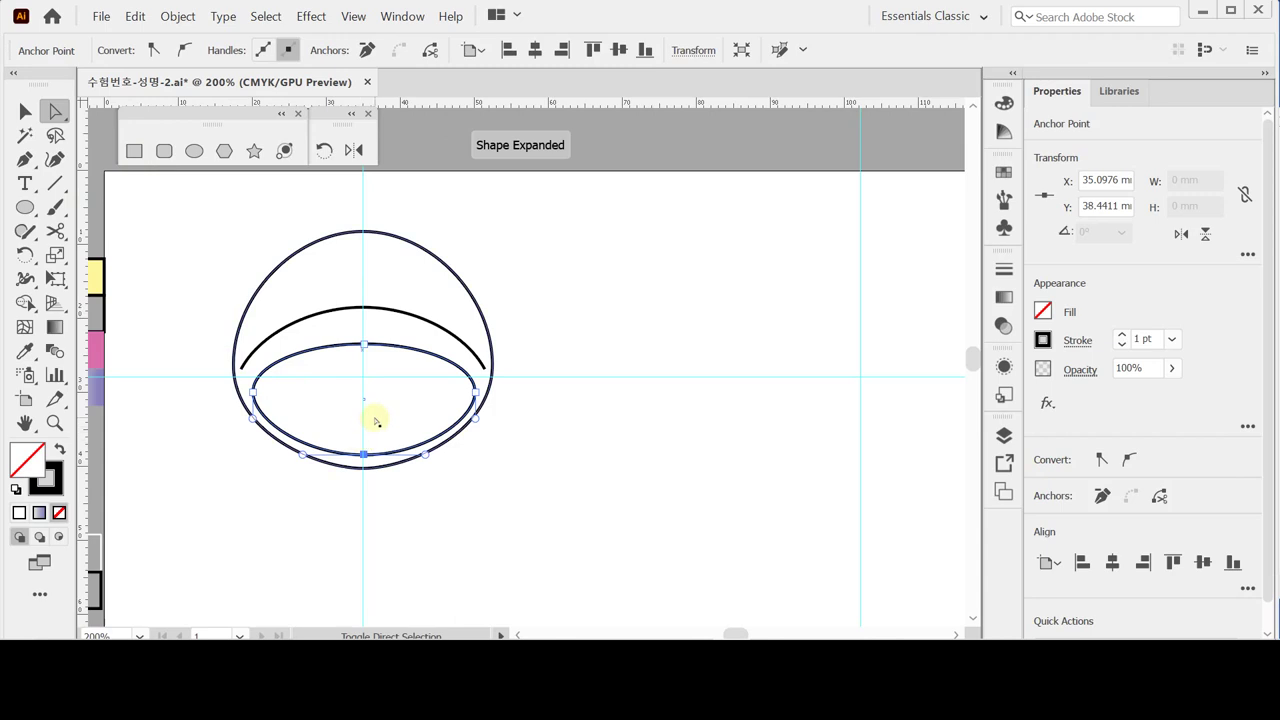
pyautogui.press('Down')
pyautogui.press('Down')
pyautogui.press('Down')
pyautogui.press('Down')
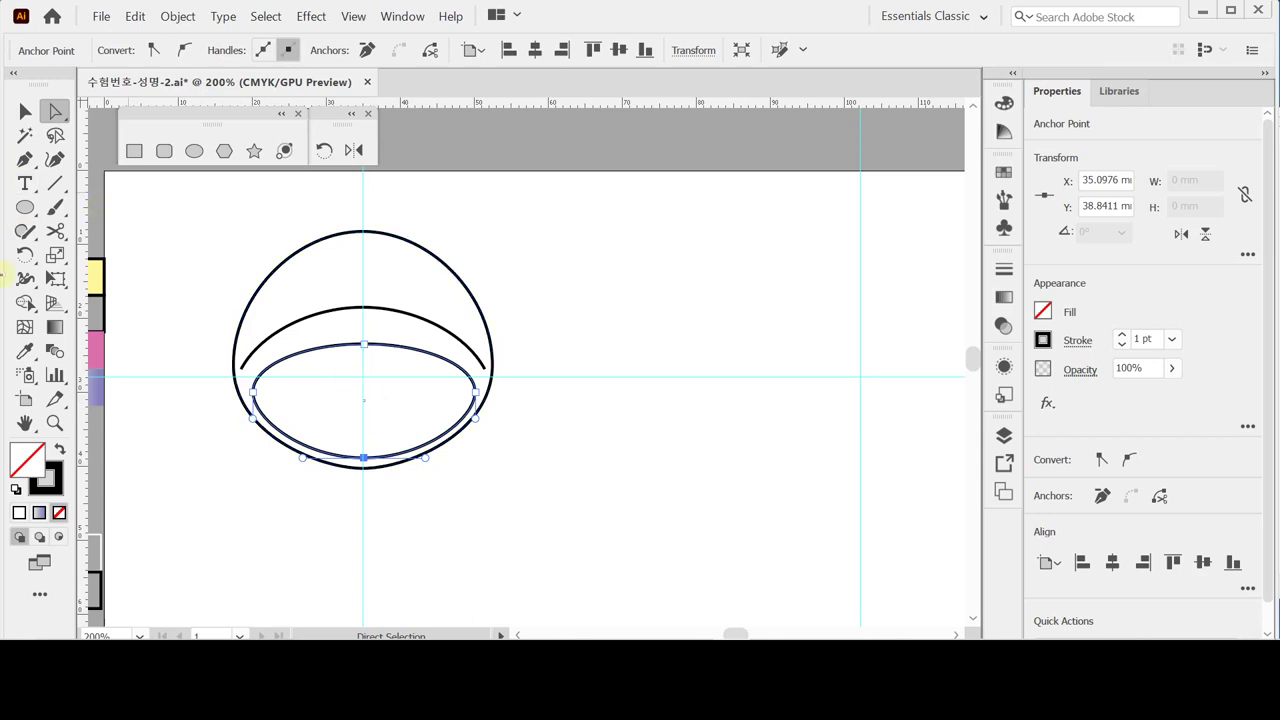
# Step: Scale the direction handles of the inner ellipse's bottom anchor point uniformly to 40%
pyautogui.click(52, 256)
pyautogui.keyDown('alt'); pyautogui.click(396, 242); pyautogui.keyUp('alt')
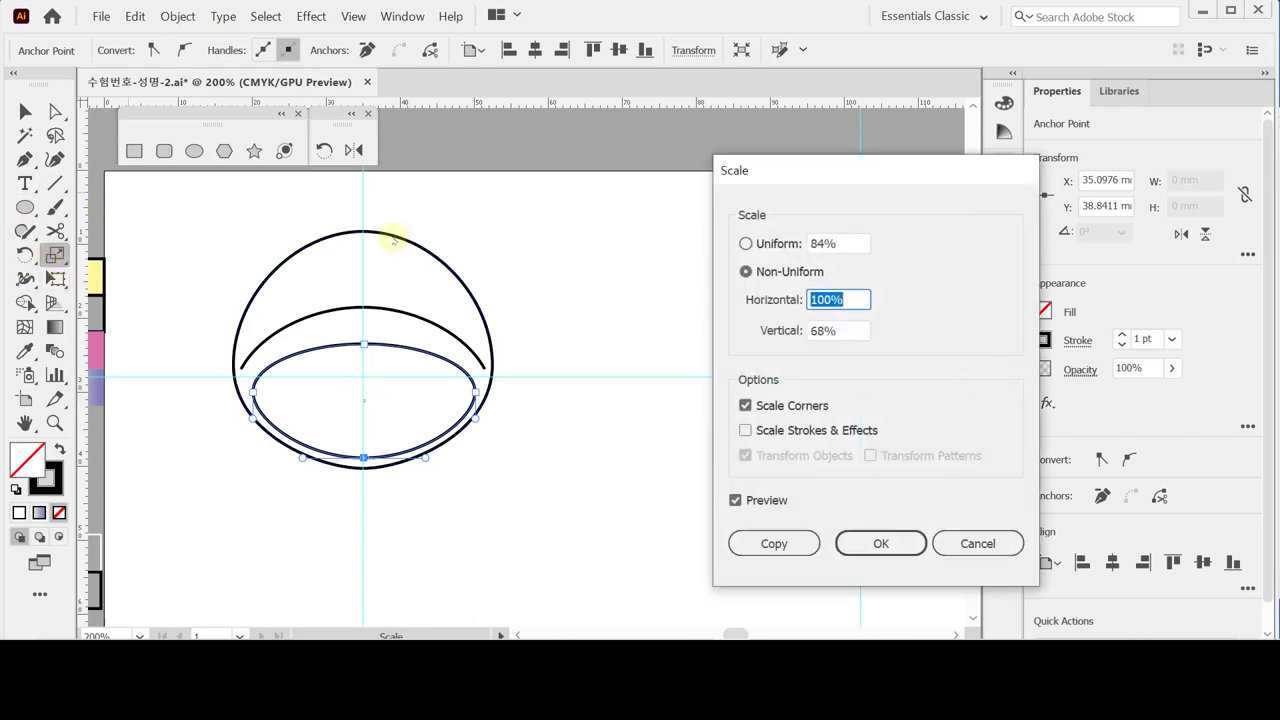
pyautogui.write('40')
pyautogui.click(847, 243)
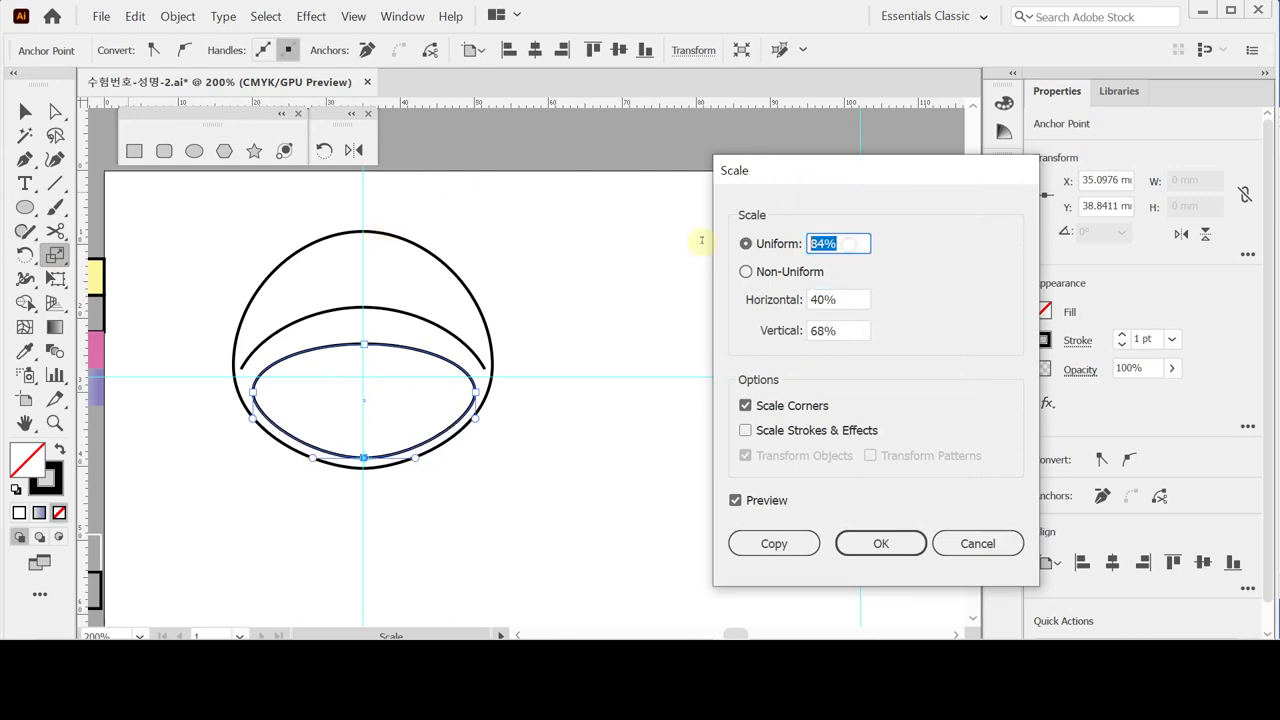
pyautogui.write('40')
pyautogui.press('Return')
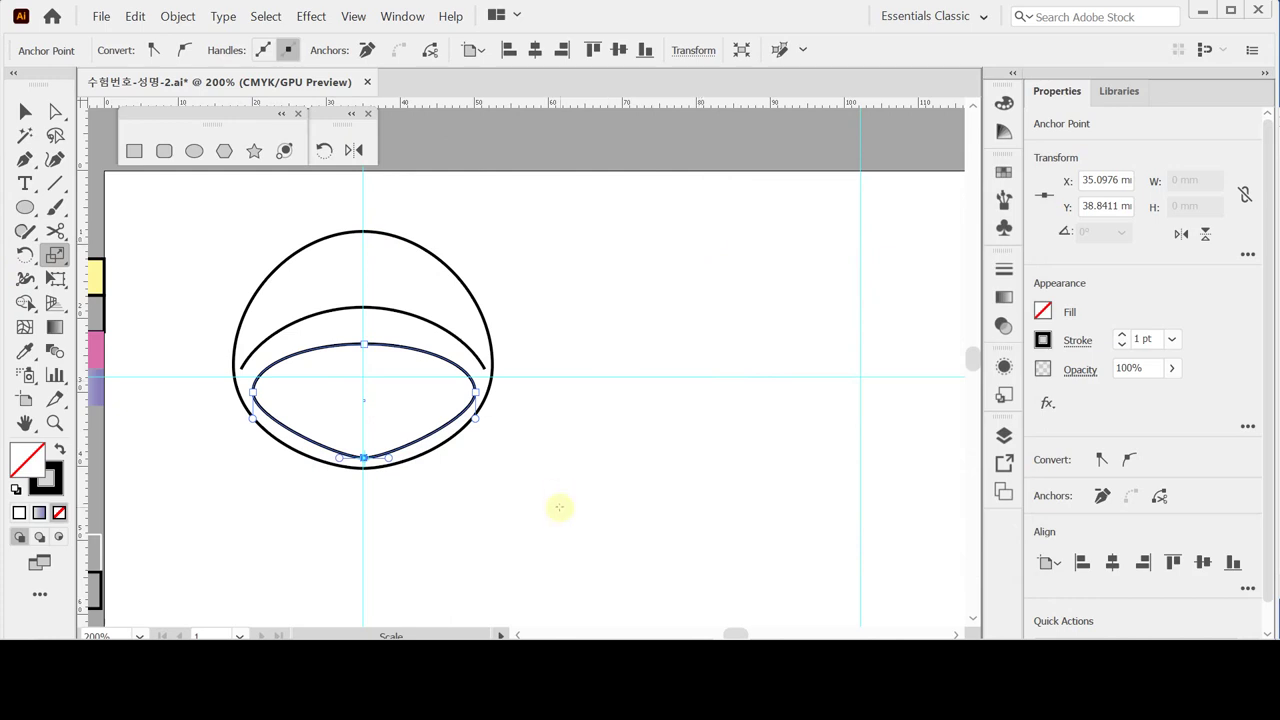
pyautogui.click(364, 459)
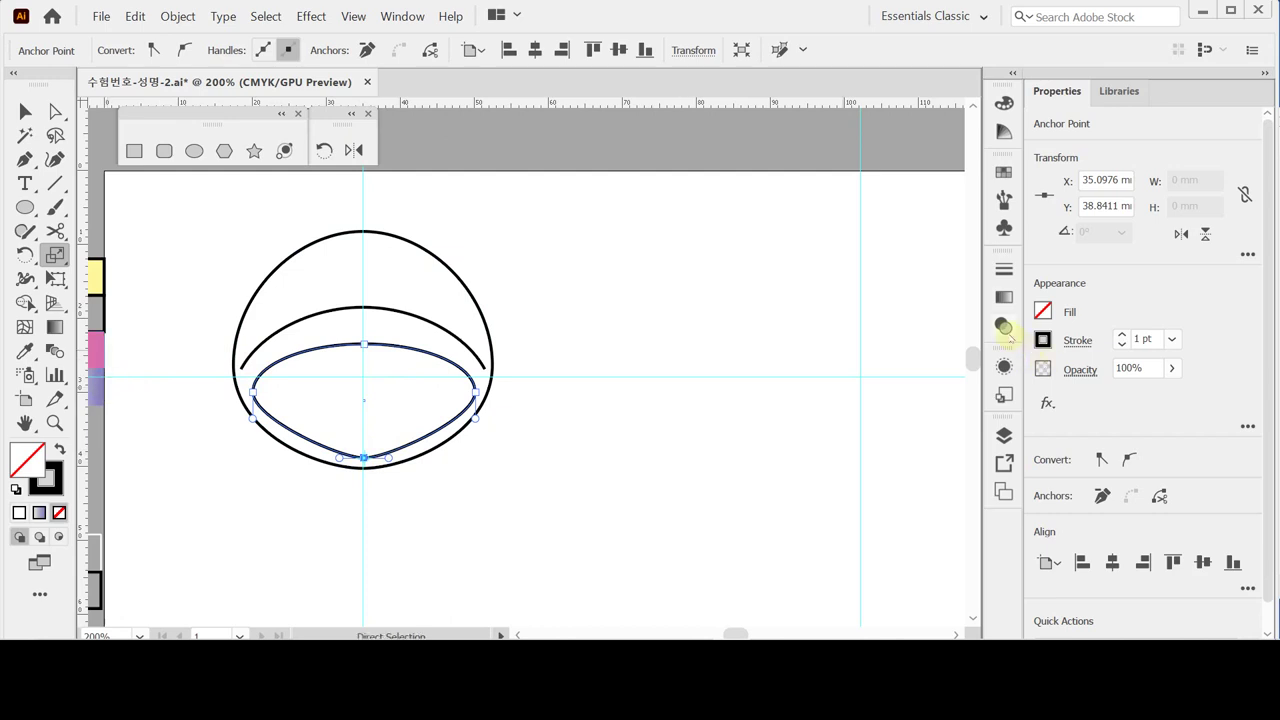
# Step: Fill the reshaped inner ellipse with a linear gradient based on the White, Black preset
pyautogui.click(1003, 300)
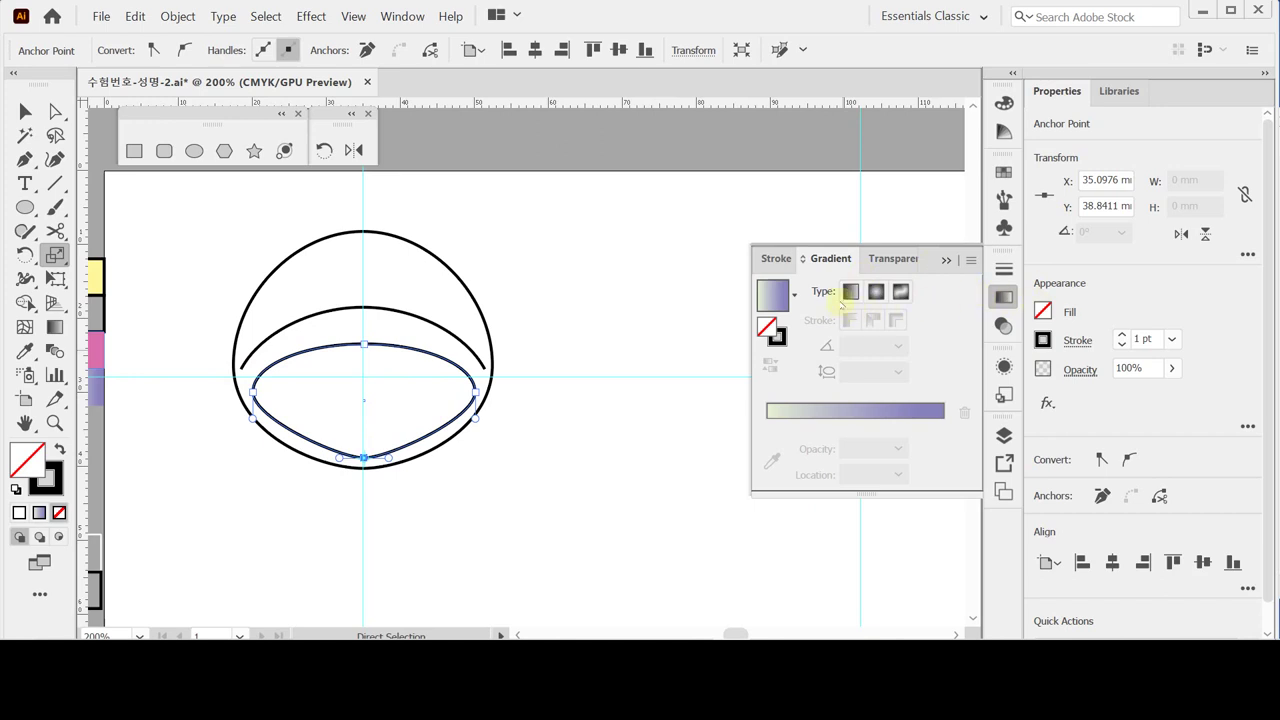
pyautogui.click(850, 291)
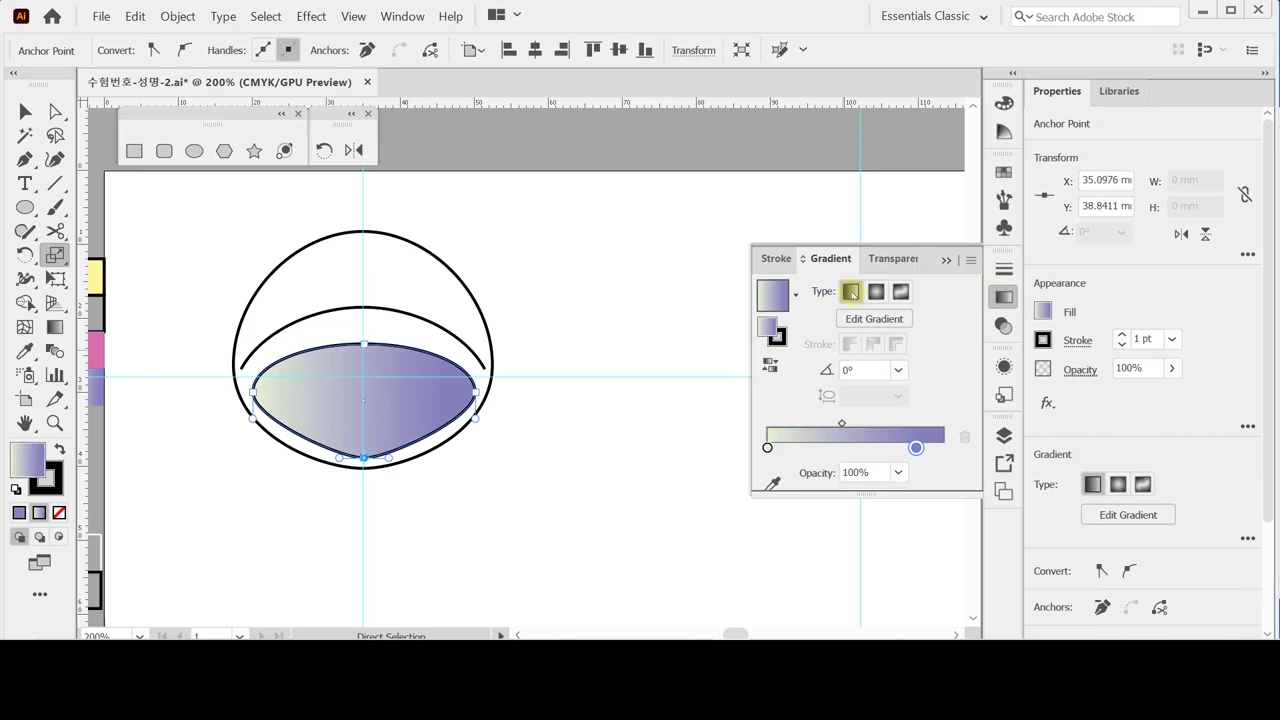
pyautogui.click(794, 298)
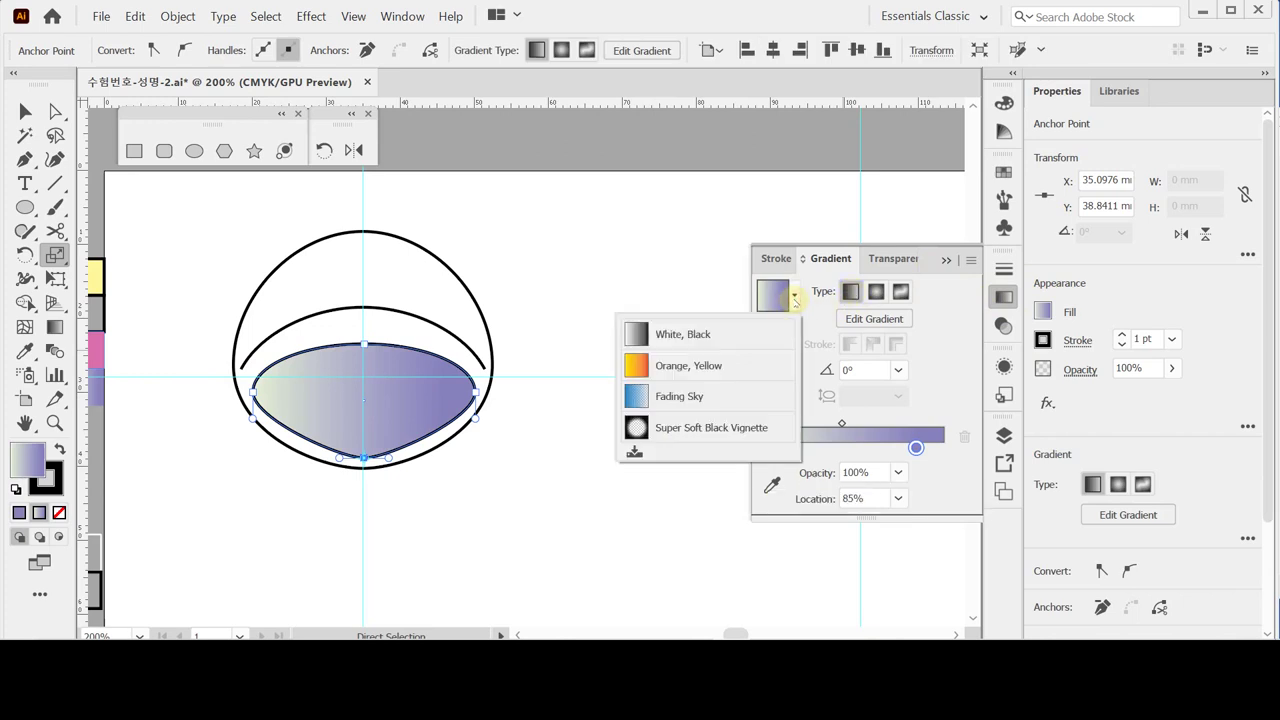
pyautogui.click(673, 338)
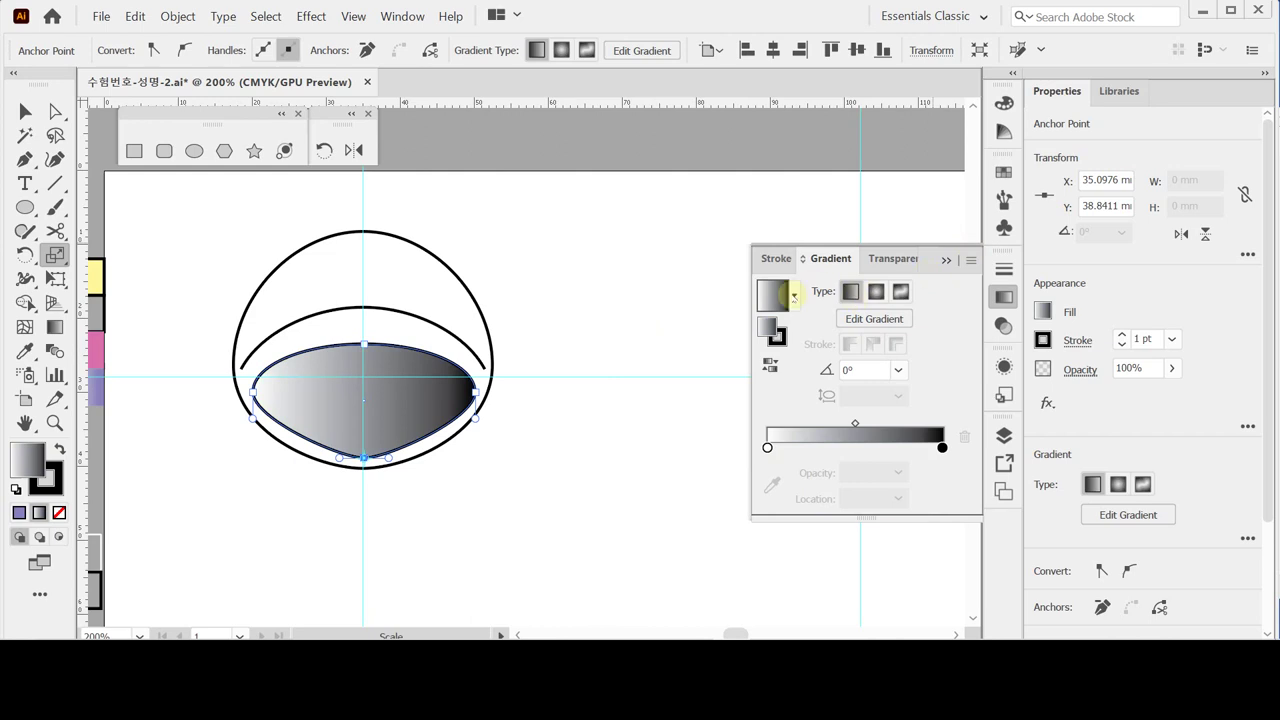
pyautogui.click(794, 296)
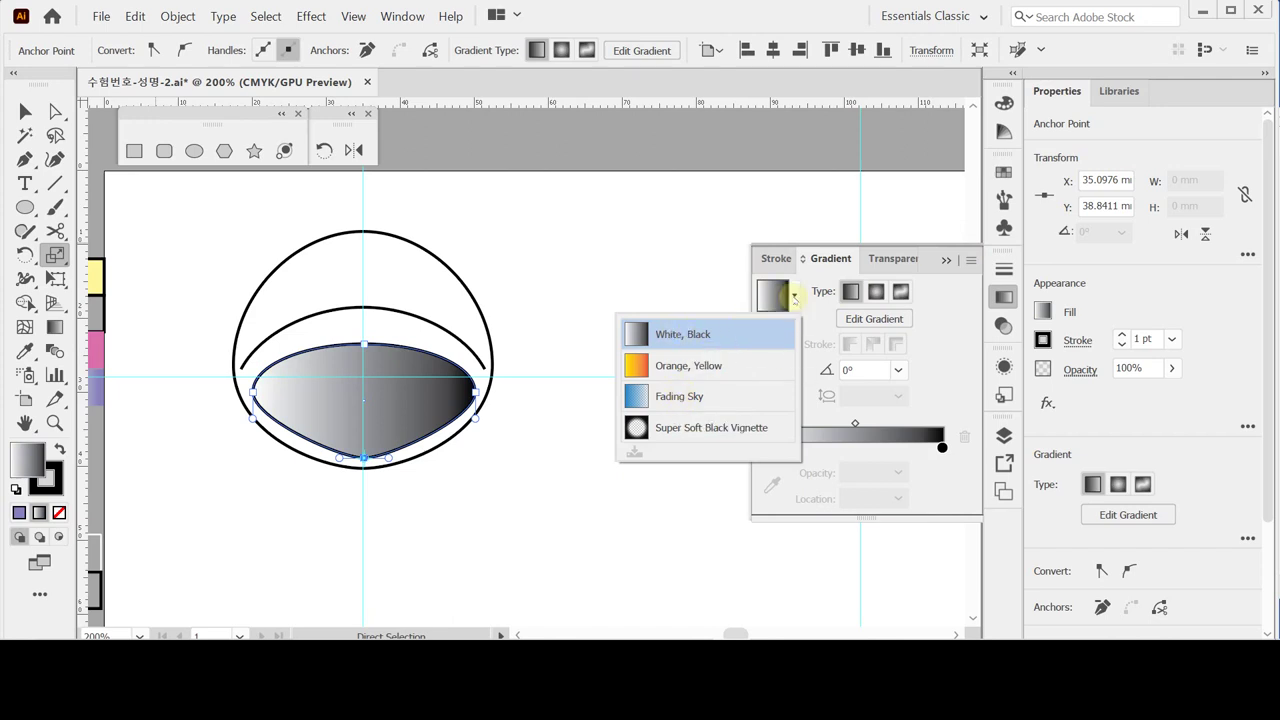
pyautogui.click(768, 298)
# Step: Recolour the gradient's white starting stop to pale green by raising its CMYK cyan and yellow values
pyautogui.click(768, 447)
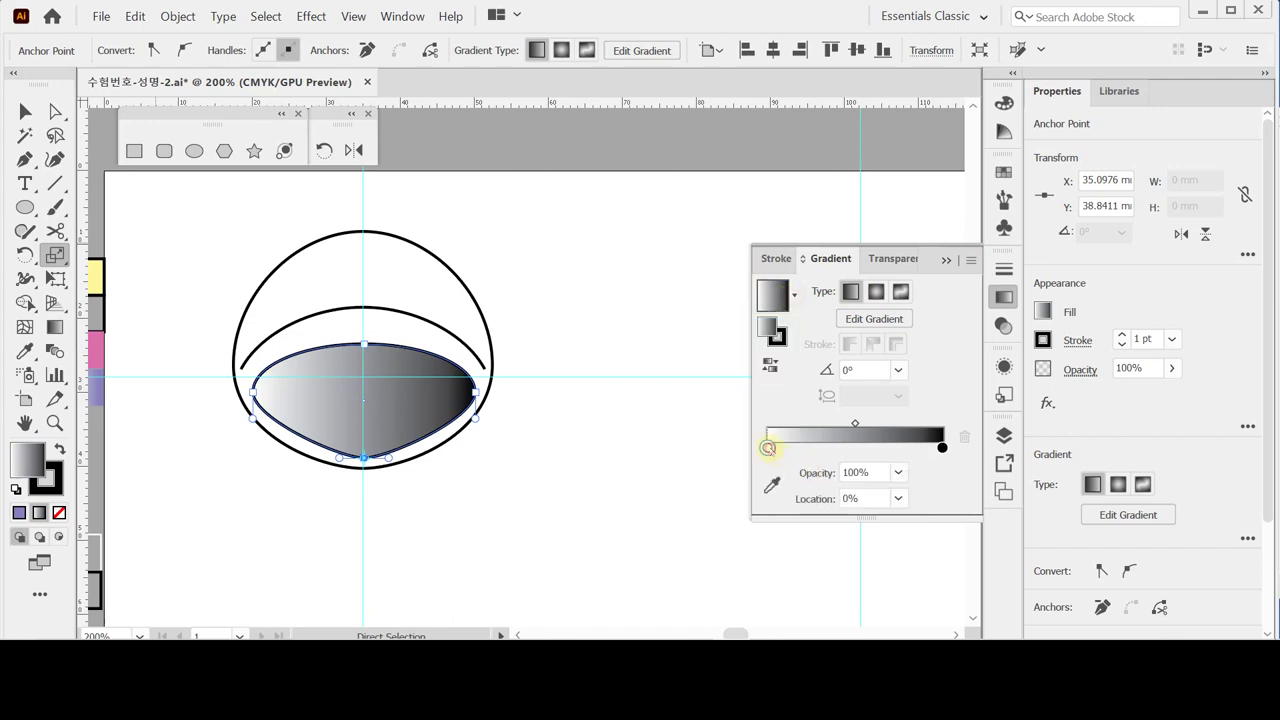
pyautogui.doubleClick(767, 447)
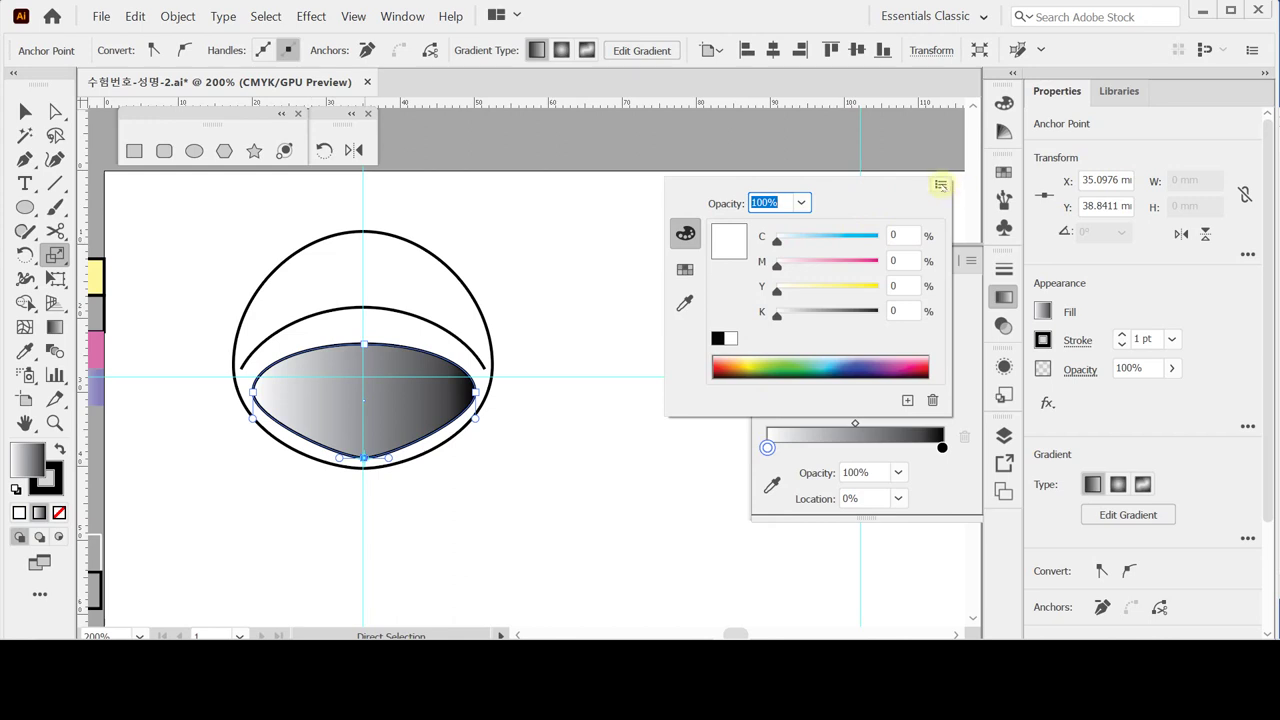
pyautogui.click(941, 185)
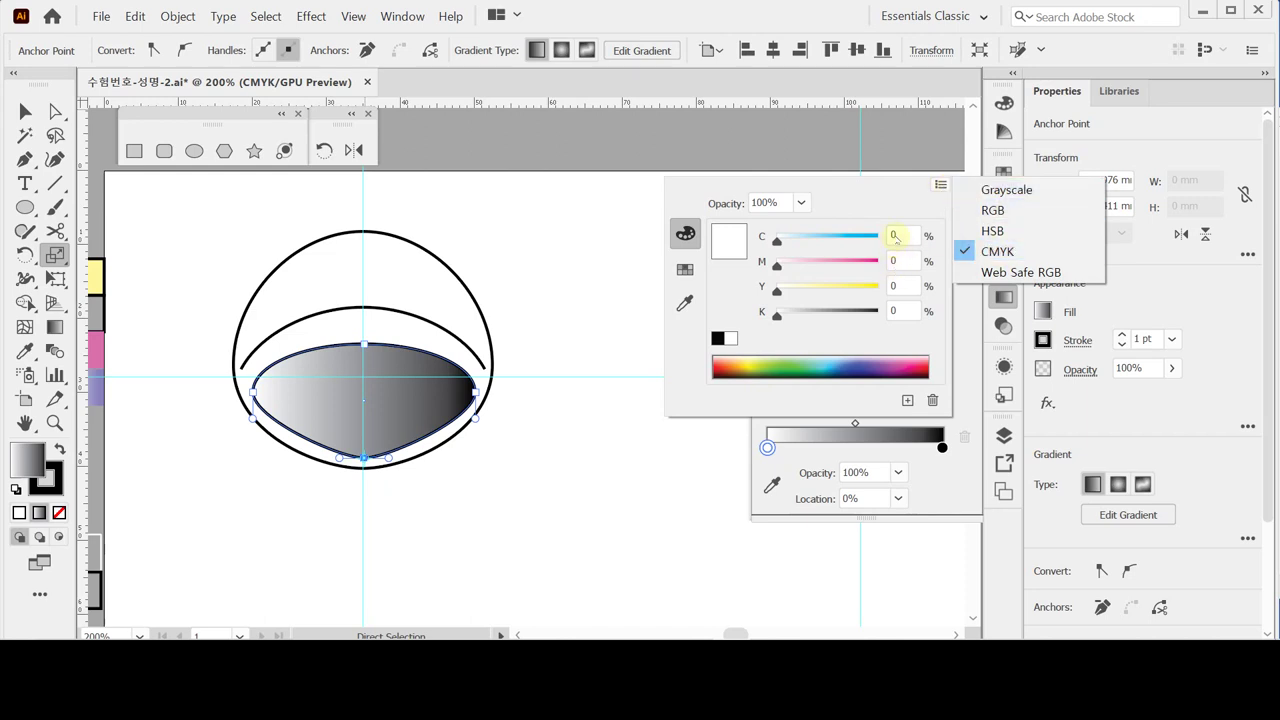
pyautogui.click(893, 235)
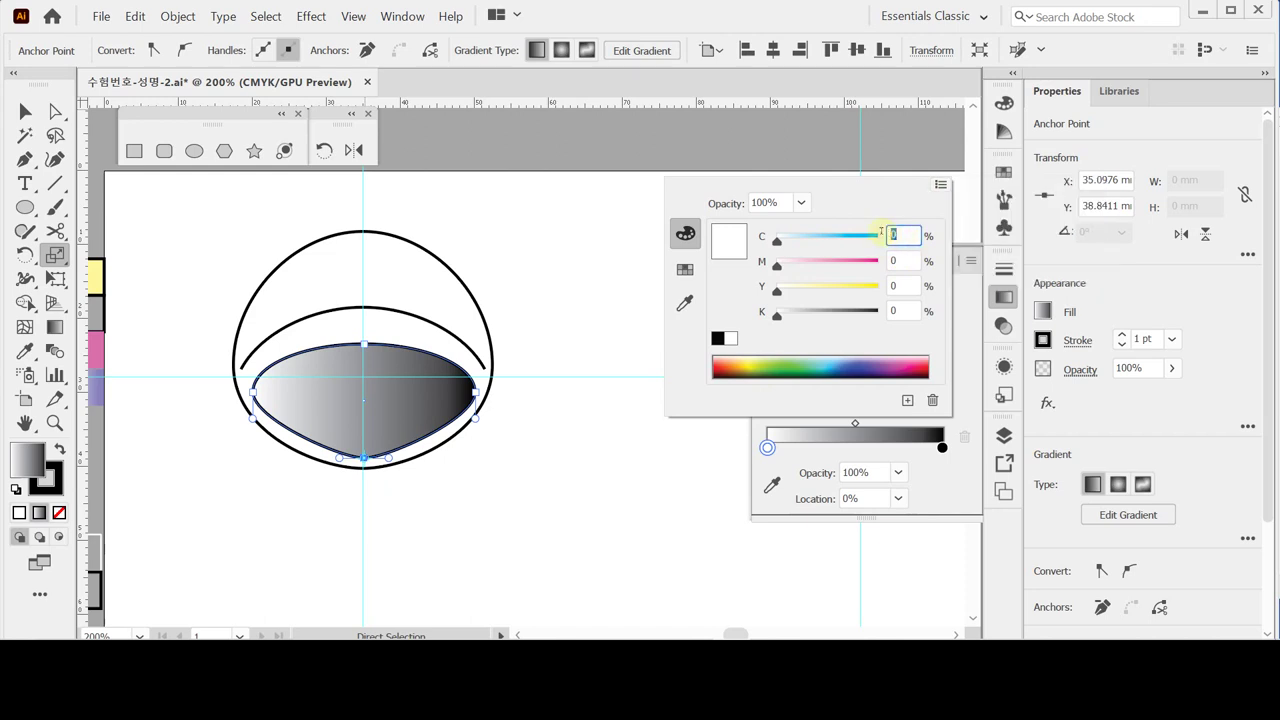
pyautogui.write('1')
pyautogui.click(903, 287)
pyautogui.write('10')
pyautogui.press('Return')
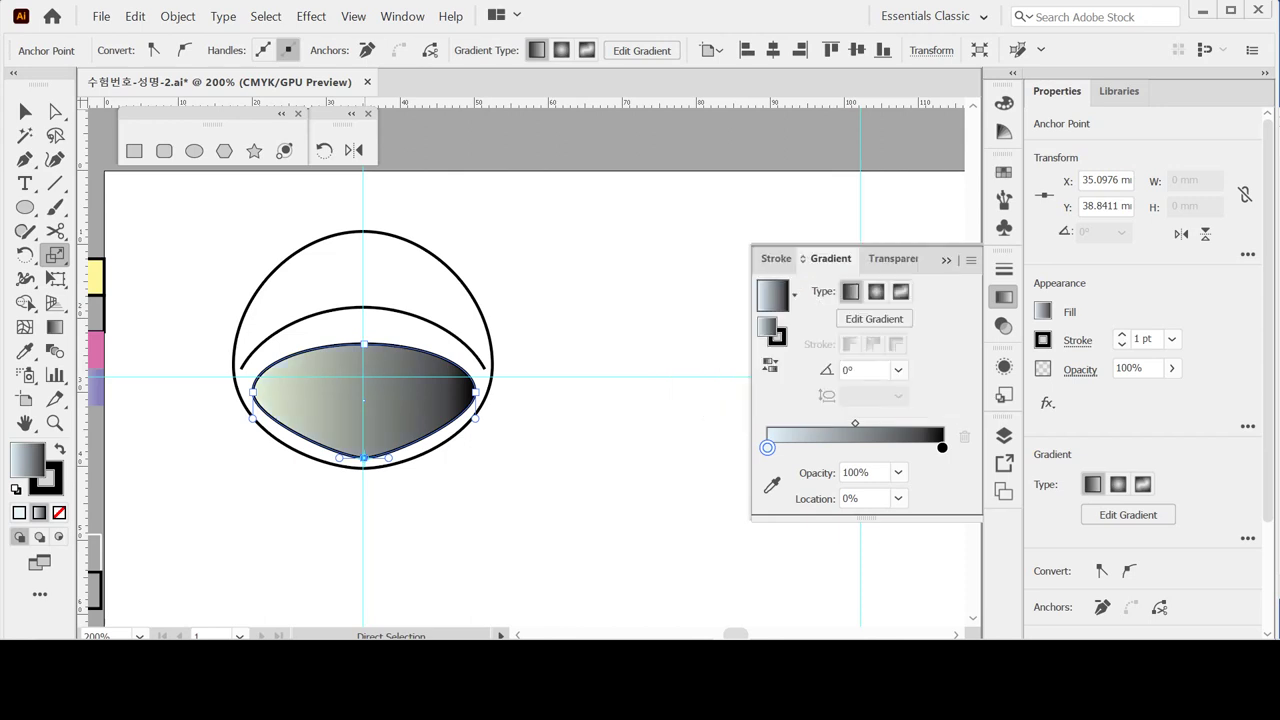
# Step: Recolour the gradient's black end stop to purple with C 50%, M 50%, Y 0% and K 0%
pyautogui.doubleClick(942, 447)
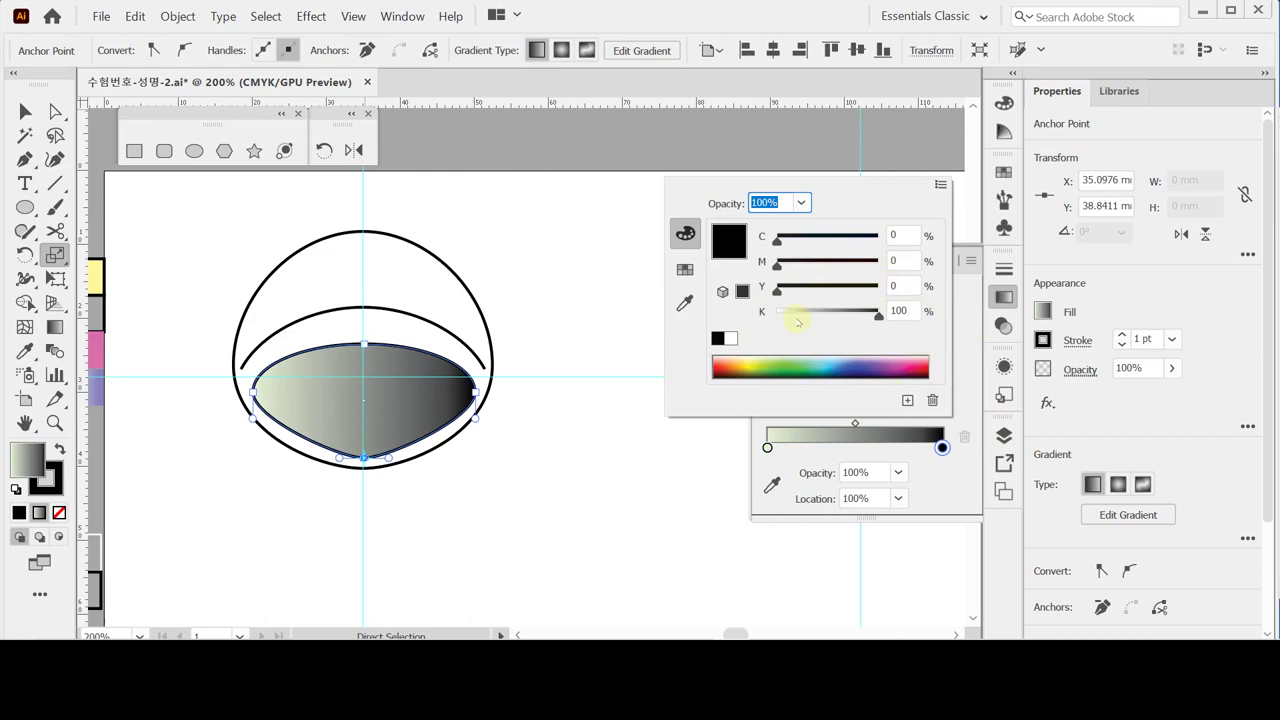
pyautogui.click(731, 339)
pyautogui.click(906, 236)
pyautogui.write('5')
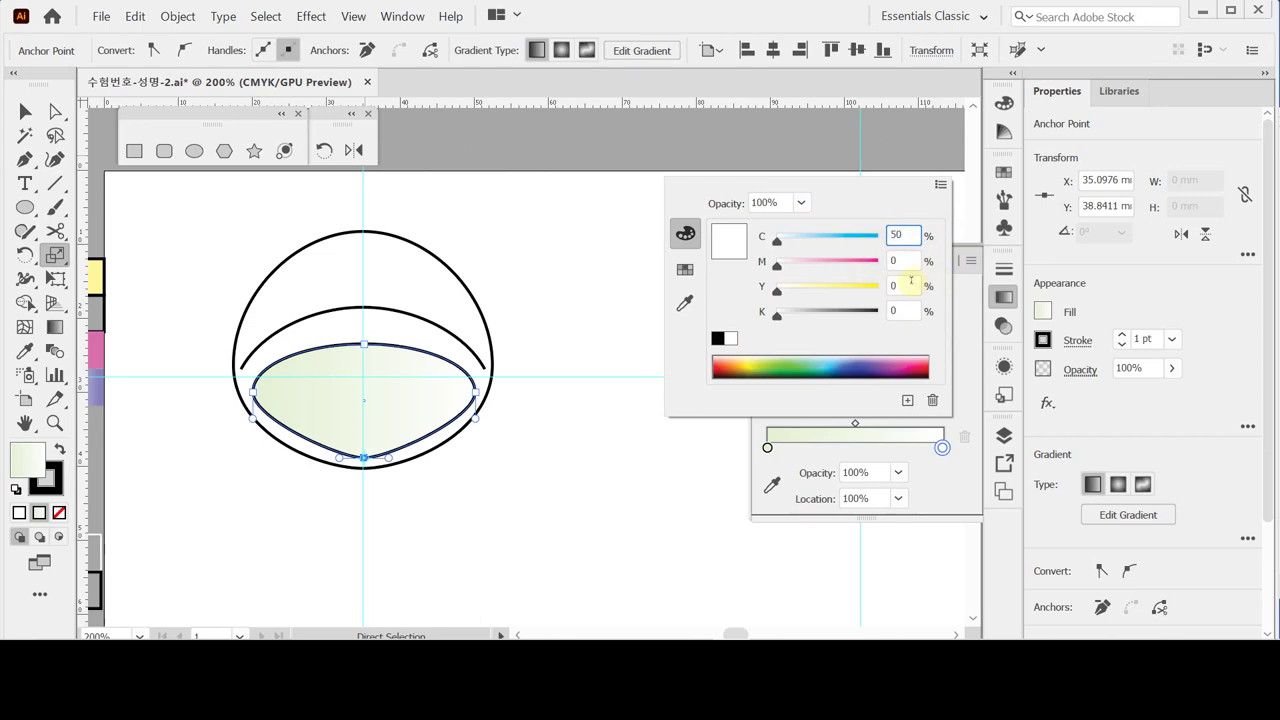
pyautogui.click(903, 261)
pyautogui.write('500')
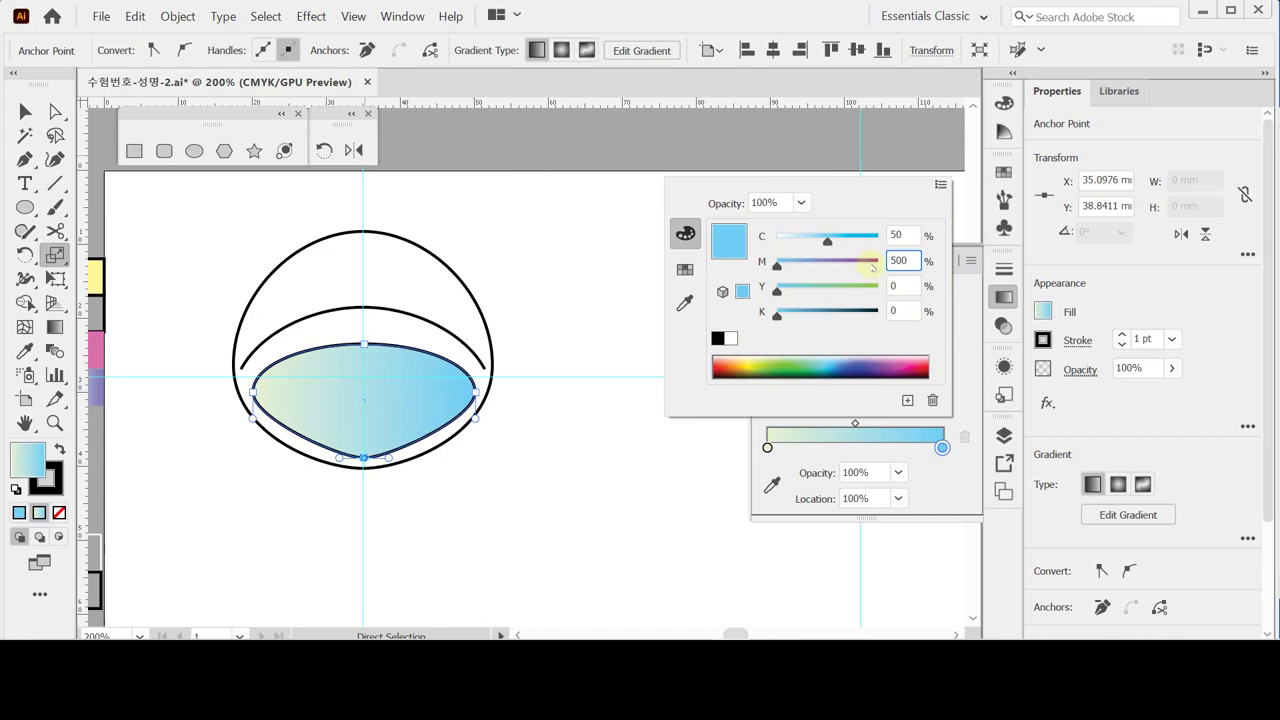
pyautogui.press('Return')
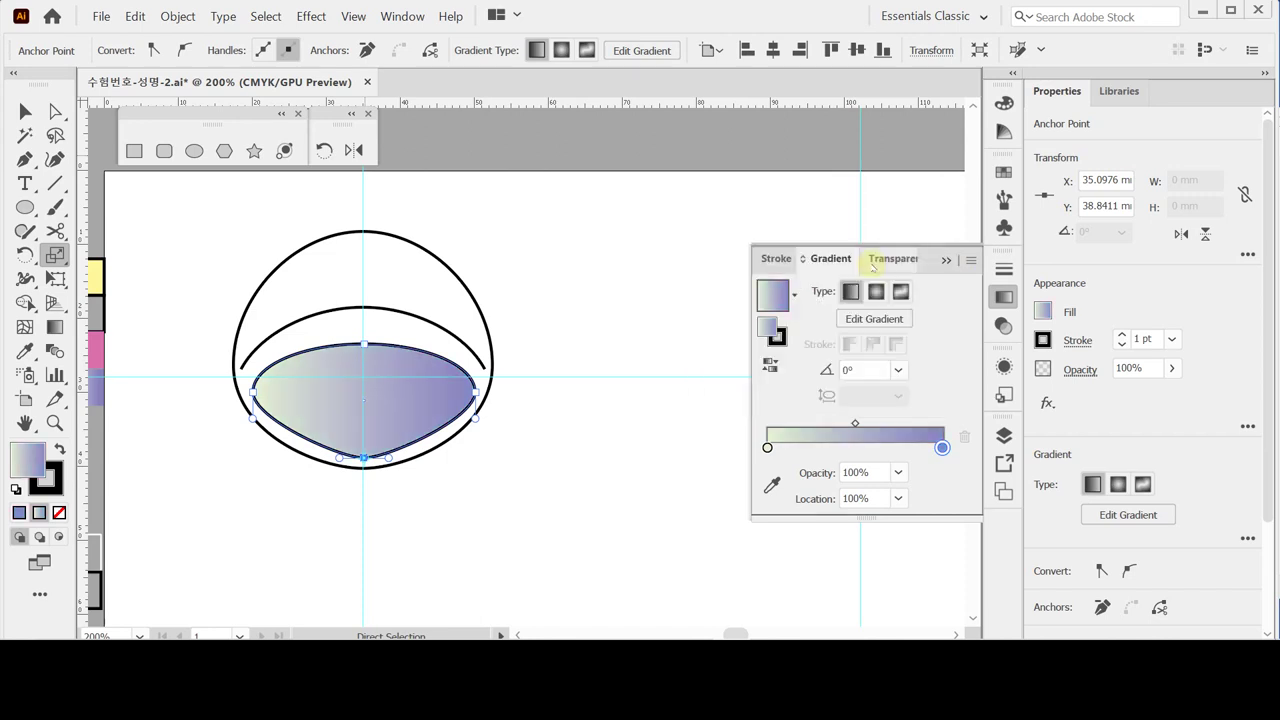
# Step: Set the gradient angle to 135° and the purple stop's location to 85%
pyautogui.click(898, 370)
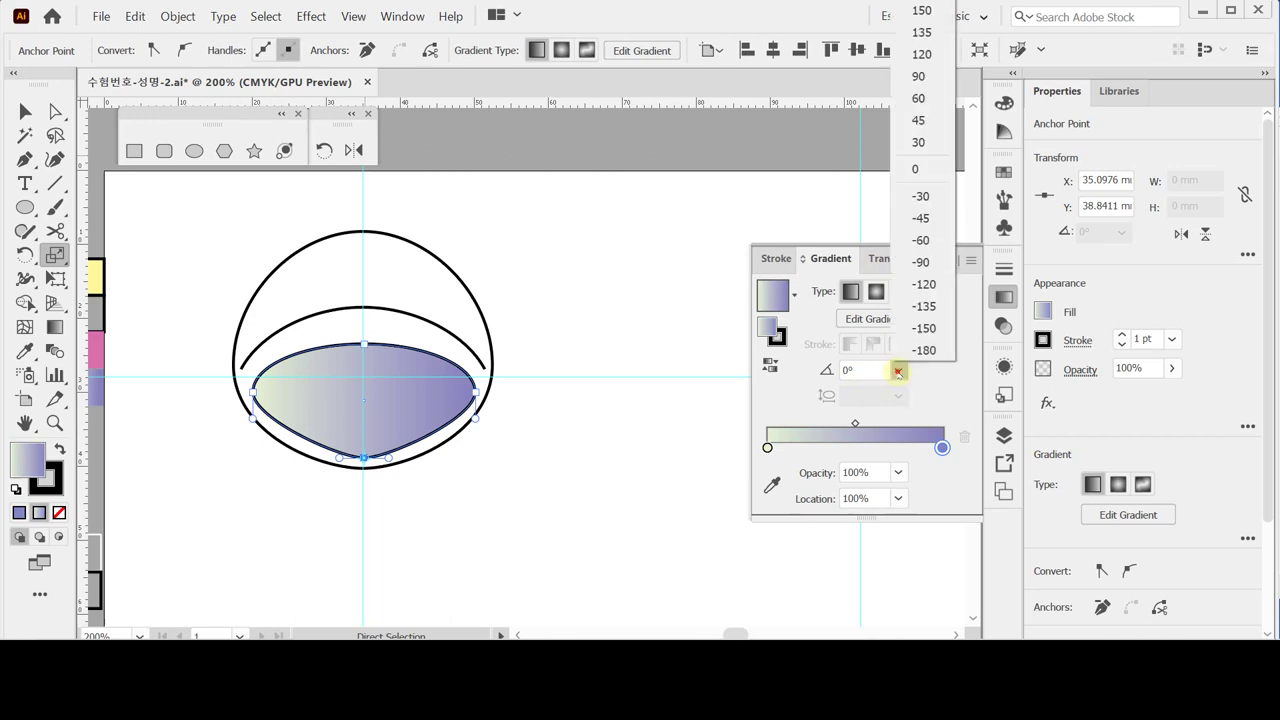
pyautogui.click(922, 32)
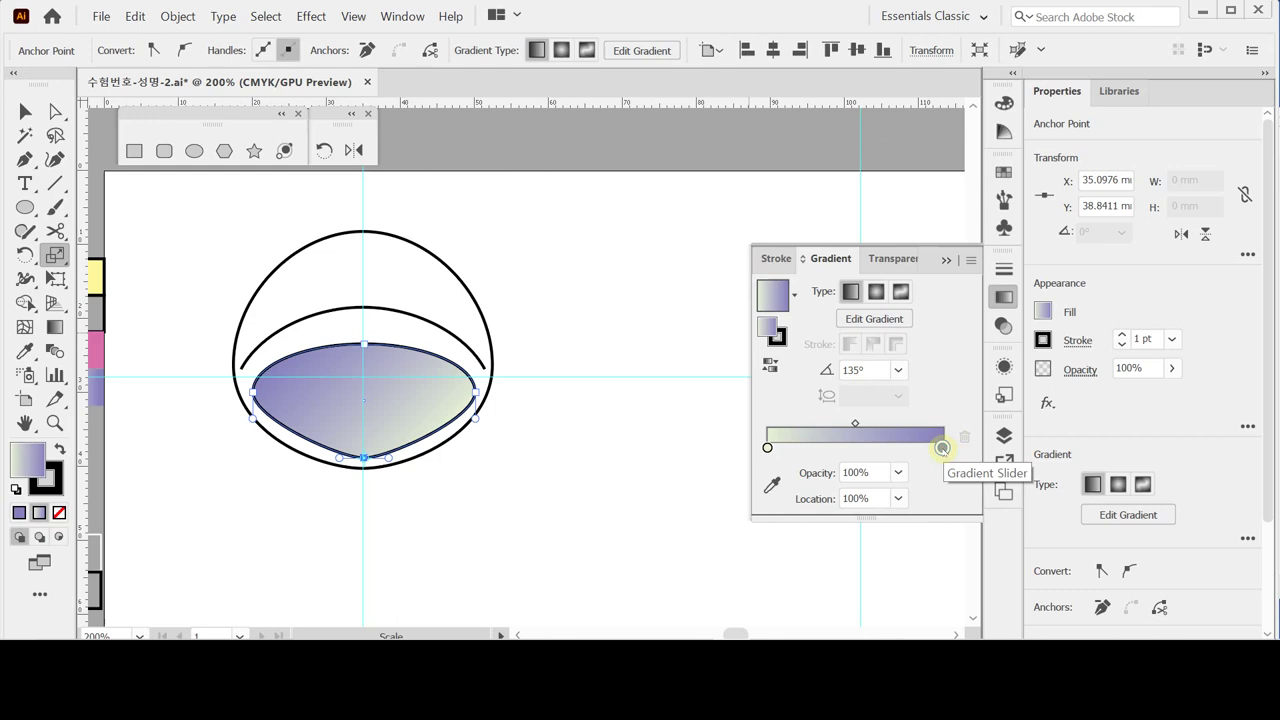
pyautogui.click(942, 447)
pyautogui.click(866, 497)
pyautogui.click(870, 497)
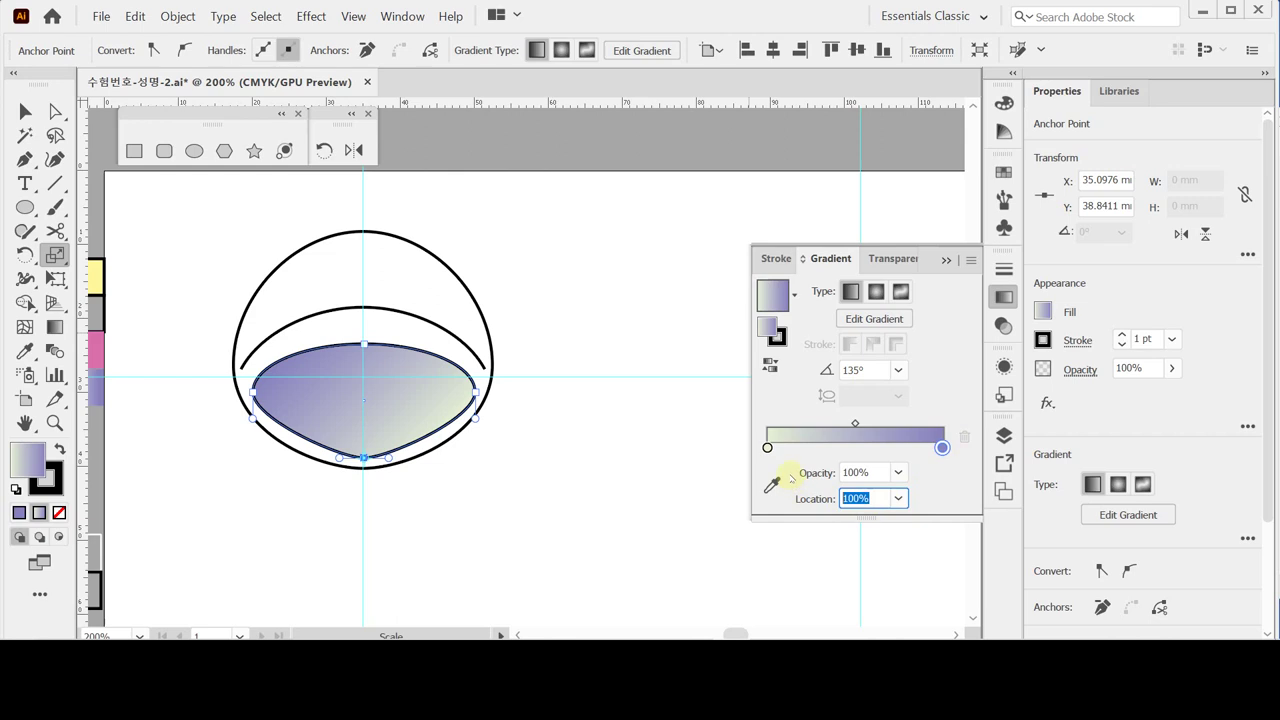
pyautogui.write('85')
pyautogui.press('Return')
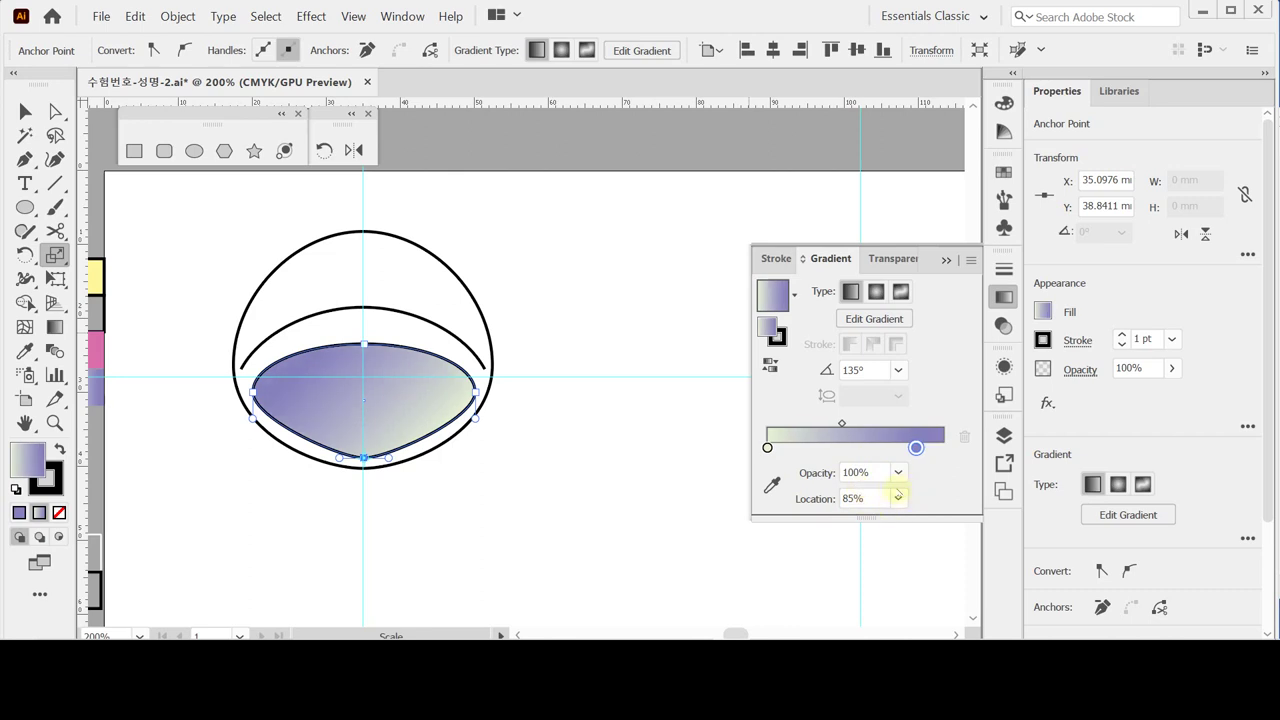
# Step: Remove the stroke from the gradient-filled inner ellipse and save the document
pyautogui.click(47, 482)
pyautogui.doubleClick(45, 478)
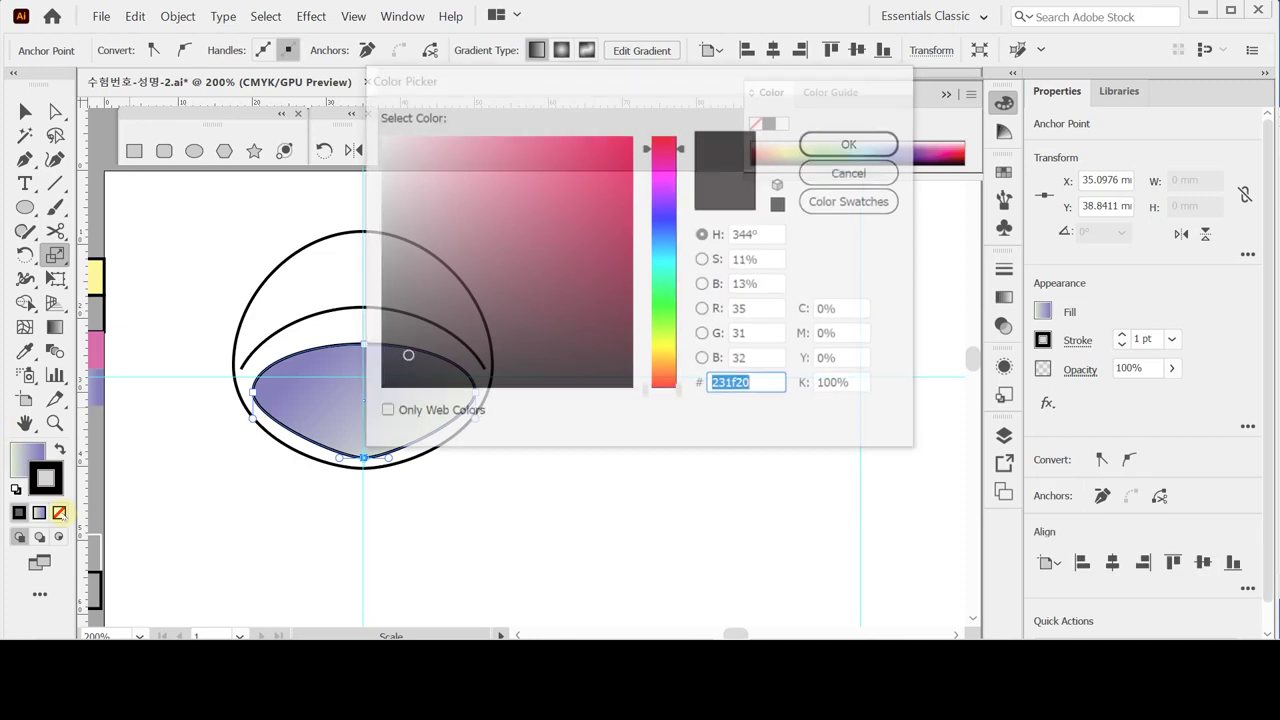
pyautogui.click(851, 174)
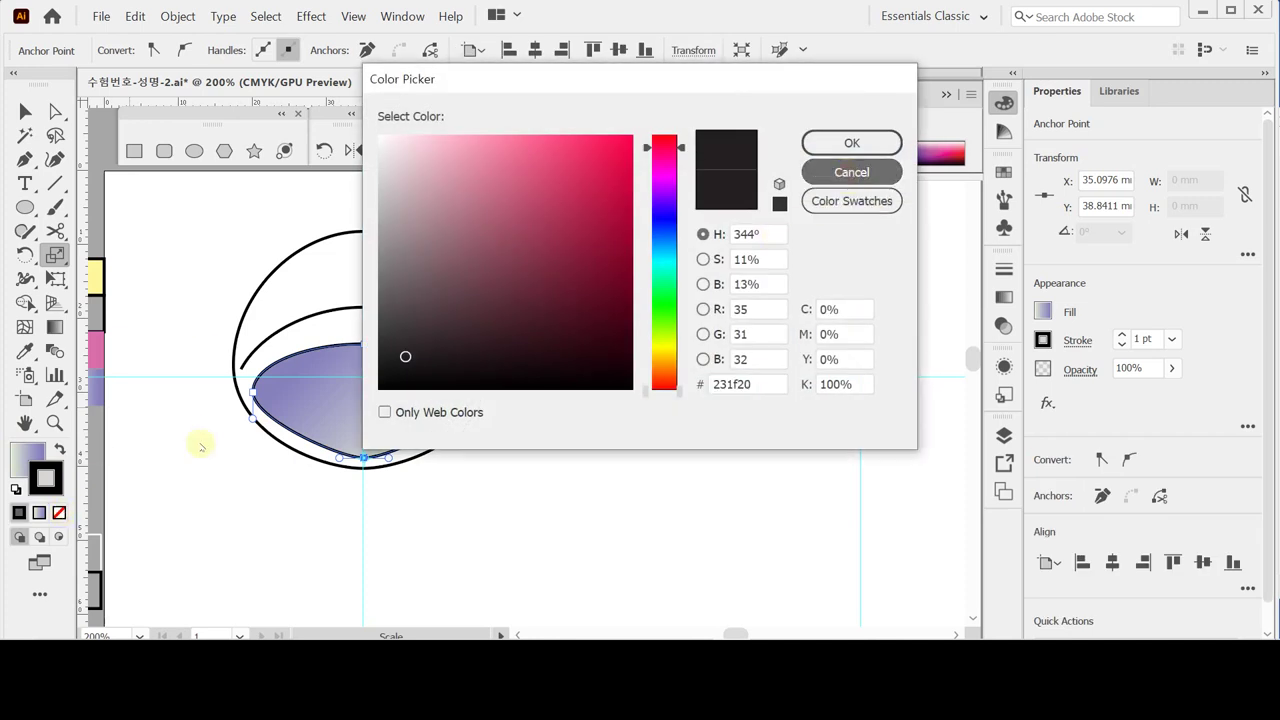
pyautogui.click(58, 513)
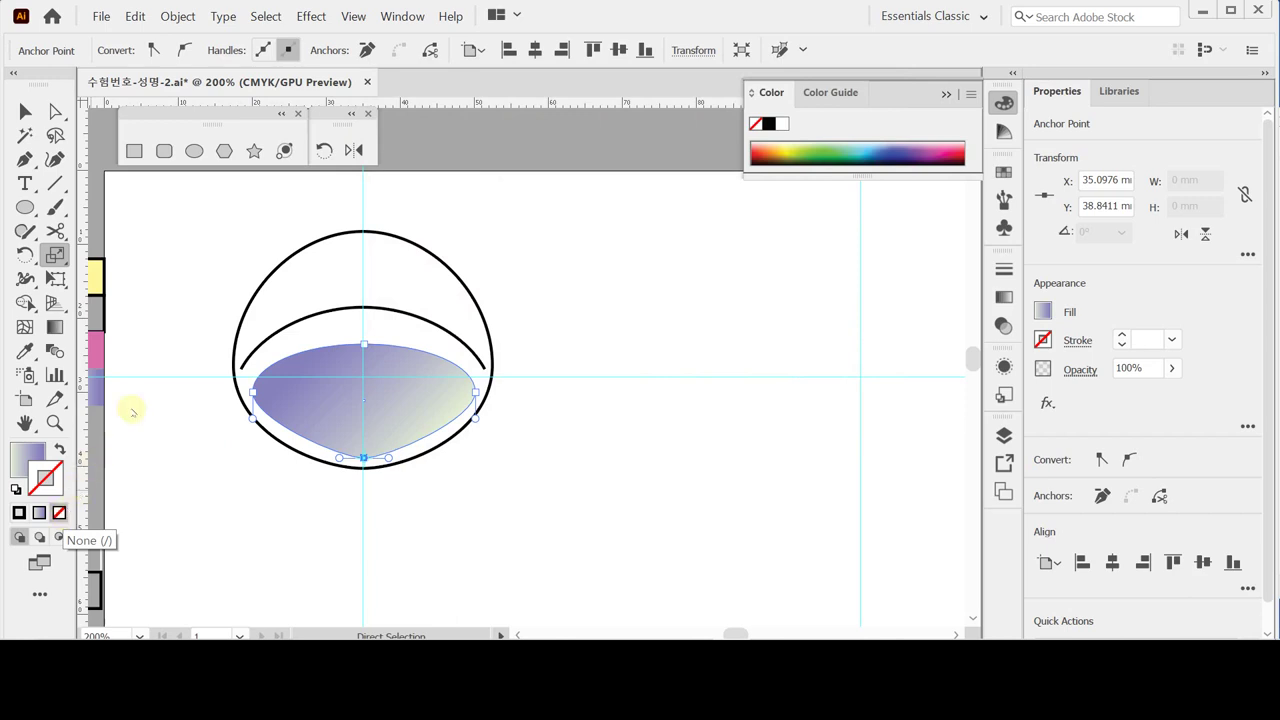
pyautogui.hotkey('ctrl', 's')
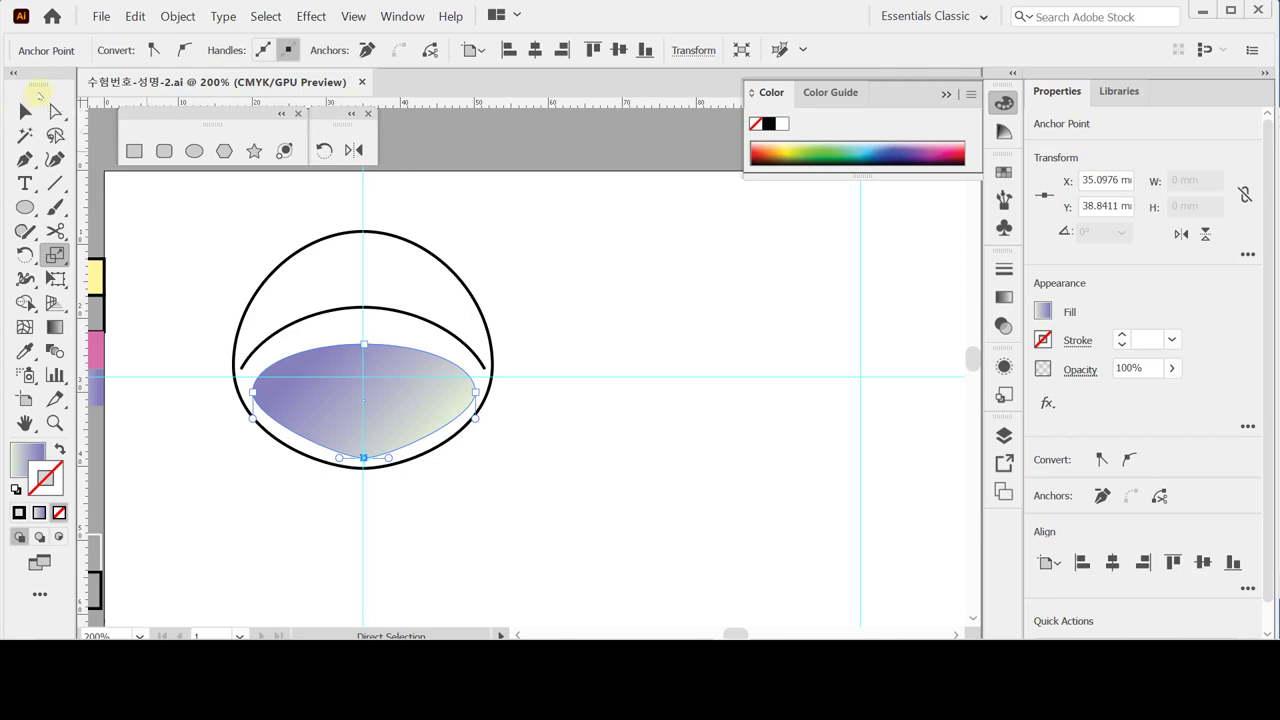
# Step: Create a rounded rectangle 9 mm wide and 11 mm high with a 4 mm corner radius over the outline's upper-left edge
pyautogui.click(590, 328)
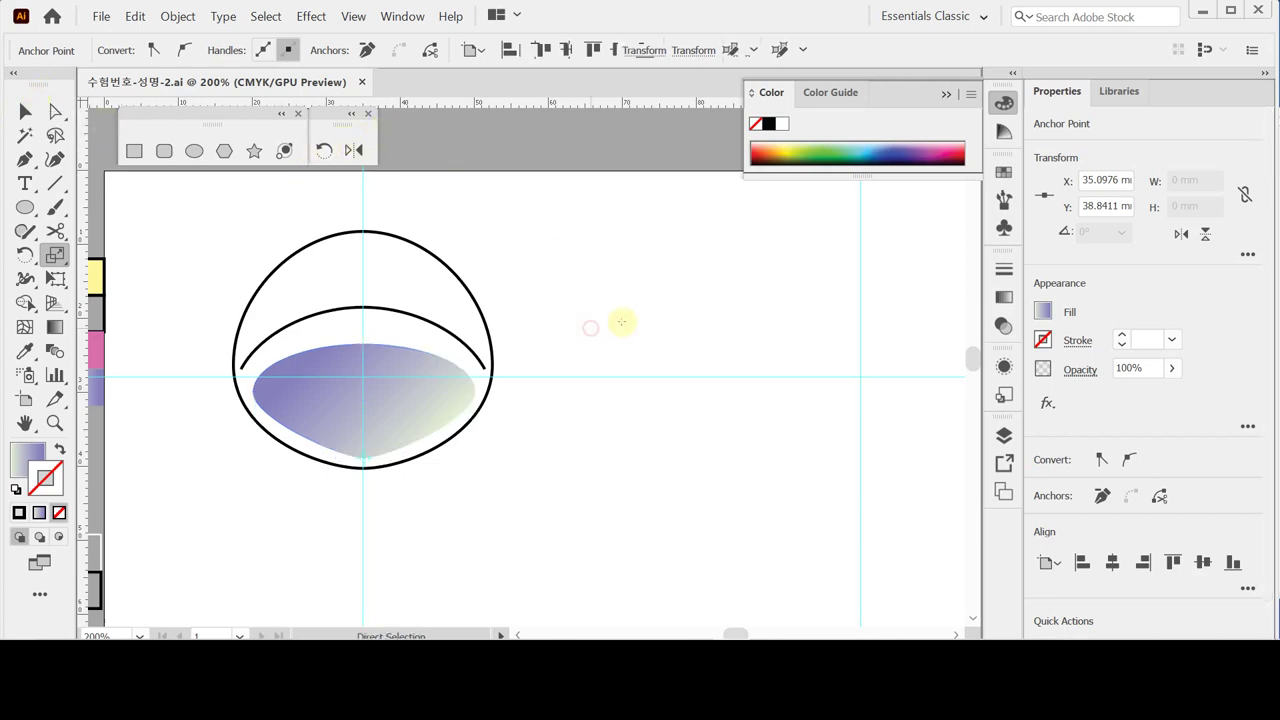
pyautogui.click(162, 151)
pyautogui.moveTo(209, 263); pyautogui.dragTo(246, 291)
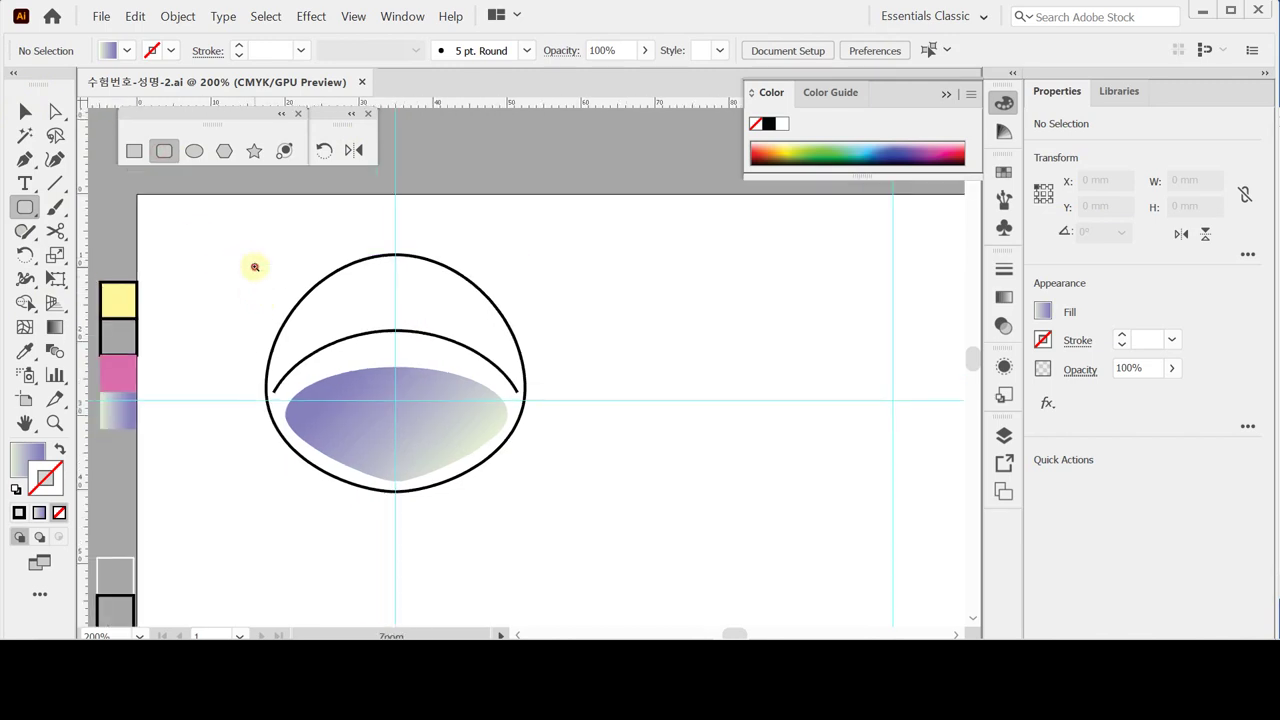
pyautogui.hotkey('ctrl', '+')
pyautogui.moveTo(434, 334); pyautogui.dragTo(378, 316)
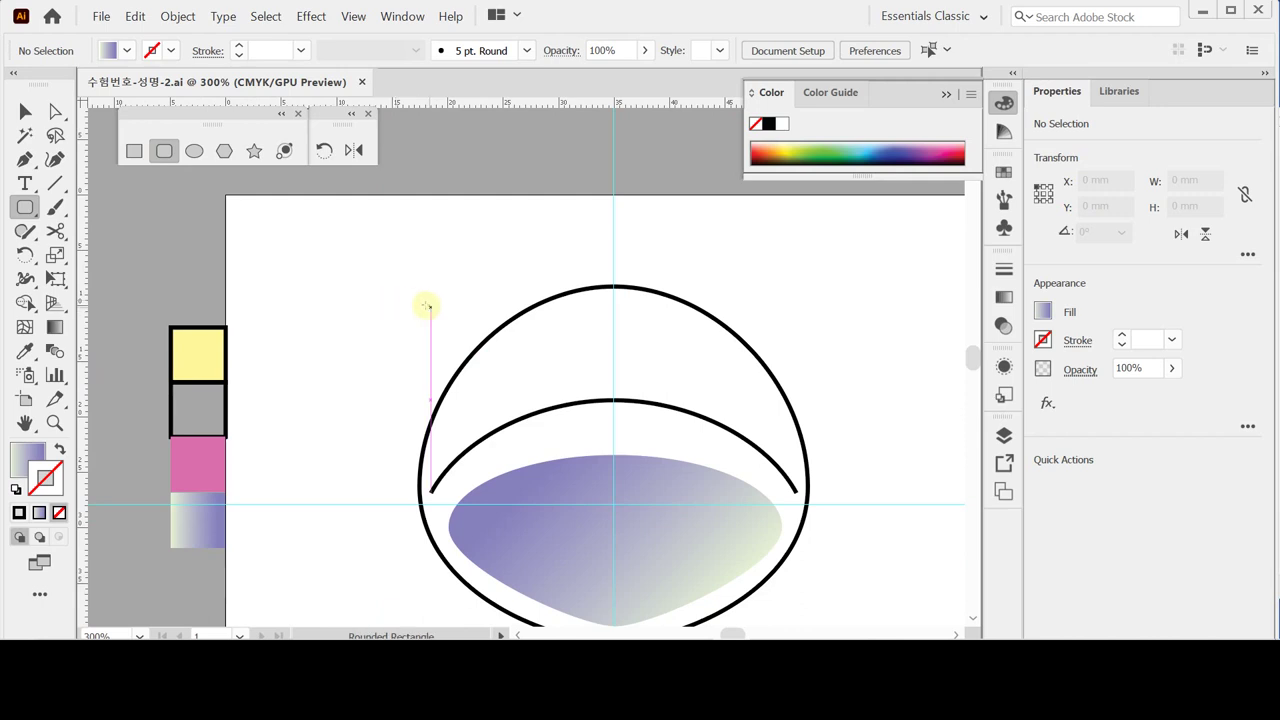
pyautogui.click(438, 319)
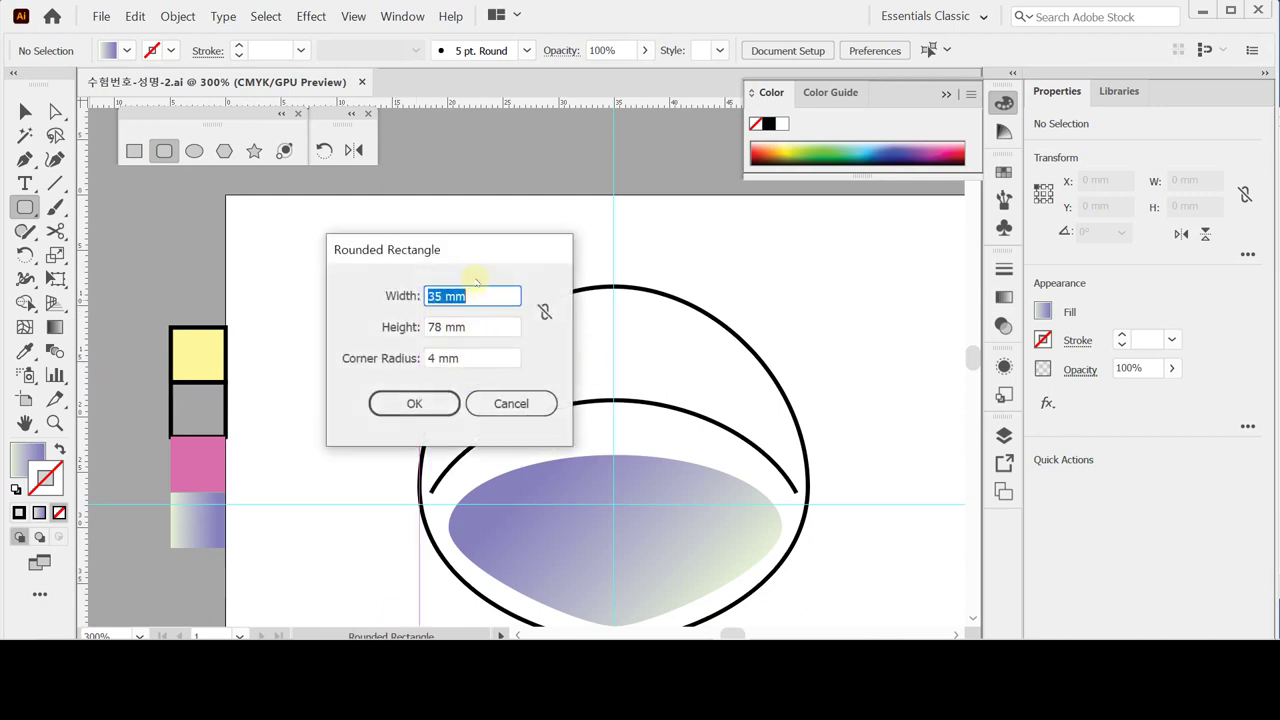
pyautogui.write('9')
pyautogui.press('Tab')
pyautogui.write('11')
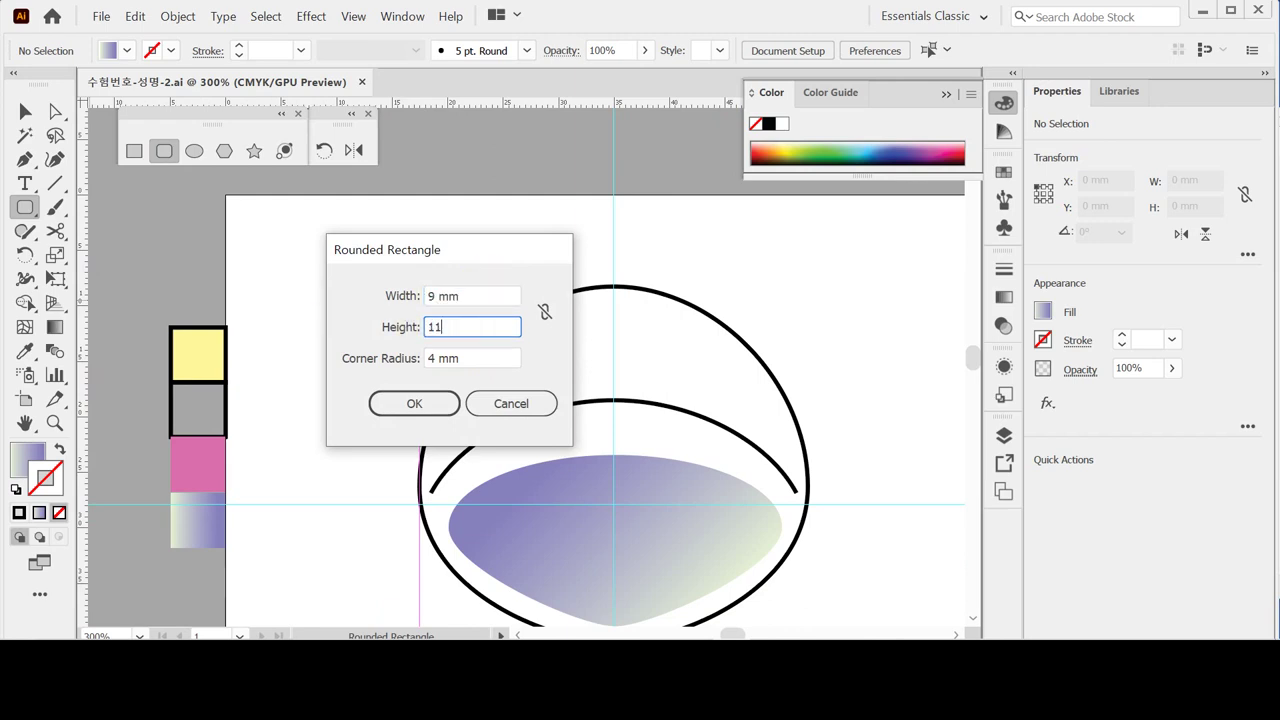
pyautogui.click(470, 360)
pyautogui.click(414, 404)
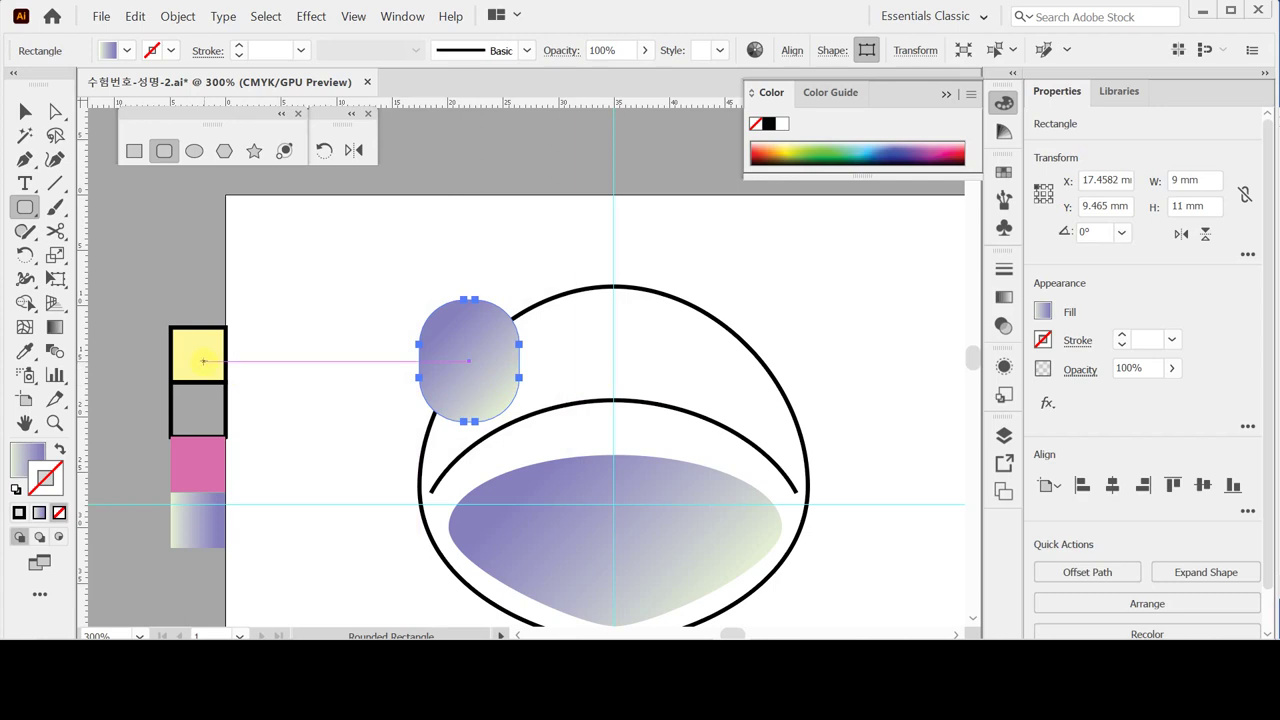
# Step: Copy the yellow sample's fill and black stroke to the rounded rectangle and move it clear of the outline, to about X 9.89 mm, Y 5.02 mm
pyautogui.press('i')
pyautogui.click(203, 358)
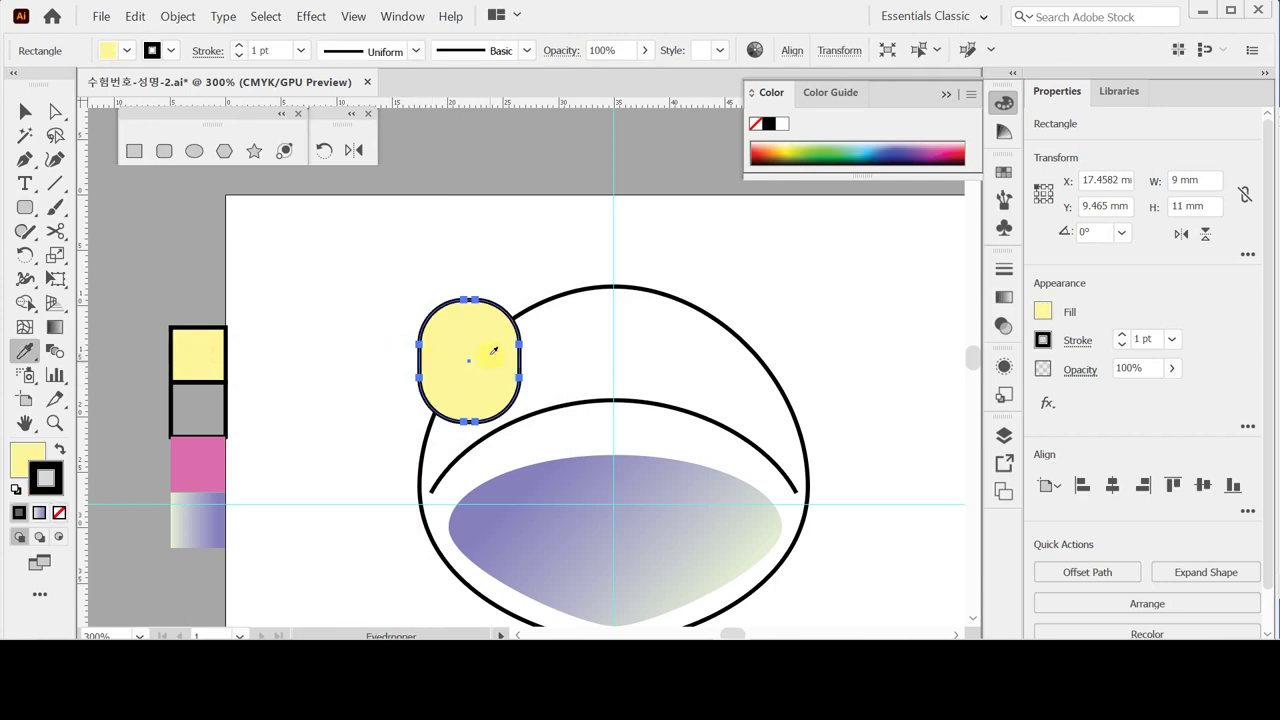
pyautogui.moveTo(473, 357); pyautogui.dragTo(392, 299)
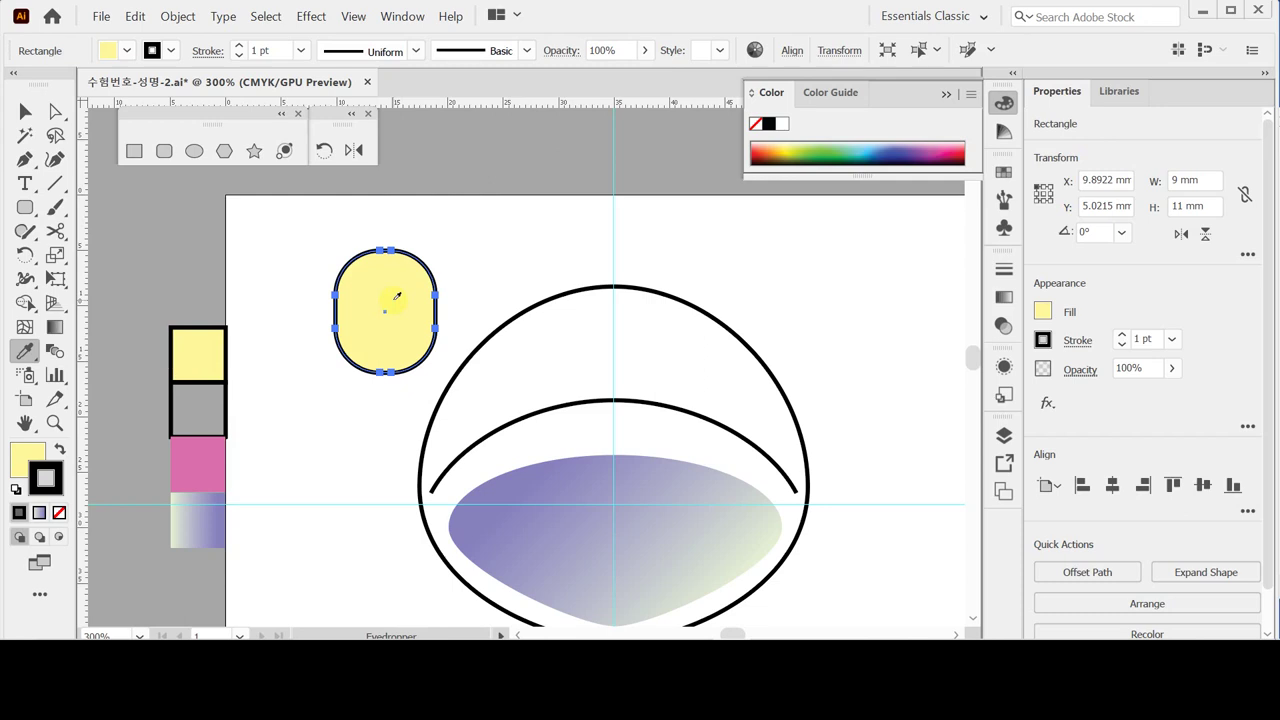
pyautogui.click(55, 112)
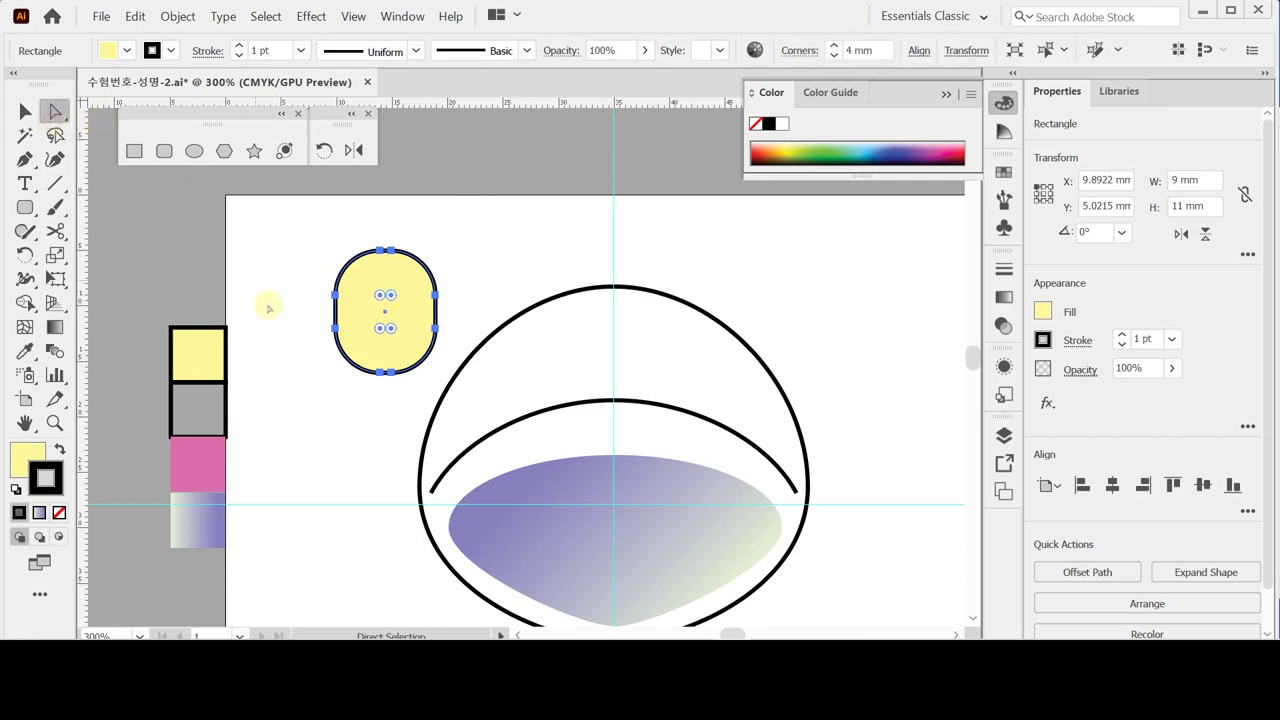
# Step: Scale the lower anchor points of the yellow rounded rectangle uniformly to 90% so the shape tapers downward
pyautogui.moveTo(307, 315); pyautogui.dragTo(443, 382)
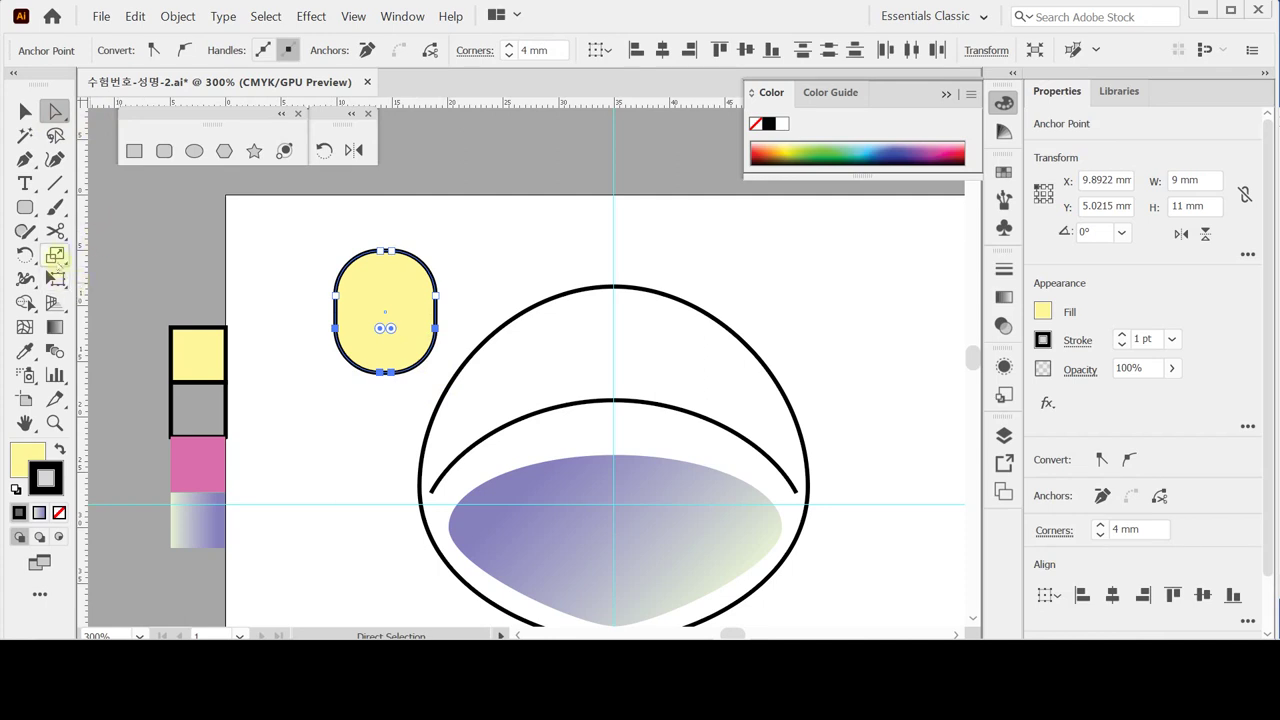
pyautogui.doubleClick(55, 255)
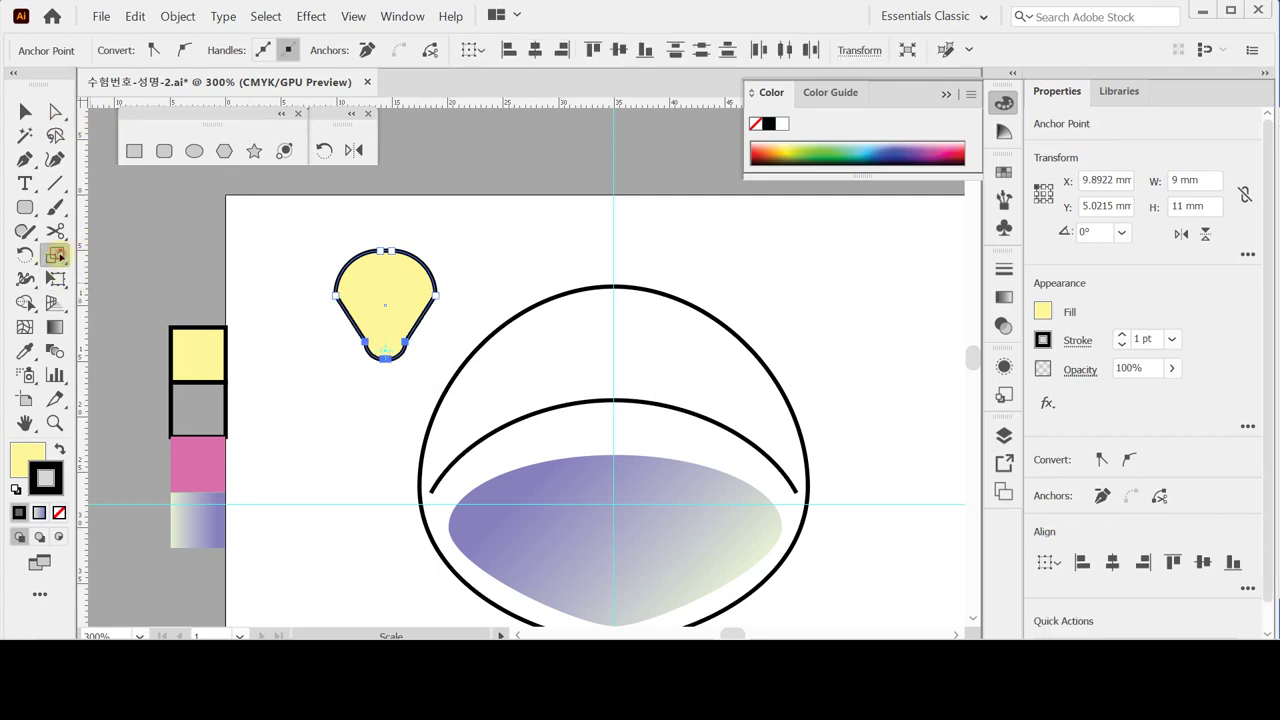
pyautogui.write('90')
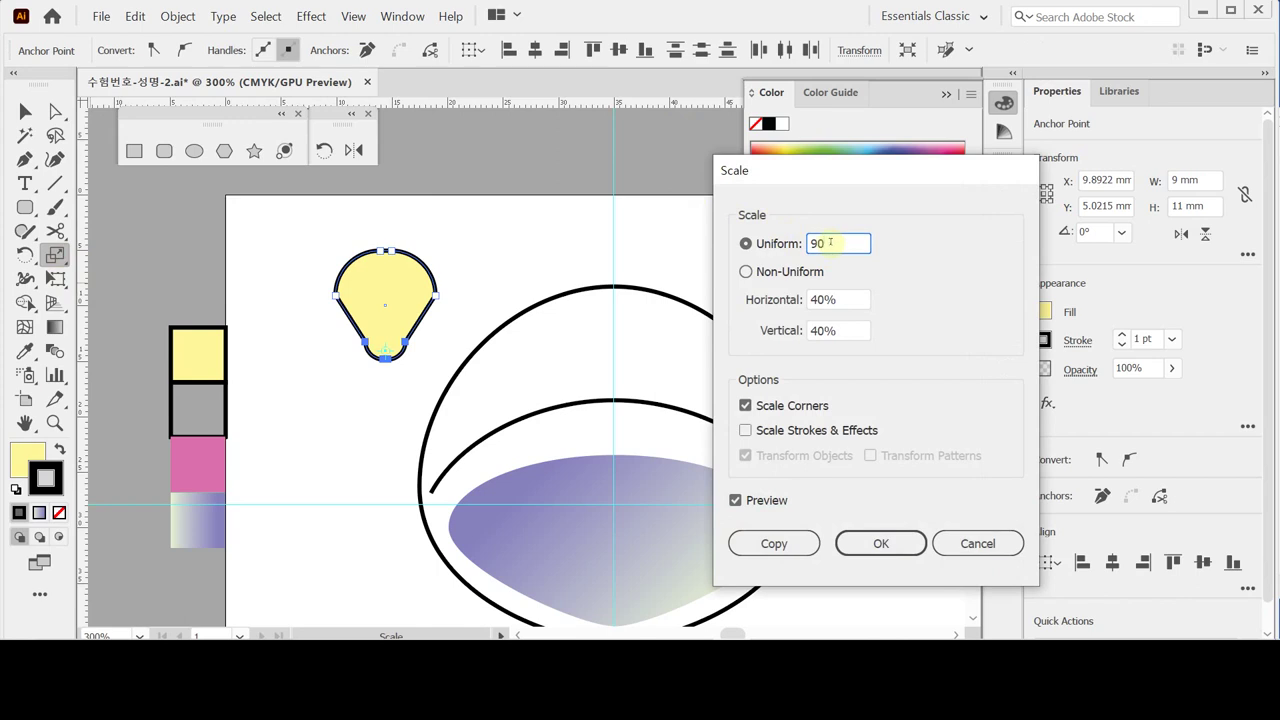
pyautogui.click(872, 540)
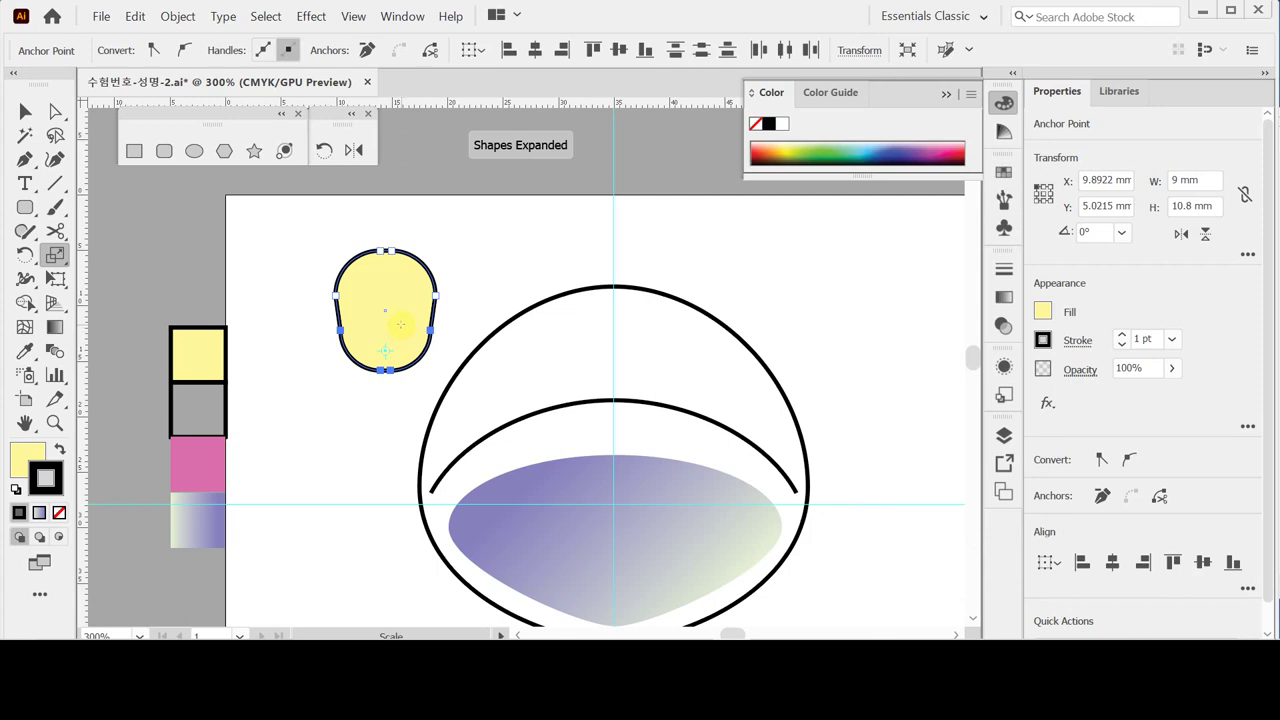
# Step: Rotate the tapered yellow shape 30° and move it onto the outline's upper-left edge, to about X 15.87 mm, Y 7.90 mm
pyautogui.keyDown('ctrl'); pyautogui.click(383, 290); pyautogui.keyUp('ctrl')
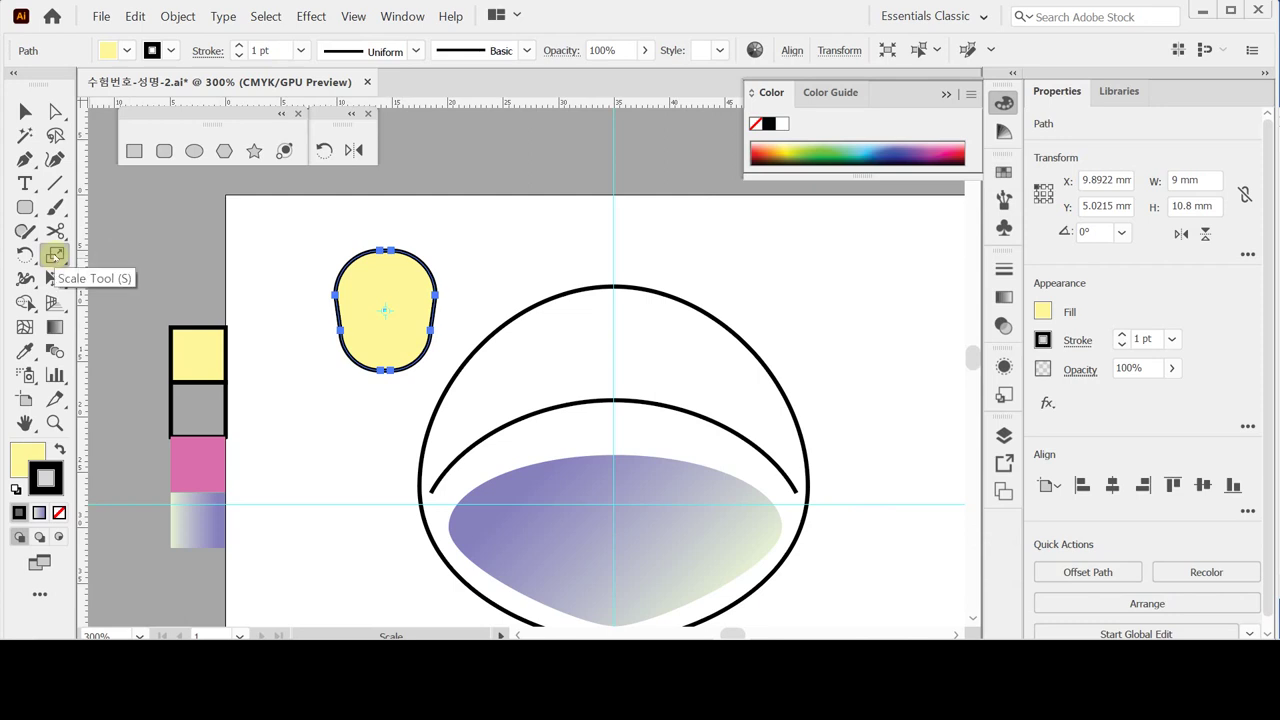
pyautogui.doubleClick(322, 150)
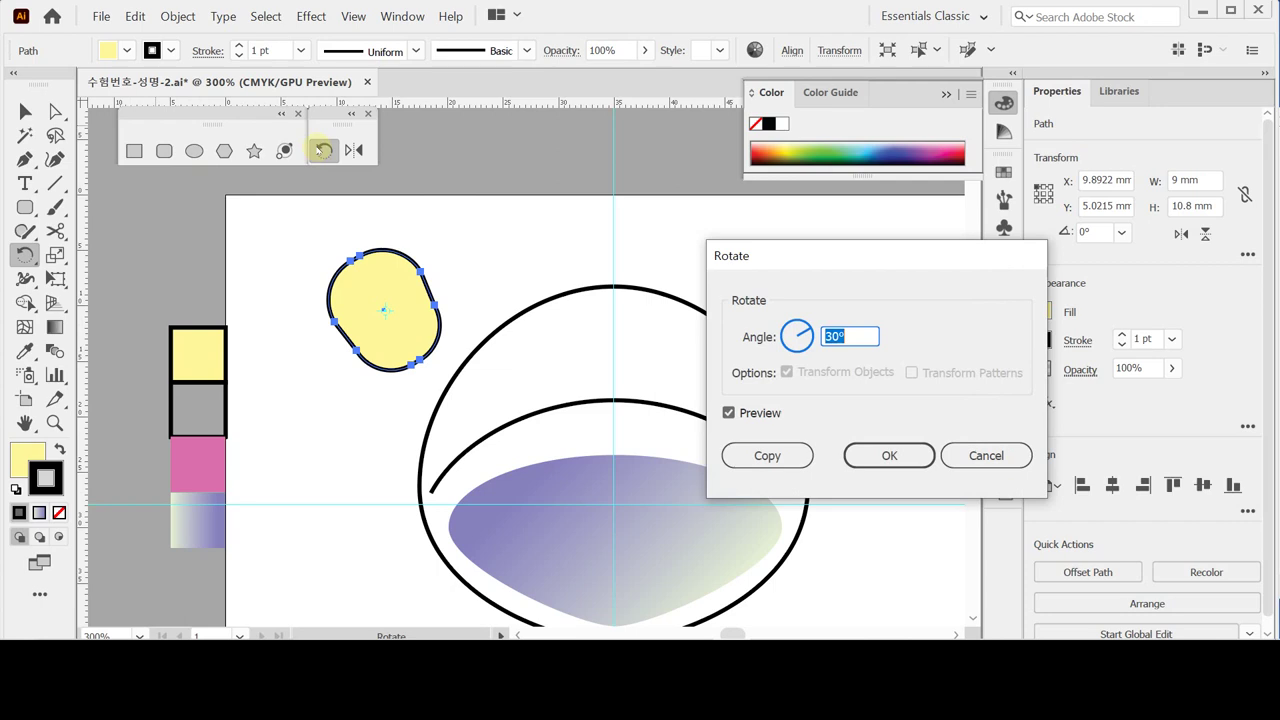
pyautogui.click(875, 455)
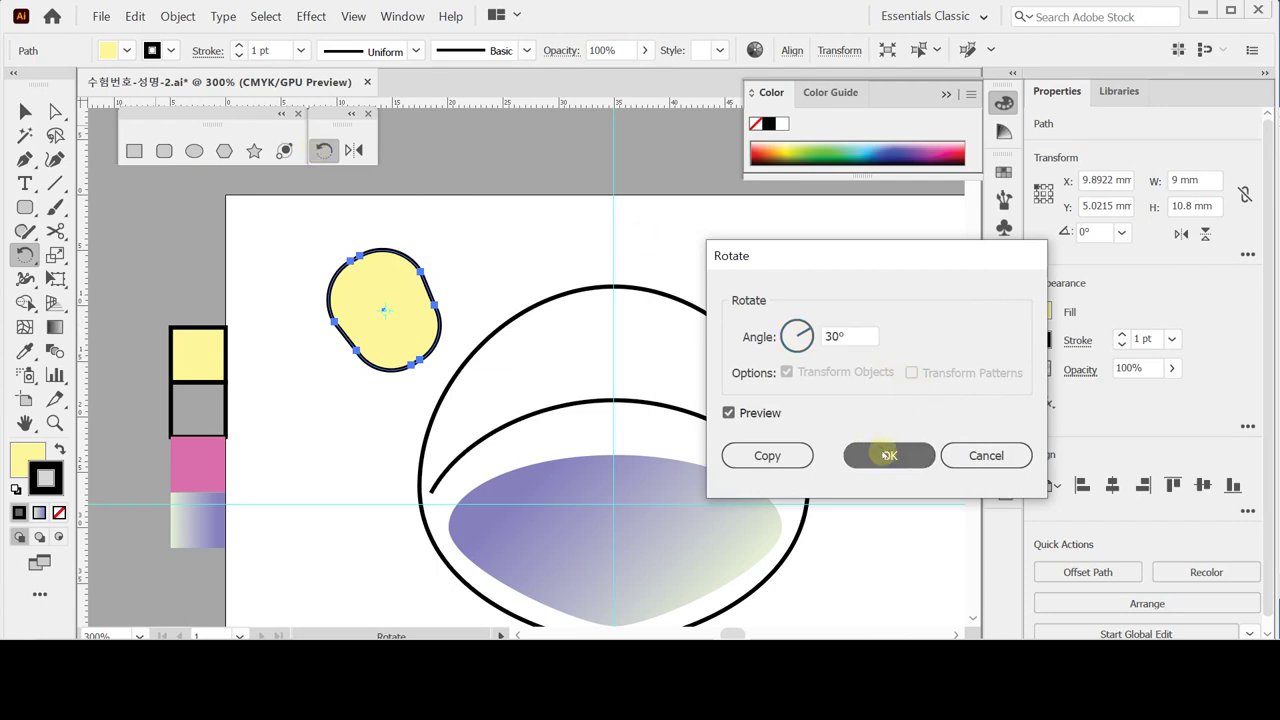
pyautogui.moveTo(397, 317); pyautogui.dragTo(466, 344)
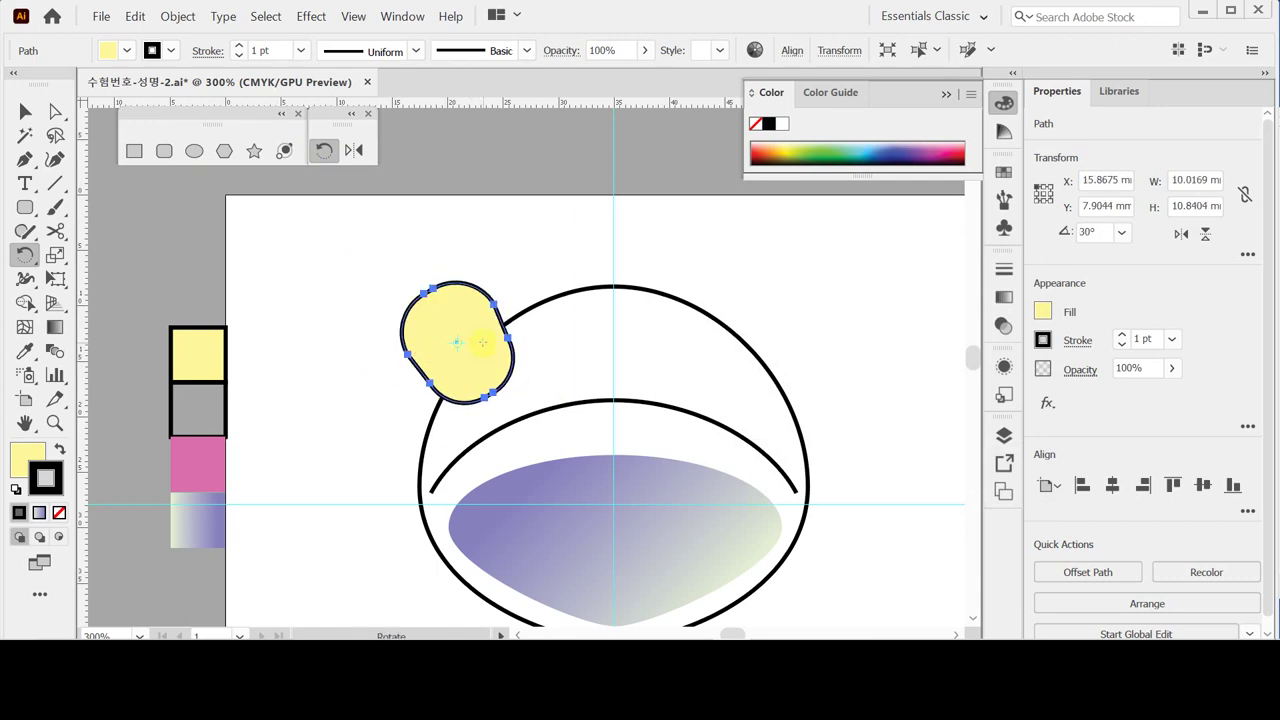
# Step: Draw an unfilled, upward-bulging arc about 4.2 mm wide and 1.2 mm high with a 1 pt black stroke inside the yellow ear using the Pen tool
pyautogui.hotkey('ctrl', '=')
pyautogui.hotkey('ctrl', '=')
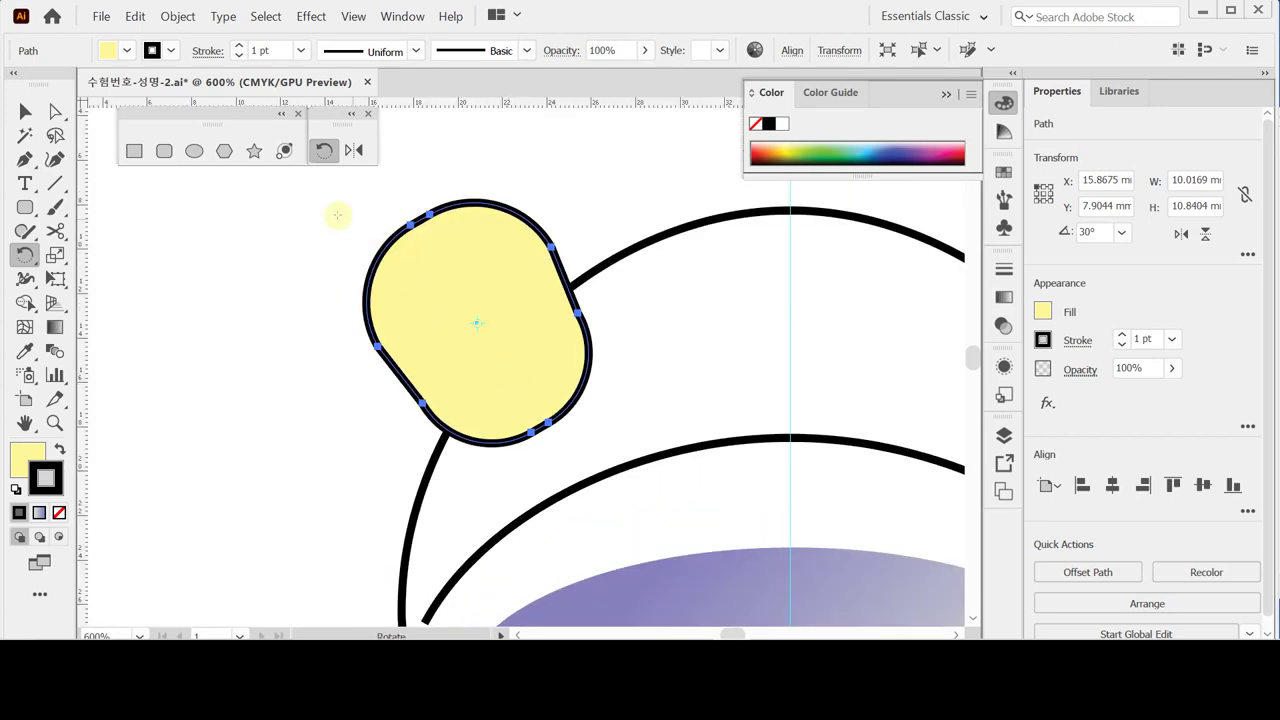
pyautogui.hotkey('ctrl', 'shift', 'a')
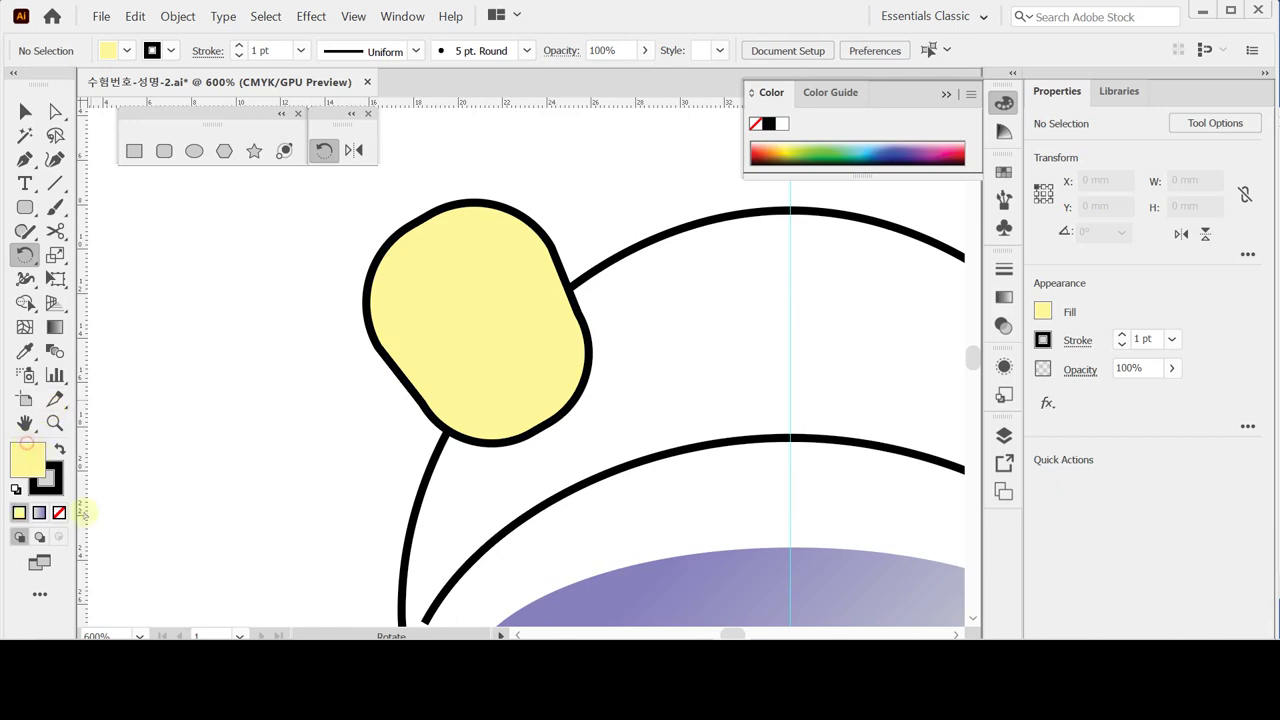
pyautogui.click(58, 512)
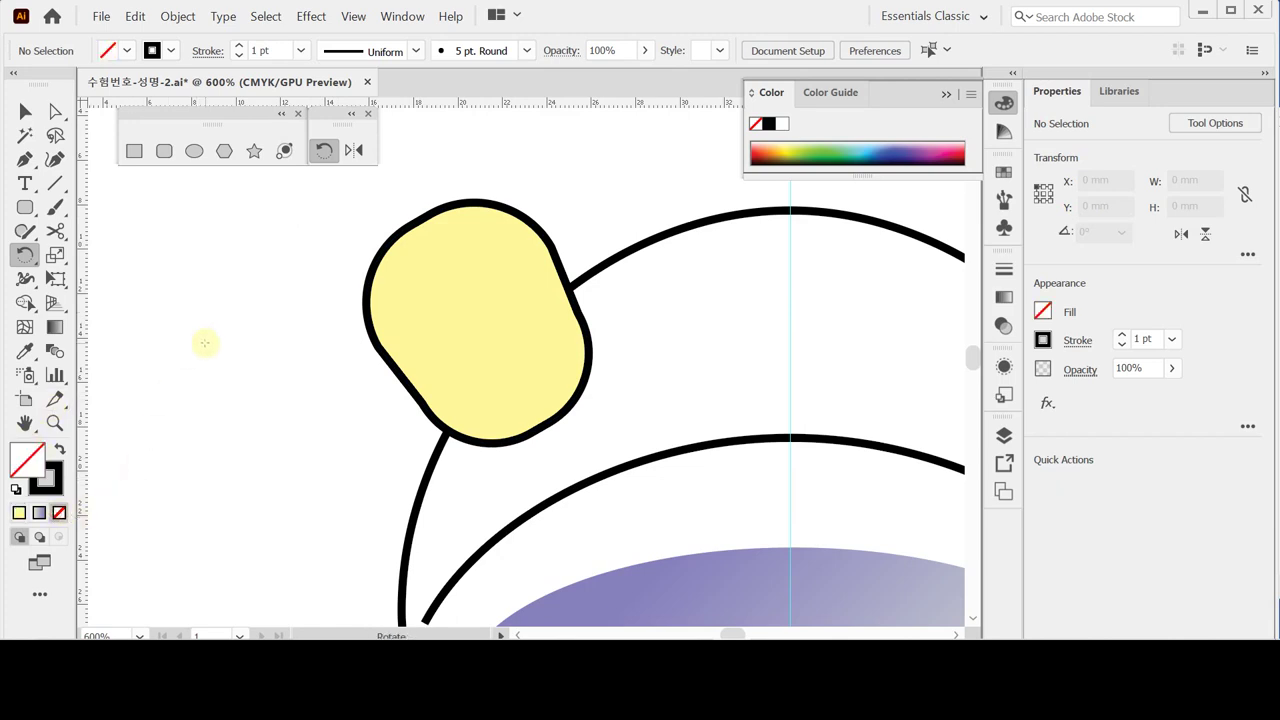
pyautogui.click(25, 160)
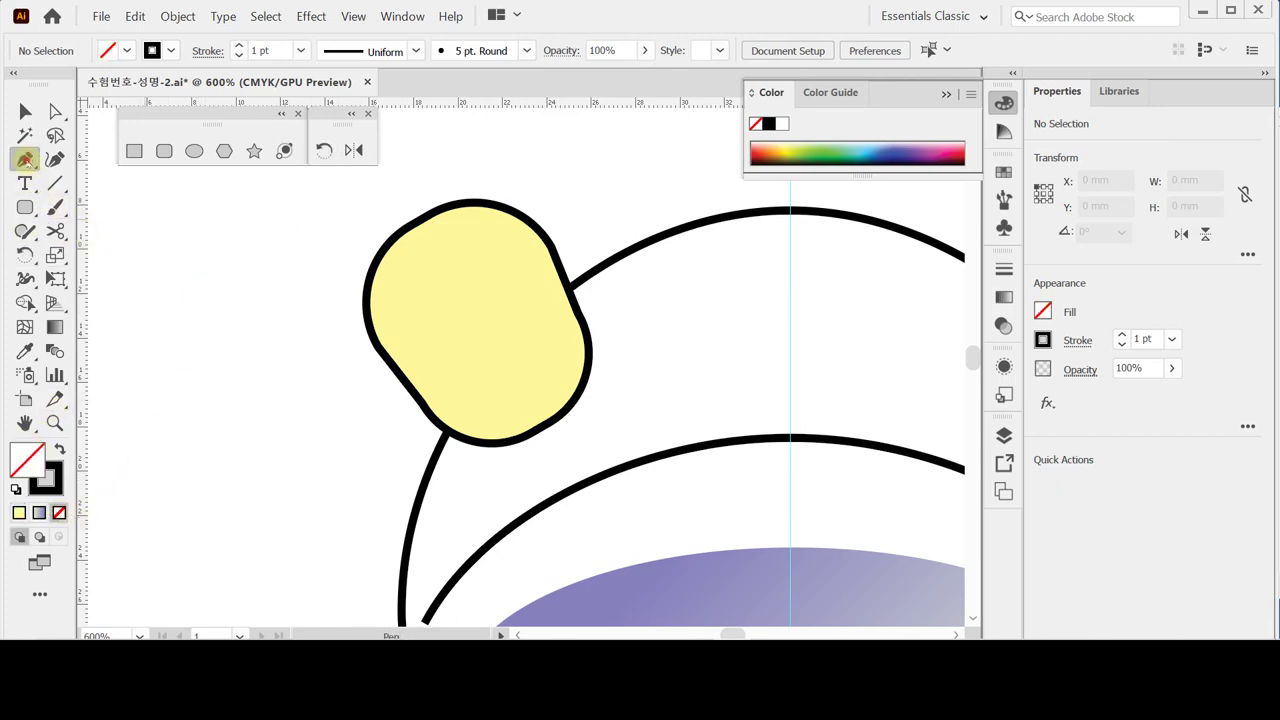
pyautogui.click(428, 275)
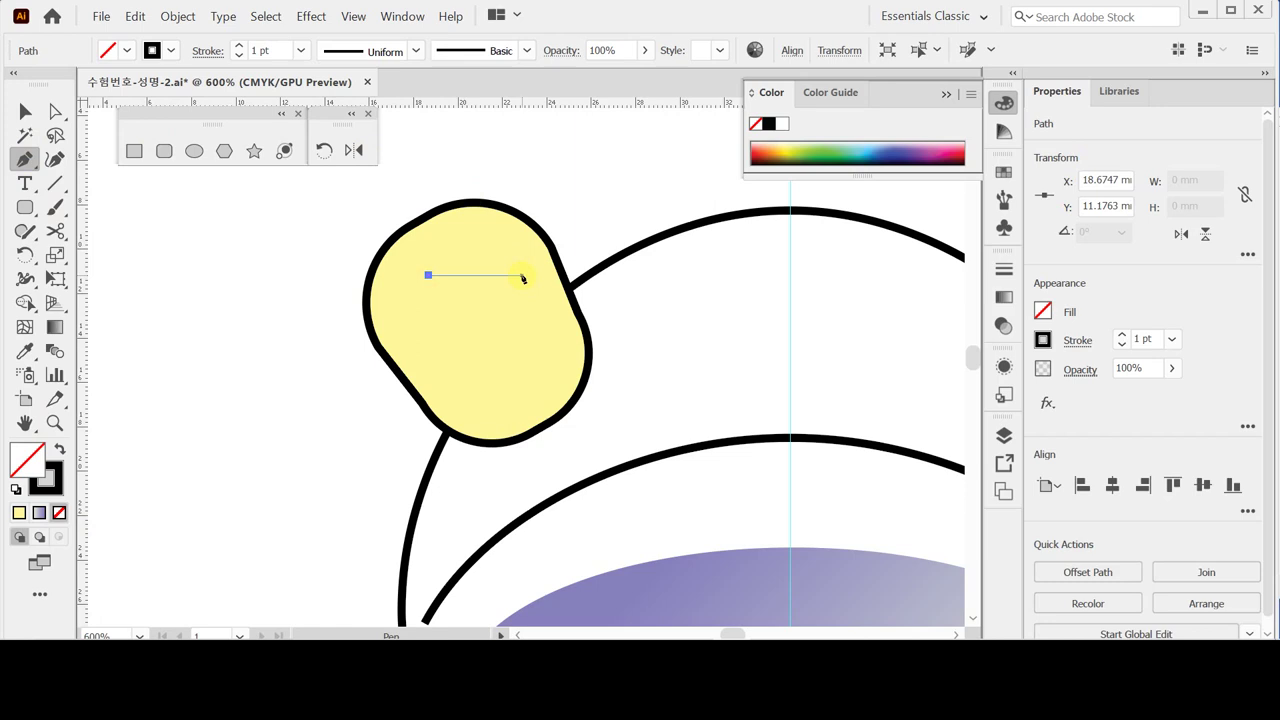
pyautogui.moveTo(523, 276); pyautogui.dragTo(570, 338)
pyautogui.keyDown('ctrl'); pyautogui.click(258, 320); pyautogui.keyUp('ctrl')
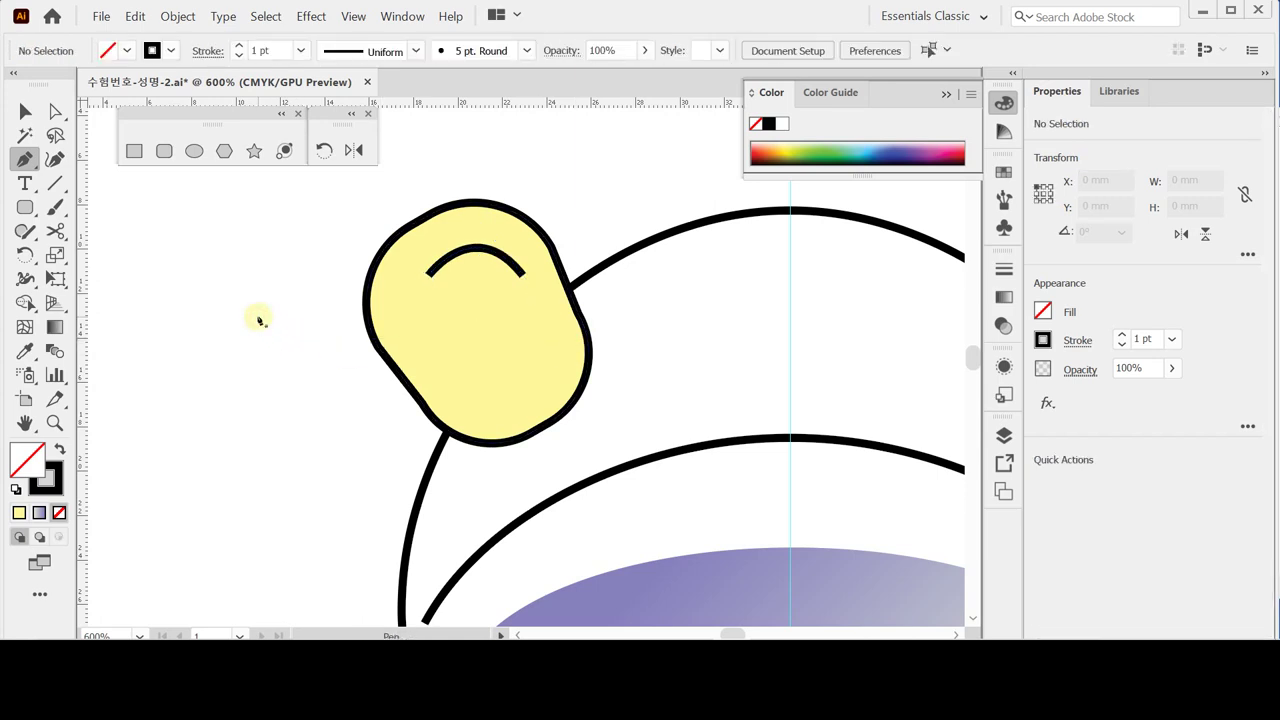
# Step: Send the yellow ear and its inner arc to the back and move them to about X 16.65 mm, Y 9.11 mm
pyautogui.click(27, 110)
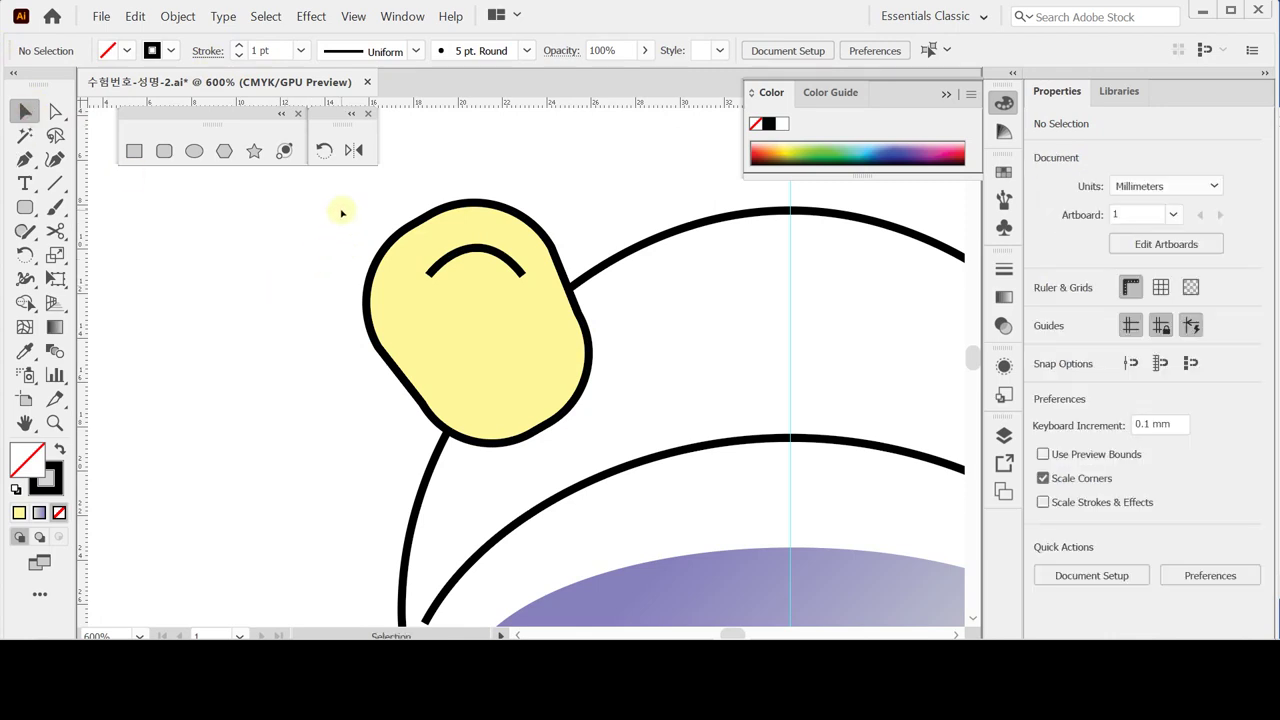
pyautogui.rightClick(467, 274)
pyautogui.moveTo(575, 546)
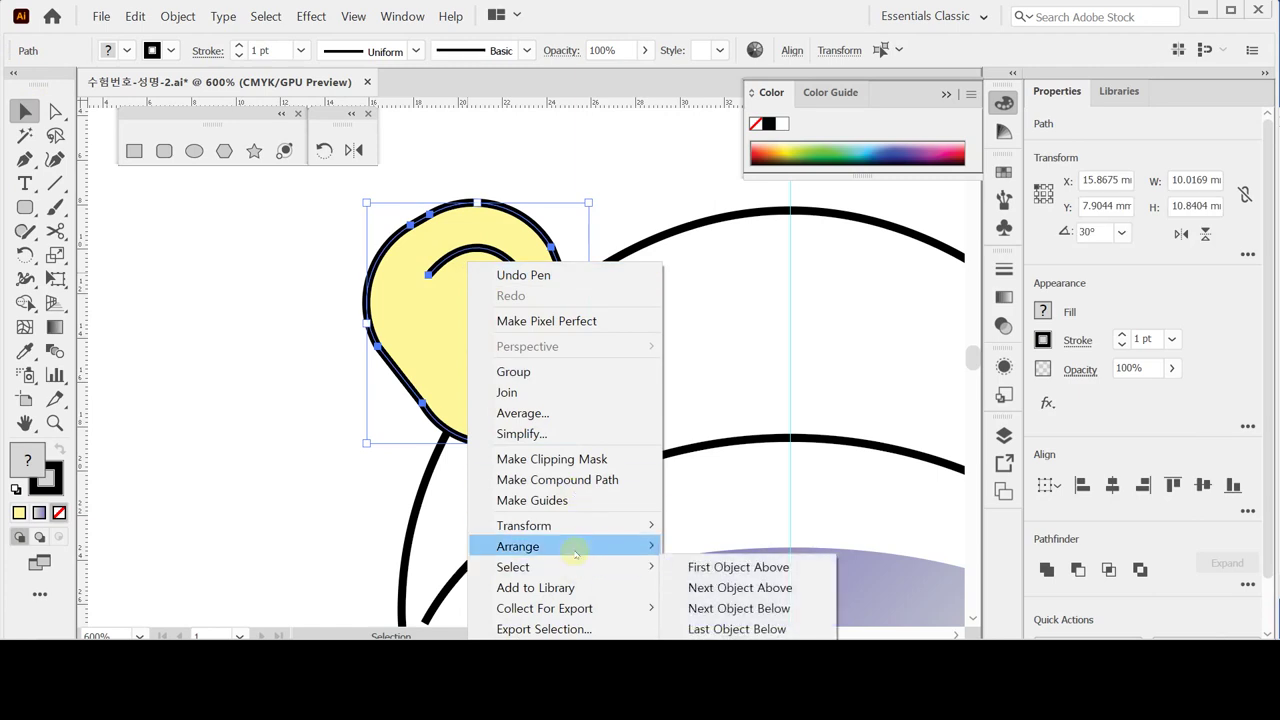
pyautogui.click(703, 521)
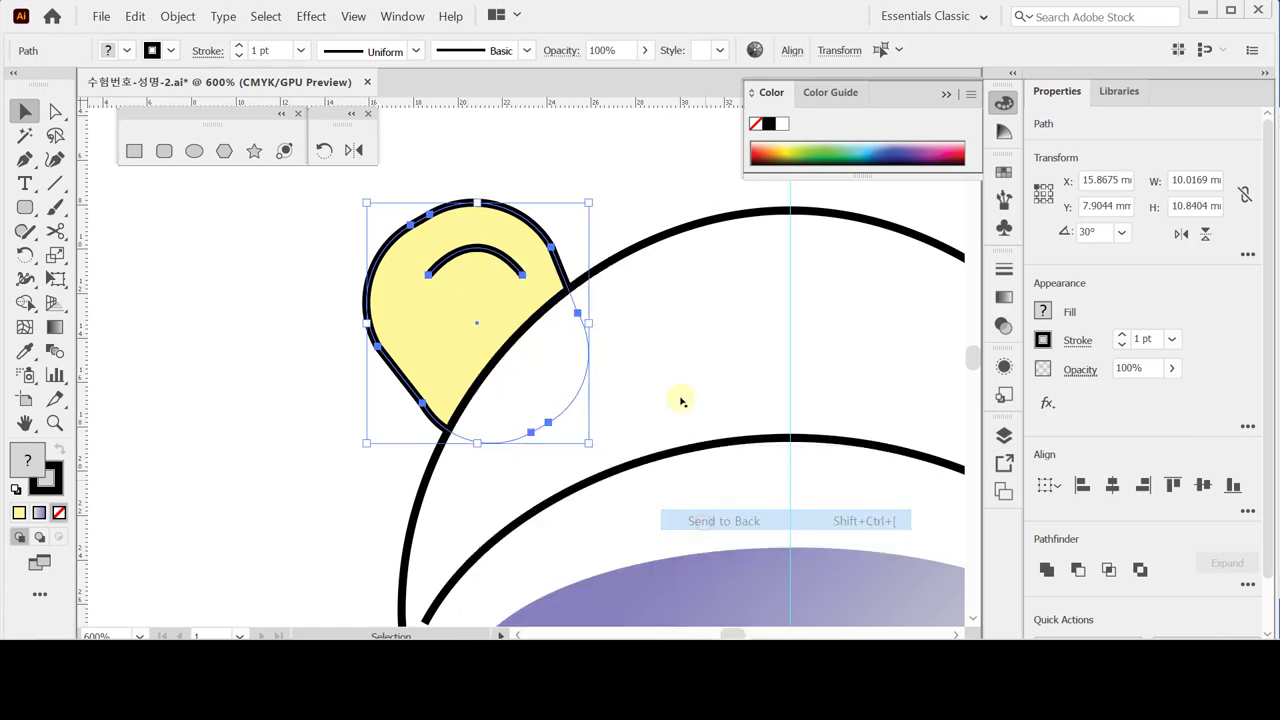
pyautogui.moveTo(472, 300); pyautogui.dragTo(486, 317)
pyautogui.click(316, 274)
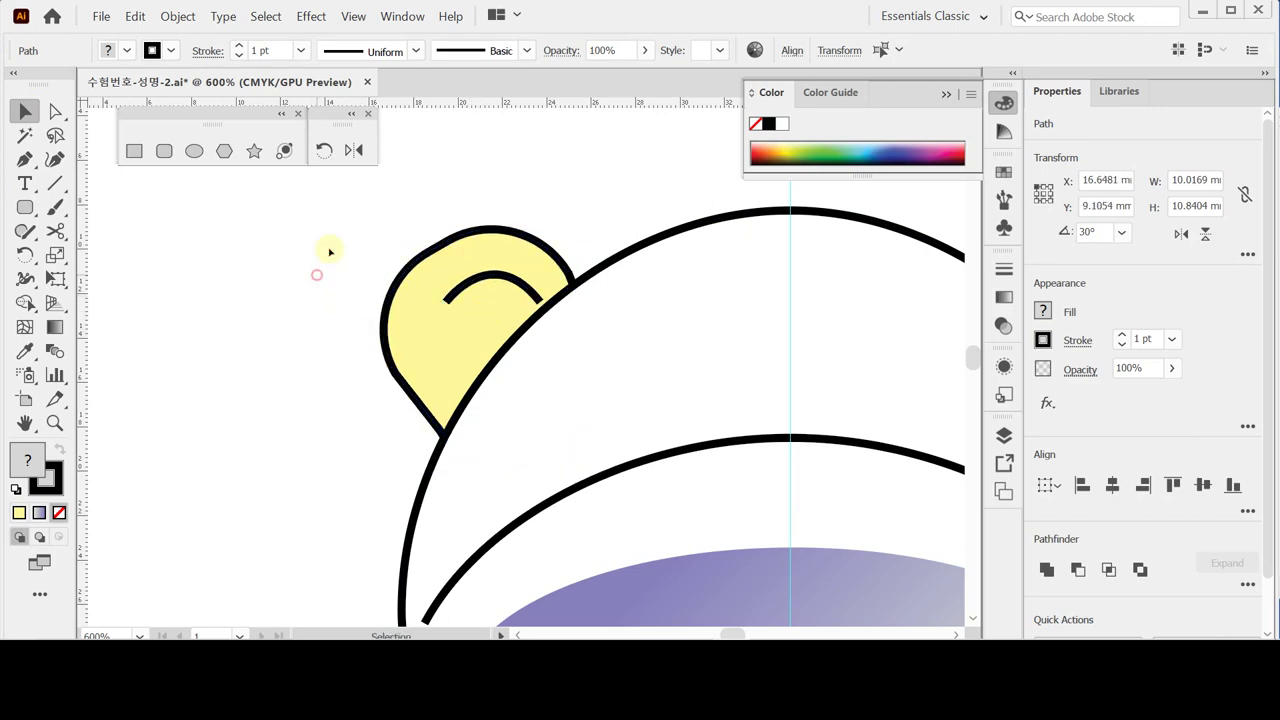
# Step: Enlarge the ear's inner arc to about 5.1 mm wide and 1.78 mm high
pyautogui.click(490, 277)
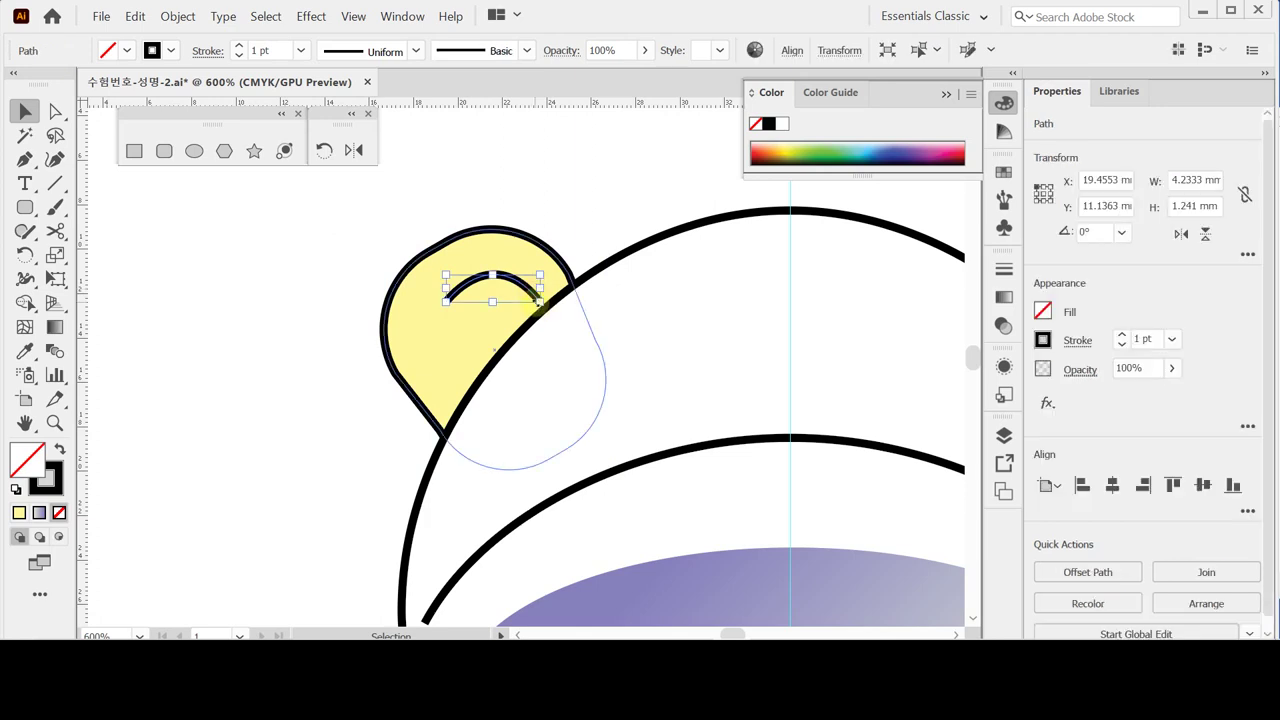
pyautogui.moveTo(540, 301); pyautogui.dragTo(550, 314)
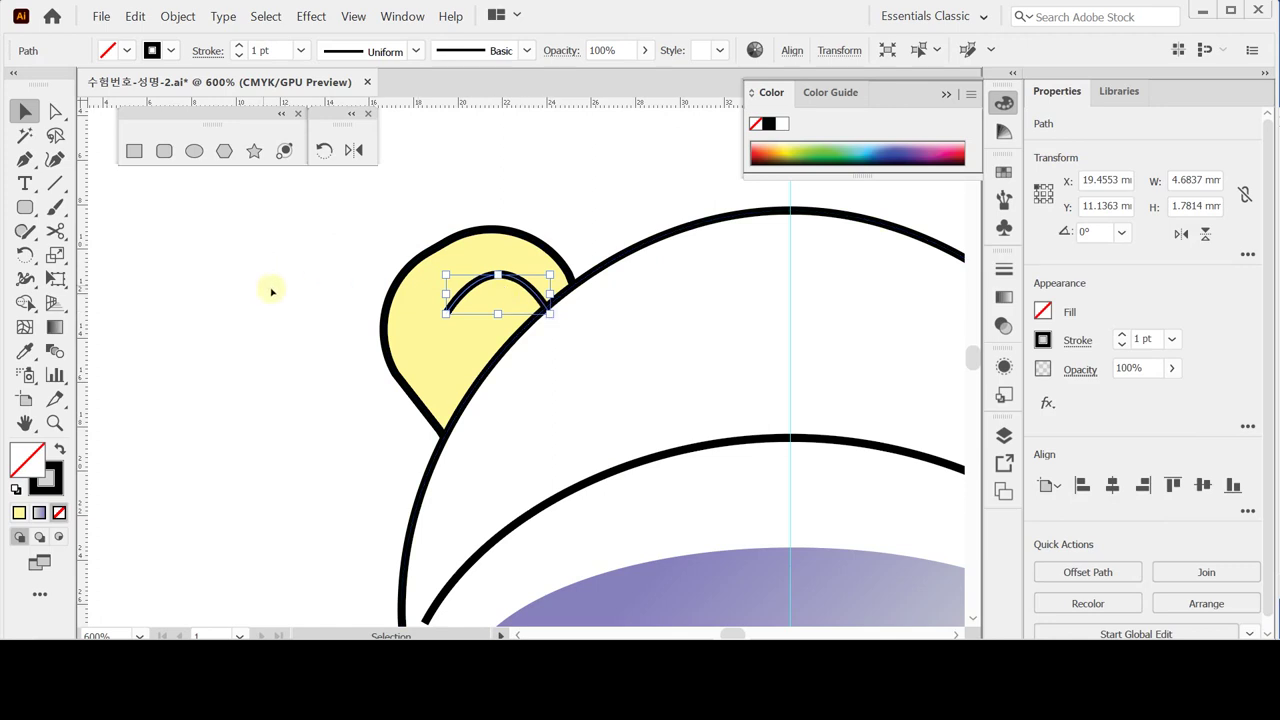
pyautogui.moveTo(445, 294); pyautogui.dragTo(436, 293)
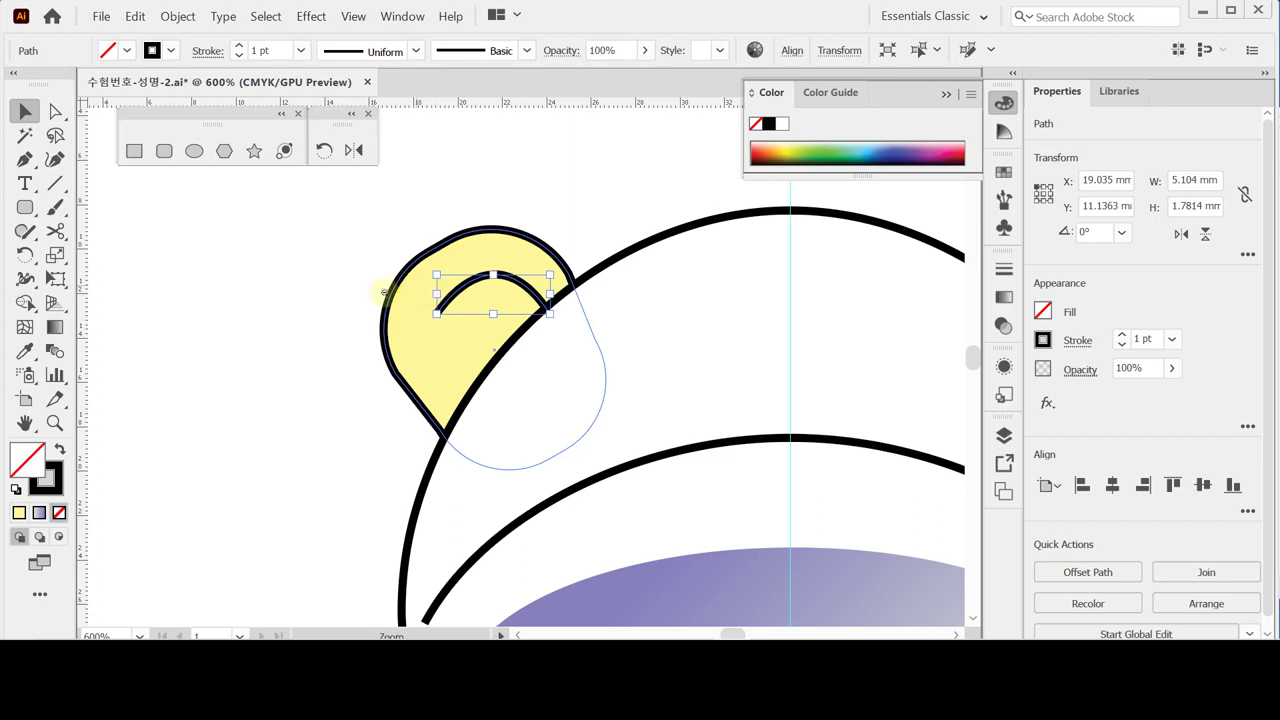
# Step: Move the ear and its inner arc together slightly up, to about X 16.95 mm, Y 8.25 mm
pyautogui.keyDown('ctrl'); pyautogui.keyDown('alt'); pyautogui.click(360, 335); pyautogui.keyUp('alt'); pyautogui.keyUp('ctrl')
pyautogui.keyDown('ctrl'); pyautogui.keyDown('alt'); pyautogui.click(471, 391); pyautogui.keyUp('alt'); pyautogui.keyUp('ctrl')
pyautogui.moveTo(503, 362); pyautogui.dragTo(332, 339)
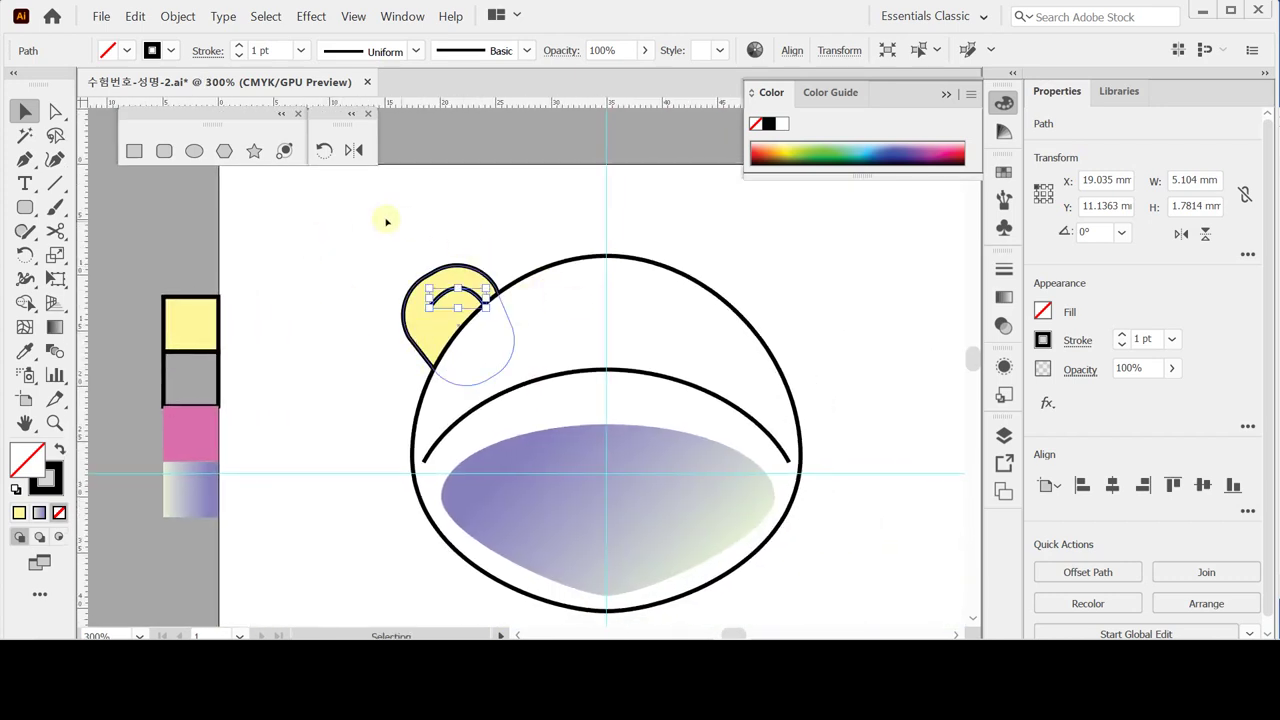
pyautogui.moveTo(400, 236); pyautogui.dragTo(491, 371)
pyautogui.moveTo(466, 296); pyautogui.dragTo(459, 288)
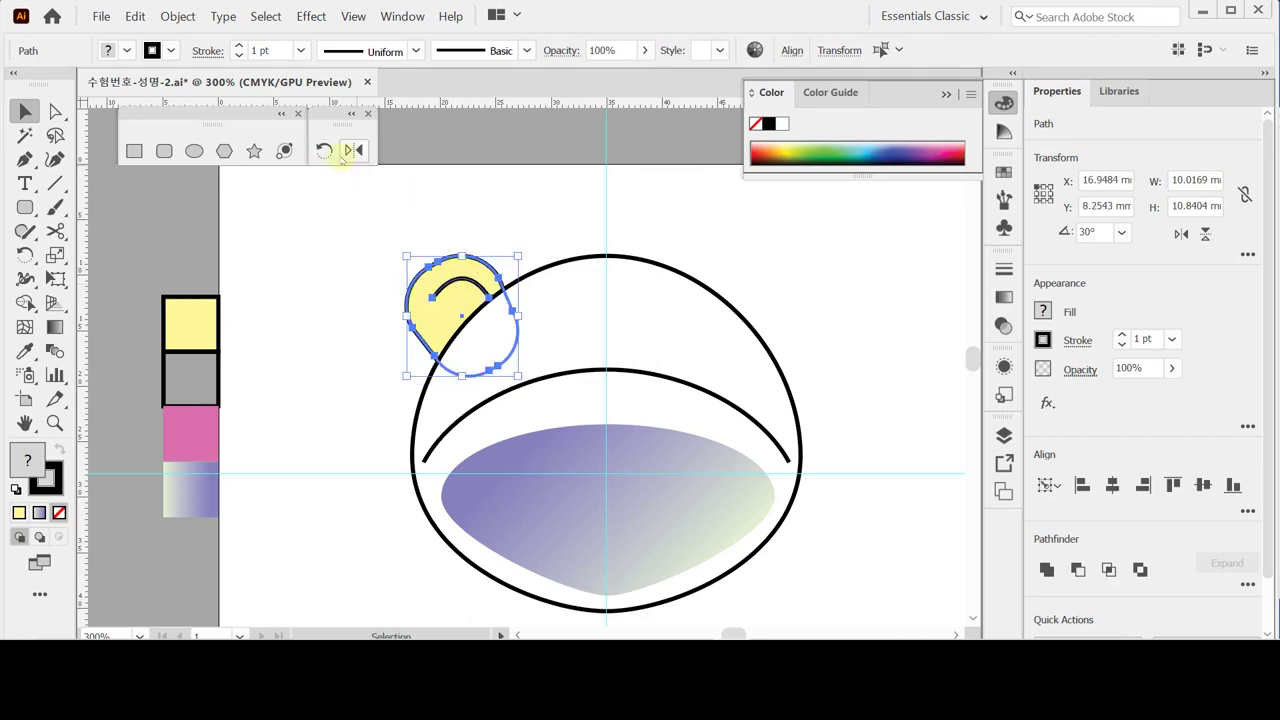
# Step: Align the head outline, the large arc and the gradient shape to one another by their horizontal centers
pyautogui.click(353, 150)
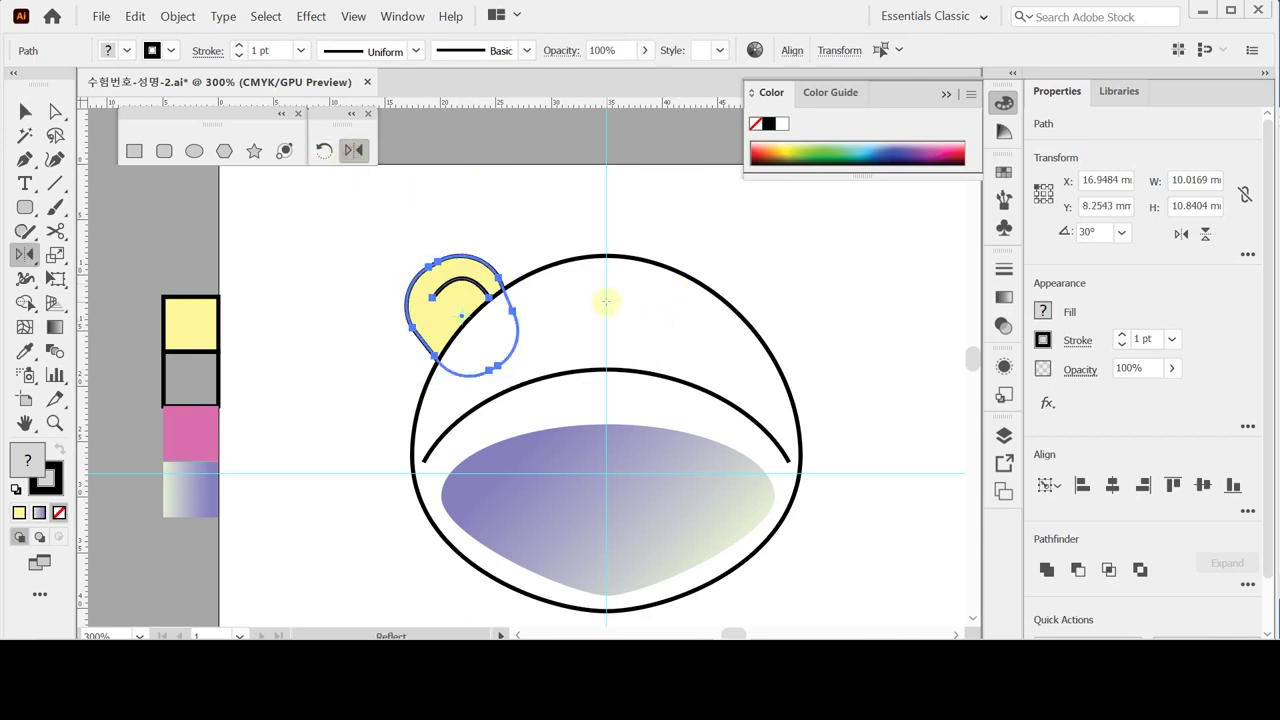
pyautogui.keyDown('ctrl'); pyautogui.click(582, 210); pyautogui.keyUp('ctrl')
pyautogui.keyDown('ctrl'); pyautogui.click(660, 487); pyautogui.keyUp('ctrl')
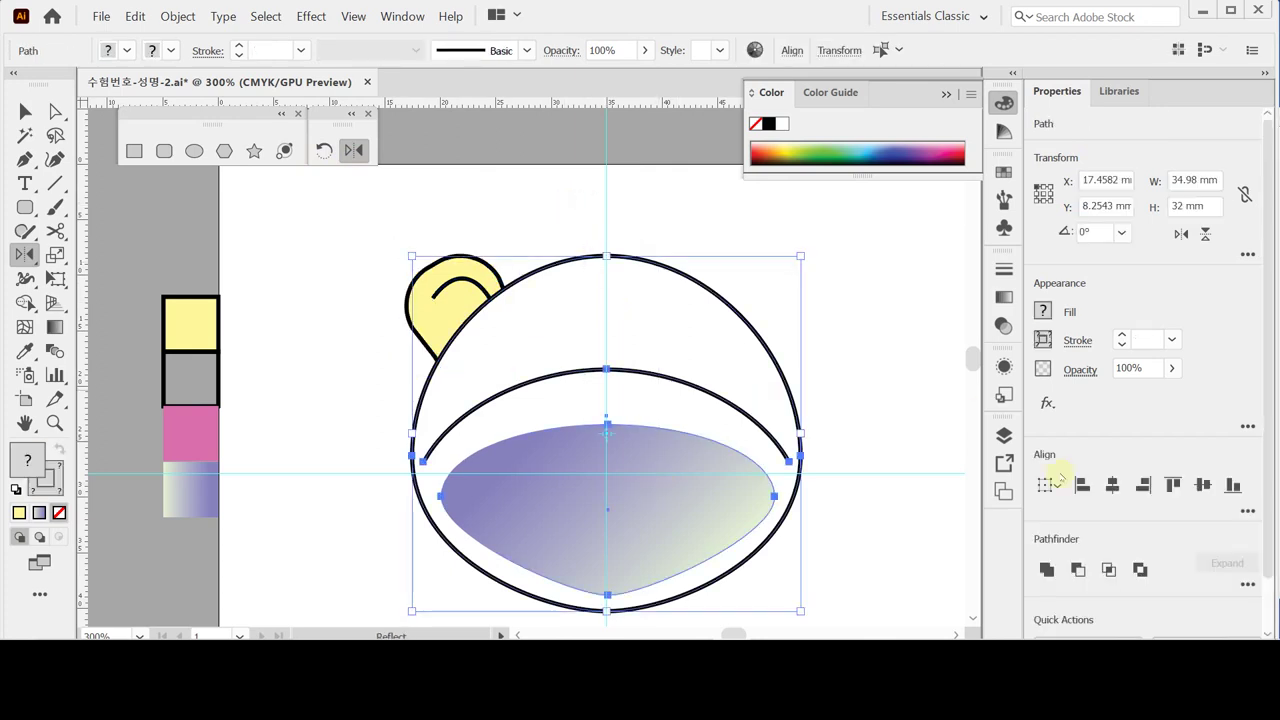
pyautogui.click(1111, 485)
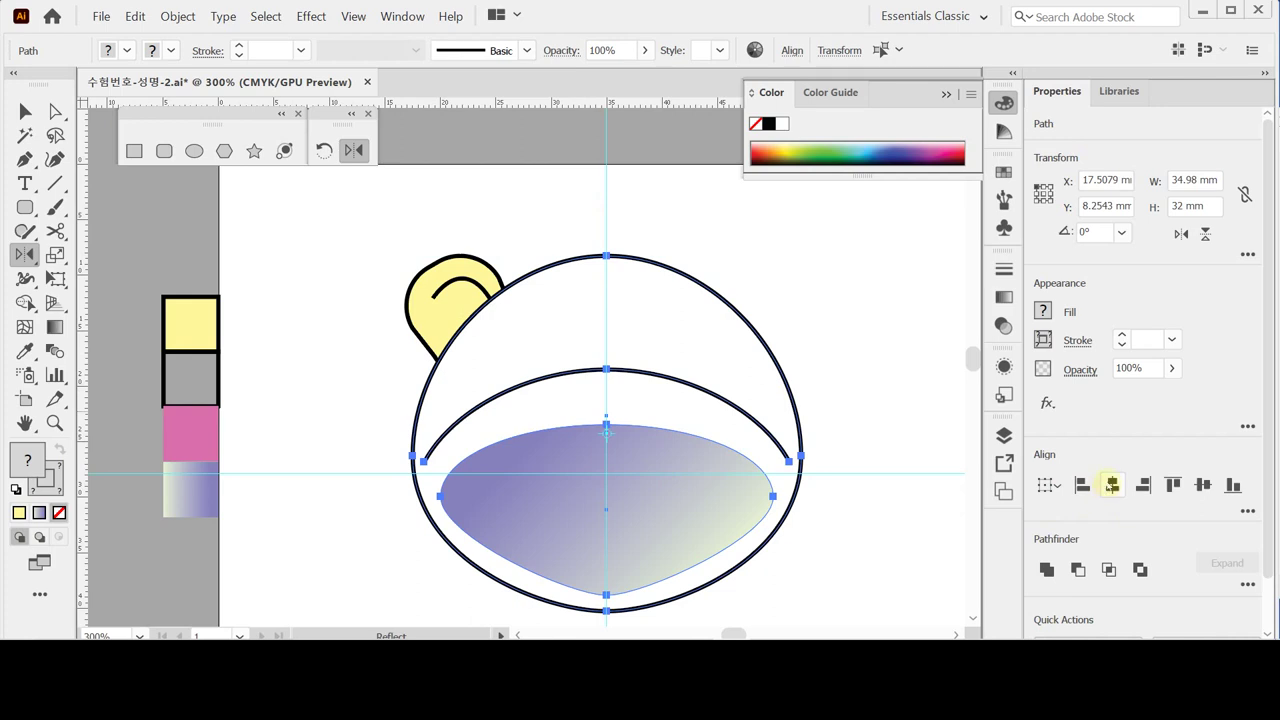
pyautogui.keyDown('ctrl'); pyautogui.click(492, 220); pyautogui.keyUp('ctrl')
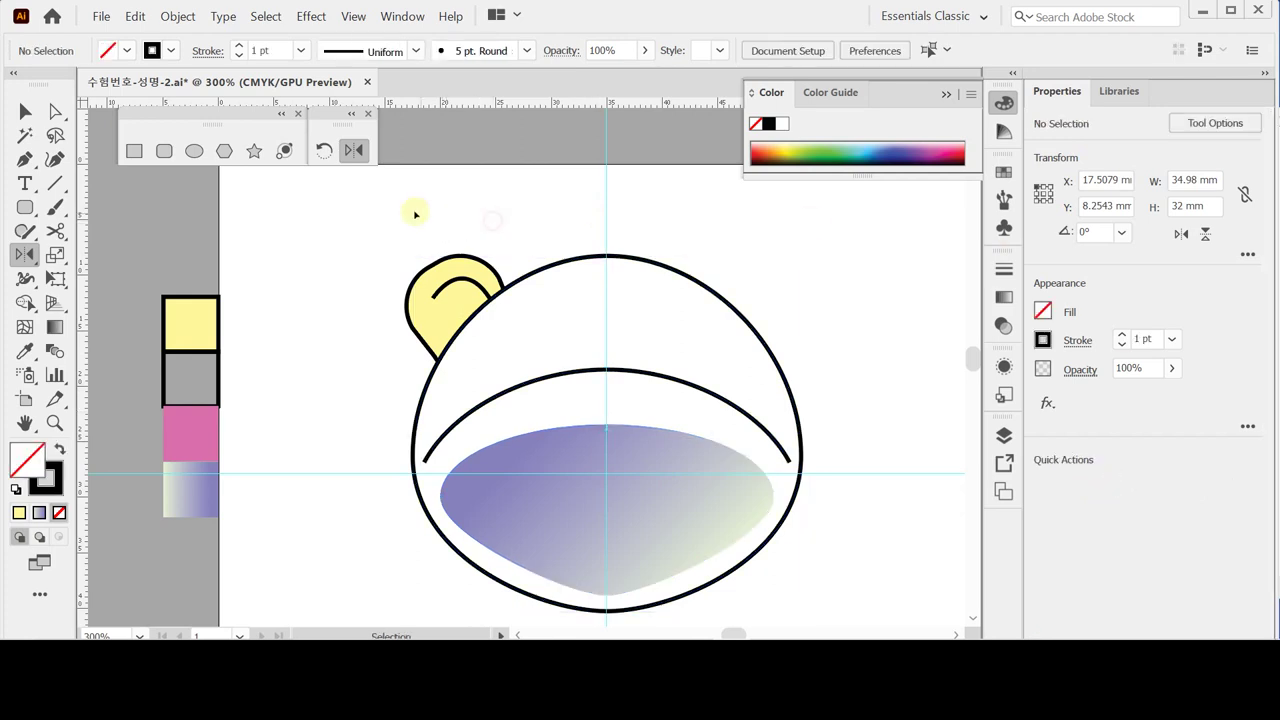
# Step: Reflect a copy of the ear and its arc across the head's vertical center guide, then save the document
pyautogui.keyDown('ctrl'); pyautogui.click(452, 288); pyautogui.keyUp('ctrl')
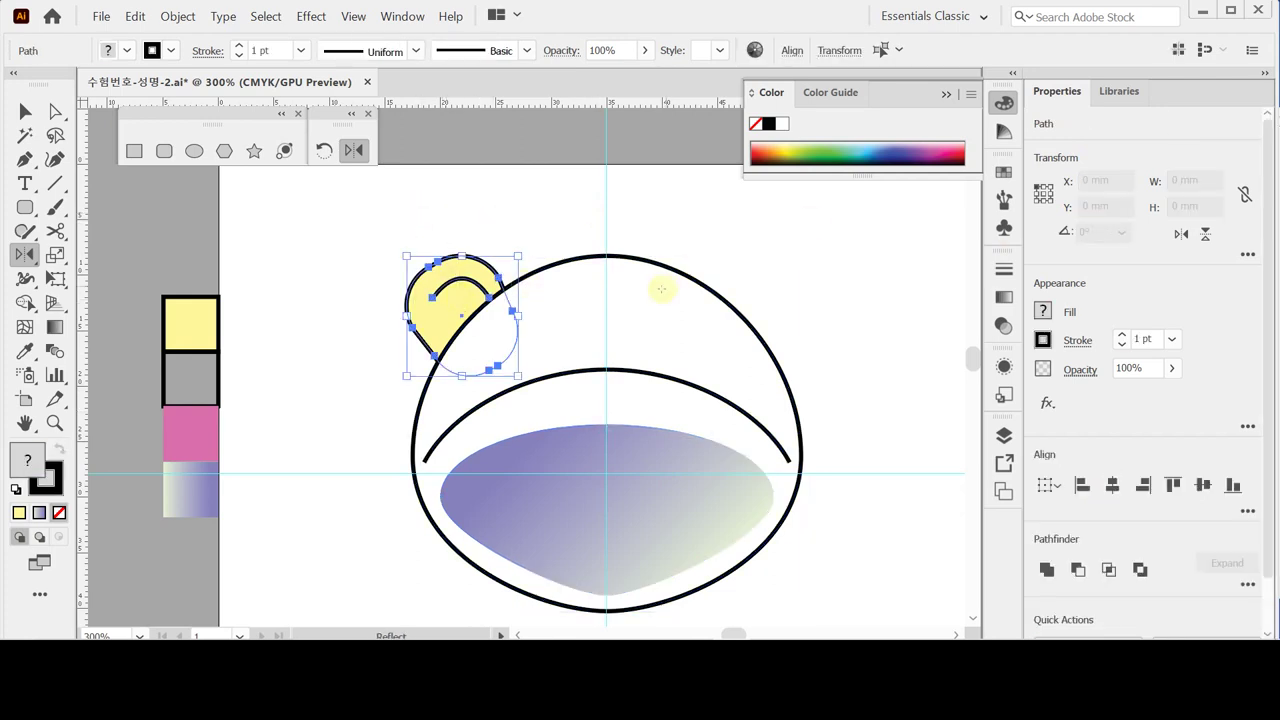
pyautogui.keyDown('alt'); pyautogui.click(607, 289); pyautogui.keyUp('alt')
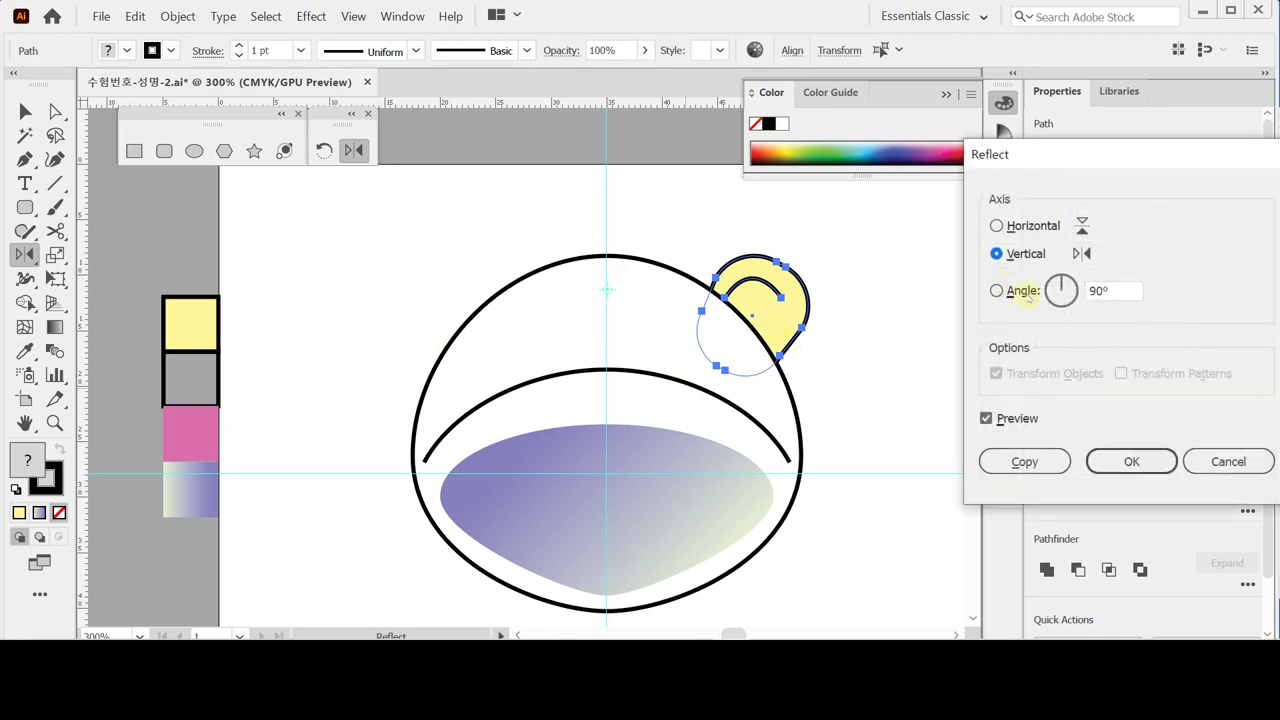
pyautogui.click(1024, 461)
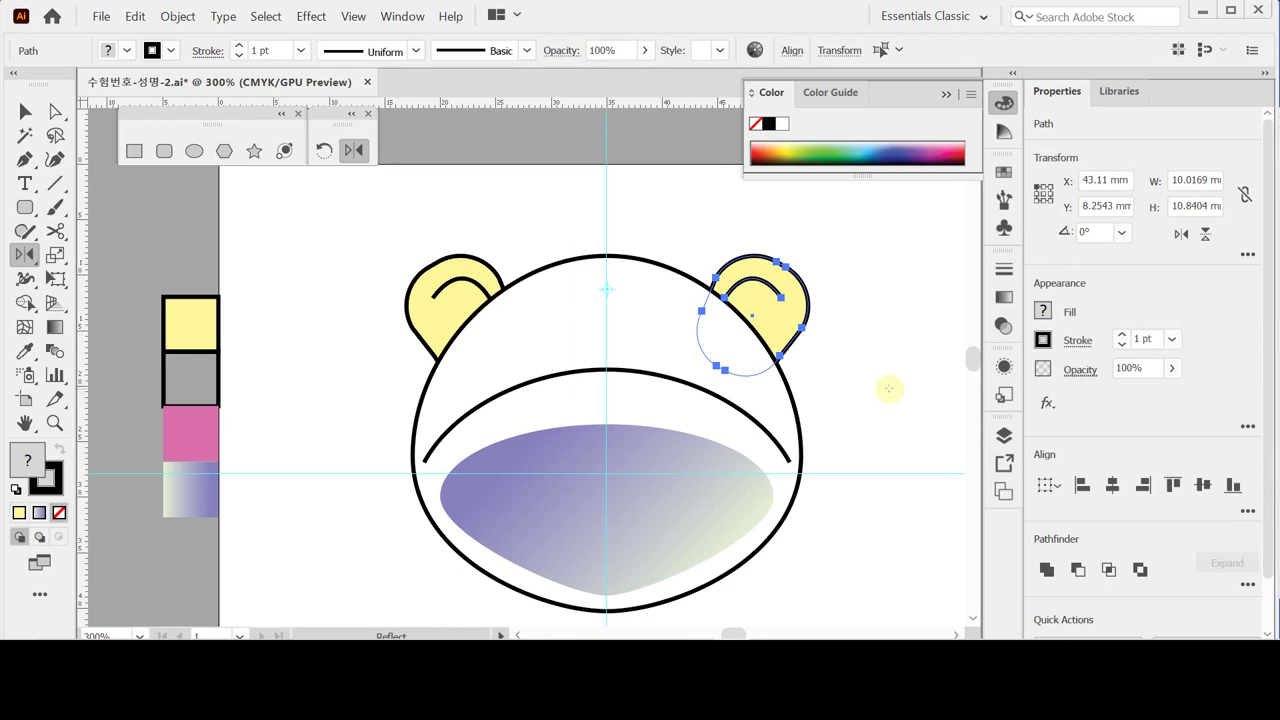
pyautogui.press('v')
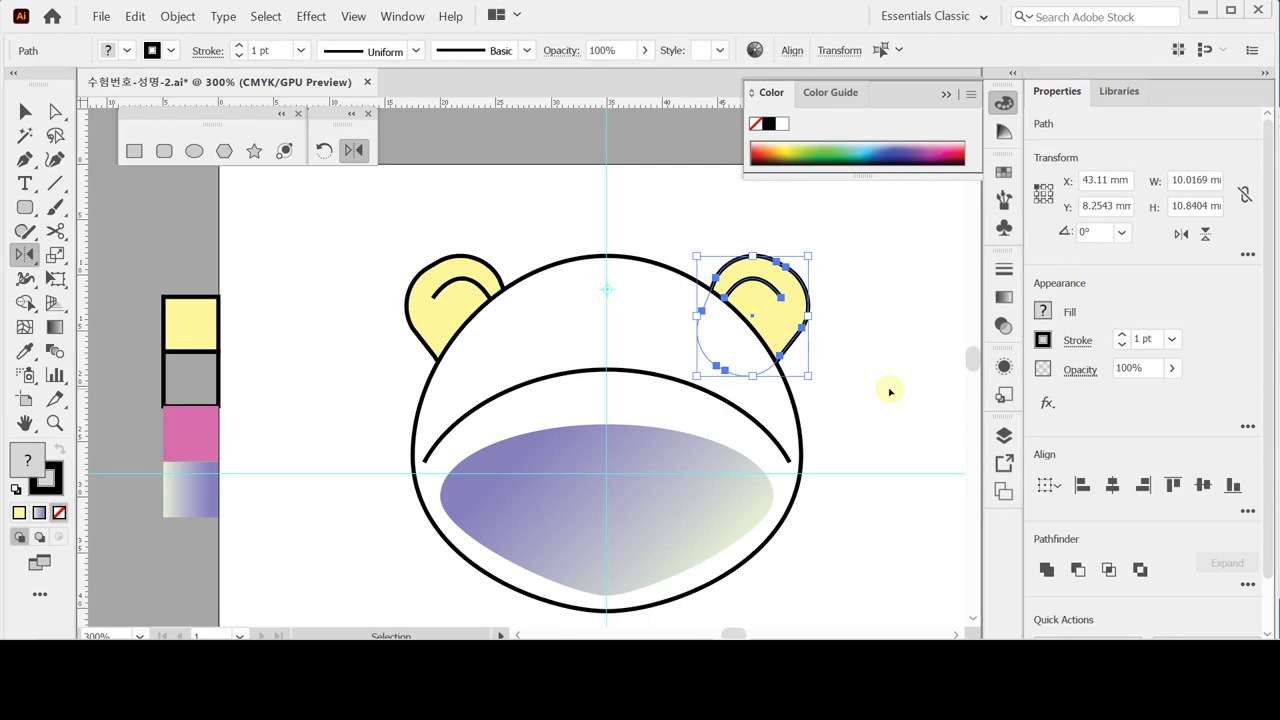
pyautogui.press('o')
pyautogui.hotkey('ctrl', 's')
# Step: Create a 35 × 78 mm rectangle with a yellow fill below the head, centered on the head's vertical guide
pyautogui.scroll(-4, 506, 388)
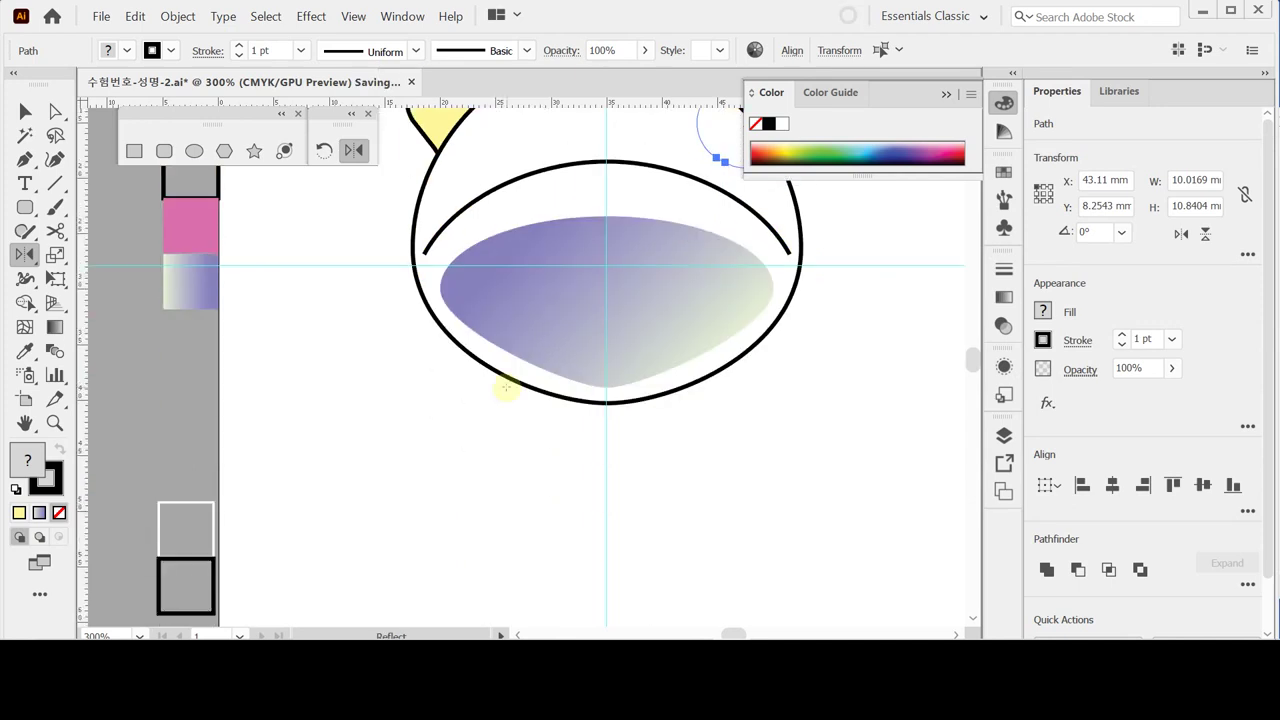
pyautogui.scroll(-2, 600, 412)
pyautogui.keyDown('ctrl'); pyautogui.keyDown('alt'); pyautogui.click(678, 433); pyautogui.keyUp('alt'); pyautogui.keyUp('ctrl')
pyautogui.keyDown('ctrl'); pyautogui.keyDown('alt'); pyautogui.click(559, 430); pyautogui.keyUp('alt'); pyautogui.keyUp('ctrl')
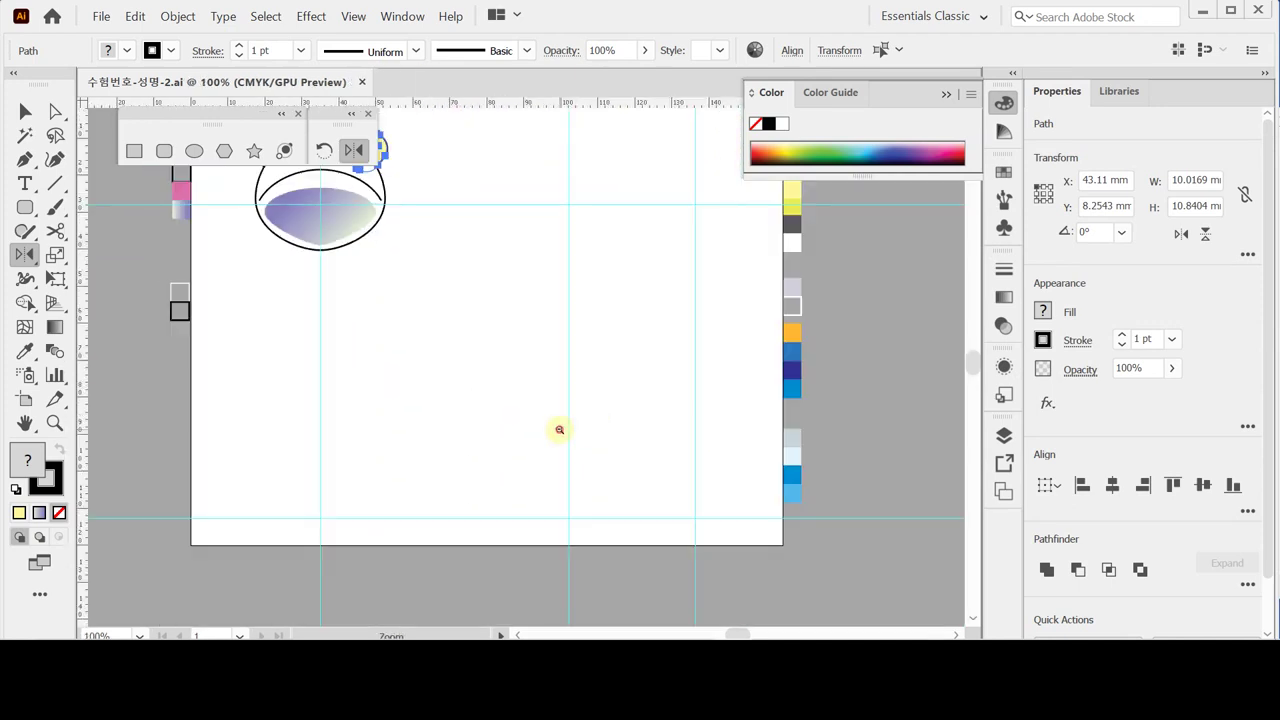
pyautogui.keyDown('ctrl'); pyautogui.keyDown('alt'); pyautogui.click(559, 430); pyautogui.keyUp('alt'); pyautogui.keyUp('ctrl')
pyautogui.keyDown('ctrl'); pyautogui.click(420, 337); pyautogui.keyUp('ctrl')
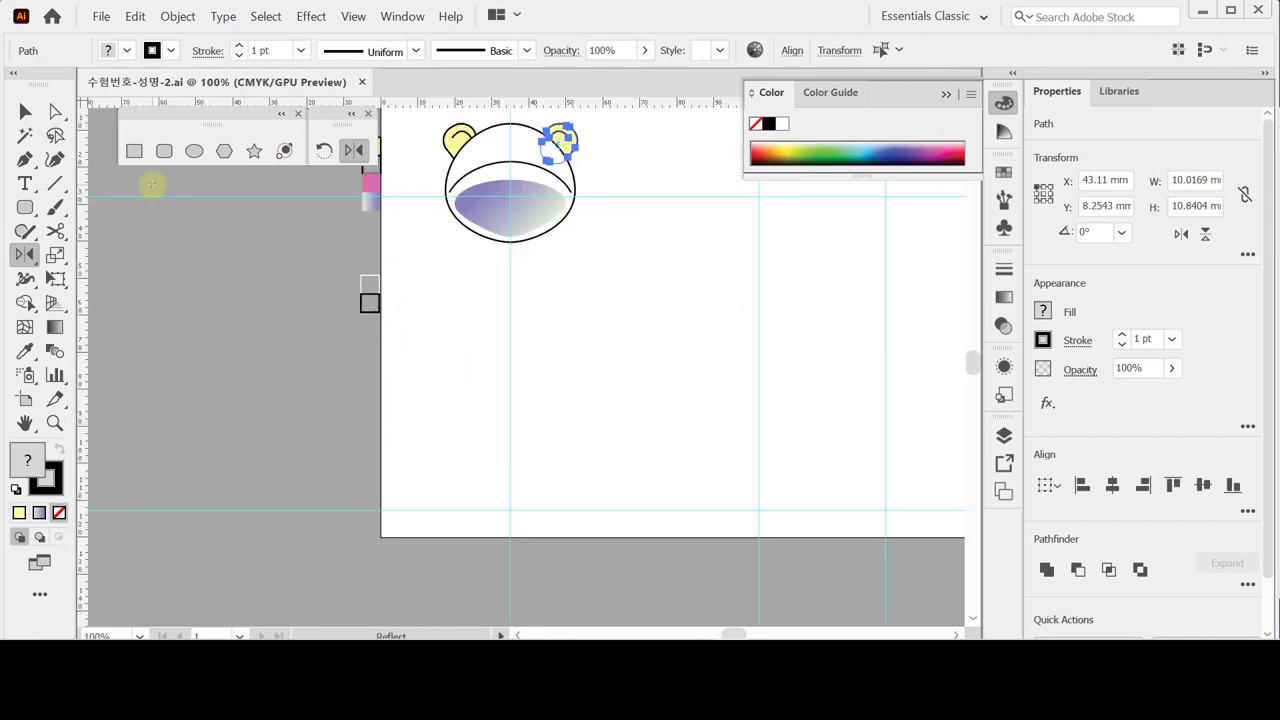
pyautogui.click(134, 150)
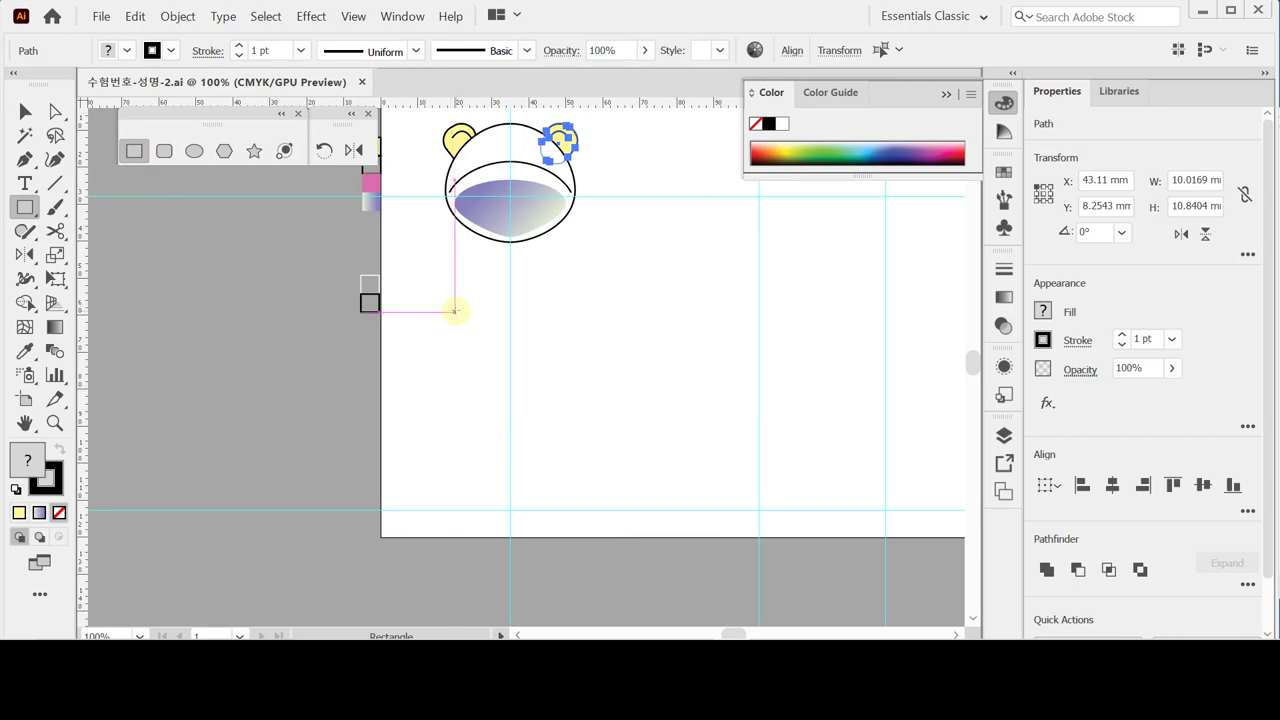
pyautogui.click(510, 383)
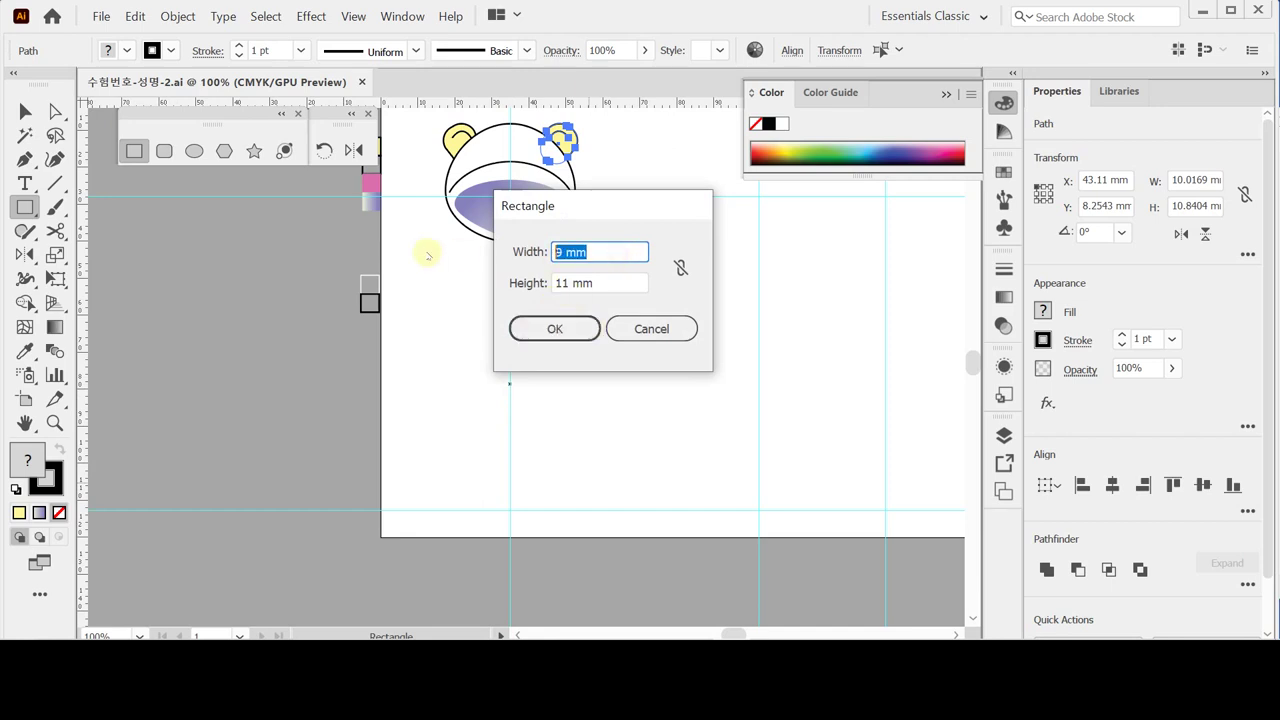
pyautogui.write('35')
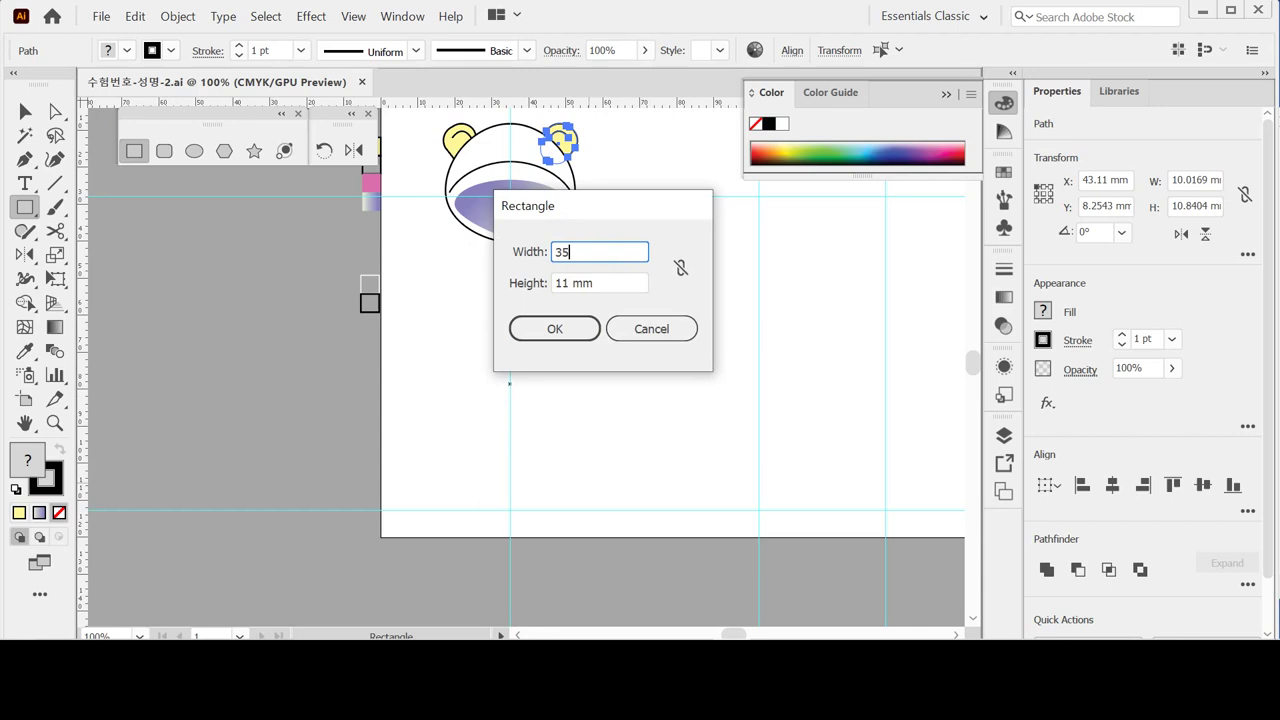
pyautogui.press('Tab')
pyautogui.write('78')
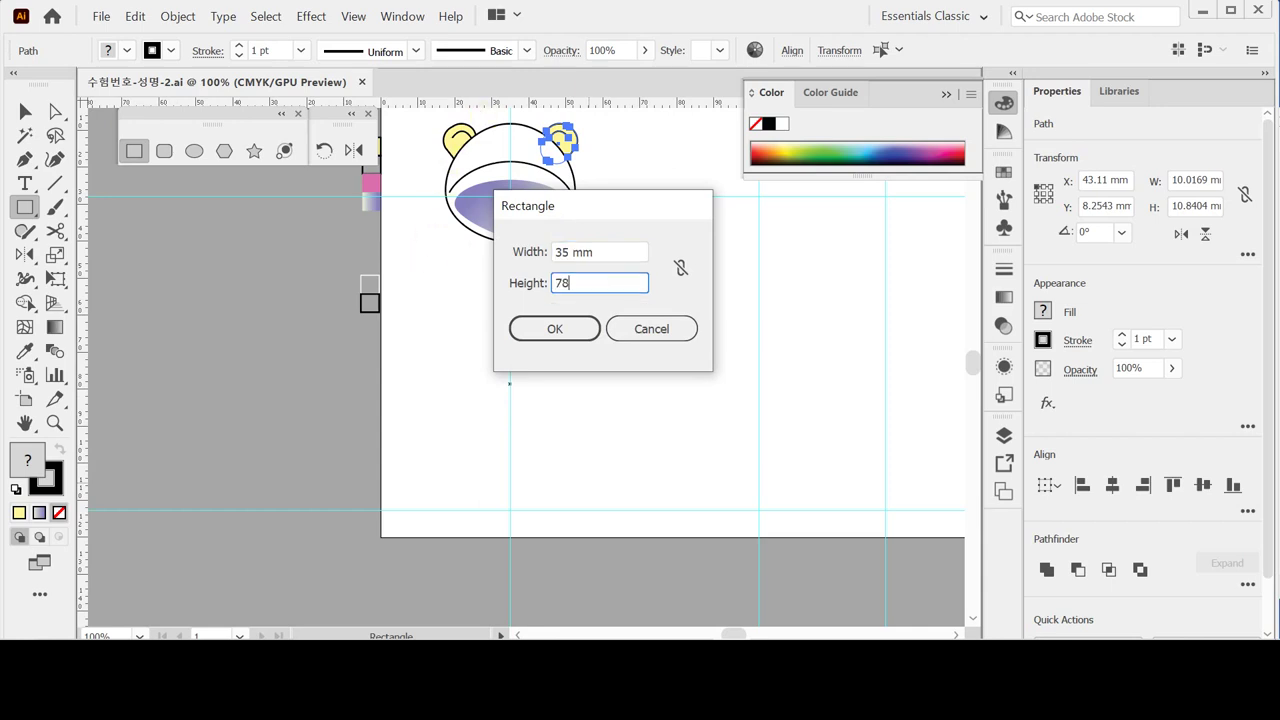
pyautogui.press('Return')
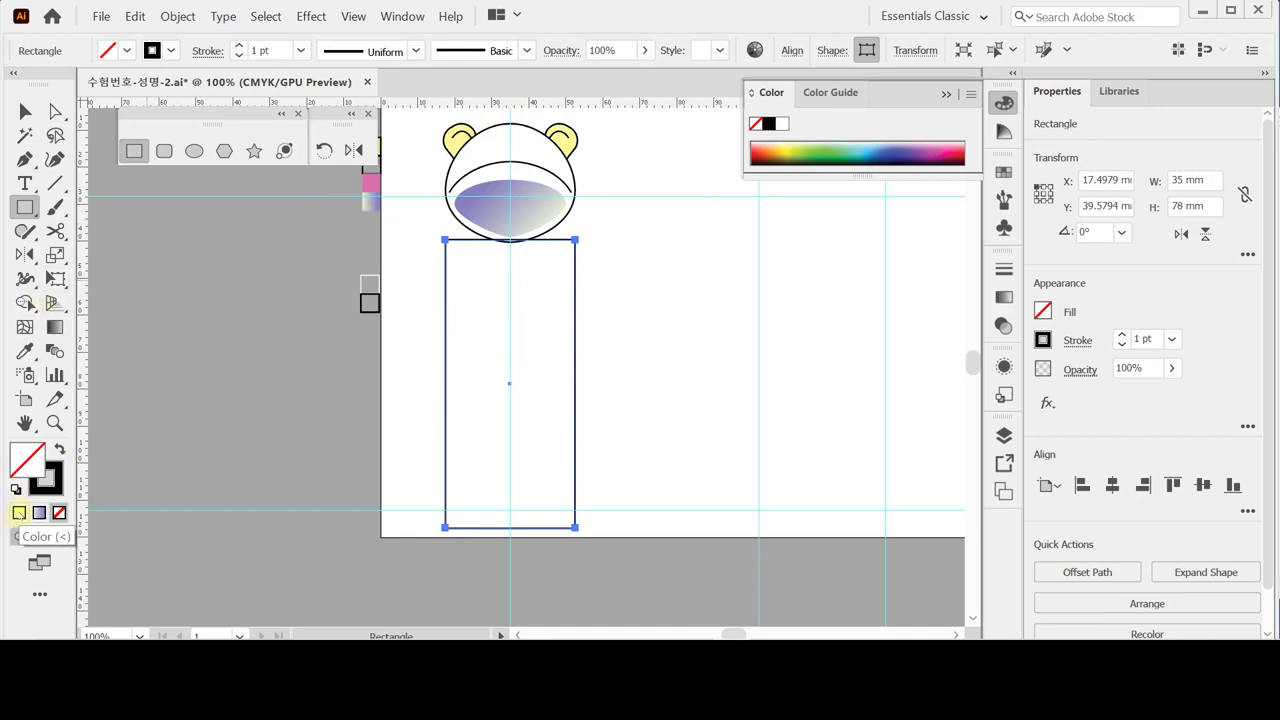
pyautogui.click(18, 512)
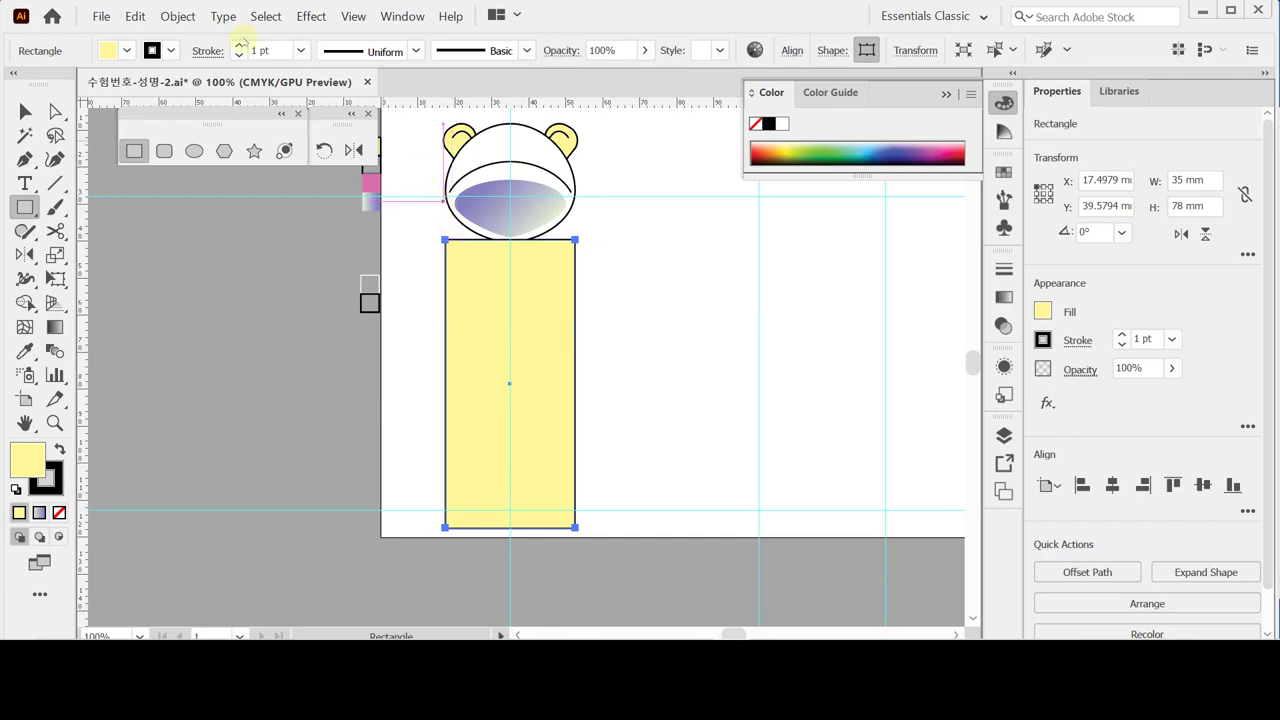
# Step: Add an anchor point to the middle of each side of the yellow rectangle
pyautogui.click(178, 16)
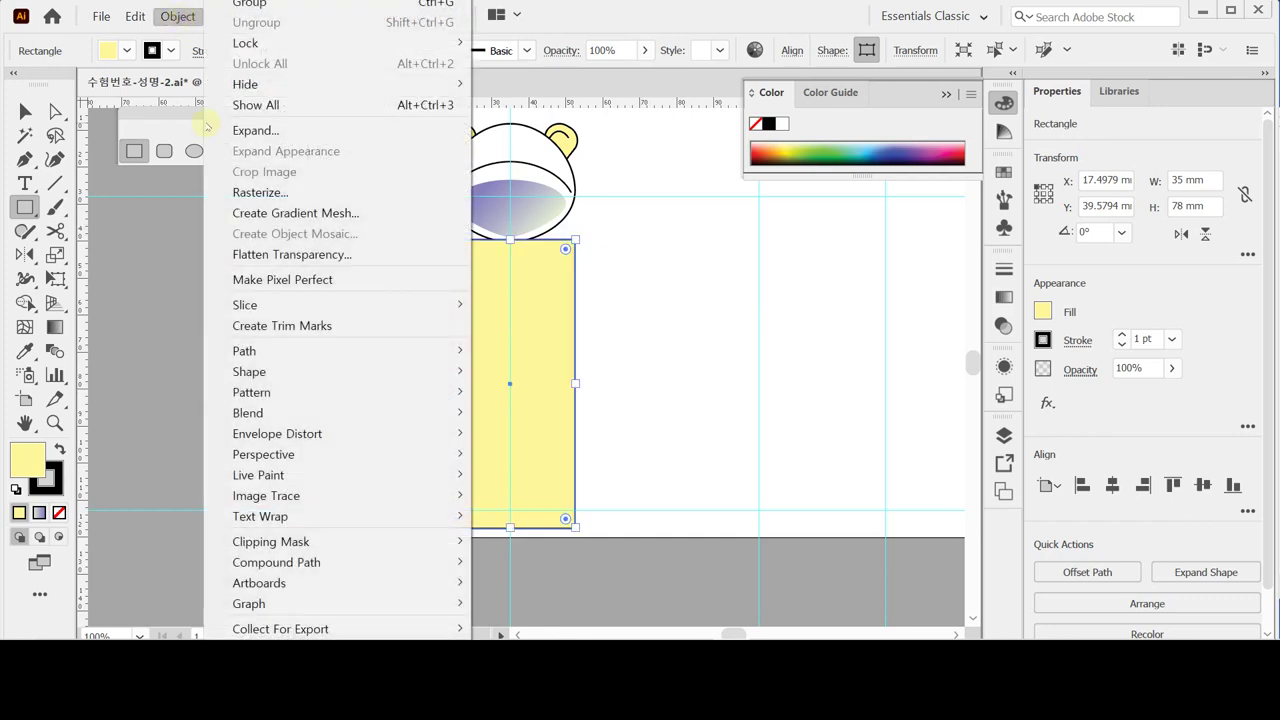
pyautogui.moveTo(284, 353)
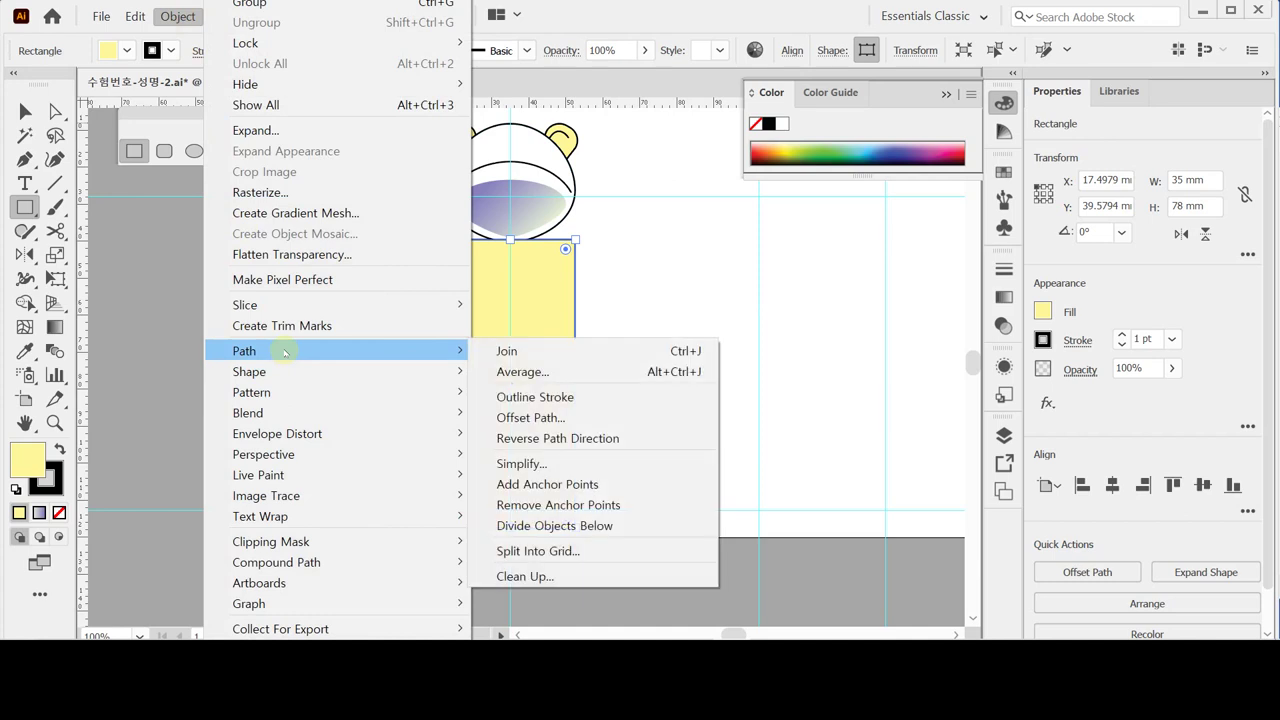
pyautogui.click(538, 484)
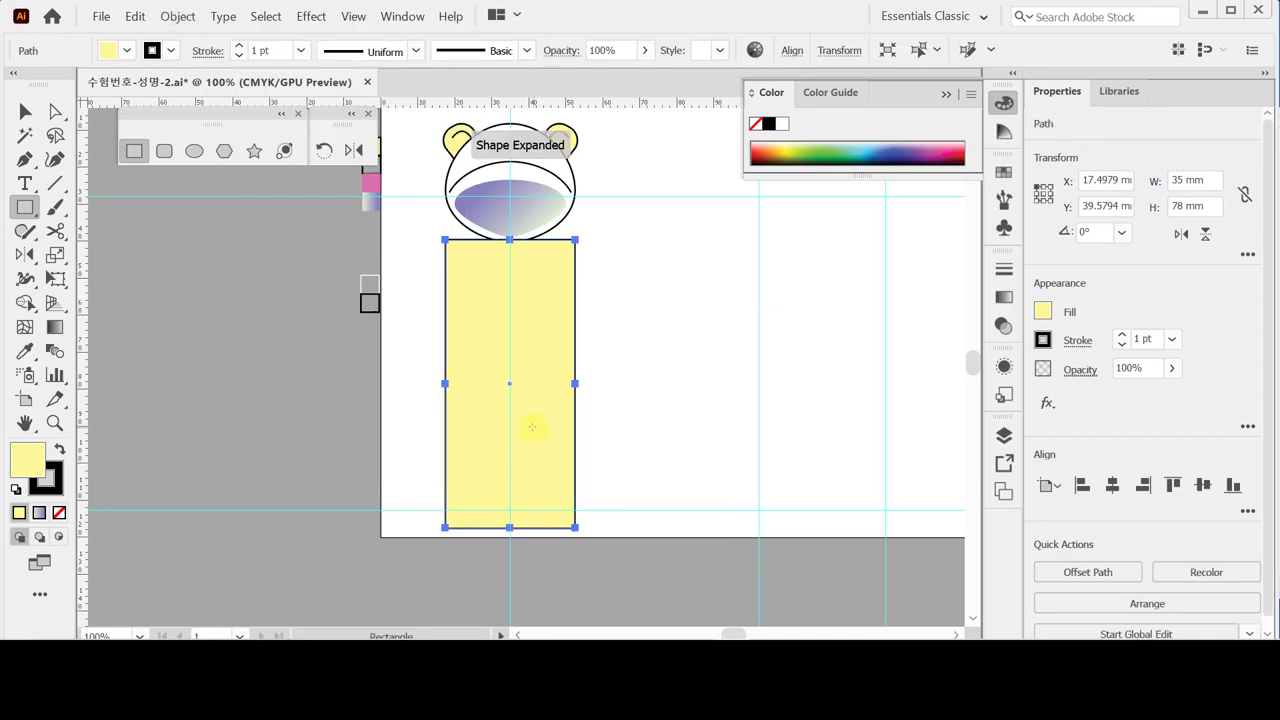
# Step: Widen the yellow body at mid-height by scaling its two side midpoints uniformly to 112%
pyautogui.click(55, 111)
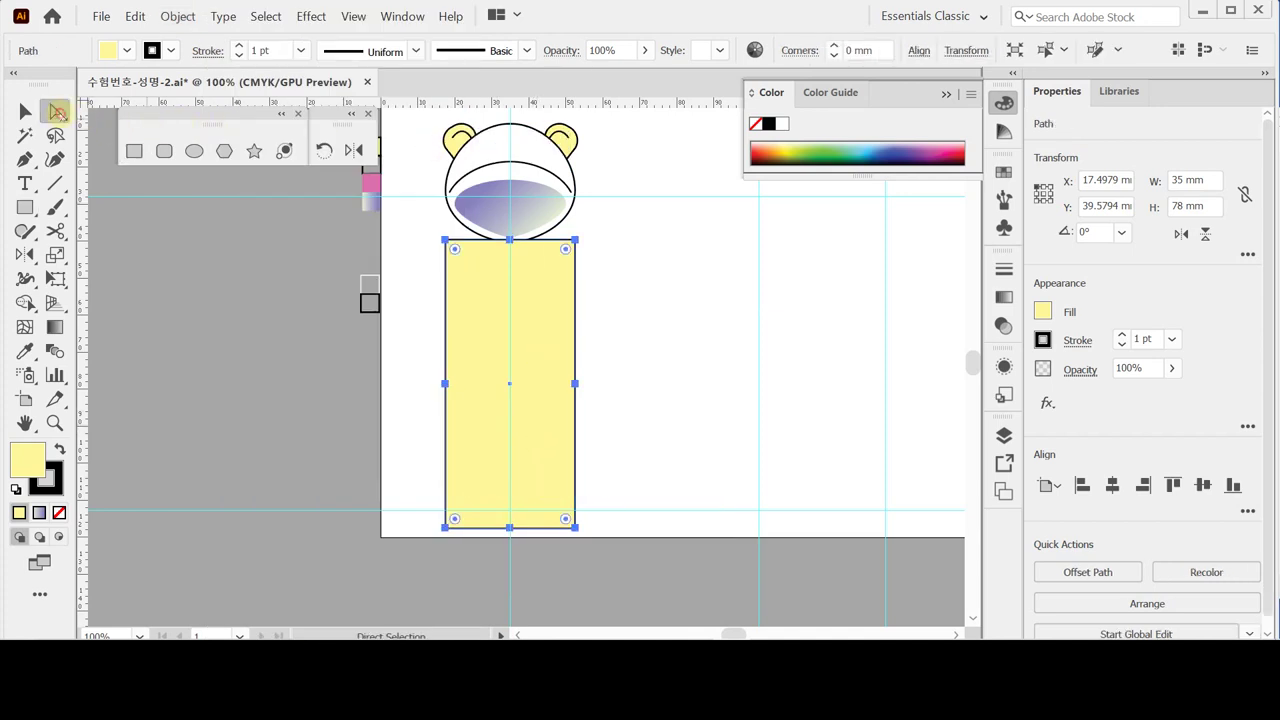
pyautogui.moveTo(413, 356); pyautogui.dragTo(619, 421)
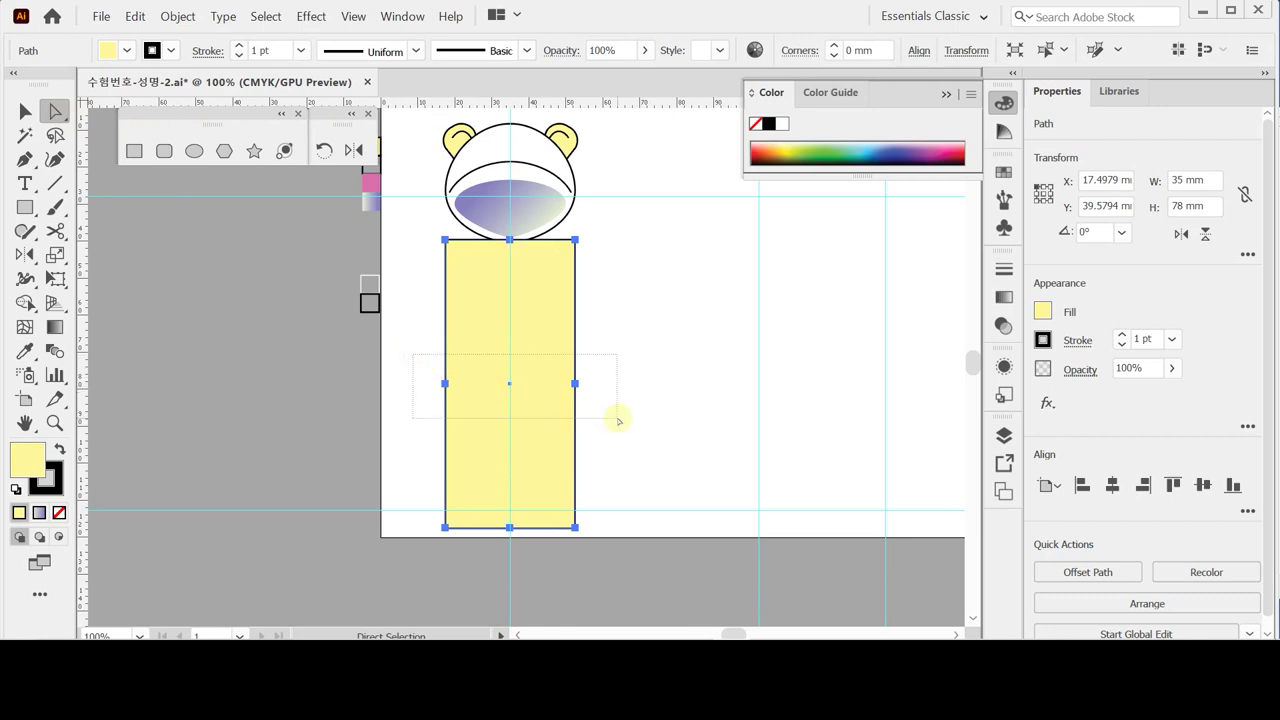
pyautogui.moveTo(619, 421); pyautogui.dragTo(619, 421)
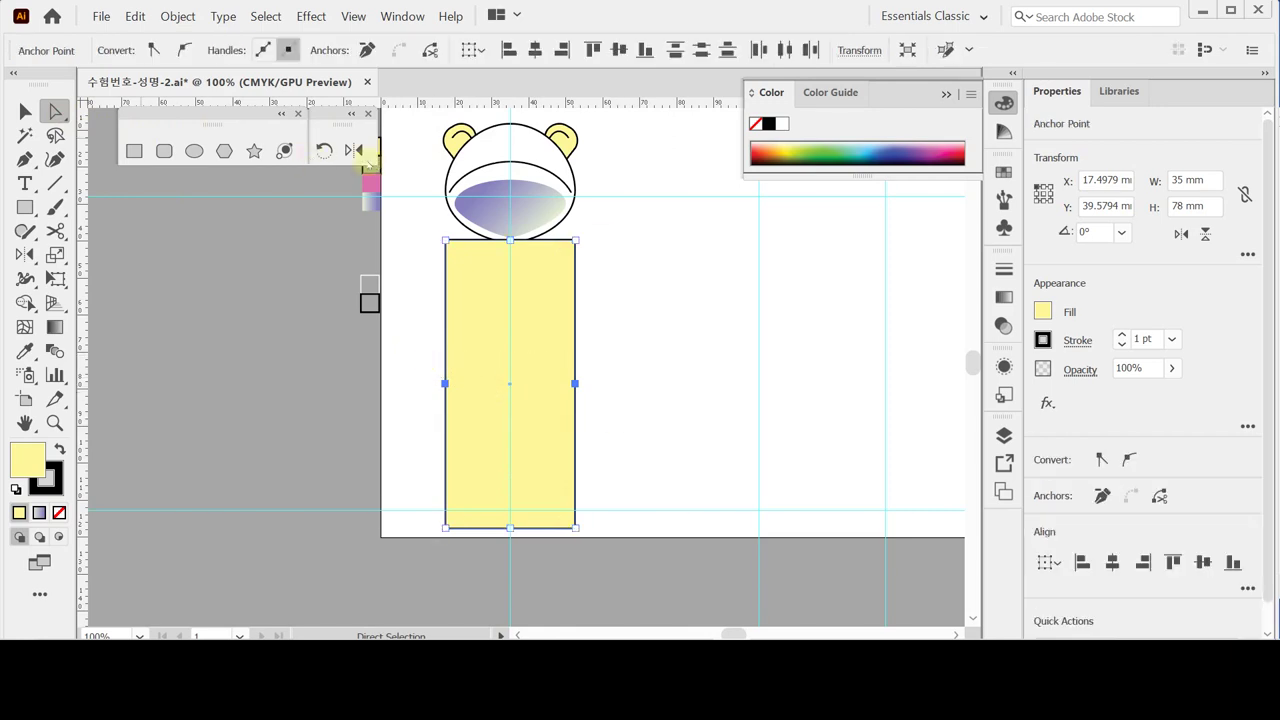
pyautogui.click(55, 255)
pyautogui.doubleClick(55, 255)
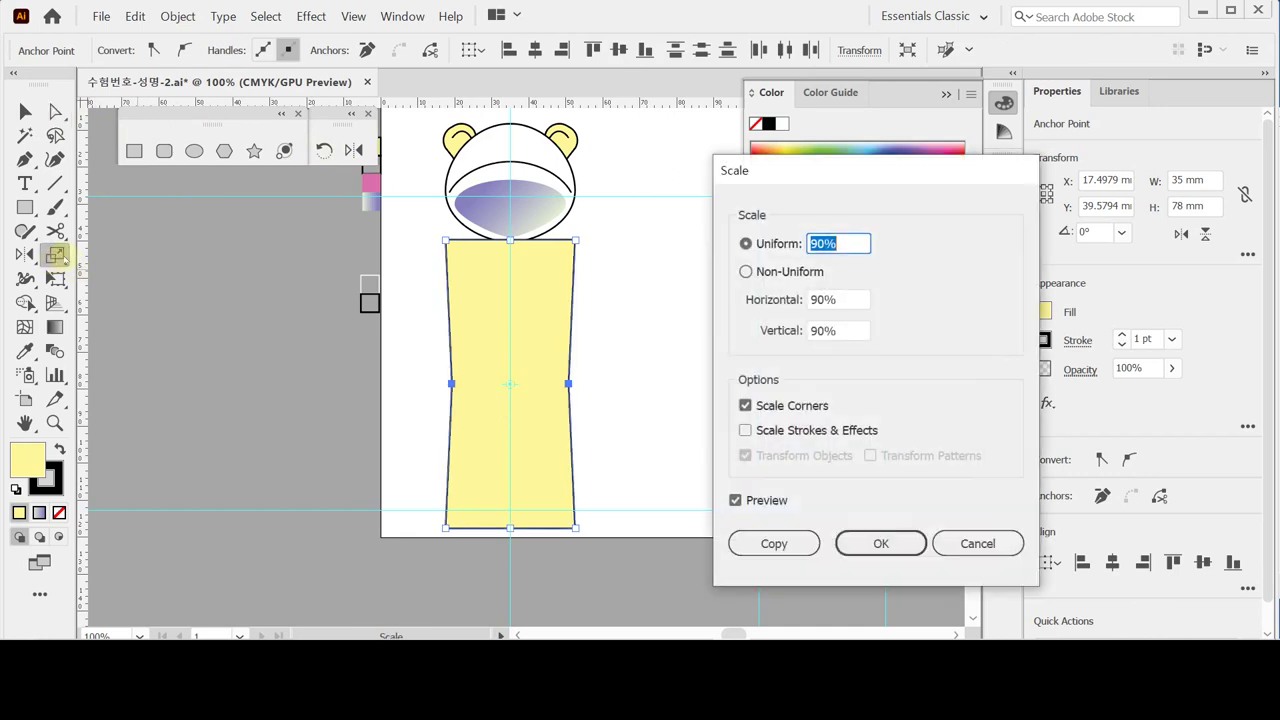
pyautogui.write('112')
pyautogui.click(876, 543)
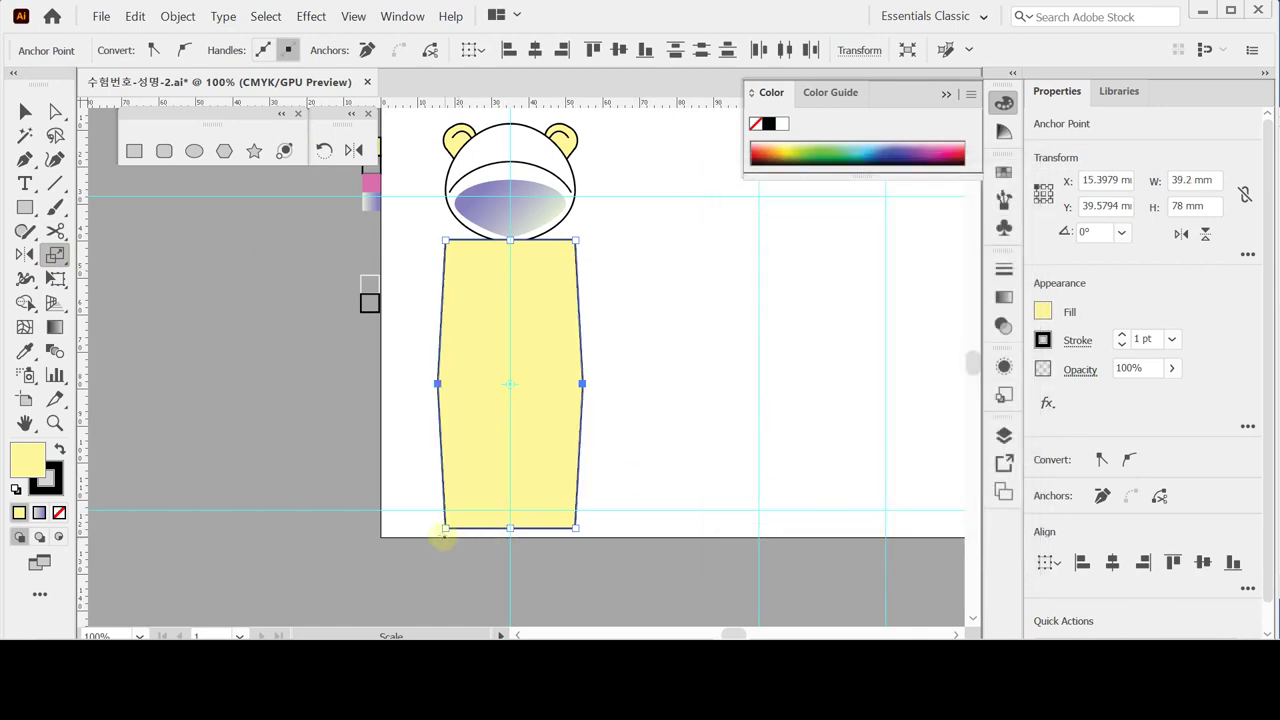
# Step: Taper the body's lower end by scaling its bottom anchor points uniformly to 85%
pyautogui.moveTo(421, 514); pyautogui.dragTo(657, 529)
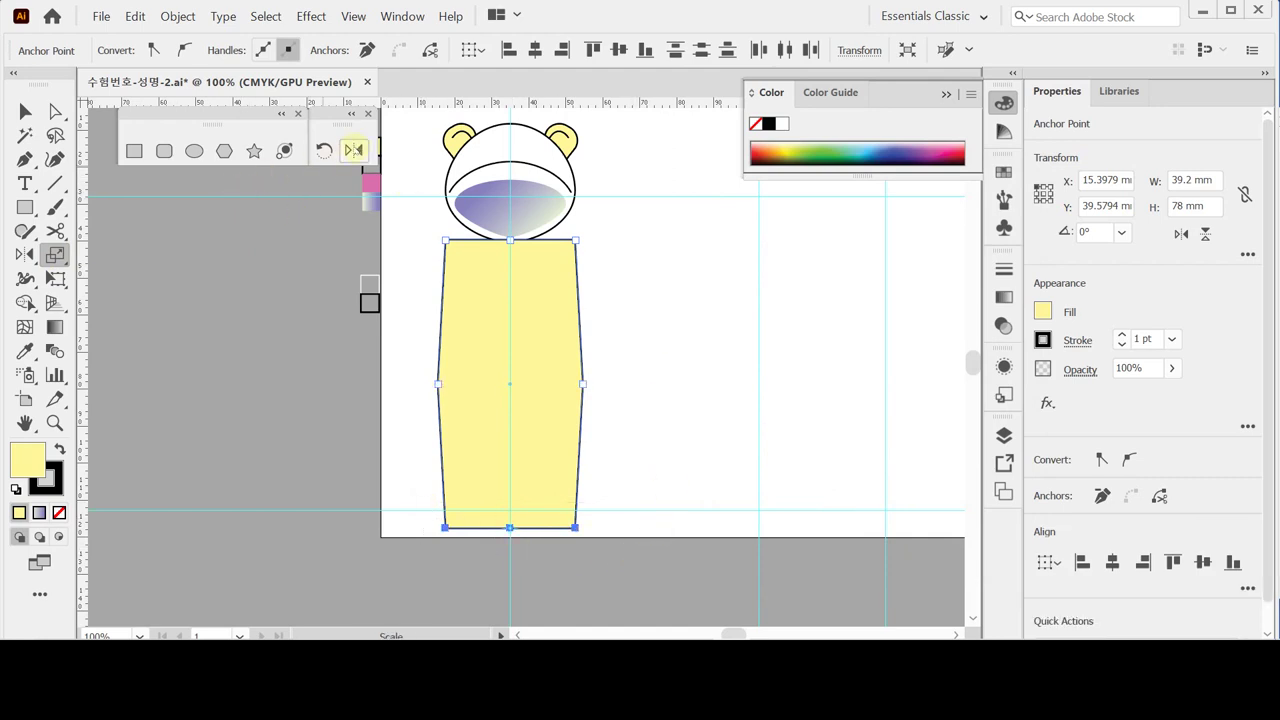
pyautogui.doubleClick(55, 255)
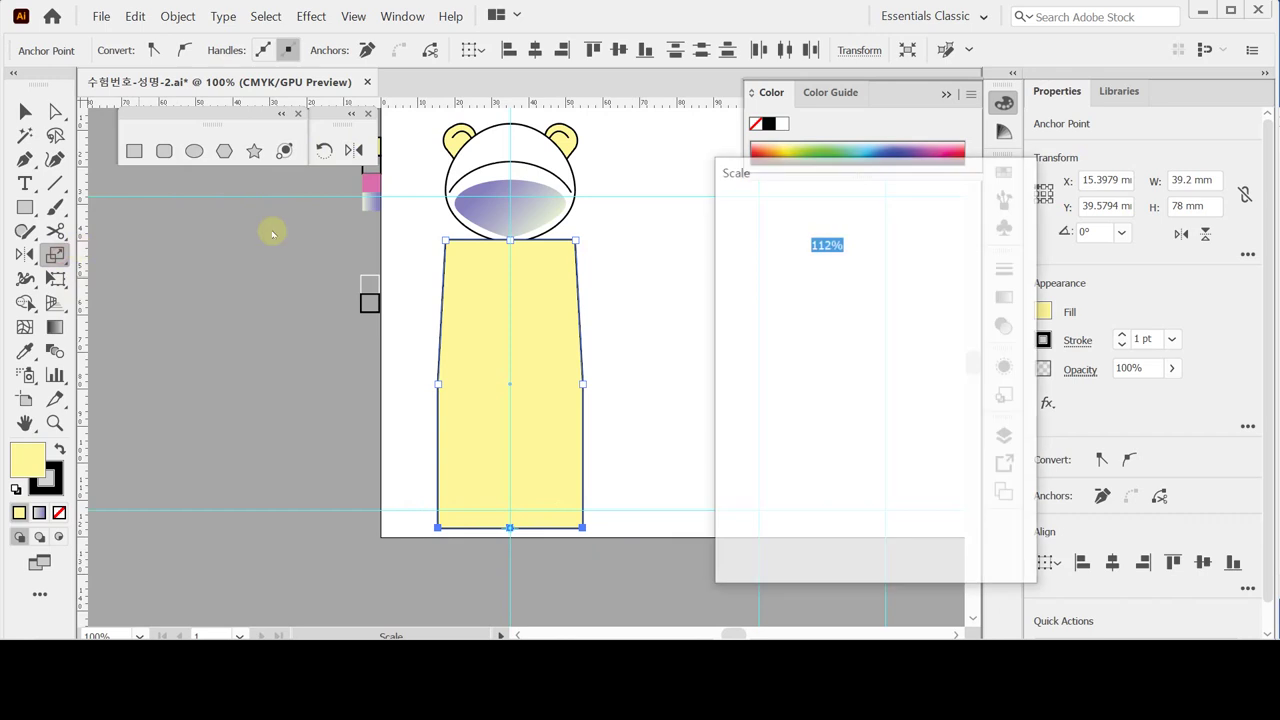
pyautogui.write('8')
pyautogui.write('0')
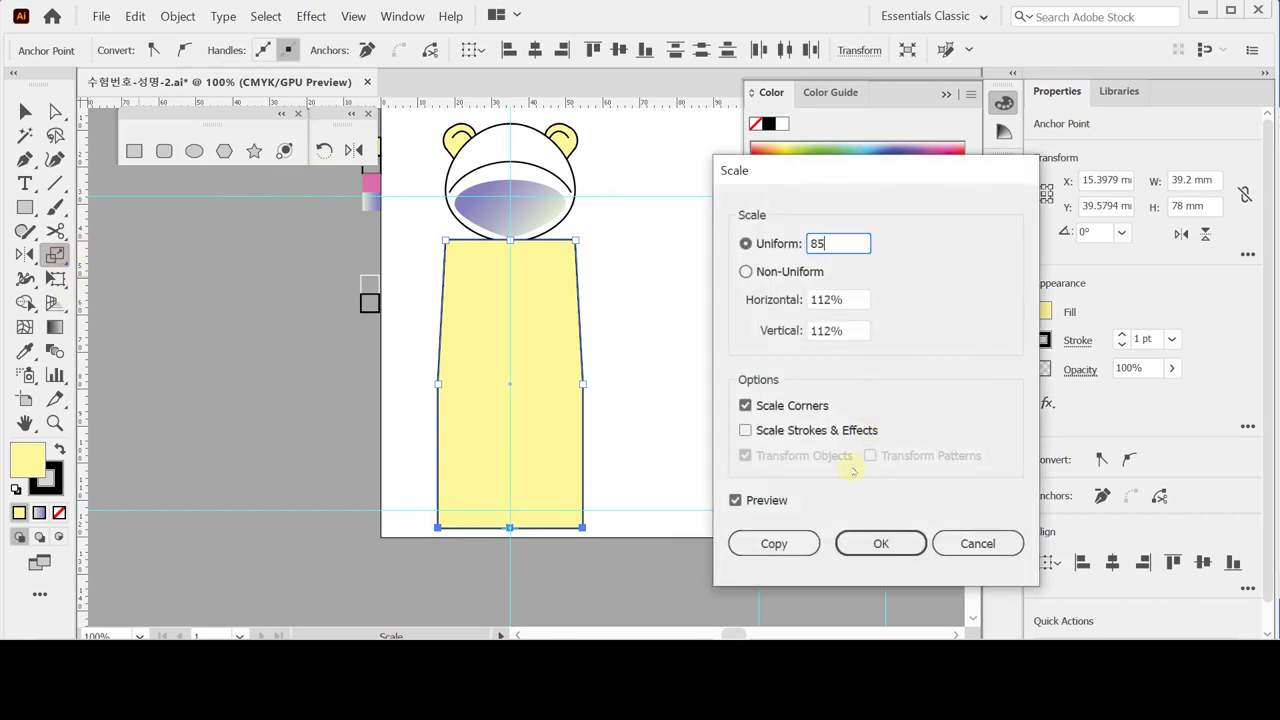
pyautogui.click(878, 543)
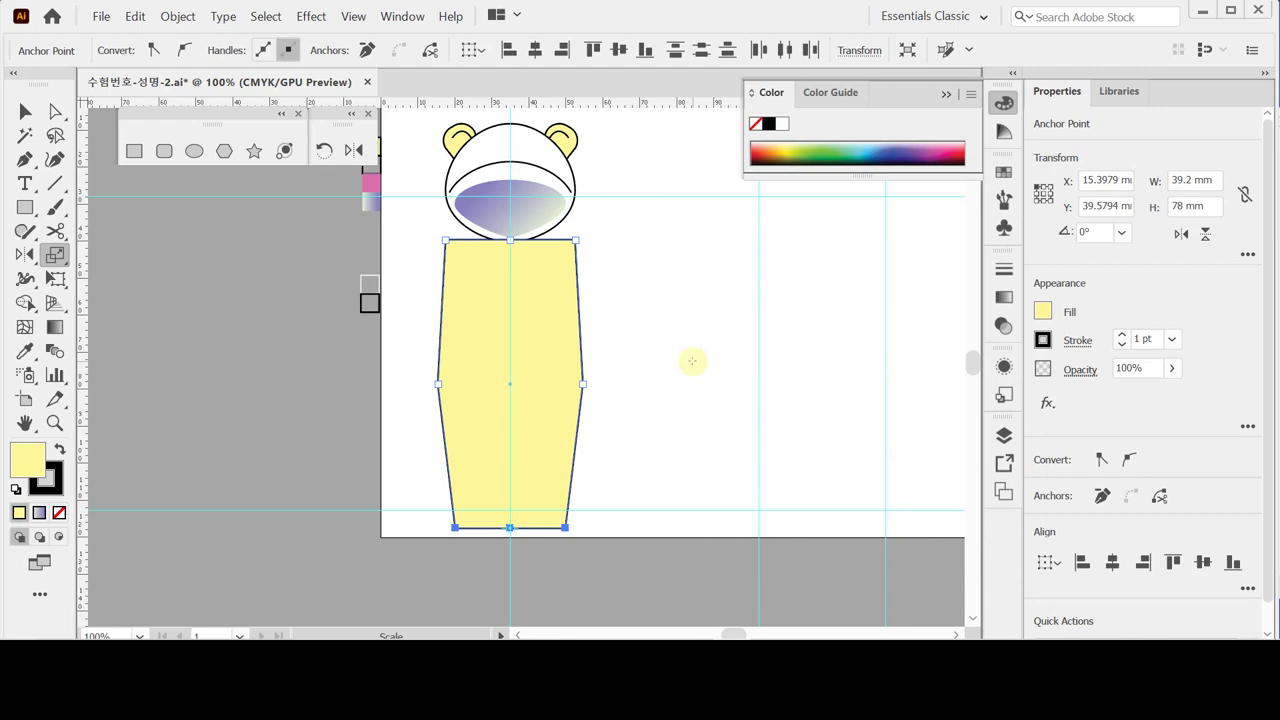
# Step: Isolate the yellow body and round its upper-left corner to a radius of about 8.36 mm
pyautogui.press('ctrl')
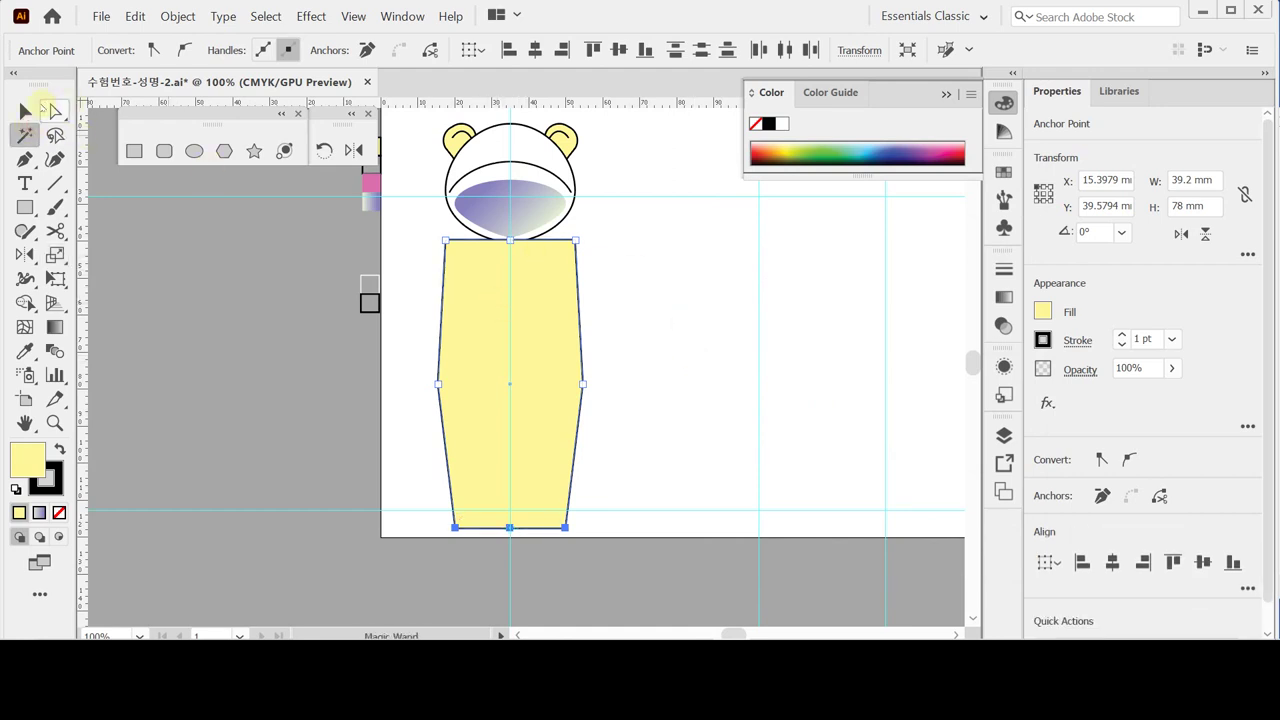
pyautogui.click(25, 111)
pyautogui.click(517, 292)
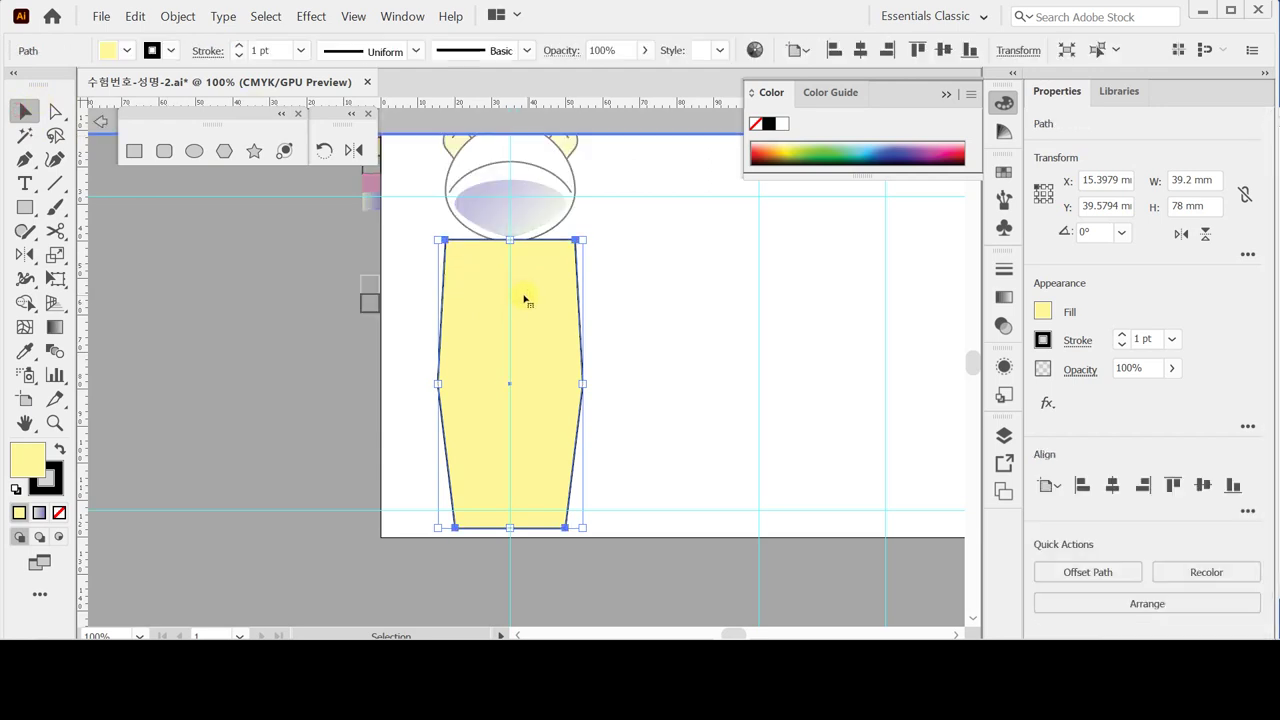
pyautogui.keyDown('ctrl'); pyautogui.click(526, 297); pyautogui.keyUp('ctrl')
pyautogui.keyDown('ctrl'); pyautogui.click(522, 294); pyautogui.keyUp('ctrl')
pyautogui.moveTo(565, 384); pyautogui.dragTo(526, 351)
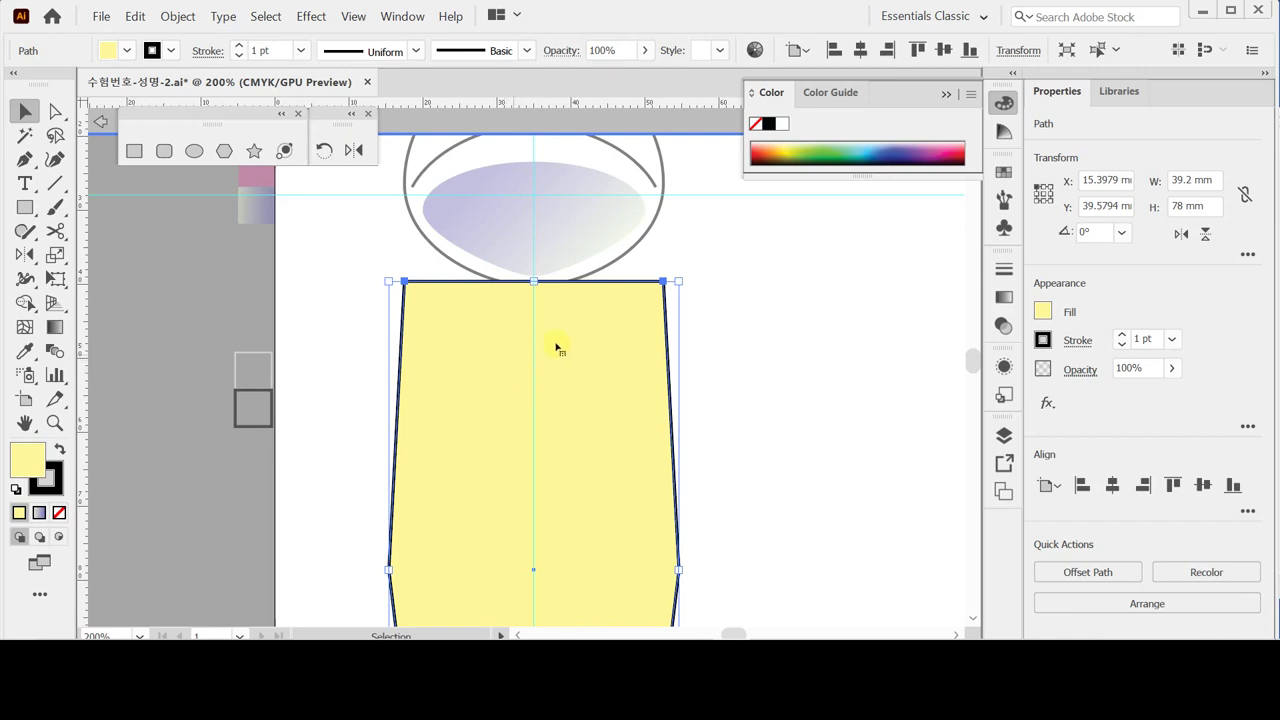
pyautogui.click(57, 112)
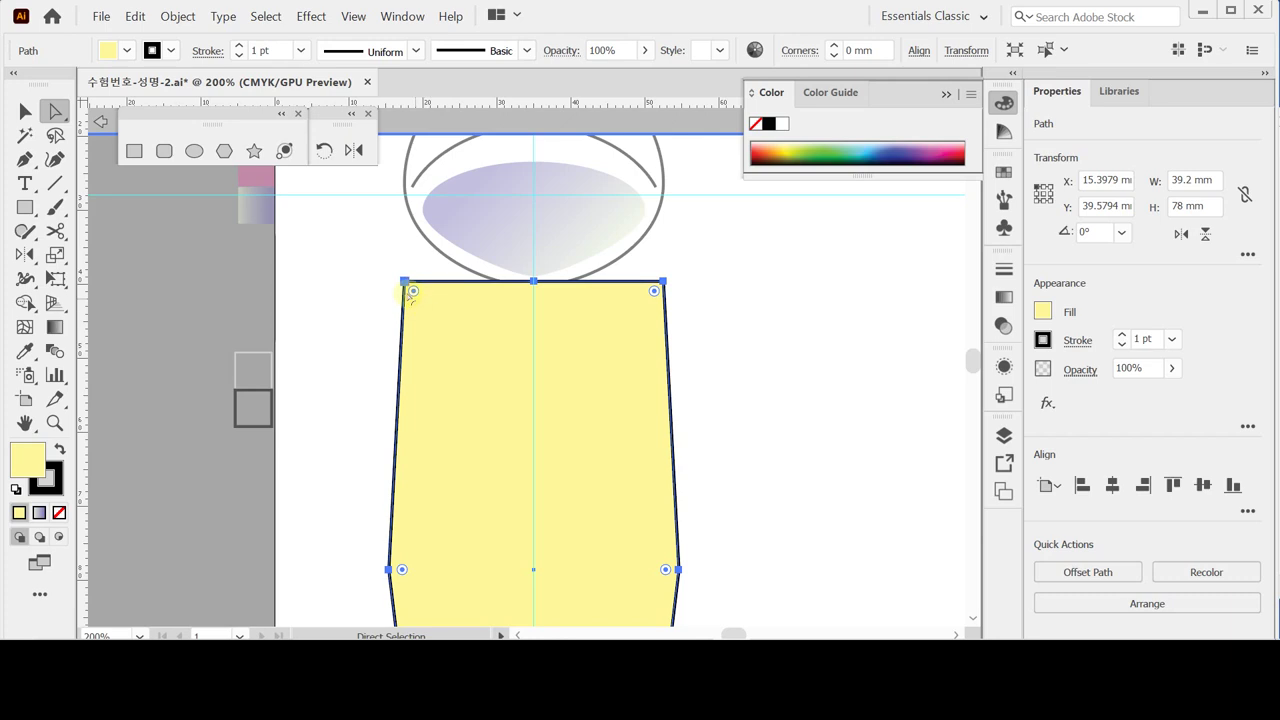
pyautogui.click(404, 282)
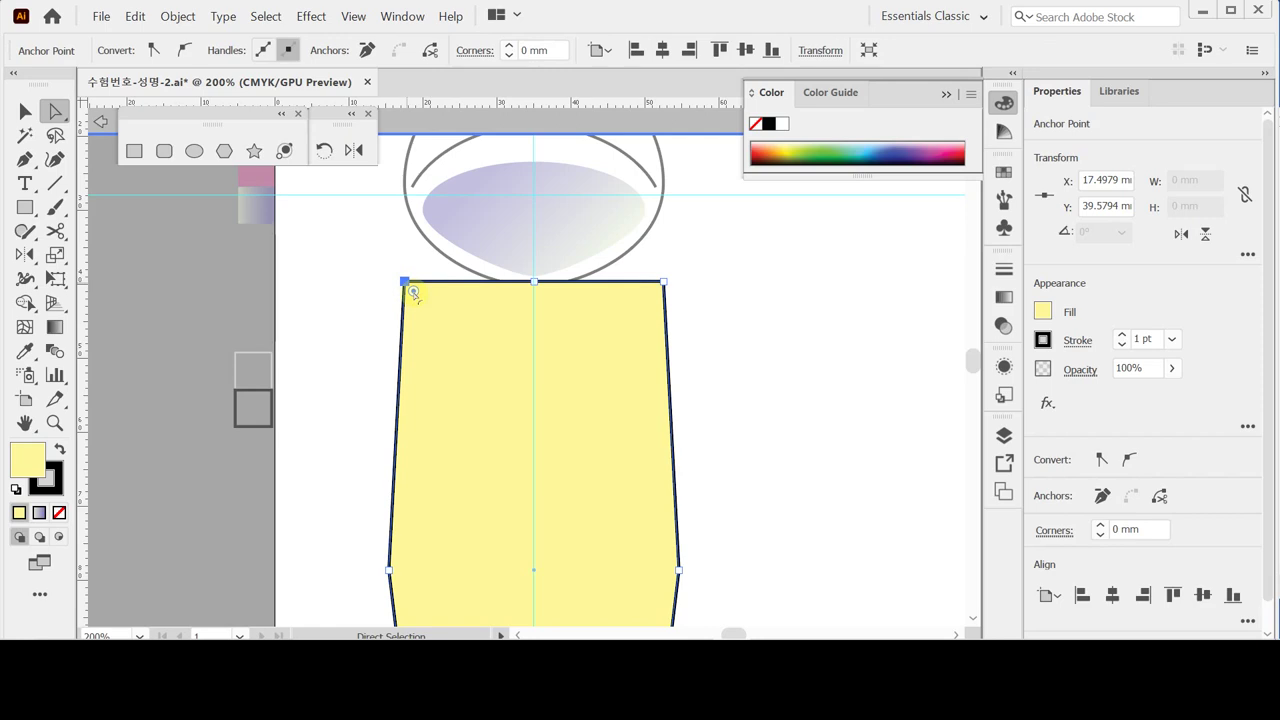
pyautogui.moveTo(413, 291); pyautogui.dragTo(463, 342)
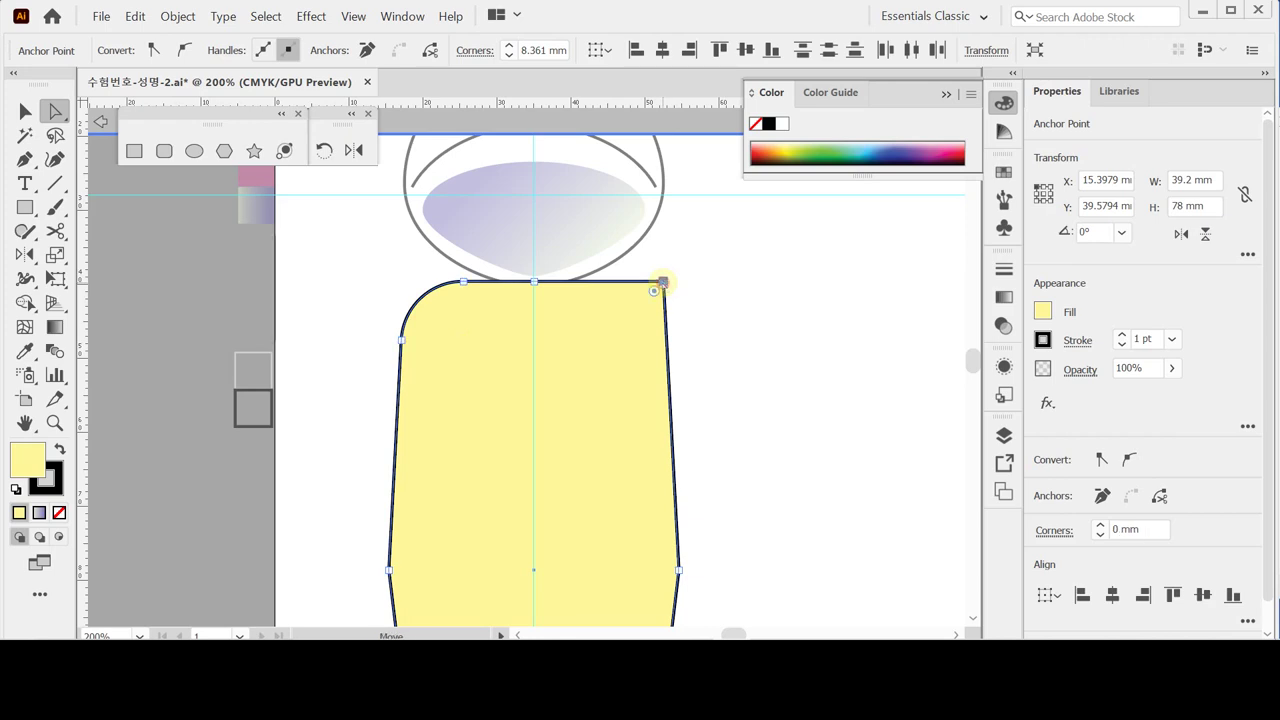
# Step: Round the body's upper-right corner to a radius of about 3.93 mm
pyautogui.click(663, 282)
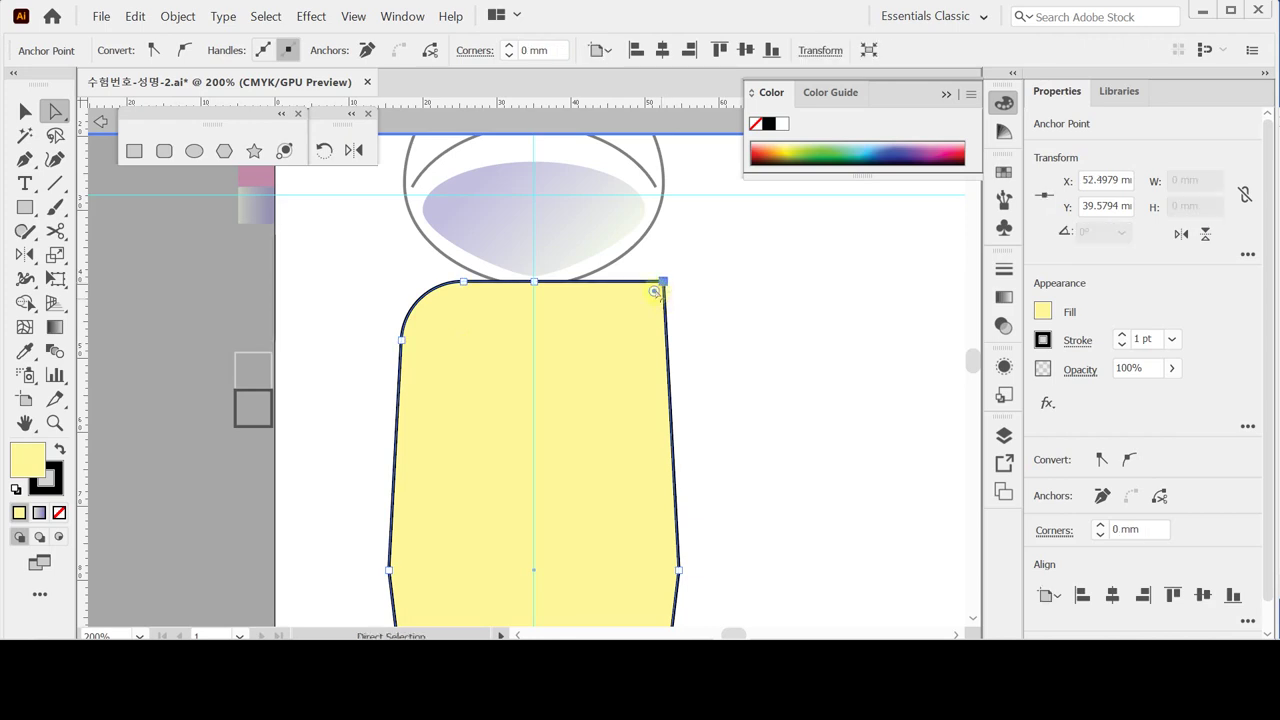
pyautogui.doubleClick(654, 291)
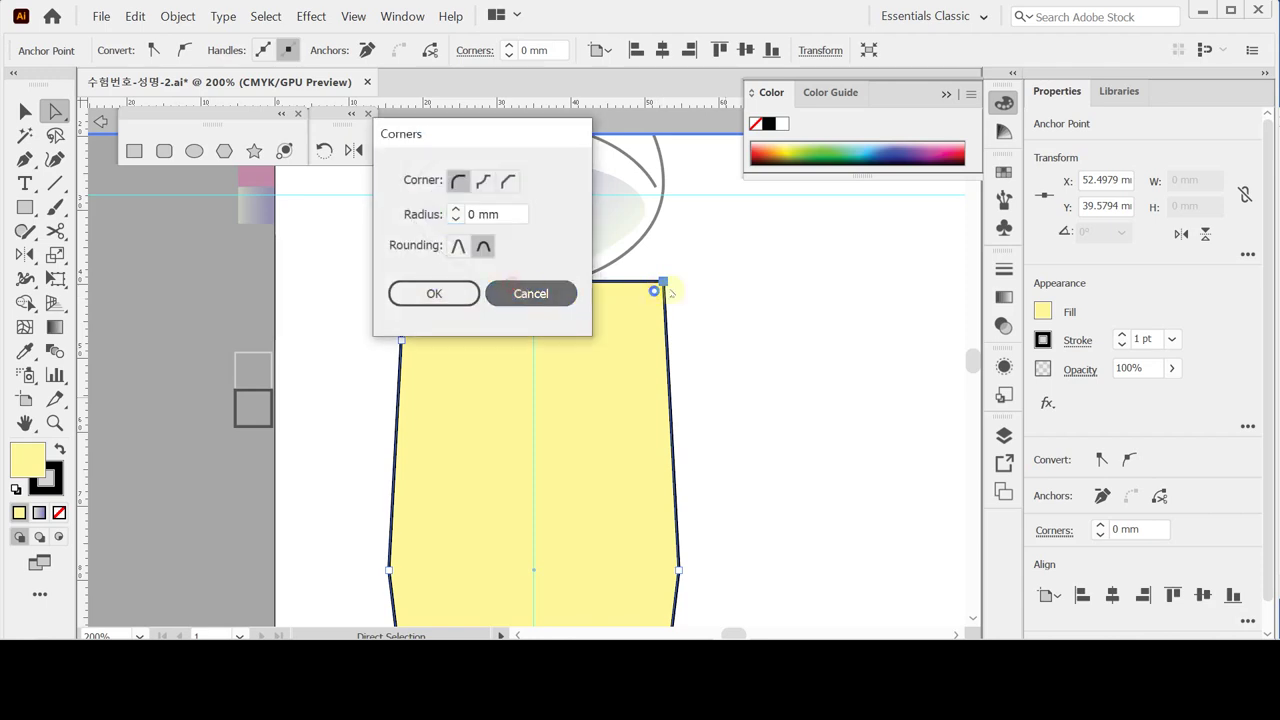
pyautogui.click(517, 292)
pyautogui.moveTo(654, 291); pyautogui.dragTo(636, 311)
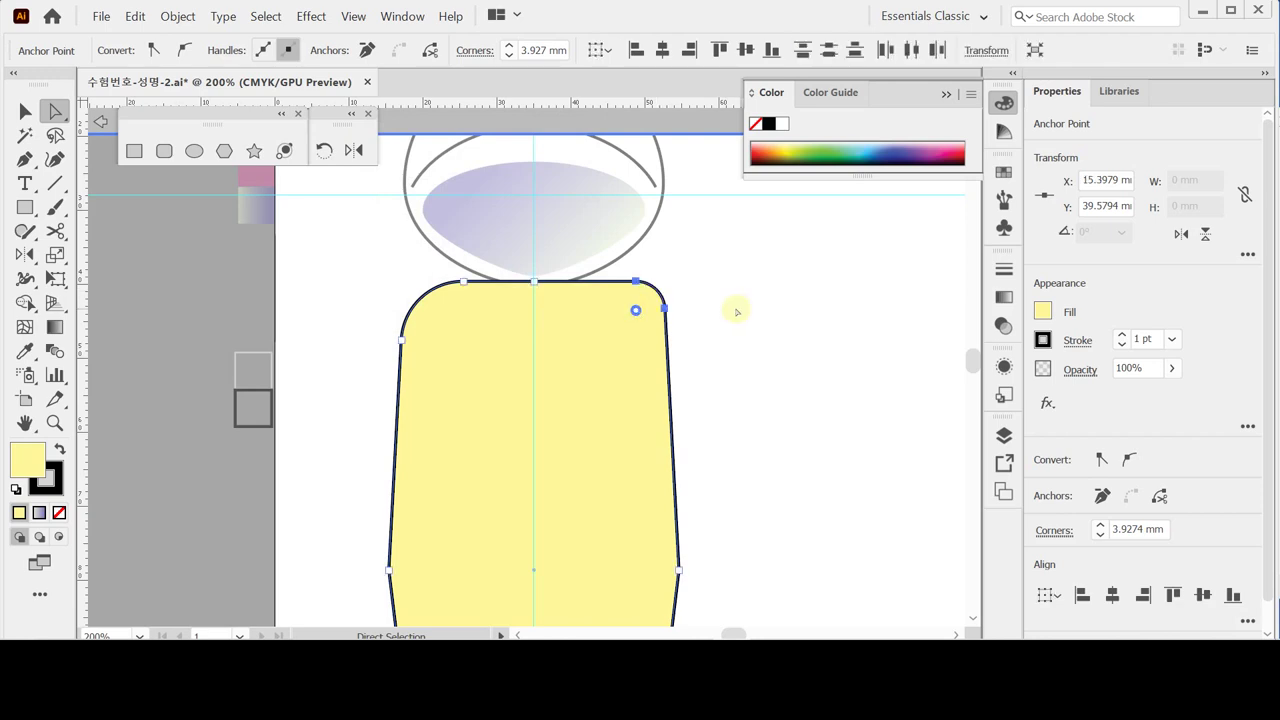
# Step: Increase the body's upper-left corner radius to about 9.77 mm, then leave isolation with nothing selected
pyautogui.click(429, 288)
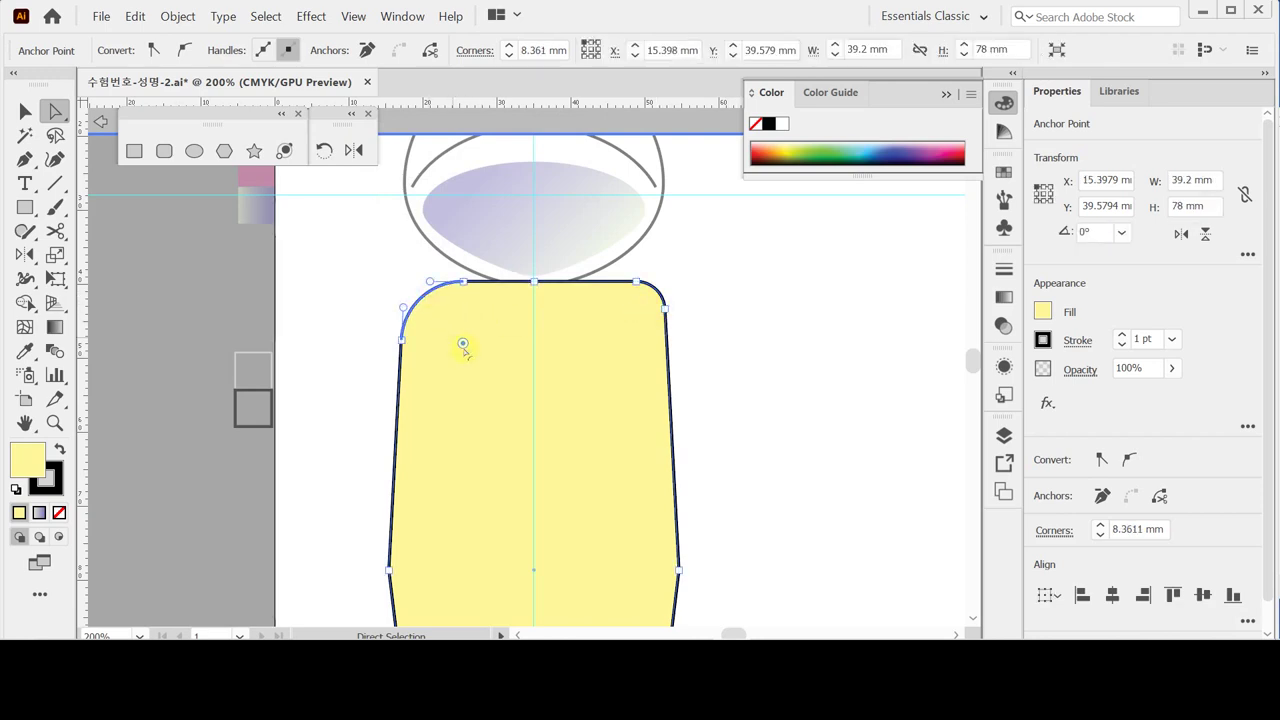
pyautogui.click(424, 297)
pyautogui.moveTo(462, 343); pyautogui.dragTo(473, 354)
pyautogui.doubleClick(473, 354)
pyautogui.click(510, 293)
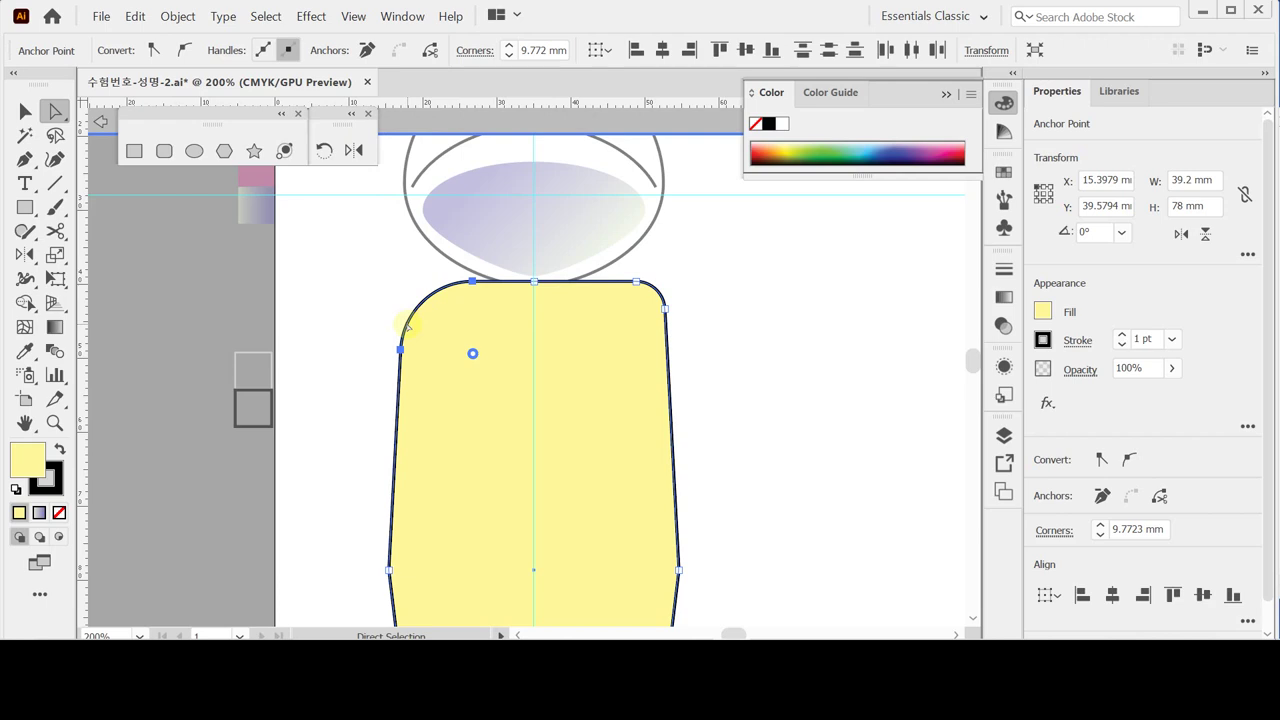
pyautogui.click(357, 335)
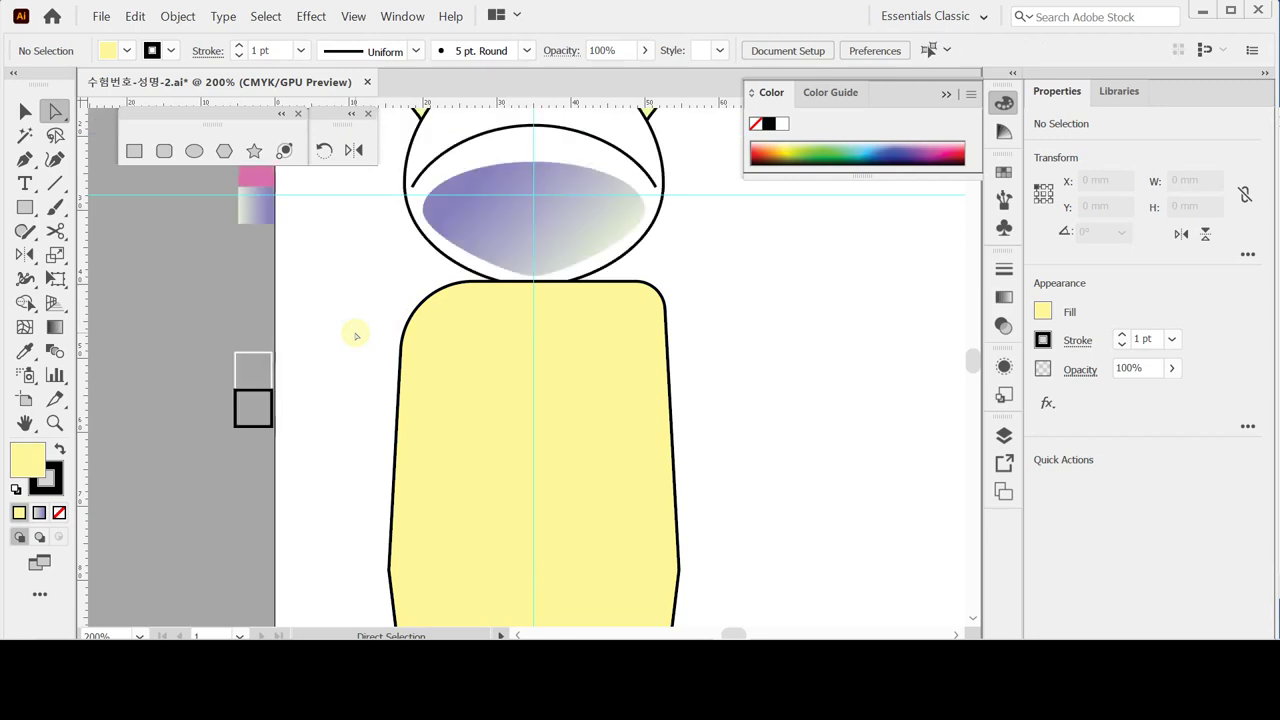
pyautogui.press('v')
# Step: Save the document and create a rounded rectangle 9.5 mm wide and 40 mm high with 4 mm corners beside the body
pyautogui.click(164, 150)
pyautogui.hotkey('ctrl', 's')
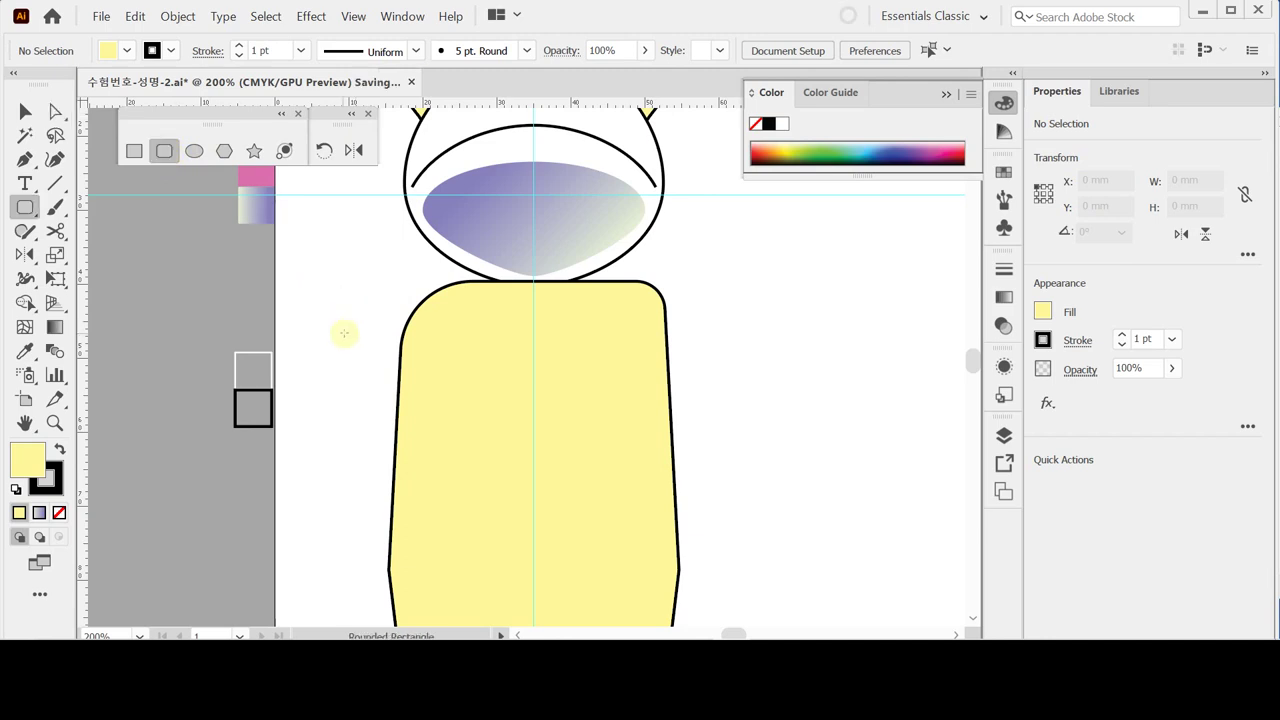
pyautogui.click(704, 387)
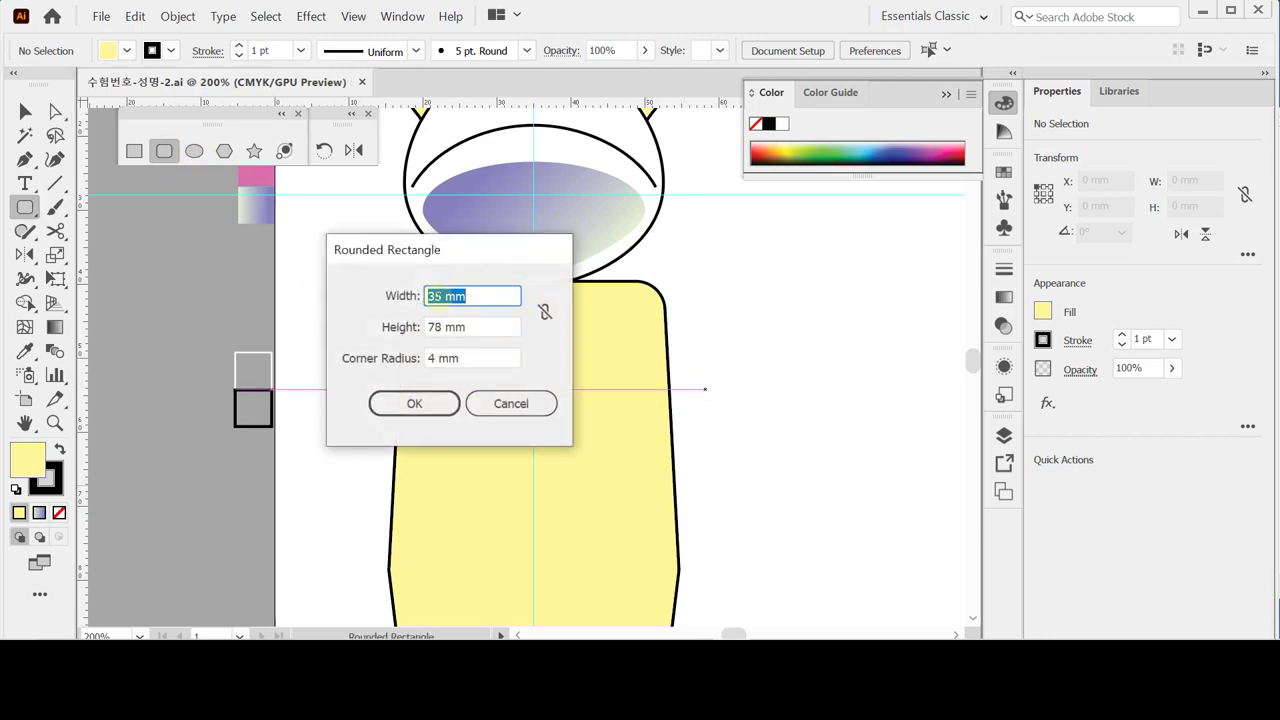
pyautogui.moveTo(436, 296); pyautogui.dragTo(422, 296)
pyautogui.write('9.')
pyautogui.doubleClick(441, 327)
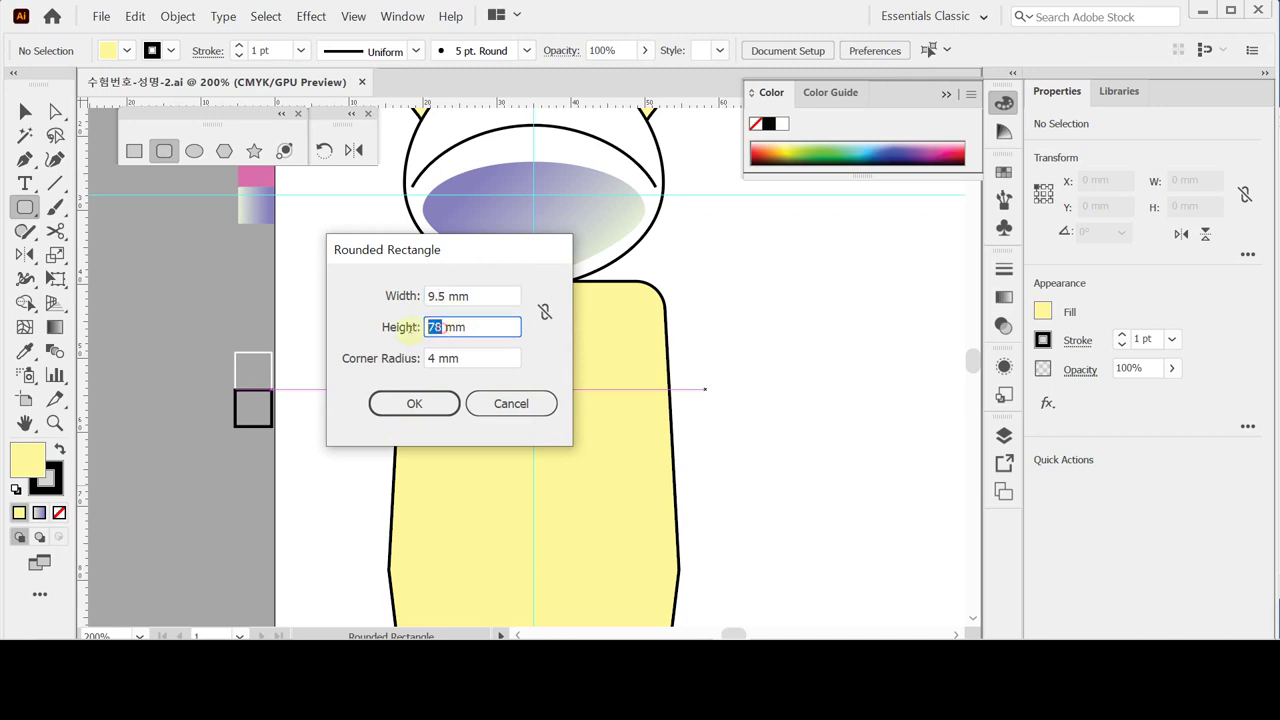
pyautogui.write('40')
pyautogui.click(383, 400)
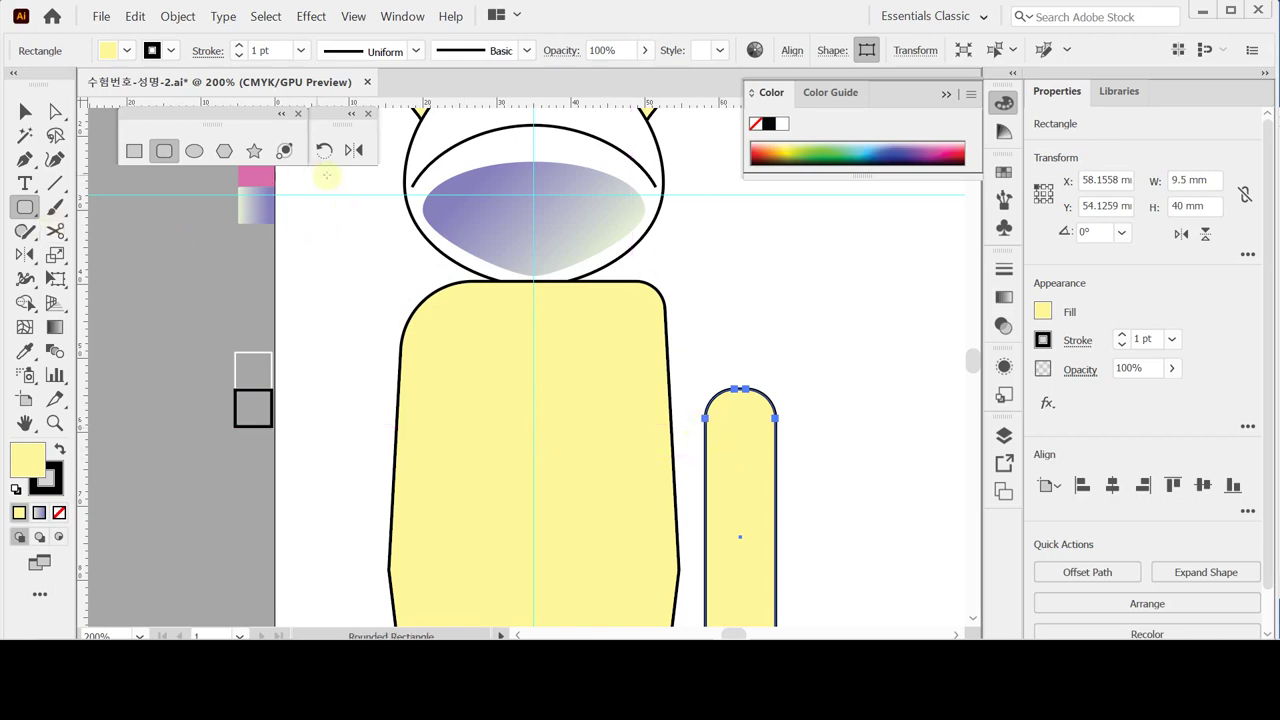
# Step: Rotate the rounded rectangle 28° and move it so its upper end fits the body's upper-right shoulder as an arm
pyautogui.click(325, 150)
pyautogui.doubleClick(325, 150)
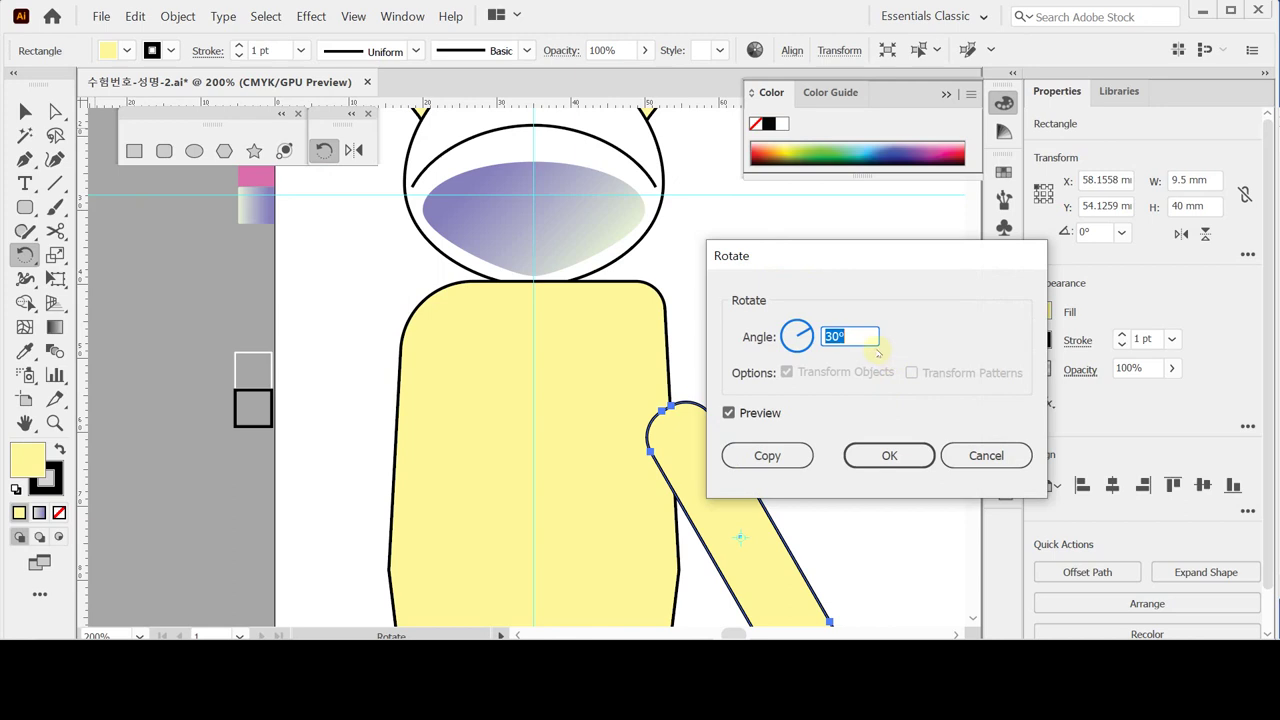
pyautogui.write('28')
pyautogui.click(877, 457)
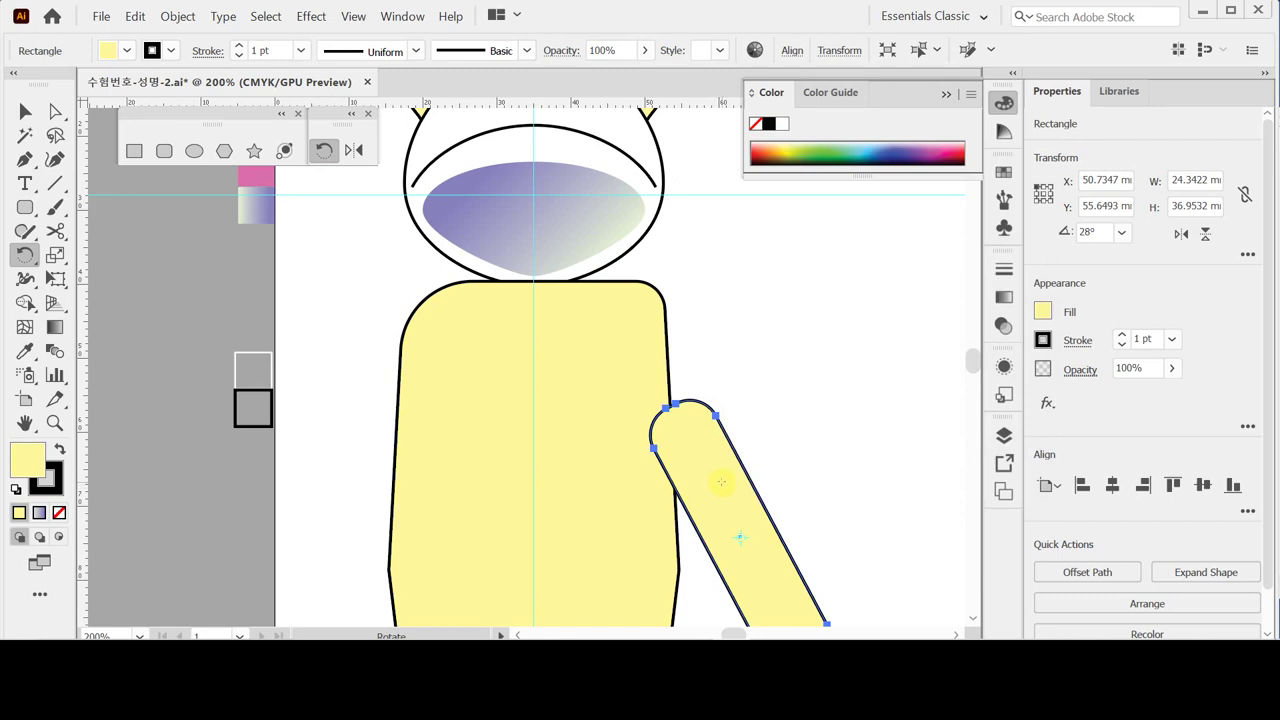
pyautogui.moveTo(722, 484); pyautogui.dragTo(669, 369)
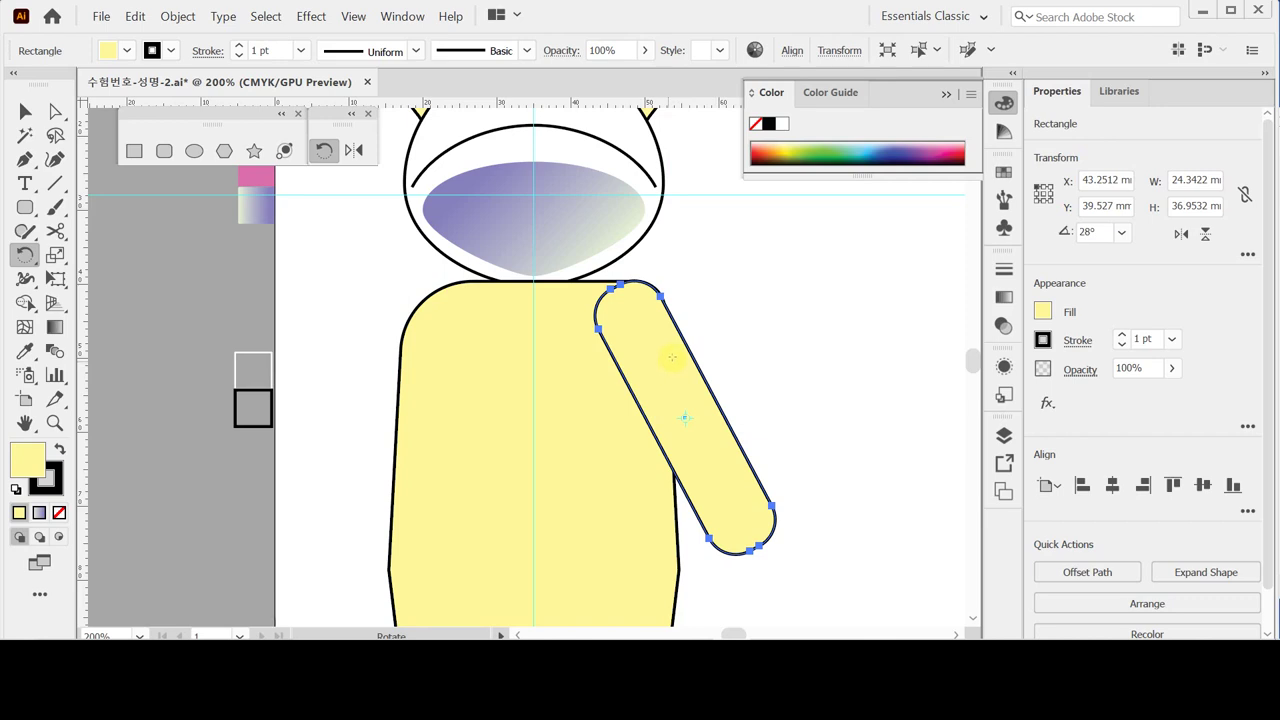
# Step: Switch to outline view and examine up close how the arm's rounded end aligns with the body's upper-right corner
pyautogui.press('ctrl')
pyautogui.hotkey('ctrl', 'y')
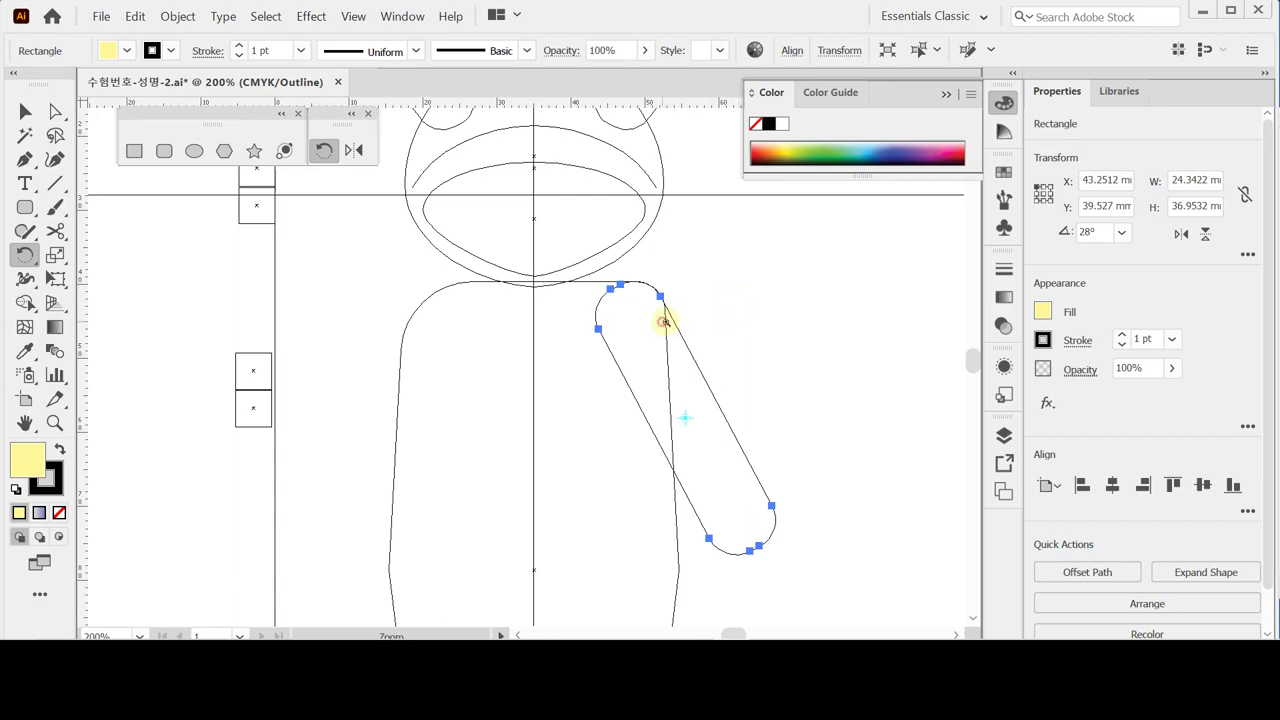
pyautogui.hotkey('ctrl', '=')
pyautogui.moveTo(626, 337); pyautogui.dragTo(474, 431)
pyautogui.hotkey('ctrl', '=')
pyautogui.moveTo(526, 394)
pyautogui.mouseDown()
pyautogui.moveTo(443, 383)
pyautogui.moveTo(503, 383)
pyautogui.mouseUp()
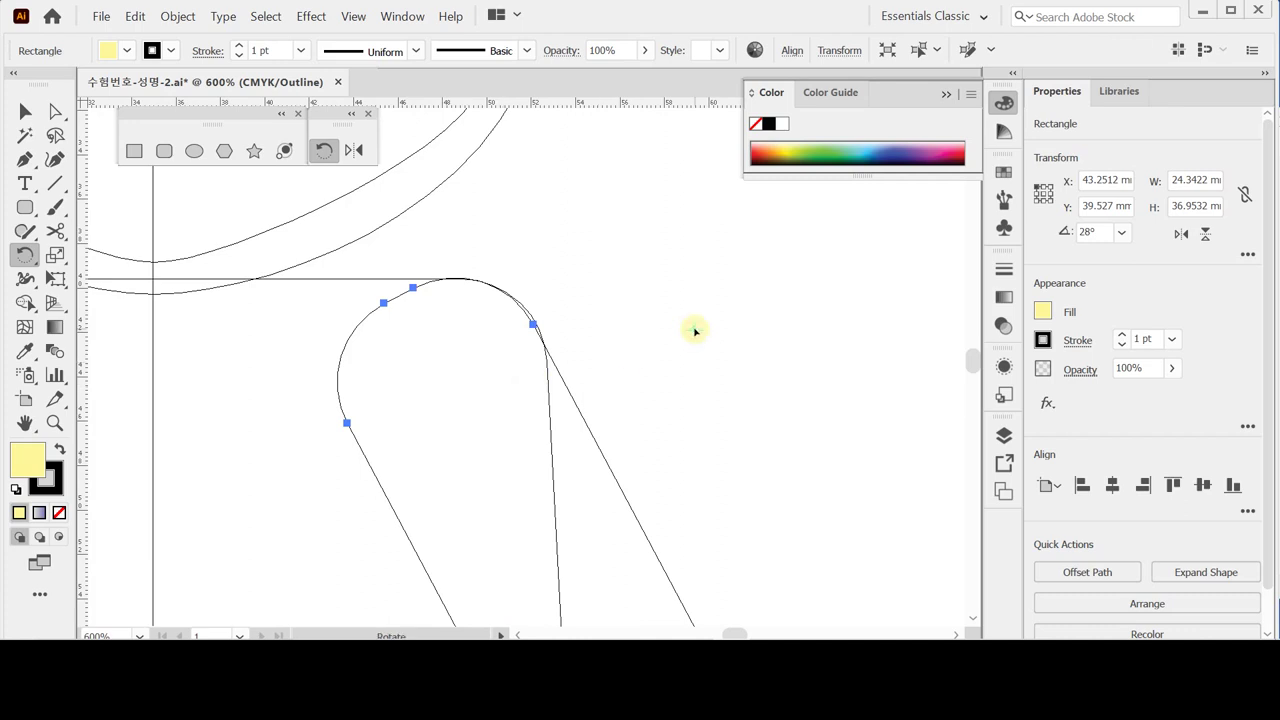
# Step: Nudge the rotated arm rectangle to X 43.3512 mm so it meets the shoulder curve, and return to preview display
pyautogui.moveTo(695, 328); pyautogui.dragTo(697, 328)
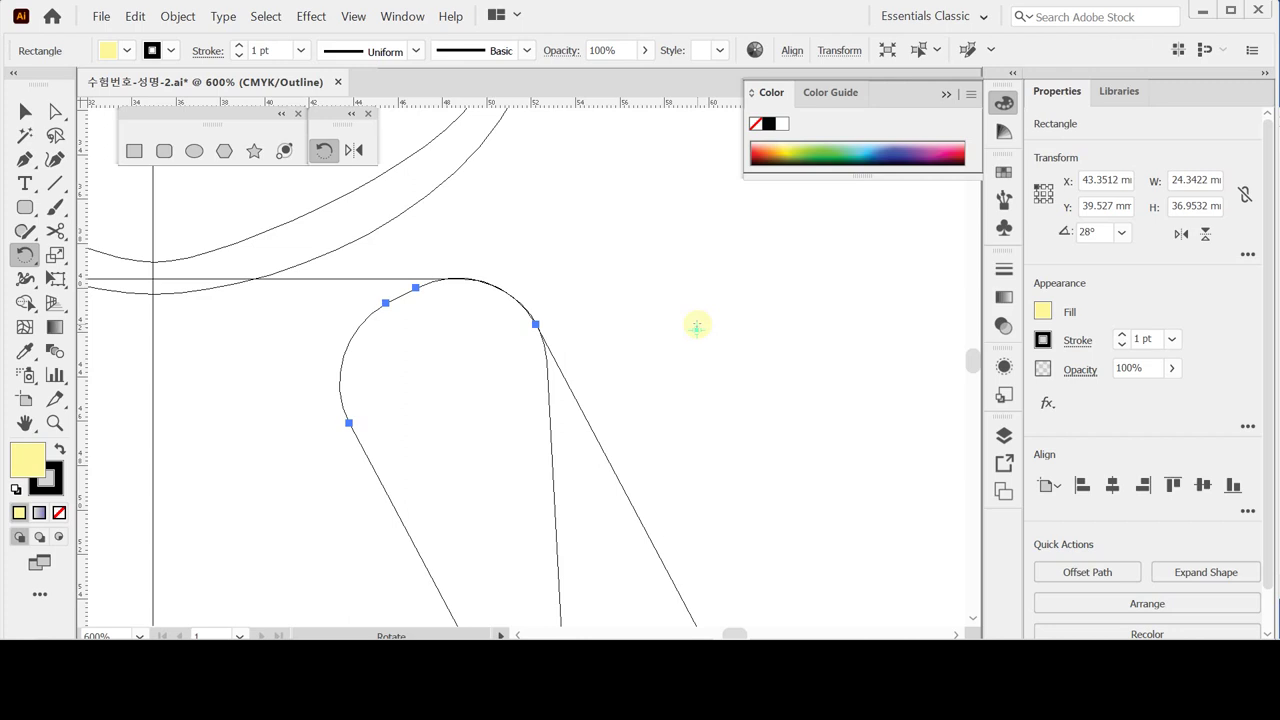
pyautogui.press('ctrl')
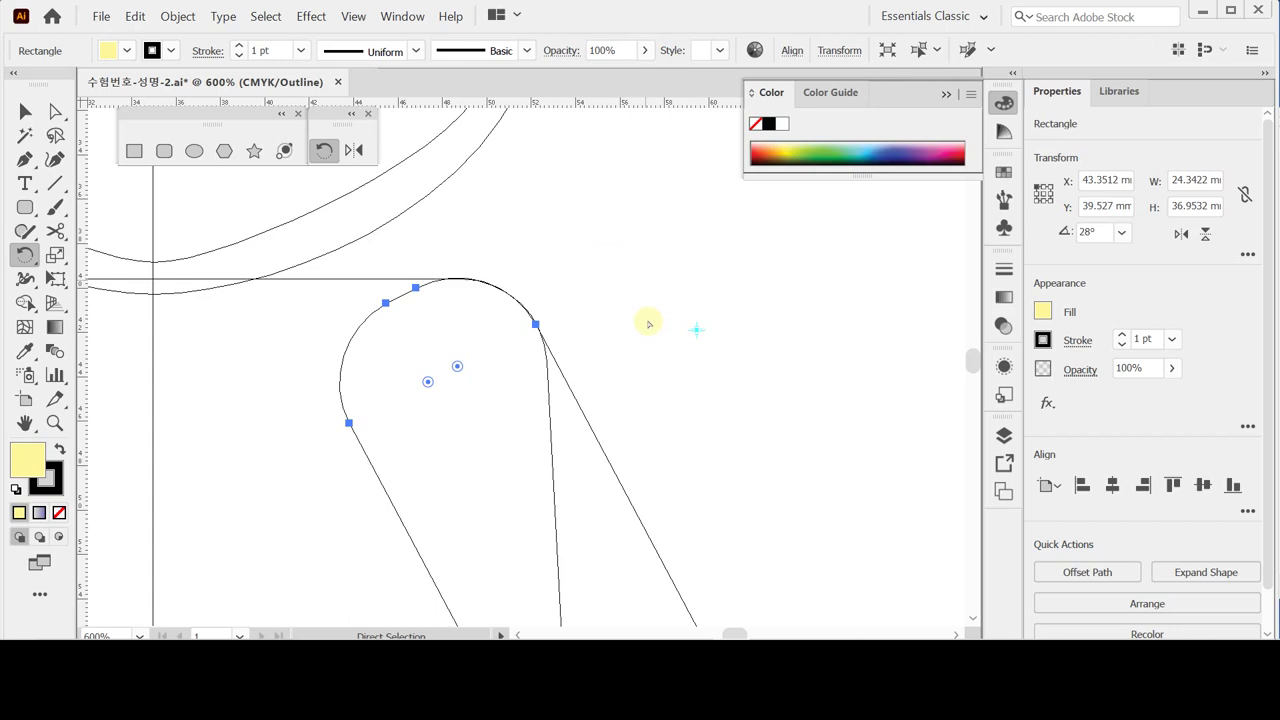
pyautogui.hotkey('ctrl', 'y')
# Step: Select the body and the arm rectangle and unite them into one shape
pyautogui.moveTo(637, 300); pyautogui.dragTo(514, 406)
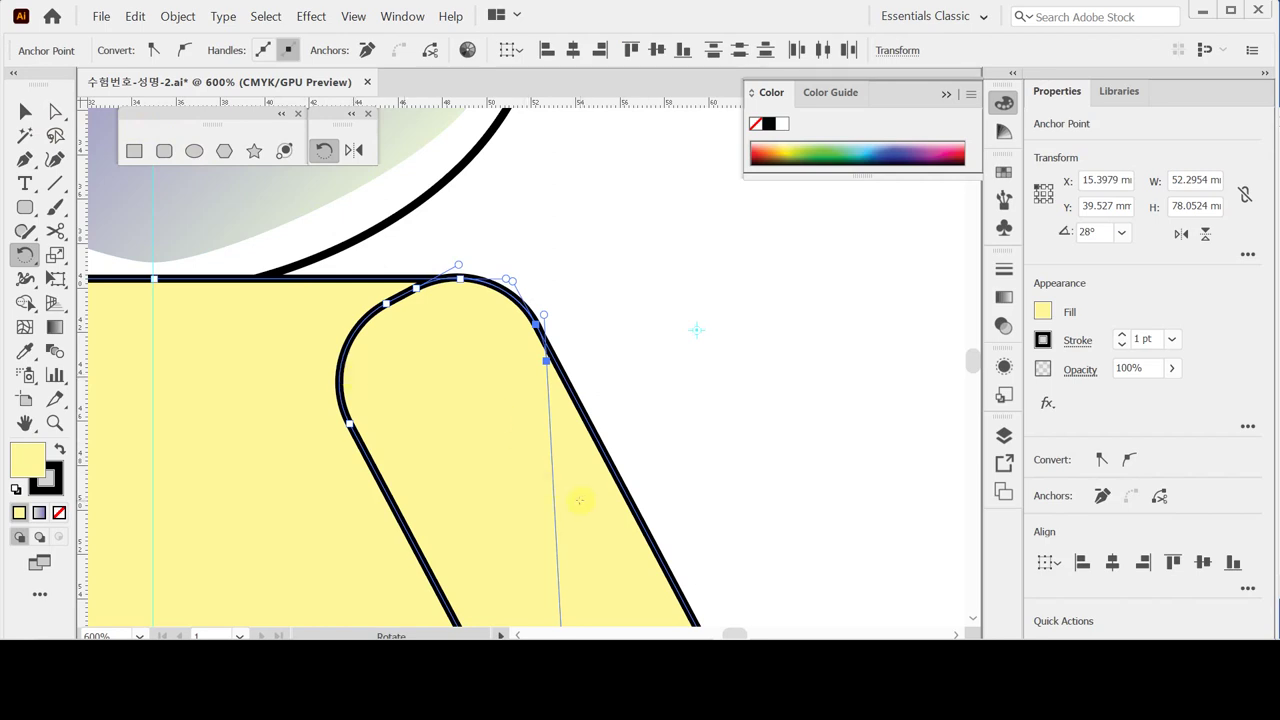
pyautogui.press('a')
pyautogui.press('v')
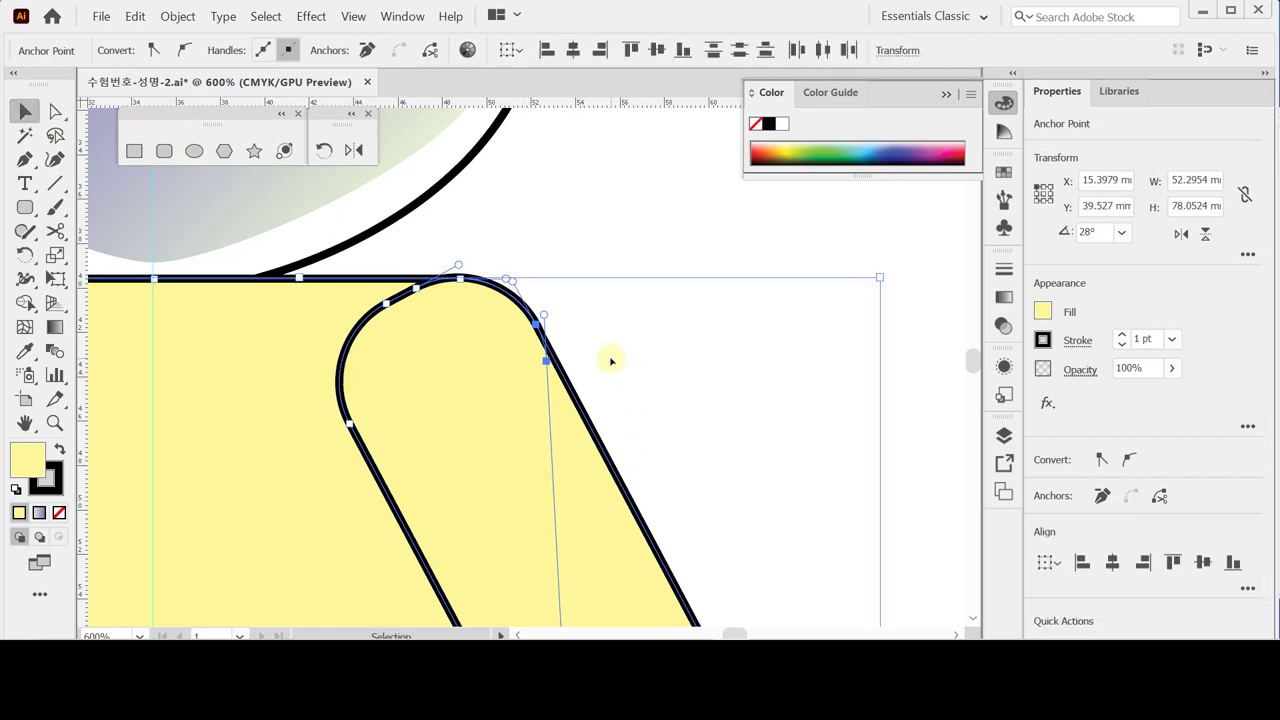
pyautogui.click(618, 333)
pyautogui.click(486, 443)
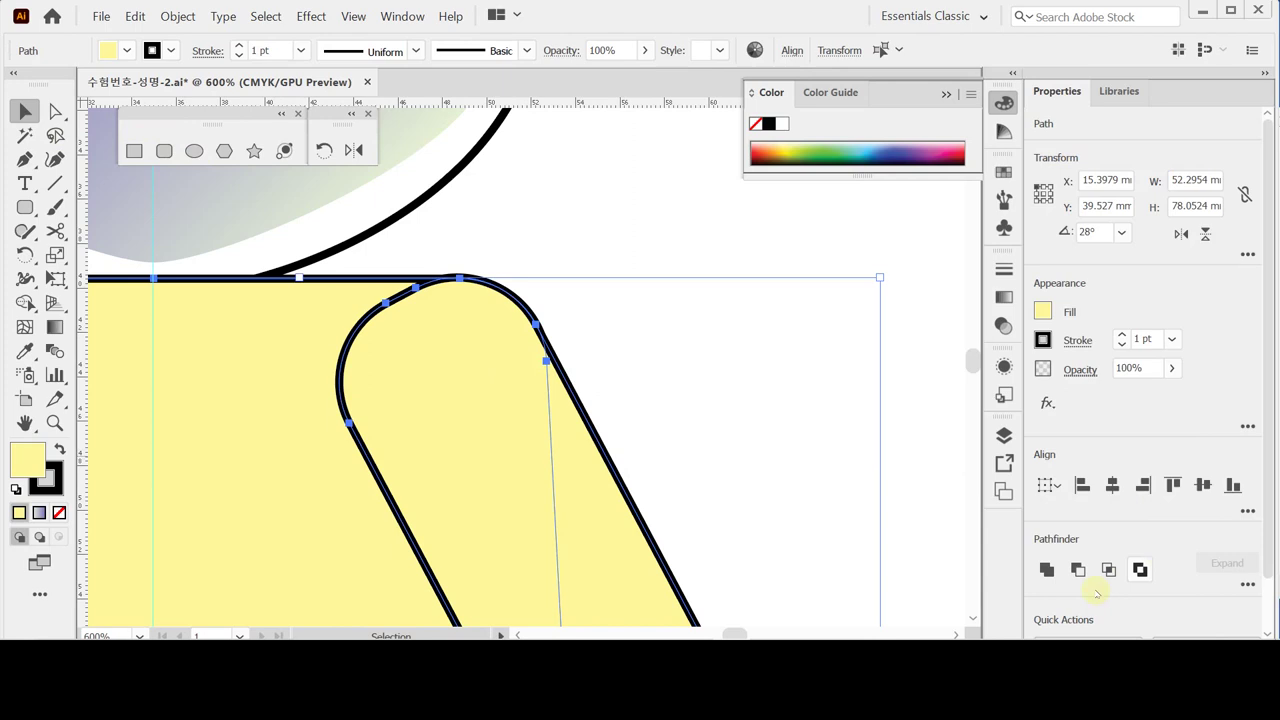
pyautogui.click(1051, 570)
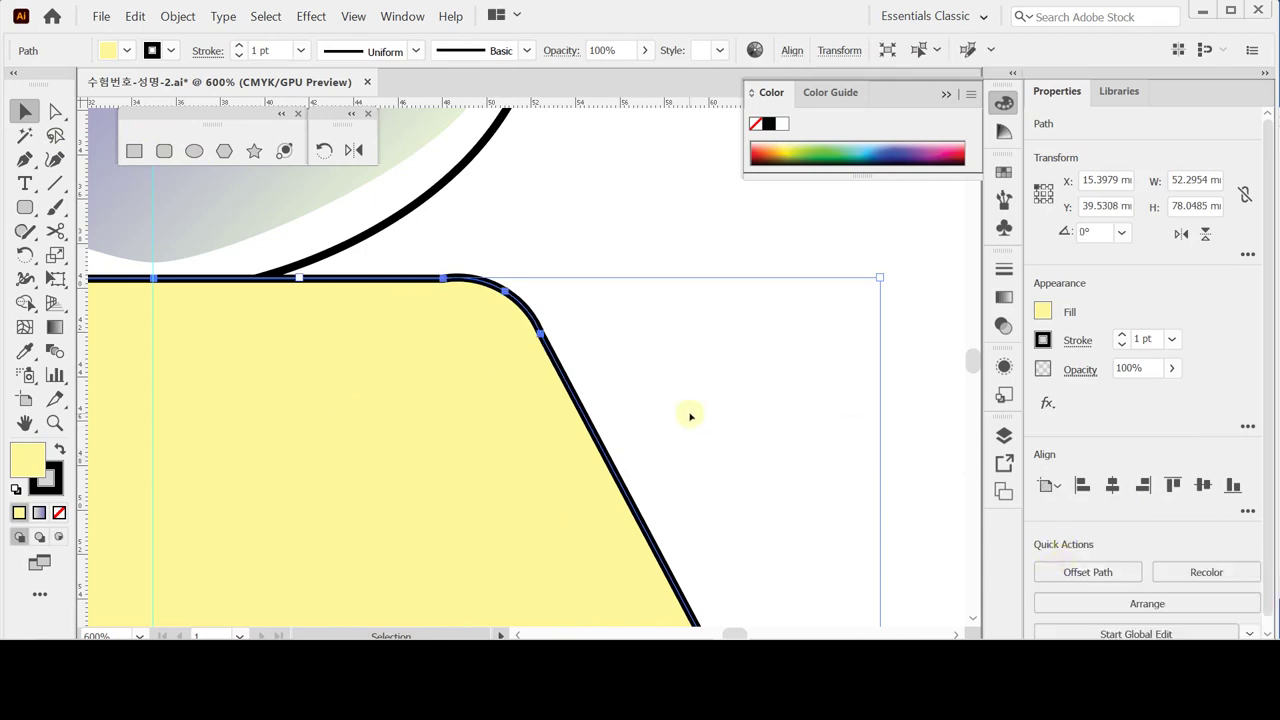
# Step: Create a 7.5 × 30 mm rounded rectangle with a 4 mm corner radius and place it between the legs at the body's lower edge
pyautogui.keyDown('ctrl'); pyautogui.keyDown('alt'); pyautogui.click(611, 414); pyautogui.keyUp('alt'); pyautogui.keyUp('ctrl')
pyautogui.keyDown('ctrl'); pyautogui.keyDown('alt'); pyautogui.click(544, 457); pyautogui.keyUp('alt'); pyautogui.keyUp('ctrl')
pyautogui.keyDown('ctrl'); pyautogui.keyDown('alt'); pyautogui.click(544, 457); pyautogui.keyUp('alt'); pyautogui.keyUp('ctrl')
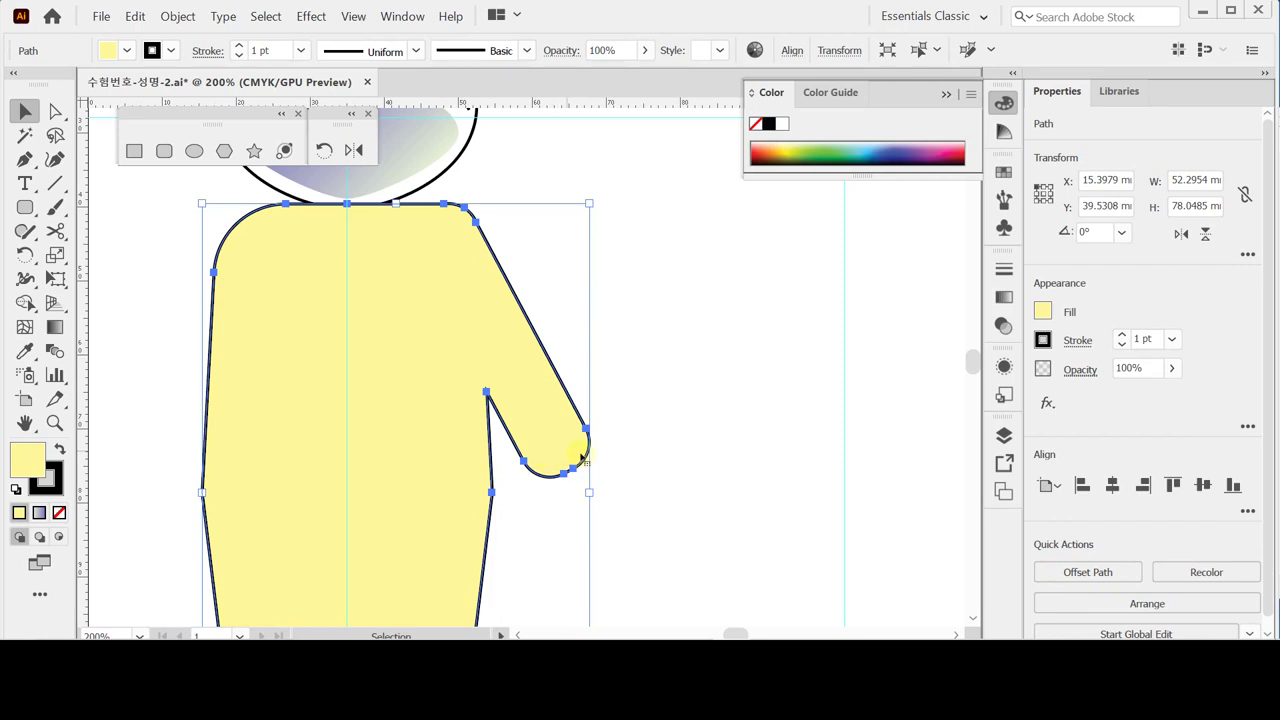
pyautogui.hotkey('ctrl', '-')
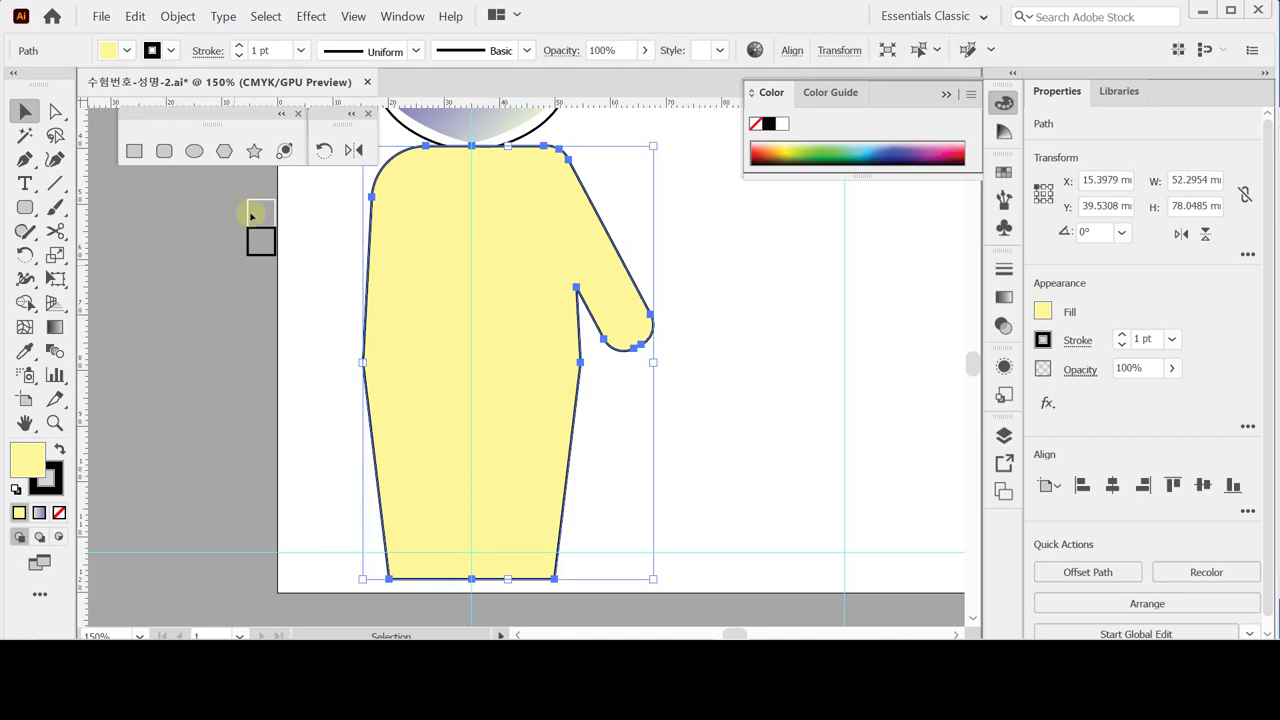
pyautogui.click(165, 151)
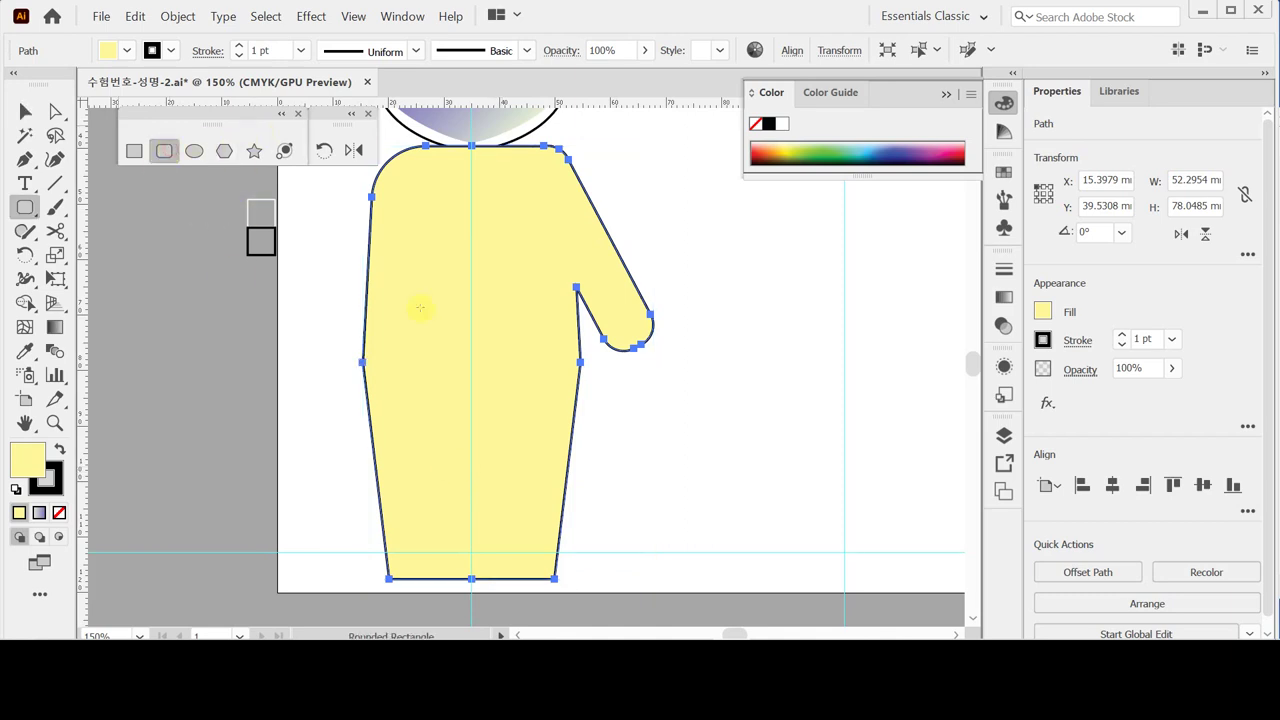
pyautogui.click(440, 466)
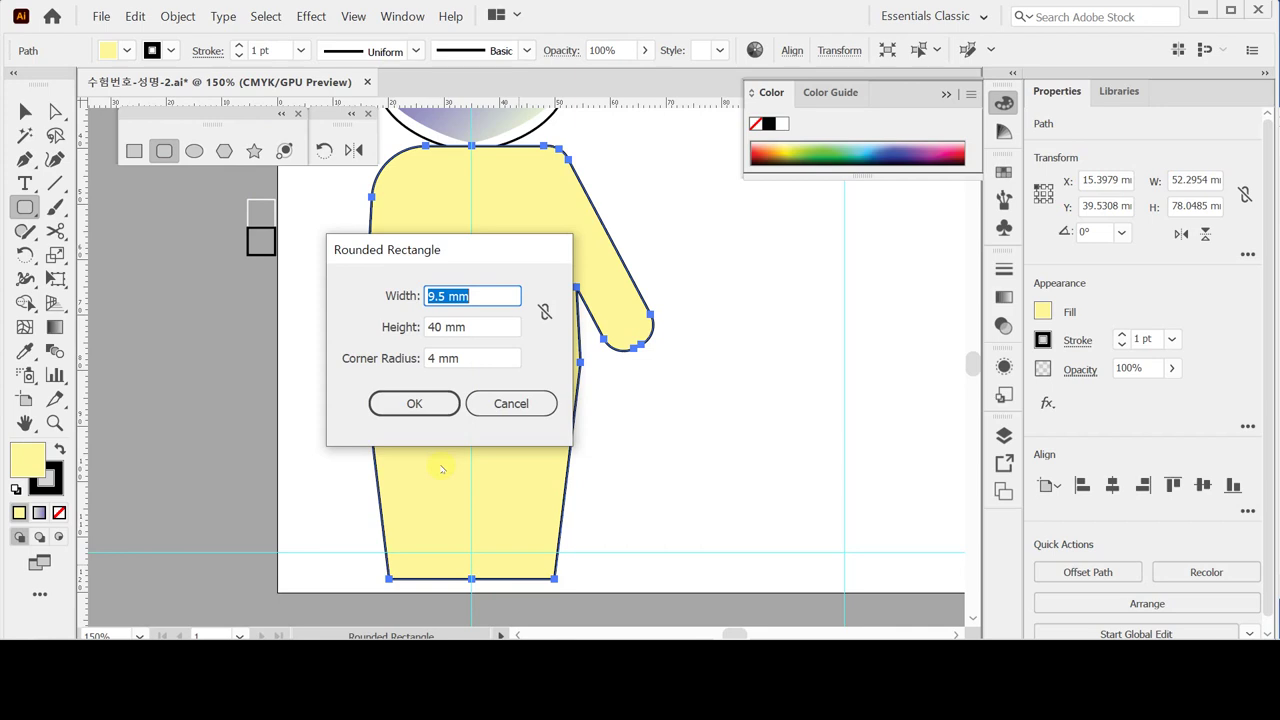
pyautogui.write('7.5')
pyautogui.press('Tab')
pyautogui.write('30')
pyautogui.press('Tab')
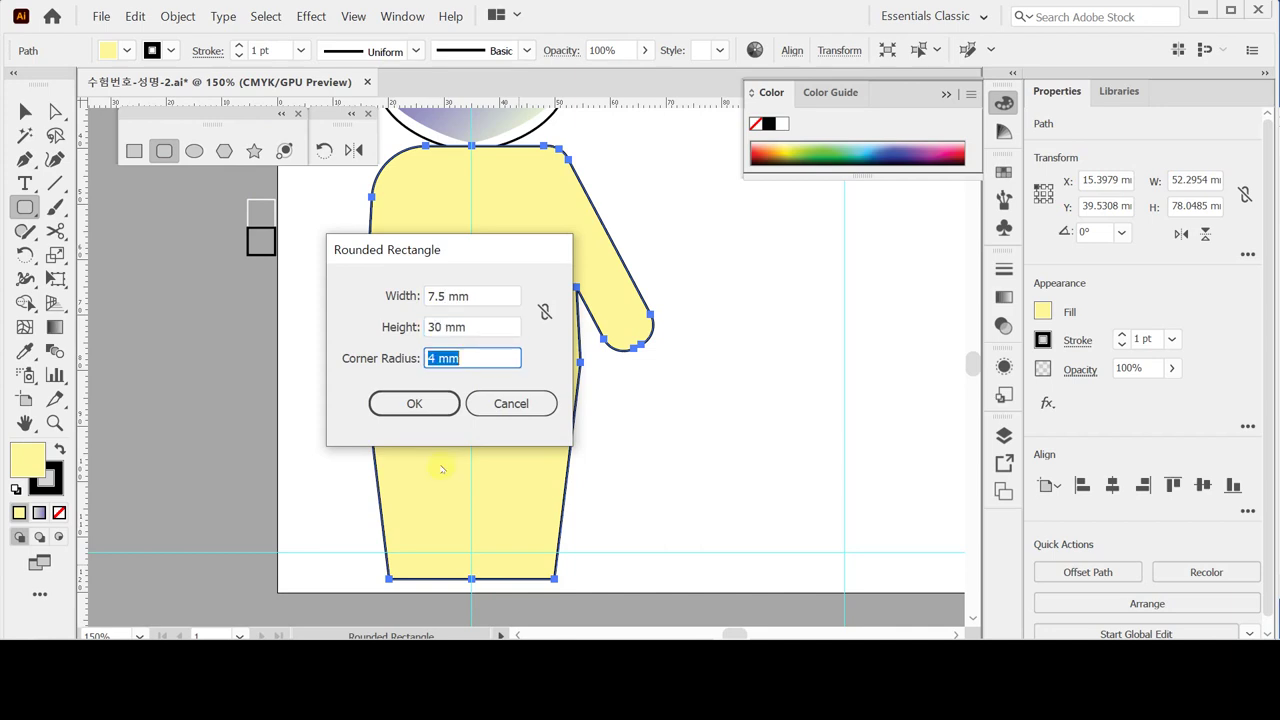
pyautogui.press('Return')
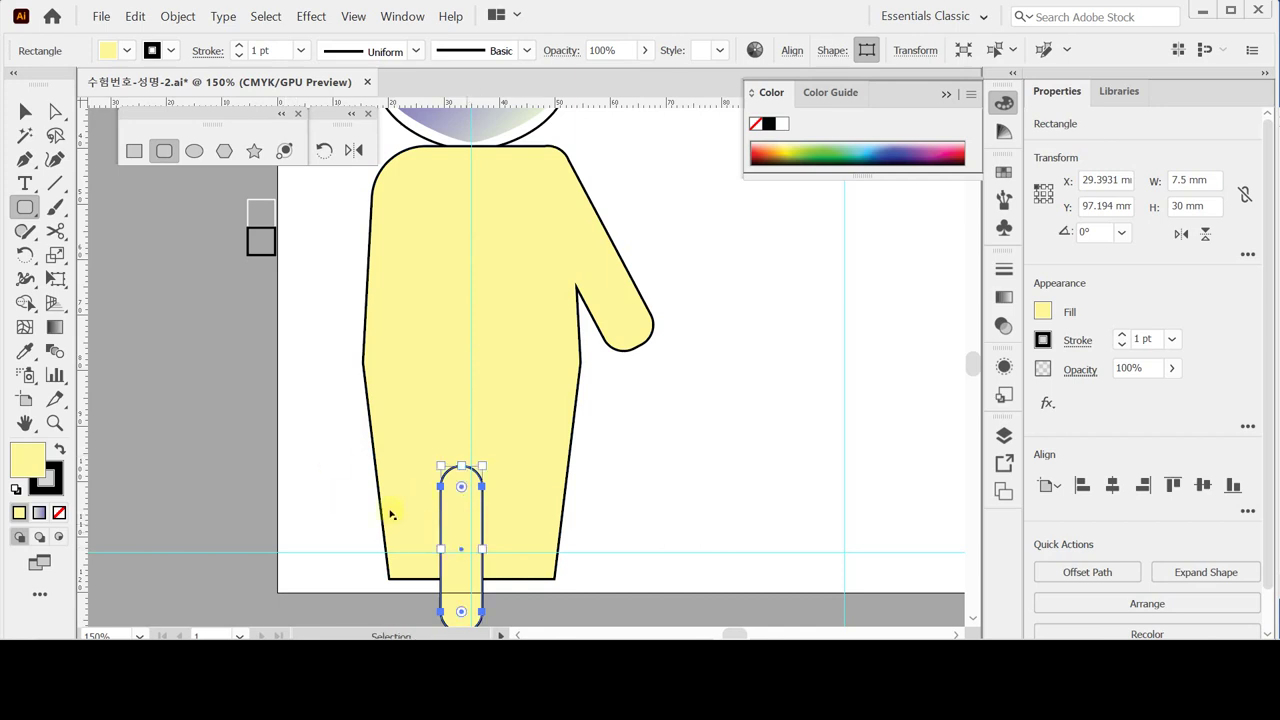
pyautogui.moveTo(466, 530); pyautogui.dragTo(474, 502)
# Step: Try to align the rounded rectangle and the body by their horizontal centers, and undo the alignment
pyautogui.keyDown('shift'); pyautogui.click(447, 565); pyautogui.keyUp('shift')
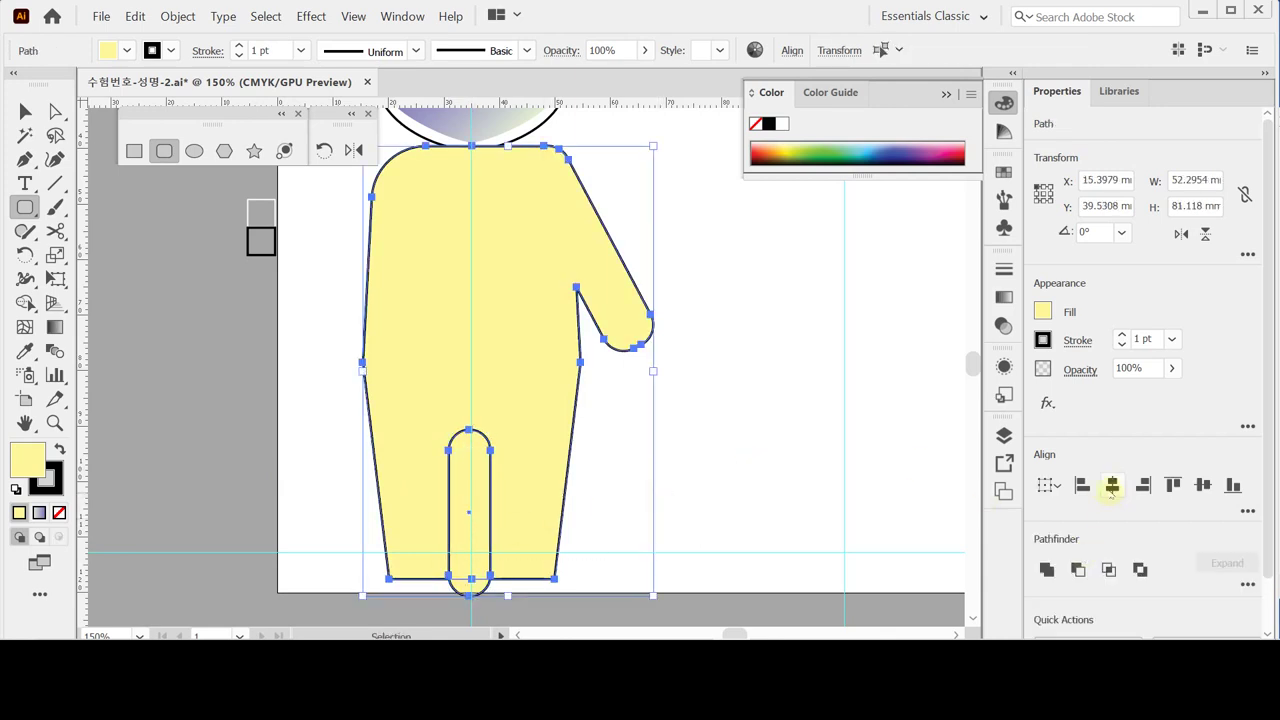
pyautogui.click(1112, 485)
pyautogui.press('ctrl')
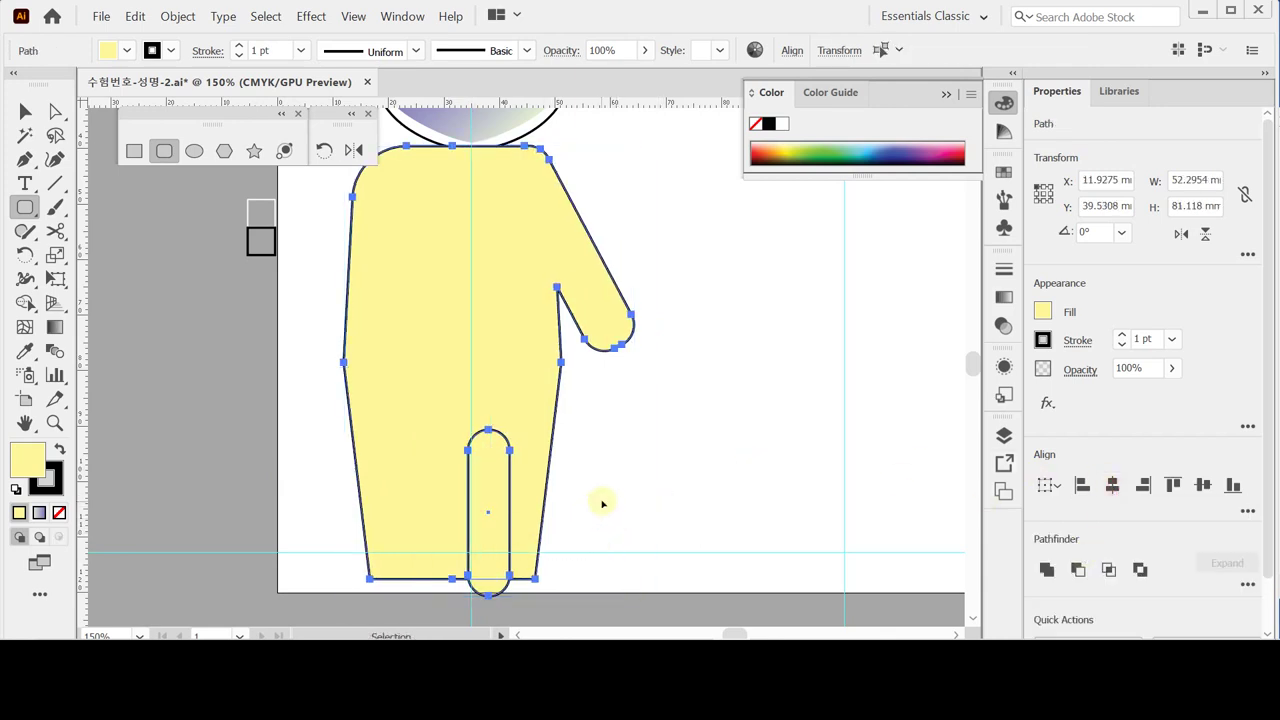
pyautogui.hotkey('ctrl', 'z')
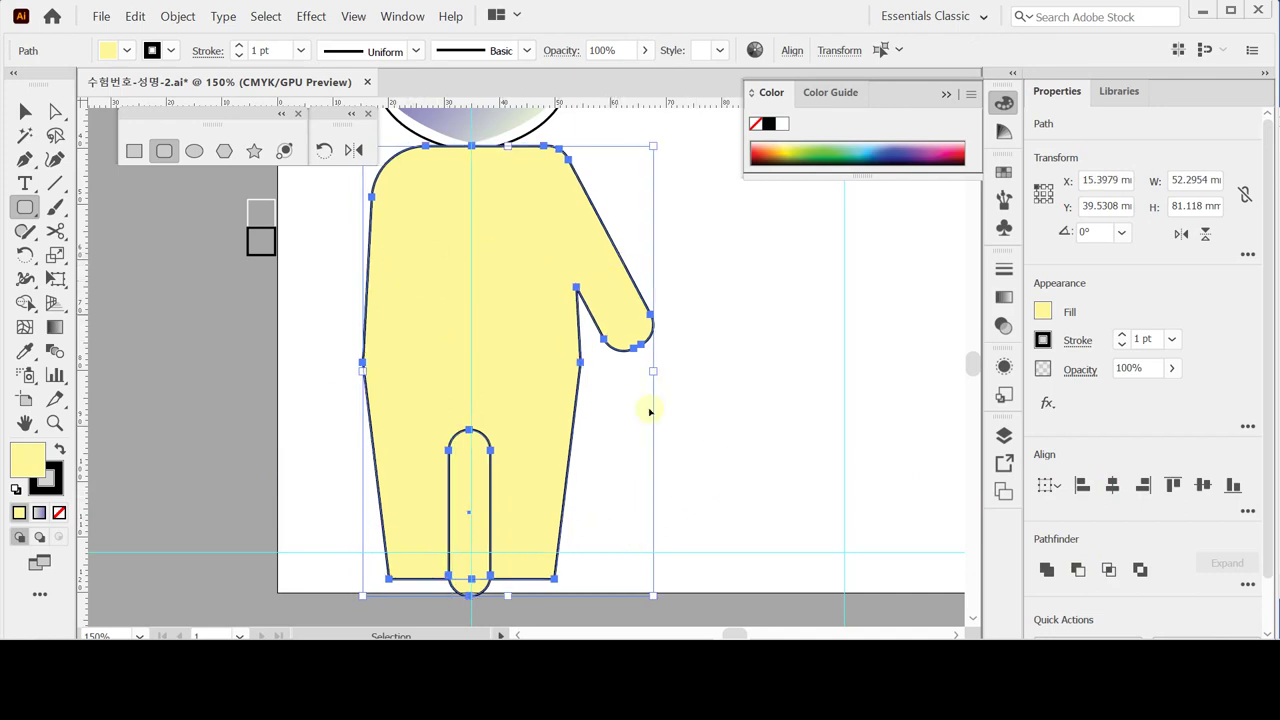
pyautogui.click(650, 470)
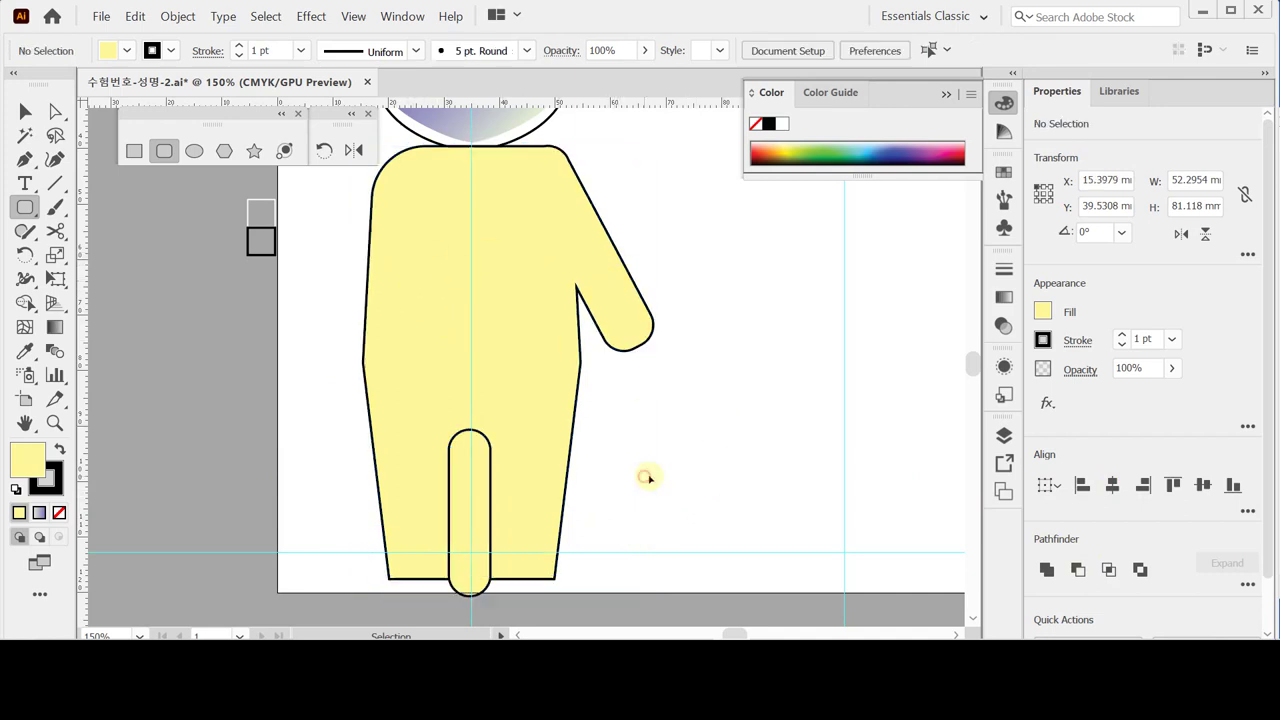
# Step: Nudge the rounded rectangle onto the vertical center guide at about X 31.15 mm, Y 91.55 mm, overlapping the body's lower edge
pyautogui.click(478, 528)
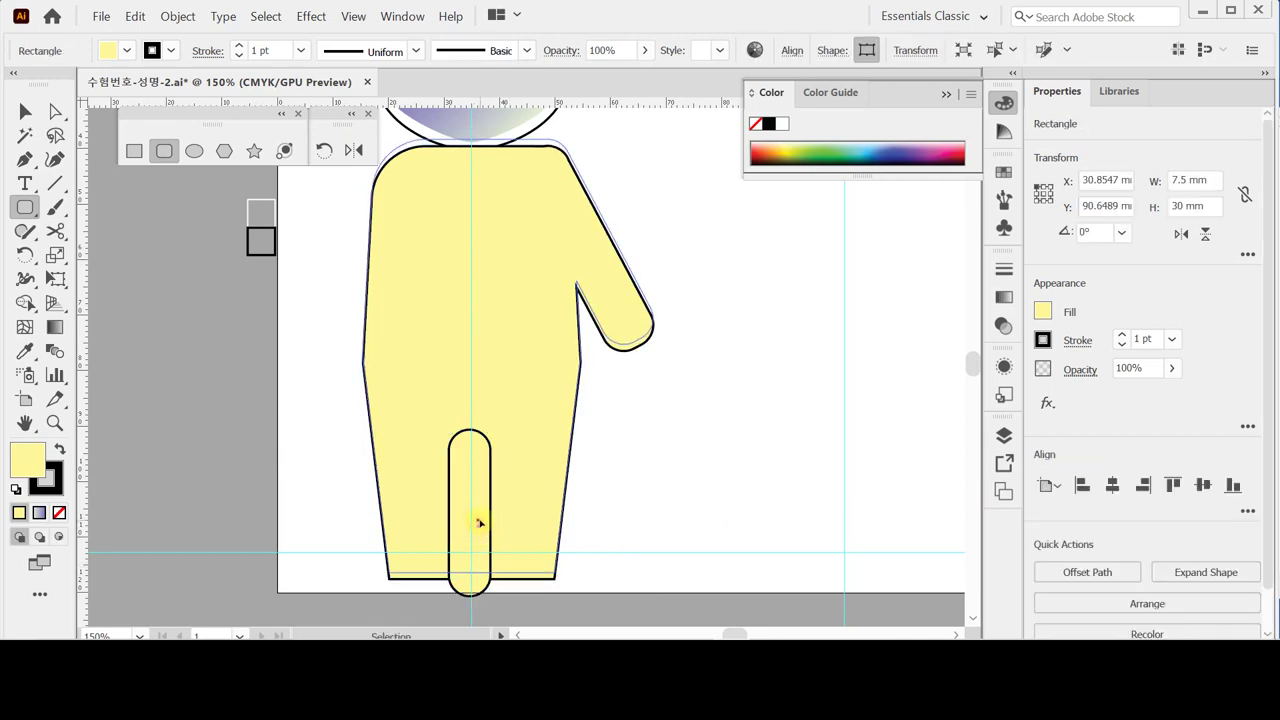
pyautogui.click(478, 524)
pyautogui.click(474, 590)
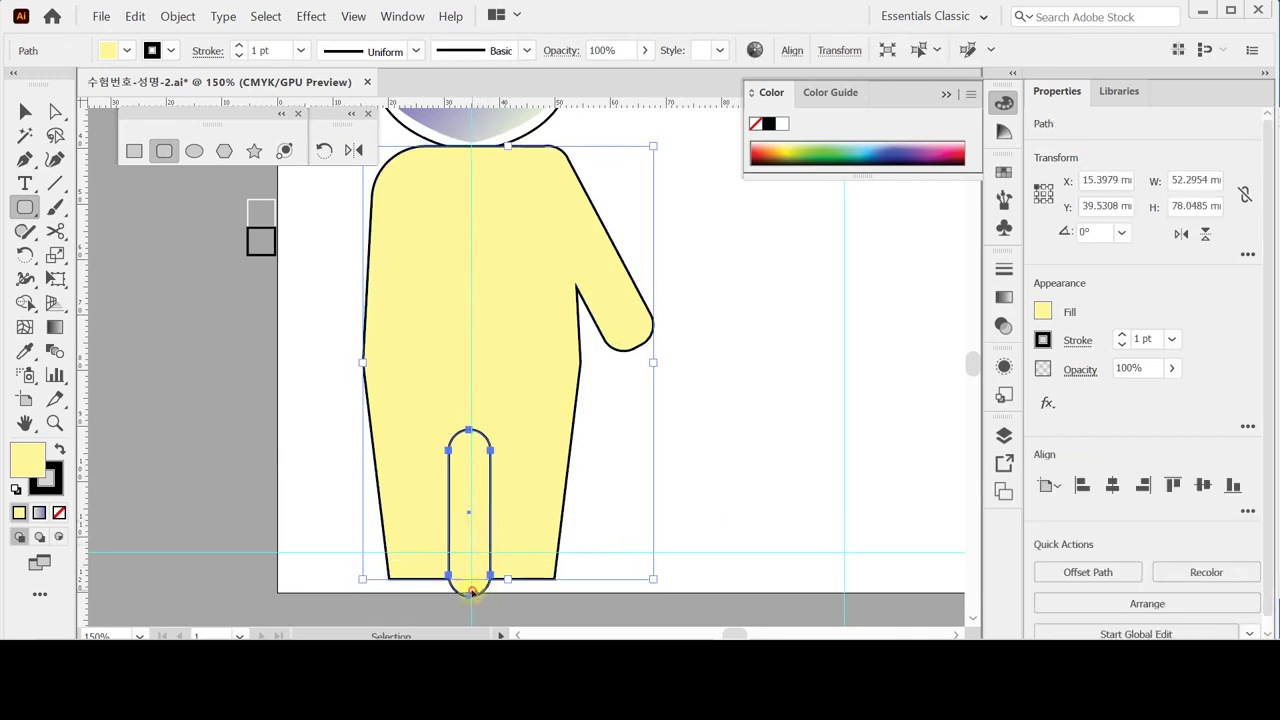
pyautogui.moveTo(467, 589); pyautogui.dragTo(470, 586)
pyautogui.hotkey('ctrl', 'z')
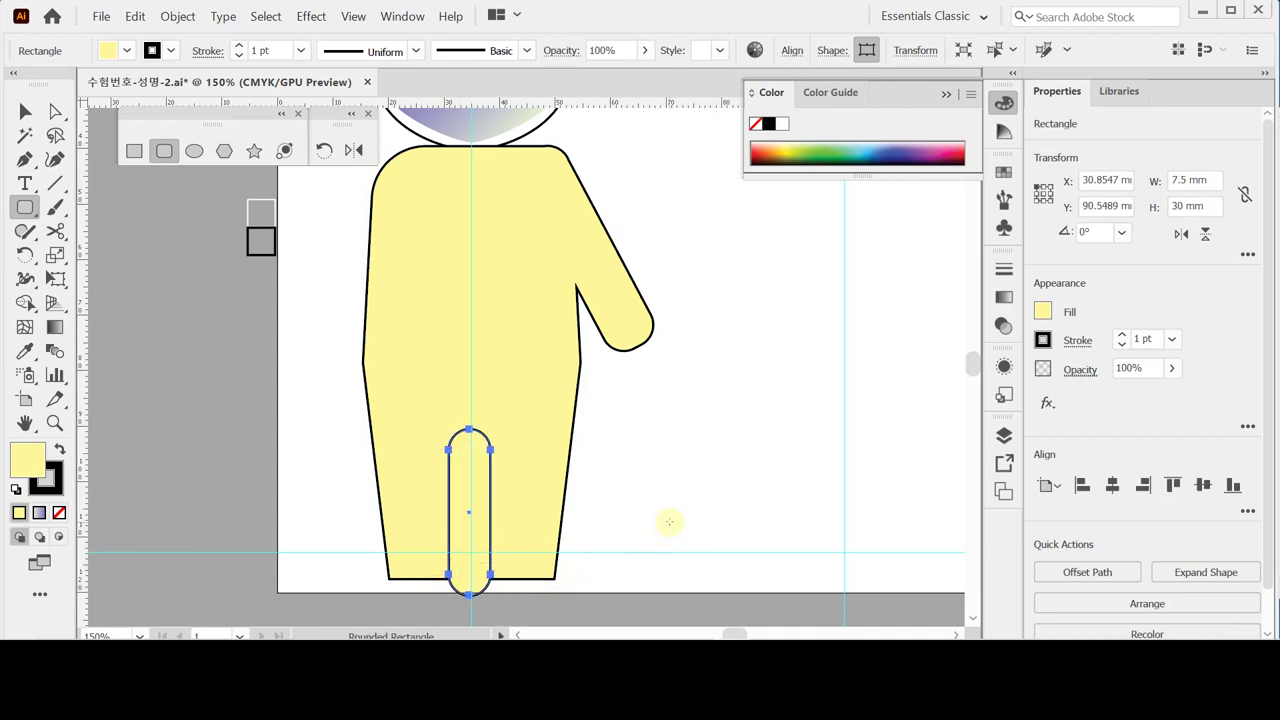
pyautogui.press('Right')
pyautogui.press('Up')
pyautogui.press('Up')
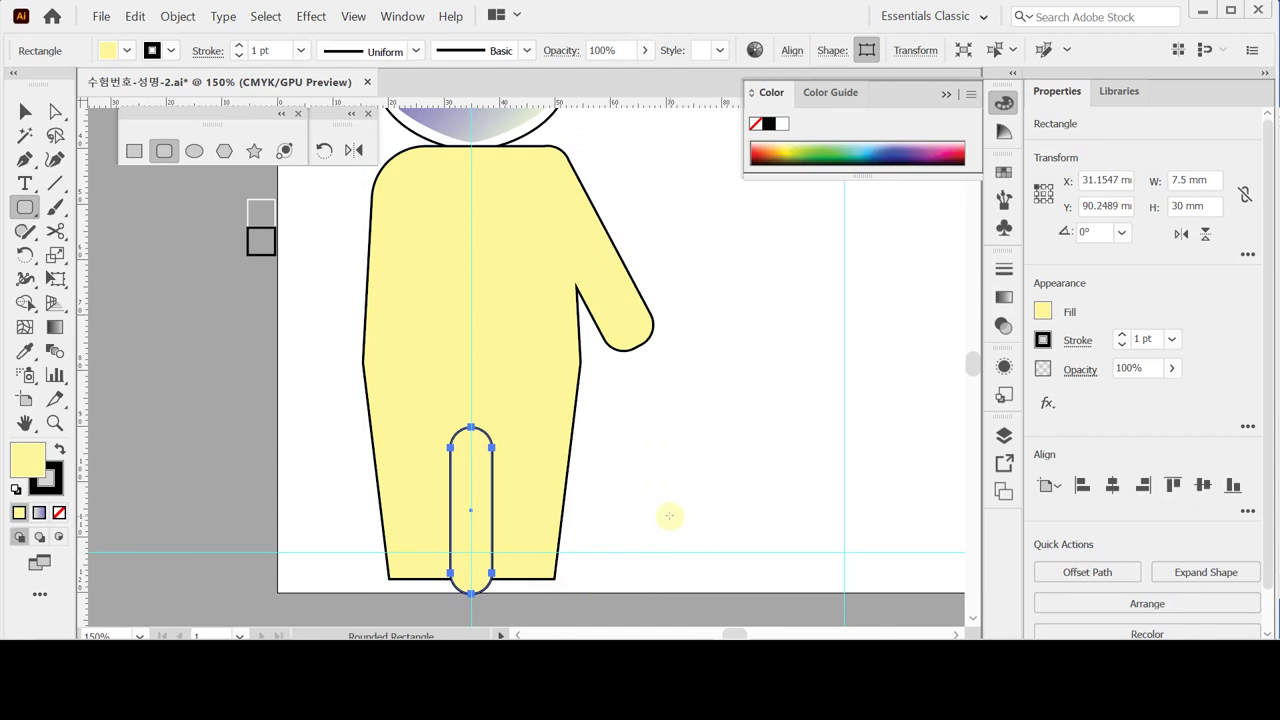
pyautogui.press('Down')
pyautogui.press('Down')
pyautogui.press('Down')
pyautogui.press('Down')
pyautogui.press('Down')
pyautogui.press('Down')
pyautogui.press('Down')
pyautogui.press('Down')
pyautogui.press('Down')
pyautogui.press('Down')
pyautogui.press('Down')
pyautogui.press('Down')
pyautogui.press('Down')
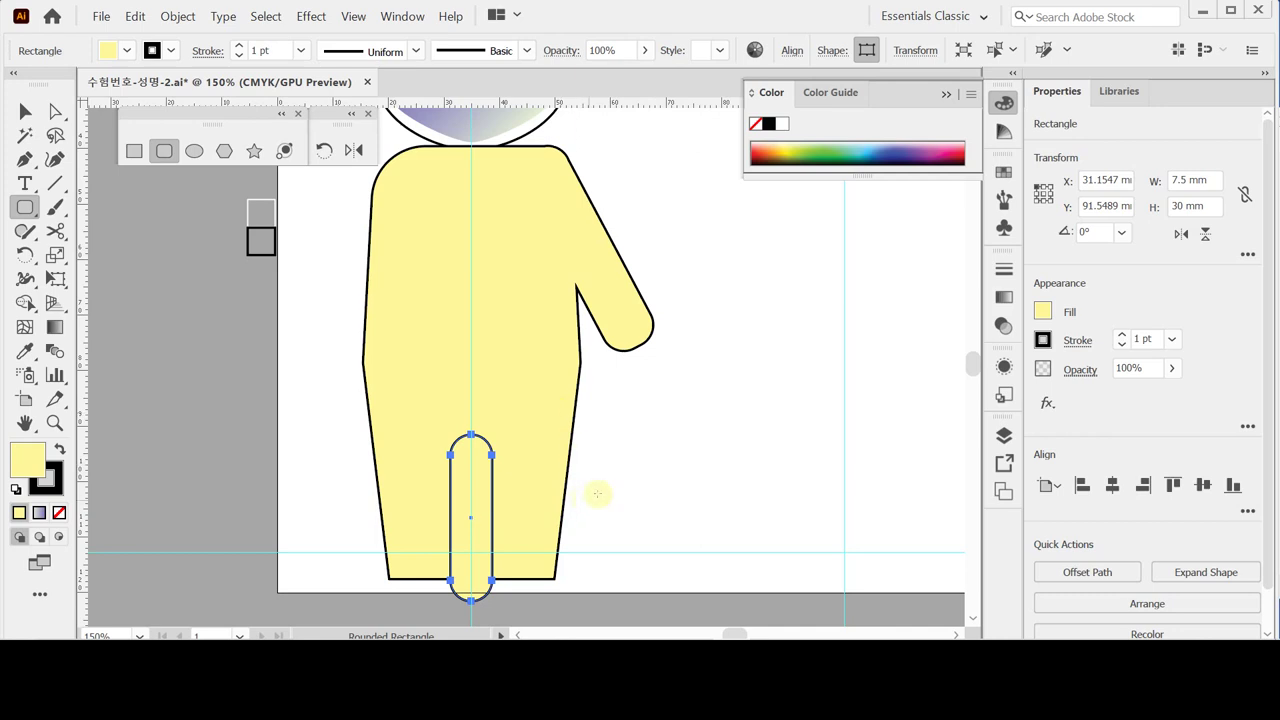
# Step: Subtract the rounded rectangle from the body to cut the gap between the legs
pyautogui.click(25, 111)
pyautogui.moveTo(337, 397); pyautogui.dragTo(611, 546)
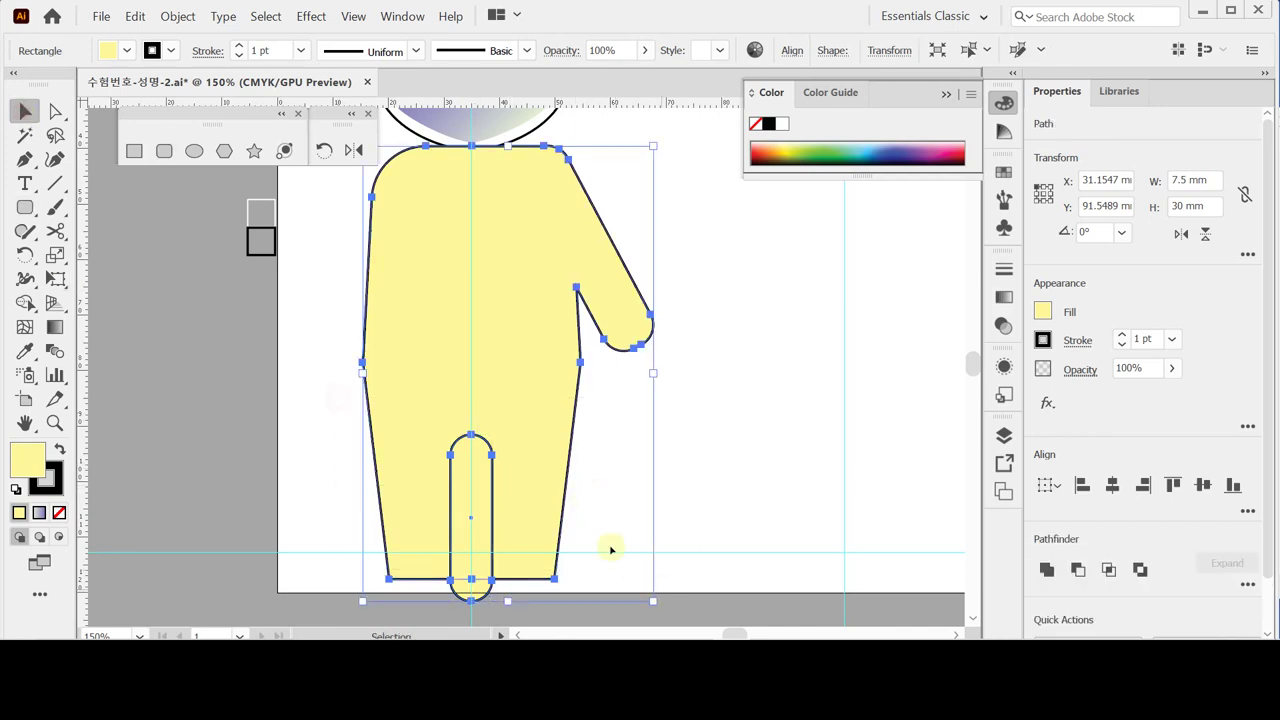
pyautogui.click(1077, 575)
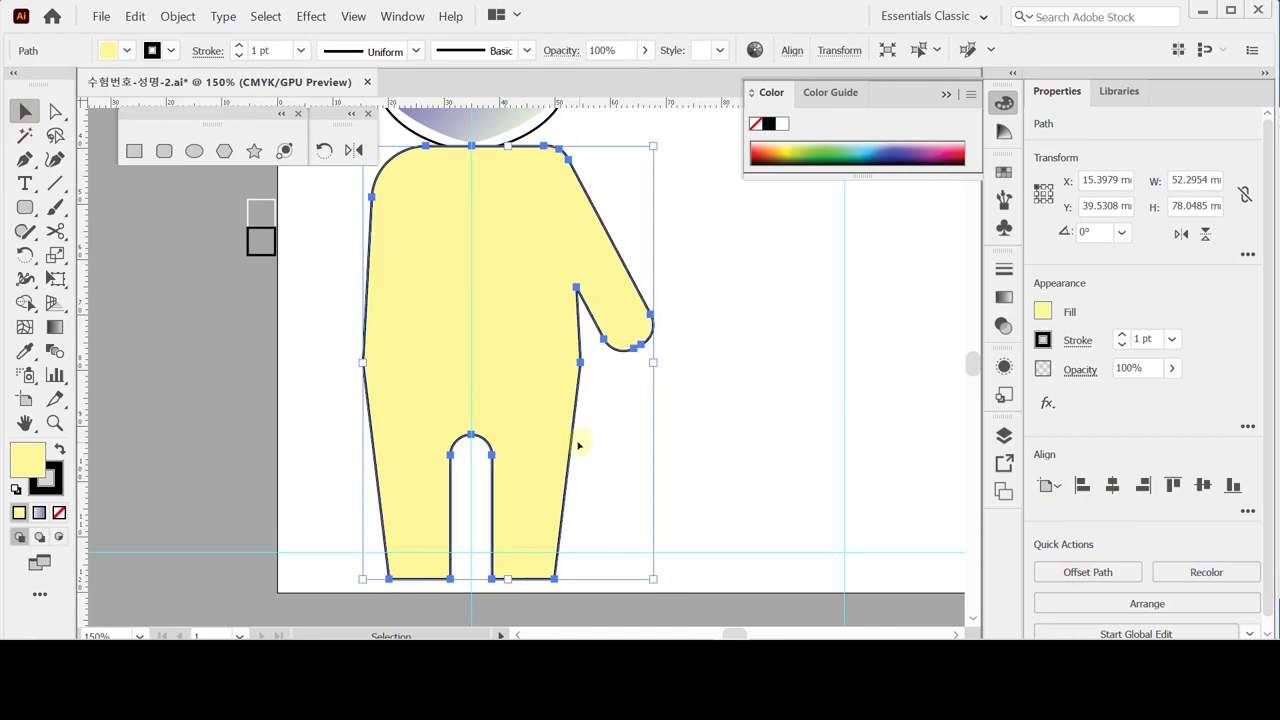
# Step: Round the outer bottom corners of both legs to a radius of about 5.3 mm
pyautogui.press('z')
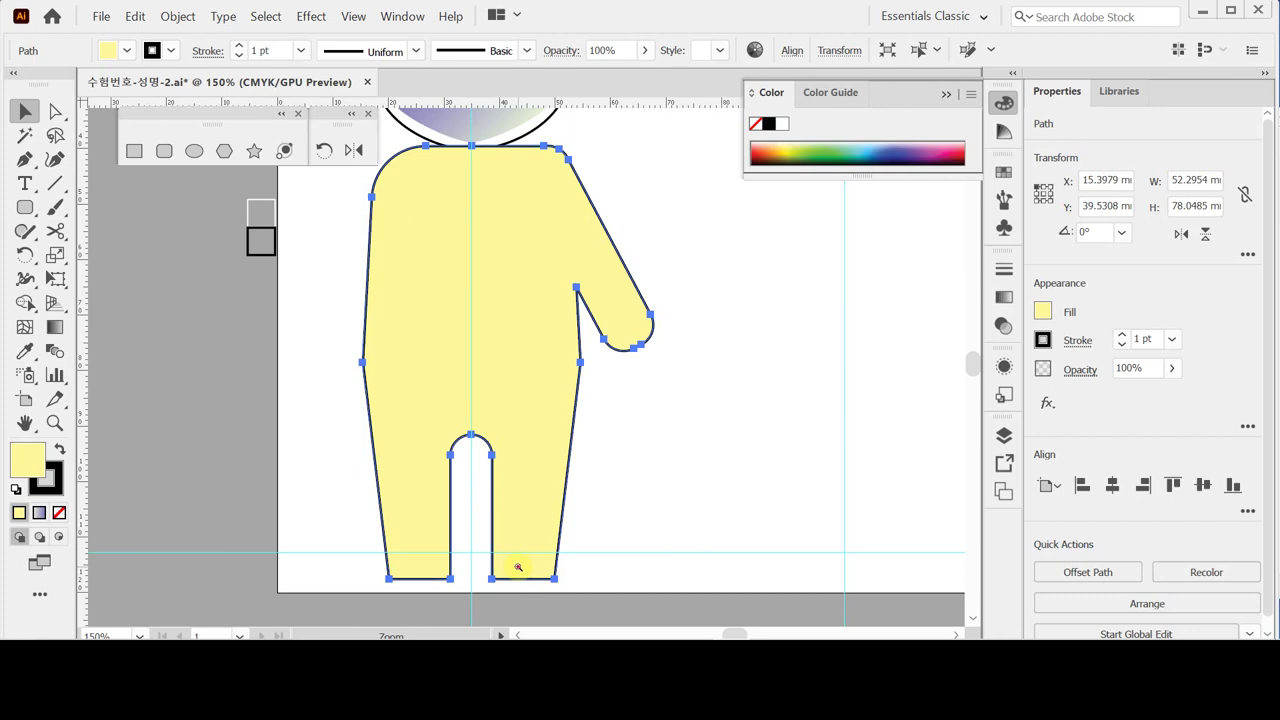
pyautogui.click(518, 567)
pyautogui.scroll(1, 471, 471)
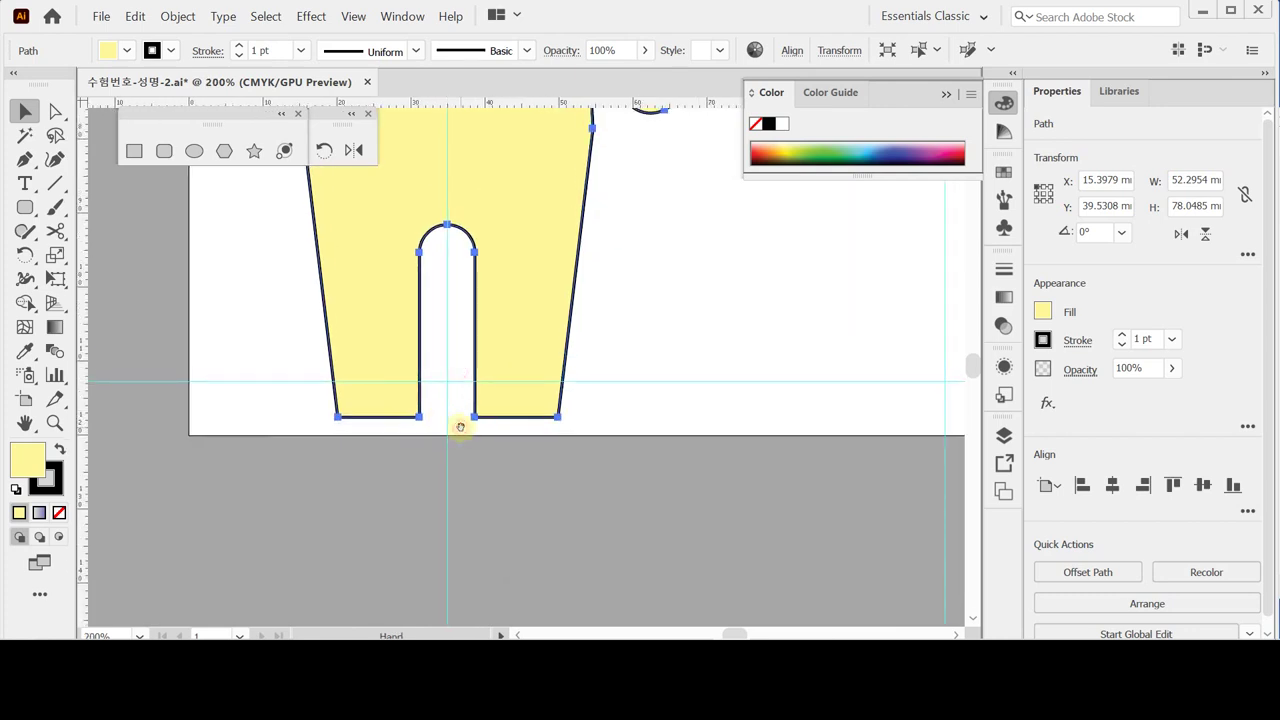
pyautogui.press('space')
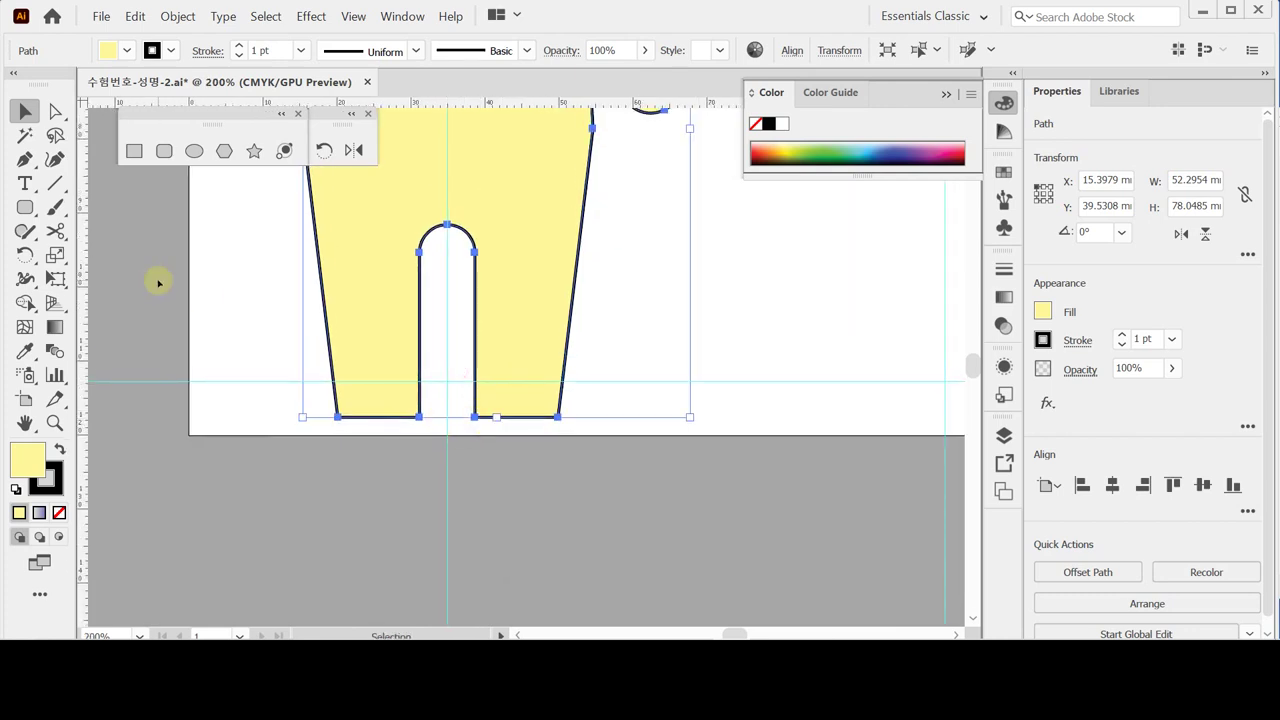
pyautogui.click(57, 111)
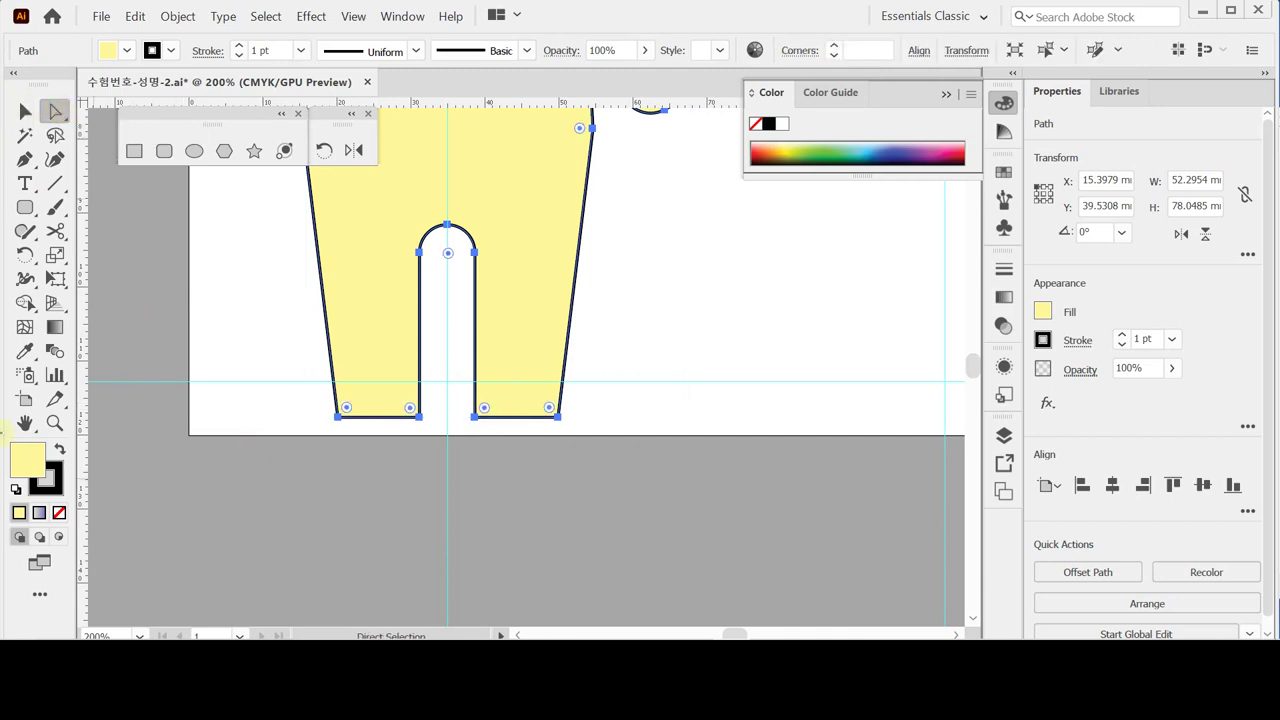
pyautogui.click(339, 418)
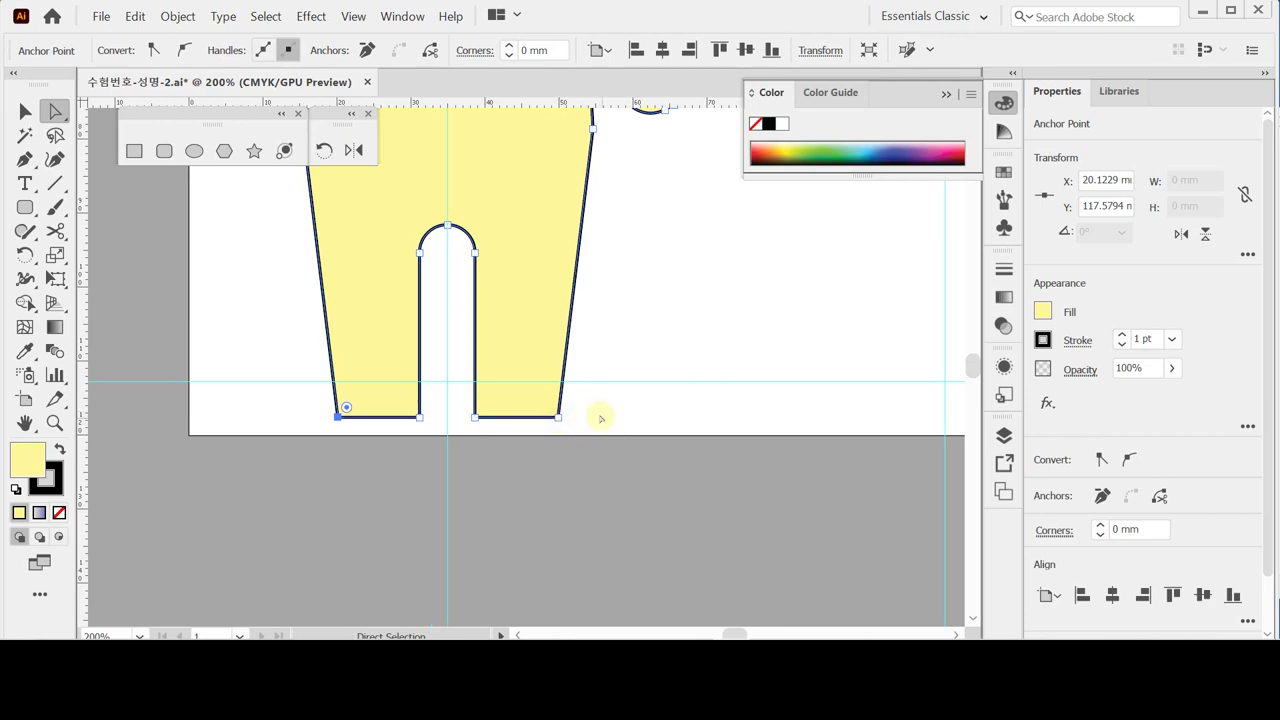
pyautogui.keyDown('shift'); pyautogui.click(558, 418); pyautogui.keyUp('shift')
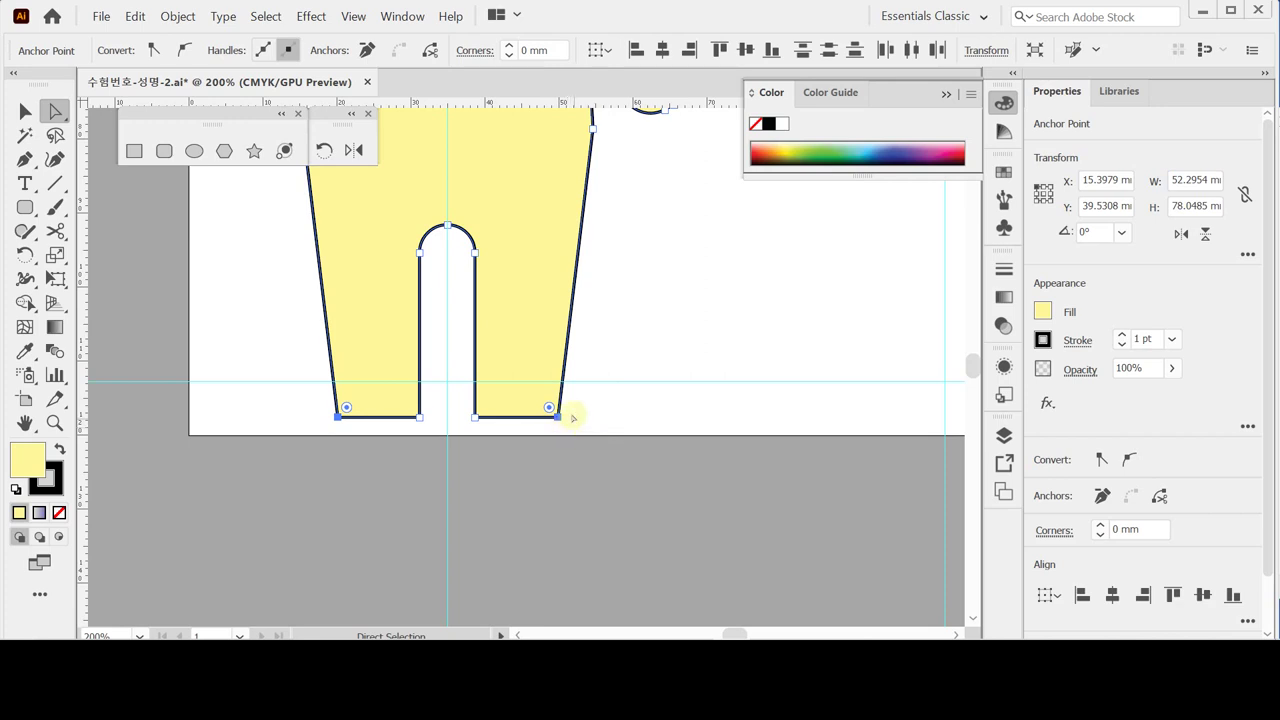
pyautogui.moveTo(549, 408); pyautogui.dragTo(537, 394)
pyautogui.click(534, 386)
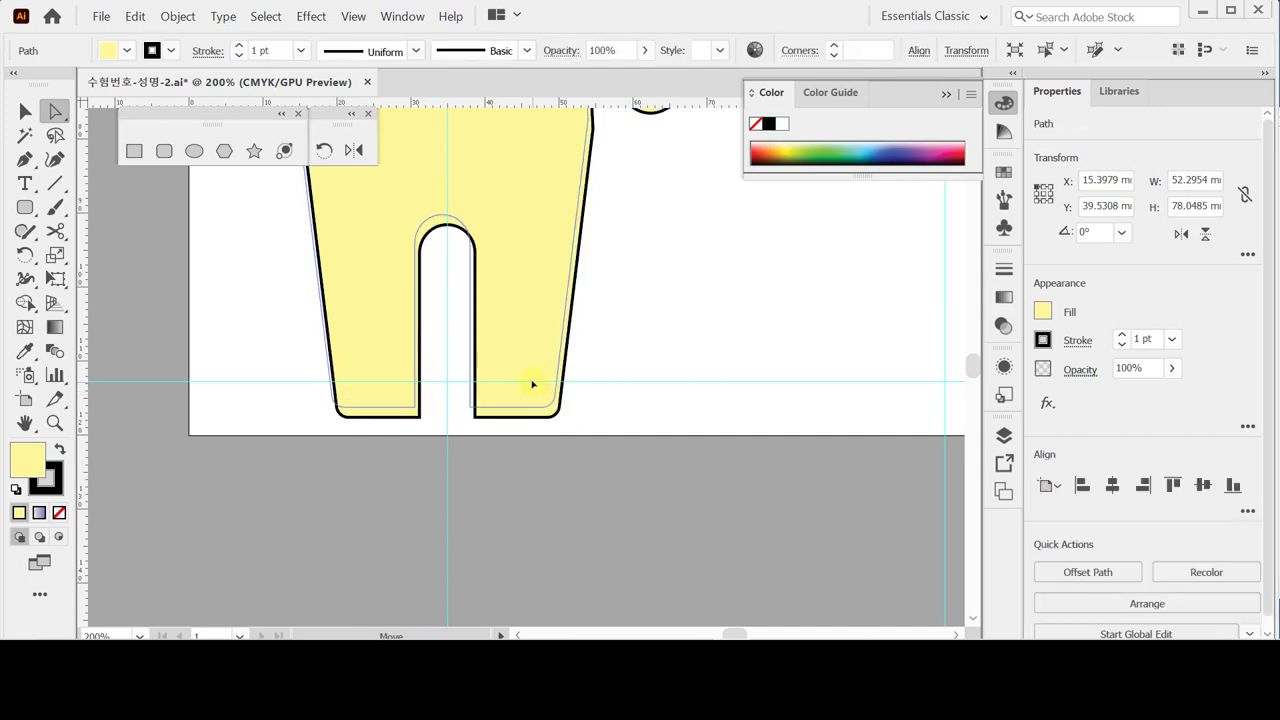
pyautogui.click(556, 398)
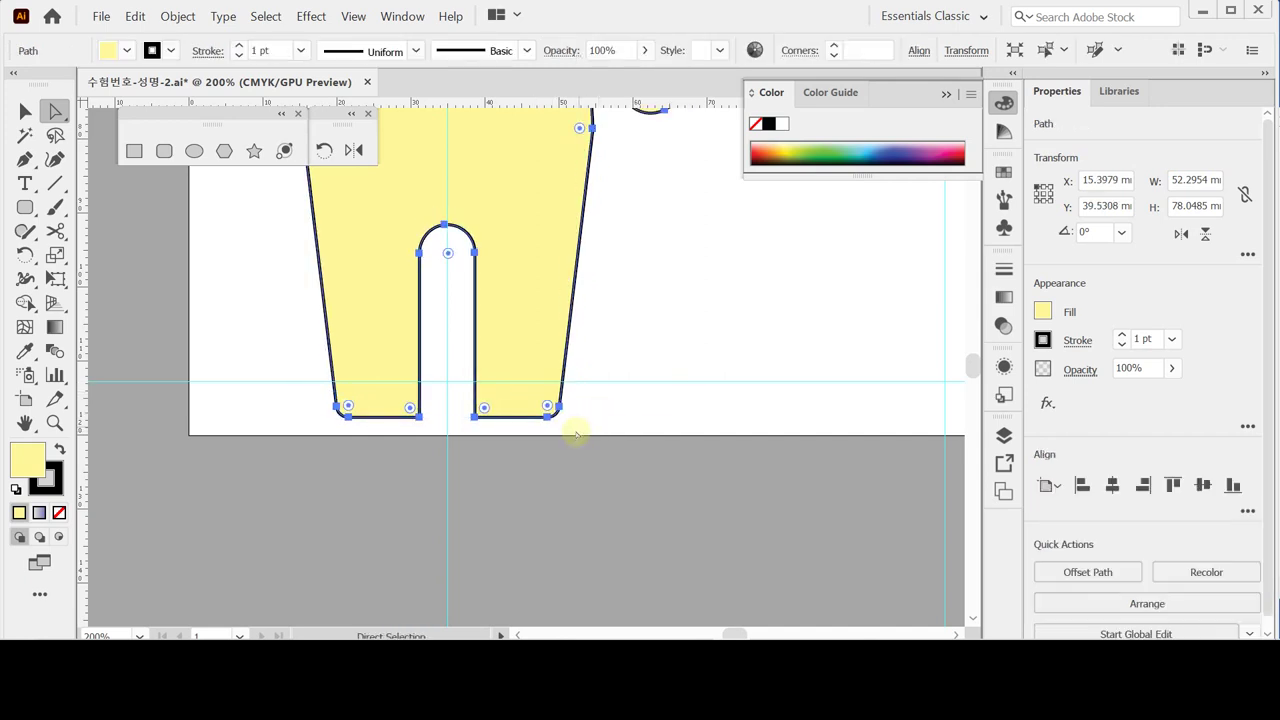
pyautogui.hotkey('ctrl', 'z')
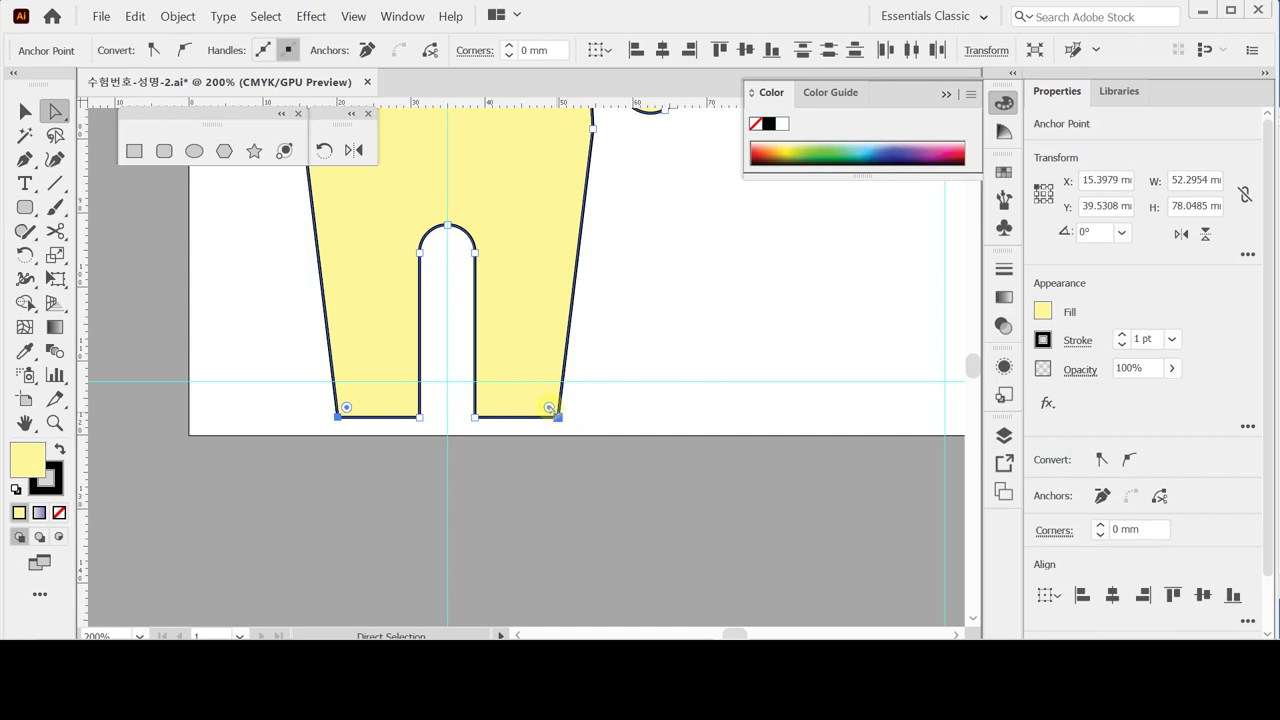
pyautogui.moveTo(549, 408); pyautogui.dragTo(523, 377)
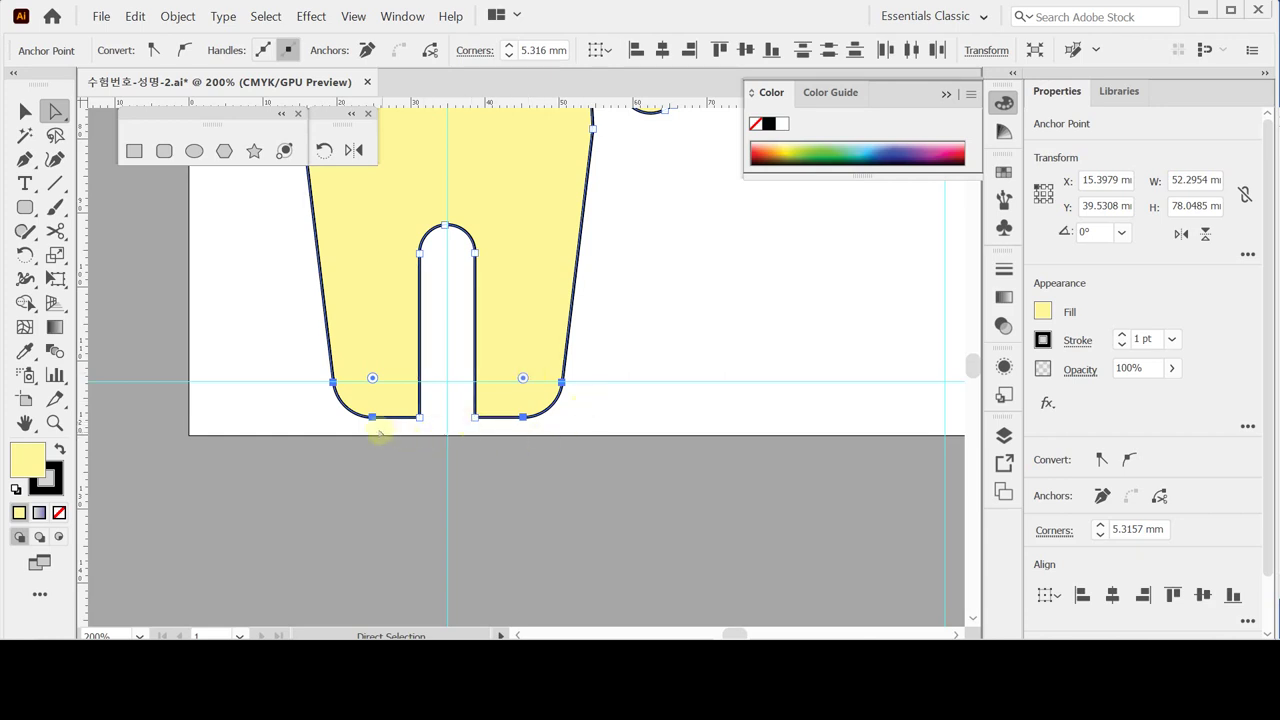
# Step: Round the inner bottom corners of both legs to a radius of about 6.3 mm
pyautogui.moveTo(411, 434); pyautogui.dragTo(525, 350)
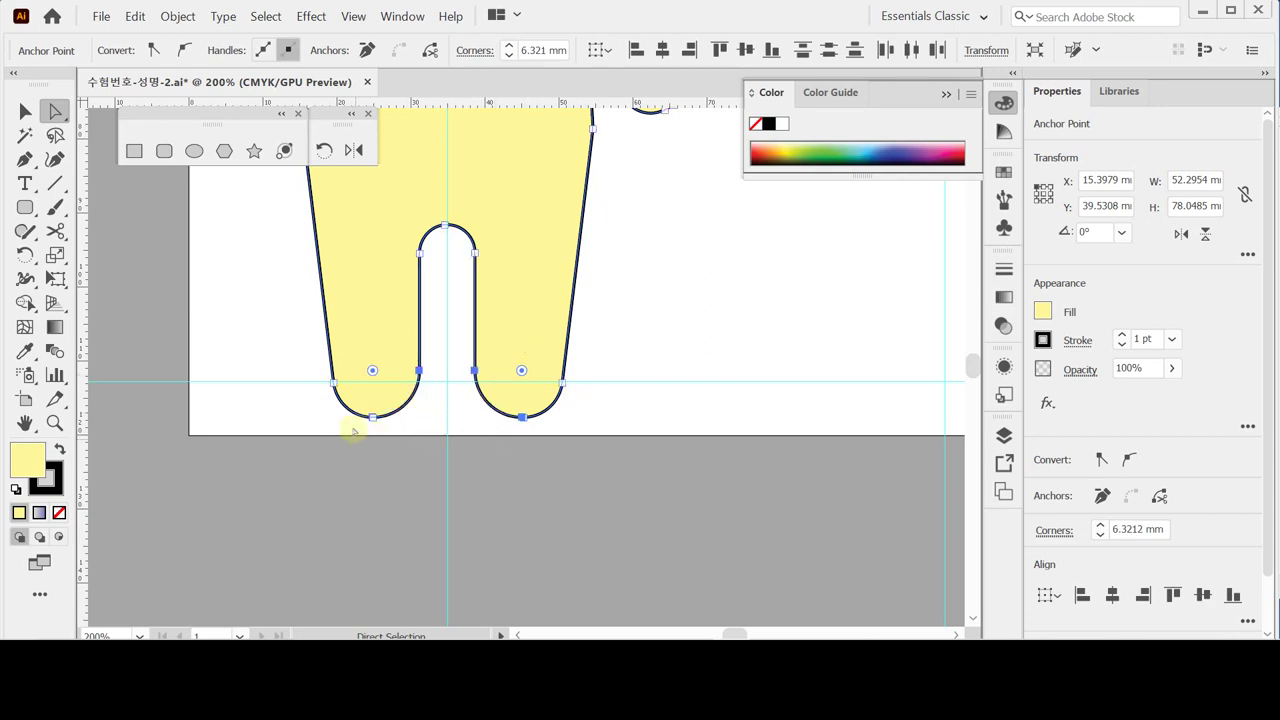
pyautogui.click(352, 412)
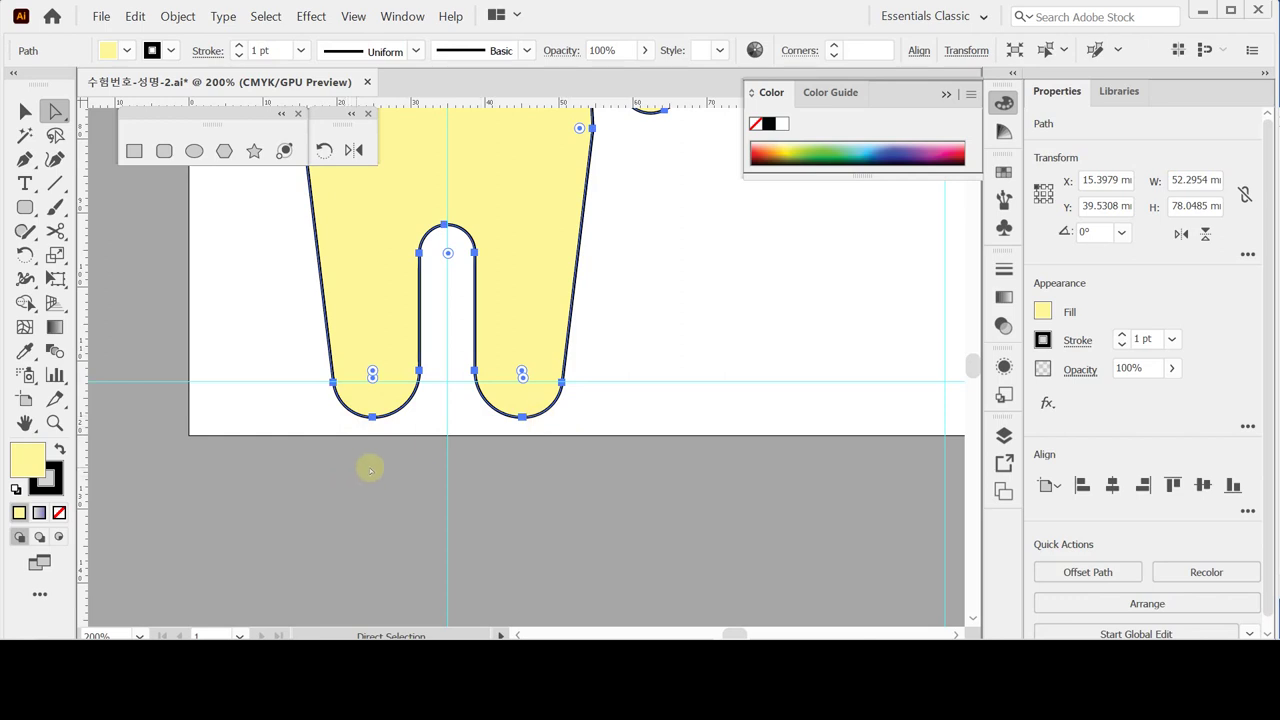
# Step: Undo the leg corner rounding, then re-round the outer bottom corners and set the inner bottom corners to about 6.93 mm
pyautogui.press('v')
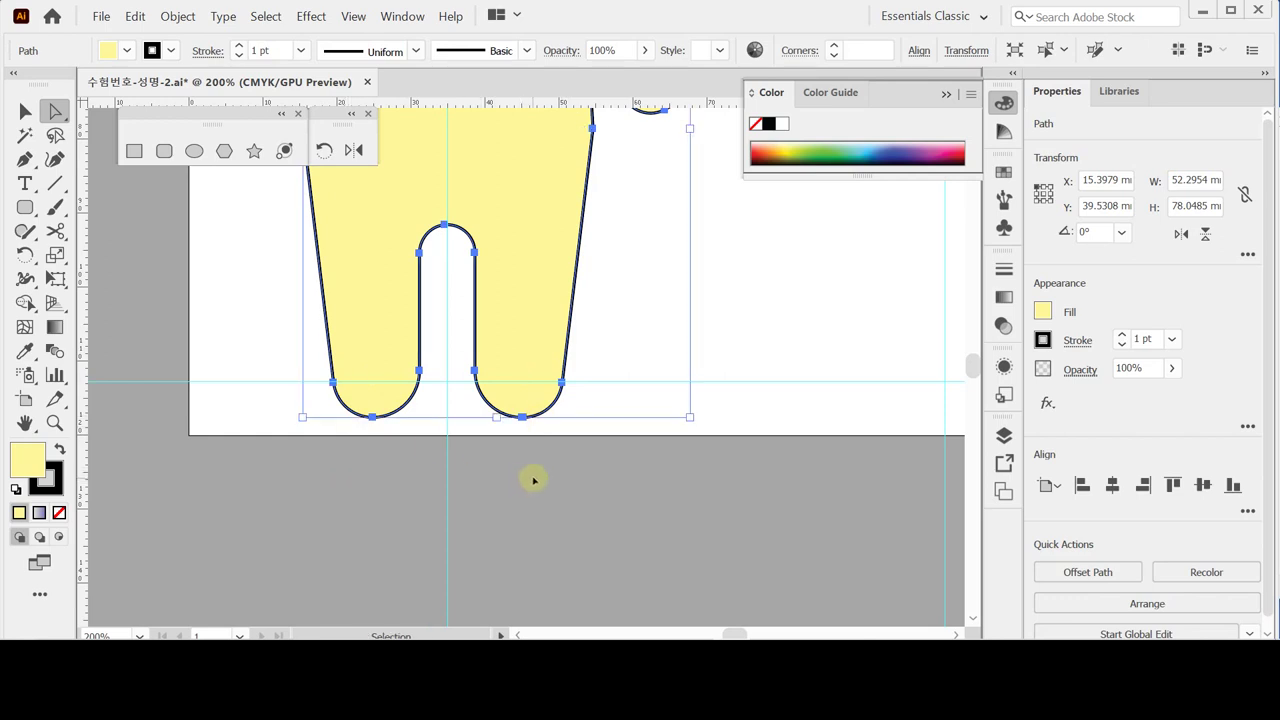
pyautogui.hotkey('ctrl', 'z')
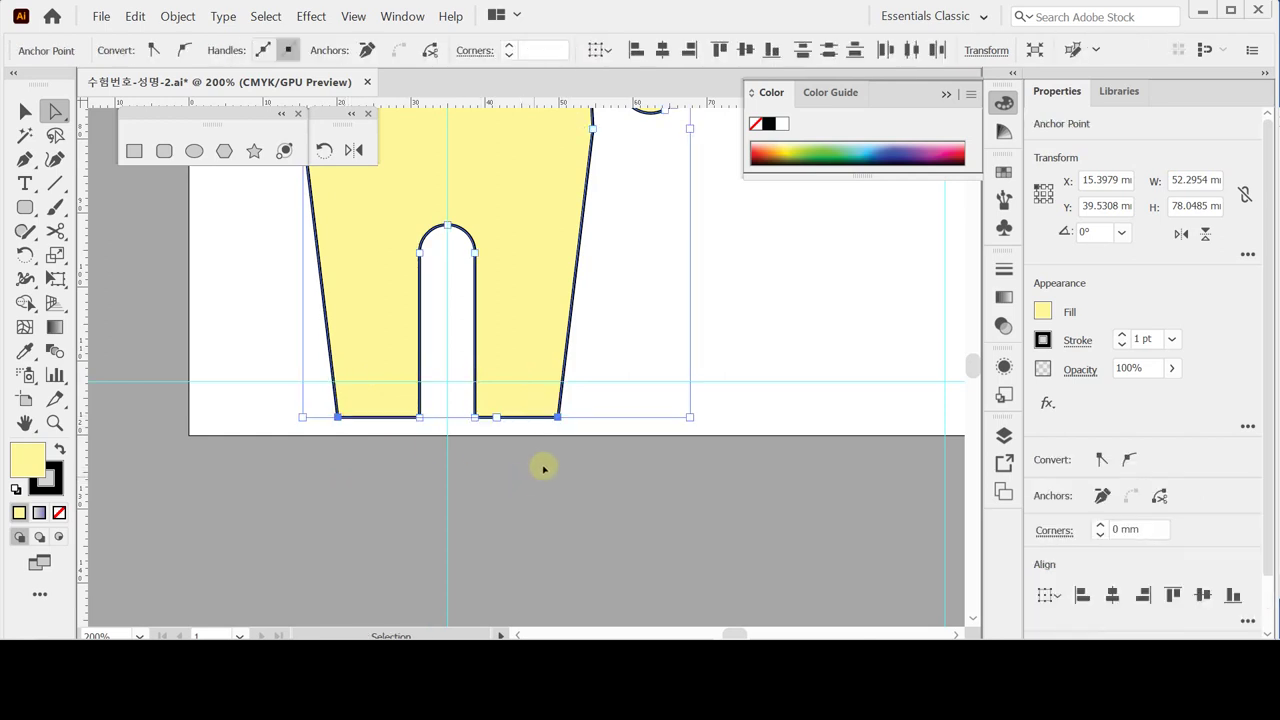
pyautogui.click(557, 417)
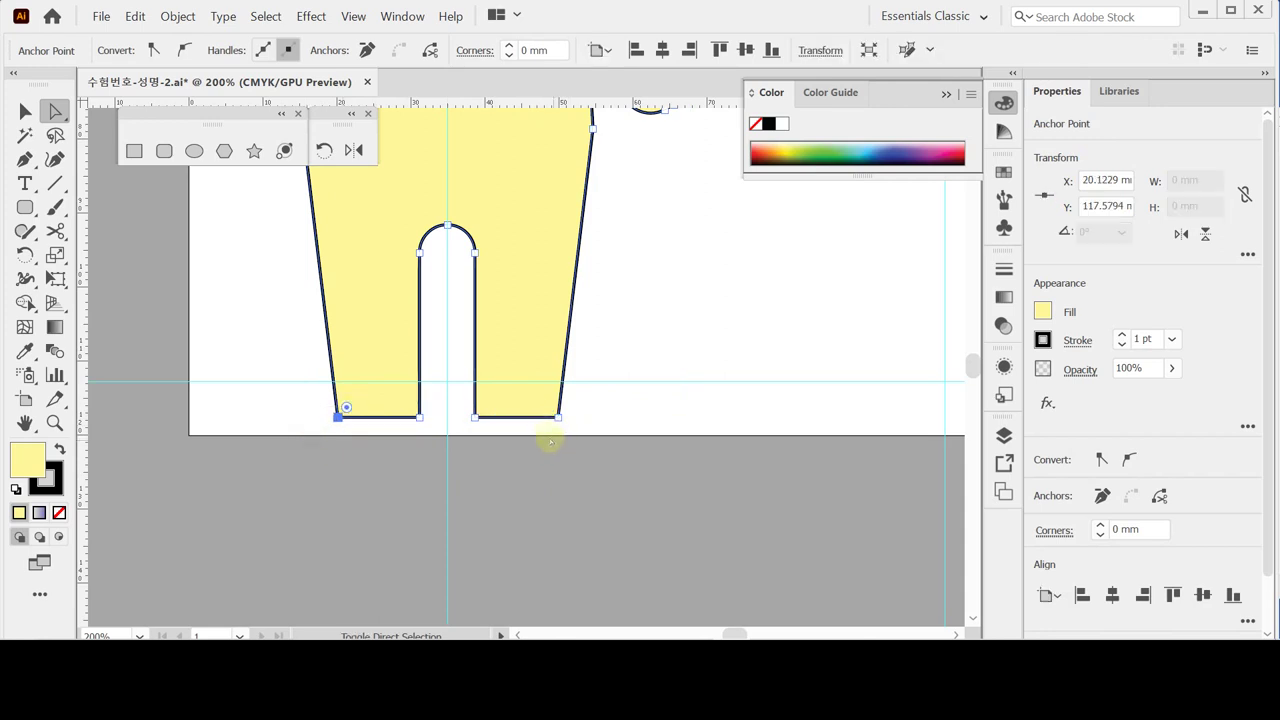
pyautogui.moveTo(549, 408); pyautogui.dragTo(410, 428)
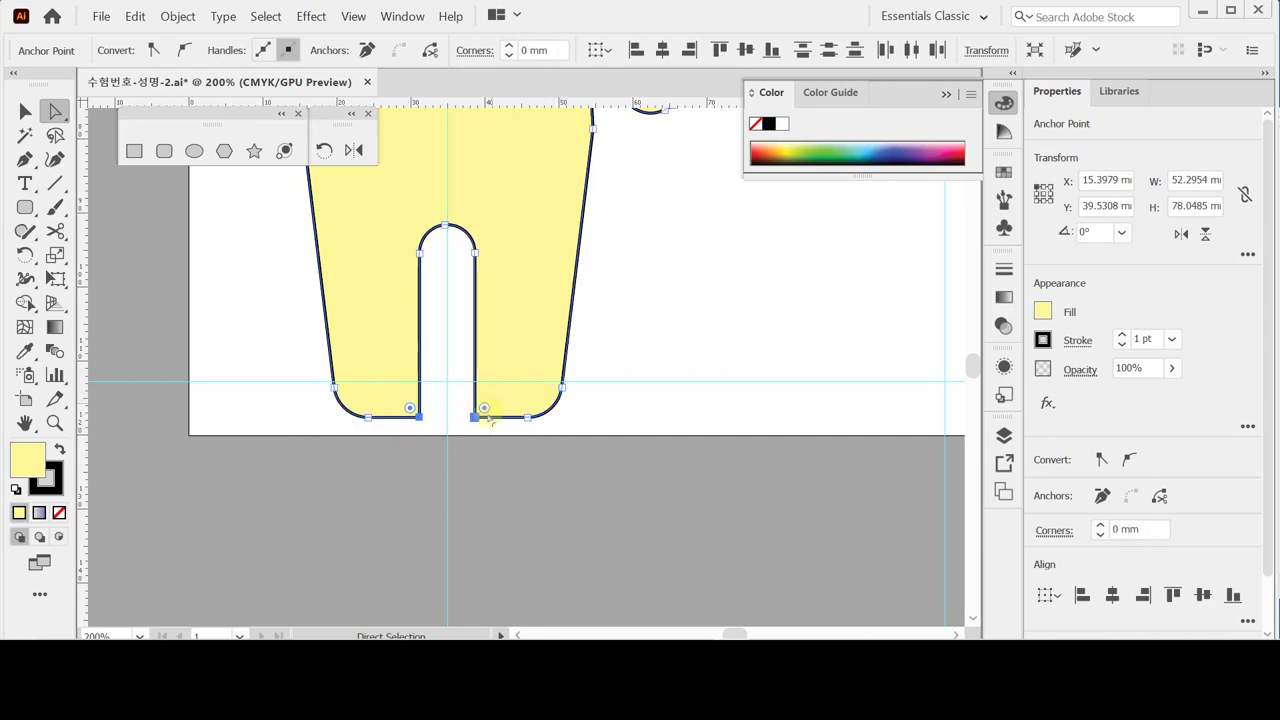
pyautogui.moveTo(503, 382); pyautogui.dragTo(543, 316)
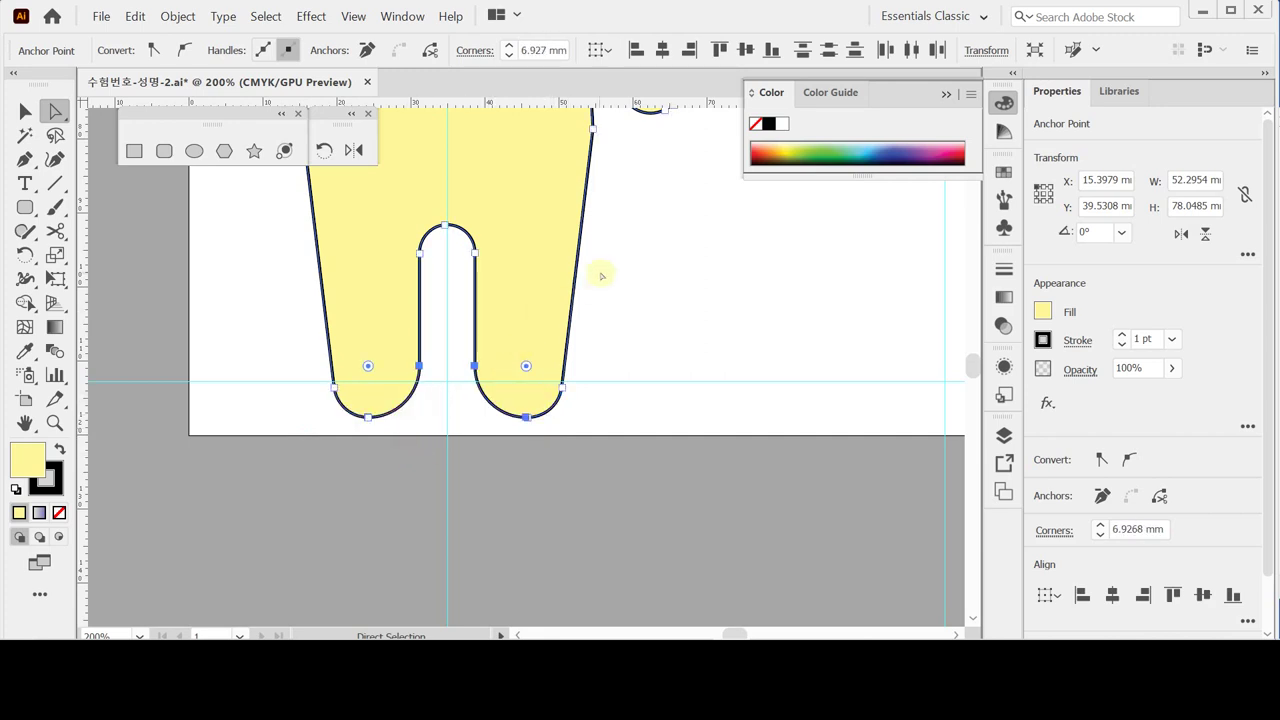
pyautogui.click(651, 283)
# Step: Draw an unfilled circle about 14.3 mm in diameter, with a 1 pt black stroke, around the left foot
pyautogui.press('l')
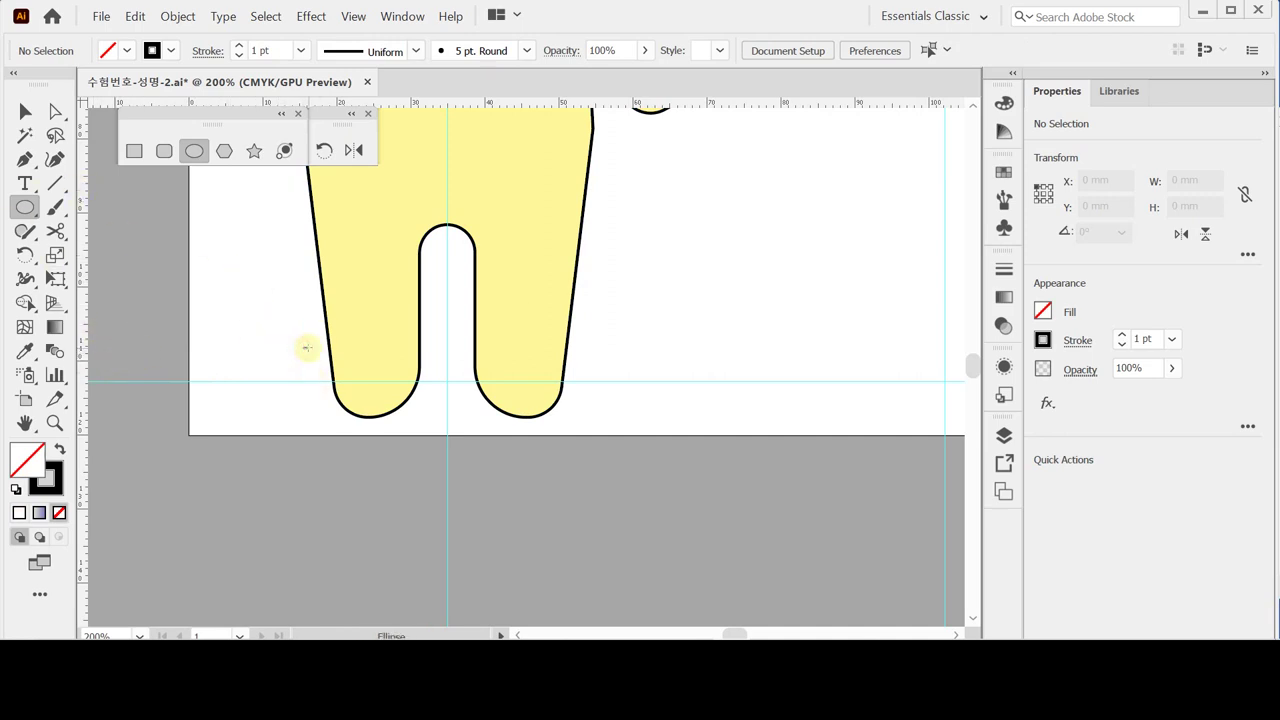
pyautogui.moveTo(302, 348); pyautogui.dragTo(306, 348)
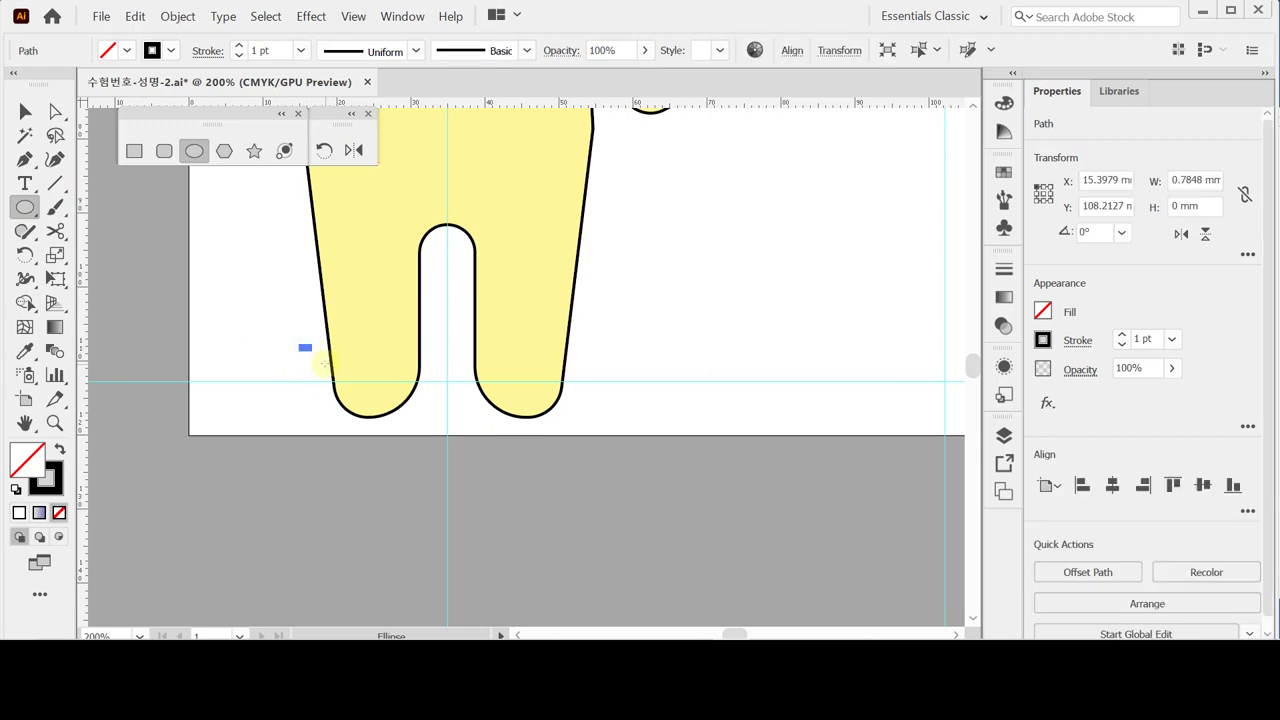
pyautogui.hotkey('ctrl', 'z')
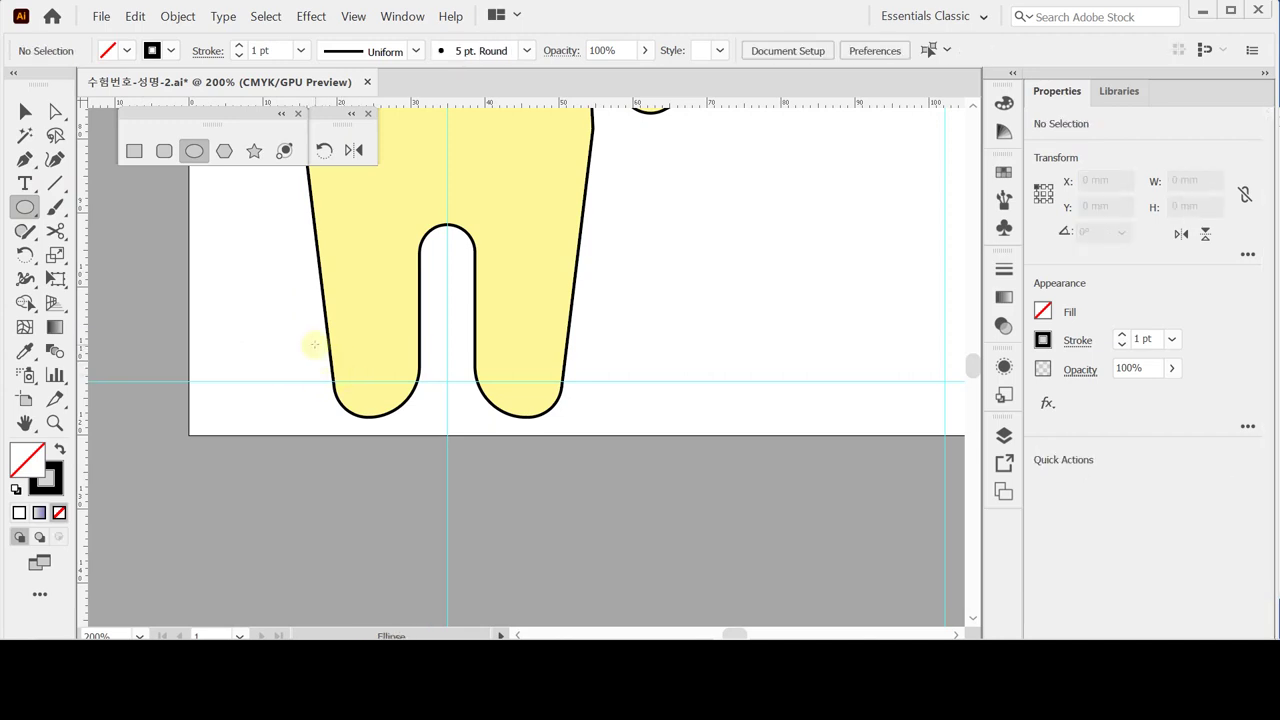
pyautogui.moveTo(316, 342); pyautogui.dragTo(422, 429)
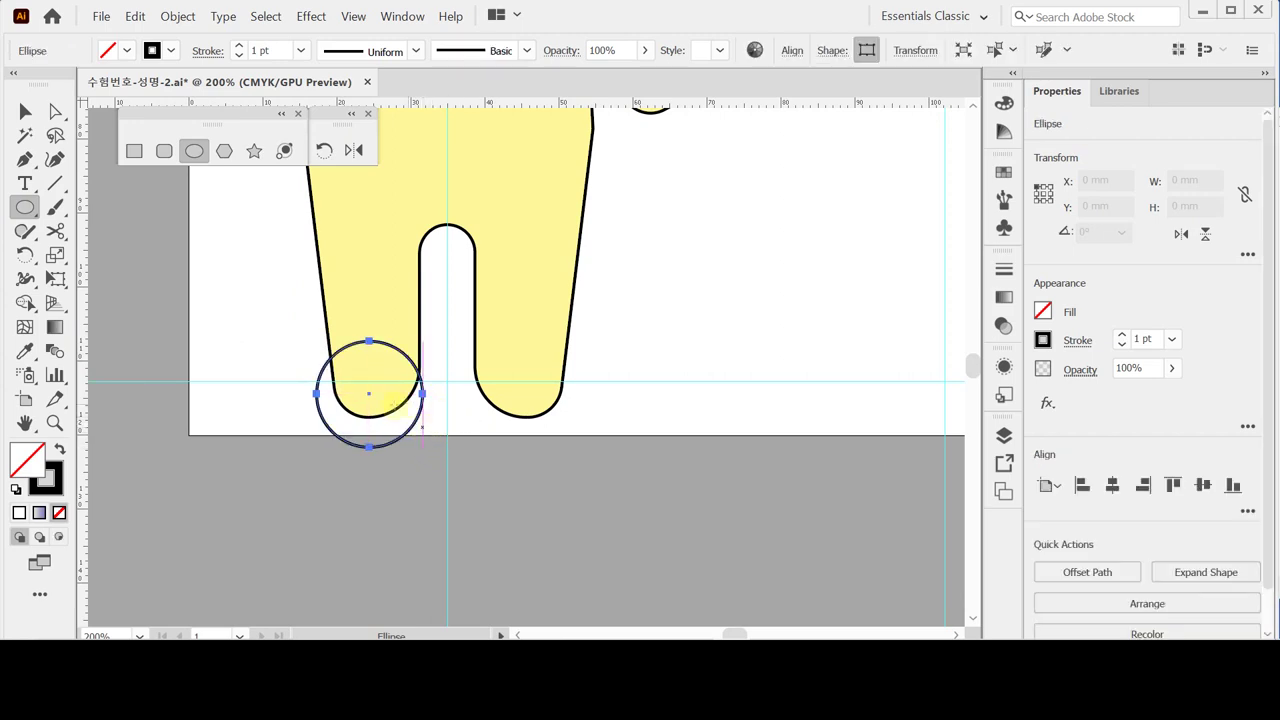
pyautogui.keyDown('ctrl'); pyautogui.click(382, 390); pyautogui.keyUp('ctrl')
pyautogui.moveTo(386, 389); pyautogui.dragTo(382, 393)
pyautogui.press('v')
pyautogui.click(376, 448)
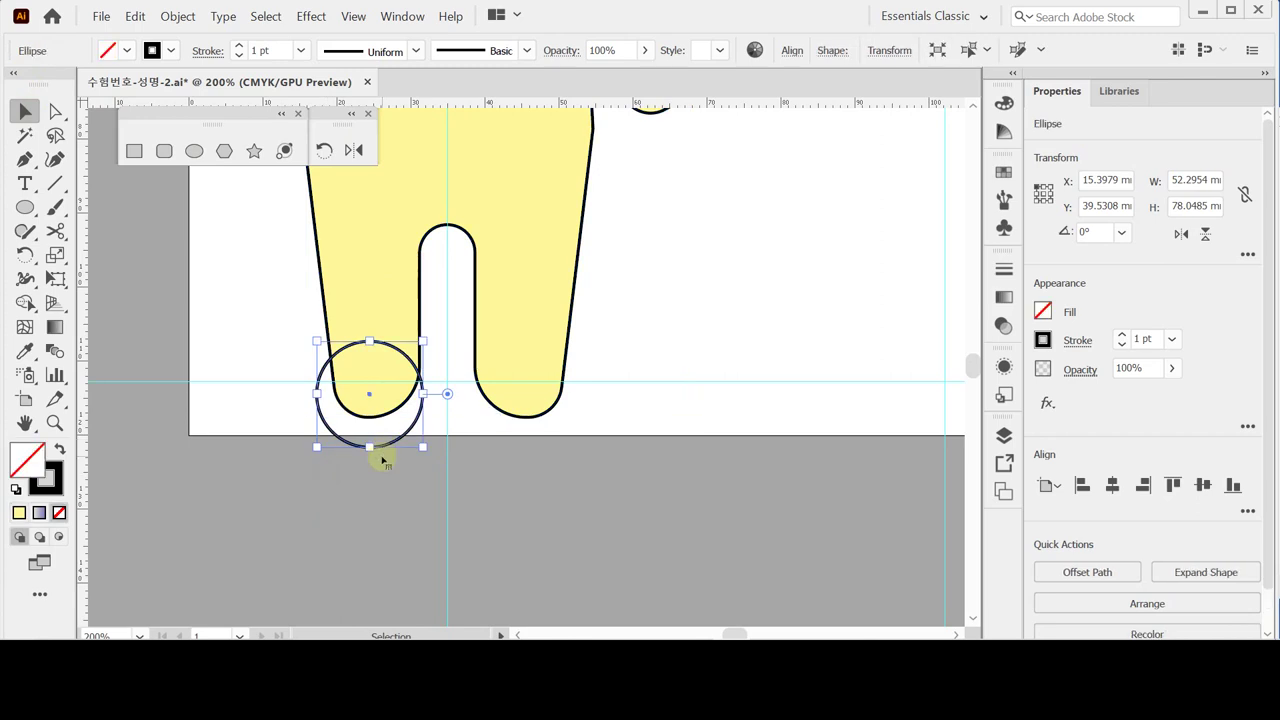
# Step: Position the circle over the left foot at about X 19.09 mm, Y 103.58 mm
pyautogui.moveTo(410, 440); pyautogui.dragTo(413, 427)
pyautogui.click(413, 427)
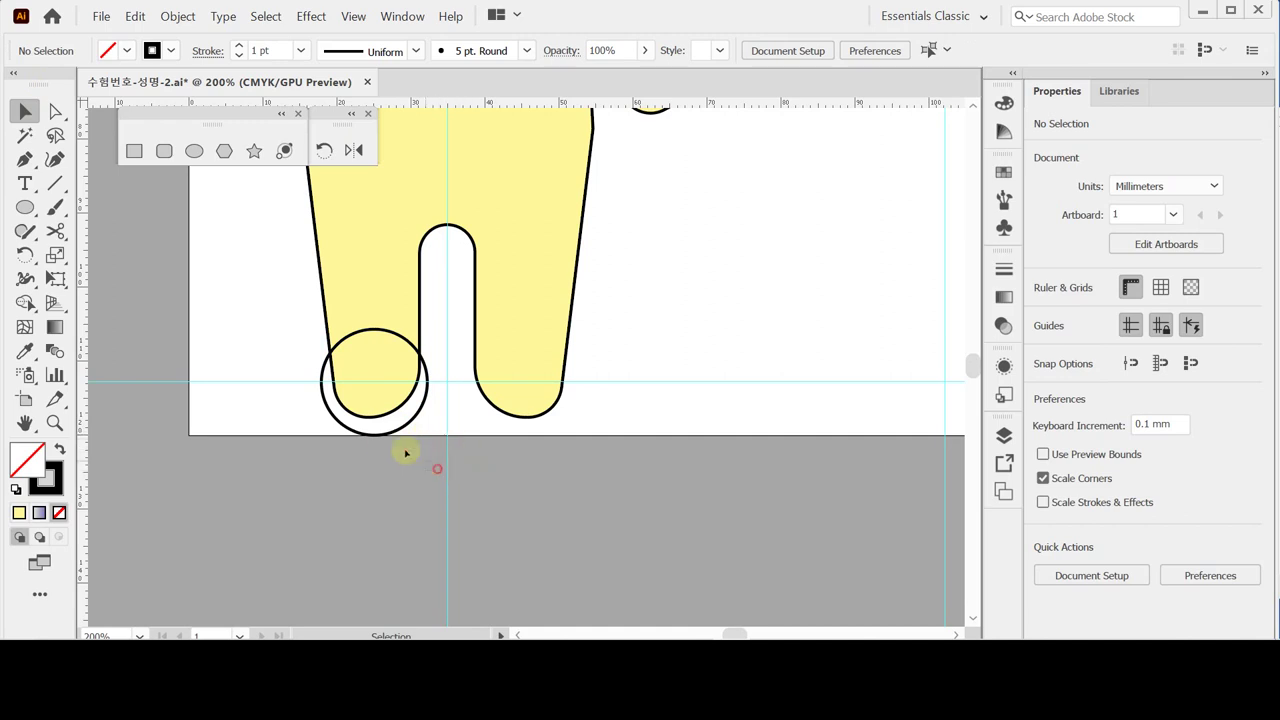
pyautogui.click(371, 436)
pyautogui.click(374, 452)
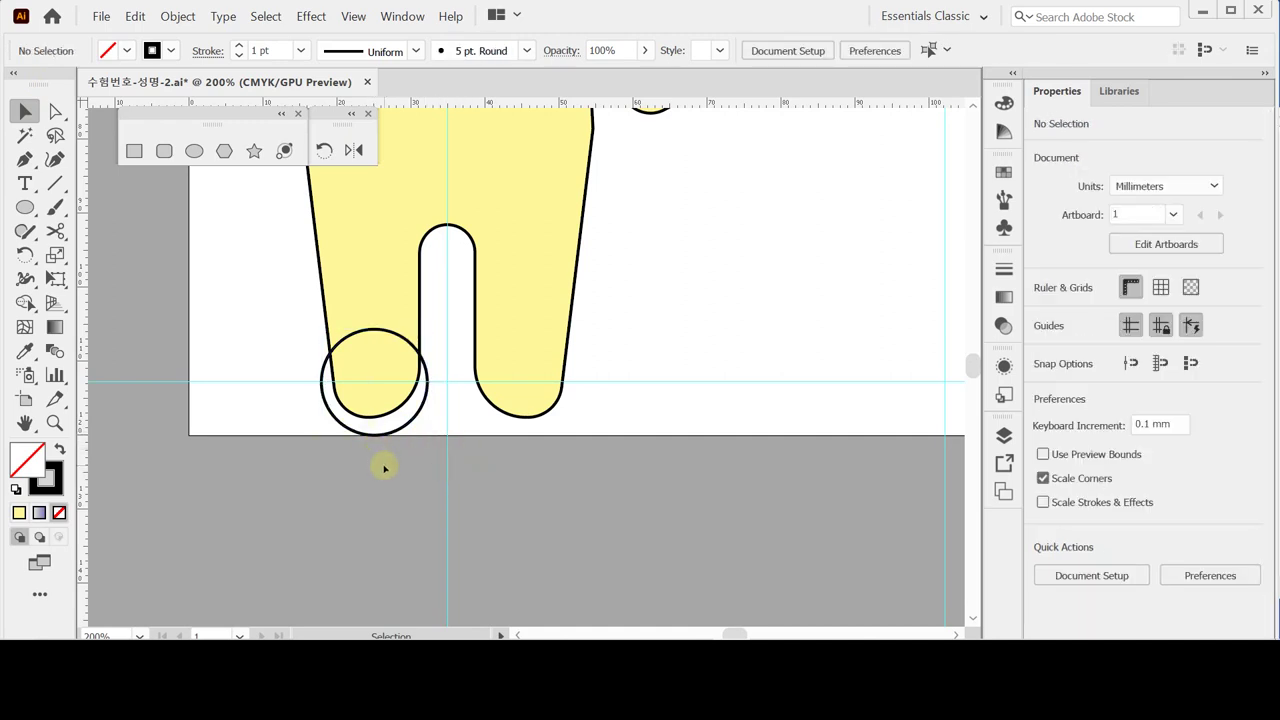
pyautogui.click(372, 437)
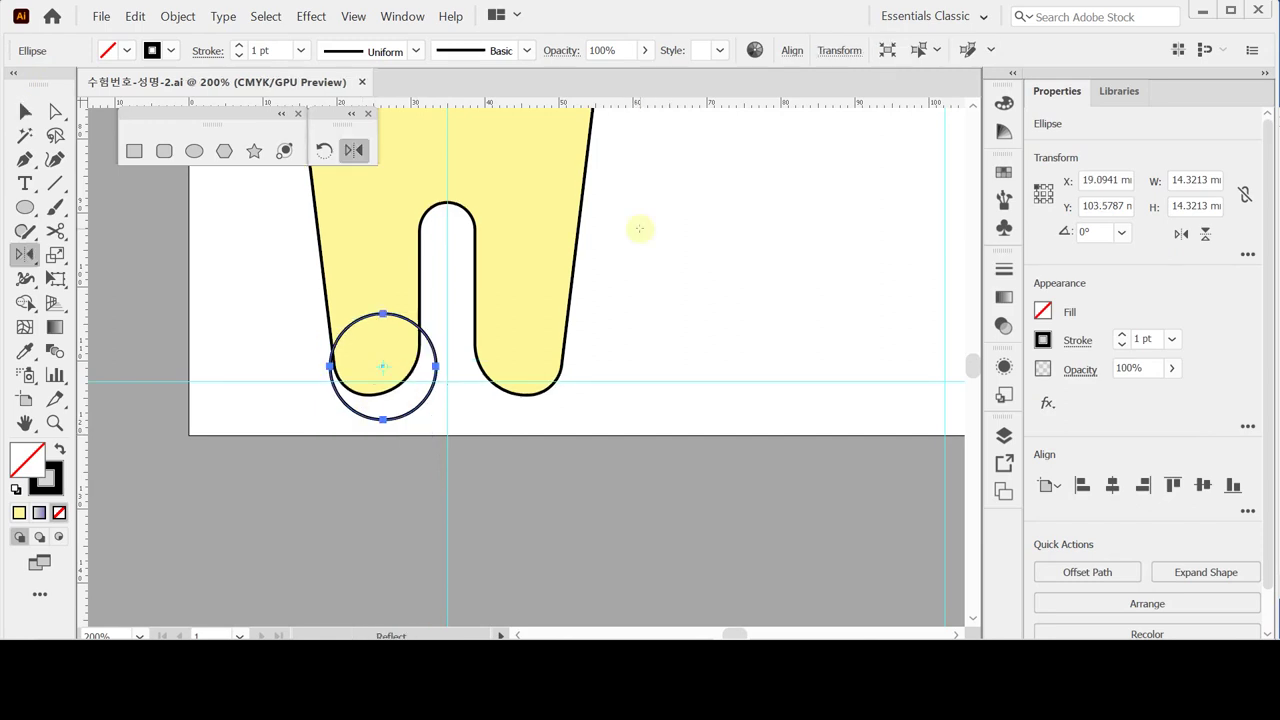
# Step: Reflect a copy of the circle across the vertical center guide onto the right foot
pyautogui.keyDown('alt'); pyautogui.click(447, 339); pyautogui.keyUp('alt')
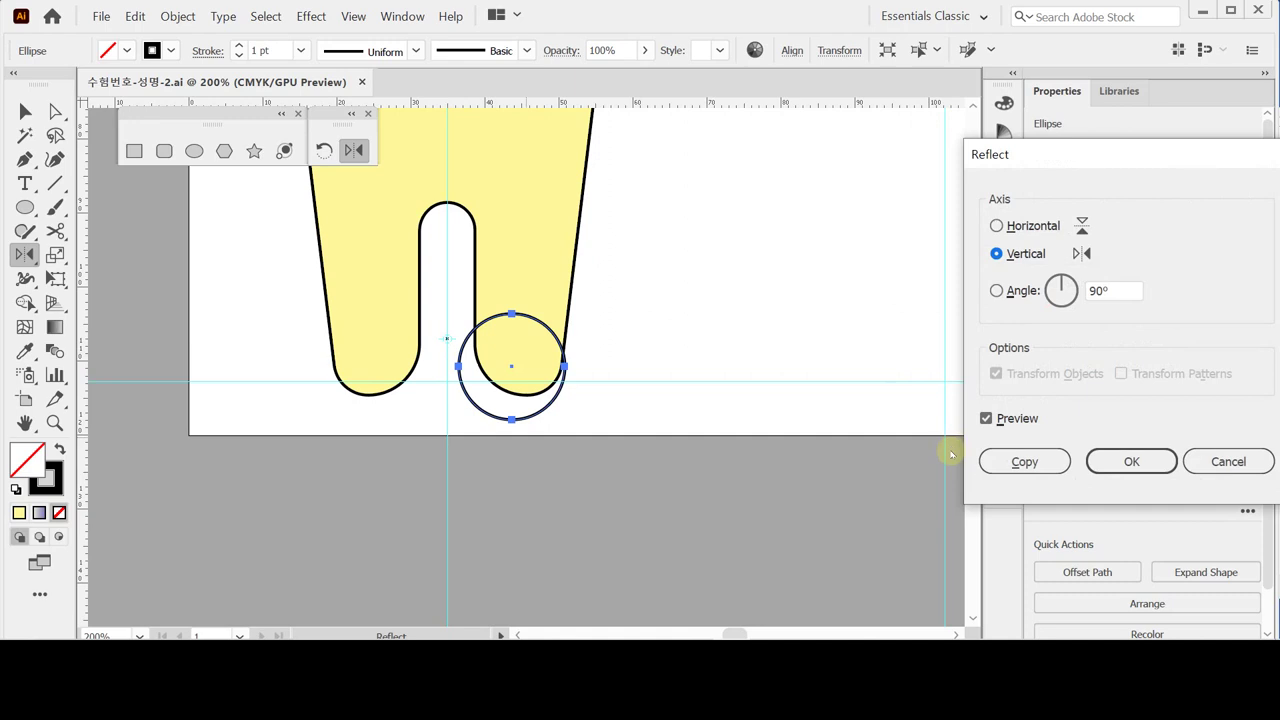
pyautogui.click(1040, 456)
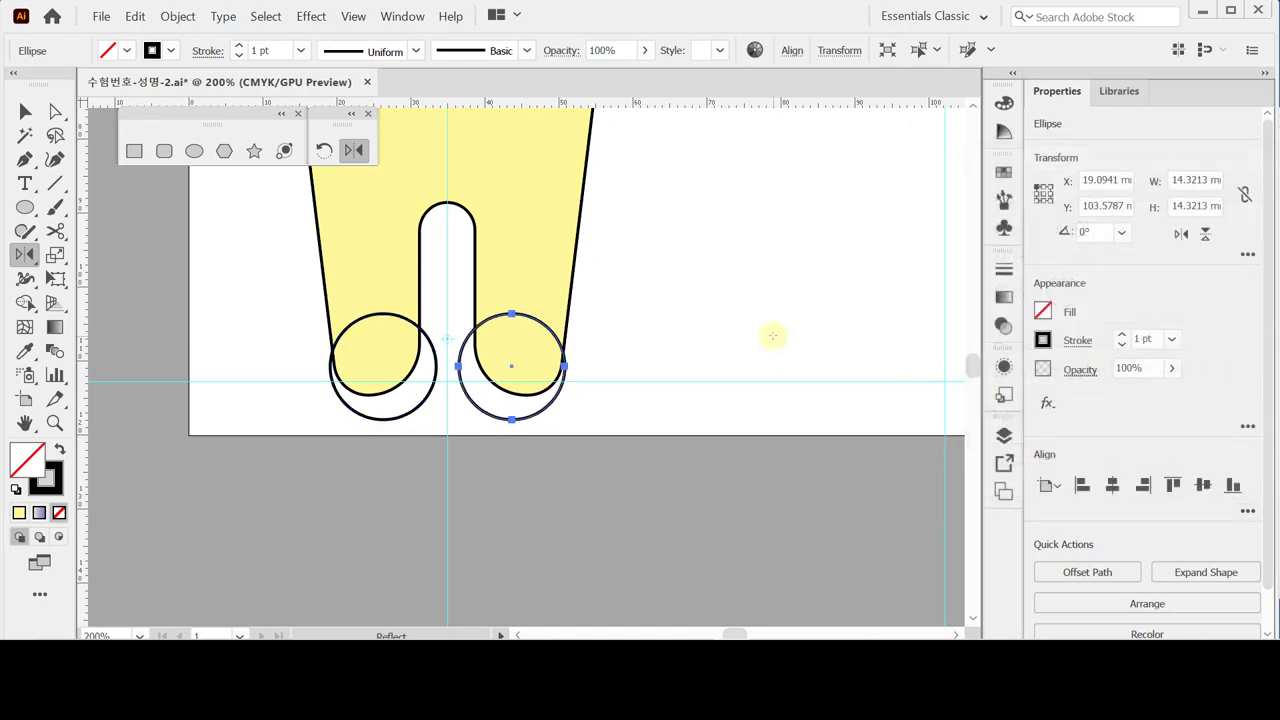
pyautogui.press('v')
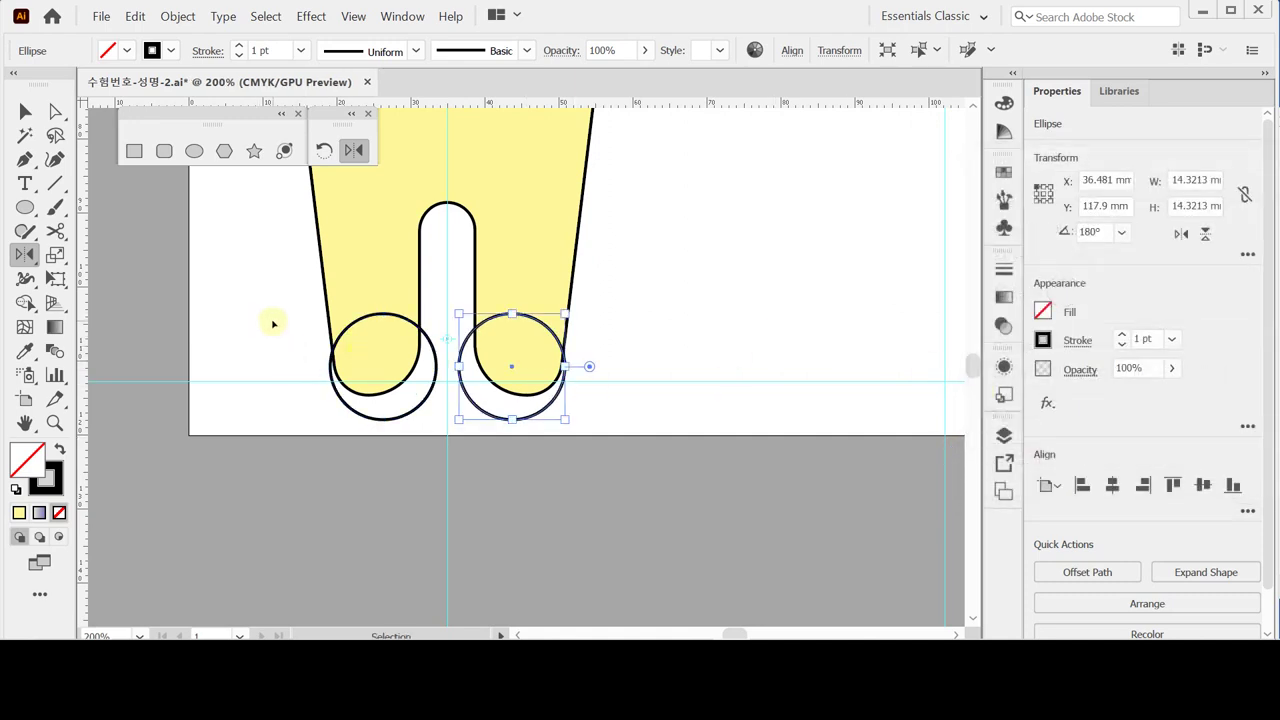
# Step: Divide the body and both foot circles into separate pieces with the Pathfinder Divide operation
pyautogui.hotkey('ctrl', 'a')
pyautogui.press('o')
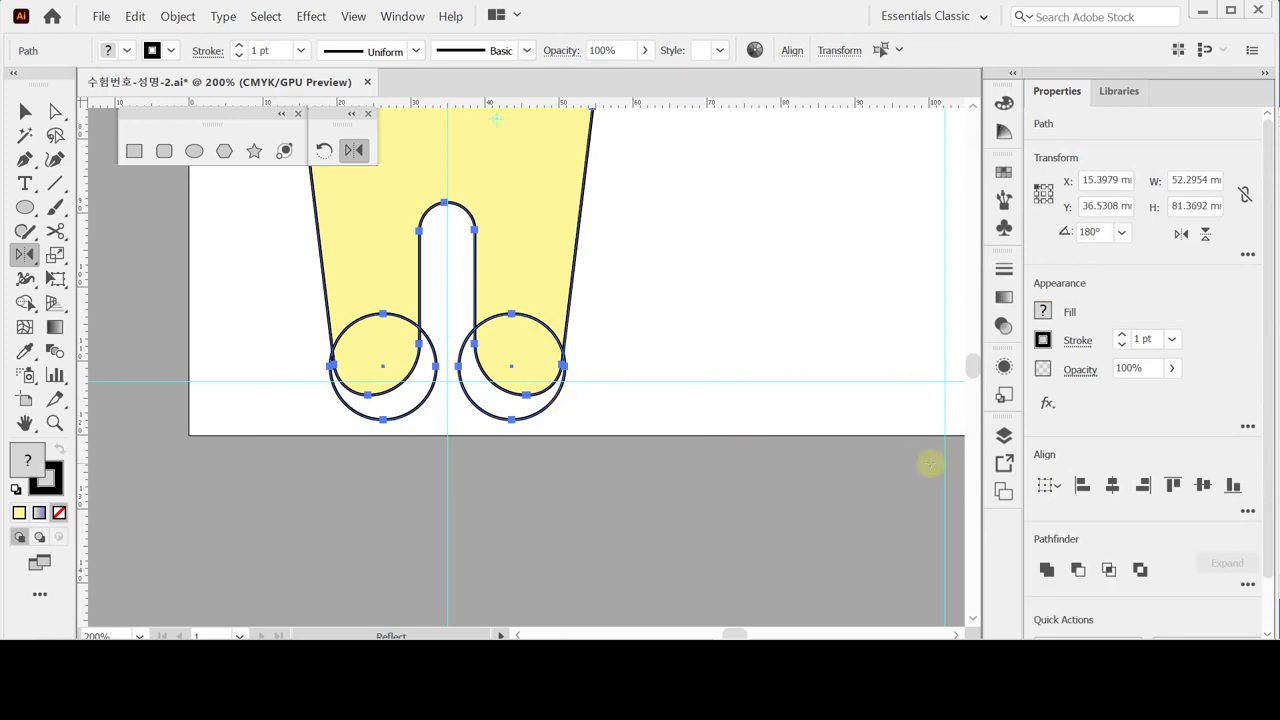
pyautogui.click(1247, 584)
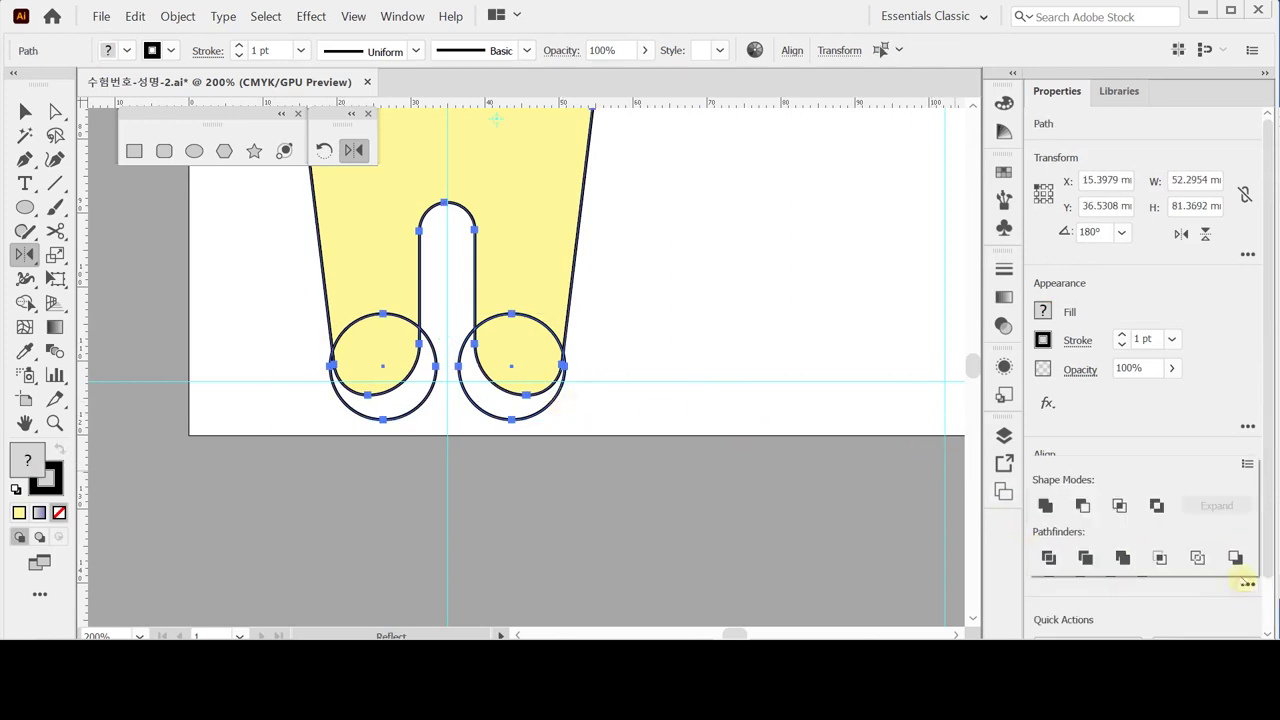
pyautogui.click(1049, 557)
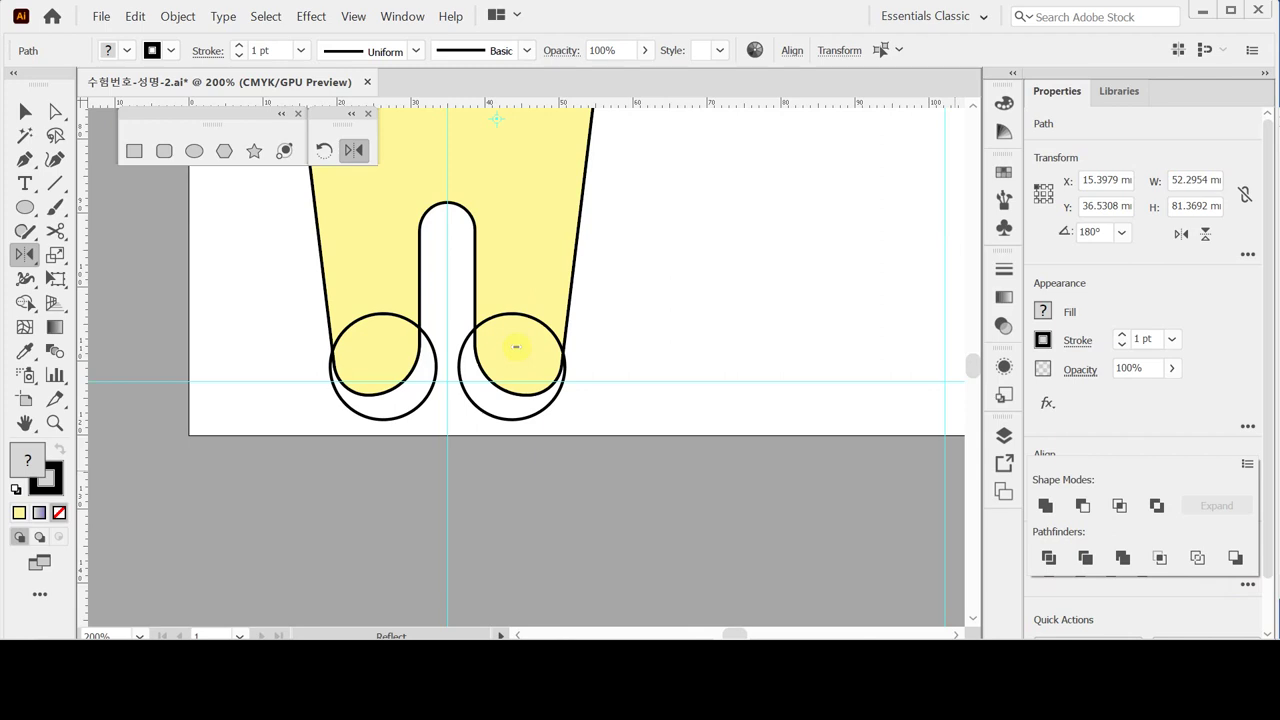
pyautogui.click(1049, 557)
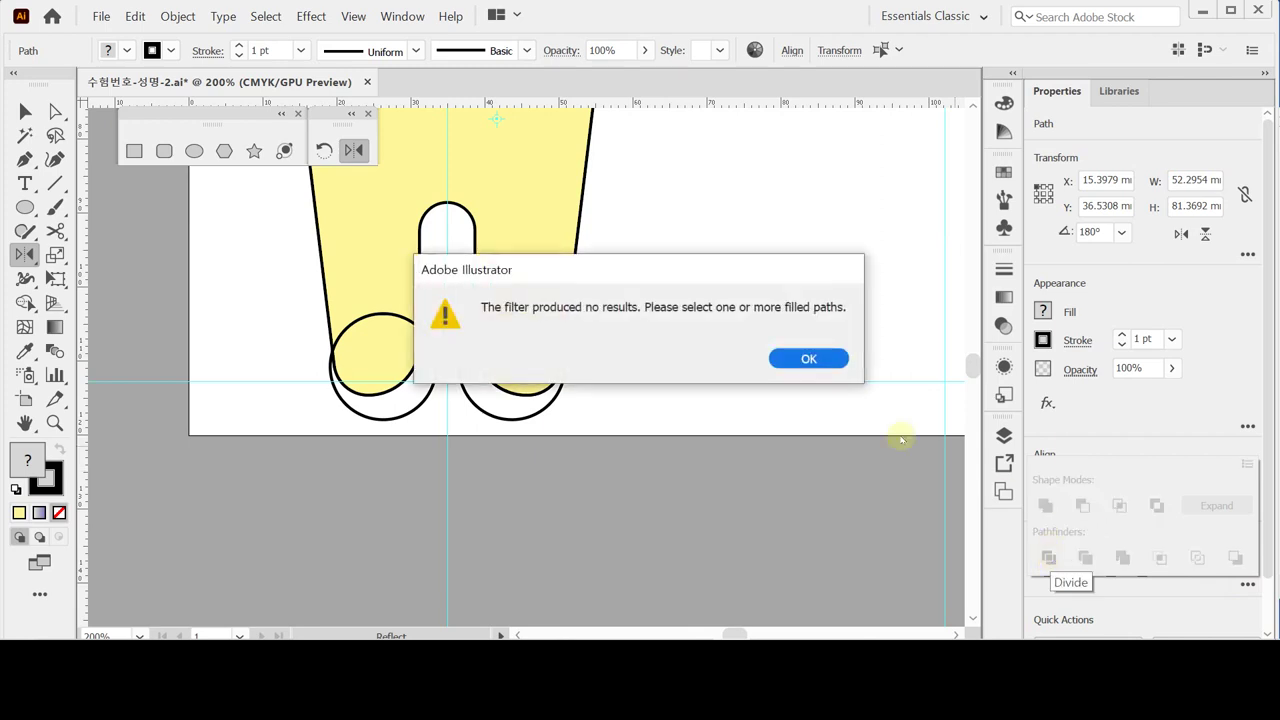
pyautogui.press('Return')
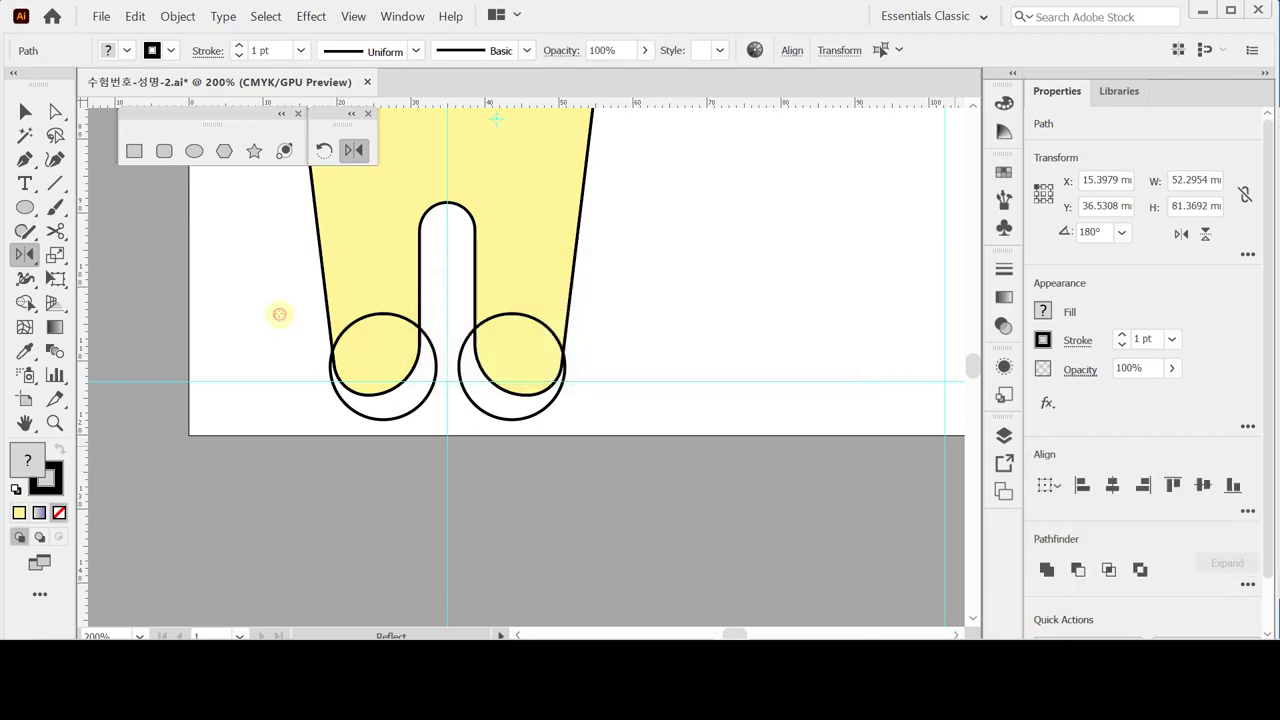
pyautogui.keyDown('ctrl'); pyautogui.click(276, 312); pyautogui.keyUp('ctrl')
pyautogui.moveTo(274, 309); pyautogui.dragTo(600, 405)
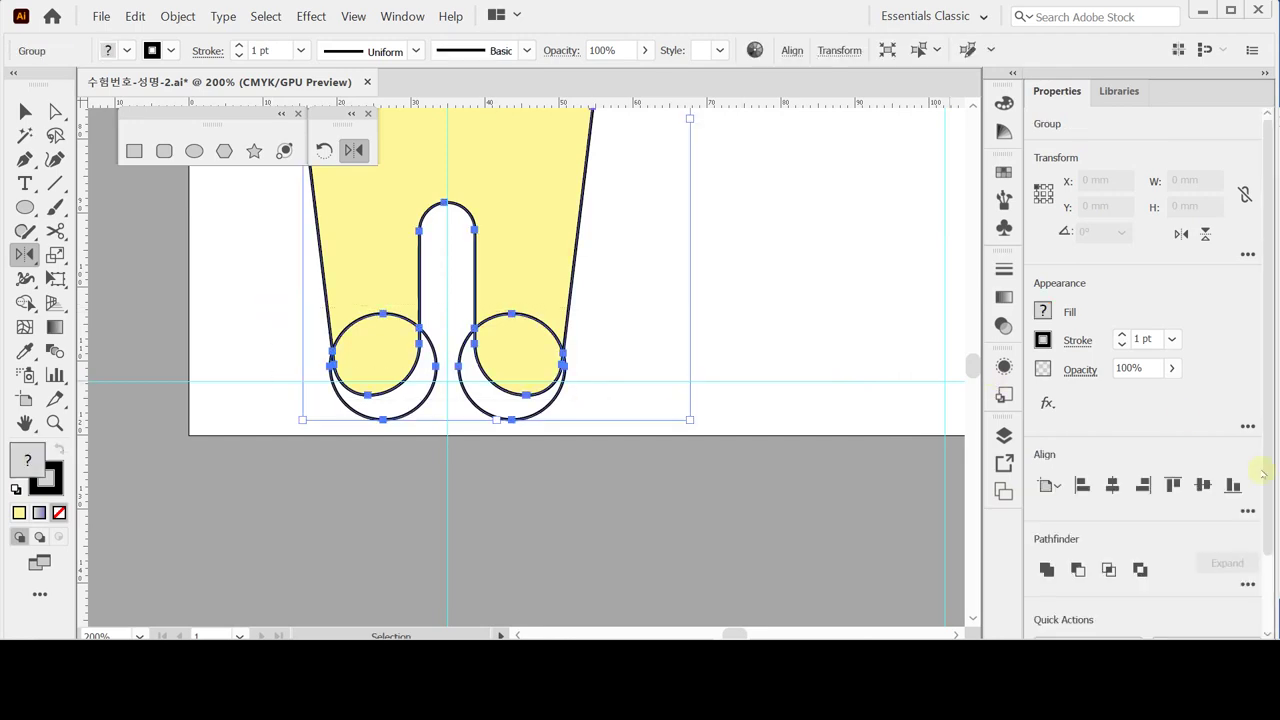
pyautogui.click(1247, 585)
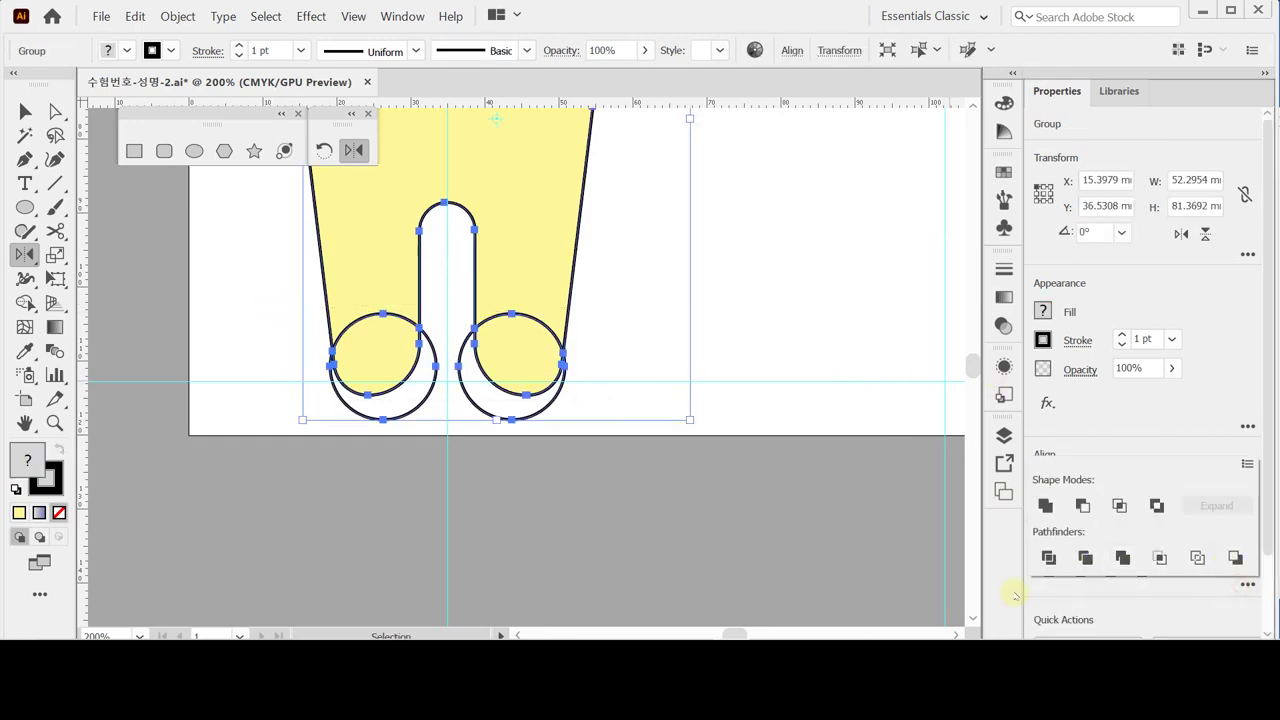
pyautogui.click(1048, 557)
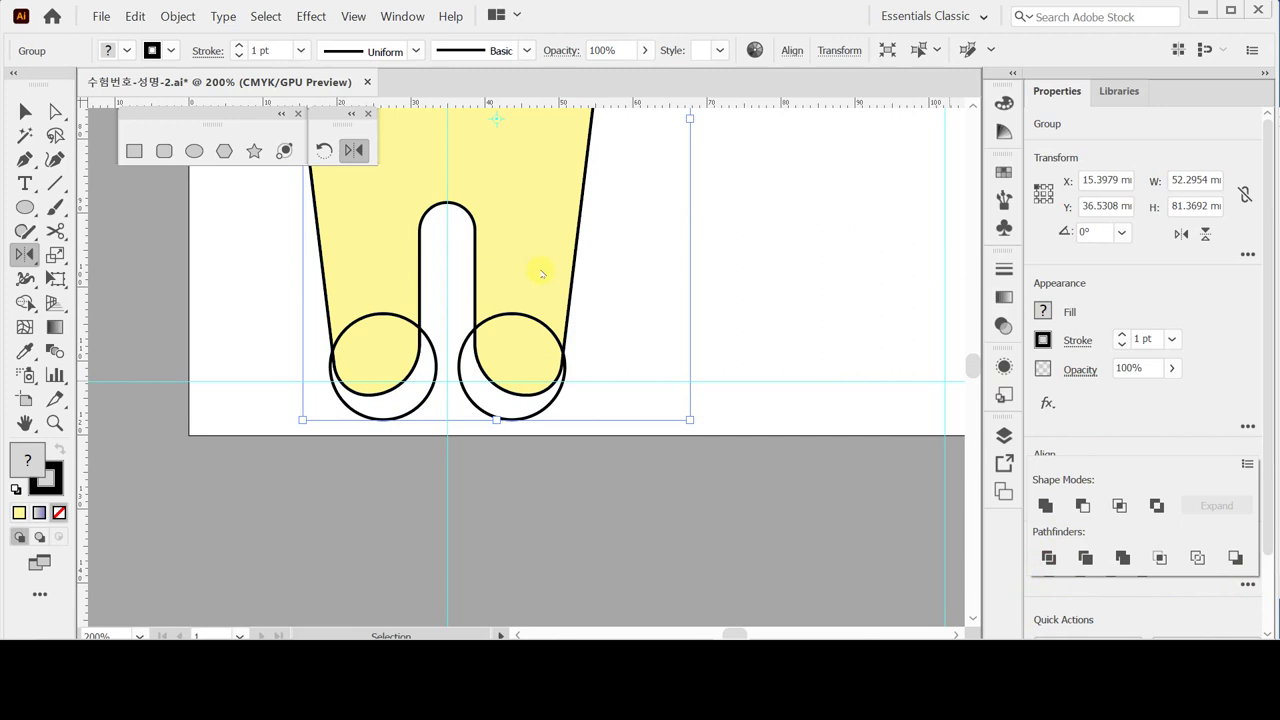
# Step: Isolate the divided group and delete the leftover circle pieces lying outside both legs
pyautogui.hotkey('ctrl', 'shift', 'a')
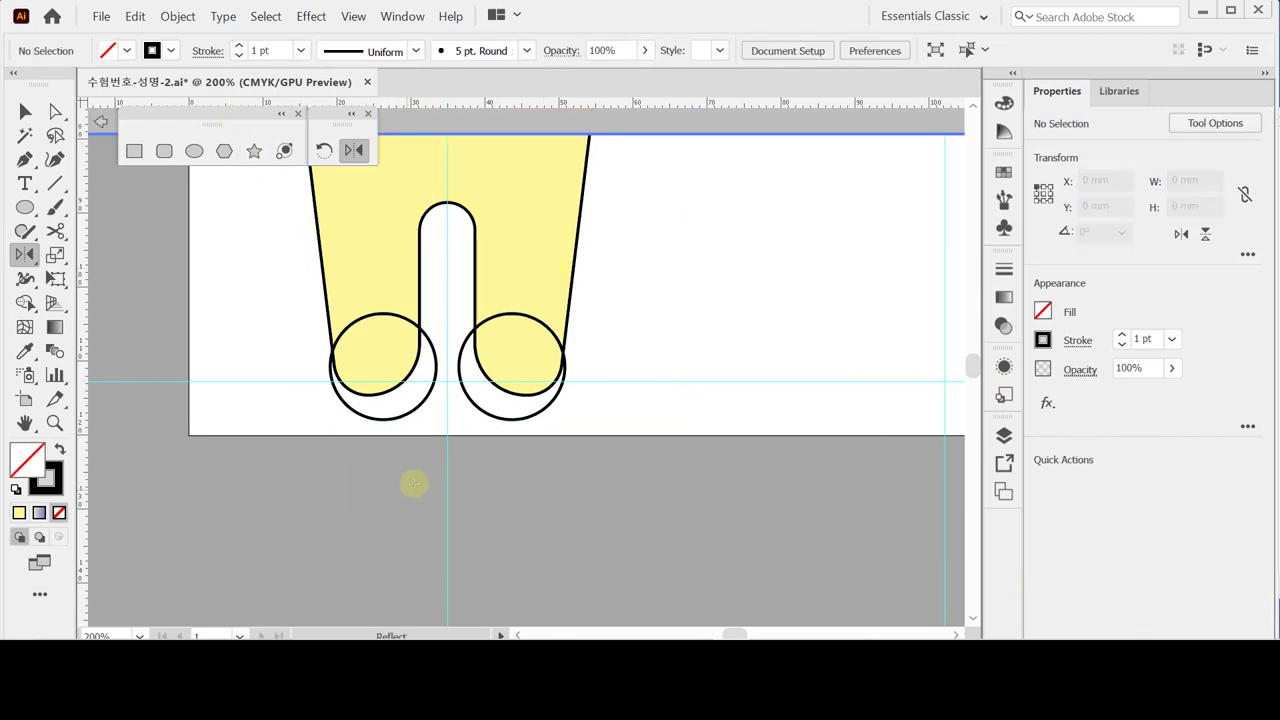
pyautogui.keyDown('ctrl'); pyautogui.click(411, 448); pyautogui.keyUp('ctrl')
pyautogui.keyDown('ctrl'); pyautogui.click(472, 395); pyautogui.keyUp('ctrl')
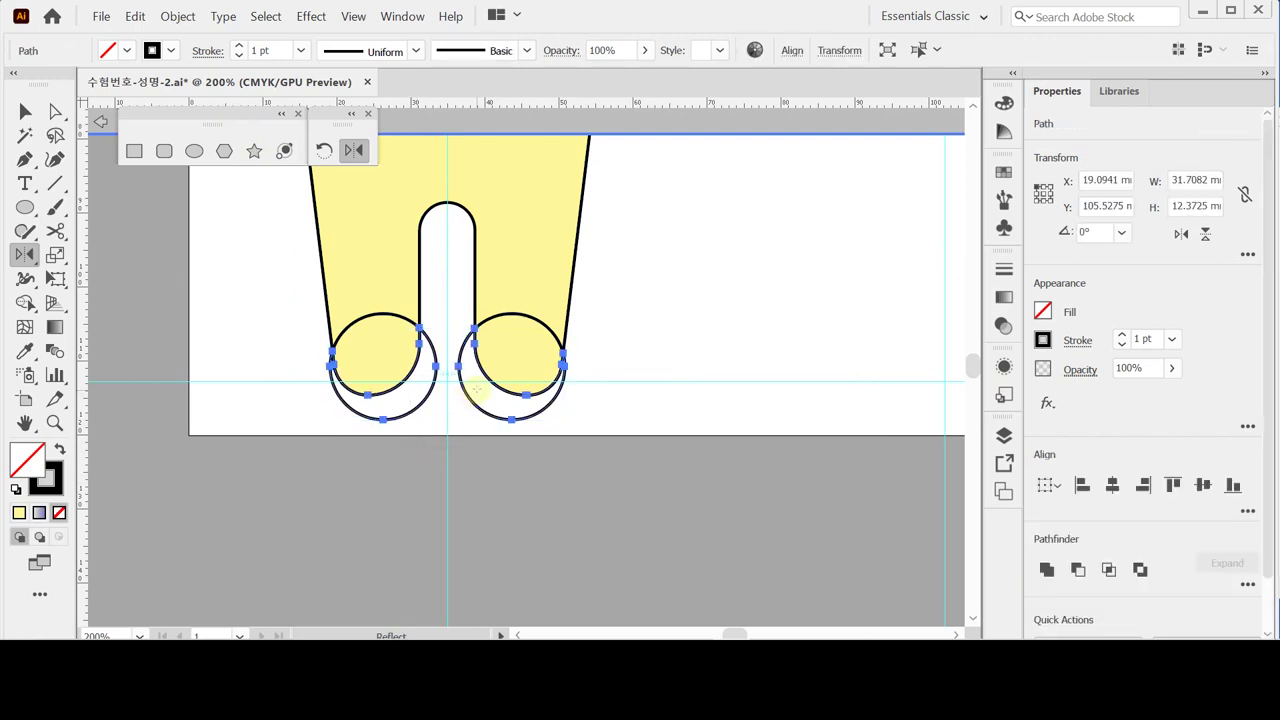
pyautogui.press('Delete')
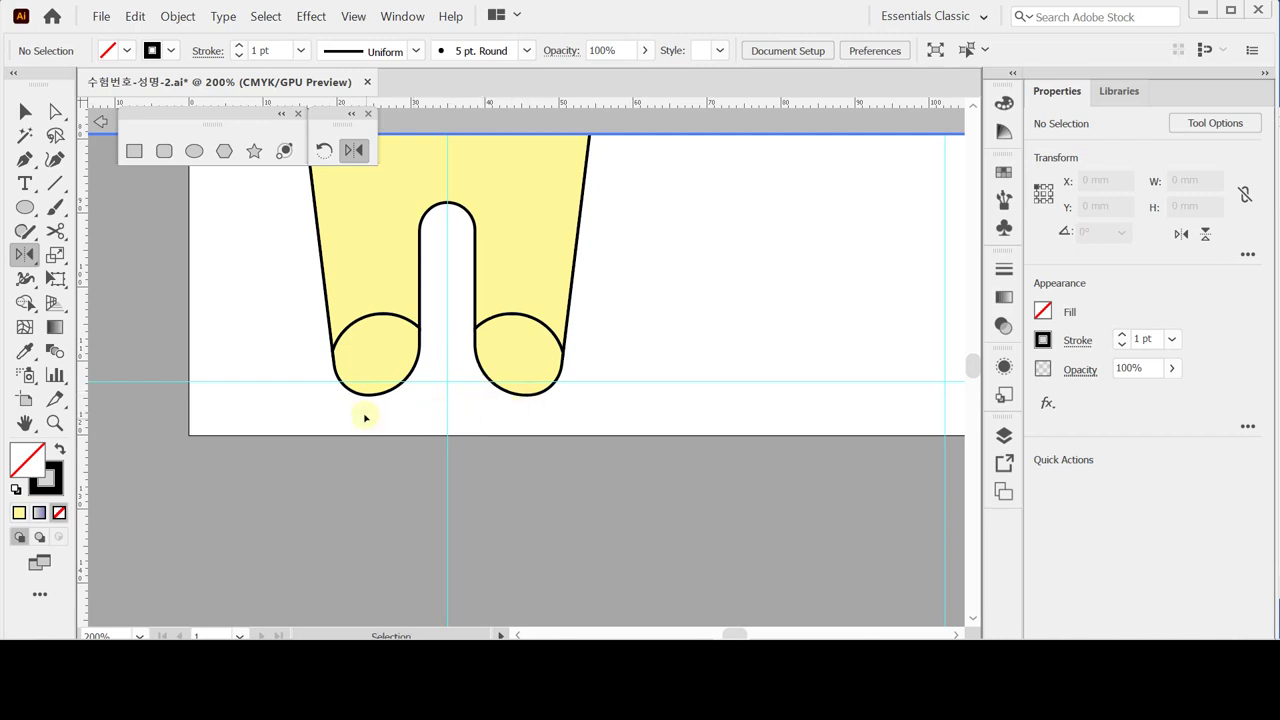
# Step: Select both foot pieces and check their CMYK fill color values
pyautogui.keyDown('ctrl'); pyautogui.click(497, 375); pyautogui.keyUp('ctrl')
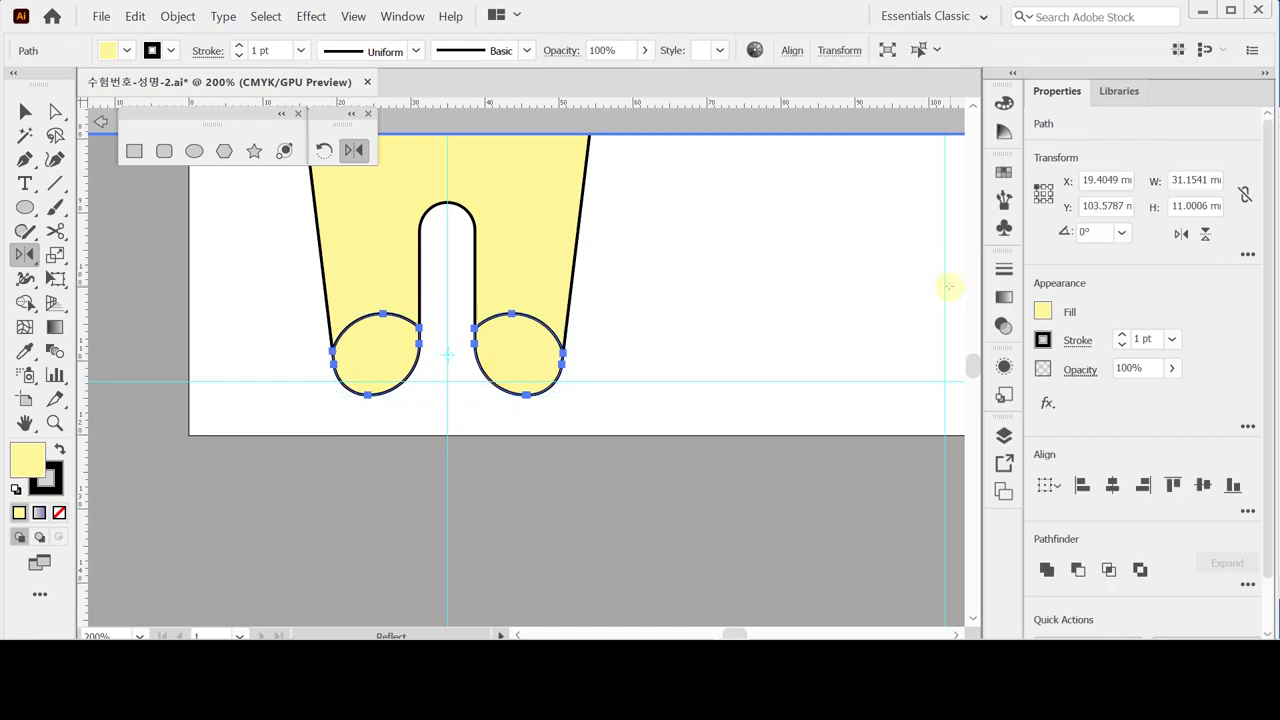
pyautogui.click(1042, 311)
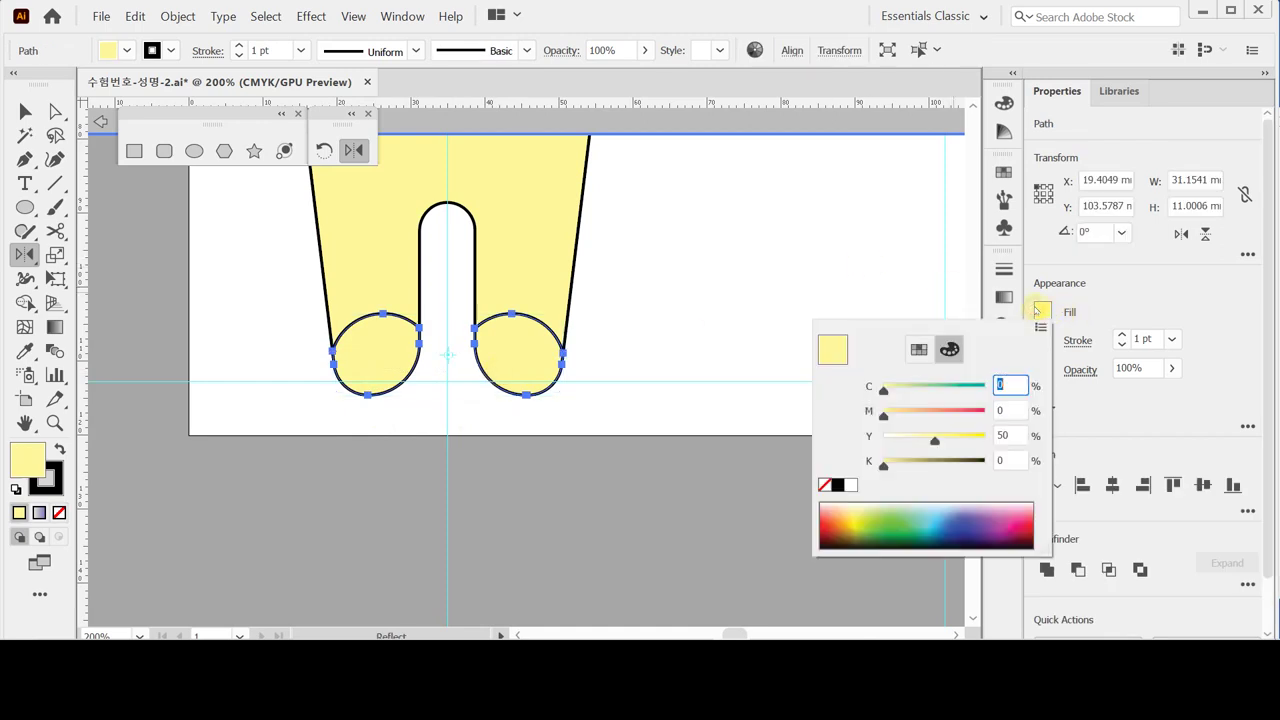
pyautogui.click(1038, 311)
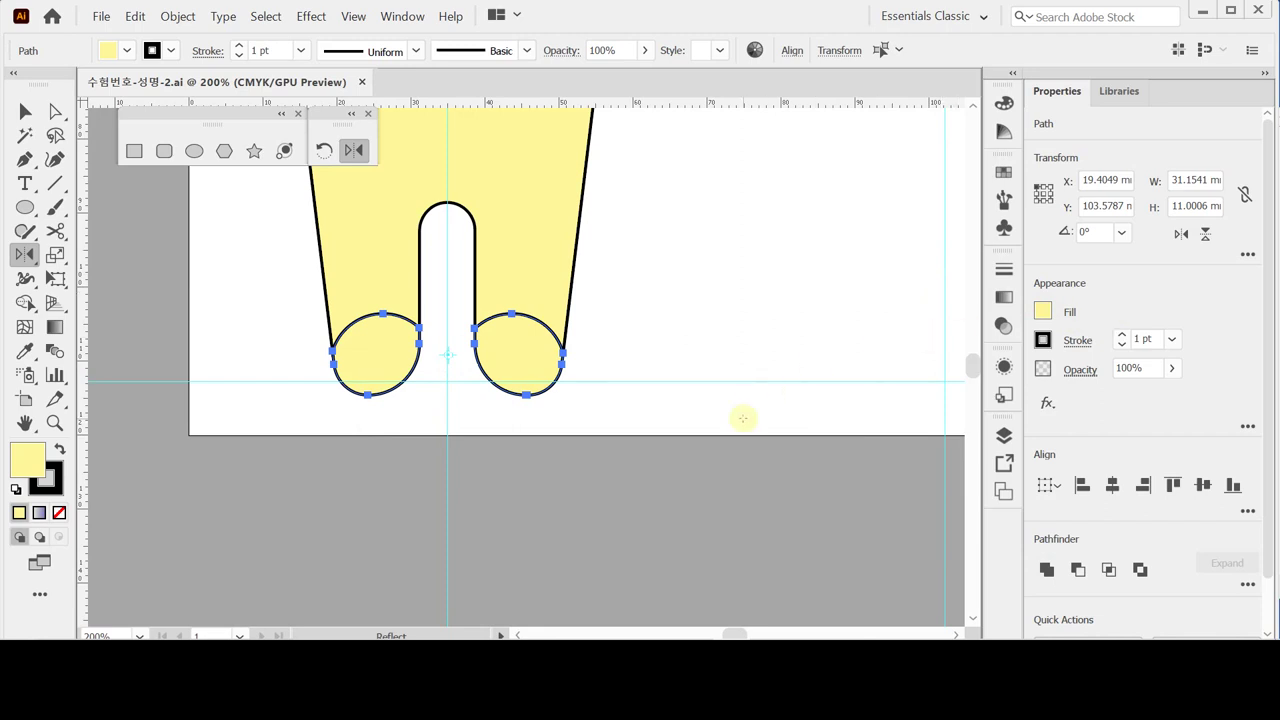
# Step: Draw the left arm's outer edge with the Pen tool, from the left shoulder through a rounded elbow down the forearm
pyautogui.moveTo(669, 306); pyautogui.dragTo(685, 336)
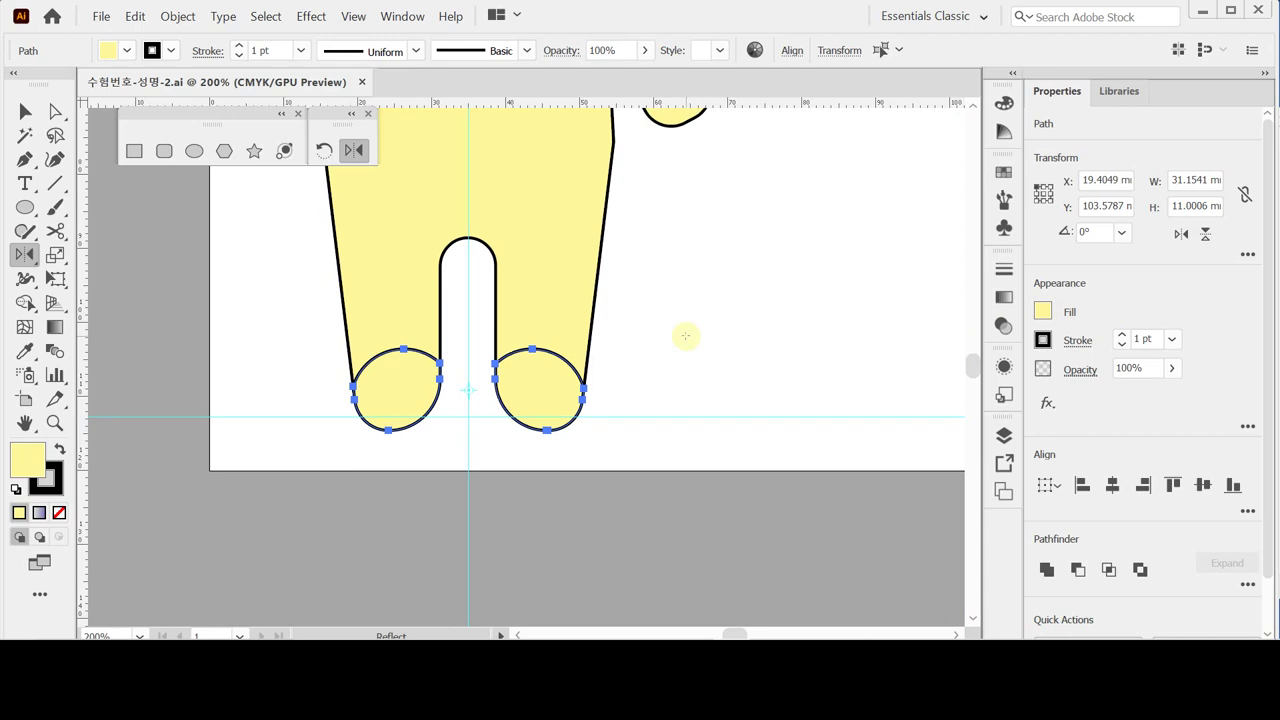
pyautogui.moveTo(459, 222); pyautogui.dragTo(571, 396)
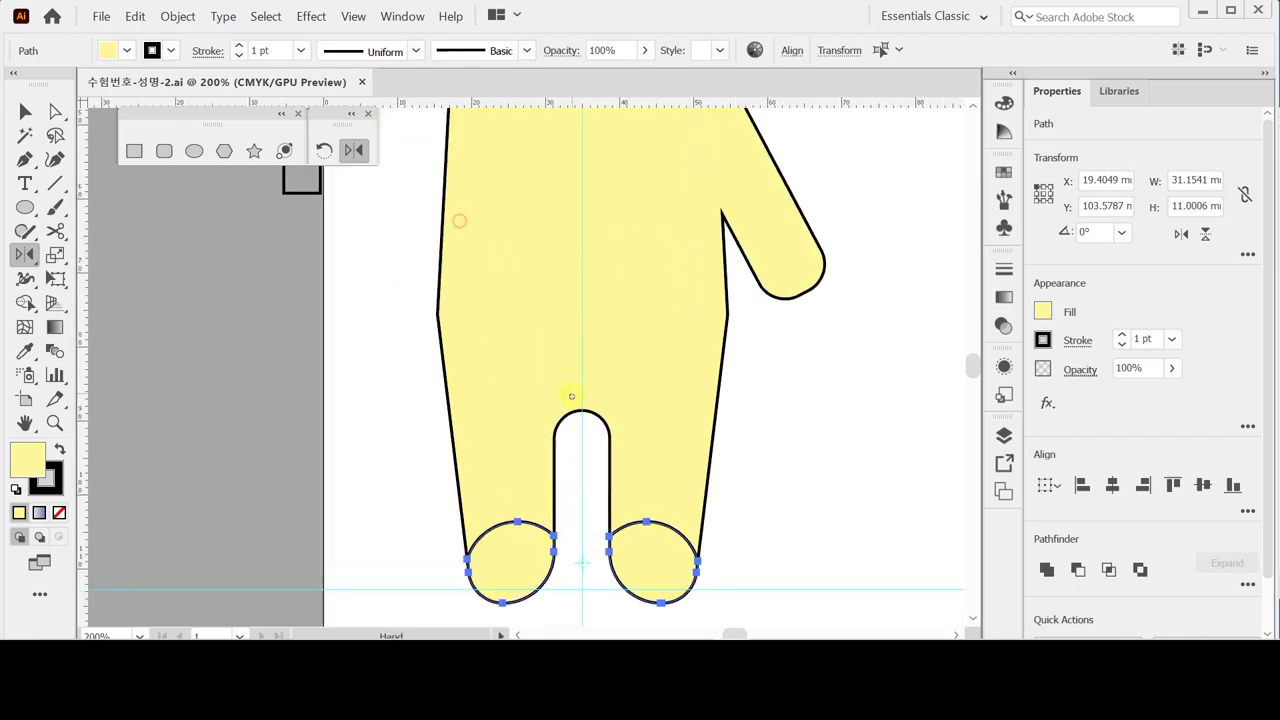
pyautogui.scroll(4, 571, 396)
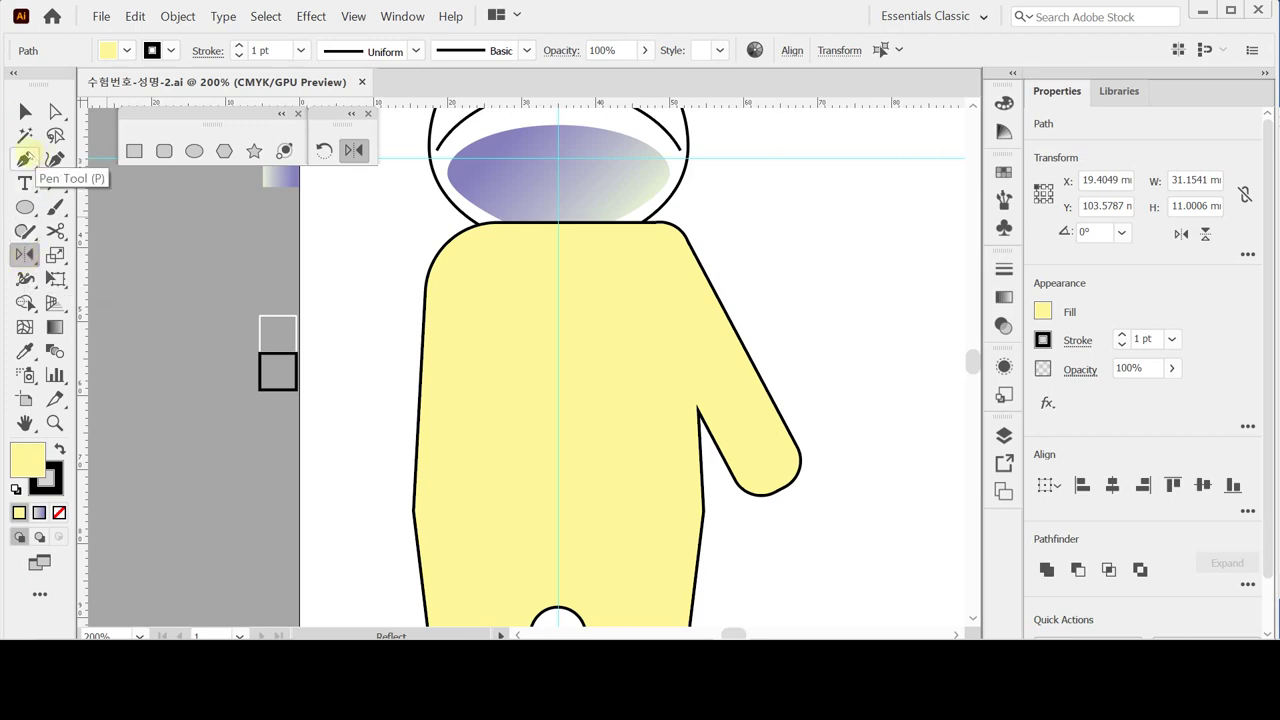
pyautogui.click(24, 159)
pyautogui.keyDown('ctrl'); pyautogui.click(400, 263); pyautogui.keyUp('ctrl')
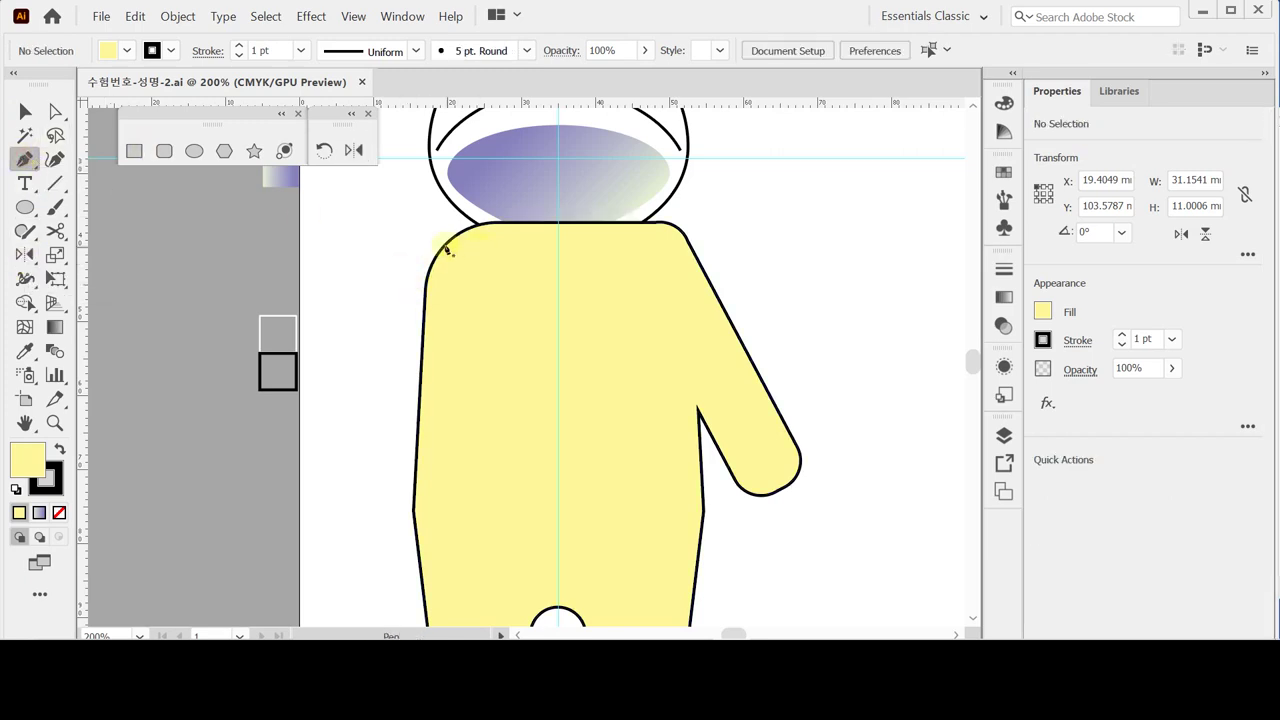
pyautogui.click(448, 243)
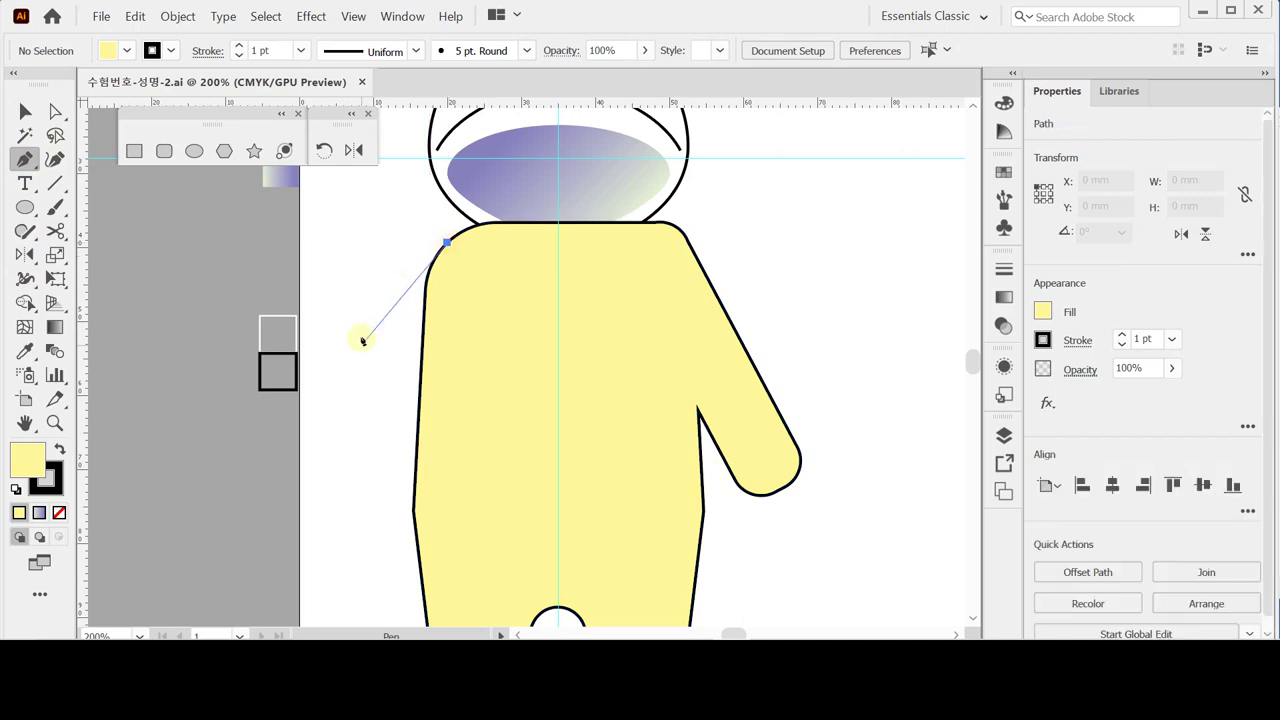
pyautogui.moveTo(388, 320); pyautogui.dragTo(382, 340)
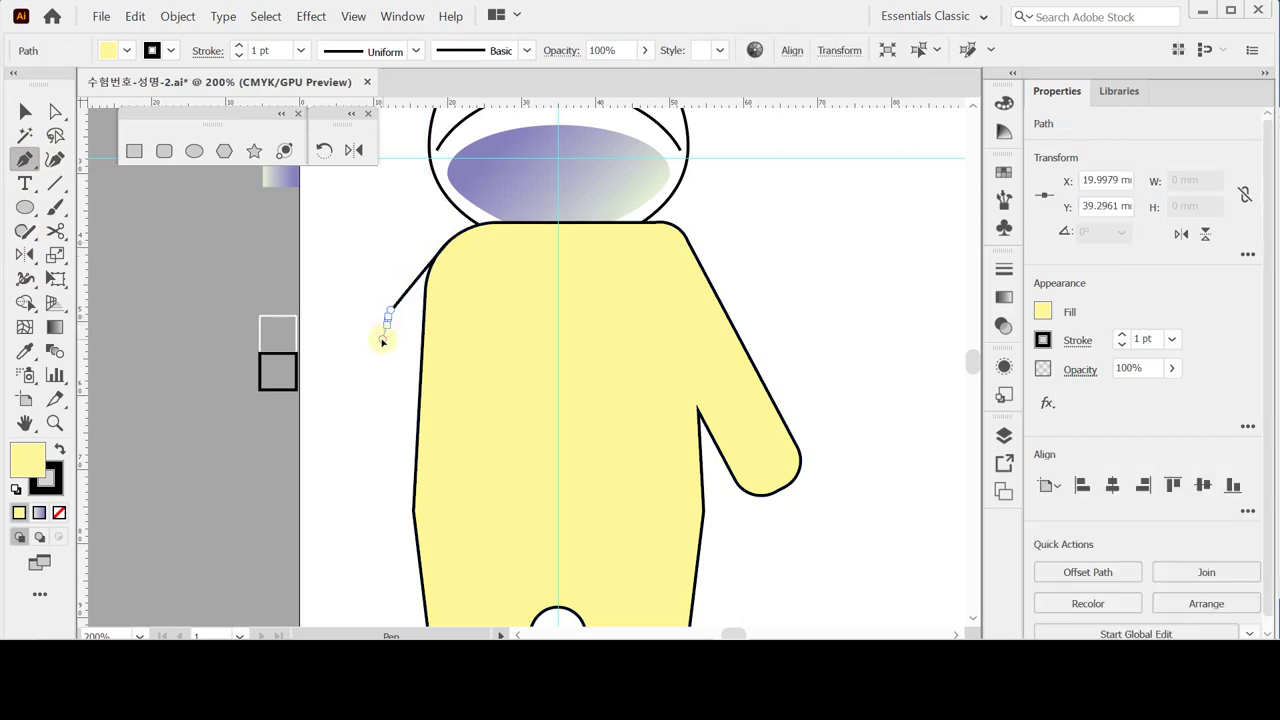
pyautogui.click(379, 423)
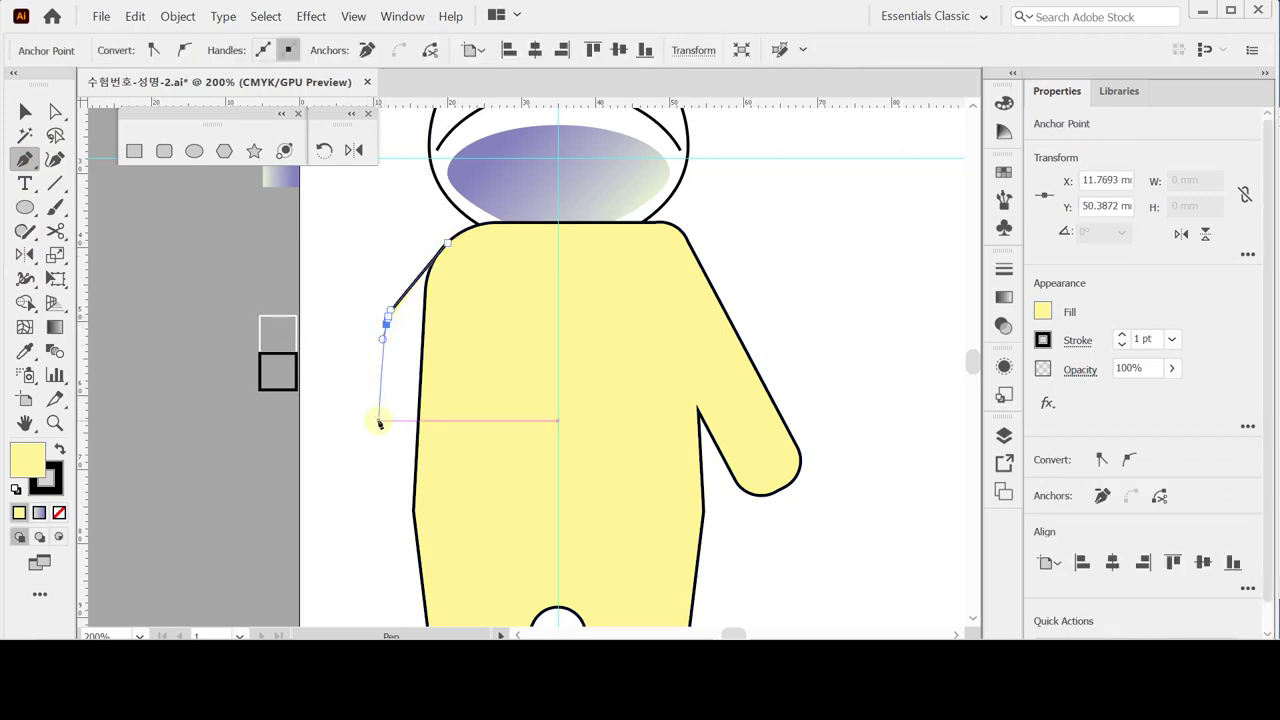
pyautogui.click(378, 421)
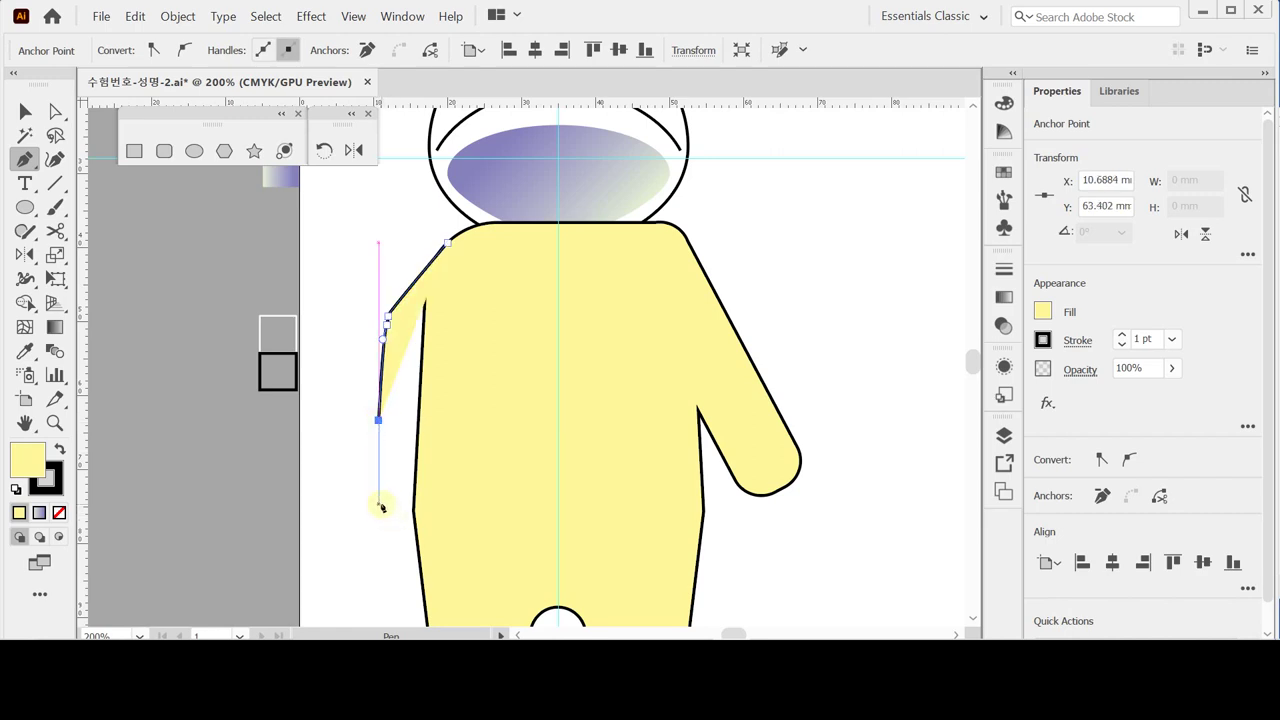
pyautogui.moveTo(388, 513); pyautogui.dragTo(392, 517)
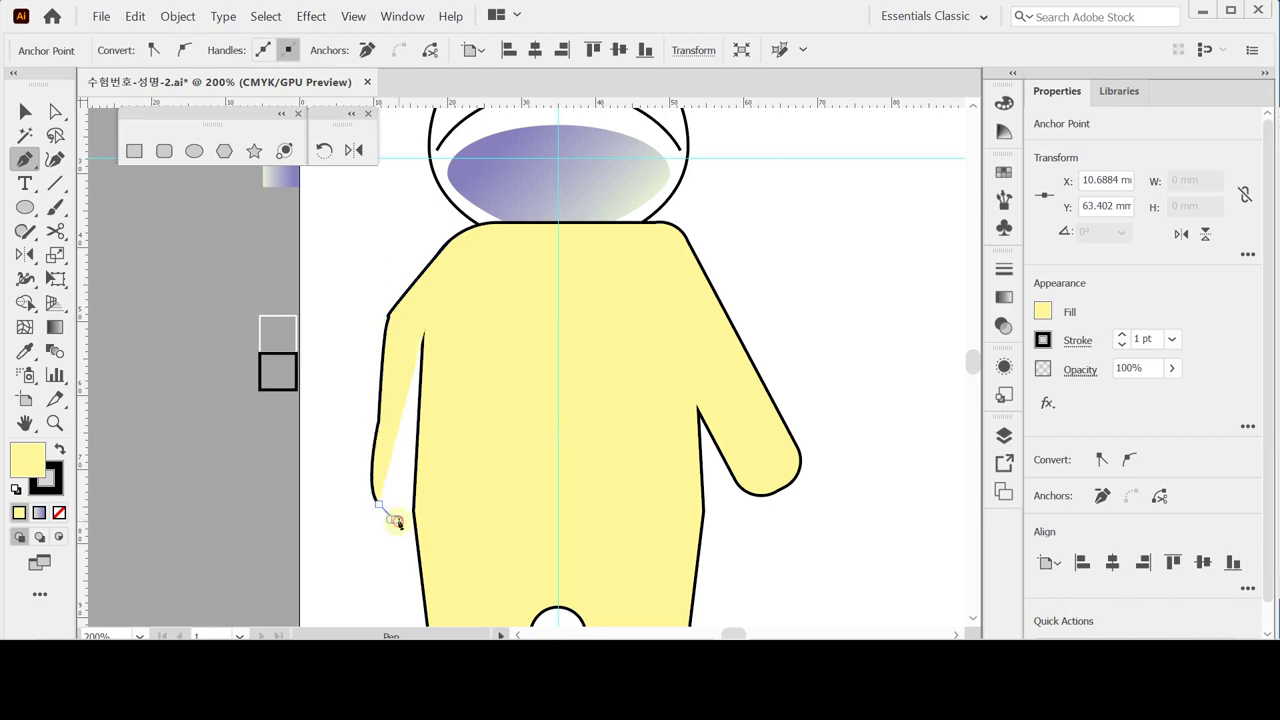
pyautogui.hotkey('ctrl', 'z')
pyautogui.hotkey('ctrl', 'z')
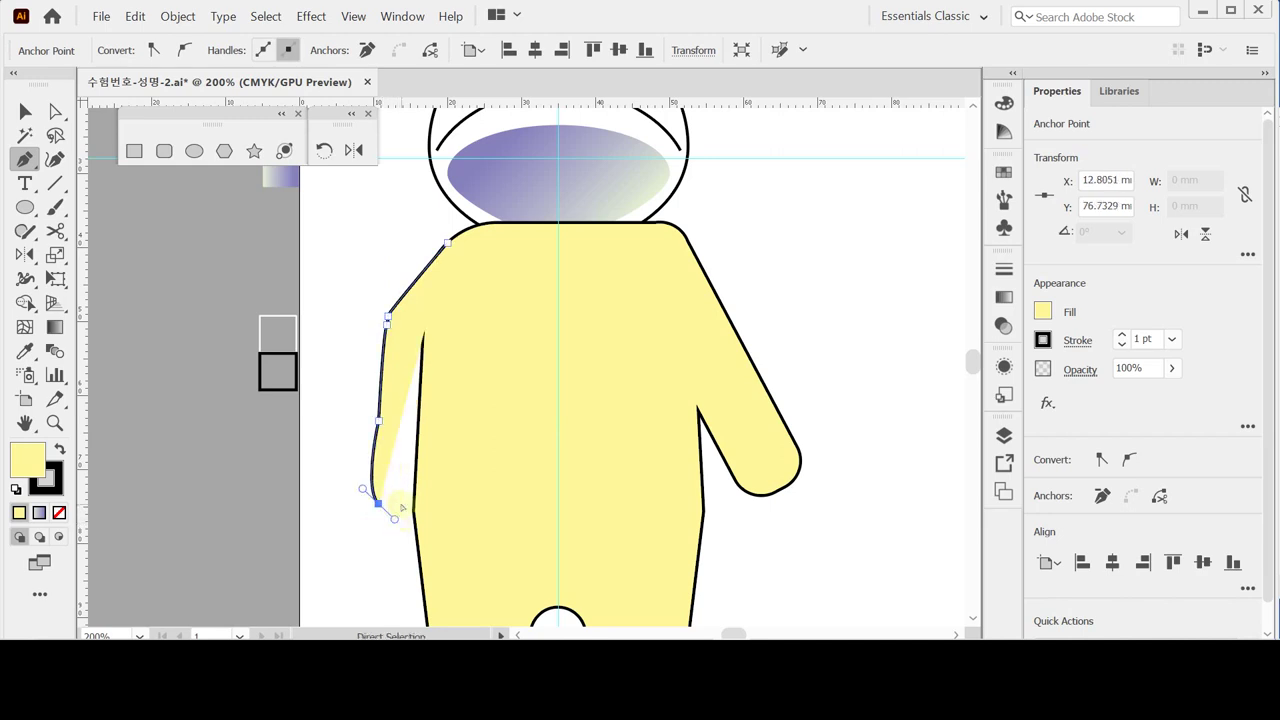
# Step: Complete the arm path around a rounded hand and up an inner edge inside the body, with fill set to none and the end left open
pyautogui.moveTo(379, 499); pyautogui.dragTo(382, 516)
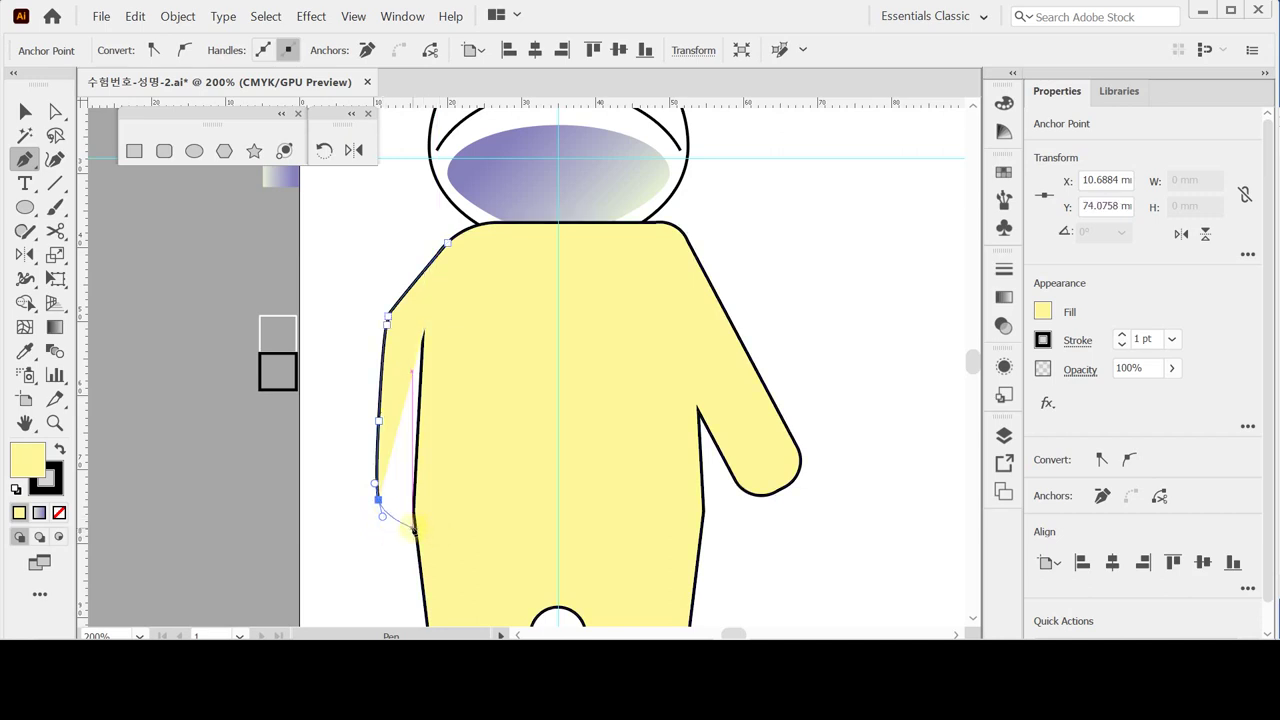
pyautogui.moveTo(412, 526); pyautogui.dragTo(433, 525)
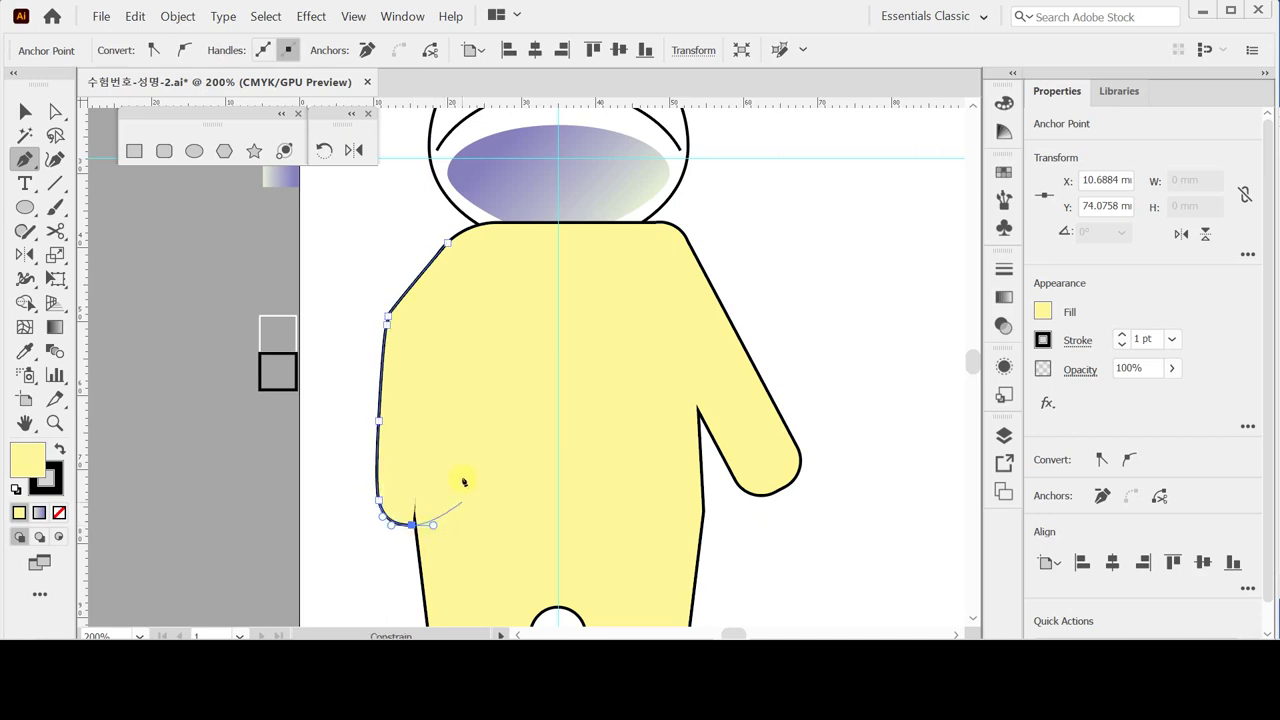
pyautogui.moveTo(456, 474); pyautogui.dragTo(461, 437)
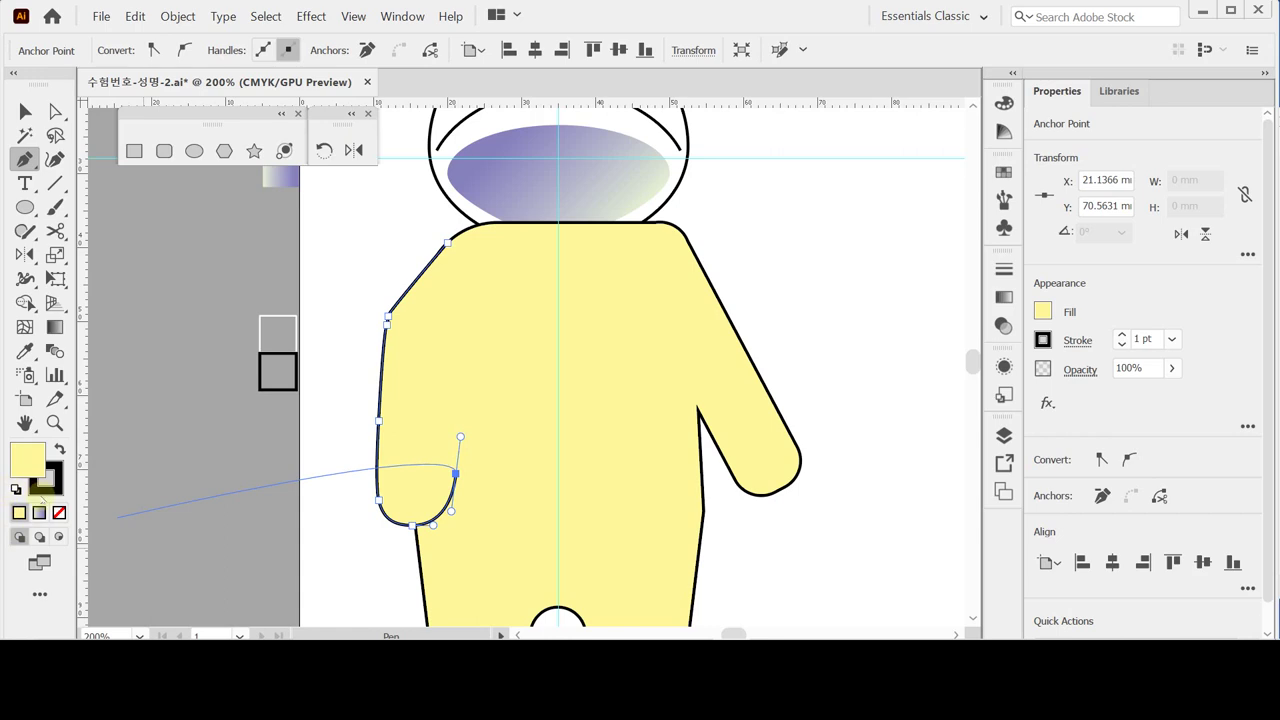
pyautogui.click(59, 512)
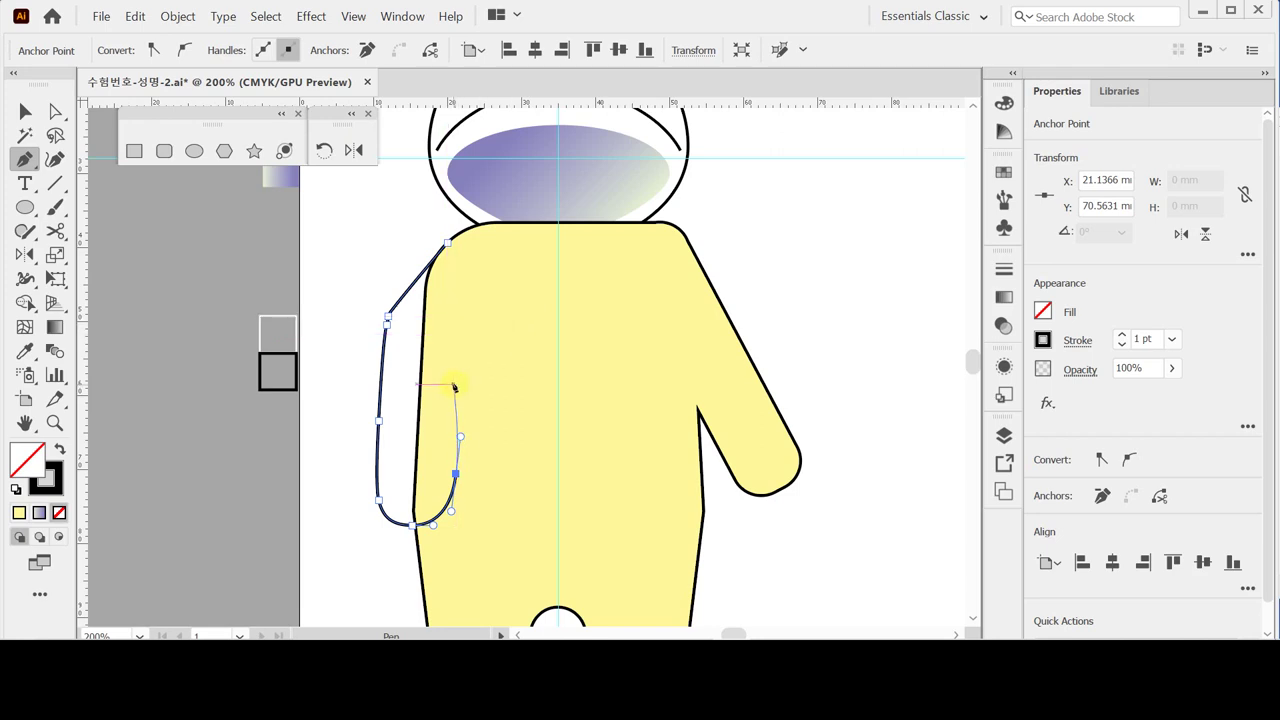
pyautogui.moveTo(453, 386); pyautogui.dragTo(452, 374)
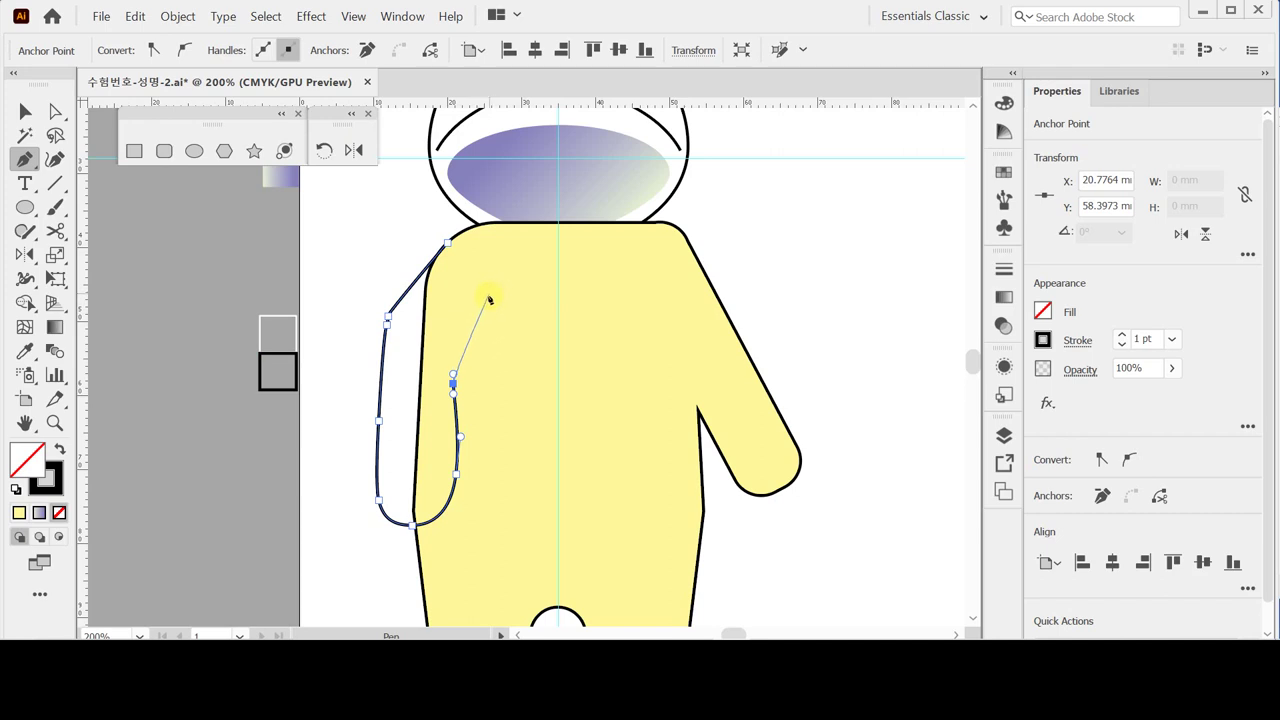
pyautogui.moveTo(487, 298); pyautogui.dragTo(502, 286)
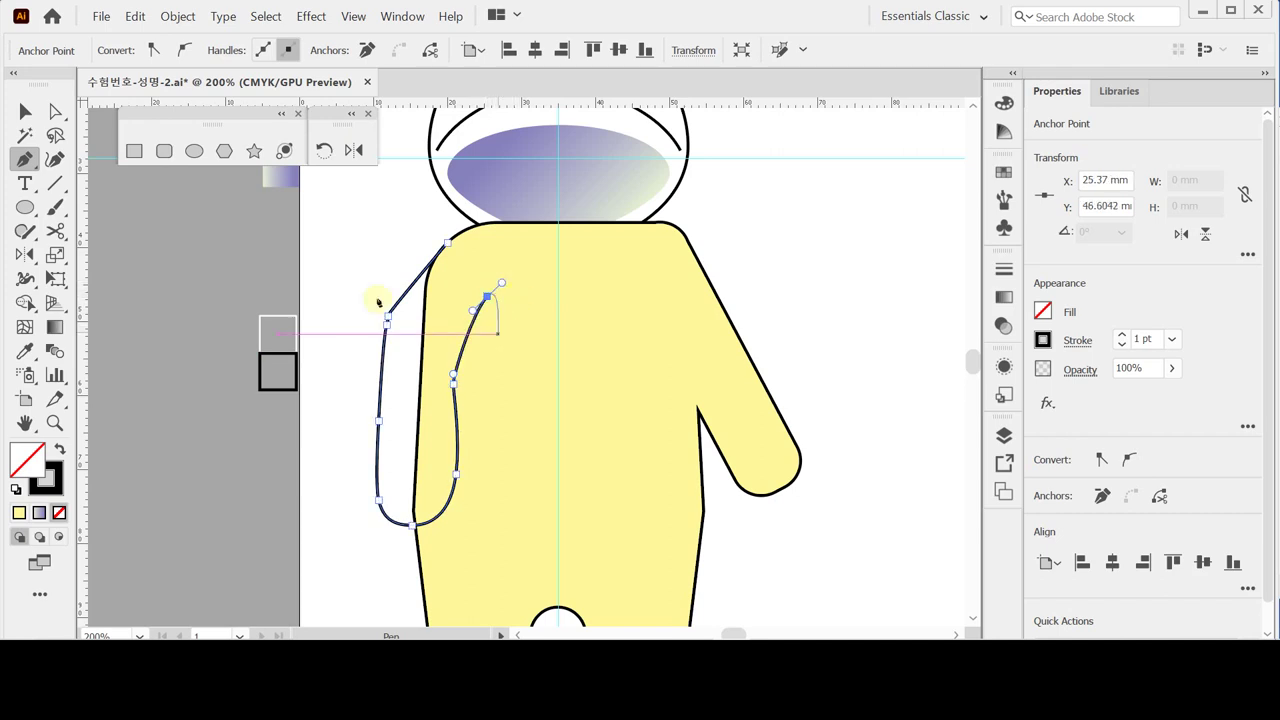
pyautogui.click(25, 111)
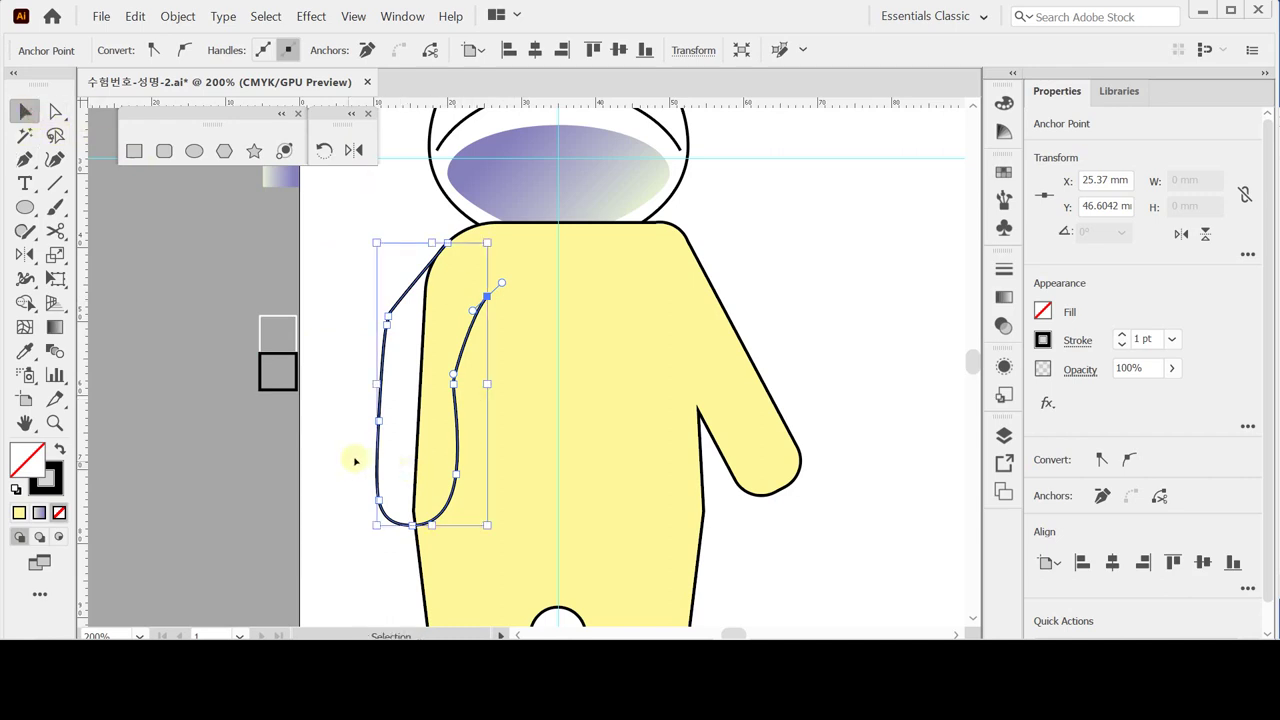
pyautogui.press('a')
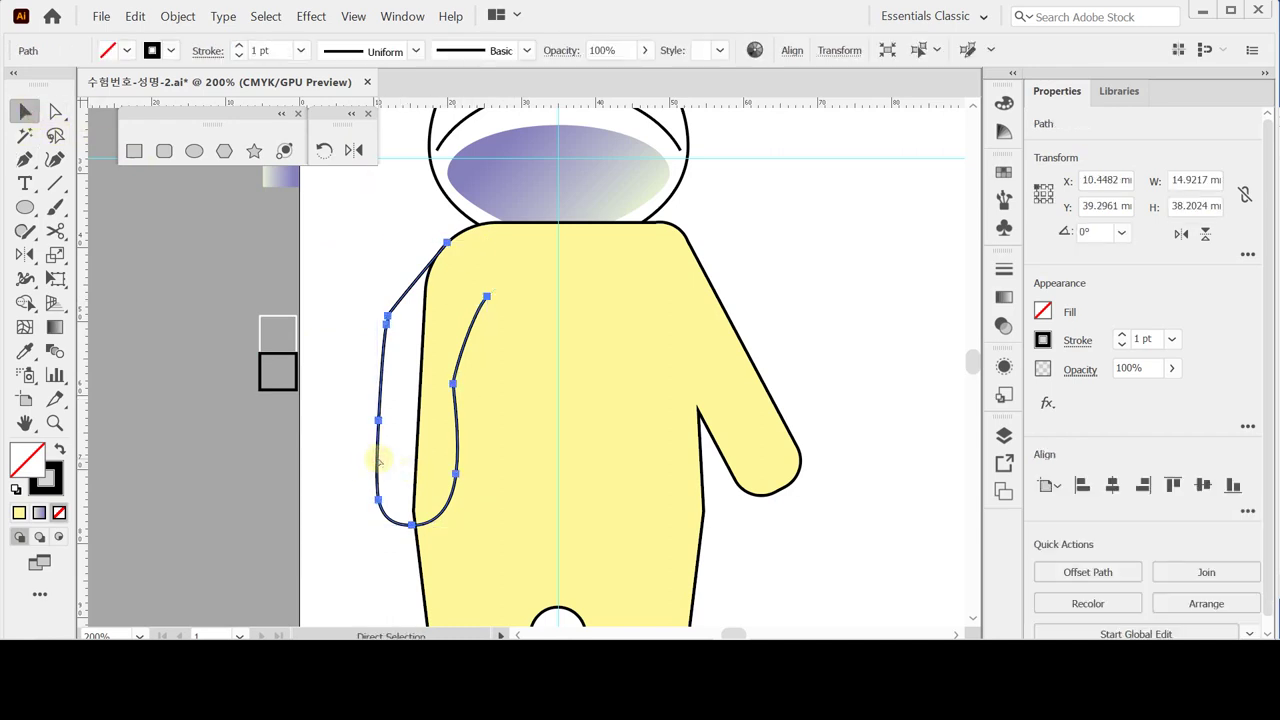
pyautogui.press('v')
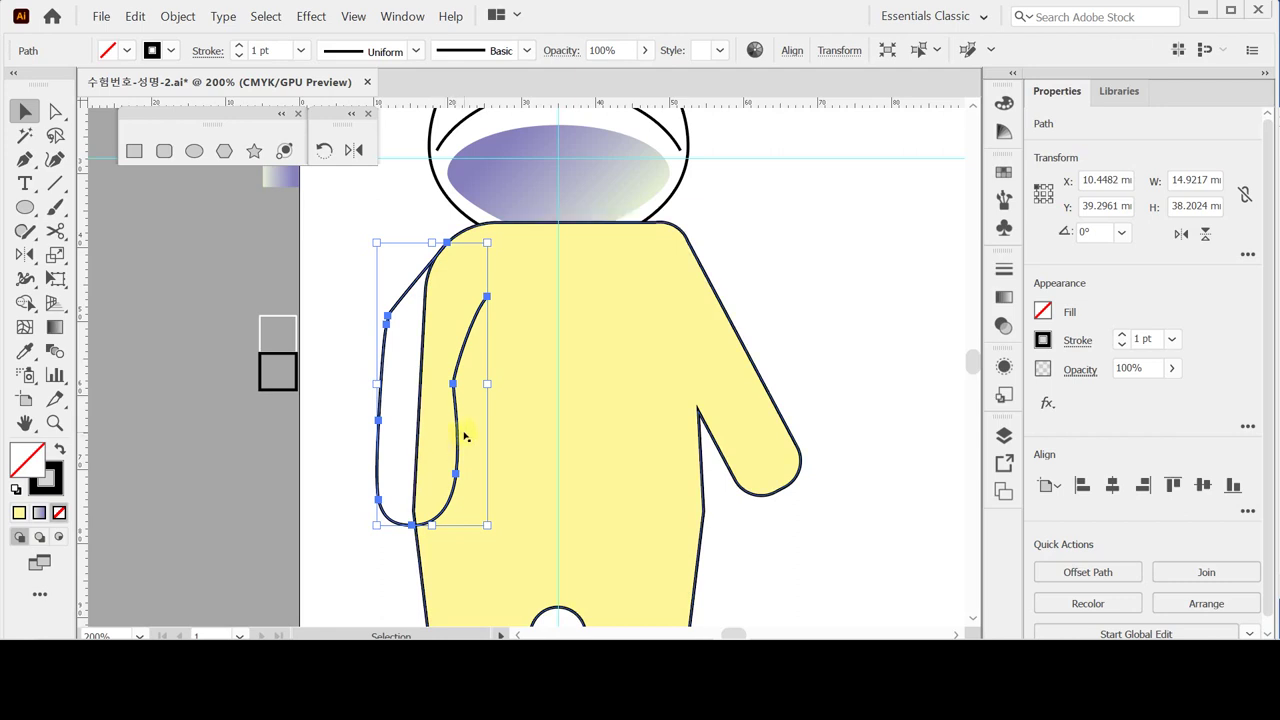
pyautogui.press('a')
pyautogui.press('v')
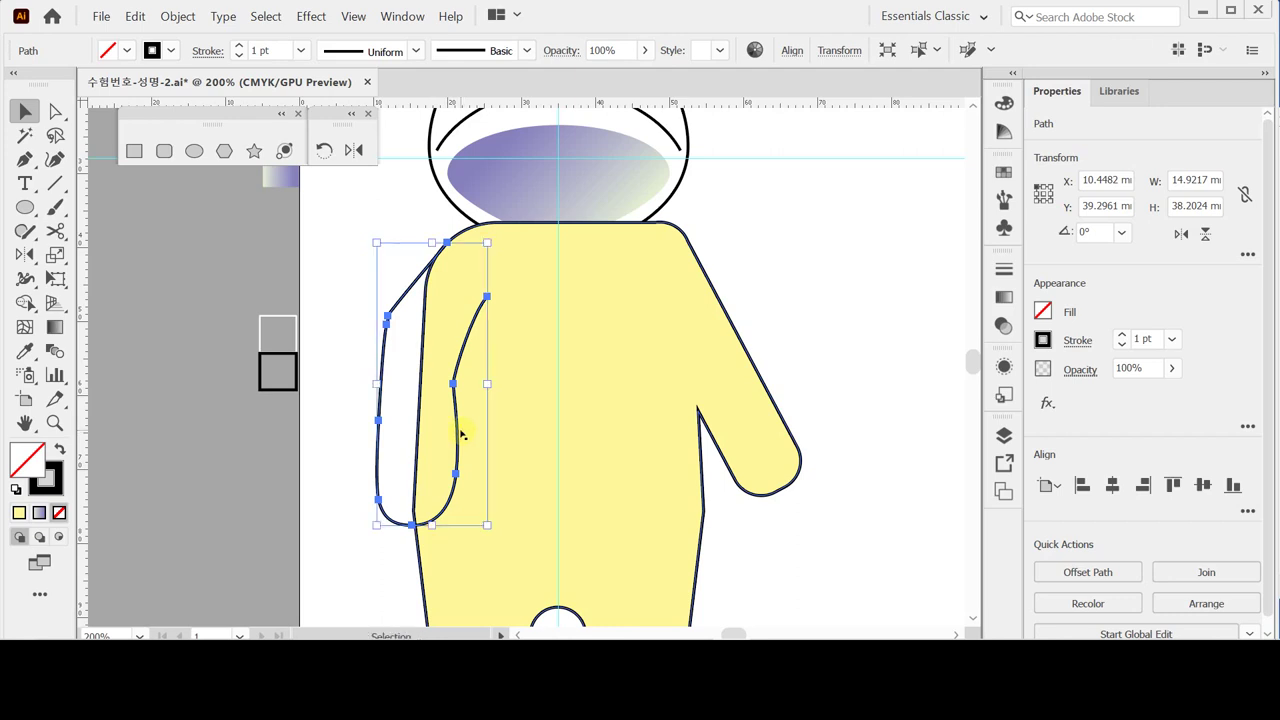
pyautogui.click(381, 200)
# Step: Ungroup the divided body and foot pieces
pyautogui.click(632, 418)
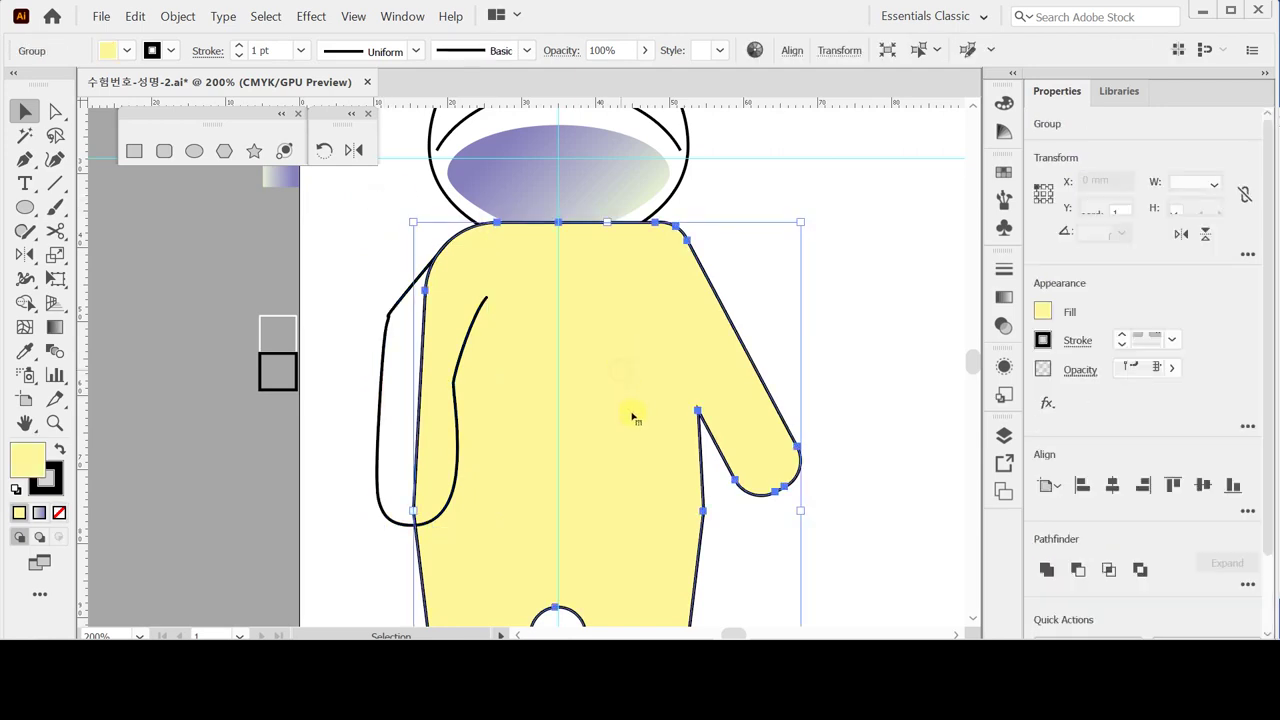
pyautogui.scroll(-5, 668, 458)
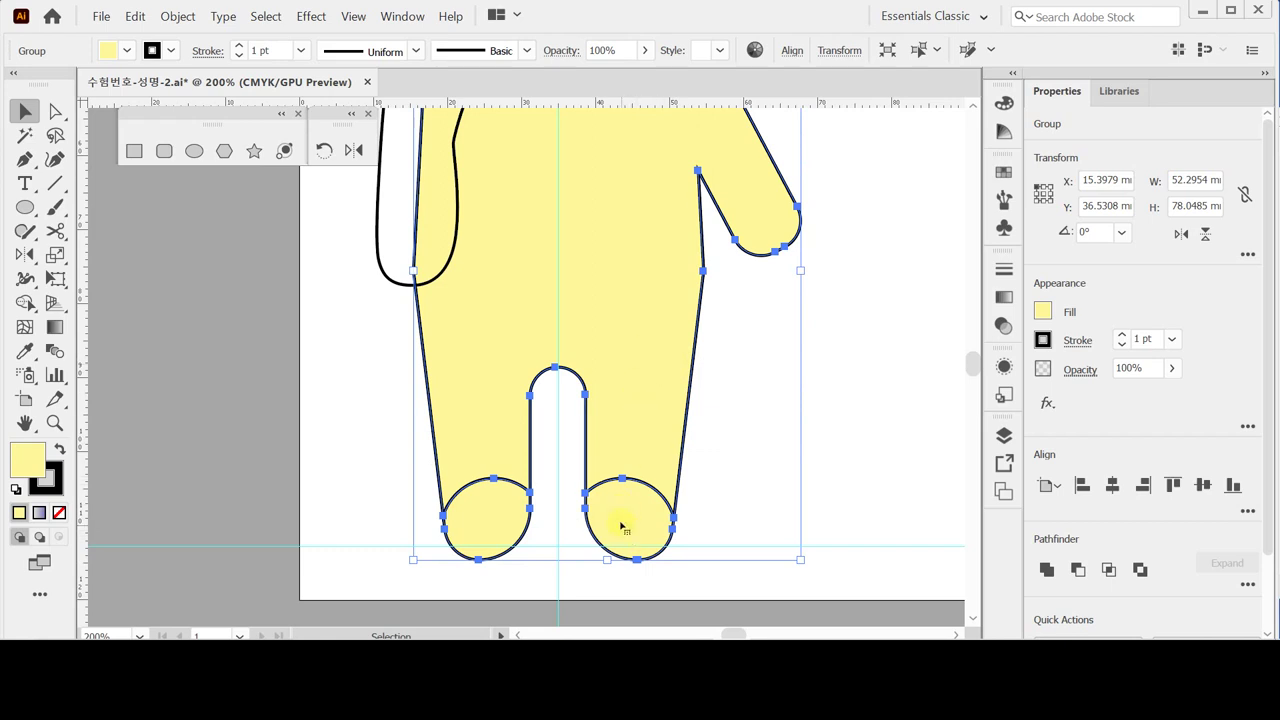
pyautogui.rightClick(640, 368)
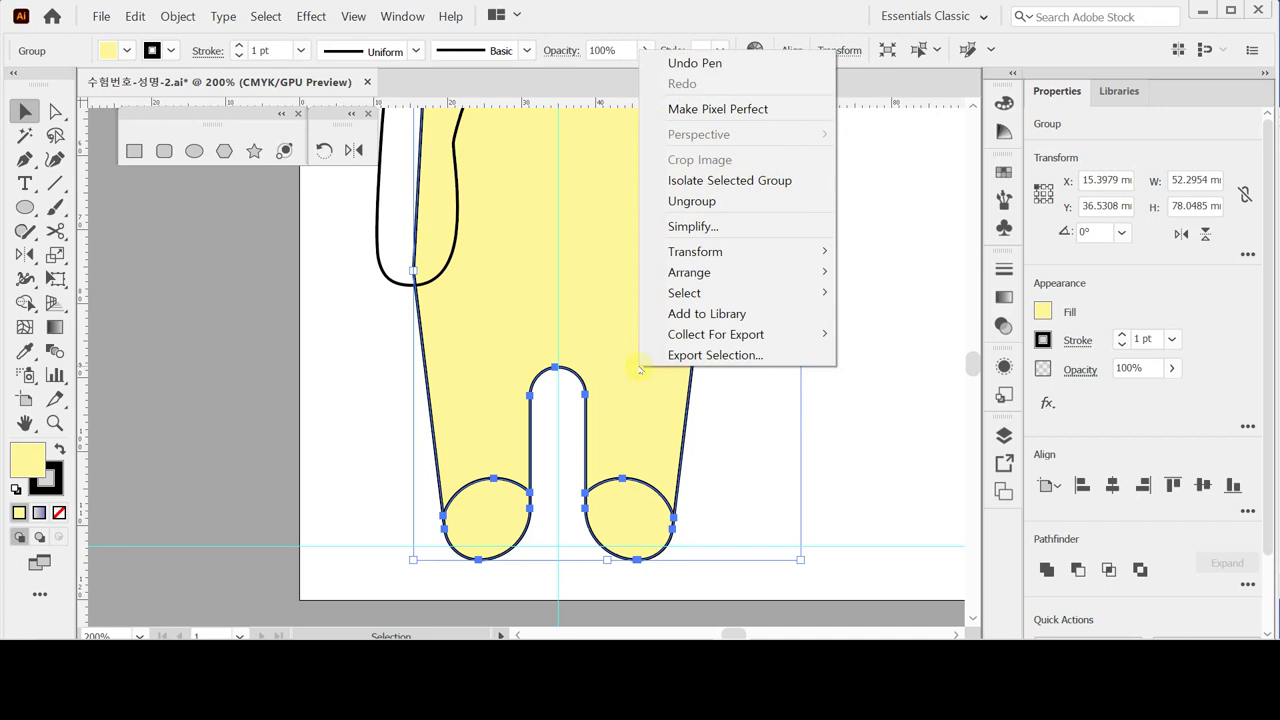
pyautogui.click(690, 201)
pyautogui.click(838, 376)
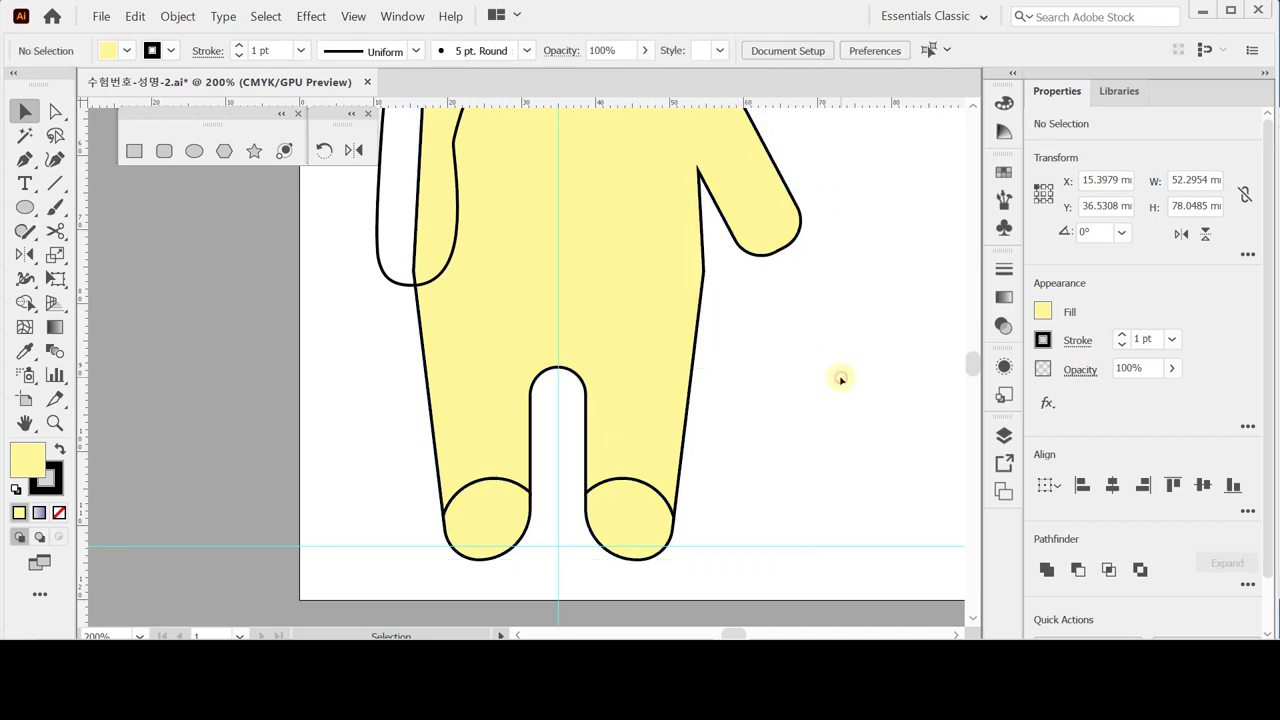
# Step: Unite the body, the head circle and the left arm path into a single shape with Pathfinder
pyautogui.click(607, 263)
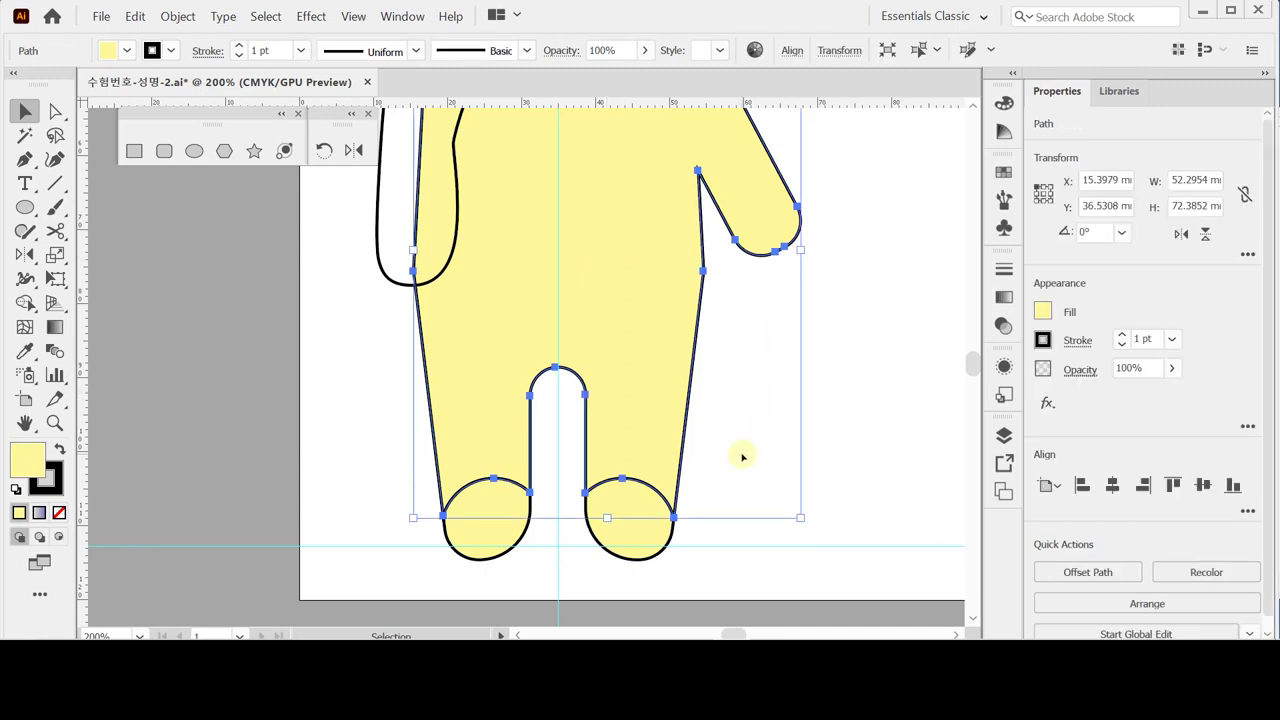
pyautogui.scroll(10, 742, 457)
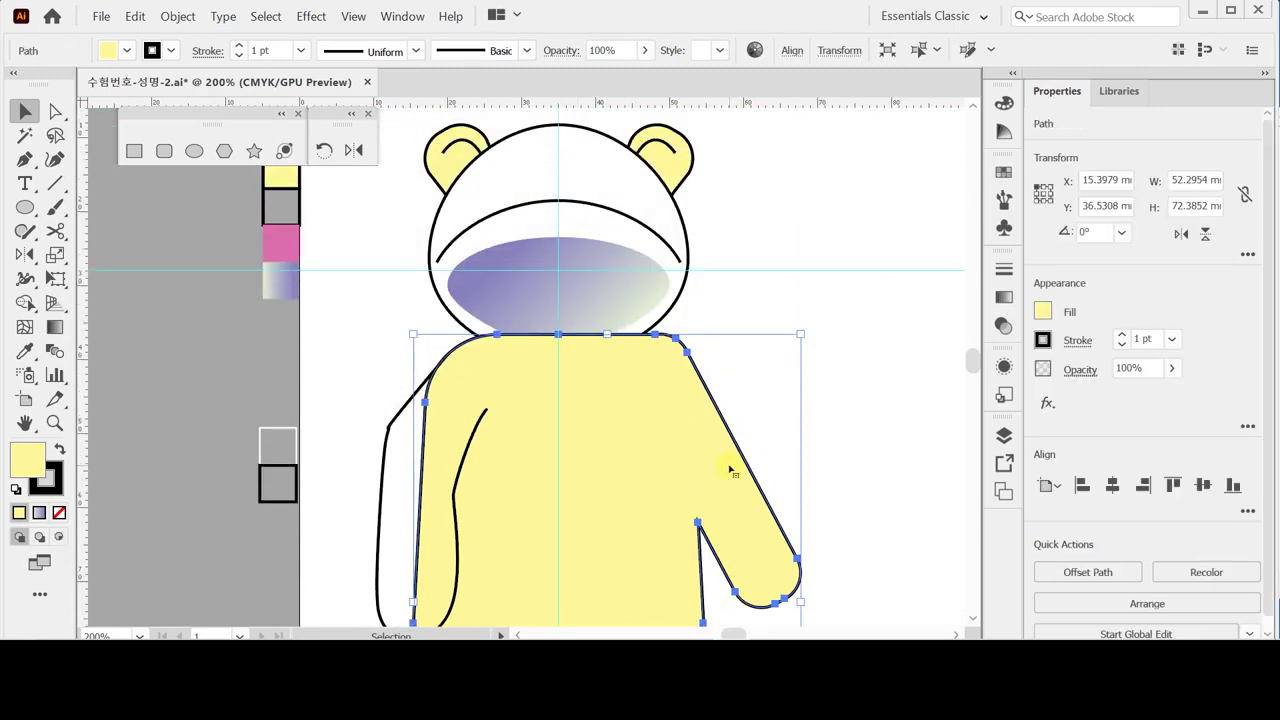
pyautogui.keyDown('shift'); pyautogui.click(514, 172); pyautogui.keyUp('shift')
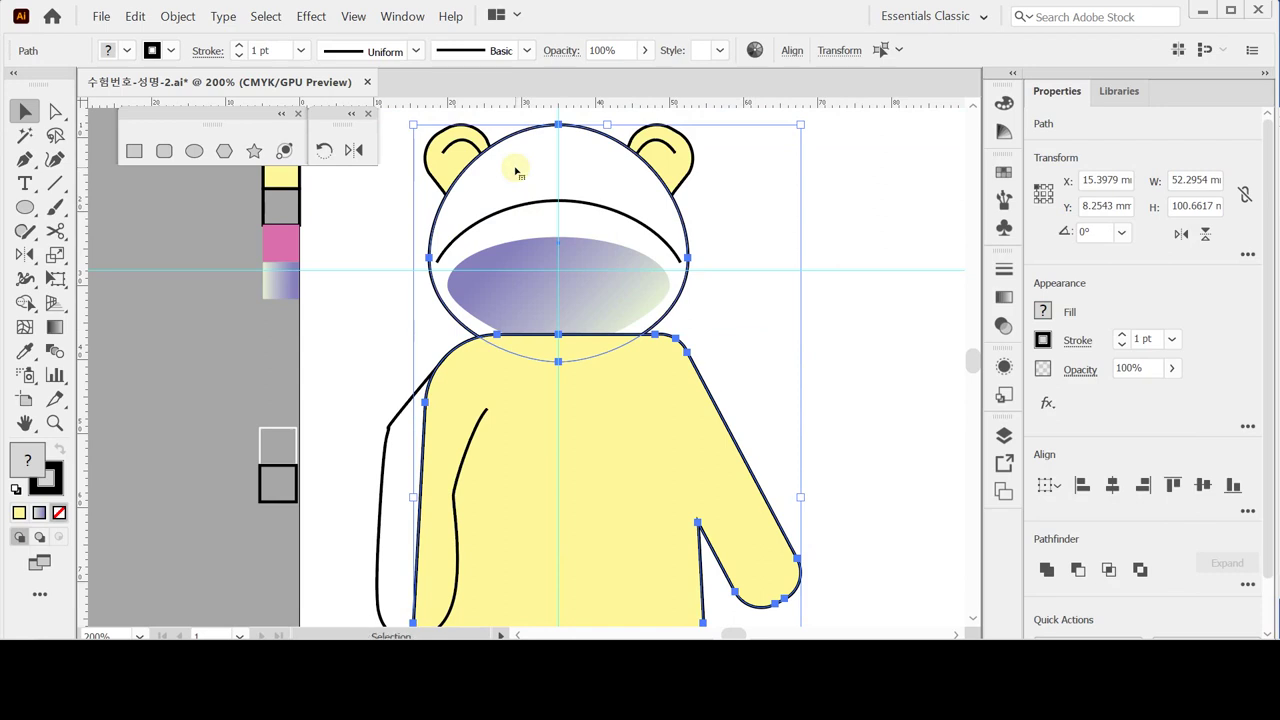
pyautogui.keyDown('shift'); pyautogui.click(379, 497); pyautogui.keyUp('shift')
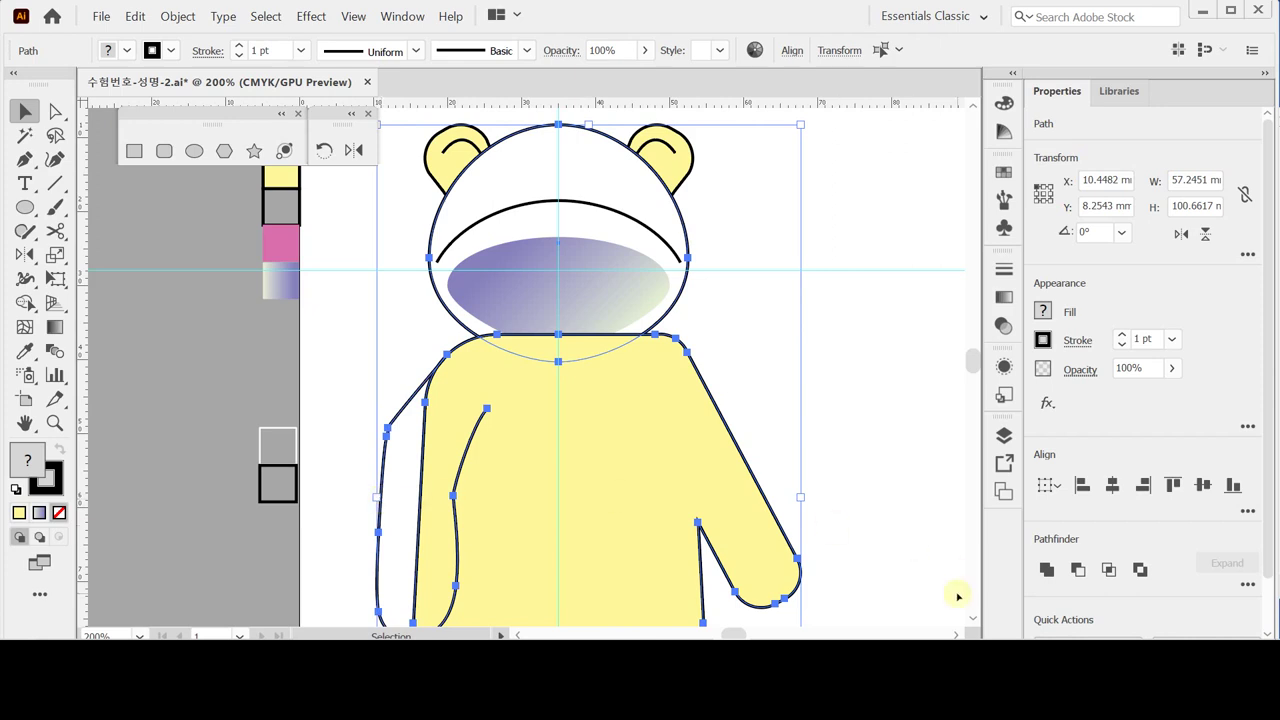
pyautogui.click(1046, 570)
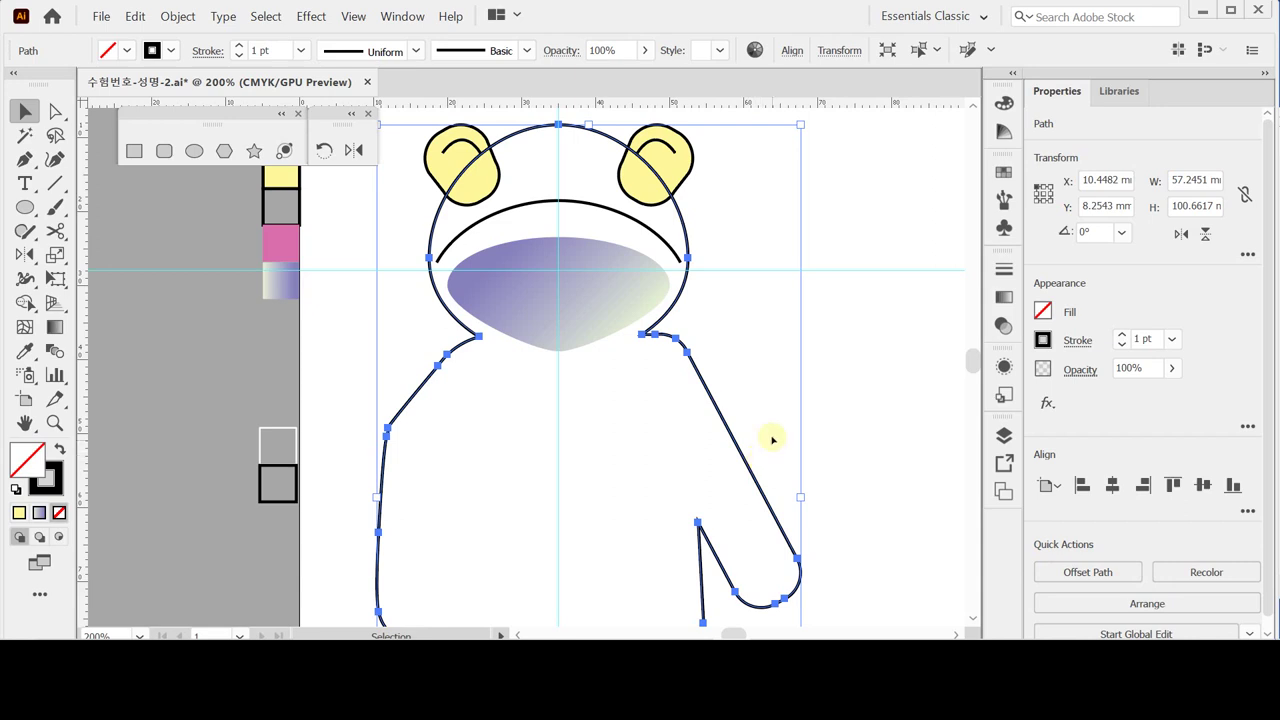
# Step: Place a copy of the open left arm outline back at its original position over the united silhouette
pyautogui.click(380, 355)
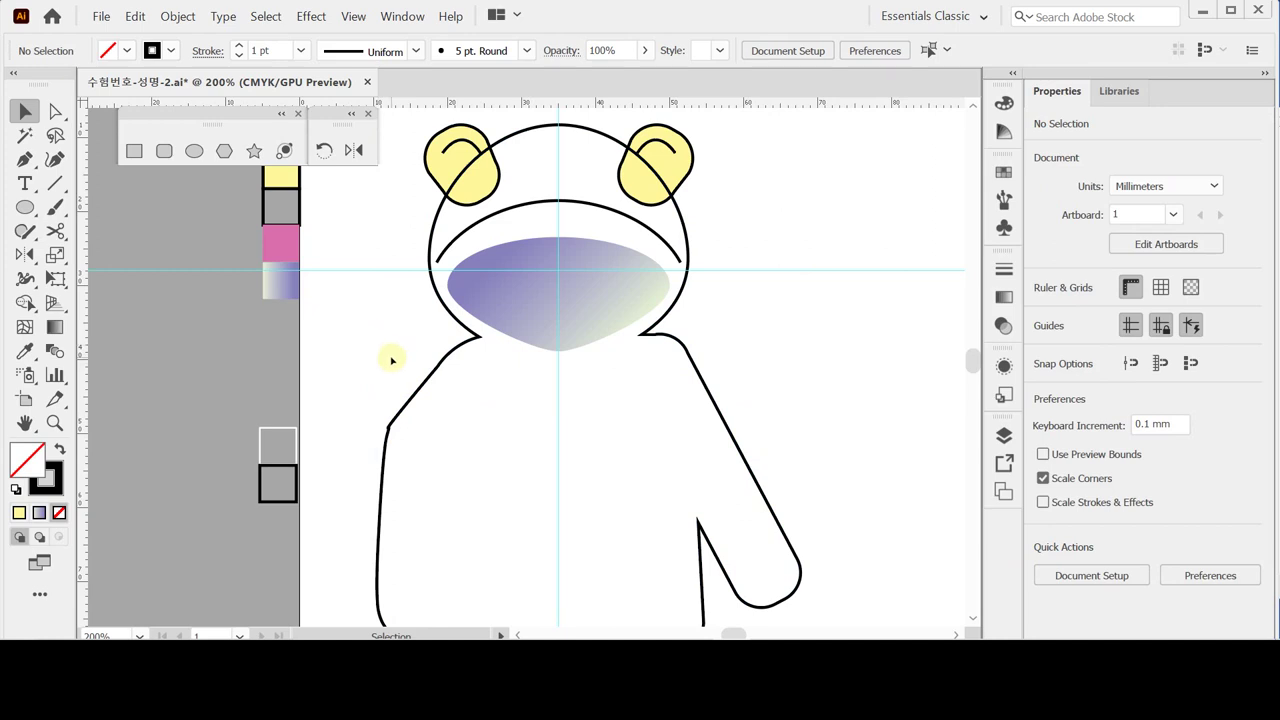
pyautogui.scroll(-3, 506, 402)
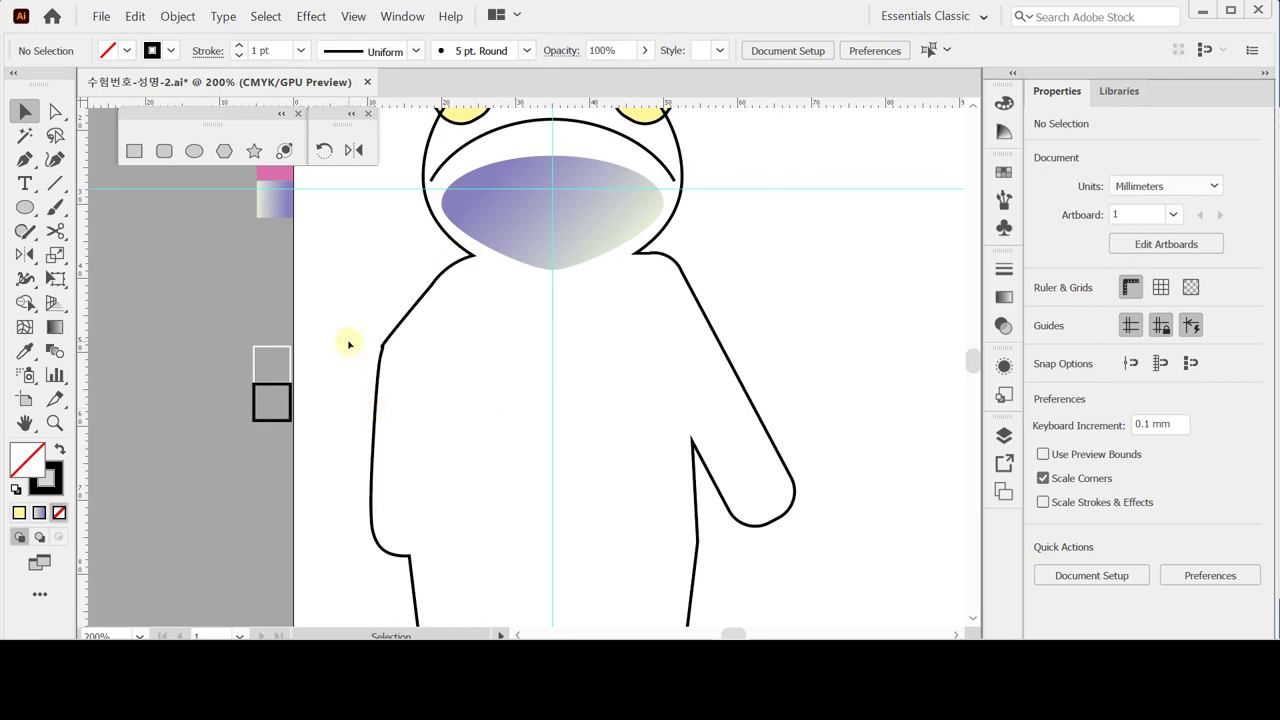
pyautogui.press('a')
pyautogui.click(350, 344)
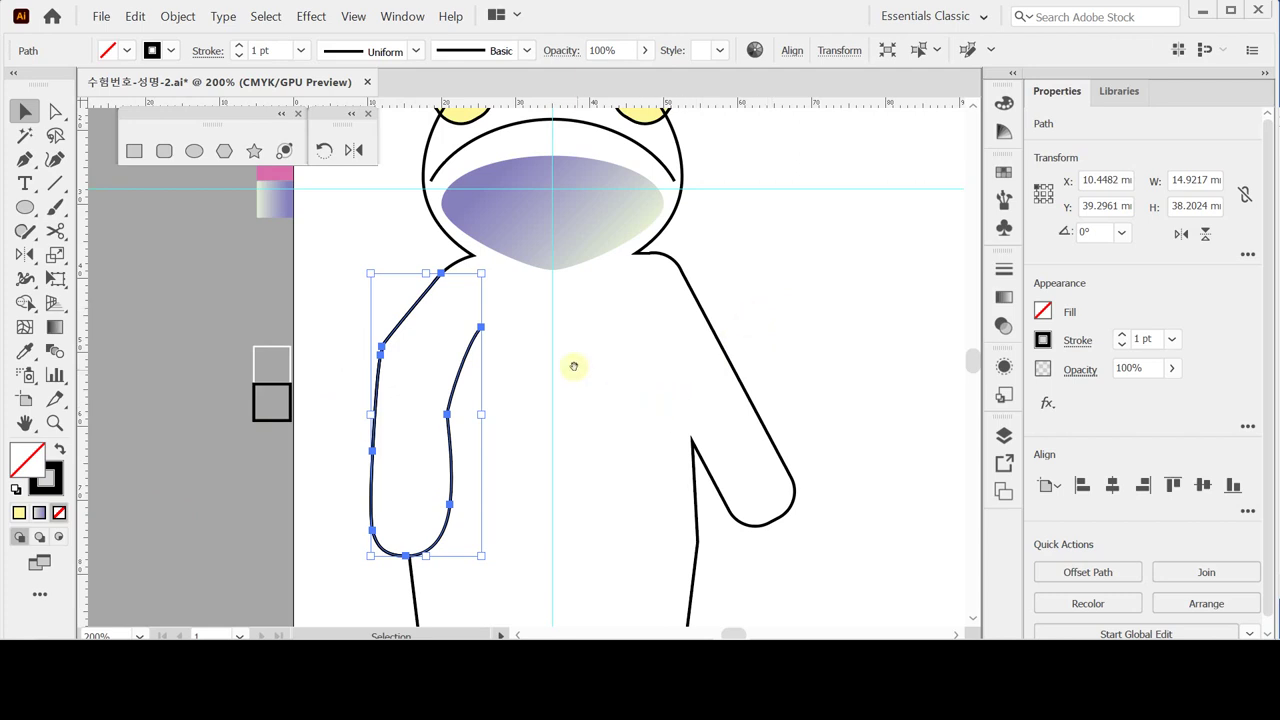
pyautogui.moveTo(575, 366); pyautogui.dragTo(586, 443)
# Step: Fill the united head, body and arm silhouette with the pink swatch colour and give it a black 1 pt stroke
pyautogui.click(686, 463)
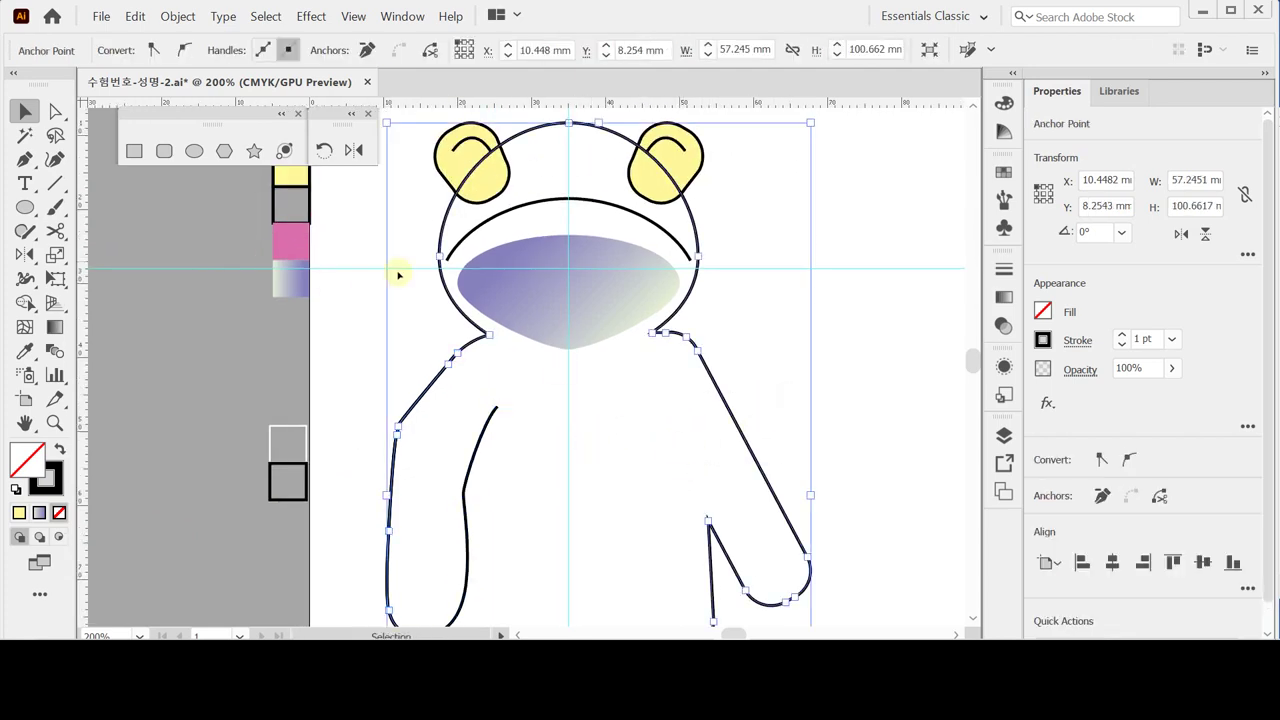
pyautogui.press('i')
pyautogui.click(286, 242)
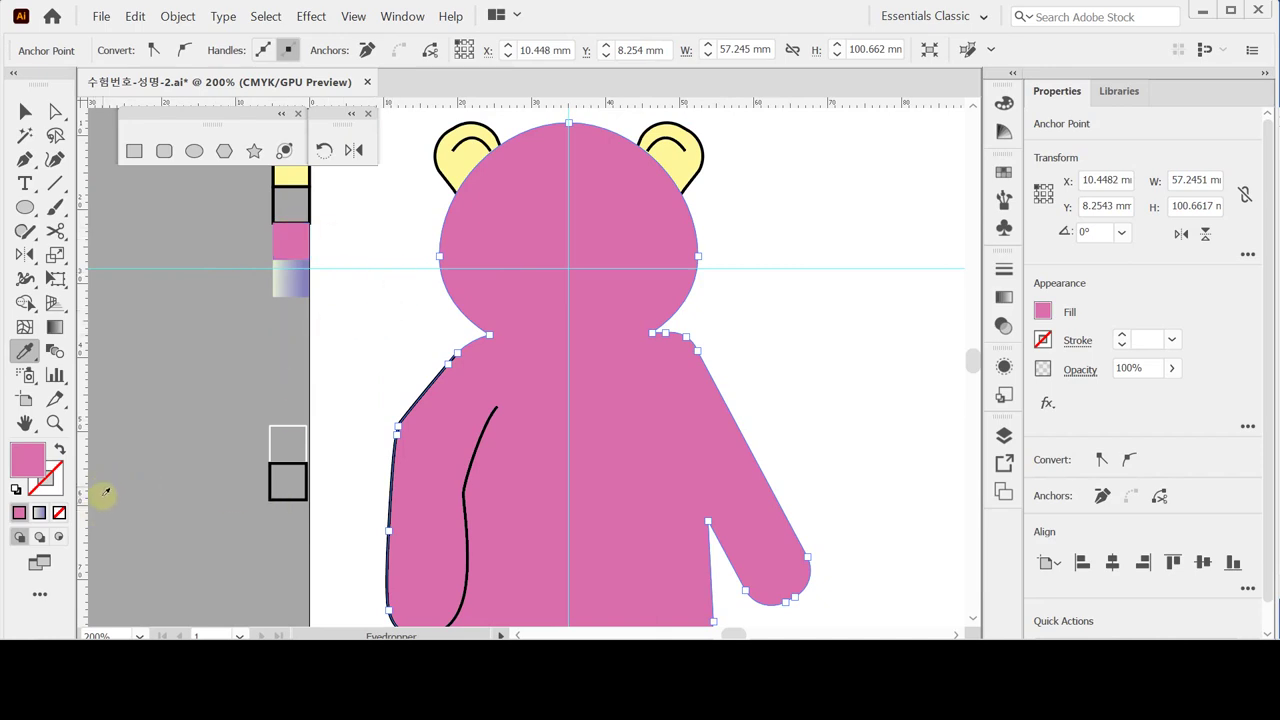
pyautogui.click(46, 484)
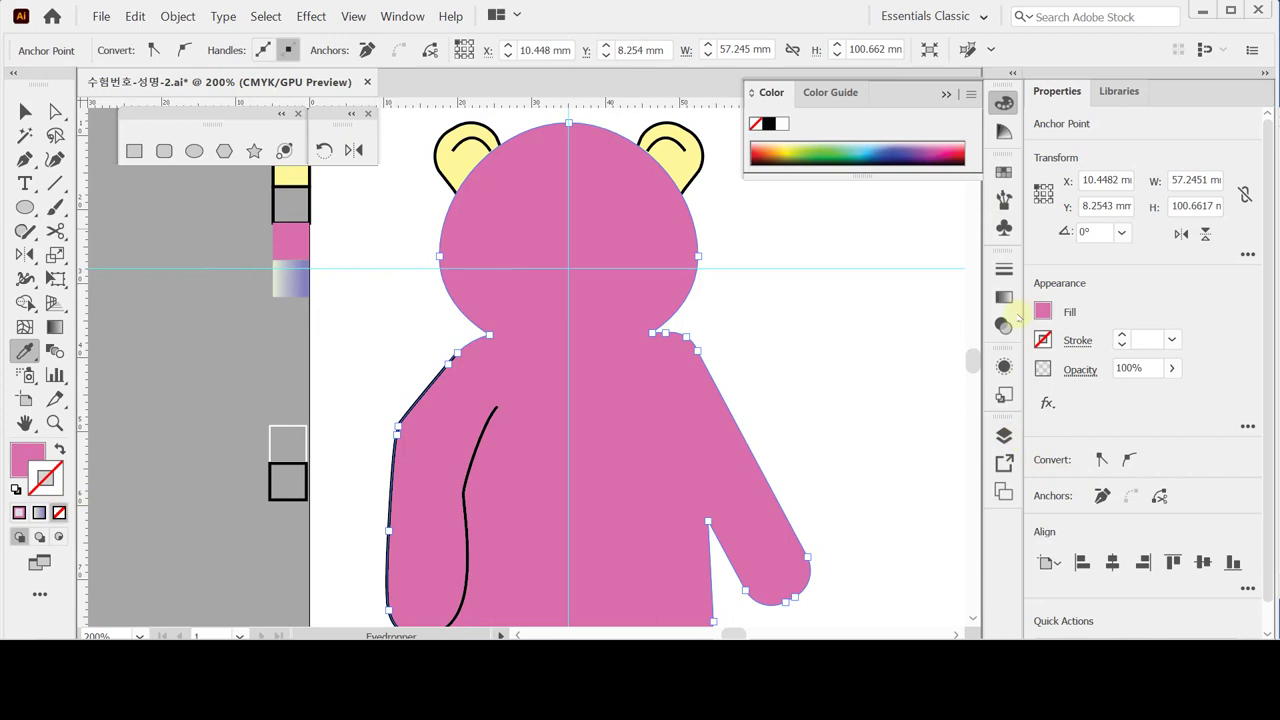
pyautogui.click(768, 124)
pyautogui.keyDown('ctrl'); pyautogui.click(809, 368); pyautogui.keyUp('ctrl')
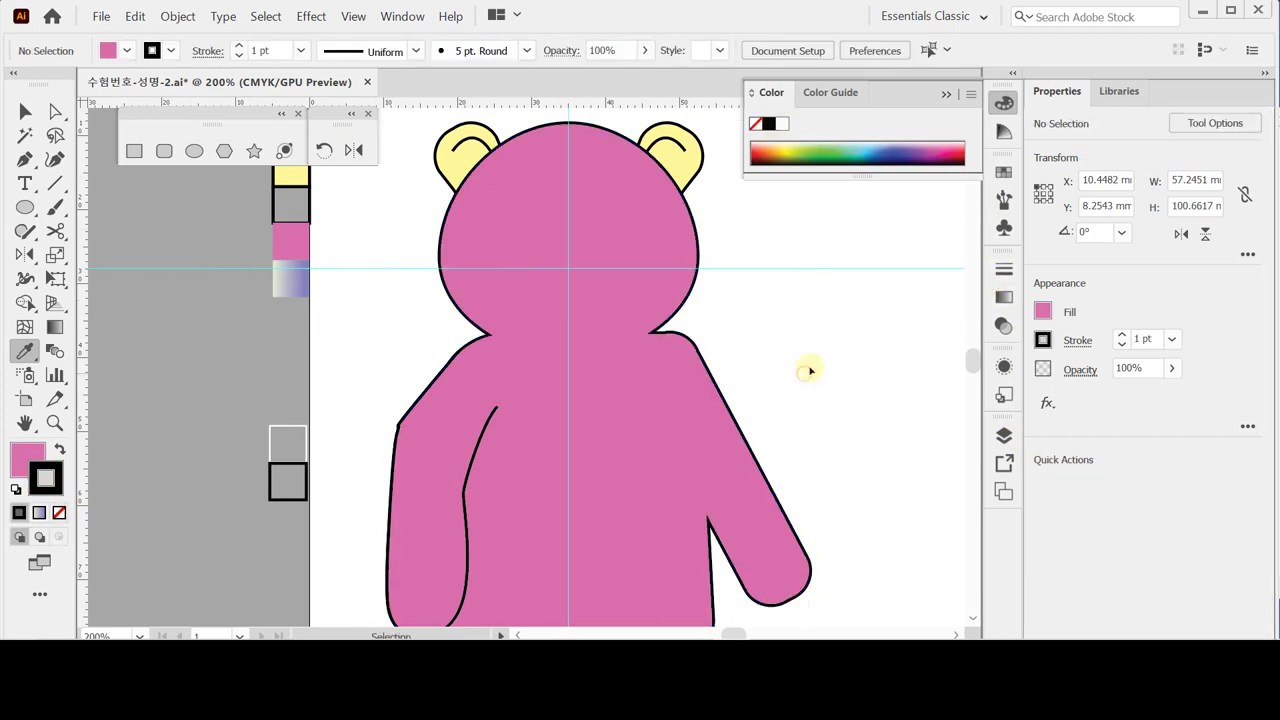
# Step: Send the pink silhouette and both ears to the back, behind the face visor and the hood's forehead arc
pyautogui.keyDown('ctrl'); pyautogui.click(455, 465); pyautogui.keyUp('ctrl')
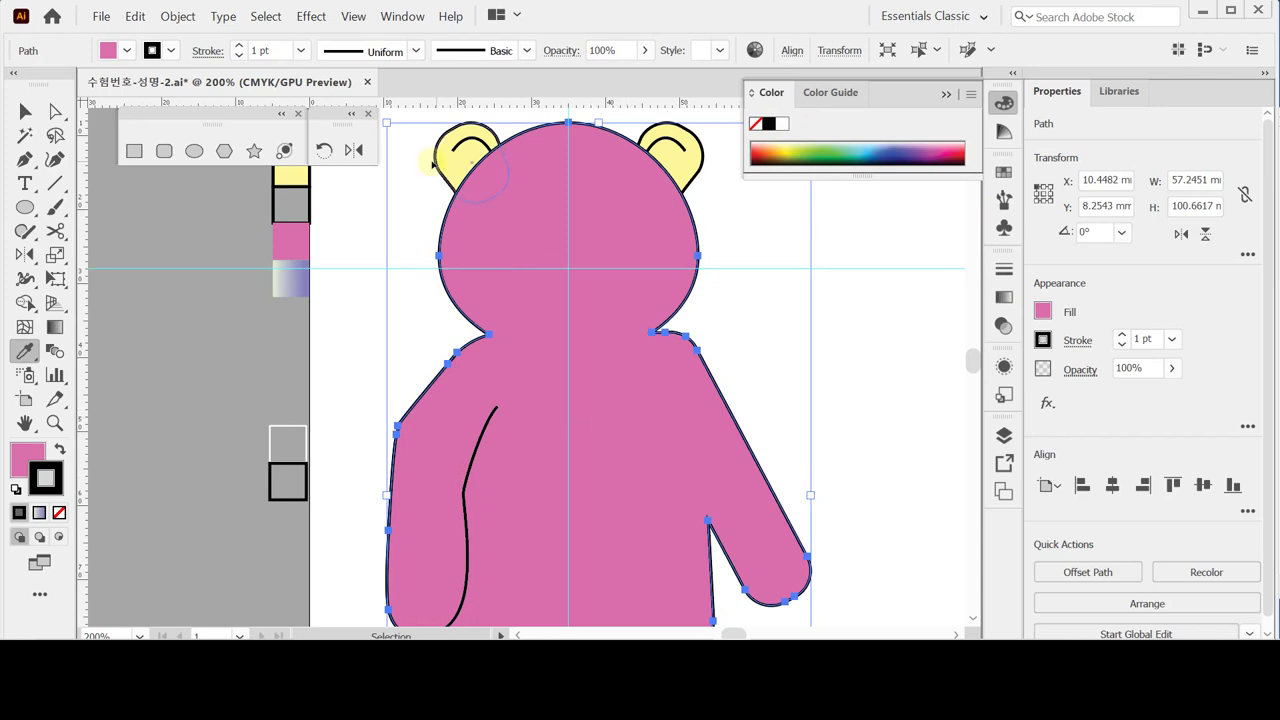
pyautogui.keyDown('ctrl'); pyautogui.keyDown('shift'); pyautogui.click(676, 158); pyautogui.keyUp('shift'); pyautogui.keyUp('ctrl')
pyautogui.rightClick(676, 158)
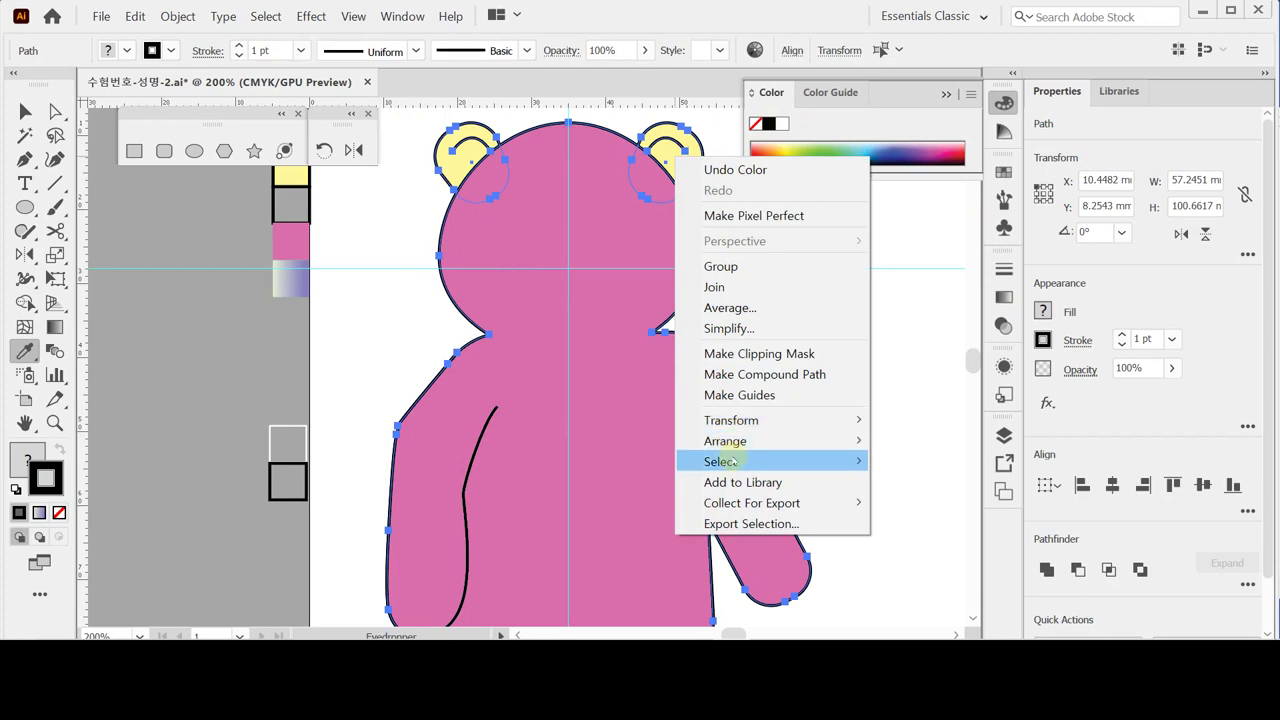
pyautogui.moveTo(733, 446)
pyautogui.click(922, 503)
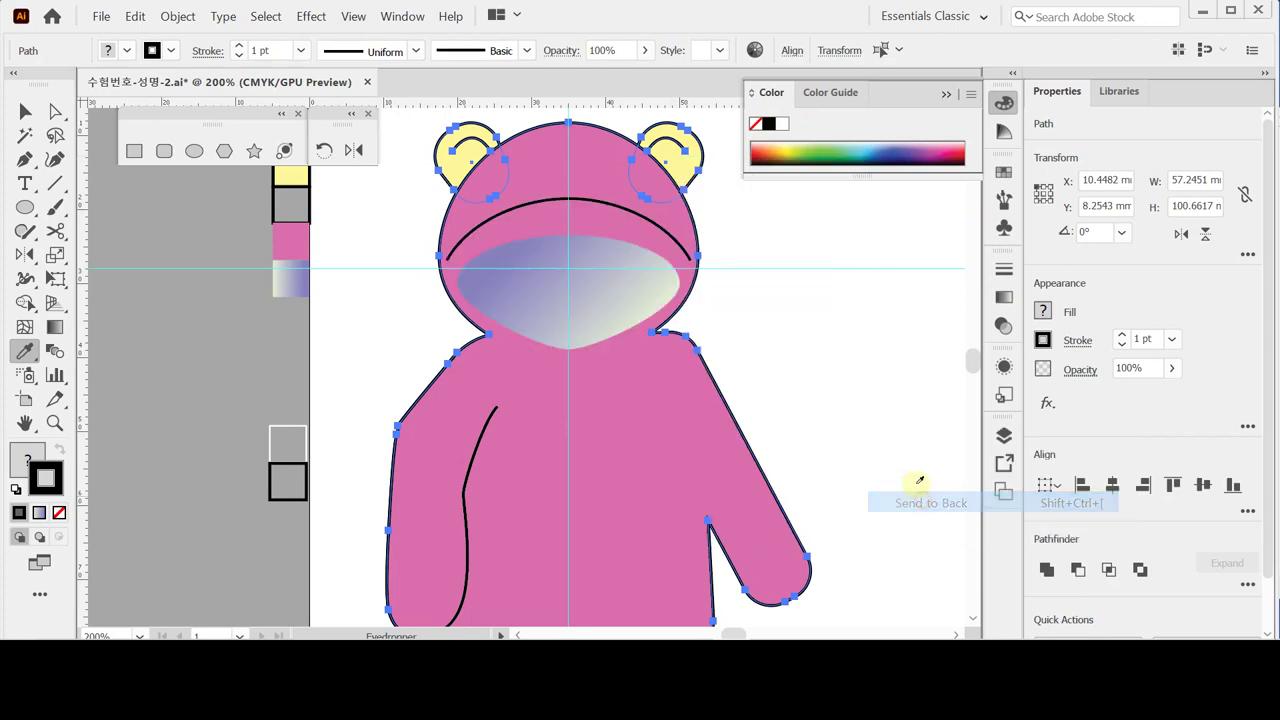
pyautogui.click(803, 337)
# Step: Draw a short curved crease about 5.5 mm wide inward from the inner elbow of the left arm, with no fill and a black 1 pt stroke
pyautogui.moveTo(688, 405); pyautogui.dragTo(692, 300)
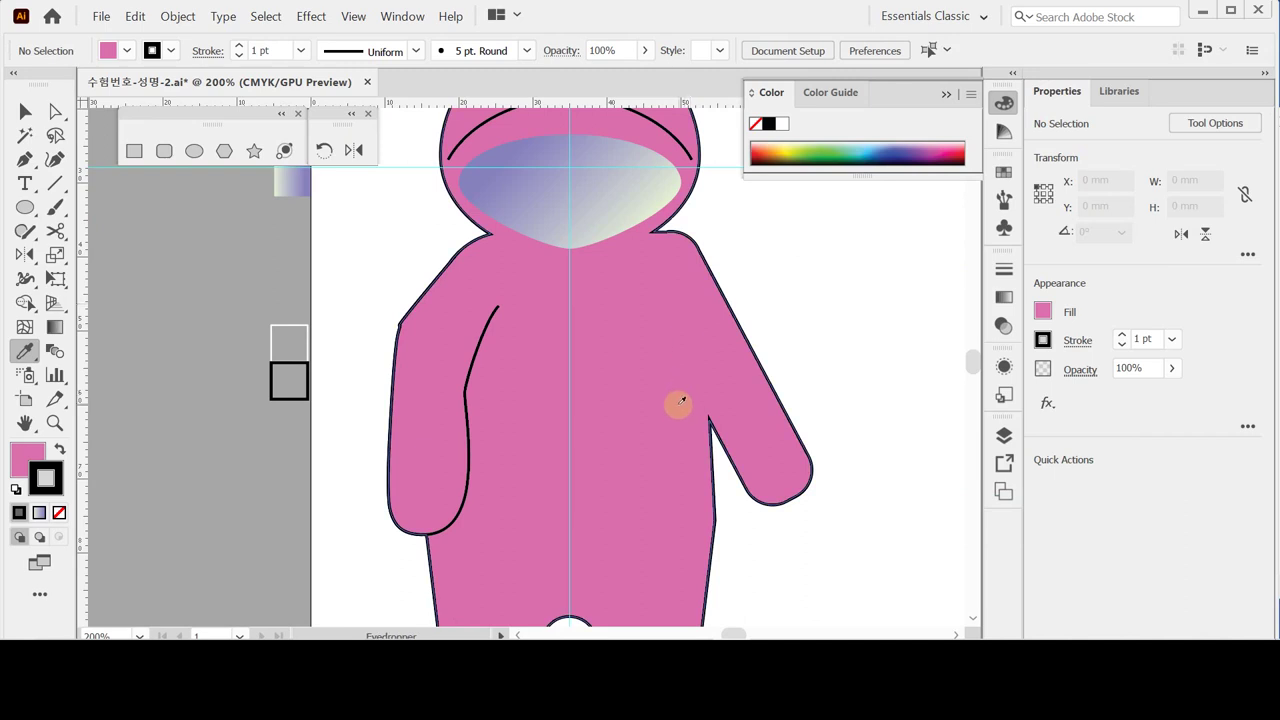
pyautogui.scroll(-5, 680, 405)
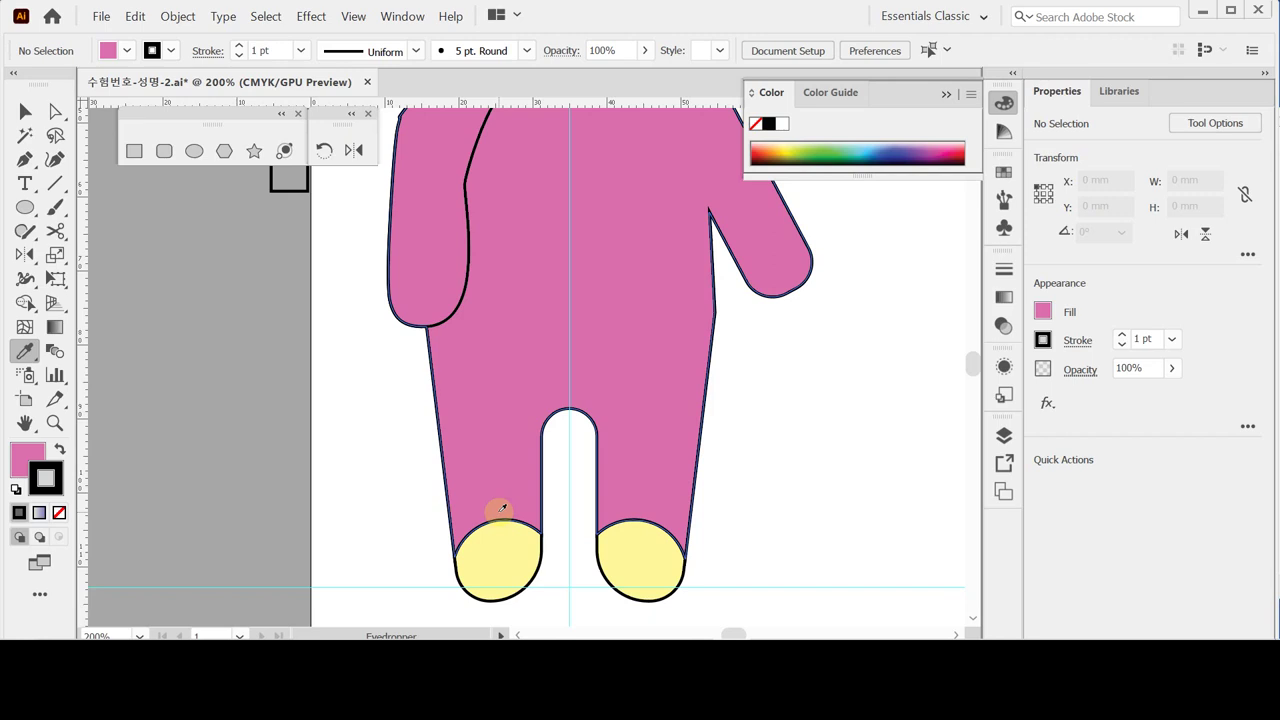
pyautogui.press('space')
pyautogui.moveTo(494, 264); pyautogui.dragTo(417, 334)
pyautogui.scroll(4, 486, 409)
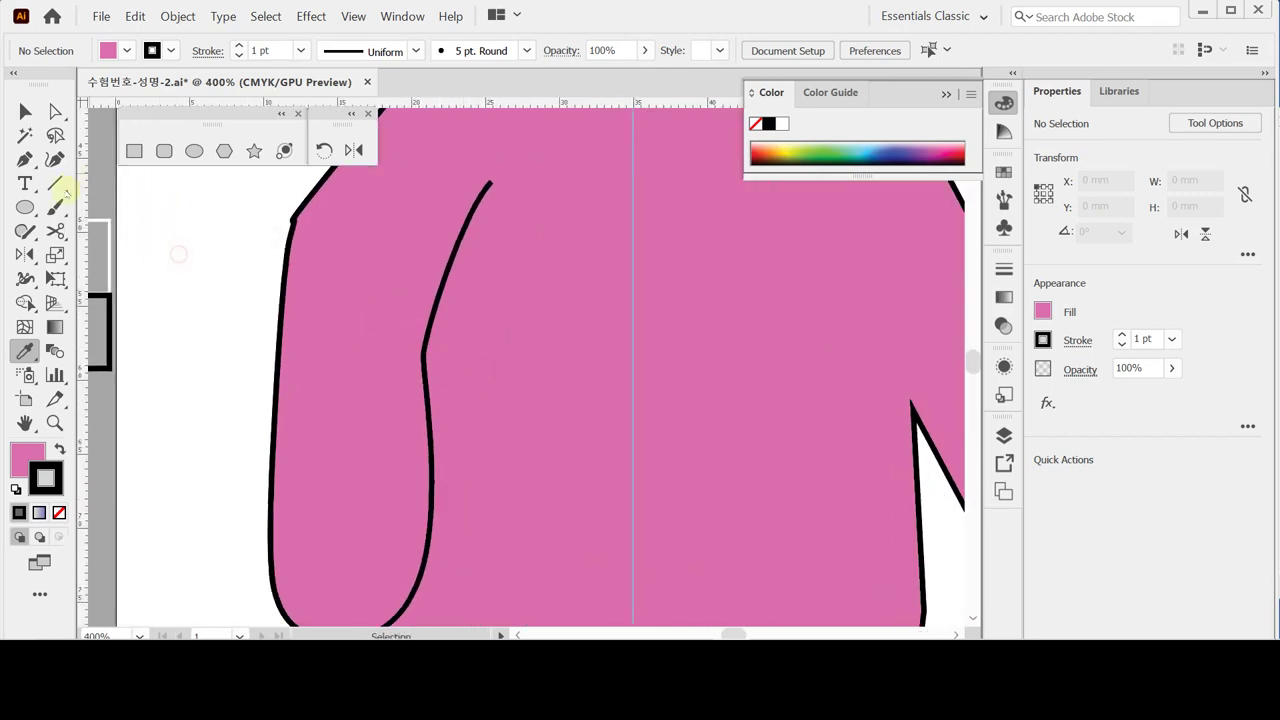
pyautogui.click(25, 159)
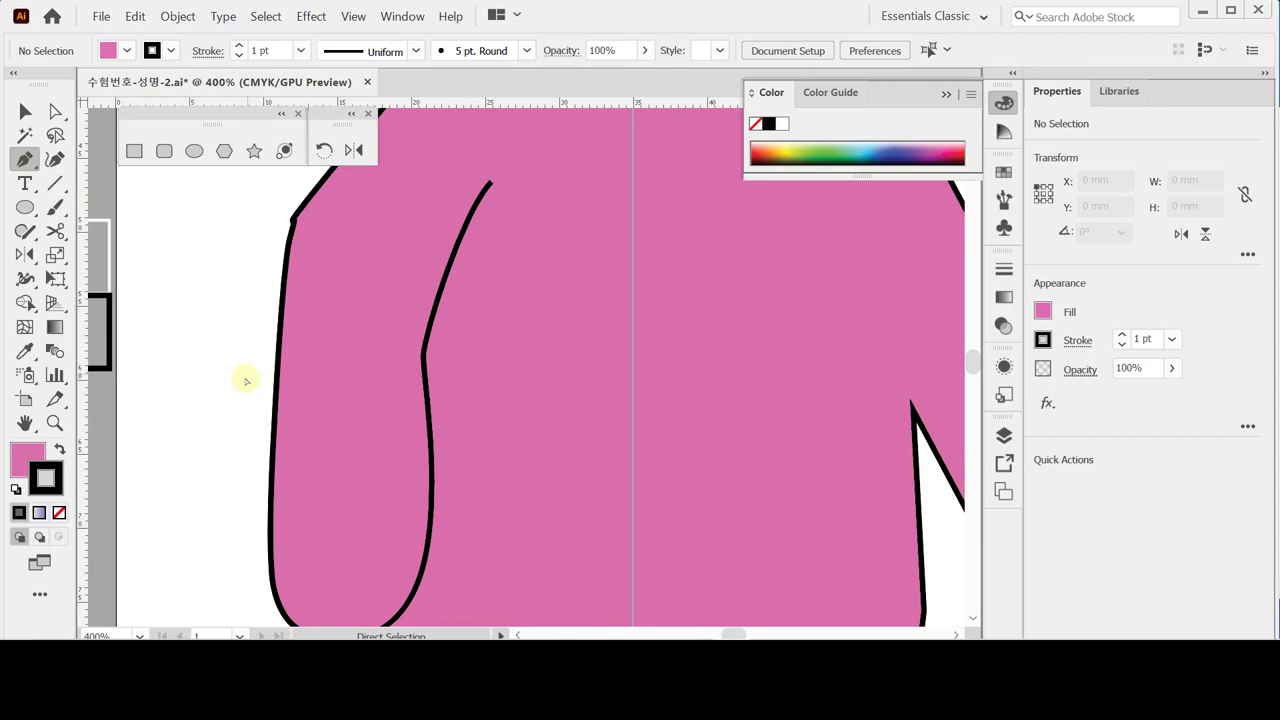
pyautogui.keyDown('ctrl'); pyautogui.click(280, 406); pyautogui.keyUp('ctrl')
pyautogui.keyDown('ctrl'); pyautogui.click(233, 348); pyautogui.keyUp('ctrl')
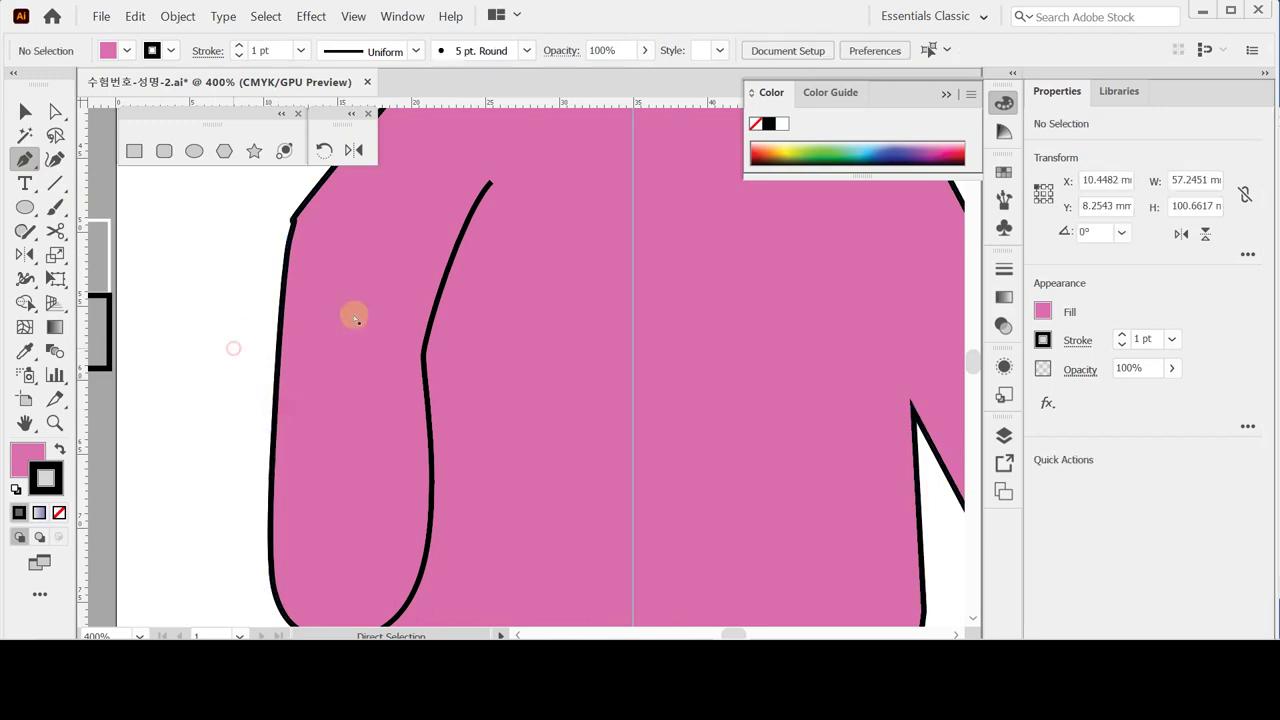
pyautogui.keyDown('ctrl'); pyautogui.click(287, 417); pyautogui.keyUp('ctrl')
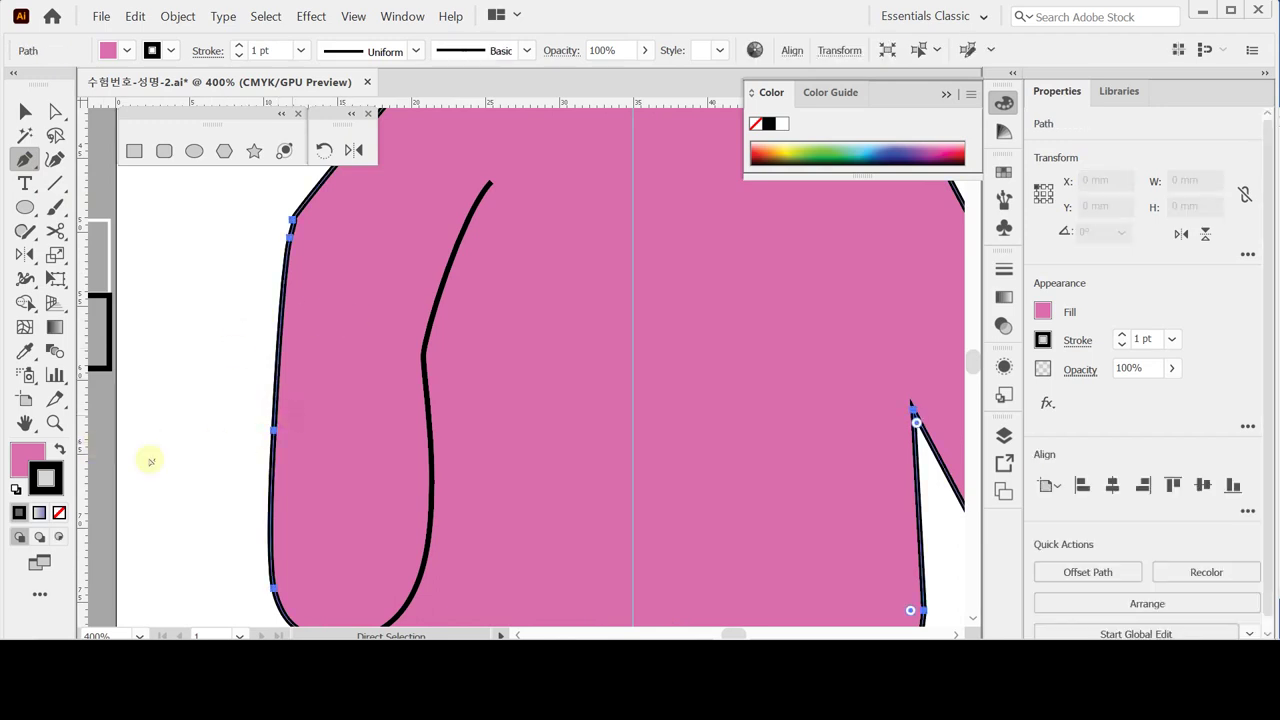
pyautogui.click(27, 458)
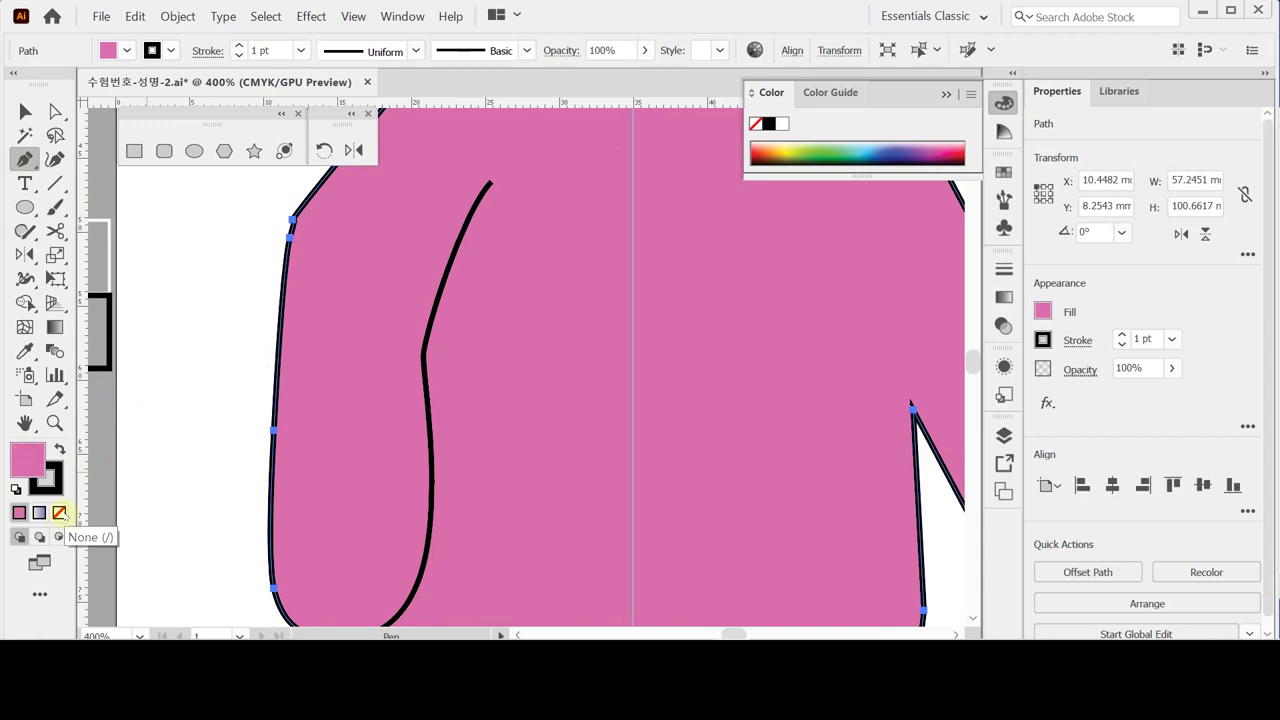
pyautogui.hotkey('ctrl', 'shift', 'a')
pyautogui.keyDown('ctrl'); pyautogui.click(432, 455); pyautogui.keyUp('ctrl')
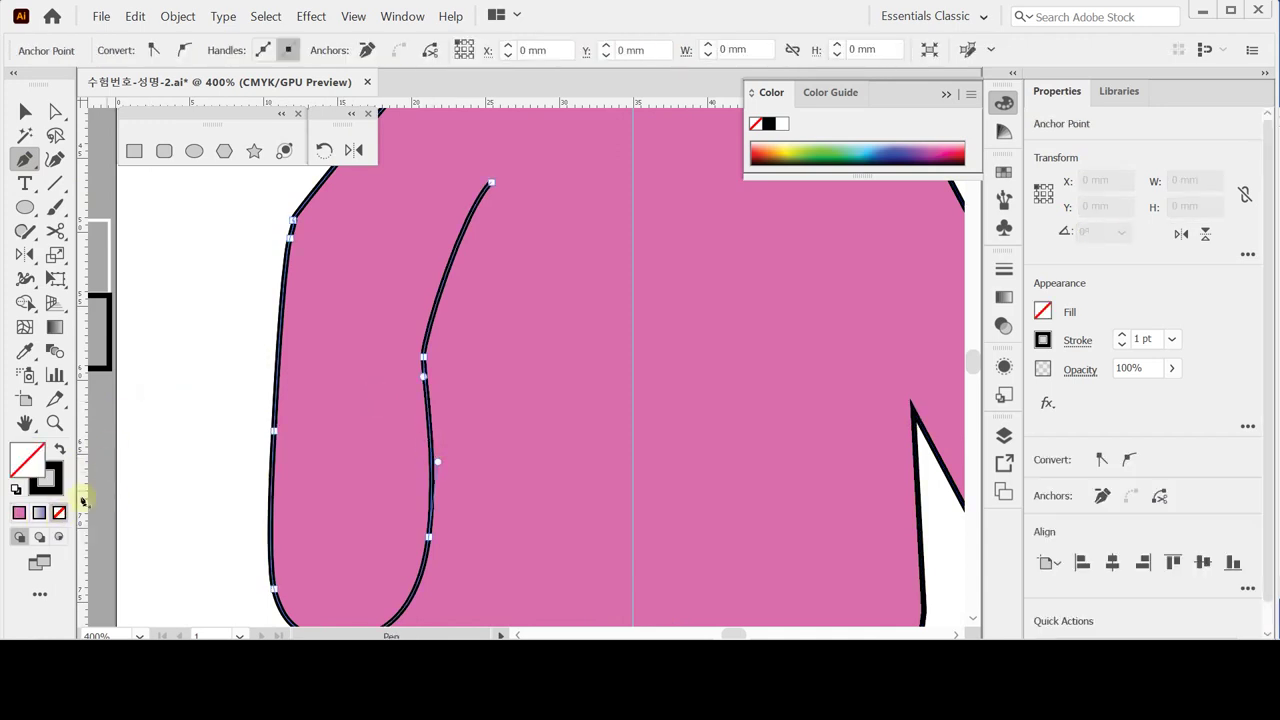
pyautogui.keyDown('ctrl'); pyautogui.click(340, 363); pyautogui.keyUp('ctrl')
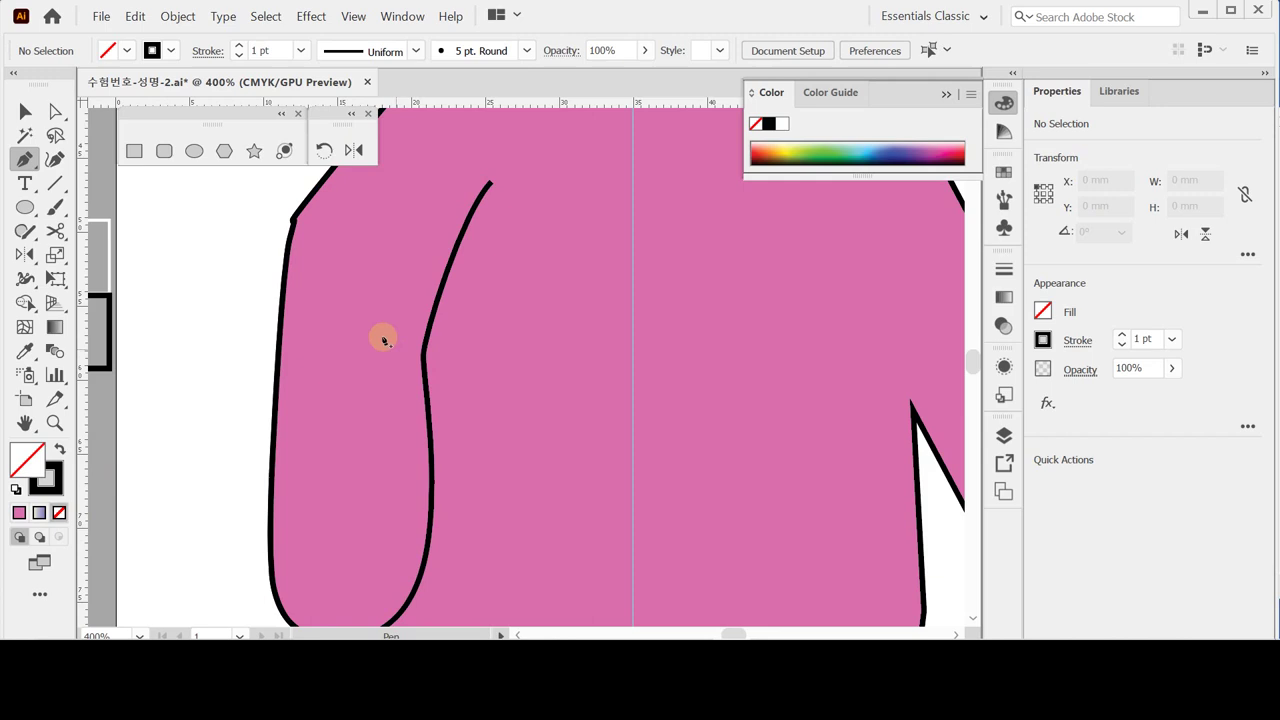
pyautogui.click(341, 337)
pyautogui.moveTo(426, 356); pyautogui.dragTo(450, 404)
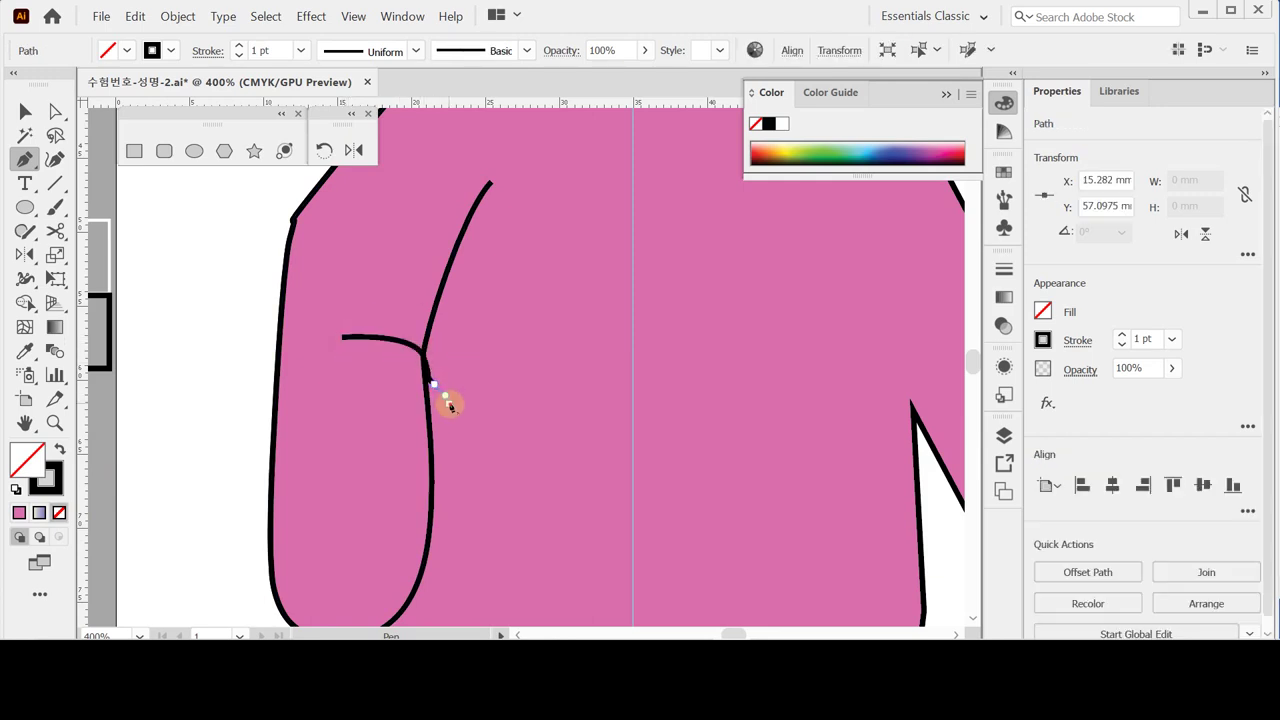
pyautogui.keyDown('ctrl'); pyautogui.click(427, 374); pyautogui.keyUp('ctrl')
pyautogui.hotkey('ctrl', 'z')
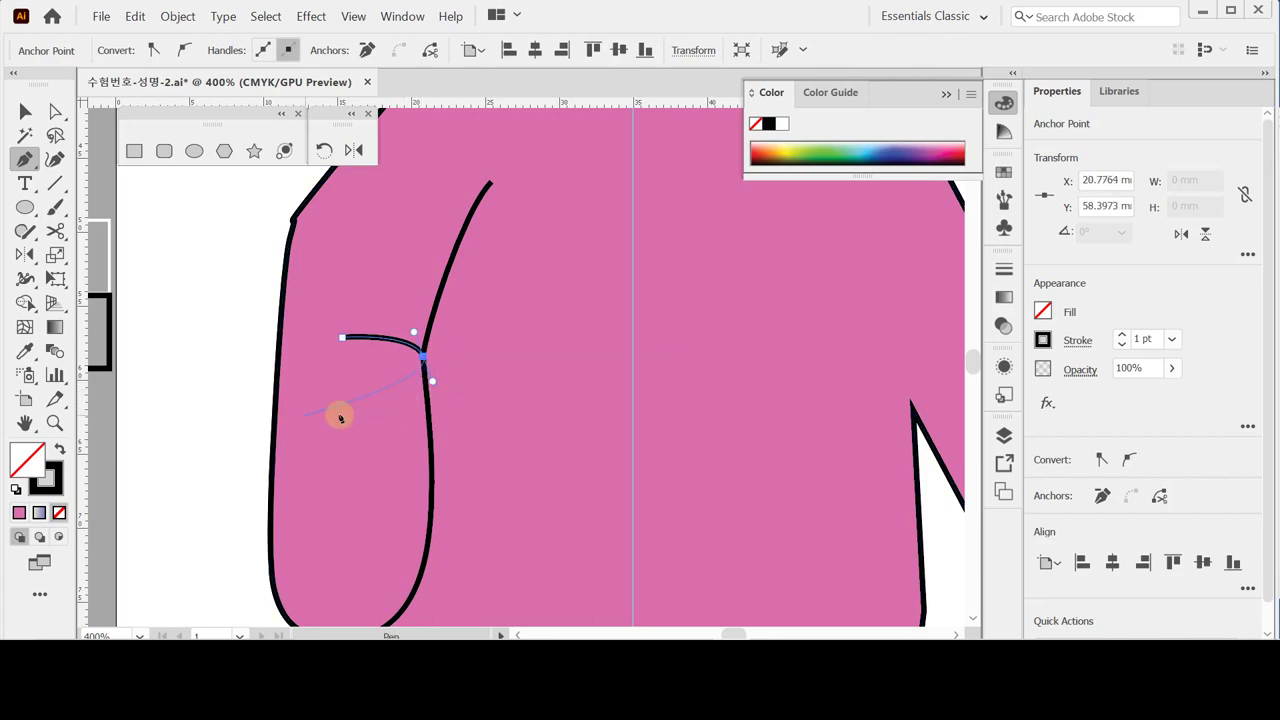
pyautogui.moveTo(363, 434); pyautogui.dragTo(380, 369)
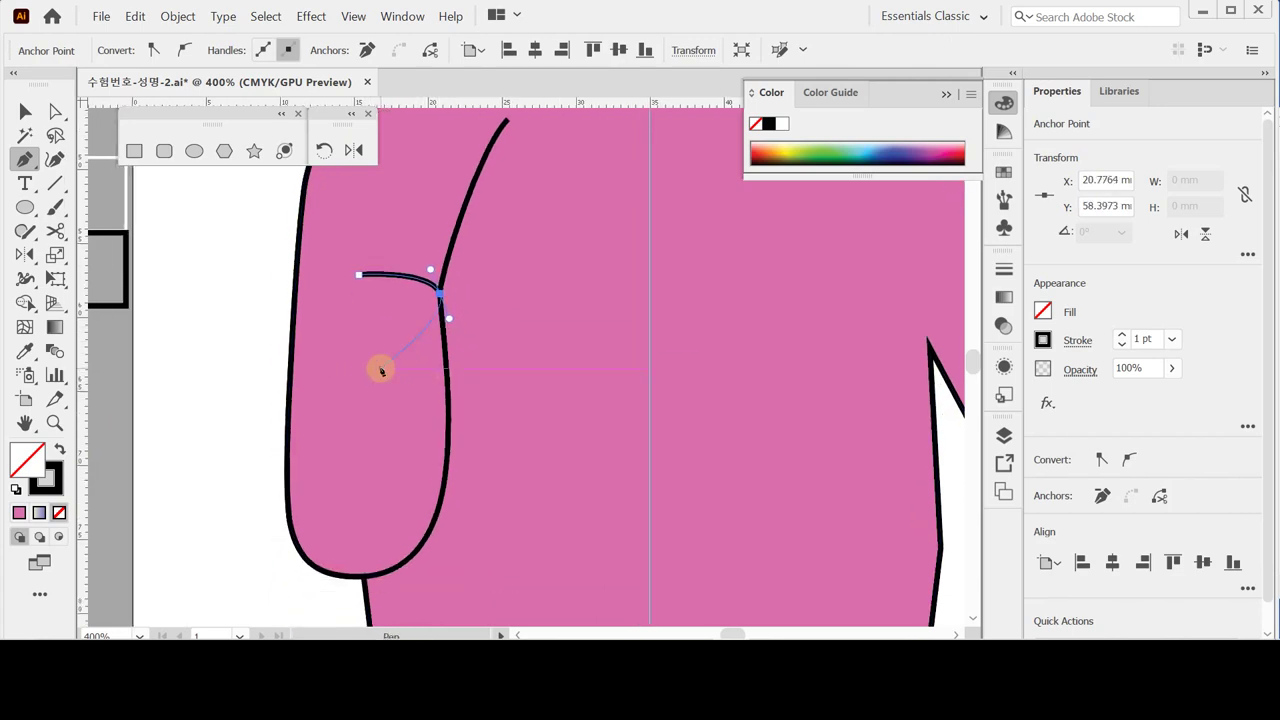
pyautogui.moveTo(440, 294); pyautogui.dragTo(475, 319)
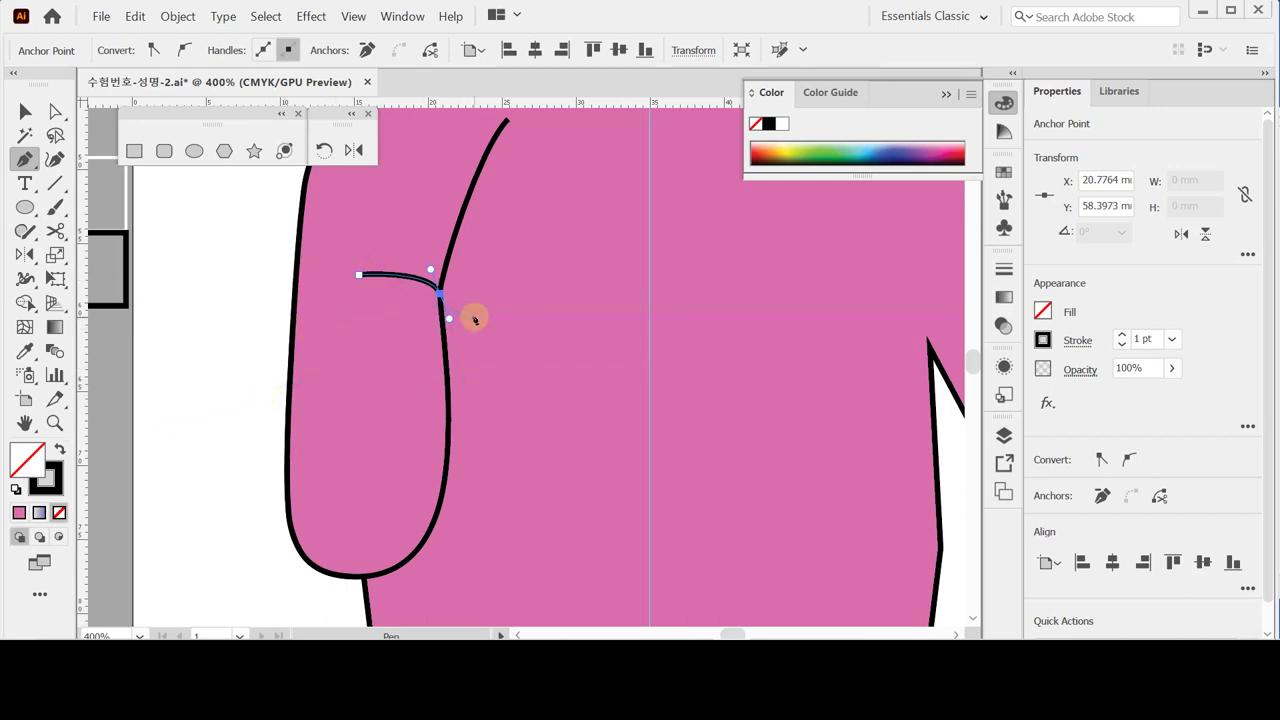
pyautogui.keyDown('ctrl'); pyautogui.click(230, 339); pyautogui.keyUp('ctrl')
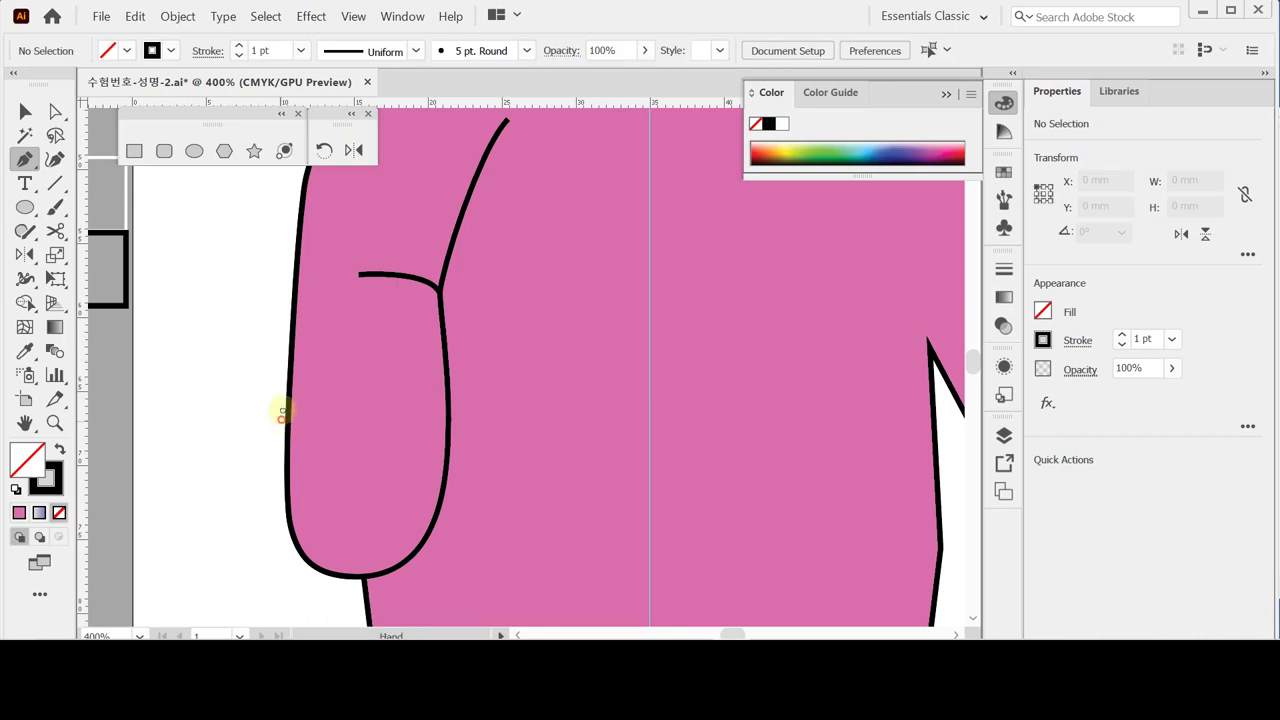
# Step: Draw an open arched cuff line across the left arm just above the rounded hand with the Pen tool
pyautogui.moveTo(282, 413); pyautogui.dragTo(286, 354)
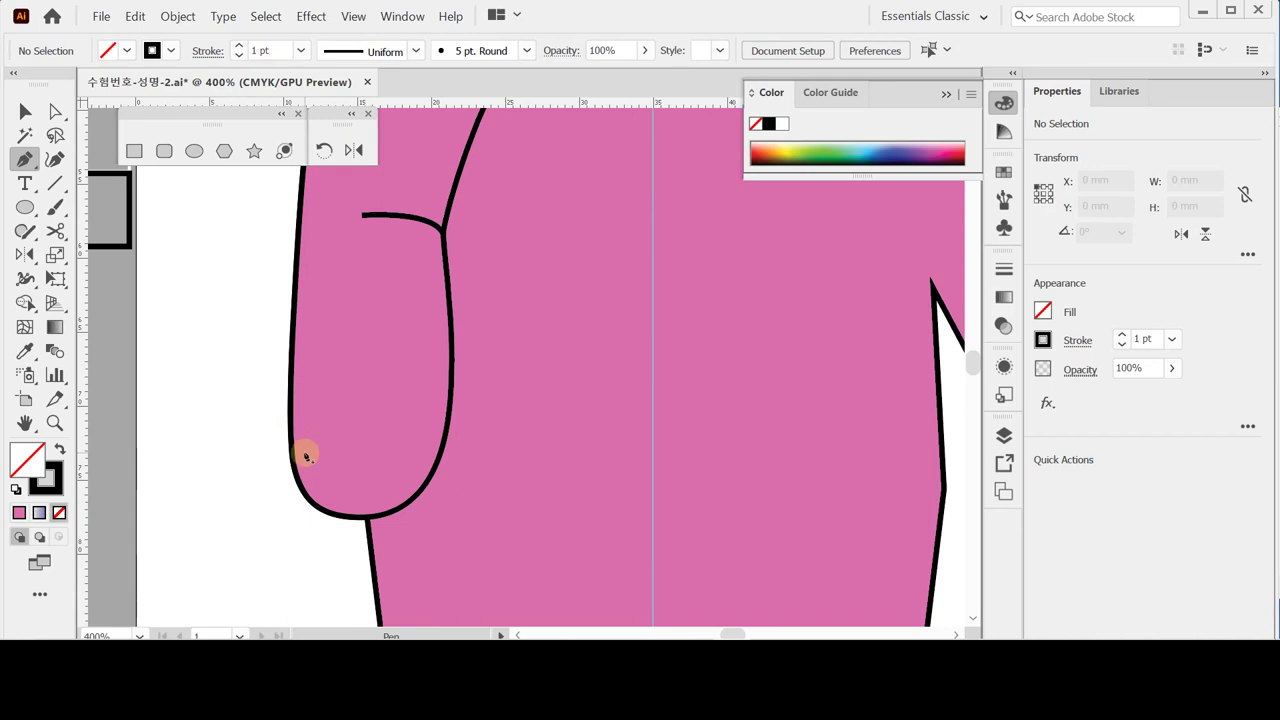
pyautogui.click(303, 450)
pyautogui.moveTo(418, 445); pyautogui.dragTo(460, 494)
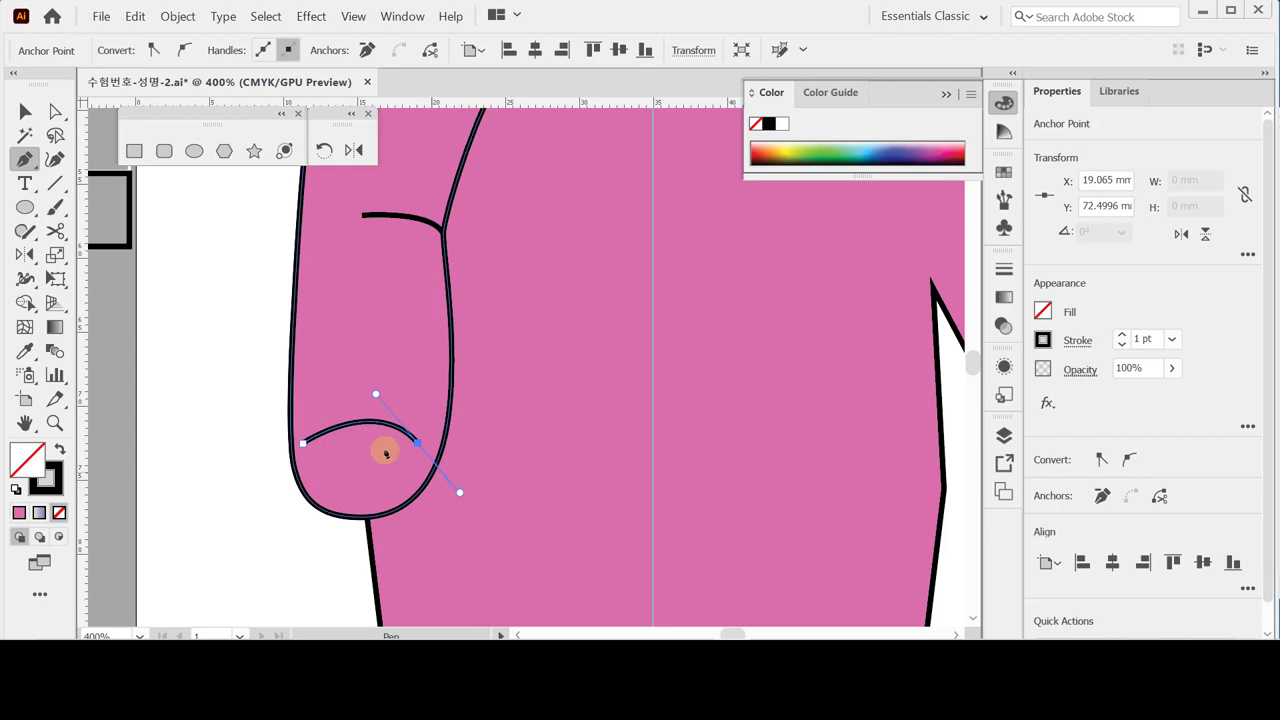
pyautogui.keyDown('ctrl'); pyautogui.click(232, 357); pyautogui.keyUp('ctrl')
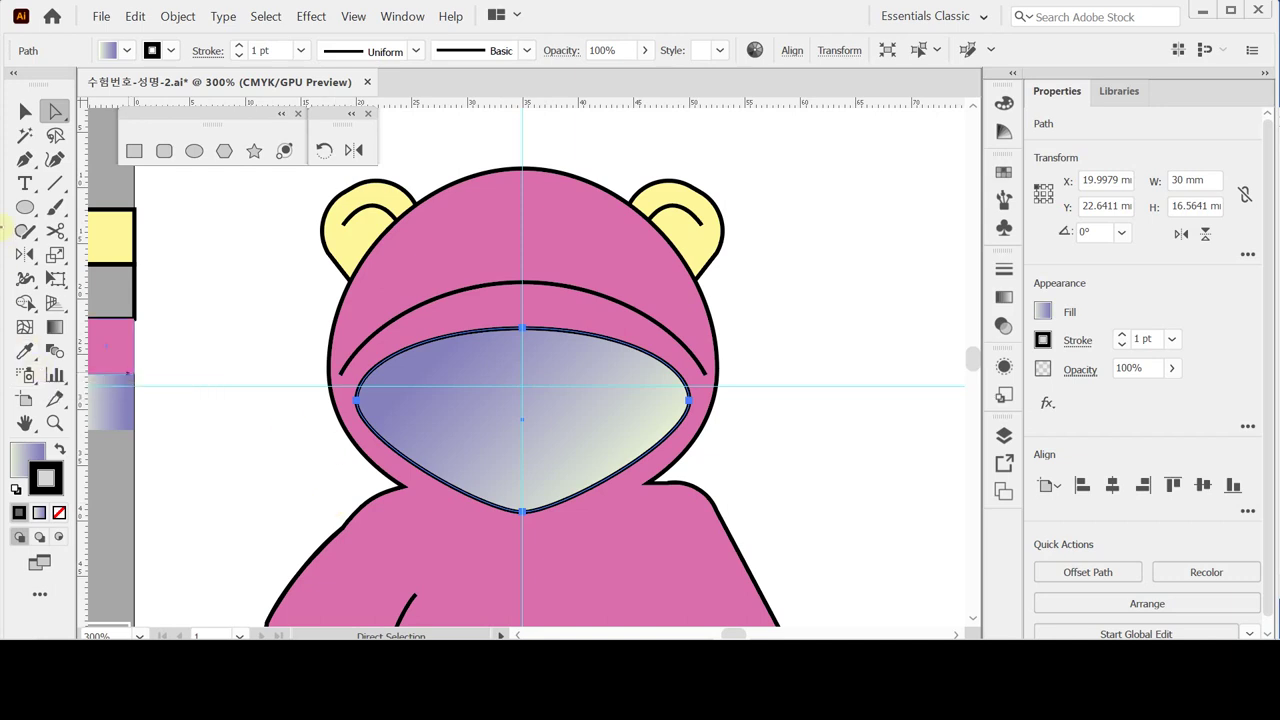
# Step: Isolate the gradient face visor and cut its outline with the Scissors tool about 2.6 mm right of its bottom tip
pyautogui.click(25, 111)
pyautogui.doubleClick(518, 414)
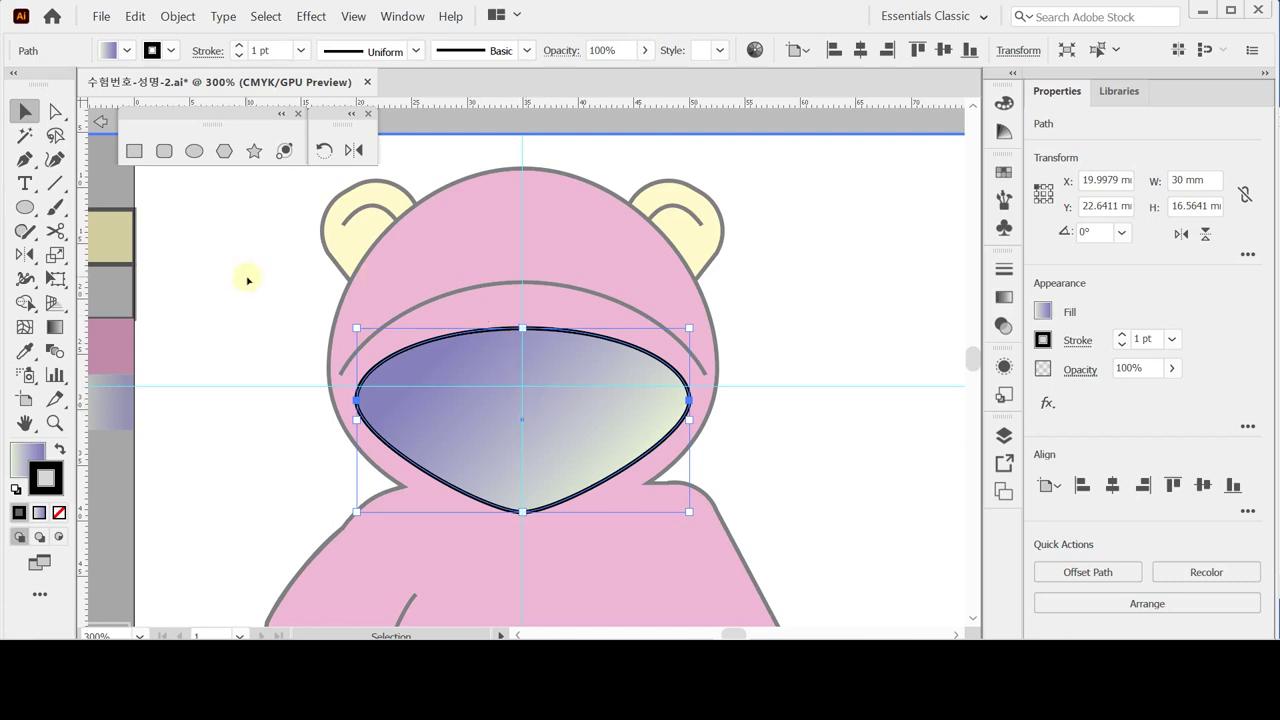
pyautogui.click(54, 231)
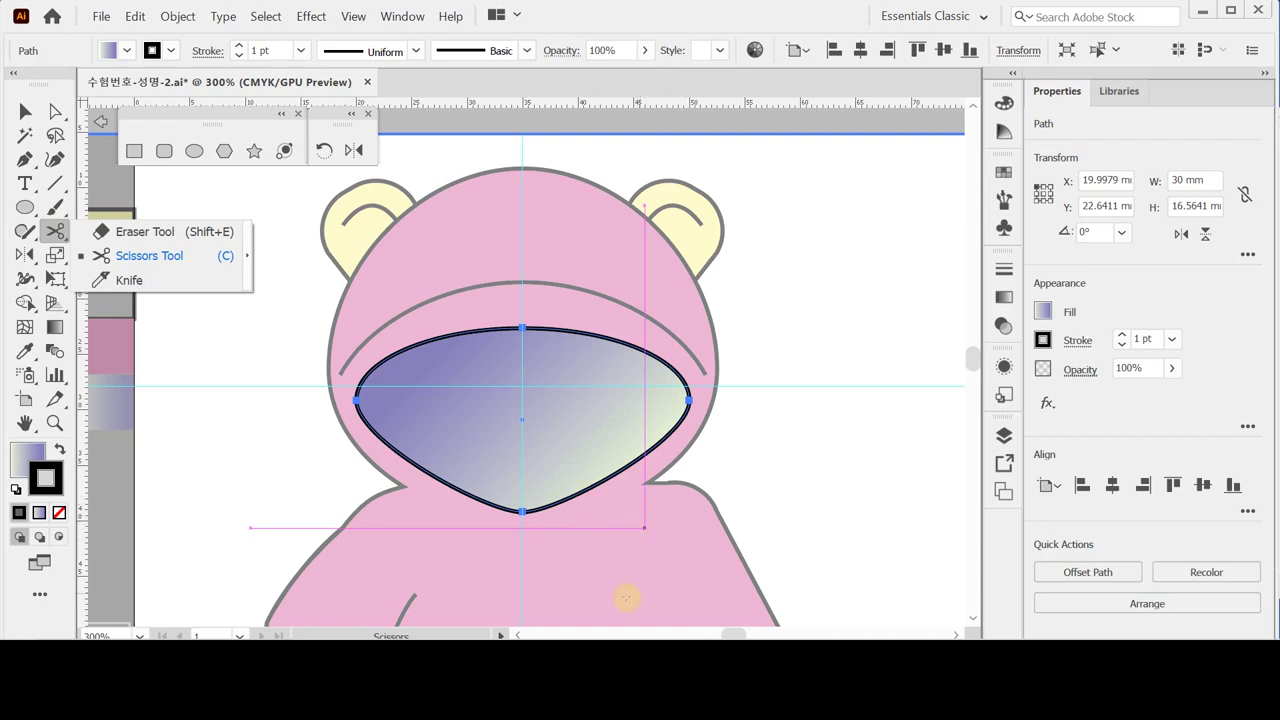
pyautogui.click(522, 512)
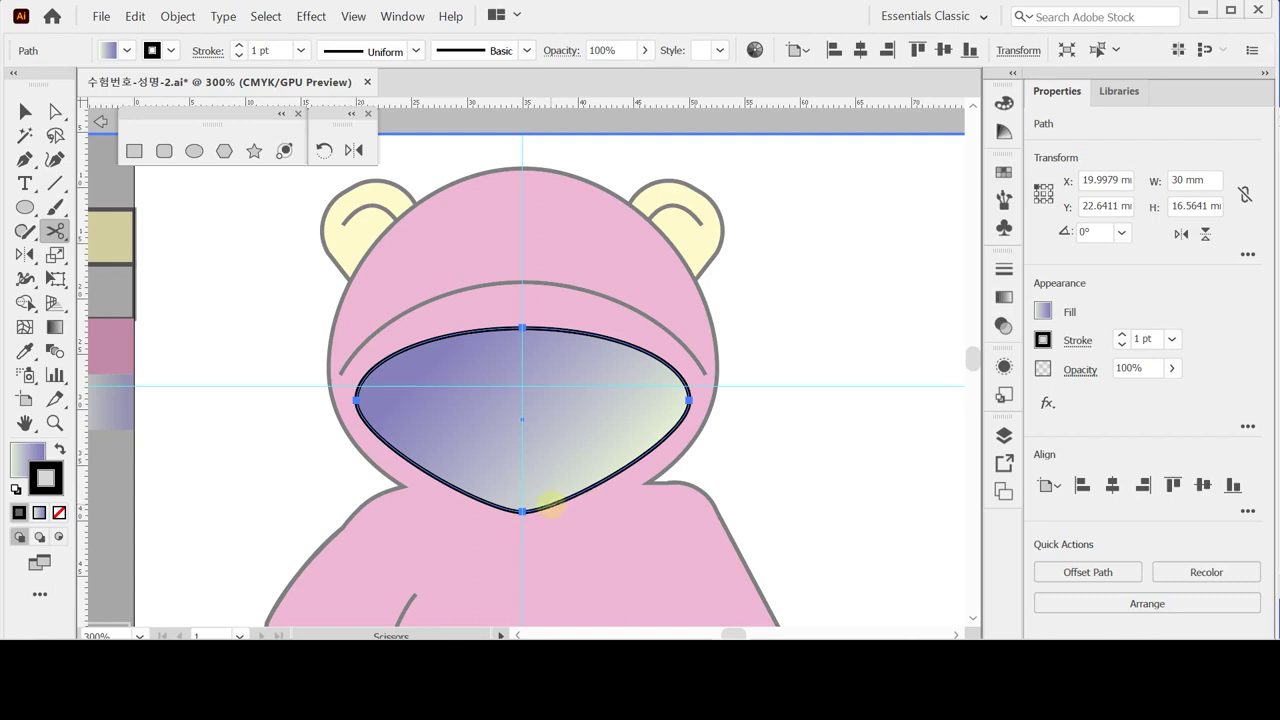
pyautogui.click(550, 506)
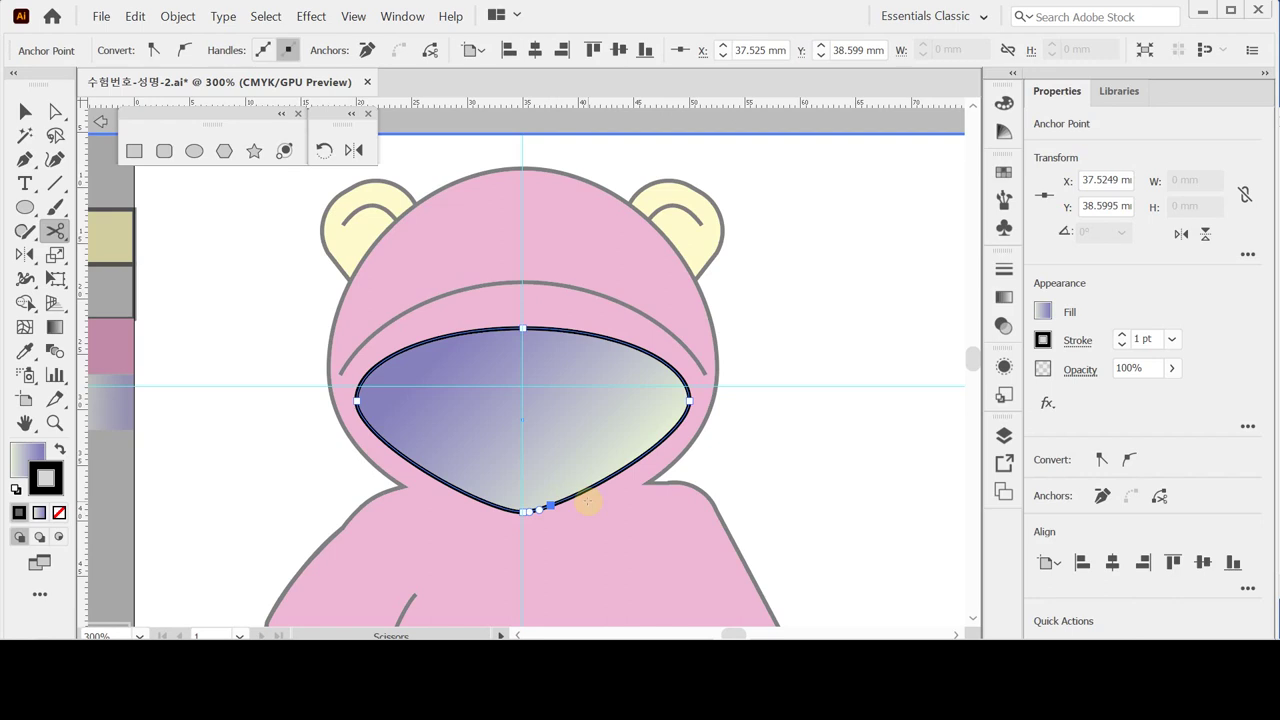
pyautogui.press('ctrl')
pyautogui.keyDown('ctrl'); pyautogui.click(789, 457); pyautogui.keyUp('ctrl')
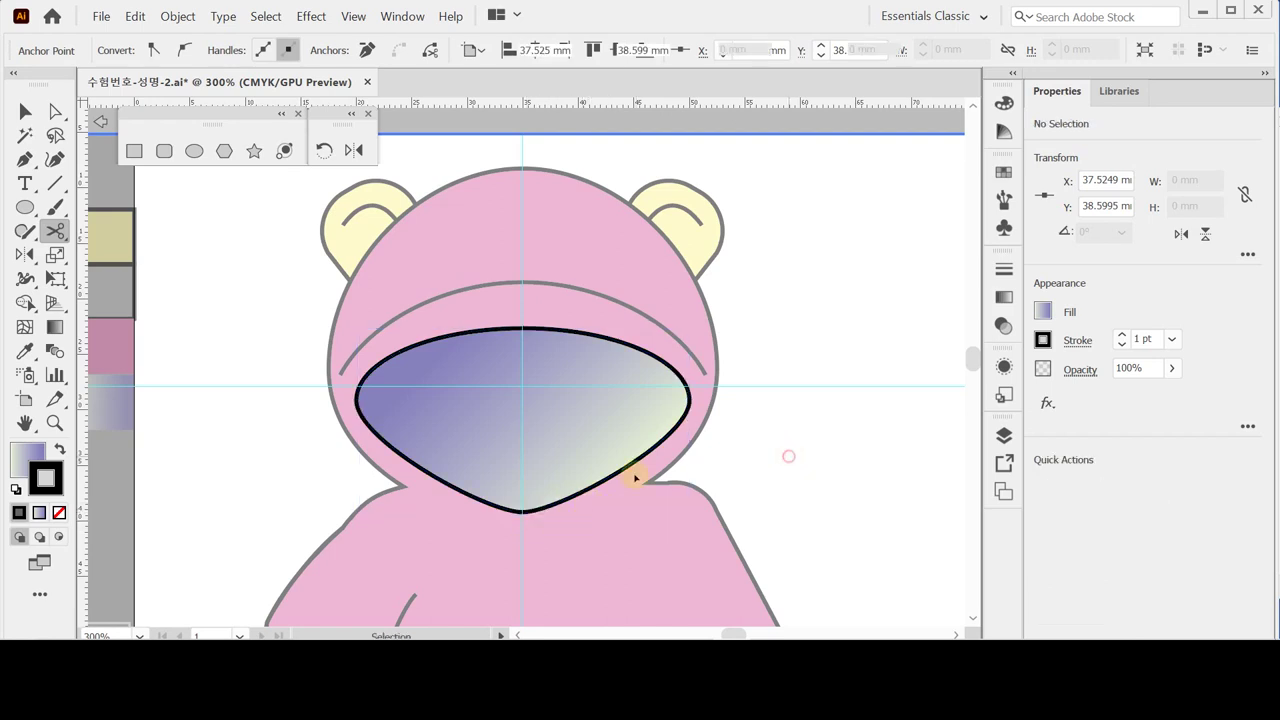
pyautogui.keyDown('ctrl'); pyautogui.click(535, 511); pyautogui.keyUp('ctrl')
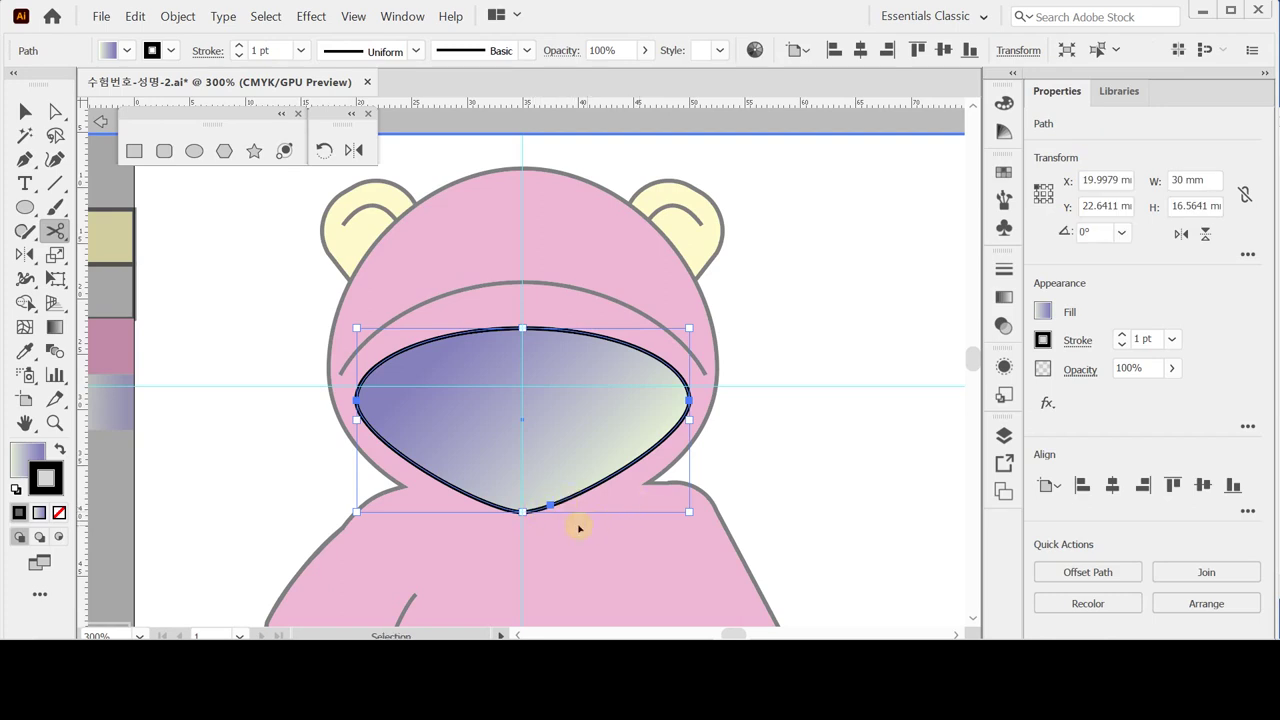
pyautogui.keyDown('ctrl'); pyautogui.click(571, 514); pyautogui.keyUp('ctrl')
pyautogui.keyDown('ctrl'); pyautogui.click(480, 395); pyautogui.keyUp('ctrl')
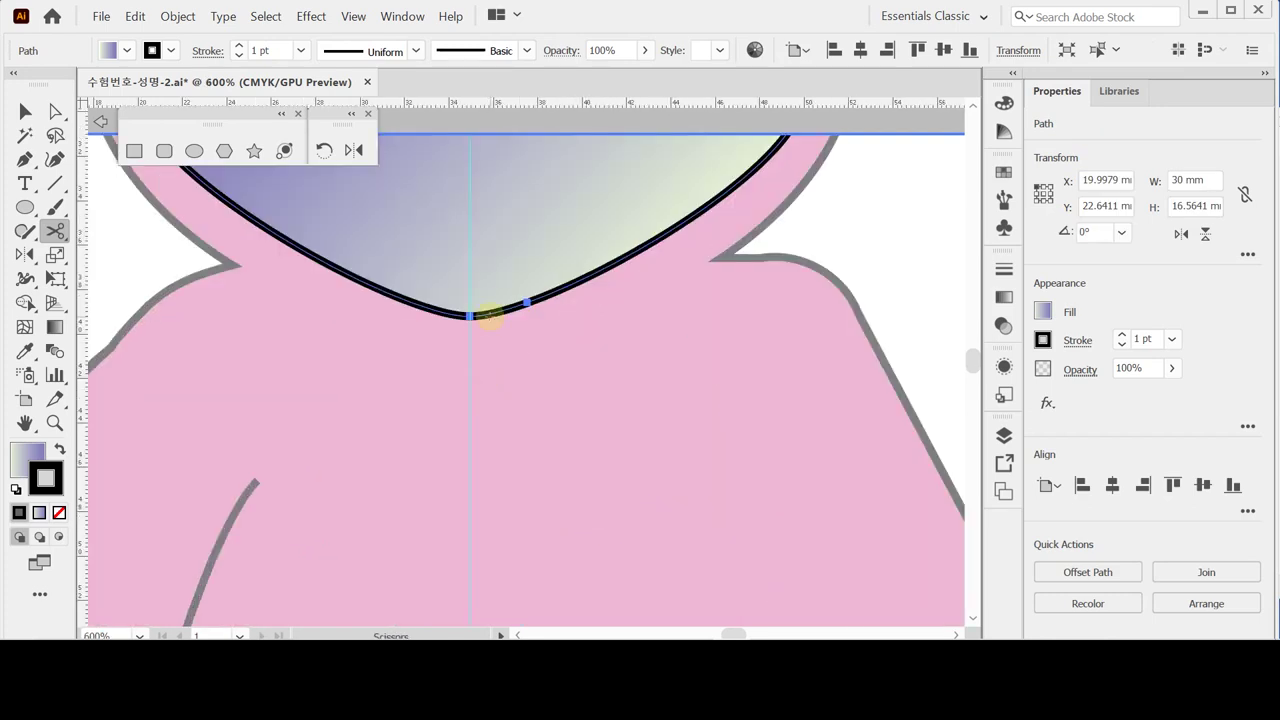
# Step: Cut the visor outline at its bottom tip and delete the short segment between the two cuts
pyautogui.click(470, 316)
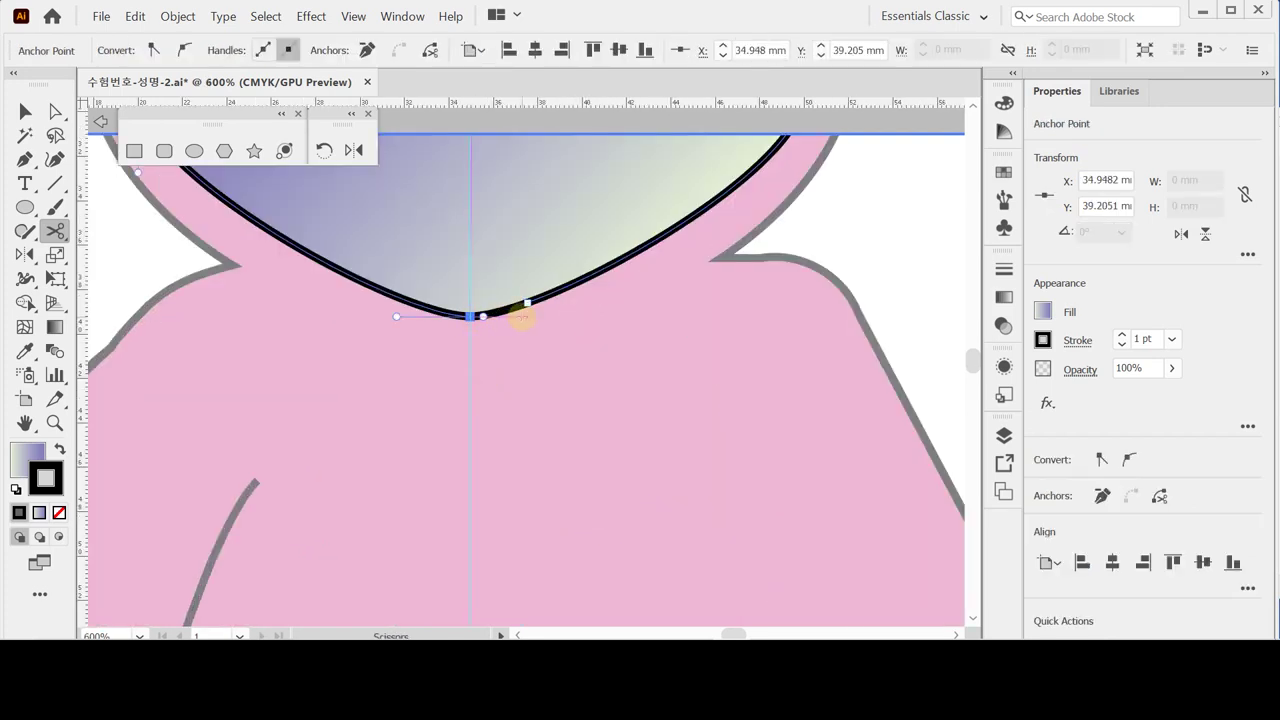
pyautogui.keyDown('ctrl'); pyautogui.click(505, 309); pyautogui.keyUp('ctrl')
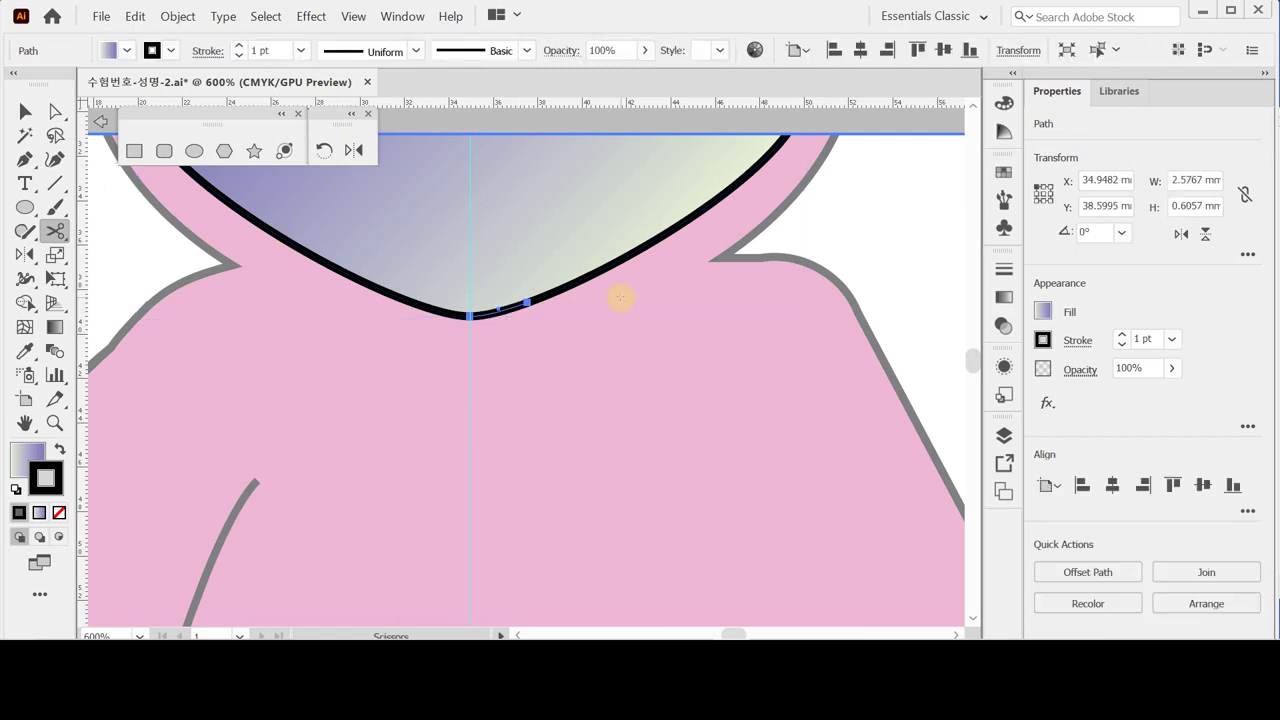
pyautogui.press('Delete')
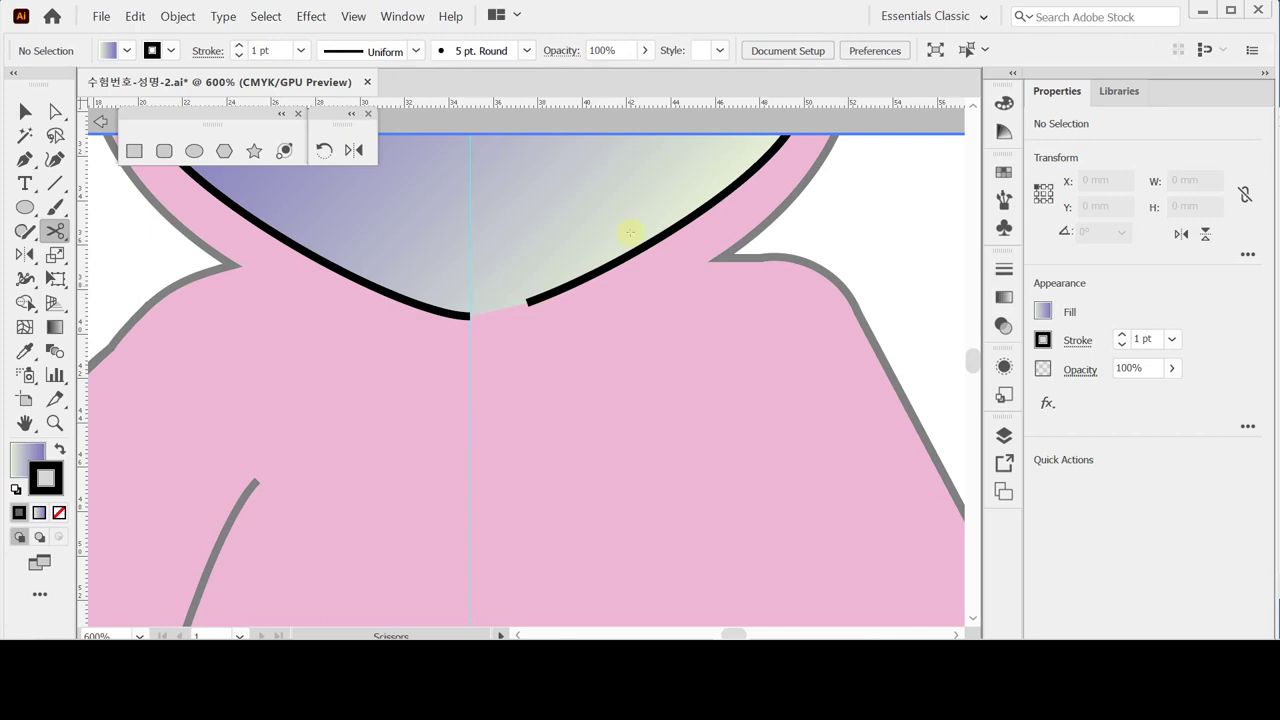
# Step: Try to extend the gradient-filled visor outline from its bottom tip in a curve across the chest to the right underarm with the Pen tool
pyautogui.click(24, 158)
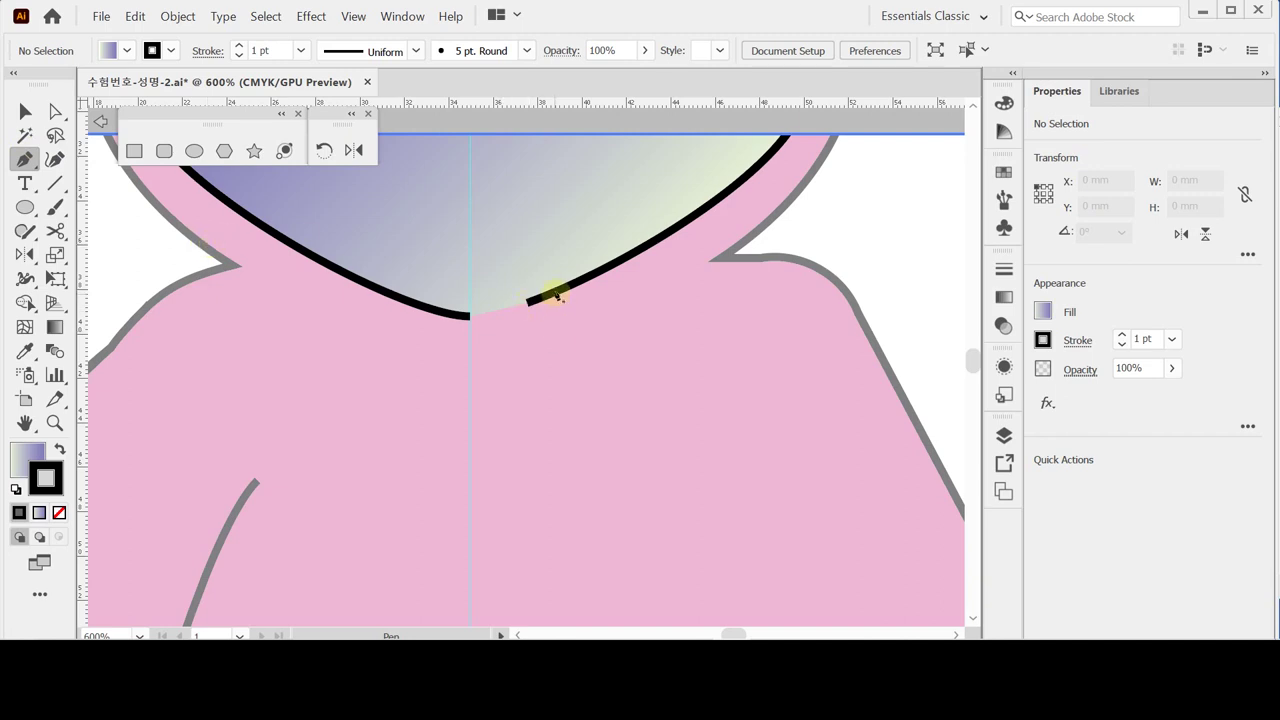
pyautogui.click(469, 320)
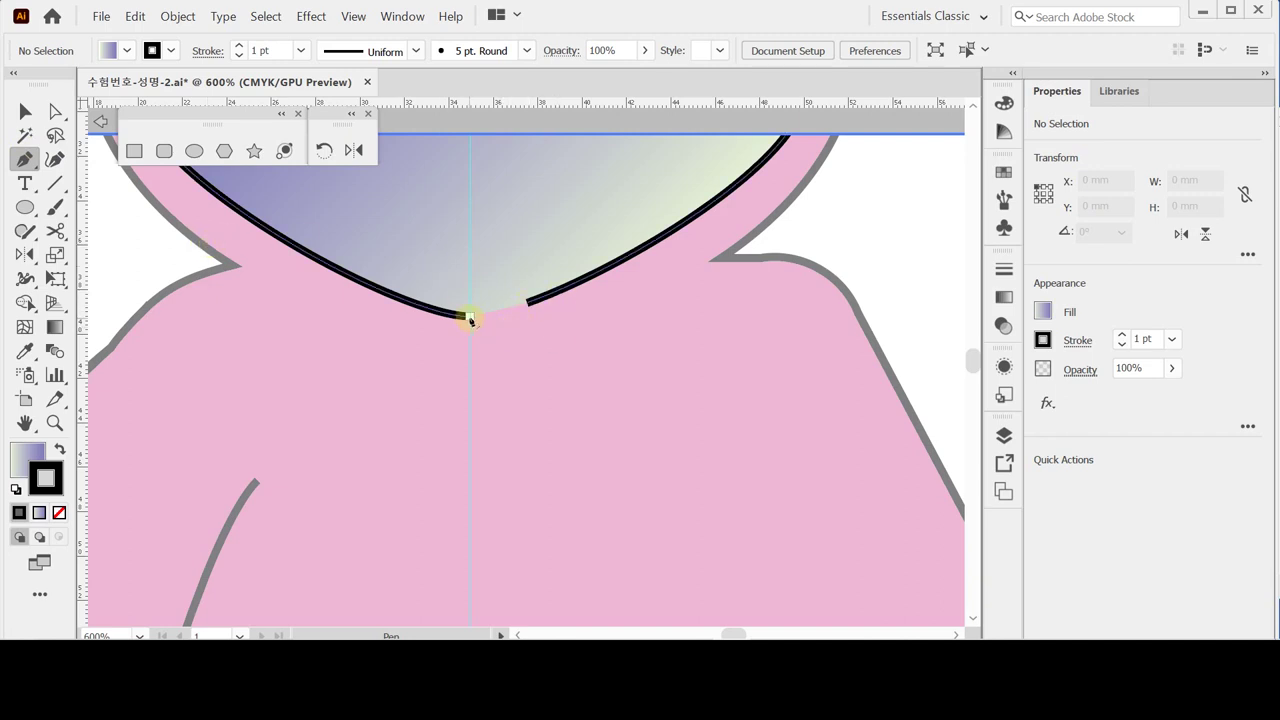
pyautogui.click(470, 320)
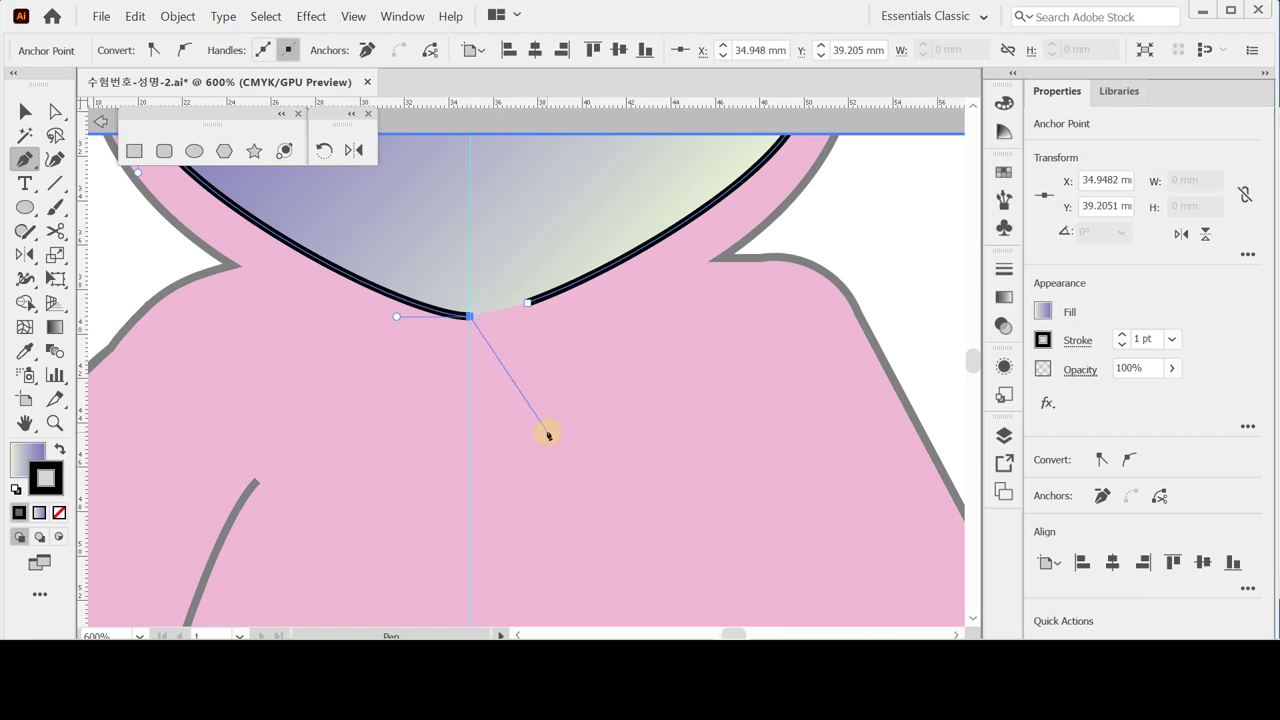
pyautogui.hotkey('ctrl', '-')
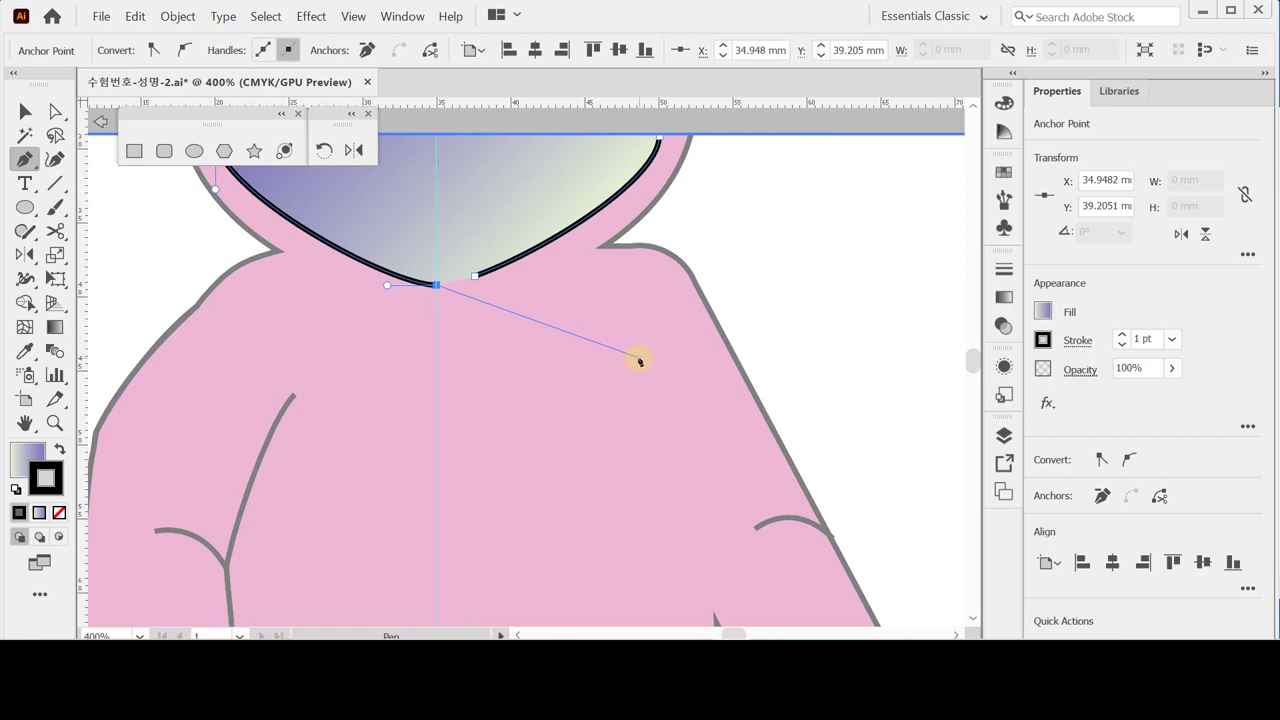
pyautogui.moveTo(626, 355); pyautogui.dragTo(671, 407)
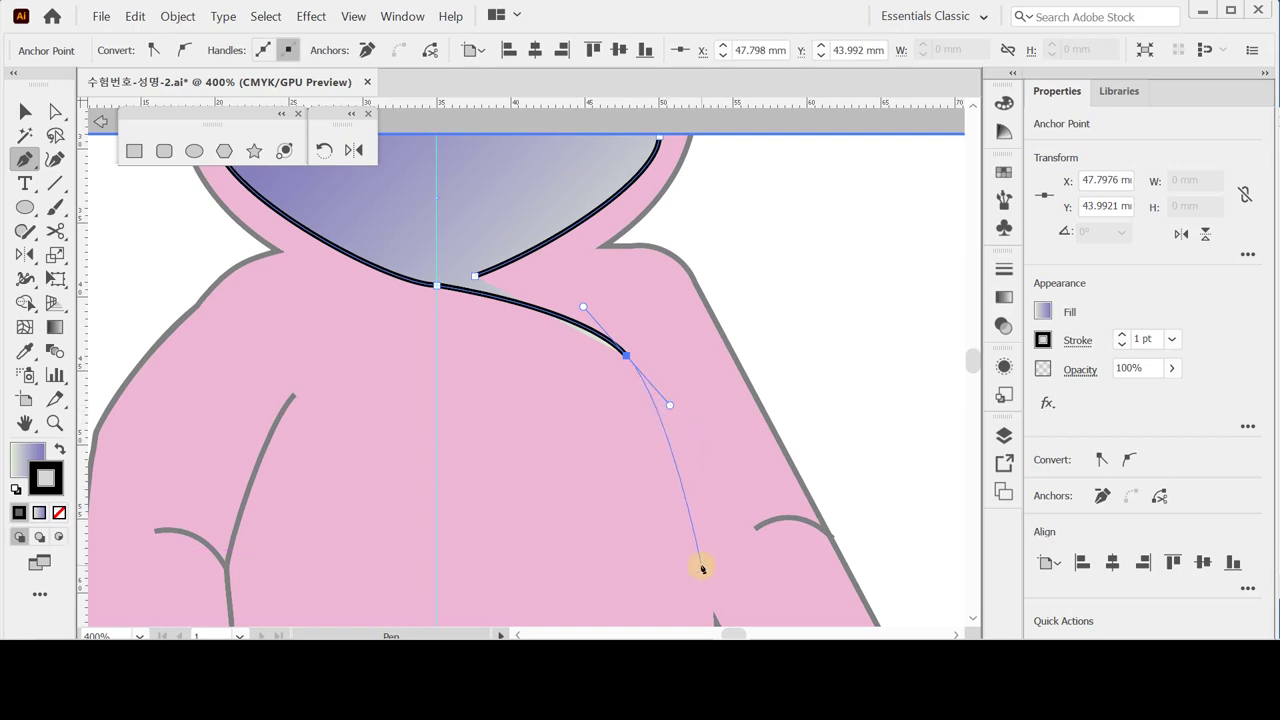
pyautogui.moveTo(703, 568); pyautogui.dragTo(691, 440)
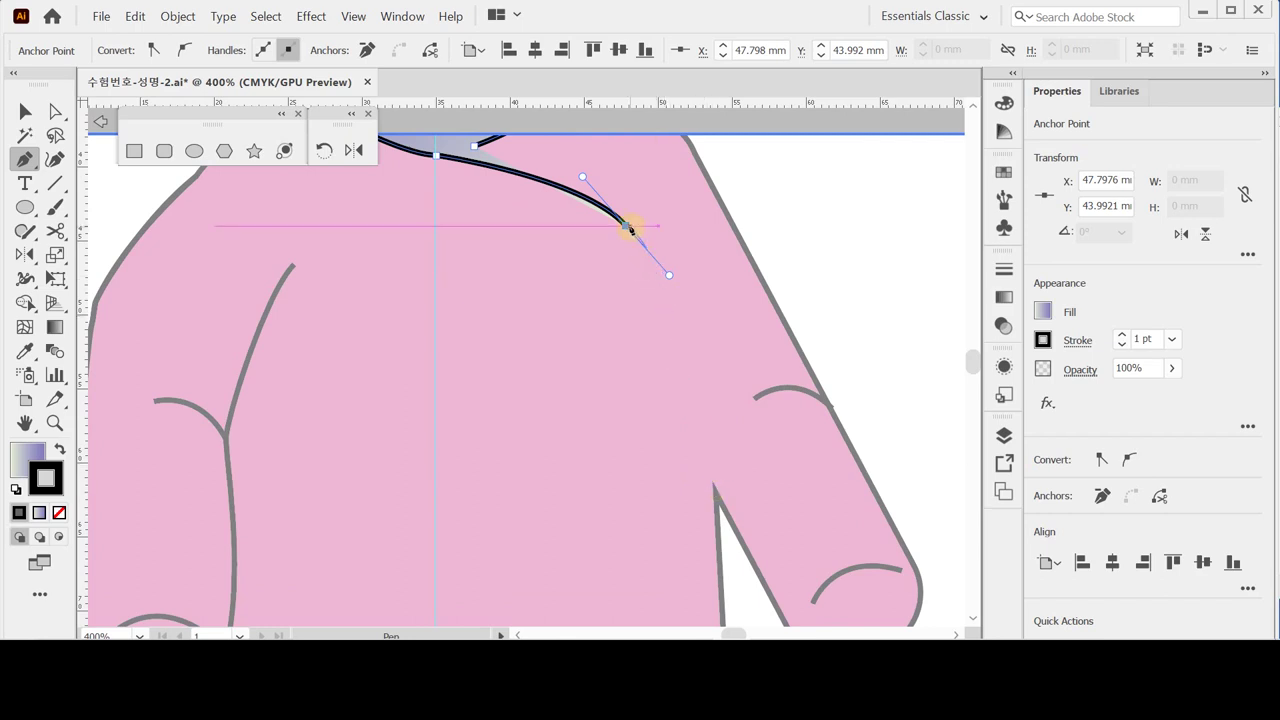
pyautogui.moveTo(714, 488); pyautogui.dragTo(706, 579)
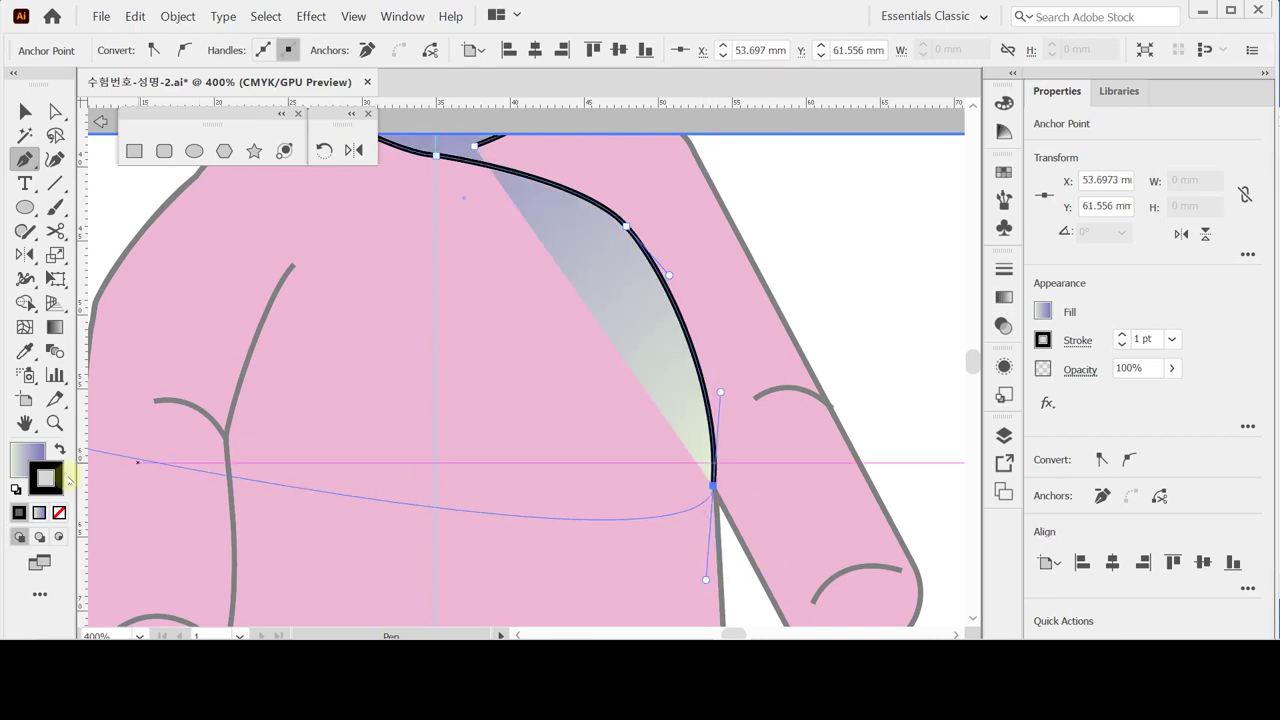
pyautogui.press('ctrl')
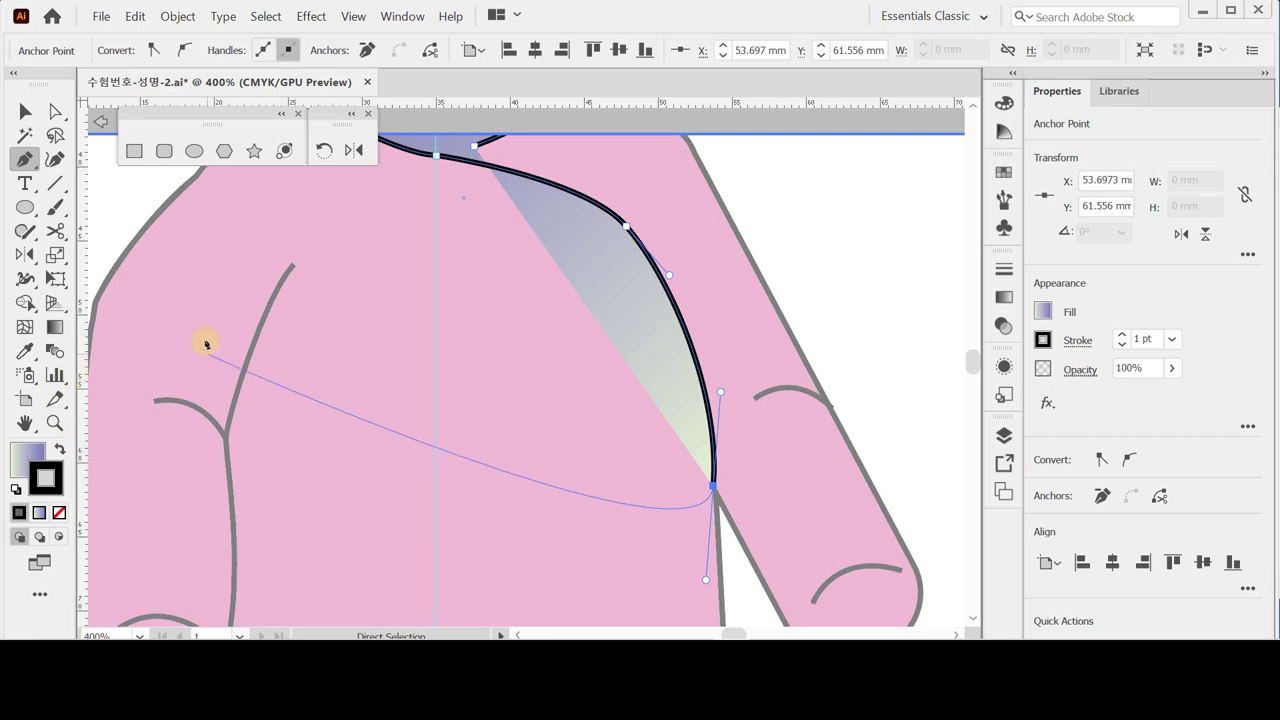
pyautogui.keyDown('ctrl'); pyautogui.keyDown('alt'); pyautogui.click(472, 374); pyautogui.keyUp('alt'); pyautogui.keyUp('ctrl')
pyautogui.scroll(2, 546, 420)
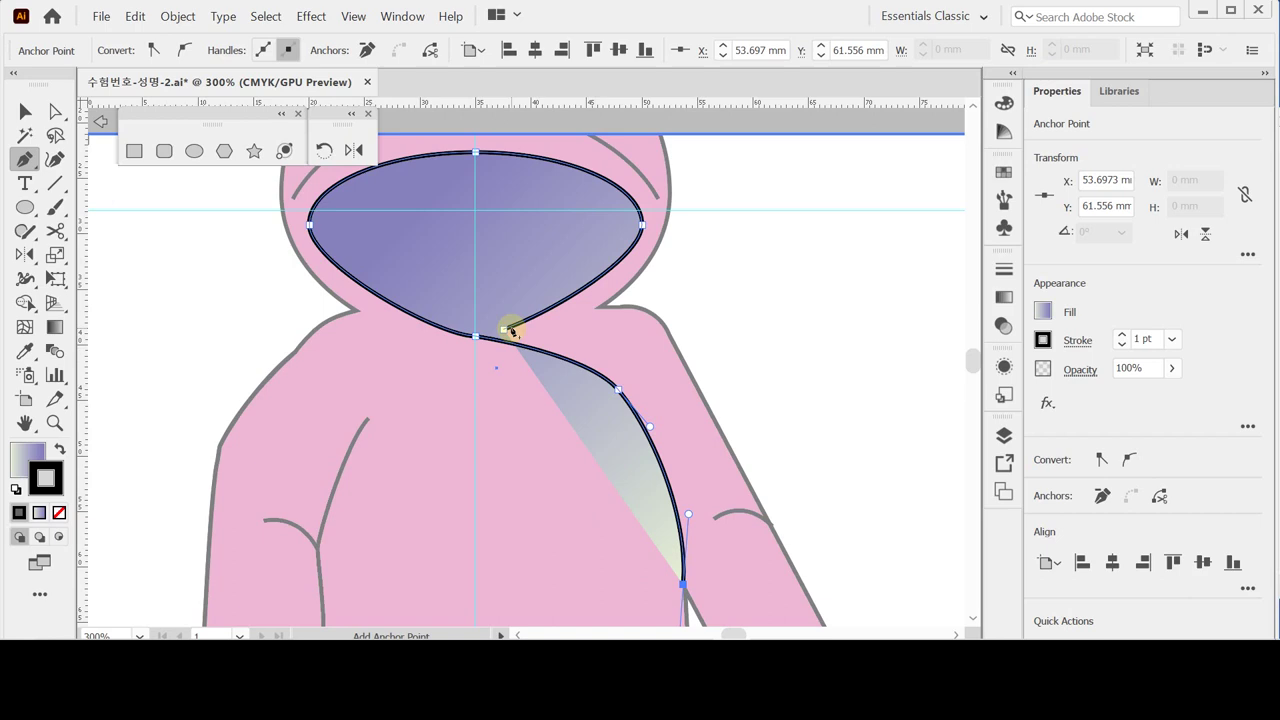
pyautogui.scroll(-2, 543, 371)
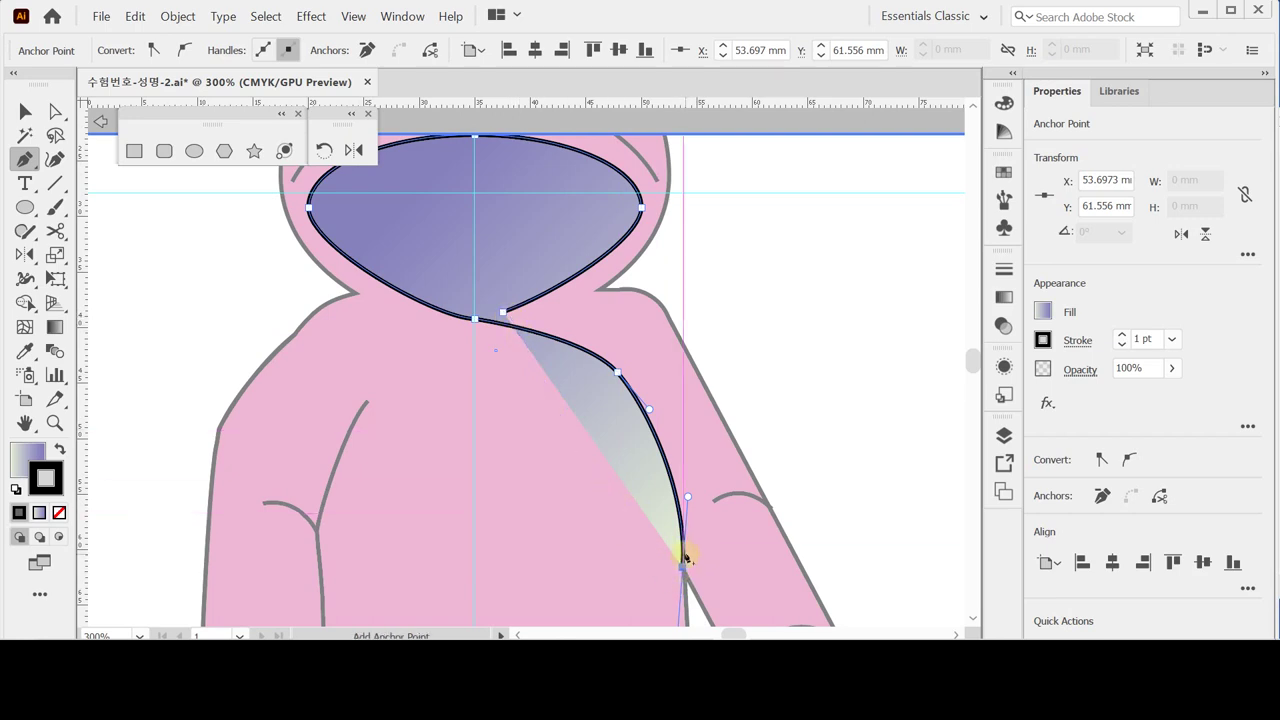
# Step: Undo the chest line and the visor cuts to restore the closed visor outline
pyautogui.hotkey('ctrl', 'z')
pyautogui.hotkey('ctrl', 'z')
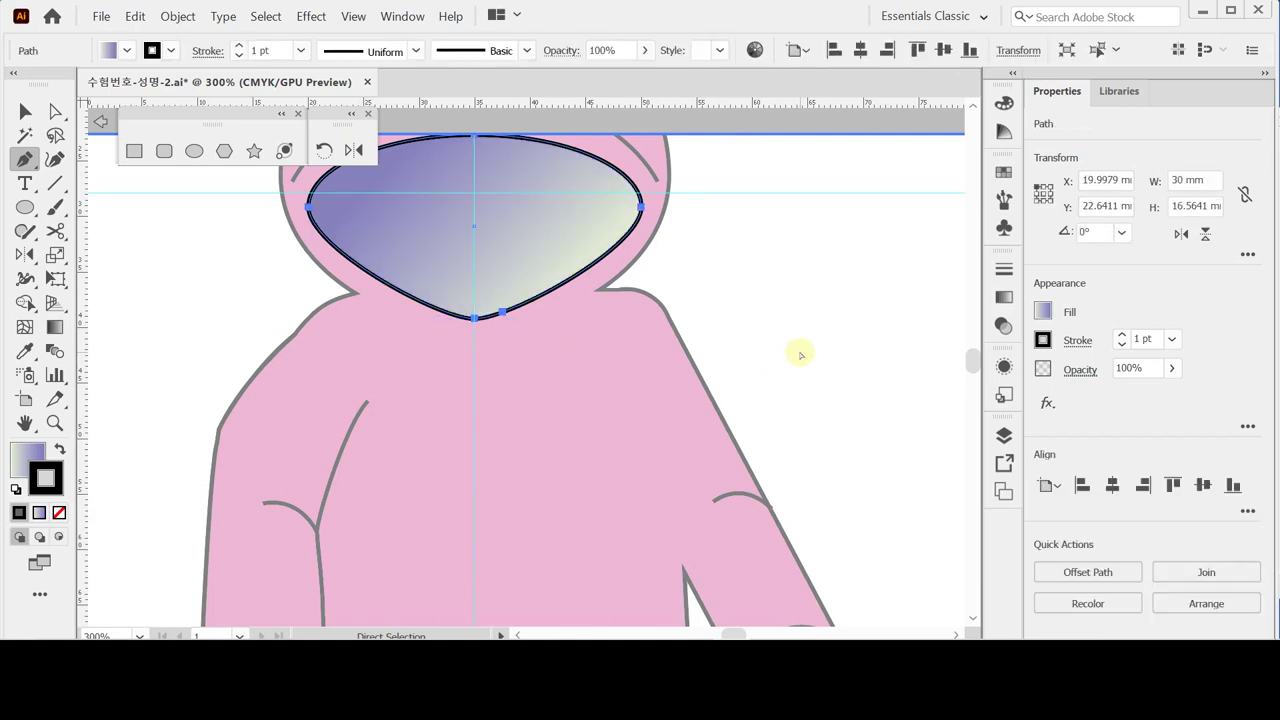
pyautogui.keyDown('ctrl'); pyautogui.click(800, 354); pyautogui.keyUp('ctrl')
pyautogui.moveTo(514, 215); pyautogui.dragTo(523, 242)
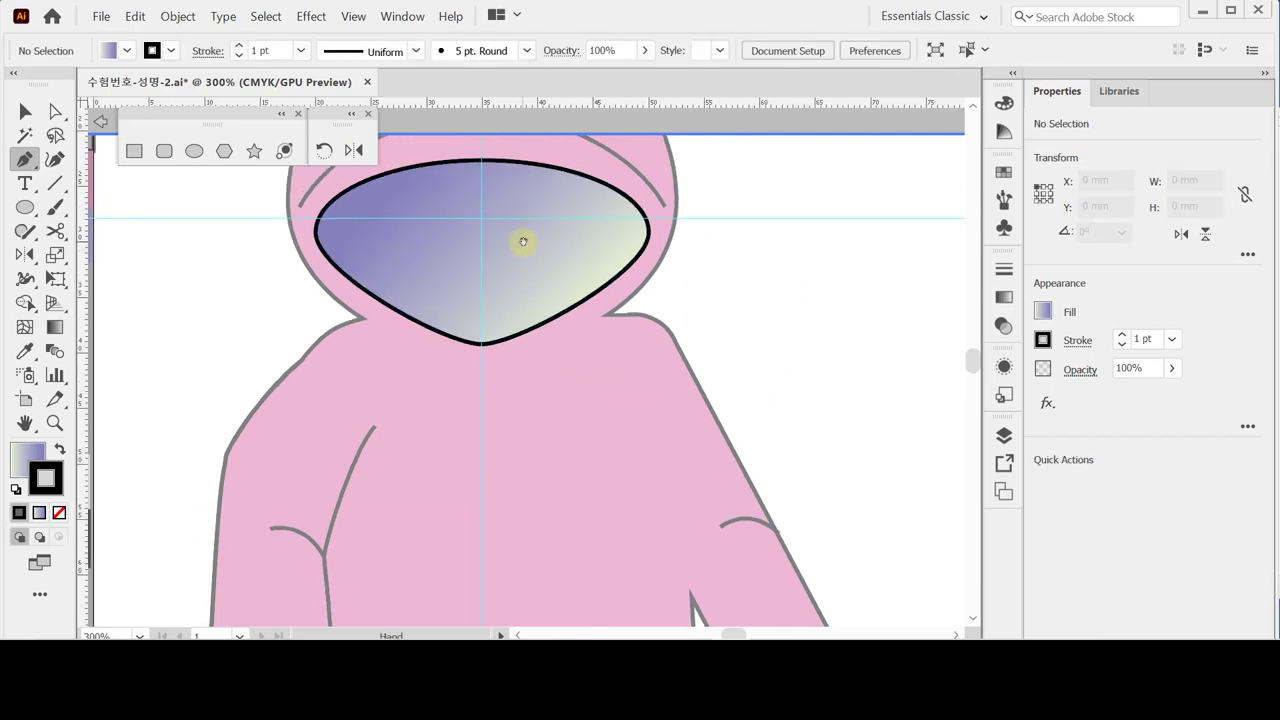
# Step: Leave isolation mode, copy the gradient visor and remove the stroke from the original
pyautogui.click(24, 112)
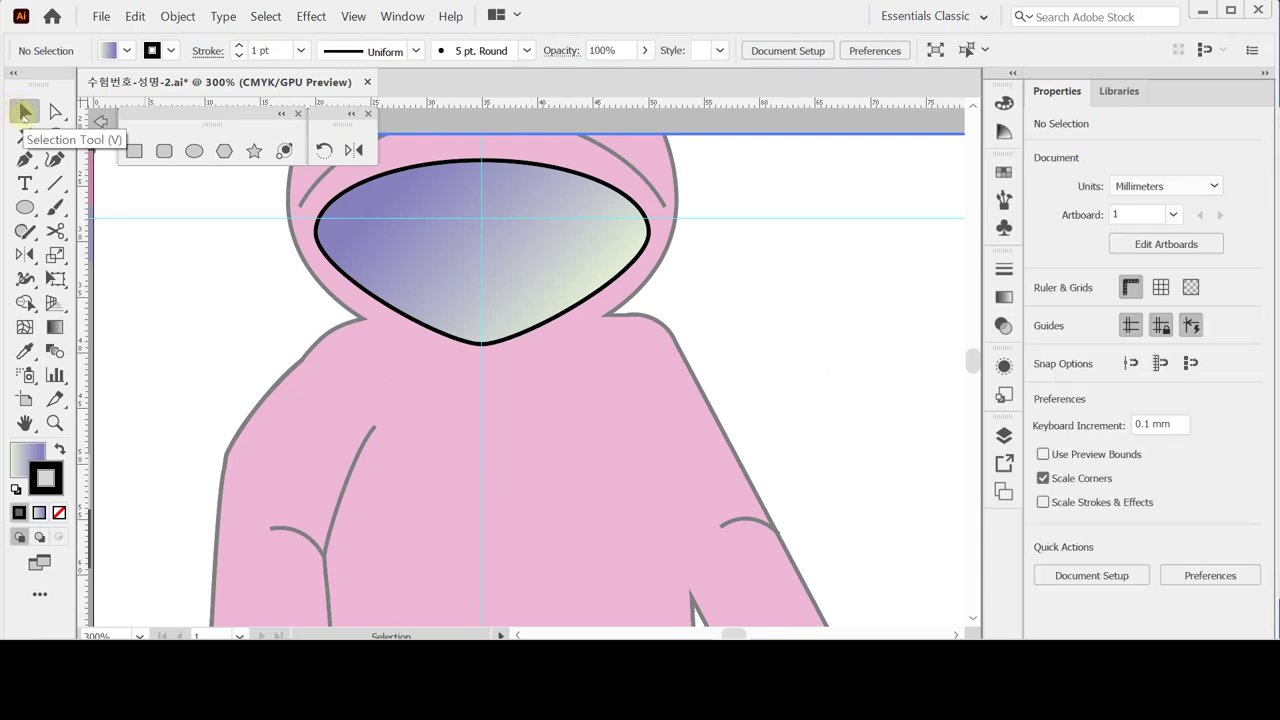
pyautogui.click(522, 300)
pyautogui.click(479, 294)
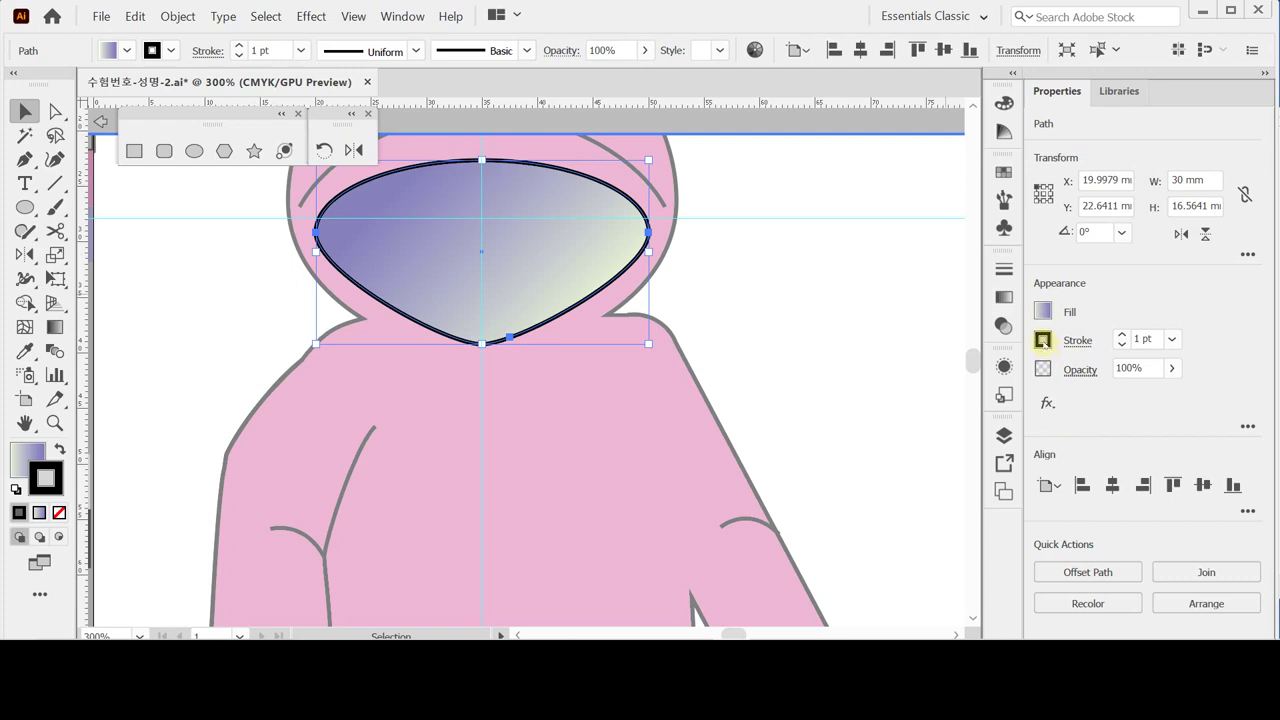
pyautogui.doubleClick(766, 274)
pyautogui.click(506, 252)
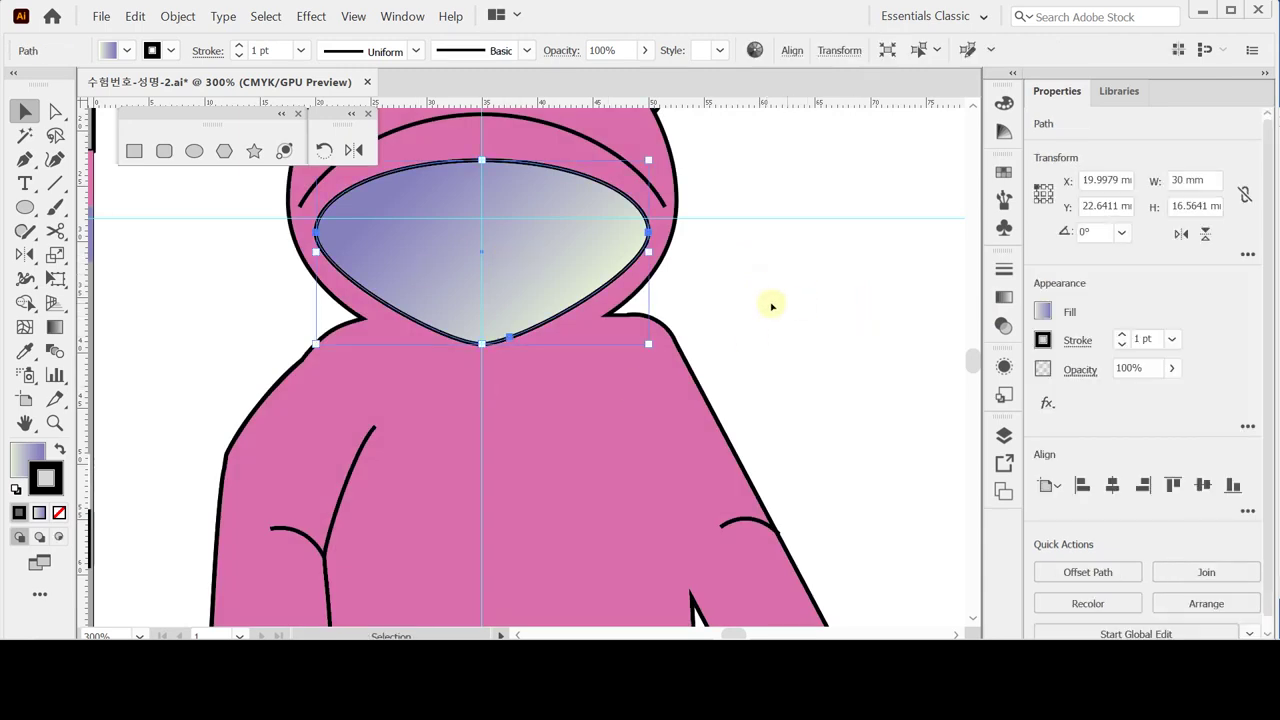
pyautogui.click(858, 327)
pyautogui.click(528, 286)
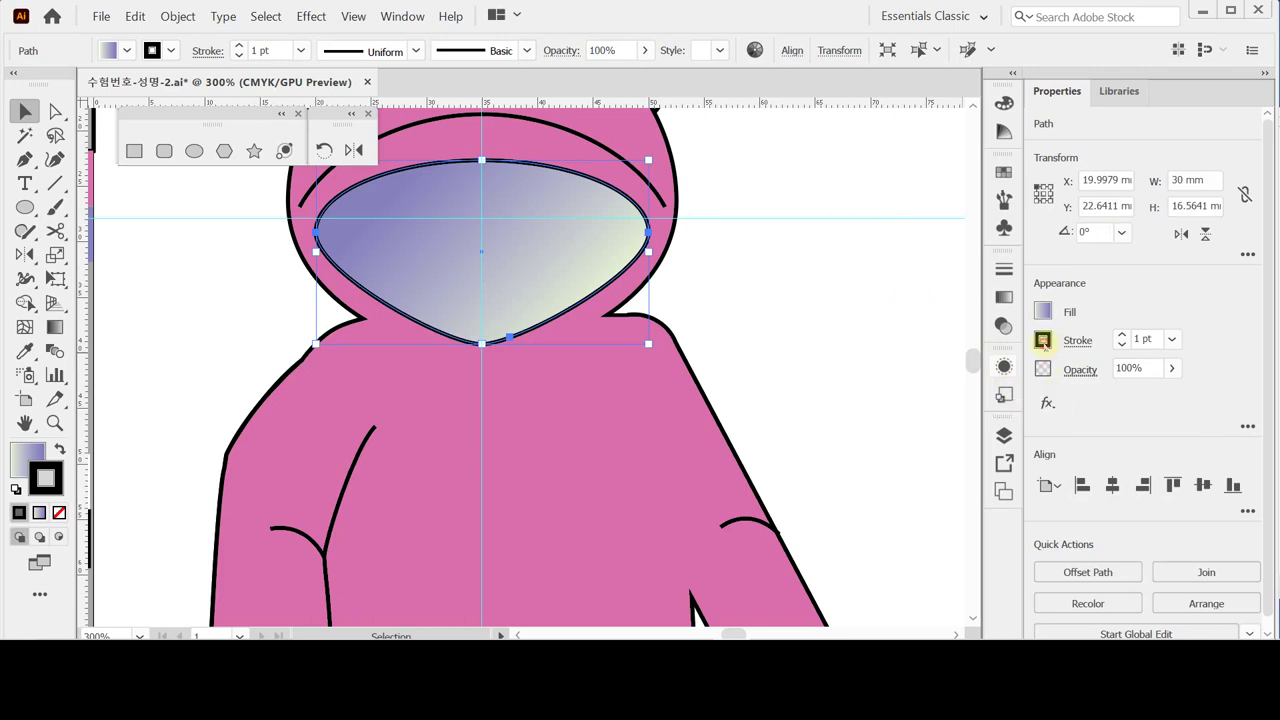
pyautogui.click(1043, 341)
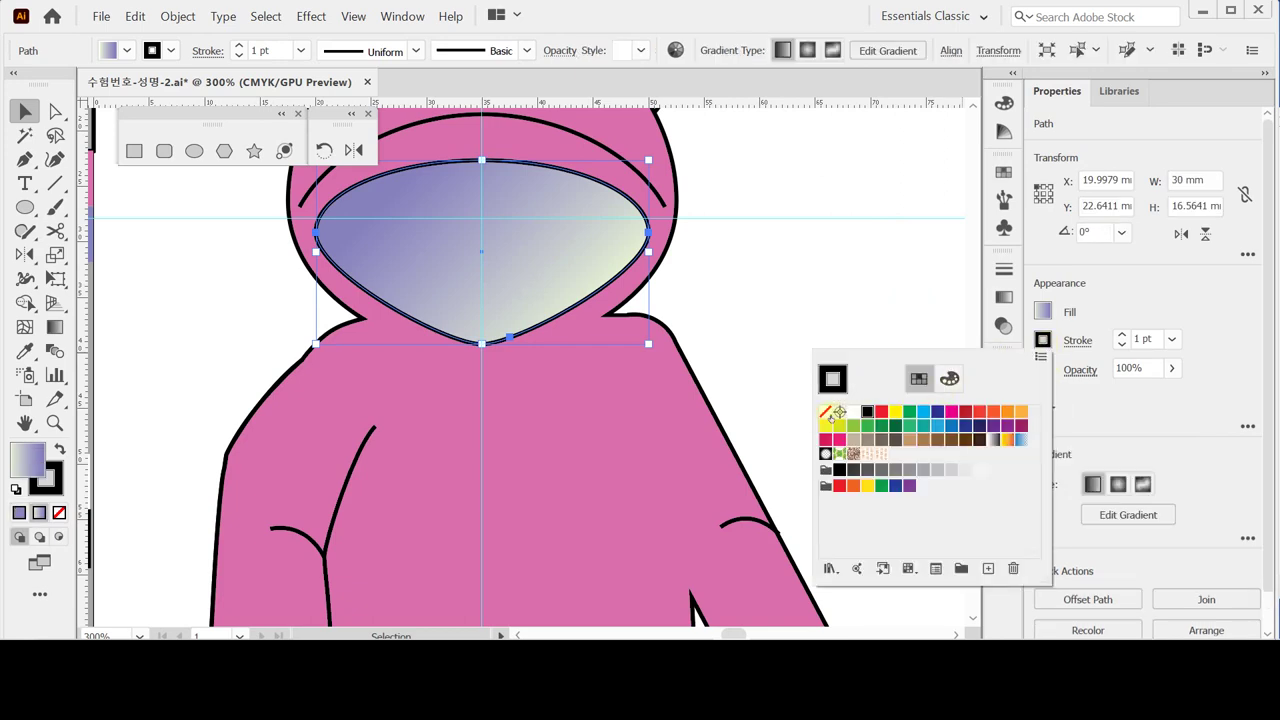
pyautogui.click(825, 413)
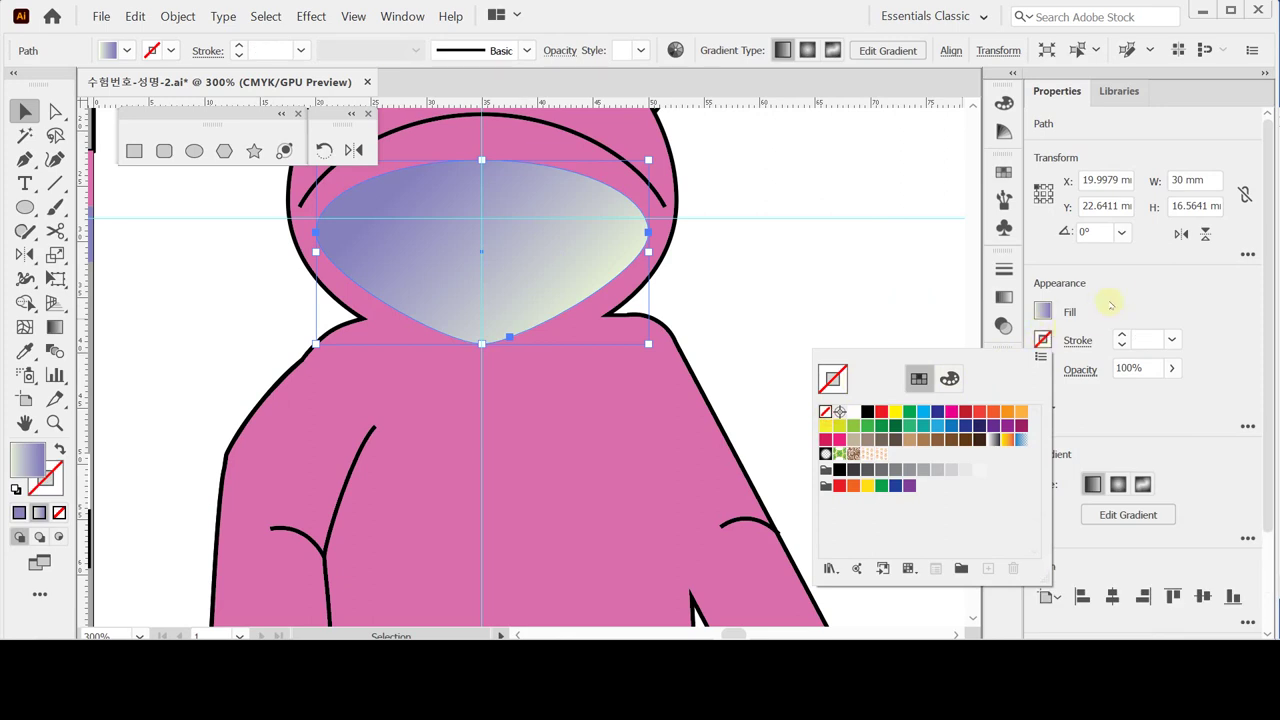
# Step: Lock the strokeless gradient visor and paste its outlined copy in front with no fill
pyautogui.click(810, 268)
pyautogui.click(503, 211)
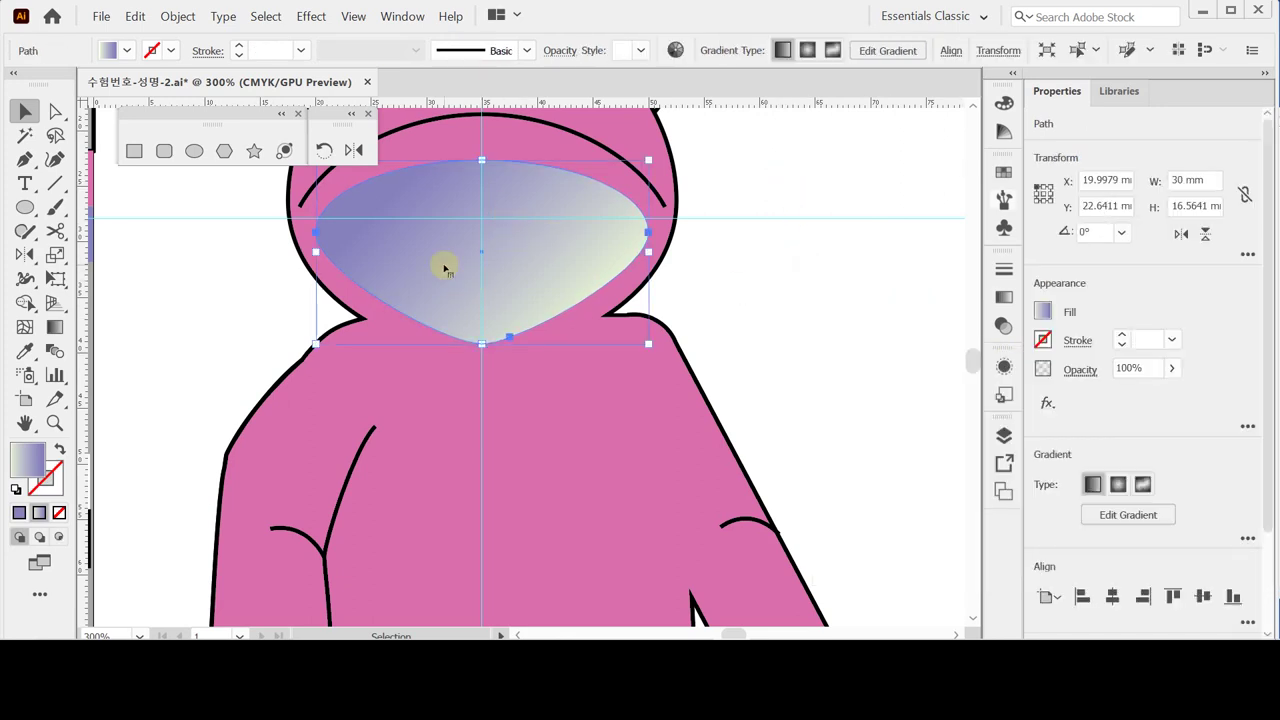
pyautogui.click(180, 16)
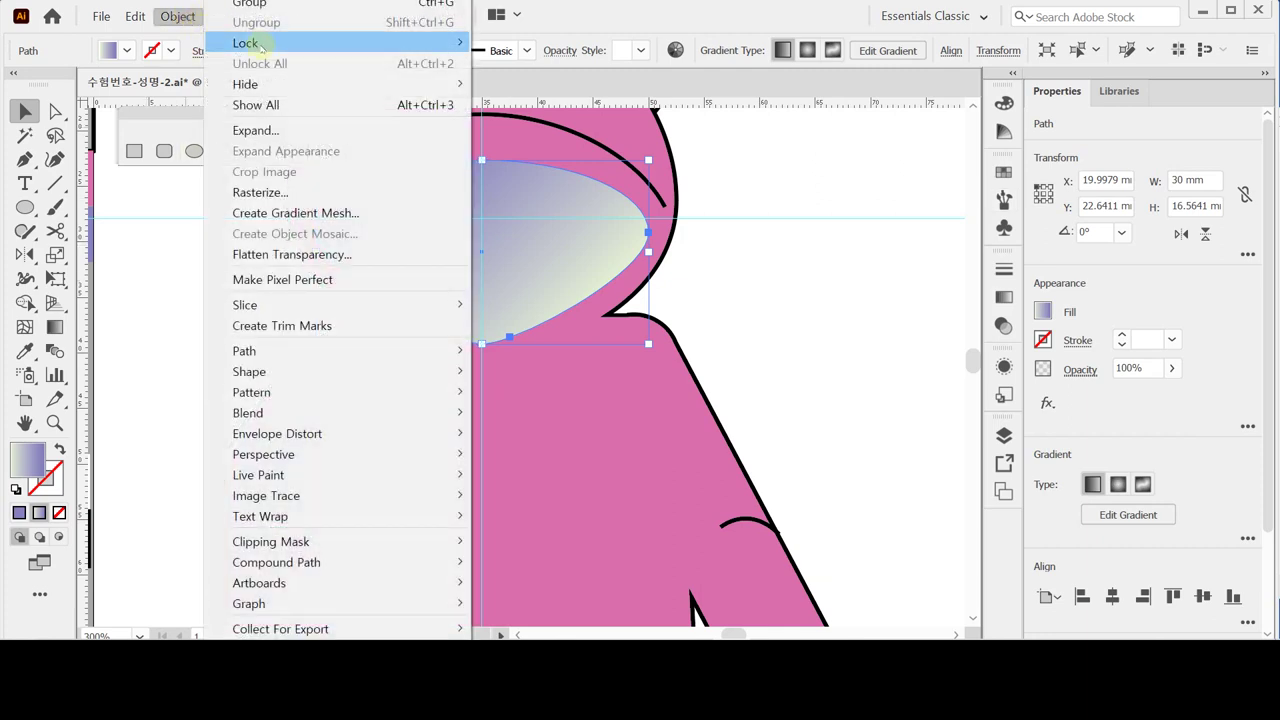
pyautogui.moveTo(258, 43)
pyautogui.click(522, 44)
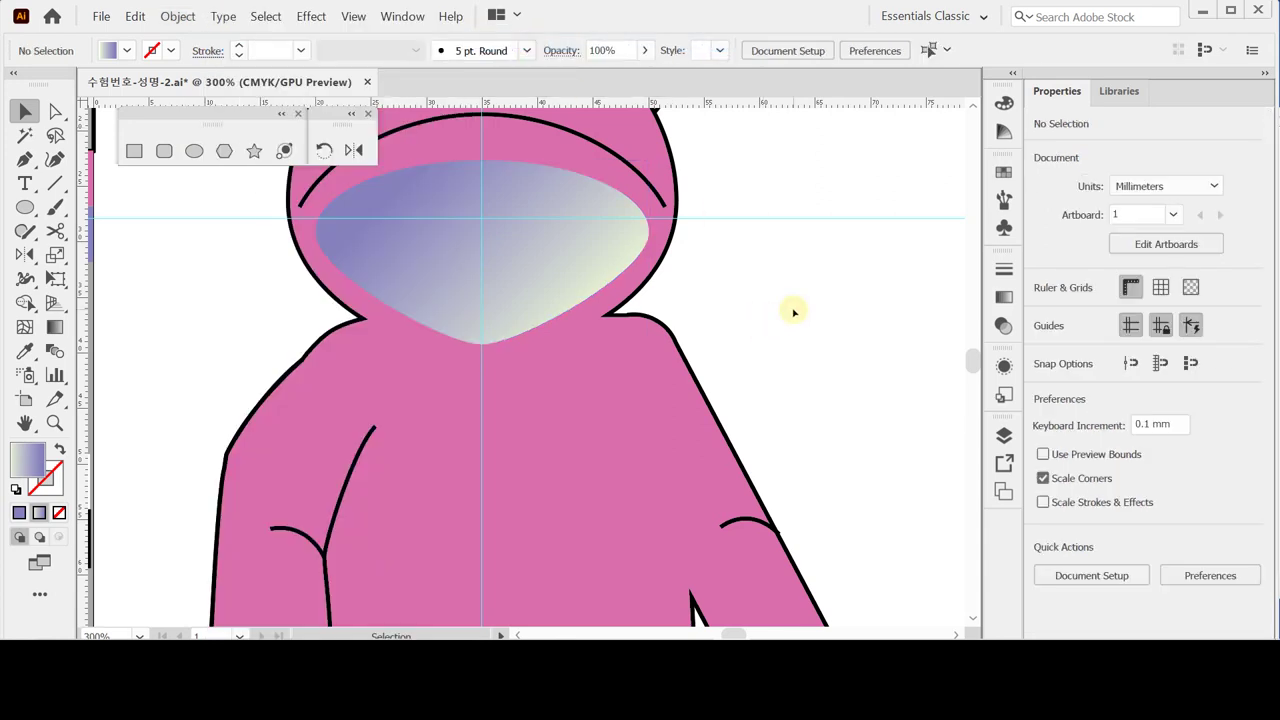
pyautogui.hotkey('ctrl', 'alt', '2')
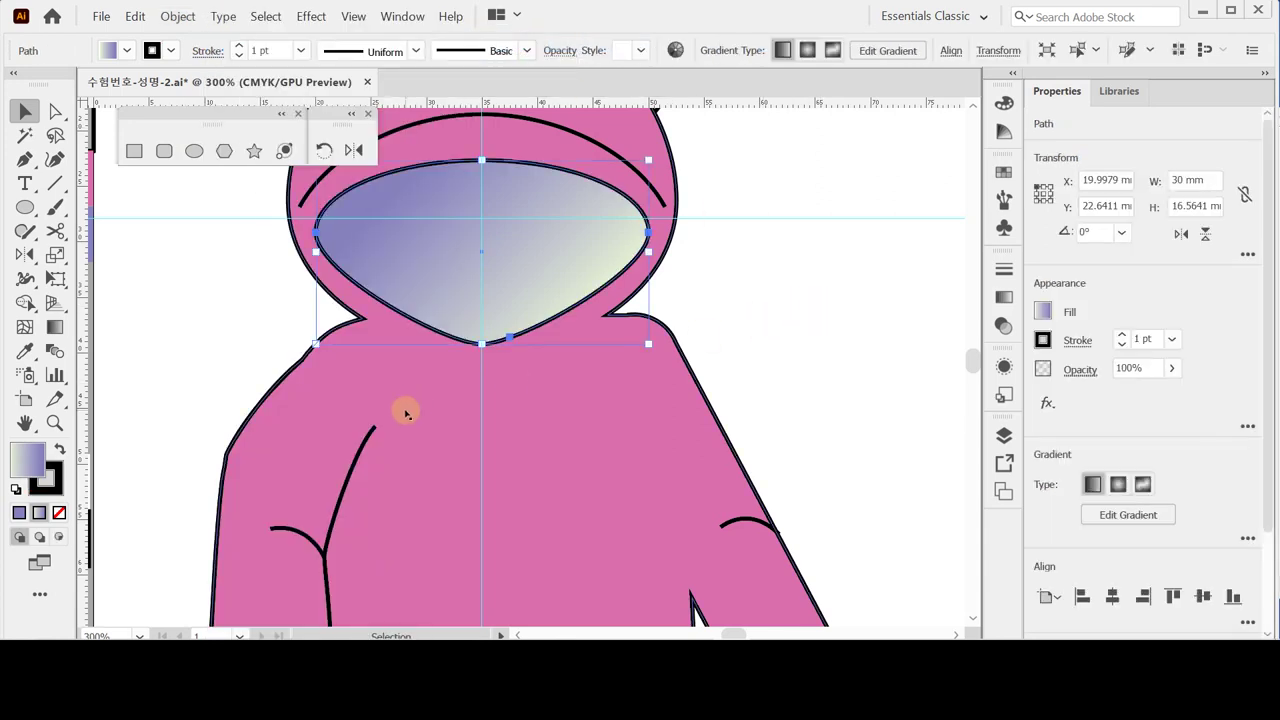
pyautogui.click(59, 512)
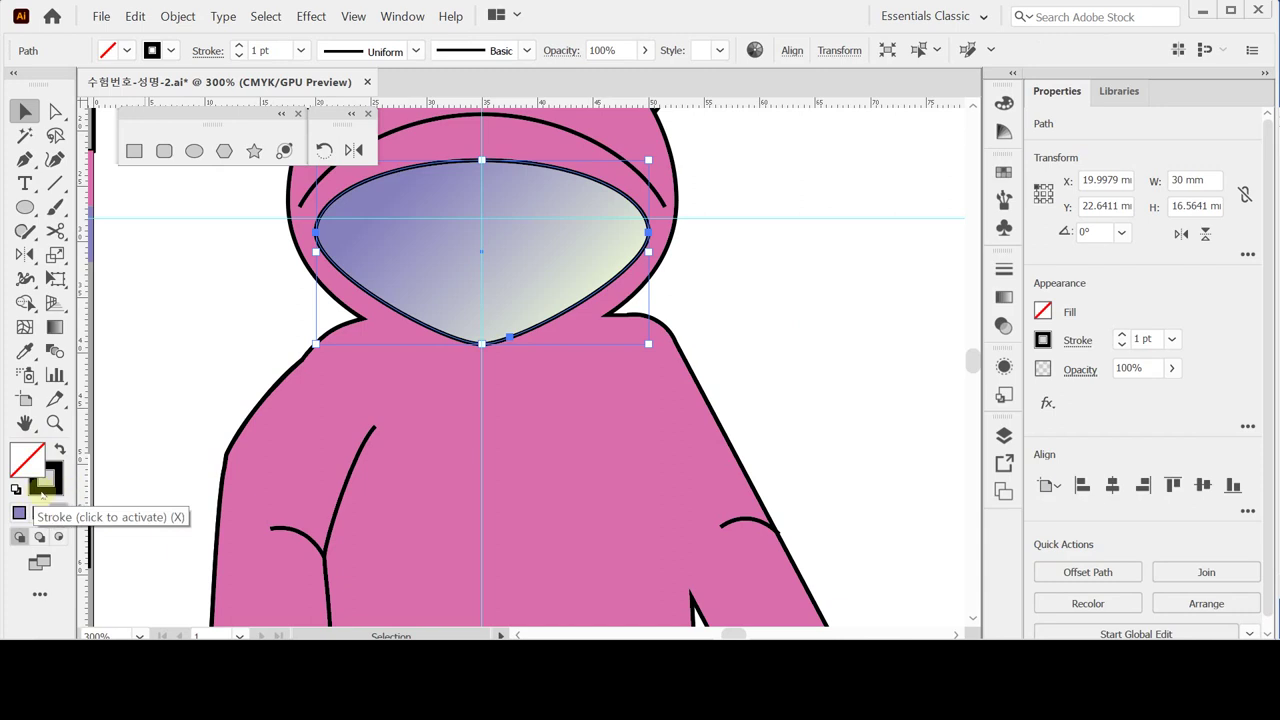
# Step: Isolate the unfilled visor outline, cut it at the bottom tip and about 2.6 mm to the right, and delete the segment between
pyautogui.keyDown('ctrl'); pyautogui.click(523, 358); pyautogui.keyUp('ctrl')
pyautogui.keyDown('ctrl'); pyautogui.click(512, 333); pyautogui.keyUp('ctrl')
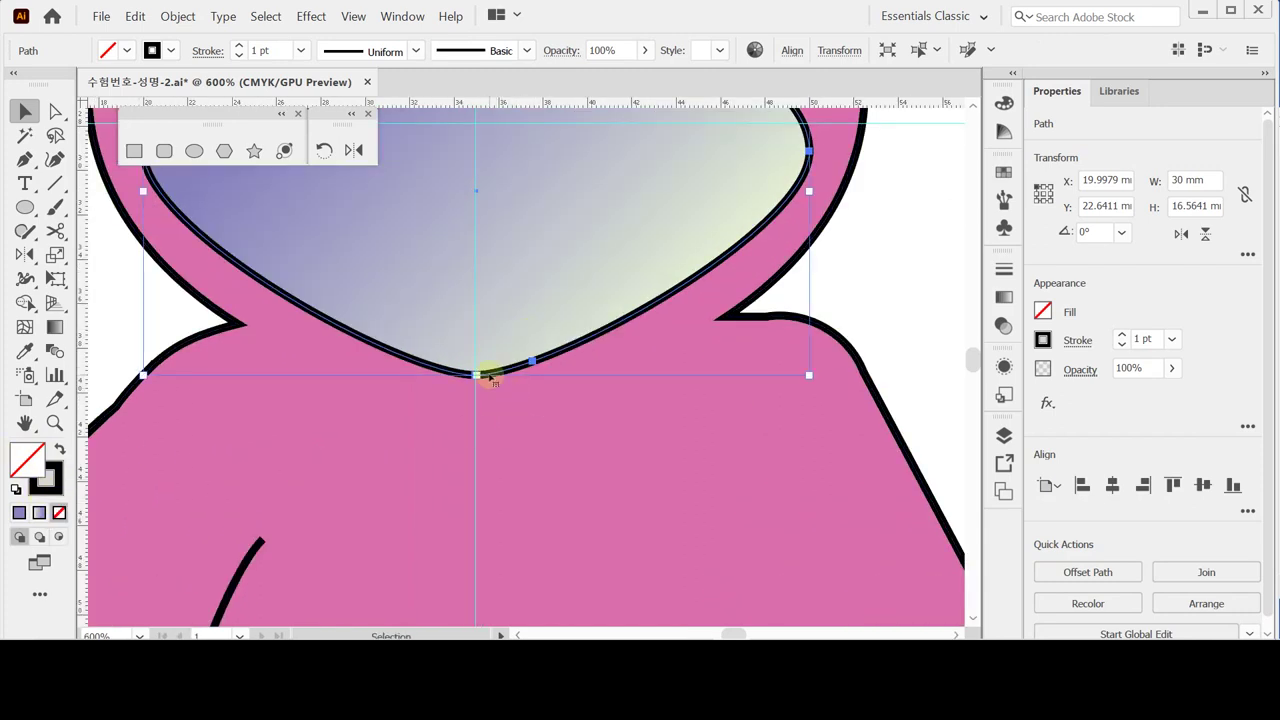
pyautogui.doubleClick(509, 371)
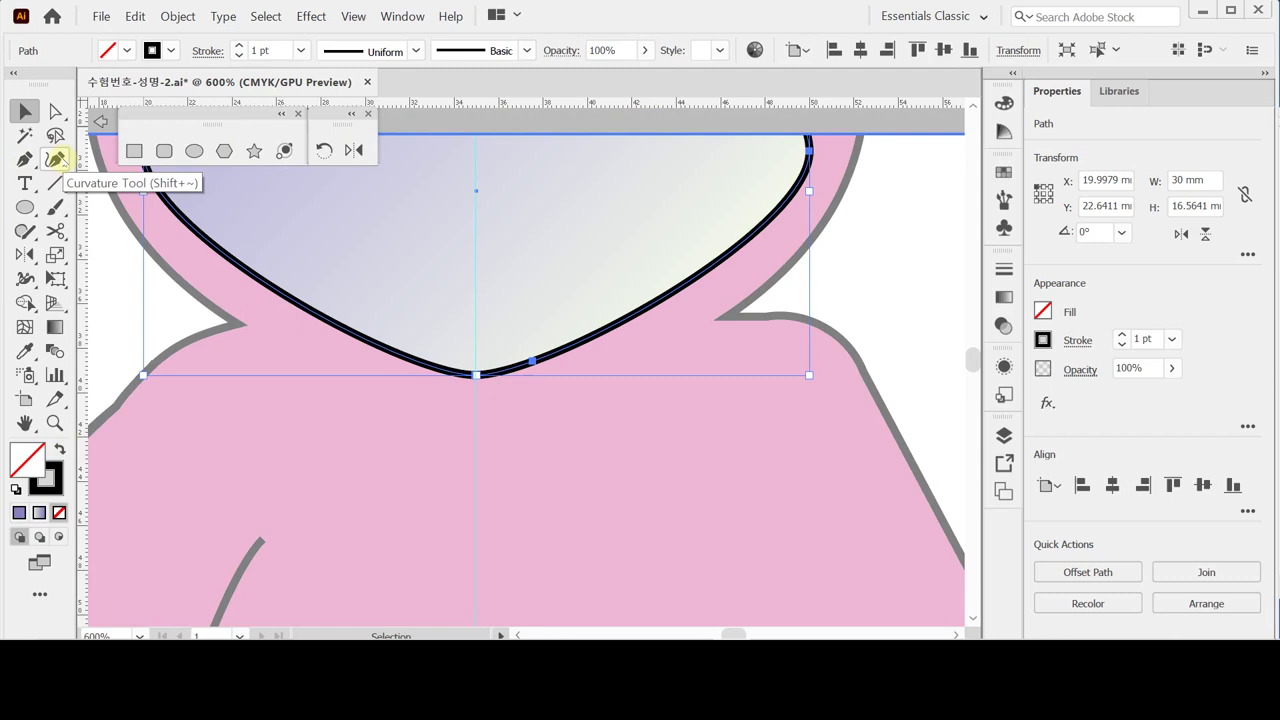
pyautogui.click(55, 231)
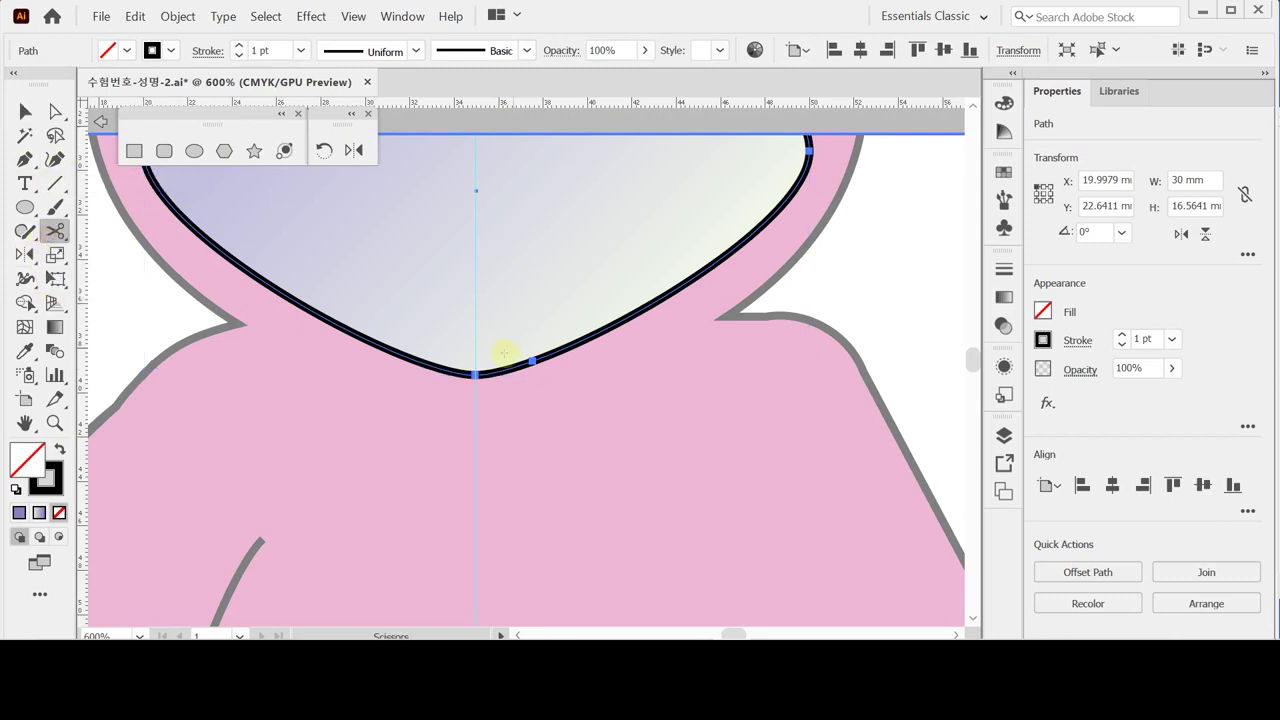
pyautogui.click(476, 375)
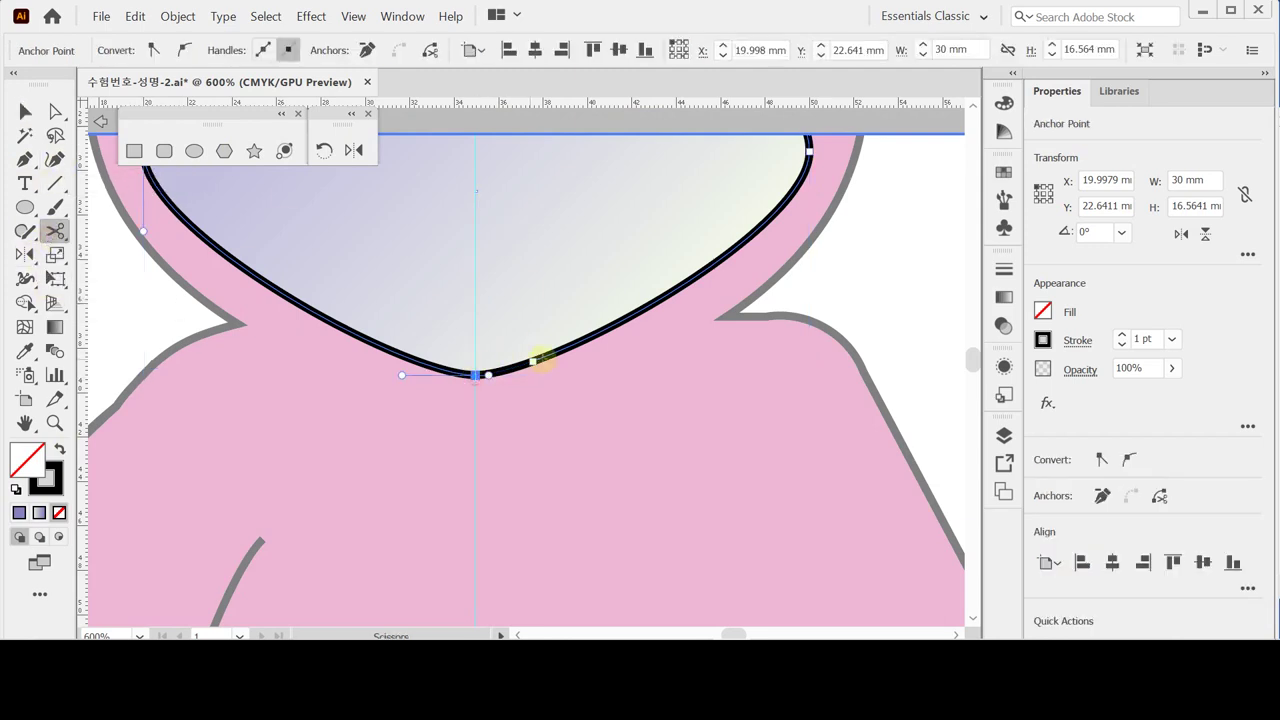
pyautogui.click(533, 360)
pyautogui.click(533, 360)
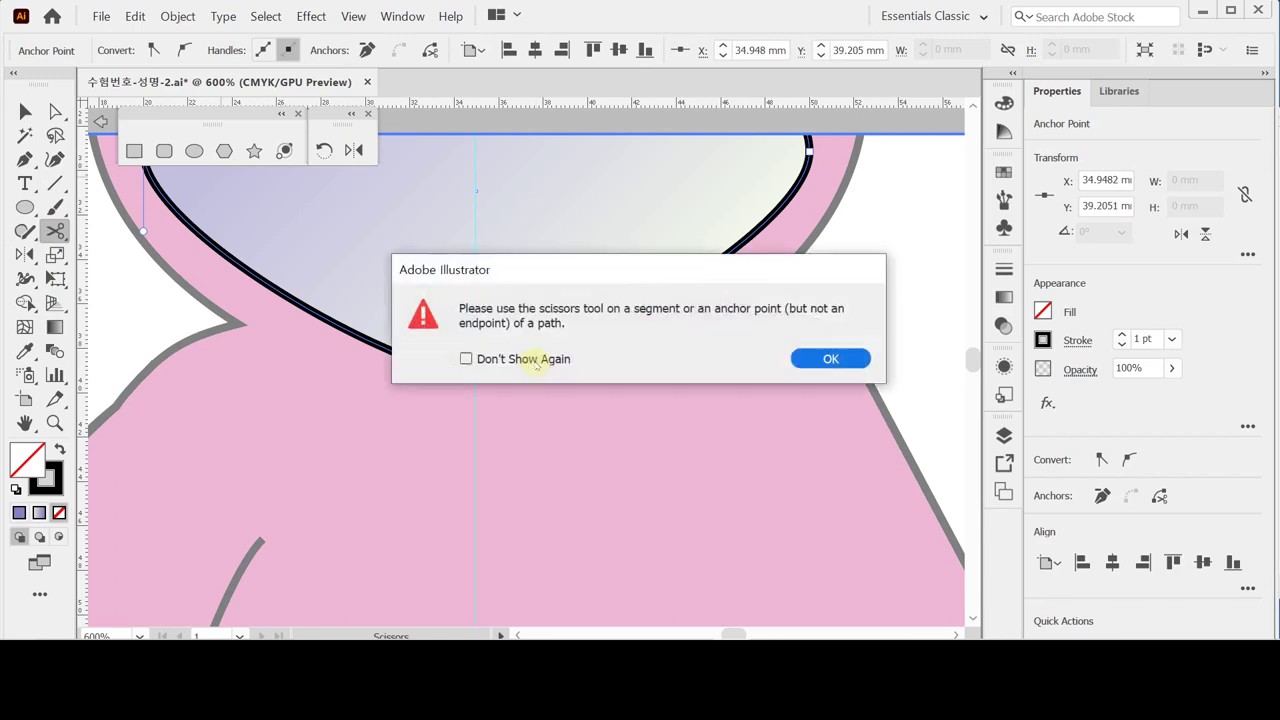
pyautogui.click(829, 357)
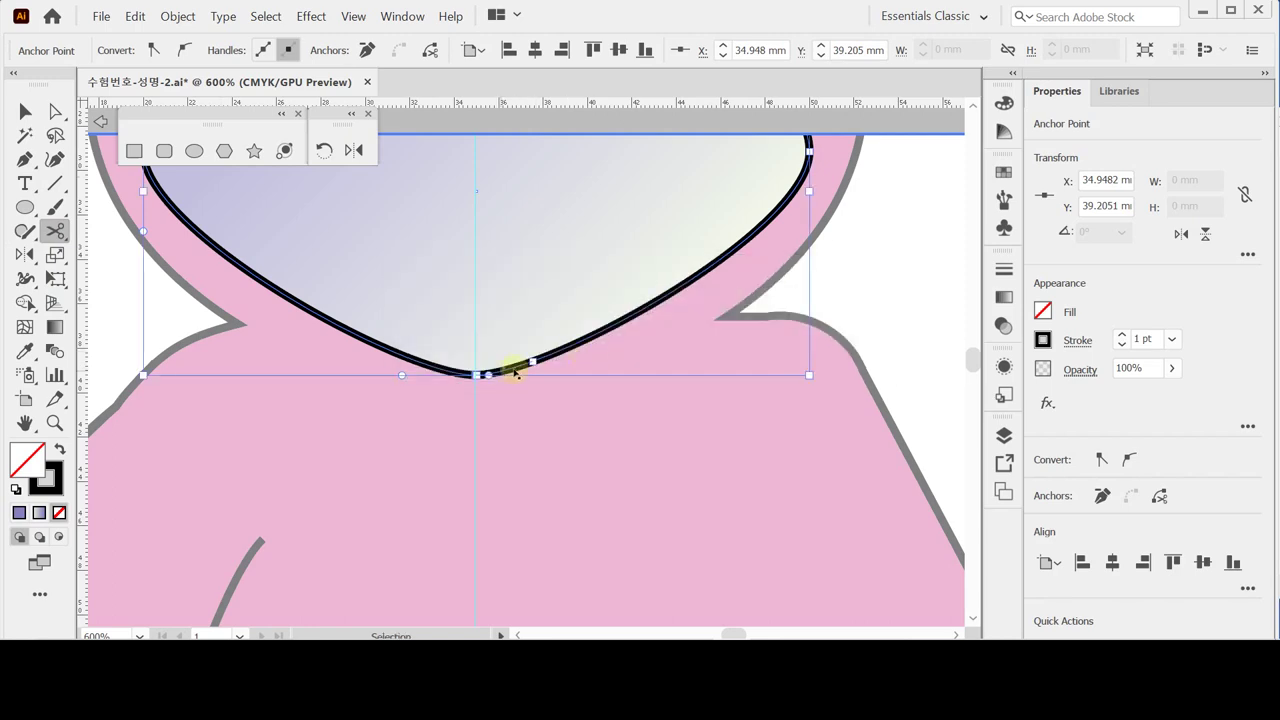
pyautogui.keyDown('ctrl'); pyautogui.click(515, 368); pyautogui.keyUp('ctrl')
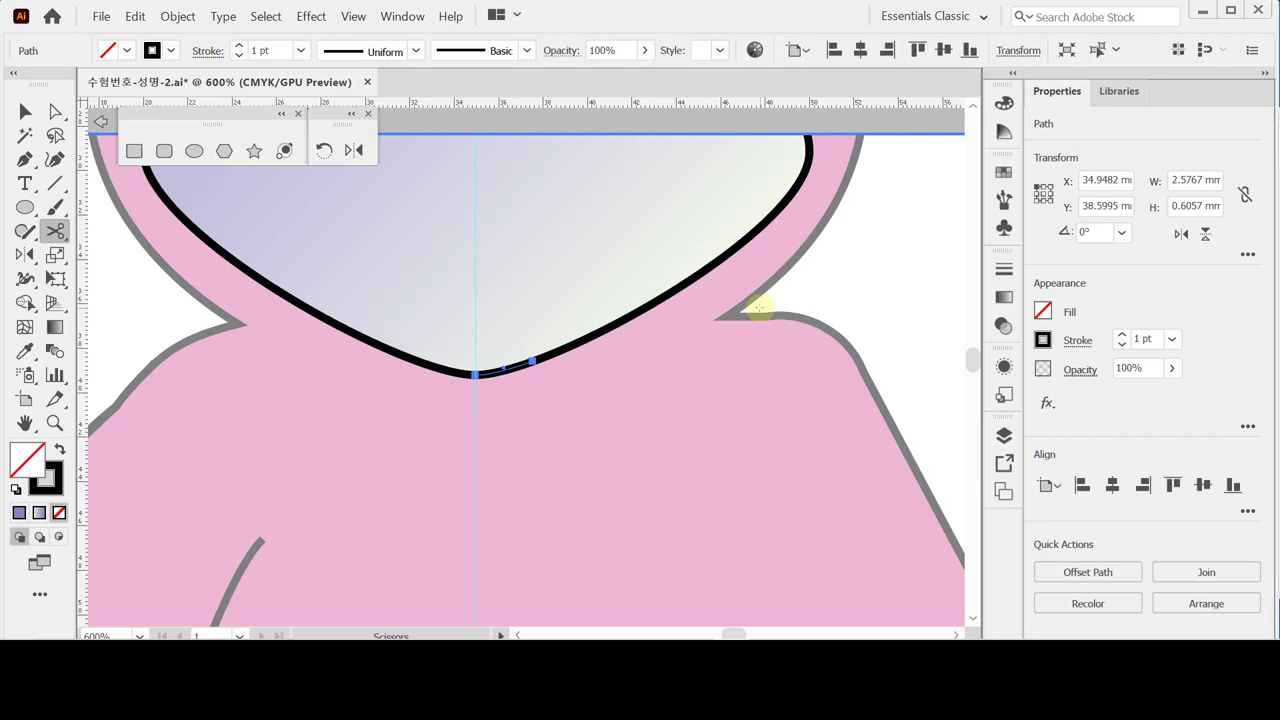
pyautogui.press('Delete')
# Step: Extend the open outline from the visor's bottom tip in a curve about 19 mm across and 23 mm down to the right underarm with the Pen tool
pyautogui.keyDown('ctrl'); pyautogui.keyDown('alt'); pyautogui.click(640, 378); pyautogui.keyUp('alt'); pyautogui.keyUp('ctrl')
pyautogui.scroll(-1, 540, 334)
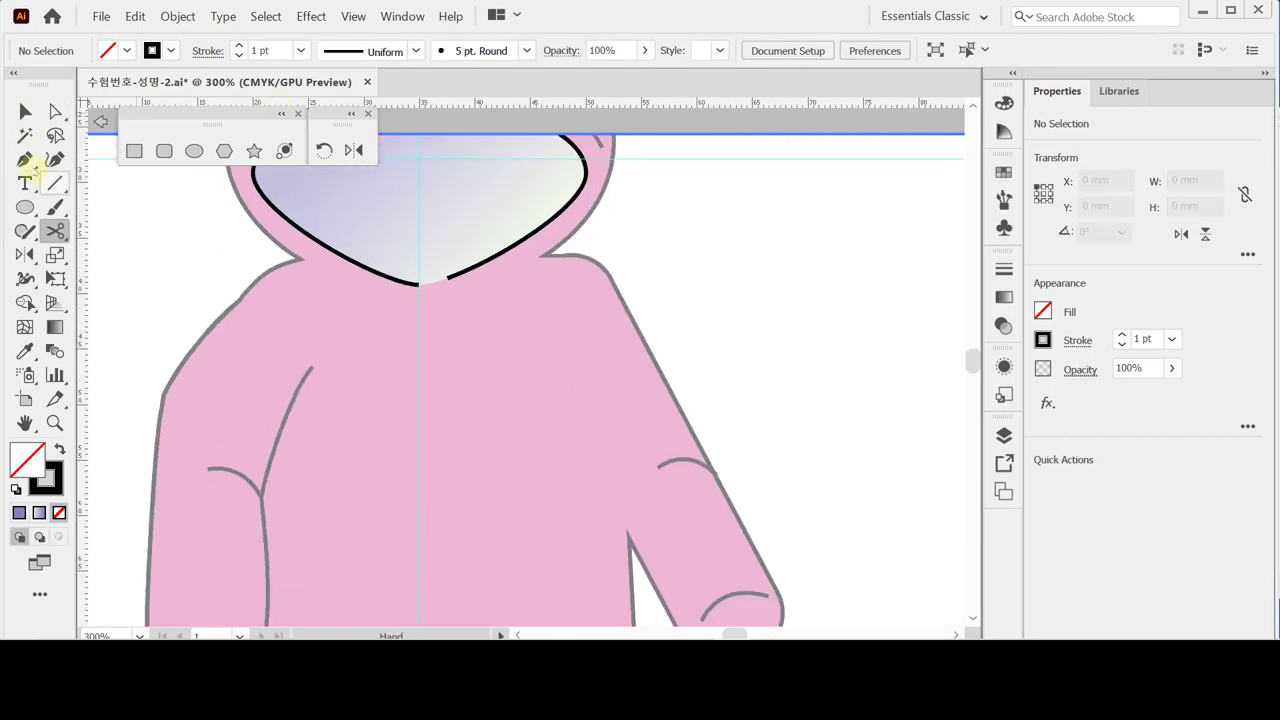
pyautogui.click(27, 160)
pyautogui.click(420, 287)
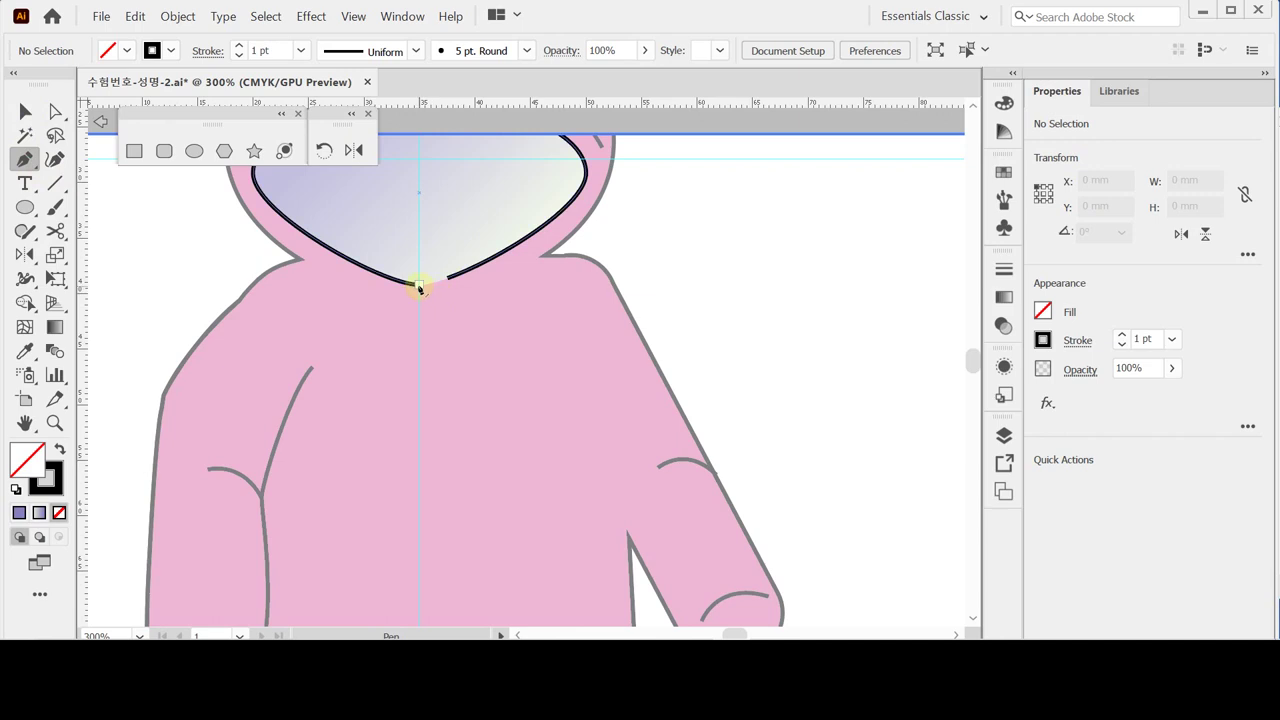
pyautogui.click(420, 287)
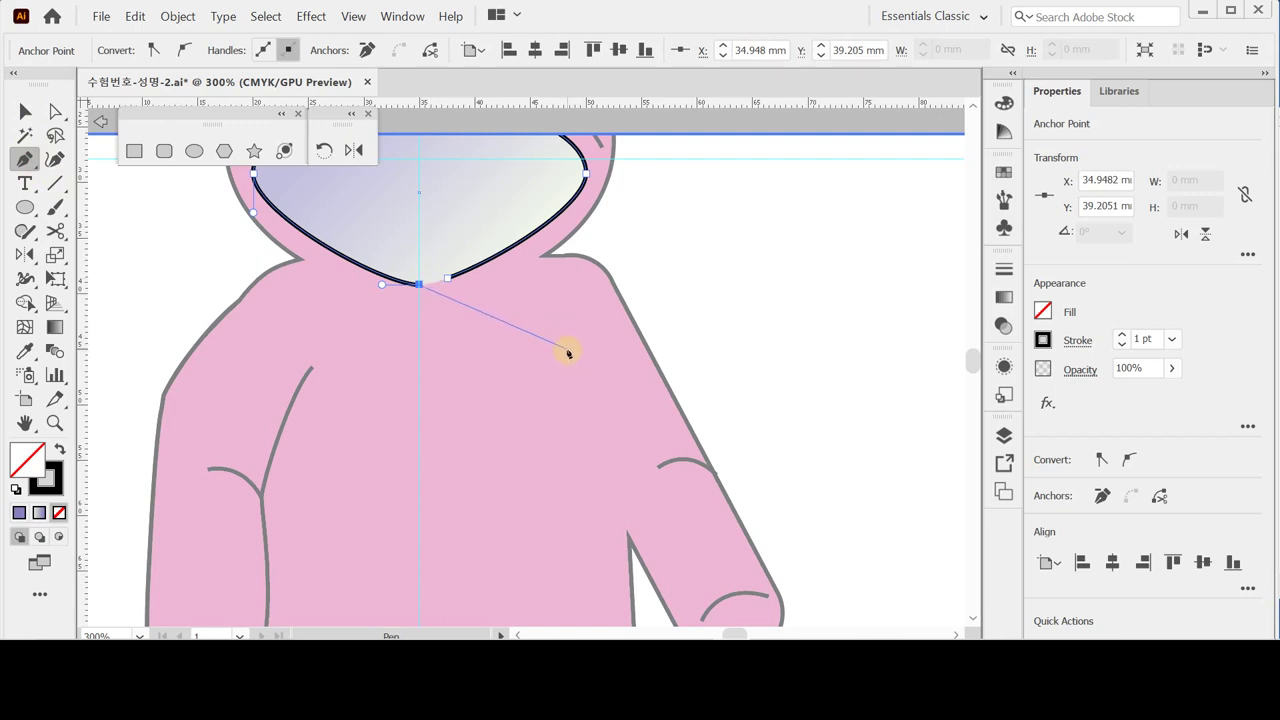
pyautogui.moveTo(571, 355); pyautogui.dragTo(617, 413)
pyautogui.hotkey('ctrl', 'z')
pyautogui.moveTo(579, 360); pyautogui.dragTo(622, 412)
pyautogui.click(628, 541)
pyautogui.moveTo(628, 541); pyautogui.dragTo(632, 577)
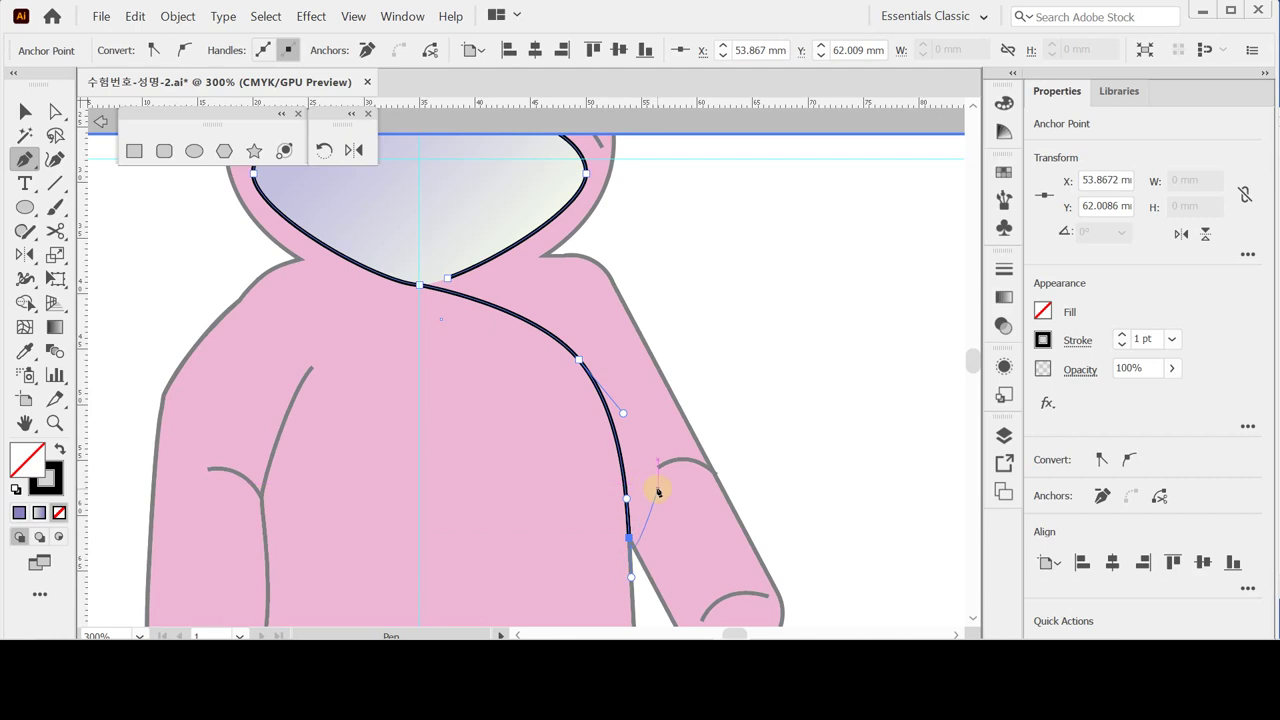
pyautogui.scroll(1, 660, 490)
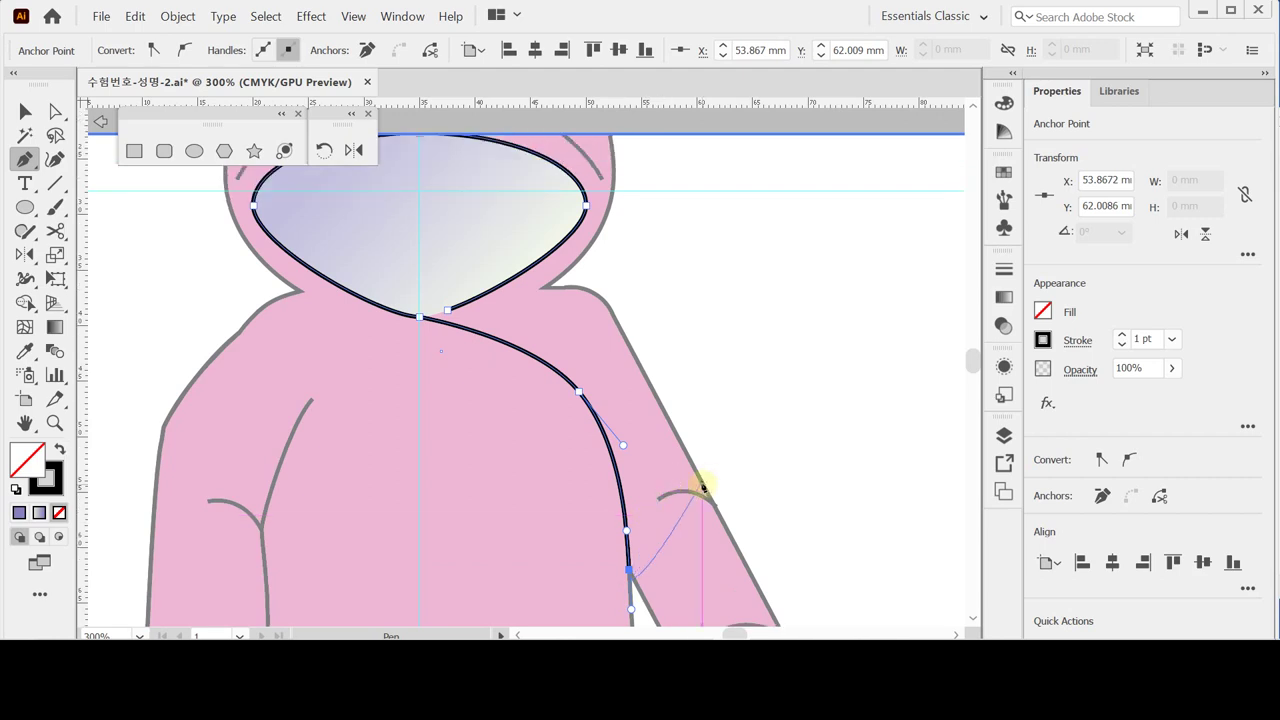
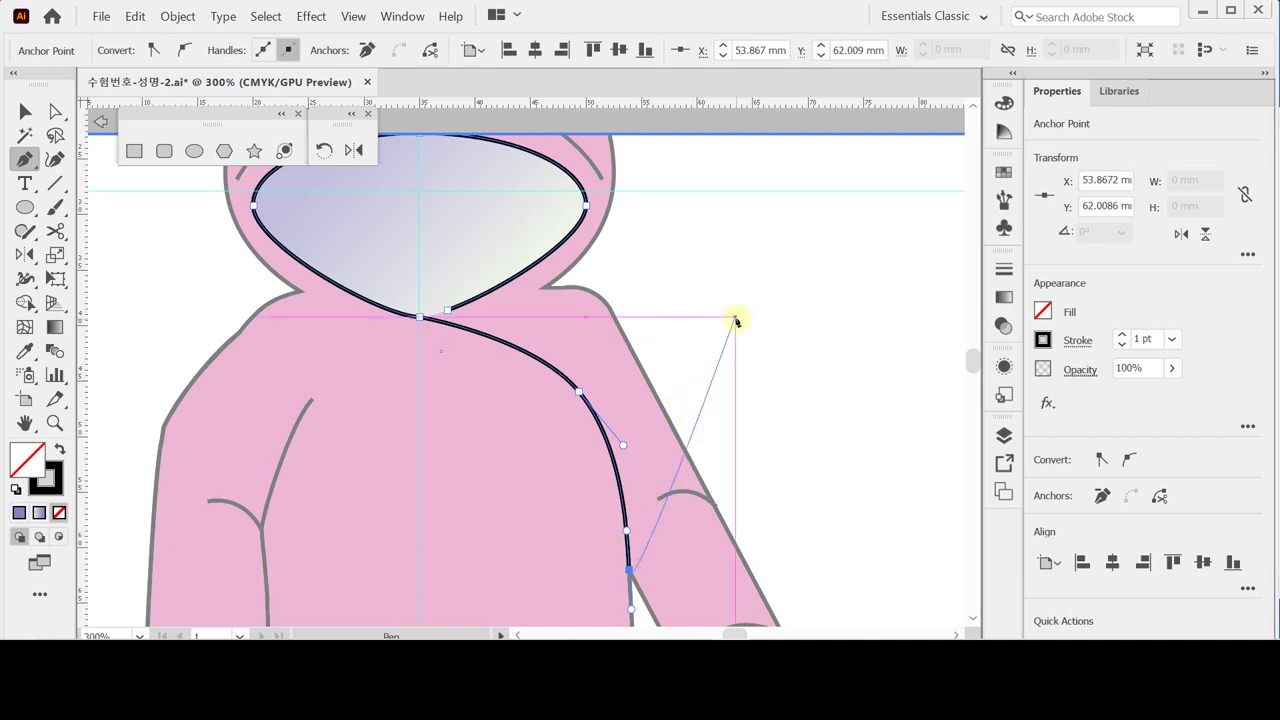
# Step: Finish the open seam path at the right underarm and leave isolation mode with nothing selected
pyautogui.press('Escape')
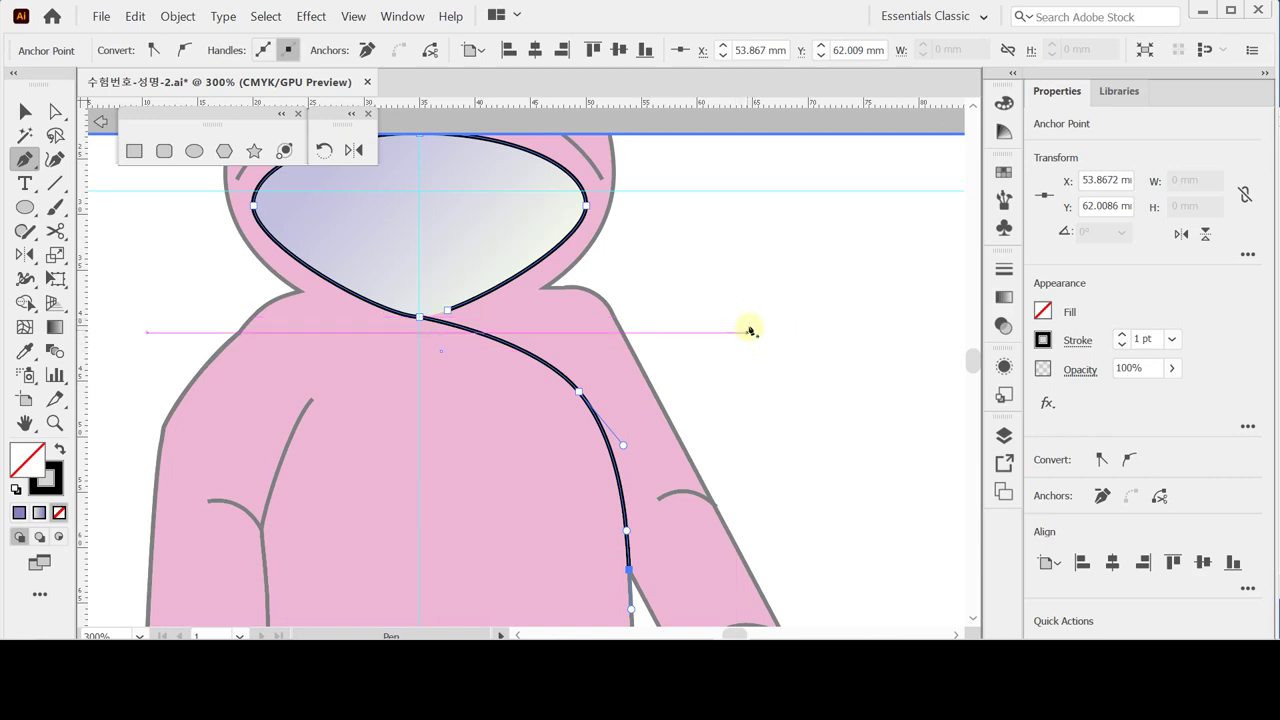
pyautogui.press('Escape')
pyautogui.keyDown('ctrl'); pyautogui.click(752, 326); pyautogui.keyUp('ctrl')
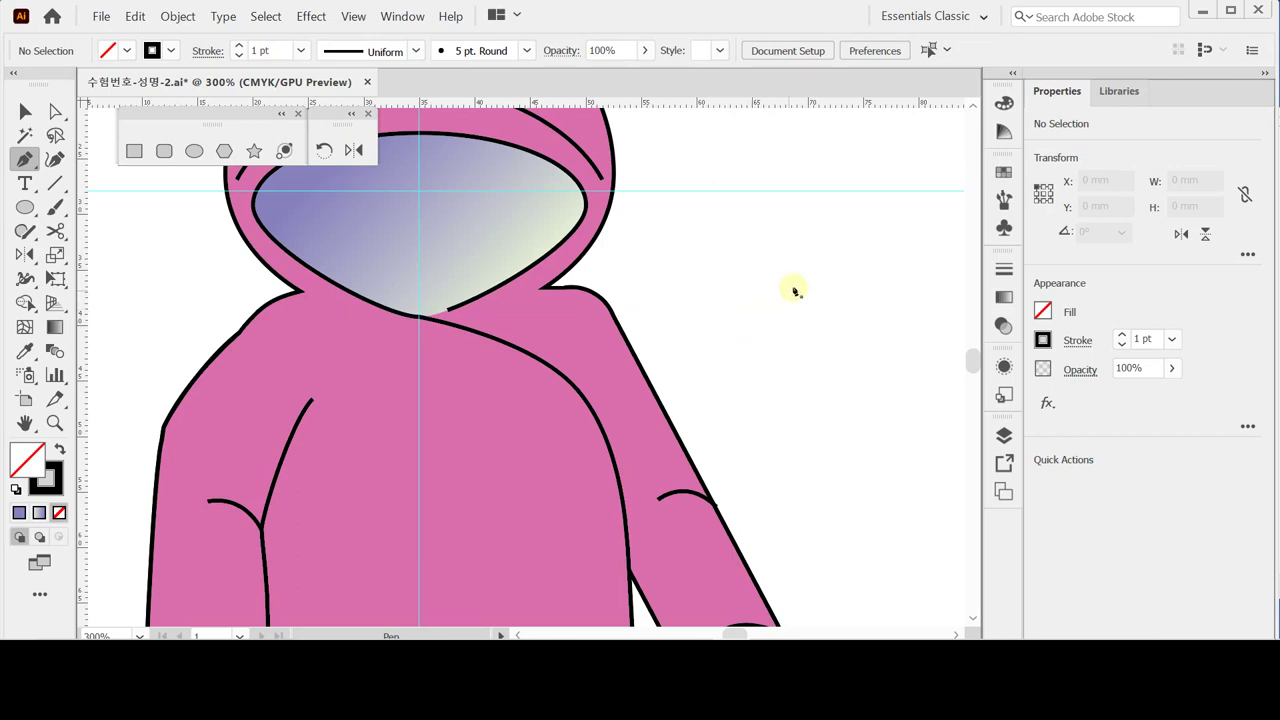
# Step: Draw a circular button about 2.3 mm in diameter below the visor's bottom tip with a pale yellow fill and 1 pt black stroke
pyautogui.click(194, 150)
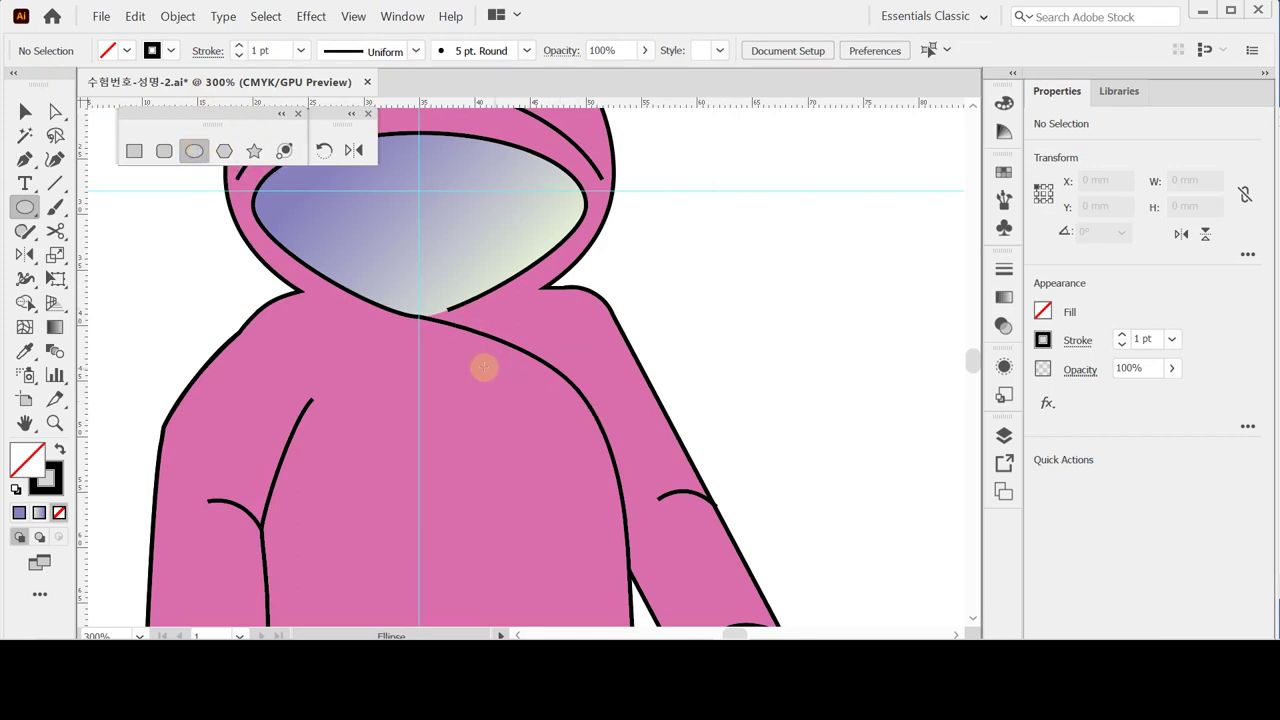
pyautogui.hotkey('ctrl', 'space')
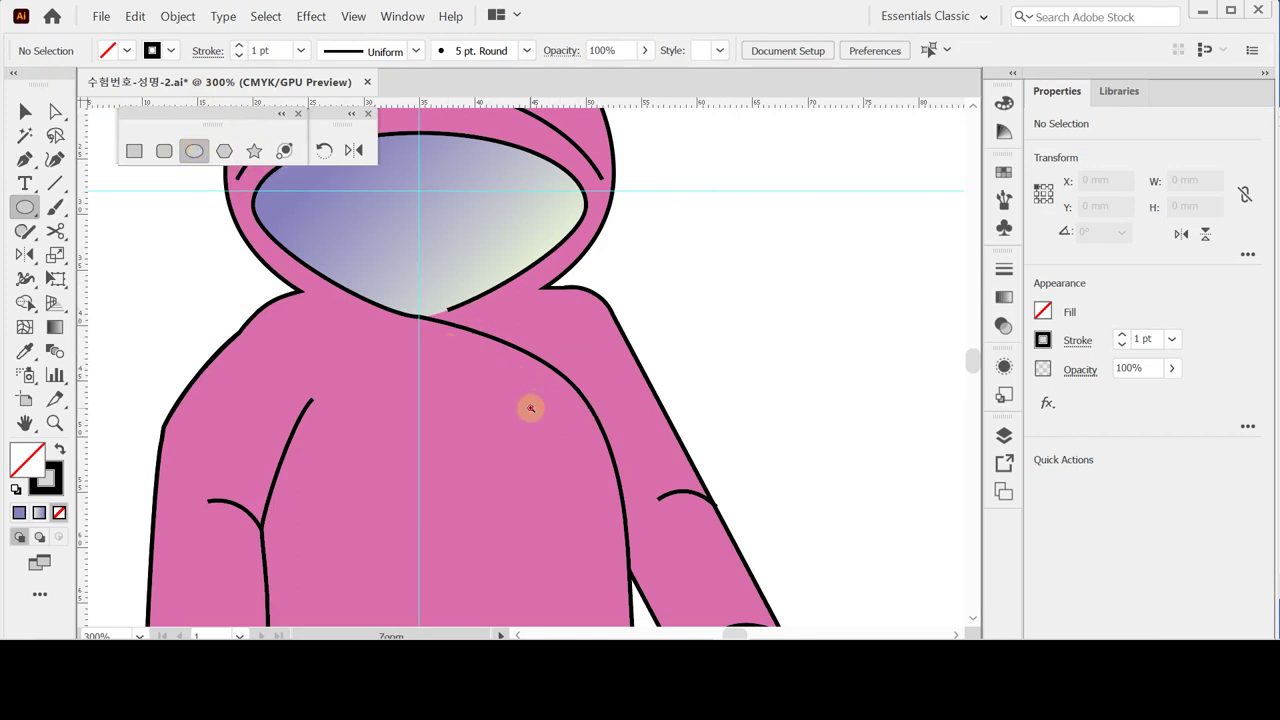
pyautogui.click(531, 408)
pyautogui.moveTo(384, 270); pyautogui.dragTo(416, 303)
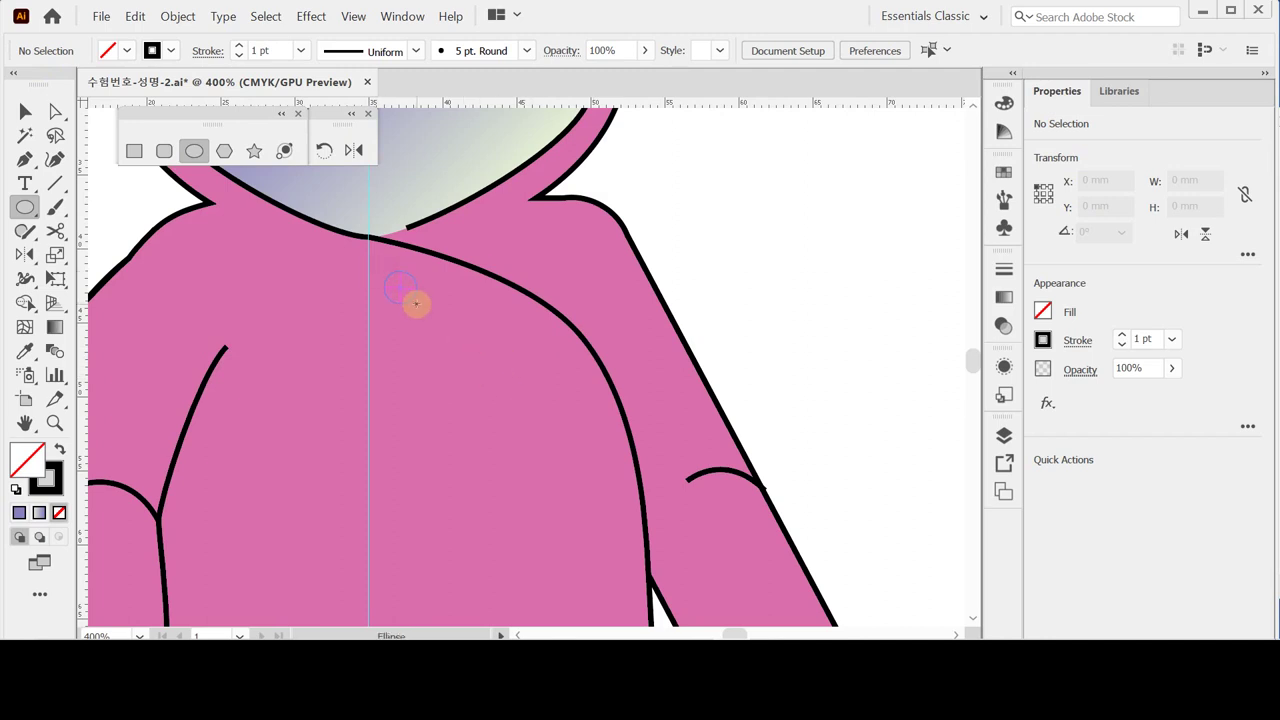
pyautogui.moveTo(416, 303); pyautogui.dragTo(418, 305)
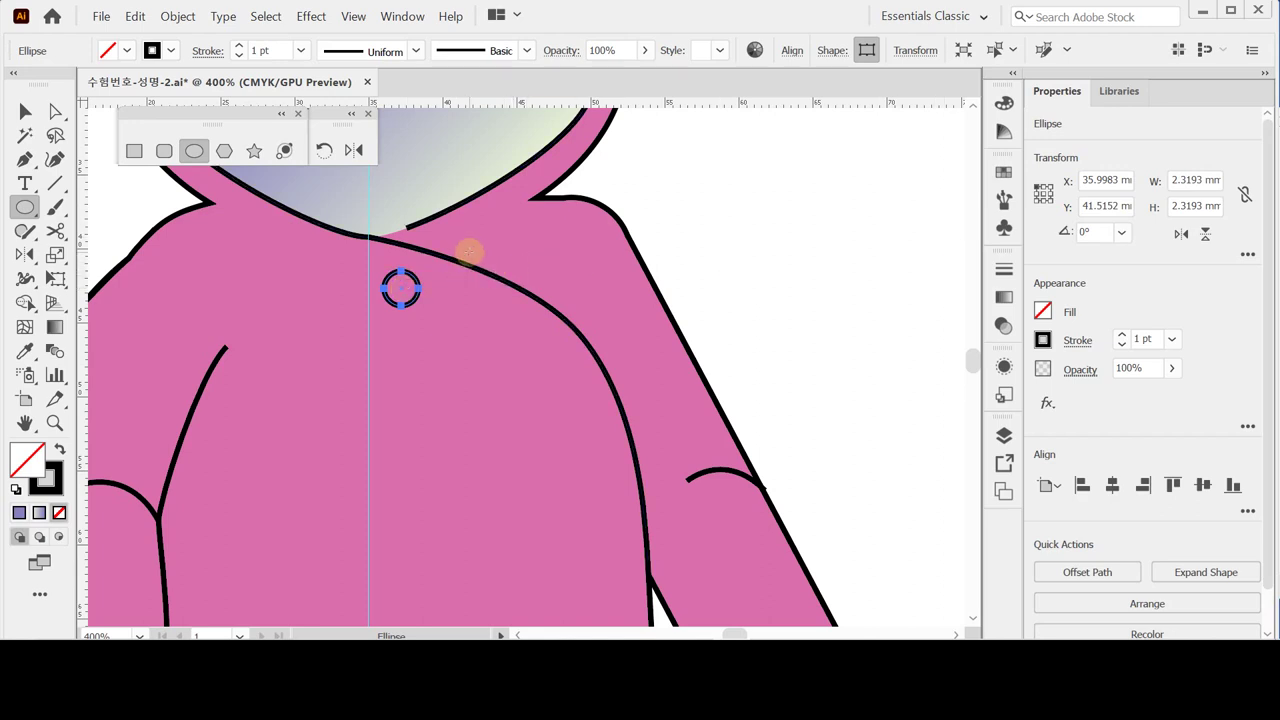
pyautogui.hotkey('ctrl', 'z')
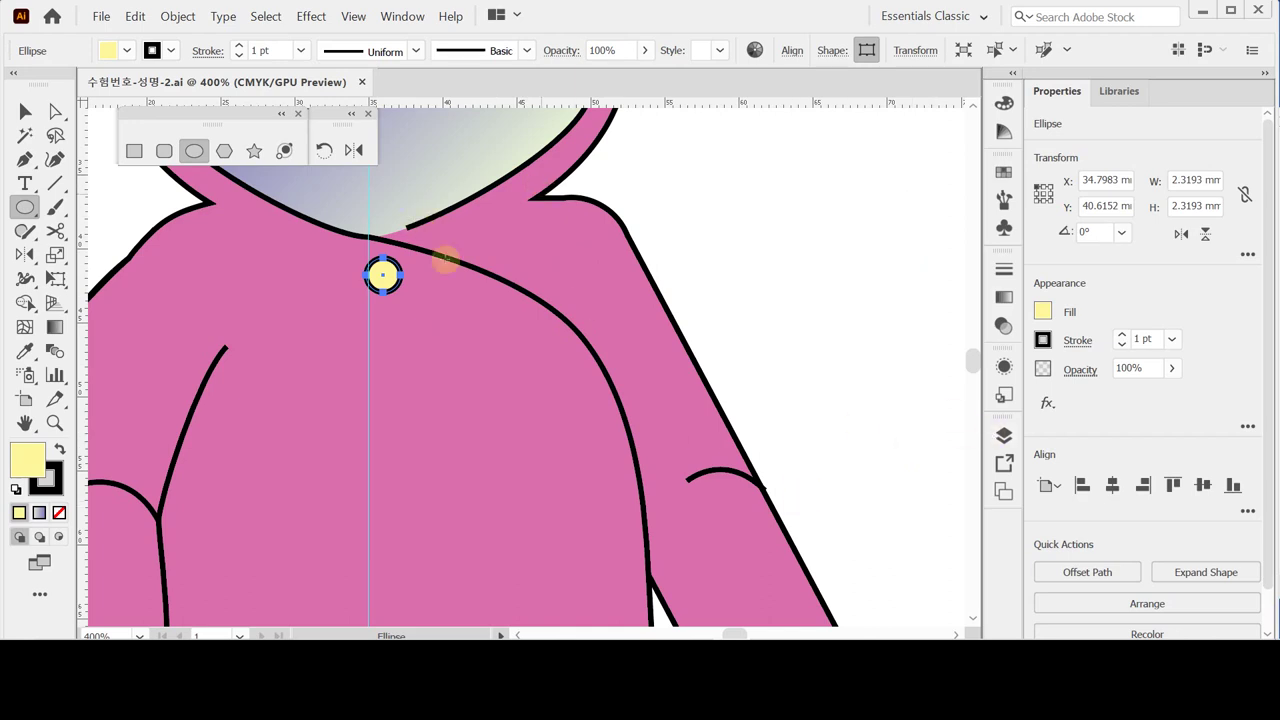
# Step: Try to copy the yellow button about 5 mm right and 1.7 mm down, repeat the copy once, and undo both
pyautogui.press('ctrl')
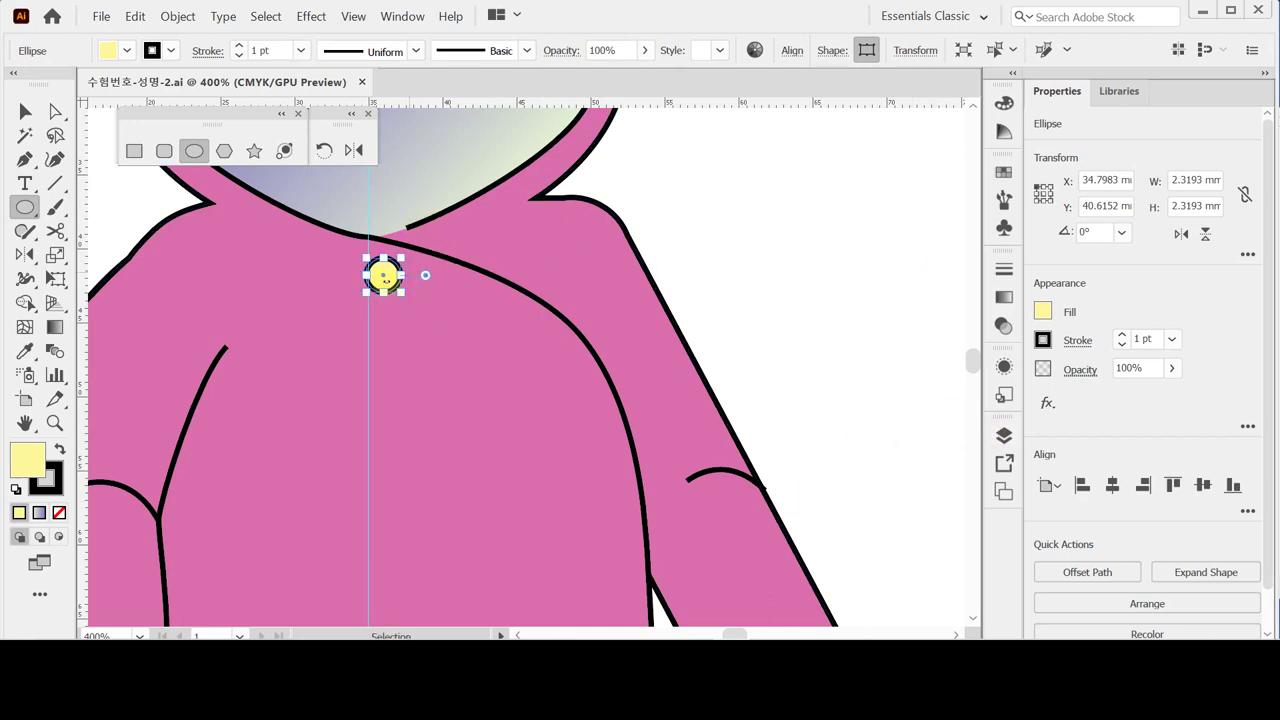
pyautogui.moveTo(384, 280); pyautogui.dragTo(445, 297)
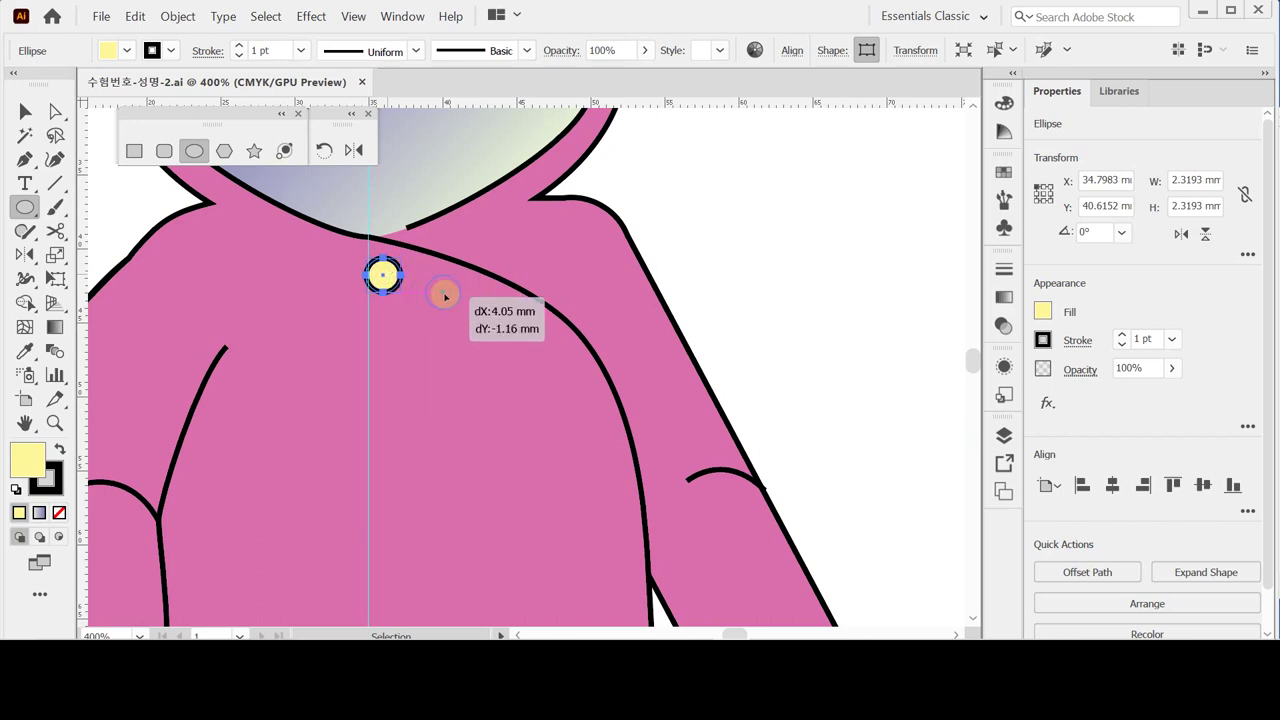
pyautogui.moveTo(445, 296); pyautogui.dragTo(458, 304)
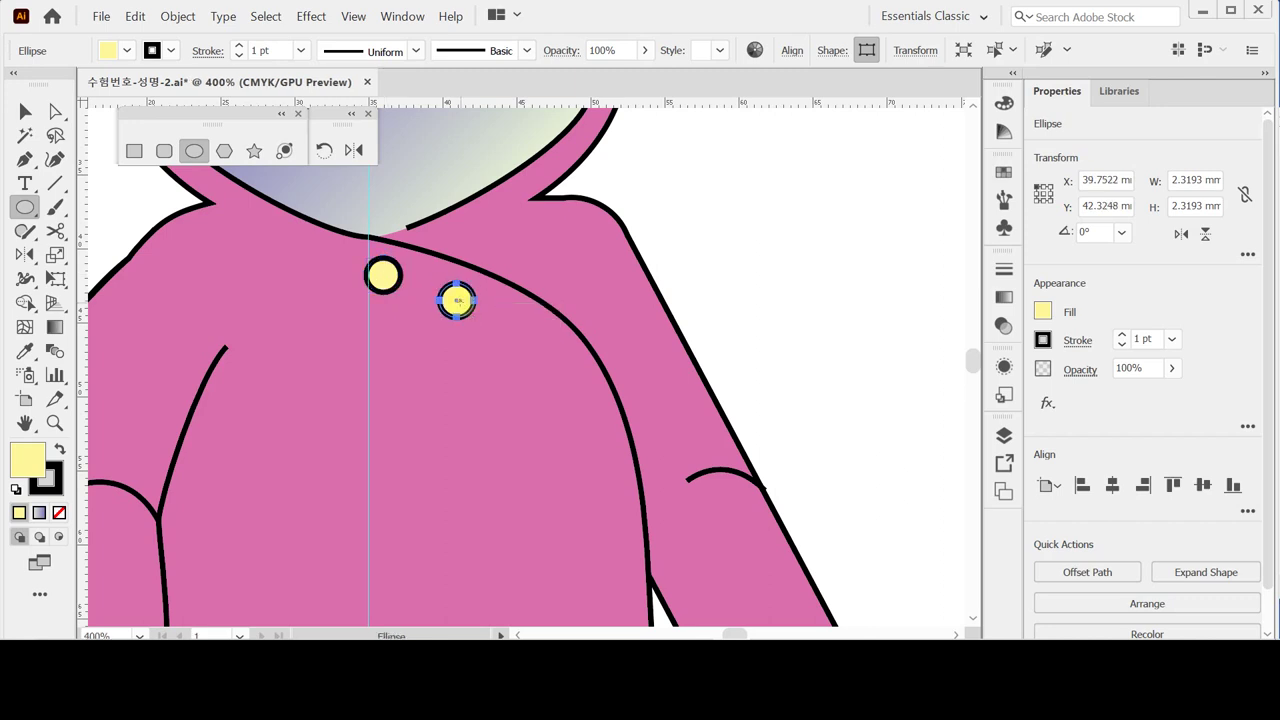
pyautogui.hotkey('ctrl', 'd')
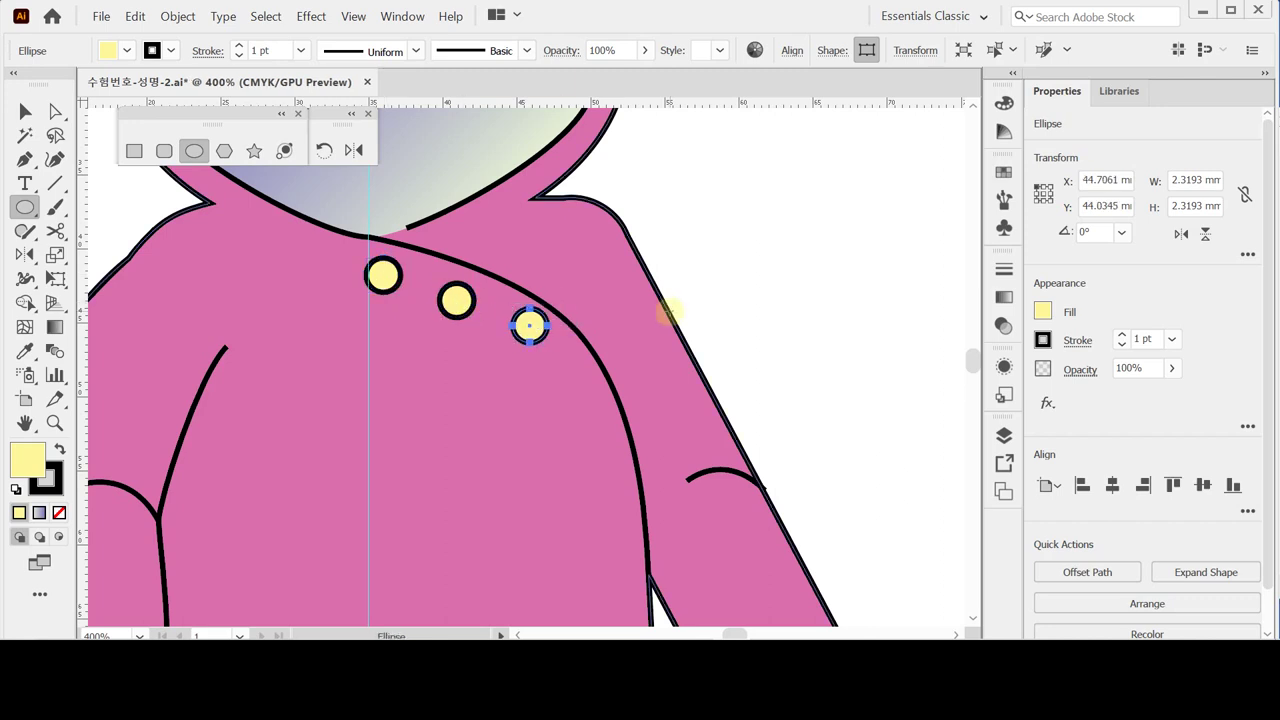
pyautogui.hotkey('ctrl', 'z')
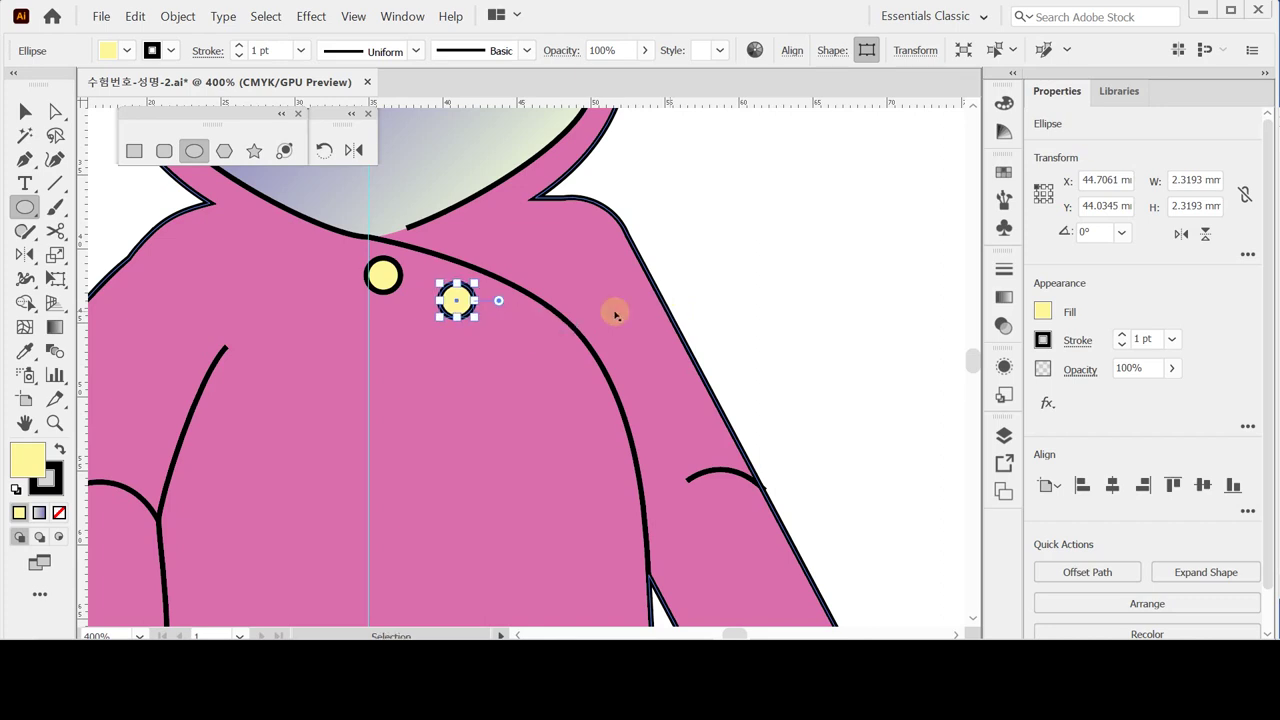
pyautogui.hotkey('ctrl', 'z')
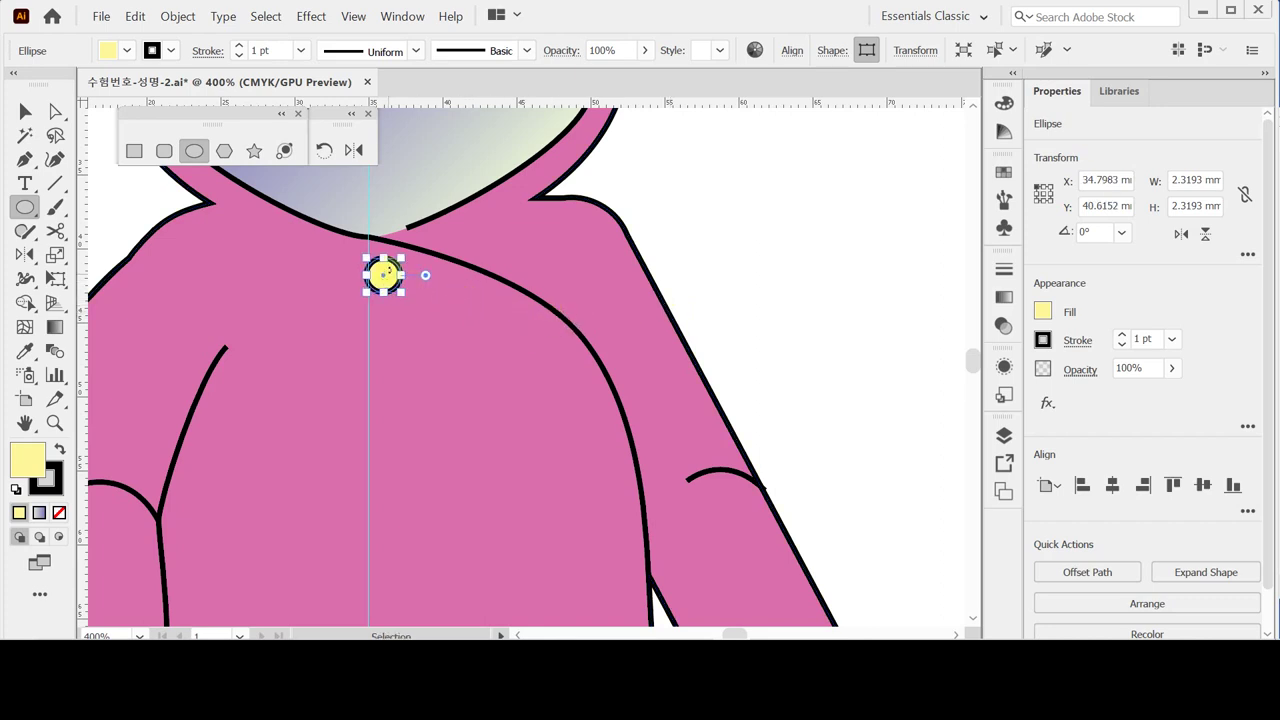
pyautogui.moveTo(386, 270)
pyautogui.mouseDown()
pyautogui.moveTo(396, 285)
pyautogui.moveTo(383, 272)
pyautogui.mouseUp()
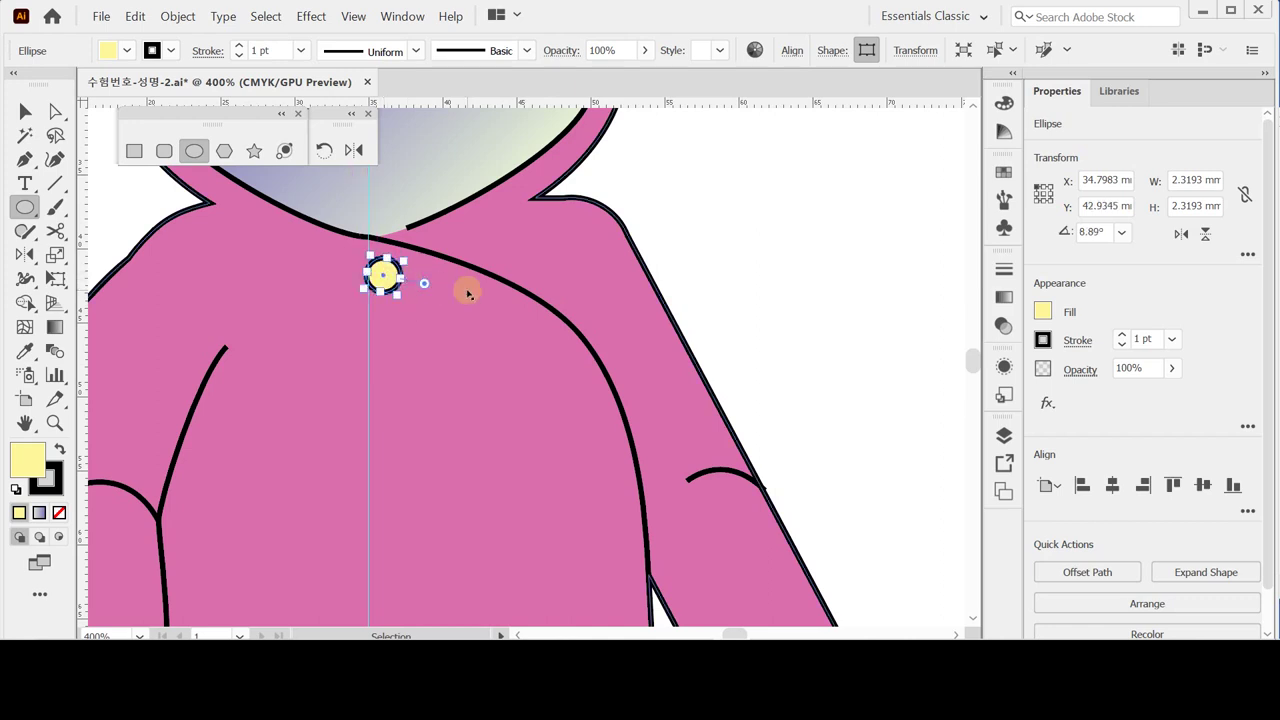
pyautogui.press('ctrl')
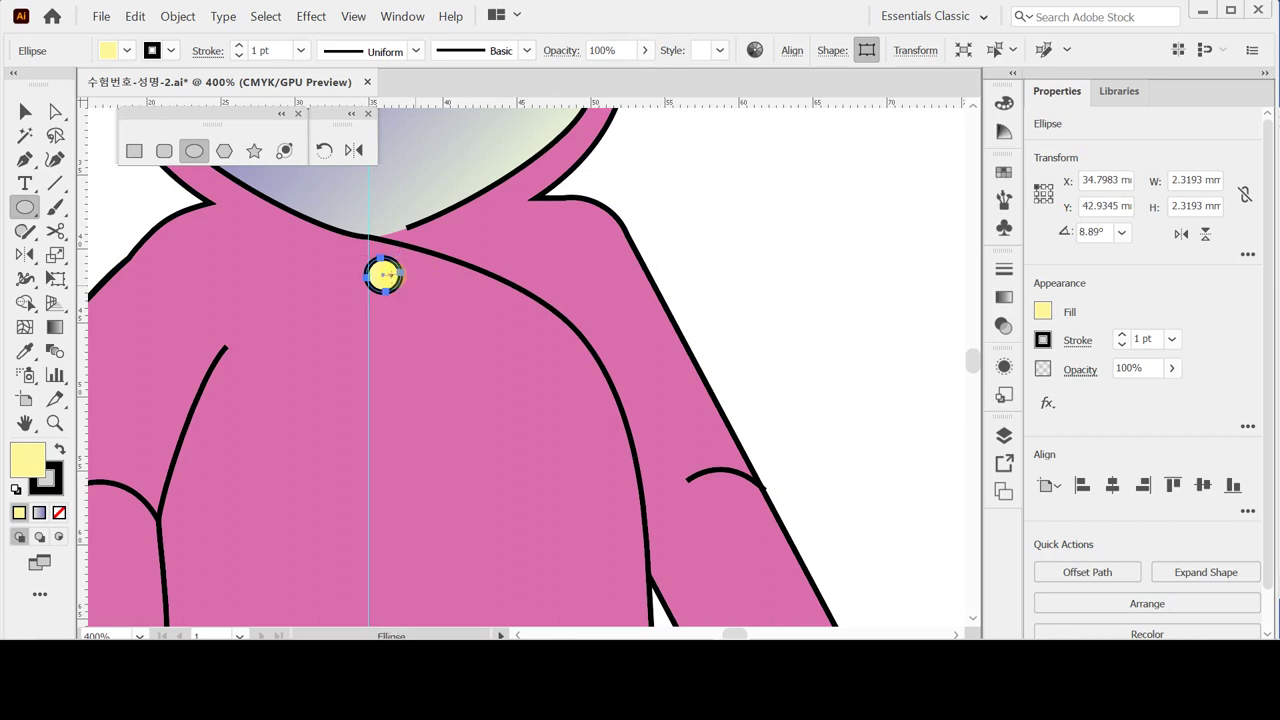
pyautogui.press('ctrl')
pyautogui.press('ctrl')
pyautogui.hotkey('ctrl', 'F12')
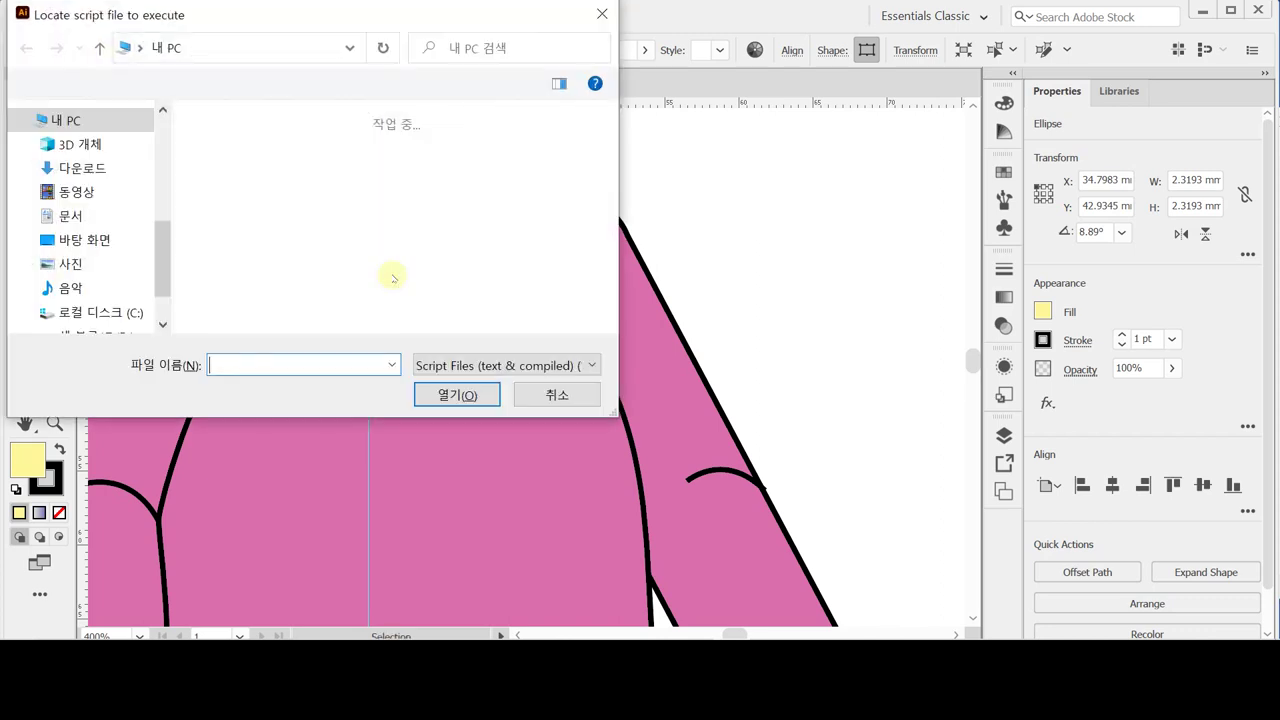
pyautogui.click(557, 394)
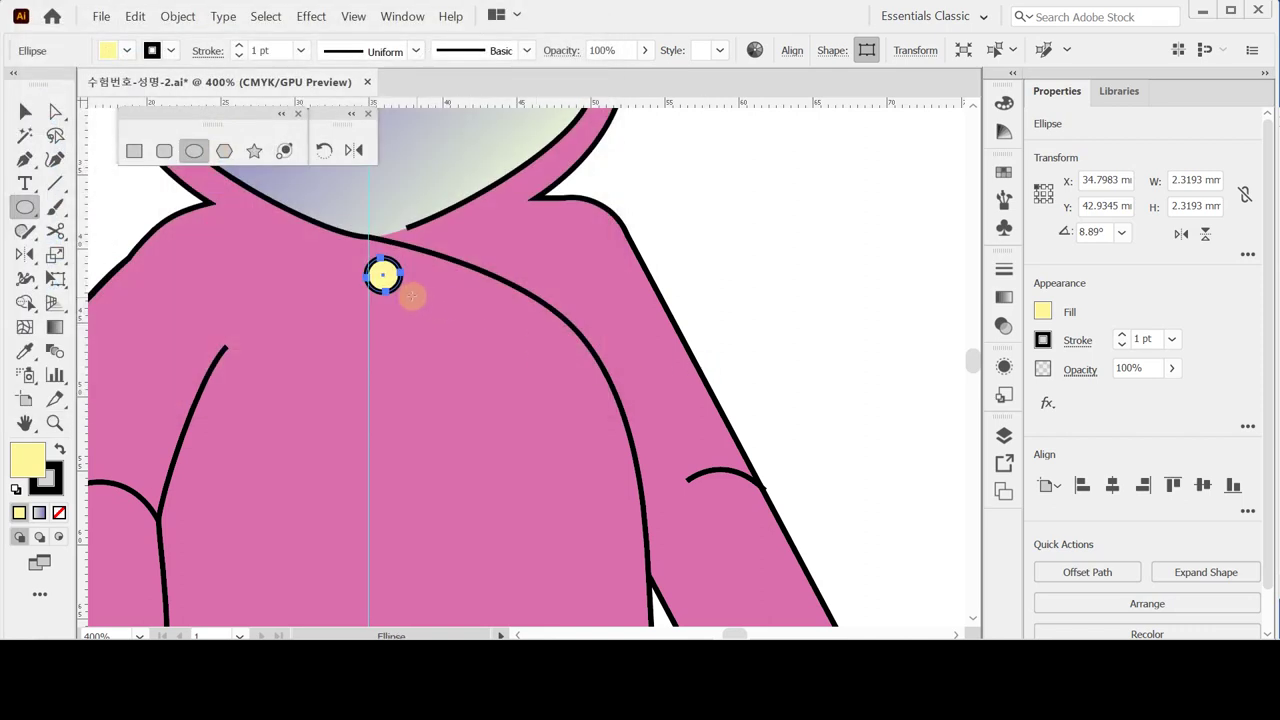
pyautogui.press('ctrl')
pyautogui.hotkey('ctrl', 'z')
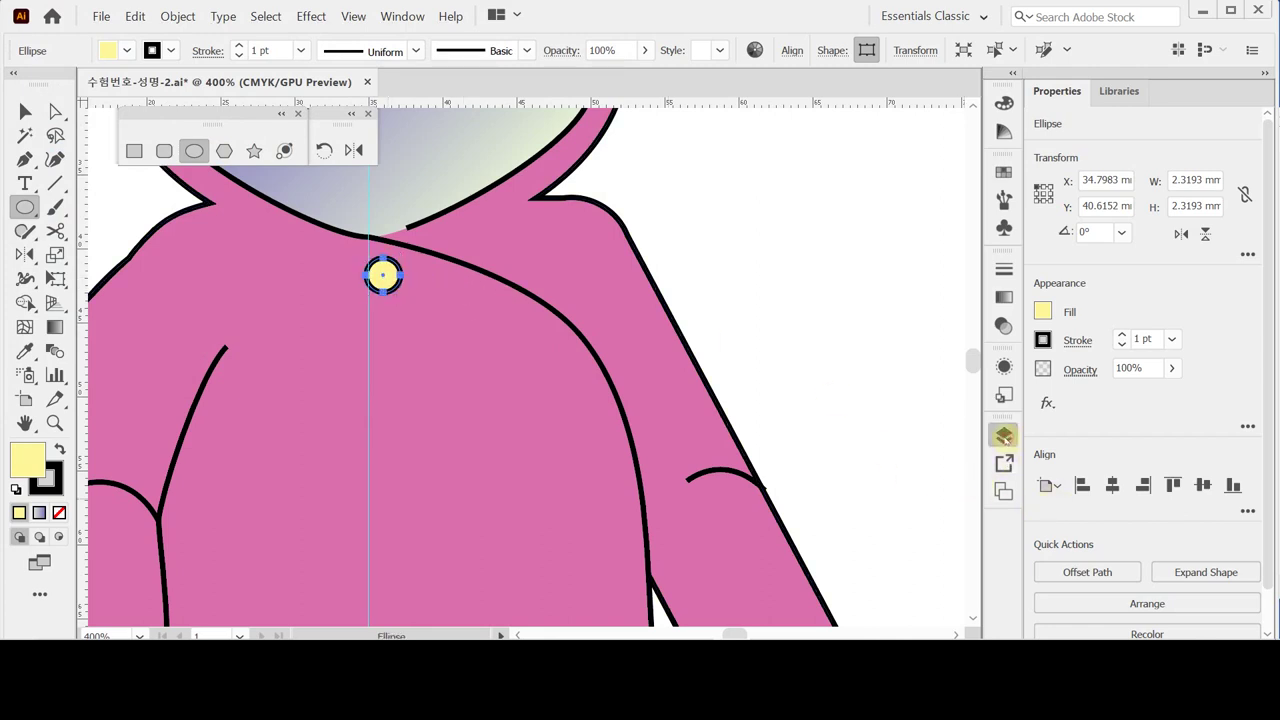
# Step: Show the locked Layer 1 reference artwork to compare it with the traced character
pyautogui.click(1004, 435)
pyautogui.click(758, 478)
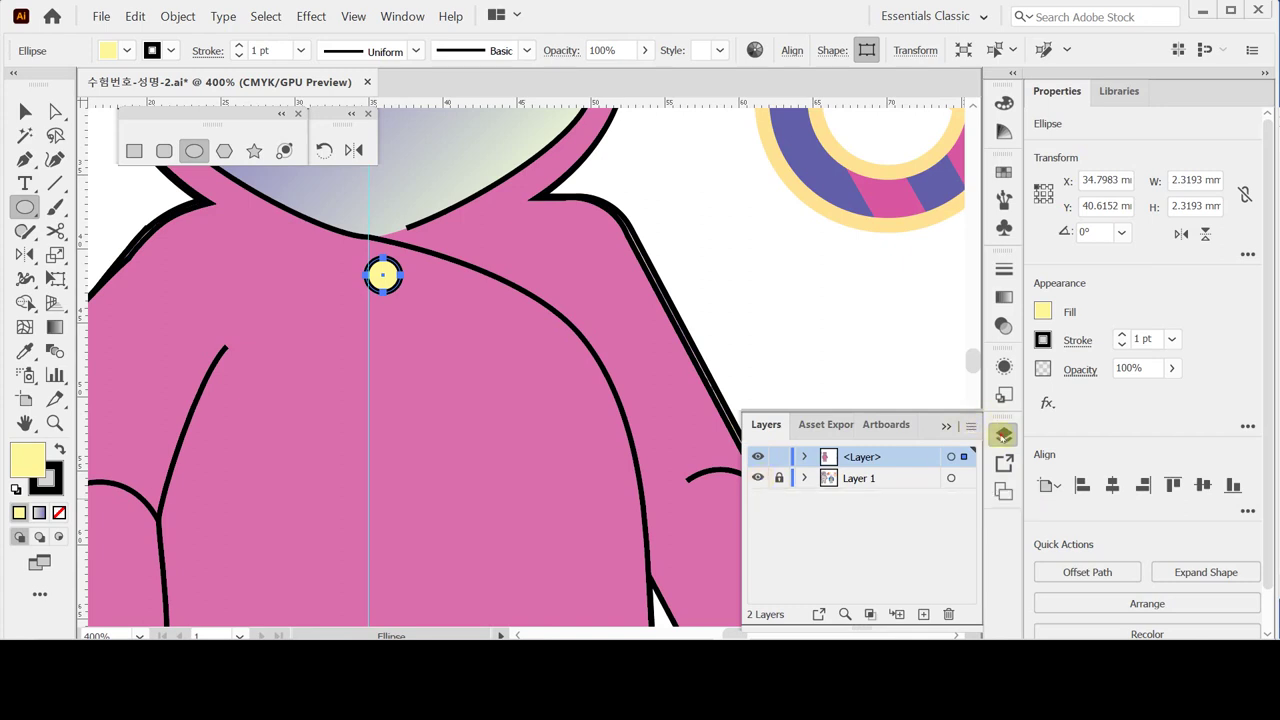
pyautogui.click(1004, 435)
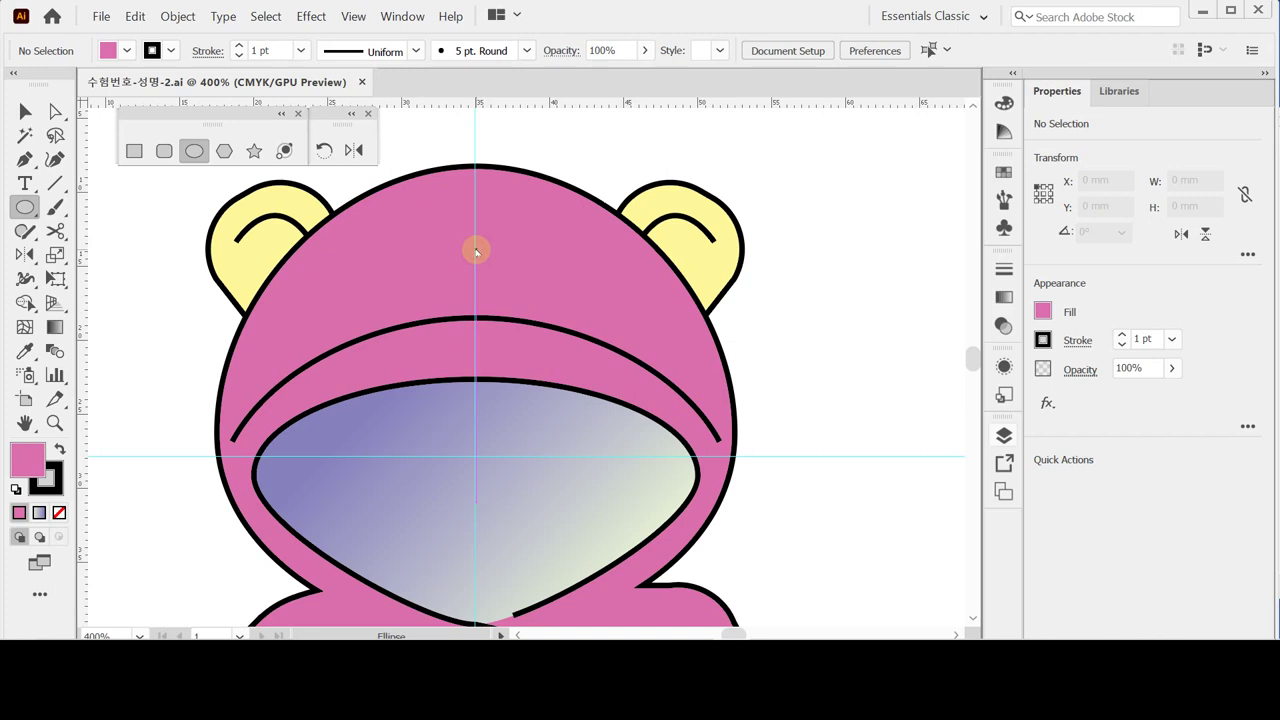
# Step: Draw a 16 mm by 5.5 mm ellipse centred on the vertical guide in the upper part of the hood
pyautogui.click(476, 249)
pyautogui.click(576, 306)
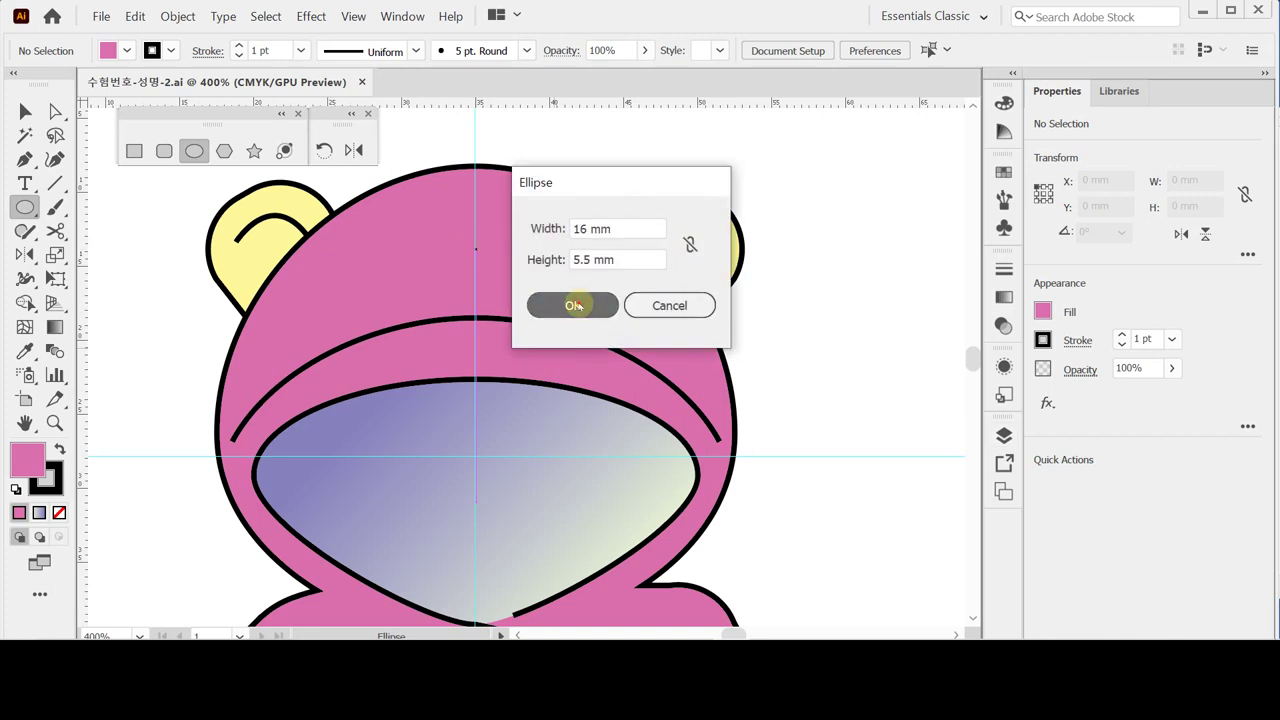
pyautogui.click(580, 300)
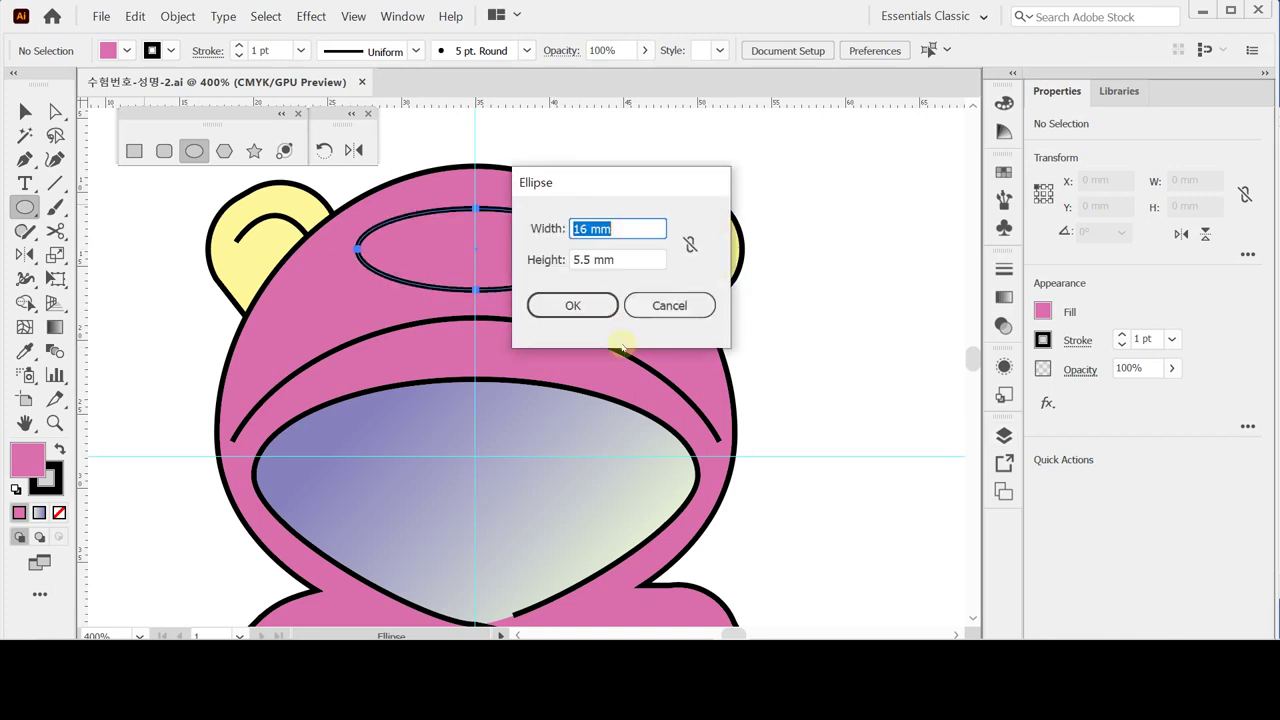
pyautogui.click(672, 304)
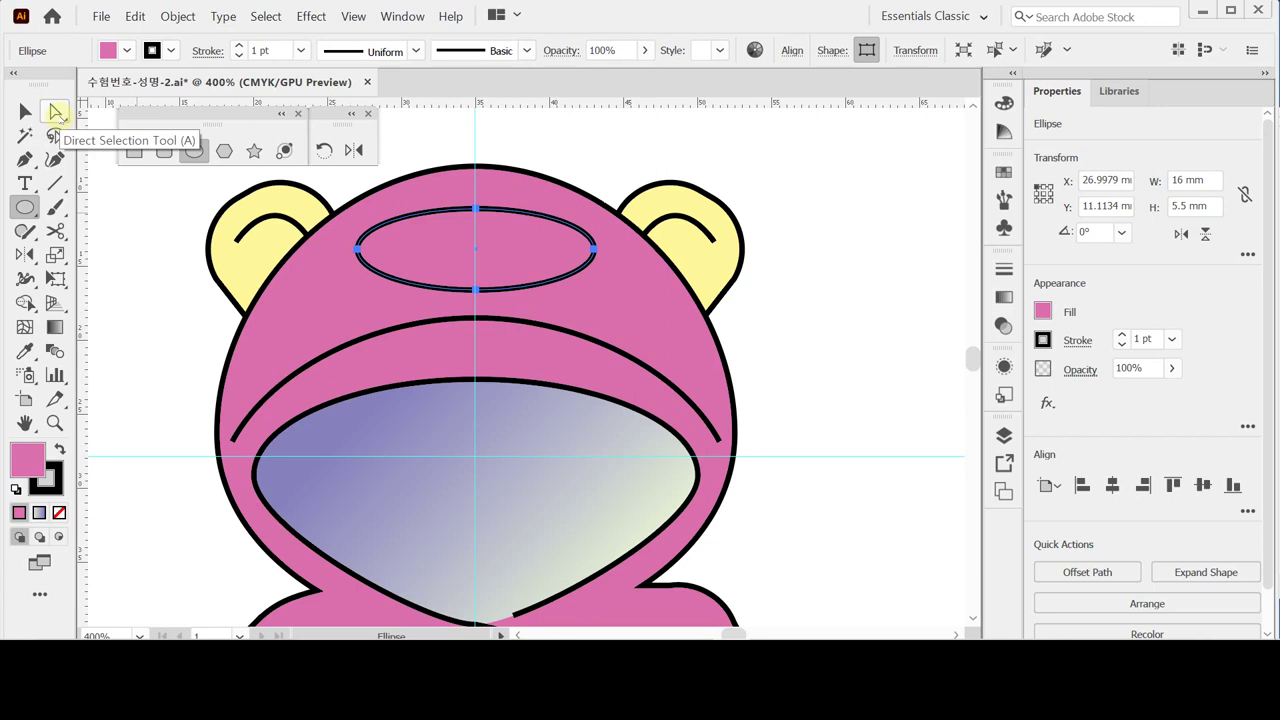
# Step: Raise the top anchor point of the hood's ellipse by 1 mm
pyautogui.click(55, 112)
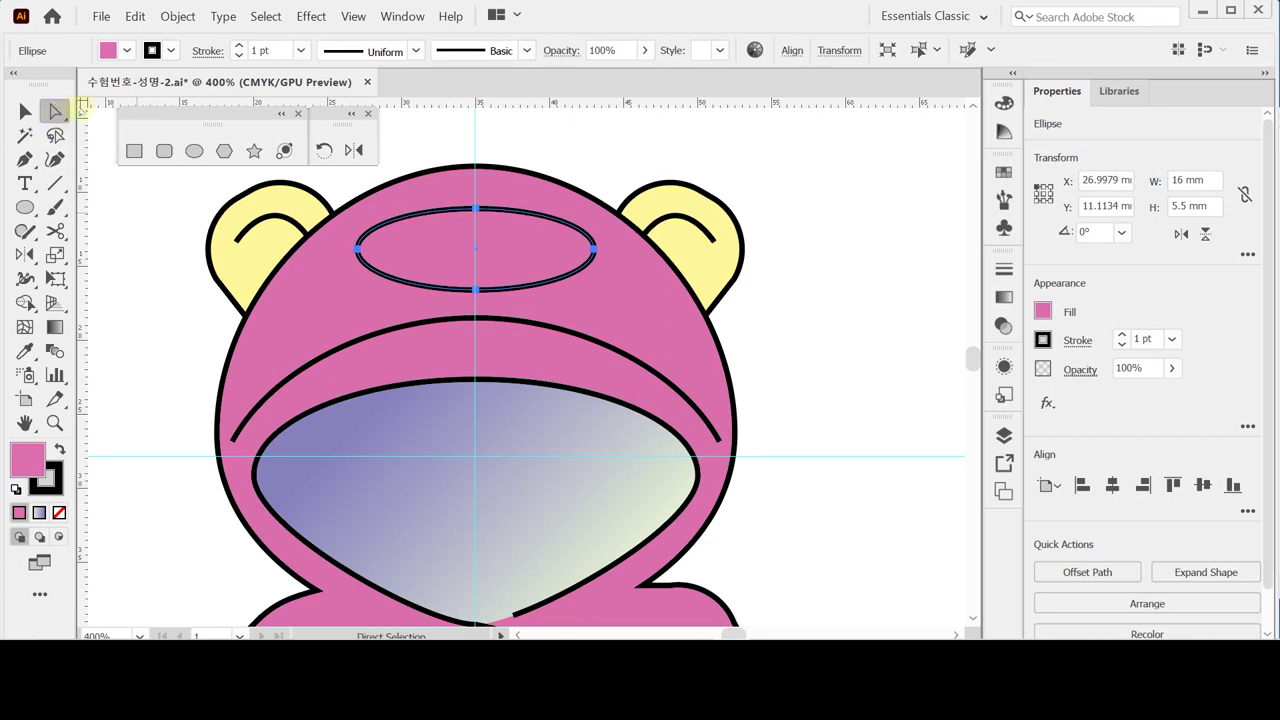
pyautogui.click(476, 209)
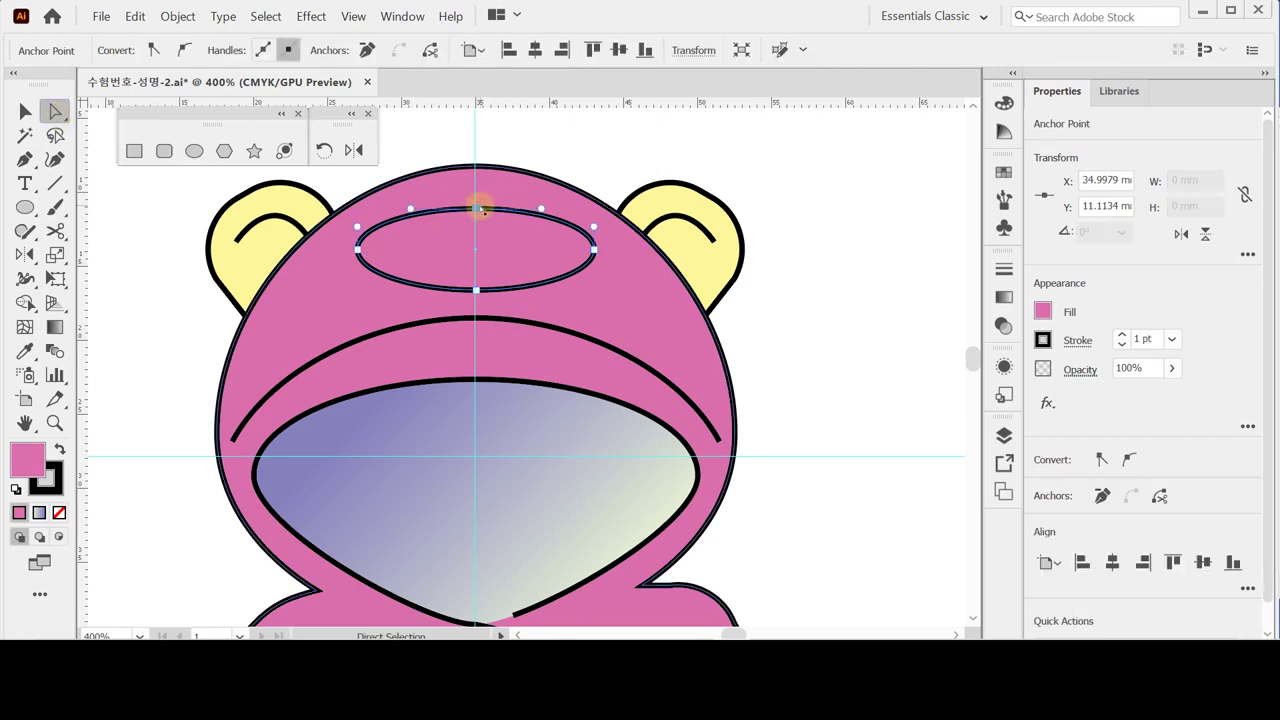
pyautogui.press('Up')
pyautogui.press('Up')
pyautogui.press('Up')
pyautogui.press('Up')
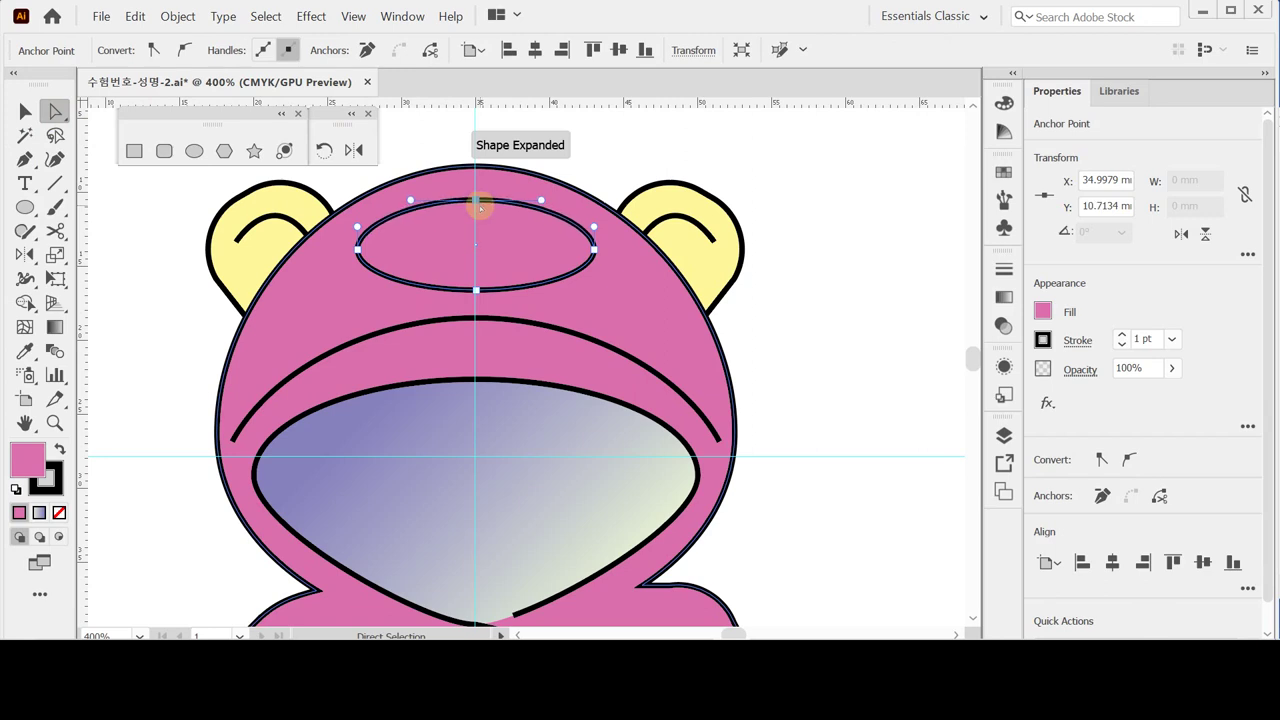
pyautogui.press('Up')
pyautogui.press('Up')
pyautogui.press('Up')
pyautogui.press('Up')
pyautogui.press('Up')
pyautogui.press('Up')
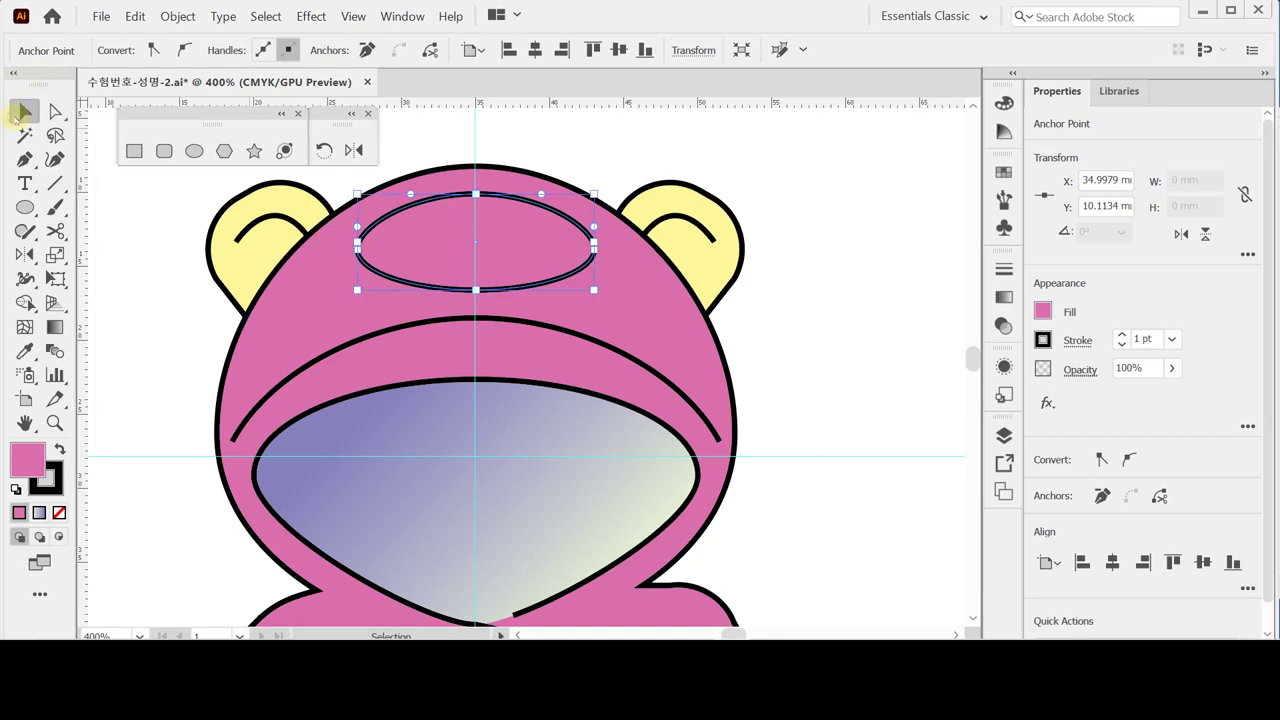
# Step: Select the character's pink body shape and save the document
pyautogui.click(22, 112)
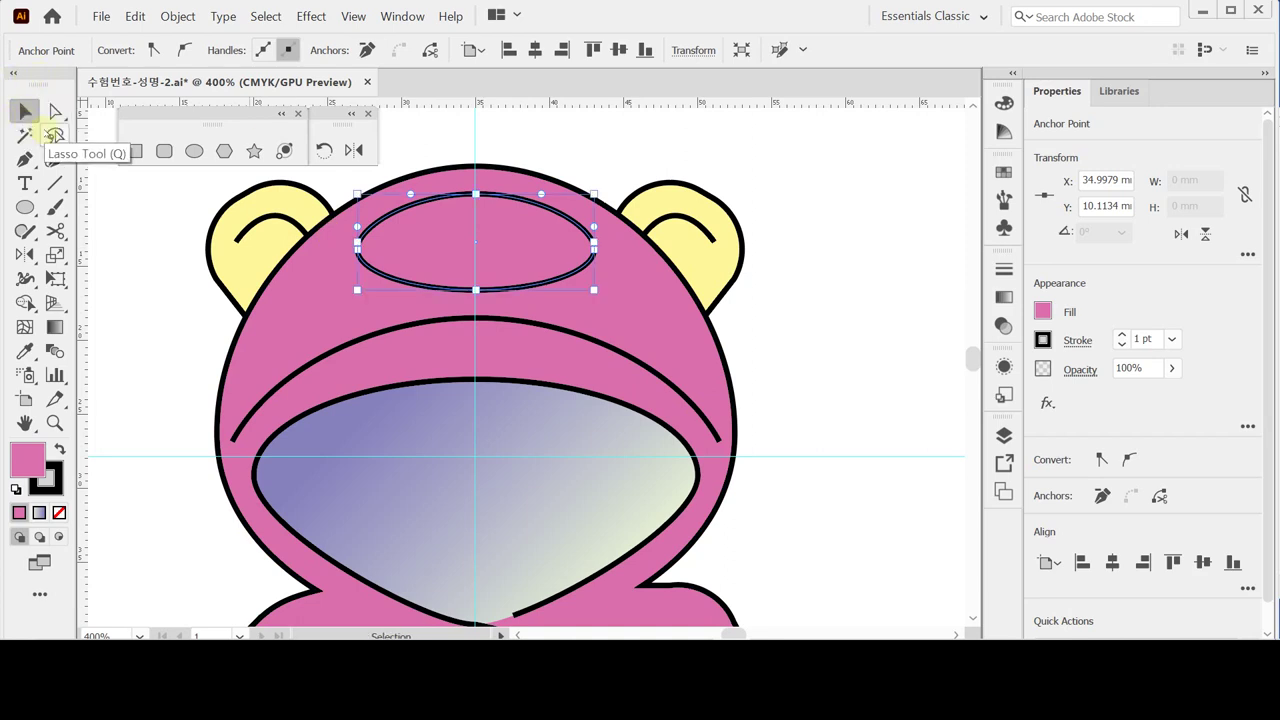
pyautogui.click(297, 334)
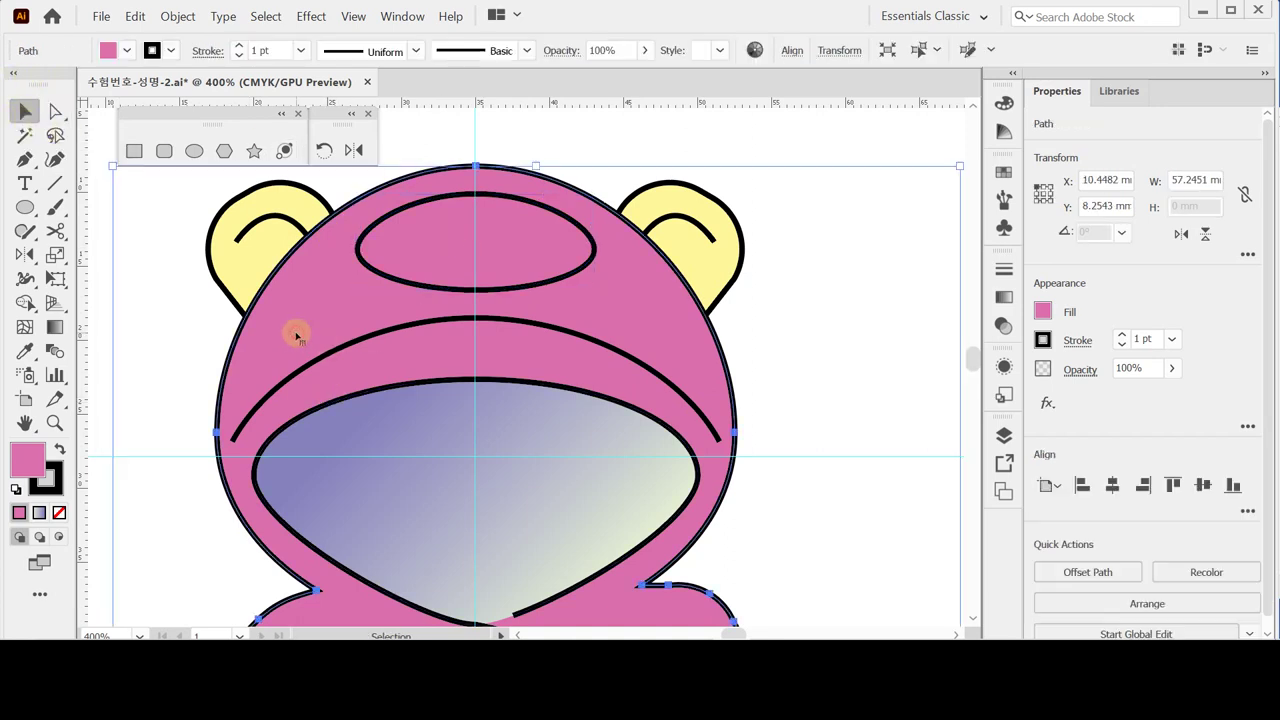
pyautogui.keyDown('ctrl'); pyautogui.keyDown('alt'); pyautogui.click(540, 454); pyautogui.keyUp('alt'); pyautogui.keyUp('ctrl')
pyautogui.keyDown('ctrl'); pyautogui.keyDown('alt'); pyautogui.click(461, 444); pyautogui.keyUp('alt'); pyautogui.keyUp('ctrl')
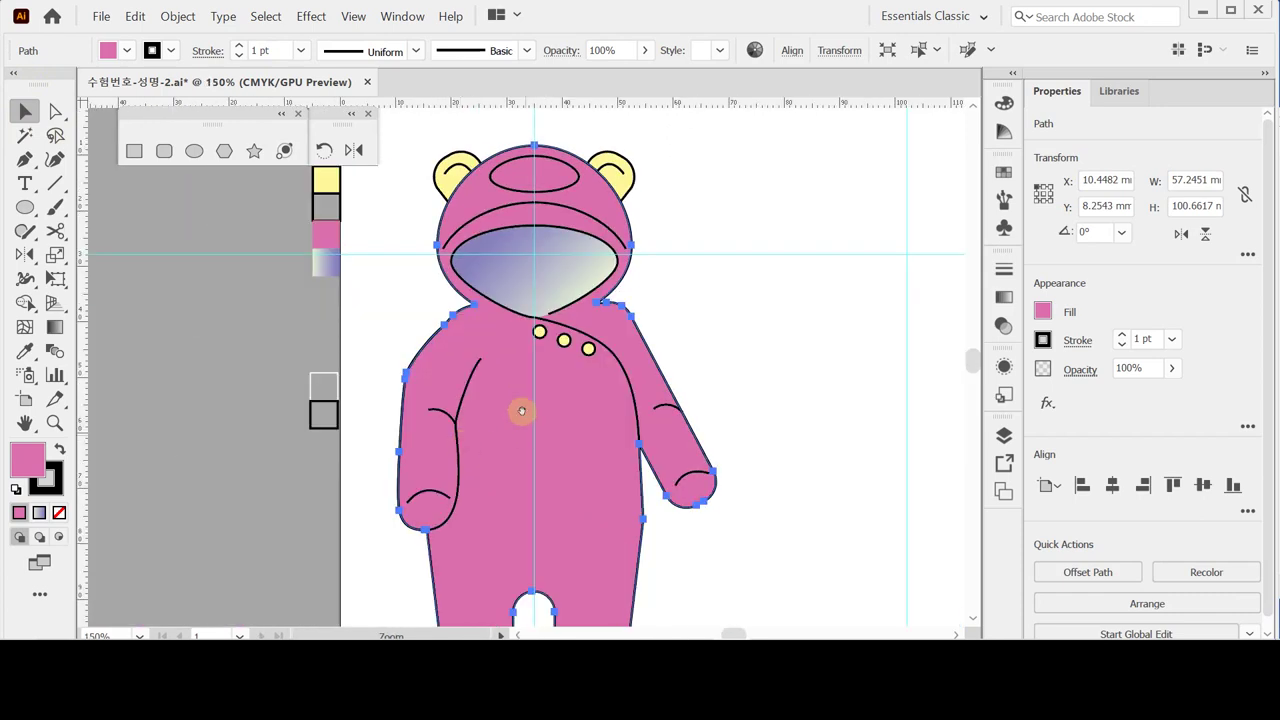
pyautogui.keyDown('ctrl'); pyautogui.keyDown('alt'); pyautogui.click(466, 366); pyautogui.keyUp('alt'); pyautogui.keyUp('ctrl')
pyautogui.keyDown('ctrl'); pyautogui.keyDown('alt'); pyautogui.click(477, 372); pyautogui.keyUp('alt'); pyautogui.keyUp('ctrl')
pyautogui.press('a')
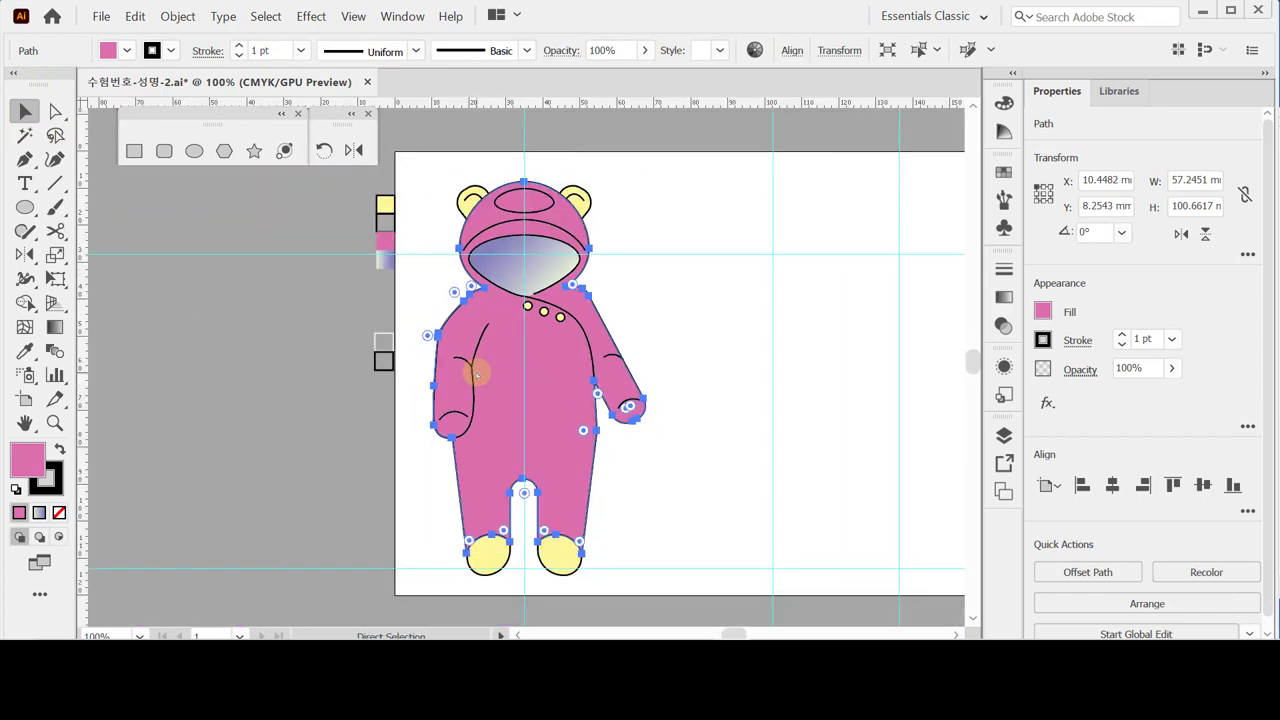
pyautogui.press('v')
pyautogui.hotkey('ctrl', 's')
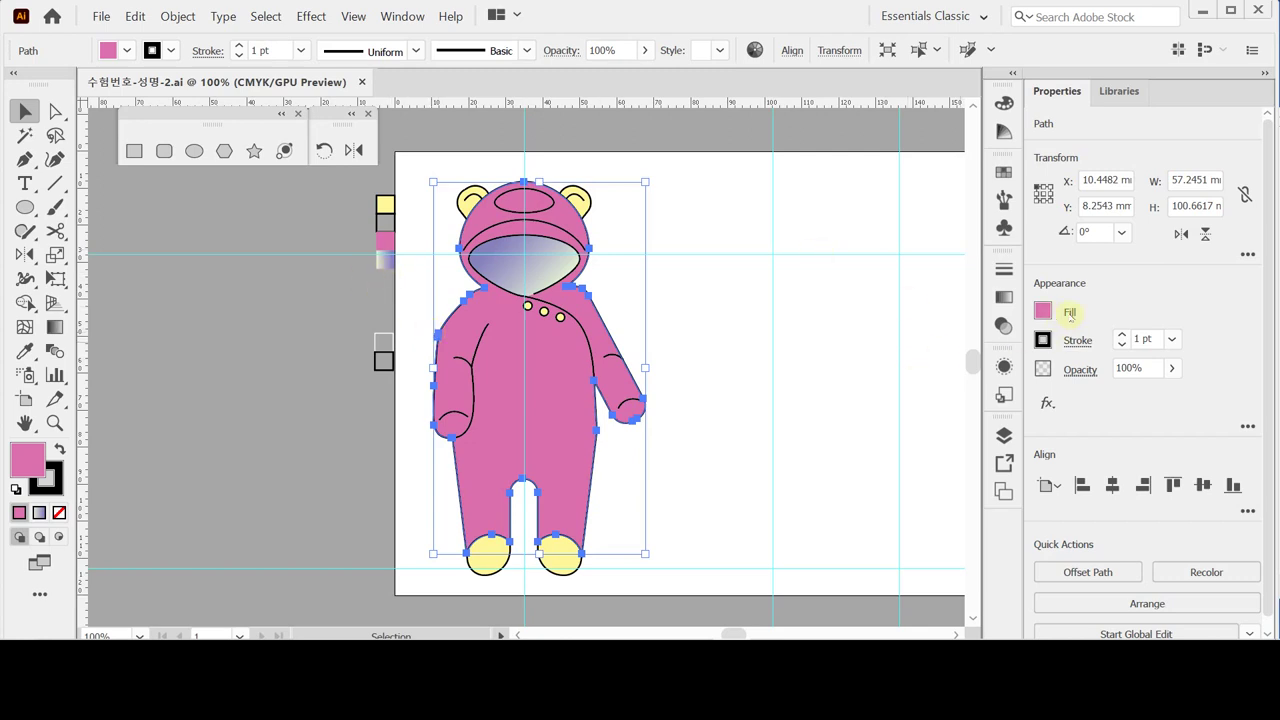
# Step: Set the body shape's fill to C 30%, M 30%, Y 0%, K 0% and deselect it
pyautogui.click(1041, 312)
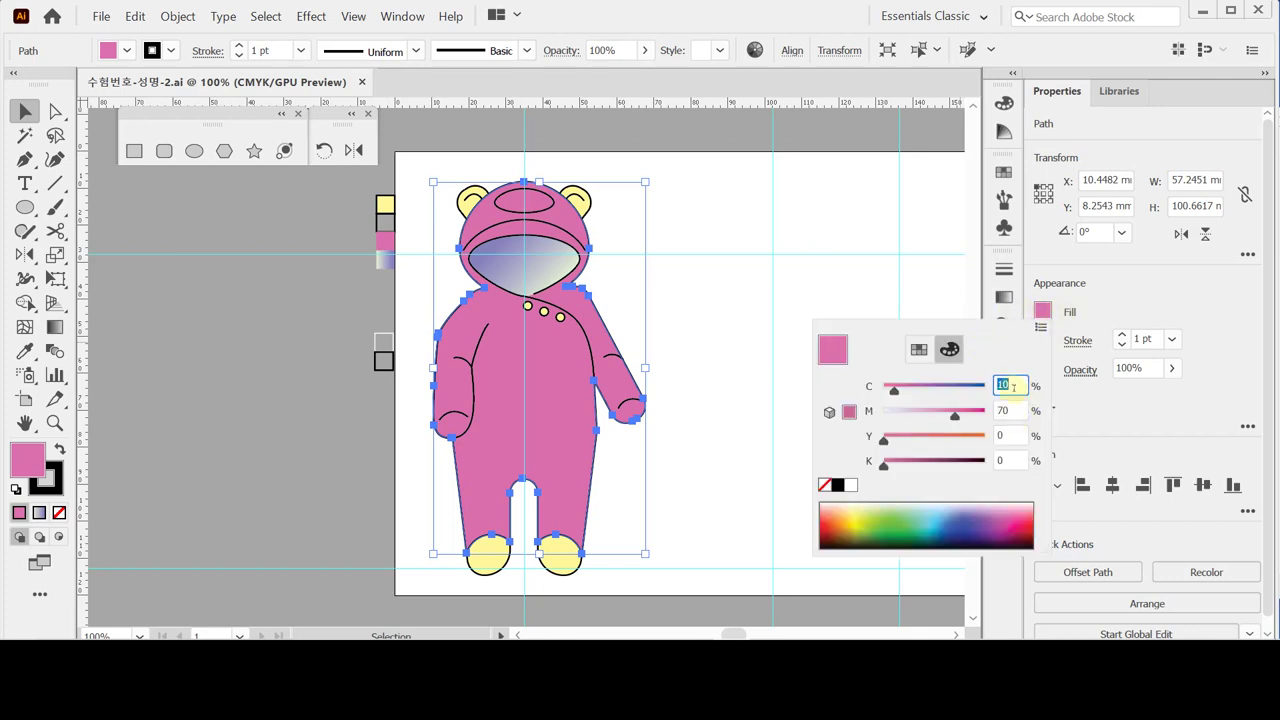
pyautogui.write('30')
pyautogui.press('Tab')
pyautogui.write('30')
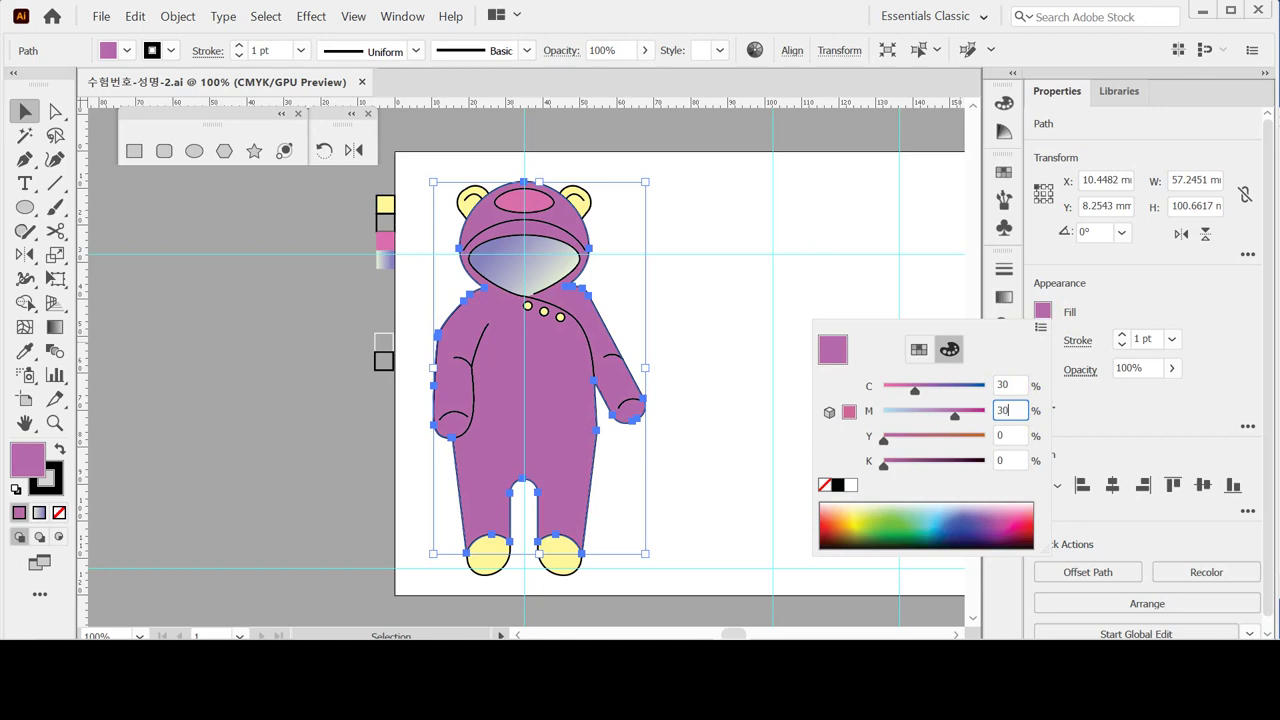
pyautogui.press('Return')
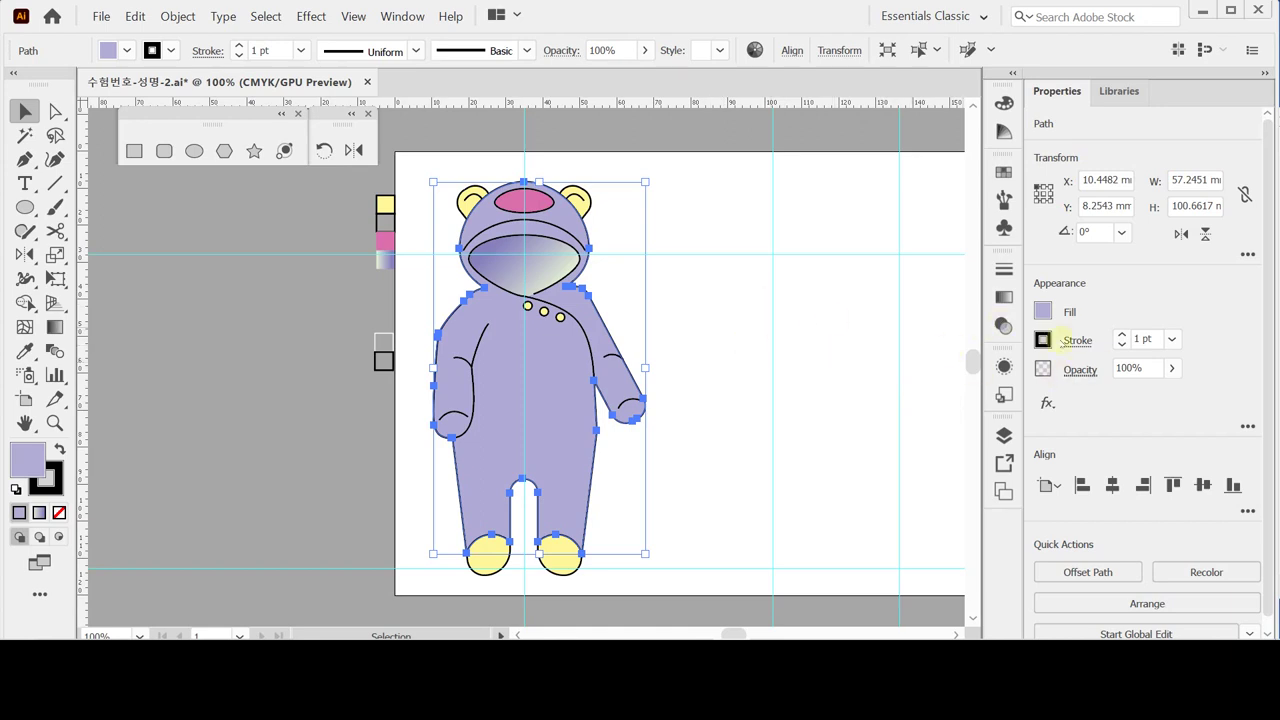
pyautogui.click(1043, 340)
pyautogui.click(1043, 340)
pyautogui.click(714, 376)
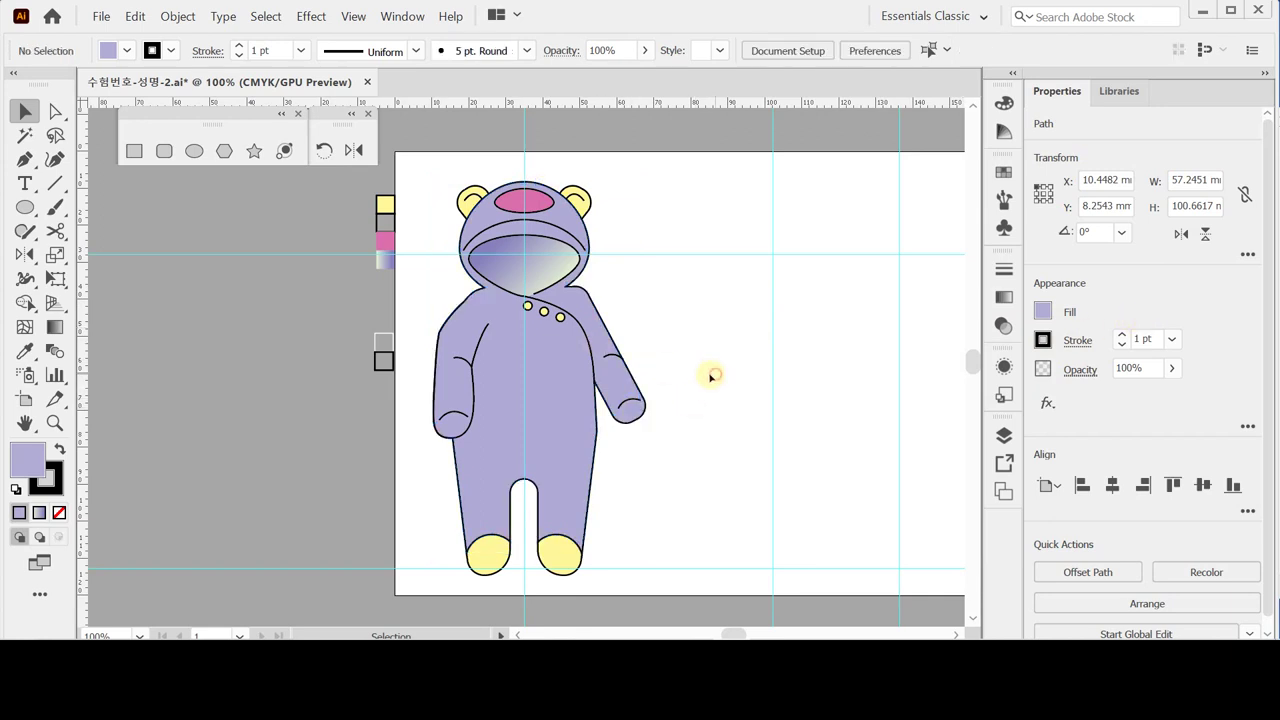
# Step: Duplicate the lilac body shape in place in front of the original
pyautogui.click(533, 417)
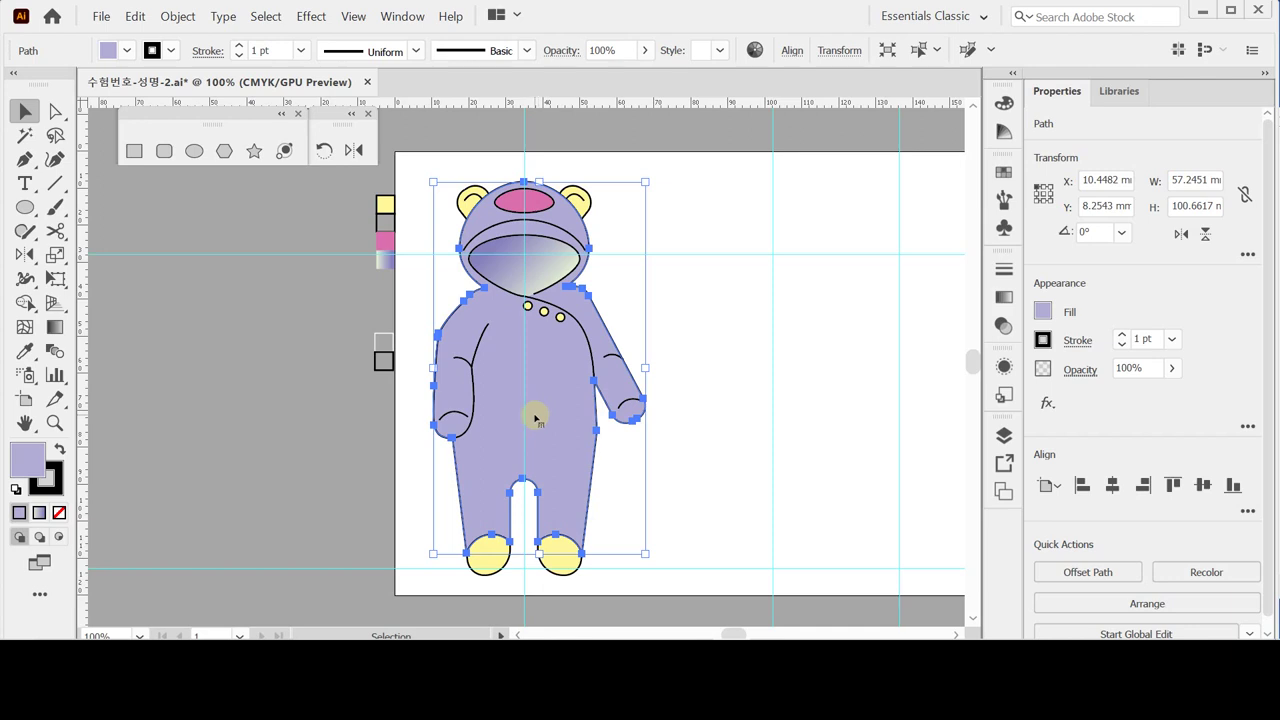
pyautogui.click(728, 417)
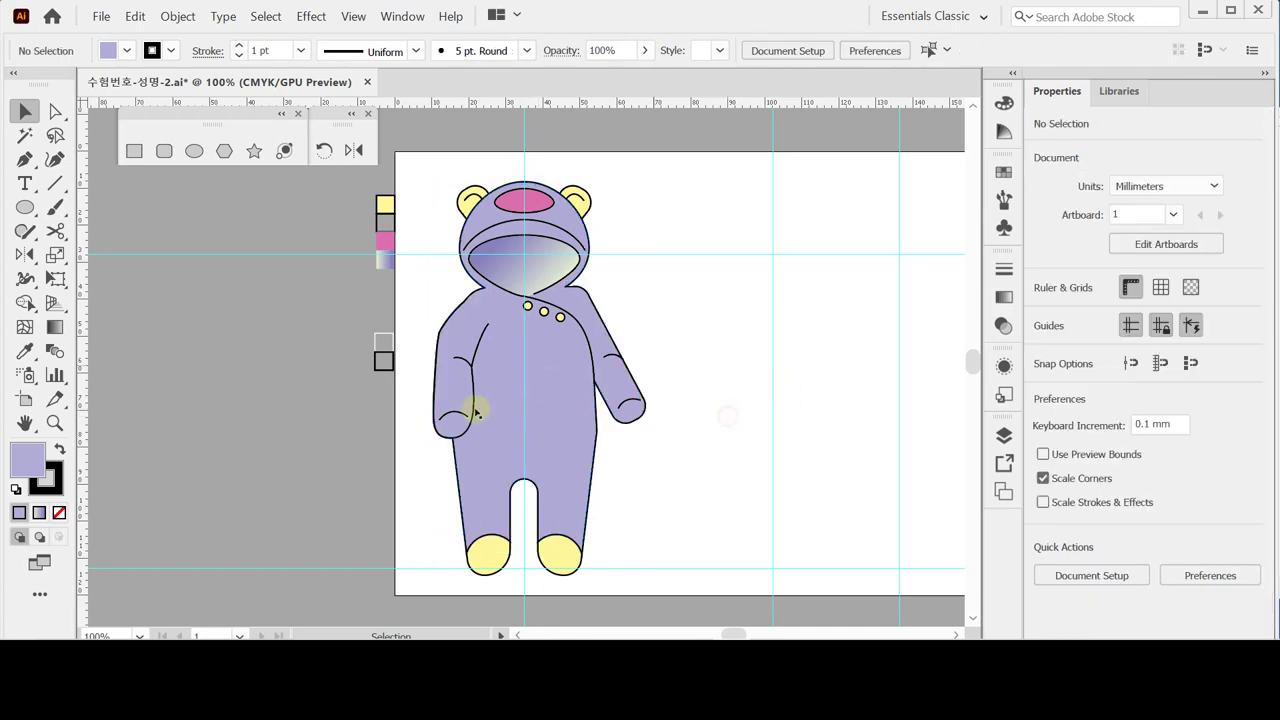
pyautogui.click(533, 409)
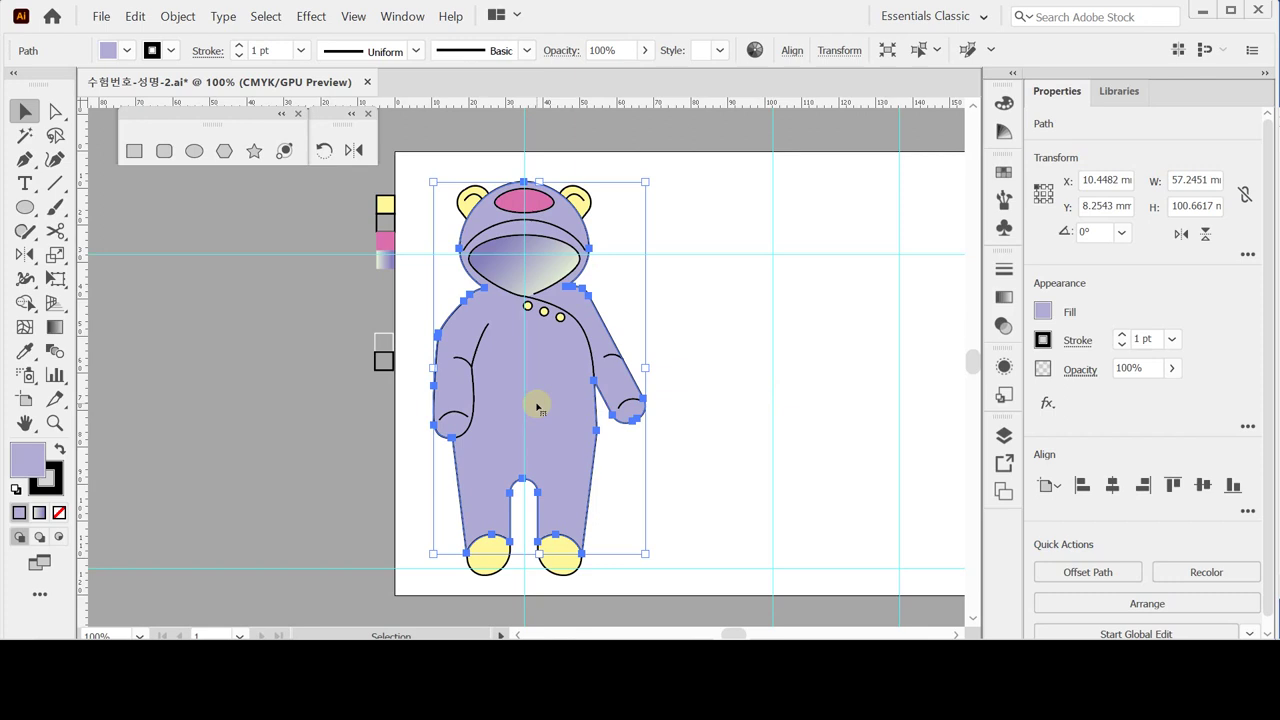
pyautogui.press('a')
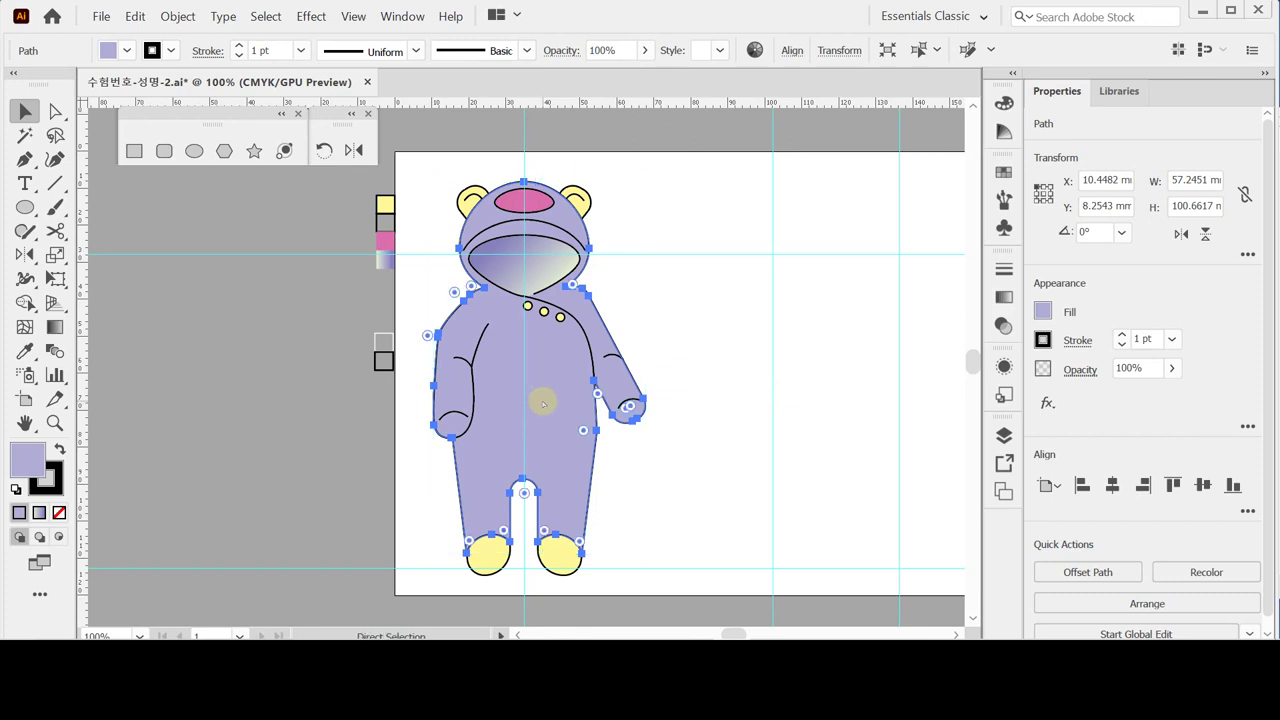
pyautogui.press('v')
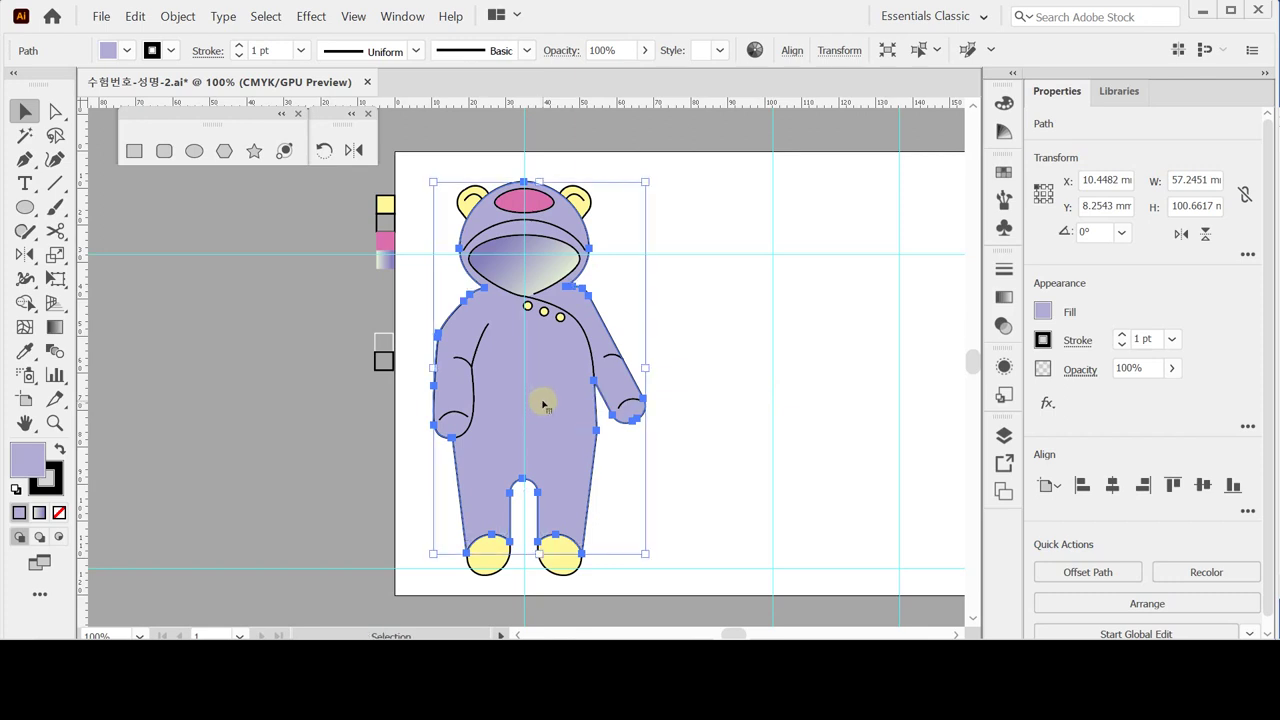
pyautogui.press('a')
pyautogui.press('v')
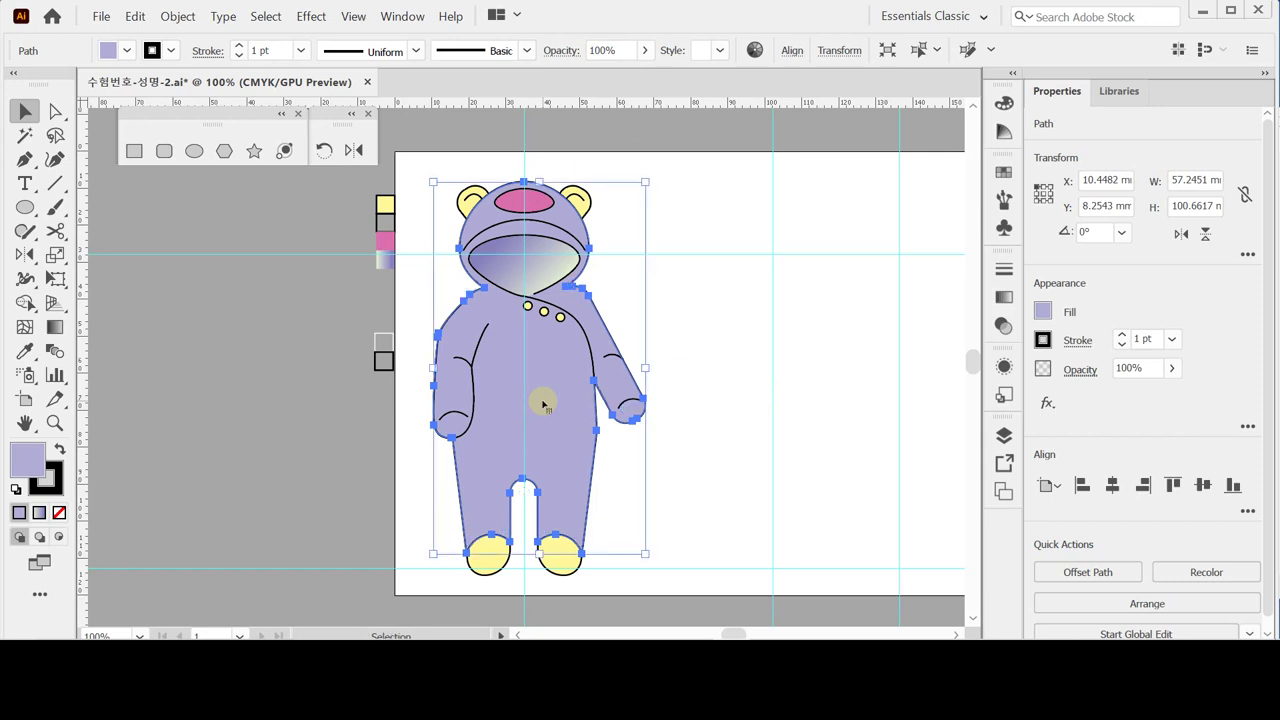
# Step: Fill the front copy of the body with the 곰 인형 pattern swatch
pyautogui.click(1004, 174)
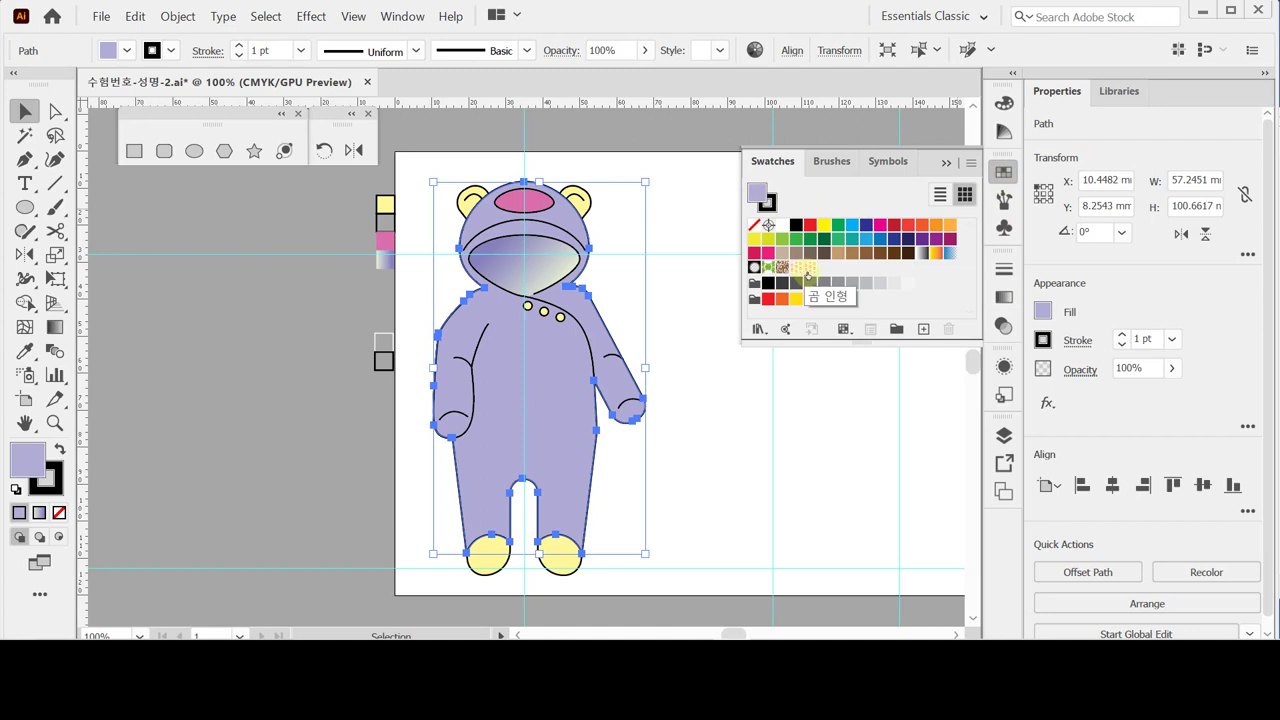
pyautogui.click(808, 270)
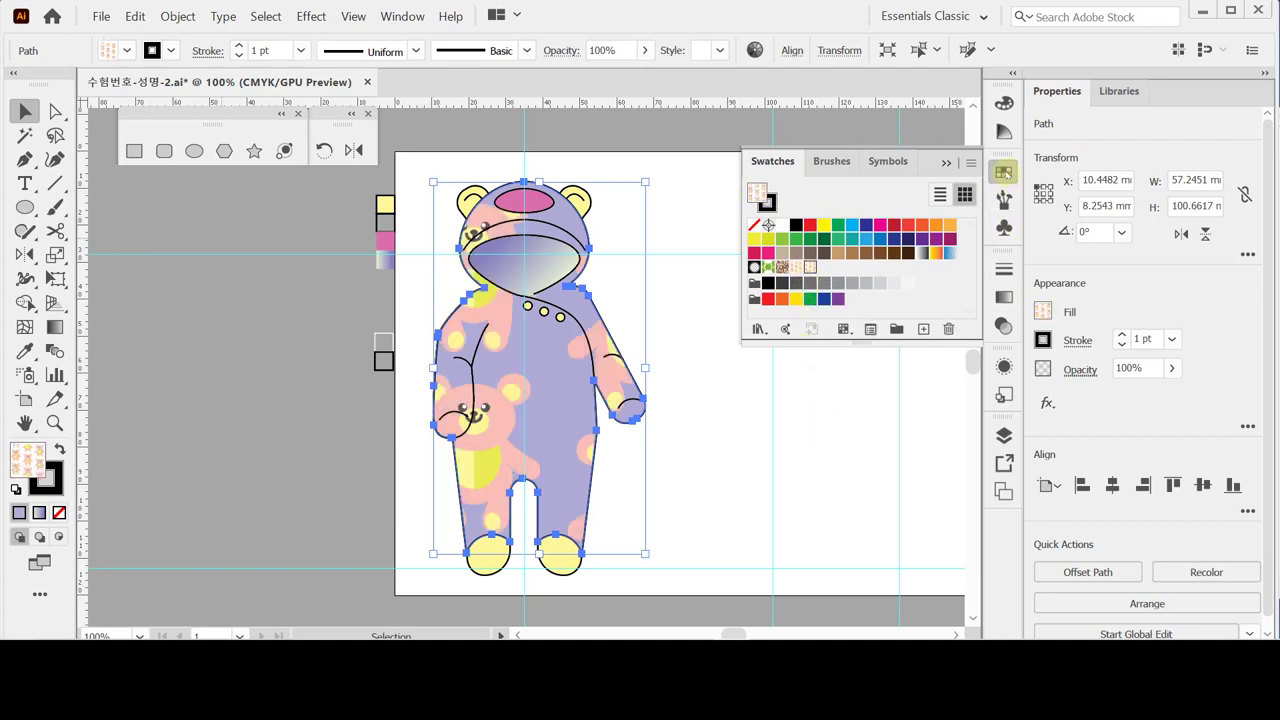
pyautogui.click(1004, 172)
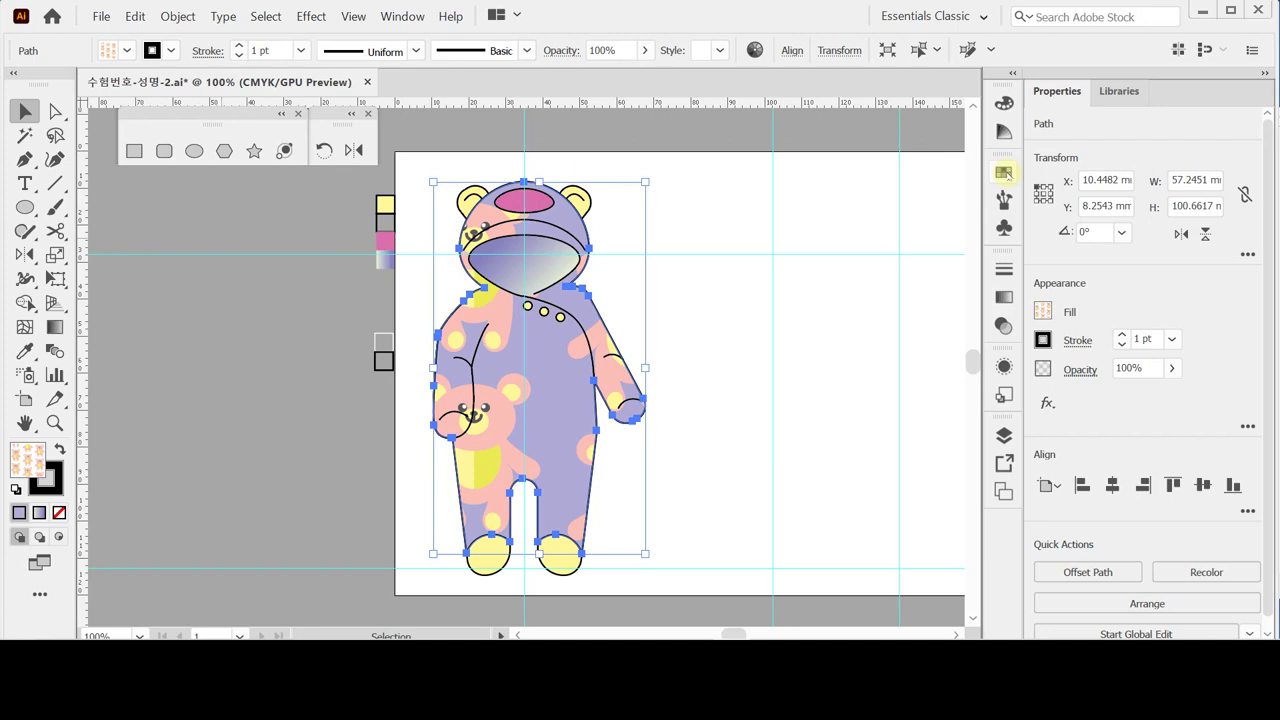
# Step: Scale only the bear pattern inside the body shape uniformly to 30%, without transforming the object
pyautogui.doubleClick(57, 257)
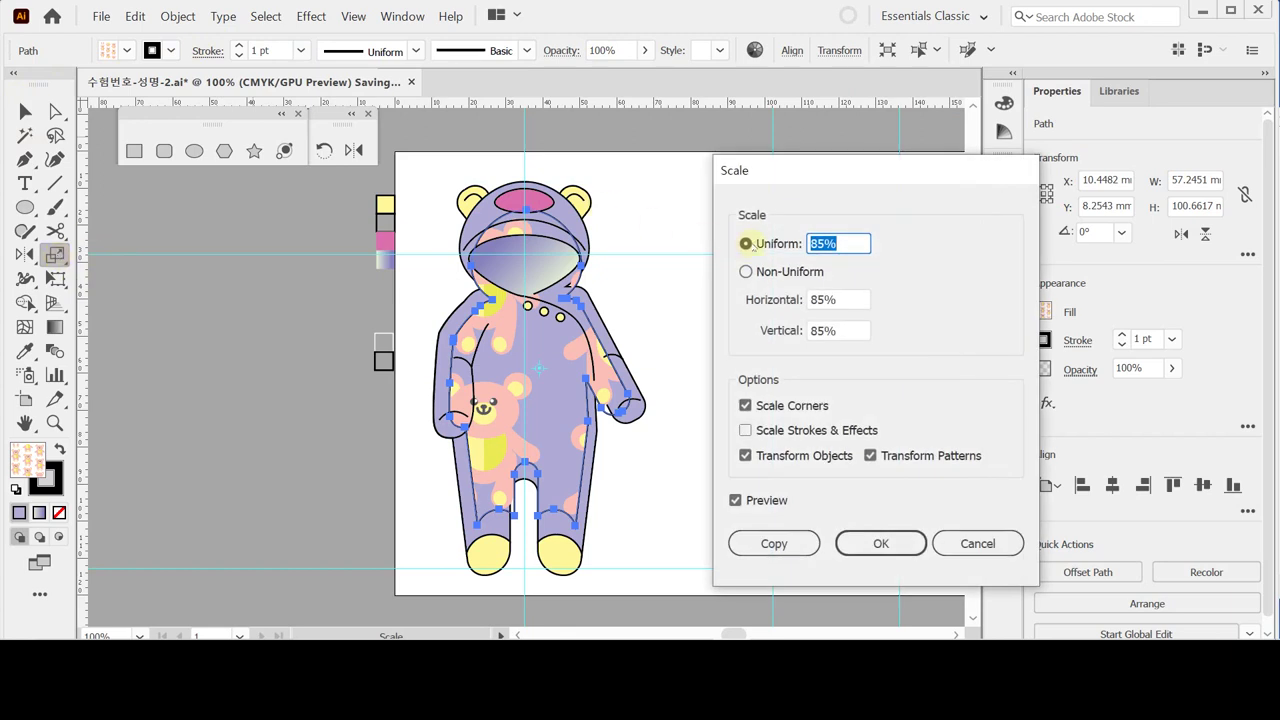
pyautogui.write('30')
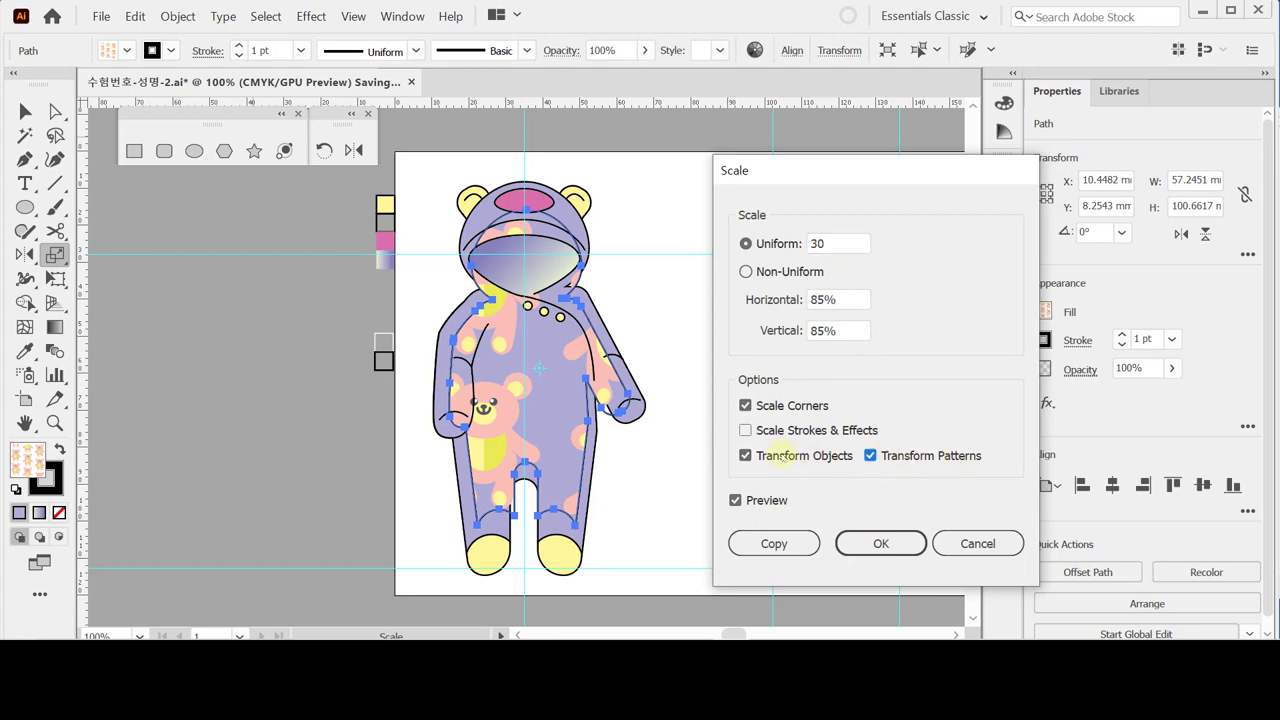
pyautogui.press('Tab')
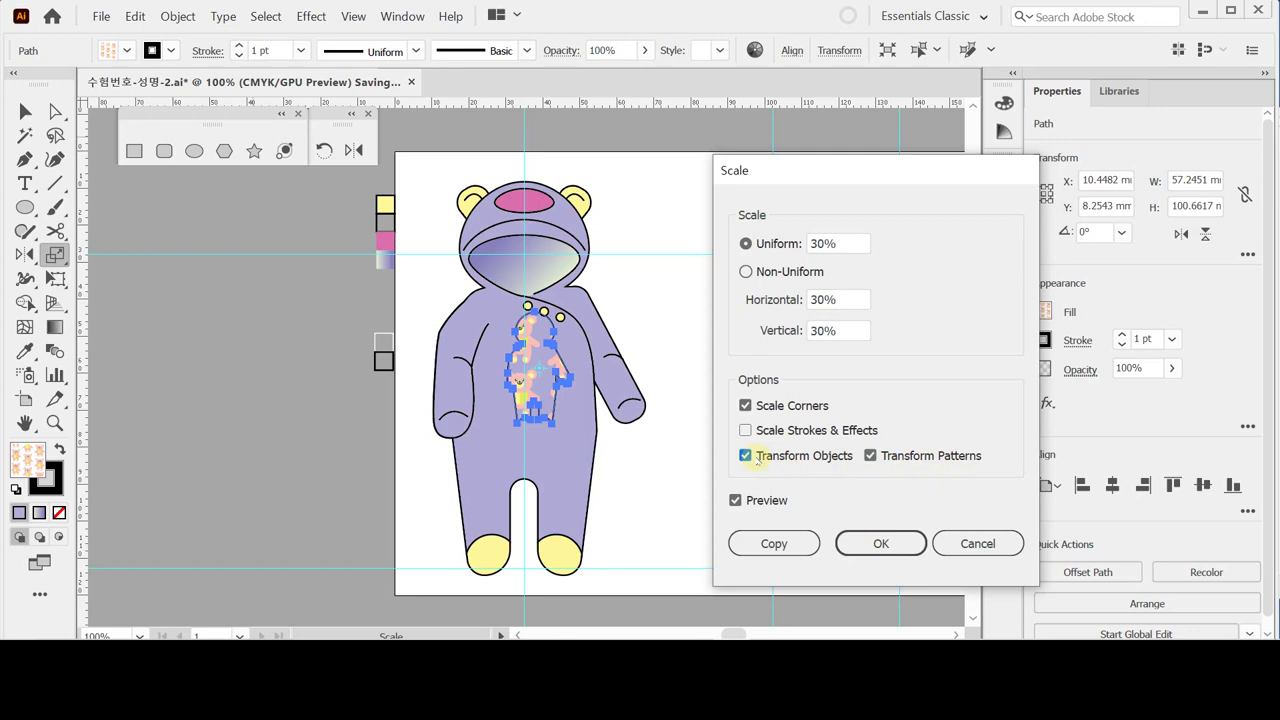
pyautogui.click(755, 457)
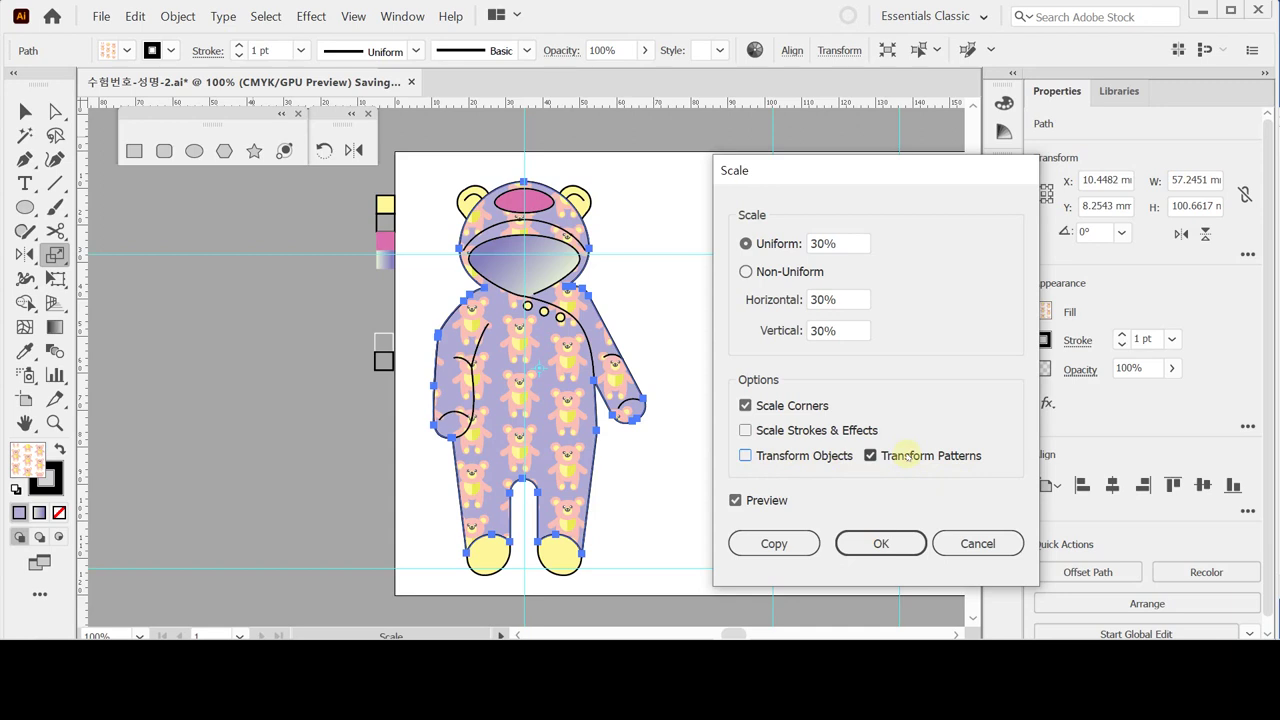
pyautogui.click(879, 543)
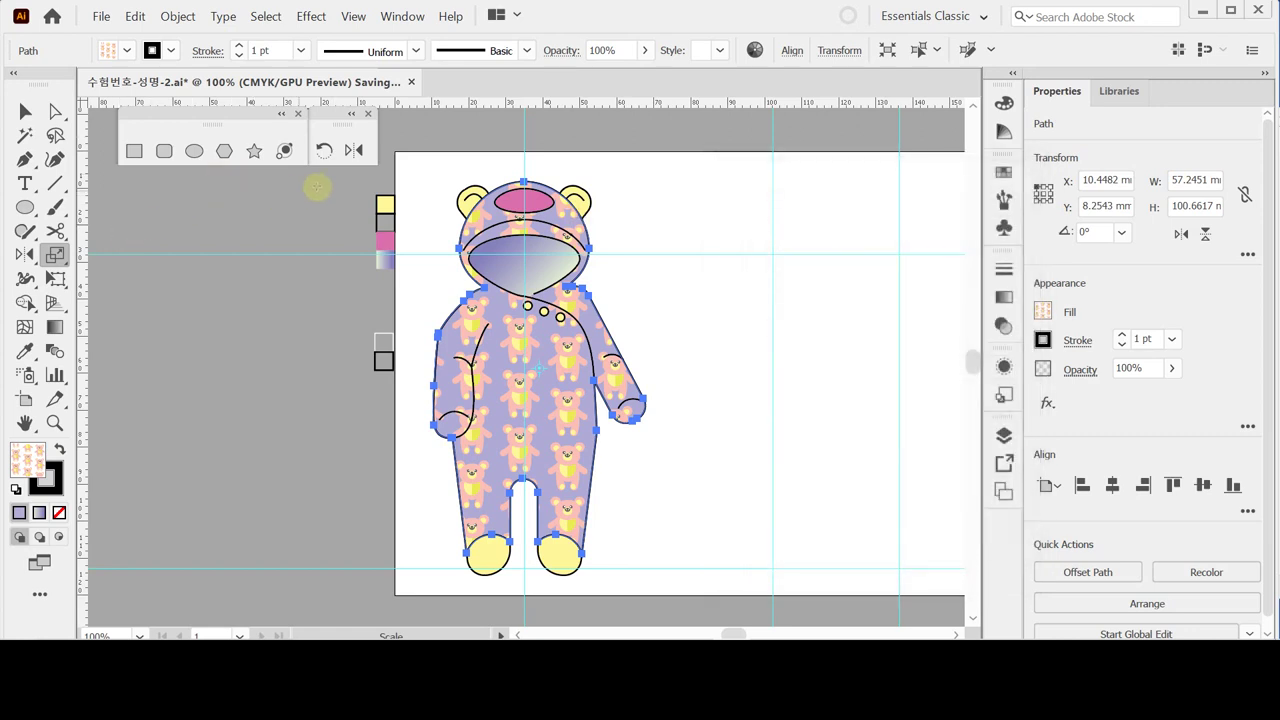
# Step: Rotate only the bear pattern inside the body shape by 25°, leaving the object itself untransformed
pyautogui.doubleClick(323, 150)
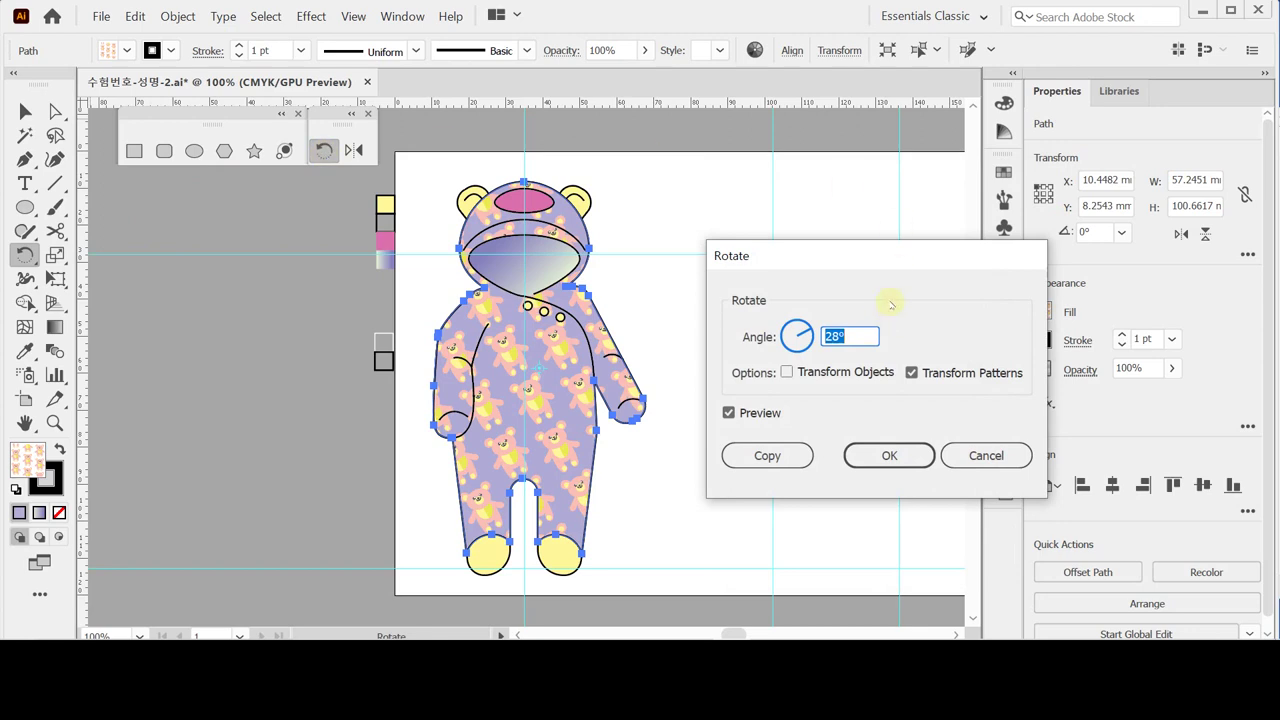
pyautogui.write('25')
pyautogui.click(889, 456)
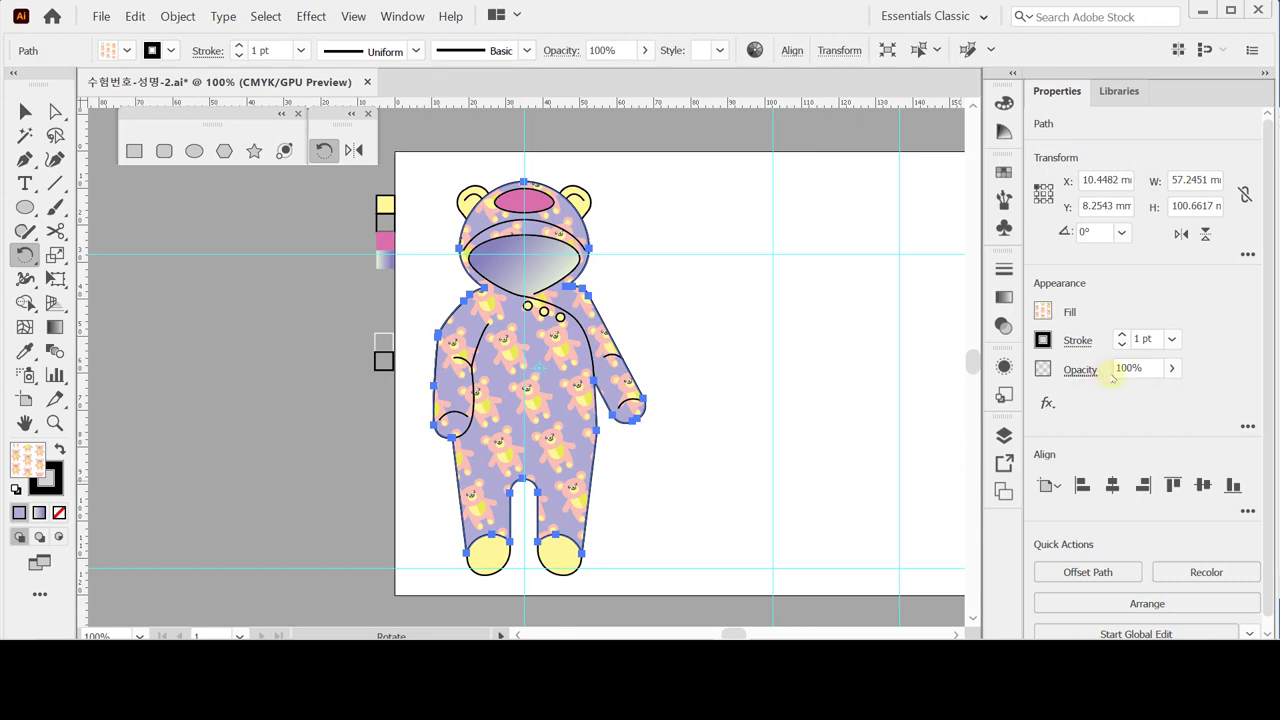
# Step: Set the pattern-filled body shape's opacity to 80% and deselect it
pyautogui.click(1156, 370)
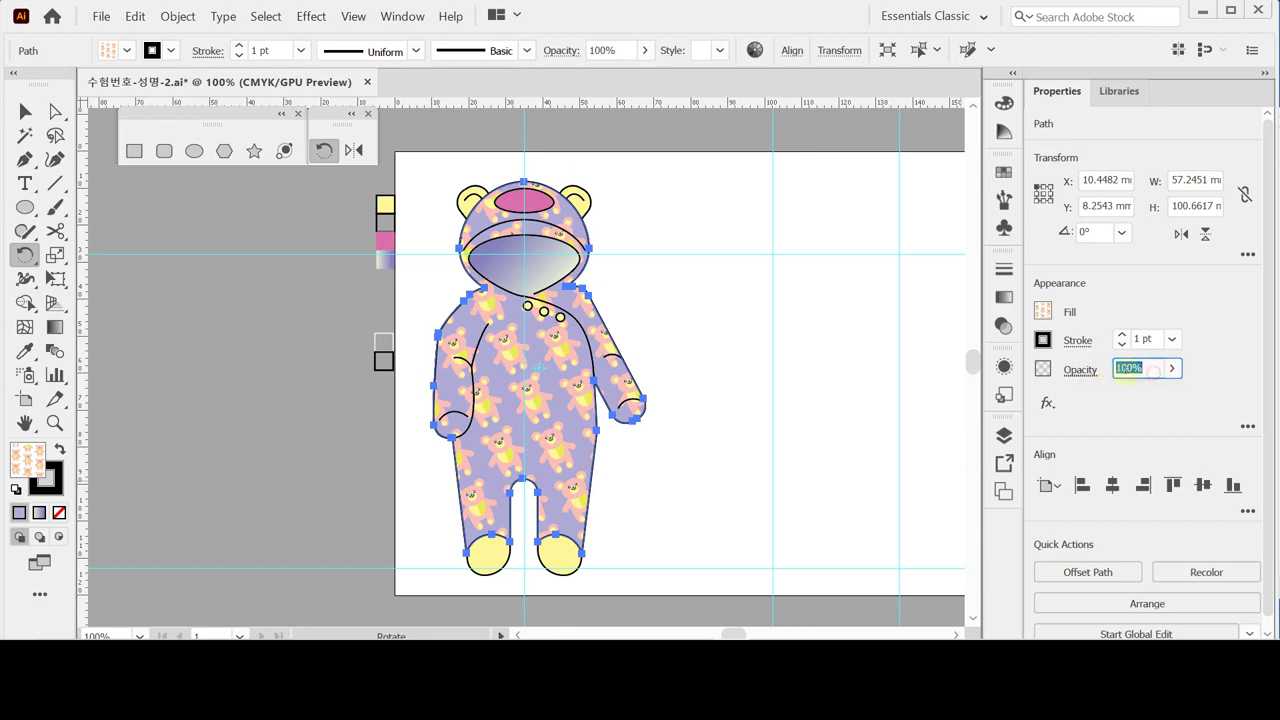
pyautogui.write('80')
pyautogui.press('Return')
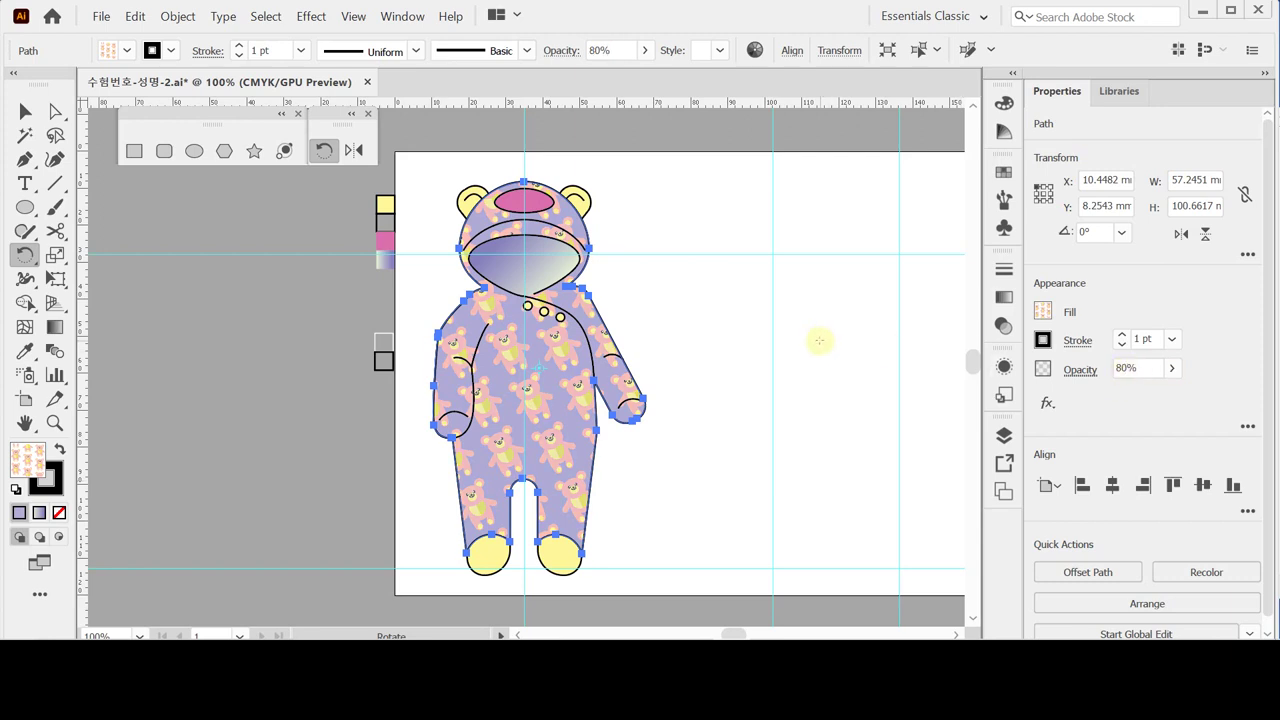
pyautogui.press('v')
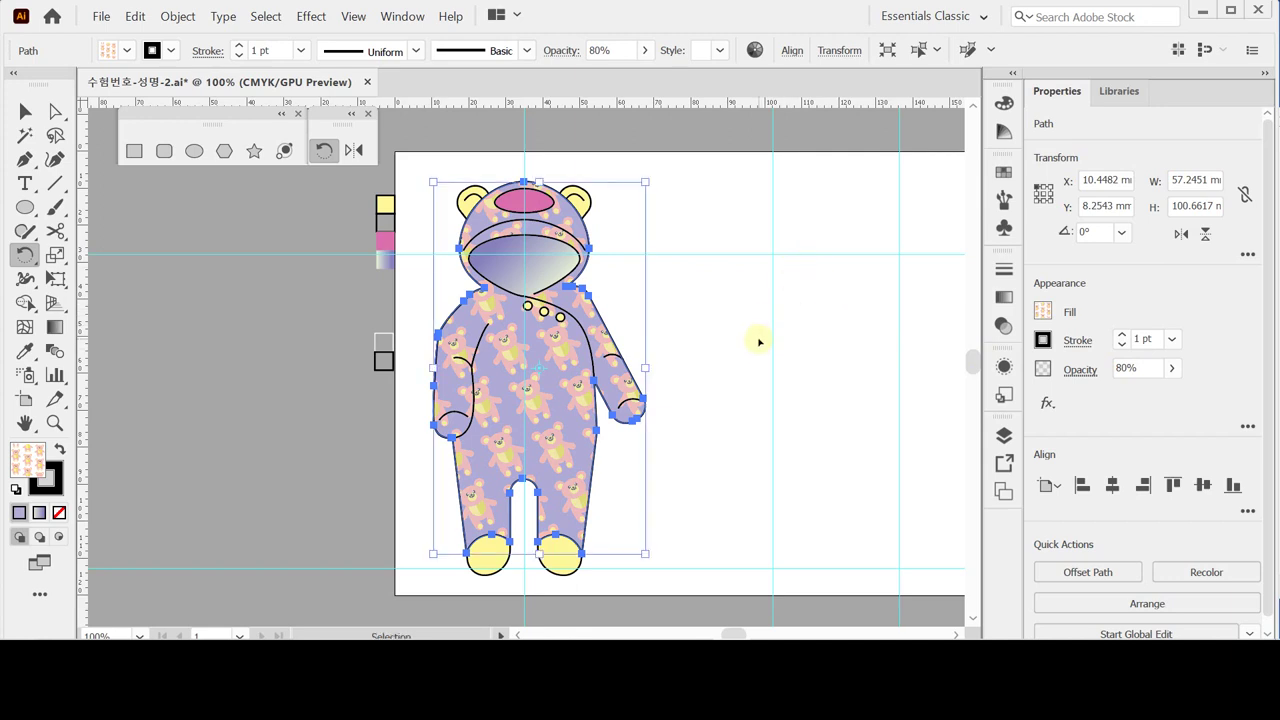
pyautogui.click(760, 338)
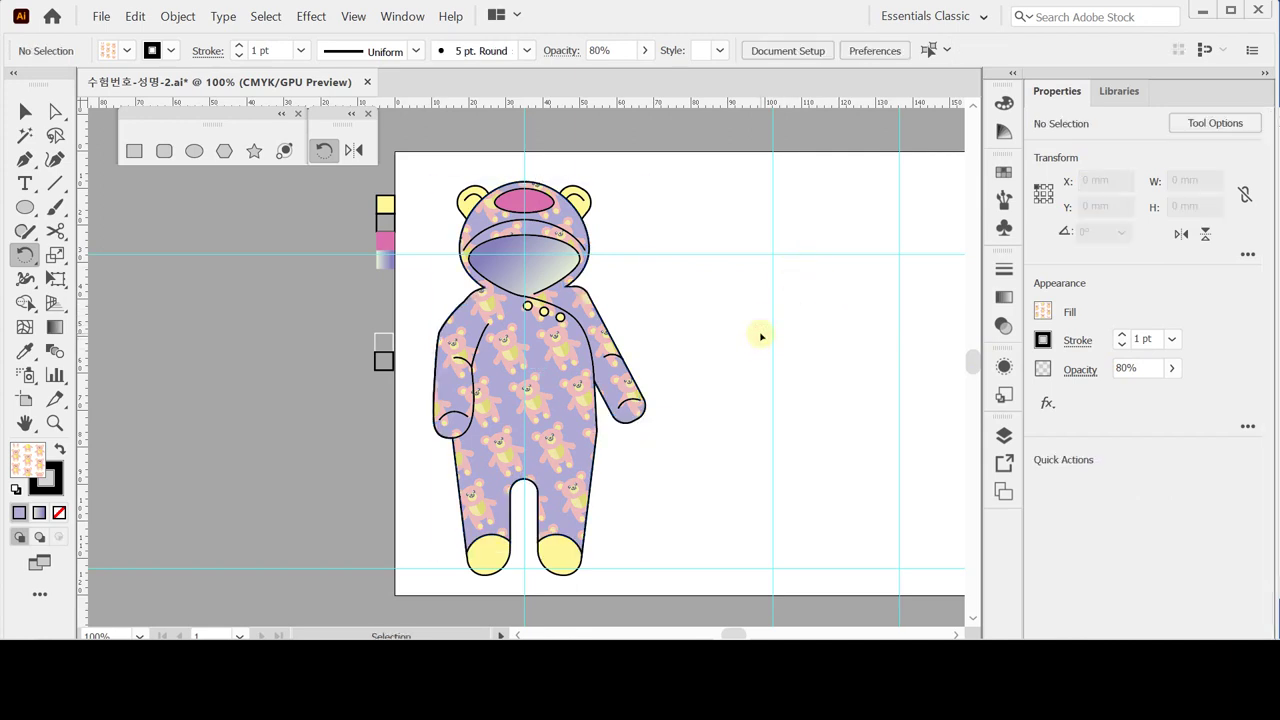
pyautogui.press('r')
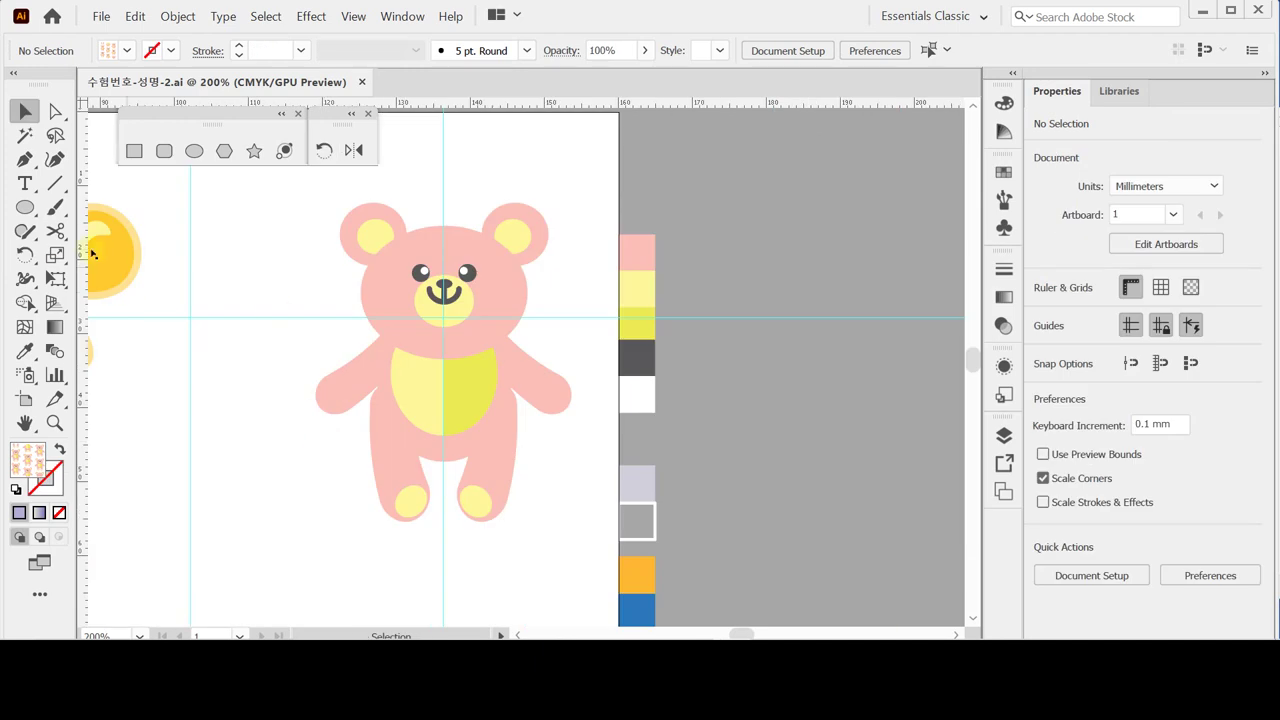
# Step: Isolate the pink bear group, copy its head ellipse and two outer ear circles, and exit isolation mode
pyautogui.click(447, 374)
pyautogui.doubleClick(494, 315)
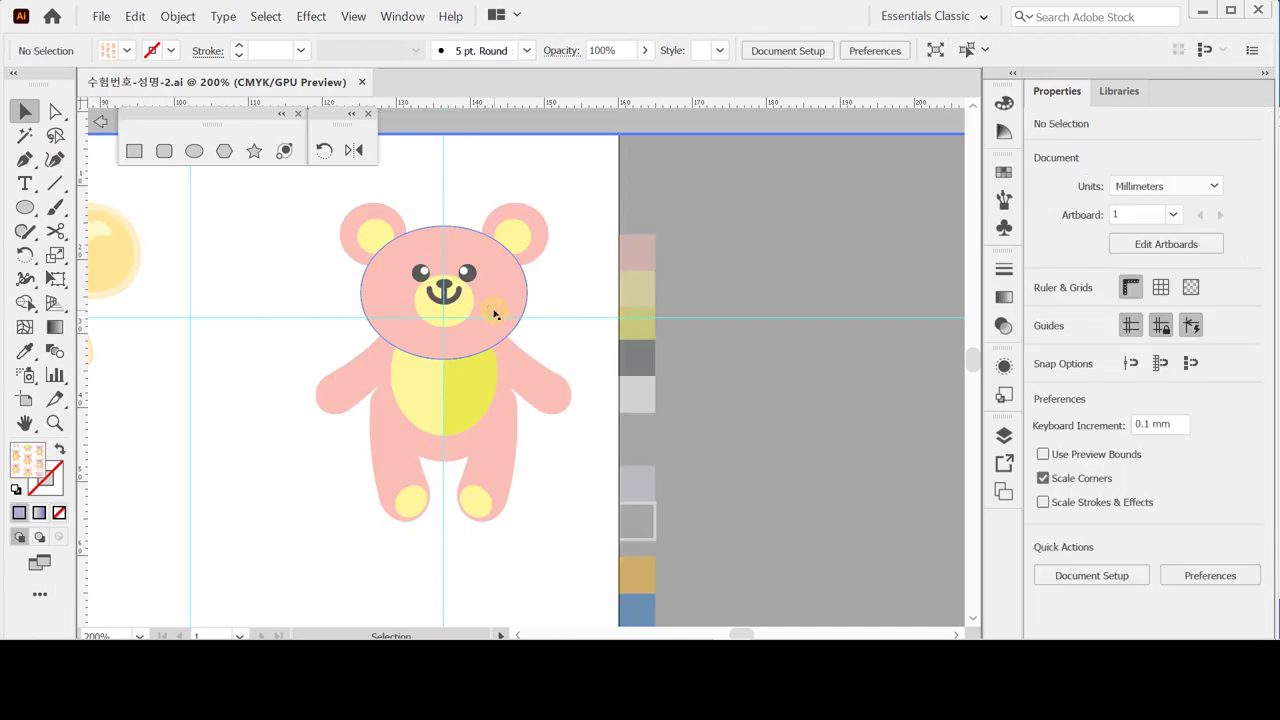
pyautogui.moveTo(404, 202); pyautogui.dragTo(490, 243)
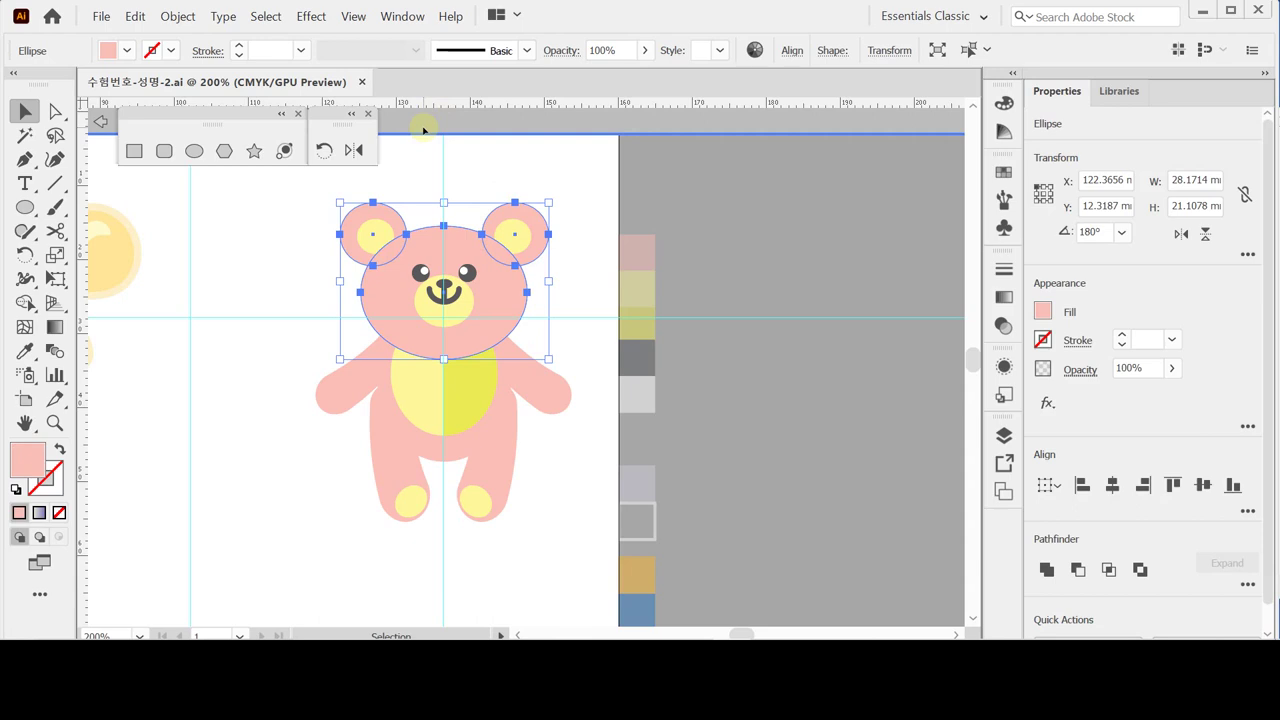
pyautogui.press('a')
pyautogui.press('v')
pyautogui.click(288, 372)
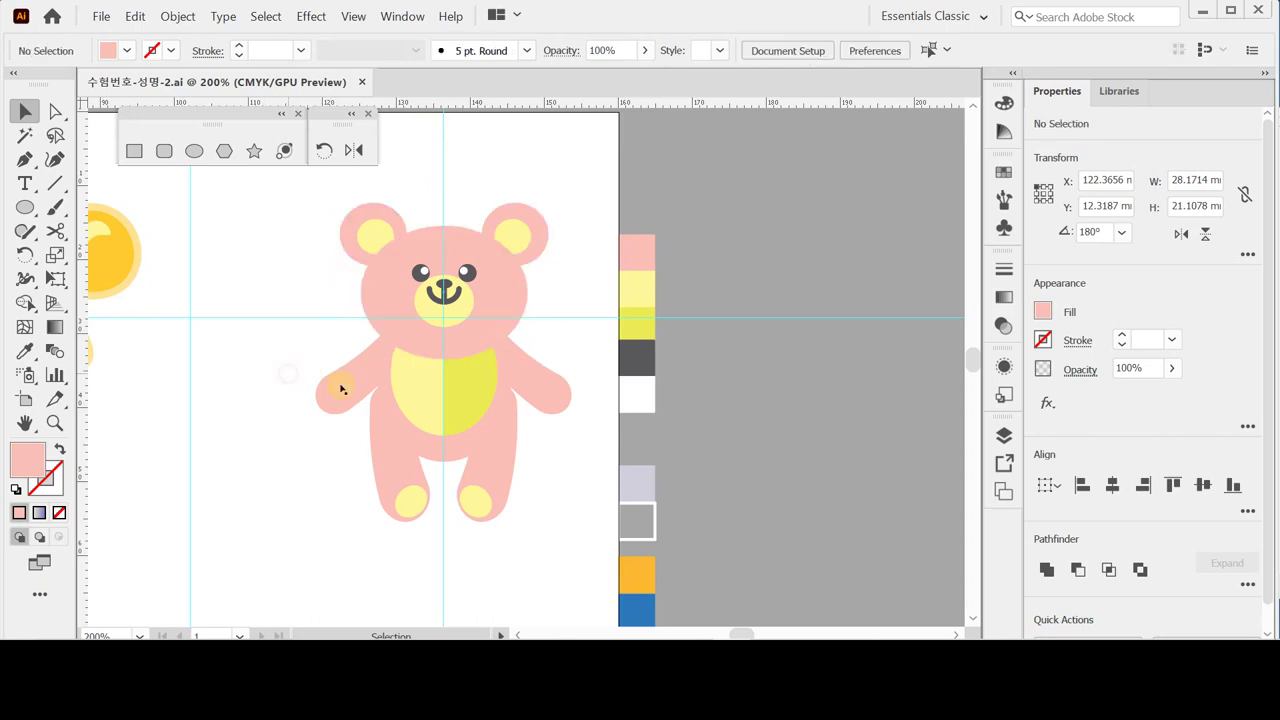
# Step: Paste the copied head and ear shapes onto the character's belly and unite them into a single bear-head outline
pyautogui.moveTo(232, 410); pyautogui.dragTo(504, 453)
pyautogui.moveTo(384, 520); pyautogui.dragTo(455, 362)
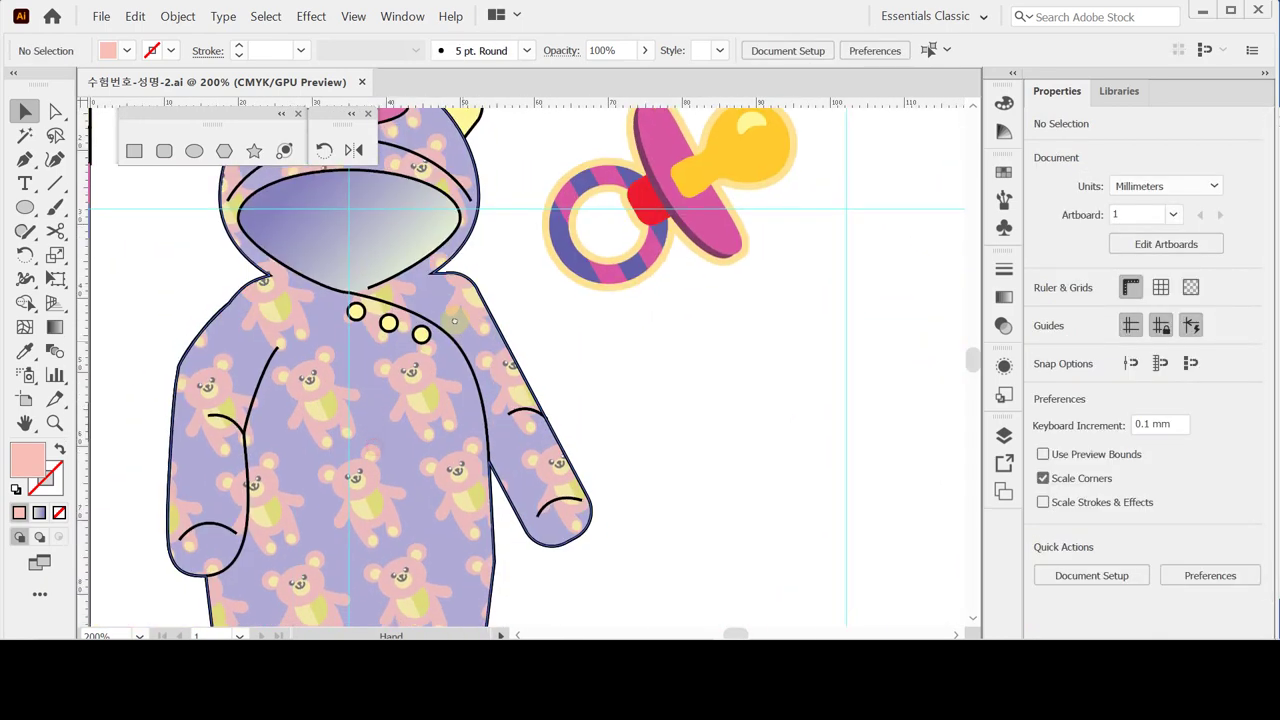
pyautogui.moveTo(479, 440)
pyautogui.mouseDown()
pyautogui.moveTo(462, 350)
pyautogui.moveTo(478, 425)
pyautogui.mouseUp()
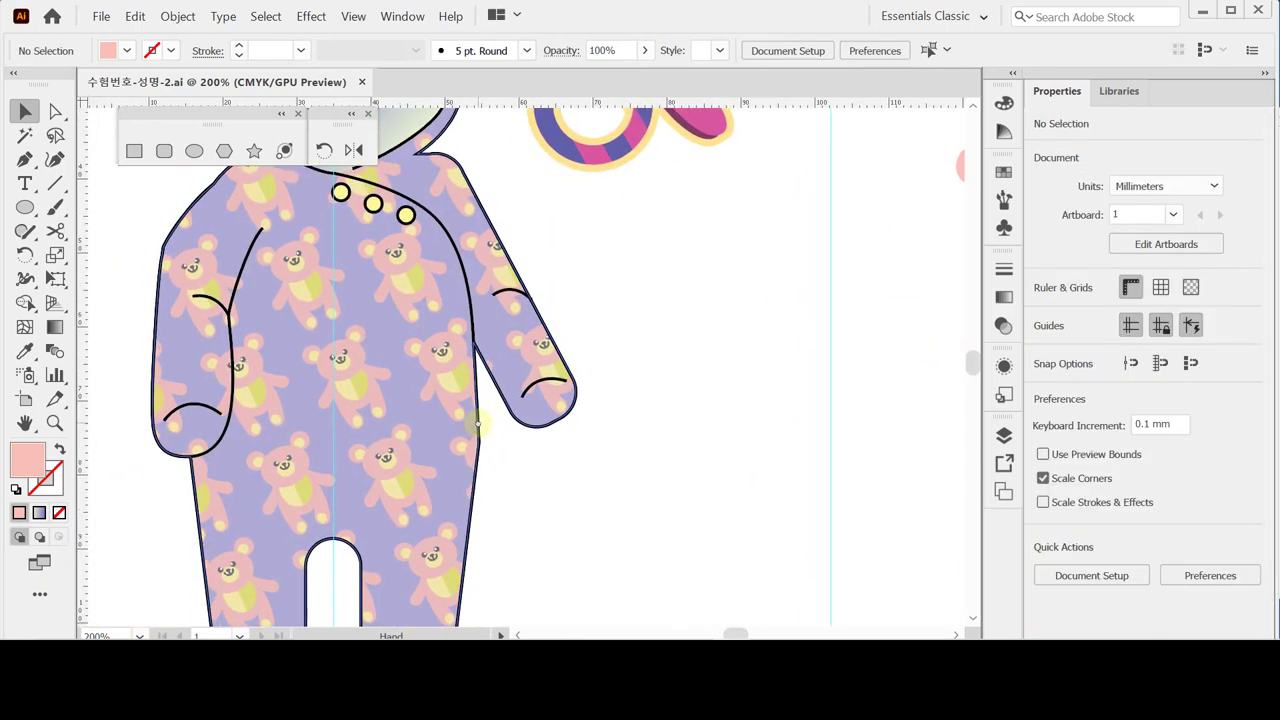
pyautogui.press('a')
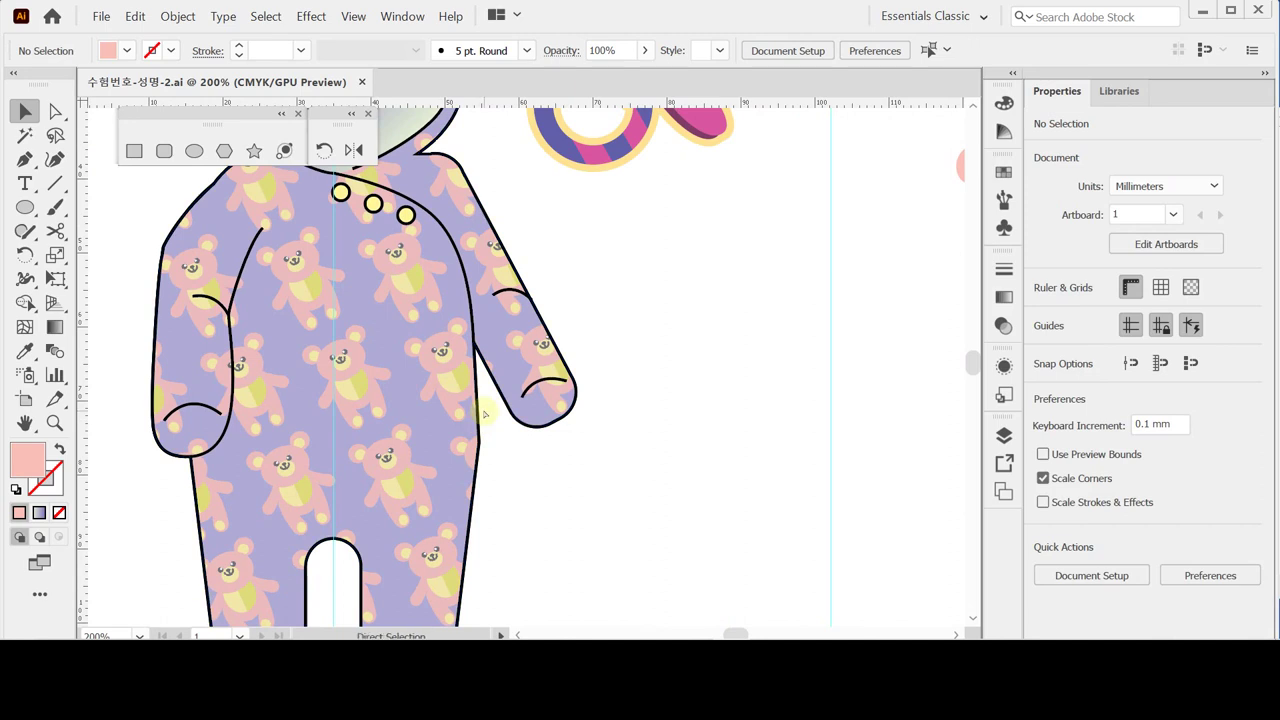
pyautogui.hotkey('ctrl', 'v')
pyautogui.press('v')
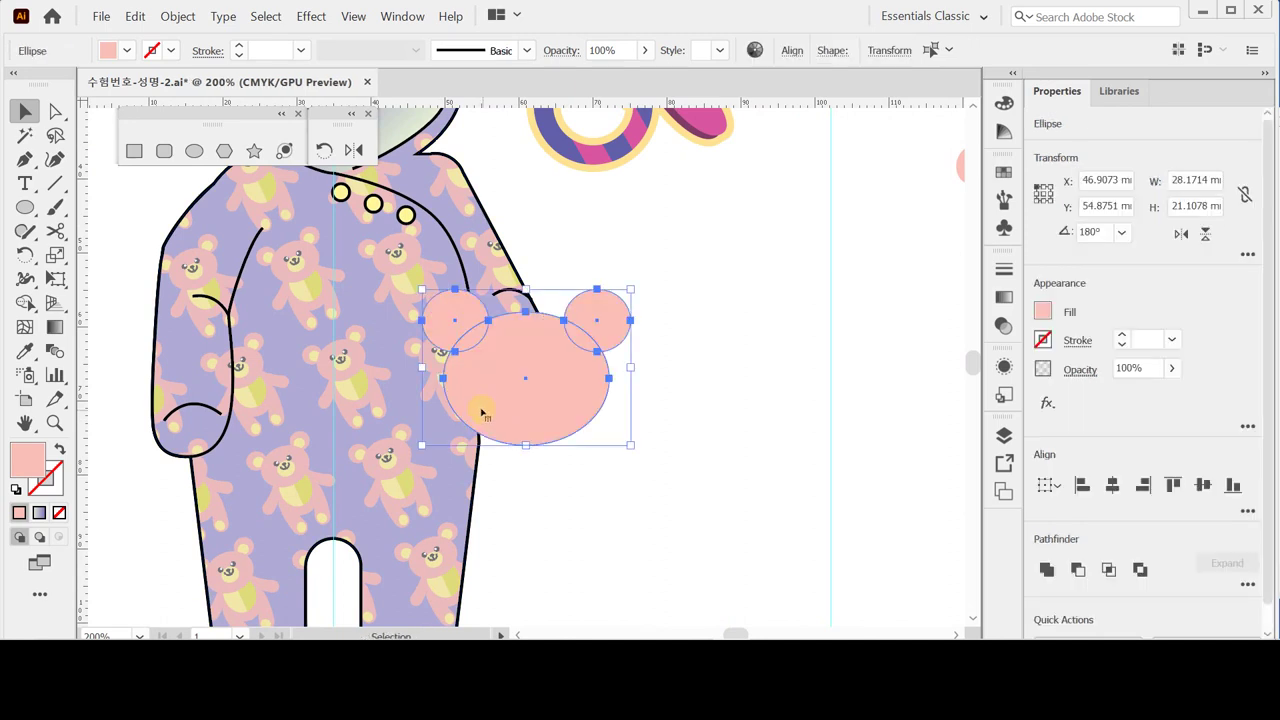
pyautogui.moveTo(486, 378); pyautogui.dragTo(351, 367)
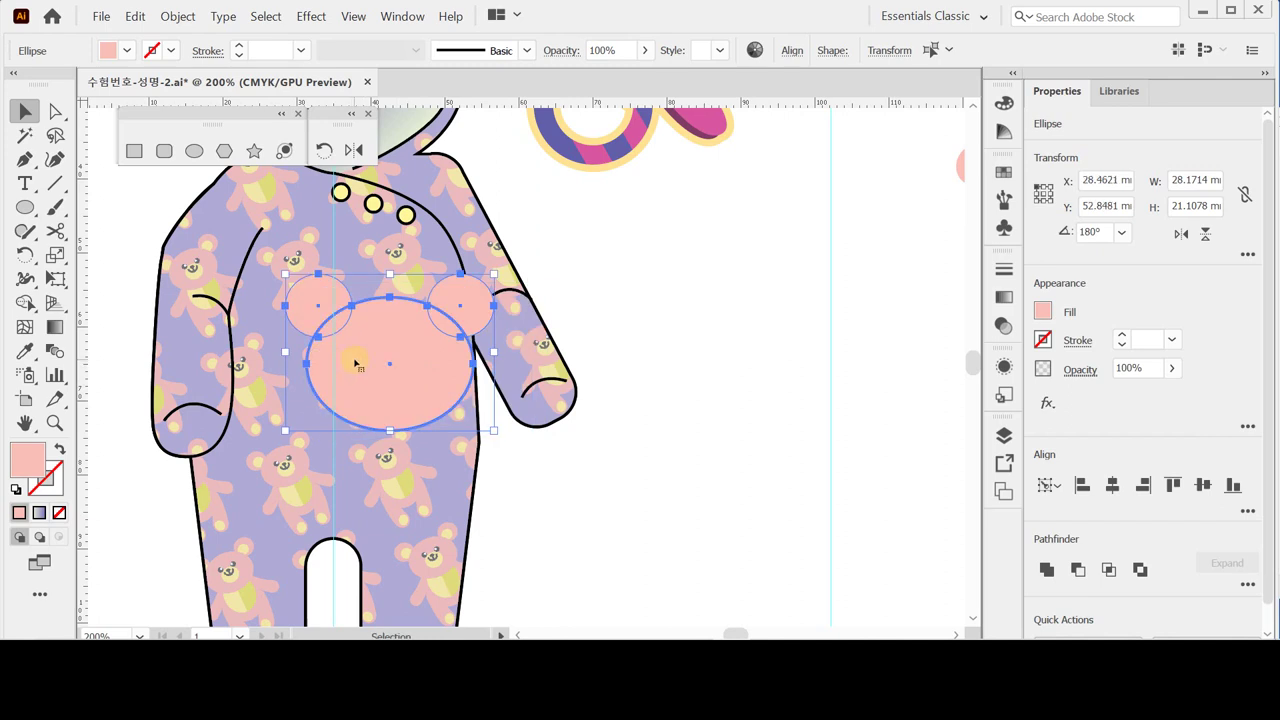
pyautogui.moveTo(400, 371); pyautogui.dragTo(376, 369)
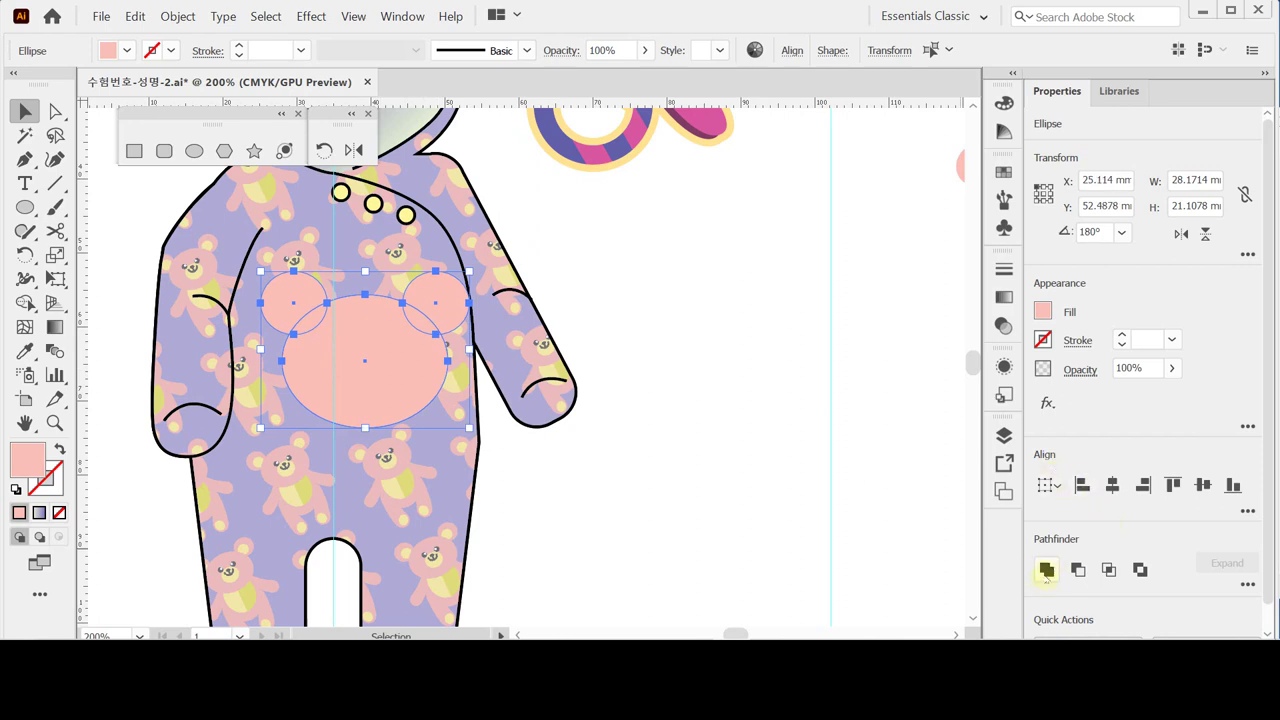
pyautogui.click(1046, 569)
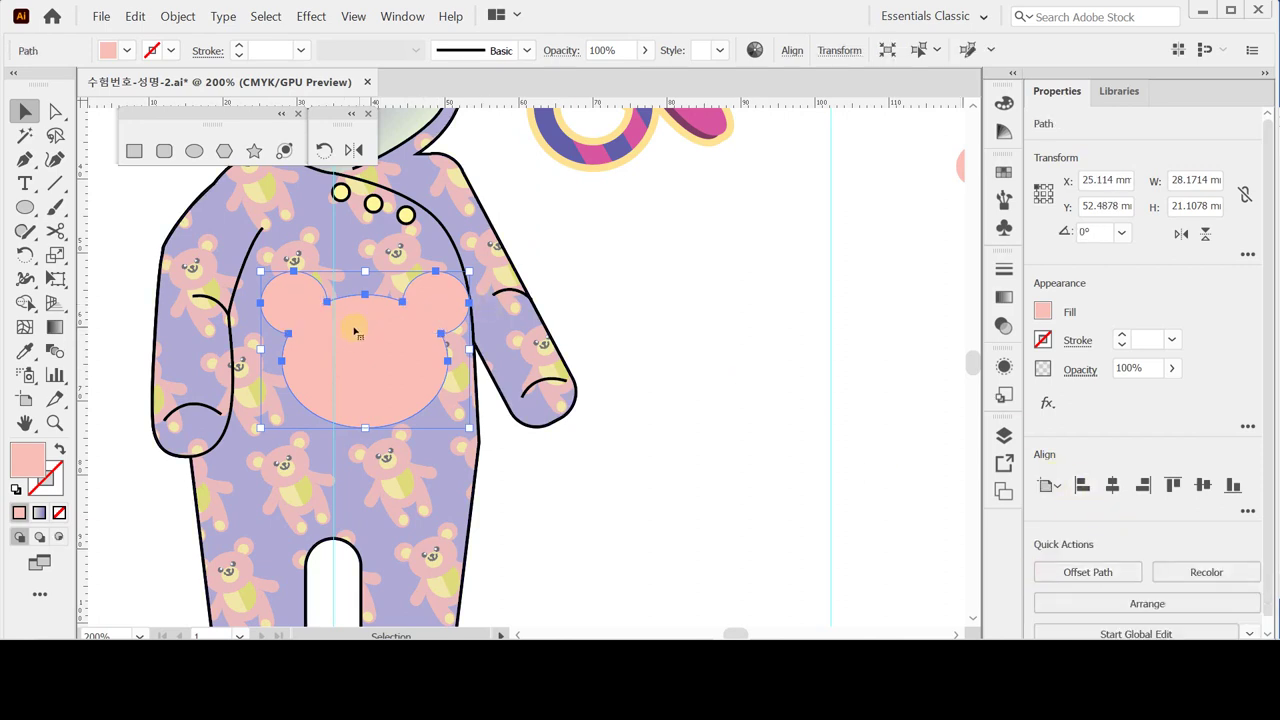
# Step: Scale the bear-head shape on the belly uniformly to 110%
pyautogui.doubleClick(54, 255)
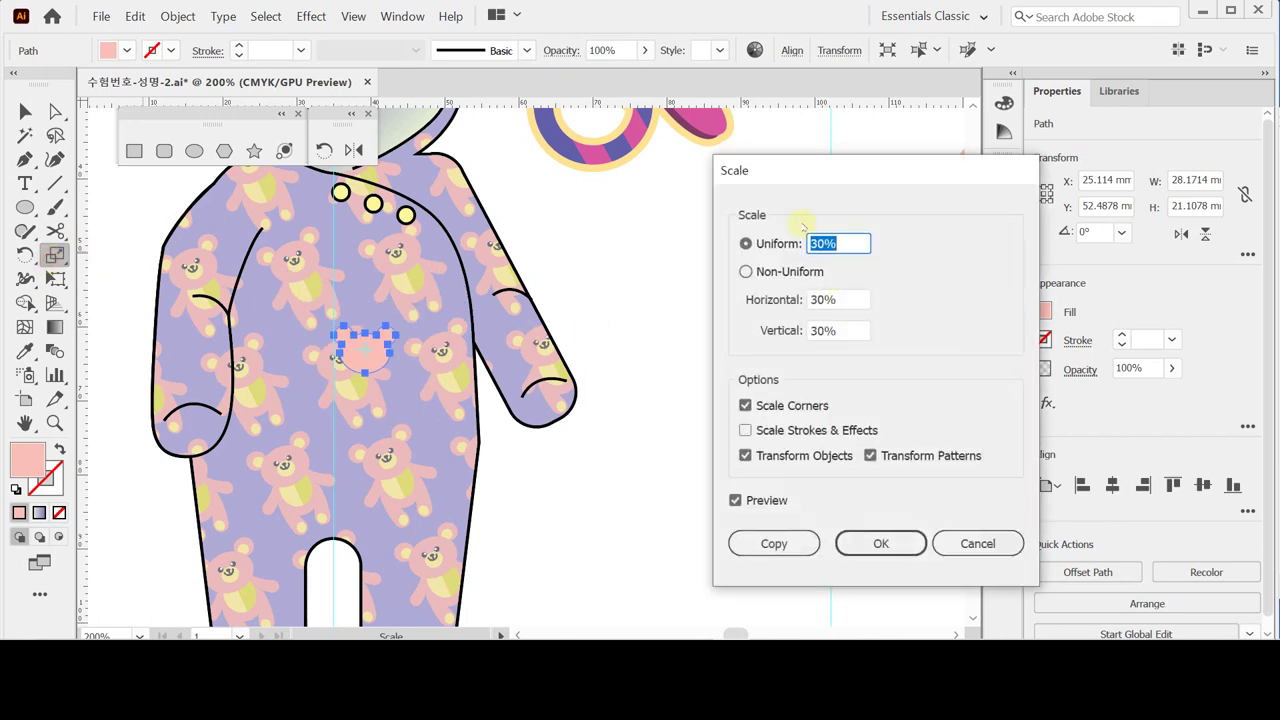
pyautogui.write('110')
pyautogui.click(870, 455)
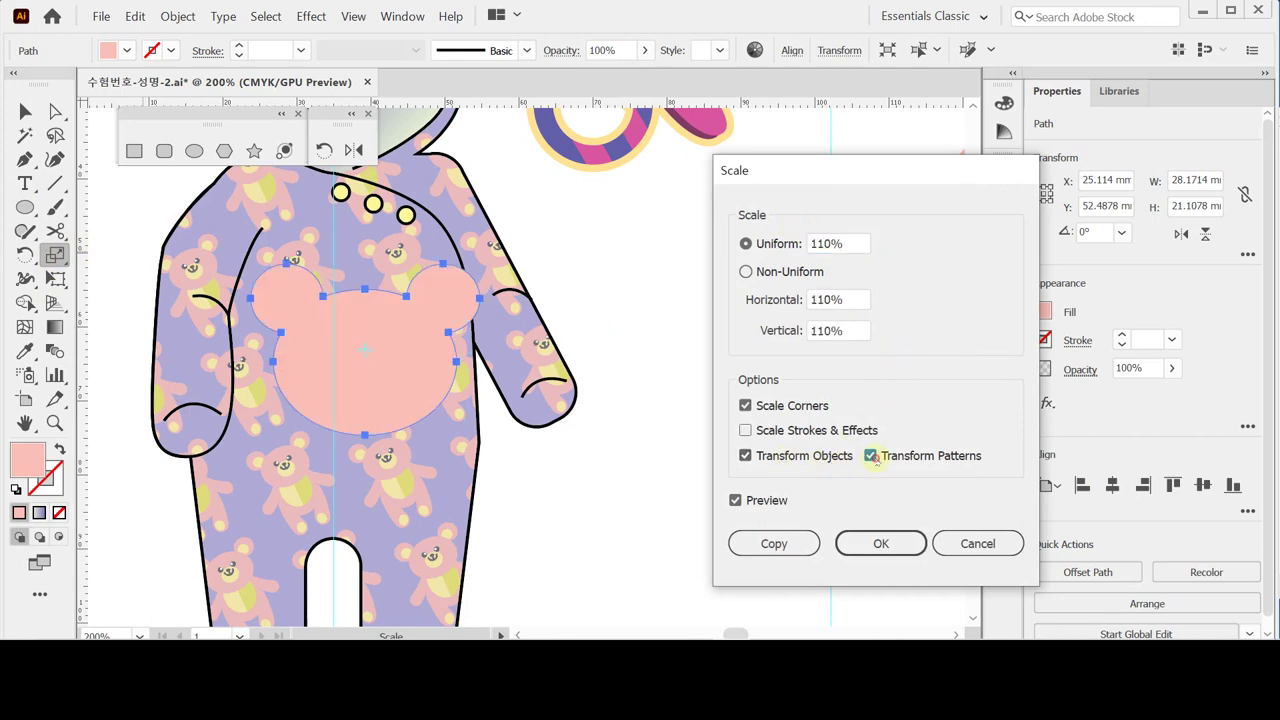
pyautogui.click(805, 456)
pyautogui.click(803, 457)
pyautogui.click(881, 544)
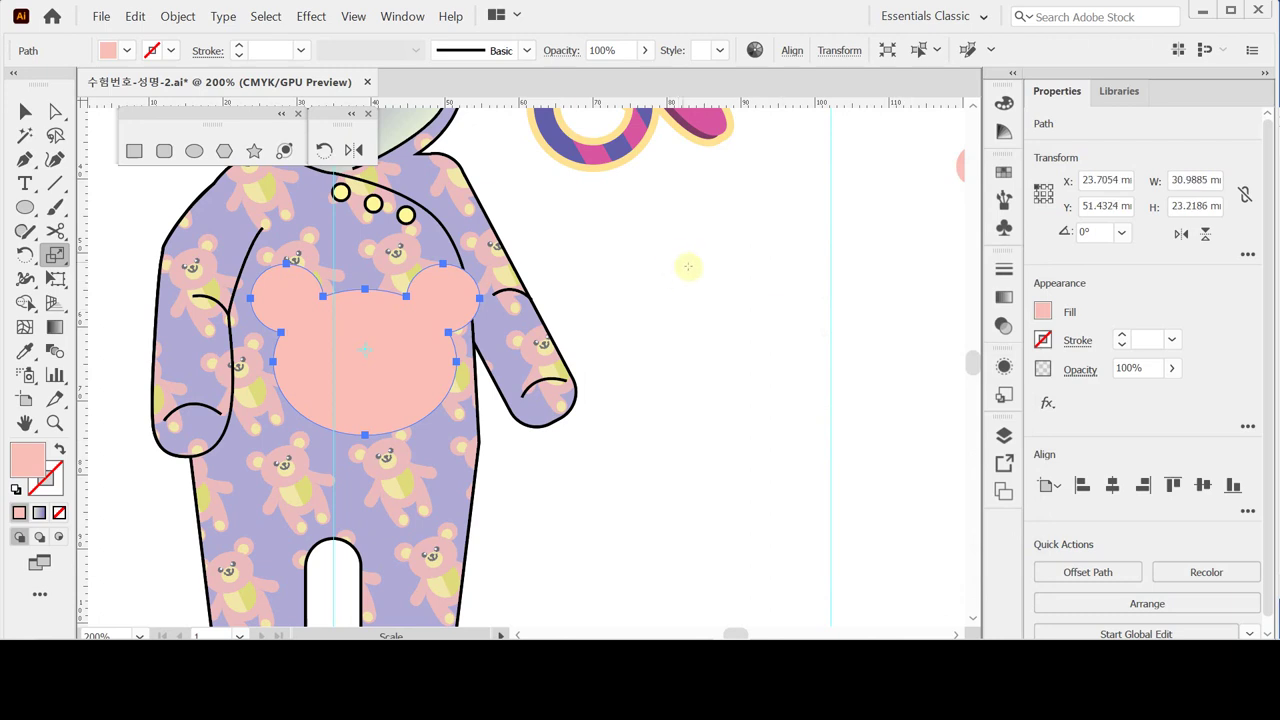
# Step: Shift the bear-head shape slightly down and to the left on the belly, then save the document
pyautogui.moveTo(381, 366)
pyautogui.mouseDown()
pyautogui.moveTo(357, 363)
pyautogui.moveTo(374, 377)
pyautogui.mouseUp()
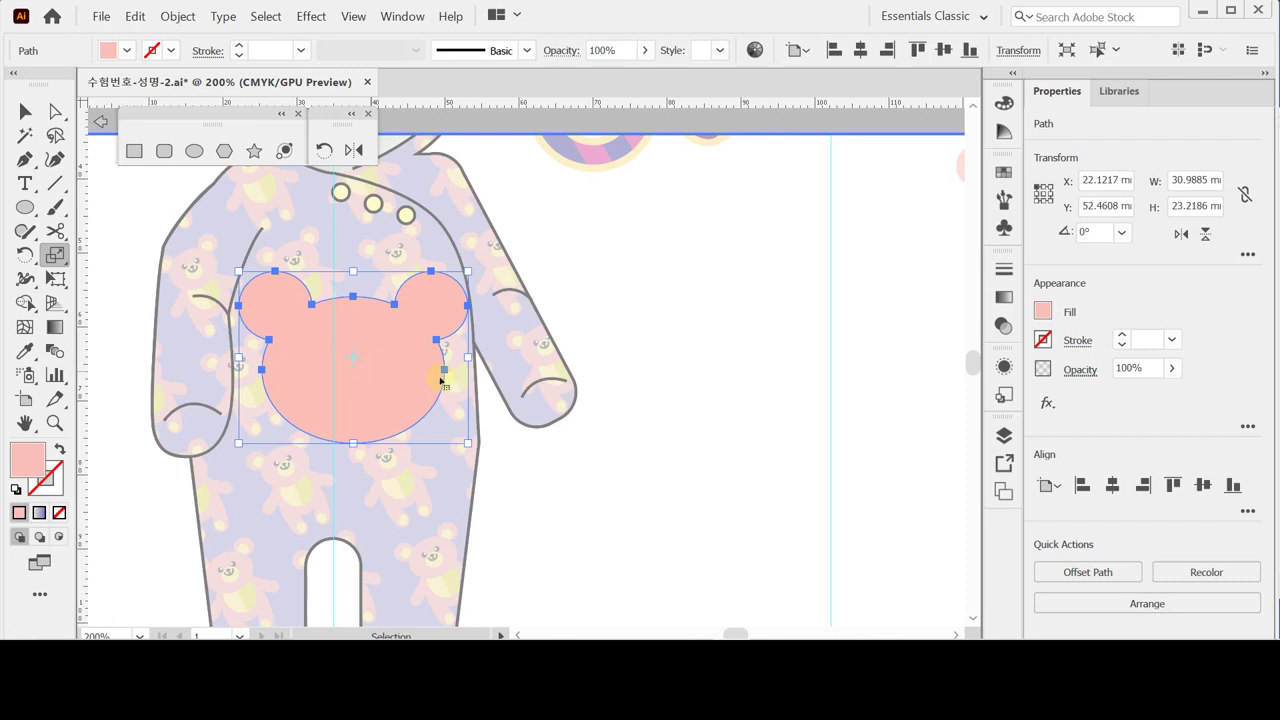
pyautogui.doubleClick(623, 300)
pyautogui.hotkey('ctrl', 's')
pyautogui.press('v')
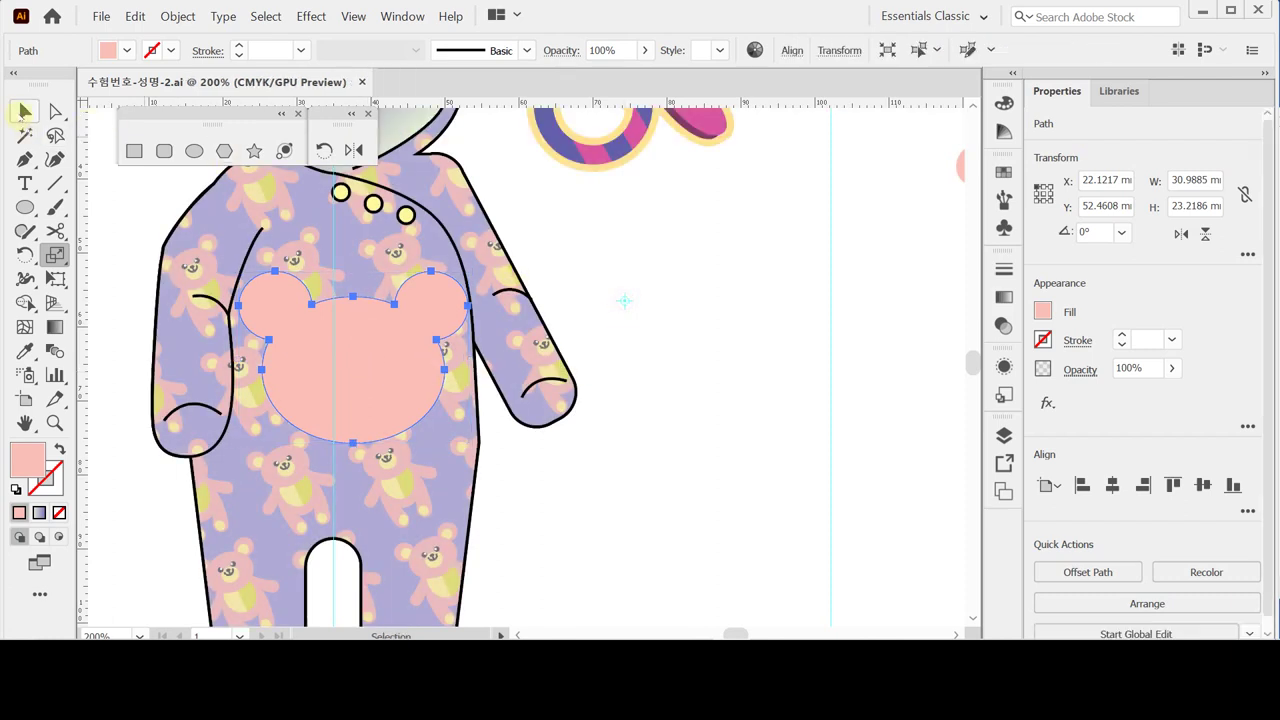
# Step: With the bear-head shape selected, open the Artistic_ChalkCharcoalPencil brush library and enlarge it to show more brushes
pyautogui.click(662, 211)
pyautogui.click(393, 355)
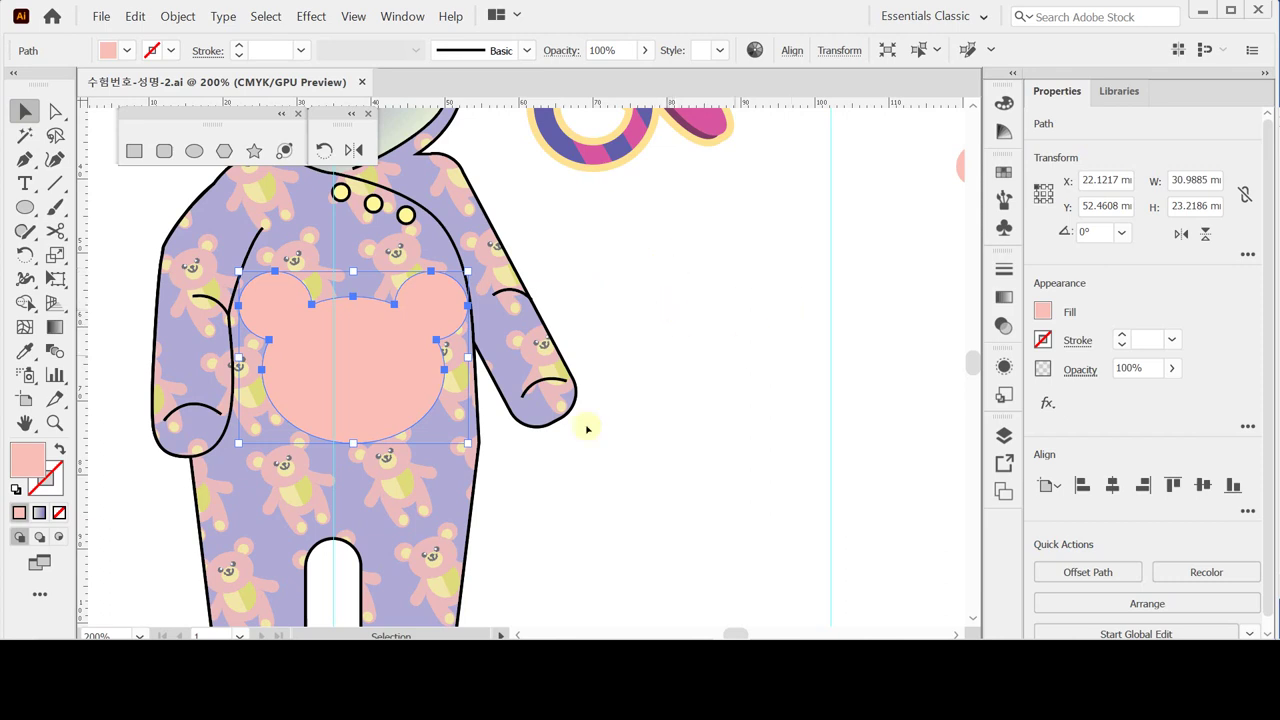
pyautogui.click(728, 306)
pyautogui.click(391, 362)
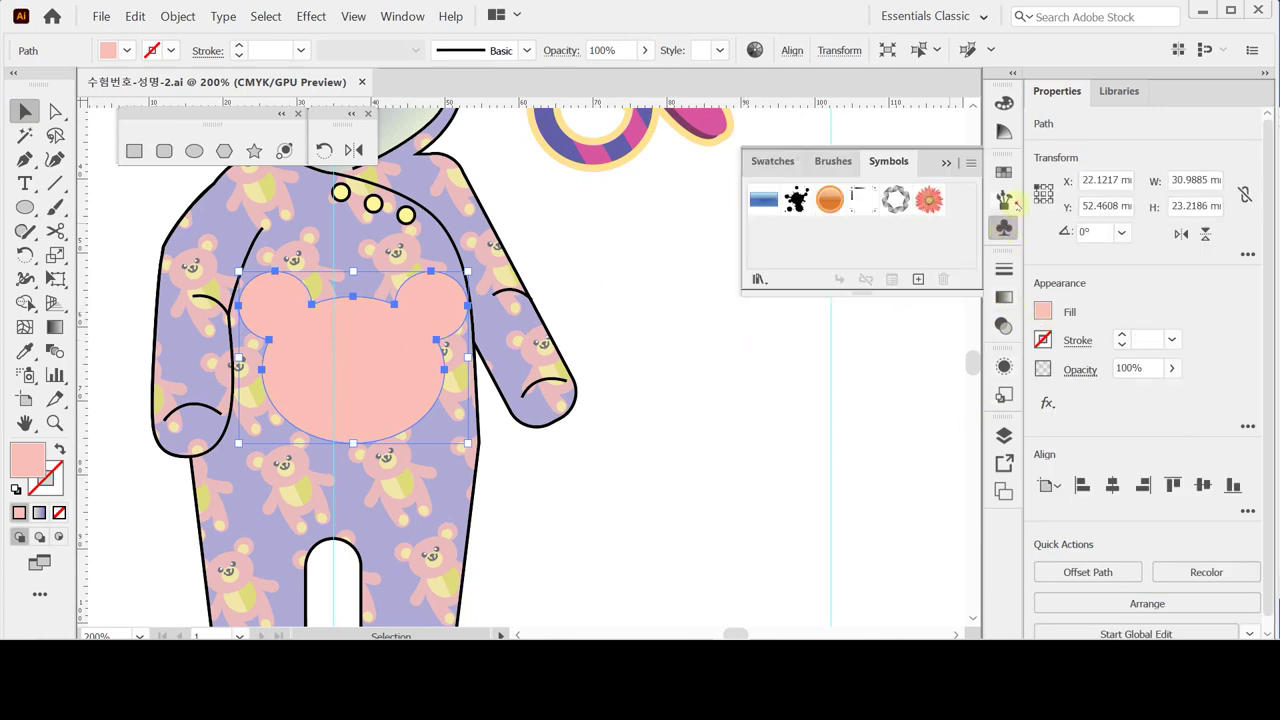
pyautogui.click(1004, 198)
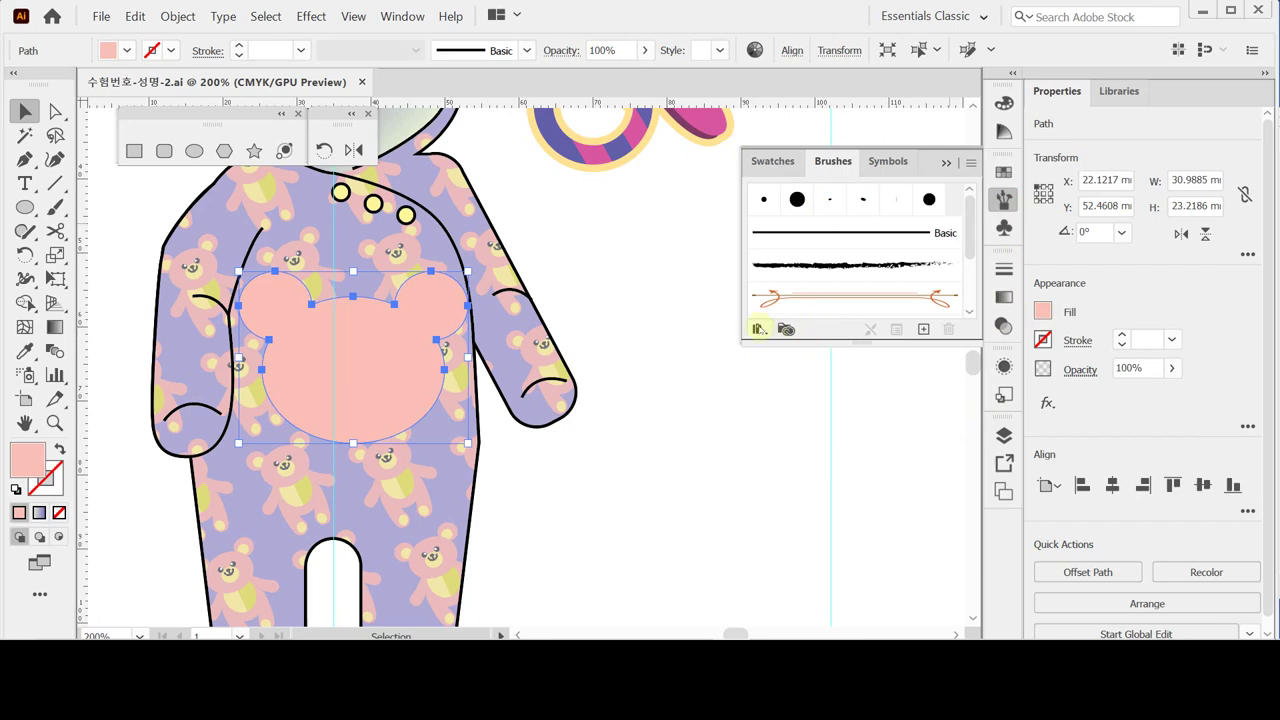
pyautogui.click(758, 329)
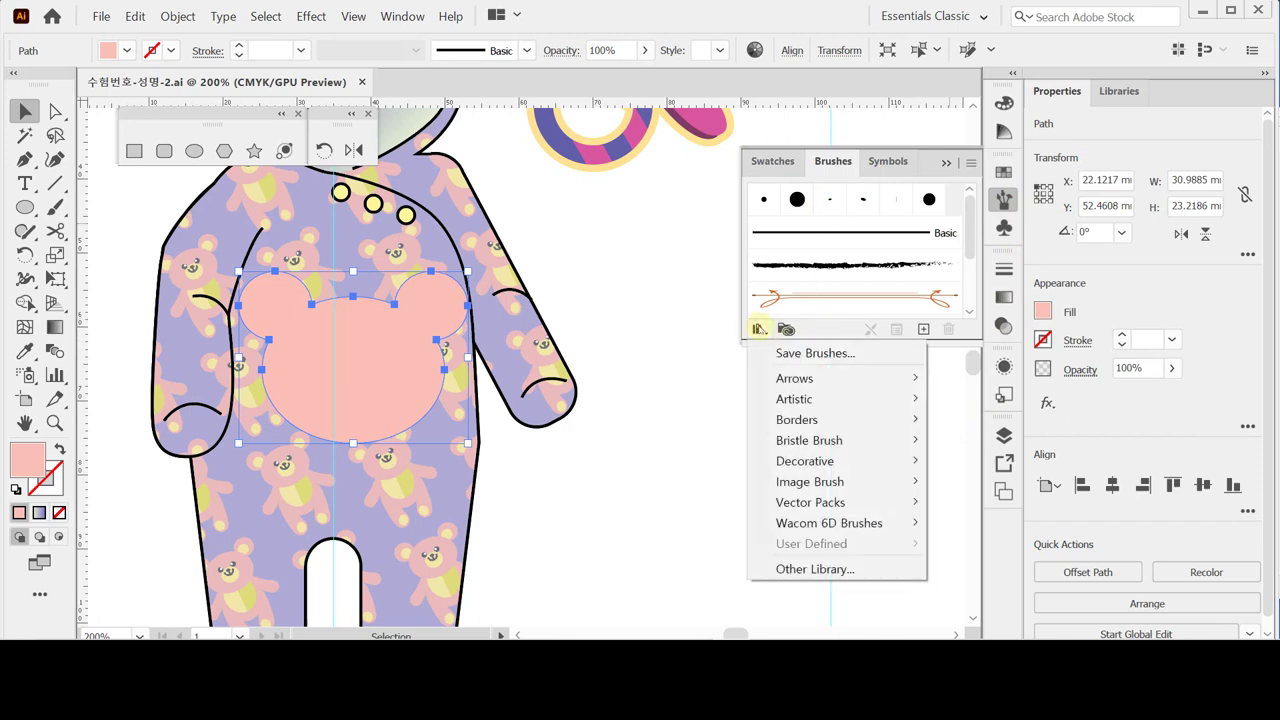
pyautogui.moveTo(800, 400)
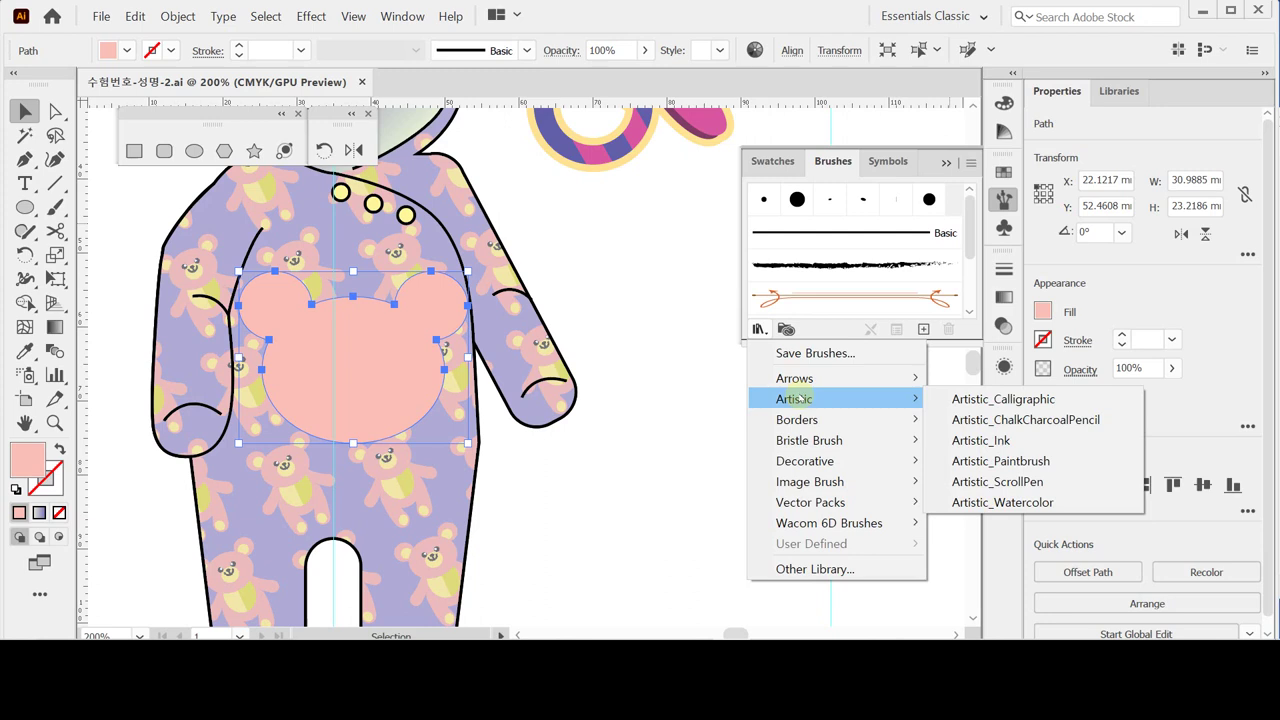
pyautogui.click(966, 420)
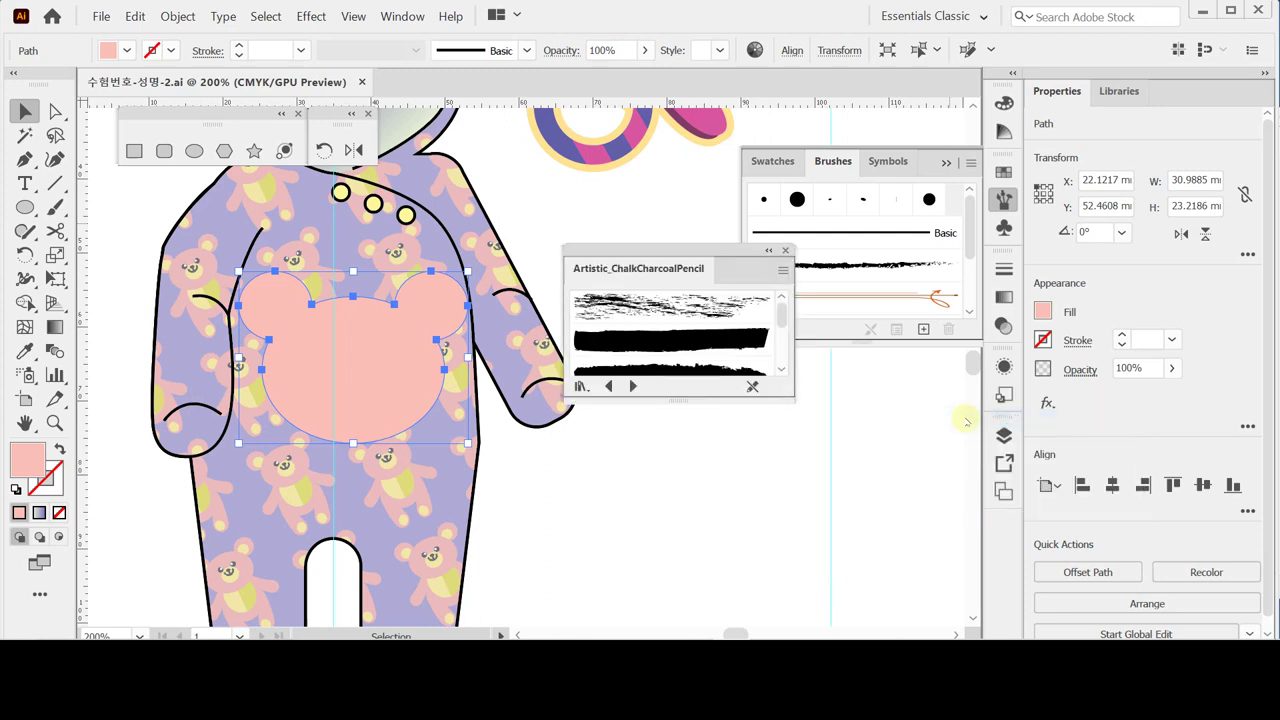
pyautogui.moveTo(784, 398); pyautogui.dragTo(791, 592)
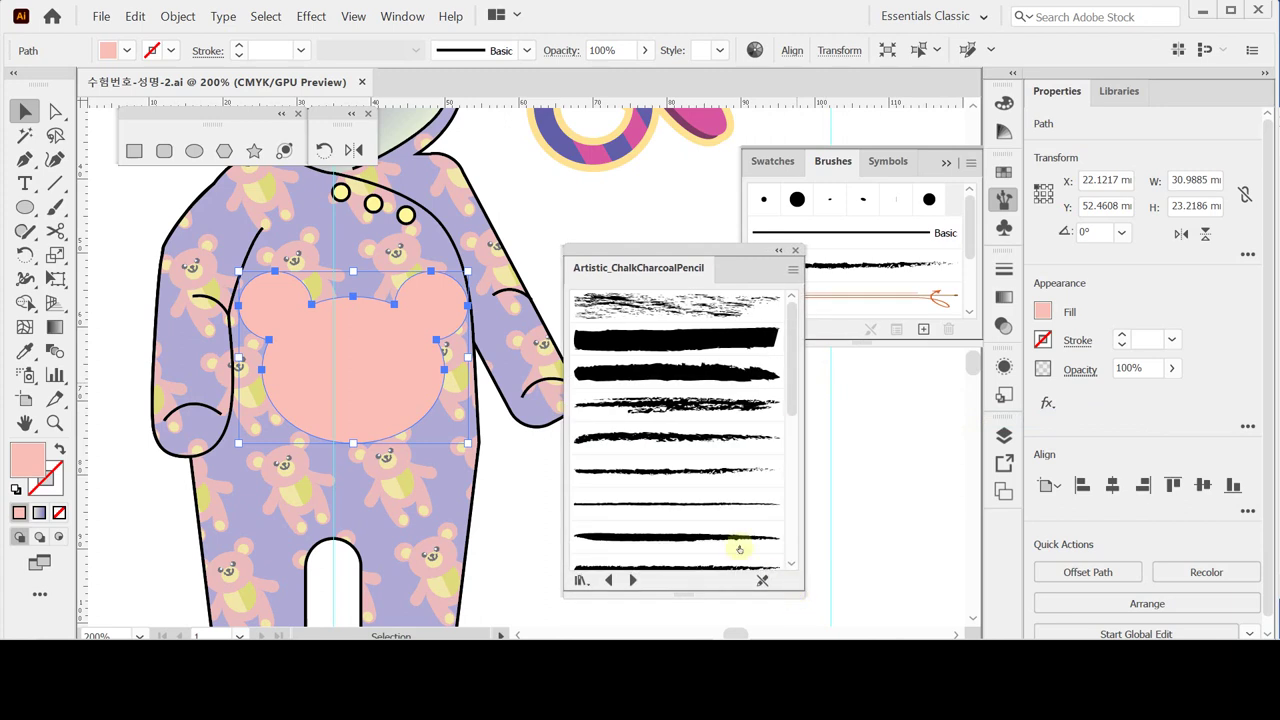
# Step: Apply the Charcoal - Feather brush to the outline of the bear-head shape
pyautogui.scroll(-2, 729, 533)
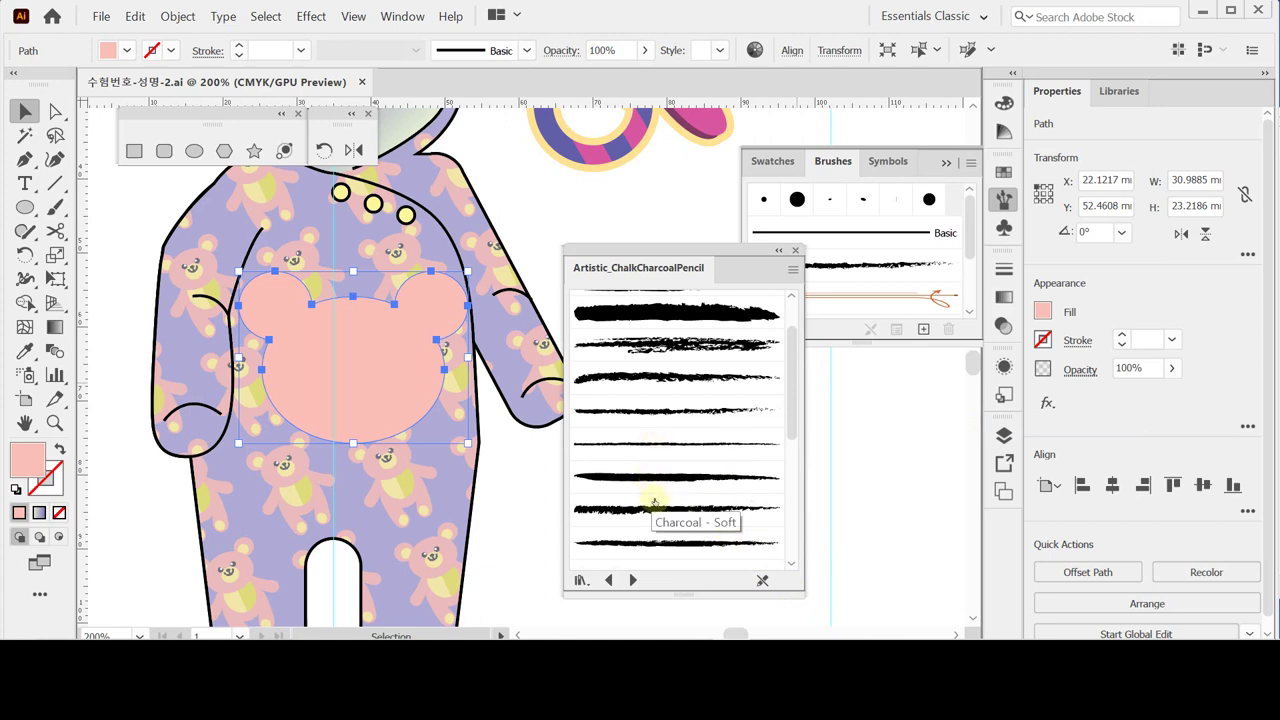
pyautogui.scroll(-2, 651, 503)
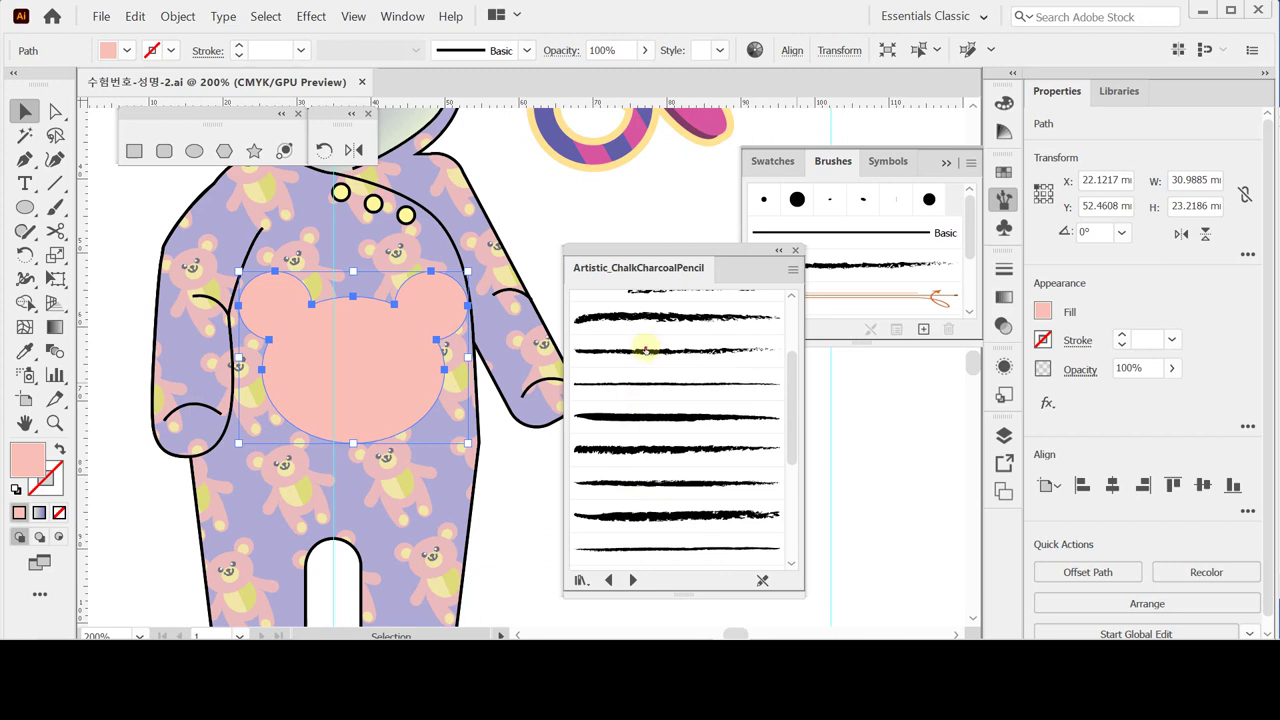
pyautogui.click(645, 350)
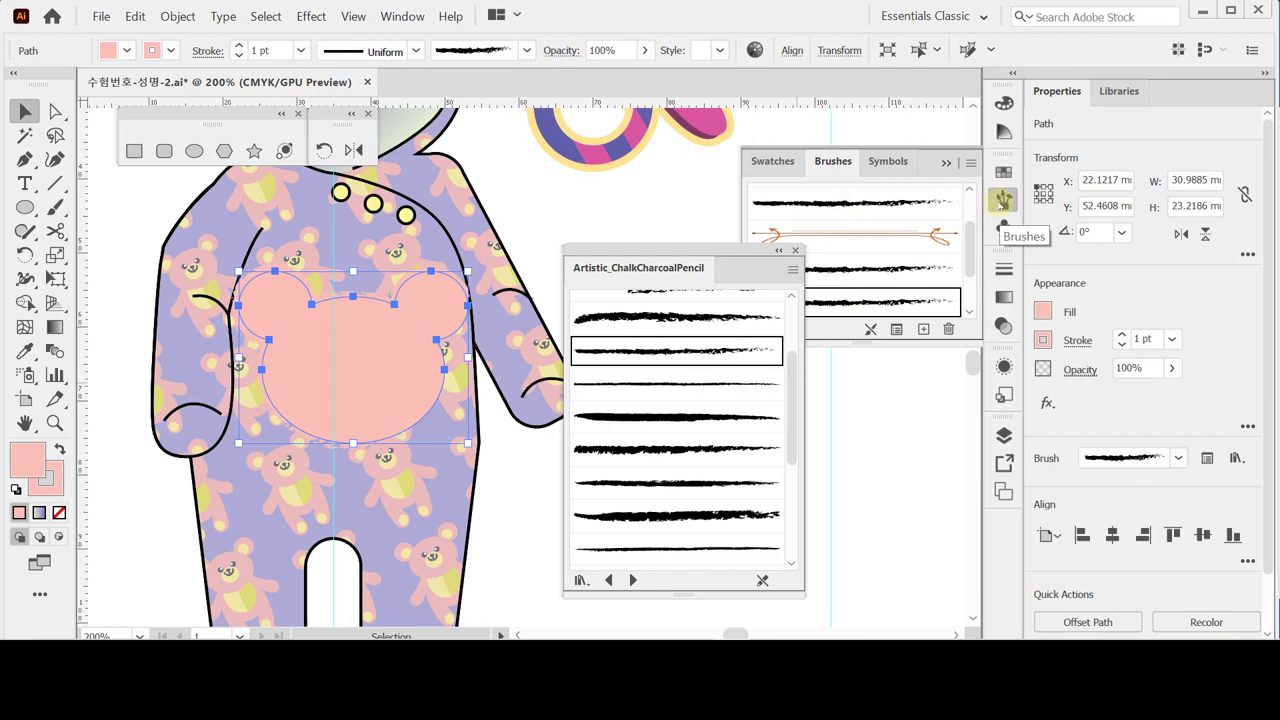
pyautogui.click(1002, 200)
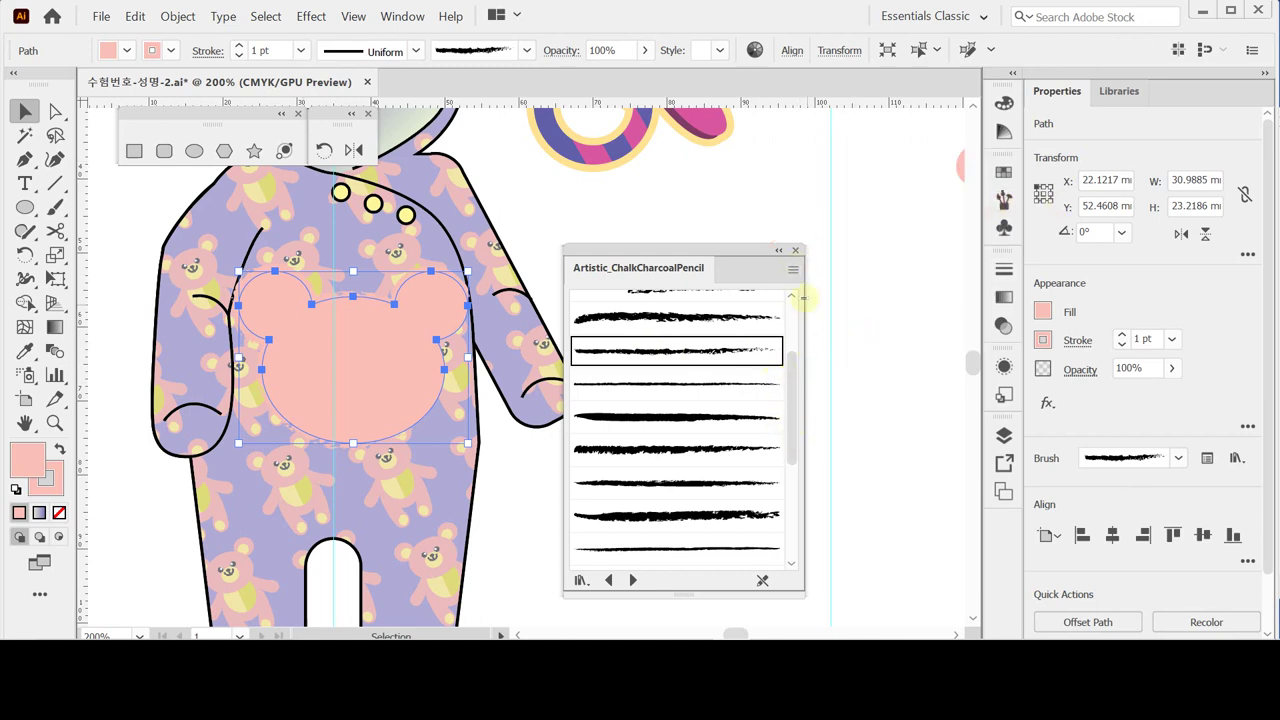
# Step: Check the applied brush's name by switching the brush library to list view, then restore thumbnail view
pyautogui.click(793, 270)
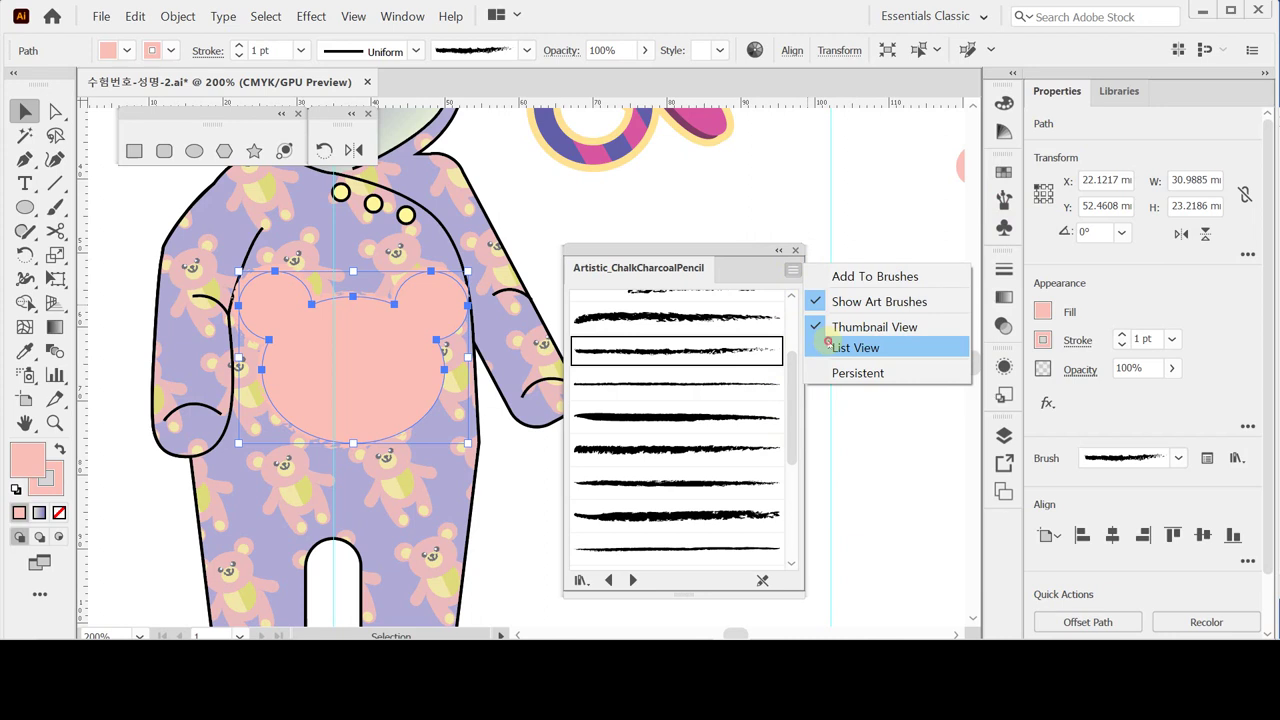
pyautogui.click(828, 345)
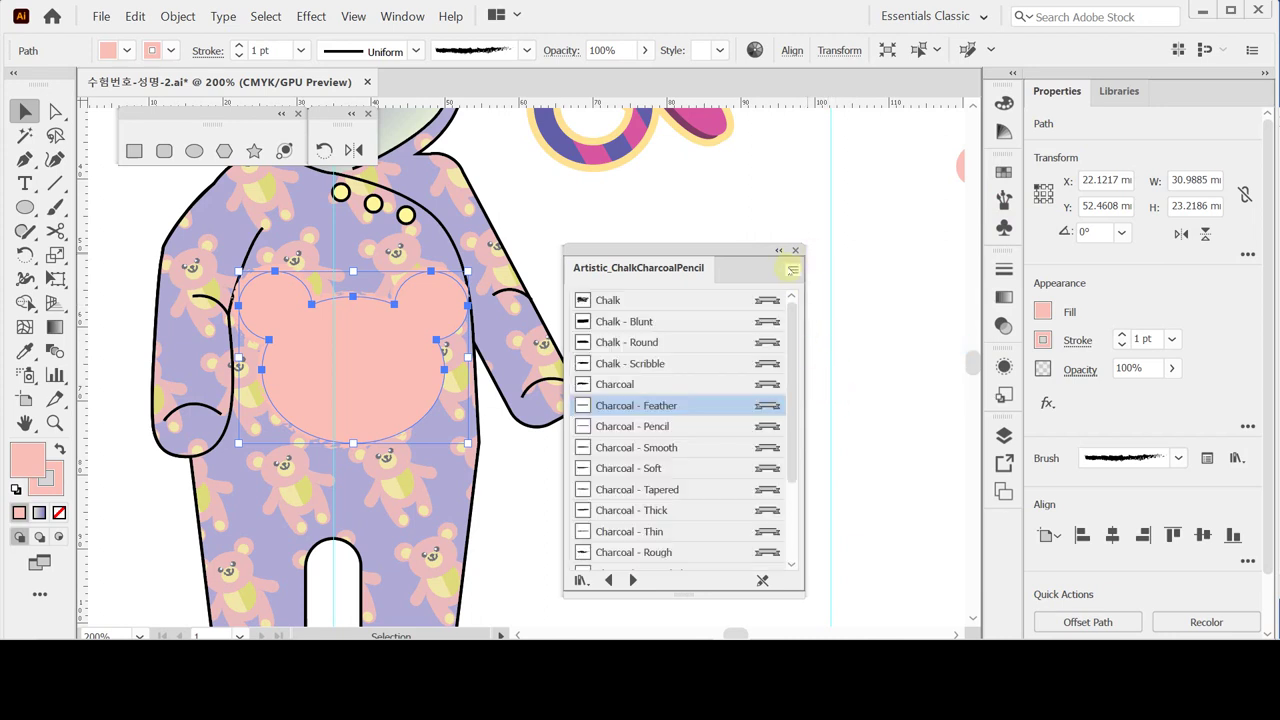
pyautogui.click(792, 270)
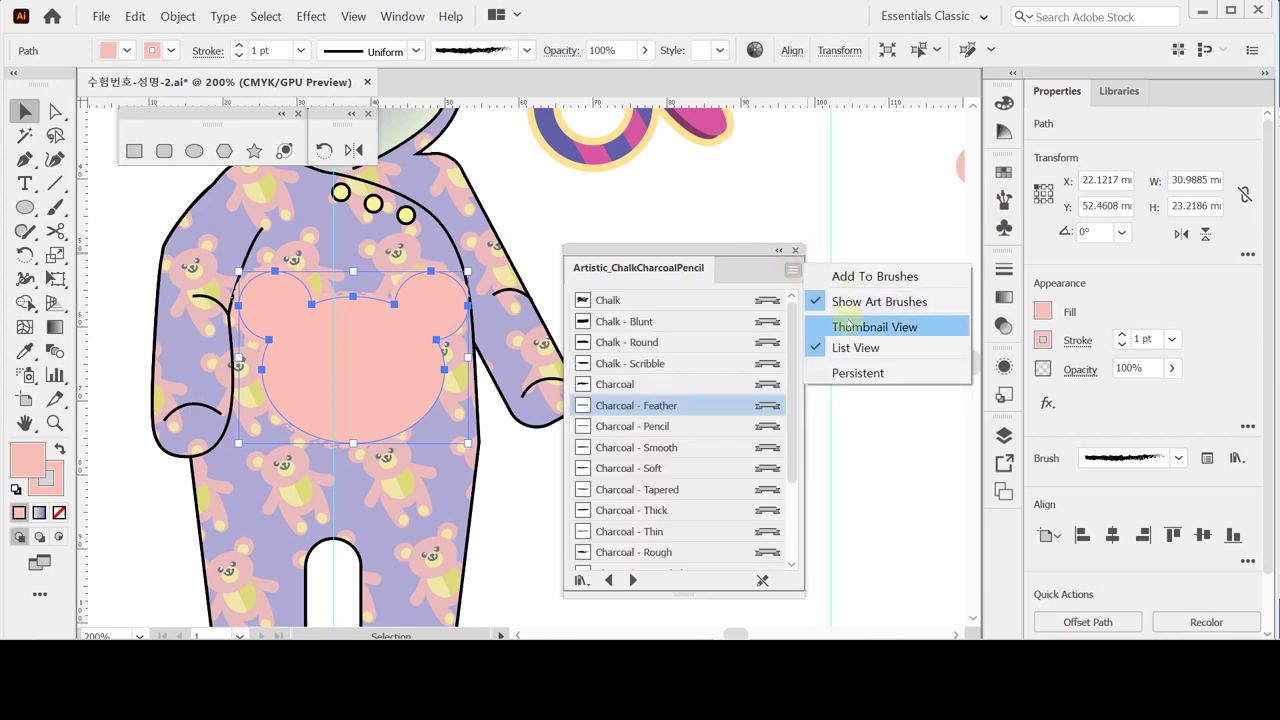
pyautogui.click(846, 324)
pyautogui.click(846, 320)
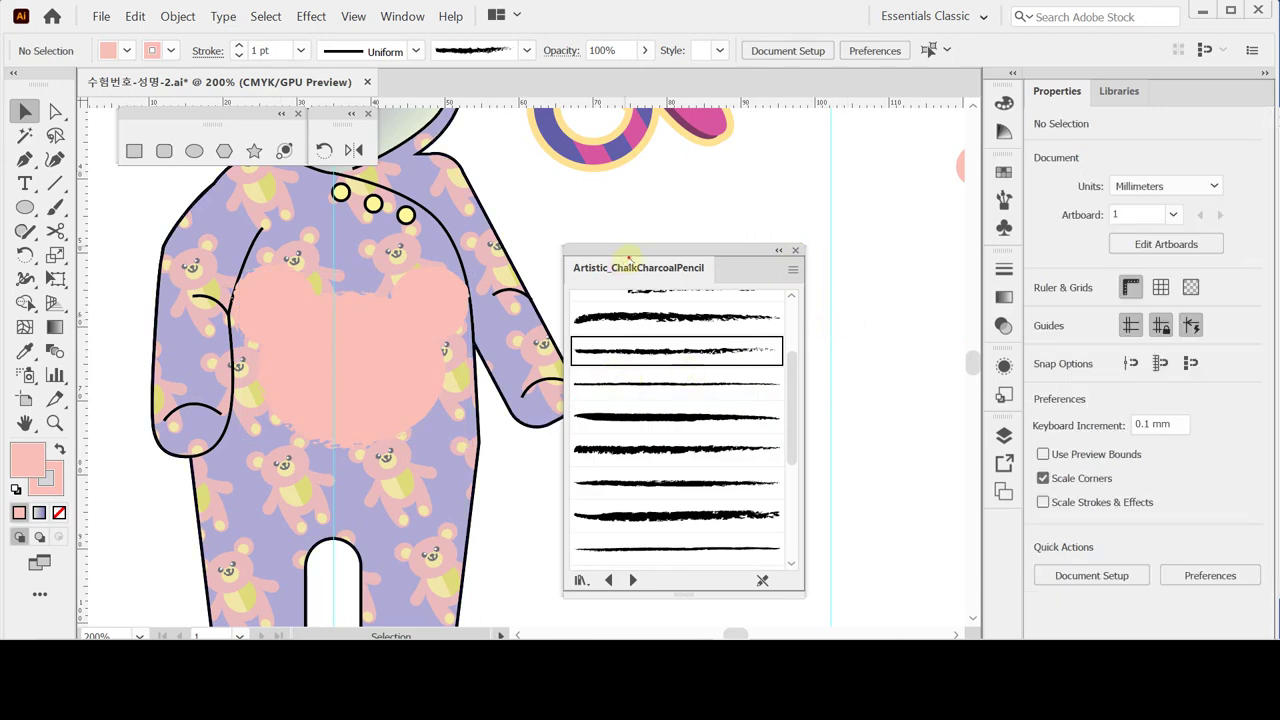
# Step: Isolate the bear-head shape on the belly and set its fill to None
pyautogui.moveTo(630, 264); pyautogui.dragTo(722, 238)
pyautogui.doubleClick(371, 375)
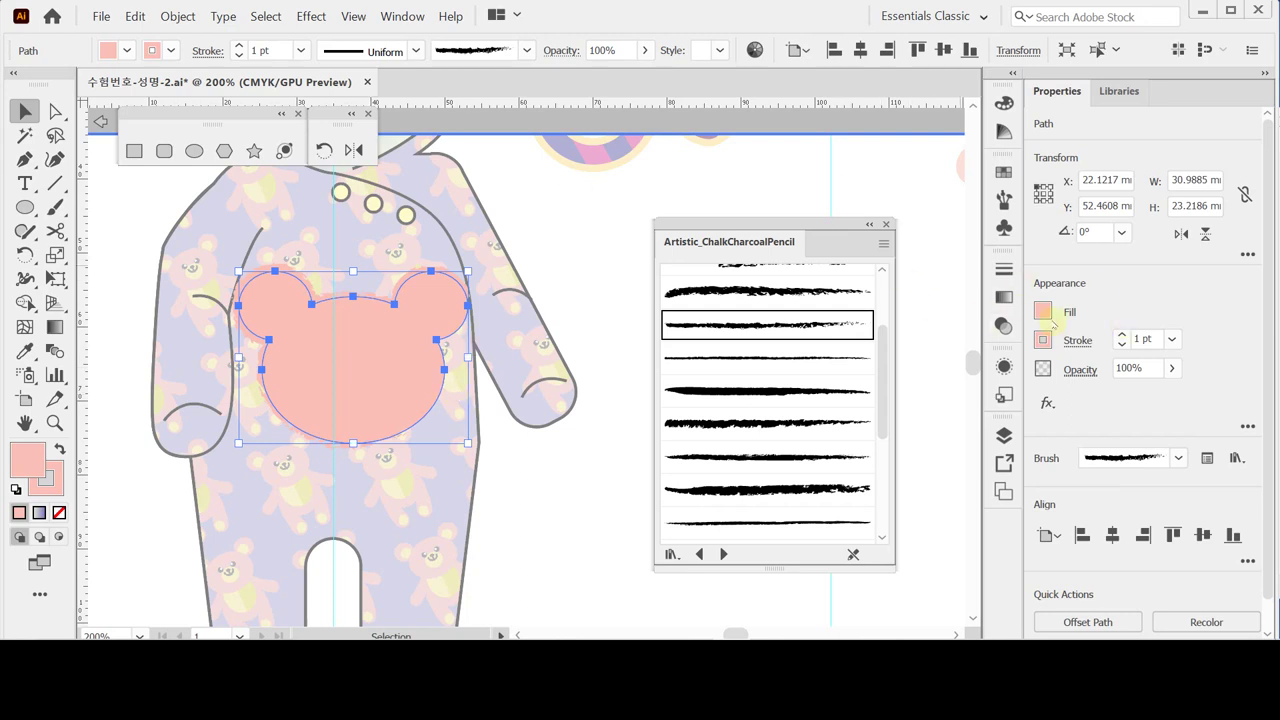
pyautogui.click(1043, 311)
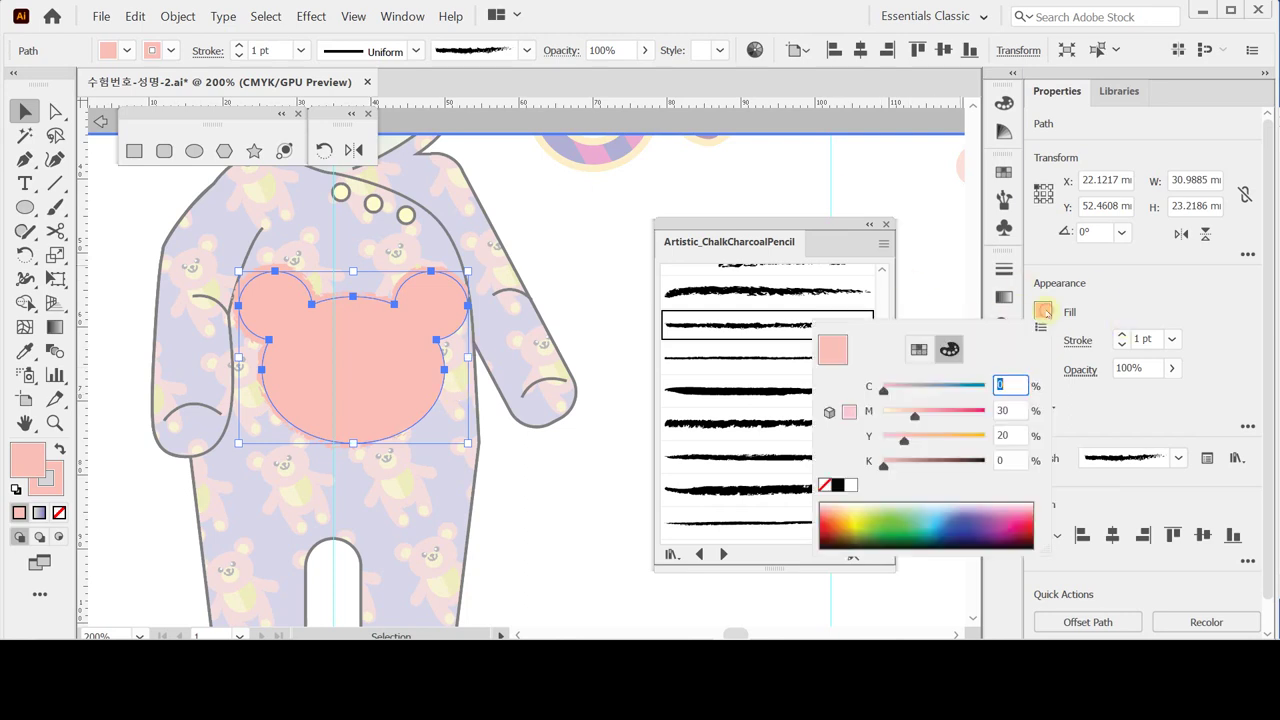
pyautogui.click(825, 485)
pyautogui.click(1041, 310)
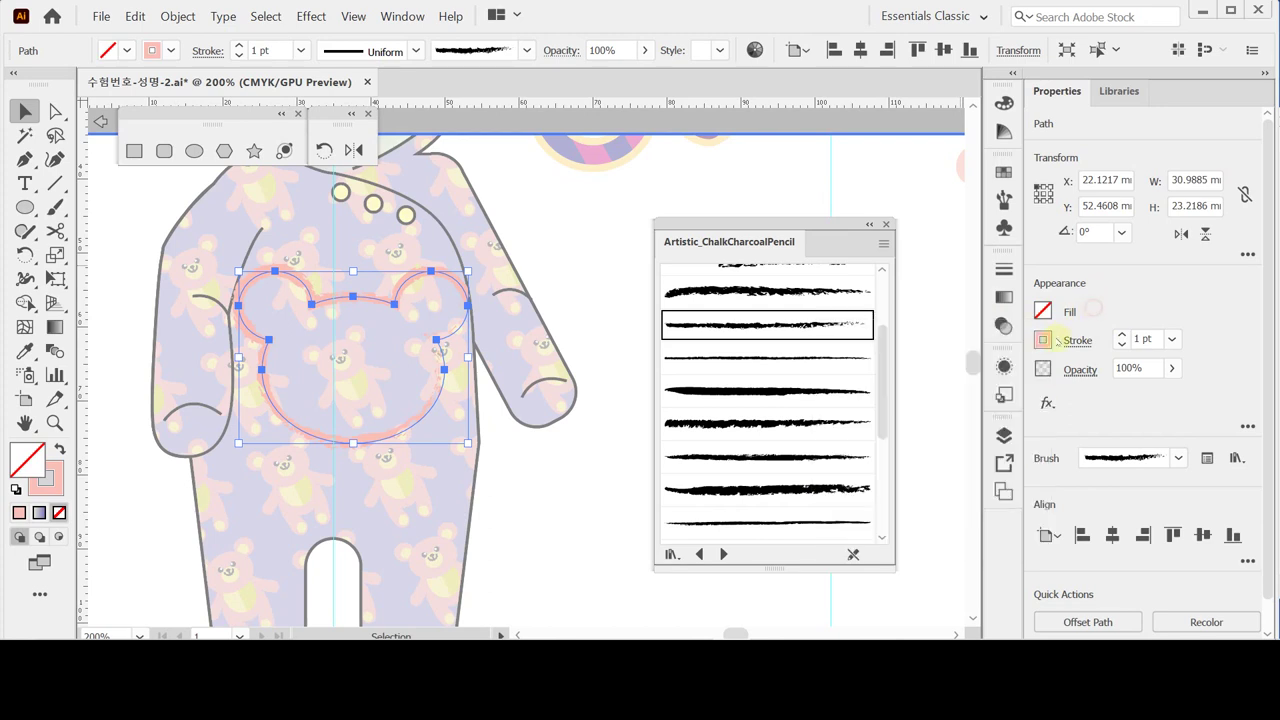
# Step: Give the bear-head outline a white stroke with a 0.5 pt weight and exit isolation mode
pyautogui.click(1042, 339)
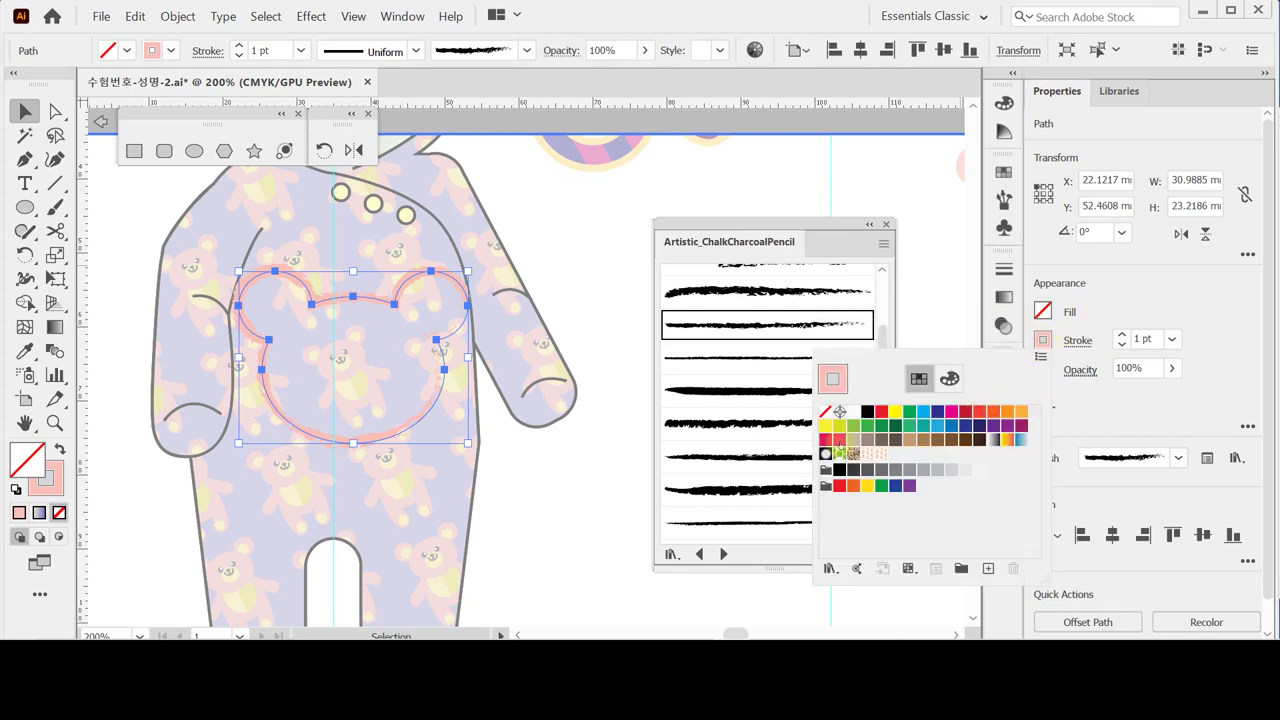
pyautogui.click(853, 411)
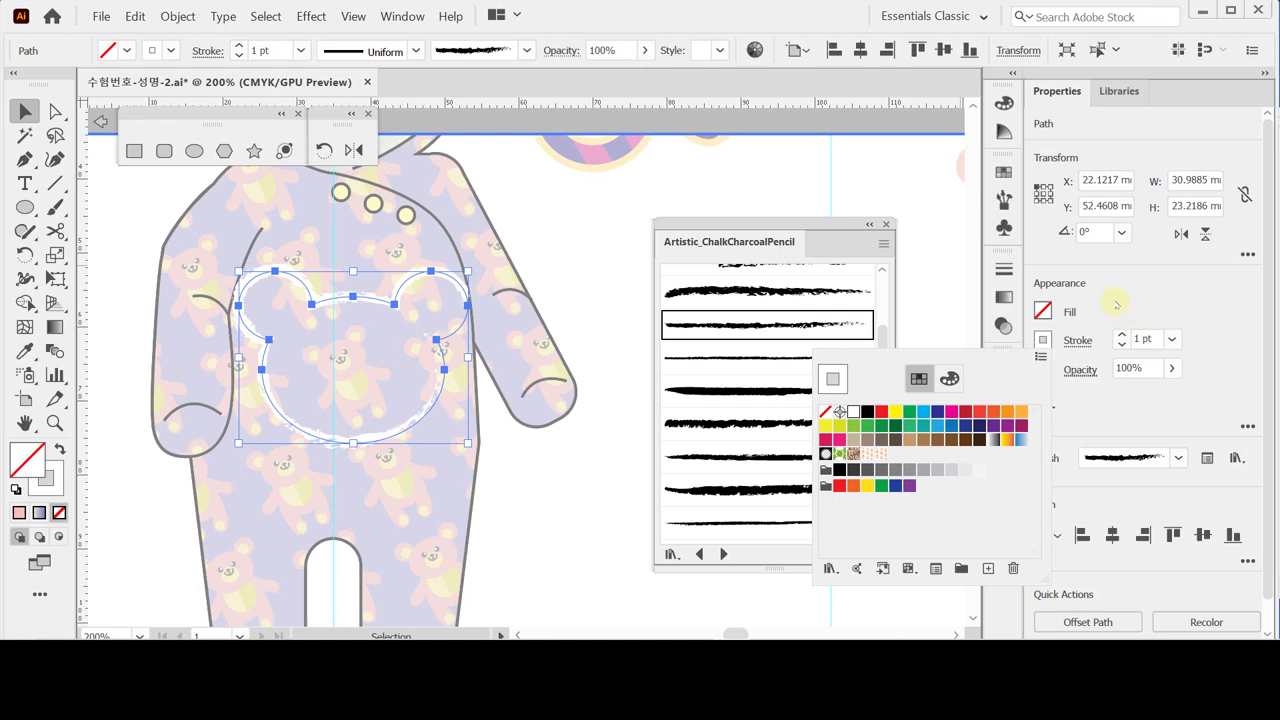
pyautogui.click(1118, 296)
pyautogui.click(1170, 340)
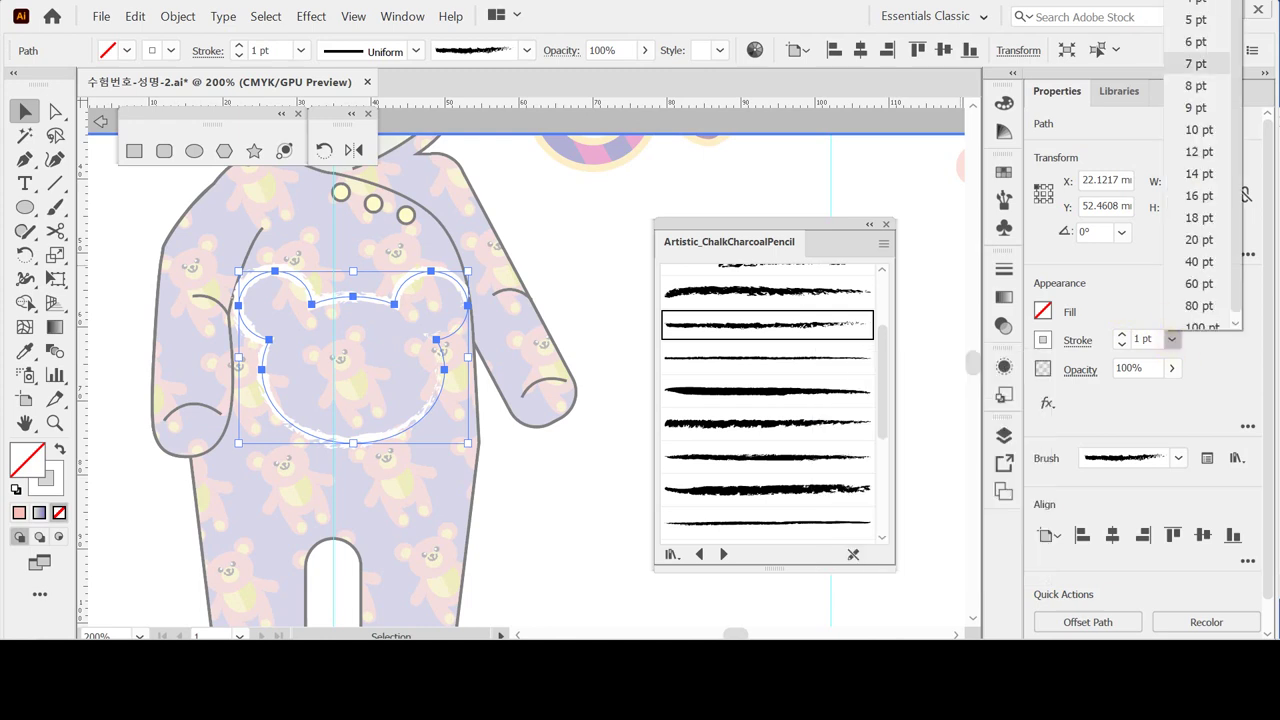
pyautogui.scroll(1, 1230, 20)
pyautogui.scroll(2, 1230, 20)
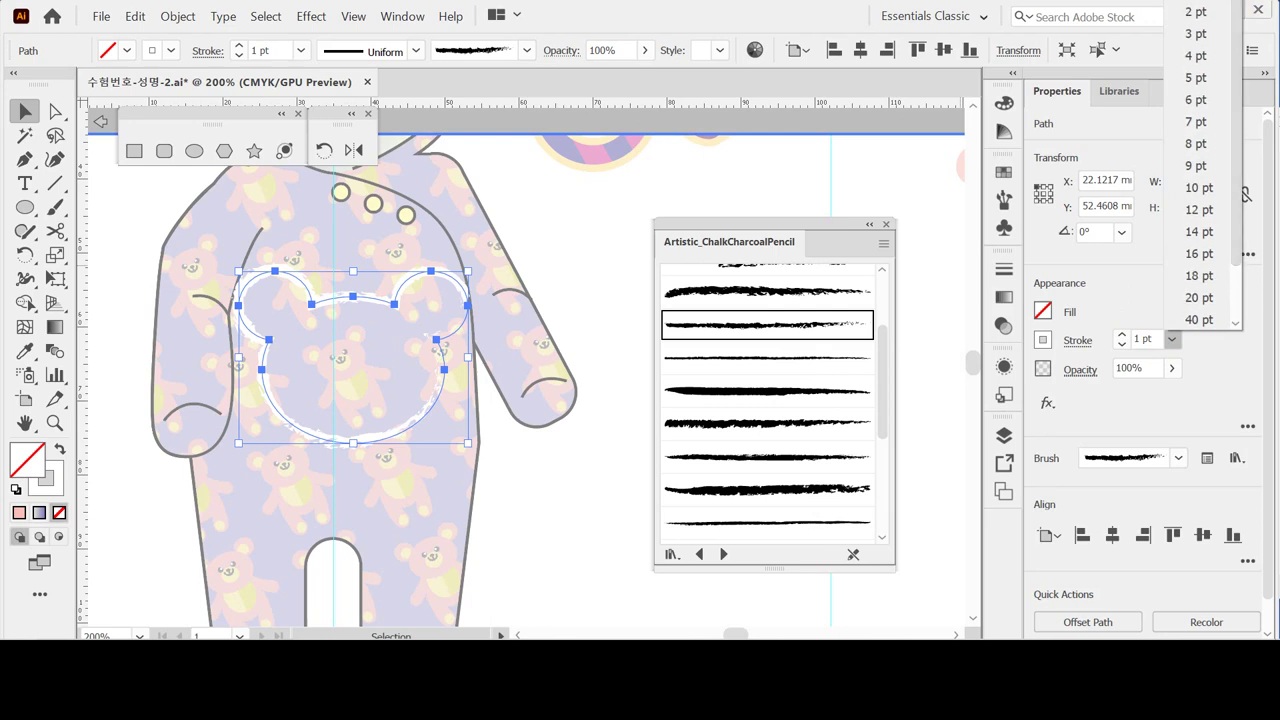
pyautogui.click(1195, 30)
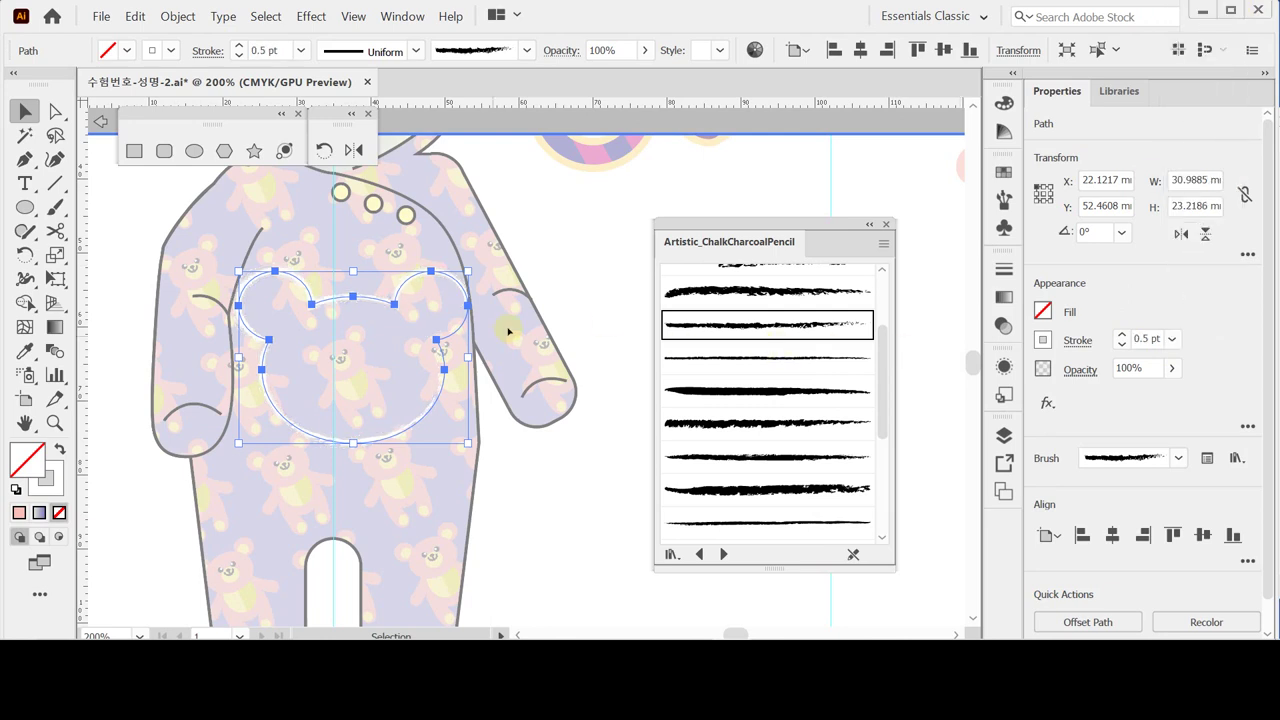
pyautogui.doubleClick(601, 289)
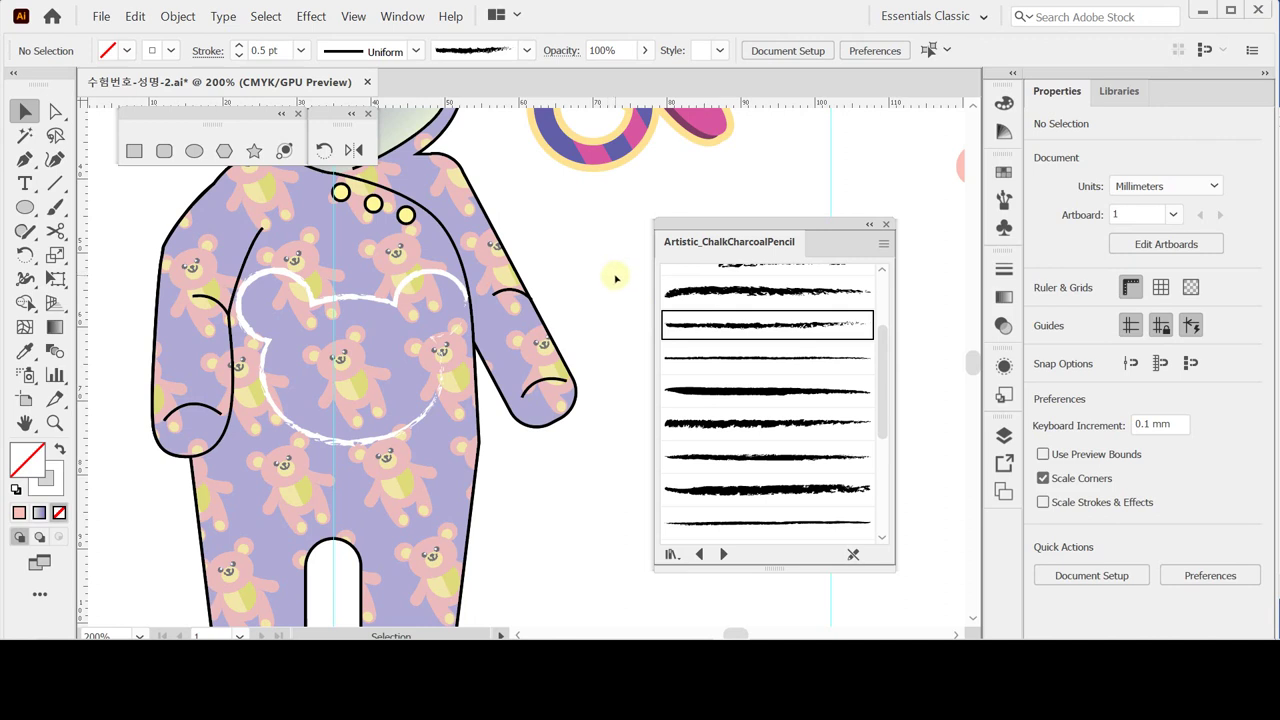
# Step: Close the chalk and charcoal brush library and save the document
pyautogui.click(886, 224)
pyautogui.press('a')
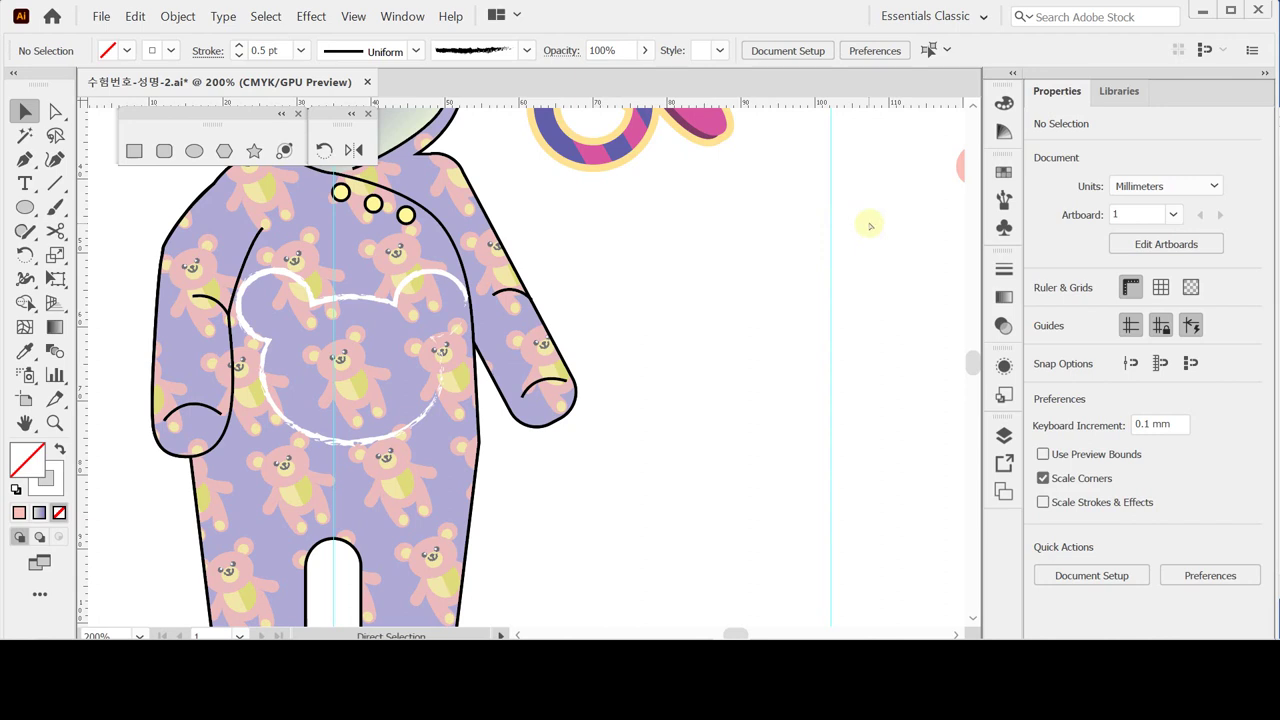
pyautogui.hotkey('ctrl', 's')
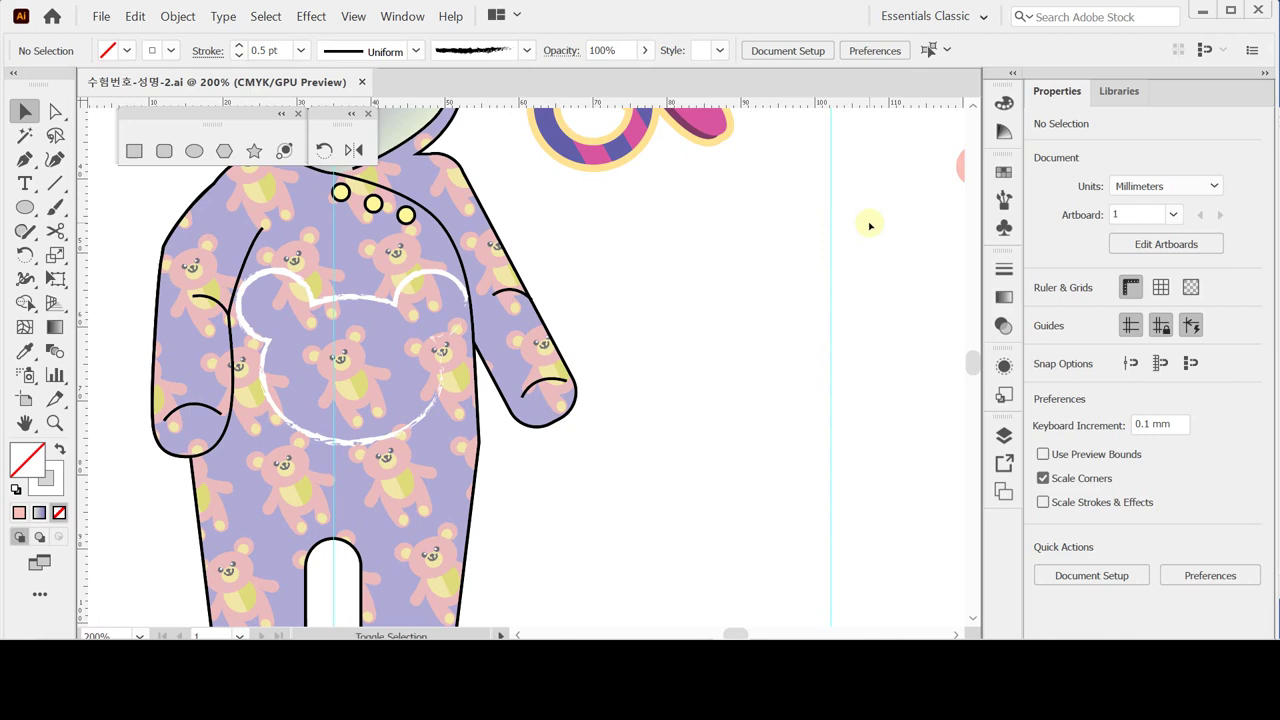
# Step: Start a point text object inside the bear-head outline on the belly and set its font to Arial Bold
pyautogui.hotkey('ctrl', '=')
pyautogui.press('t')
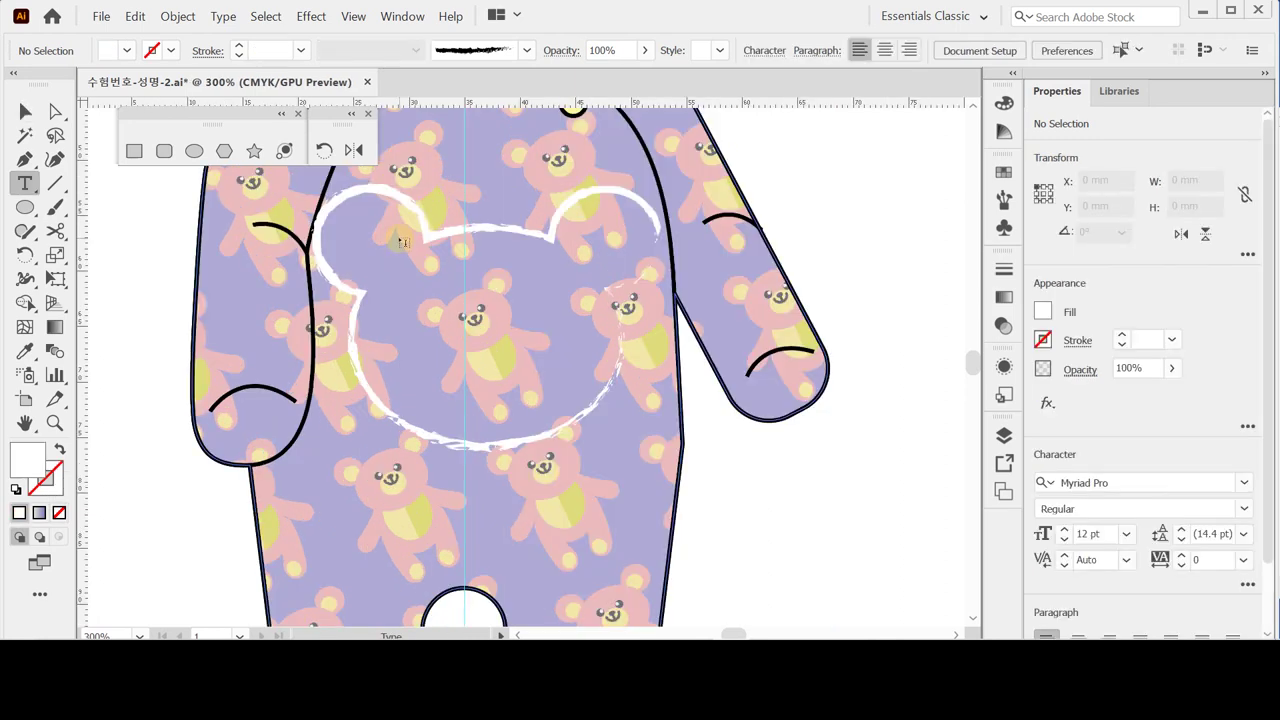
pyautogui.click(389, 313)
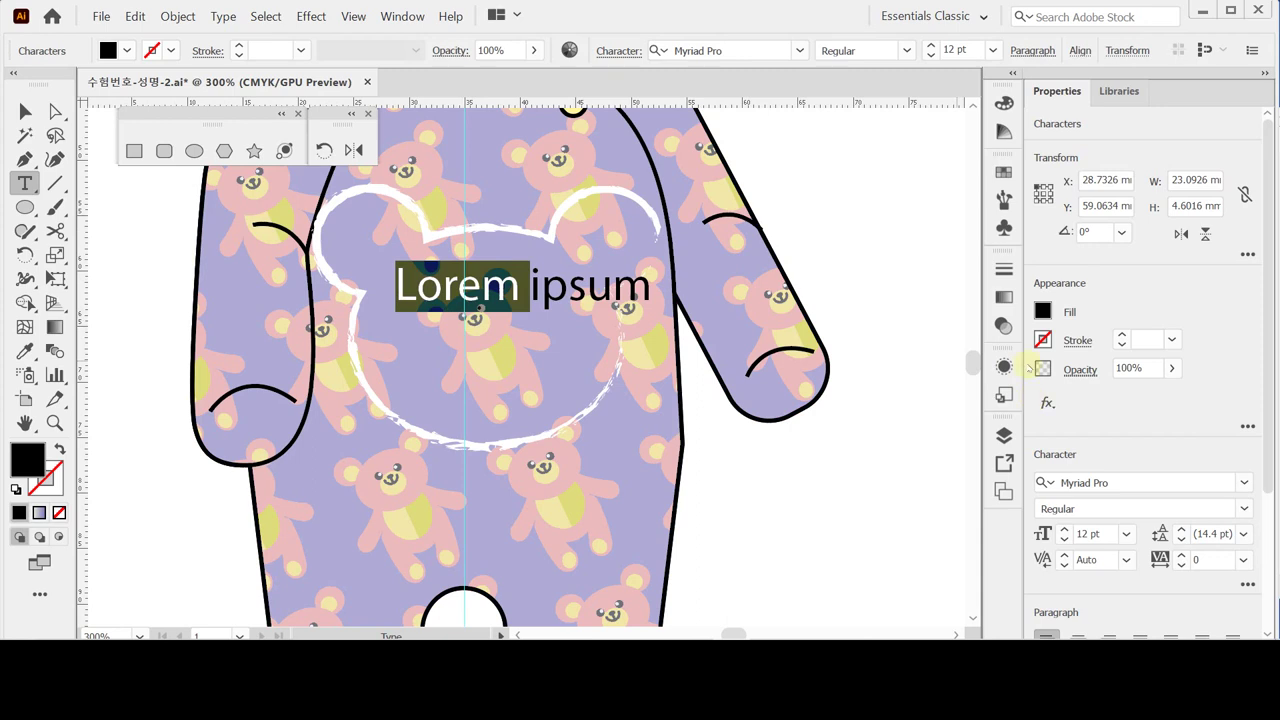
pyautogui.scroll(-3, 1268, 400)
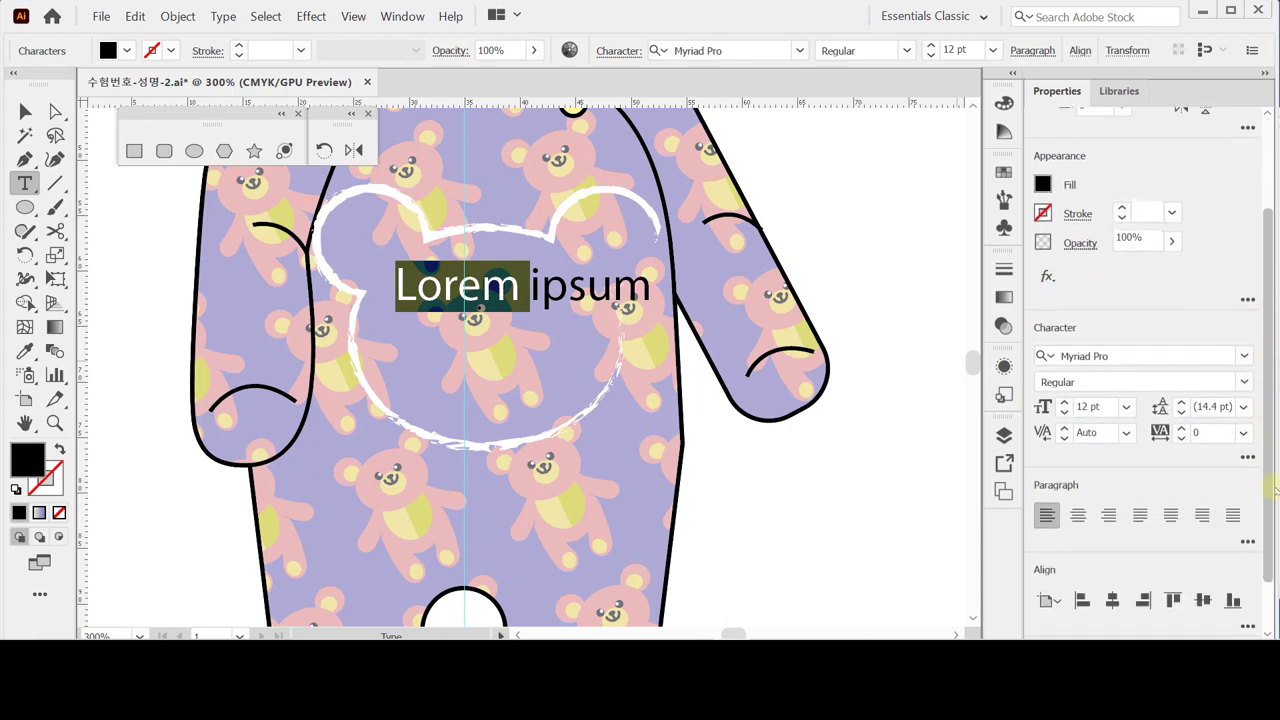
pyautogui.click(1106, 344)
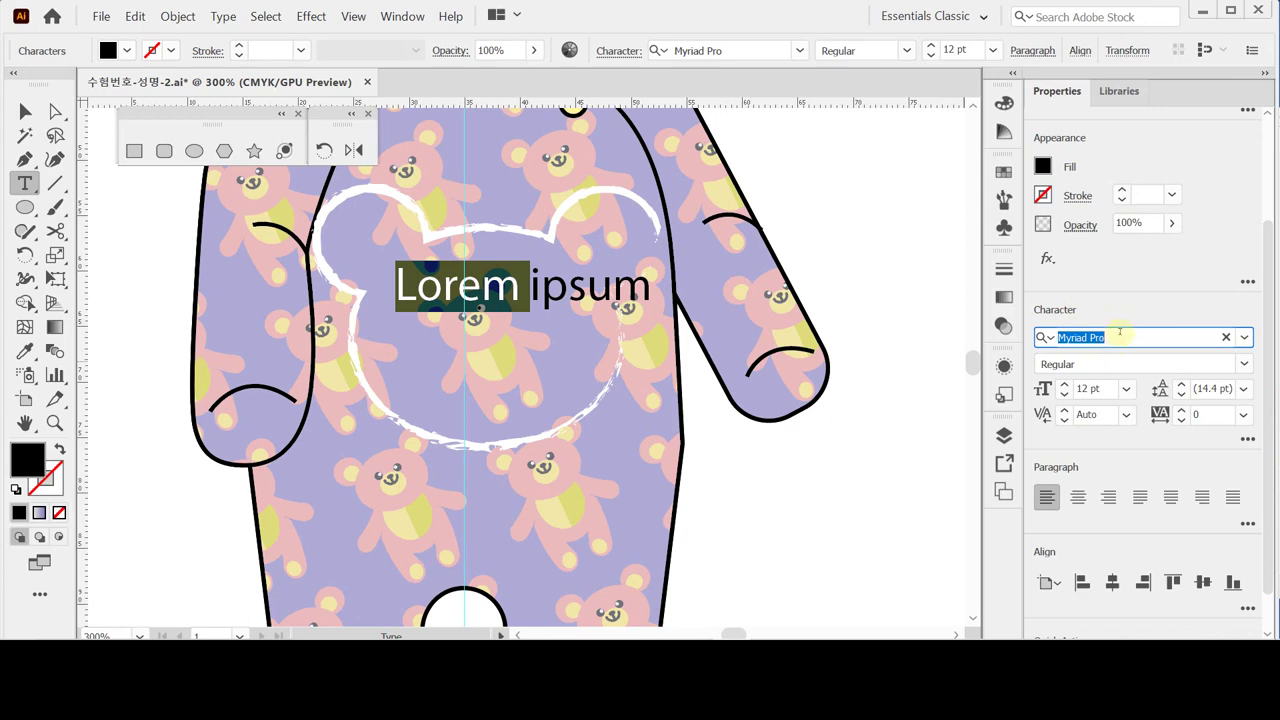
pyautogui.write('ar')
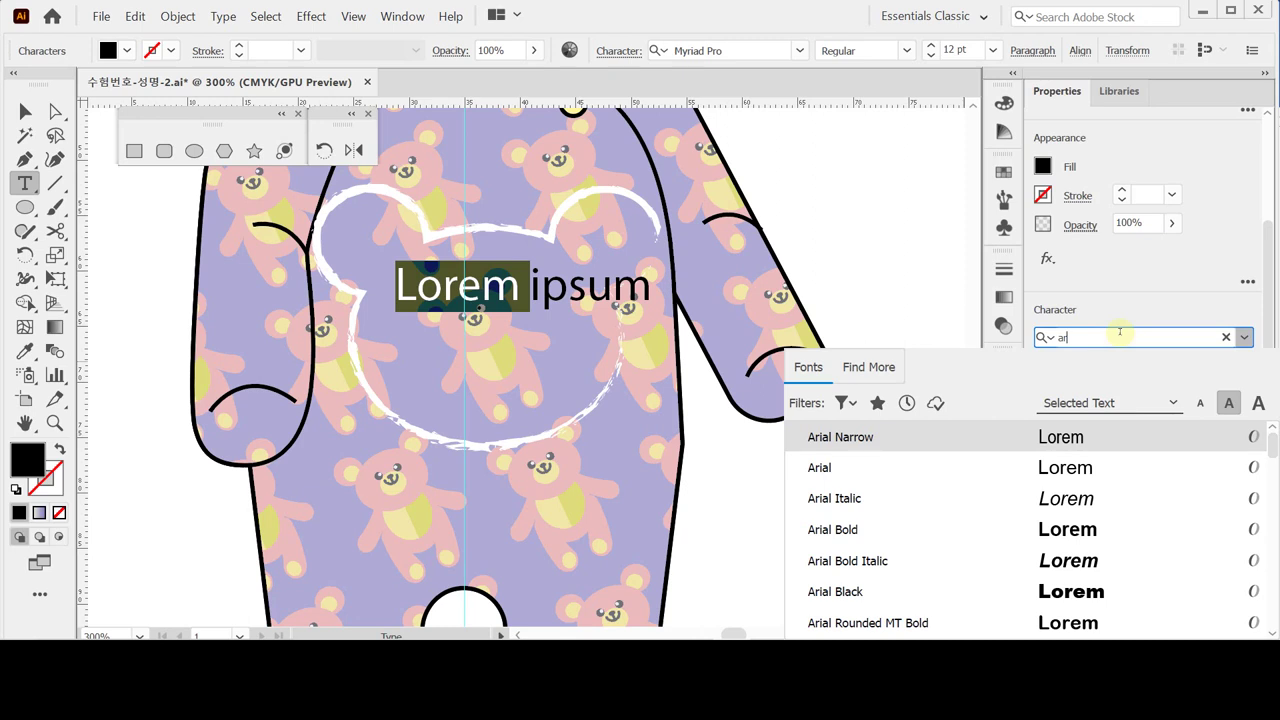
pyautogui.press('Down')
pyautogui.press('Down')
pyautogui.press('Down')
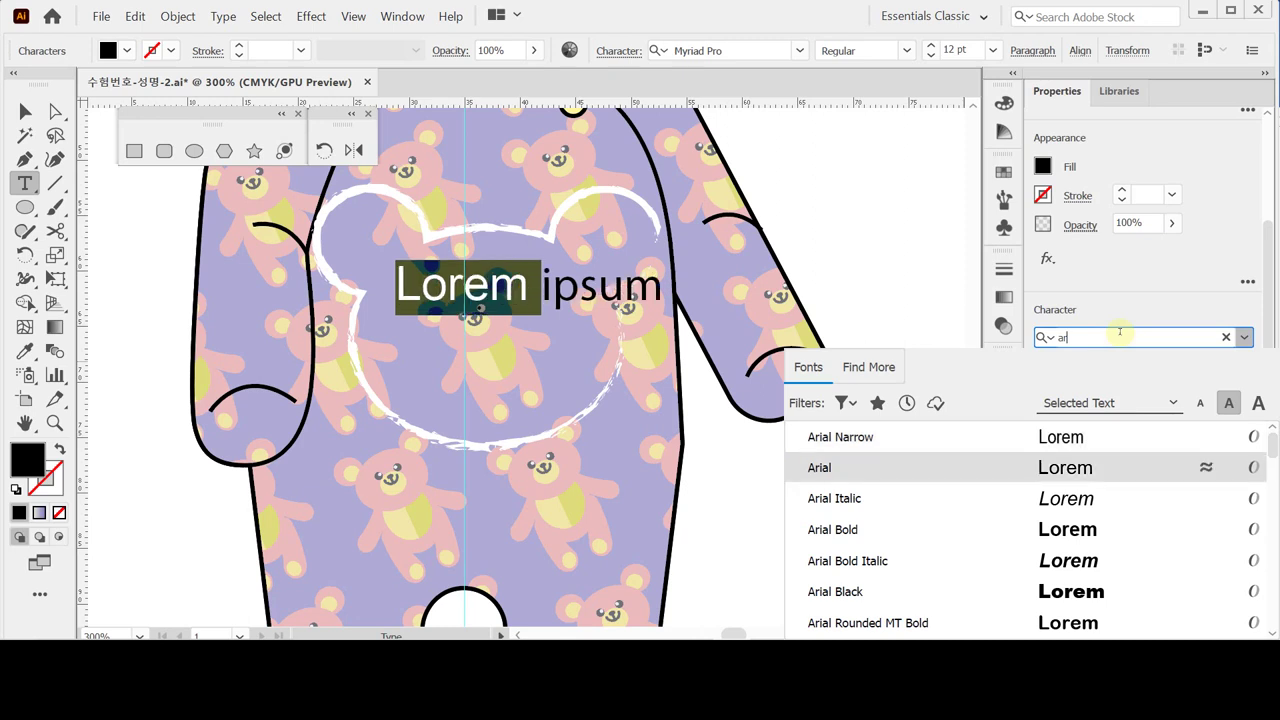
pyautogui.press('Return')
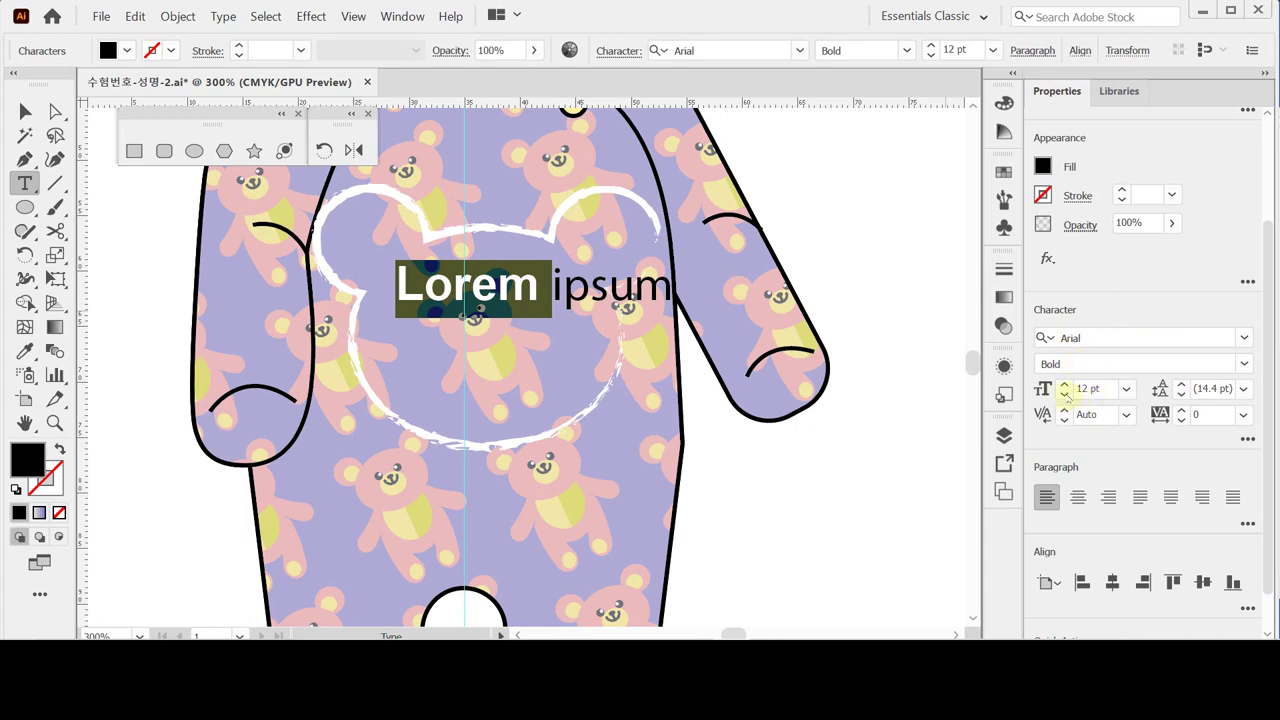
# Step: Set the belly text size to 10 pt and centre-align its paragraph
pyautogui.click(1064, 394)
pyautogui.click(1064, 394)
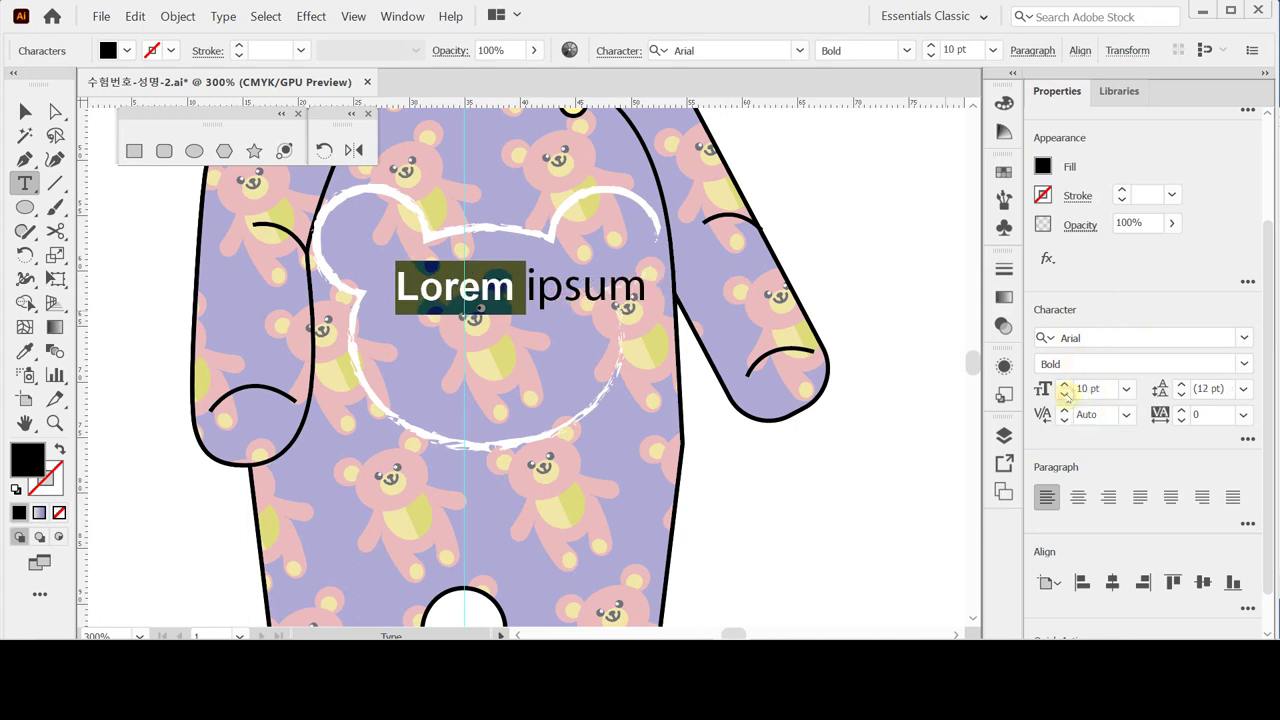
pyautogui.click(1077, 498)
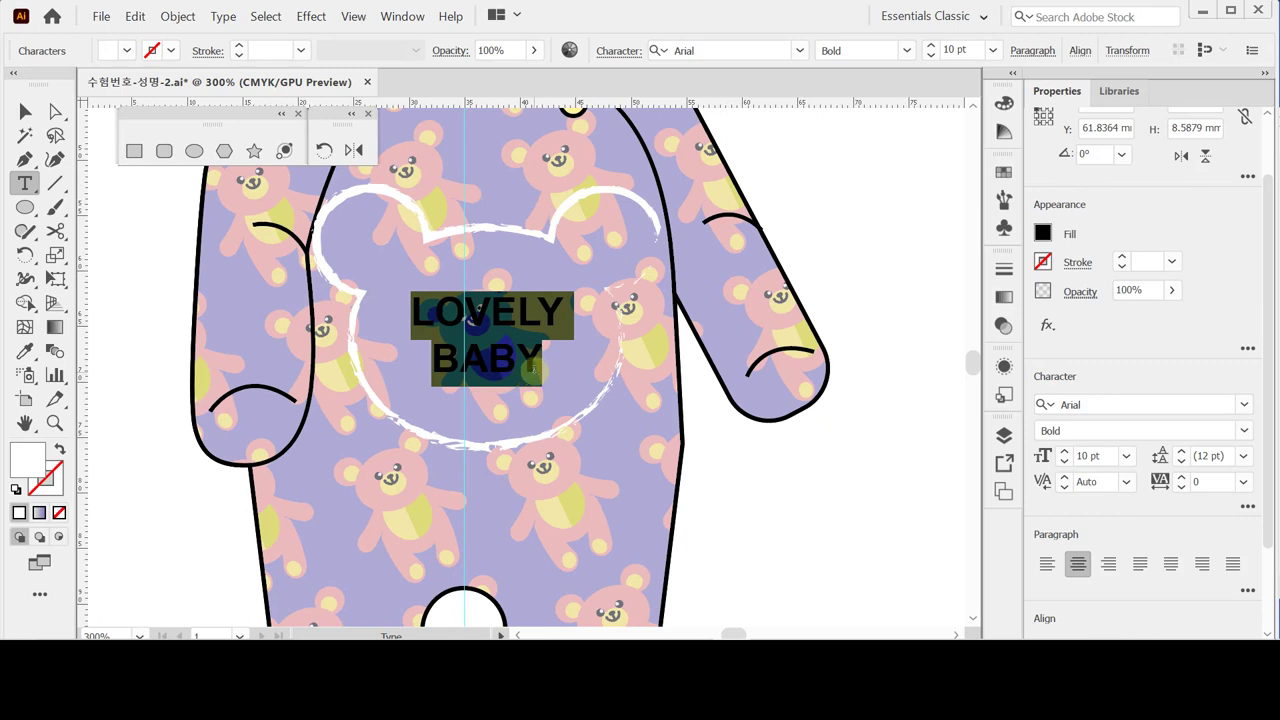
# Step: Select the word BABY in the belly text and set its font size to 14 pt
pyautogui.doubleClick(534, 368)
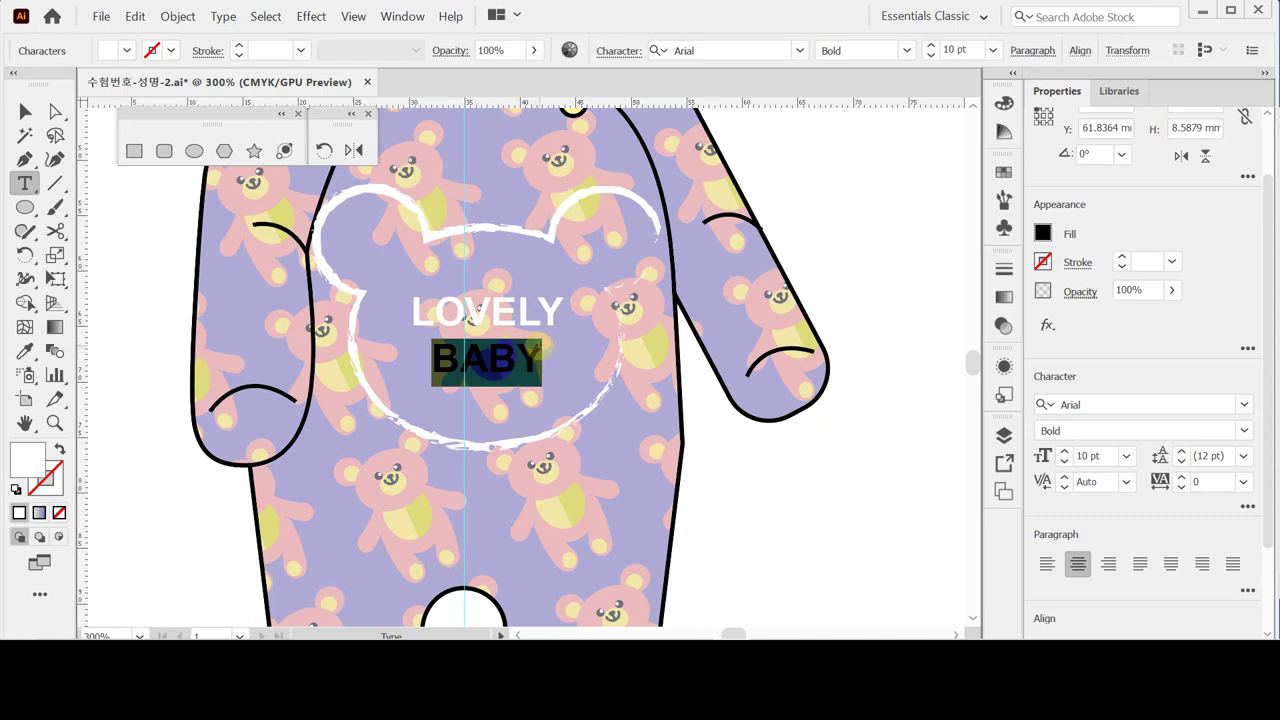
pyautogui.click(1064, 452)
pyautogui.click(1064, 452)
pyautogui.click(1064, 452)
pyautogui.click(1064, 452)
pyautogui.click(1064, 452)
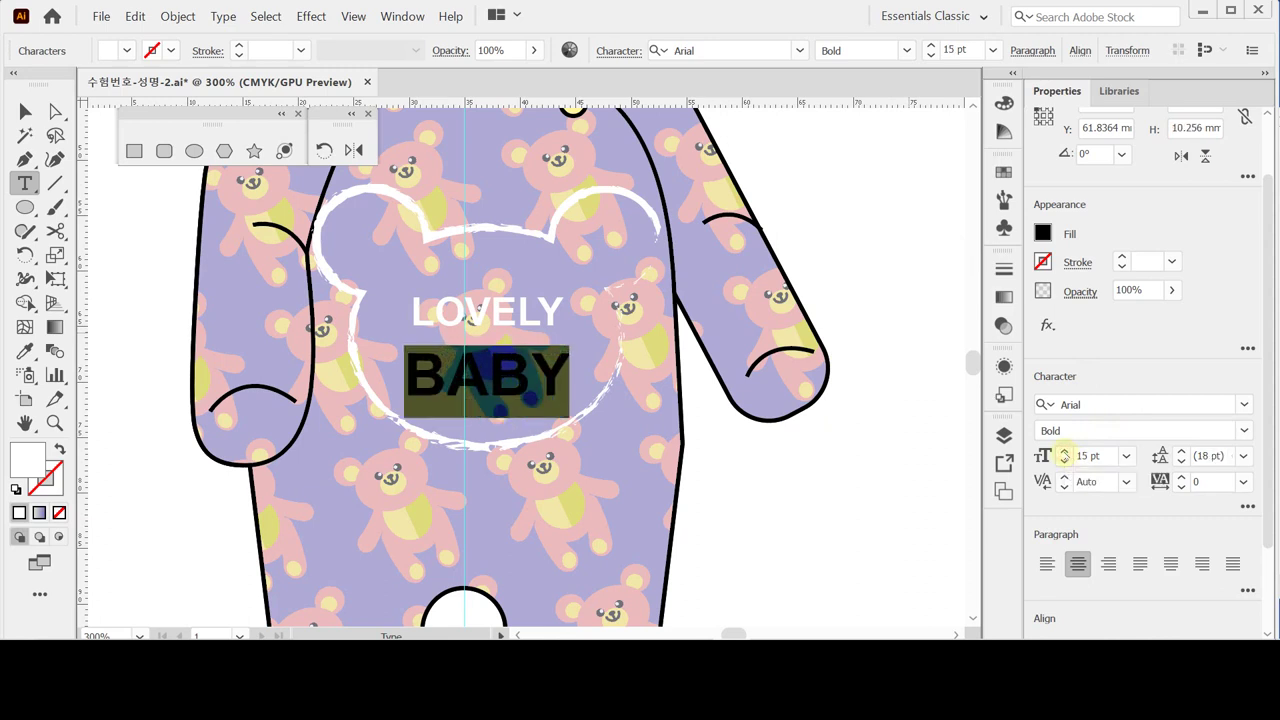
pyautogui.click(1090, 455)
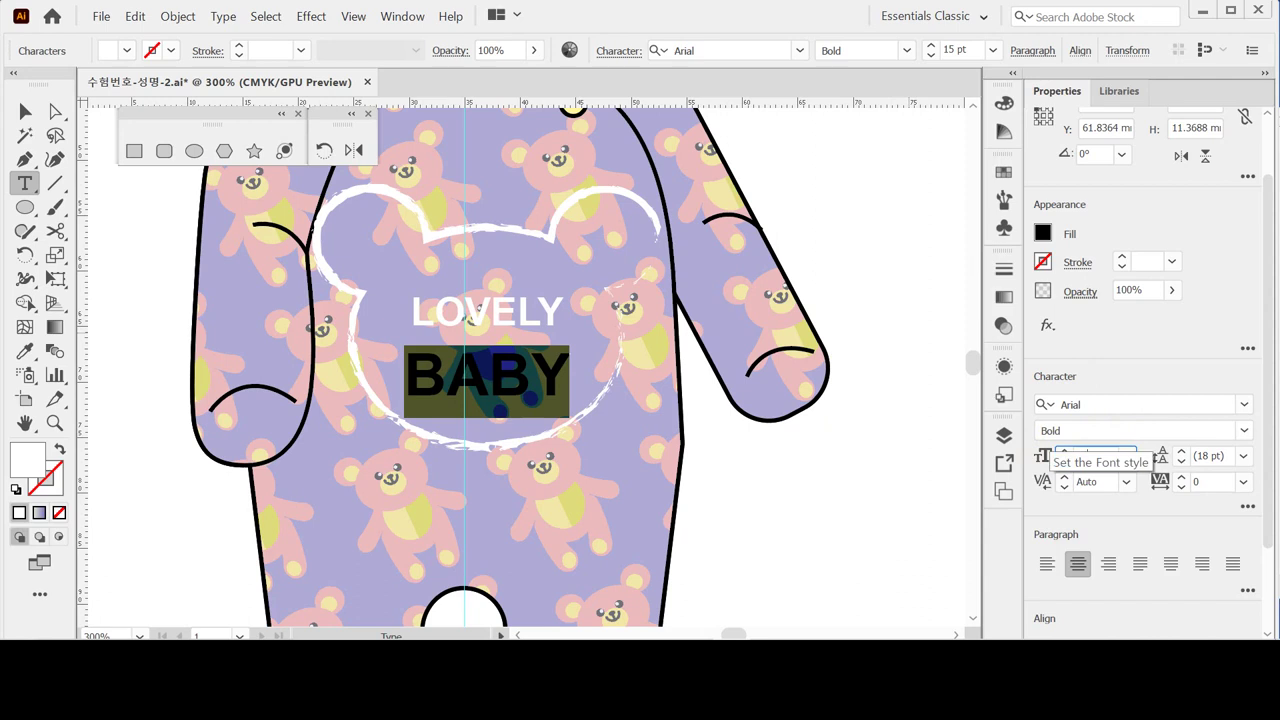
pyautogui.press('Down')
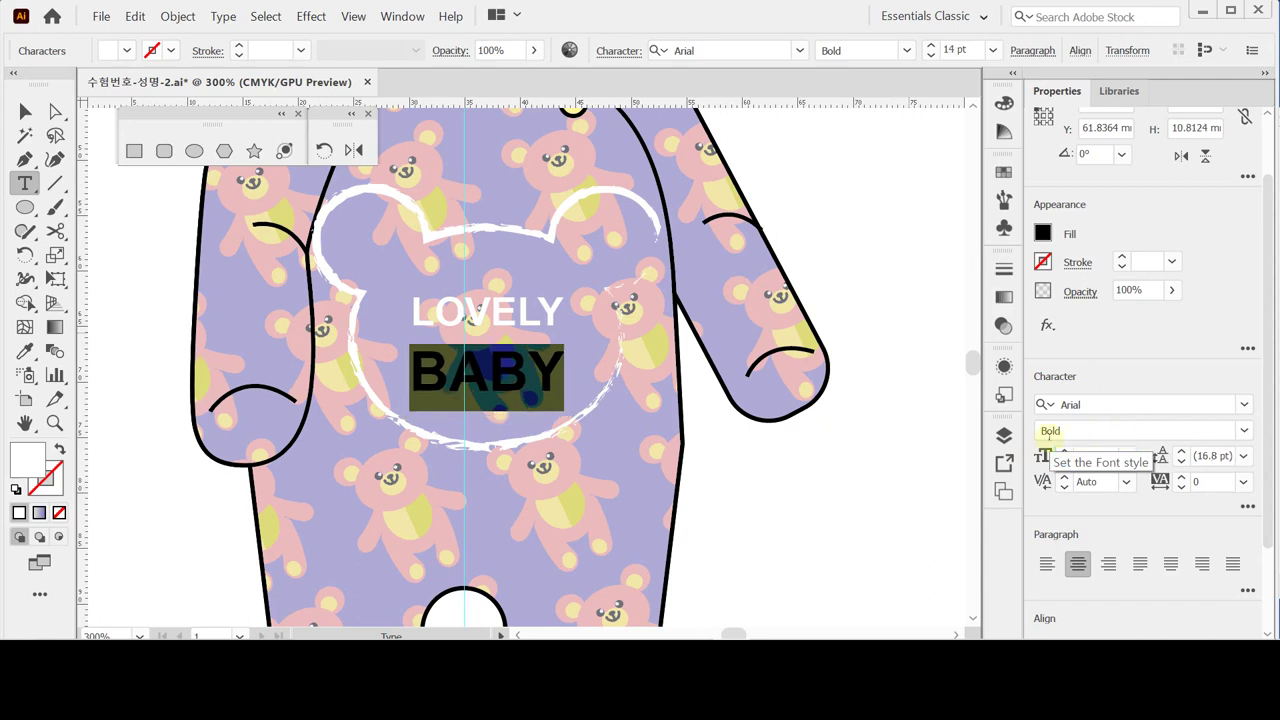
# Step: Fill the word BABY with the colour C 90, M 80, Y 0, K 0 and deselect the text
pyautogui.click(1043, 233)
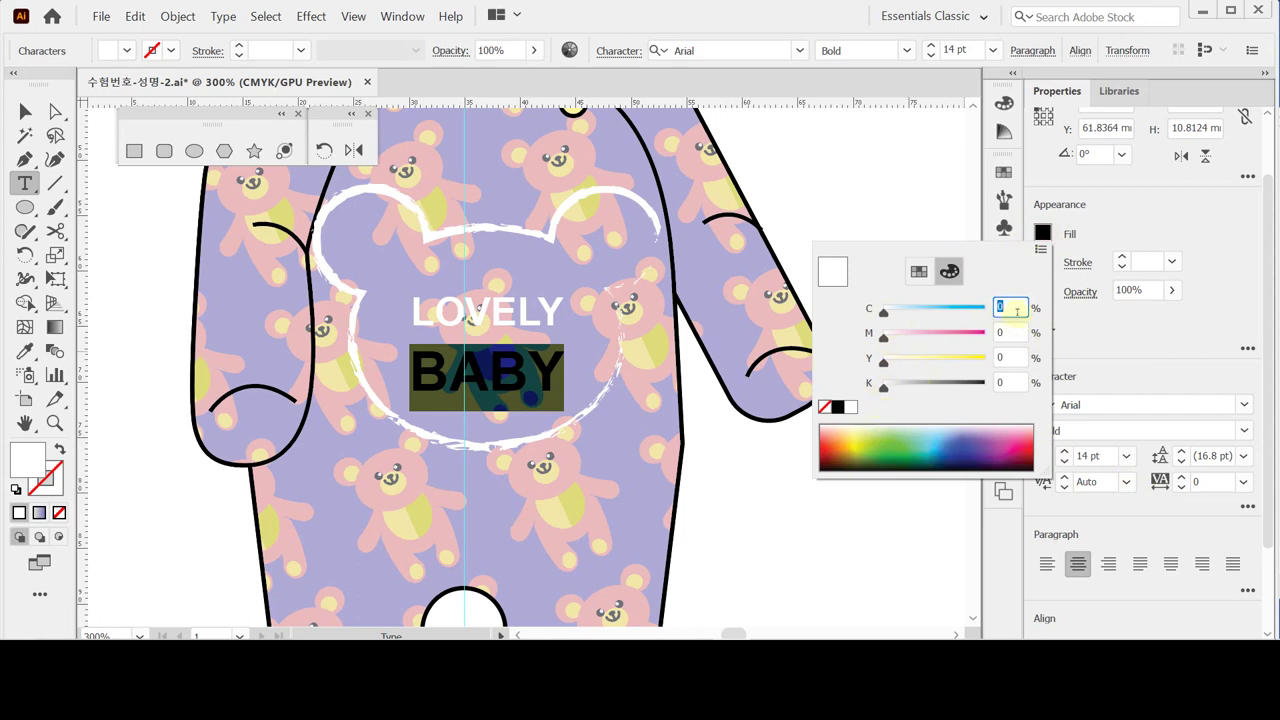
pyautogui.write('90')
pyautogui.press('Tab')
pyautogui.write('80')
pyautogui.press('Return')
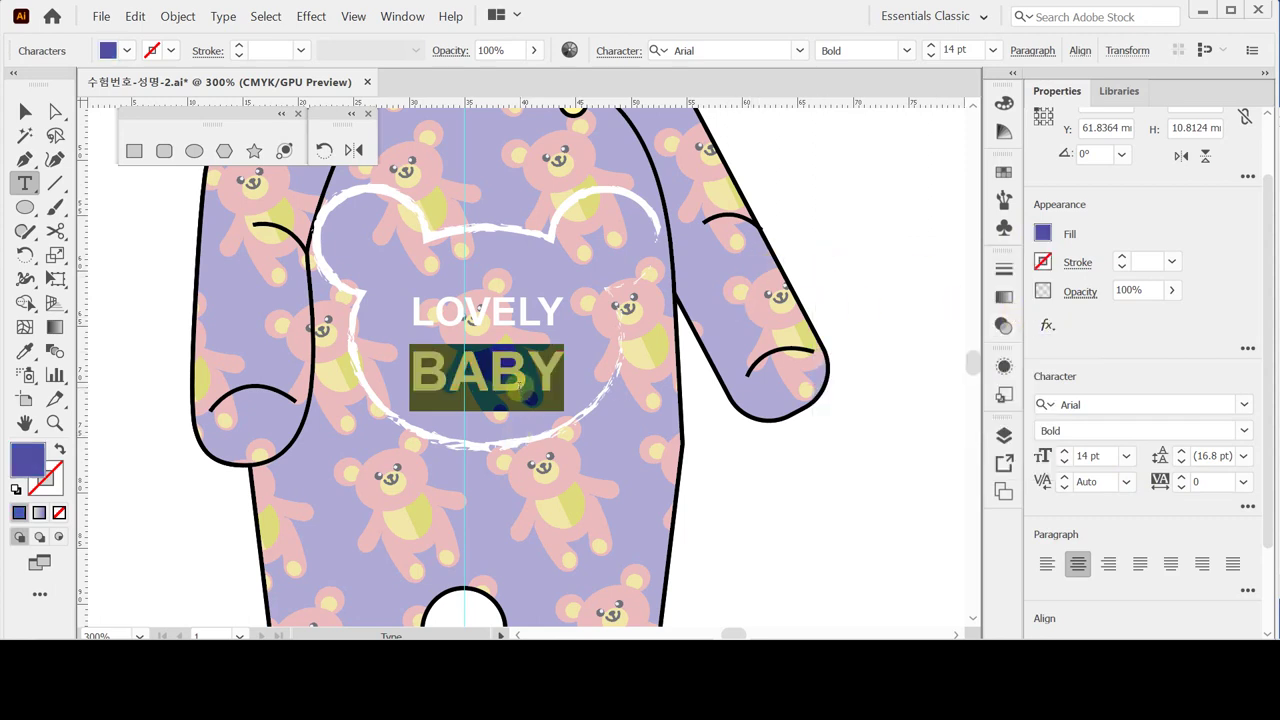
pyautogui.press('Escape')
pyautogui.click(748, 487)
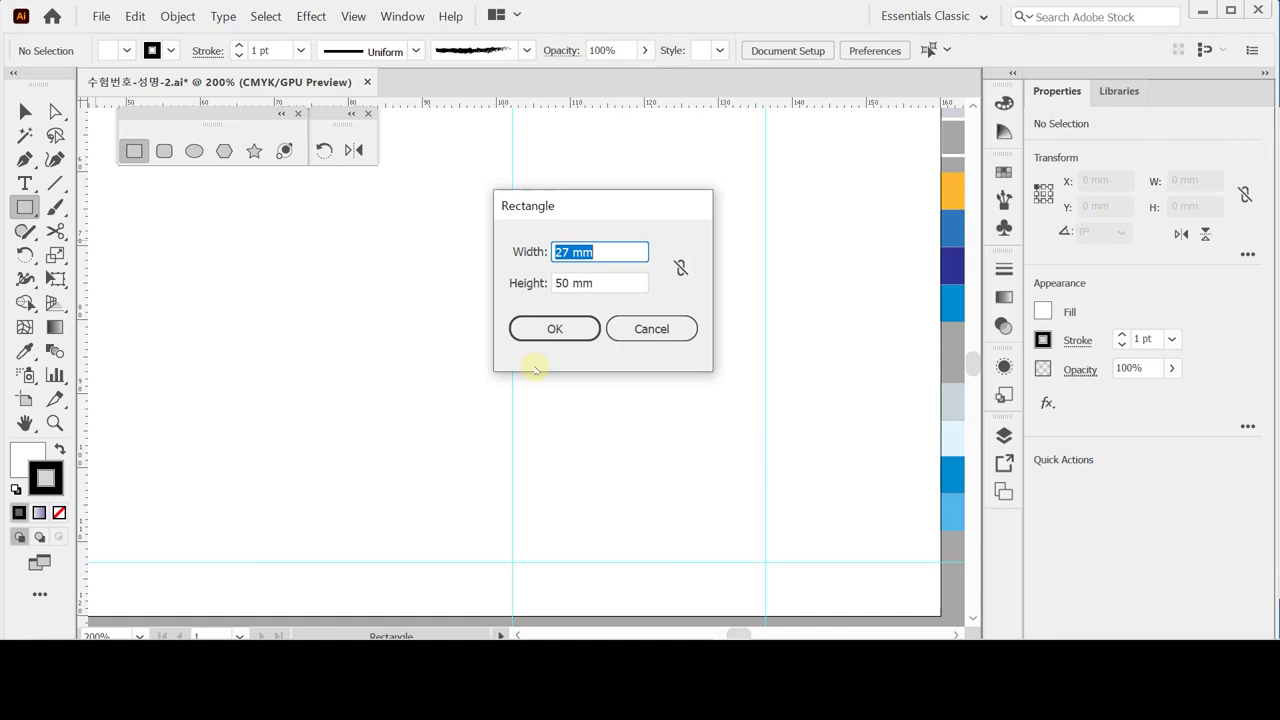
# Step: Create a 27 × 50 mm rectangle centred on the vertical guide and add anchor points midway along its sides
pyautogui.press('Escape')
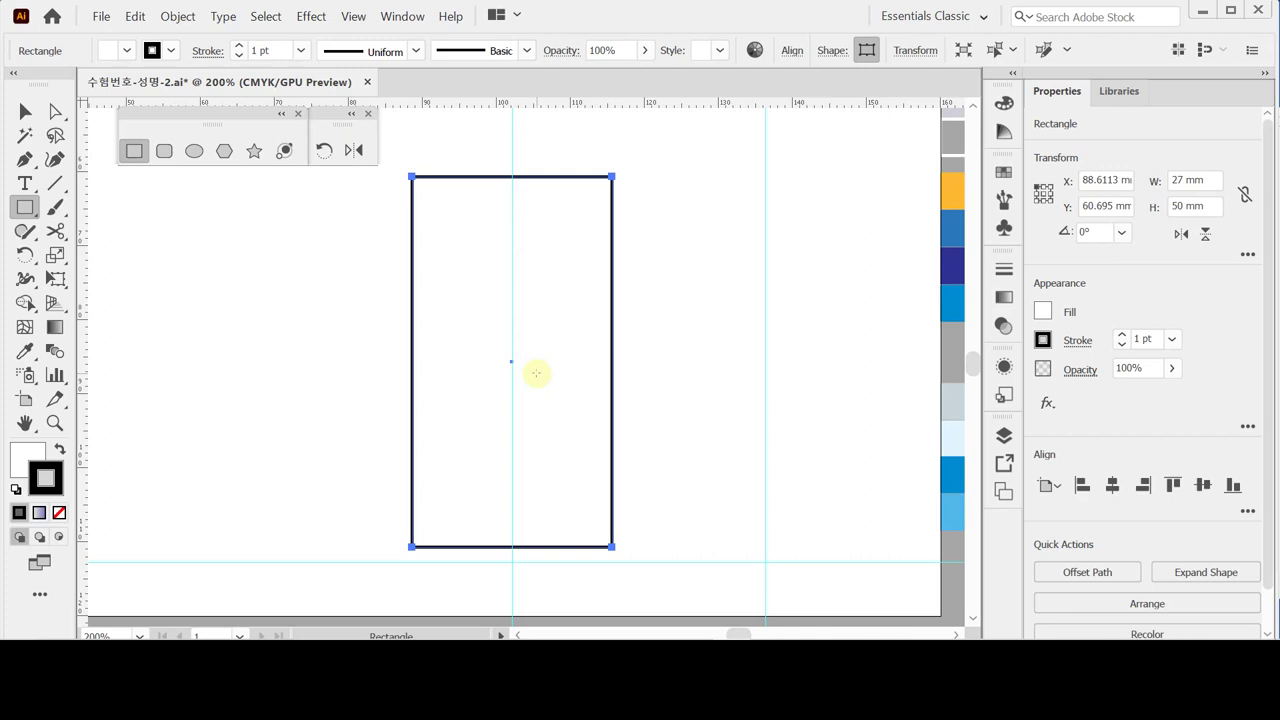
pyautogui.press('ctrl')
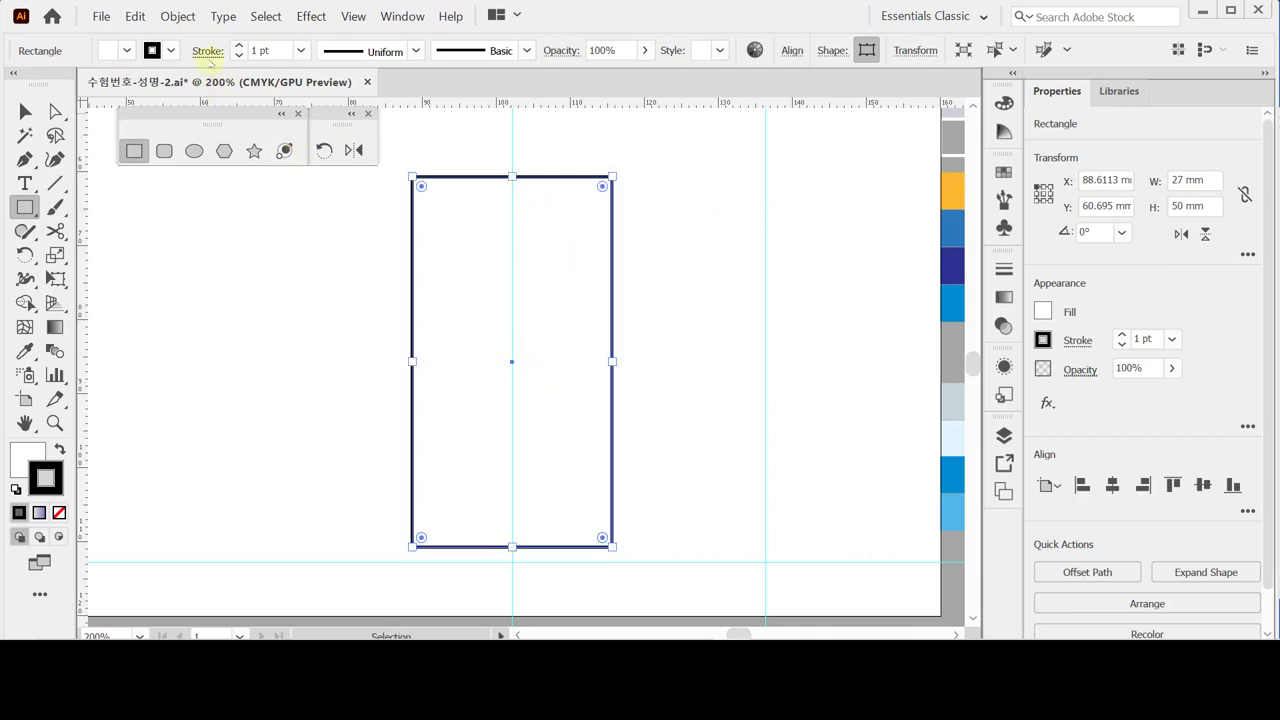
pyautogui.click(177, 17)
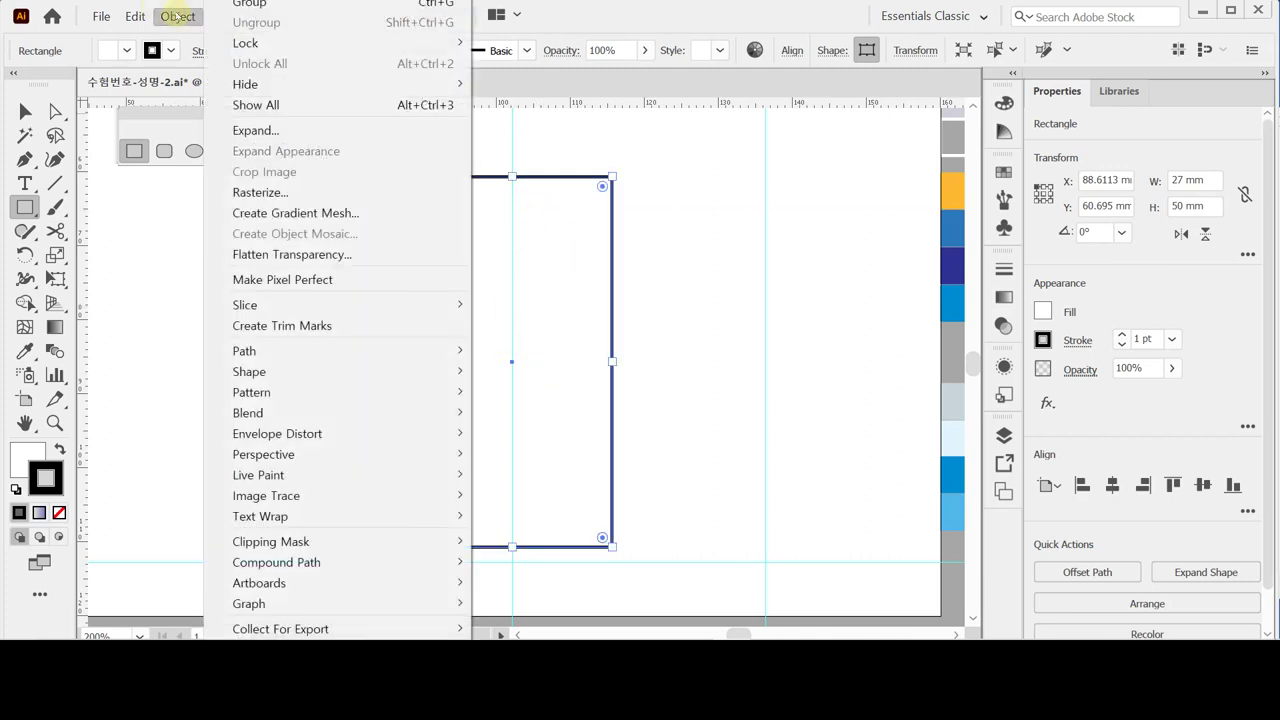
pyautogui.moveTo(337, 350)
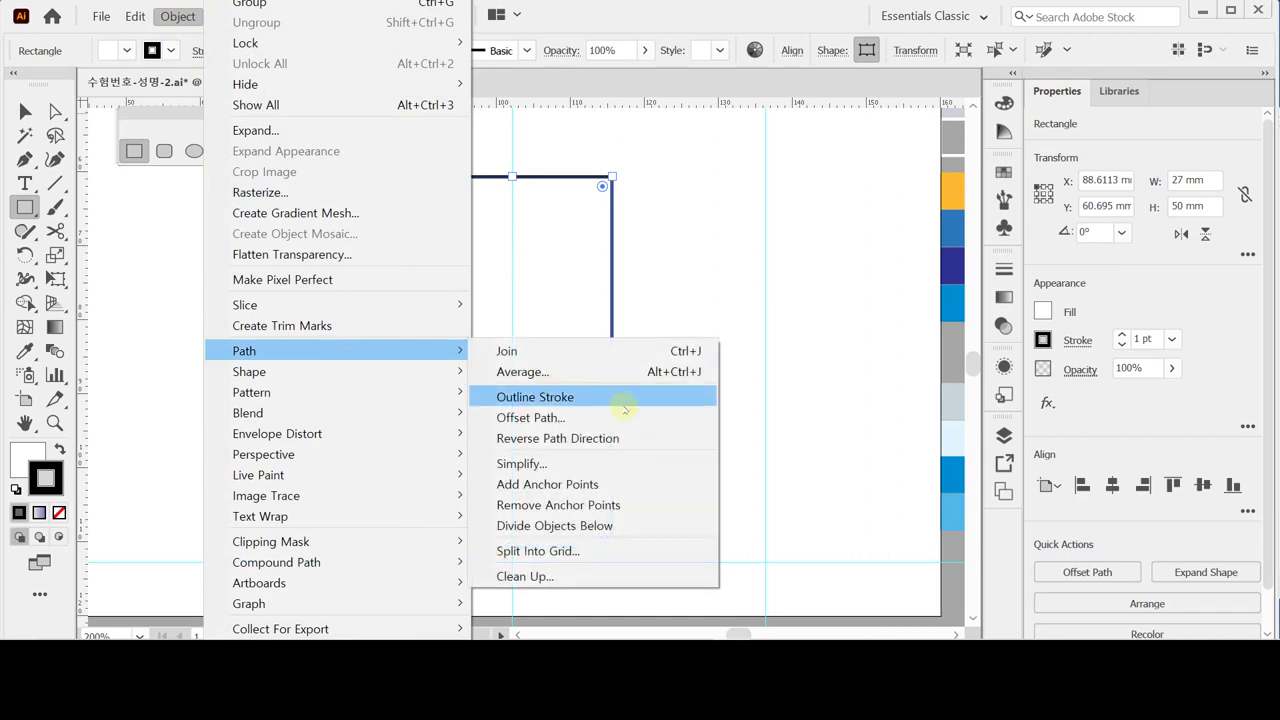
pyautogui.click(623, 482)
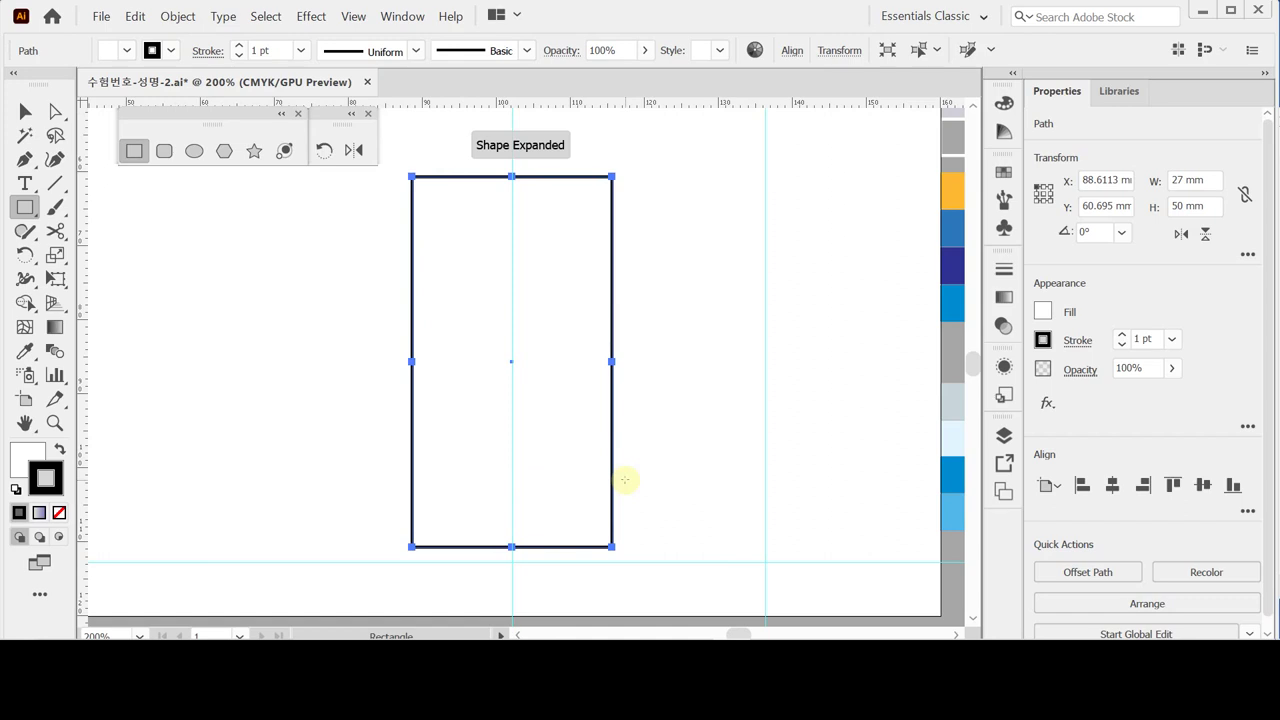
# Step: Select the two middle anchor points on the rectangle's vertical sides and scale them uniformly to 80% to narrow the waist
pyautogui.click(54, 112)
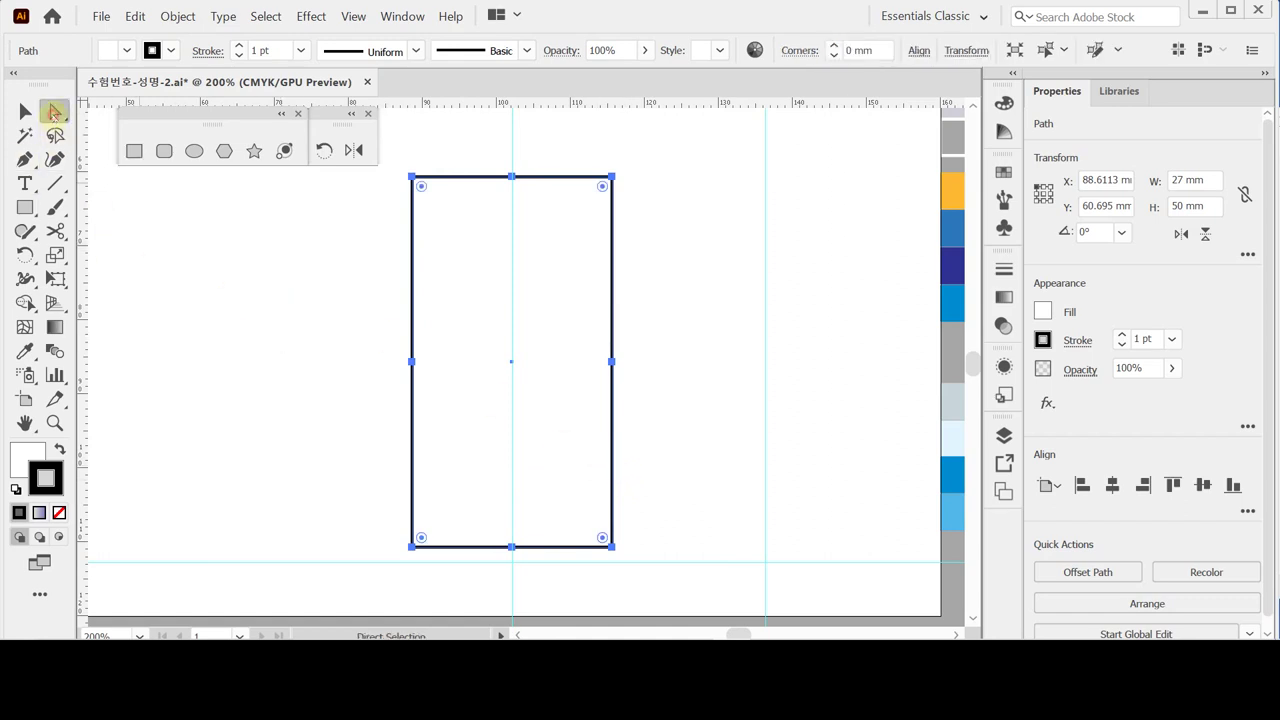
pyautogui.moveTo(369, 328); pyautogui.dragTo(475, 368)
pyautogui.moveTo(643, 400); pyautogui.dragTo(666, 403)
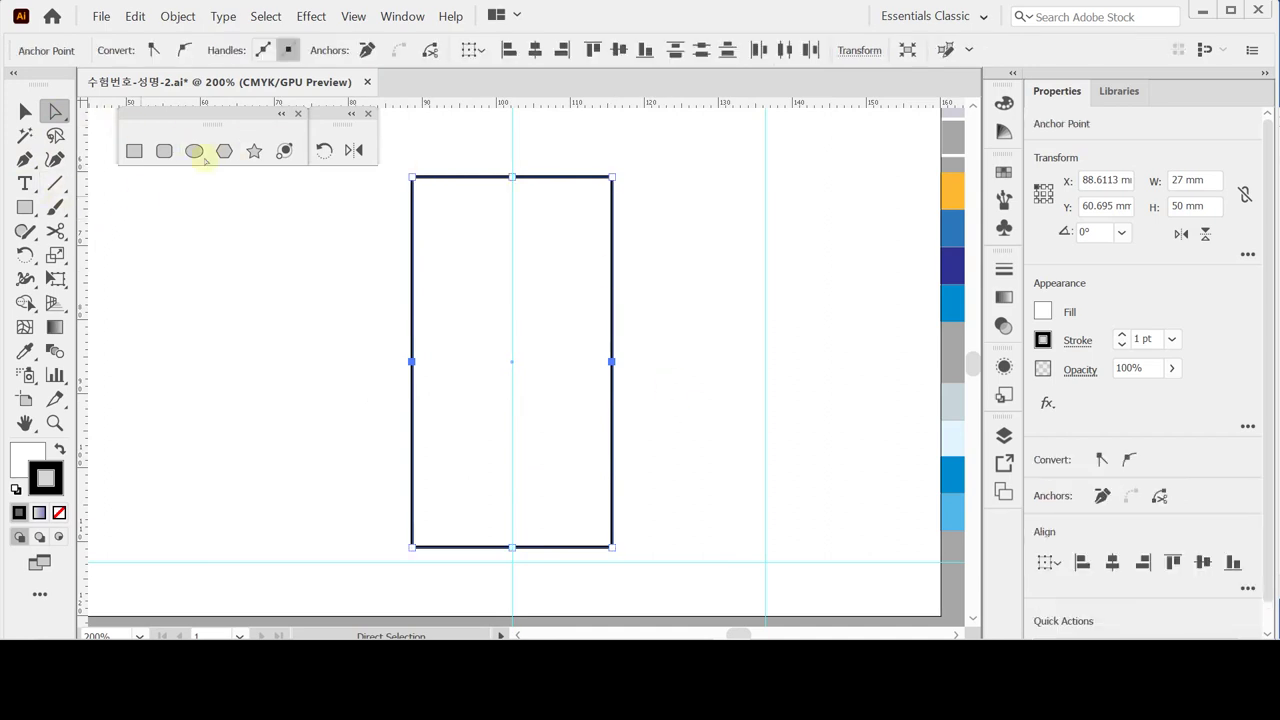
pyautogui.doubleClick(56, 254)
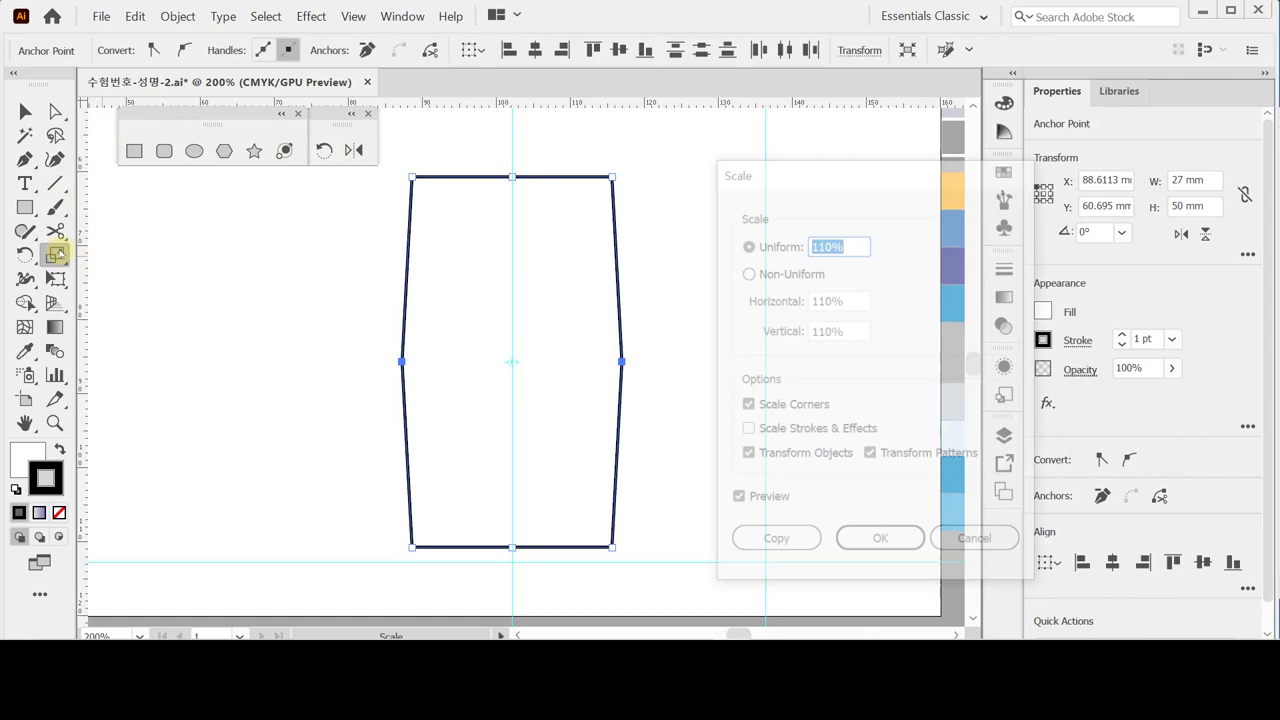
pyautogui.write('08')
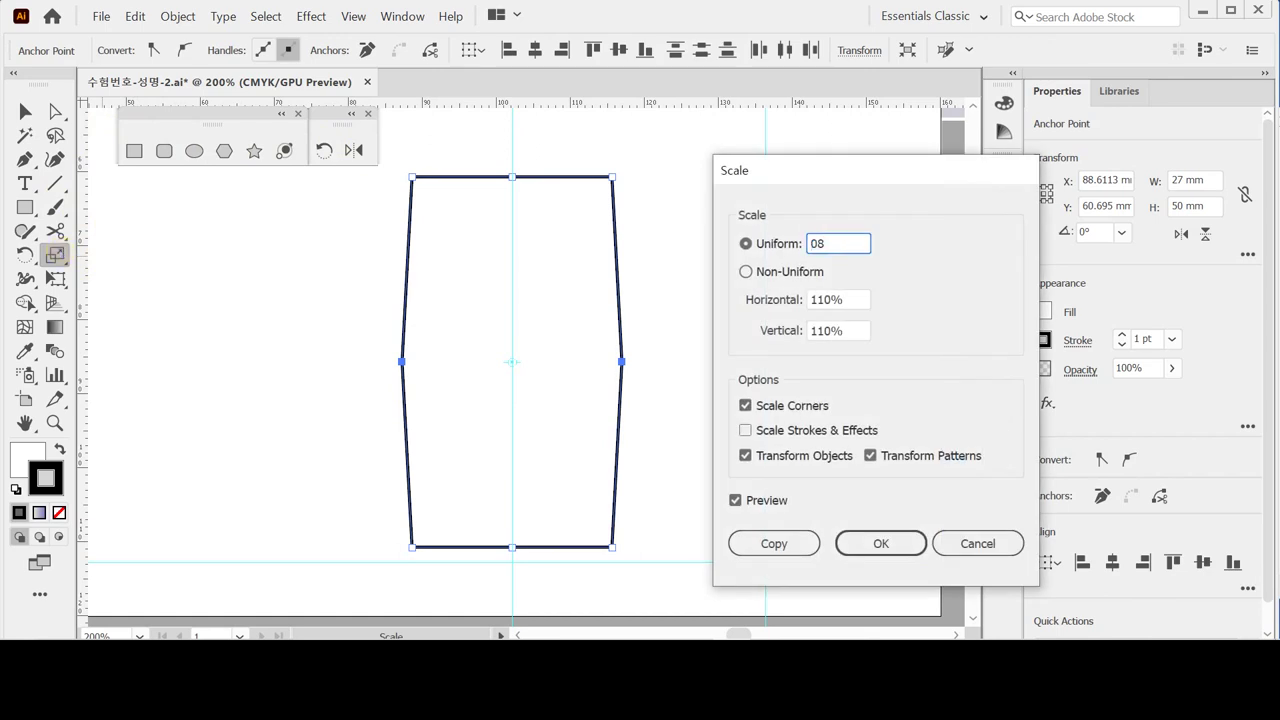
pyautogui.write('0')
pyautogui.press('Return')
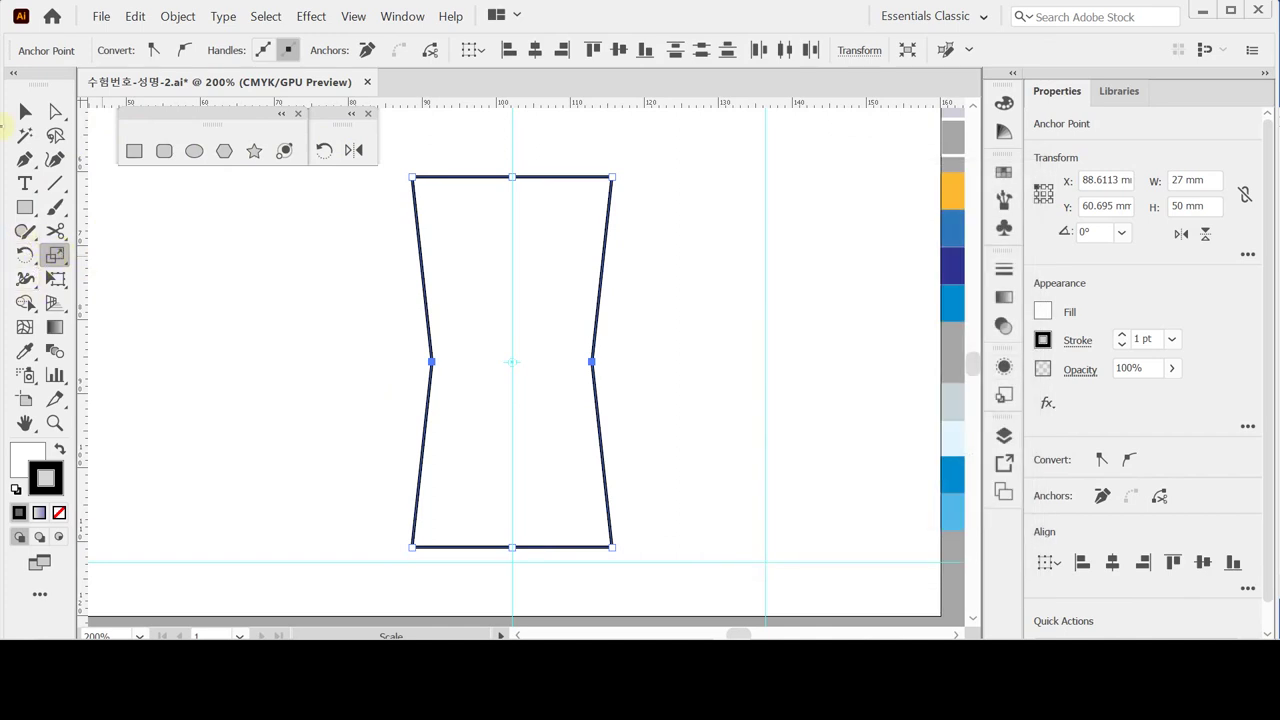
# Step: Move the two waist anchor points by 0 mm horizontally and -5 mm vertically
pyautogui.doubleClick(55, 111)
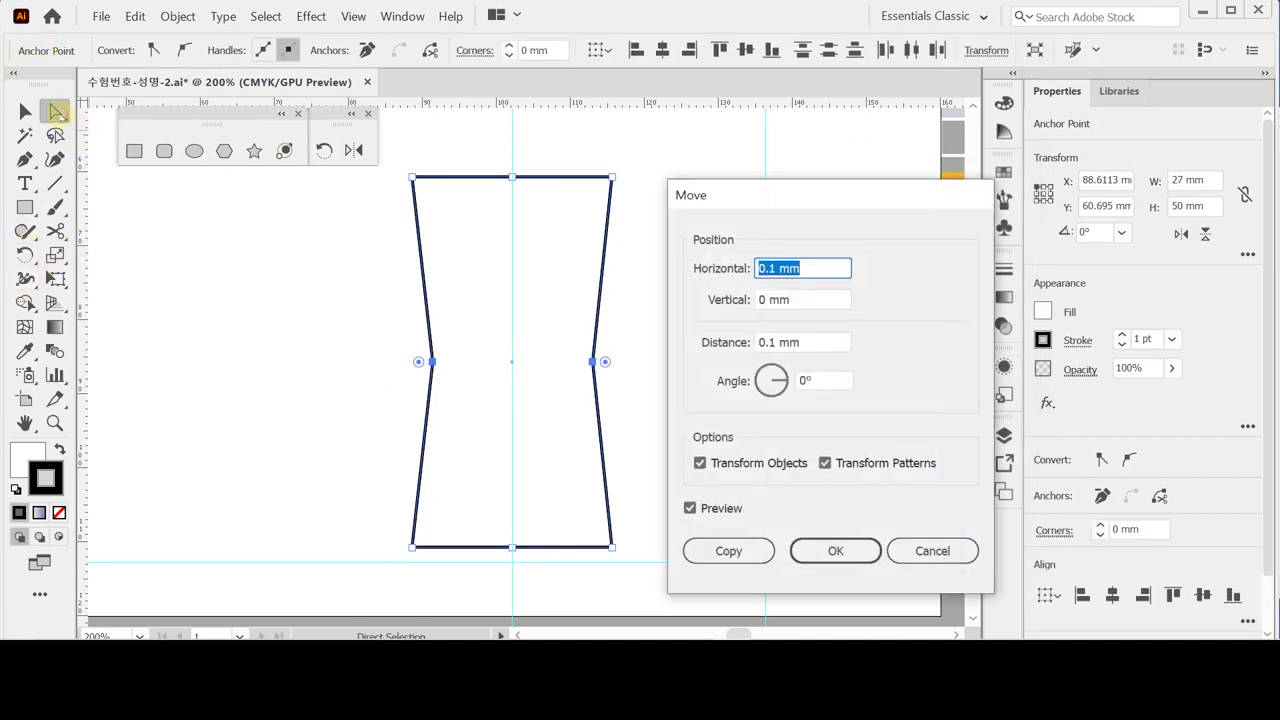
pyautogui.write('0')
pyautogui.press('Tab')
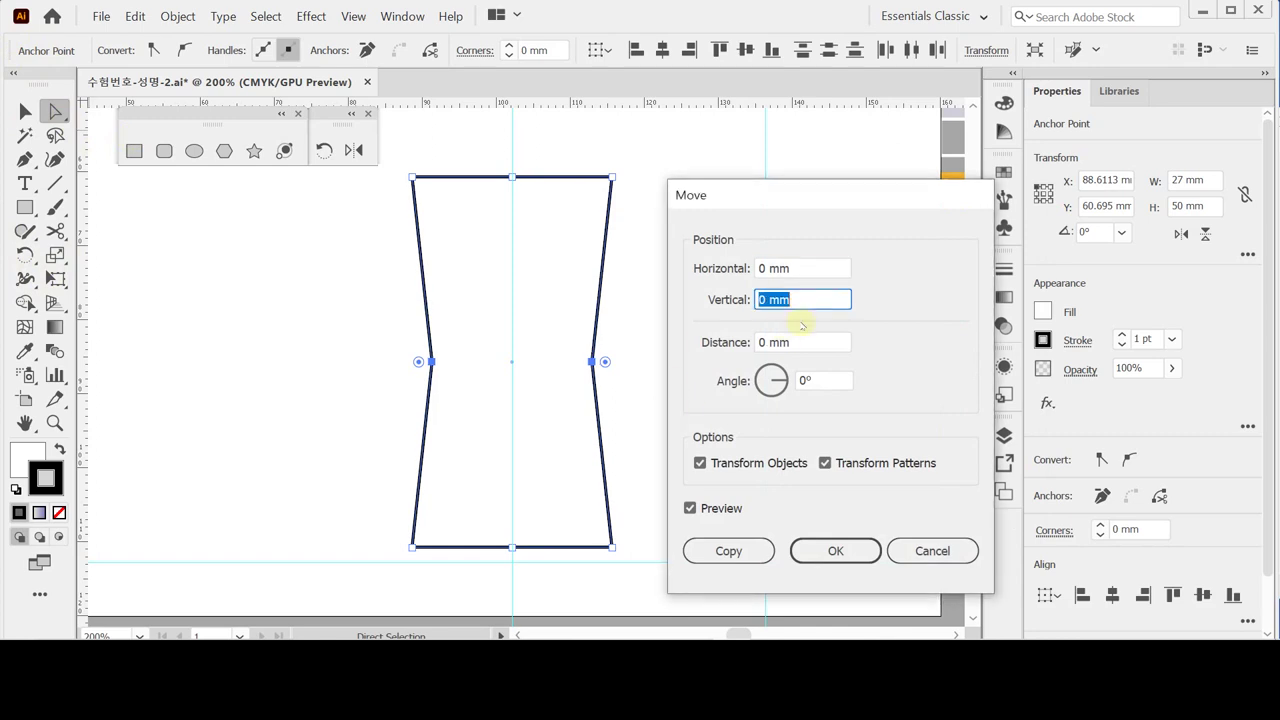
pyautogui.write('-5')
pyautogui.press('Tab')
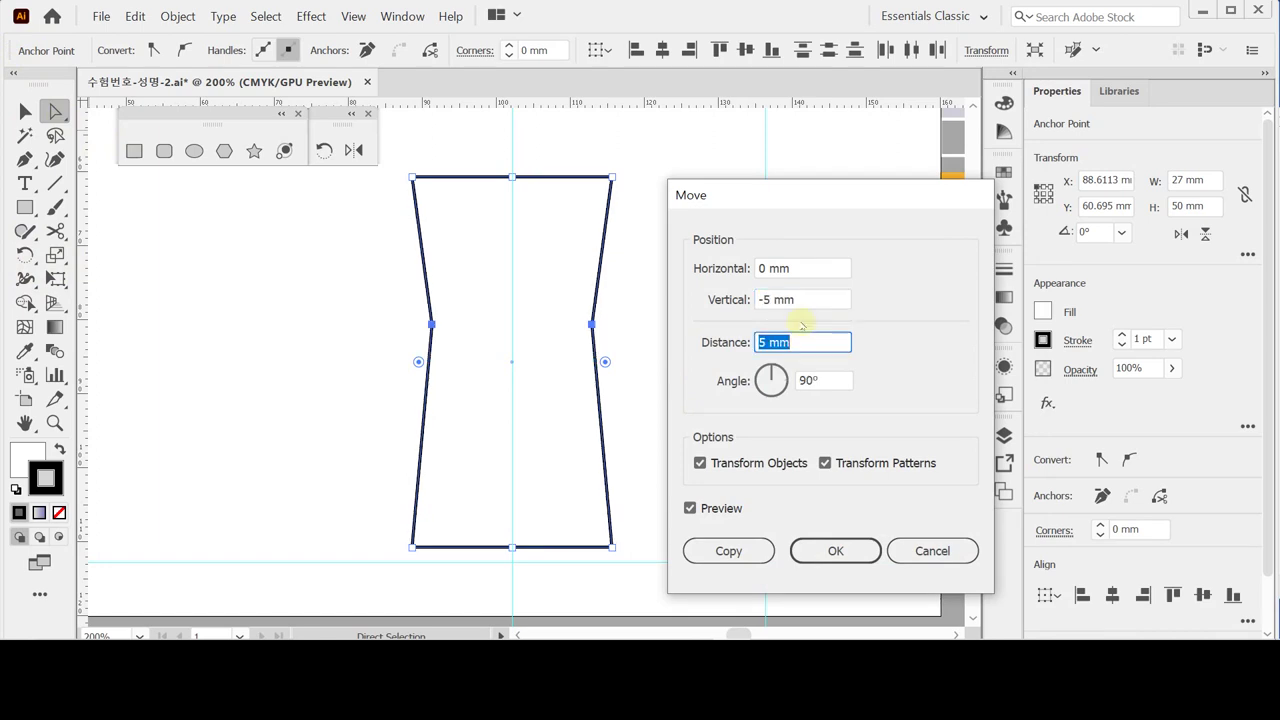
pyautogui.press('Return')
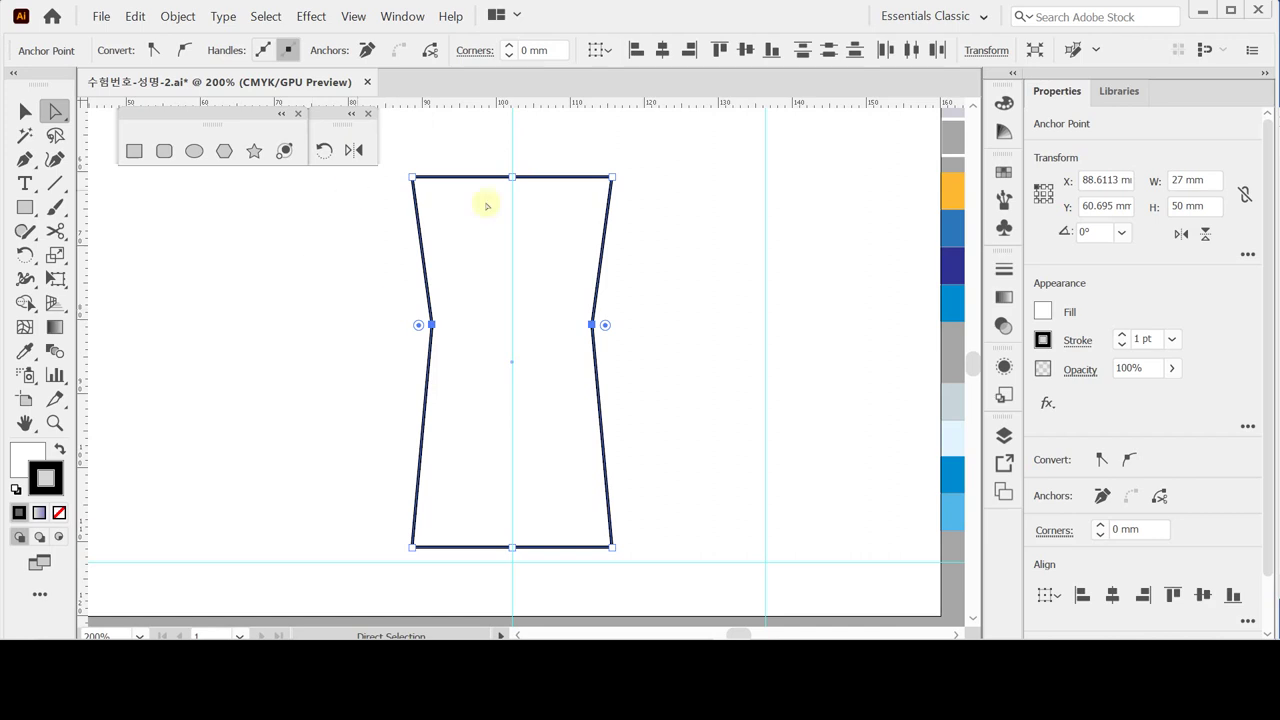
# Step: Select the shape's two upper corner points and round them to a radius of about 4.8 mm
pyautogui.moveTo(395, 145); pyautogui.dragTo(645, 212)
pyautogui.hotkey('ctrl', '+')
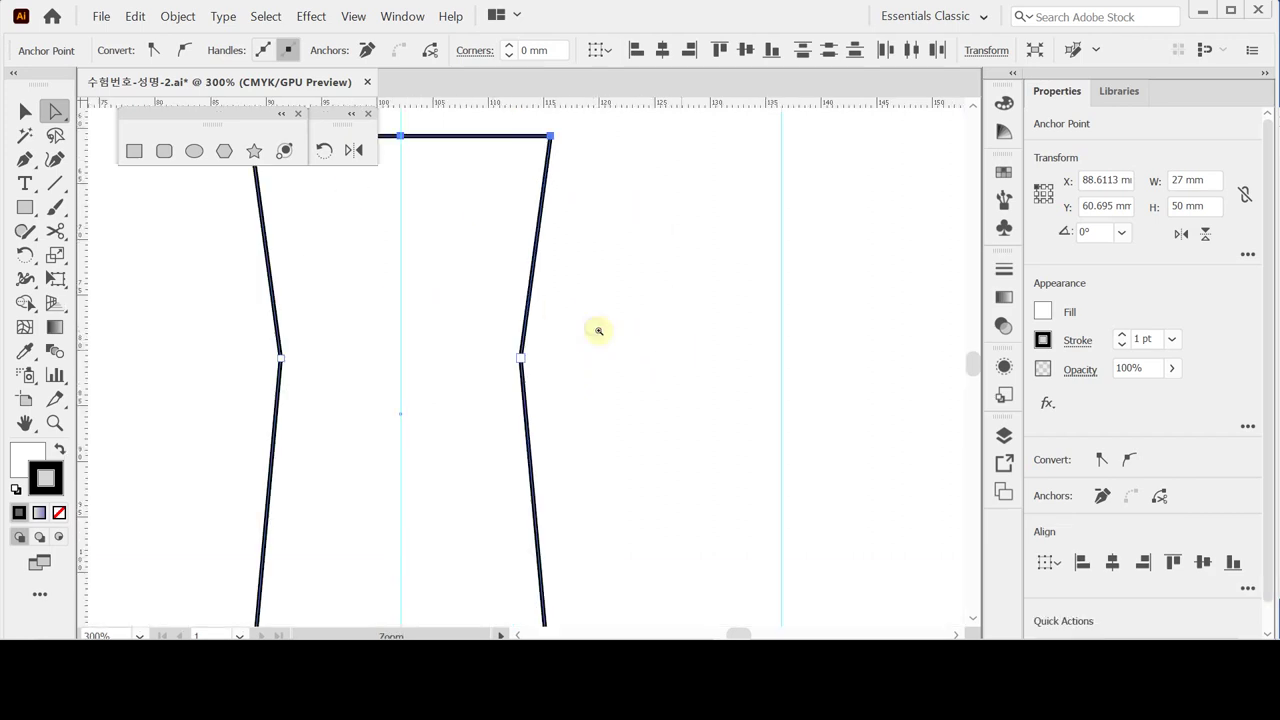
pyautogui.hotkey('ctrl', '+')
pyautogui.moveTo(474, 240); pyautogui.dragTo(617, 349)
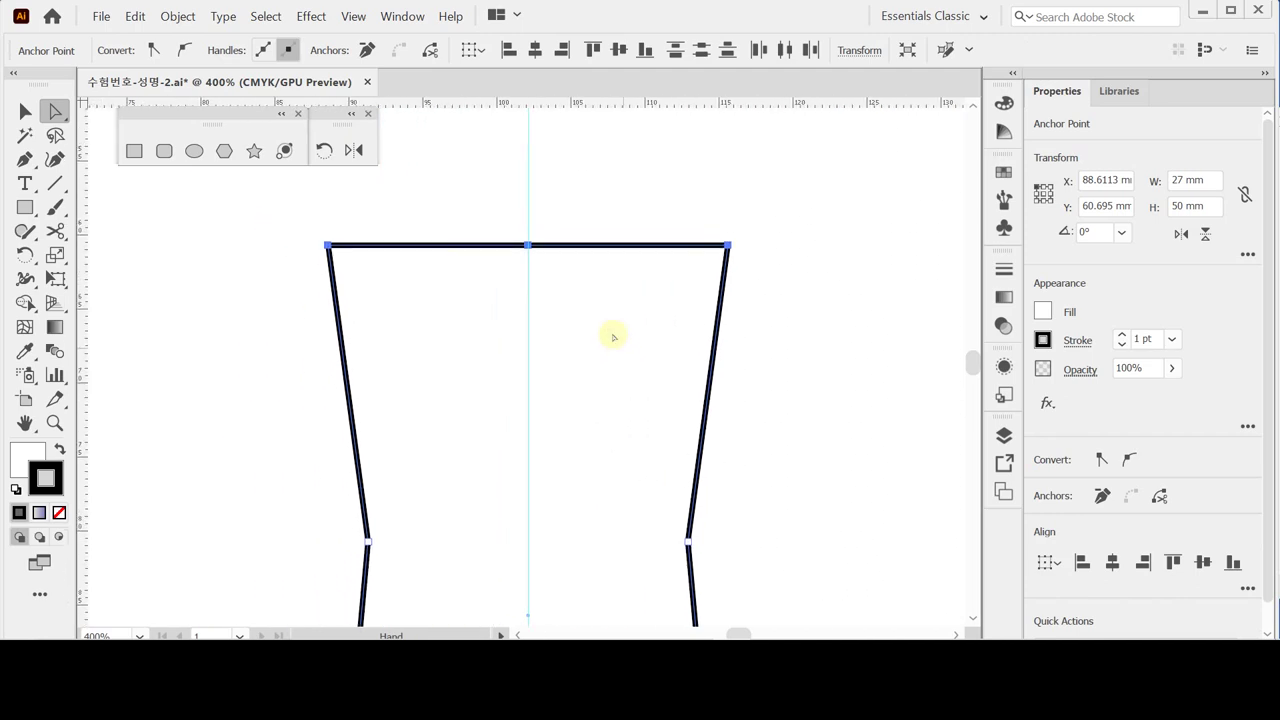
pyautogui.moveTo(291, 217); pyautogui.dragTo(821, 330)
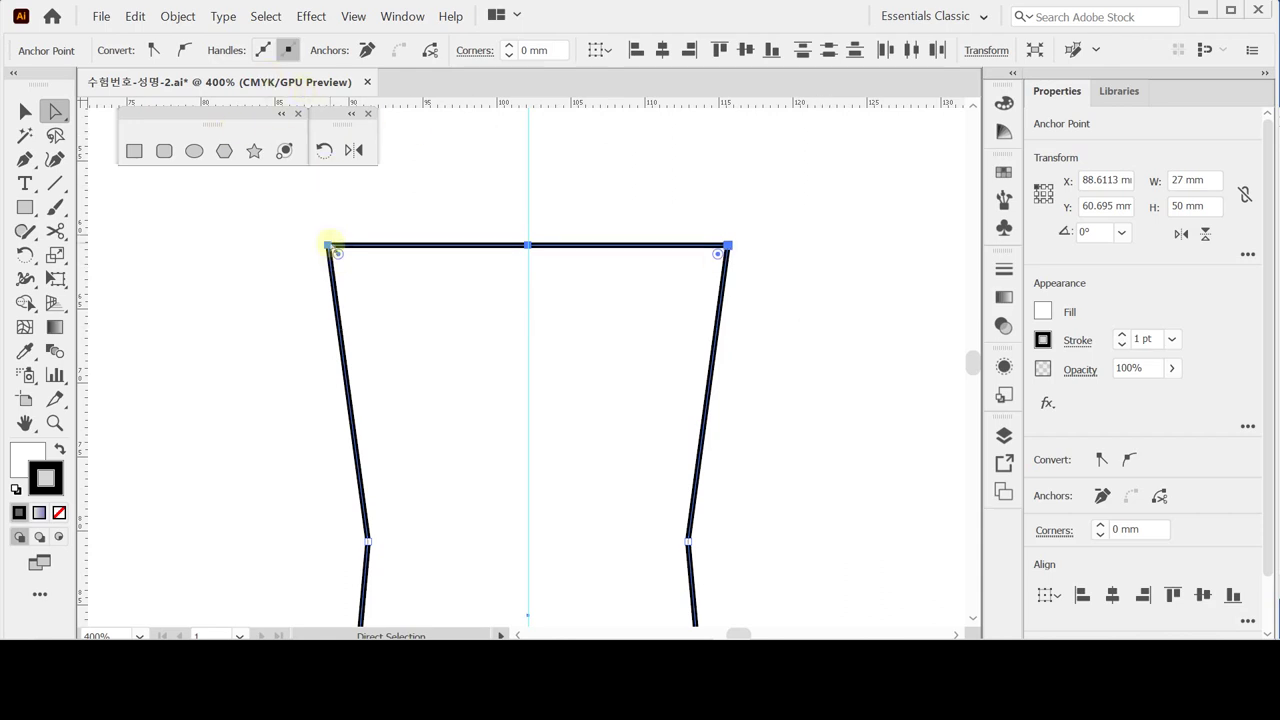
pyautogui.moveTo(338, 254); pyautogui.dragTo(409, 318)
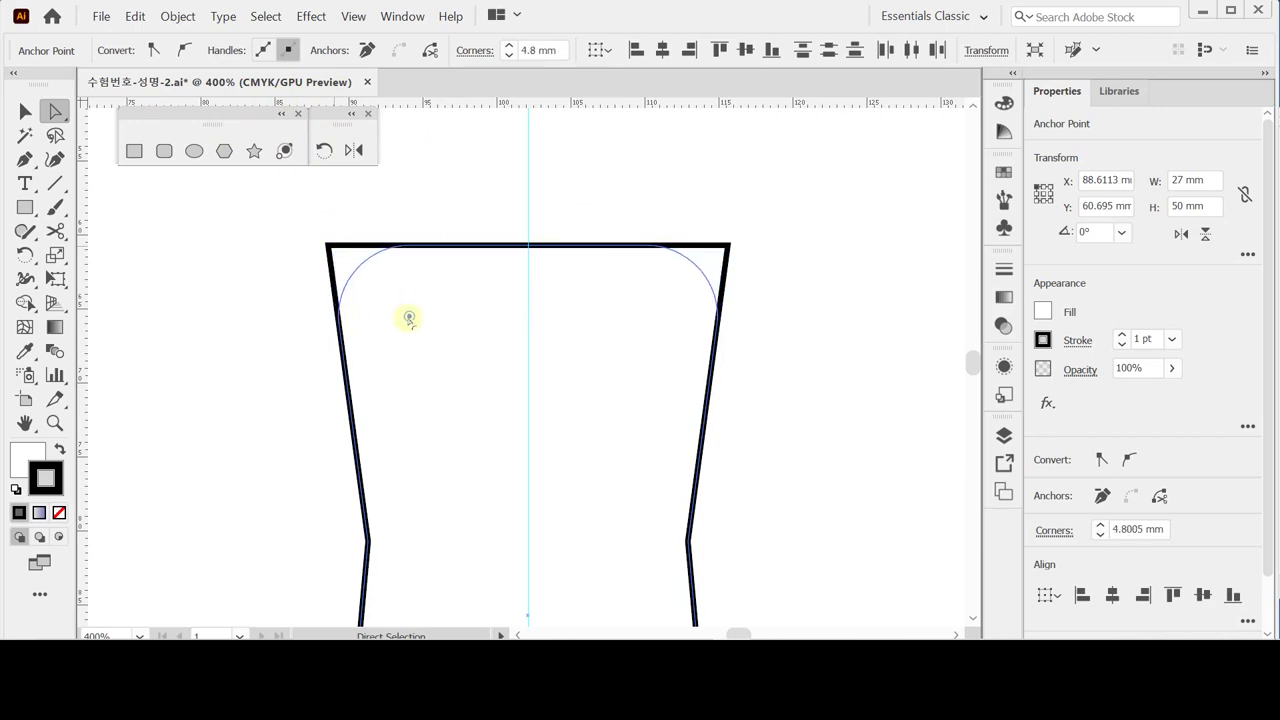
pyautogui.moveTo(409, 318); pyautogui.dragTo(409, 317)
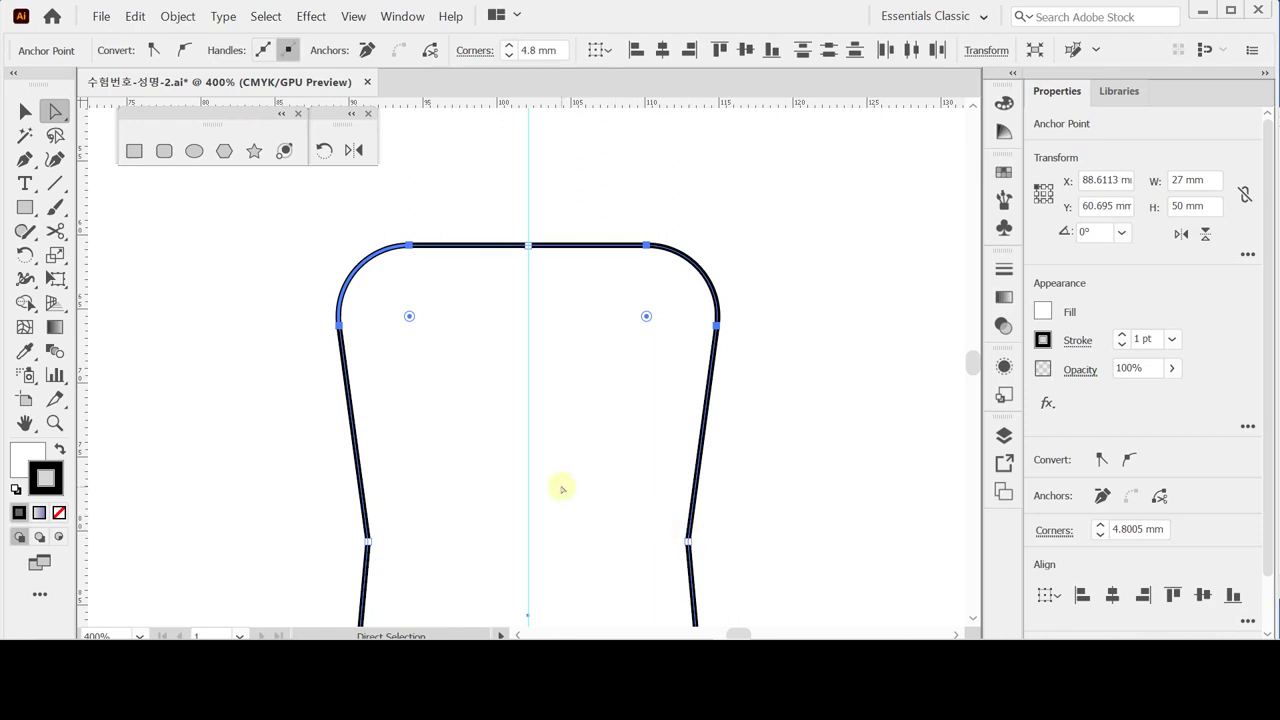
# Step: Select the shape's two lower corner points and round them to a radius of about 3.7 mm
pyautogui.scroll(-4, 562, 490)
pyautogui.scroll(-3, 553, 500)
pyautogui.moveTo(289, 456); pyautogui.dragTo(673, 432)
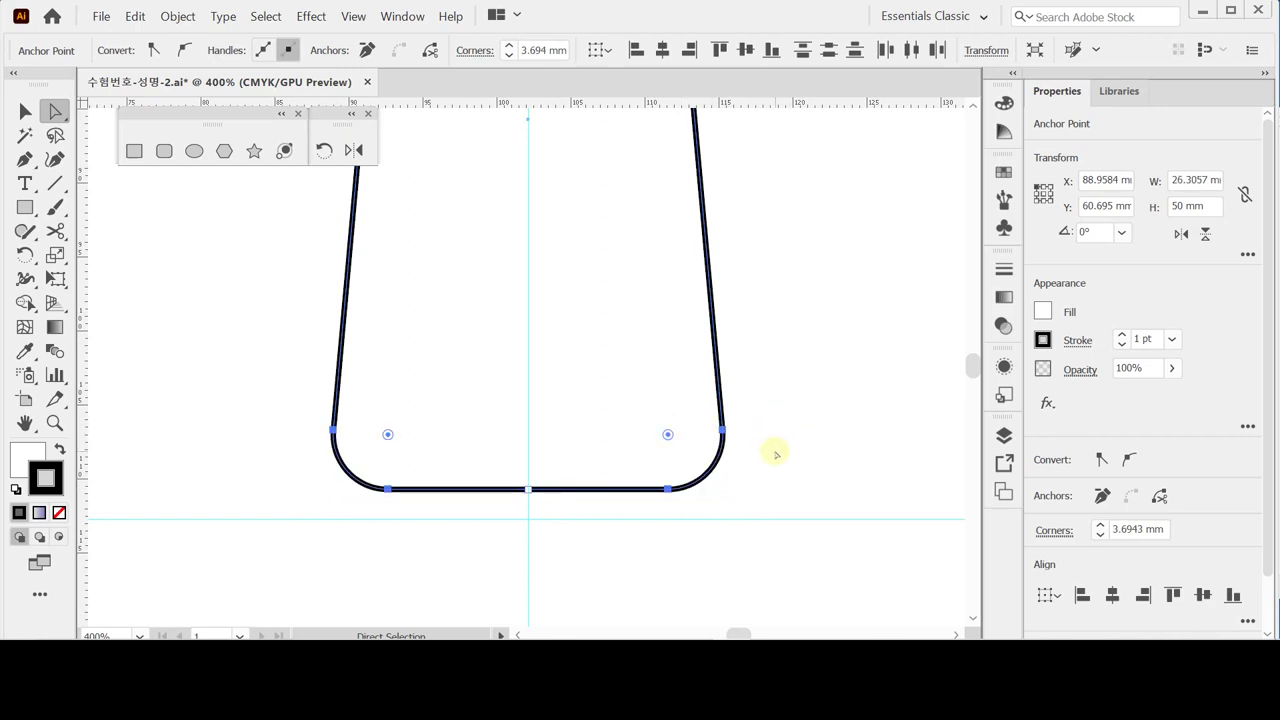
pyautogui.hotkey('ctrl', 'space')
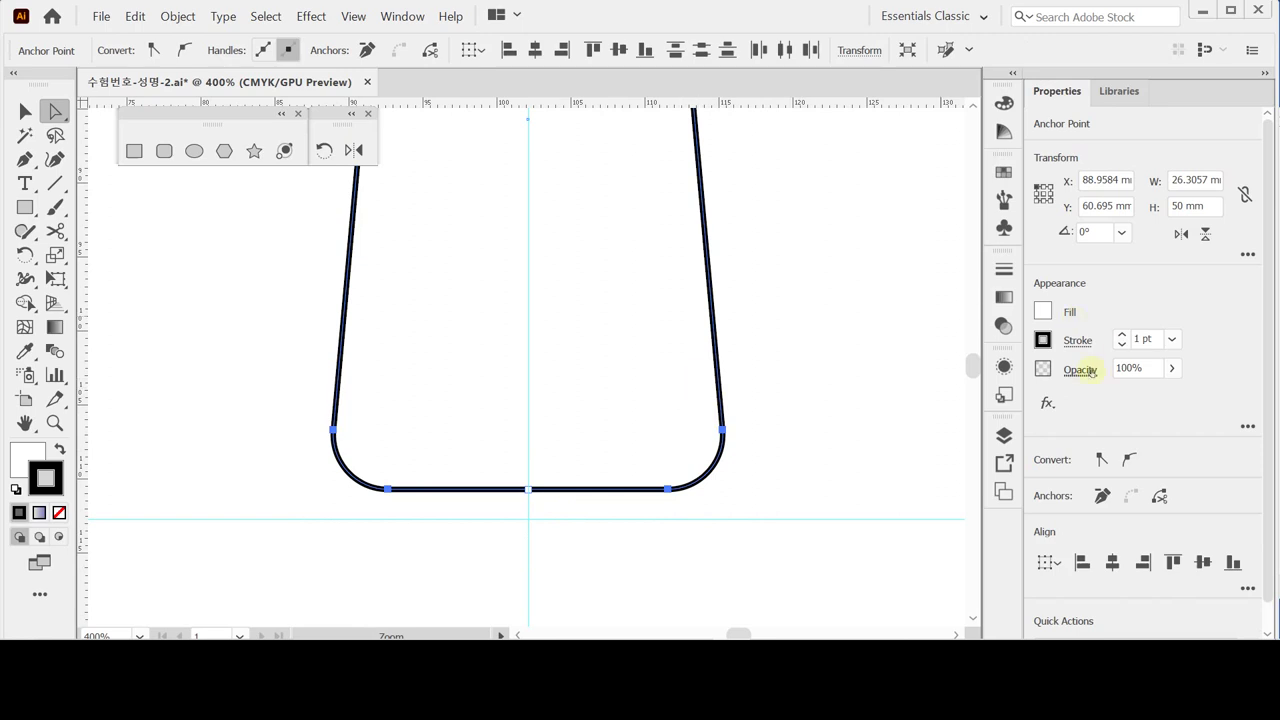
# Step: Fill the waisted shape with 10% cyan and remove its stroke
pyautogui.click(1046, 313)
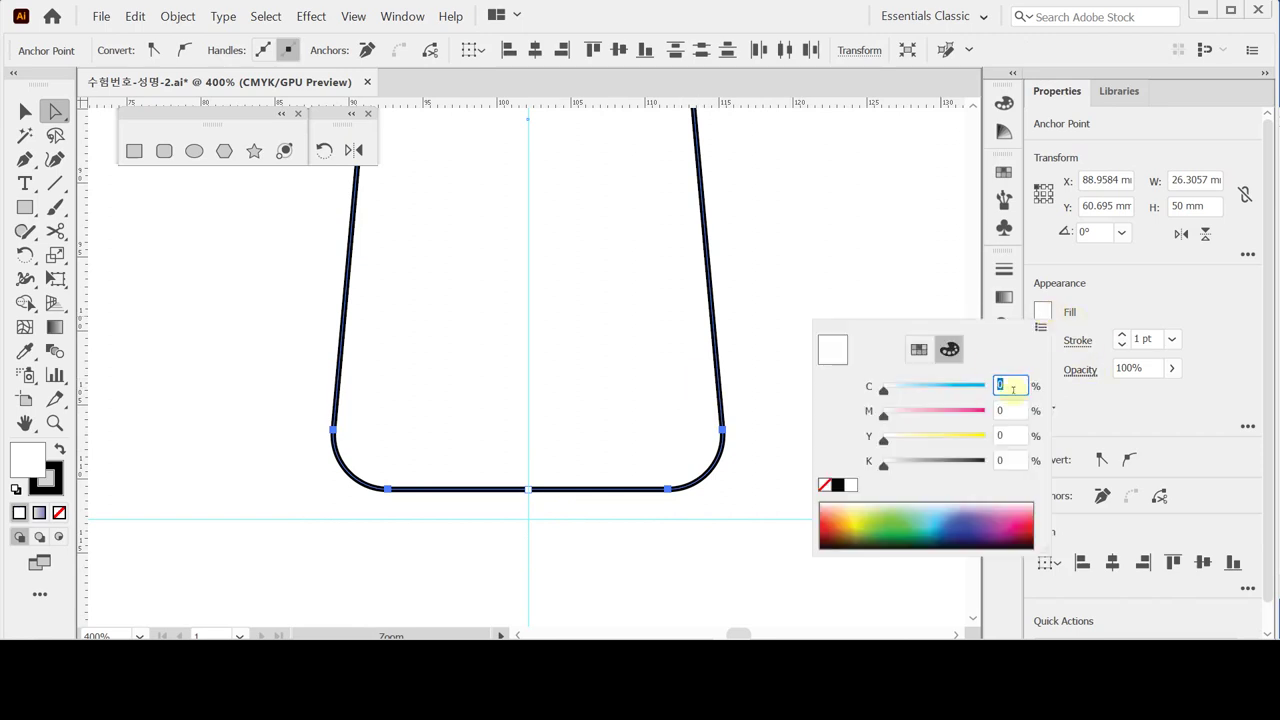
pyautogui.write('10')
pyautogui.press('Return')
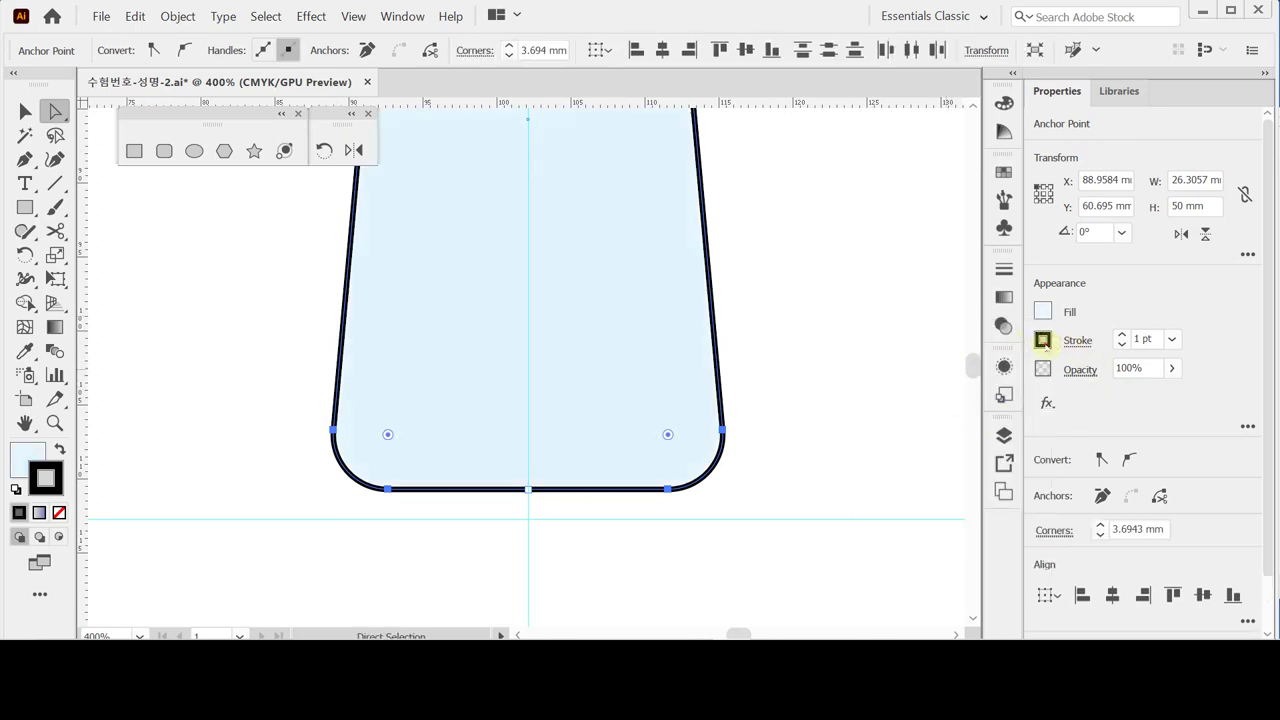
pyautogui.click(1043, 341)
pyautogui.click(826, 413)
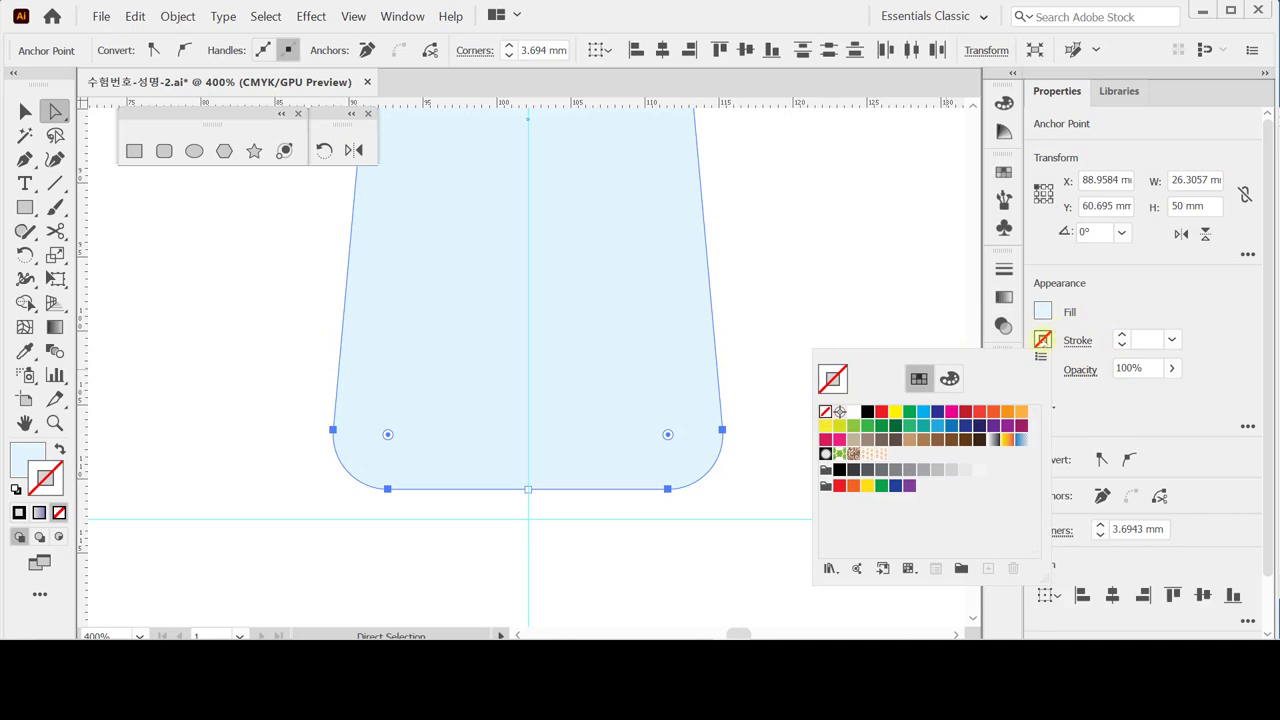
pyautogui.click(1042, 340)
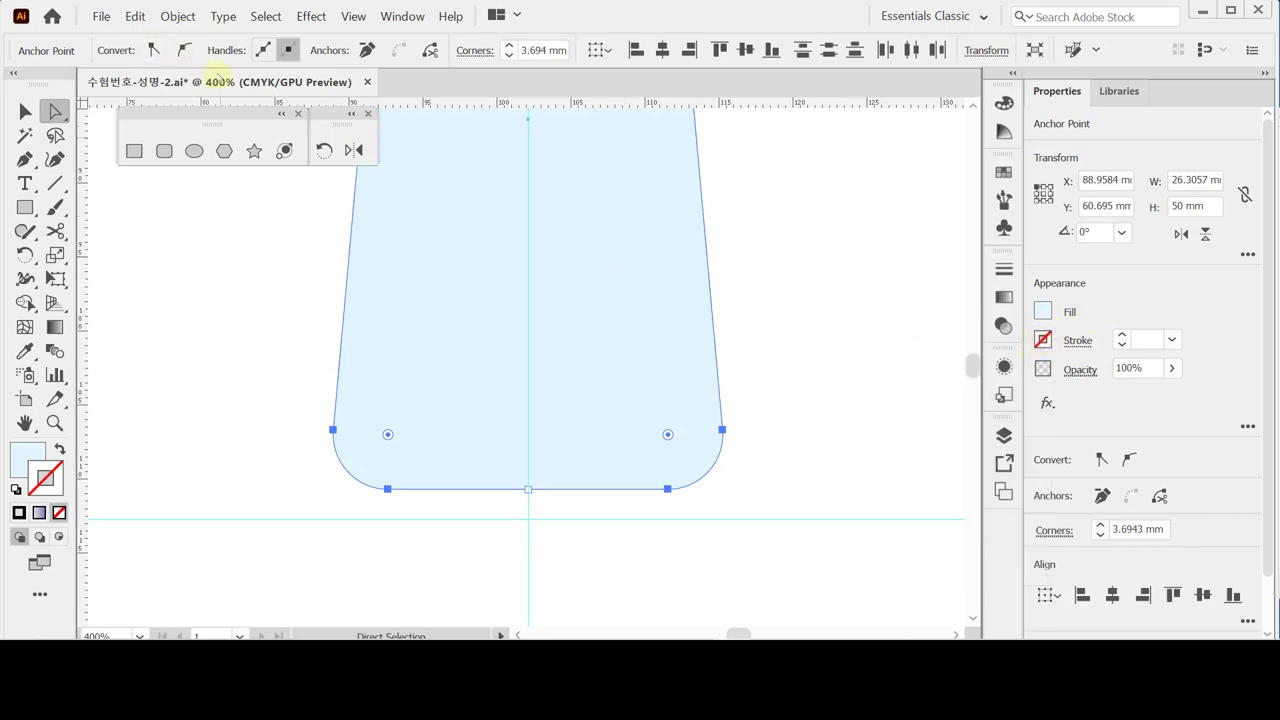
pyautogui.press('f')
pyautogui.press('f')
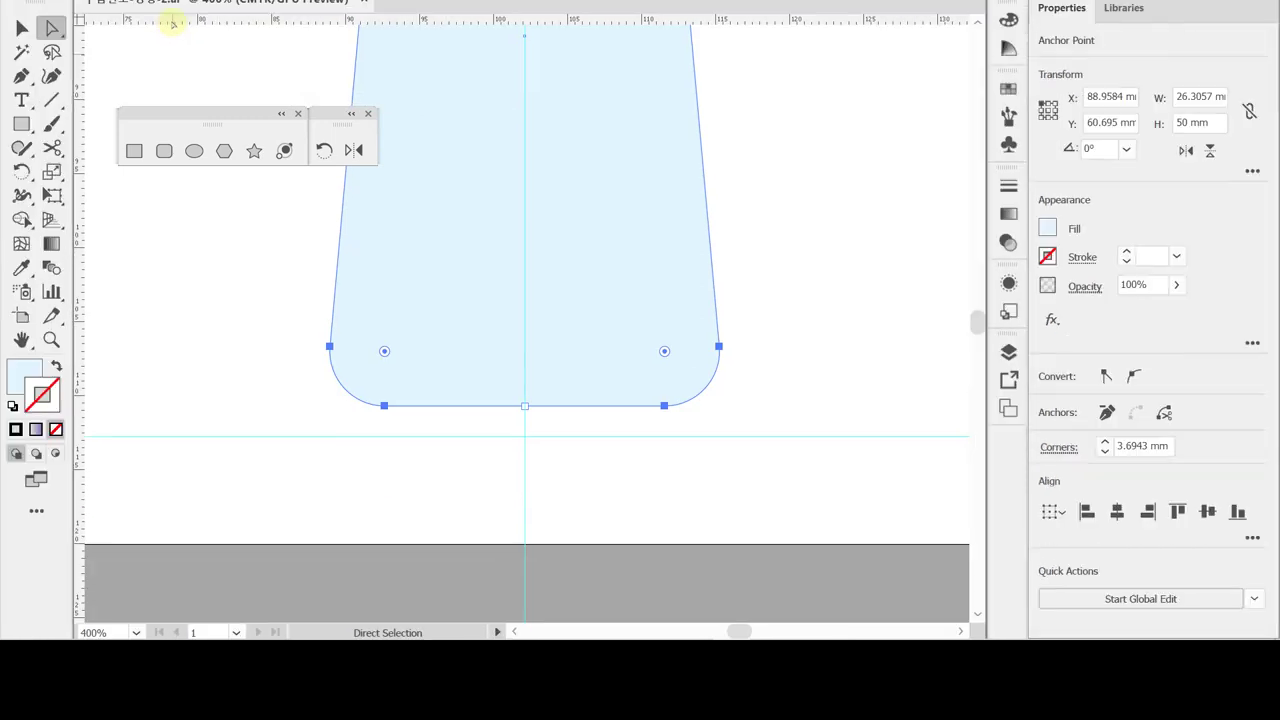
pyautogui.press('f')
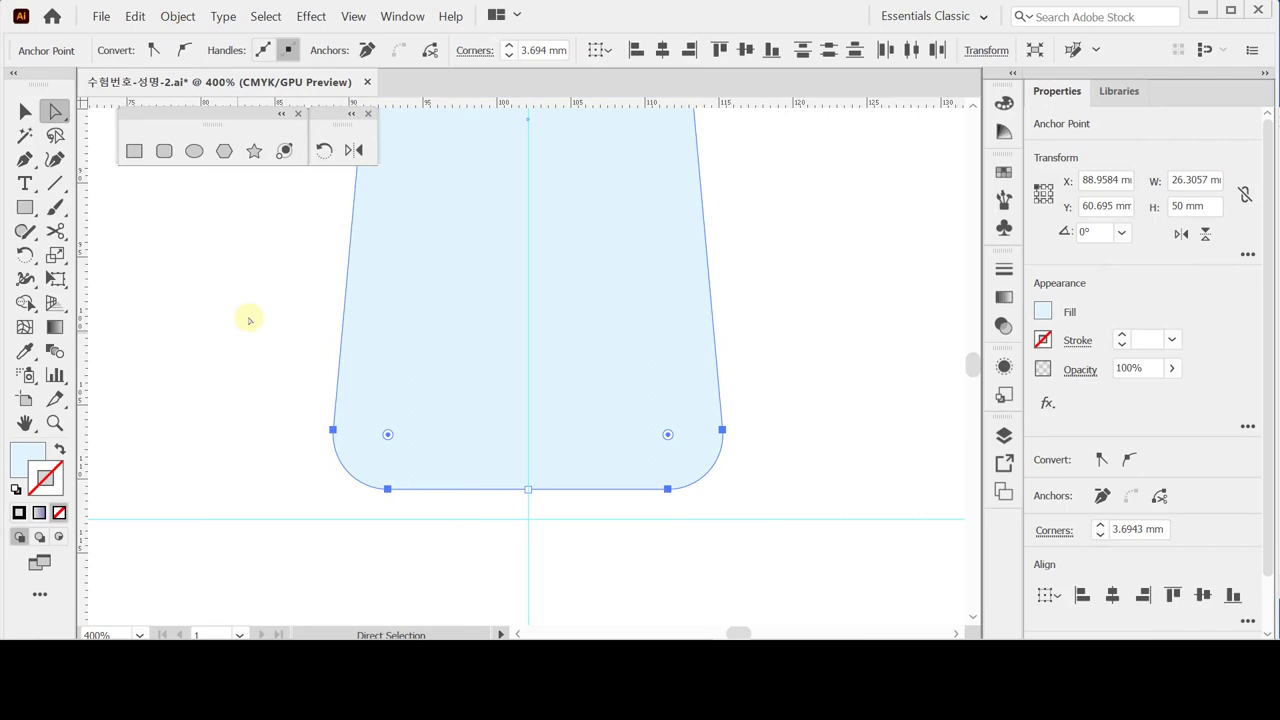
# Step: Offset the shape's path outward by 1.5 mm with miter joins and a miter limit of 4
pyautogui.click(178, 15)
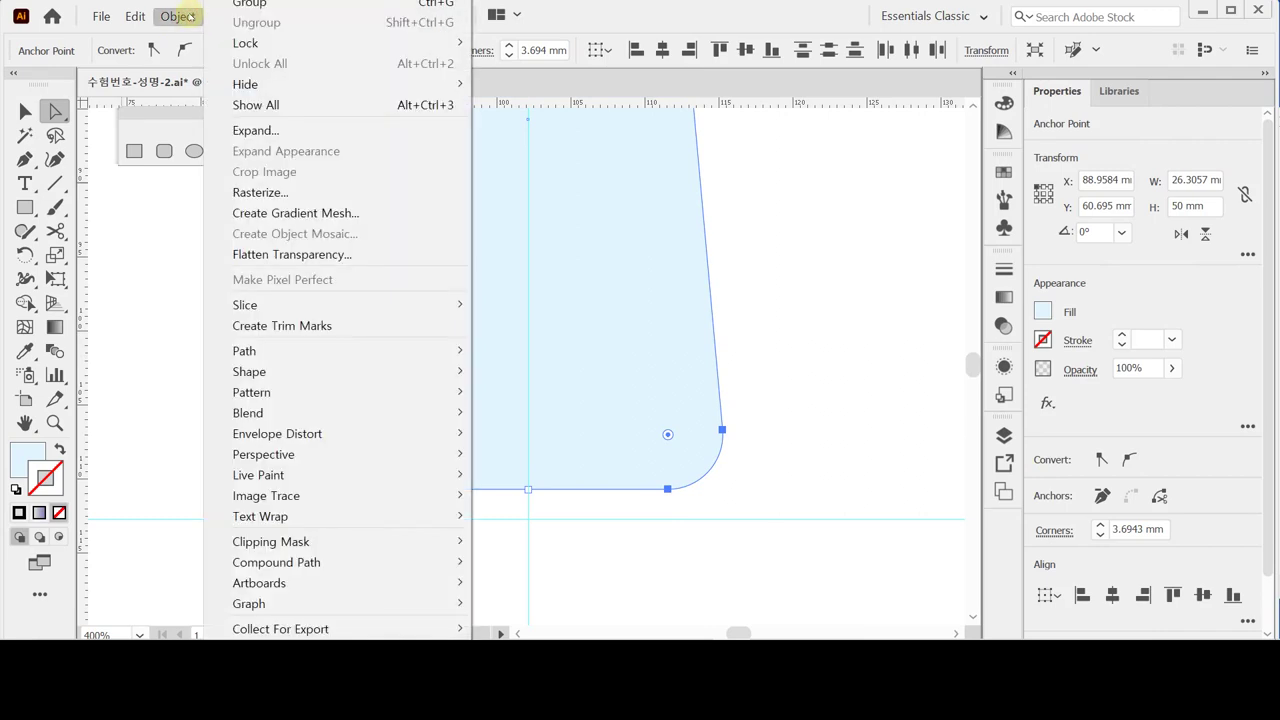
pyautogui.moveTo(320, 352)
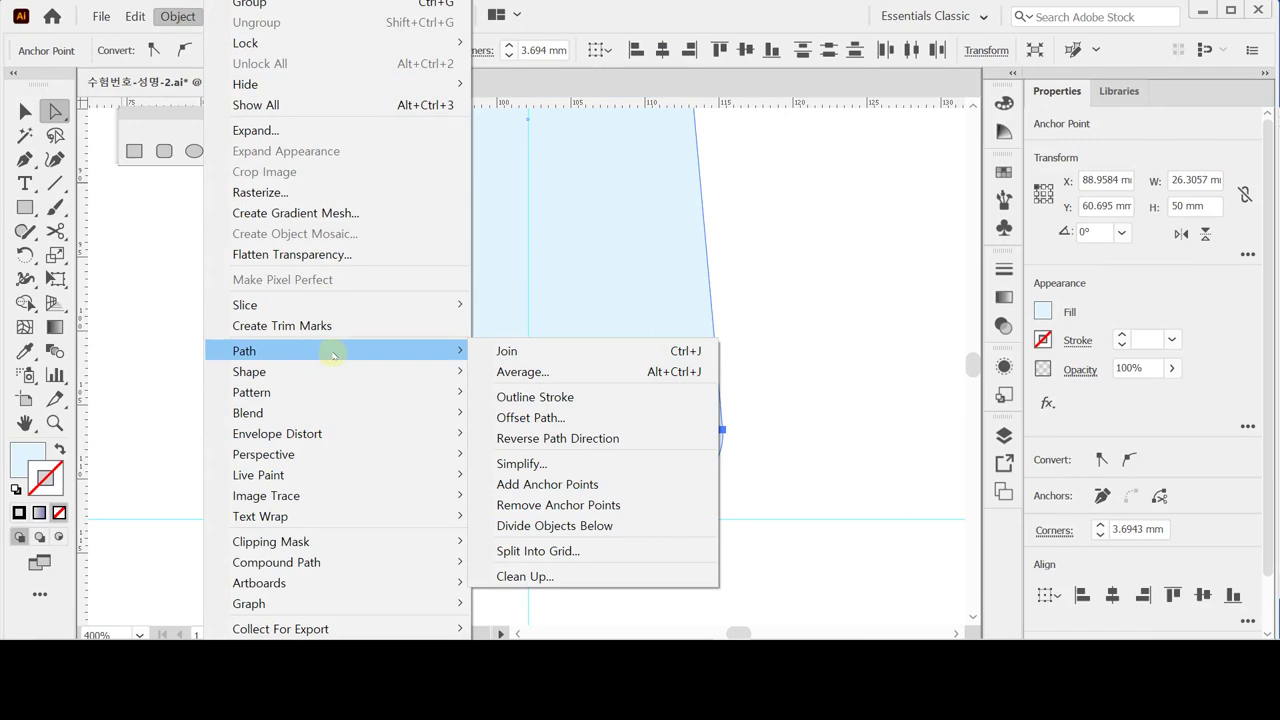
pyautogui.click(600, 416)
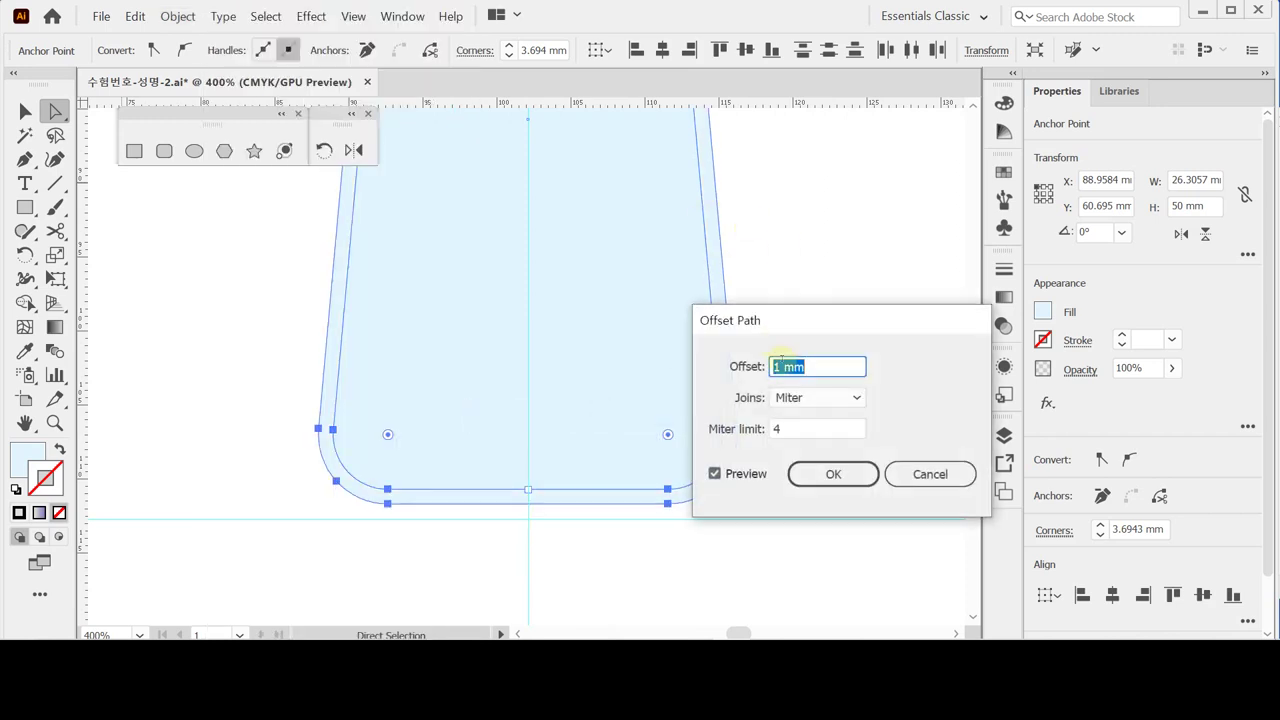
pyautogui.write('1.5')
pyautogui.press('Tab')
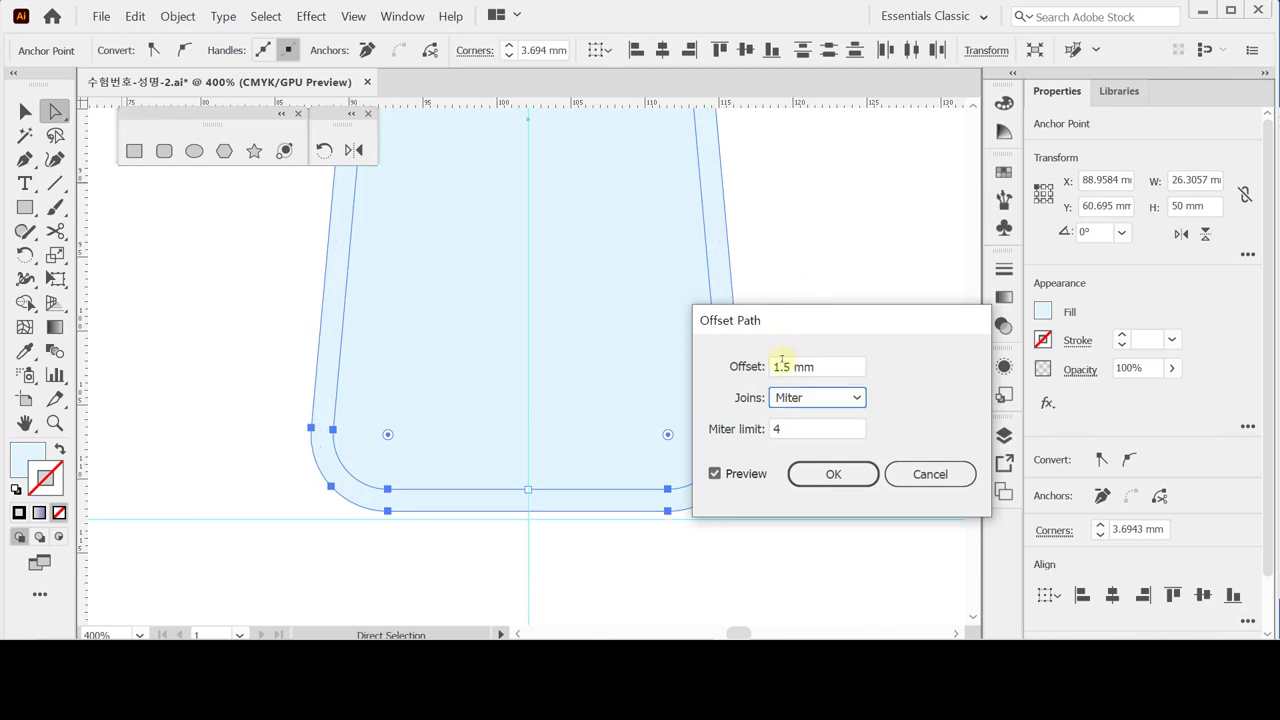
pyautogui.click(833, 476)
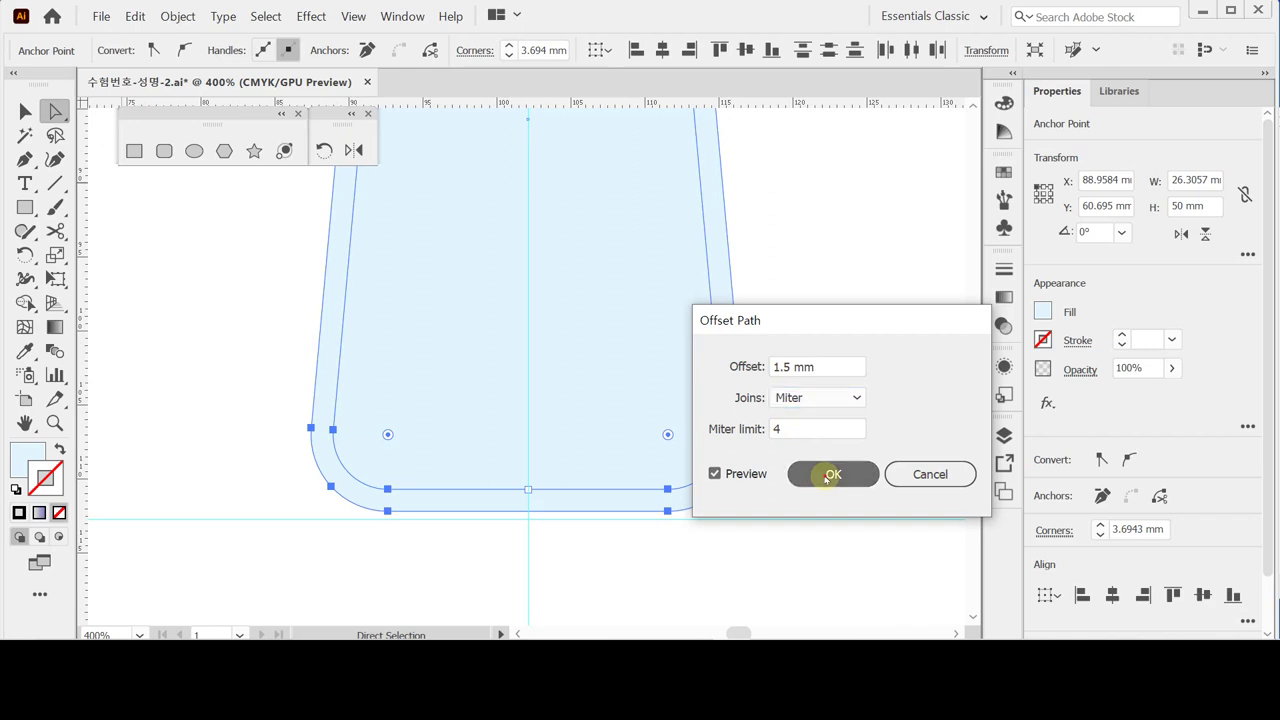
pyautogui.click(833, 476)
pyautogui.click(823, 472)
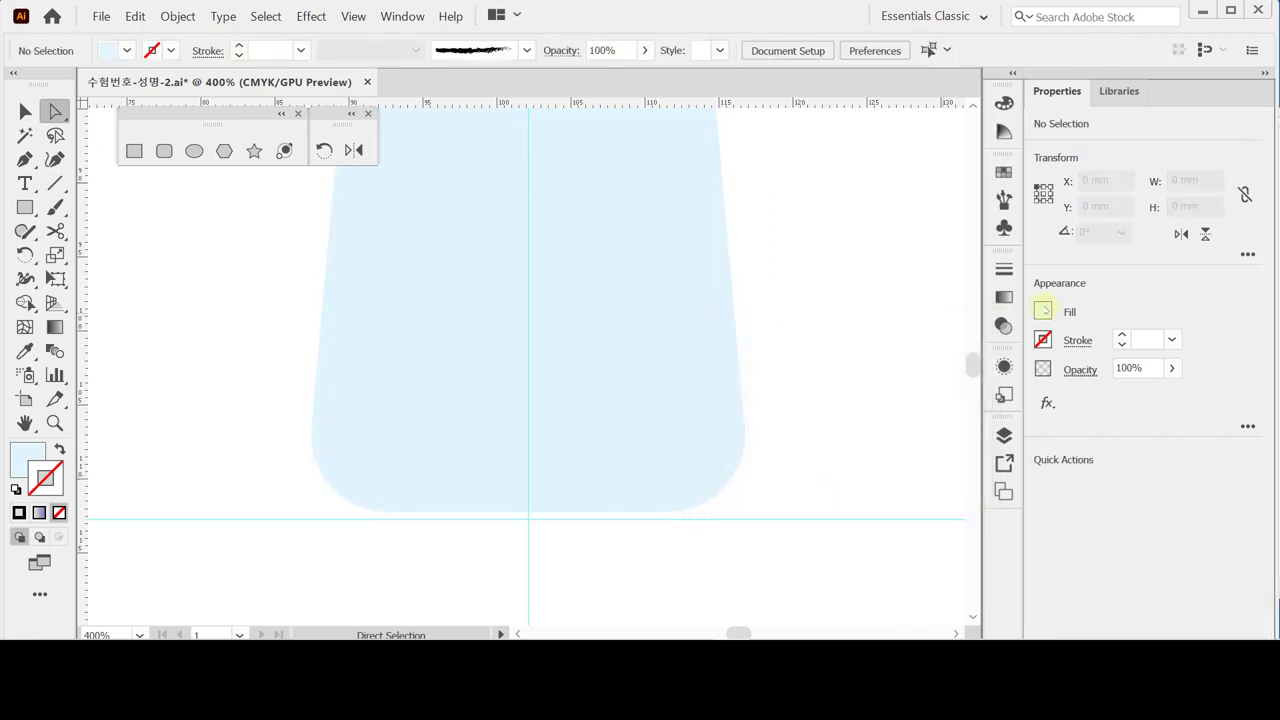
# Step: Isolate the outer offset shape, fill it with C 20, M 10, Y 10, K 0 and leave isolation
pyautogui.click(1043, 311)
pyautogui.click(710, 472)
pyautogui.click(726, 474)
pyautogui.doubleClick(734, 474)
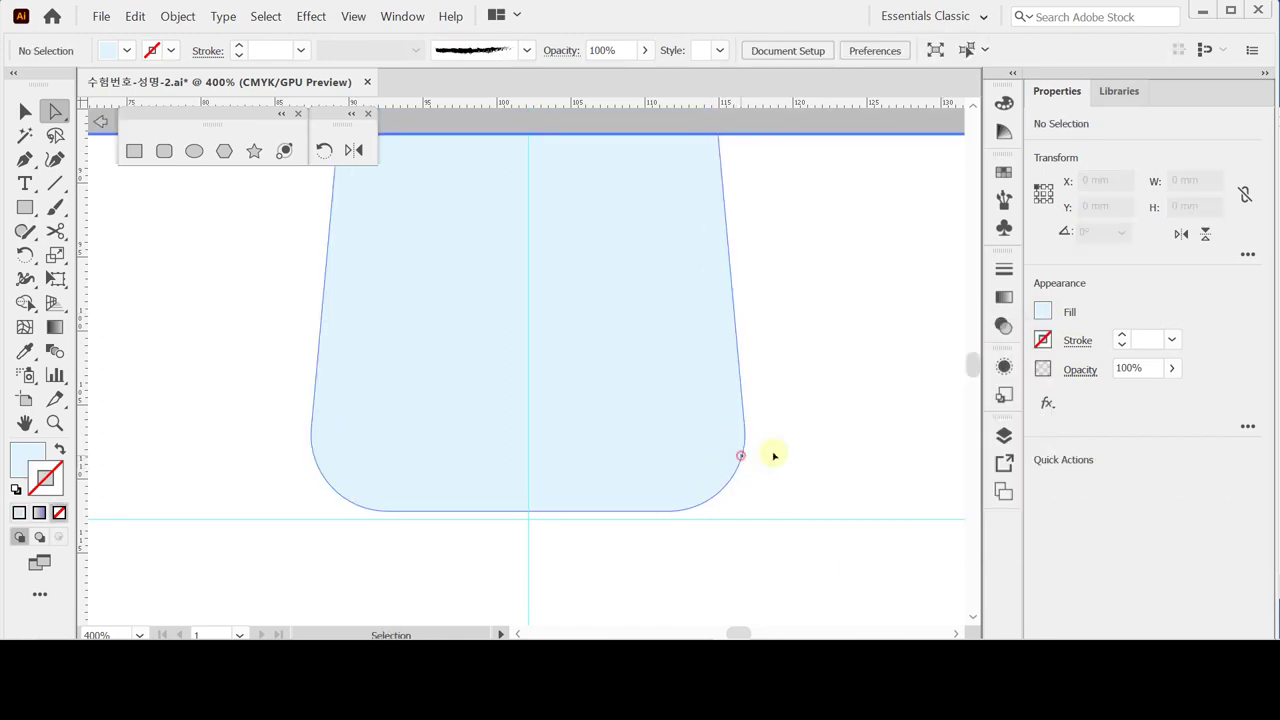
pyautogui.click(738, 466)
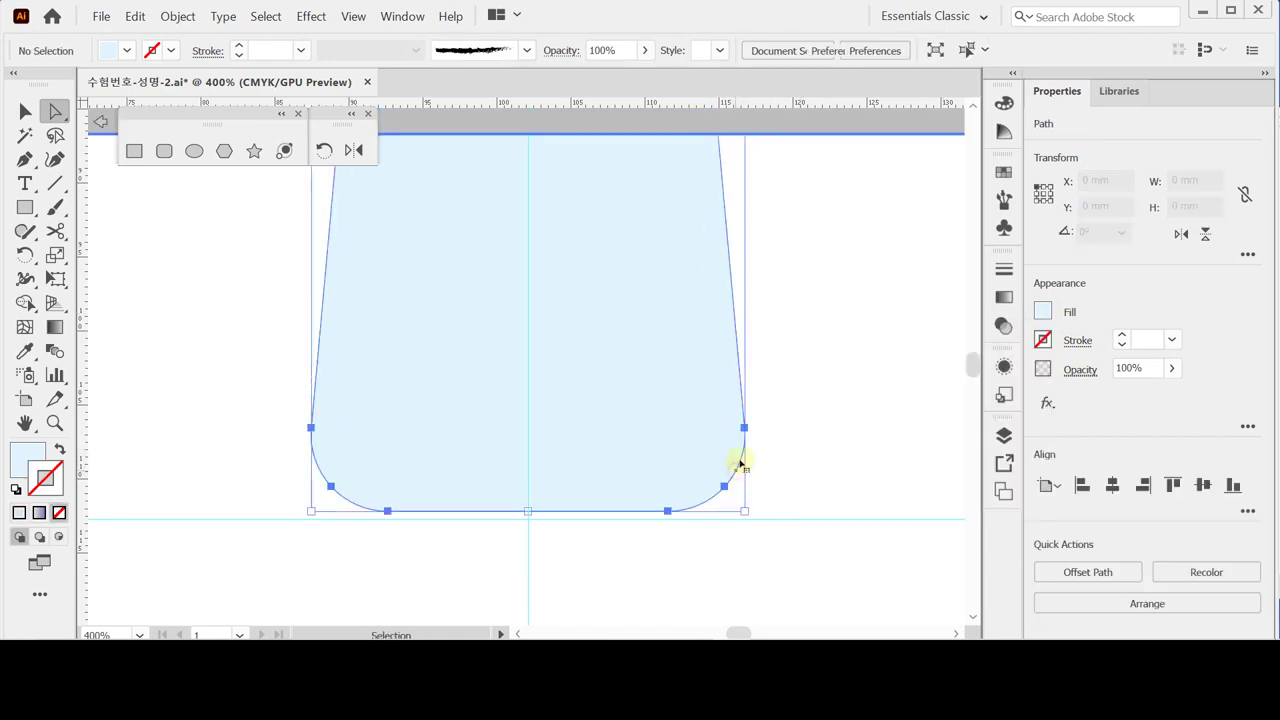
pyautogui.click(1043, 311)
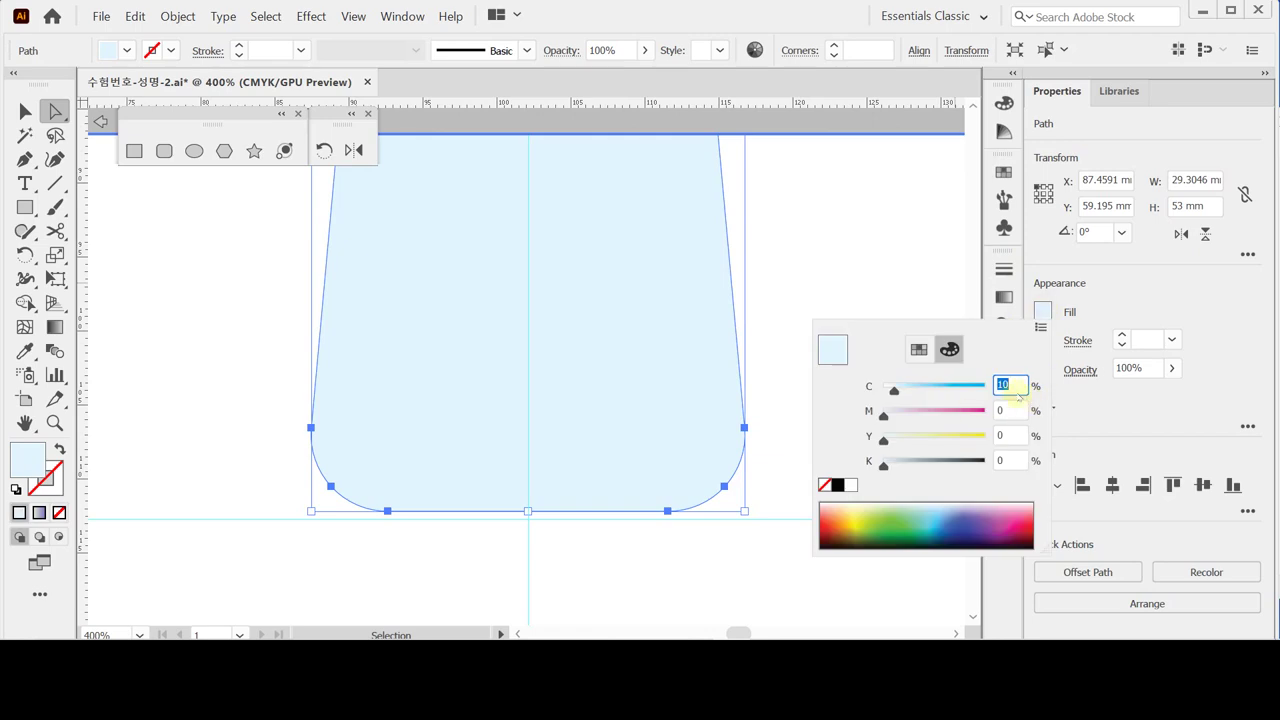
pyautogui.write('20')
pyautogui.press('Tab')
pyautogui.write('10')
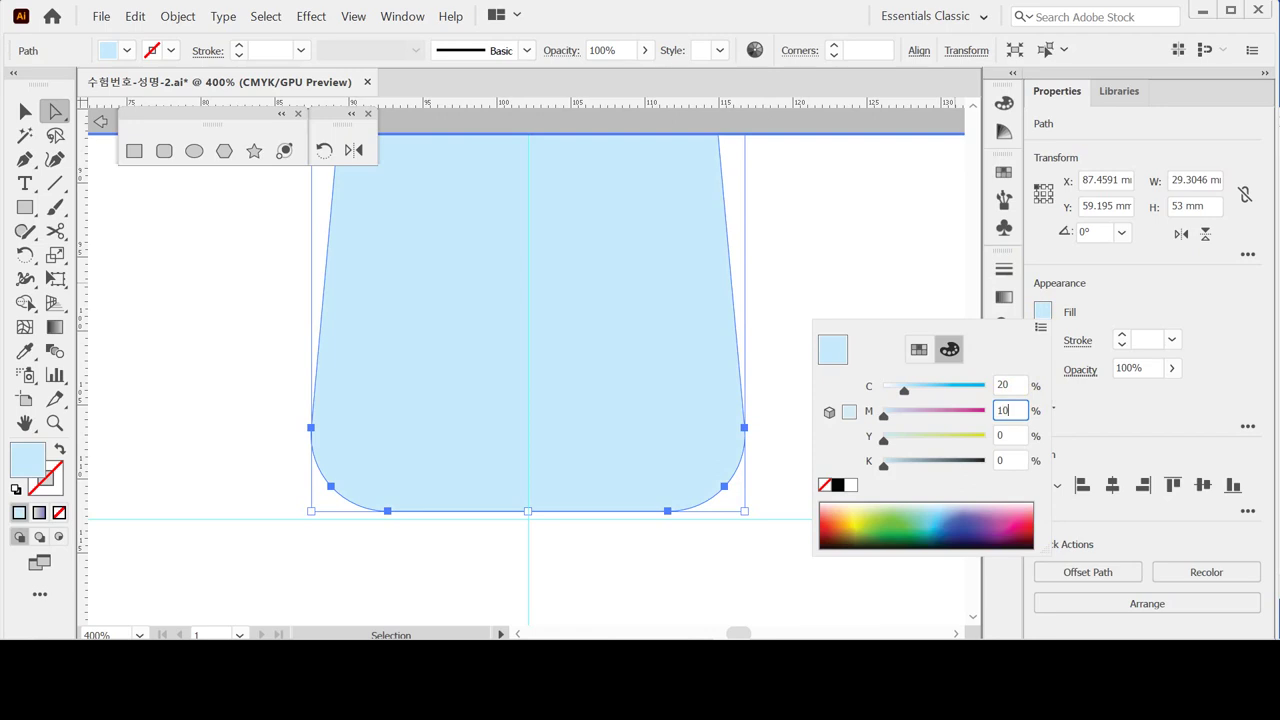
pyautogui.press('Tab')
pyautogui.write('10')
pyautogui.press('Tab')
pyautogui.press('Return')
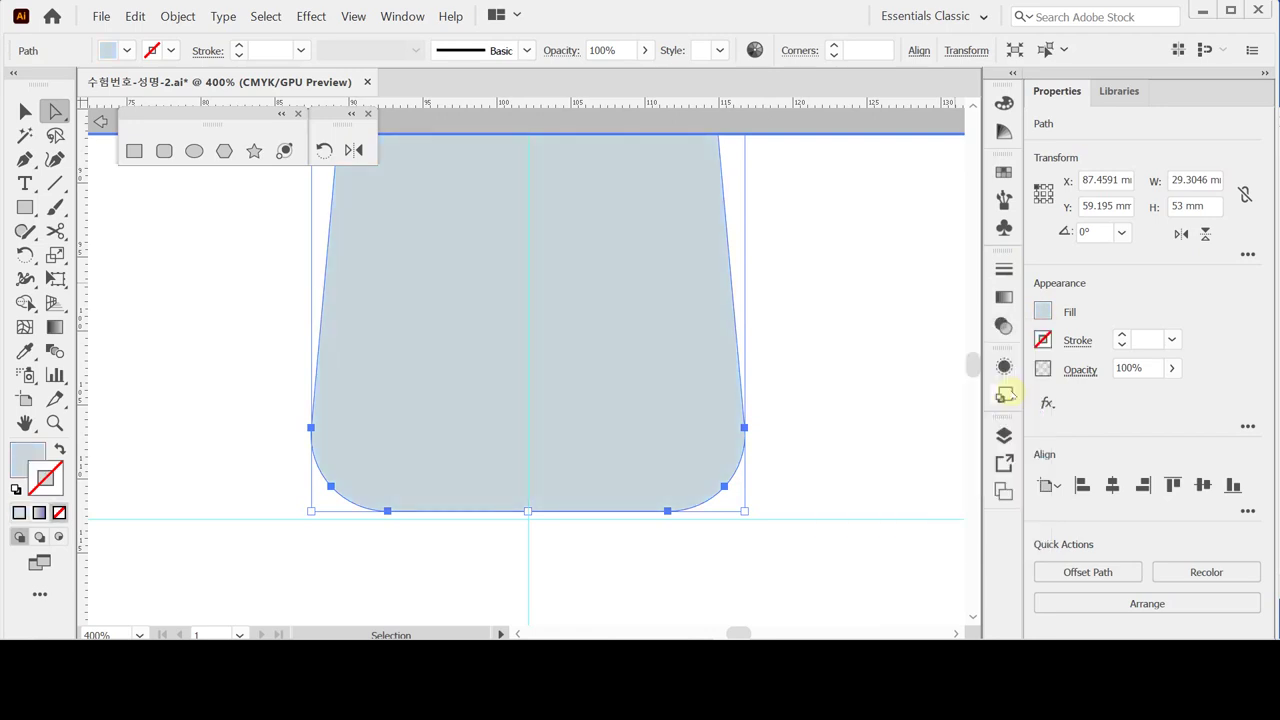
pyautogui.click(857, 478)
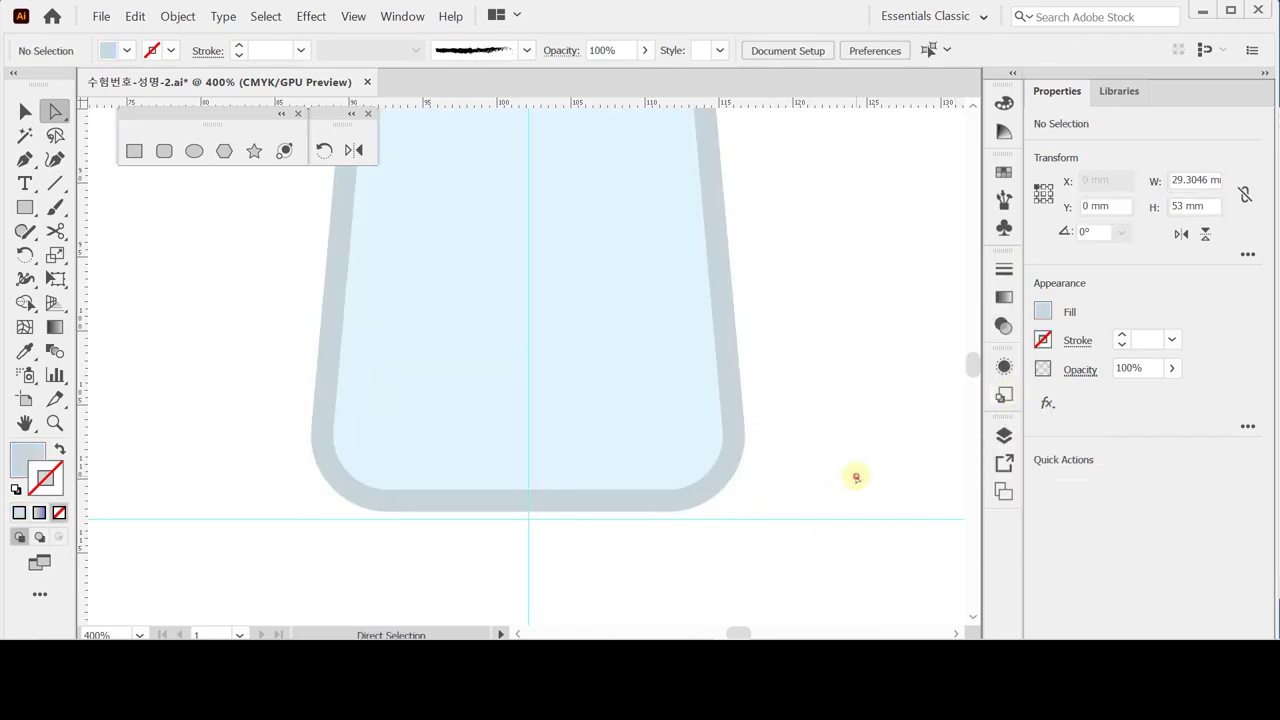
# Step: With the inner shape isolated, create a 19 × 6 mm ellipse centred on its bottom edge, with default fill and stroke, nudged down 0.1 mm
pyautogui.press('l')
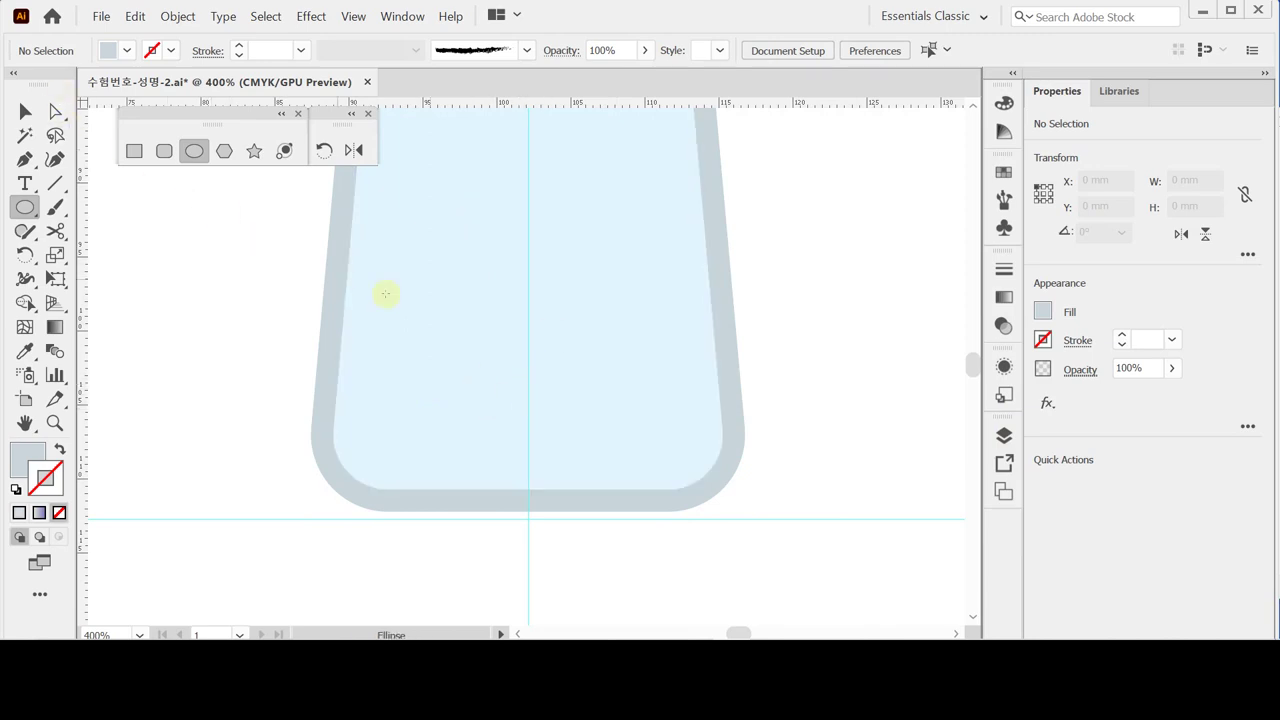
pyautogui.press('v')
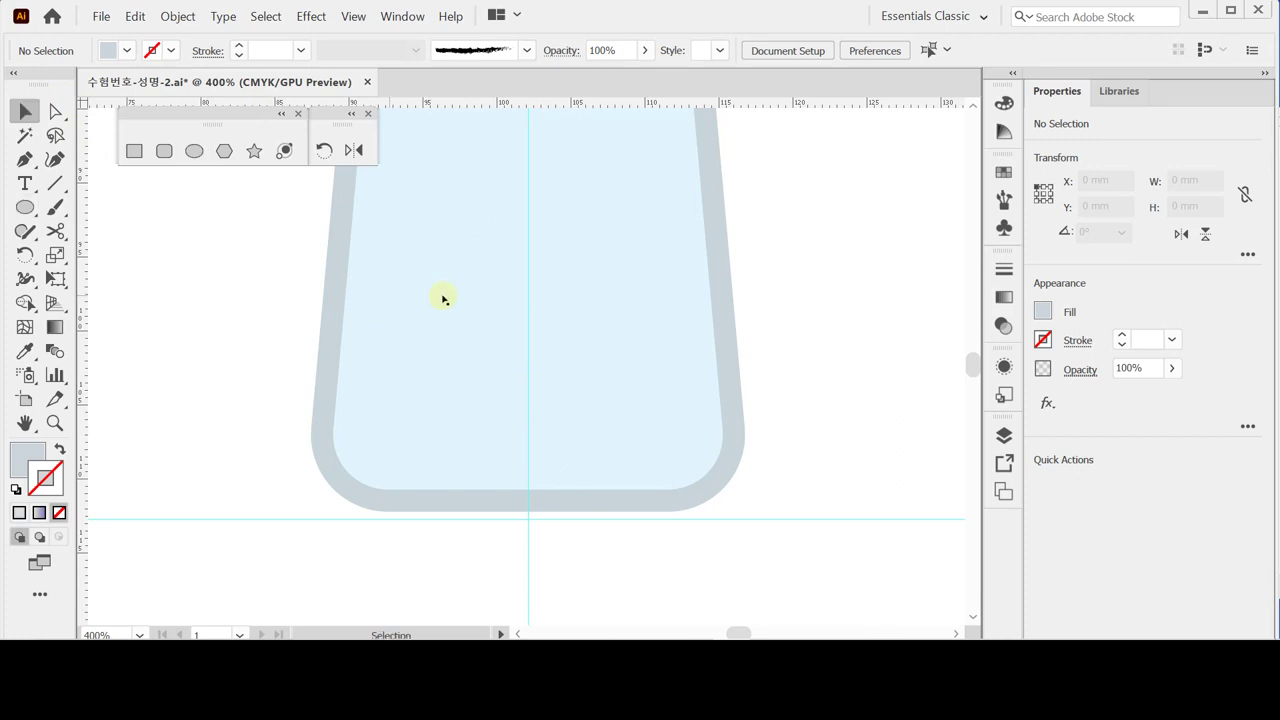
pyautogui.doubleClick(468, 307)
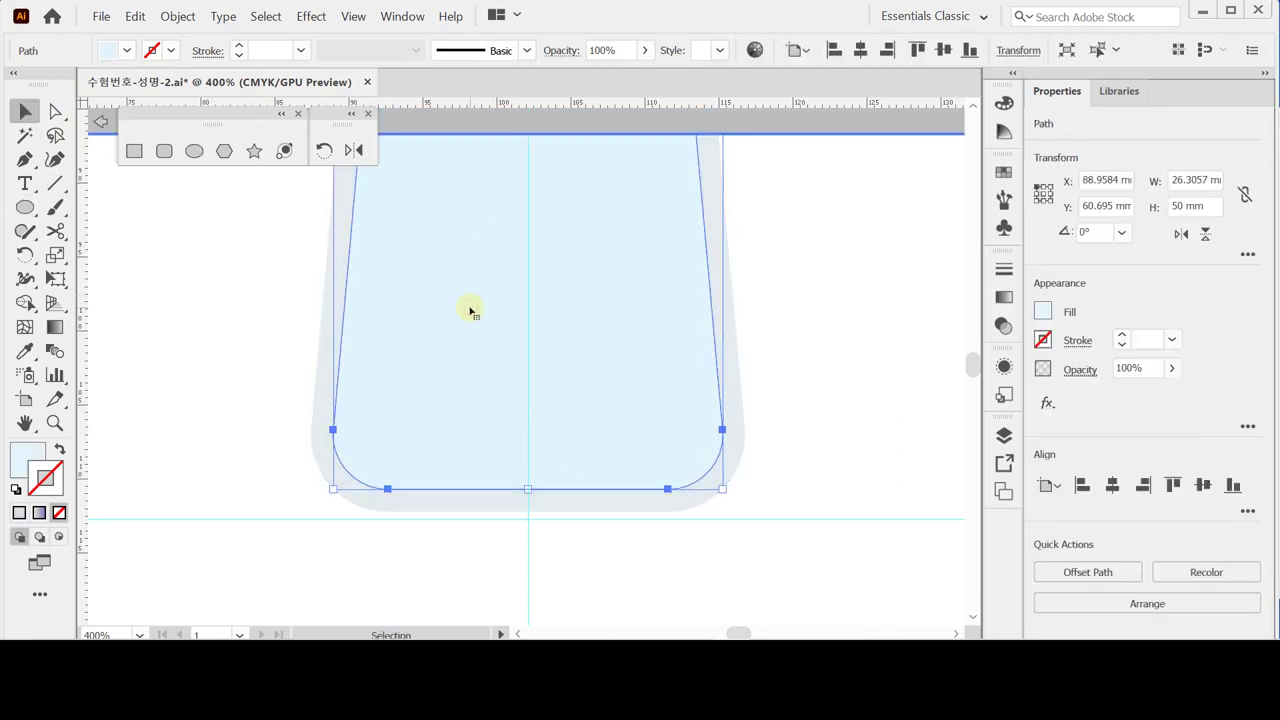
pyautogui.click(194, 150)
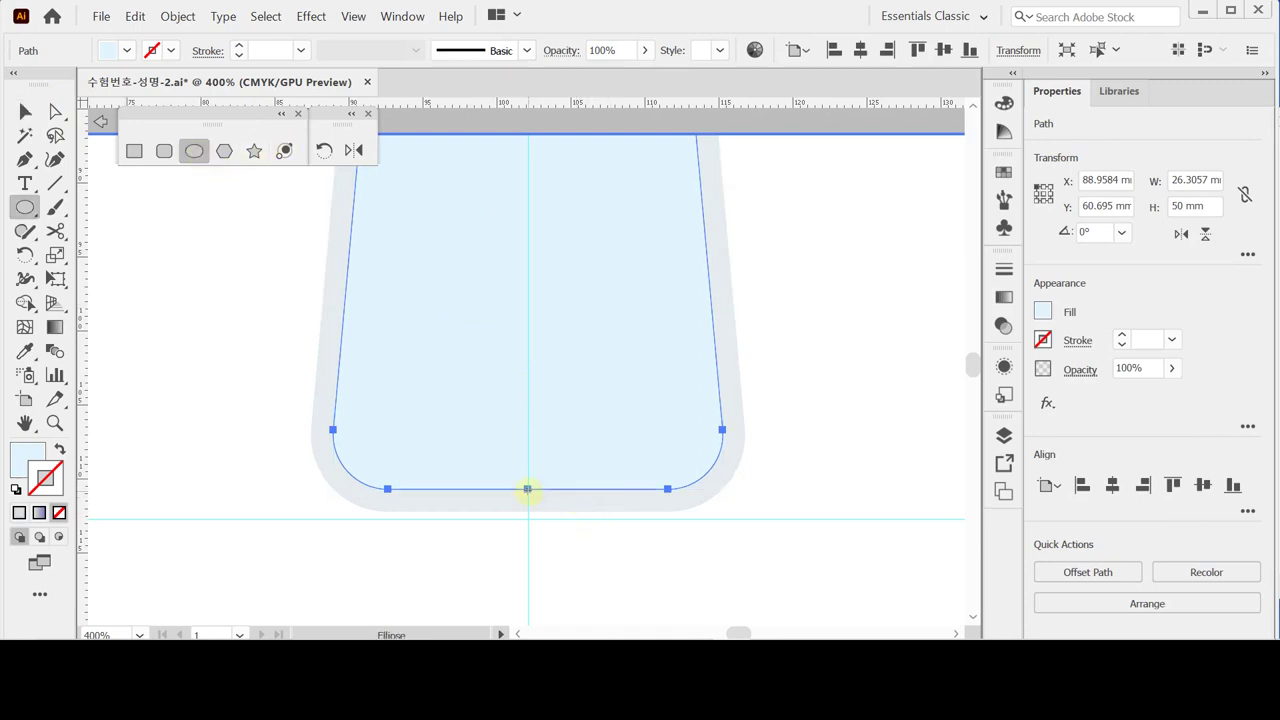
pyautogui.click(527, 489)
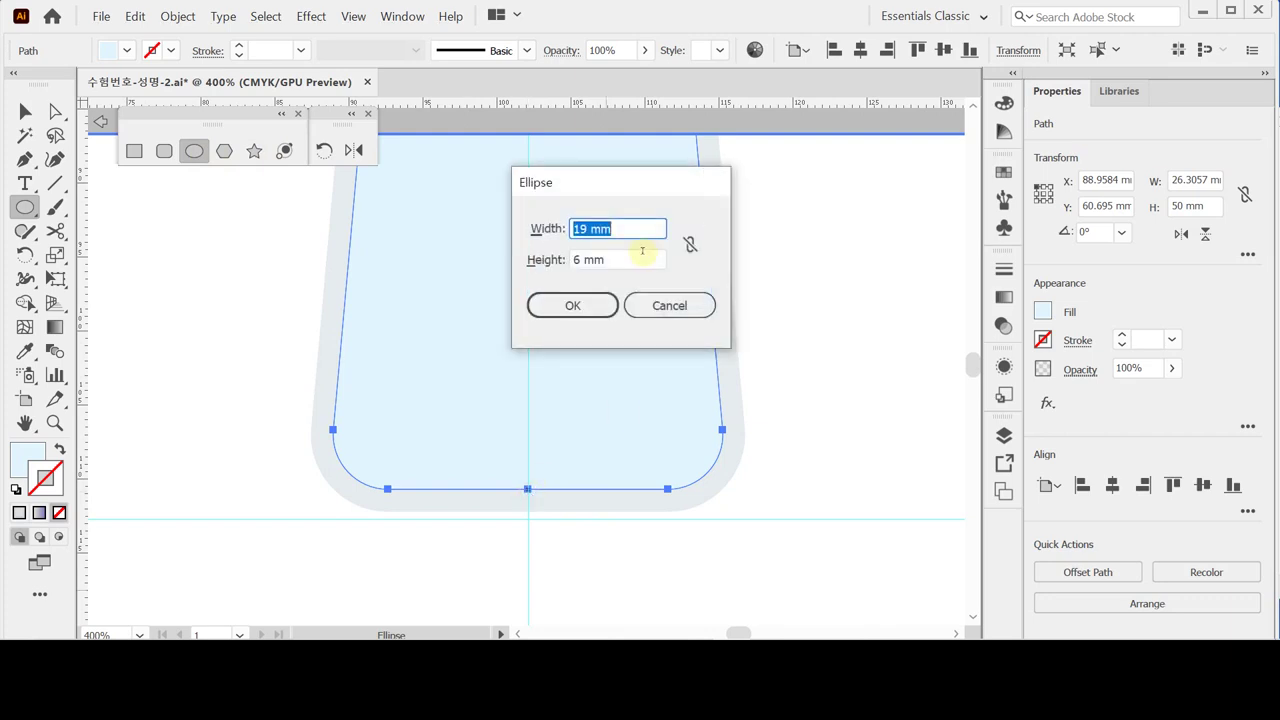
pyautogui.click(573, 306)
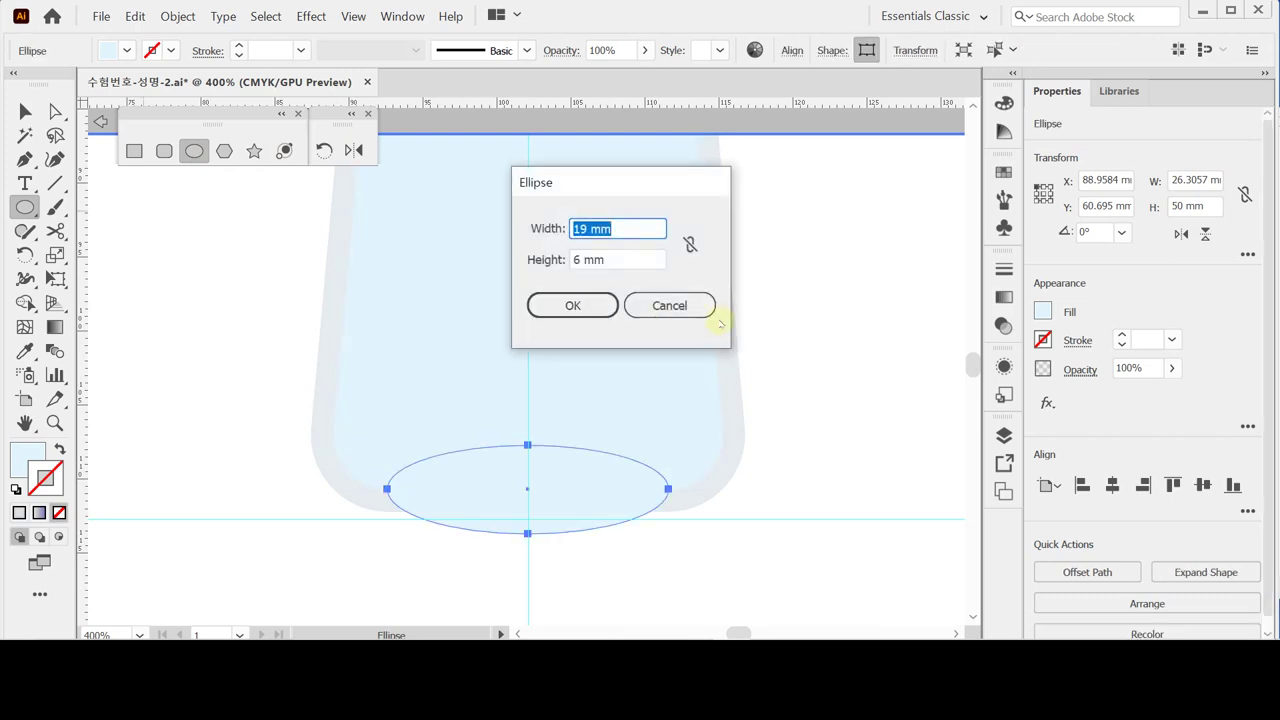
pyautogui.press('Return')
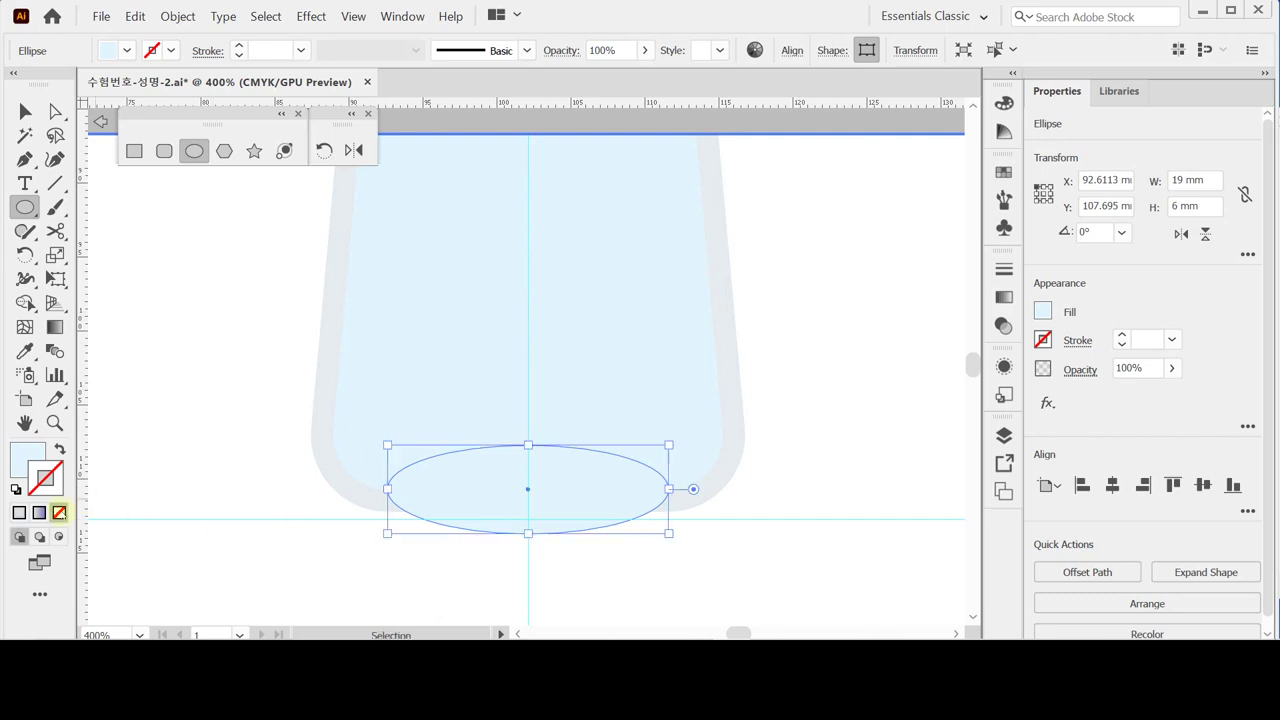
pyautogui.click(15, 490)
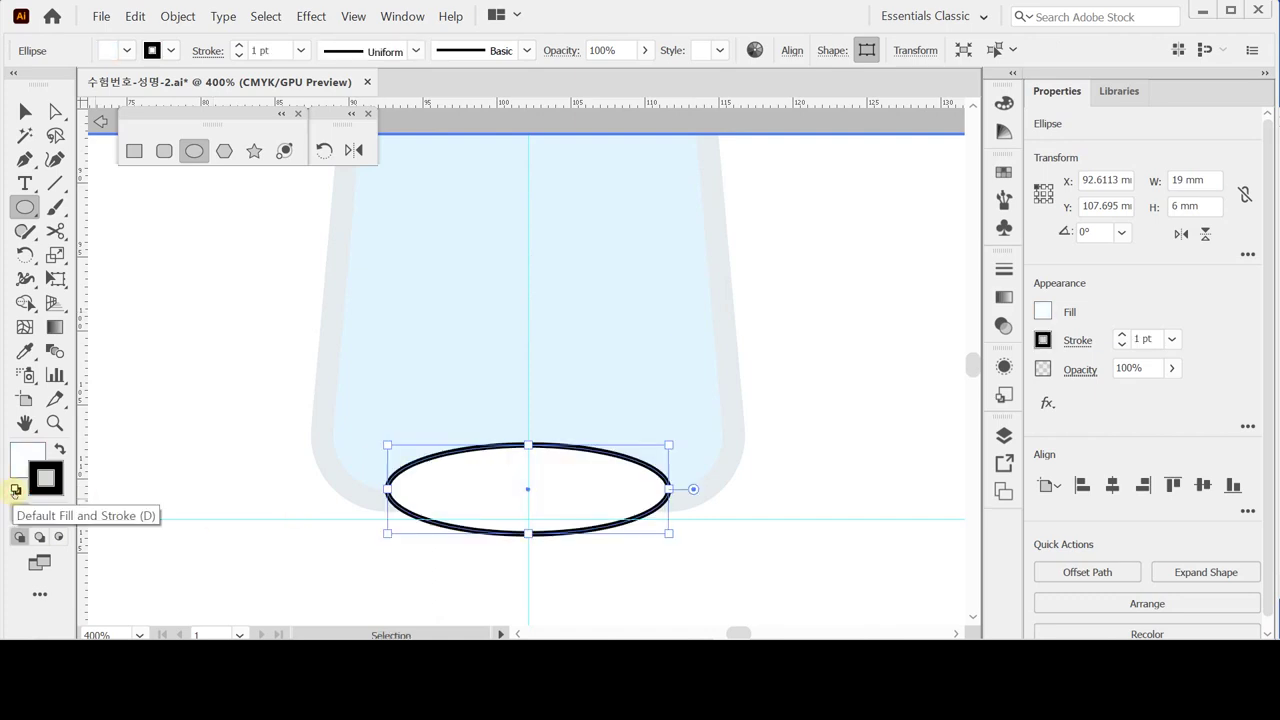
pyautogui.press('Down')
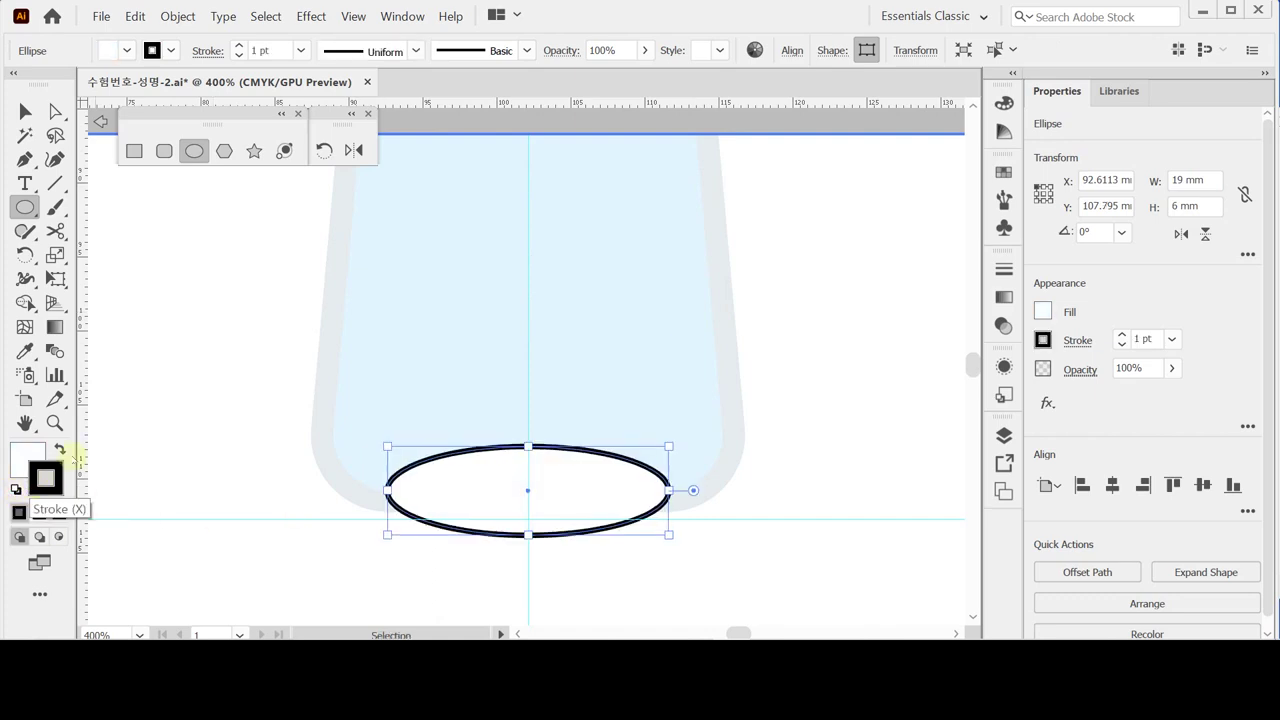
# Step: Draw a rectangle about 27.1 × 4.6 mm covering the lower half of the ellipse
pyautogui.click(134, 150)
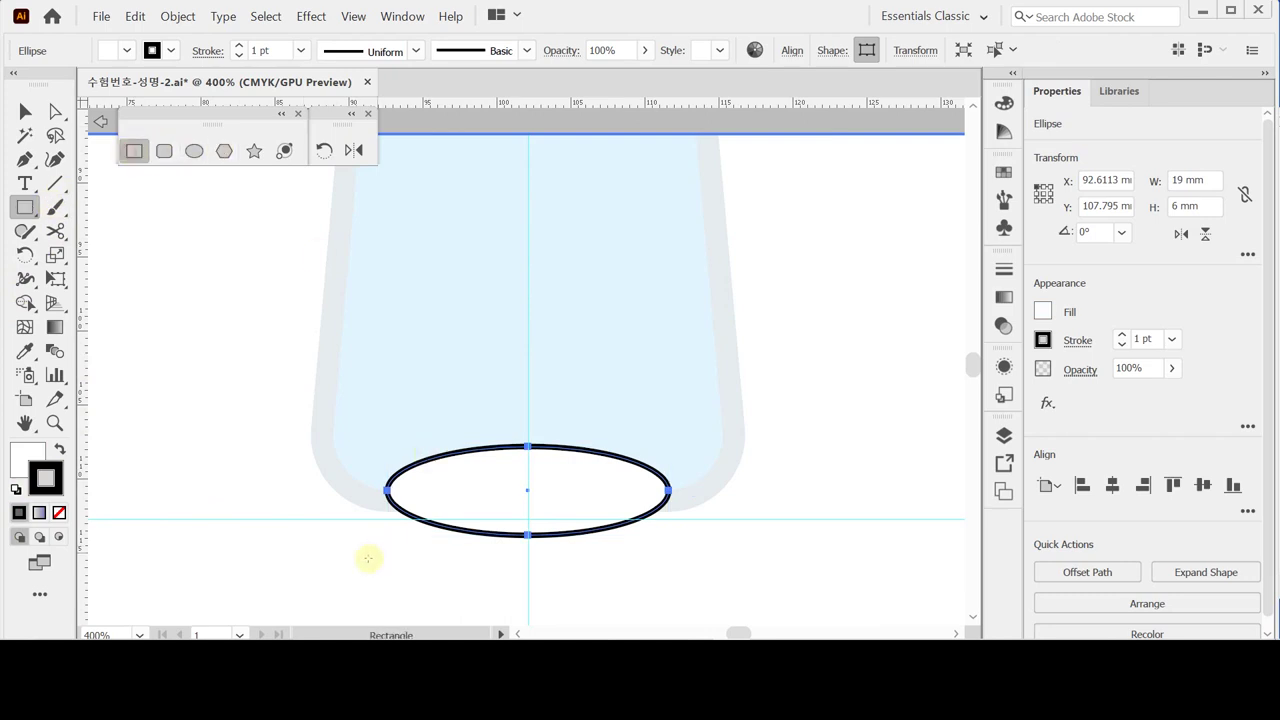
pyautogui.moveTo(318, 558)
pyautogui.mouseDown()
pyautogui.moveTo(477, 560)
pyautogui.moveTo(720, 491)
pyautogui.mouseUp()
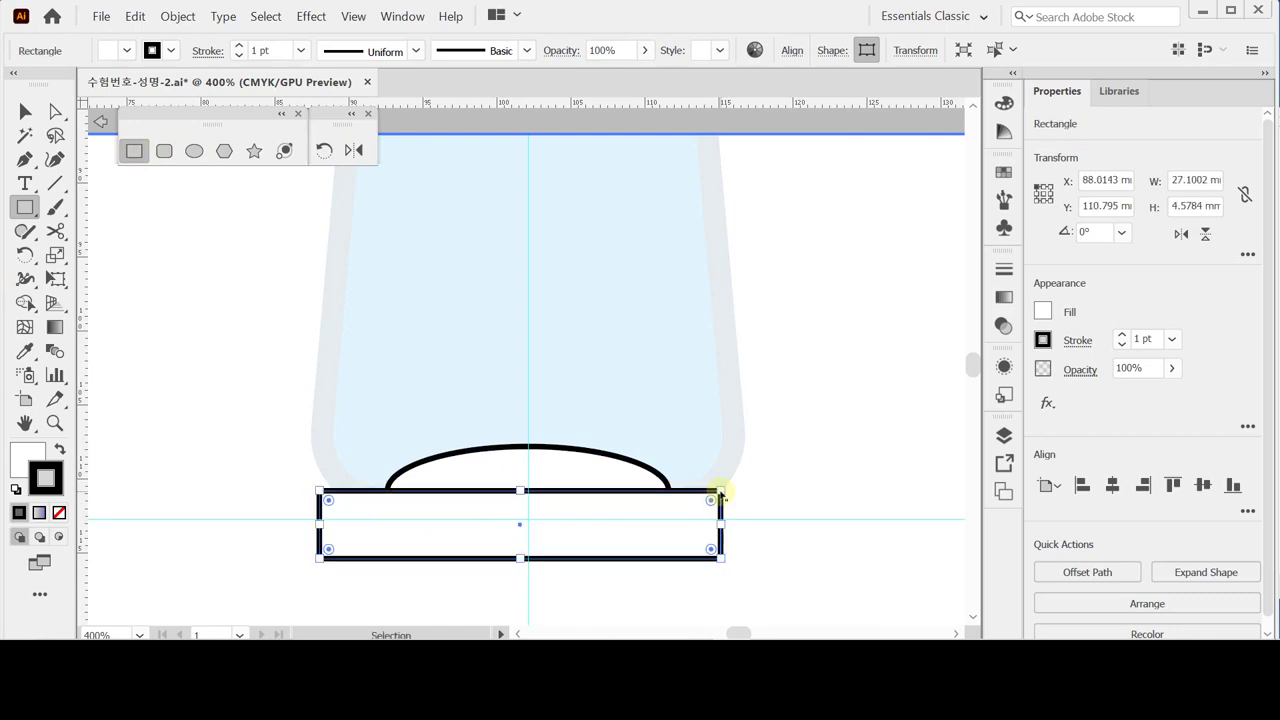
# Step: Subtract the rectangle from the ellipse with Minus Front, keeping only the ellipse's upper half
pyautogui.keyDown('ctrl'); pyautogui.click(572, 471); pyautogui.keyUp('ctrl')
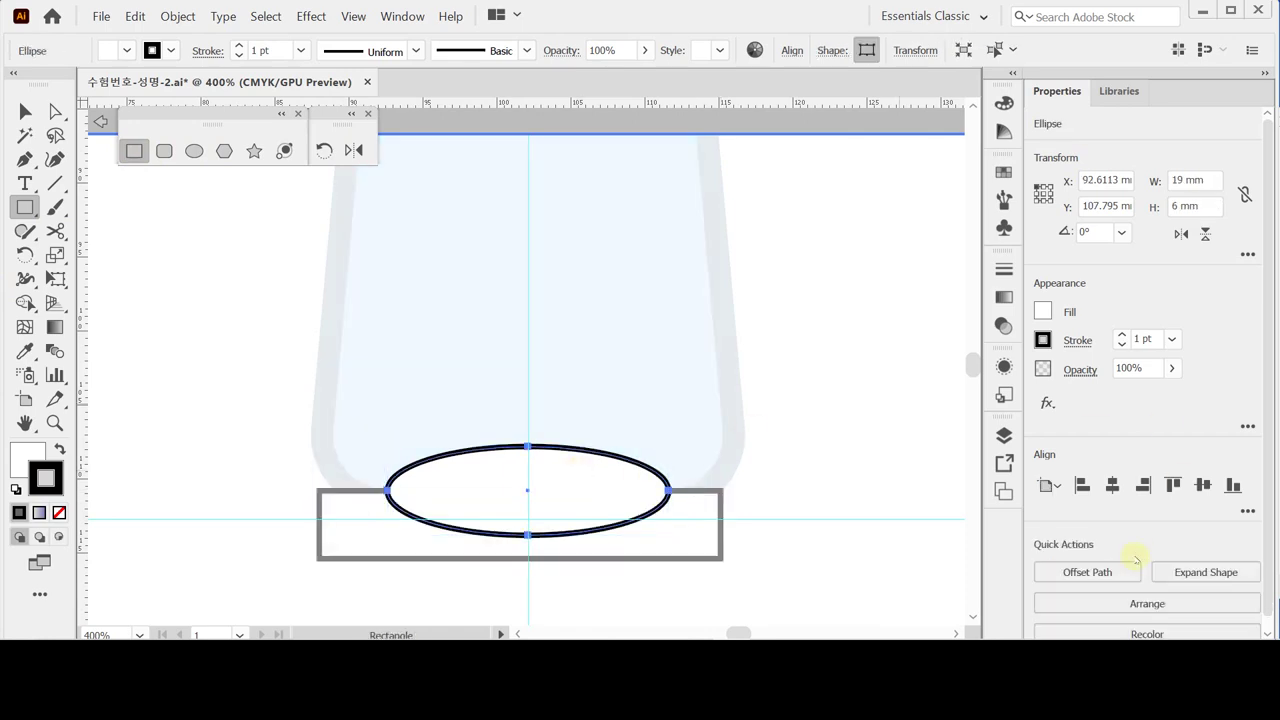
pyautogui.press('ctrl')
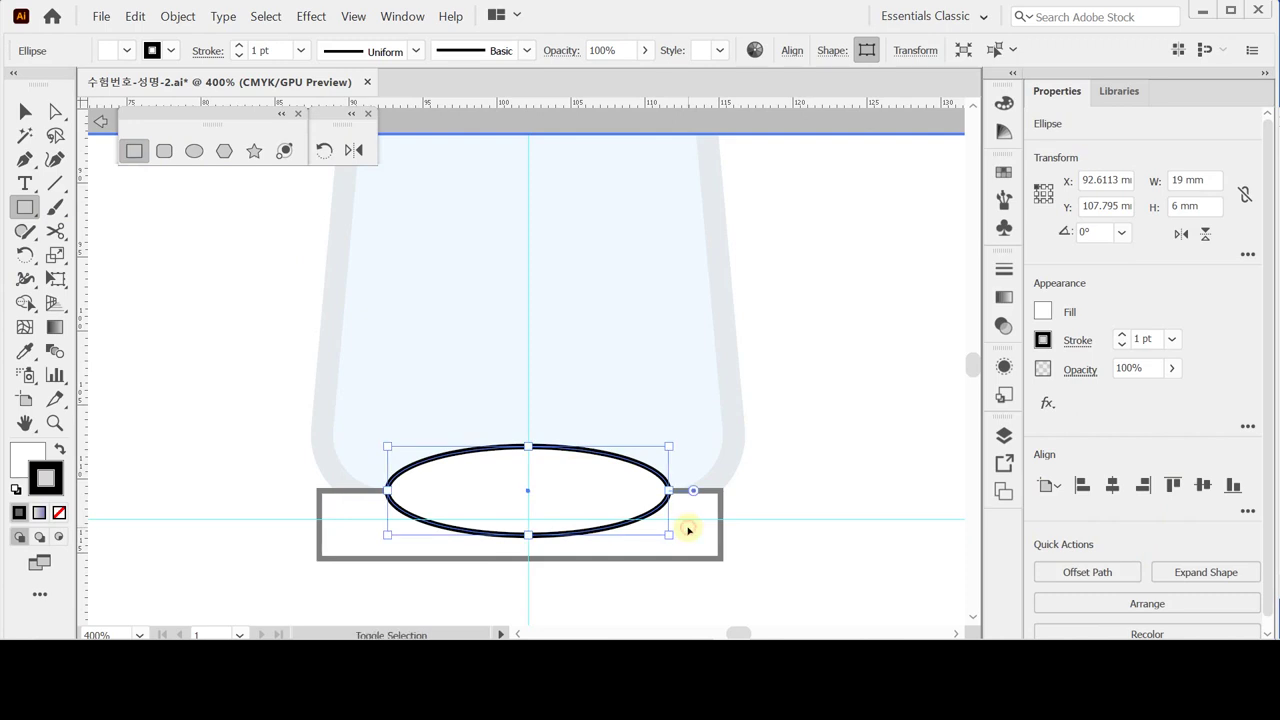
pyautogui.click(781, 523)
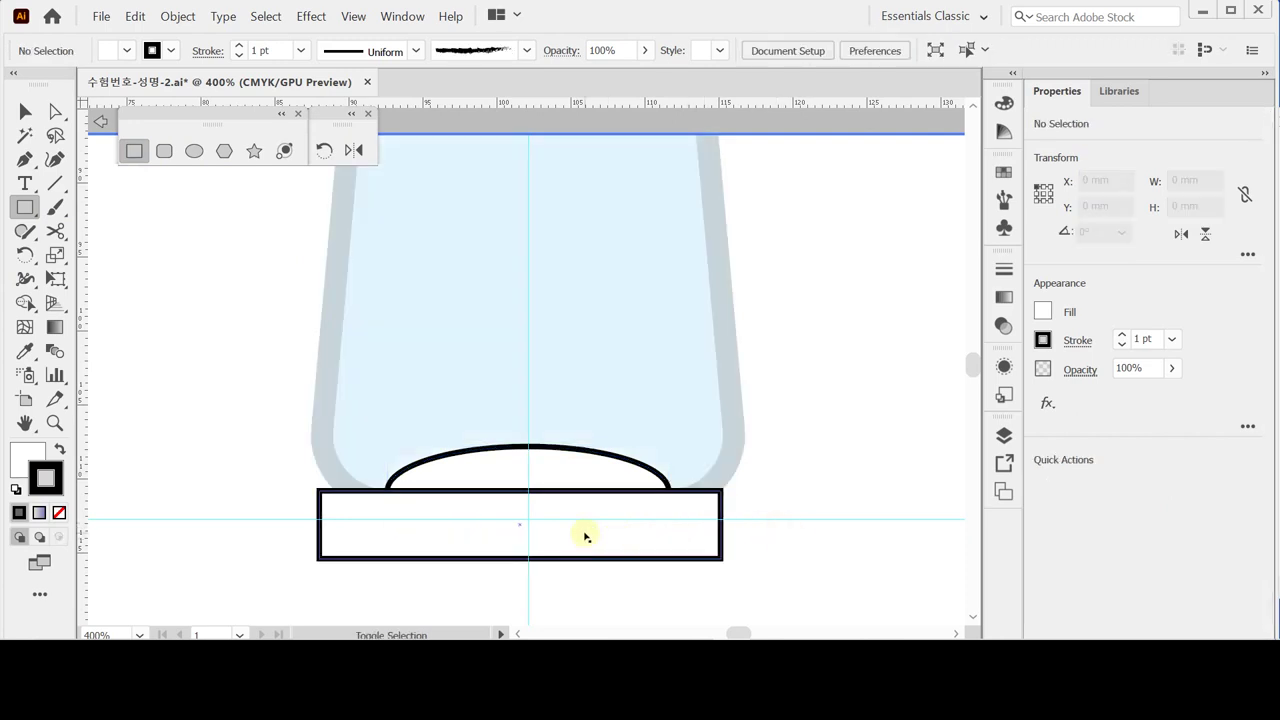
pyautogui.click(586, 537)
pyautogui.keyDown('shift'); pyautogui.click(571, 466); pyautogui.keyUp('shift')
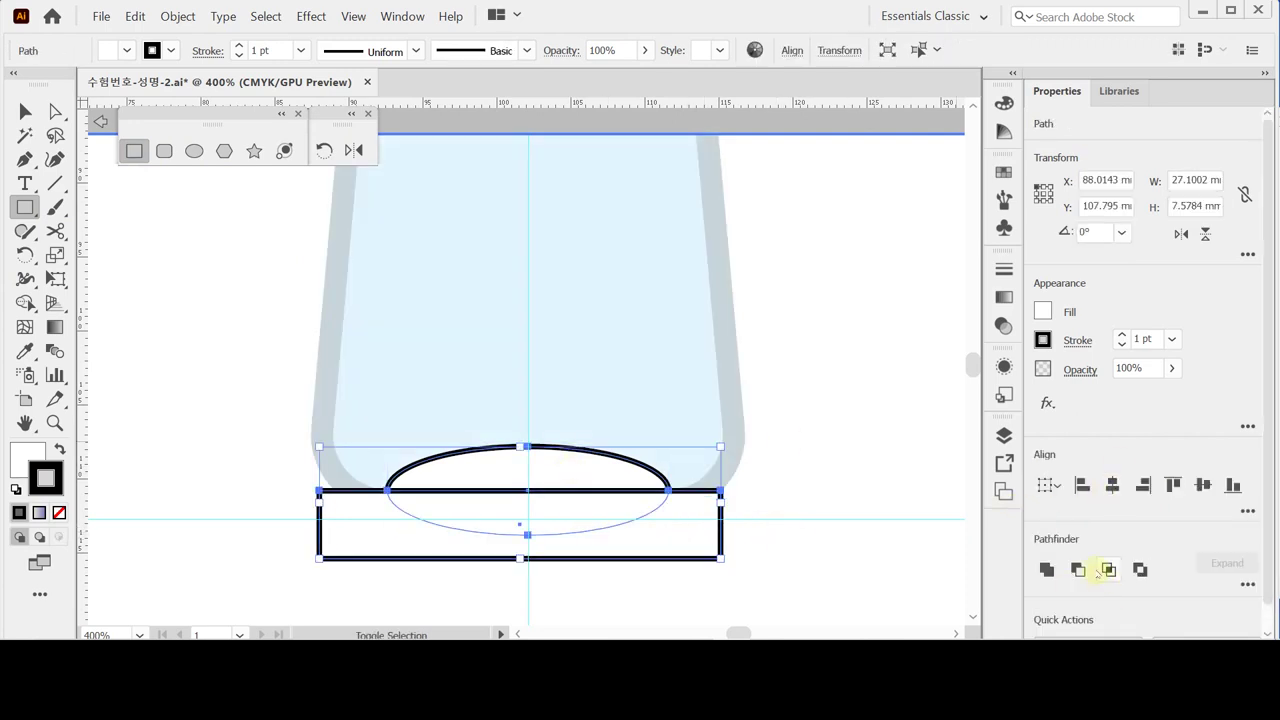
pyautogui.click(1078, 569)
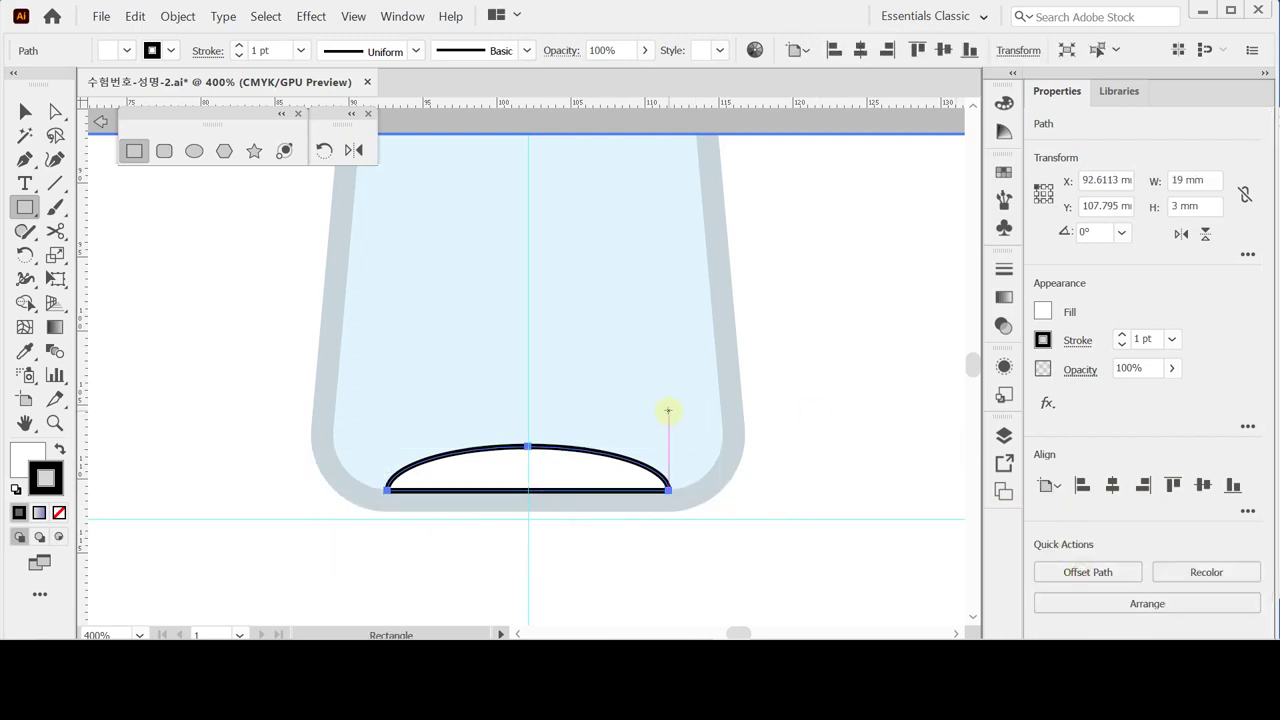
# Step: Apply the outer border's grey-blue fill and absence of stroke to the half-ellipse arch by sampling the border
pyautogui.press('i')
pyautogui.click(733, 355)
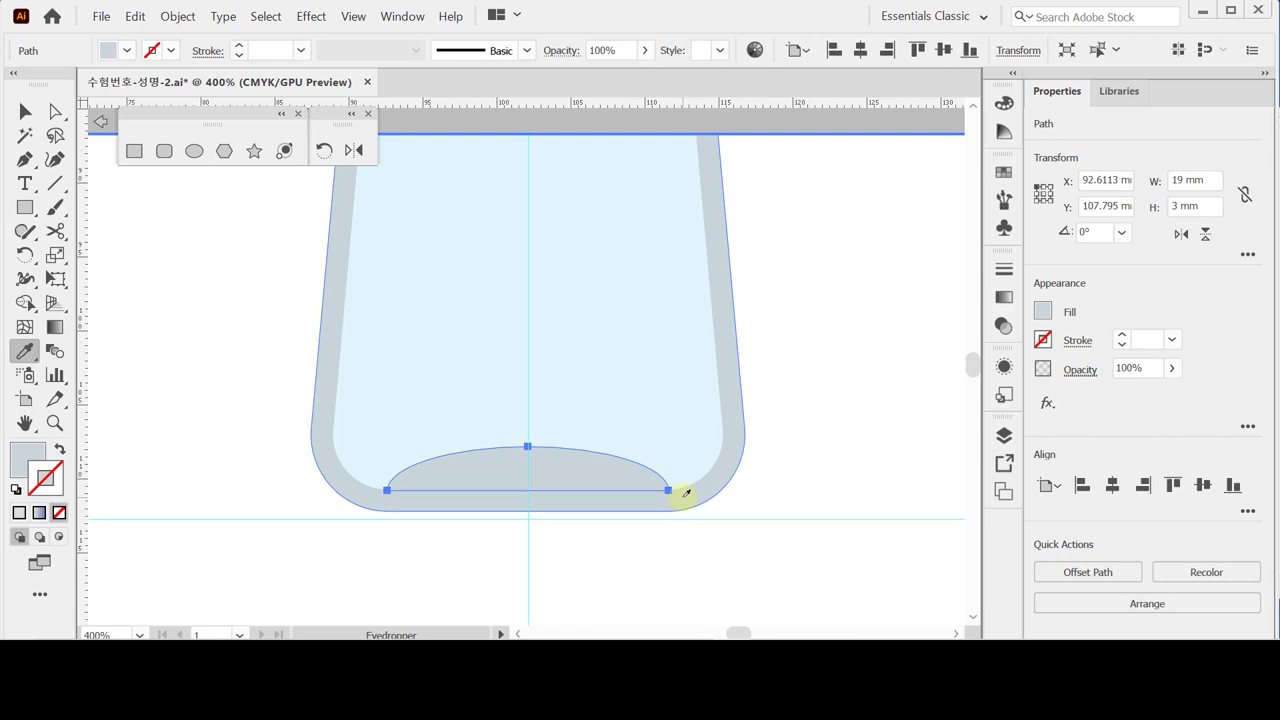
pyautogui.click(687, 493)
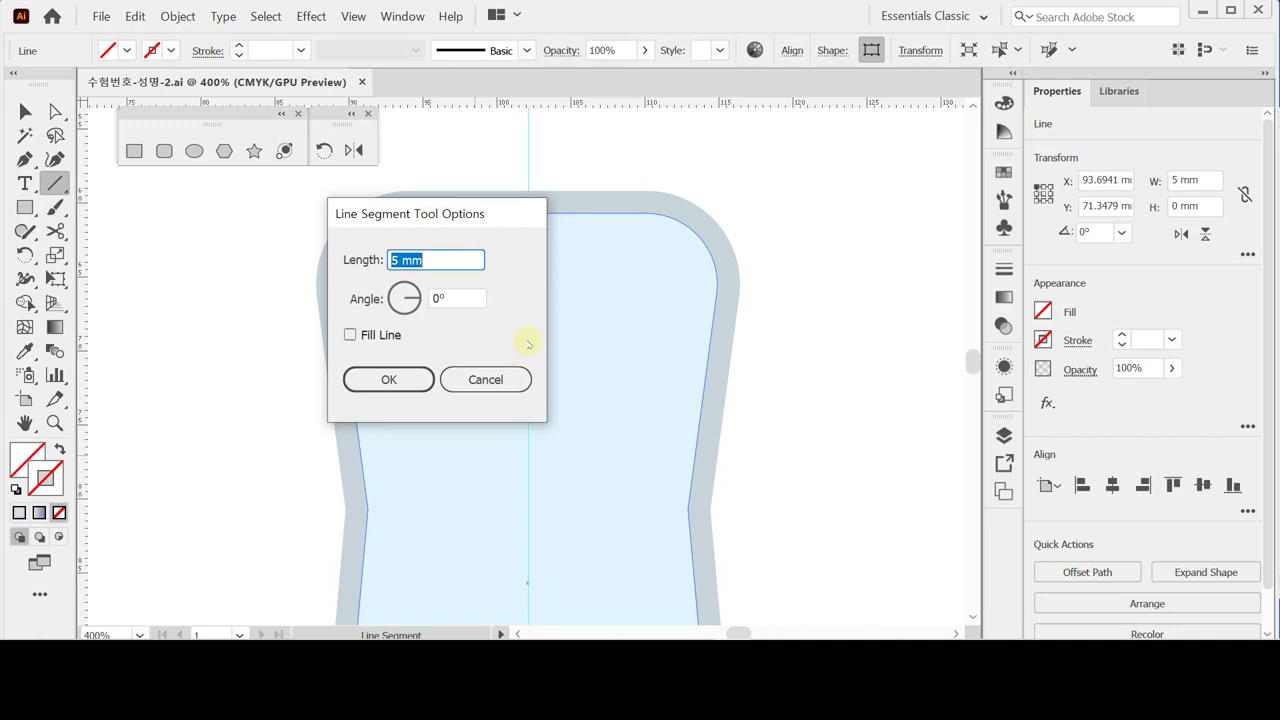
# Step: Create a 5 mm line at 0° in the upper-left part of the light-blue interior and give it a yellow stroke
pyautogui.press('Return')
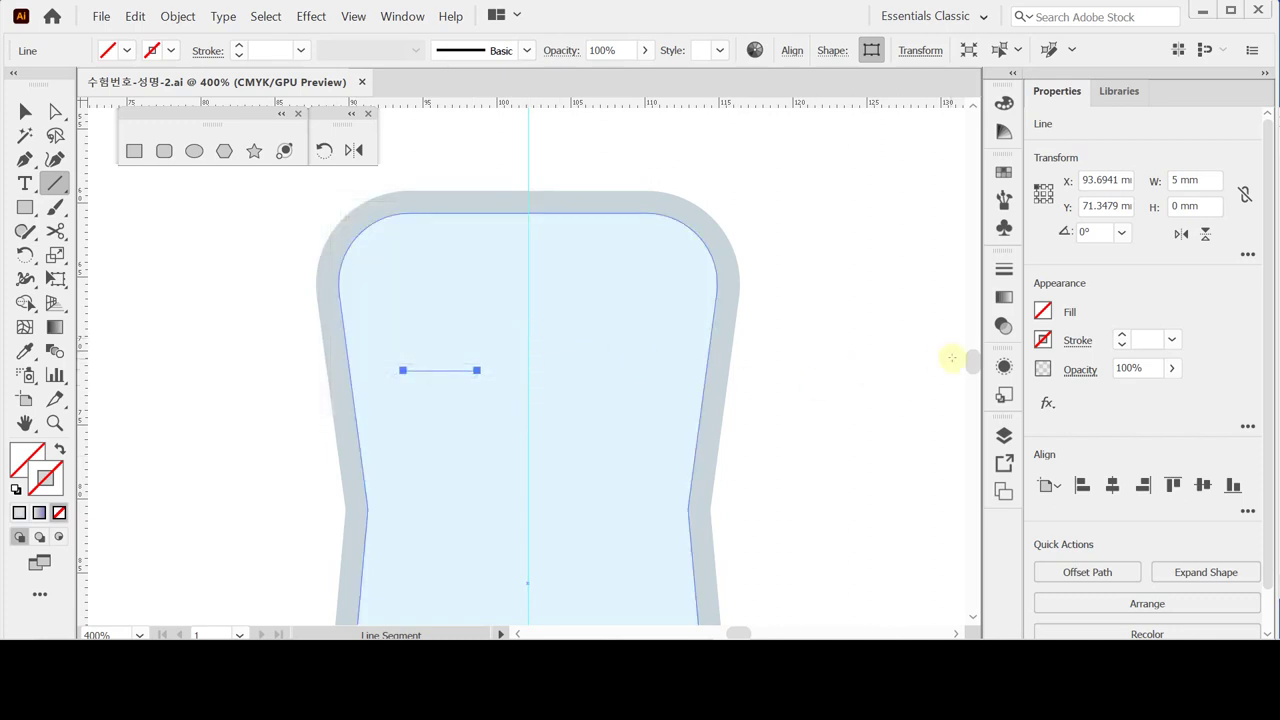
pyautogui.click(1043, 340)
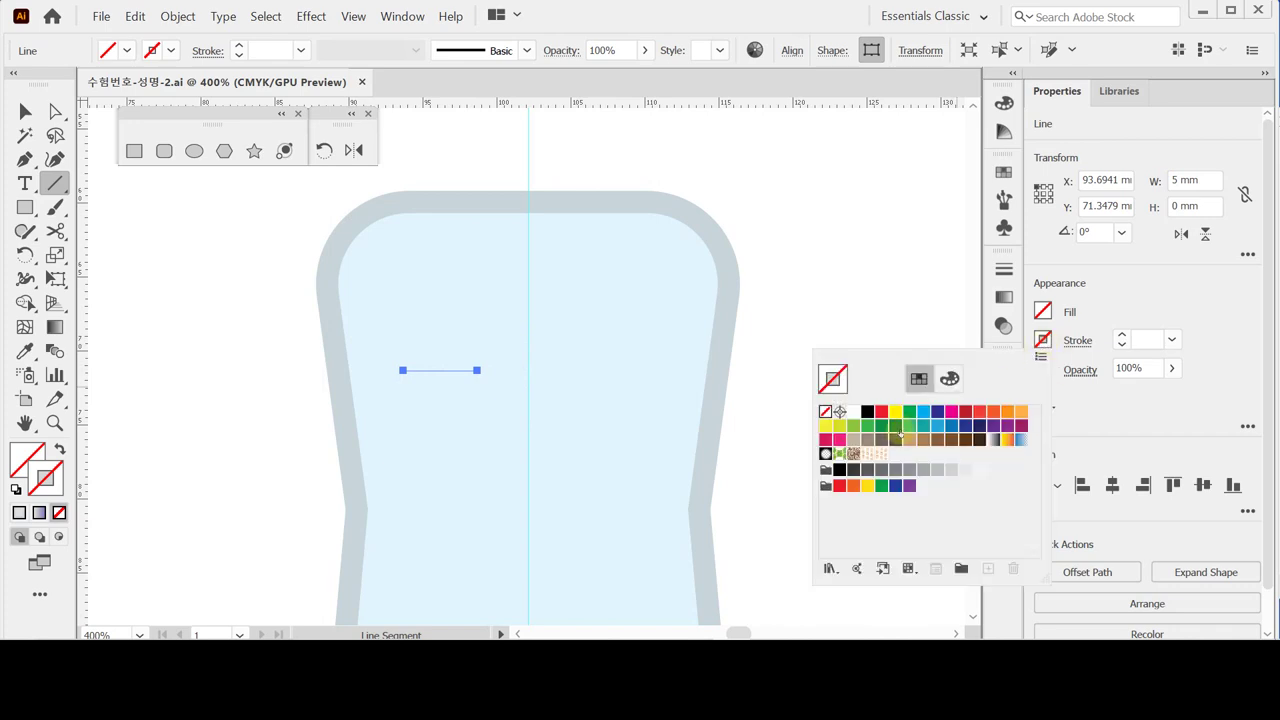
pyautogui.click(894, 411)
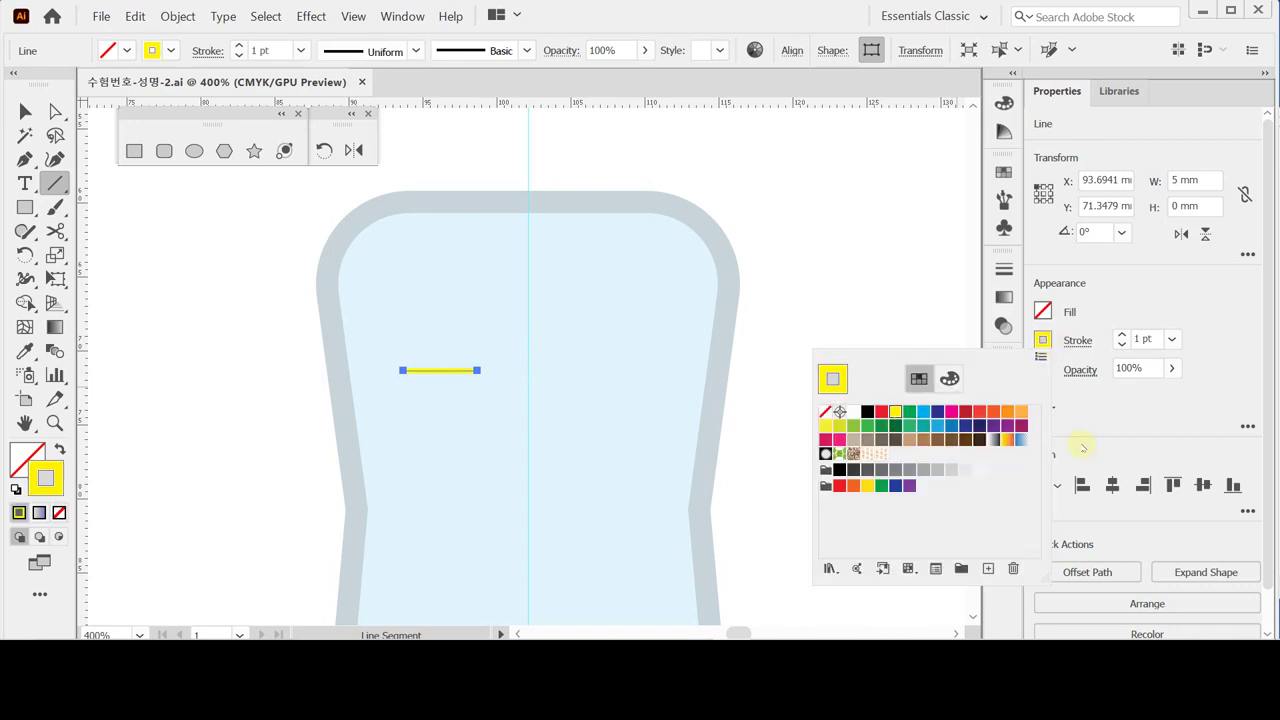
pyautogui.click(1083, 348)
# Step: Set the yellow line's stroke weight to 5 pt and its ends to round caps
pyautogui.click(1121, 334)
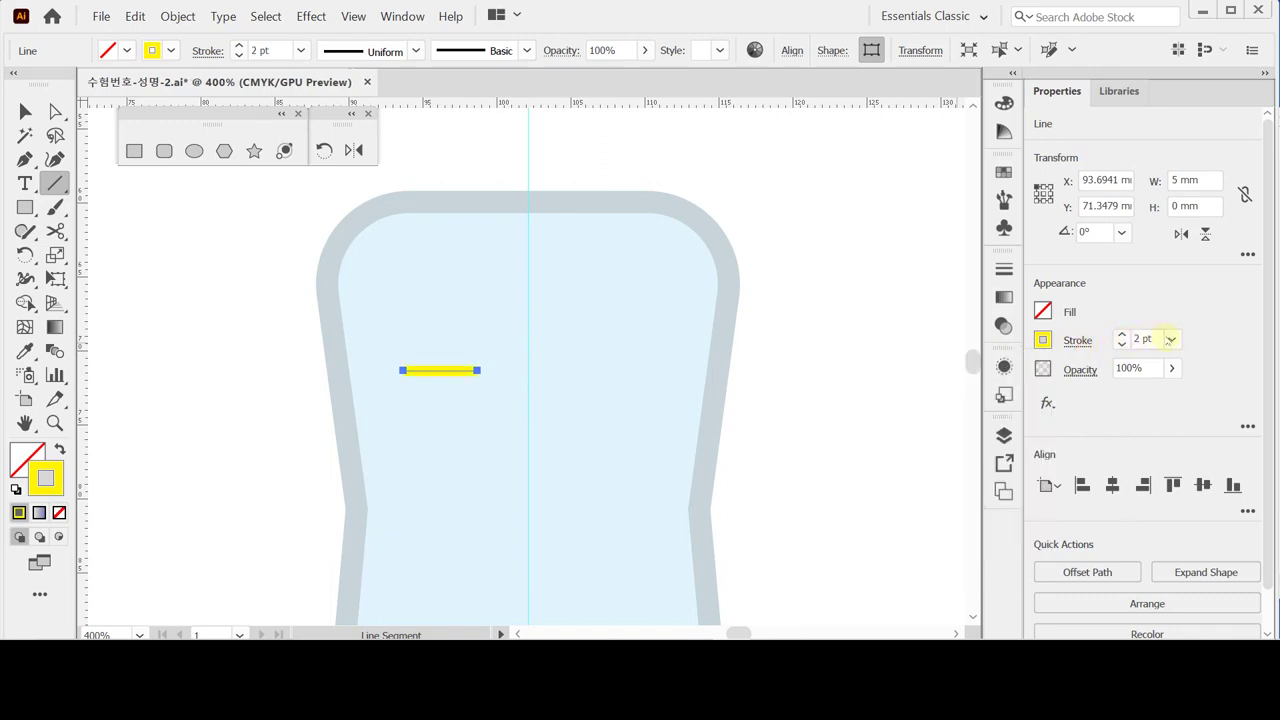
pyautogui.click(1171, 339)
pyautogui.press('Down')
pyautogui.press('Down')
pyautogui.press('Down')
pyautogui.press('Return')
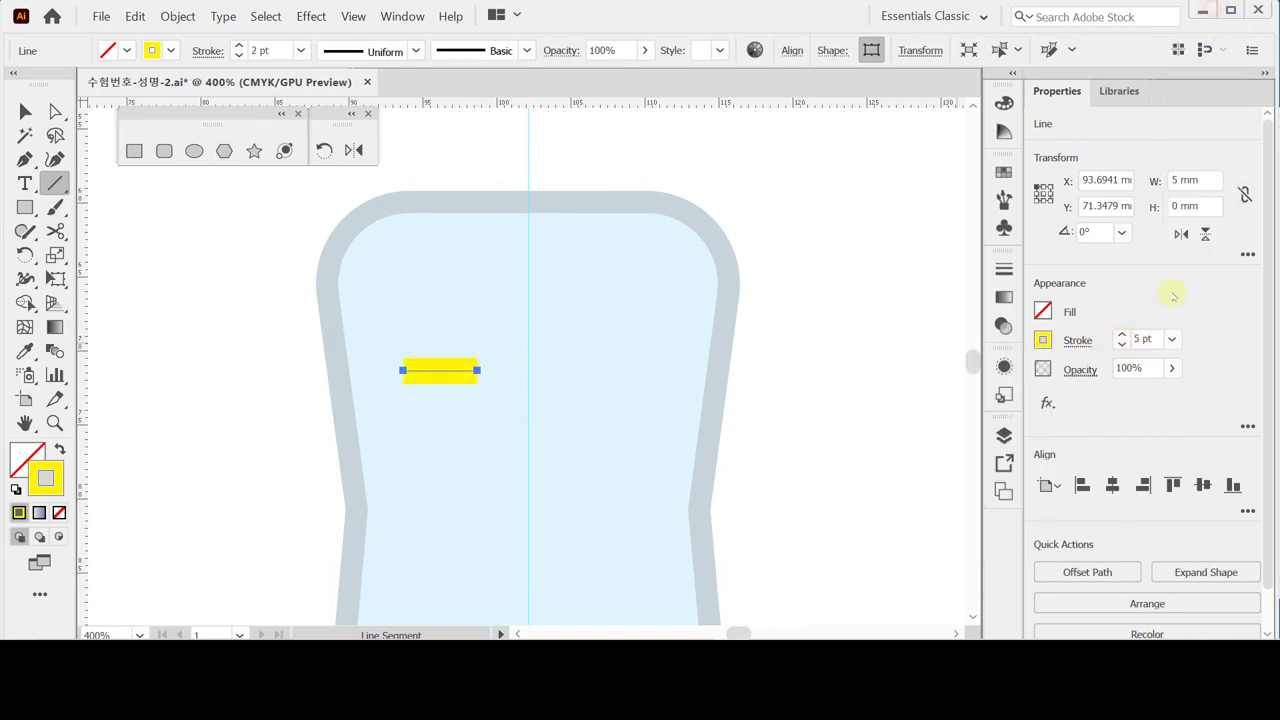
pyautogui.click(1078, 340)
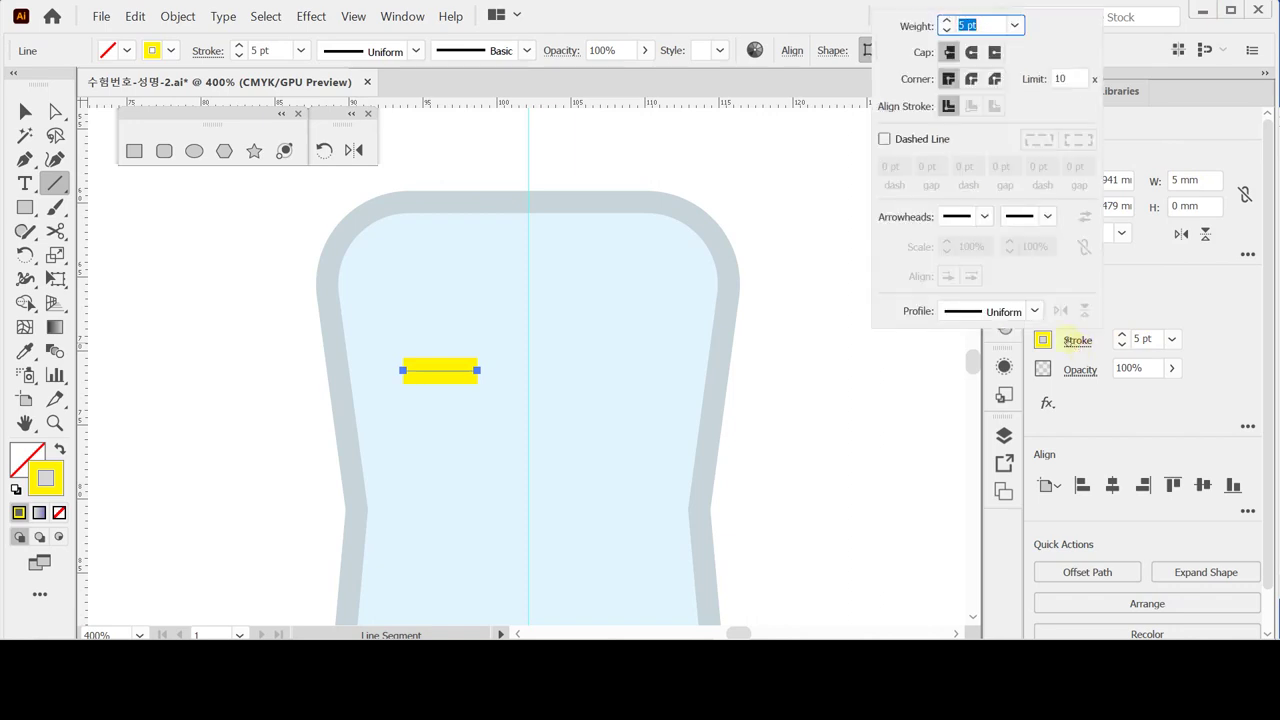
pyautogui.click(971, 52)
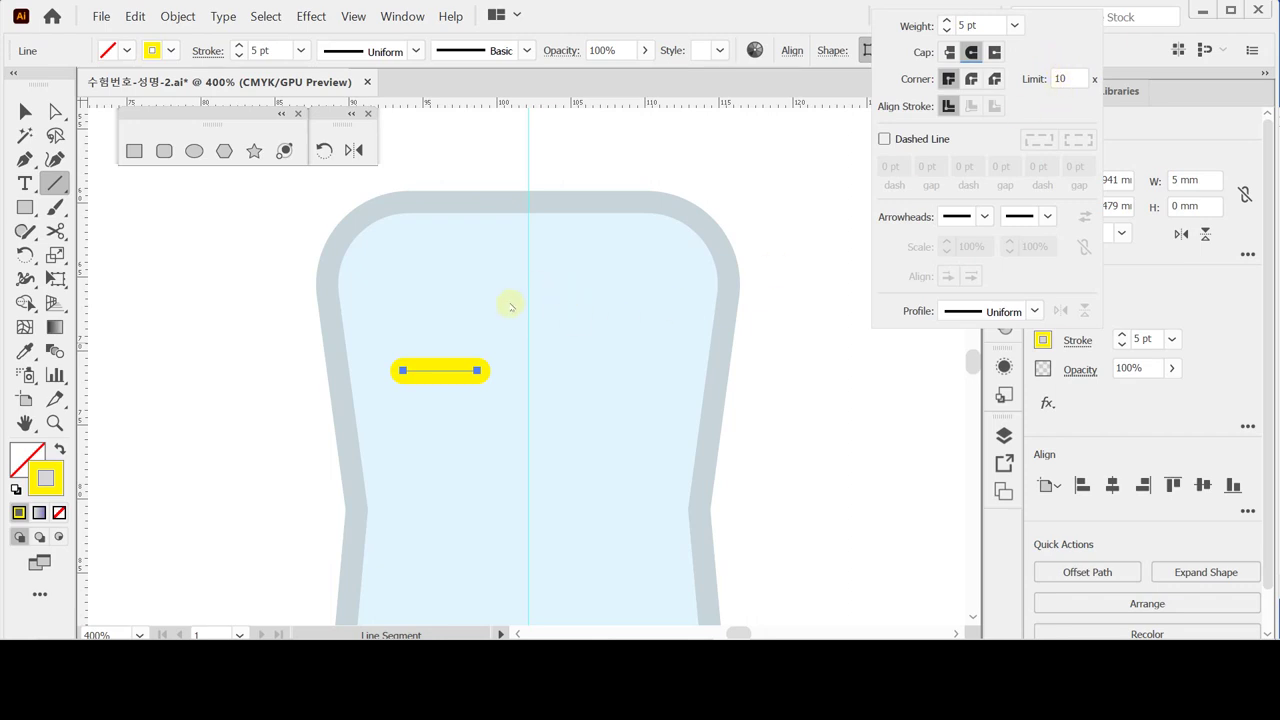
pyautogui.press('Escape')
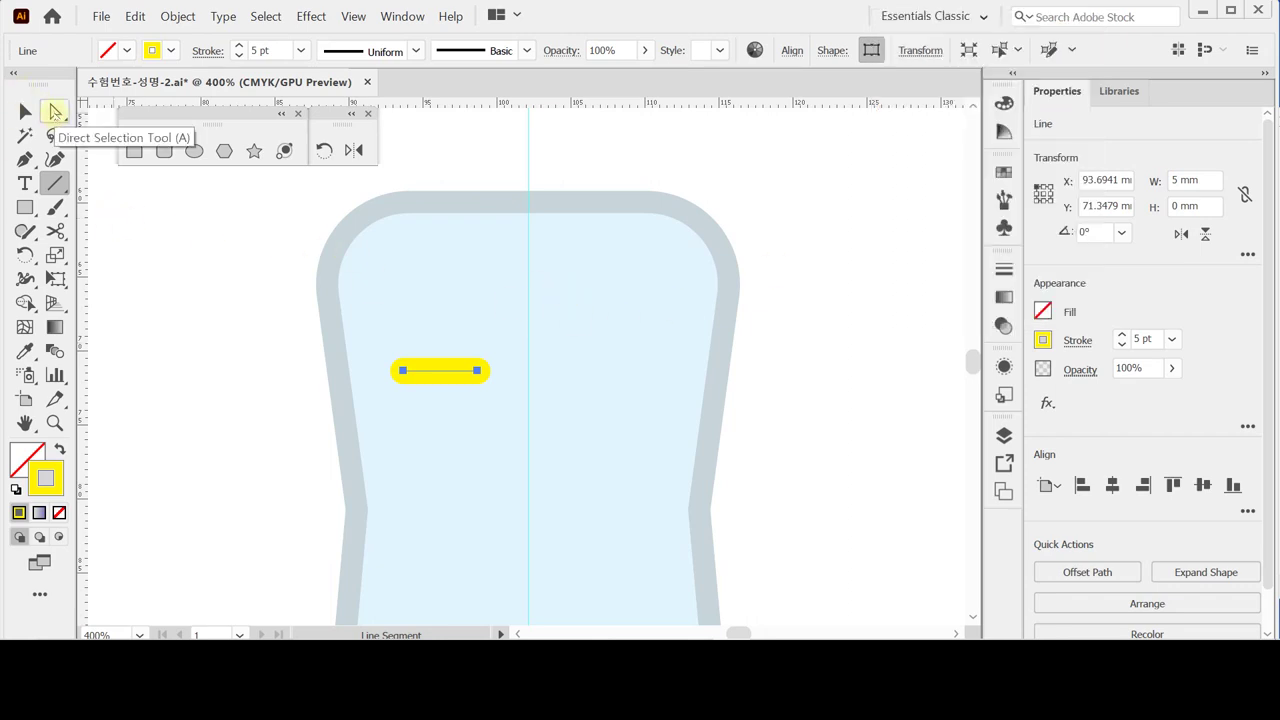
# Step: Copy the yellow line straight down with a horizontal offset of 0 mm and a vertical offset of 3.7 mm
pyautogui.doubleClick(55, 111)
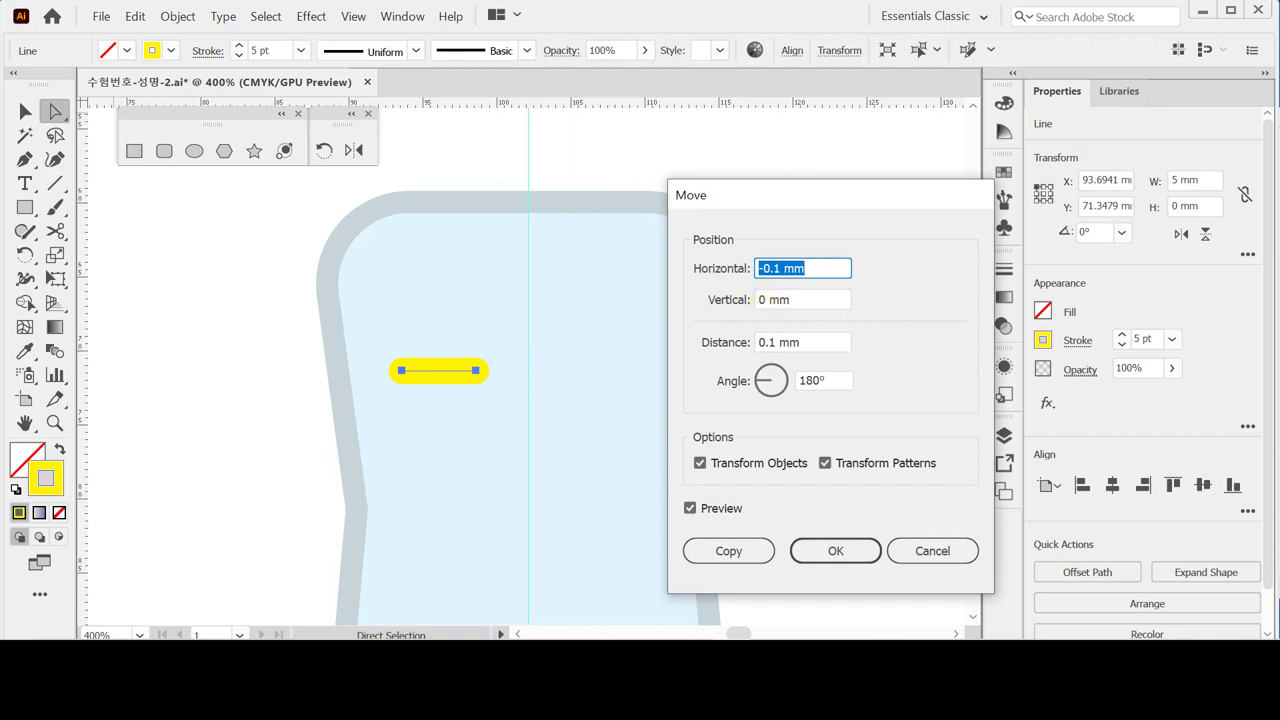
pyautogui.write('0')
pyautogui.press('Tab')
pyautogui.write('3.7')
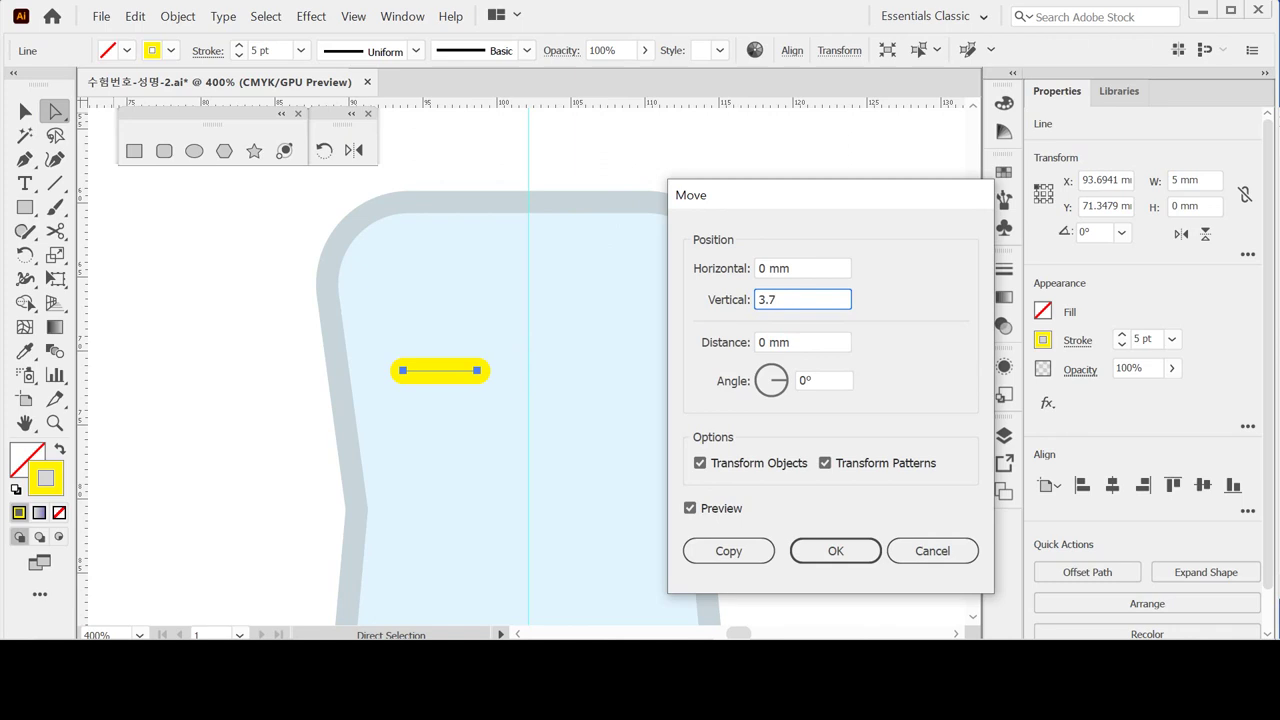
pyautogui.press('Tab')
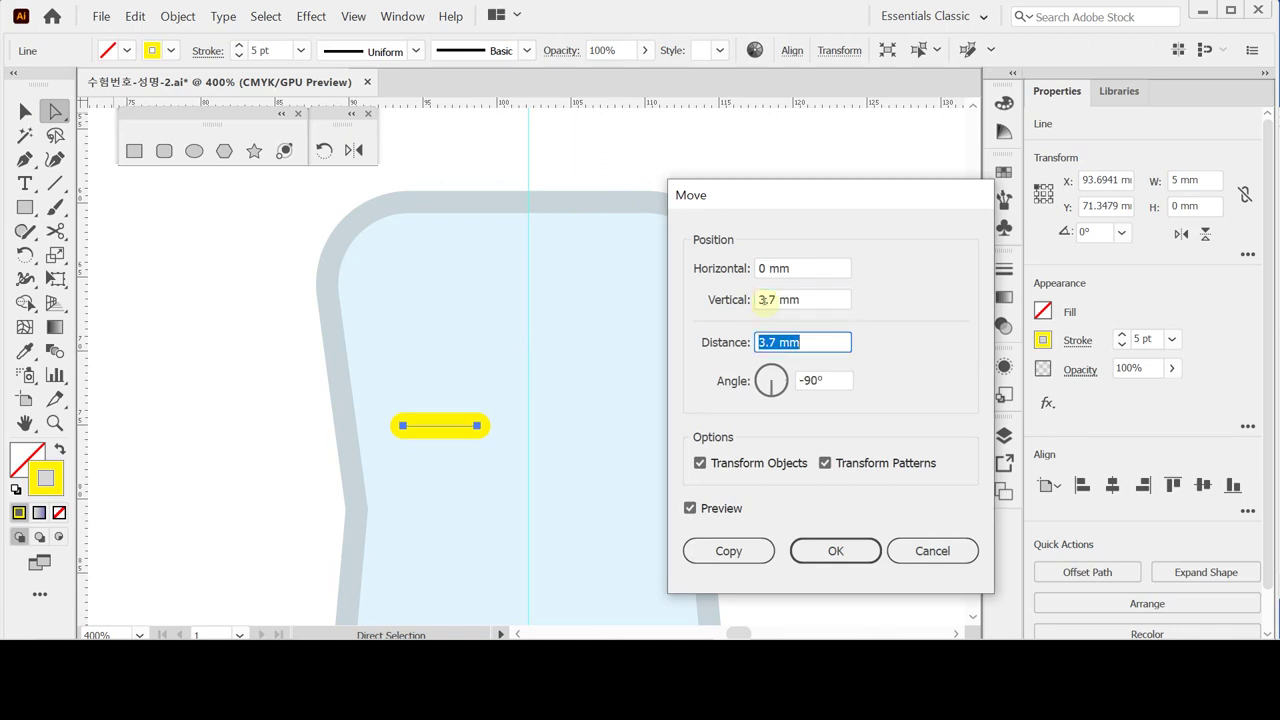
pyautogui.click(729, 552)
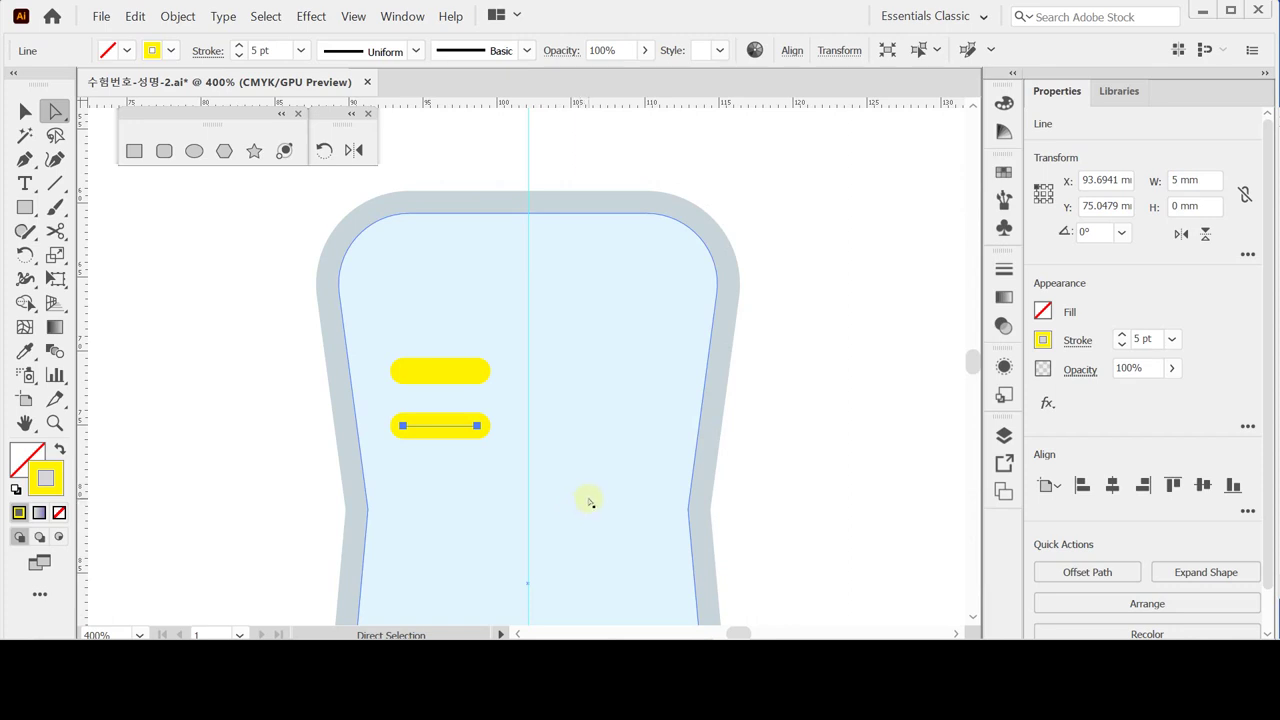
# Step: Repeat the last copy transformation until a column of seven evenly spaced yellow lines runs down the shape
pyautogui.press('ctrl')
pyautogui.hotkey('ctrl', 'd')
pyautogui.hotkey('ctrl', 'd')
pyautogui.hotkey('ctrl', 'd')
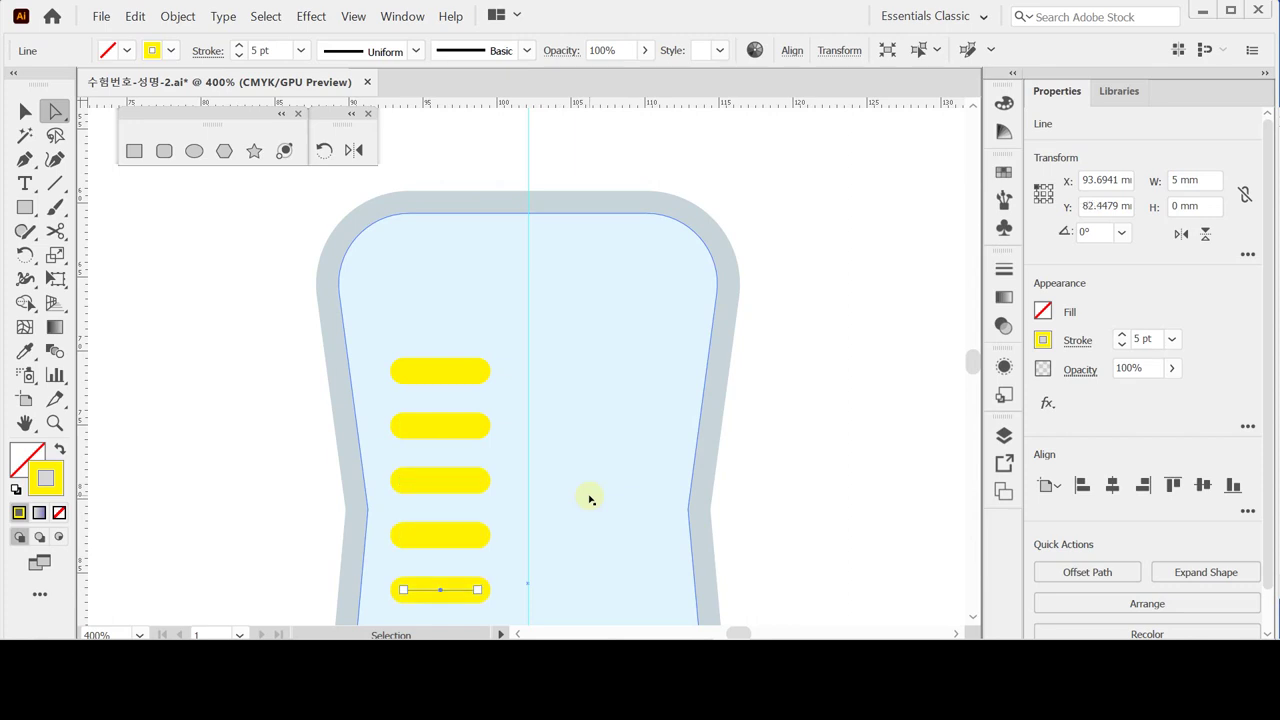
pyautogui.scroll(-4, 590, 500)
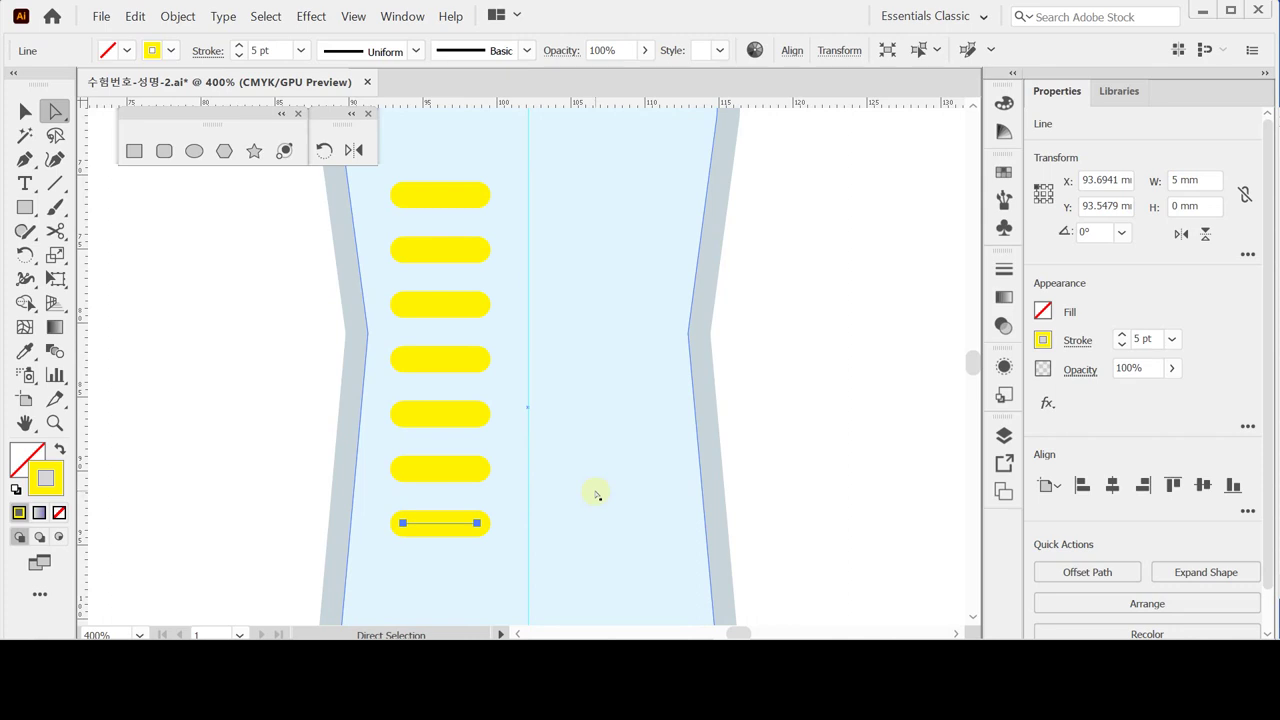
pyautogui.hotkey('ctrl', 'z')
pyautogui.hotkey('ctrl', 'shift', 'z')
# Step: Shorten the second, third, fifth and sixth lines by moving their right end points -2.3 mm horizontally and 0 mm vertically
pyautogui.click(484, 254)
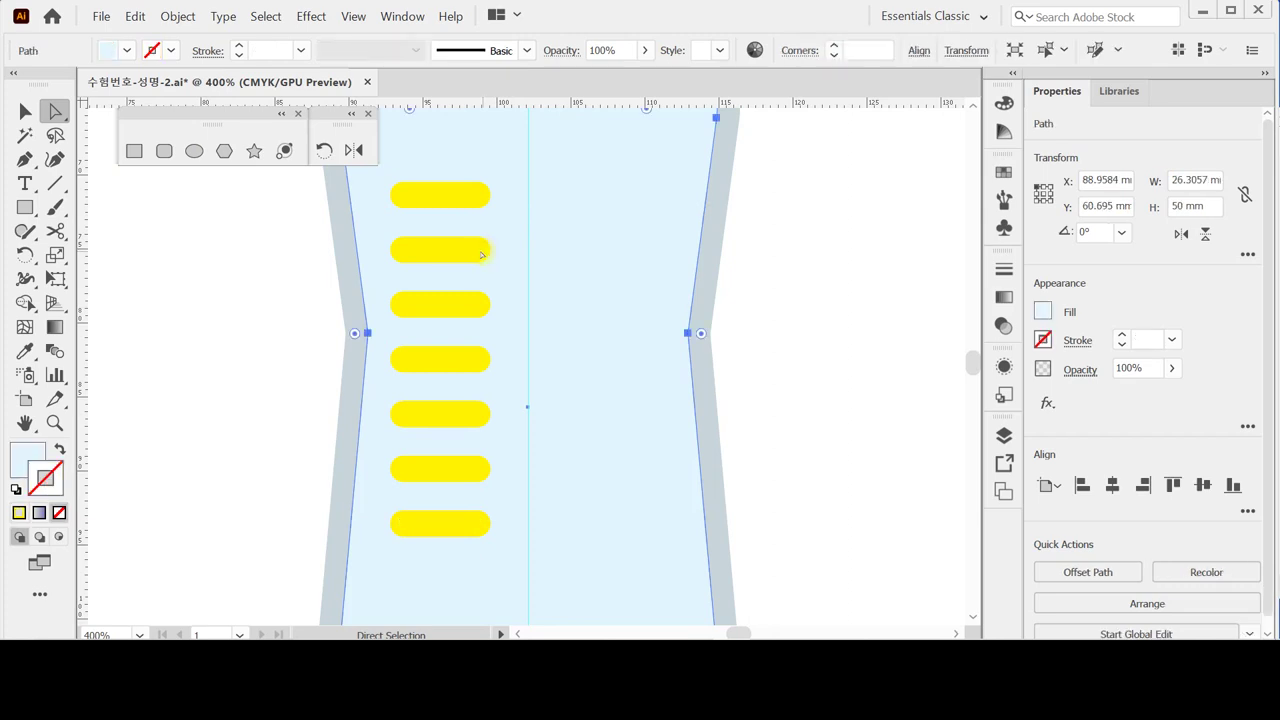
pyautogui.click(478, 250)
pyautogui.keyDown('shift'); pyautogui.click(477, 304); pyautogui.keyUp('shift')
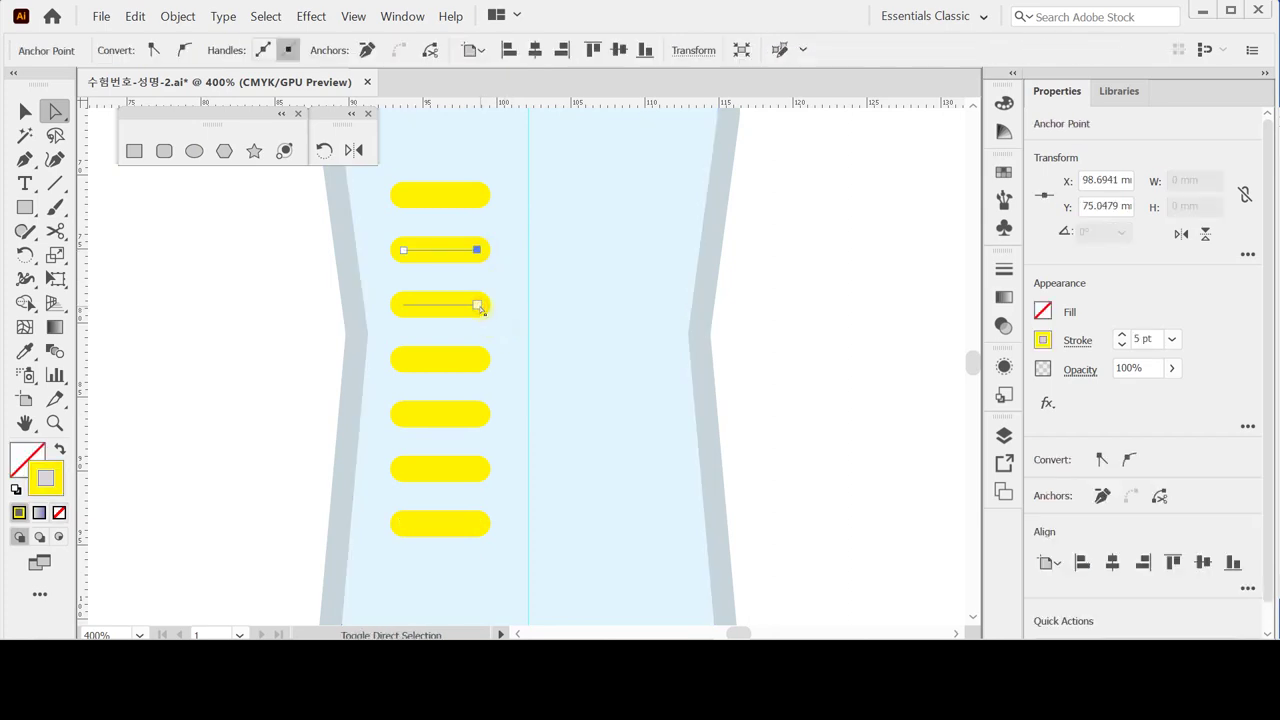
pyautogui.keyDown('shift'); pyautogui.click(478, 414); pyautogui.keyUp('shift')
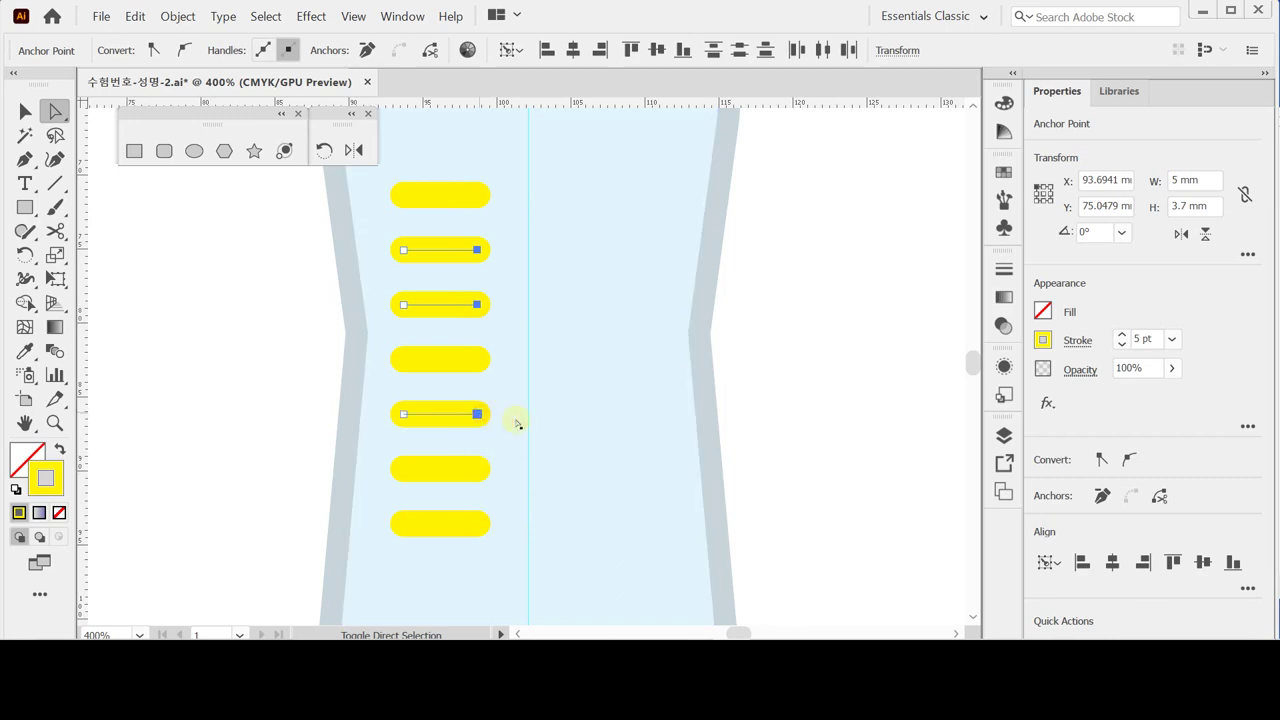
pyautogui.keyDown('shift'); pyautogui.click(478, 469); pyautogui.keyUp('shift')
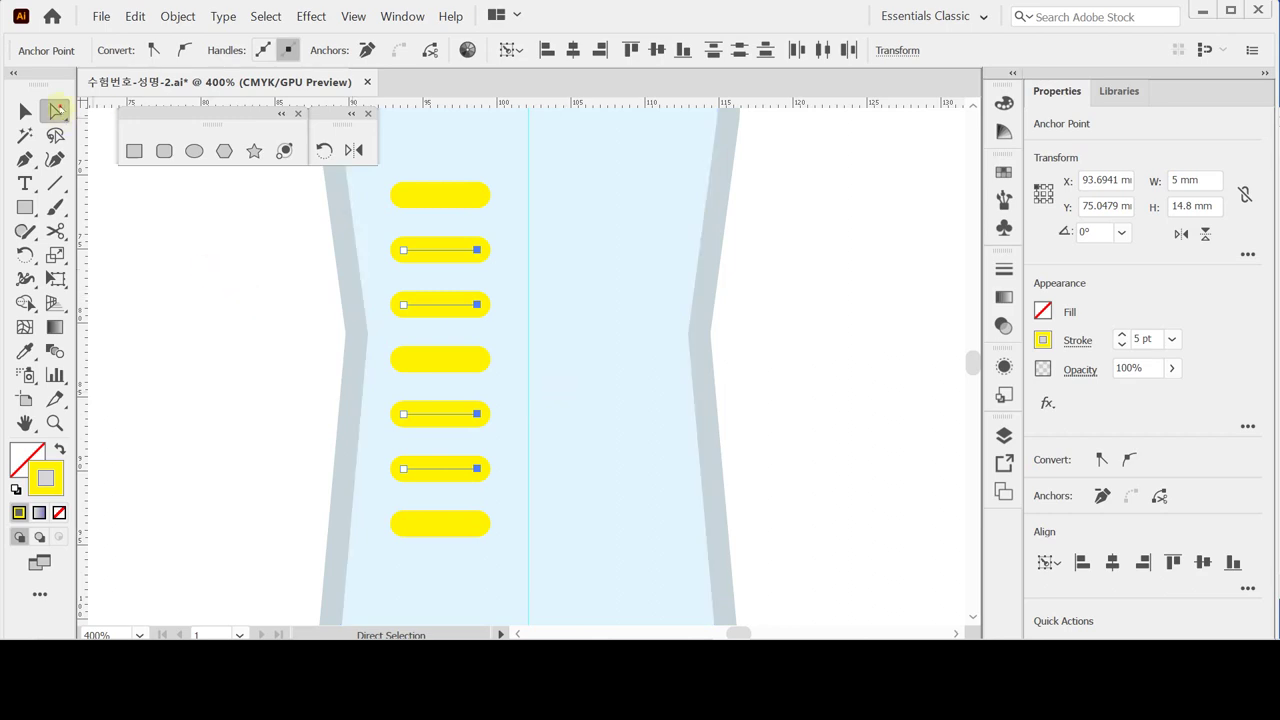
pyautogui.hotkey('shift', 'Down')
pyautogui.doubleClick(57, 110)
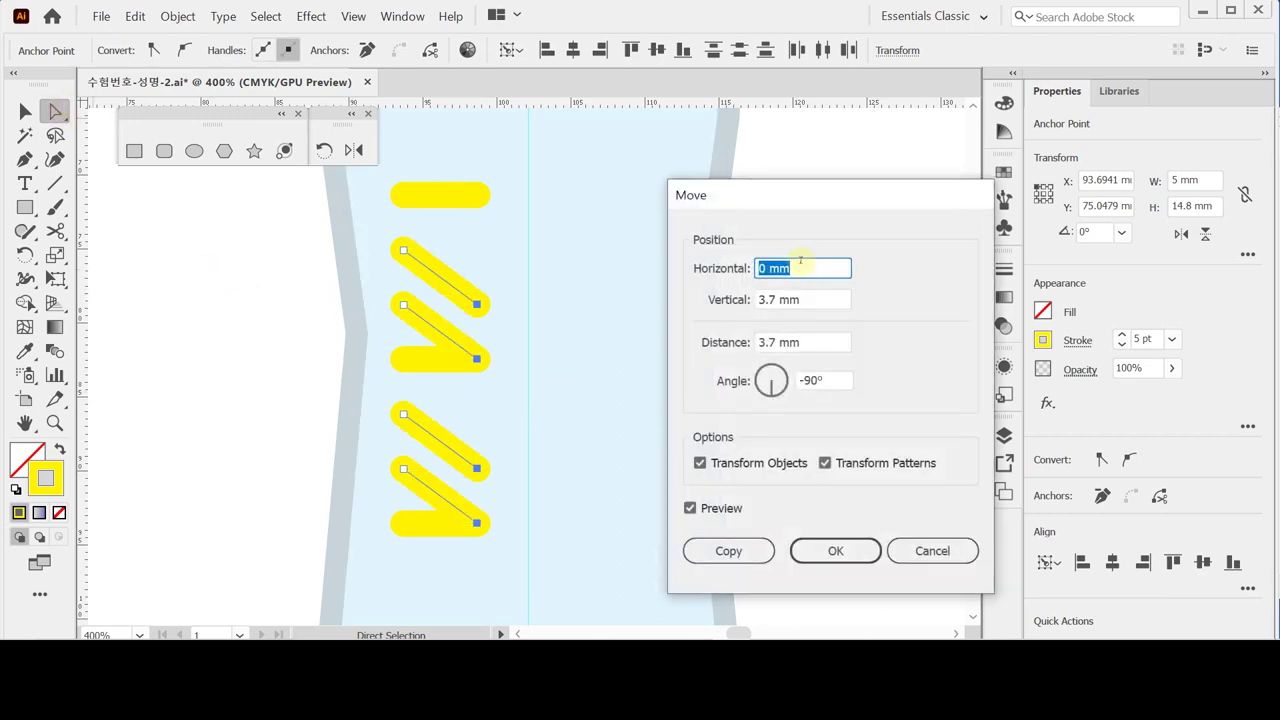
pyautogui.write('-2.3')
pyautogui.press('Tab')
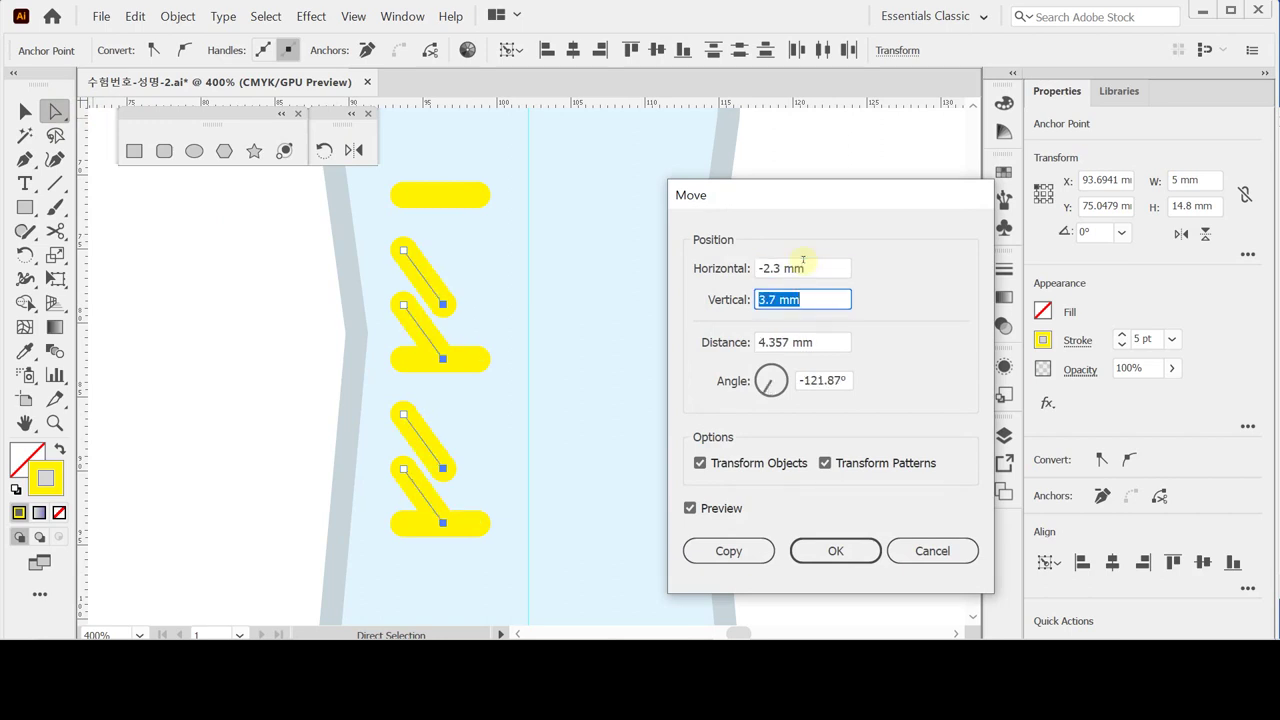
pyautogui.write('0')
pyautogui.press('Tab')
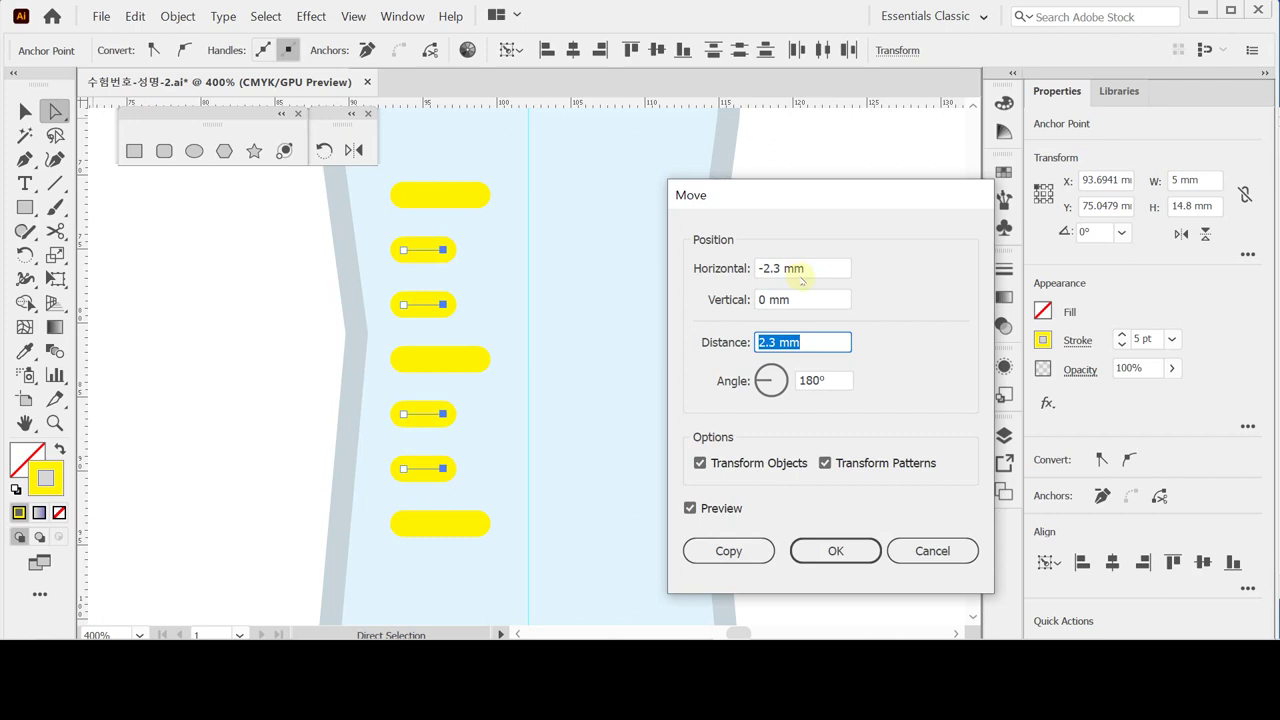
pyautogui.click(842, 558)
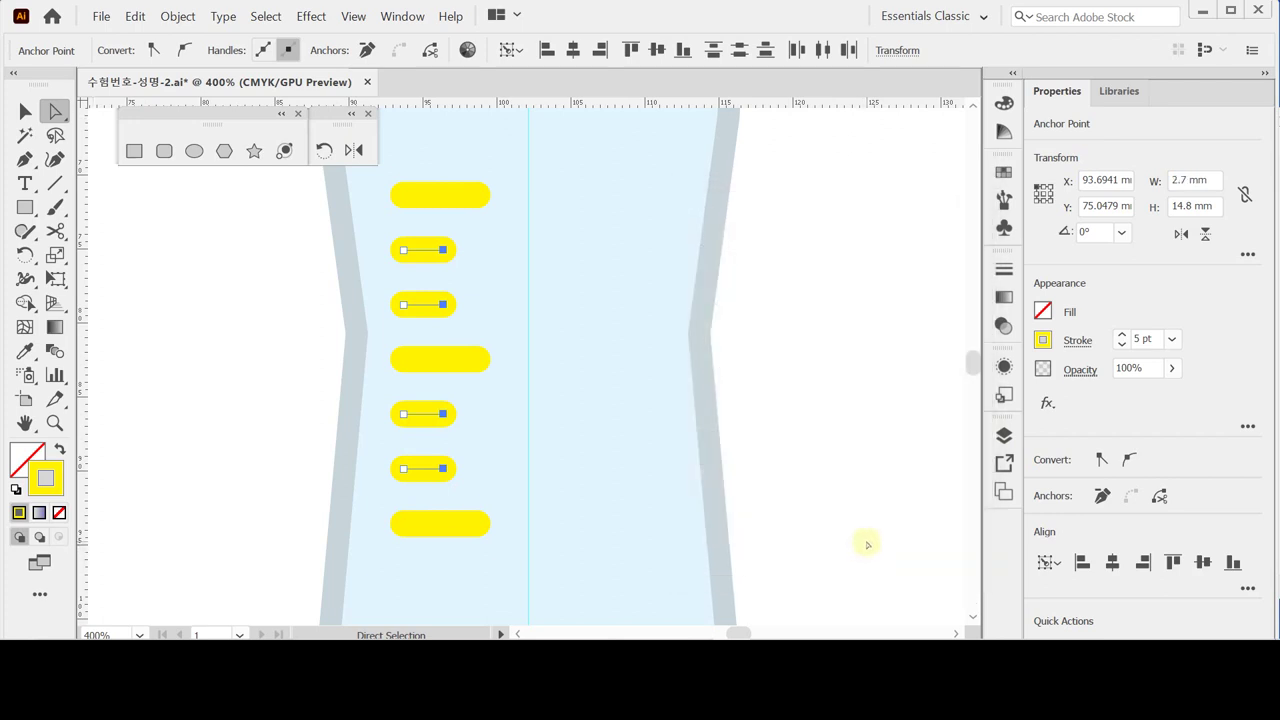
# Step: Select all seven lines in outline view, convert their strokes to filled outlines, return to preview and save the document
pyautogui.click(361, 326)
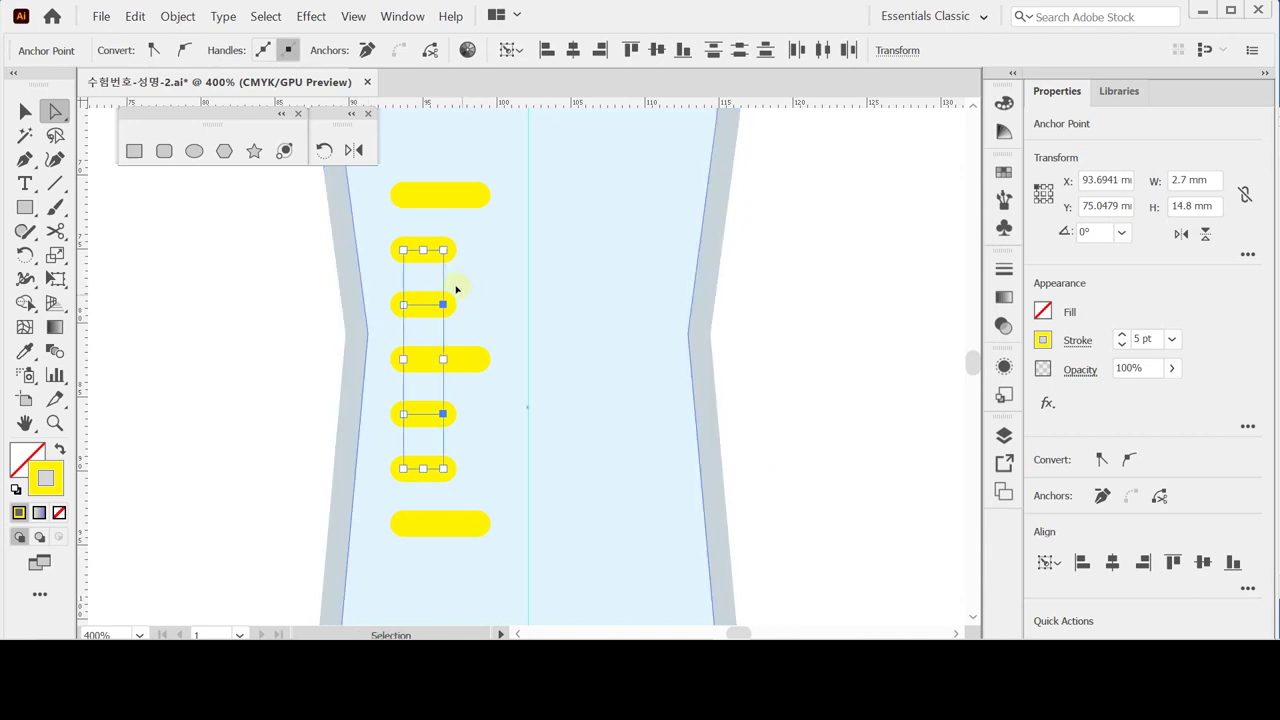
pyautogui.hotkey('ctrl', 'y')
pyautogui.moveTo(388, 177); pyautogui.dragTo(500, 540)
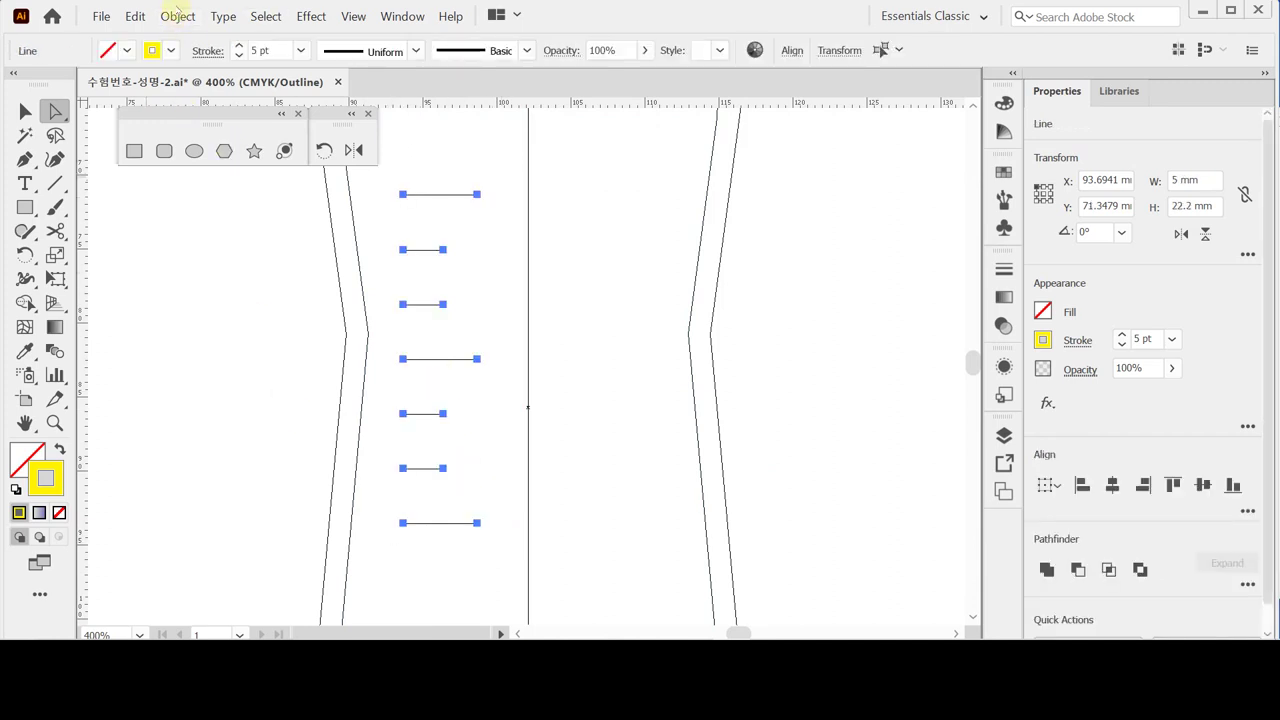
pyautogui.click(178, 16)
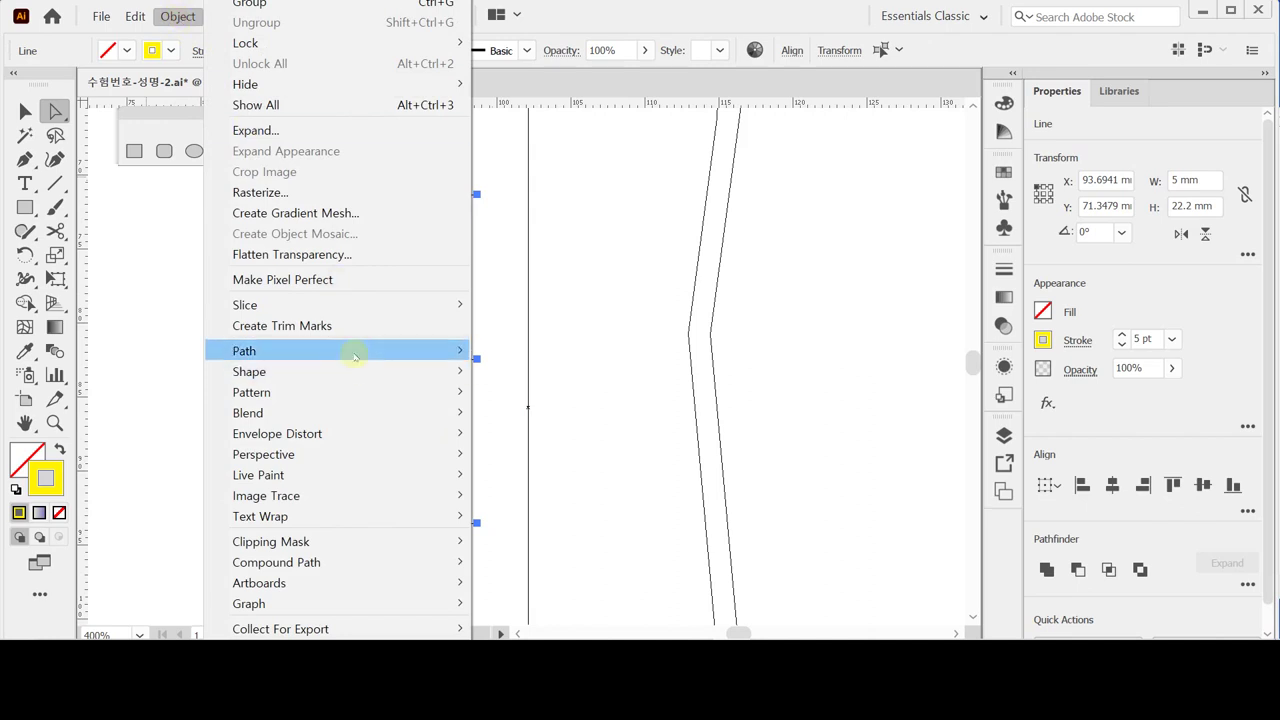
pyautogui.moveTo(354, 357)
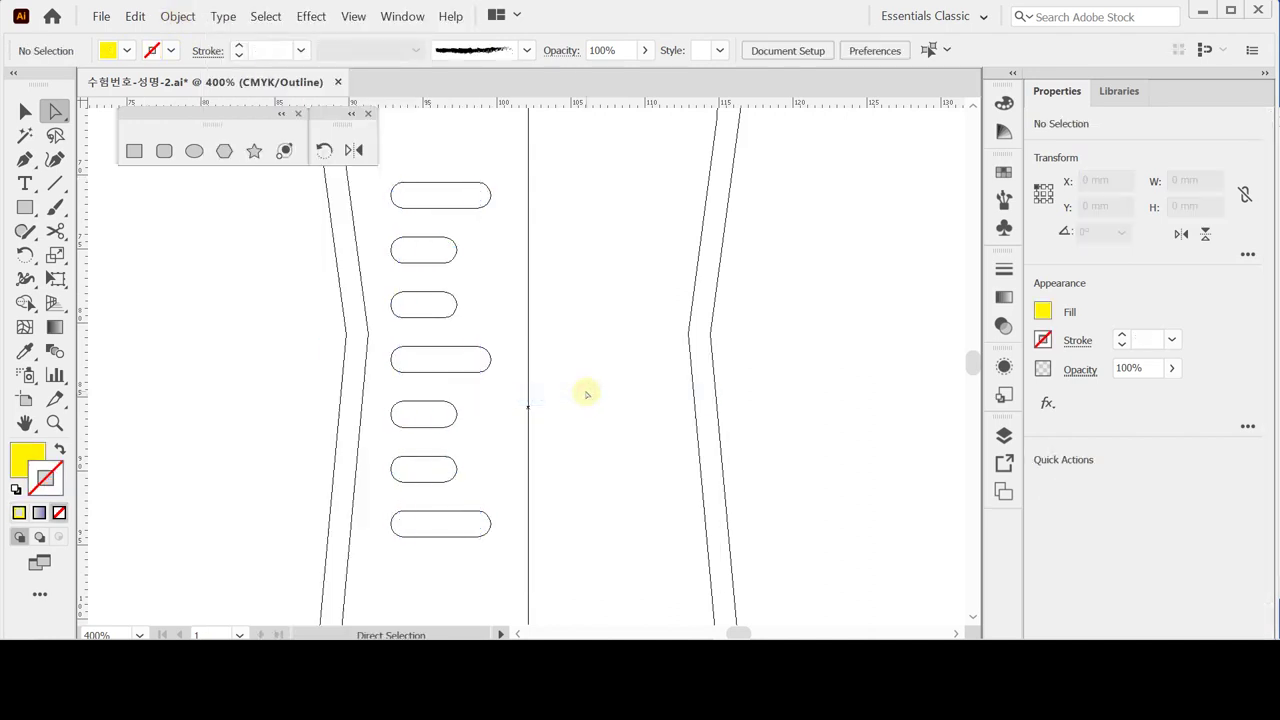
pyautogui.hotkey('ctrl', 'y')
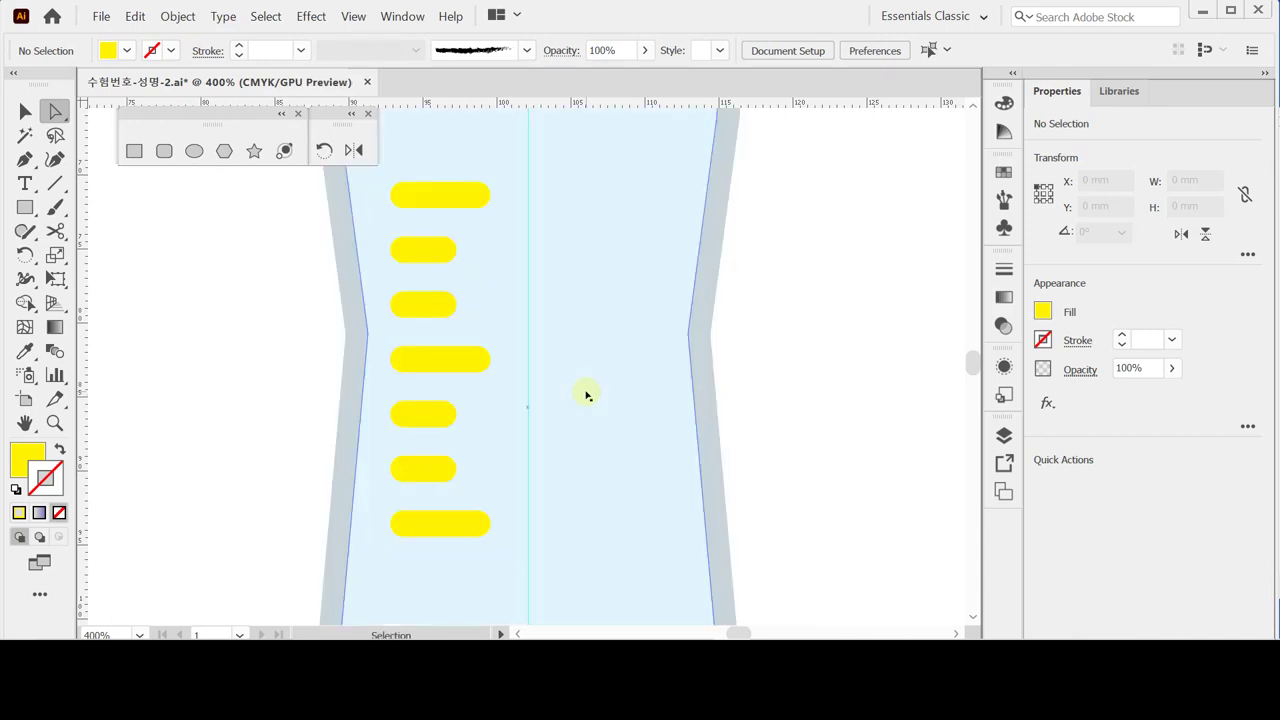
pyautogui.hotkey('ctrl', 's')
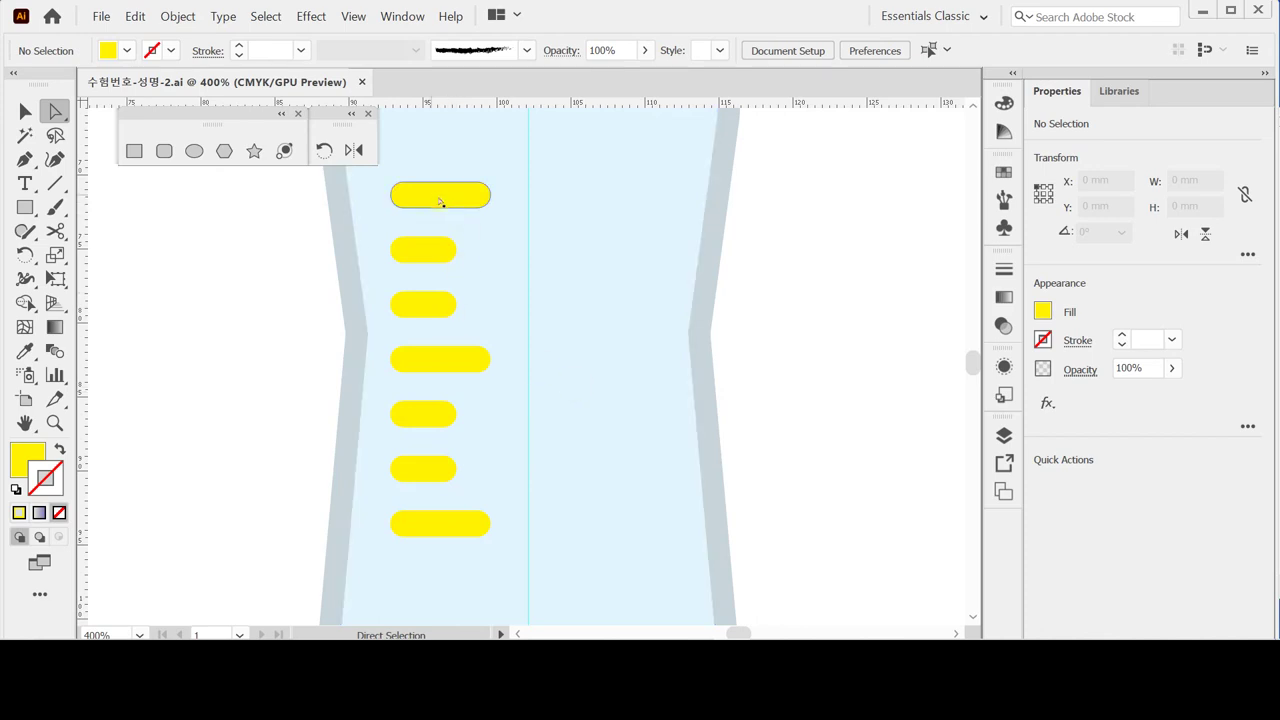
# Step: Select all seven yellow bars in outline view, return to preview and change their fill to blue
pyautogui.hotkey('ctrl', 'y')
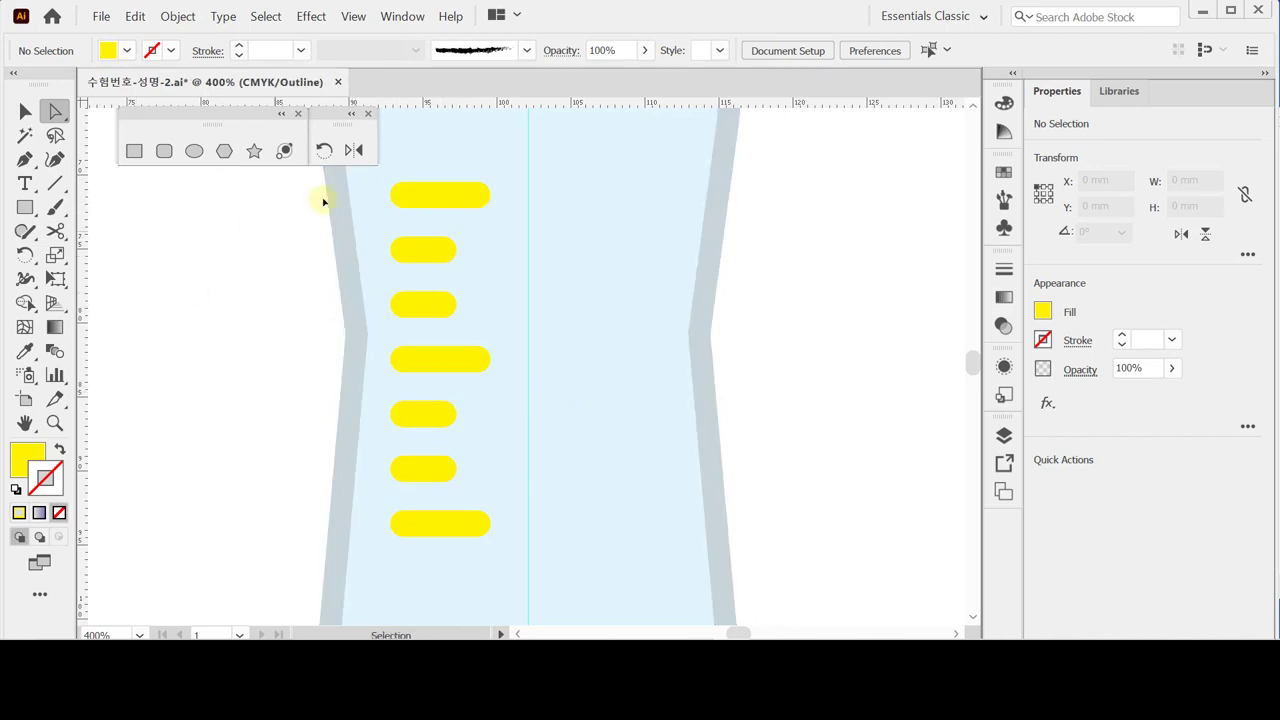
pyautogui.moveTo(414, 160); pyautogui.dragTo(471, 553)
pyautogui.hotkey('ctrl', 'y')
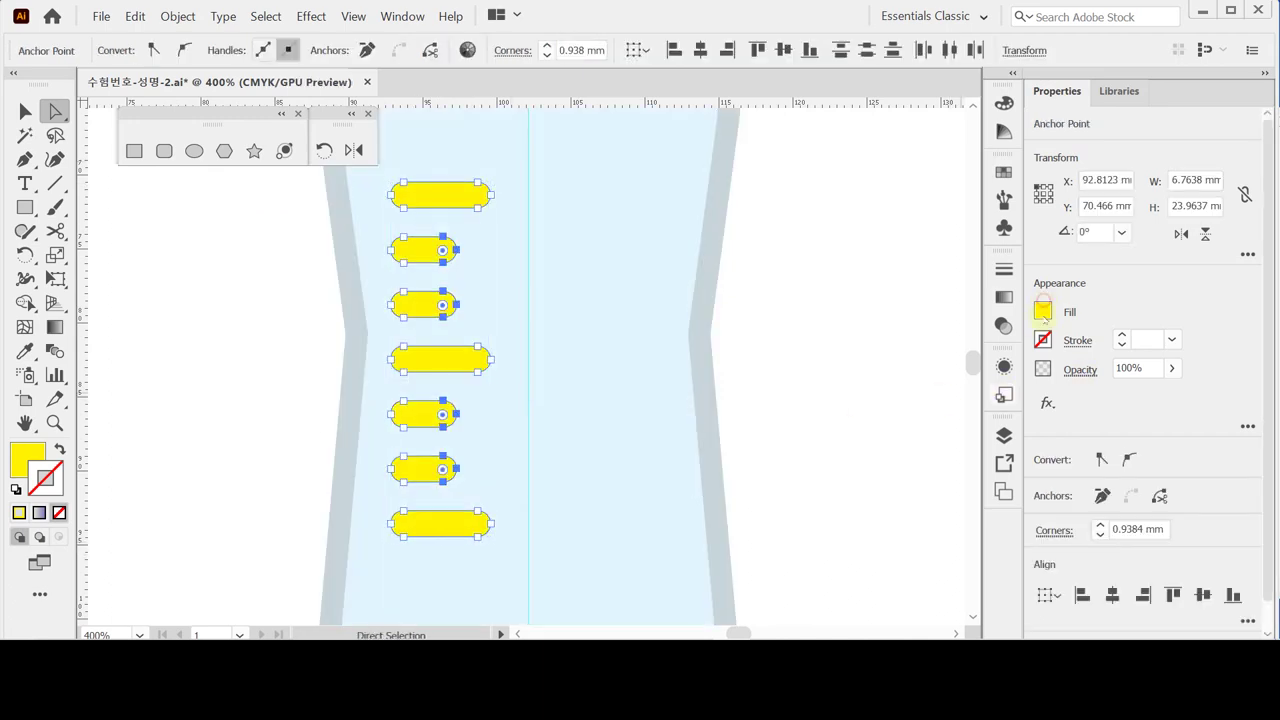
pyautogui.click(1043, 313)
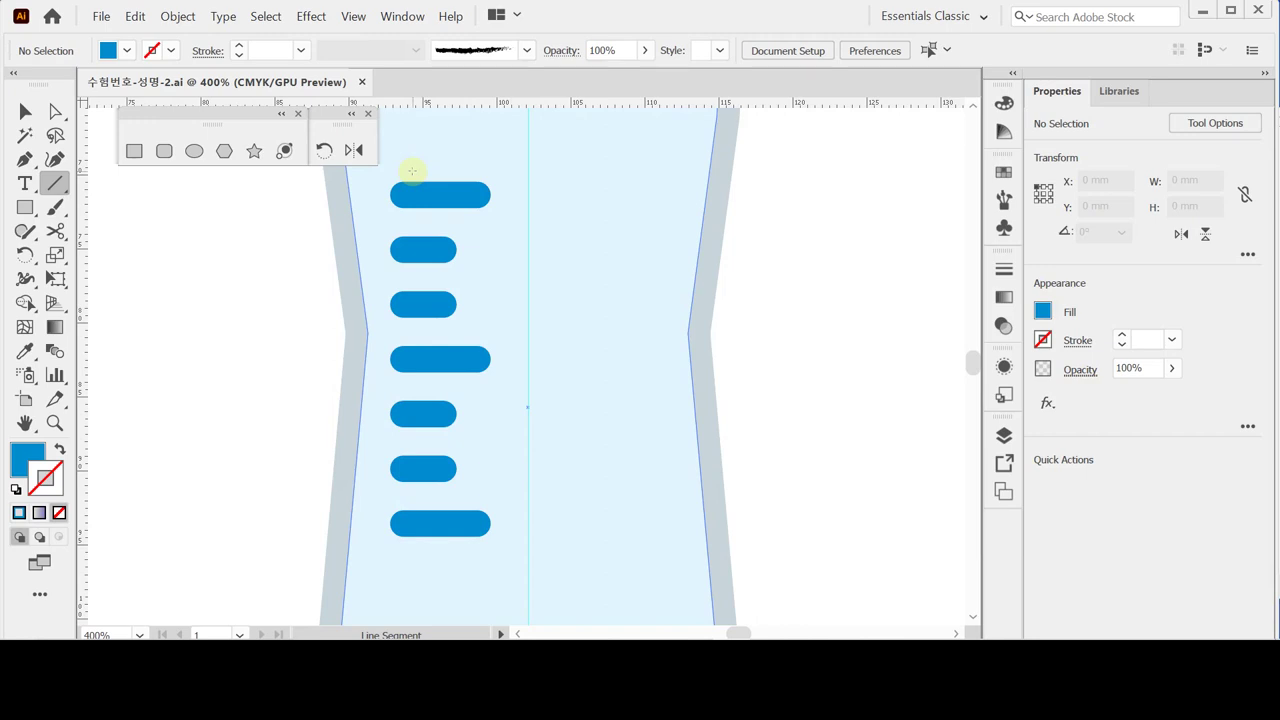
# Step: Draw a vertical line about 27.7 mm long through the left part of all seven bars, with a 1 pt black stroke and no fill
pyautogui.moveTo(416, 162)
pyautogui.mouseDown()
pyautogui.moveTo(417, 343)
pyautogui.moveTo(474, 466)
pyautogui.moveTo(451, 580)
pyautogui.moveTo(416, 572)
pyautogui.mouseUp()
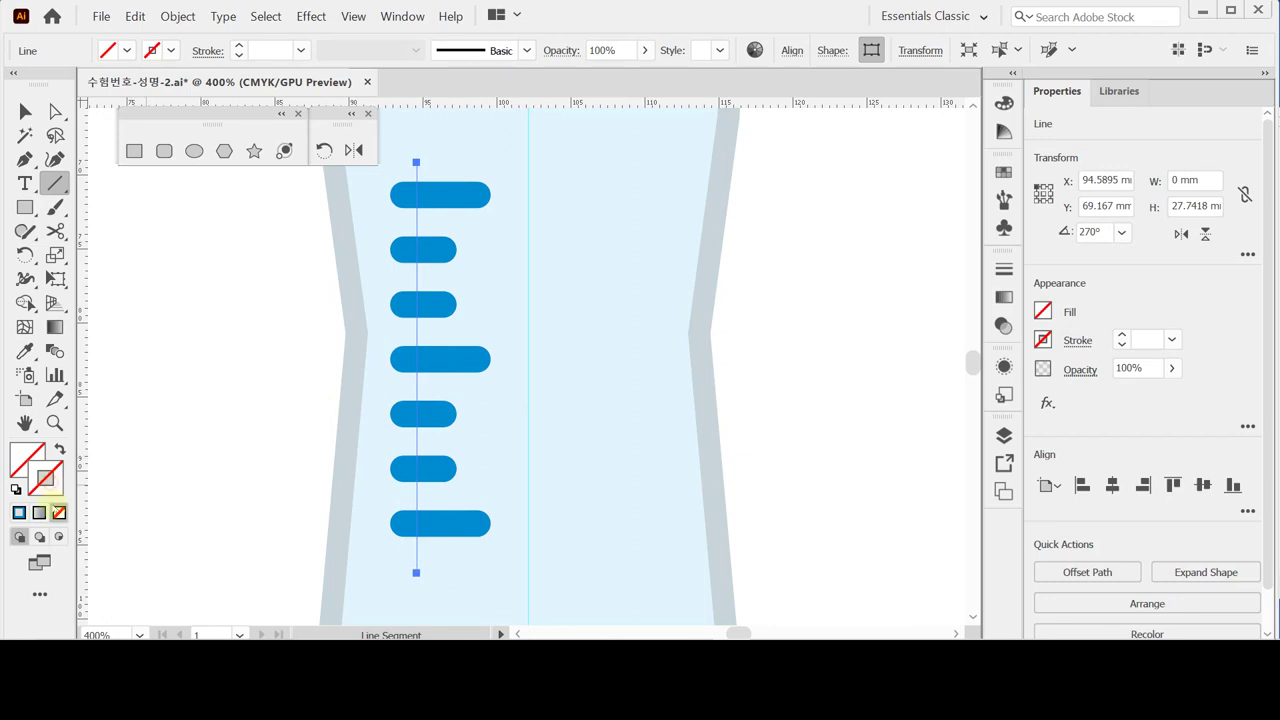
pyautogui.doubleClick(45, 478)
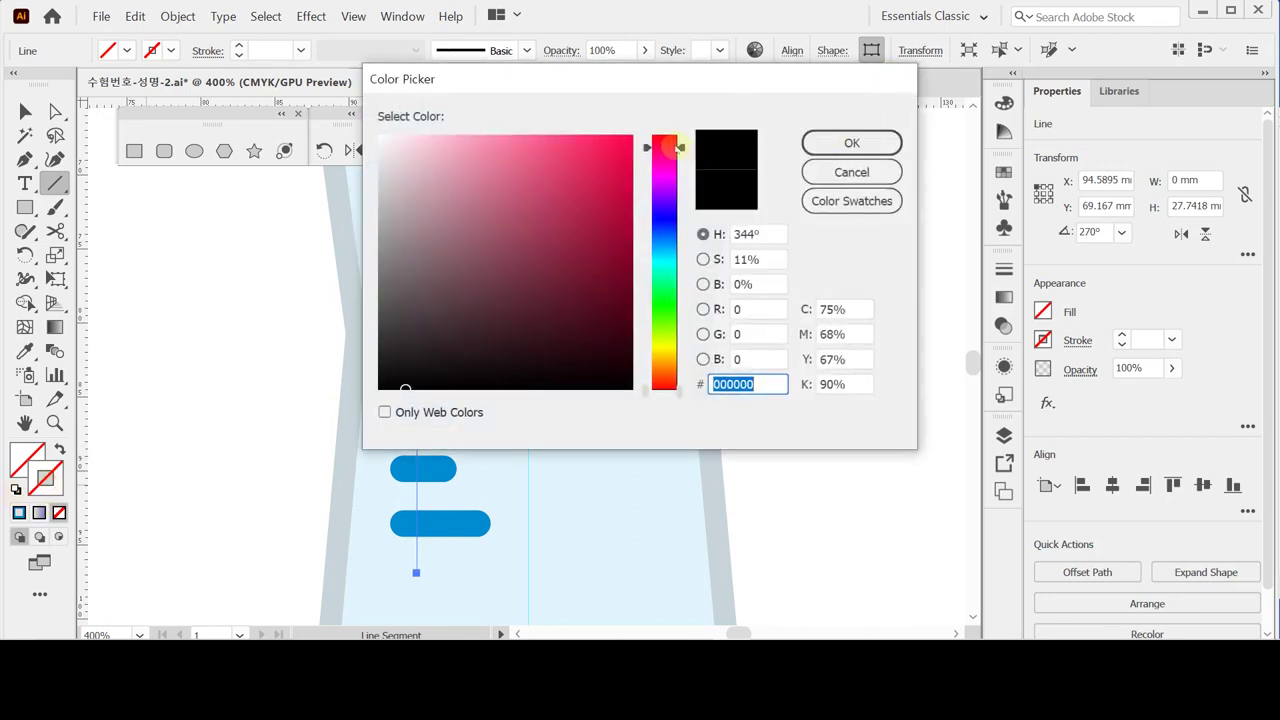
pyautogui.click(838, 142)
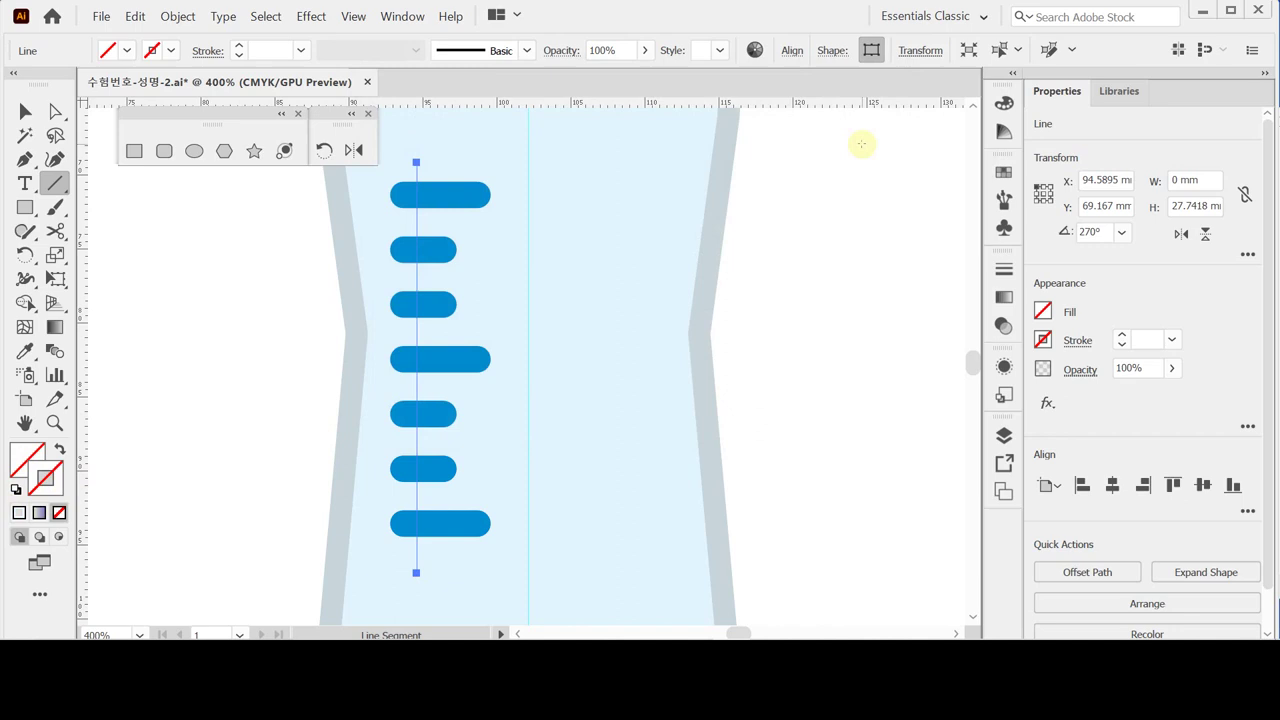
pyautogui.click(15, 489)
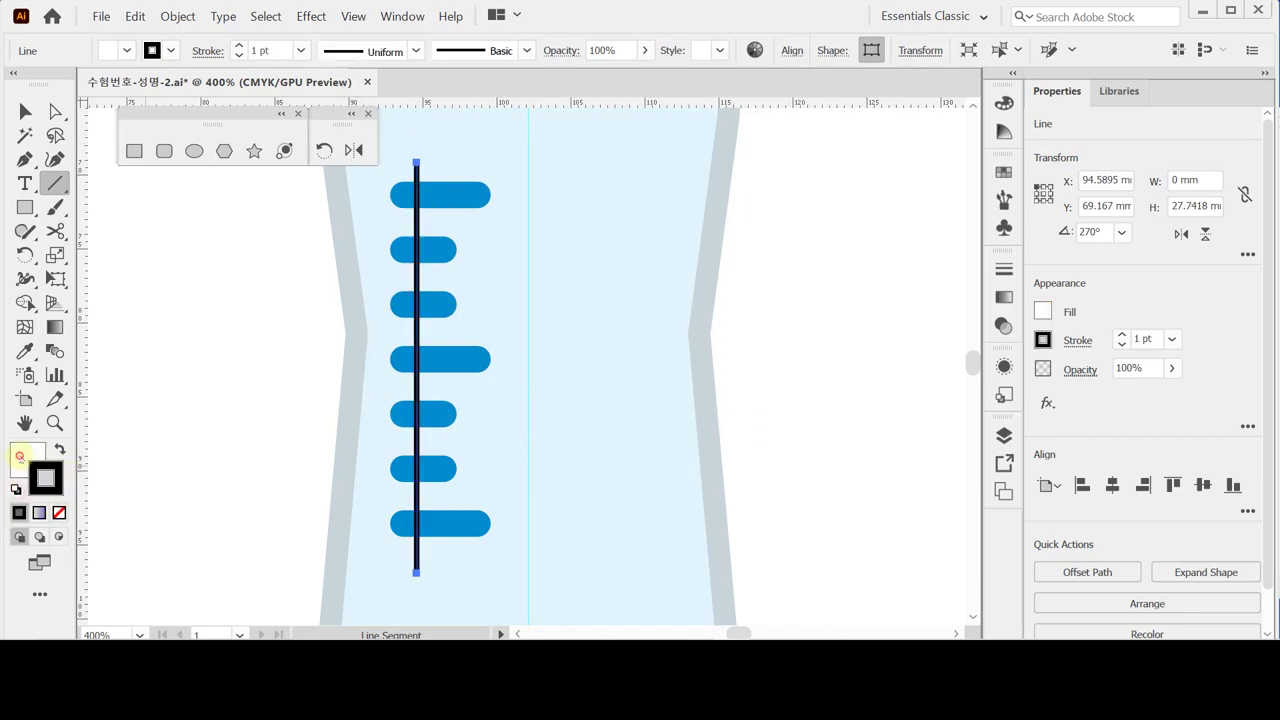
pyautogui.click(25, 458)
pyautogui.click(19, 512)
pyautogui.click(59, 512)
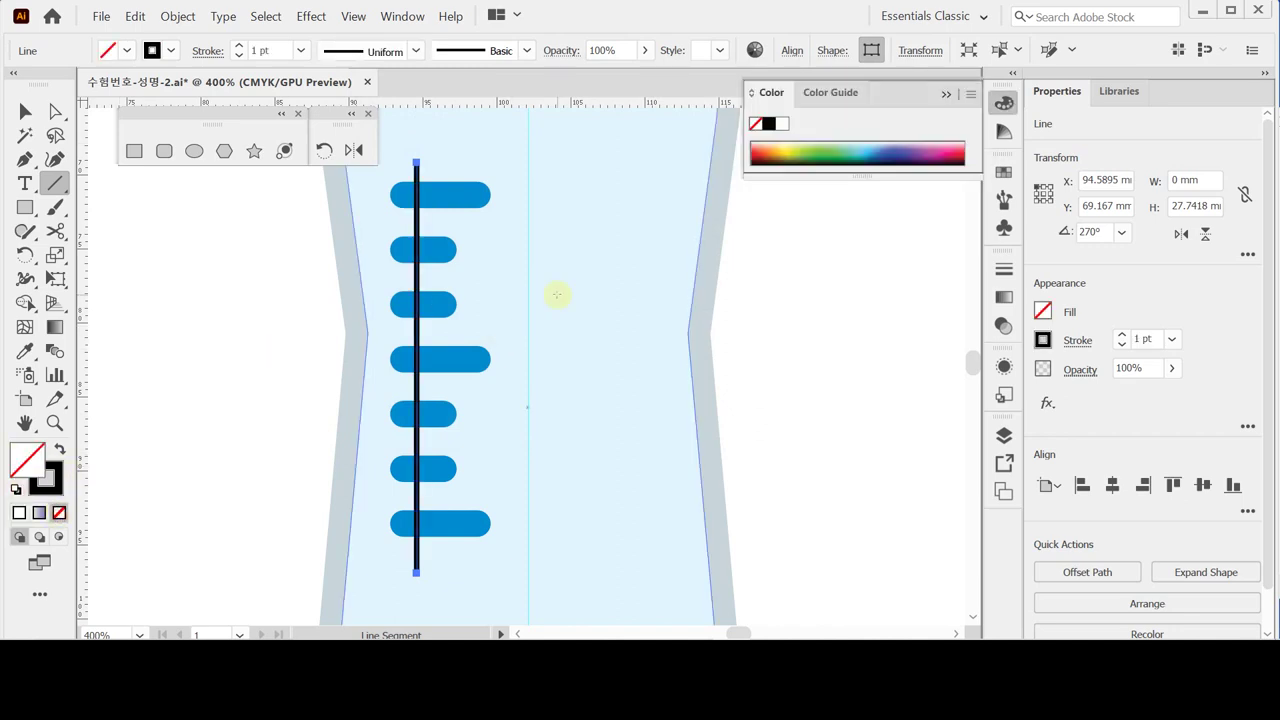
pyautogui.press('Left')
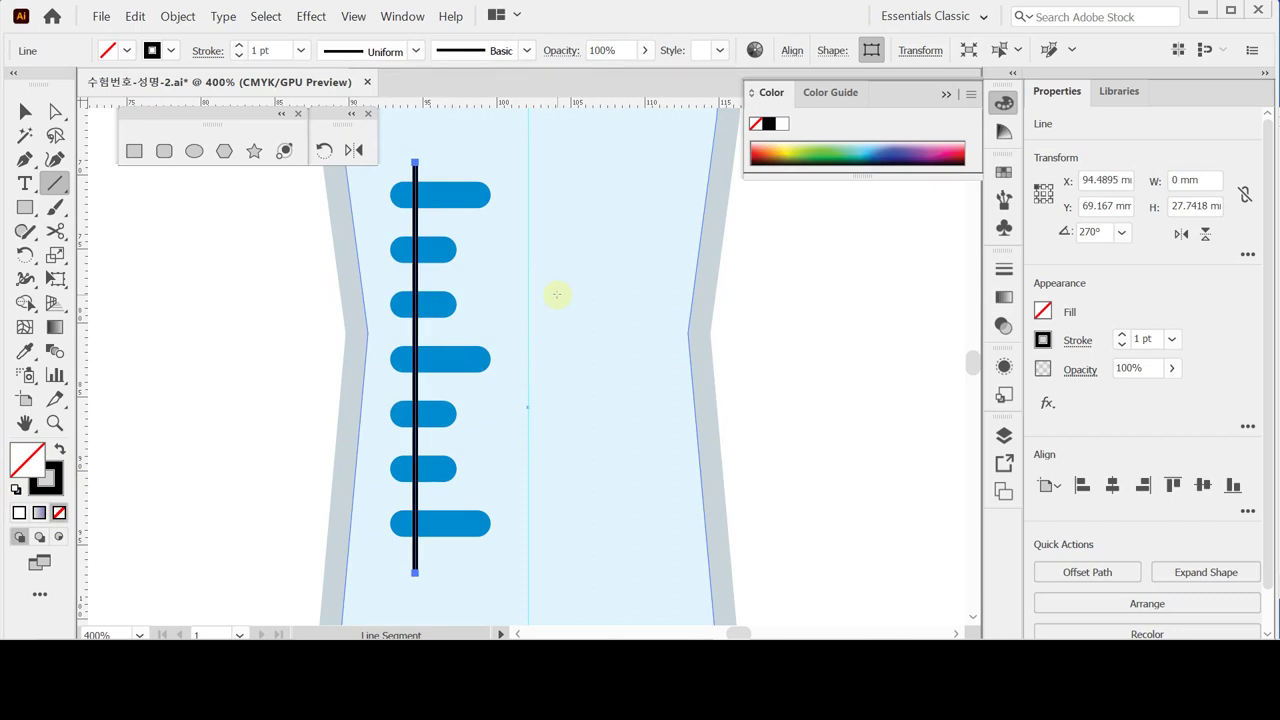
# Step: Select the seven bars and the vertical line in outline view, return to preview and split the bars along the line with Pathfinder Divide
pyautogui.hotkey('ctrl', 'y')
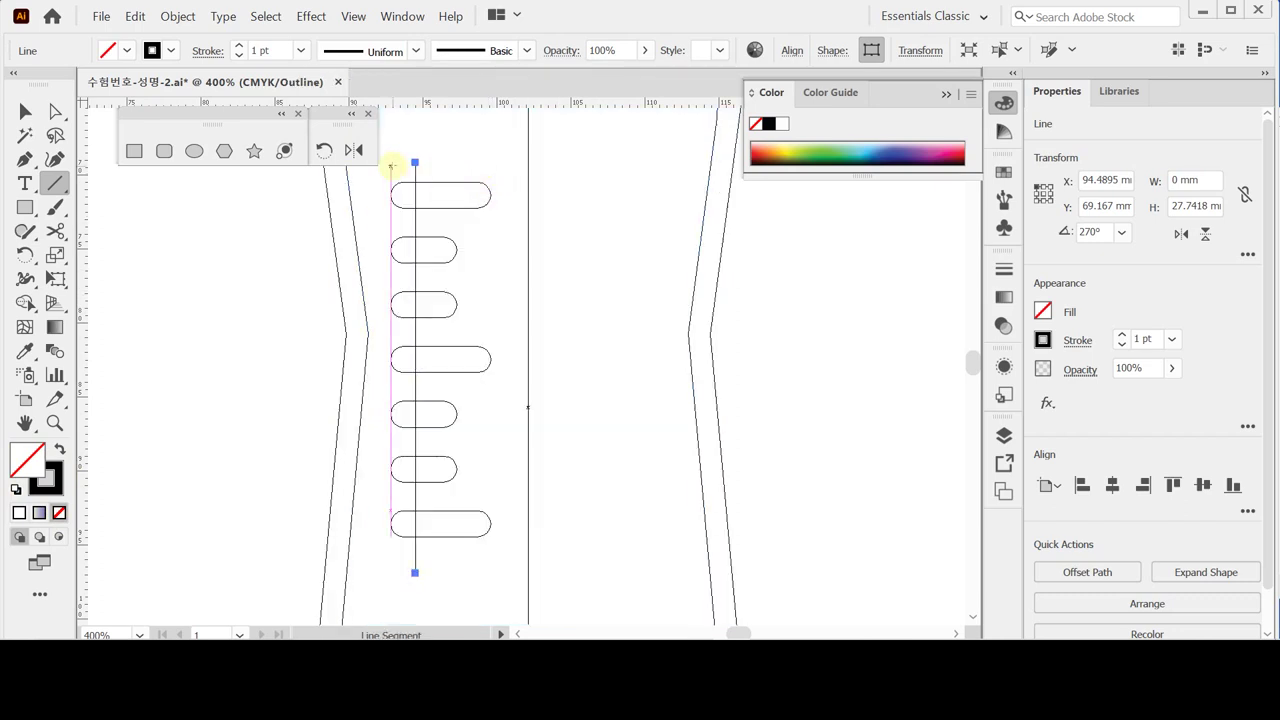
pyautogui.moveTo(390, 162); pyautogui.dragTo(478, 545)
pyautogui.hotkey('ctrl', 'y')
pyautogui.press('\\')
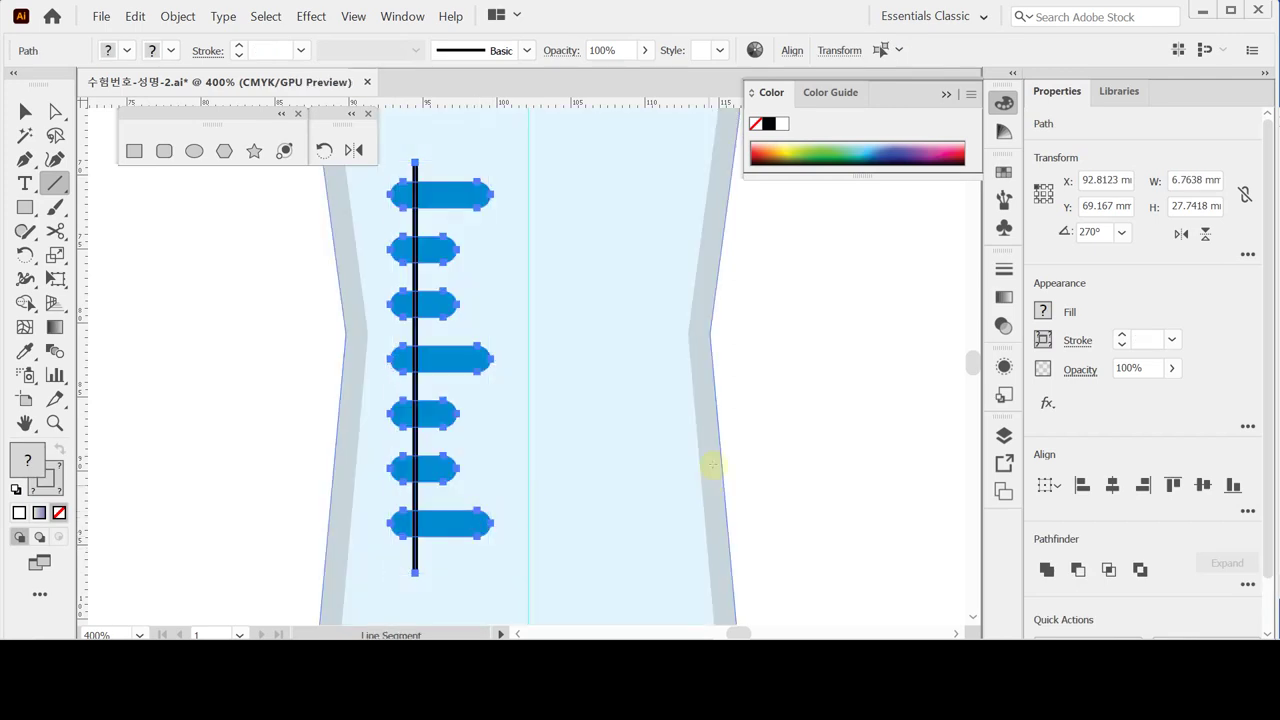
pyautogui.click(1248, 584)
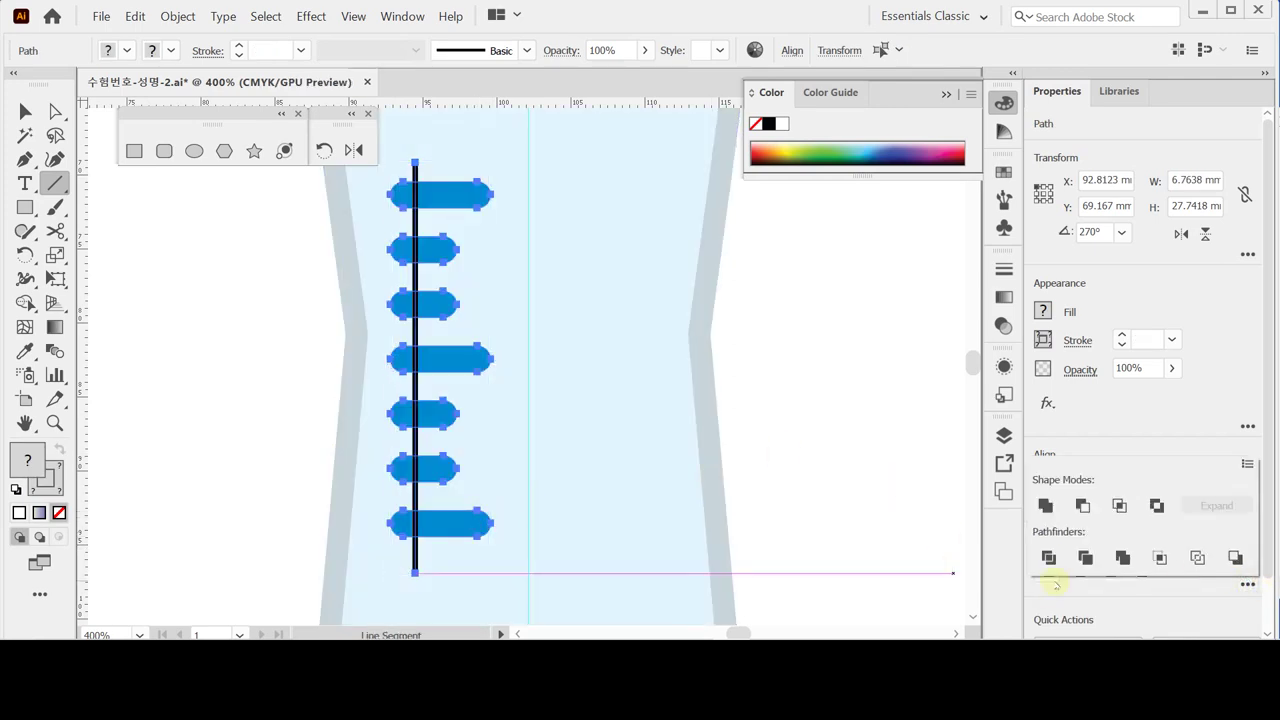
pyautogui.click(1048, 558)
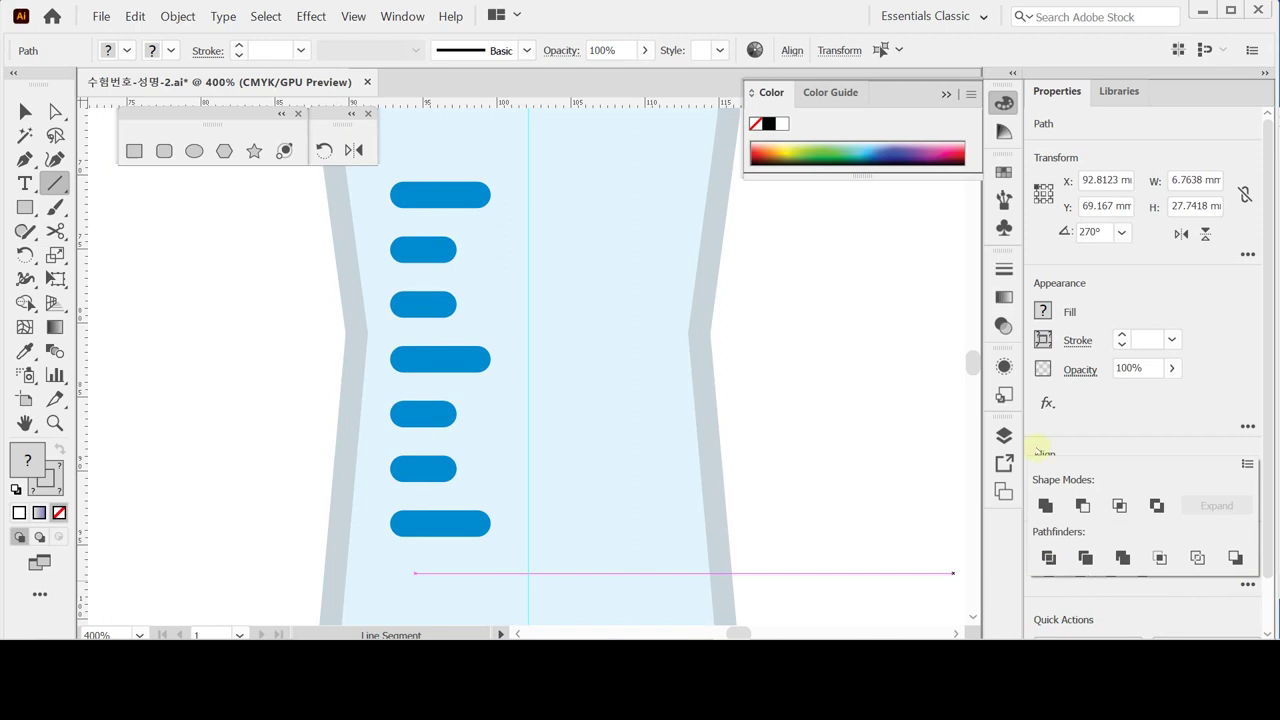
# Step: Isolate the divided bar group and select the right-hand pieces of all seven bars
pyautogui.hotkey('ctrl', 'shift', 'a')
pyautogui.click(457, 359)
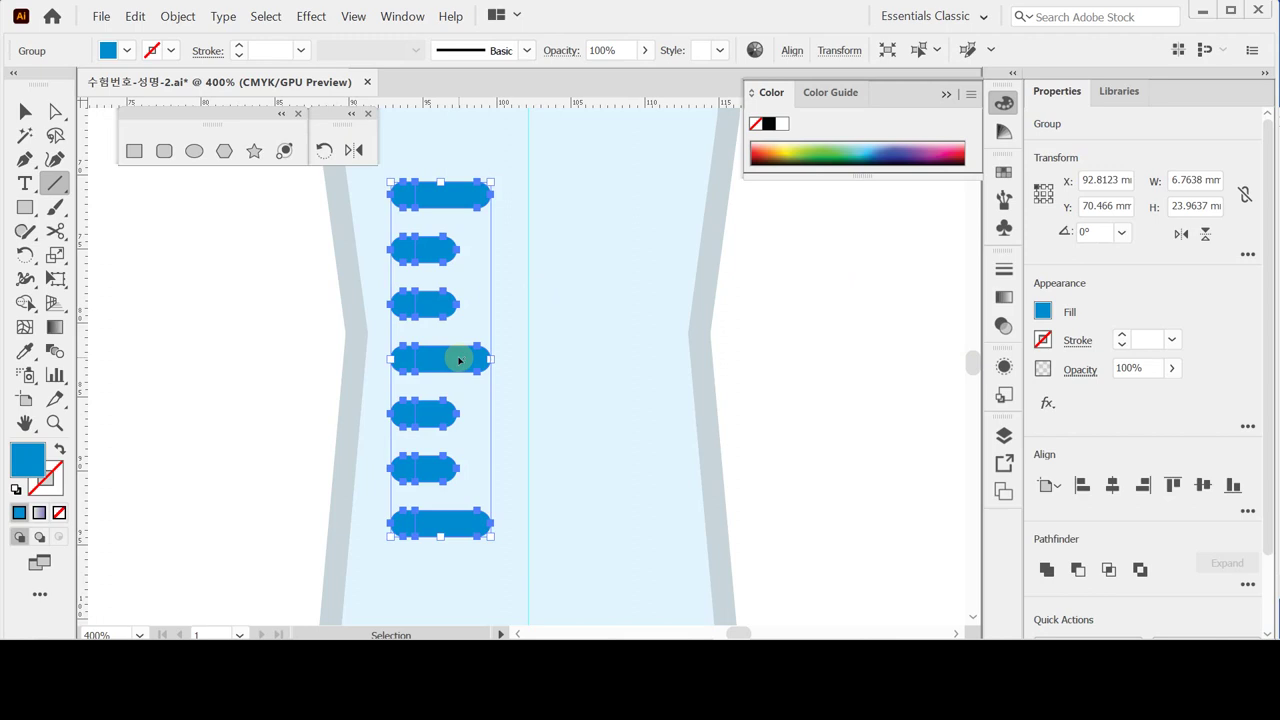
pyautogui.keyDown('ctrl'); pyautogui.click(459, 360); pyautogui.keyUp('ctrl')
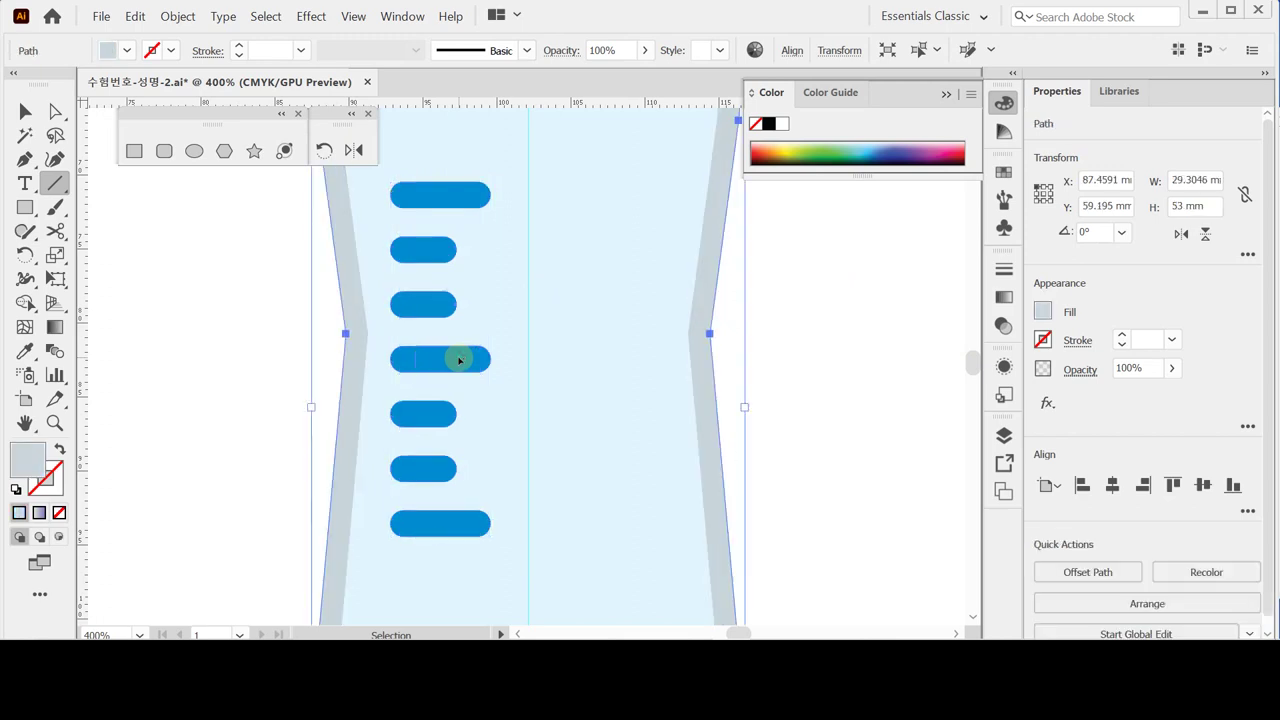
pyautogui.click(457, 203)
pyautogui.hotkey('ctrl', 'shift', 'a')
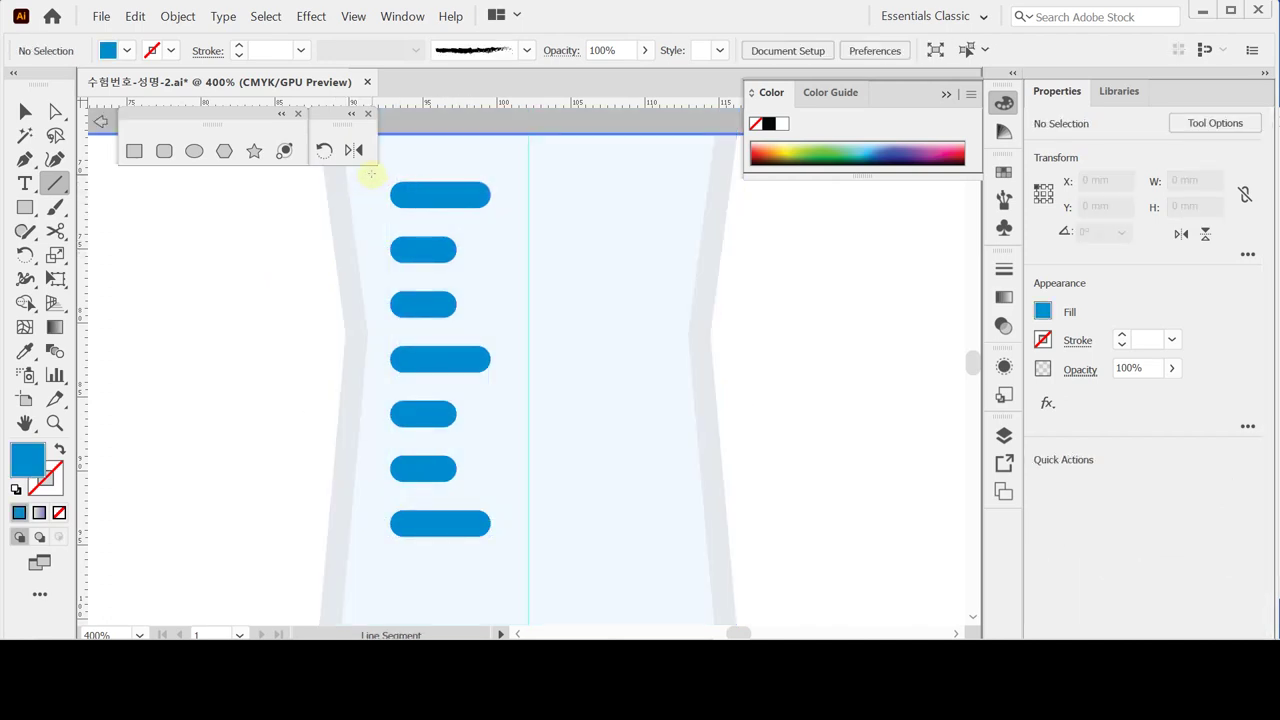
pyautogui.press('ctrl')
pyautogui.moveTo(527, 158); pyautogui.dragTo(441, 549)
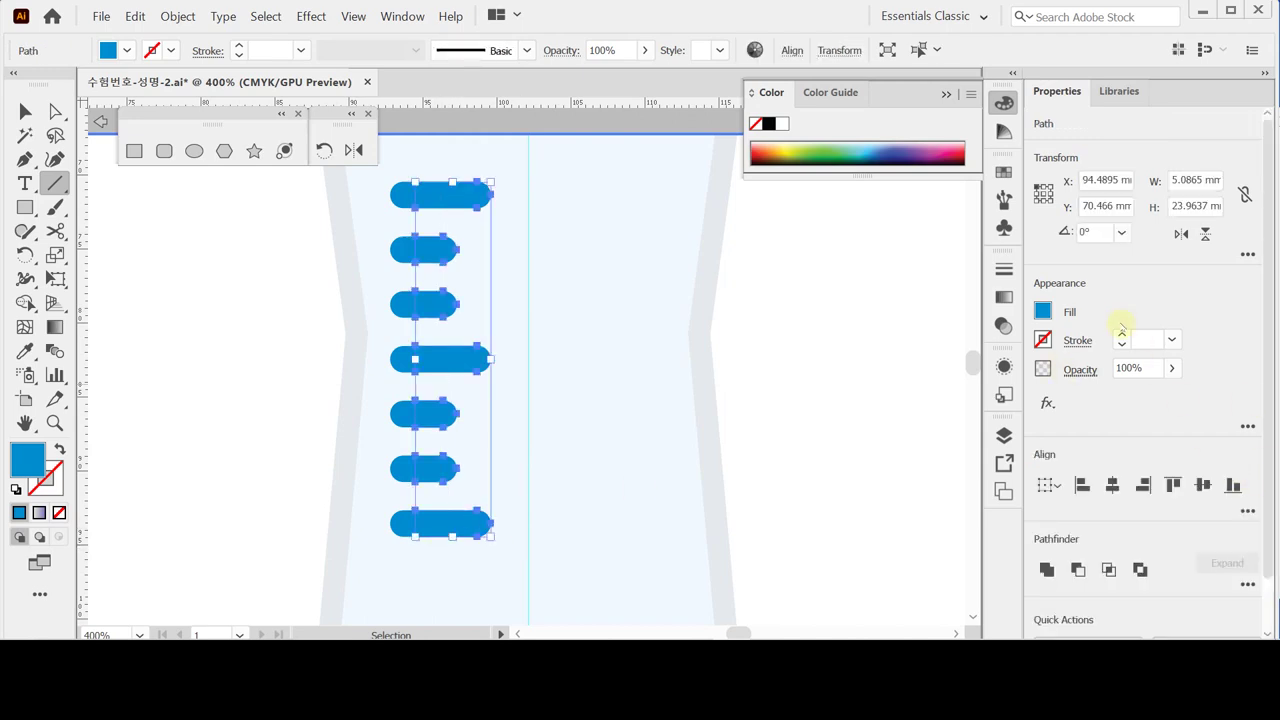
# Step: Recolour the right-hand sections of the seven graduation bars to a lighter blue fill with C set to 60%
pyautogui.click(1039, 313)
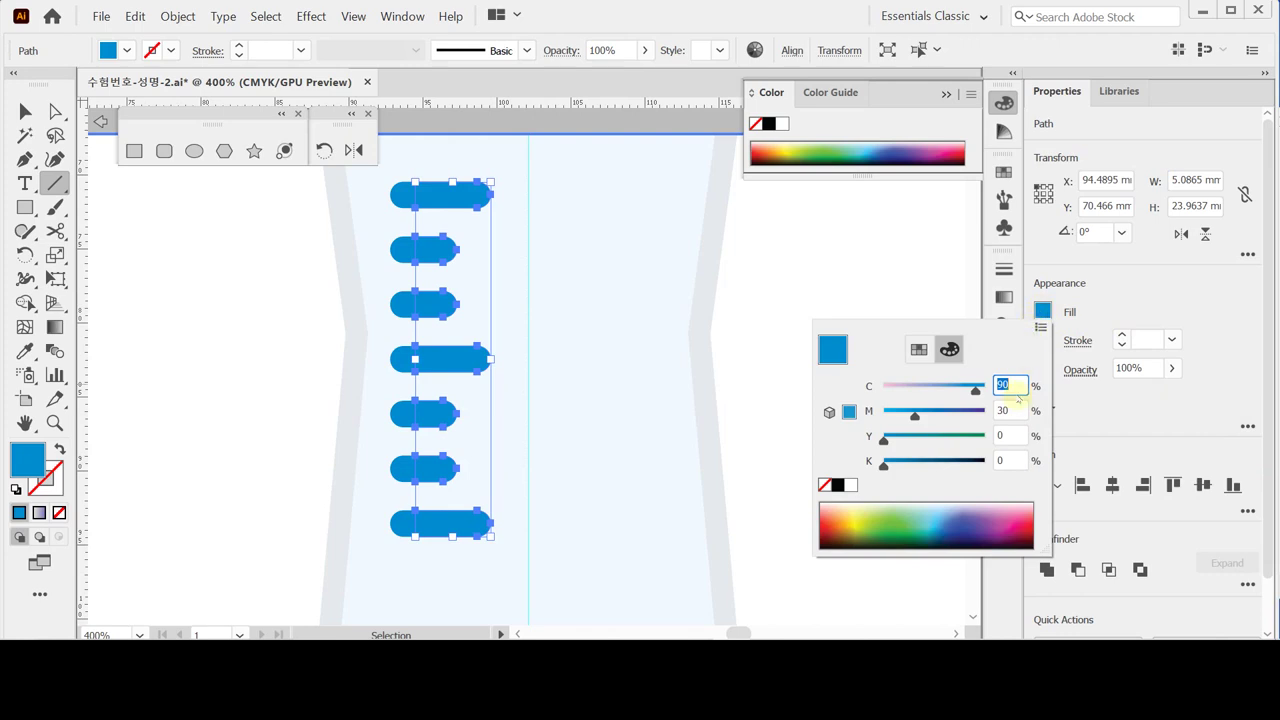
pyautogui.write('60')
pyautogui.press('Tab')
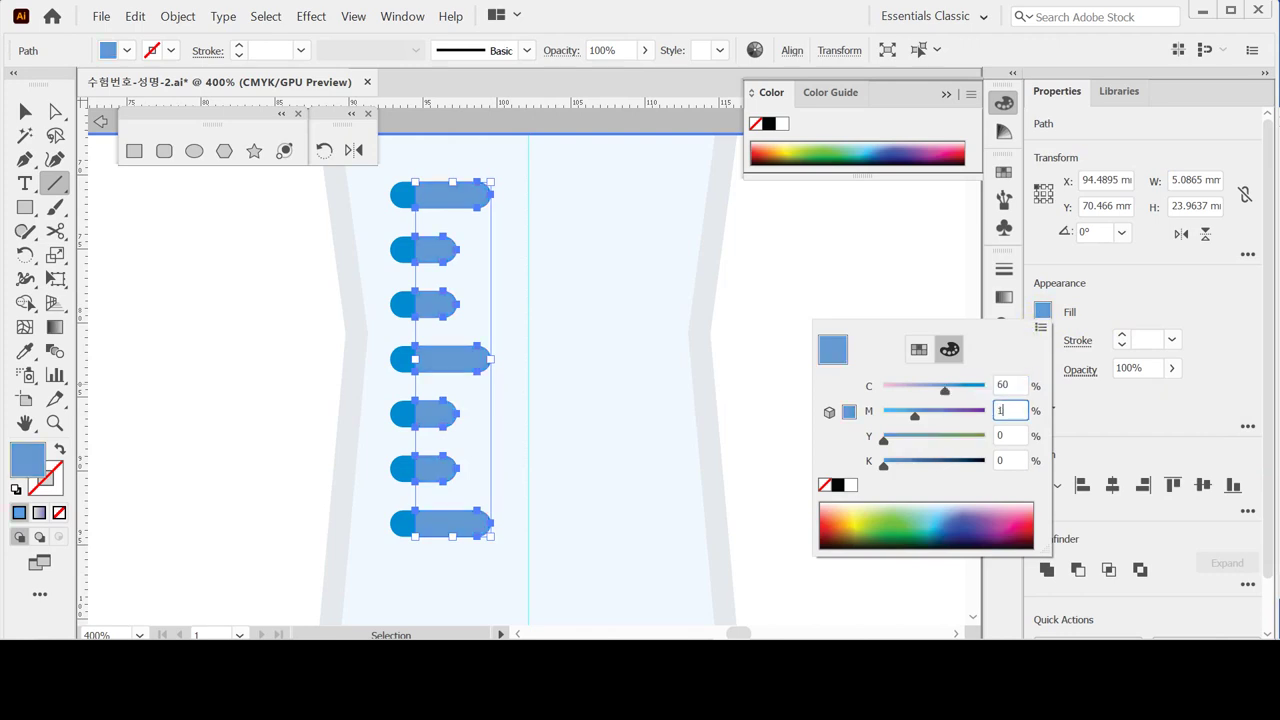
pyautogui.press('Return')
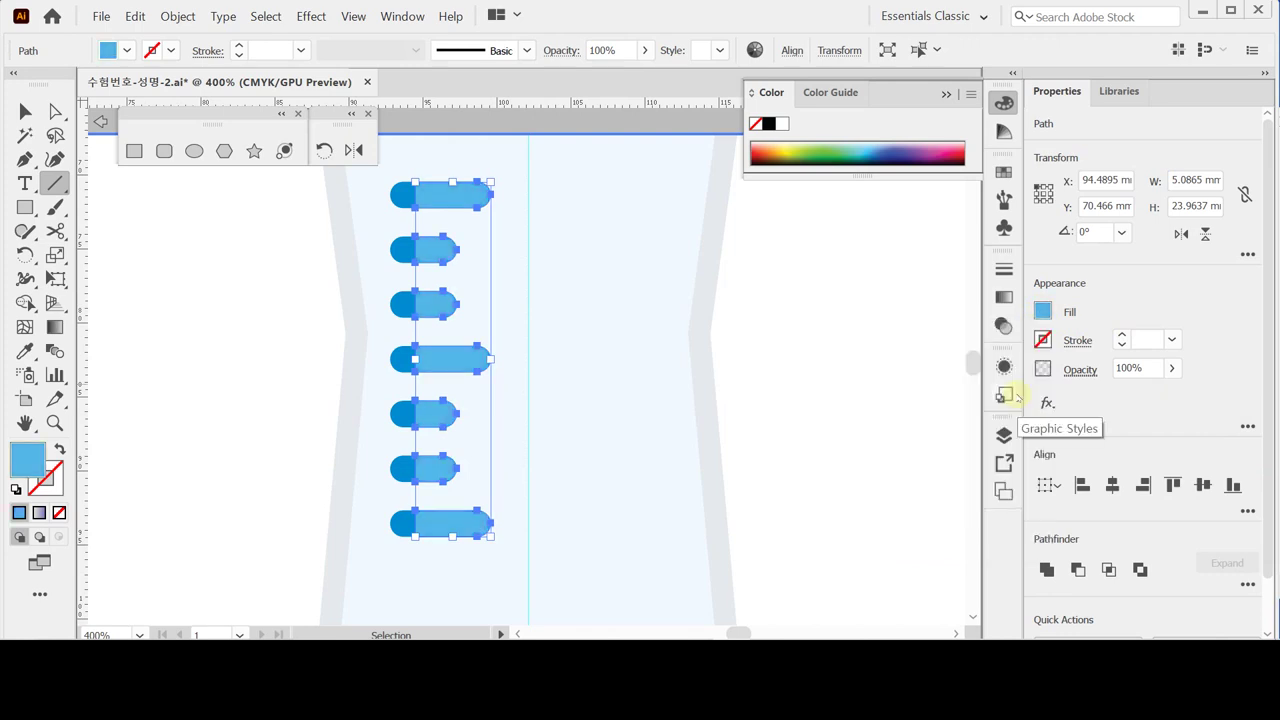
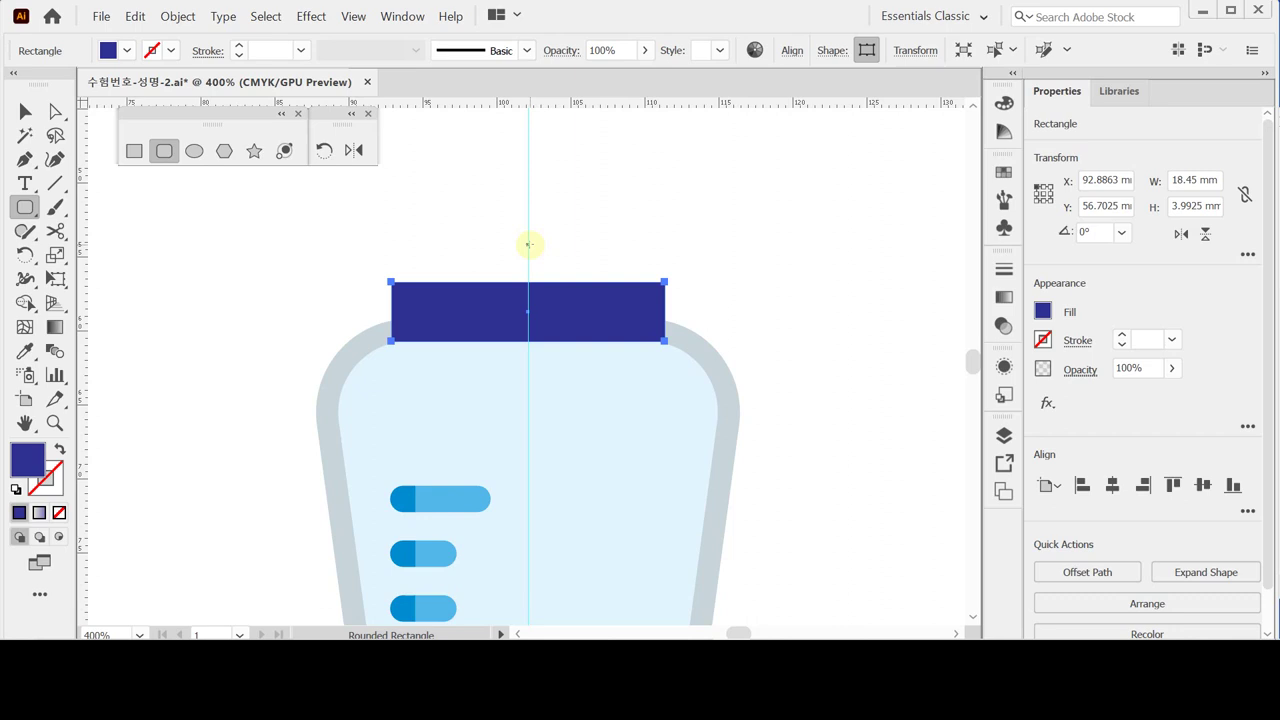
# Step: Create a 24 × 7.5 mm rounded rectangle with a 1 mm corner radius, centred on the vertical guide above the bottle neck
pyautogui.click(529, 244)
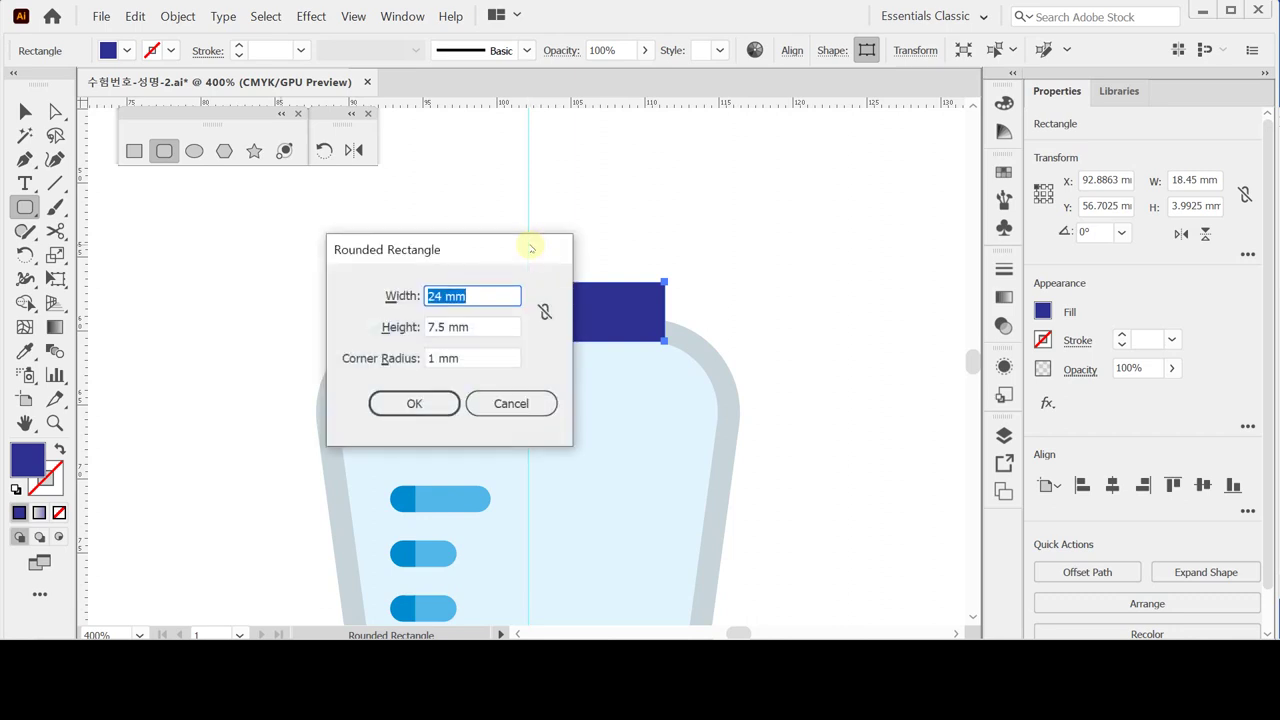
pyautogui.click(502, 296)
pyautogui.click(416, 405)
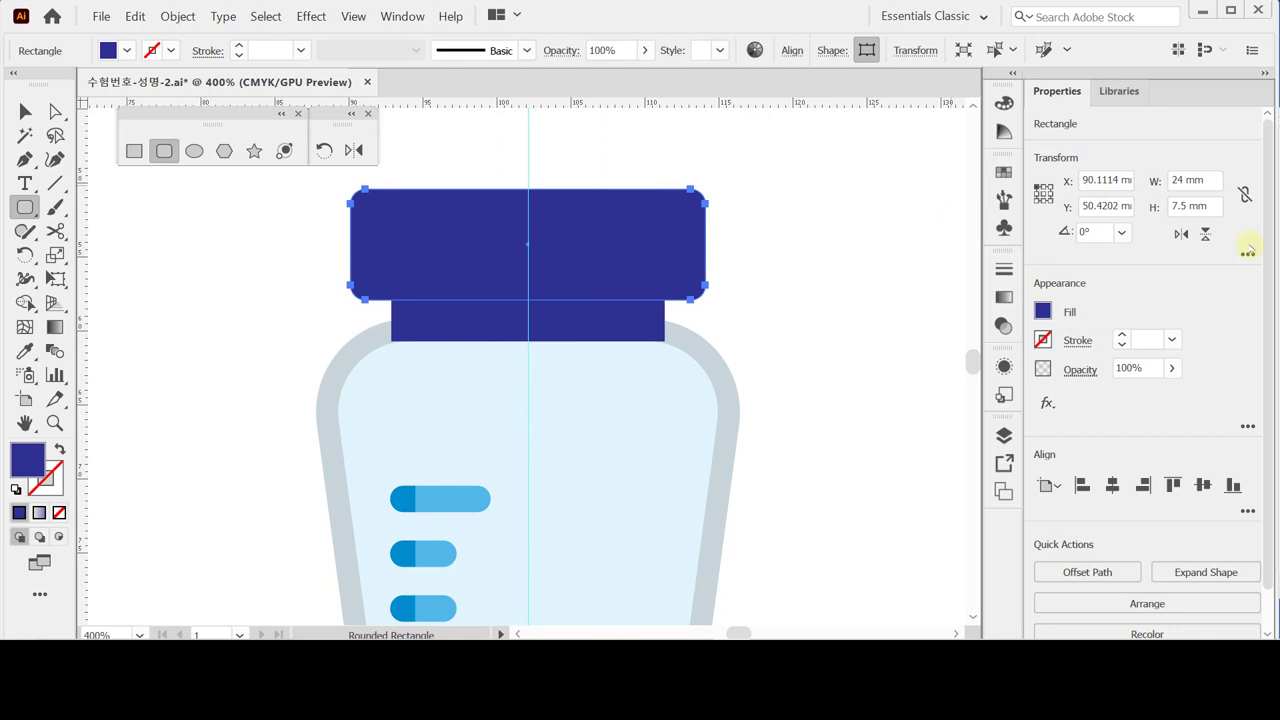
# Step: Set the fill of the new rounded rectangle to C 80% and M 40%
pyautogui.click(1043, 311)
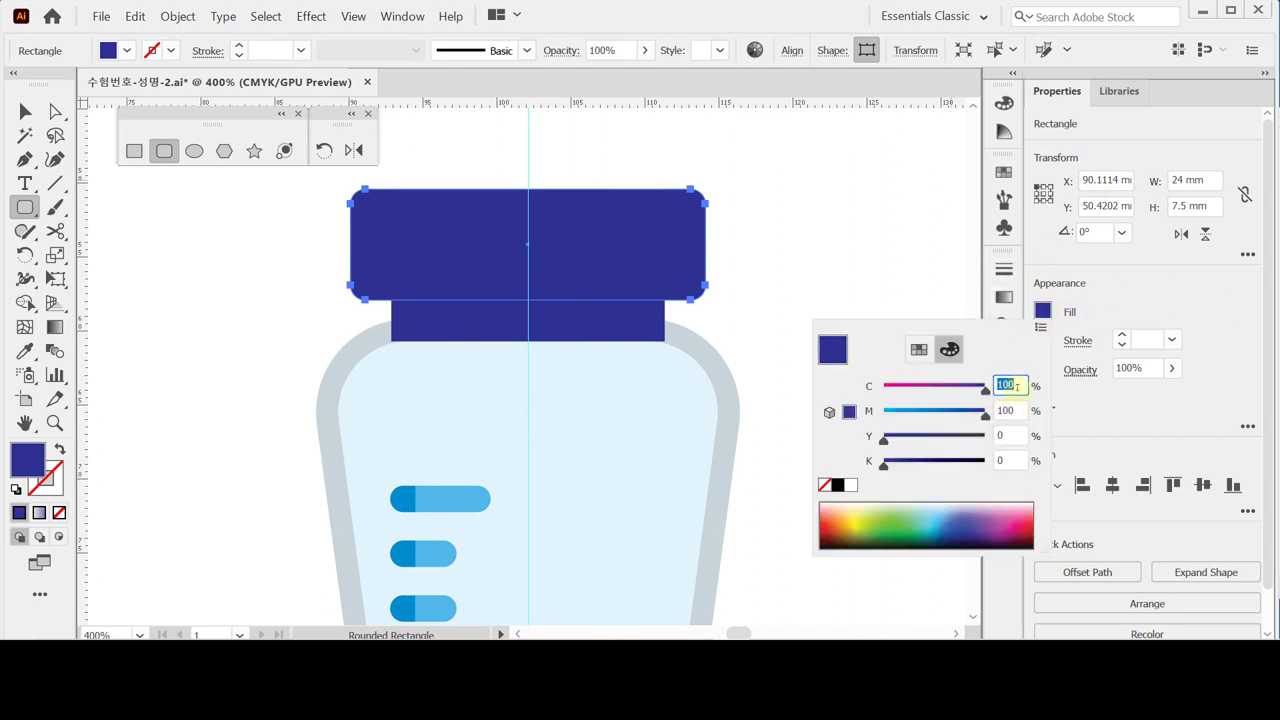
pyautogui.write('80')
pyautogui.press('Tab')
pyautogui.write('40')
pyautogui.press('Return')
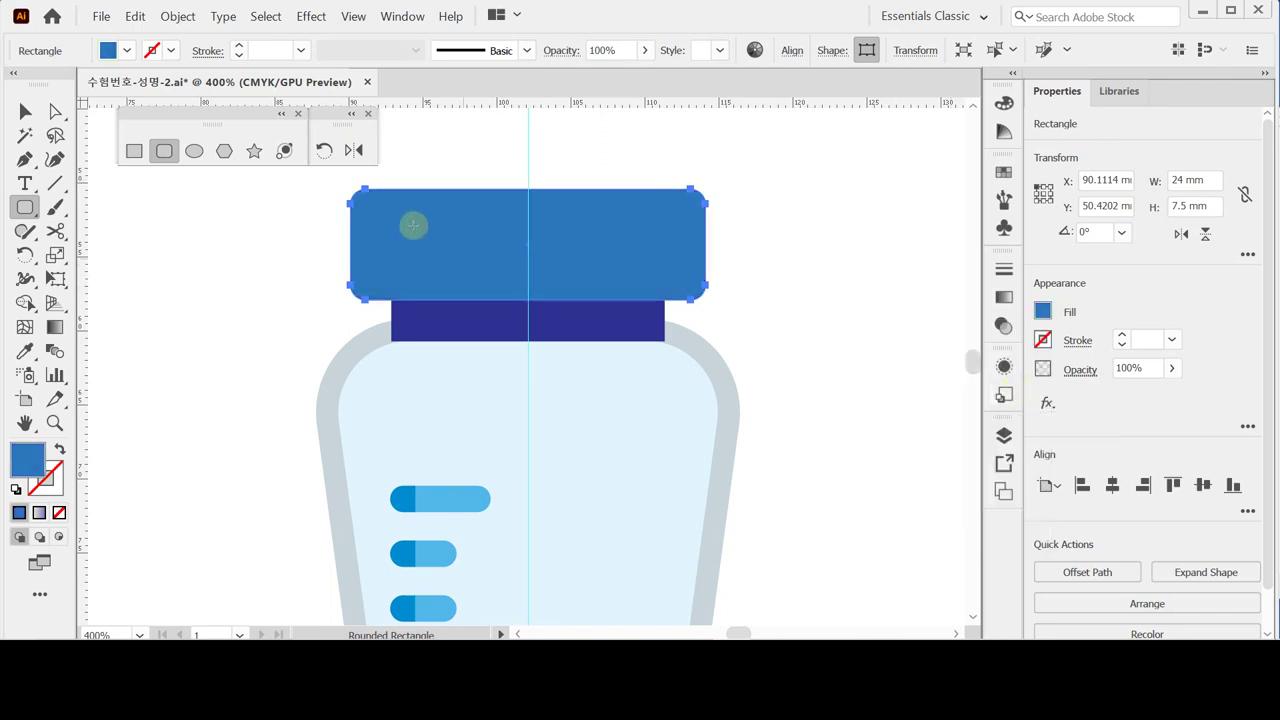
# Step: Round only the two upper corners of the blue cap rectangle to a radius of about 3.2 mm
pyautogui.click(55, 111)
pyautogui.scroll(2, 530, 385)
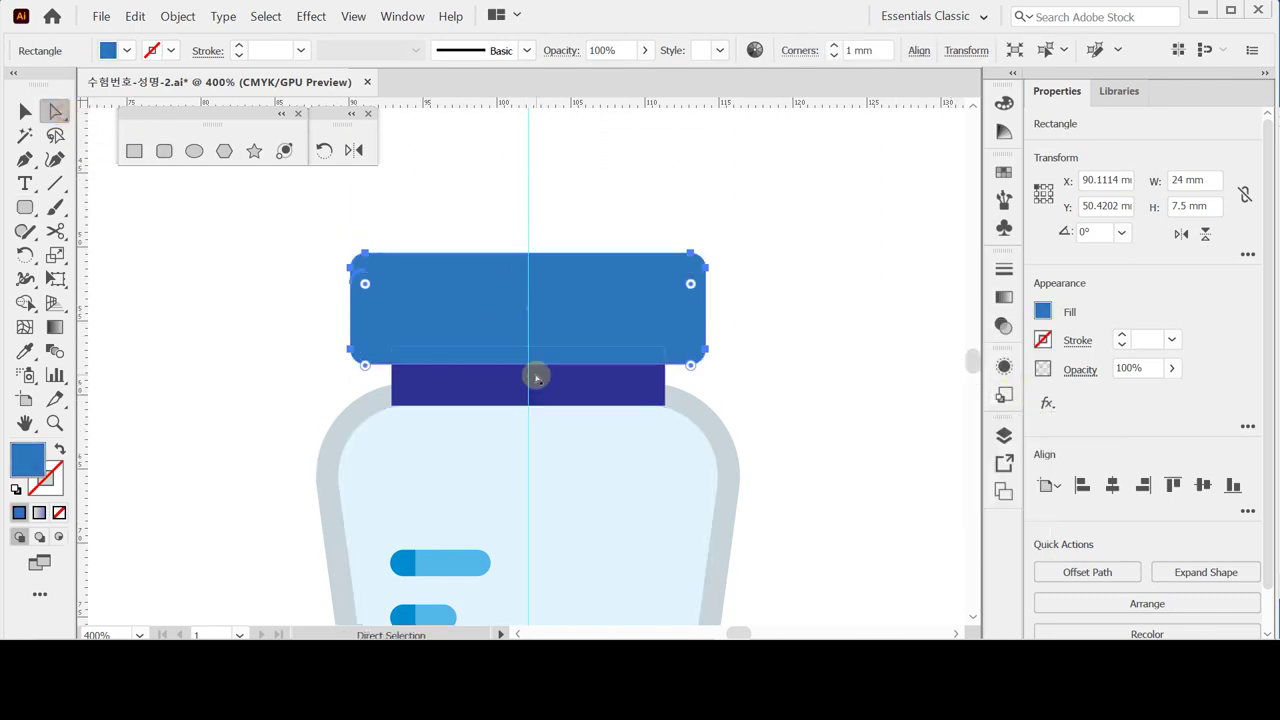
pyautogui.moveTo(288, 221); pyautogui.dragTo(818, 312)
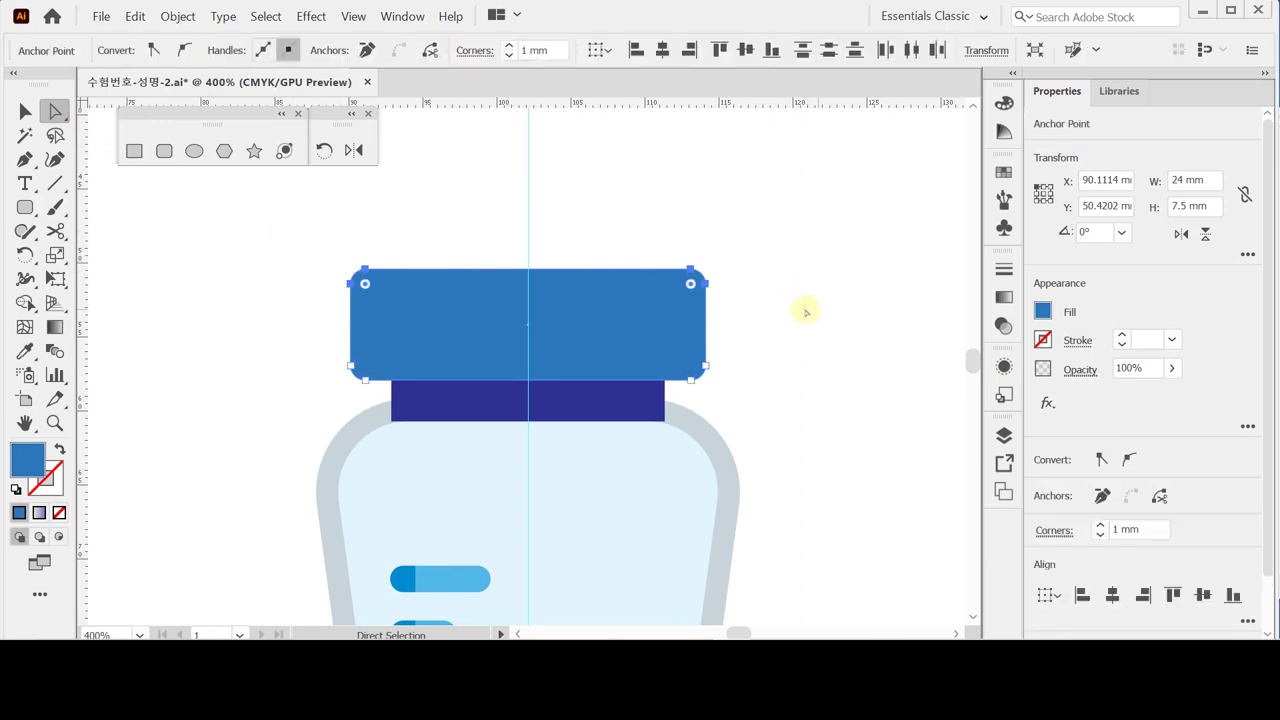
pyautogui.moveTo(691, 284); pyautogui.dragTo(657, 316)
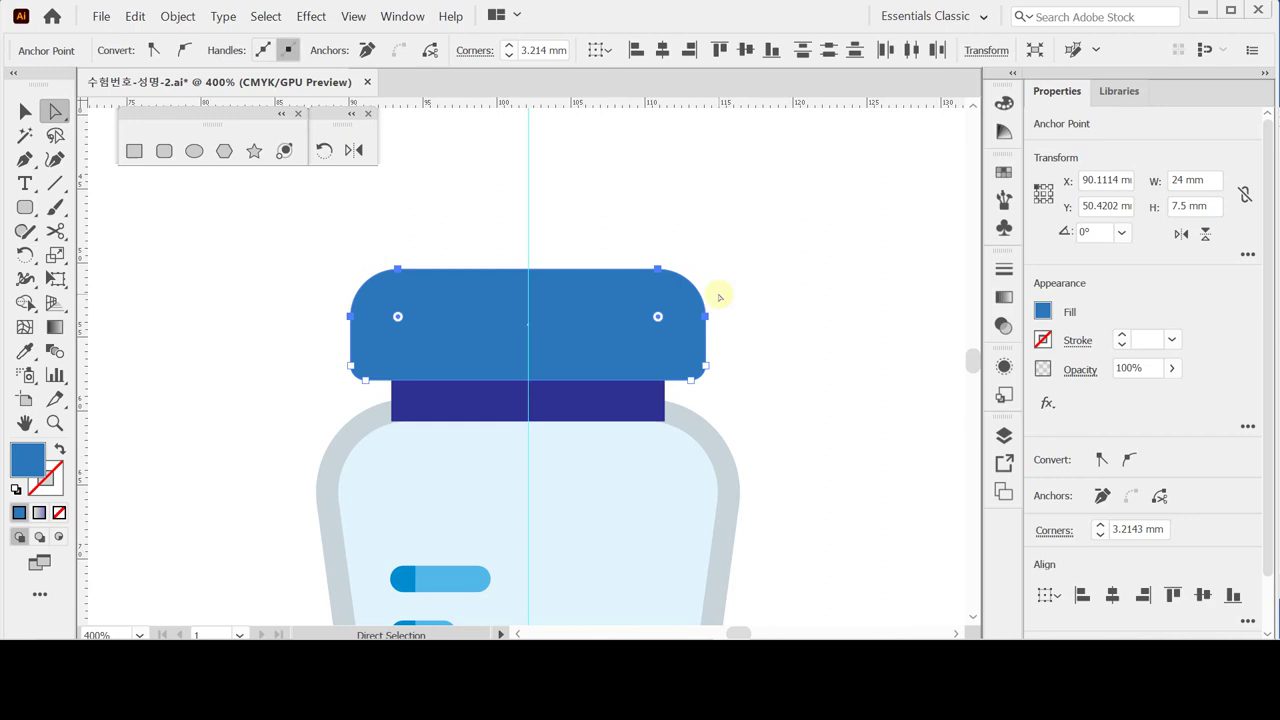
# Step: Create an 18 × 8 mm rounded rectangle with a 1 mm corner radius, centred on the guide and overlapping the cap's upper part
pyautogui.press('m')
pyautogui.hotkey('ctrl', 'shift', 'a')
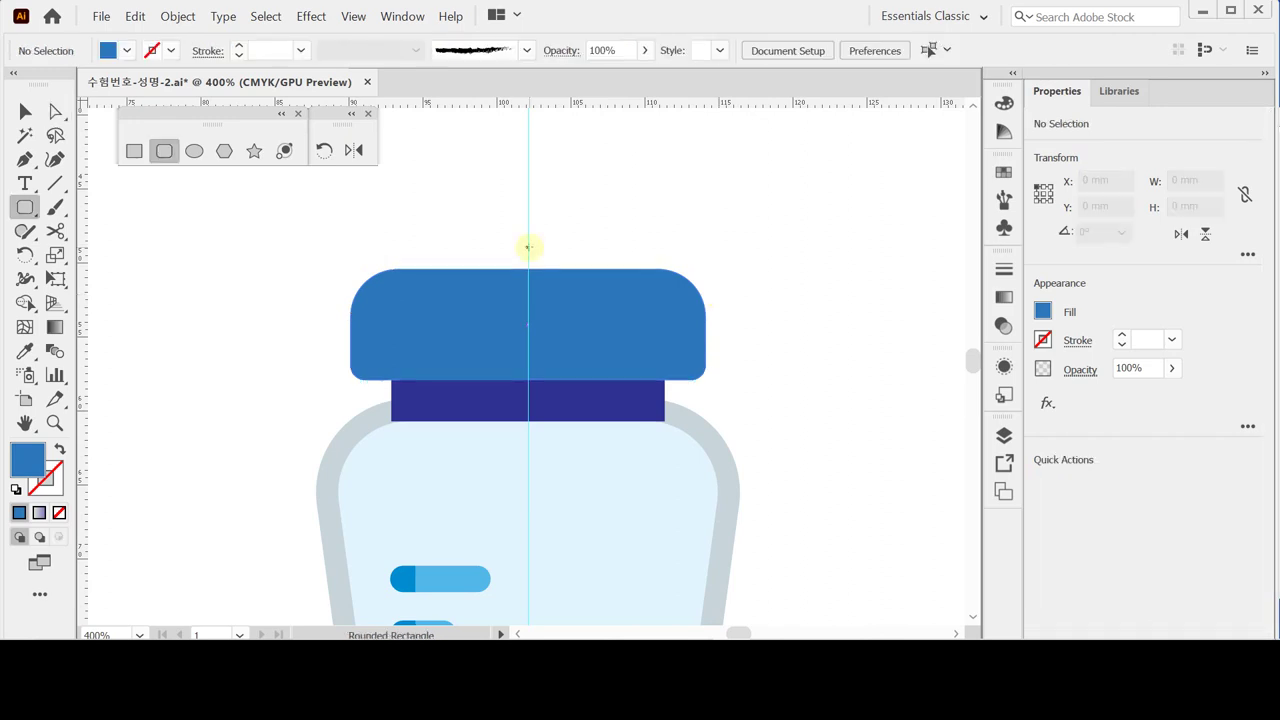
pyautogui.click(528, 247)
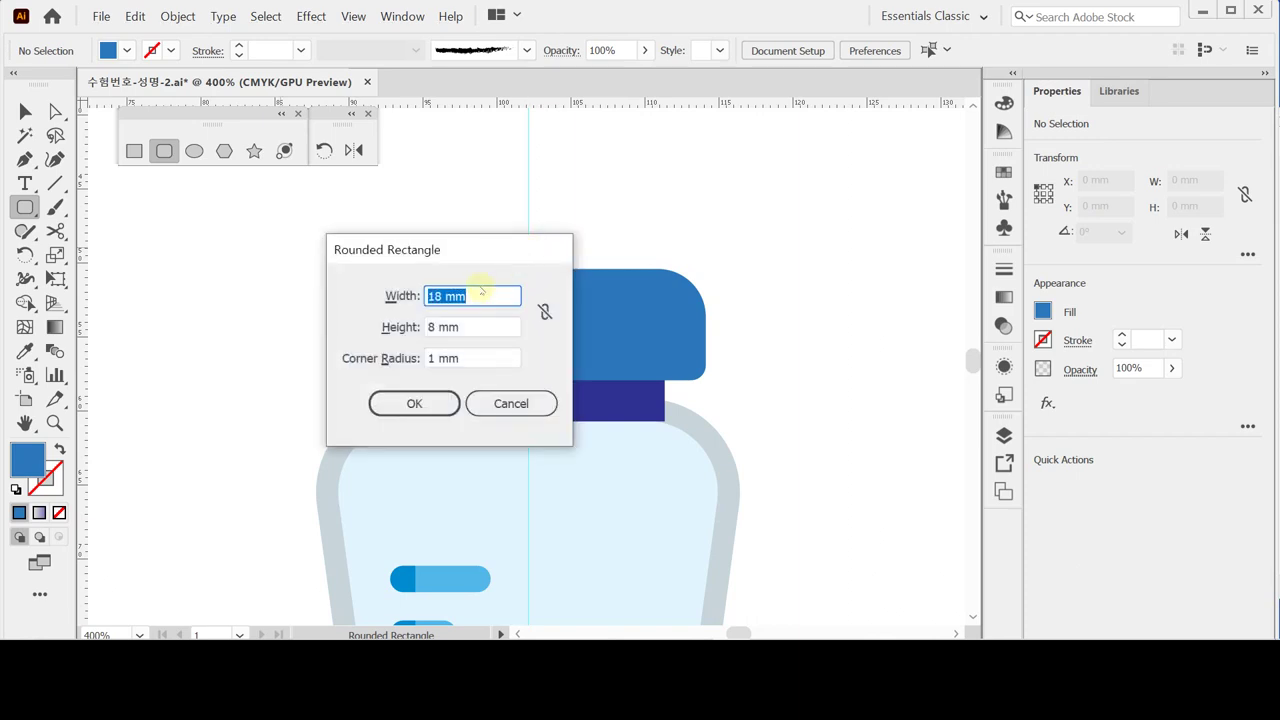
pyautogui.click(481, 362)
pyautogui.click(415, 403)
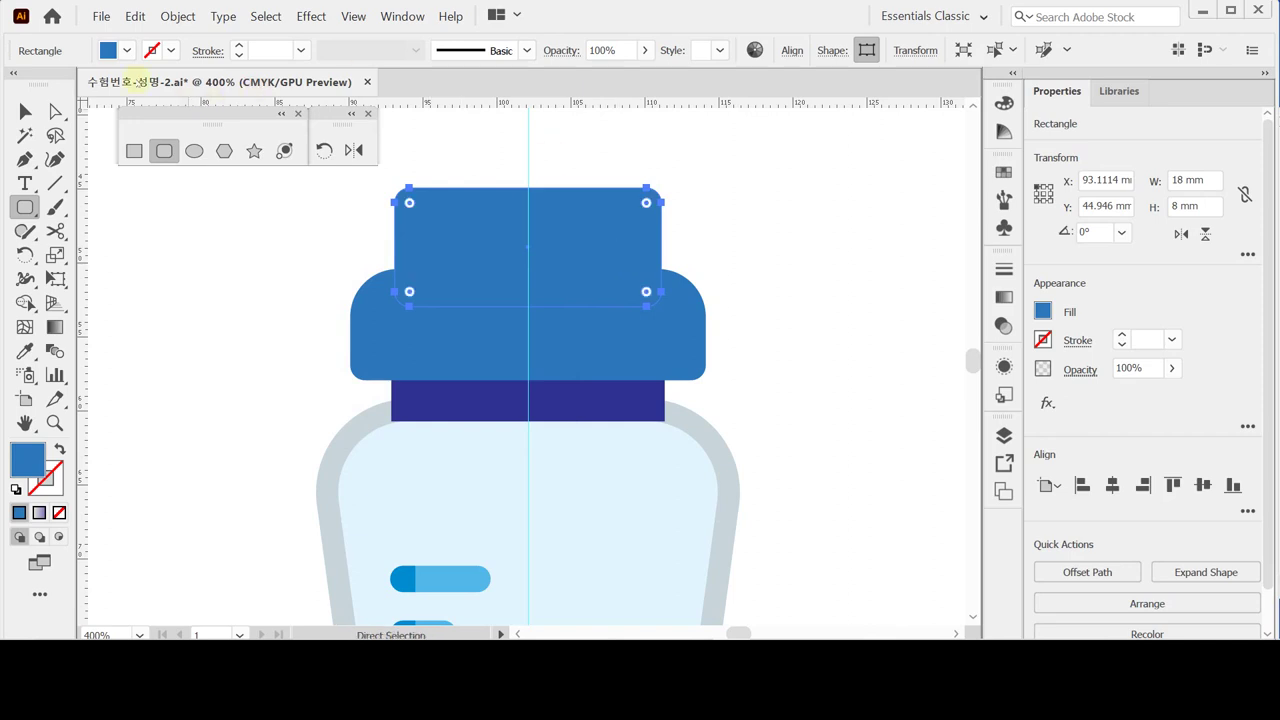
# Step: Unite the two overlapping blue rounded rectangles into a single cap shape
pyautogui.click(25, 111)
pyautogui.press('Return')
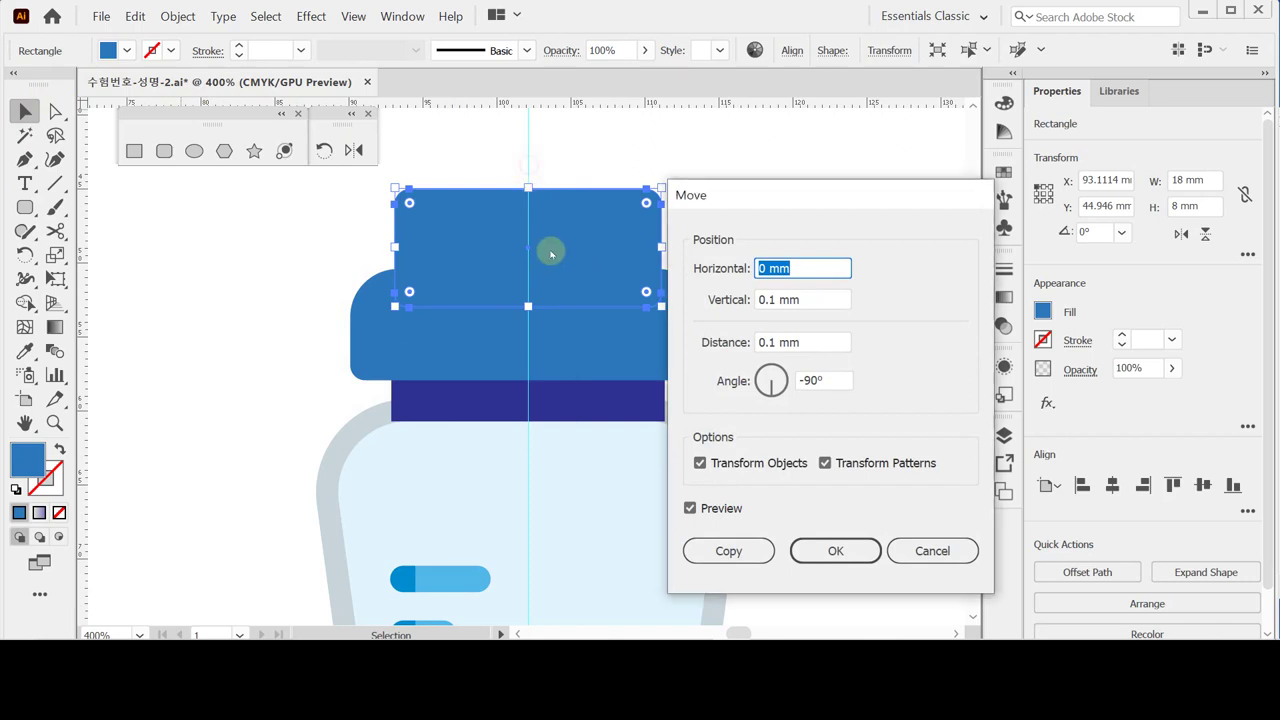
pyautogui.click(908, 551)
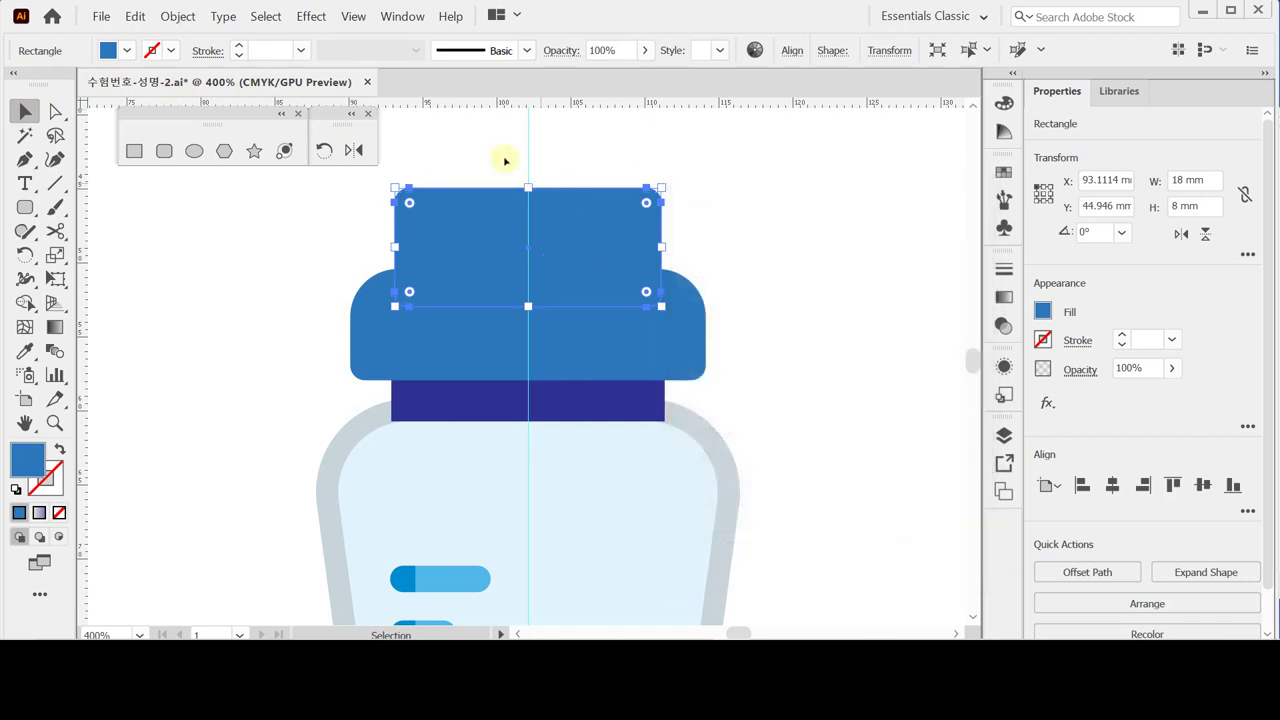
pyautogui.keyDown('shift'); pyautogui.click(582, 377); pyautogui.keyUp('shift')
pyautogui.keyDown('shift'); pyautogui.click(616, 322); pyautogui.keyUp('shift')
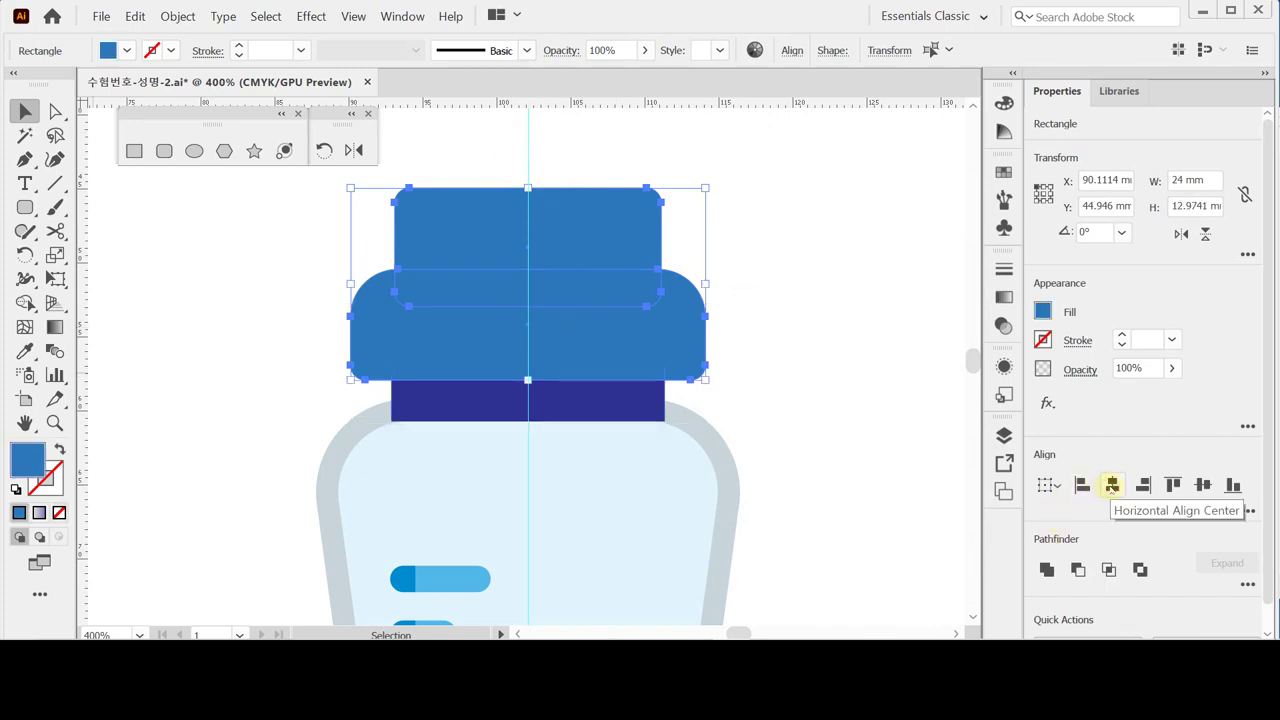
pyautogui.click(1044, 570)
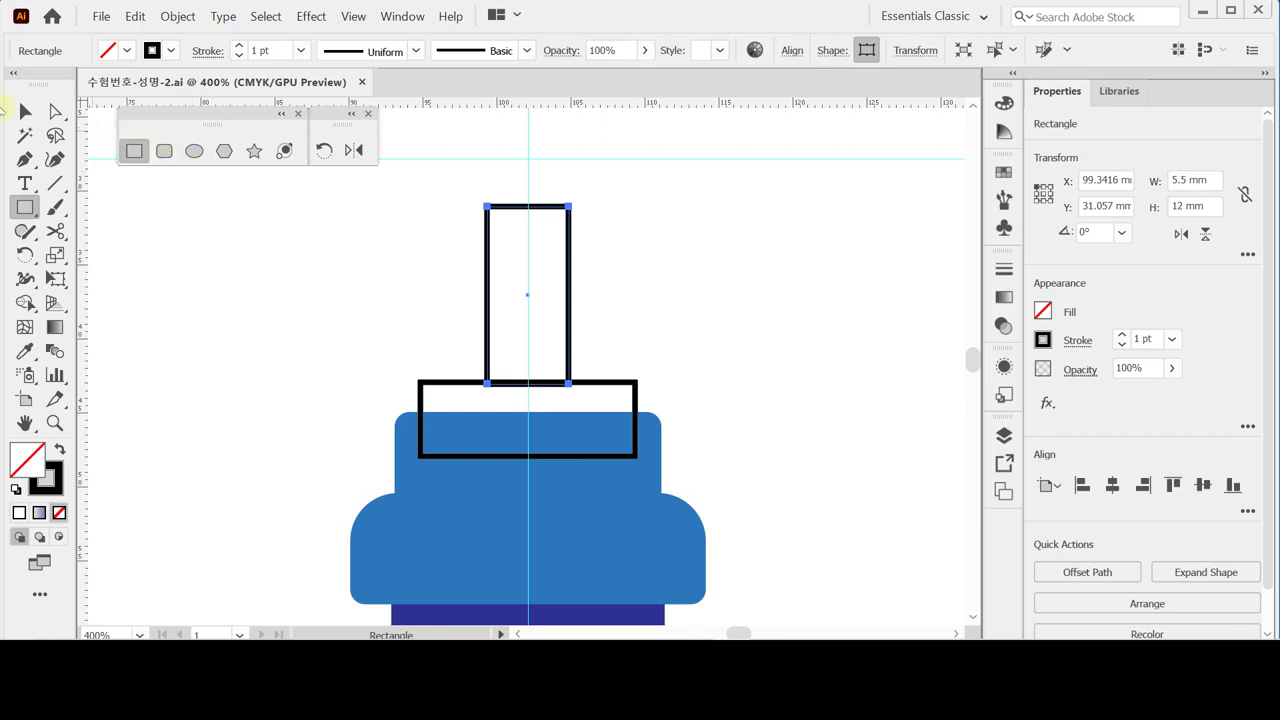
# Step: Centre the two outlined rectangles above the cap horizontally on each other and unite them into one nipple outline
pyautogui.press('v')
pyautogui.moveTo(440, 314); pyautogui.dragTo(518, 398)
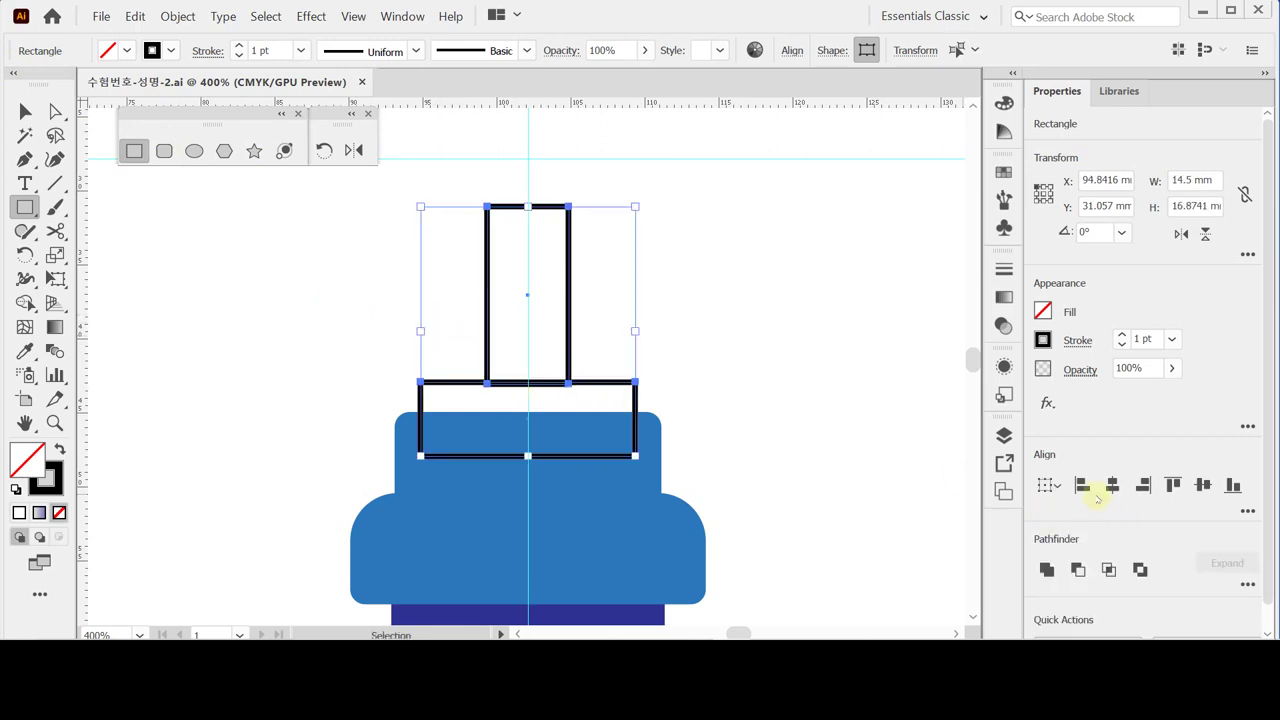
pyautogui.click(1112, 485)
pyautogui.press('m')
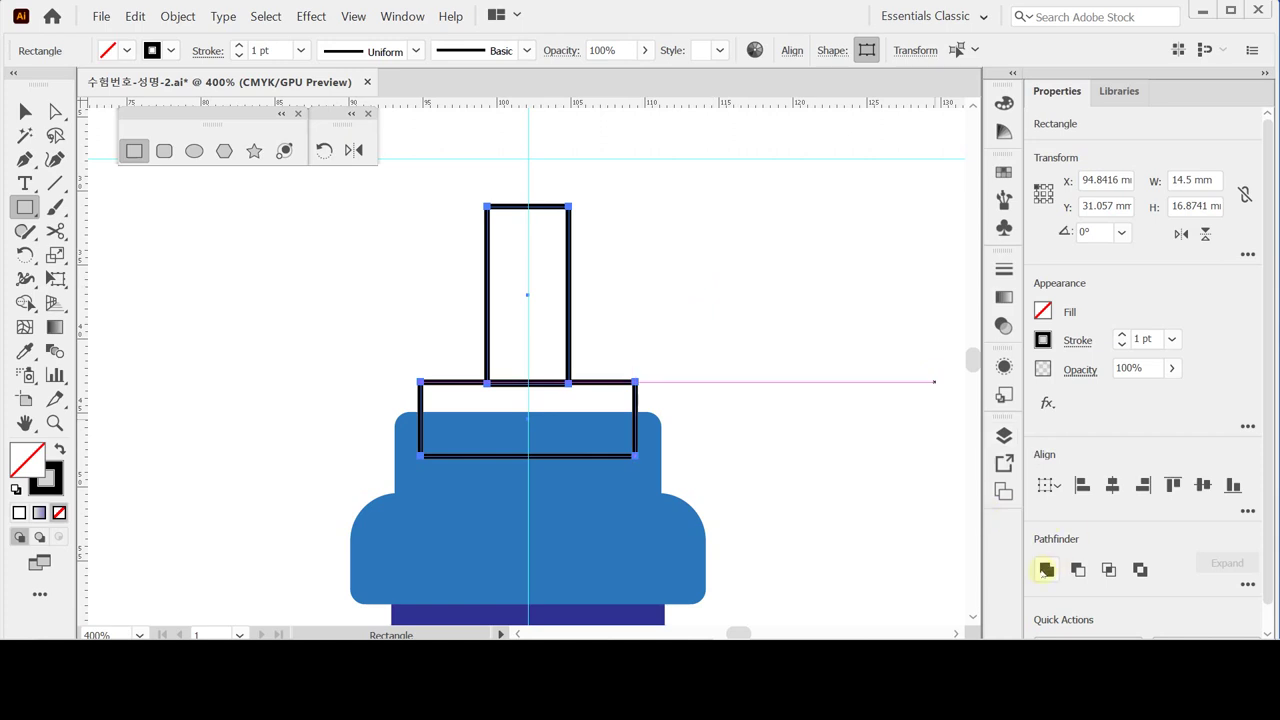
pyautogui.click(1047, 569)
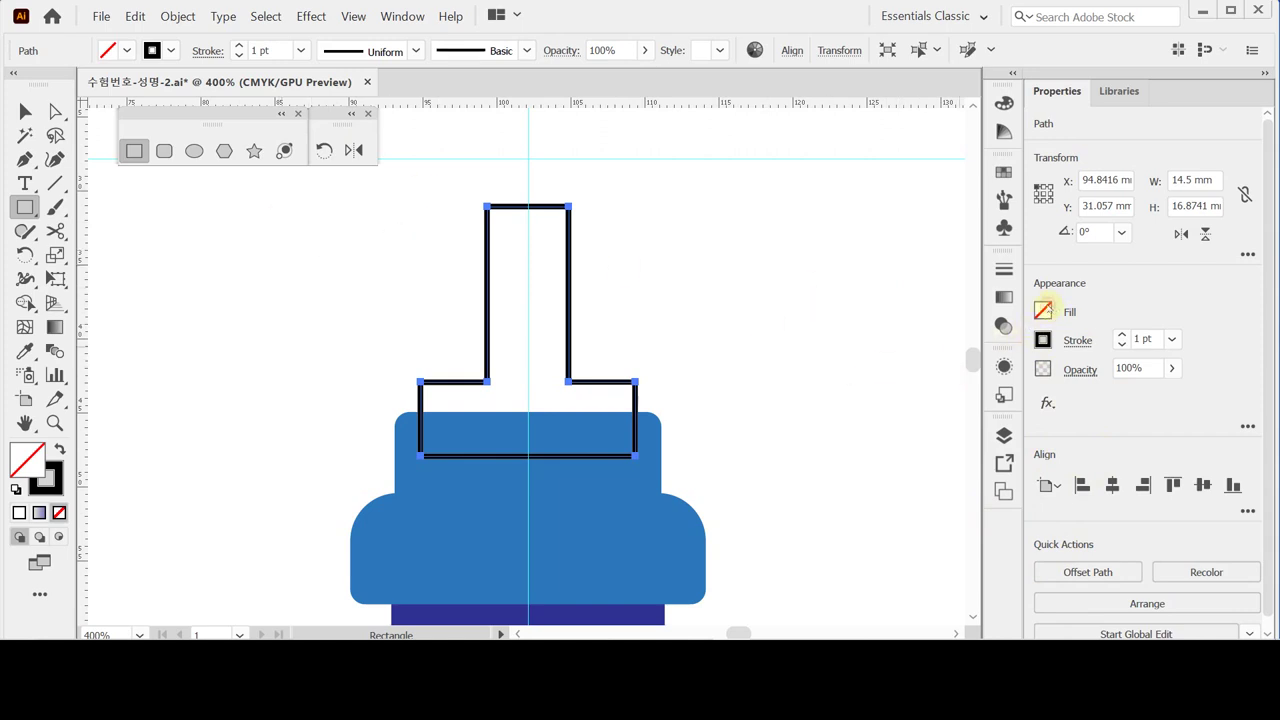
# Step: Fill the united nipple outline with orange at M 30% and Y 90%, and remove its stroke
pyautogui.click(1045, 310)
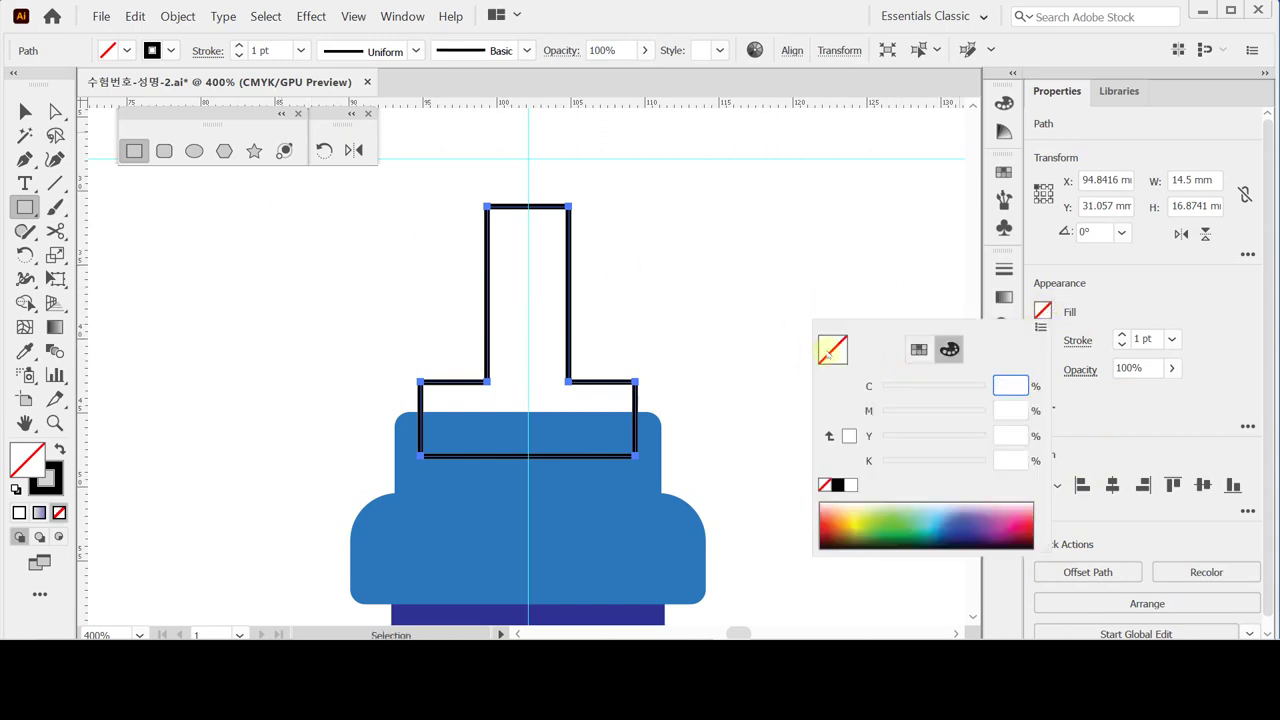
pyautogui.click(849, 436)
pyautogui.click(1015, 411)
pyautogui.write('30')
pyautogui.press('Tab')
pyautogui.write('90')
pyautogui.press('Tab')
pyautogui.press('Return')
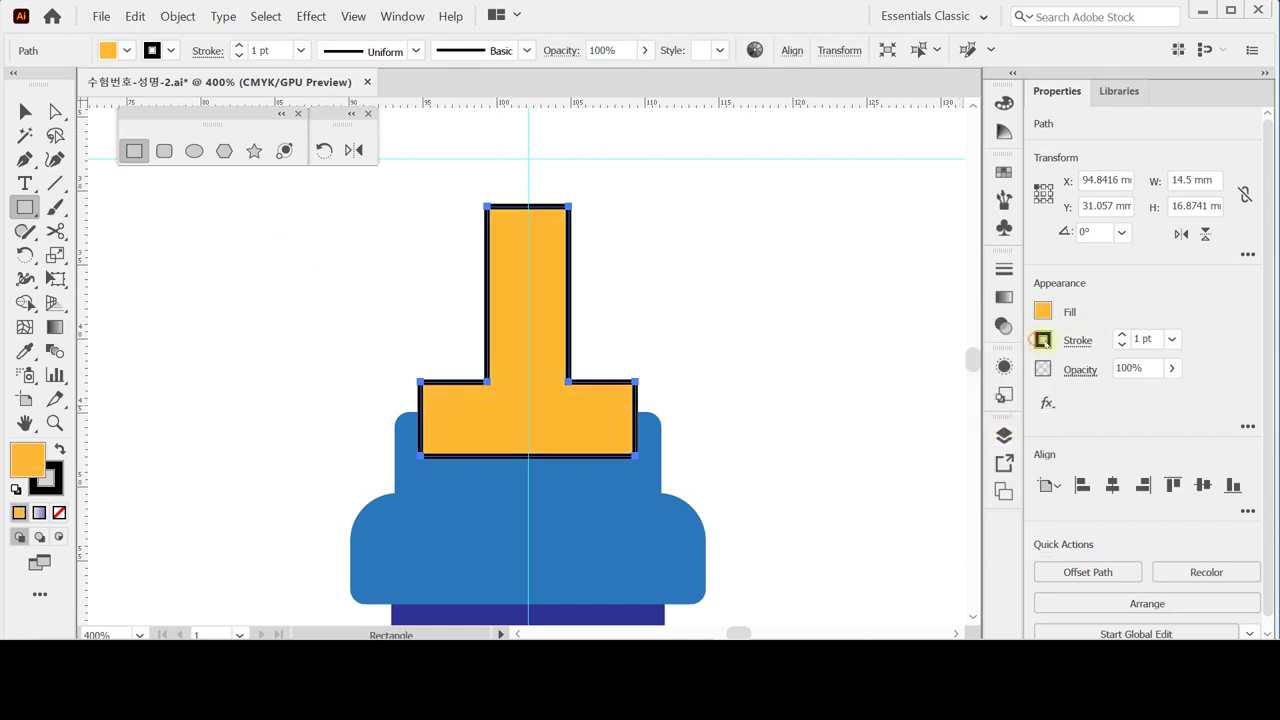
pyautogui.click(1042, 340)
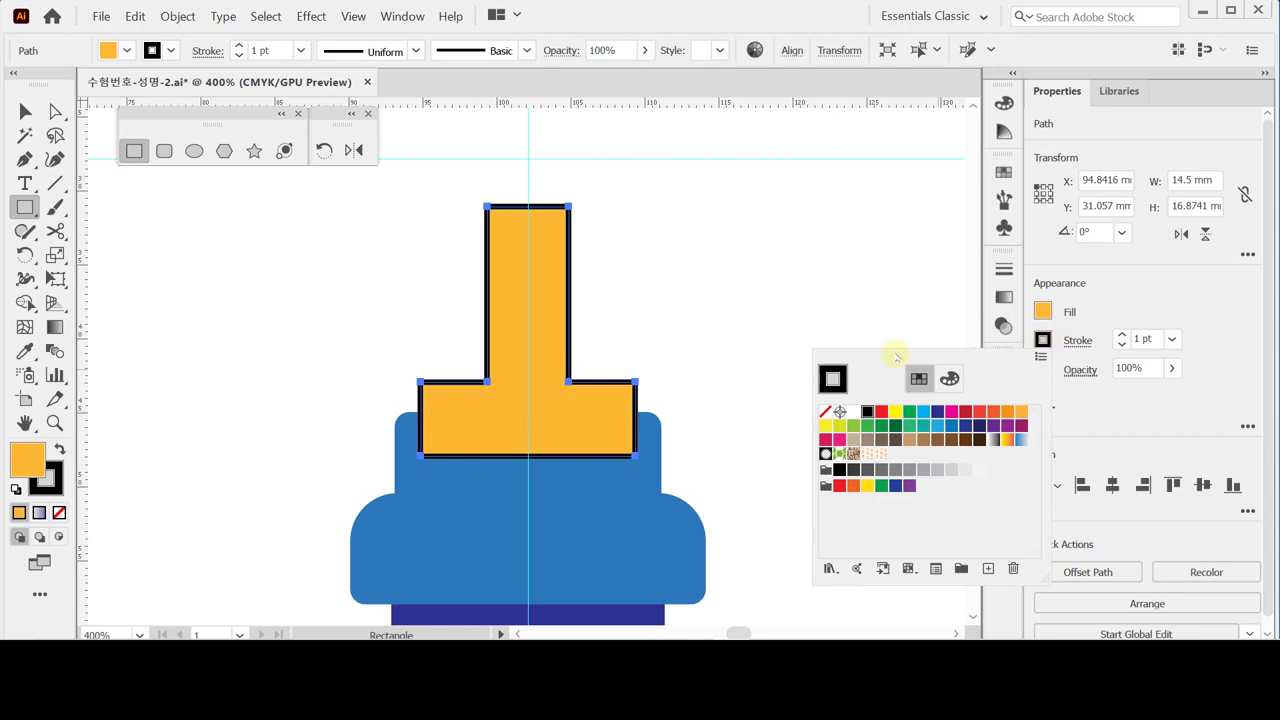
pyautogui.click(824, 412)
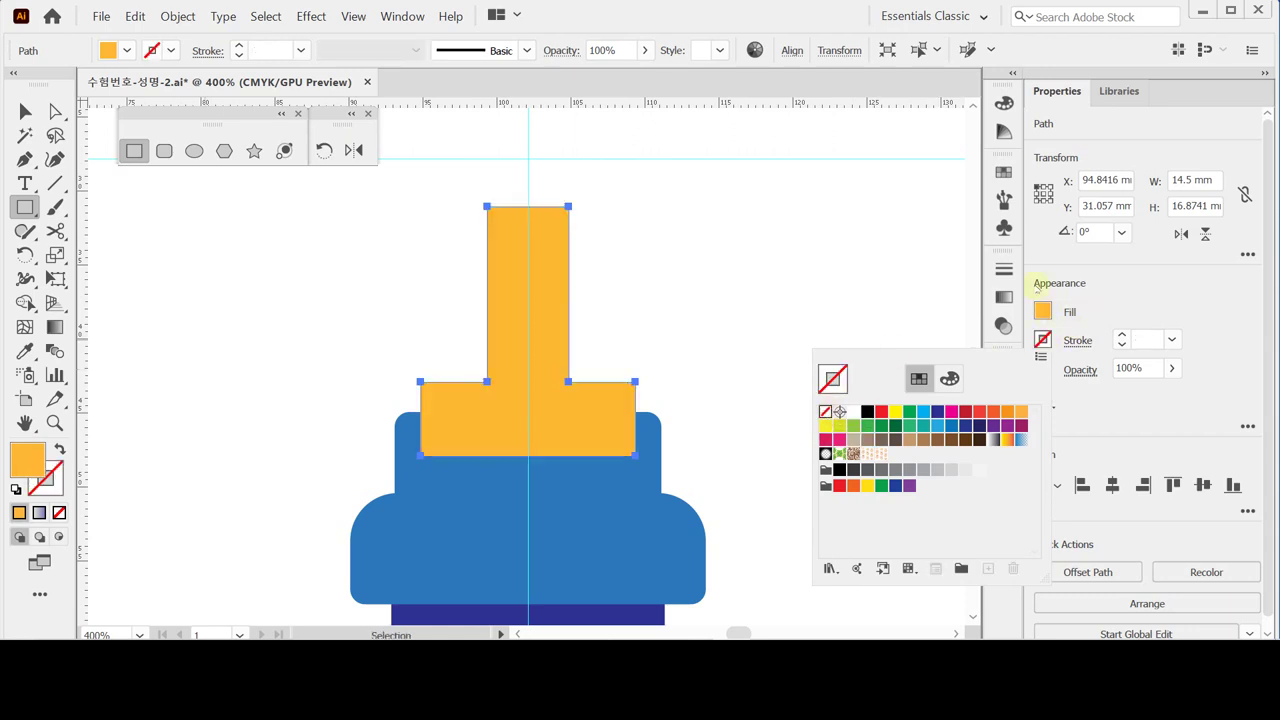
# Step: Round all corners of the orange nipple shape to a radius of 2.25 mm
pyautogui.press('a')
pyautogui.press('Escape')
pyautogui.press('Return')
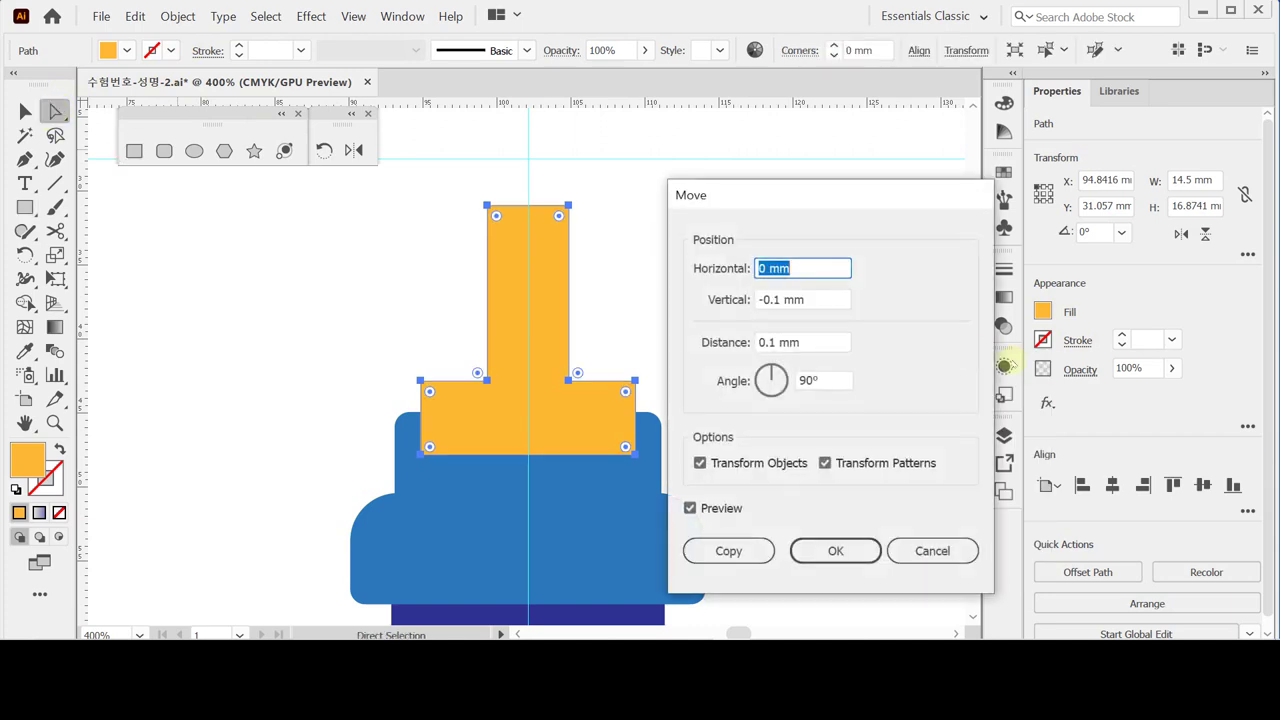
pyautogui.click(930, 551)
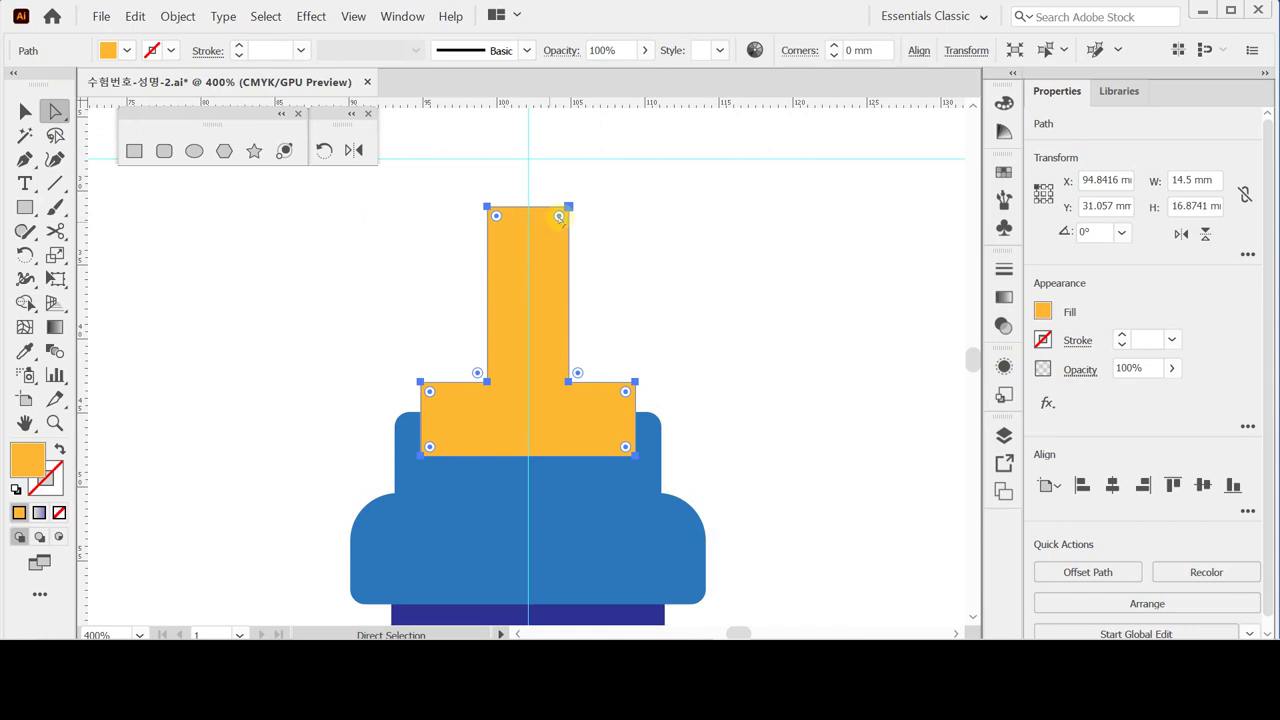
pyautogui.moveTo(560, 217); pyautogui.dragTo(530, 264)
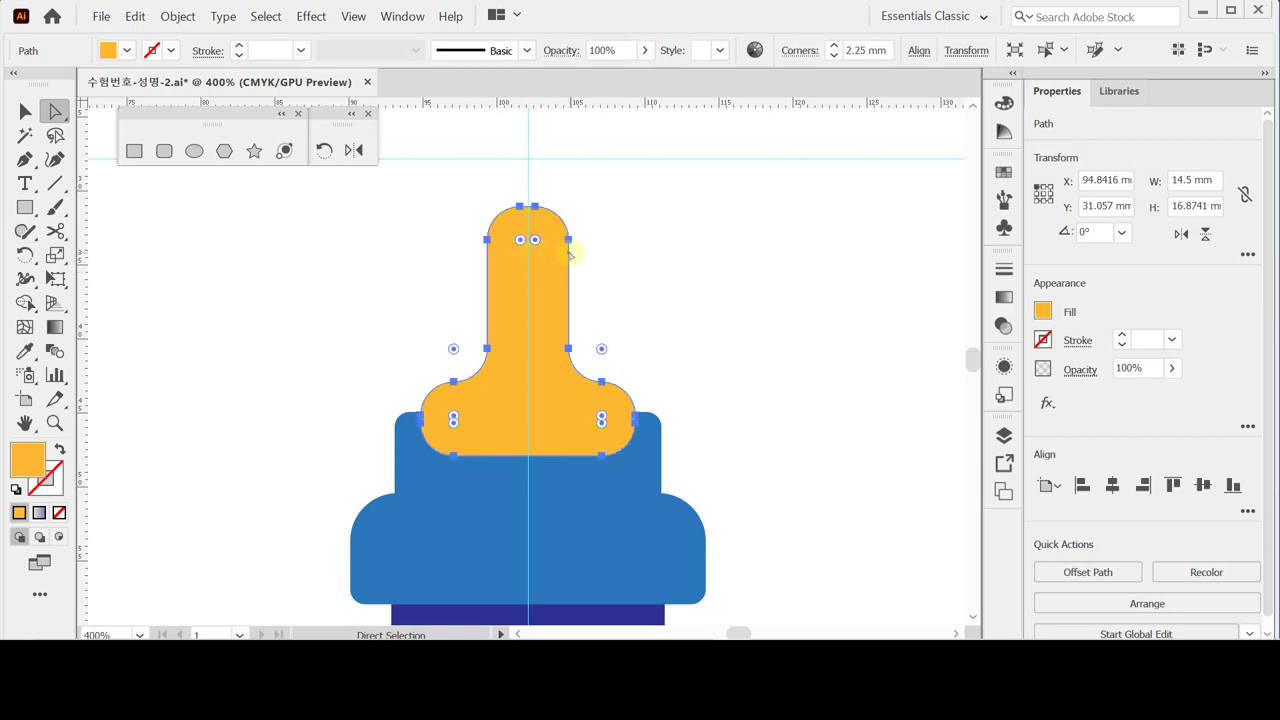
# Step: Narrow the nipple's waist by scaling the two anchor points at the base of its stem closer together
pyautogui.moveTo(427, 311); pyautogui.dragTo(590, 371)
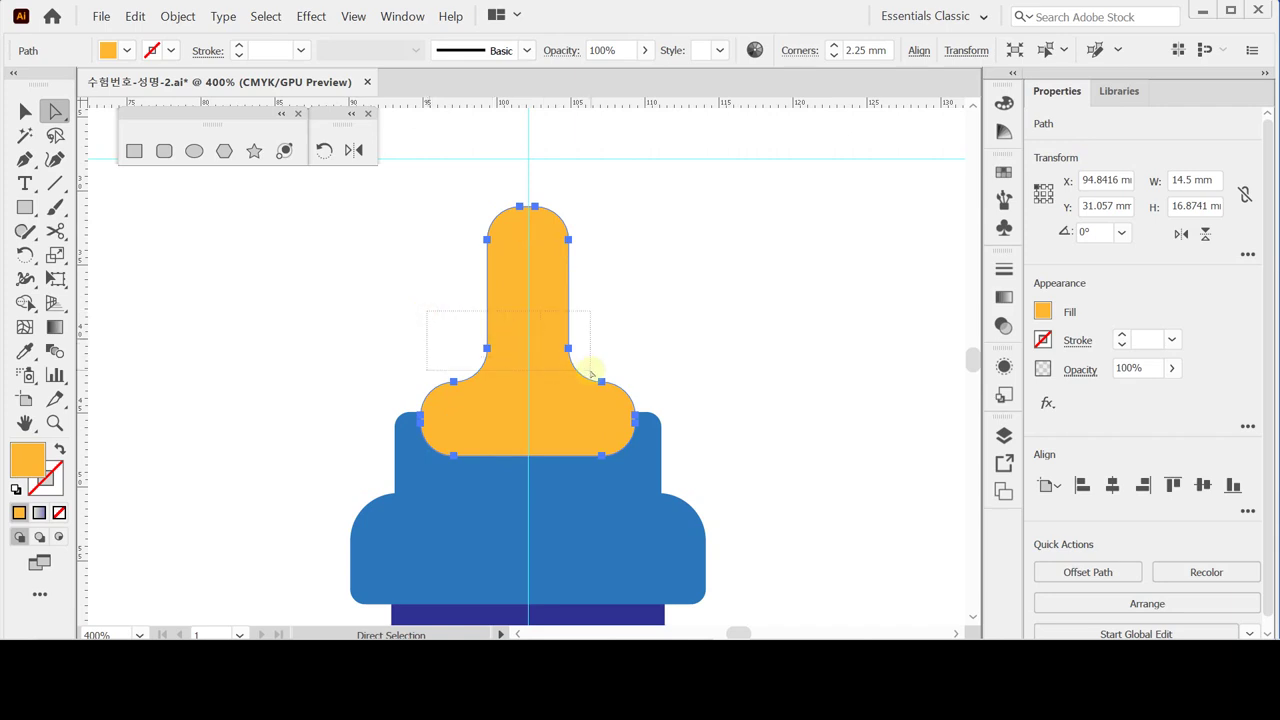
pyautogui.moveTo(591, 373); pyautogui.dragTo(591, 369)
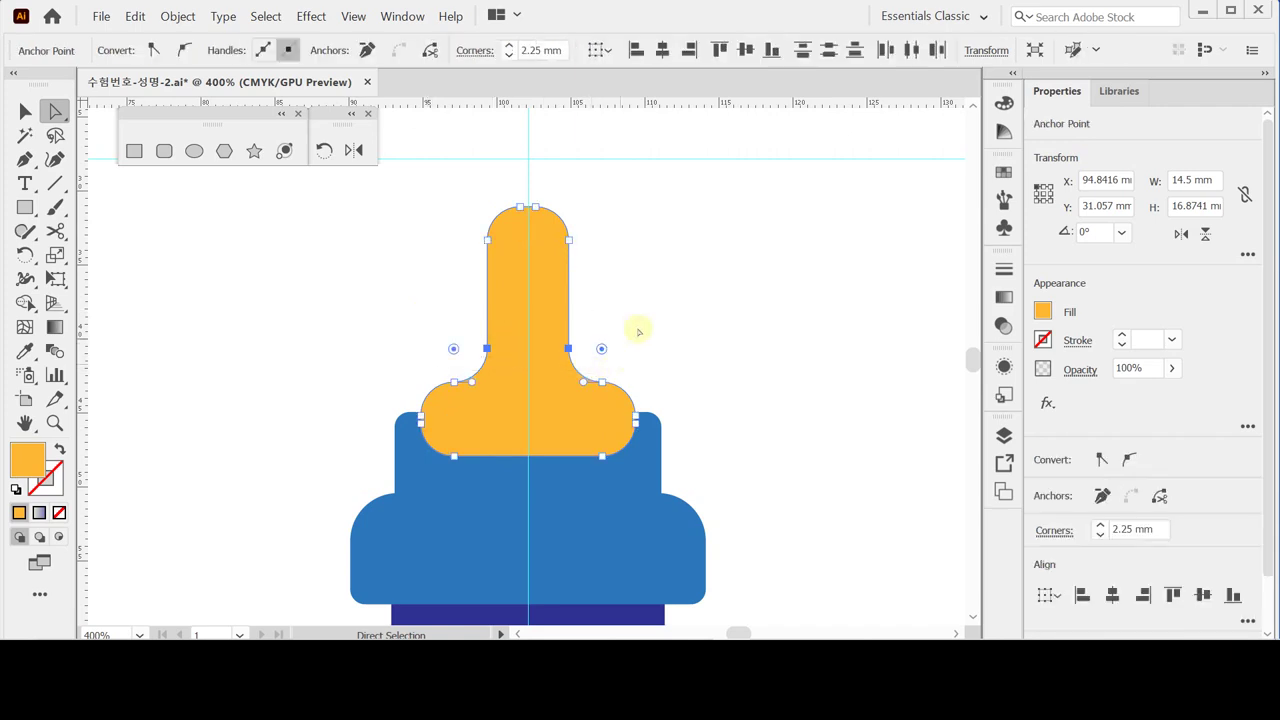
pyautogui.doubleClick(55, 255)
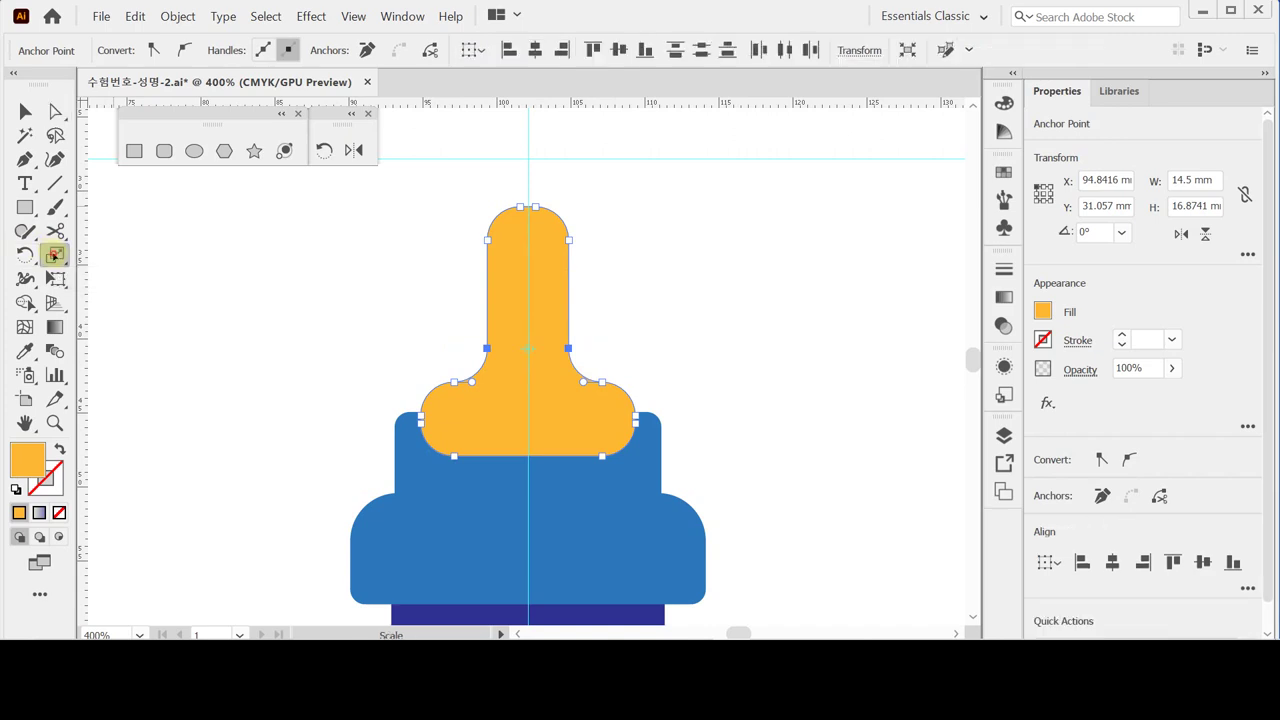
pyautogui.click(878, 542)
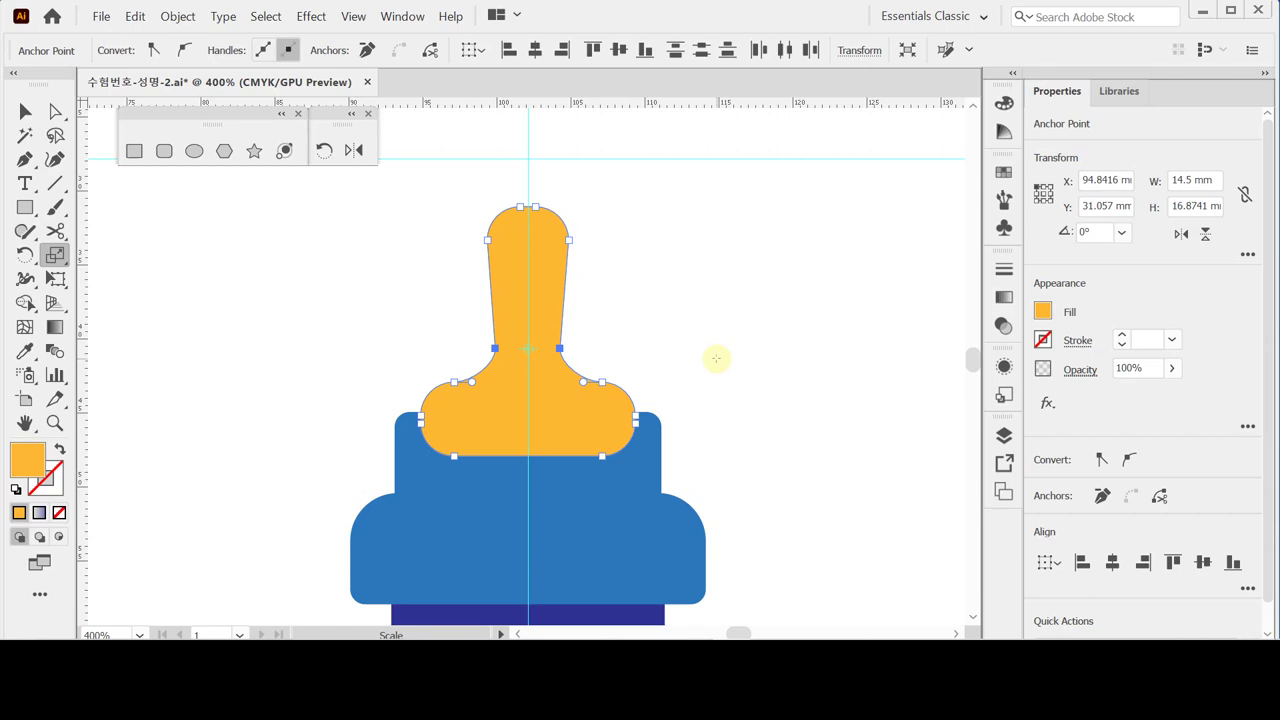
pyautogui.hotkey('ctrl', 'z')
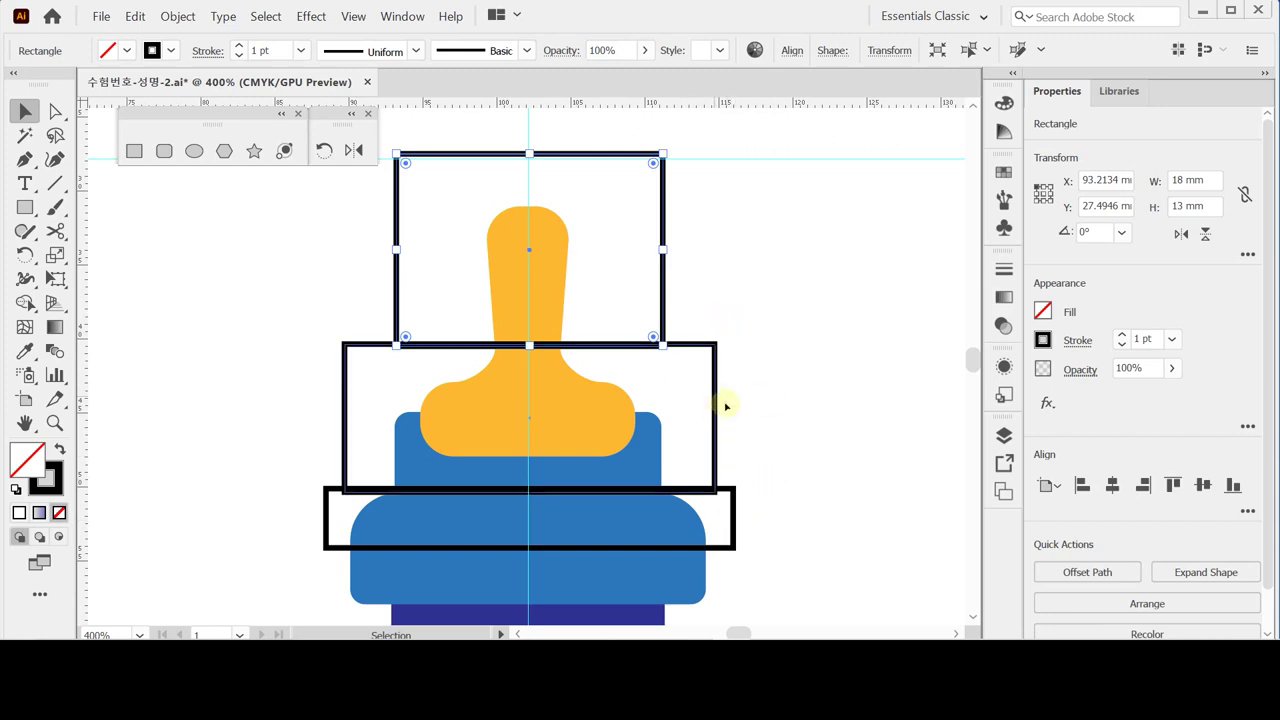
# Step: Send the orange nipple shape behind the blue cap
pyautogui.click(763, 442)
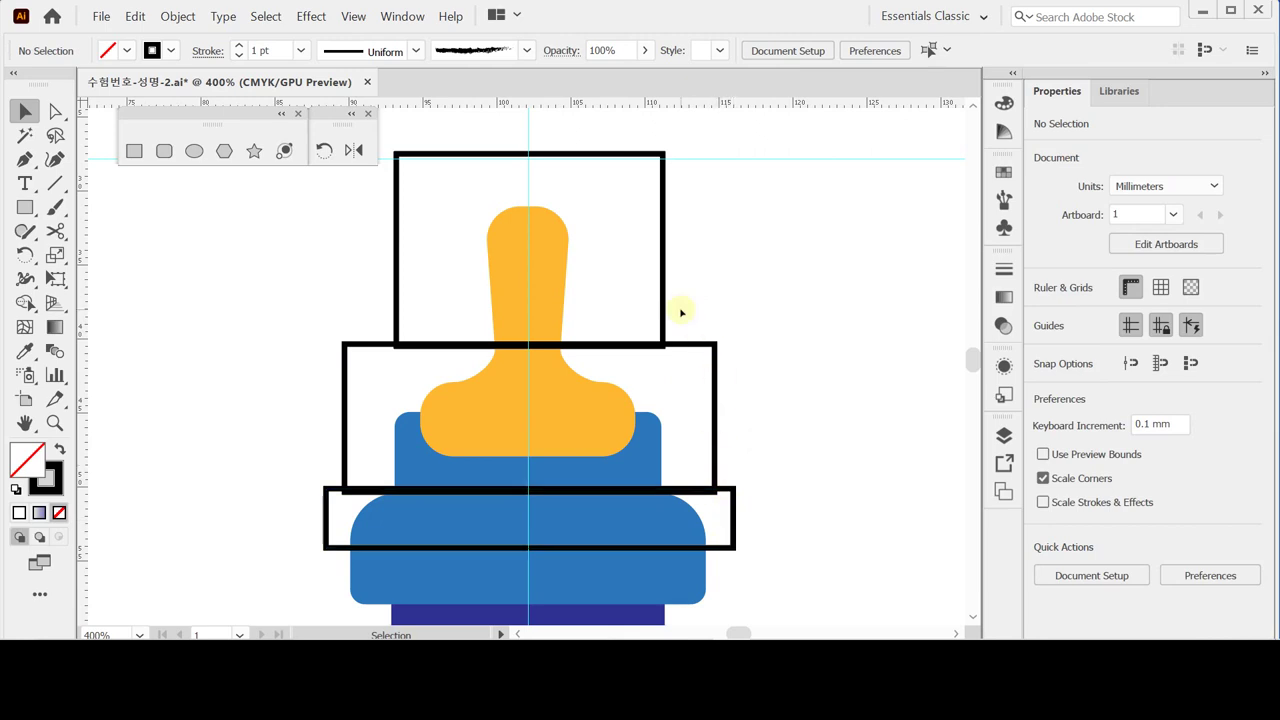
pyautogui.click(786, 237)
pyautogui.moveTo(733, 295); pyautogui.dragTo(655, 365)
pyautogui.click(808, 314)
pyautogui.click(545, 277)
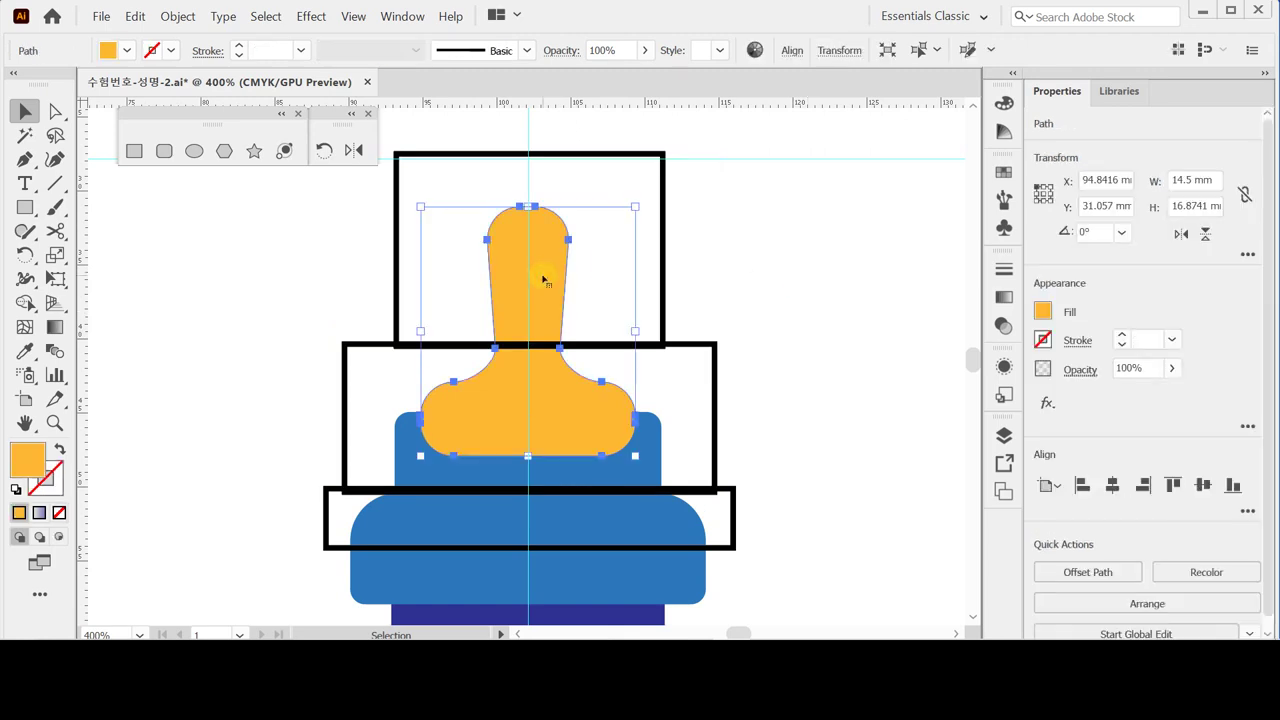
pyautogui.hotkey('ctrl', '[')
# Step: Centre the three stacked outlined rectangles horizontally on each other and unite them into one cover outline
pyautogui.moveTo(794, 290); pyautogui.dragTo(654, 368)
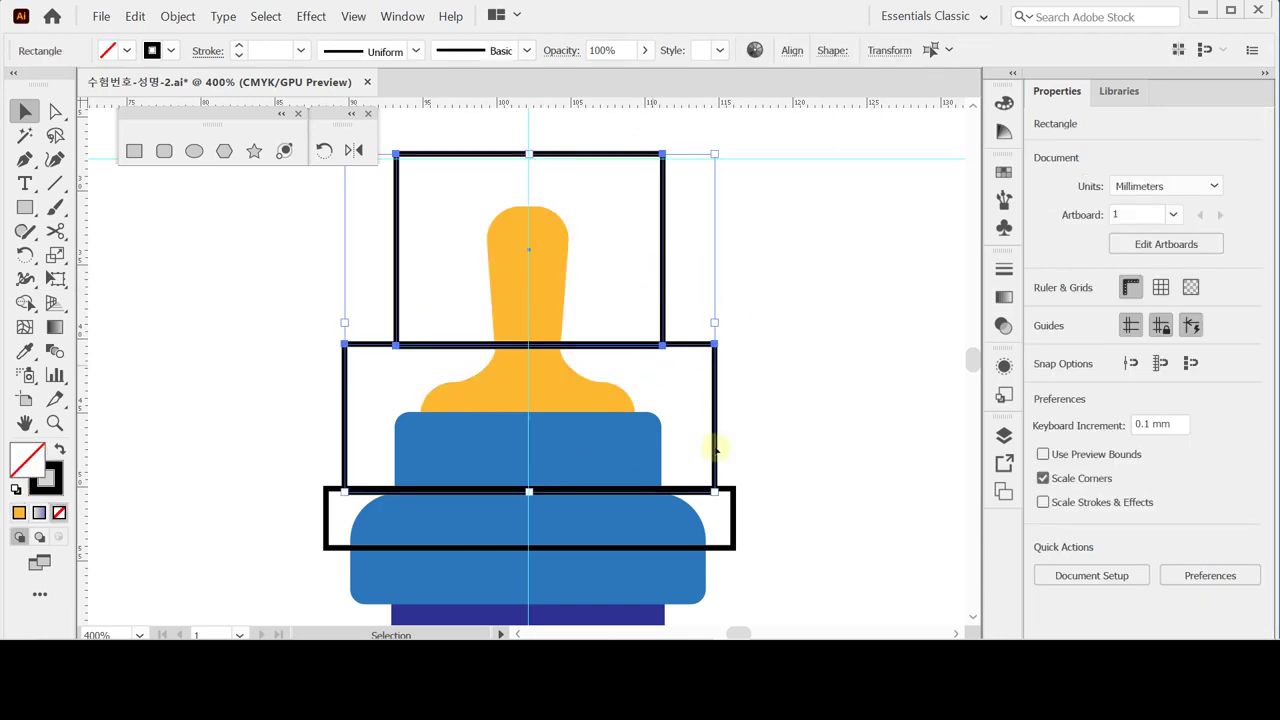
pyautogui.keyDown('shift'); pyautogui.click(733, 503); pyautogui.keyUp('shift')
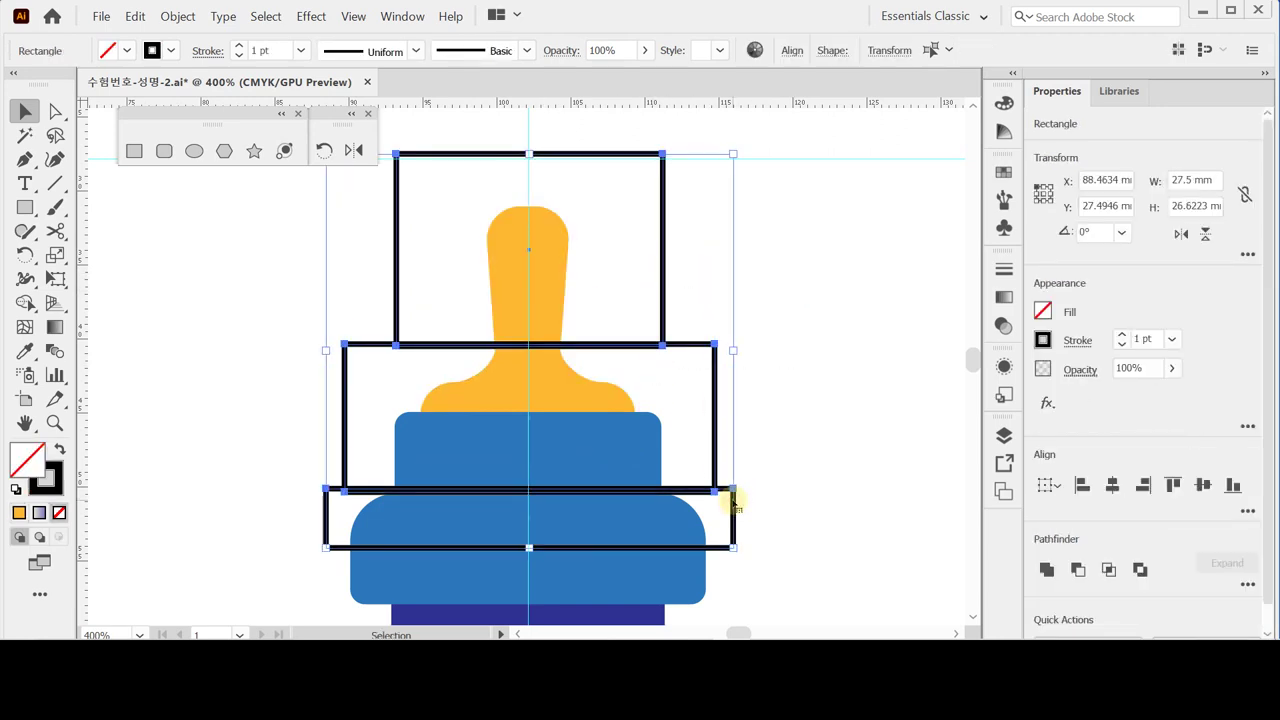
pyautogui.click(1113, 485)
pyautogui.click(1047, 568)
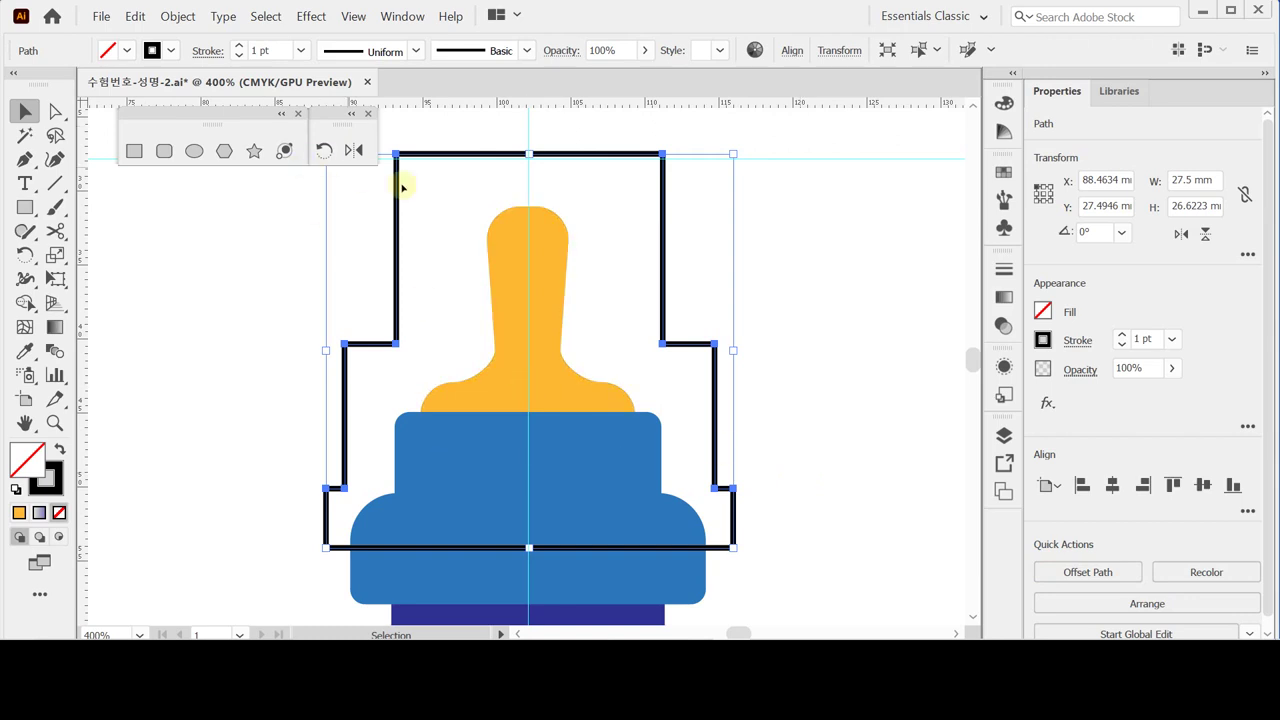
# Step: Scale the cover outline's two top anchor points to 80% uniformly and round both top corners into a dome
pyautogui.moveTo(474, 240); pyautogui.dragTo(460, 287)
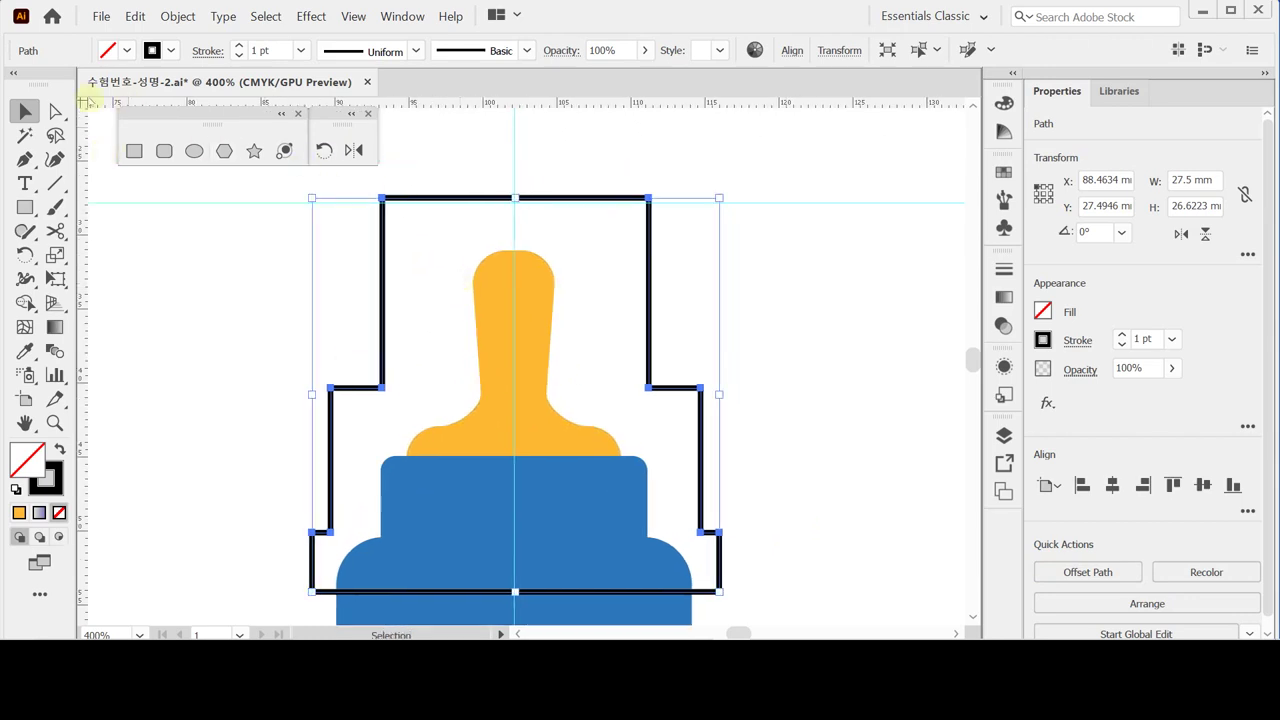
pyautogui.doubleClick(465, 200)
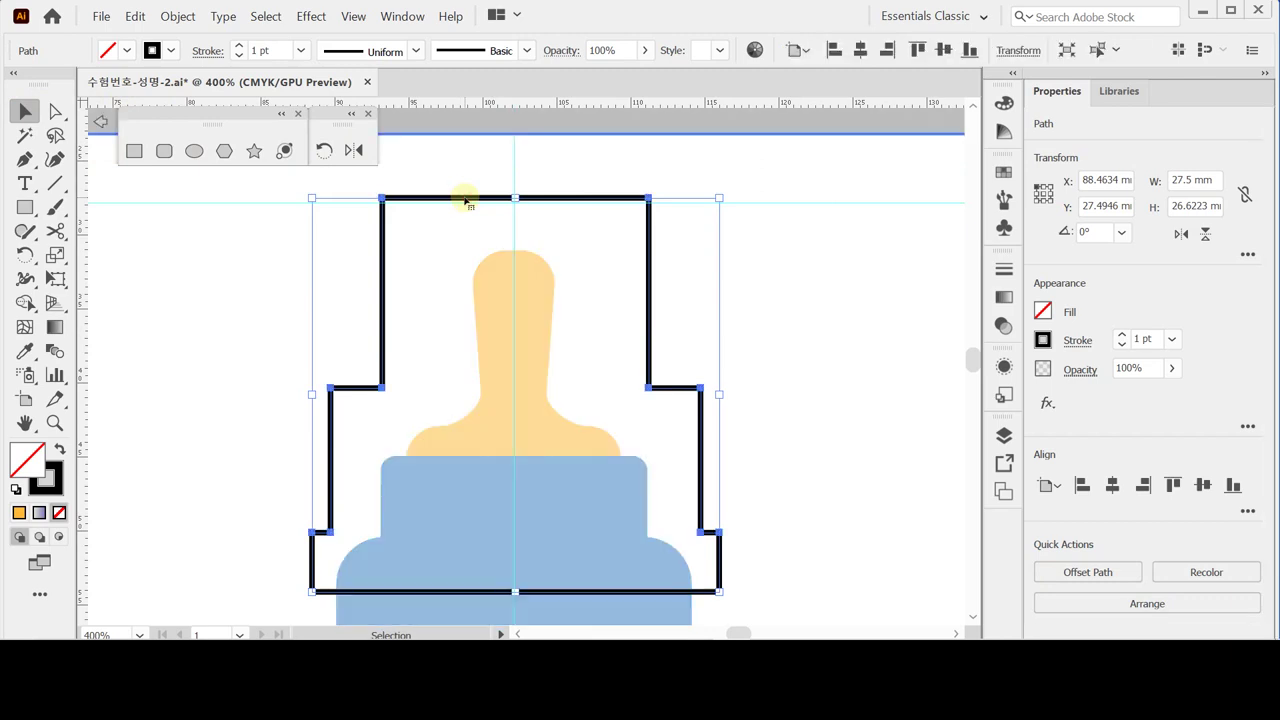
pyautogui.click(57, 112)
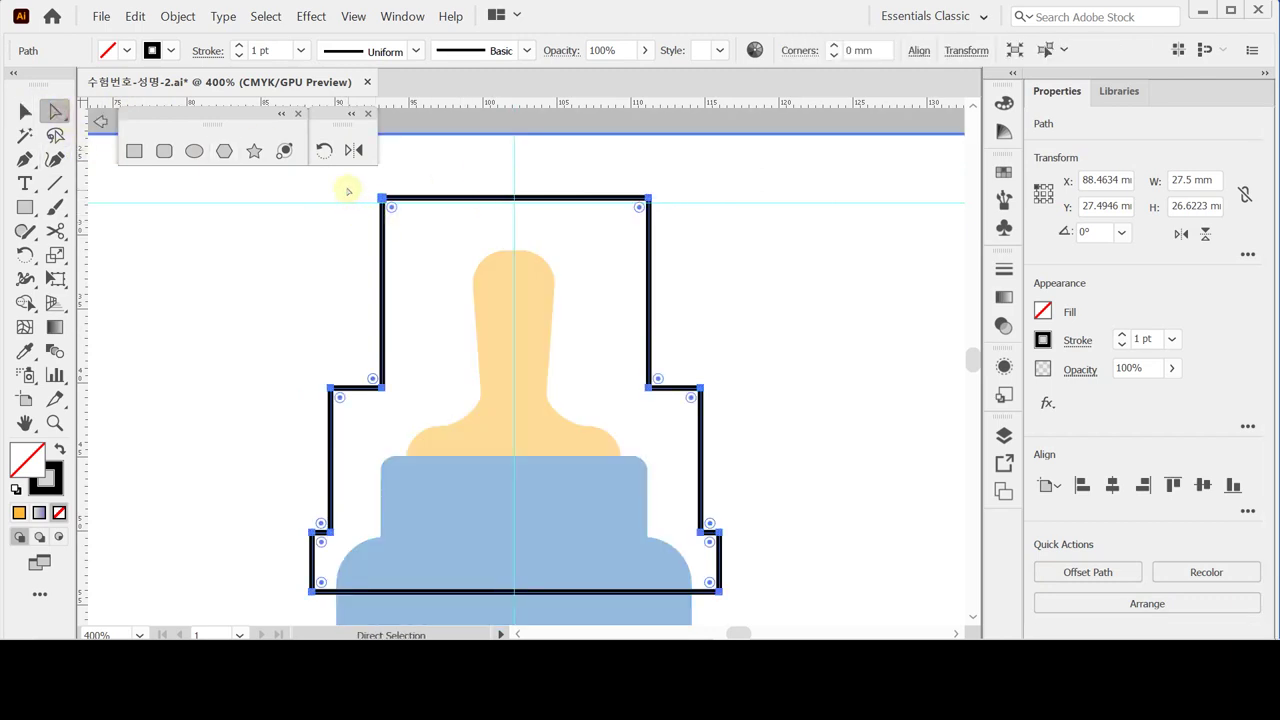
pyautogui.moveTo(344, 178); pyautogui.dragTo(698, 242)
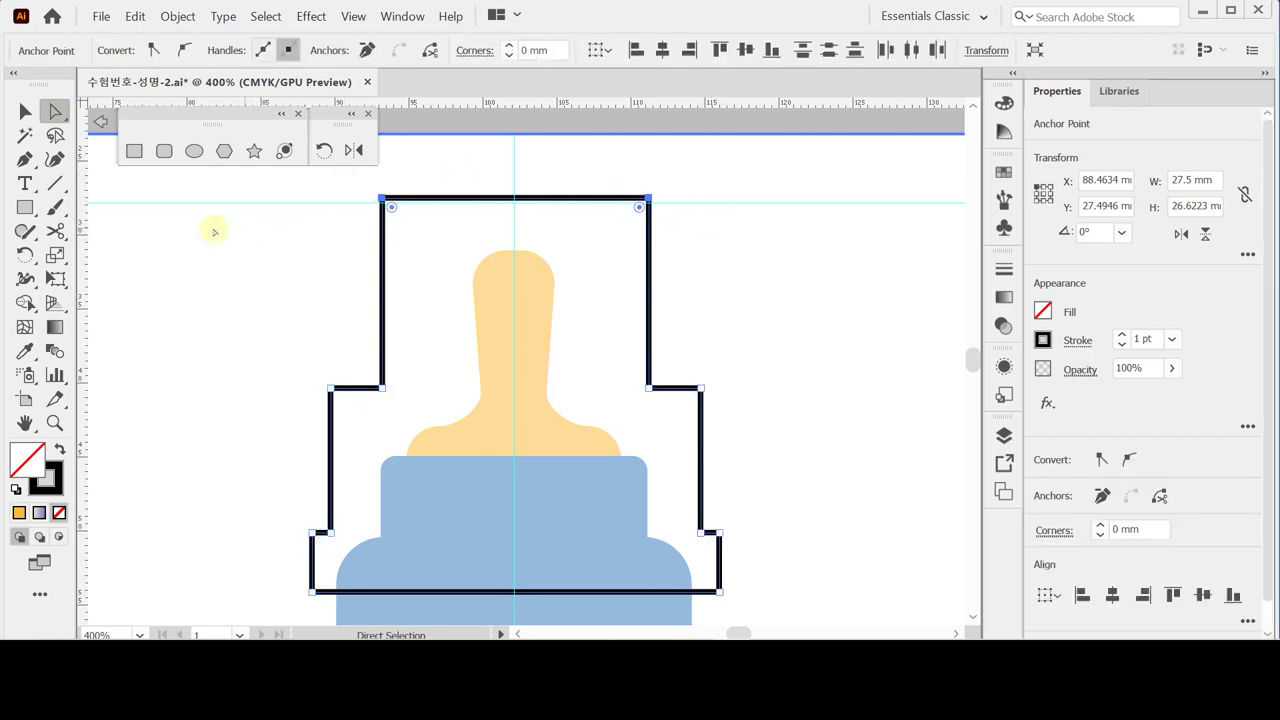
pyautogui.click(57, 255)
pyautogui.doubleClick(57, 255)
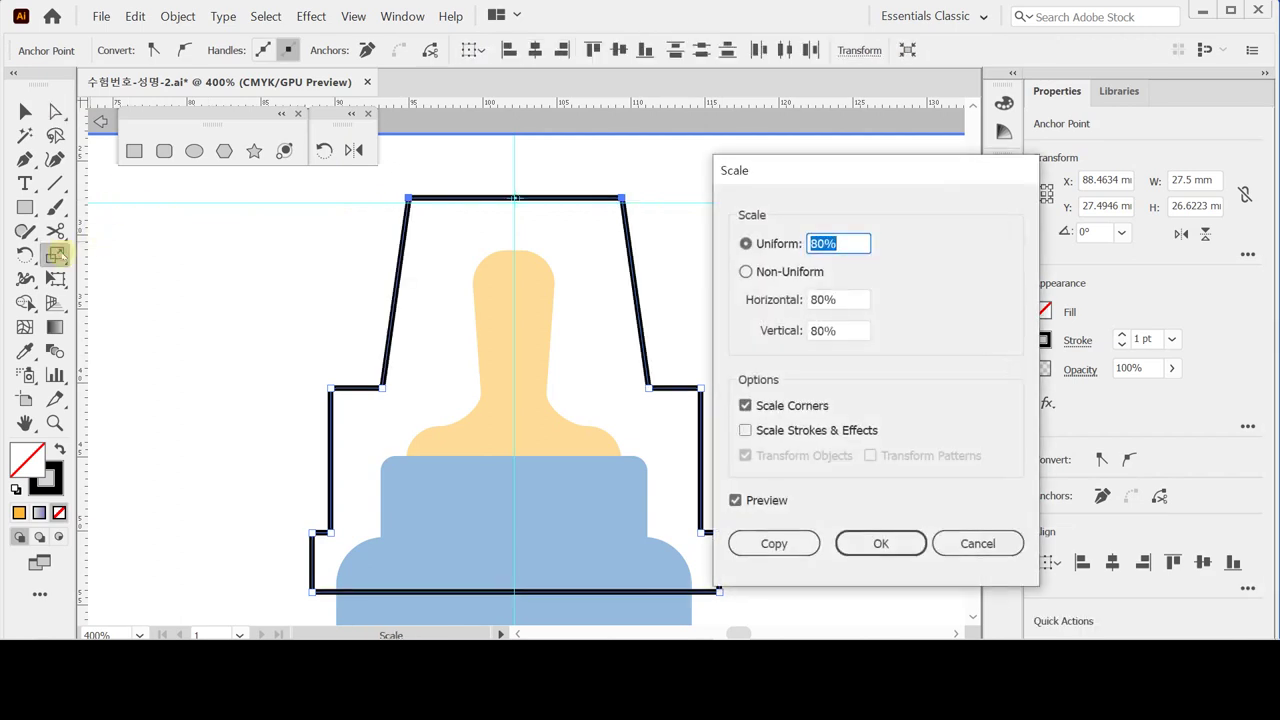
pyautogui.press('Return')
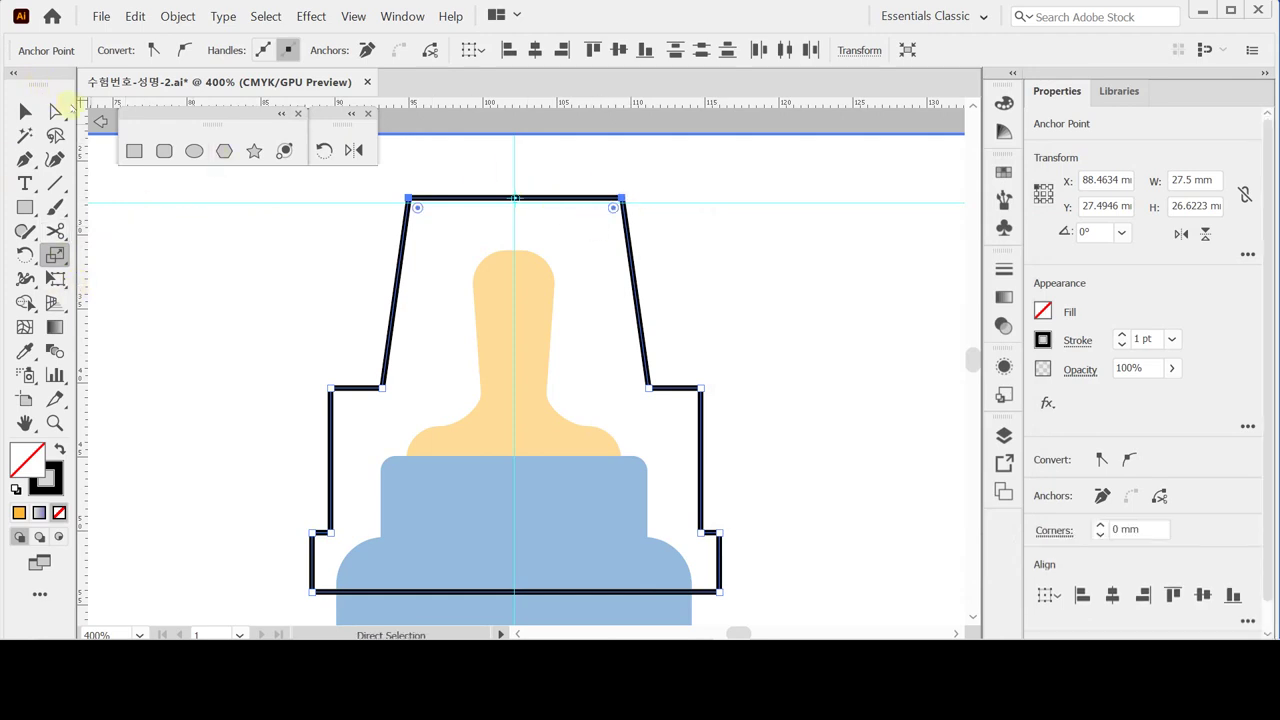
pyautogui.moveTo(613, 208); pyautogui.dragTo(538, 294)
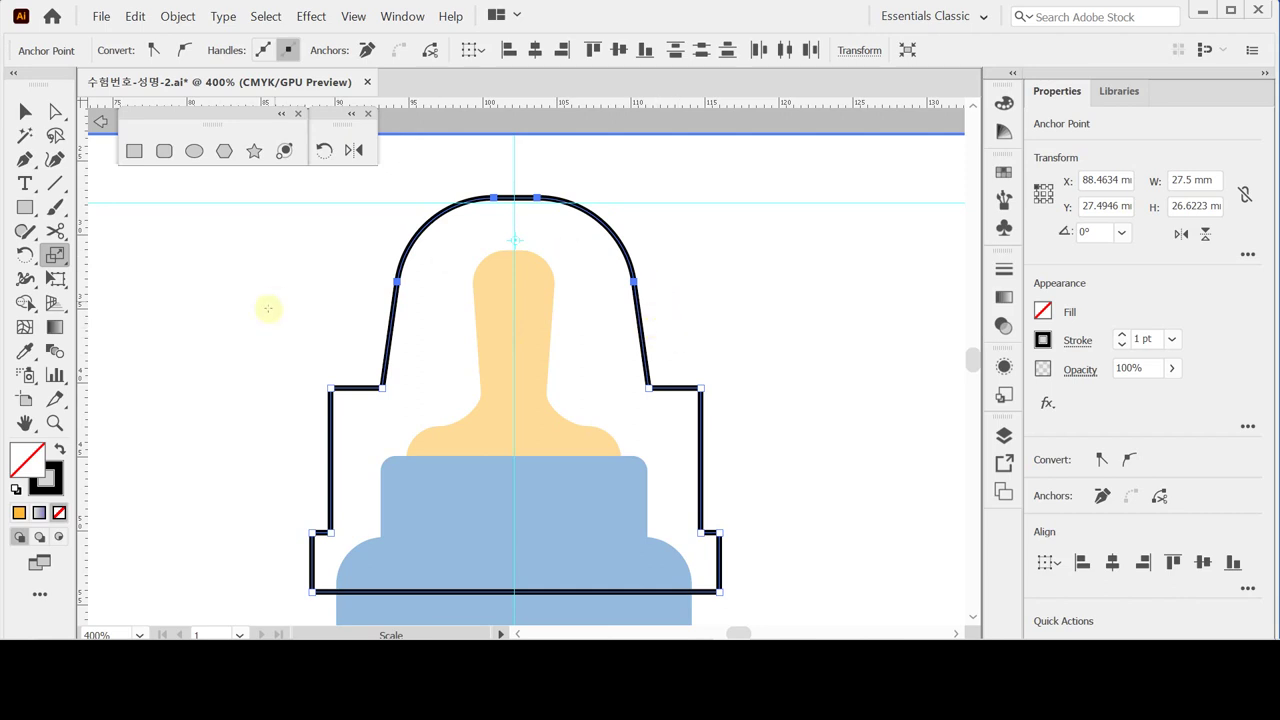
# Step: Scale the two outer shoulder points of the cover outline's middle tier to 90% and round those corners
pyautogui.click(331, 387)
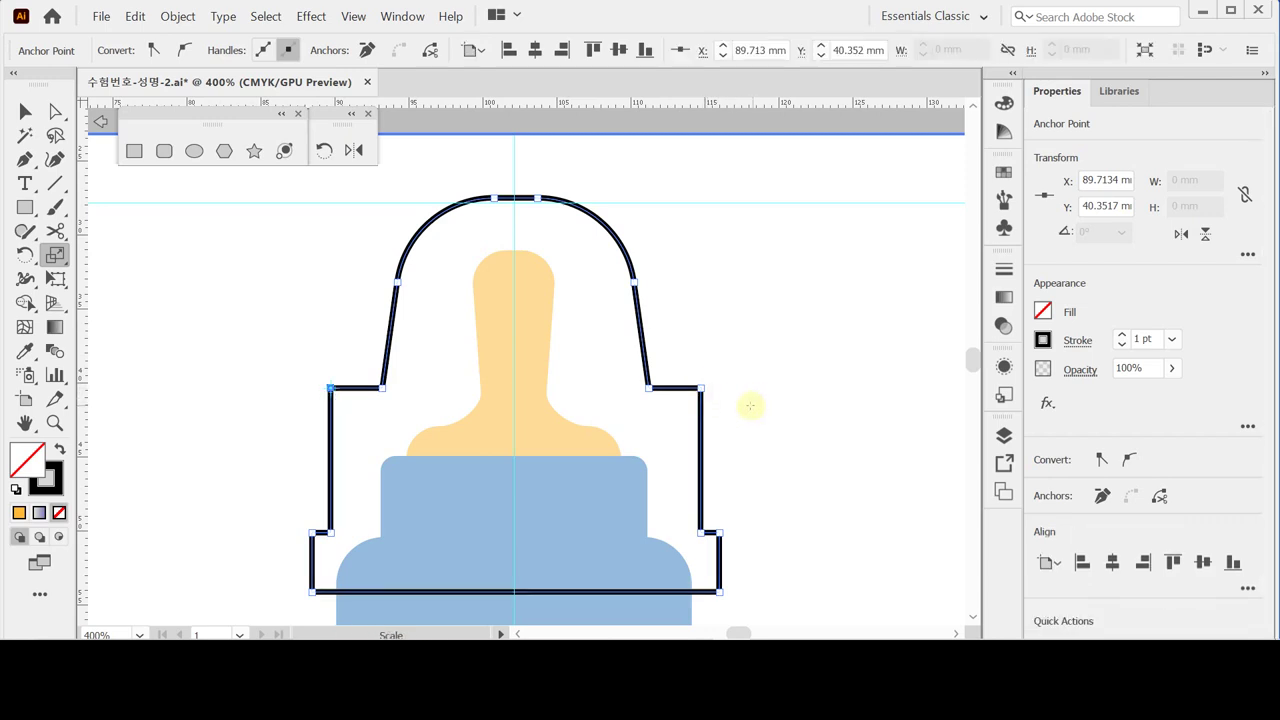
pyautogui.keyDown('shift'); pyautogui.click(700, 388); pyautogui.keyUp('shift')
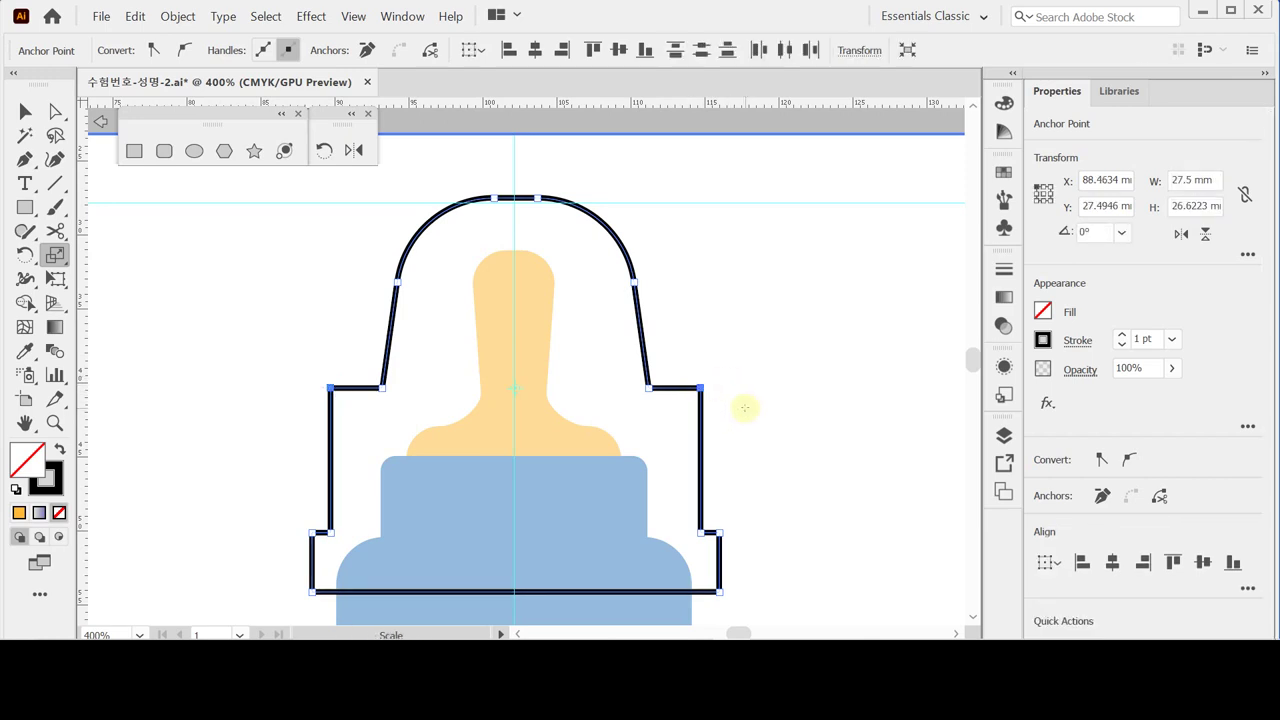
pyautogui.doubleClick(55, 254)
pyautogui.write('90')
pyautogui.press('Return')
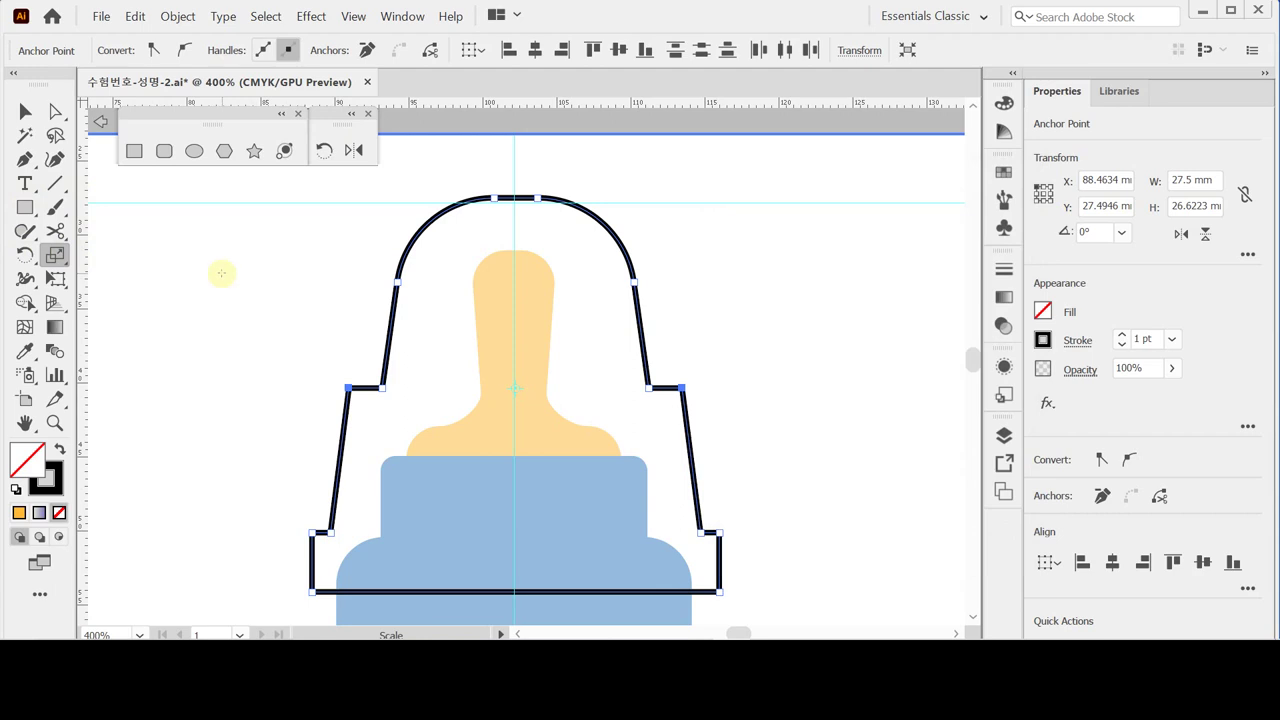
pyautogui.press('ctrl')
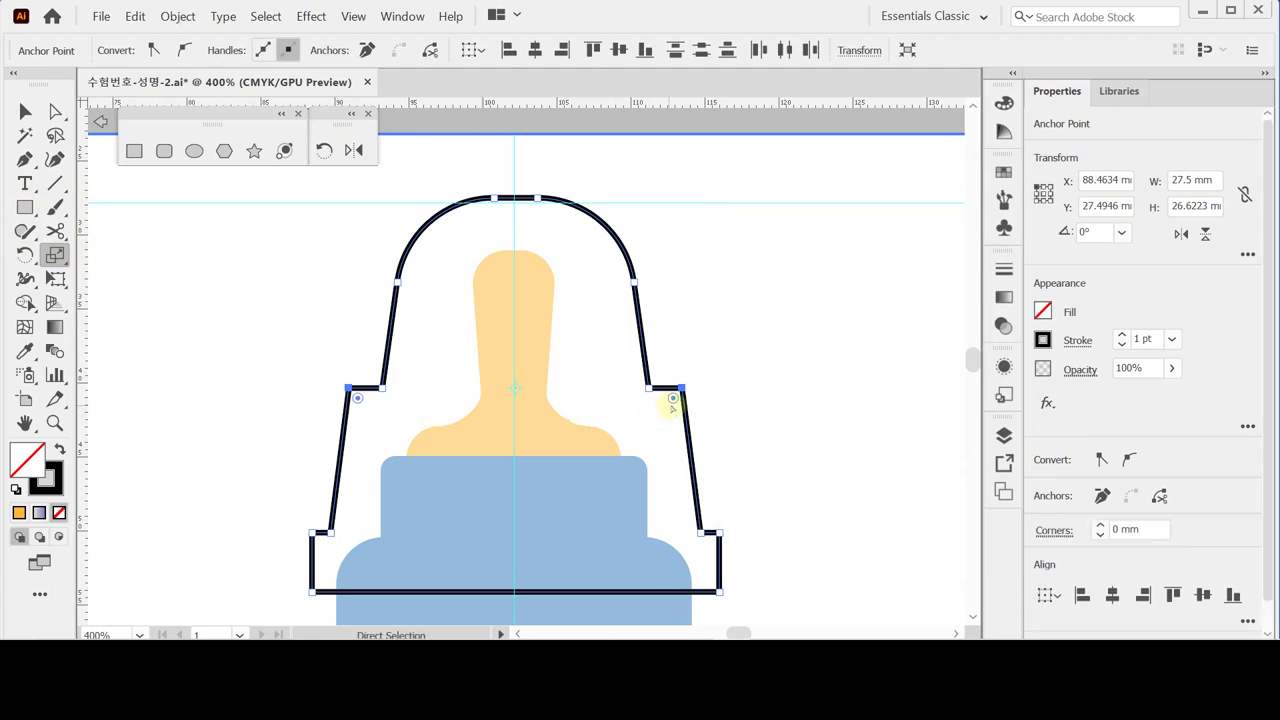
pyautogui.moveTo(674, 398); pyautogui.dragTo(656, 418)
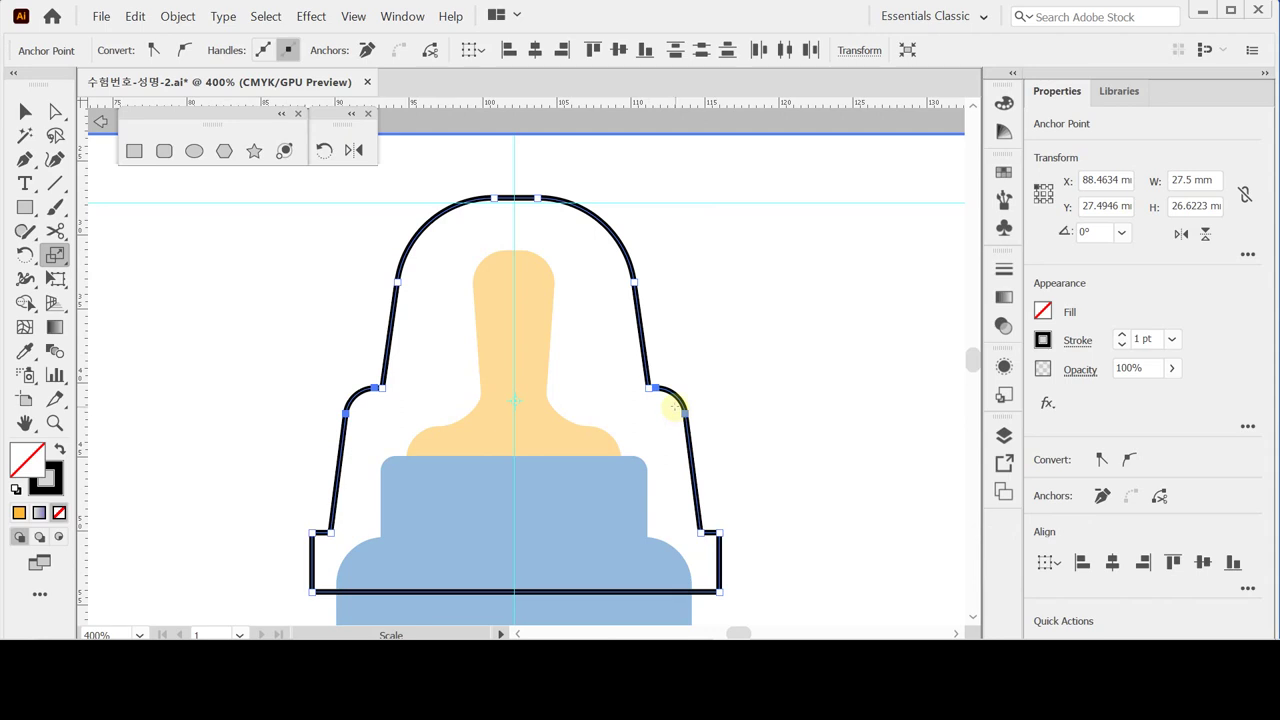
# Step: Round the two upper outer corners of the cover outline's bottom rim to a radius of about 1.18 mm
pyautogui.click(313, 533)
pyautogui.keyDown('shift'); pyautogui.click(718, 533); pyautogui.keyUp('shift')
pyautogui.moveTo(710, 542); pyautogui.dragTo(702, 551)
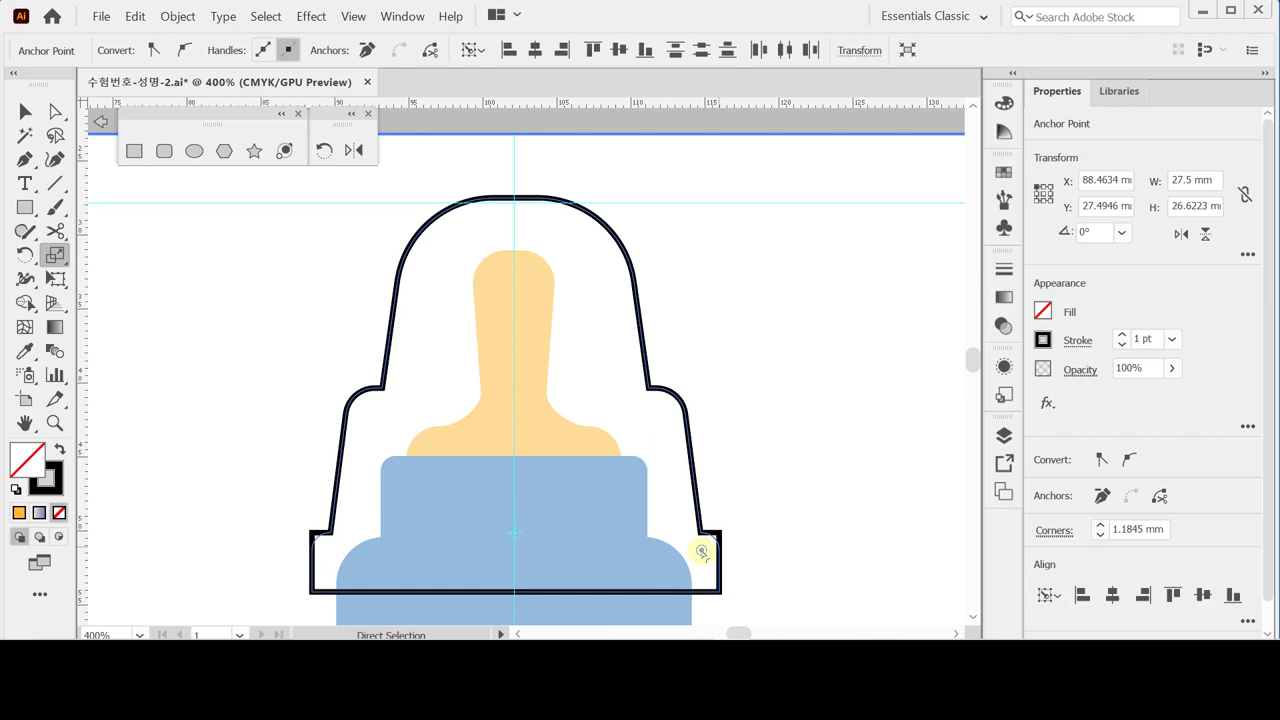
pyautogui.moveTo(702, 551); pyautogui.dragTo(700, 537)
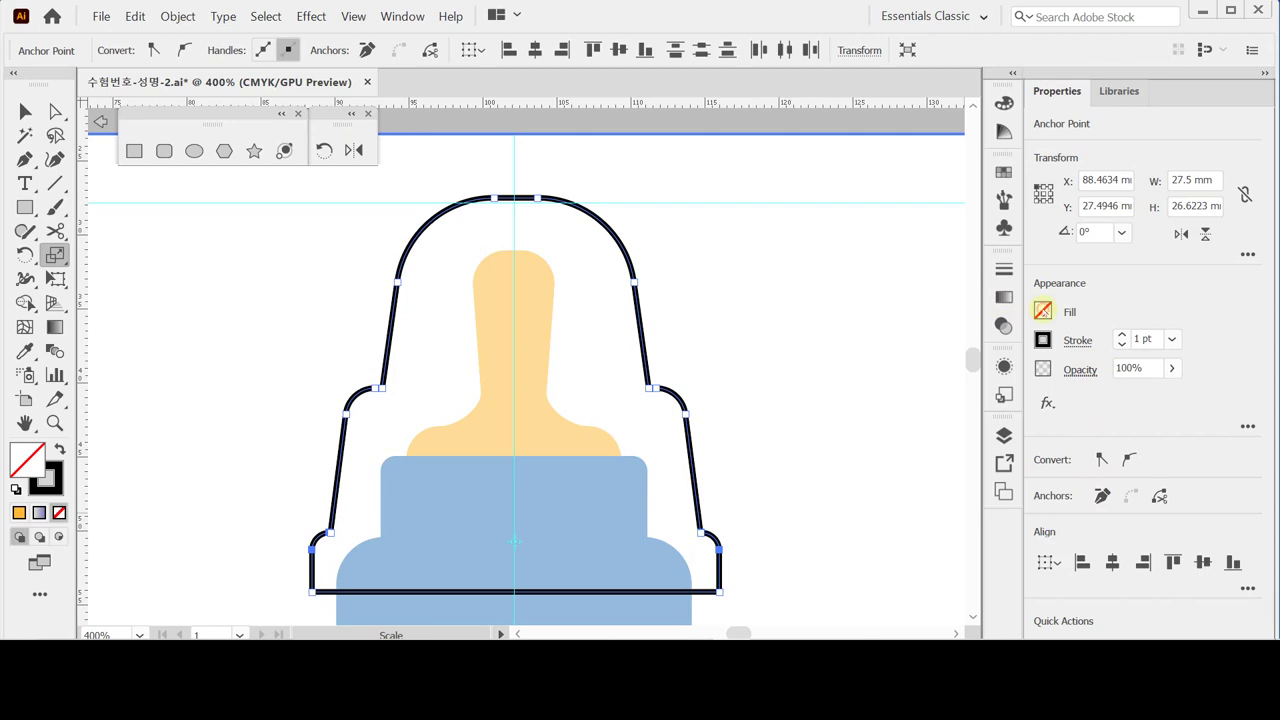
# Step: Fill the cover shape with pale lavender at C 10% and M 10%, and remove its stroke
pyautogui.click(1043, 311)
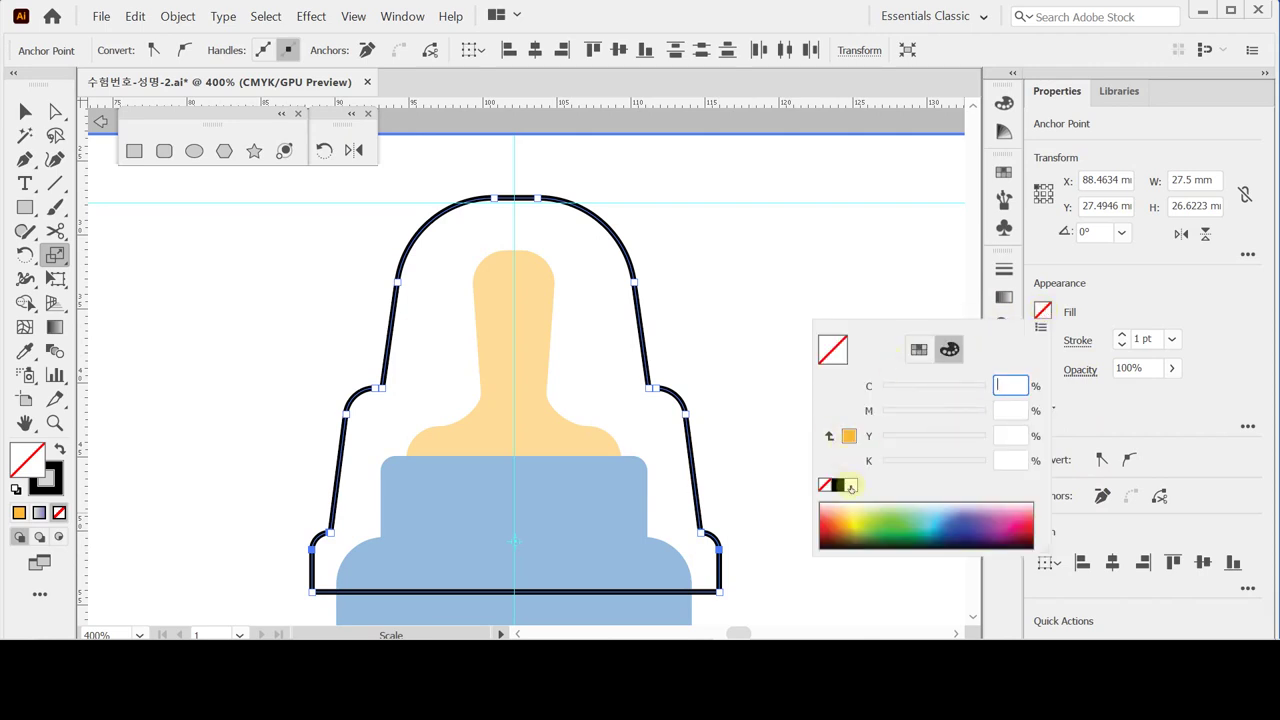
pyautogui.click(851, 485)
pyautogui.write('10')
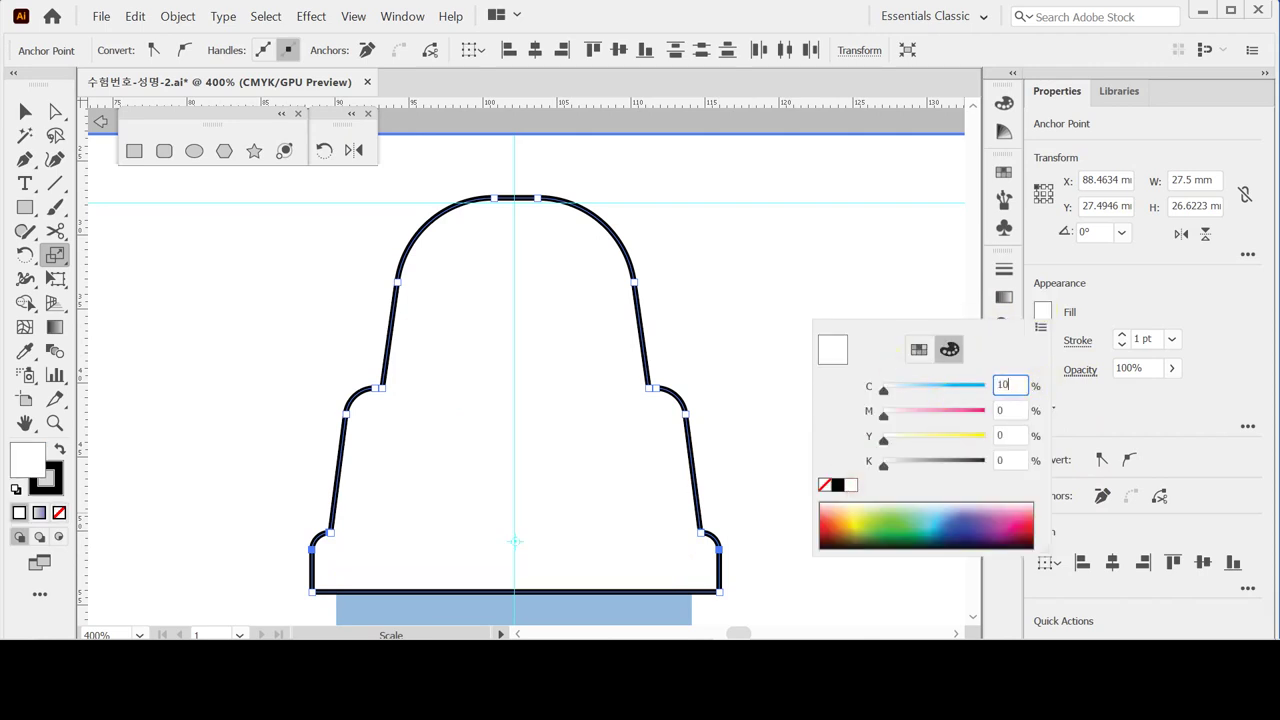
pyautogui.press('Tab')
pyautogui.press('capslock')
pyautogui.write('10')
pyautogui.press('Return')
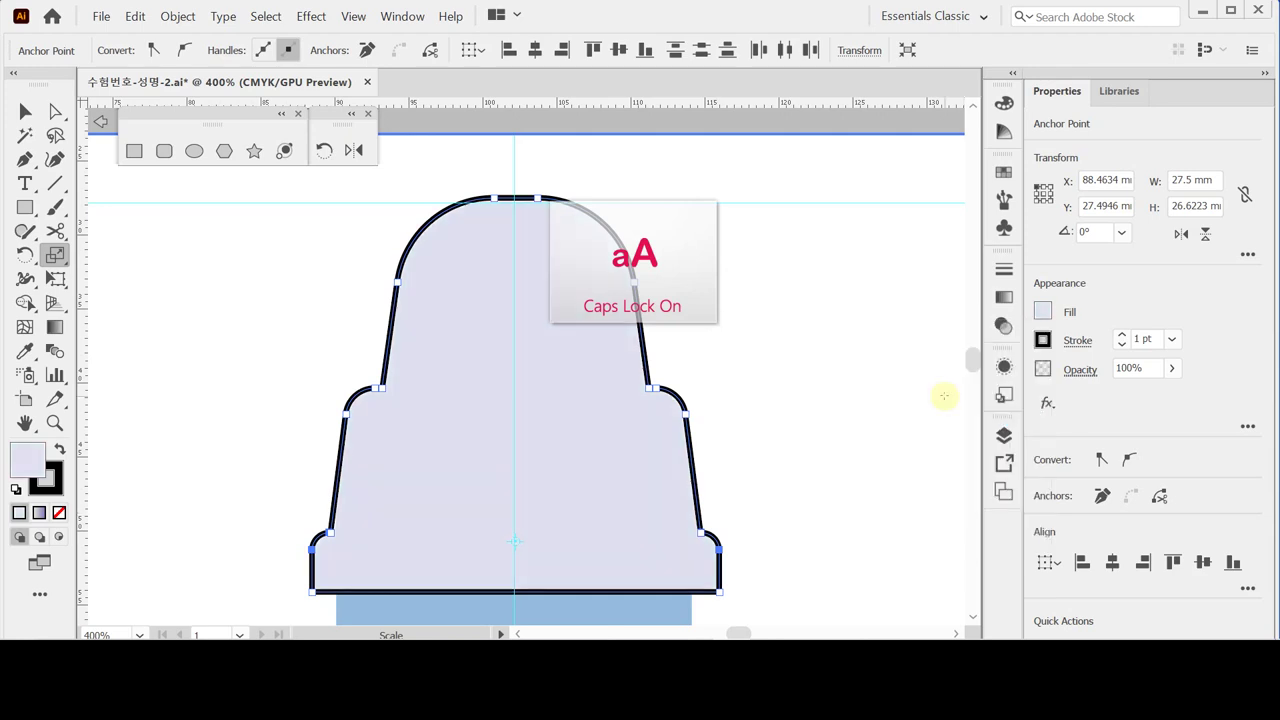
pyautogui.click(1043, 340)
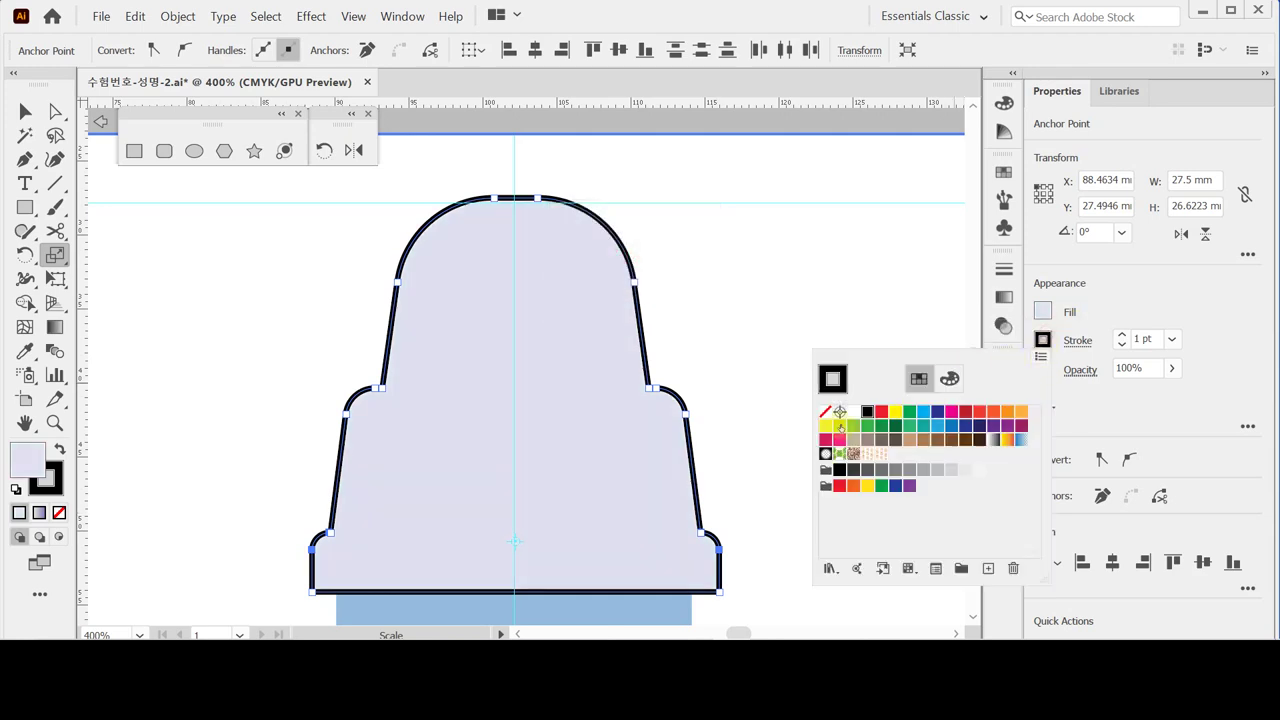
pyautogui.click(824, 412)
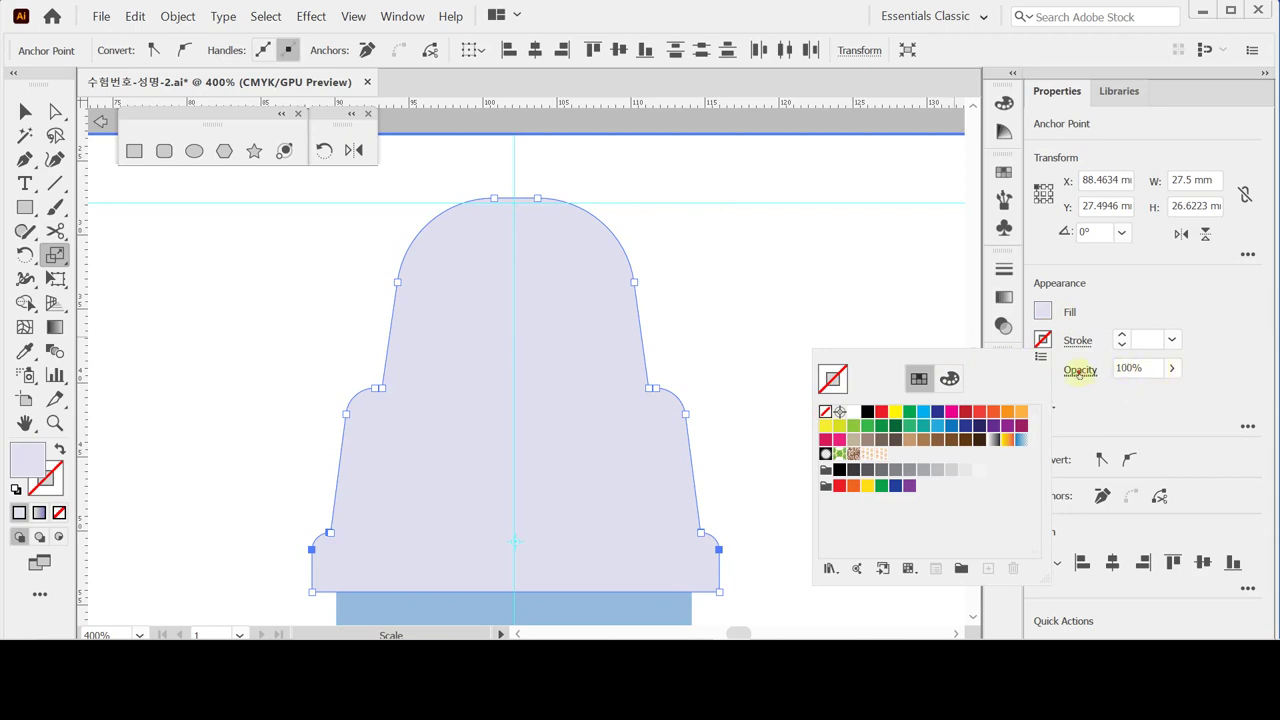
# Step: Set the cover shape's opacity to 70%
pyautogui.click(1080, 370)
pyautogui.click(1080, 370)
pyautogui.click(1172, 368)
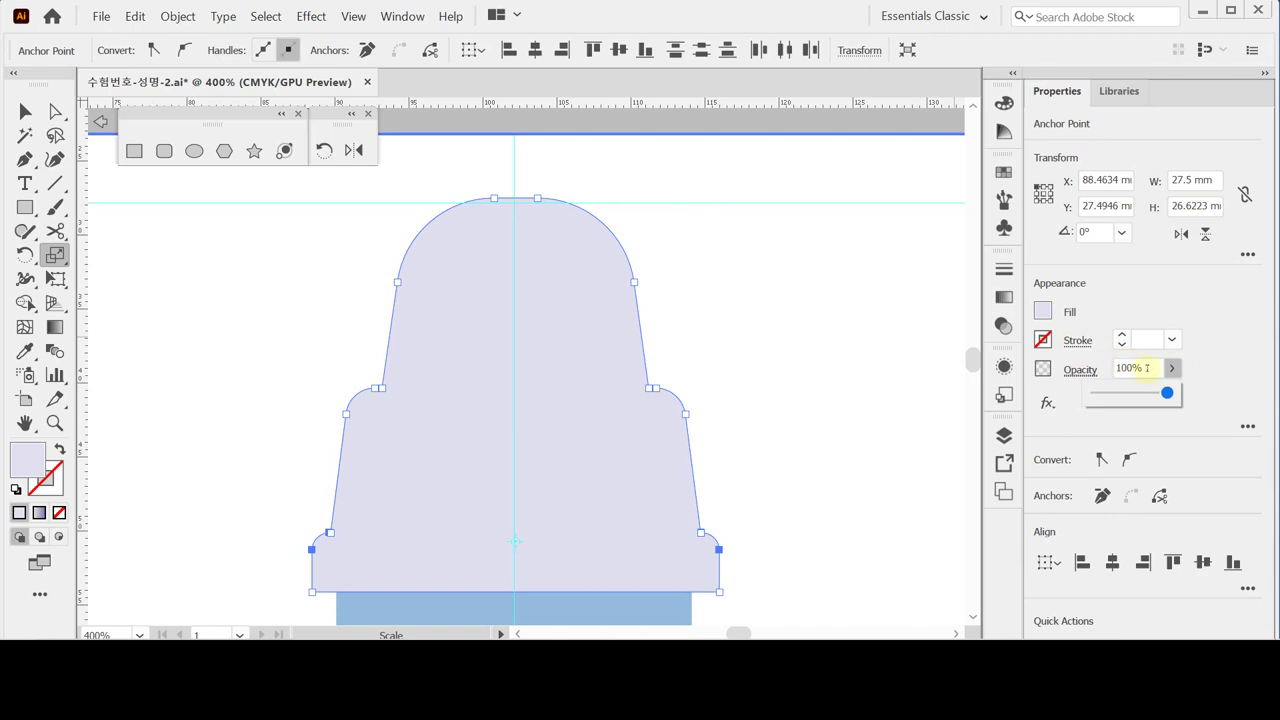
pyautogui.click(1147, 368)
pyautogui.doubleClick(1153, 369)
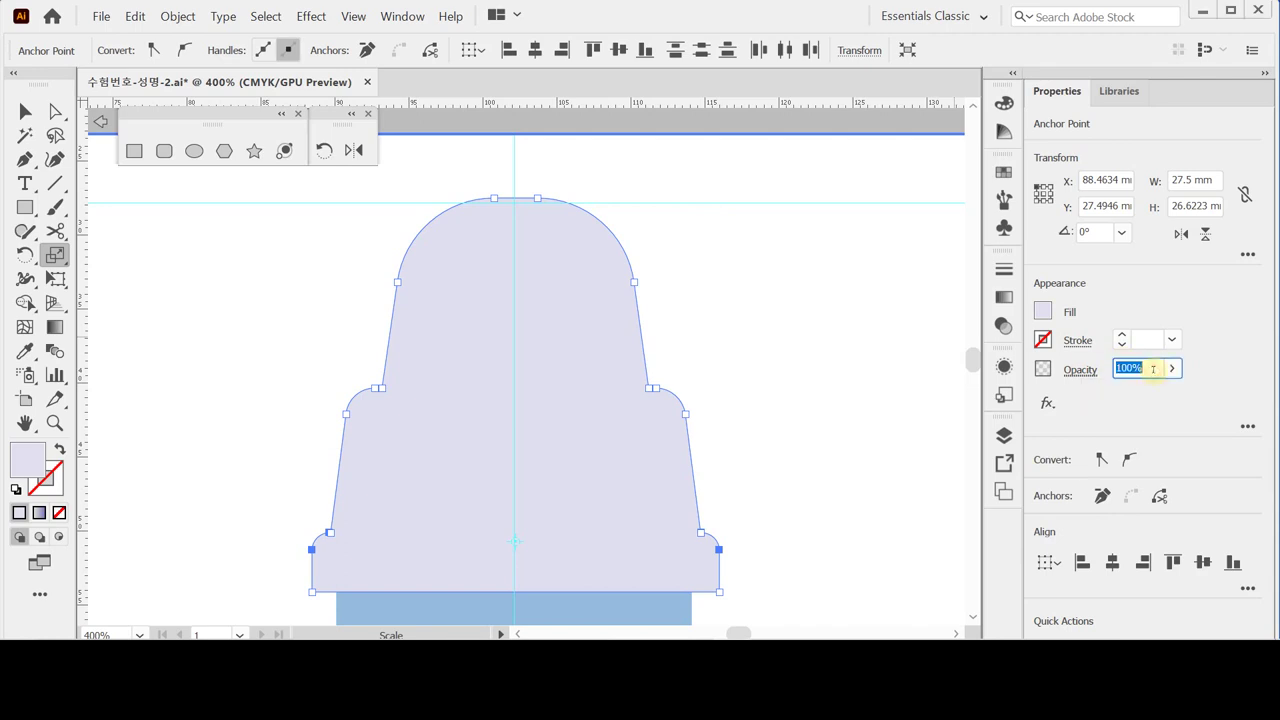
pyautogui.write('70')
pyautogui.press('Return')
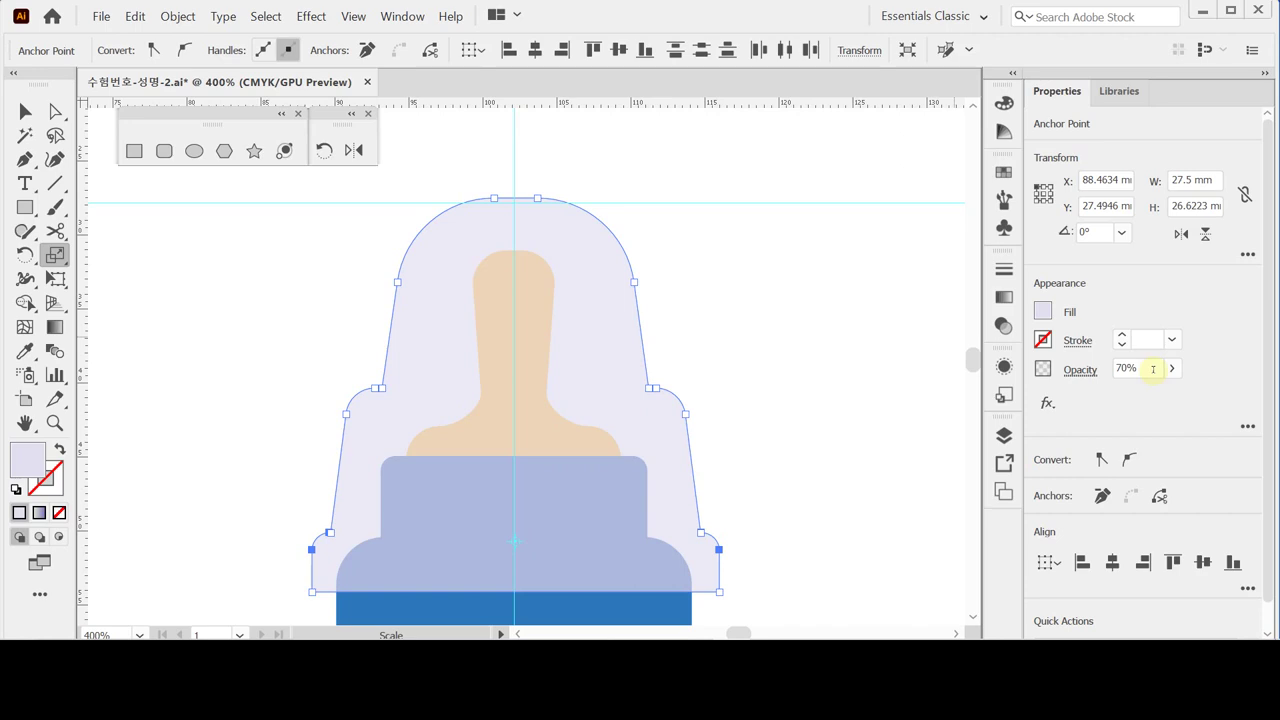
# Step: Create an inset copy of the cover shape with Offset Path at -1 mm
pyautogui.press('a')
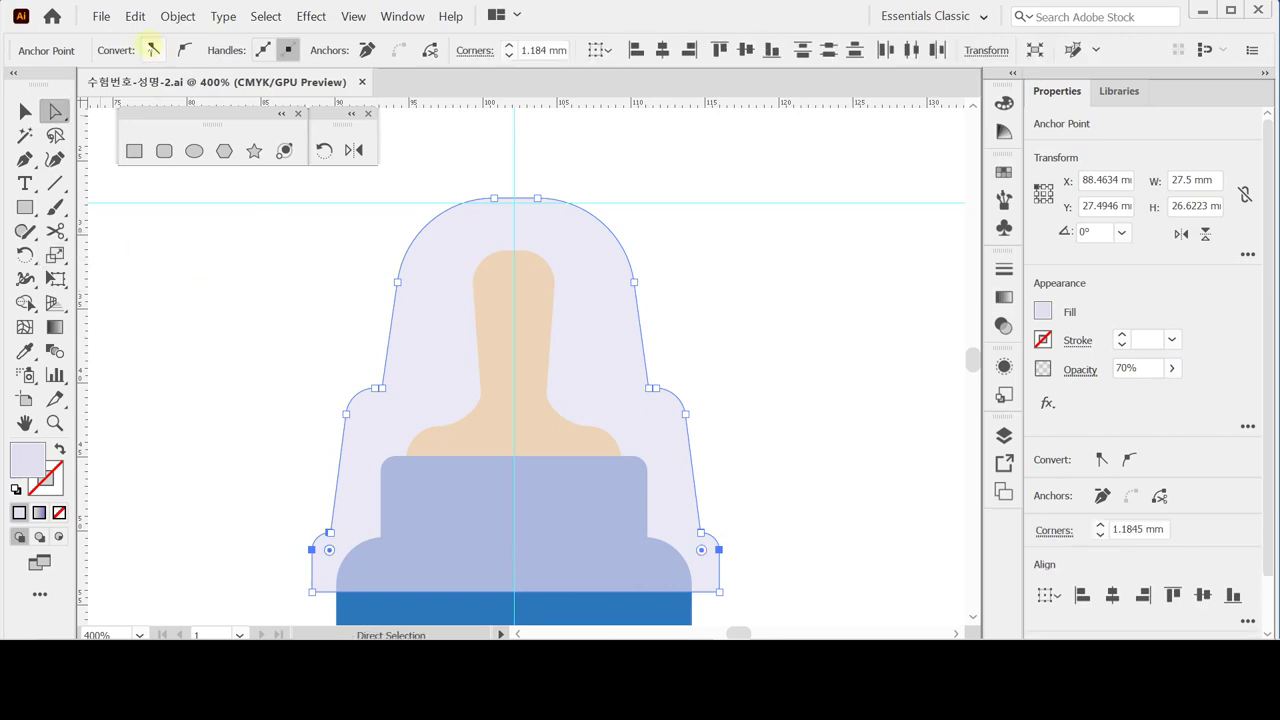
pyautogui.click(177, 16)
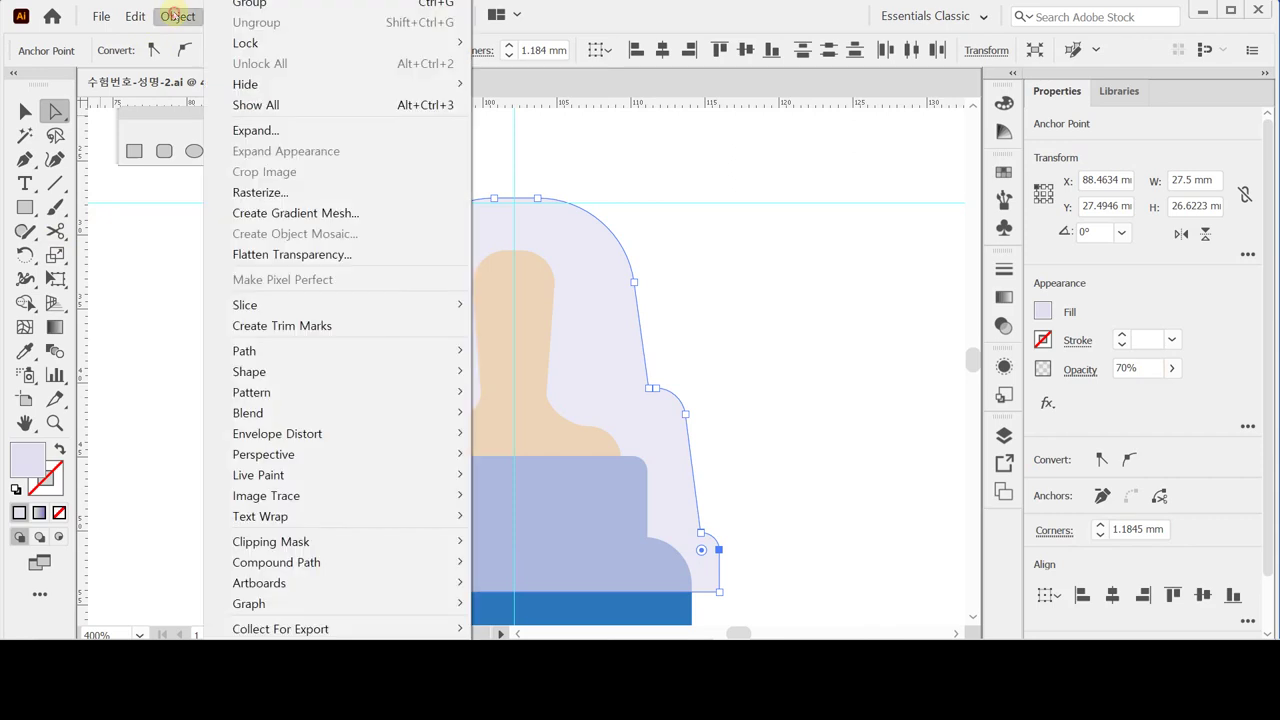
pyautogui.moveTo(422, 356)
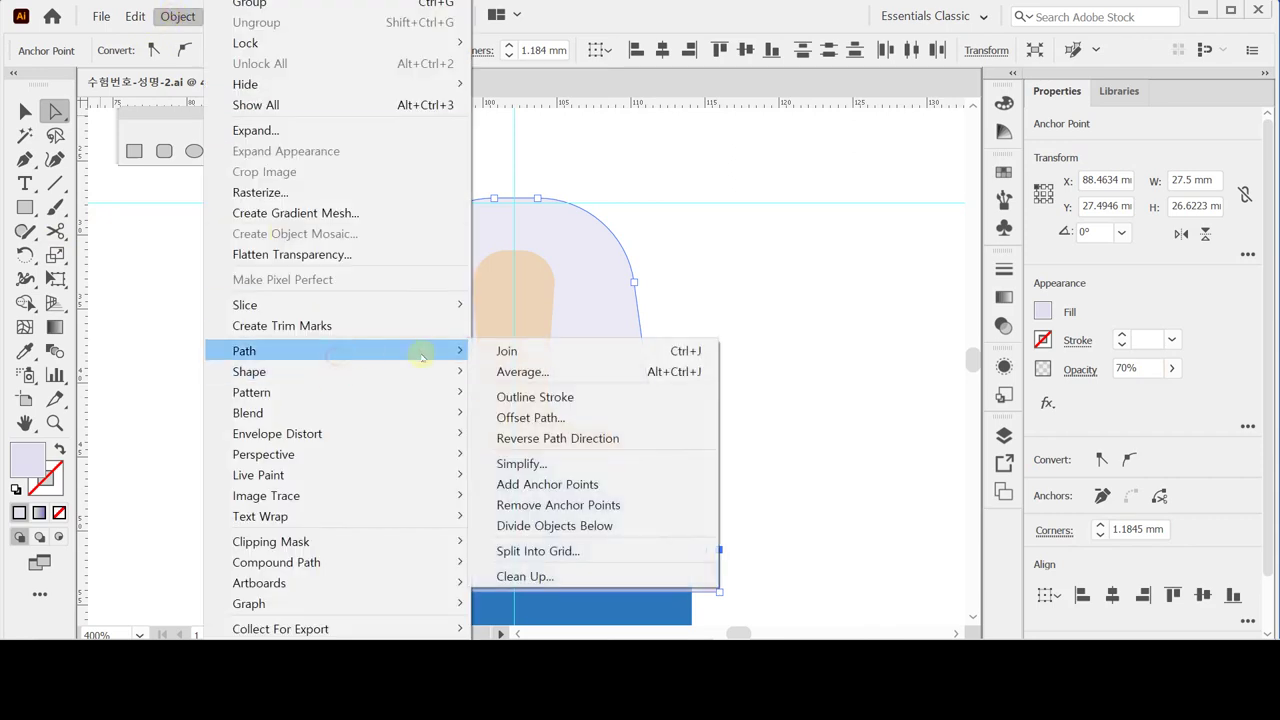
pyautogui.click(538, 417)
pyautogui.write('-1')
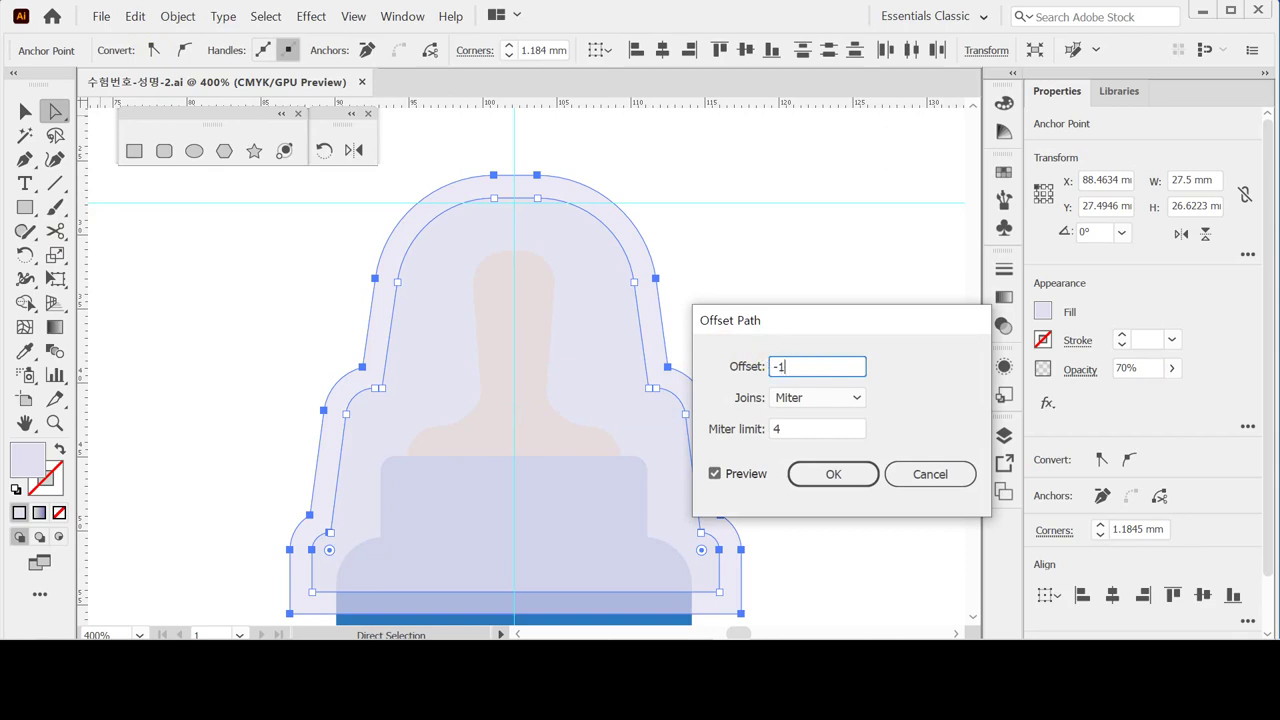
pyautogui.press('Return')
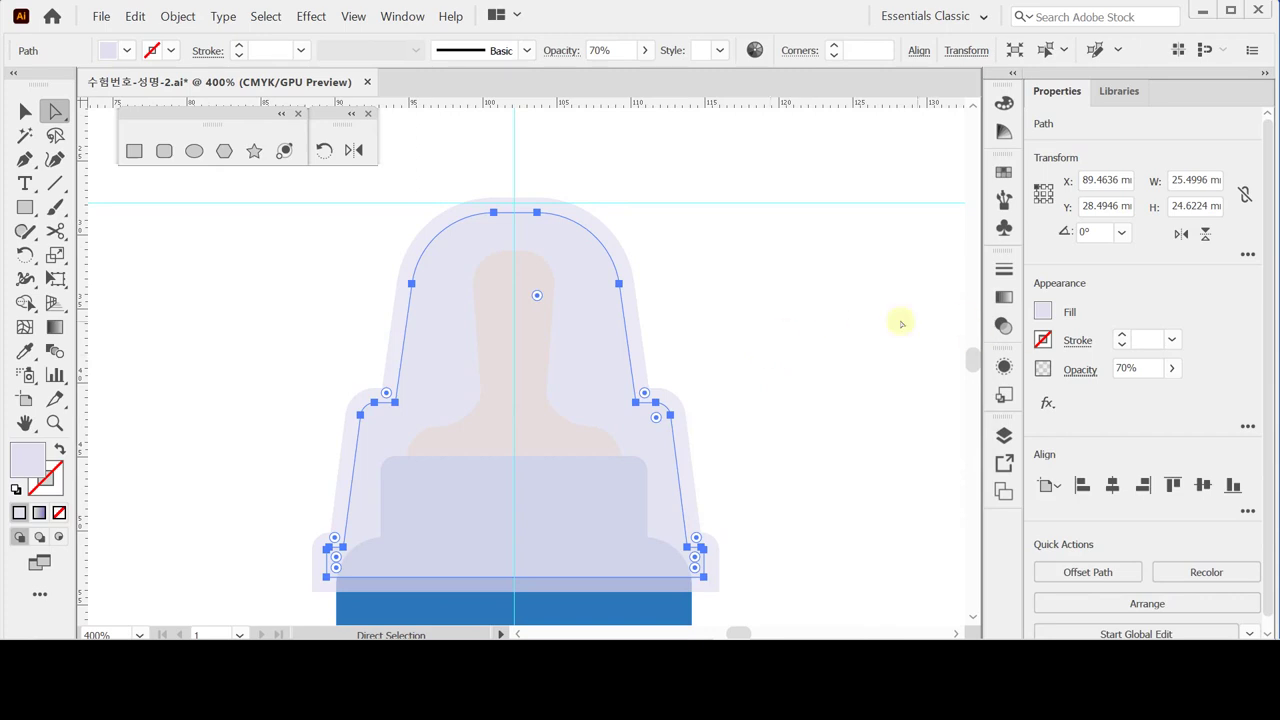
# Step: Turn the inset cover path into an unfilled outline with a 1 pt white stroke
pyautogui.click(58, 450)
pyautogui.click(58, 450)
pyautogui.click(58, 451)
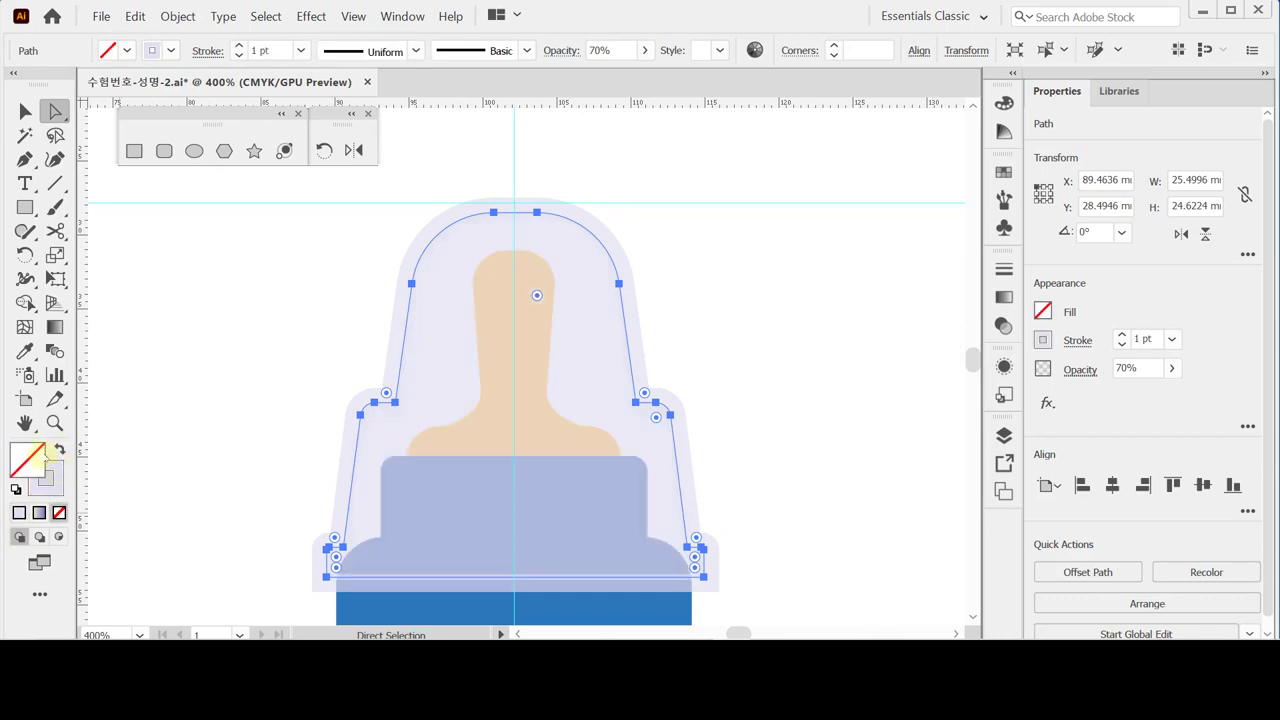
pyautogui.click(1004, 102)
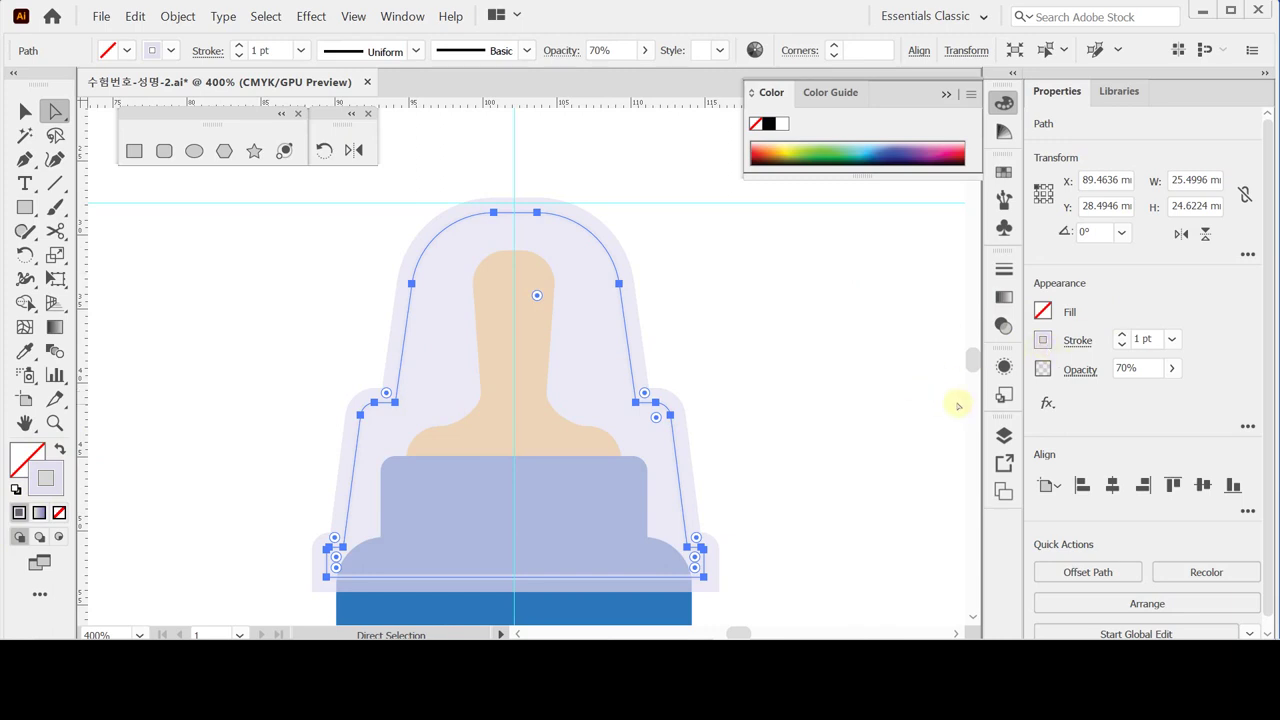
pyautogui.click(1045, 336)
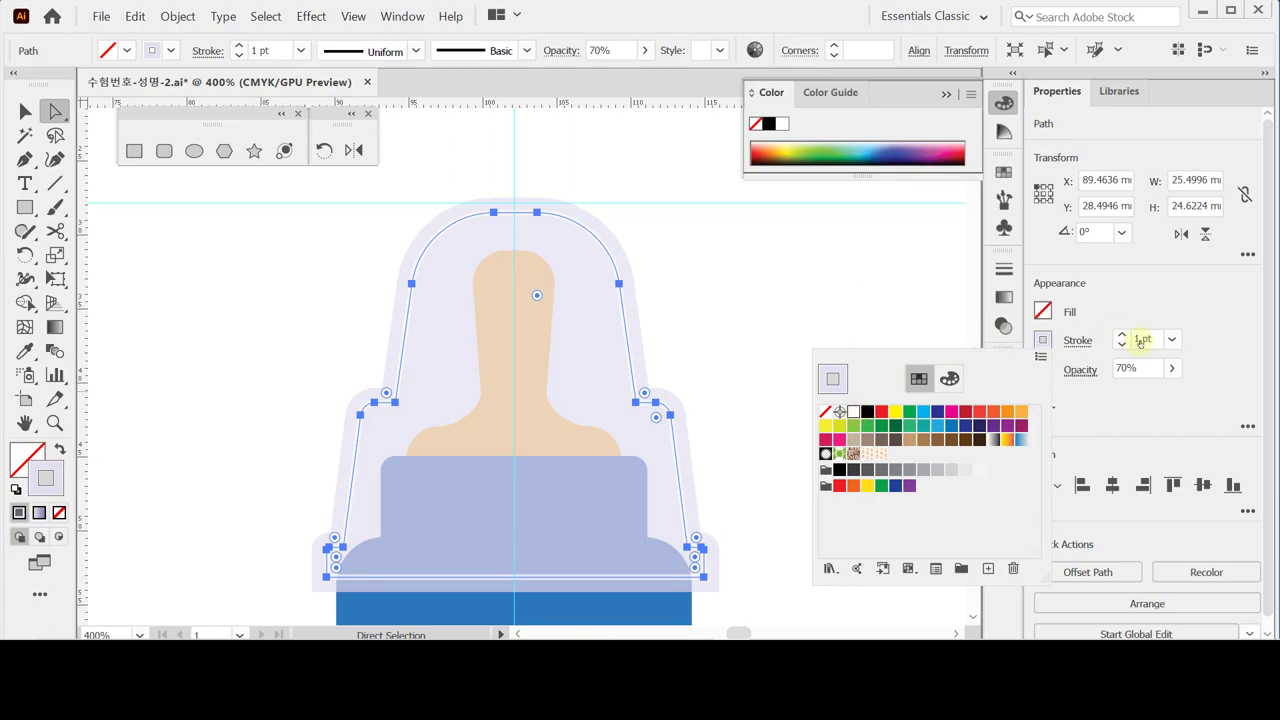
pyautogui.press('Return')
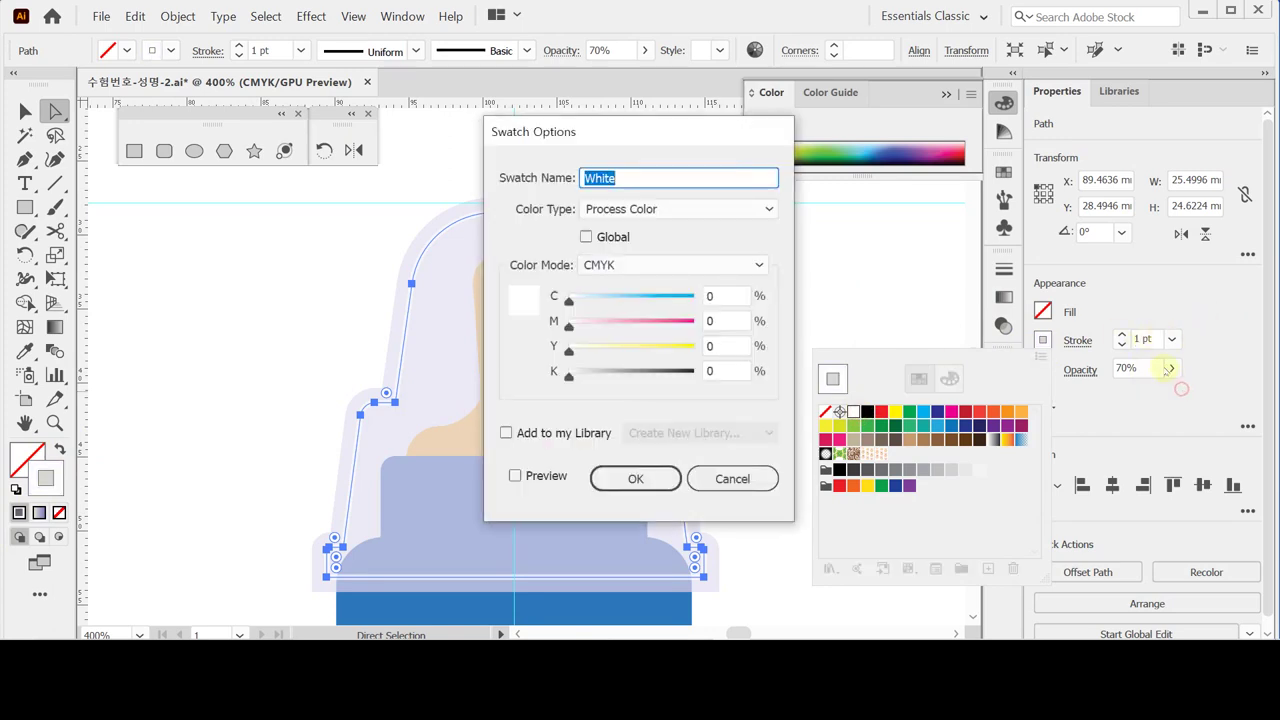
pyautogui.click(636, 478)
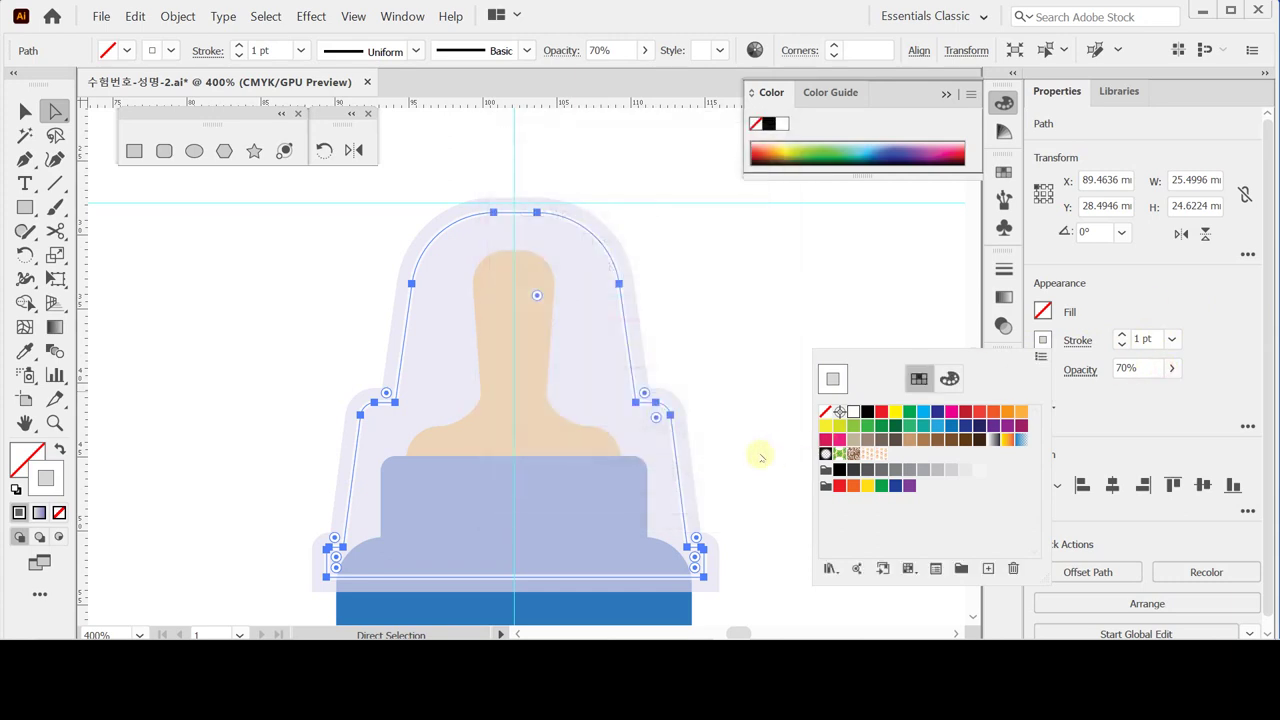
# Step: Raise the white inset outline's opacity to the maximum
pyautogui.click(1171, 368)
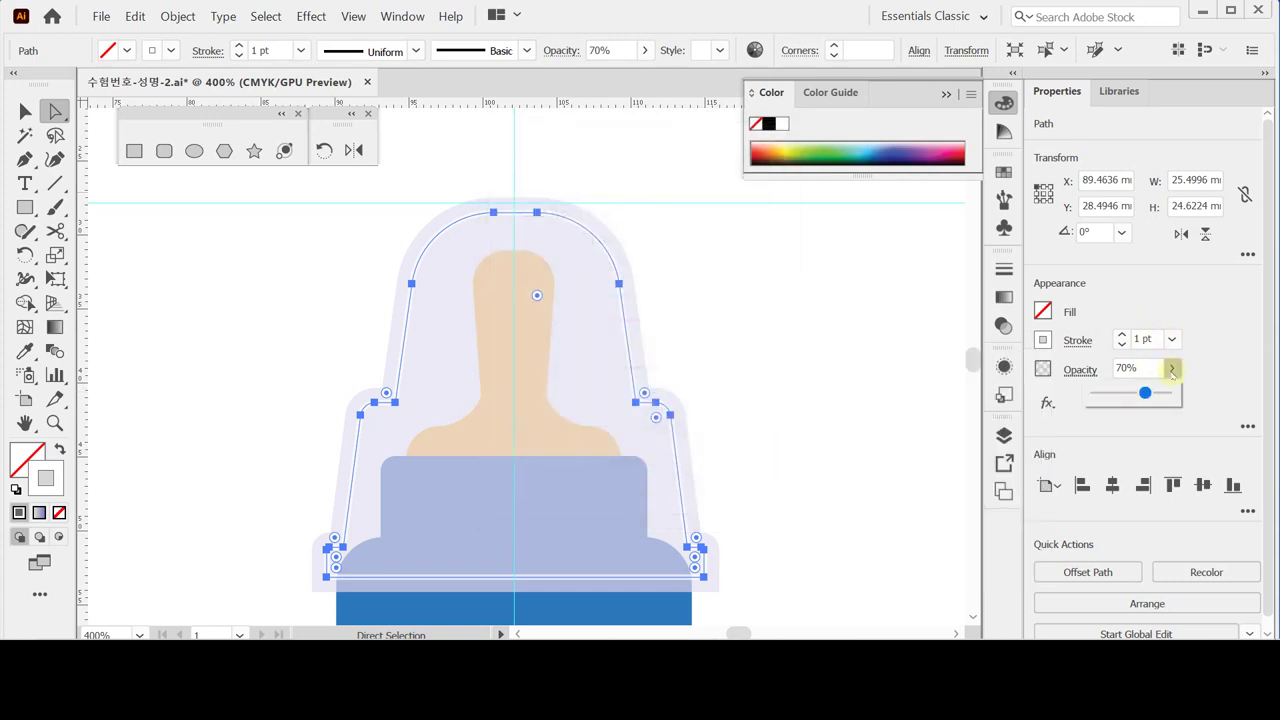
pyautogui.moveTo(1145, 392); pyautogui.dragTo(1217, 378)
pyautogui.click(1214, 372)
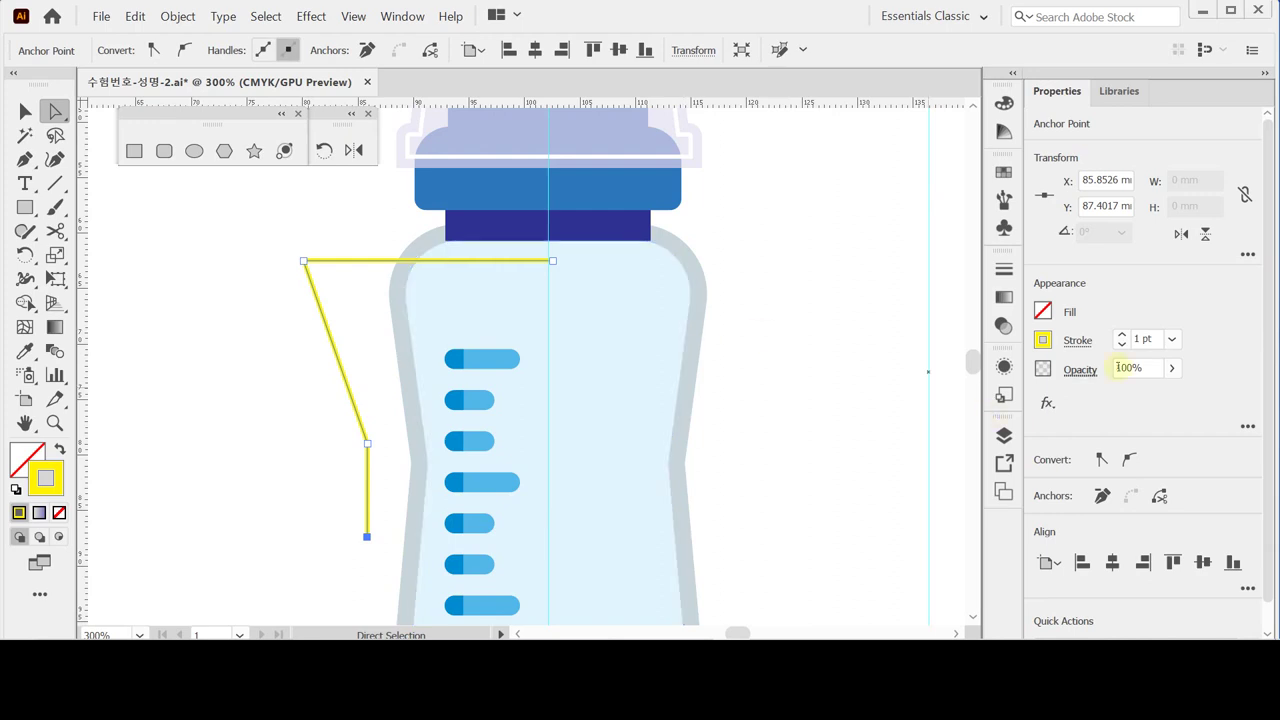
# Step: Set the yellow handle path's stroke weight to 16 pt with round caps
pyautogui.click(1173, 340)
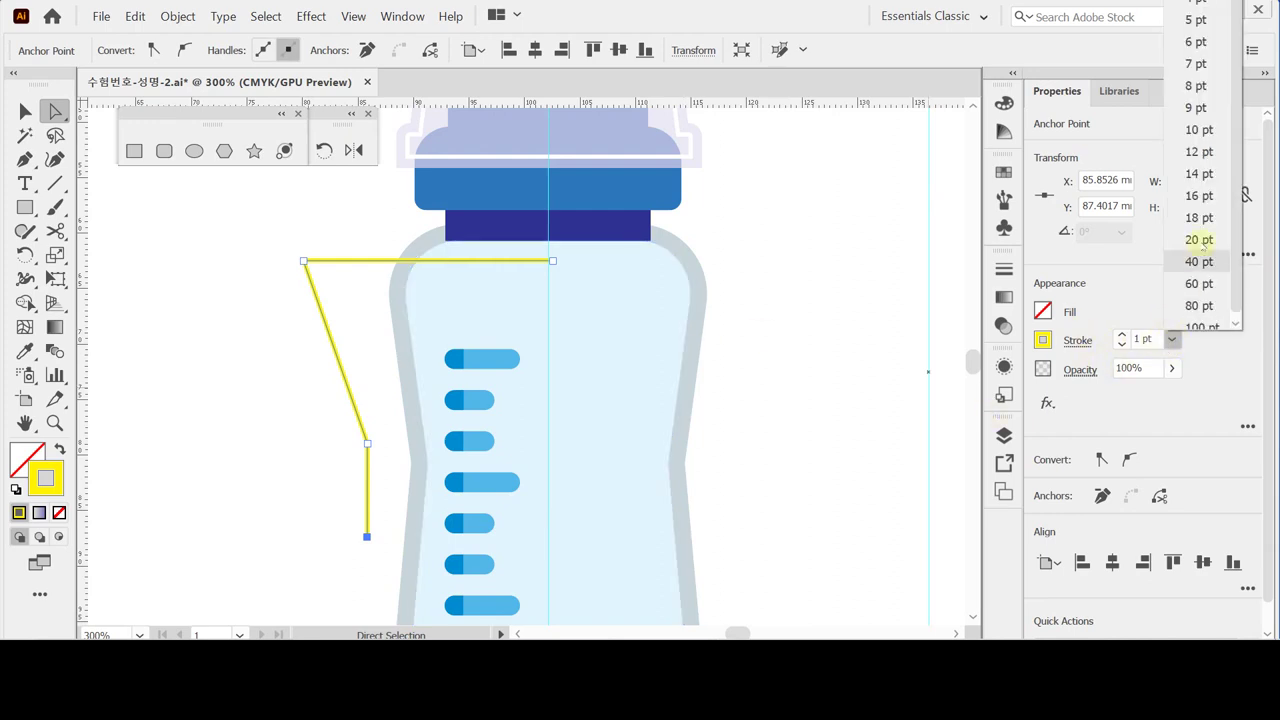
pyautogui.click(1190, 196)
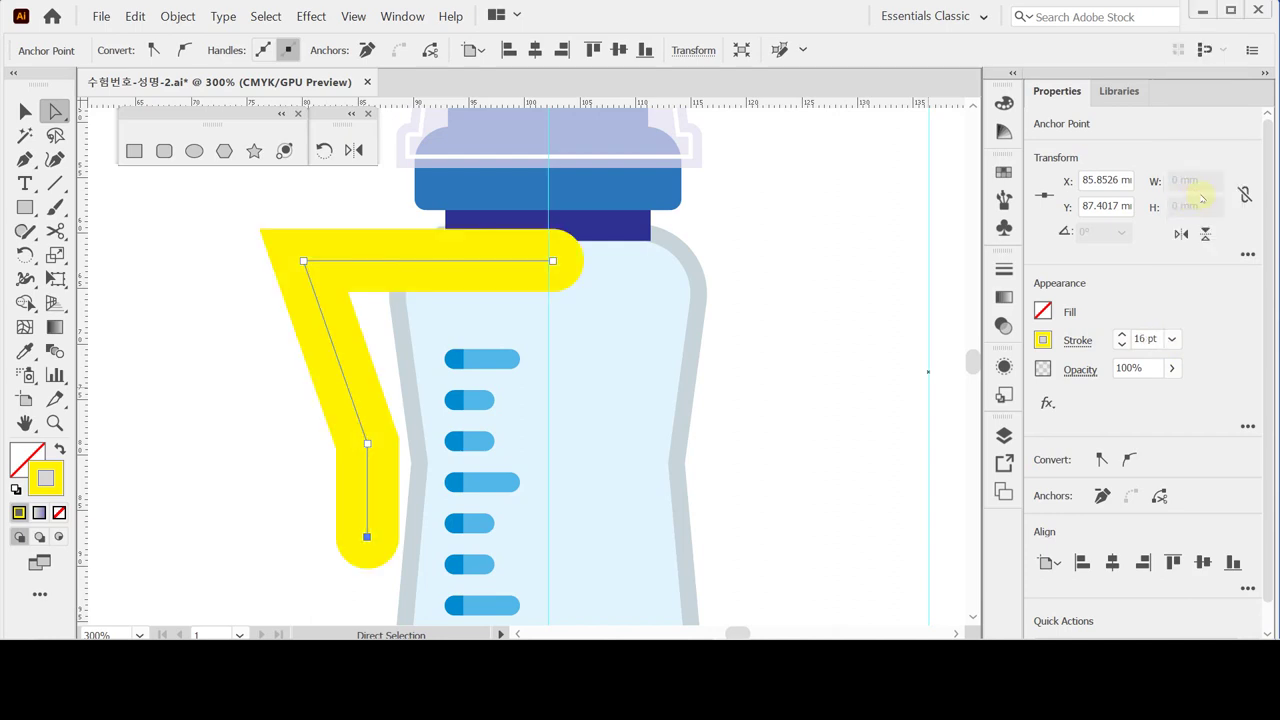
pyautogui.click(1074, 340)
pyautogui.click(1074, 340)
pyautogui.click(1075, 342)
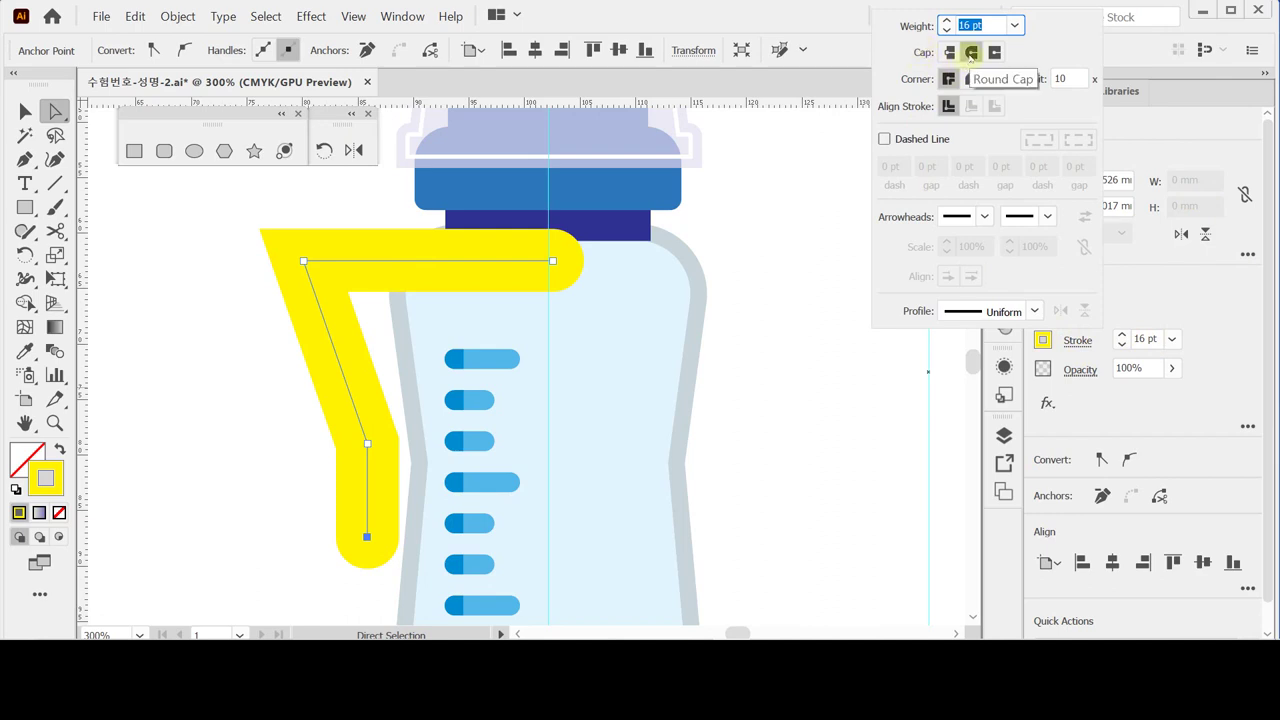
pyautogui.click(970, 54)
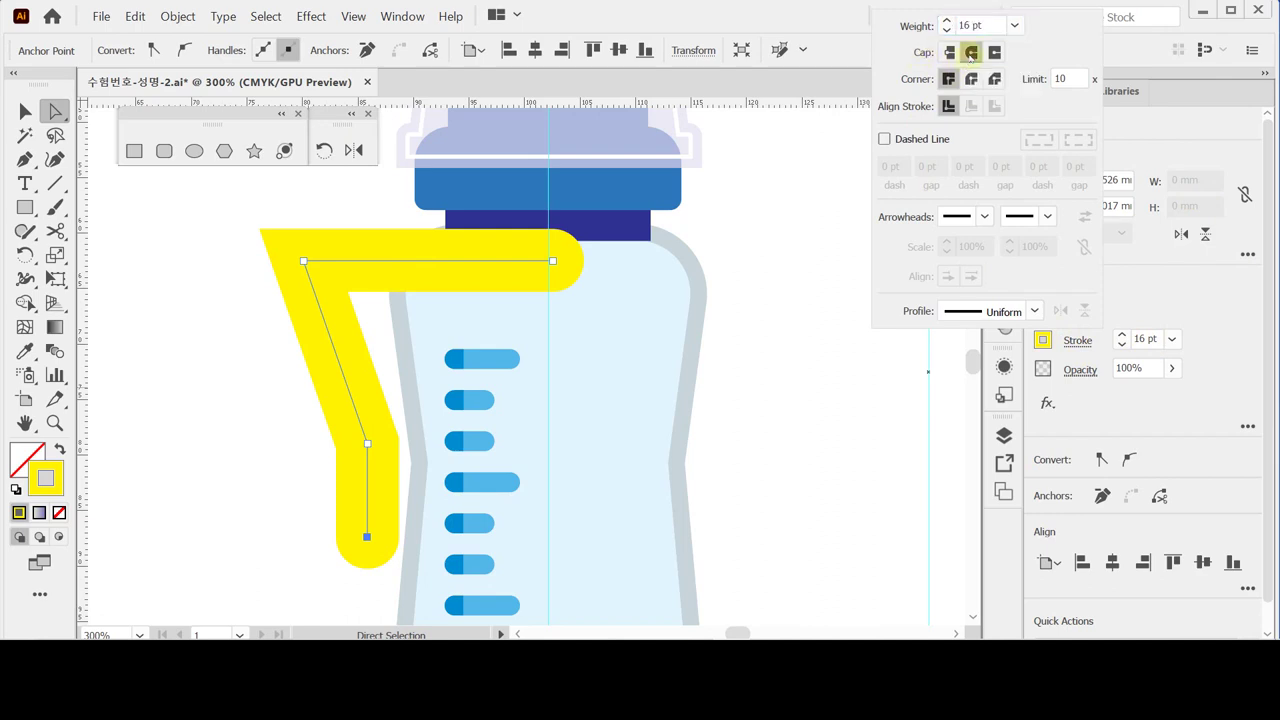
# Step: Round the handle path's upper outer corner to a radius of about 4.34 mm
pyautogui.click(56, 111)
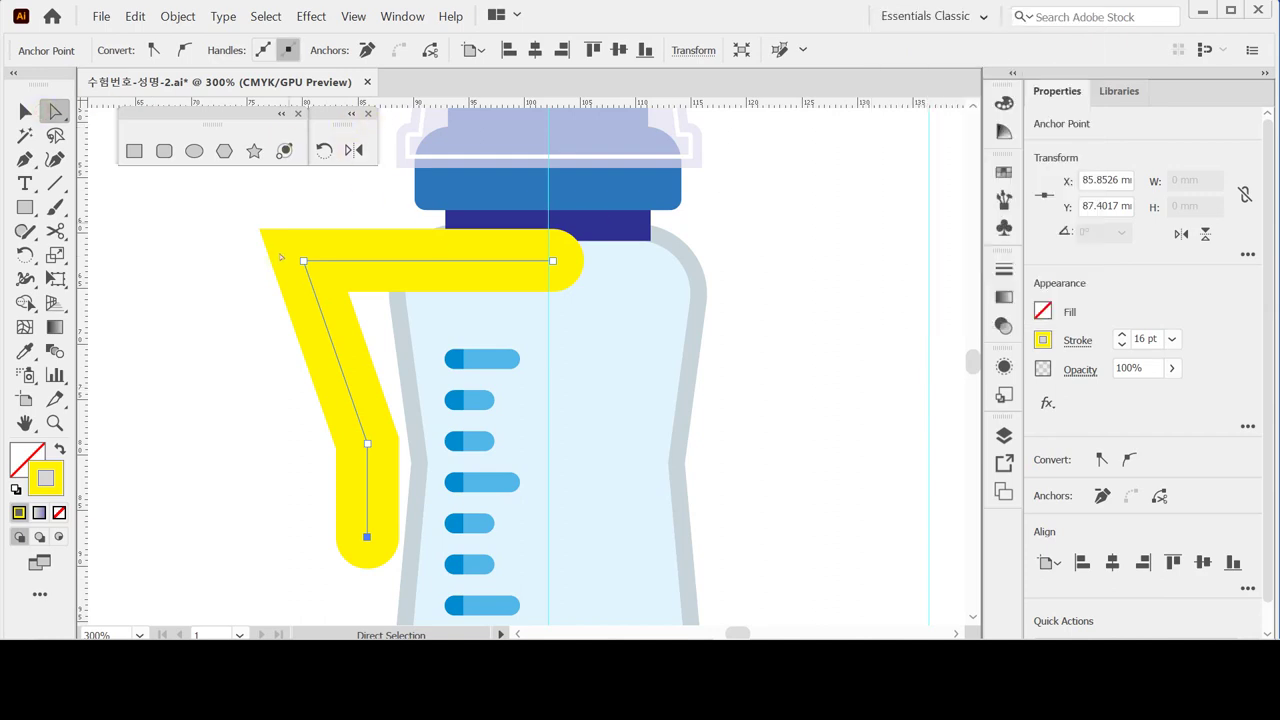
pyautogui.click(304, 262)
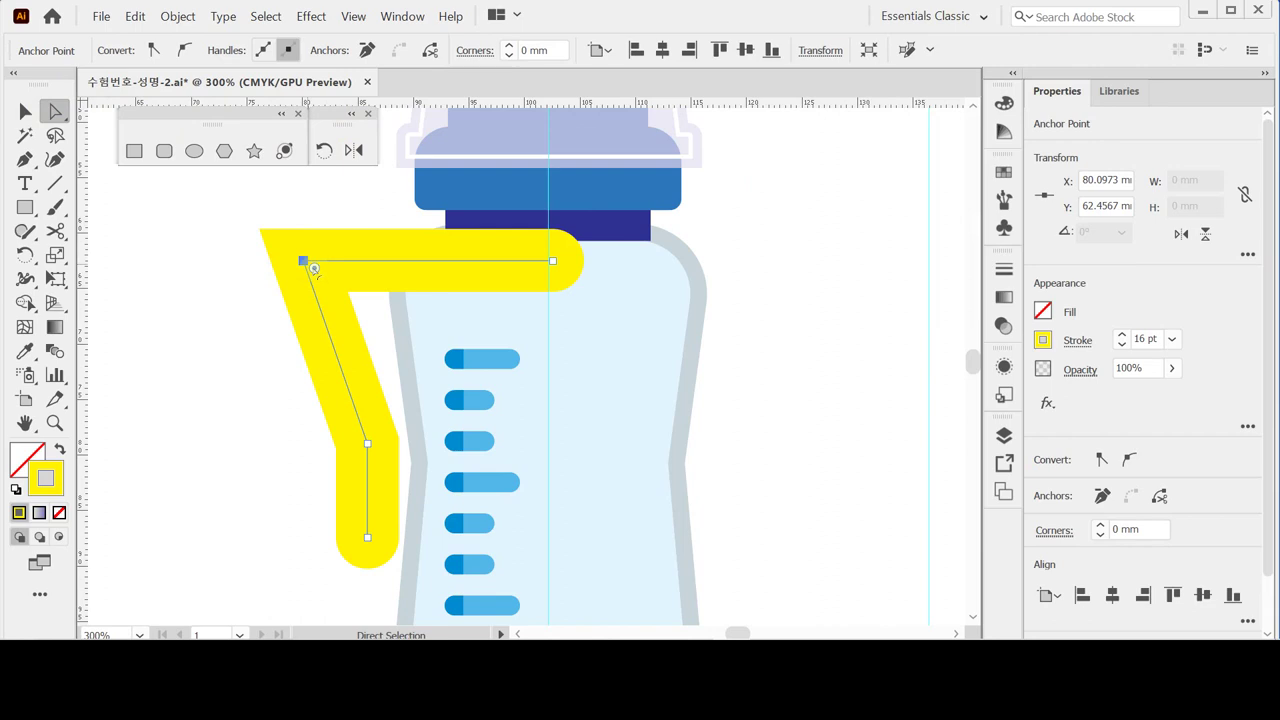
pyautogui.moveTo(313, 268); pyautogui.dragTo(371, 312)
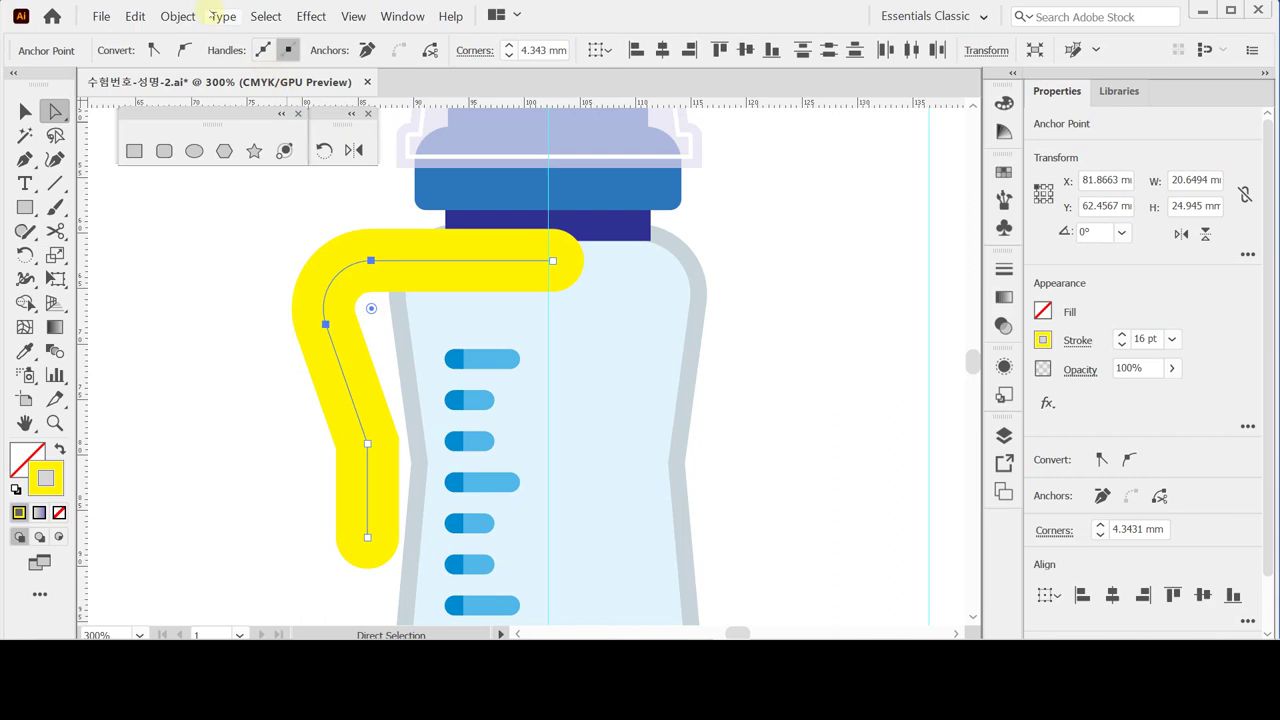
# Step: Convert the yellow handle's stroke into a filled shape with Outline Stroke
pyautogui.click(197, 16)
pyautogui.moveTo(314, 353)
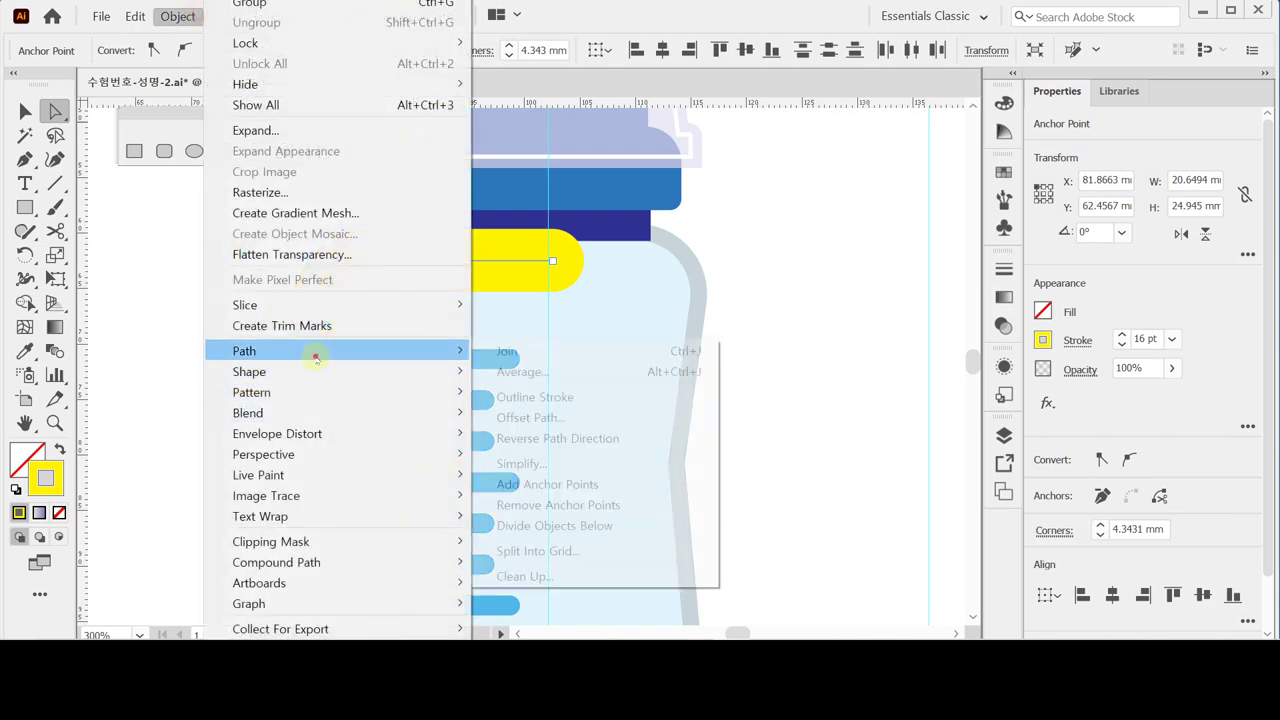
pyautogui.click(580, 396)
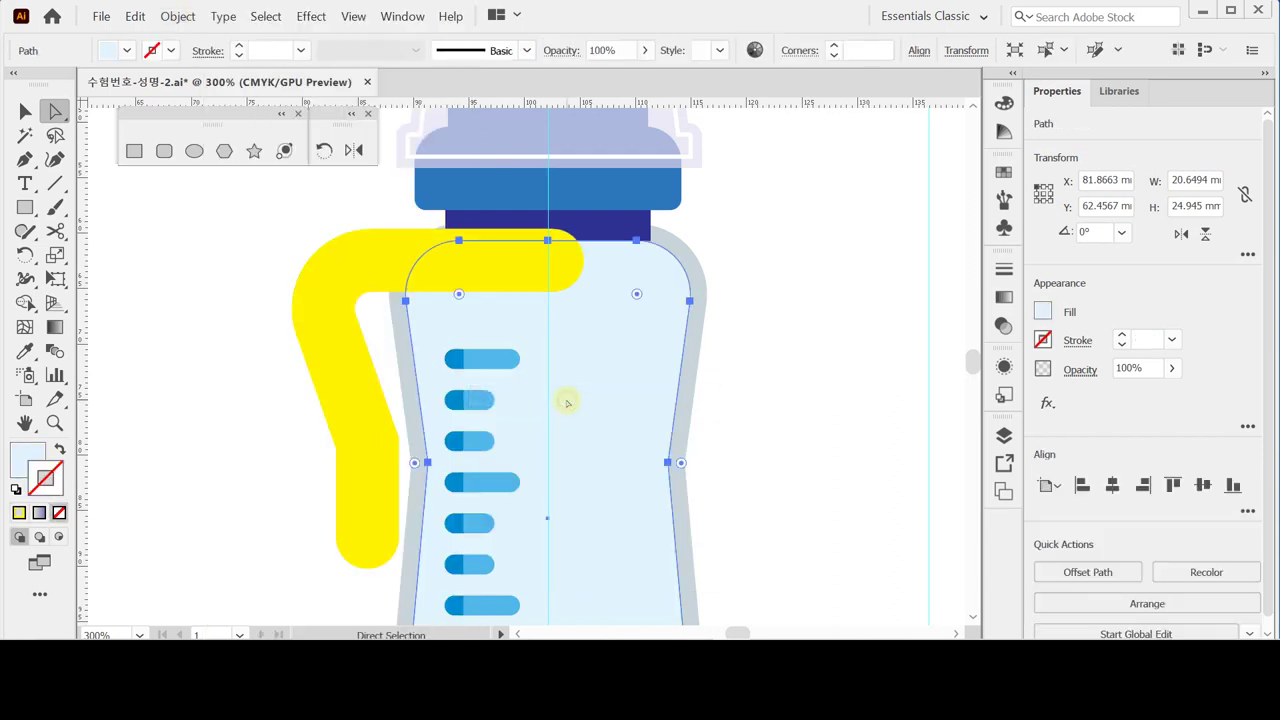
# Step: Reflect a copy of the handle across the bottle's vertical center guide and unite both halves into one shape
pyautogui.click(350, 278)
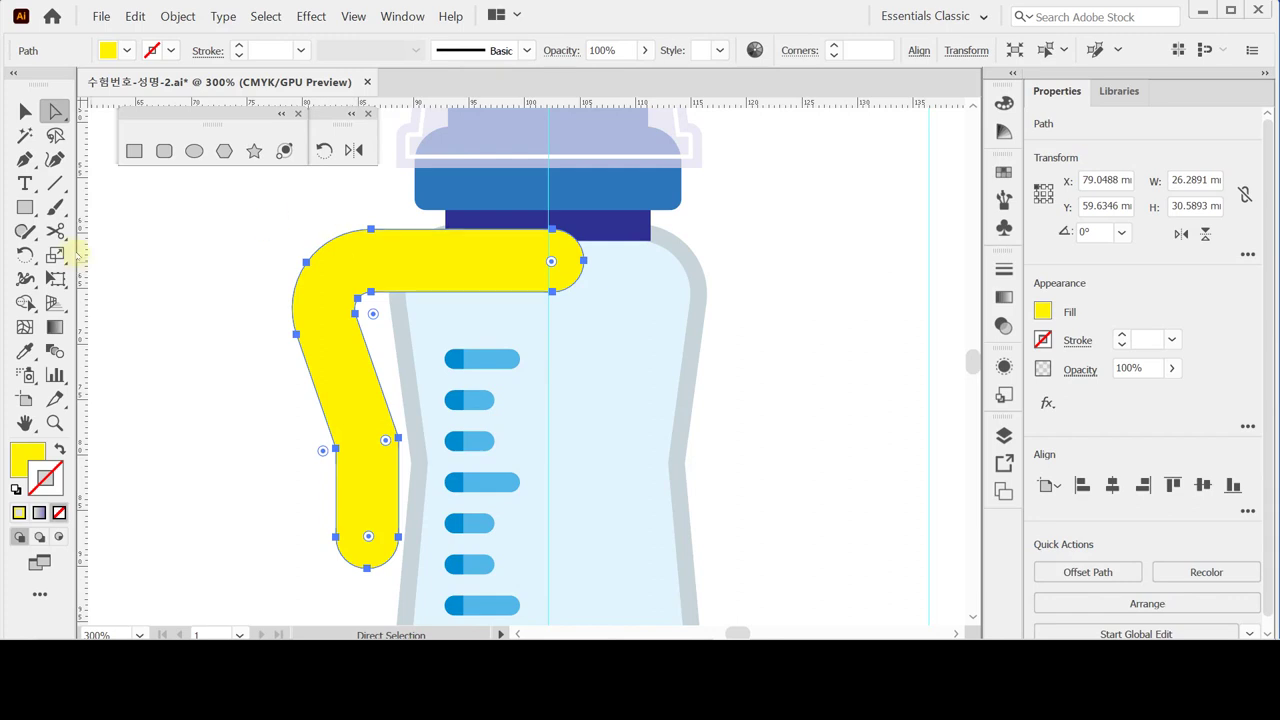
pyautogui.doubleClick(354, 150)
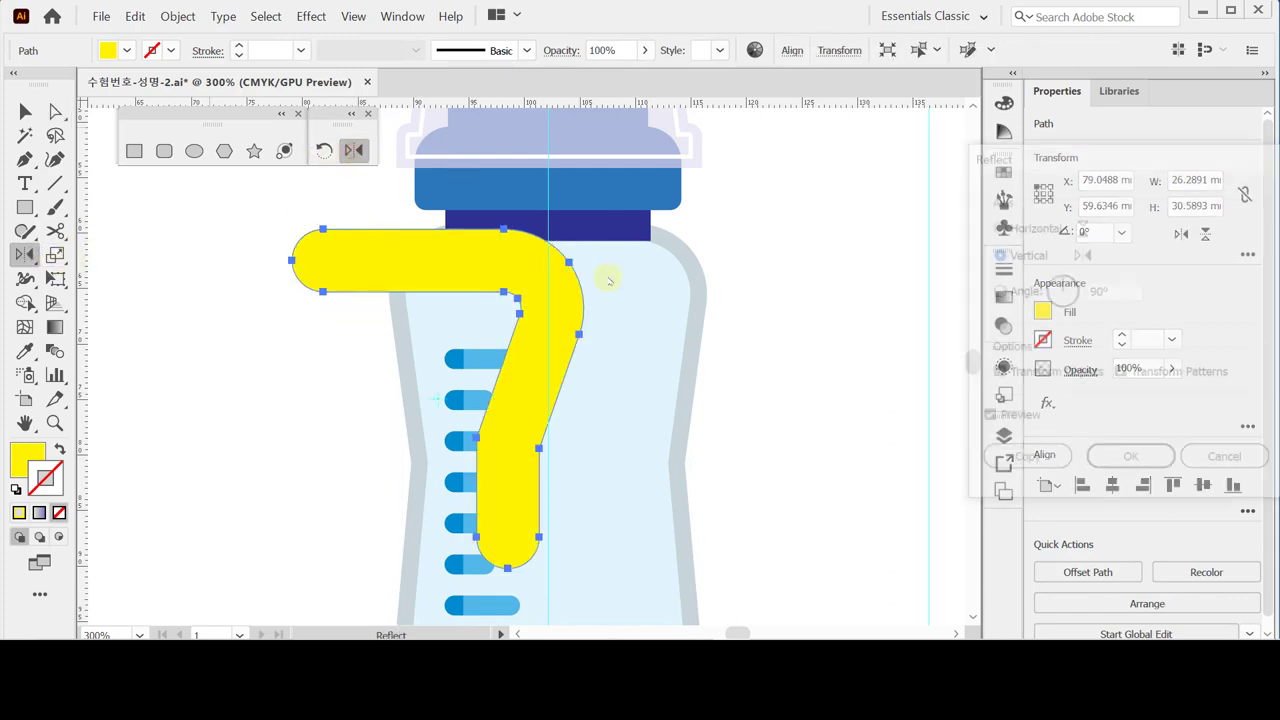
pyautogui.click(1228, 461)
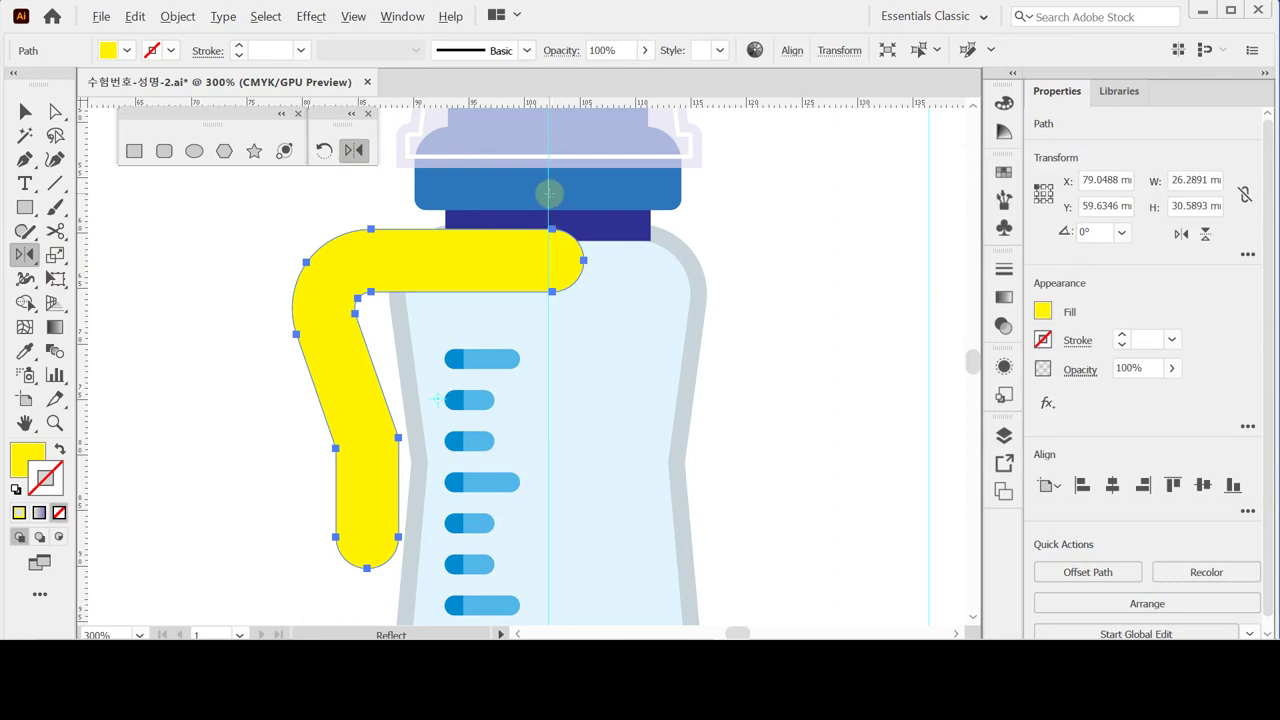
pyautogui.keyDown('alt'); pyautogui.click(548, 191); pyautogui.keyUp('alt')
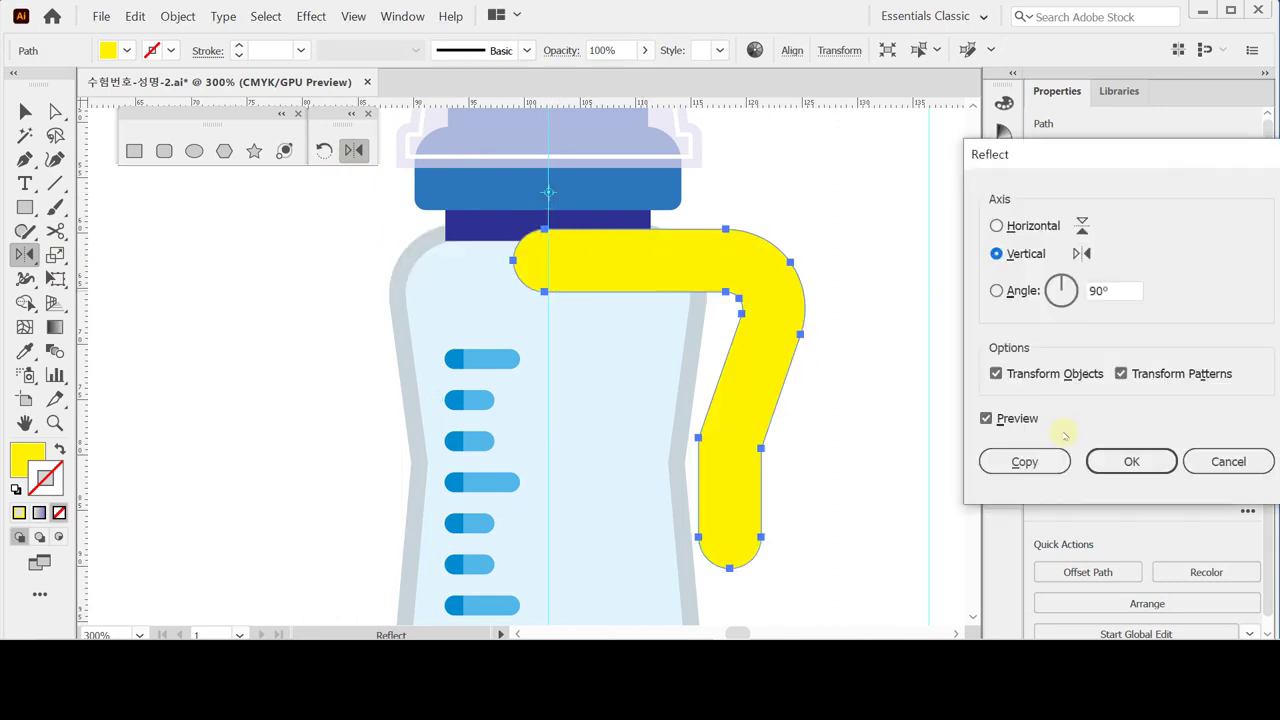
pyautogui.click(1025, 461)
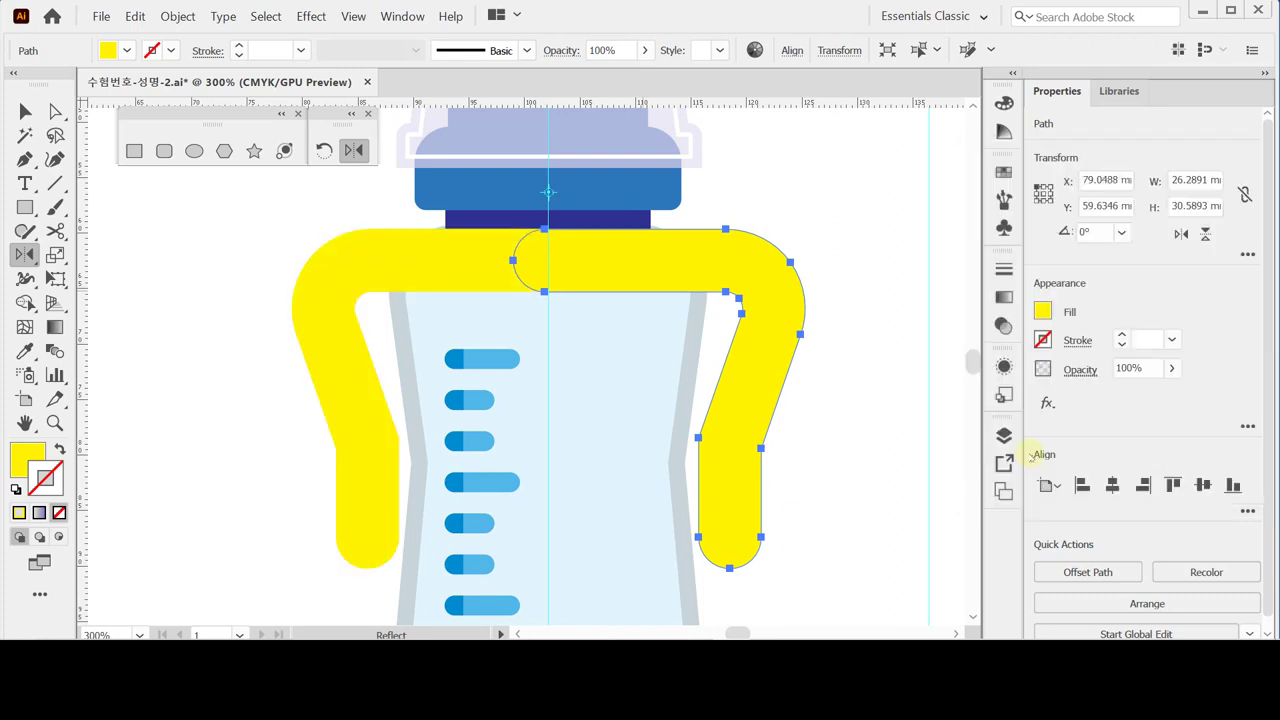
pyautogui.keyDown('ctrl'); pyautogui.keyDown('shift'); pyautogui.click(400, 271); pyautogui.keyUp('shift'); pyautogui.keyUp('ctrl')
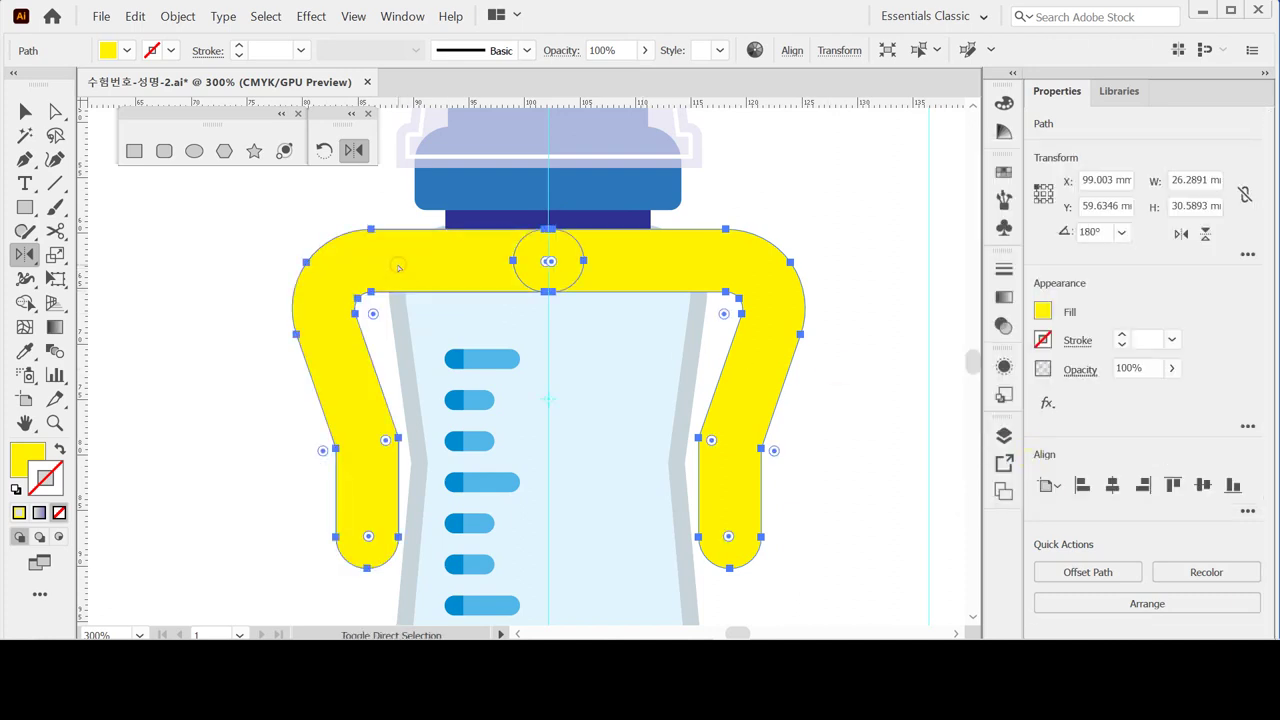
pyautogui.click(1046, 569)
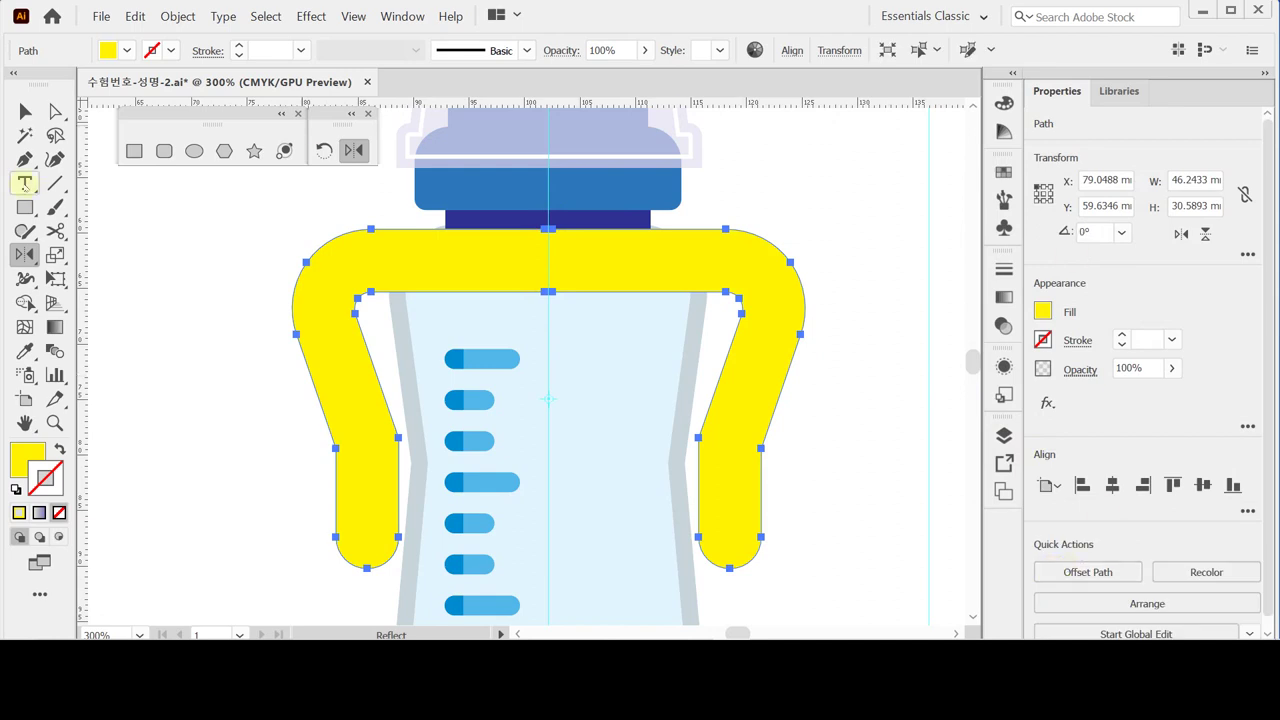
# Step: Draw a vertical line about 16.9 mm long across the handle along the center guide
pyautogui.click(55, 183)
pyautogui.moveTo(549, 178); pyautogui.dragTo(552, 363)
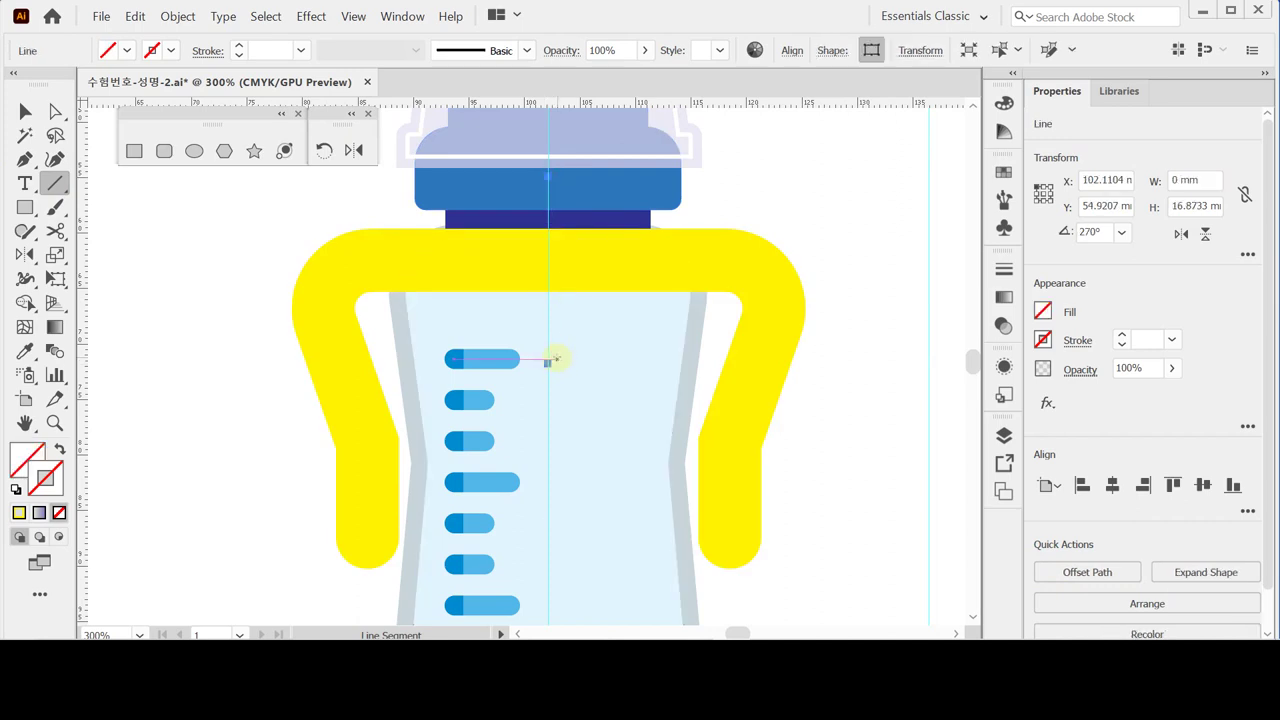
pyautogui.keyDown('ctrl'); pyautogui.click(643, 329); pyautogui.keyUp('ctrl')
# Step: Isolate the handle and draw a vertical line about 14.8 mm long across its center with a 1 pt black stroke
pyautogui.click(26, 114)
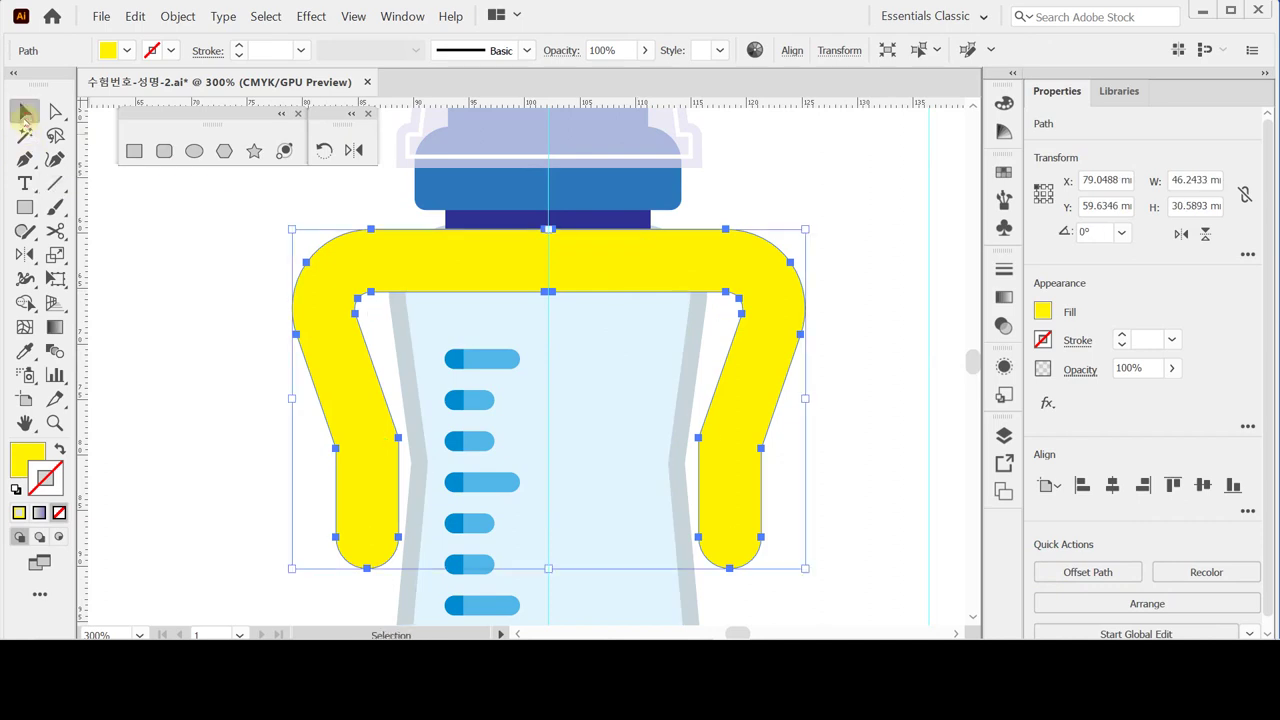
pyautogui.doubleClick(380, 260)
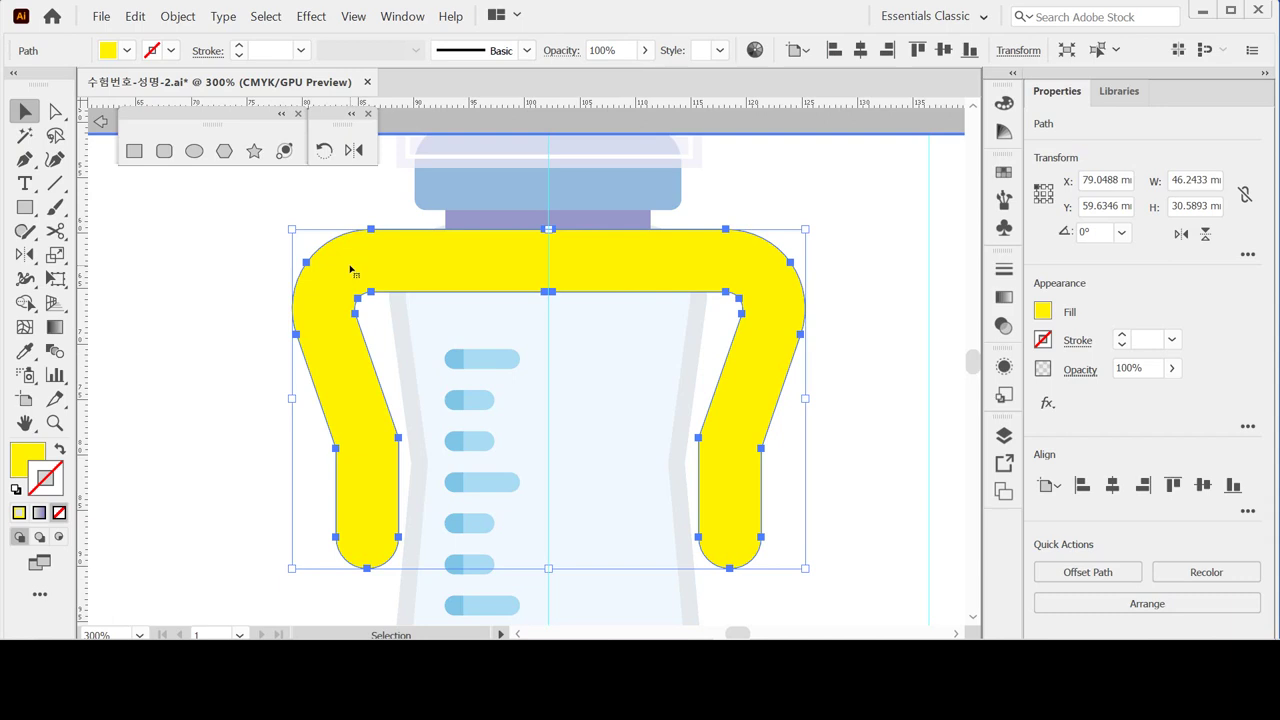
pyautogui.click(55, 183)
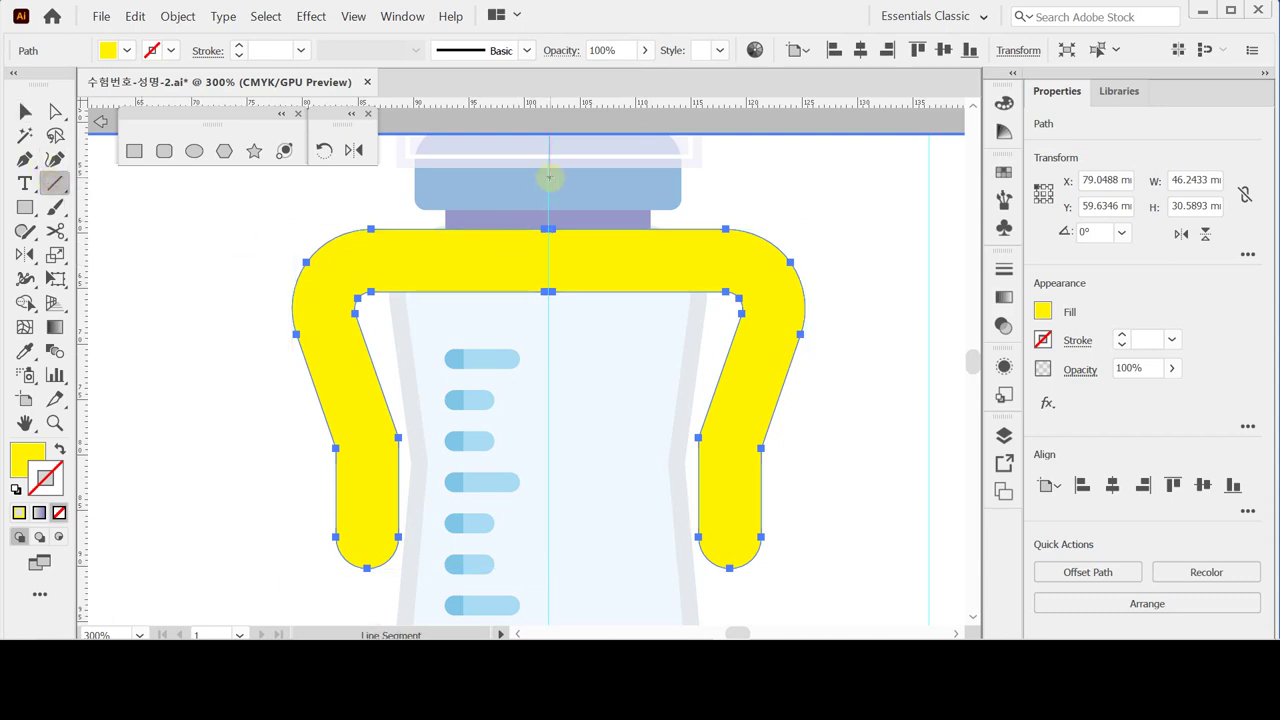
pyautogui.moveTo(549, 177)
pyautogui.mouseDown()
pyautogui.moveTo(584, 279)
pyautogui.moveTo(535, 383)
pyautogui.moveTo(547, 341)
pyautogui.mouseUp()
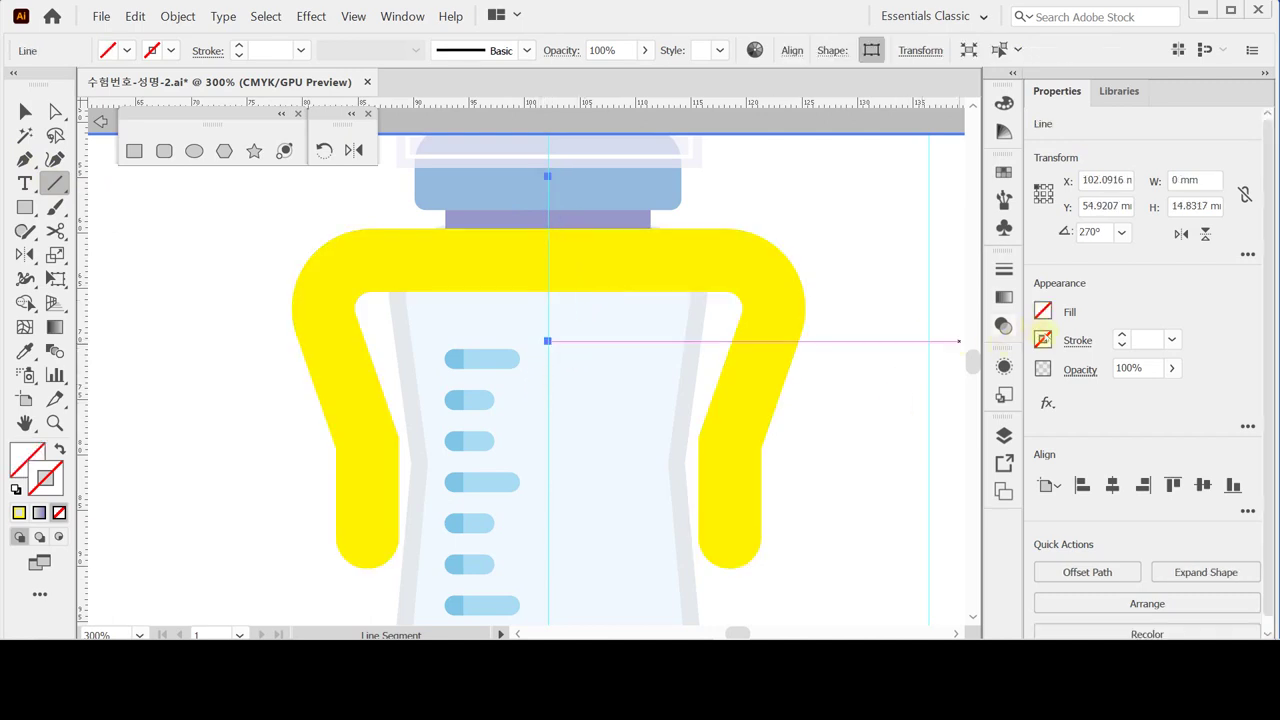
pyautogui.click(1043, 338)
pyautogui.click(868, 411)
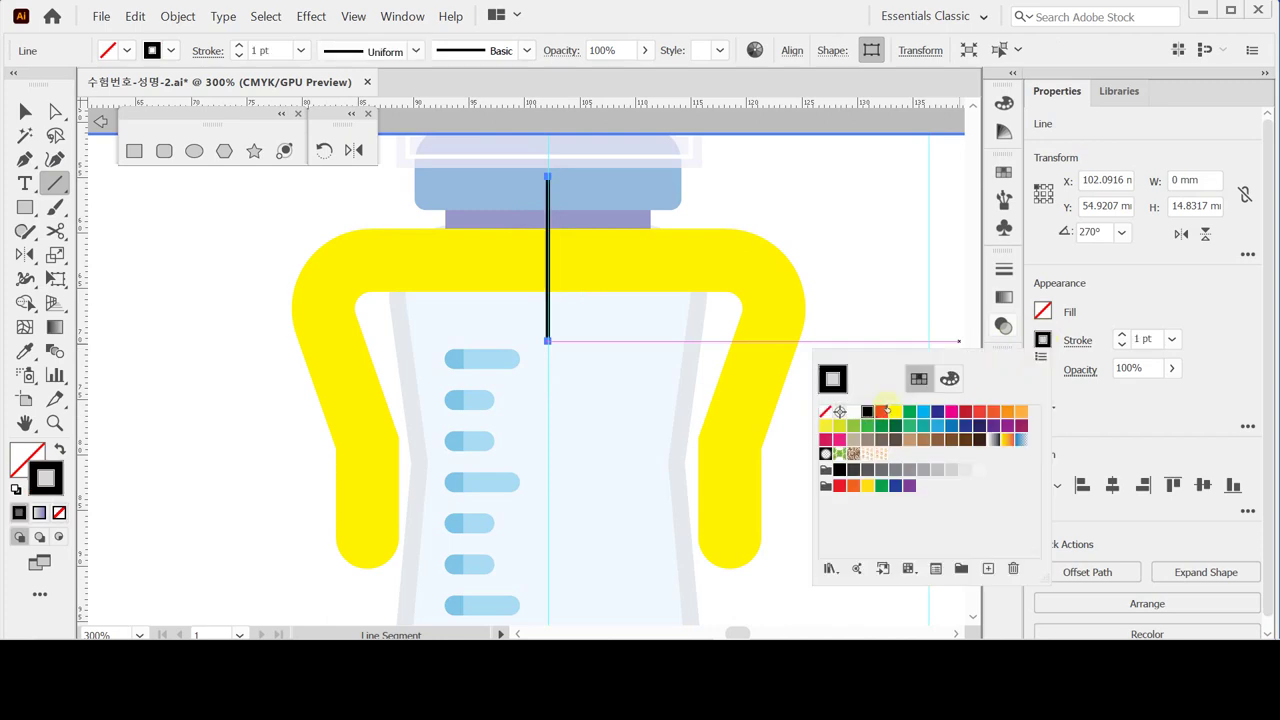
pyautogui.click(879, 257)
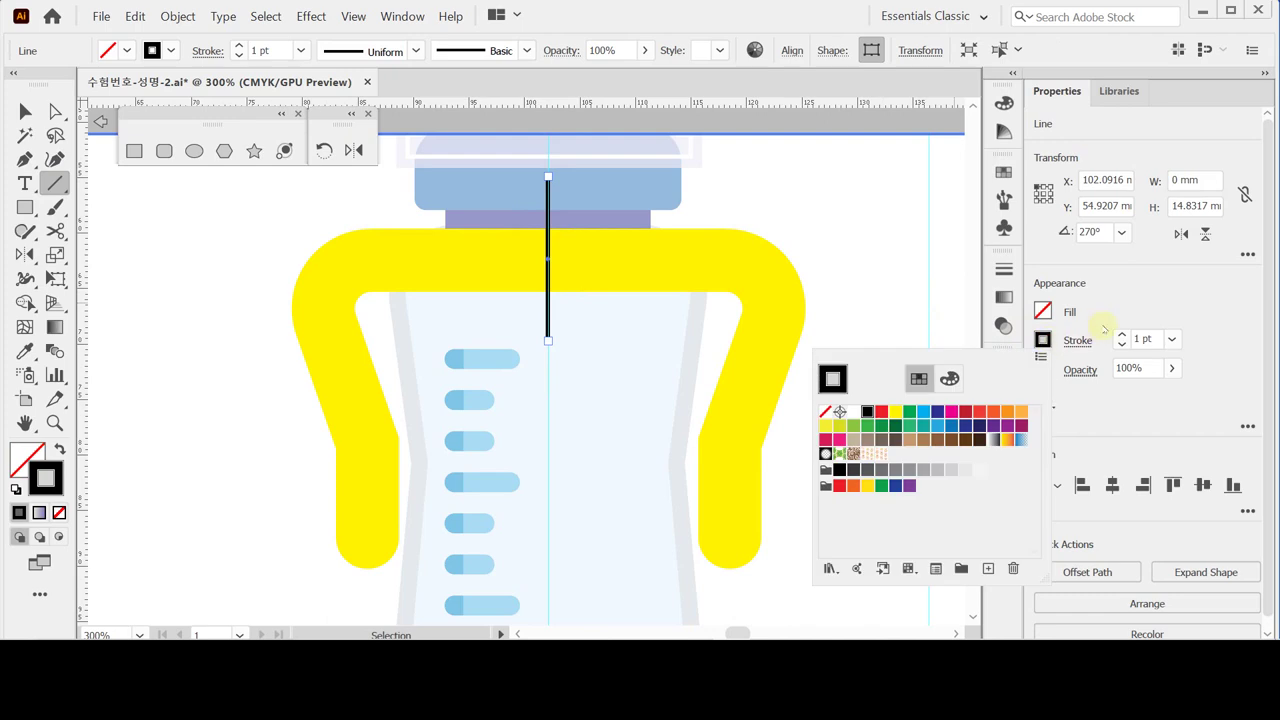
# Step: Try to divide the handle along the black center line with Pathfinder Divide, and clear the selection
pyautogui.click(1043, 340)
pyautogui.hotkey('ctrl', 'z')
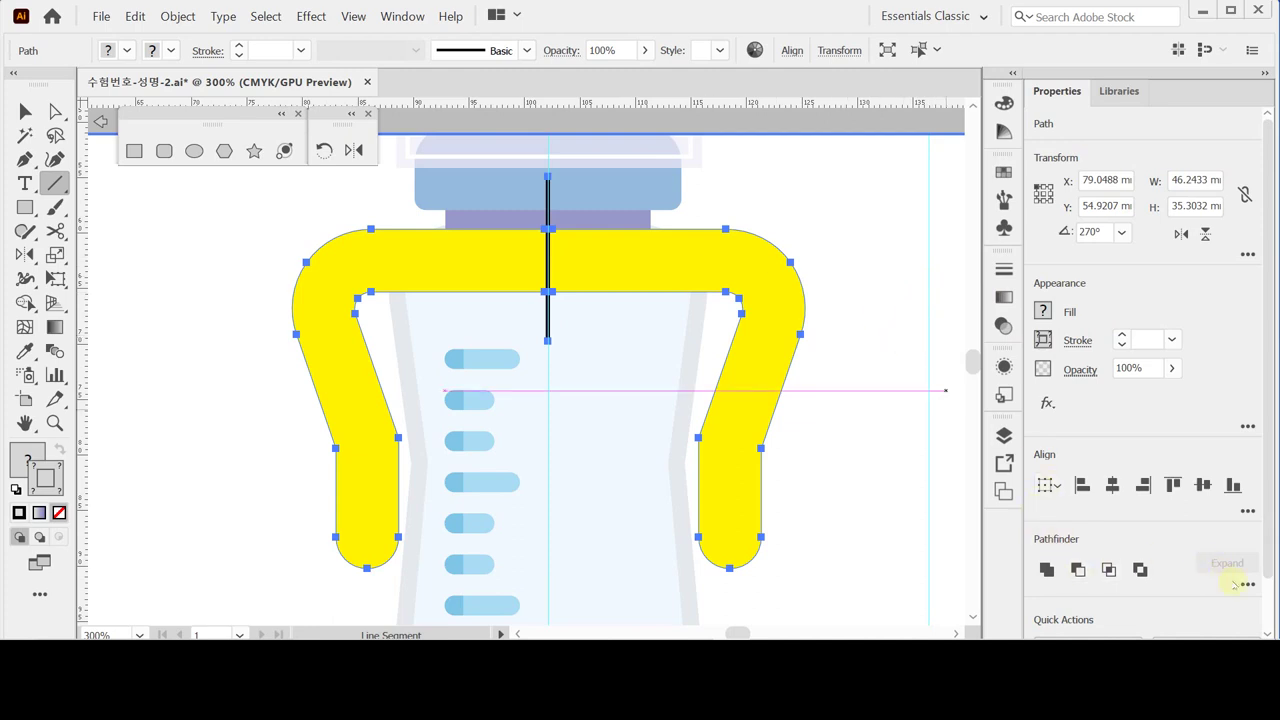
pyautogui.click(1248, 584)
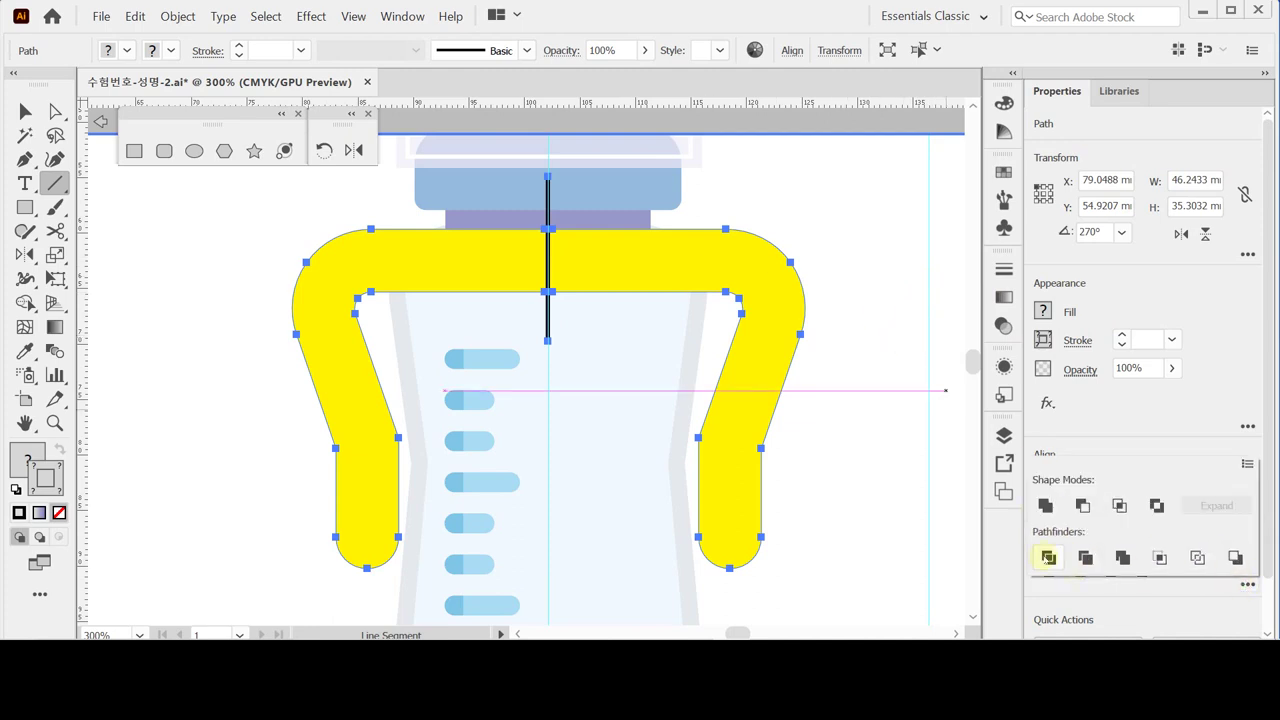
pyautogui.click(1048, 557)
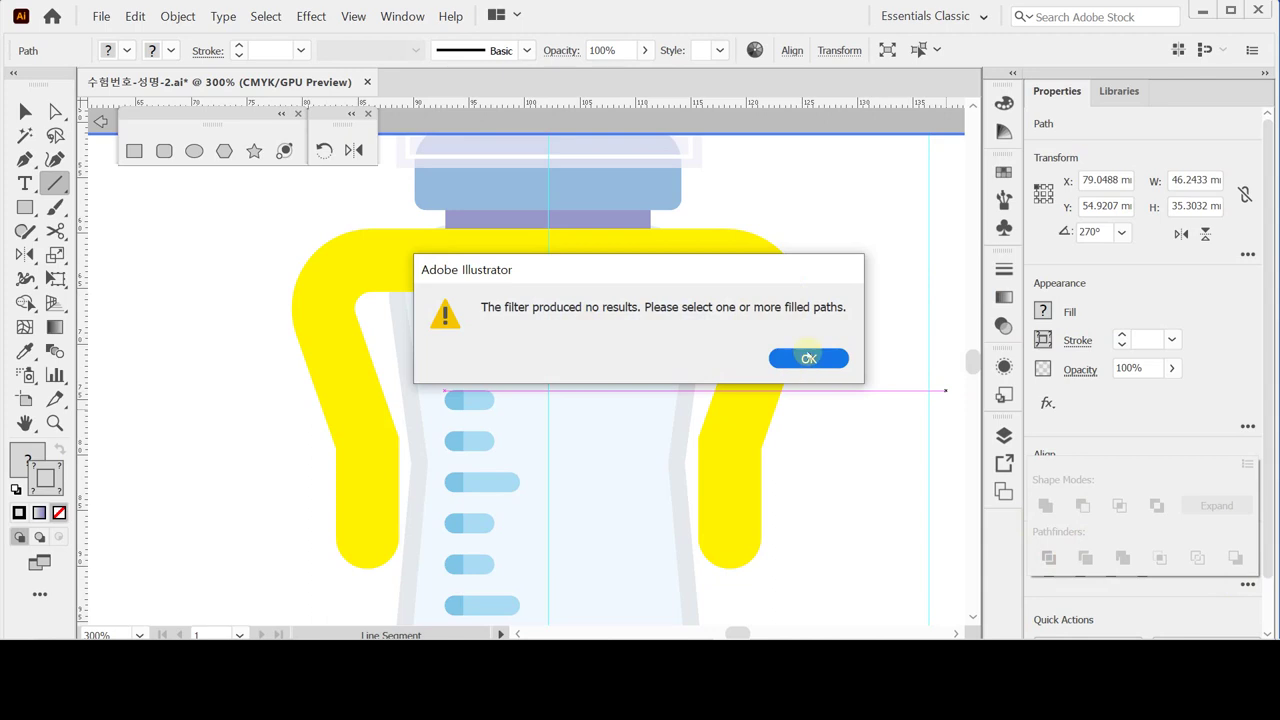
pyautogui.click(804, 360)
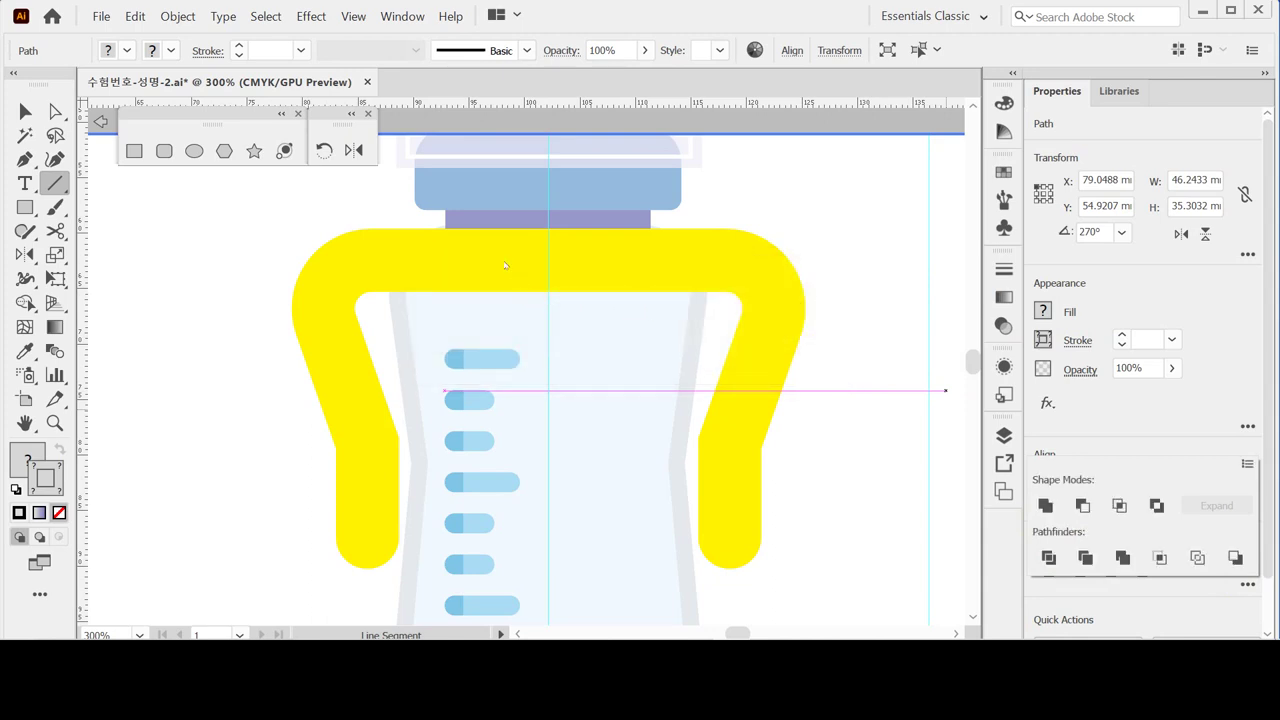
pyautogui.hotkey('ctrl', 'shift', 'a')
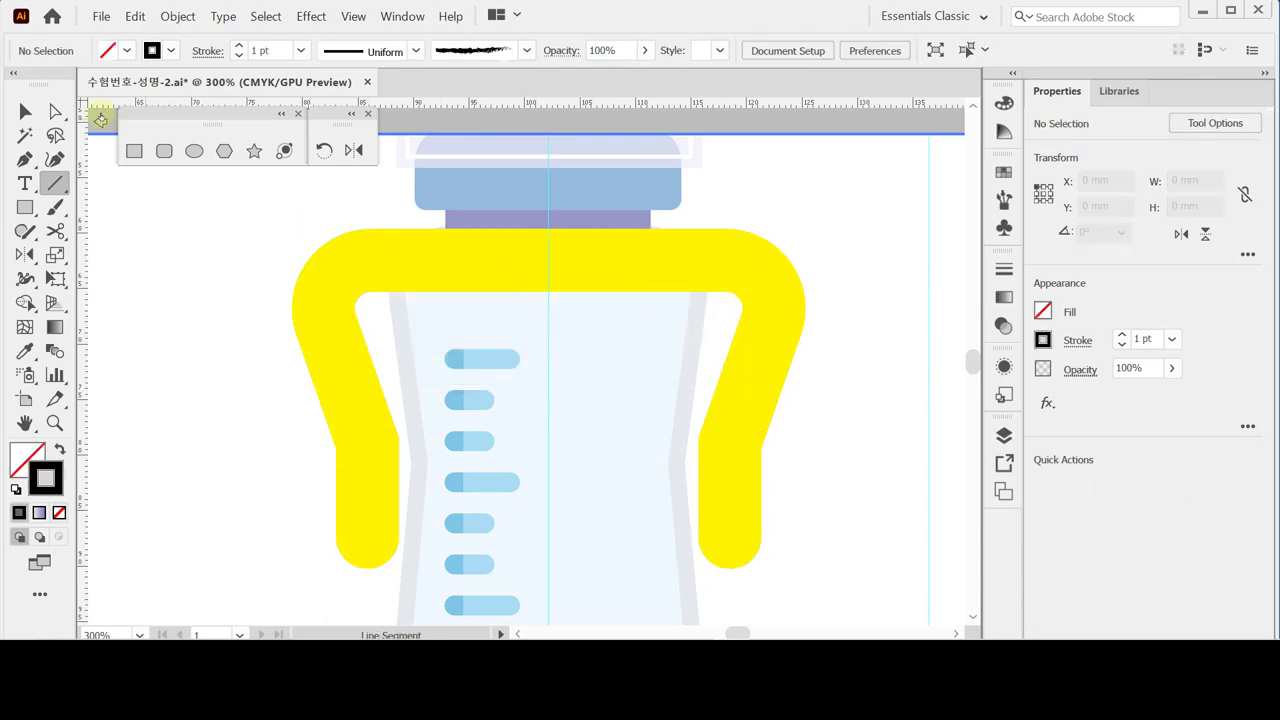
# Step: Select the two halves of the handle in turn to check how the shape is divided
pyautogui.click(24, 112)
pyautogui.click(445, 263)
pyautogui.click(658, 263)
pyautogui.click(443, 257)
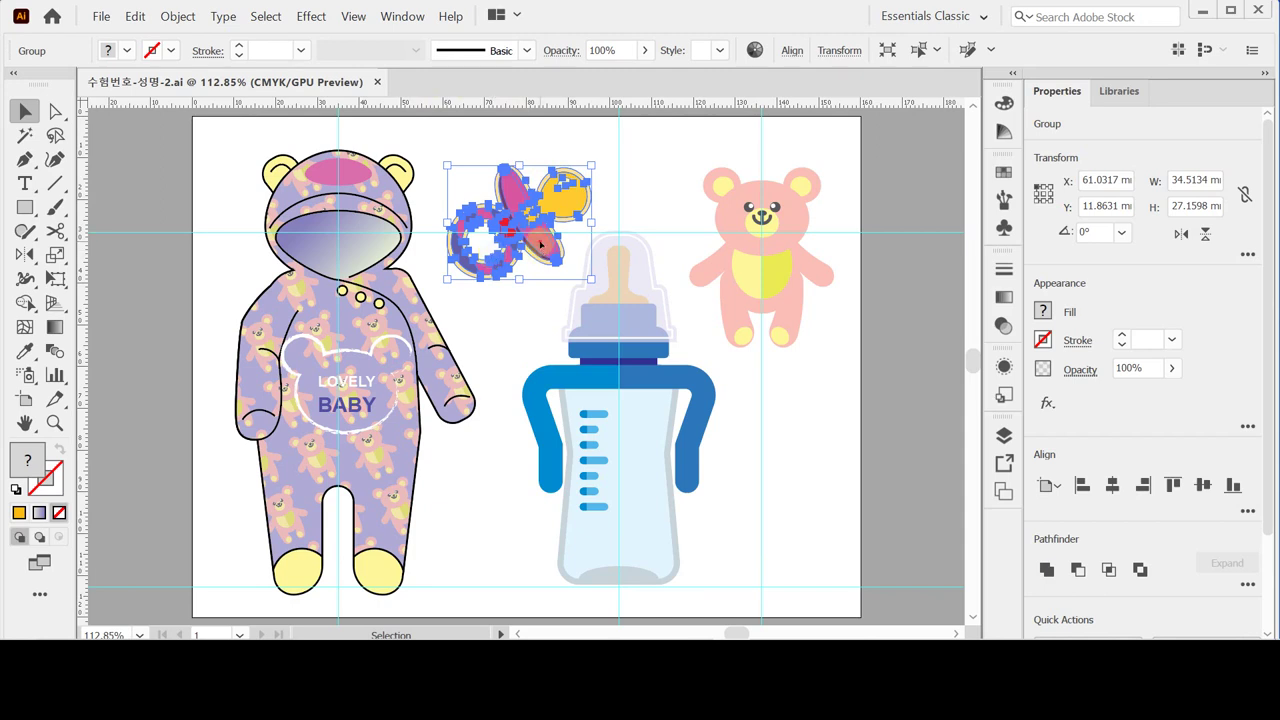
# Step: Copy the pacifier group and clear the selection
pyautogui.click(524, 323)
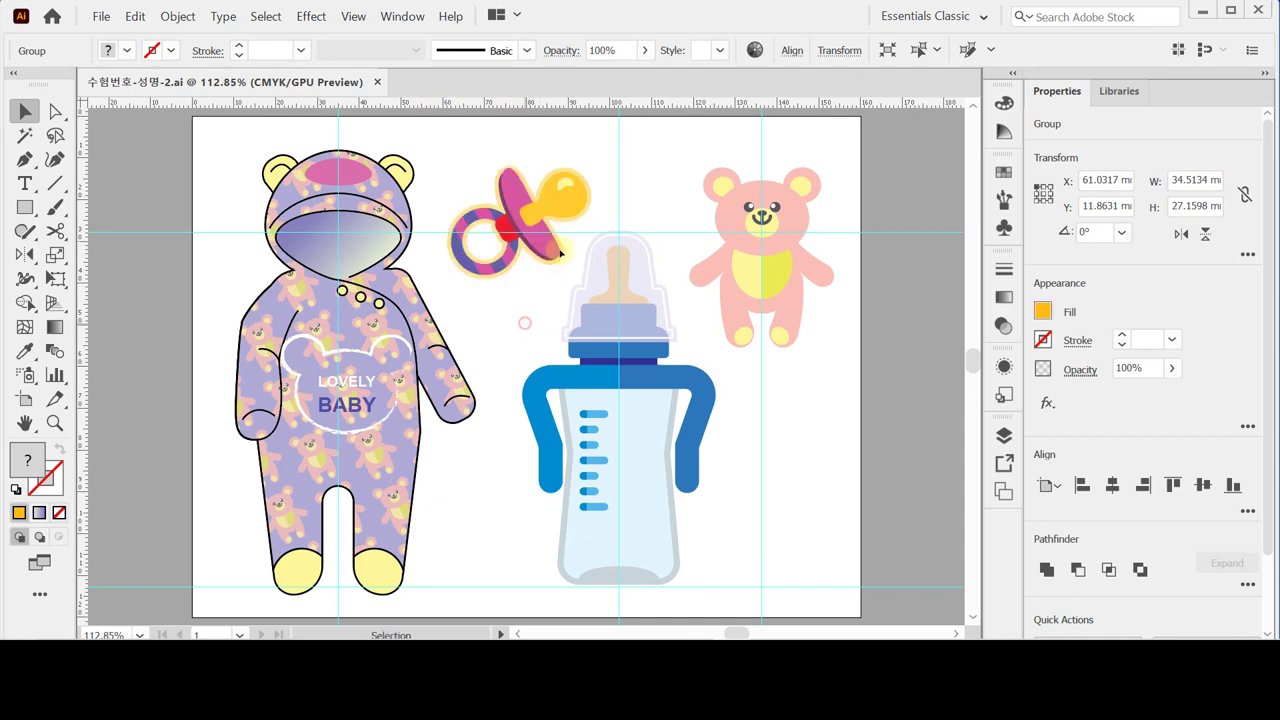
pyautogui.click(558, 252)
pyautogui.click(535, 311)
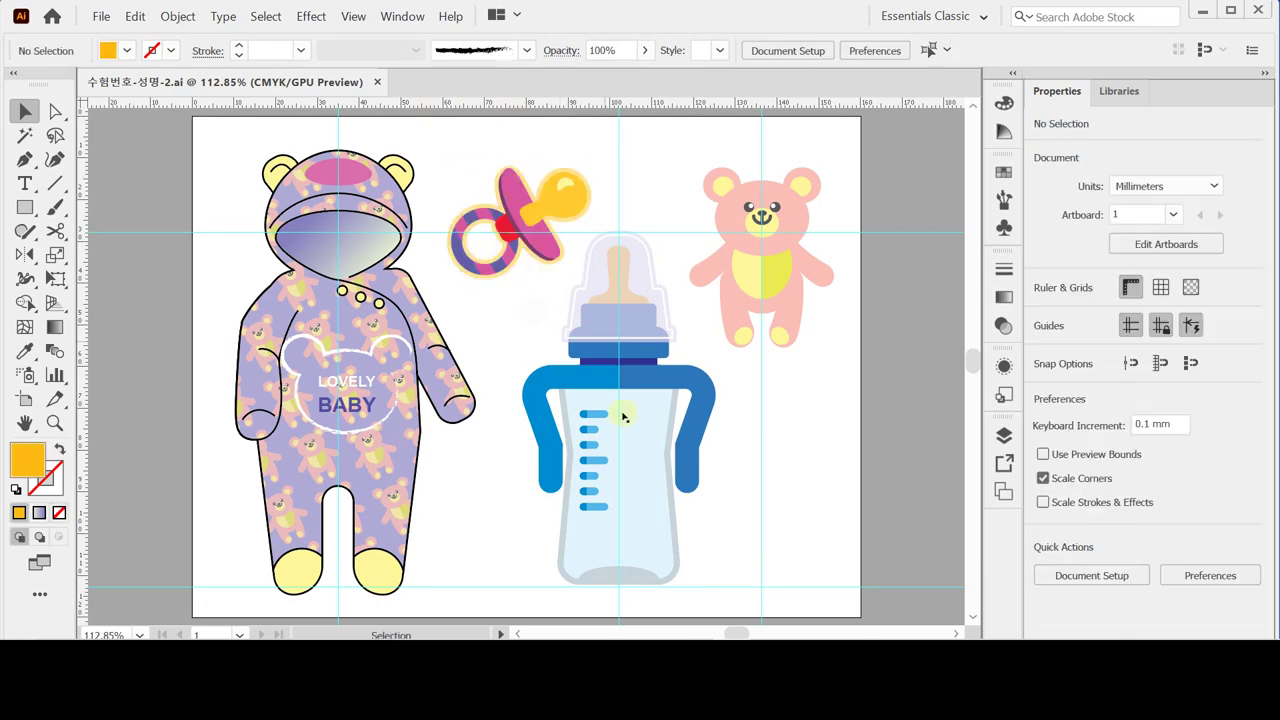
# Step: Isolate the bottle's light blue body shape and paste the pacifier copy into it
pyautogui.click(657, 475)
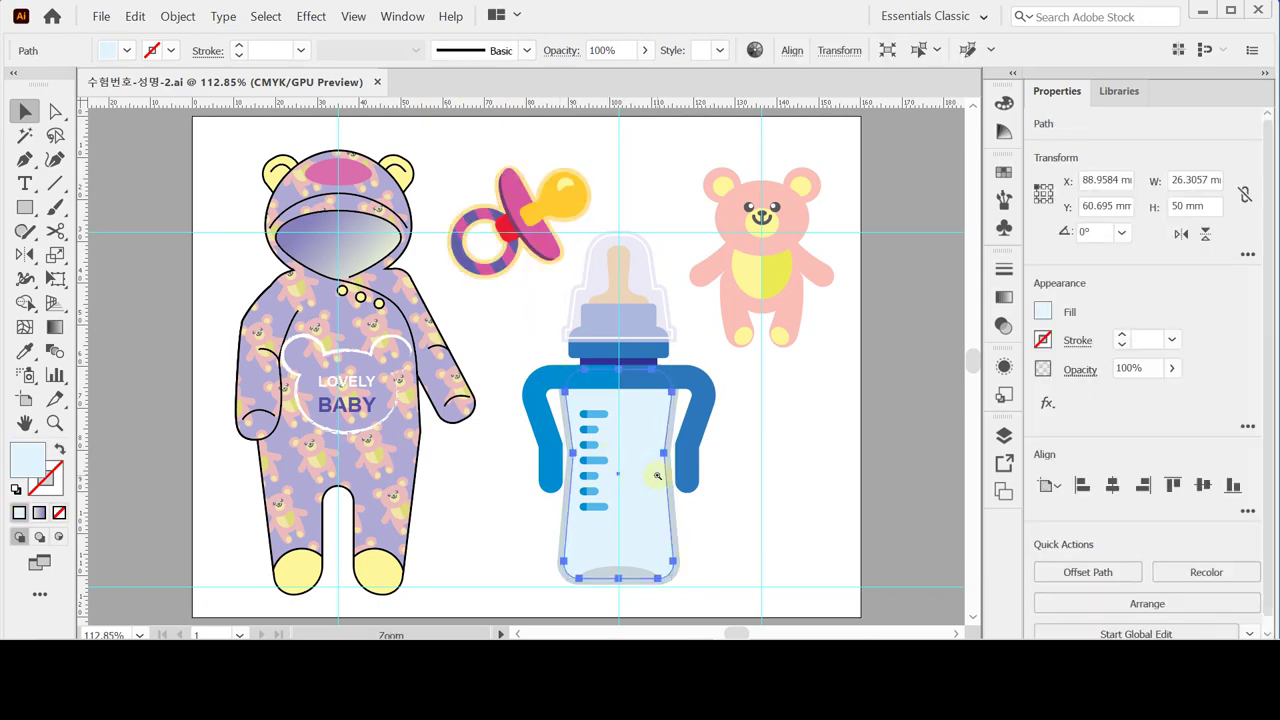
pyautogui.click(657, 475)
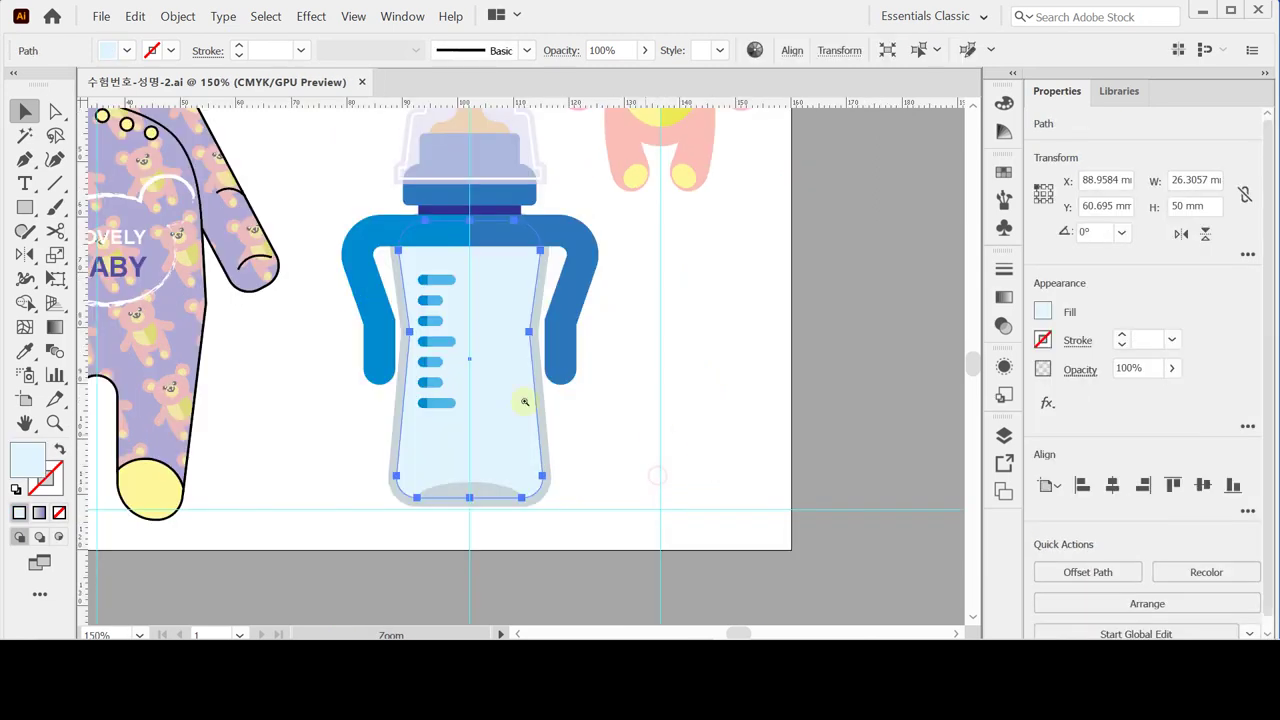
pyautogui.doubleClick(487, 338)
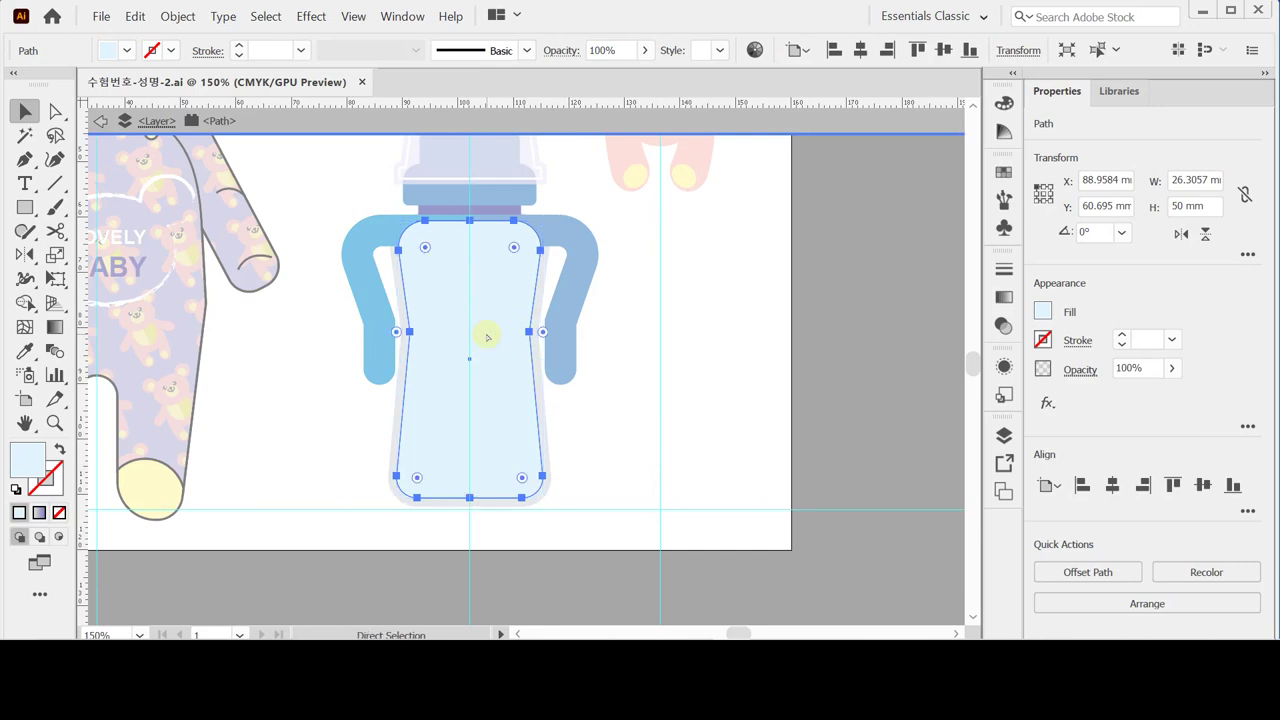
pyautogui.hotkey('ctrl', 'v')
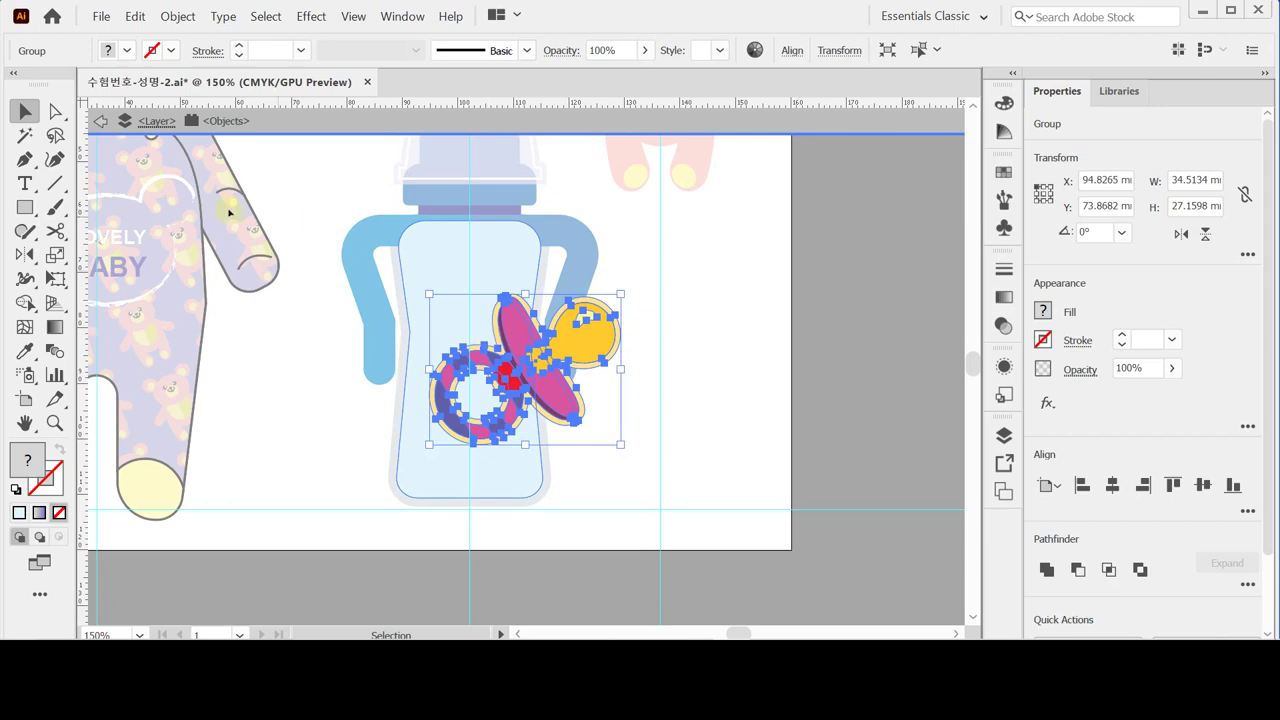
# Step: Scale the pasted pacifier uniformly to 55%
pyautogui.click(54, 255)
pyautogui.doubleClick(54, 255)
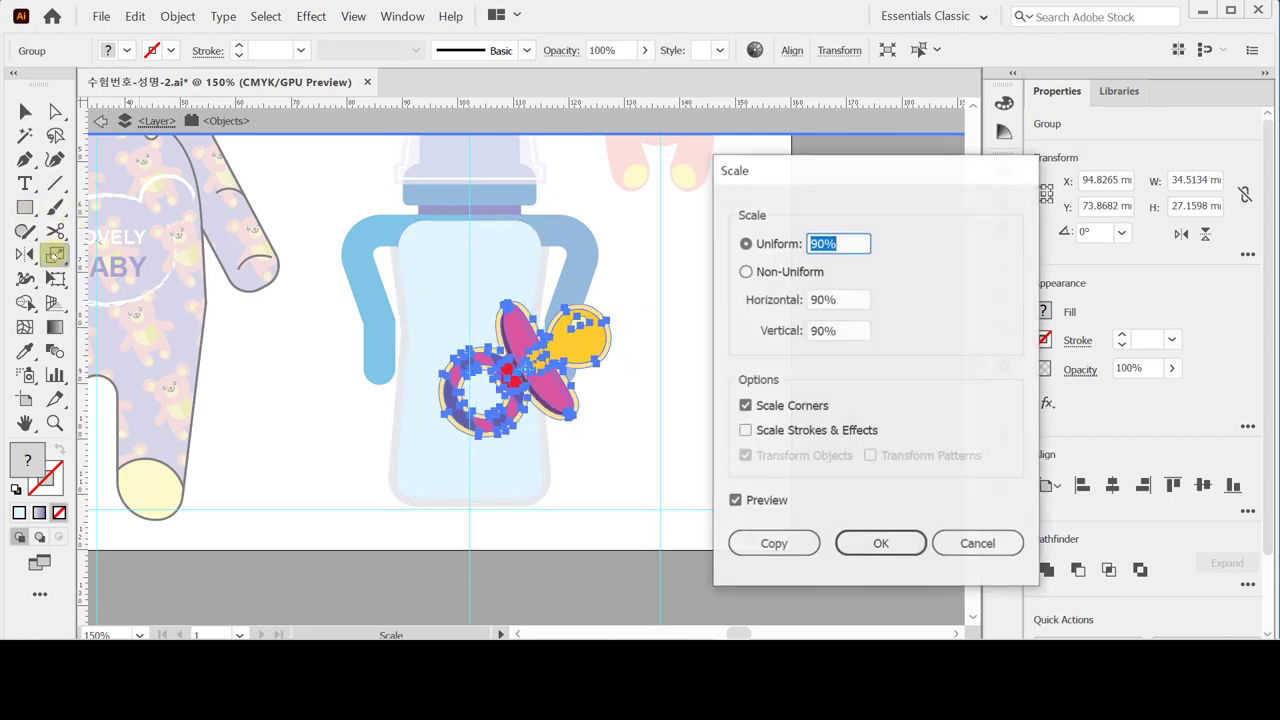
pyautogui.write('55')
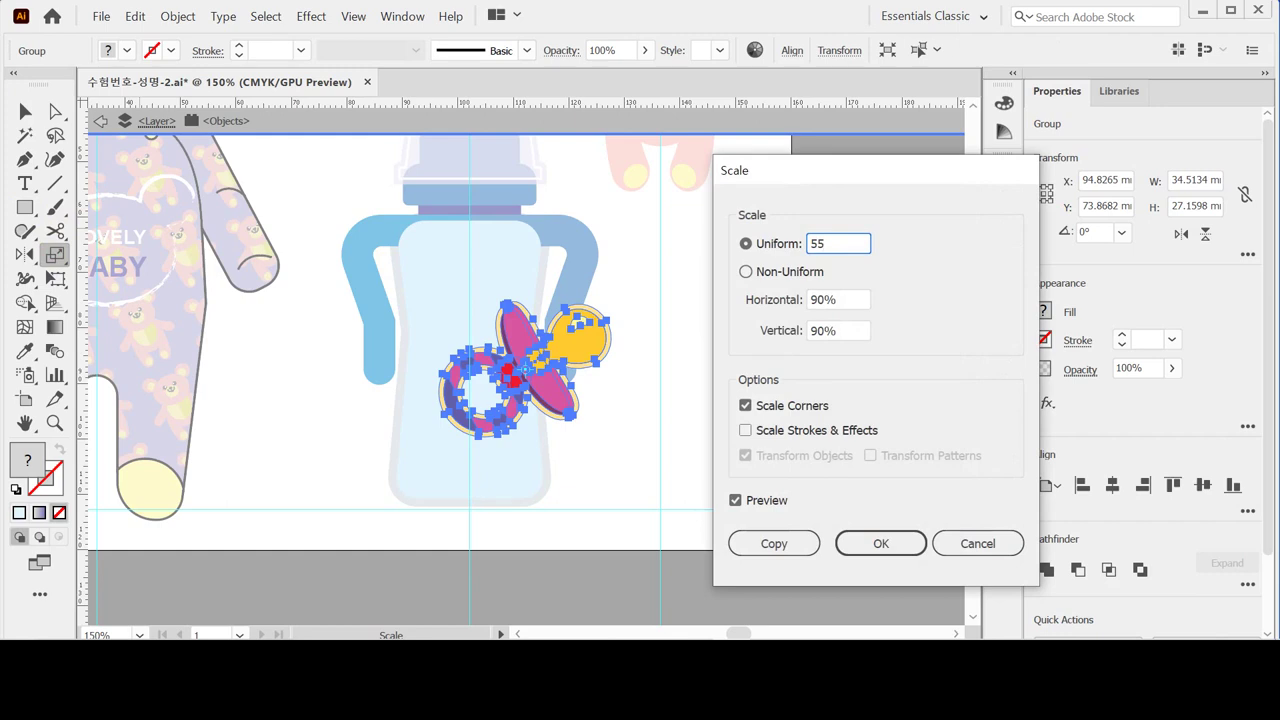
pyautogui.press('Return')
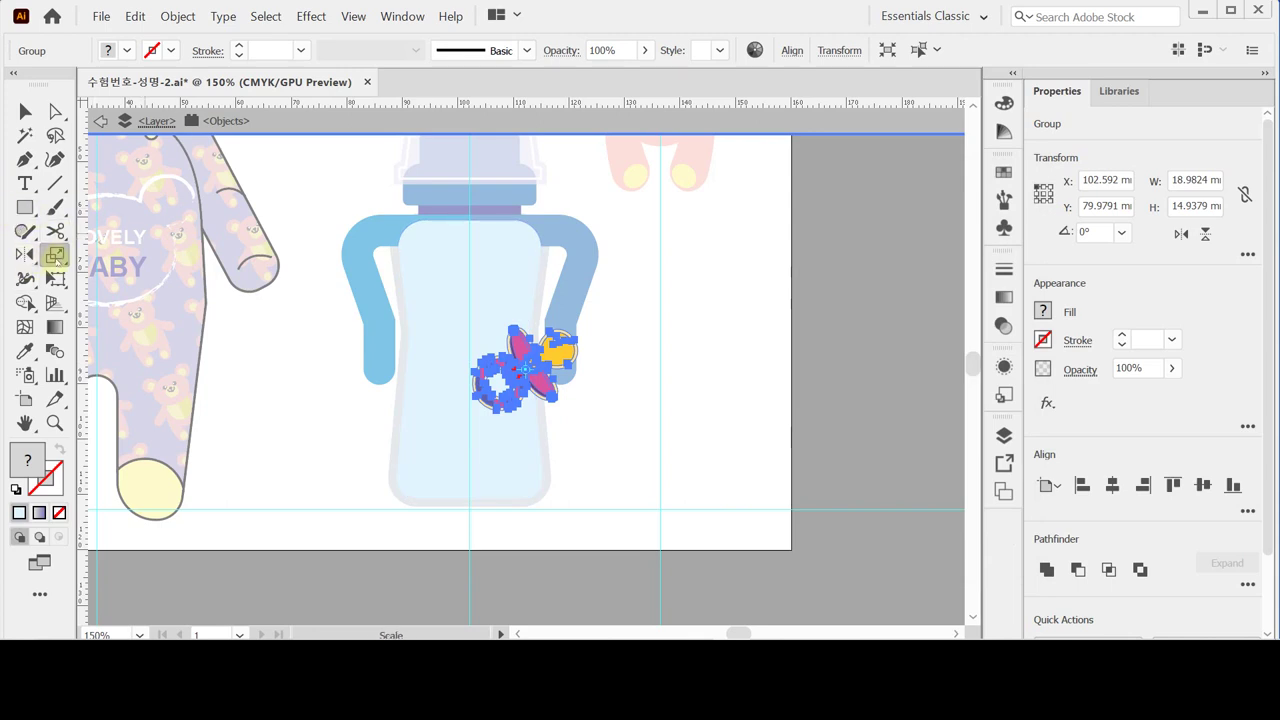
# Step: Rotate the pacifier 90° and move it to the upper right area of the bottle body
pyautogui.moveTo(25, 255); pyautogui.dragTo(68, 256)
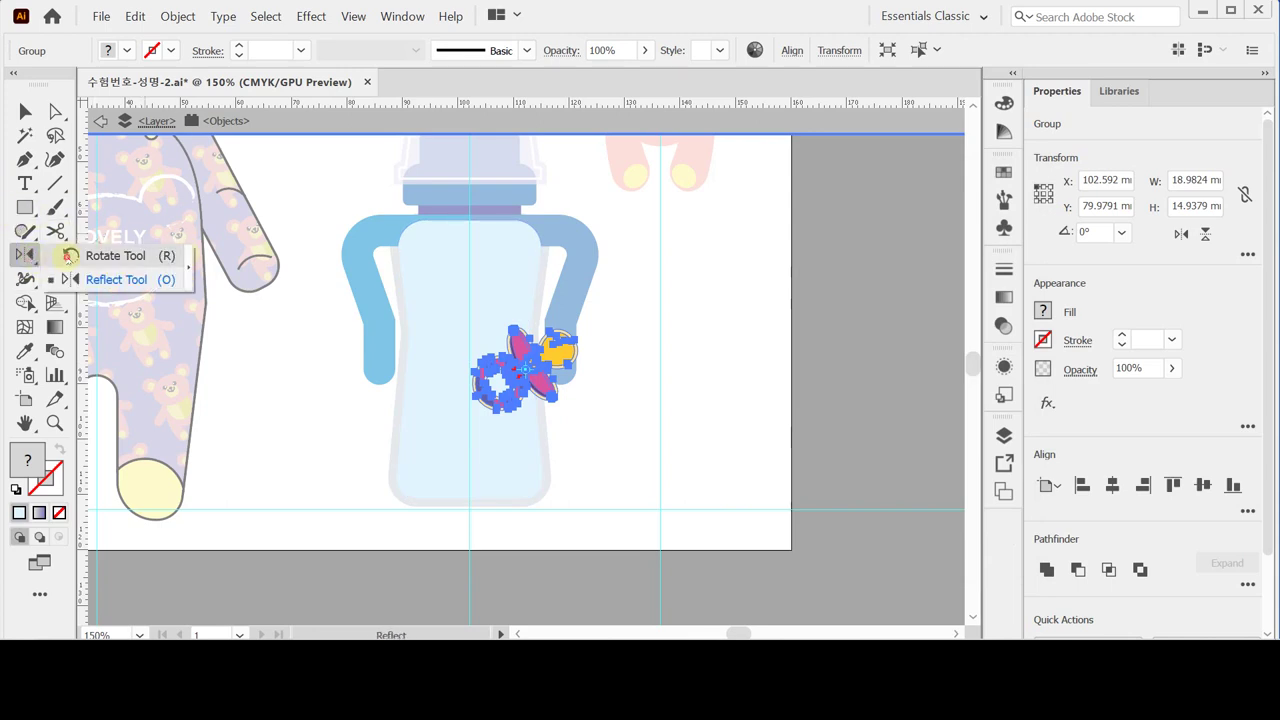
pyautogui.click(57, 255)
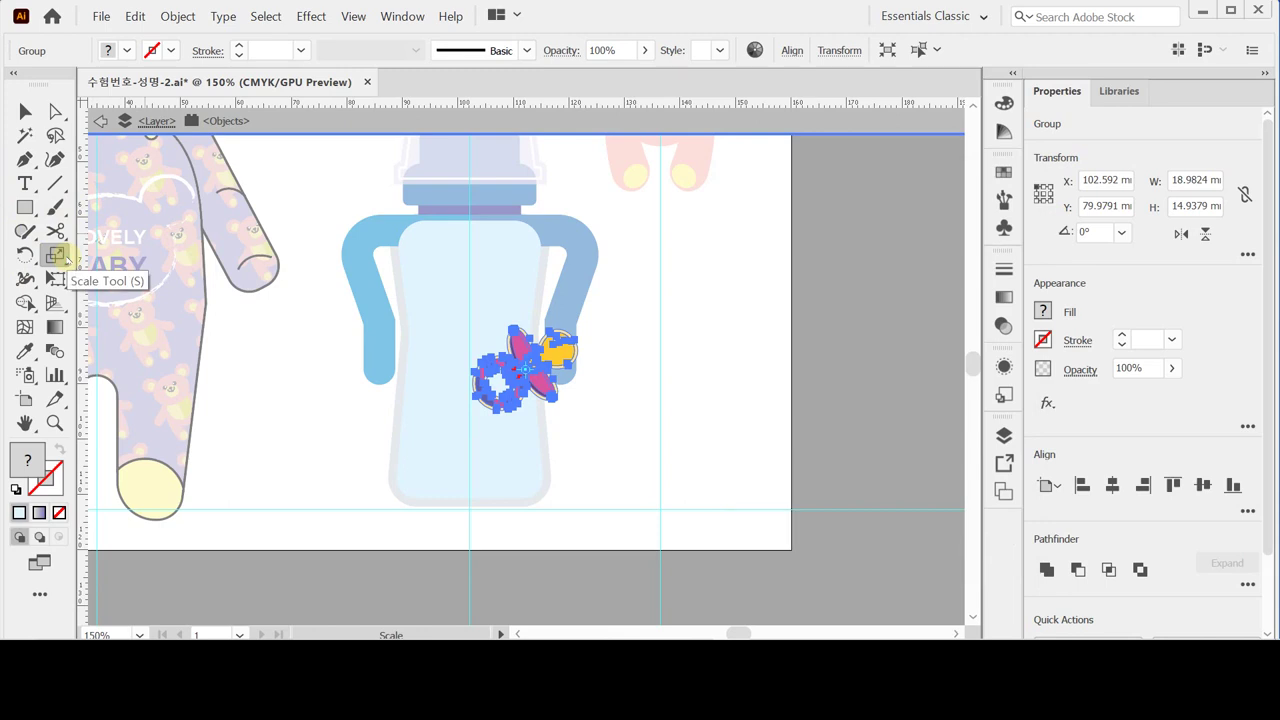
pyautogui.doubleClick(25, 255)
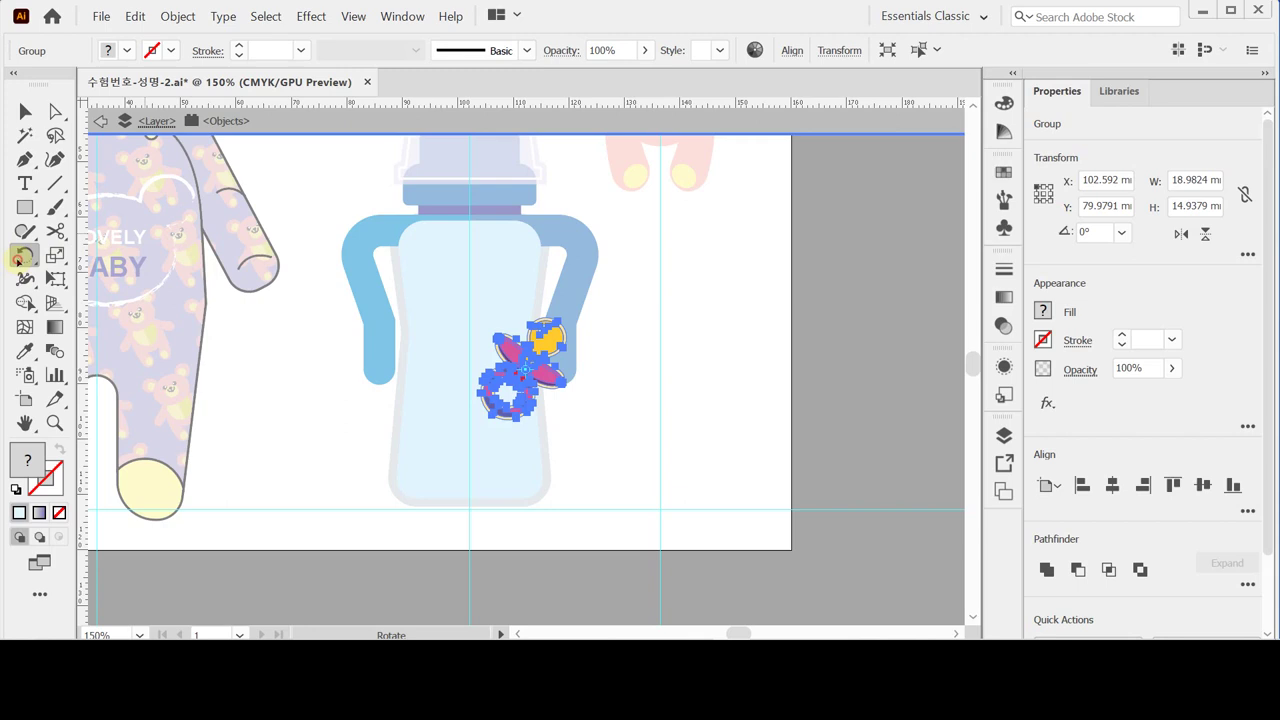
pyautogui.write('90')
pyautogui.press('Return')
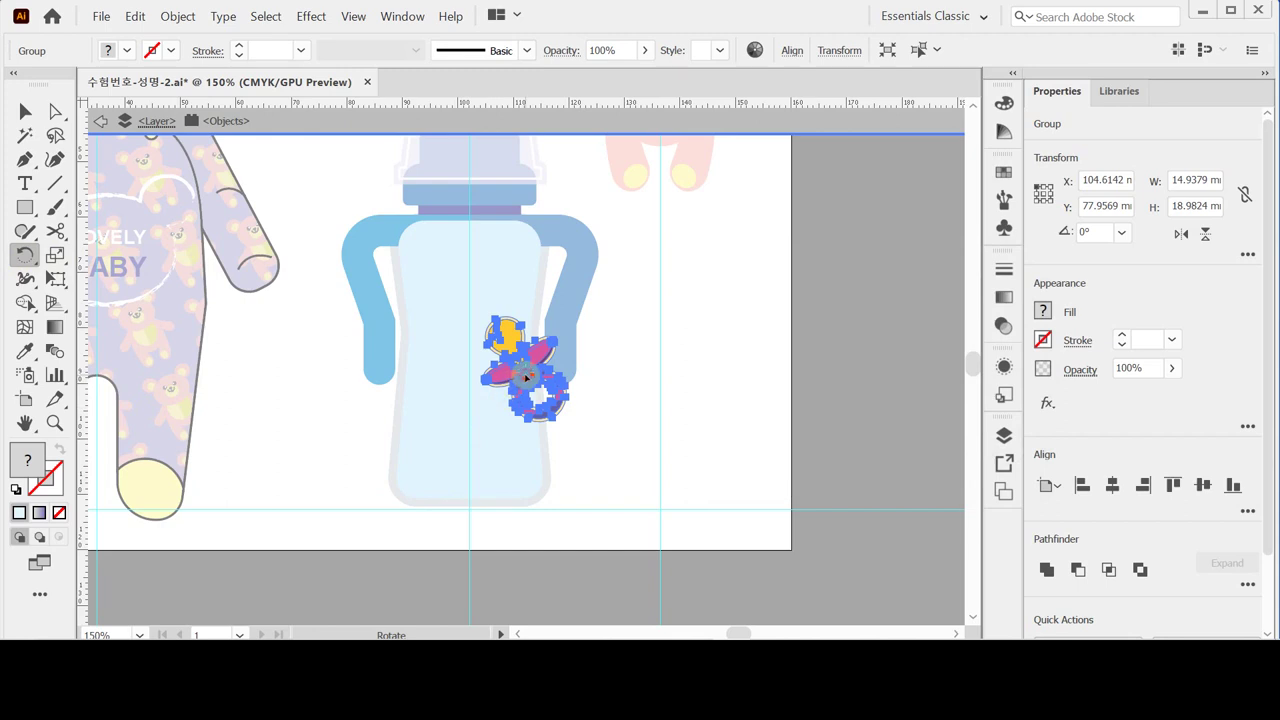
pyautogui.moveTo(527, 384); pyautogui.dragTo(508, 320)
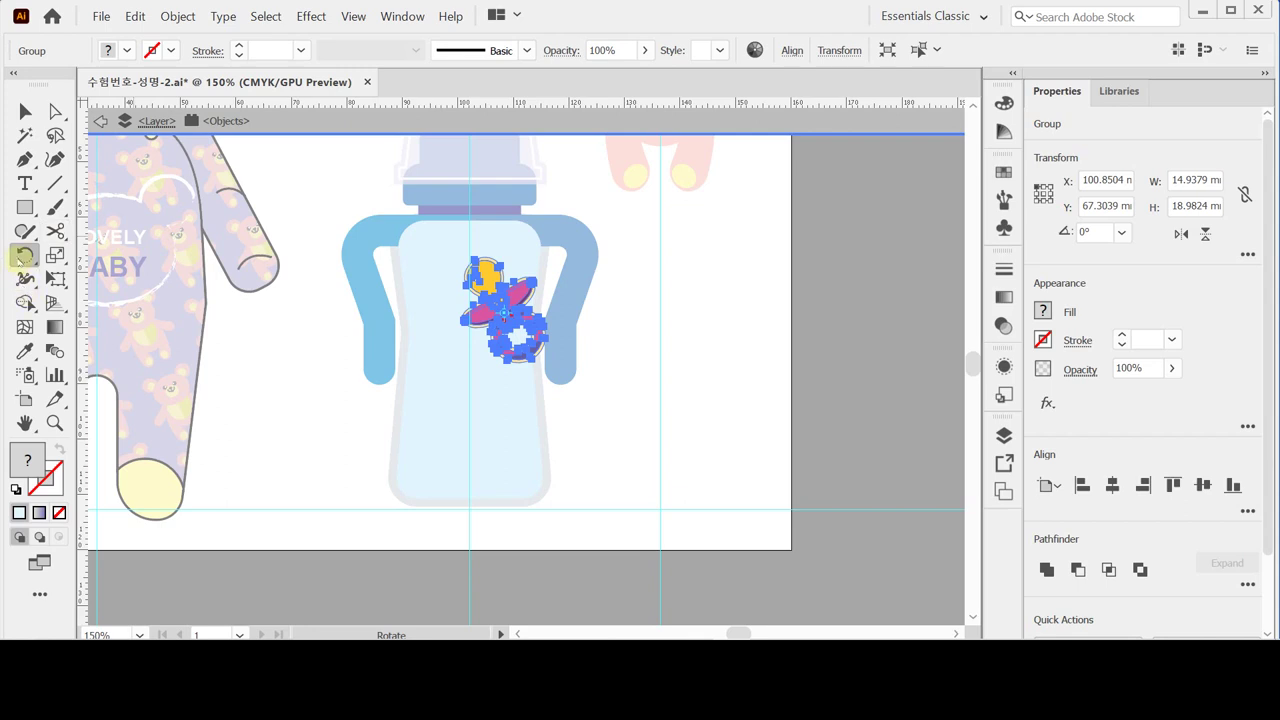
# Step: Make a copy of the pacifier rotated -60° and place it below the original on the bottle body
pyautogui.doubleClick(20, 257)
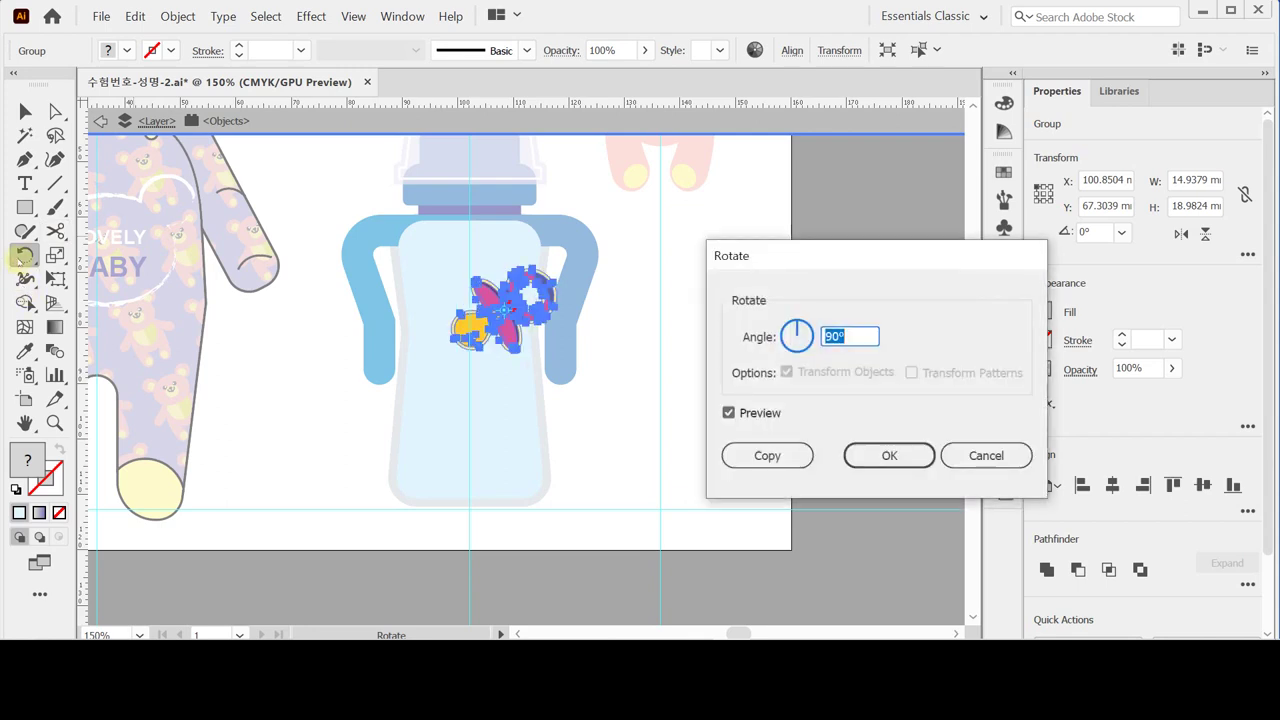
pyautogui.write('-60')
pyautogui.click(765, 455)
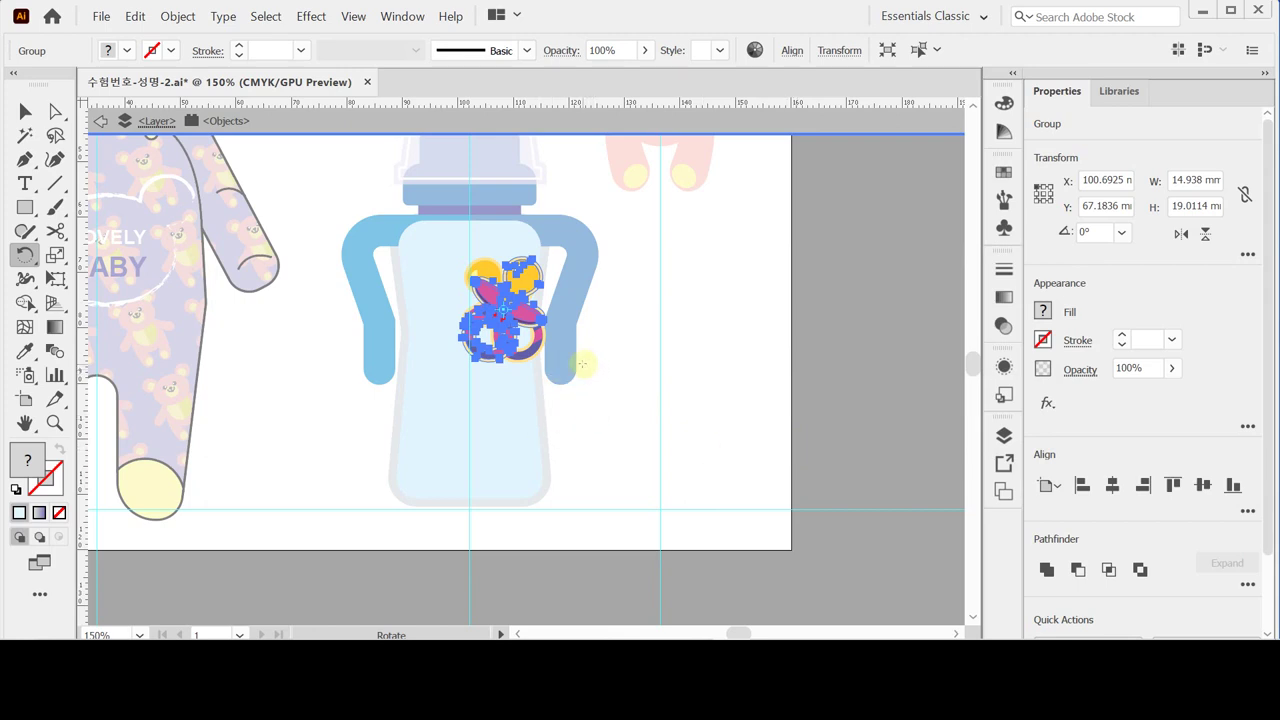
pyautogui.moveTo(582, 364); pyautogui.dragTo(560, 345)
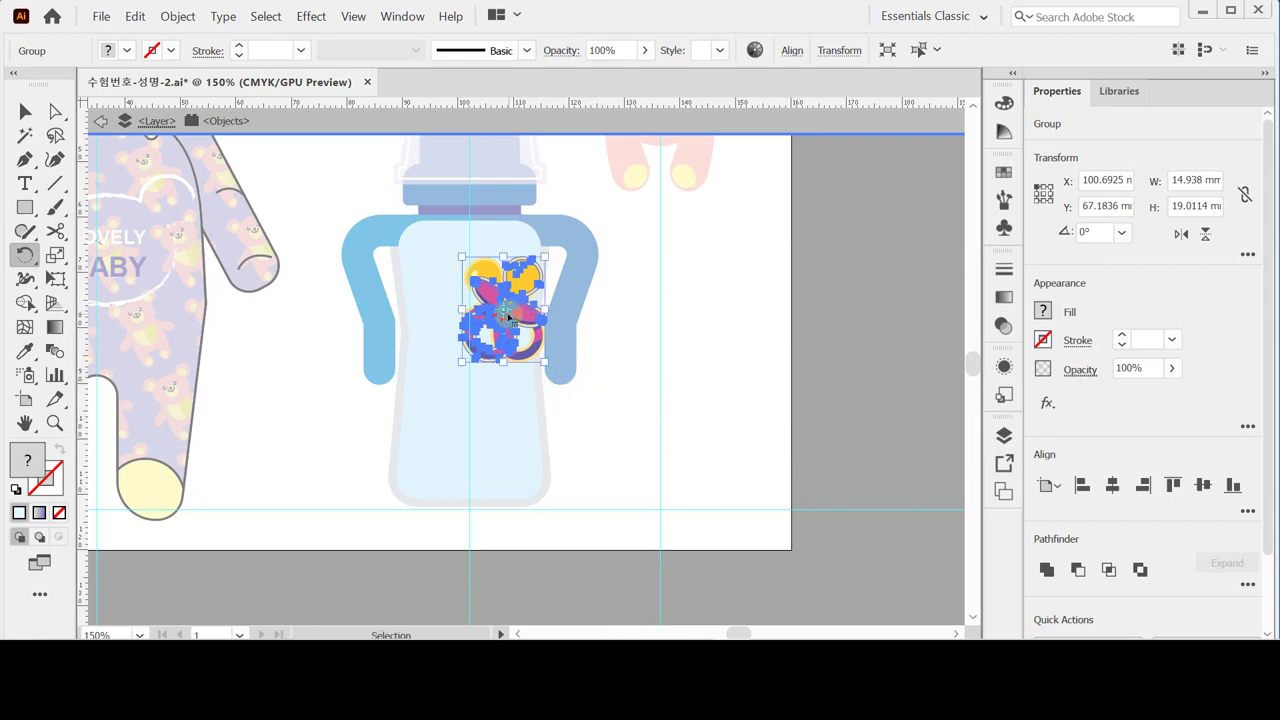
pyautogui.press('ctrl')
pyautogui.moveTo(503, 413); pyautogui.dragTo(522, 430)
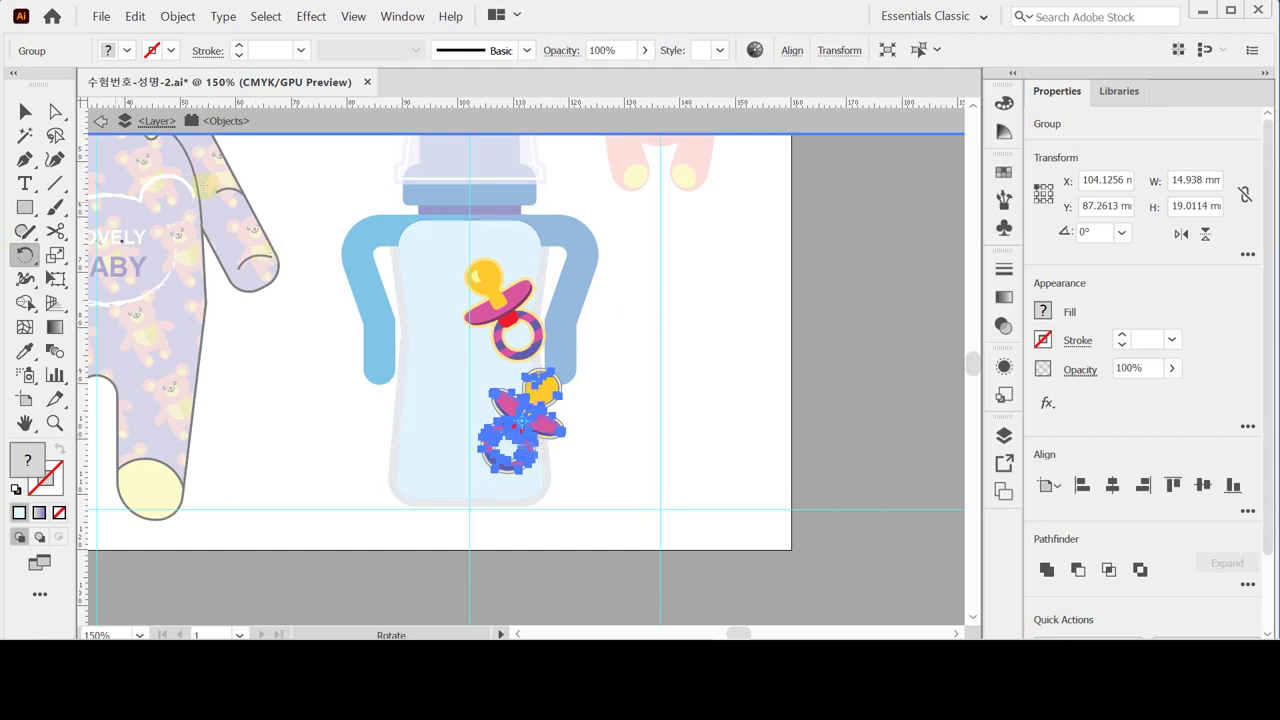
# Step: Make a copy of the lower pacifier scaled to 60% and rotate that copy 85°
pyautogui.doubleClick(57, 254)
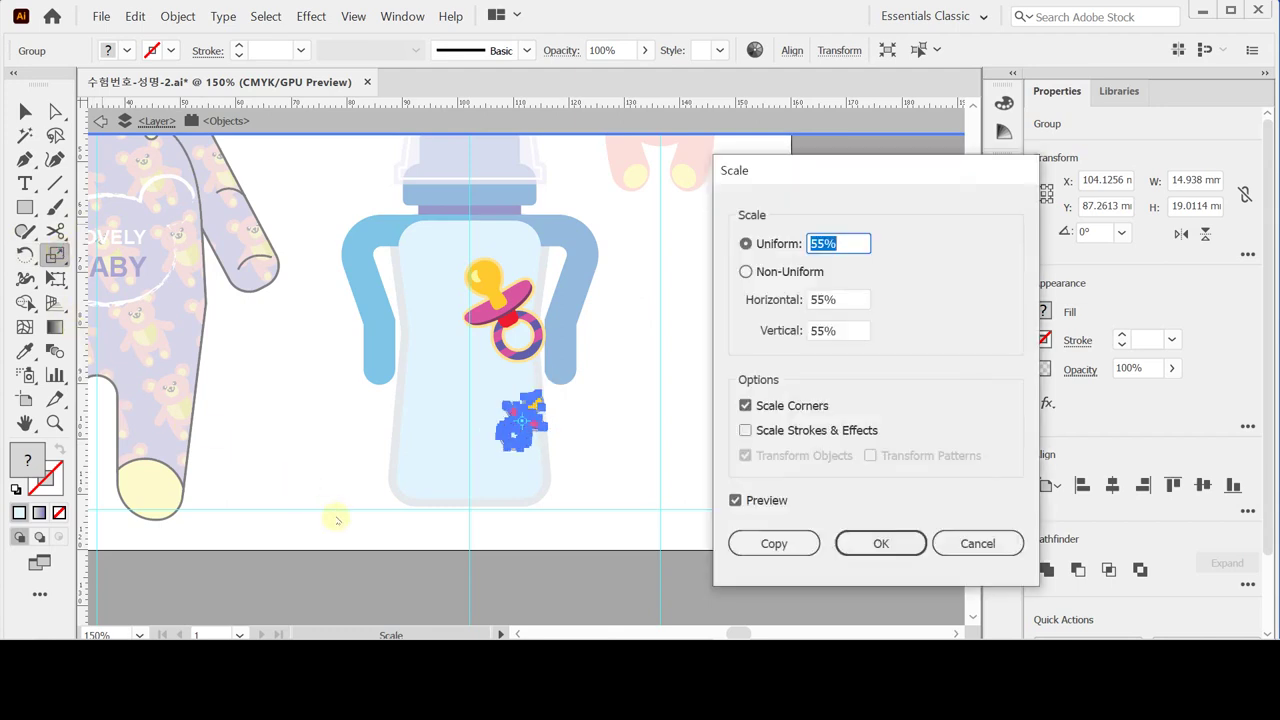
pyautogui.write('60')
pyautogui.click(770, 546)
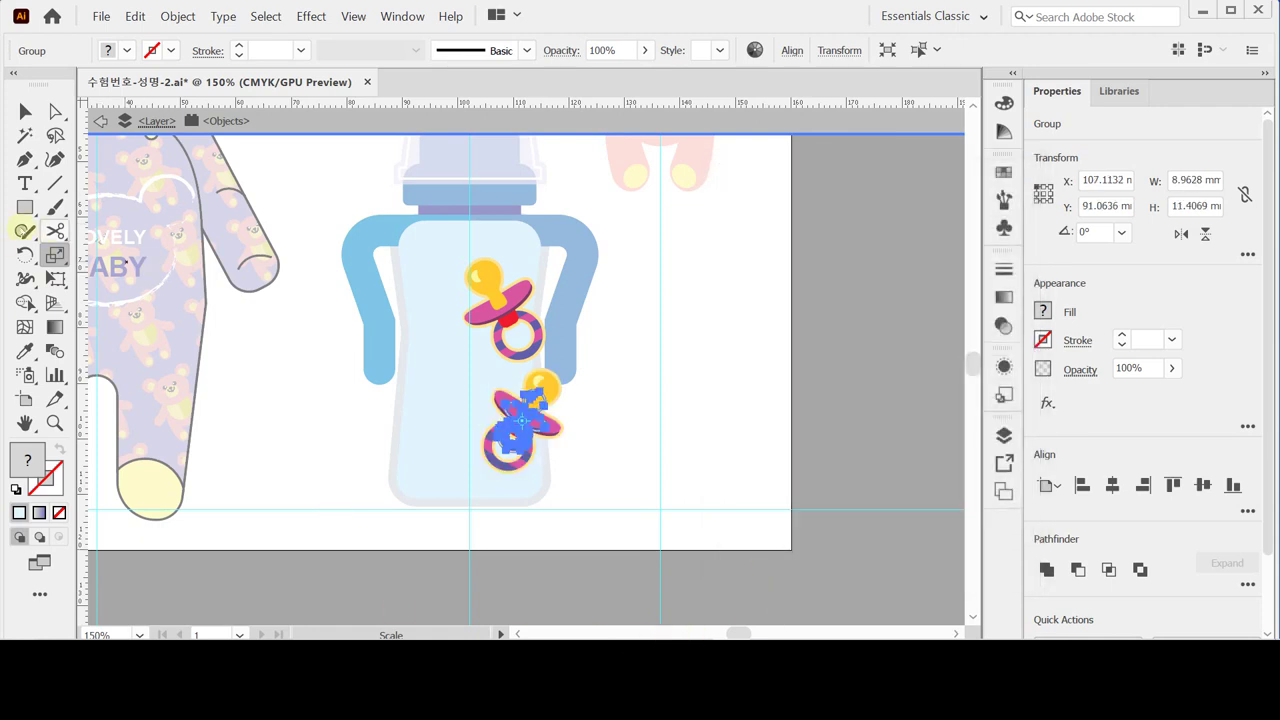
pyautogui.doubleClick(26, 255)
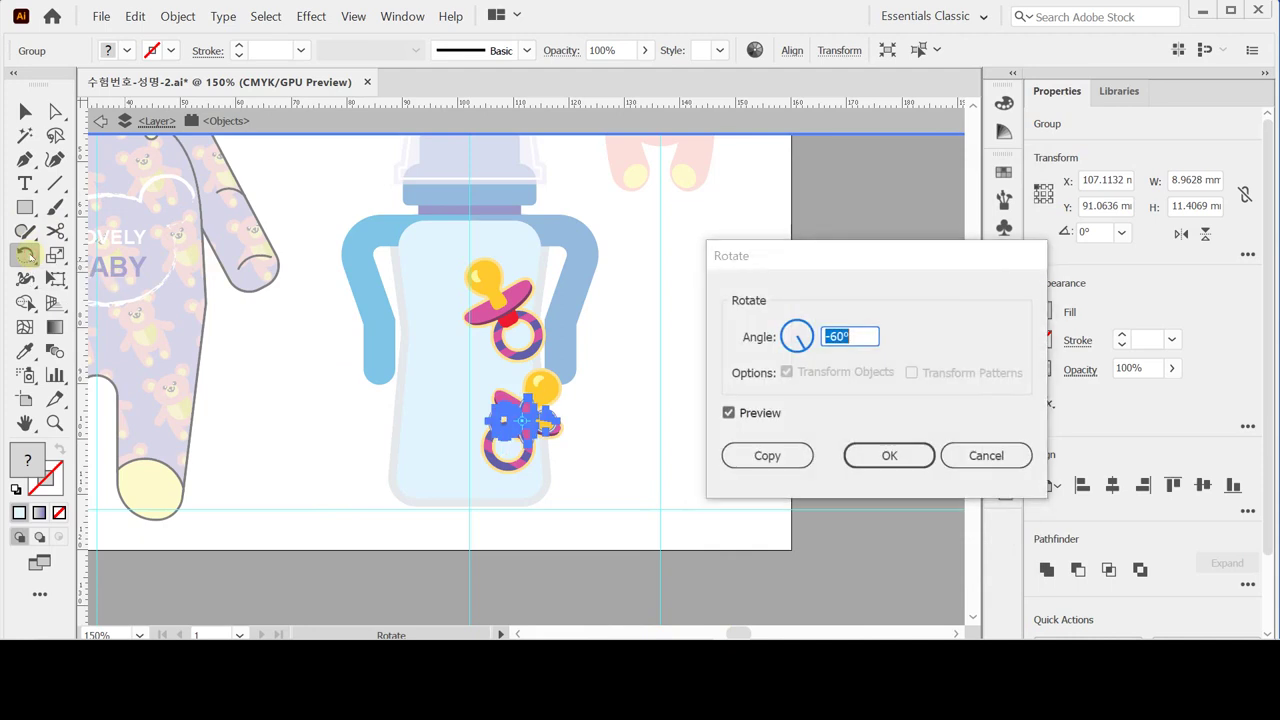
pyautogui.write('85')
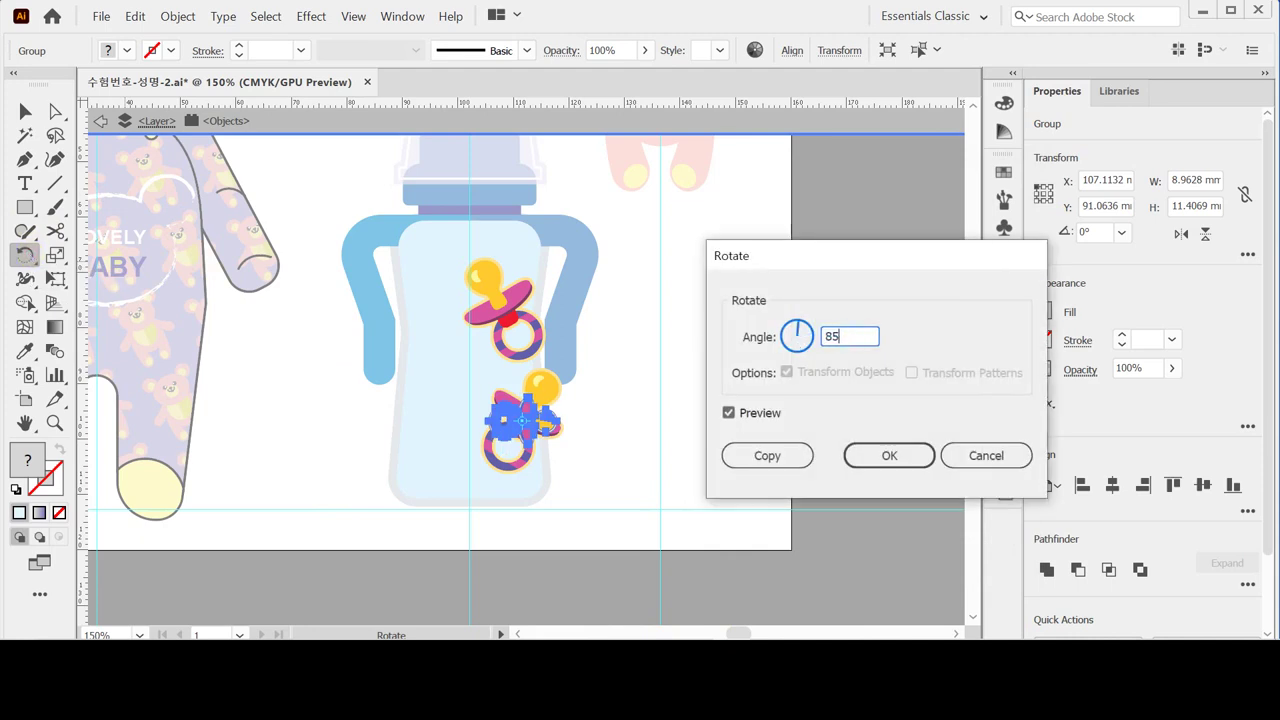
pyautogui.press('Return')
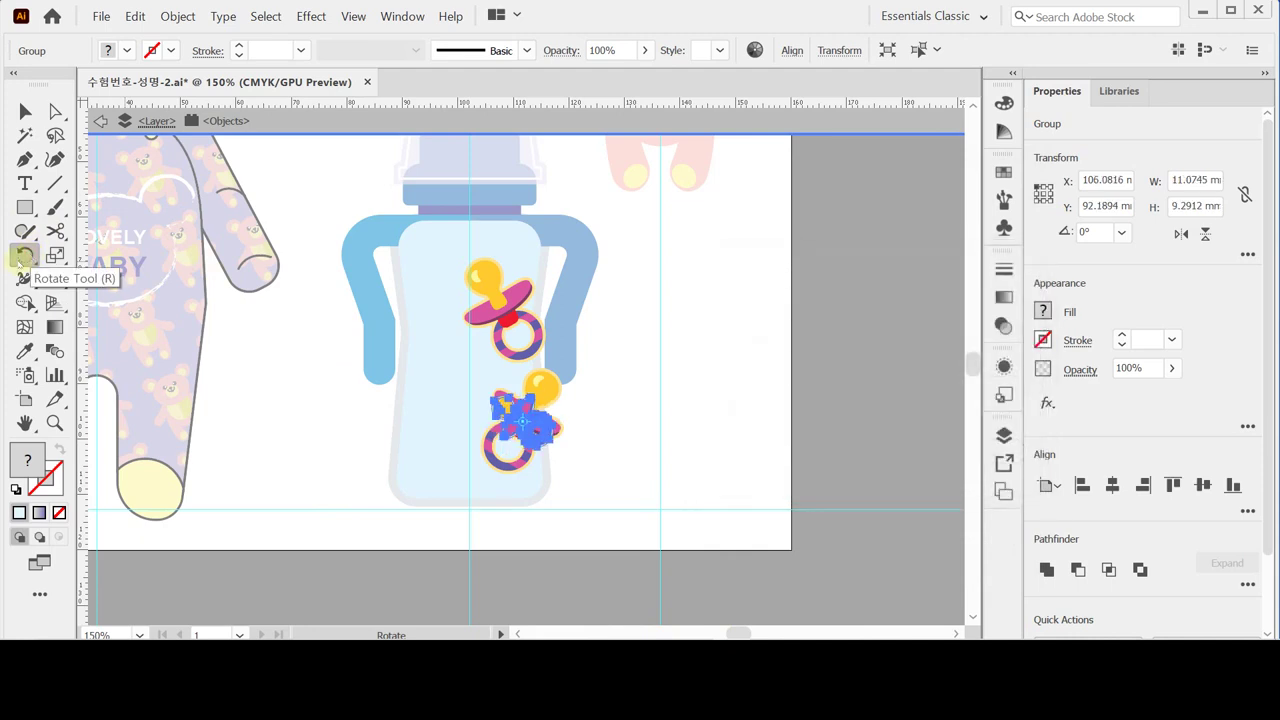
# Step: Isolate the small pacifier group and move all its parts to the lower left area of the bottle body
pyautogui.press('ctrl')
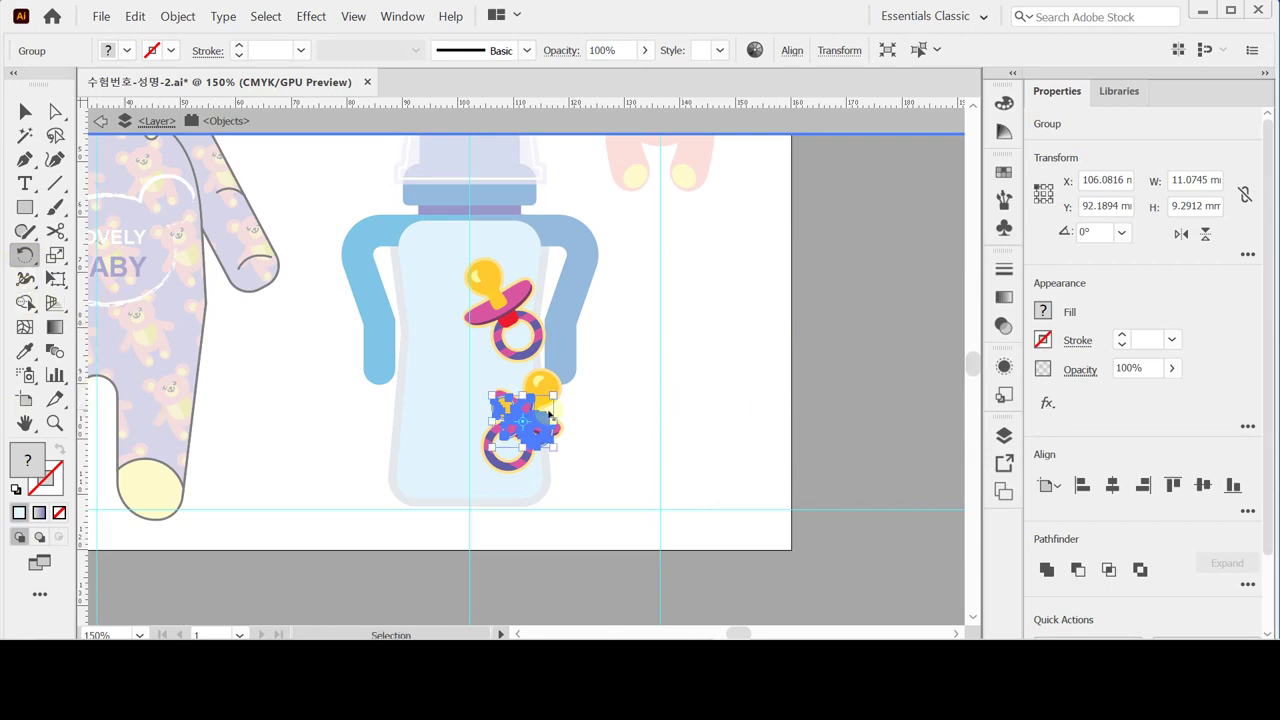
pyautogui.hotkey('ctrl', 'shift', 'a')
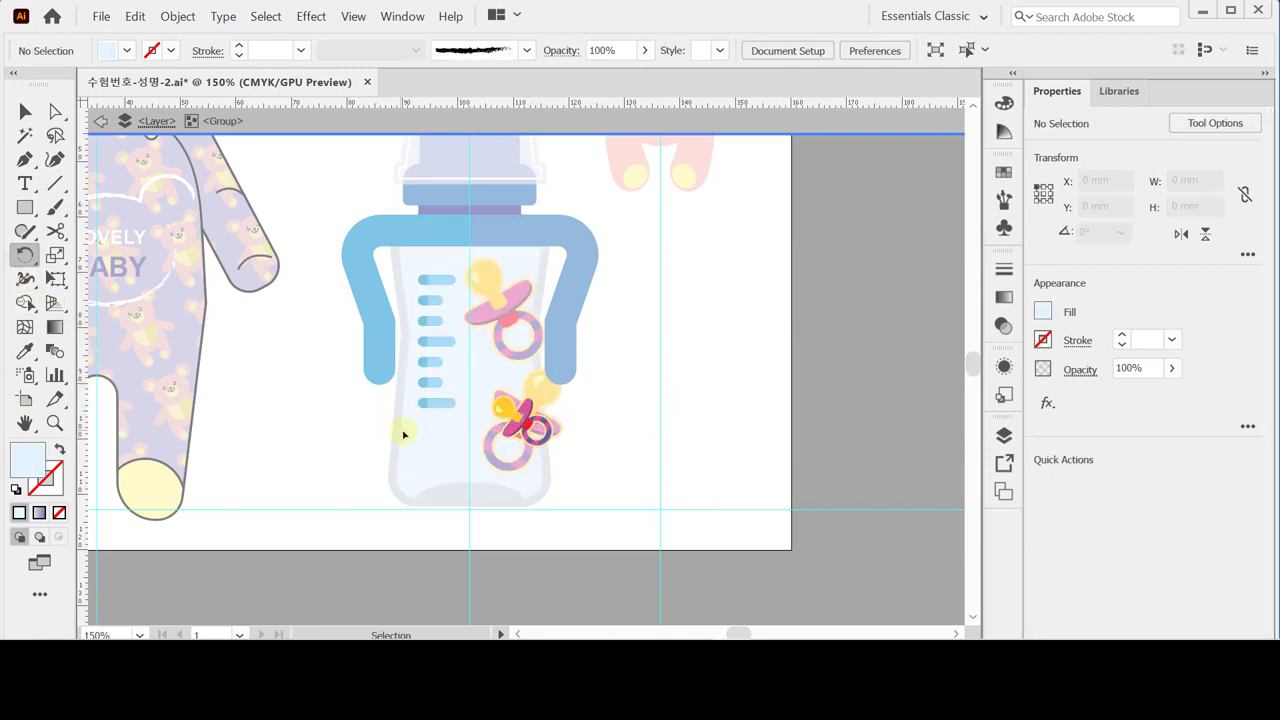
pyautogui.moveTo(521, 423); pyautogui.dragTo(414, 423)
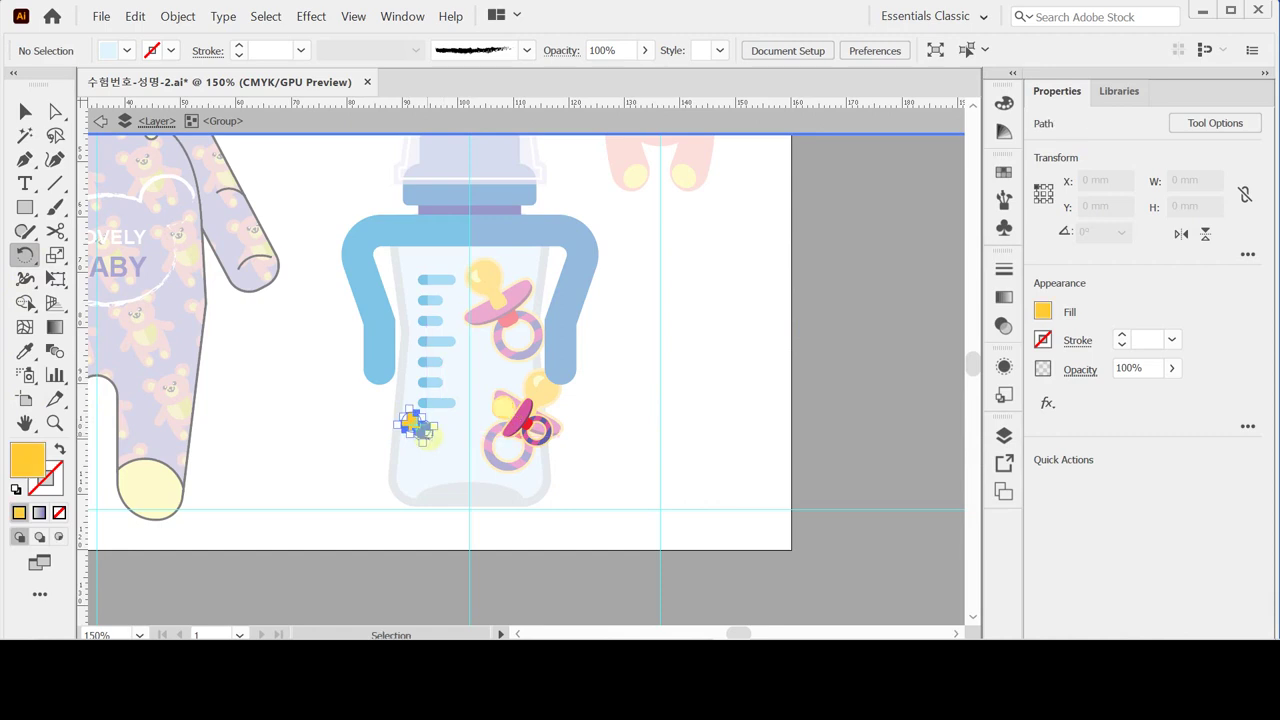
pyautogui.hotkey('ctrl', 'z')
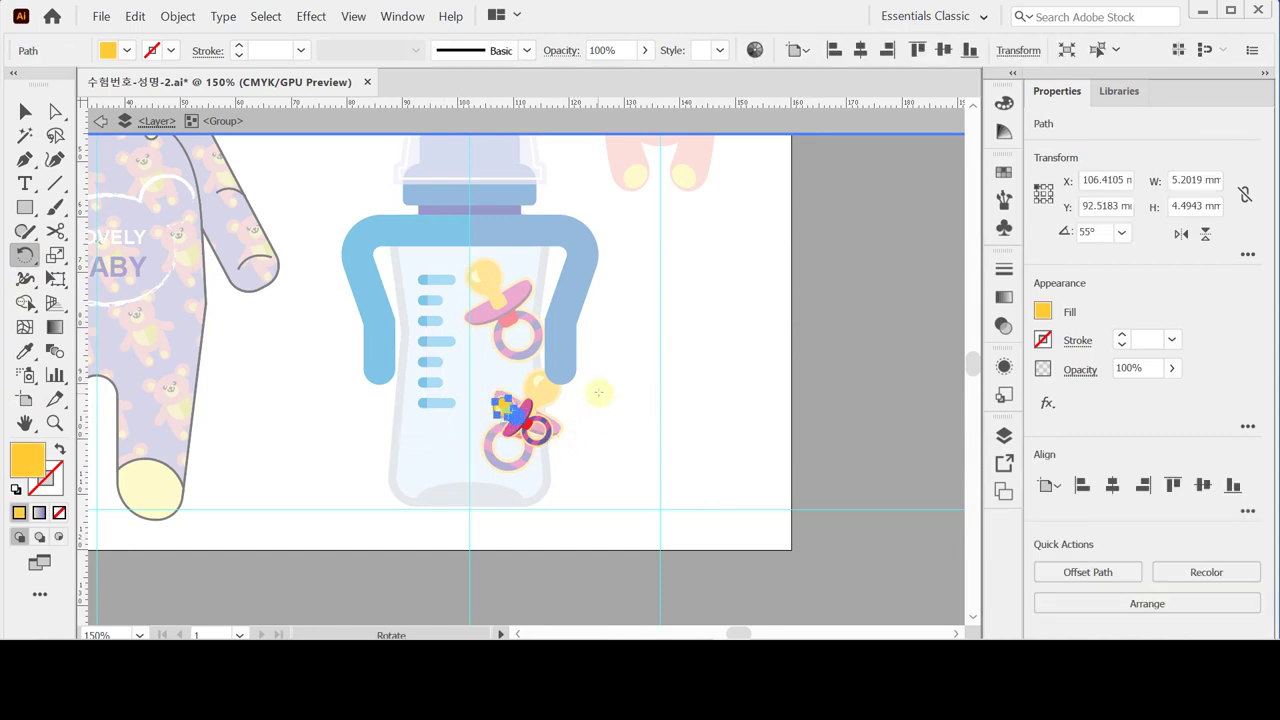
pyautogui.hotkey('ctrl', 'a')
pyautogui.moveTo(531, 431); pyautogui.dragTo(431, 454)
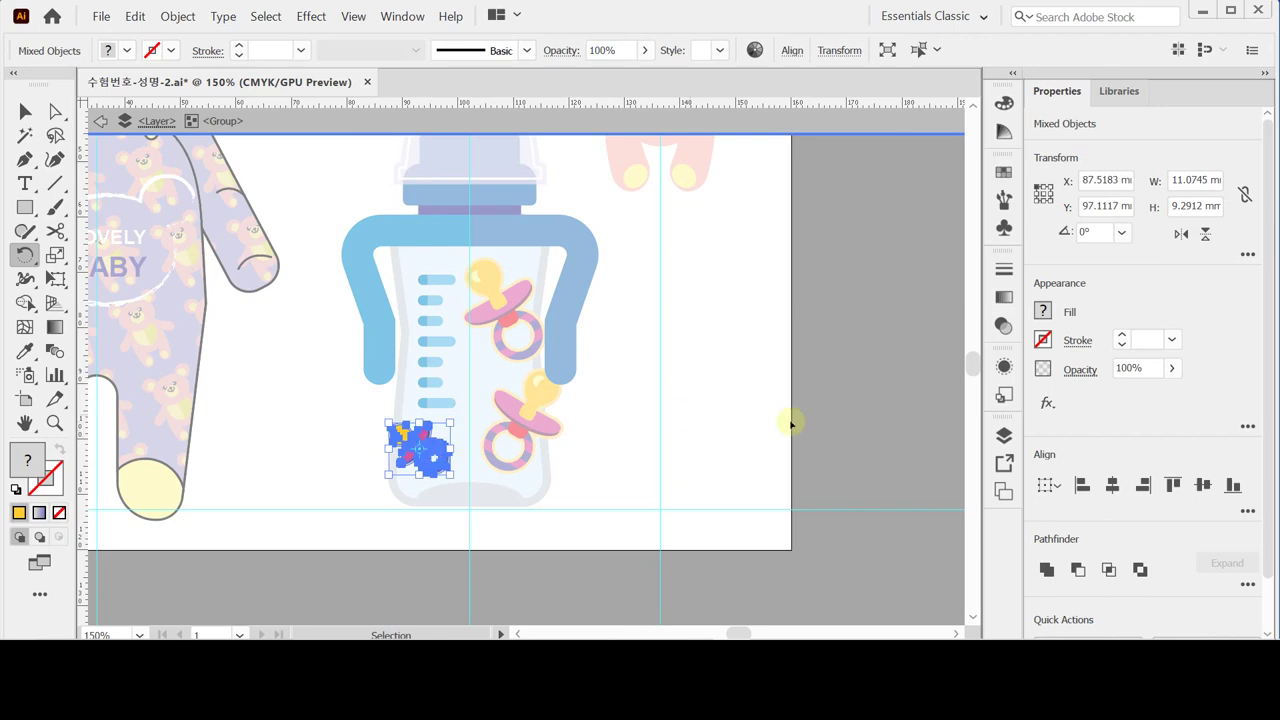
# Step: Bring the light-blue inner shape of the bottle body to the front, over the pacifiers
pyautogui.press('r')
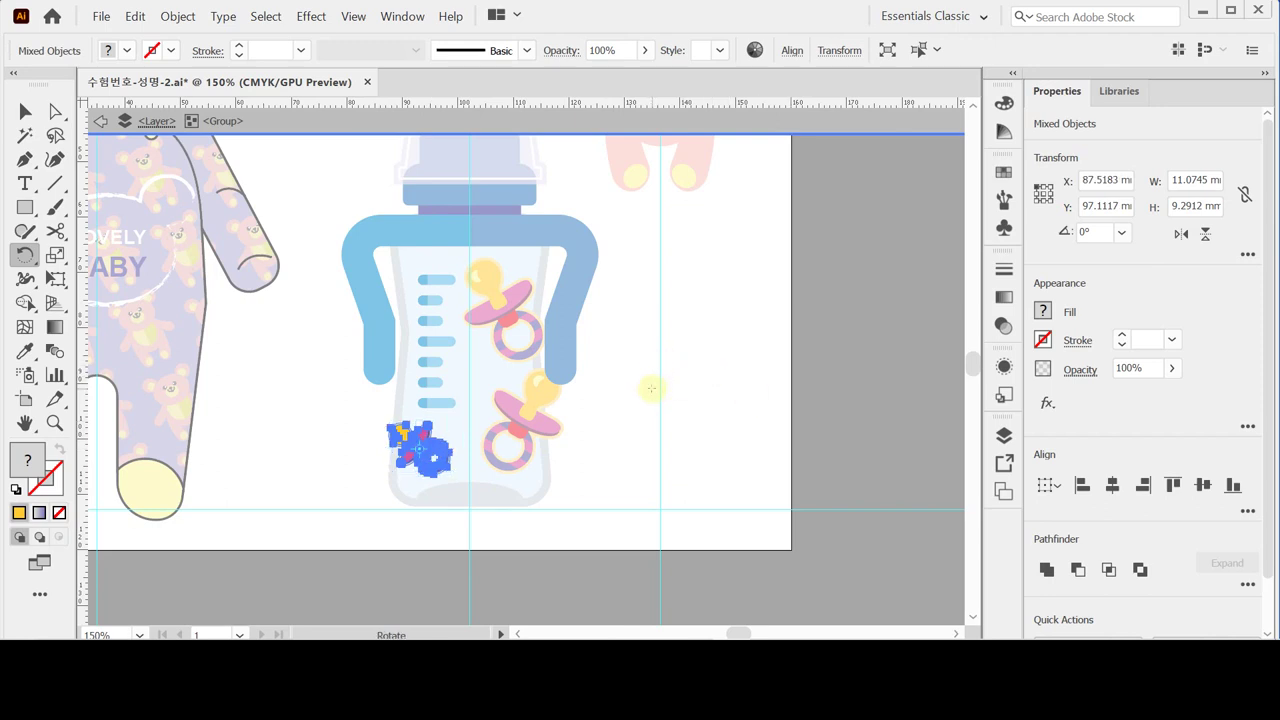
pyautogui.press('v')
pyautogui.click(443, 358)
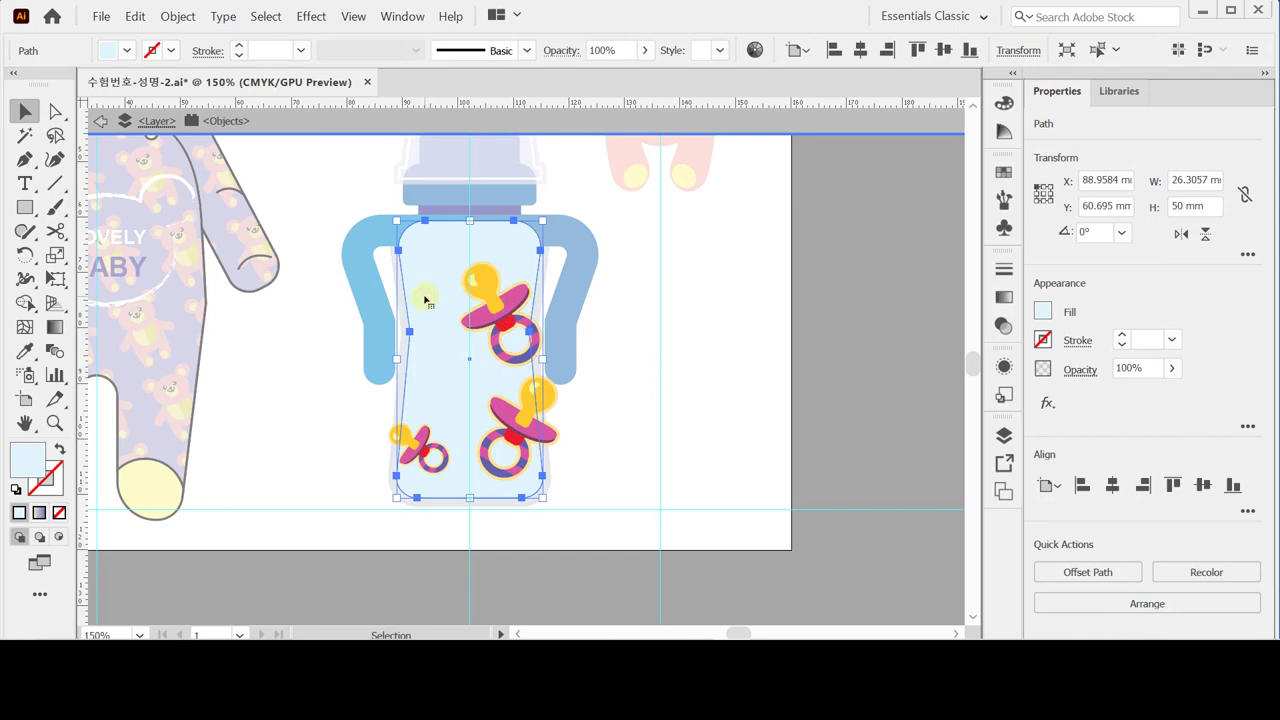
pyautogui.press('a')
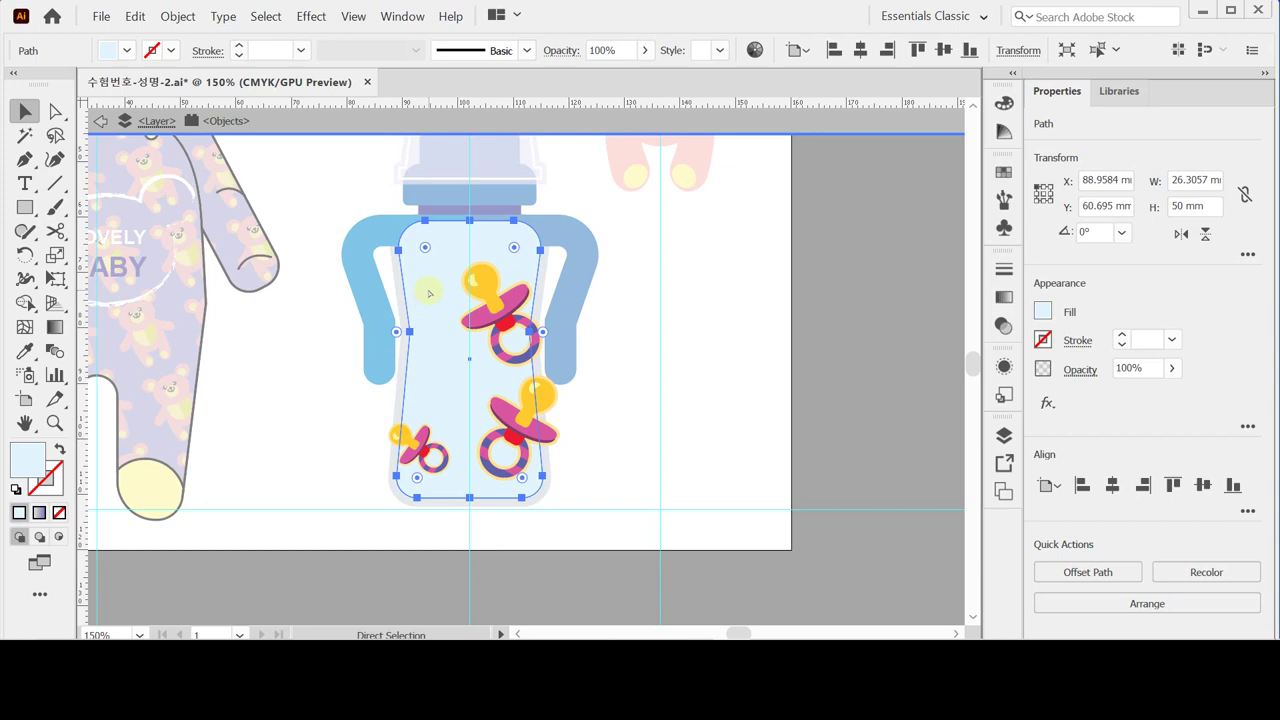
pyautogui.press('v')
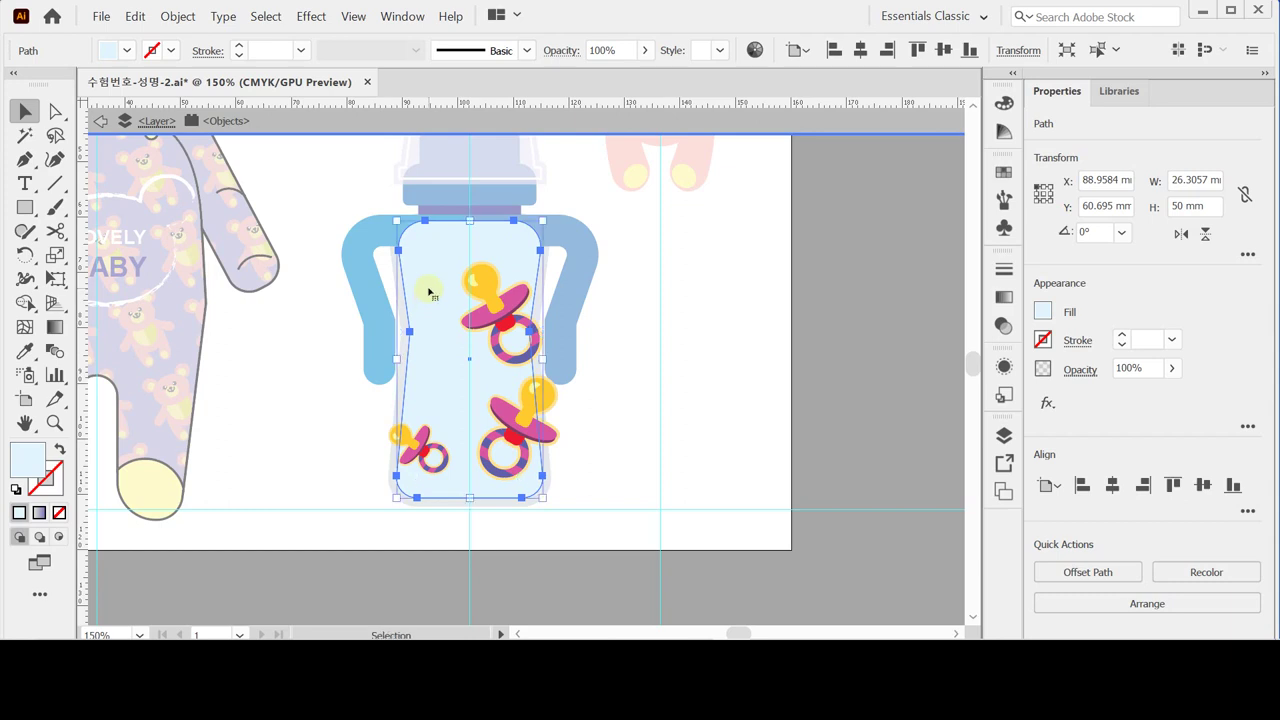
pyautogui.hotkey('ctrl', 'shift', ']')
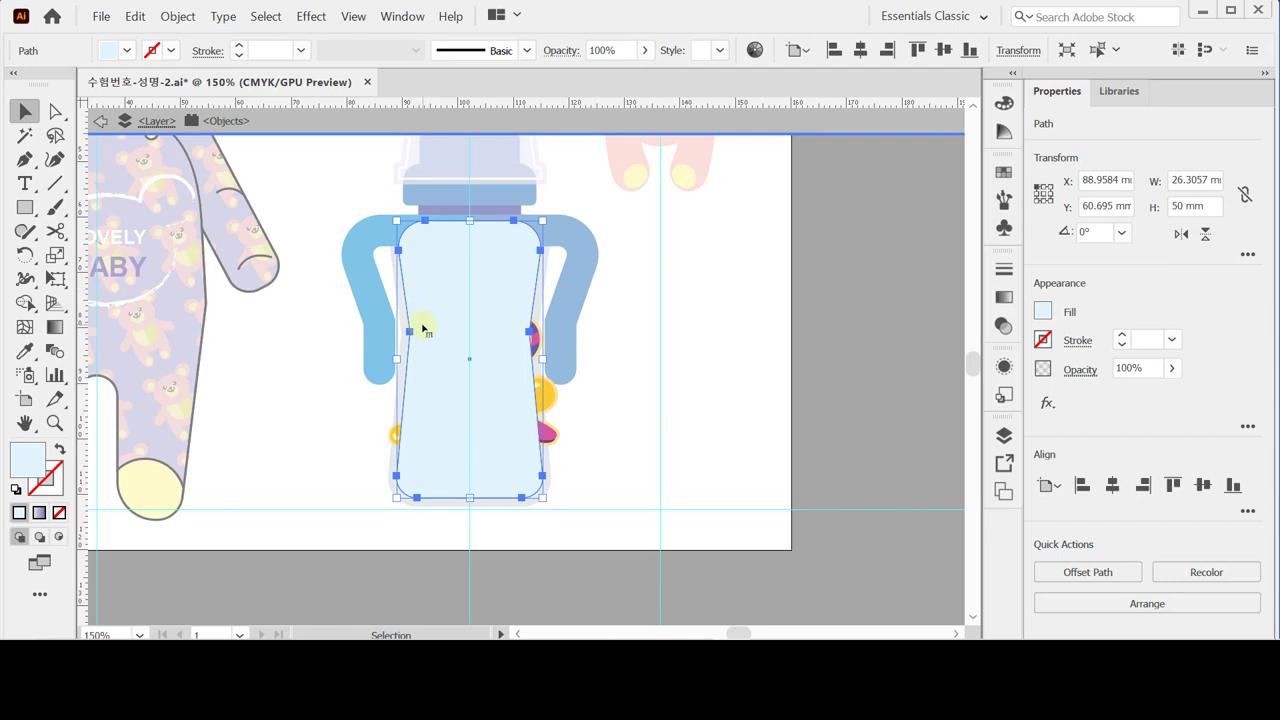
# Step: Make a clipping mask from the light-blue body shape and the three pacifiers, and exit isolation mode
pyautogui.keyDown('shift'); pyautogui.click(393, 432); pyautogui.keyUp('shift')
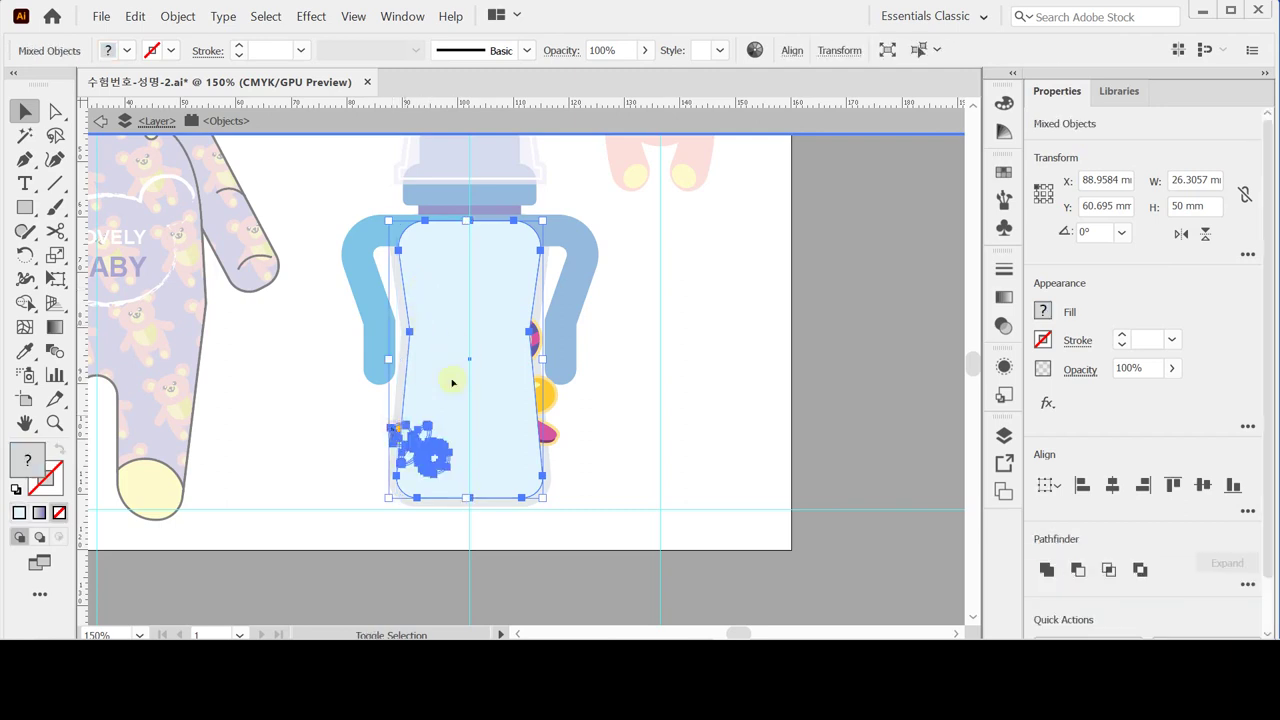
pyautogui.keyDown('shift'); pyautogui.click(533, 335); pyautogui.keyUp('shift')
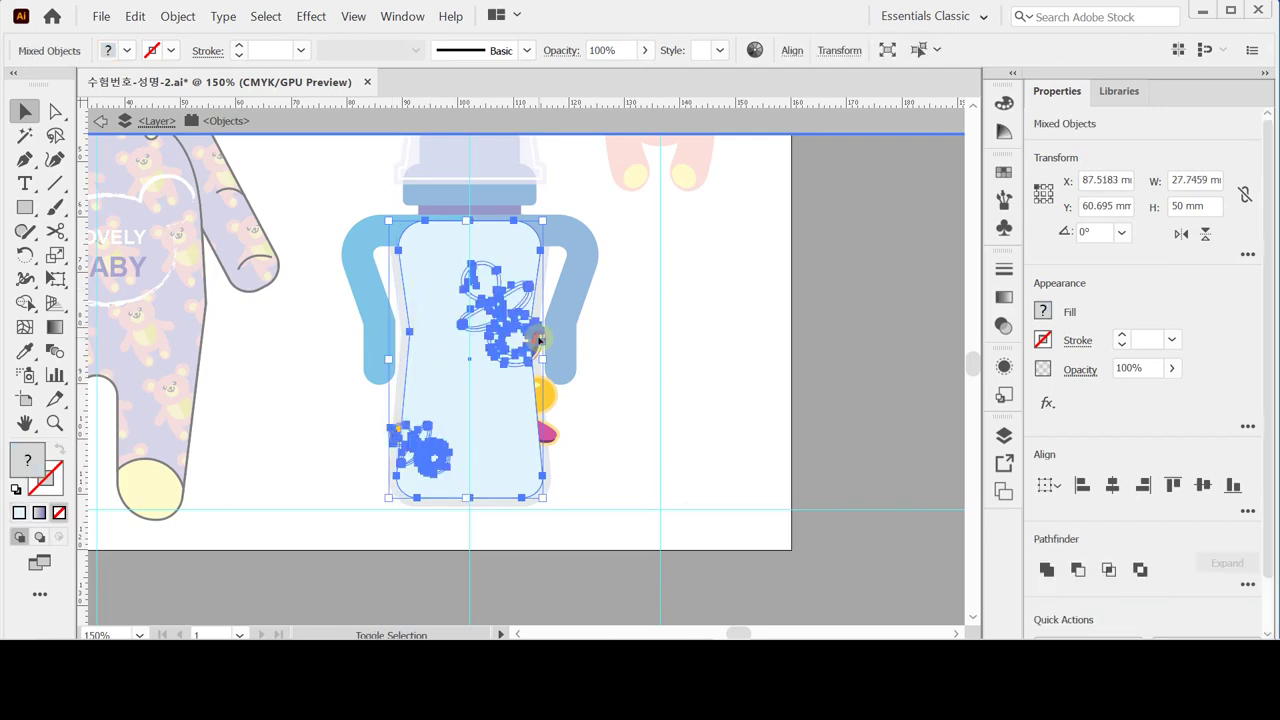
pyautogui.keyDown('shift'); pyautogui.click(549, 396); pyautogui.keyUp('shift')
pyautogui.rightClick(549, 396)
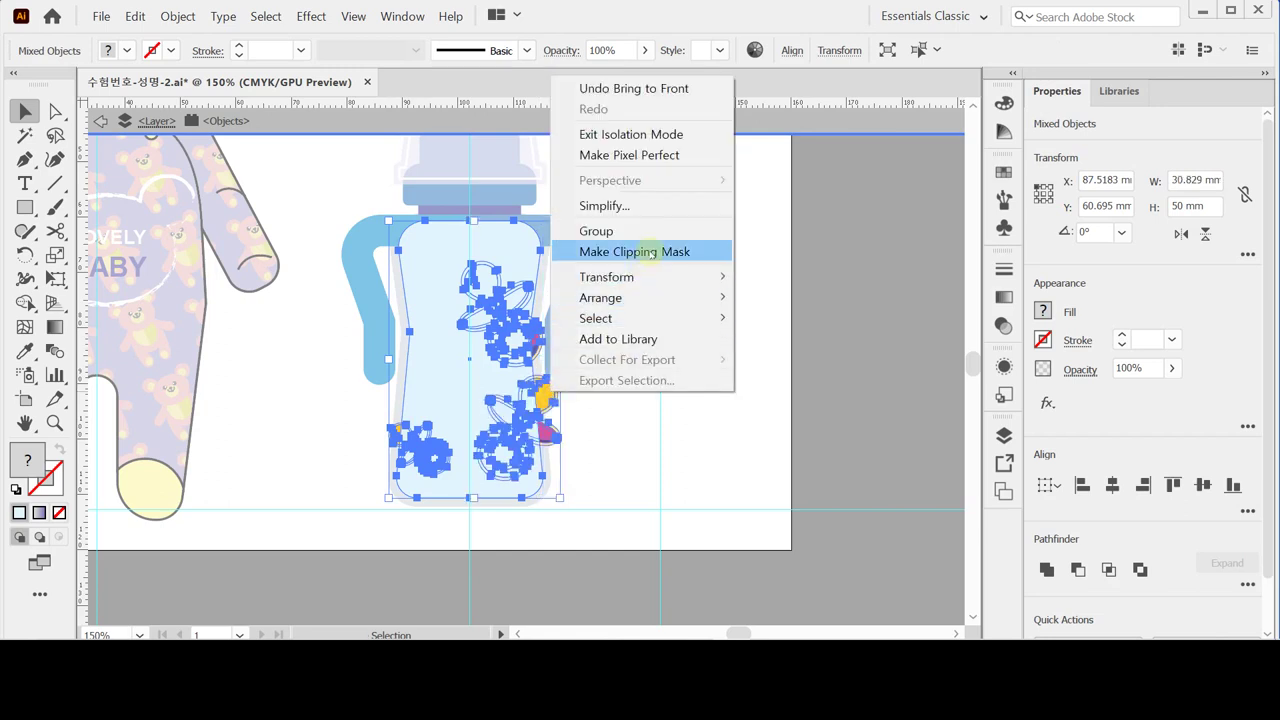
pyautogui.click(650, 252)
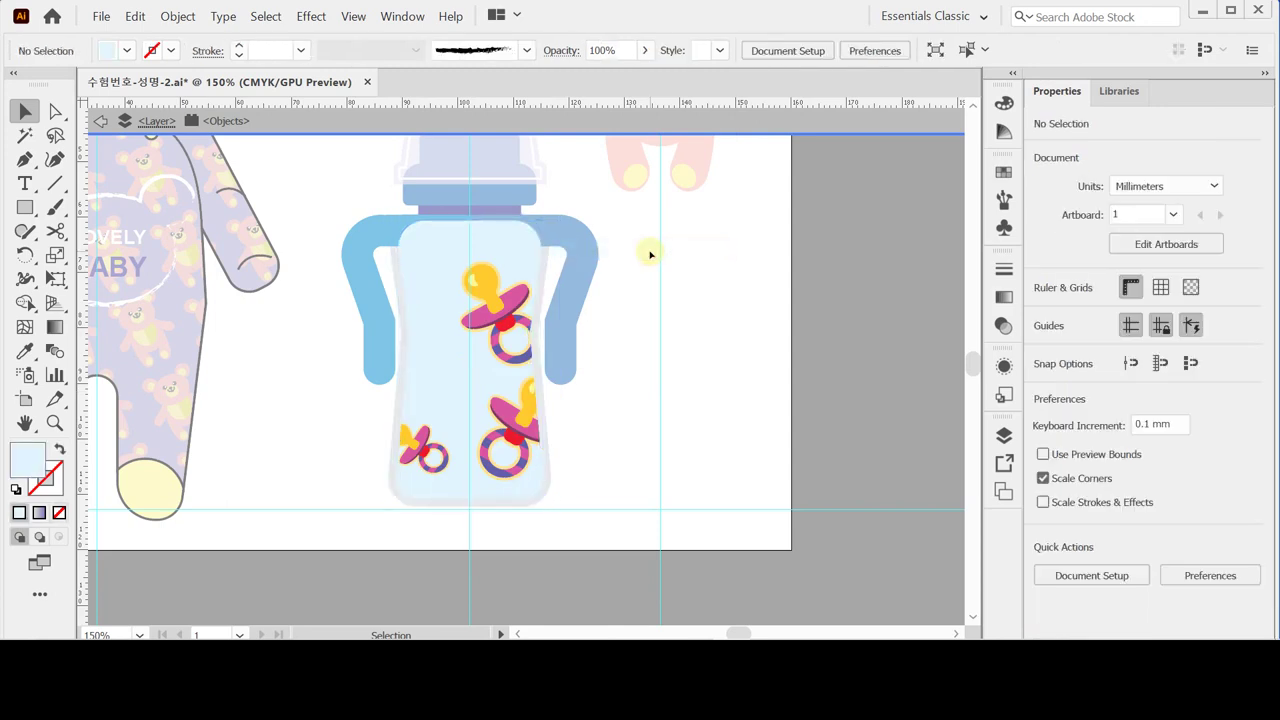
pyautogui.doubleClick(650, 254)
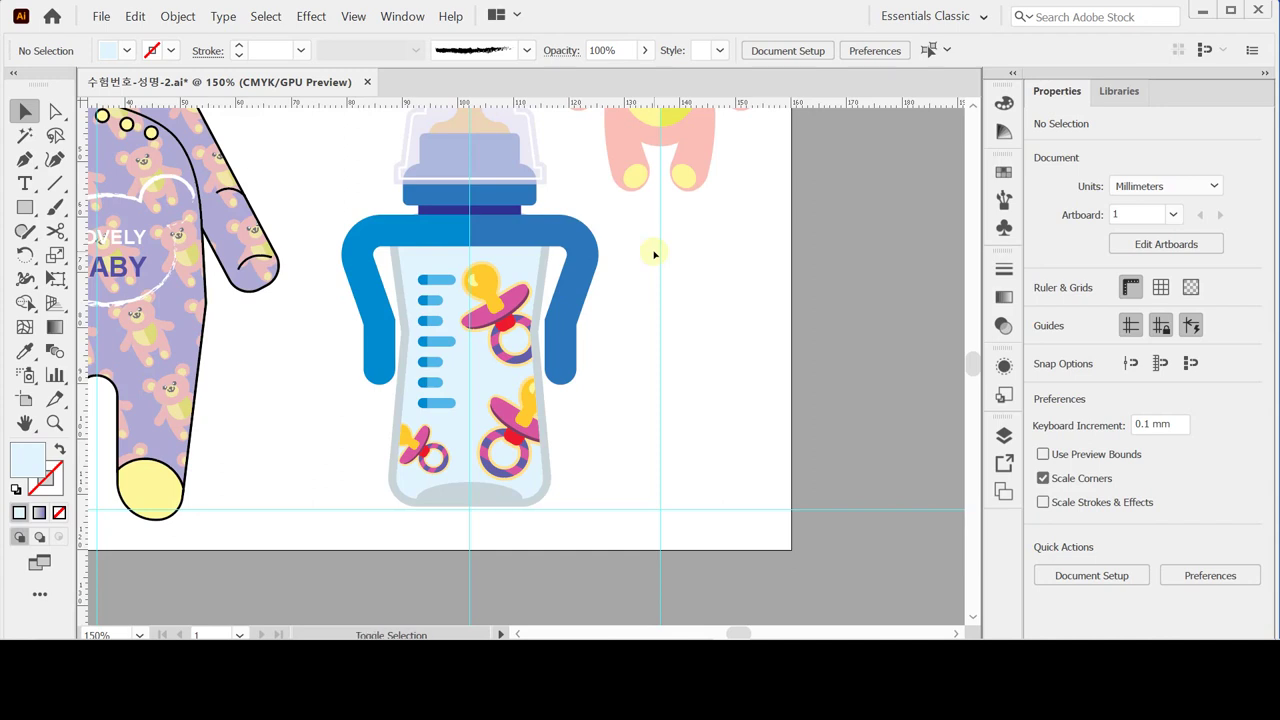
# Step: Apply a Drop Shadow effect to the bottle's handle group with 1 mm X offset, 1 mm Y offset and 1 mm blur
pyautogui.click(586, 277)
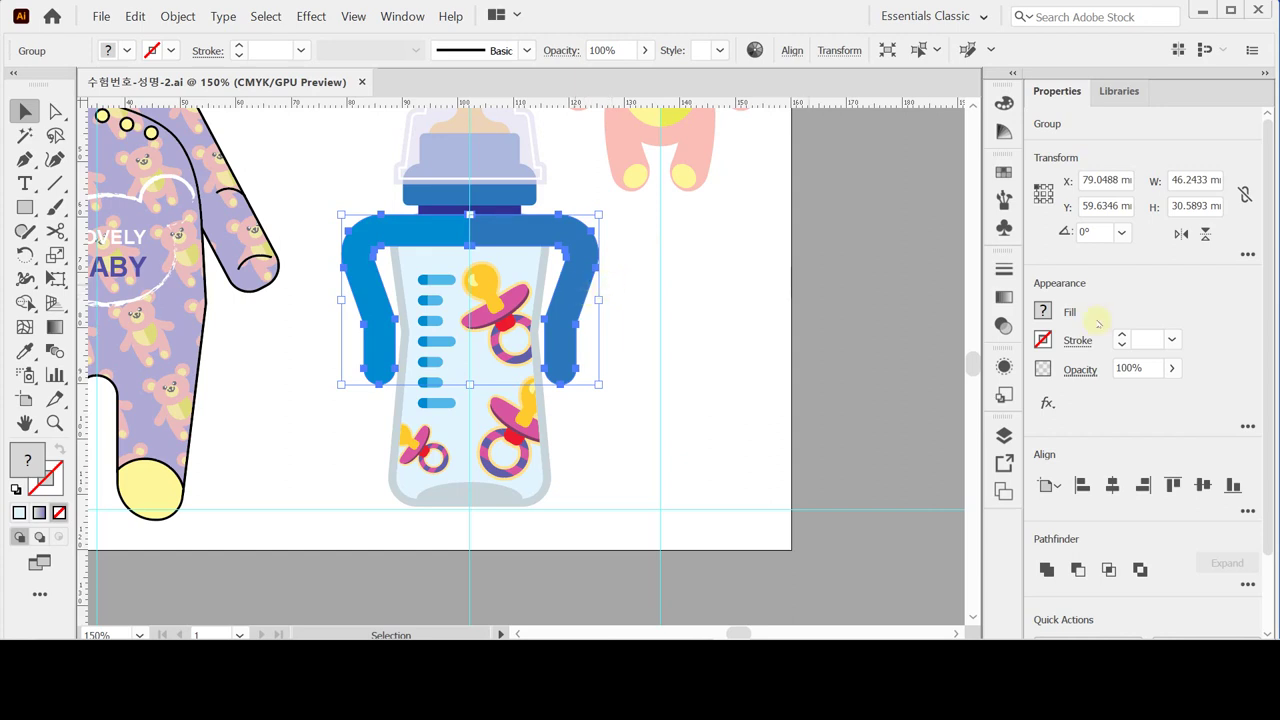
pyautogui.click(1046, 403)
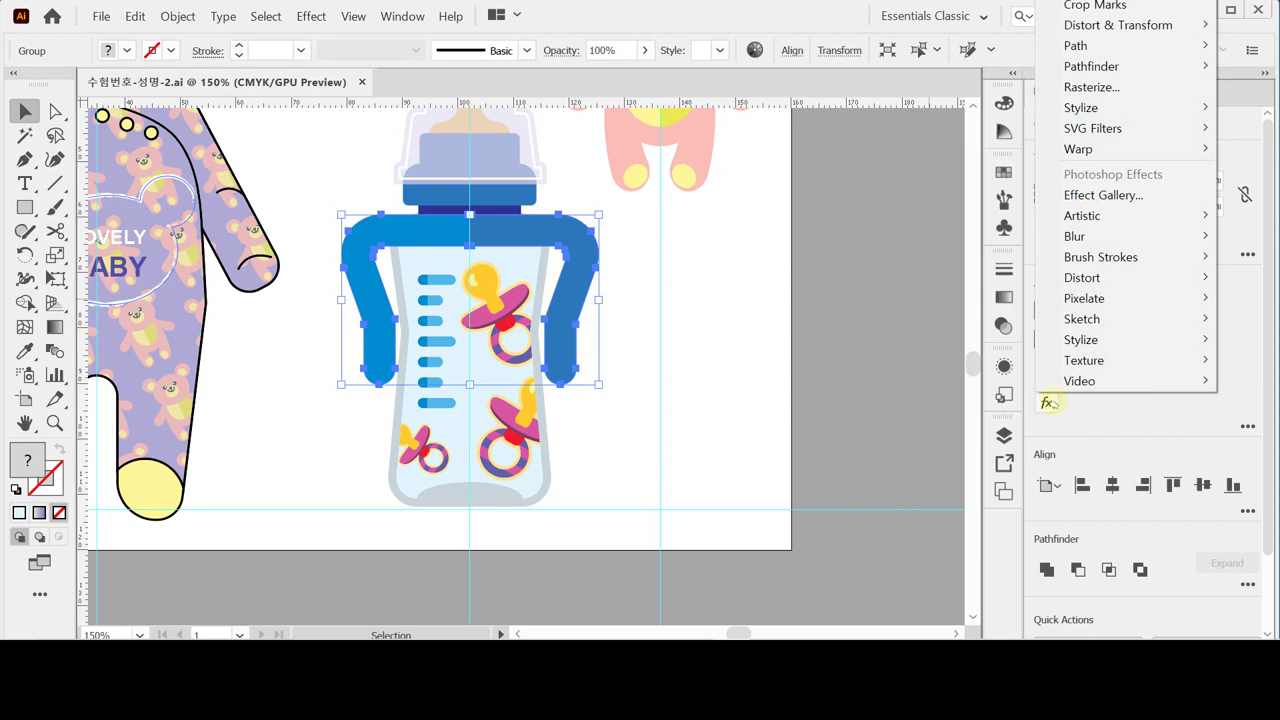
pyautogui.moveTo(1114, 109)
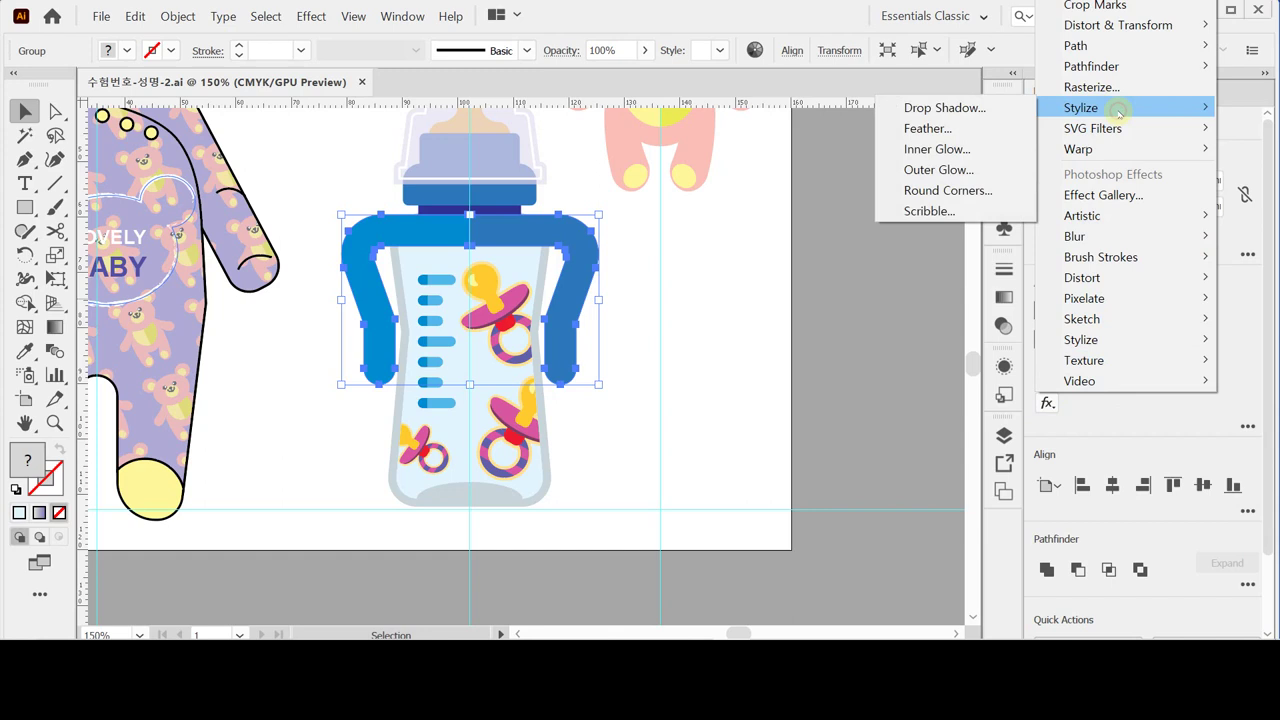
pyautogui.click(984, 109)
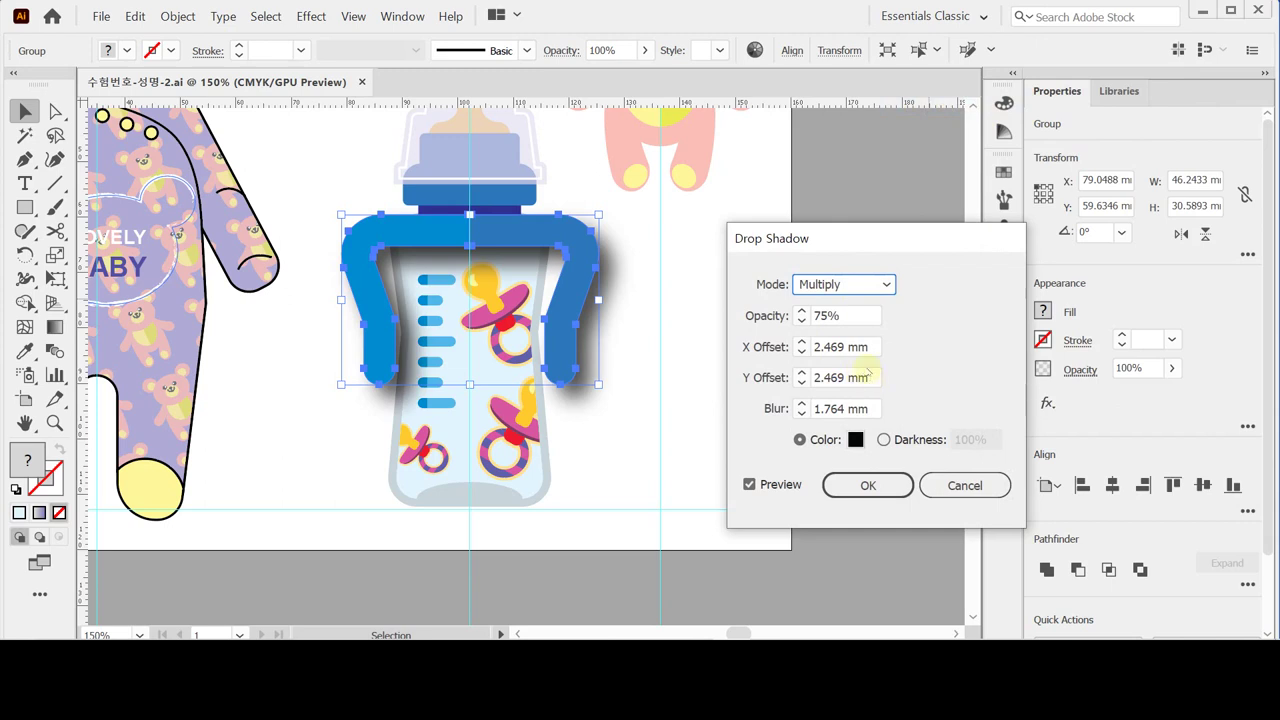
pyautogui.click(802, 352)
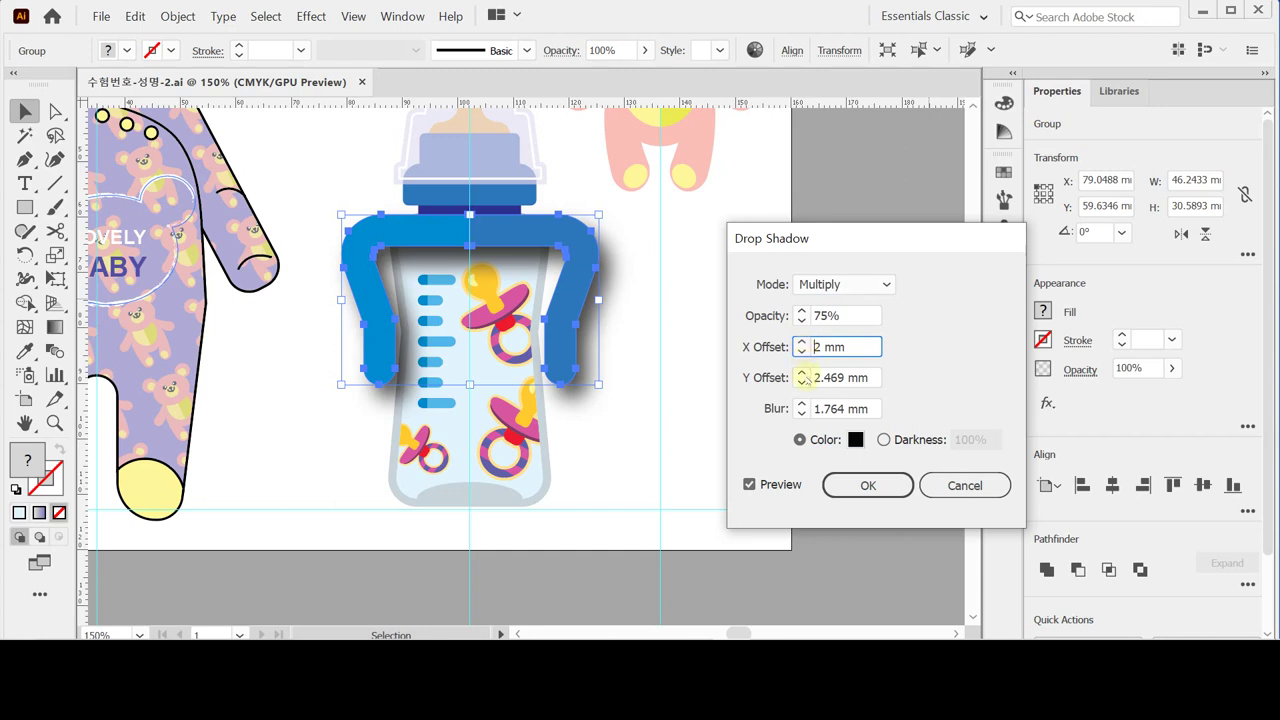
pyautogui.moveTo(864, 347); pyautogui.dragTo(747, 348)
pyautogui.write('1')
pyautogui.press('Tab')
pyautogui.write('1')
pyautogui.press('Tab')
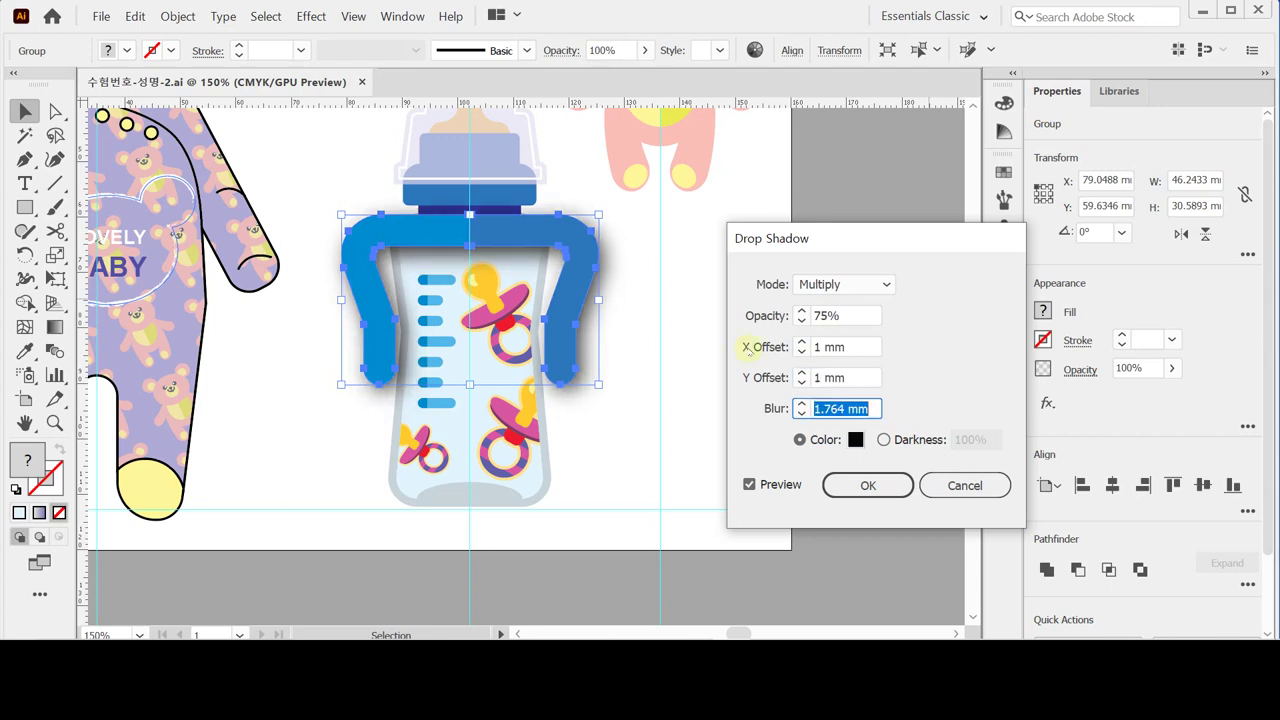
pyautogui.write('1')
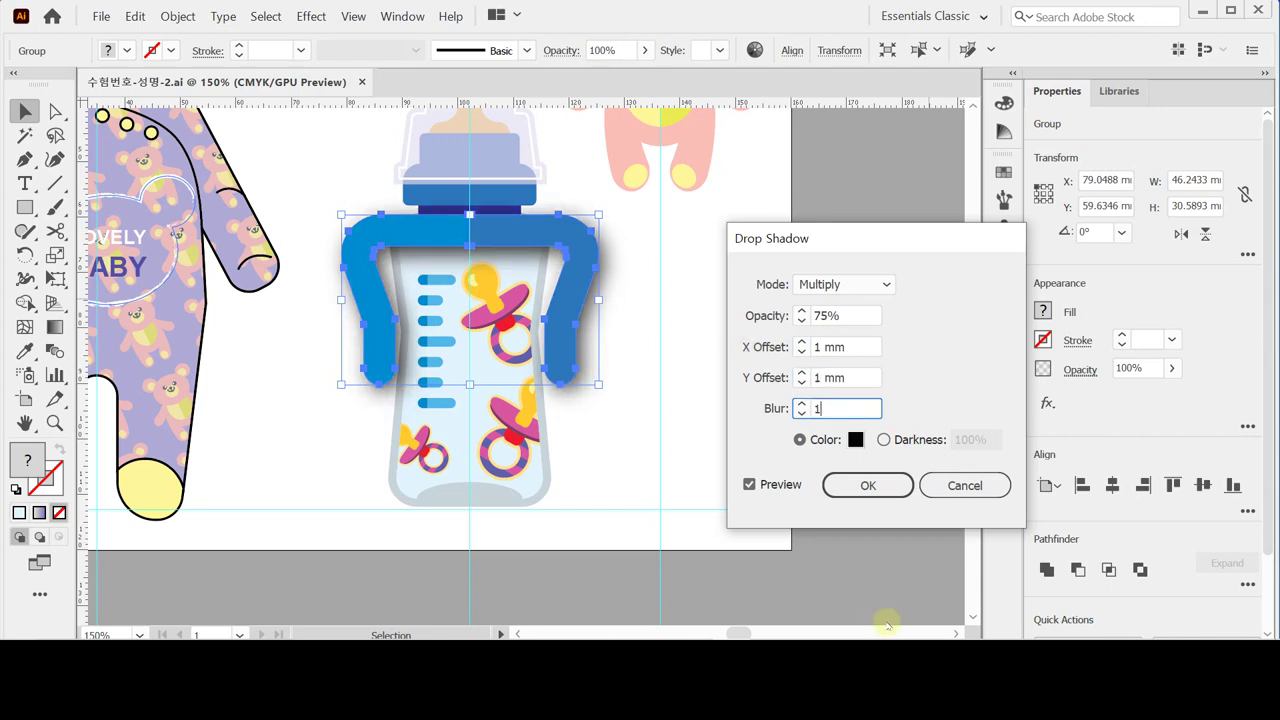
pyautogui.press('Return')
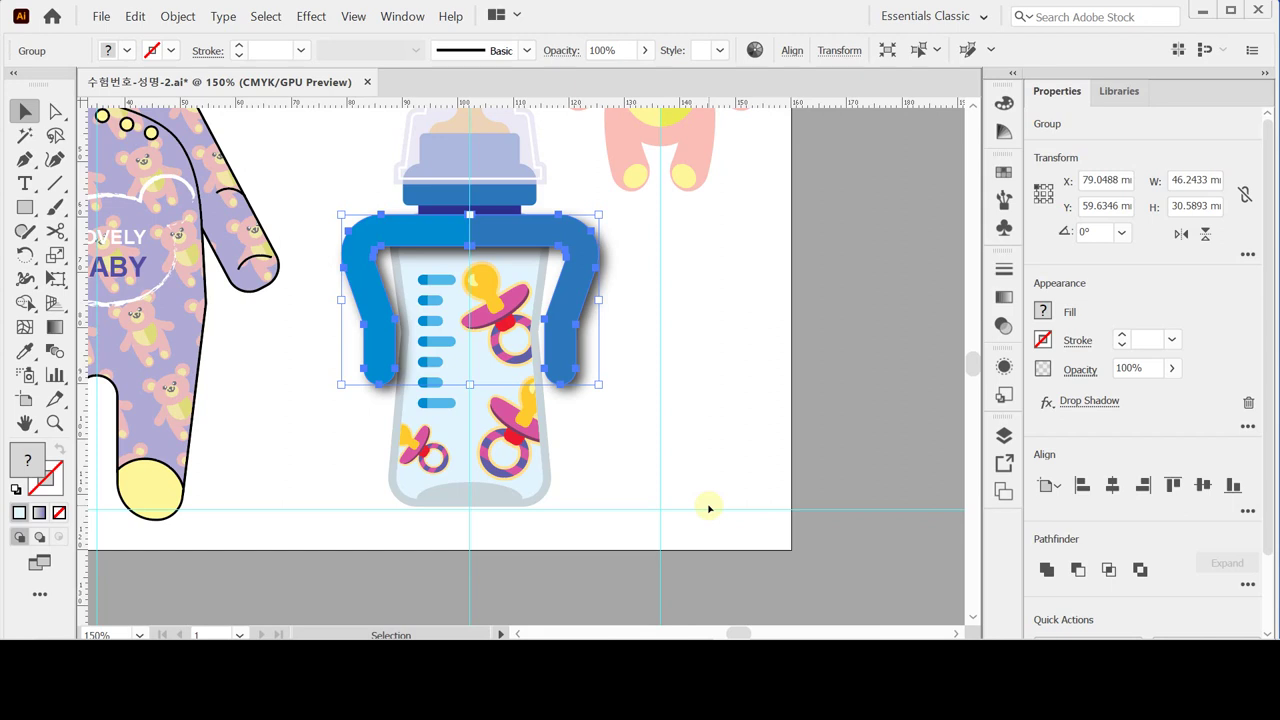
pyautogui.click(695, 302)
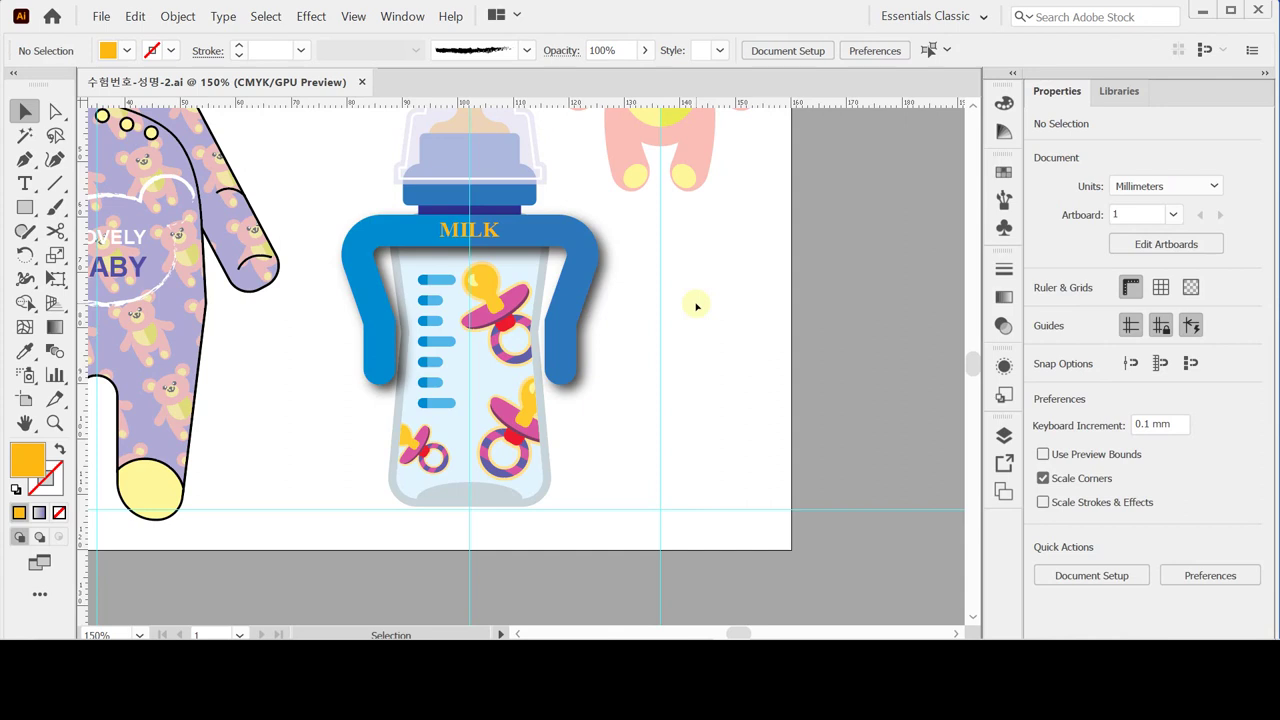
# Step: Fit the whole artboard in the window and hide the guides
pyautogui.doubleClick(24, 423)
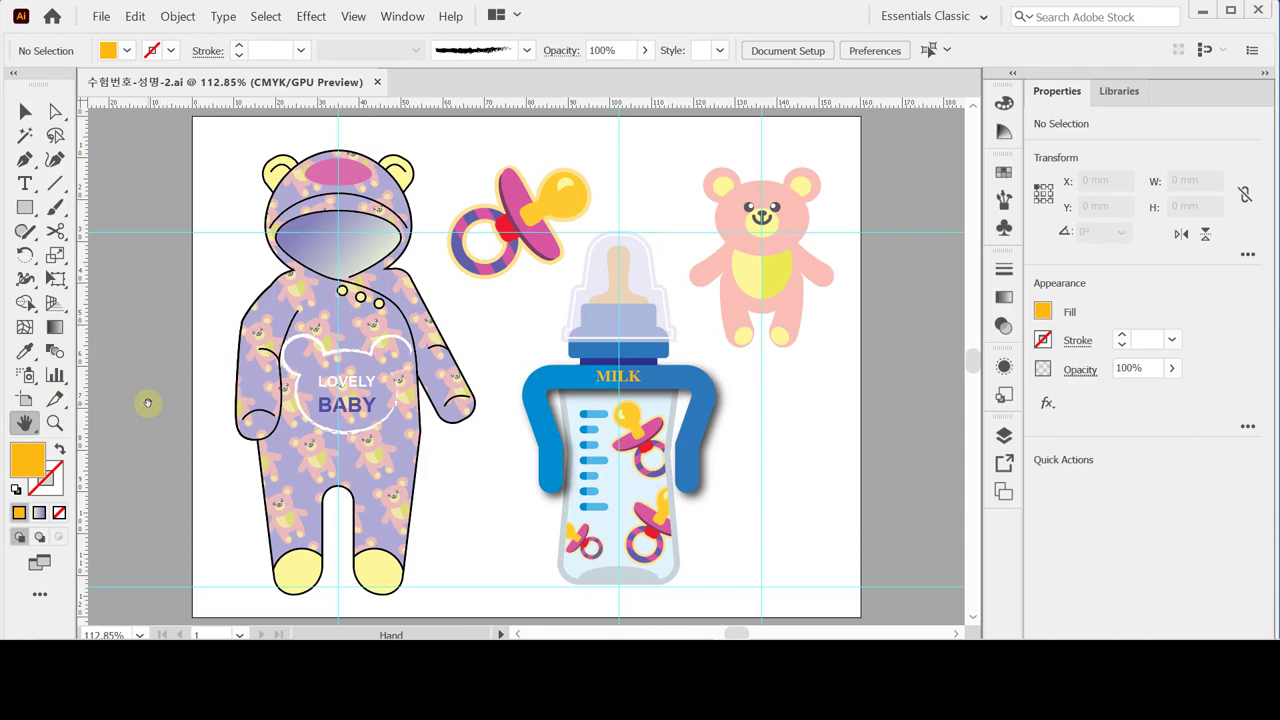
pyautogui.hotkey('ctrl', ';')
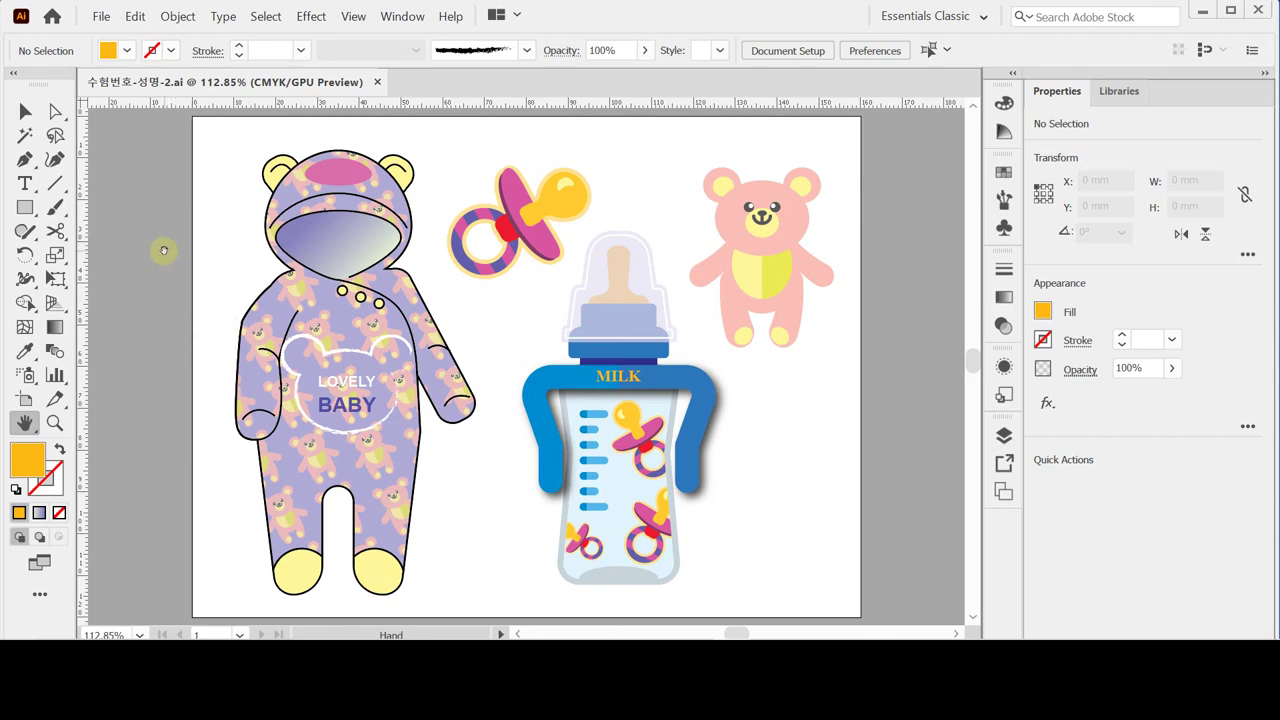
pyautogui.click(177, 16)
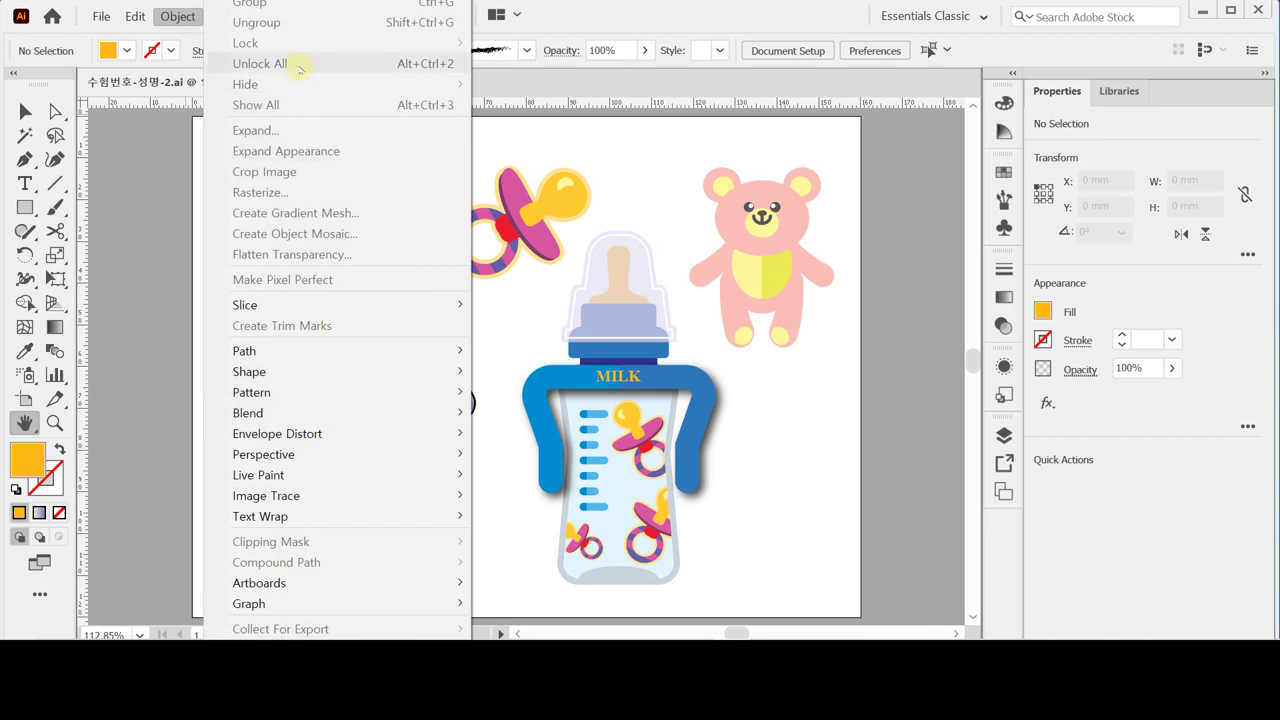
pyautogui.click(543, 142)
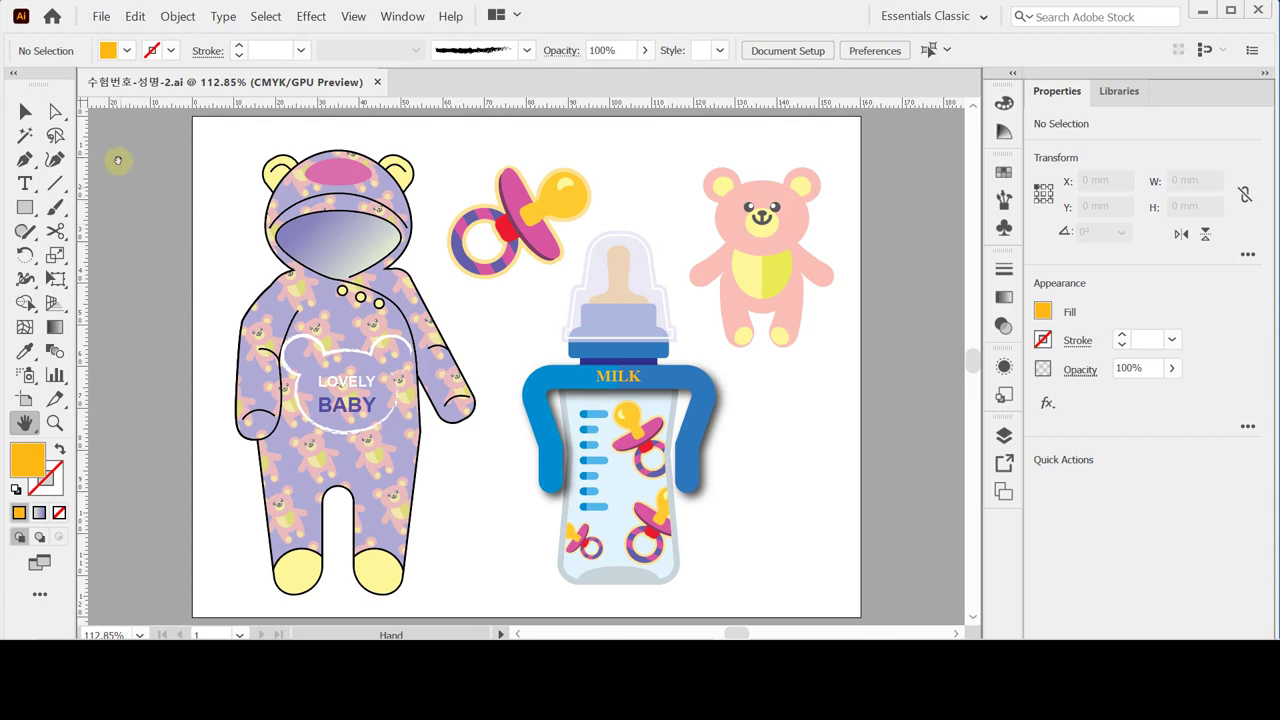
# Step: Save the artwork as 수험번호-성명-2.ai in Adobe Illustrator format, replacing the existing file and using the Illustrator 2020 version
pyautogui.click(101, 17)
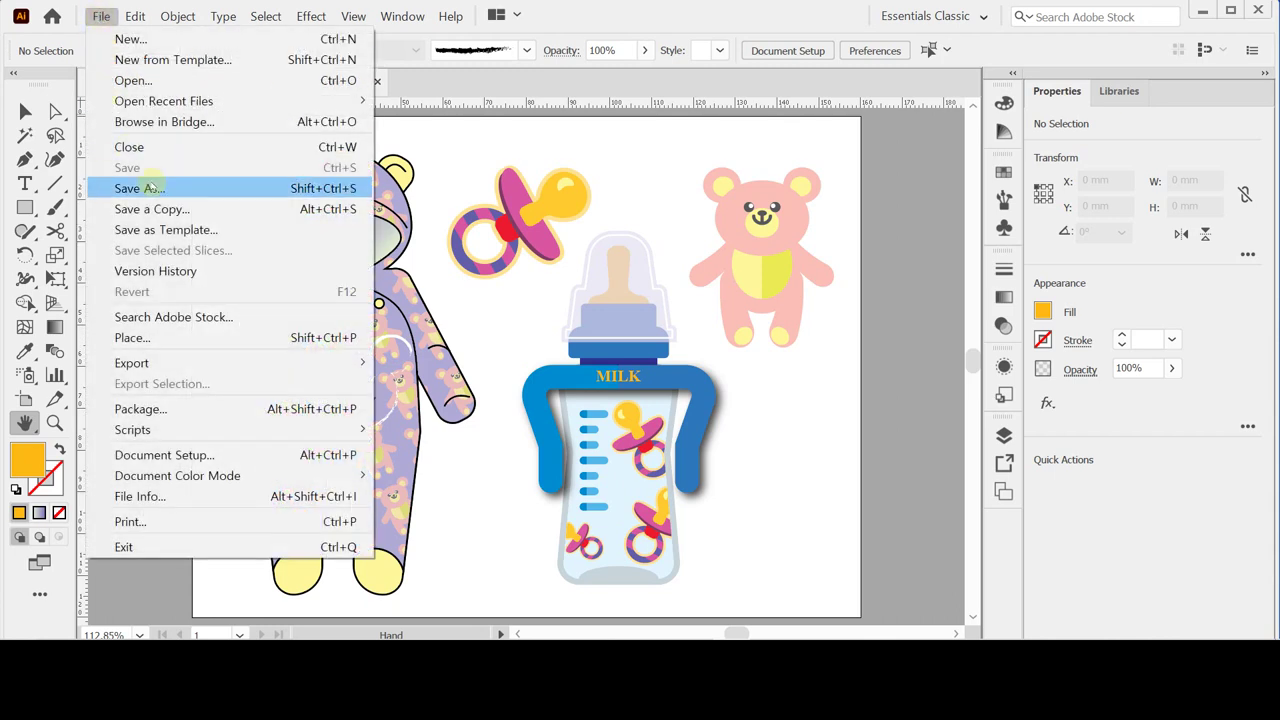
pyautogui.click(140, 188)
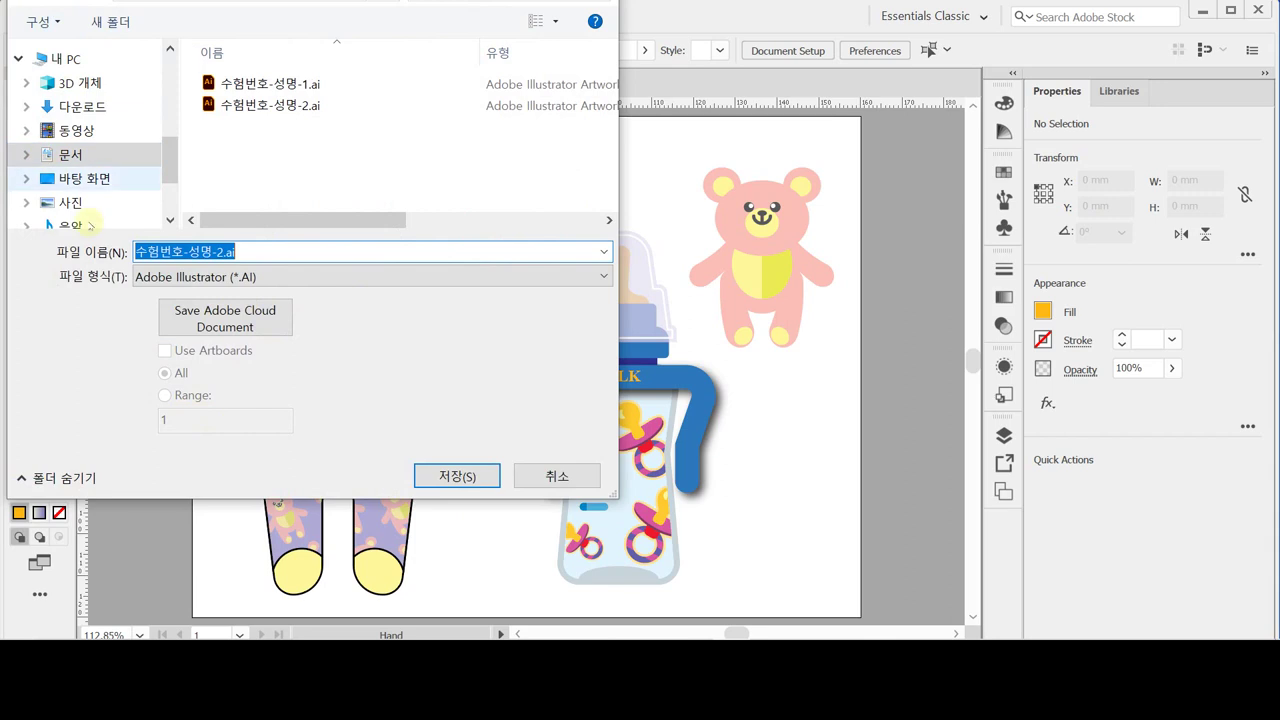
pyautogui.press('super+Up')
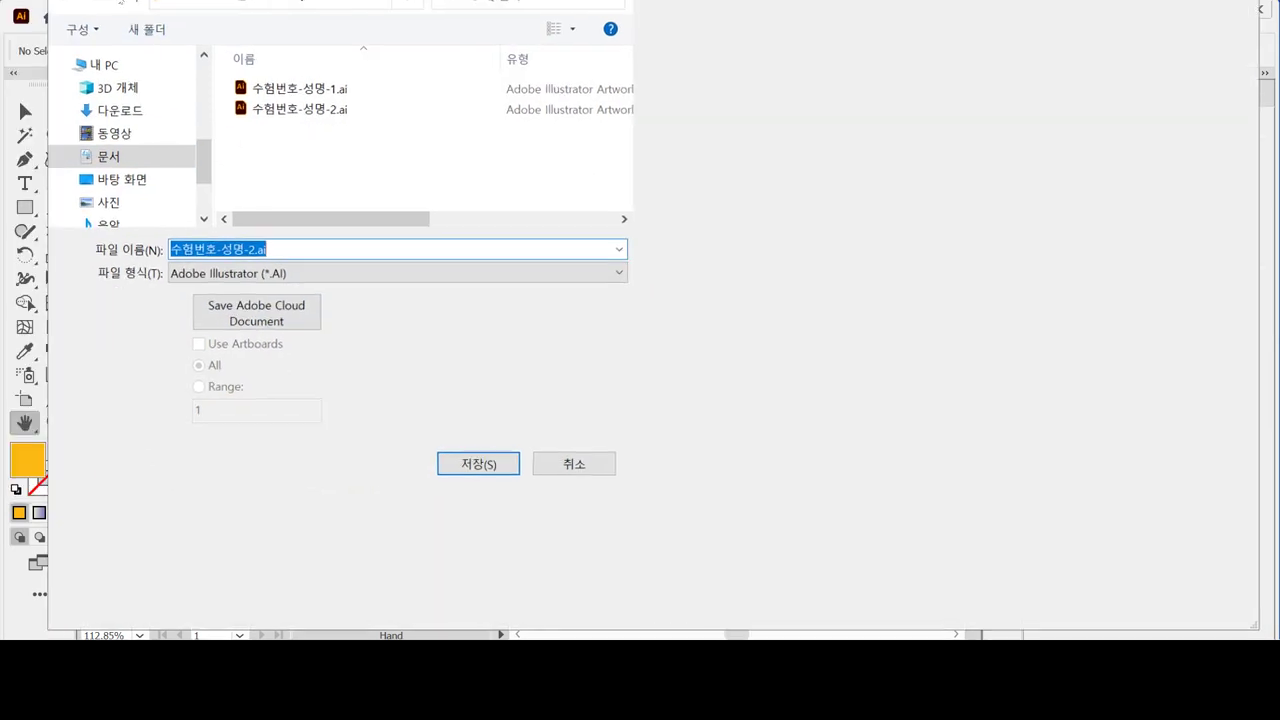
pyautogui.press('super+Down')
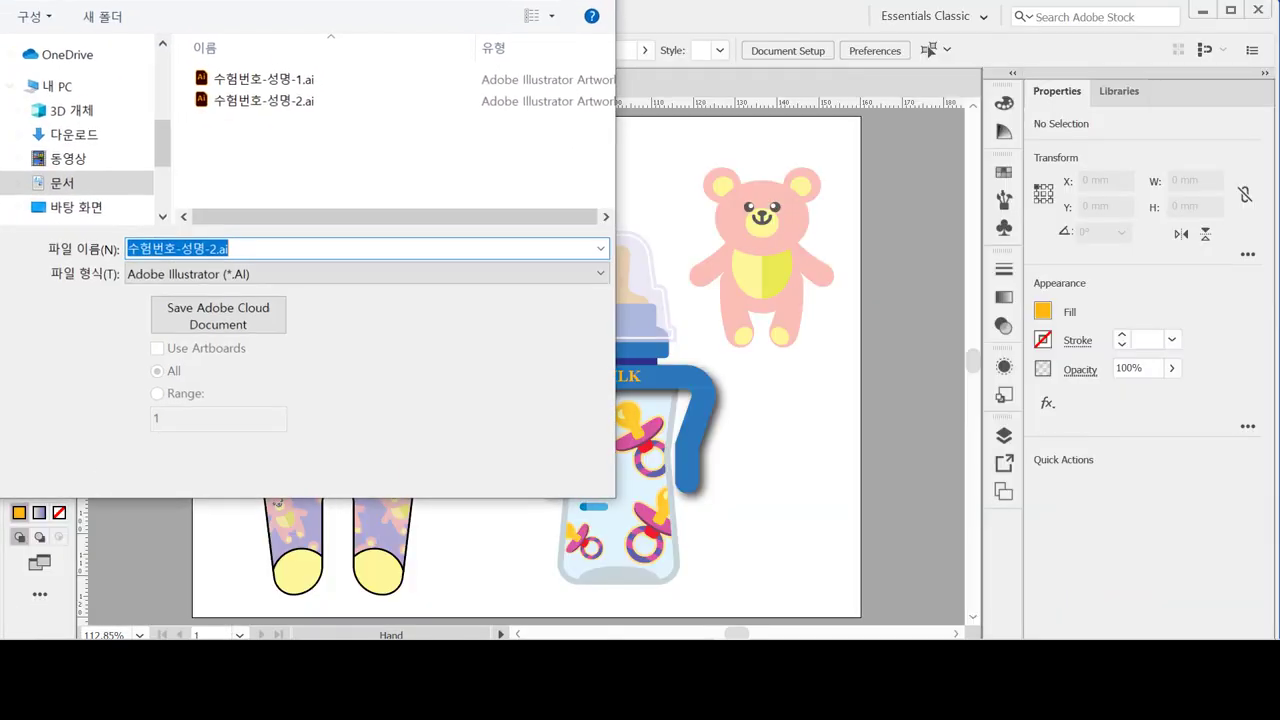
pyautogui.click(457, 476)
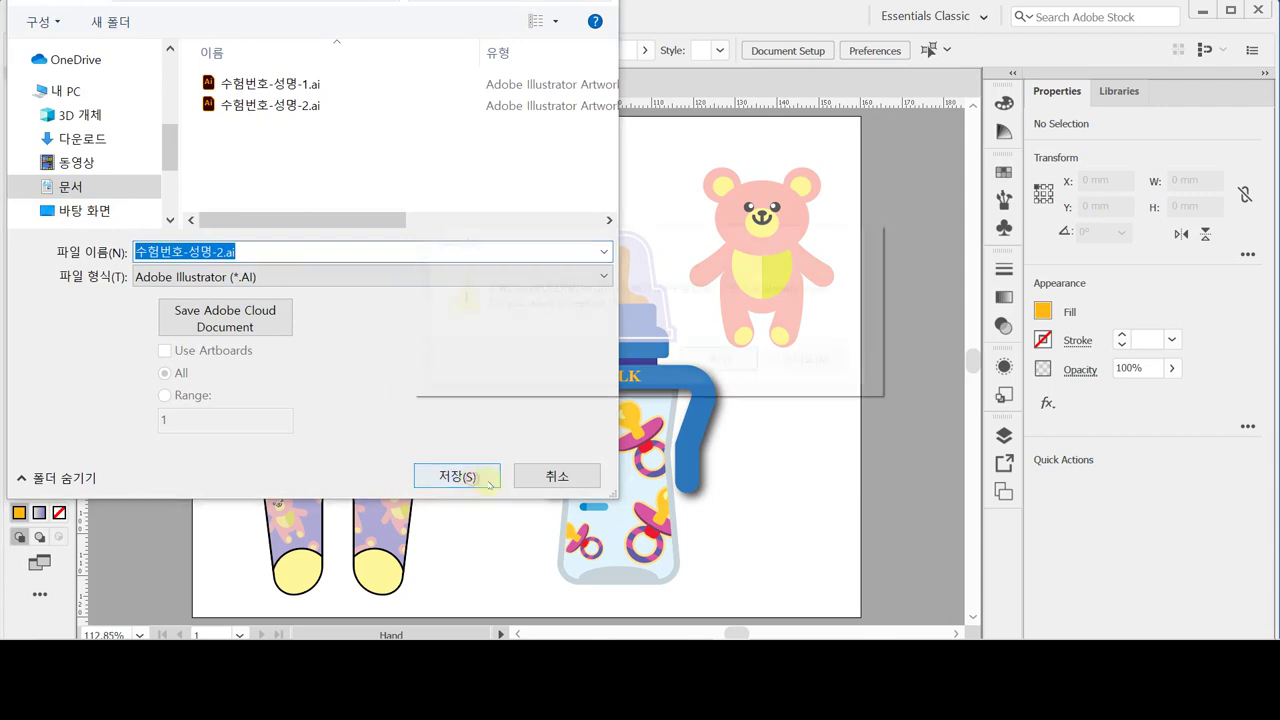
pyautogui.click(717, 362)
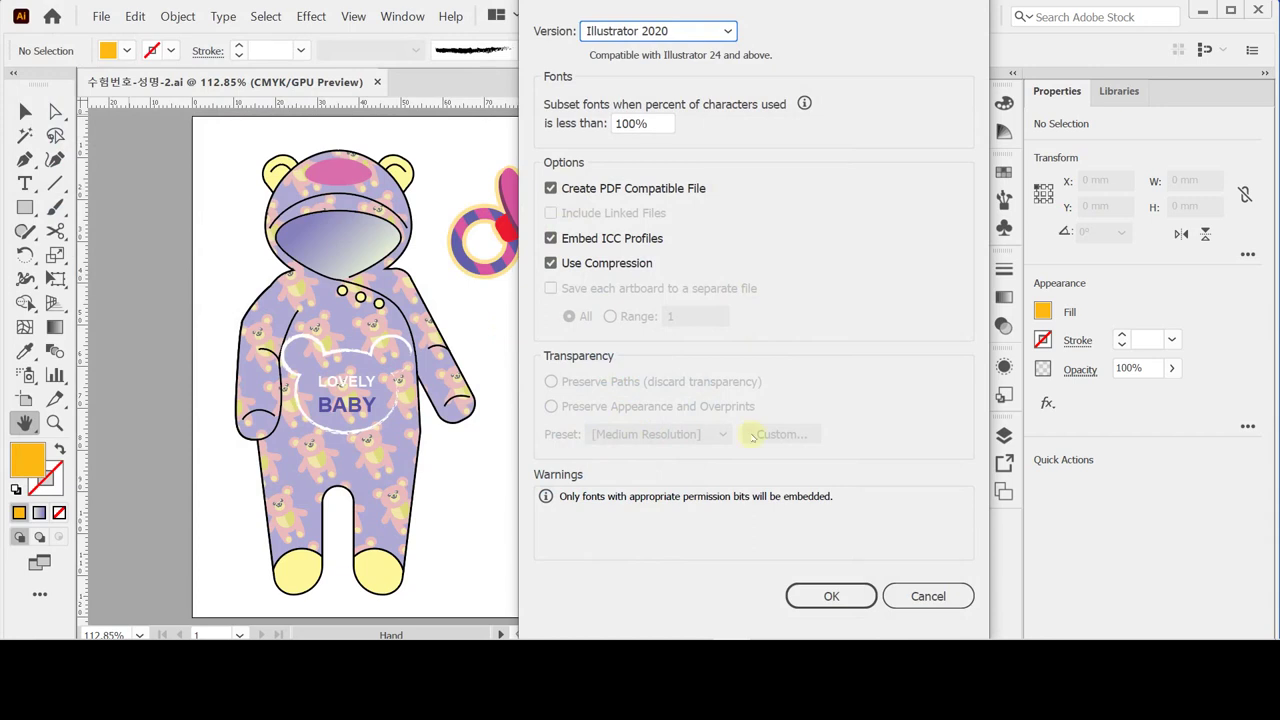
pyautogui.click(816, 597)
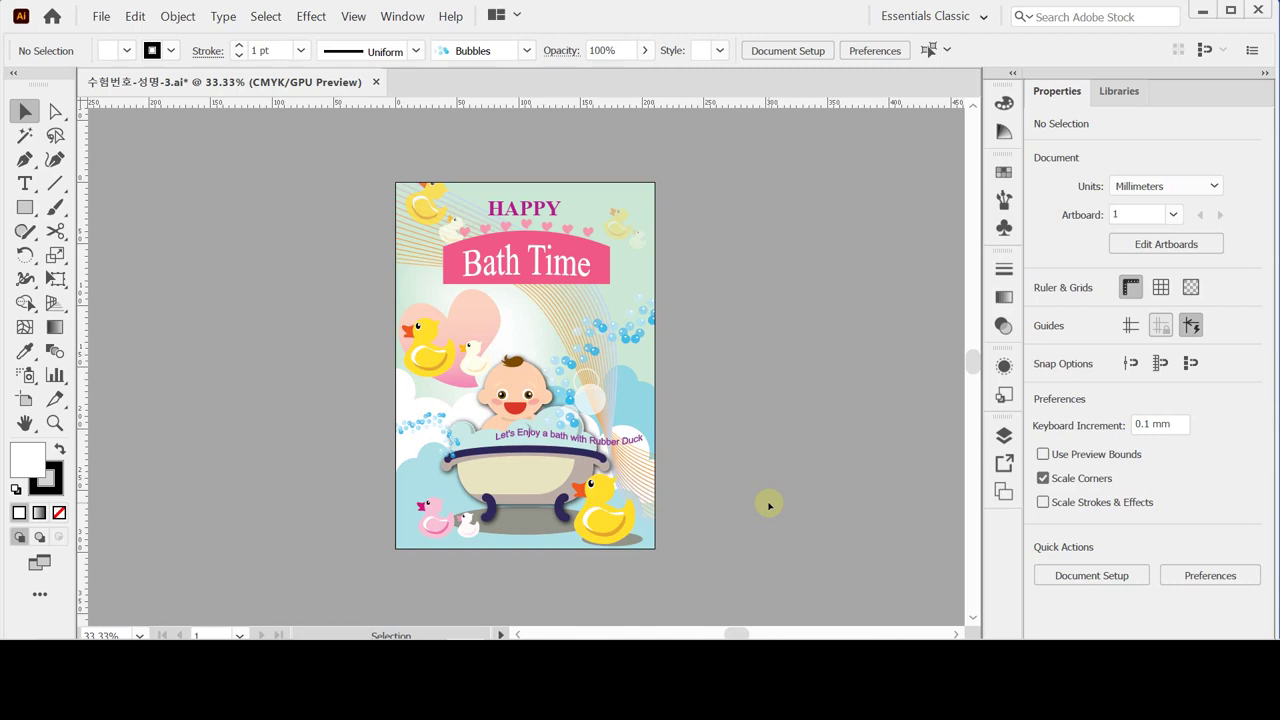
# Step: Check the New Document settings for an A4 CMYK page in millimetres without creating one, and show the guides
pyautogui.hotkey('ctrl', 'n')
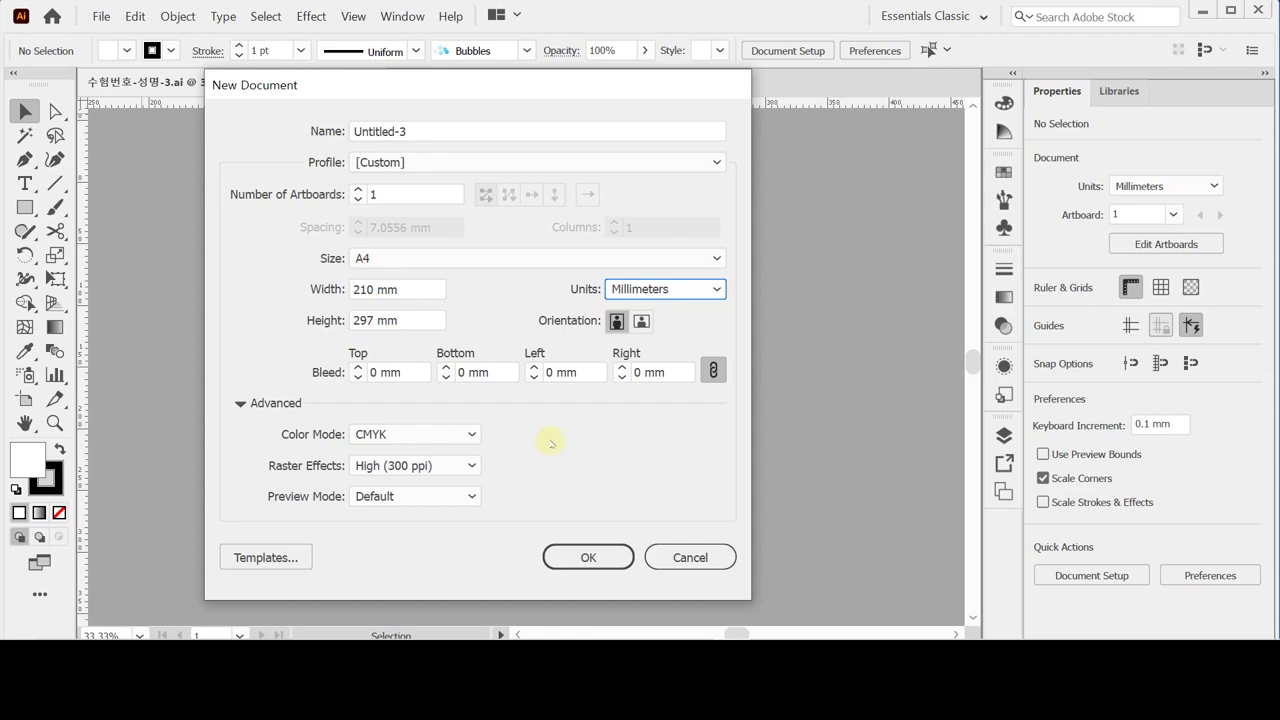
pyautogui.press('Escape')
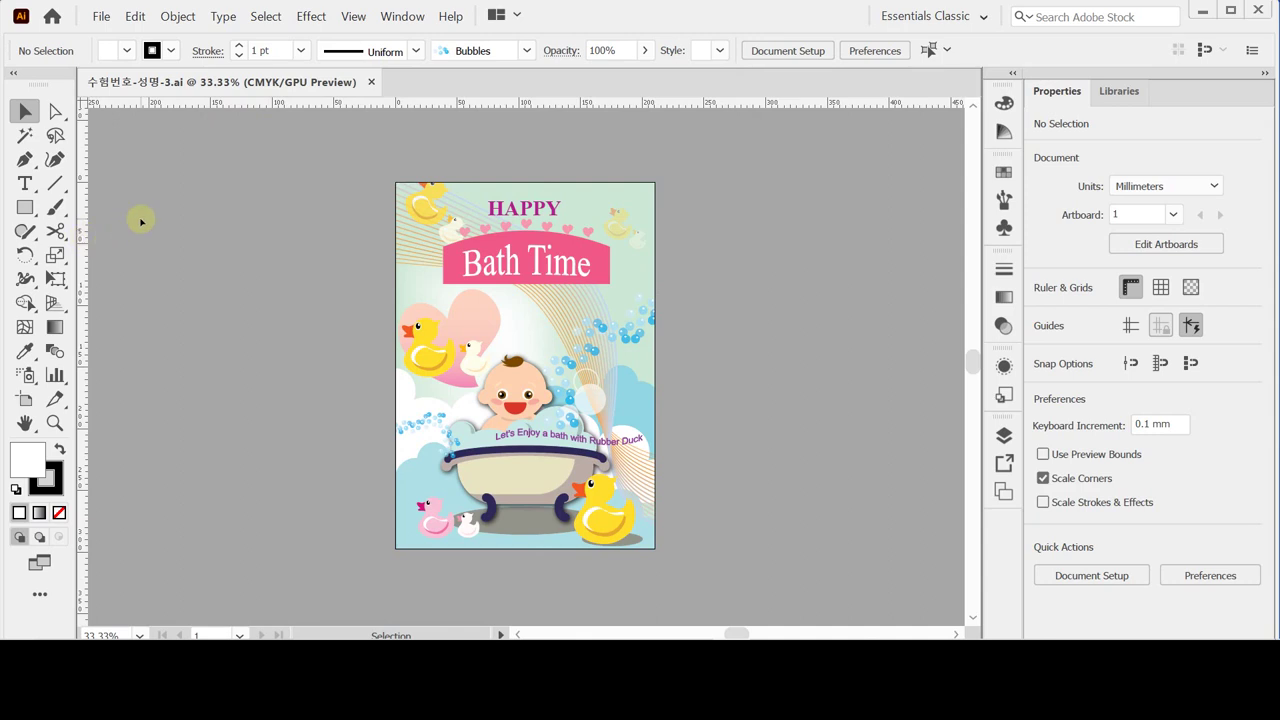
pyautogui.hotkey('ctrl', ';')
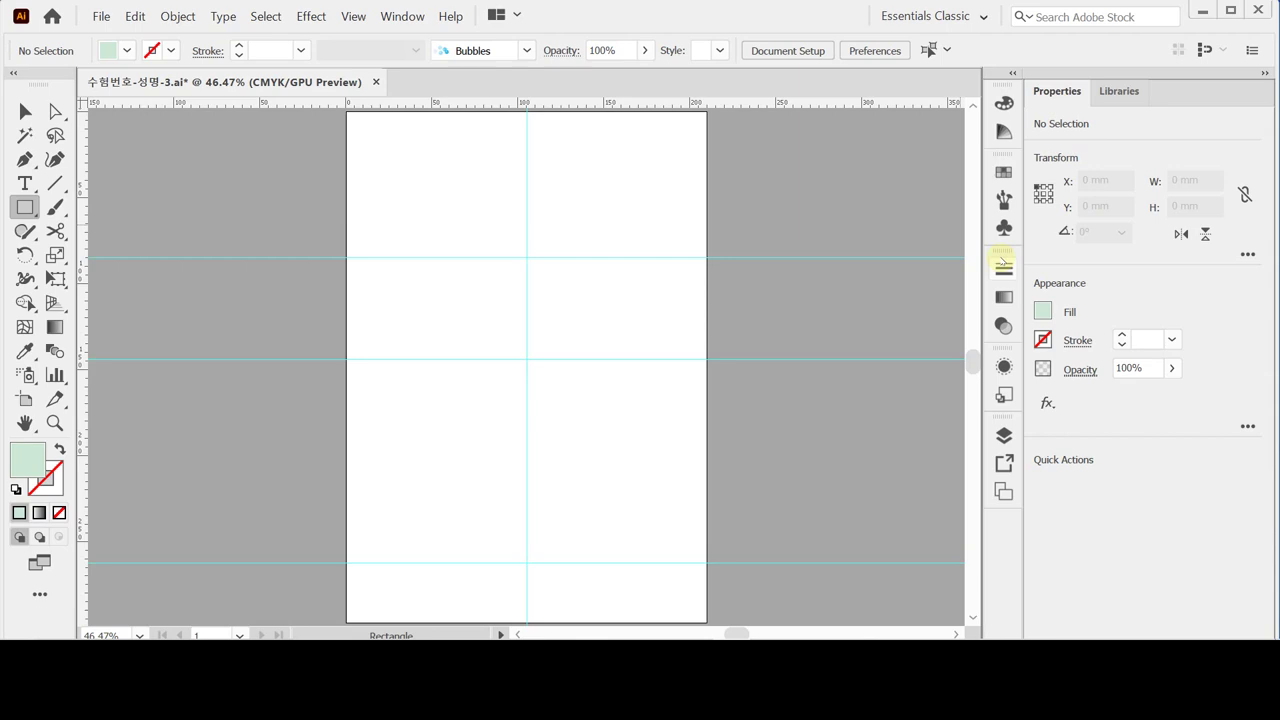
# Step: Save the document as 수험번호-성명-3.ai in the Documents GTQ folder, replacing the existing file and using the Illustrator 2020 version
pyautogui.hotkey('ctrl', 'shift', 's')
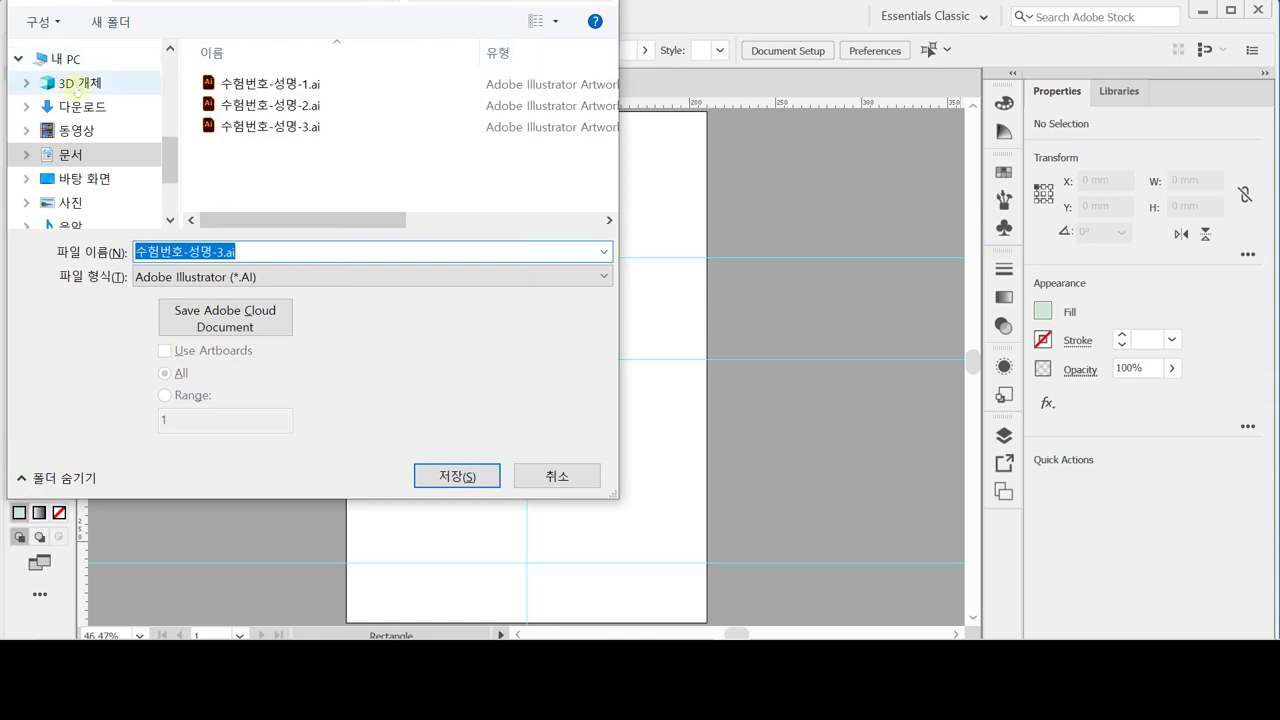
pyautogui.click(72, 154)
pyautogui.scroll(-2, 240, 200)
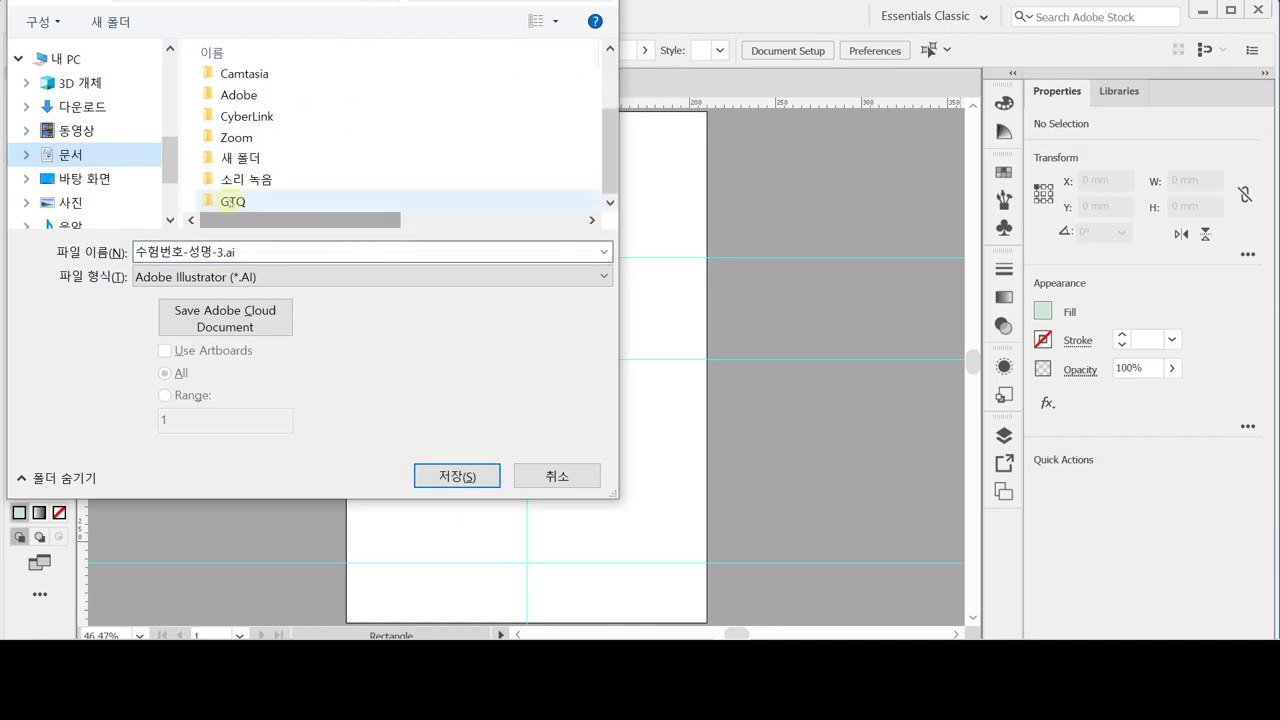
pyautogui.doubleClick(231, 202)
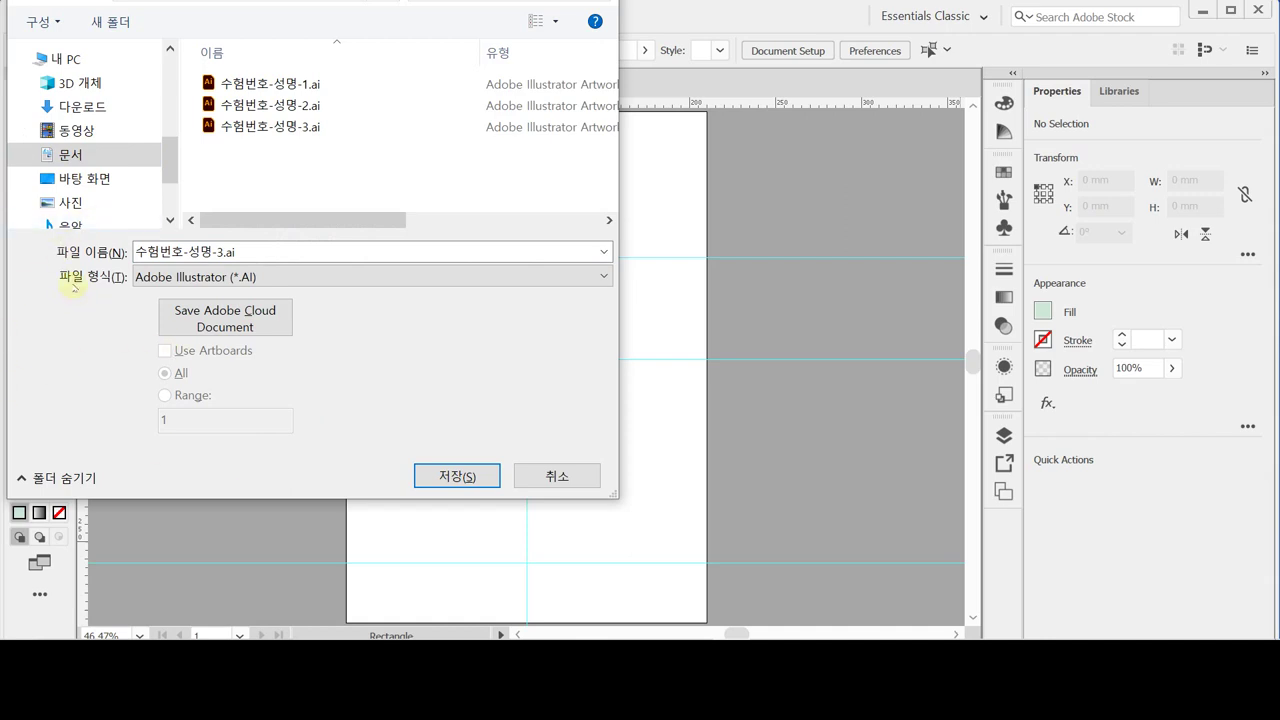
pyautogui.click(466, 477)
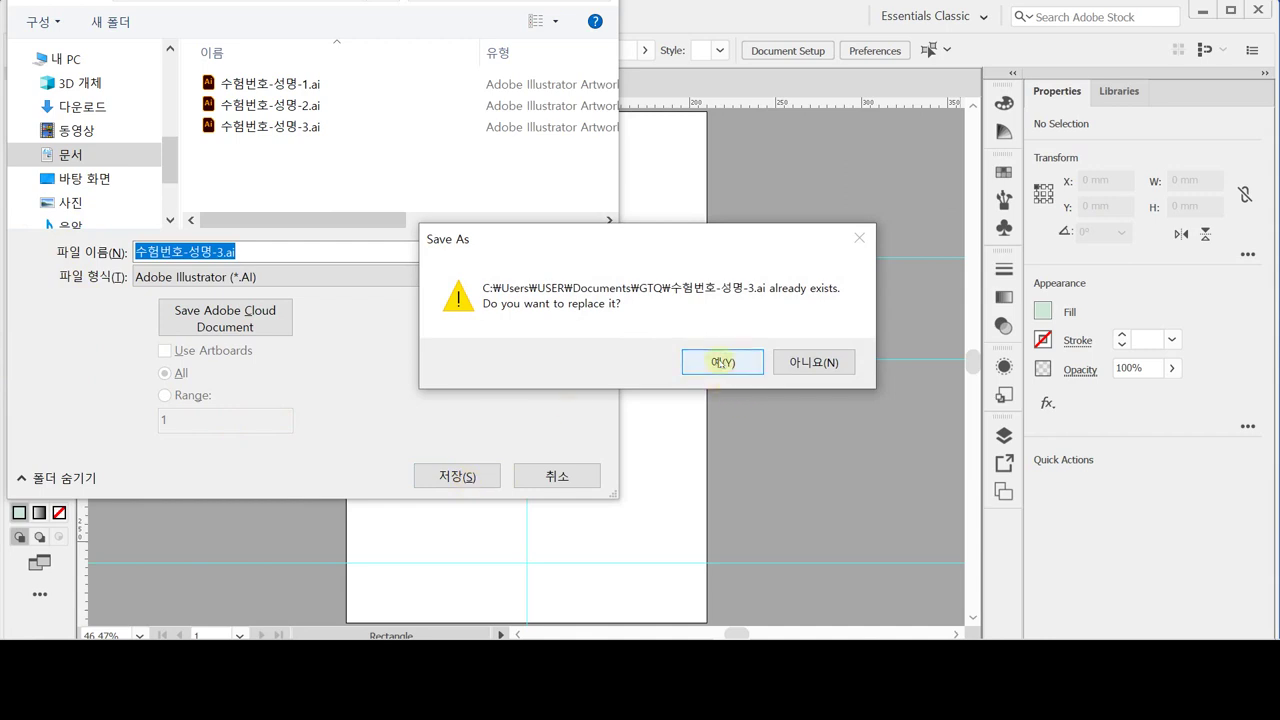
pyautogui.click(722, 362)
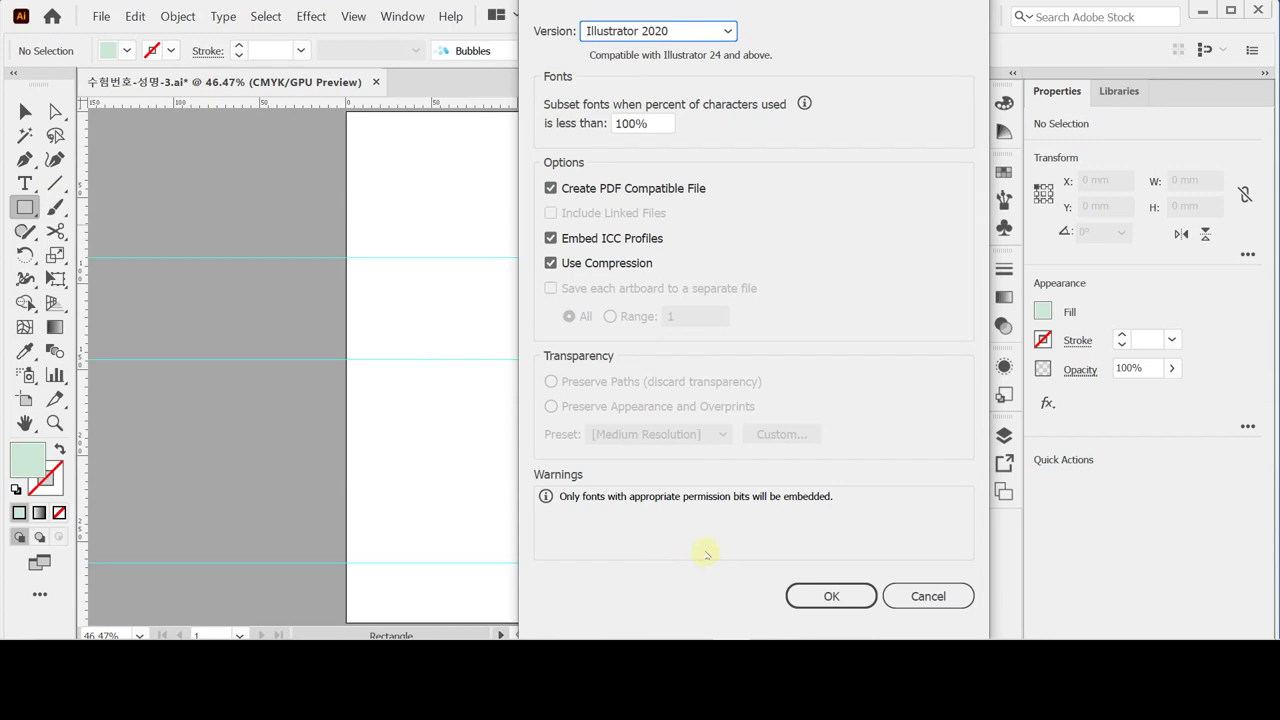
pyautogui.click(849, 596)
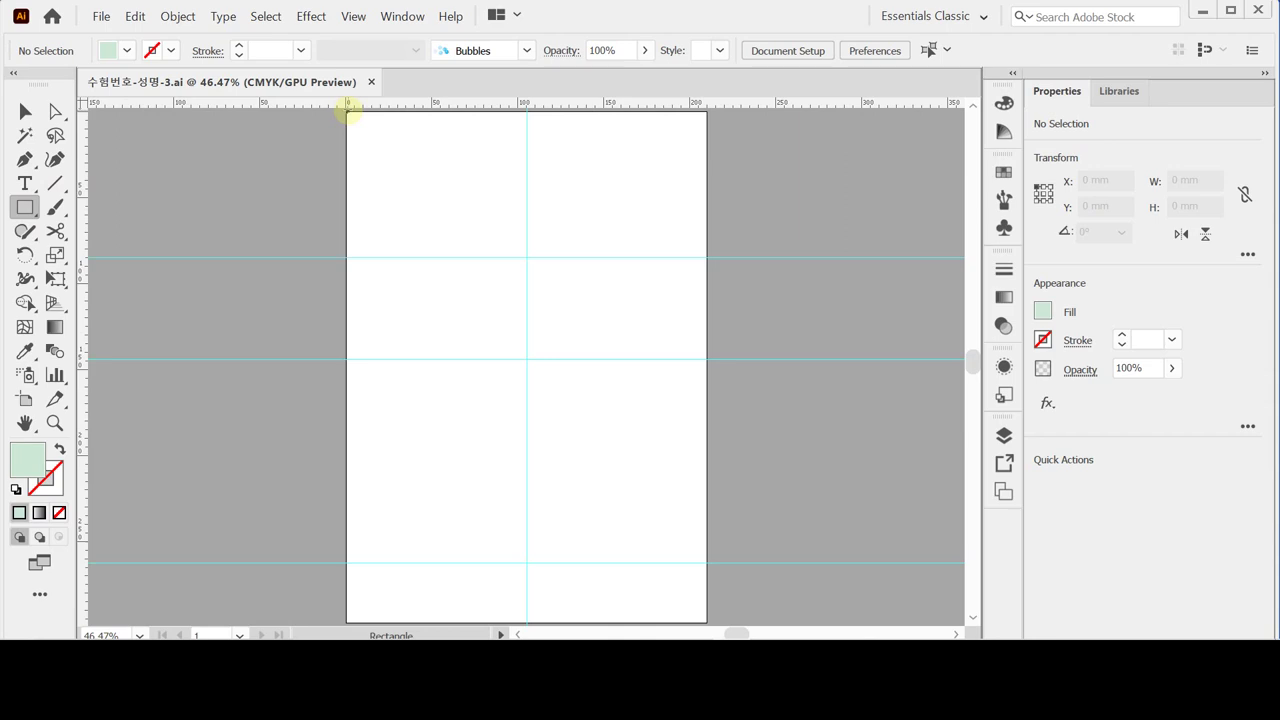
# Step: Create a 210 mm by 297 mm light green rectangle from the artboard's upper-left corner as the poster background
pyautogui.click(347, 112)
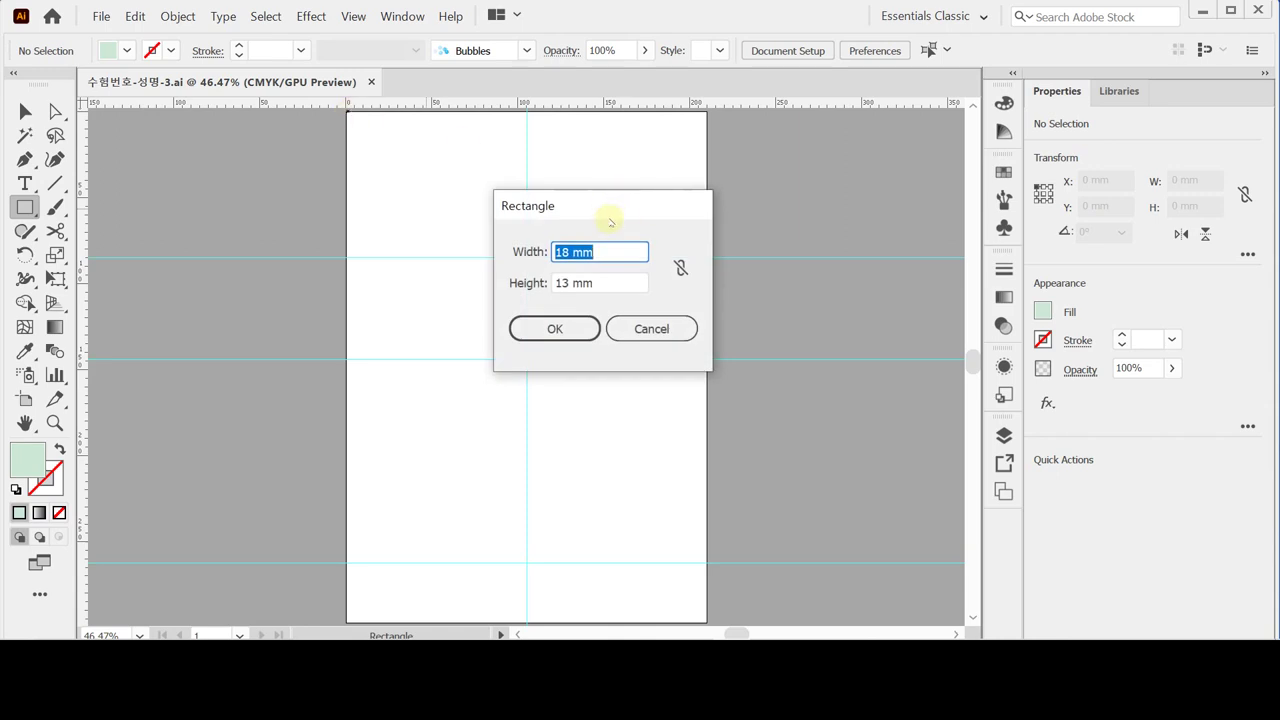
pyautogui.write('21')
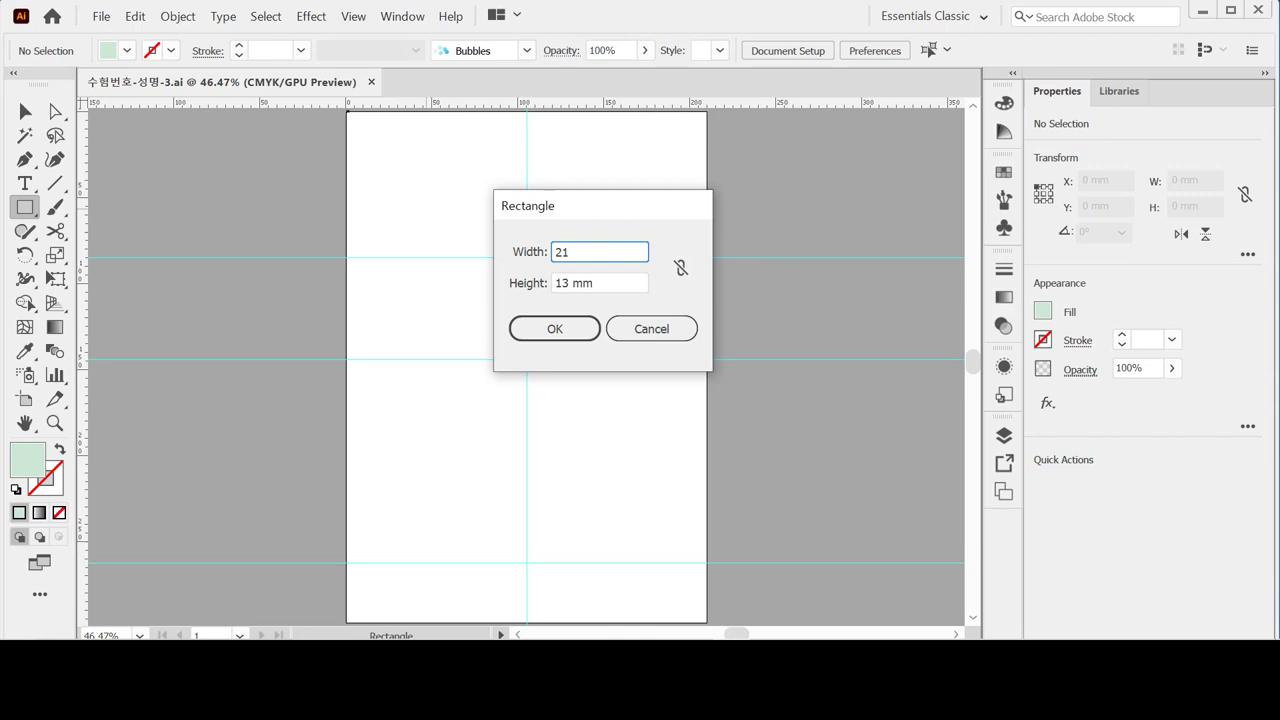
pyautogui.write('0')
pyautogui.press('Tab')
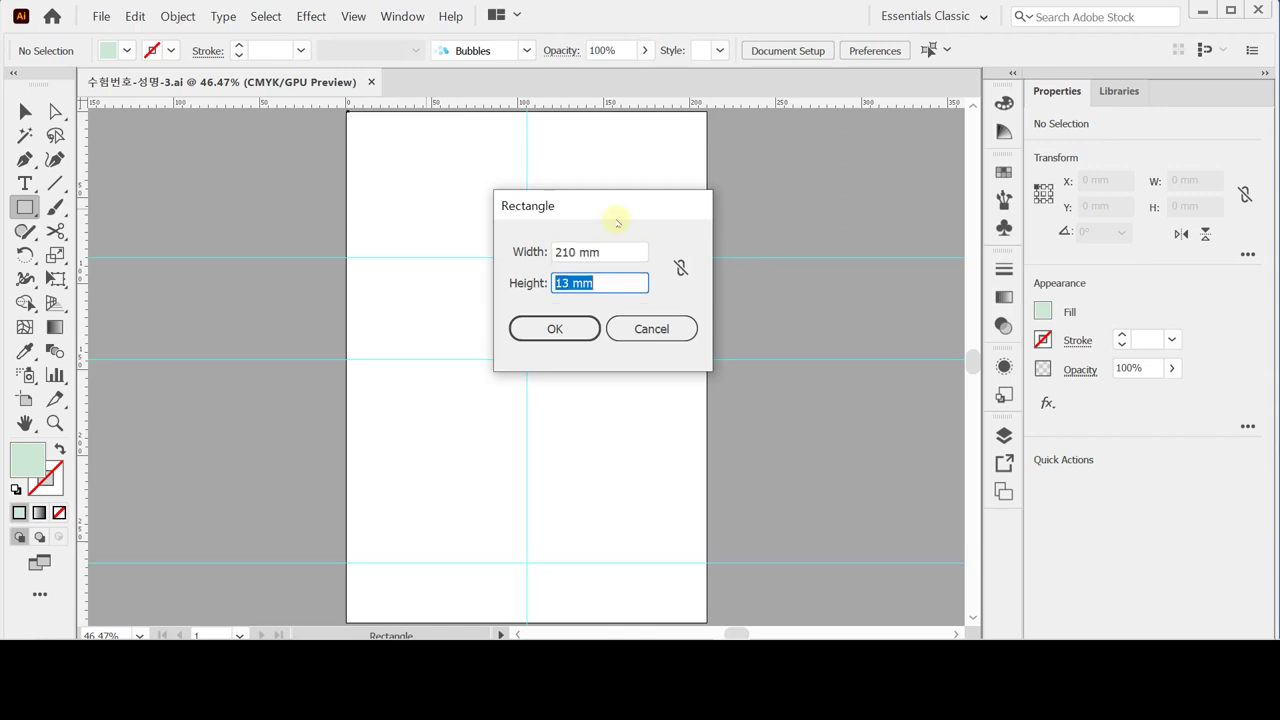
pyautogui.write('297')
pyautogui.click(617, 222)
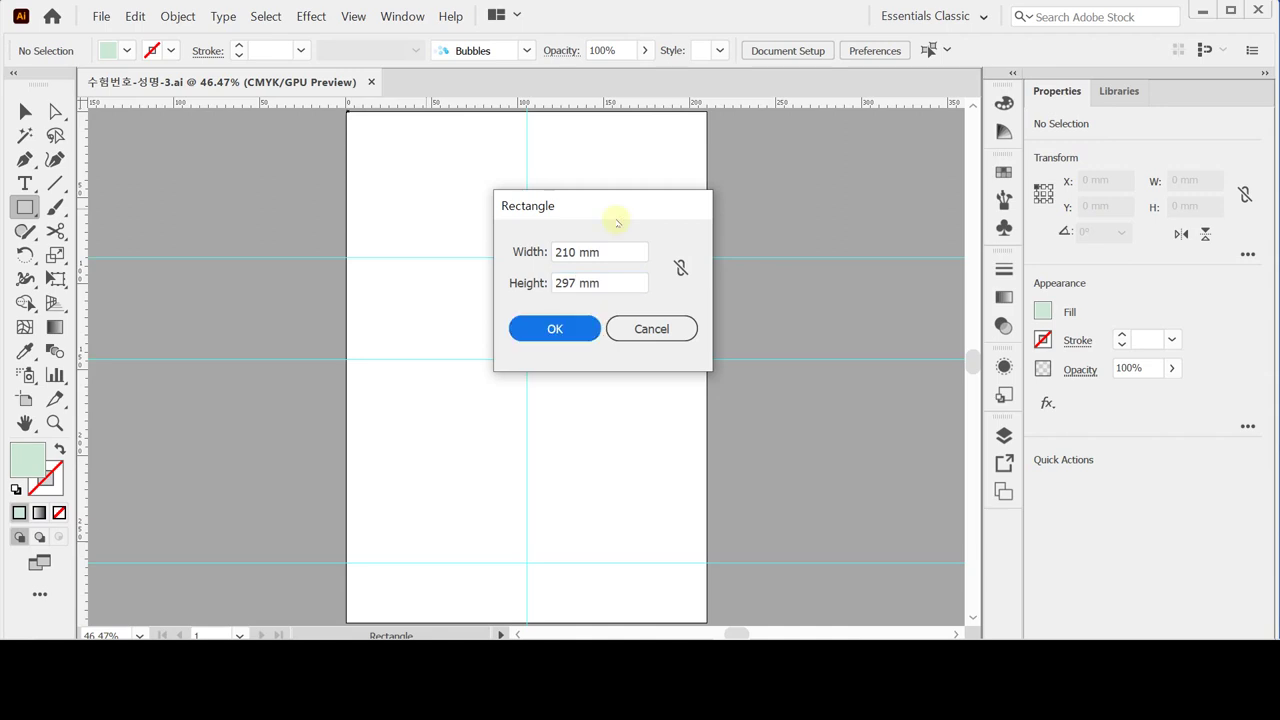
pyautogui.press('Return')
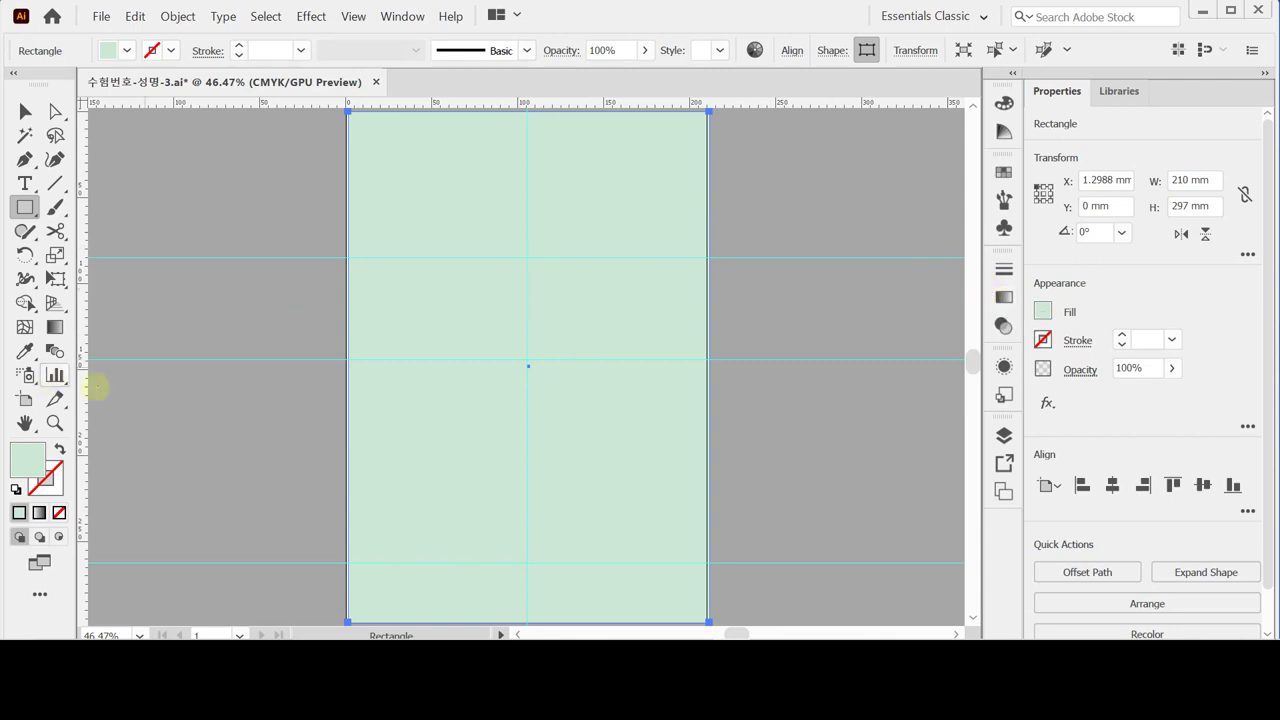
# Step: Add two mesh points to the background rectangle, at about X 53, Y 32 mm and X 164, Y 78 mm
pyautogui.click(25, 327)
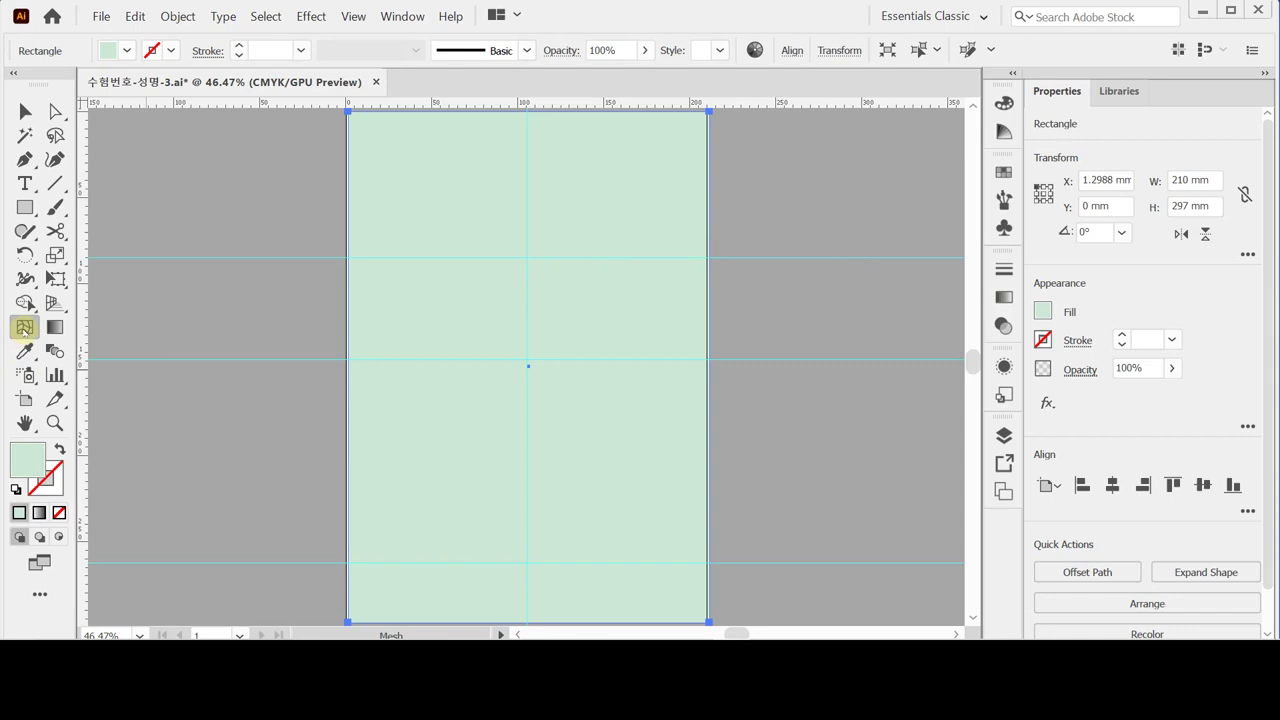
pyautogui.click(24, 328)
pyautogui.click(437, 167)
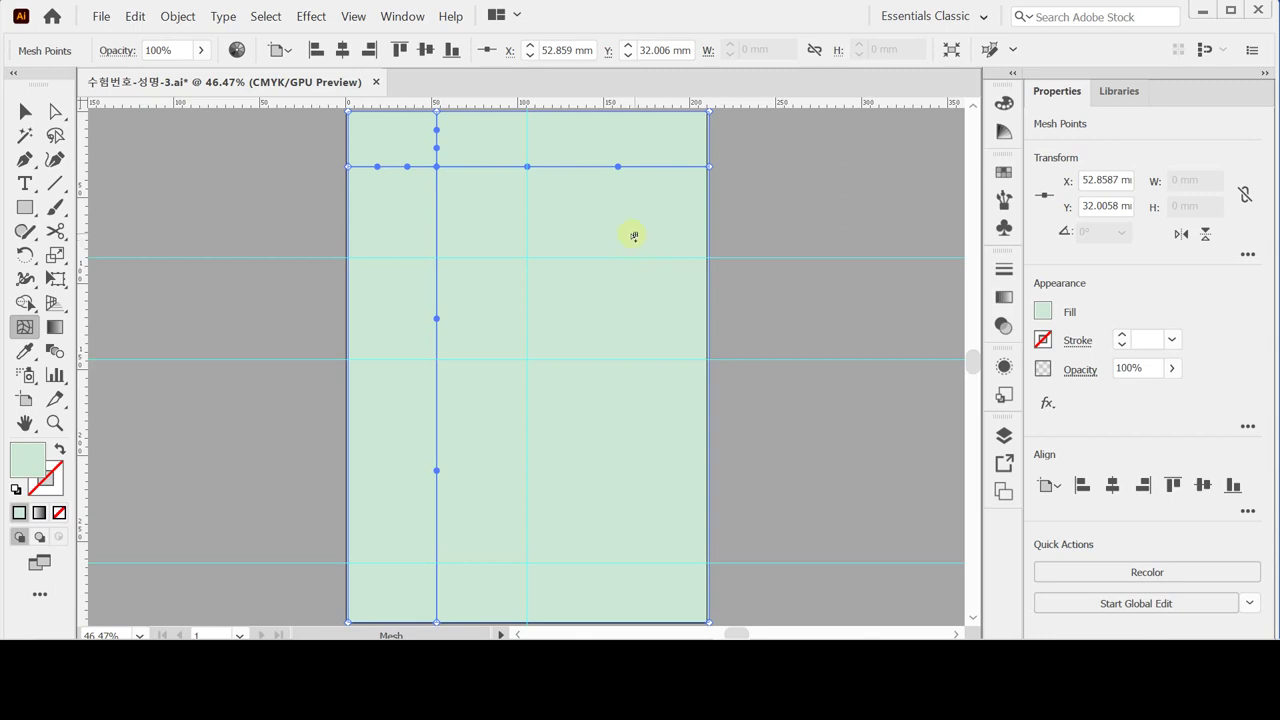
pyautogui.click(628, 245)
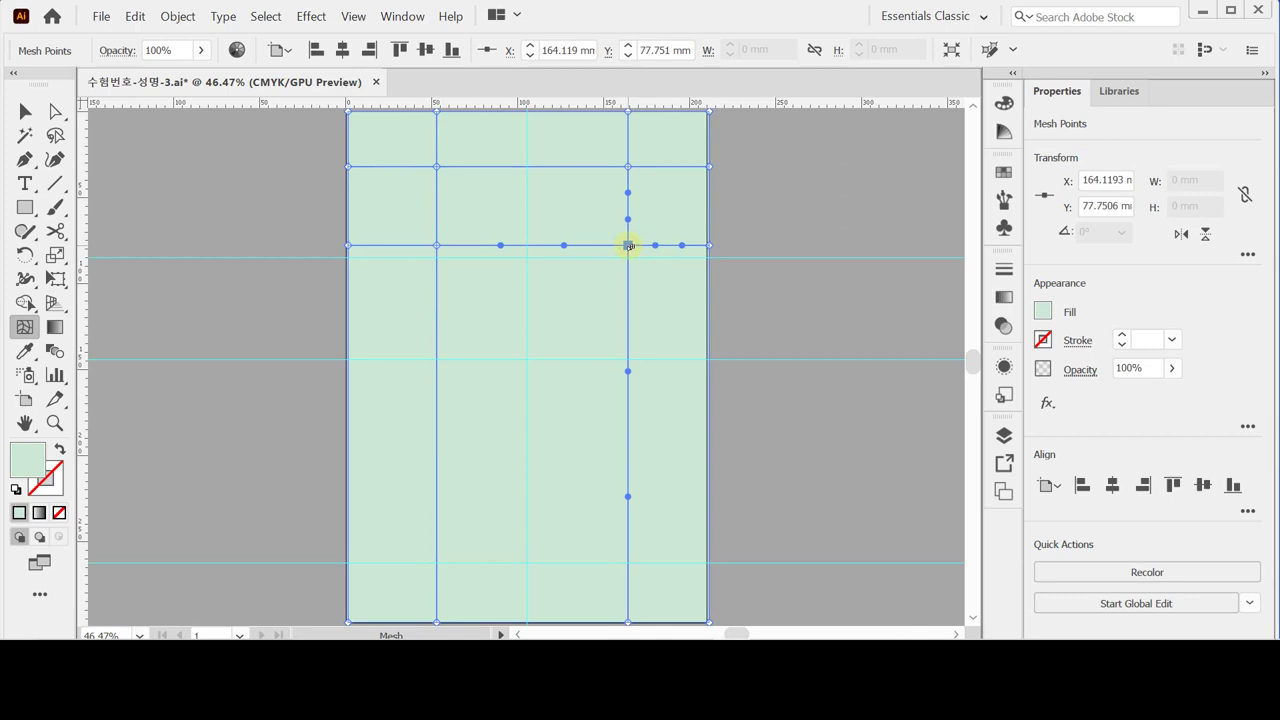
# Step: Colour the mesh intersection at about X 53, Y 78 mm white
pyautogui.click(438, 245)
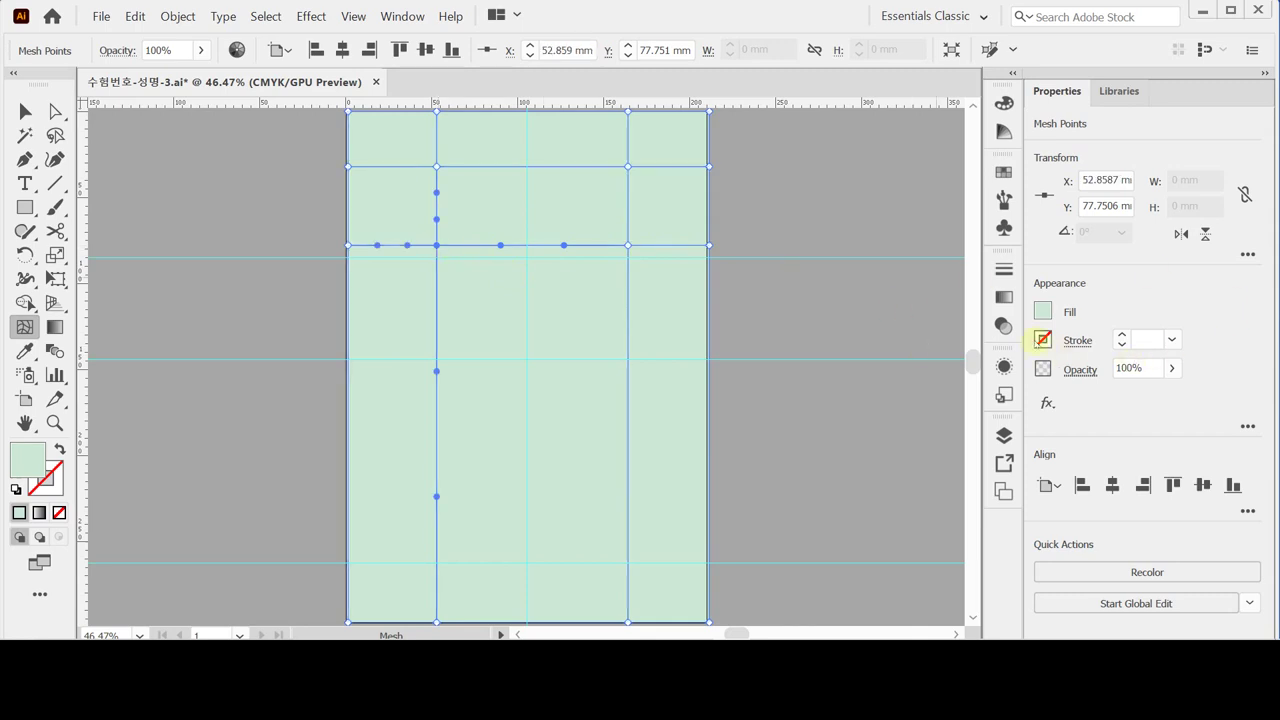
pyautogui.click(1043, 311)
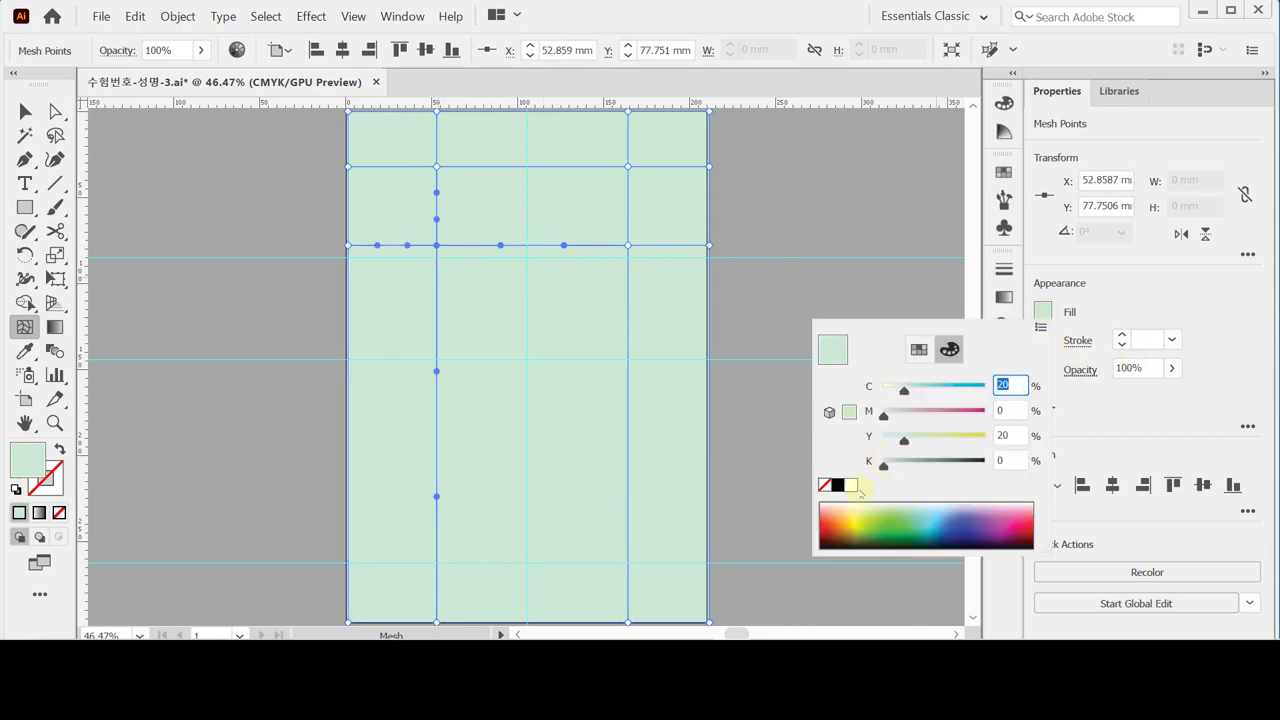
pyautogui.click(852, 486)
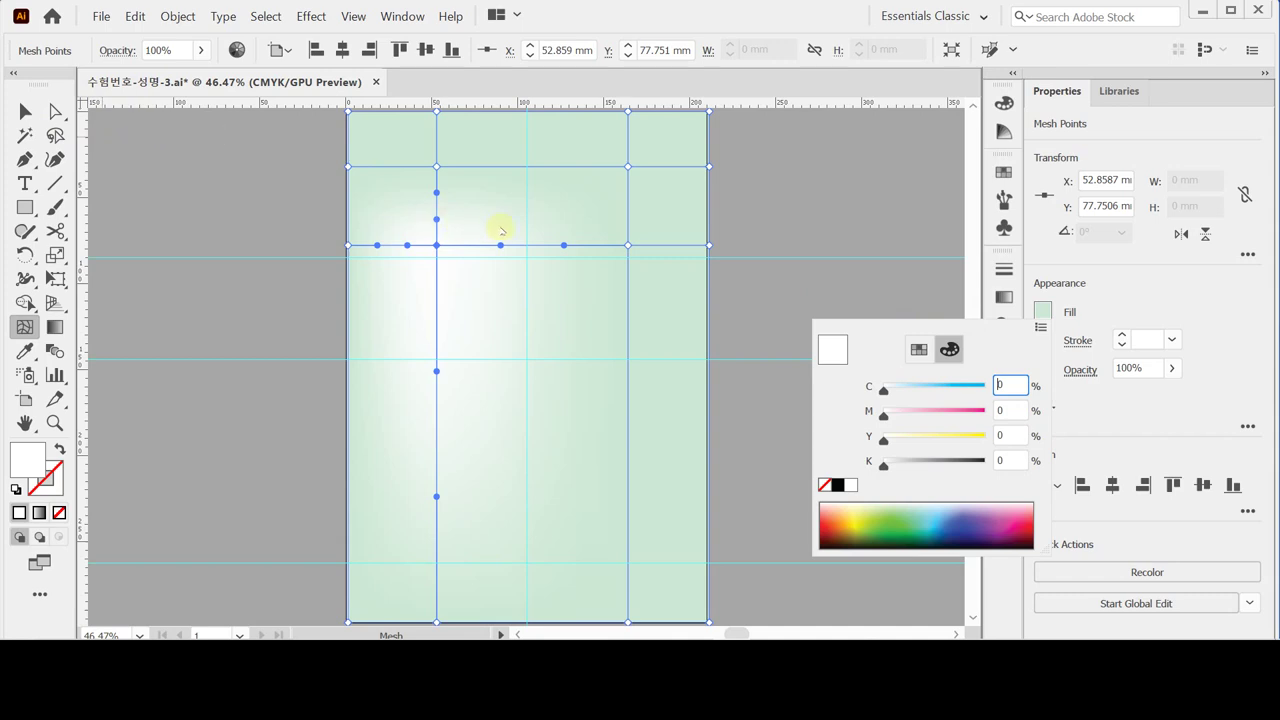
pyautogui.click(437, 246)
# Step: Move the white mesh point right and down with Direct Selection and pull its lower direction handle right to reshape the glow
pyautogui.click(503, 246)
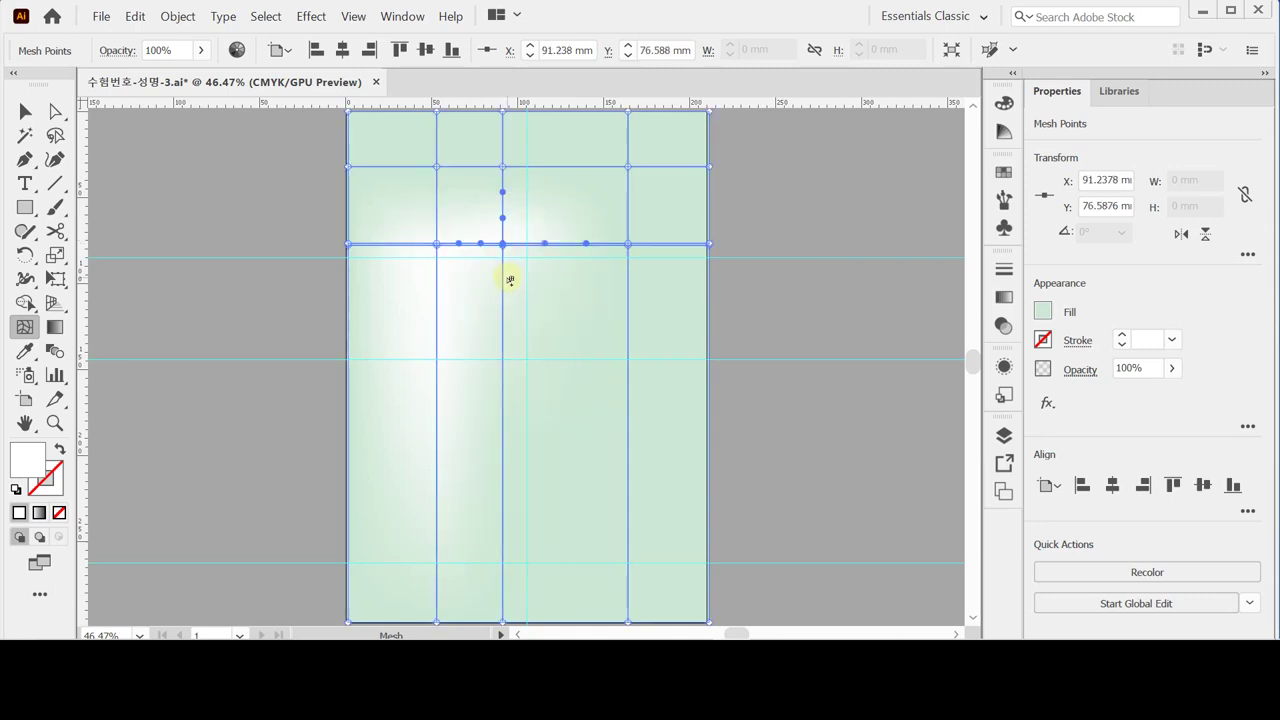
pyautogui.hotkey('ctrl', 'z')
pyautogui.click(437, 245)
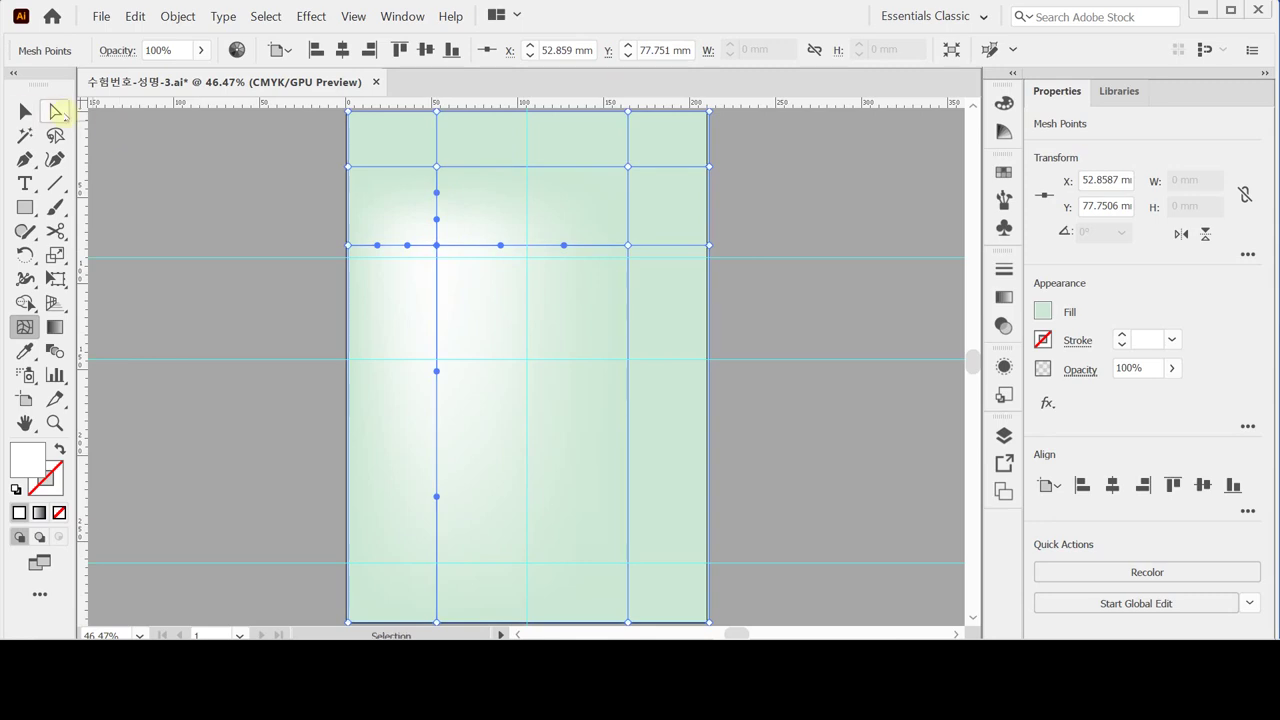
pyautogui.click(55, 111)
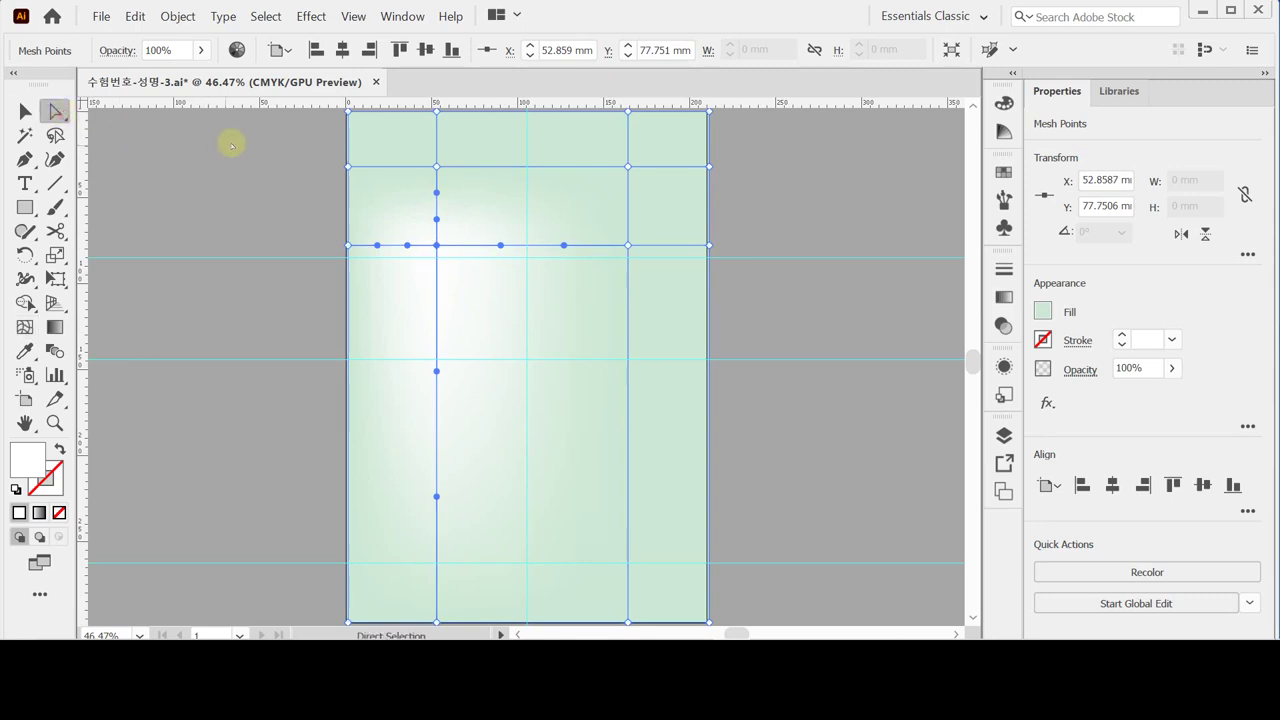
pyautogui.moveTo(437, 247); pyautogui.dragTo(489, 277)
pyautogui.moveTo(487, 404); pyautogui.dragTo(559, 400)
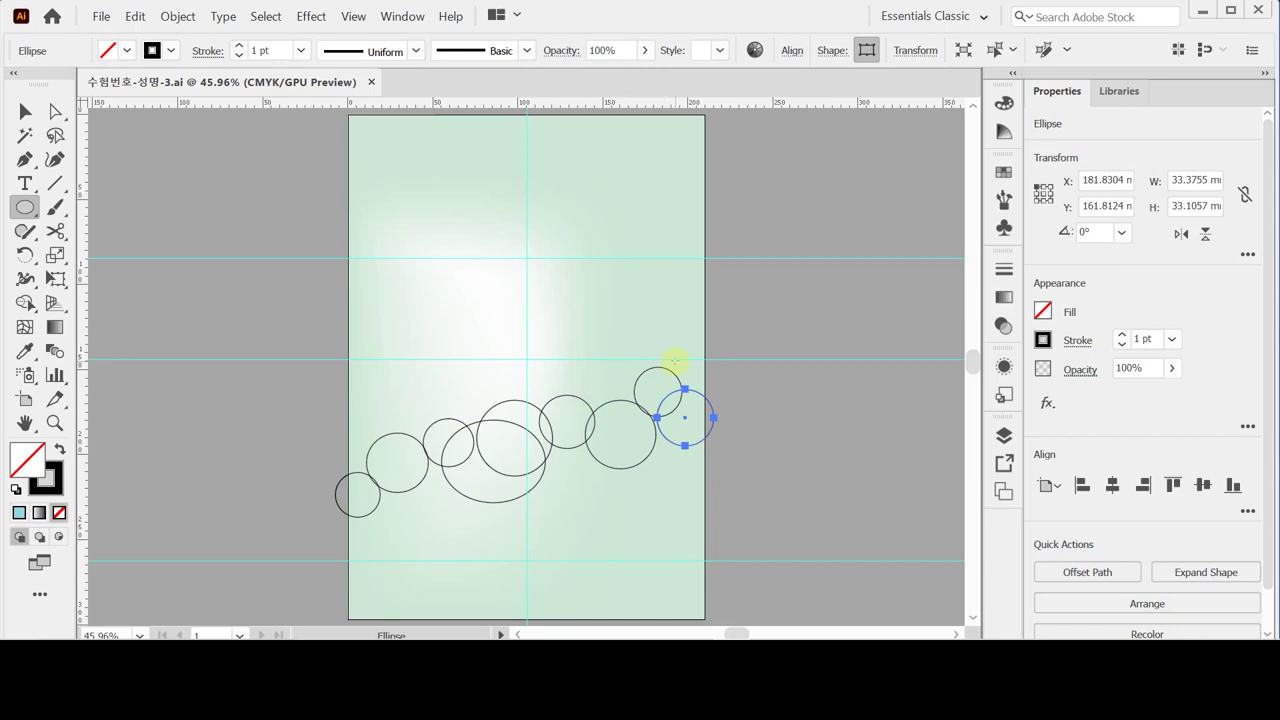
# Step: Draw a closed path with the Pen tool through the row of circles, about 222 mm wide and 69 mm high
pyautogui.click(25, 158)
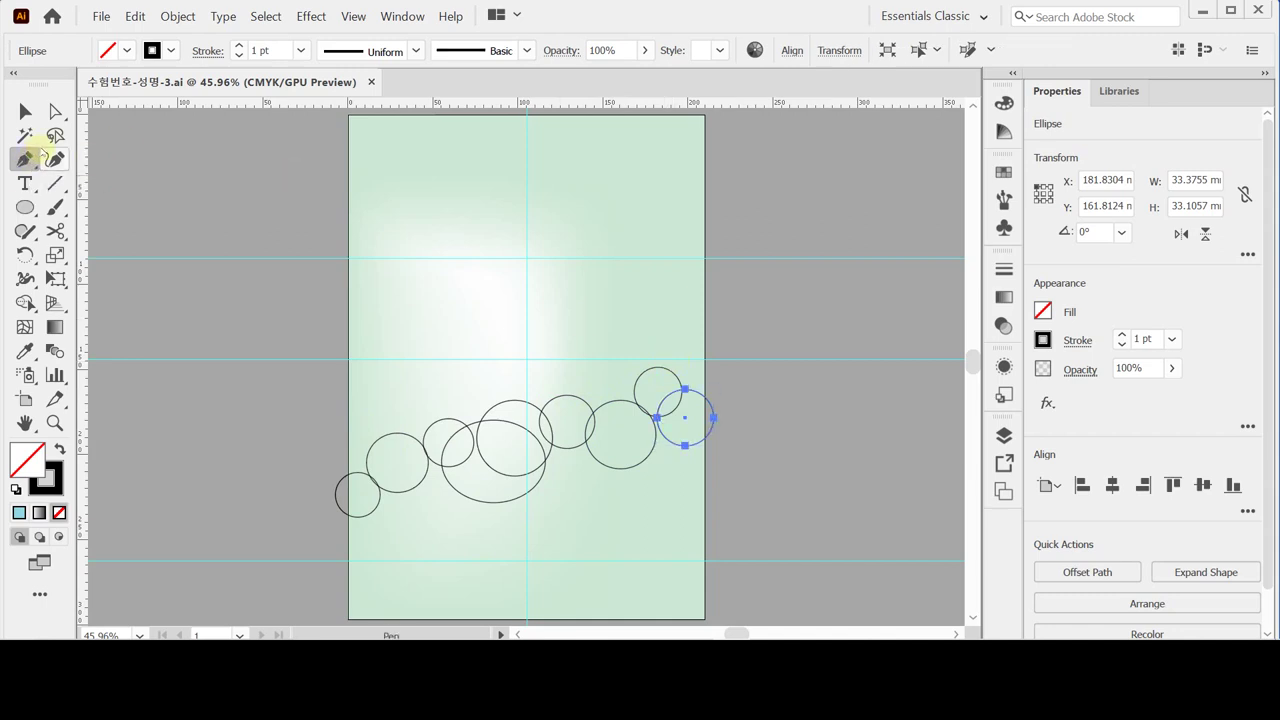
pyautogui.hotkey('ctrl', 'f')
pyautogui.keyDown('ctrl'); pyautogui.click(660, 477); pyautogui.keyUp('ctrl')
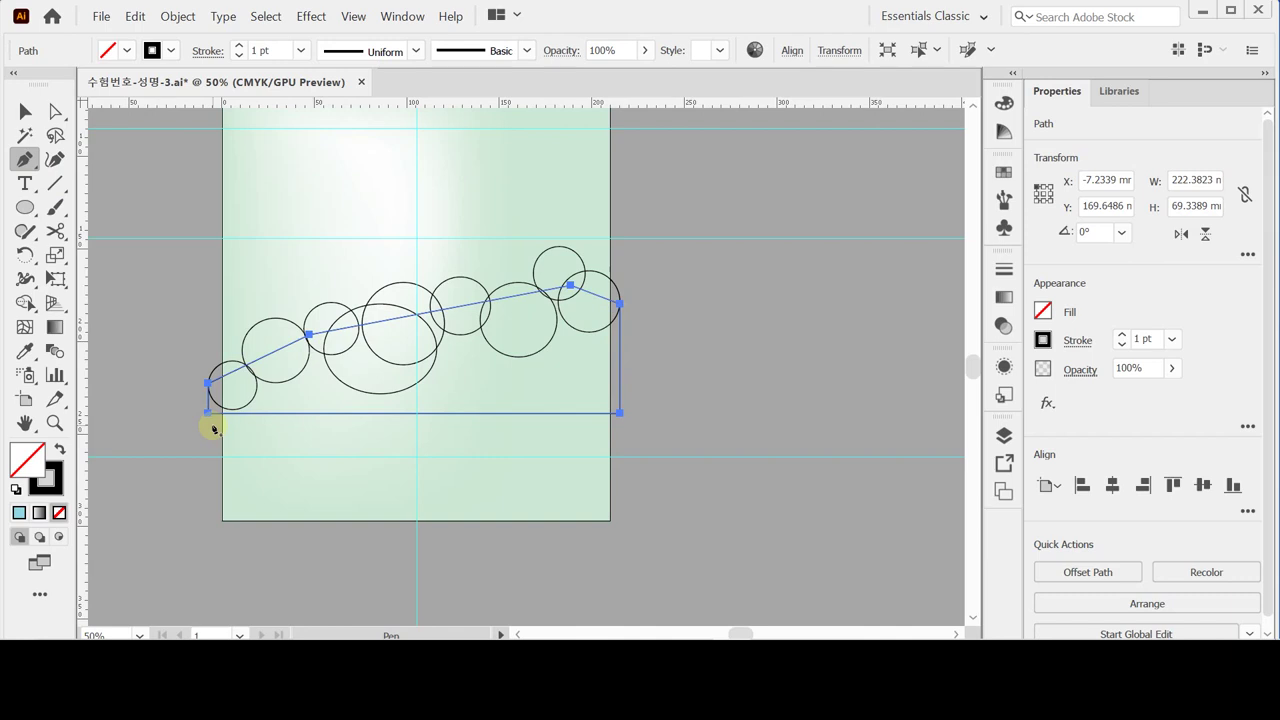
# Step: Unite the circles and the pen path into one foam shape with a light blue fill and no stroke
pyautogui.hotkey('ctrl', 'a')
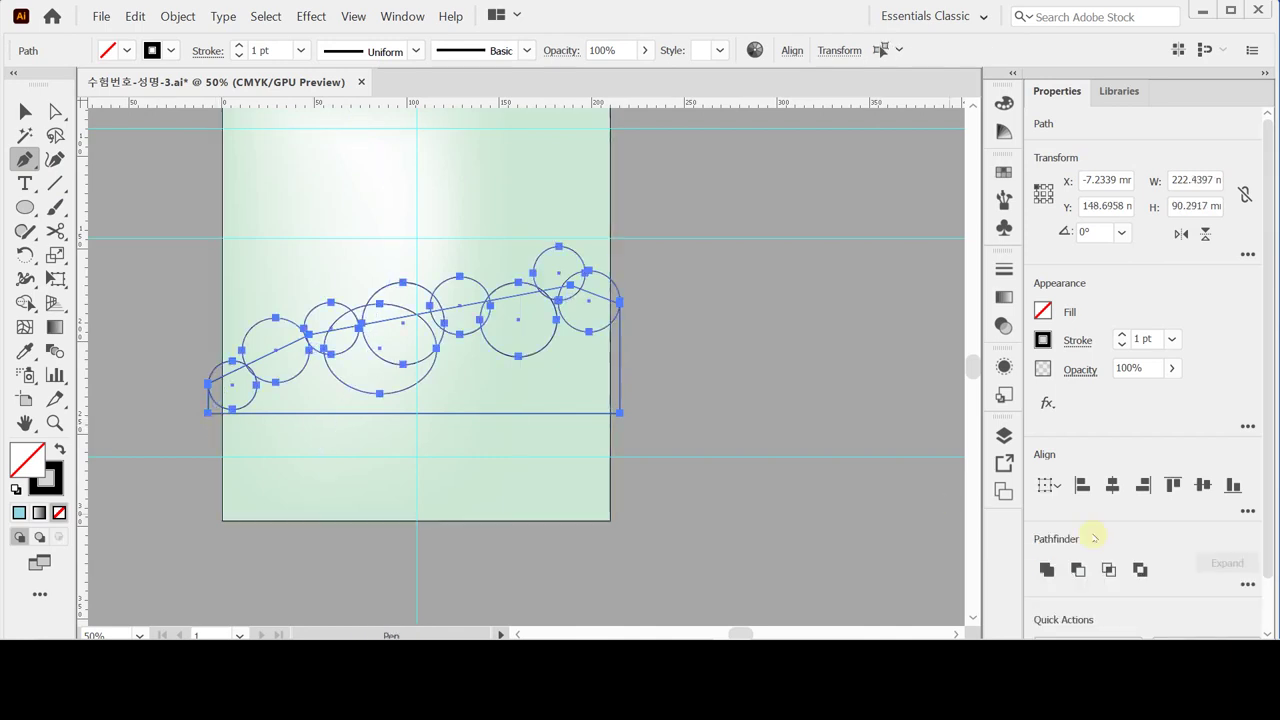
pyautogui.click(1046, 570)
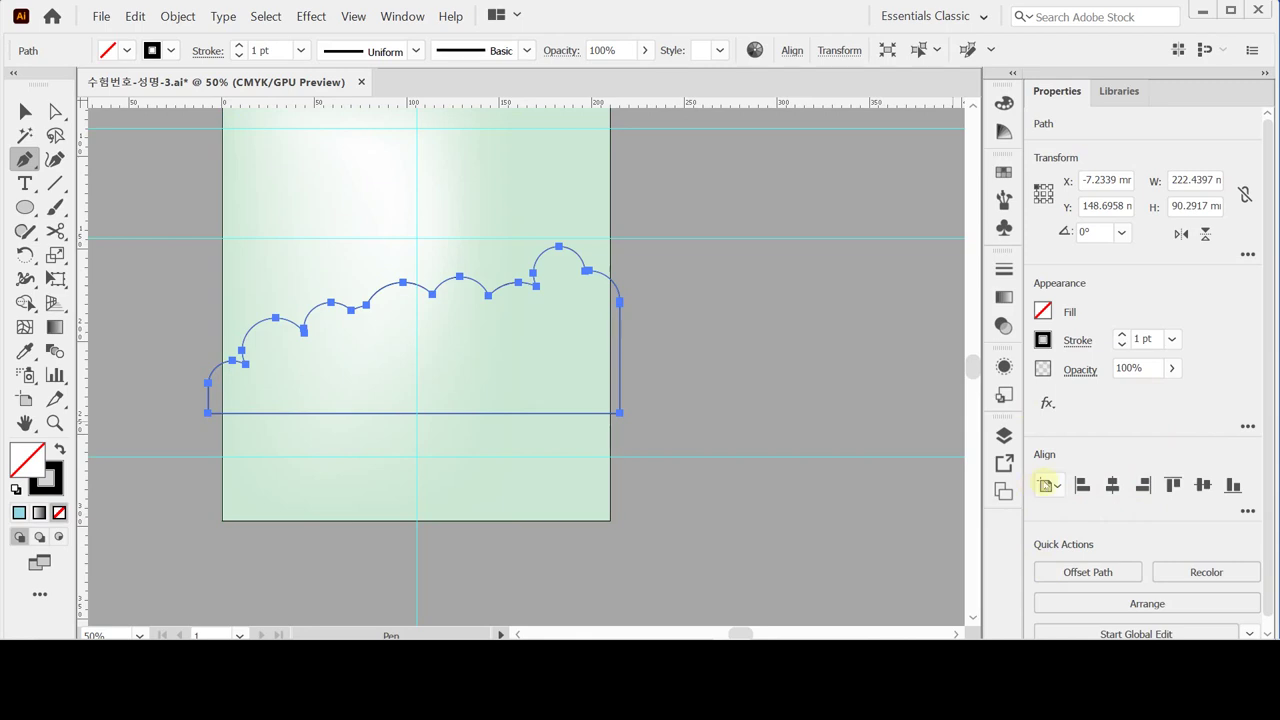
pyautogui.hotkey('ctrl', 'z')
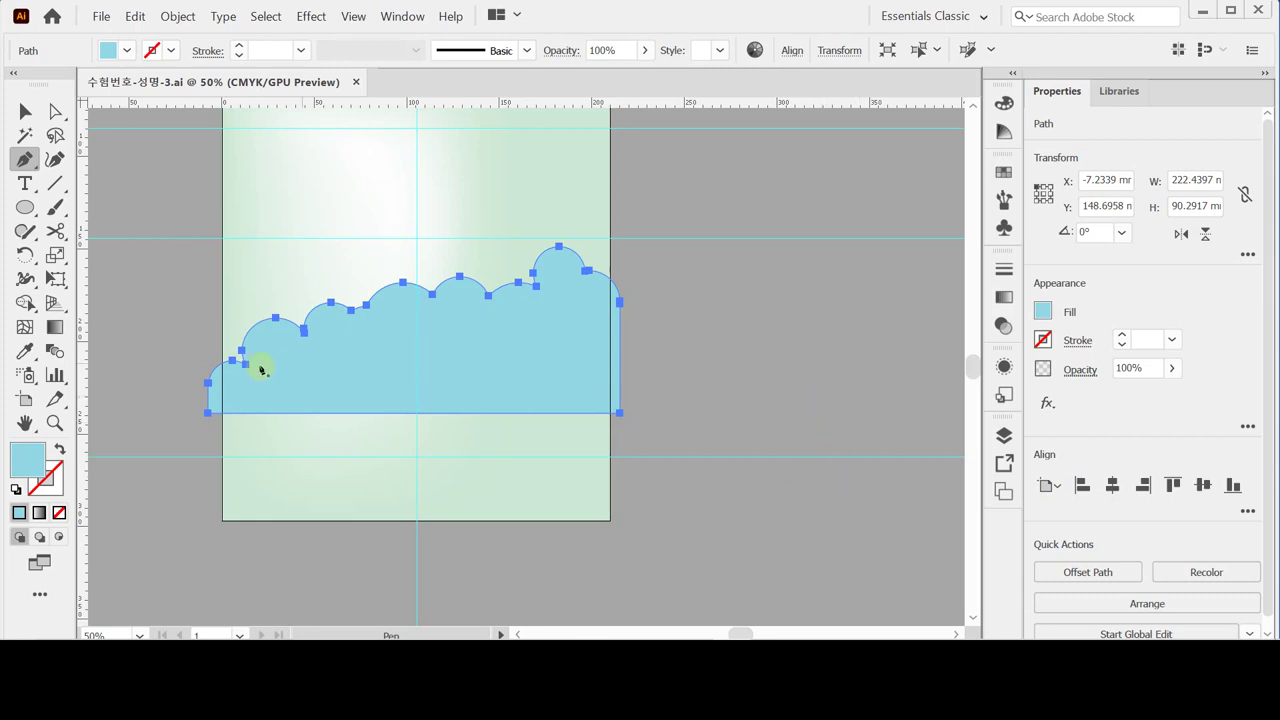
# Step: Create a copy of the blue foam shape reflected across the vertical axis
pyautogui.click(54, 257)
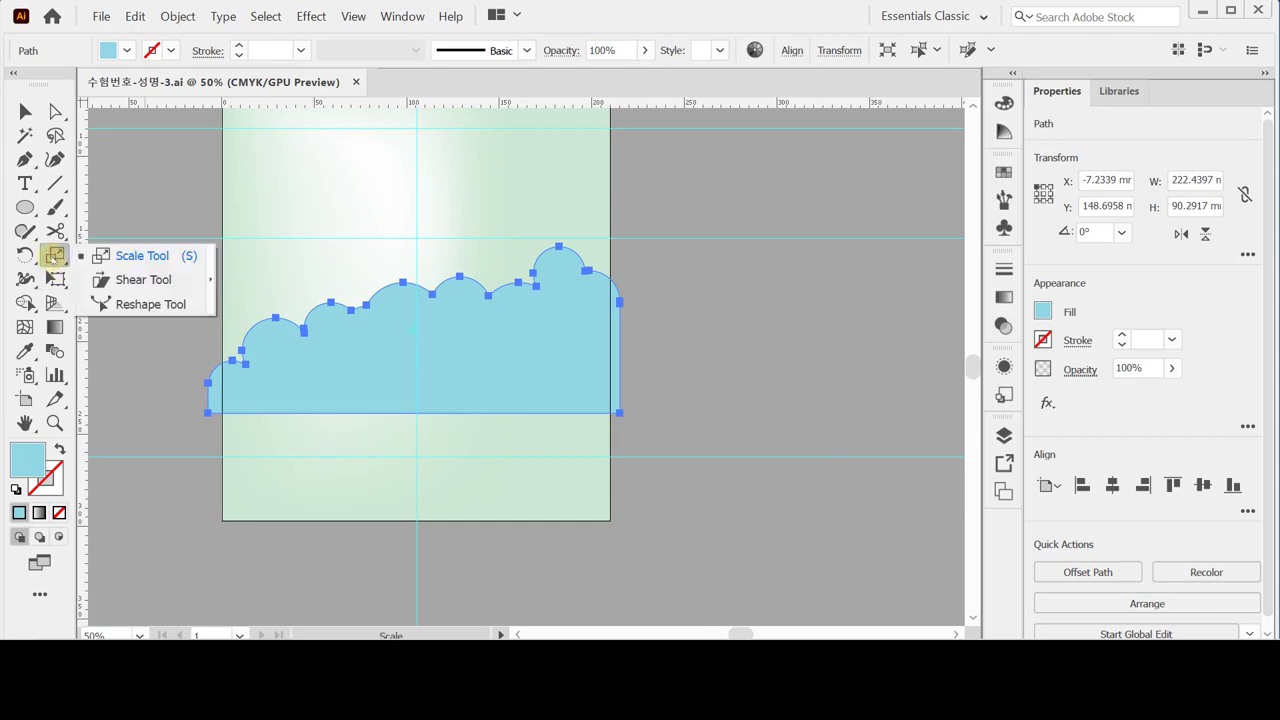
pyautogui.moveTo(40, 252); pyautogui.dragTo(75, 274)
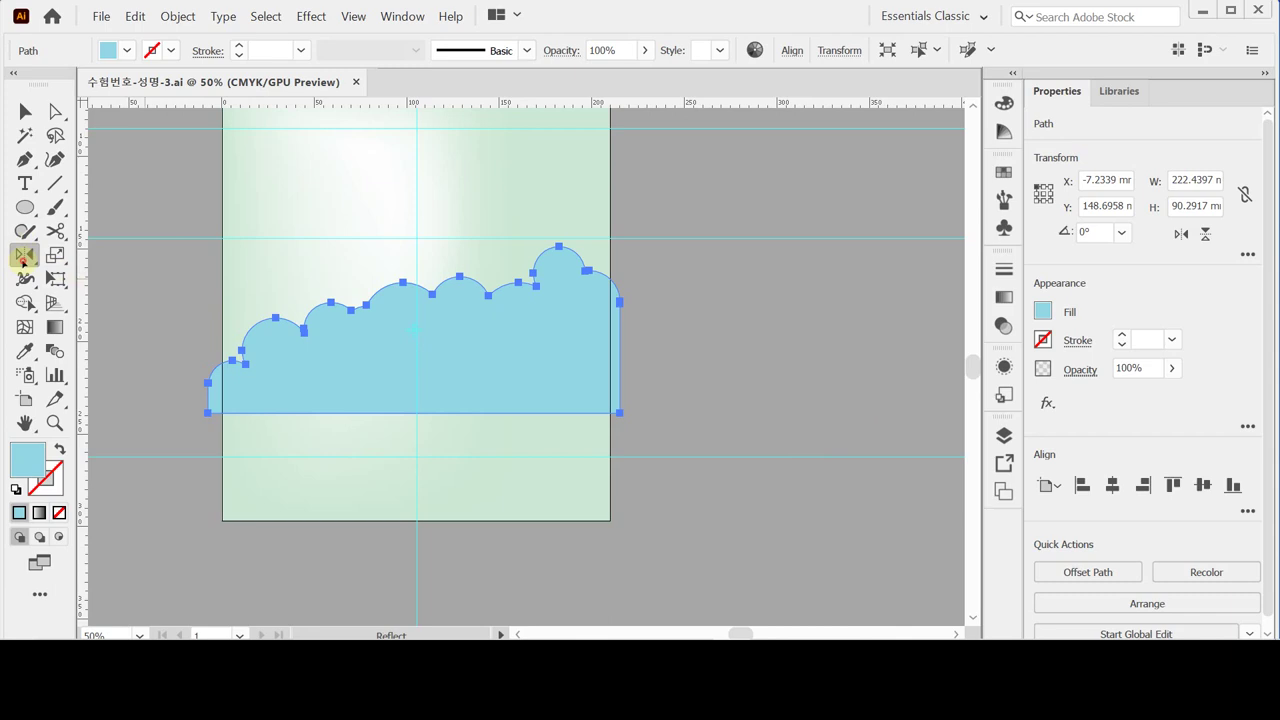
pyautogui.doubleClick(24, 257)
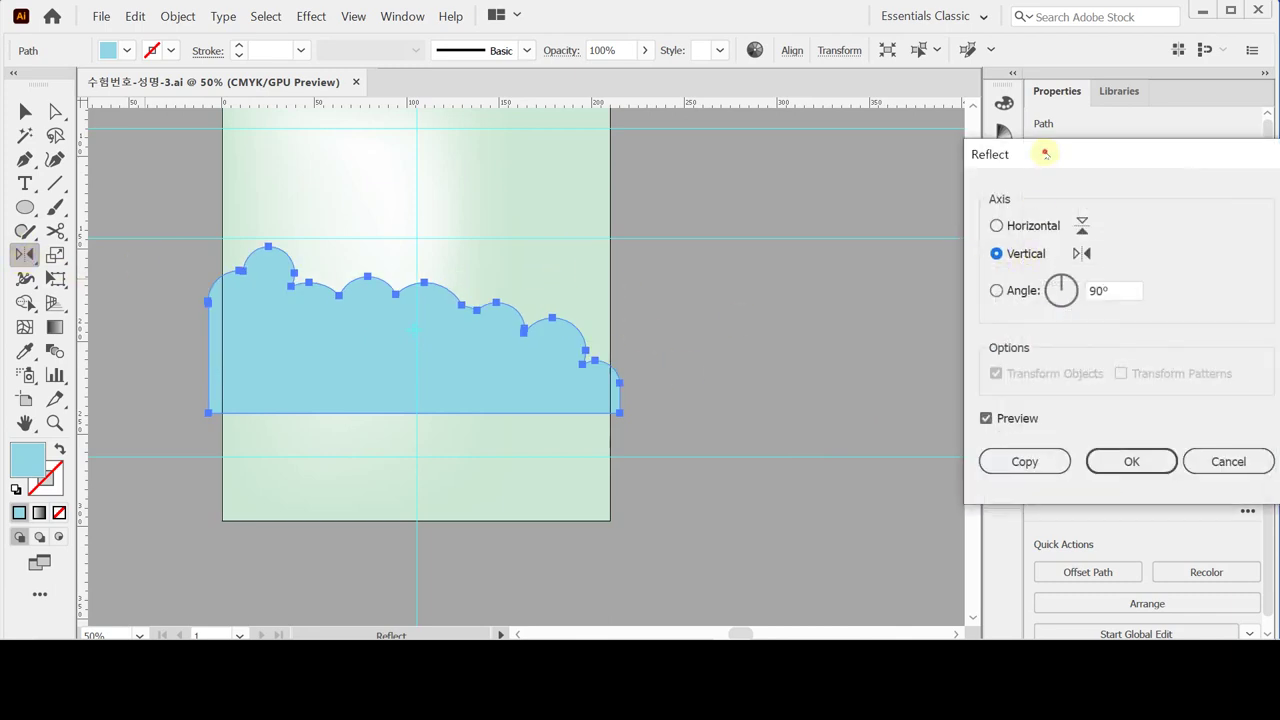
pyautogui.moveTo(1046, 151); pyautogui.dragTo(813, 173)
pyautogui.click(791, 482)
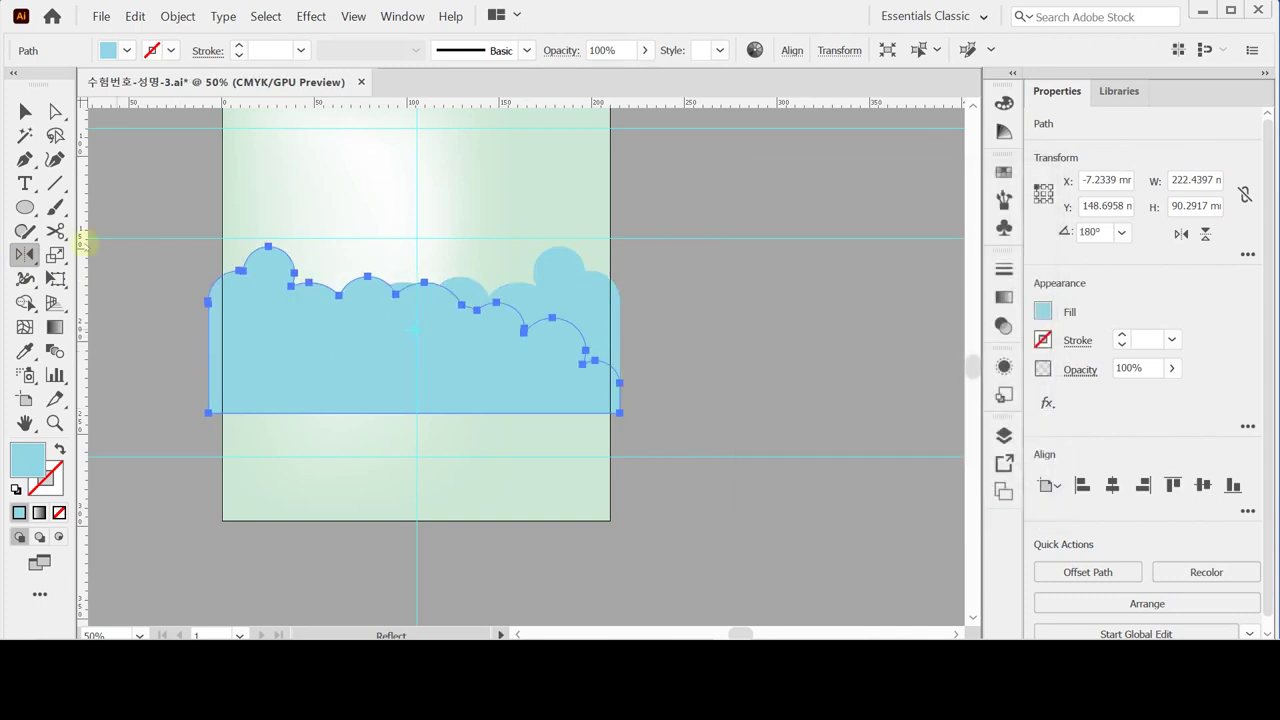
# Step: Scale the reflected foam copy uniformly to 120%
pyautogui.doubleClick(55, 255)
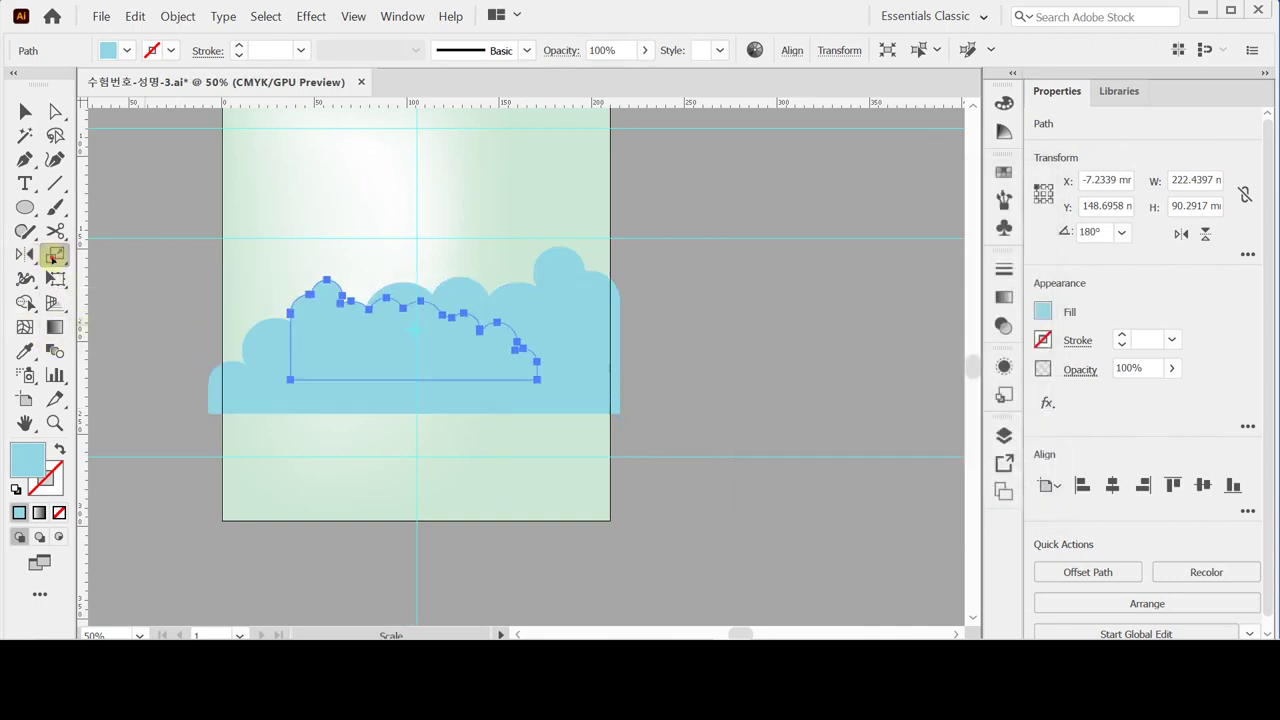
pyautogui.write('120')
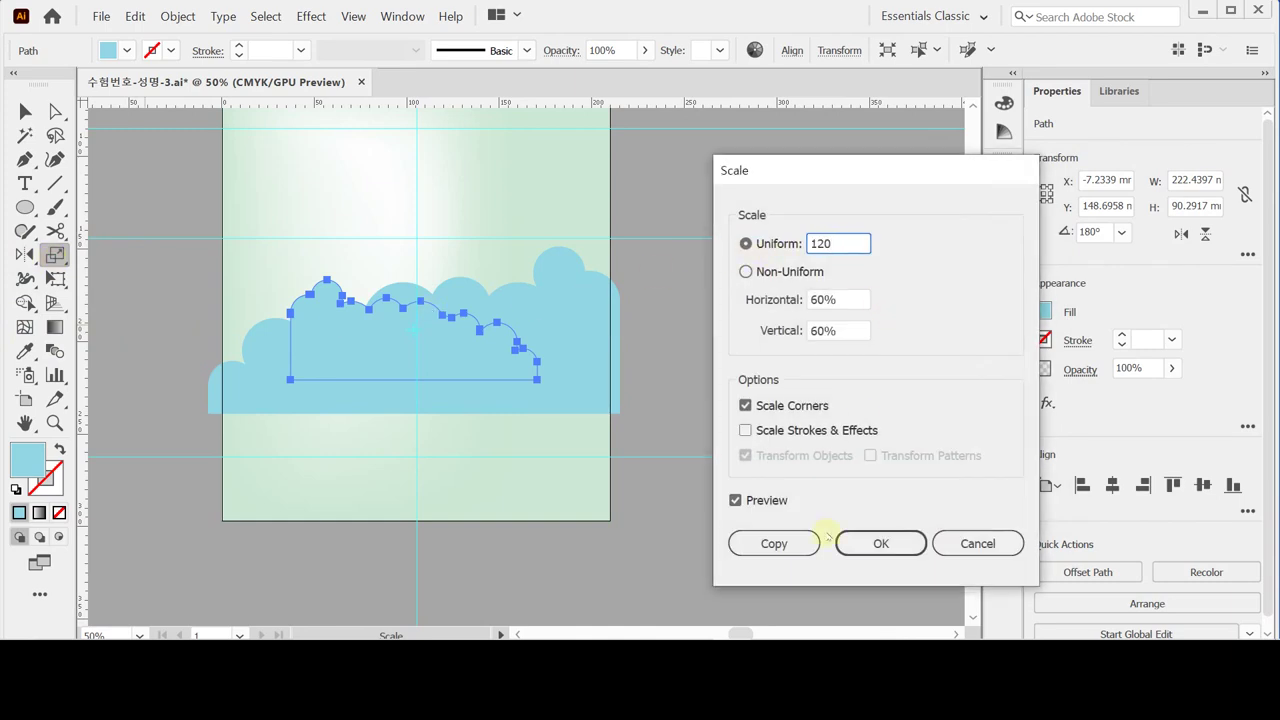
pyautogui.click(880, 545)
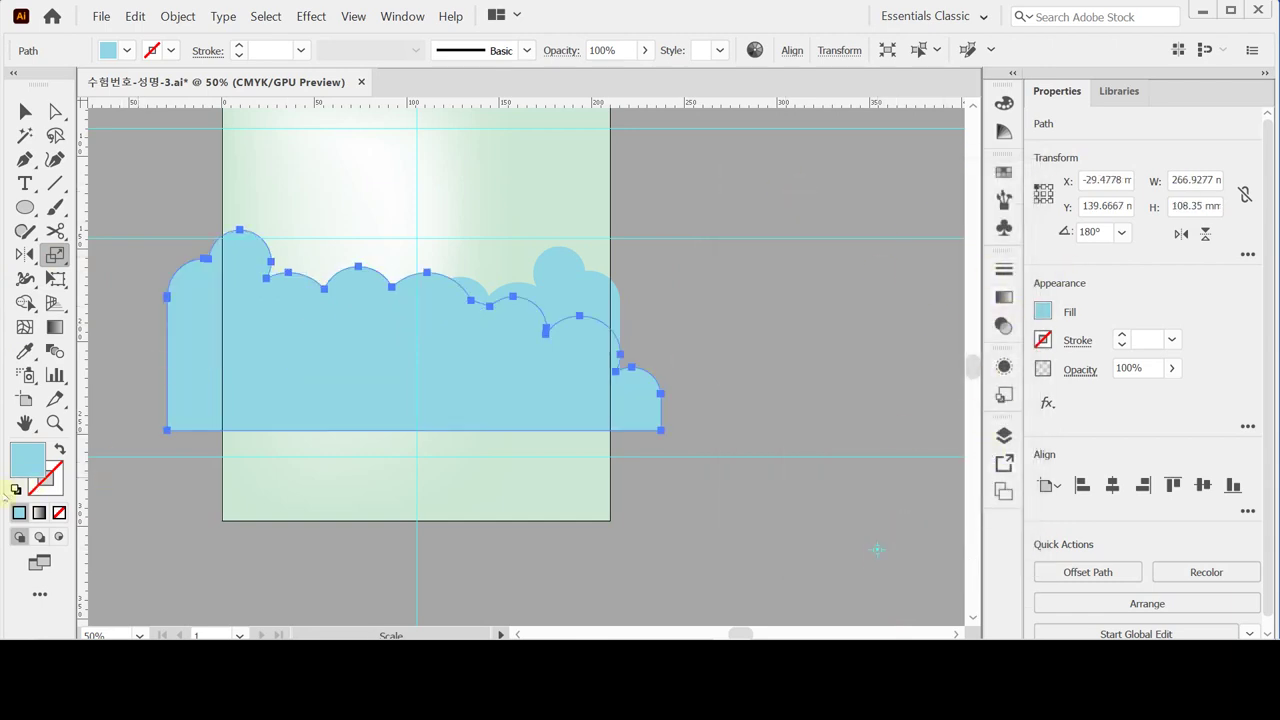
# Step: Fill the enlarged foam copy white with no stroke and move it about 10 mm left and 11 mm down
pyautogui.click(15, 489)
pyautogui.click(59, 512)
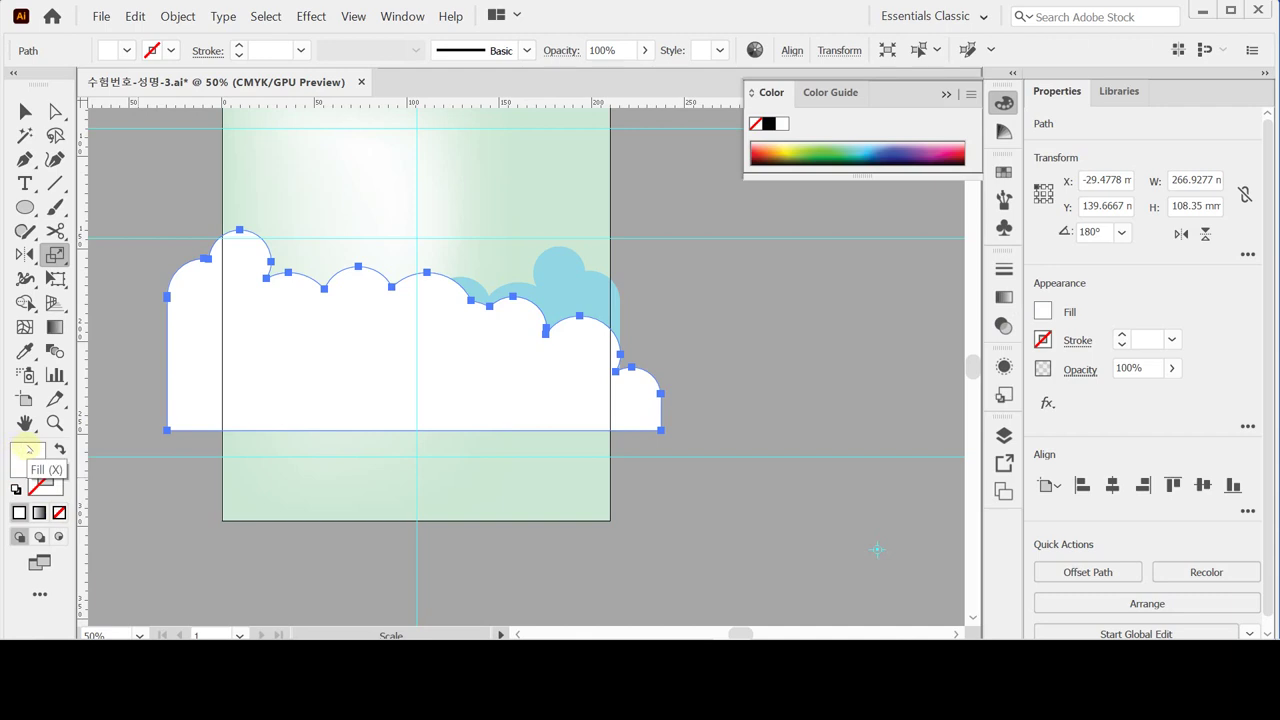
pyautogui.moveTo(180, 420); pyautogui.dragTo(161, 440)
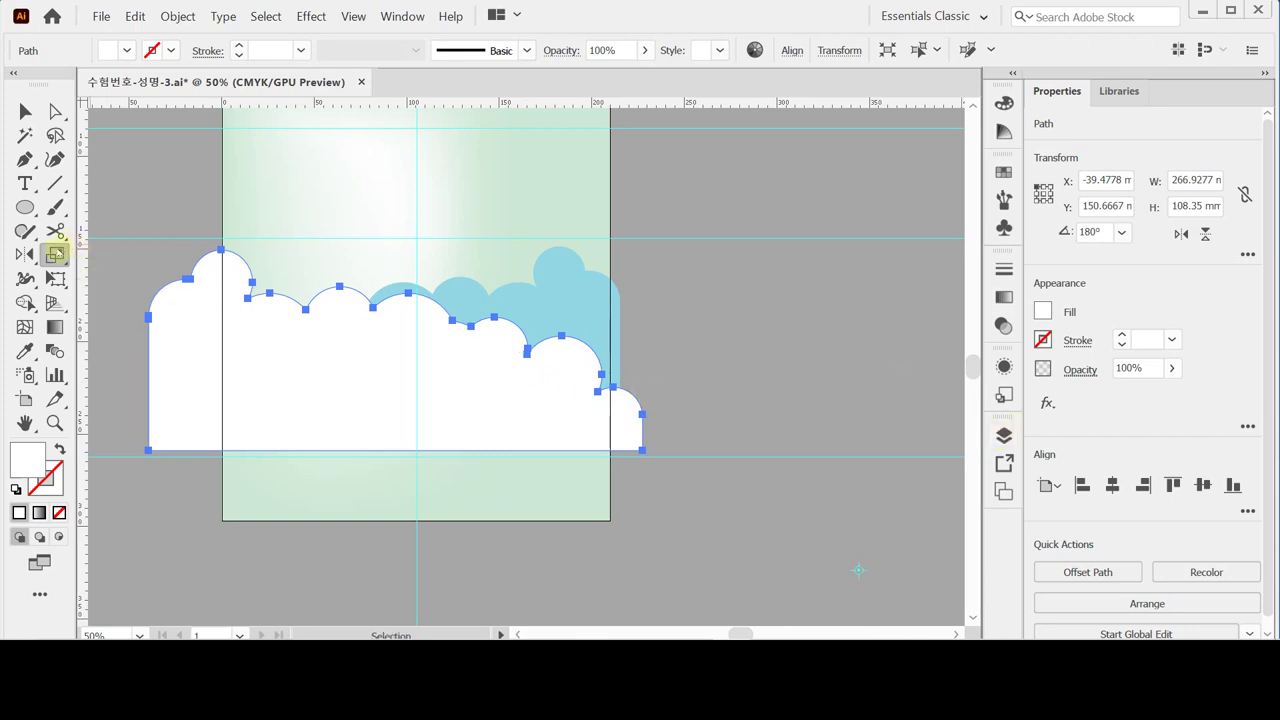
# Step: Create a copy of the white foam shape scaled uniformly to 82%
pyautogui.doubleClick(55, 255)
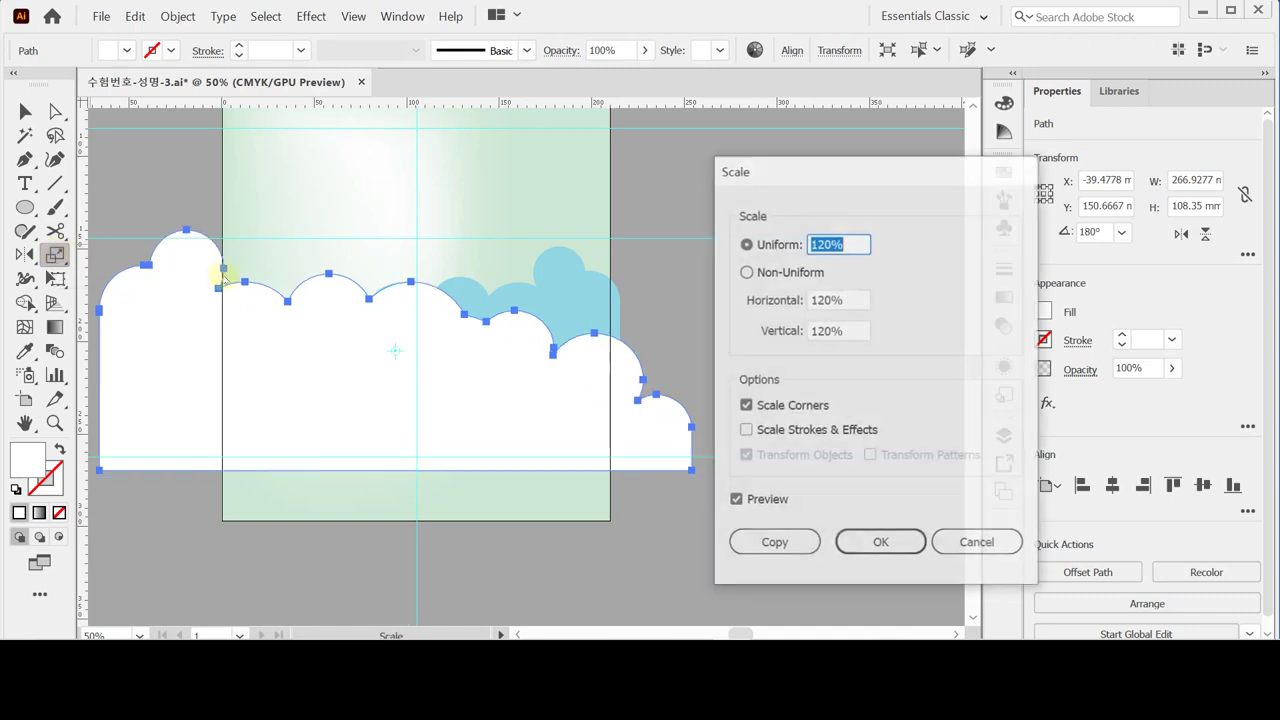
pyautogui.write('82')
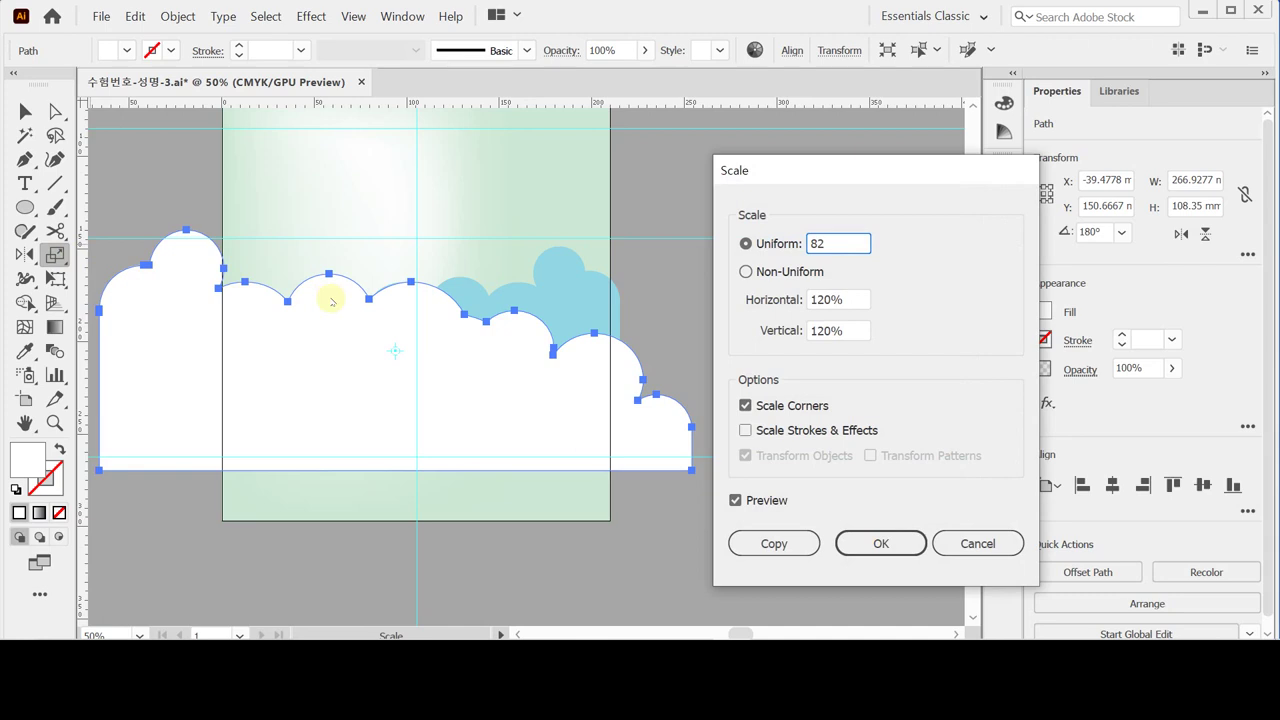
pyautogui.click(773, 543)
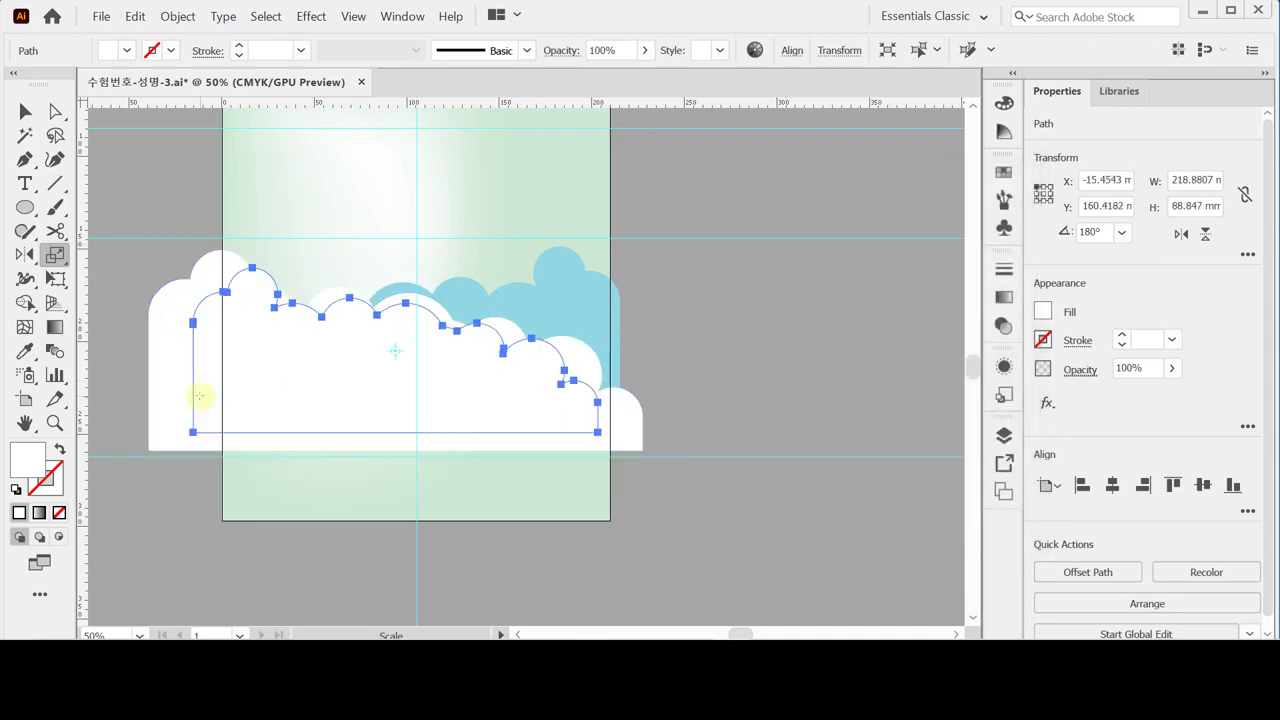
# Step: Move the 82% foam copy down and slightly right to cover the lower edge of the artboard
pyautogui.press('Down')
pyautogui.press('Down')
pyautogui.press('Down')
pyautogui.press('Down')
pyautogui.press('Down')
pyautogui.press('Down')
pyautogui.press('Down')
pyautogui.press('Down')
pyautogui.press('Down')
pyautogui.press('Down')
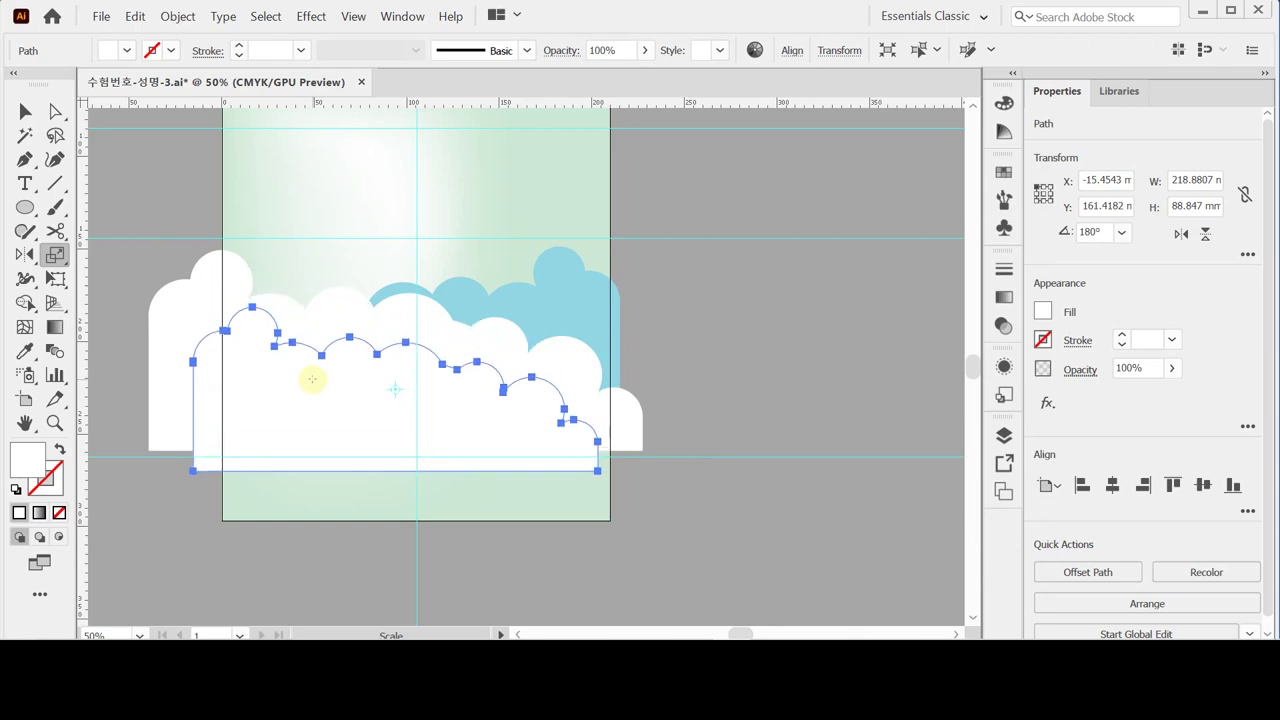
pyautogui.press('Down')
pyautogui.press('Down')
pyautogui.press('Down')
pyautogui.press('Down')
pyautogui.press('Down')
pyautogui.press('Down')
pyautogui.press('Down')
pyautogui.press('Down')
pyautogui.press('Down')
pyautogui.press('Down')
pyautogui.press('Down')
pyautogui.press('Down')
pyautogui.press('Down')
pyautogui.press('Down')
pyautogui.press('Down')
pyautogui.press('Down')
pyautogui.press('Down')
pyautogui.press('Right')
pyautogui.press('Right')
pyautogui.press('Right')
pyautogui.press('Up')
pyautogui.press('Up')
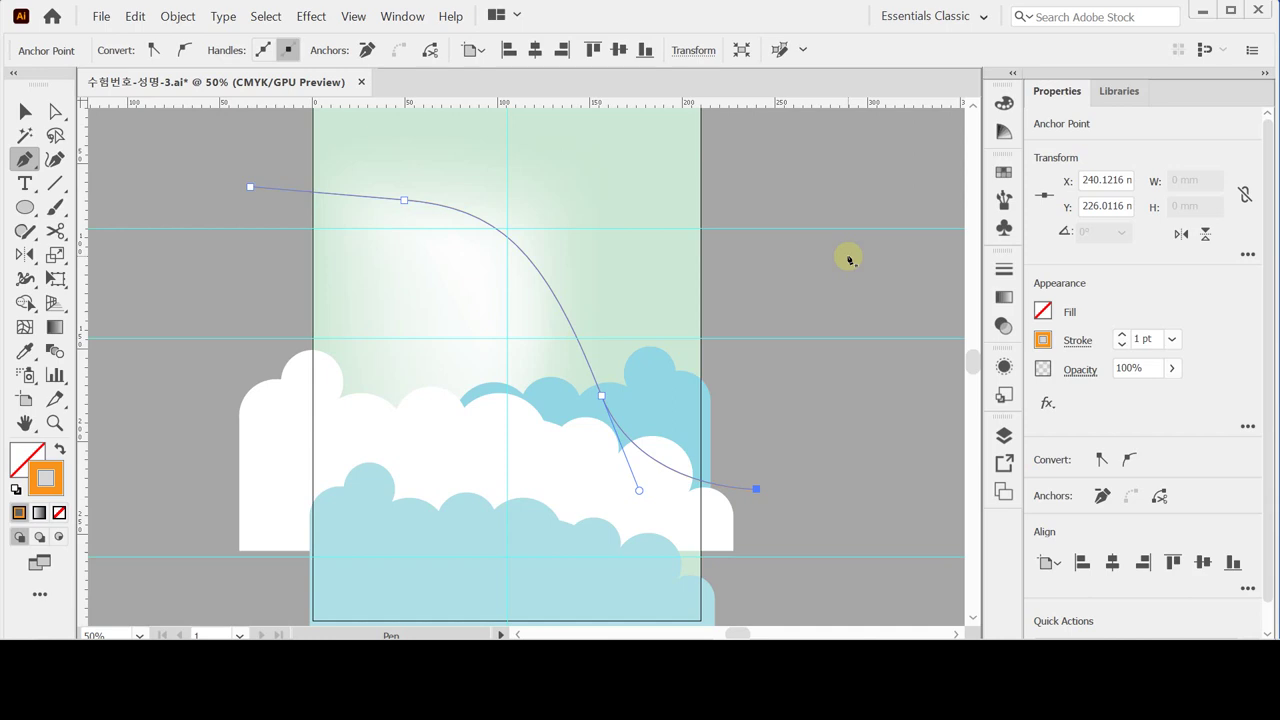
# Step: Paste the pale blue curved line with a 3 pt stroke alongside the orange curve
pyautogui.hotkey('ctrl', 'v')
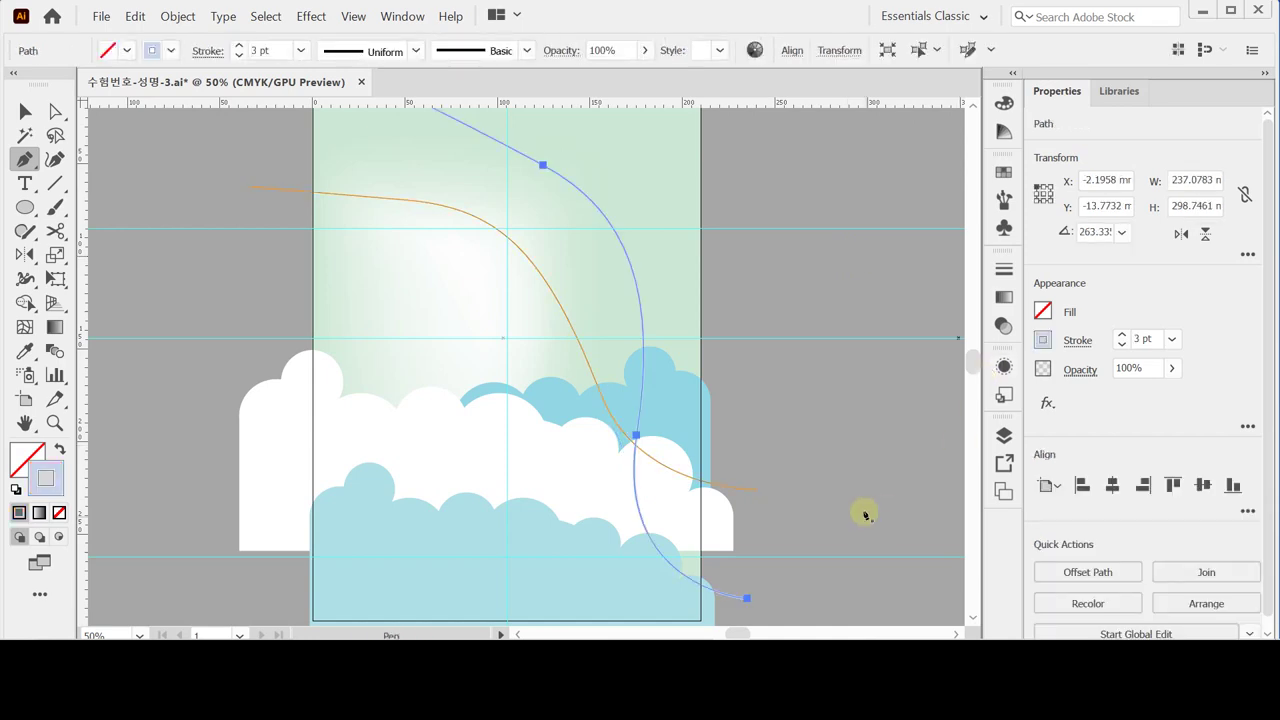
pyautogui.hotkey('ctrl', '-')
pyautogui.moveTo(389, 271); pyautogui.dragTo(510, 401)
pyautogui.press('v')
pyautogui.press('Return')
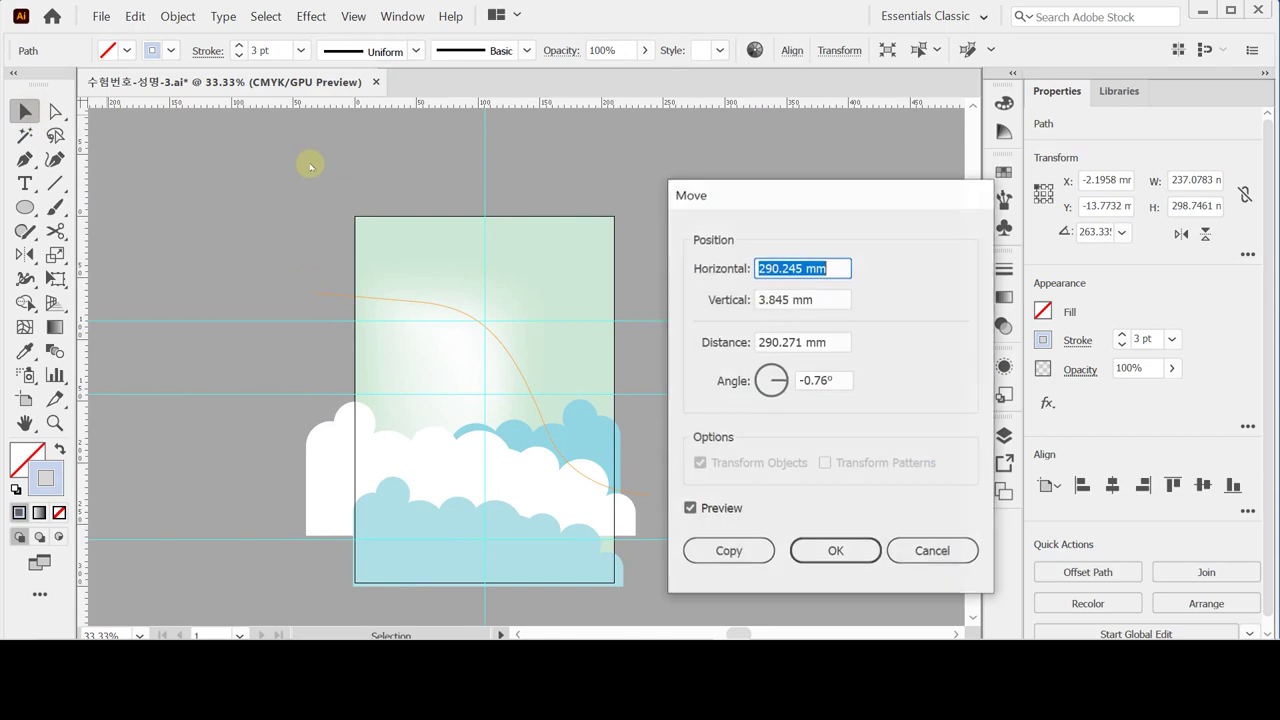
pyautogui.click(910, 551)
# Step: Make a blend between the orange curve and the pale blue curve
pyautogui.click(329, 297)
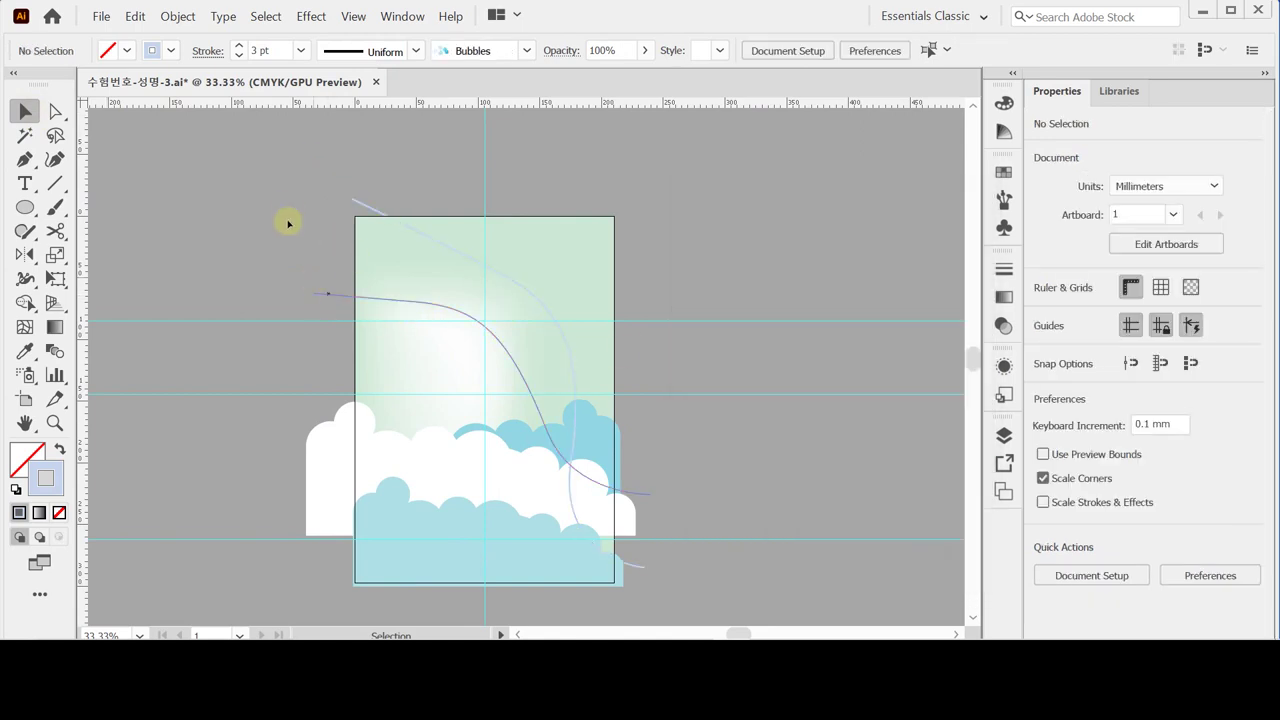
pyautogui.click(346, 209)
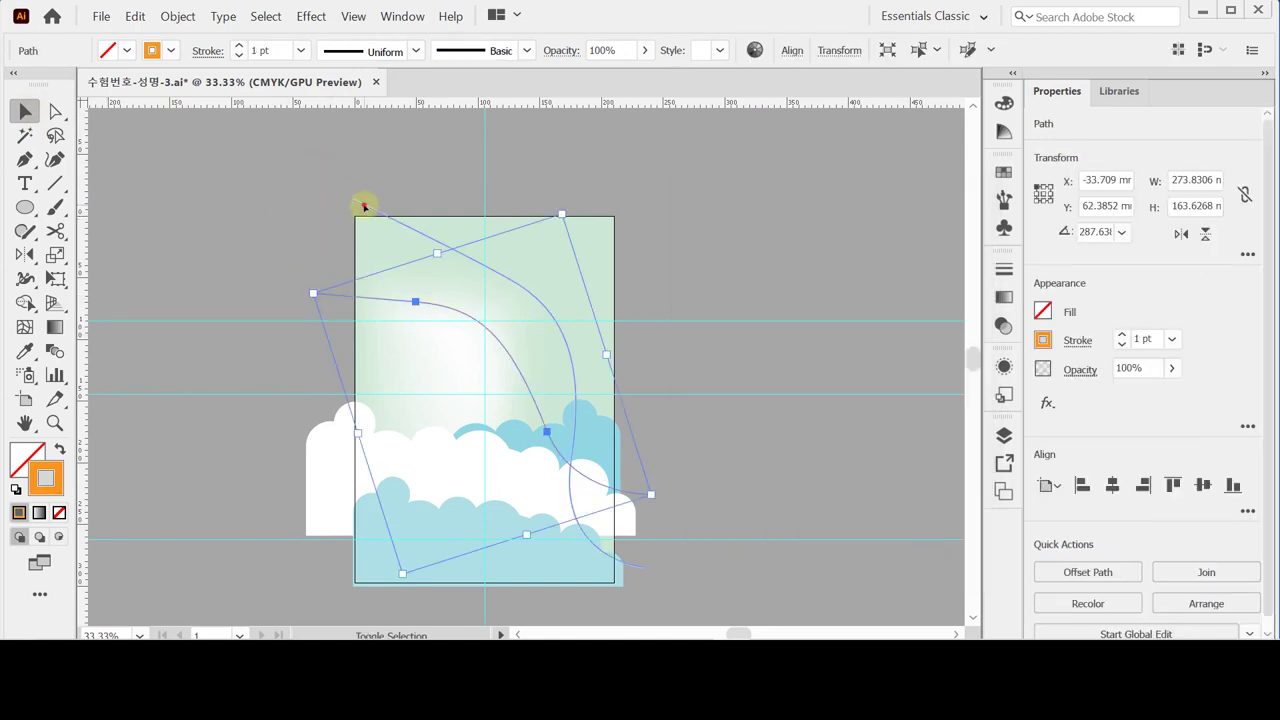
pyautogui.click(178, 16)
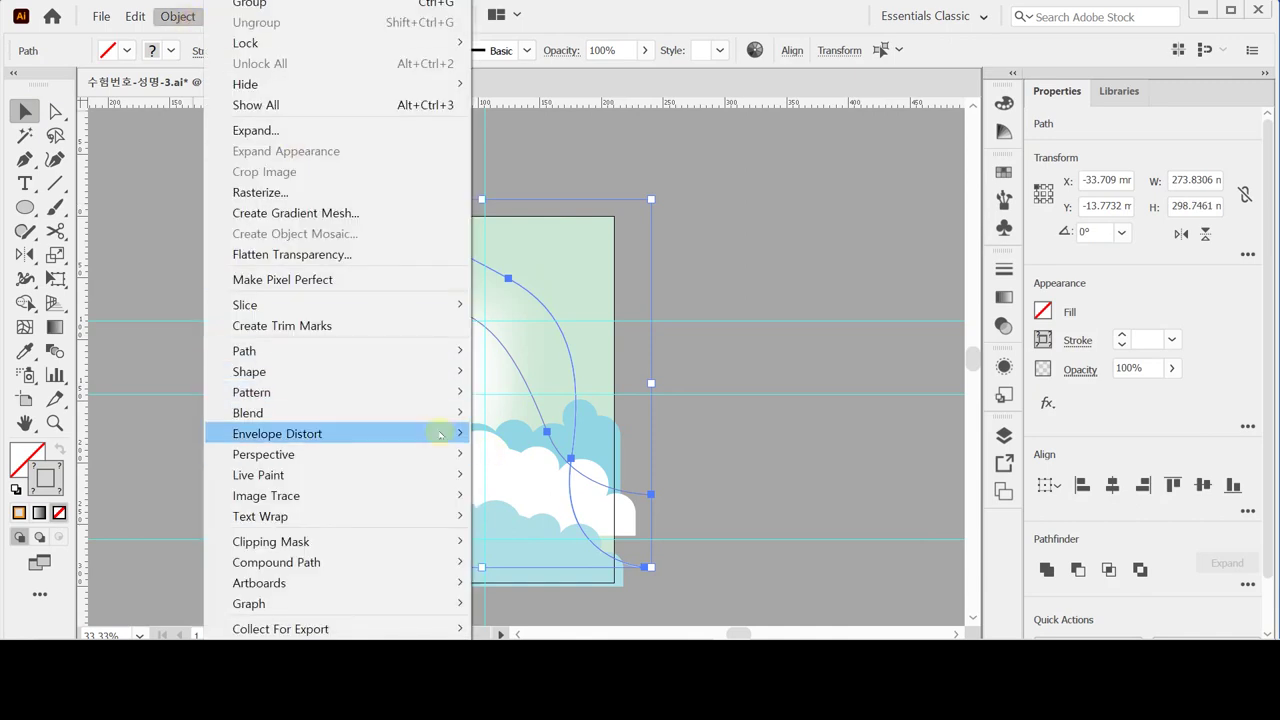
pyautogui.moveTo(433, 418)
pyautogui.click(512, 413)
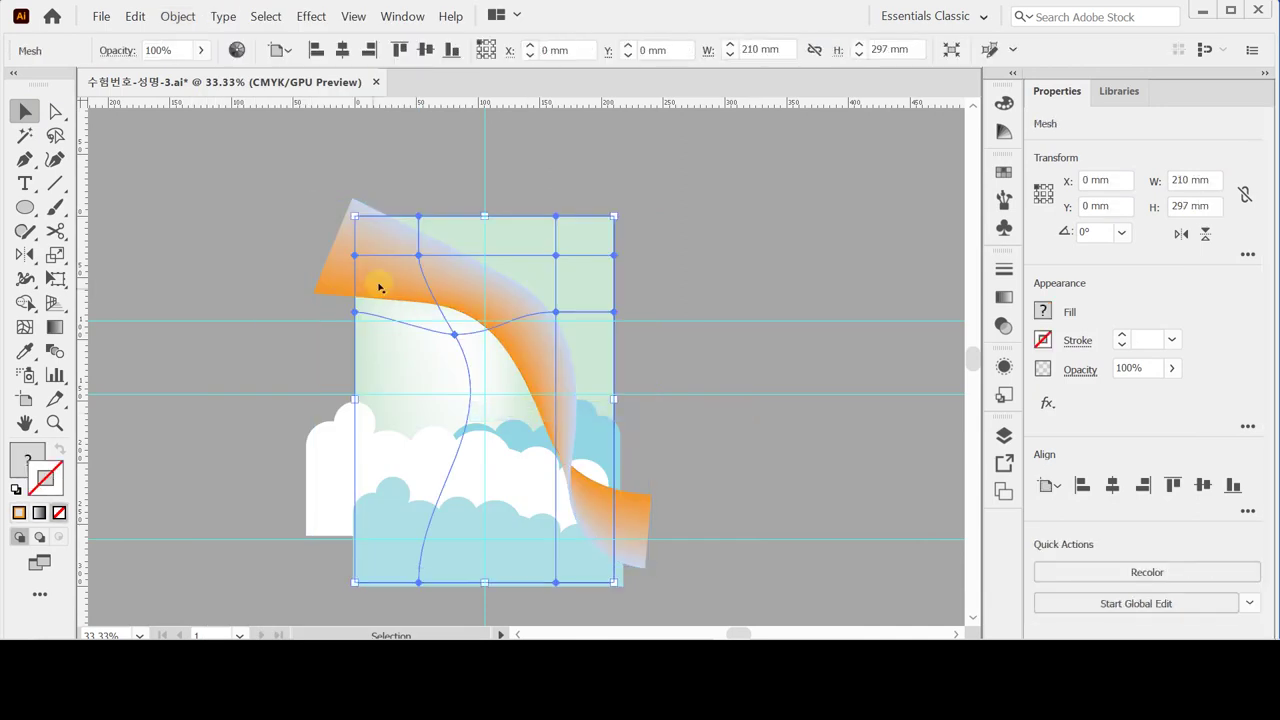
# Step: Set the curve blend's spacing to Specified Steps with 15 steps
pyautogui.click(320, 268)
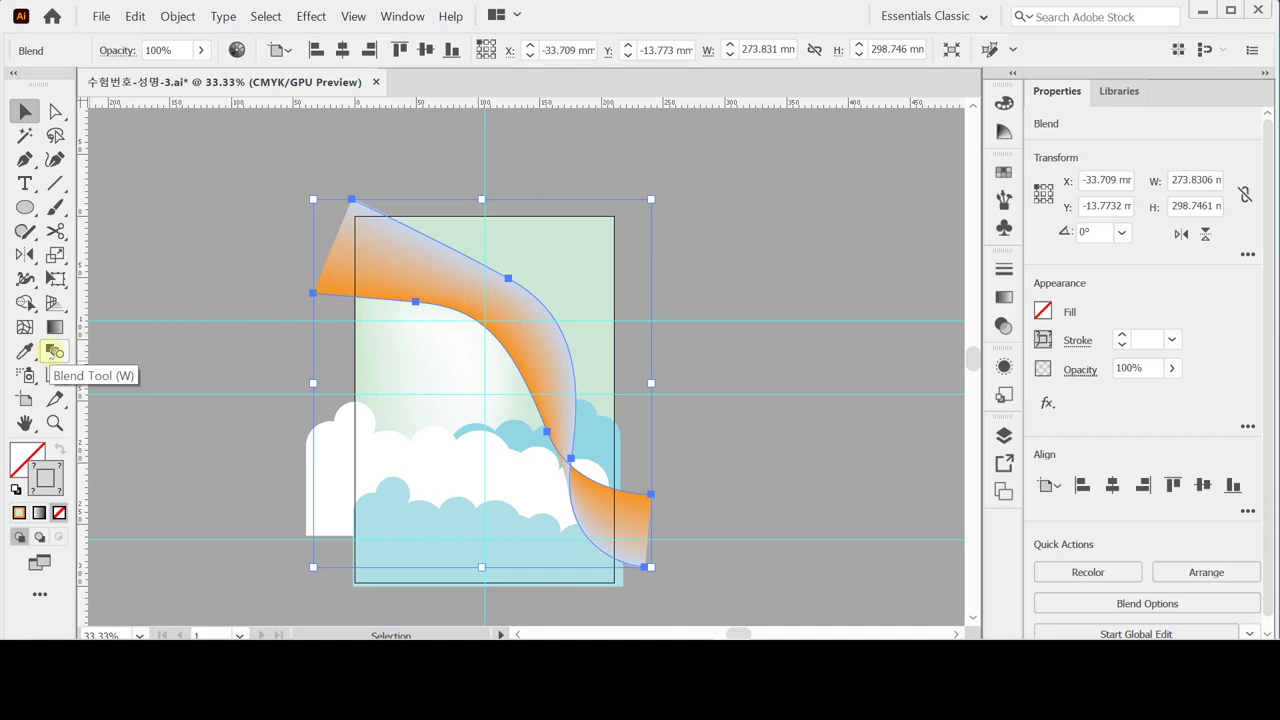
pyautogui.doubleClick(53, 350)
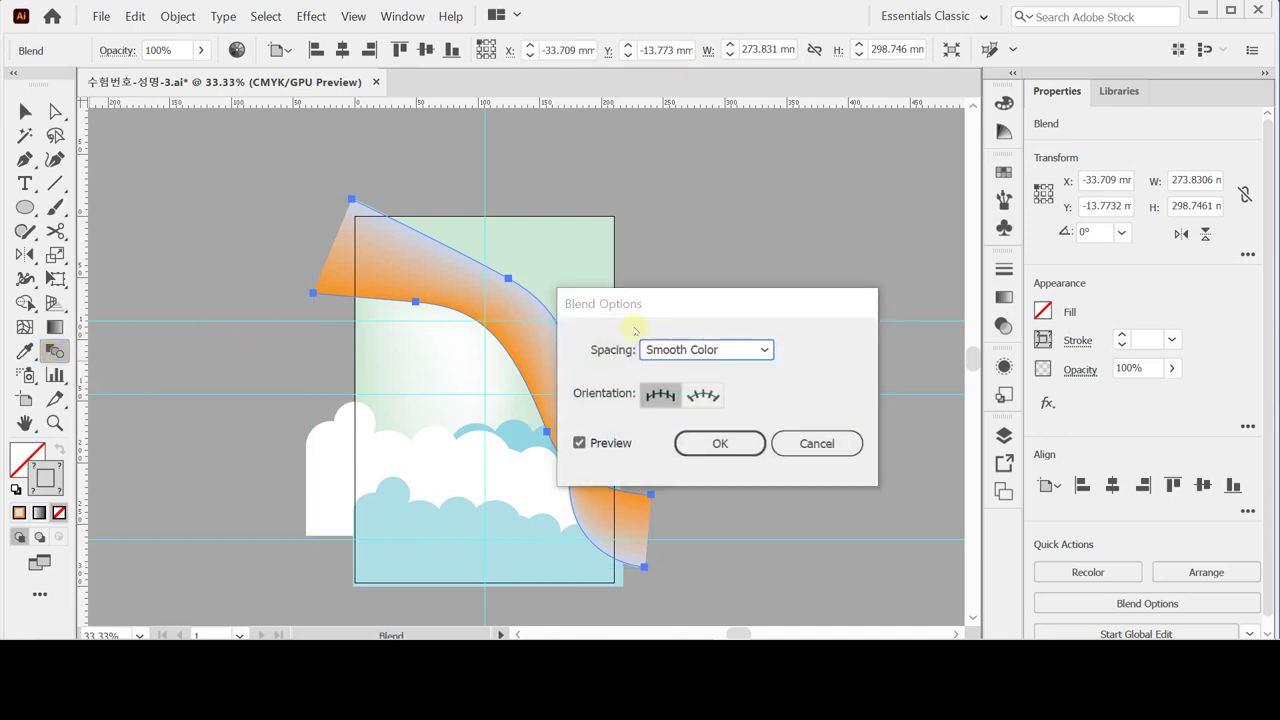
pyautogui.moveTo(654, 303); pyautogui.dragTo(717, 283)
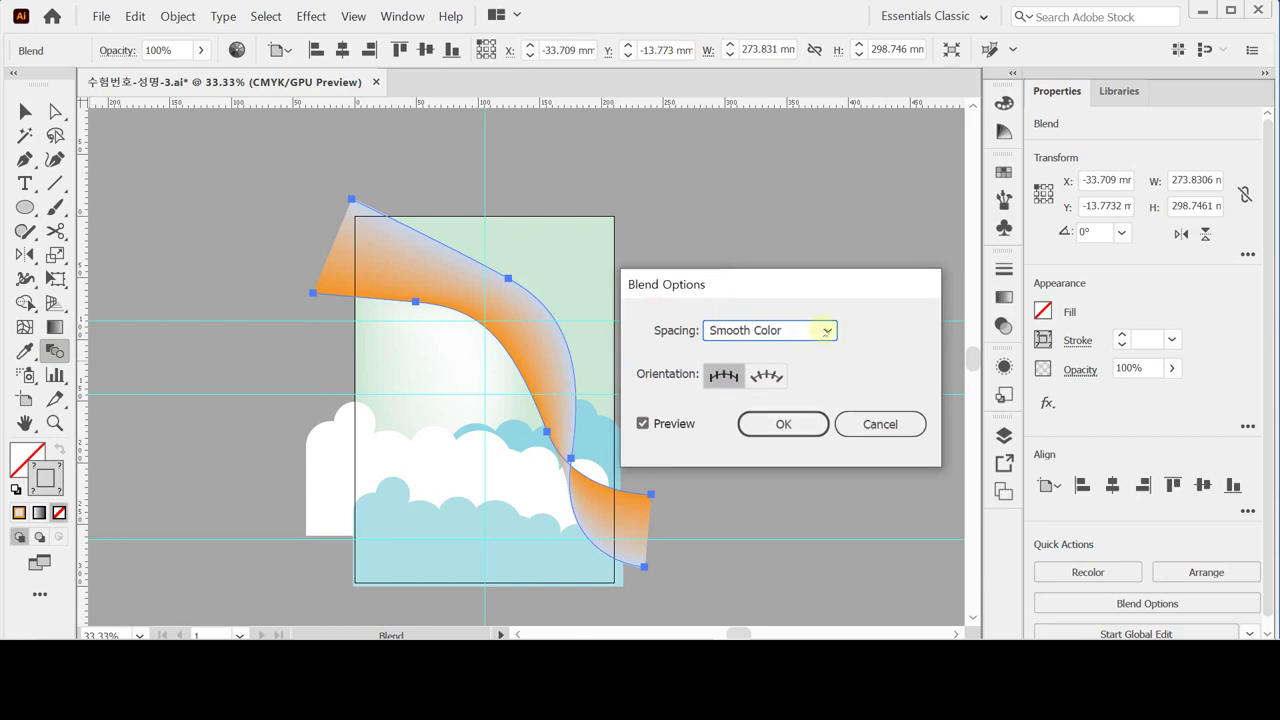
pyautogui.click(826, 331)
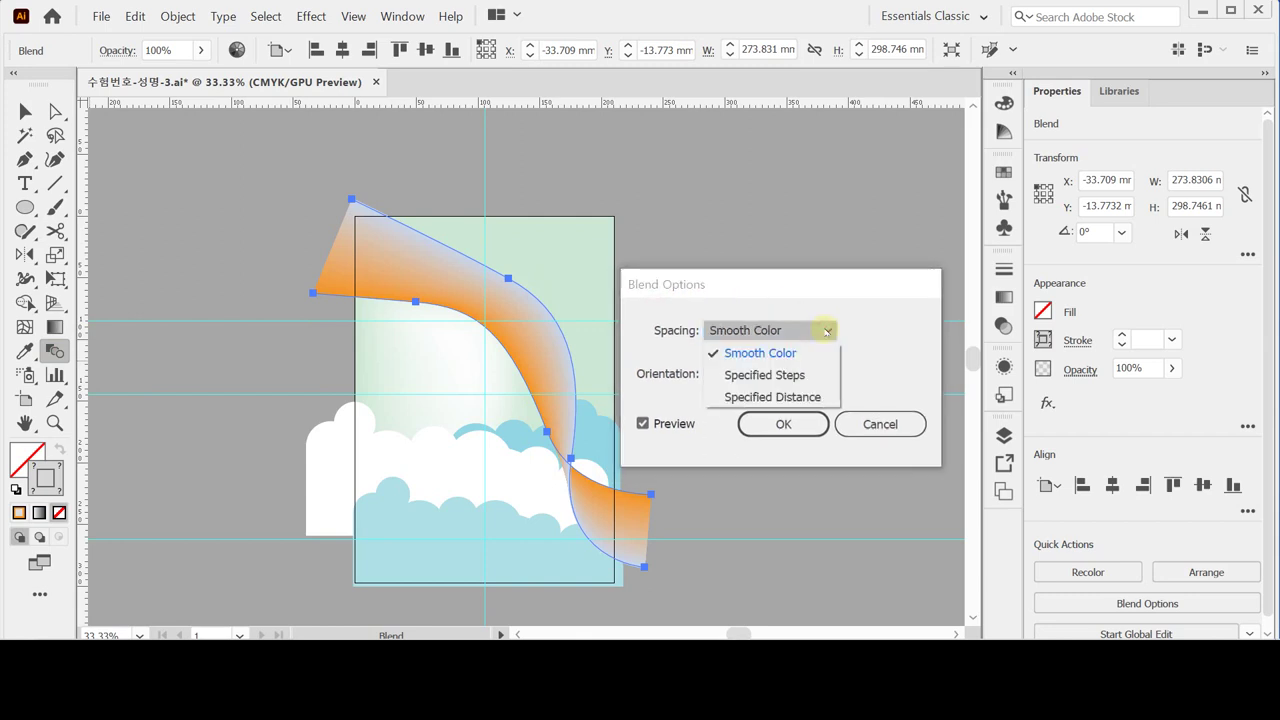
pyautogui.click(805, 376)
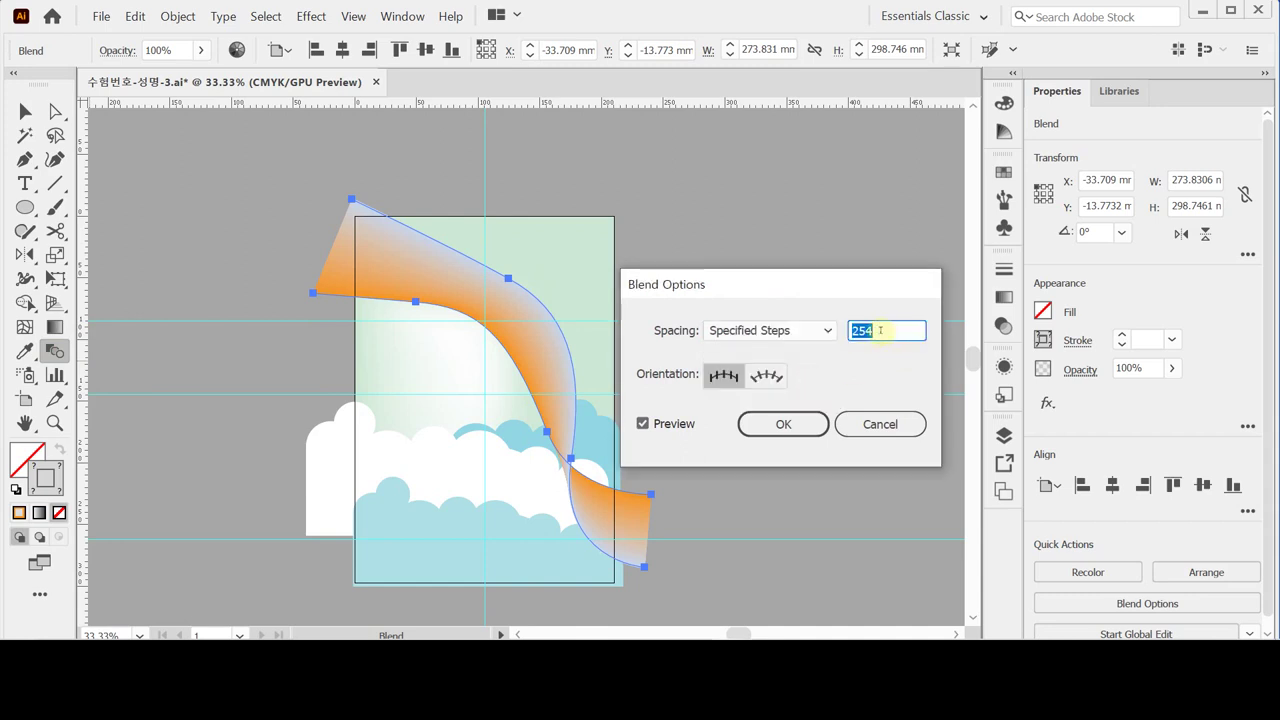
pyautogui.press('BackSpace')
pyautogui.write('15')
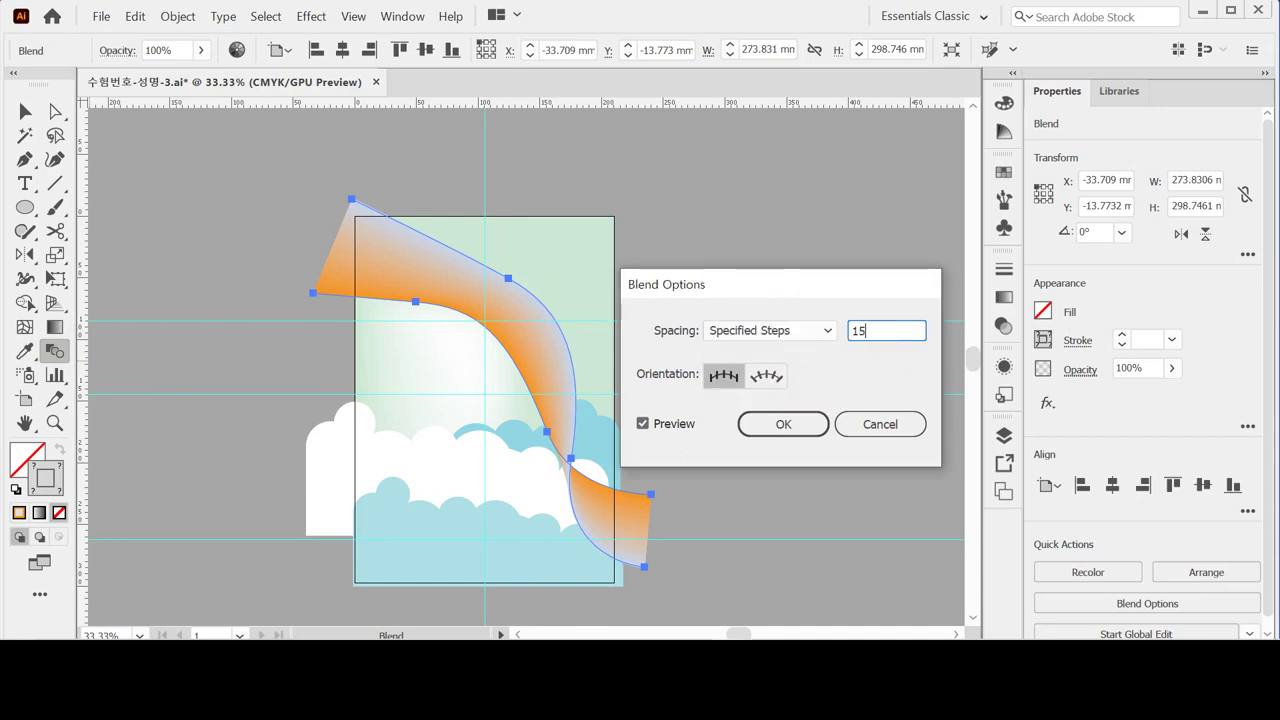
pyautogui.click(795, 423)
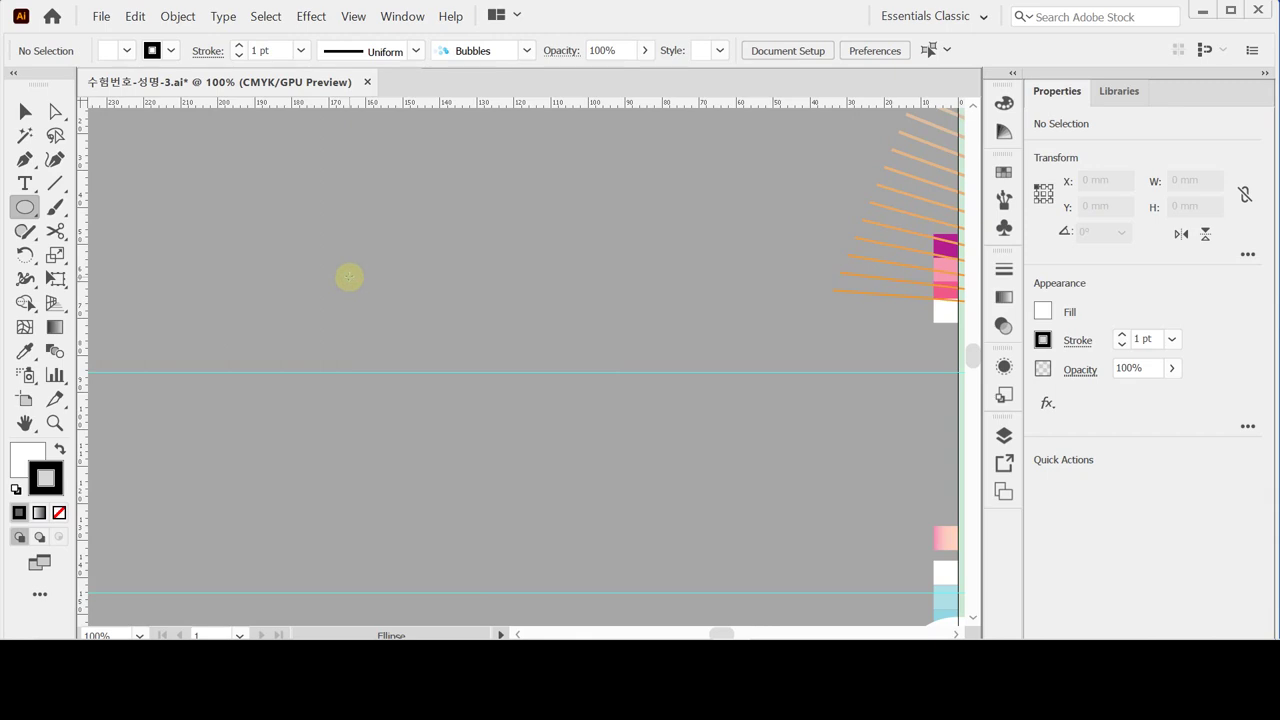
# Step: Create an 84 × 84 mm circle on the empty canvas left of the artboard
pyautogui.click(349, 277)
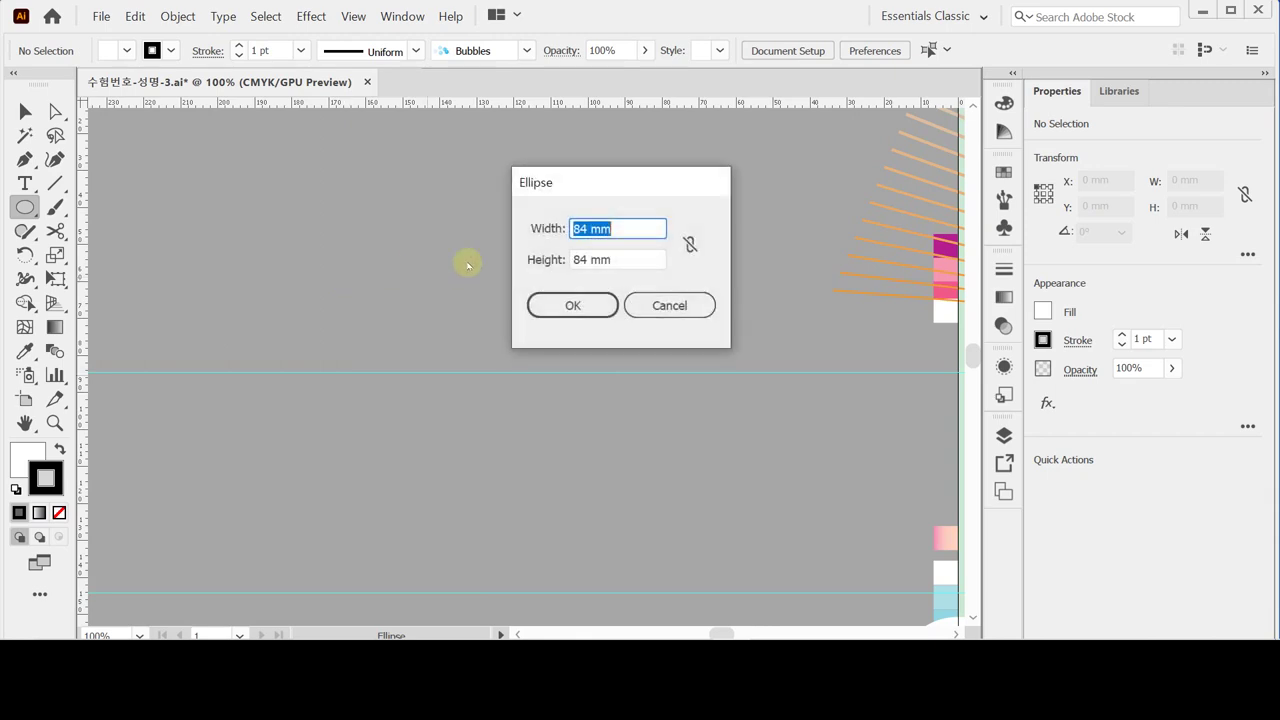
pyautogui.click(565, 313)
pyautogui.click(568, 305)
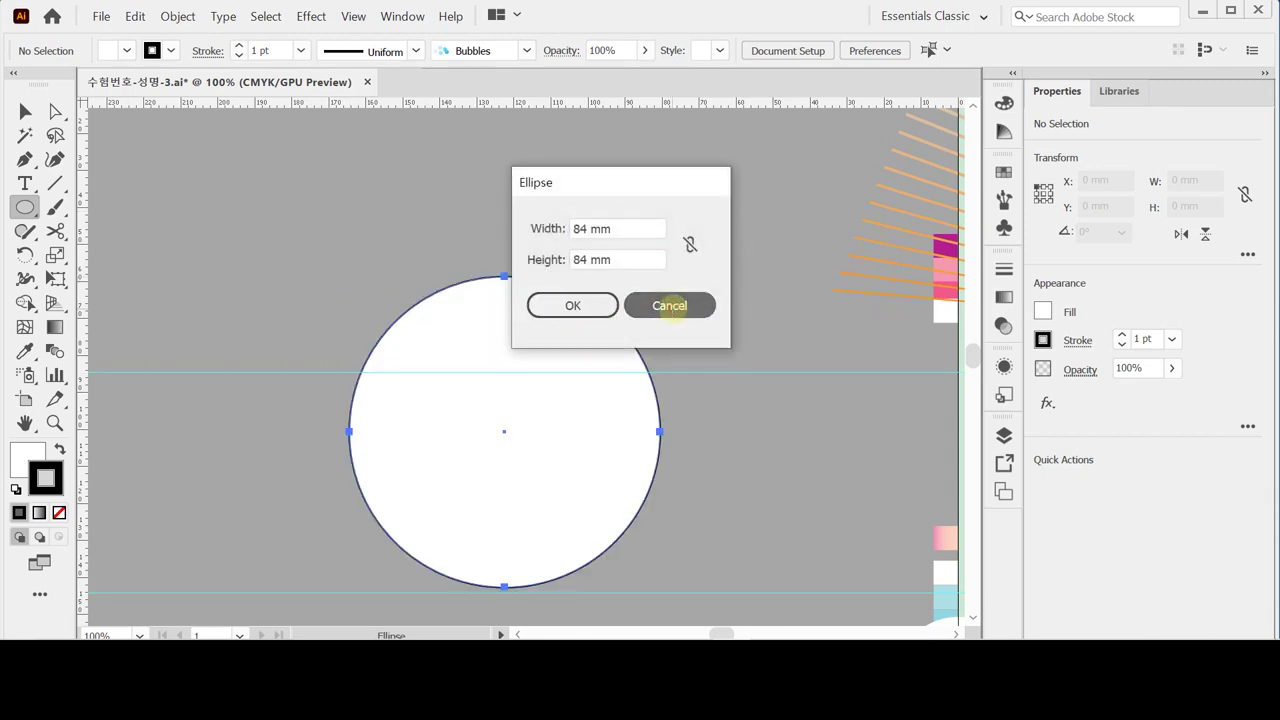
pyautogui.click(669, 305)
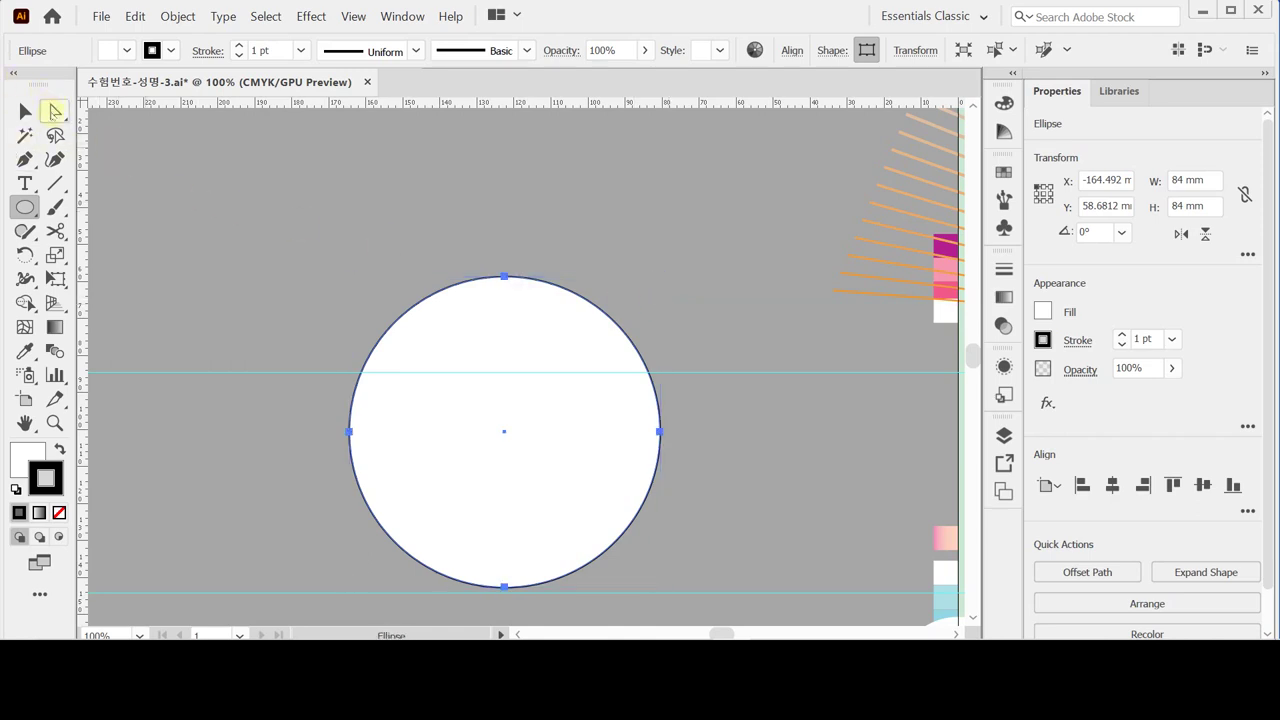
# Step: Move only the circle's top anchor point 0 mm horizontally and 35 mm vertically downward
pyautogui.click(55, 111)
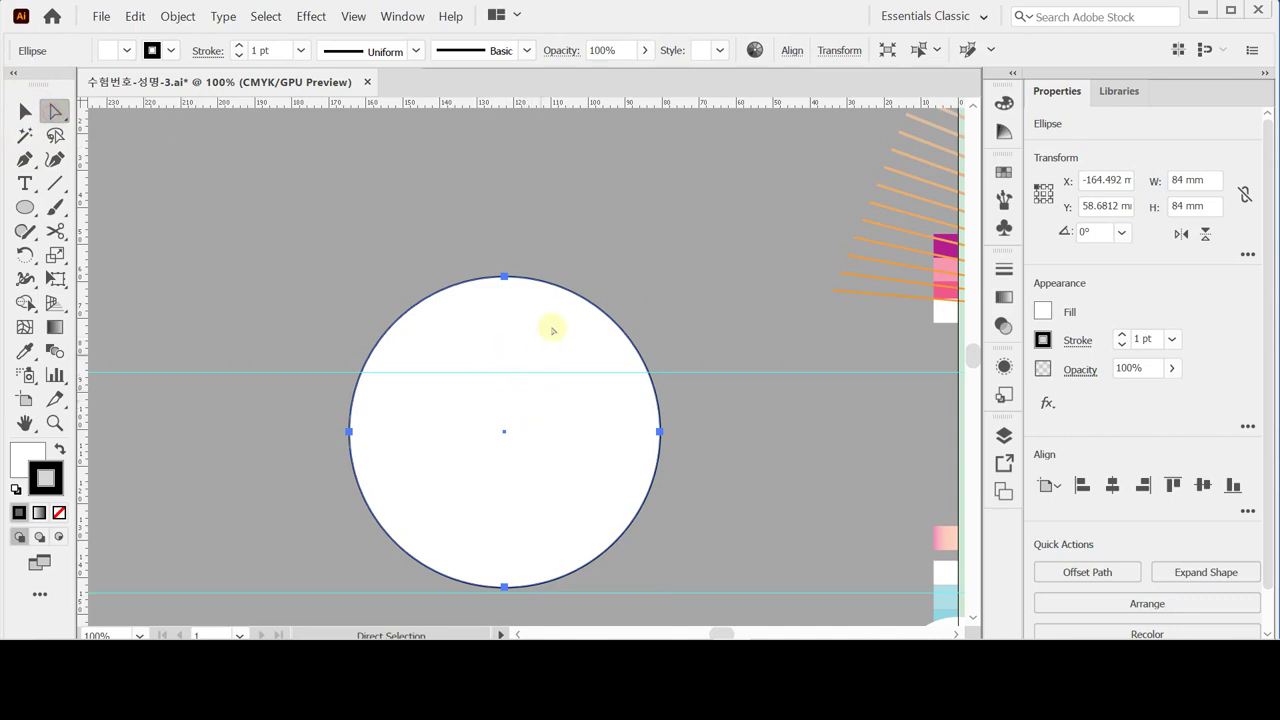
pyautogui.moveTo(486, 255); pyautogui.dragTo(540, 302)
pyautogui.hotkey('ctrl', '-')
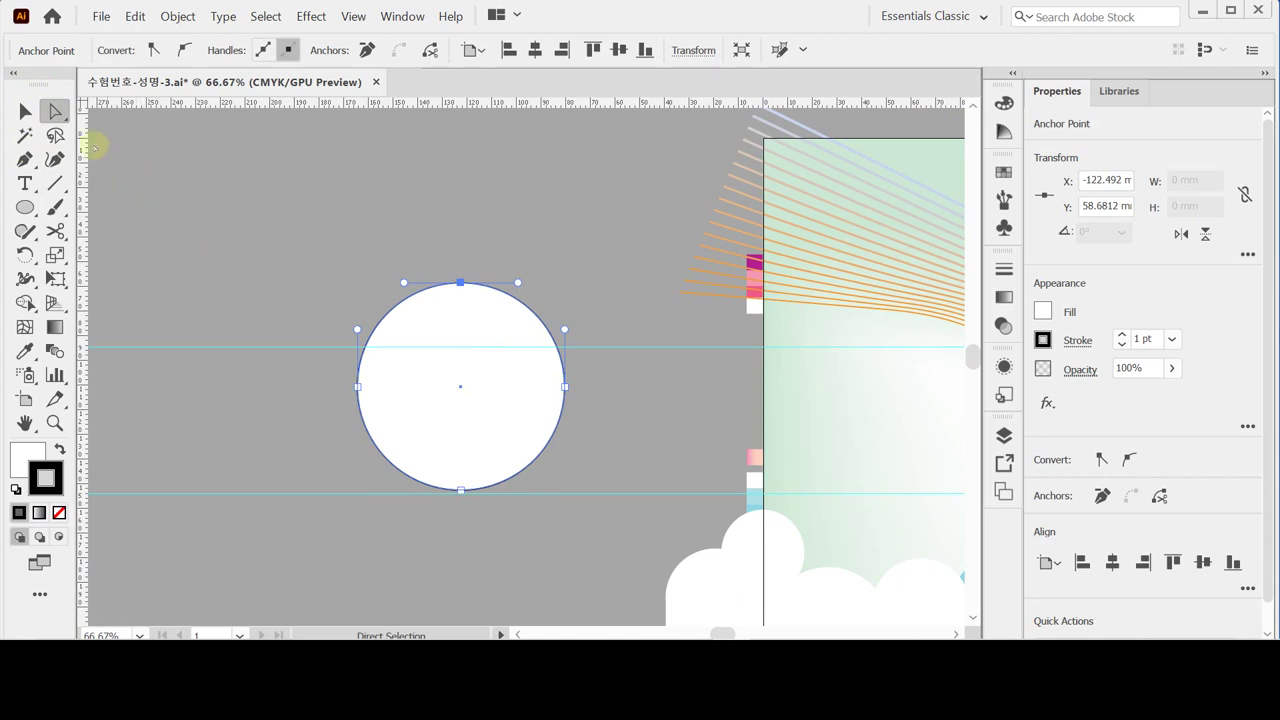
pyautogui.doubleClick(55, 113)
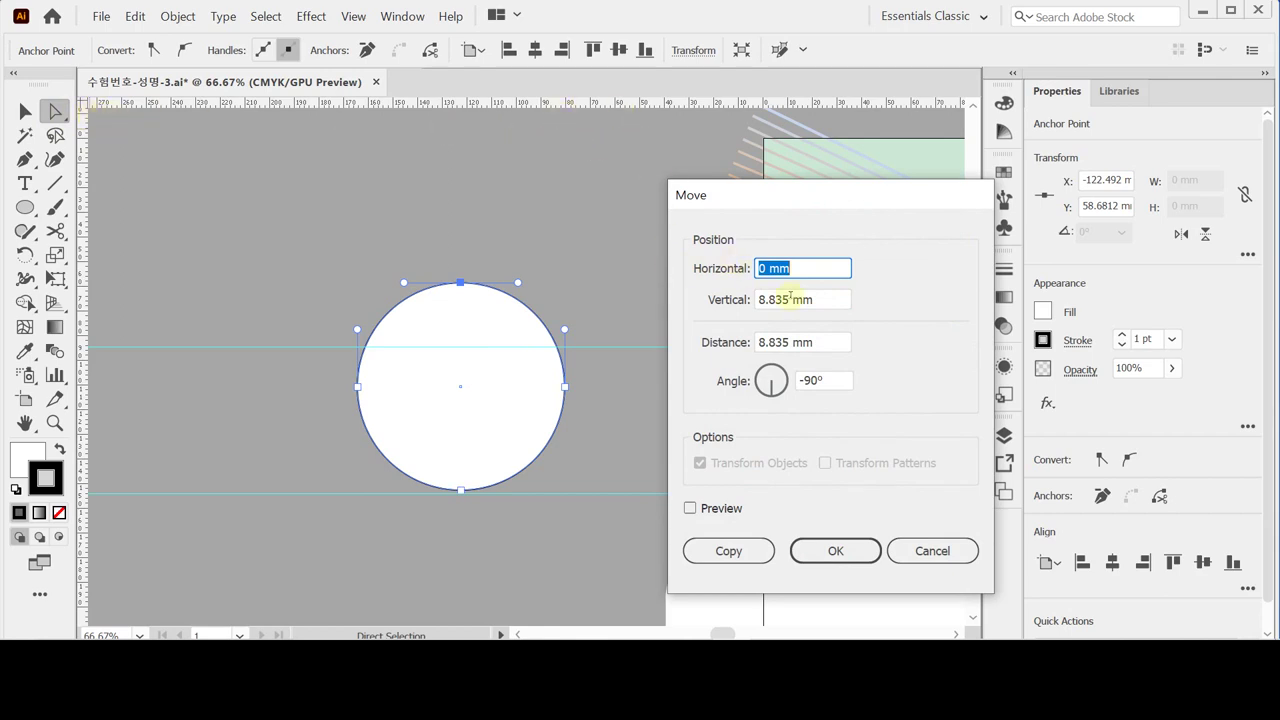
pyautogui.click(831, 301)
pyautogui.moveTo(831, 301); pyautogui.dragTo(727, 297)
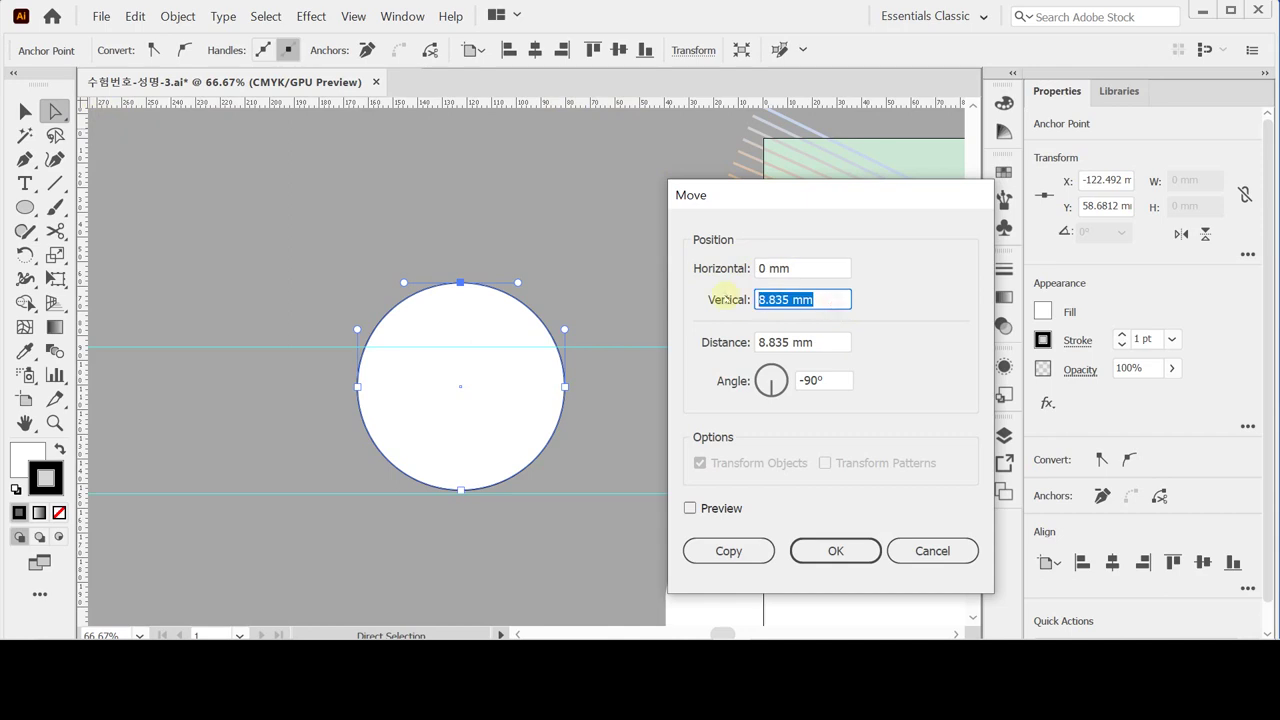
pyautogui.write('35')
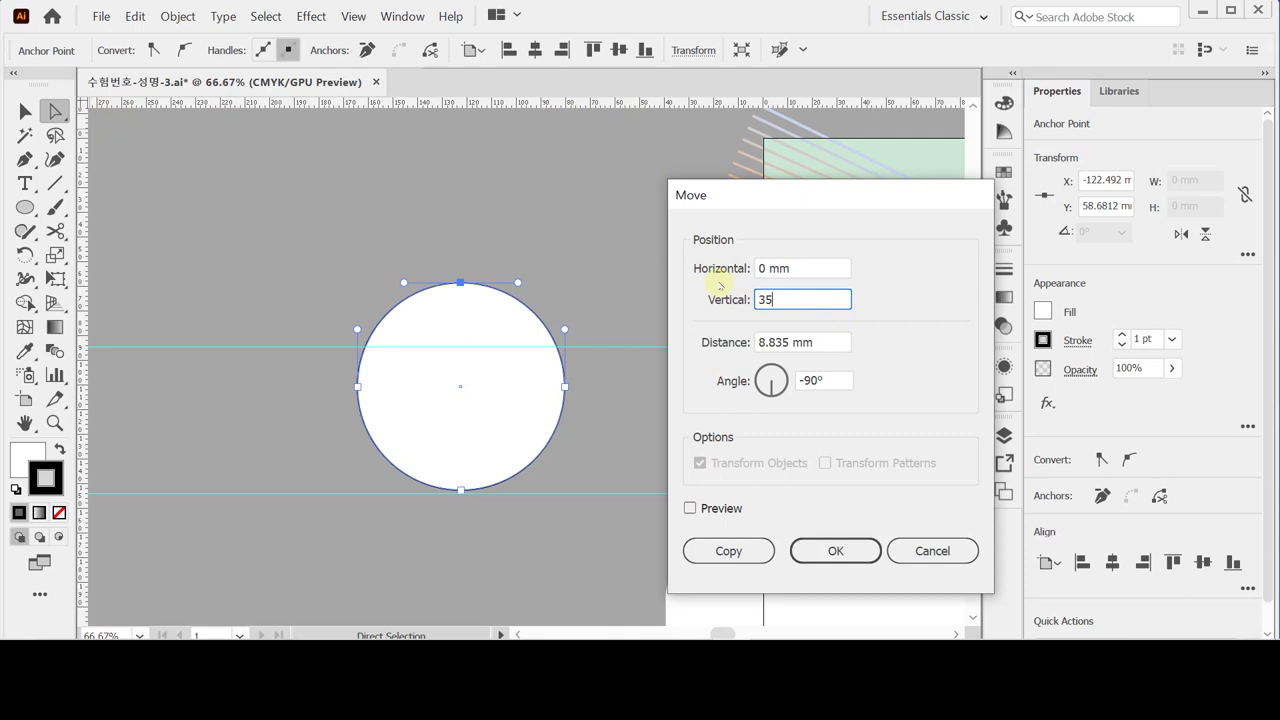
pyautogui.press('Tab')
pyautogui.click(834, 551)
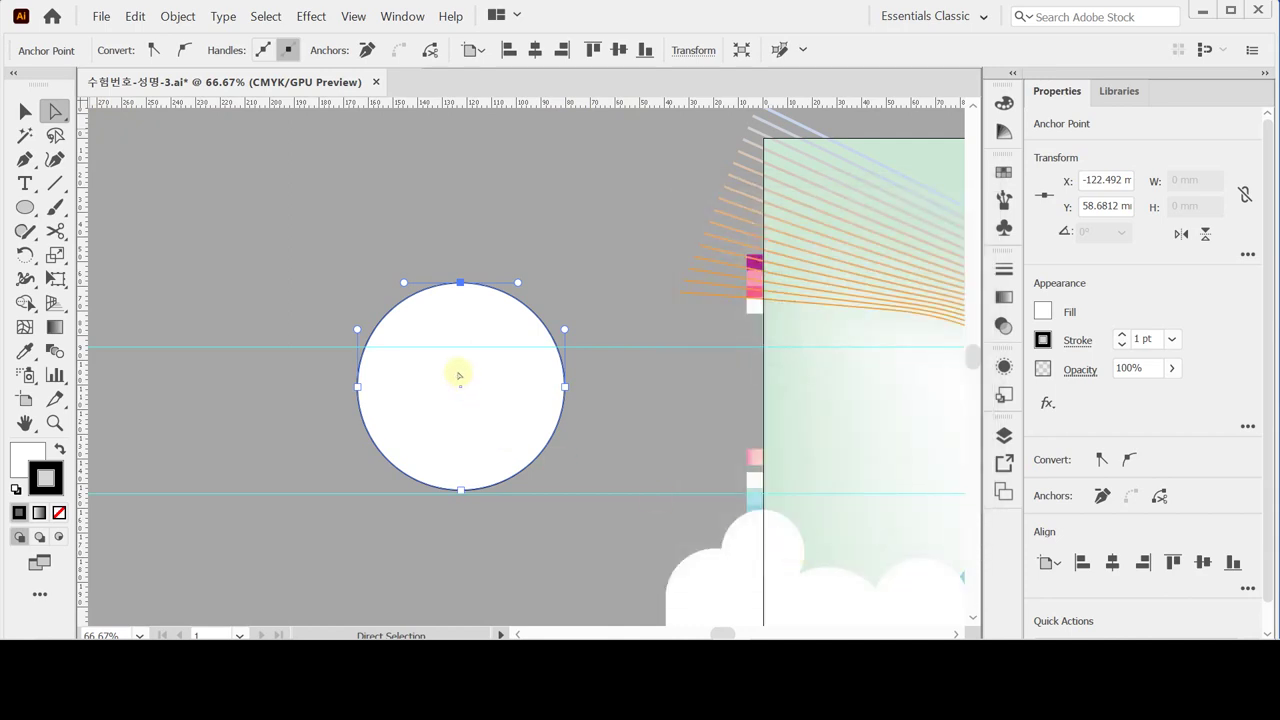
pyautogui.hotkey('ctrl', 'd')
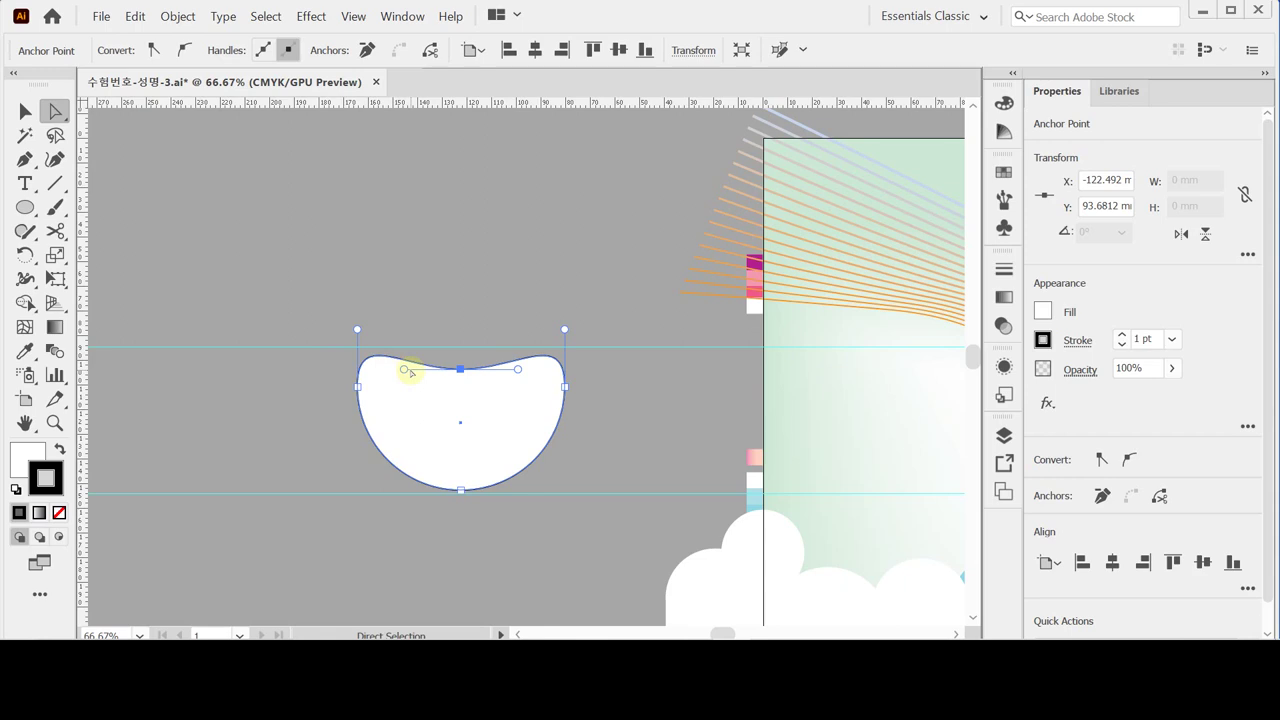
# Step: Break the lowered anchor's handles and angle both steeply upward to form two symmetrical rounded lobes with a pointed notch
pyautogui.press('alt')
pyautogui.moveTo(404, 371); pyautogui.dragTo(429, 287)
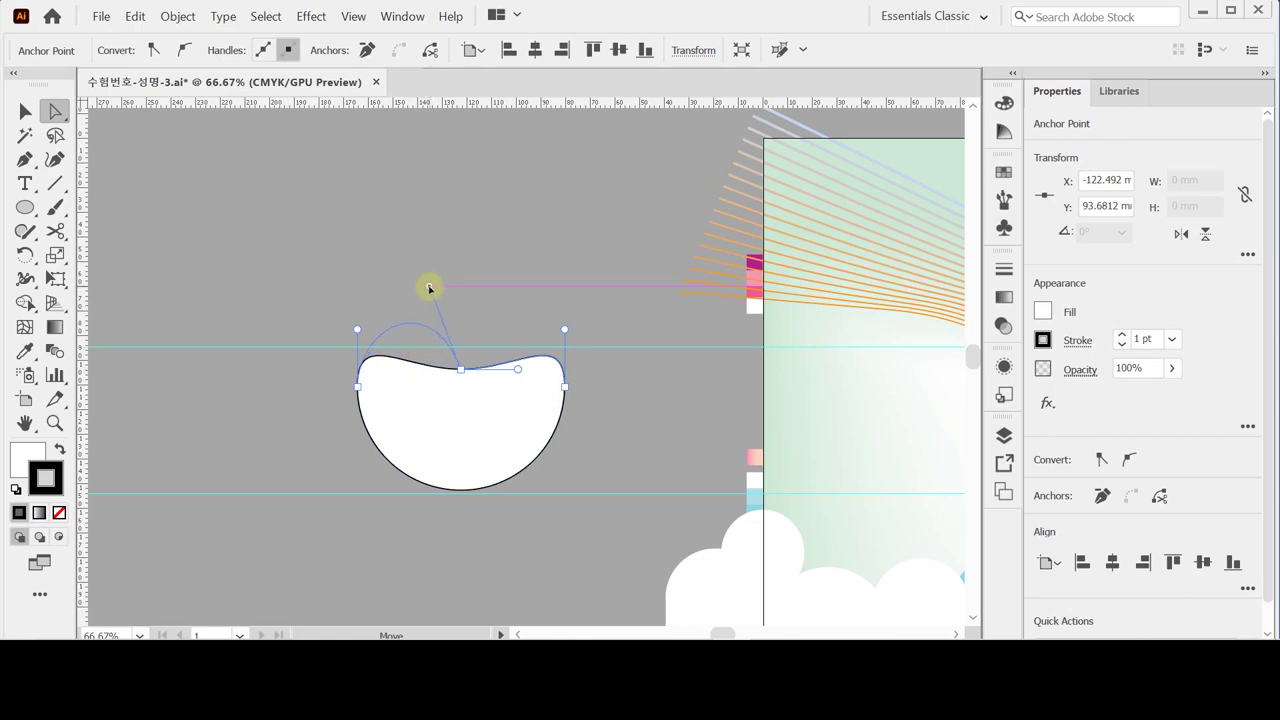
pyautogui.moveTo(429, 287); pyautogui.dragTo(427, 284)
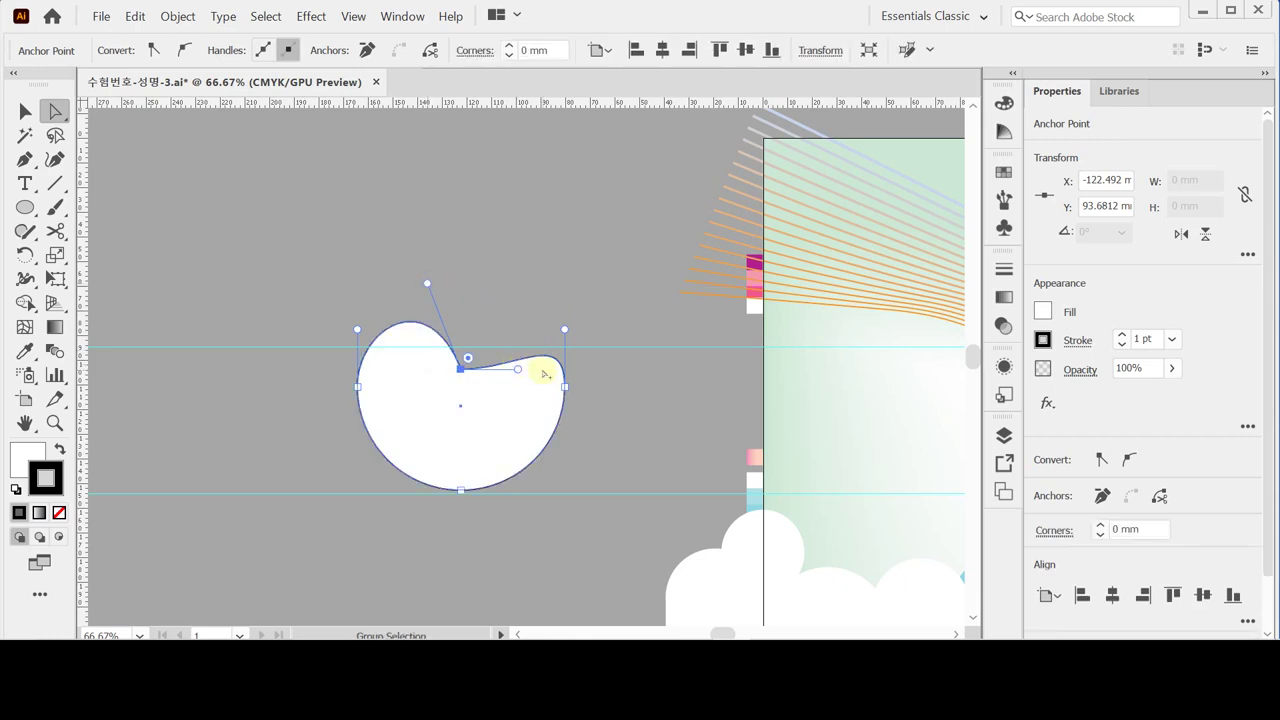
pyautogui.moveTo(518, 370); pyautogui.dragTo(491, 284)
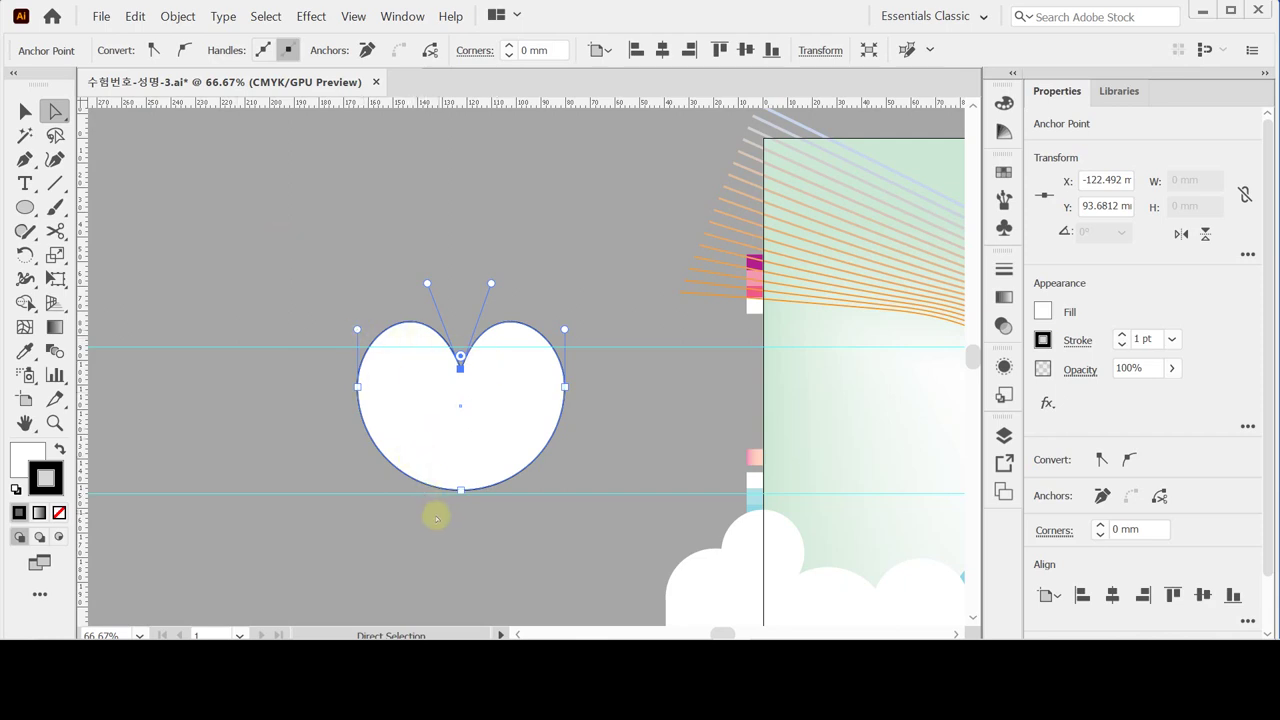
# Step: Move the heart's bottom anchor 10 mm right and 10 mm down, and swing its right handle up and inward to form a curved, pointed tail
pyautogui.click(489, 484)
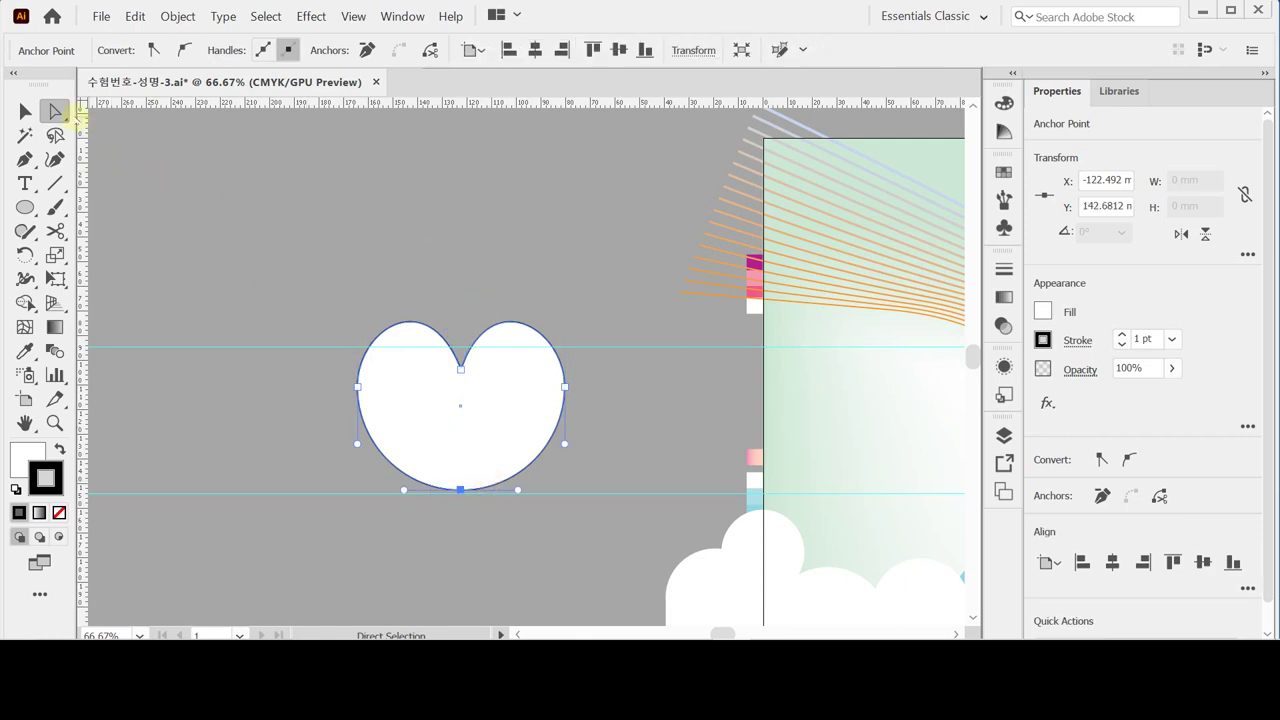
pyautogui.doubleClick(55, 112)
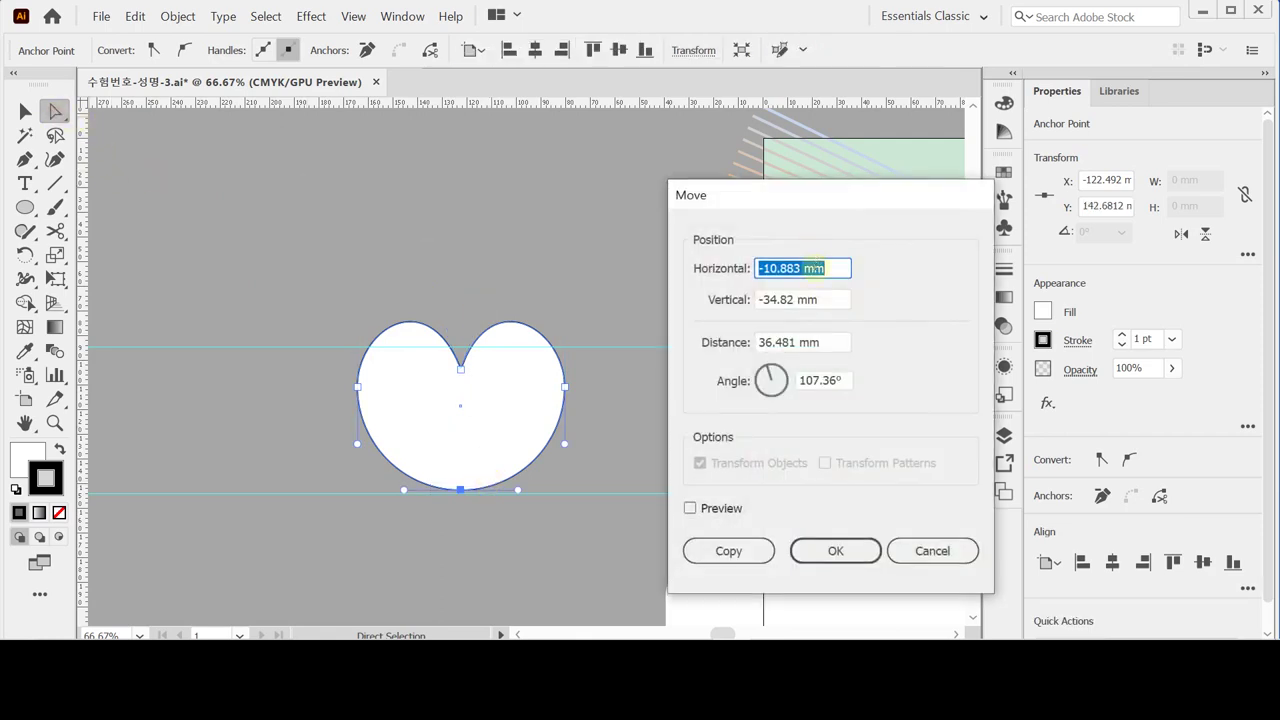
pyautogui.write('10')
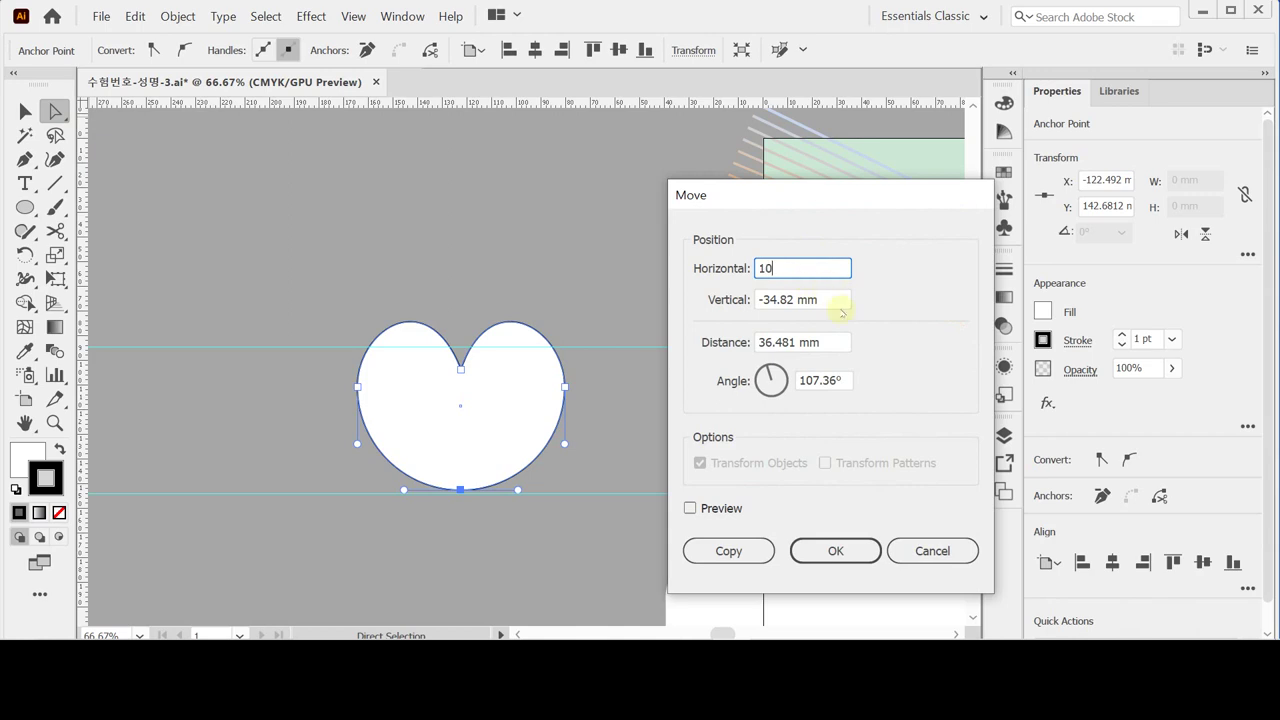
pyautogui.press('Tab')
pyautogui.write('10')
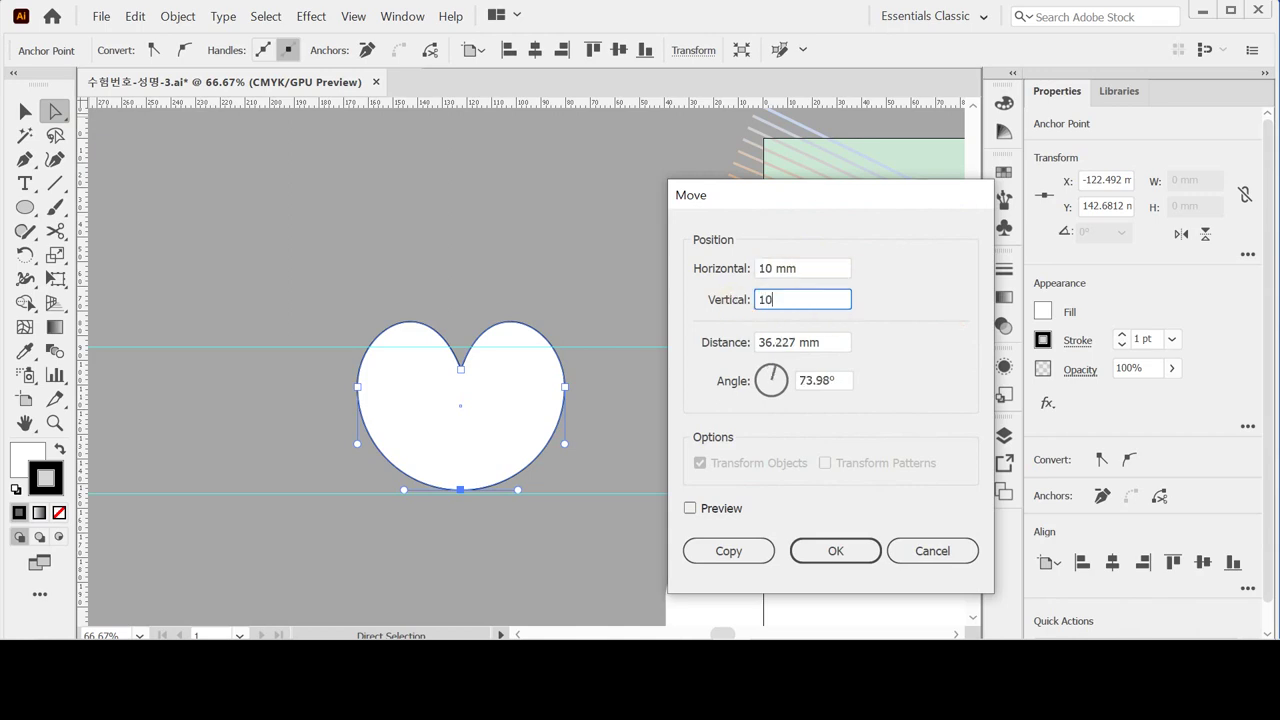
pyautogui.press('Return')
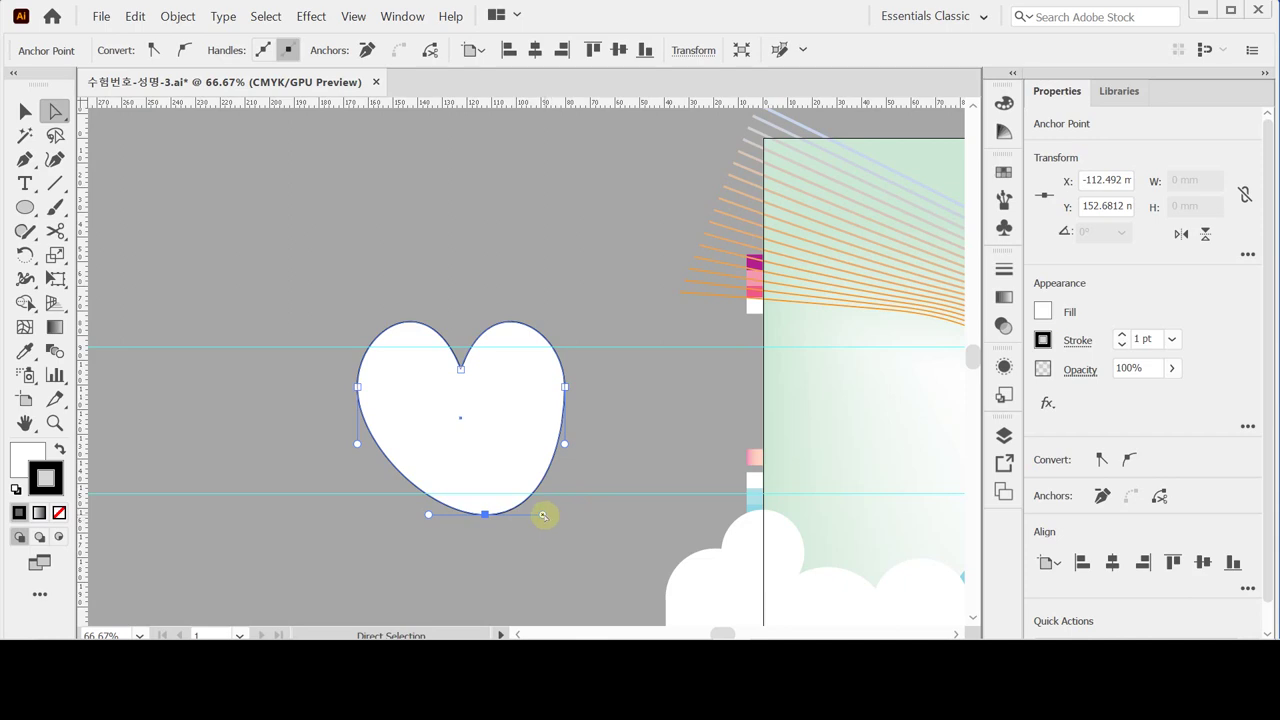
pyautogui.press('alt')
pyautogui.moveTo(543, 515); pyautogui.dragTo(466, 445)
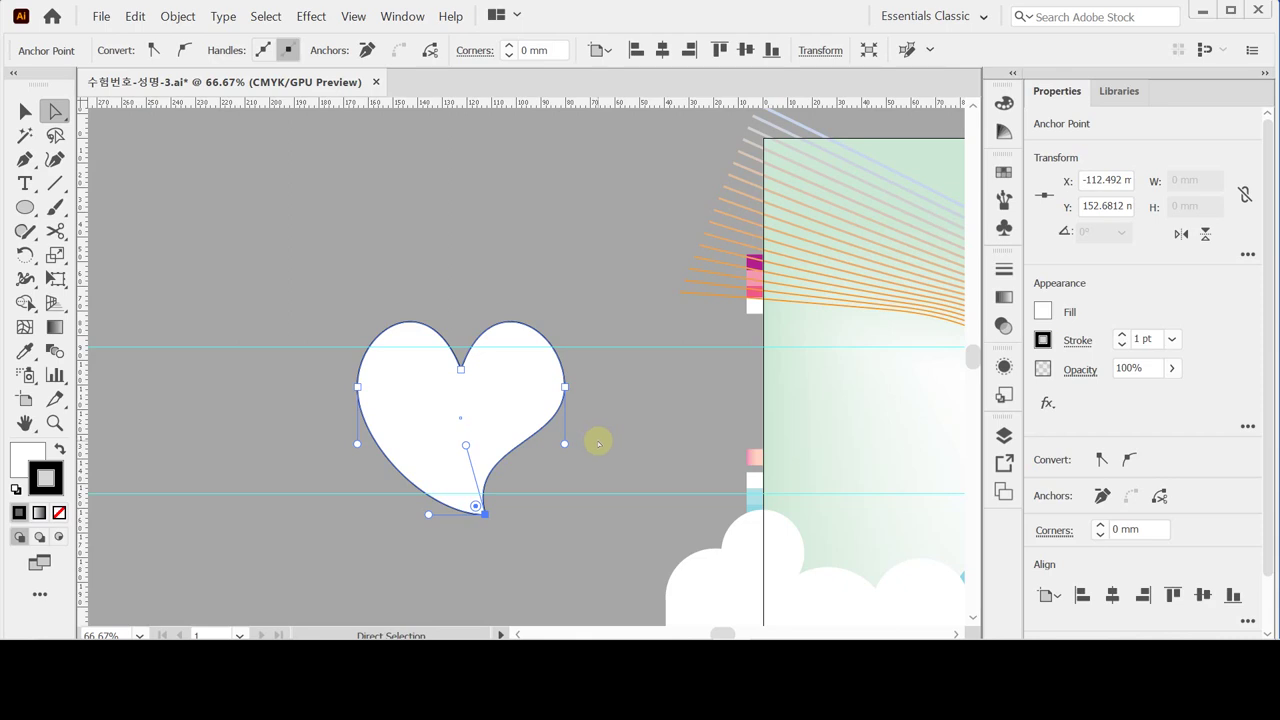
# Step: Create a copy of the heart scaled uniformly to 10%
pyautogui.click(423, 409)
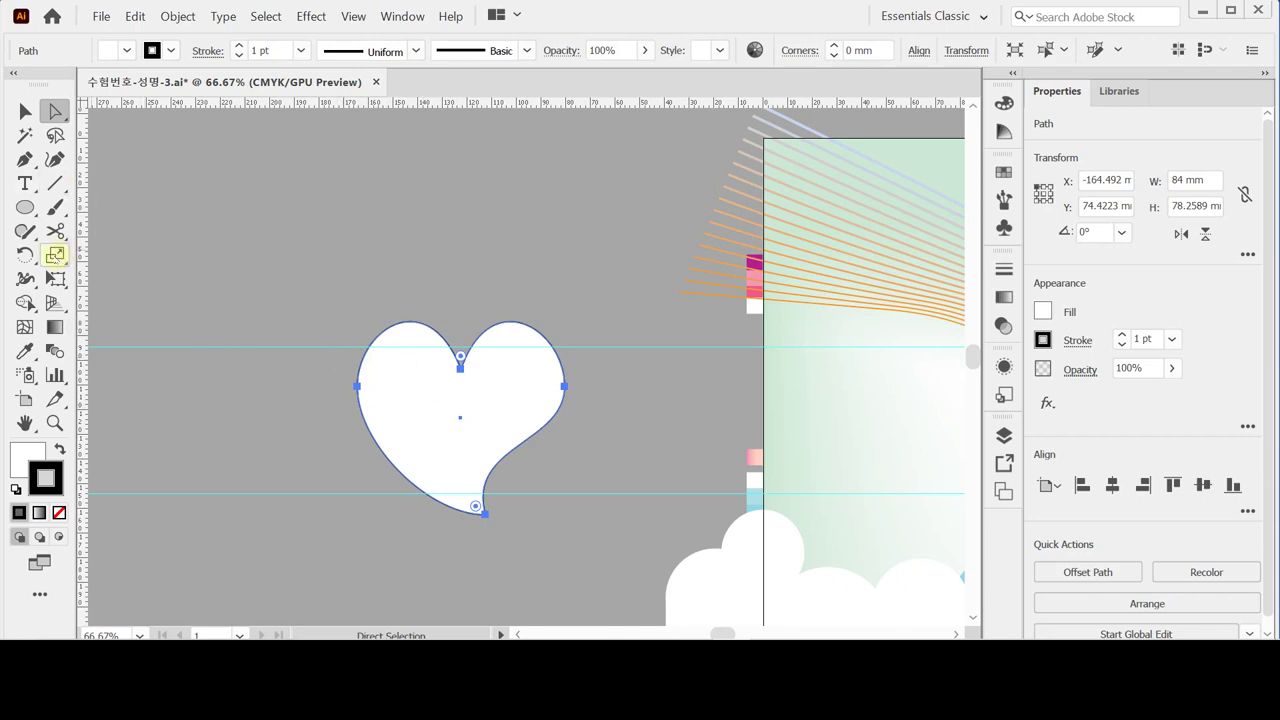
pyautogui.doubleClick(55, 255)
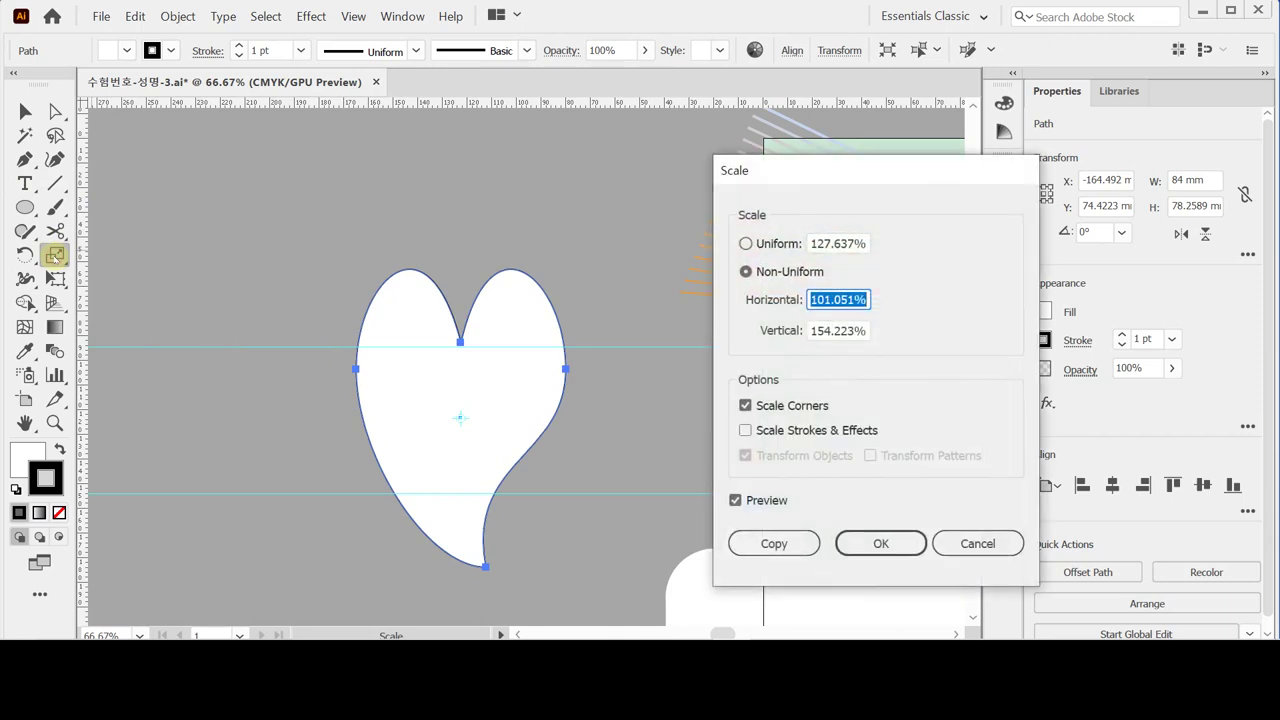
pyautogui.click(789, 243)
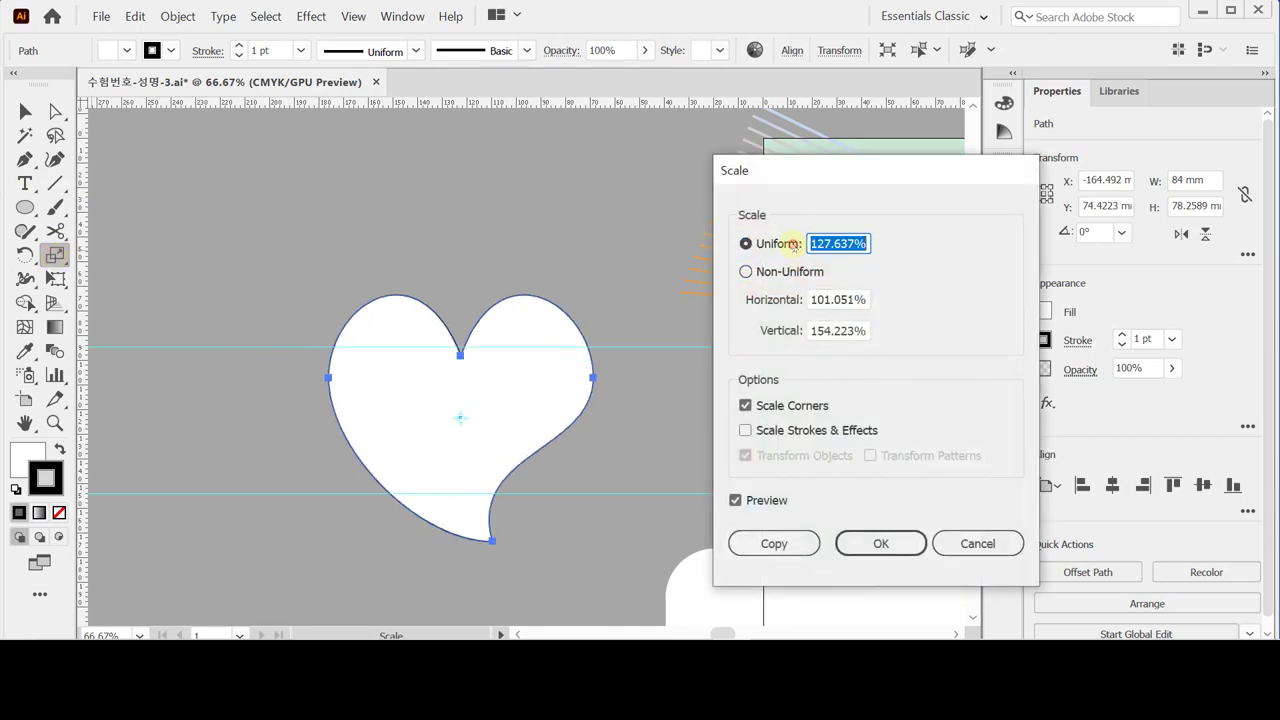
pyautogui.write('10')
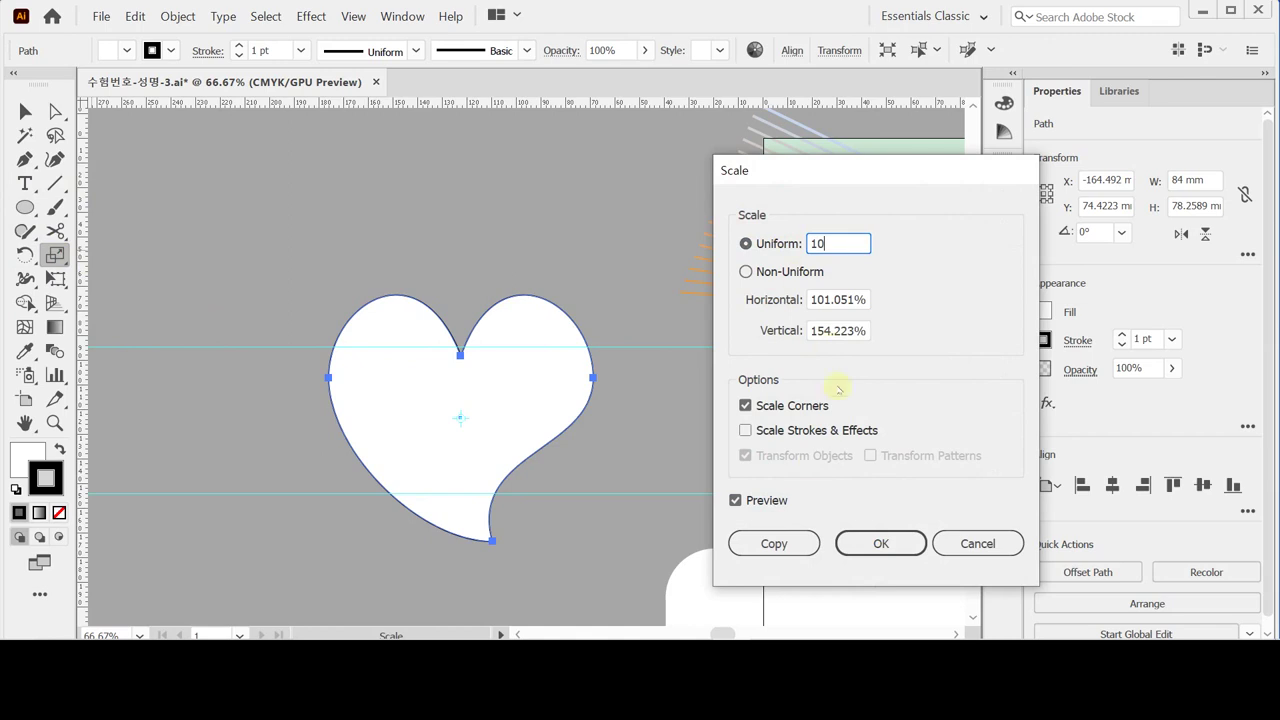
pyautogui.click(789, 543)
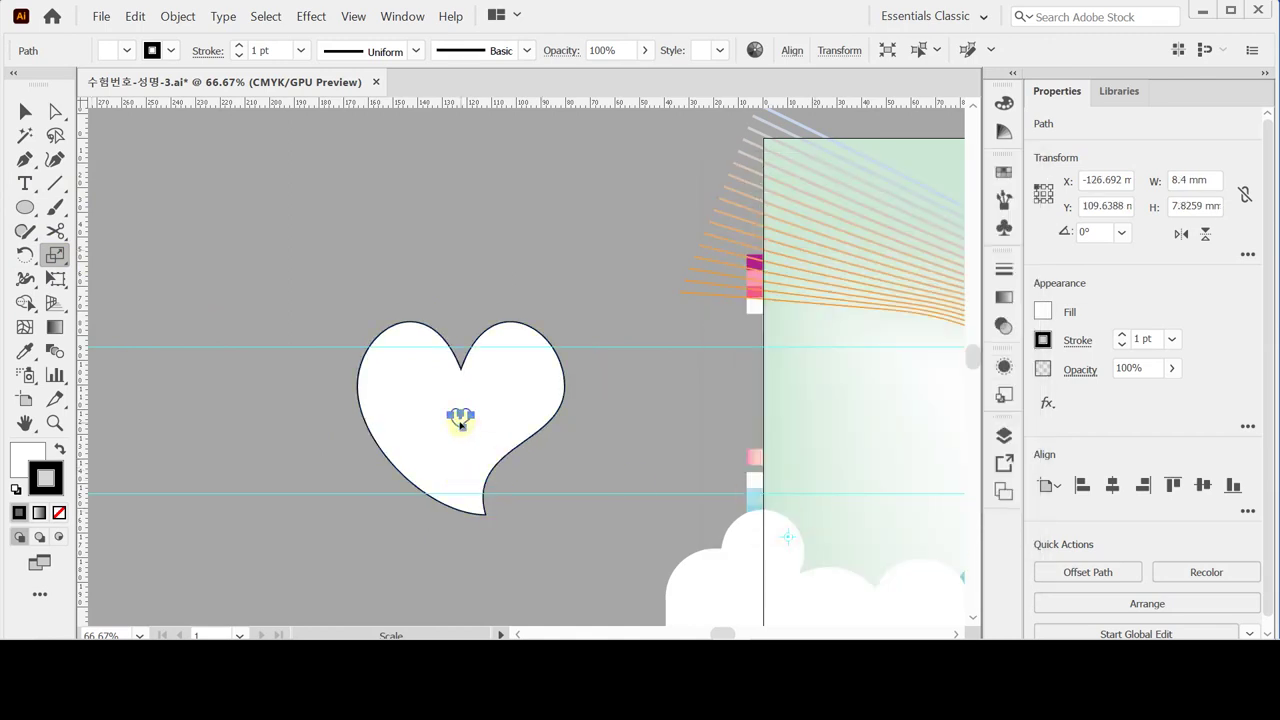
pyautogui.moveTo(461, 420); pyautogui.dragTo(482, 292)
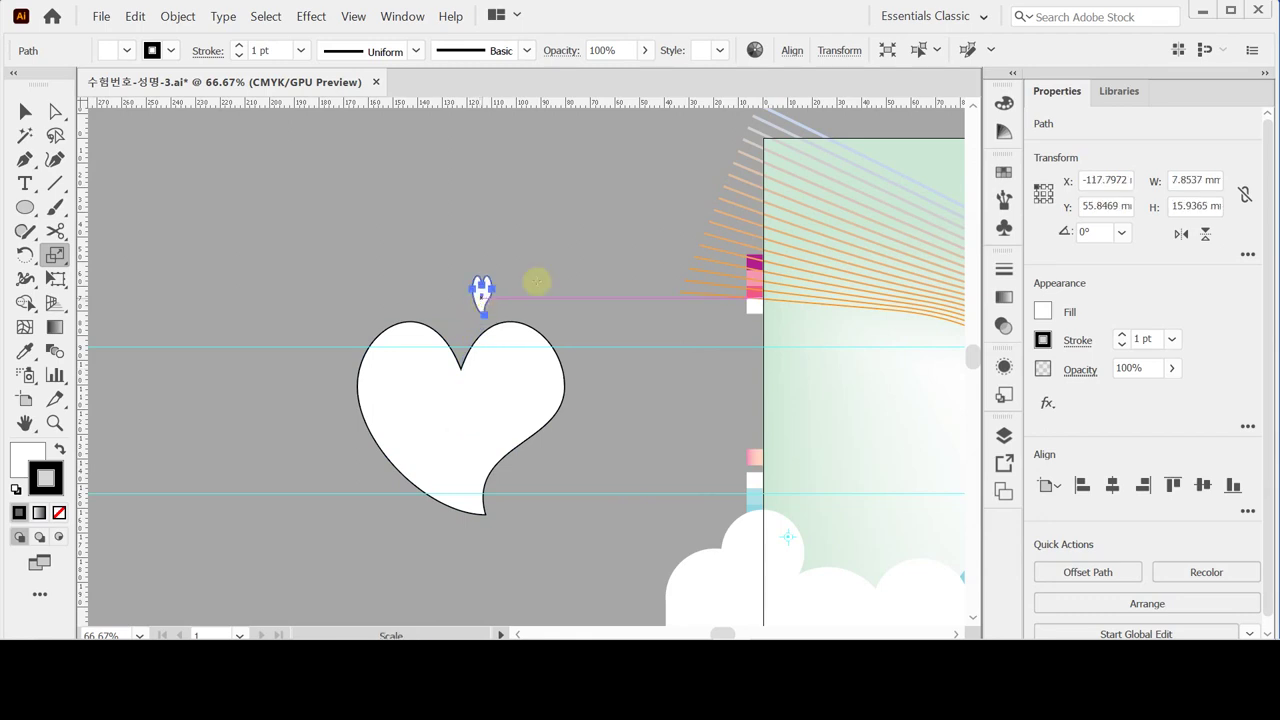
pyautogui.hotkey('ctrl', 'z')
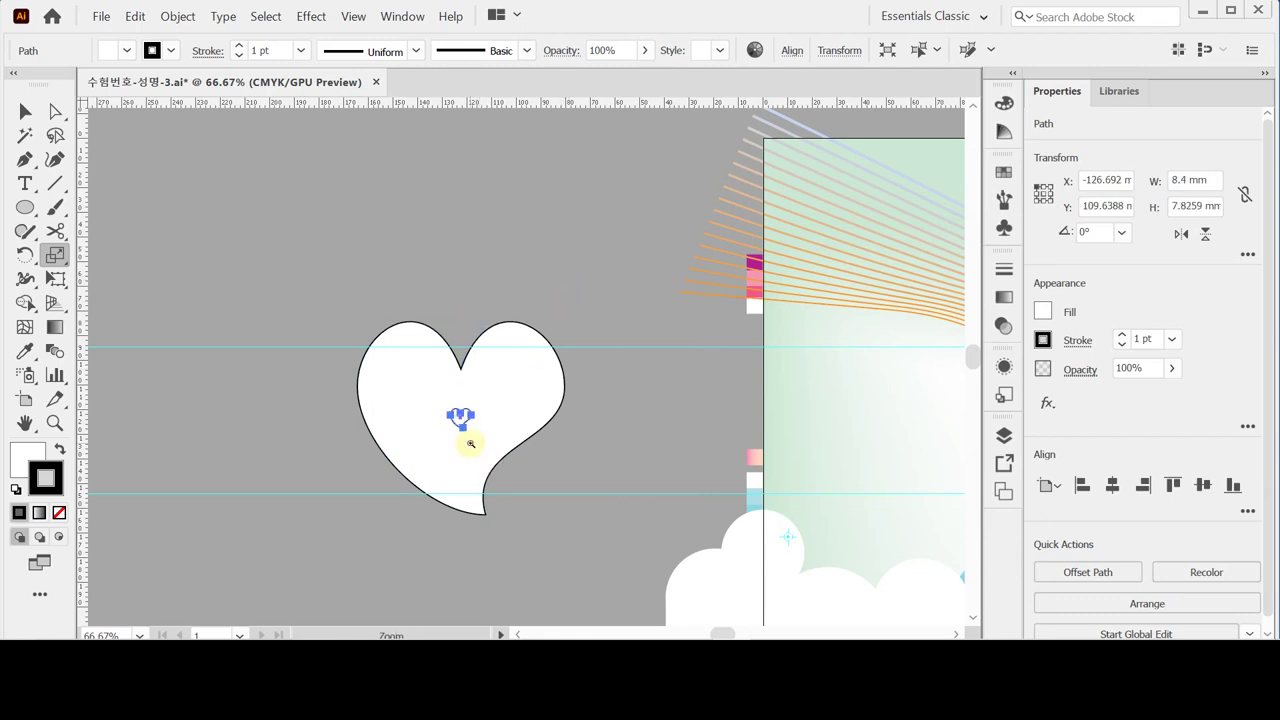
# Step: Remove the small heart's stroke and fill it with the light pink sampled from the swatches beside the artboard
pyautogui.keyDown('ctrl'); pyautogui.click(471, 443); pyautogui.keyUp('ctrl')
pyautogui.click(59, 512)
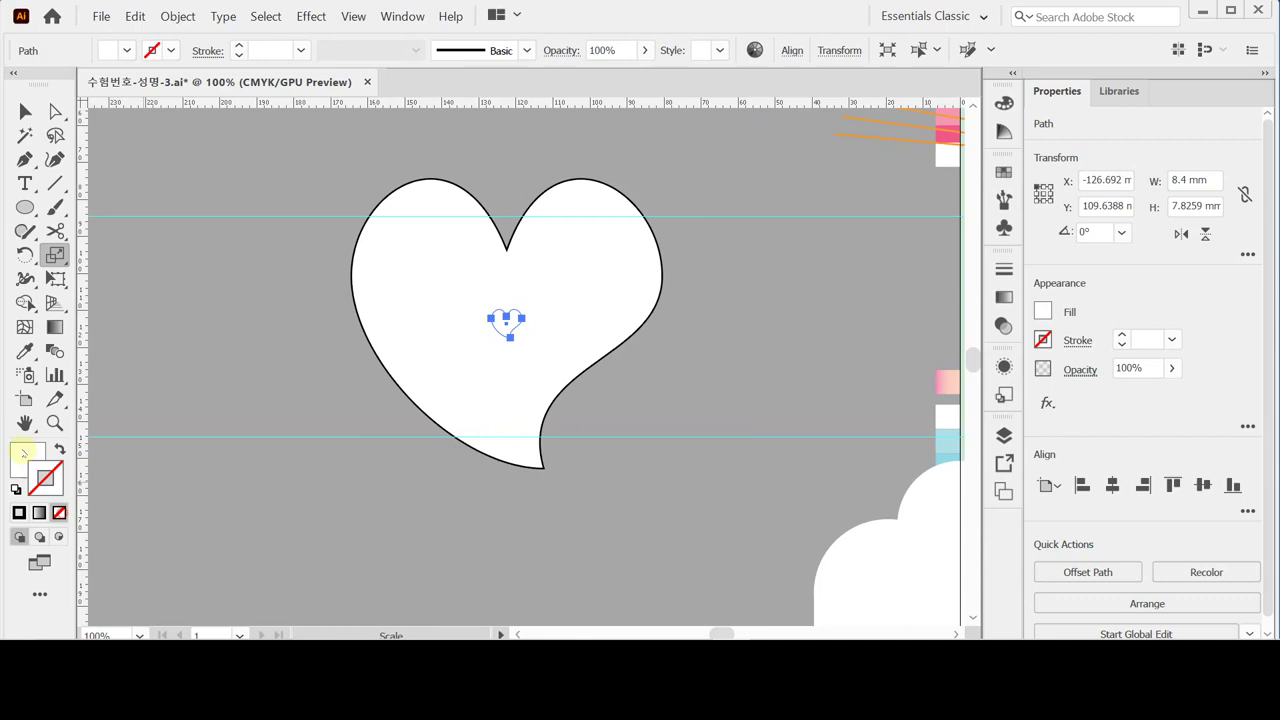
pyautogui.click(22, 450)
pyautogui.moveTo(797, 345); pyautogui.dragTo(617, 451)
pyautogui.moveTo(698, 365); pyautogui.dragTo(681, 400)
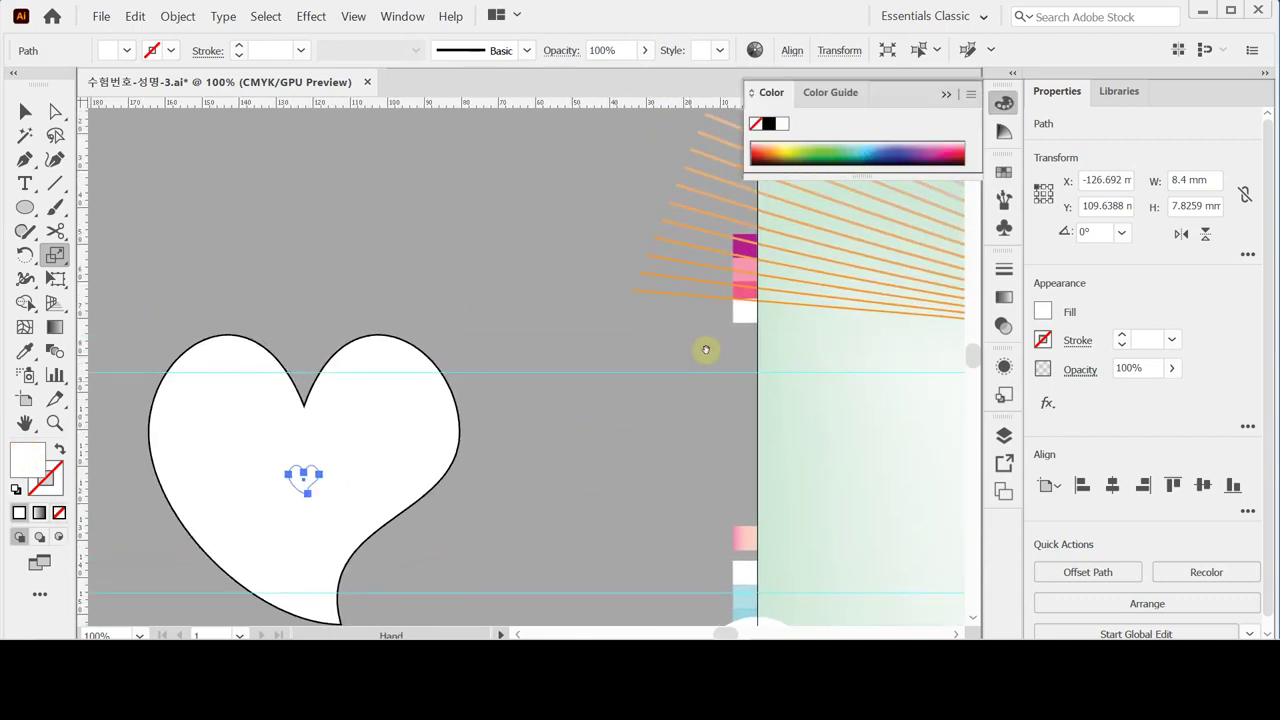
pyautogui.press('i')
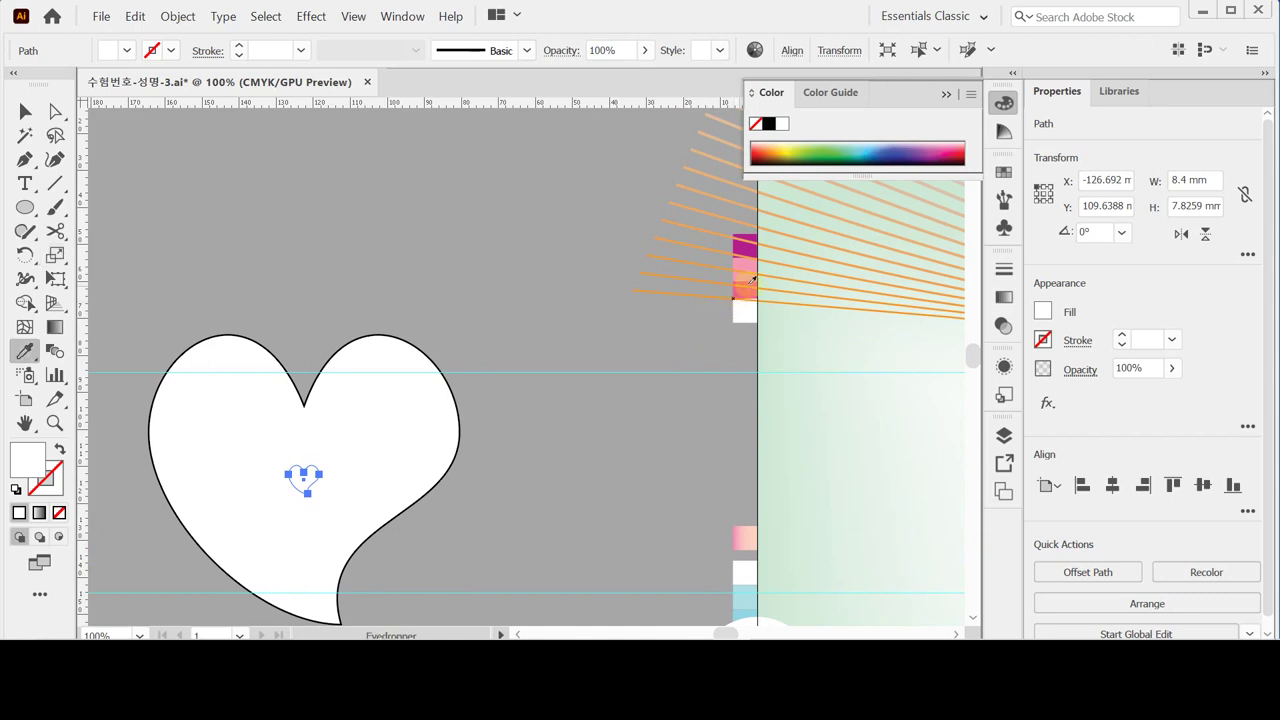
pyautogui.click(740, 270)
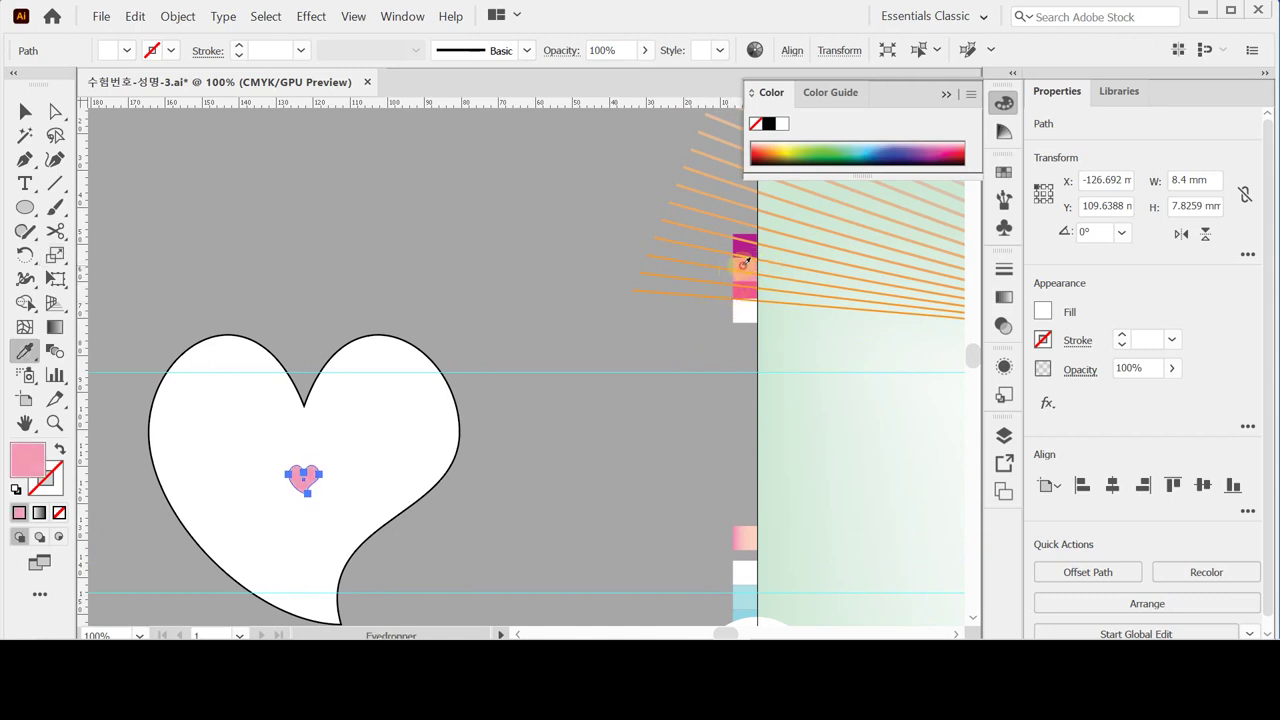
pyautogui.click(1040, 312)
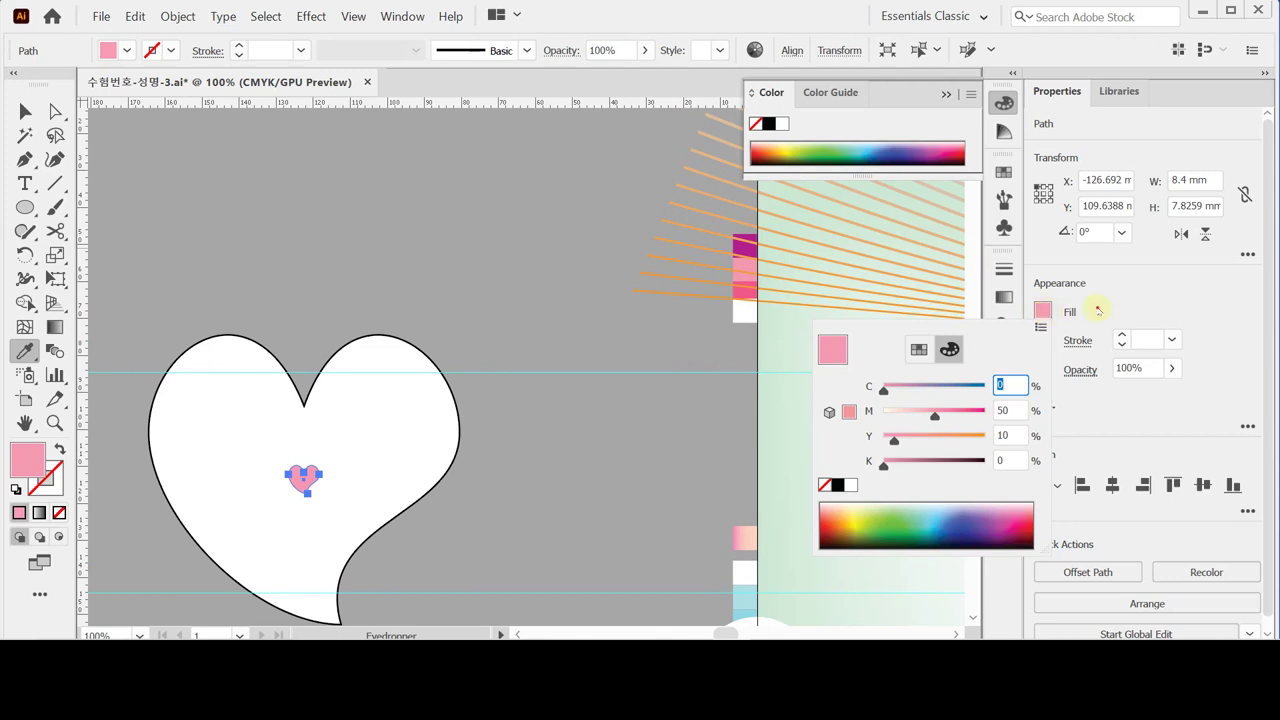
pyautogui.click(1095, 310)
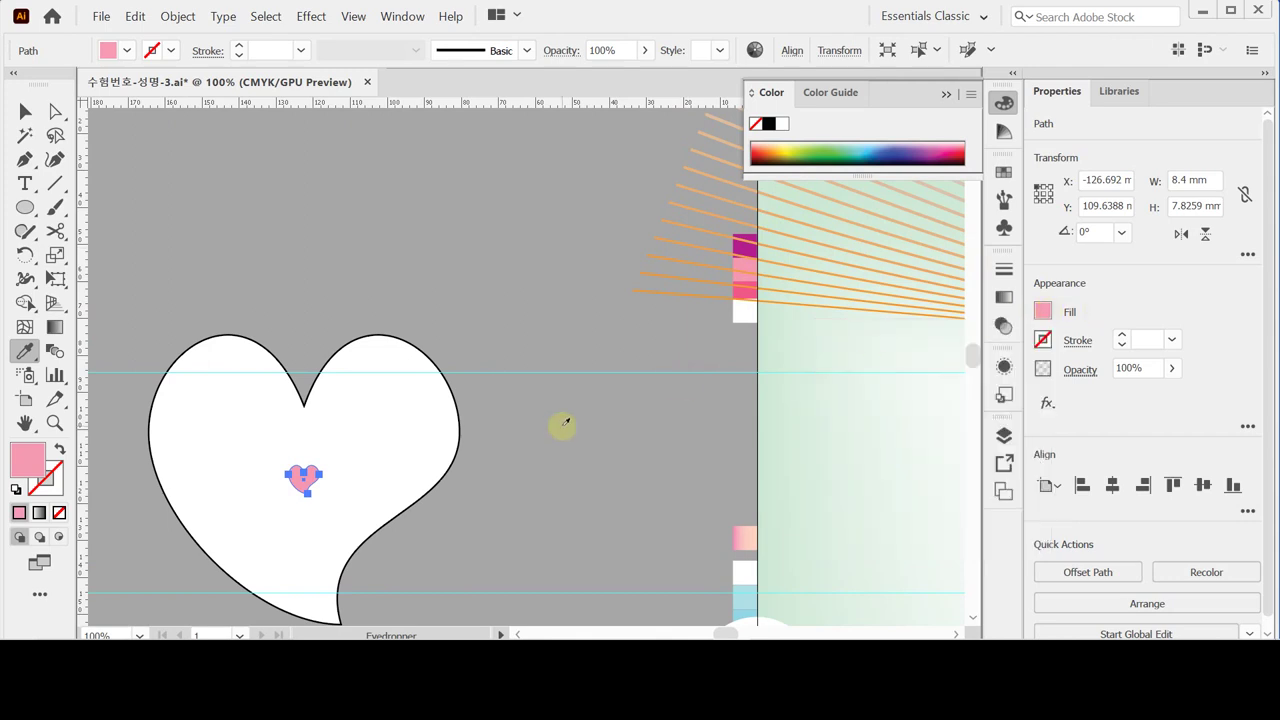
# Step: Move the small pink heart 59 mm straight up, into the empty area above the large heart
pyautogui.hotkey('shift', 'Up')
pyautogui.hotkey('shift', 'Up')
pyautogui.hotkey('shift', 'Up')
pyautogui.hotkey('shift', 'Up')
pyautogui.hotkey('shift', 'Up')
pyautogui.hotkey('shift', 'Up')
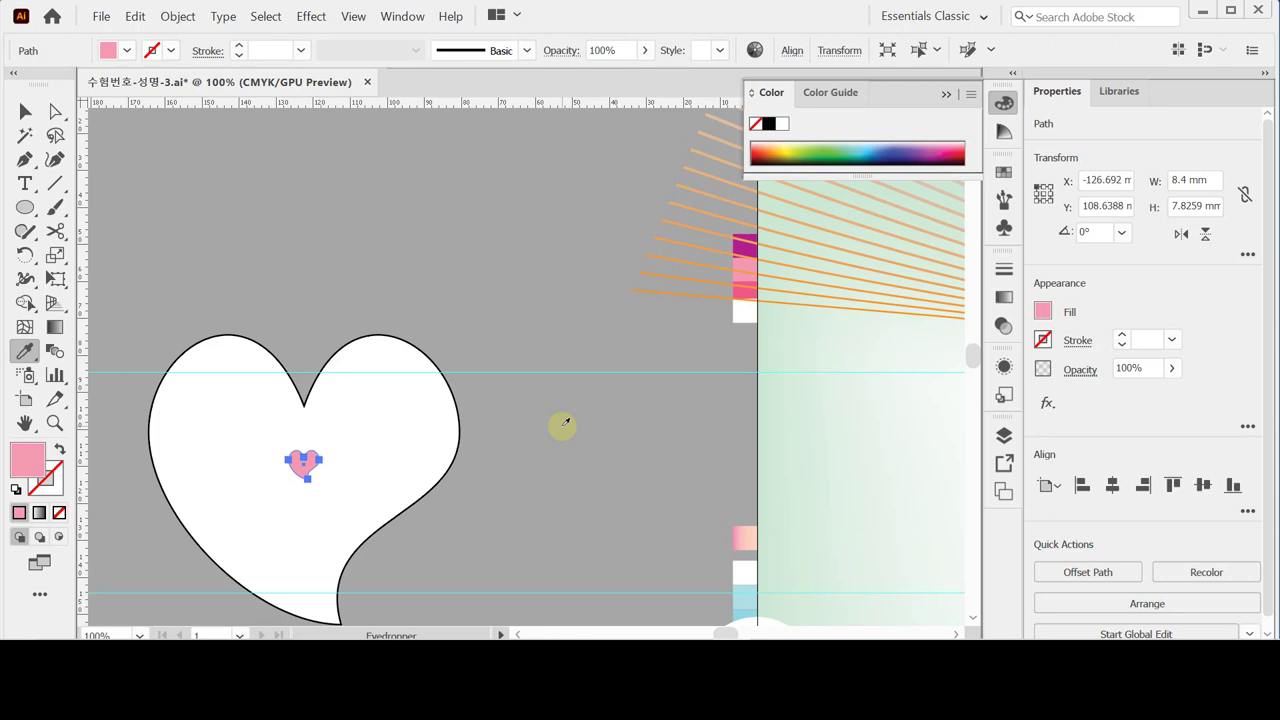
pyautogui.hotkey('shift', 'Up')
pyautogui.hotkey('shift', 'Up')
pyautogui.hotkey('shift', 'Up')
pyautogui.hotkey('shift', 'Up')
pyautogui.hotkey('shift', 'Up')
pyautogui.hotkey('shift', 'Up')
pyautogui.hotkey('shift', 'Up')
pyautogui.hotkey('shift', 'Up')
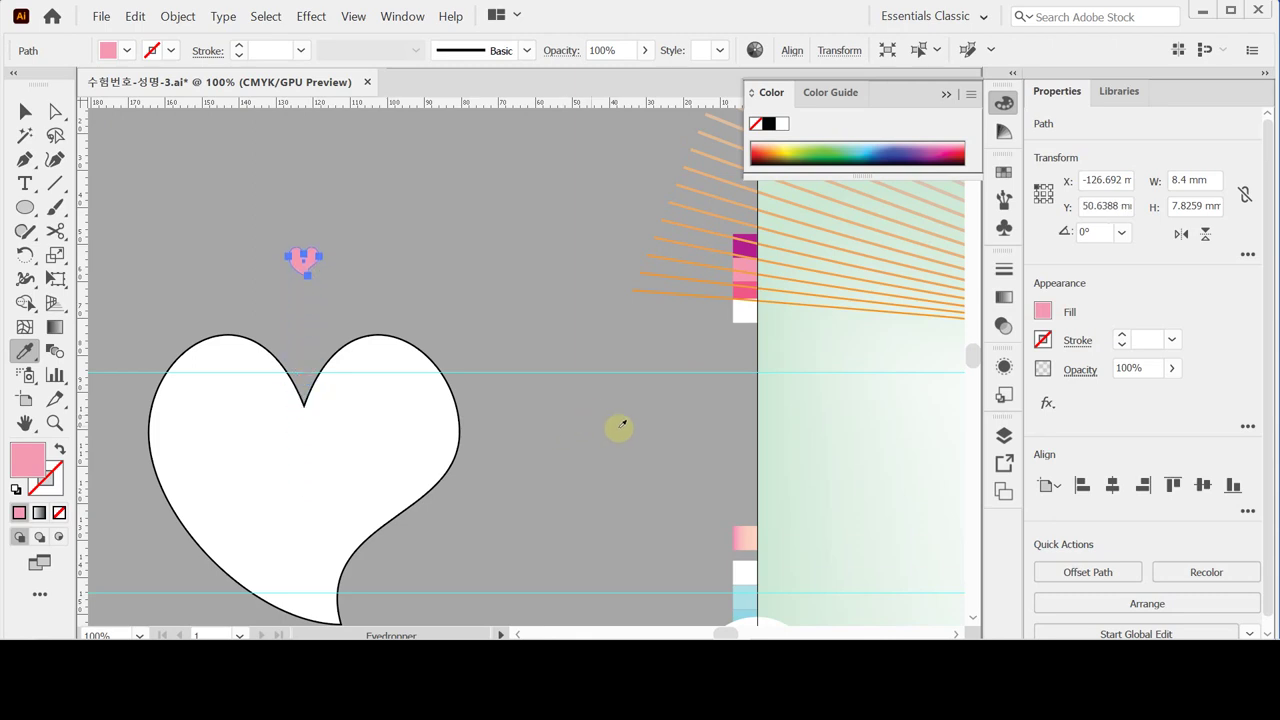
# Step: Place the small pink heart over the curved lines in the artboard's upper left, at about X 51.5 mm and Y 36.3 mm
pyautogui.press('ctrl')
pyautogui.hotkey('ctrl', '-')
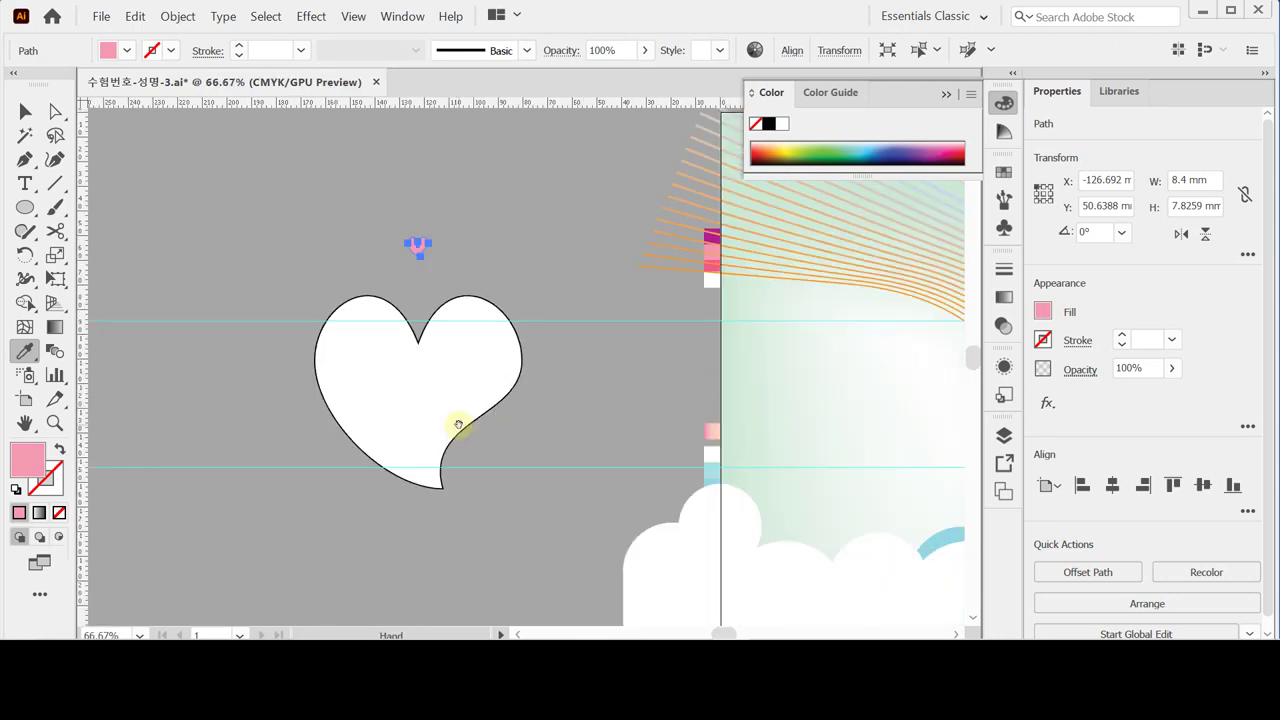
pyautogui.moveTo(400, 363); pyautogui.dragTo(290, 460)
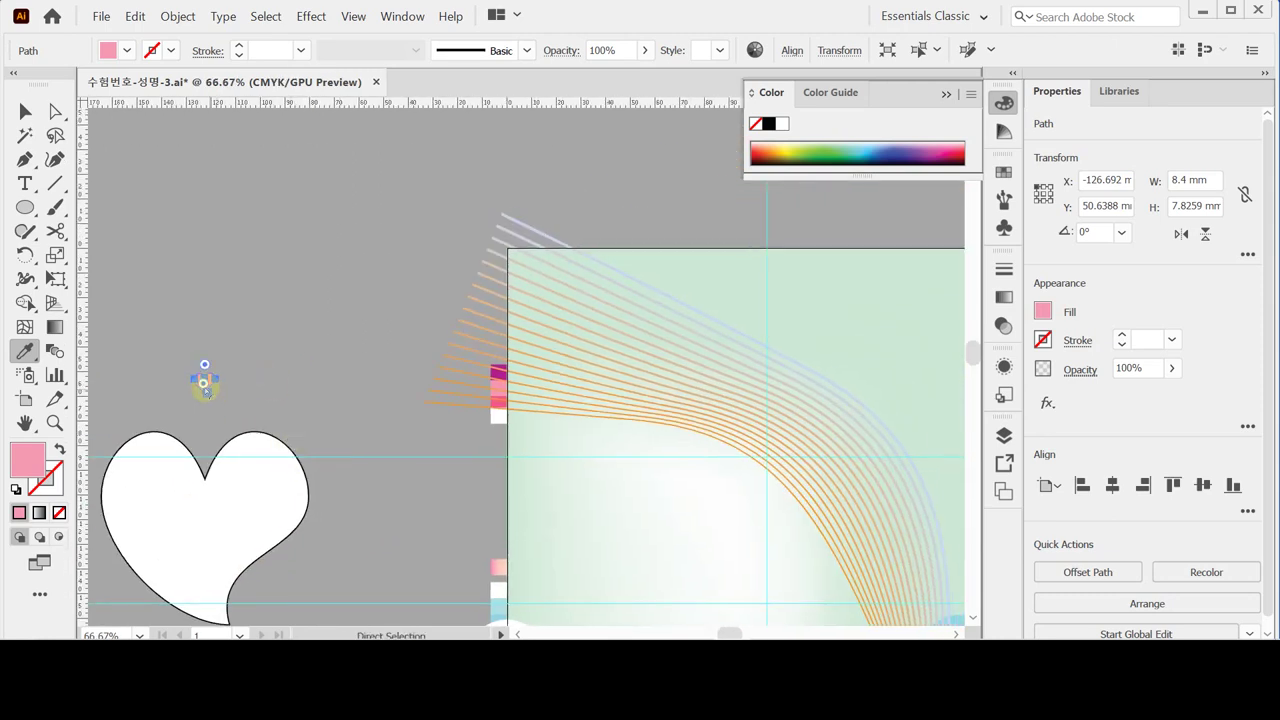
pyautogui.click(25, 111)
pyautogui.click(272, 222)
pyautogui.moveTo(207, 383); pyautogui.dragTo(624, 381)
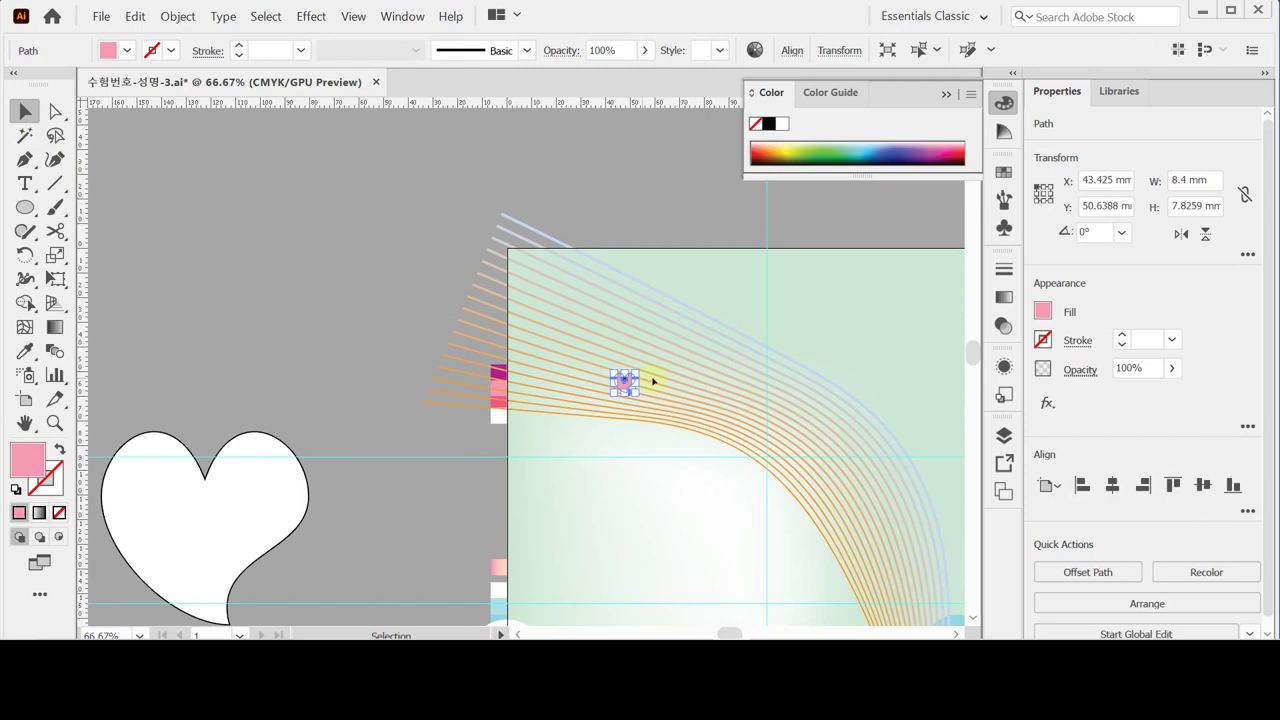
pyautogui.hotkey('ctrl', '1')
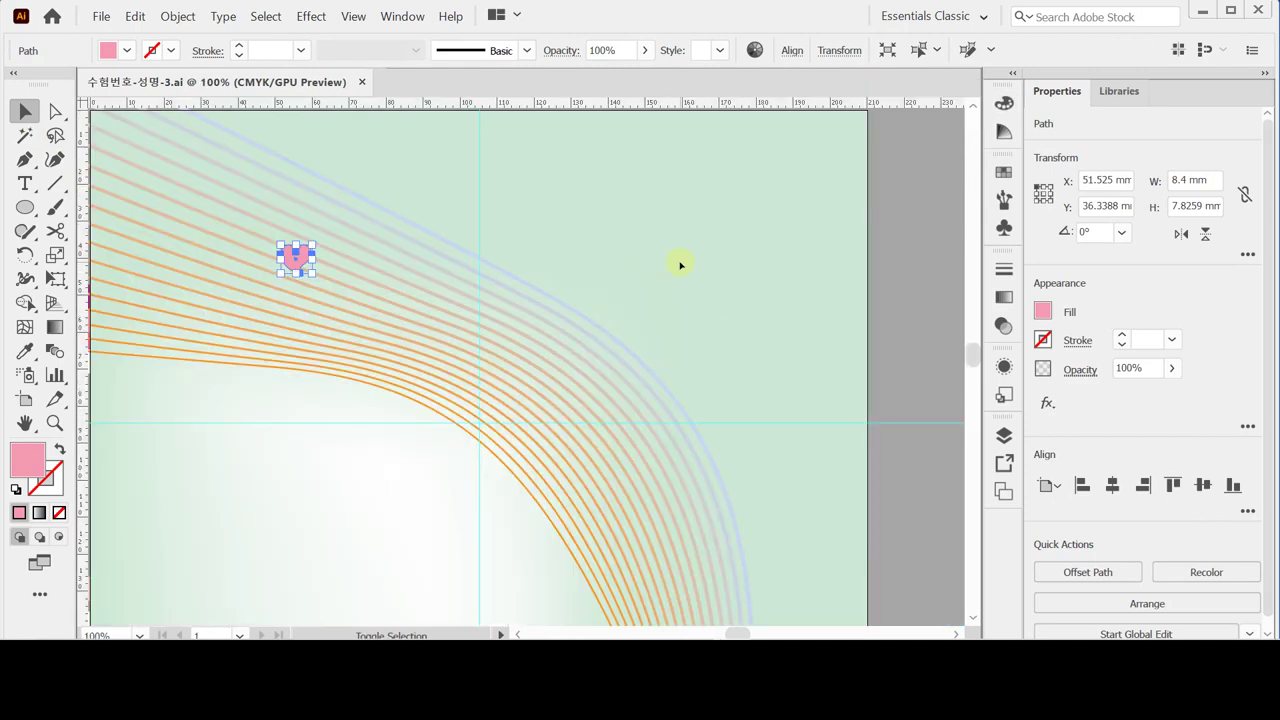
# Step: Create a copy of the small pink heart offset 100 mm horizontally and 0 mm vertically
pyautogui.doubleClick(27, 111)
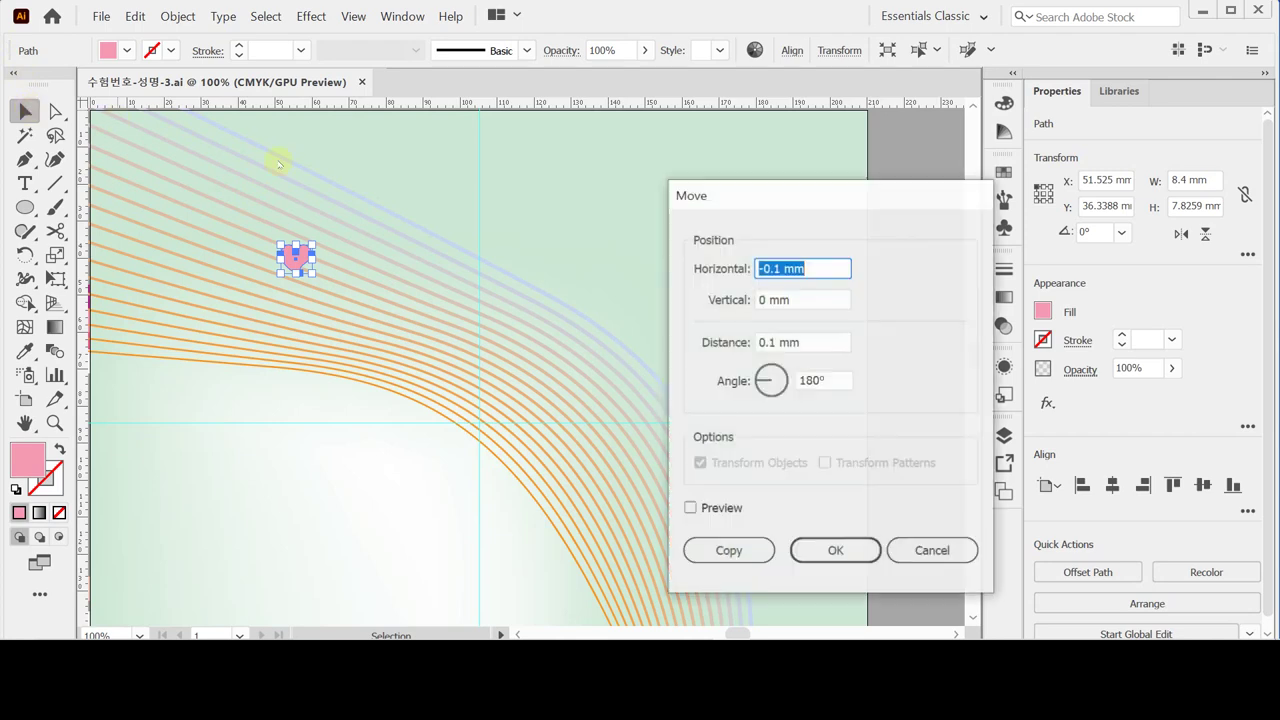
pyautogui.write('100')
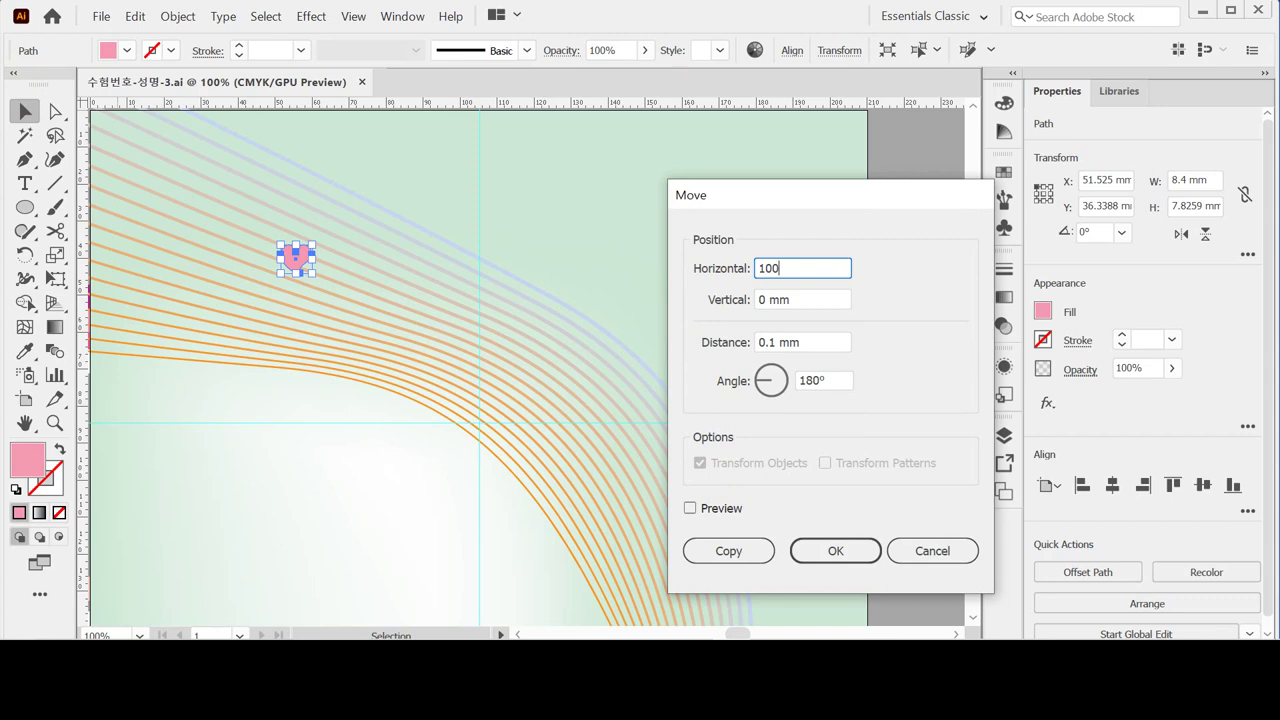
pyautogui.click(735, 550)
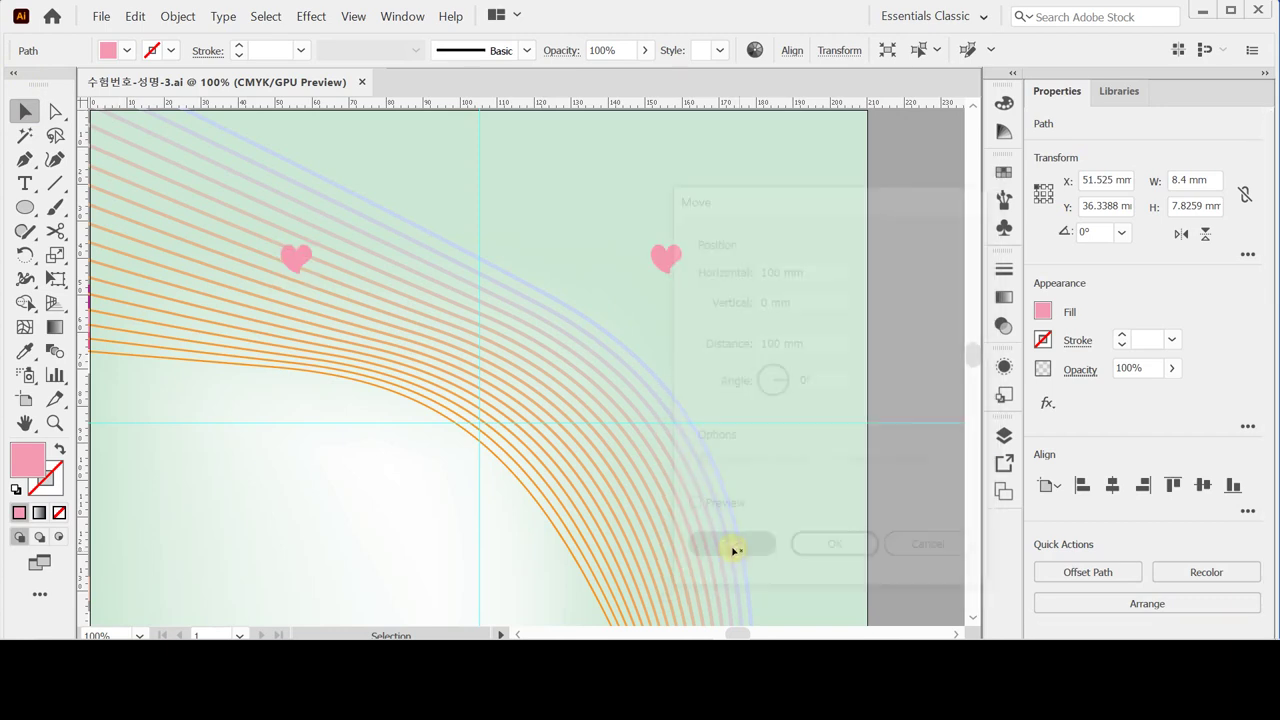
pyautogui.click(742, 543)
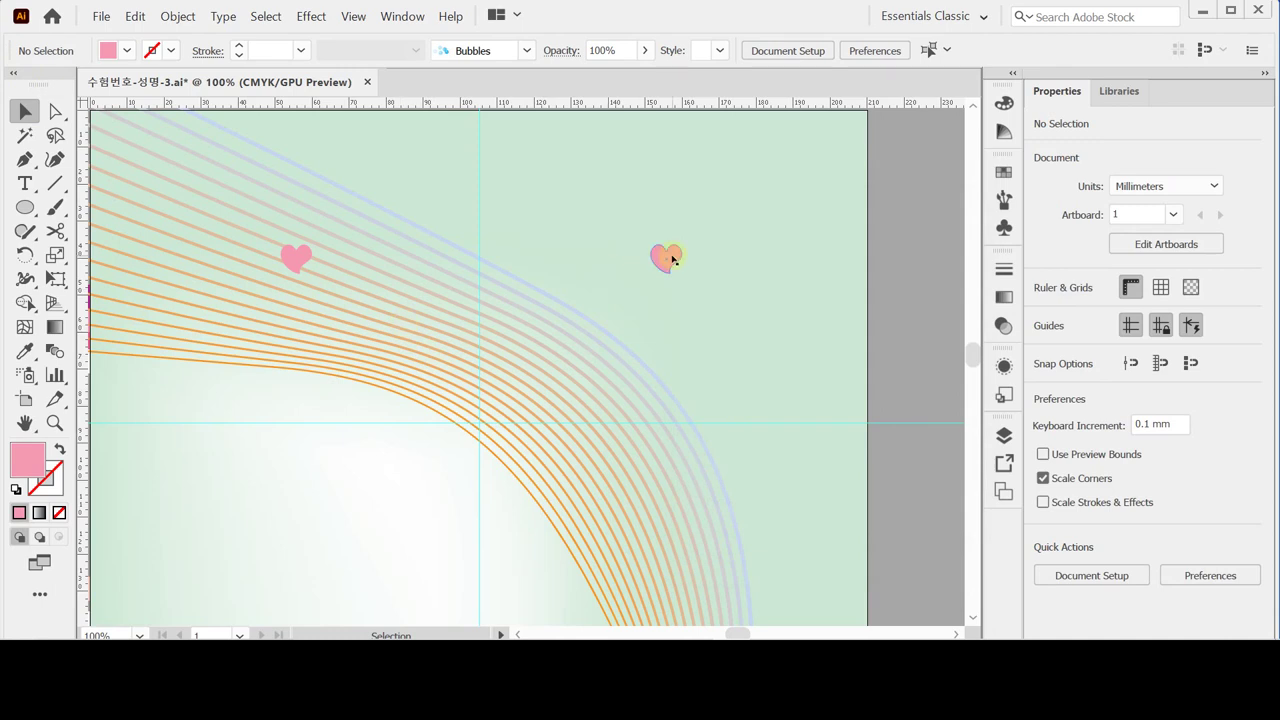
# Step: Blend the two small pink hearts using Specified Steps spacing with 5 steps
pyautogui.click(672, 259)
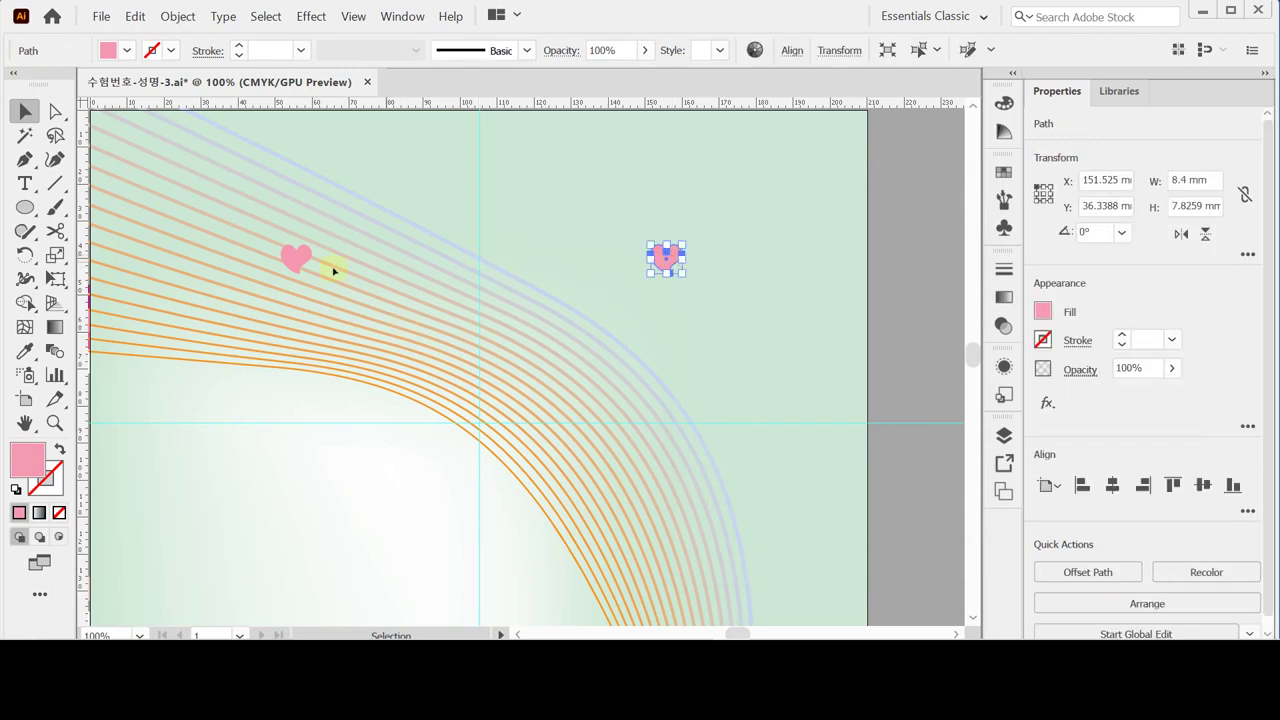
pyautogui.keyDown('shift'); pyautogui.click(300, 262); pyautogui.keyUp('shift')
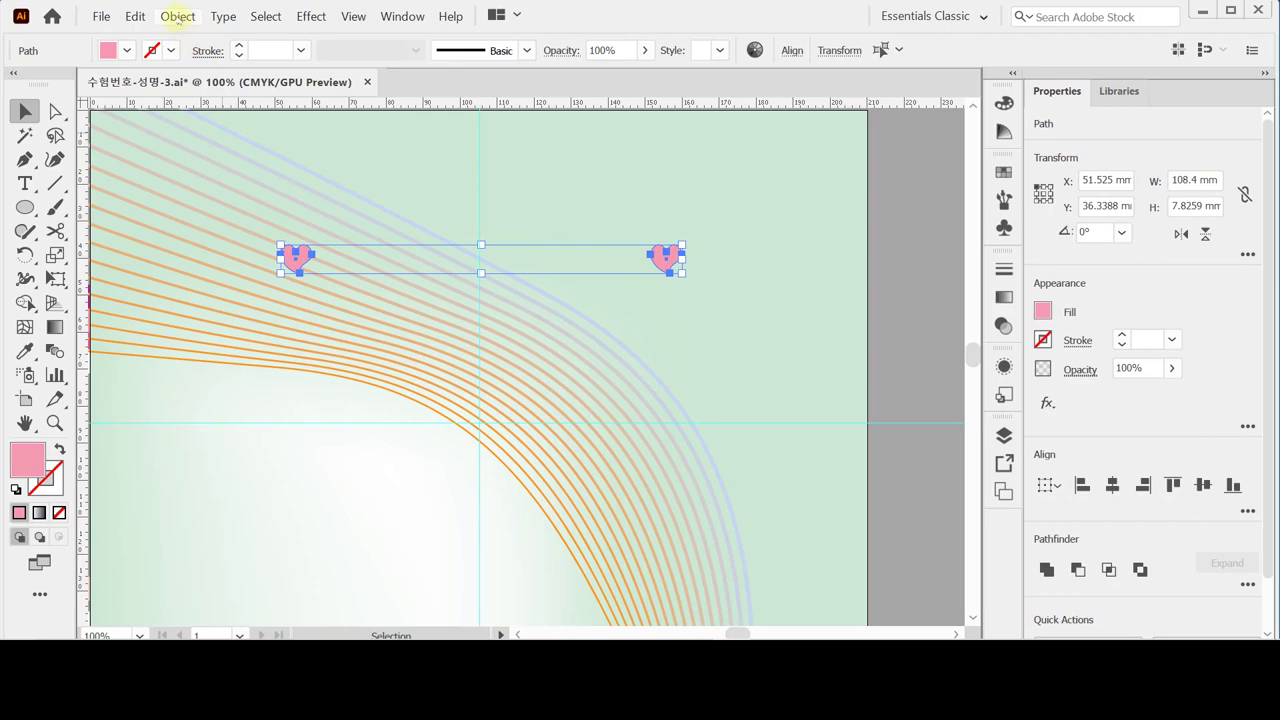
pyautogui.click(177, 17)
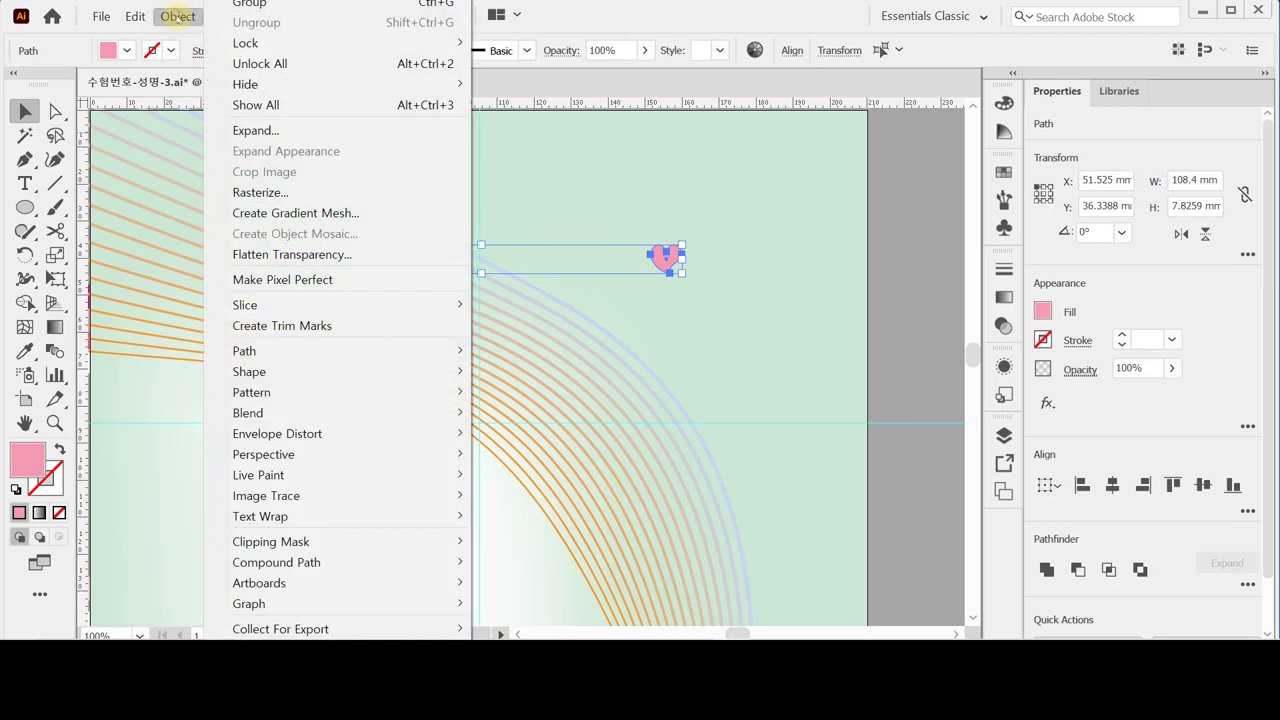
pyautogui.moveTo(402, 413)
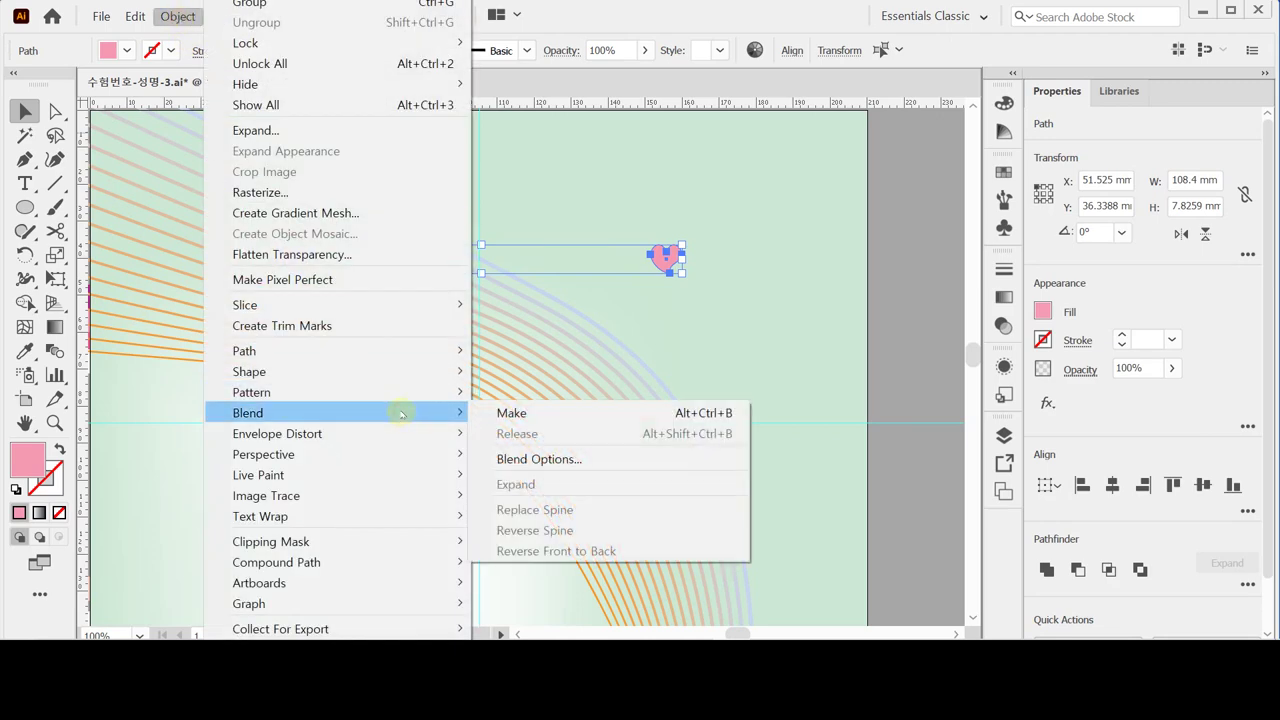
pyautogui.click(489, 418)
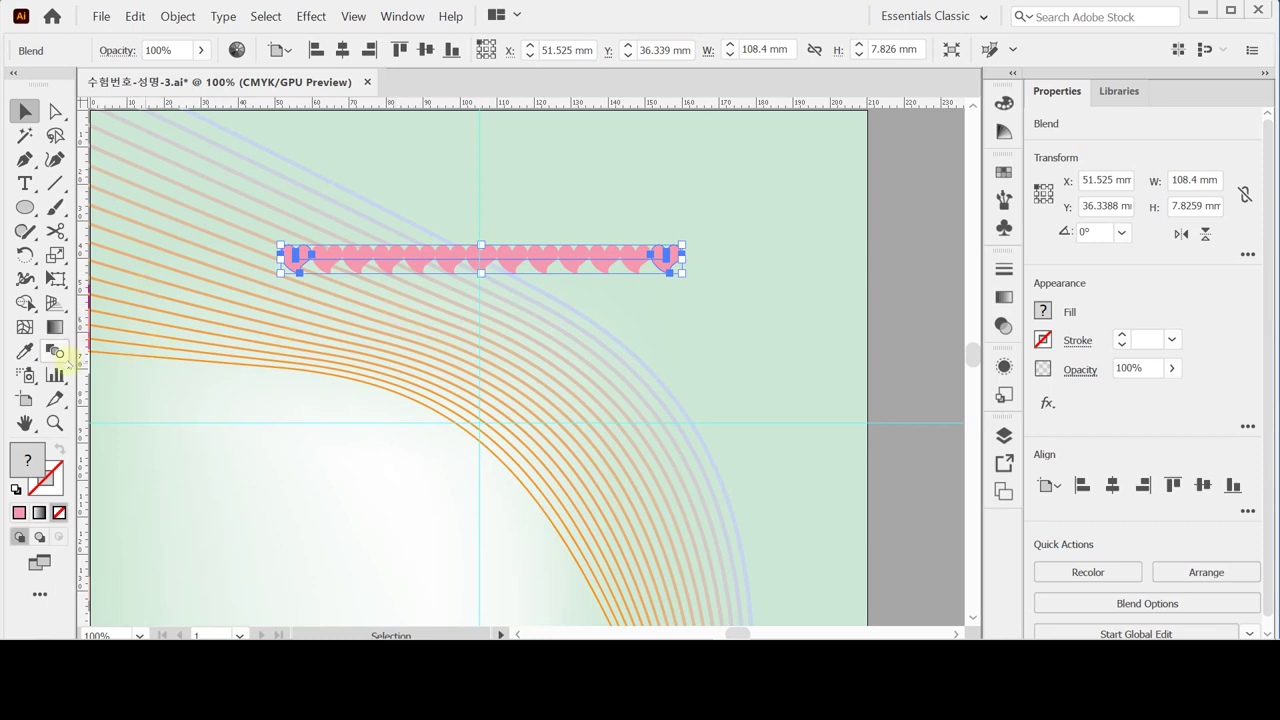
pyautogui.doubleClick(55, 352)
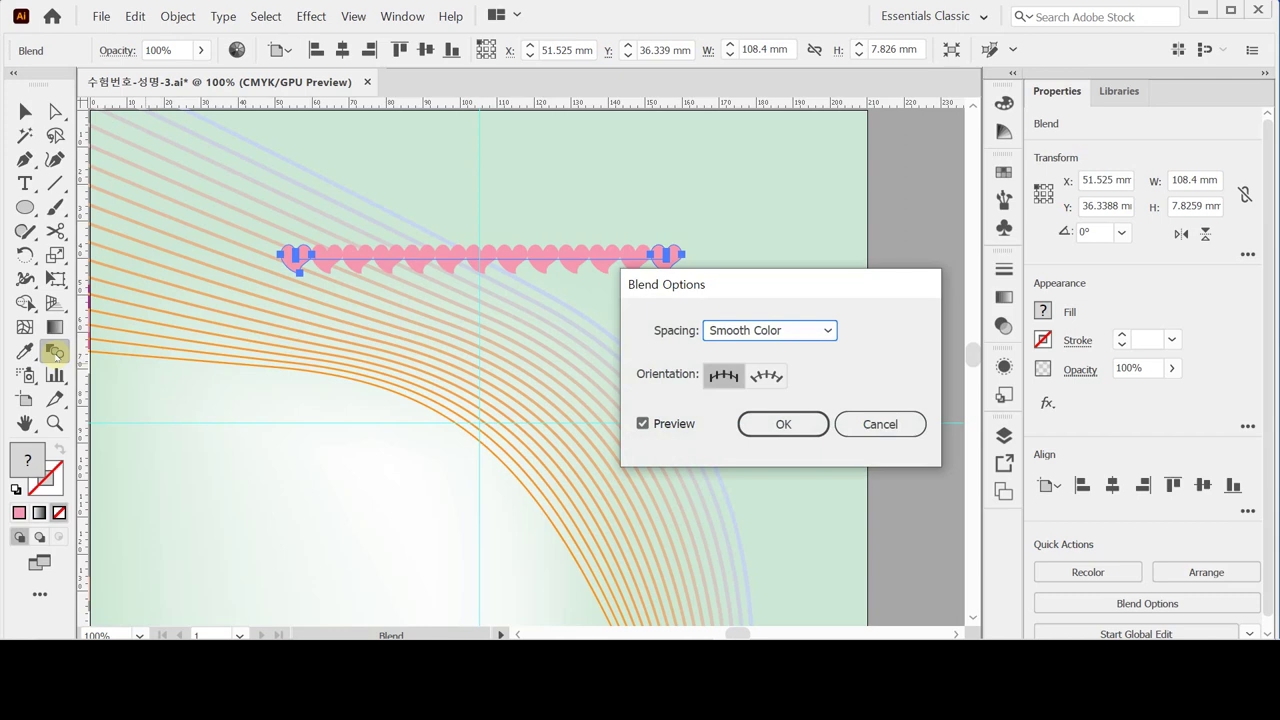
pyautogui.click(752, 330)
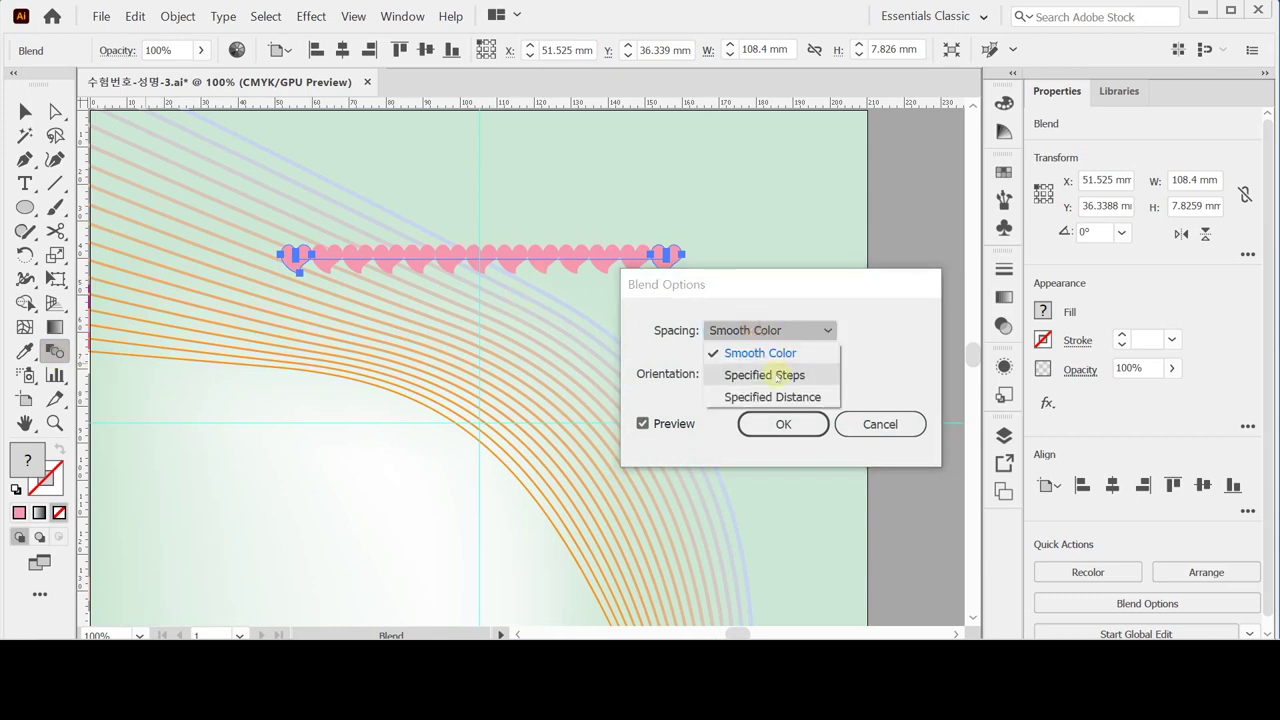
pyautogui.click(772, 375)
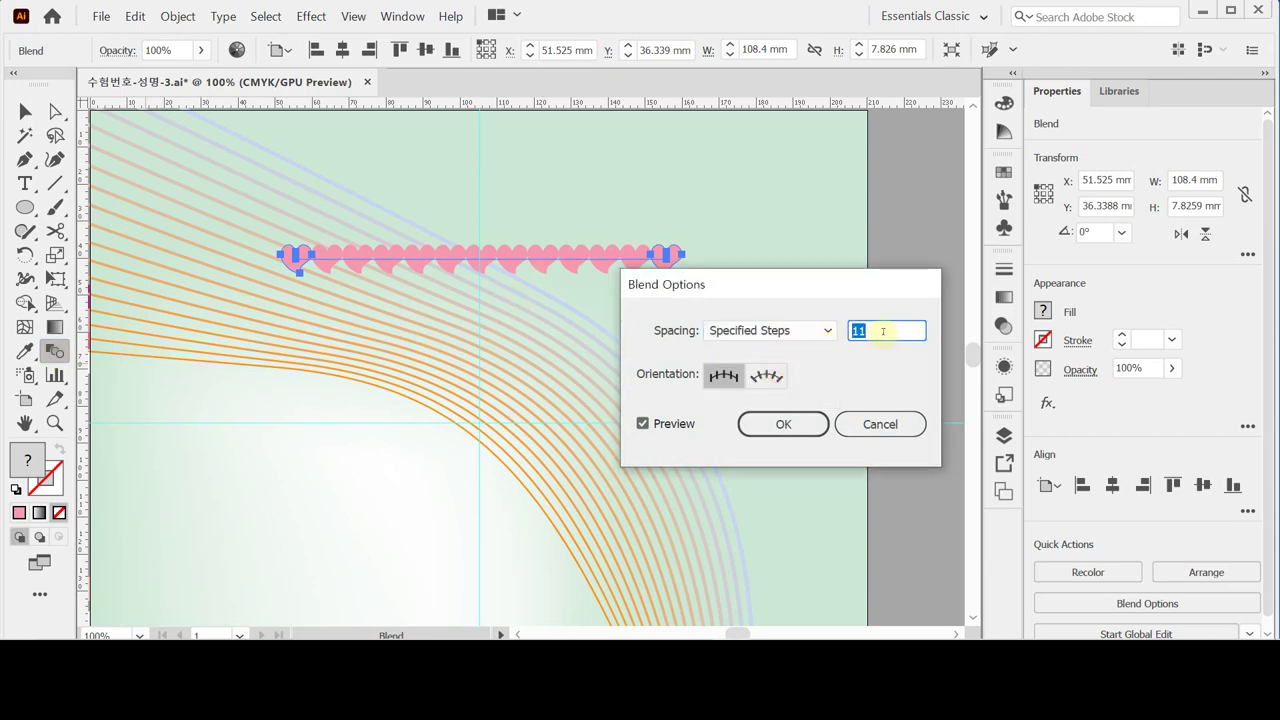
pyautogui.write('5')
pyautogui.click(785, 424)
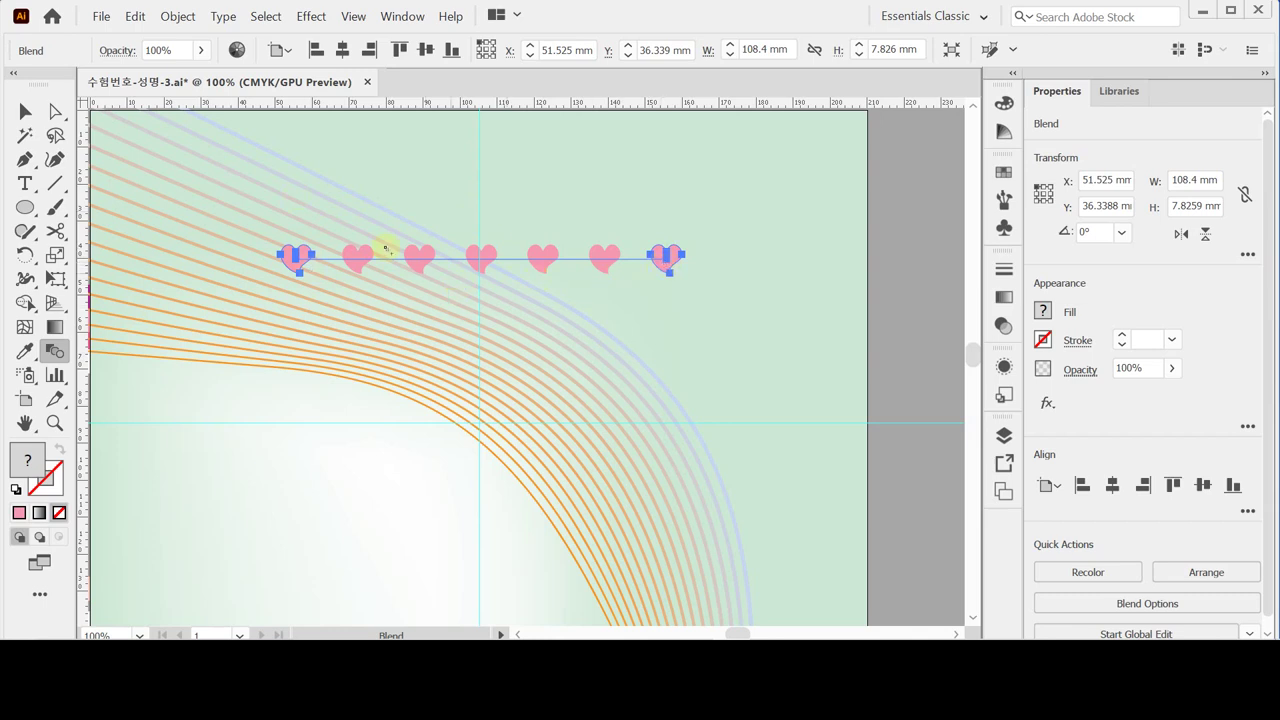
pyautogui.click(25, 112)
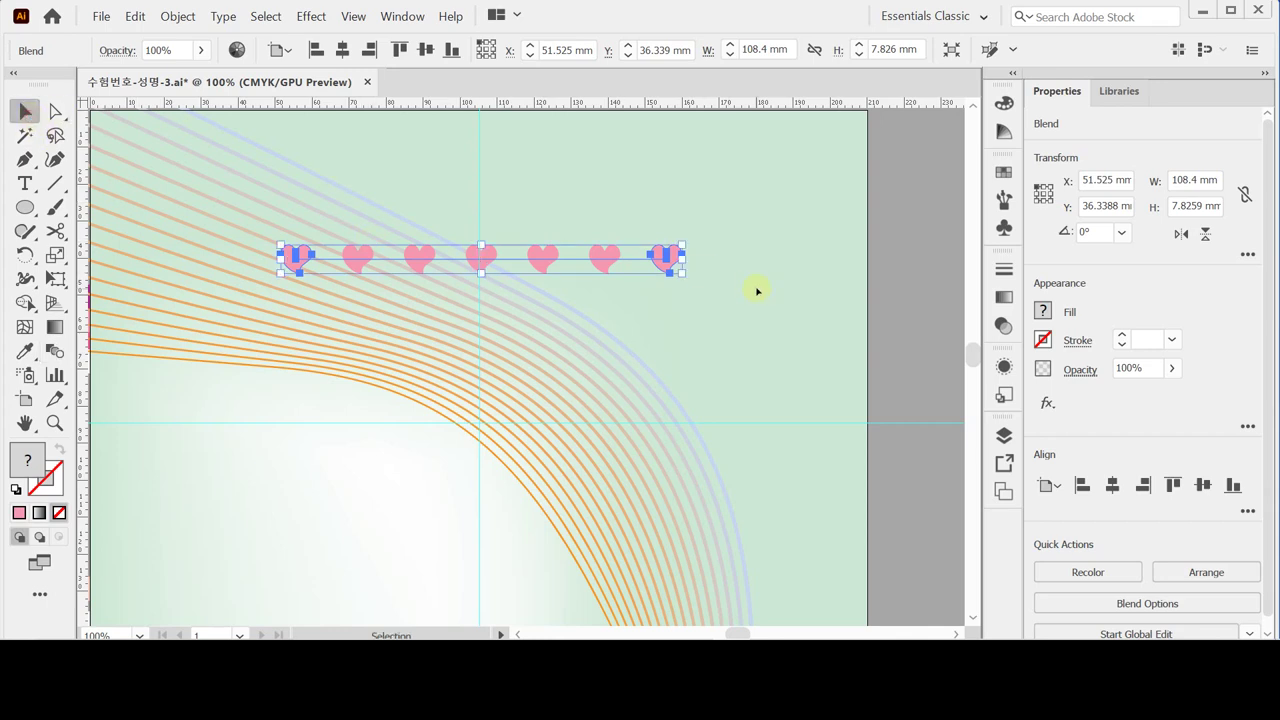
# Step: Isolate the heart blend and add an anchor point at the middle of its straight spine
pyautogui.press('ctrl')
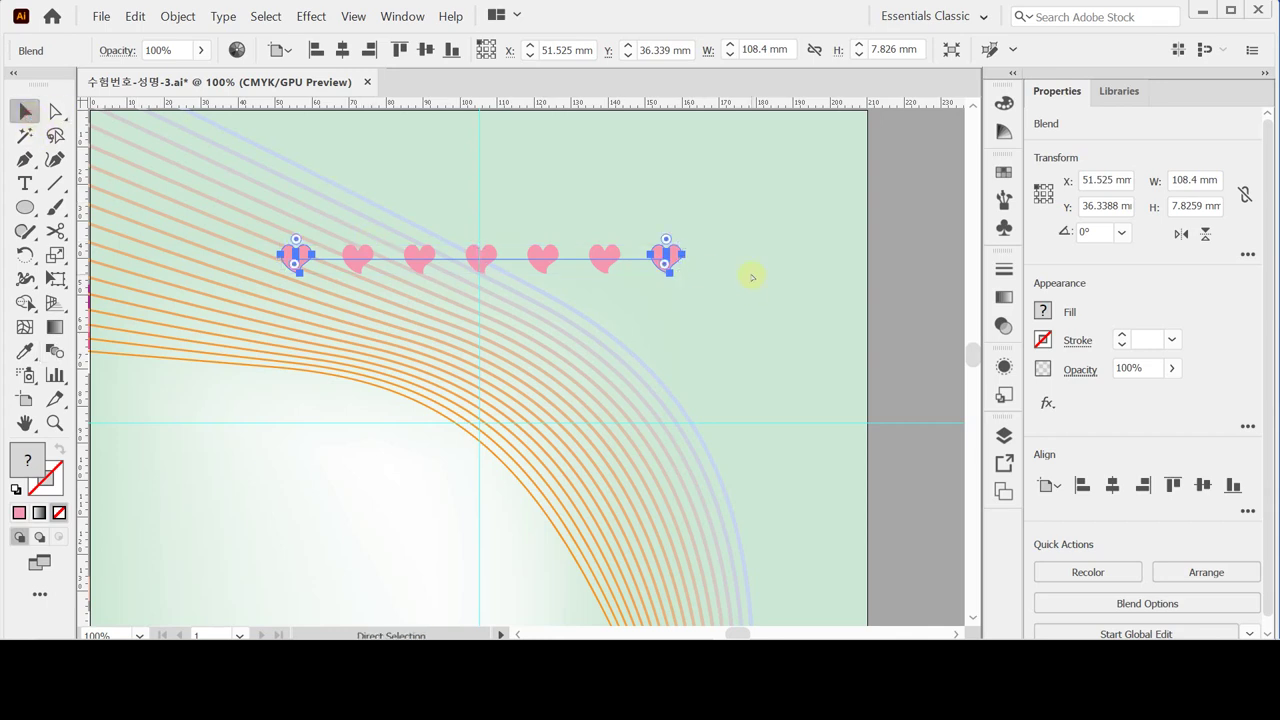
pyautogui.hotkey('ctrl', 'y')
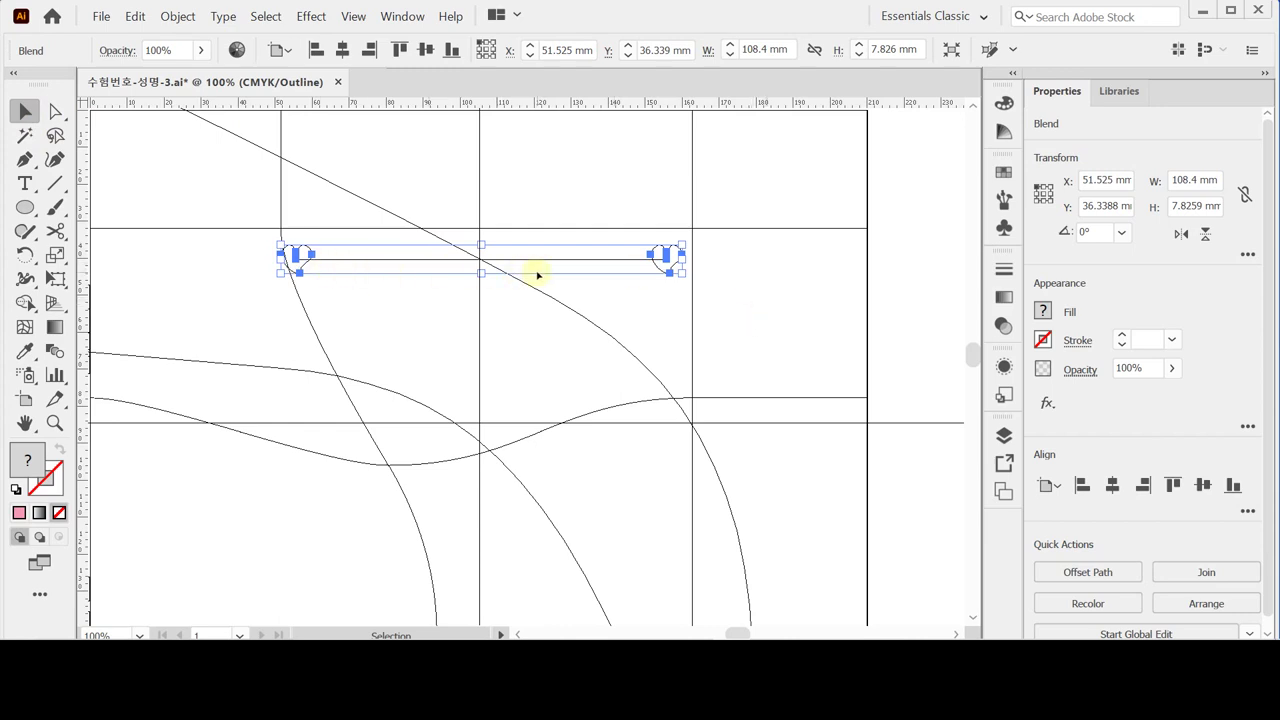
pyautogui.hotkey('ctrl', 'y')
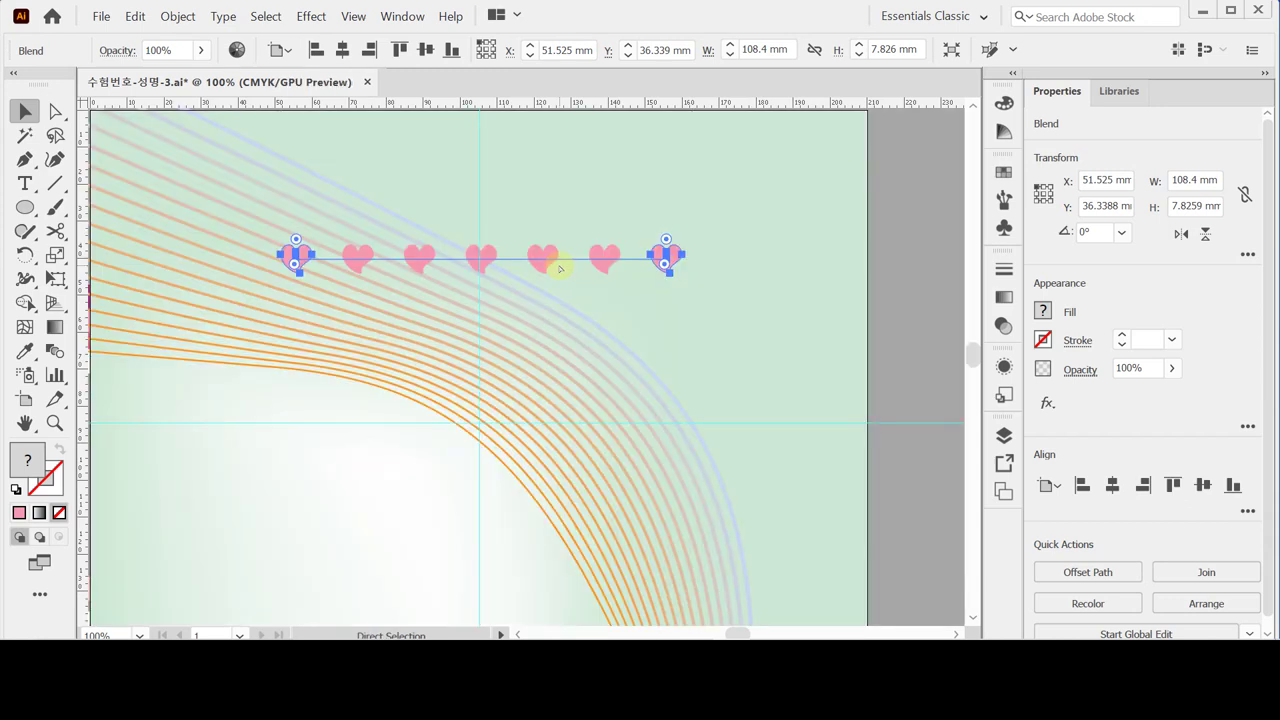
pyautogui.doubleClick(507, 262)
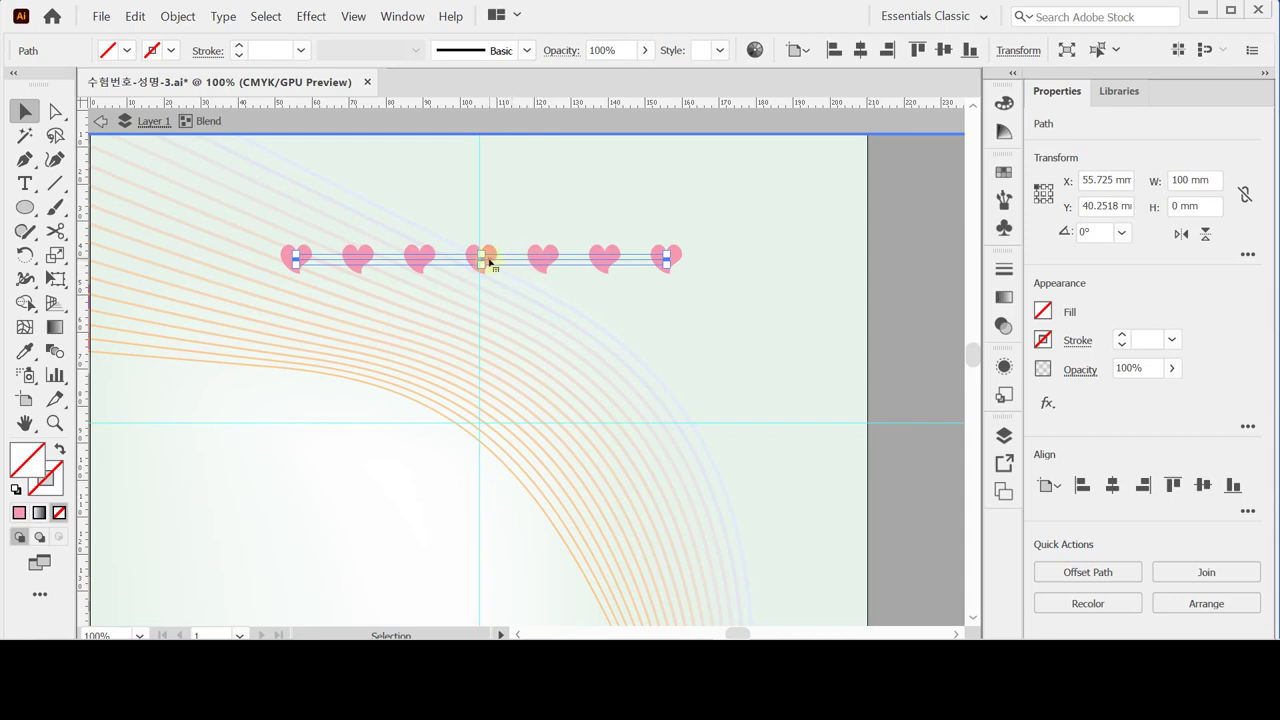
pyautogui.click(505, 224)
pyautogui.click(513, 259)
pyautogui.click(172, 20)
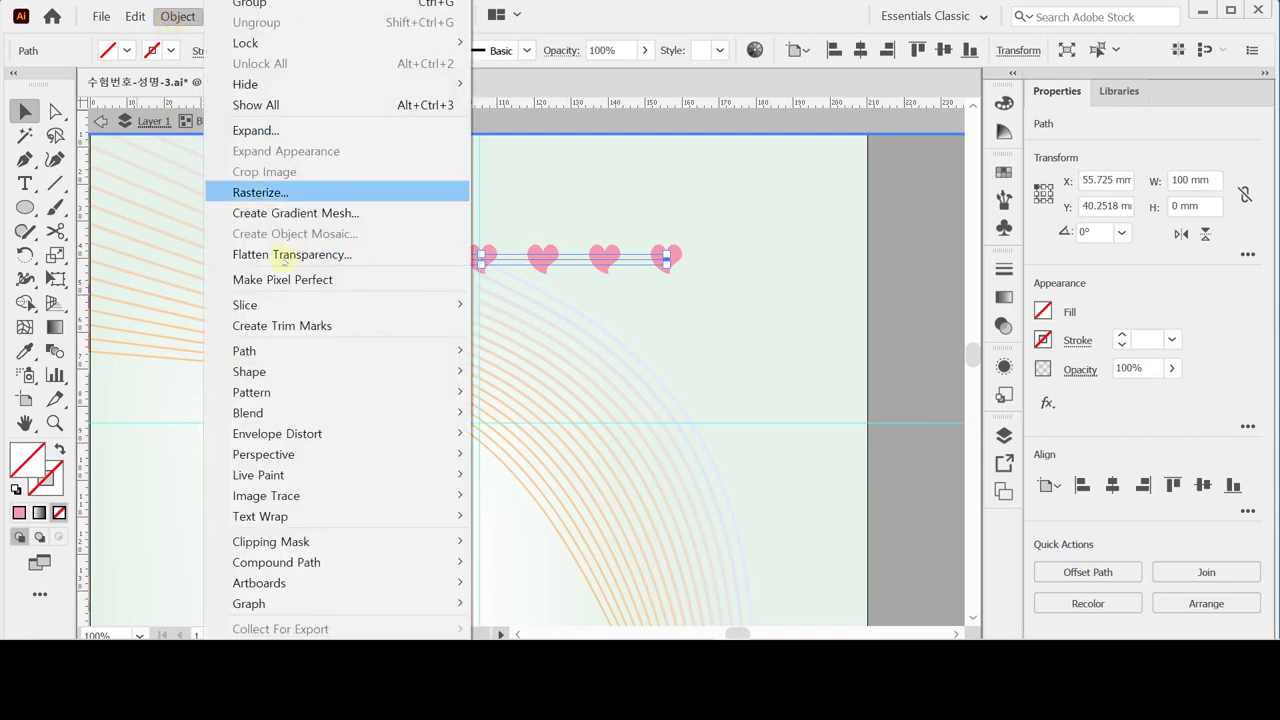
pyautogui.moveTo(297, 350)
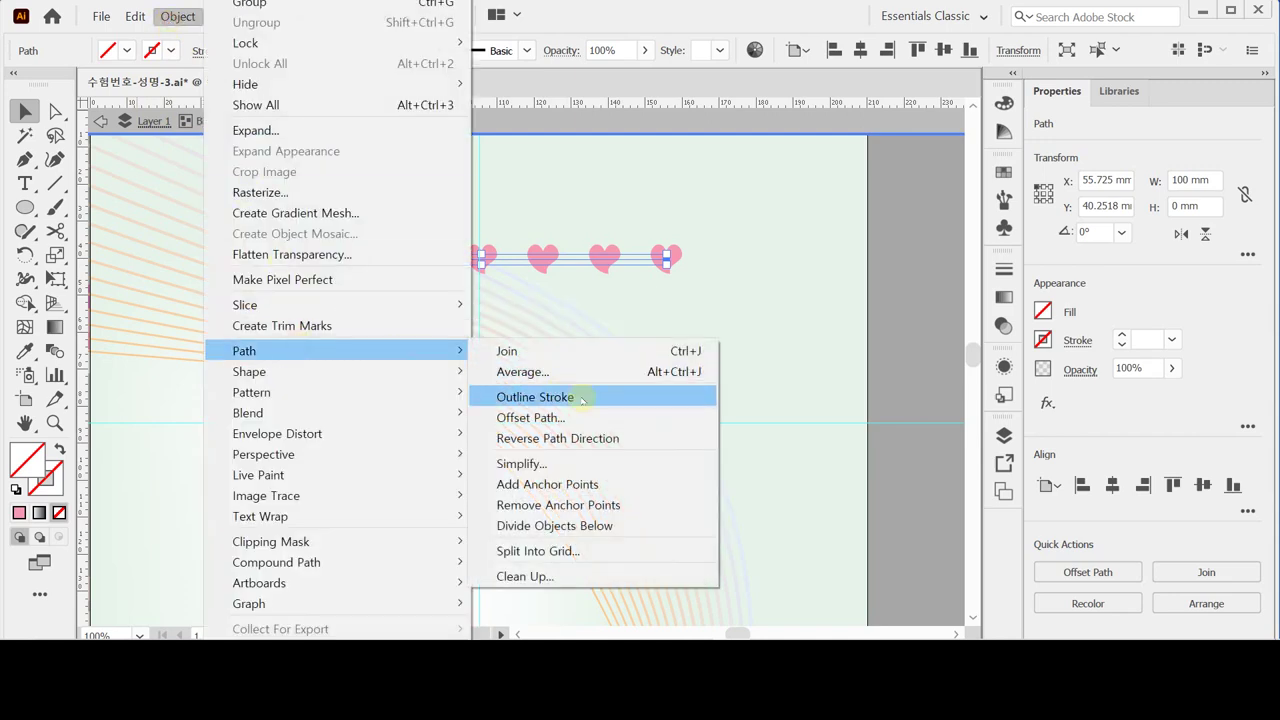
pyautogui.click(629, 484)
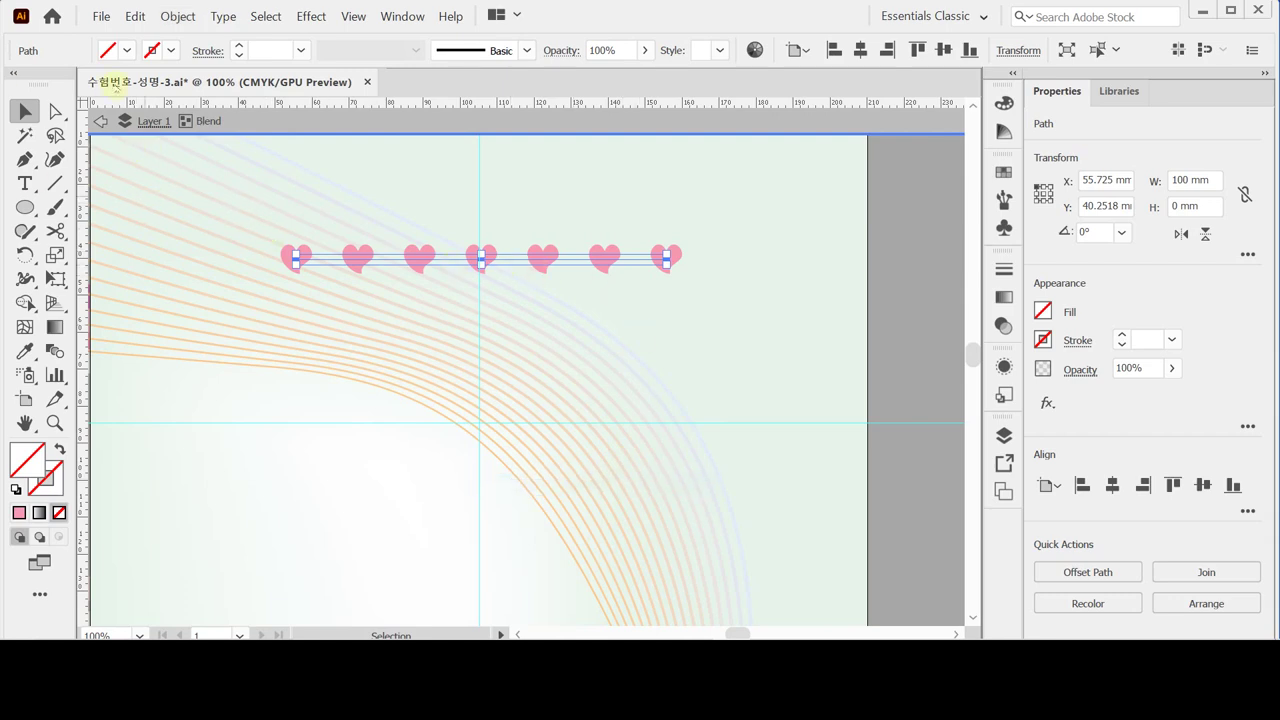
# Step: Raise the middle anchor point of the heart blend's spine to about Y 35.95 mm, keeping its horizontal position
pyautogui.click(56, 111)
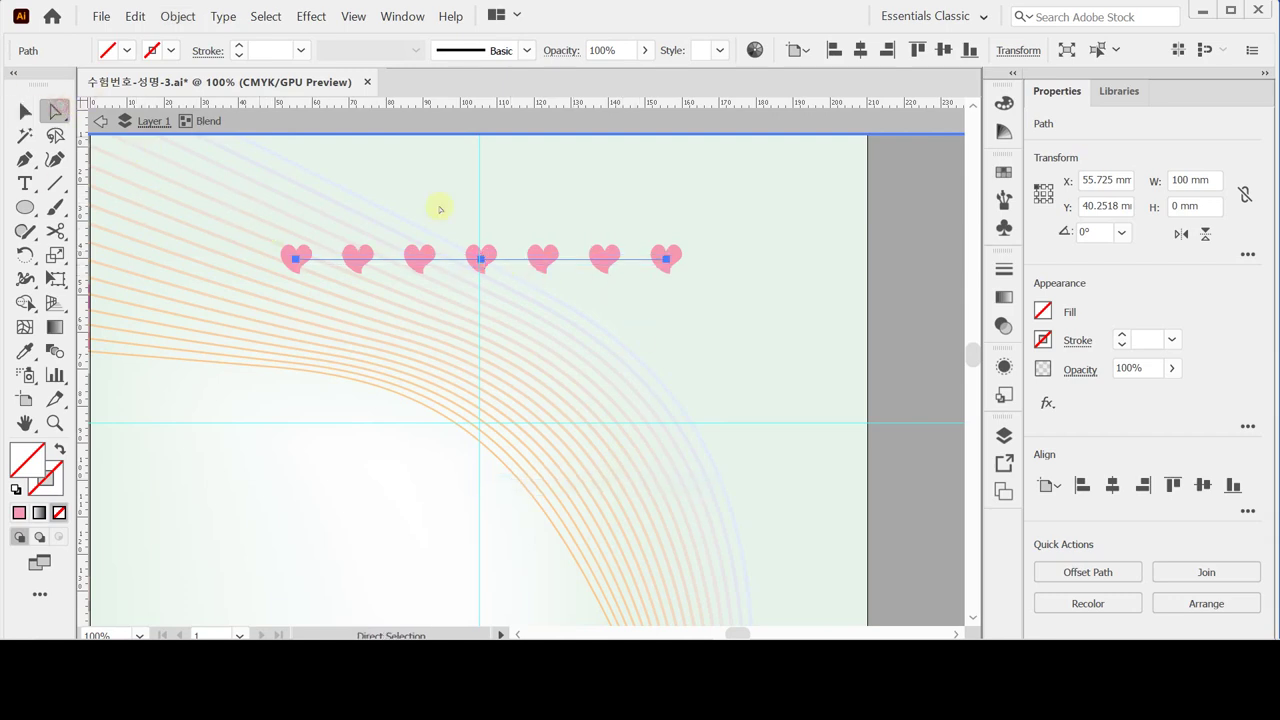
pyautogui.click(481, 260)
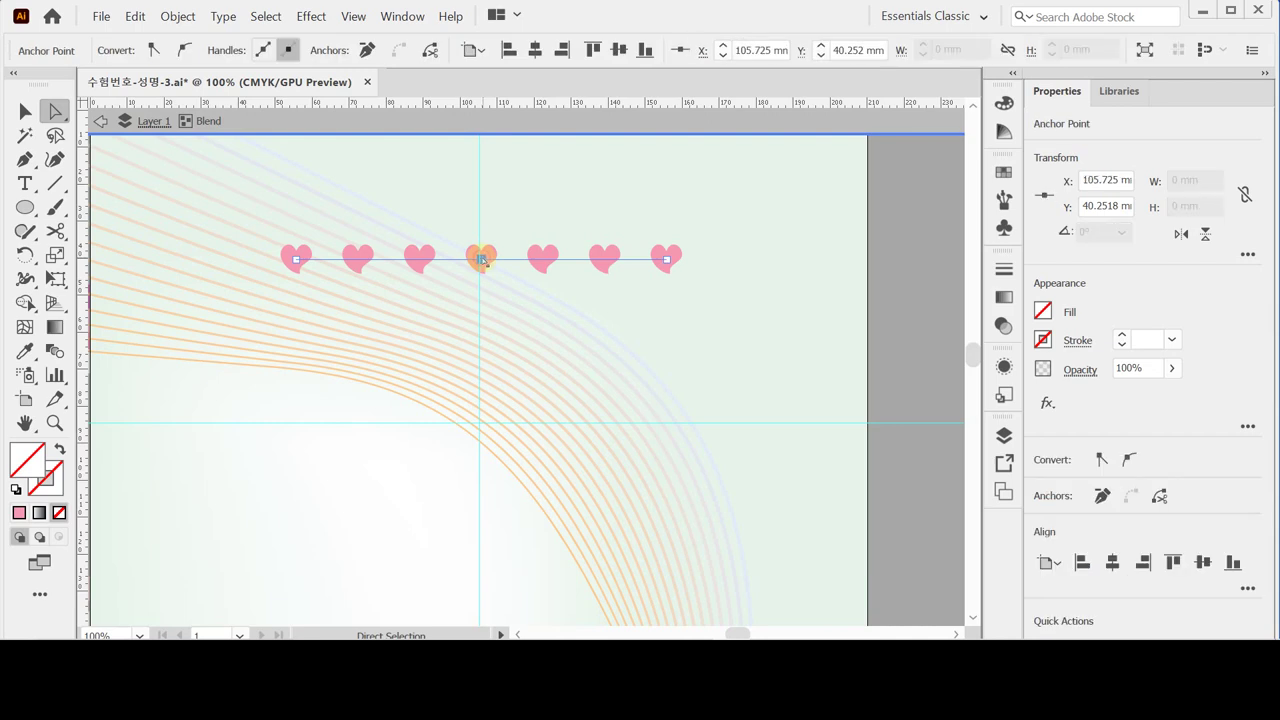
pyautogui.press('Up')
pyautogui.press('Up')
pyautogui.press('Up')
pyautogui.press('Up')
pyautogui.press('Up')
pyautogui.press('Up')
pyautogui.press('Up')
pyautogui.press('Up')
pyautogui.press('Up')
pyautogui.press('Up')
pyautogui.press('Up')
pyautogui.press('Up')
pyautogui.press('Up')
pyautogui.press('Up')
pyautogui.press('Up')
pyautogui.press('Up')
pyautogui.press('Up')
pyautogui.press('Up')
pyautogui.press('Up')
pyautogui.press('Up')
pyautogui.press('Up')
pyautogui.press('Up')
pyautogui.press('Up')
pyautogui.press('Up')
pyautogui.press('Up')
pyautogui.press('Up')
pyautogui.press('Up')
pyautogui.press('Up')
pyautogui.press('Up')
pyautogui.press('Up')
pyautogui.press('Up')
pyautogui.press('Up')
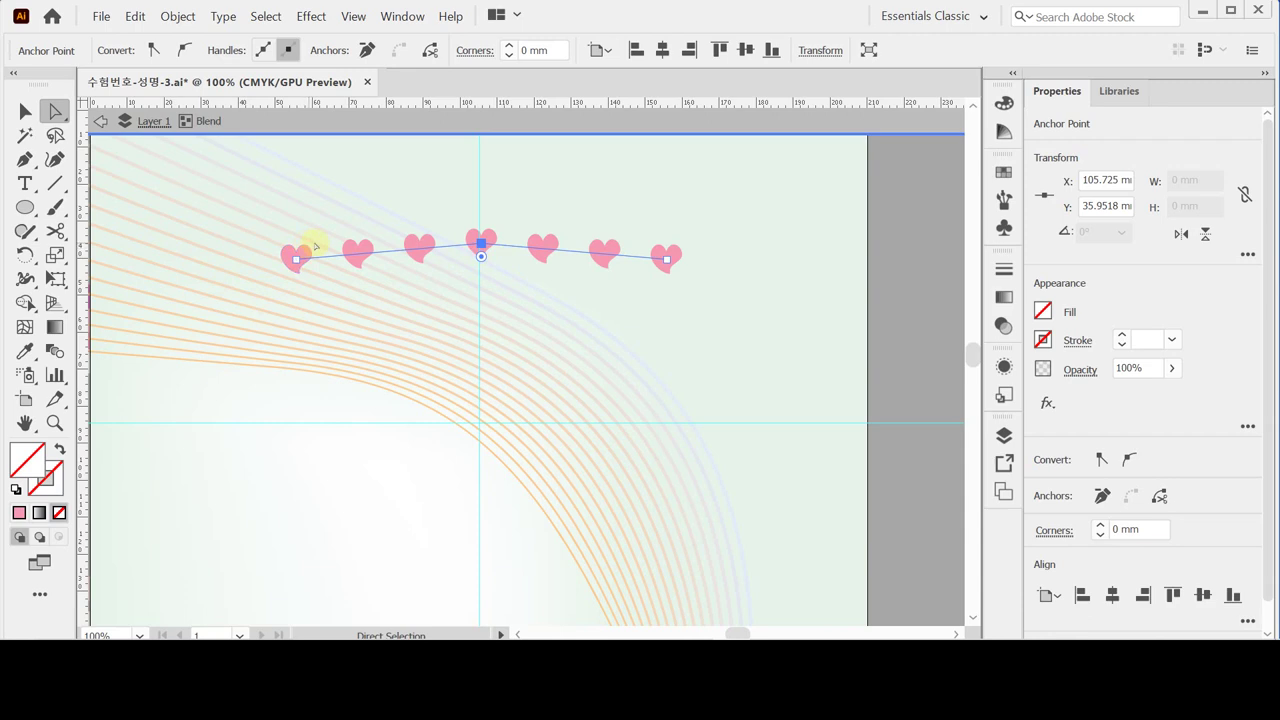
# Step: Expand the heart blend into separate shapes and check several of the hearts one by one
pyautogui.click(178, 17)
pyautogui.click(297, 406)
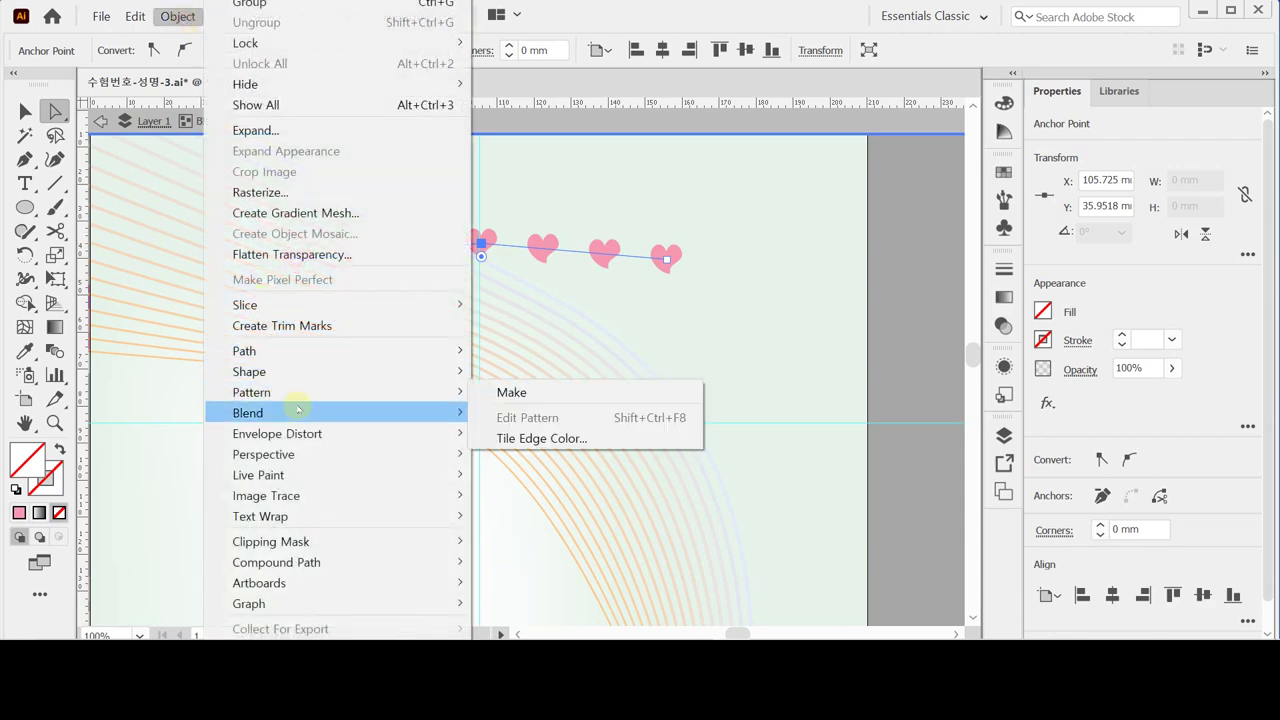
pyautogui.click(516, 484)
pyautogui.click(520, 480)
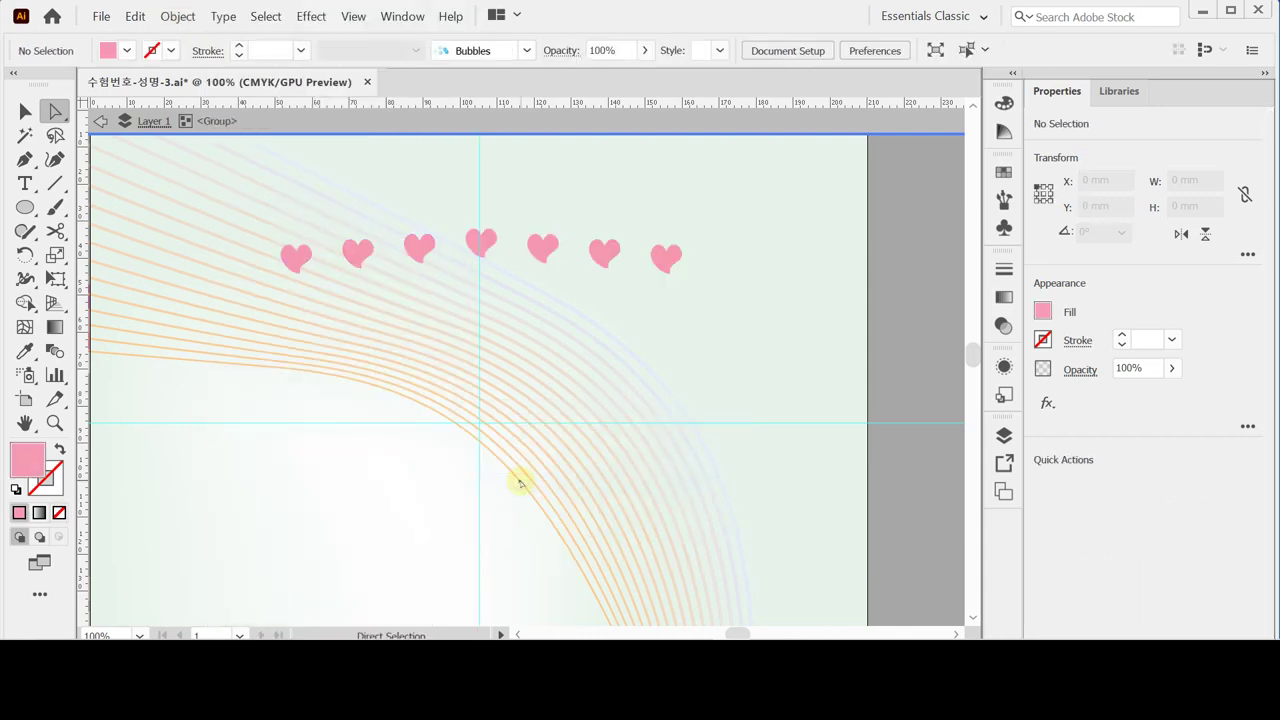
pyautogui.click(296, 256)
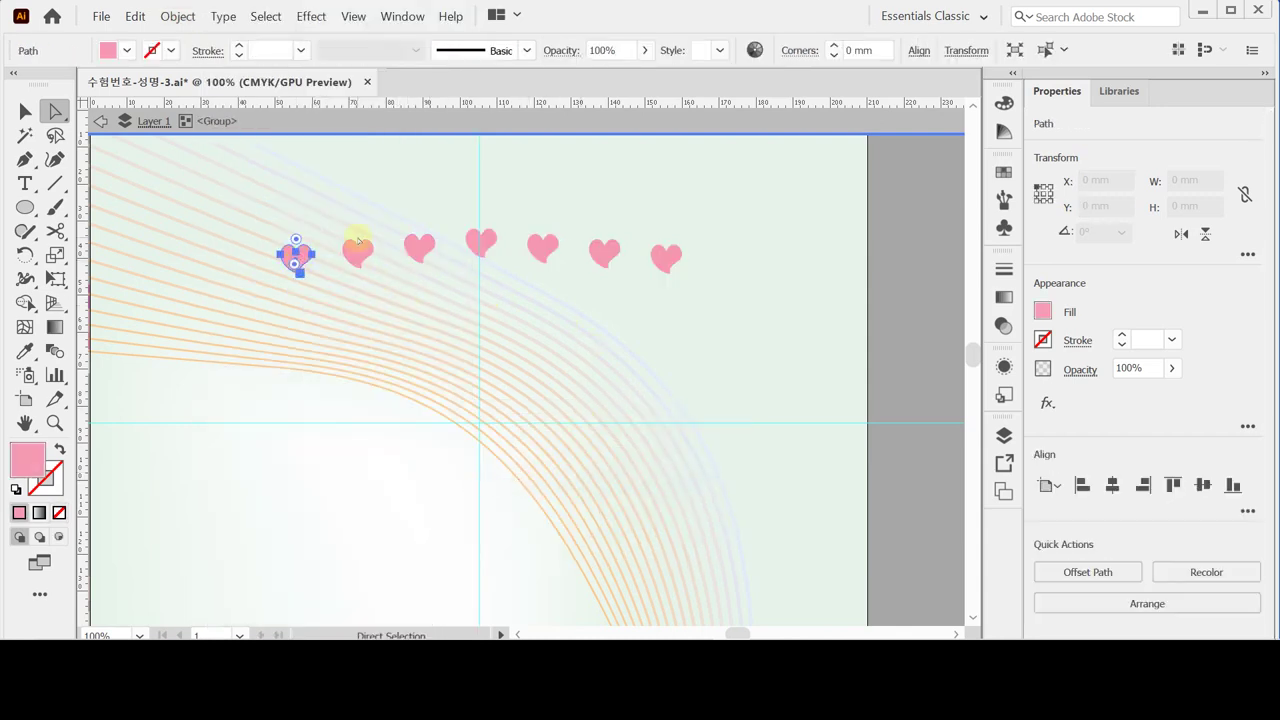
pyautogui.click(358, 254)
pyautogui.click(420, 248)
pyautogui.click(481, 242)
pyautogui.click(542, 246)
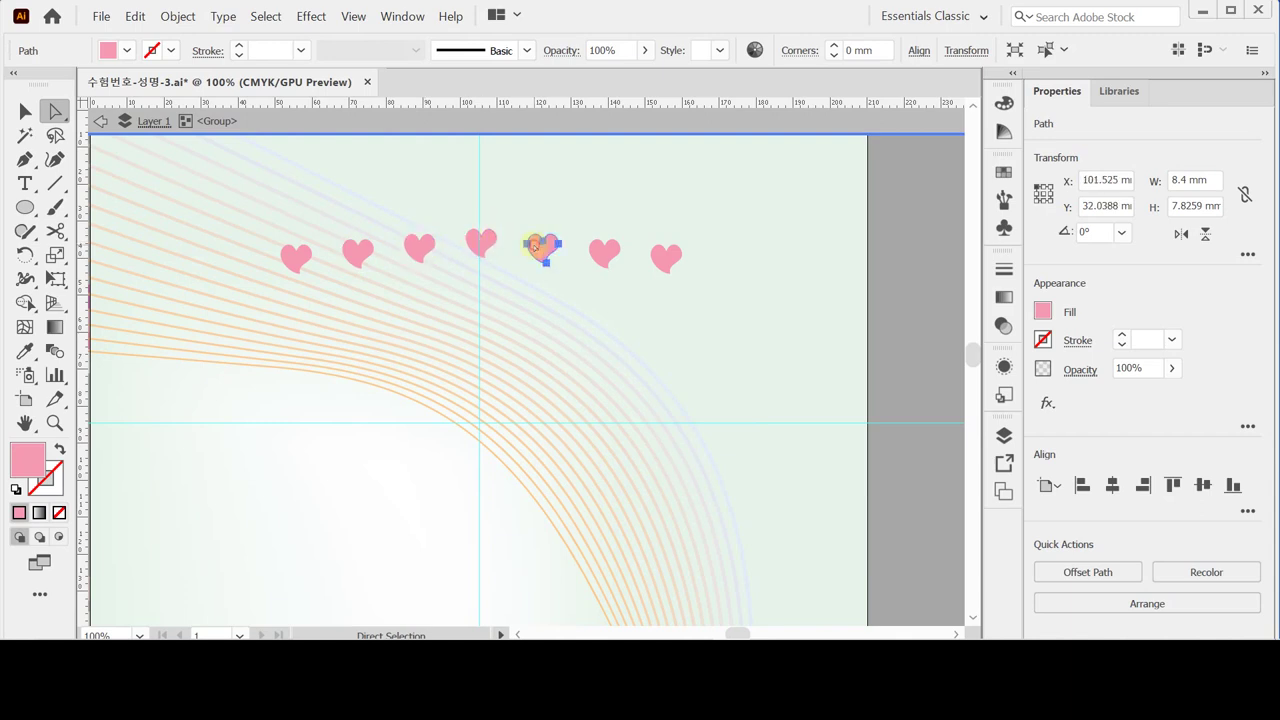
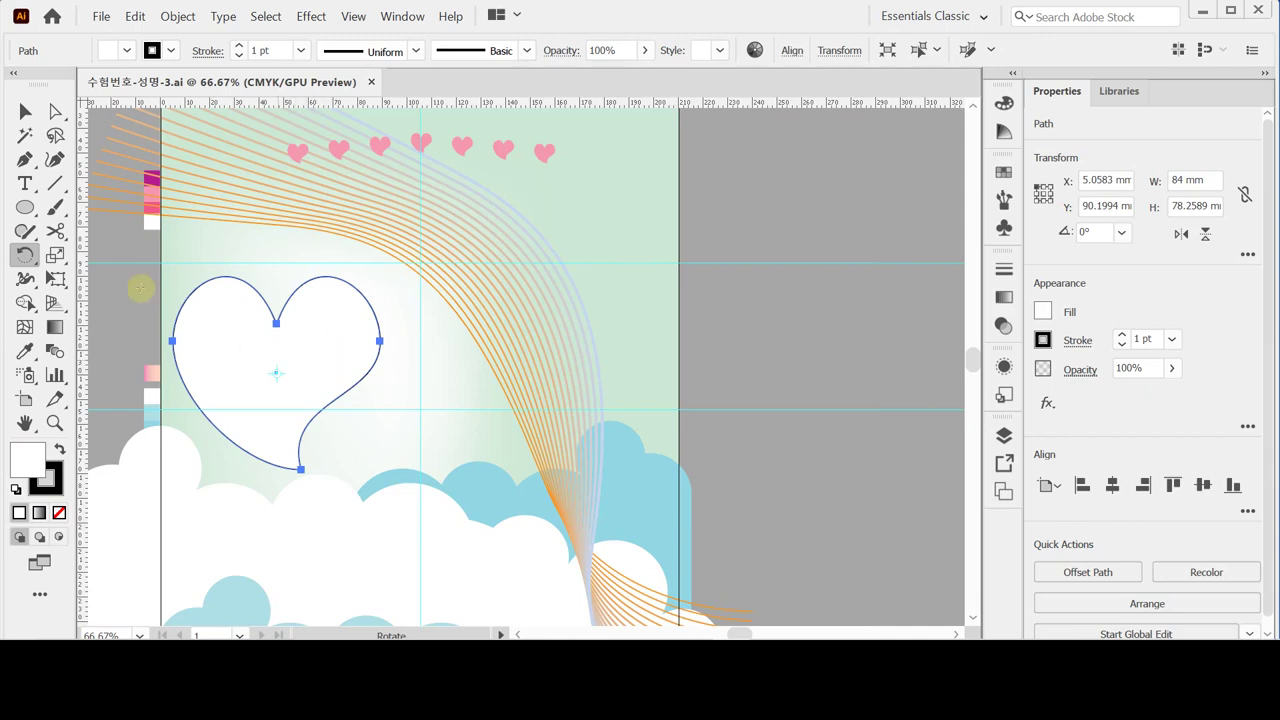
# Step: Rotate the large white heart 15° and apply the pink-to-peach gradient without a stroke, sampled from the swatch beside the artboard
pyautogui.doubleClick(25, 255)
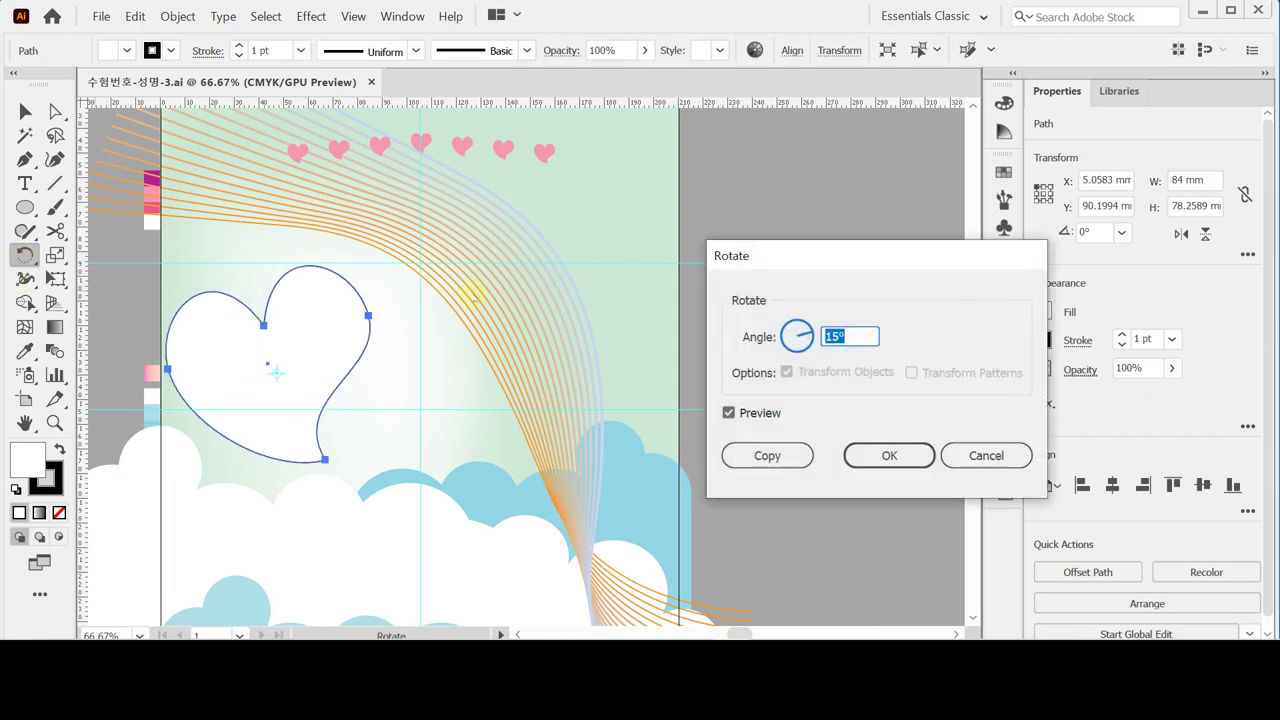
pyautogui.click(870, 452)
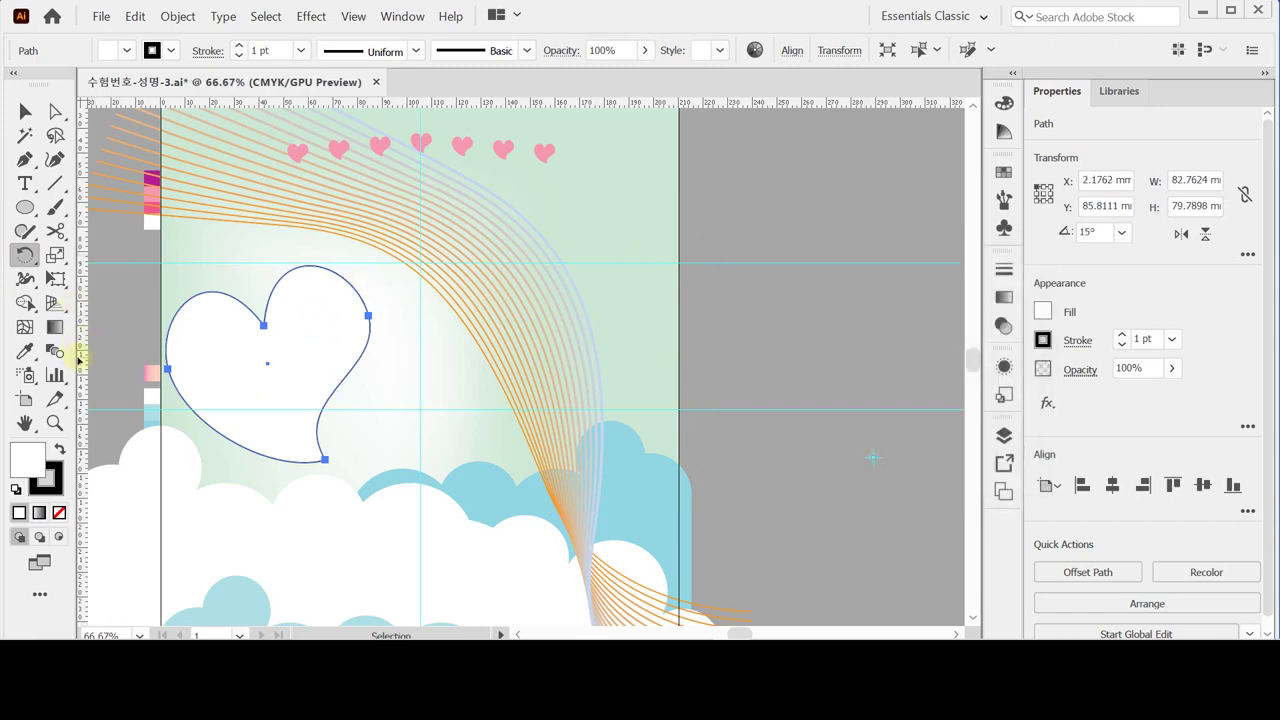
pyautogui.click(25, 351)
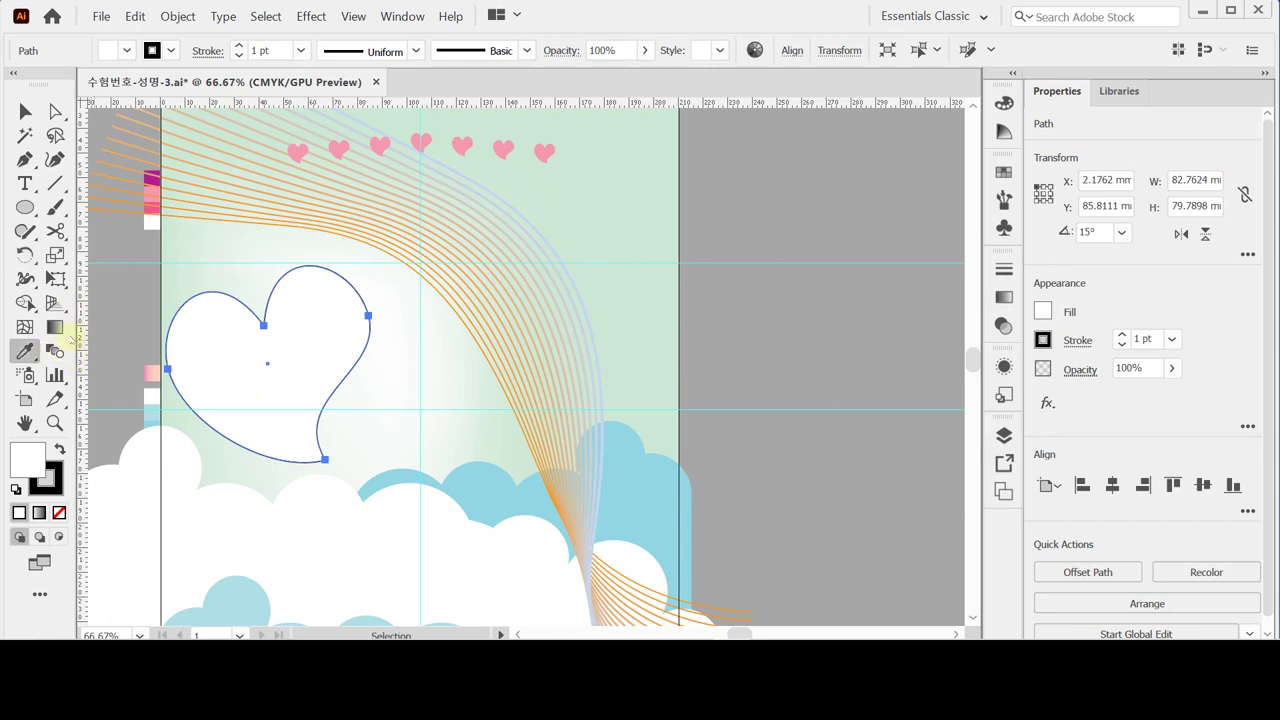
pyautogui.click(152, 373)
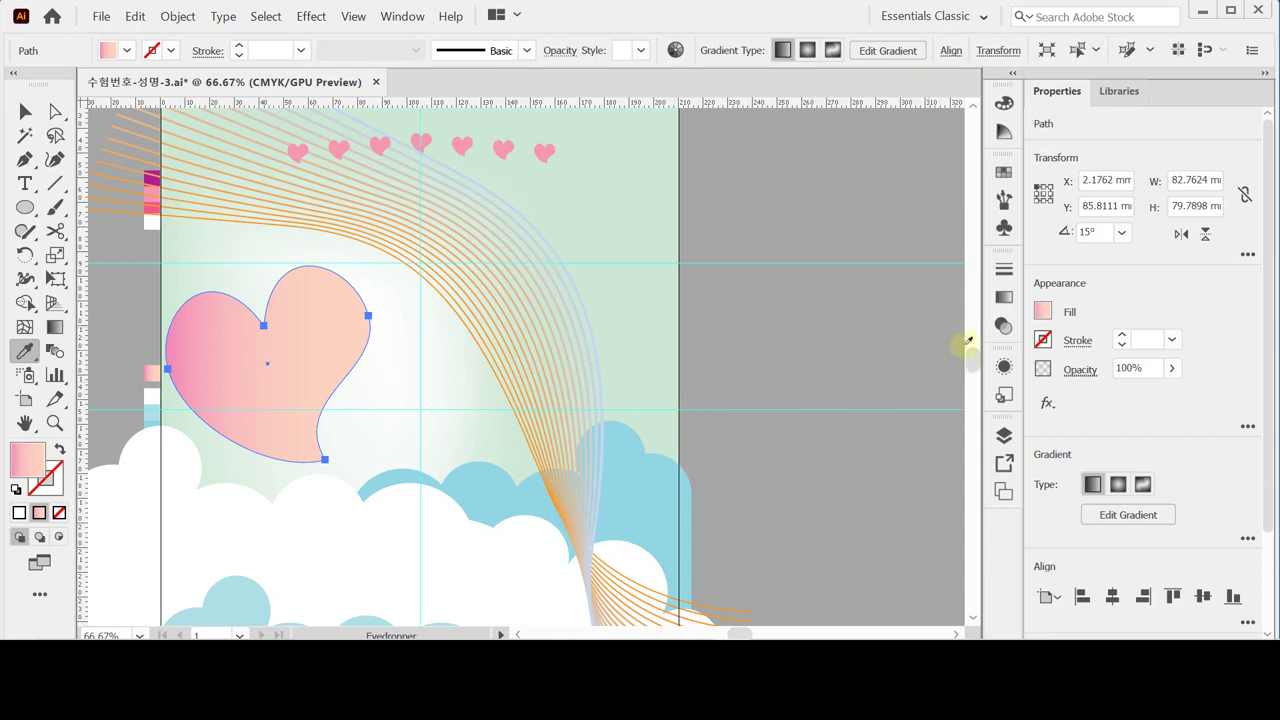
# Step: Set the large heart's linear gradient angle to 90°
pyautogui.click(1004, 299)
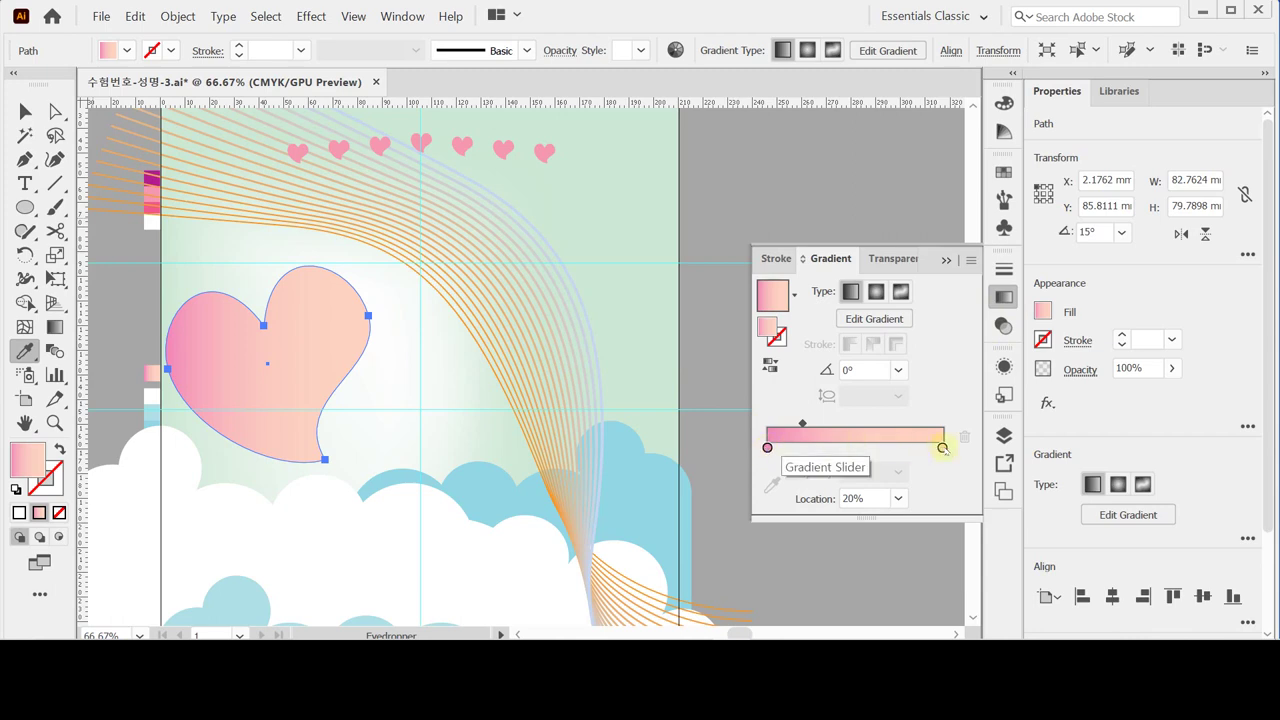
pyautogui.click(898, 372)
pyautogui.click(898, 372)
pyautogui.click(898, 372)
pyautogui.click(898, 372)
pyautogui.click(849, 369)
pyautogui.write('90')
pyautogui.press('Return')
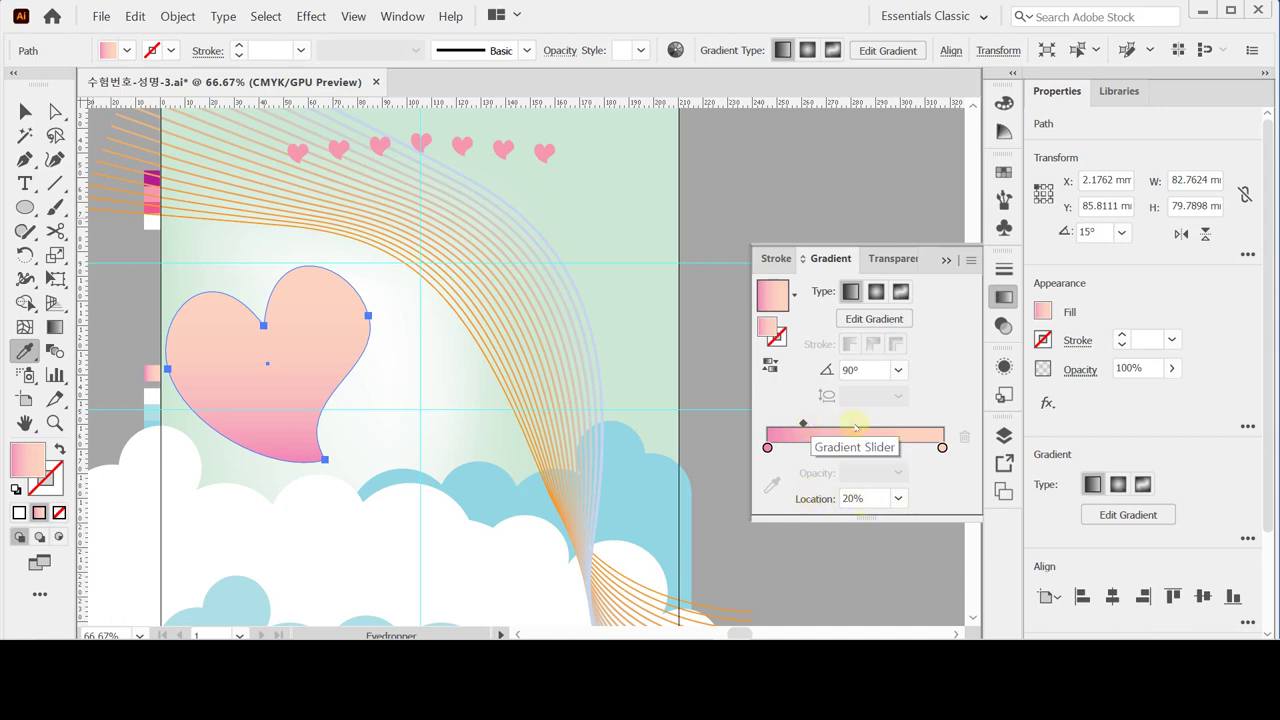
pyautogui.moveTo(803, 423); pyautogui.dragTo(855, 425)
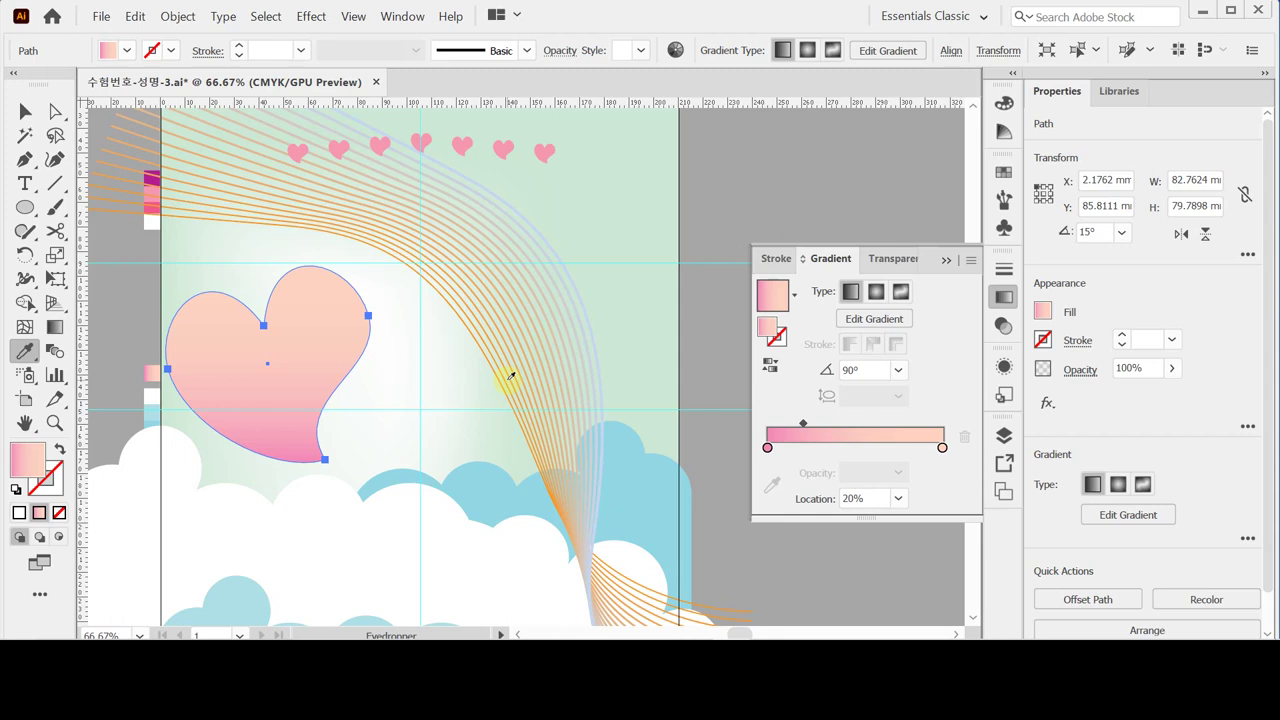
pyautogui.click(1002, 299)
pyautogui.click(1002, 299)
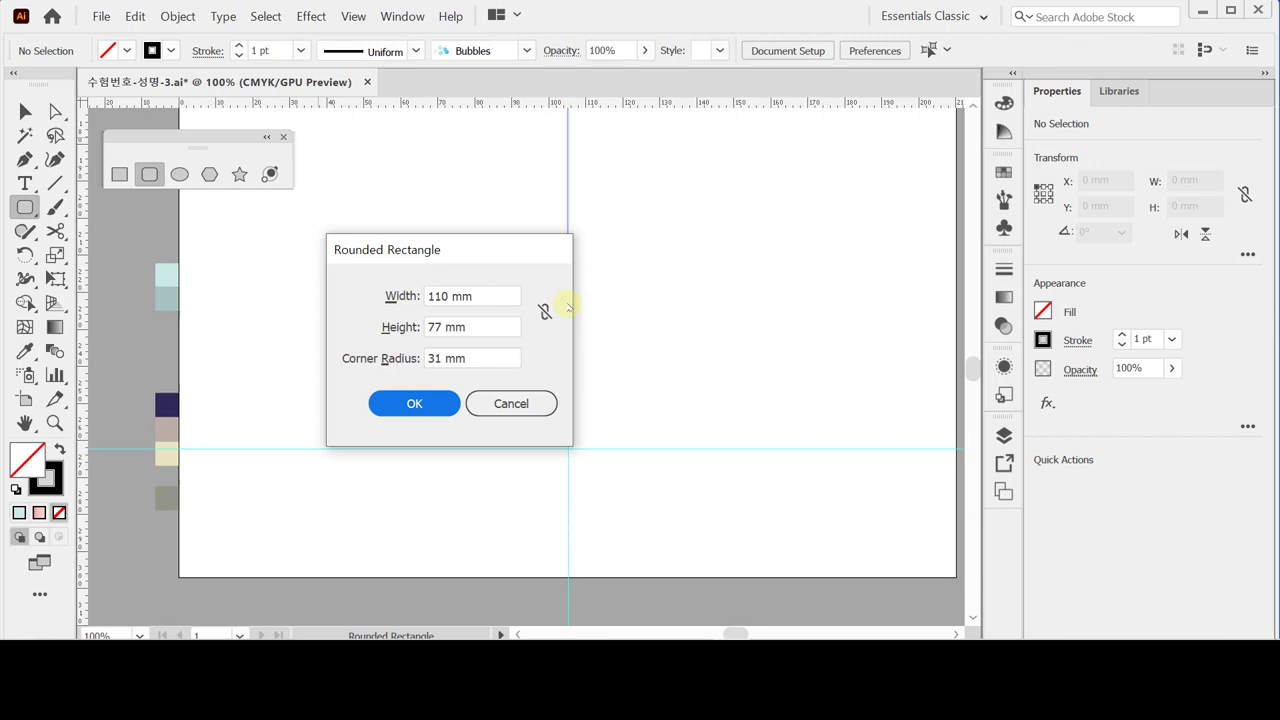
# Step: Create a rounded rectangle 110 mm wide and 77 mm high with a 31 mm corner radius, centred on the vertical guide
pyautogui.click(441, 406)
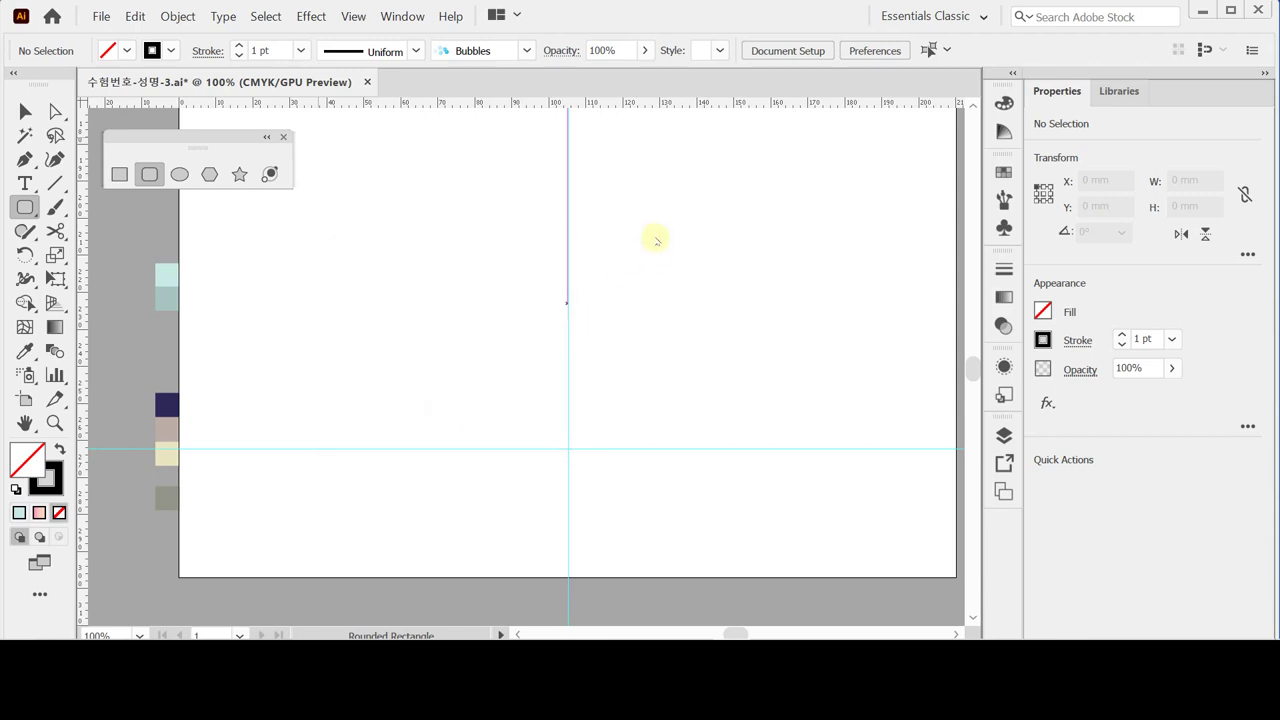
pyautogui.click(607, 257)
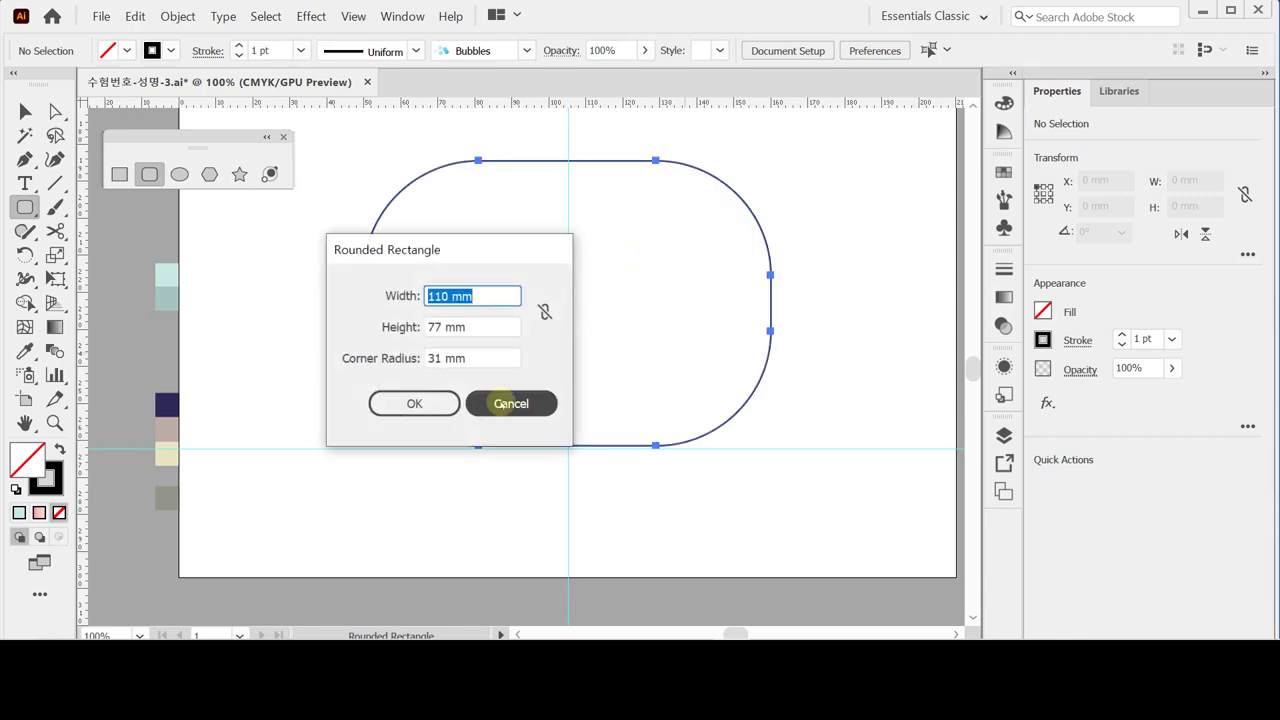
pyautogui.click(511, 403)
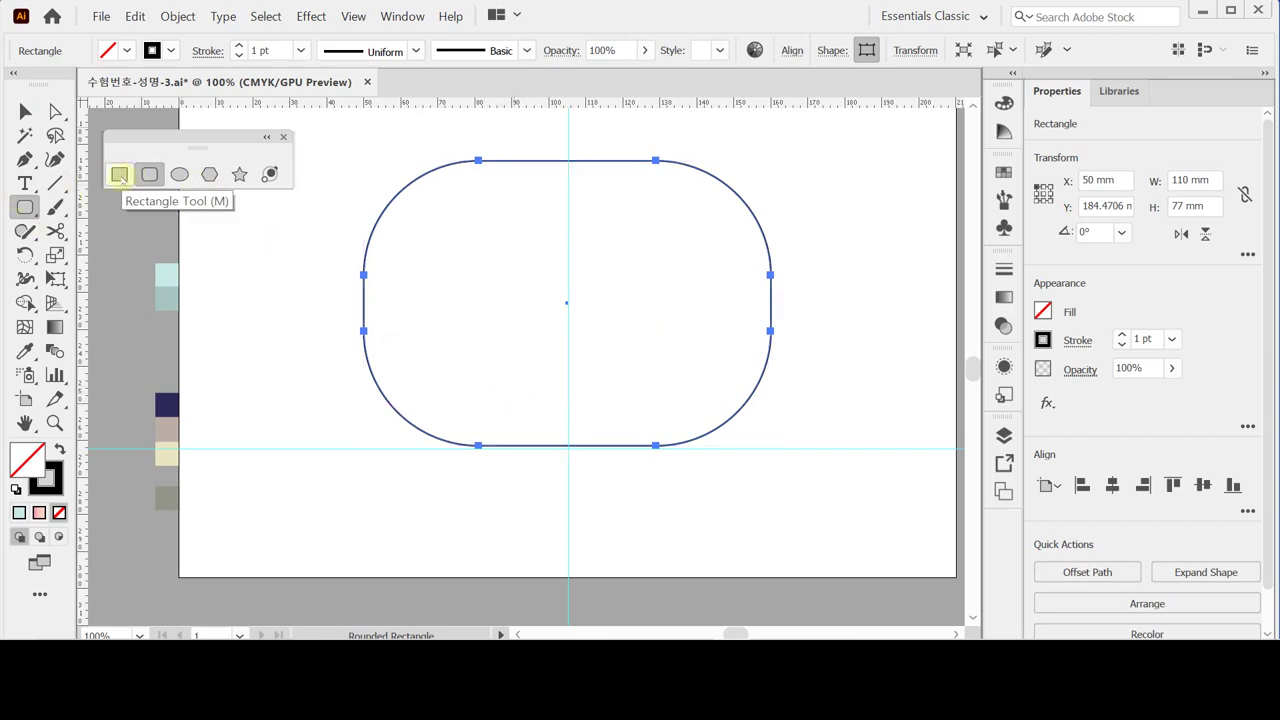
# Step: Draw a rectangle about 139 × 49 mm covering the upper half of the rounded rectangle and extending past both its sides
pyautogui.click(120, 175)
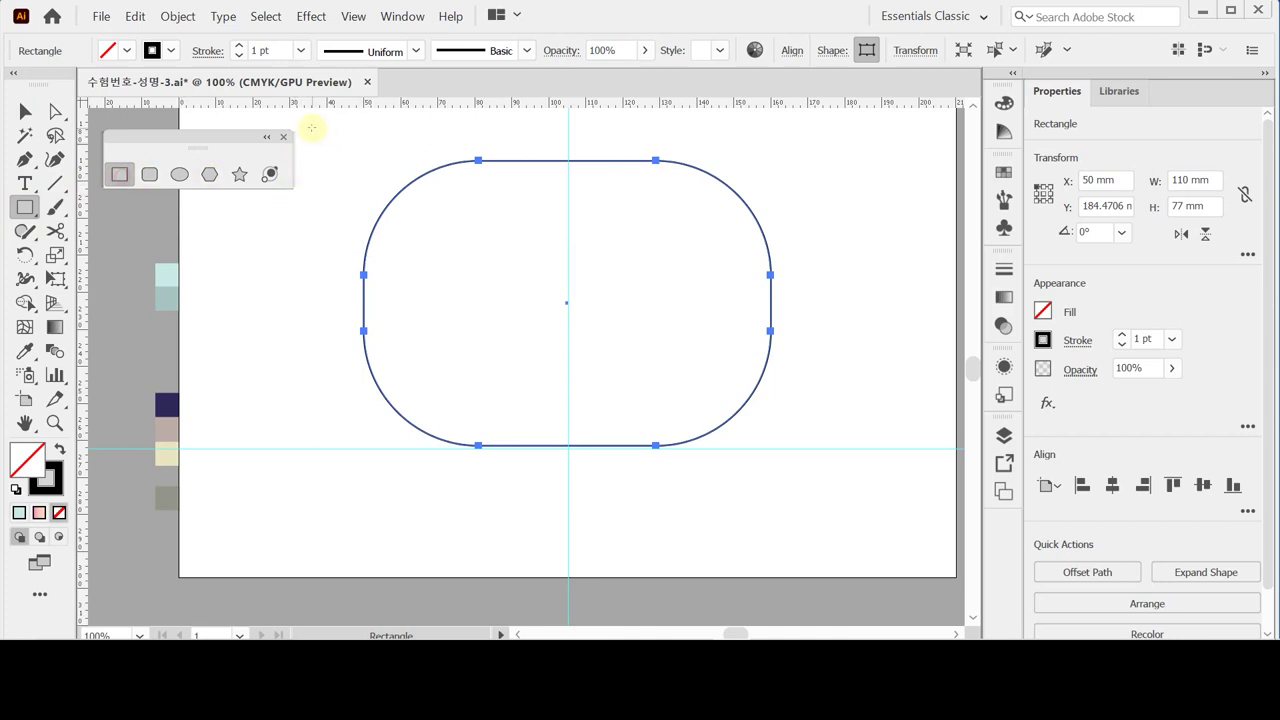
pyautogui.click(420, 205)
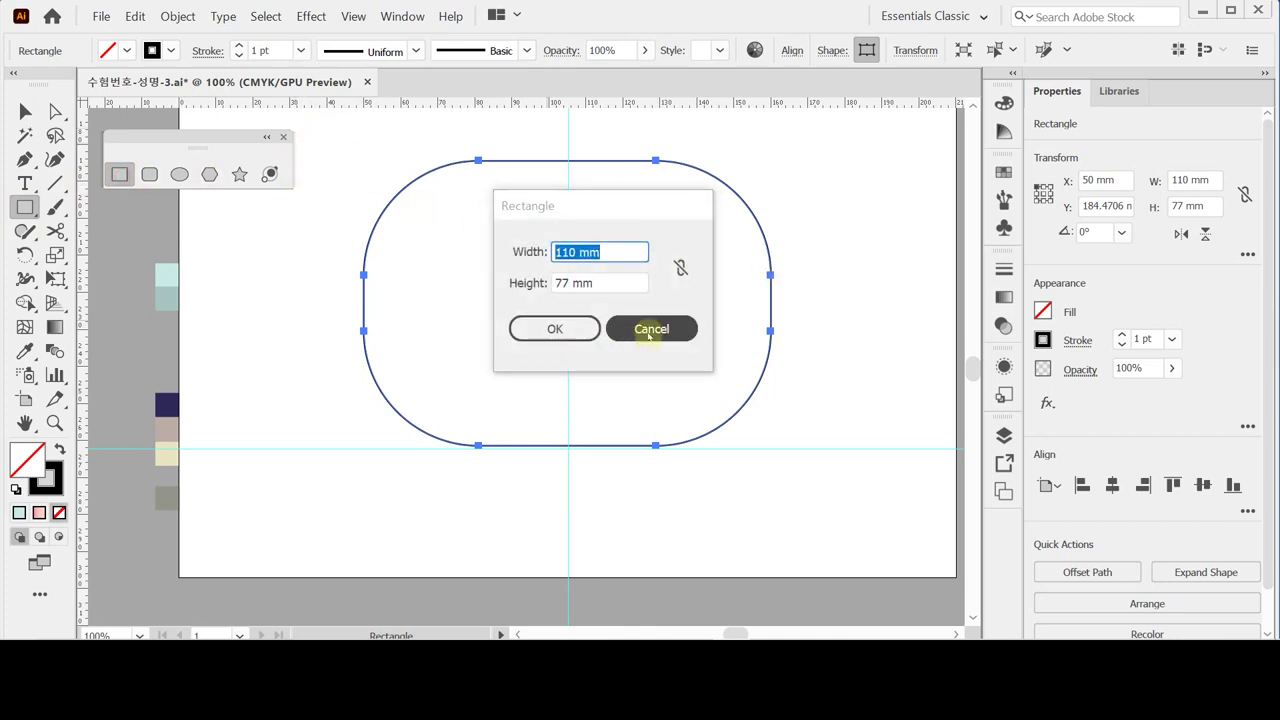
pyautogui.click(650, 328)
pyautogui.moveTo(330, 129); pyautogui.dragTo(844, 310)
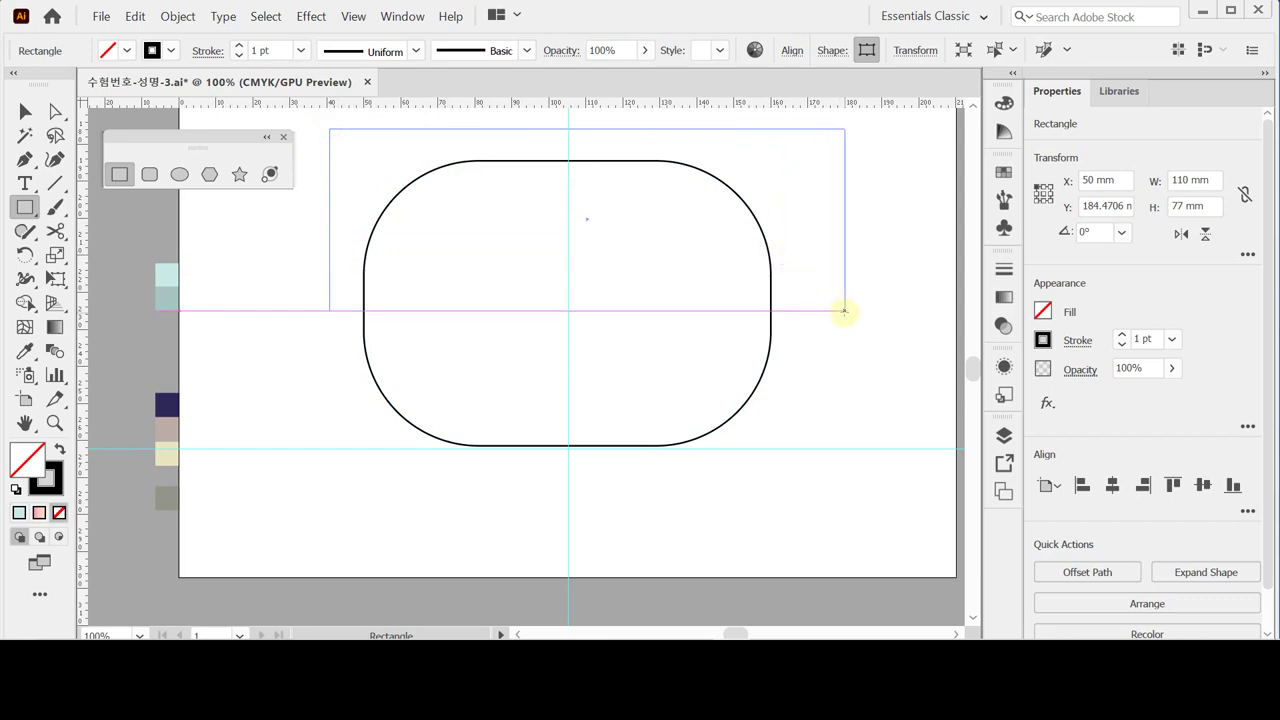
pyautogui.moveTo(844, 311); pyautogui.dragTo(844, 310)
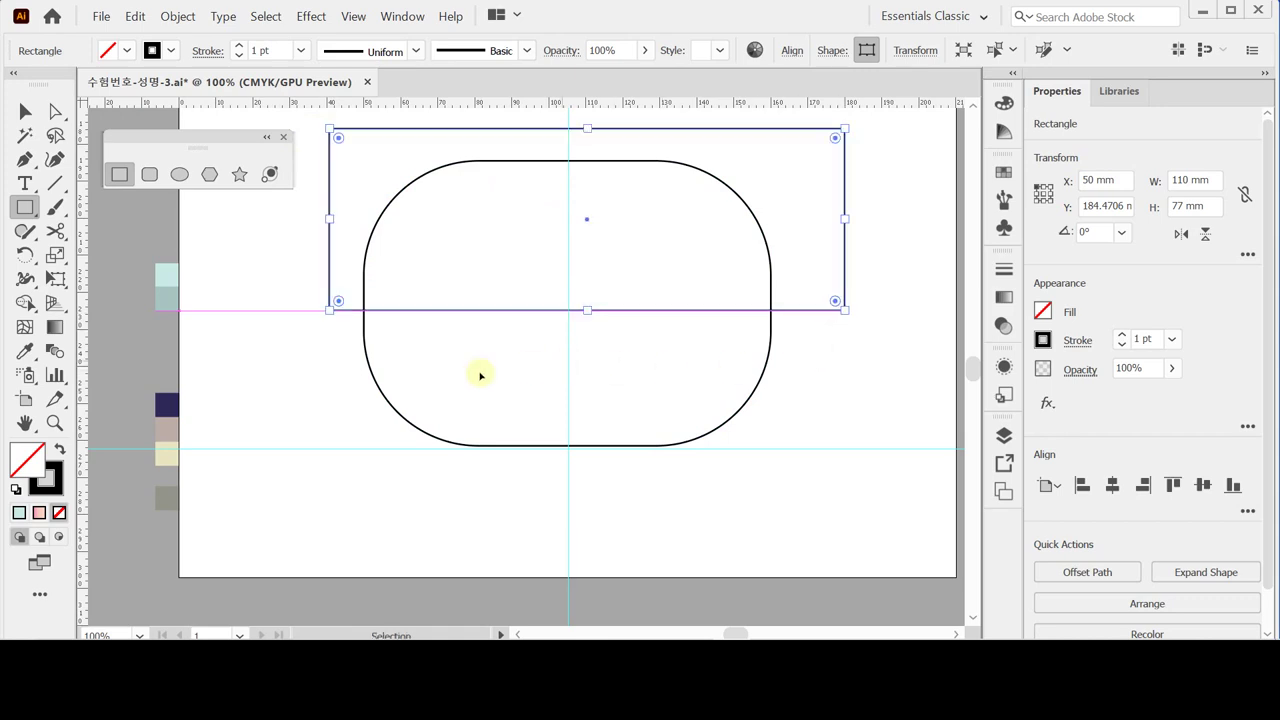
# Step: Nudge the rectangle slightly upward and subtract it from the rounded rectangle with Minus Front, keeping the lower half as a tub
pyautogui.hotkey('ctrl', 'a')
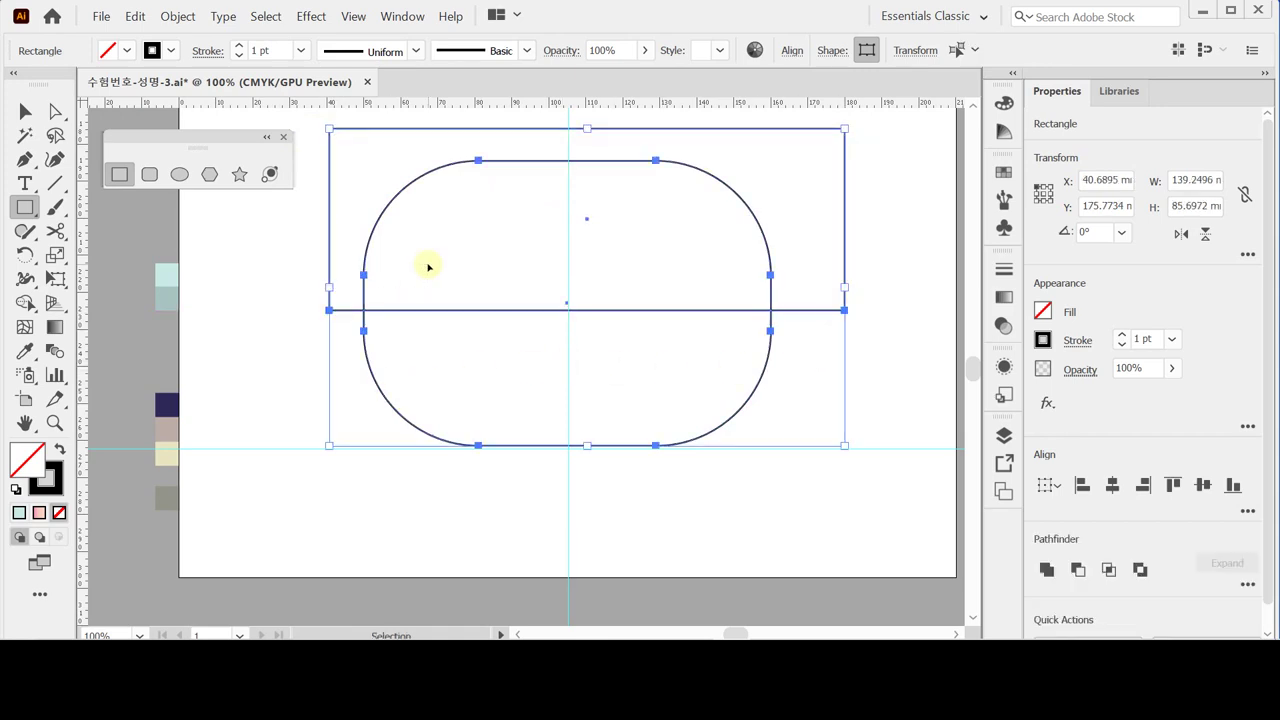
pyautogui.click(314, 354)
pyautogui.click(336, 296)
pyautogui.press('Up')
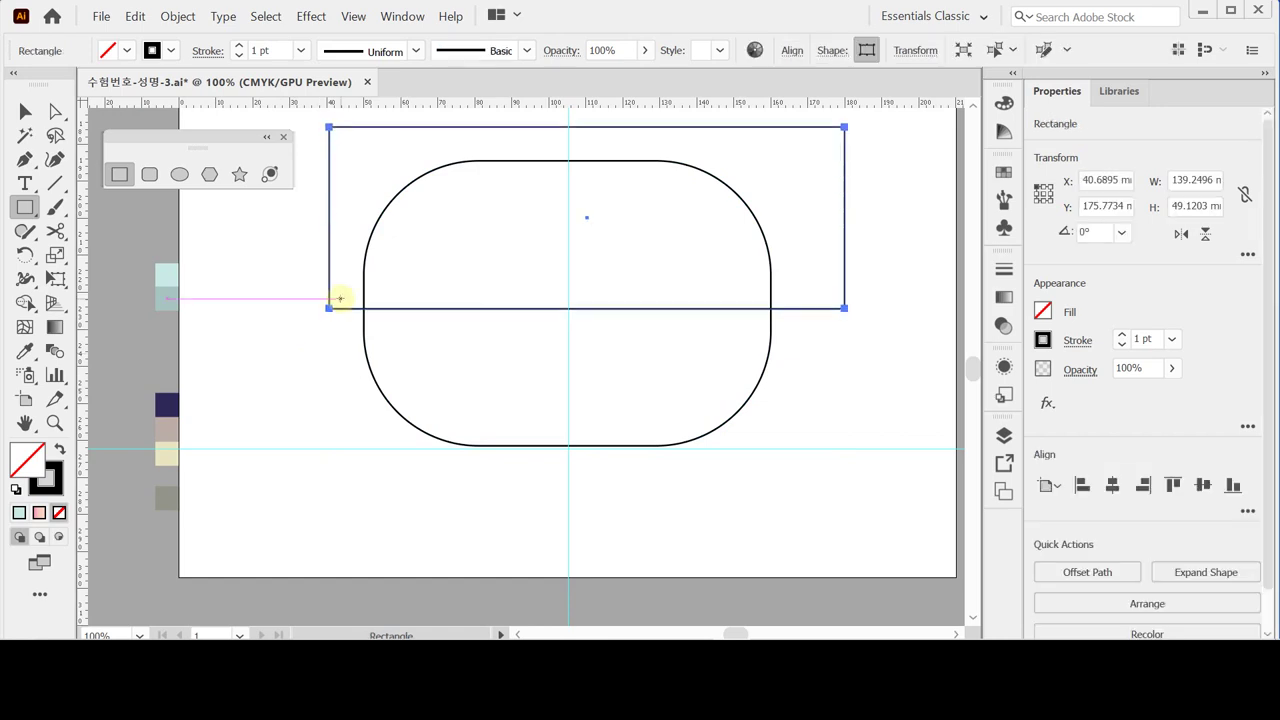
pyautogui.moveTo(295, 384); pyautogui.dragTo(452, 244)
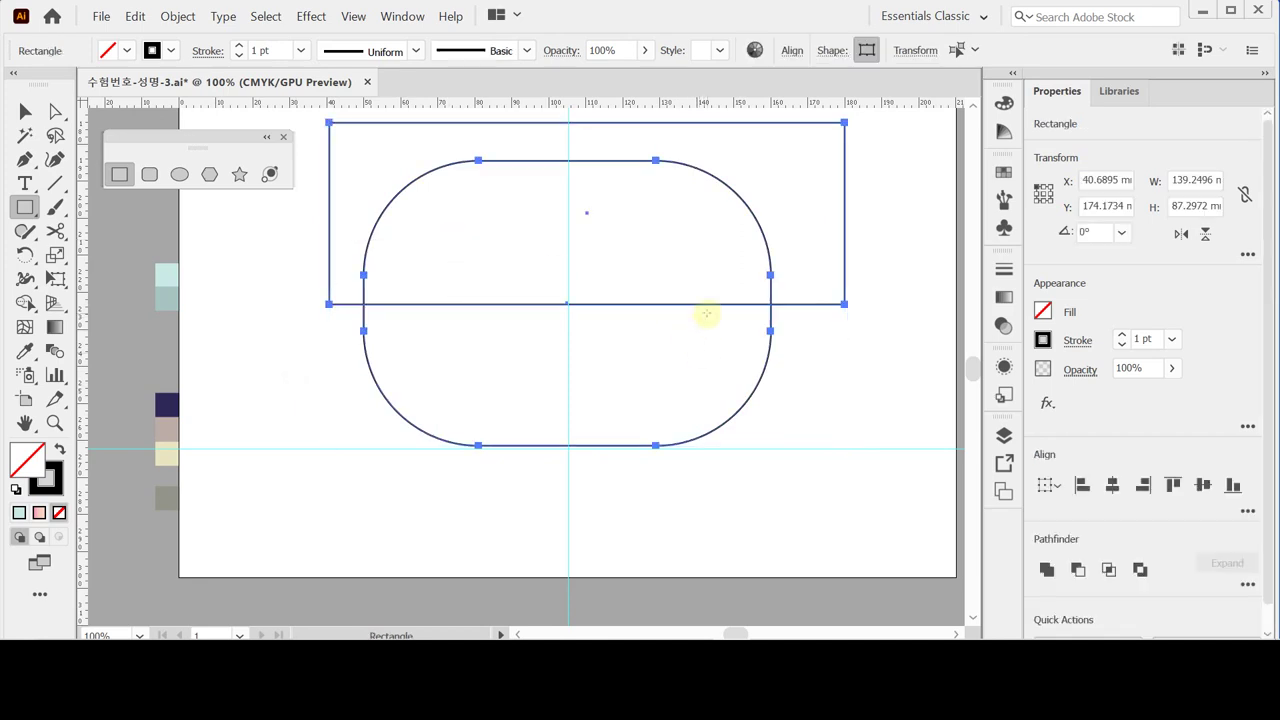
pyautogui.click(1078, 569)
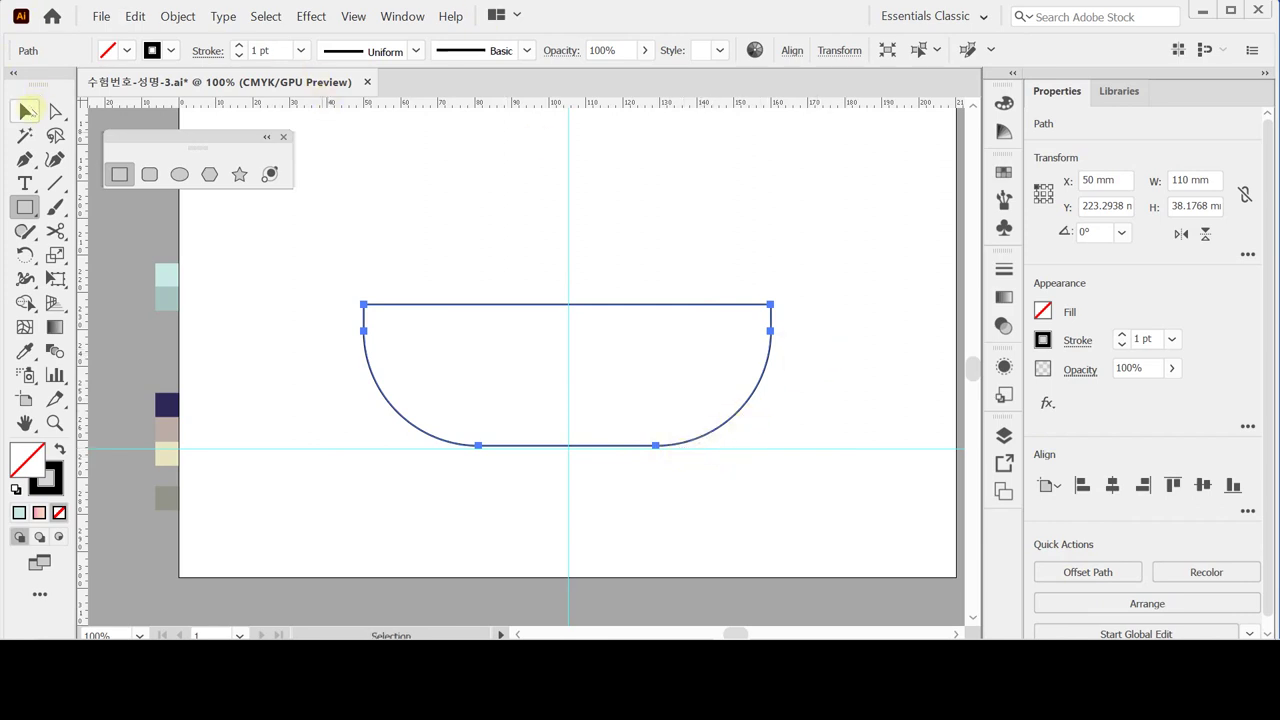
# Step: Make a copy of the tub shape moved -15 mm horizontally and -8 mm vertically, and deselect it
pyautogui.doubleClick(27, 111)
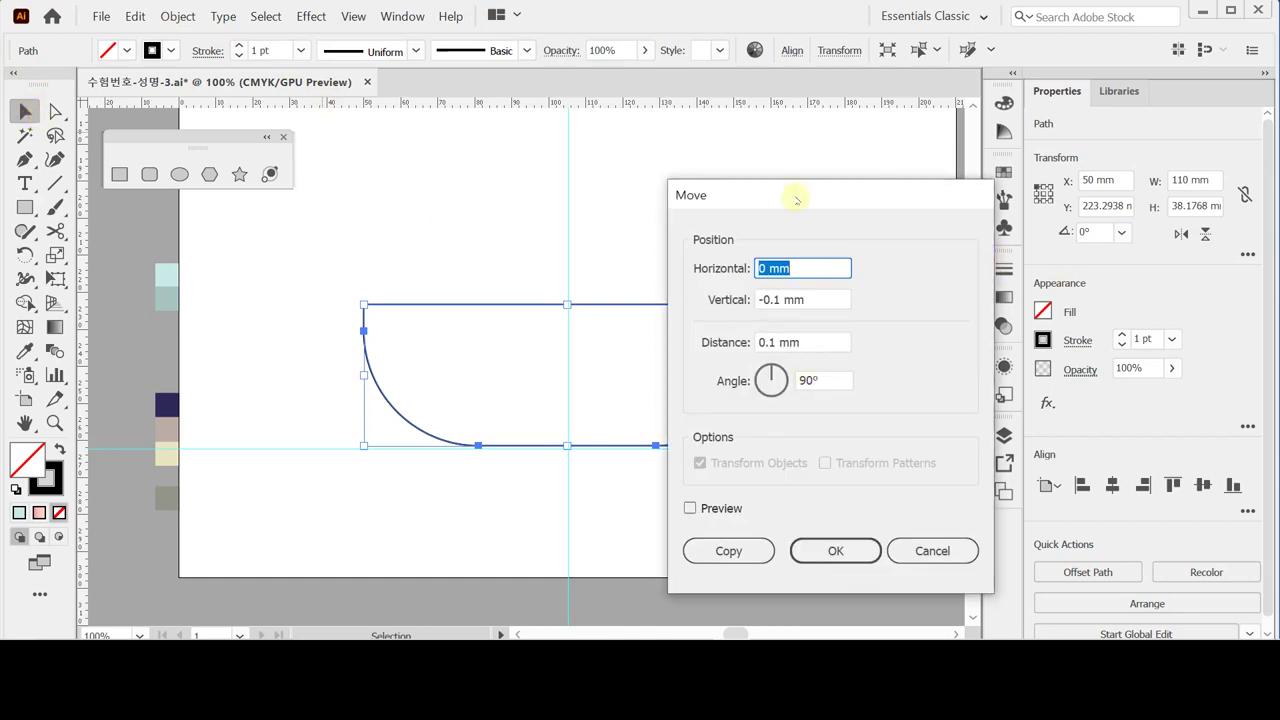
pyautogui.write('-15')
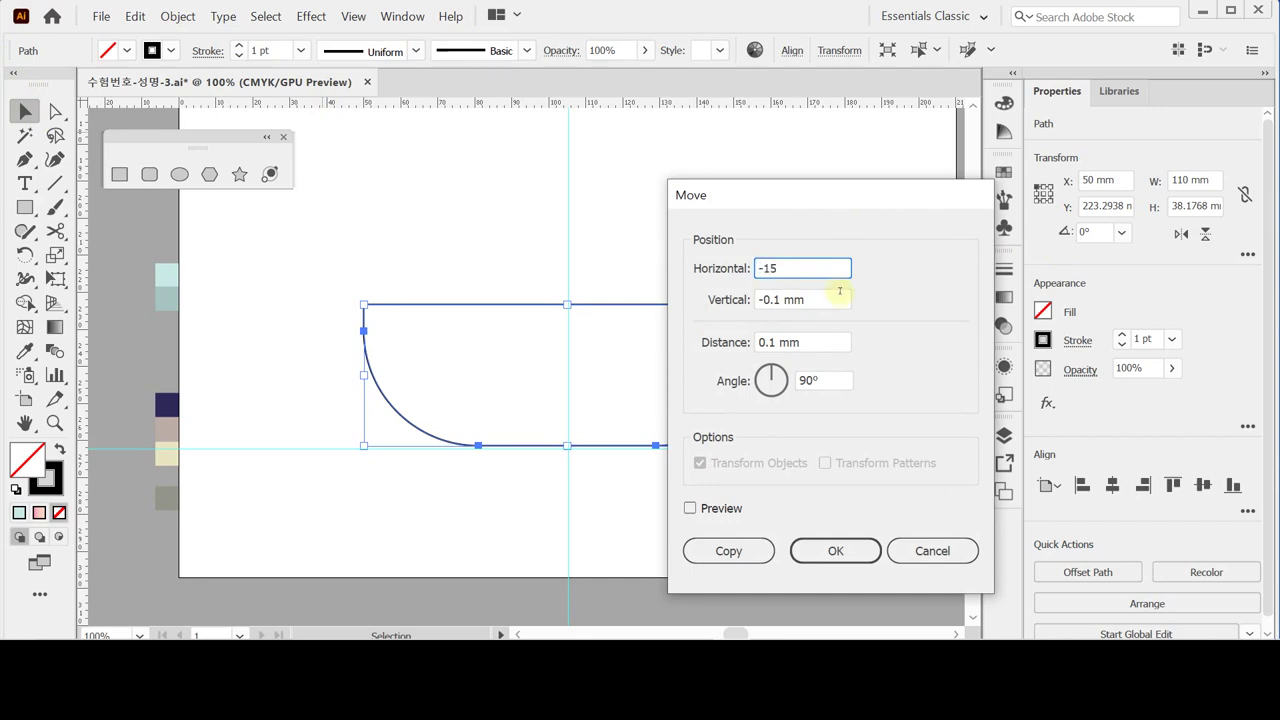
pyautogui.press('Tab')
pyautogui.write('-8')
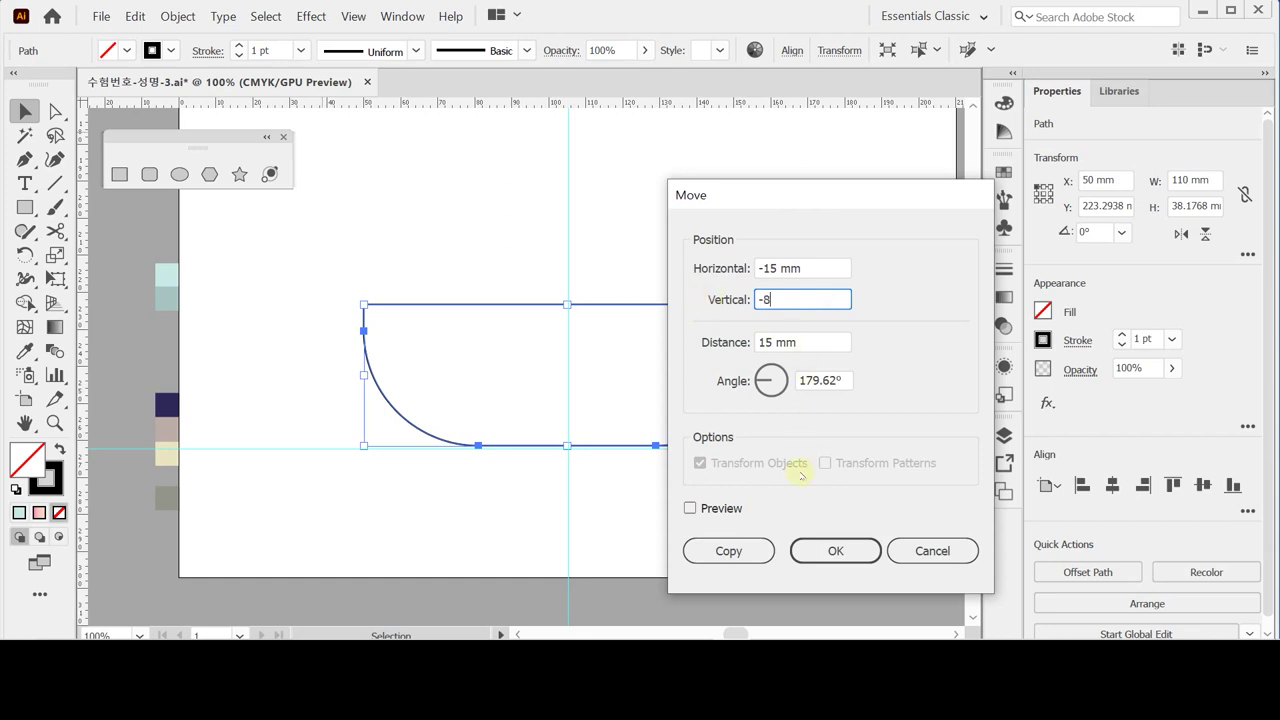
pyautogui.click(729, 550)
pyautogui.click(752, 557)
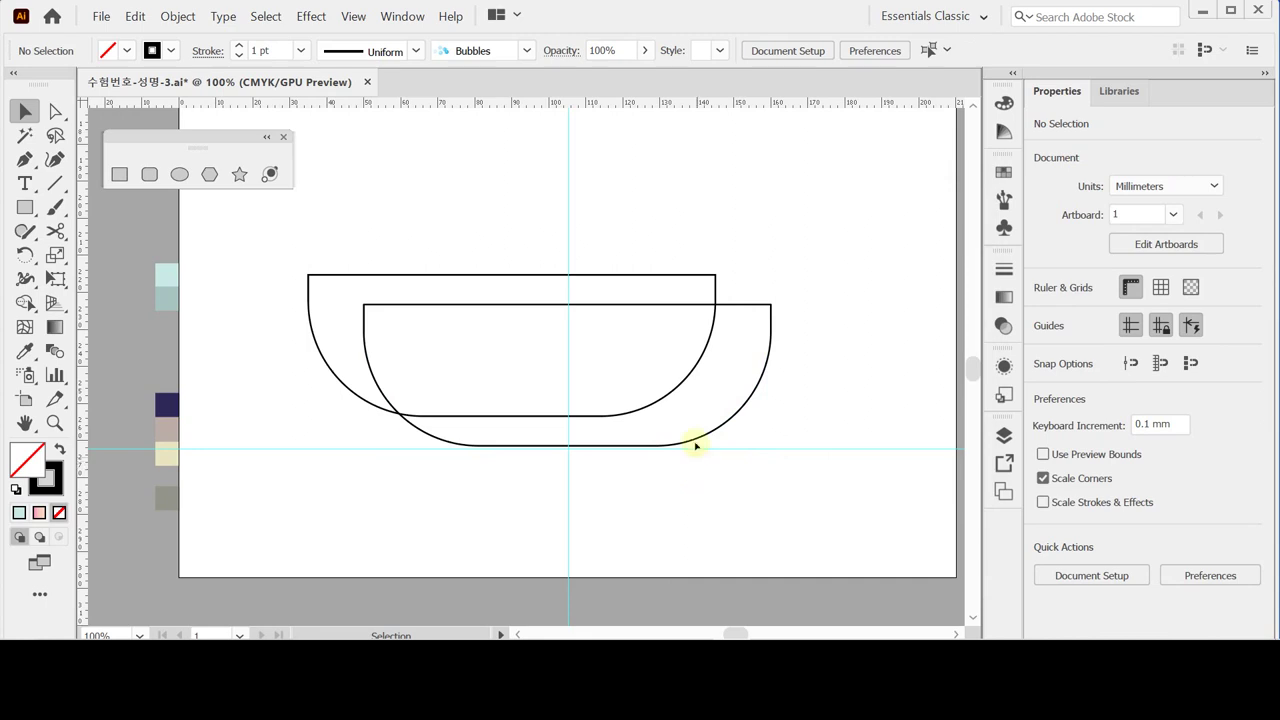
# Step: Divide the two overlapping tub shapes with Pathfinder and give the resulting group the default white fill and black stroke
pyautogui.moveTo(613, 240); pyautogui.dragTo(703, 326)
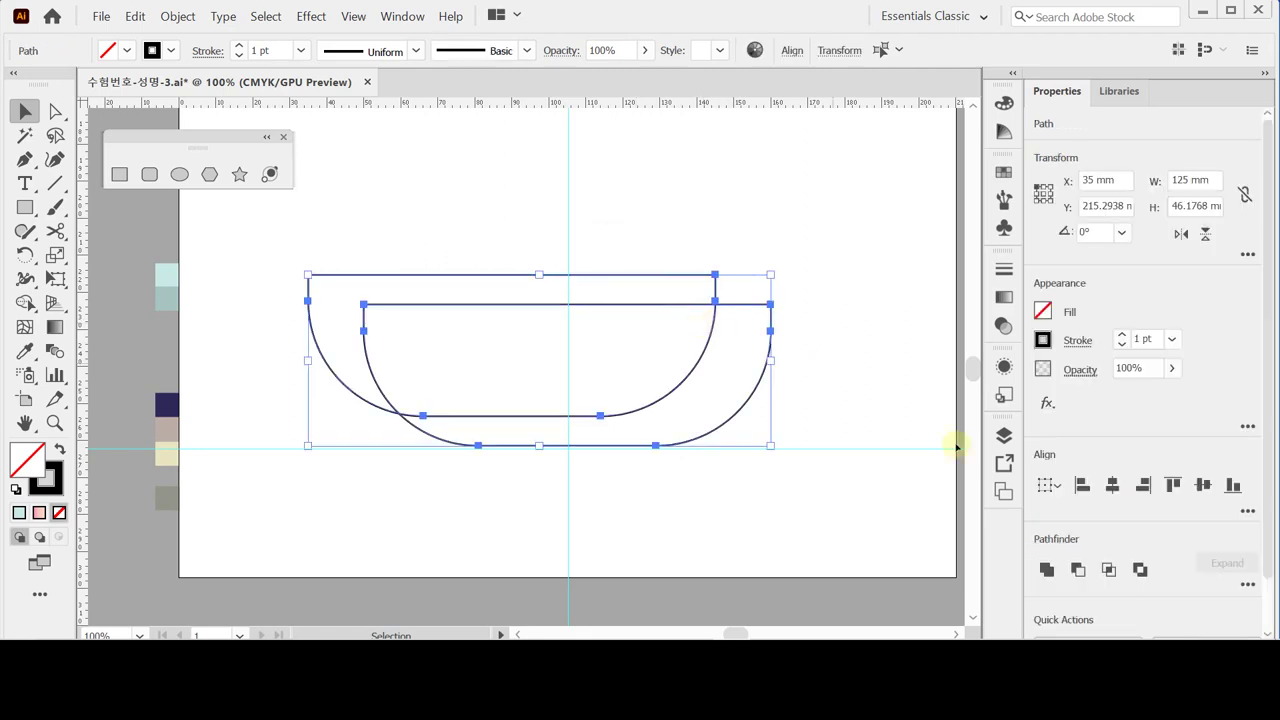
pyautogui.click(1250, 586)
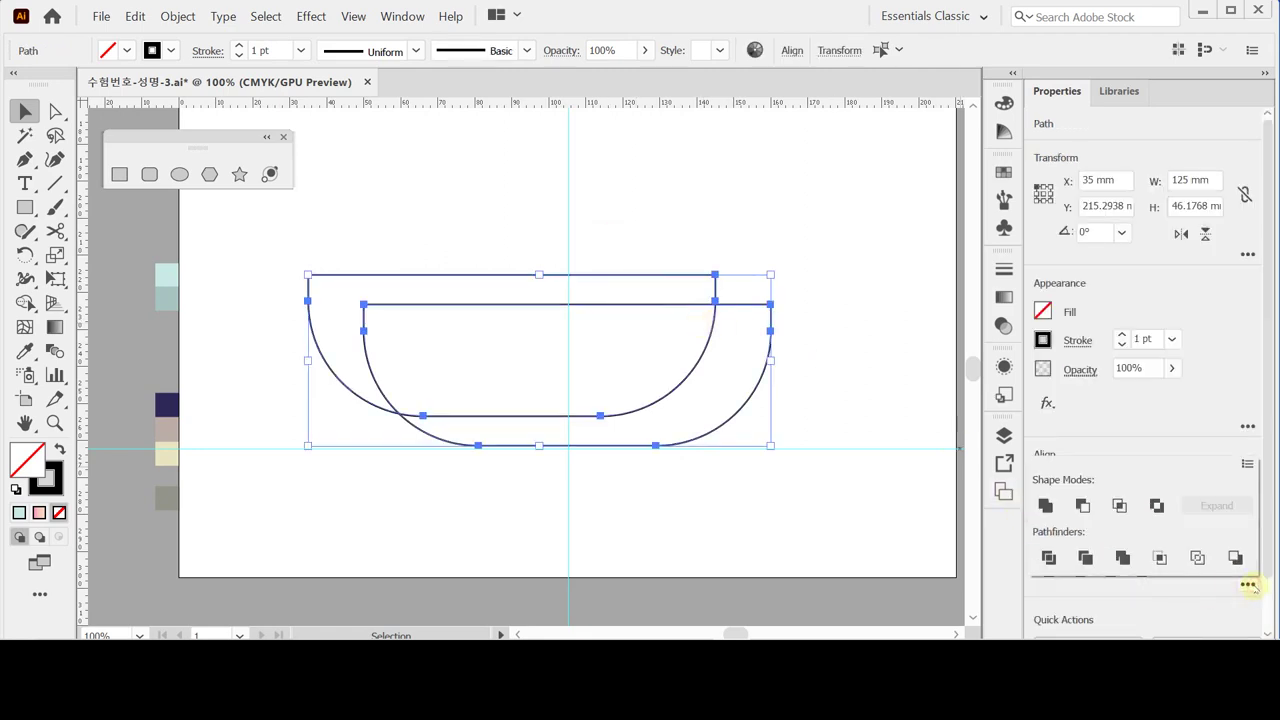
pyautogui.click(1049, 558)
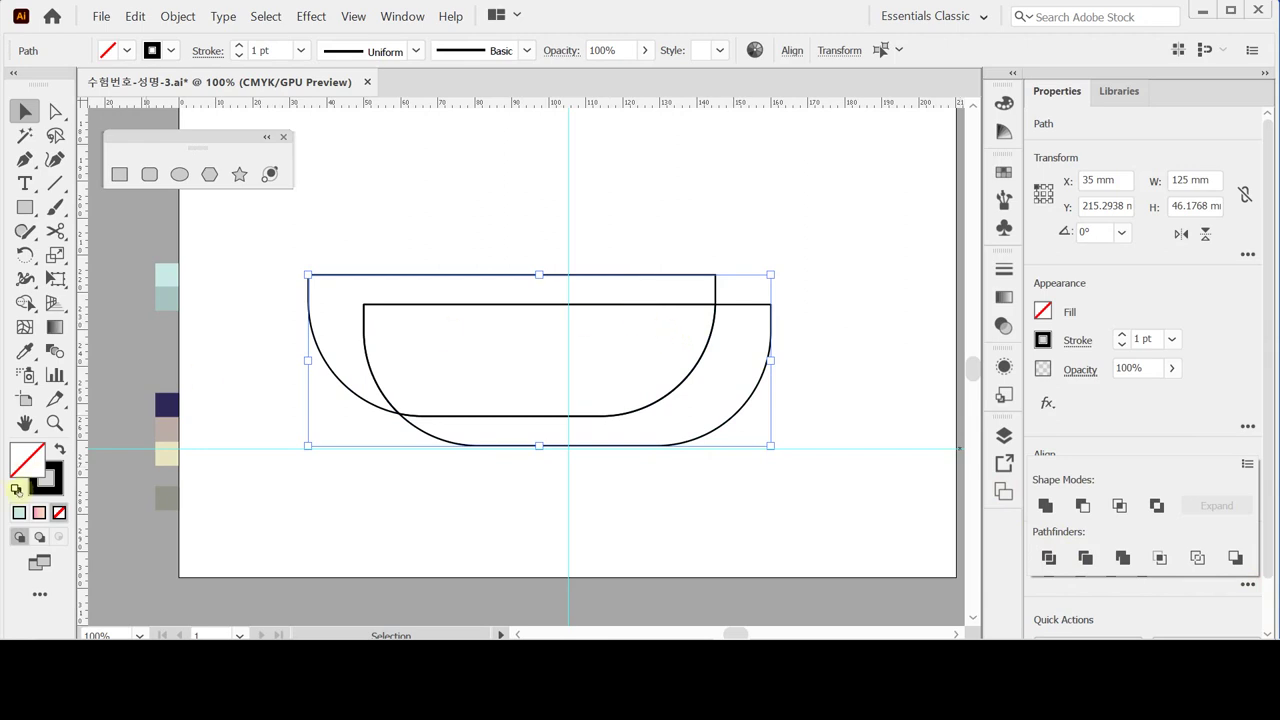
pyautogui.hotkey('ctrl', 'shift', 'a')
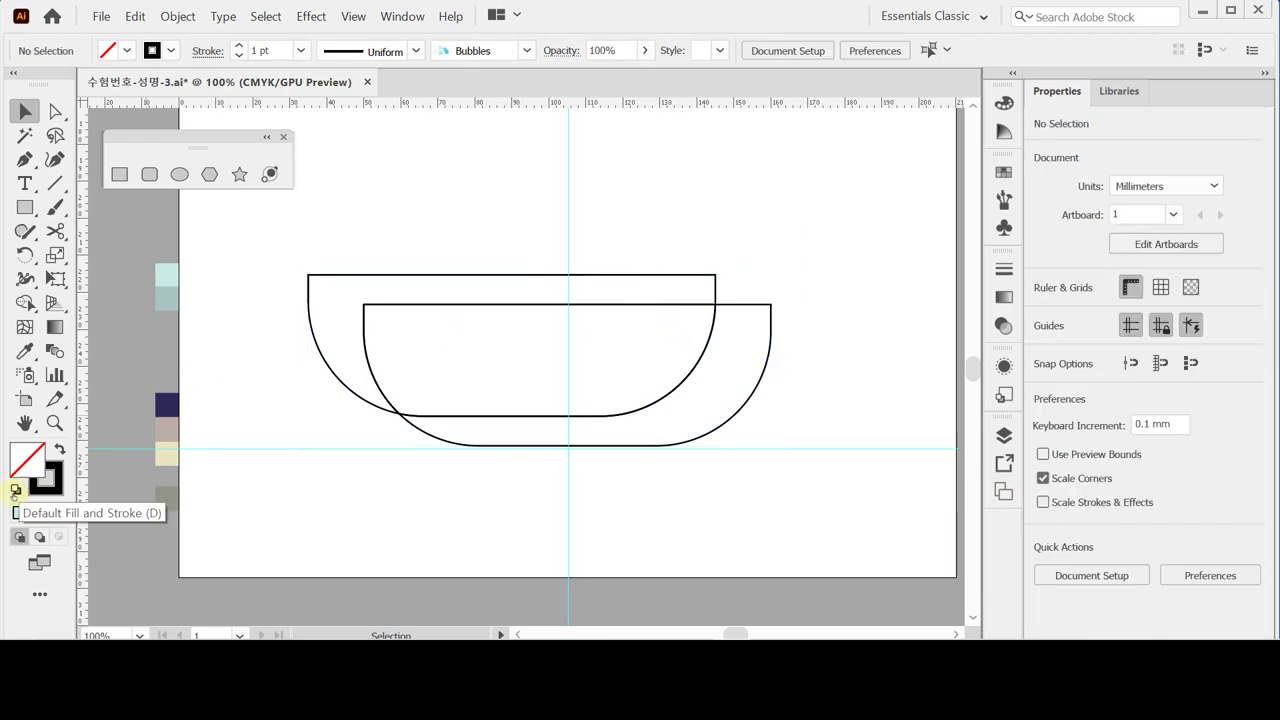
pyautogui.click(15, 490)
pyautogui.moveTo(425, 241); pyautogui.dragTo(517, 340)
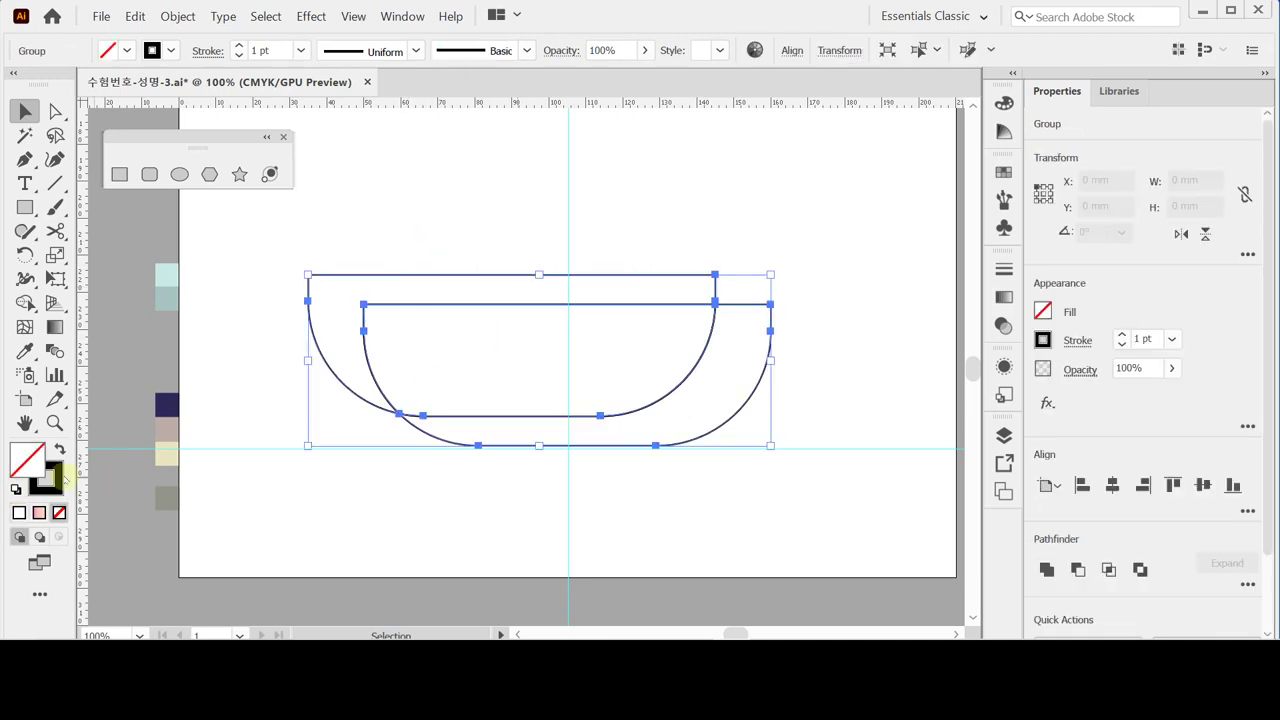
pyautogui.click(15, 490)
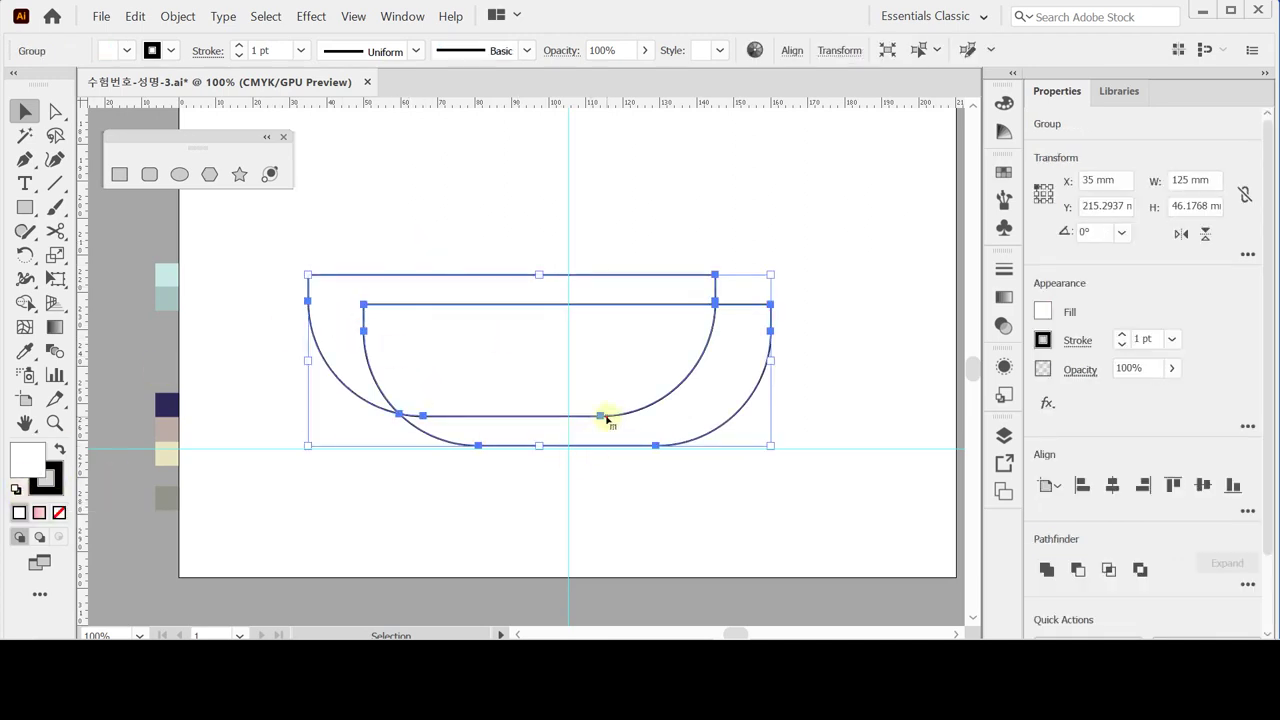
# Step: Isolate the divided group and delete the piece of the offset copy that lies outside the original tub
pyautogui.doubleClick(607, 420)
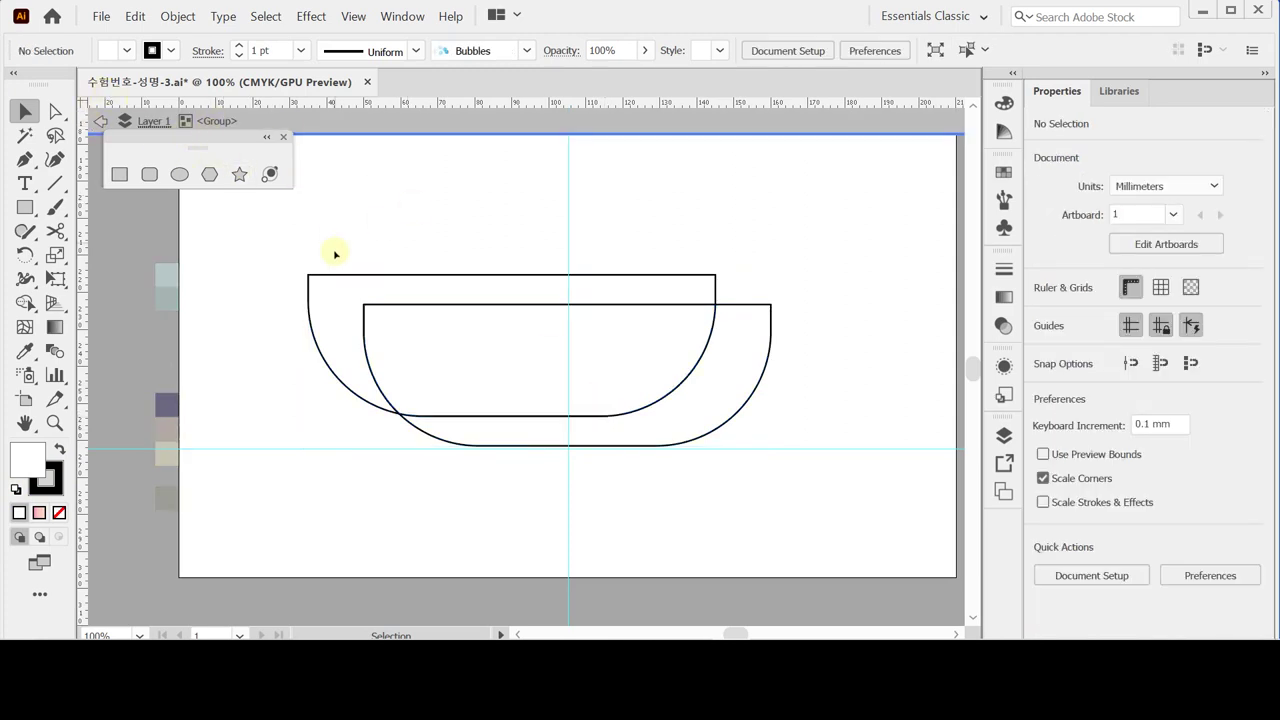
pyautogui.click(346, 289)
pyautogui.press('Delete')
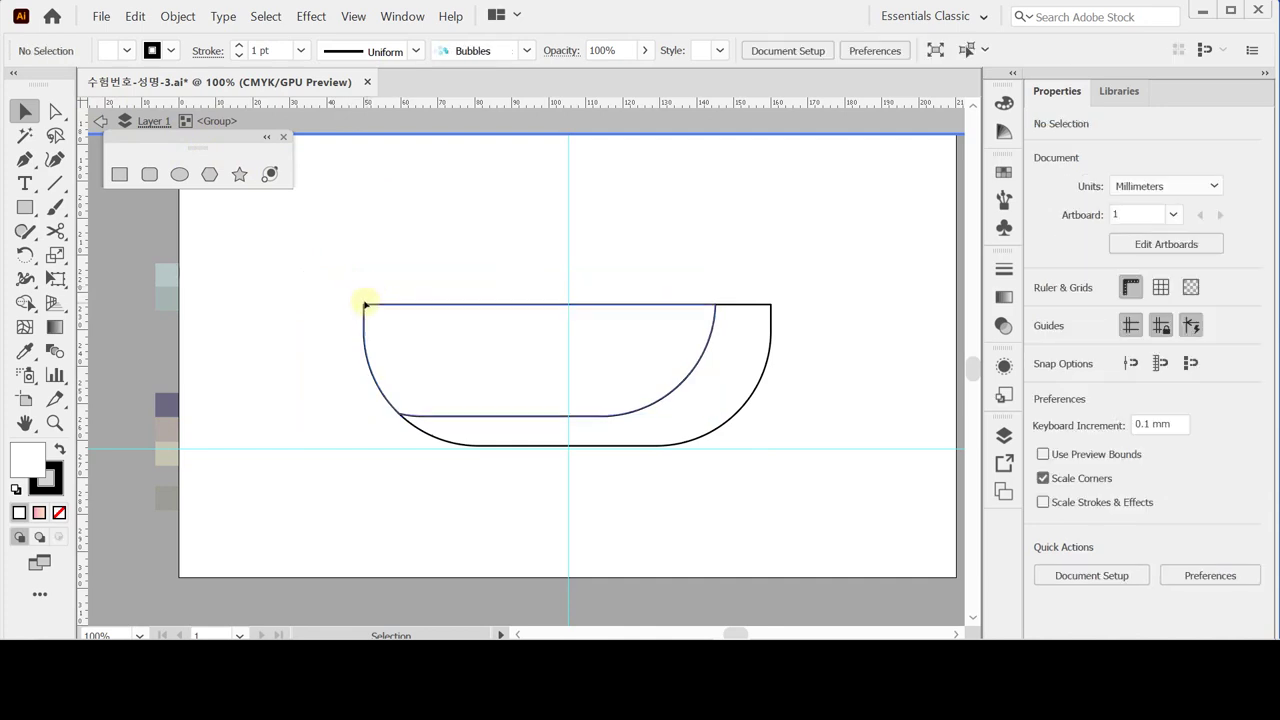
# Step: Color the main tub piece cream and the crescent shadow piece taupe without strokes, sampled from the swatches beside the artboard, and save the file
pyautogui.click(364, 304)
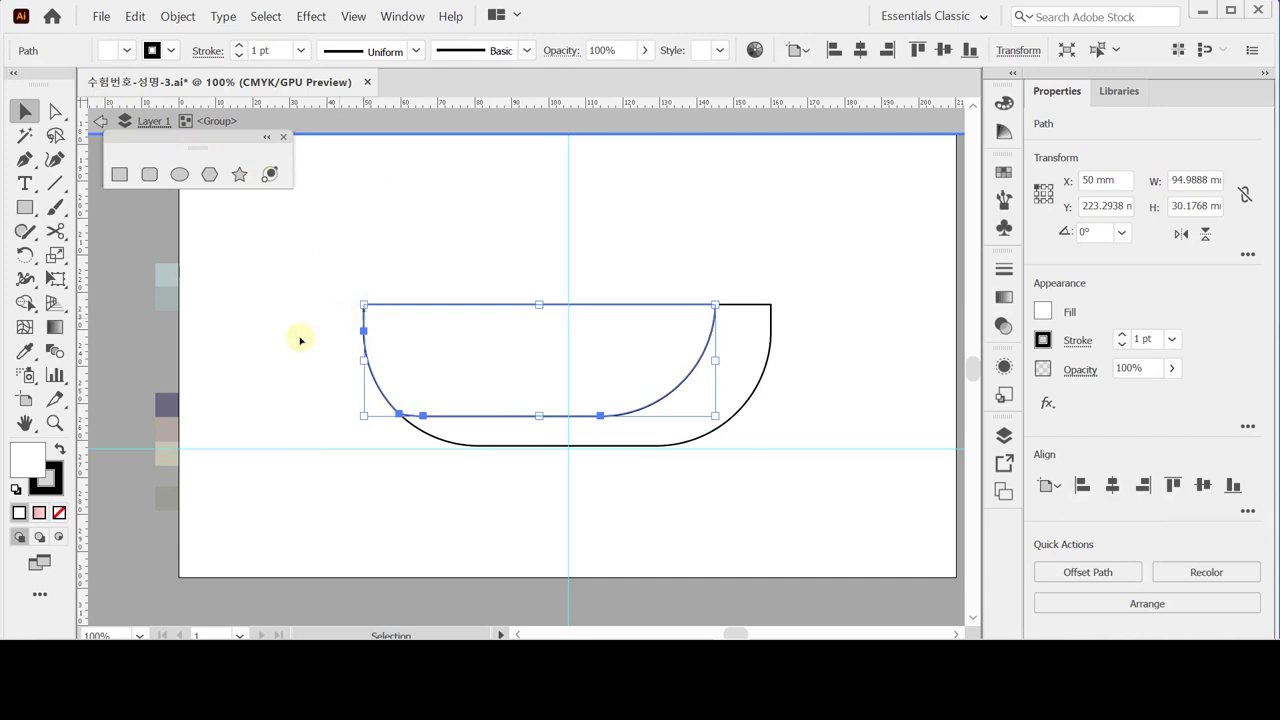
pyautogui.press('i')
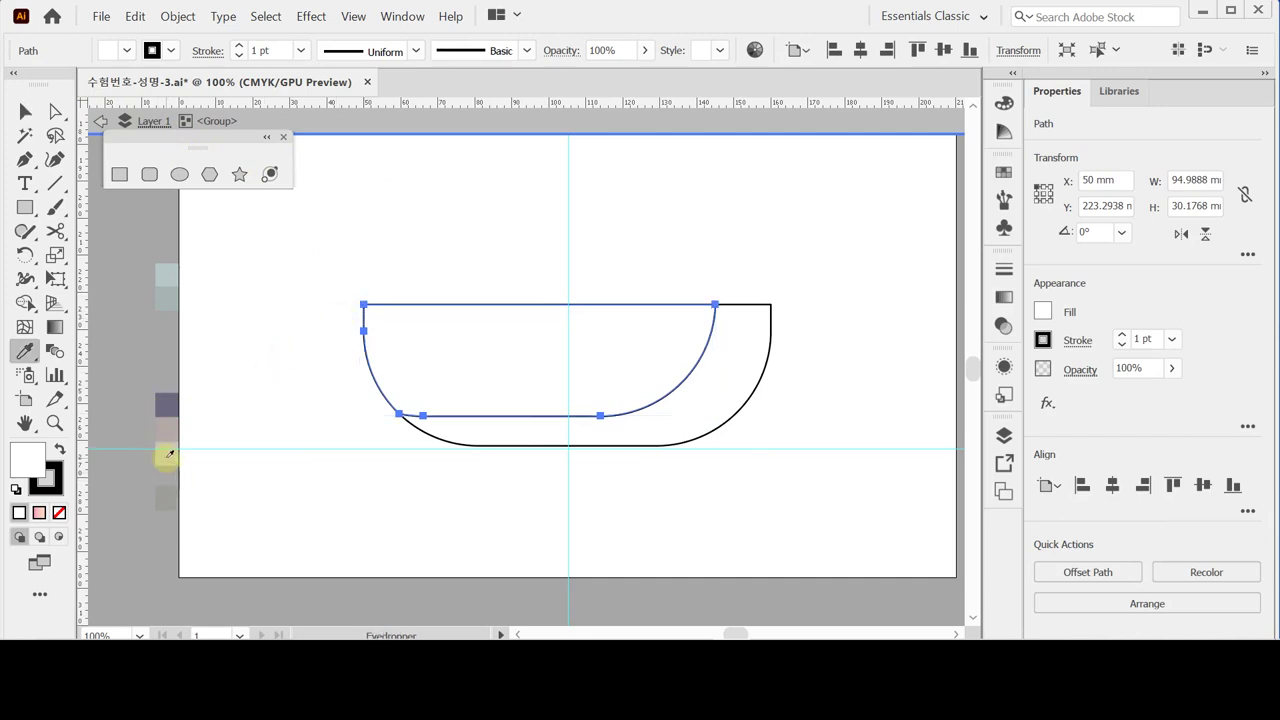
pyautogui.click(169, 455)
pyautogui.keyDown('ctrl'); pyautogui.click(537, 446); pyautogui.keyUp('ctrl')
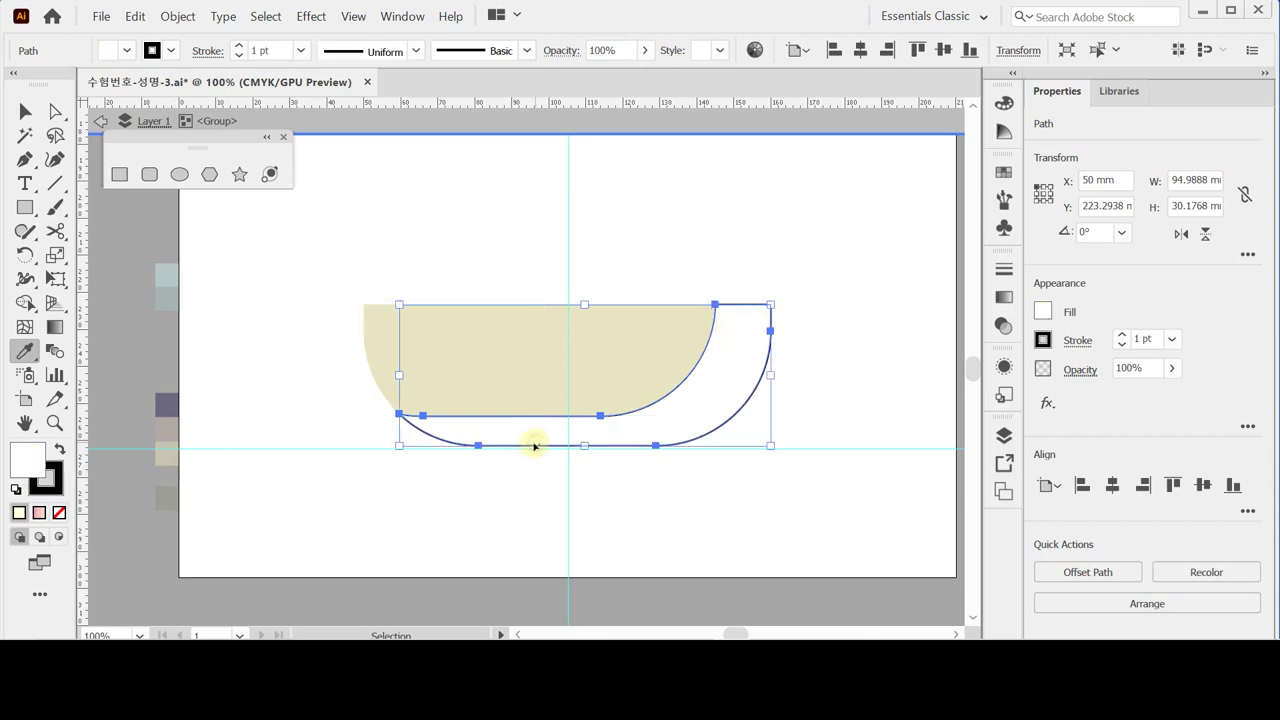
pyautogui.click(166, 428)
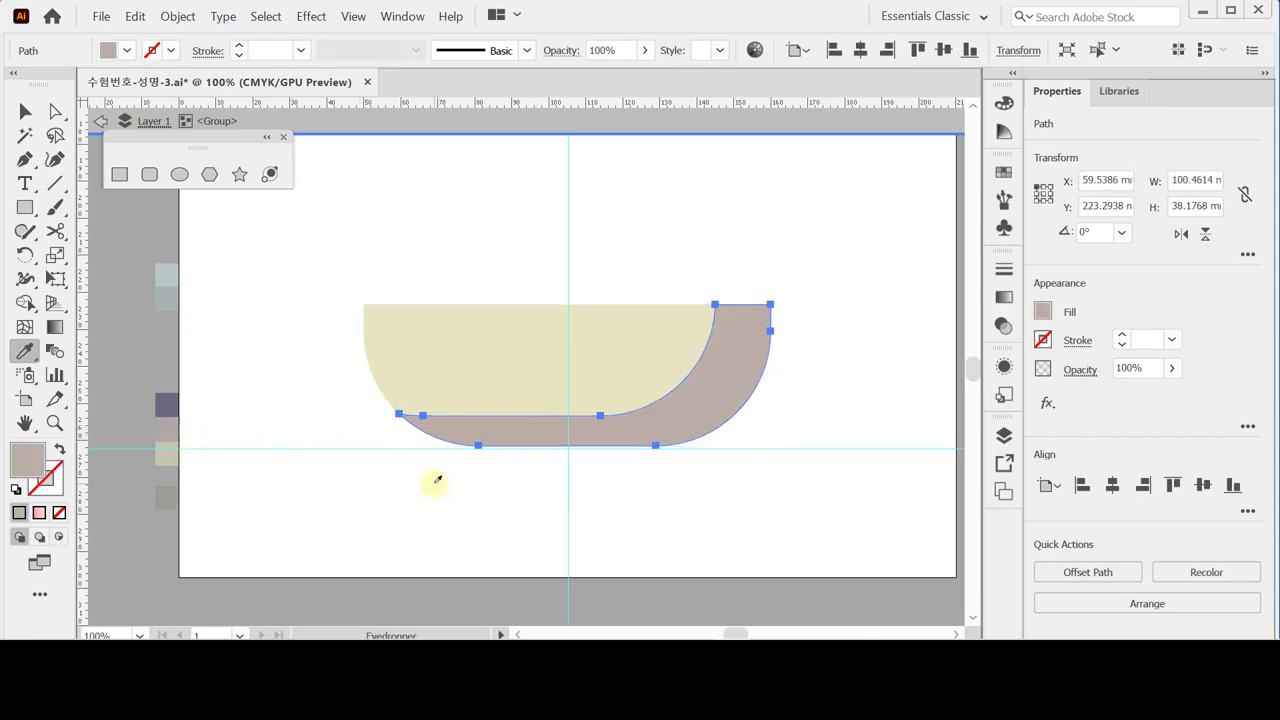
pyautogui.press('Escape')
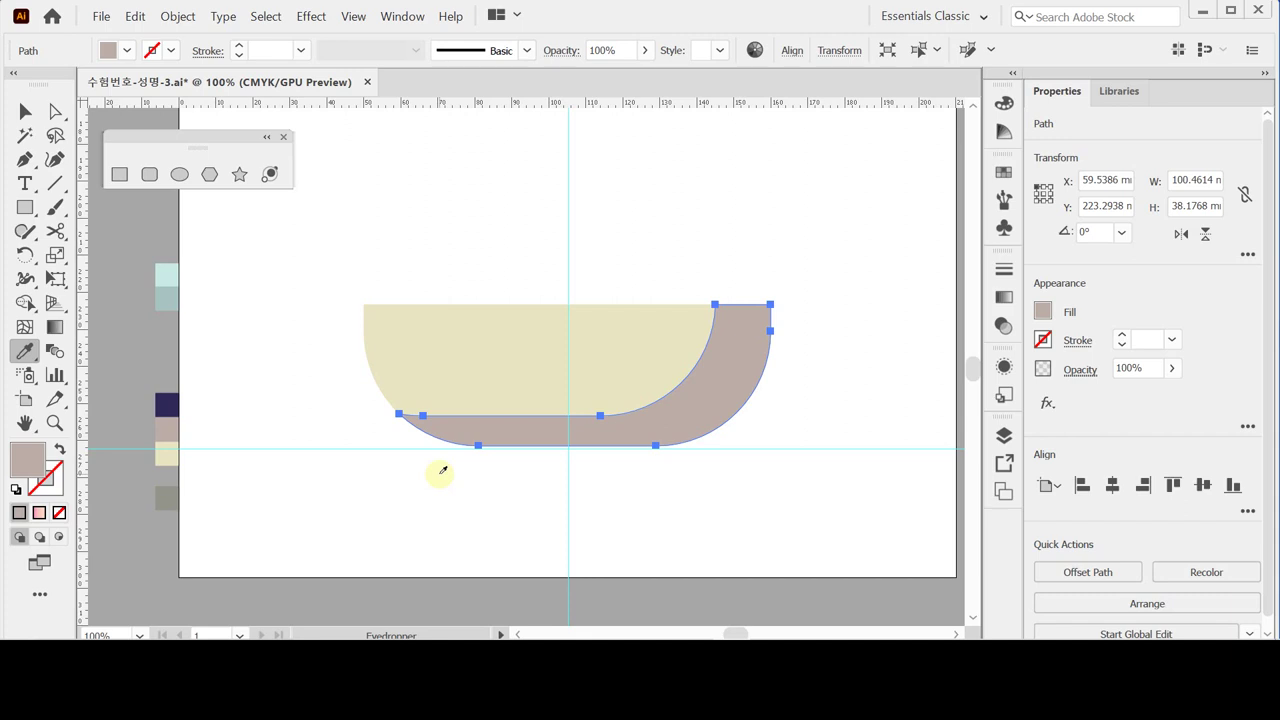
pyautogui.keyDown('ctrl'); pyautogui.click(294, 444); pyautogui.keyUp('ctrl')
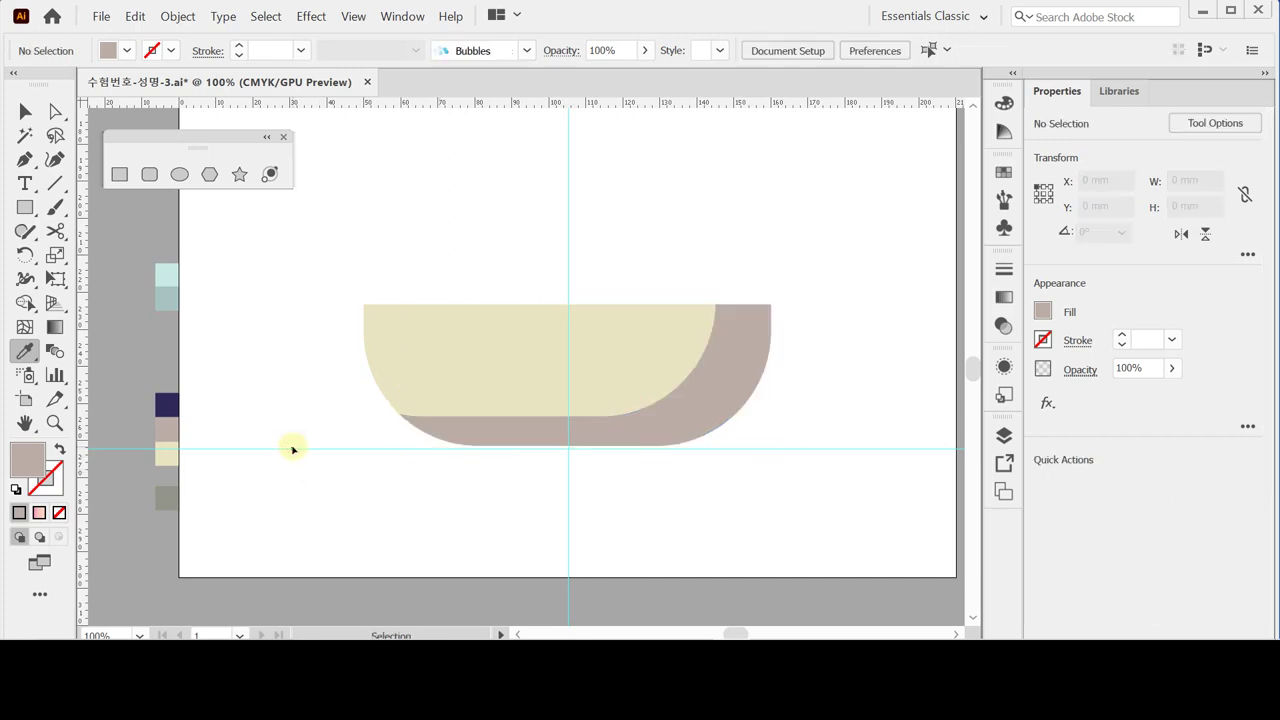
pyautogui.hotkey('ctrl', 's')
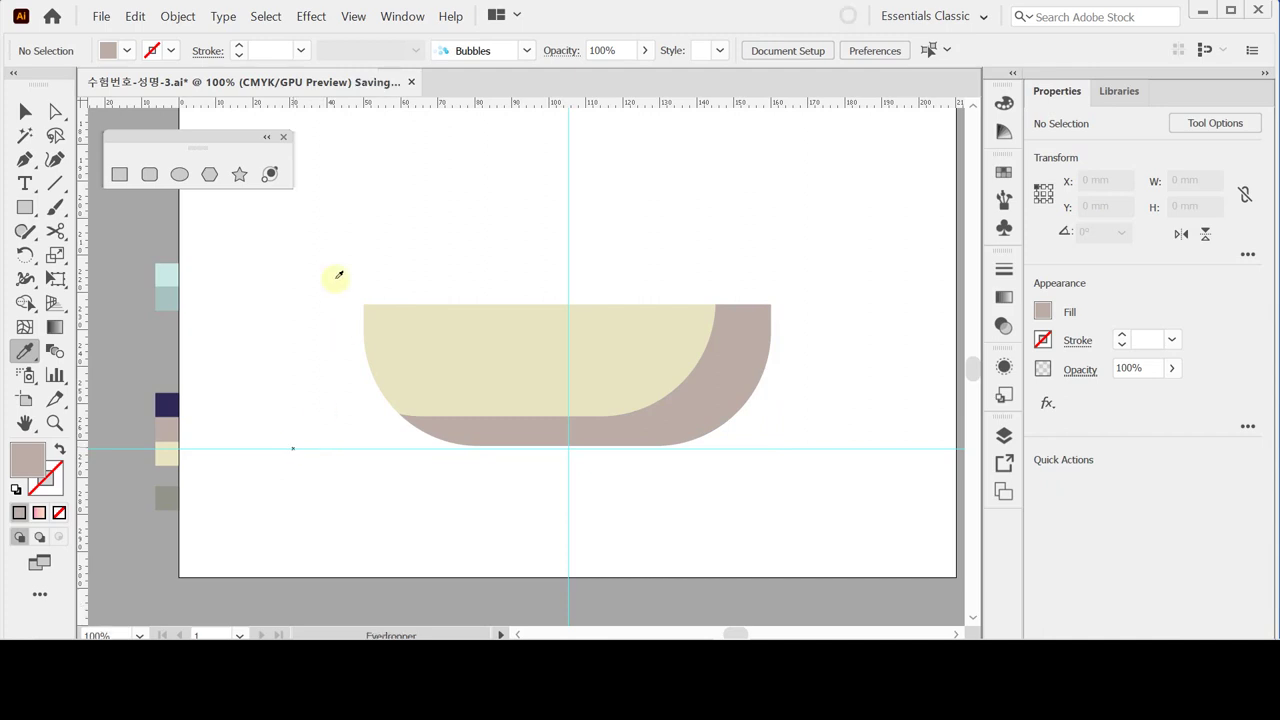
# Step: Create a 128 × 25 mm ellipse over the tub's upper edge and swap its fill and stroke to leave a taupe outline
pyautogui.click(179, 175)
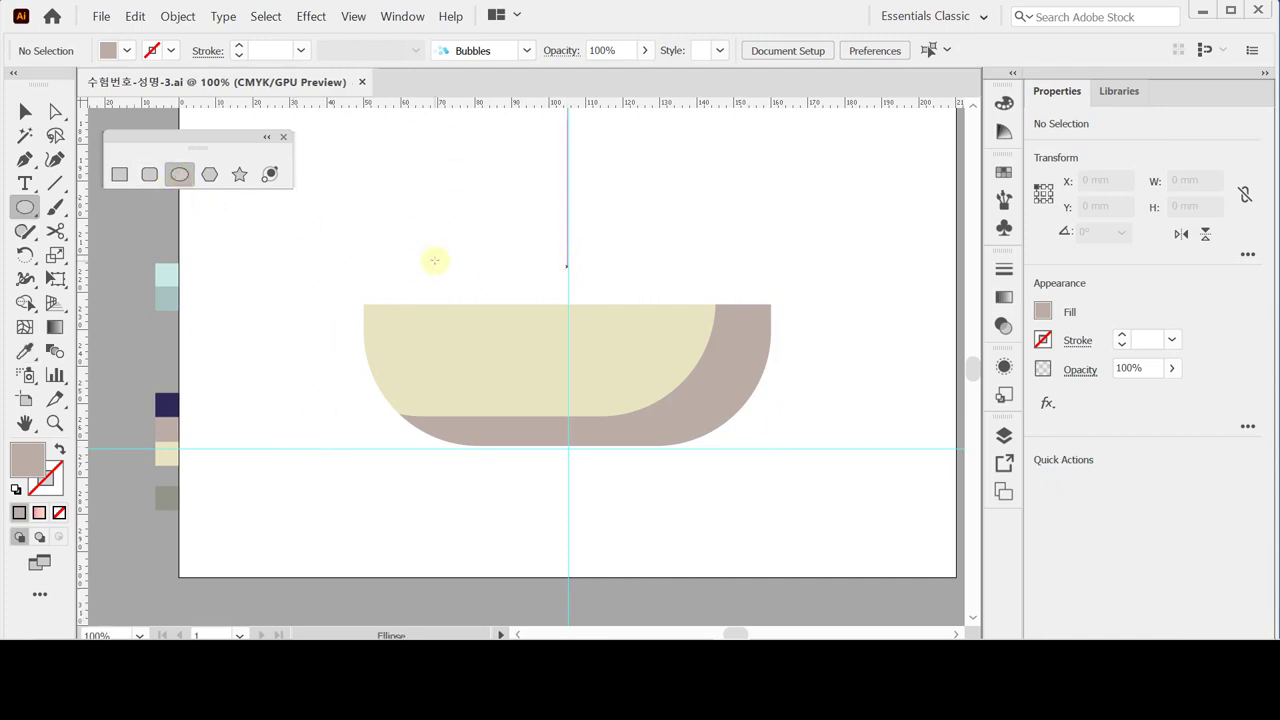
pyautogui.click(353, 263)
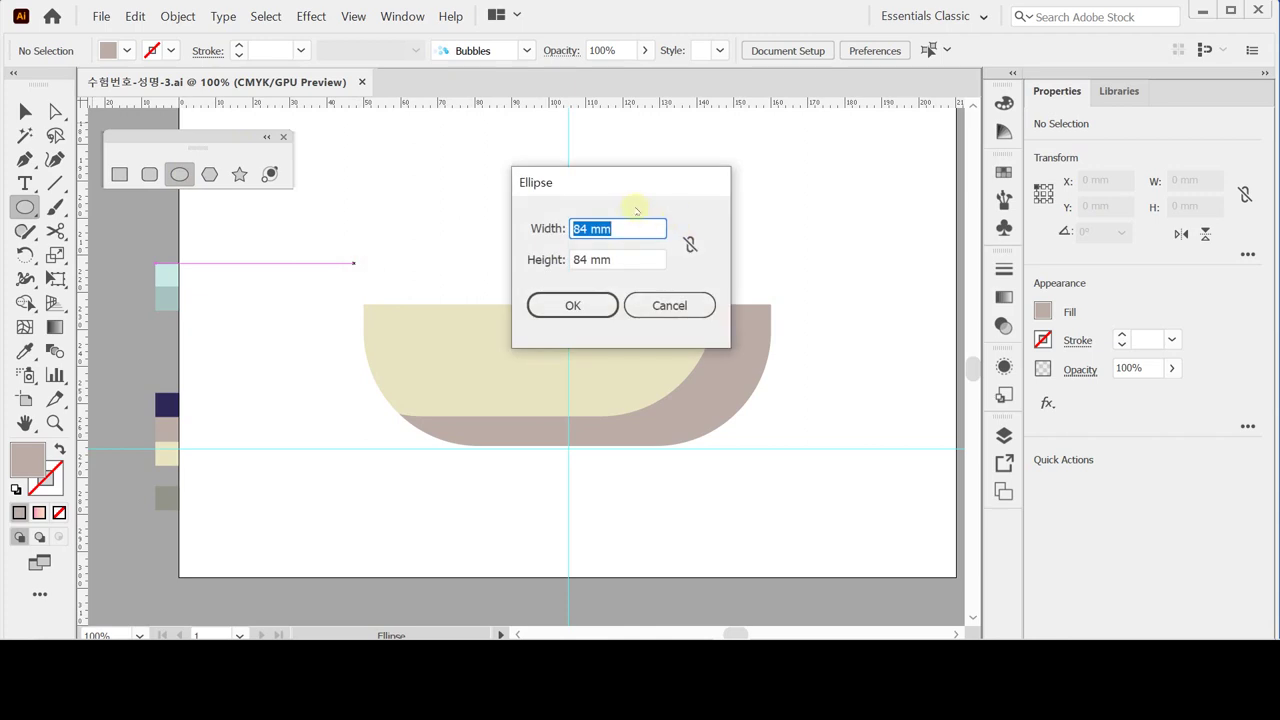
pyautogui.write('128')
pyautogui.press('Tab')
pyautogui.write('25')
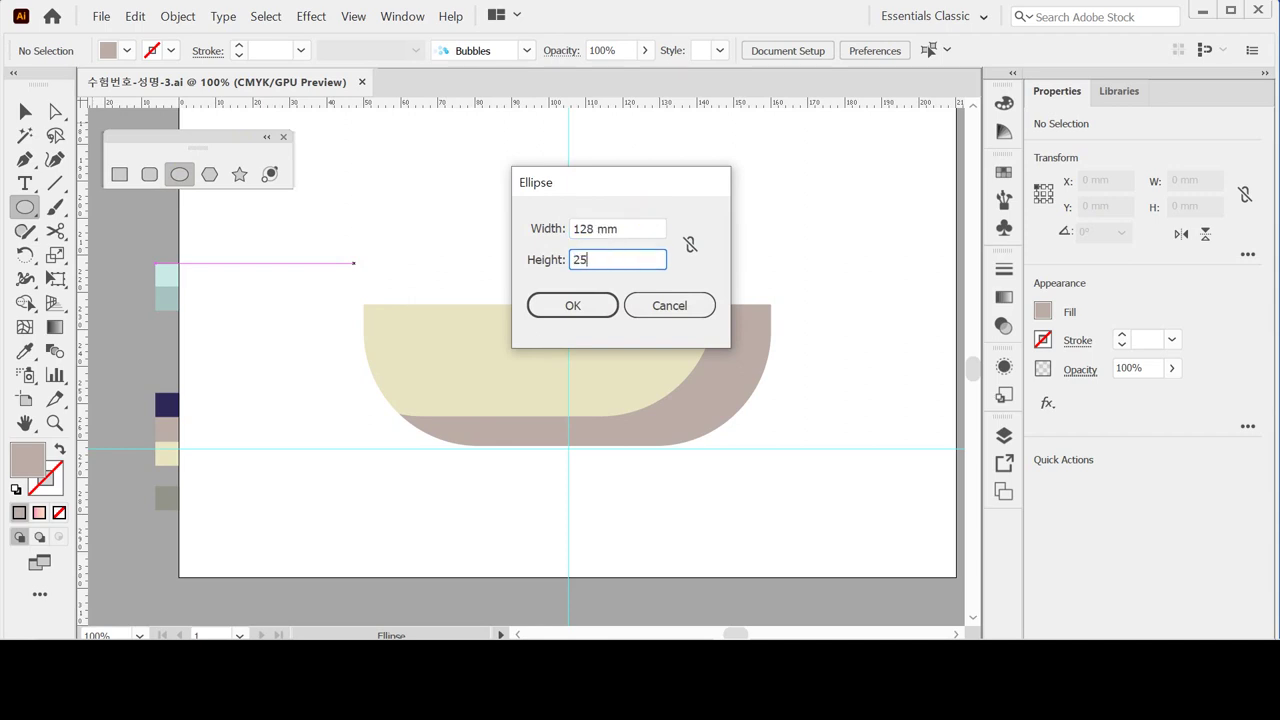
pyautogui.press('Return')
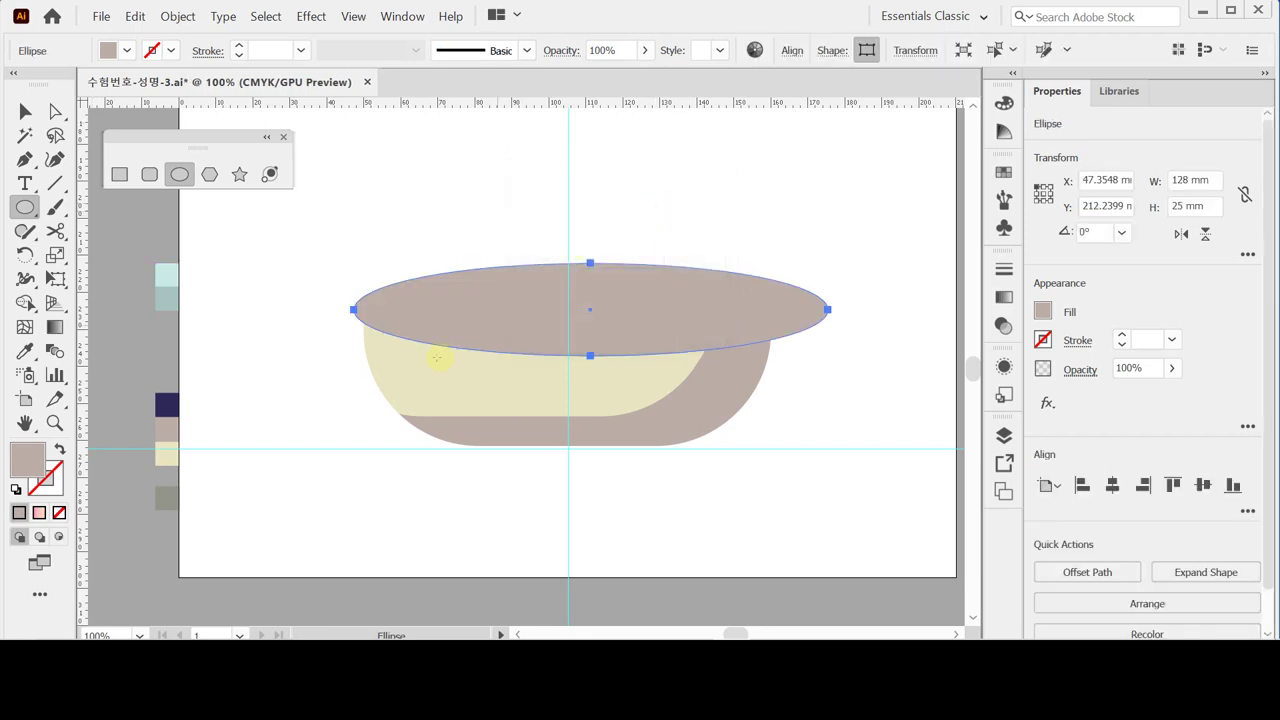
pyautogui.click(59, 449)
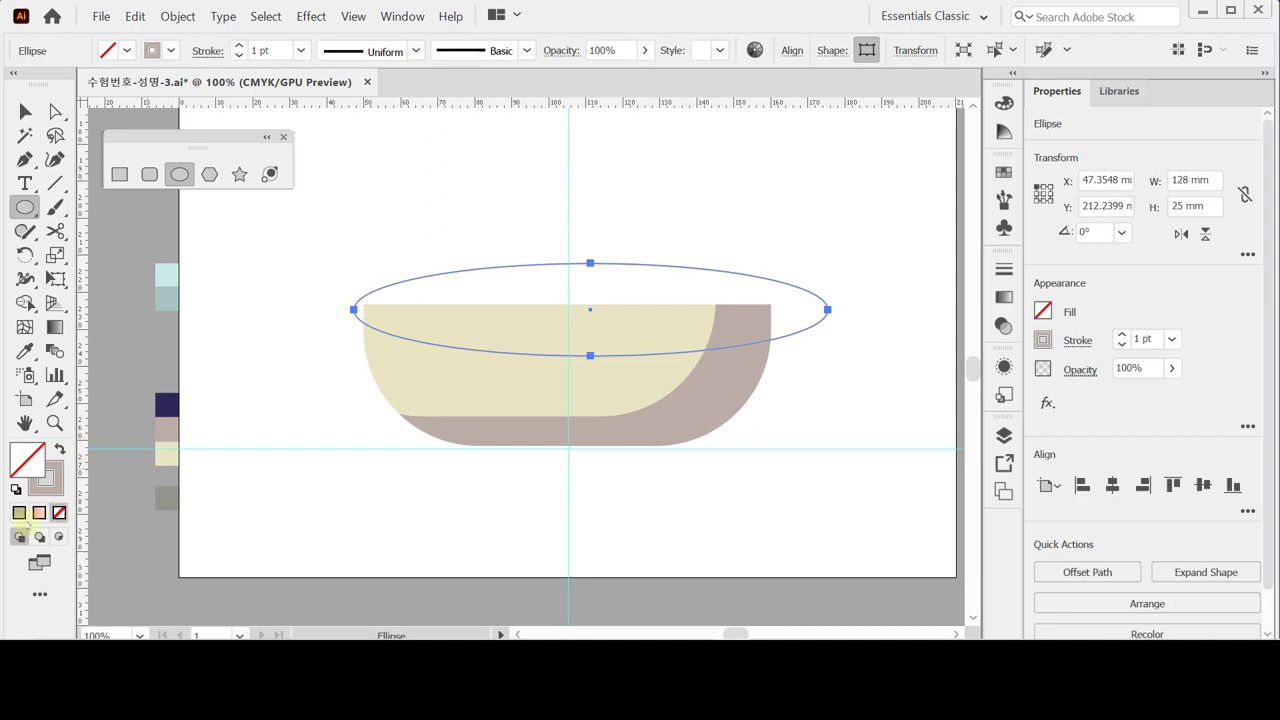
# Step: Set the ellipse's stroke weight to 24 pt with round caps
pyautogui.moveTo(129, 634)
pyautogui.click(1078, 341)
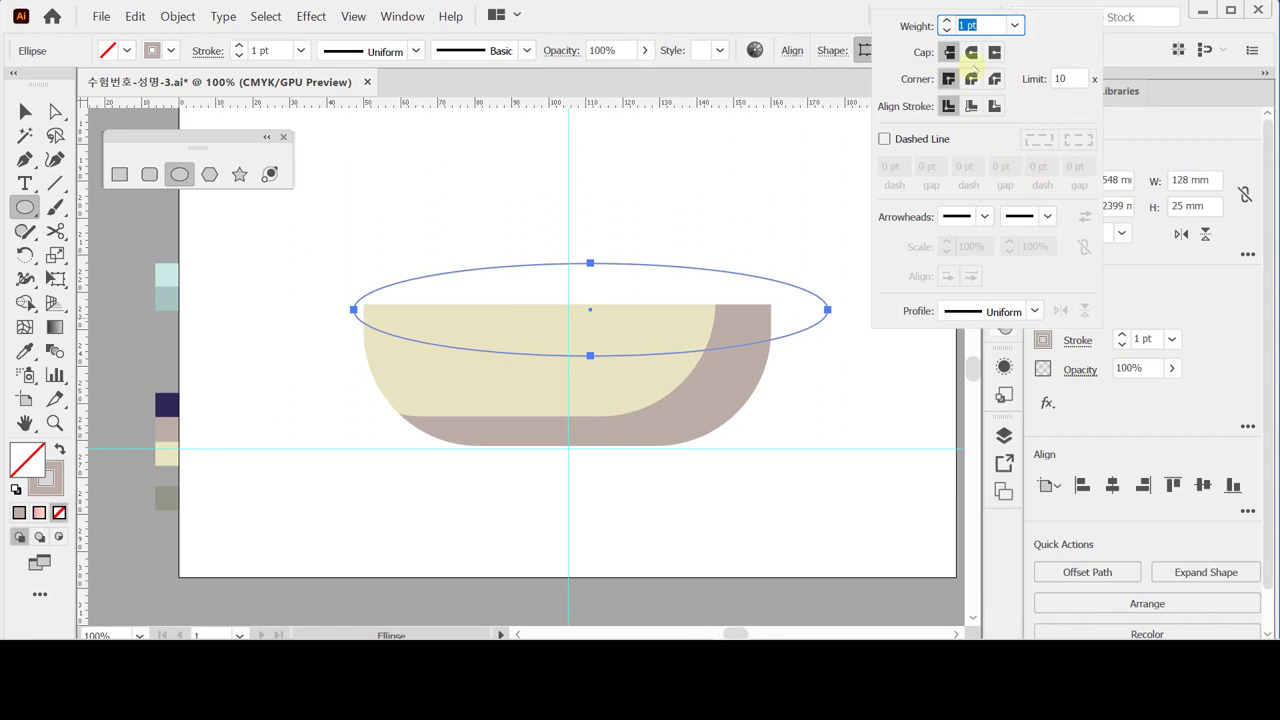
pyautogui.write('24')
pyautogui.click(970, 52)
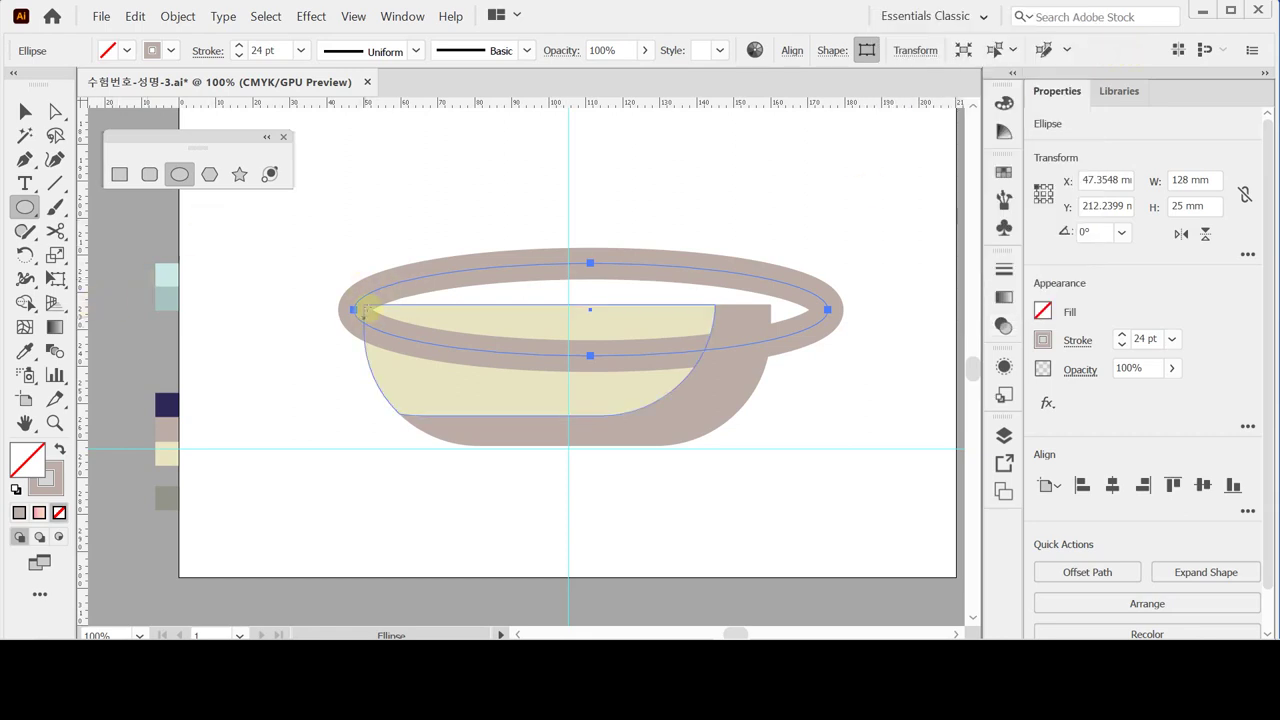
# Step: Move the ellipse to about X 41.35 mm, Y 219.24 mm, centred near the vertical guide and overlapping the tub's upper part
pyautogui.click(27, 115)
pyautogui.press('l')
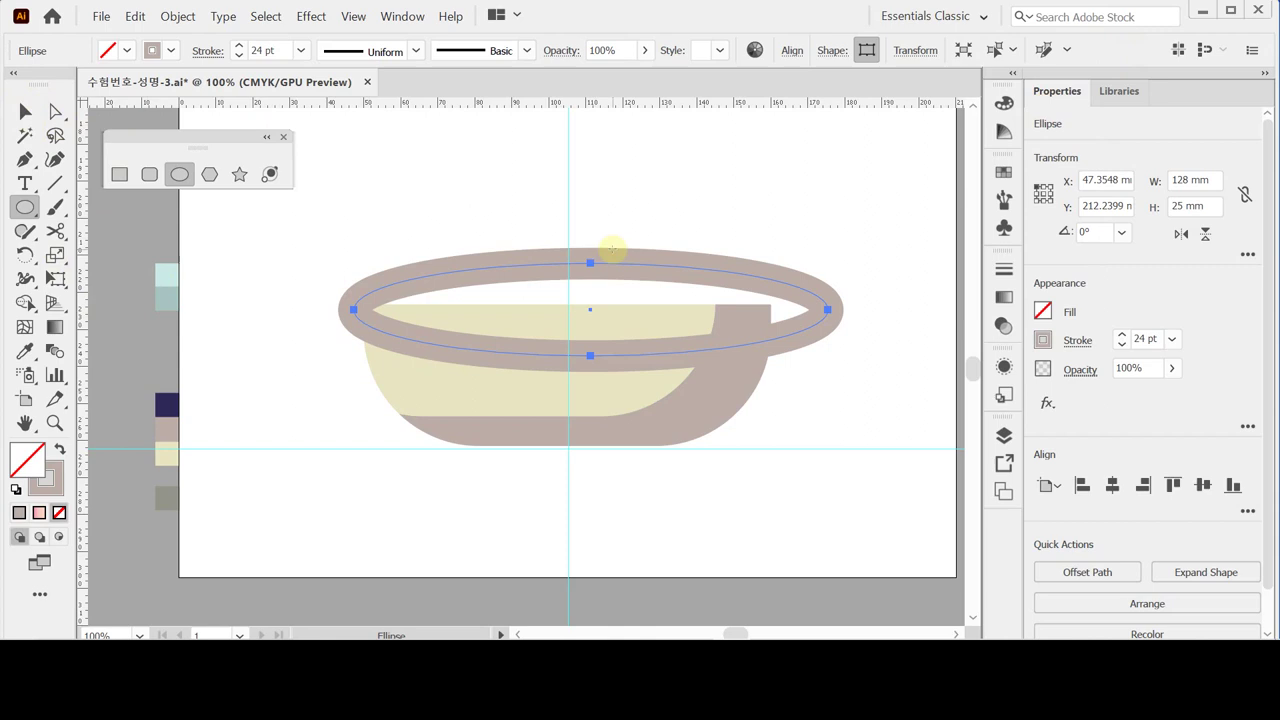
pyautogui.press('Left')
pyautogui.press('Left')
pyautogui.press('Left')
pyautogui.press('Left')
pyautogui.press('Up')
pyautogui.press('Up')
pyautogui.press('Up')
pyautogui.press('Down')
pyautogui.press('Down')
pyautogui.press('Down')
pyautogui.press('Down')
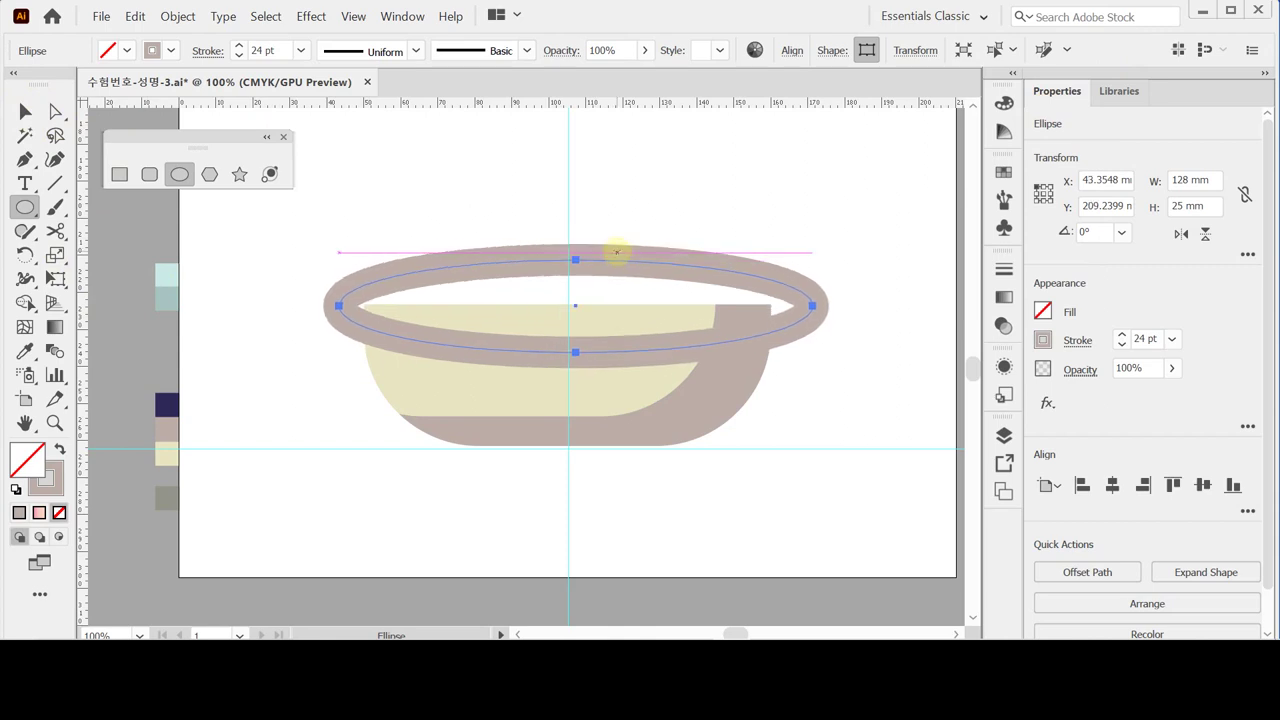
pyautogui.press('Down')
pyautogui.press('Down')
pyautogui.press('Left')
pyautogui.press('Left')
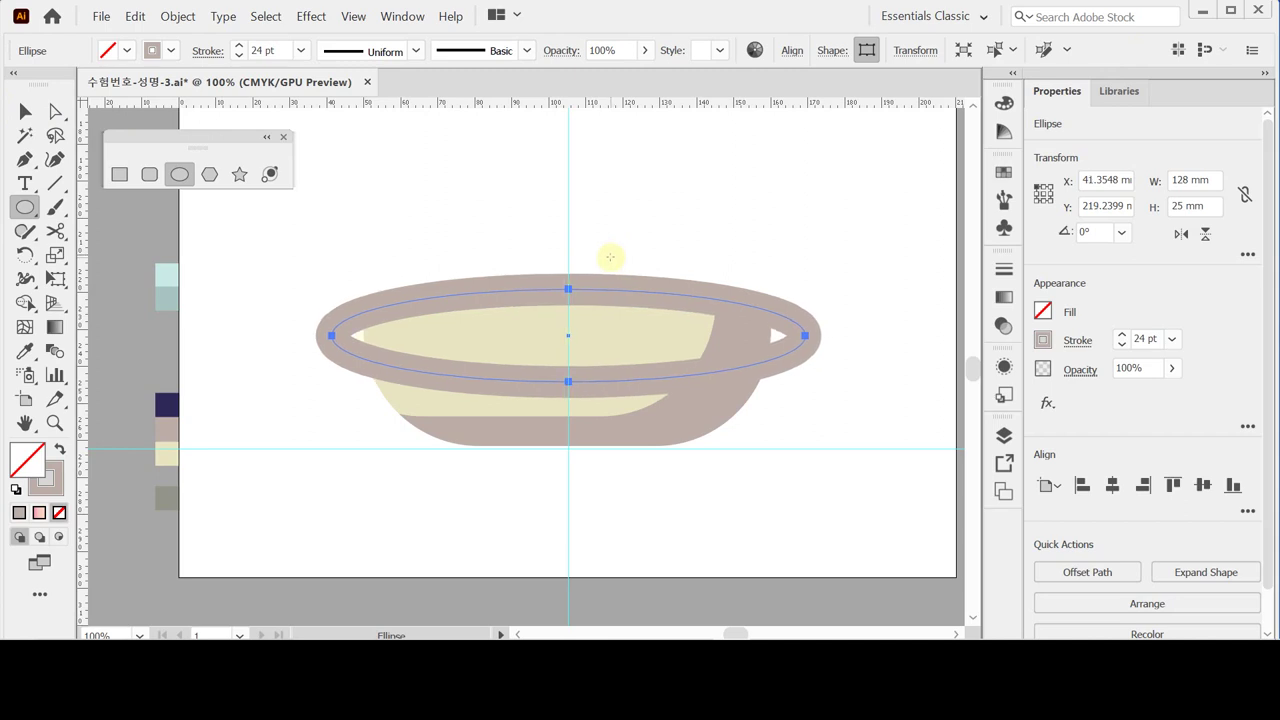
# Step: Delete the ellipse's bottom anchor point to keep only the upper arc, and convert the arc's stroke to an outlined shape
pyautogui.press('ctrl')
pyautogui.click(54, 111)
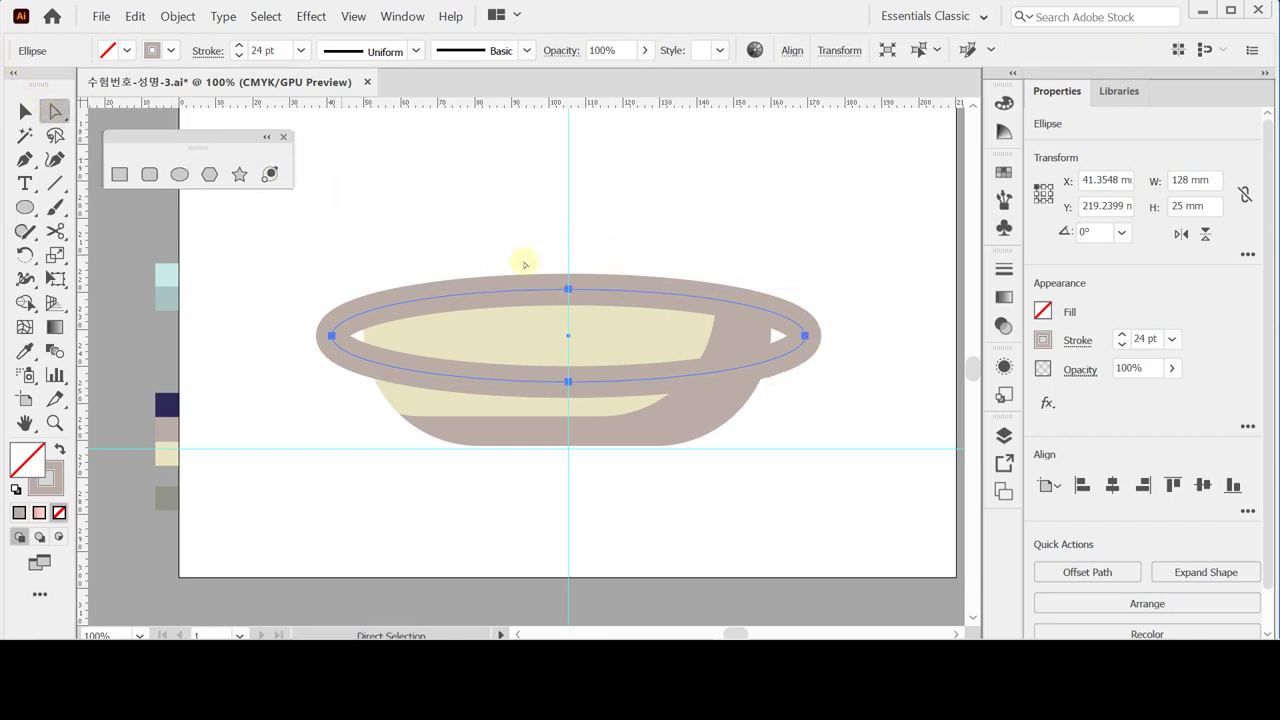
pyautogui.click(567, 381)
pyautogui.click(569, 382)
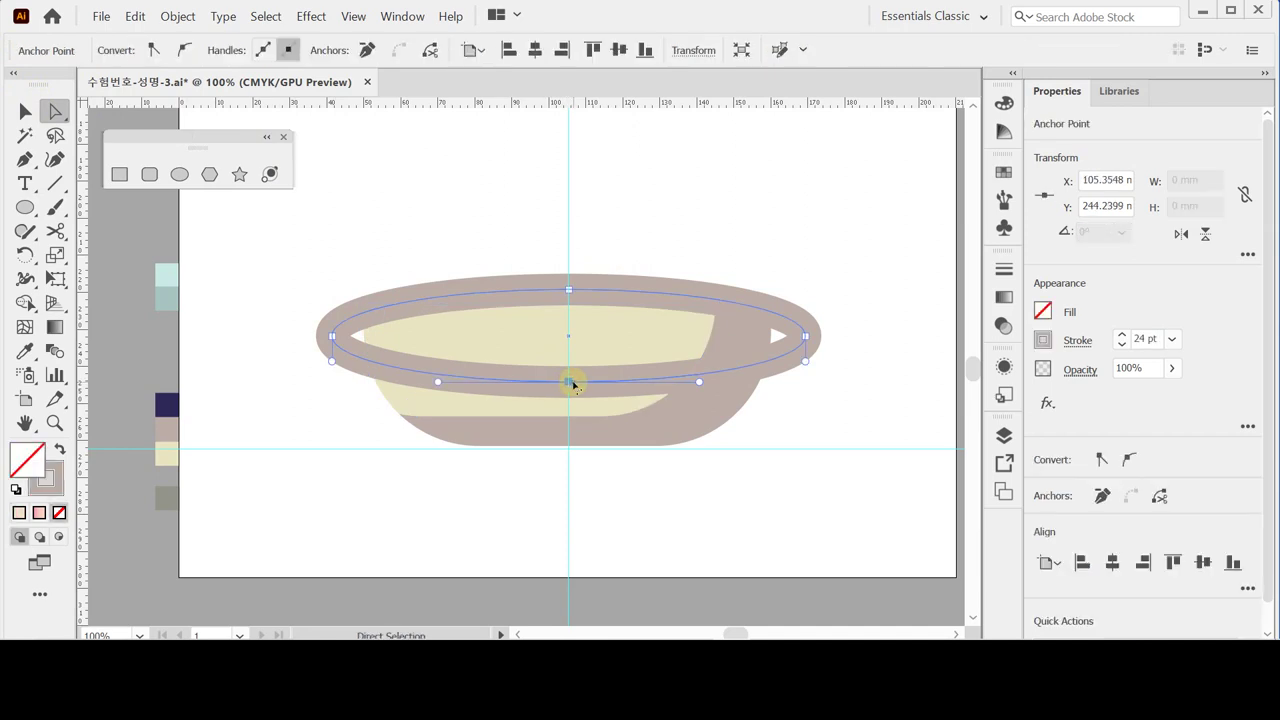
pyautogui.press('Delete')
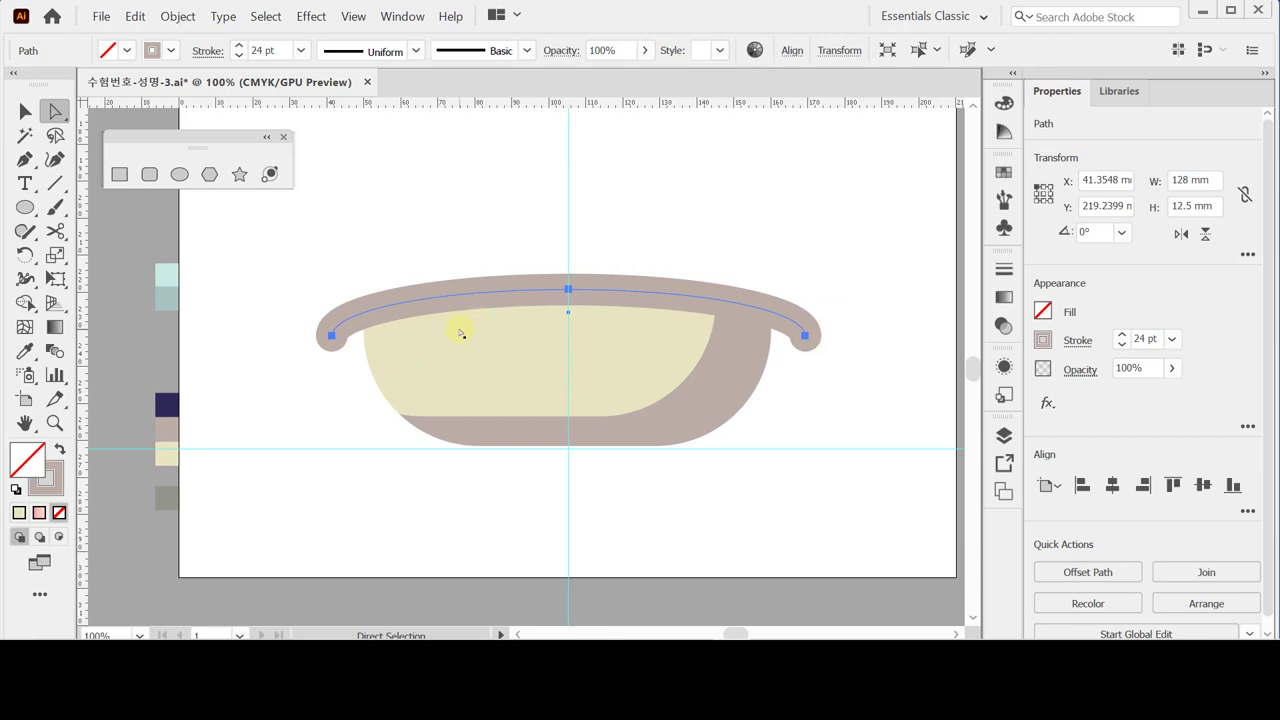
pyautogui.click(172, 16)
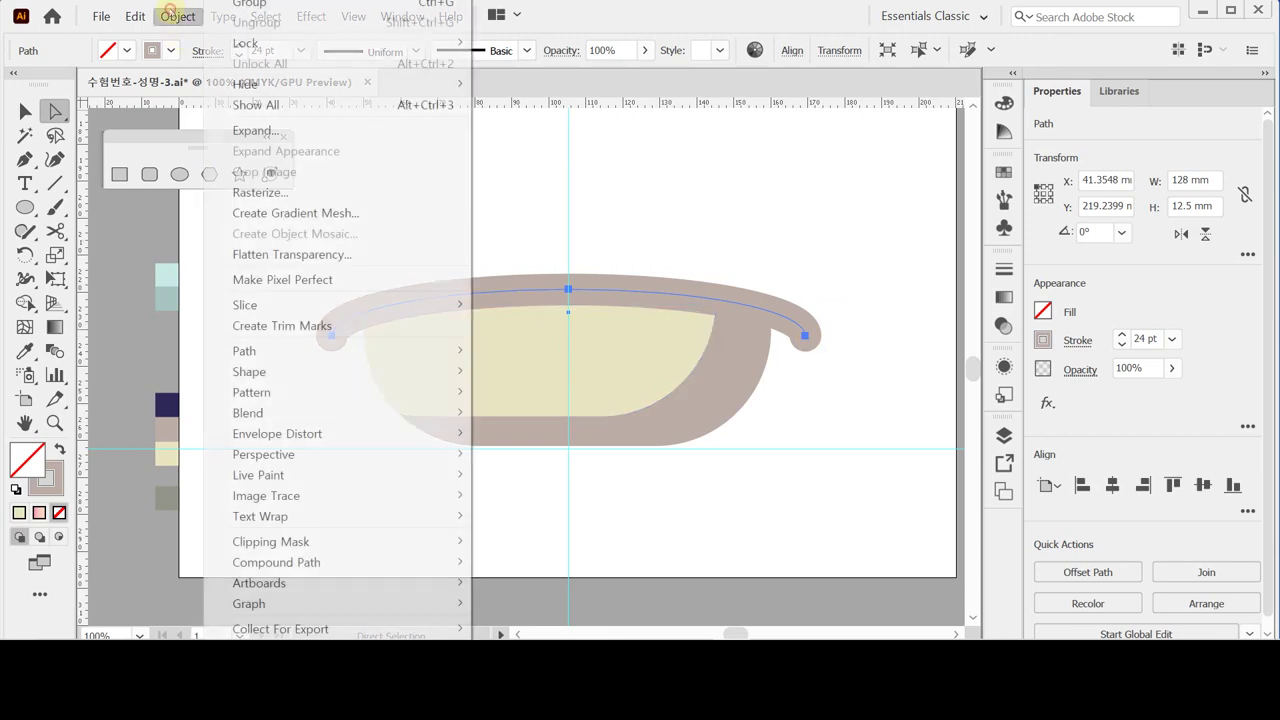
pyautogui.moveTo(341, 360)
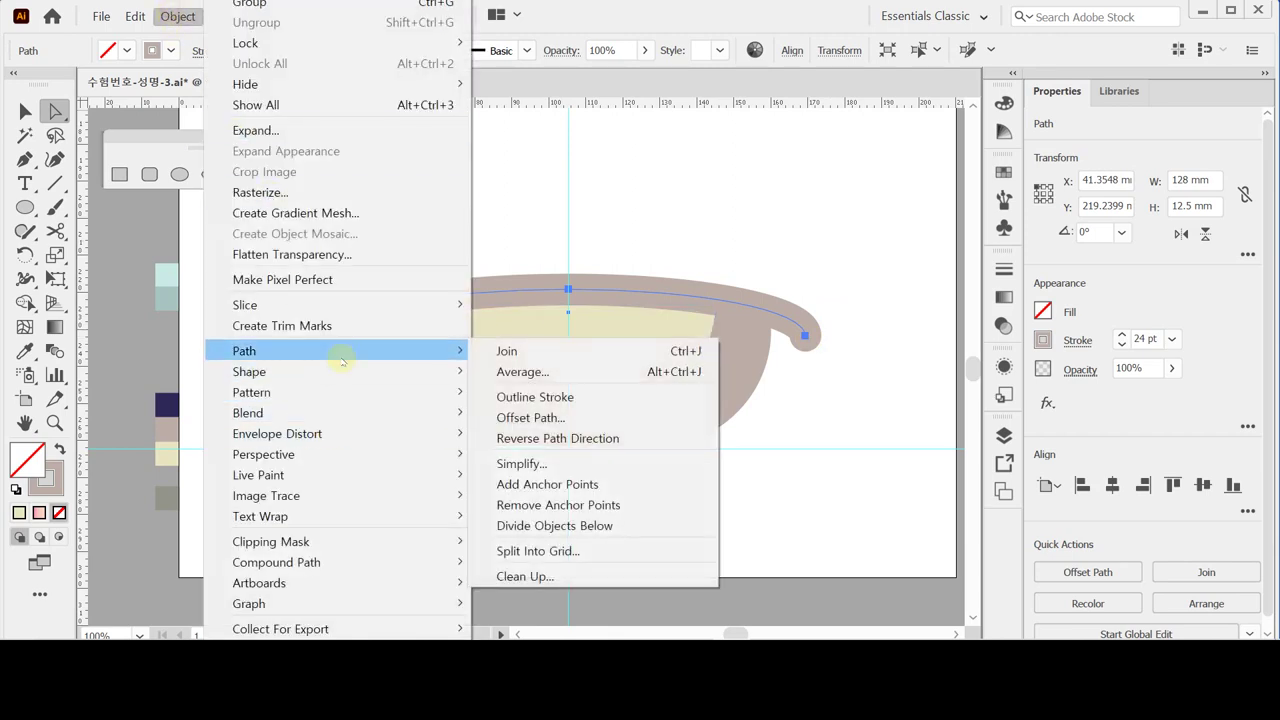
pyautogui.click(563, 399)
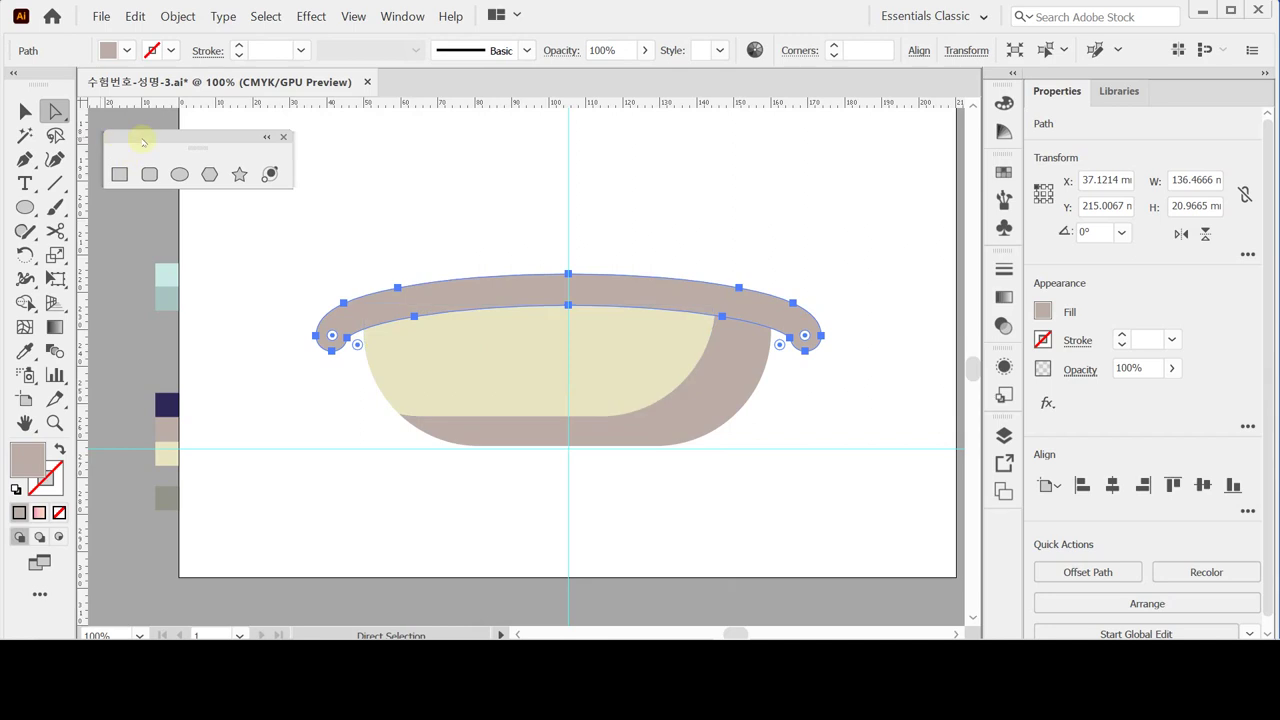
# Step: Select the outlined rim together with the tub, align them on their horizontal centres, and deselect
pyautogui.click(25, 111)
pyautogui.keyDown('shift'); pyautogui.click(612, 400); pyautogui.keyUp('shift')
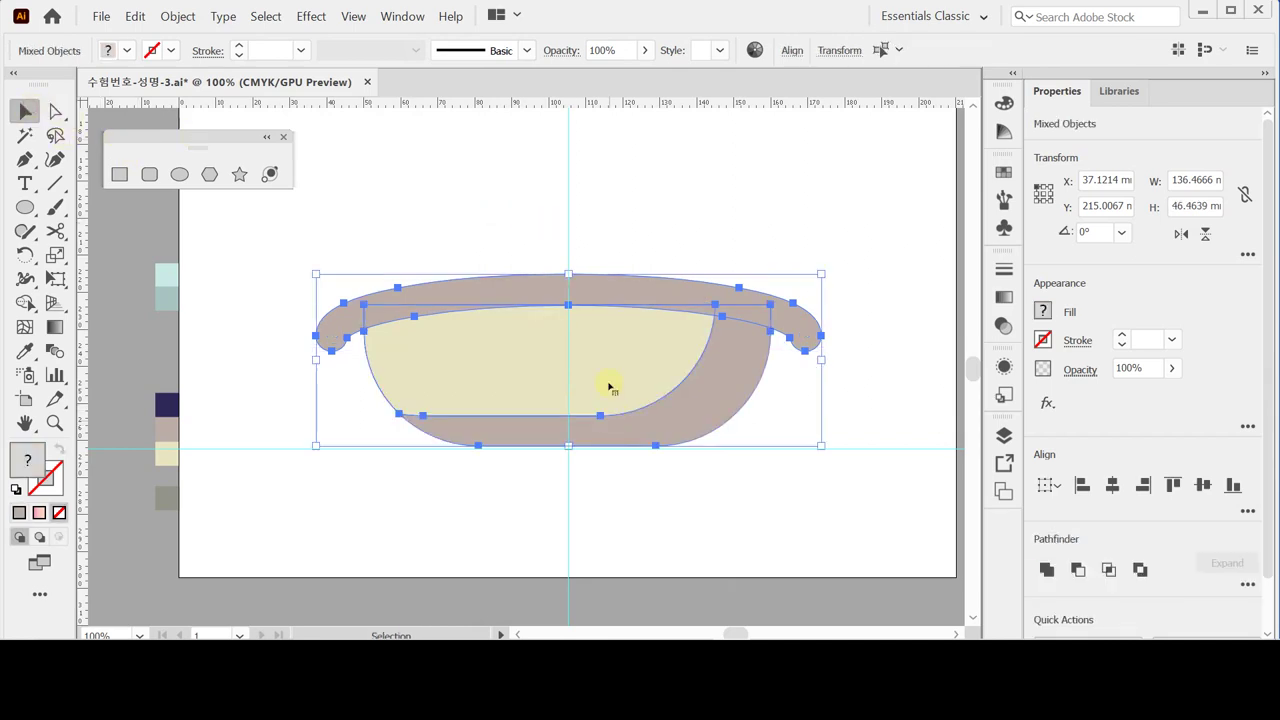
pyautogui.click(1112, 485)
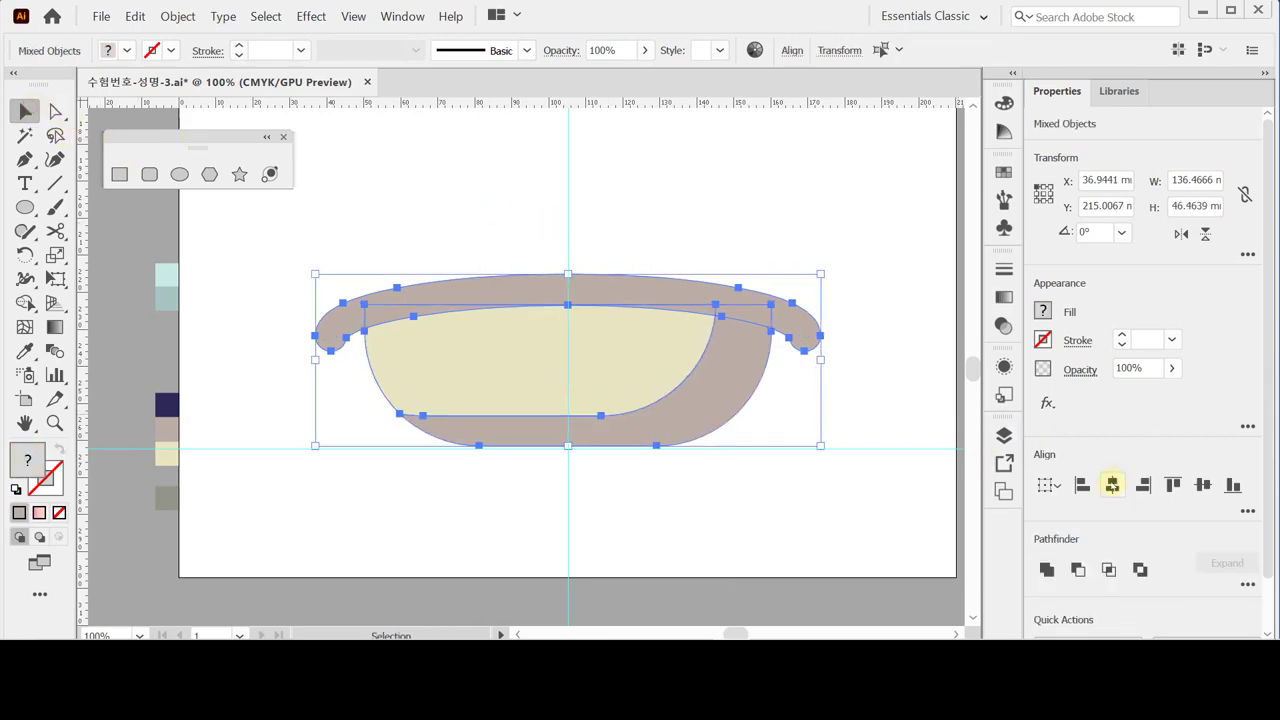
pyautogui.click(484, 222)
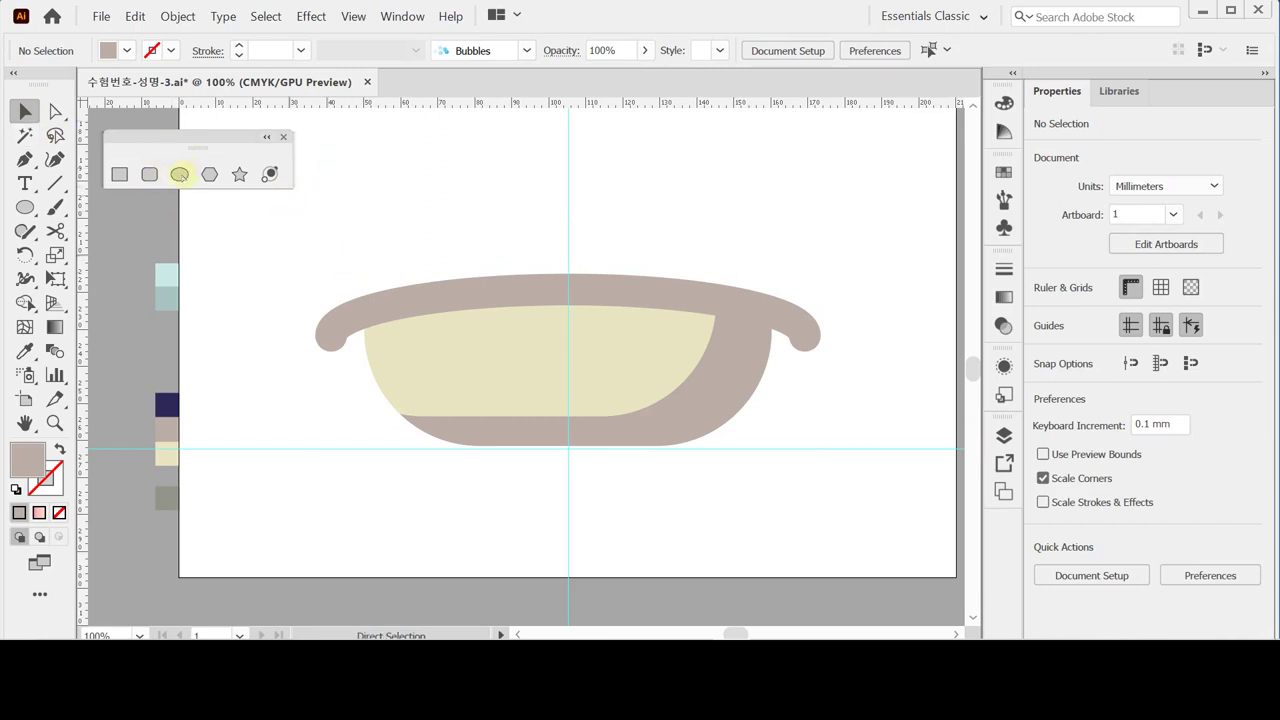
# Step: Create a 10 × 16 mm ellipse over the tub's lower left edge with no fill and a 19 pt navy stroke with round caps
pyautogui.click(179, 174)
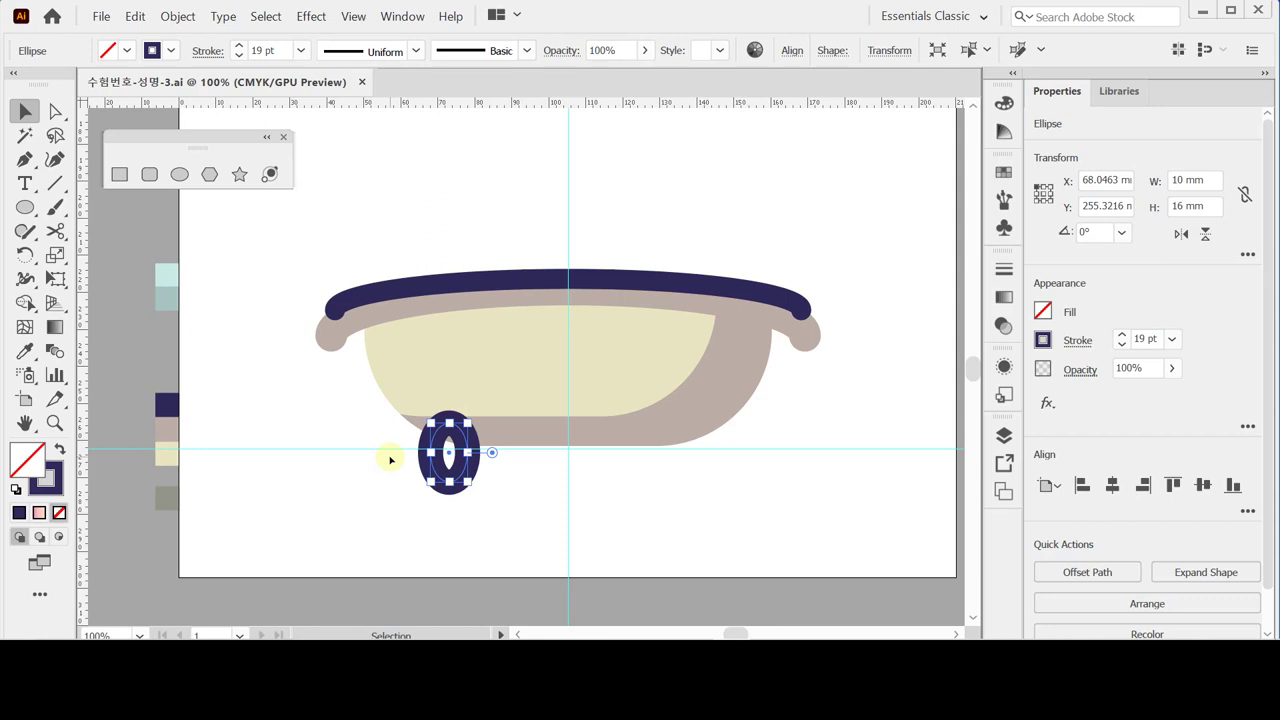
pyautogui.click(1078, 342)
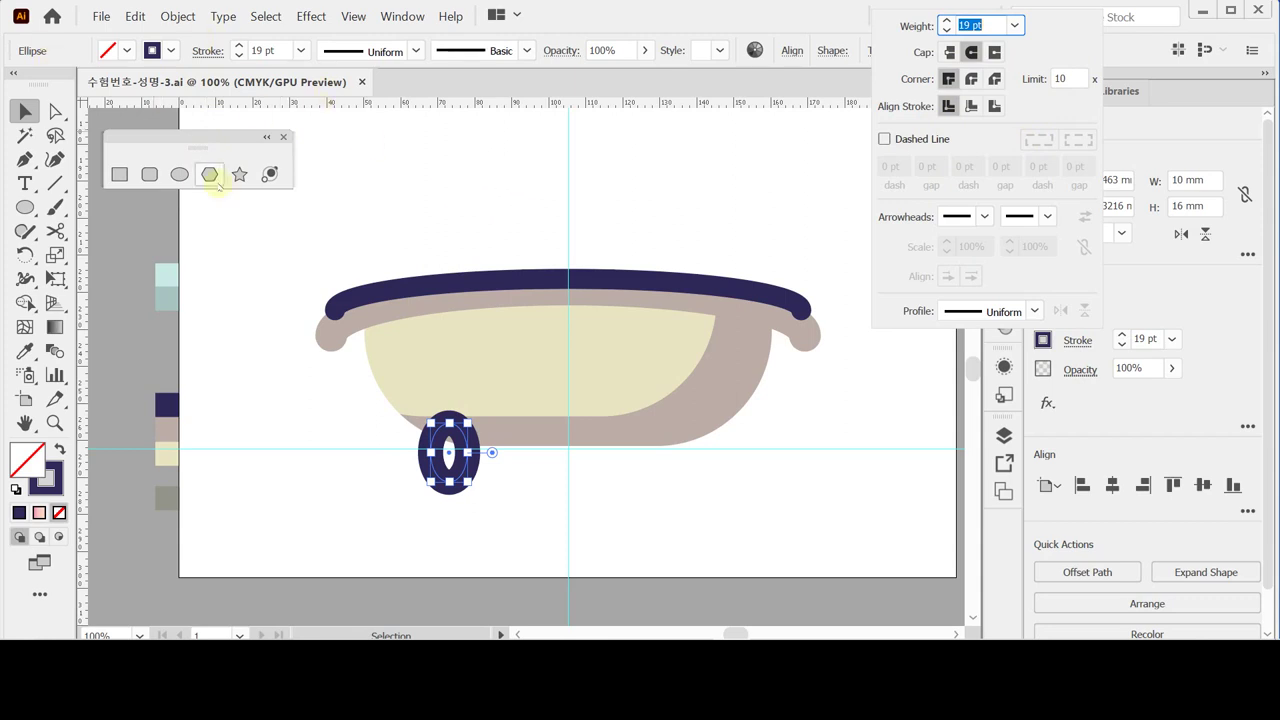
pyautogui.click(1145, 131)
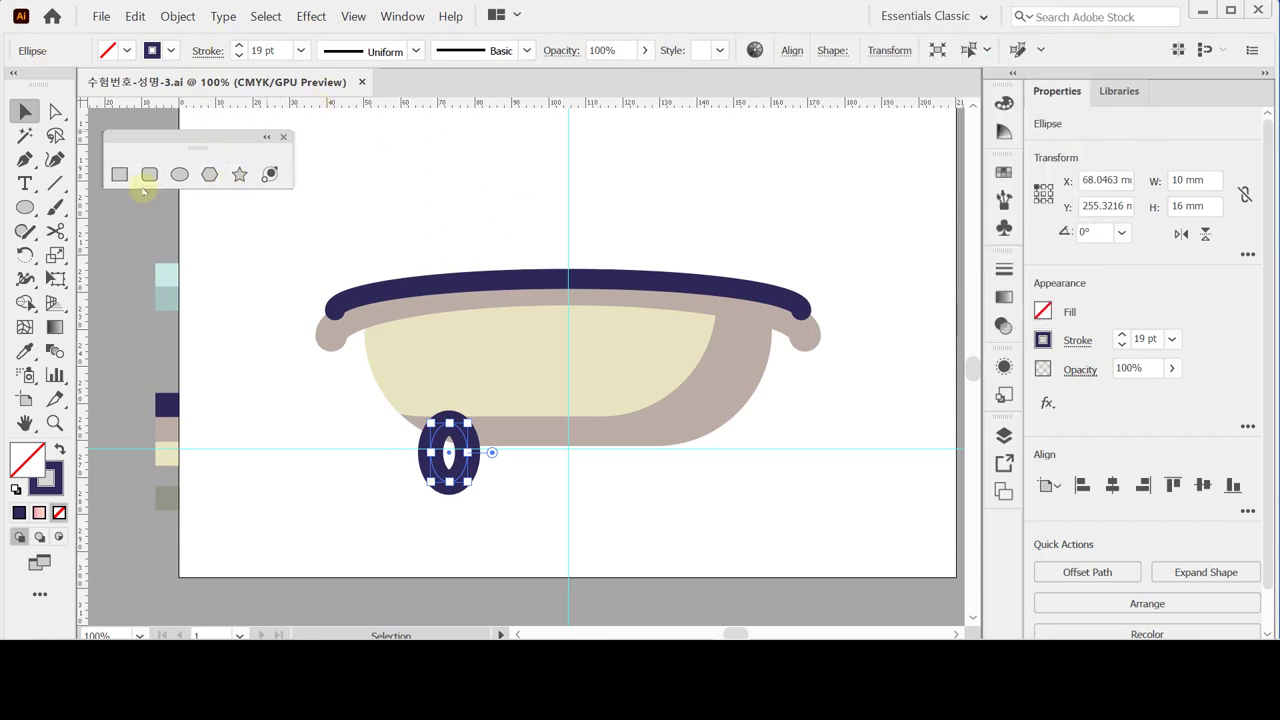
# Step: Rotate the small navy ellipse by -5°
pyautogui.click(25, 255)
pyautogui.doubleClick(25, 255)
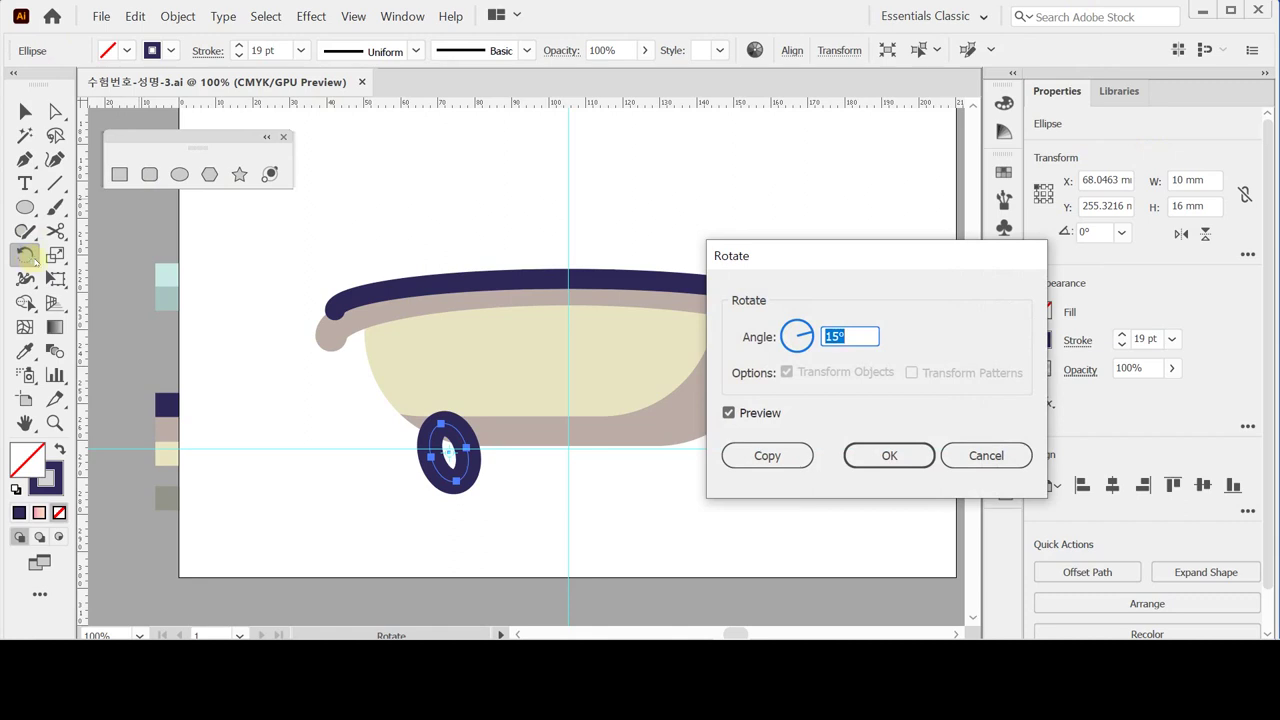
pyautogui.write('-5')
pyautogui.press('Return')
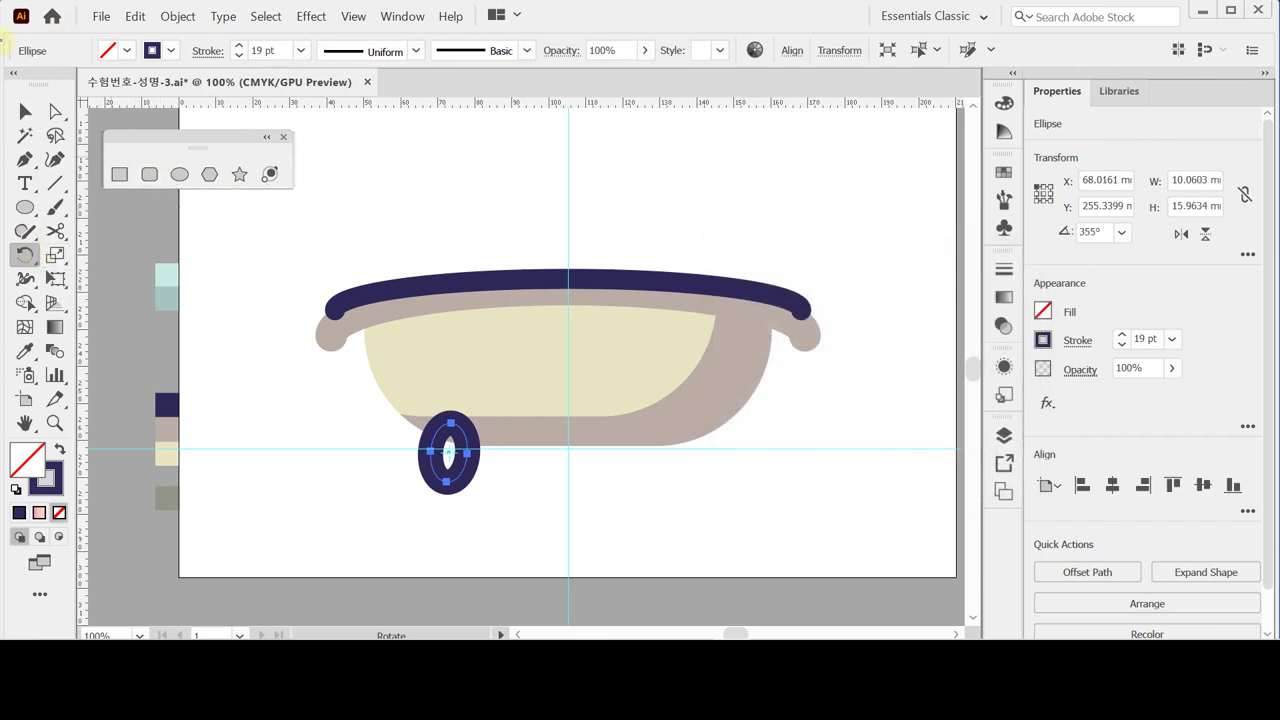
# Step: Delete the small ellipse's left anchor point to leave a curved leg, and convert its stroke to an outlined shape
pyautogui.click(55, 111)
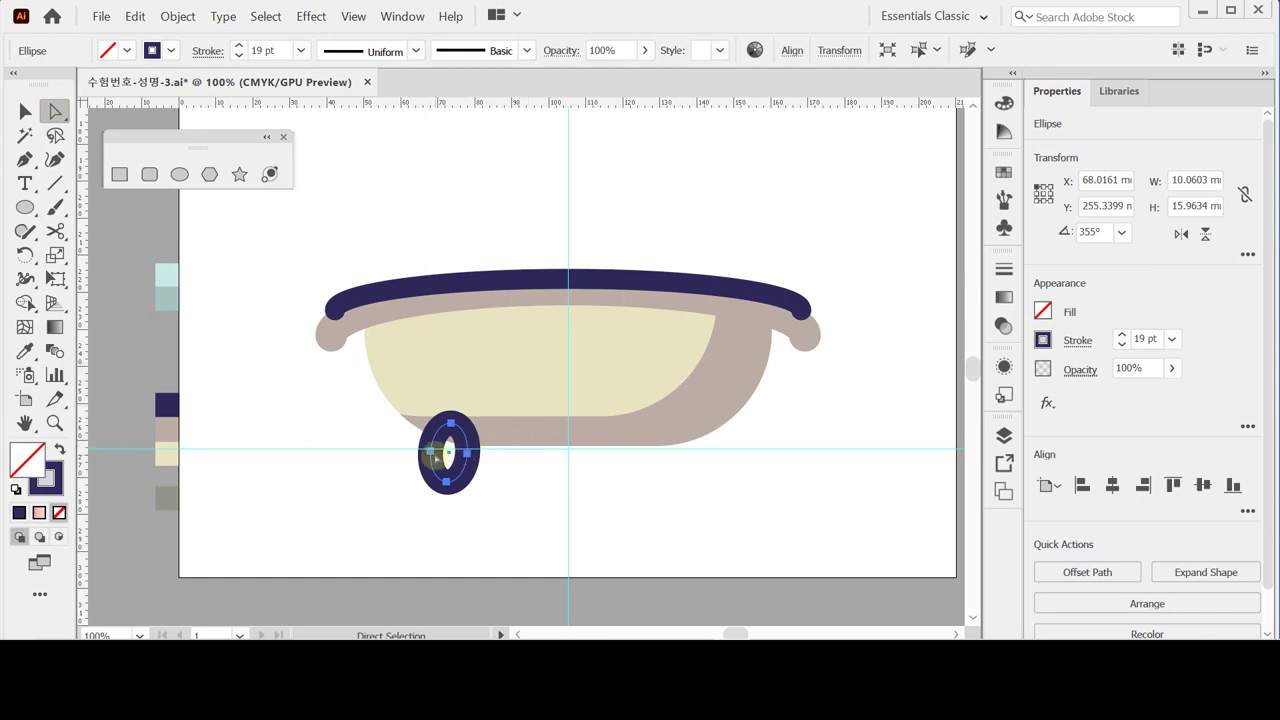
pyautogui.click(431, 453)
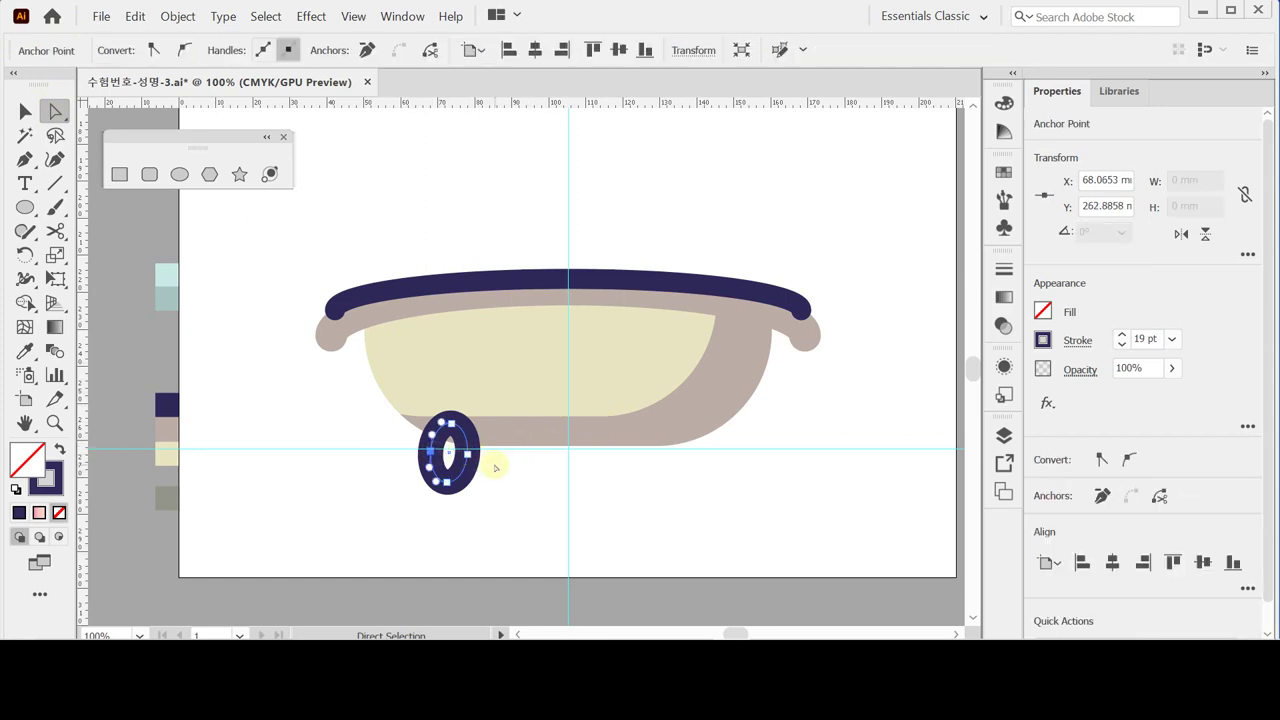
pyautogui.press('Delete')
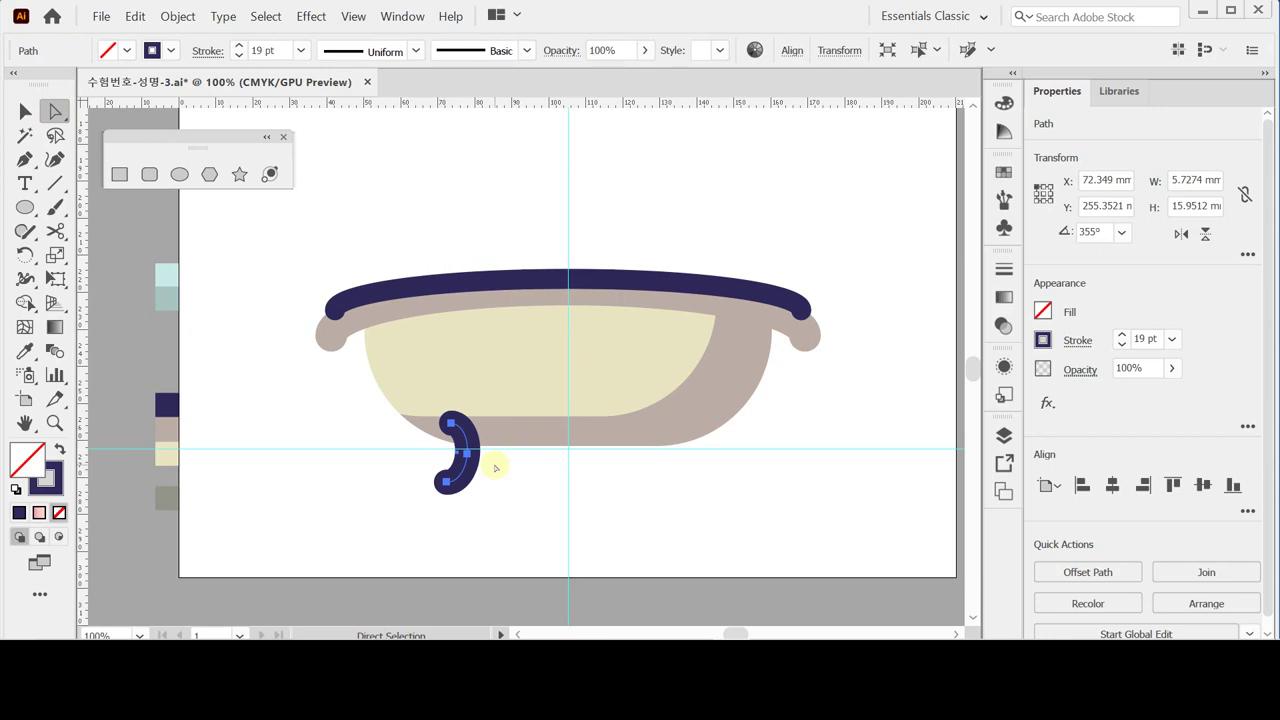
pyautogui.click(178, 16)
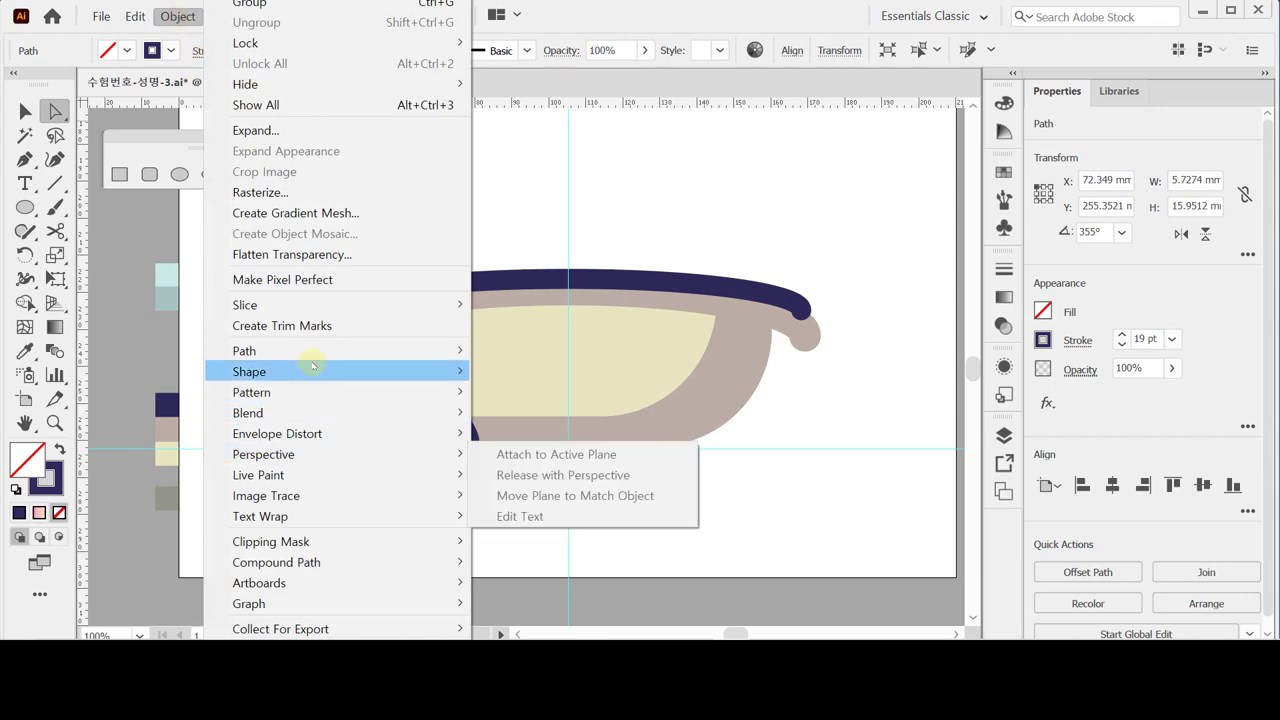
pyautogui.moveTo(316, 350)
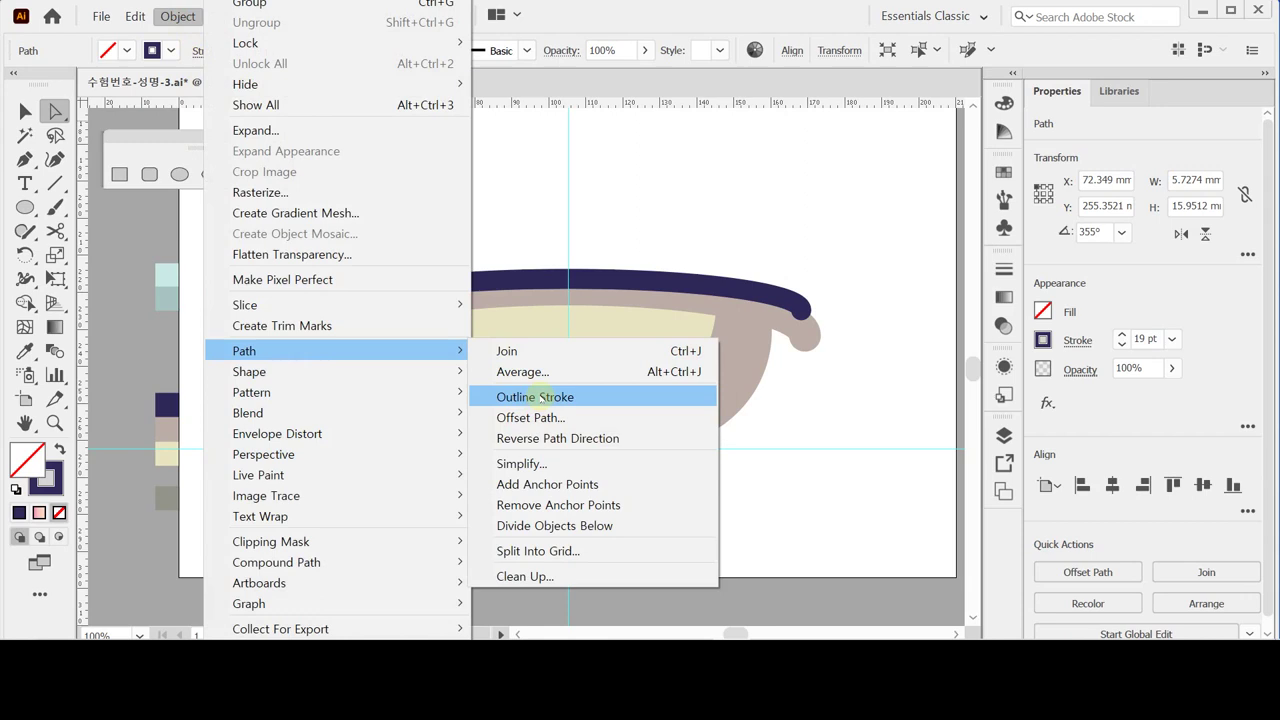
pyautogui.click(537, 397)
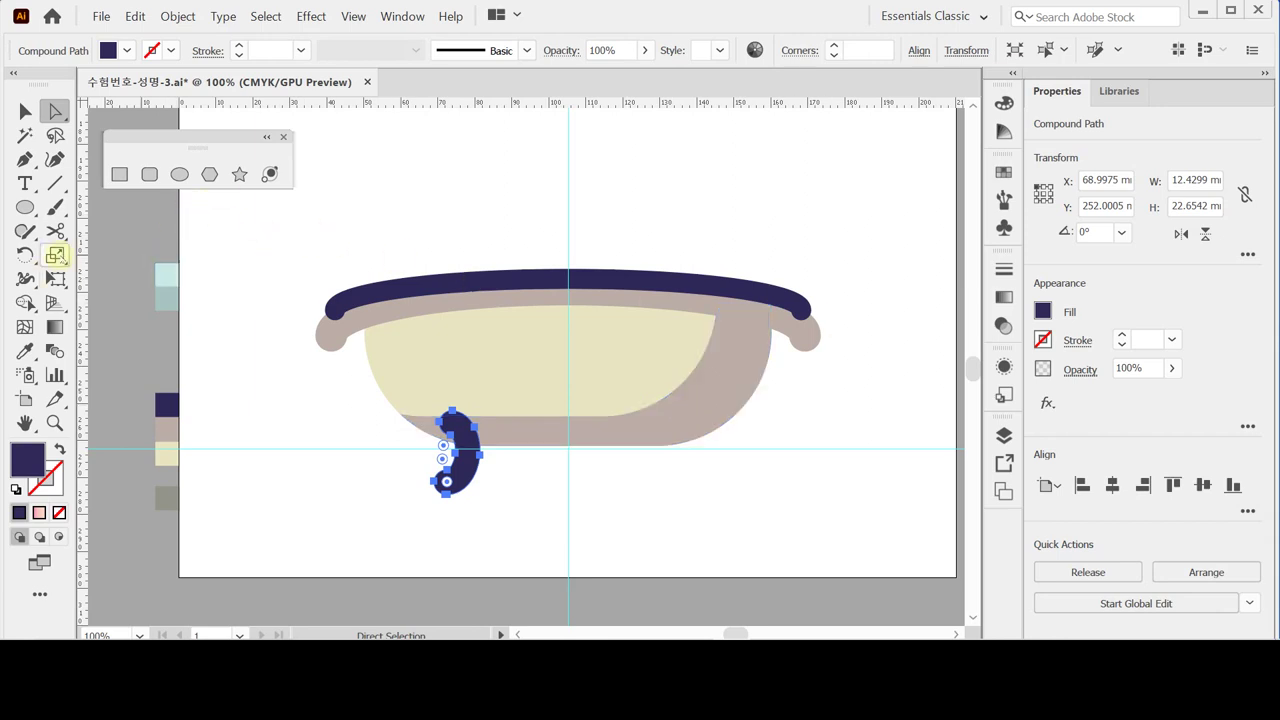
# Step: Reflect a copy of the navy leg vertically about the centre guide to make the tub's right leg
pyautogui.click(55, 256)
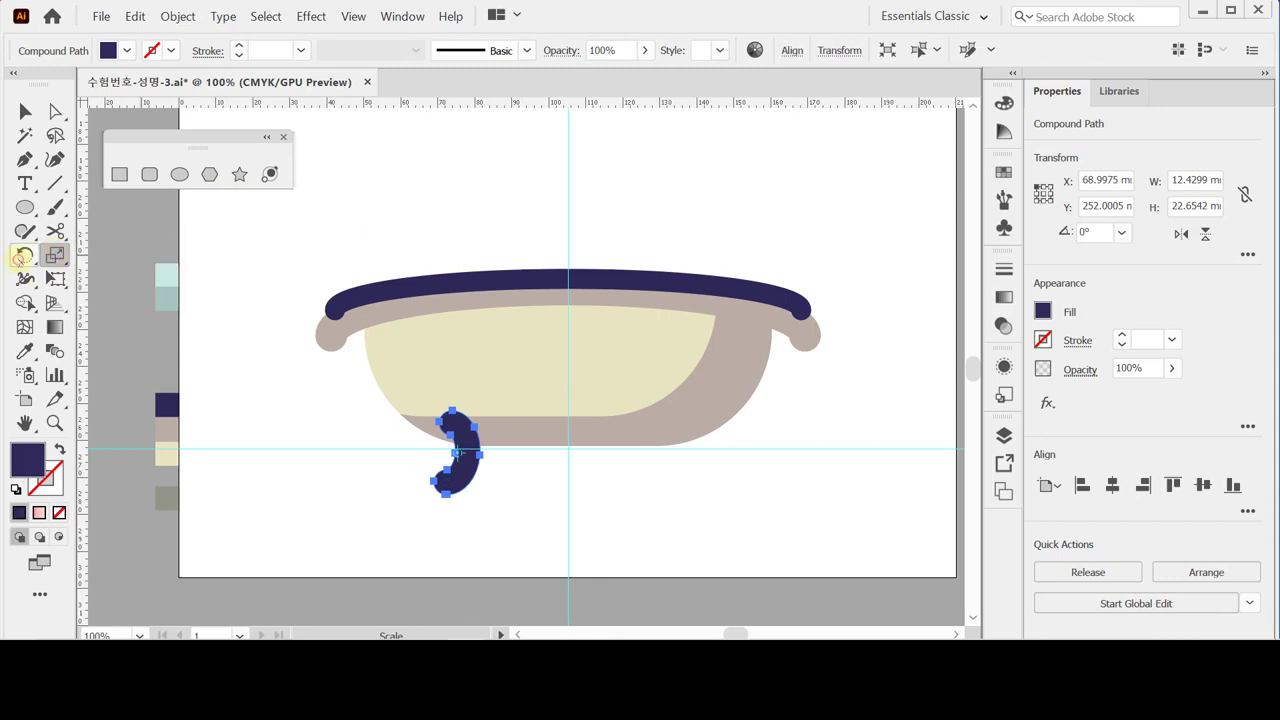
pyautogui.moveTo(24, 256); pyautogui.dragTo(90, 283)
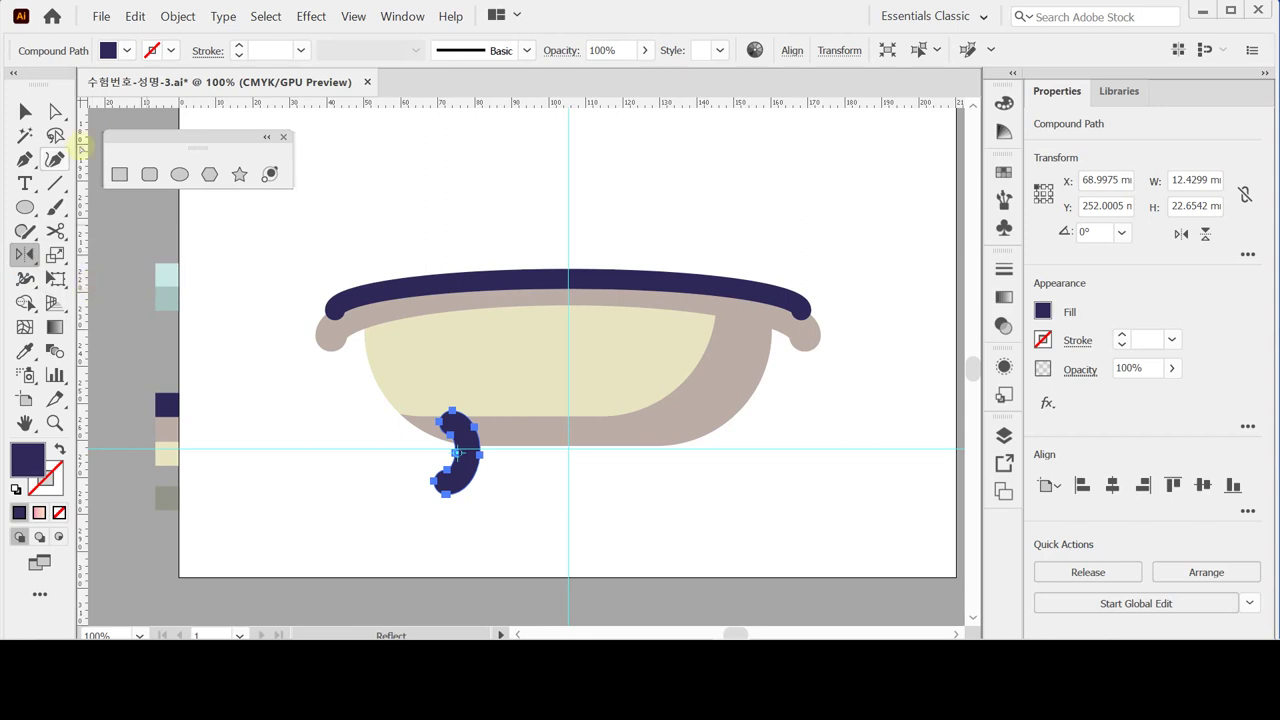
pyautogui.keyDown('alt'); pyautogui.click(567, 458); pyautogui.keyUp('alt')
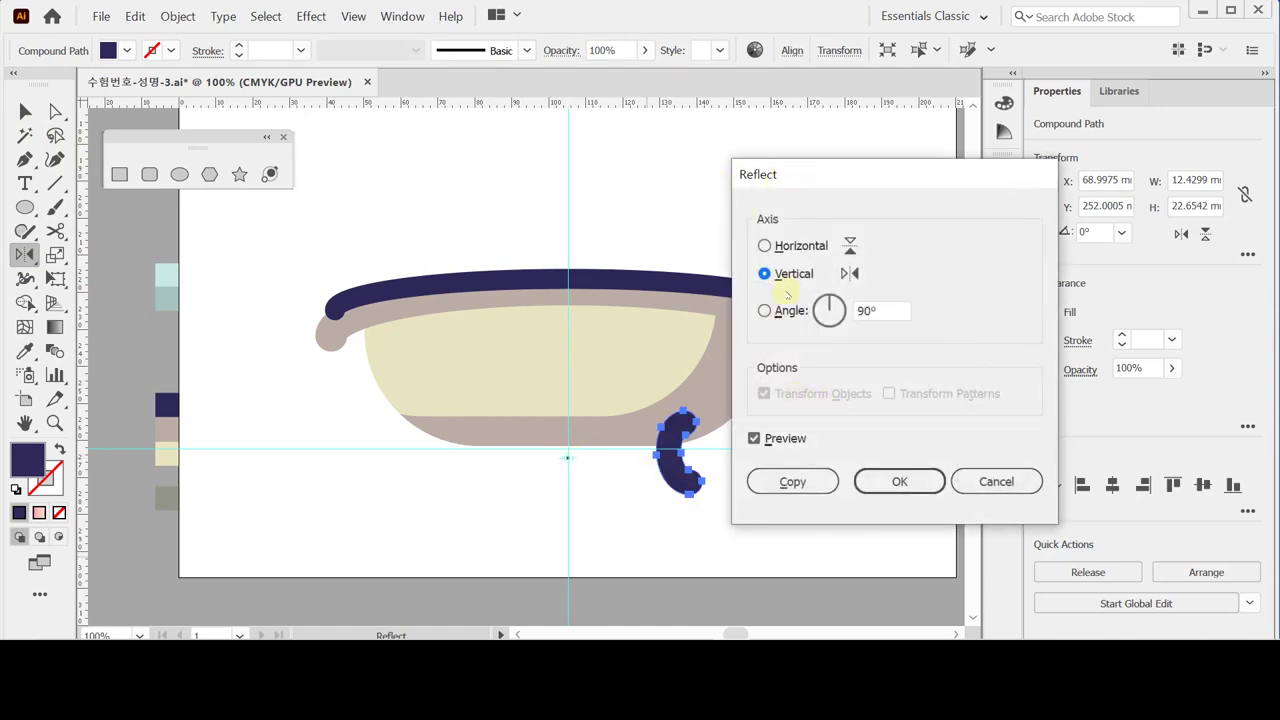
pyautogui.click(795, 481)
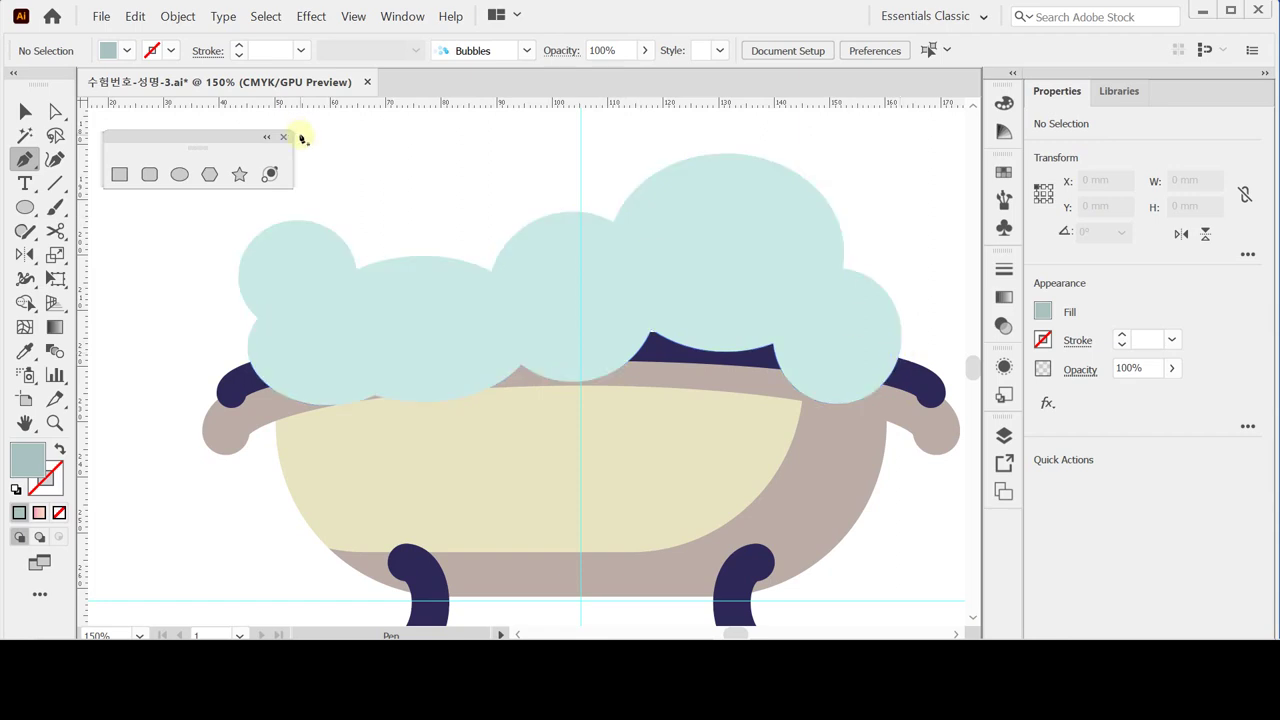
# Step: Draw a grey-green crescent shadow with the Pen tool inside the right edge of the small left foam bubble, and deselect it
pyautogui.click(311, 231)
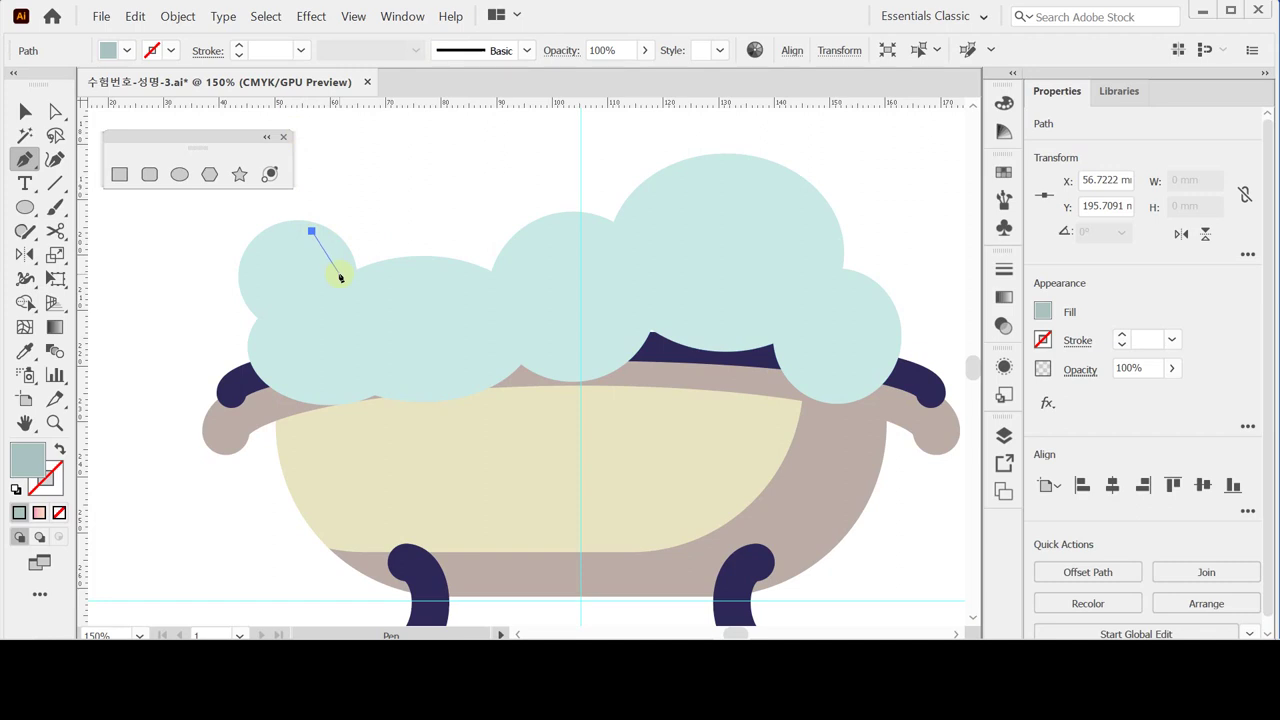
pyautogui.moveTo(339, 273); pyautogui.dragTo(336, 306)
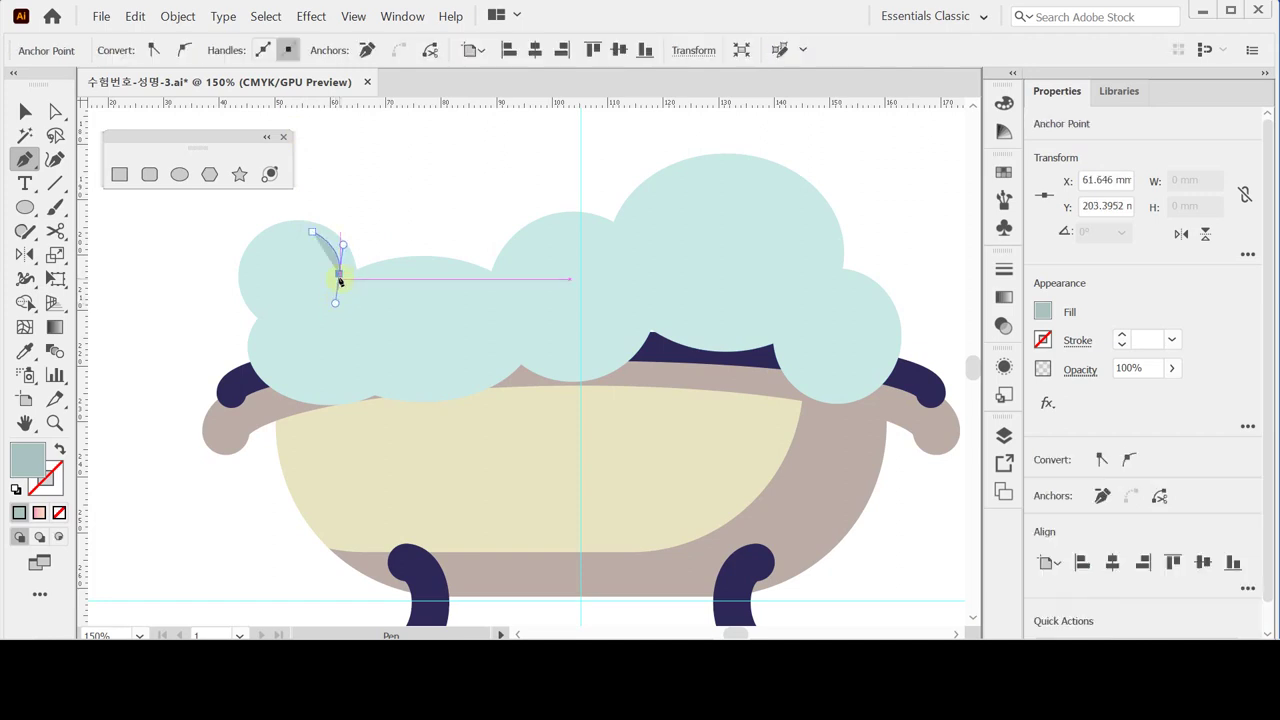
pyautogui.click(340, 276)
pyautogui.click(352, 274)
pyautogui.moveTo(352, 274); pyautogui.dragTo(284, 224)
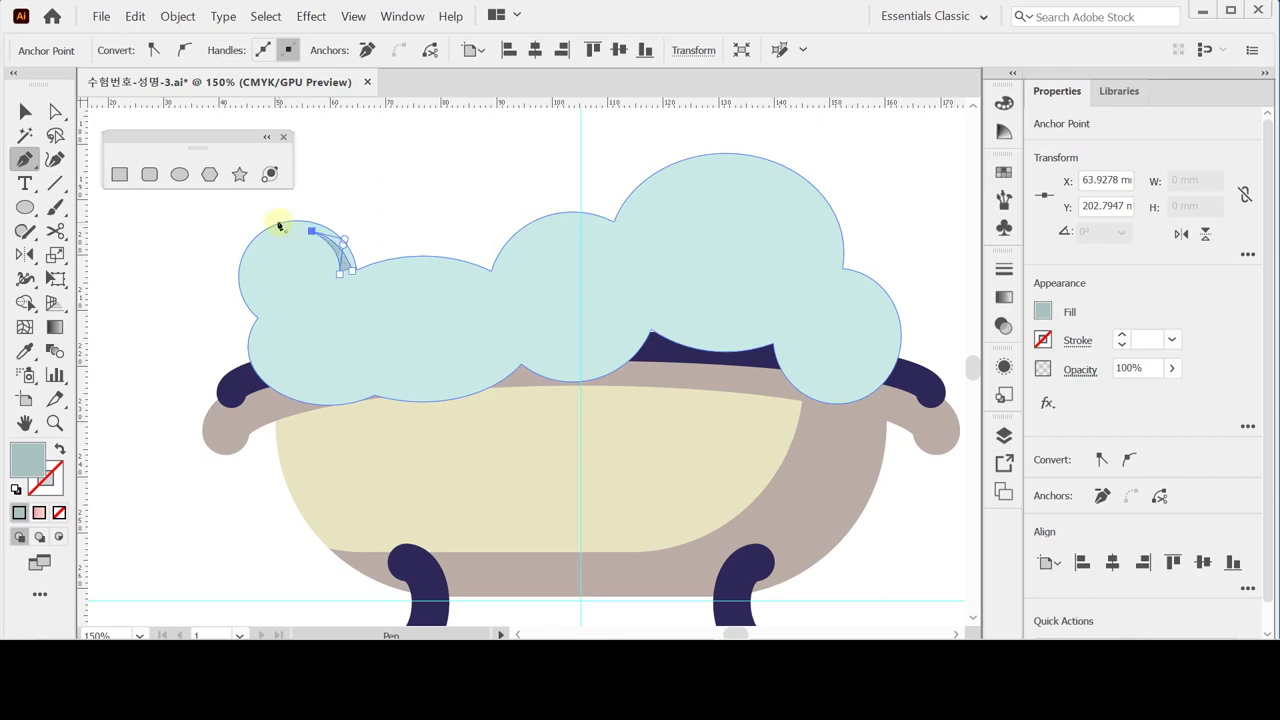
pyautogui.keyDown('ctrl'); pyautogui.click(459, 186); pyautogui.keyUp('ctrl')
pyautogui.press('ctrl')
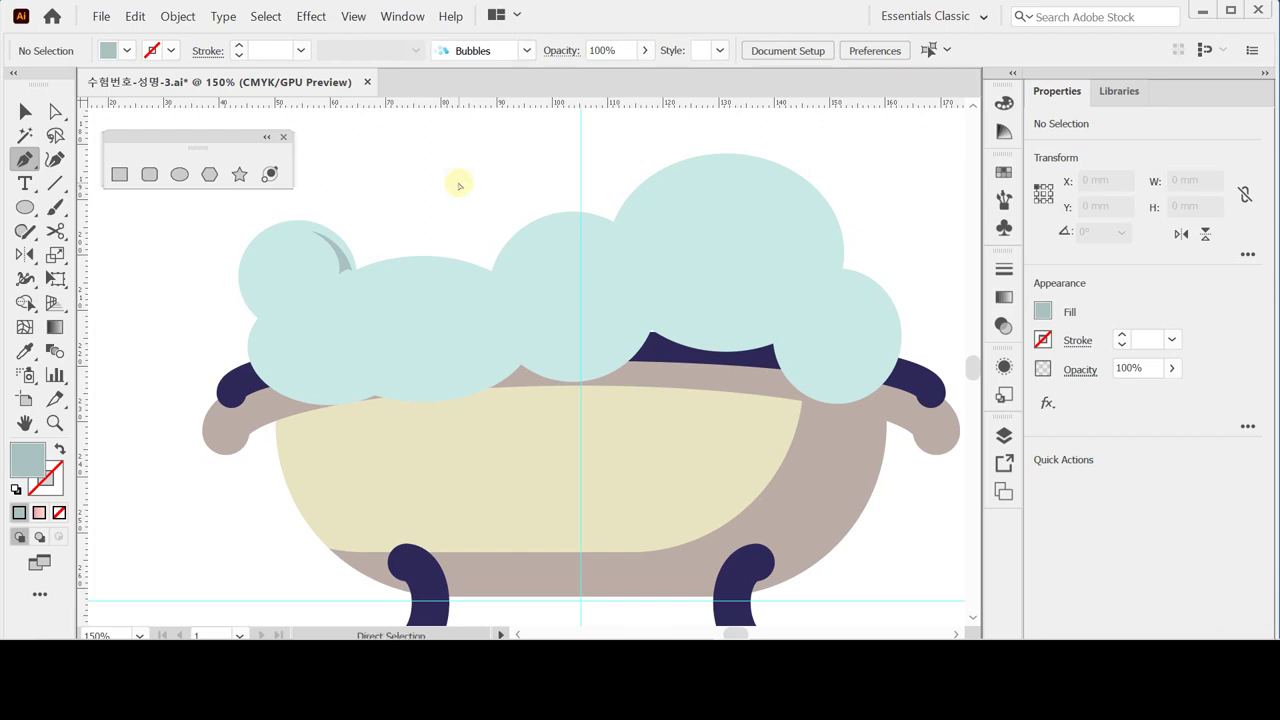
# Step: Add grey-green crescent shadows inside the right edges of the middle and large foam bubbles, and deselect them
pyautogui.hotkey('ctrl', 'f')
pyautogui.keyDown('ctrl'); pyautogui.click(475, 190); pyautogui.keyUp('ctrl')
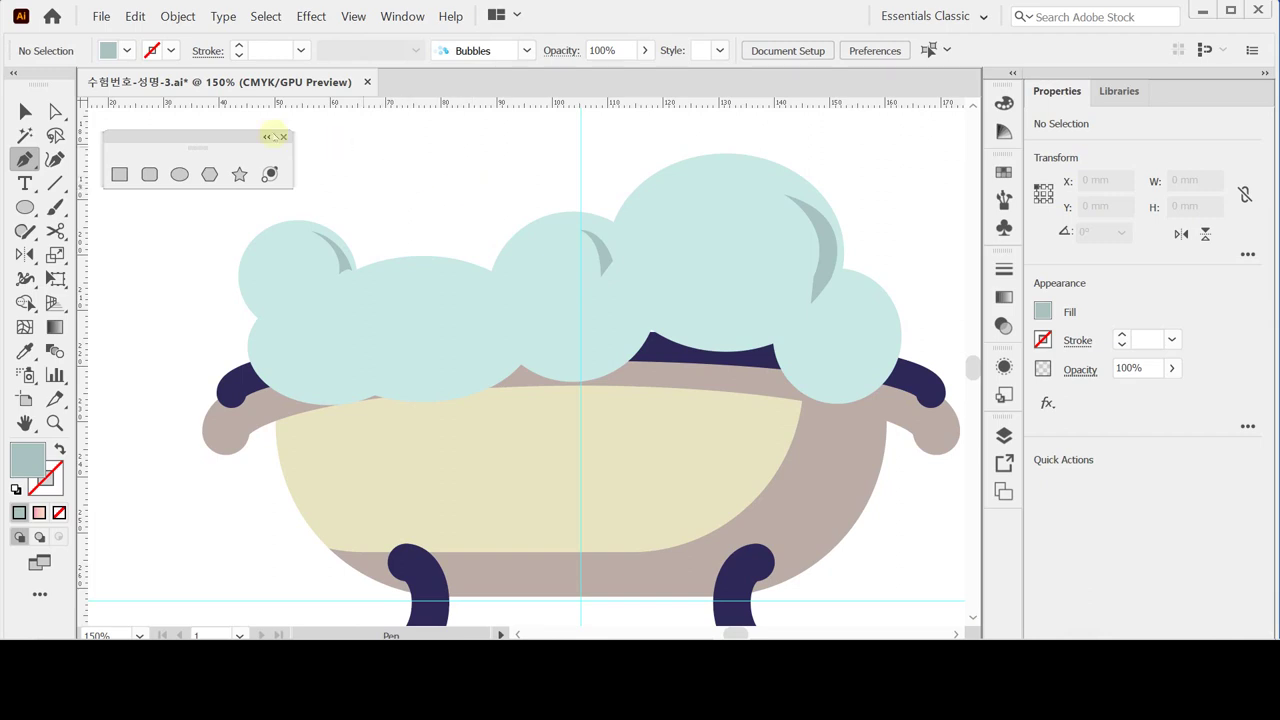
pyautogui.click(25, 111)
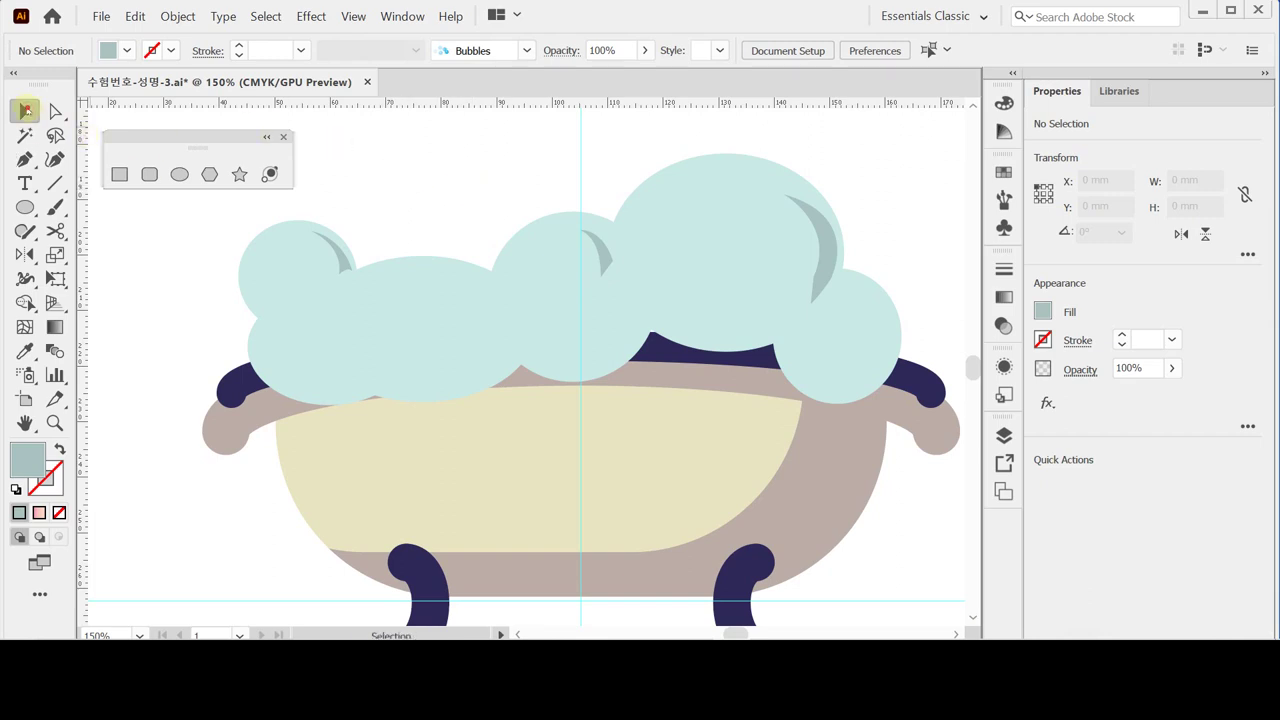
# Step: Send the foam shape and its crescent shadows behind the bathtub
pyautogui.click(851, 274)
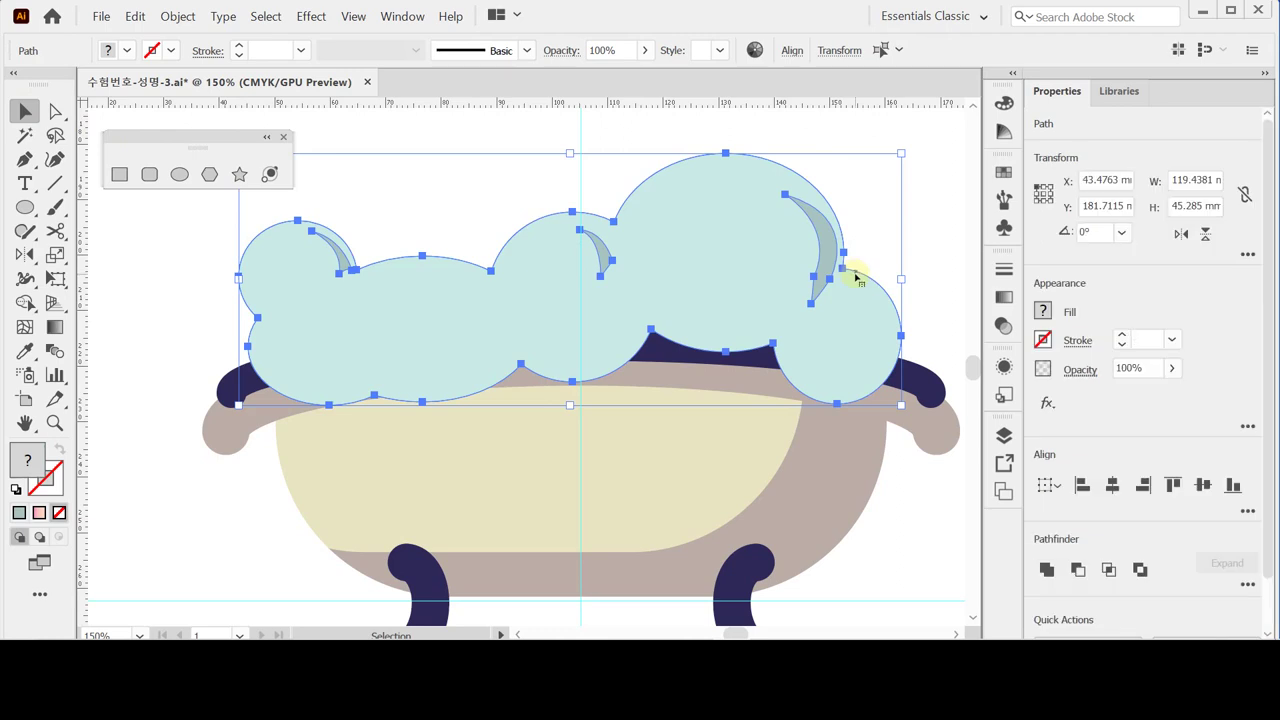
pyautogui.hotkey('ctrl', 'shift', '[')
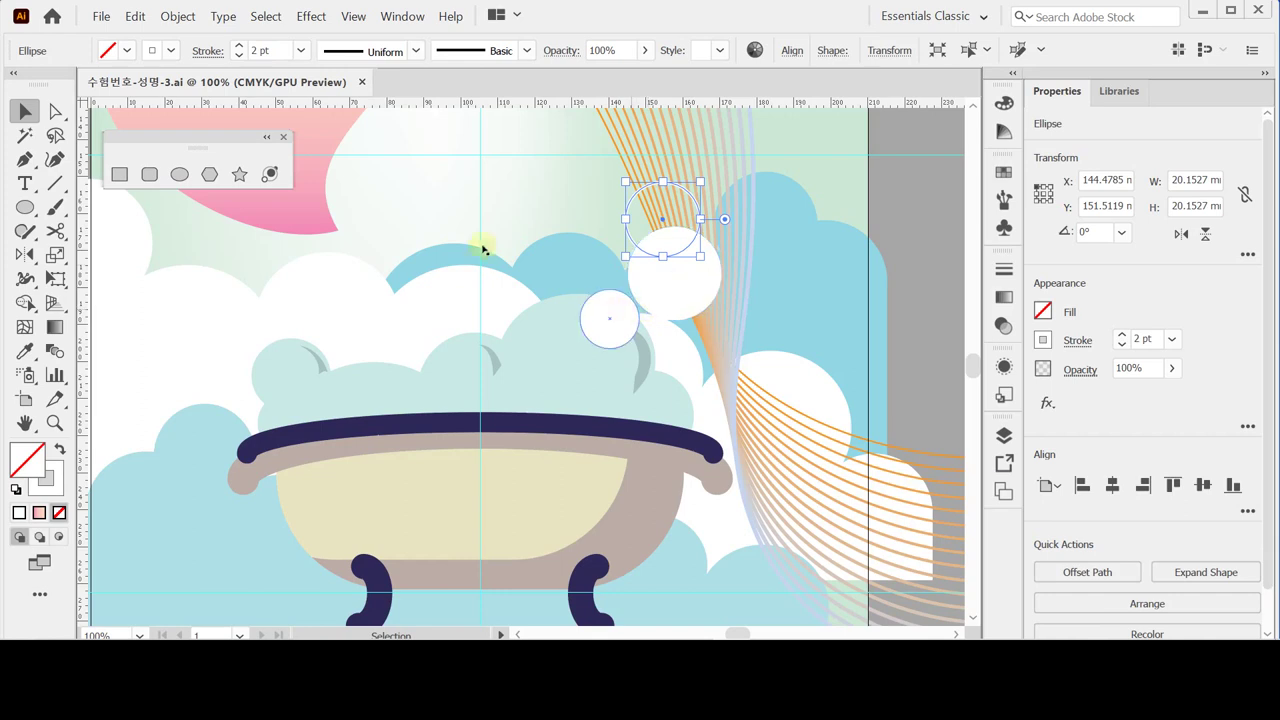
# Step: Group the two white filled circles and the white outlined ring above the foam
pyautogui.click(604, 320)
pyautogui.keyDown('shift'); pyautogui.click(674, 296); pyautogui.keyUp('shift')
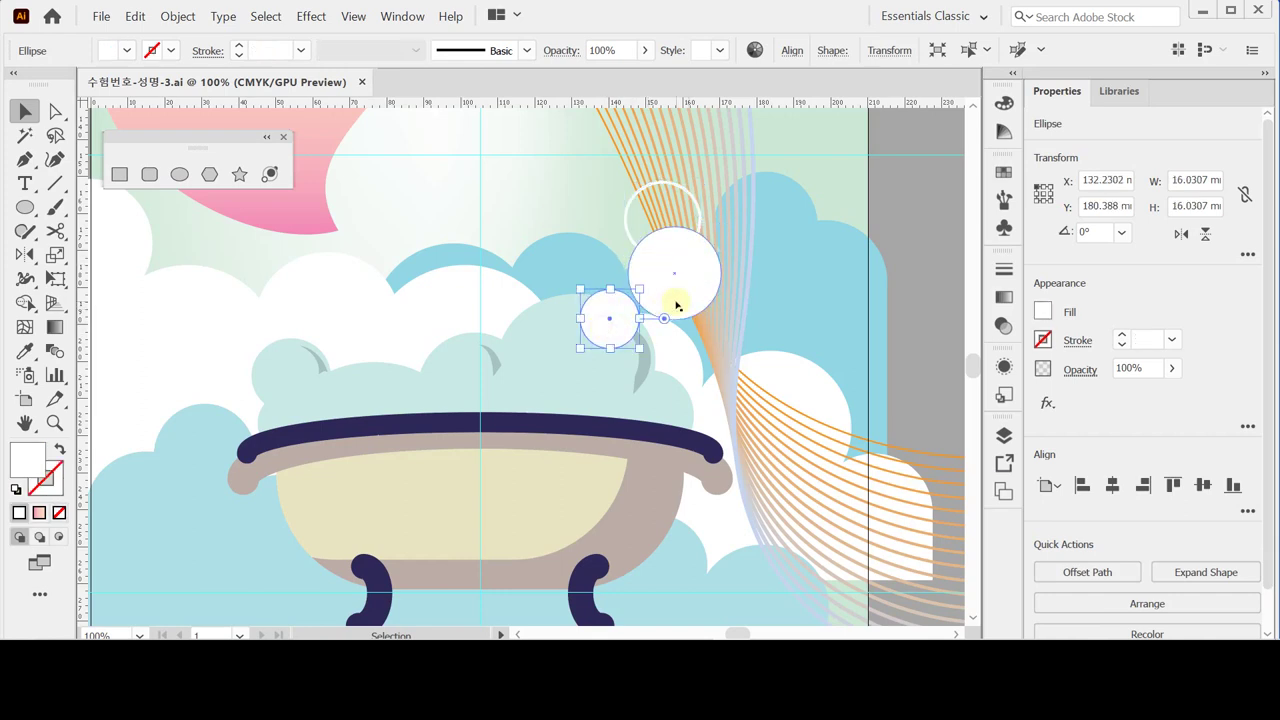
pyautogui.click(698, 212)
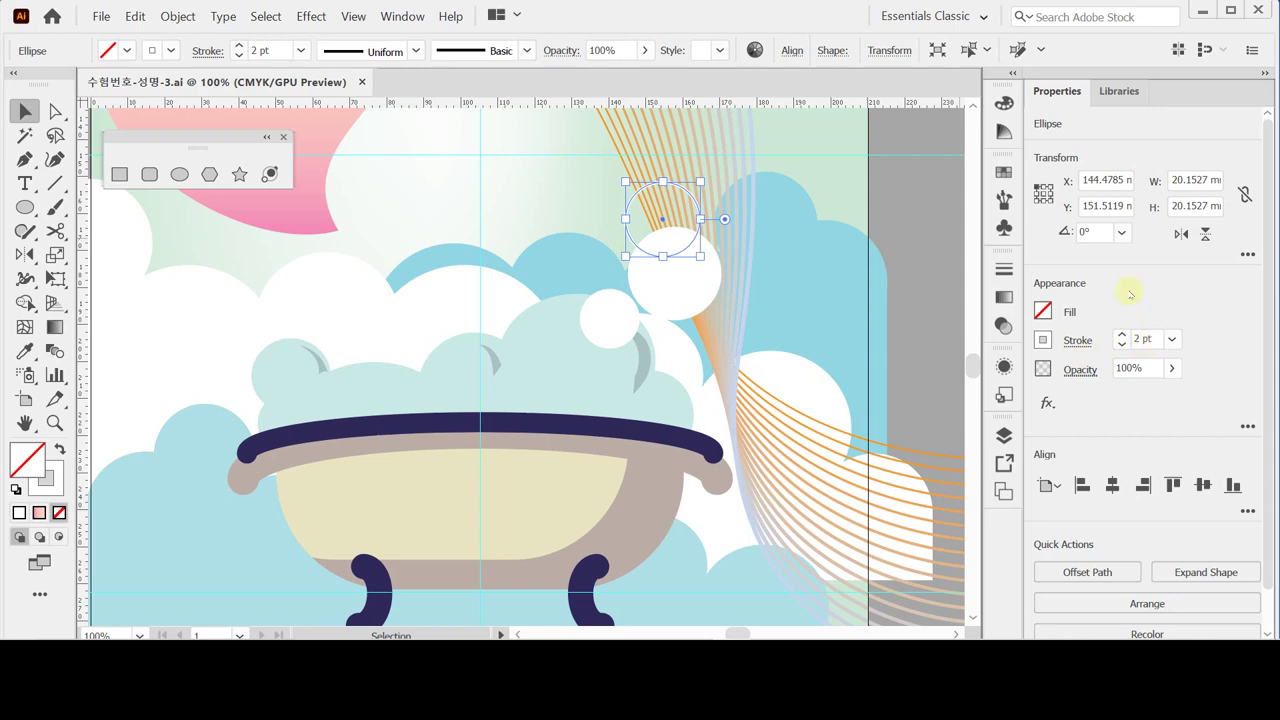
pyautogui.press('ctrl')
pyautogui.keyDown('shift'); pyautogui.click(608, 326); pyautogui.keyUp('shift')
pyautogui.keyDown('shift'); pyautogui.click(692, 298); pyautogui.keyUp('shift')
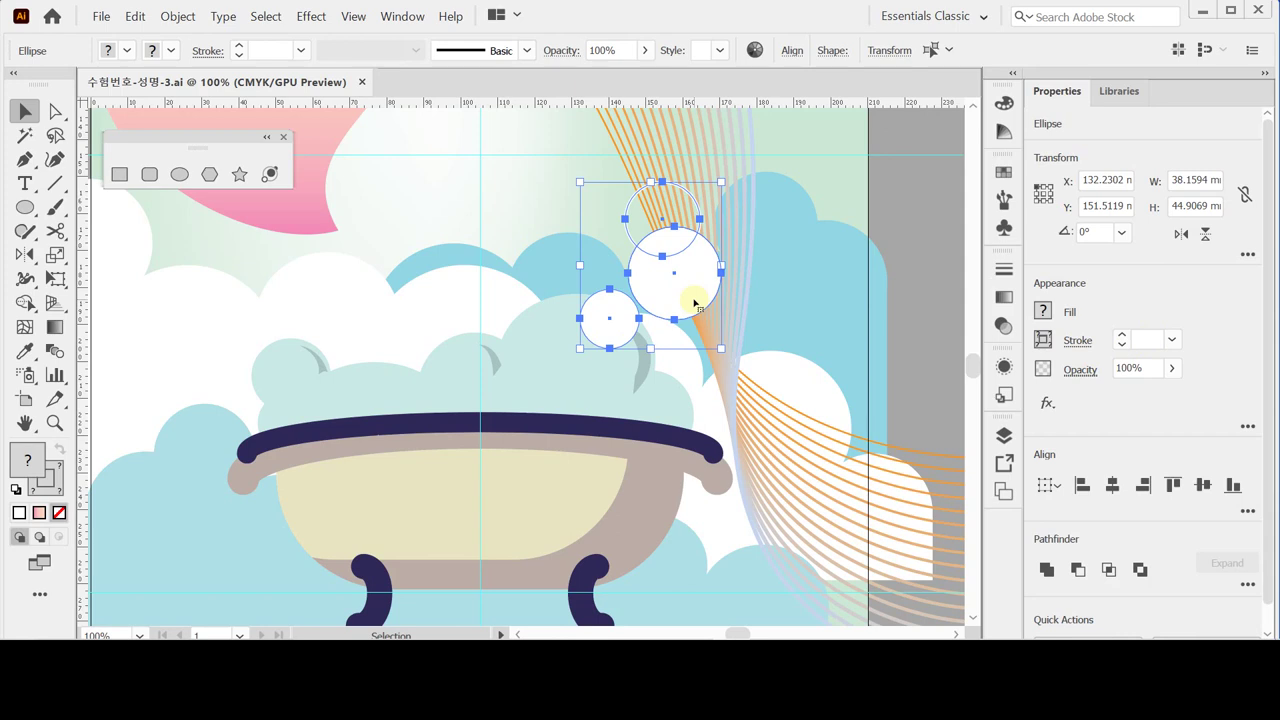
pyautogui.press('ctrl')
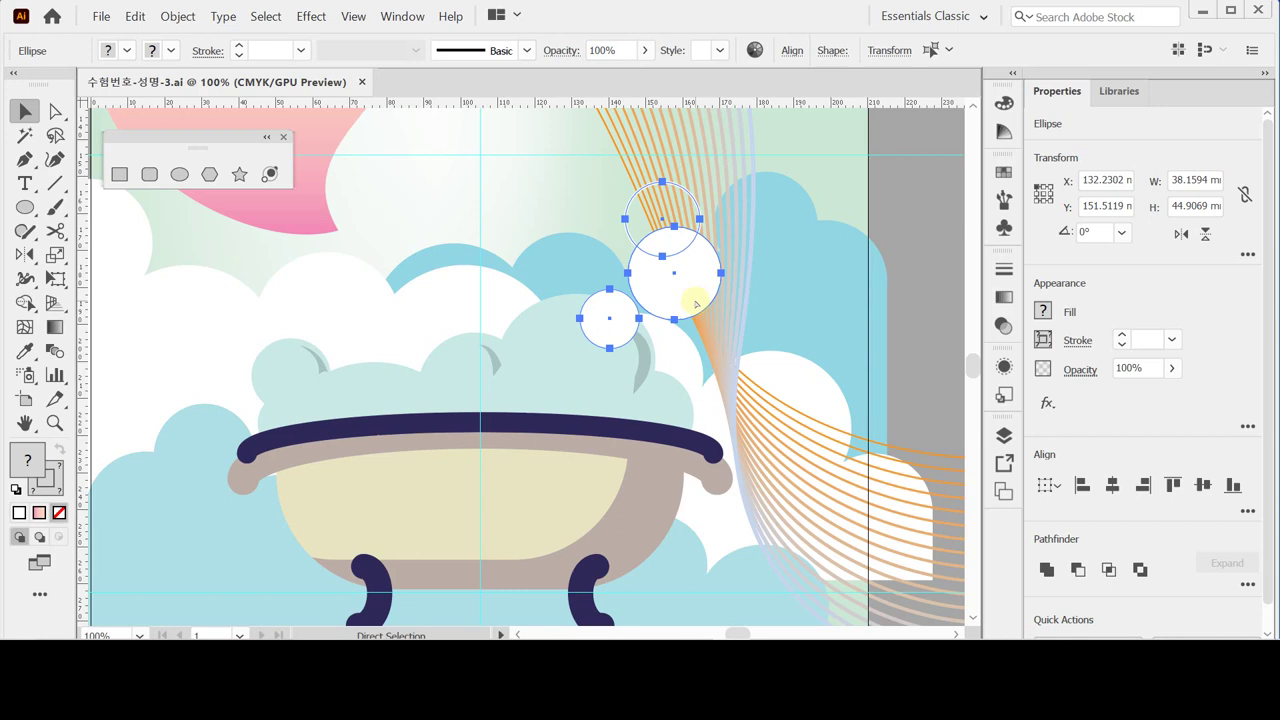
pyautogui.hotkey('ctrl', 'g')
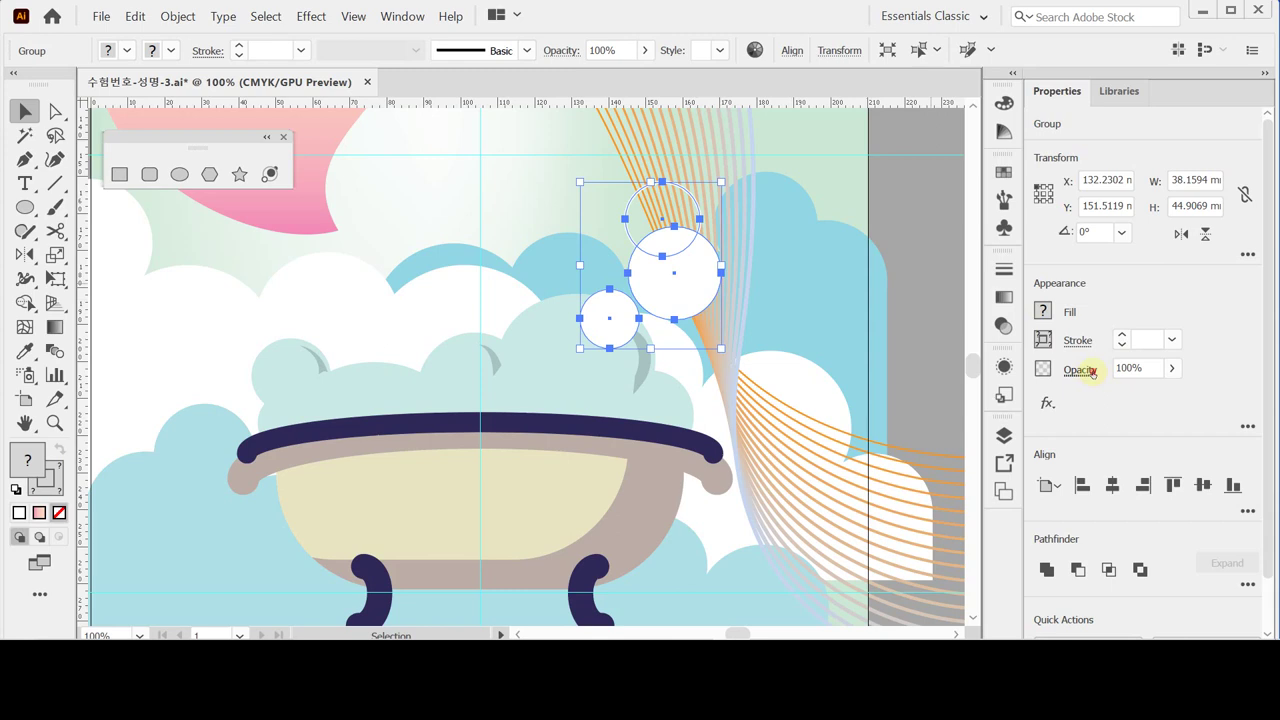
# Step: Set the opacity of the grouped white bubbles to 70%
pyautogui.click(1082, 370)
pyautogui.write('70')
pyautogui.press('Return')
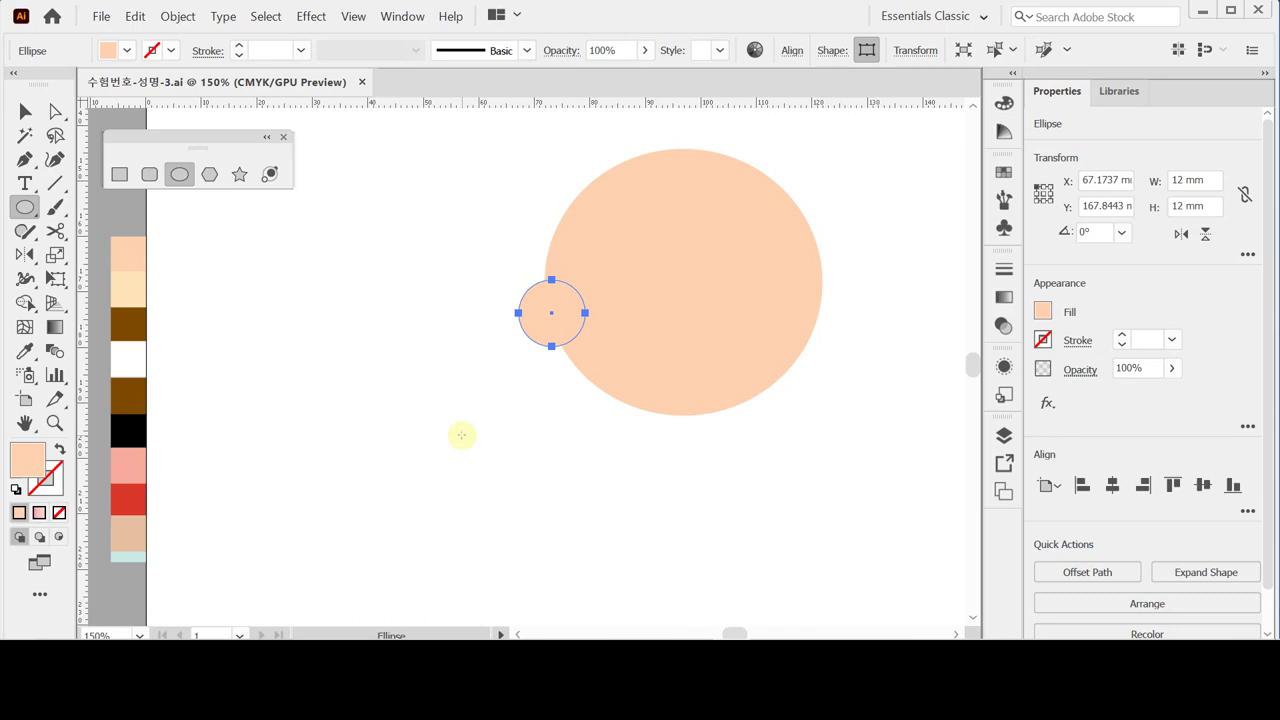
# Step: Deselect the ear circle and set the Pen tool to draw with no fill and a 1 pt black stroke
pyautogui.press('ctrl')
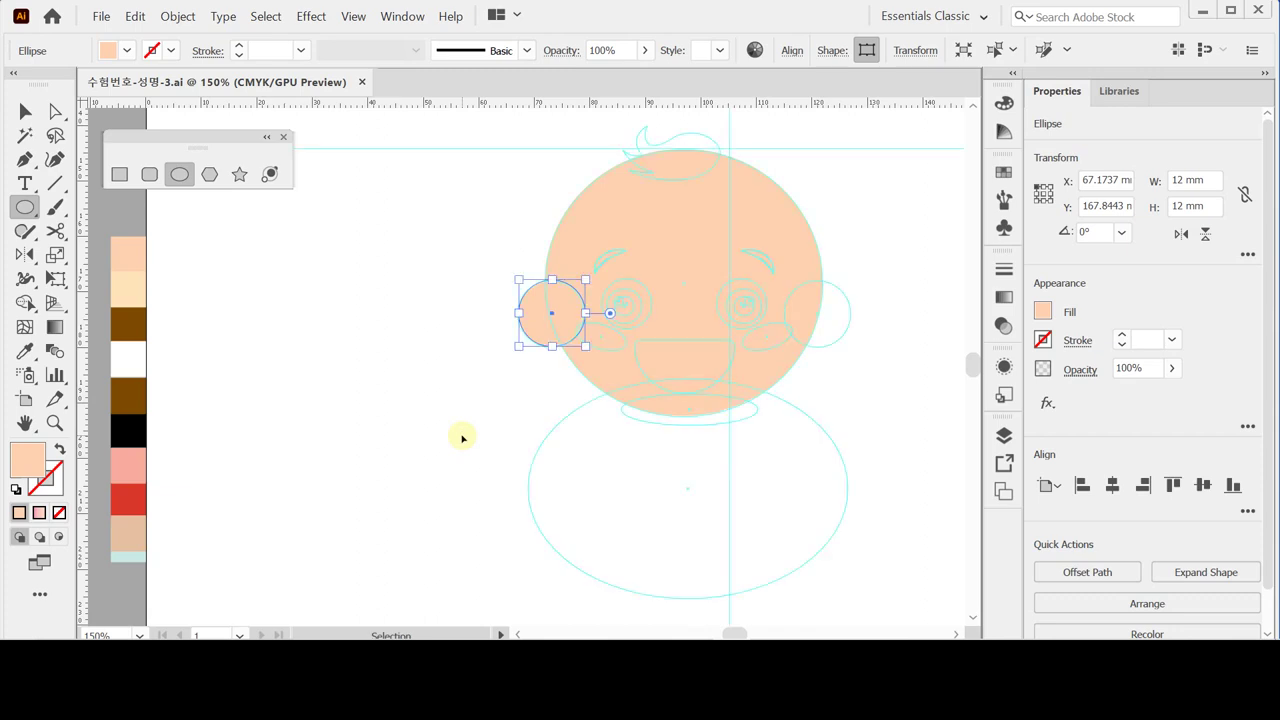
pyautogui.keyDown('ctrl'); pyautogui.click(460, 437); pyautogui.keyUp('ctrl')
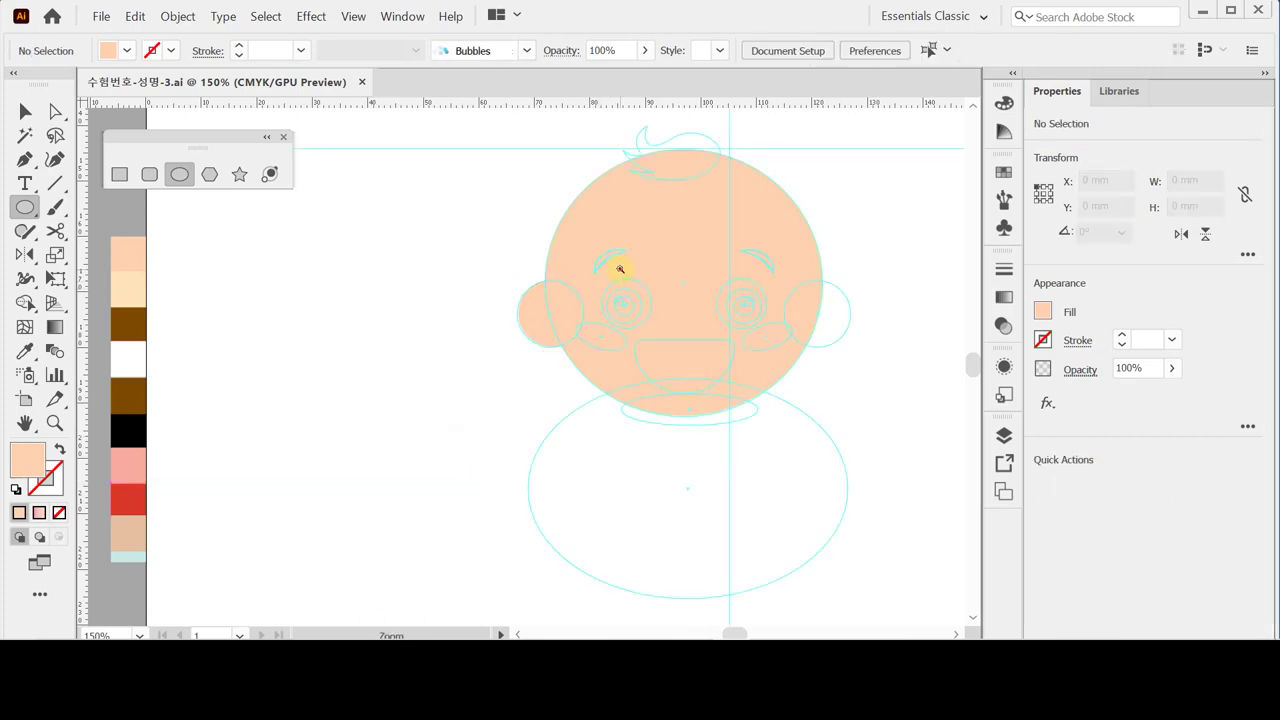
pyautogui.keyDown('ctrl'); pyautogui.click(571, 346); pyautogui.keyUp('ctrl')
pyautogui.keyDown('ctrl'); pyautogui.click(589, 320); pyautogui.keyUp('ctrl')
pyautogui.moveTo(506, 345); pyautogui.dragTo(509, 400)
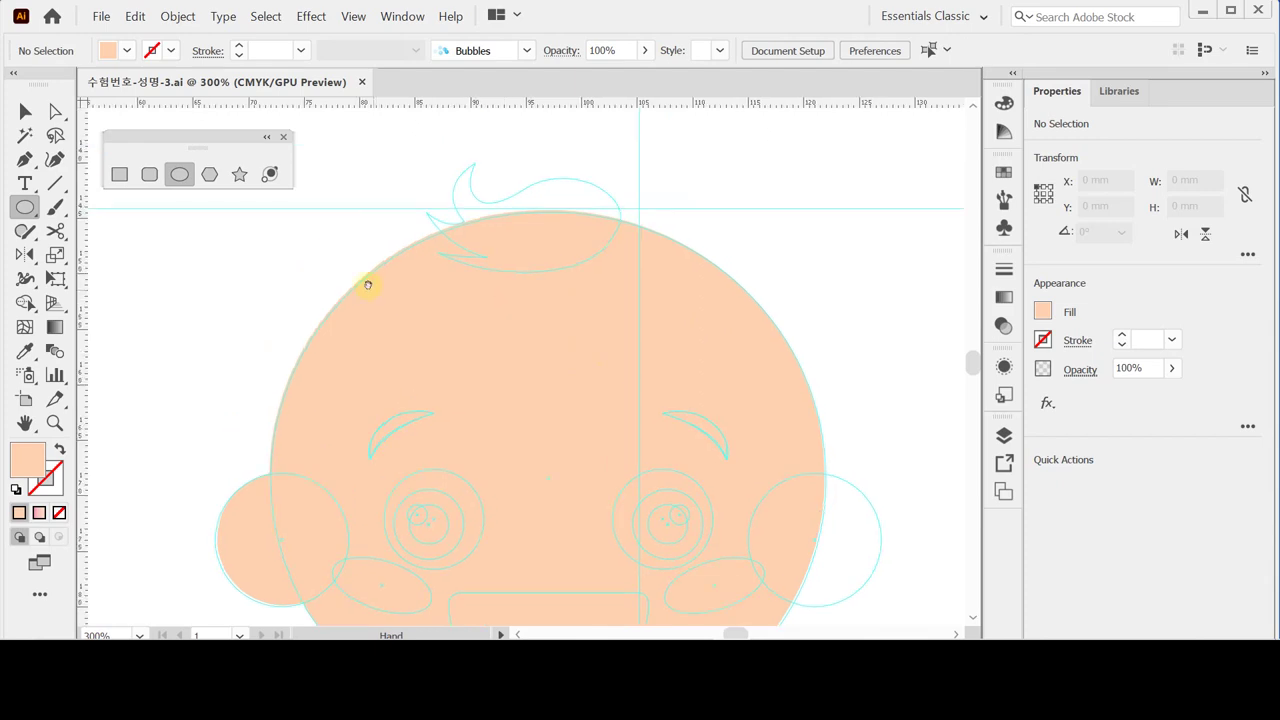
pyautogui.click(27, 160)
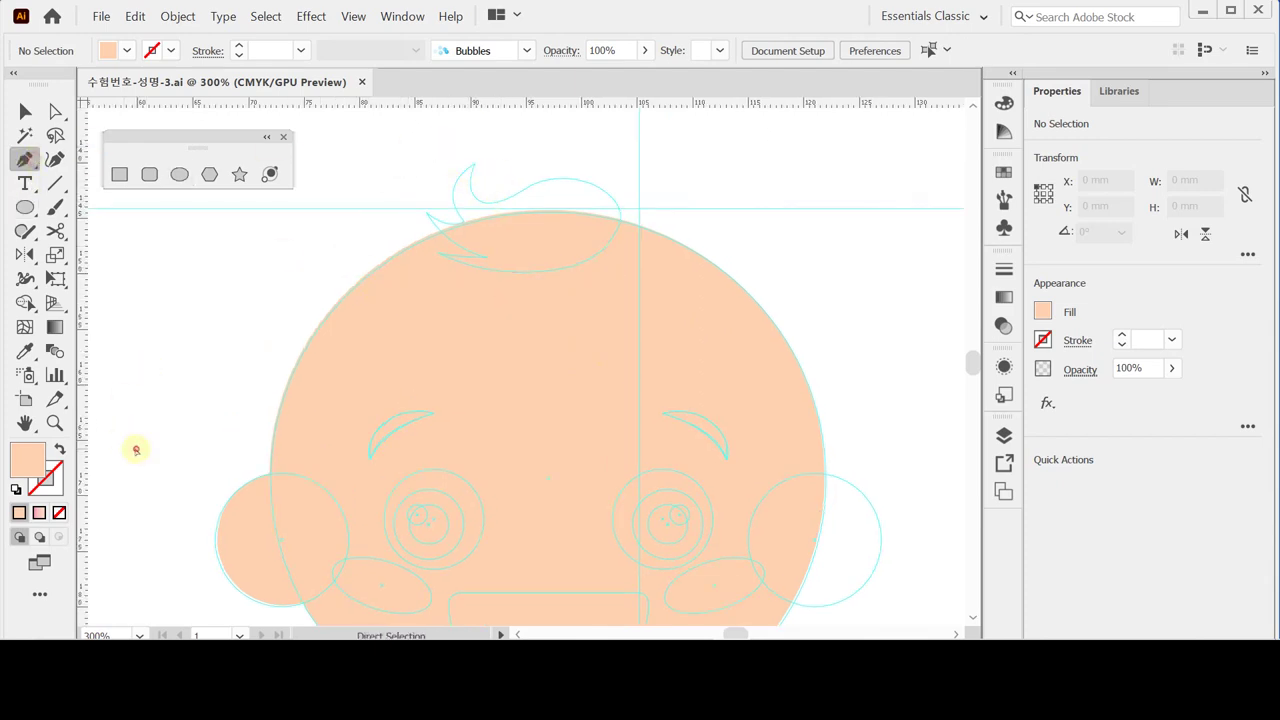
pyautogui.click(16, 489)
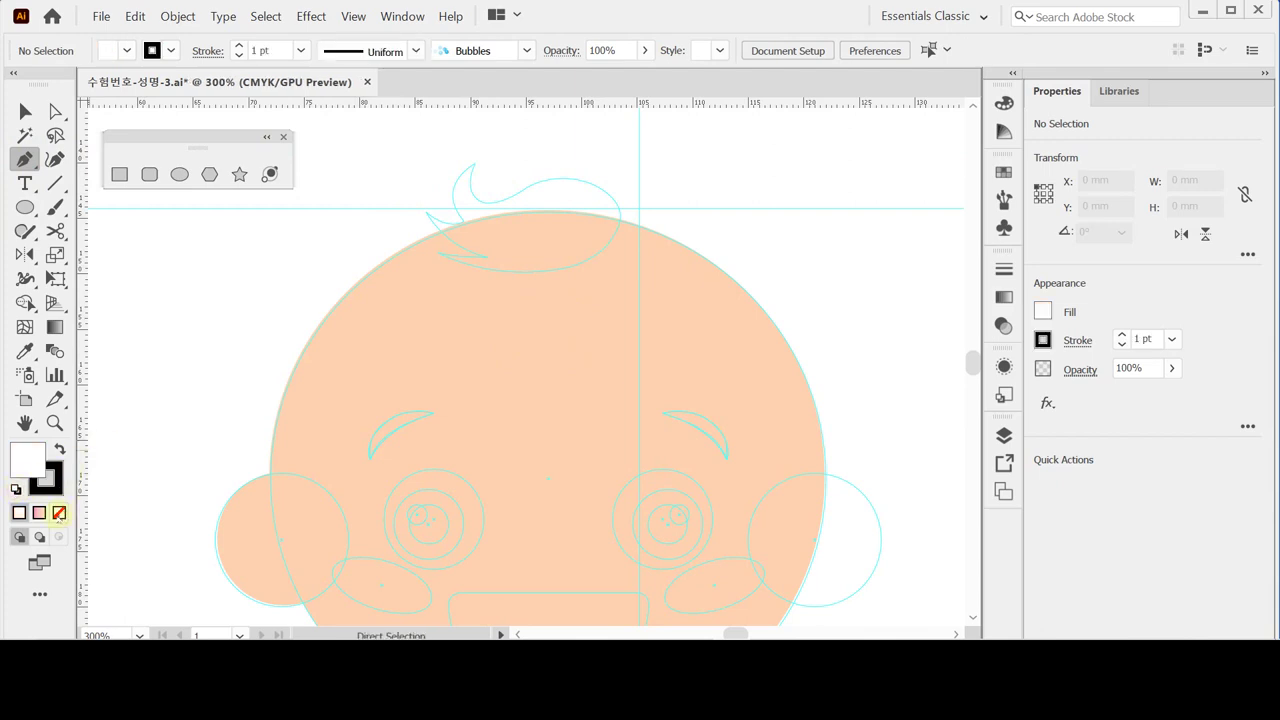
pyautogui.click(59, 512)
# Step: Trace the hair tuft with the Pen tool from its upper tip around the right side to the lower-left point, refining the right curve's handle
pyautogui.click(471, 164)
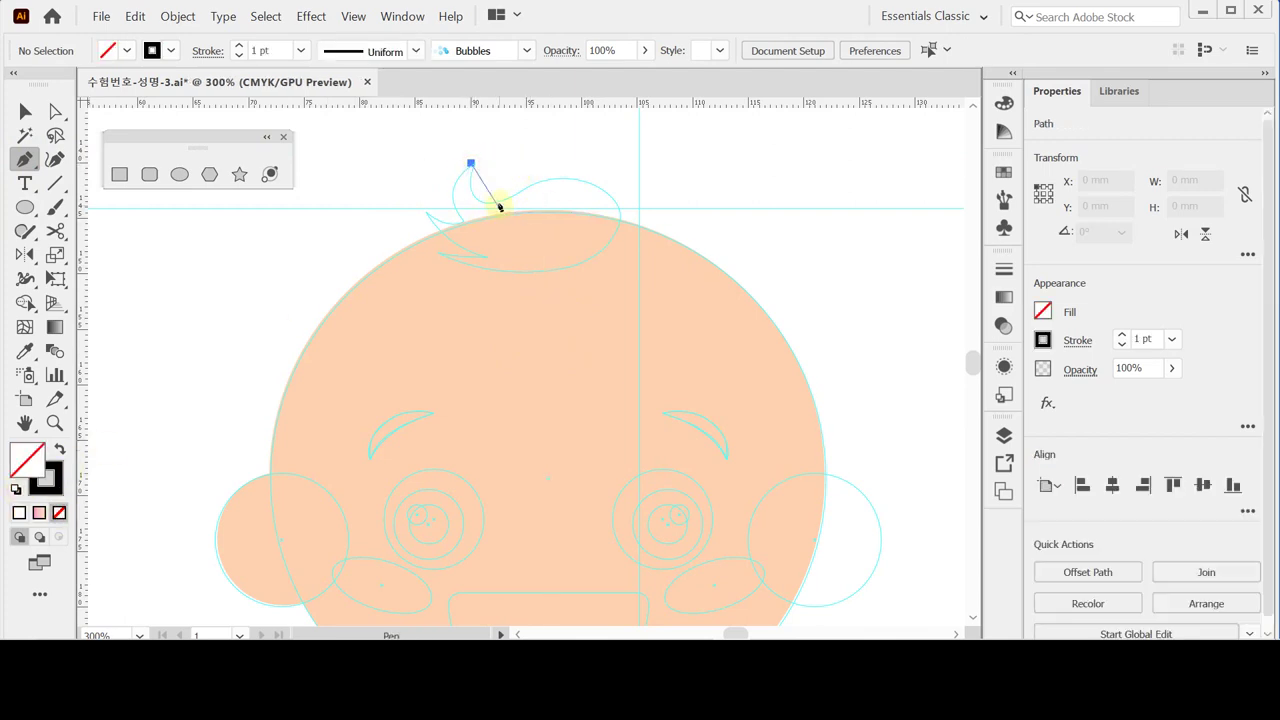
pyautogui.moveTo(496, 203); pyautogui.dragTo(538, 190)
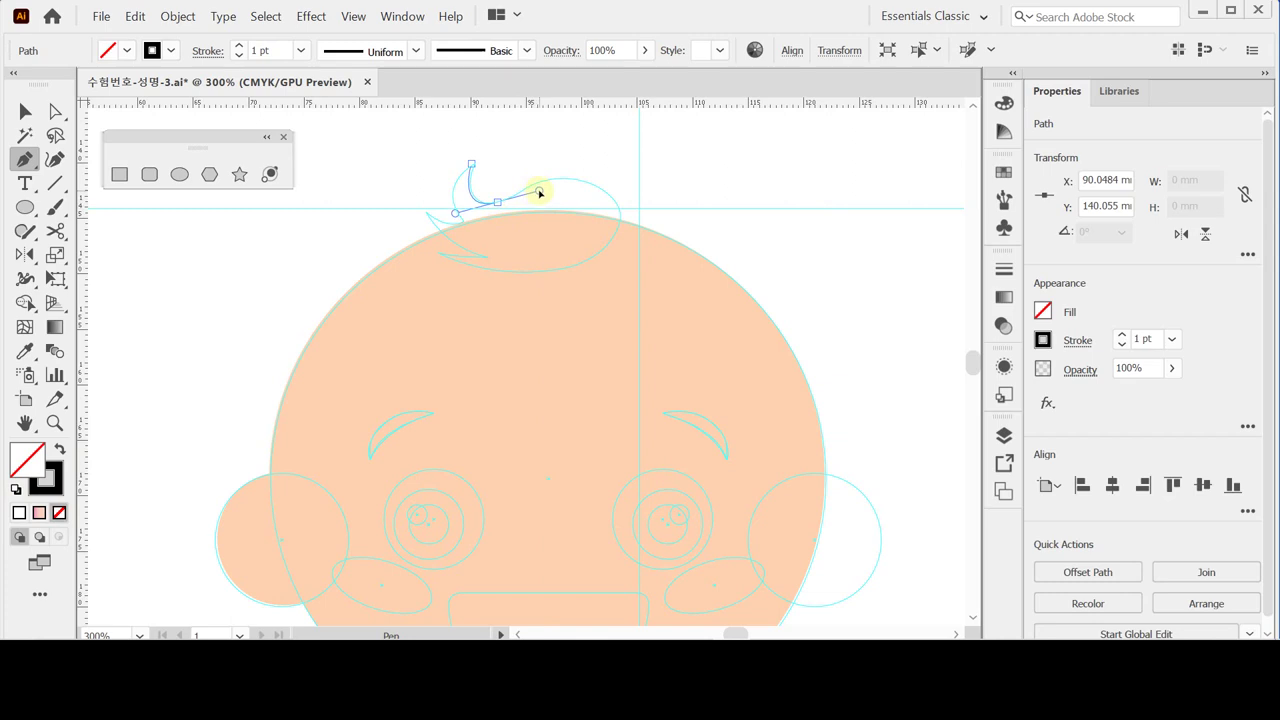
pyautogui.click(619, 212)
pyautogui.moveTo(619, 212); pyautogui.dragTo(668, 270)
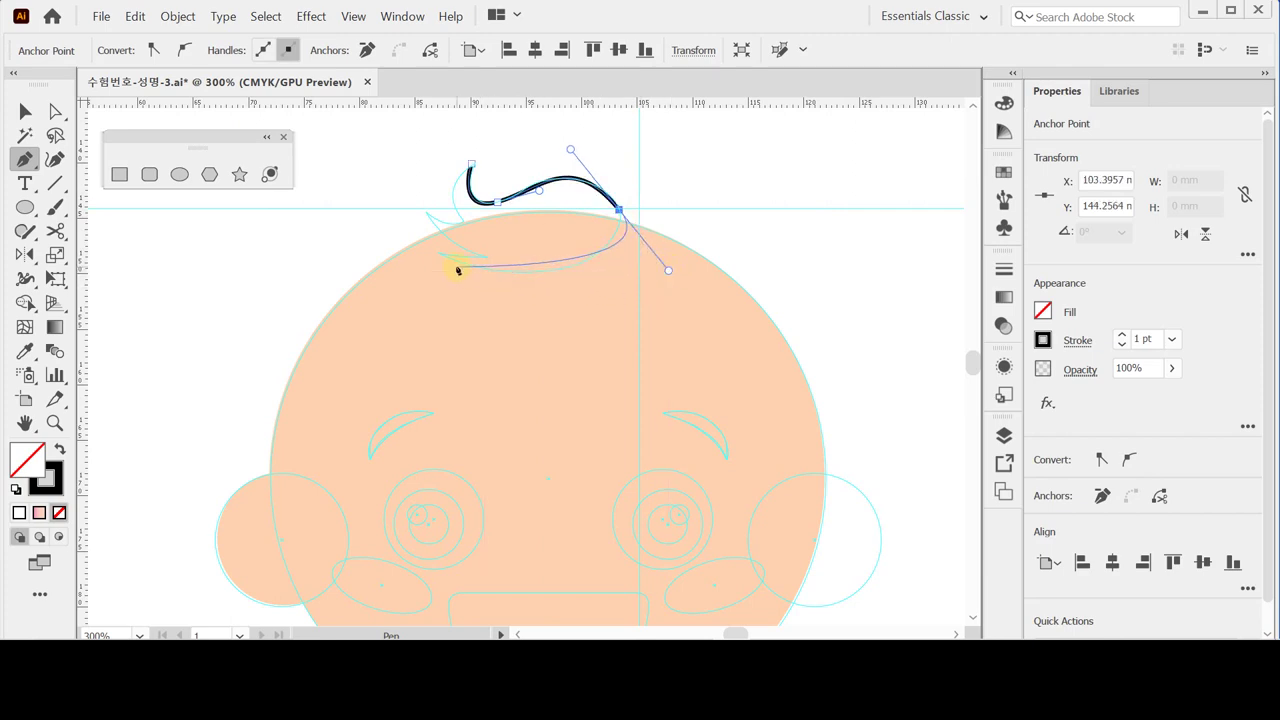
pyautogui.moveTo(441, 257); pyautogui.dragTo(397, 218)
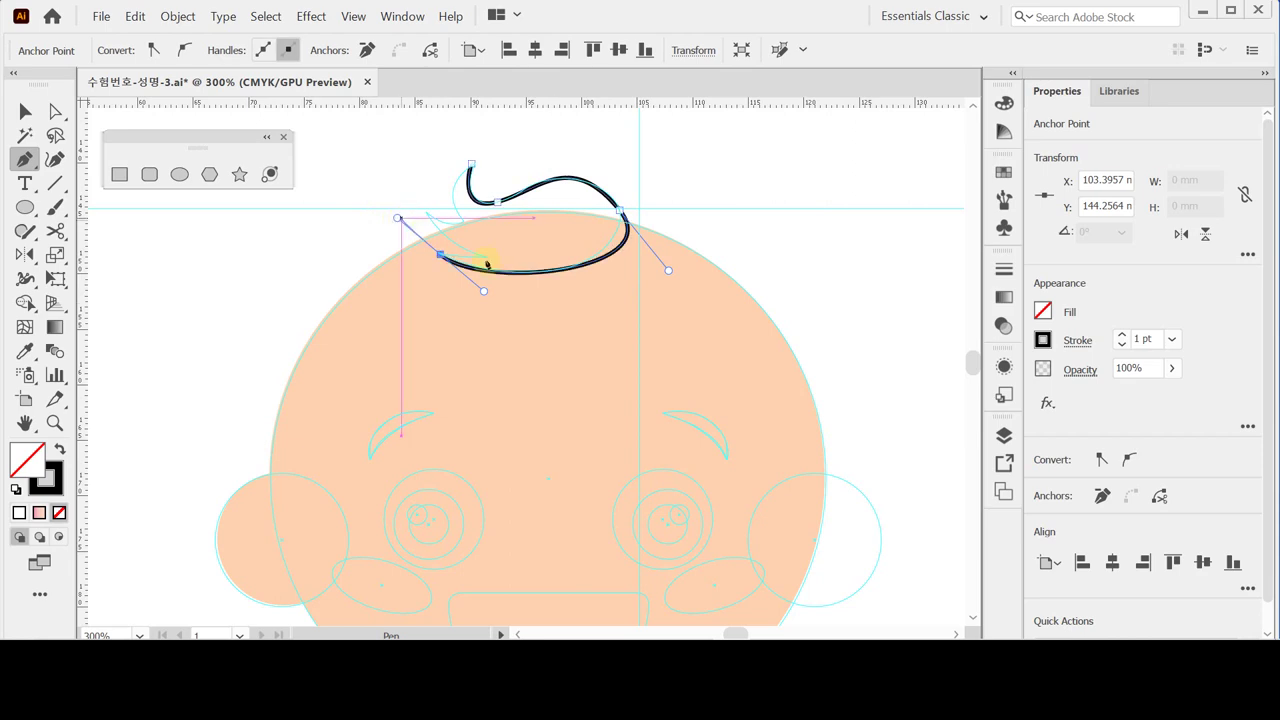
pyautogui.press('alt')
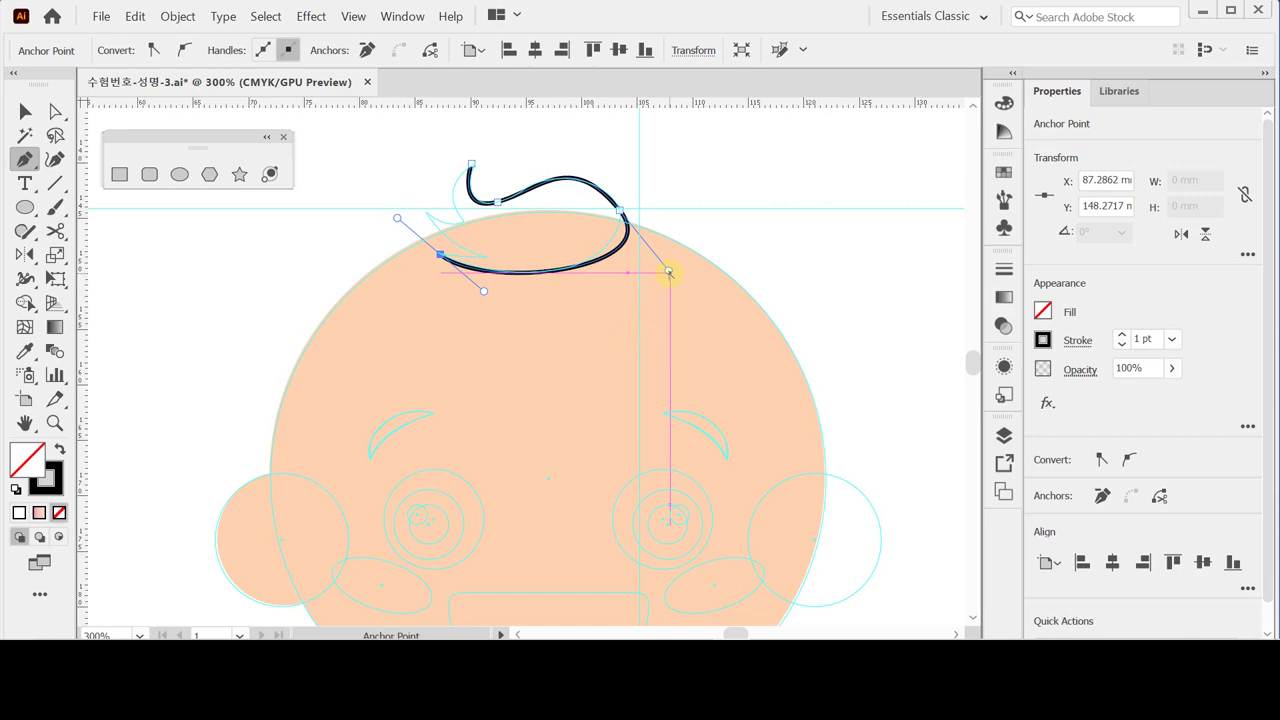
pyautogui.moveTo(668, 271); pyautogui.dragTo(636, 271)
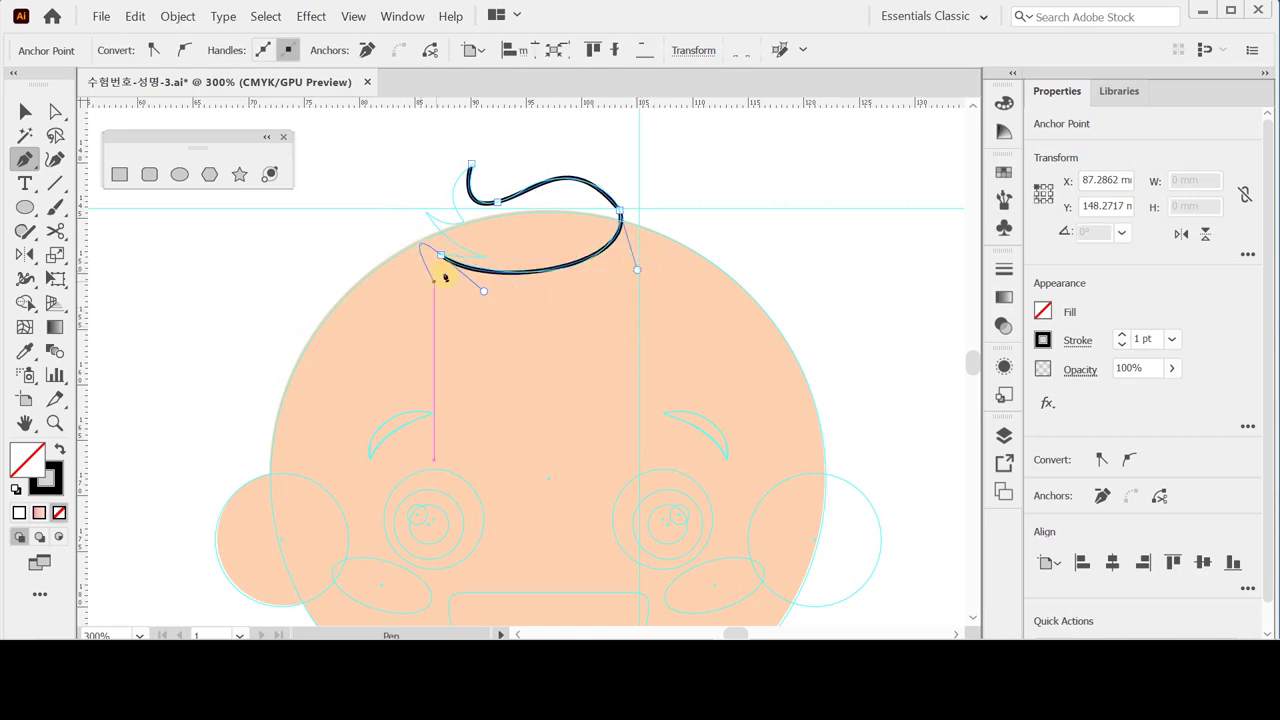
# Step: Continue the hair outline from the lower-left point through the inner corner to the left spike's tip, with a sharp corner at each
pyautogui.click(441, 257)
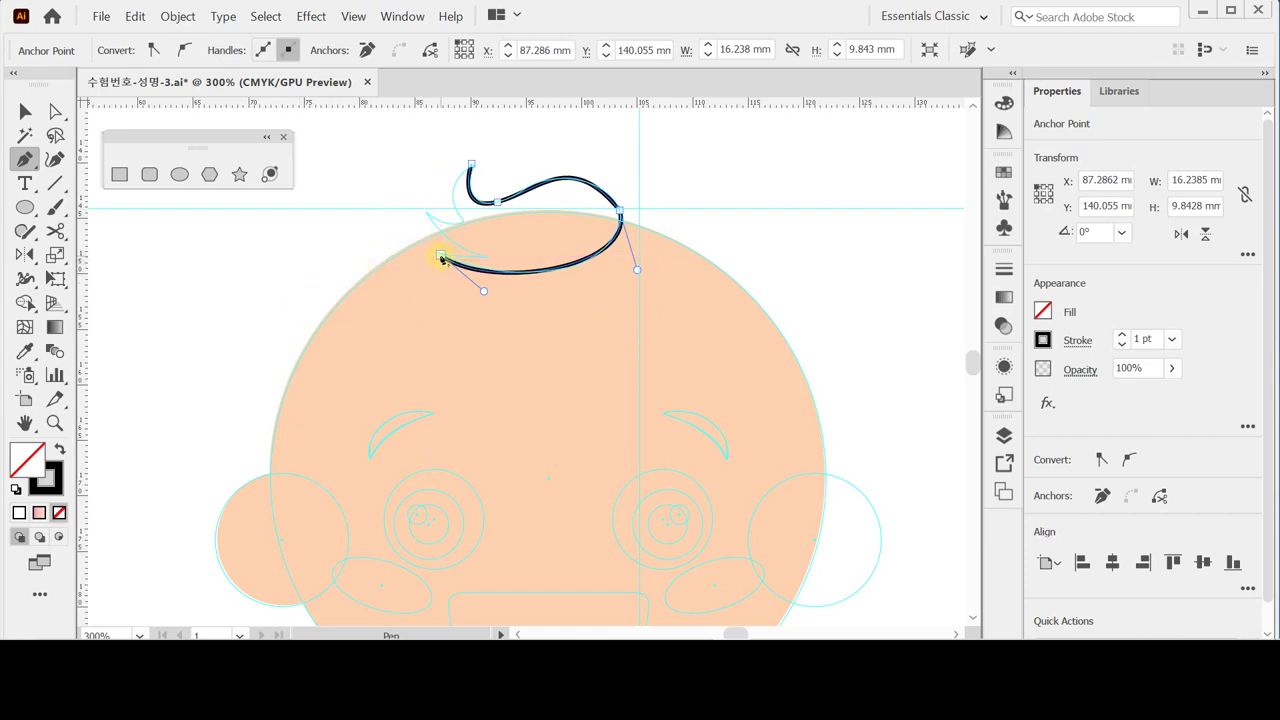
pyautogui.click(441, 257)
pyautogui.moveTo(488, 261); pyautogui.dragTo(512, 257)
pyautogui.click(487, 258)
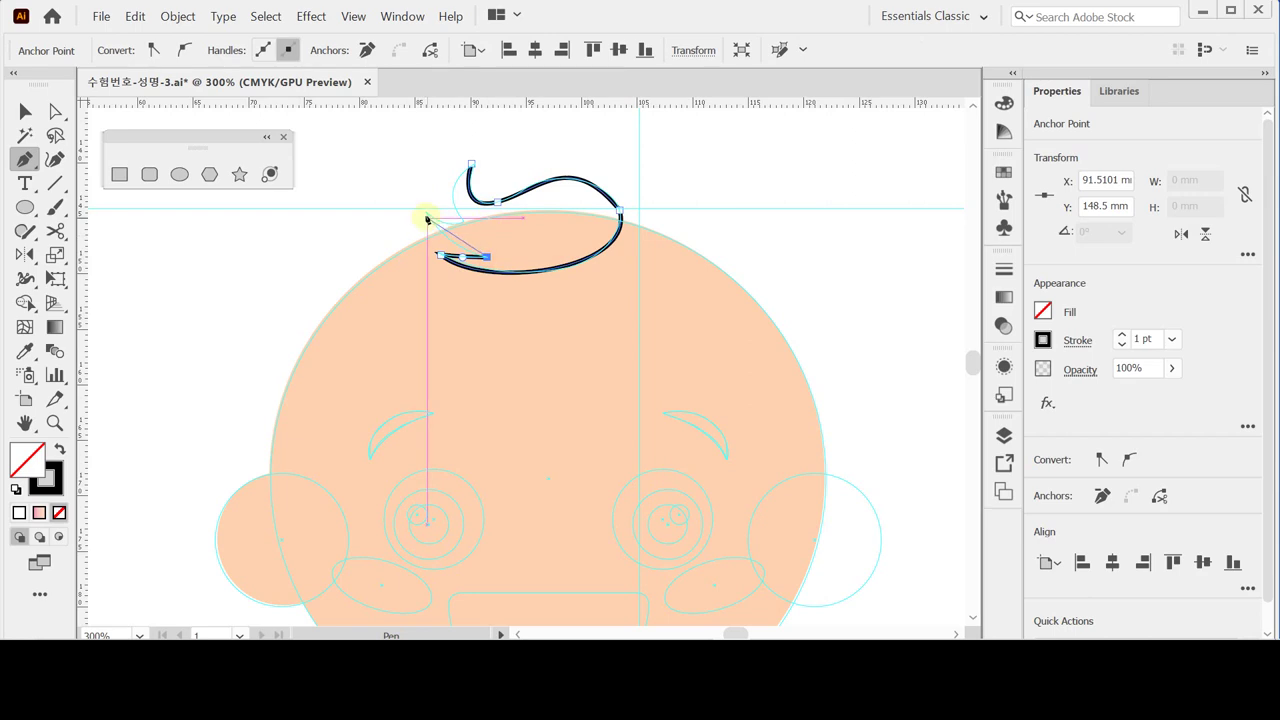
pyautogui.moveTo(427, 215); pyautogui.dragTo(411, 179)
pyautogui.click(440, 252)
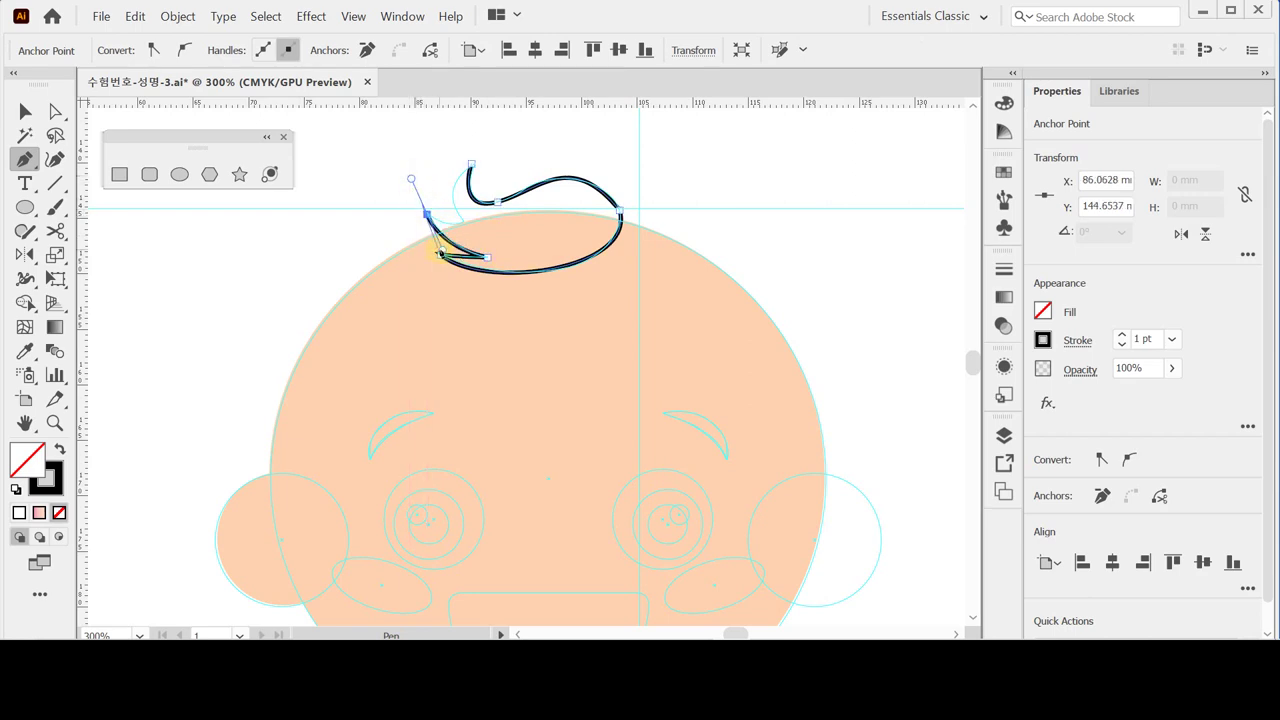
# Step: Finish the hair outline with the Pen tool, adding its last pointed strands along the guide and closing the path at the top tip
pyautogui.click(427, 215)
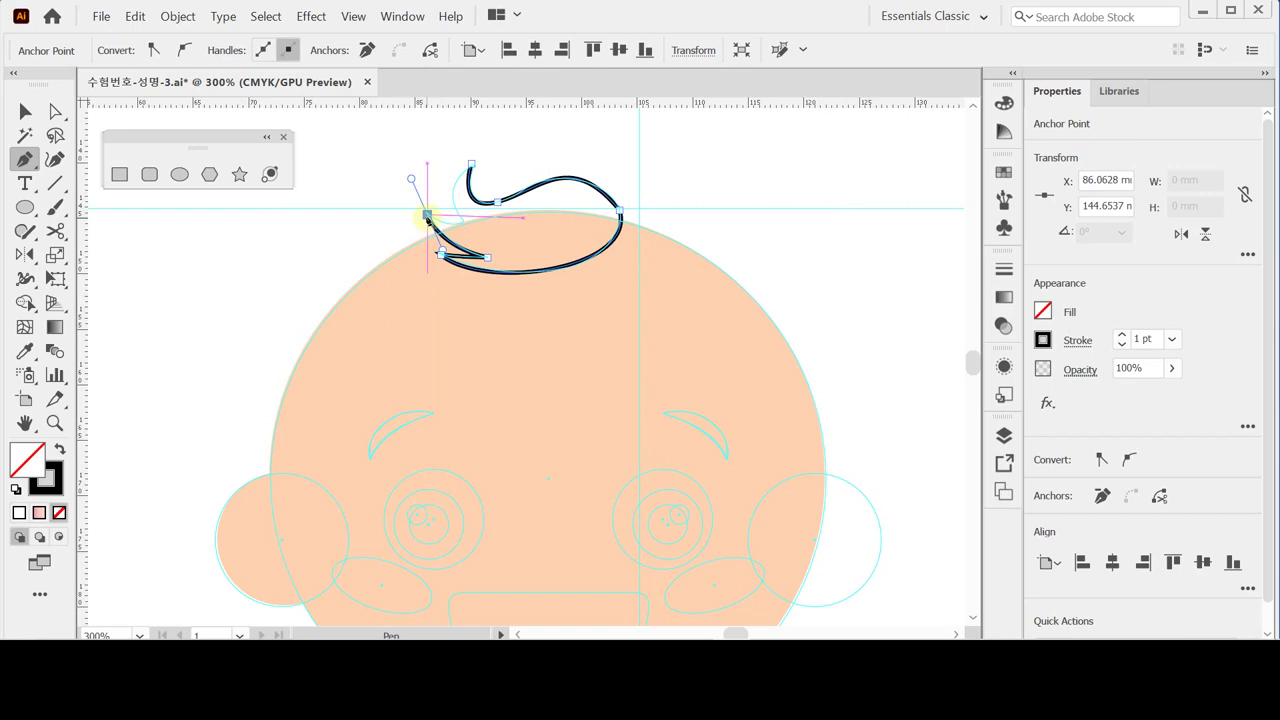
pyautogui.moveTo(427, 215); pyautogui.dragTo(502, 231)
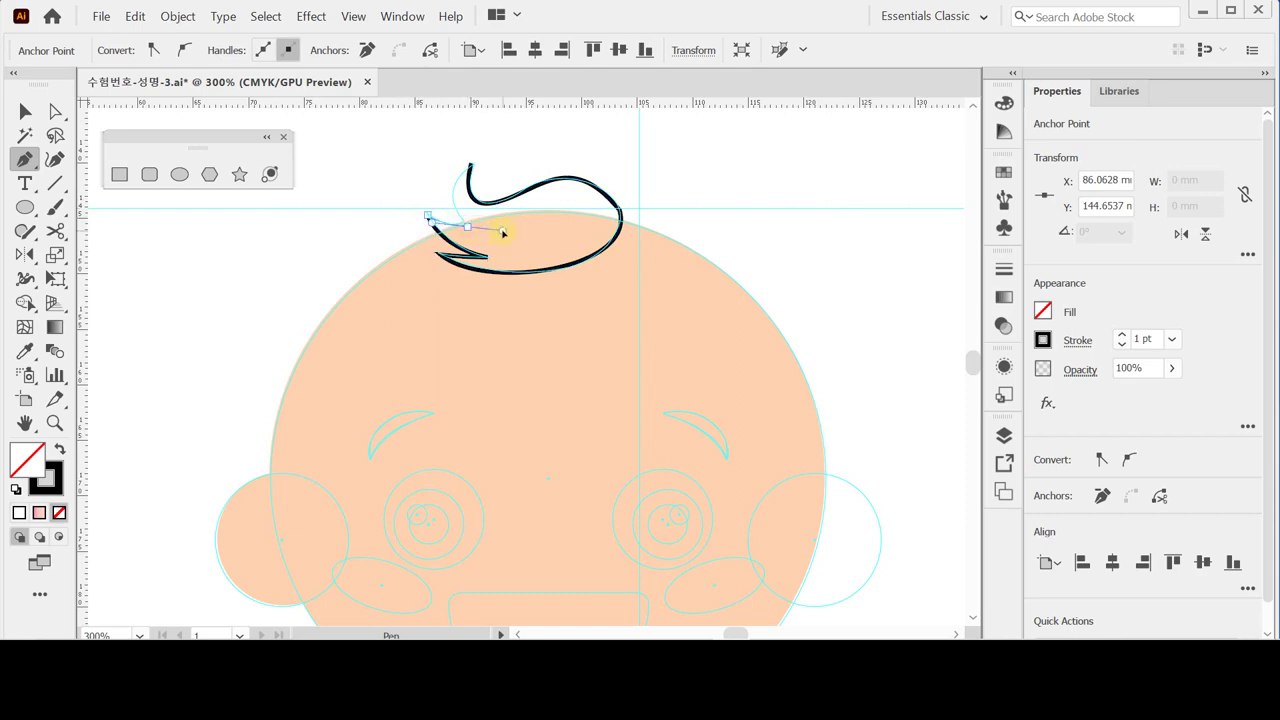
pyautogui.click(467, 228)
pyautogui.click(467, 229)
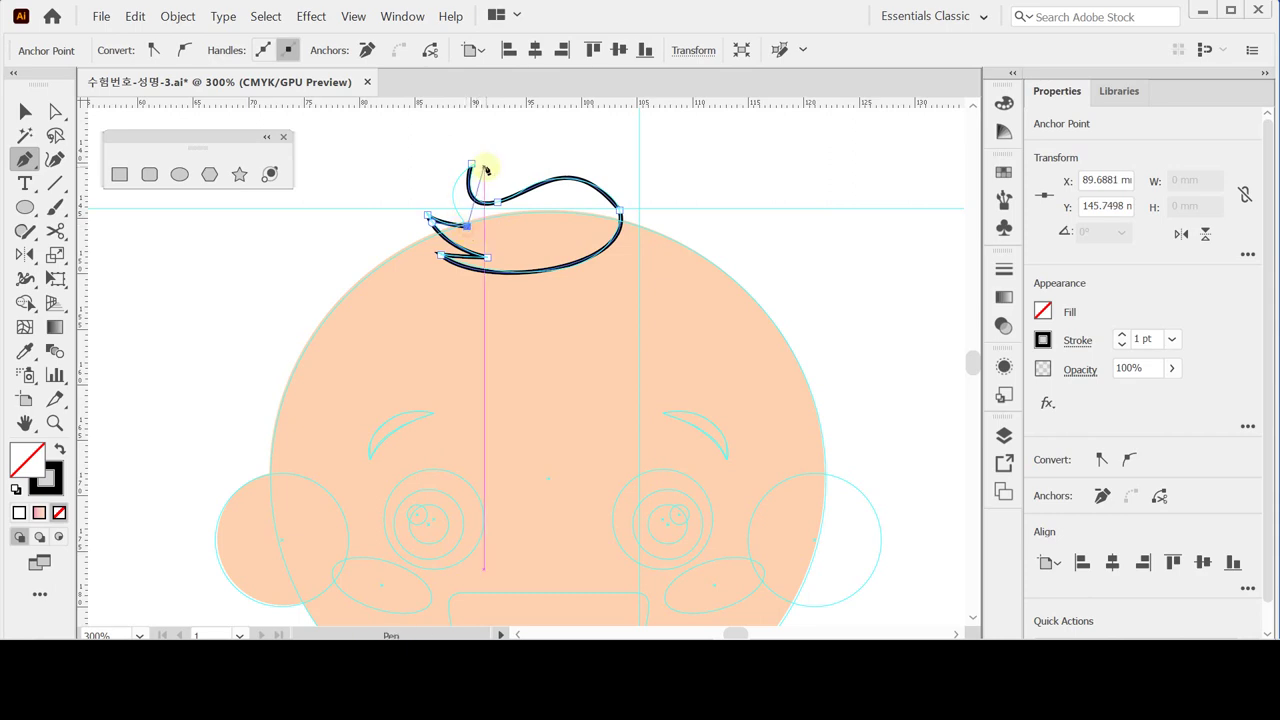
pyautogui.moveTo(471, 167); pyautogui.dragTo(512, 143)
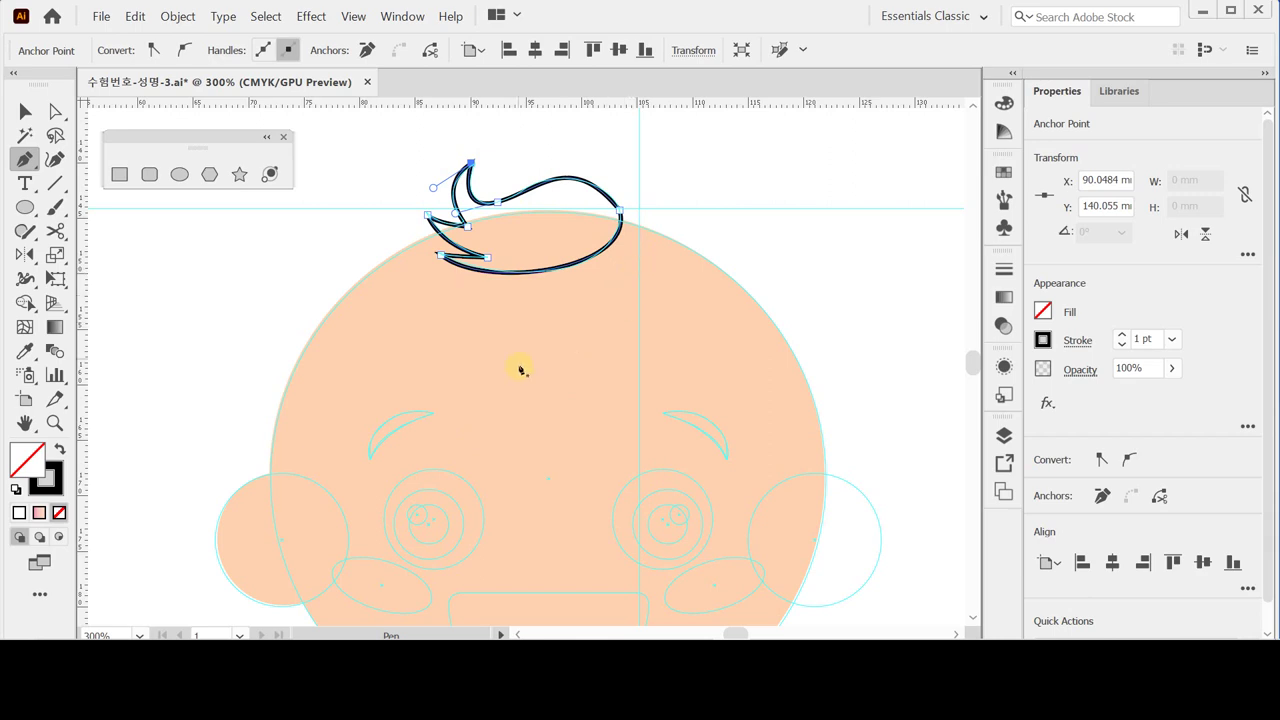
# Step: Trace the unfilled eyebrow crescent above the outlined ear-side eye as a closed curved path with the Pen tool, about 5.8 by 4.2 mm
pyautogui.click(370, 460)
pyautogui.moveTo(434, 416); pyautogui.dragTo(497, 403)
pyautogui.click(433, 415)
pyautogui.moveTo(370, 460); pyautogui.dragTo(370, 521)
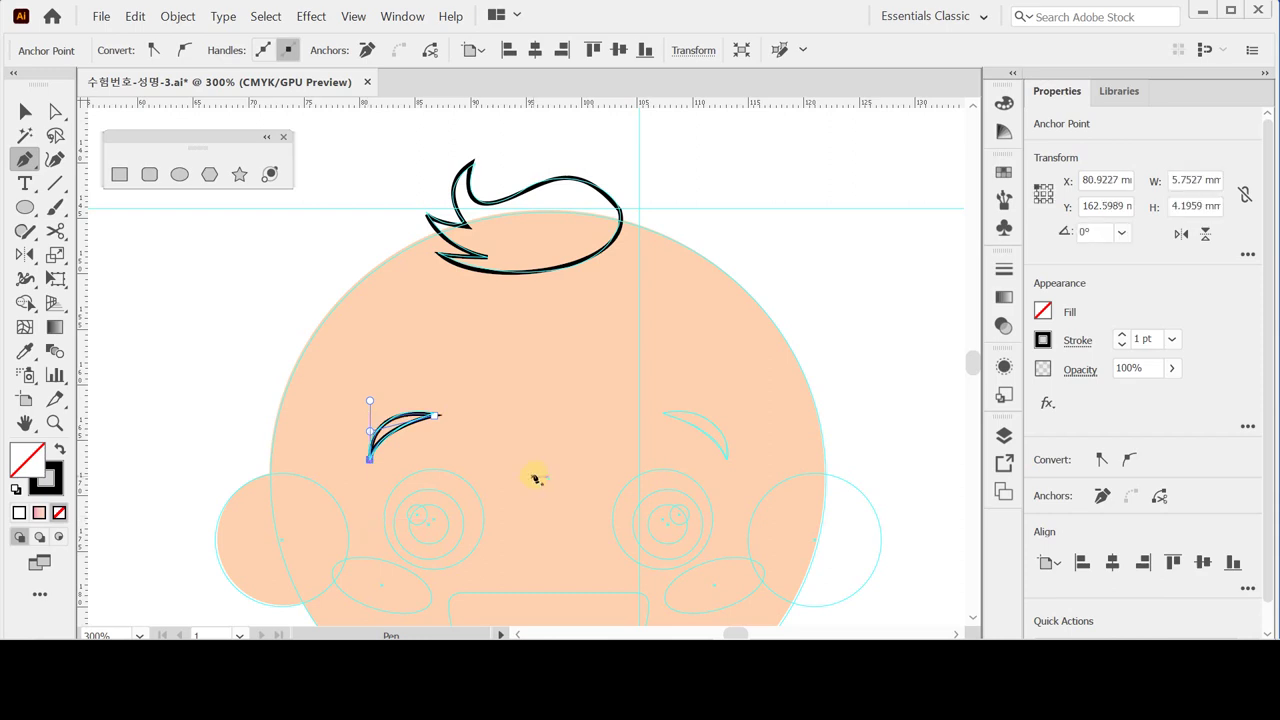
pyautogui.scroll(-2, 536, 477)
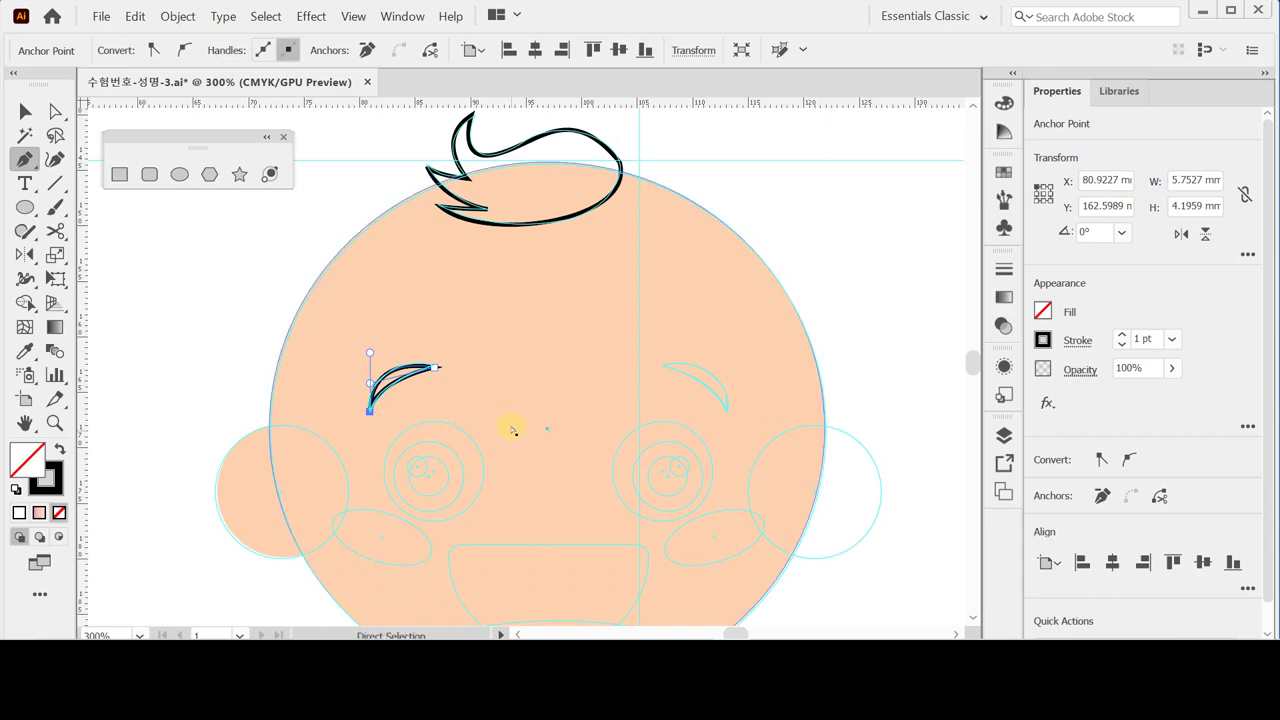
pyautogui.keyDown('ctrl'); pyautogui.click(183, 277); pyautogui.keyUp('ctrl')
# Step: Draw the outer circle of the eye below the traced eyebrow, about 9 mm in diameter, and align it with the guide
pyautogui.click(179, 174)
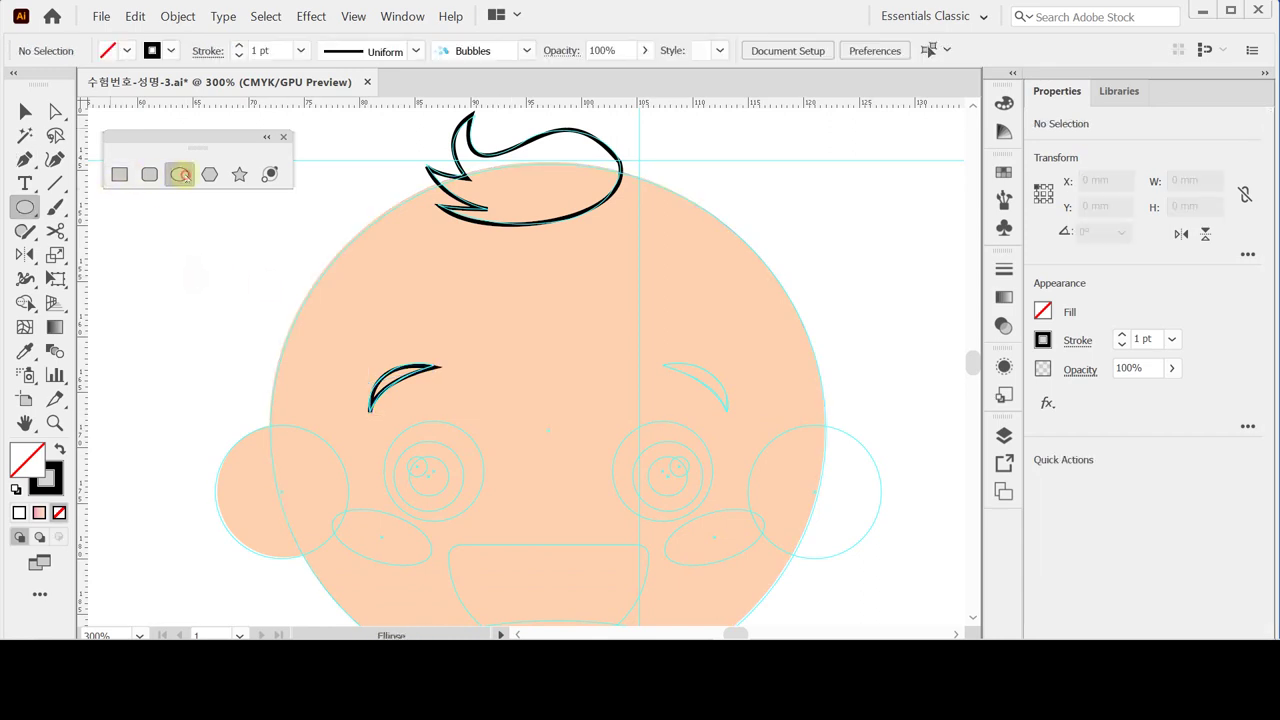
pyautogui.moveTo(389, 418)
pyautogui.mouseDown()
pyautogui.moveTo(408, 480)
pyautogui.moveTo(488, 520)
pyautogui.mouseUp()
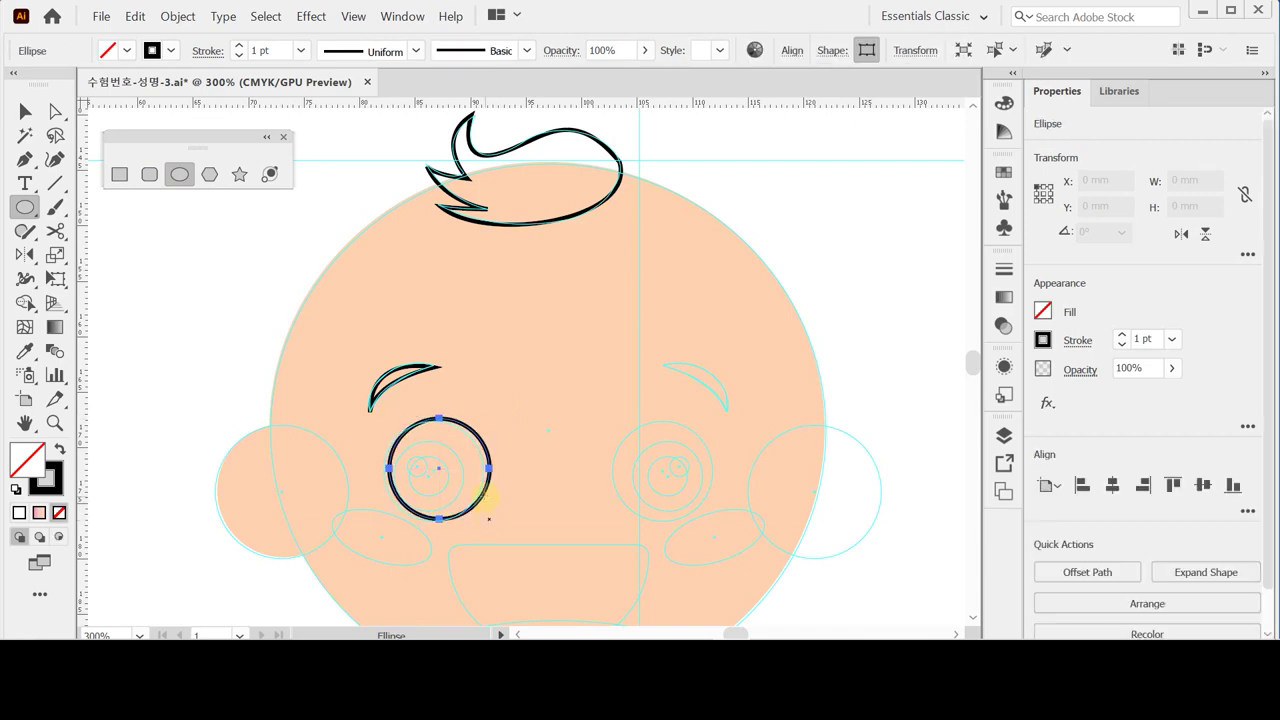
pyautogui.keyDown('ctrl'); pyautogui.click(470, 502); pyautogui.keyUp('ctrl')
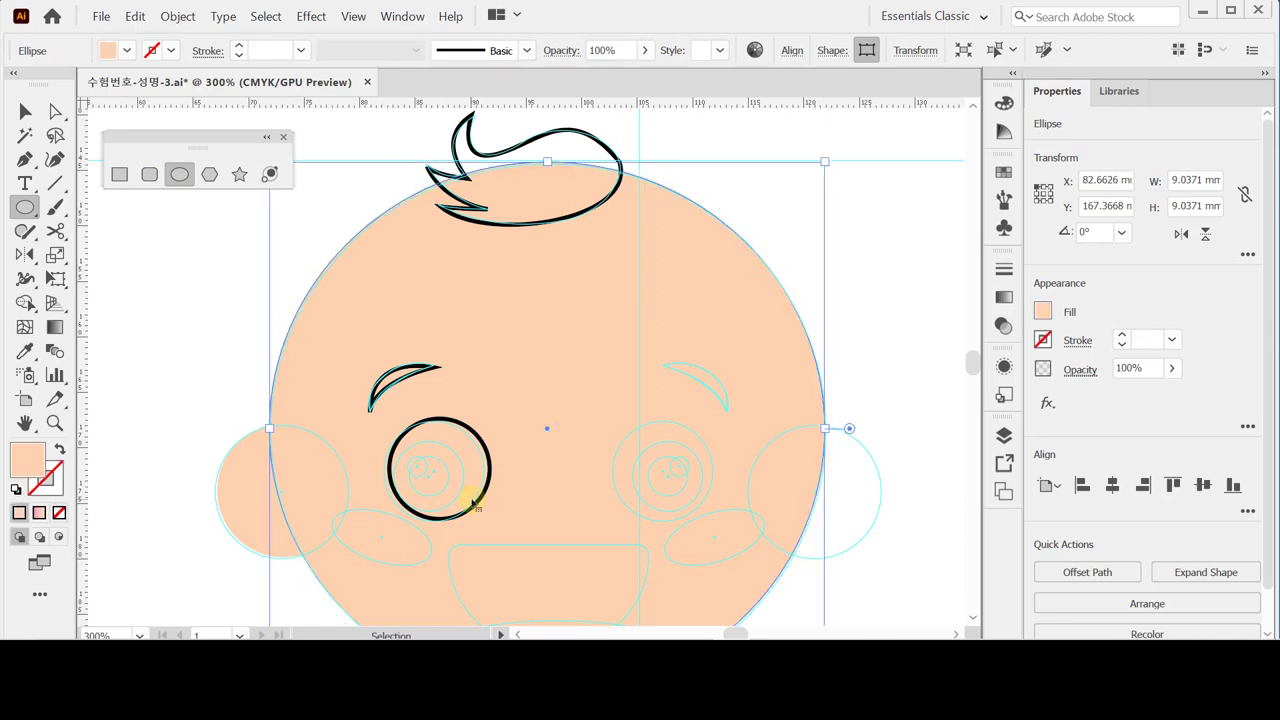
pyautogui.keyDown('ctrl'); pyautogui.click(470, 508); pyautogui.keyUp('ctrl')
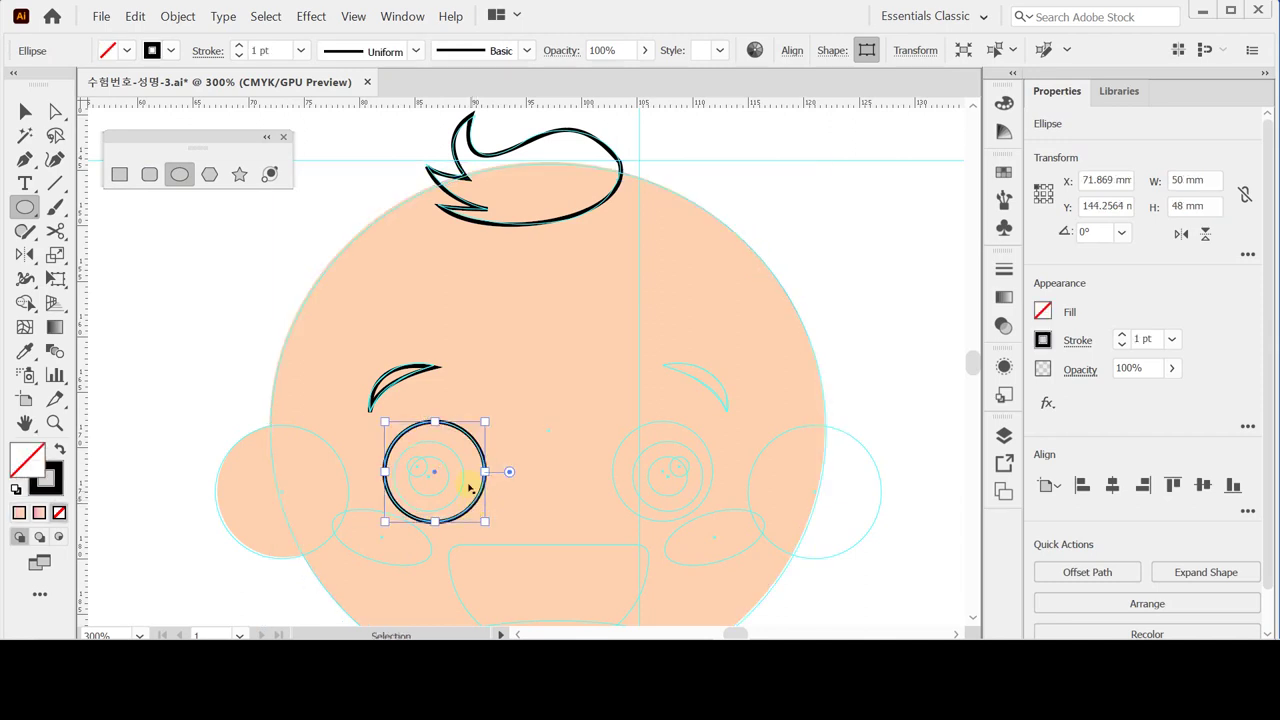
# Step: Draw the iris circle about 6.6 mm wide, a smaller pupil circle and a highlight circle about 1.8 mm wide inside the eye
pyautogui.hotkey('ctrl', '+')
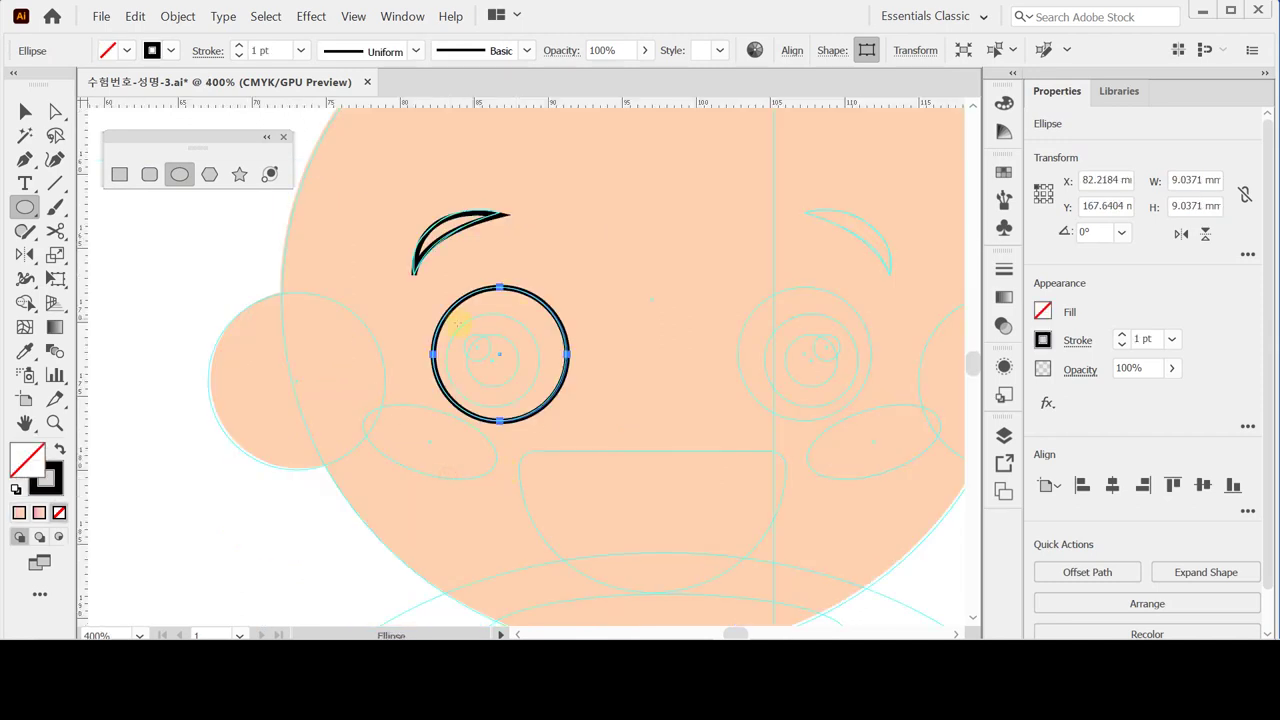
pyautogui.moveTo(485, 361); pyautogui.dragTo(536, 412)
pyautogui.moveTo(487, 366)
pyautogui.mouseDown()
pyautogui.moveTo(526, 390)
pyautogui.moveTo(492, 364)
pyautogui.mouseUp()
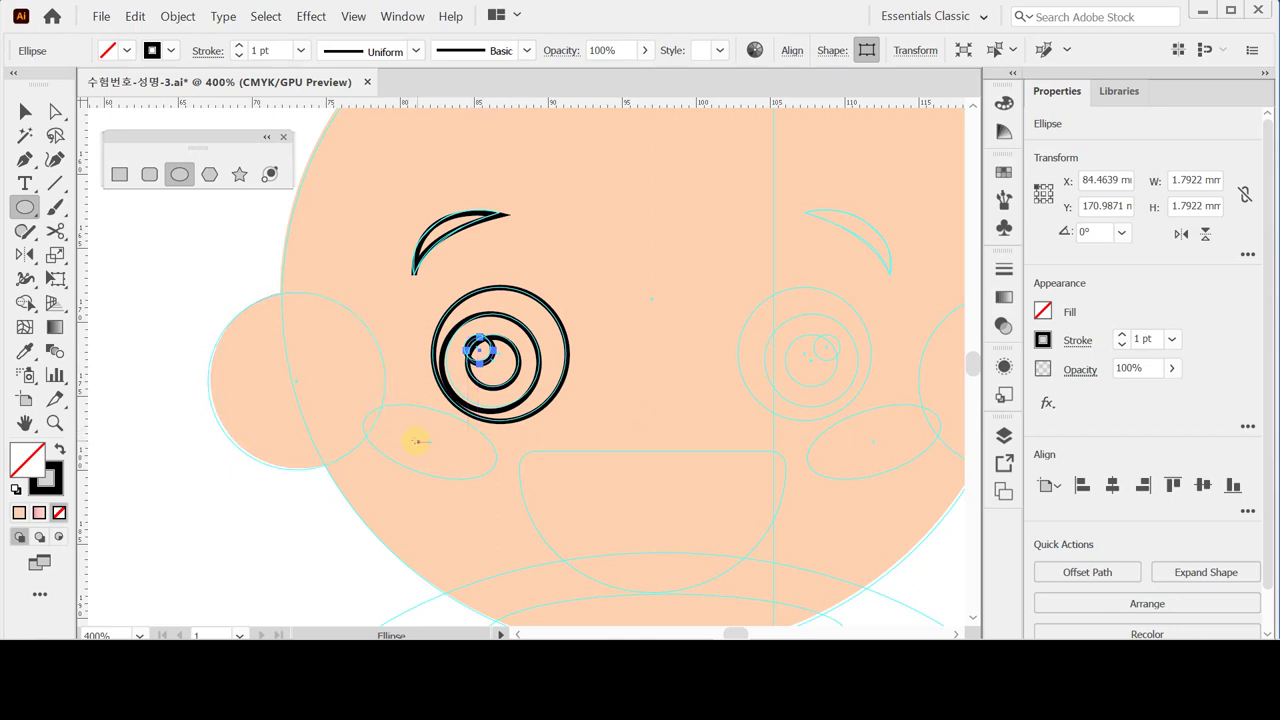
# Step: Draw a cheek ellipse about 9.6 by 4.9 mm over the guide below the eye and rotate it 15° clockwise
pyautogui.moveTo(357, 411); pyautogui.dragTo(500, 484)
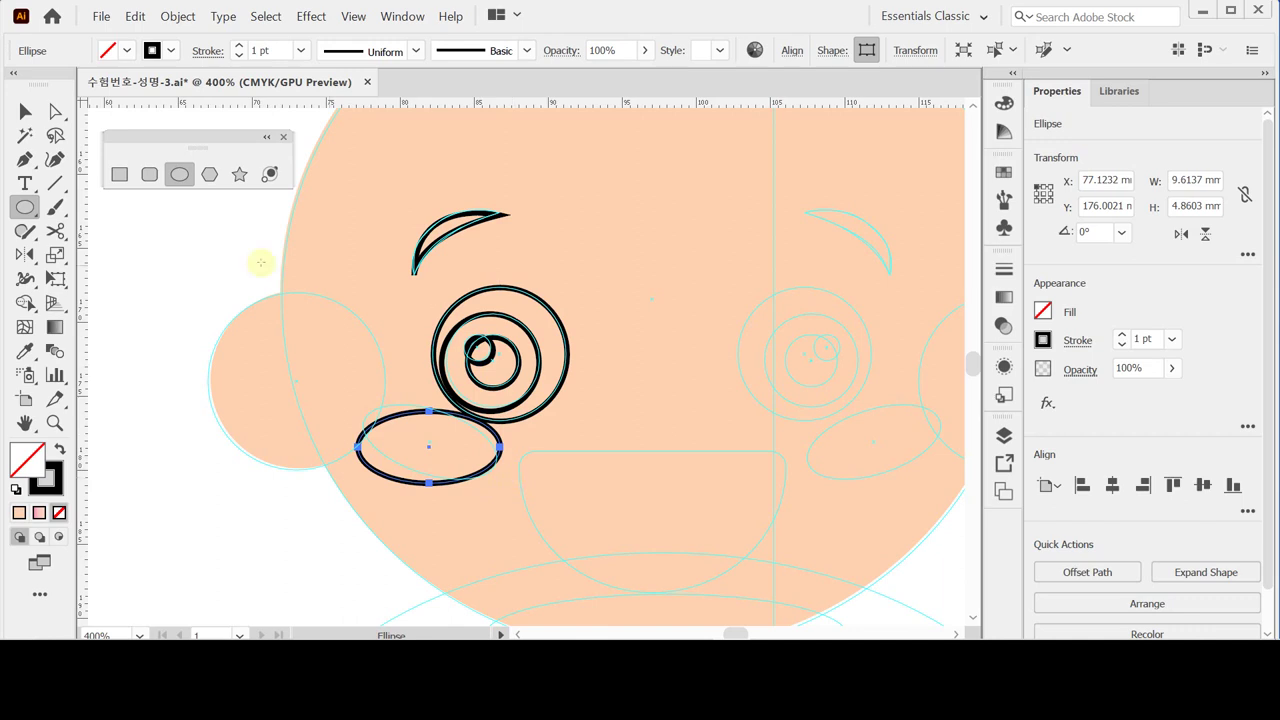
pyautogui.press('ctrl')
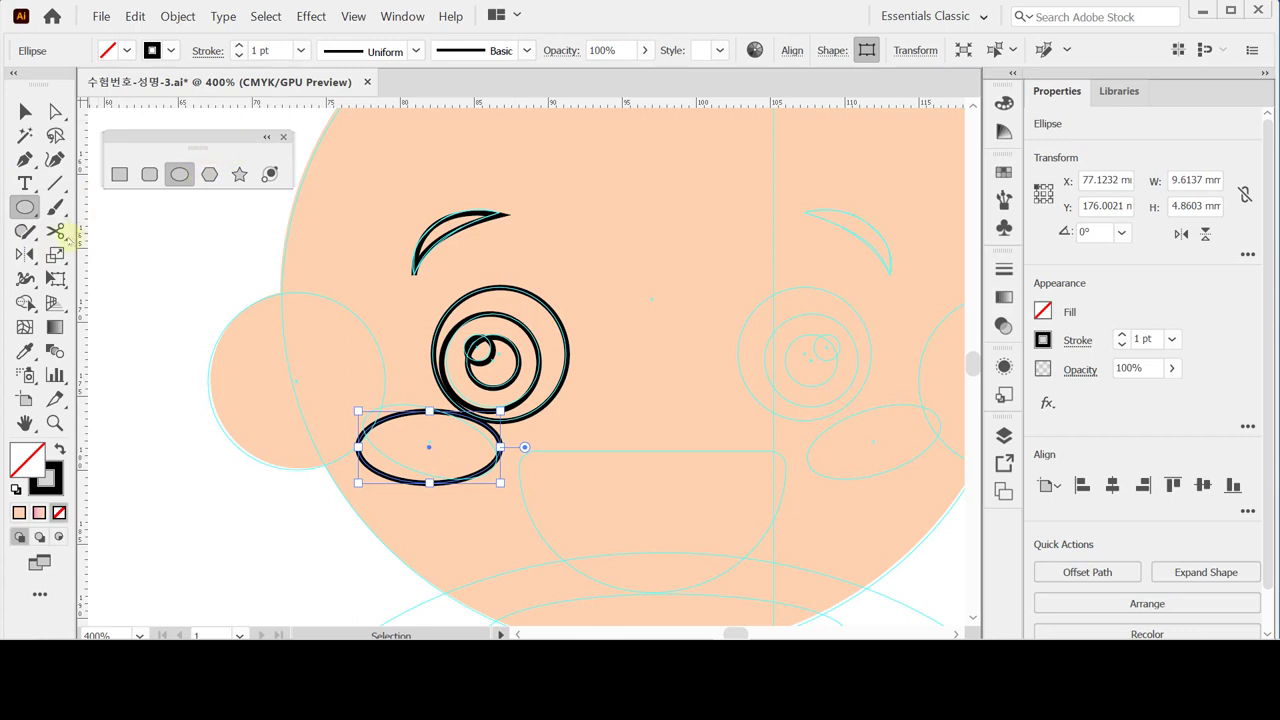
pyautogui.moveTo(24, 255); pyautogui.dragTo(64, 255)
pyautogui.doubleClick(25, 255)
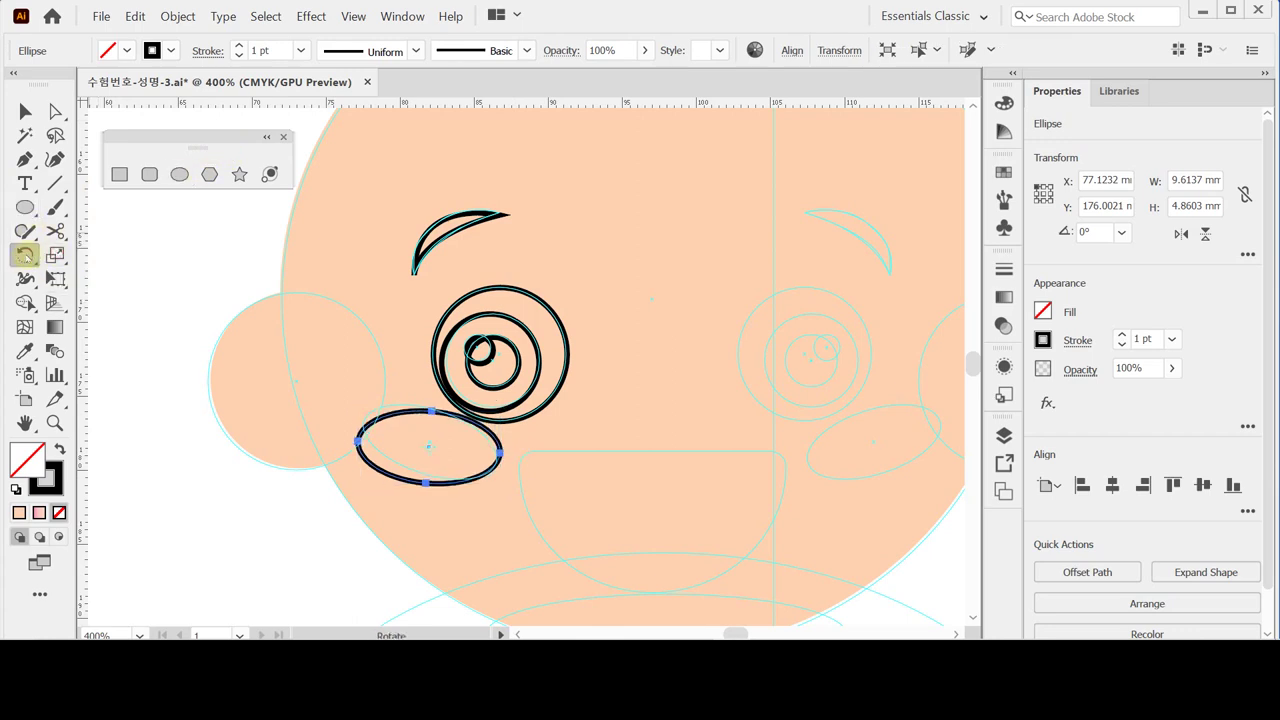
pyautogui.click(834, 337)
pyautogui.write('15')
pyautogui.click(880, 455)
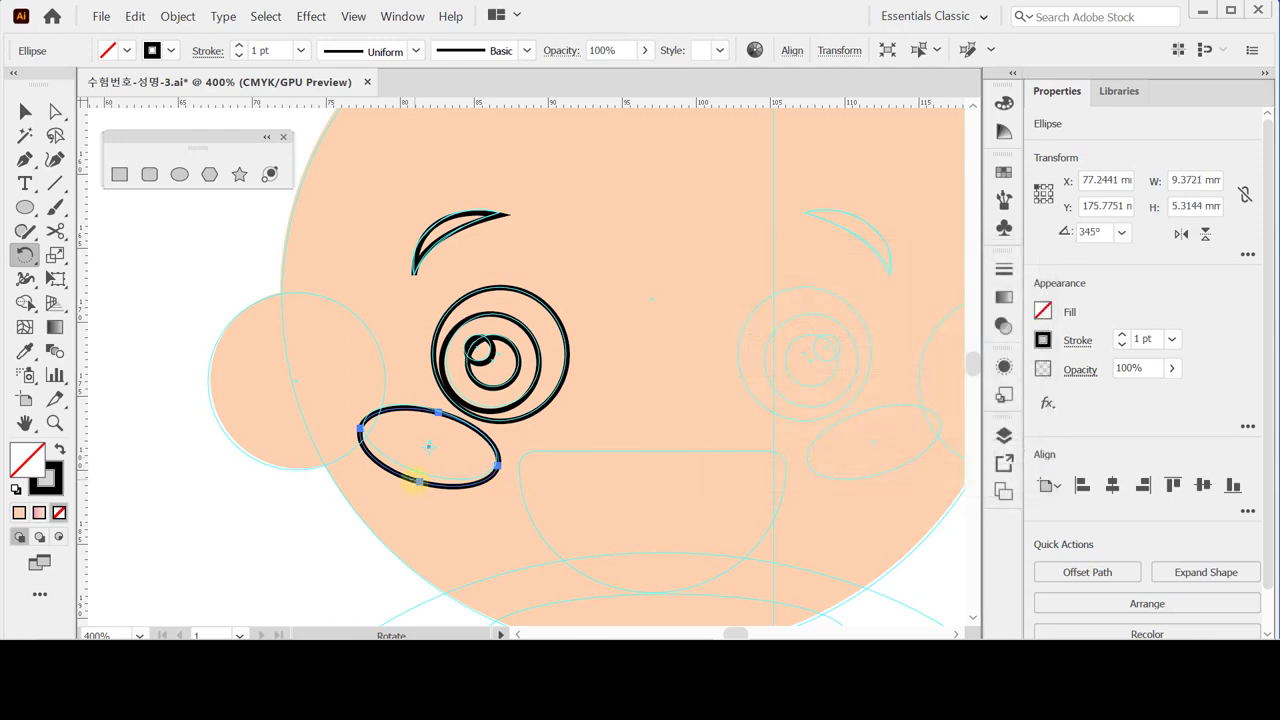
# Step: Resize the rotated cheek ellipse to match its guide, about 9.4 by 5 mm
pyautogui.press('ctrl')
pyautogui.moveTo(419, 483)
pyautogui.mouseDown()
pyautogui.moveTo(422, 458)
pyautogui.moveTo(418, 474)
pyautogui.mouseUp()
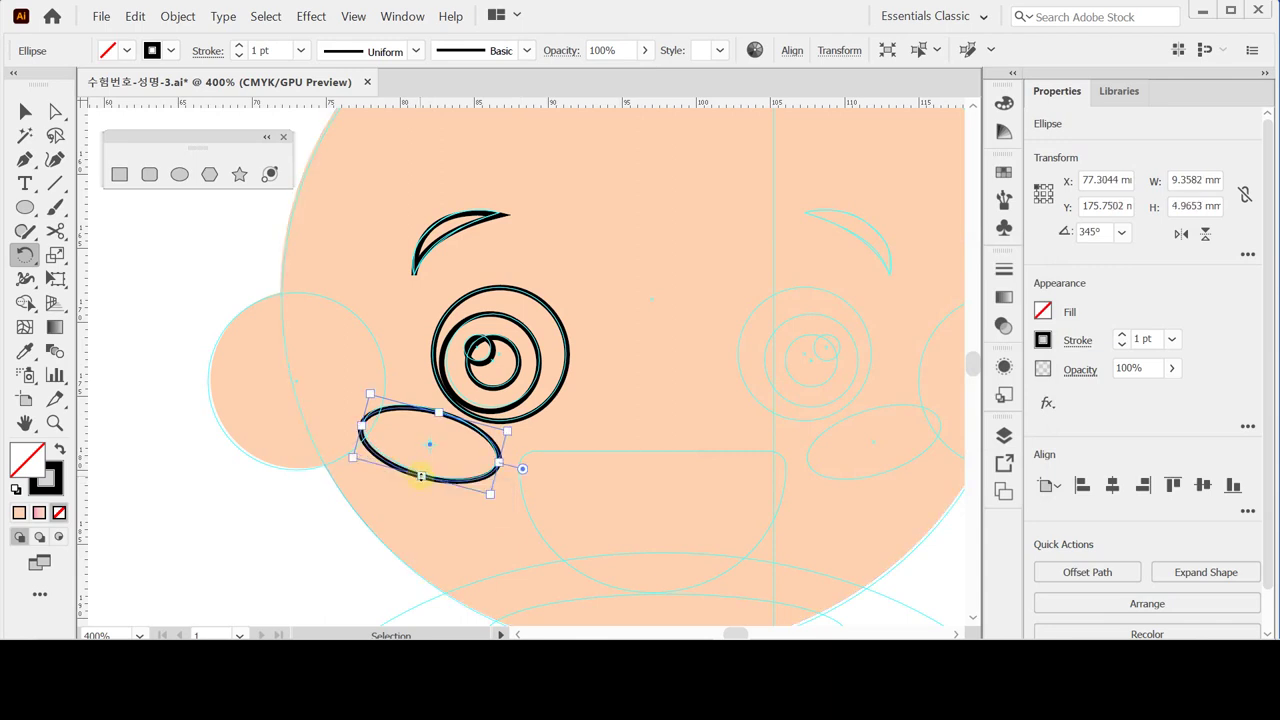
pyautogui.press('r')
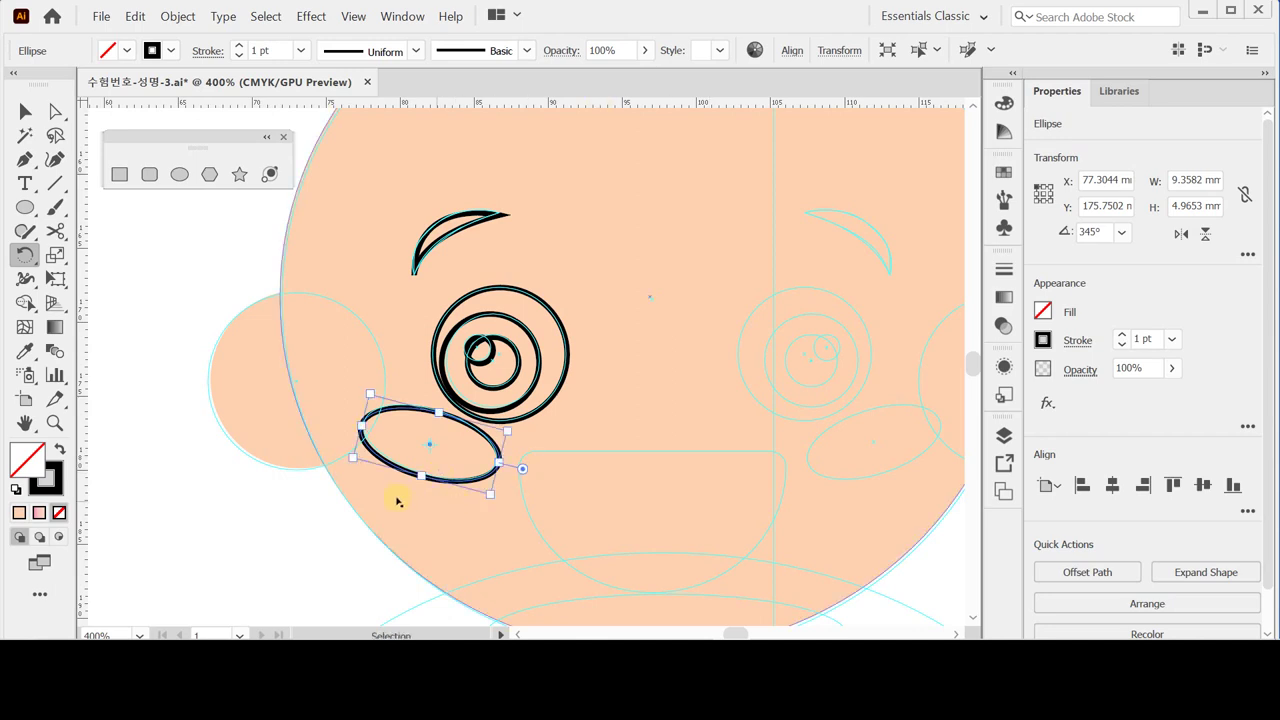
pyautogui.click(25, 111)
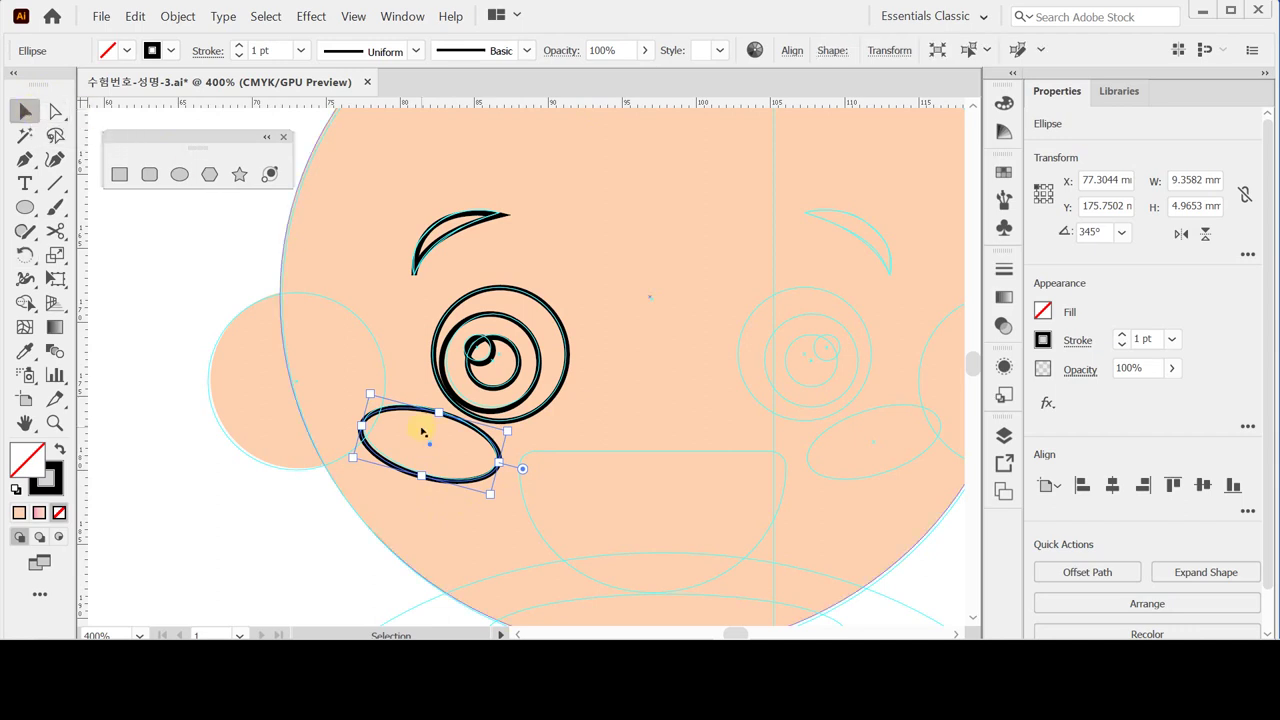
pyautogui.click(432, 243)
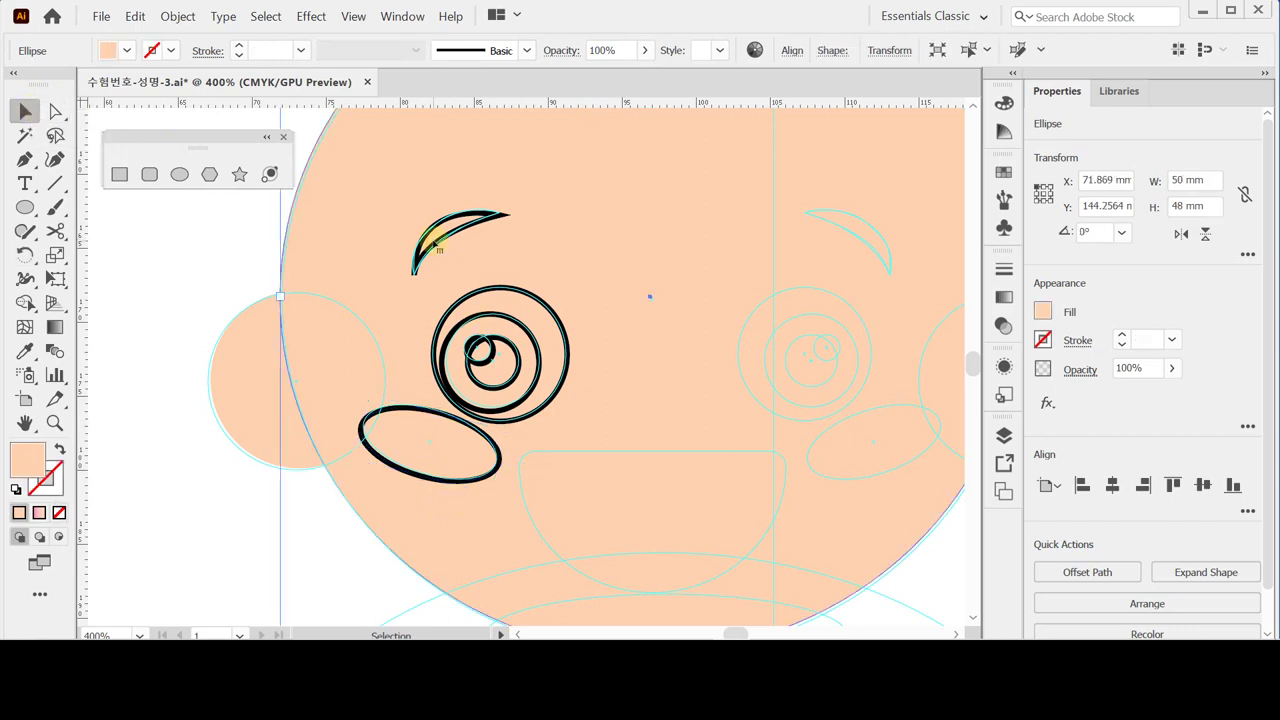
pyautogui.click(506, 316)
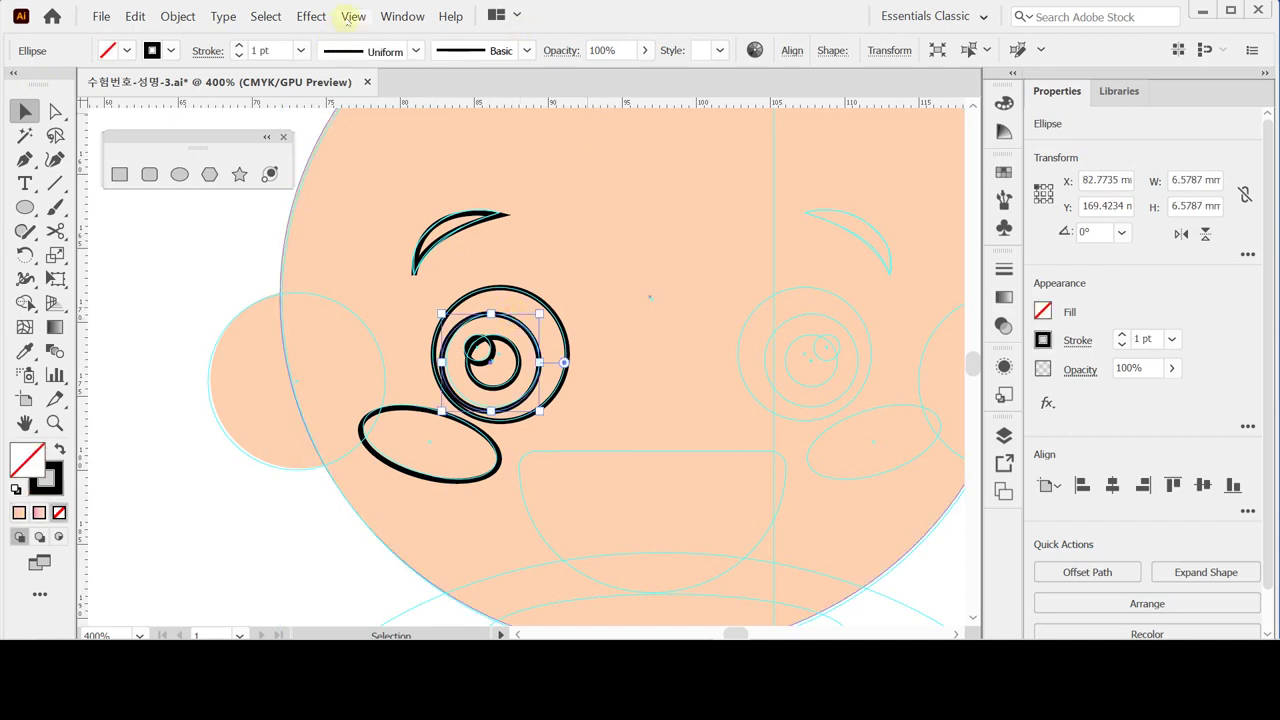
pyautogui.click(352, 16)
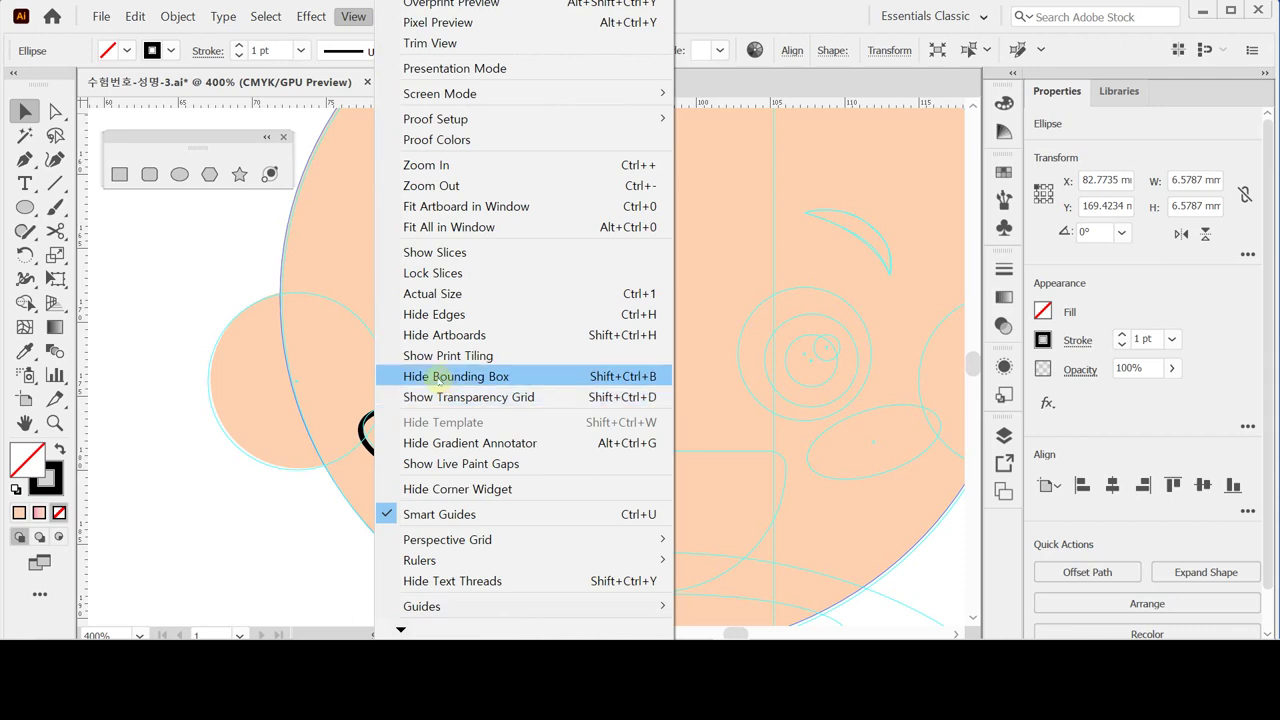
pyautogui.click(291, 87)
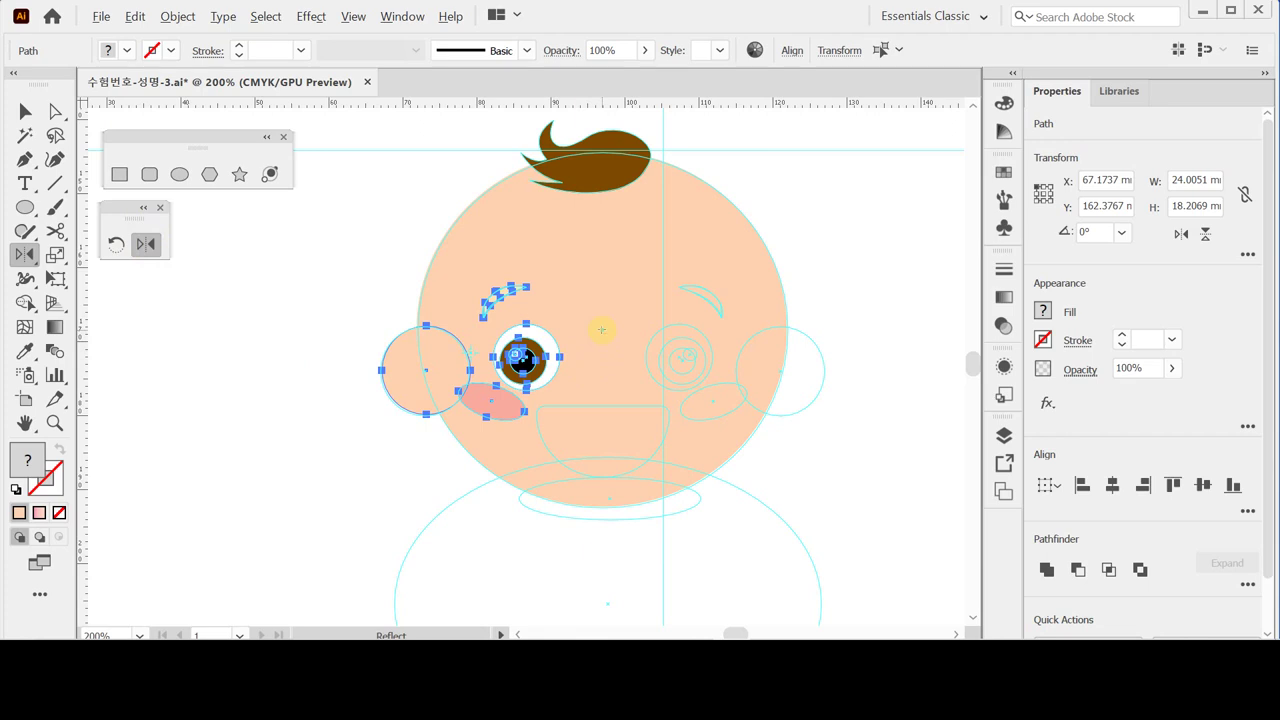
# Step: Mirror a copy of the ear, eyebrow, eye and cheek across a vertical axis through the face's centre and save the document
pyautogui.keyDown('alt'); pyautogui.click(601, 329); pyautogui.keyUp('alt')
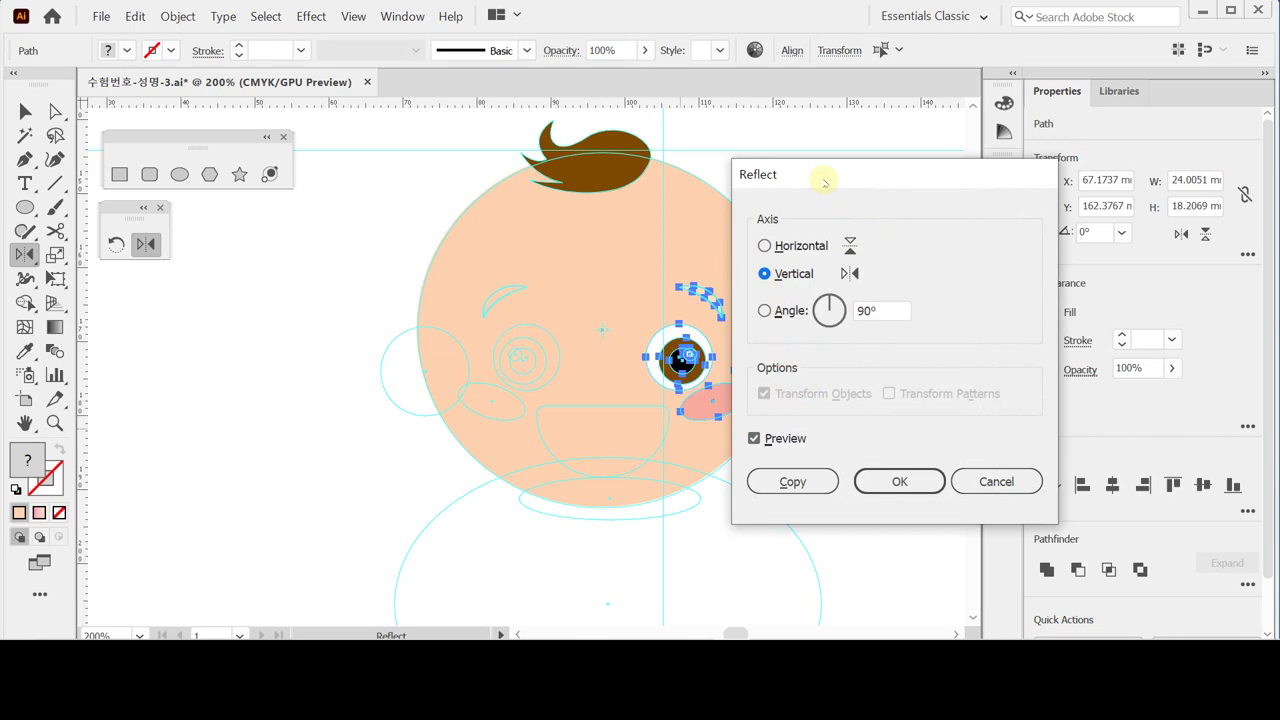
pyautogui.moveTo(826, 186); pyautogui.dragTo(916, 171)
pyautogui.click(885, 464)
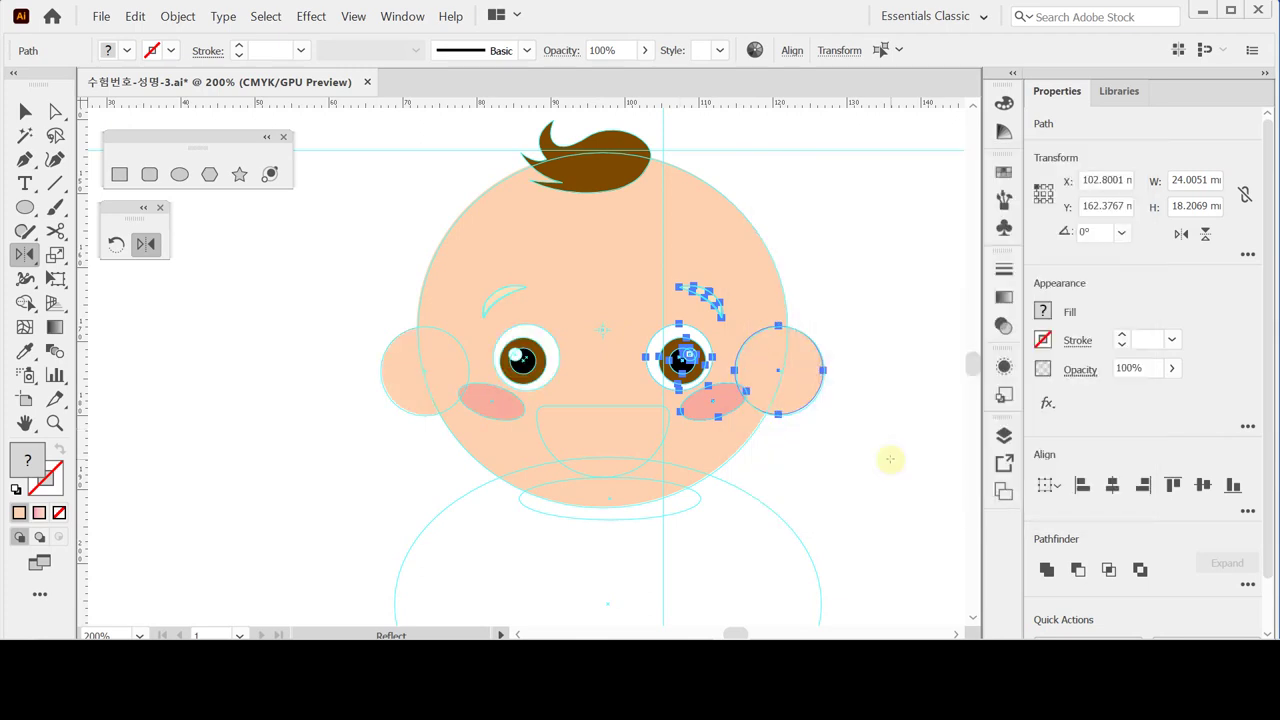
pyautogui.click(890, 459)
pyautogui.press('ctrl')
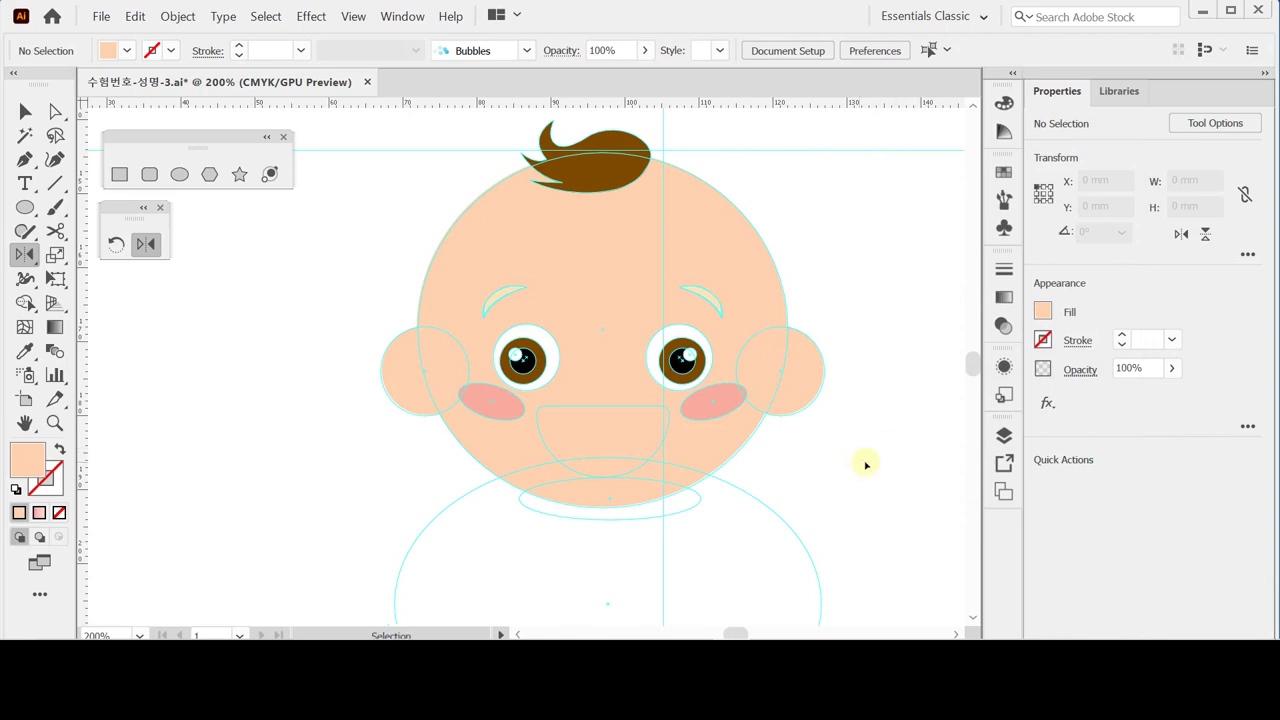
pyautogui.hotkey('ctrl', 's')
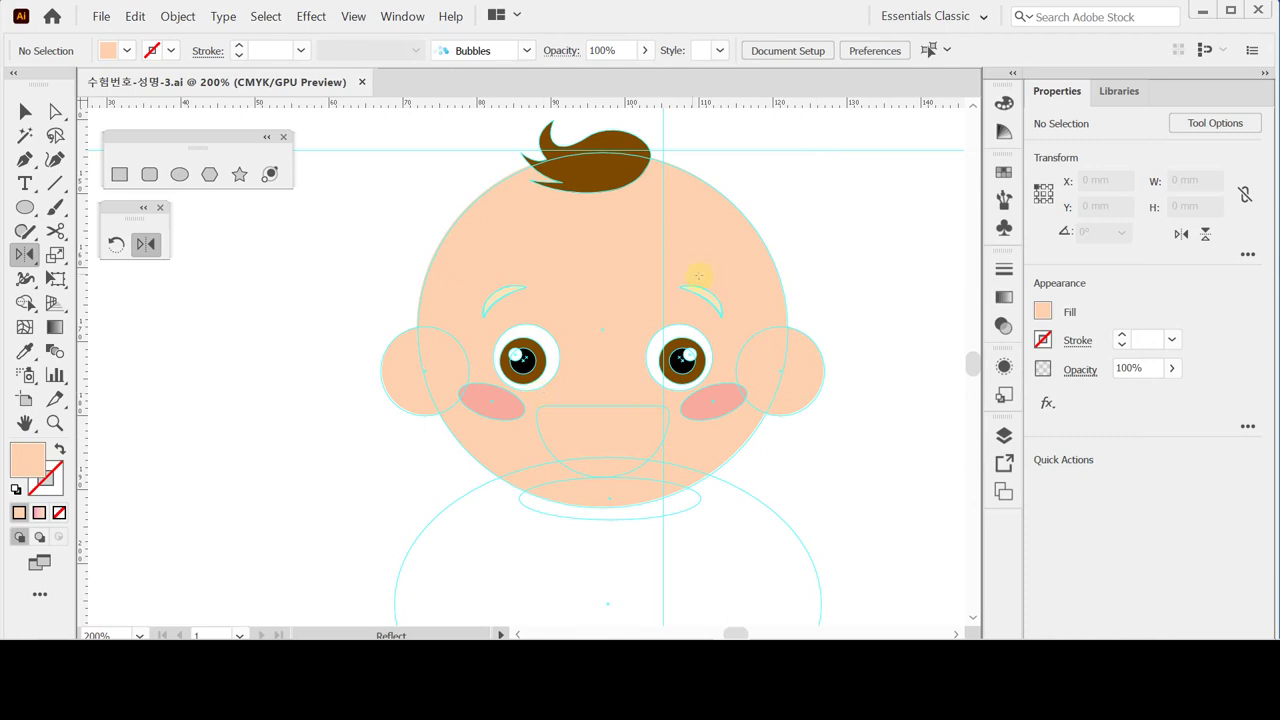
# Step: Create an 18 by 17 mm ellipse centred on the mouth guide and nudge it up to match the guide's lower curve
pyautogui.click(179, 174)
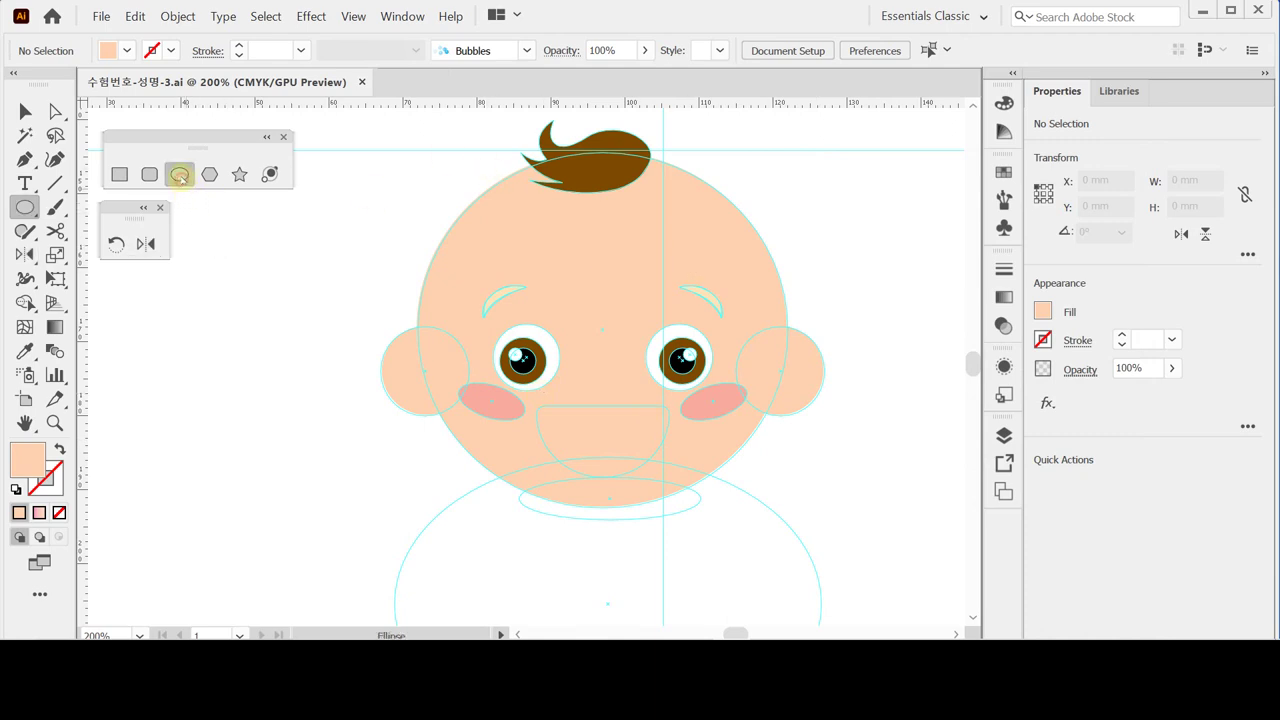
pyautogui.click(604, 437)
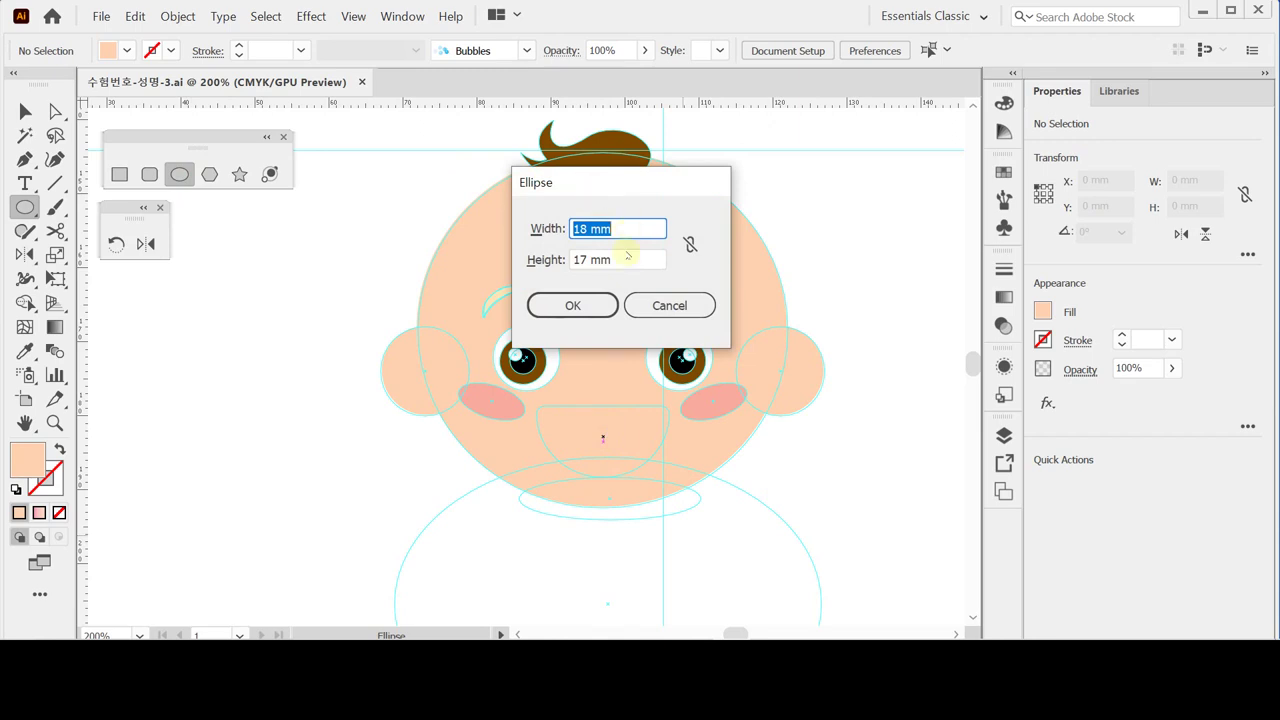
pyautogui.click(588, 305)
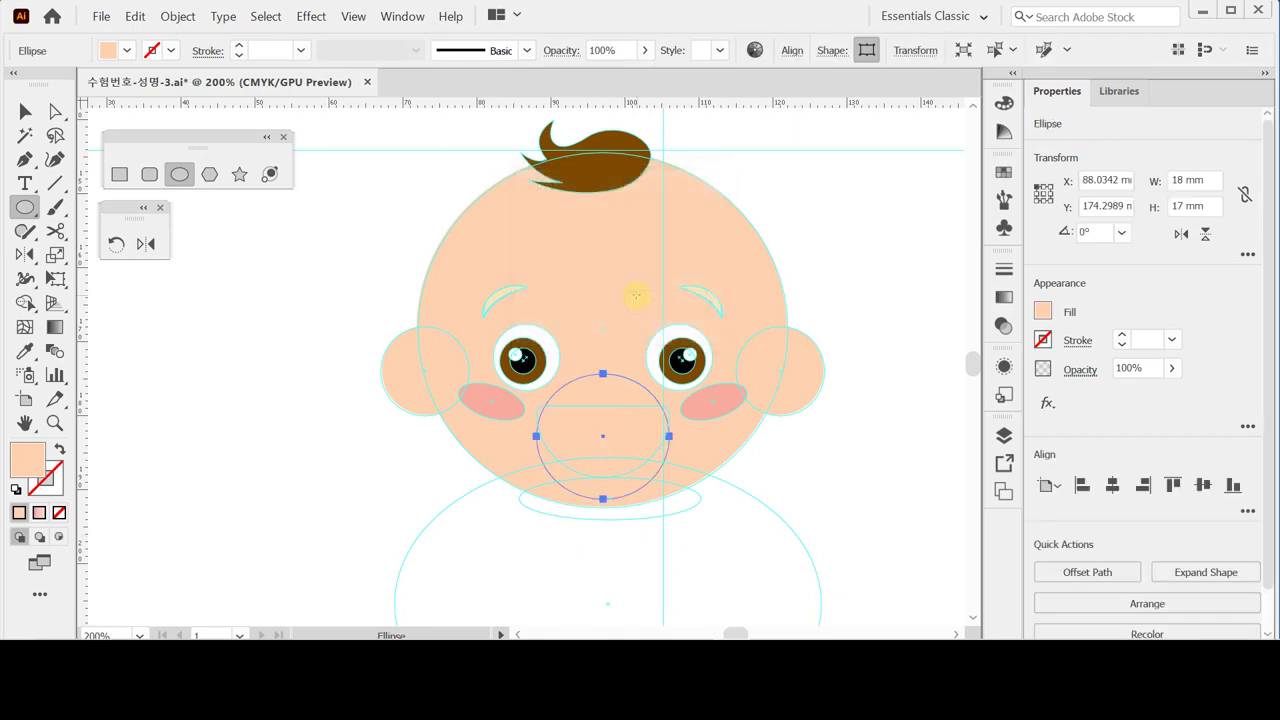
pyautogui.press('Up')
pyautogui.press('Up')
pyautogui.press('Up')
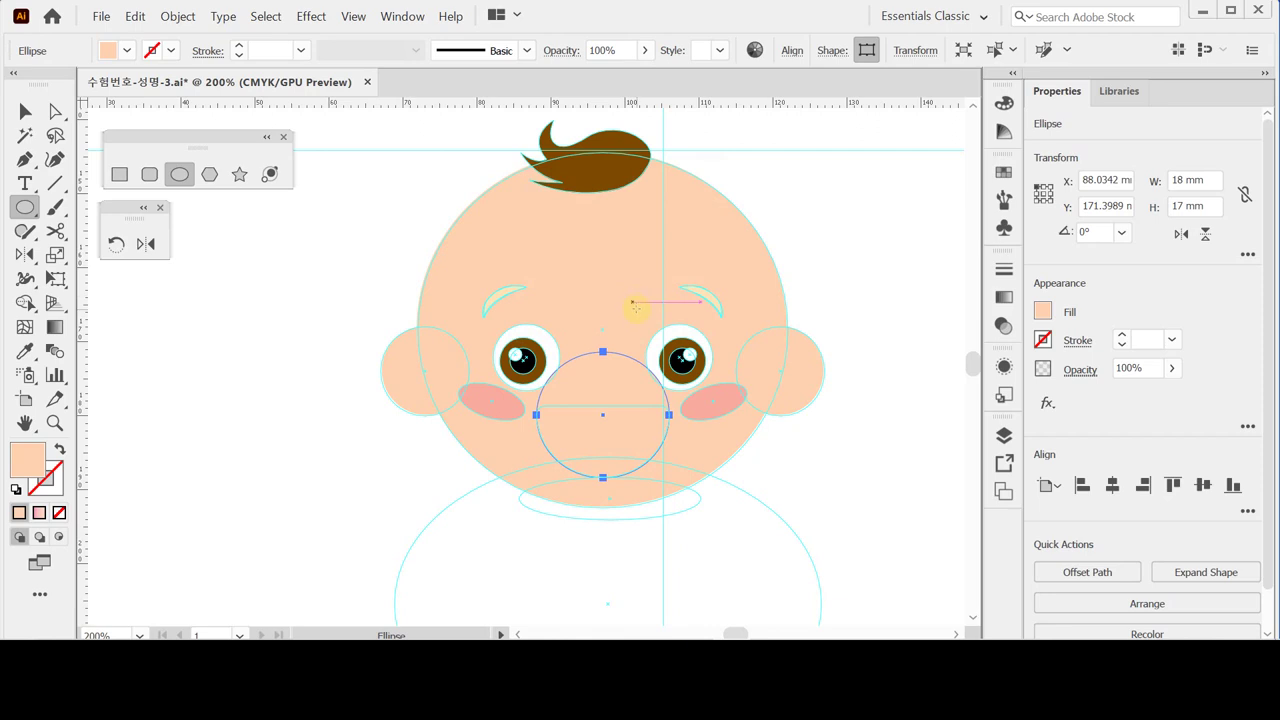
# Step: Set the mouth ellipse's fill to C 90% and M 90%
pyautogui.click(1043, 313)
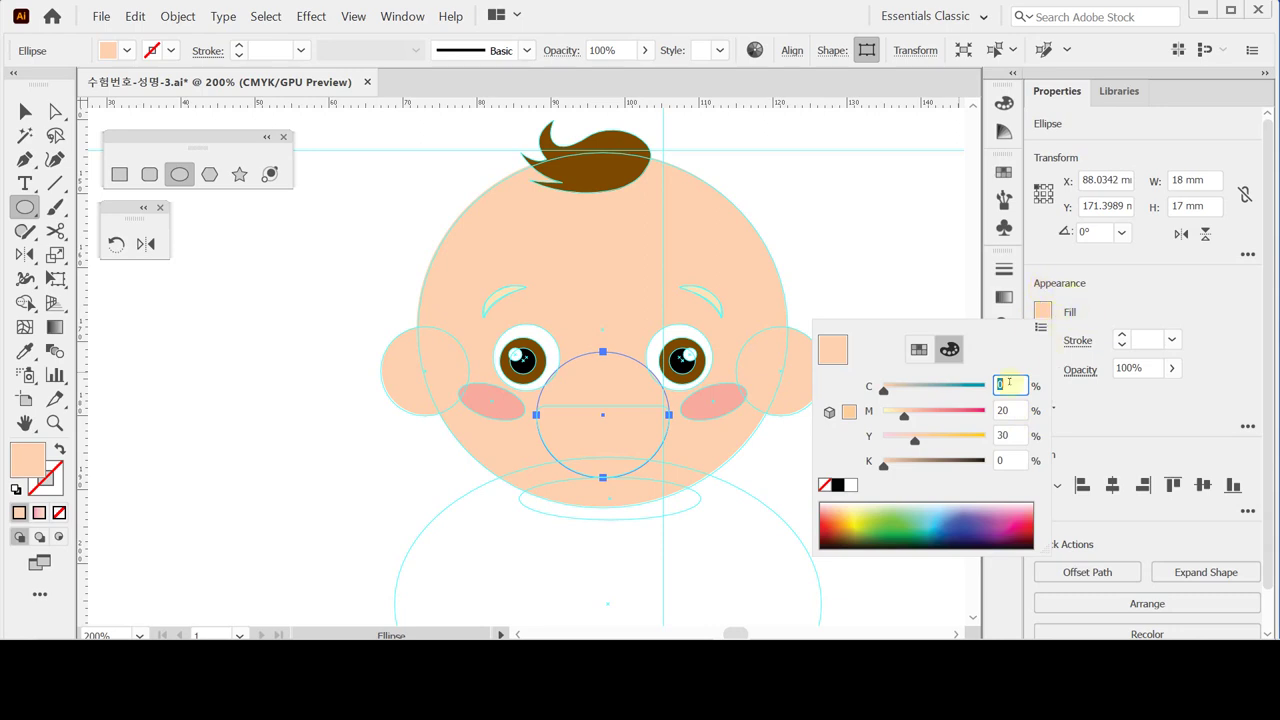
pyautogui.click(918, 349)
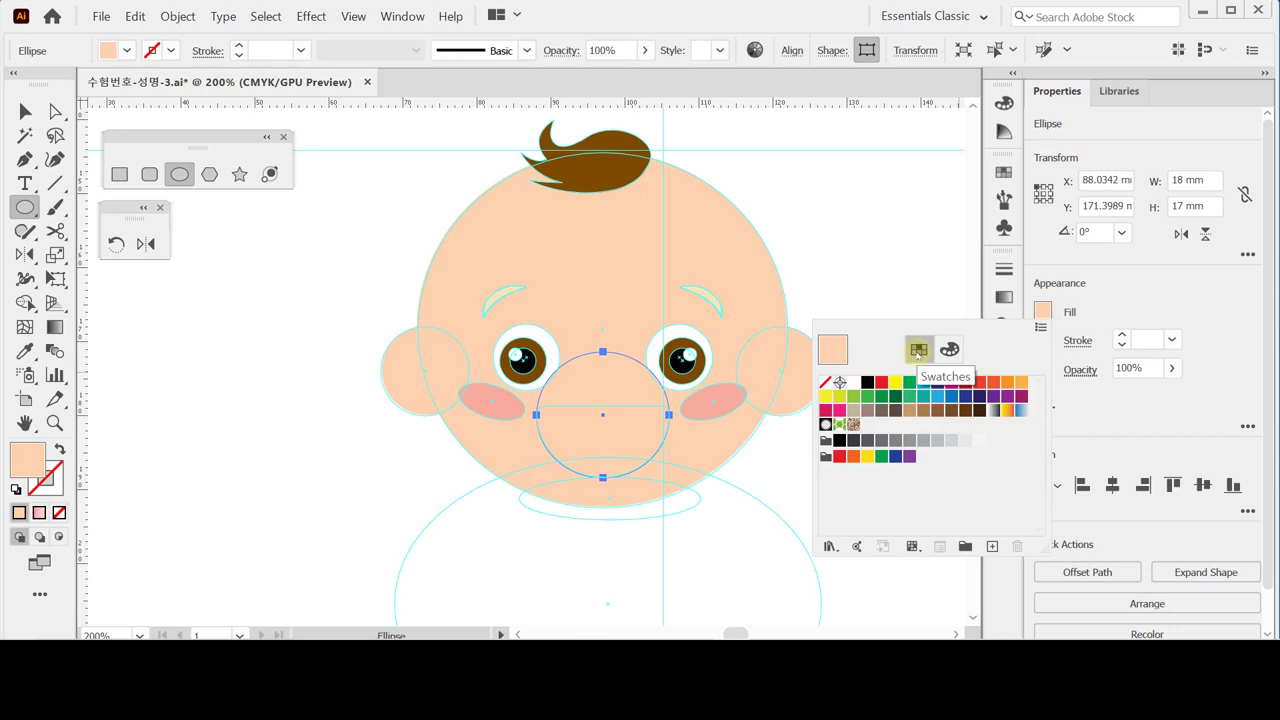
pyautogui.click(949, 349)
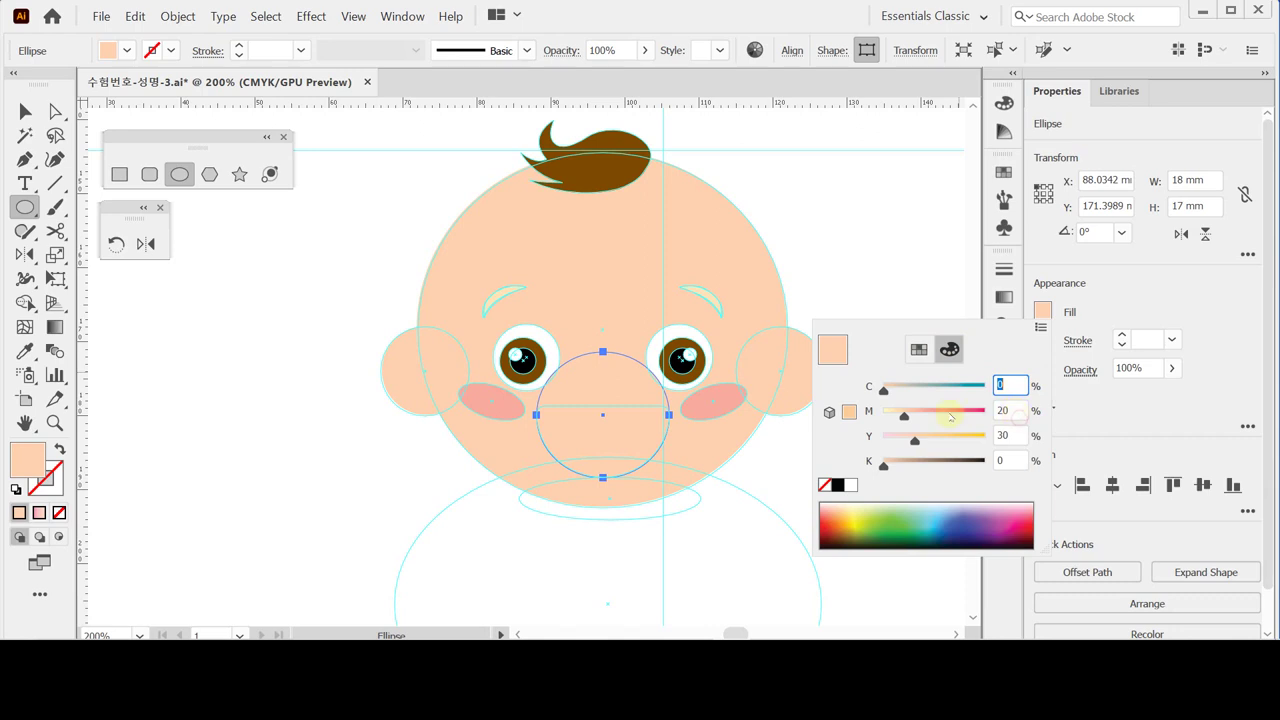
pyautogui.write('90')
pyautogui.press('Tab')
pyautogui.write('90')
pyautogui.press('Return')
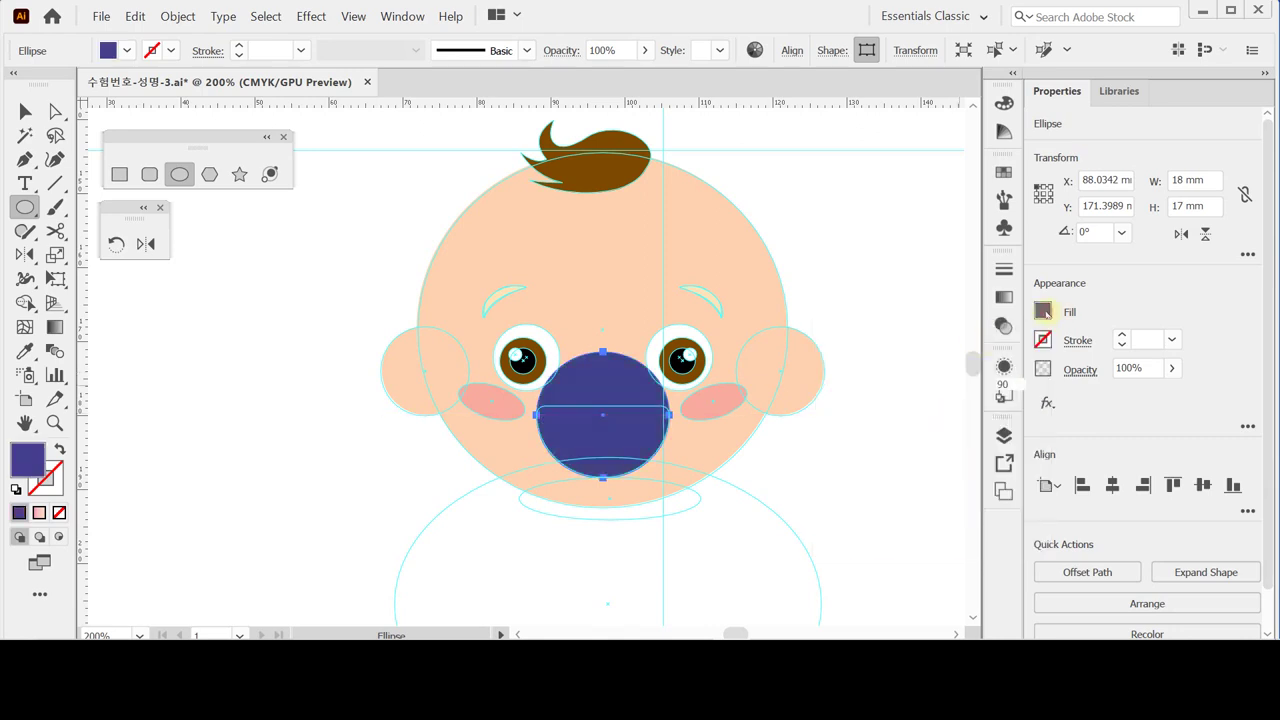
# Step: Set the mouth ellipse's fill to C 0%, M 90%, Y 90% and K 10%
pyautogui.click(1044, 311)
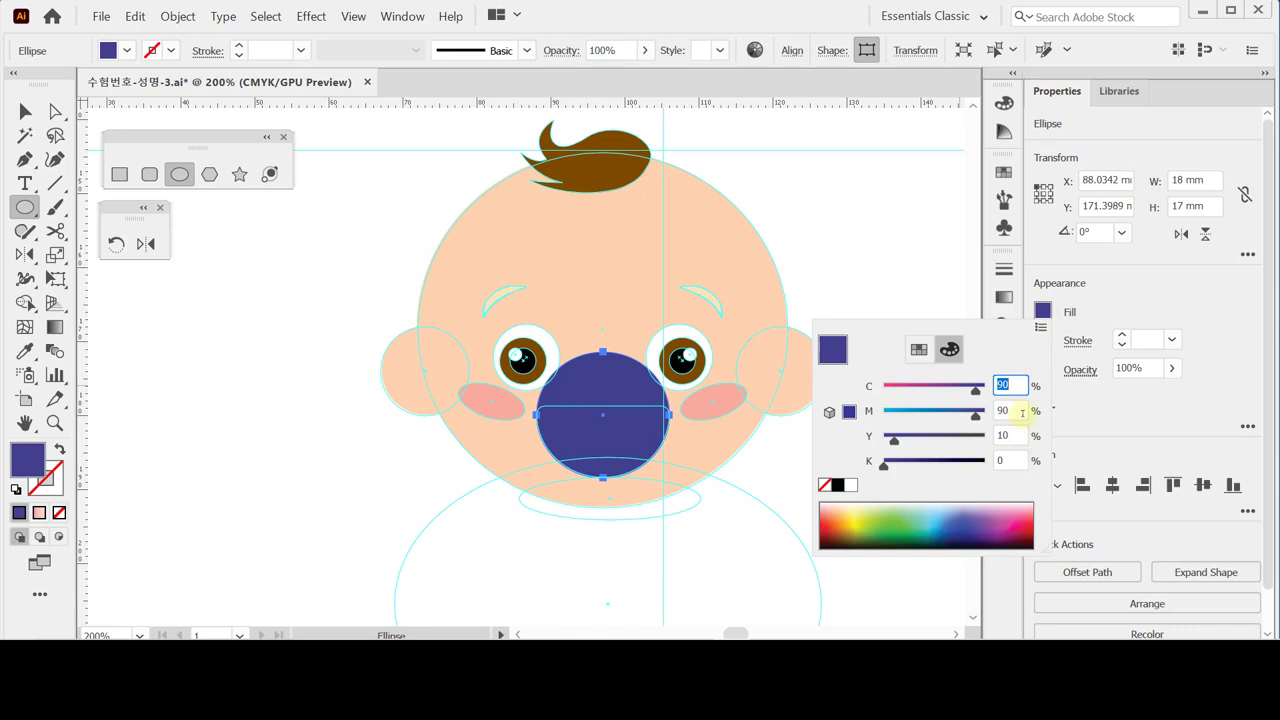
pyautogui.write('0')
pyautogui.press('Tab')
pyautogui.write('8')
pyautogui.press('BackSpace')
pyautogui.write('90')
pyautogui.press('Tab')
pyautogui.write('90')
pyautogui.press('Tab')
pyautogui.write('10')
pyautogui.press('Return')
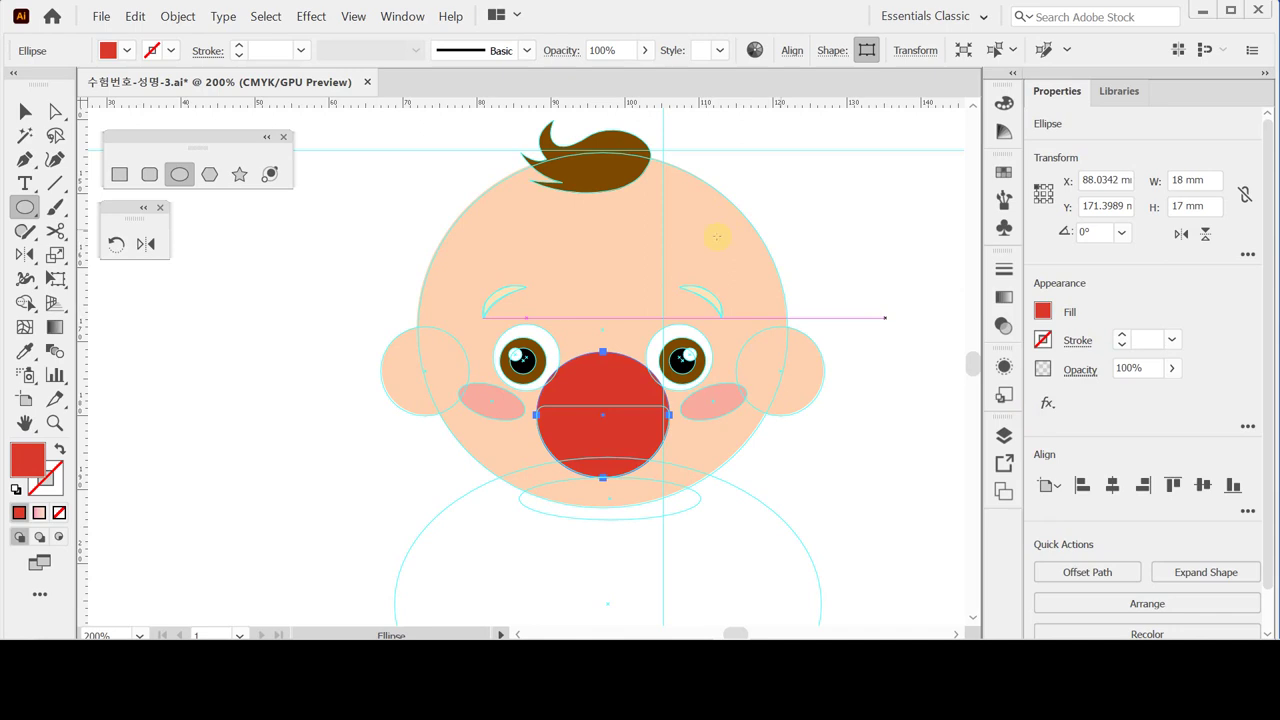
# Step: Cut off the mouth ellipse's upper part by subtracting a rectangle about 38.7 mm wide that ends at the mouth guide's straight edge
pyautogui.click(119, 174)
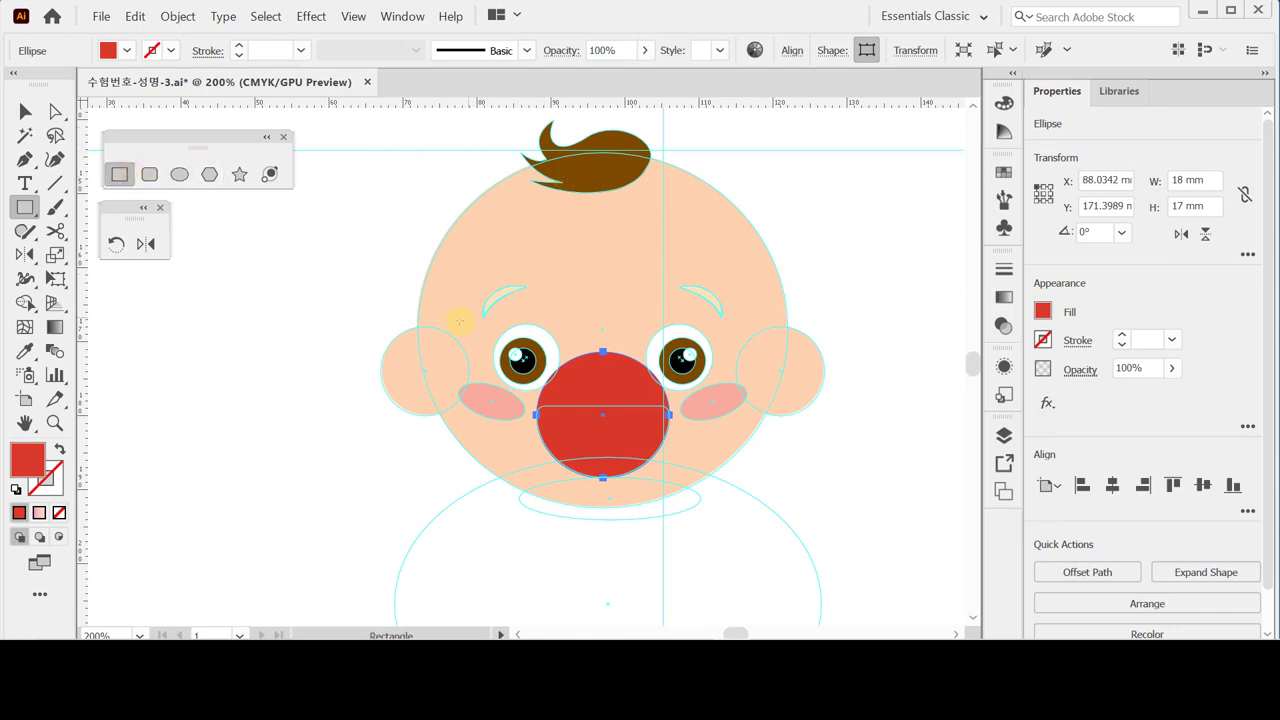
pyautogui.moveTo(467, 319); pyautogui.dragTo(753, 405)
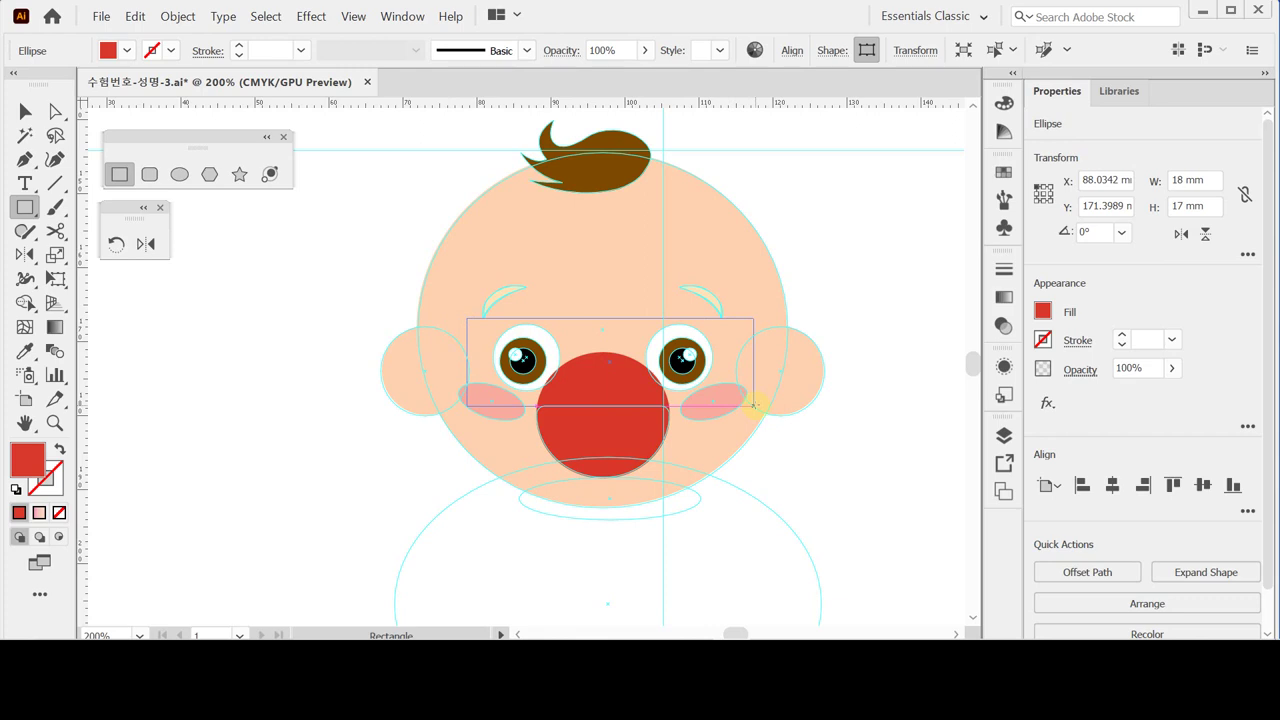
pyautogui.moveTo(753, 405); pyautogui.dragTo(753, 405)
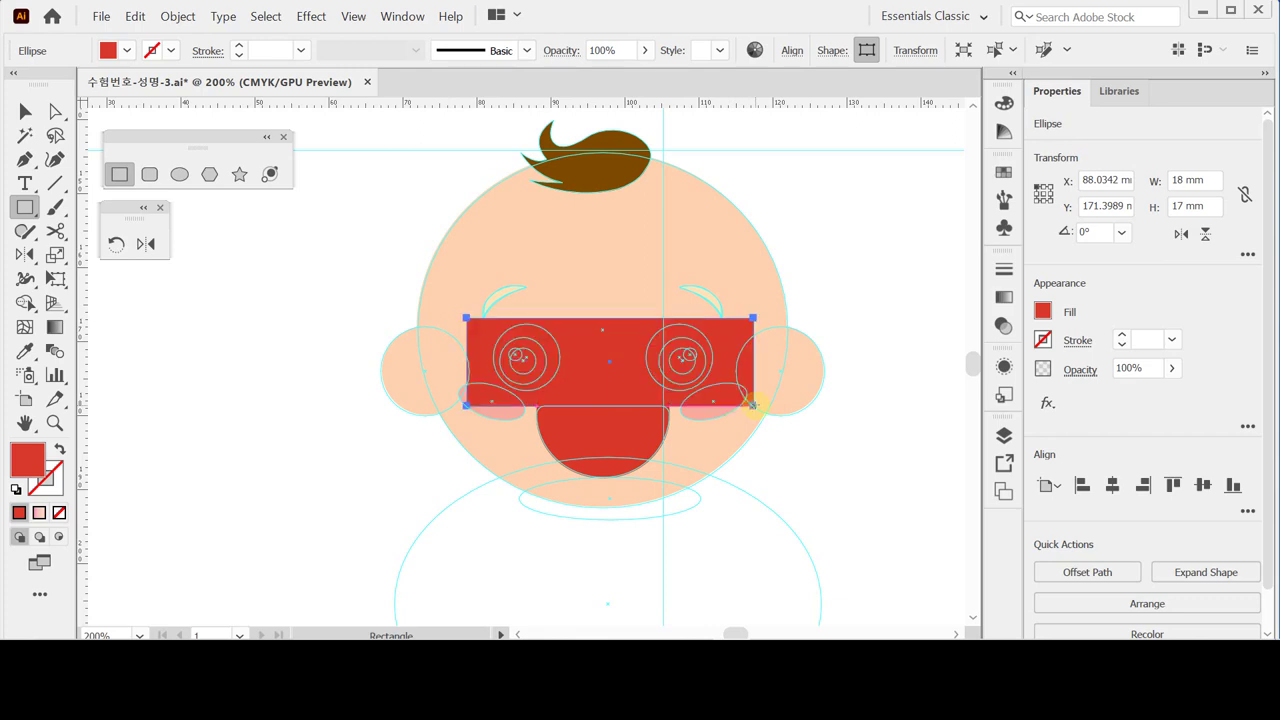
pyautogui.keyDown('shift'); pyautogui.click(600, 436); pyautogui.keyUp('shift')
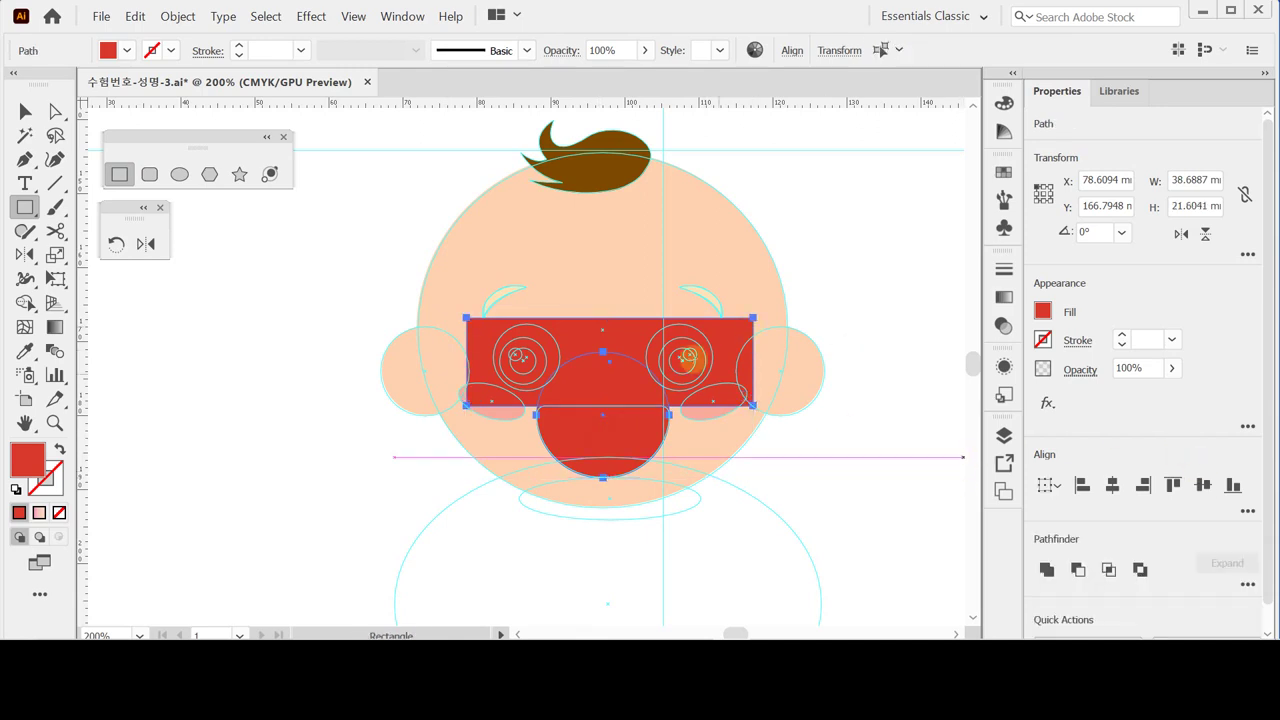
pyautogui.click(1078, 569)
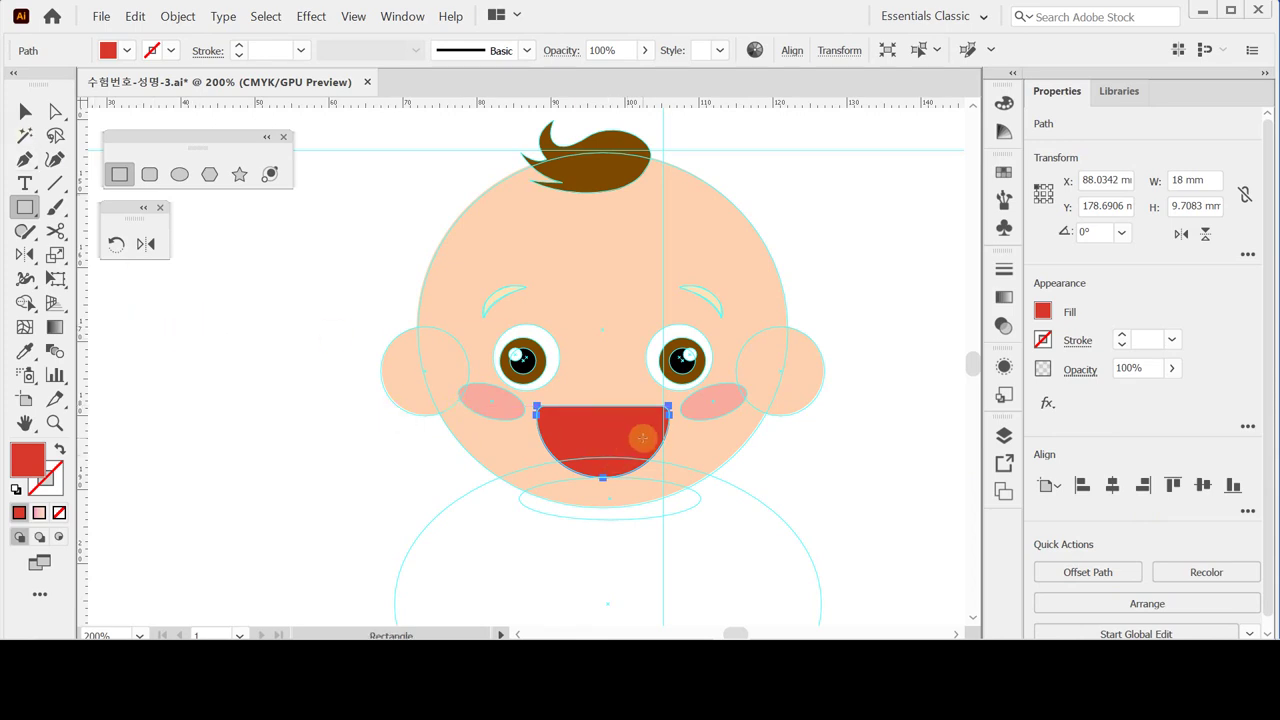
# Step: Hide the guides and round the mouth's two upper corners to a radius of about 1 mm
pyautogui.click(55, 111)
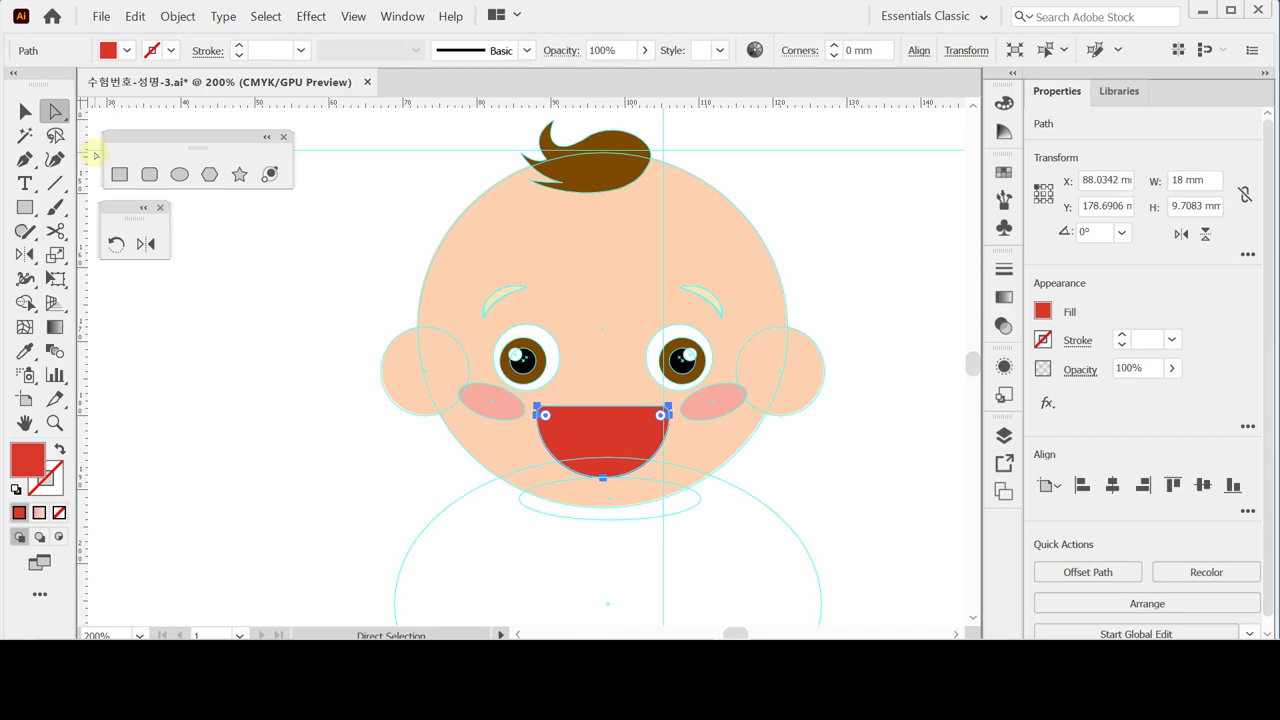
pyautogui.hotkey('ctrl', ';')
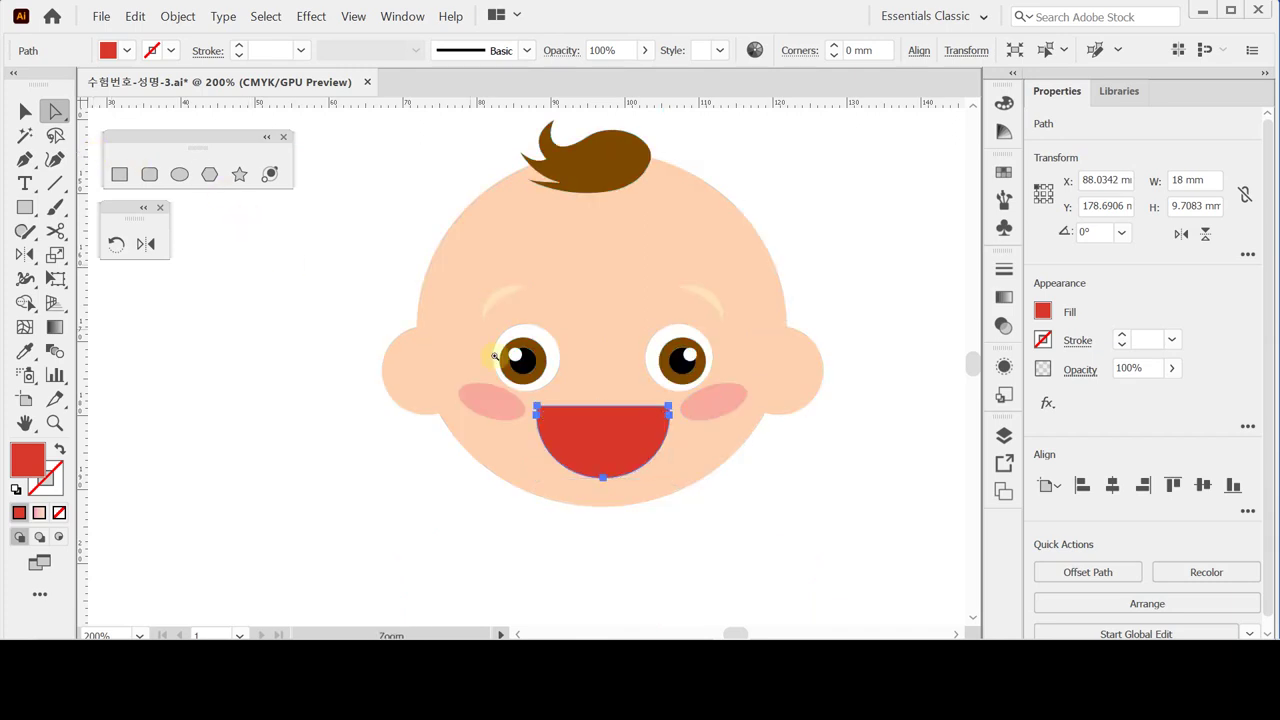
pyautogui.click(594, 345)
pyautogui.click(597, 384)
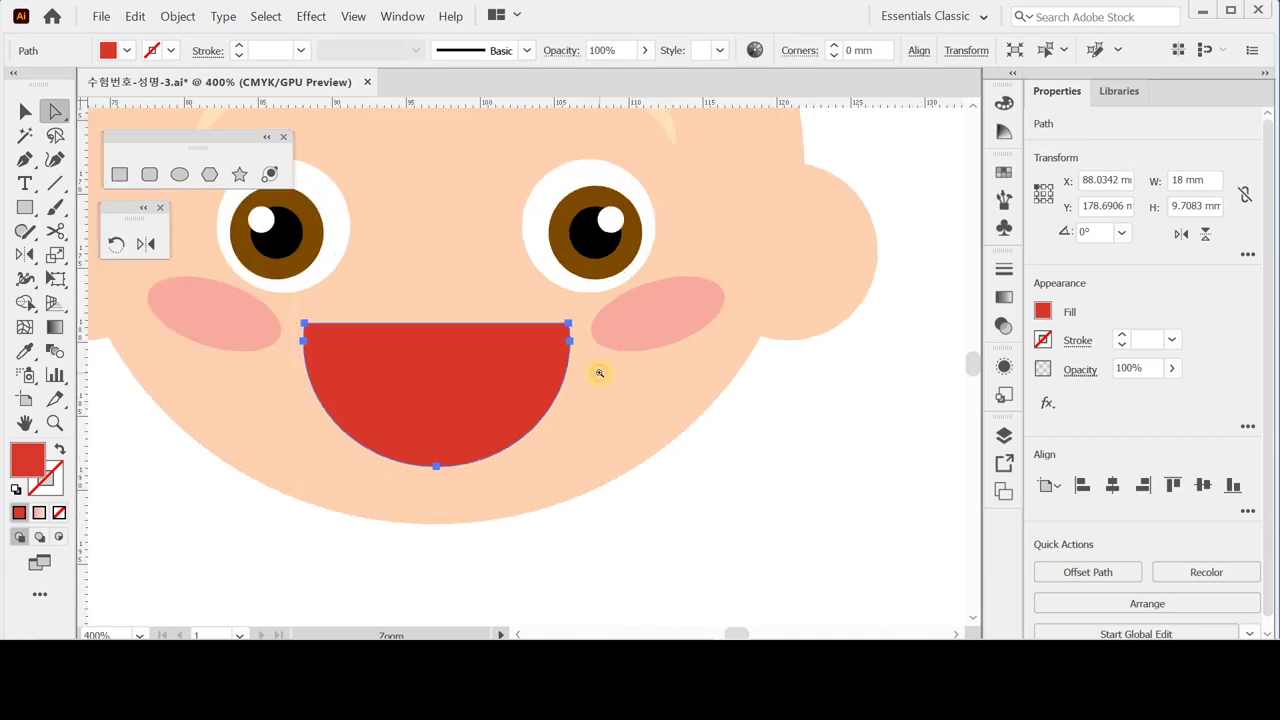
pyautogui.click(480, 369)
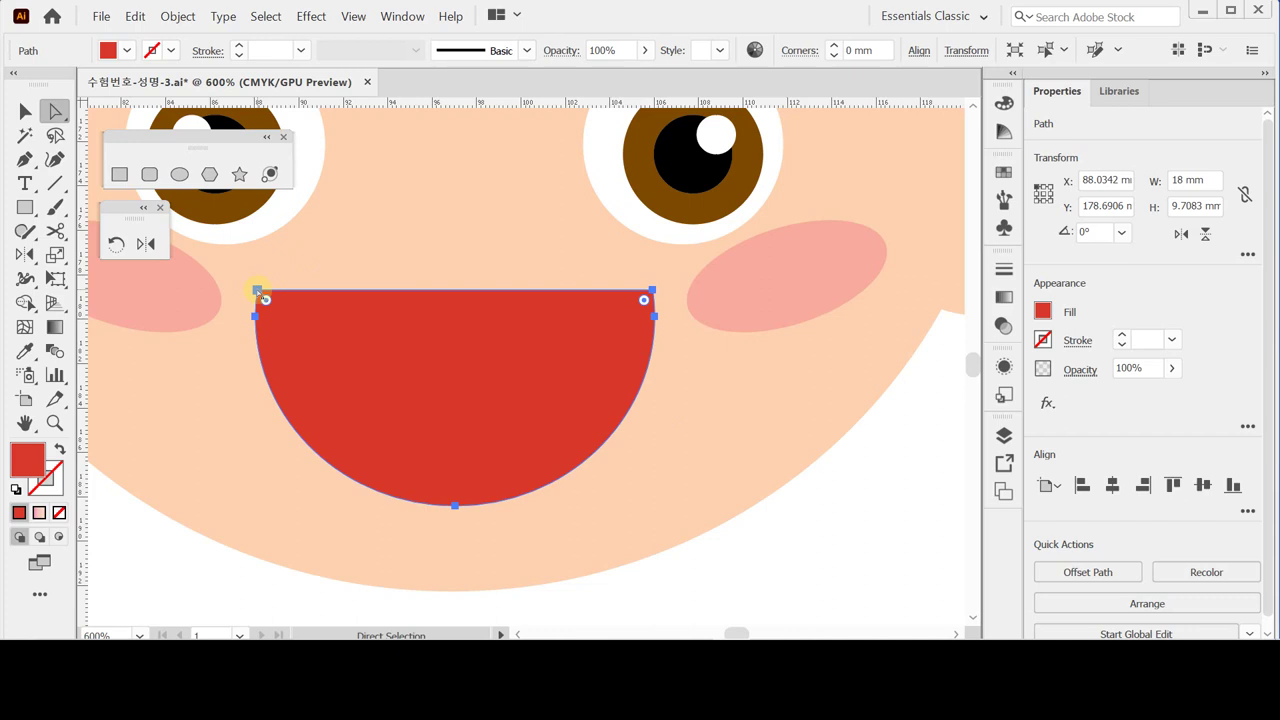
pyautogui.moveTo(265, 298); pyautogui.dragTo(278, 313)
pyautogui.keyDown('ctrl'); pyautogui.keyDown('alt'); pyautogui.click(469, 456); pyautogui.keyUp('alt'); pyautogui.keyUp('ctrl')
pyautogui.keyDown('ctrl'); pyautogui.keyDown('alt'); pyautogui.click(469, 456); pyautogui.keyUp('alt'); pyautogui.keyUp('ctrl')
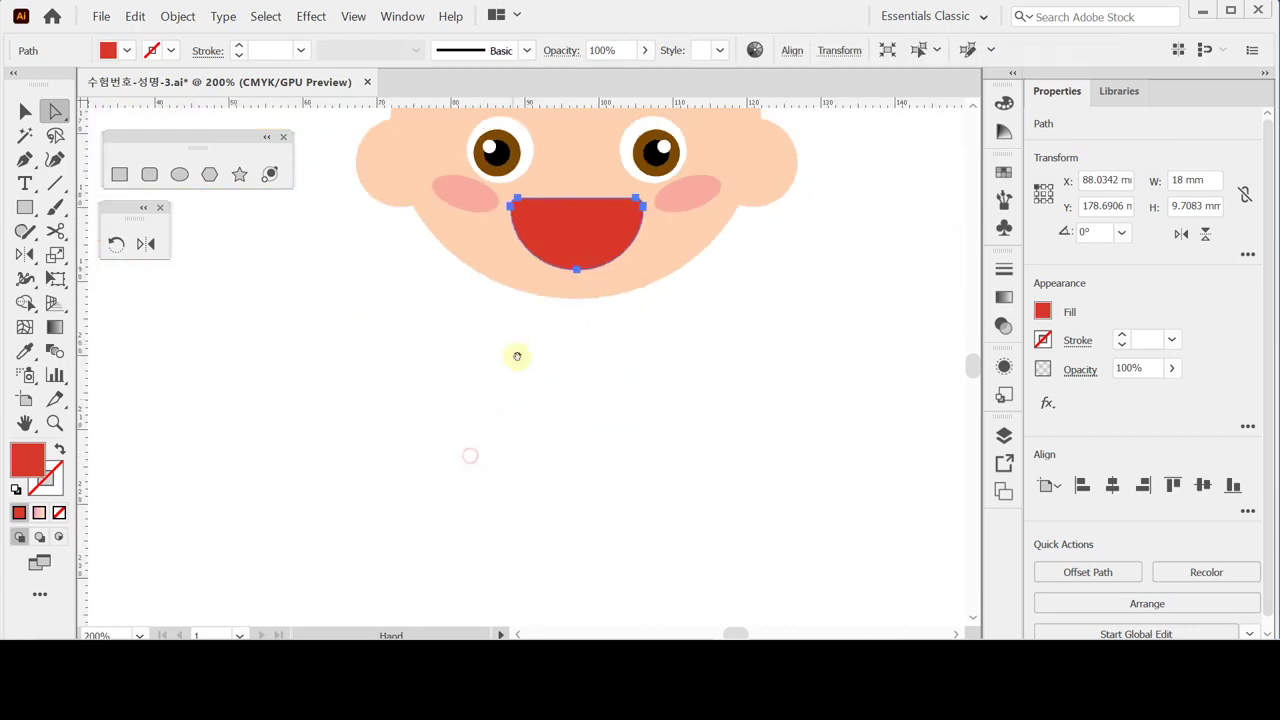
# Step: Show the guides again, deselect the mouth and save the document
pyautogui.moveTo(514, 337); pyautogui.dragTo(520, 451)
pyautogui.press('ctrl')
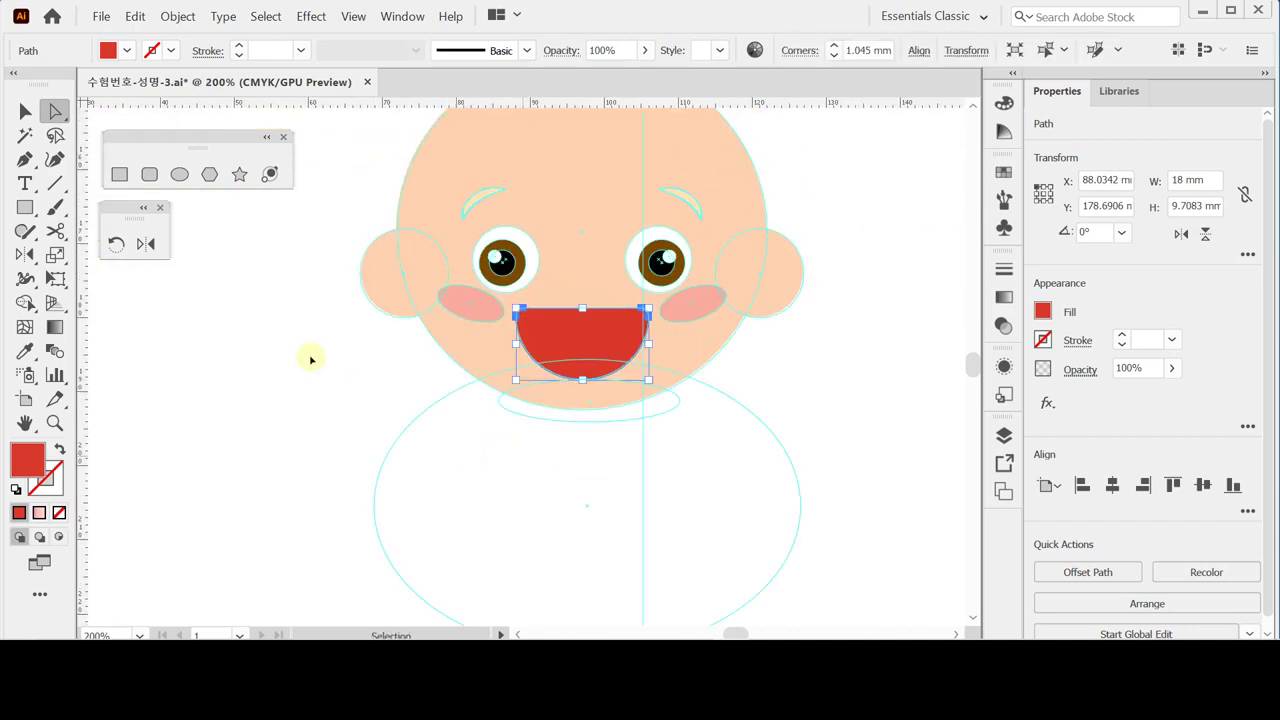
pyautogui.click(207, 336)
pyautogui.hotkey('ctrl', 's')
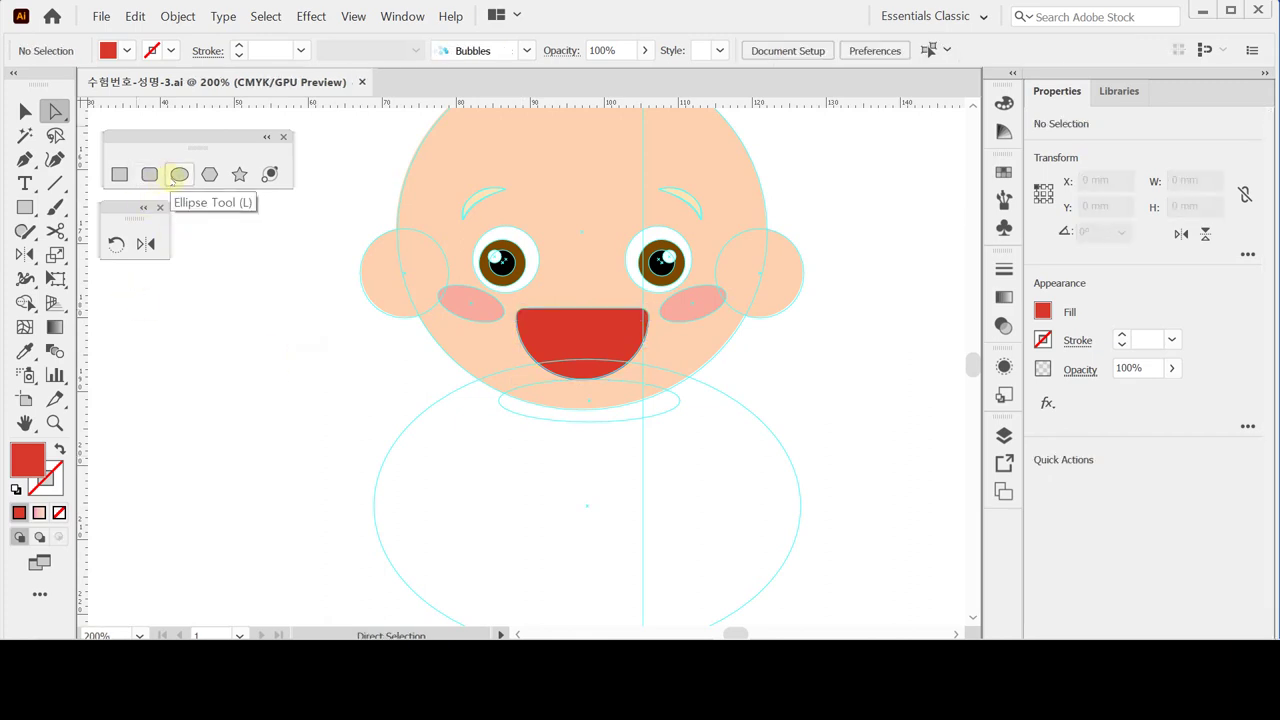
# Step: Draw an ellipse from the centre of the body guide and narrow both sides to match the guide, about 57.4 by 38.9 mm
pyautogui.click(175, 177)
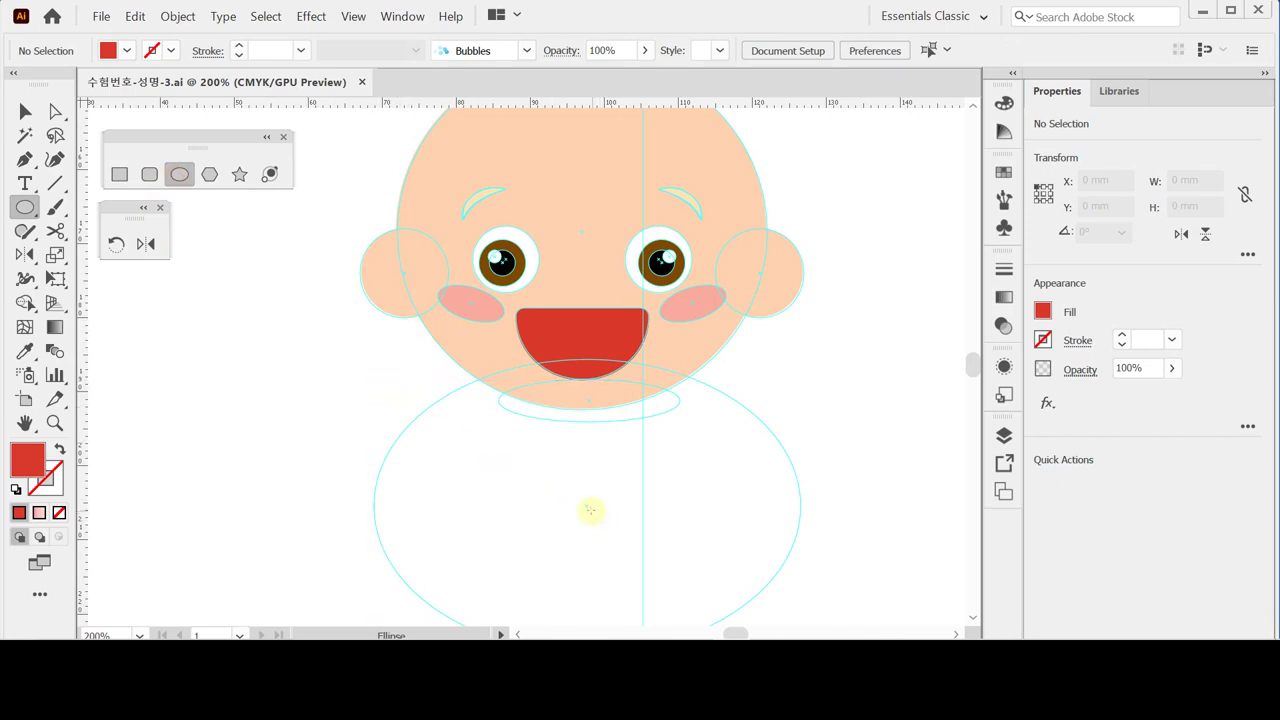
pyautogui.moveTo(588, 507); pyautogui.dragTo(803, 347)
pyautogui.scroll(-5, 771, 549)
pyautogui.scroll(3, 770, 380)
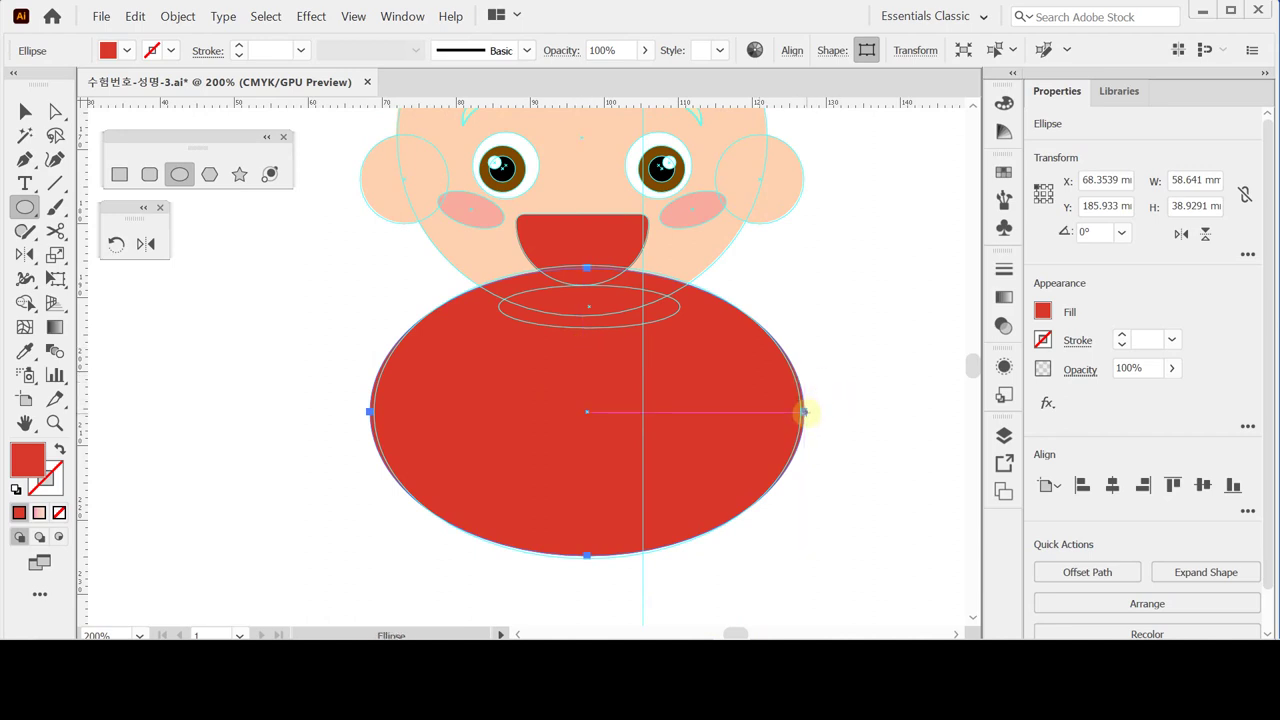
pyautogui.click(25, 111)
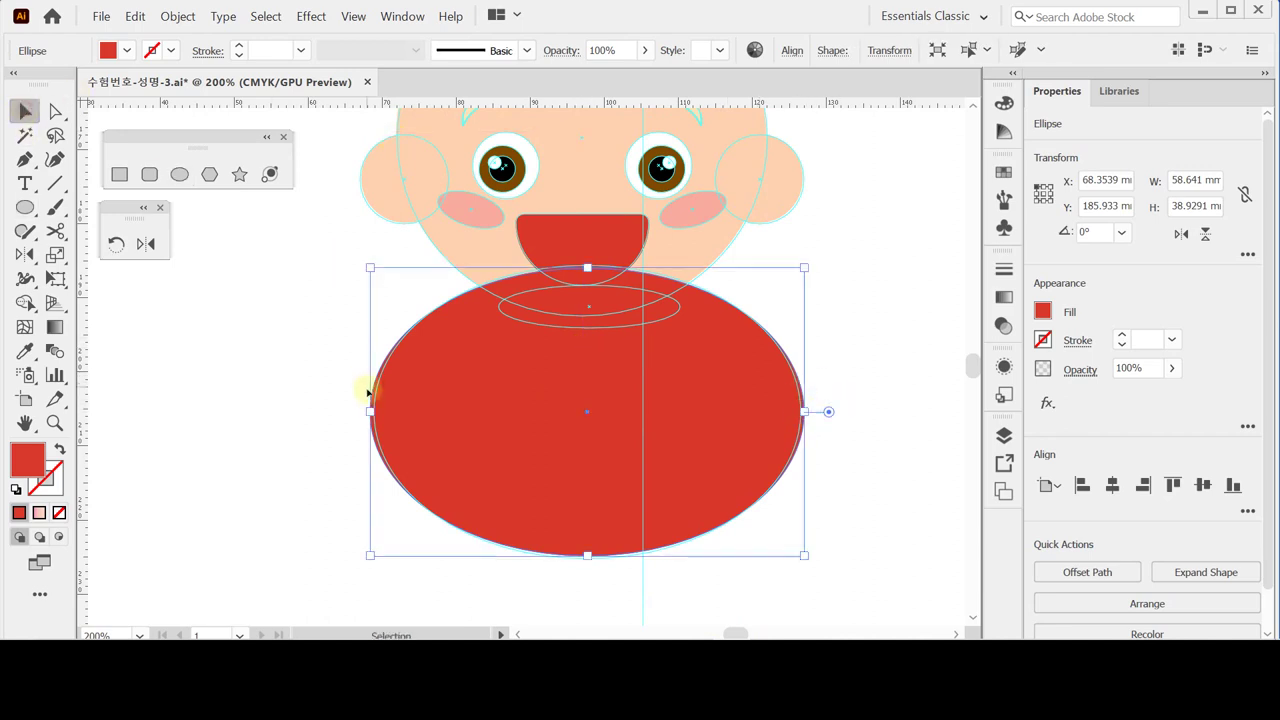
pyautogui.moveTo(370, 411); pyautogui.dragTo(374, 411)
pyautogui.moveTo(806, 411); pyautogui.dragTo(799, 411)
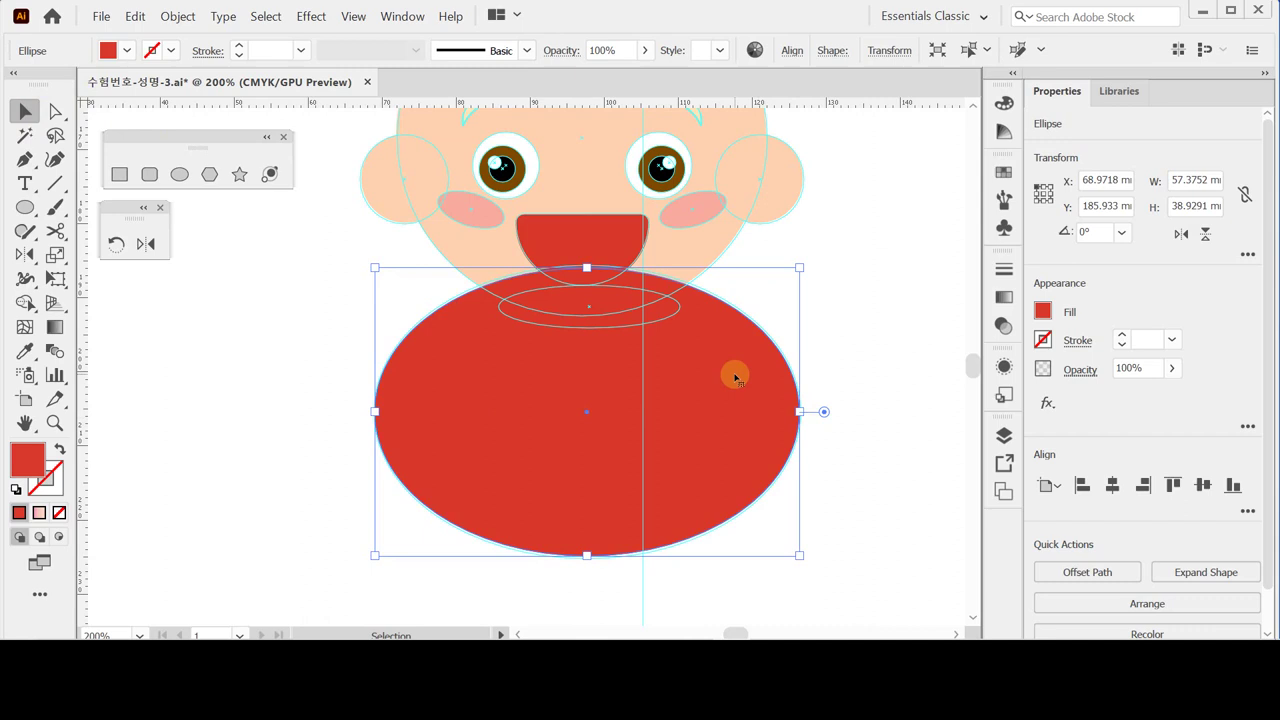
# Step: Fill the body ellipse with the face's skin colour using the Eyedropper and clear the selection
pyautogui.press('i')
pyautogui.click(694, 247)
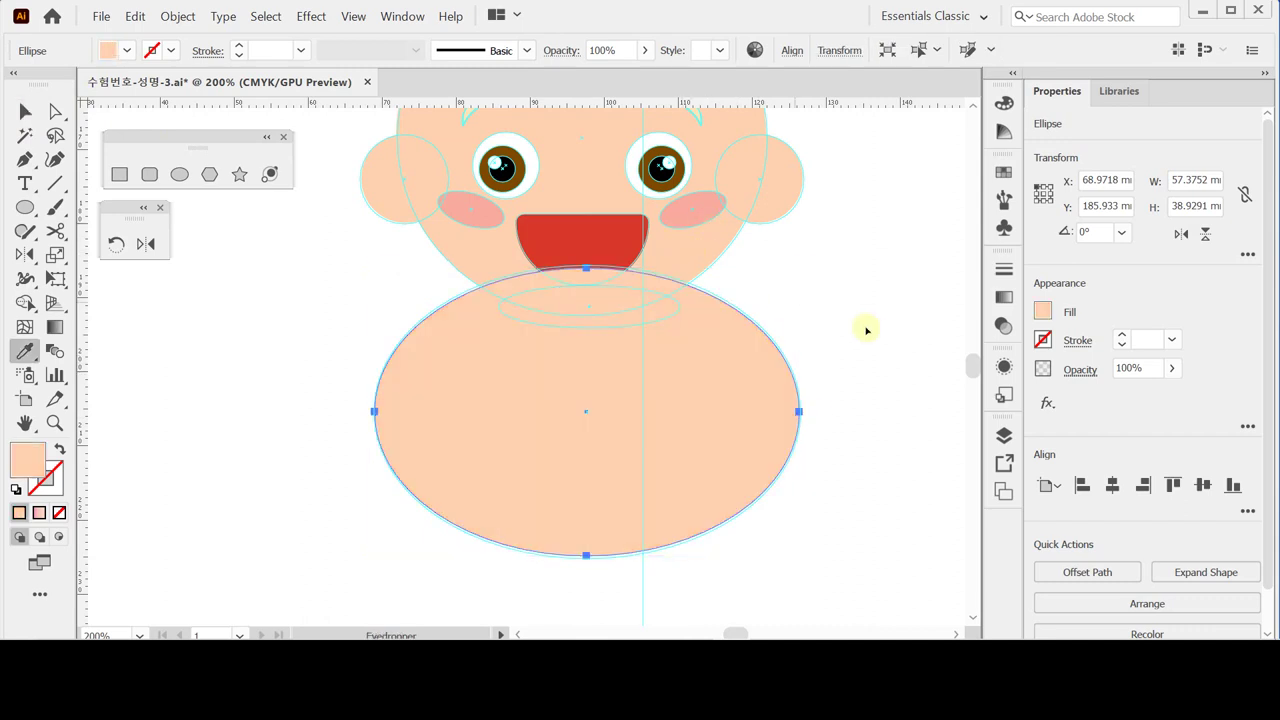
pyautogui.hotkey('ctrl', 'shift', 'a')
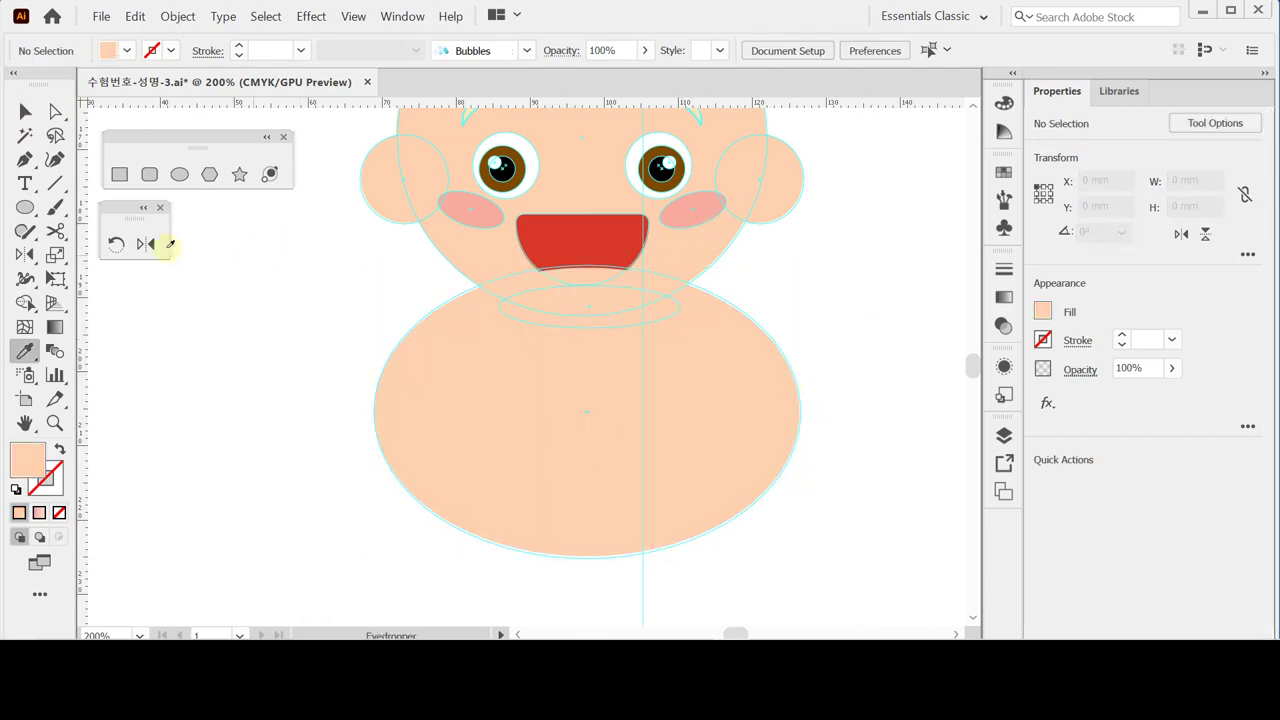
# Step: Draw a neck shadow ellipse about 24.6 by 6.6 mm centred on the neck guide and set its fill's K to 10%
pyautogui.click(179, 174)
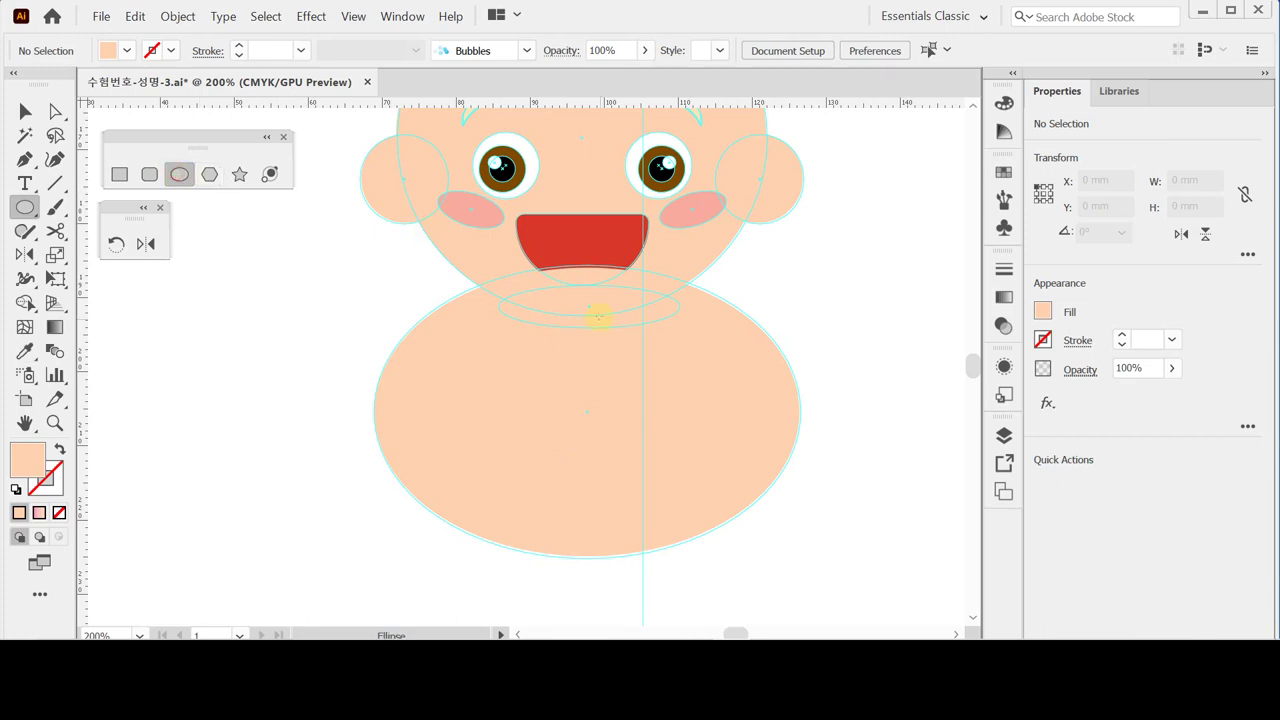
pyautogui.moveTo(590, 307); pyautogui.dragTo(680, 332)
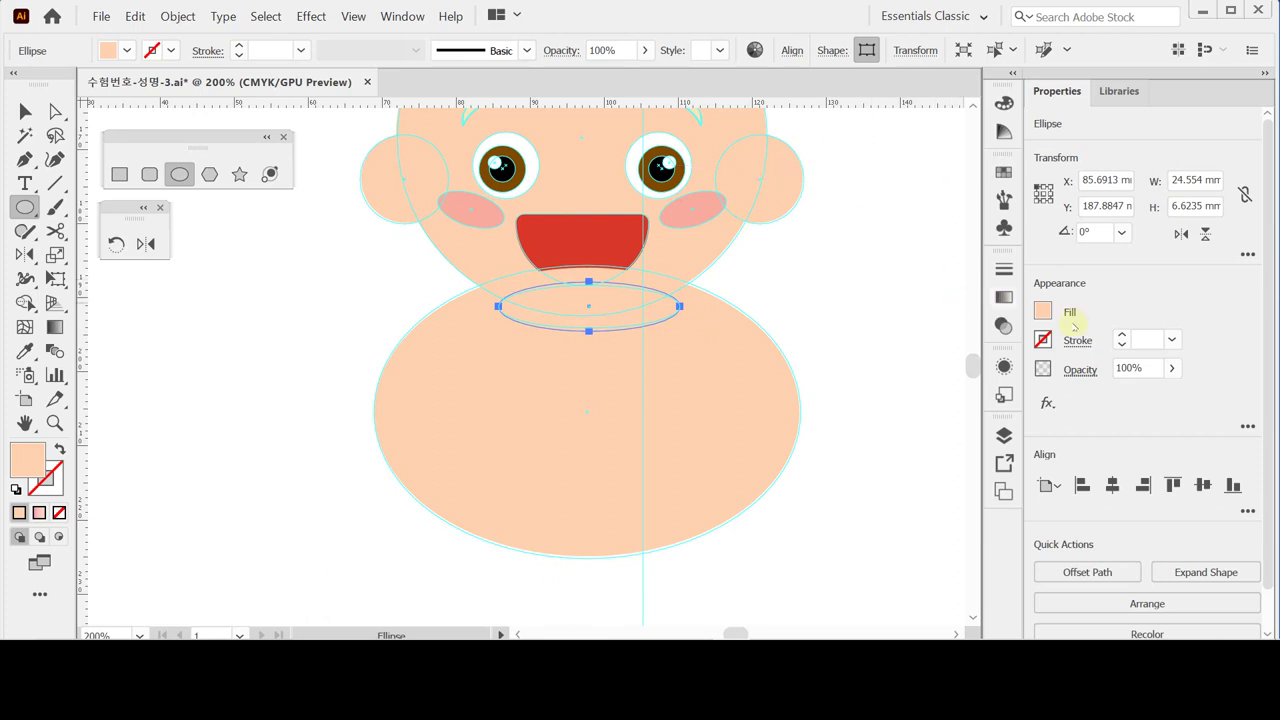
pyautogui.click(1041, 312)
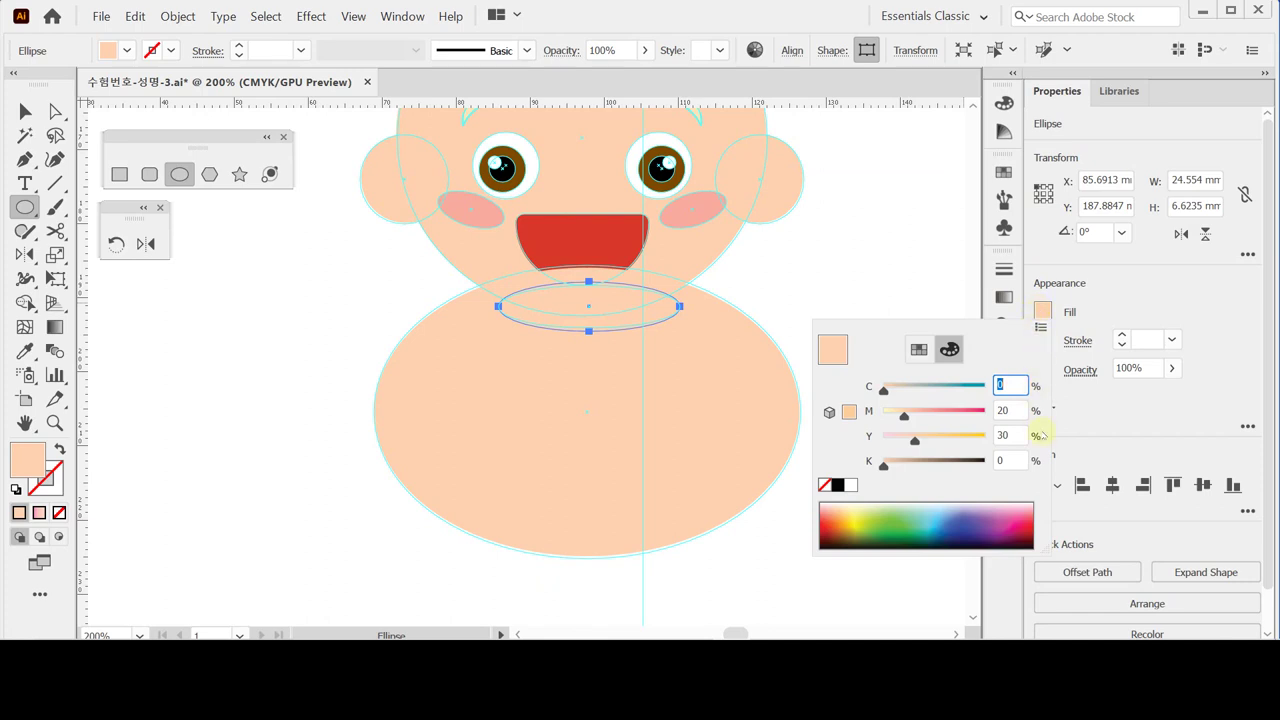
pyautogui.click(1013, 462)
pyautogui.press('BackSpace')
pyautogui.write('1')
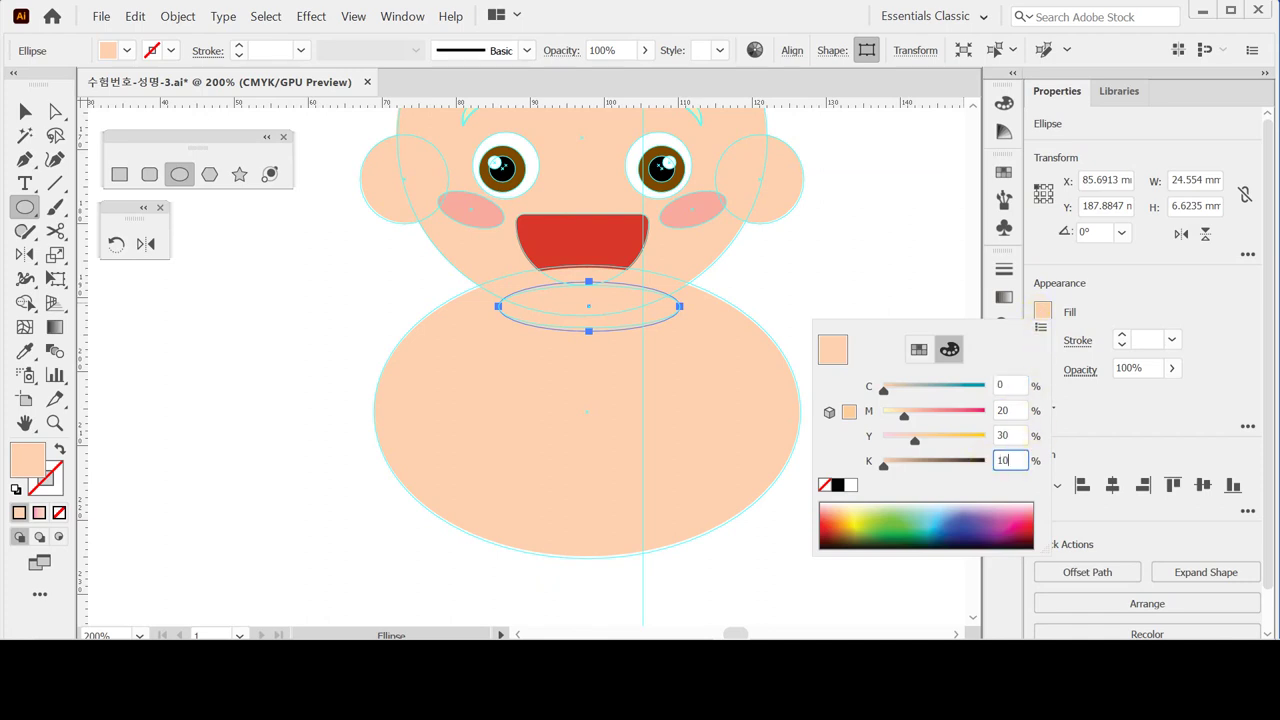
pyautogui.press('Return')
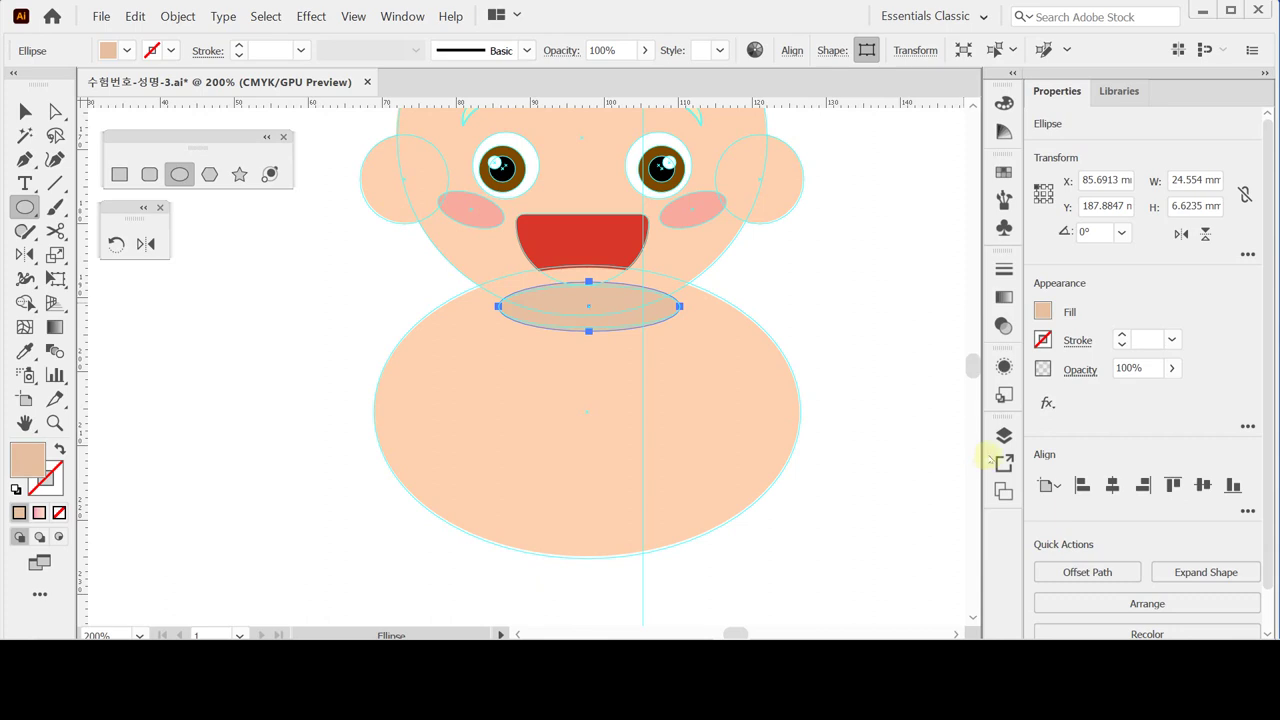
# Step: Select the body ellipse together with the neck shadow and send both to the back, behind the head
pyautogui.moveTo(387, 307); pyautogui.dragTo(509, 356)
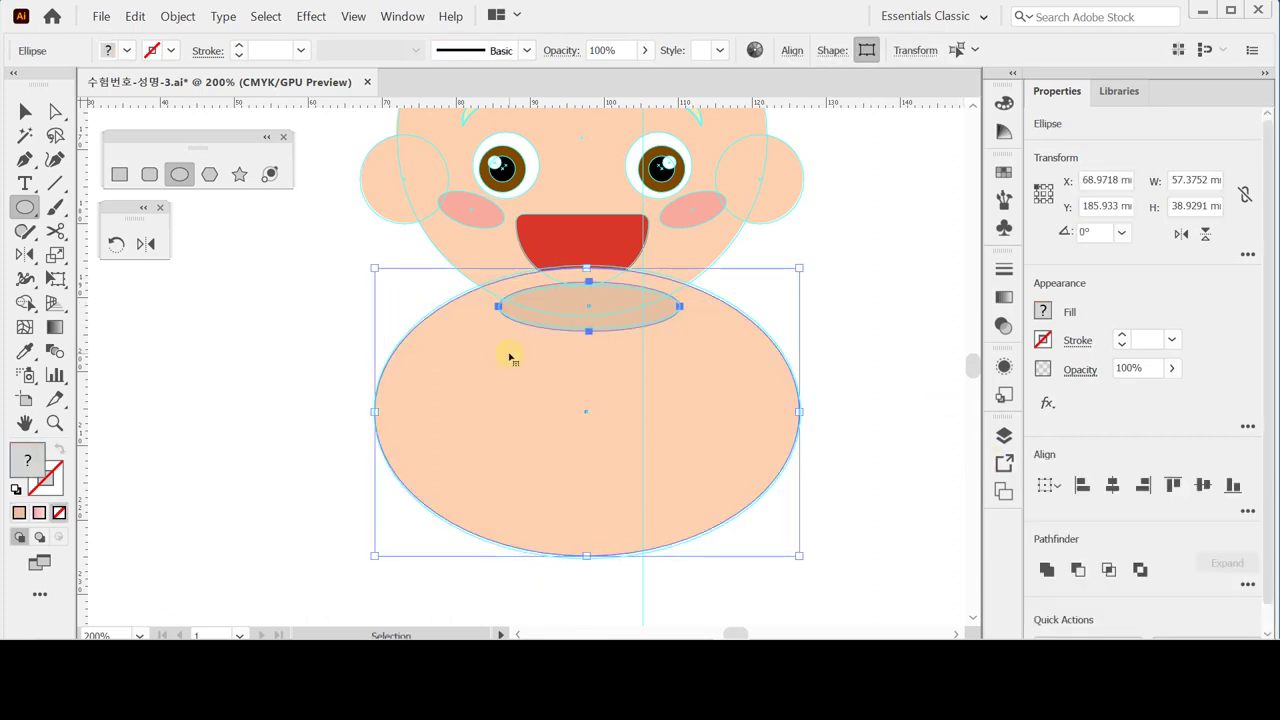
pyautogui.hotkey('ctrl', 'shift', '[')
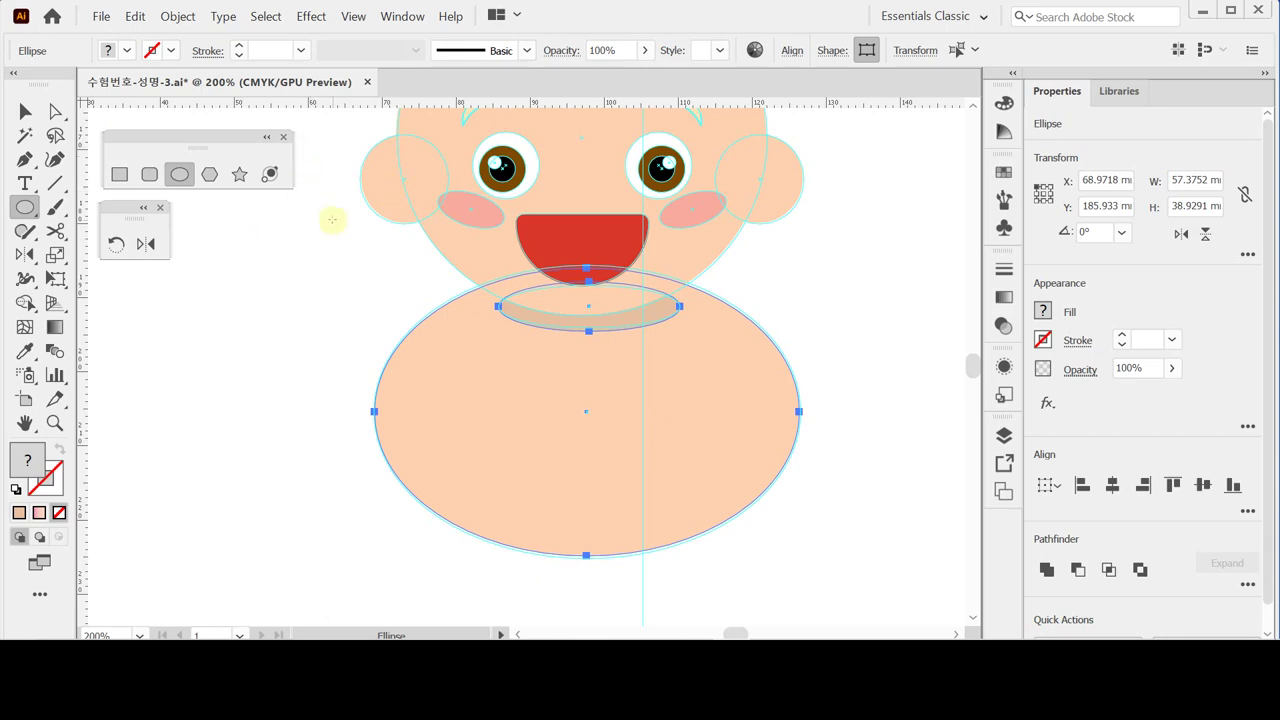
# Step: Group the baby's body, neck shadow, ears, eyebrows, eyes and cheeks
pyautogui.hotkey('ctrl', '-')
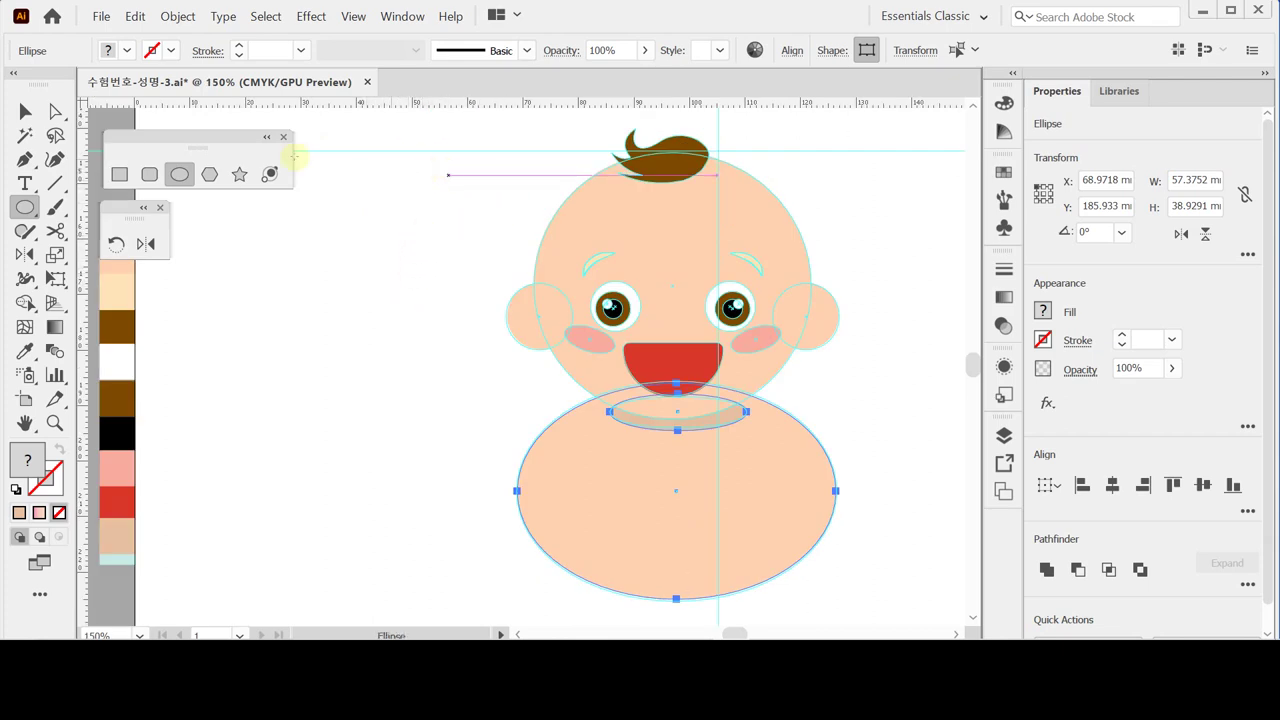
pyautogui.click(25, 111)
pyautogui.moveTo(516, 130); pyautogui.dragTo(823, 503)
pyautogui.press('a')
pyautogui.hotkey('ctrl', 'g')
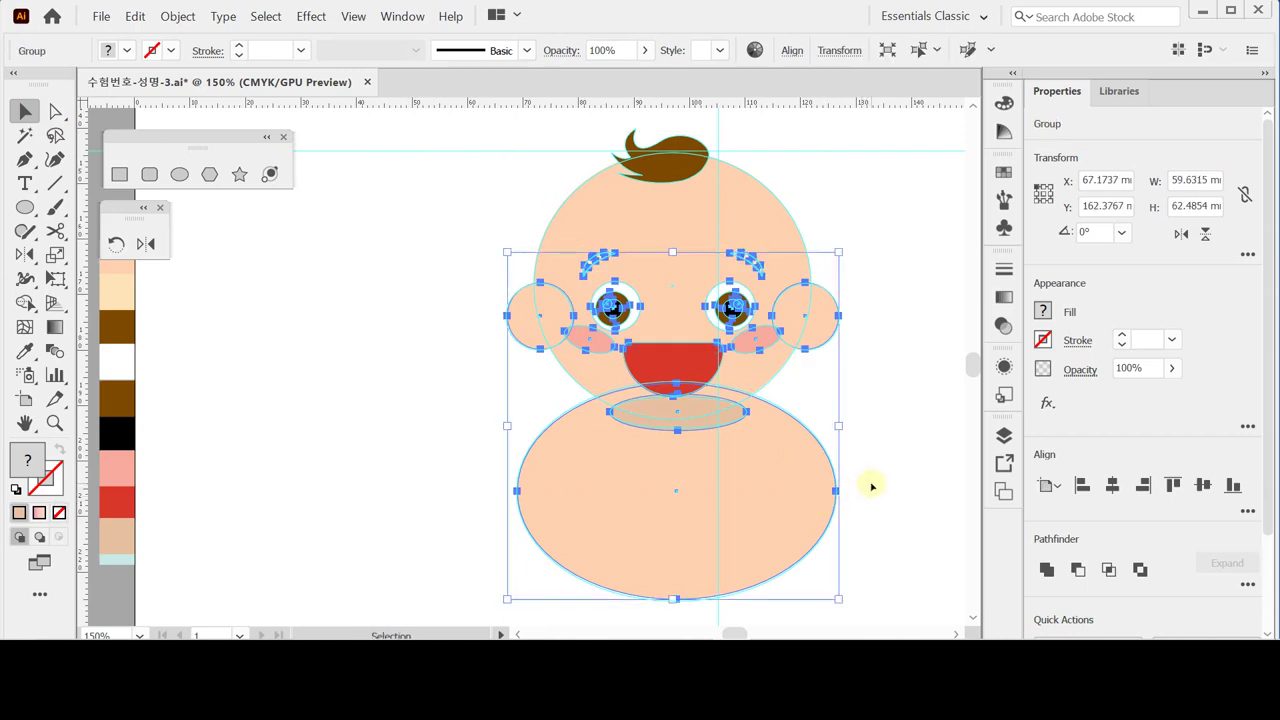
pyautogui.press('a')
pyautogui.press('v')
pyautogui.click(491, 420)
pyautogui.moveTo(503, 408); pyautogui.dragTo(614, 449)
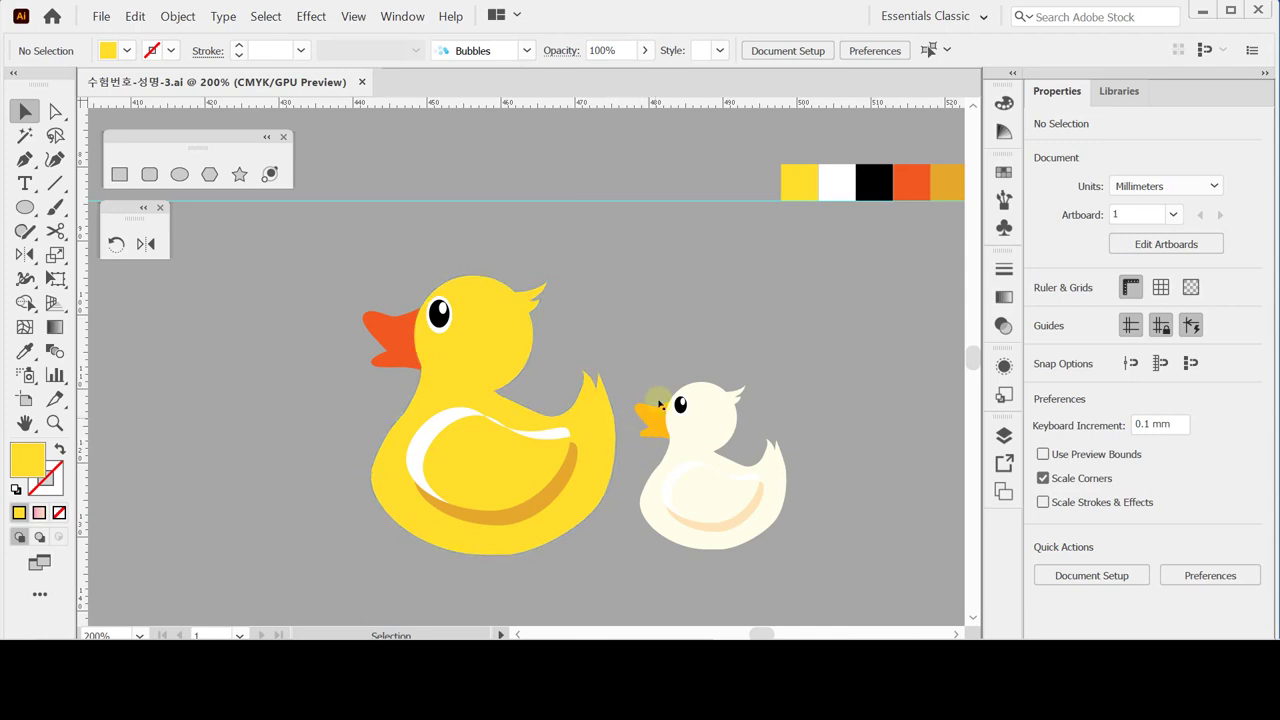
# Step: Create a 16 by 16 mm yellow circle and move it onto the head of the duck guide
pyautogui.hscroll(5, 651, 357)
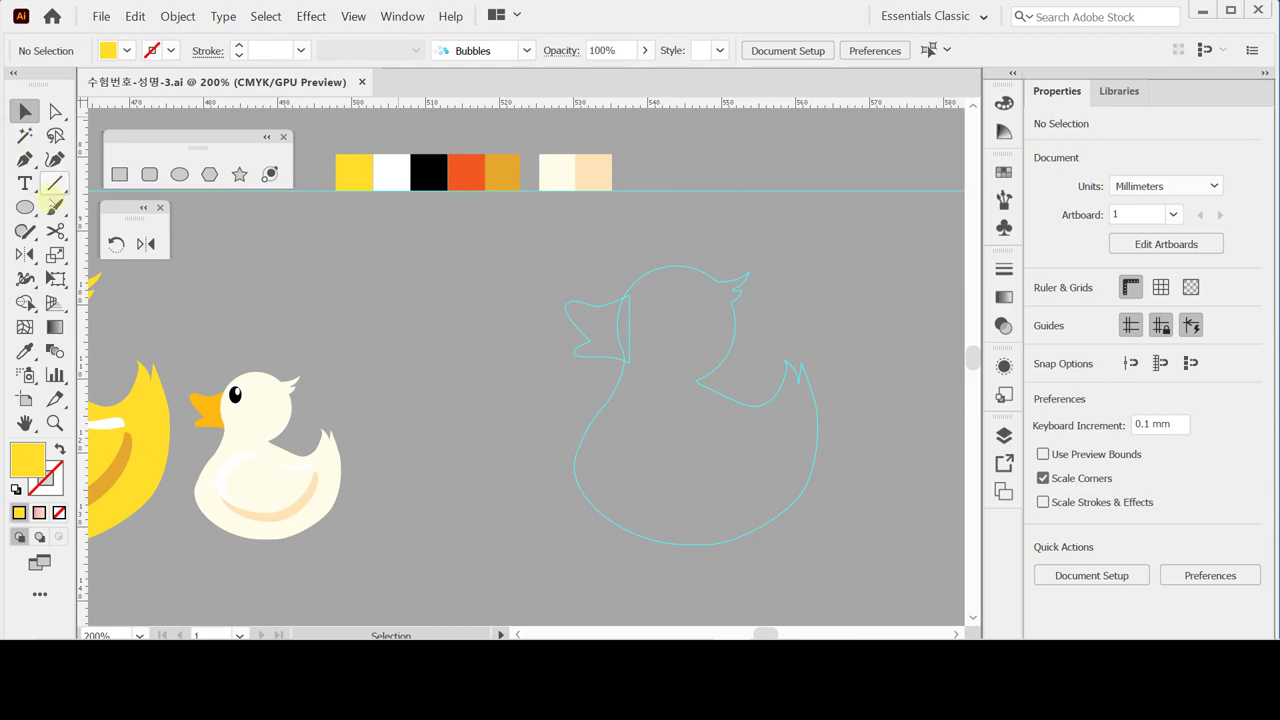
pyautogui.click(25, 207)
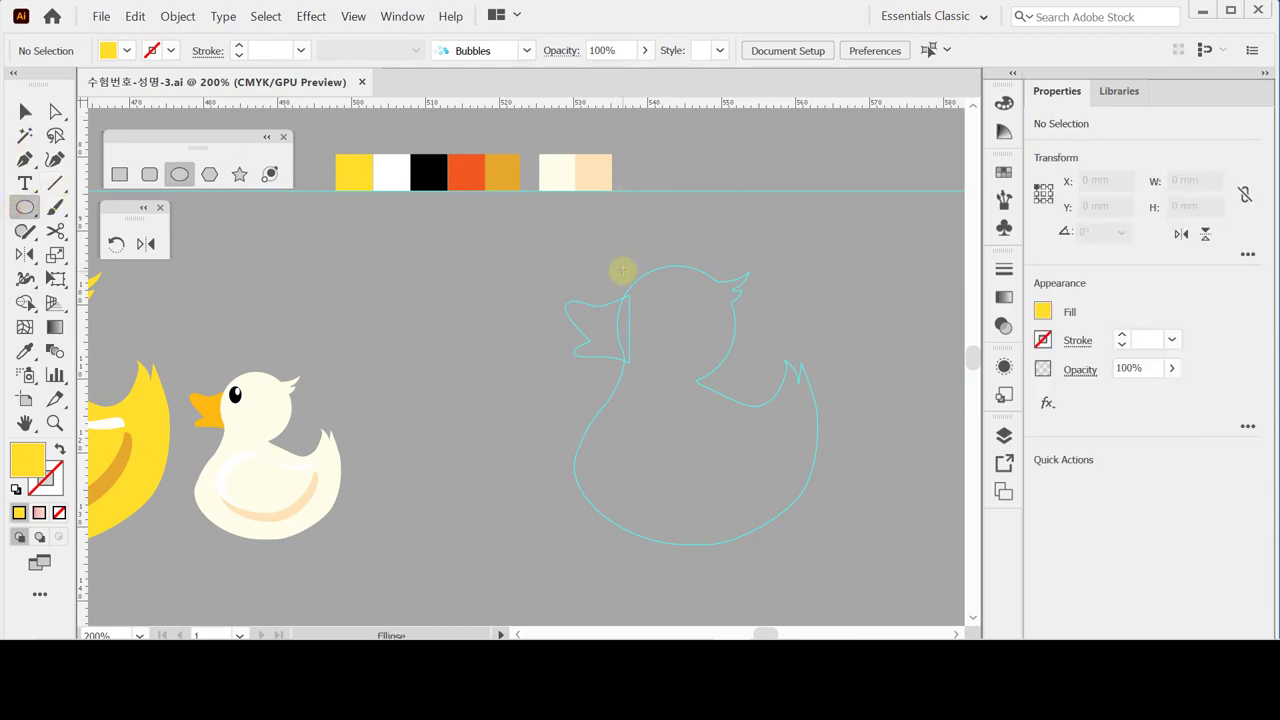
pyautogui.click(623, 270)
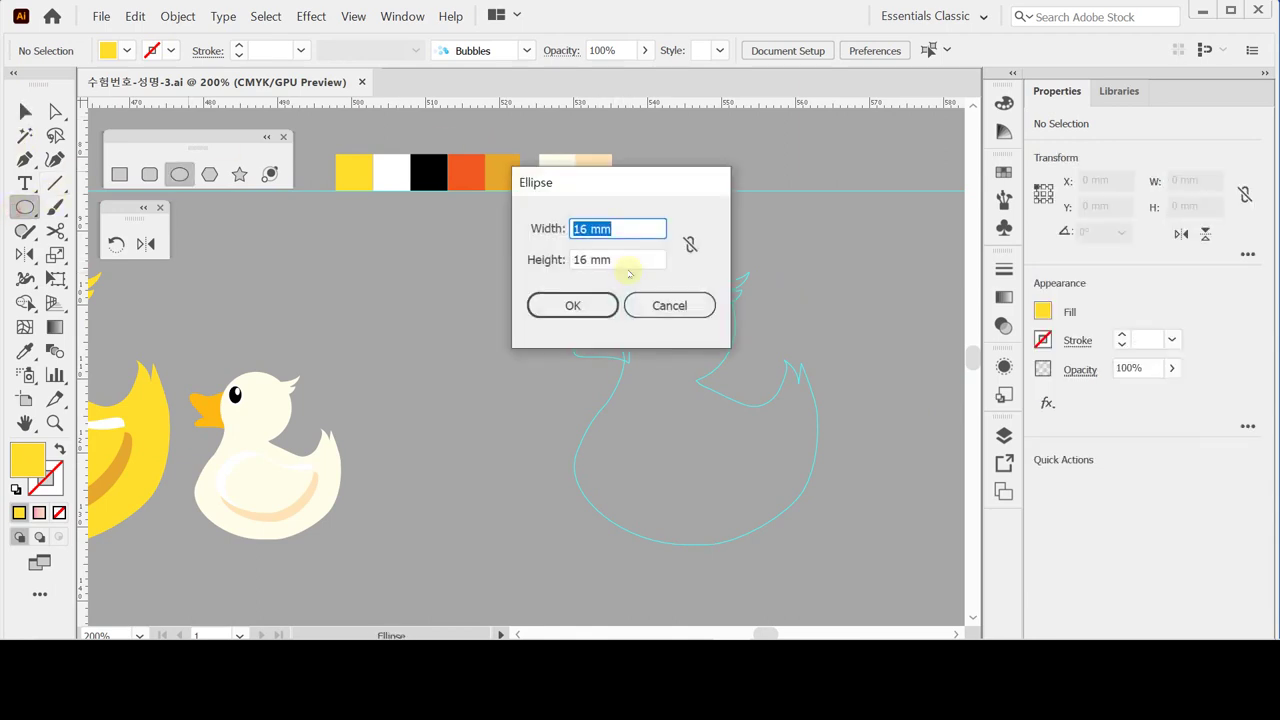
pyautogui.click(599, 307)
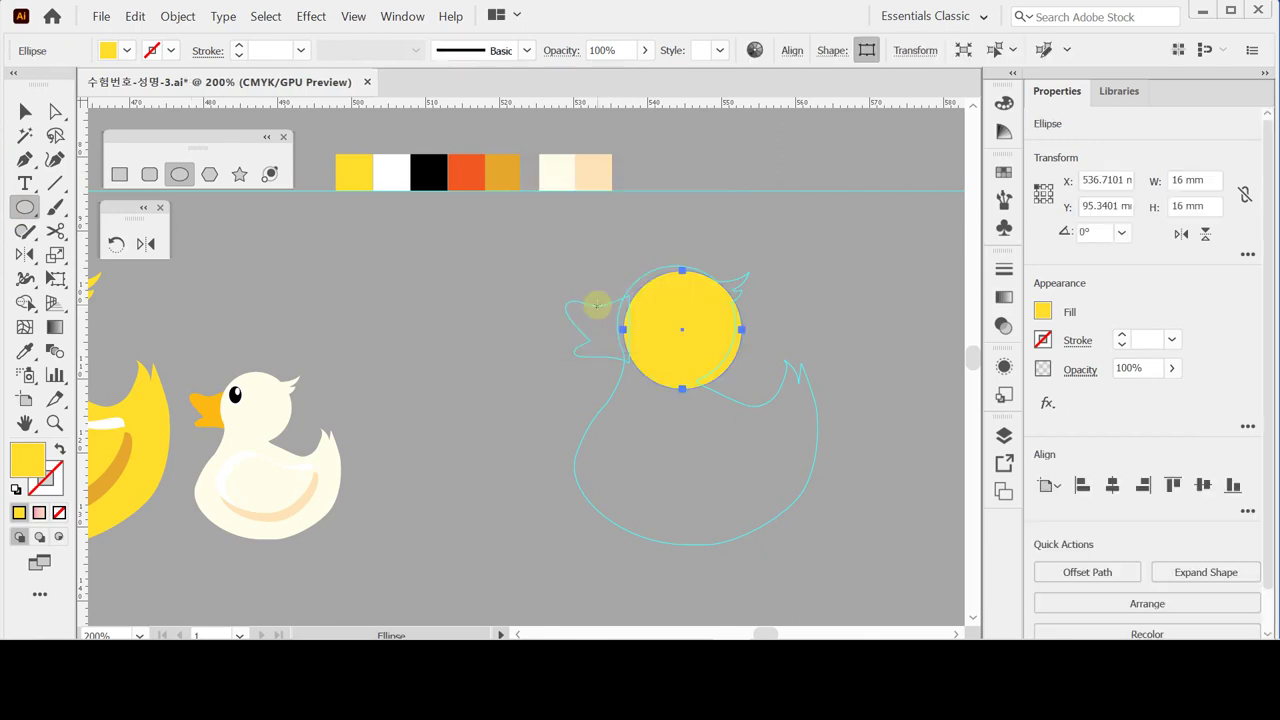
pyautogui.moveTo(677, 357); pyautogui.dragTo(668, 352)
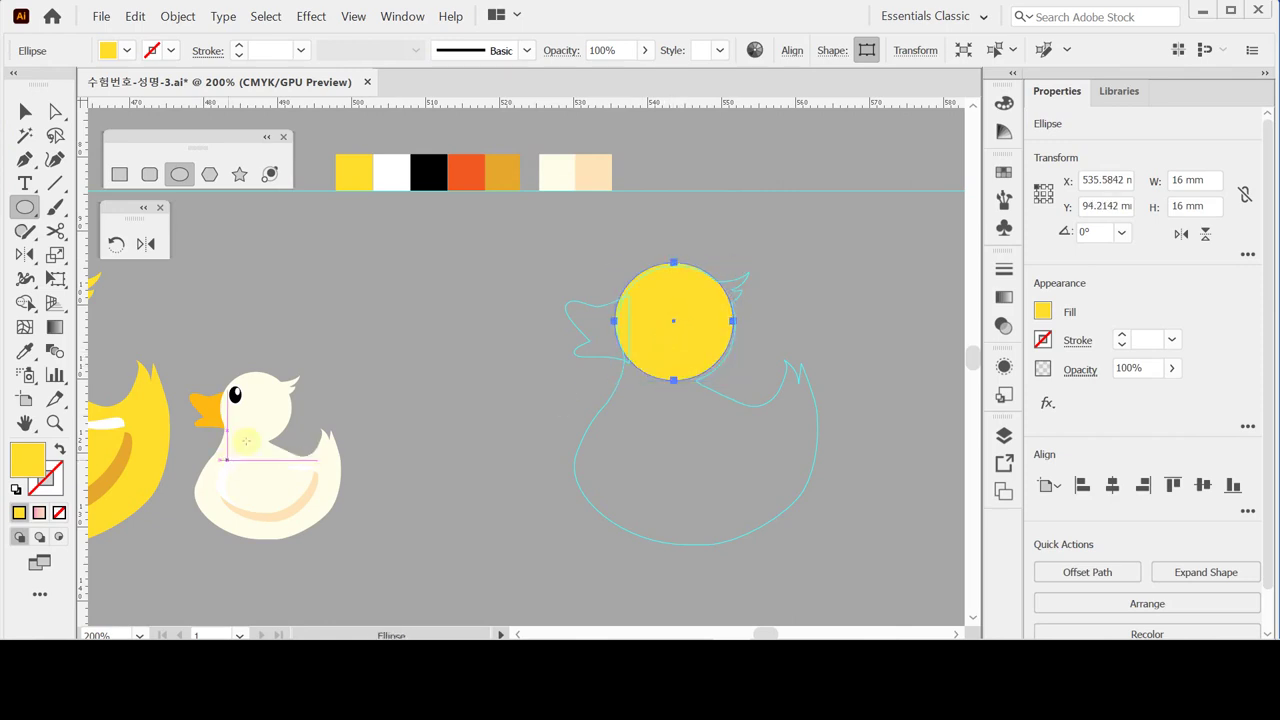
# Step: Give the yellow head circle a brown 1 pt stroke picked from the colour spectrum
pyautogui.click(44, 480)
pyautogui.click(918, 316)
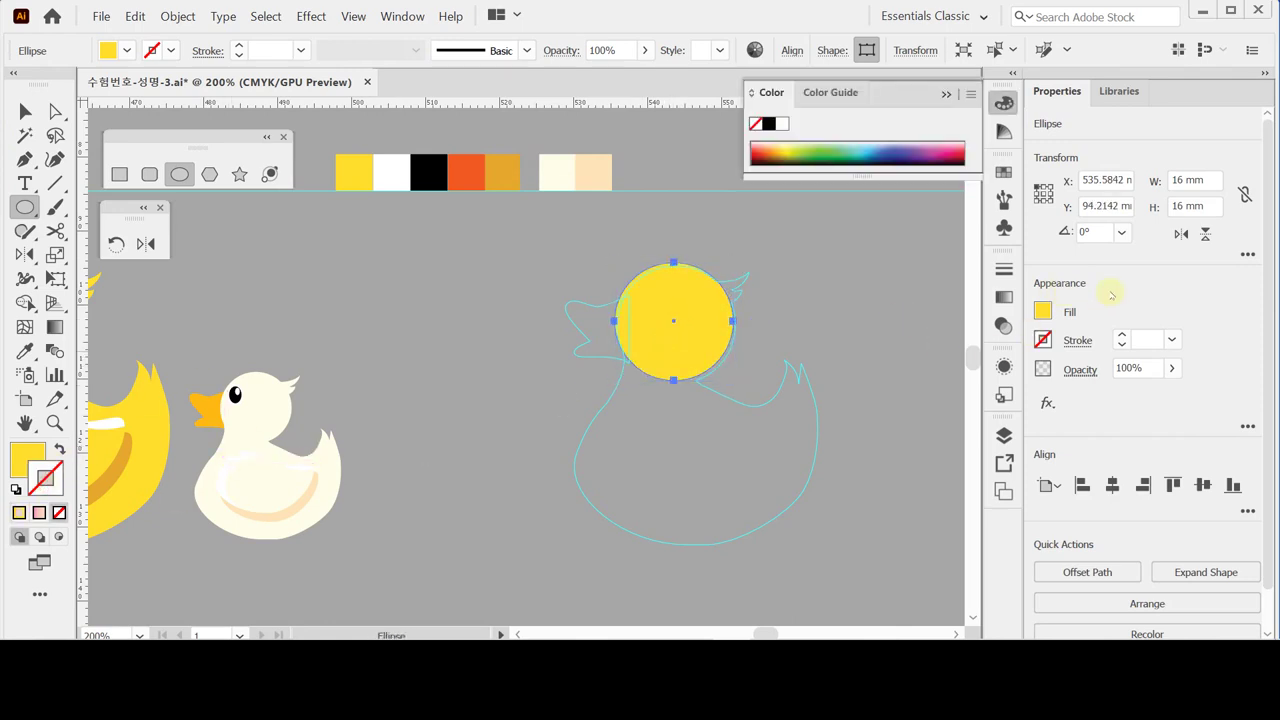
pyautogui.click(768, 123)
pyautogui.click(795, 143)
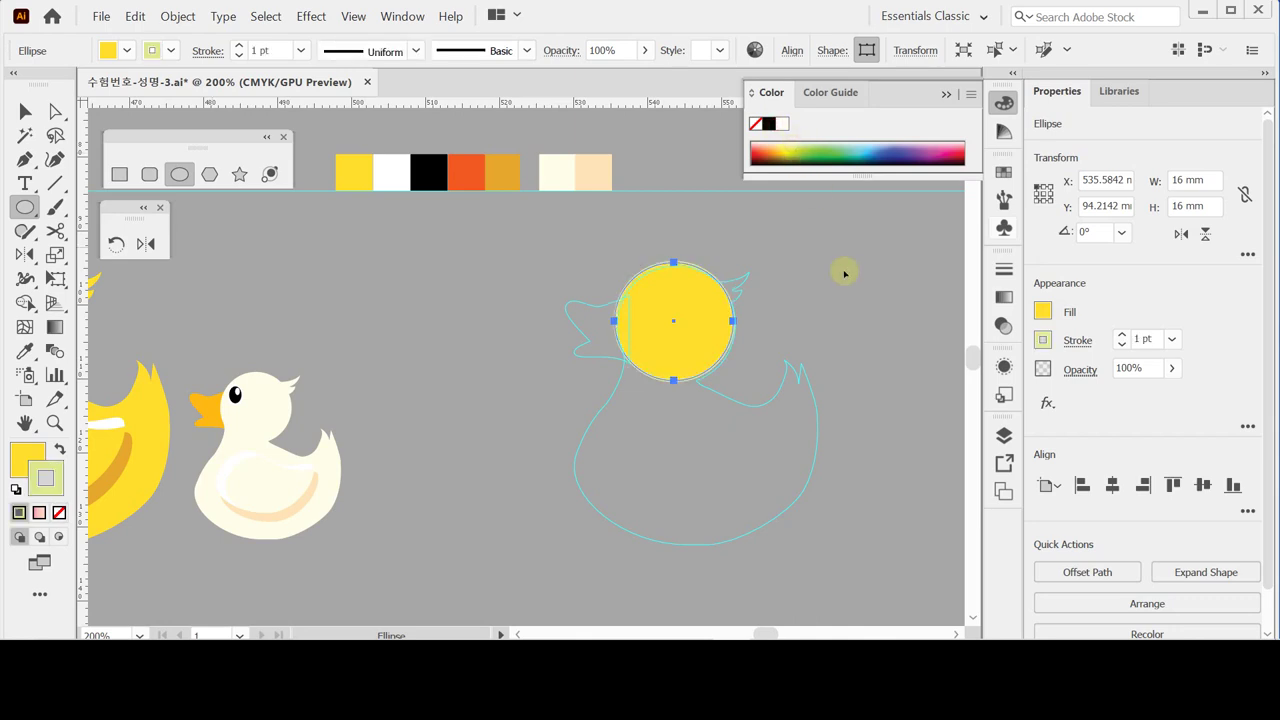
pyautogui.click(779, 157)
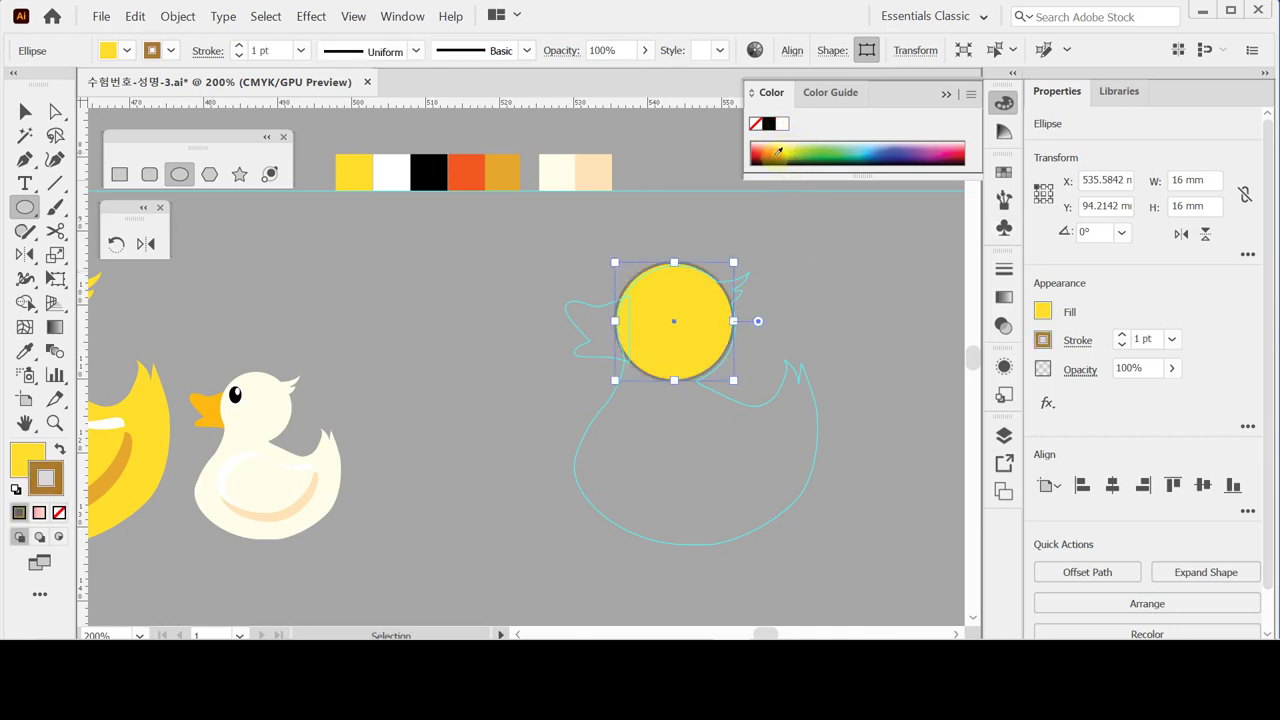
pyautogui.click(847, 282)
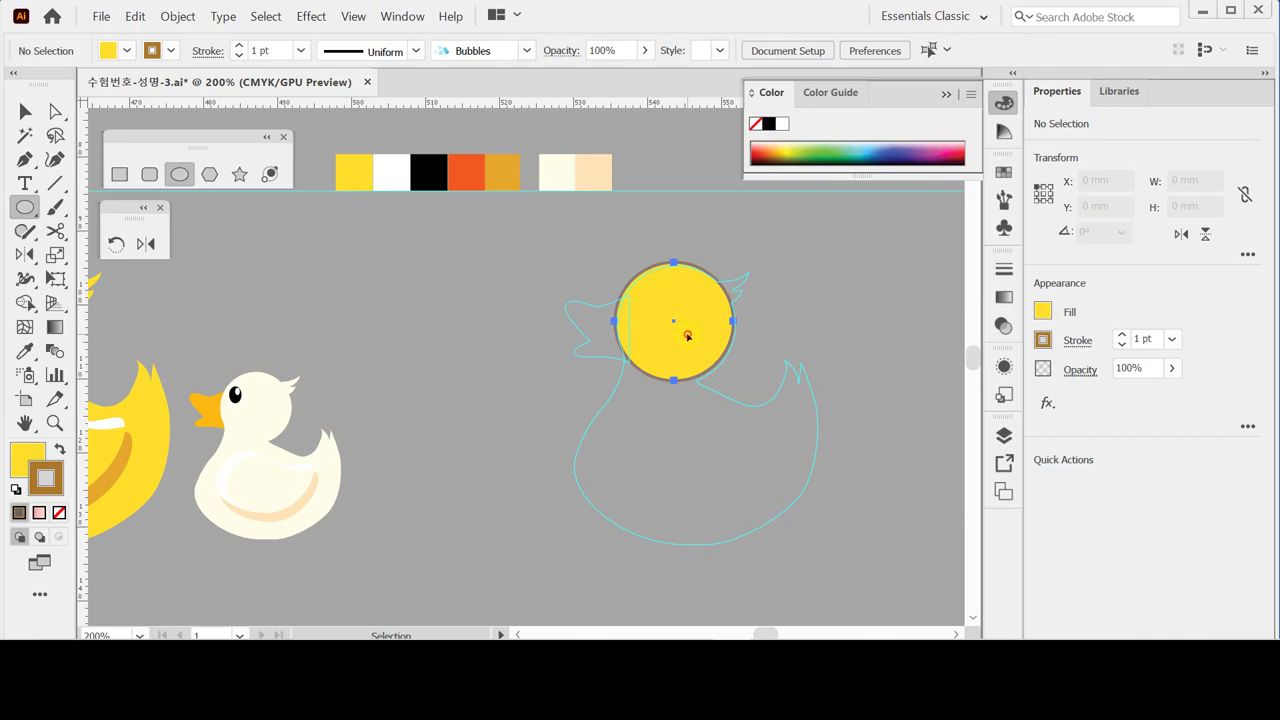
# Step: Shift the head circle slightly so it fits the head outline of the duck guide, leaving it deselected
pyautogui.keyDown('ctrl'); pyautogui.click(690, 340); pyautogui.keyUp('ctrl')
pyautogui.hotkey('ctrl', '=')
pyautogui.moveTo(572, 325); pyautogui.dragTo(630, 396)
pyautogui.click(675, 299)
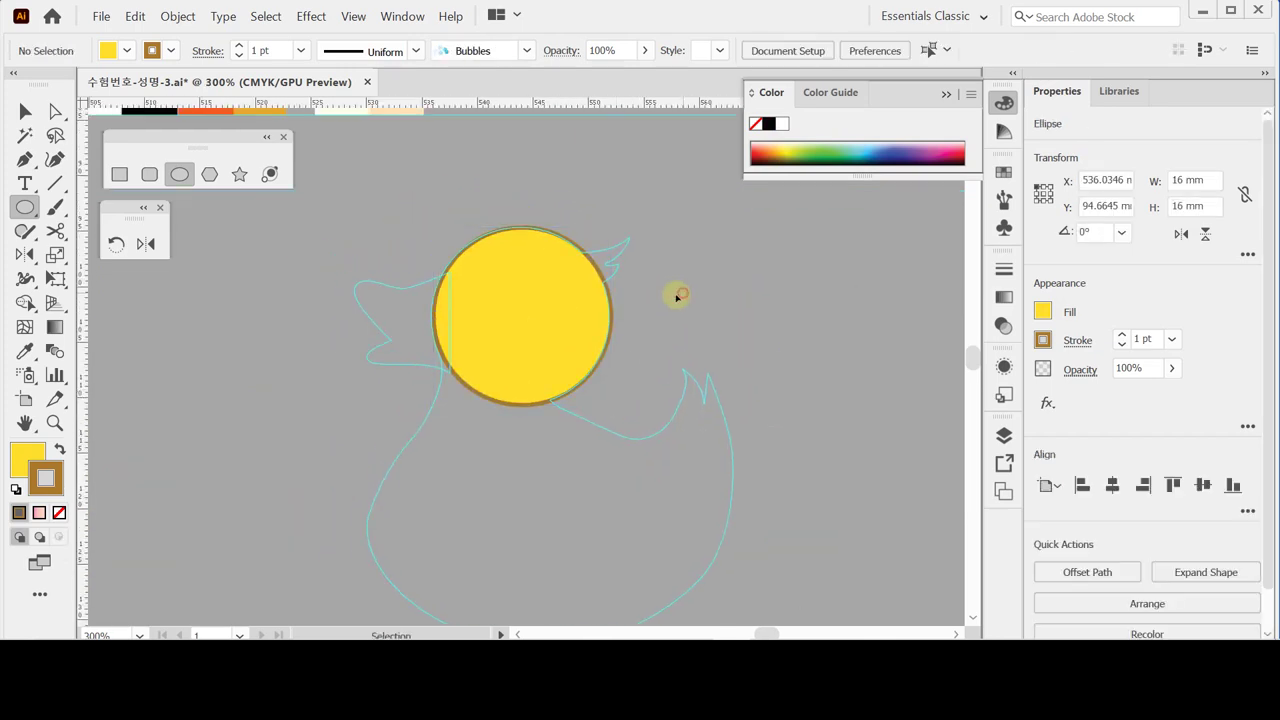
pyautogui.keyDown('ctrl'); pyautogui.click(549, 337); pyautogui.keyUp('ctrl')
pyautogui.keyDown('ctrl'); pyautogui.click(720, 317); pyautogui.keyUp('ctrl')
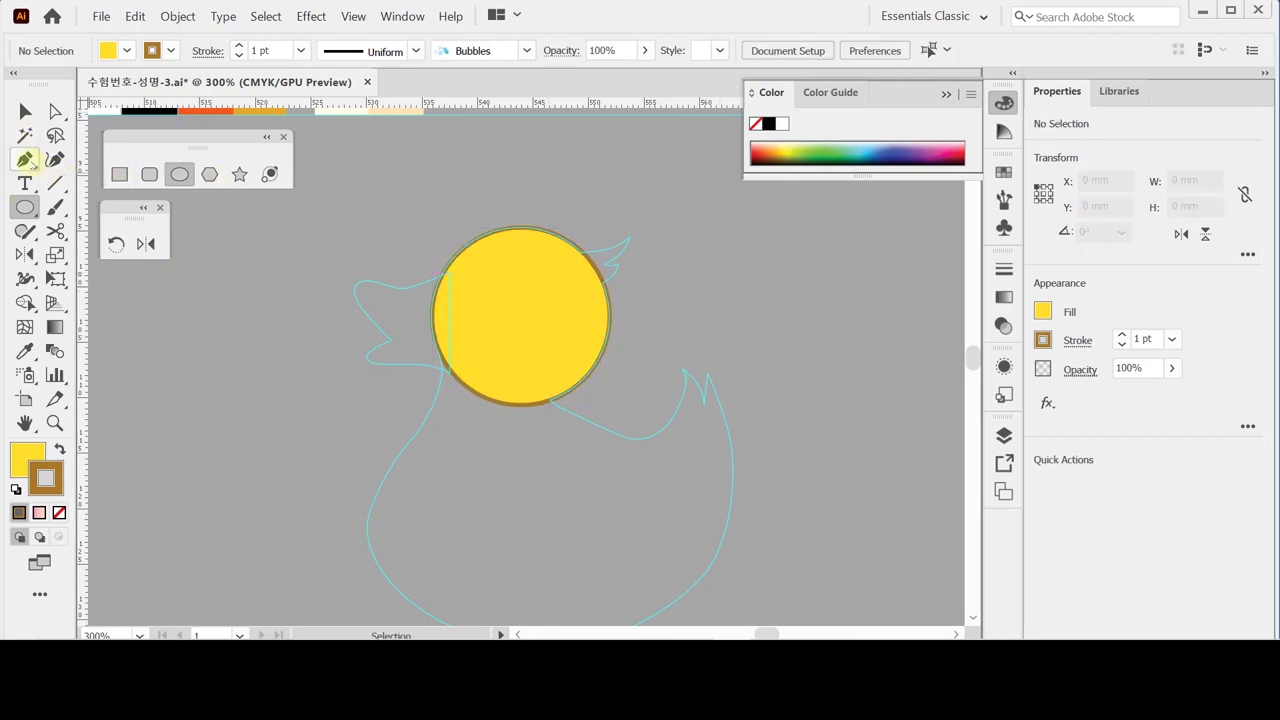
# Step: With the Pen tool, trace the duck's body guide from the front of the head down the chest, around the belly and up to the outer tail tip
pyautogui.click(26, 160)
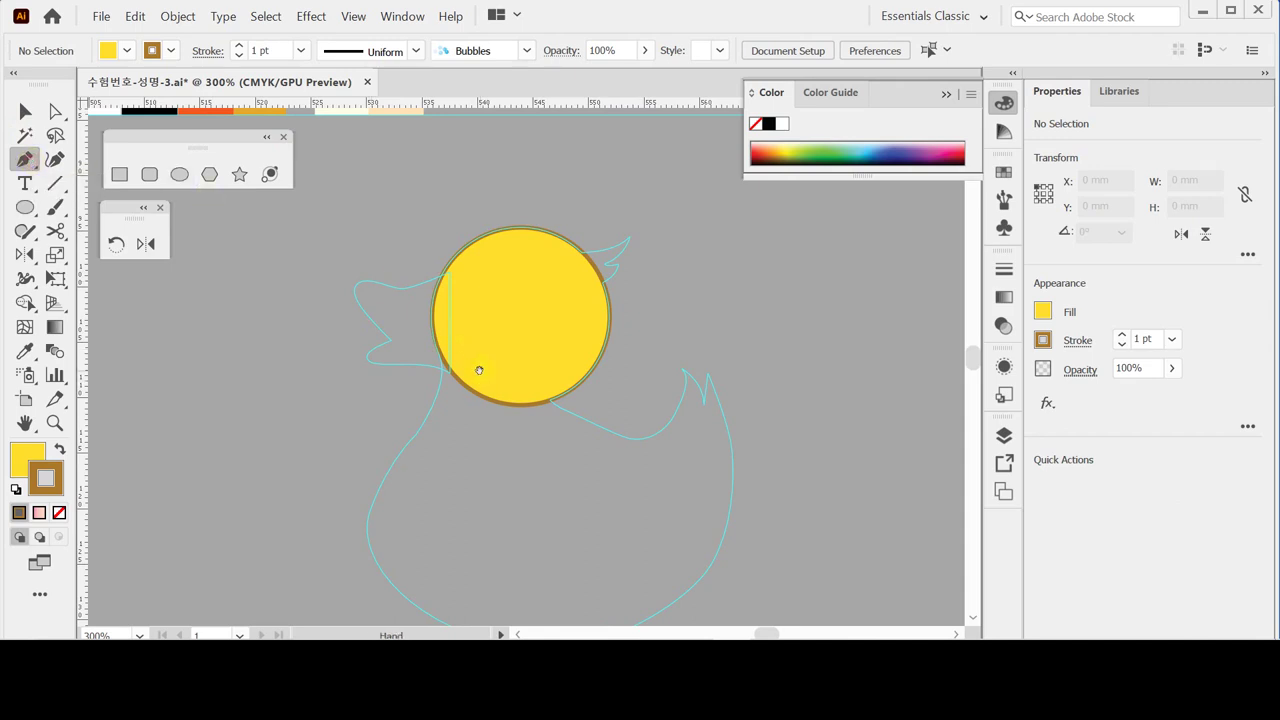
pyautogui.moveTo(479, 370); pyautogui.dragTo(460, 286)
pyautogui.click(417, 245)
pyautogui.click(435, 293)
pyautogui.click(417, 324)
pyautogui.click(400, 355)
pyautogui.moveTo(400, 357); pyautogui.dragTo(390, 529)
pyautogui.moveTo(526, 568); pyautogui.dragTo(600, 557)
pyautogui.hotkey('ctrl', '-')
pyautogui.moveTo(531, 329); pyautogui.dragTo(581, 404)
pyautogui.click(566, 440)
pyautogui.moveTo(563, 317); pyautogui.dragTo(538, 273)
# Step: Continue the body path through the notch between the tail feathers to the inner tail tip, with sharp corners at both tips
pyautogui.hotkey('ctrl', '+')
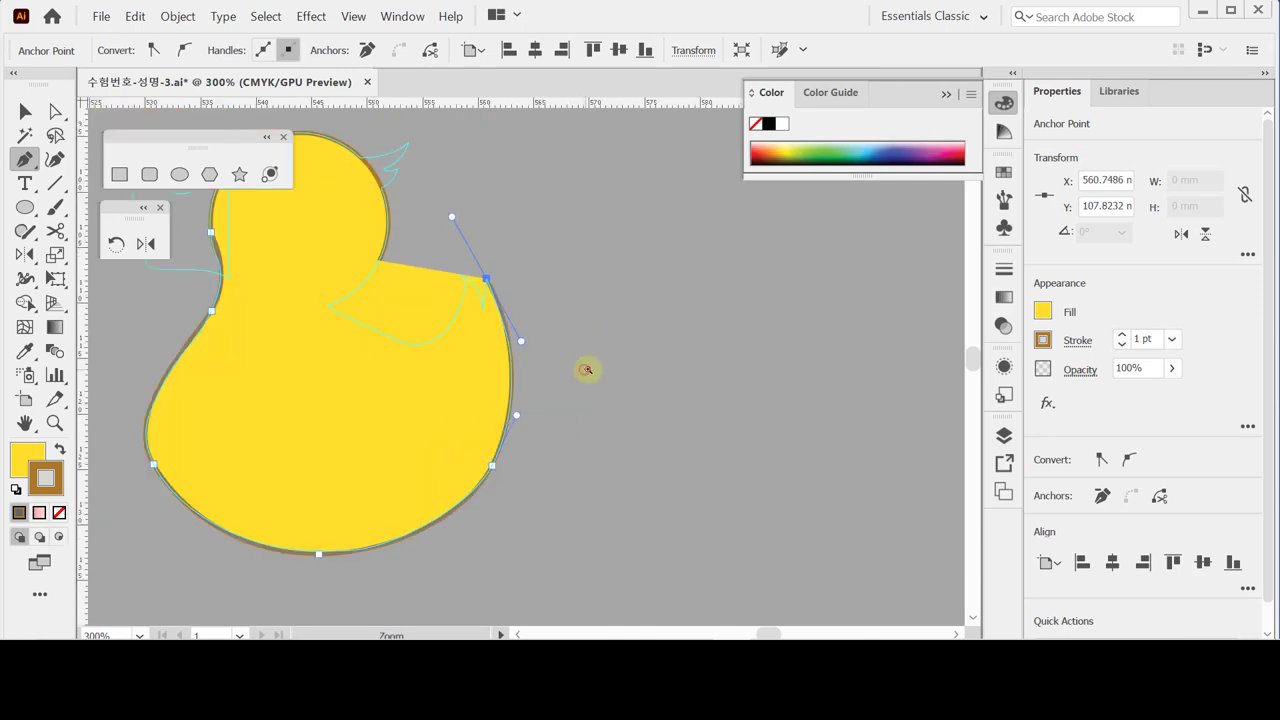
pyautogui.click(487, 388)
pyautogui.moveTo(491, 314); pyautogui.dragTo(577, 400)
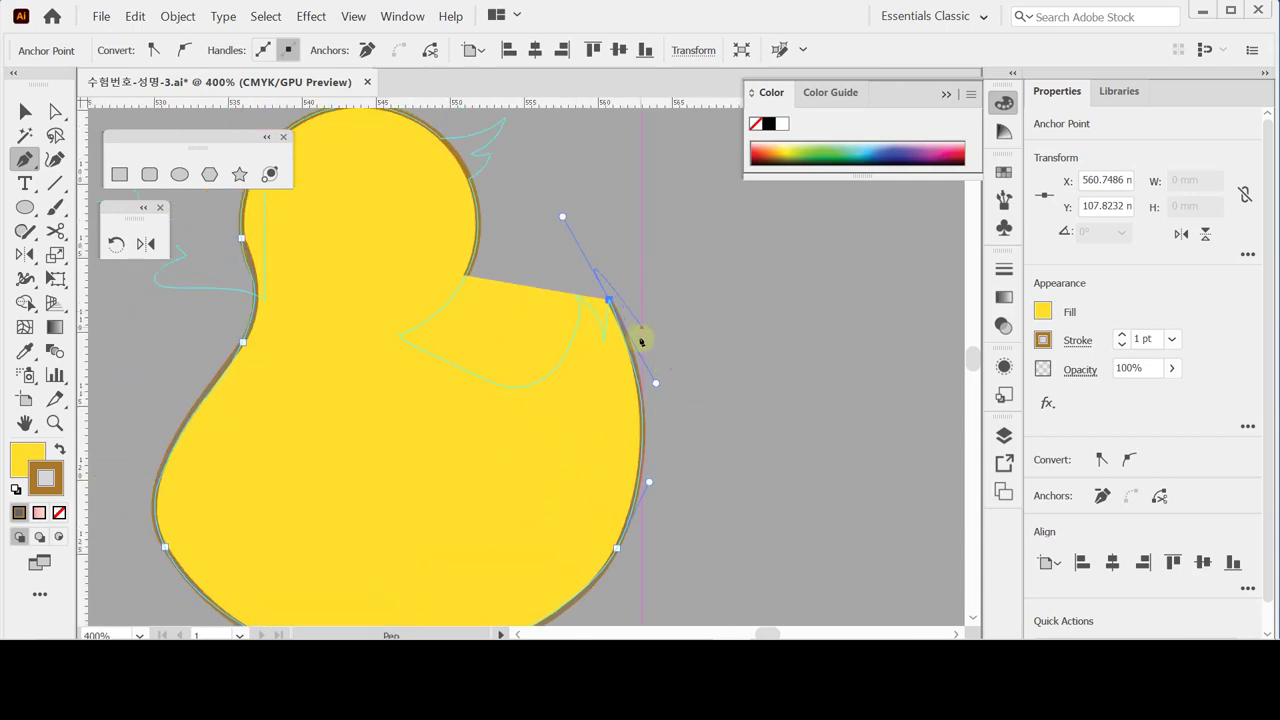
pyautogui.click(609, 302)
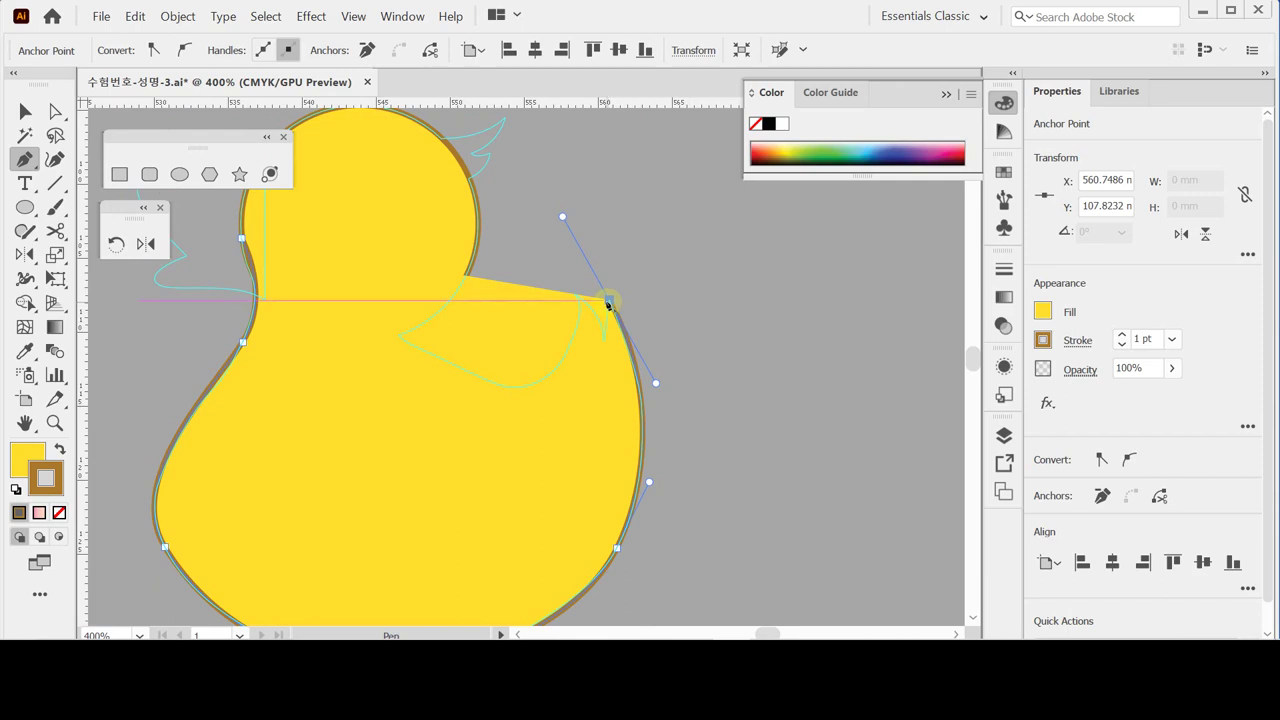
pyautogui.click(610, 304)
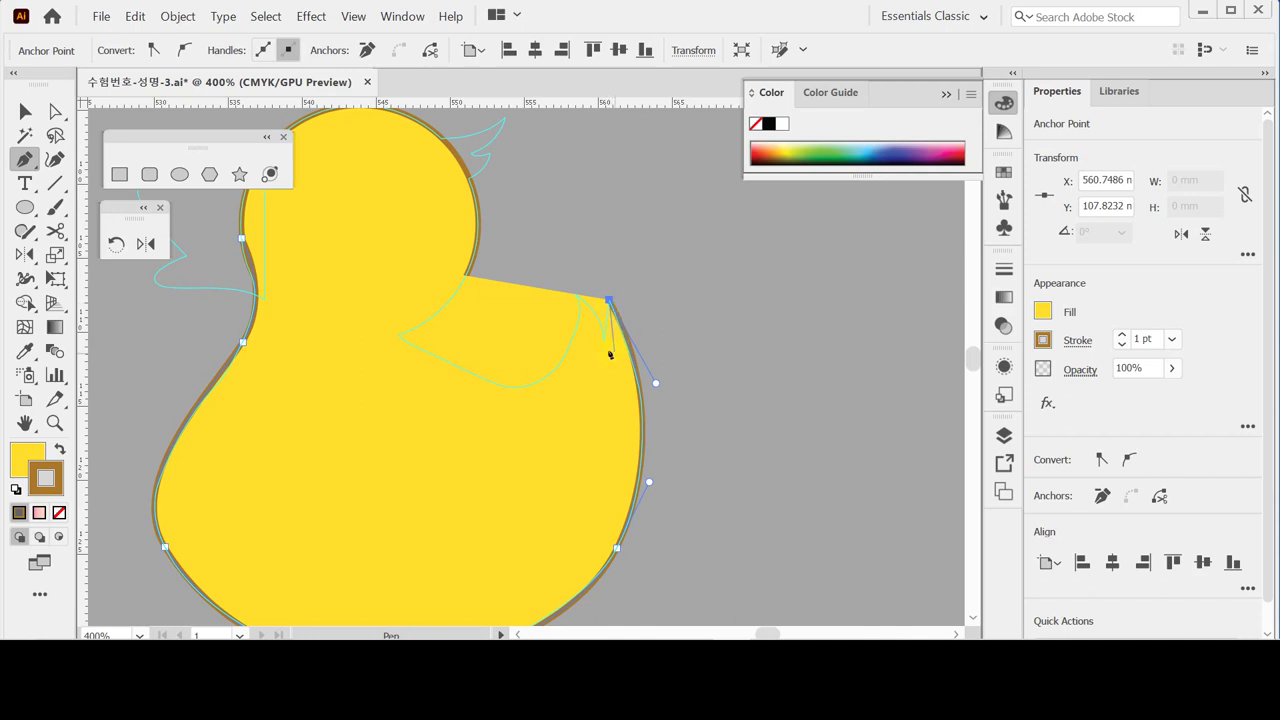
pyautogui.moveTo(604, 342); pyautogui.dragTo(536, 272)
pyautogui.click(573, 296)
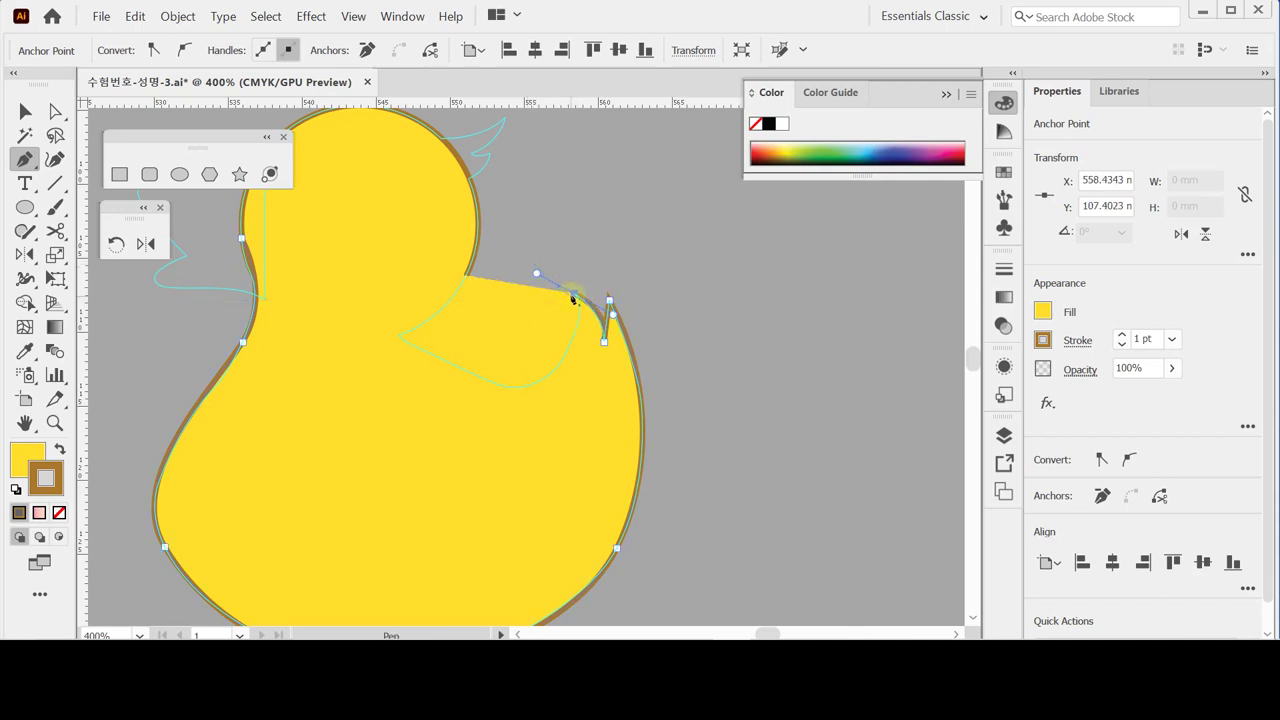
# Step: Trace the back from the inner tail tip to inside the head, fit its curve to the guide and close the body path
pyautogui.moveTo(575, 298); pyautogui.dragTo(457, 397)
pyautogui.hotkey('ctrl', '-')
pyautogui.click(418, 331)
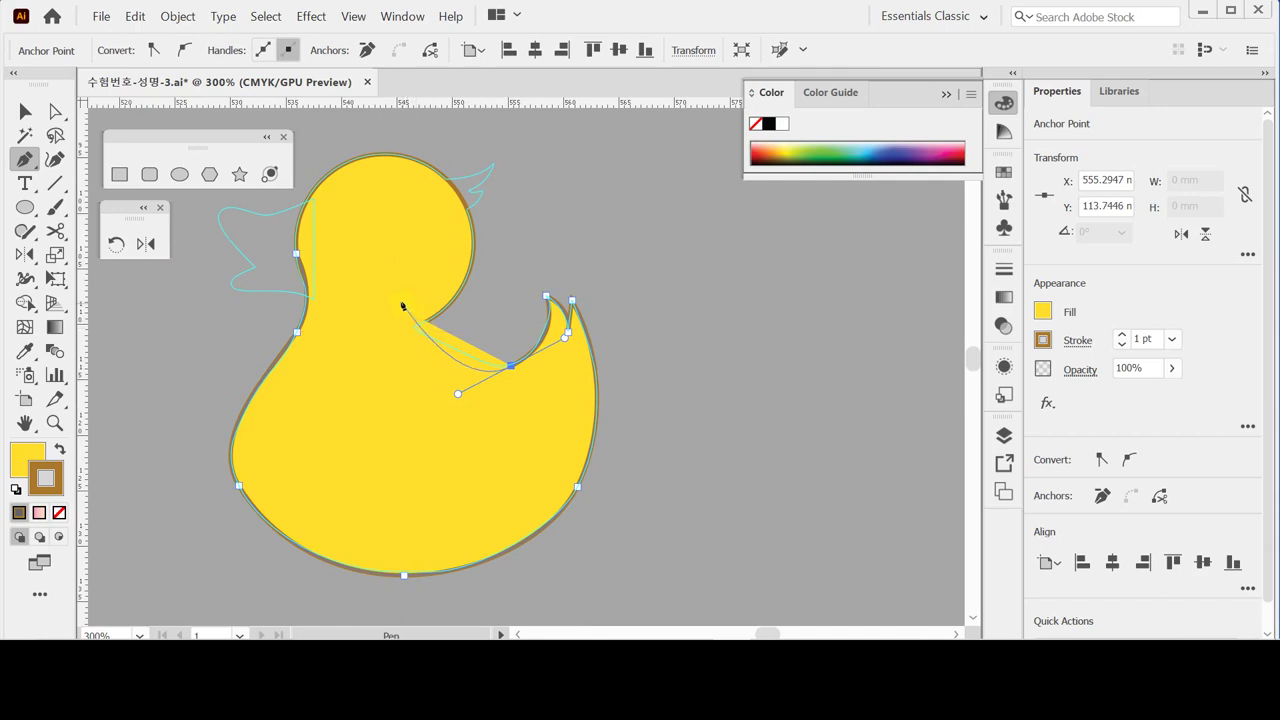
pyautogui.moveTo(398, 311); pyautogui.dragTo(386, 298)
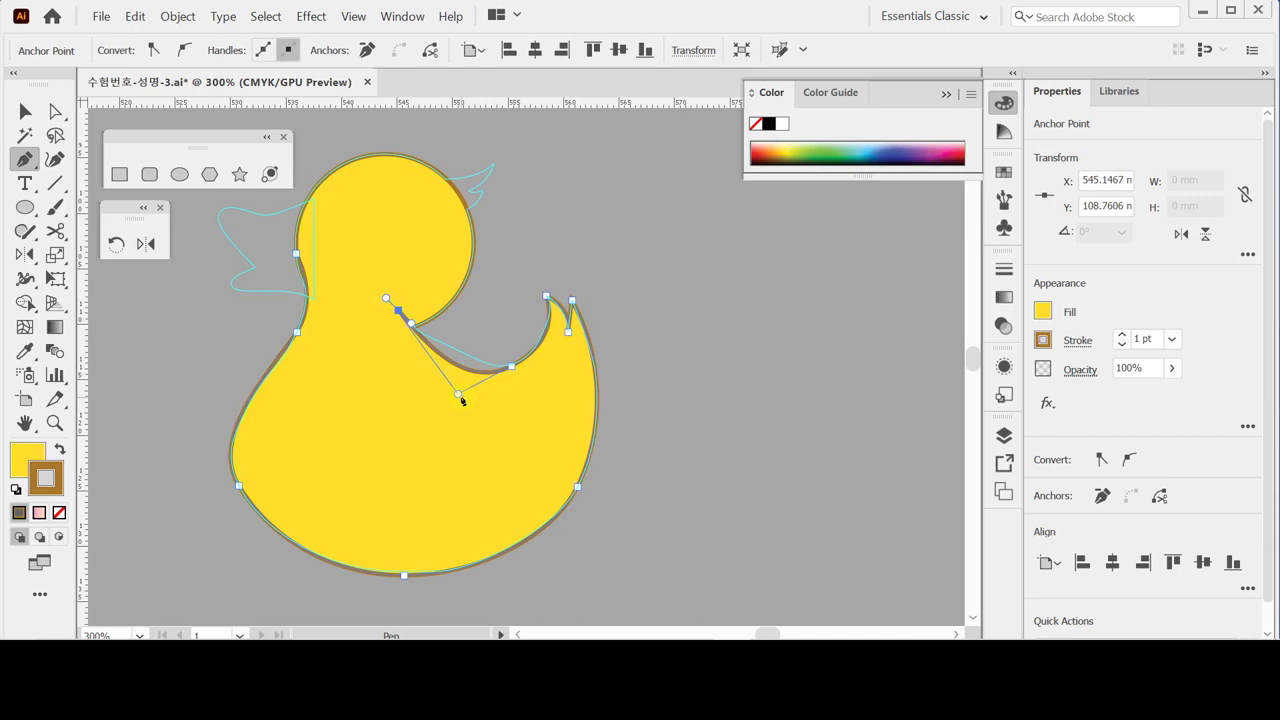
pyautogui.press('alt')
pyautogui.moveTo(458, 394); pyautogui.dragTo(468, 370)
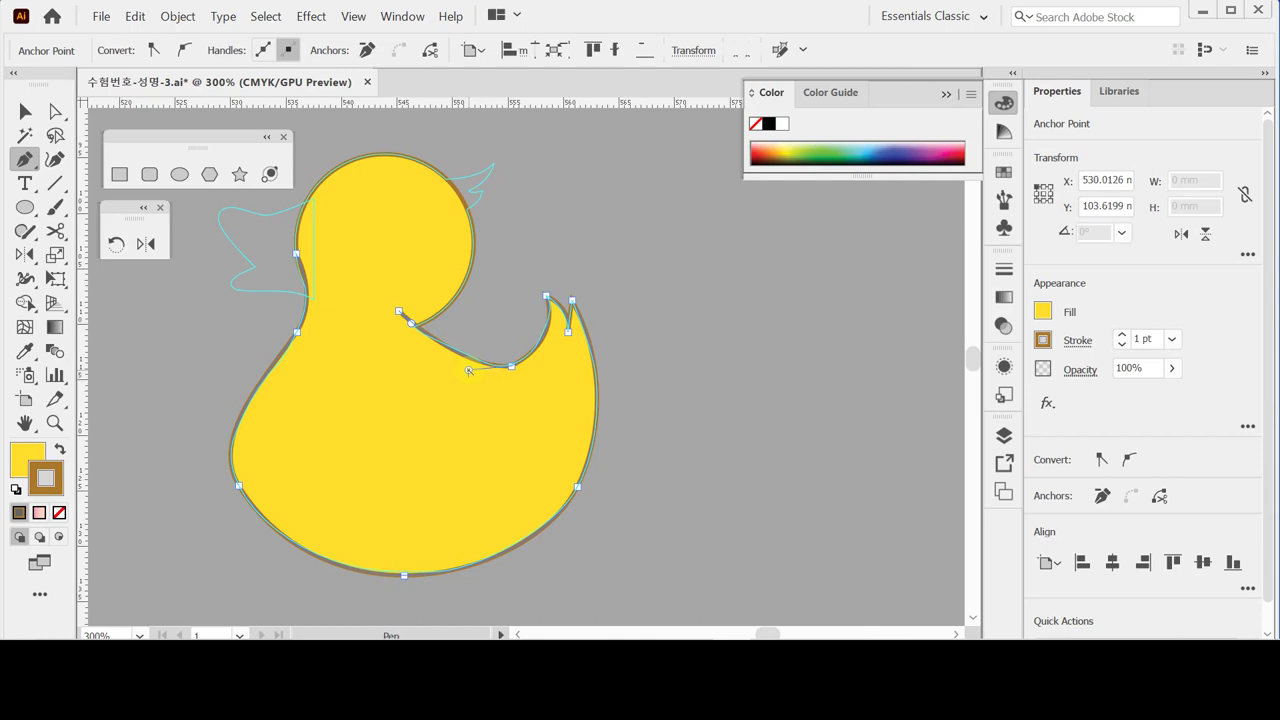
pyautogui.click(399, 312)
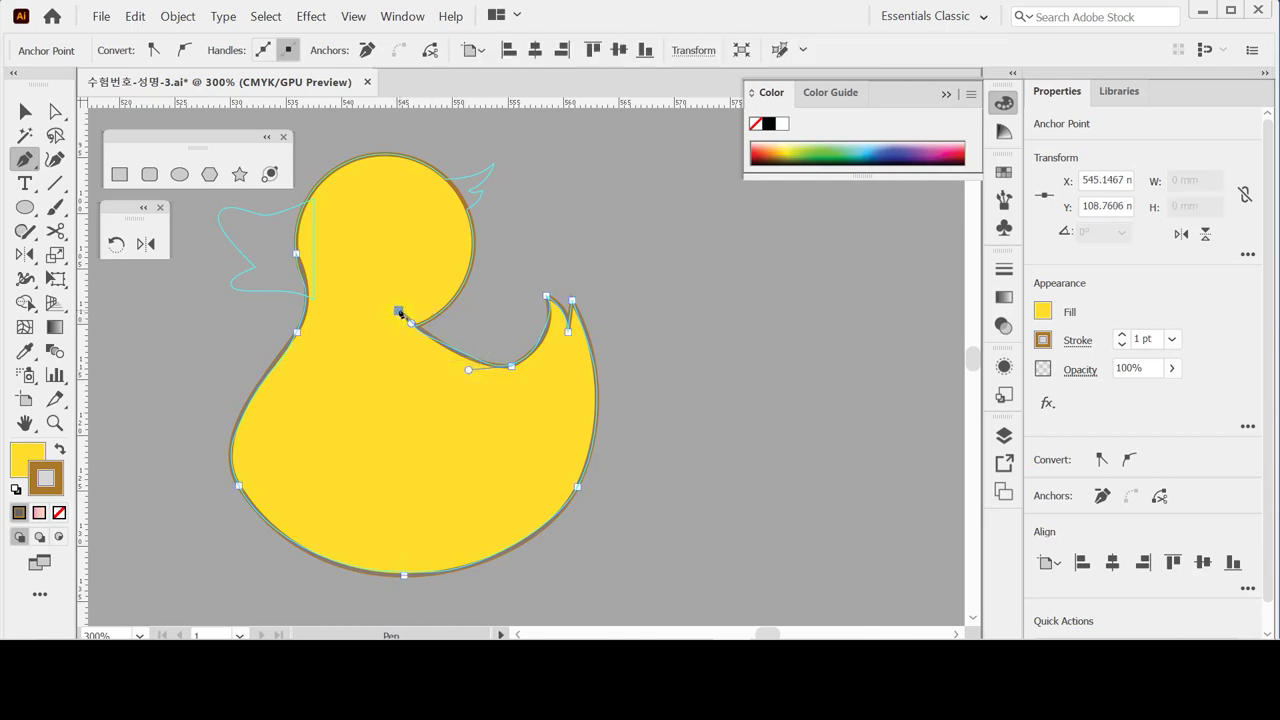
pyautogui.click(296, 255)
pyautogui.click(296, 255)
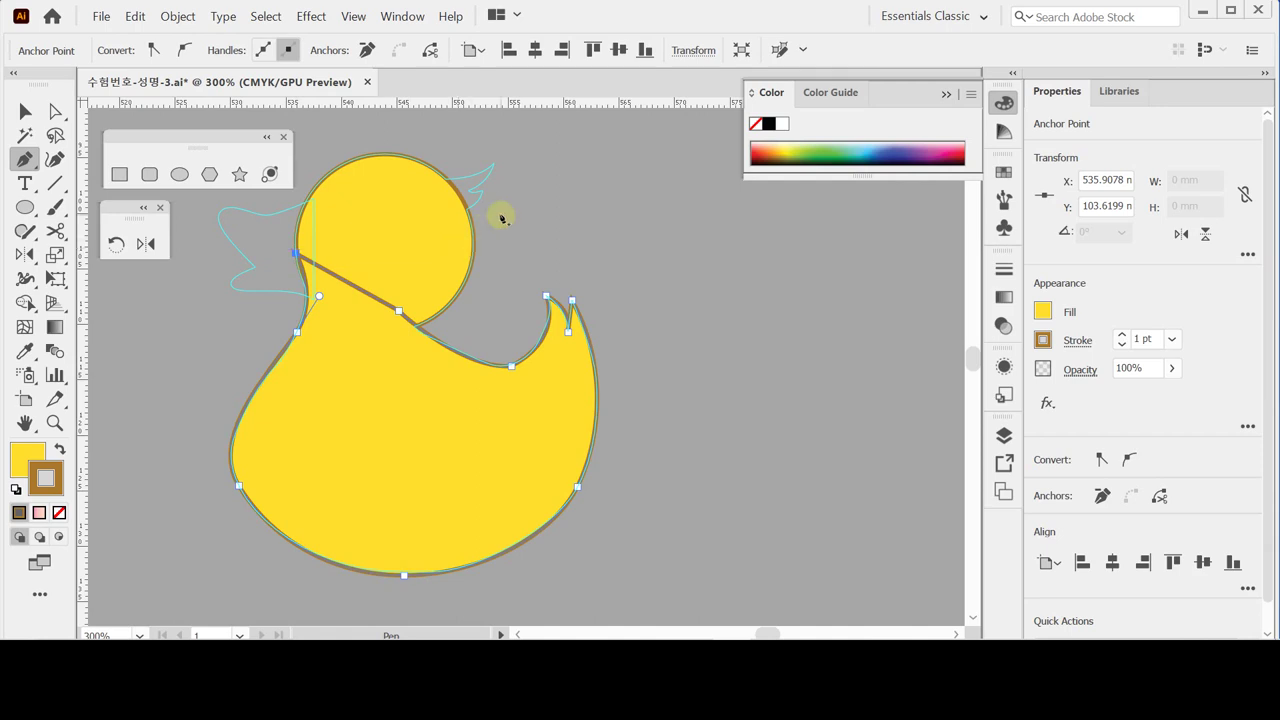
# Step: Trace the two-pointed feather tuft at the back of the head with the Pen tool as a closed shape overlapping the head circle
pyautogui.keyDown('ctrl'); pyautogui.click(463, 212); pyautogui.keyUp('ctrl')
pyautogui.keyDown('ctrl'); pyautogui.click(519, 330); pyautogui.keyUp('ctrl')
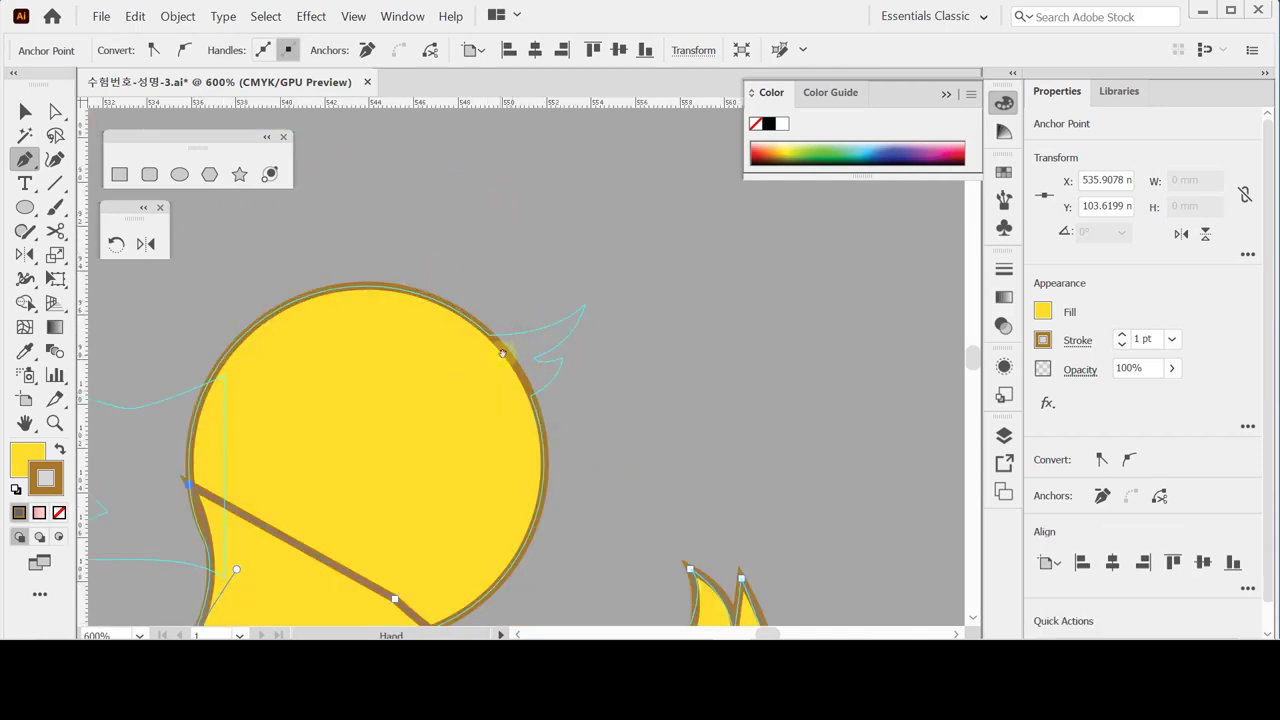
pyautogui.click(469, 333)
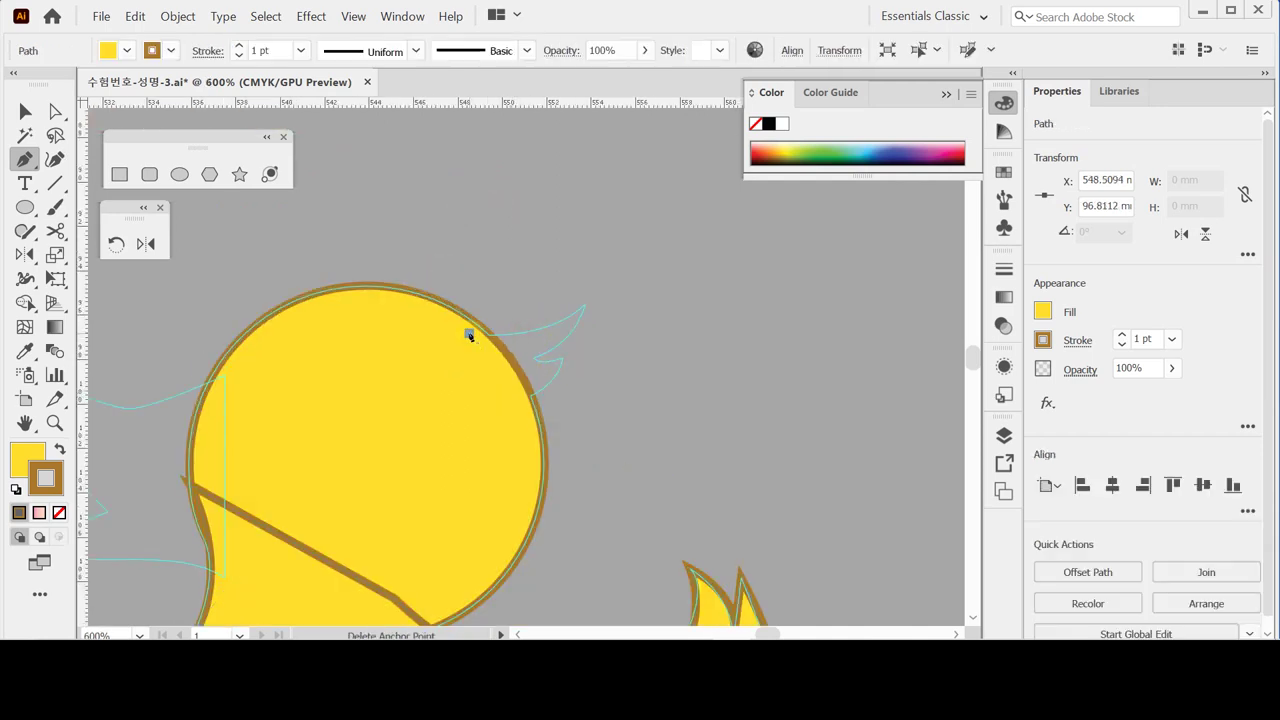
pyautogui.moveTo(582, 307); pyautogui.dragTo(618, 265)
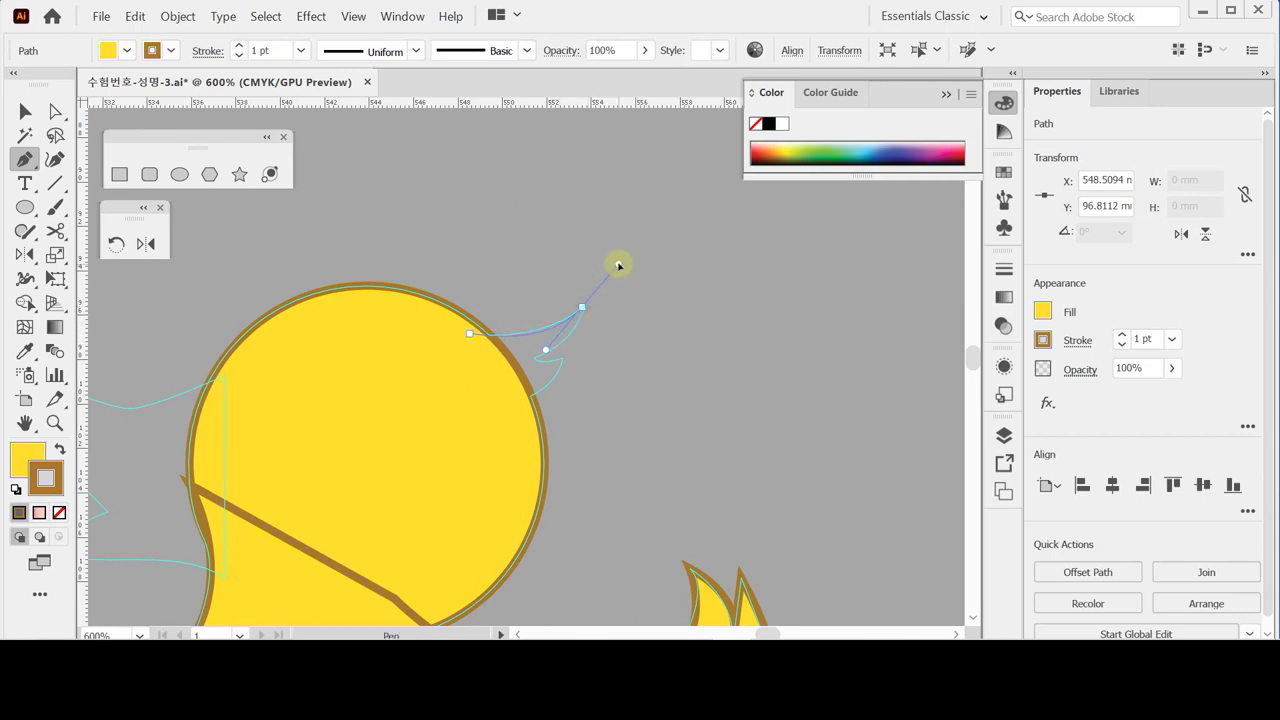
pyautogui.click(582, 307)
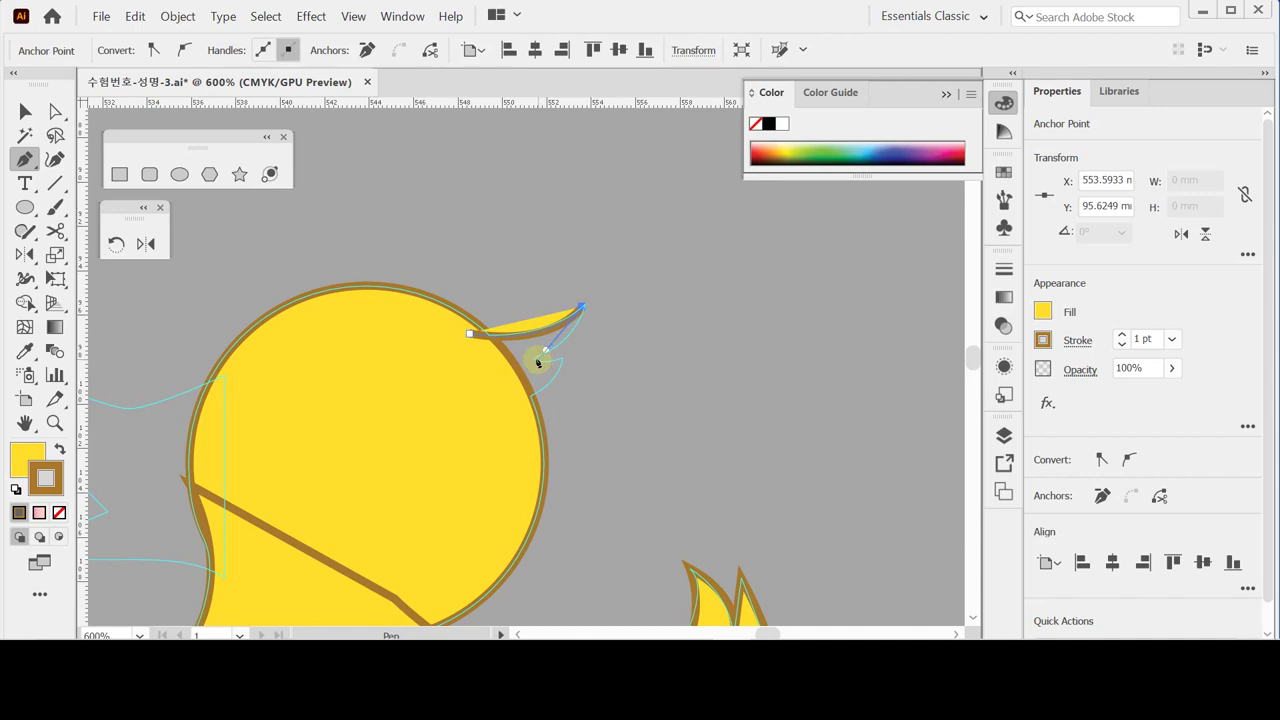
pyautogui.moveTo(536, 360); pyautogui.dragTo(566, 360)
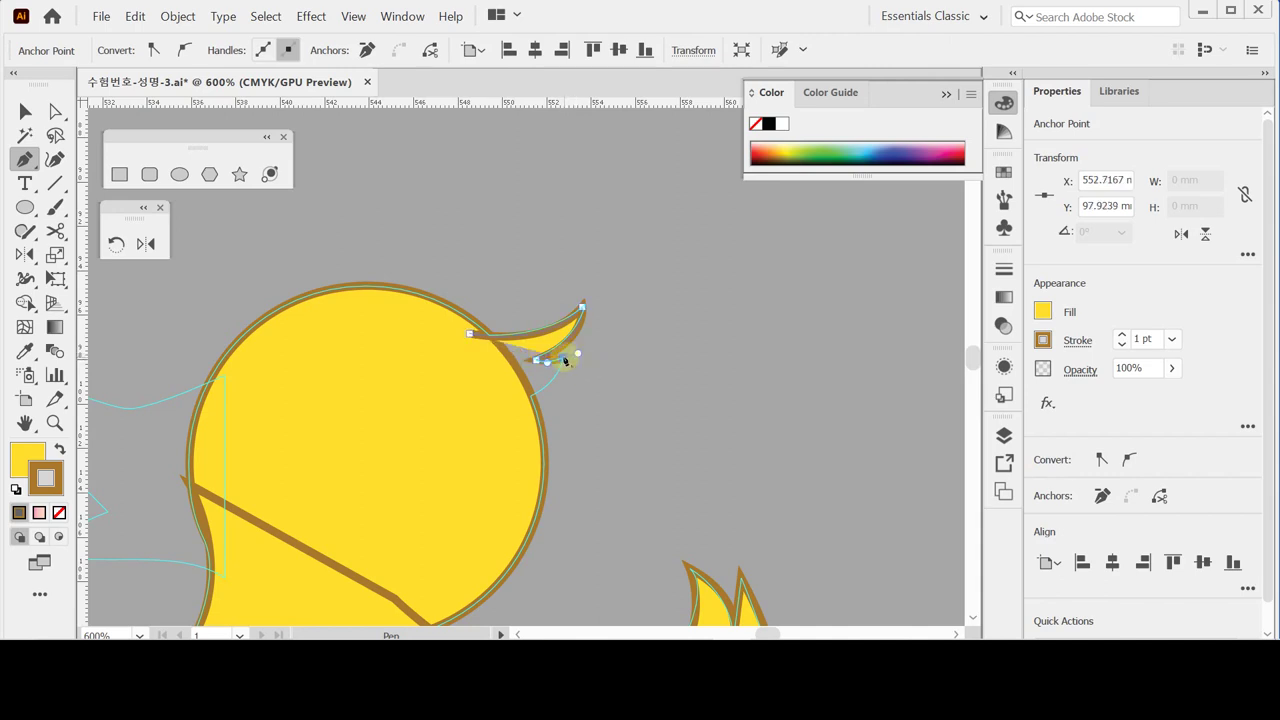
pyautogui.moveTo(522, 405); pyautogui.dragTo(475, 419)
pyautogui.click(521, 404)
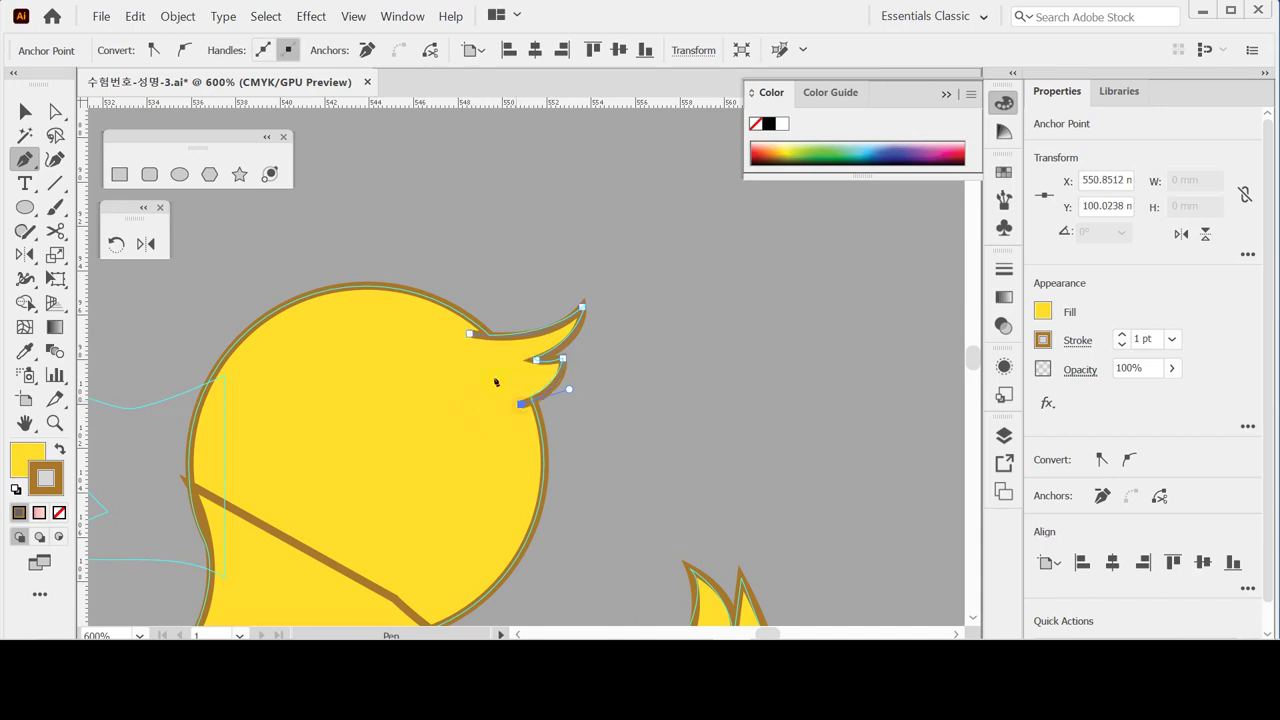
pyautogui.click(469, 335)
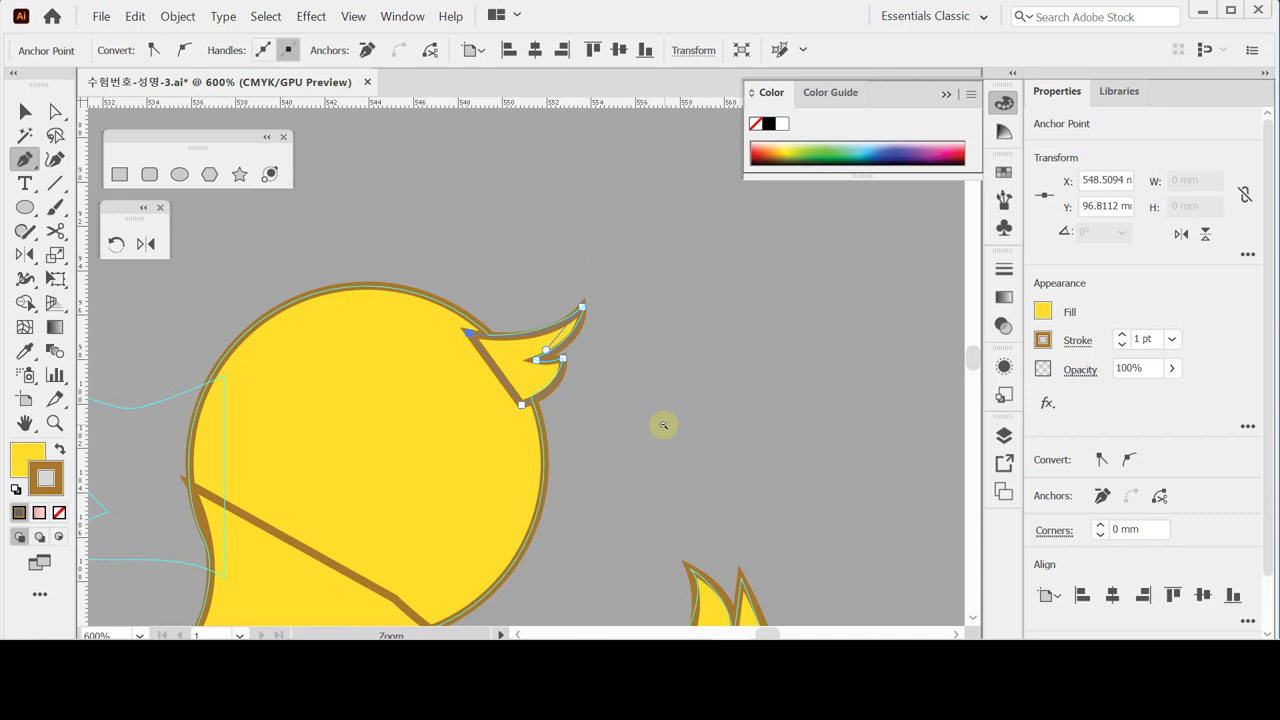
# Step: Select the head circle, feather tuft and body, unite them into one shape with Pathfinder, and deselect it
pyautogui.keyDown('ctrl'); pyautogui.keyDown('alt'); pyautogui.click(689, 443); pyautogui.keyUp('alt'); pyautogui.keyUp('ctrl')
pyautogui.keyDown('ctrl'); pyautogui.keyDown('alt'); pyautogui.click(562, 395); pyautogui.keyUp('alt'); pyautogui.keyUp('ctrl')
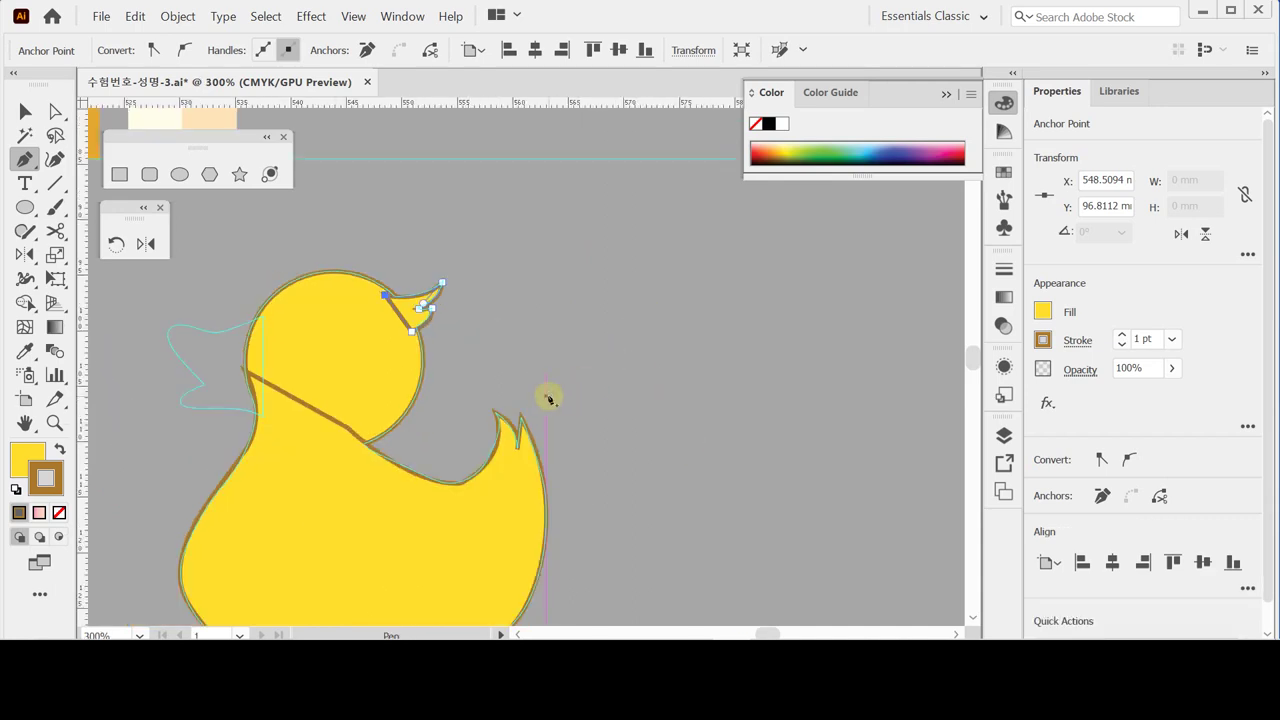
pyautogui.keyDown('ctrl'); pyautogui.click(313, 228); pyautogui.keyUp('ctrl')
pyautogui.keyDown('ctrl'); pyautogui.click(476, 436); pyautogui.keyUp('ctrl')
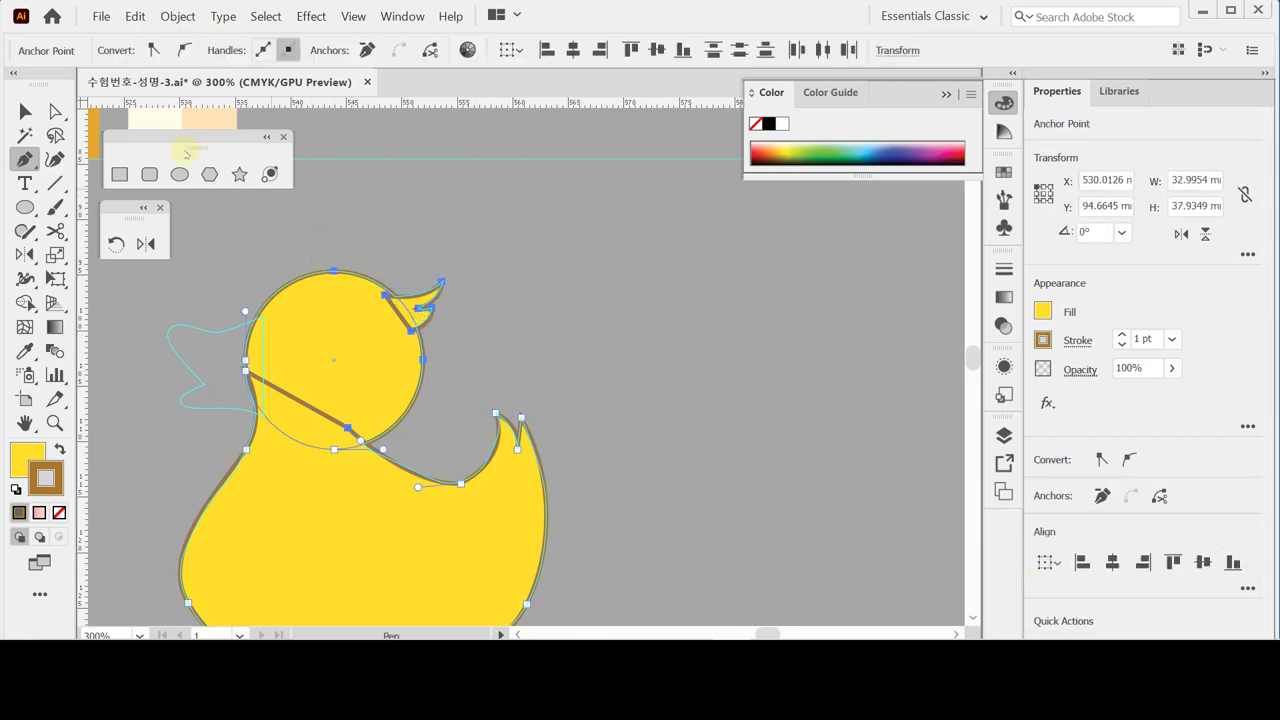
pyautogui.click(25, 111)
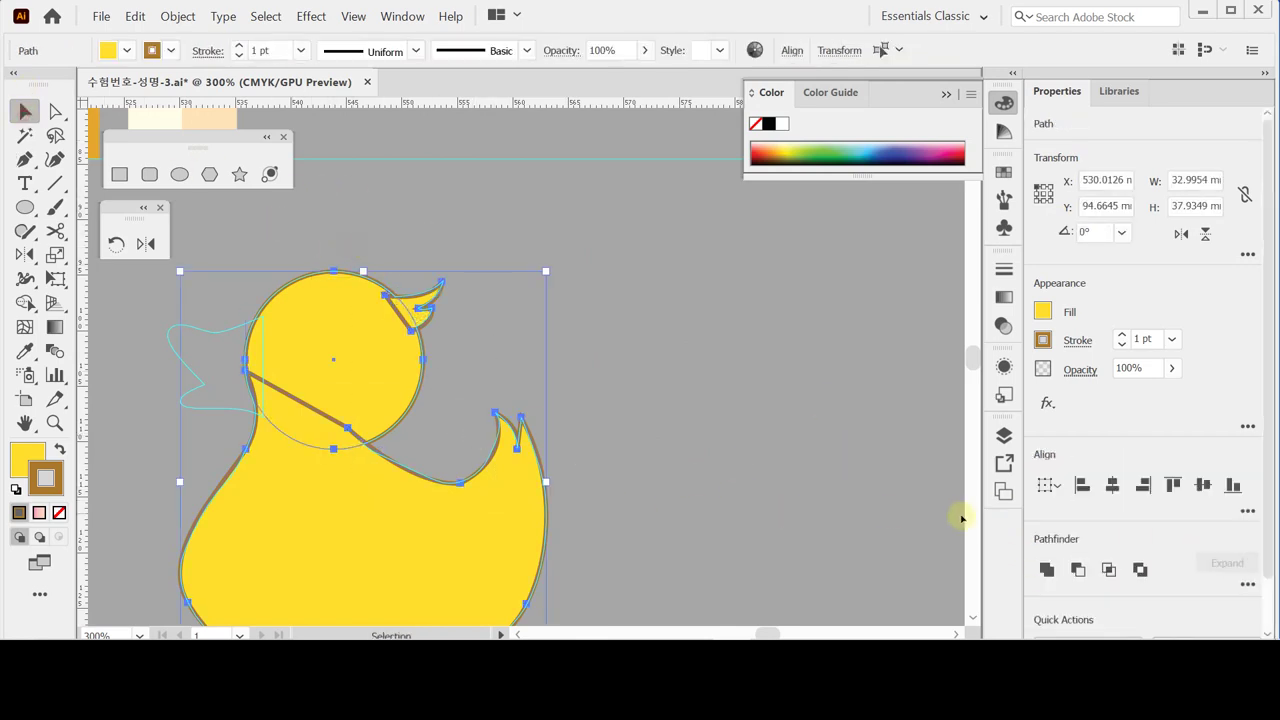
pyautogui.click(1046, 568)
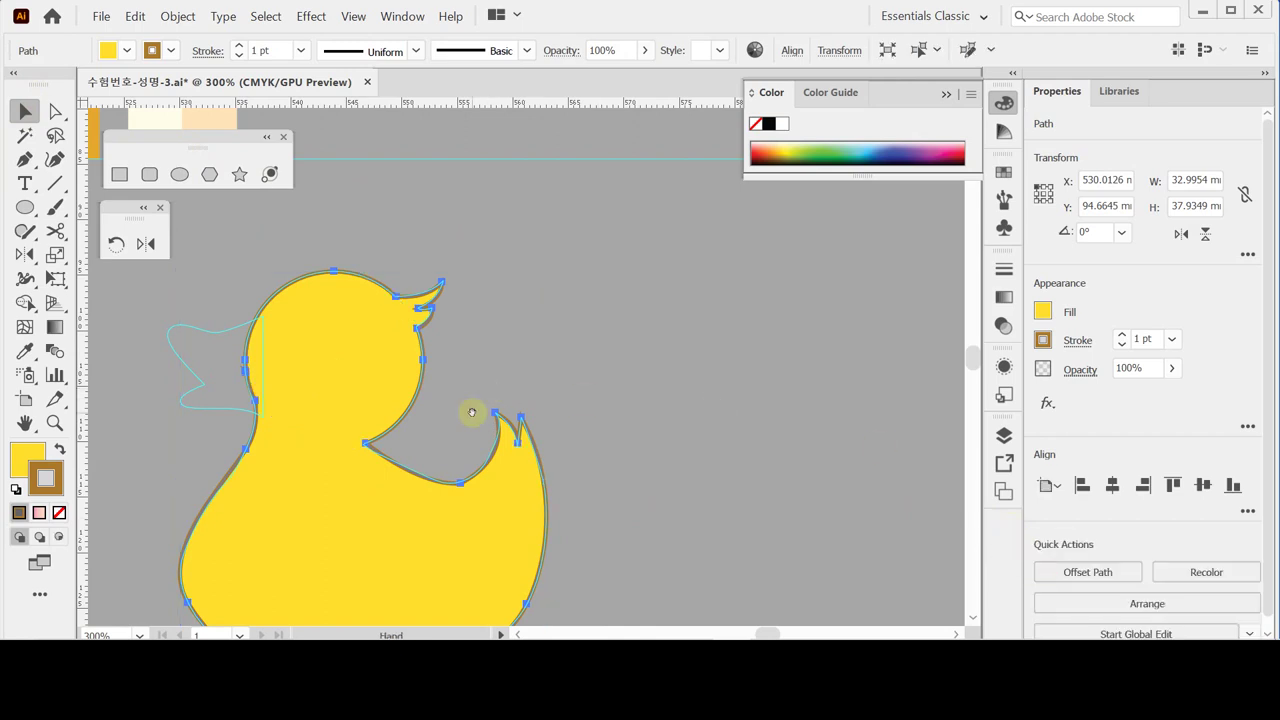
pyautogui.moveTo(474, 409); pyautogui.dragTo(543, 340)
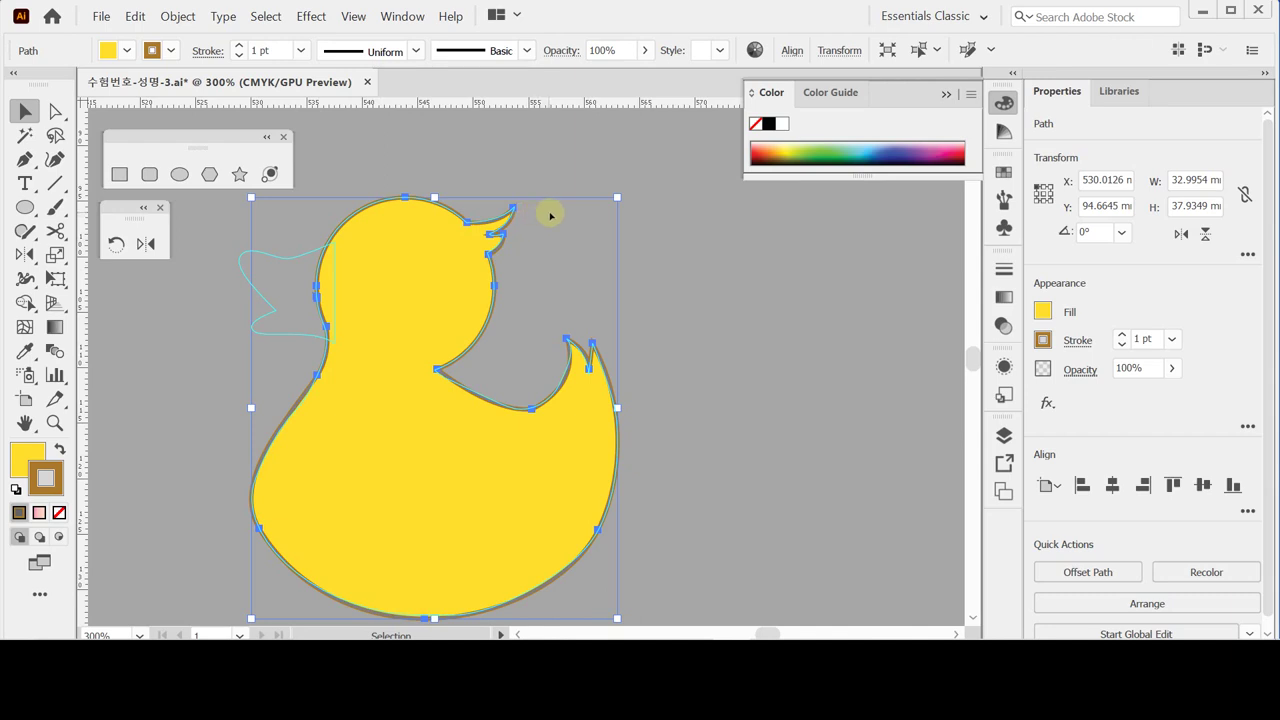
pyautogui.click(668, 369)
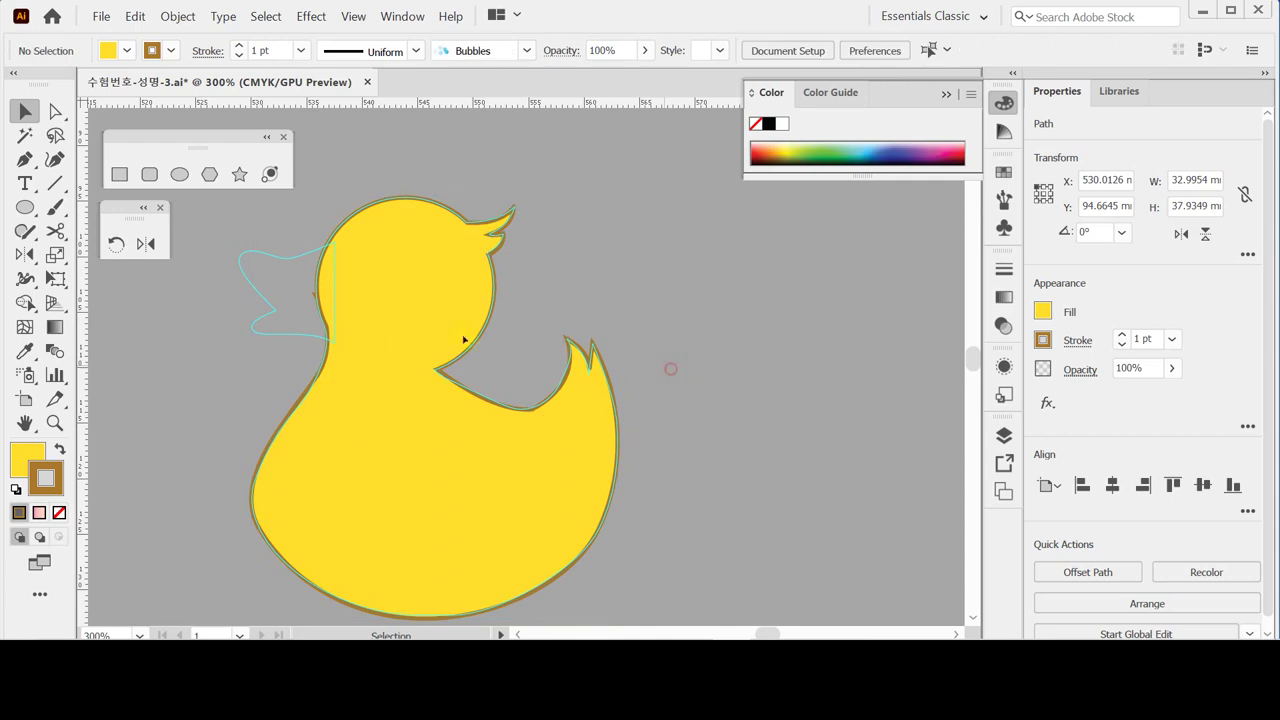
# Step: Trace the upper edge of the duck's beak with the Pen tool from inside the head to the rounded upper tip
pyautogui.hotkey('ctrl', '=')
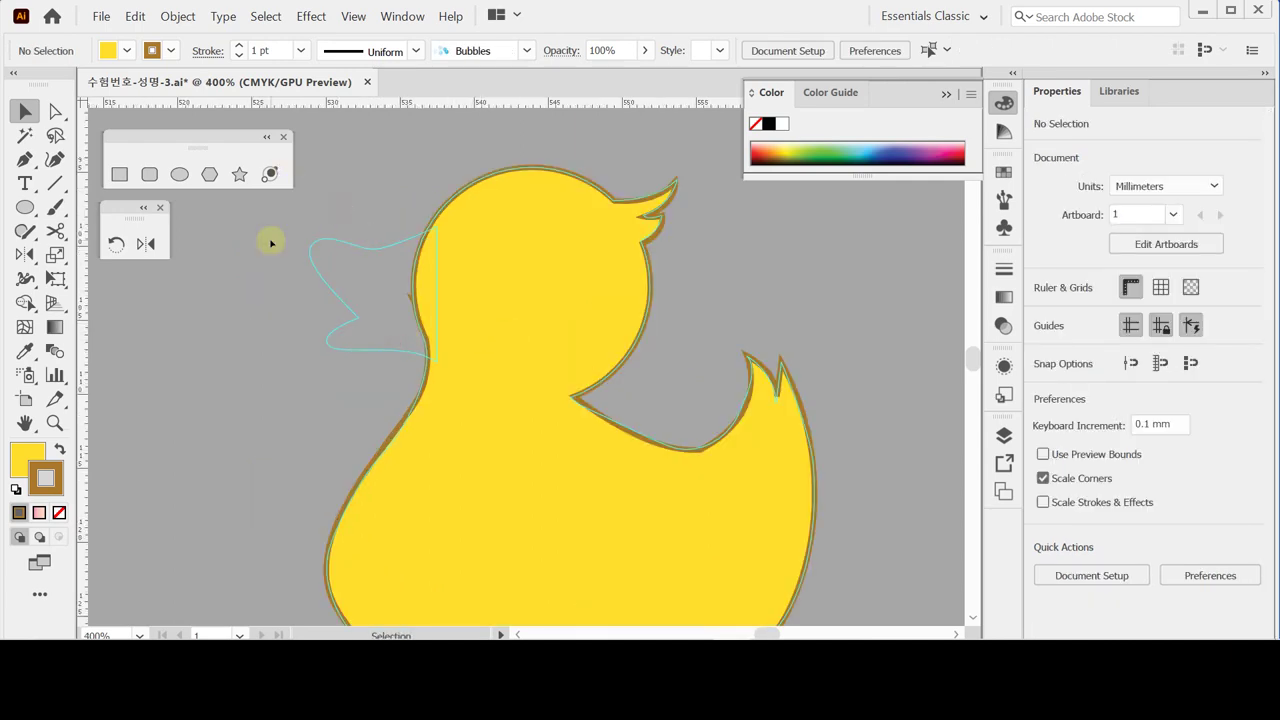
pyautogui.click(25, 159)
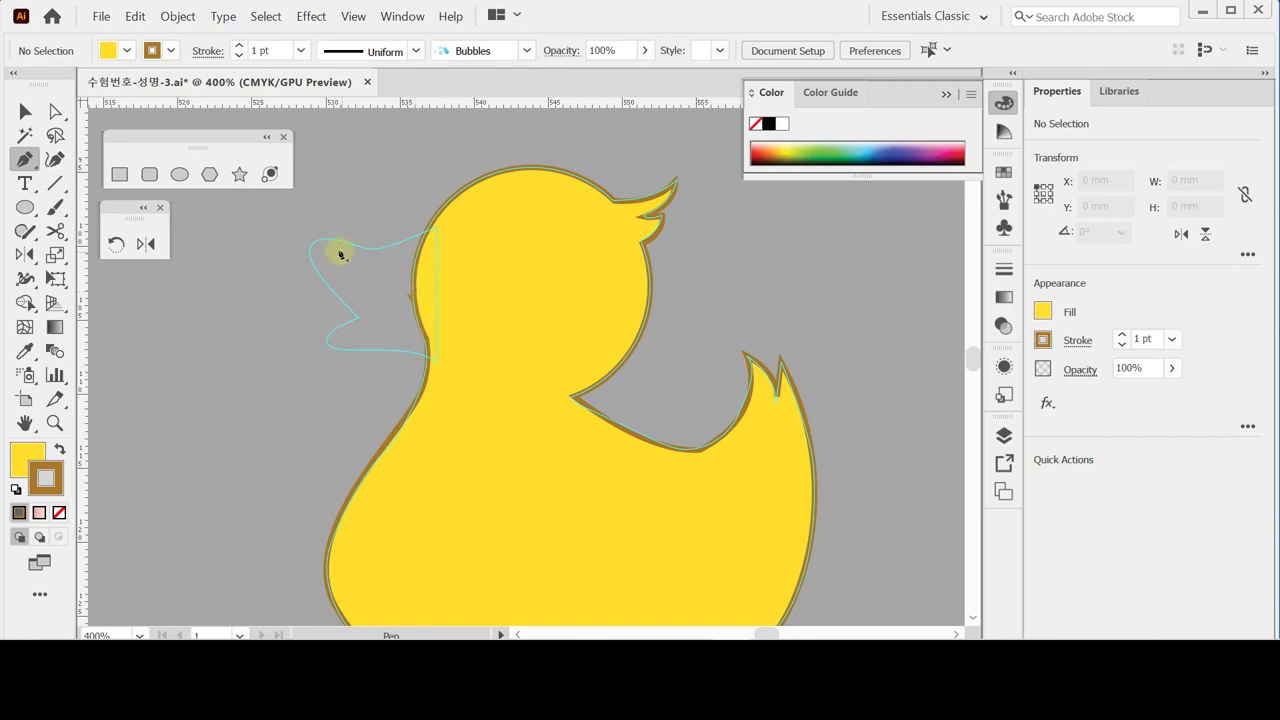
pyautogui.click(434, 230)
pyautogui.moveTo(373, 250); pyautogui.dragTo(316, 286)
pyautogui.click(310, 253)
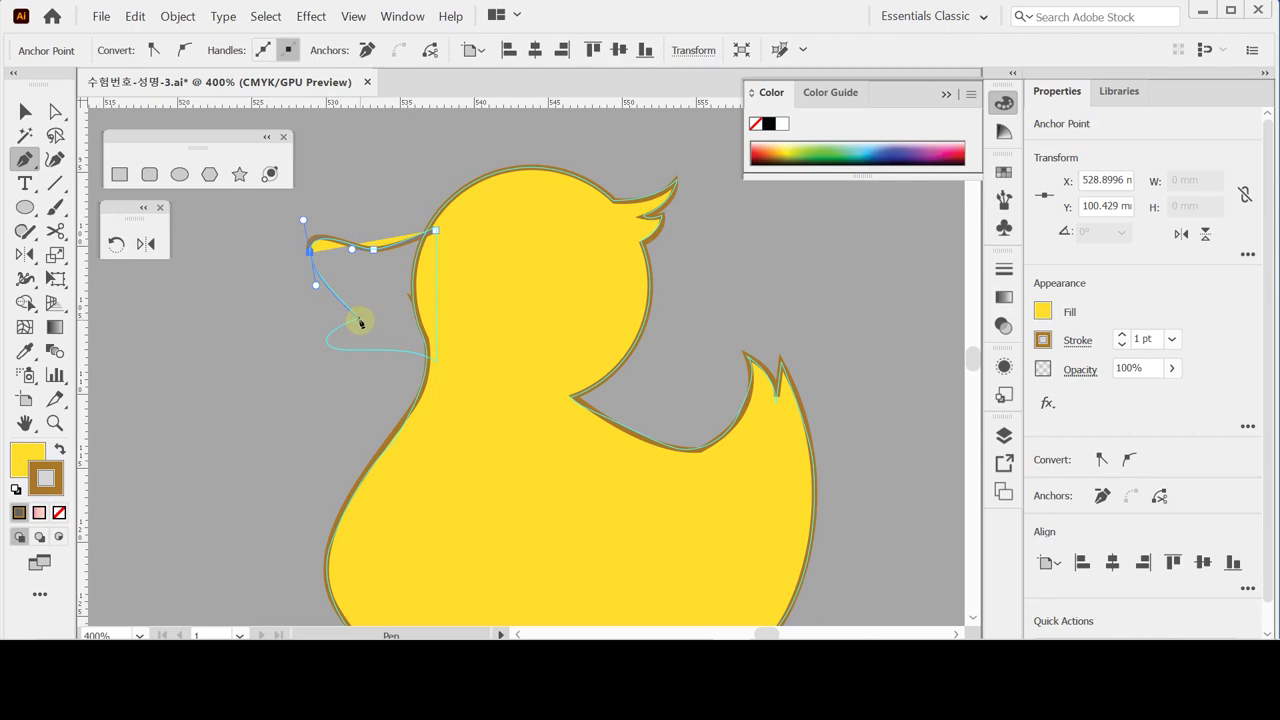
# Step: Continue the beak path through the sharp mouth corner and around the lower bill, then close it inside the head
pyautogui.click(359, 318)
pyautogui.moveTo(328, 346); pyautogui.dragTo(449, 380)
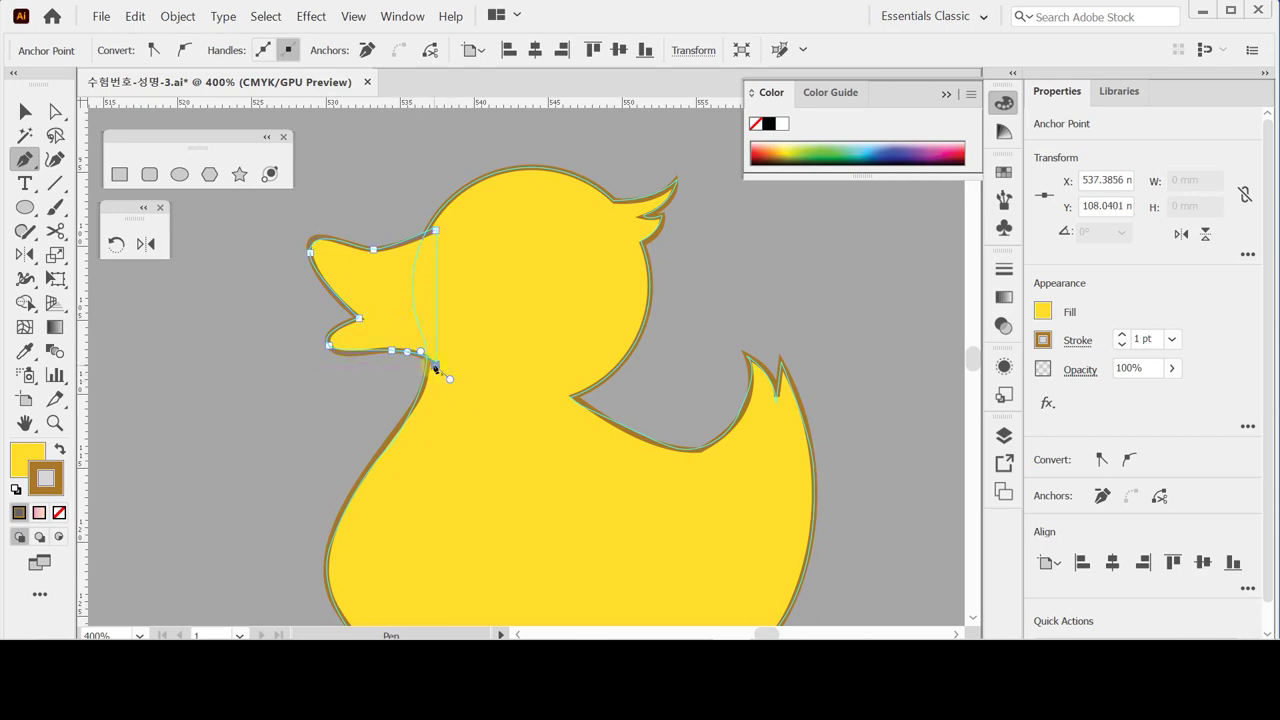
pyautogui.click(434, 365)
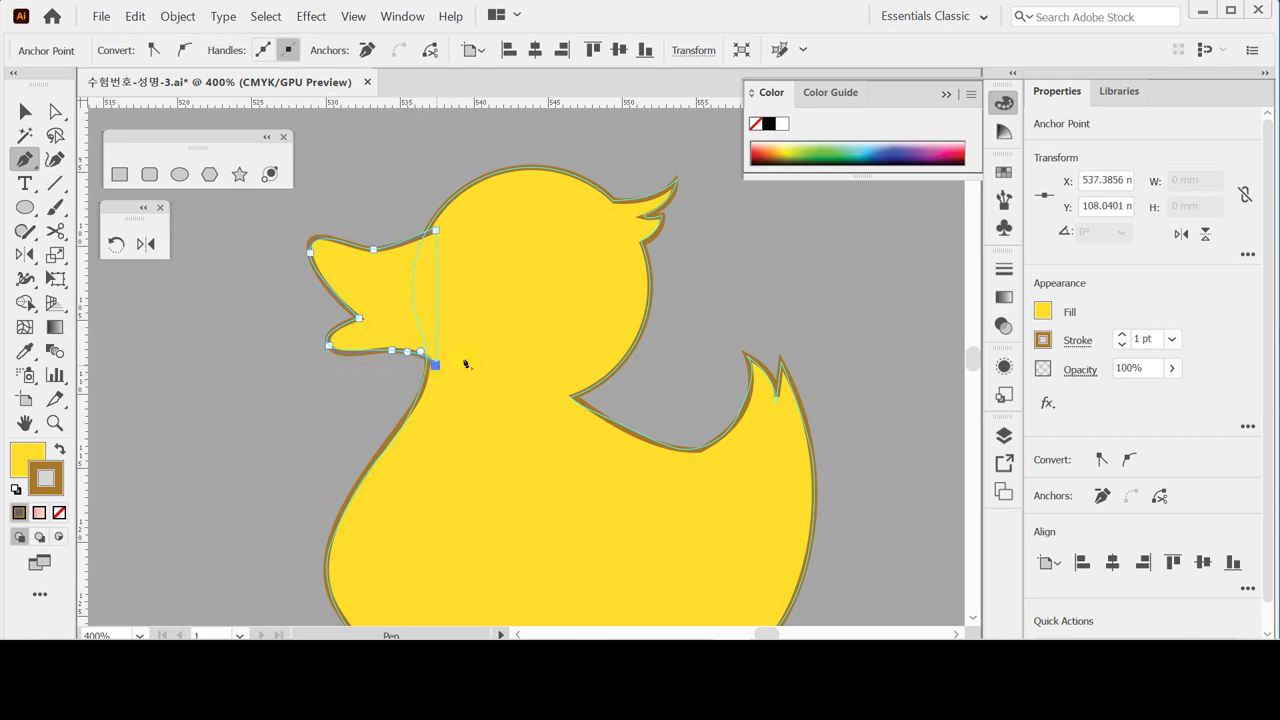
pyautogui.click(435, 232)
# Step: Apply the orange-red palette swatch to the beak with the Eyedropper, without a stroke
pyautogui.keyDown('ctrl'); pyautogui.keyDown('alt'); pyautogui.click(460, 334); pyautogui.keyUp('alt'); pyautogui.keyUp('ctrl')
pyautogui.keyDown('ctrl'); pyautogui.keyDown('alt'); pyautogui.click(482, 355); pyautogui.keyUp('alt'); pyautogui.keyUp('ctrl')
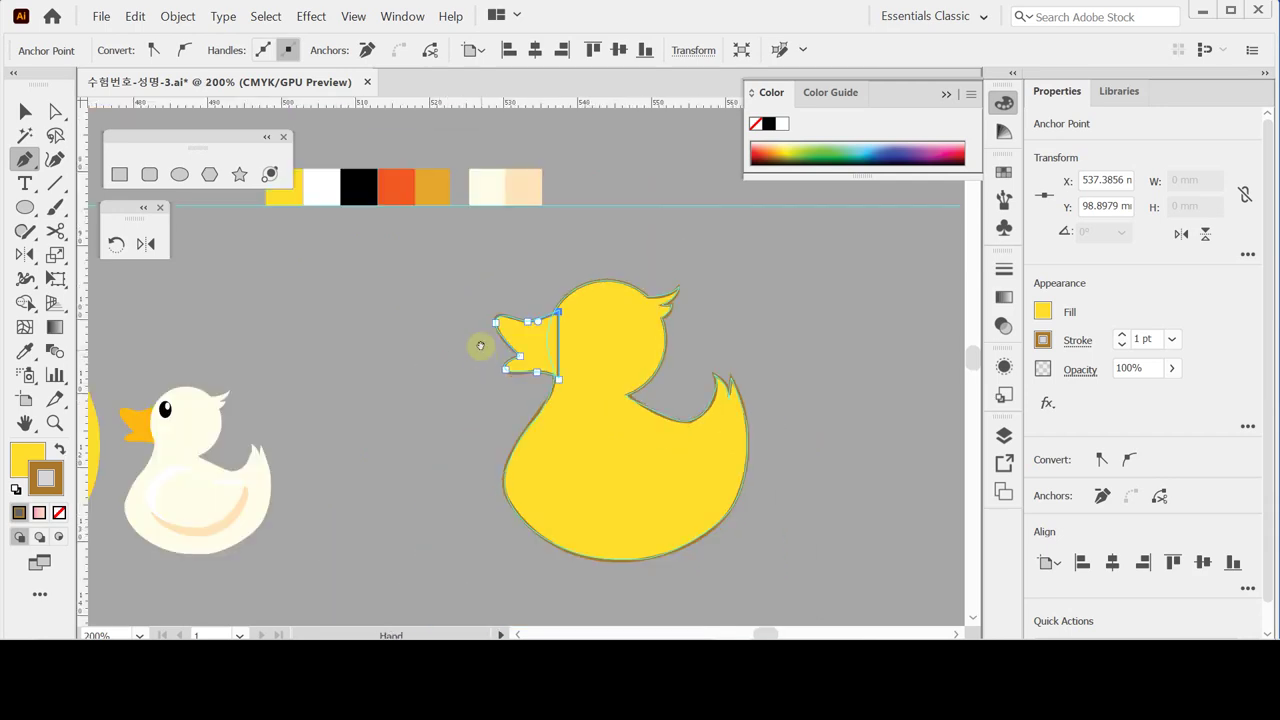
pyautogui.press('i')
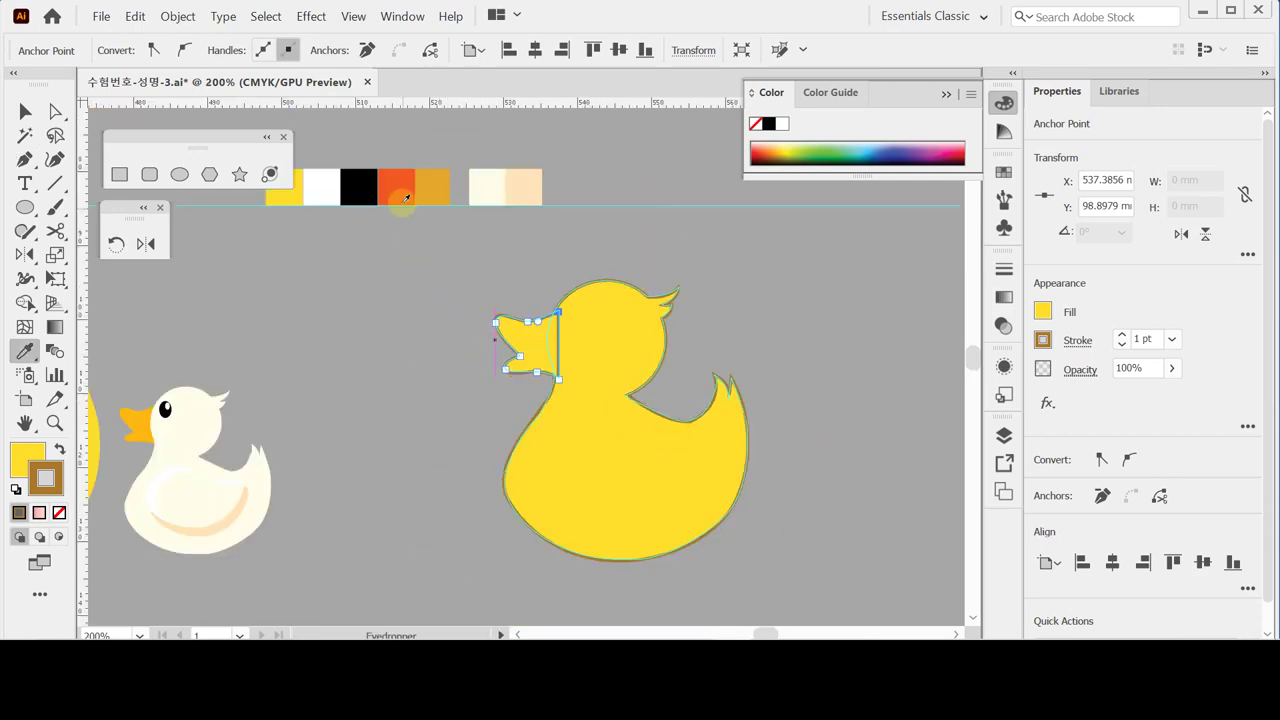
pyautogui.click(397, 190)
# Step: Apply the yellow palette swatch to the united head and body without a stroke, and deselect it
pyautogui.keyDown('ctrl'); pyautogui.click(608, 303); pyautogui.keyUp('ctrl')
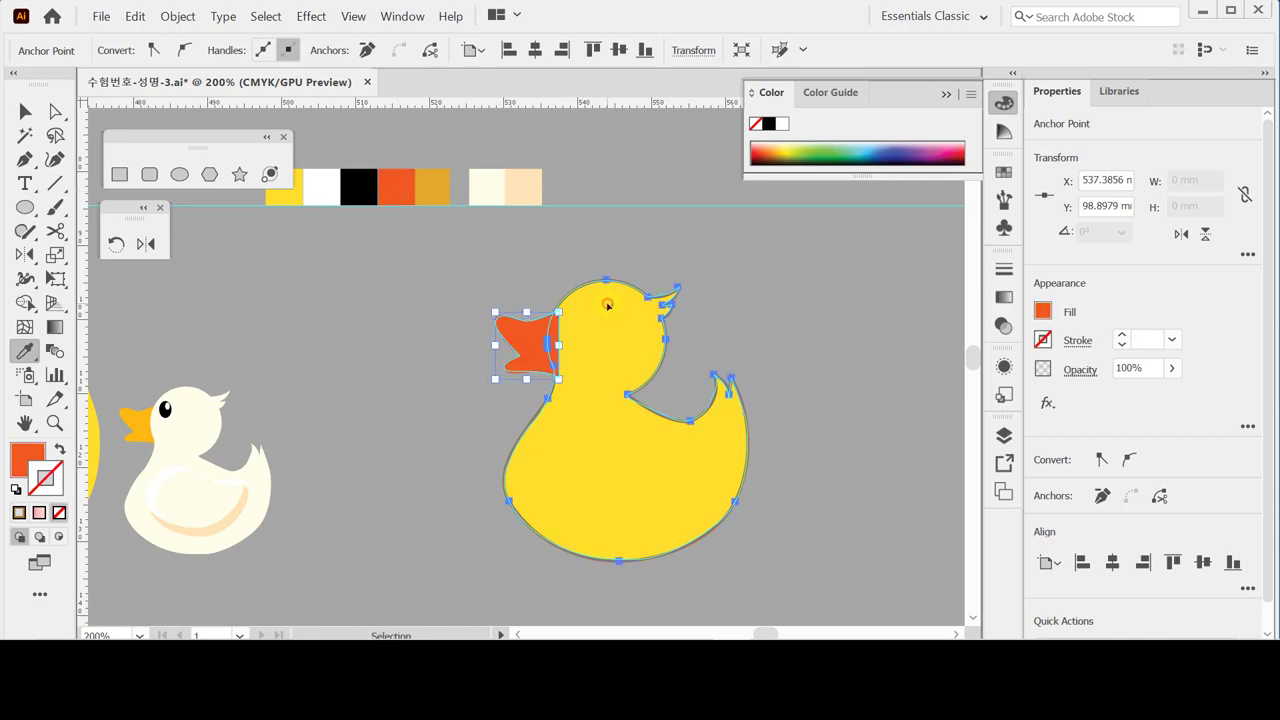
pyautogui.click(288, 196)
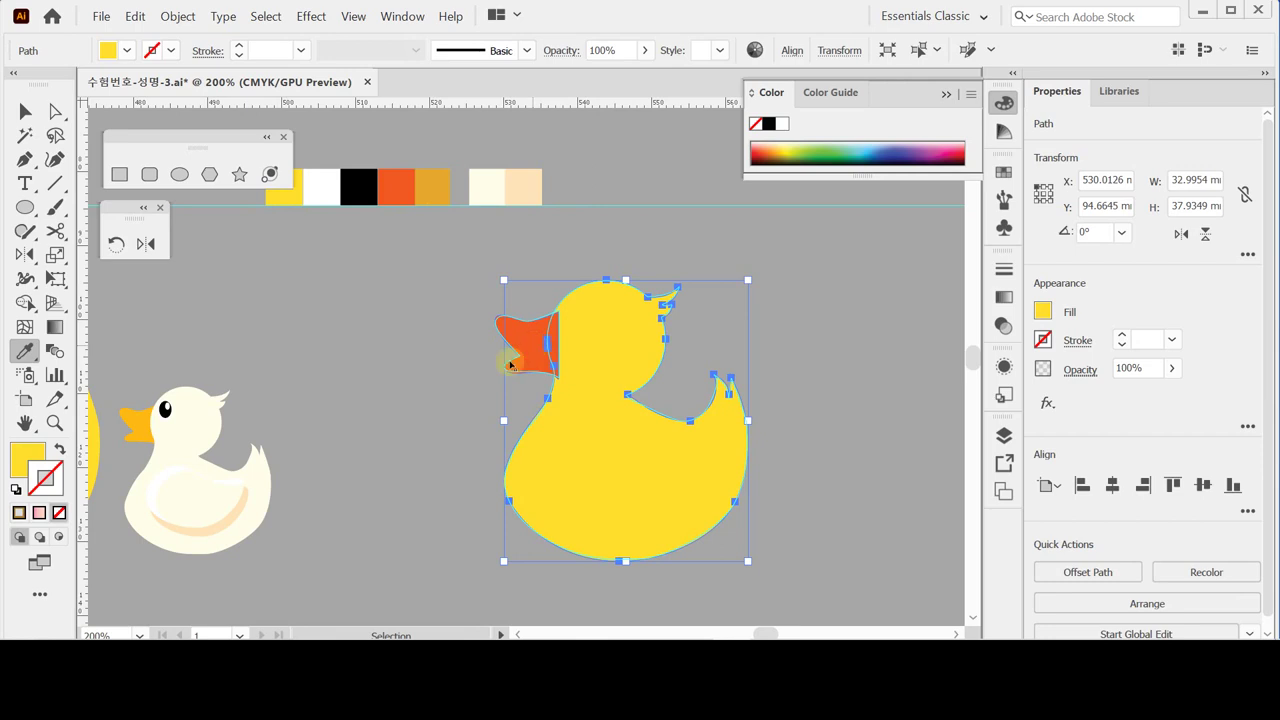
pyautogui.keyDown('ctrl'); pyautogui.click(449, 413); pyautogui.keyUp('ctrl')
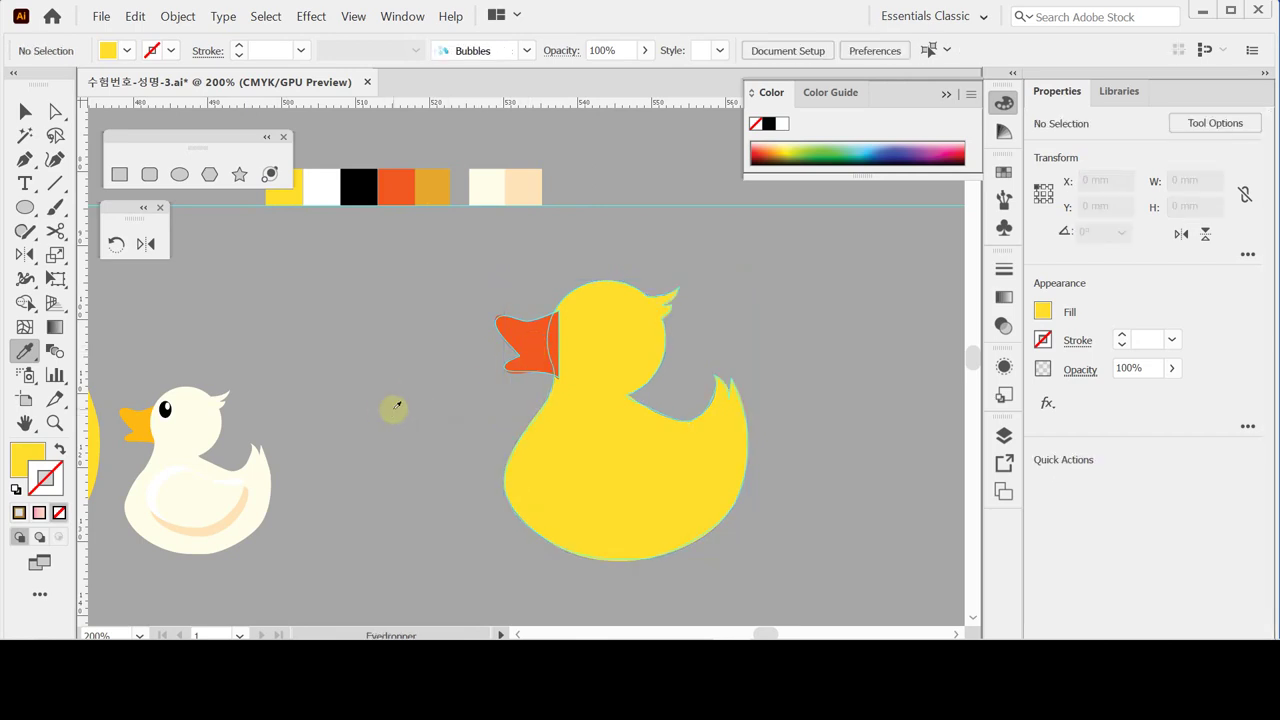
# Step: Send the orange-red beak behind the duck's head and body and deselect it
pyautogui.keyDown('ctrl'); pyautogui.click(513, 356); pyautogui.keyUp('ctrl')
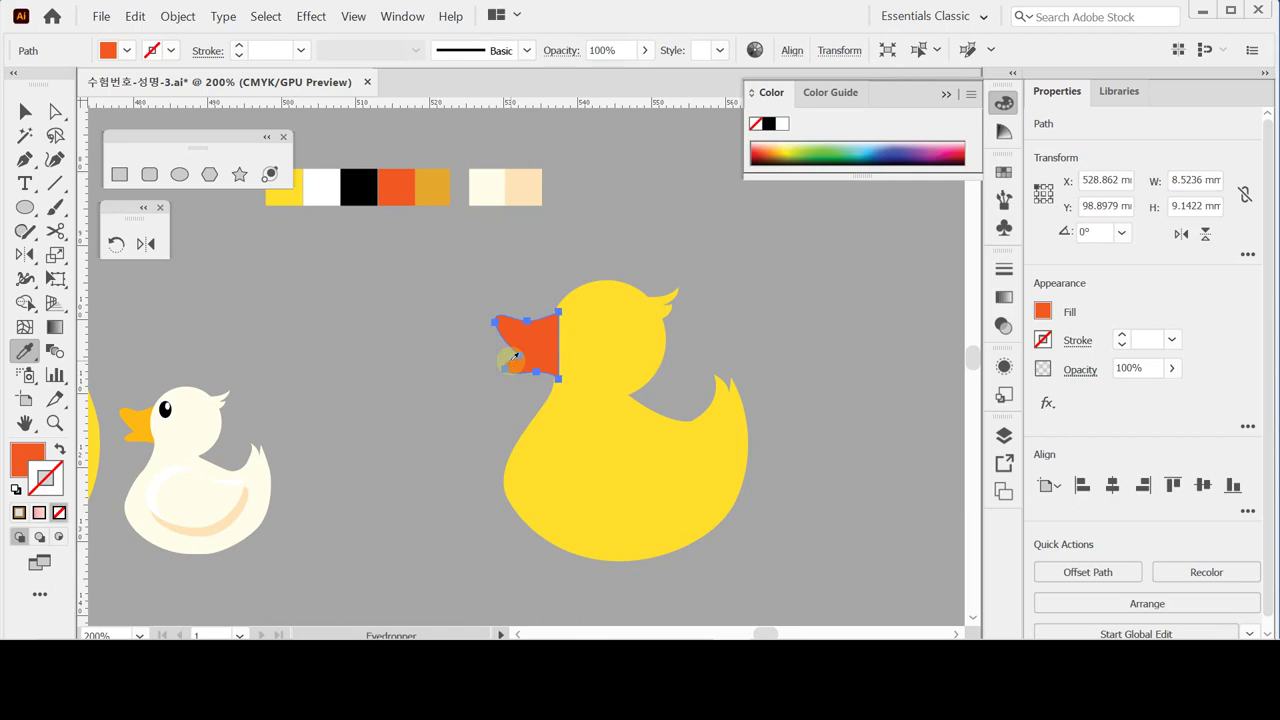
pyautogui.hotkey('ctrl', '[')
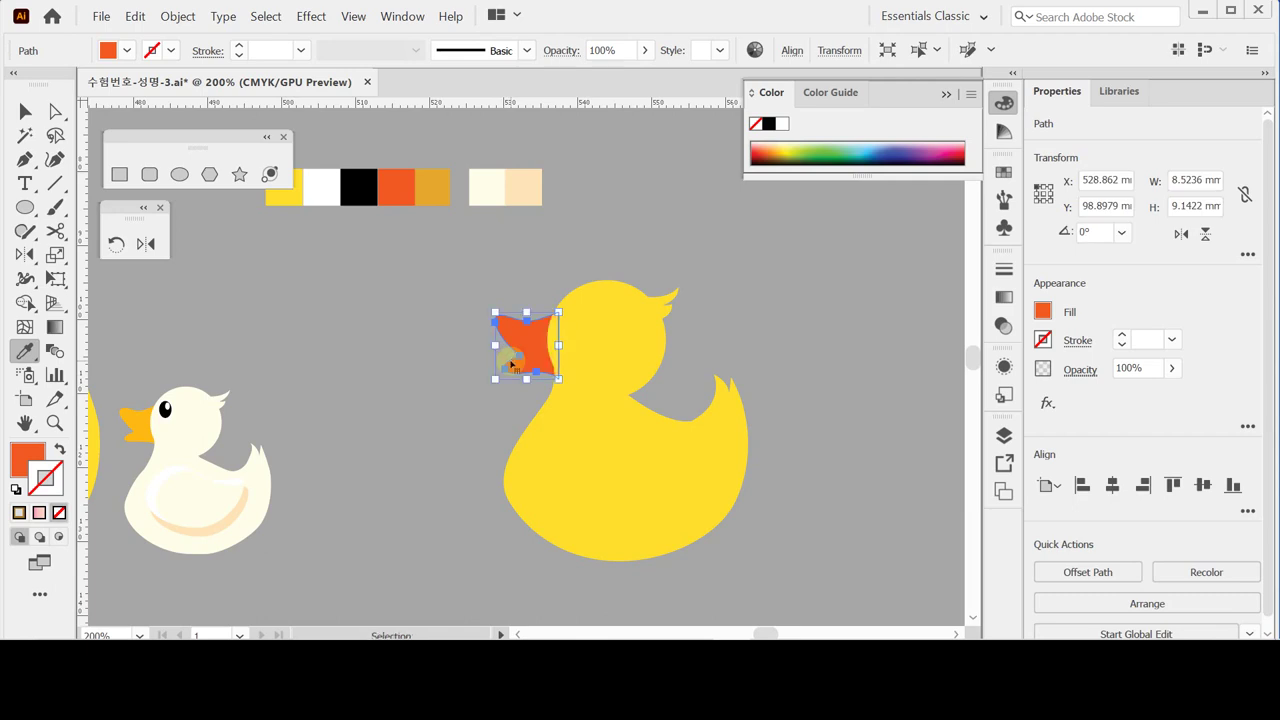
pyautogui.click(437, 391)
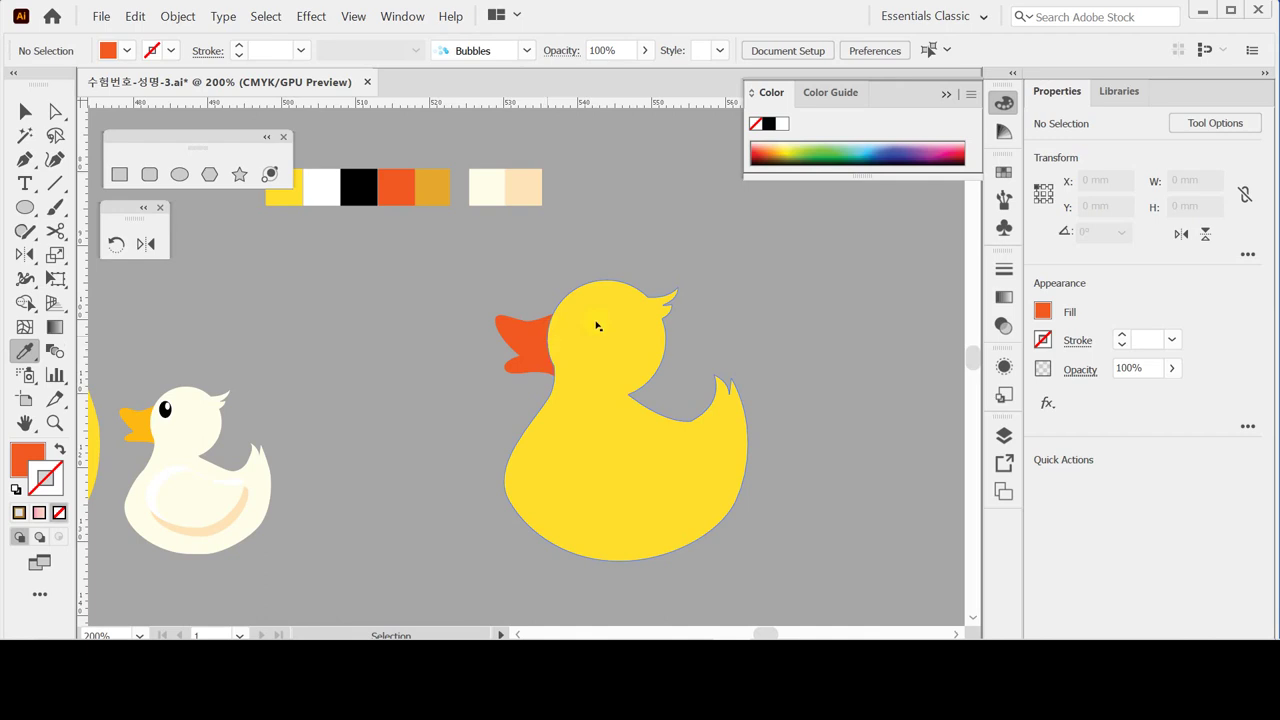
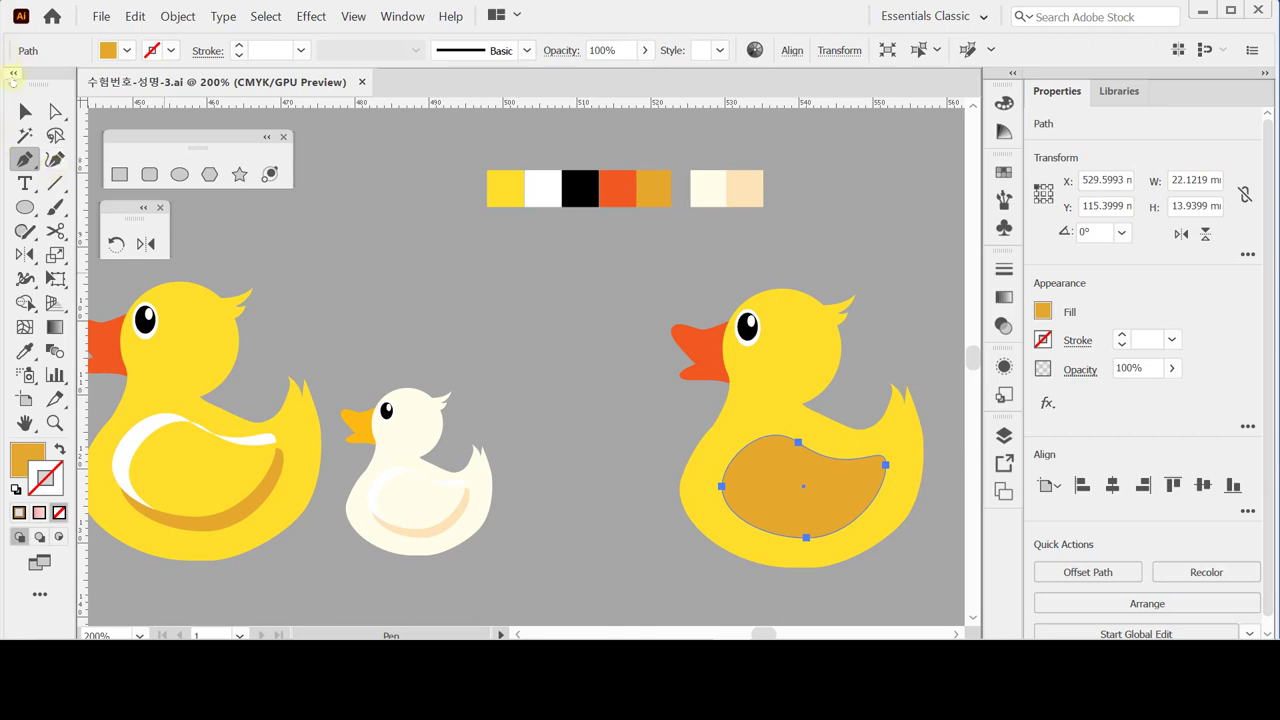
# Step: Copy the brown-orange wing shape with Move, offset -1 mm horizontally and -2 mm vertically
pyautogui.press('ctrl')
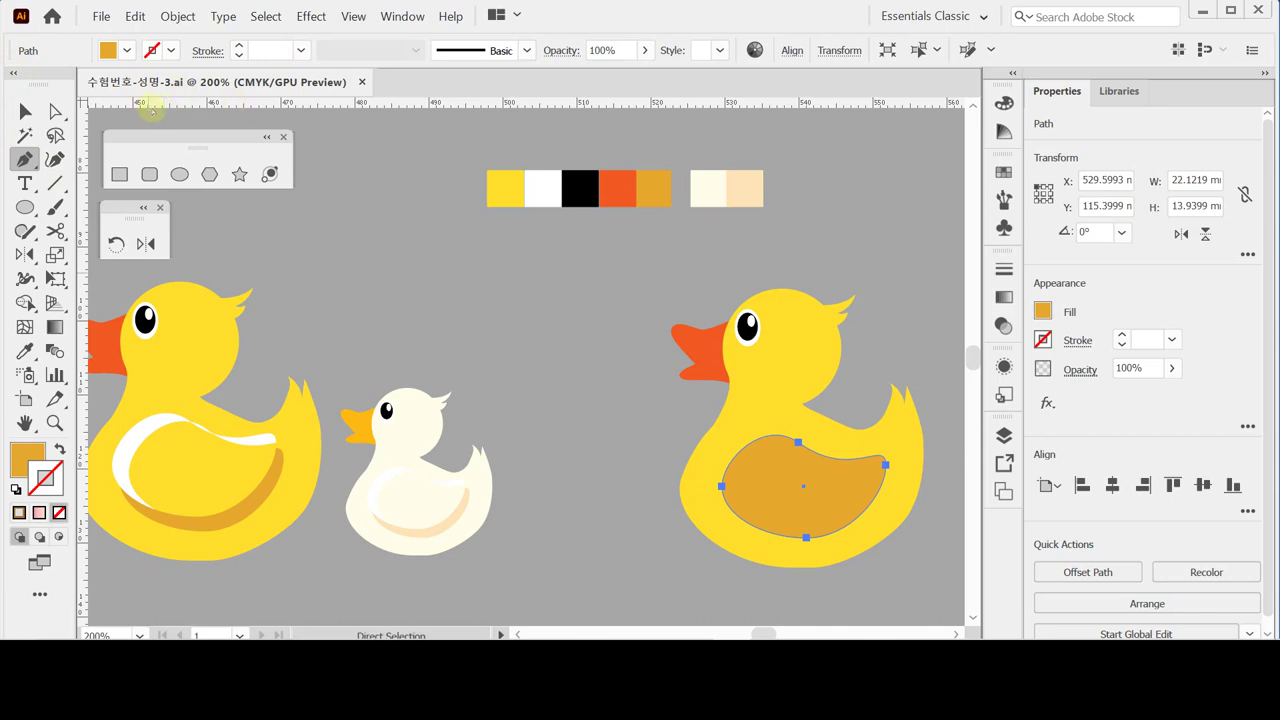
pyautogui.doubleClick(24, 110)
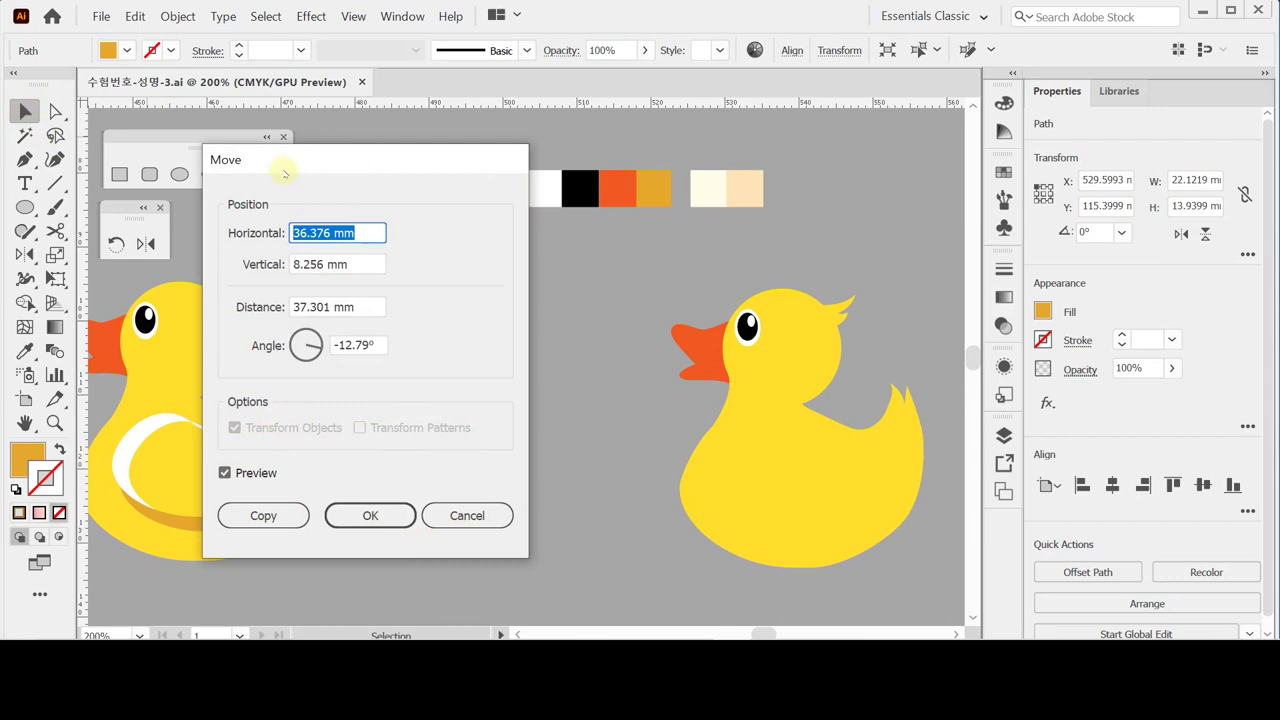
pyautogui.write('-')
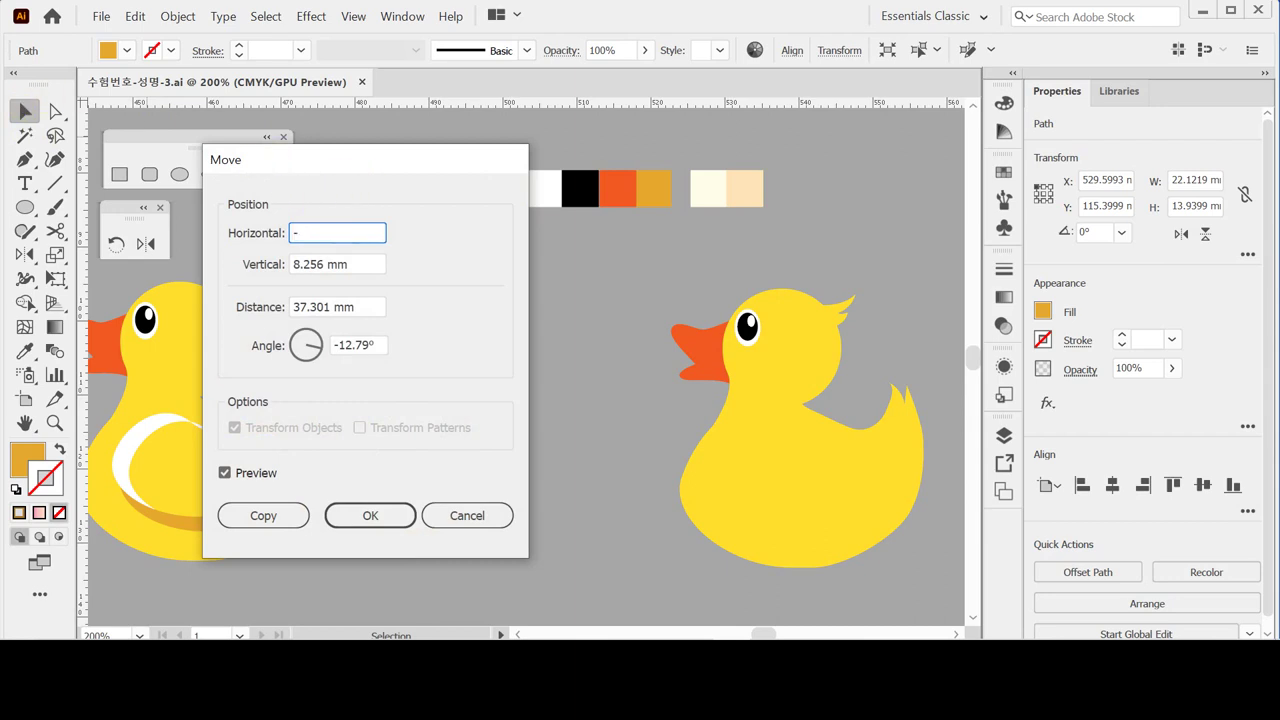
pyautogui.write('1')
pyautogui.click(351, 265)
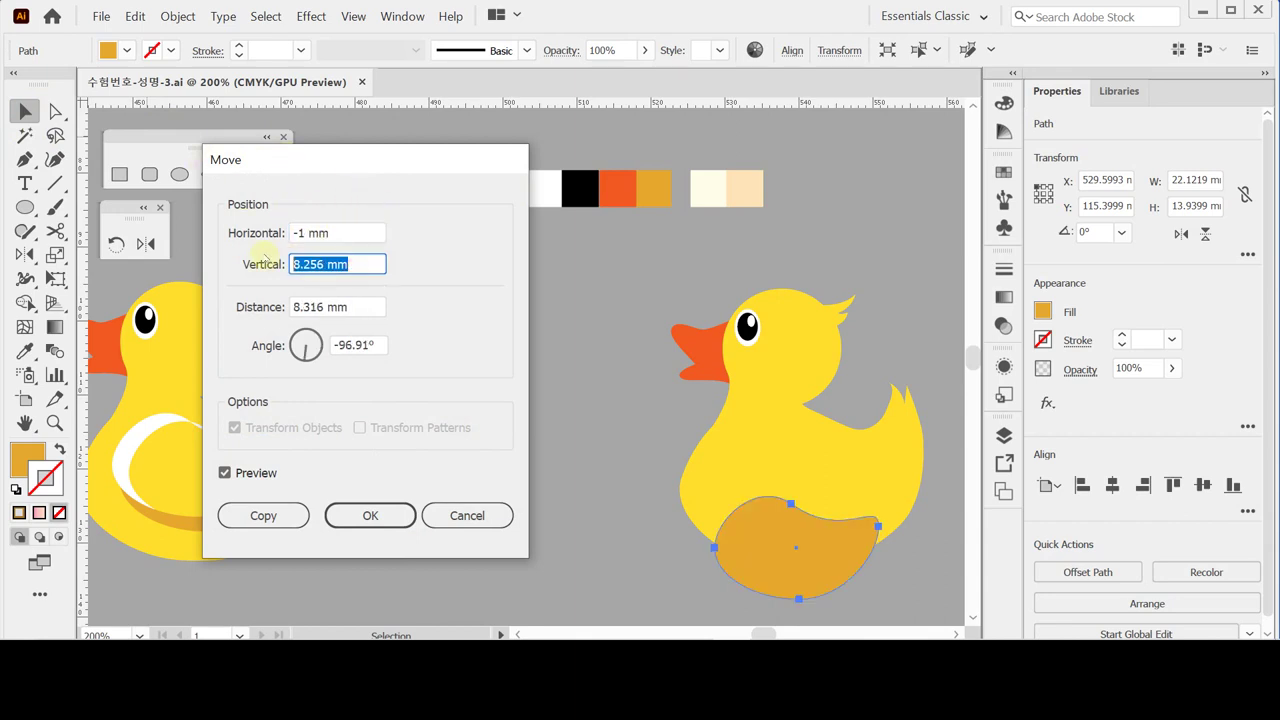
pyautogui.write('-2')
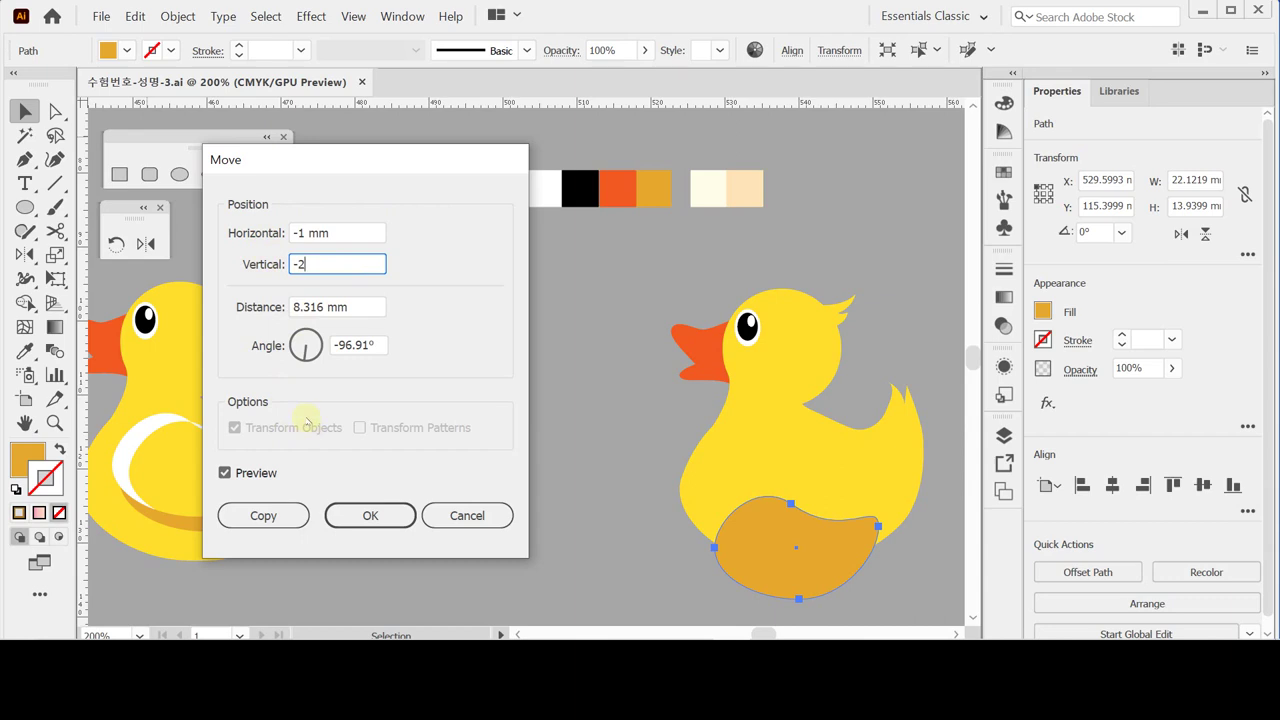
pyautogui.click(286, 517)
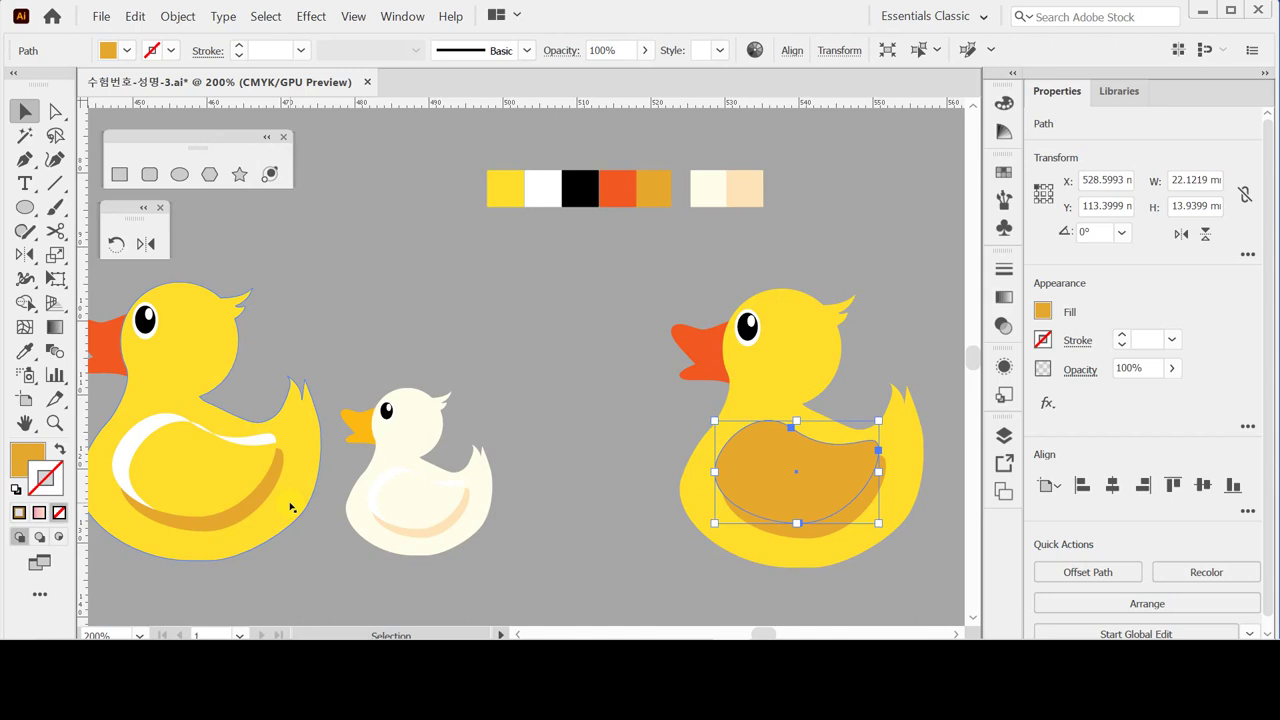
# Step: Fill the wing copy with the body's yellow using the Eyedropper, and save the document
pyautogui.press('i')
pyautogui.click(766, 363)
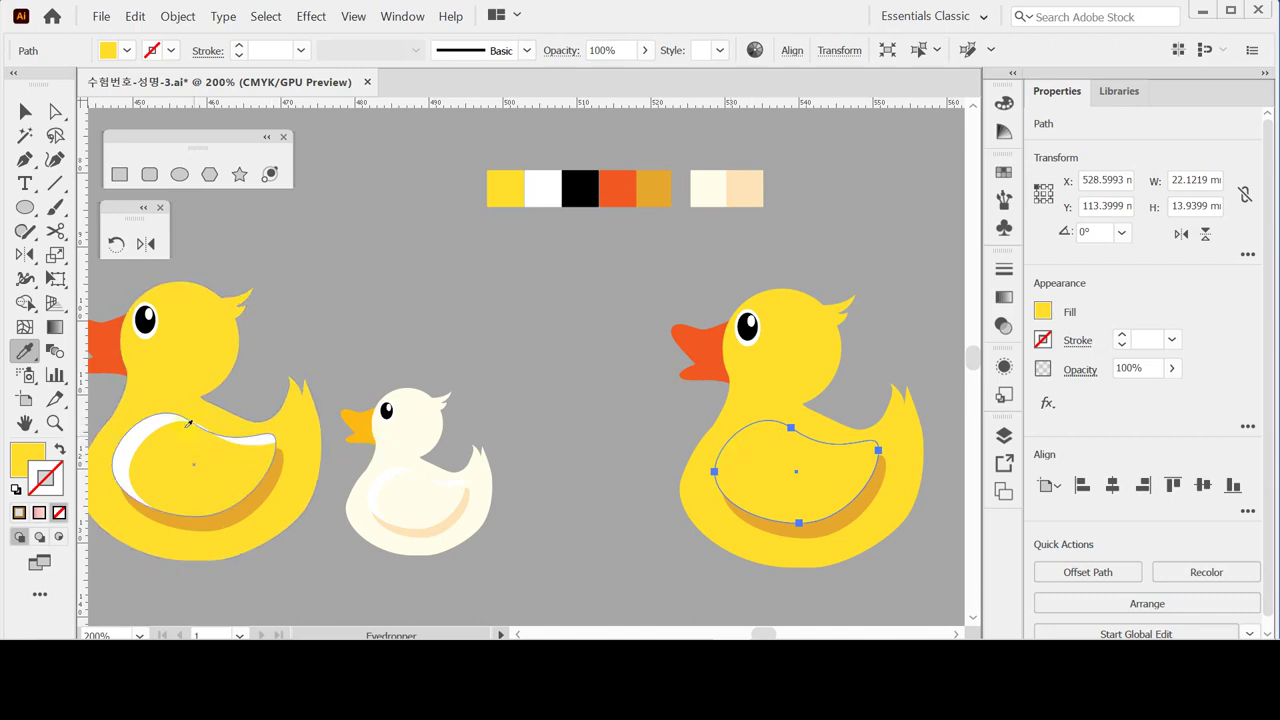
pyautogui.press('v')
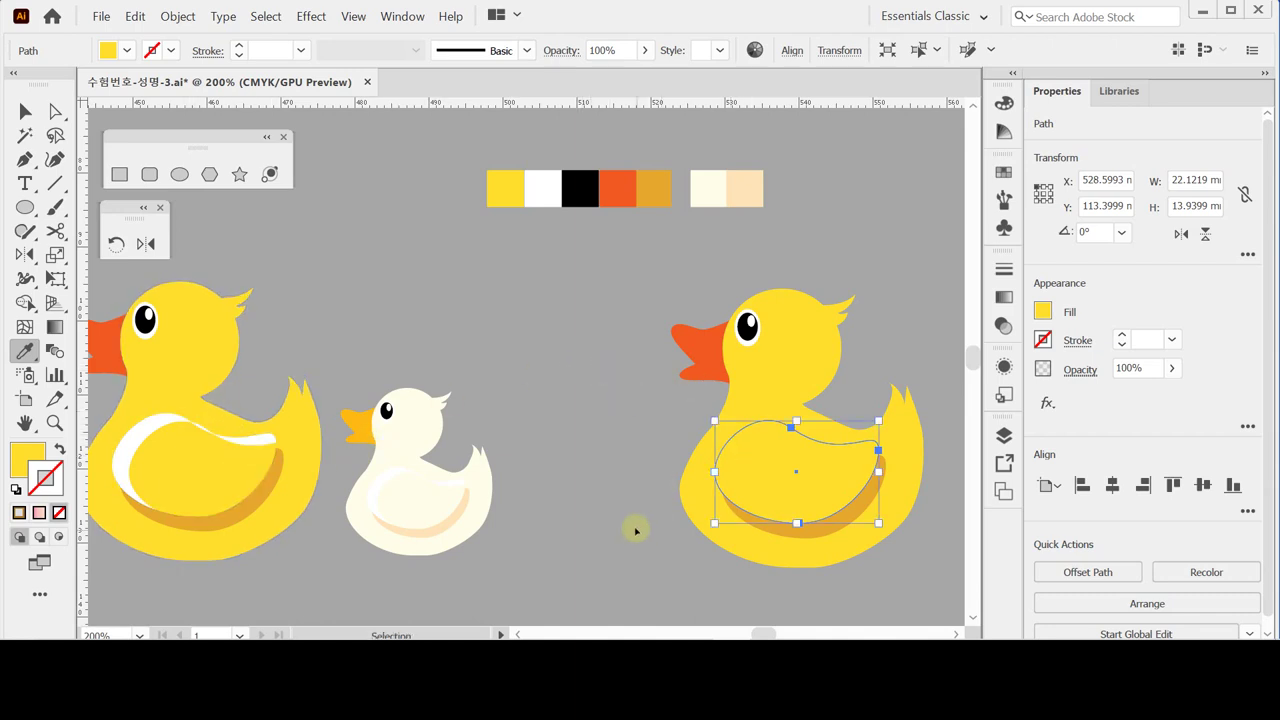
pyautogui.press('i')
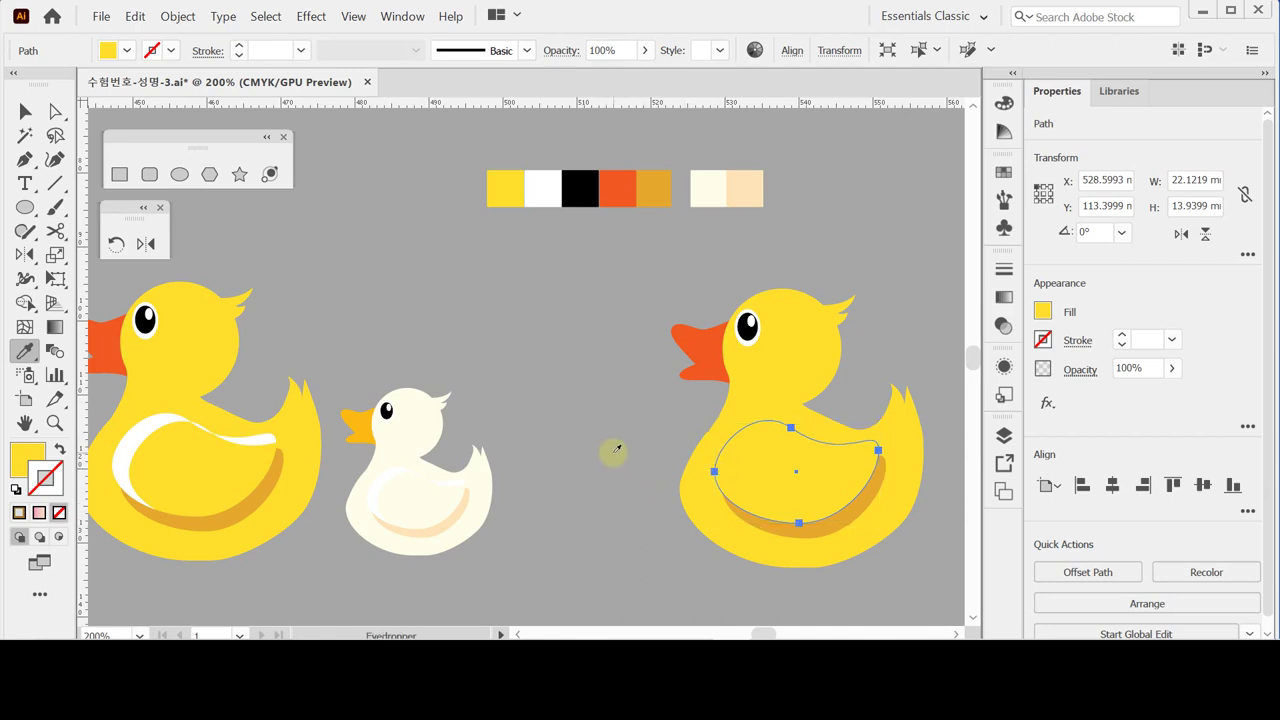
pyautogui.hotkey('ctrl', 's')
# Step: Isolate the yellow wing shape and duplicate it about 2.2 mm to the right and 1 mm down
pyautogui.press('F6')
pyautogui.press('v')
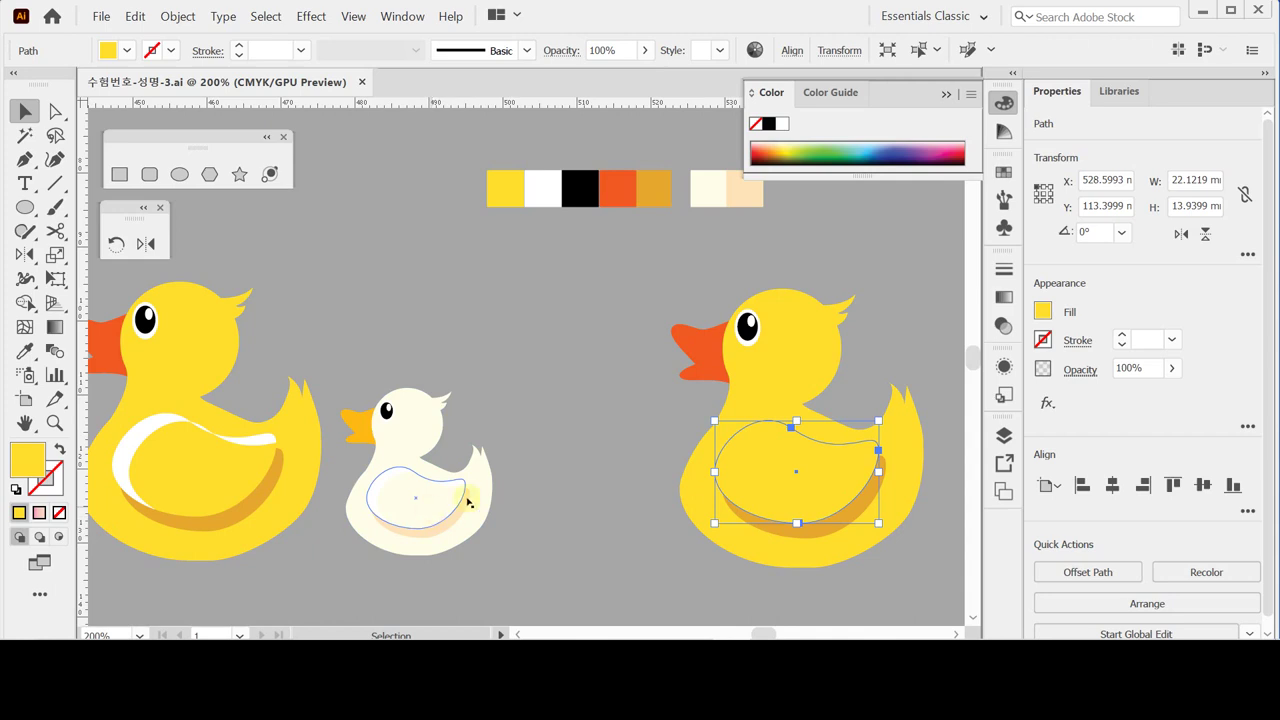
pyautogui.click(781, 487)
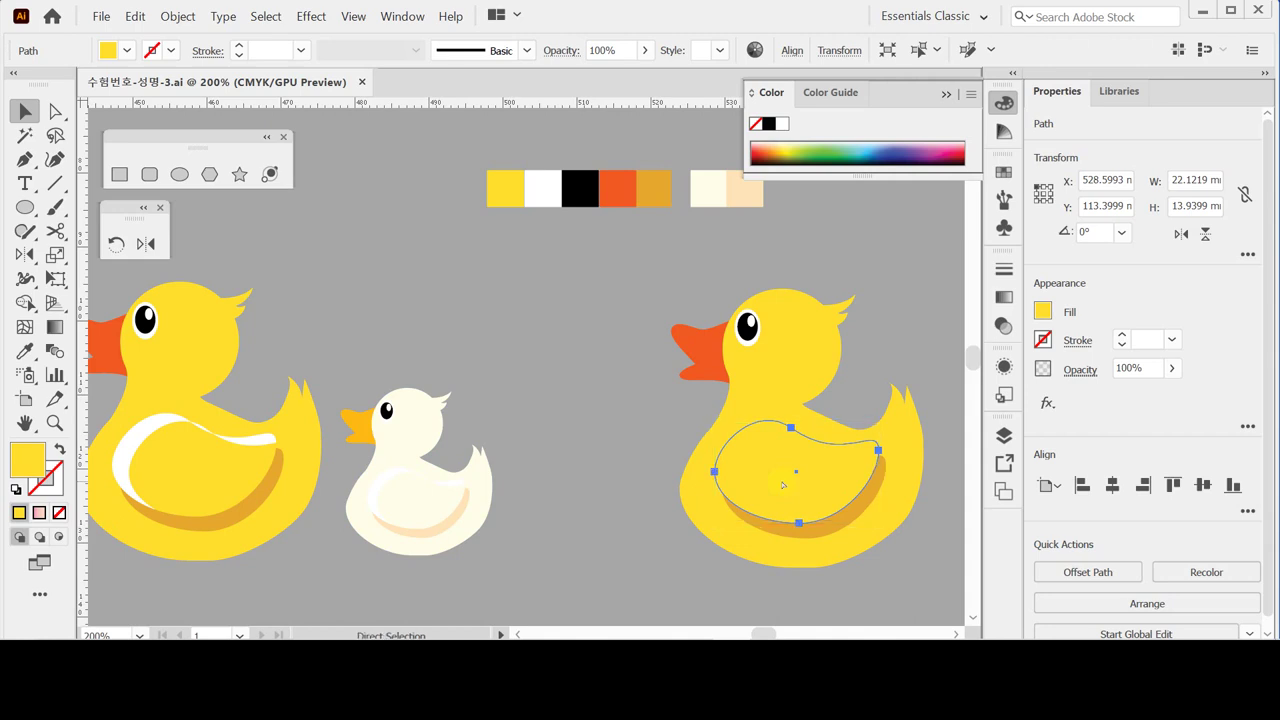
pyautogui.moveTo(783, 486); pyautogui.dragTo(785, 487)
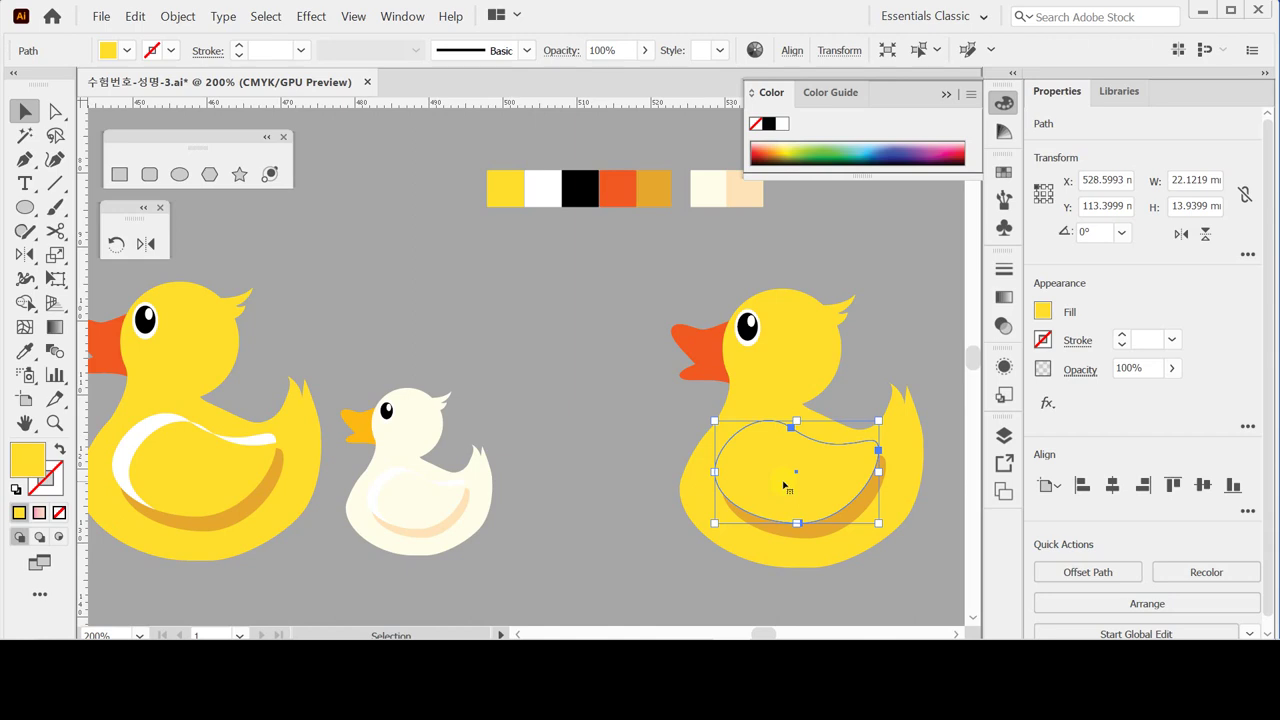
pyautogui.doubleClick(785, 487)
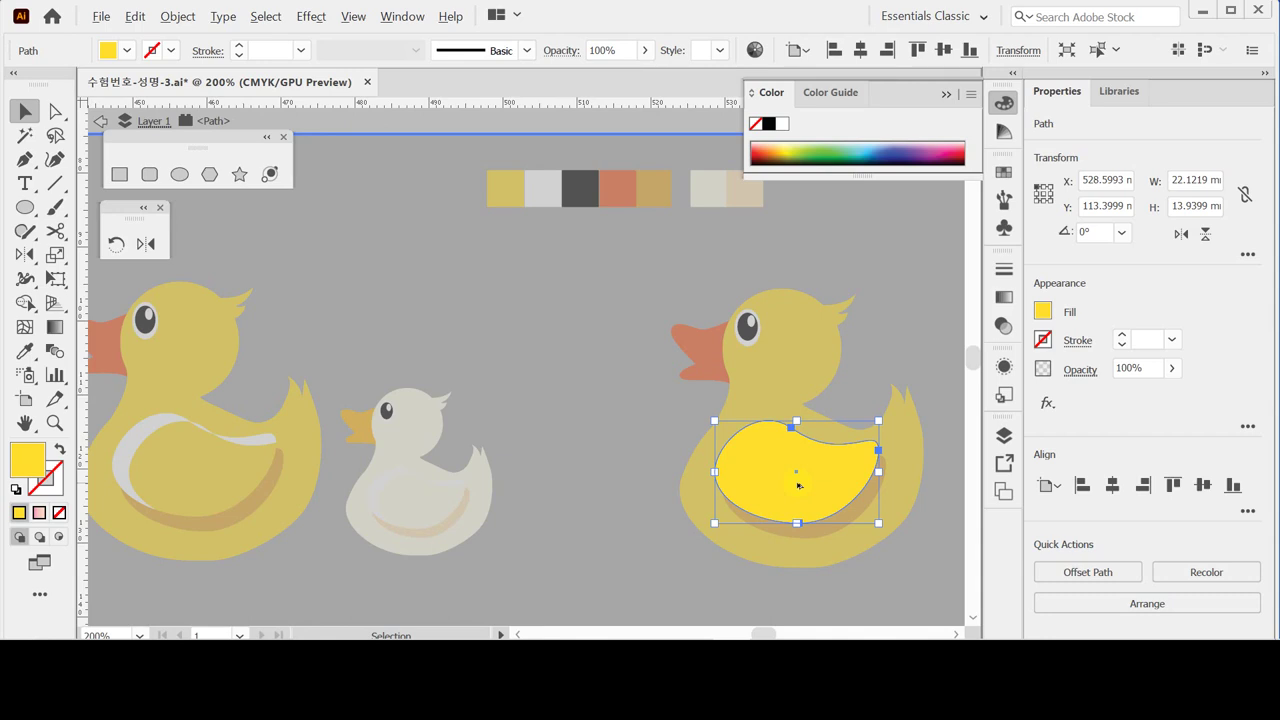
pyautogui.moveTo(798, 486); pyautogui.dragTo(815, 494)
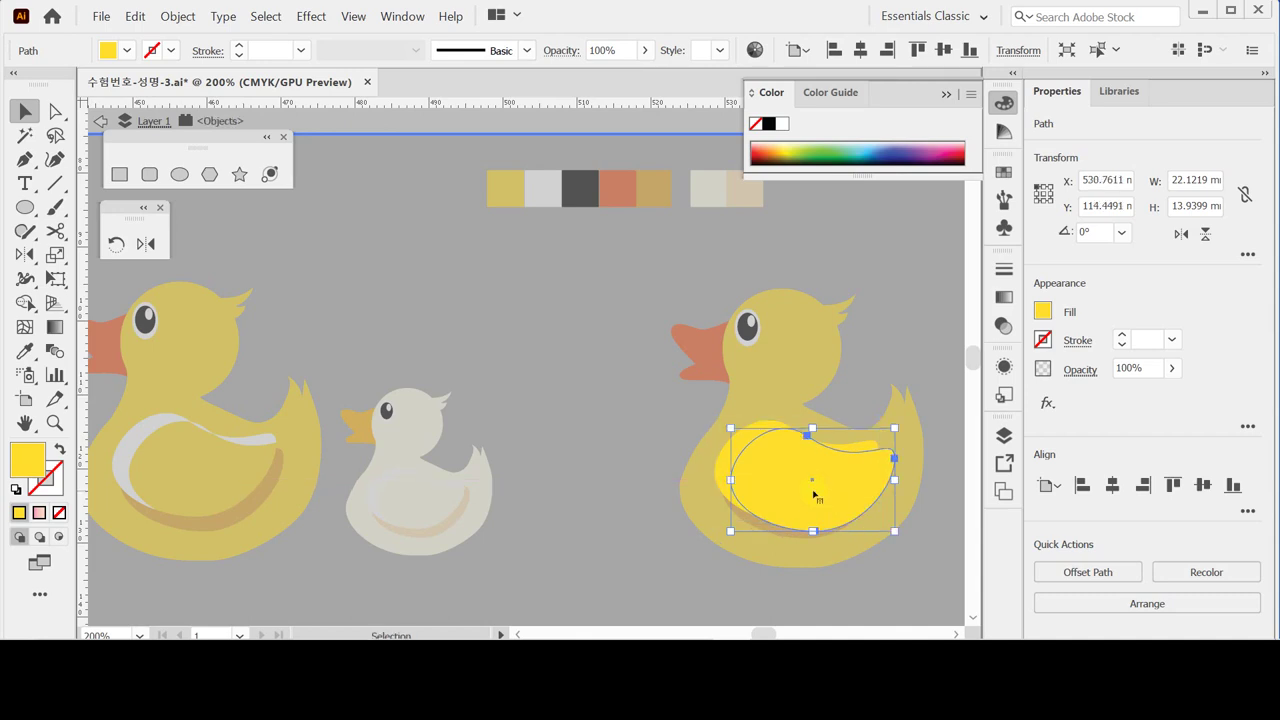
# Step: Divide the two overlapping yellow wing shapes with Pathfinder and delete the overlap and lower-right pieces, keeping the upper-left crescent
pyautogui.keyDown('shift'); pyautogui.click(816, 497); pyautogui.keyUp('shift')
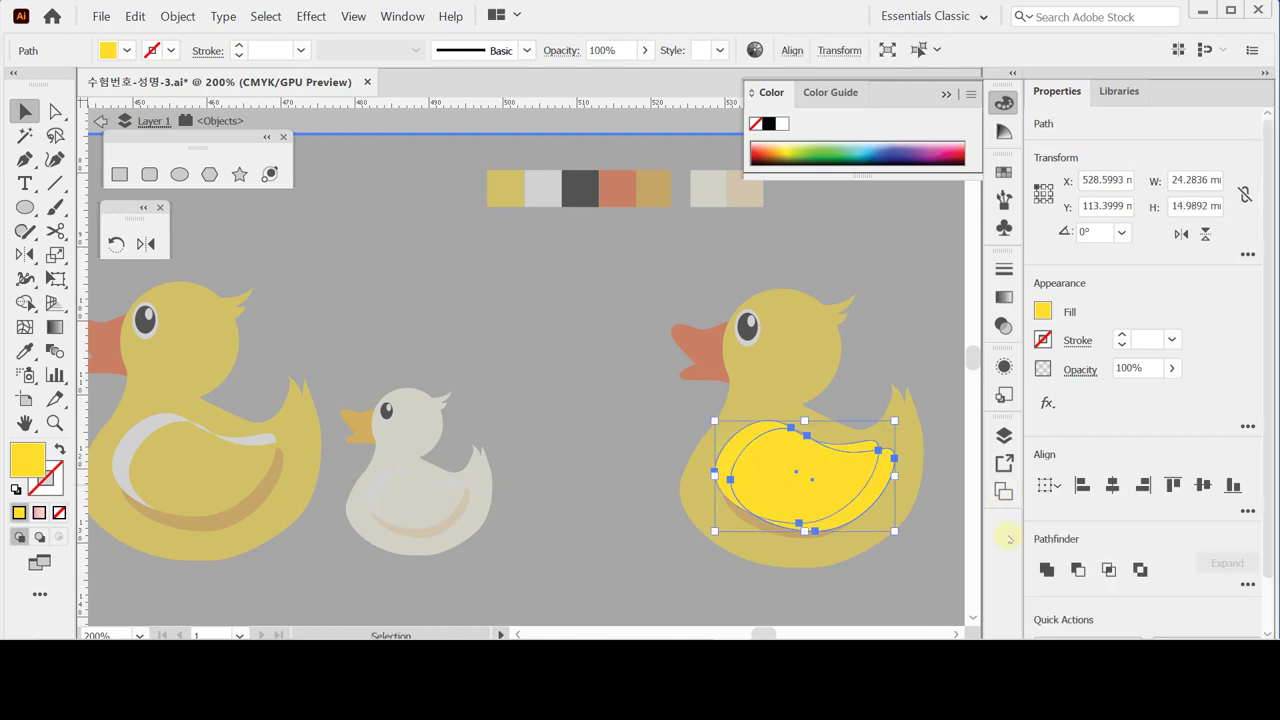
pyautogui.click(1248, 584)
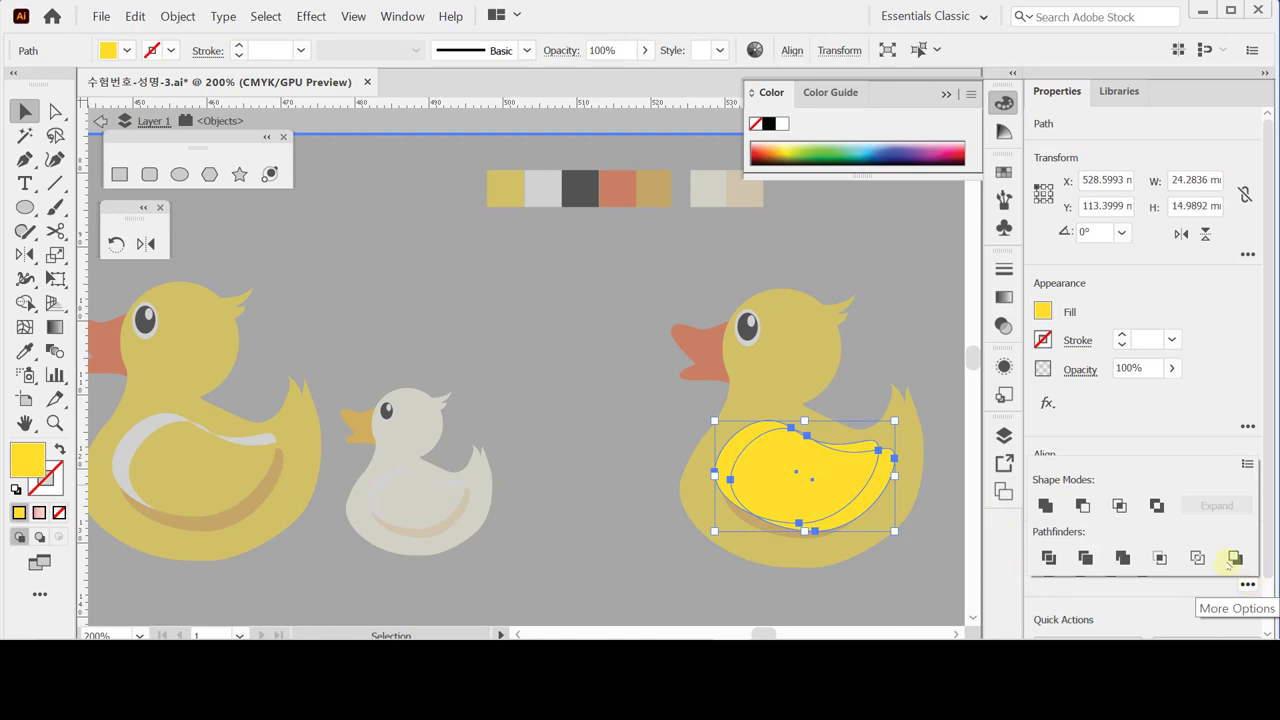
pyautogui.click(1048, 557)
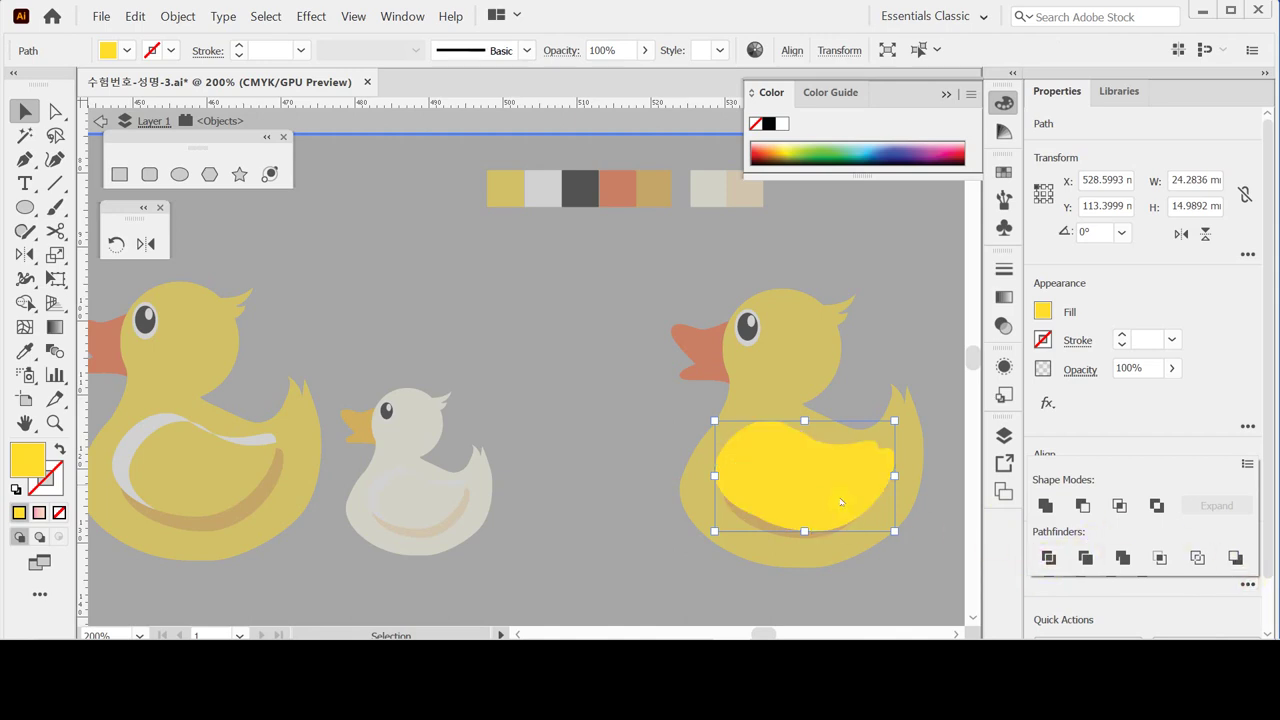
pyautogui.click(866, 501)
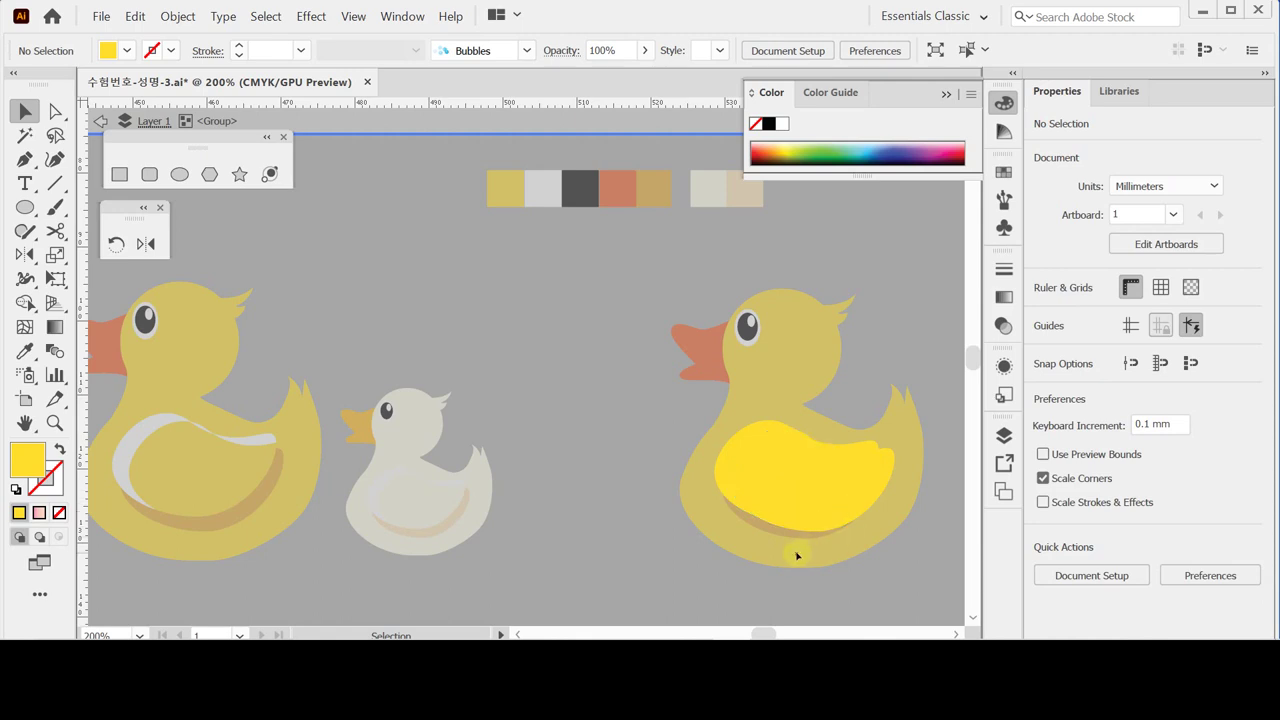
pyautogui.click(817, 505)
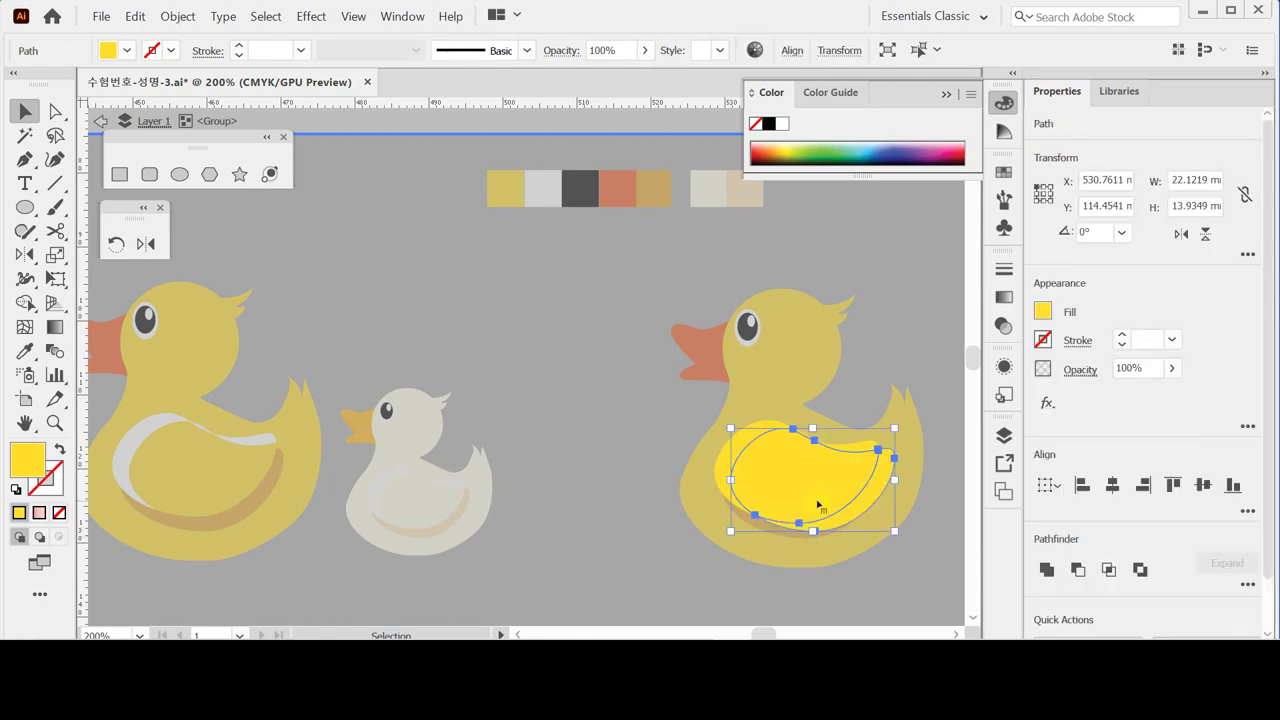
pyautogui.press('Delete')
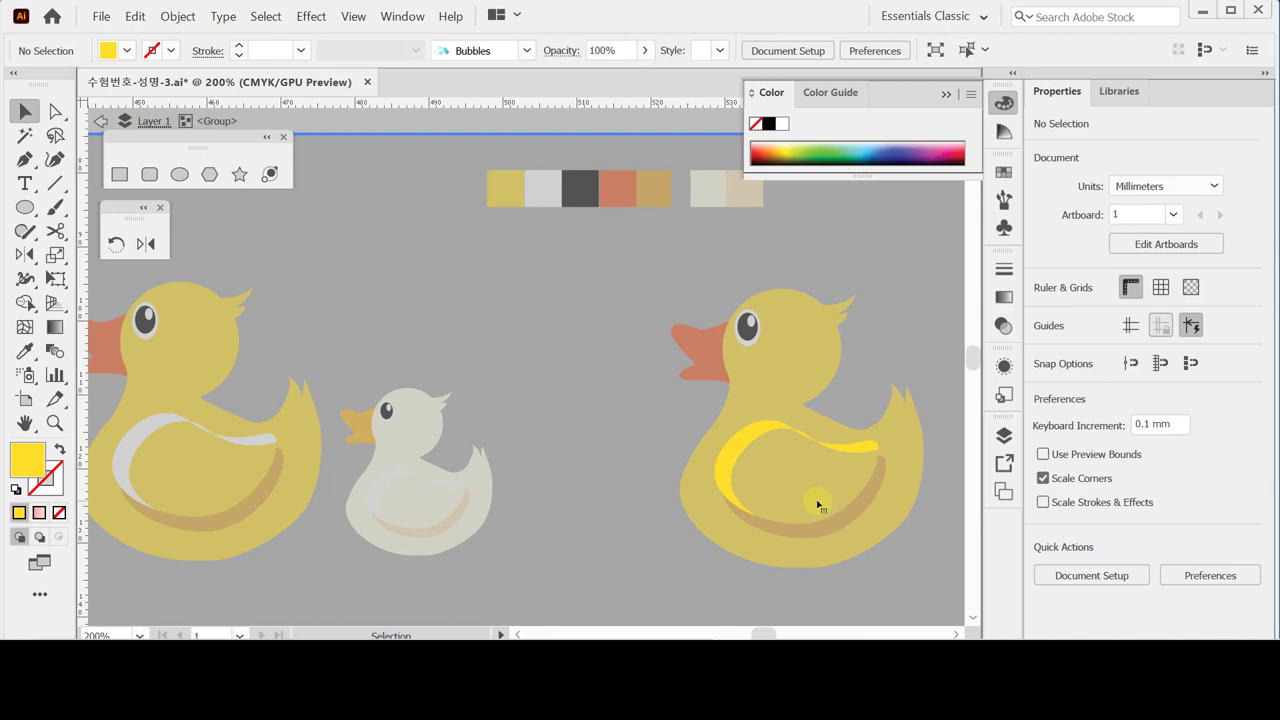
# Step: Fill the wing's upper-left crescent with white, leave the isolated group and deselect it
pyautogui.press('a')
pyautogui.click(817, 505)
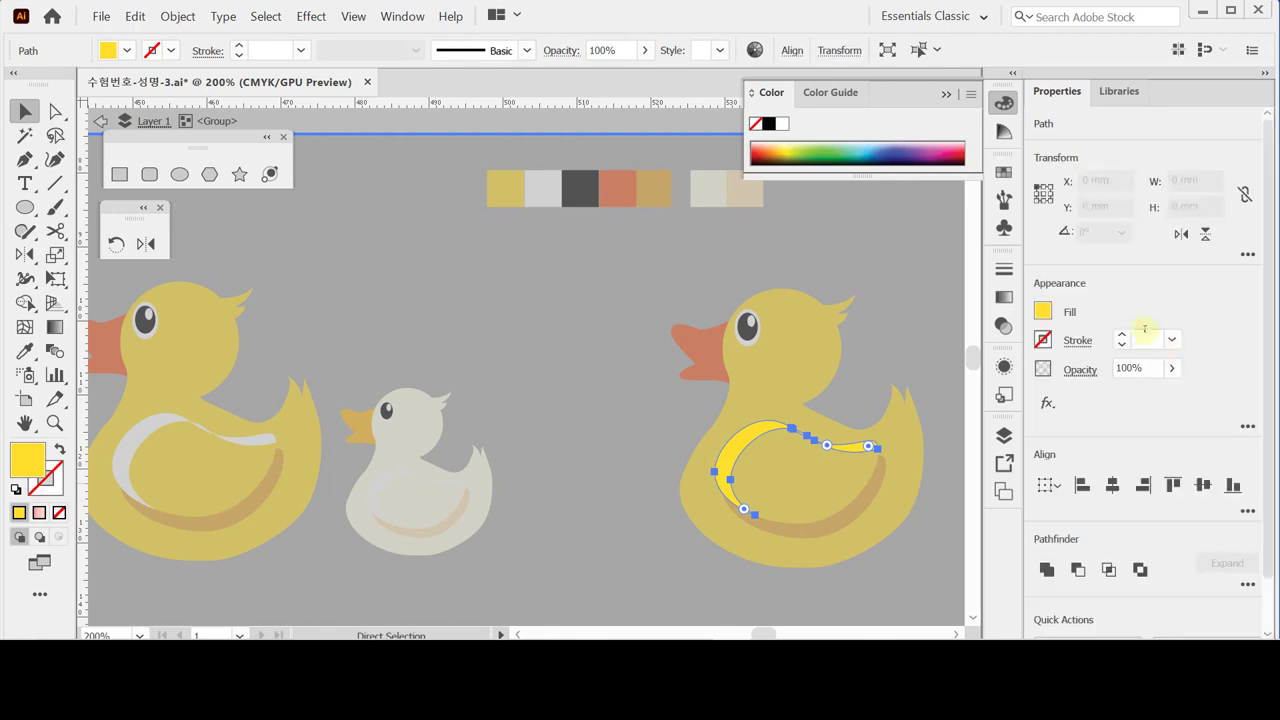
pyautogui.click(1043, 312)
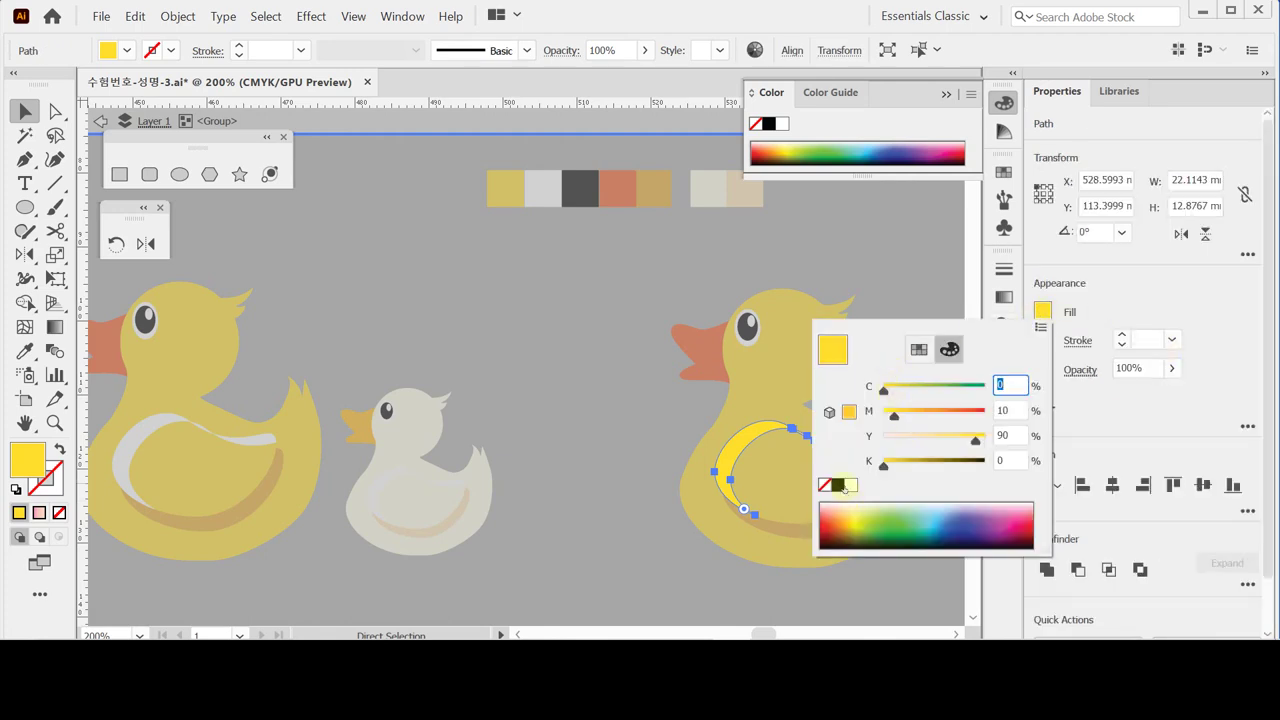
pyautogui.click(851, 485)
pyautogui.click(1102, 308)
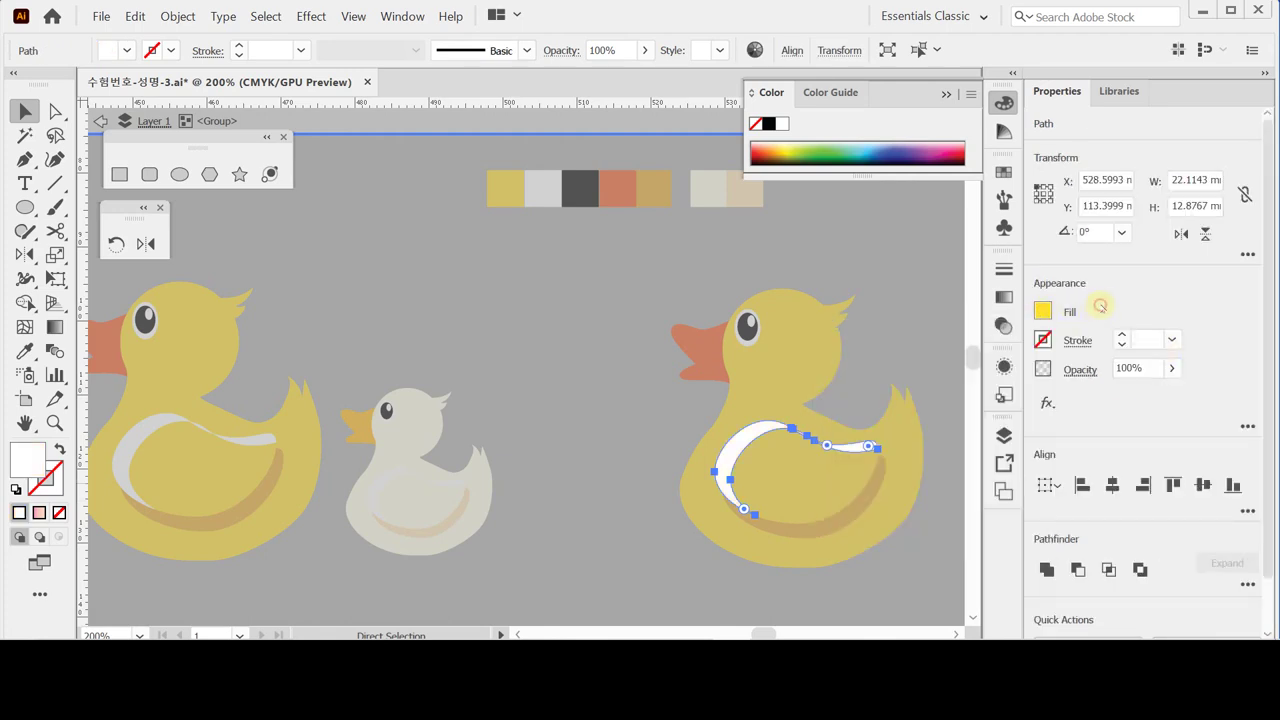
pyautogui.press('v')
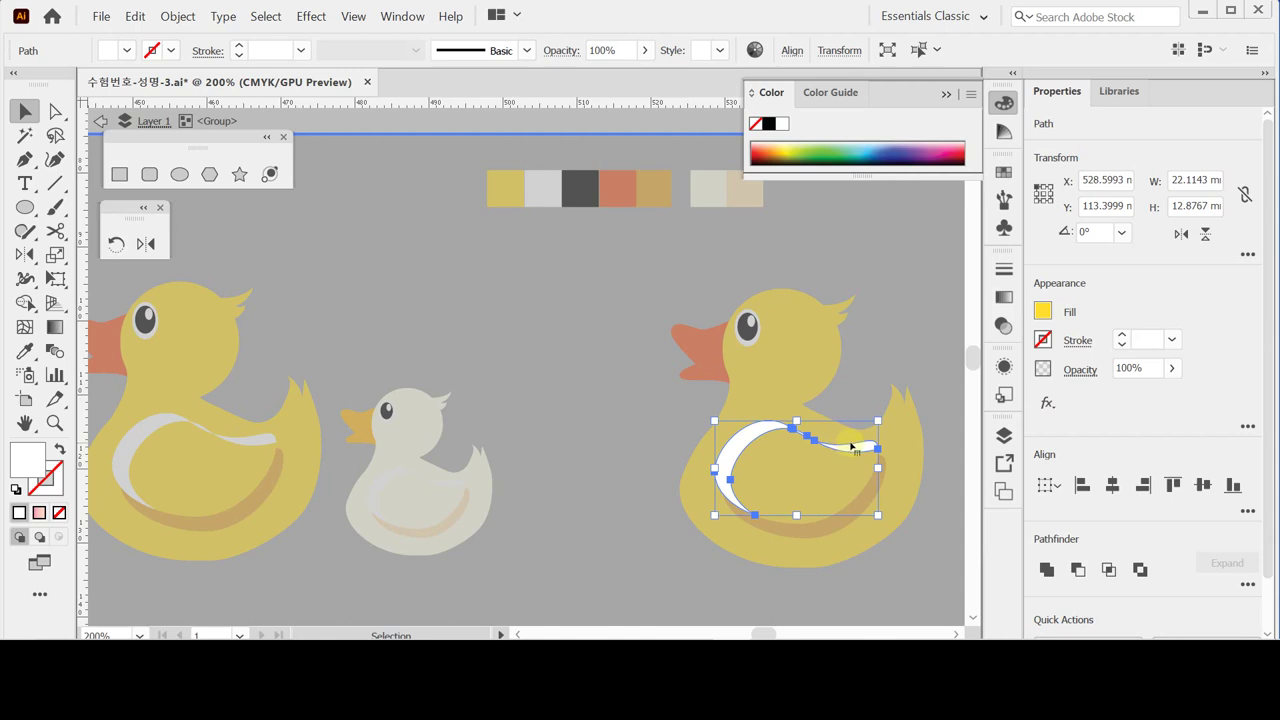
pyautogui.doubleClick(808, 384)
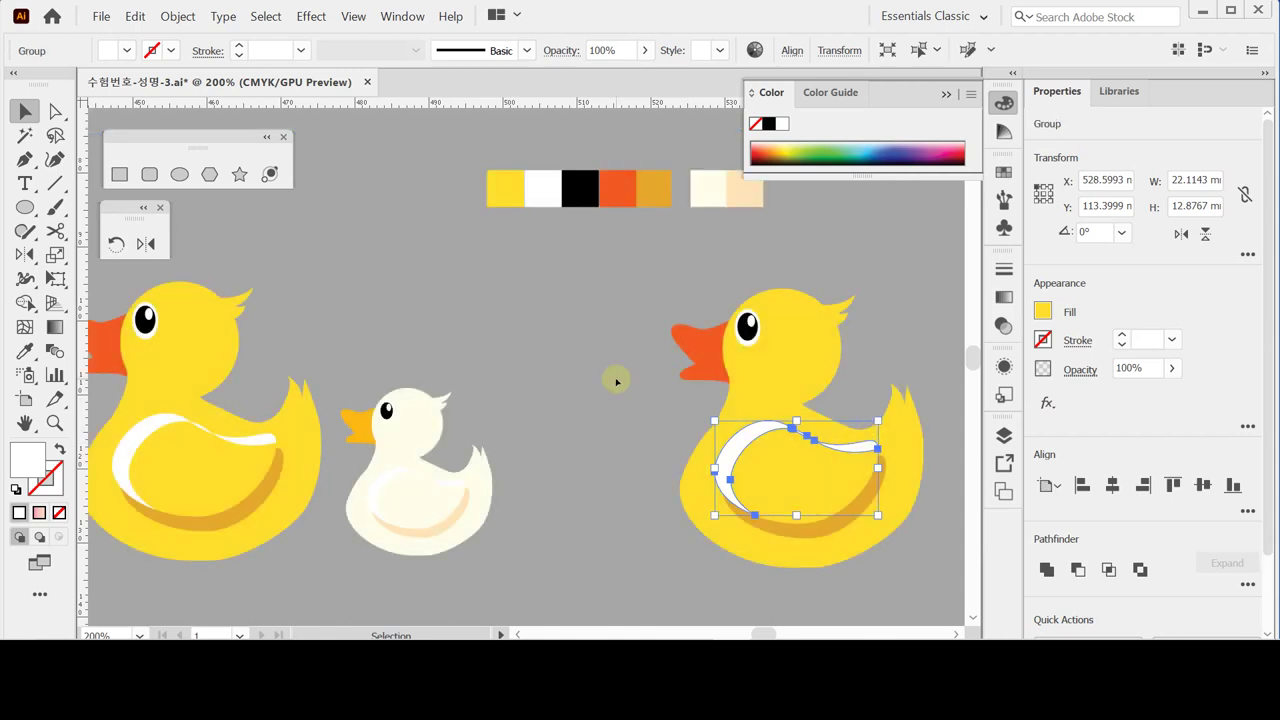
pyautogui.click(616, 378)
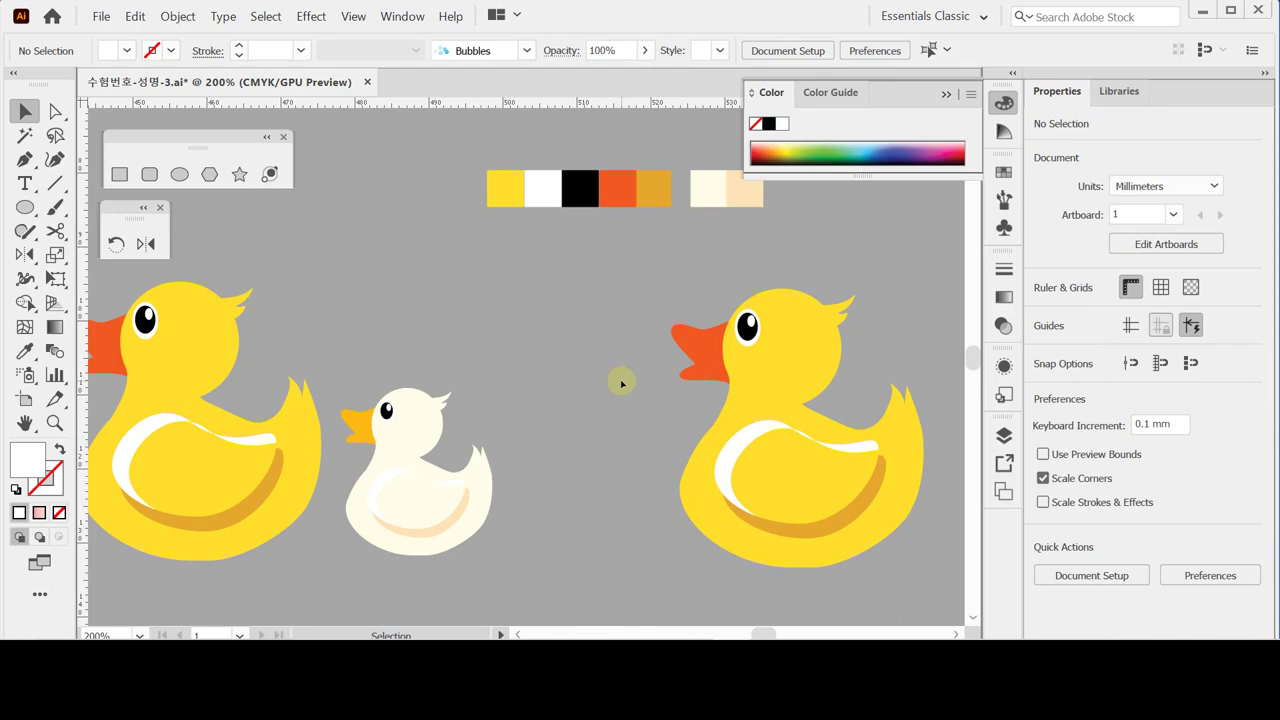
# Step: Select all parts of the large yellow duck, including its beak, eye and wing, and group them
pyautogui.click(762, 370)
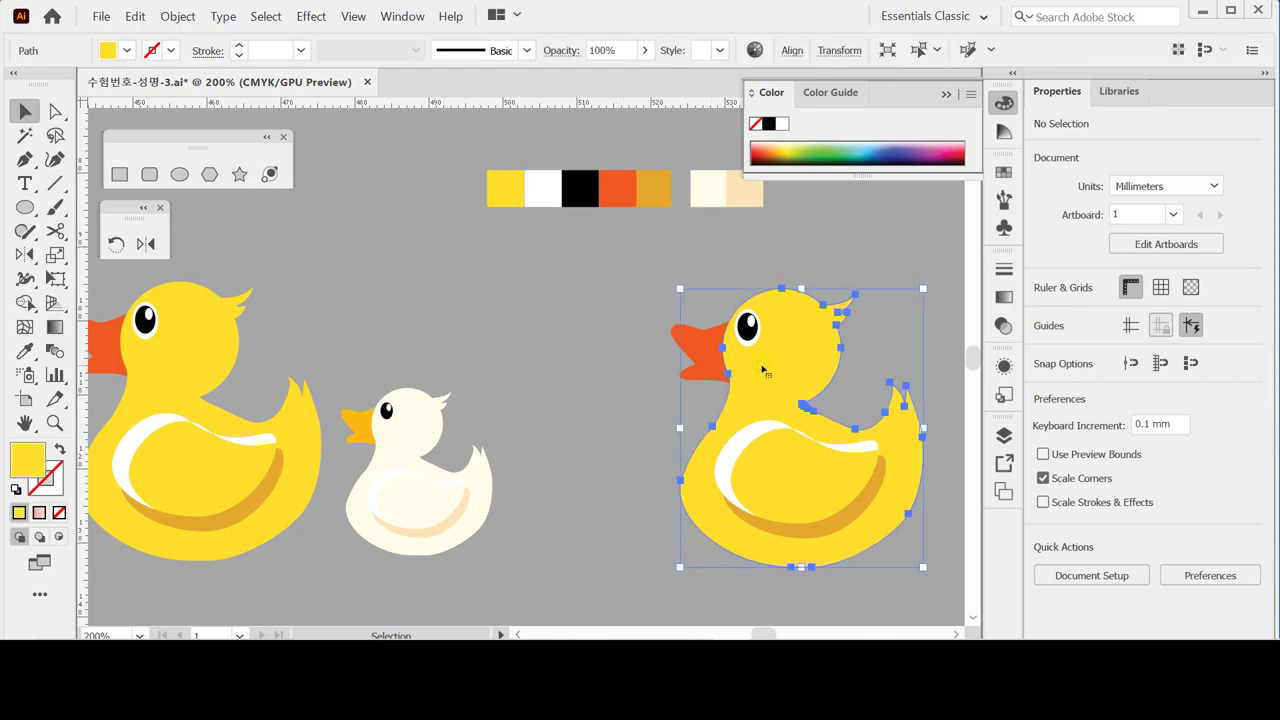
pyautogui.click(640, 275)
pyautogui.moveTo(641, 270); pyautogui.dragTo(920, 577)
pyautogui.press('a')
pyautogui.hotkey('ctrl', 'g')
pyautogui.press('v')
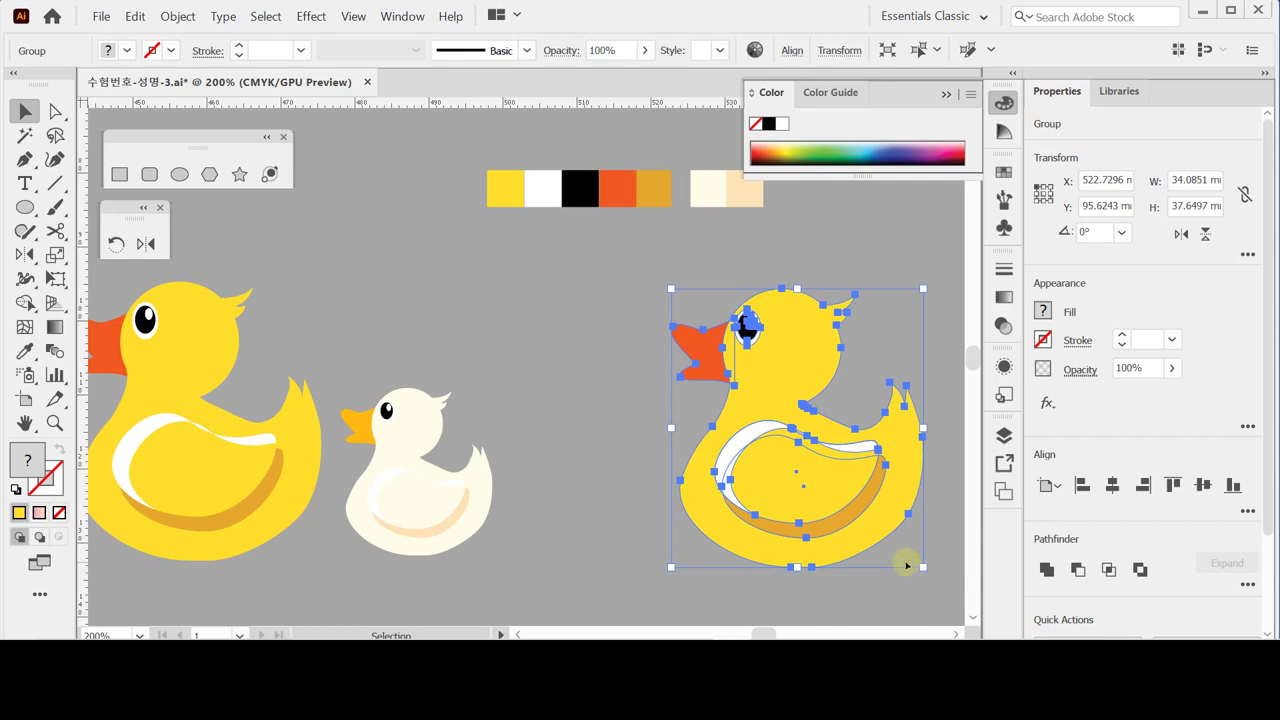
# Step: Make a uniformly scaled 60% copy of the duck group and place it about 31 mm right and 5 mm lower
pyautogui.click(57, 257)
pyautogui.doubleClick(57, 257)
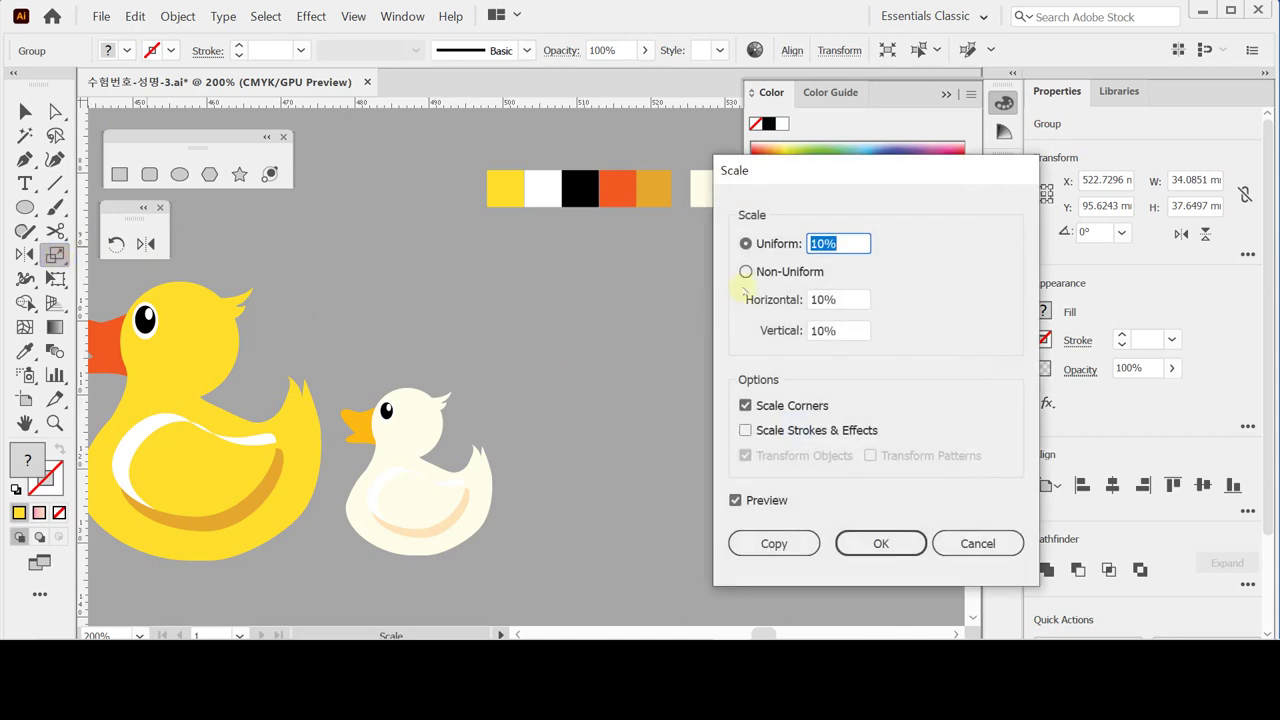
pyautogui.write('60')
pyautogui.click(773, 545)
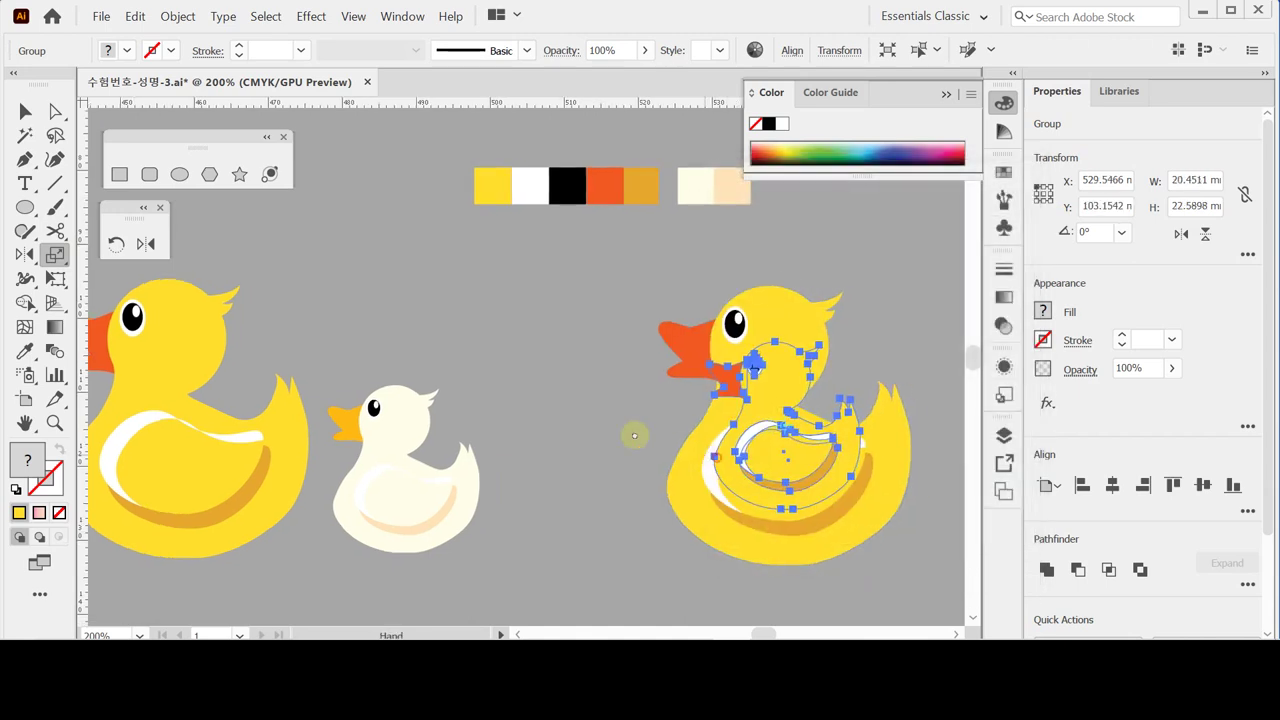
pyautogui.hscroll(3, 633, 430)
pyautogui.scroll(-1, 633, 430)
pyautogui.moveTo(633, 430); pyautogui.dragTo(875, 466)
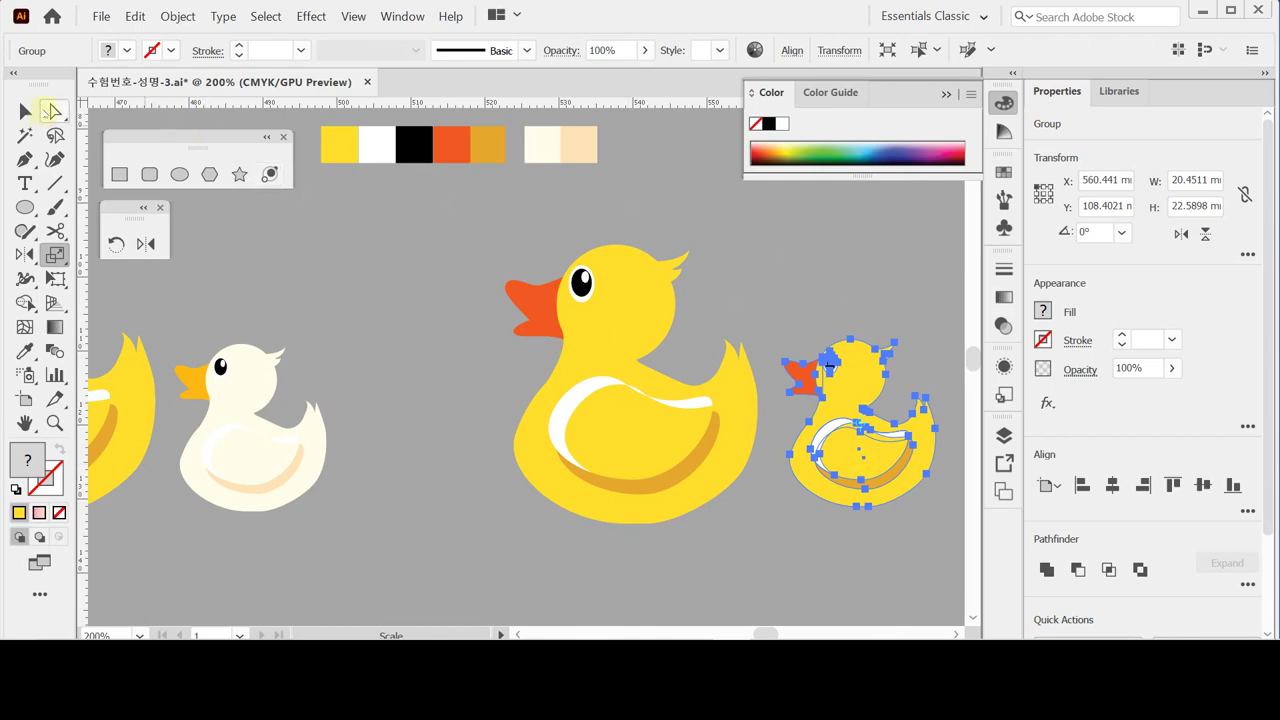
# Step: Recolour the small duck's body and wing cream and its wing shadow light peach, sampling the small reference duck with the Eyedropper
pyautogui.click(27, 112)
pyautogui.doubleClick(834, 443)
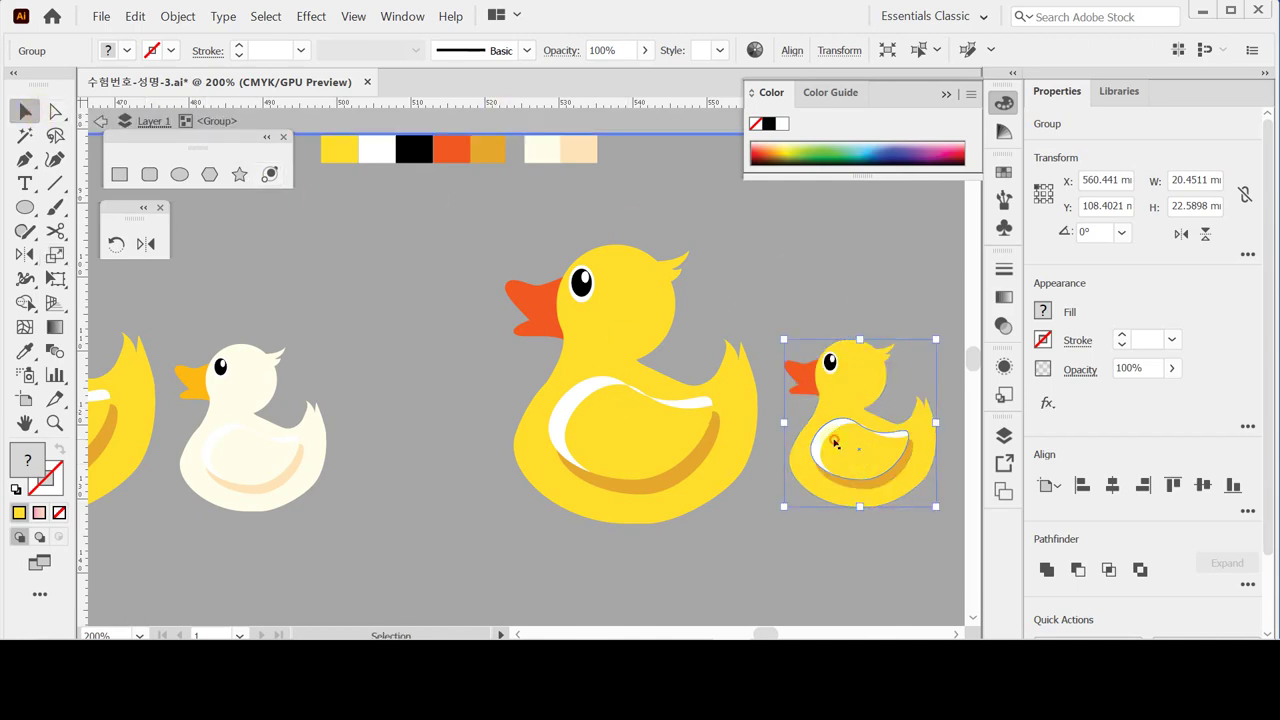
pyautogui.click(866, 384)
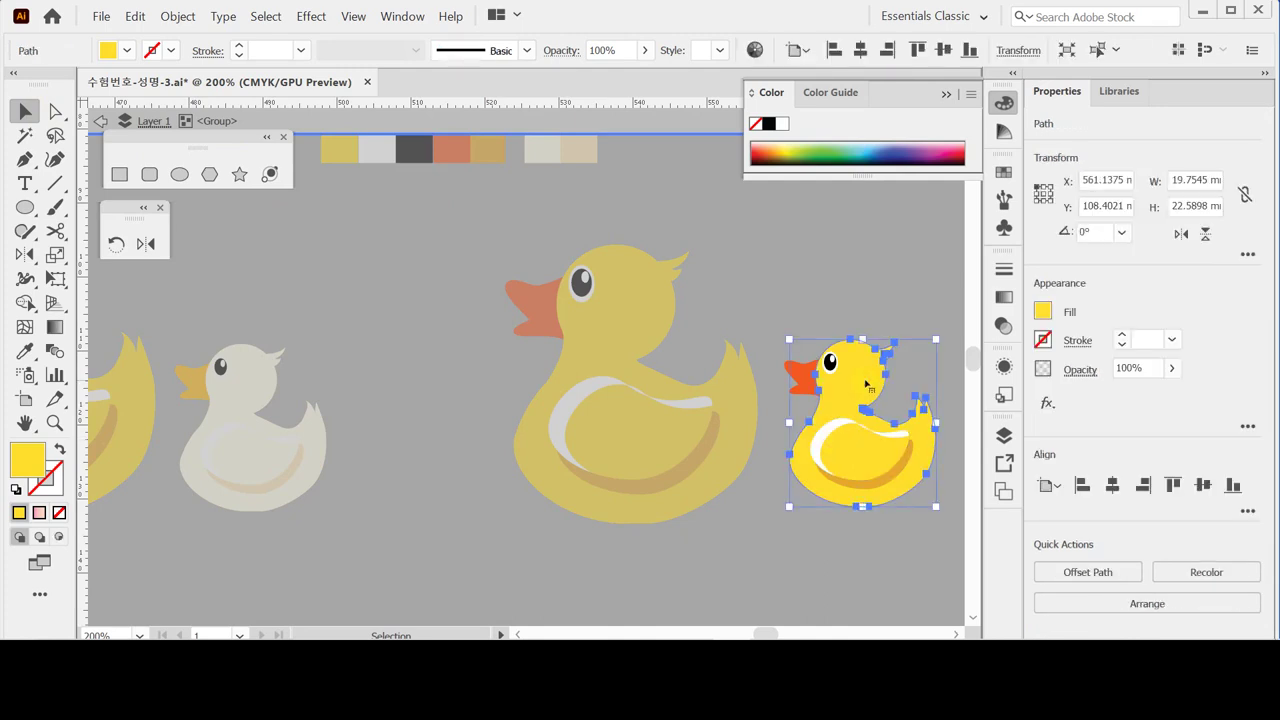
pyautogui.keyDown('shift'); pyautogui.click(876, 450); pyautogui.keyUp('shift')
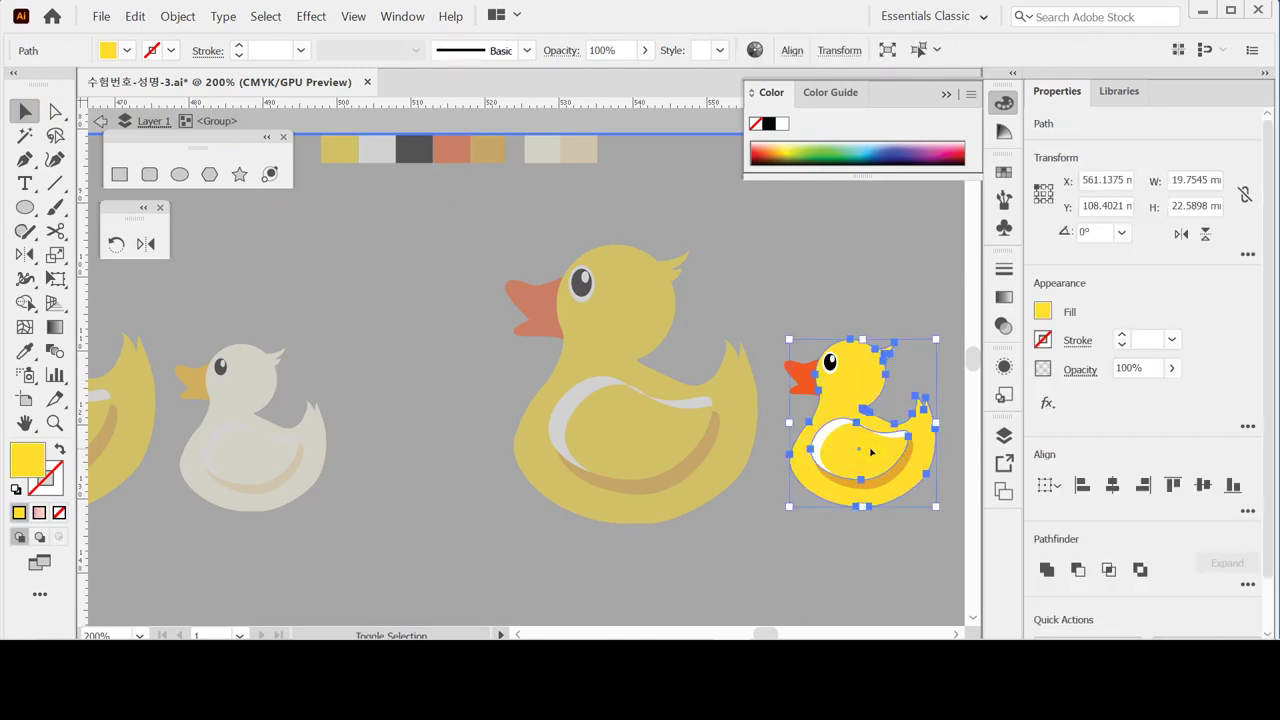
pyautogui.press('i')
pyautogui.click(245, 458)
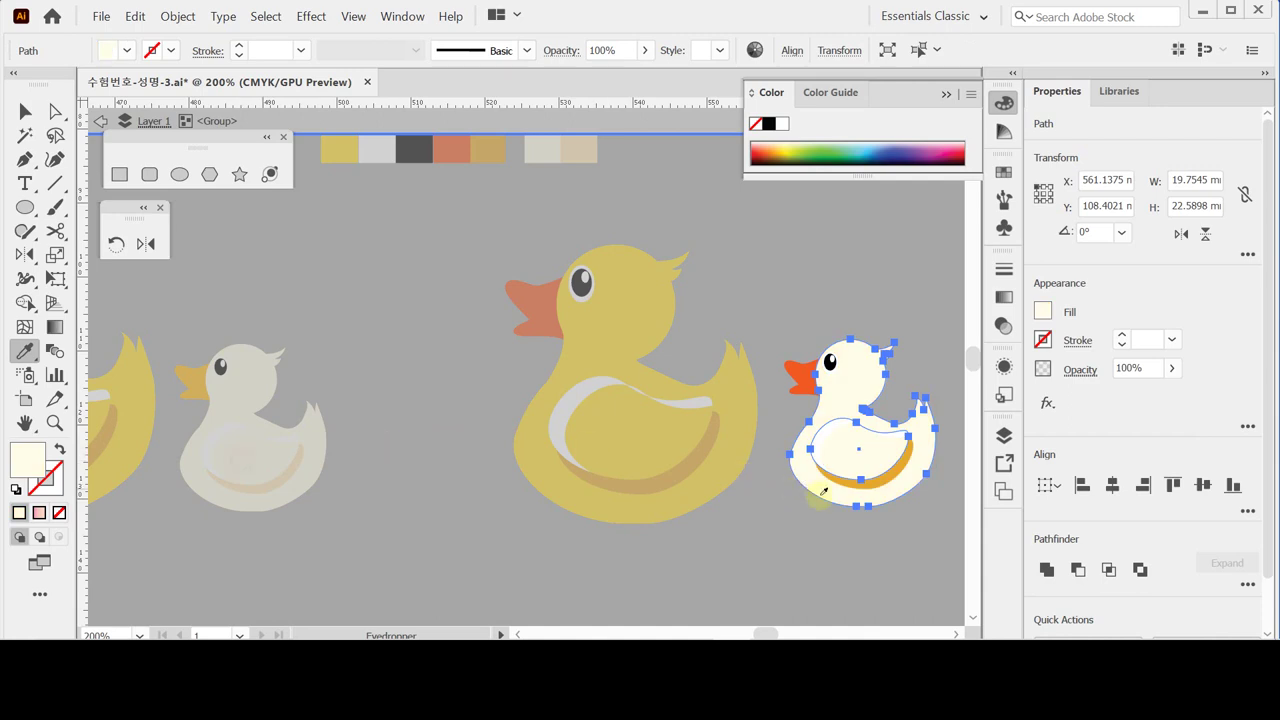
pyautogui.keyDown('ctrl'); pyautogui.click(880, 488); pyautogui.keyUp('ctrl')
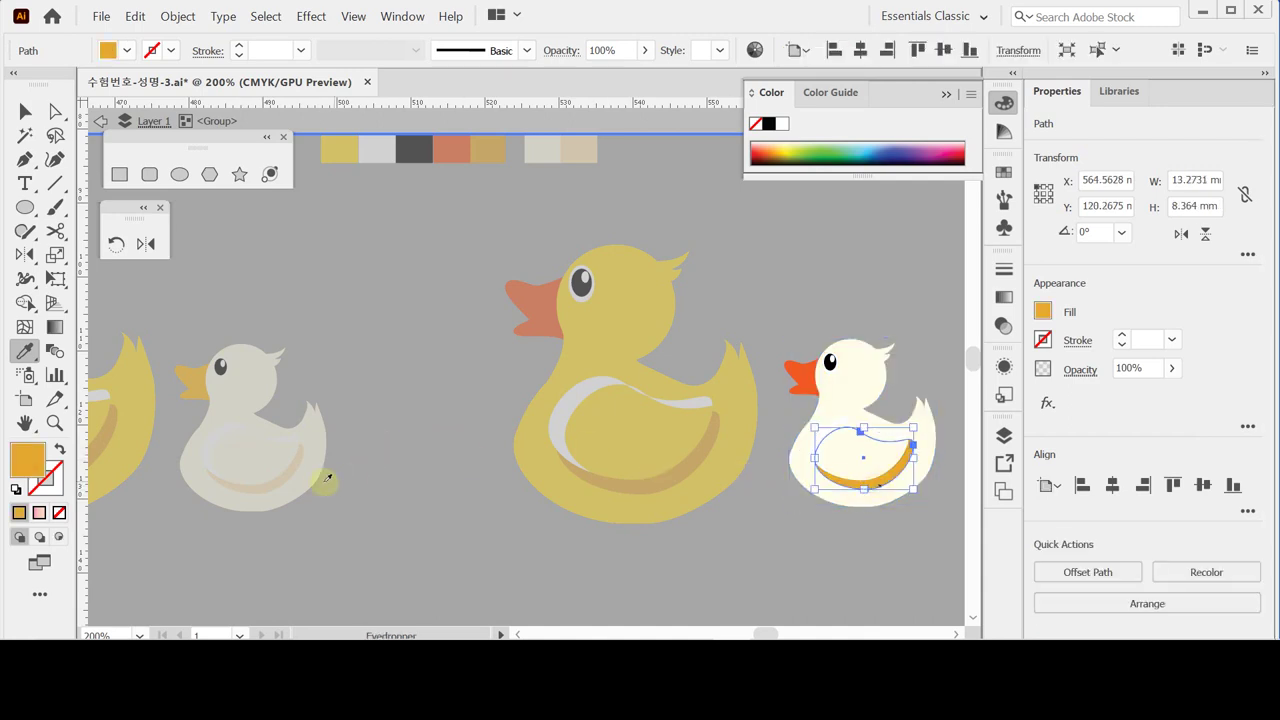
pyautogui.click(285, 478)
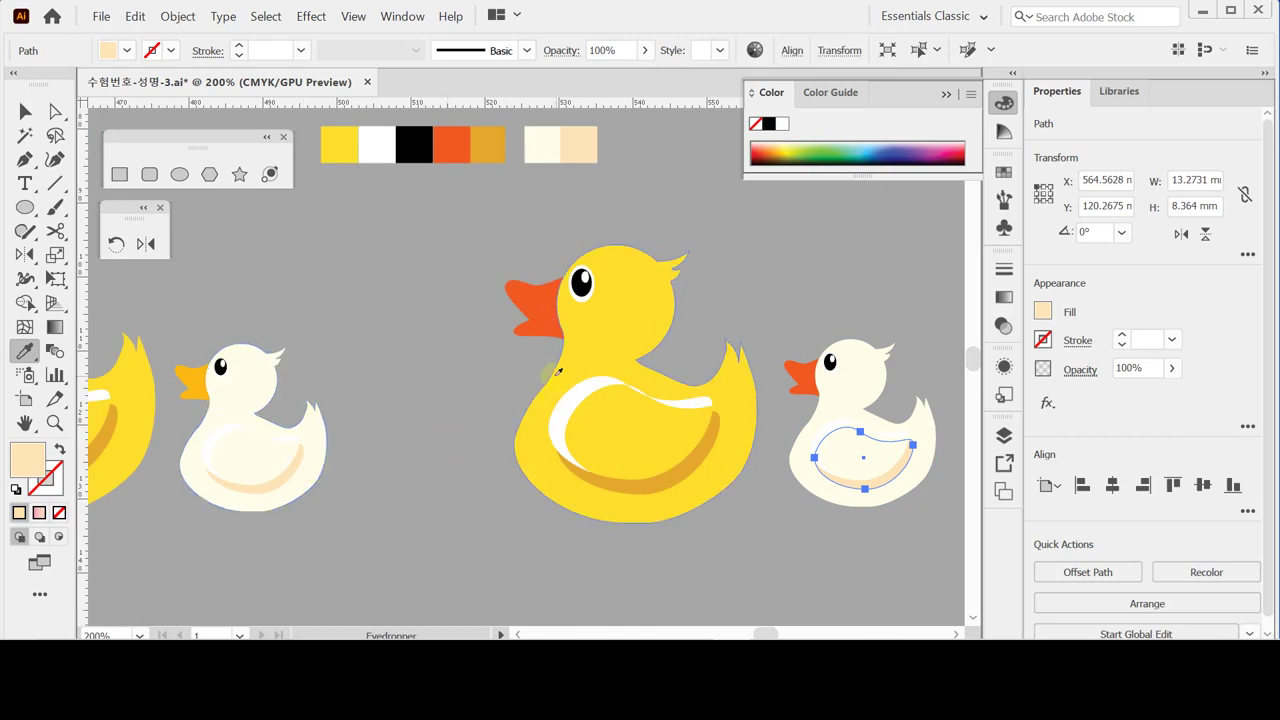
pyautogui.click(25, 111)
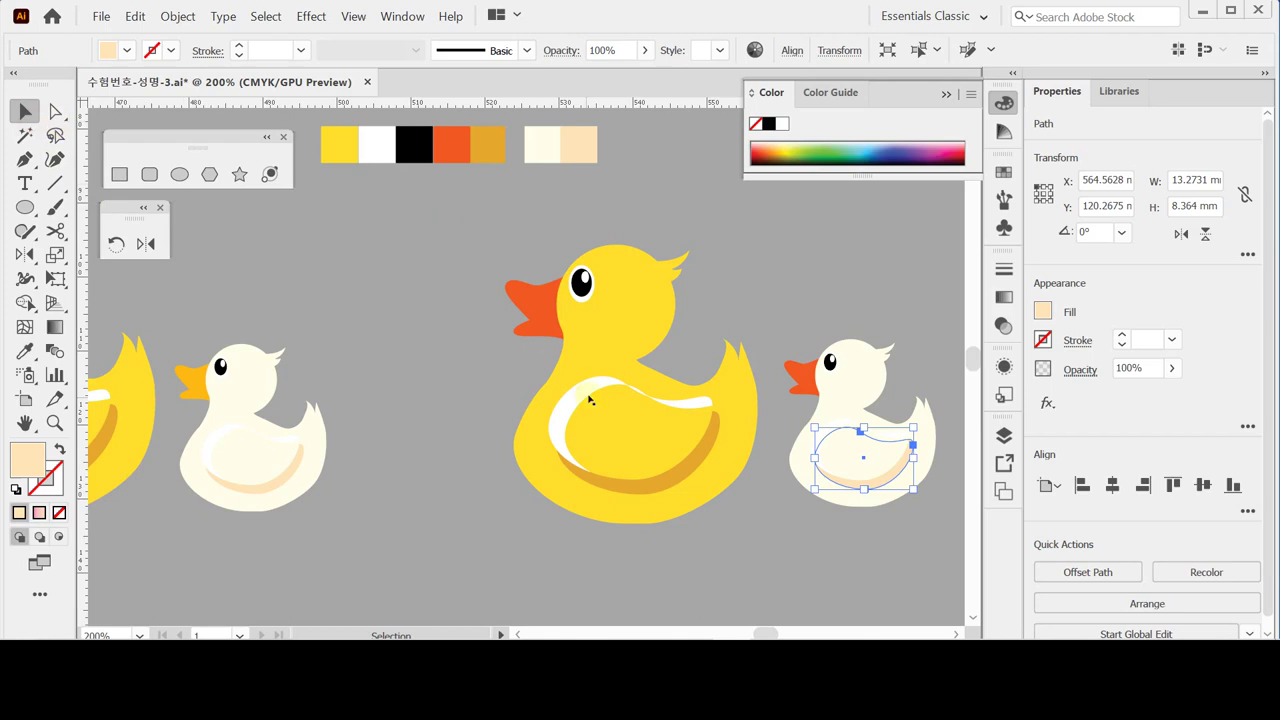
pyautogui.click(506, 353)
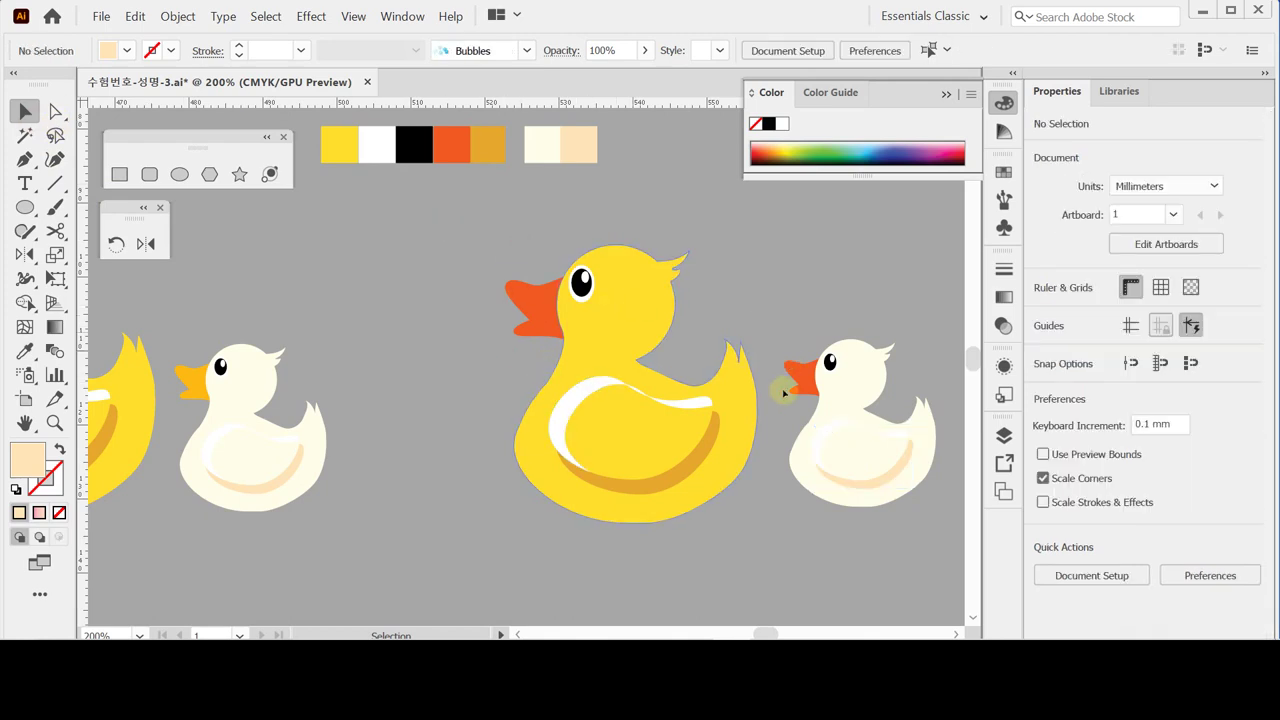
# Step: Recolour the small duck's beak with the reference duckling's orange-yellow using the Eyedropper, and save the document
pyautogui.press('ctrl')
pyautogui.keyDown('ctrl'); pyautogui.click(800, 389); pyautogui.keyUp('ctrl')
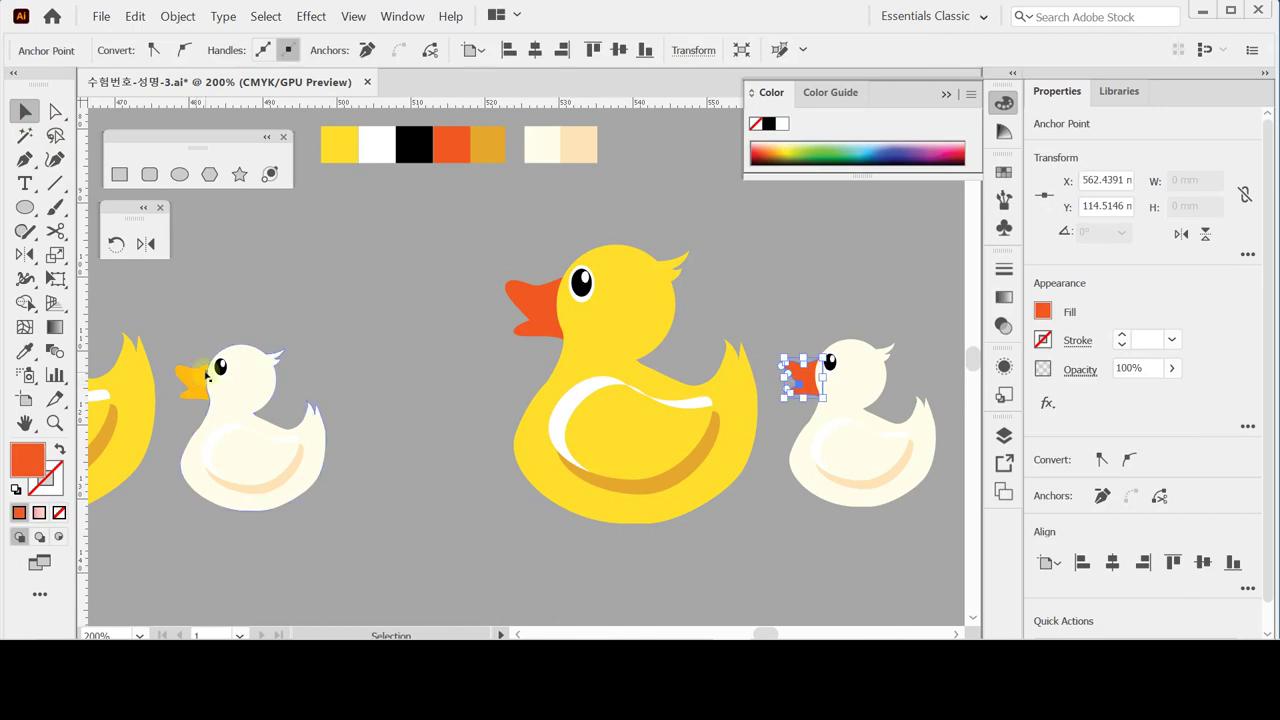
pyautogui.press('i')
pyautogui.click(203, 378)
pyautogui.keyDown('ctrl'); pyautogui.click(470, 300); pyautogui.keyUp('ctrl')
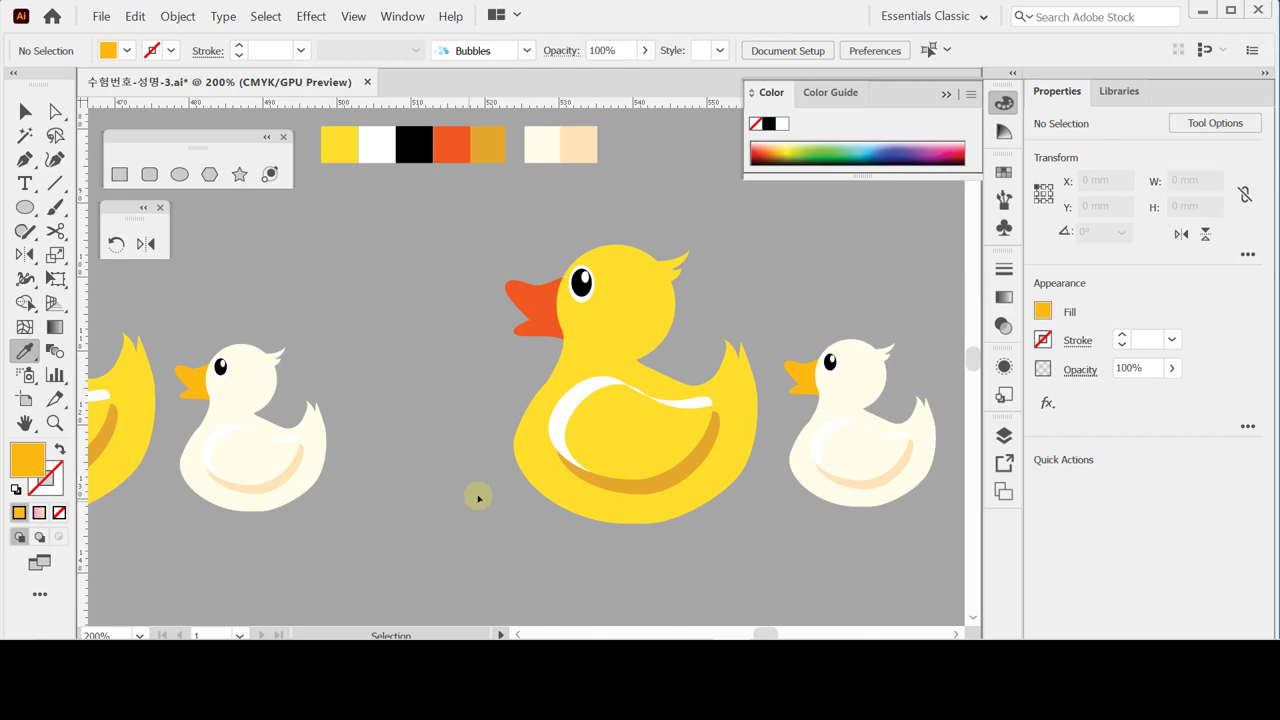
pyautogui.hotkey('ctrl', 's')
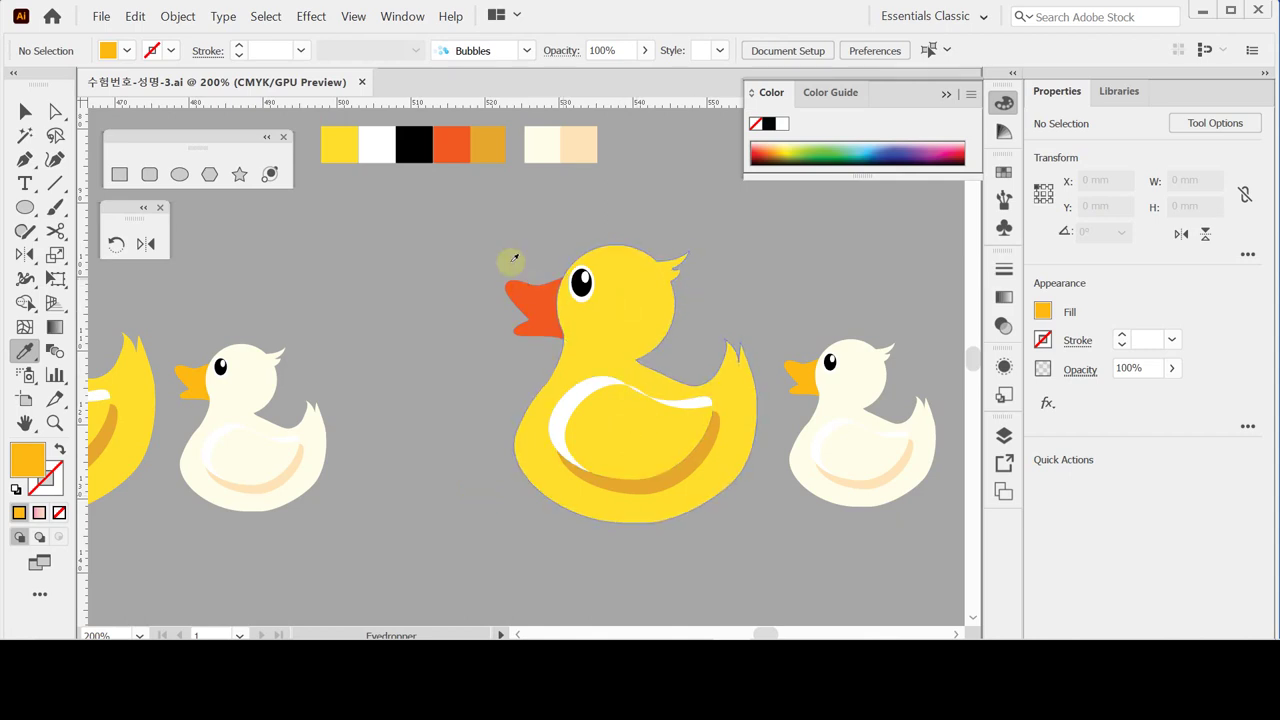
# Step: Turn the large and small ducks together into a dynamic symbol named 오리 with the Graphic export type
pyautogui.keyDown('ctrl'); pyautogui.click(544, 253); pyautogui.keyUp('ctrl')
pyautogui.keyDown('ctrl'); pyautogui.click(838, 458); pyautogui.keyUp('ctrl')
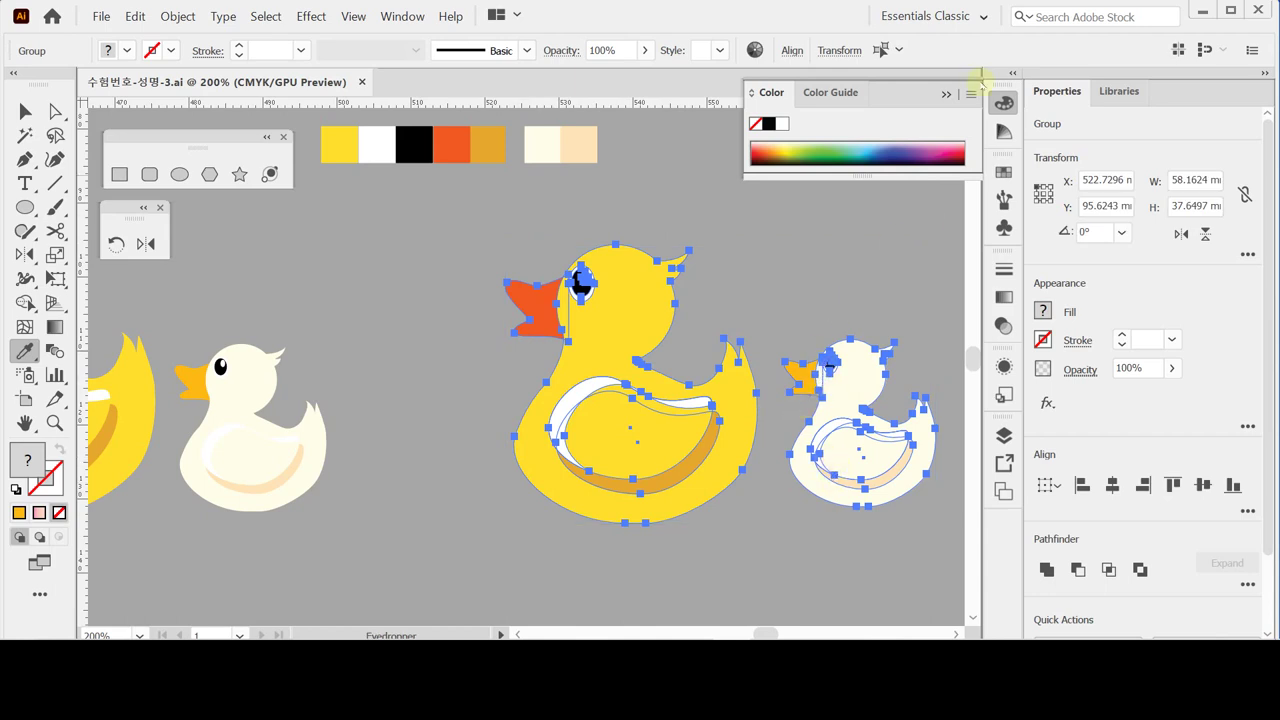
pyautogui.click(1005, 101)
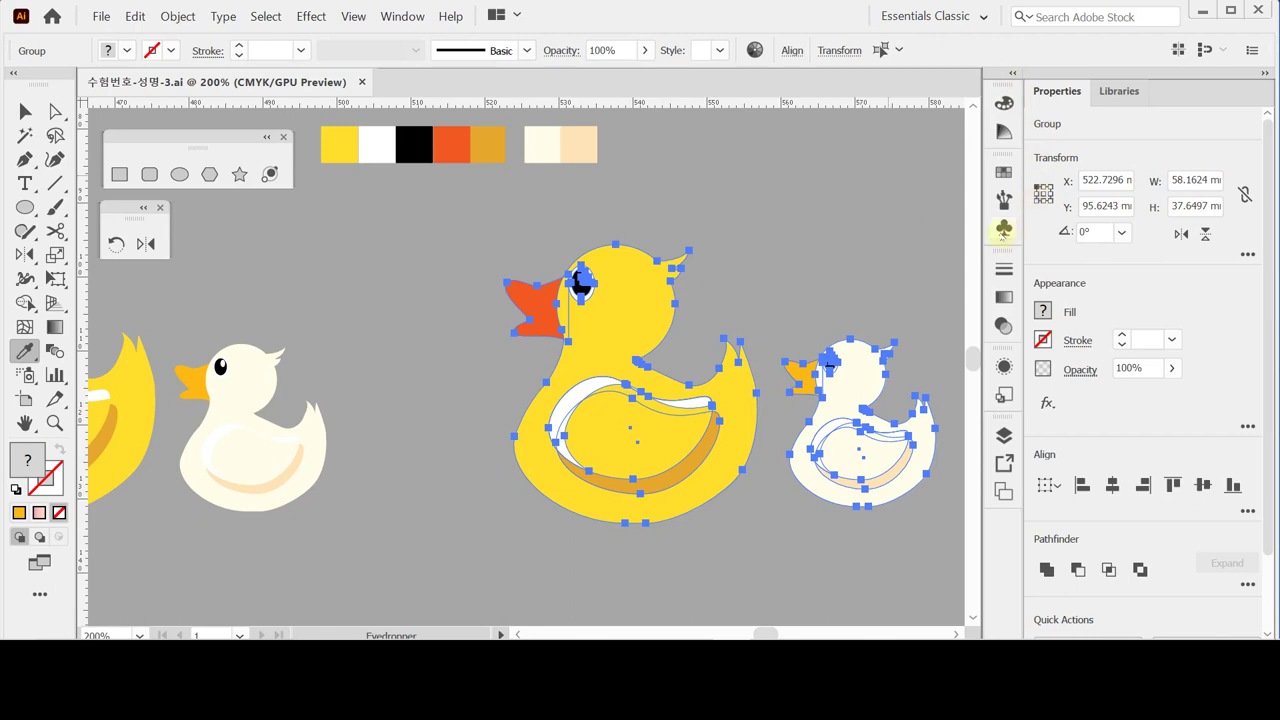
pyautogui.click(1003, 229)
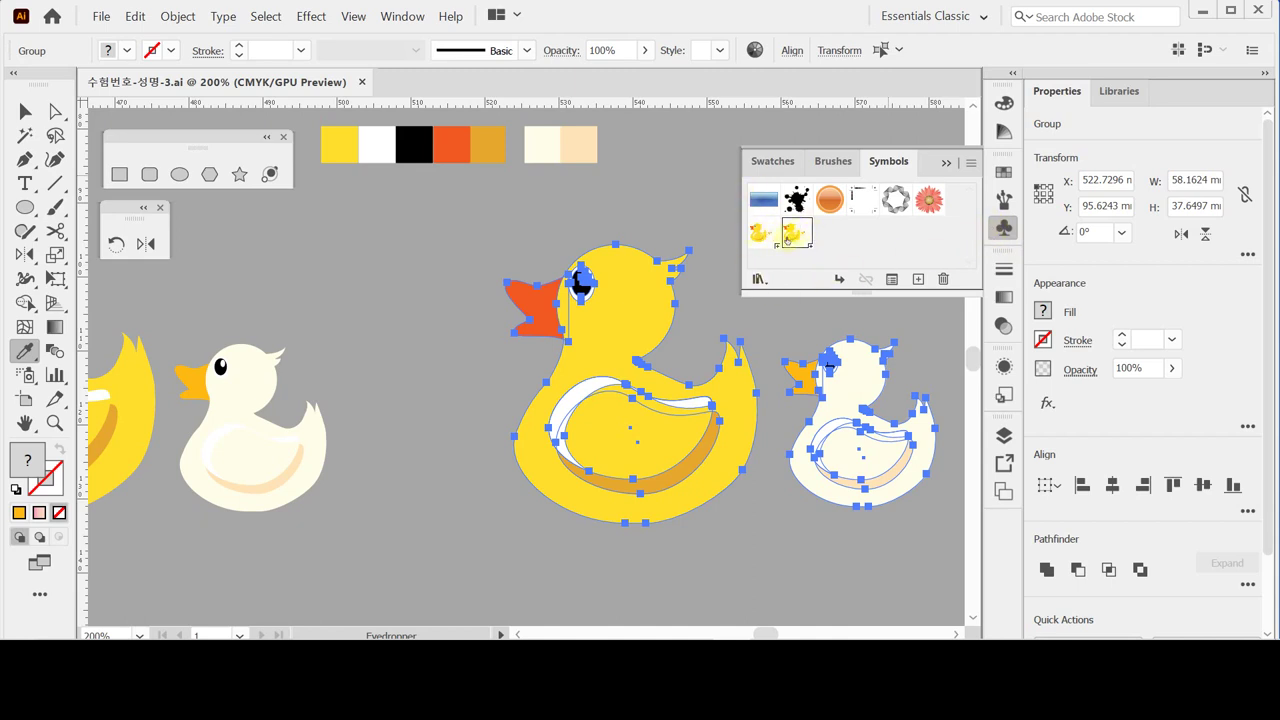
pyautogui.click(918, 279)
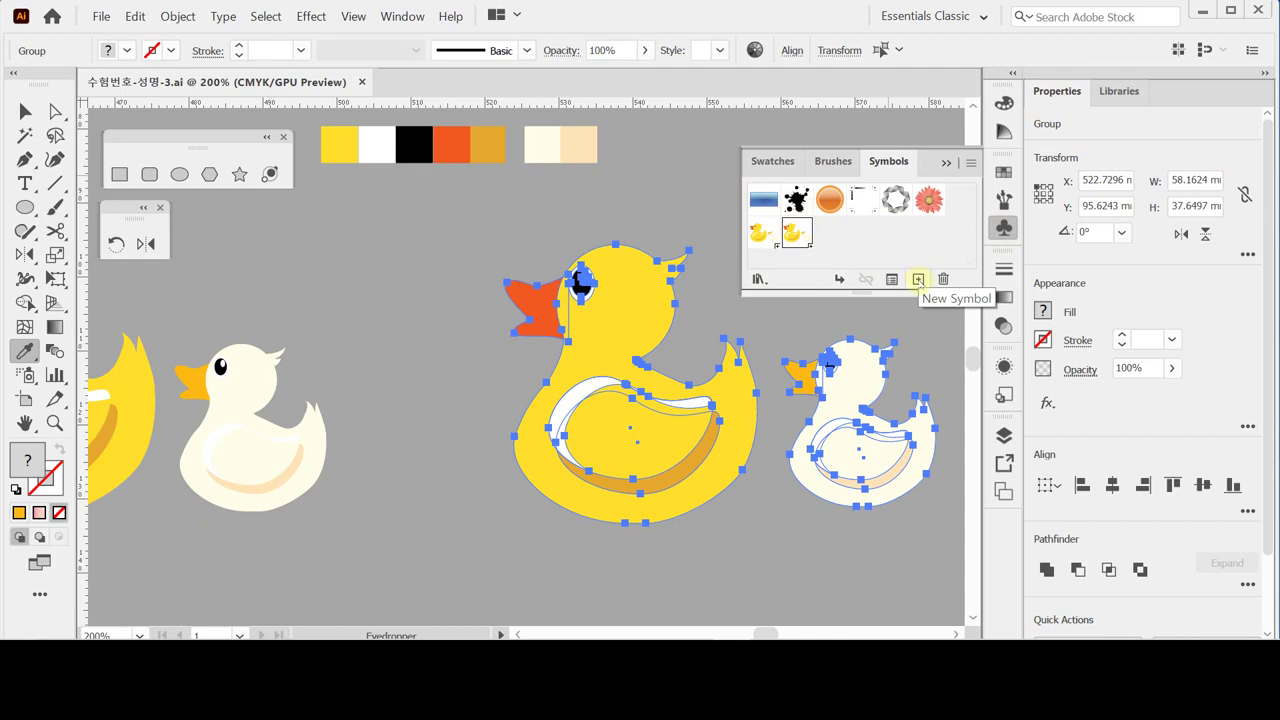
pyautogui.click(918, 280)
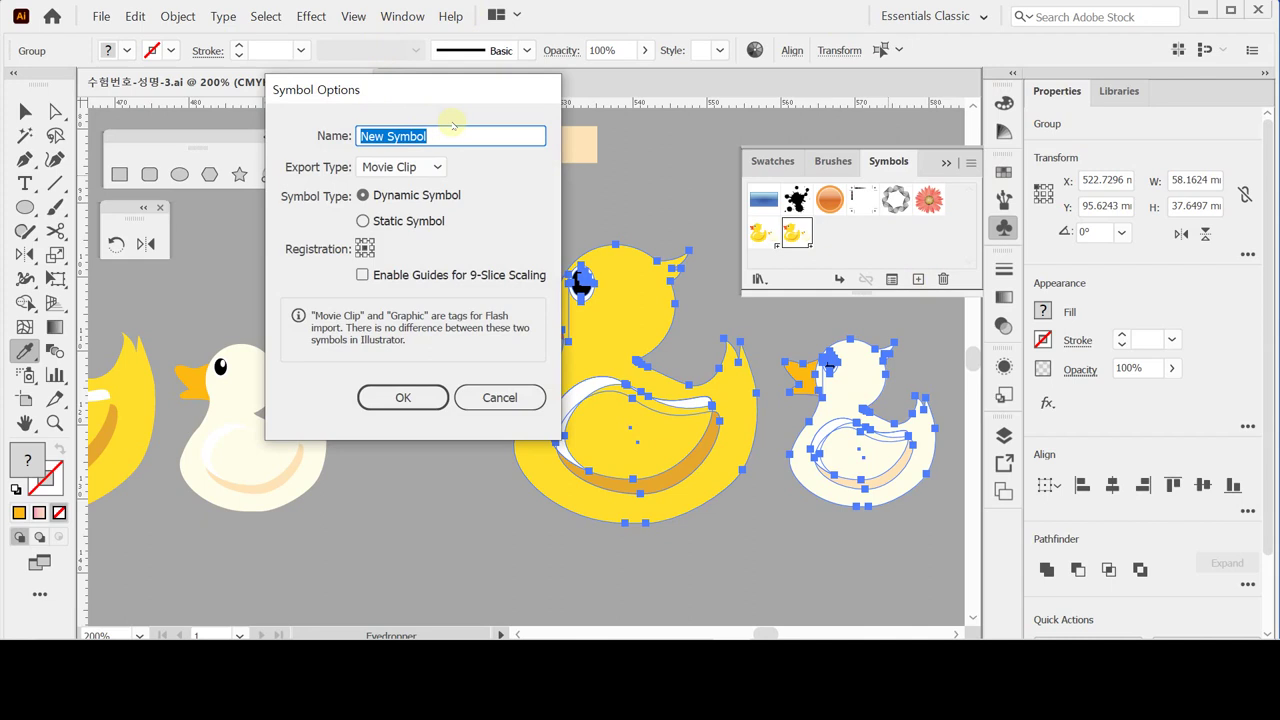
pyautogui.write('d')
pyautogui.press('BackSpace')
pyautogui.write('ㅇ')
pyautogui.write('오리')
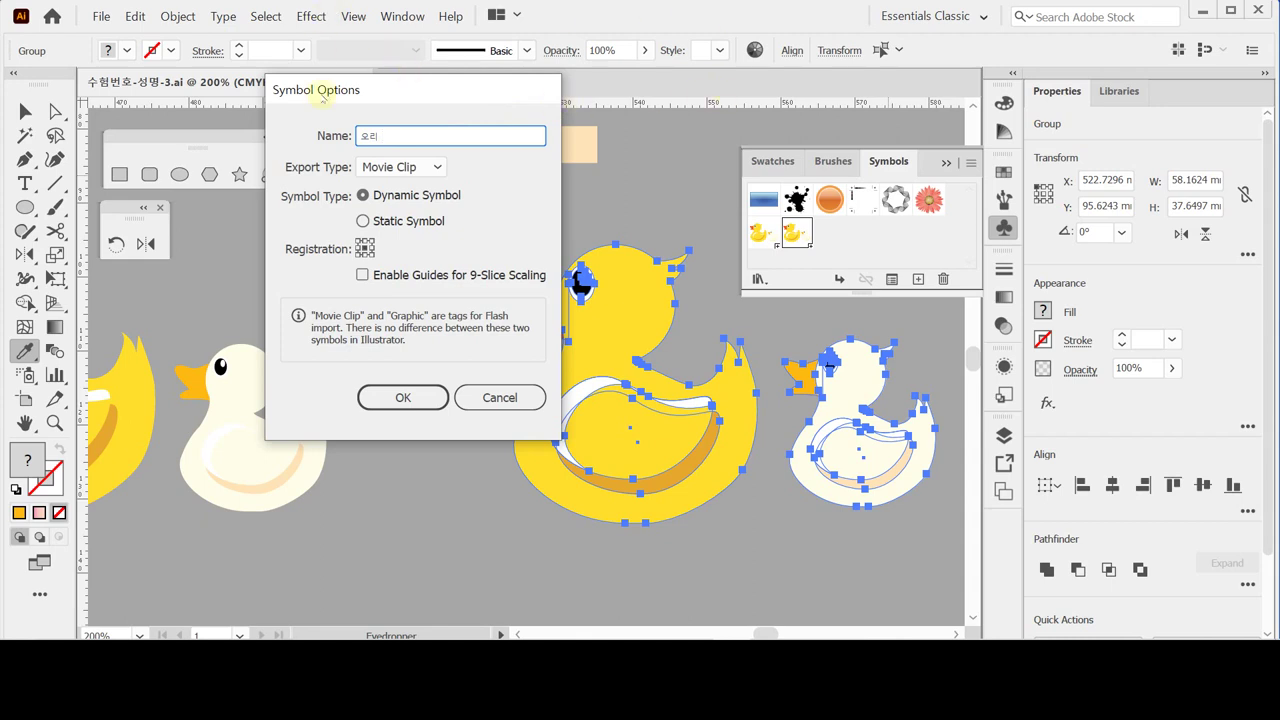
pyautogui.click(437, 168)
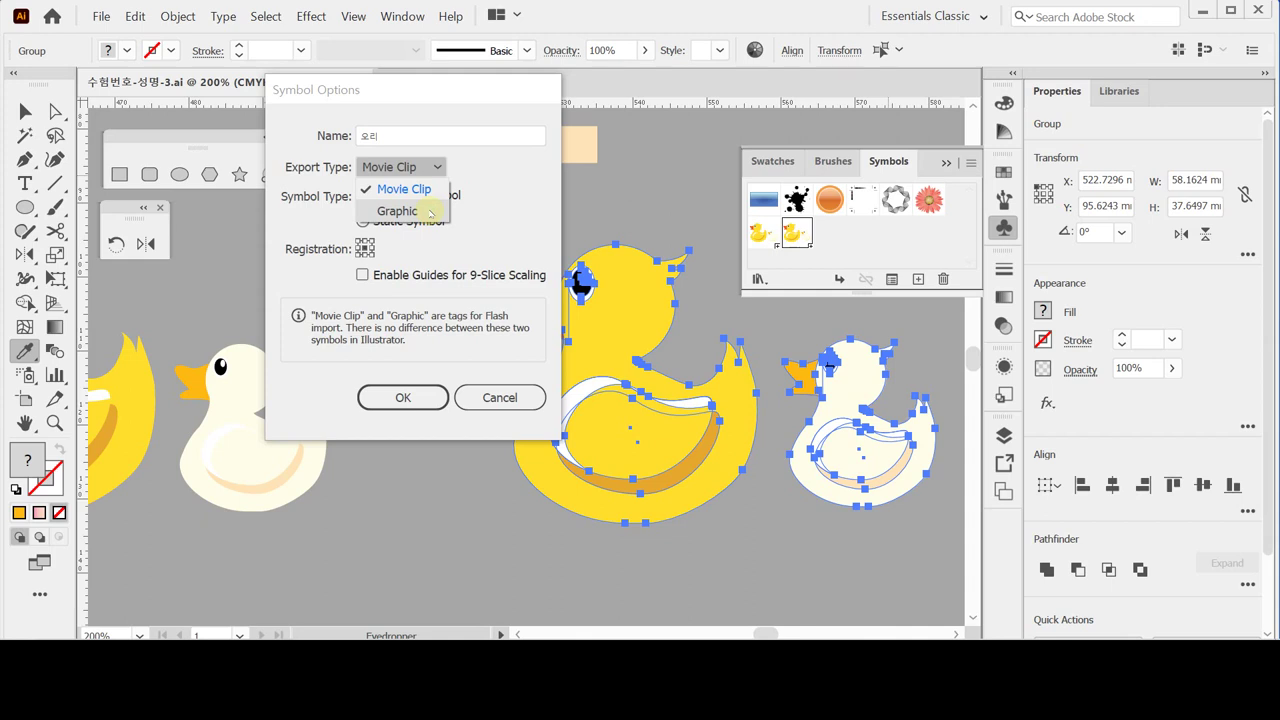
pyautogui.click(430, 212)
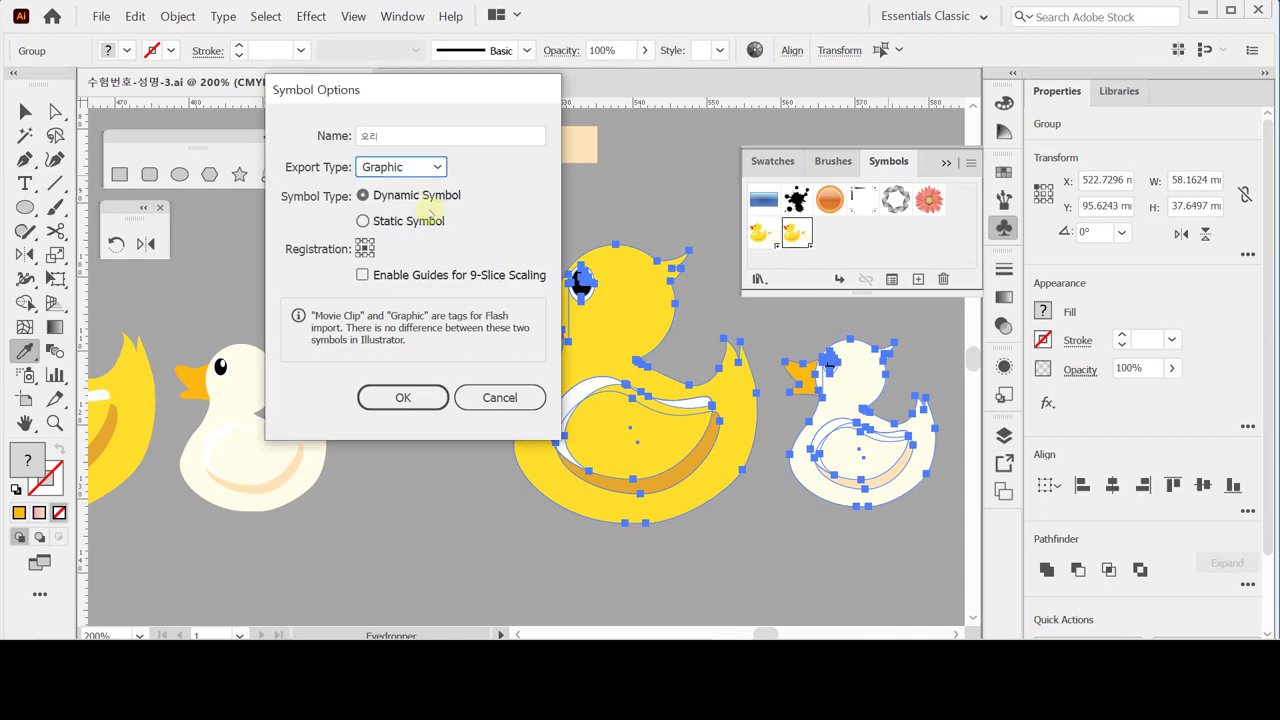
pyautogui.click(408, 400)
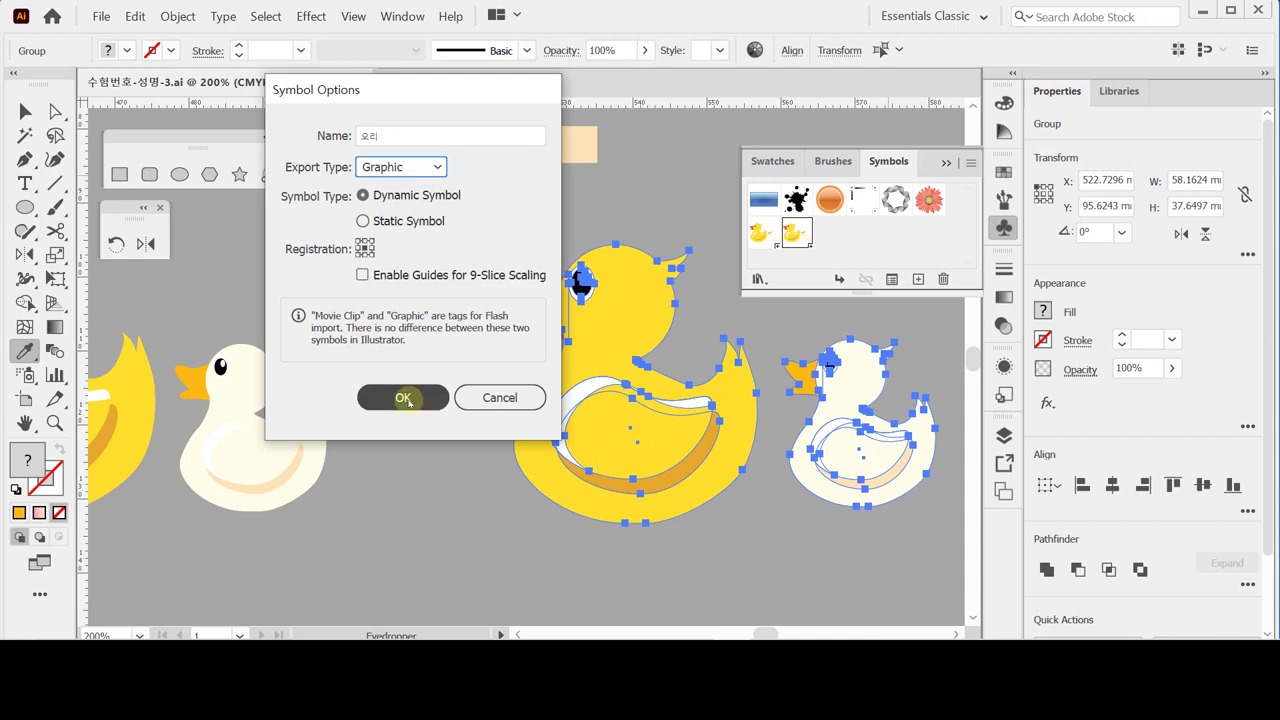
pyautogui.click(403, 398)
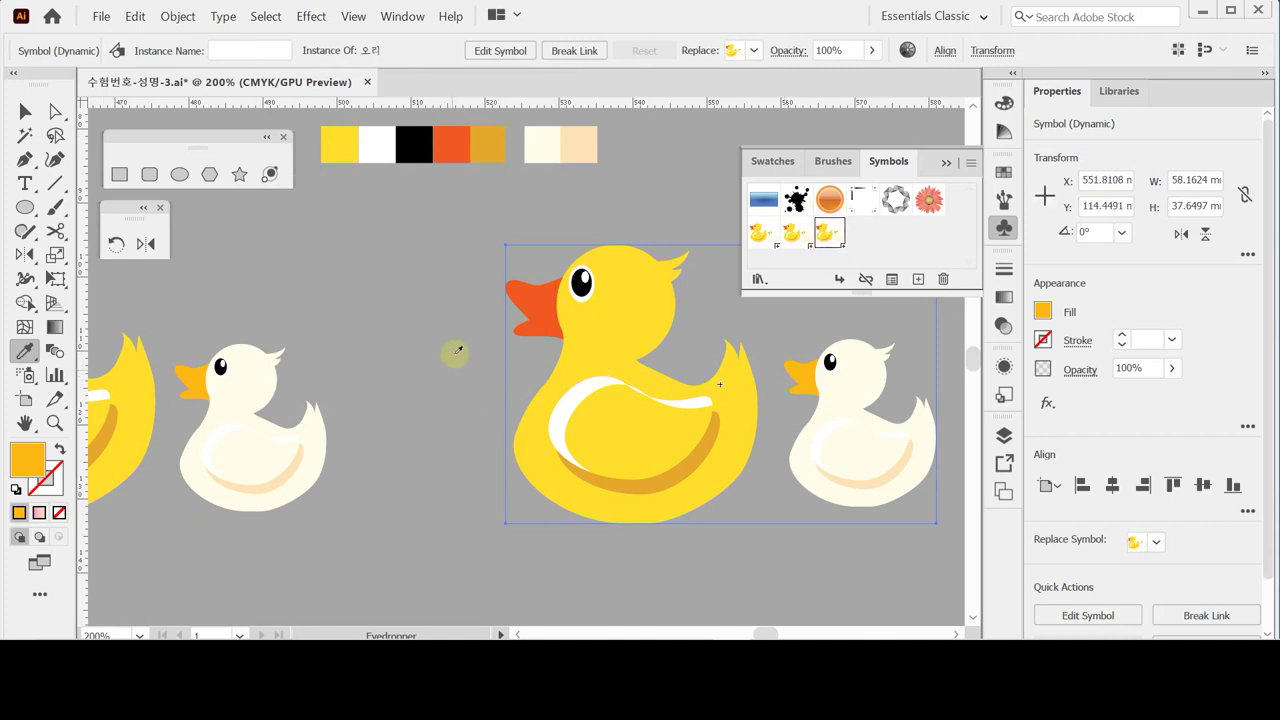
pyautogui.click(1006, 227)
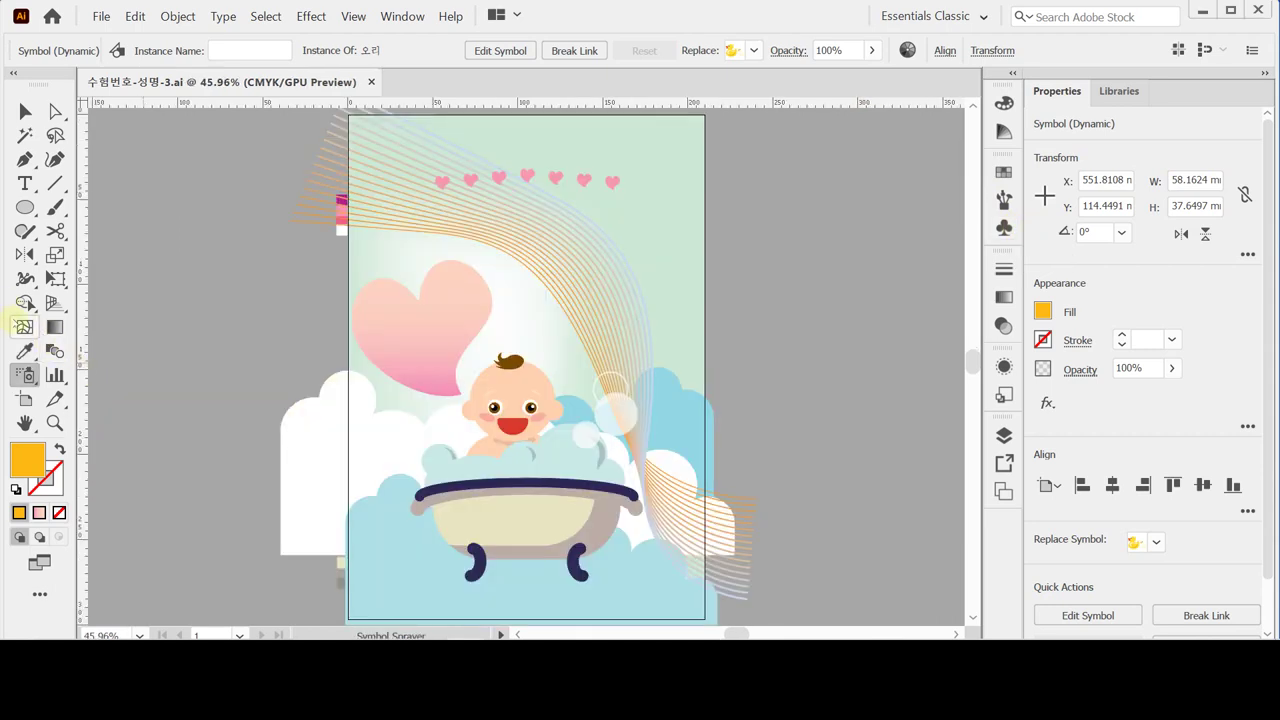
# Step: Detach the Symbol Sprayer tool group into its own floating toolbar over the poster artwork
pyautogui.keyDown('alt'); pyautogui.click(27, 374); pyautogui.keyUp('alt')
pyautogui.click(27, 374)
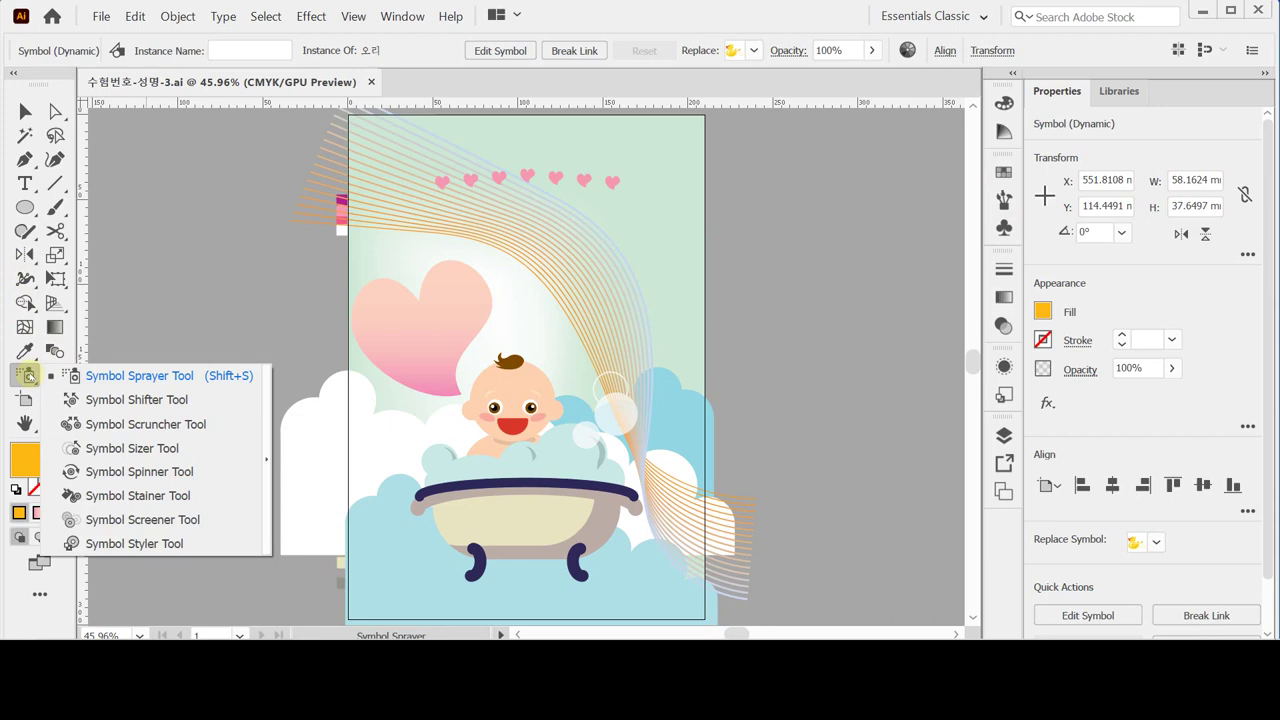
pyautogui.click(264, 402)
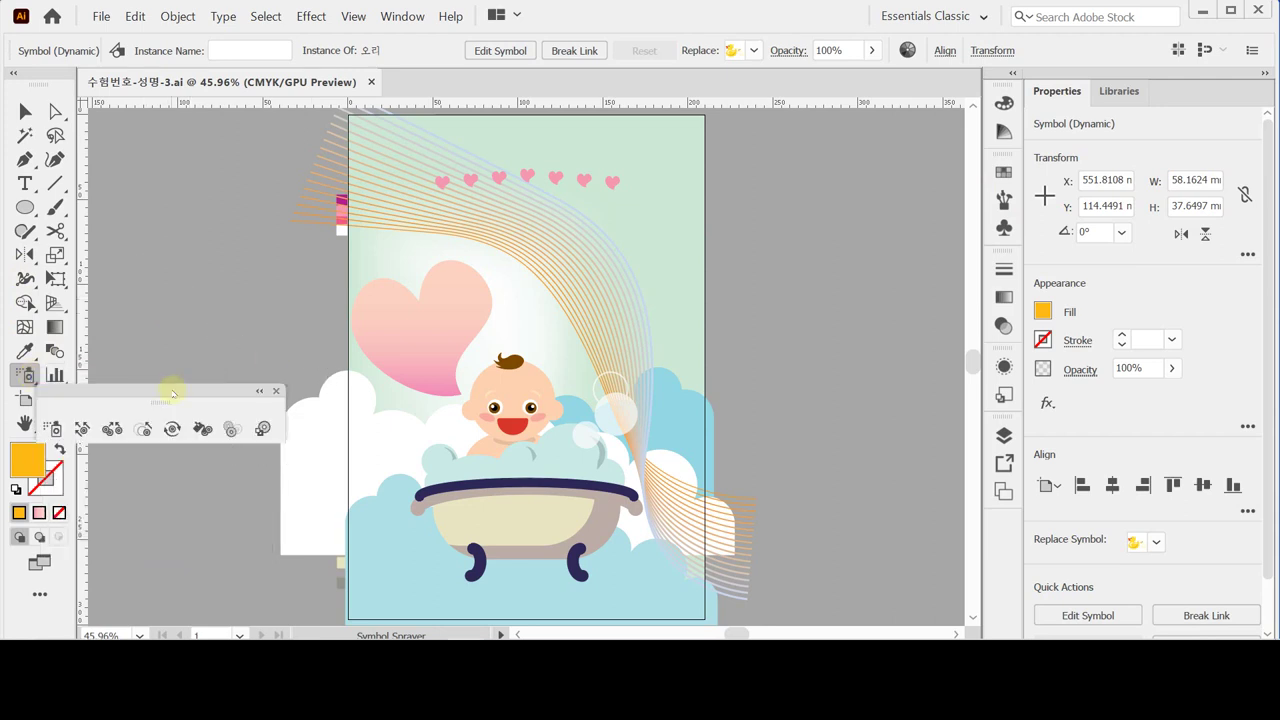
# Step: Spray the 오리 duck symbol once each at the poster's top-left, beside the baby, bottom-left and top-right with the Symbol Sprayer
pyautogui.moveTo(171, 388)
pyautogui.mouseDown()
pyautogui.moveTo(244, 217)
pyautogui.moveTo(233, 216)
pyautogui.mouseUp()
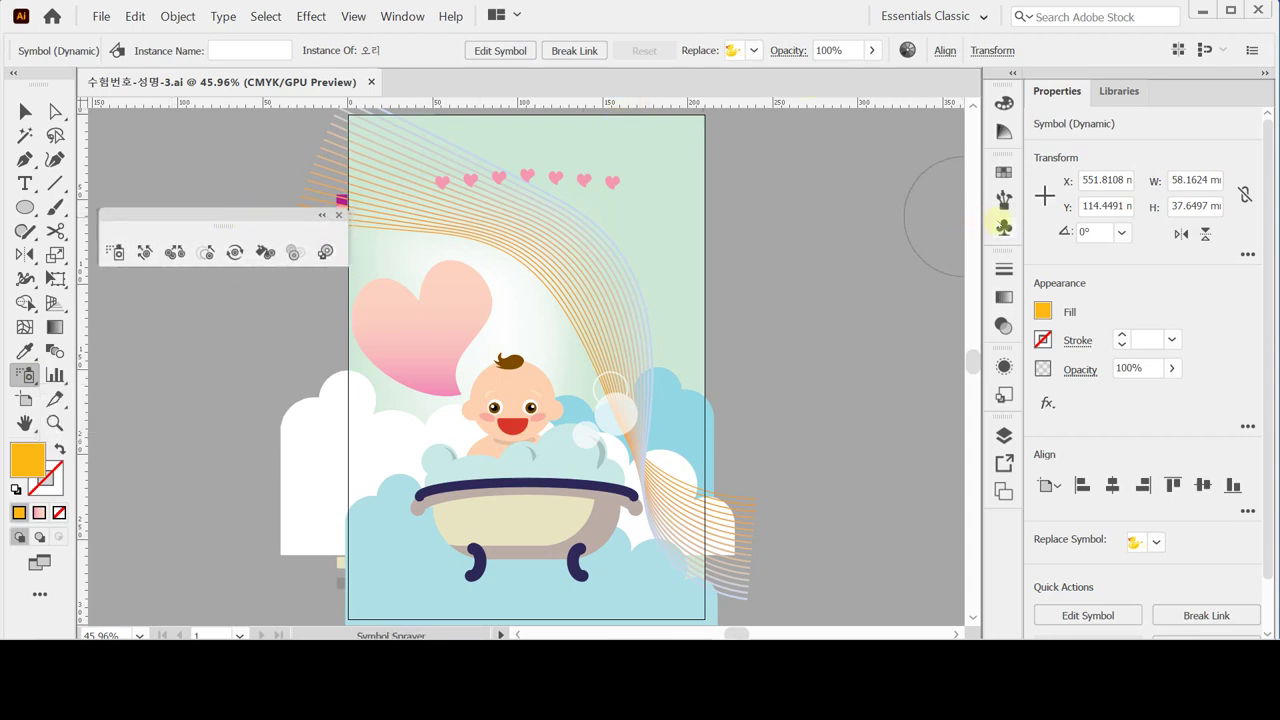
pyautogui.click(1003, 226)
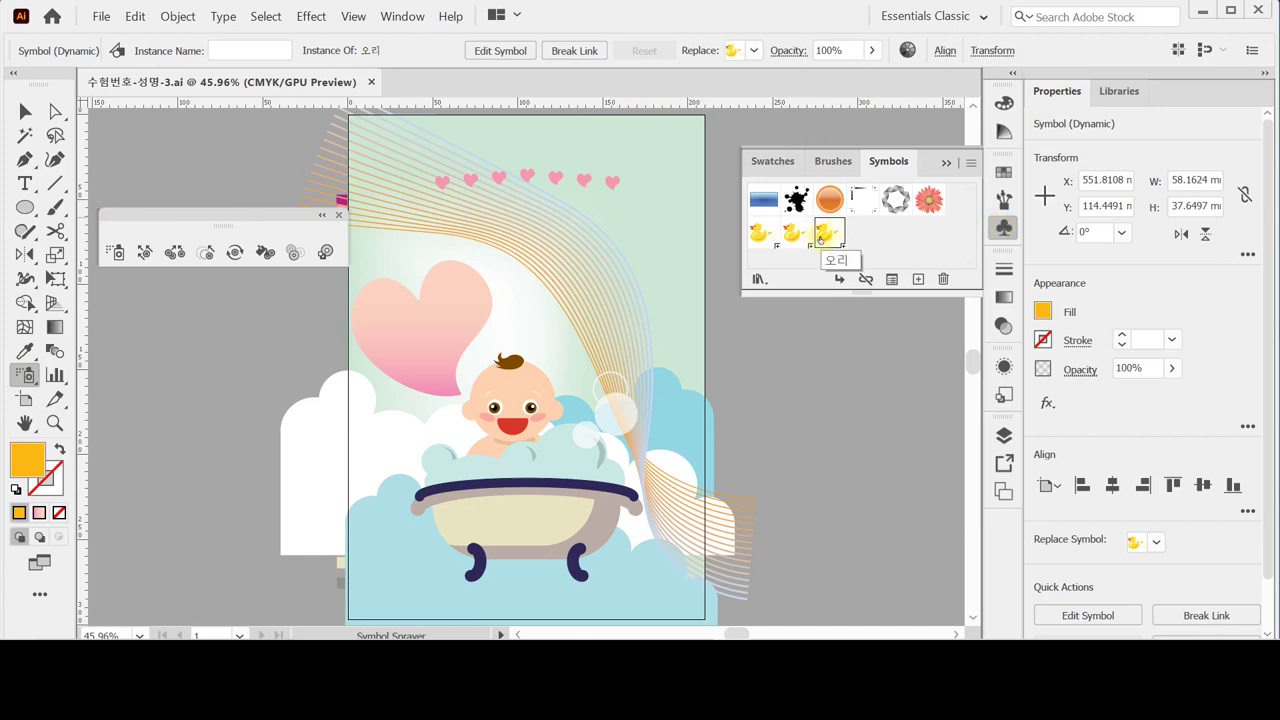
pyautogui.click(1003, 226)
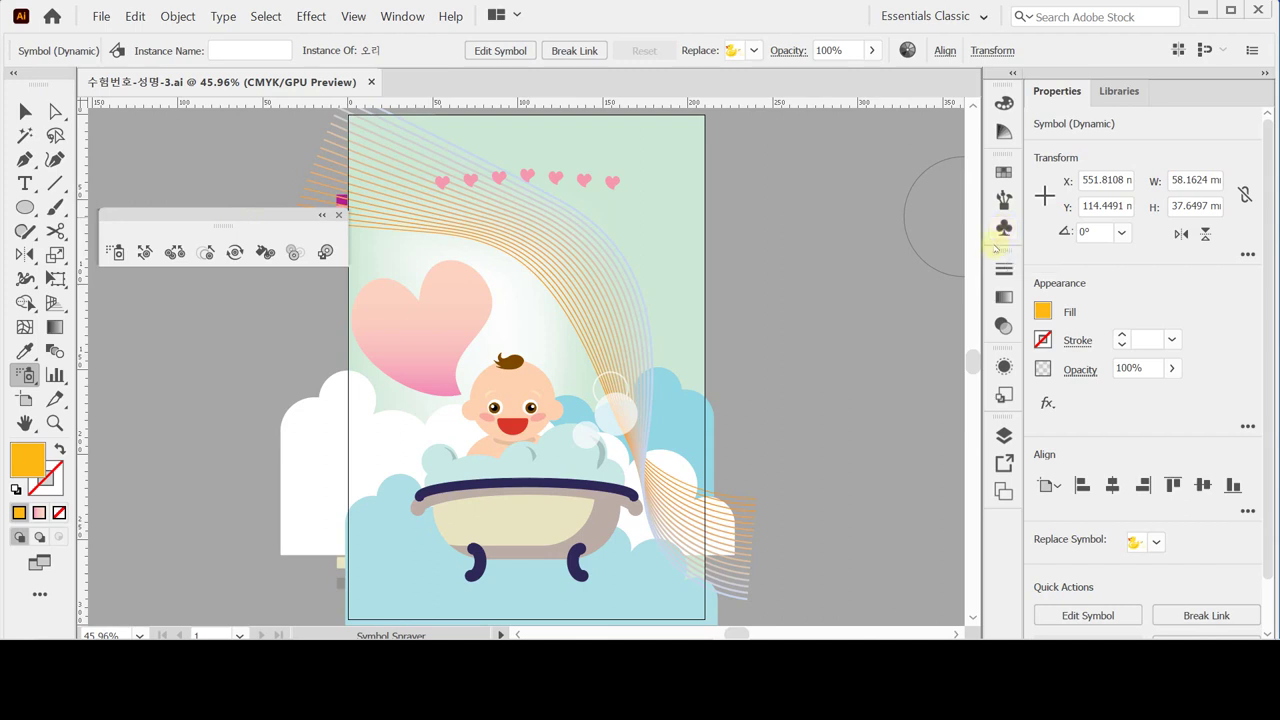
pyautogui.click(116, 253)
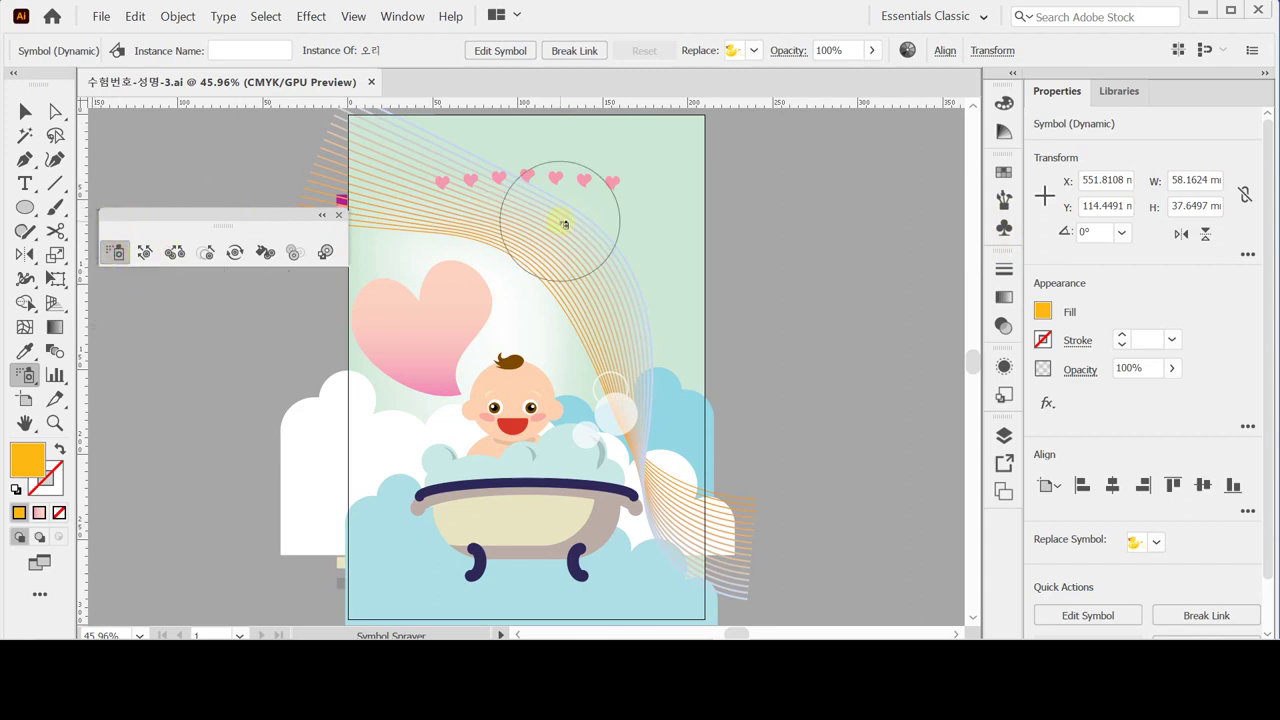
pyautogui.click(397, 192)
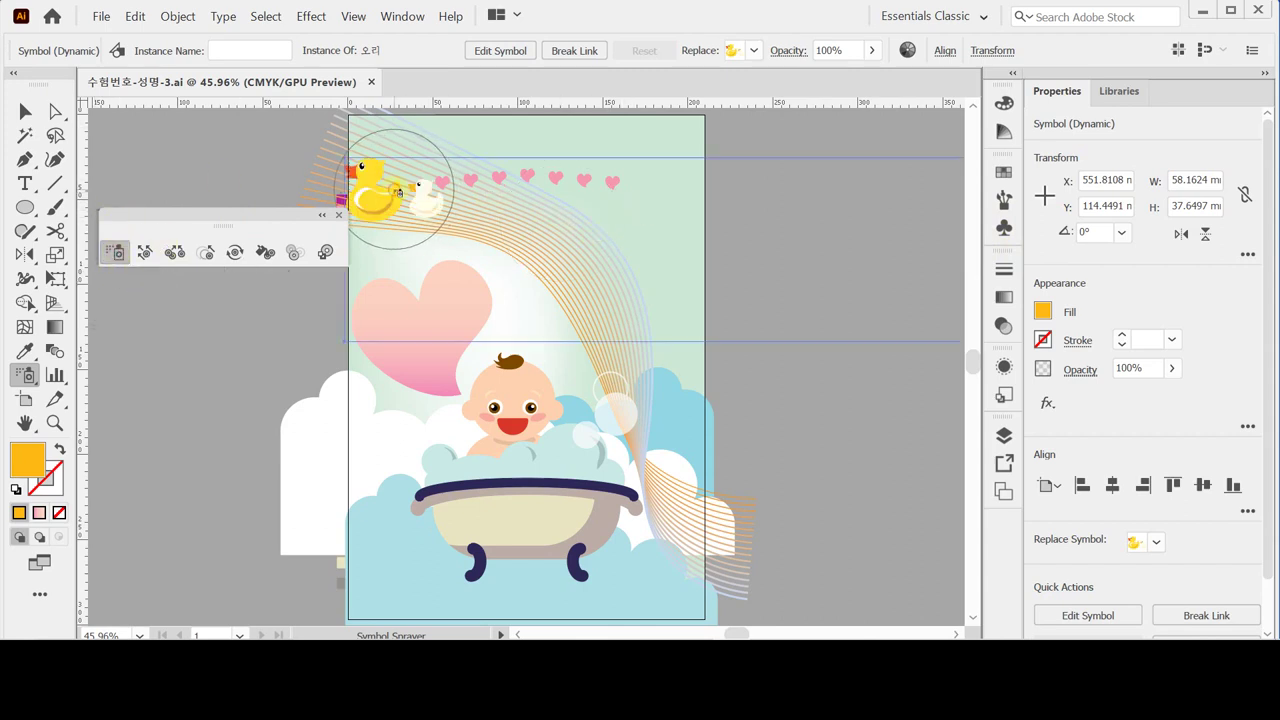
pyautogui.click(400, 405)
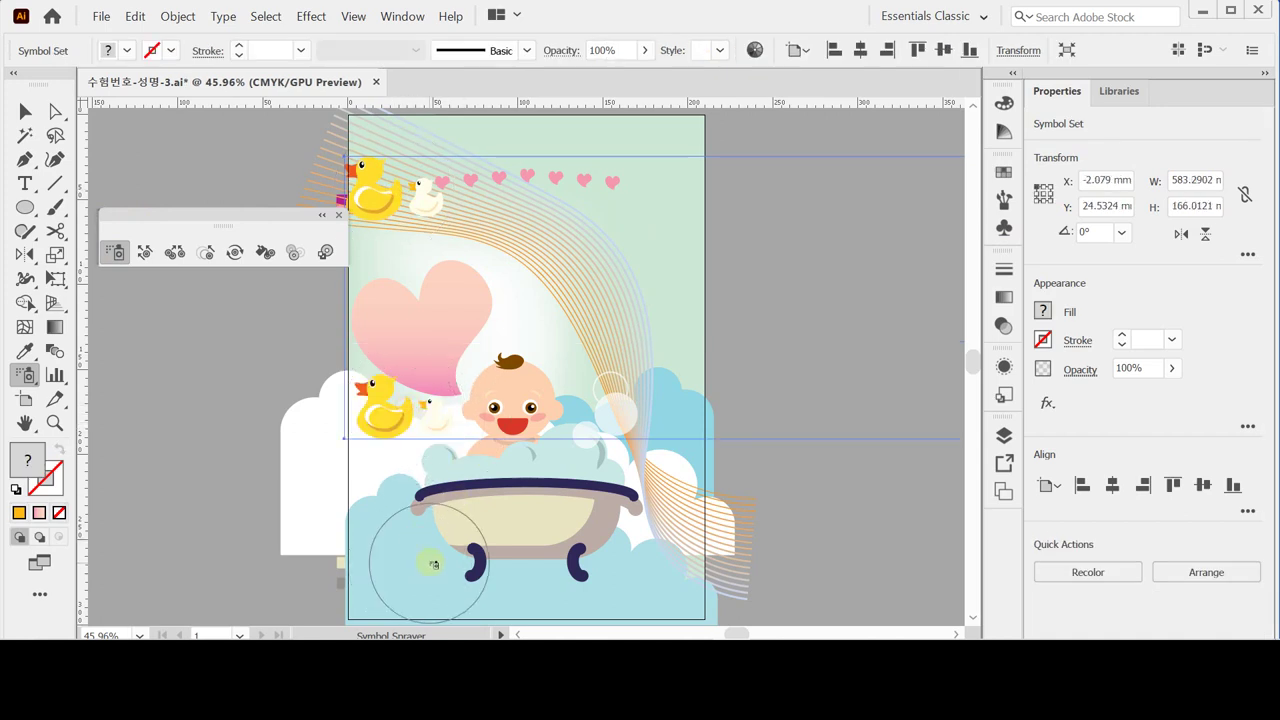
pyautogui.click(433, 565)
pyautogui.click(628, 202)
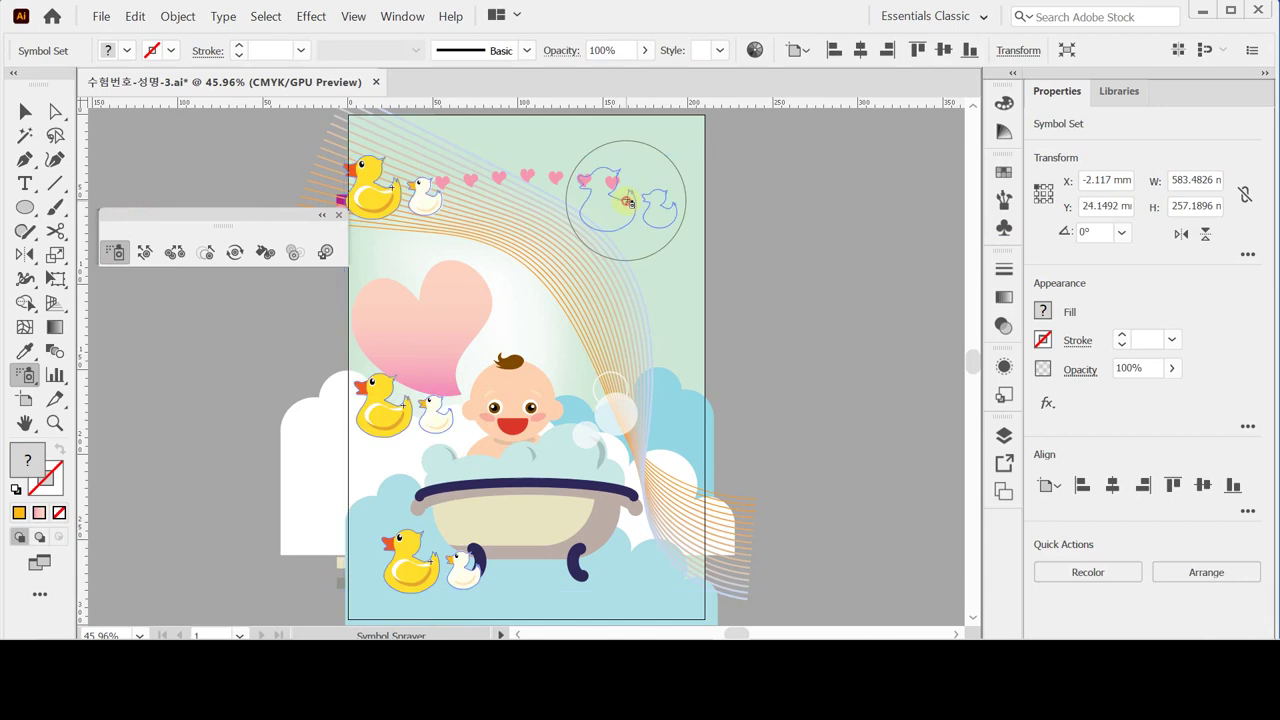
# Step: Try spraying more duck symbols over the wavy lines on the poster's right side, and remove them from the set
pyautogui.click(637, 322)
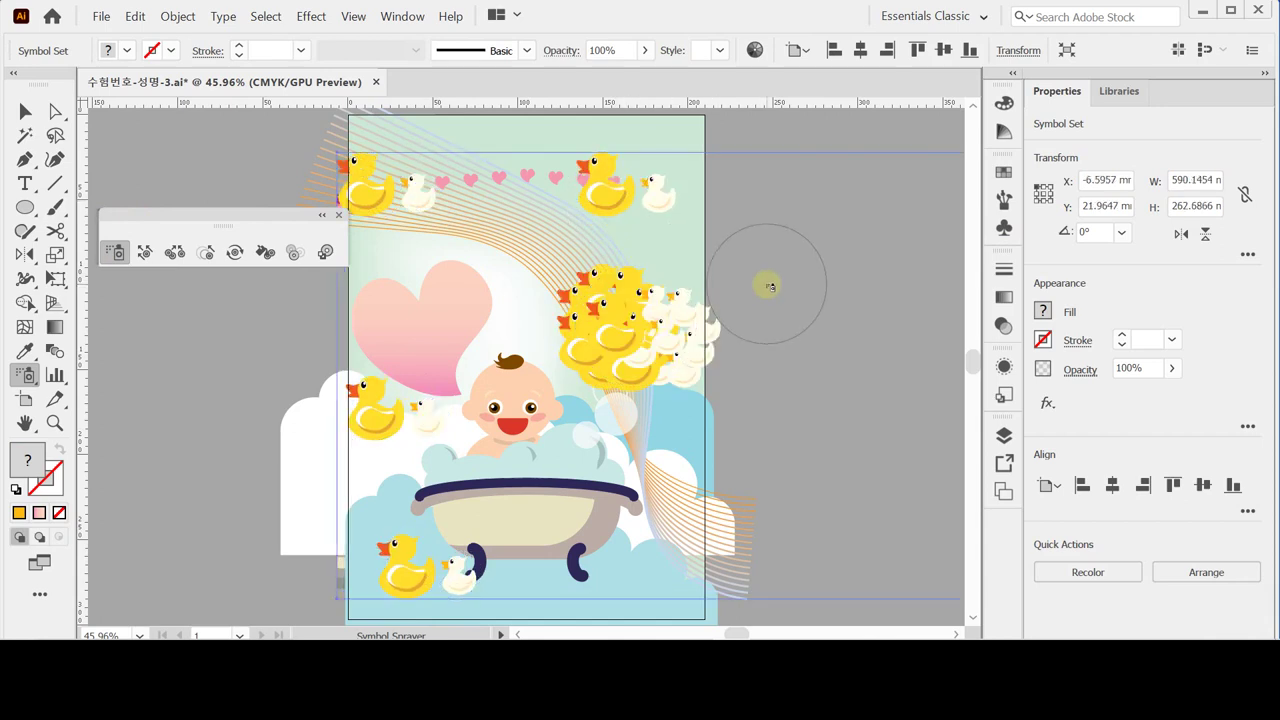
pyautogui.hotkey('ctrl', 'z')
pyautogui.click(650, 318)
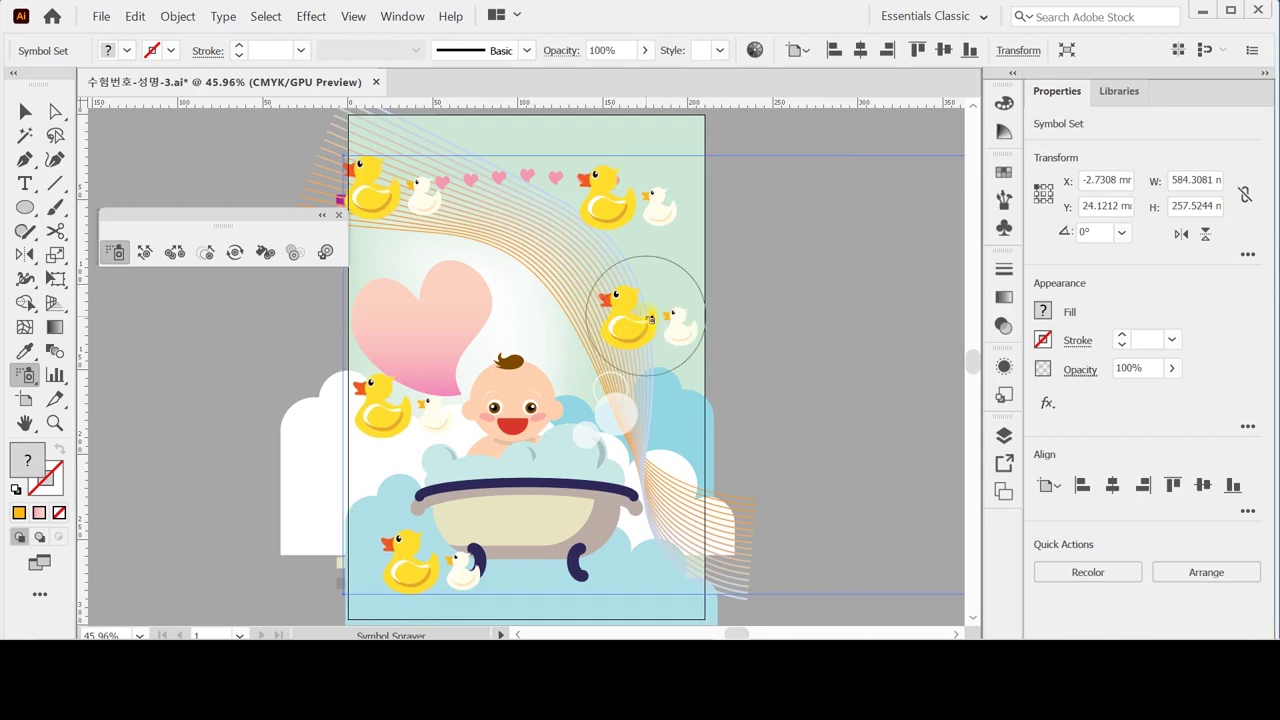
pyautogui.click(460, 258)
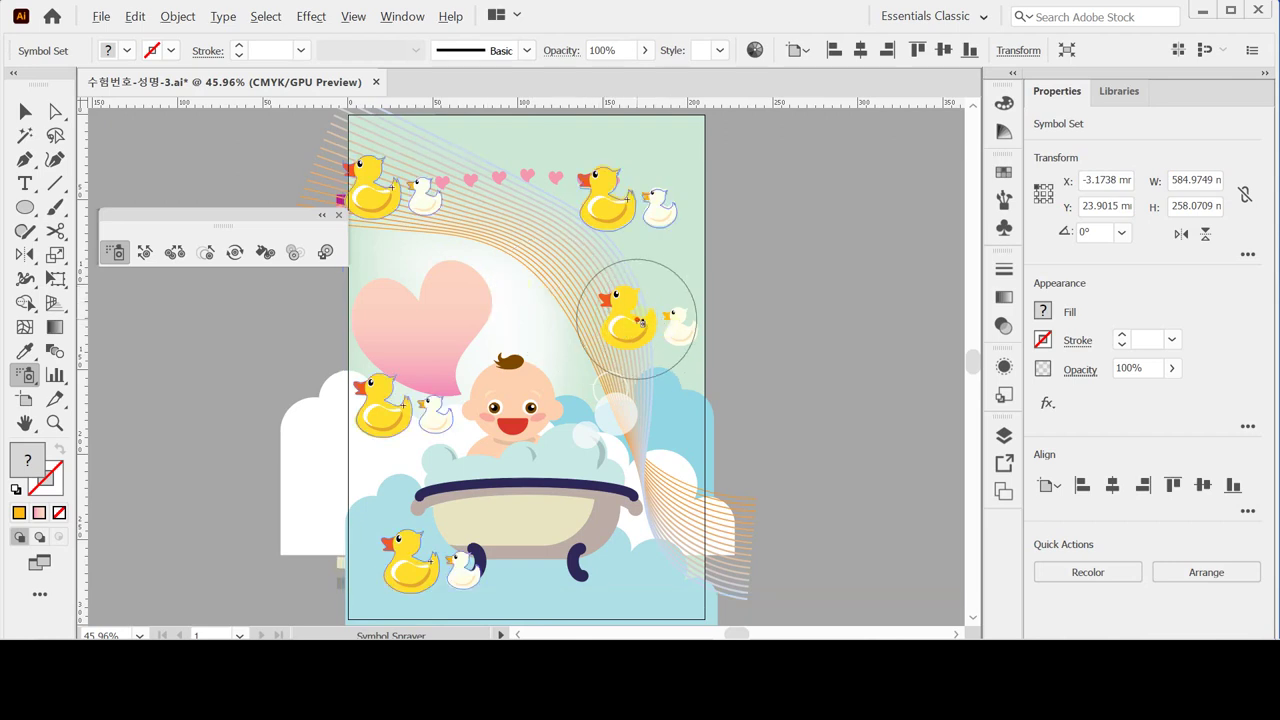
pyautogui.keyDown('alt'); pyautogui.click(642, 323); pyautogui.keyUp('alt')
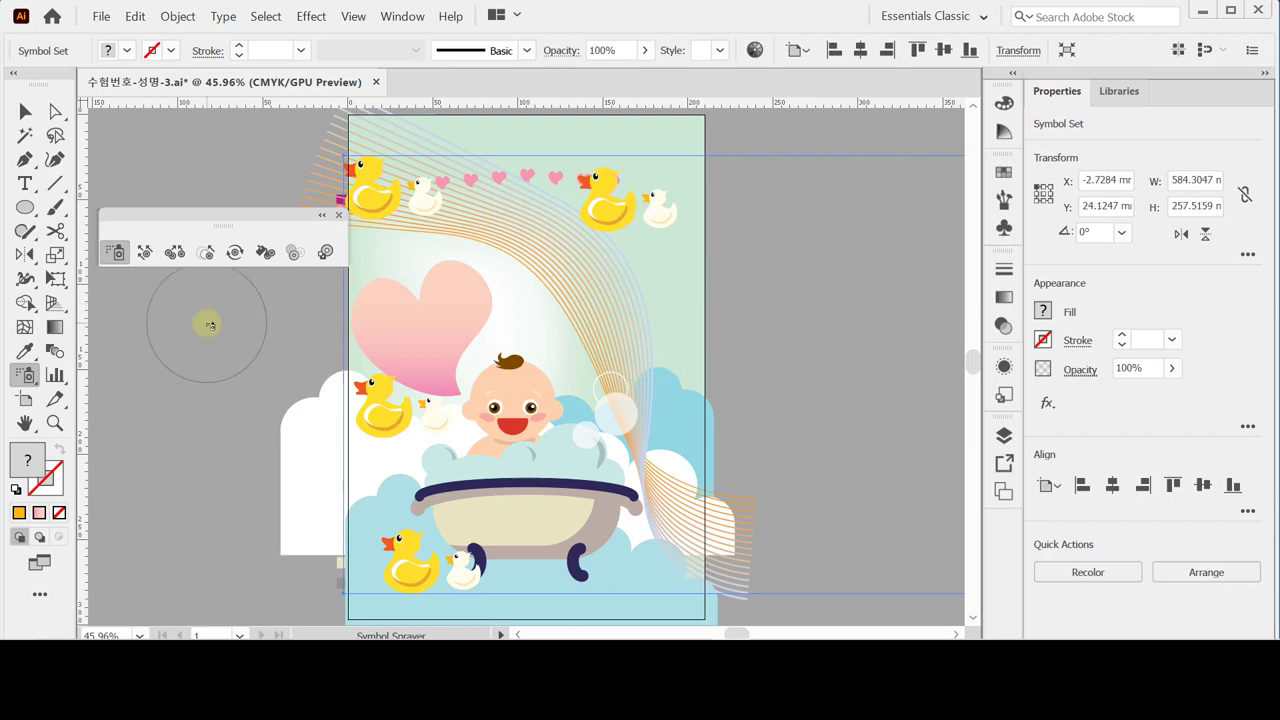
# Step: Enlarge the duck pair beside the baby and shrink the bottom-left and top-right pairs with the Symbol Sizer
pyautogui.click(174, 252)
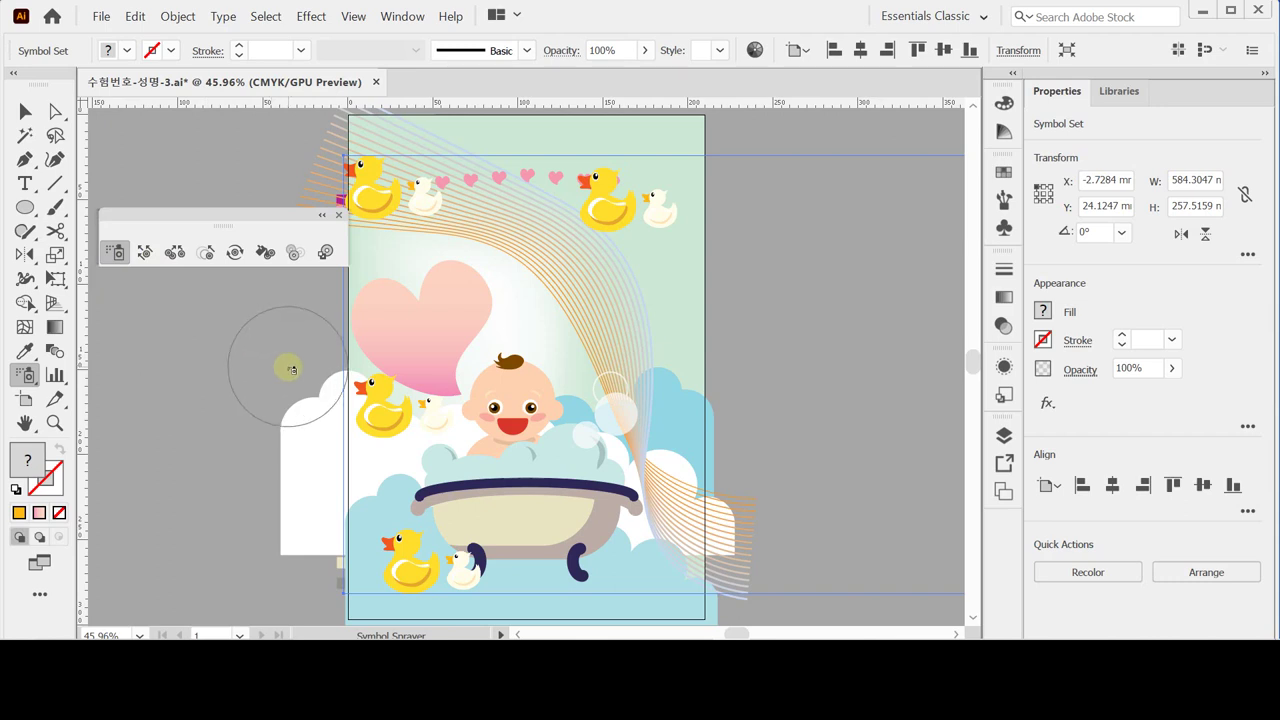
pyautogui.click(205, 252)
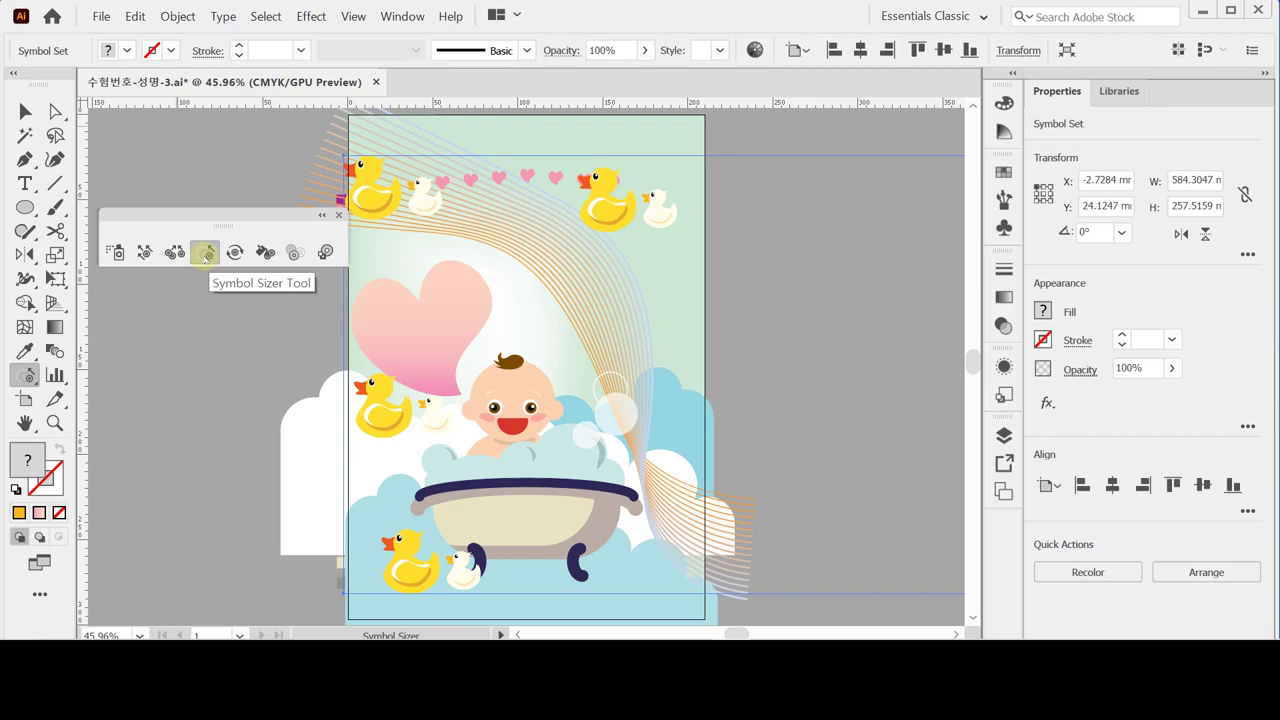
pyautogui.moveTo(388, 408); pyautogui.dragTo(394, 414)
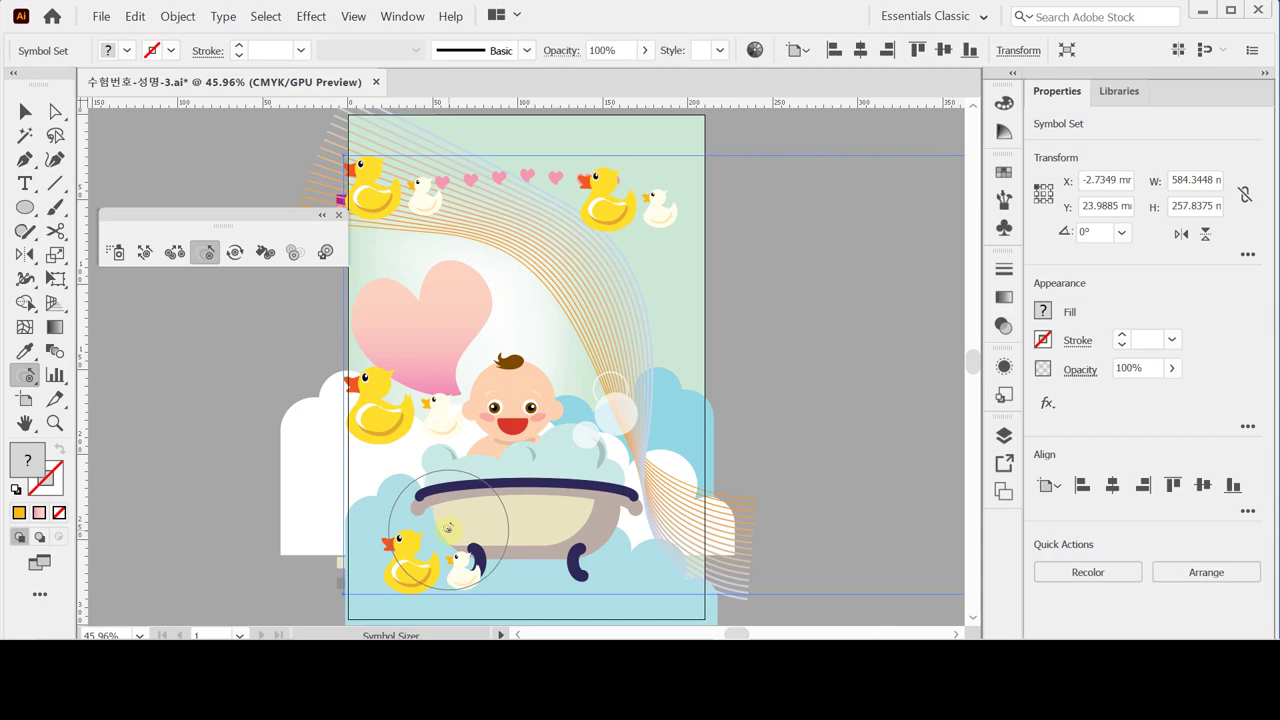
pyautogui.moveTo(449, 528)
pyautogui.mouseDown()
pyautogui.moveTo(416, 562)
pyautogui.moveTo(426, 558)
pyautogui.mouseUp()
pyautogui.moveTo(490, 530)
pyautogui.mouseDown()
pyautogui.moveTo(414, 560)
pyautogui.moveTo(445, 557)
pyautogui.mouseUp()
pyautogui.moveTo(608, 217)
pyautogui.mouseDown()
pyautogui.moveTo(622, 212)
pyautogui.moveTo(612, 205)
pyautogui.mouseUp()
pyautogui.moveTo(357, 186); pyautogui.dragTo(386, 176)
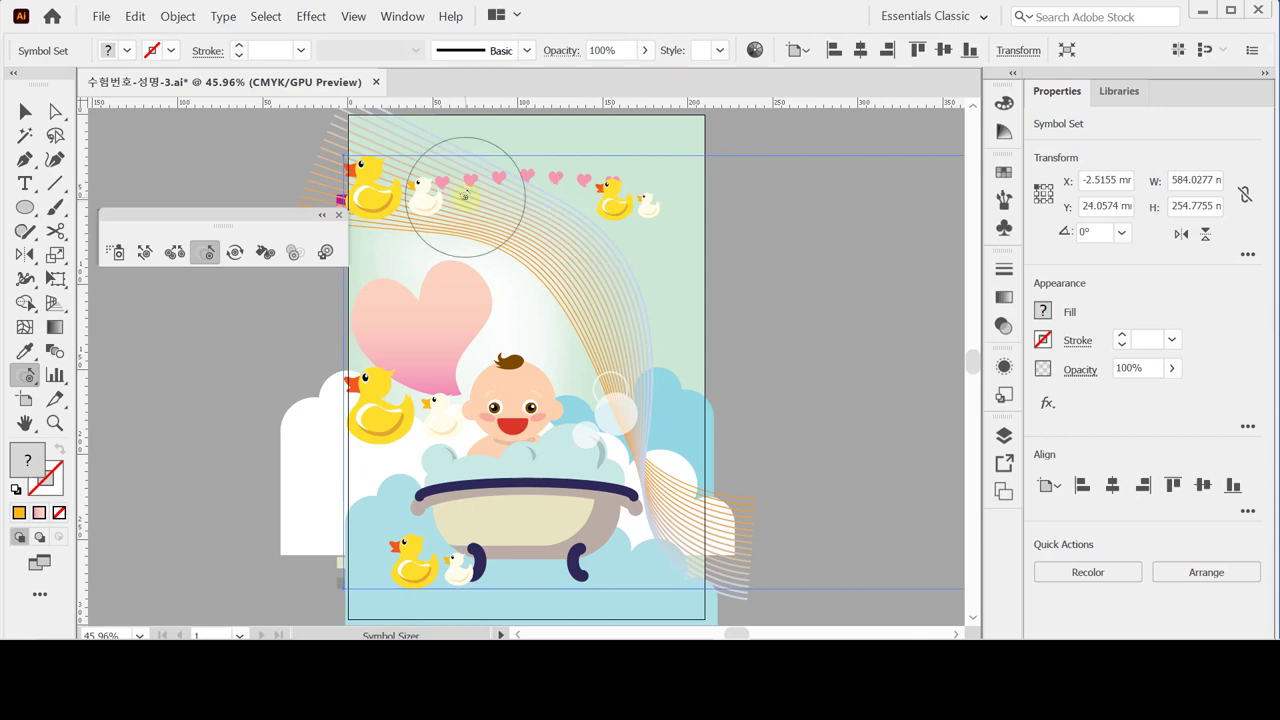
# Step: Reposition the four duck pairs with the Symbol Shifter, bringing the ones at the poster's left edge inside and the top-right pair outward
pyautogui.click(144, 252)
pyautogui.moveTo(395, 208)
pyautogui.mouseDown()
pyautogui.moveTo(371, 171)
pyautogui.moveTo(409, 157)
pyautogui.moveTo(324, 210)
pyautogui.mouseUp()
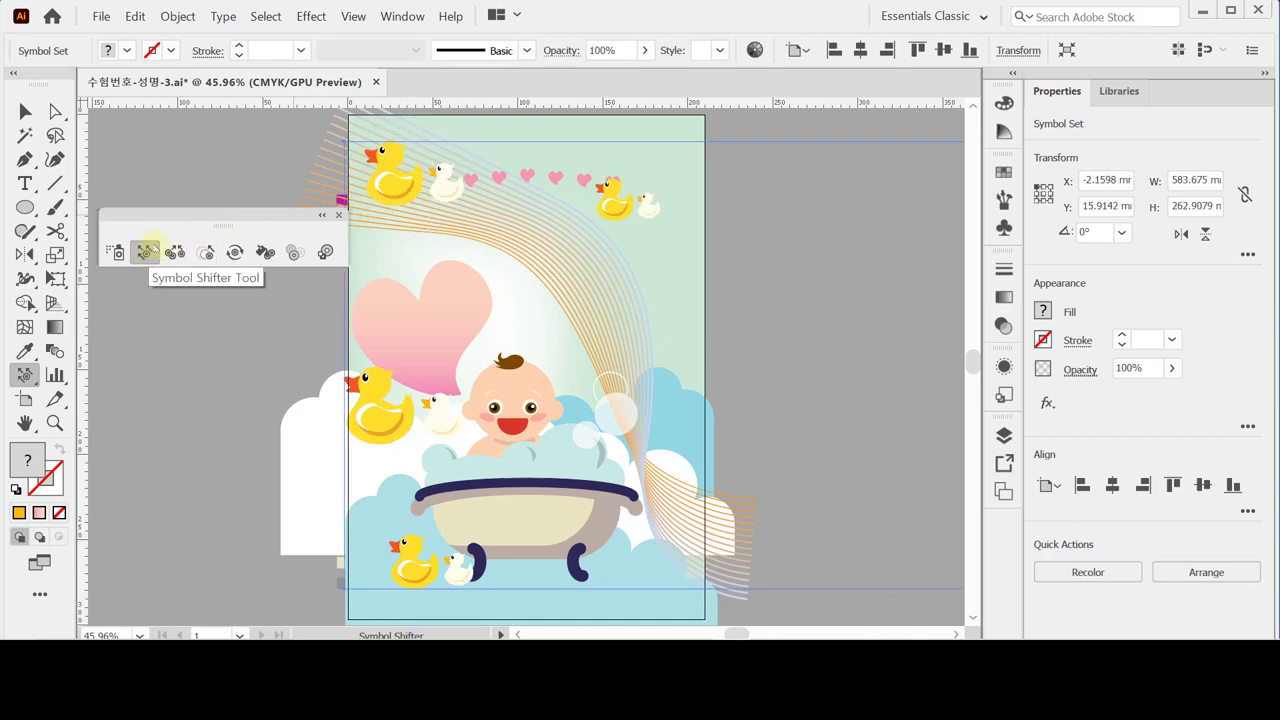
pyautogui.moveTo(594, 200)
pyautogui.mouseDown()
pyautogui.moveTo(667, 200)
pyautogui.moveTo(652, 198)
pyautogui.mouseUp()
pyautogui.moveTo(433, 137); pyautogui.dragTo(393, 152)
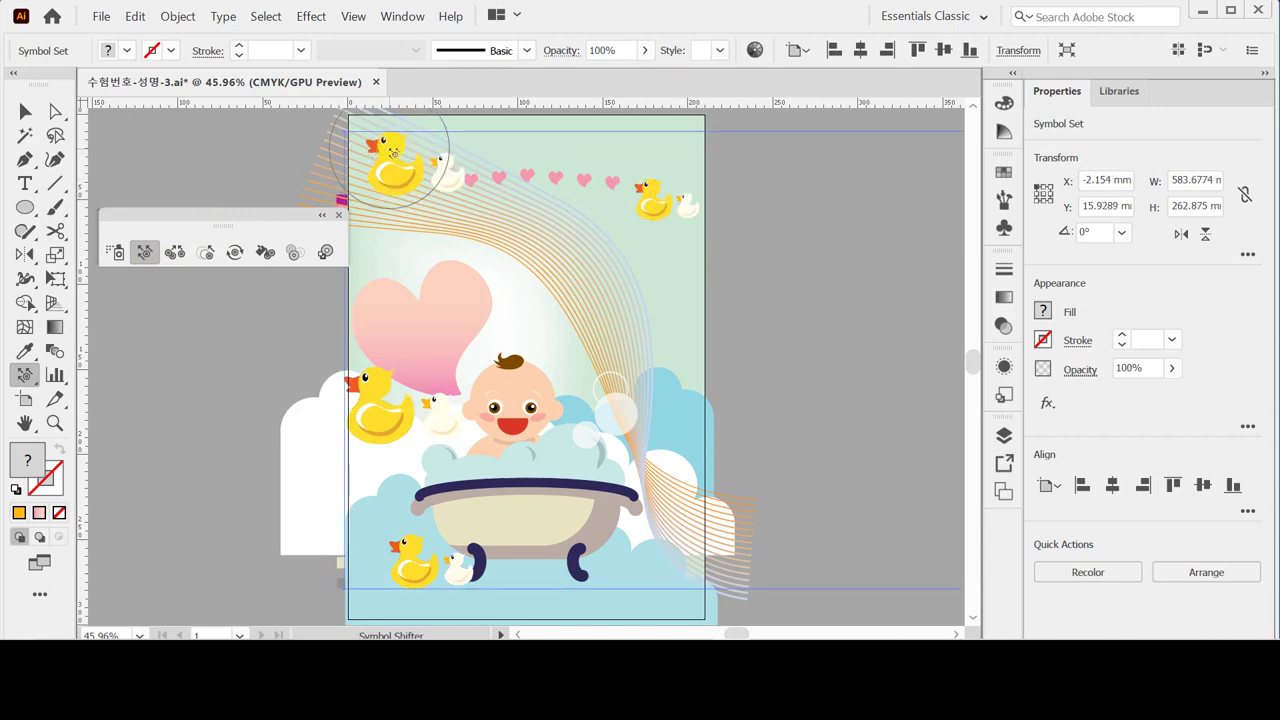
pyautogui.moveTo(380, 392)
pyautogui.mouseDown()
pyautogui.moveTo(402, 389)
pyautogui.moveTo(390, 400)
pyautogui.moveTo(410, 382)
pyautogui.mouseUp()
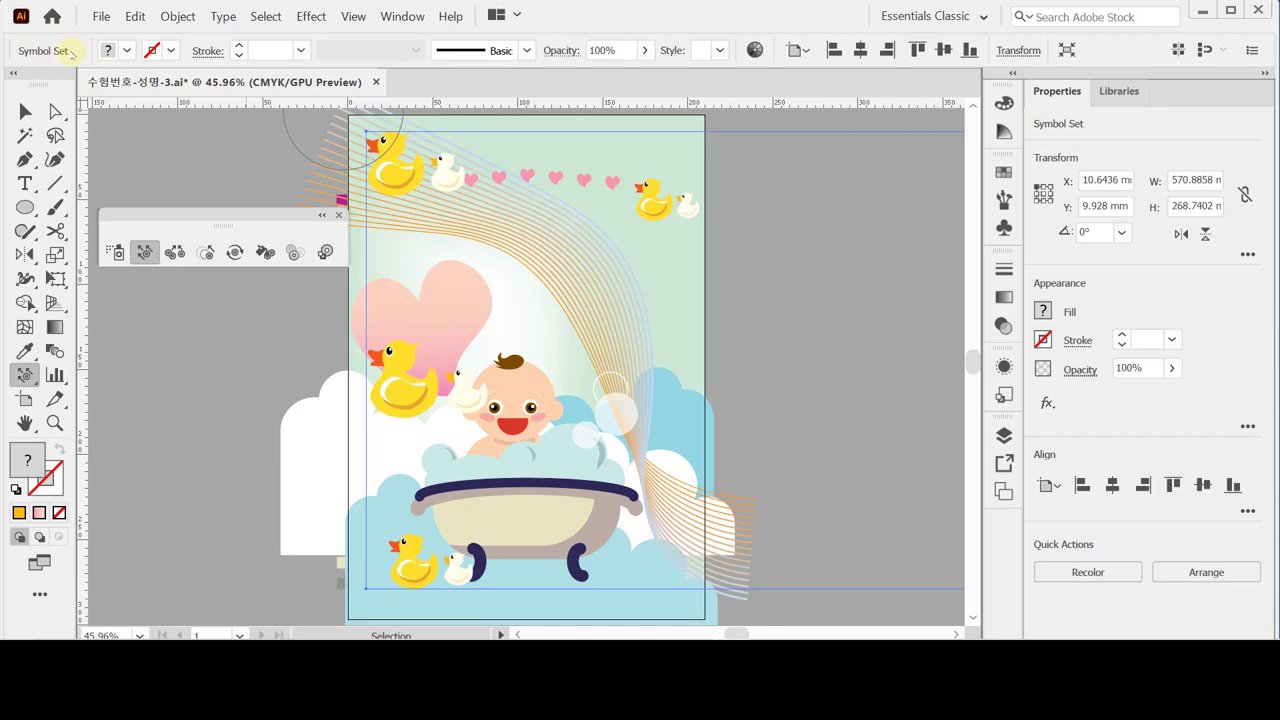
pyautogui.moveTo(402, 385)
pyautogui.mouseDown()
pyautogui.moveTo(400, 358)
pyautogui.moveTo(415, 374)
pyautogui.moveTo(402, 371)
pyautogui.mouseUp()
pyautogui.moveTo(461, 546)
pyautogui.mouseDown()
pyautogui.moveTo(400, 545)
pyautogui.moveTo(414, 566)
pyautogui.mouseUp()
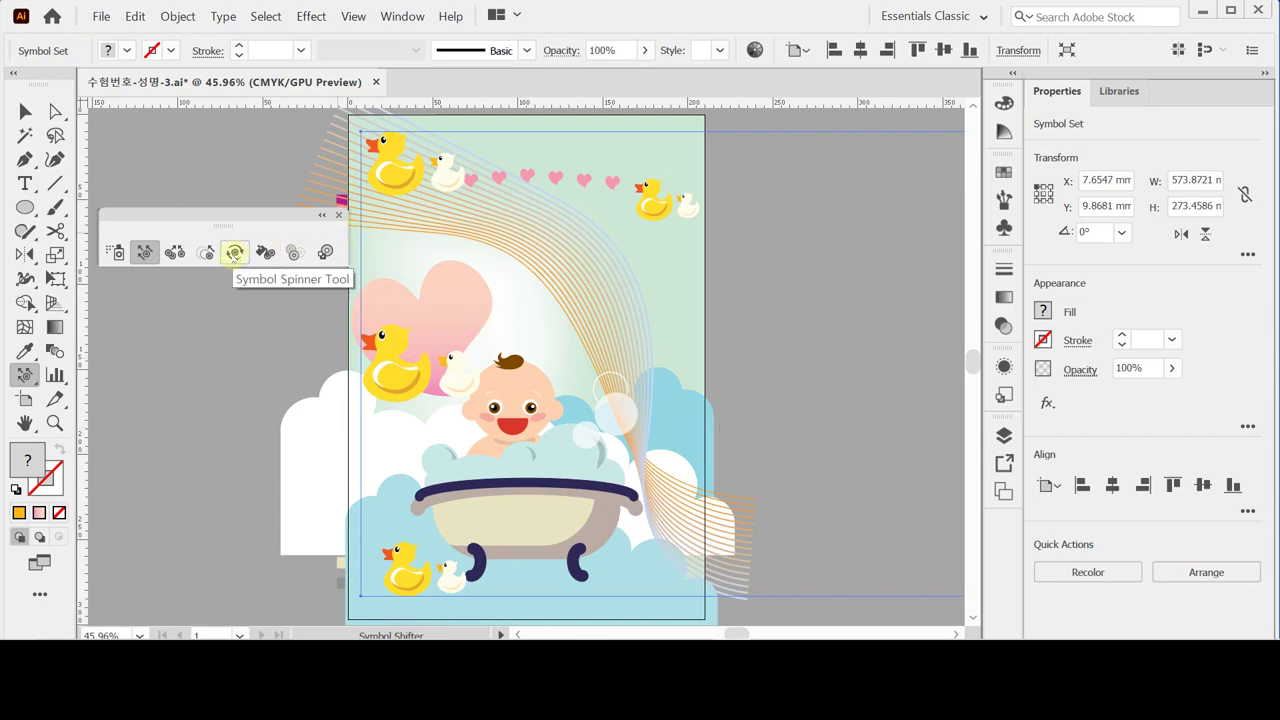
# Step: Rotate the poster's top-left duck pair clockwise with the Symbol Spinner, keeping the top-right pair upright
pyautogui.click(234, 252)
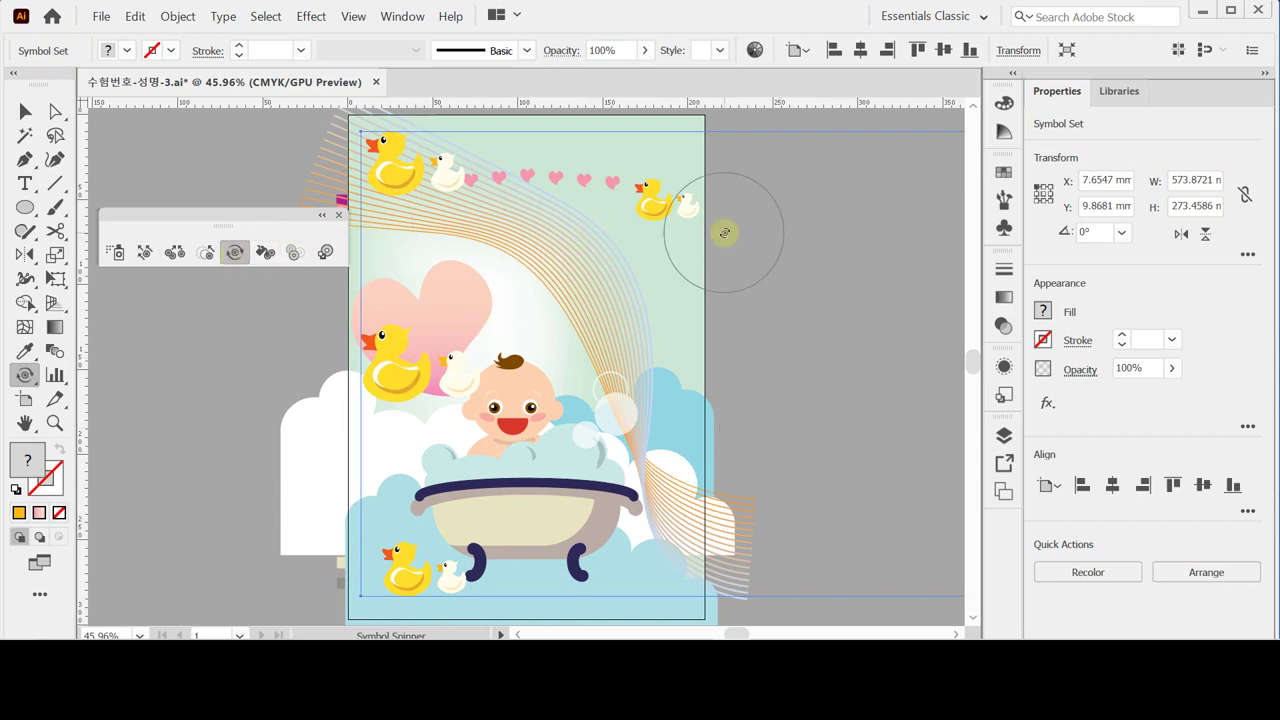
pyautogui.moveTo(486, 149)
pyautogui.mouseDown()
pyautogui.moveTo(434, 163)
pyautogui.moveTo(400, 149)
pyautogui.moveTo(396, 168)
pyautogui.moveTo(400, 157)
pyautogui.mouseUp()
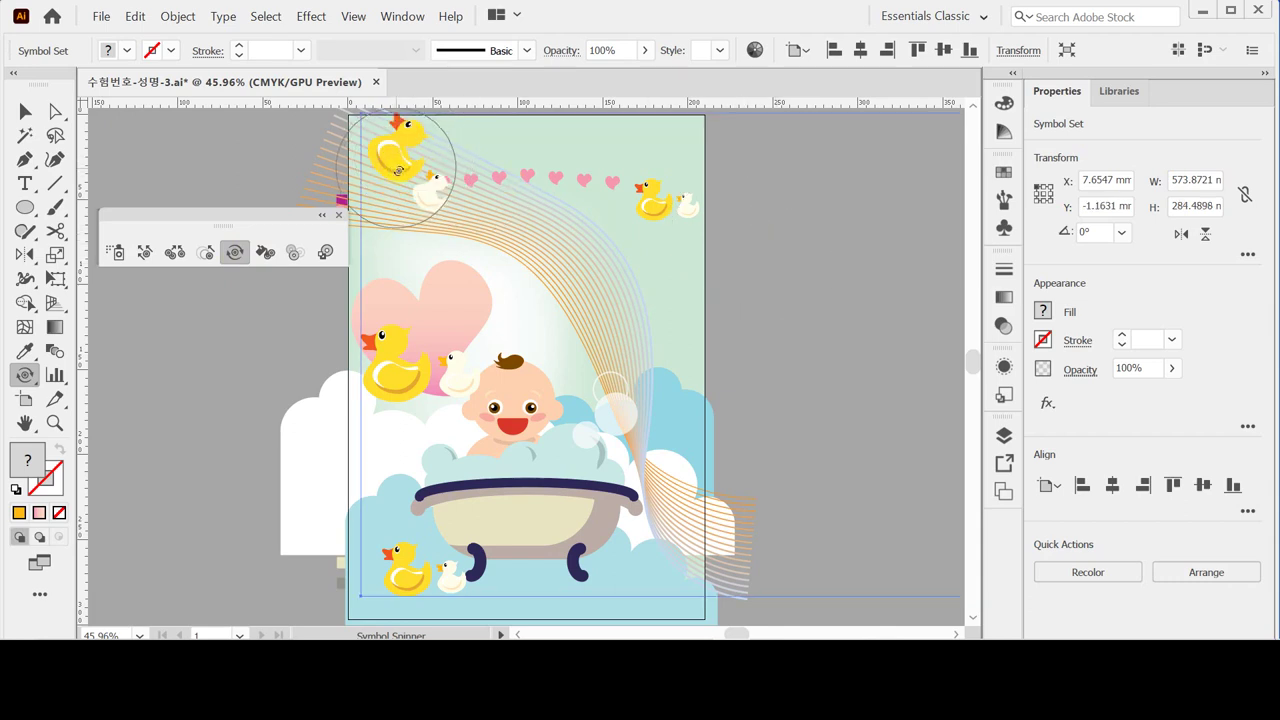
pyautogui.moveTo(686, 214); pyautogui.dragTo(690, 217)
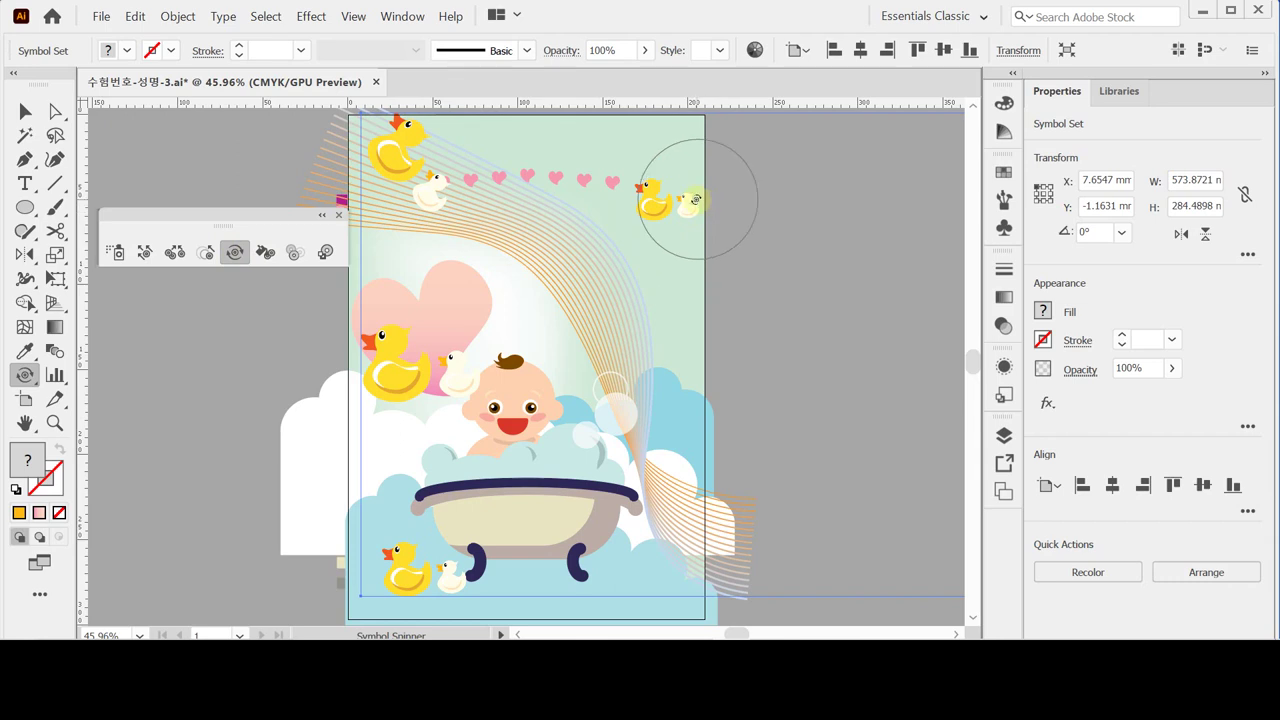
pyautogui.moveTo(645, 203); pyautogui.dragTo(650, 188)
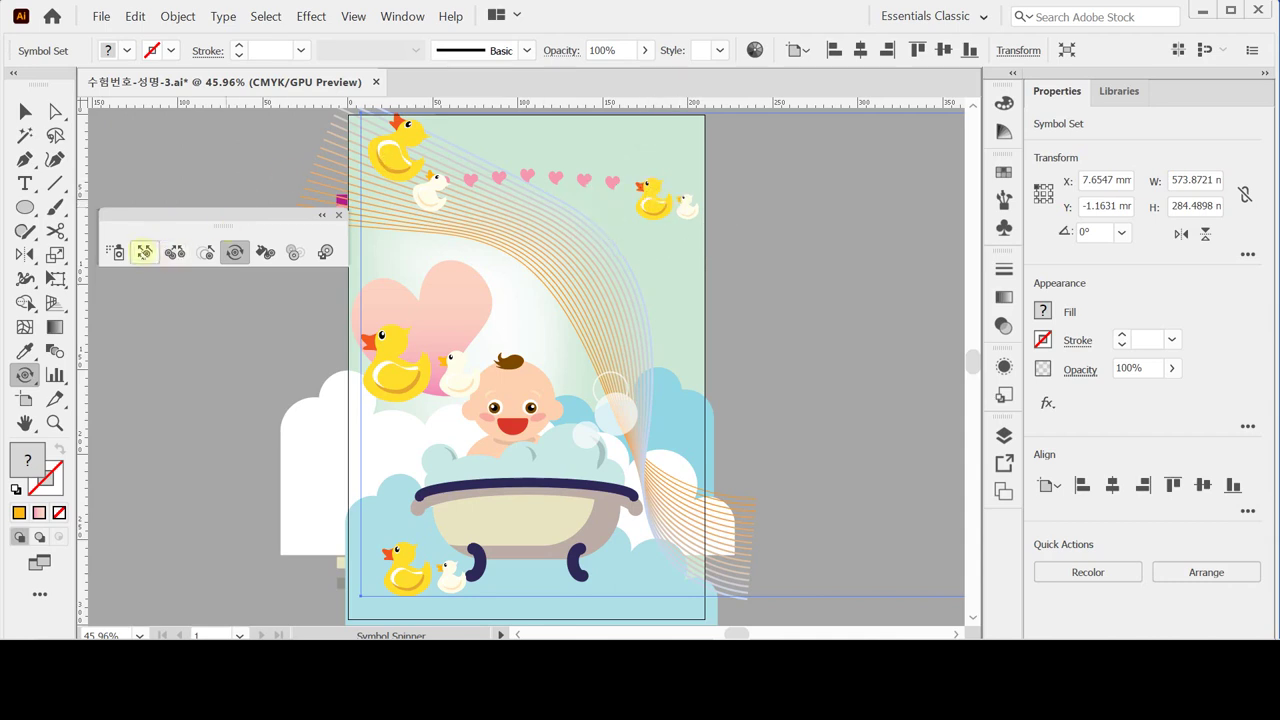
# Step: Shift the top-right duck pair and the pair over the large pink heart slightly upward with the Symbol Shifter
pyautogui.click(144, 252)
pyautogui.click(645, 198)
pyautogui.moveTo(645, 198); pyautogui.dragTo(645, 182)
pyautogui.moveTo(372, 340)
pyautogui.mouseDown()
pyautogui.moveTo(403, 369)
pyautogui.moveTo(400, 340)
pyautogui.mouseUp()
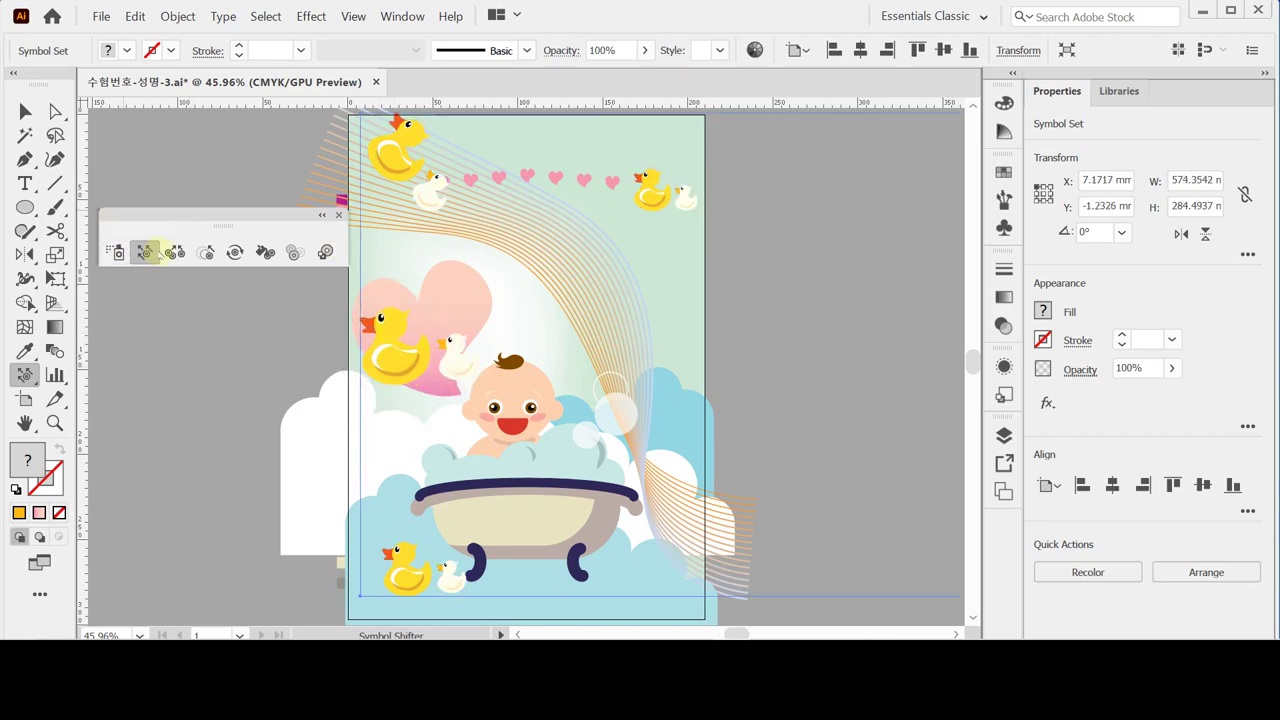
pyautogui.click(268, 322)
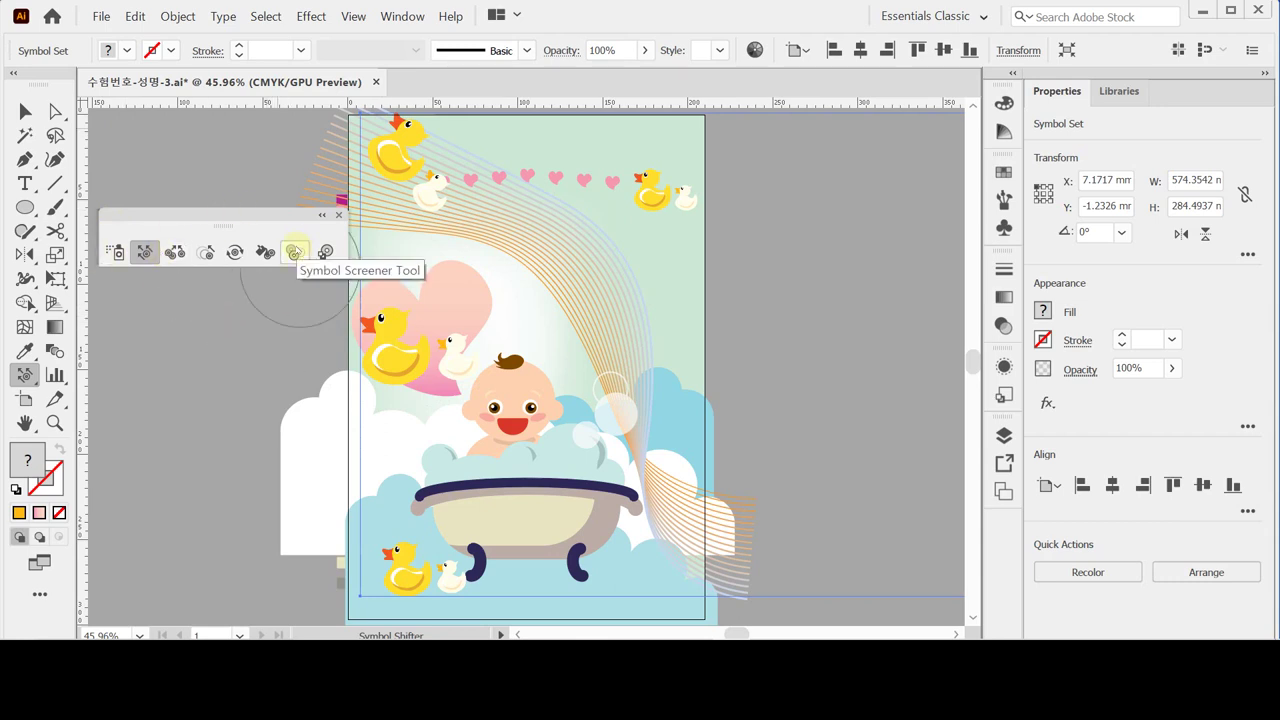
# Step: Make the poster's top-right and top-left duck pairs semi-transparent with the Symbol Screener
pyautogui.click(294, 252)
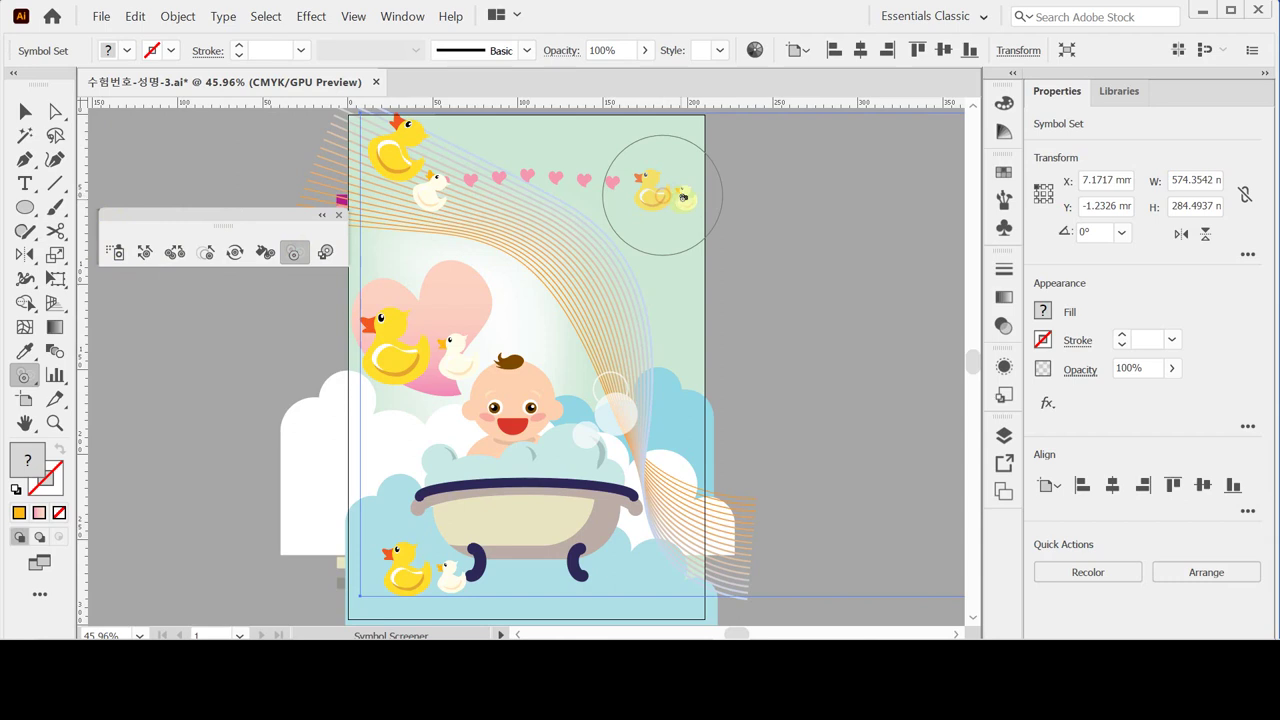
pyautogui.moveTo(661, 194); pyautogui.dragTo(659, 201)
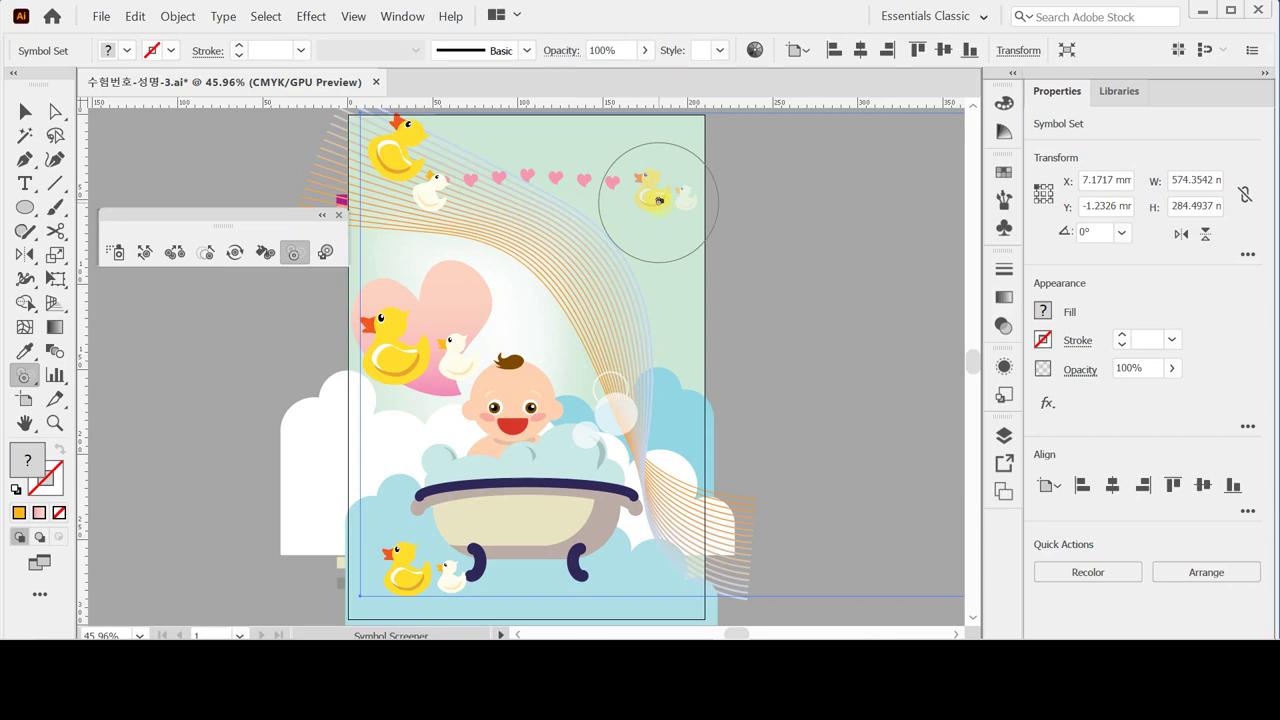
pyautogui.moveTo(400, 160); pyautogui.dragTo(401, 168)
pyautogui.moveTo(656, 200); pyautogui.dragTo(656, 200)
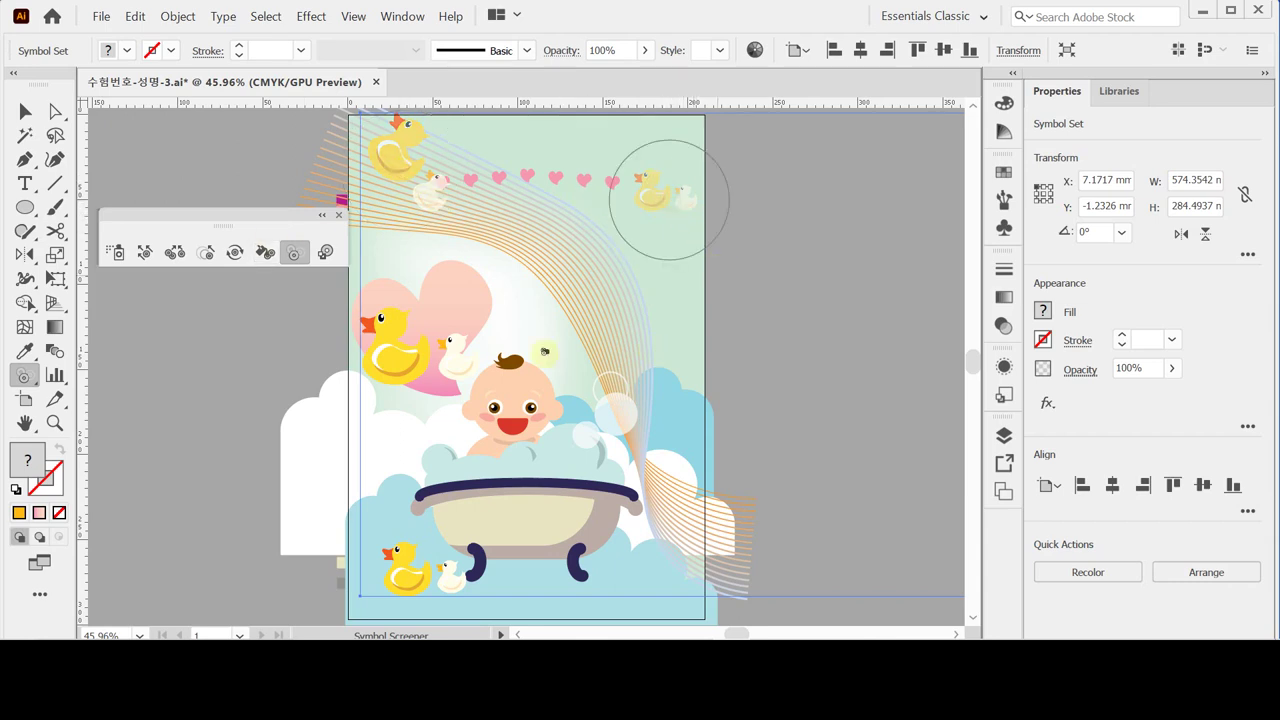
# Step: Tint the poster's bottom-left duck pair pink with the Symbol Stainer, using a magenta fill swatch
pyautogui.click(265, 253)
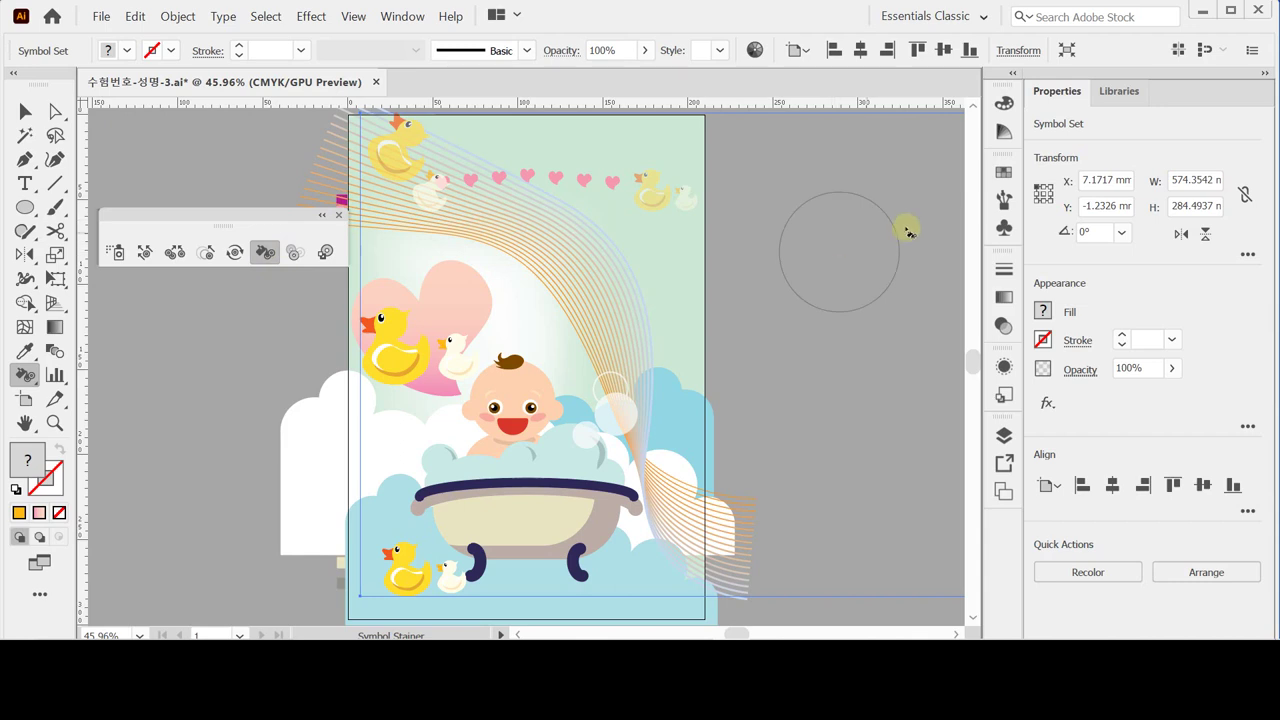
pyautogui.click(1005, 171)
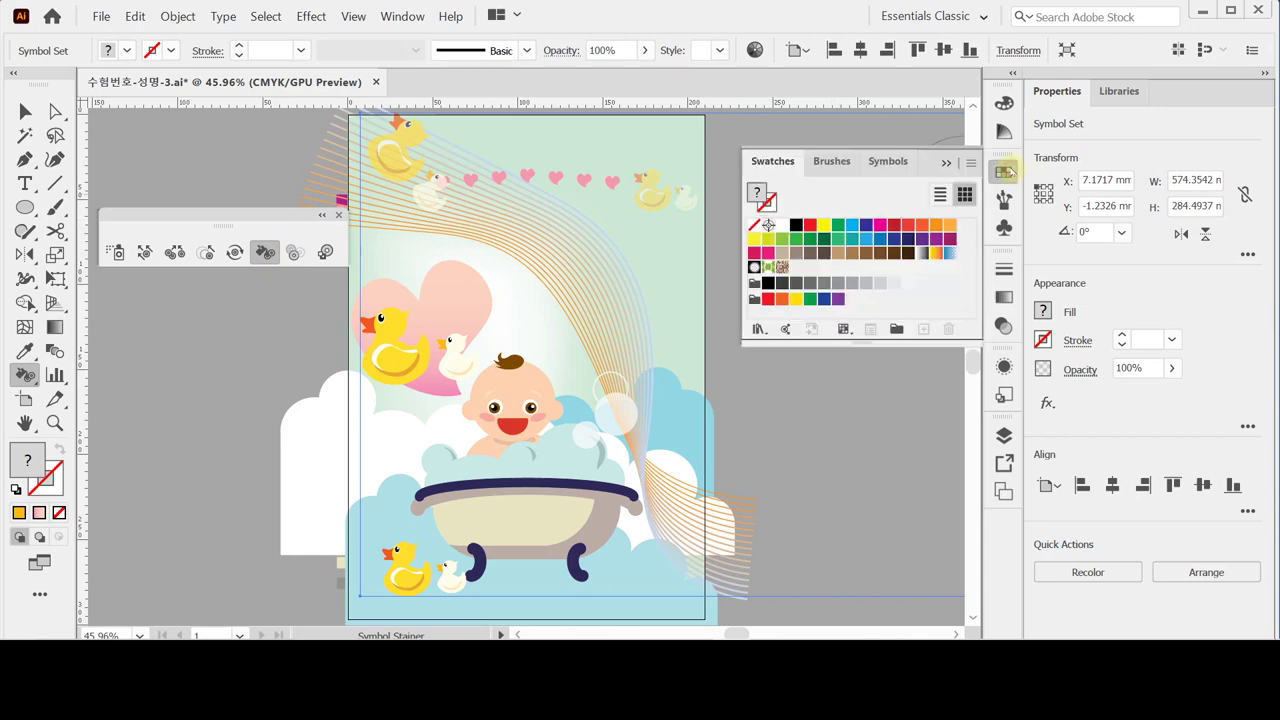
pyautogui.click(880, 226)
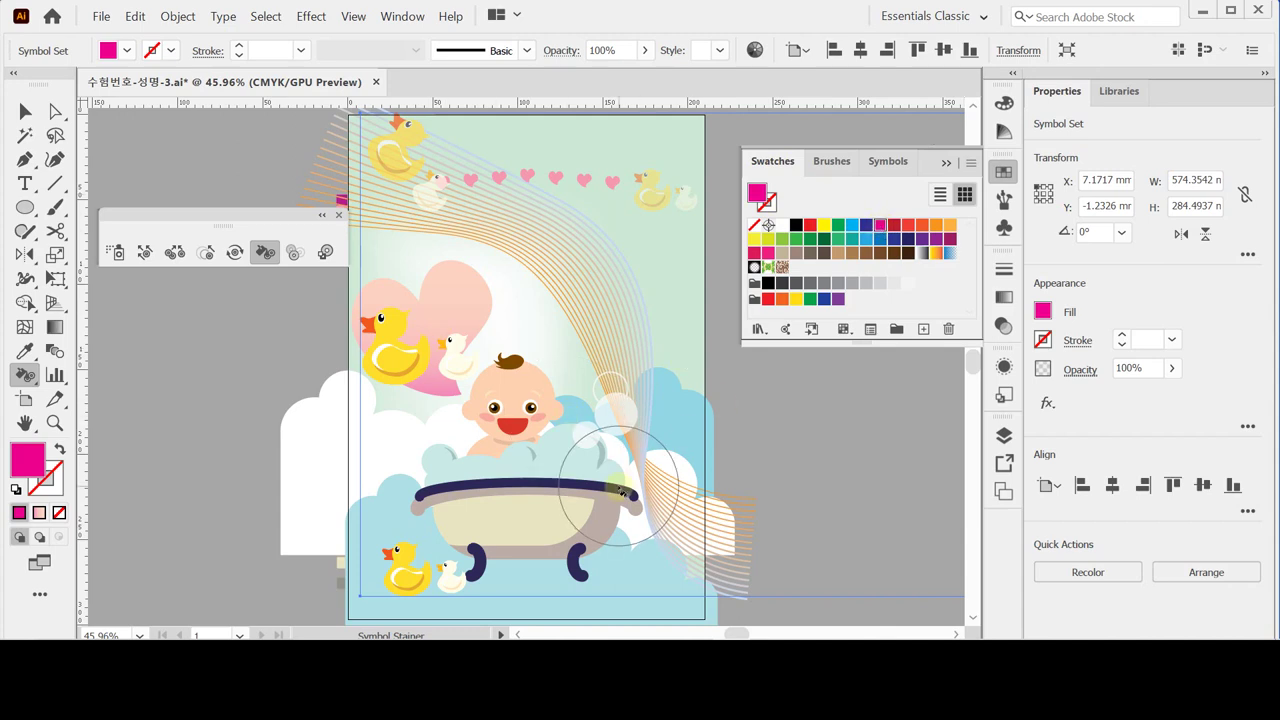
pyautogui.moveTo(402, 505)
pyautogui.mouseDown()
pyautogui.moveTo(425, 572)
pyautogui.moveTo(404, 567)
pyautogui.moveTo(426, 576)
pyautogui.moveTo(413, 572)
pyautogui.mouseUp()
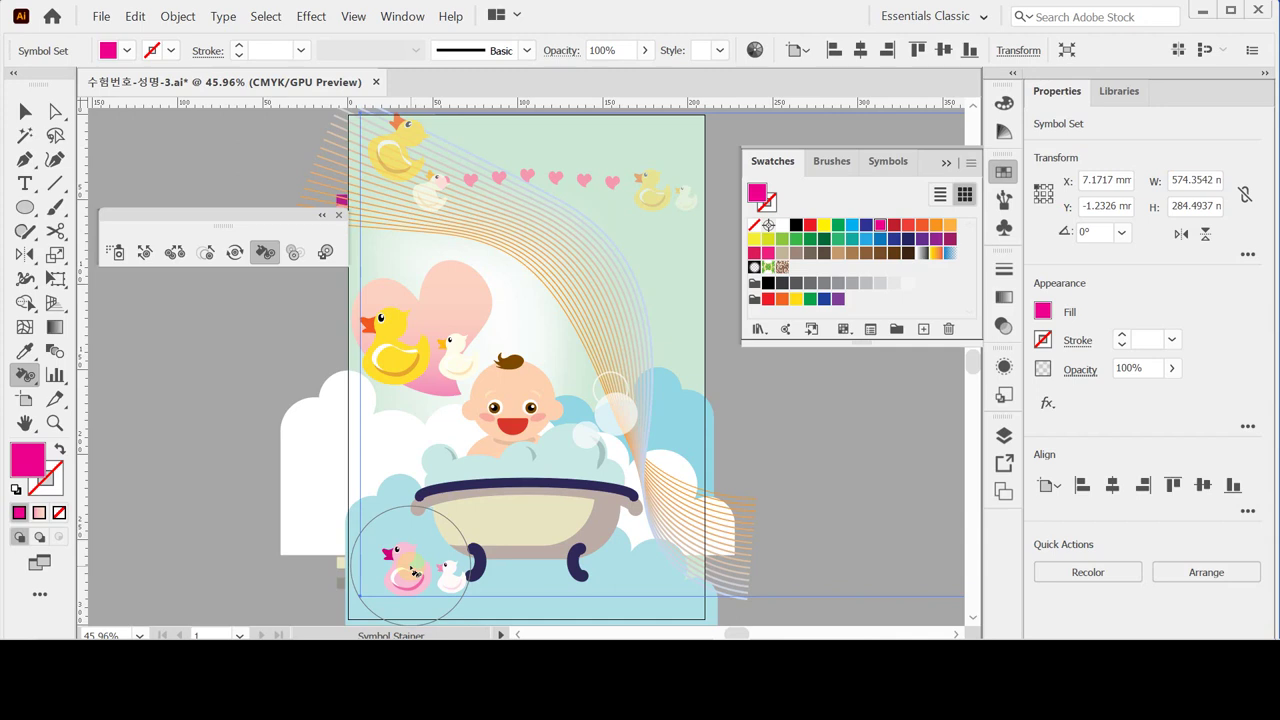
pyautogui.moveTo(413, 571); pyautogui.dragTo(418, 573)
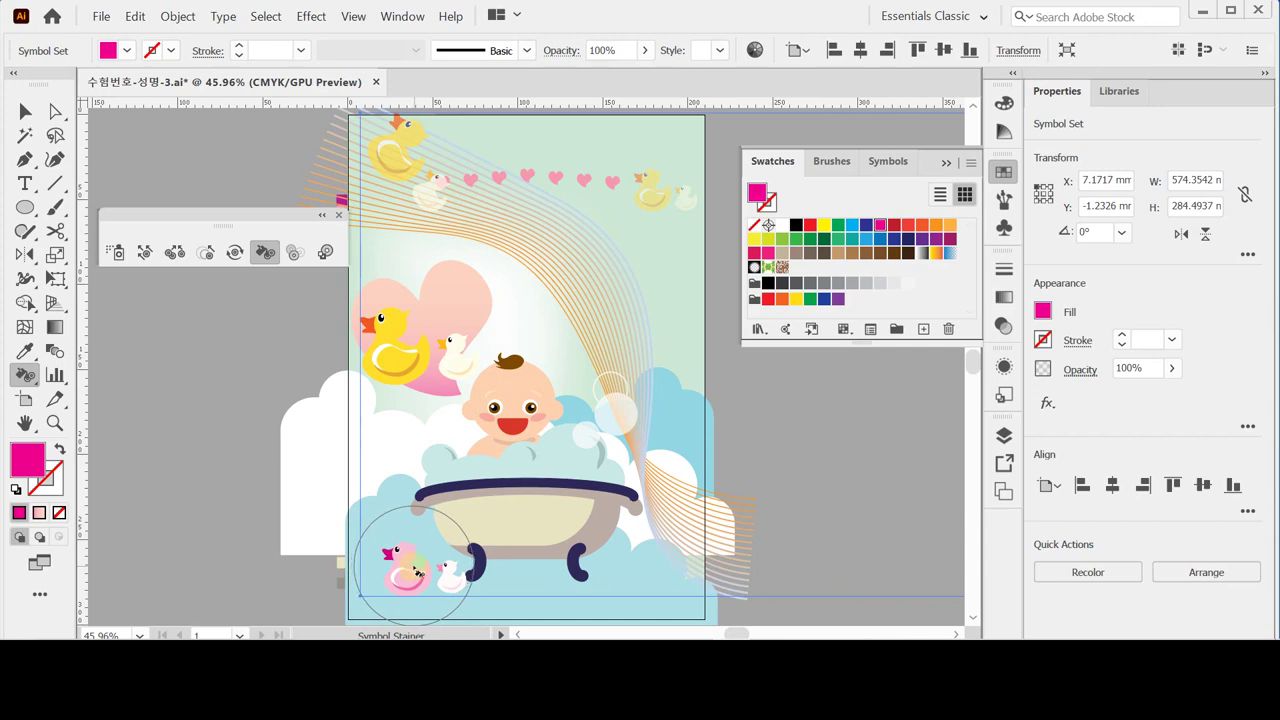
pyautogui.hotkey('ctrl', 'z')
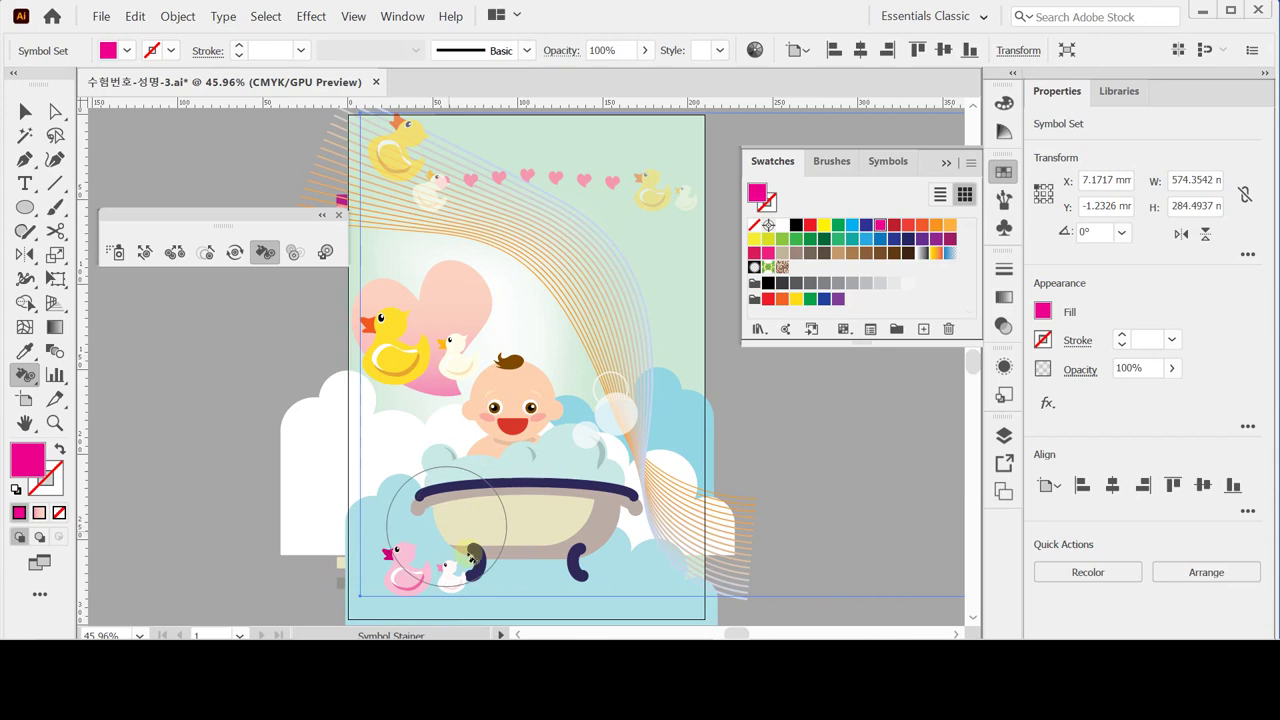
pyautogui.moveTo(386, 571)
pyautogui.mouseDown()
pyautogui.moveTo(463, 579)
pyautogui.moveTo(390, 574)
pyautogui.moveTo(425, 578)
pyautogui.mouseUp()
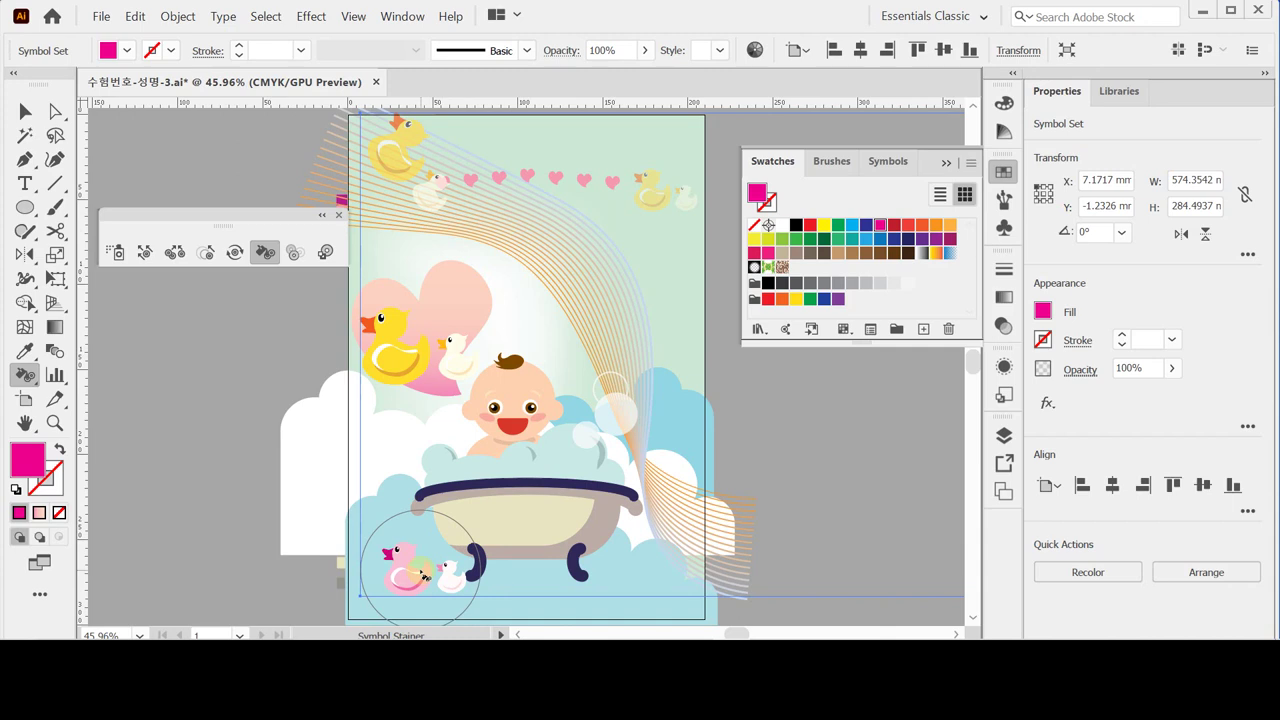
# Step: Finish staining the poster's bottom-left duck pair pink with the Symbol Stainer and return to the Selection tool
pyautogui.moveTo(424, 578); pyautogui.dragTo(436, 578)
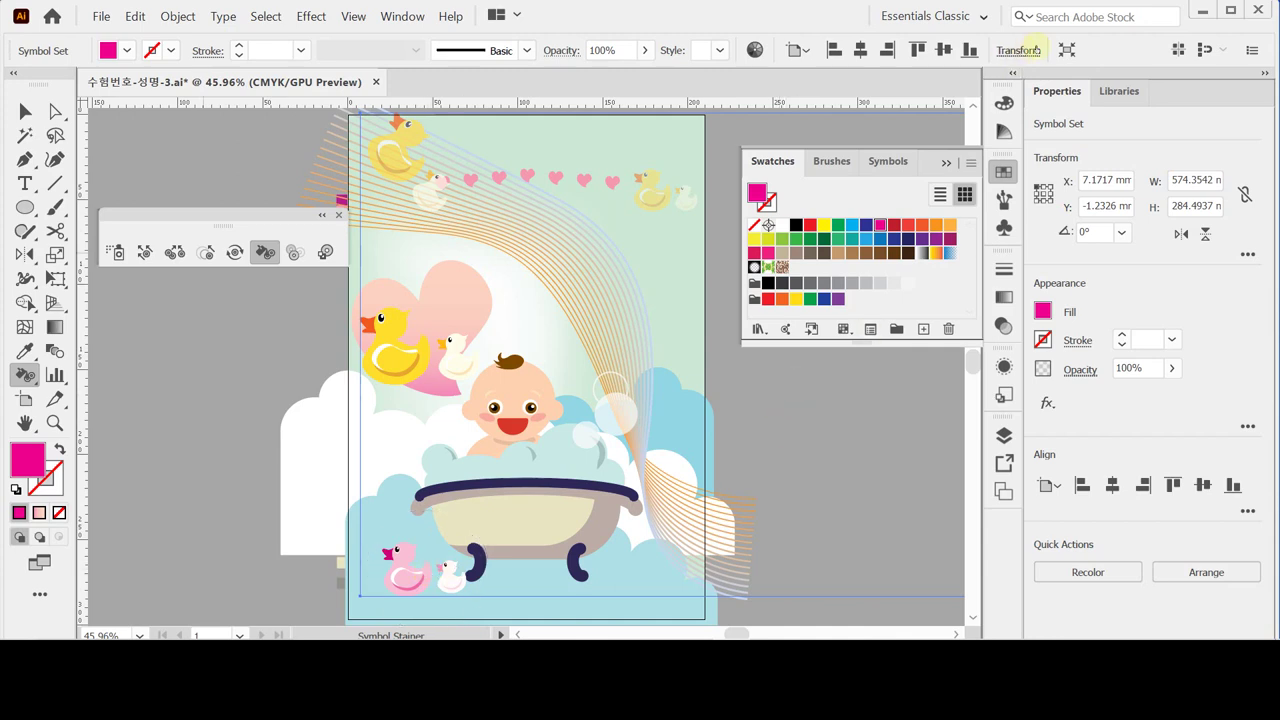
pyautogui.click(1004, 172)
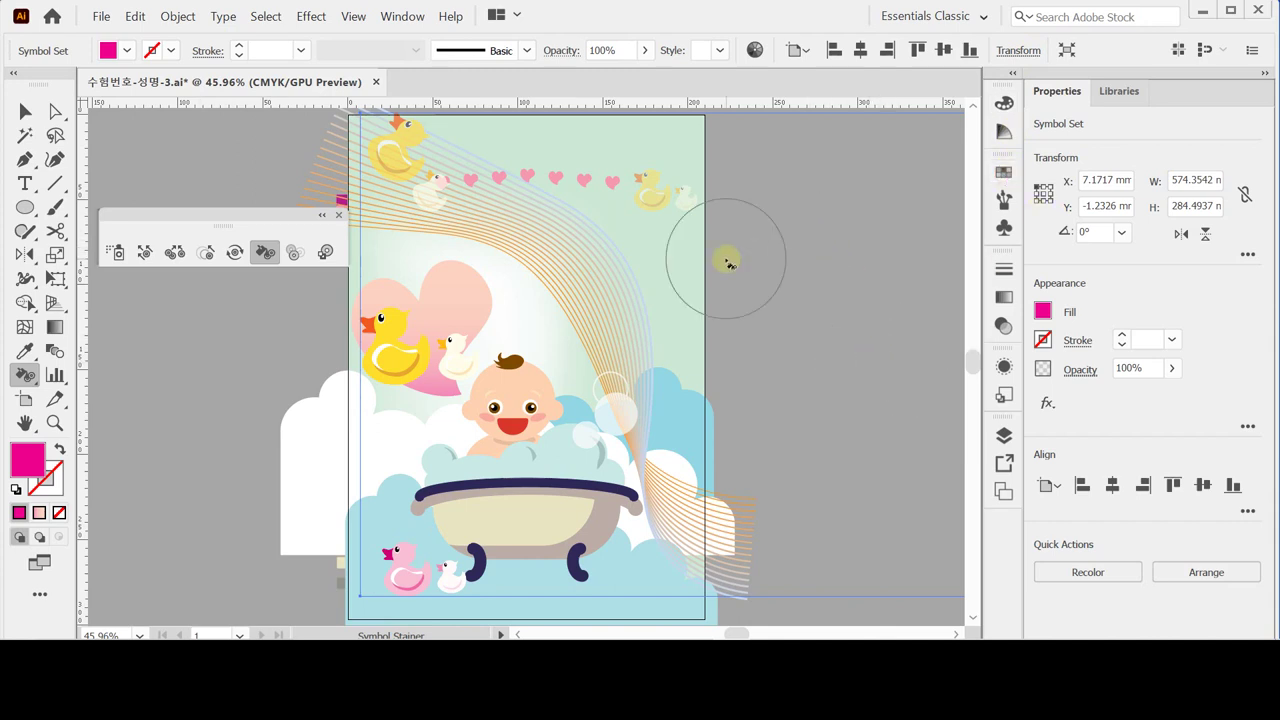
pyautogui.click(25, 111)
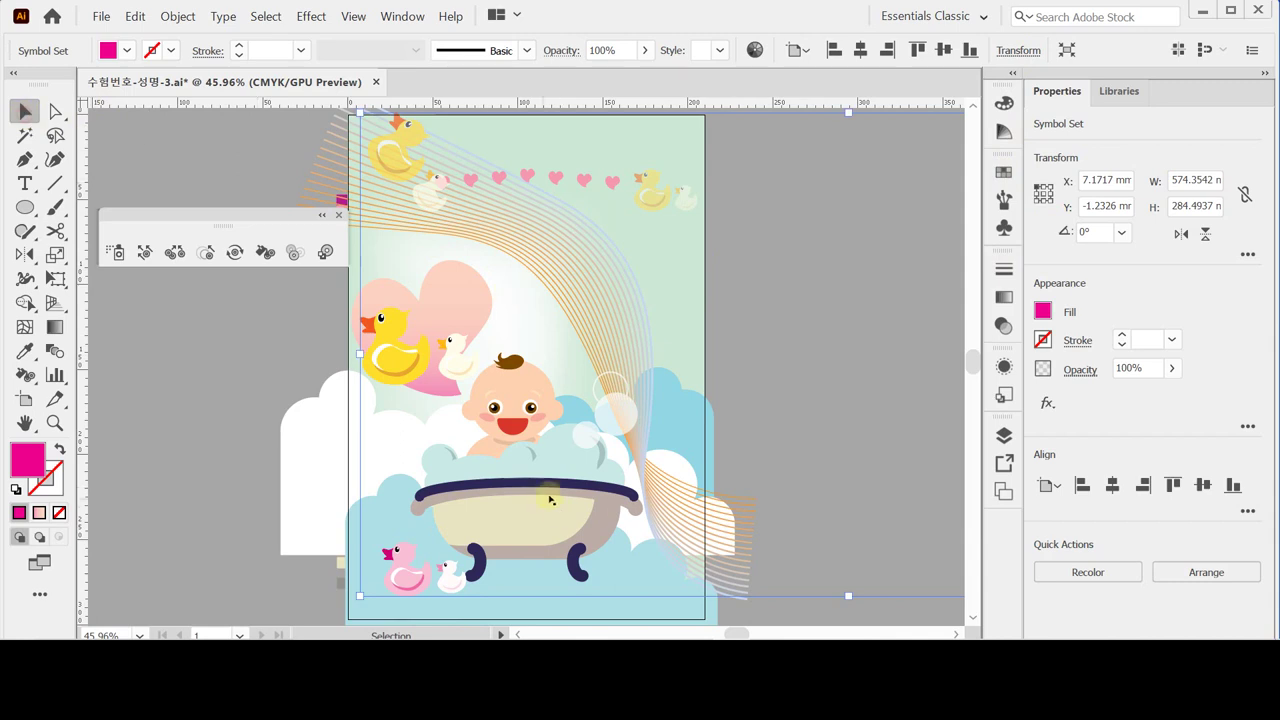
# Step: Remove the stray sprayed duck pair outside the poster from the symbol set with the Symbol Sprayer and deselect the set
pyautogui.moveTo(803, 297); pyautogui.dragTo(511, 337)
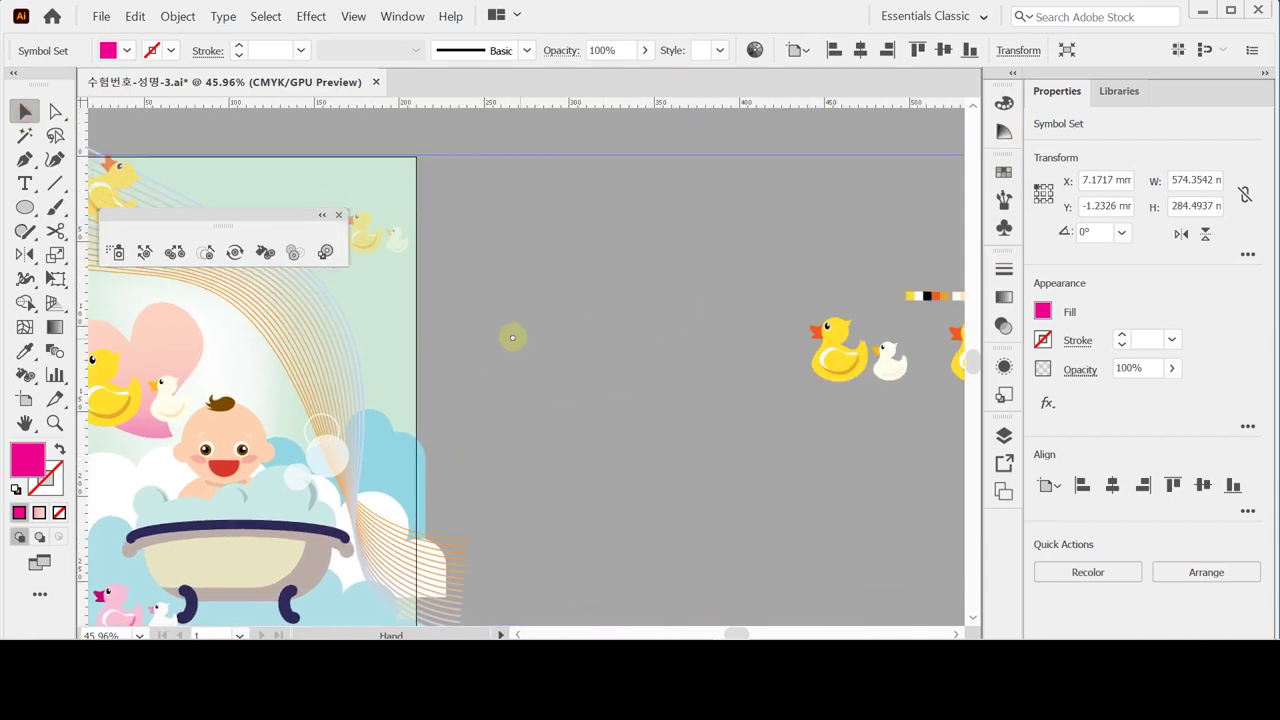
pyautogui.moveTo(938, 350); pyautogui.dragTo(556, 382)
pyautogui.hotkey('ctrl', 'z')
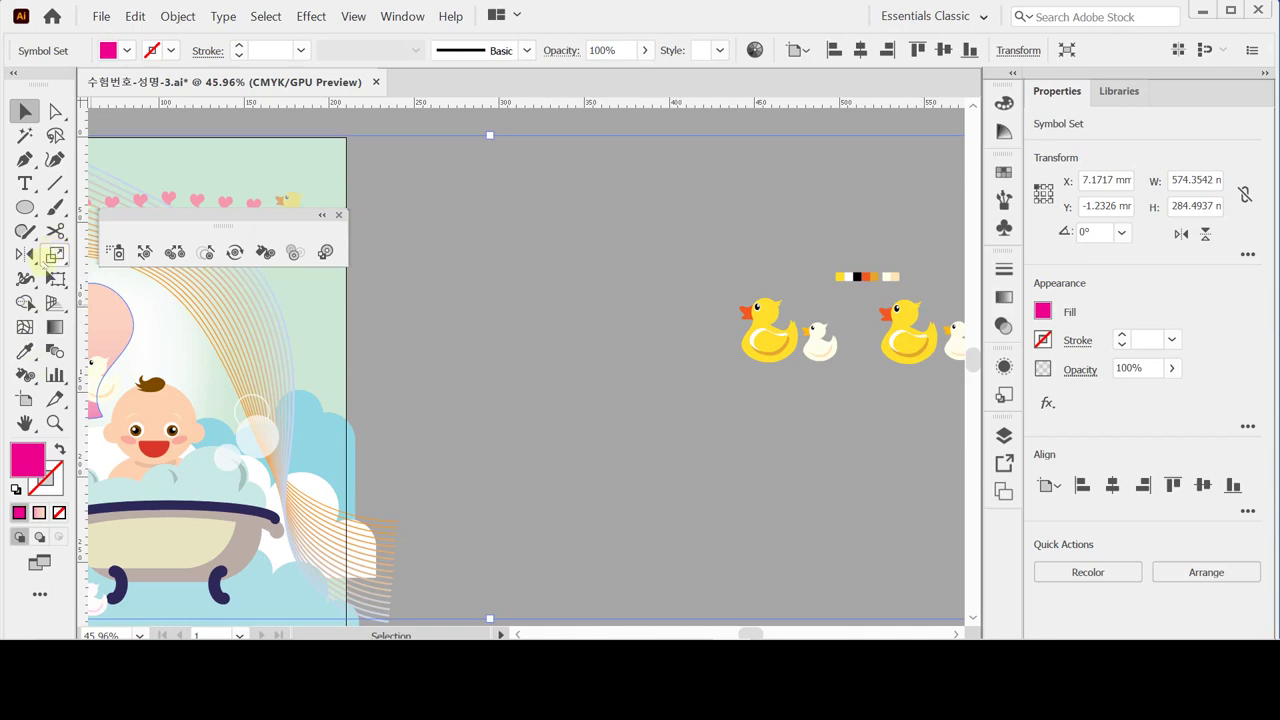
pyautogui.click(116, 252)
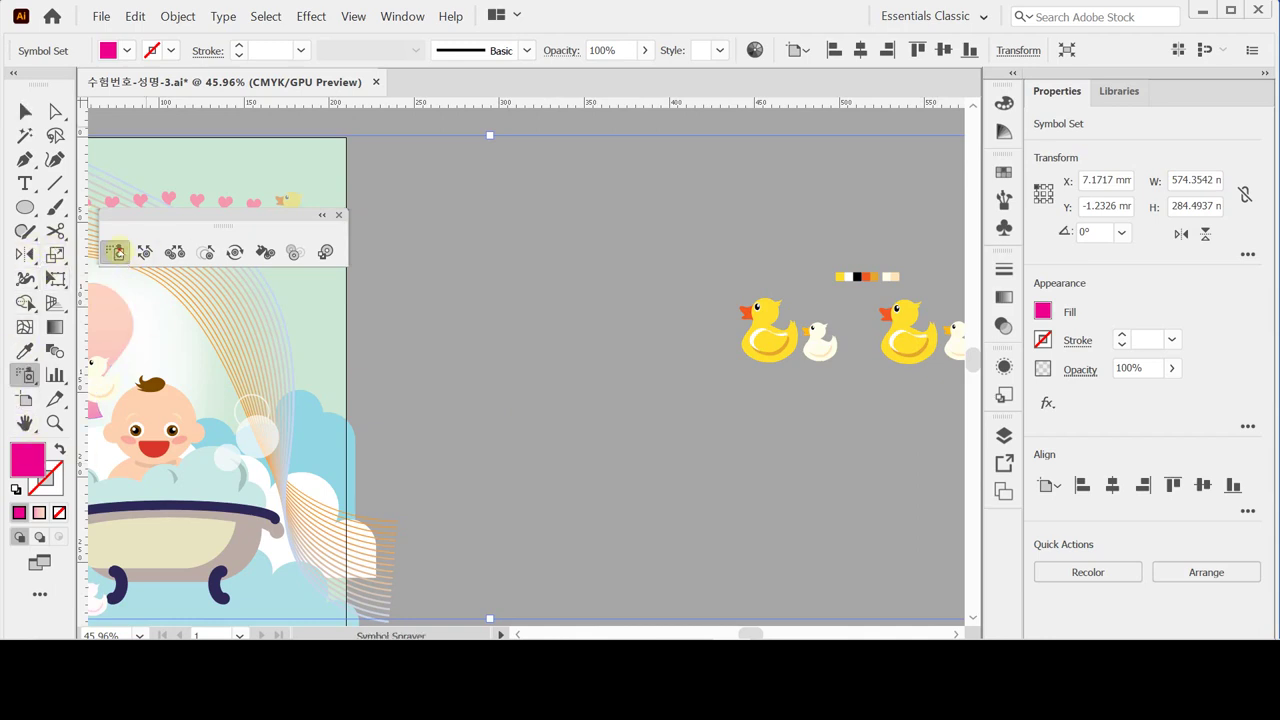
pyautogui.keyDown('alt'); pyautogui.click(908, 330); pyautogui.keyUp('alt')
pyautogui.keyDown('ctrl'); pyautogui.click(600, 440); pyautogui.keyUp('ctrl')
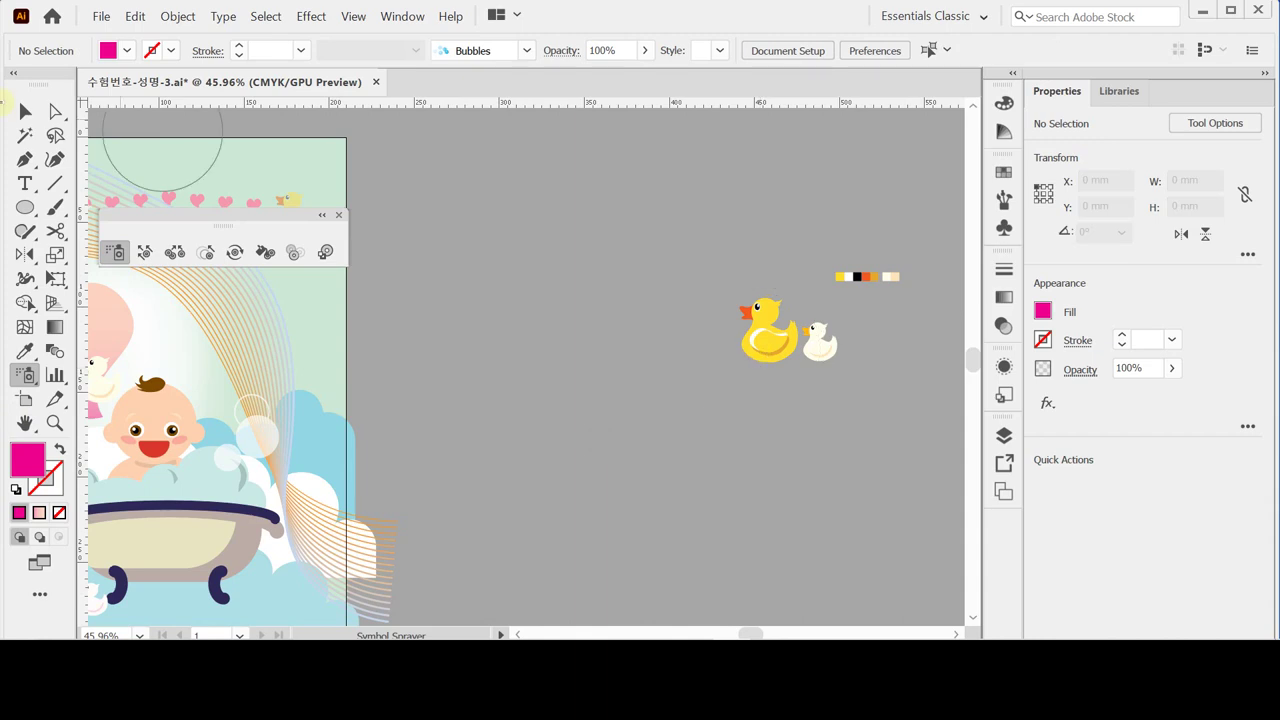
# Step: Place a new instance of the duck symbol on the empty canvas just right of the poster
pyautogui.click(27, 113)
pyautogui.moveTo(409, 357); pyautogui.dragTo(585, 326)
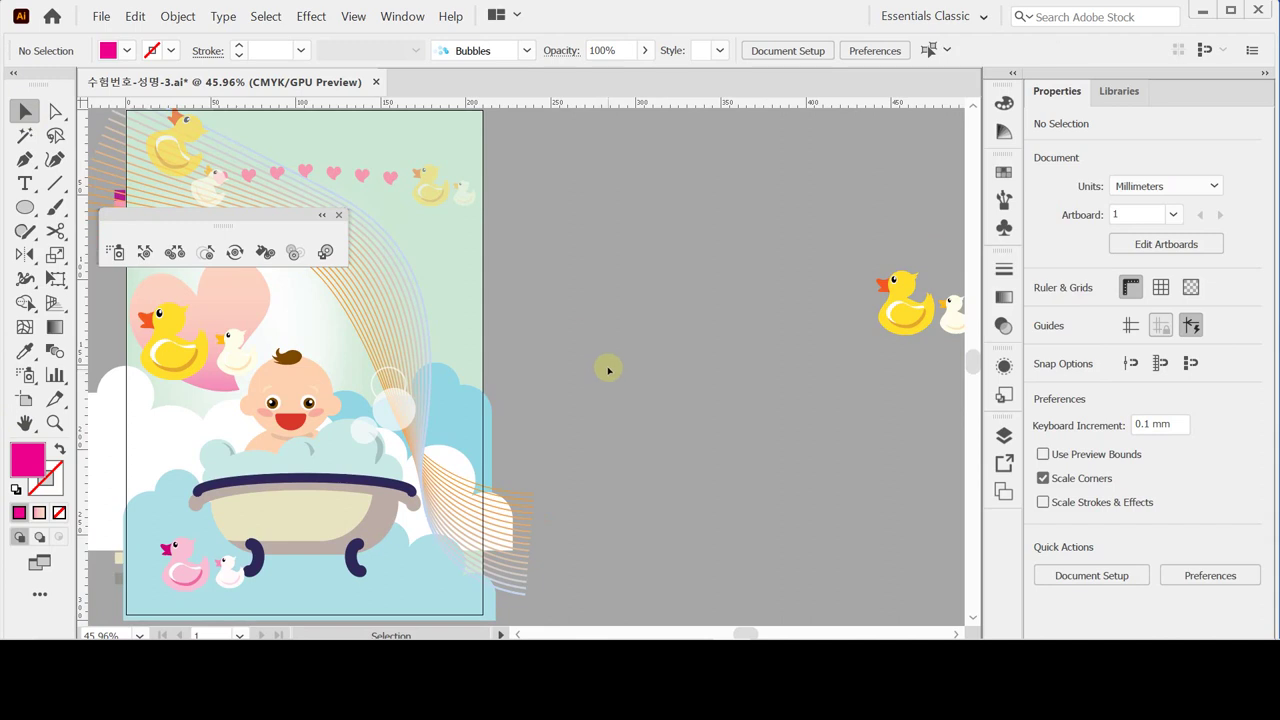
pyautogui.click(1004, 227)
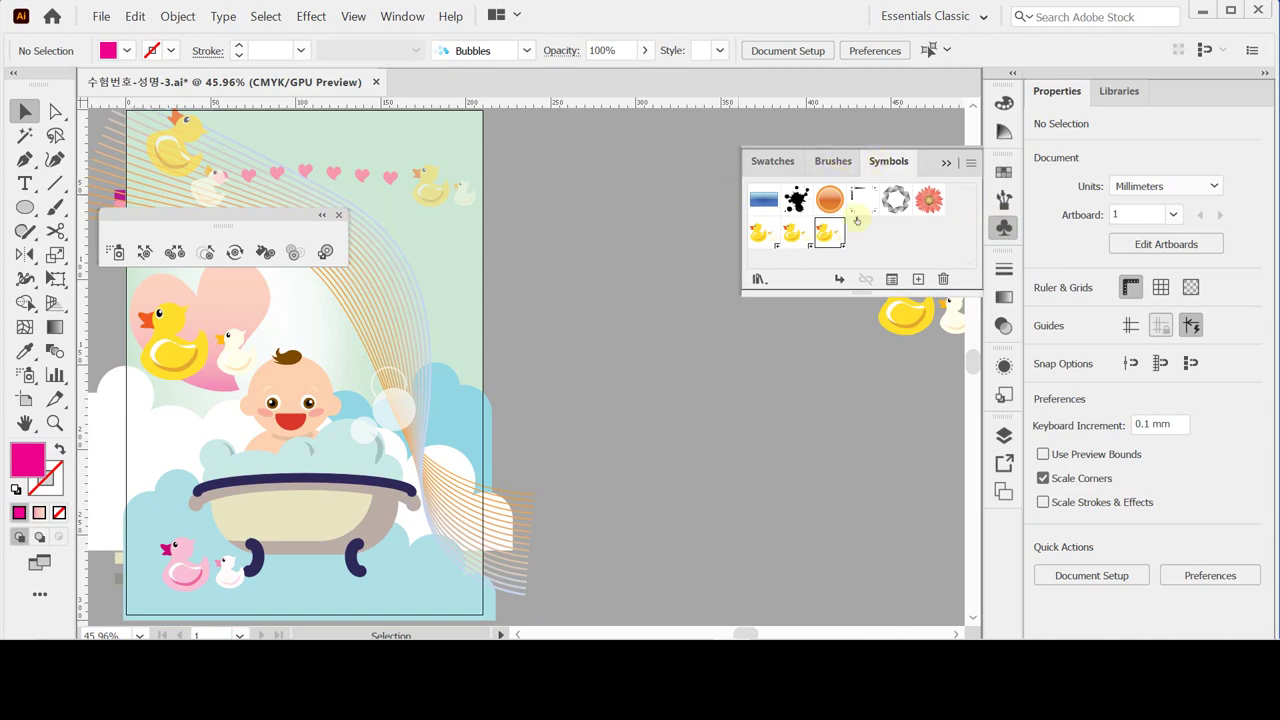
pyautogui.moveTo(830, 238); pyautogui.dragTo(590, 323)
pyautogui.click(1004, 227)
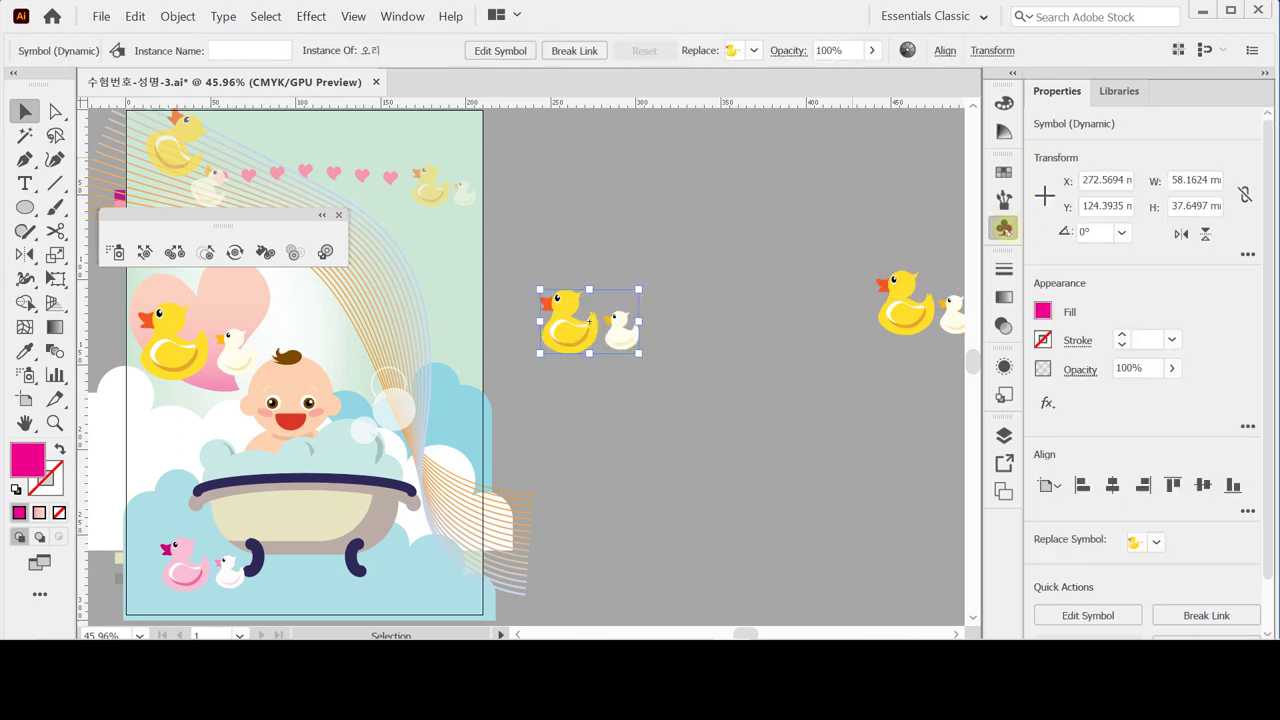
# Step: Break the link between the newly placed duck instance and its symbol
pyautogui.keyDown('ctrl'); pyautogui.click(612, 335); pyautogui.keyUp('ctrl')
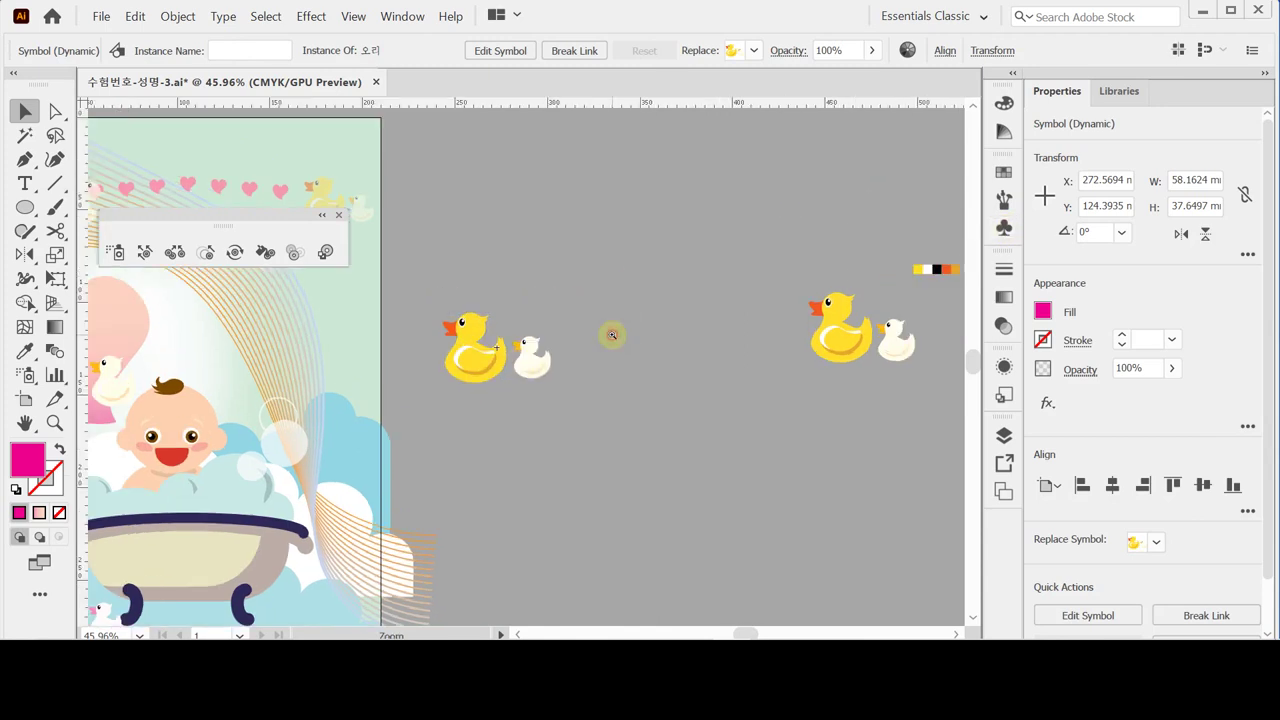
pyautogui.moveTo(414, 363); pyautogui.dragTo(551, 326)
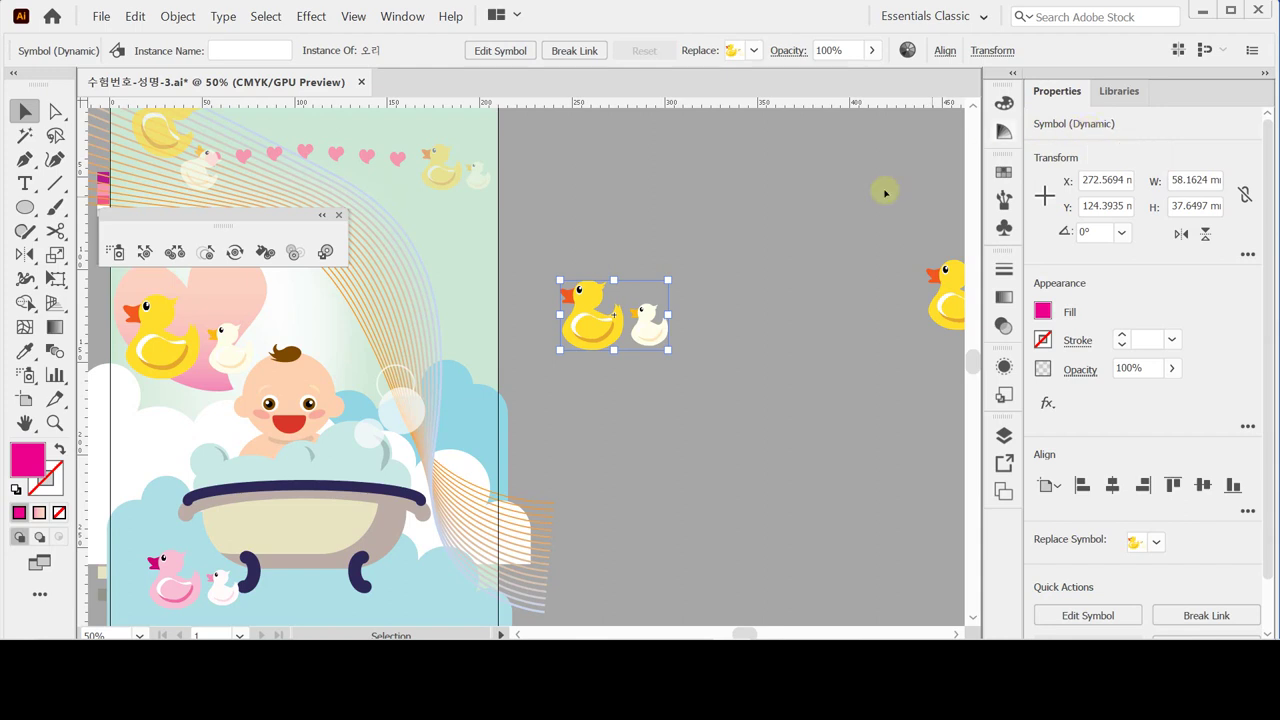
pyautogui.rightClick(586, 327)
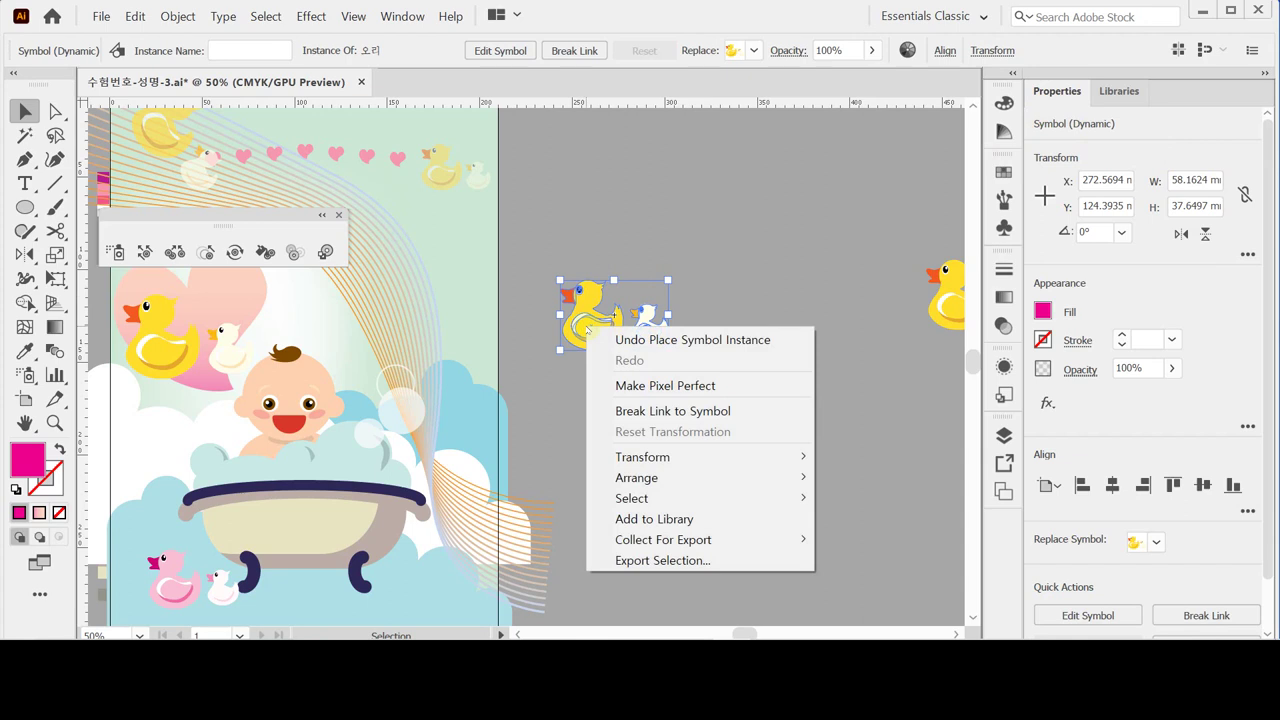
pyautogui.click(642, 418)
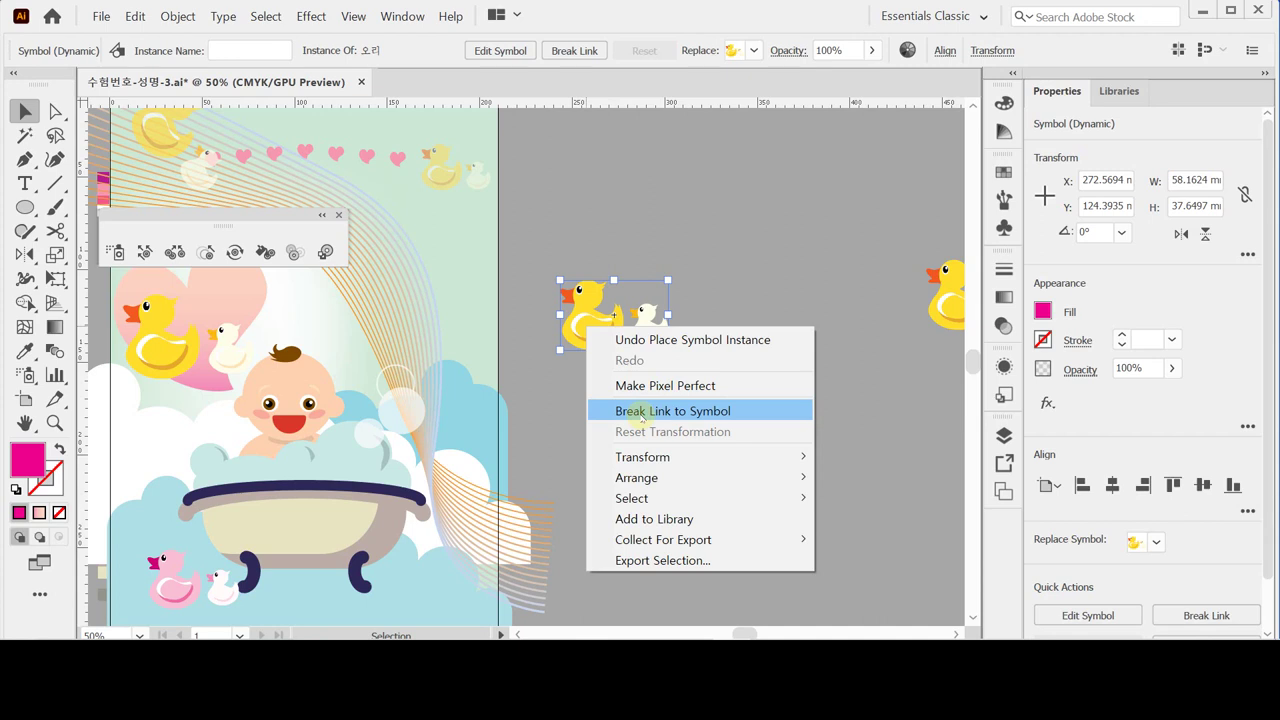
pyautogui.click(642, 418)
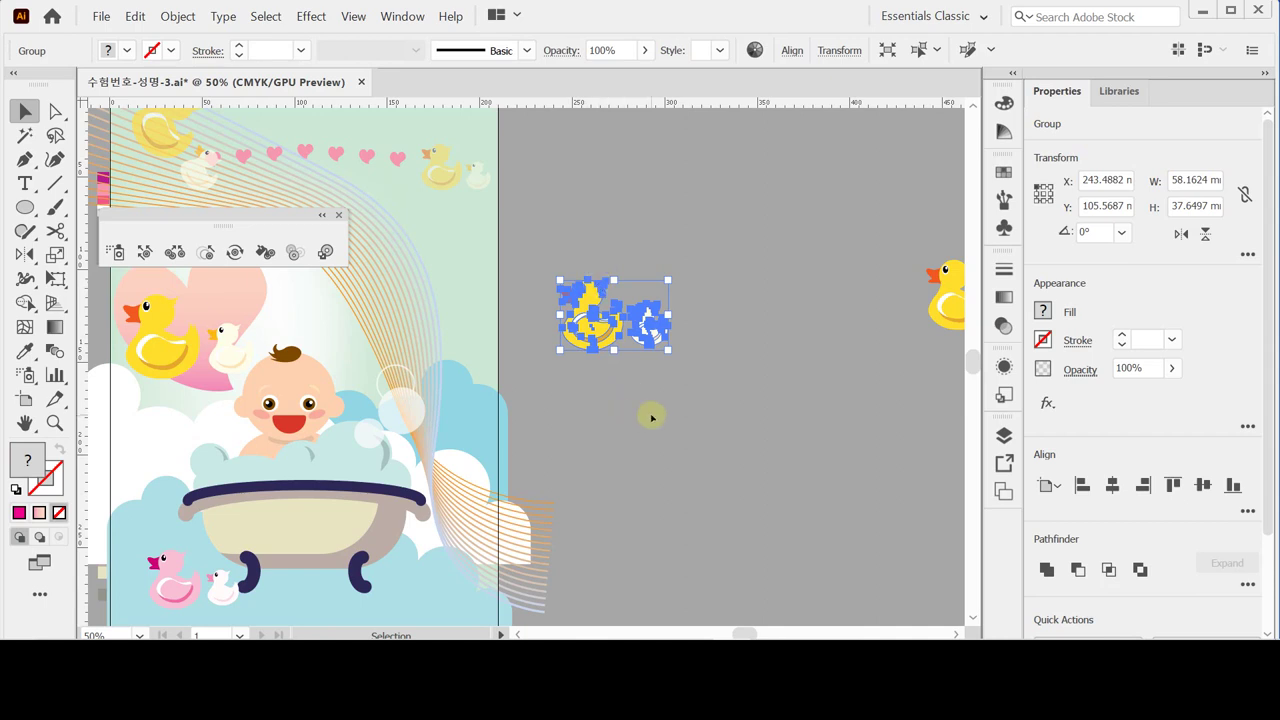
# Step: Ungroup the unlinked duck artwork twice so the yellow duck and the small white duck are separate groups
pyautogui.rightClick(601, 322)
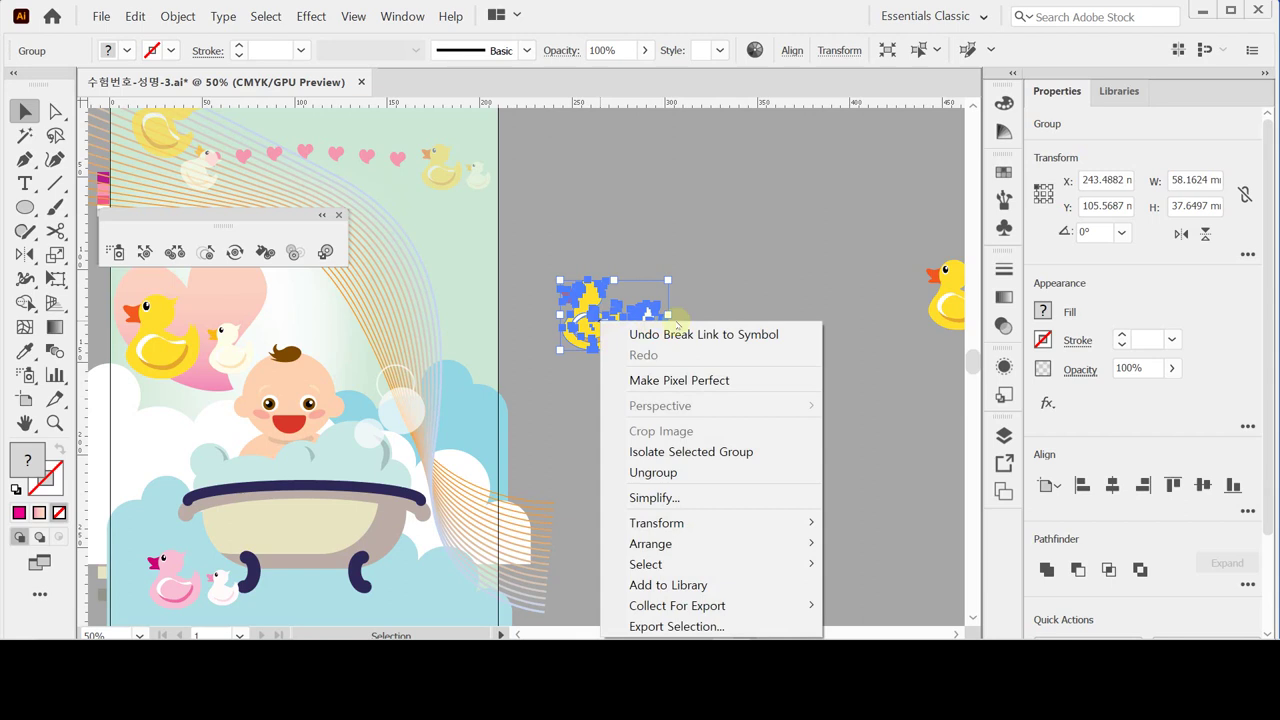
pyautogui.click(730, 472)
pyautogui.click(748, 334)
pyautogui.click(660, 330)
pyautogui.rightClick(660, 330)
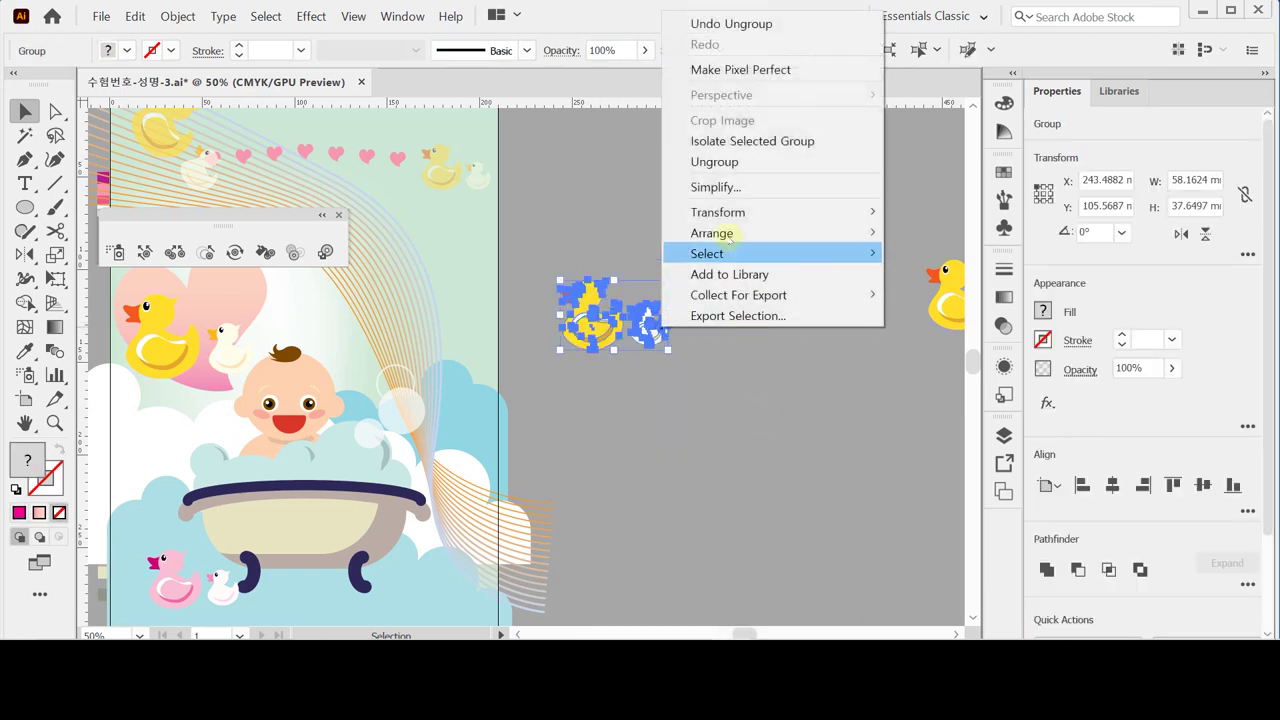
pyautogui.click(714, 162)
pyautogui.click(729, 389)
pyautogui.click(648, 322)
pyautogui.click(580, 340)
pyautogui.click(611, 391)
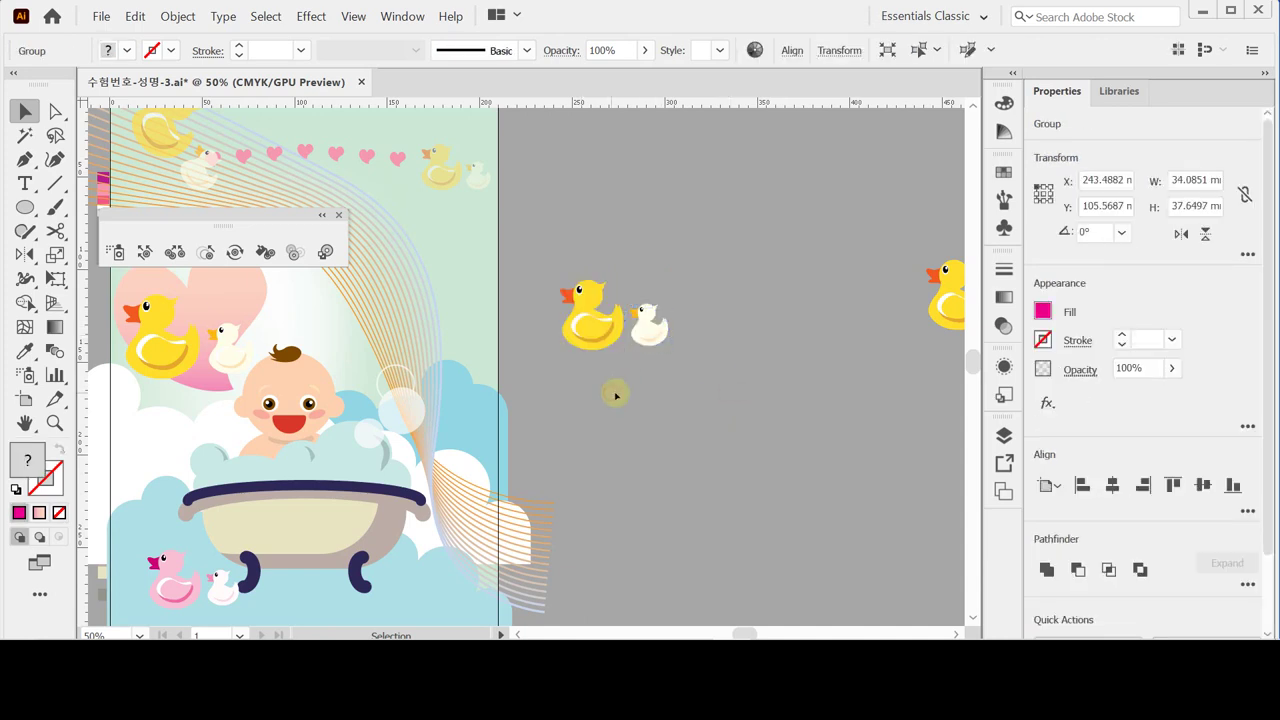
# Step: Delete the small white duck from the unlinked artwork beside the poster, keeping the yellow duck
pyautogui.press('z')
pyautogui.click(625, 351)
pyautogui.click(693, 354)
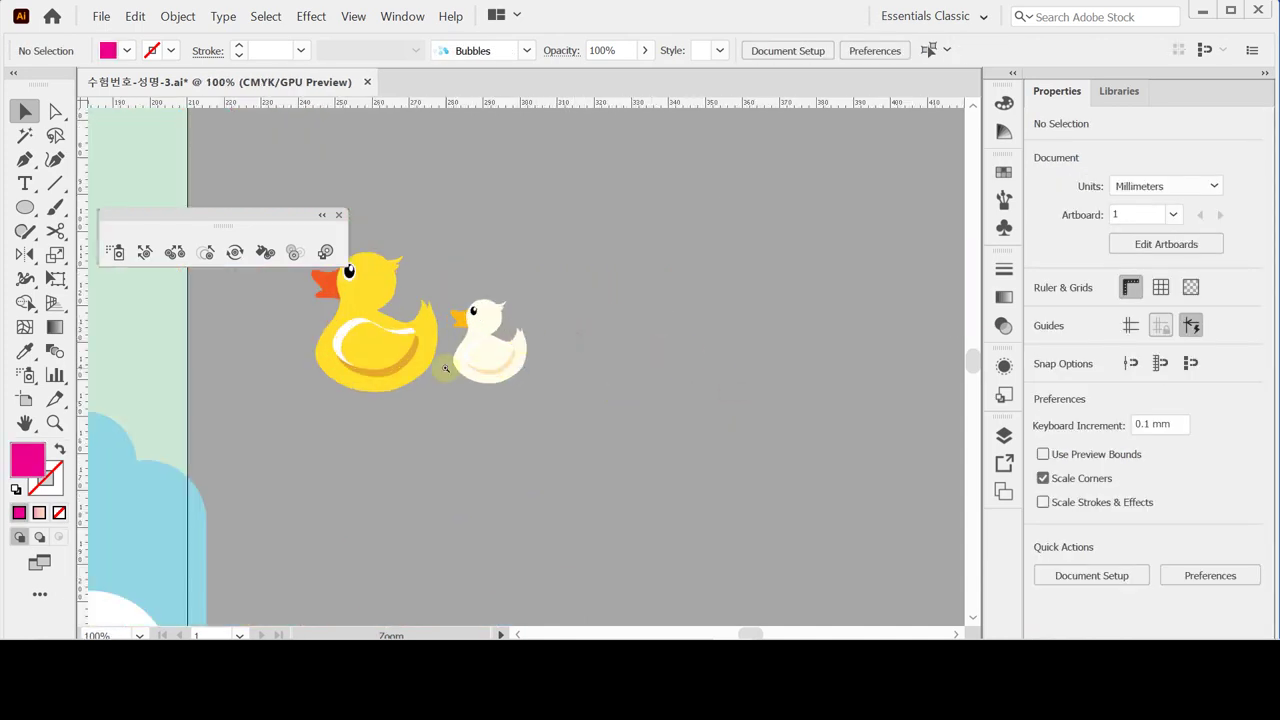
pyautogui.click(356, 341)
pyautogui.moveTo(417, 353); pyautogui.dragTo(575, 365)
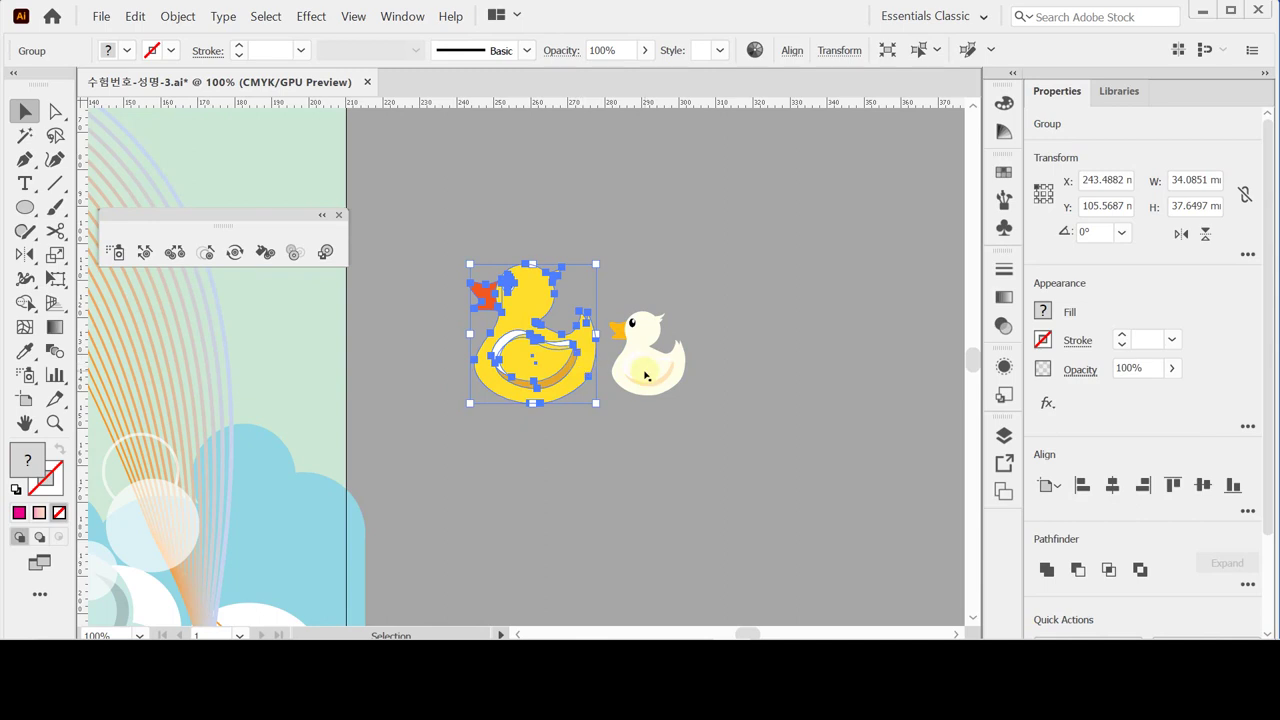
pyautogui.click(645, 373)
pyautogui.press('Delete')
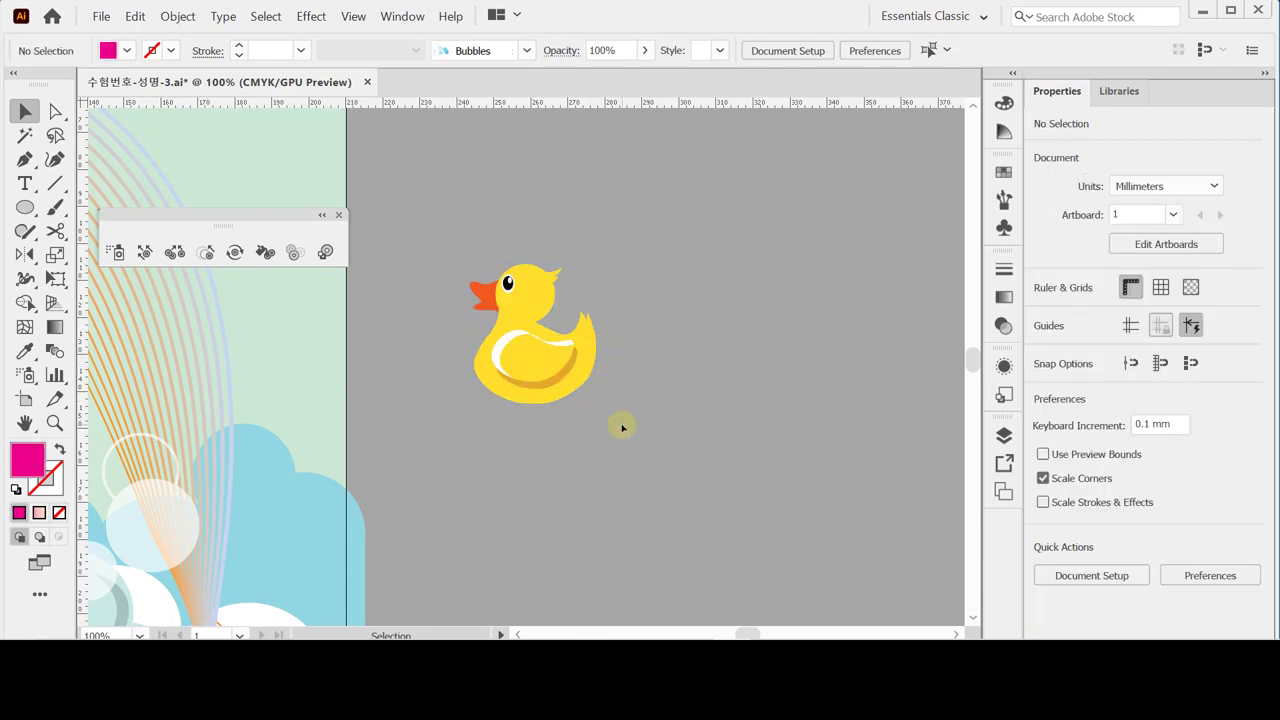
# Step: Scale the remaining yellow duck uniformly to 150%
pyautogui.click(580, 366)
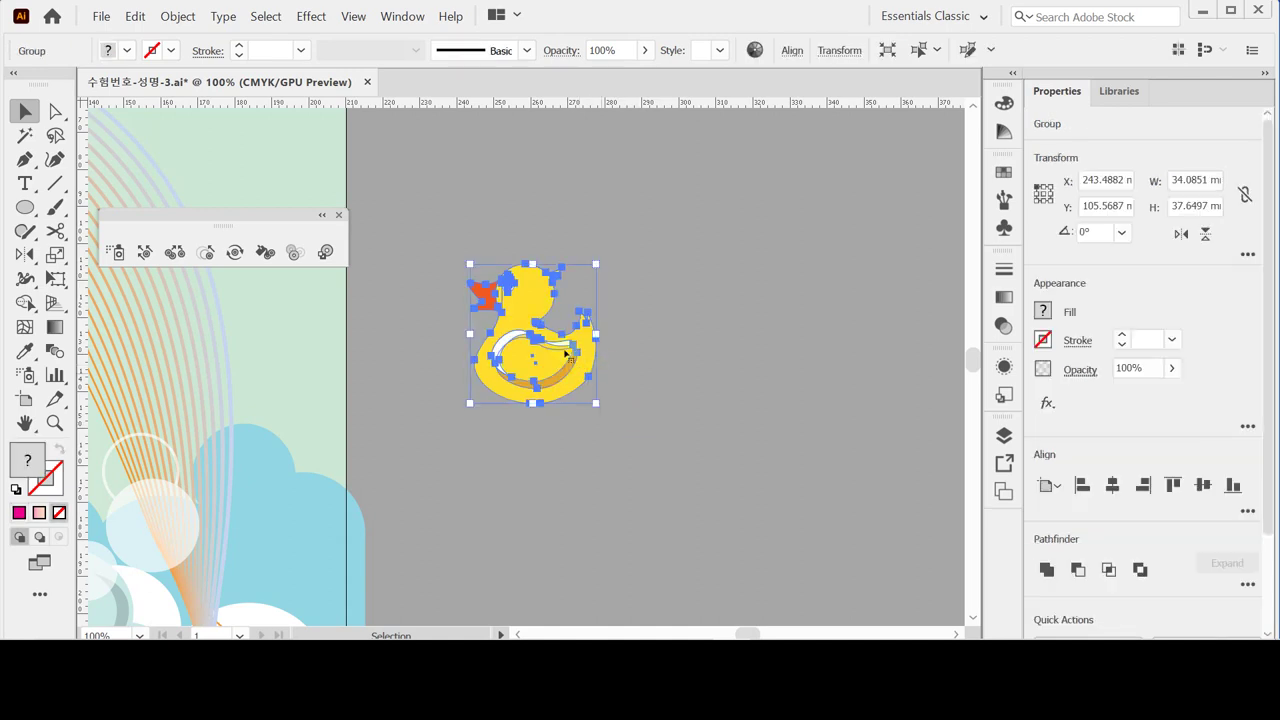
pyautogui.click(660, 386)
pyautogui.click(555, 365)
pyautogui.doubleClick(56, 257)
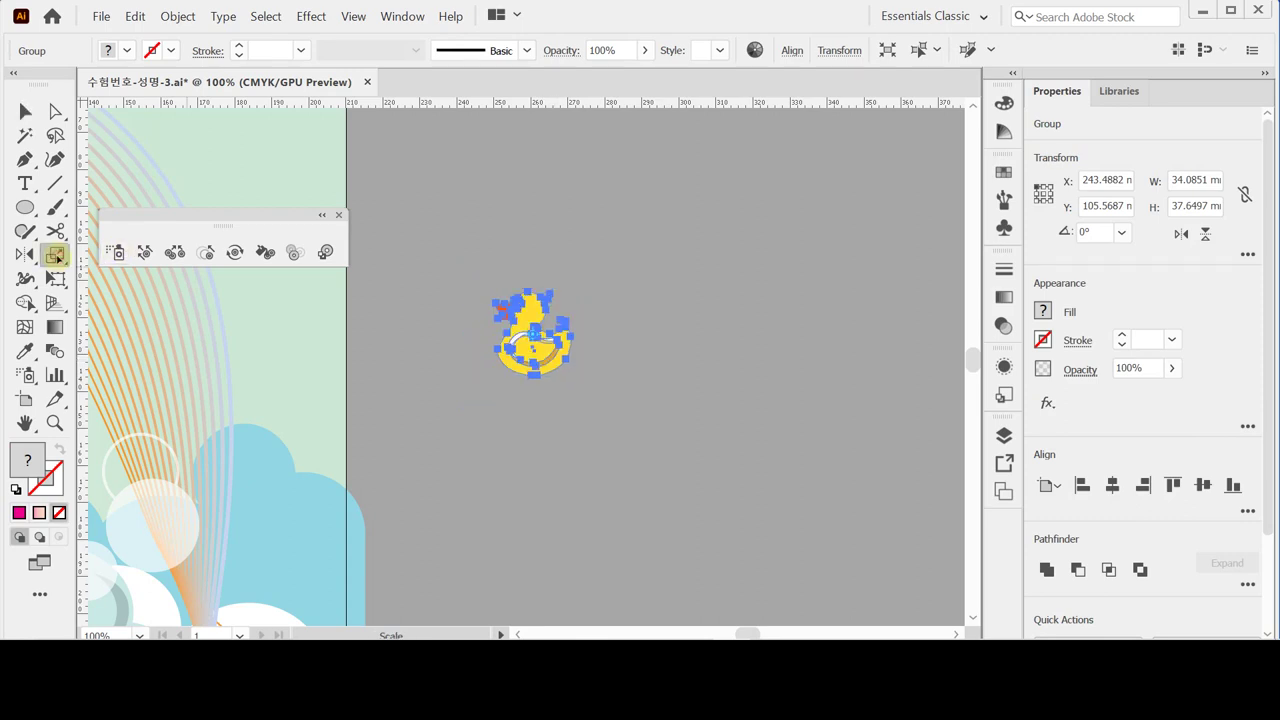
pyautogui.write('150')
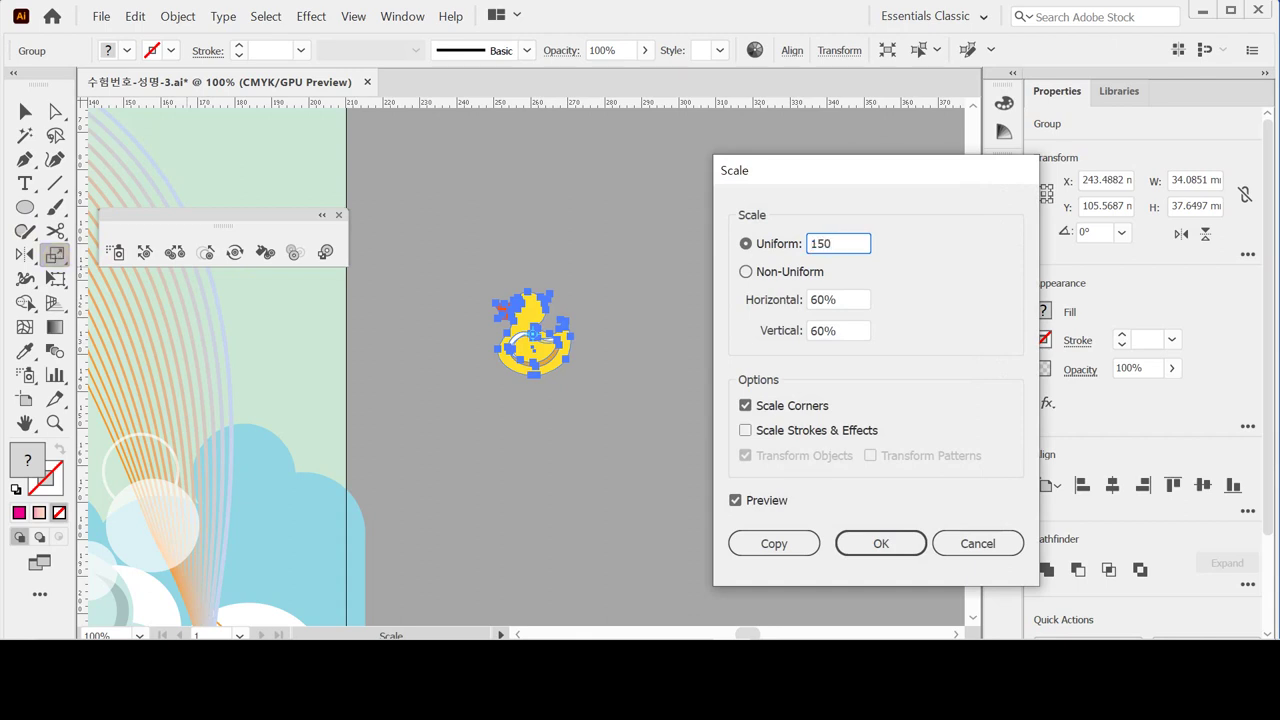
pyautogui.press('Return')
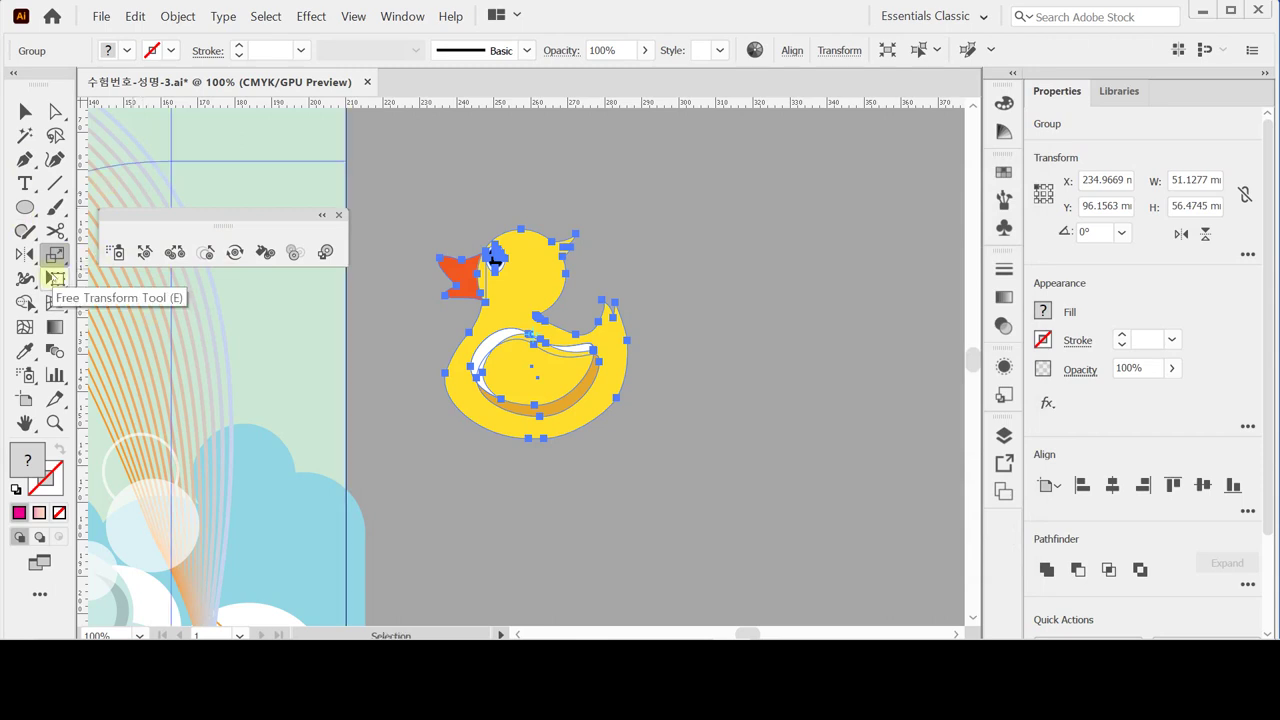
# Step: Move the enlarged yellow duck into the poster's bottom-right corner, beside the bathtub's right foot
pyautogui.click(55, 254)
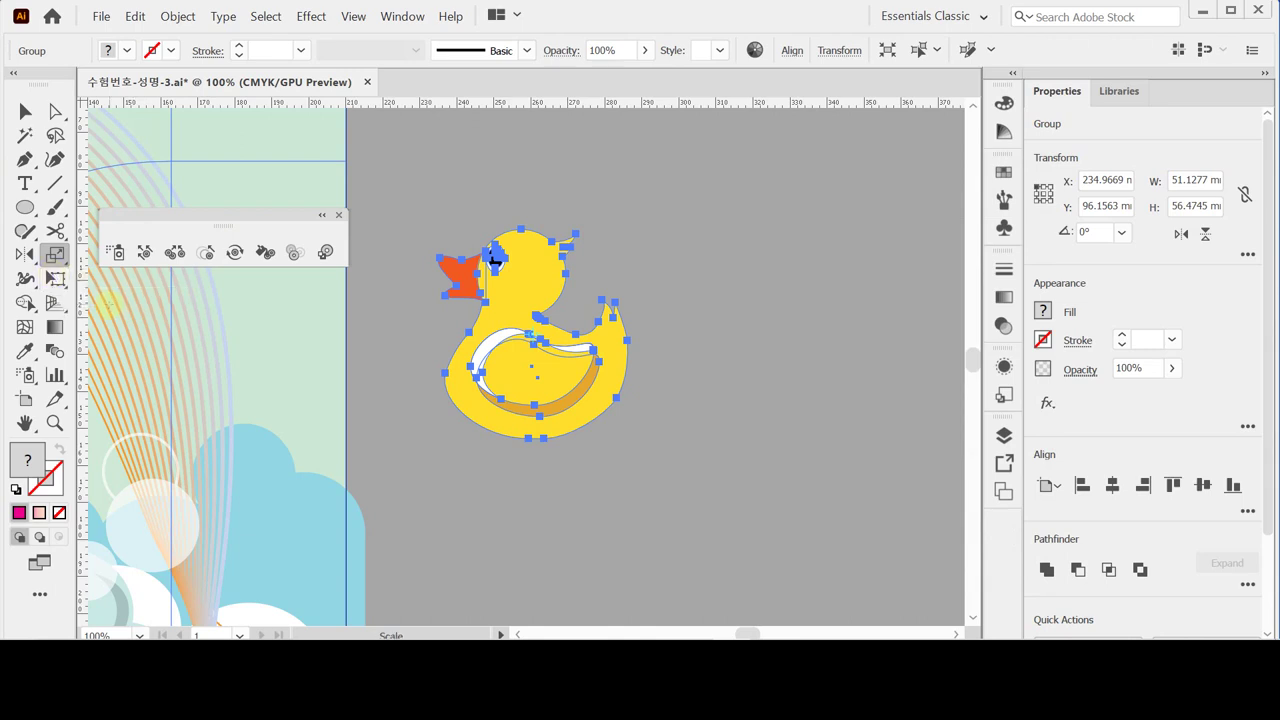
pyautogui.keyDown('ctrl'); pyautogui.keyDown('alt'); pyautogui.click(443, 503); pyautogui.keyUp('alt'); pyautogui.keyUp('ctrl')
pyautogui.keyDown('ctrl'); pyautogui.keyDown('alt'); pyautogui.click(594, 486); pyautogui.keyUp('alt'); pyautogui.keyUp('ctrl')
pyautogui.keyDown('ctrl'); pyautogui.keyDown('alt'); pyautogui.click(553, 430); pyautogui.keyUp('alt'); pyautogui.keyUp('ctrl')
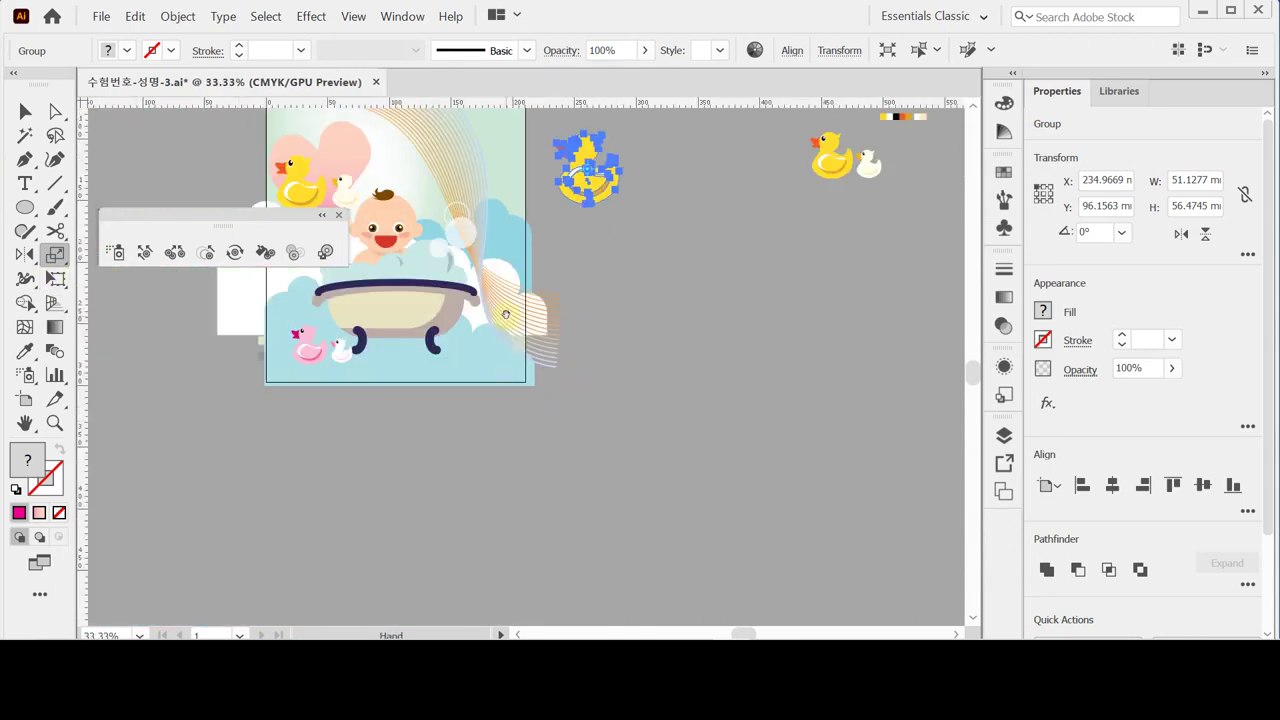
pyautogui.scroll(3, 580, 350)
pyautogui.moveTo(592, 313); pyautogui.dragTo(469, 443)
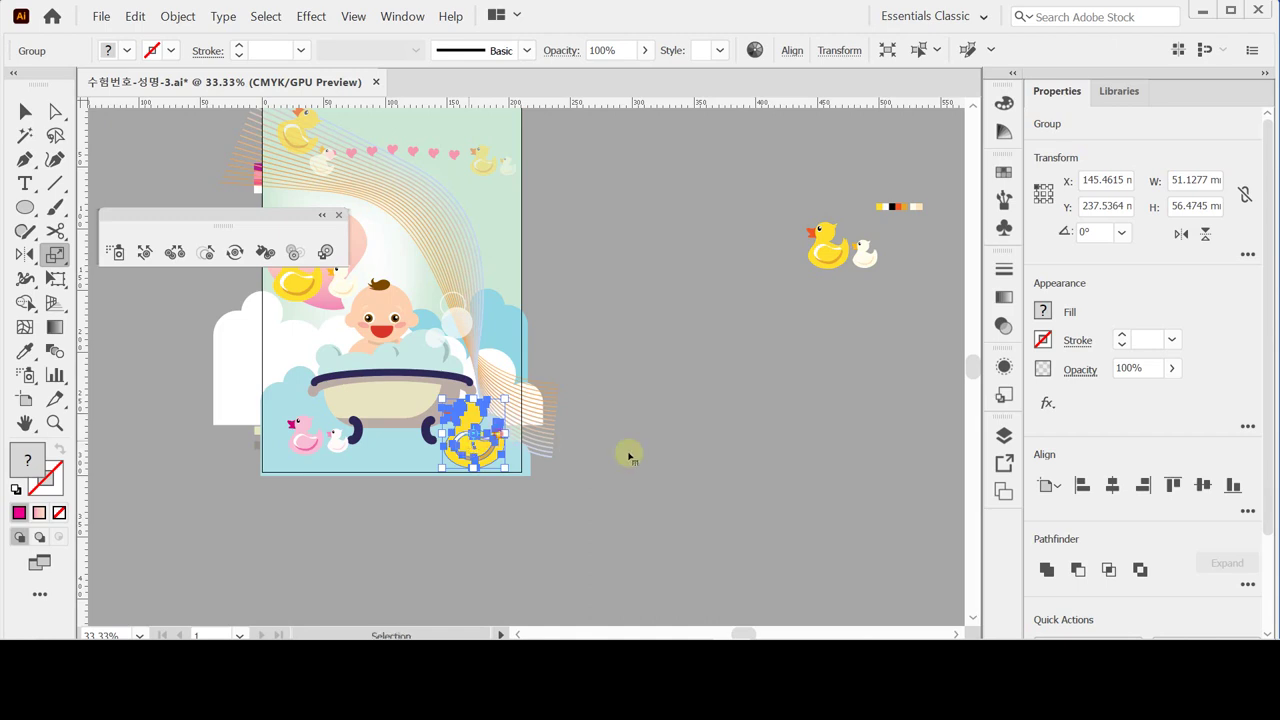
# Step: Draw a grey shadow ellipse about 50 by 11 mm under the large yellow duck and send it behind the duck
pyautogui.click(489, 447)
pyautogui.hotkey('ctrl', '=')
pyautogui.hotkey('ctrl', 's')
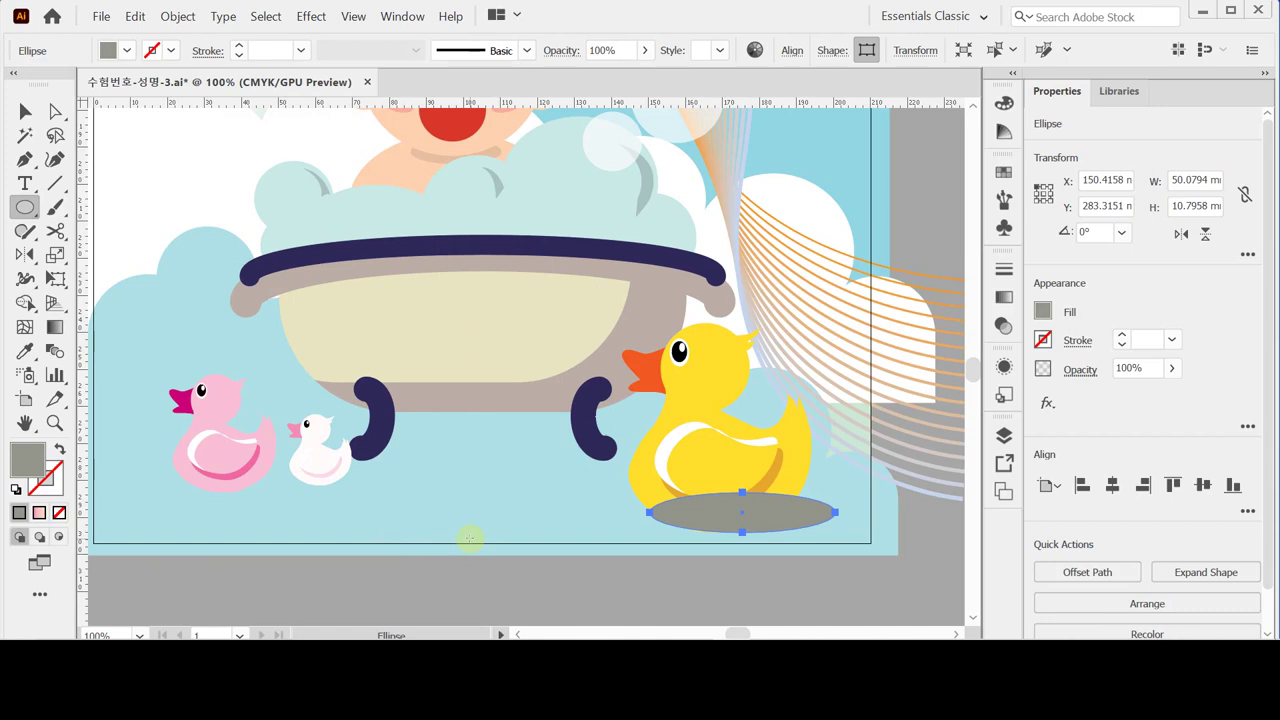
pyautogui.press('ctrl')
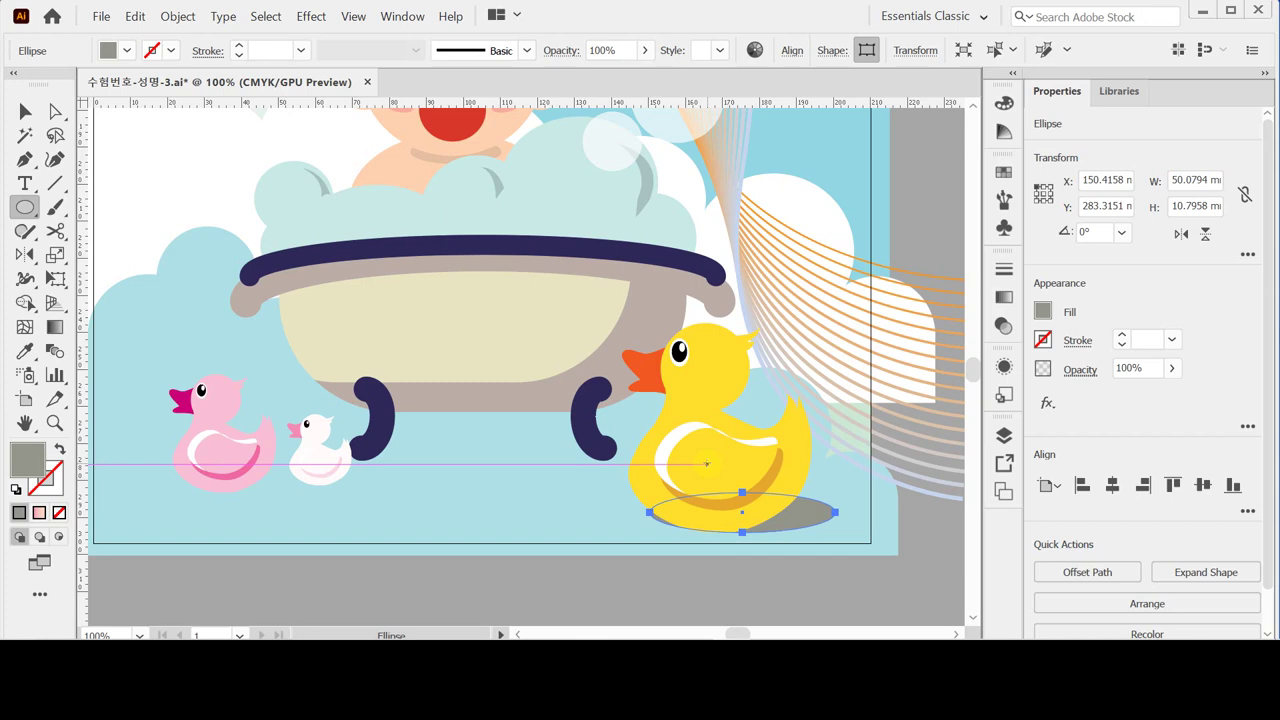
# Step: Add a grey shadow ellipse about 121 by 23 mm beneath the bathtub, behind its feet, and save the document
pyautogui.hotkey('ctrl', '0')
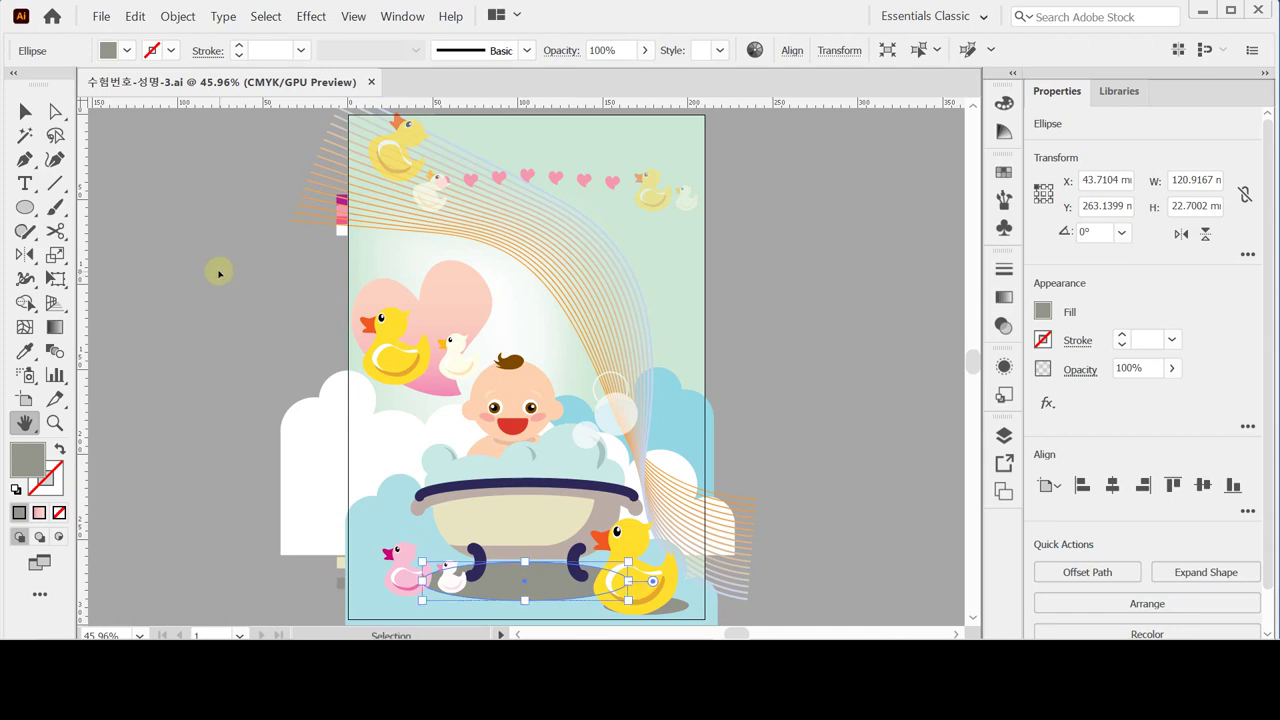
pyautogui.click(218, 270)
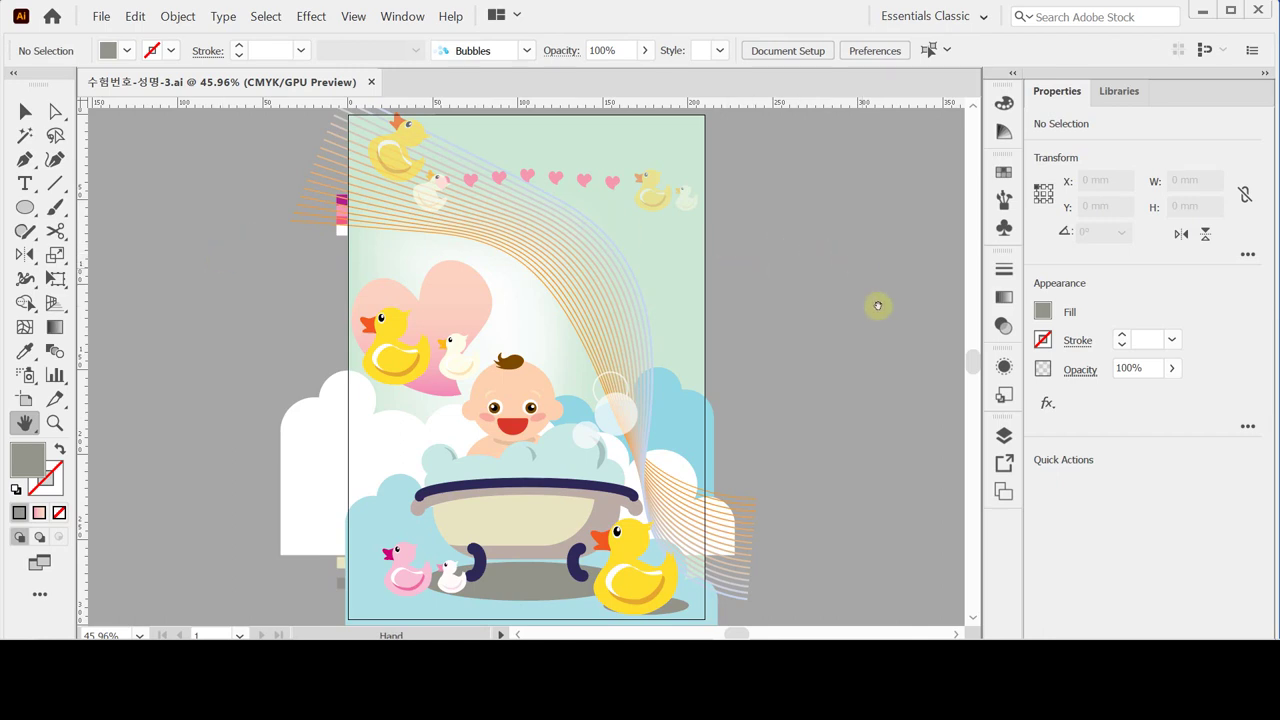
# Step: Load the Decorative_Scatter brush library and choose its Bubbles brush
pyautogui.click(1003, 202)
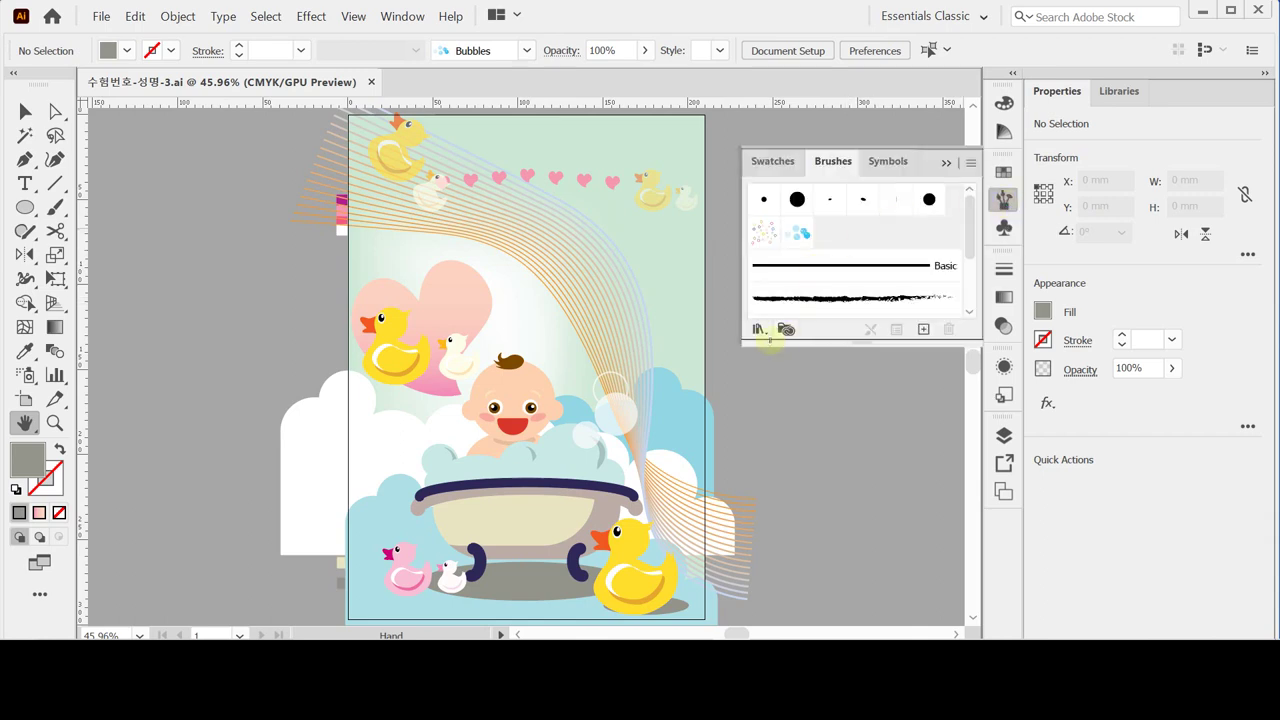
pyautogui.click(758, 330)
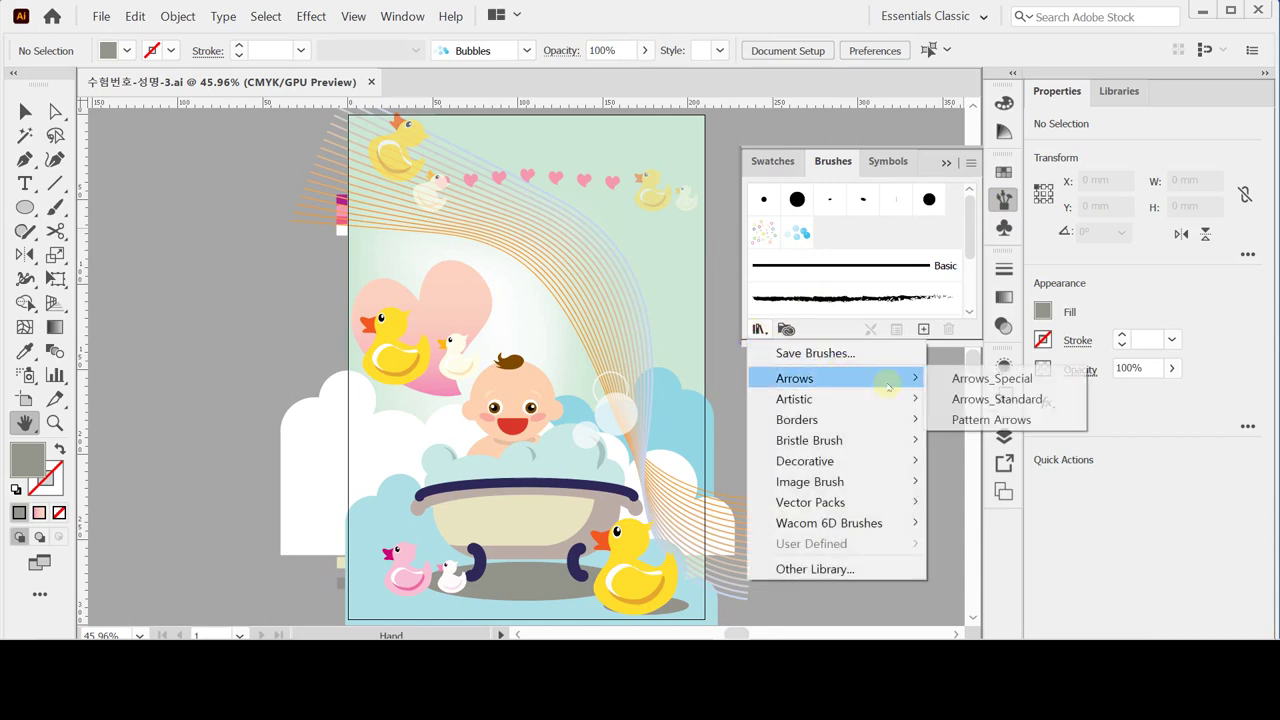
pyautogui.moveTo(872, 460)
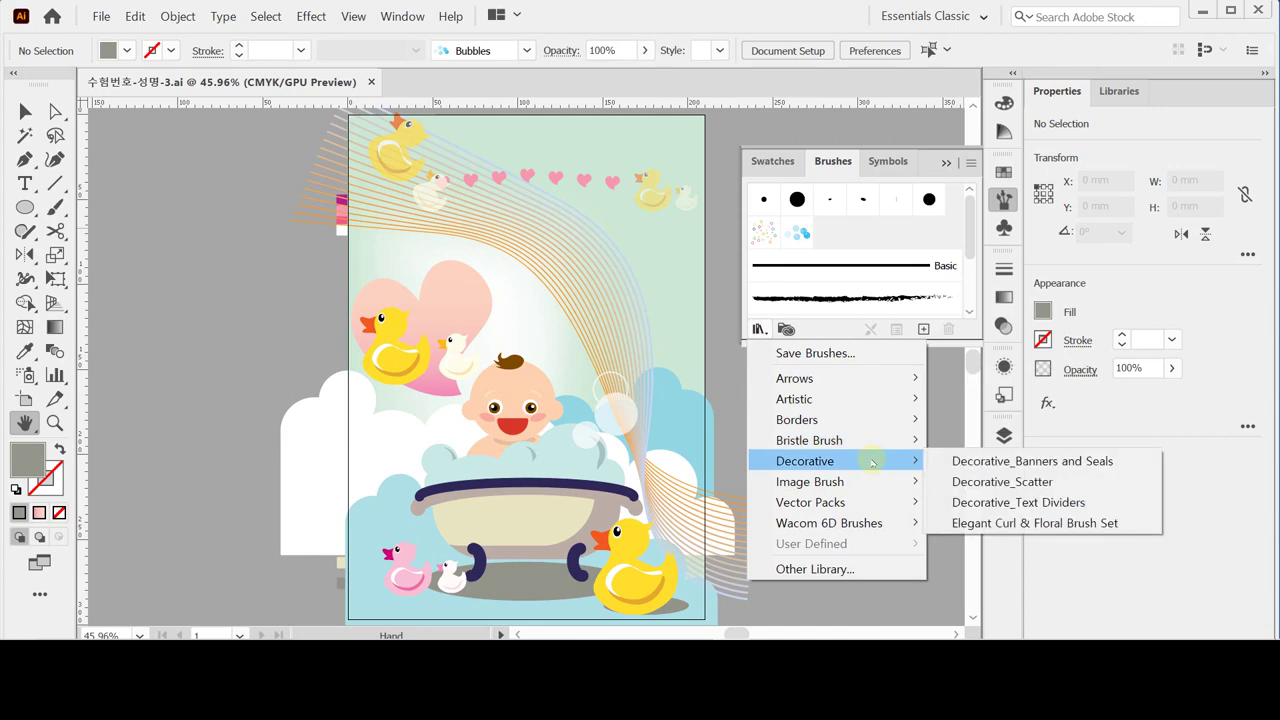
pyautogui.click(986, 481)
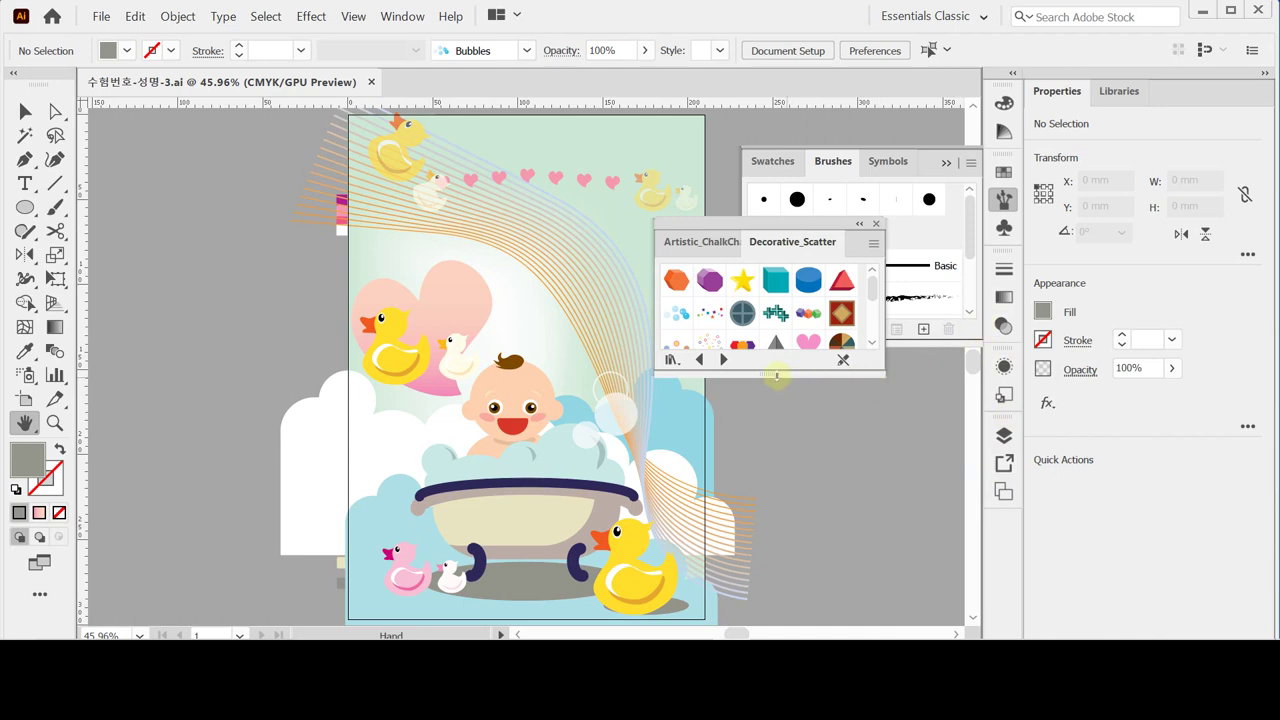
pyautogui.moveTo(771, 374); pyautogui.dragTo(790, 440)
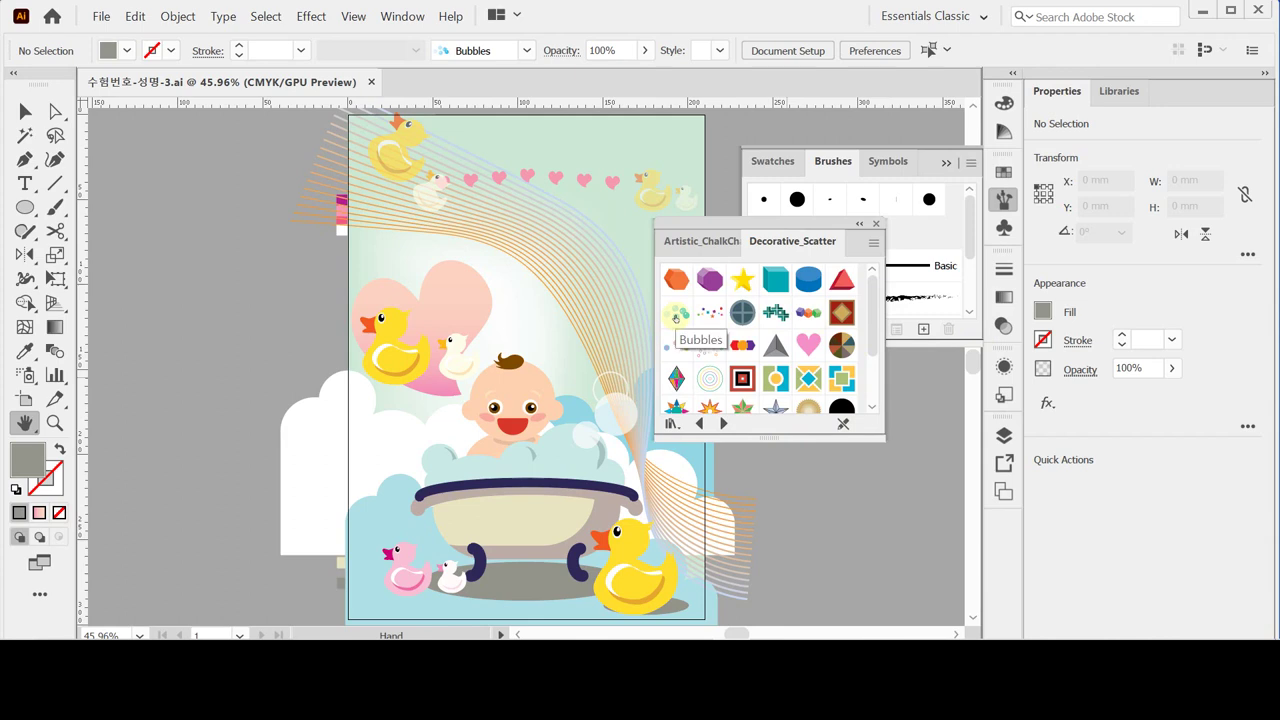
pyautogui.click(676, 314)
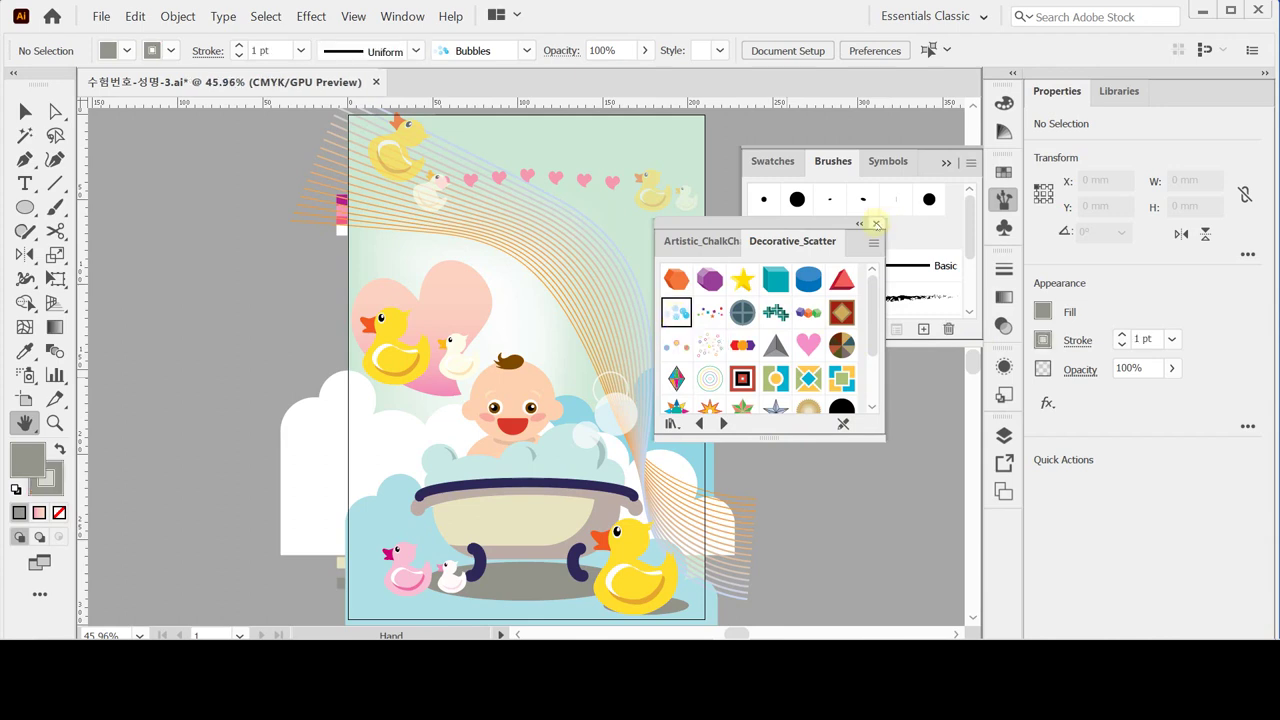
pyautogui.moveTo(848, 230); pyautogui.dragTo(893, 375)
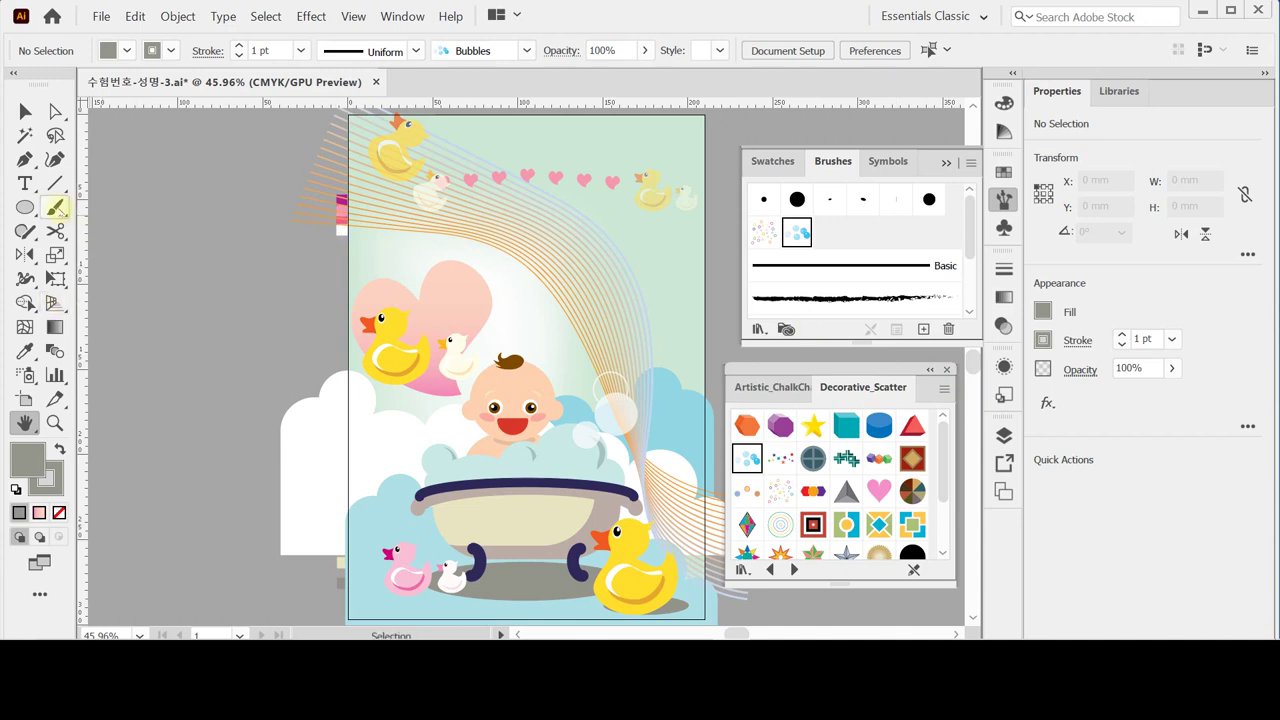
# Step: Paint two unfilled Bubbles brush strokes: about 42 by 36 mm left of the bathtub, about 86 by 110 mm rising from the foam past the right edge
pyautogui.doubleClick(55, 207)
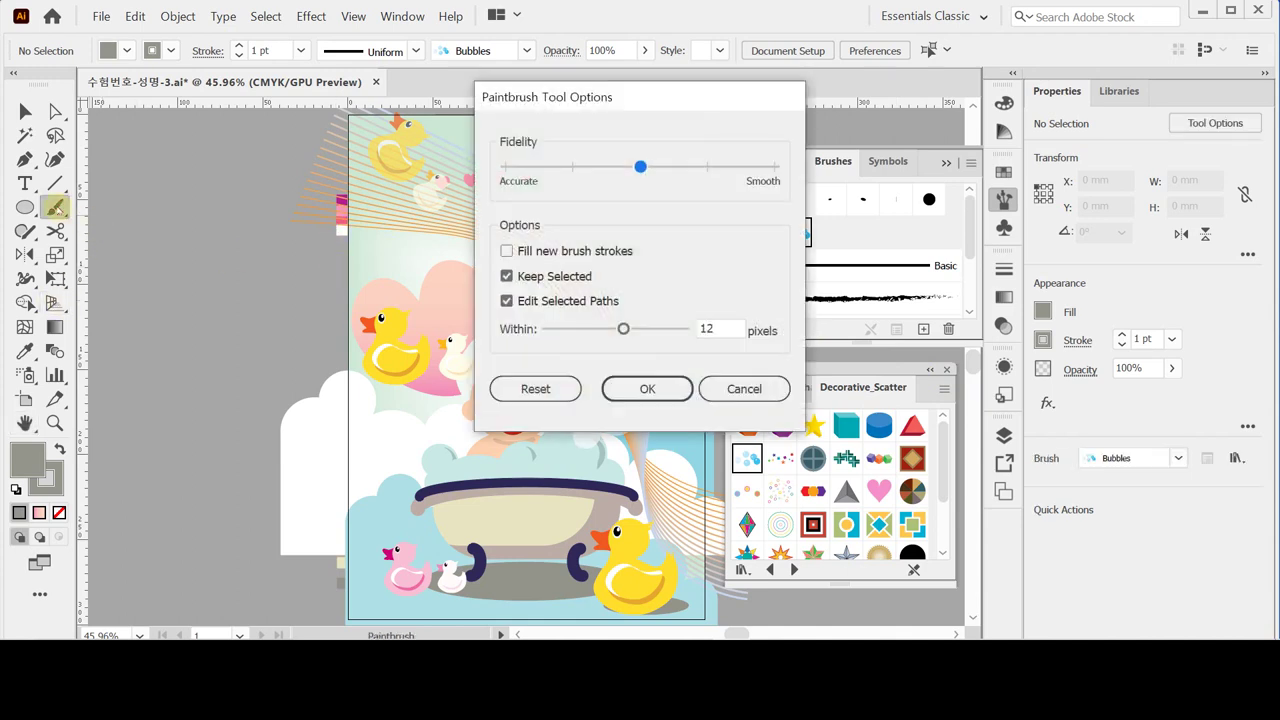
pyautogui.click(726, 389)
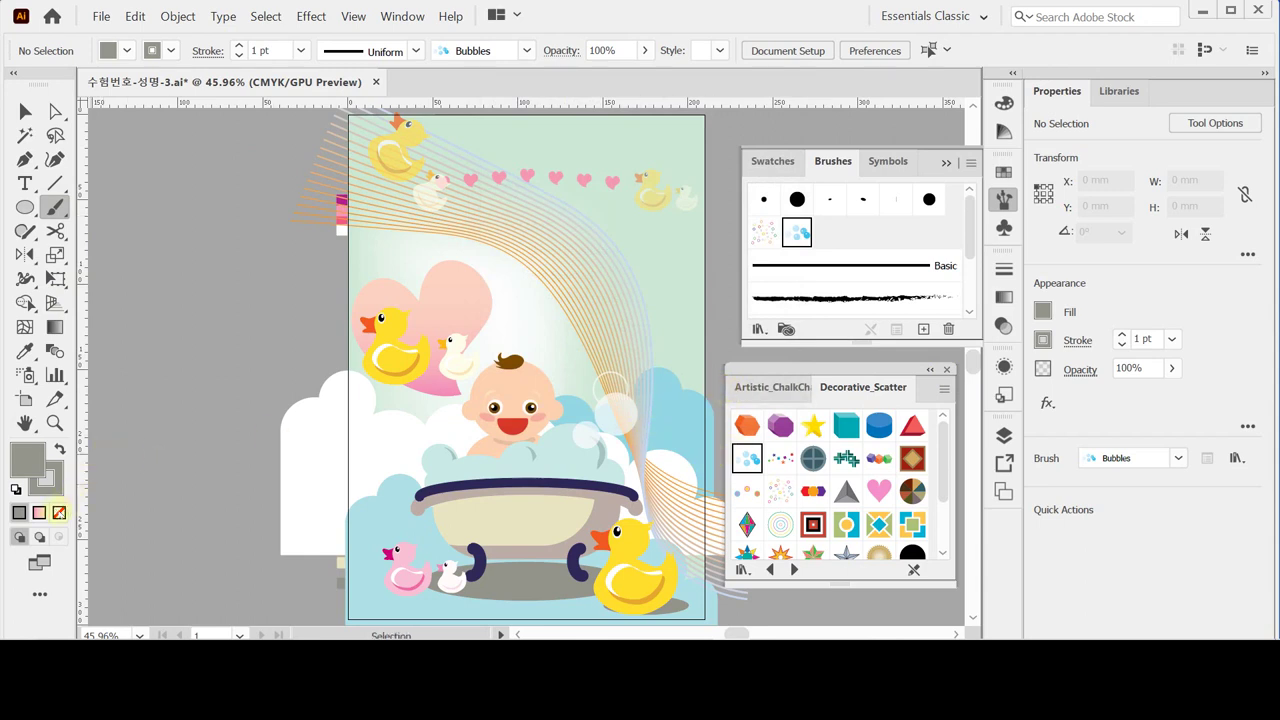
pyautogui.click(59, 512)
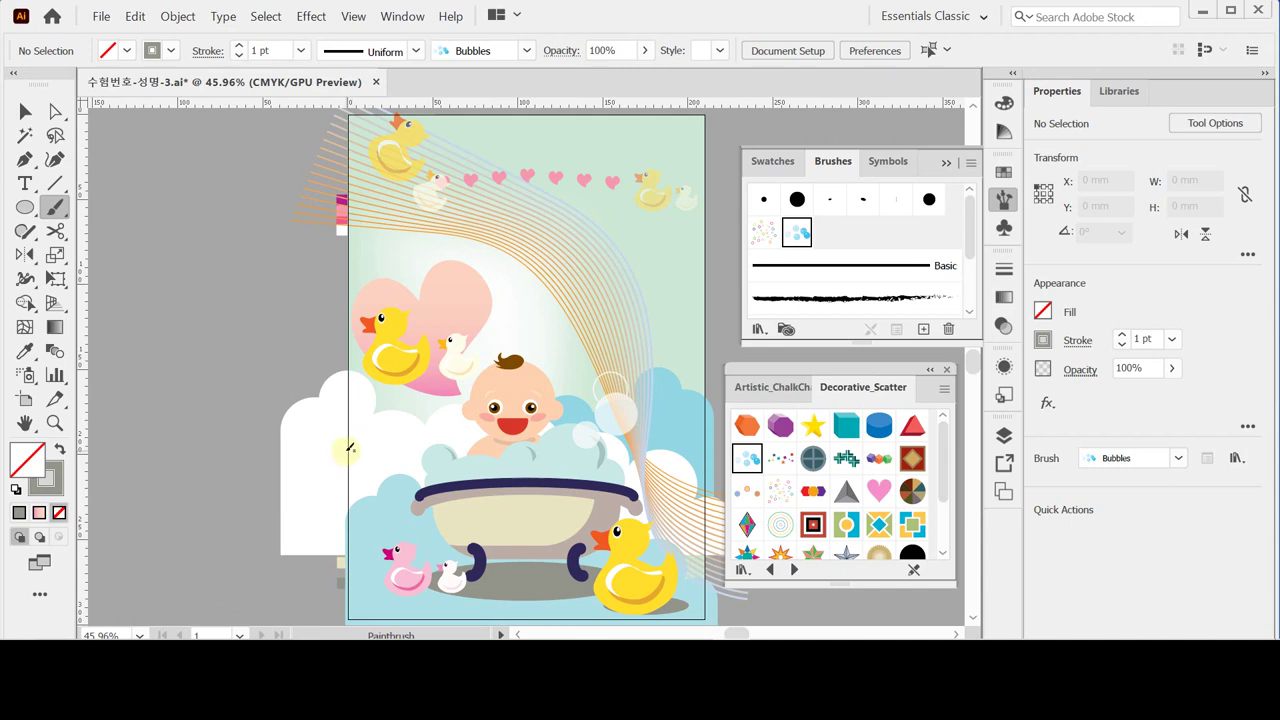
pyautogui.moveTo(346, 446)
pyautogui.mouseDown()
pyautogui.moveTo(385, 440)
pyautogui.moveTo(415, 462)
pyautogui.moveTo(414, 502)
pyautogui.mouseUp()
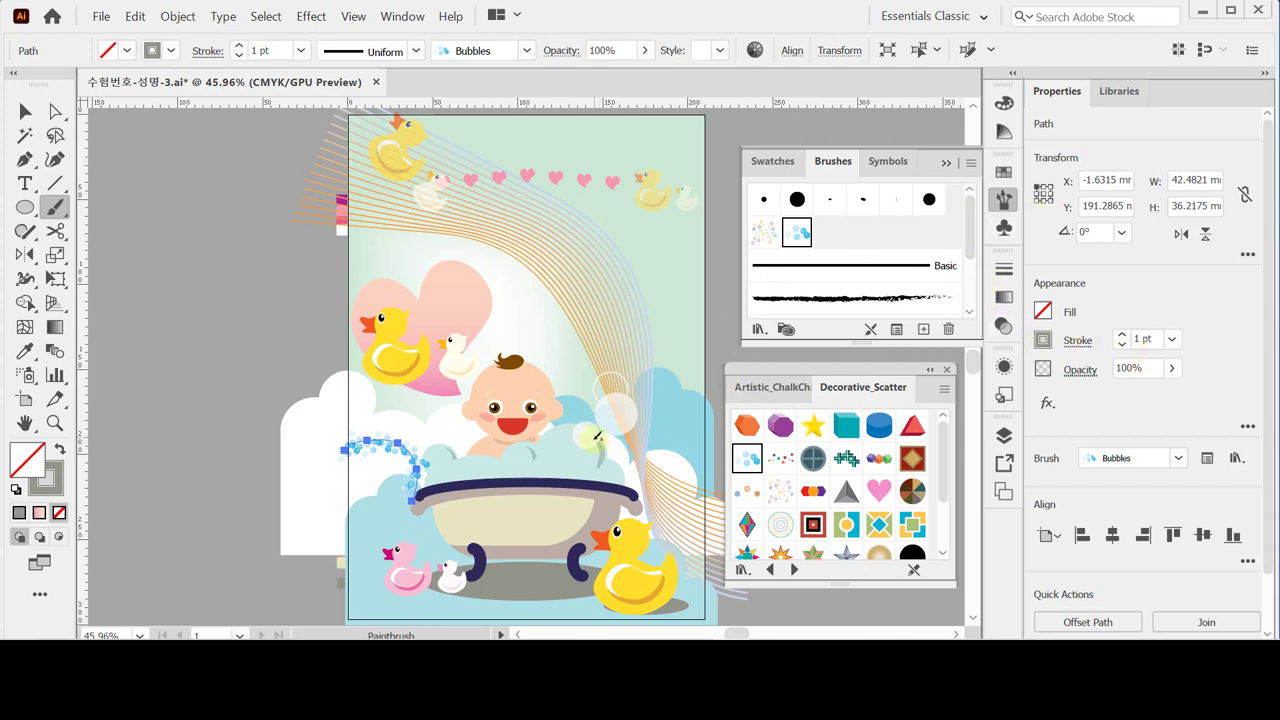
pyautogui.moveTo(591, 416)
pyautogui.mouseDown()
pyautogui.moveTo(588, 383)
pyautogui.moveTo(607, 355)
pyautogui.moveTo(706, 314)
pyautogui.moveTo(731, 255)
pyautogui.mouseUp()
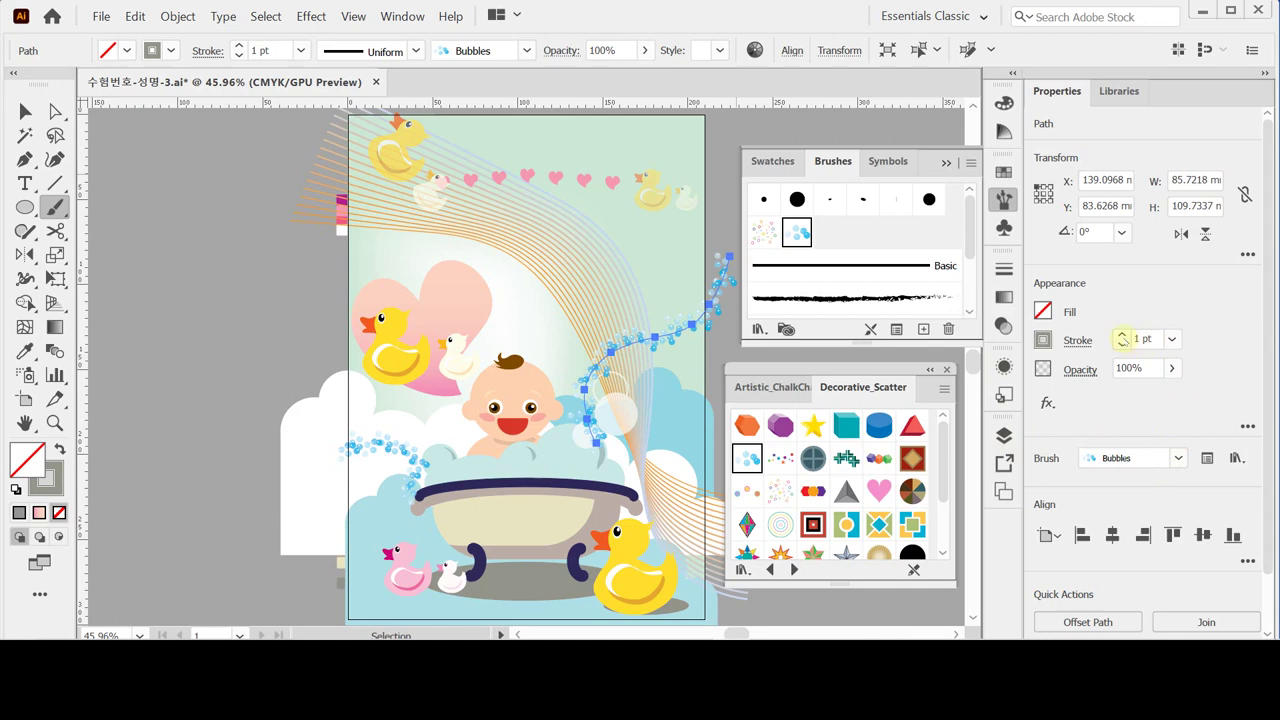
# Step: Set the right bubble stroke's weight to 2 pt, reapply the Bubbles brush repeatedly to vary its scatter, and save the document
pyautogui.click(1122, 335)
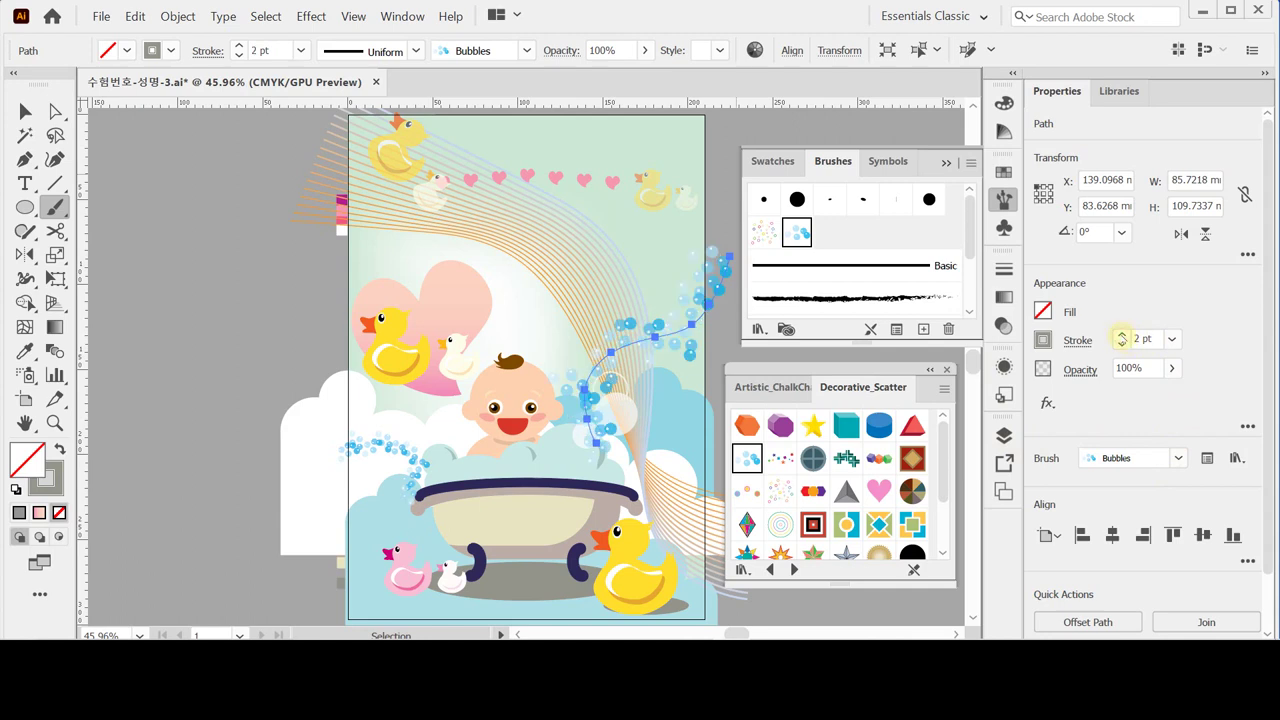
pyautogui.click(752, 459)
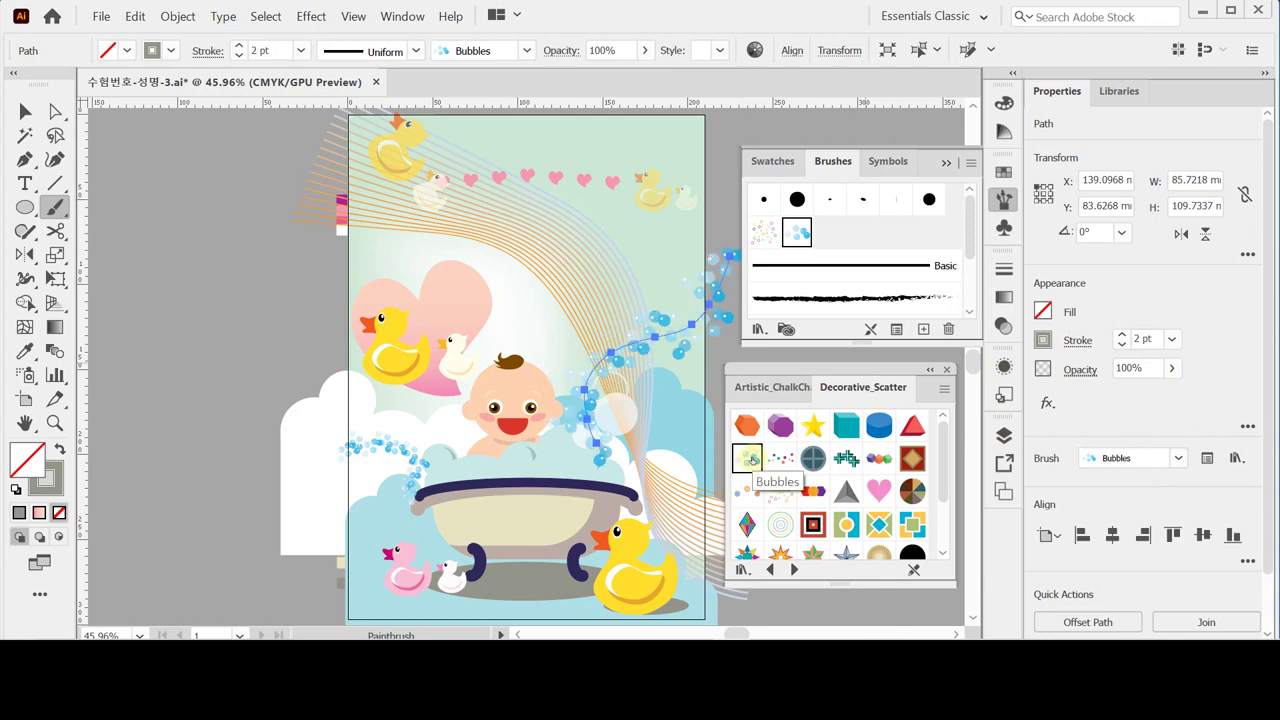
pyautogui.click(752, 459)
pyautogui.click(752, 459)
pyautogui.click(752, 459)
pyautogui.click(752, 459)
pyautogui.click(752, 459)
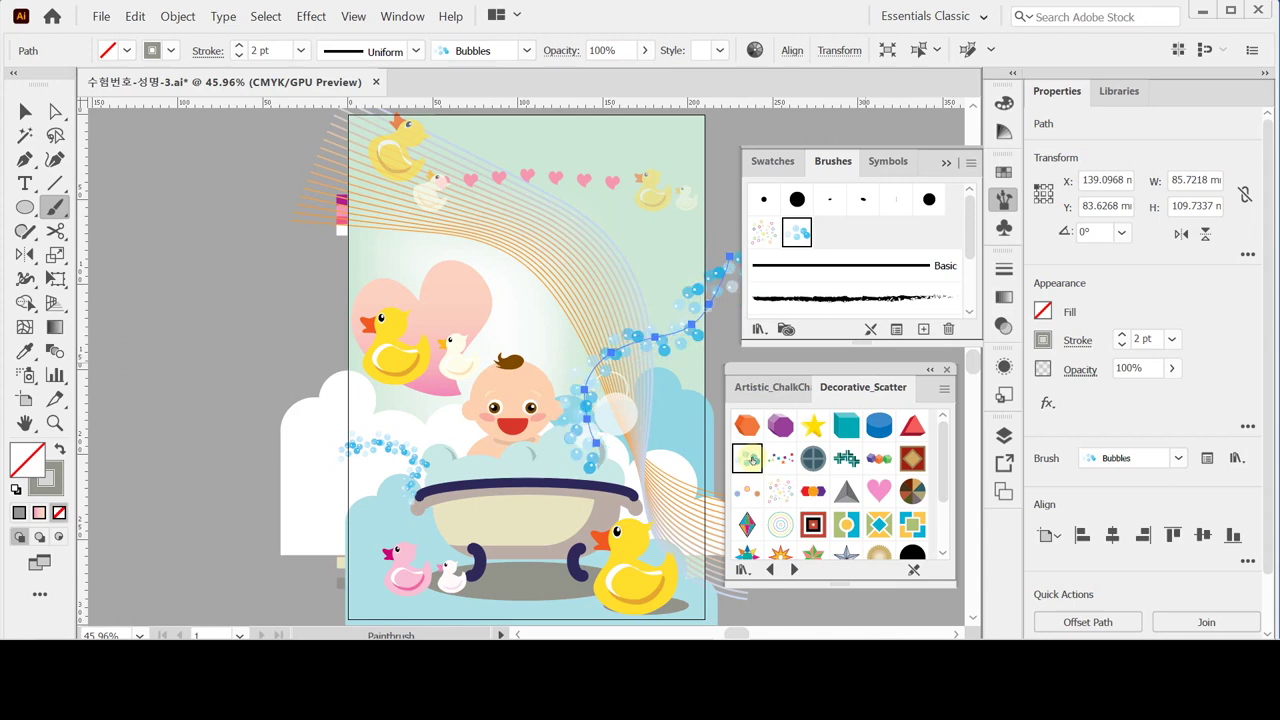
pyautogui.click(752, 459)
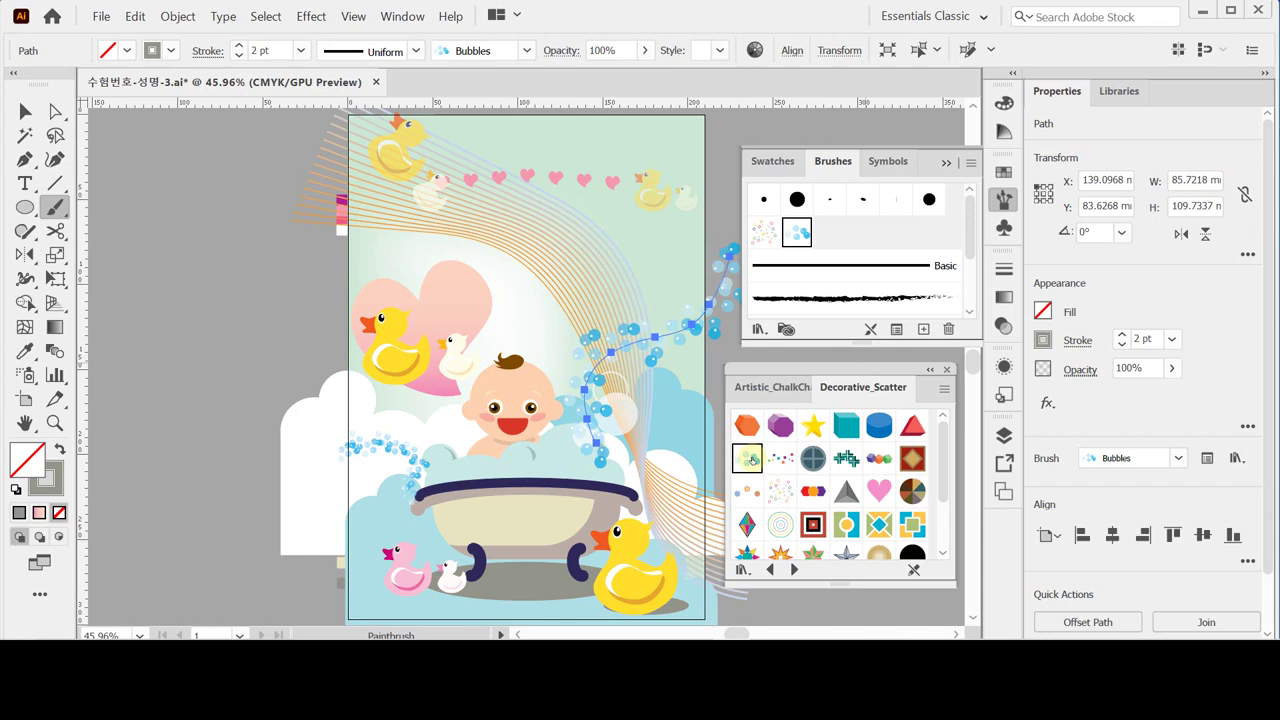
pyautogui.click(752, 459)
pyautogui.click(752, 459)
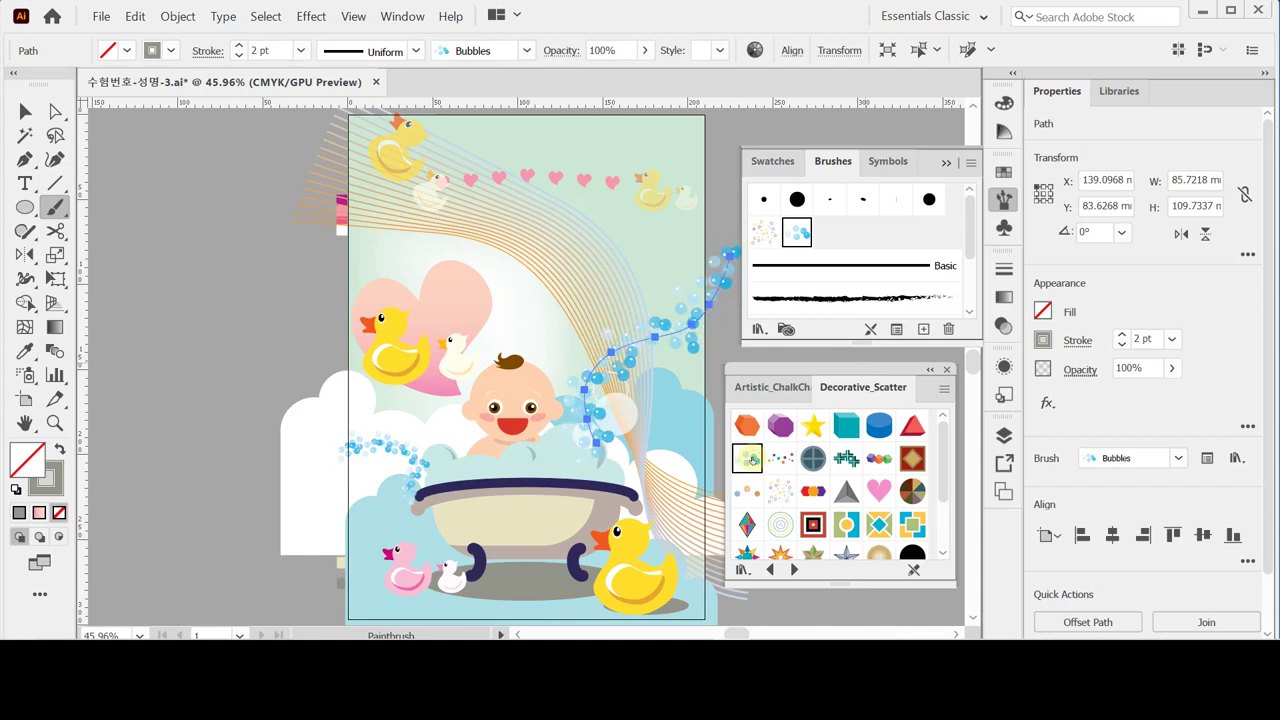
pyautogui.click(752, 459)
pyautogui.click(752, 459)
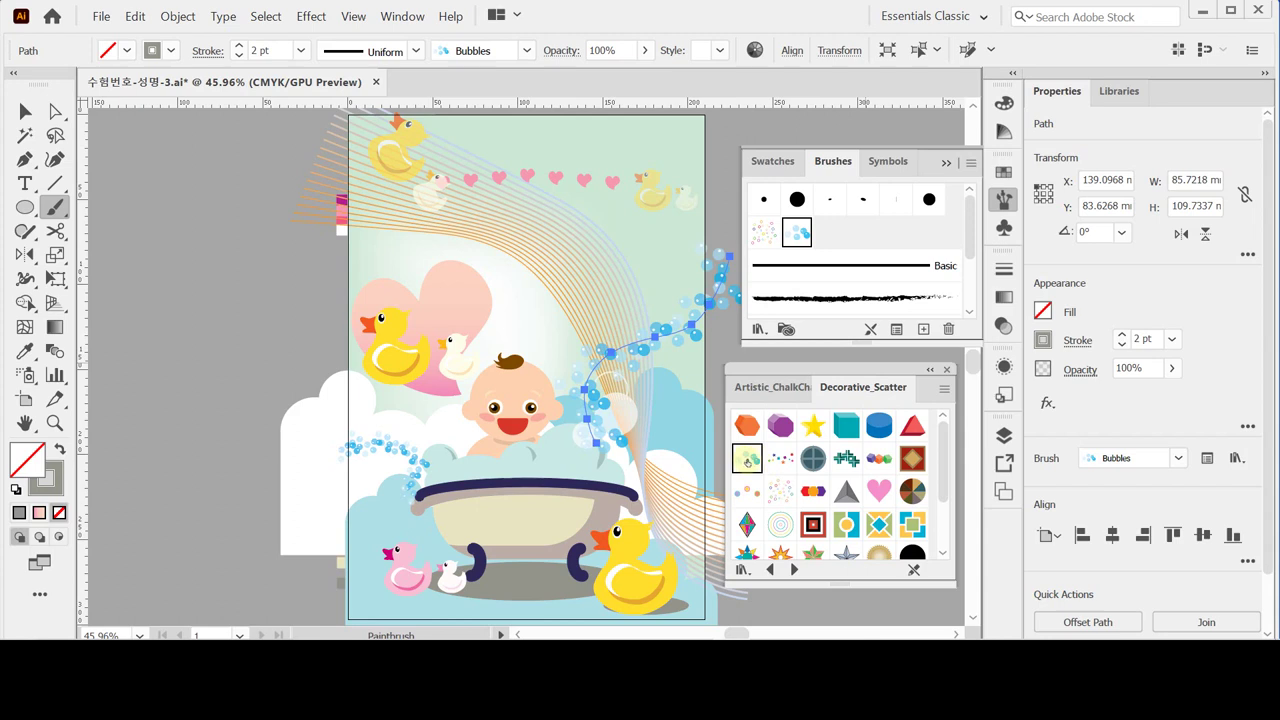
pyautogui.hotkey('ctrl', 's')
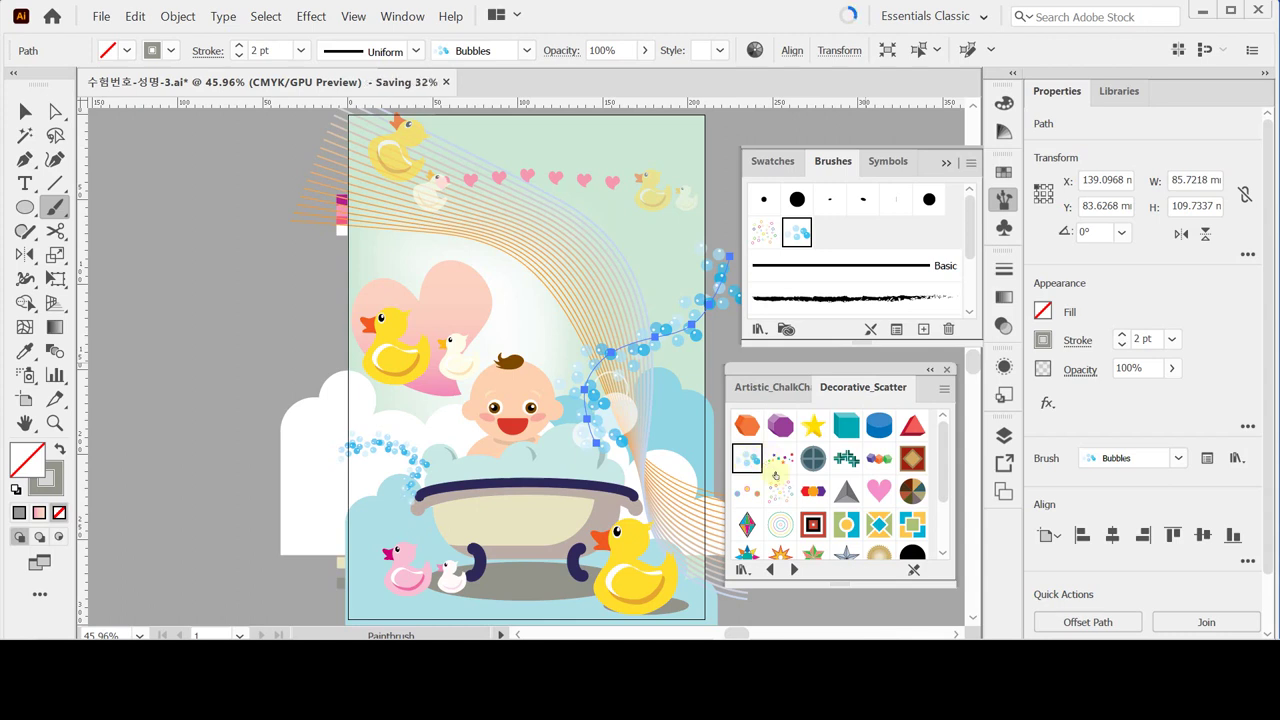
pyautogui.click(946, 369)
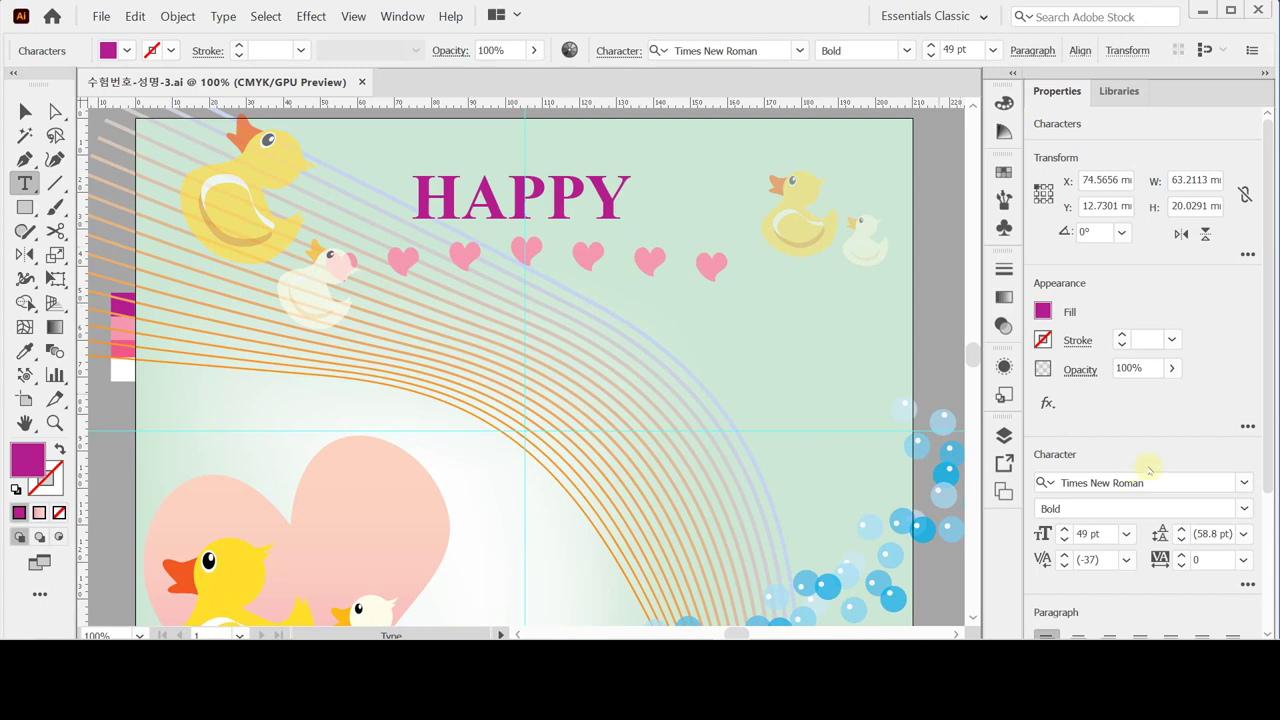
# Step: Create a 135 by 30 mm magenta rectangle centred on the vertical guide, just below the row of hearts
pyautogui.click(1267, 480)
pyautogui.moveTo(1267, 480); pyautogui.dragTo(1275, 560)
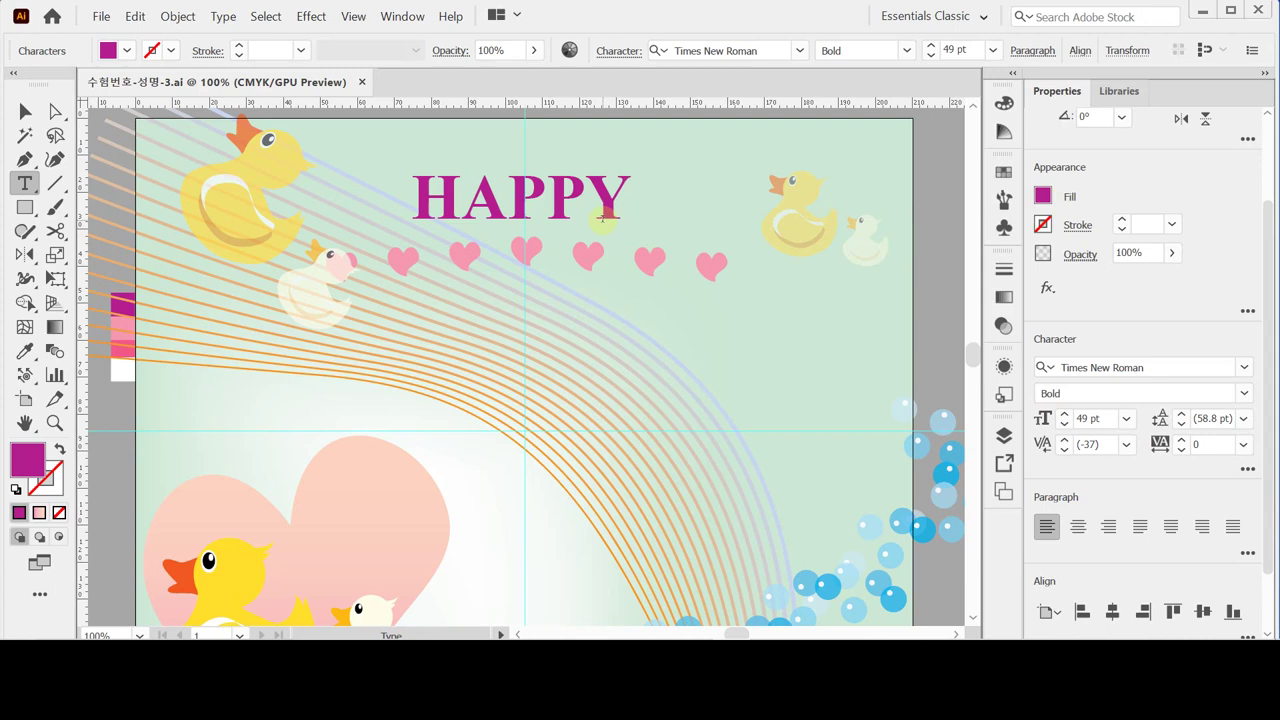
pyautogui.keyDown('ctrl'); pyautogui.click(920, 224); pyautogui.keyUp('ctrl')
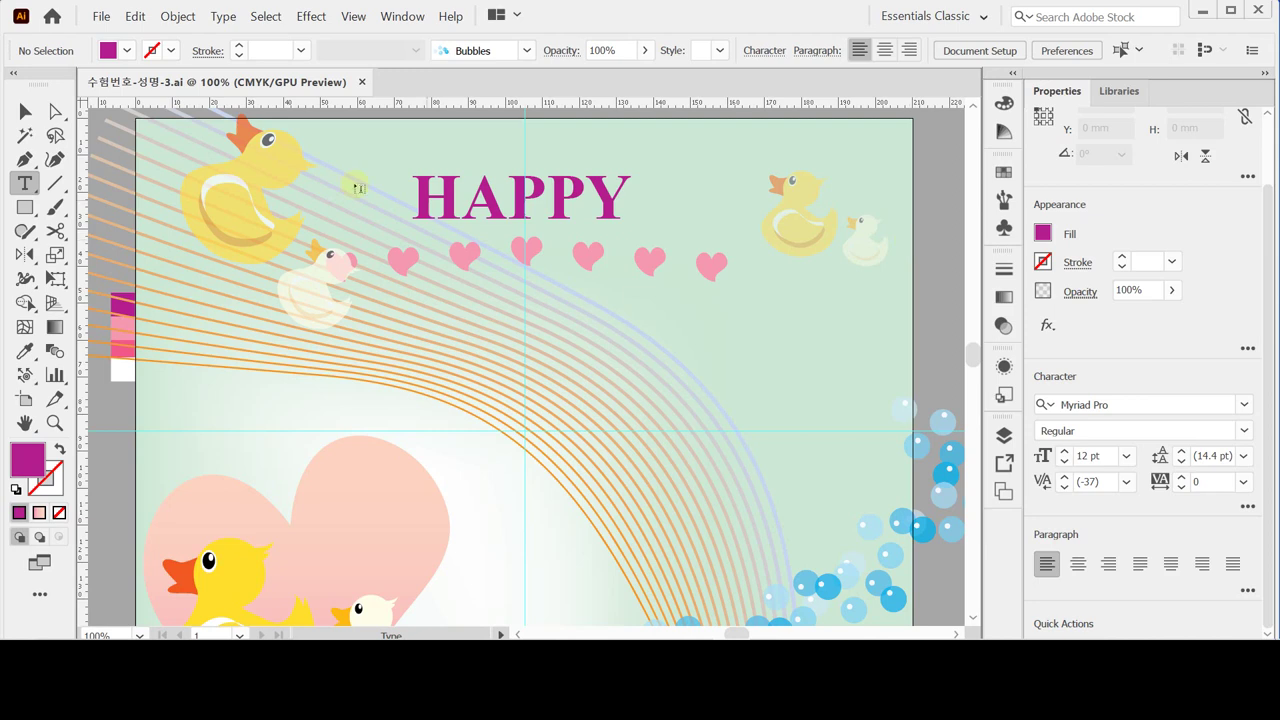
pyautogui.click(27, 207)
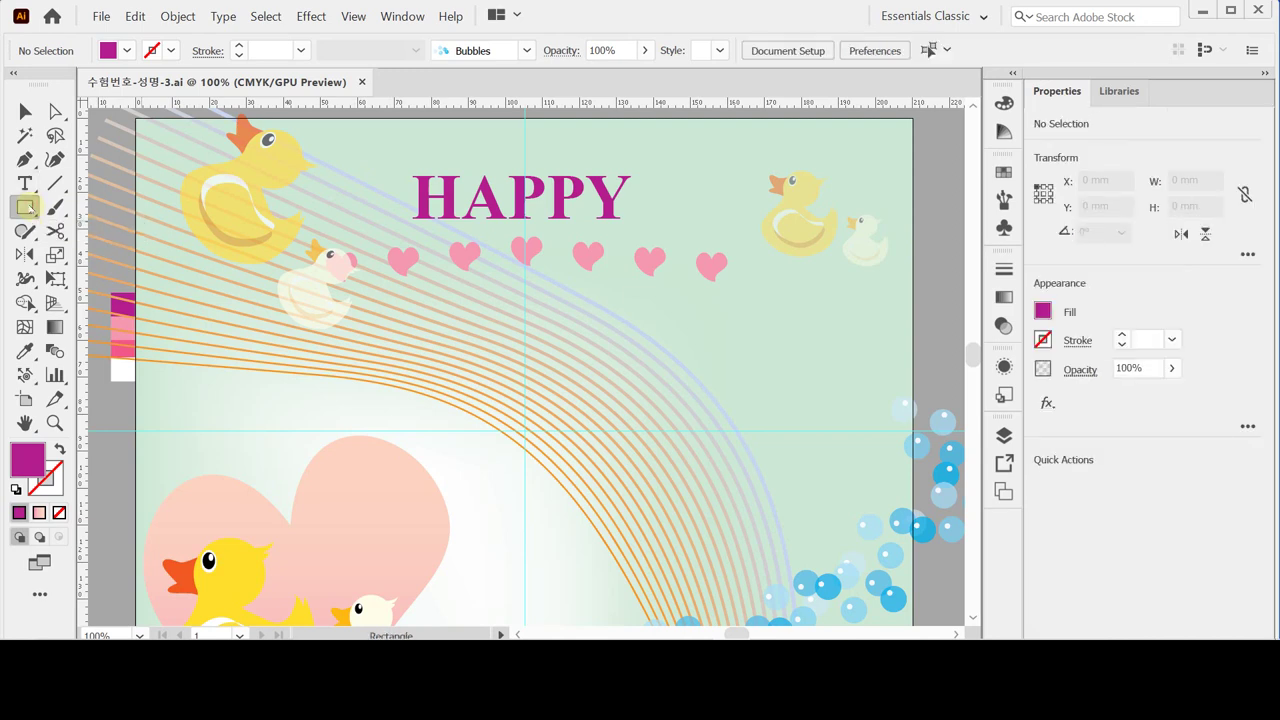
pyautogui.click(525, 353)
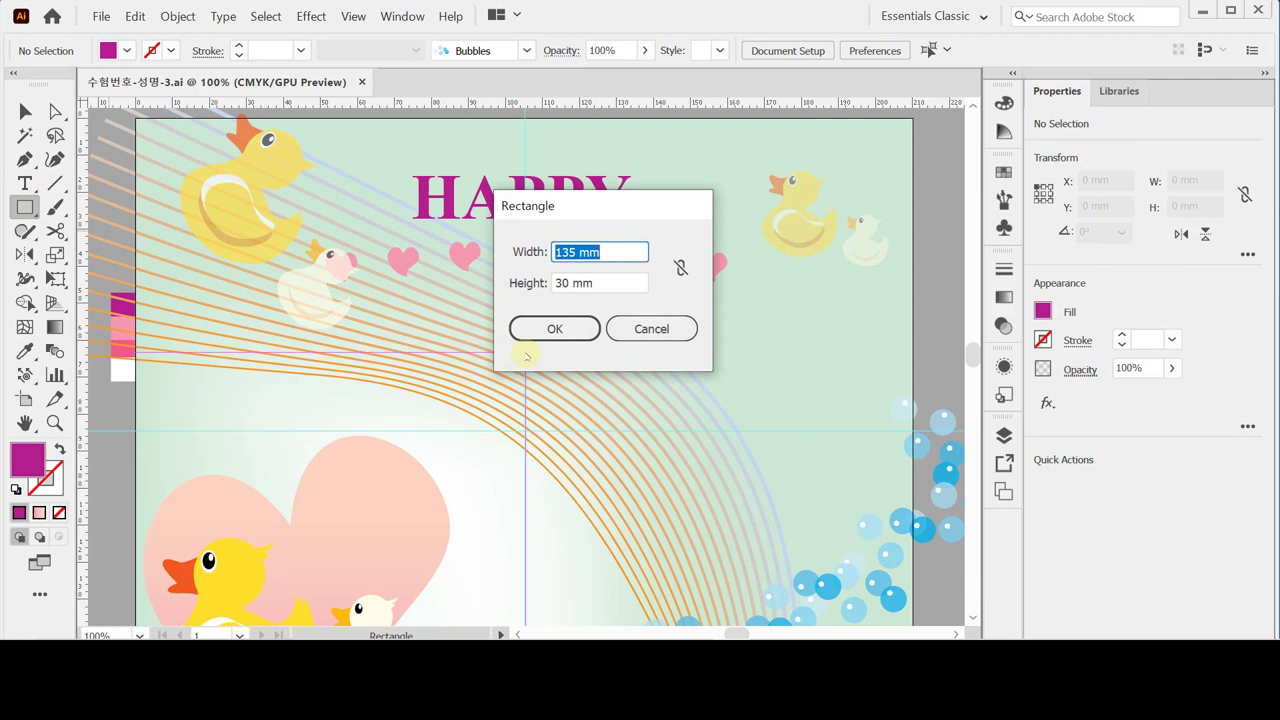
pyautogui.press('Tab')
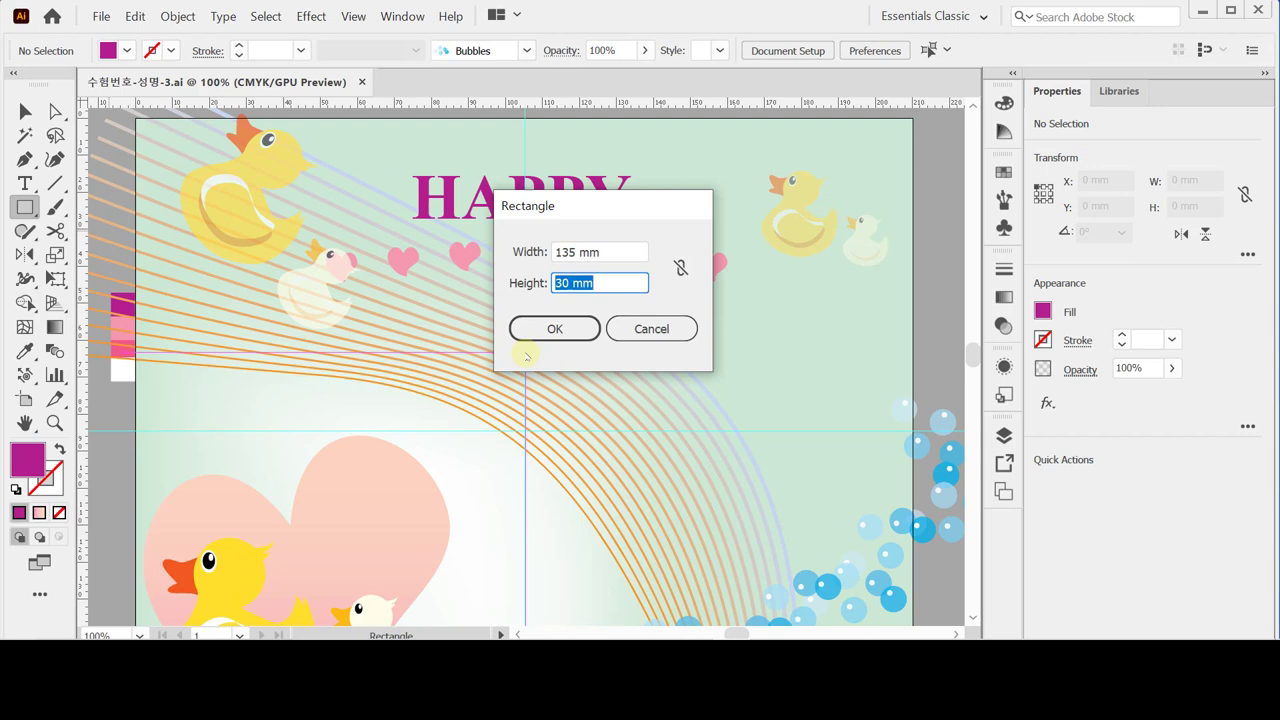
pyautogui.press('Return')
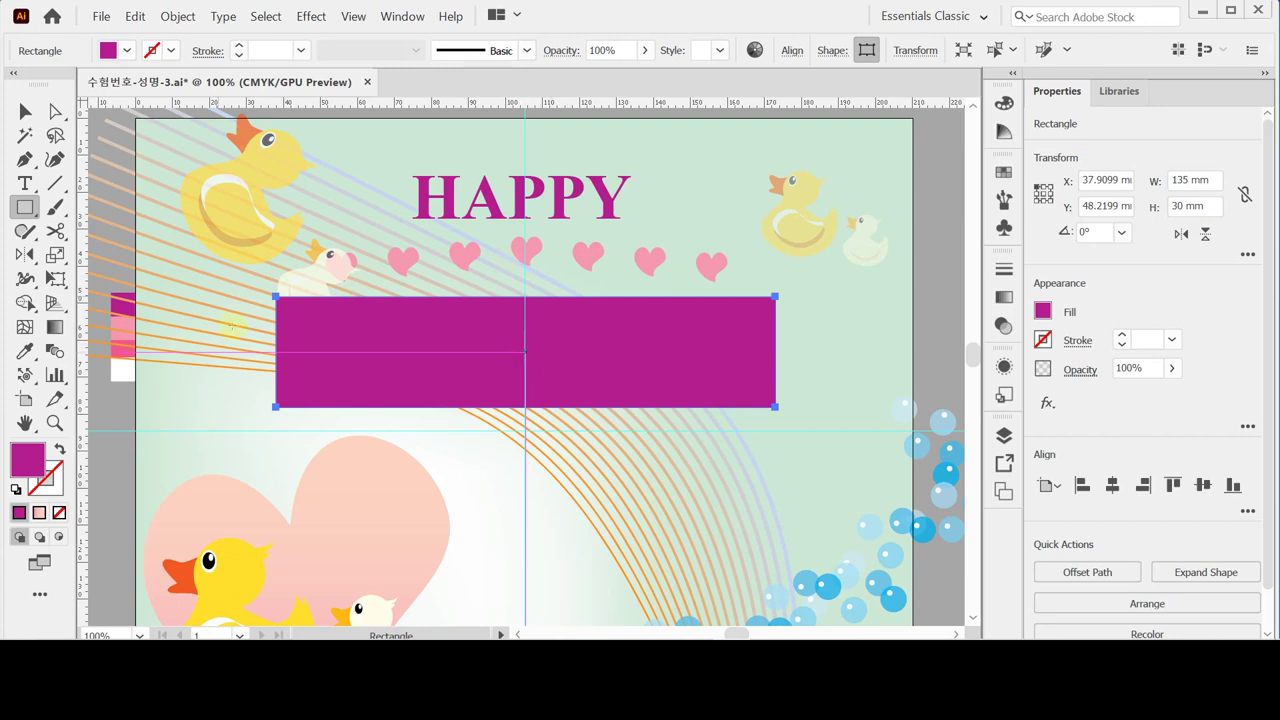
pyautogui.press('ctrl')
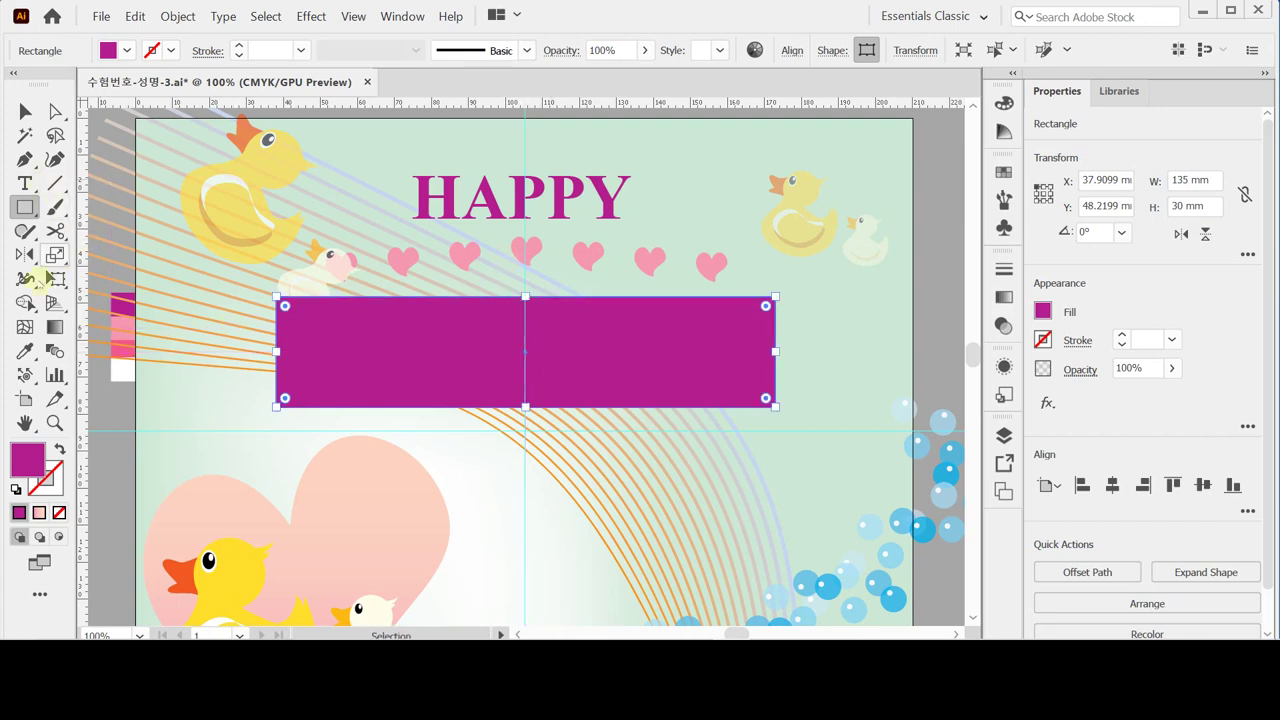
pyautogui.keyDown('ctrl'); pyautogui.click(114, 414); pyautogui.keyUp('ctrl')
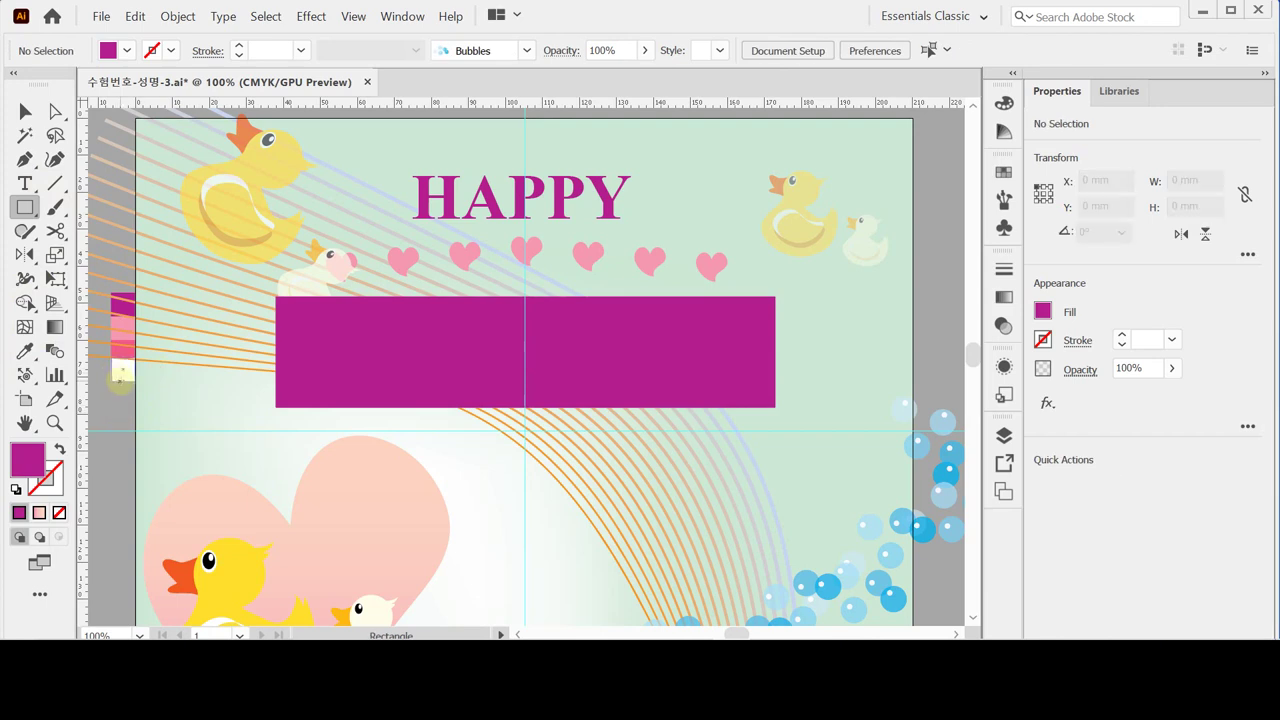
# Step: Pick the white reference square's fill and start a point text object in the left part of the magenta rectangle
pyautogui.keyDown('ctrl'); pyautogui.click(122, 370); pyautogui.keyUp('ctrl')
pyautogui.click(116, 407)
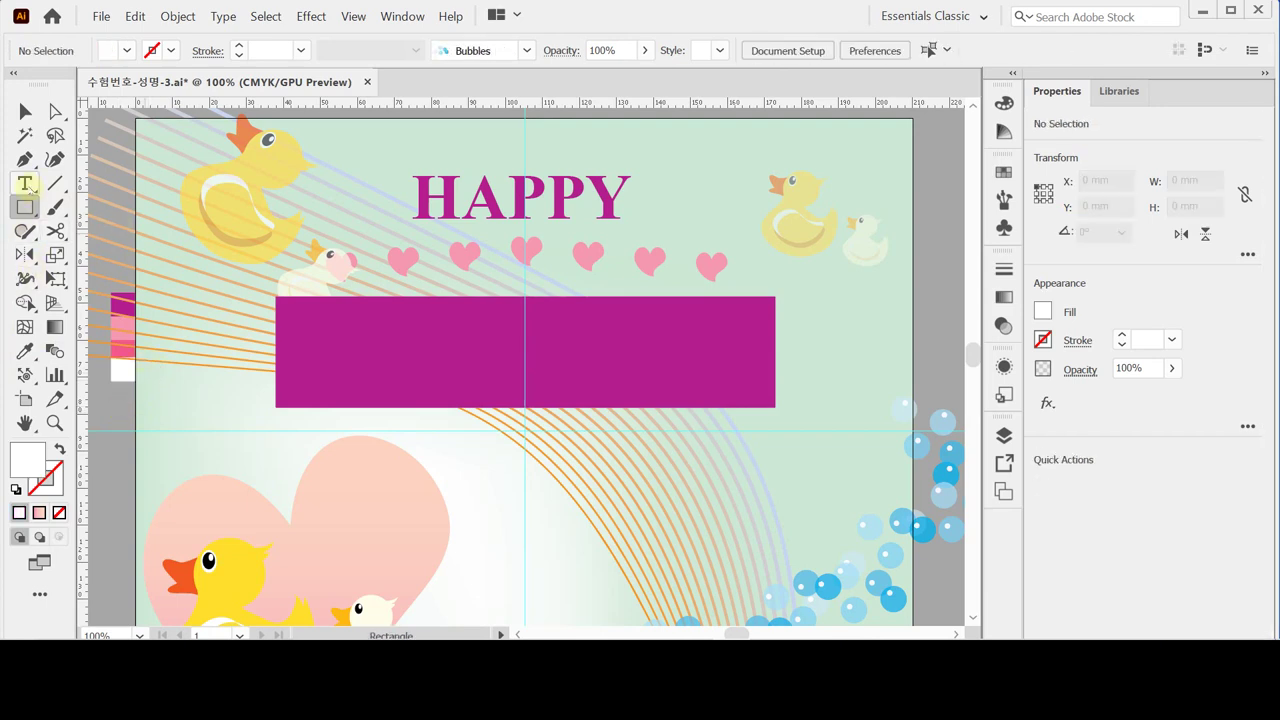
pyautogui.click(25, 183)
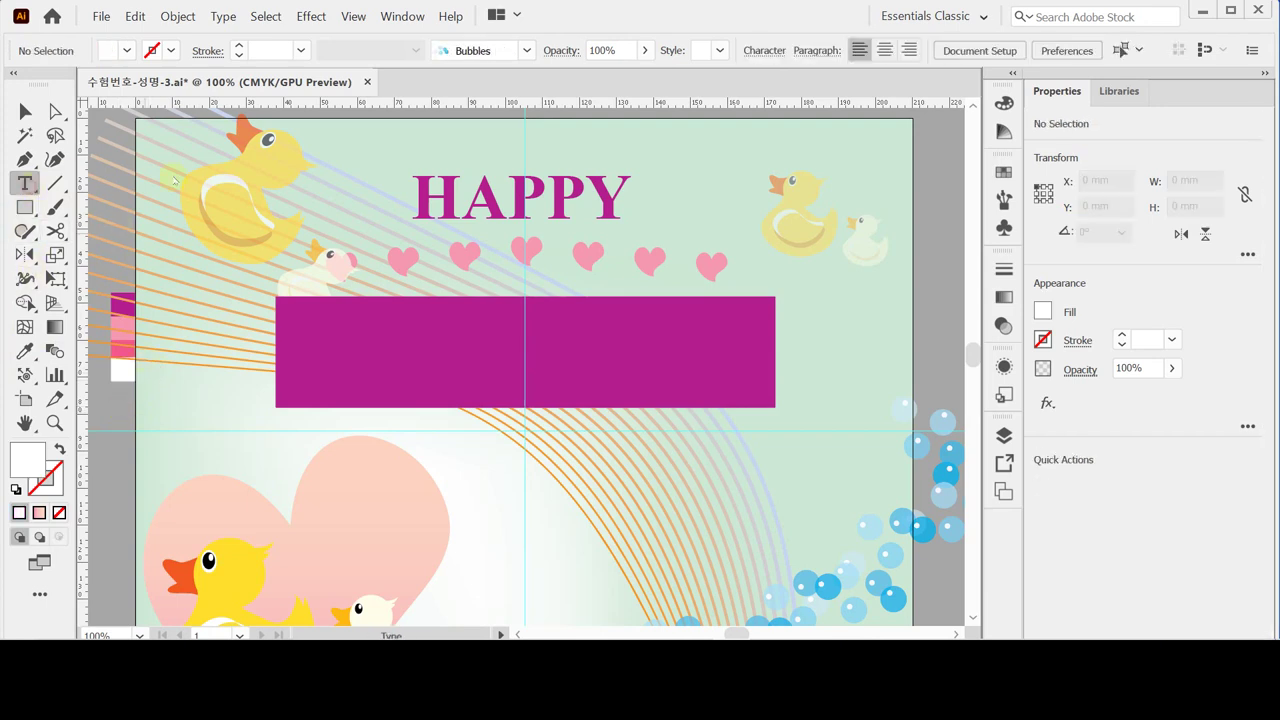
pyautogui.click(322, 357)
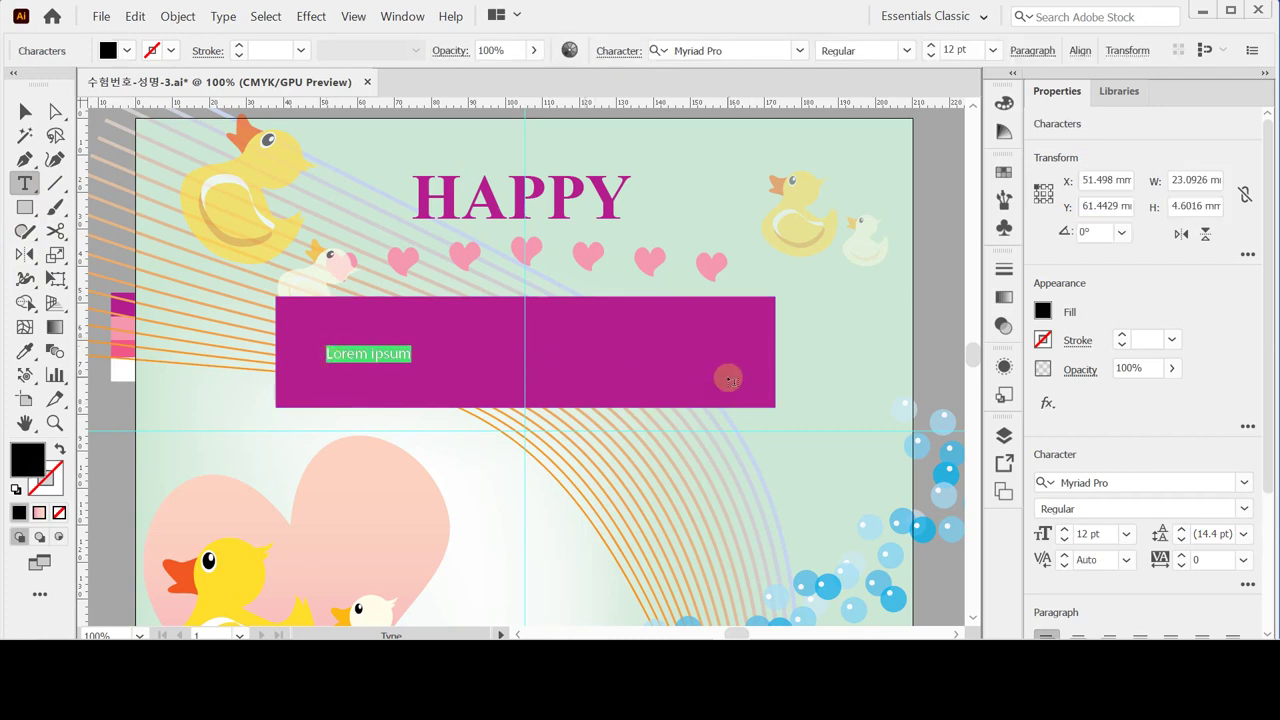
# Step: Set the font of the placeholder text on the magenta rectangle to Times New Roman Regular
pyautogui.click(1092, 484)
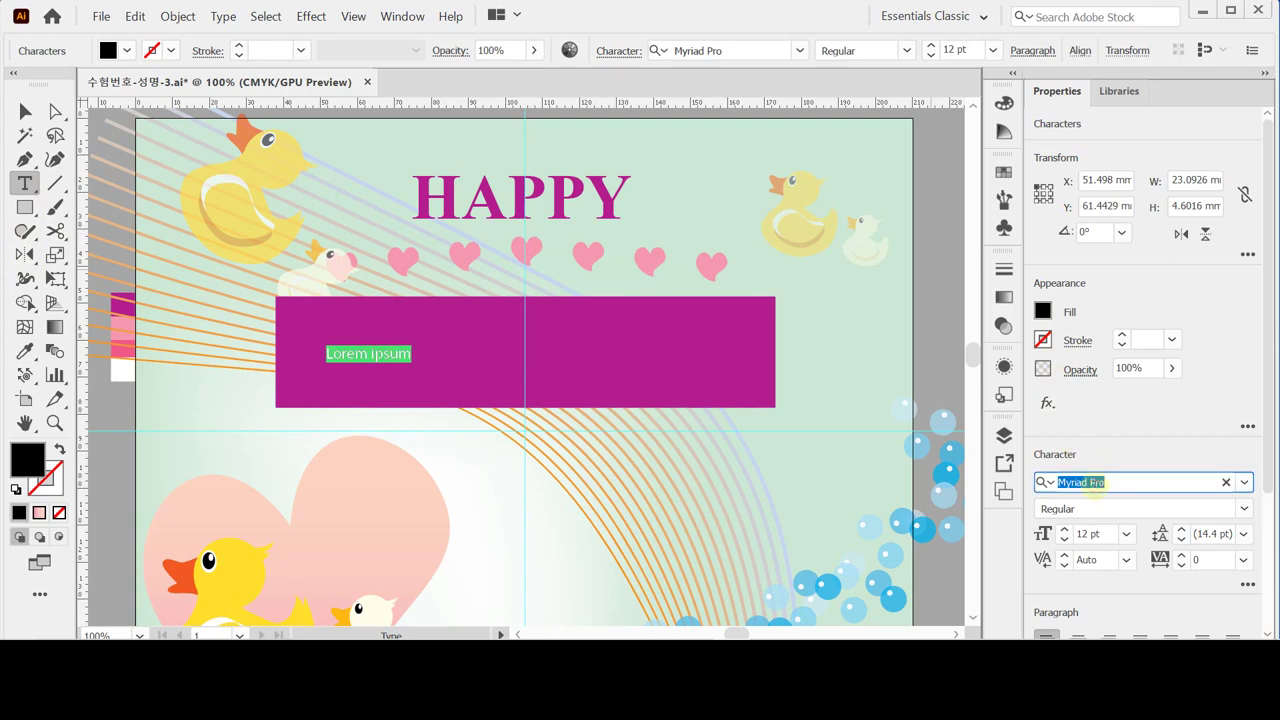
pyautogui.write('ㅅ세')
pyautogui.press('BackSpace')
pyautogui.write('tim')
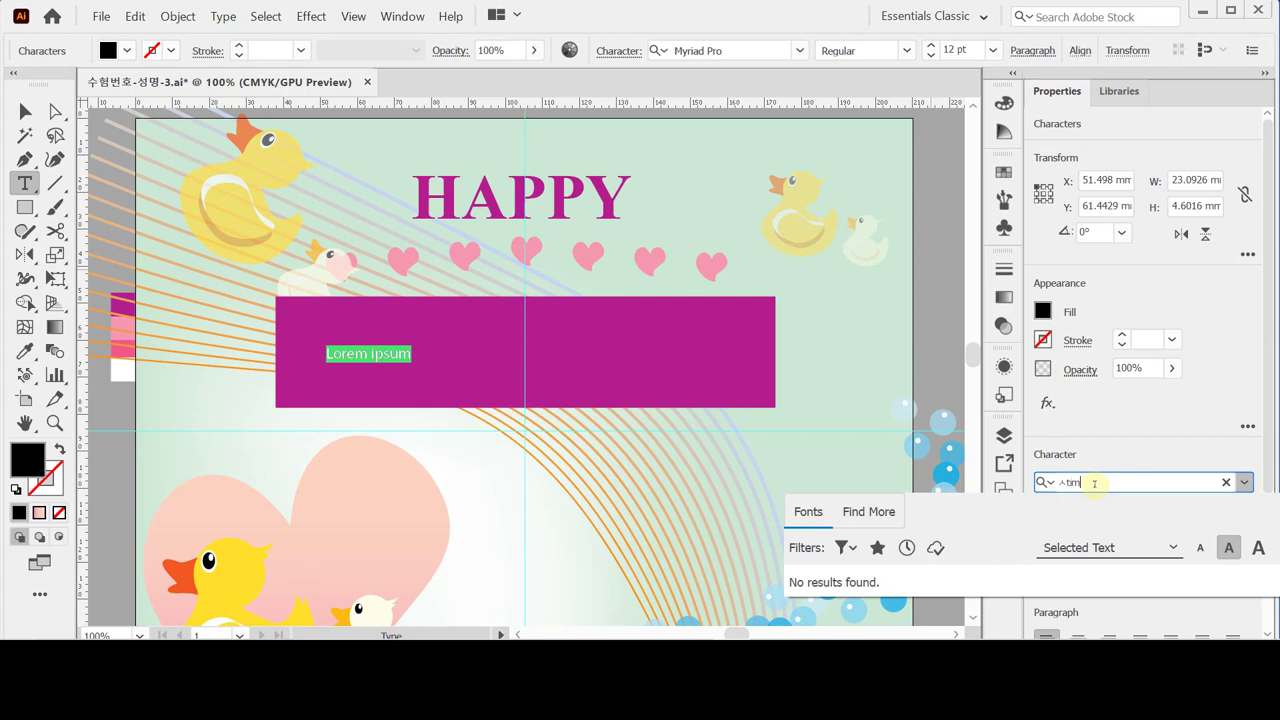
pyautogui.press('BackSpace')
pyautogui.press('BackSpace')
pyautogui.press('BackSpace')
pyautogui.press('BackSpace')
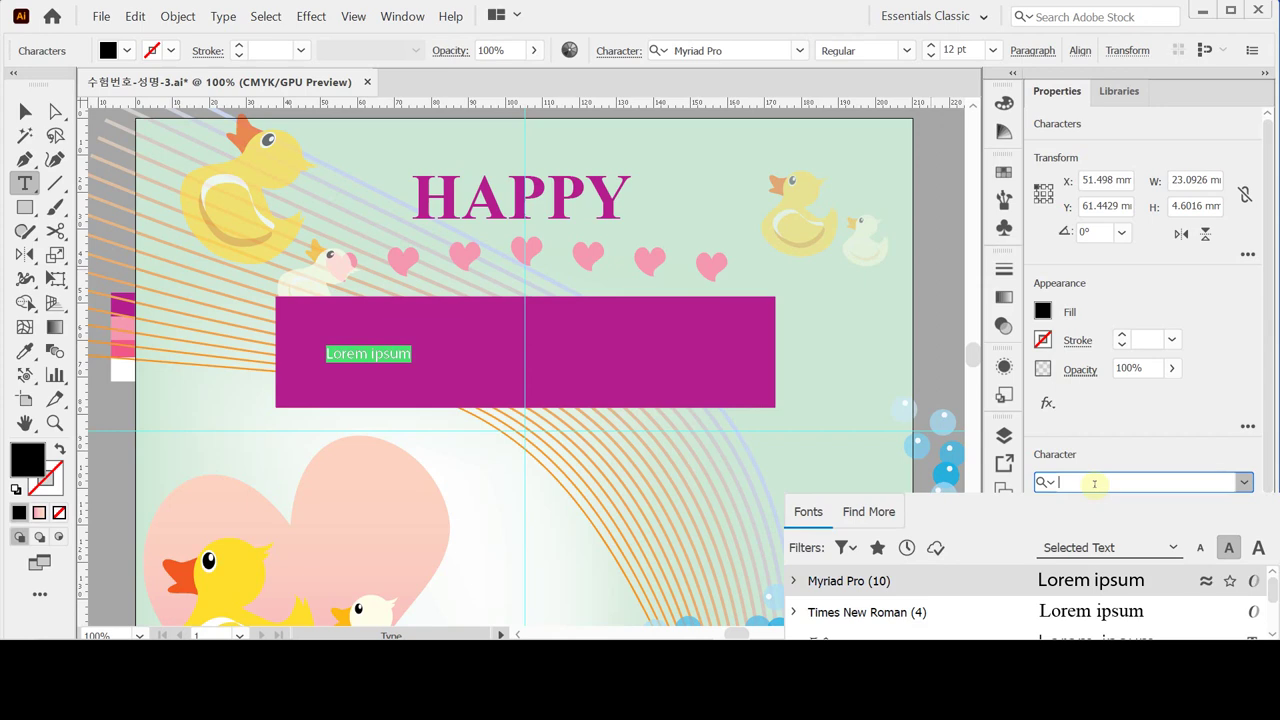
pyautogui.write('ㅅ')
pyautogui.press('BackSpace')
pyautogui.write('tim')
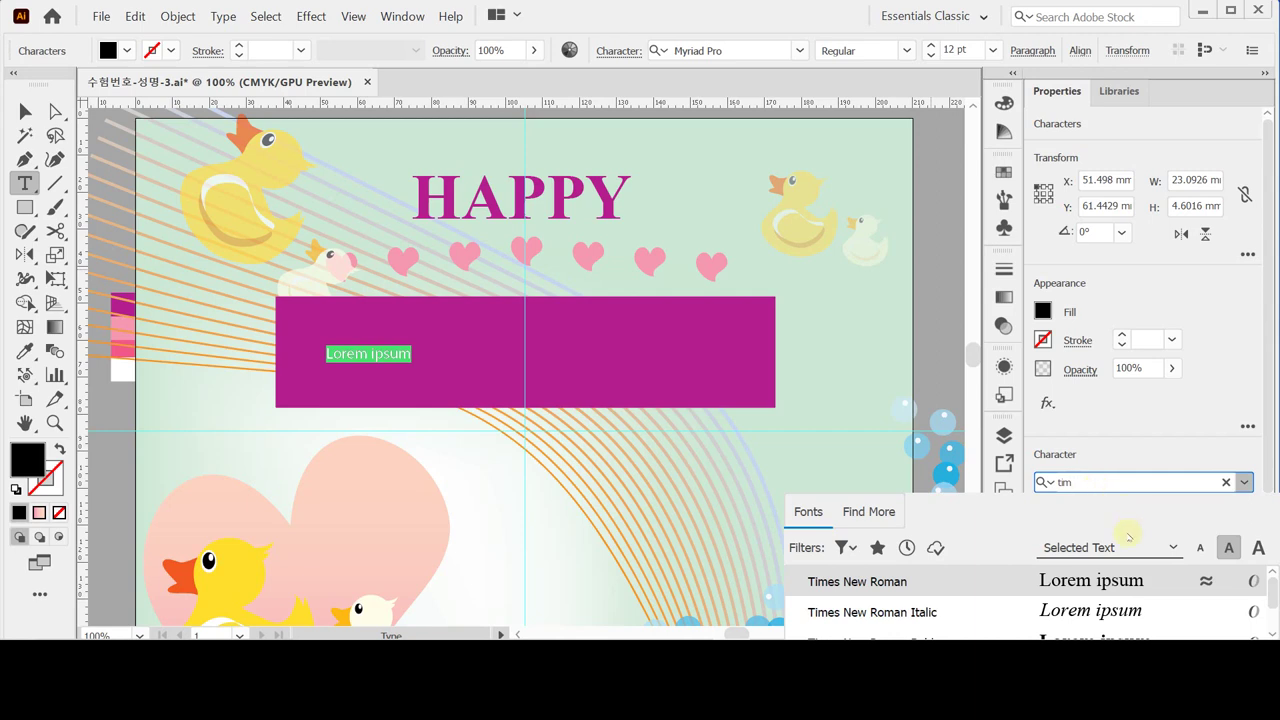
pyautogui.scroll(-1, 1014, 590)
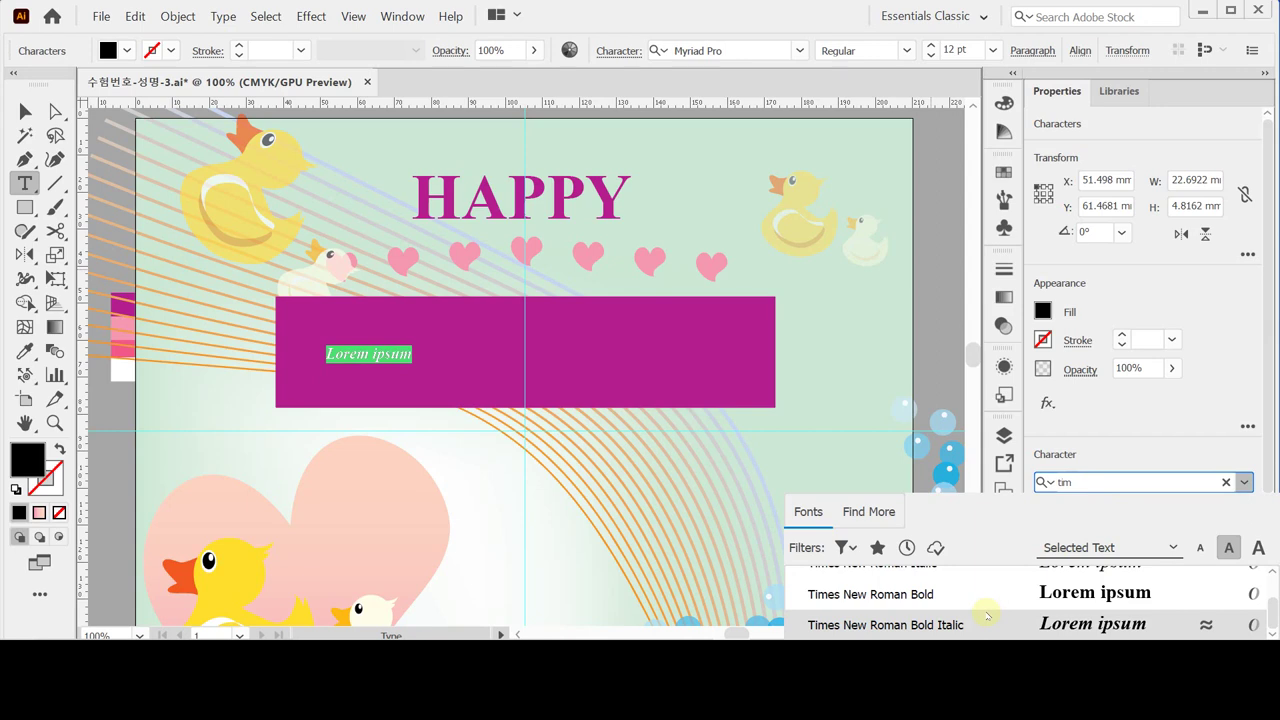
pyautogui.scroll(1, 986, 614)
pyautogui.click(948, 581)
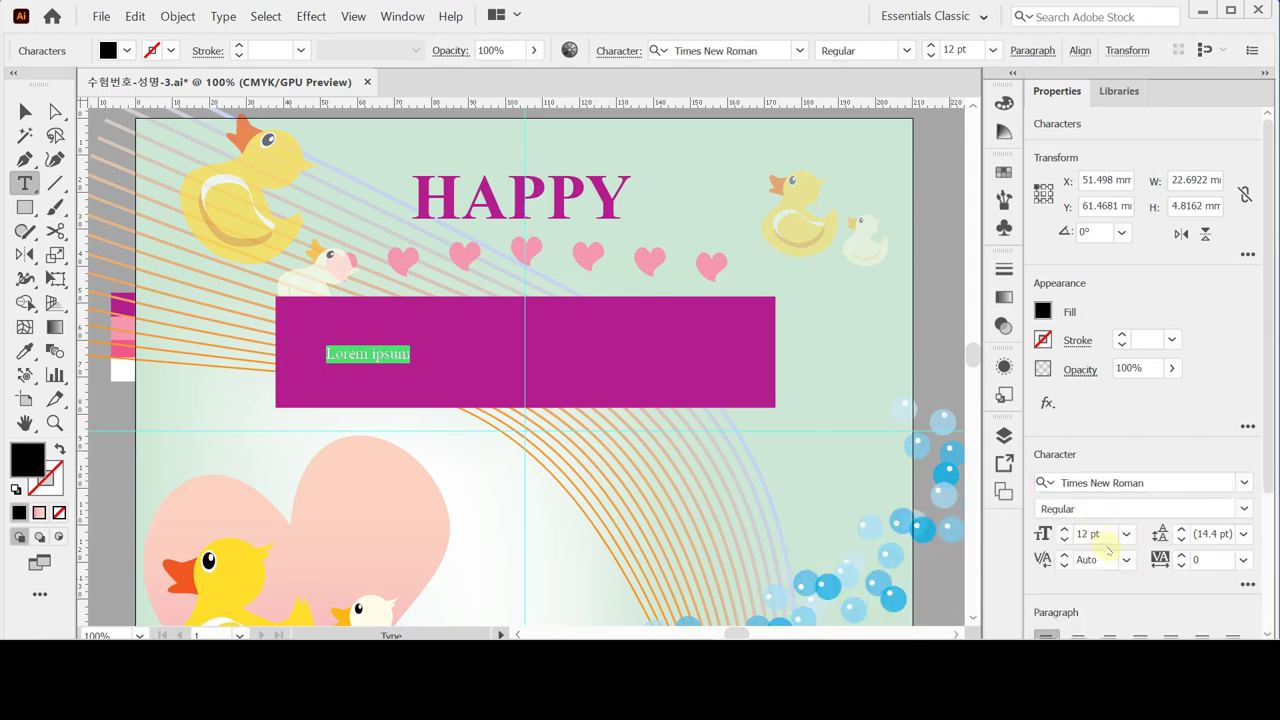
# Step: Set the placeholder text's font size to 70 pt and its fill to white
pyautogui.click(1106, 534)
pyautogui.click(1046, 533)
pyautogui.click(1104, 535)
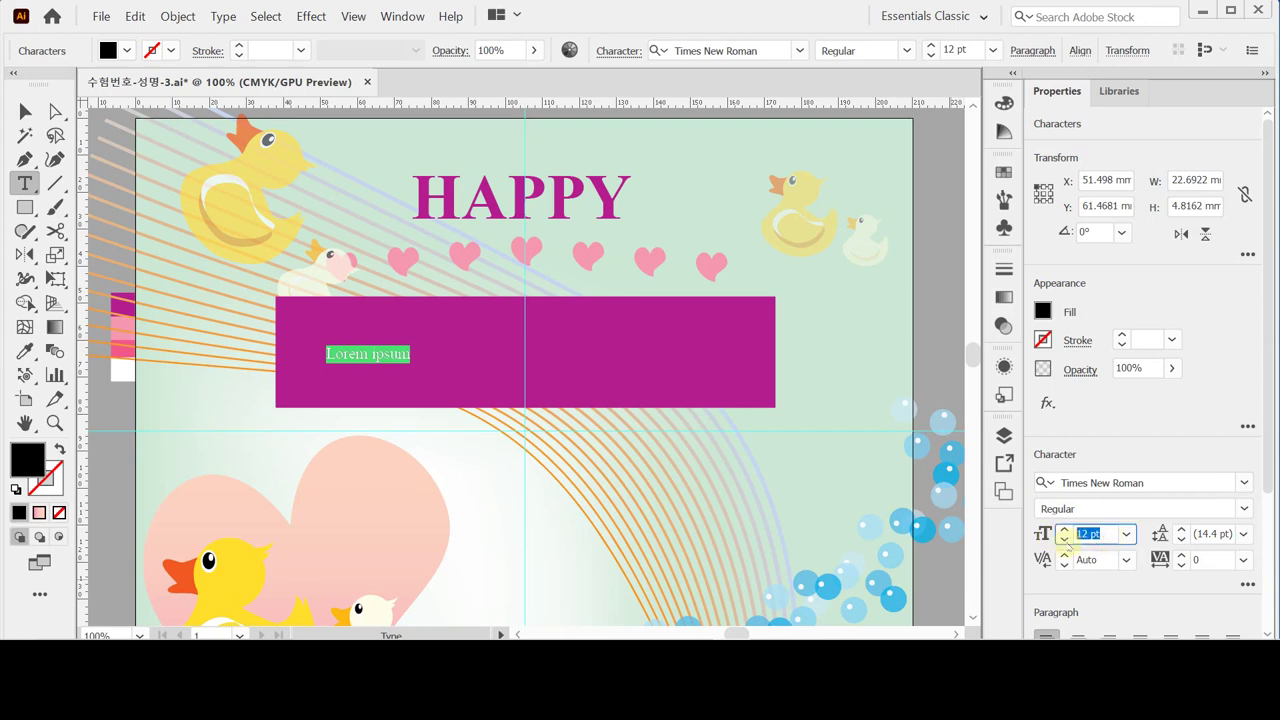
pyautogui.press('Left')
pyautogui.click(1100, 534)
pyautogui.write('70')
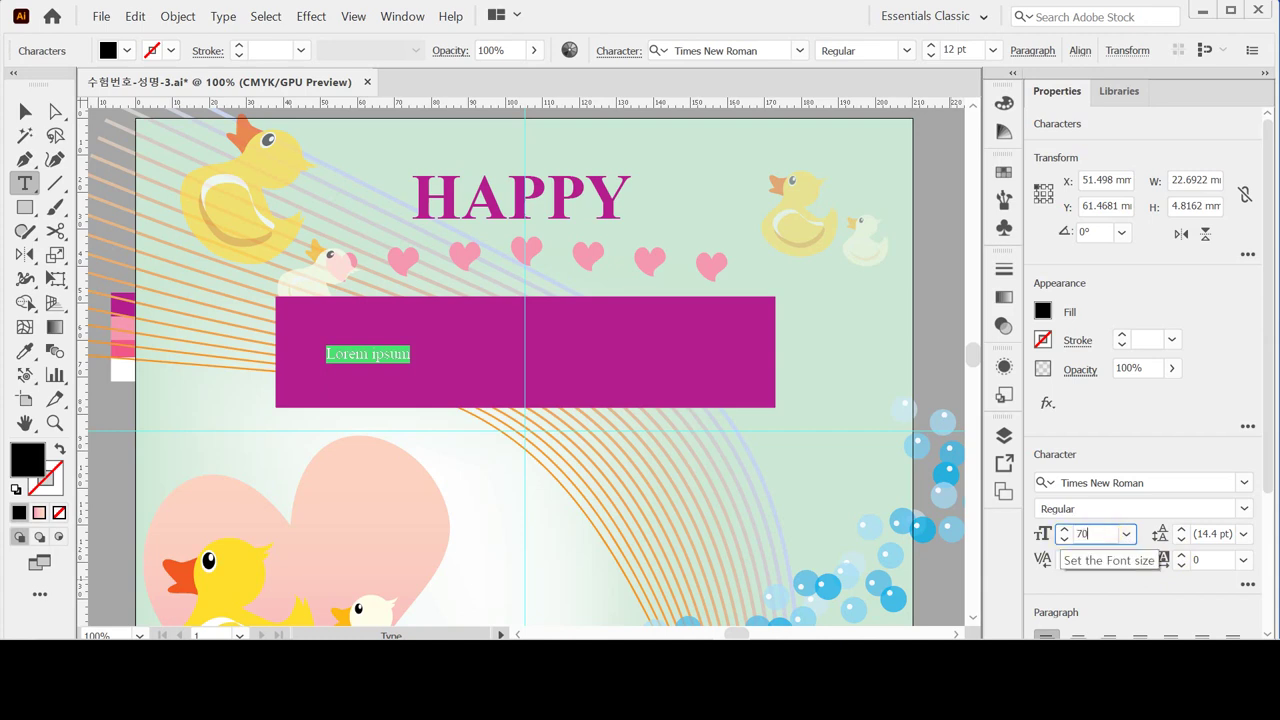
pyautogui.press('Return')
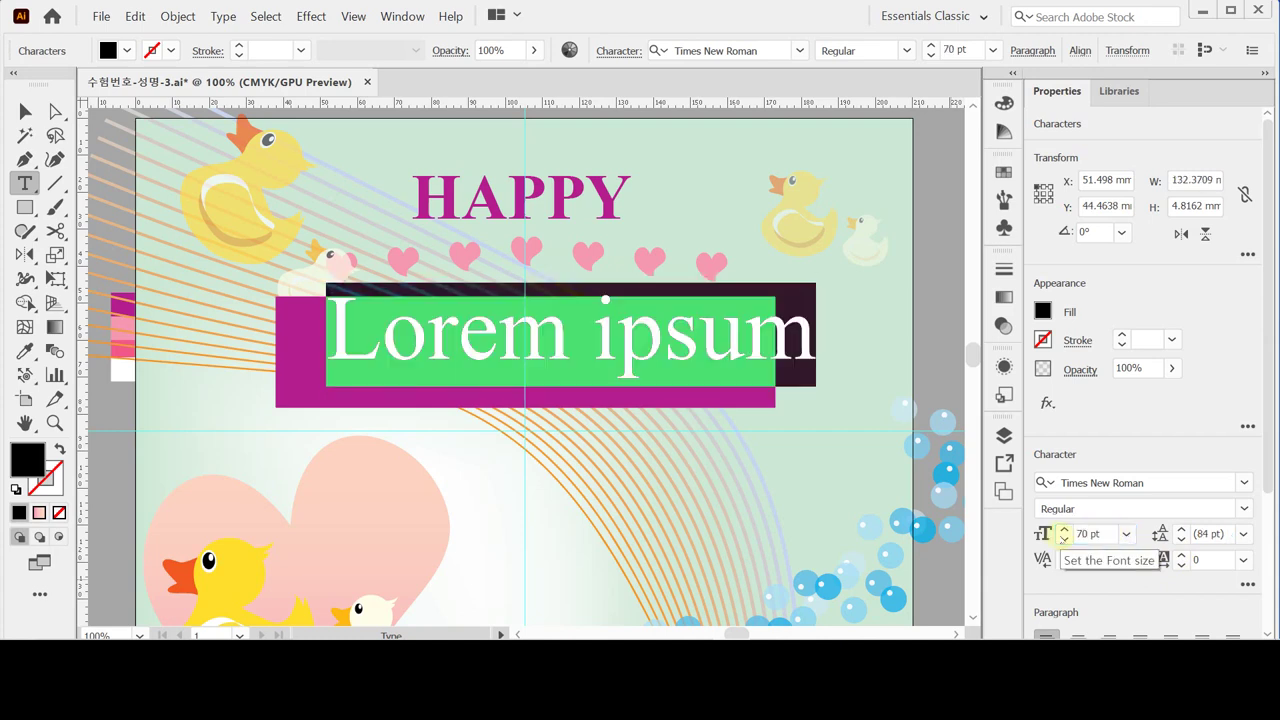
pyautogui.click(1042, 311)
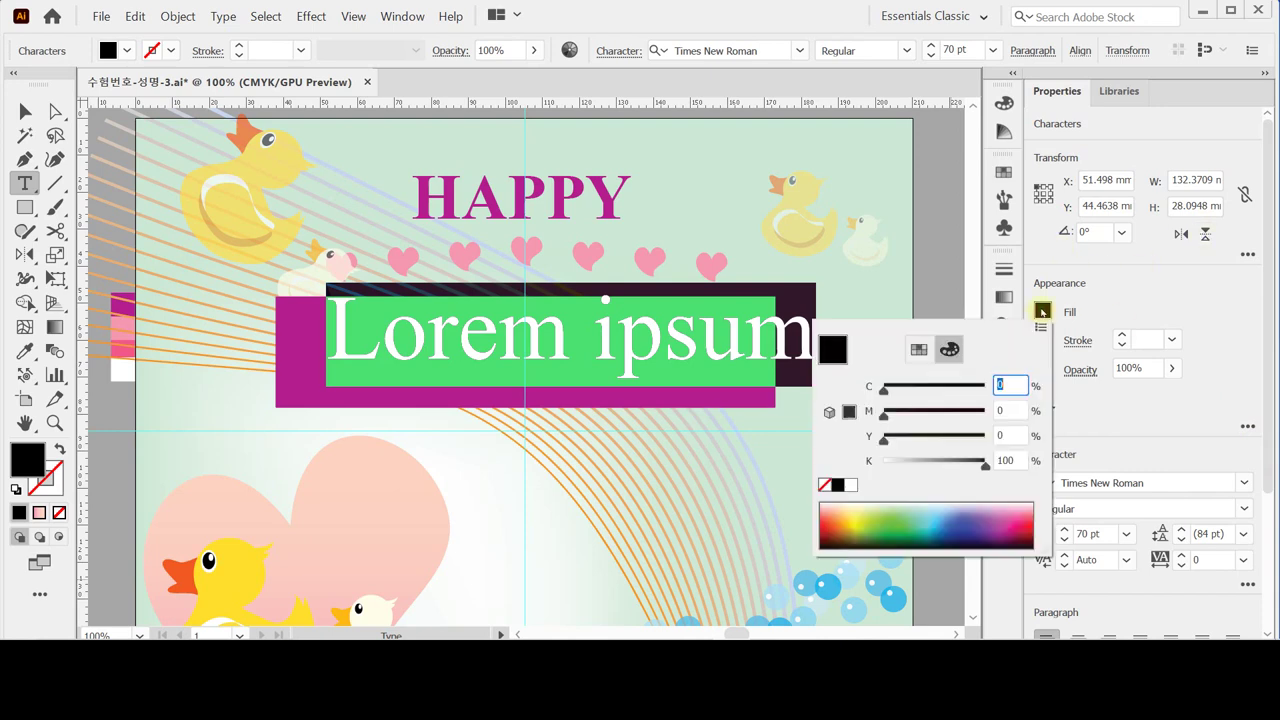
pyautogui.click(851, 485)
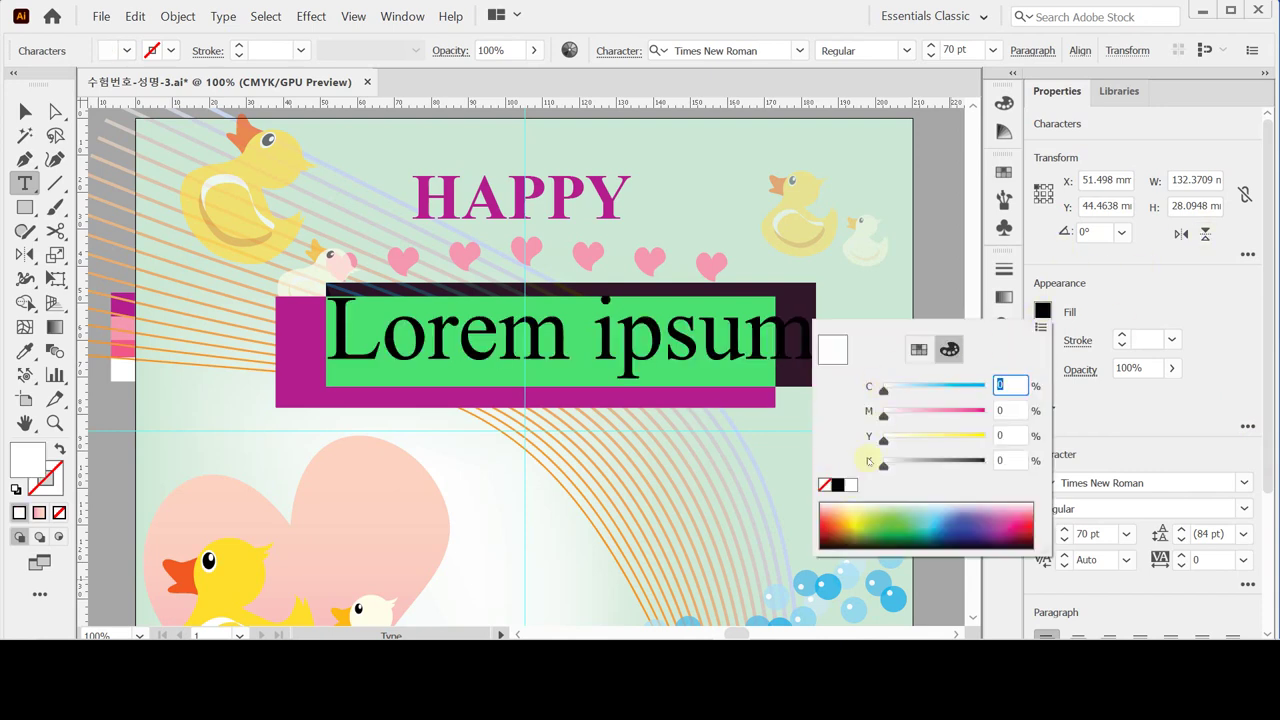
pyautogui.click(1105, 305)
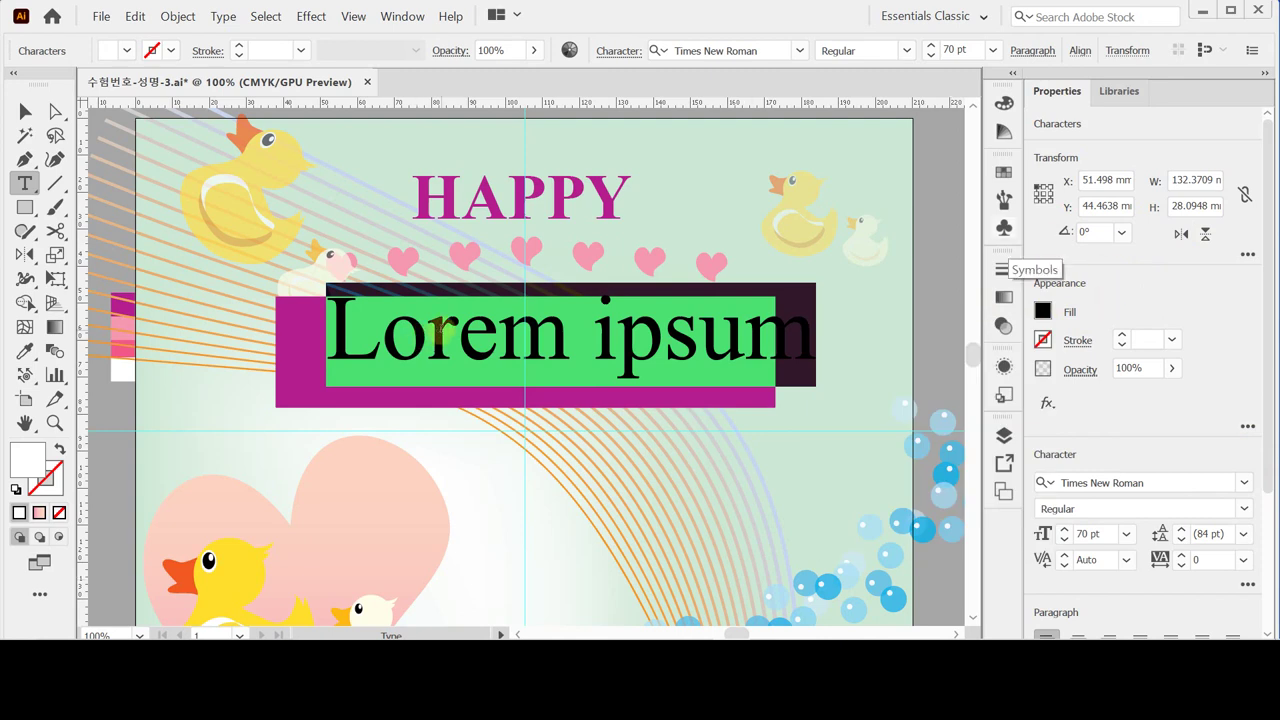
# Step: Replace the placeholder text on the magenta rectangle with "Bath Time" and finish the text entry
pyautogui.write('Ba')
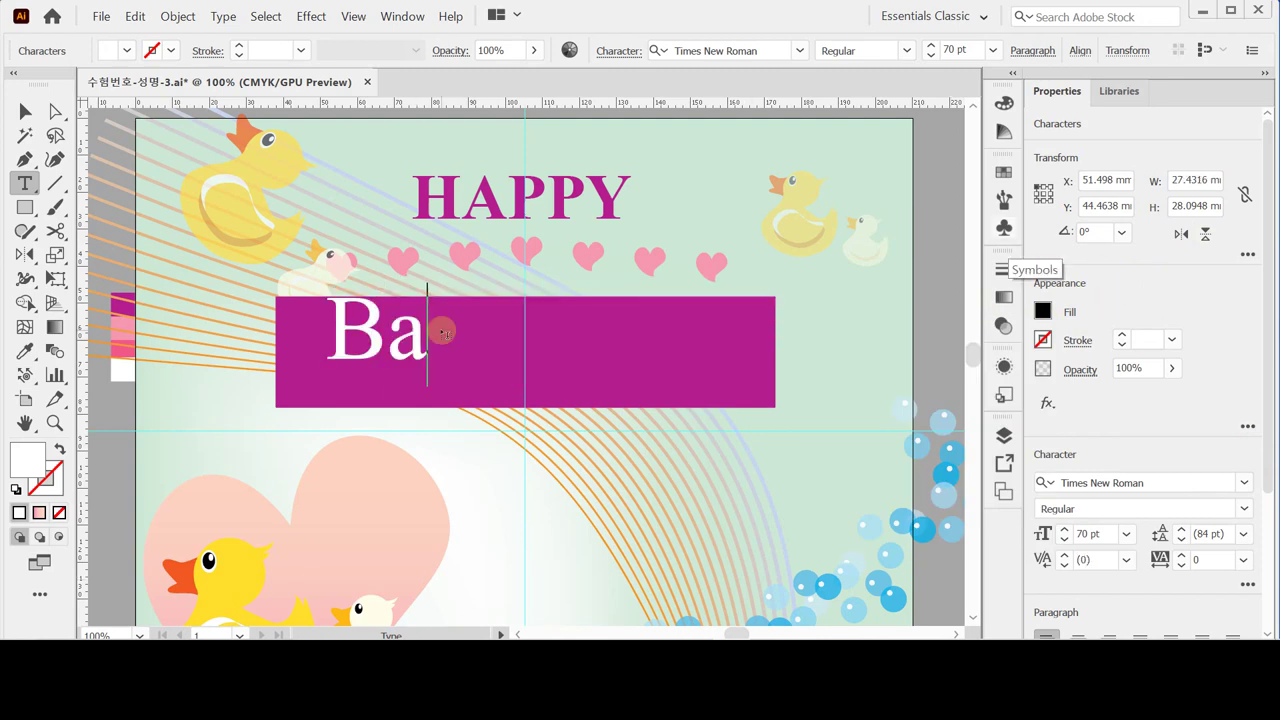
pyautogui.write('tj')
pyautogui.press('BackSpace')
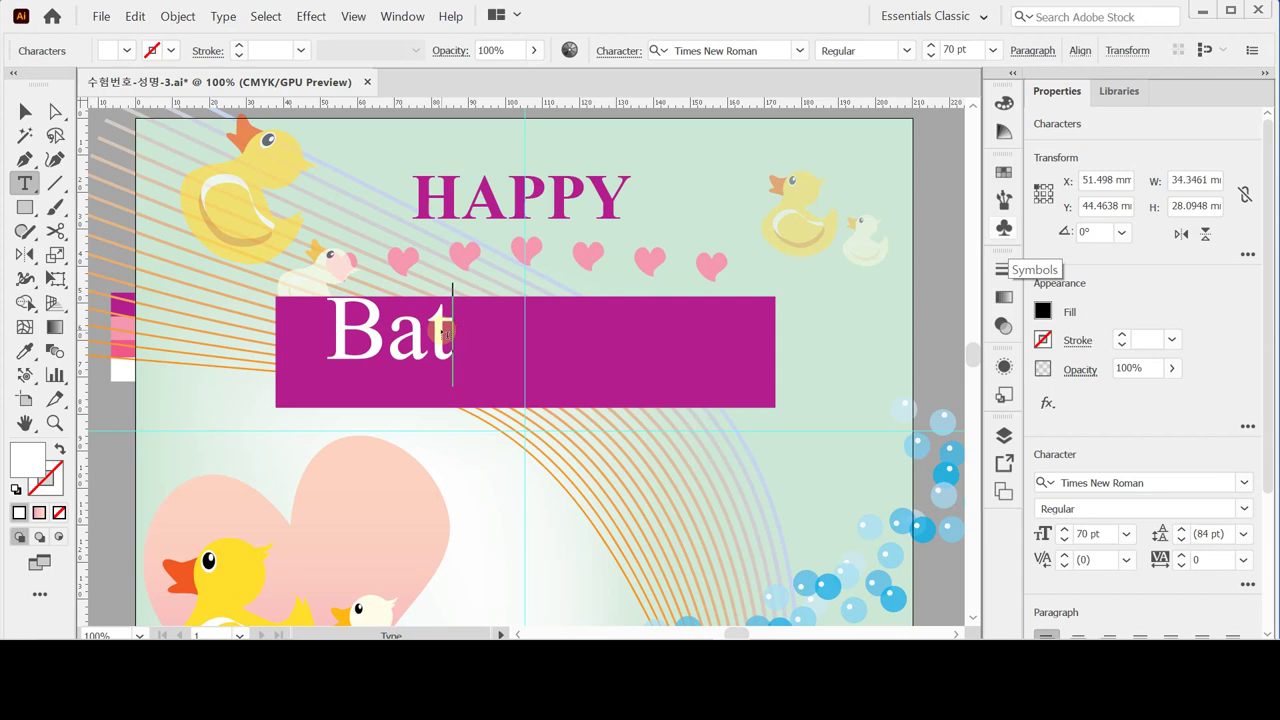
pyautogui.write('h ')
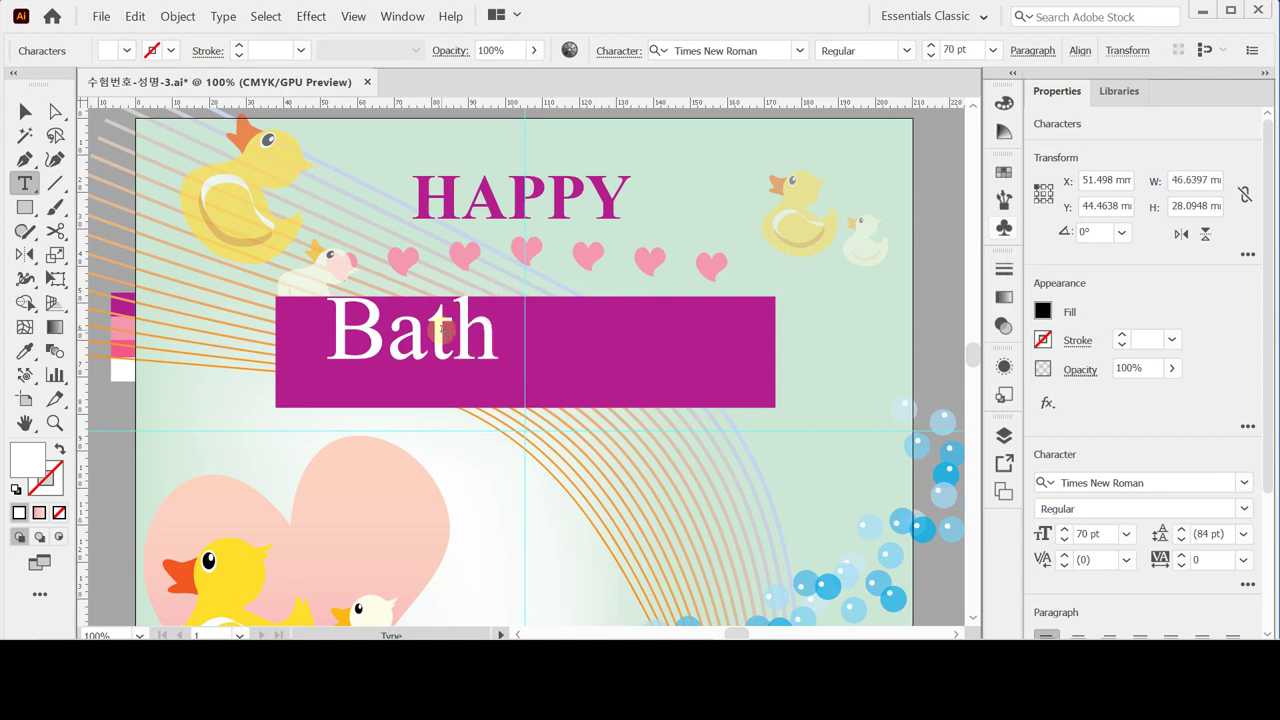
pyautogui.write('Time')
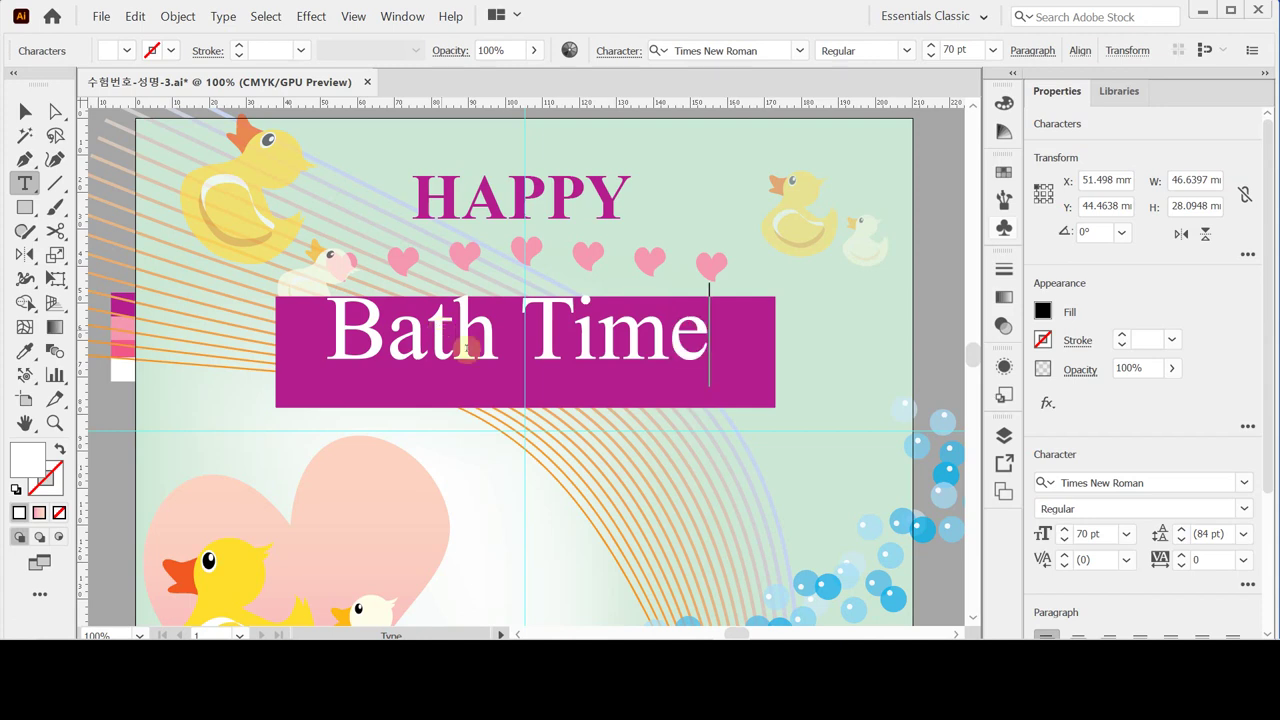
pyautogui.press('Escape')
pyautogui.hotkey('ctrl', 'shift', 'a')
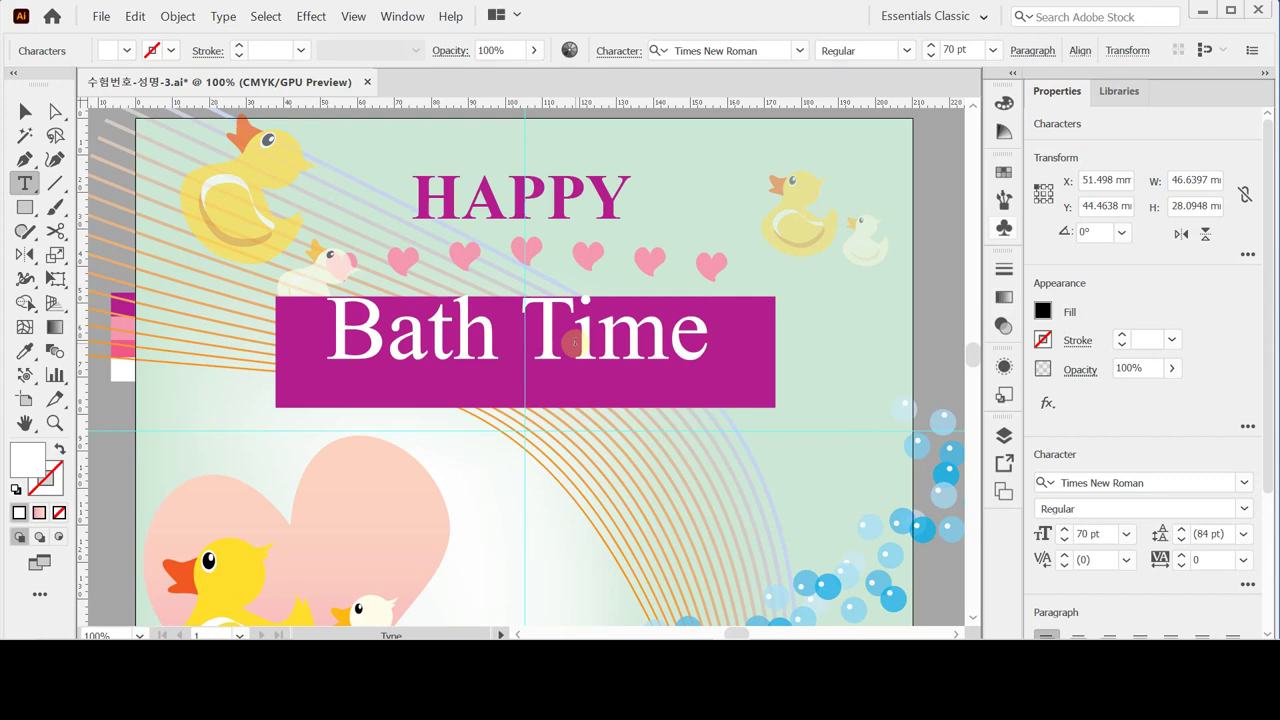
# Step: Select the Bath Time text together with the magenta rectangle and centre them on each other horizontally and vertically
pyautogui.click(507, 333)
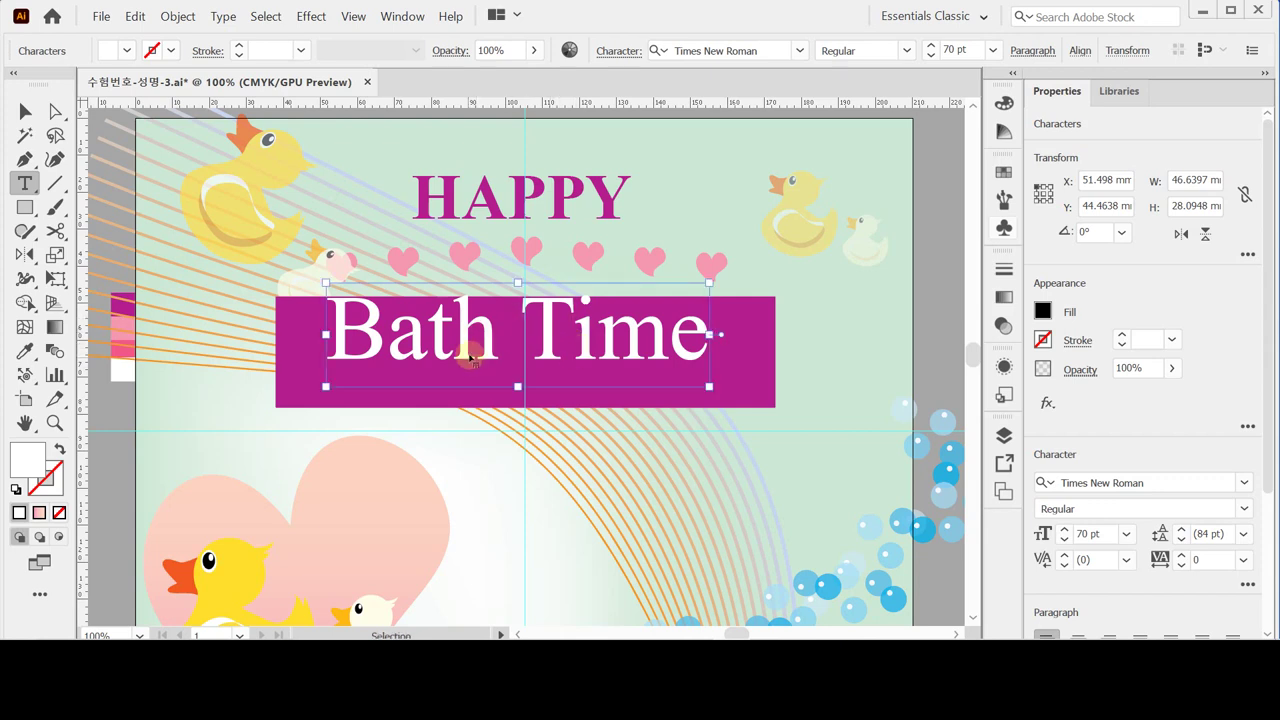
pyautogui.click(355, 365)
pyautogui.keyDown('shift'); pyautogui.click(300, 385); pyautogui.keyUp('shift')
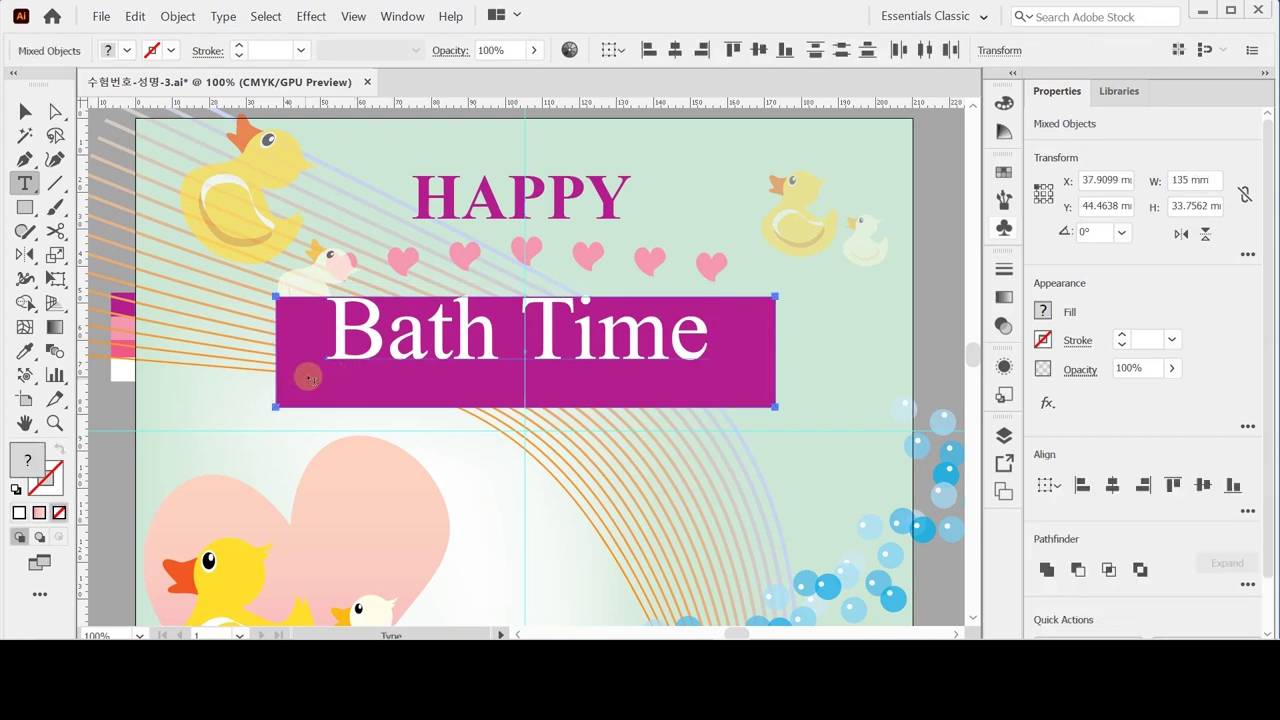
pyautogui.keyDown('shift'); pyautogui.click(364, 358); pyautogui.keyUp('shift')
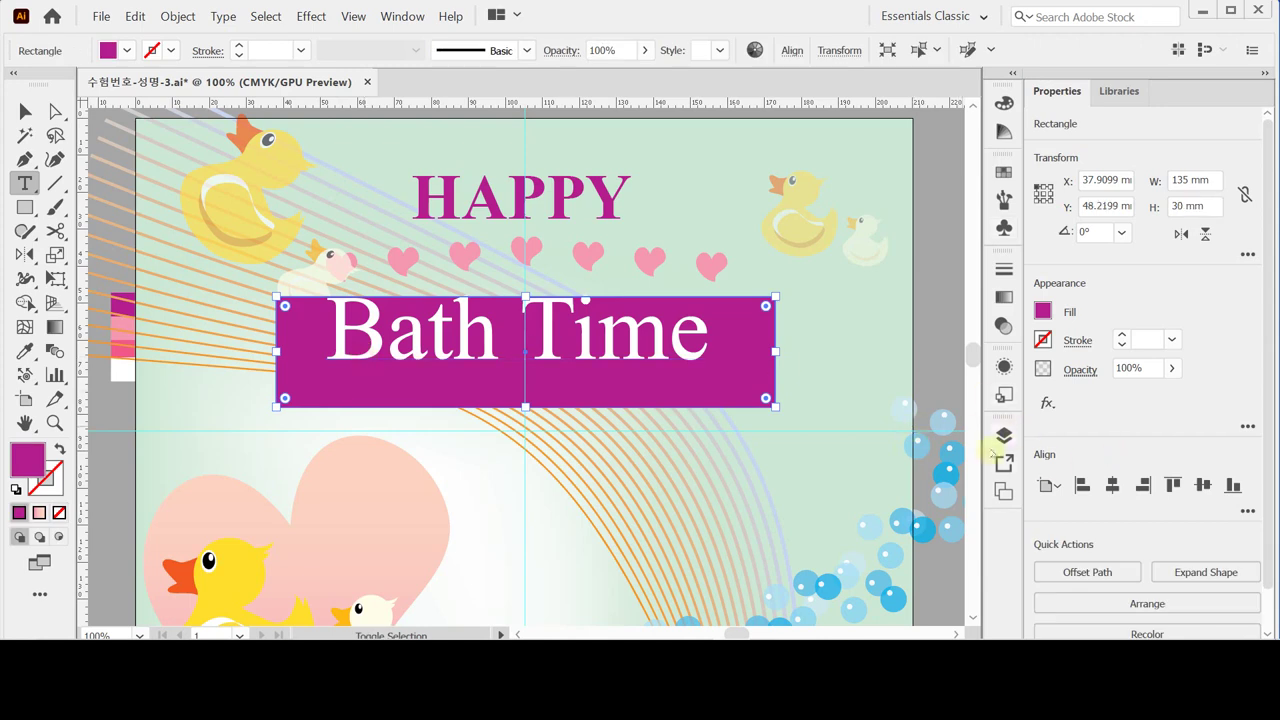
pyautogui.keyDown('shift'); pyautogui.click(686, 335); pyautogui.keyUp('shift')
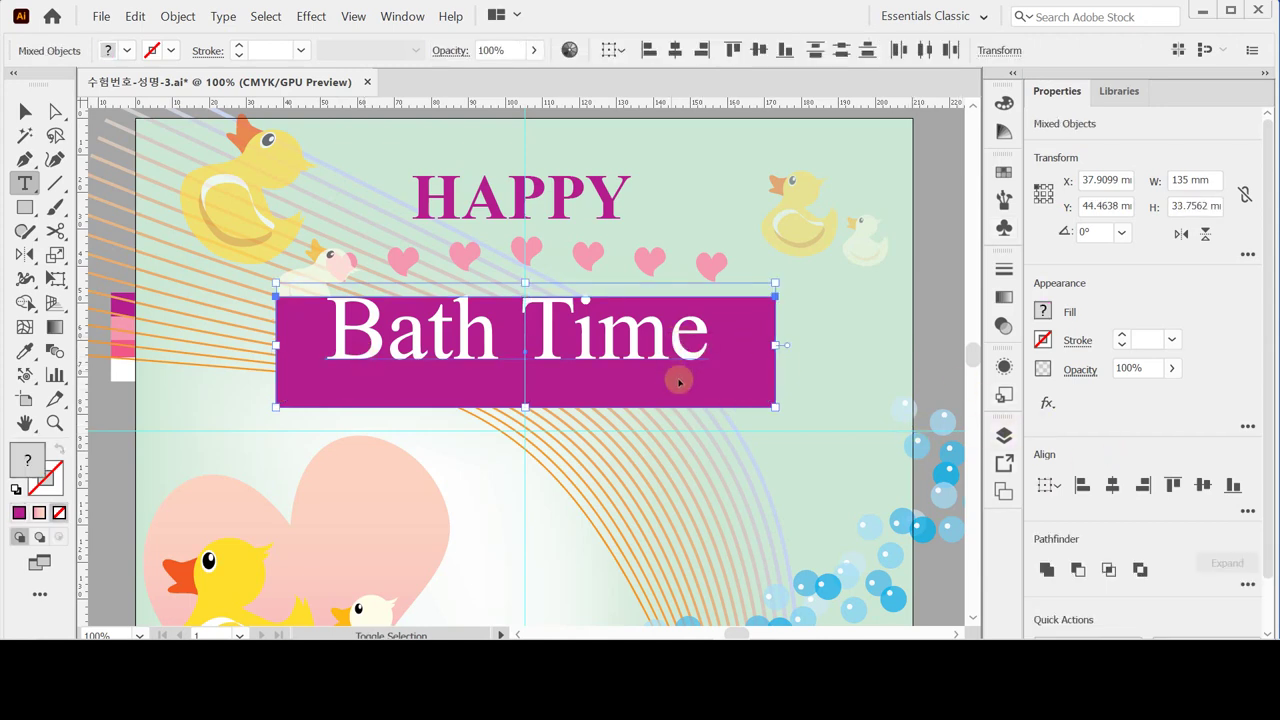
pyautogui.click(1112, 484)
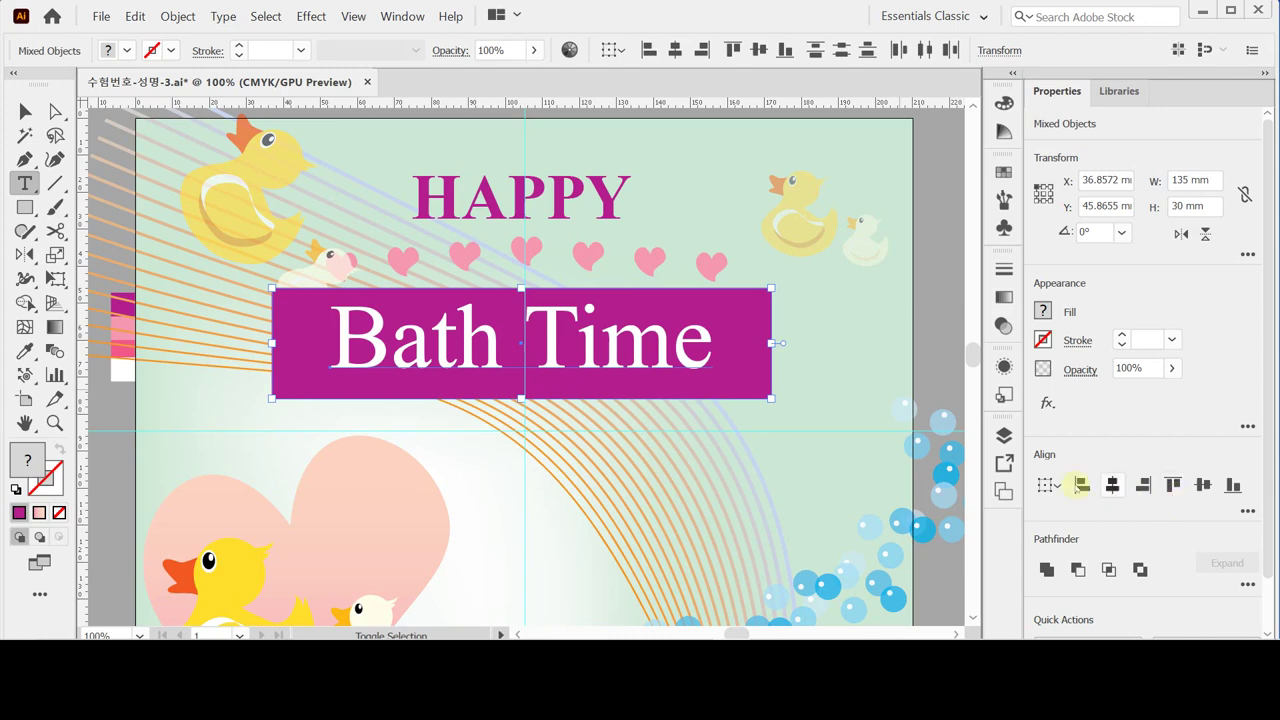
pyautogui.click(1112, 484)
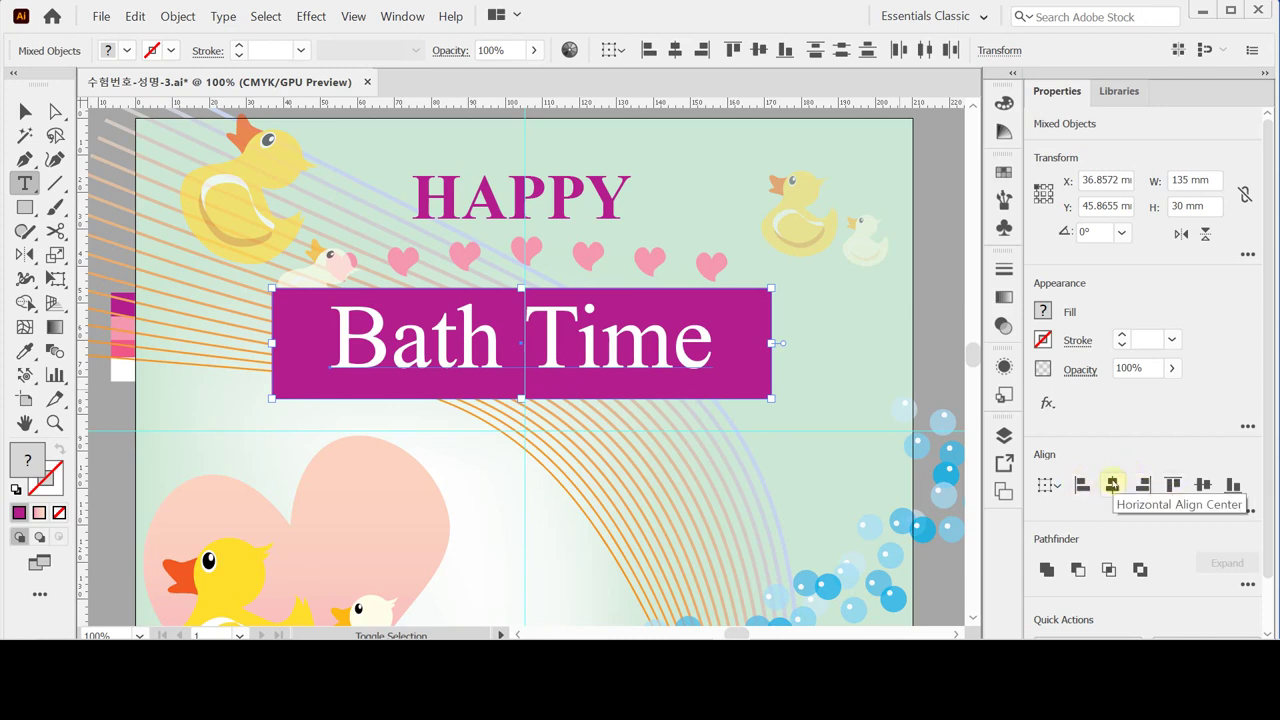
pyautogui.click(1112, 484)
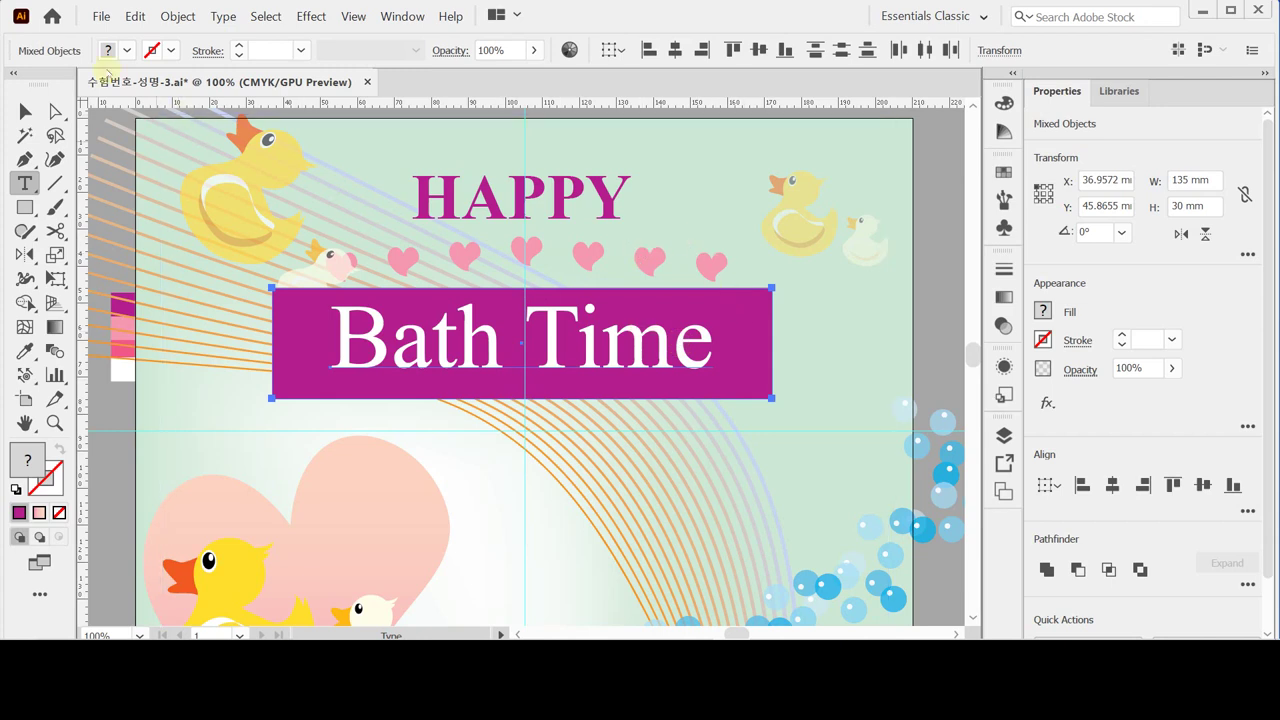
# Step: Apply an envelope warp to the Bath Time text and rectangle with the Arc Upper style, horizontal, at 25% bend
pyautogui.click(178, 16)
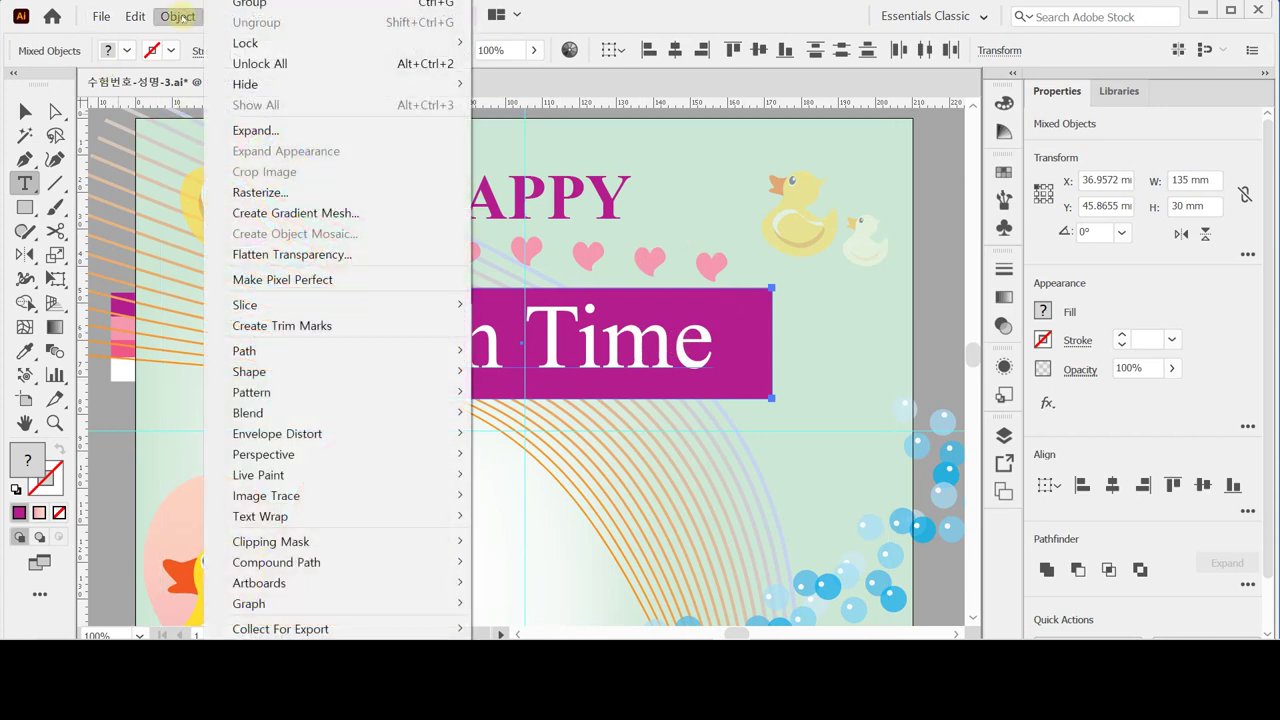
pyautogui.moveTo(373, 430)
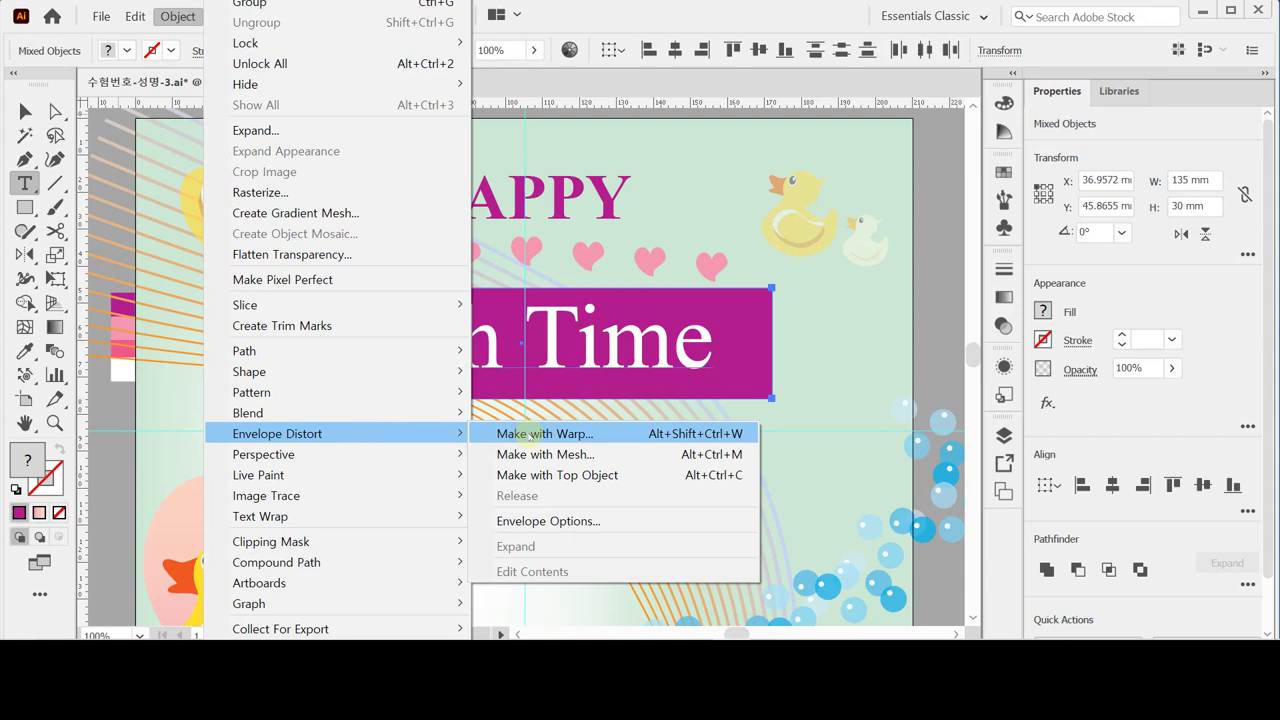
pyautogui.click(530, 434)
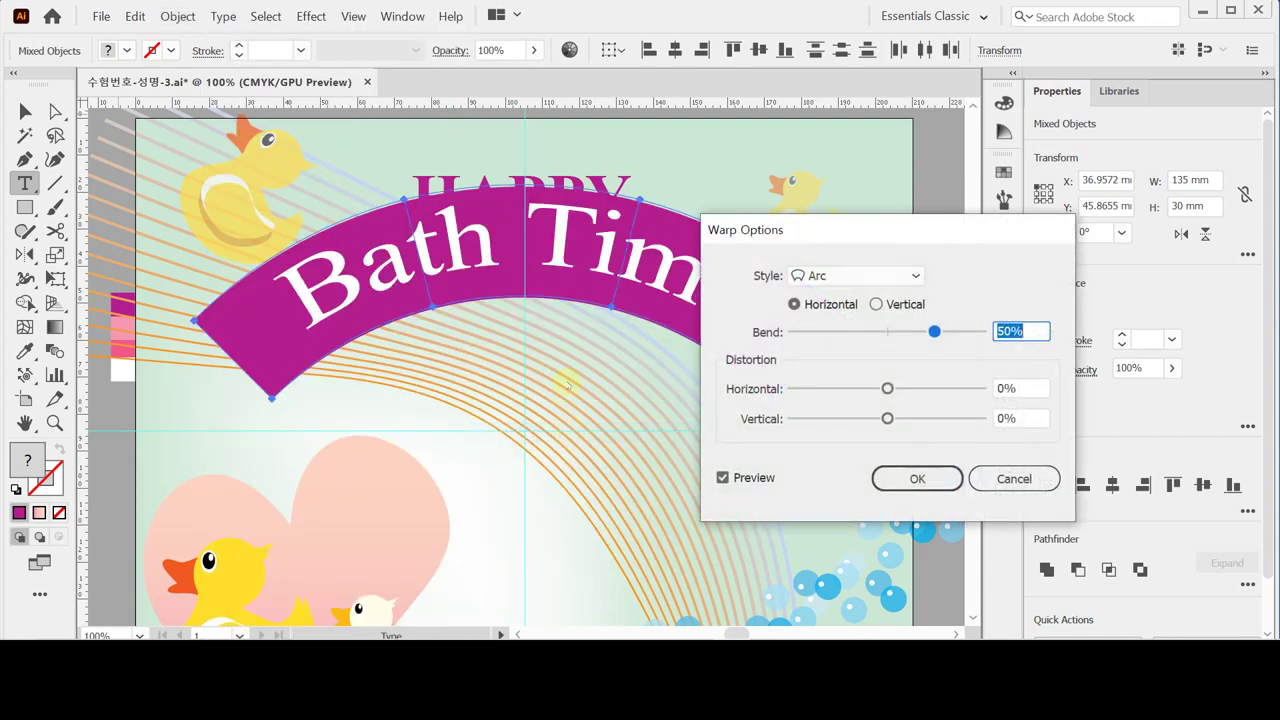
pyautogui.moveTo(835, 232); pyautogui.dragTo(857, 291)
pyautogui.click(868, 311)
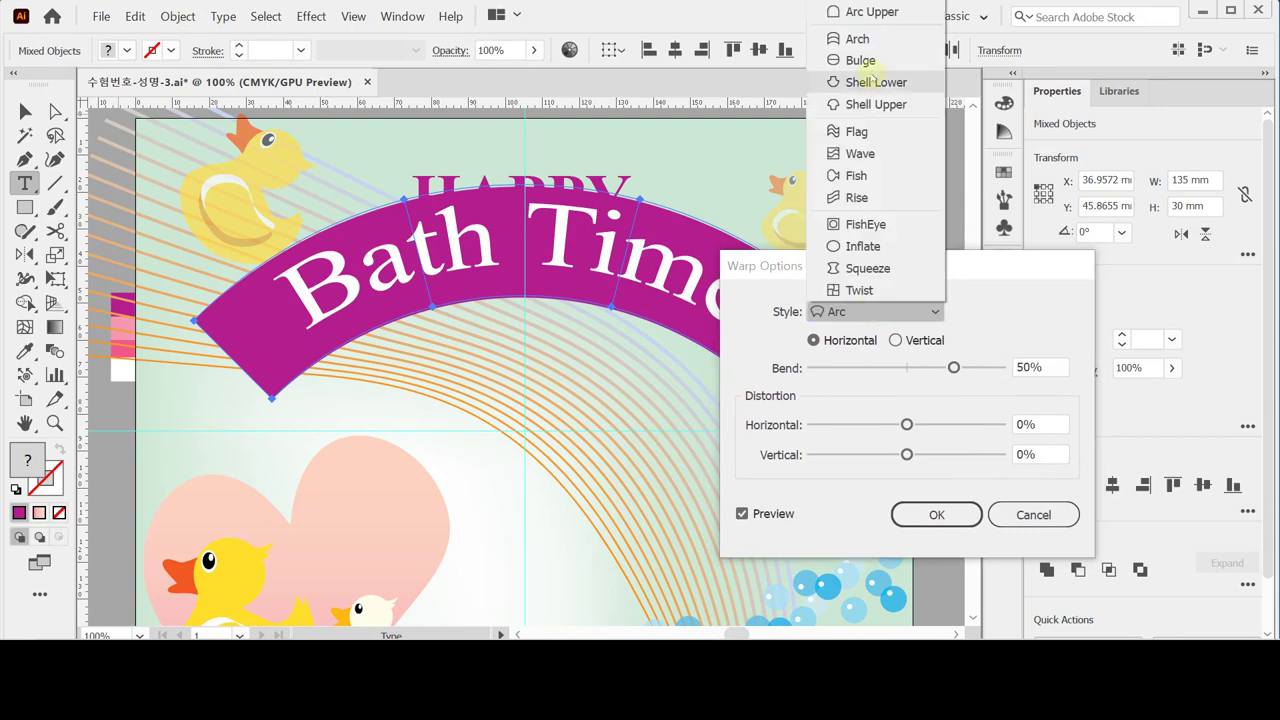
pyautogui.click(890, 11)
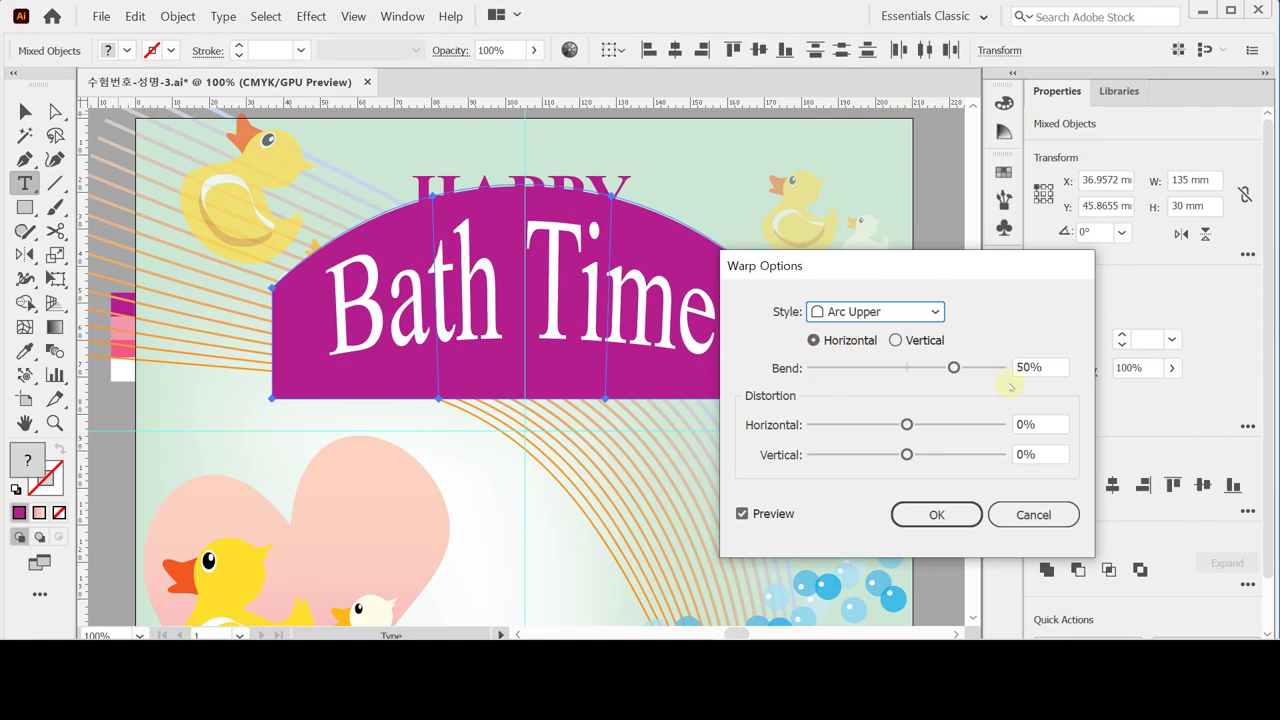
pyautogui.click(1055, 367)
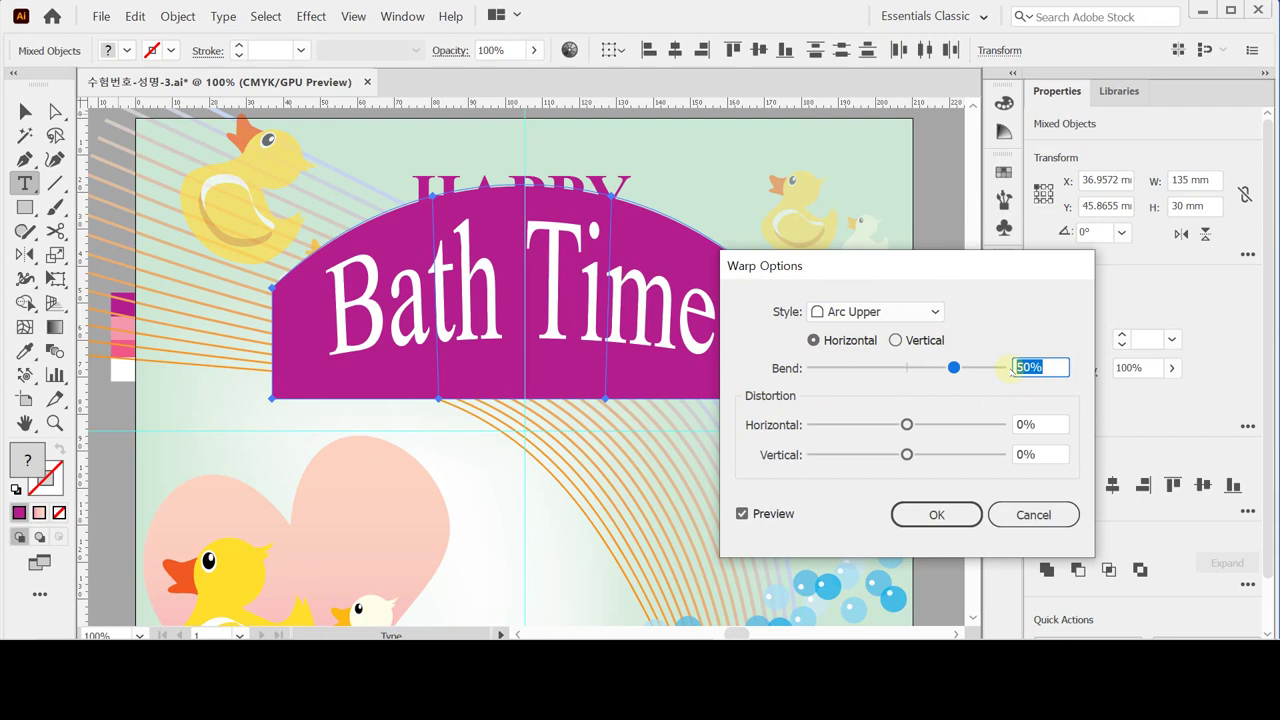
pyautogui.press('Tab')
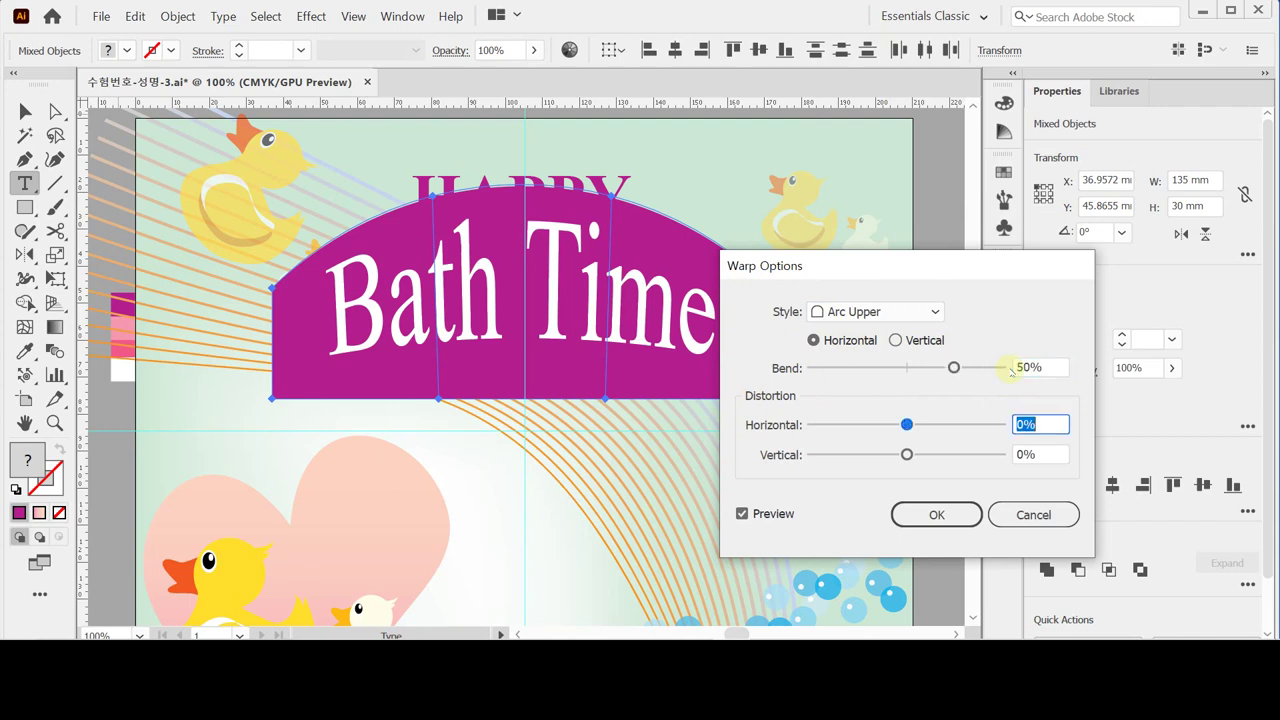
pyautogui.click(1051, 366)
pyautogui.write('25')
pyautogui.press('Tab')
pyautogui.moveTo(863, 278); pyautogui.dragTo(969, 313)
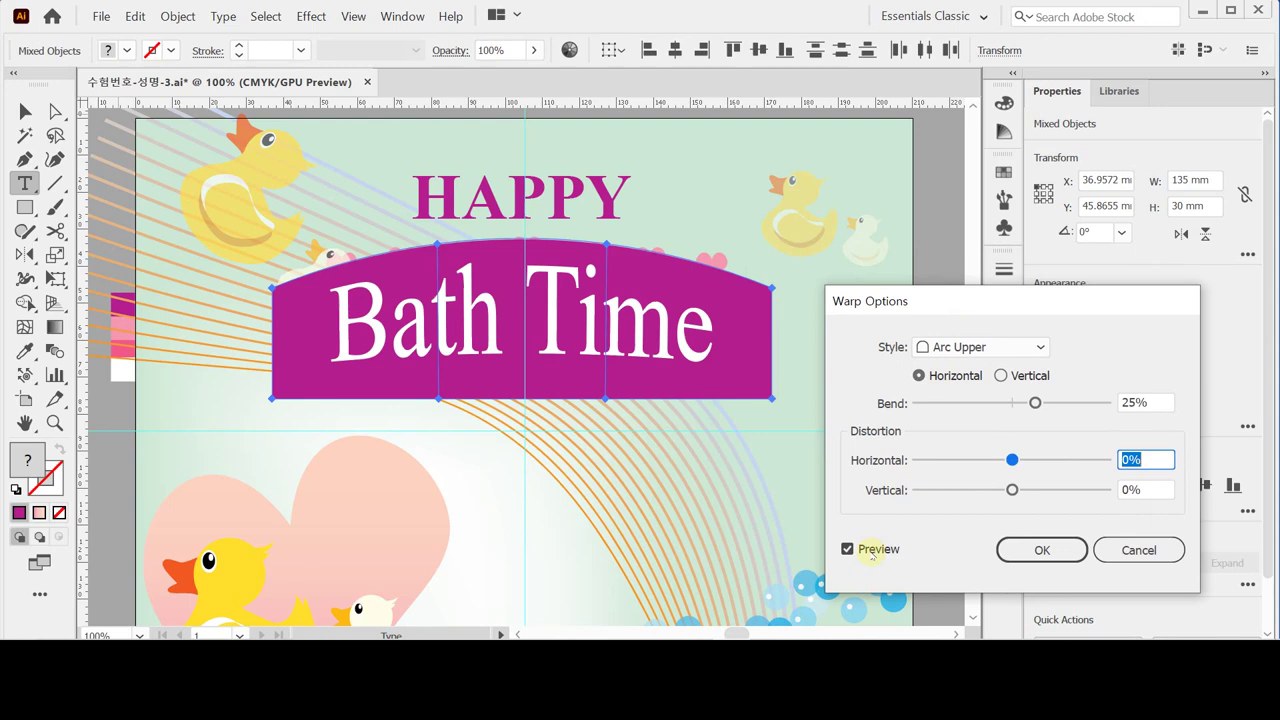
pyautogui.click(1030, 553)
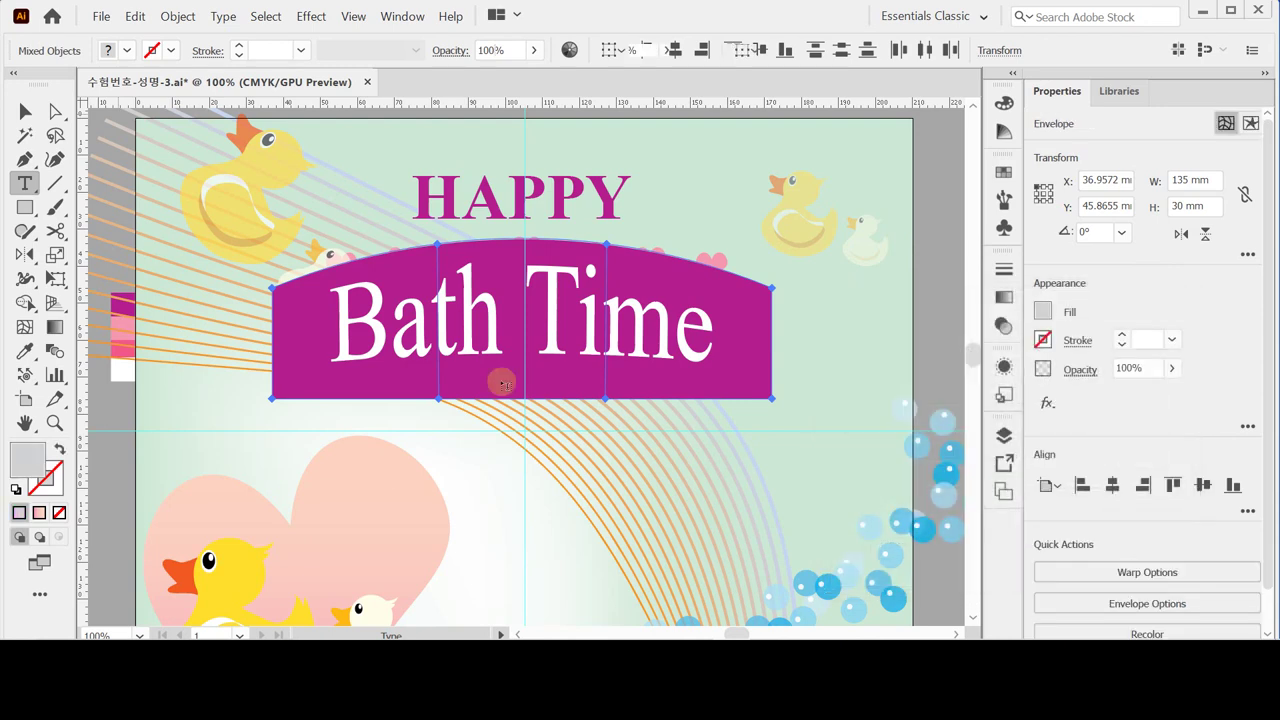
# Step: Recolour the rectangle inside the warped Bath Time banner with the deep pink swatch beside the artboard and leave envelope editing
pyautogui.click(25, 111)
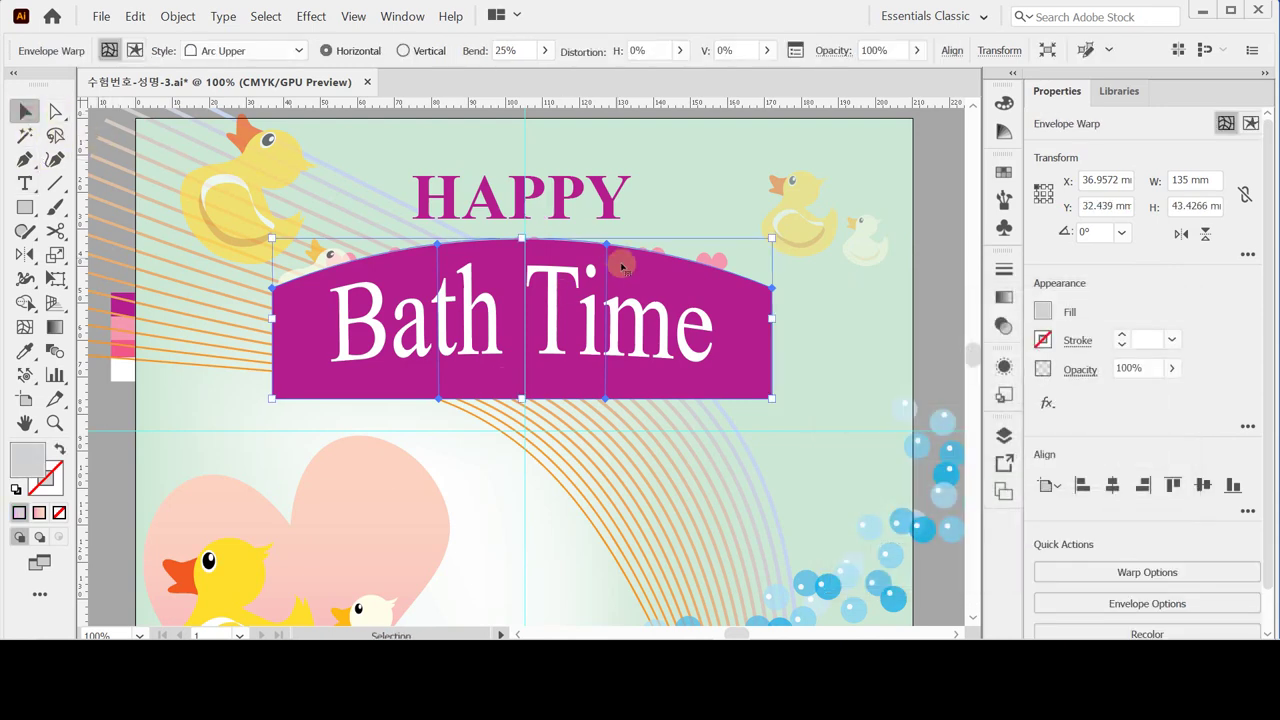
pyautogui.doubleClick(703, 287)
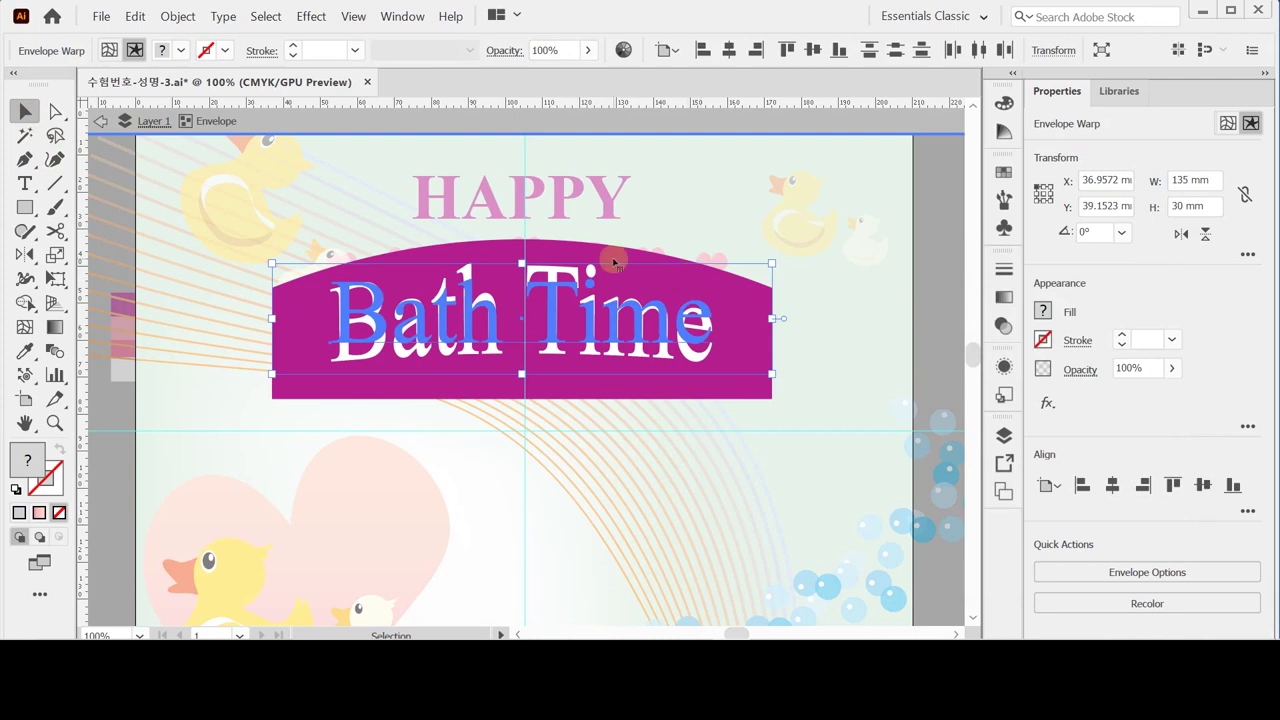
pyautogui.click(614, 253)
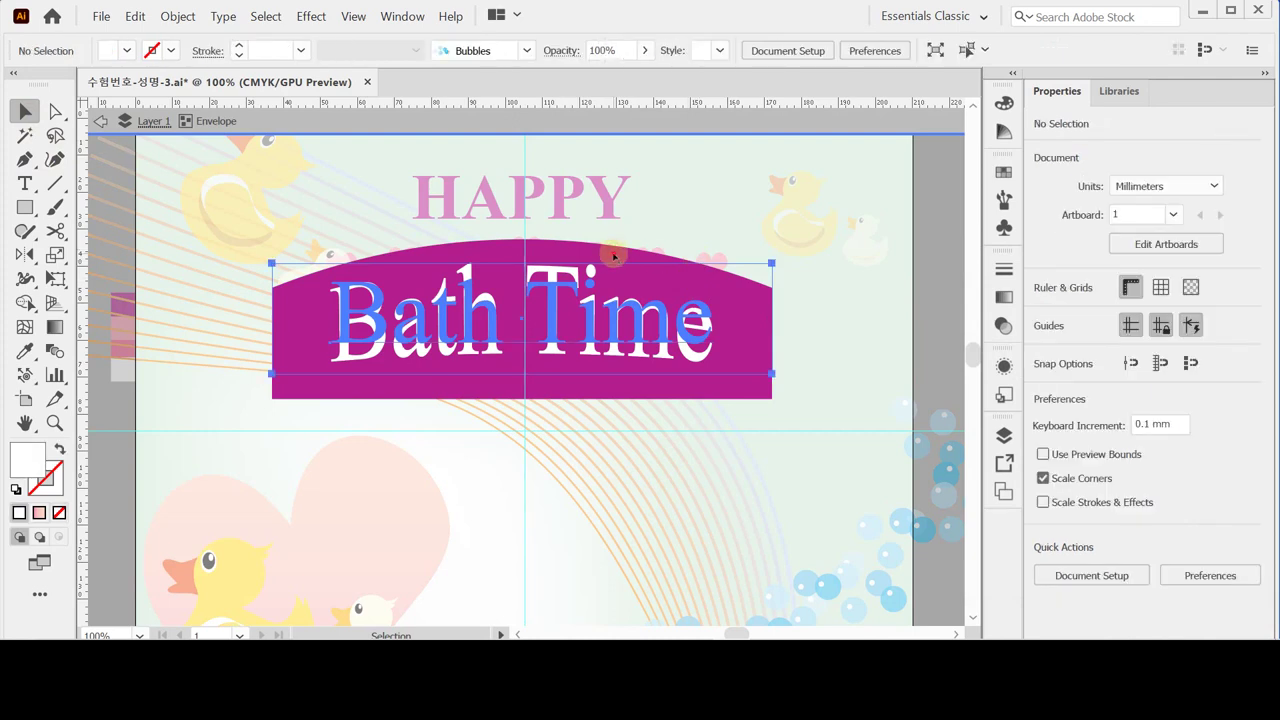
pyautogui.click(716, 278)
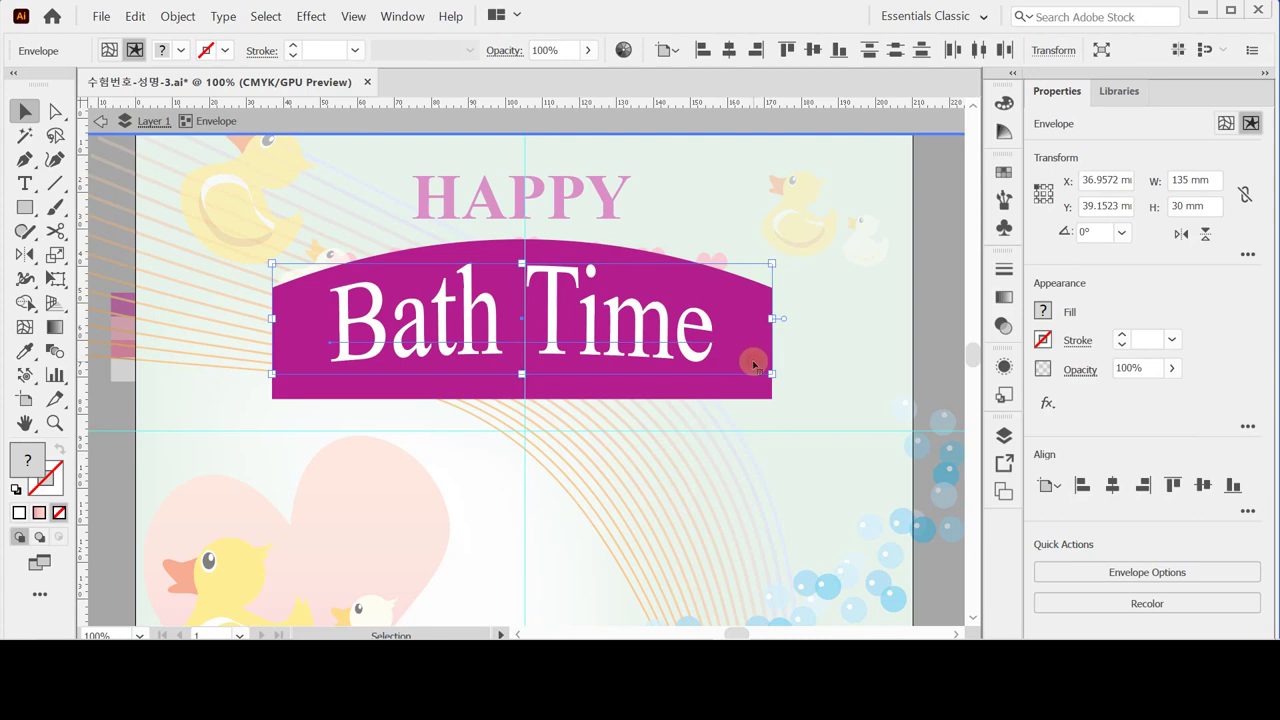
pyautogui.click(44, 107)
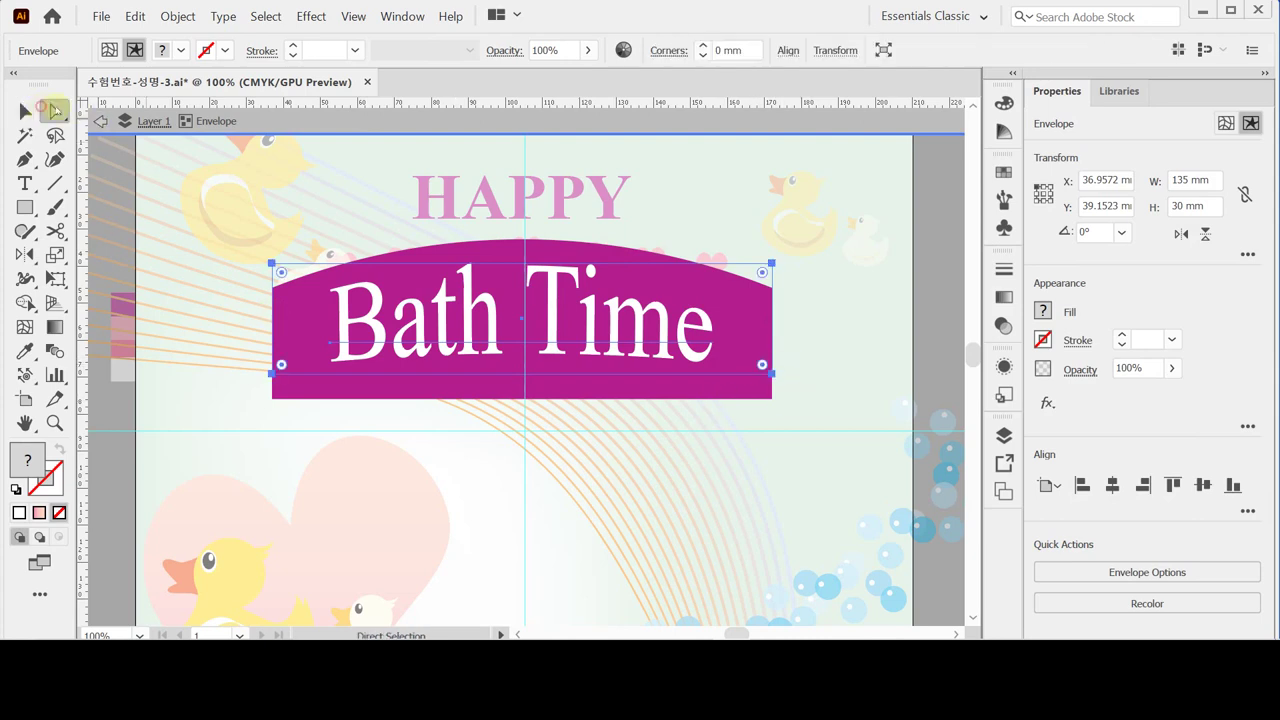
pyautogui.click(720, 393)
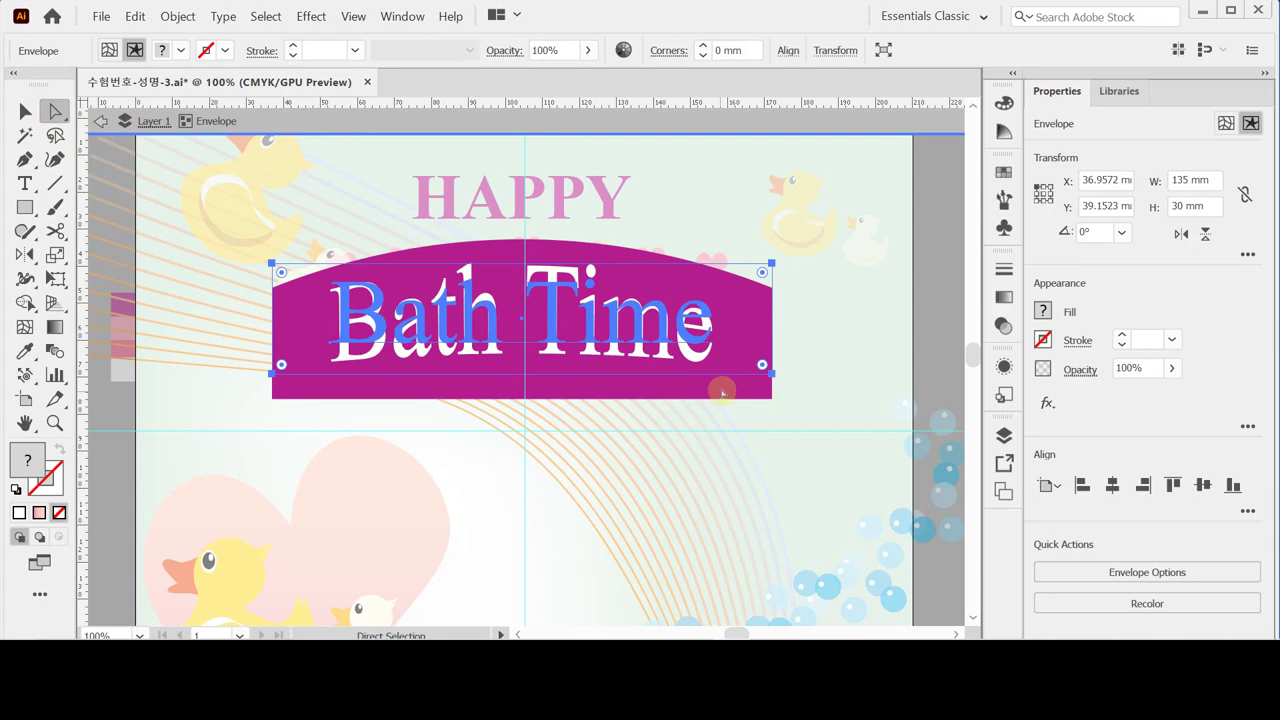
pyautogui.click(771, 375)
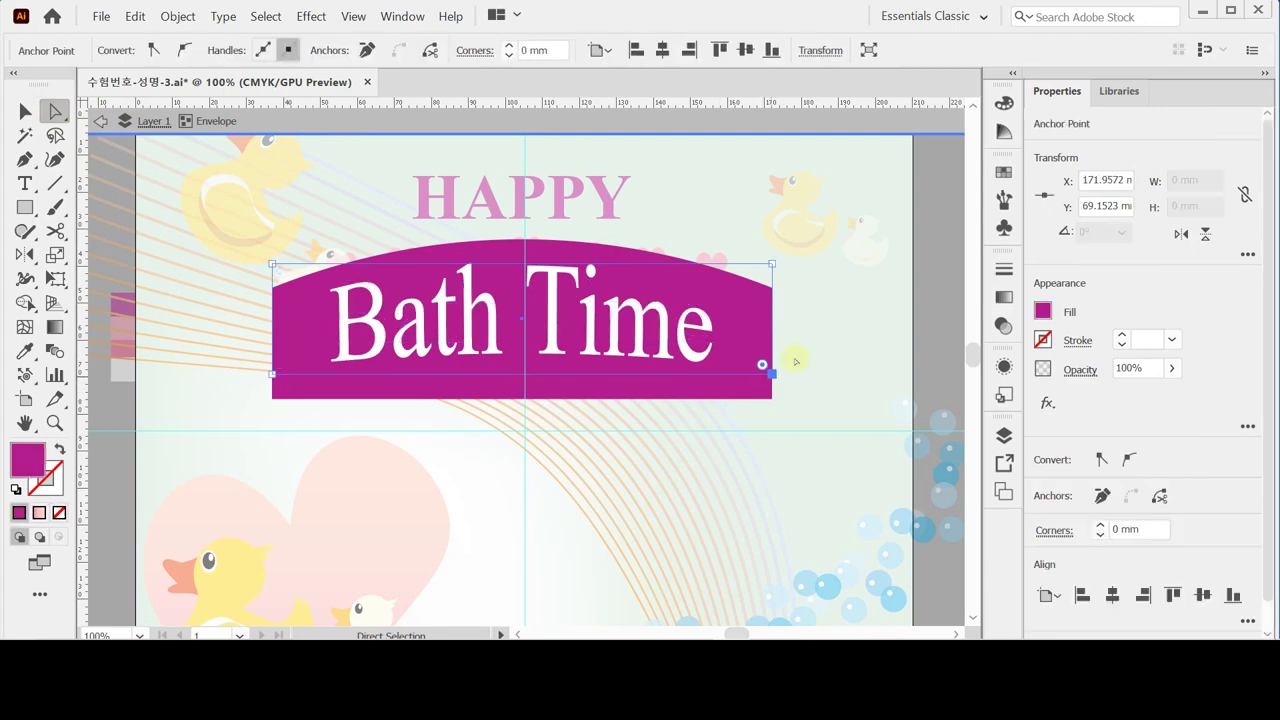
pyautogui.press('i')
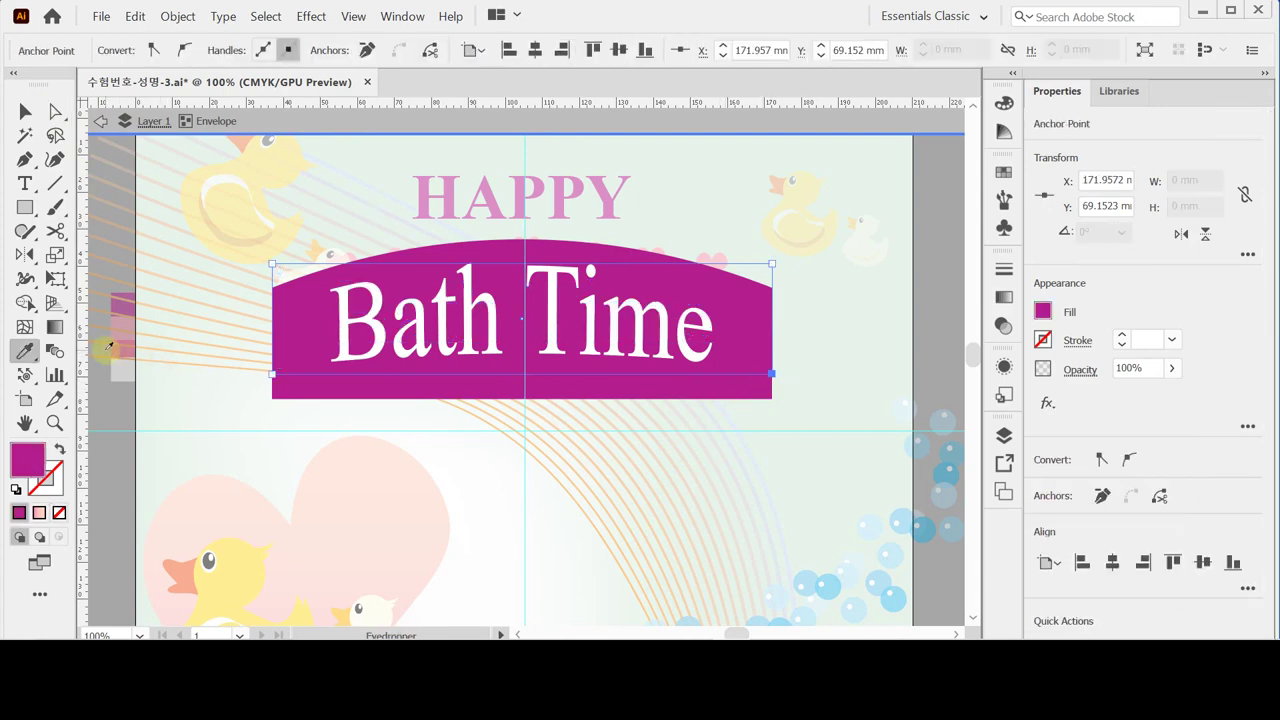
pyautogui.click(121, 348)
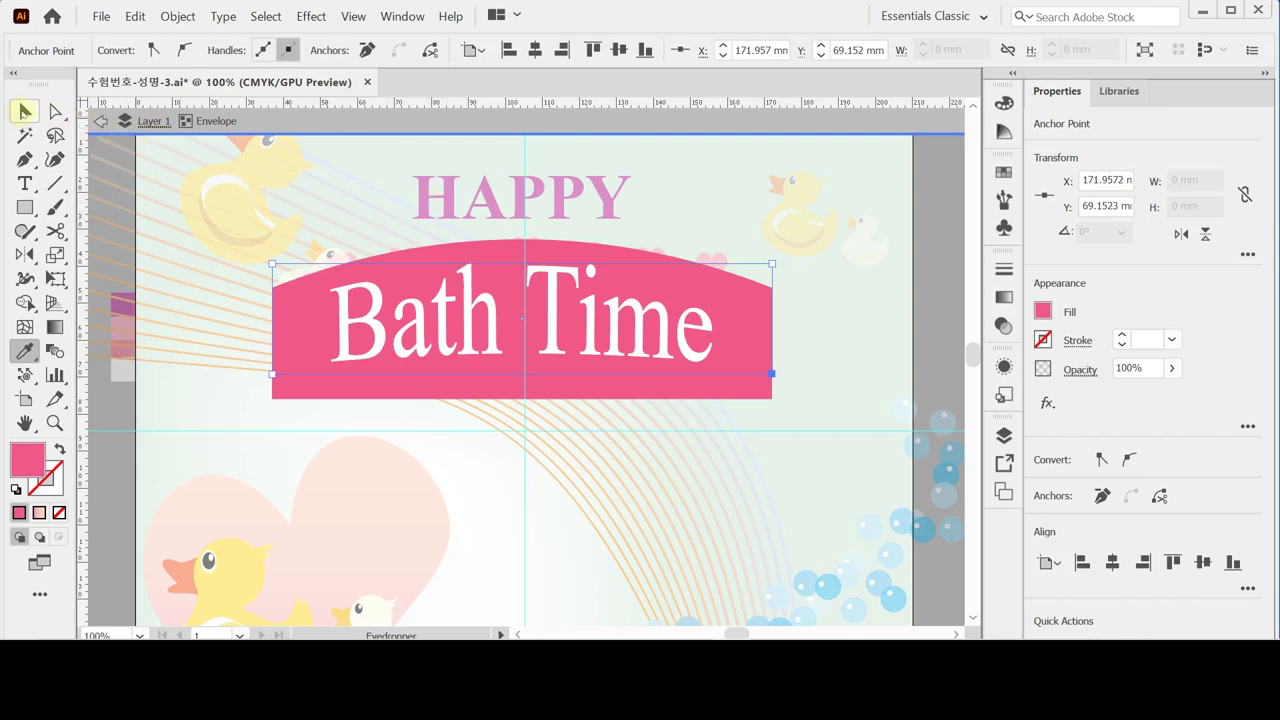
pyautogui.click(25, 111)
pyautogui.doubleClick(111, 467)
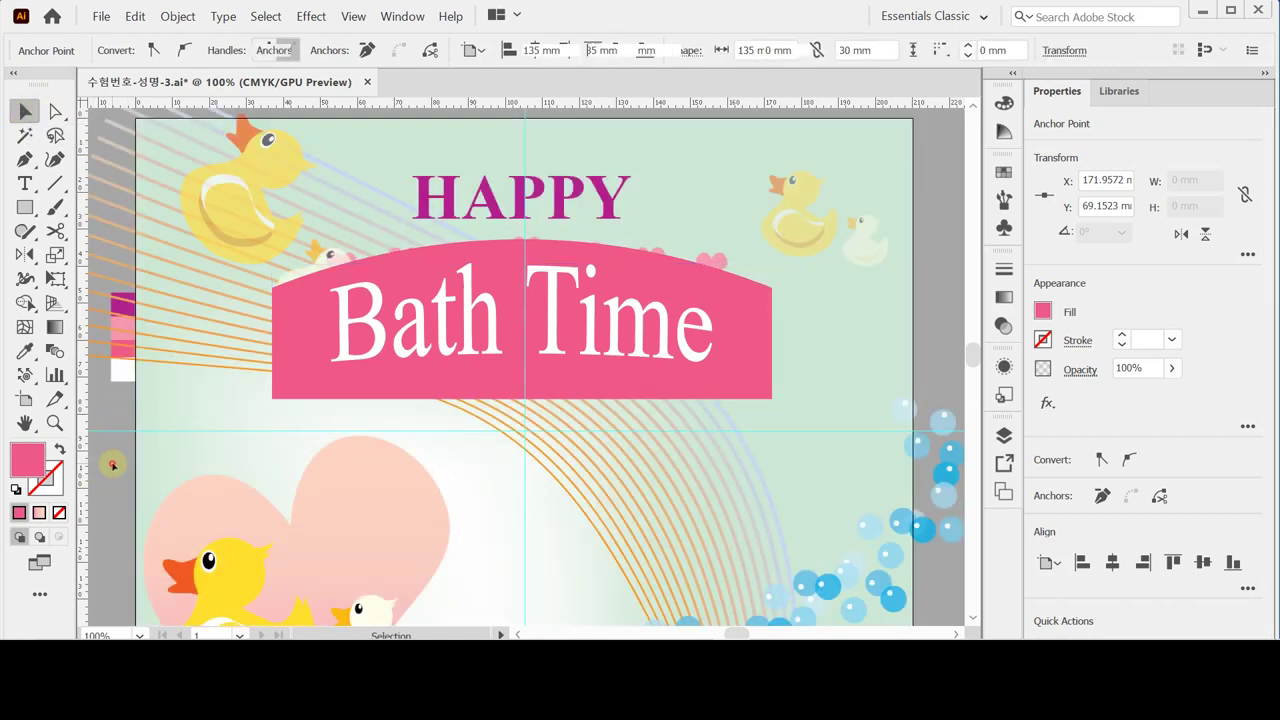
pyautogui.click(113, 463)
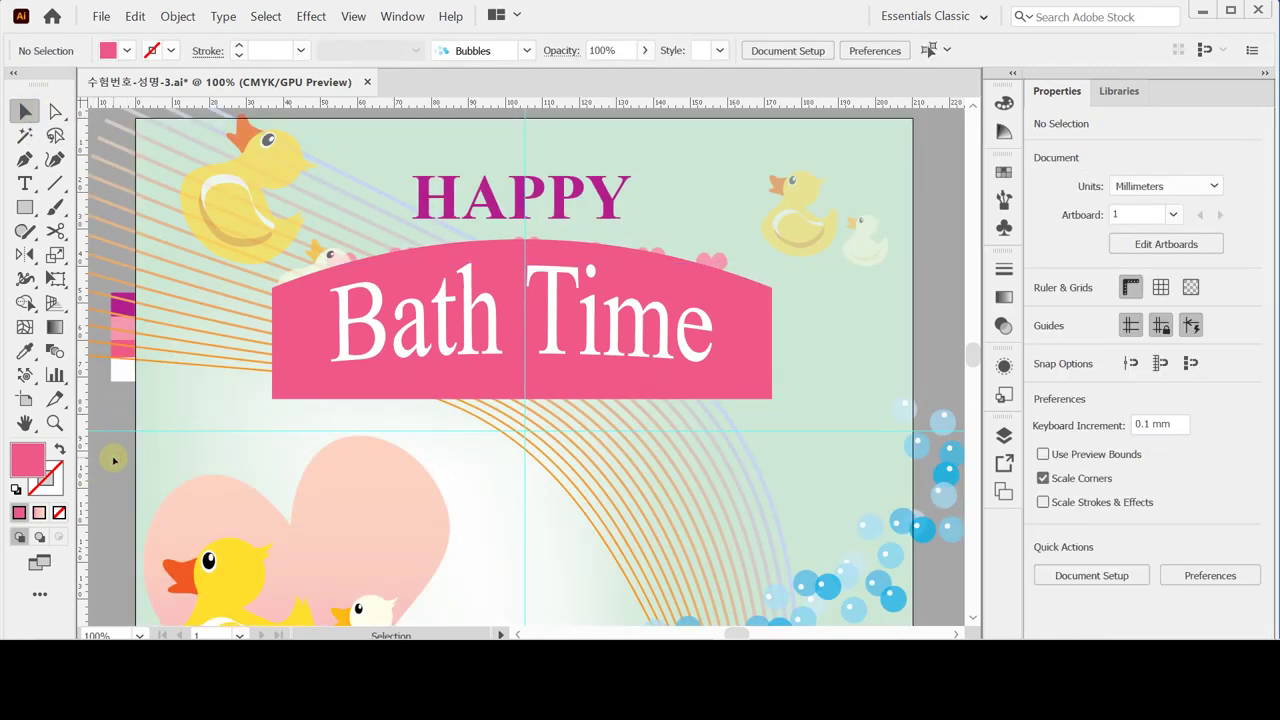
# Step: Nudge the Bath Time text down about 3 mm within the warped banner's envelope contents
pyautogui.doubleClick(460, 355)
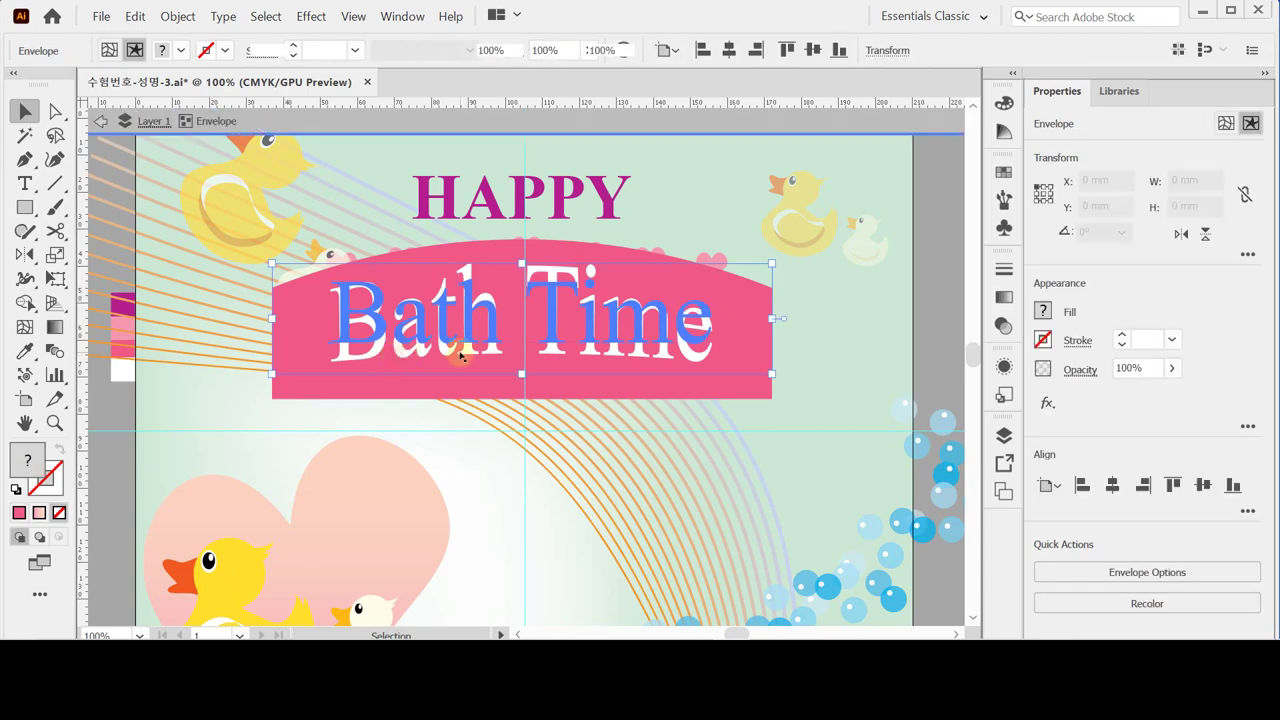
pyautogui.click(462, 352)
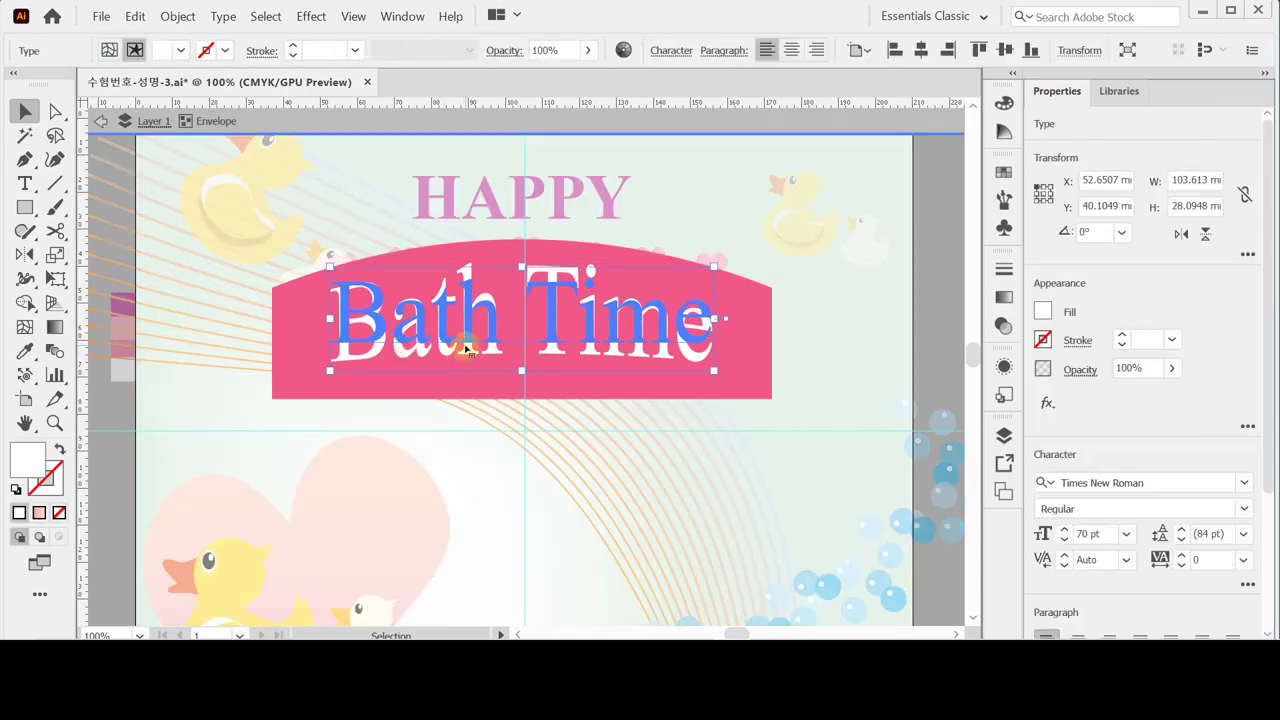
pyautogui.click(465, 348)
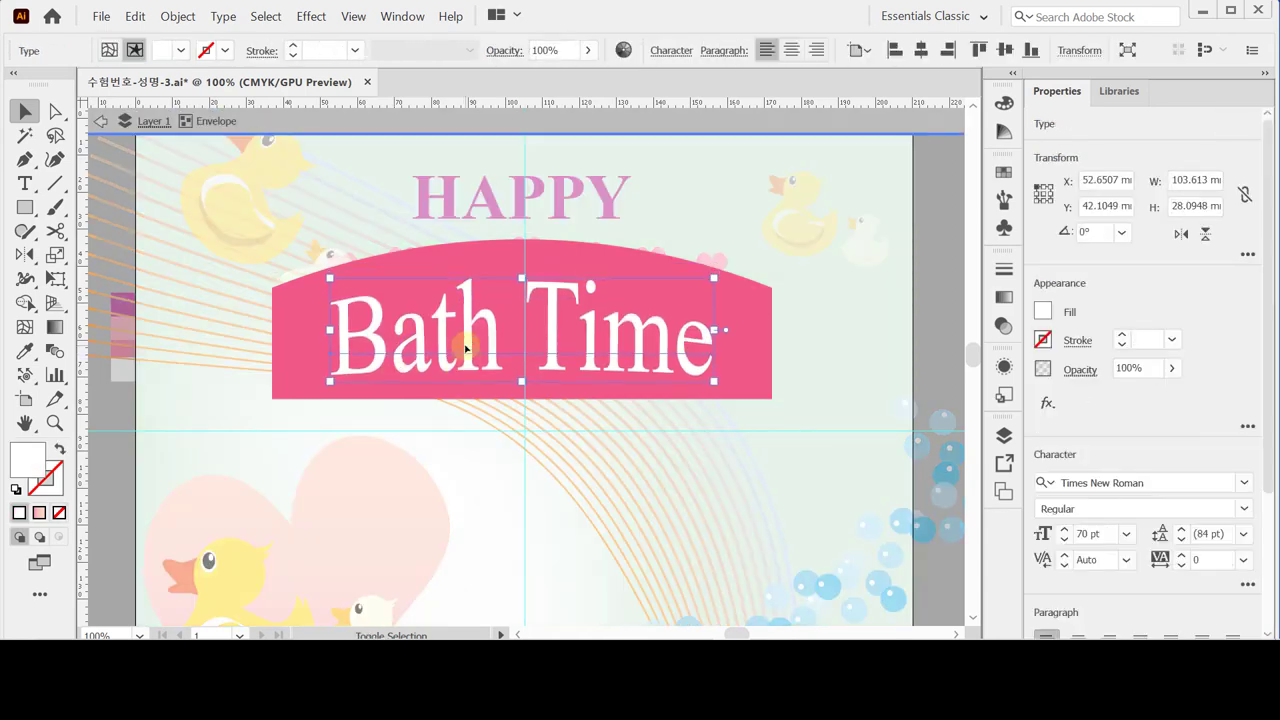
pyautogui.press('Down')
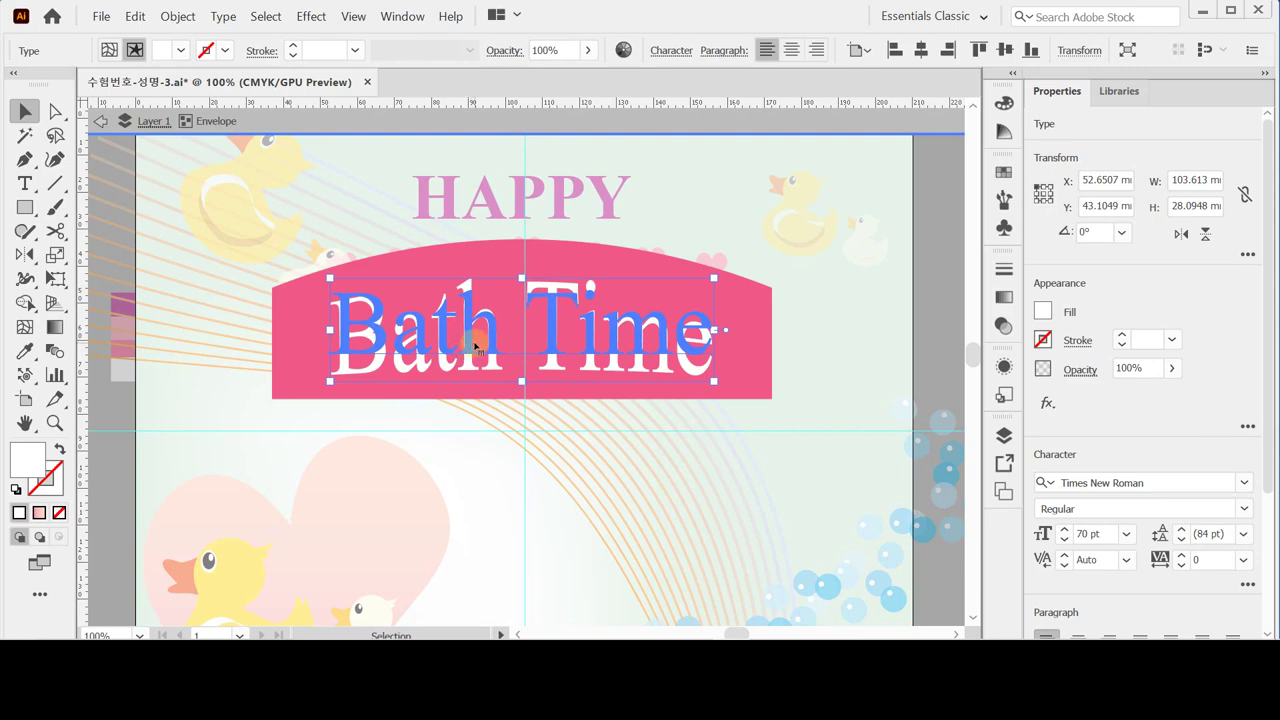
# Step: Move the banner rectangle and its text together down about 6.6 mm inside the envelope, below the row of hearts, and leave envelope editing
pyautogui.click(554, 257)
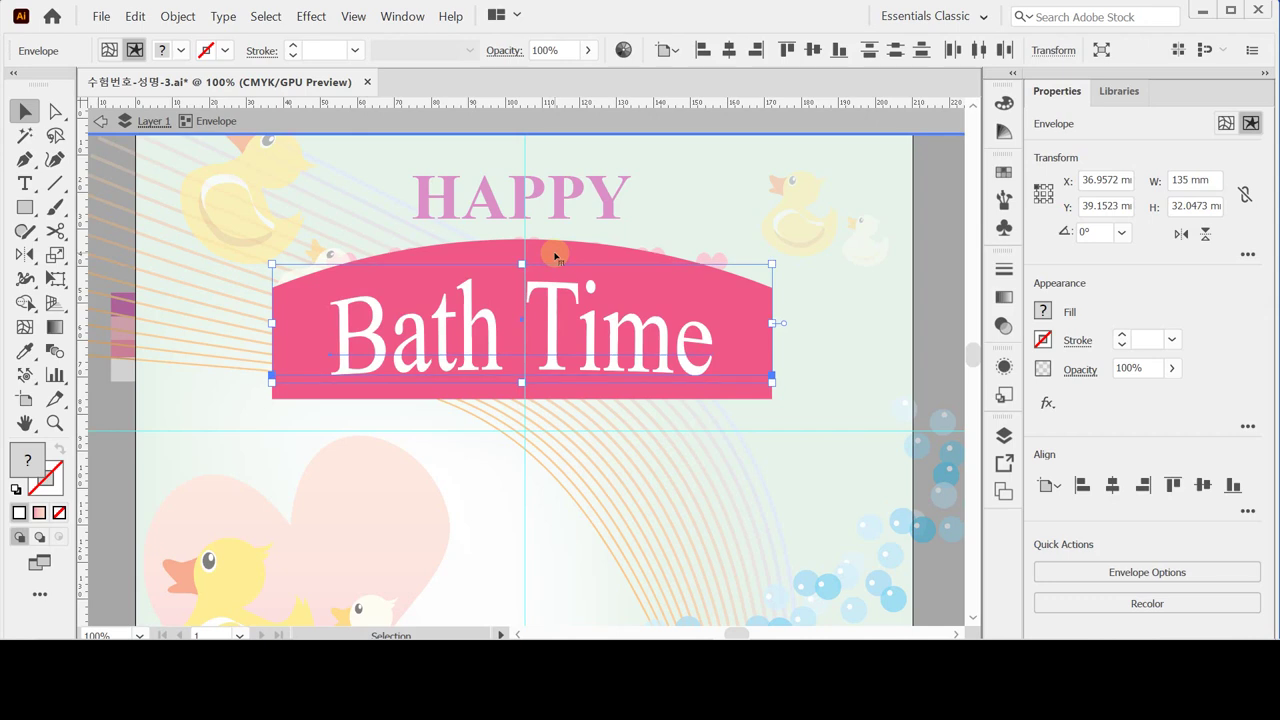
pyautogui.click(555, 256)
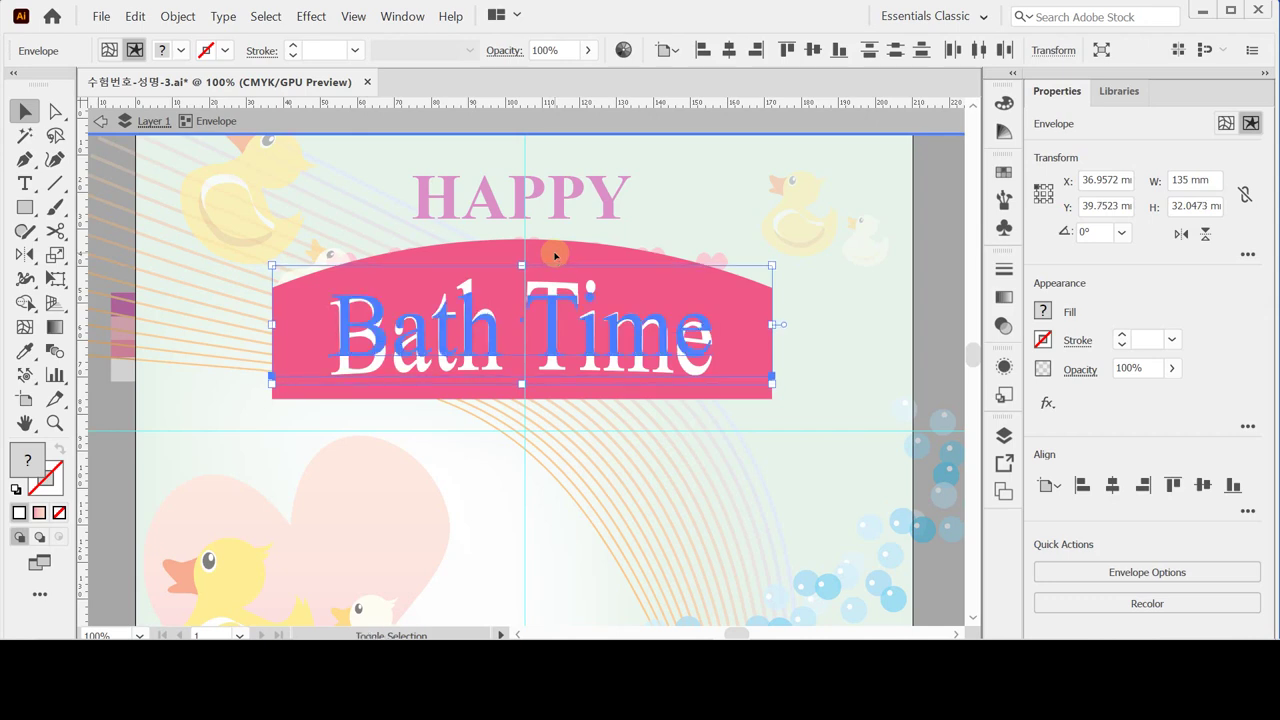
pyautogui.press('Down')
pyautogui.press('Down')
pyautogui.press('Down')
pyautogui.press('Down')
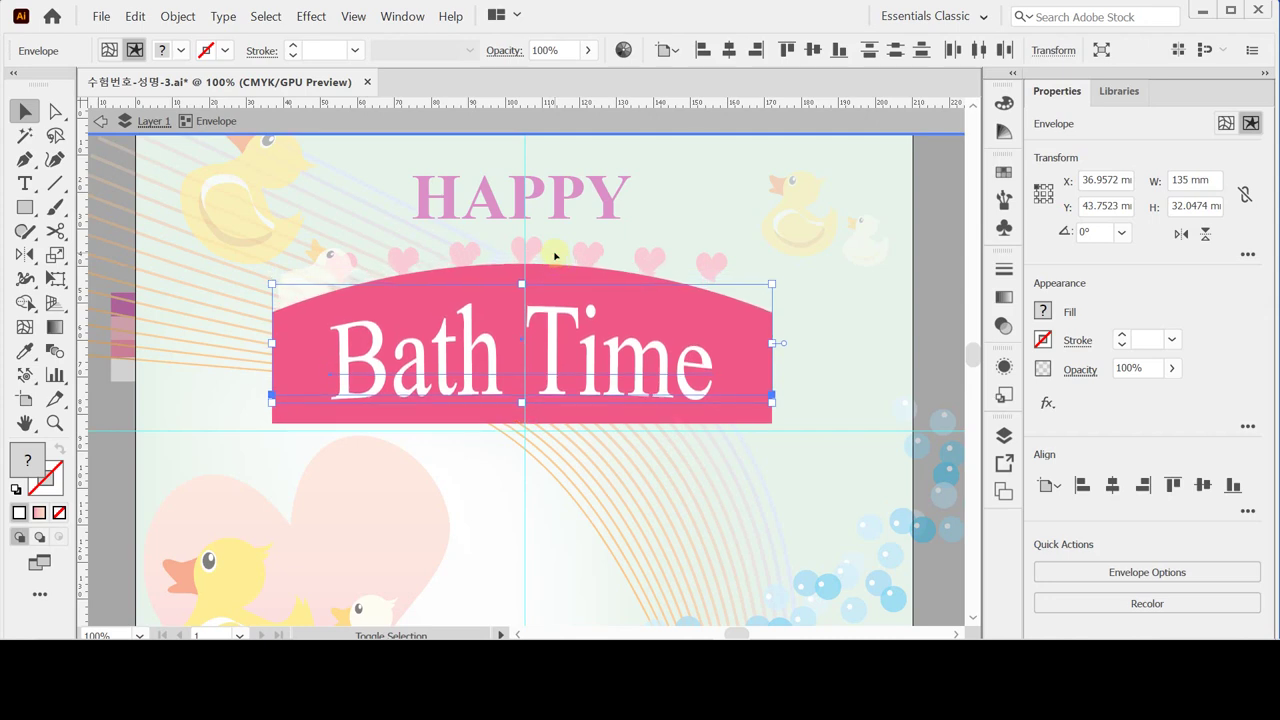
pyautogui.press('Down')
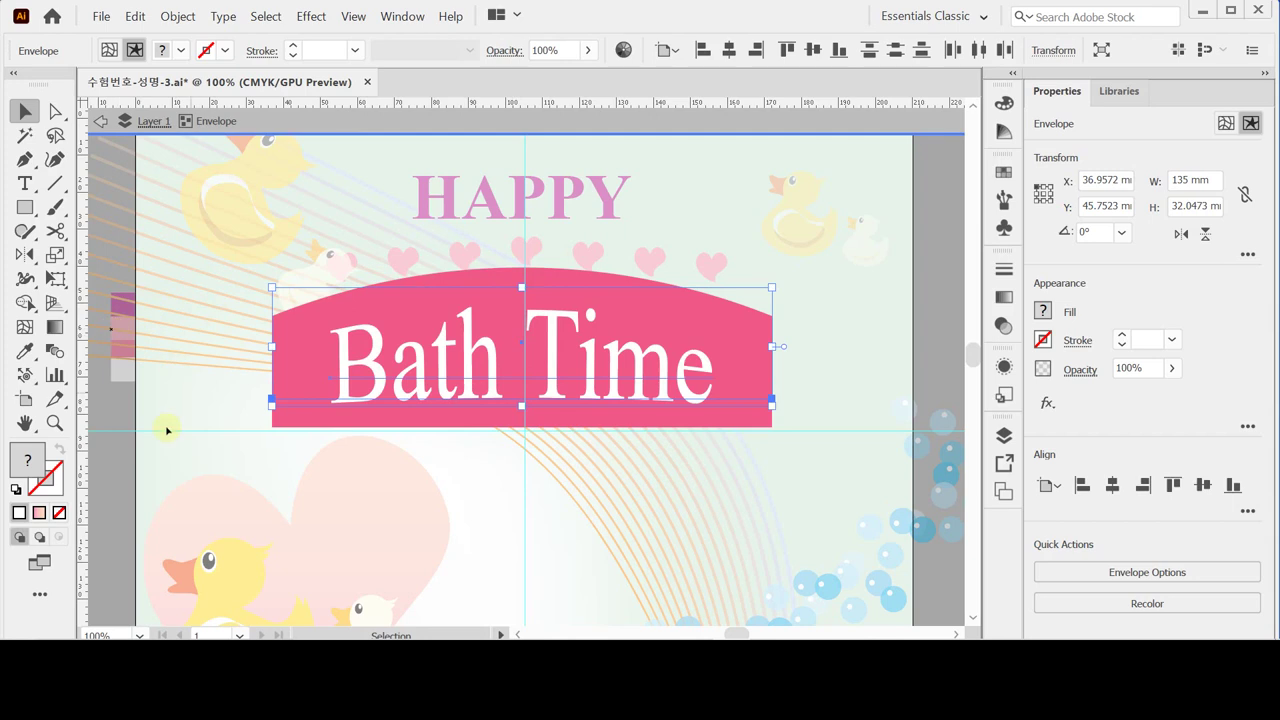
pyautogui.click(126, 434)
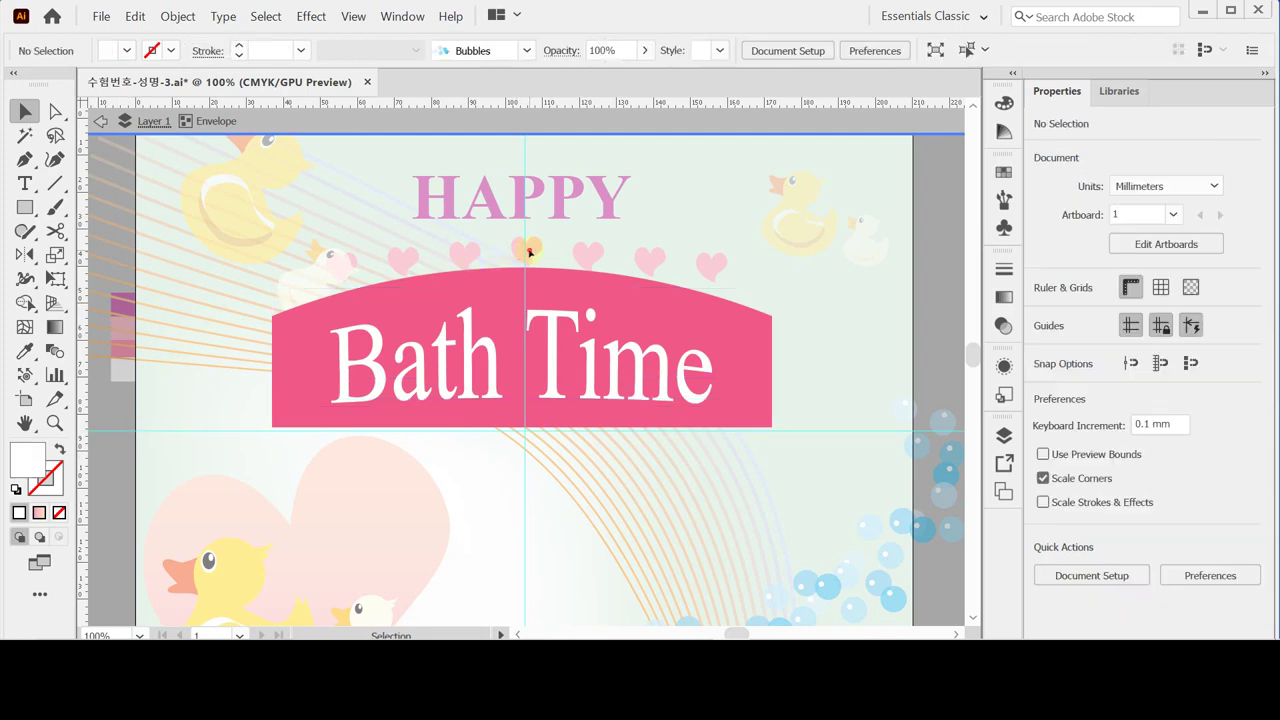
pyautogui.doubleClick(530, 252)
# Step: Deselect the artwork and save the poster document
pyautogui.click(532, 251)
pyautogui.press('ctrl')
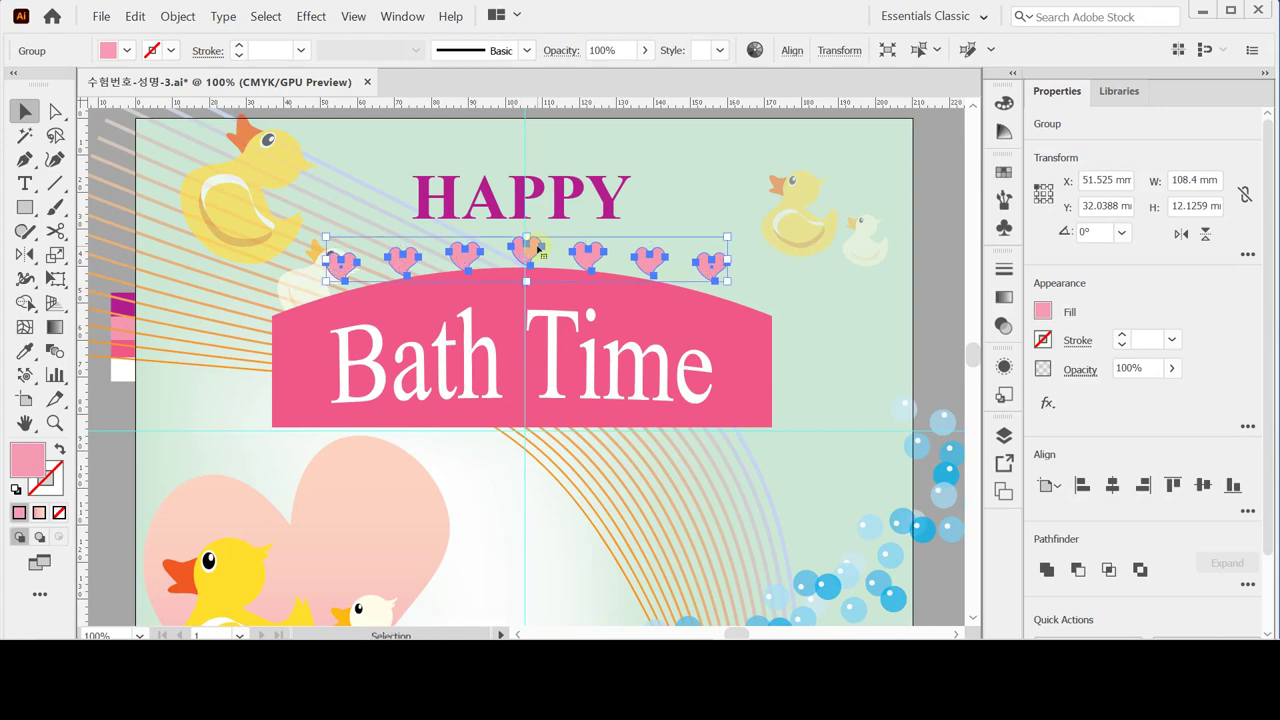
pyautogui.click(931, 288)
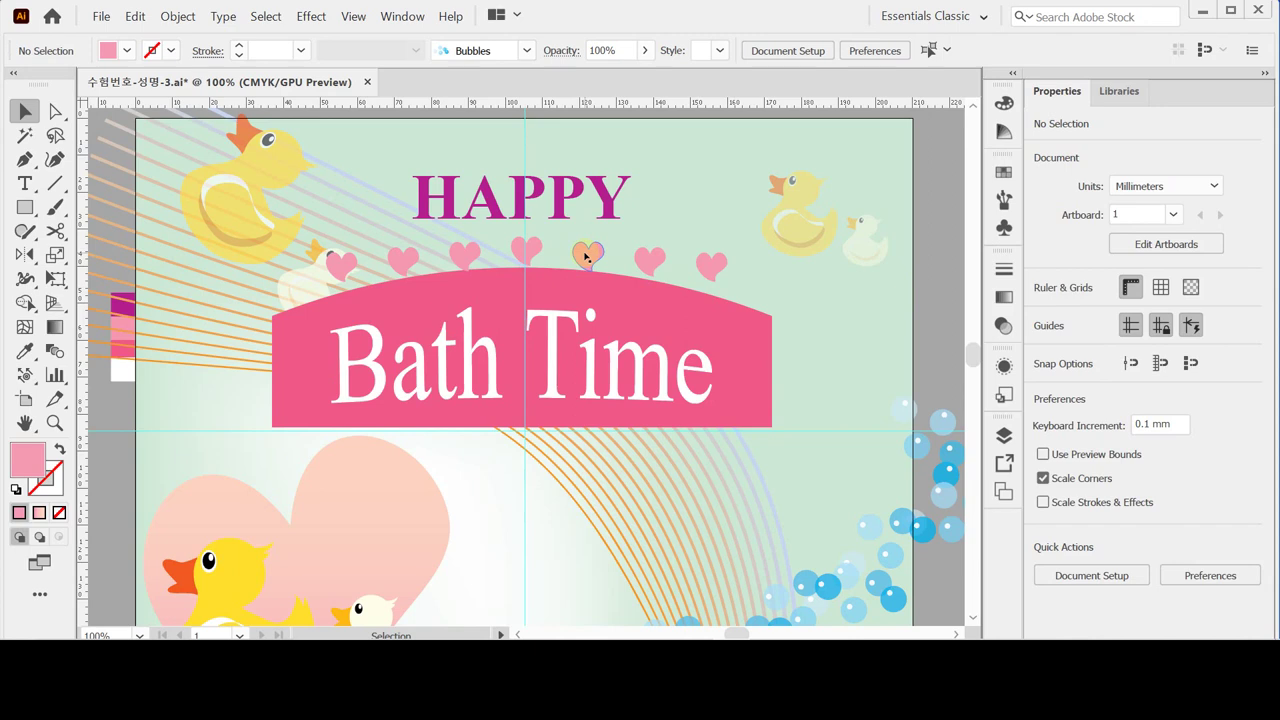
pyautogui.press('ctrl')
pyautogui.hotkey('ctrl', 's')
# Step: Apply an envelope warp to the "Let's Enjoy a bath with Rubber Duck" text with the Flag style, horizontal, at -100% bend
pyautogui.moveTo(537, 338); pyautogui.dragTo(535, 323)
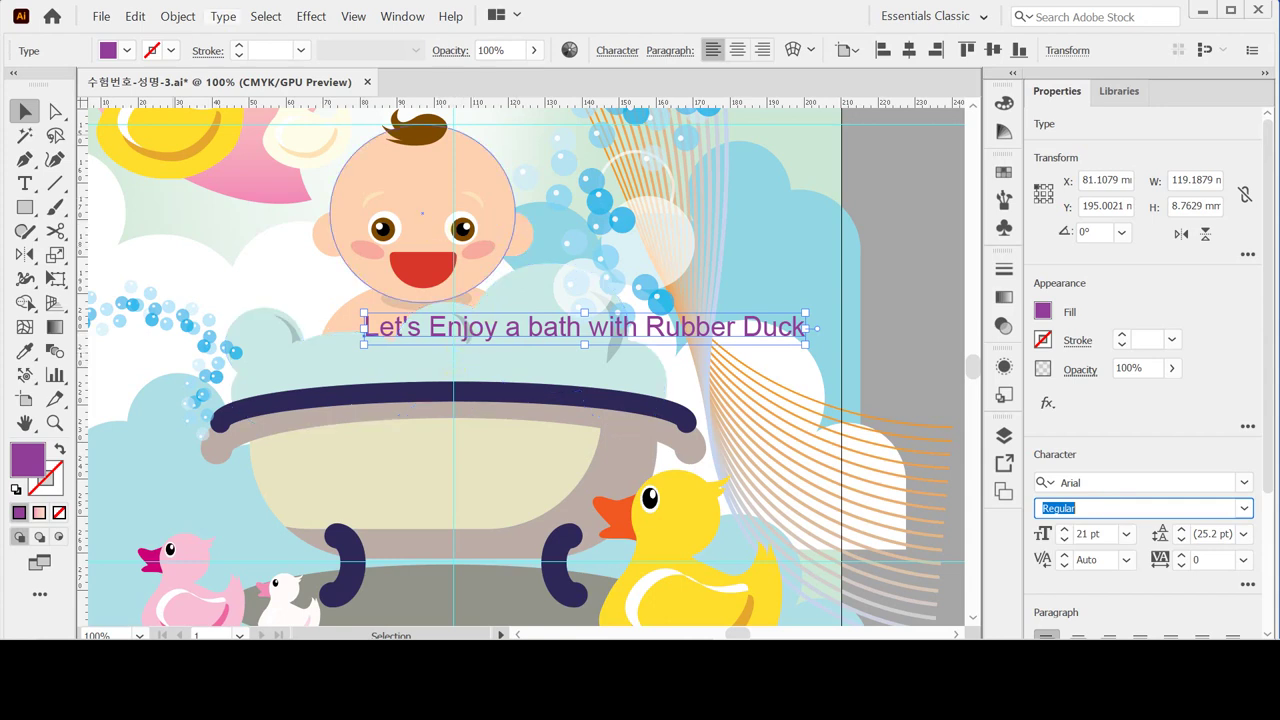
pyautogui.click(178, 16)
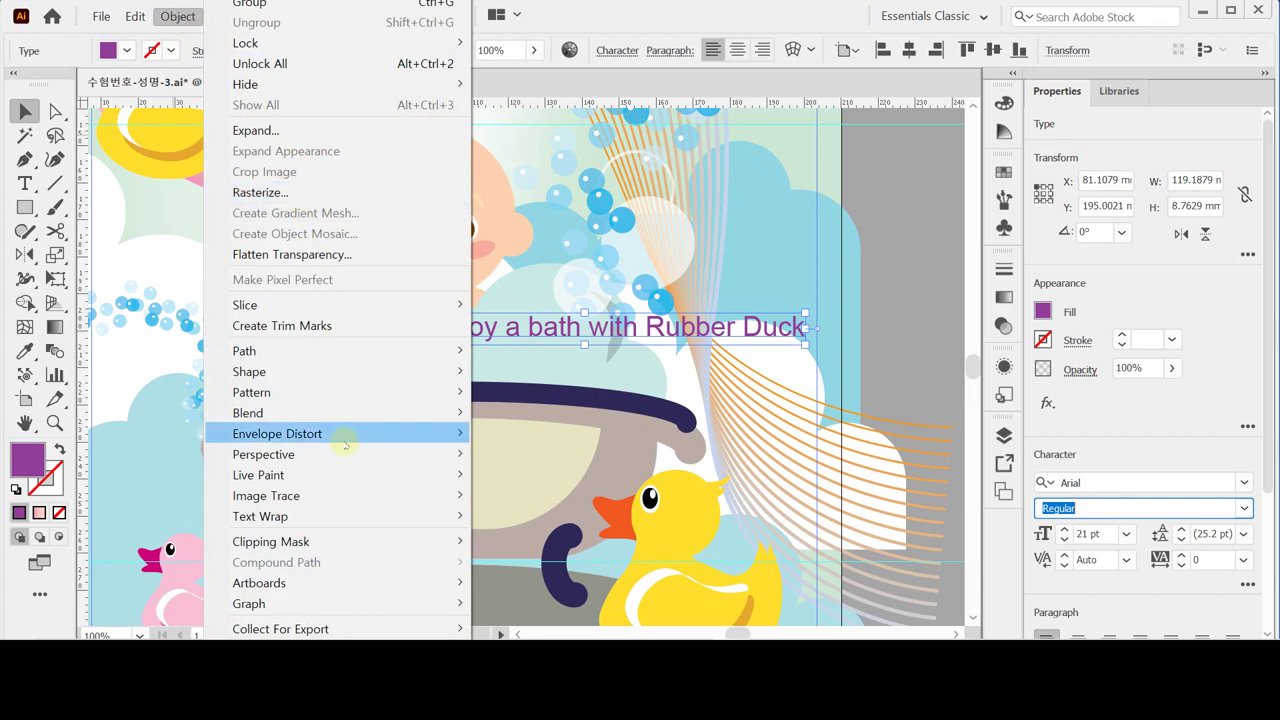
pyautogui.moveTo(343, 436)
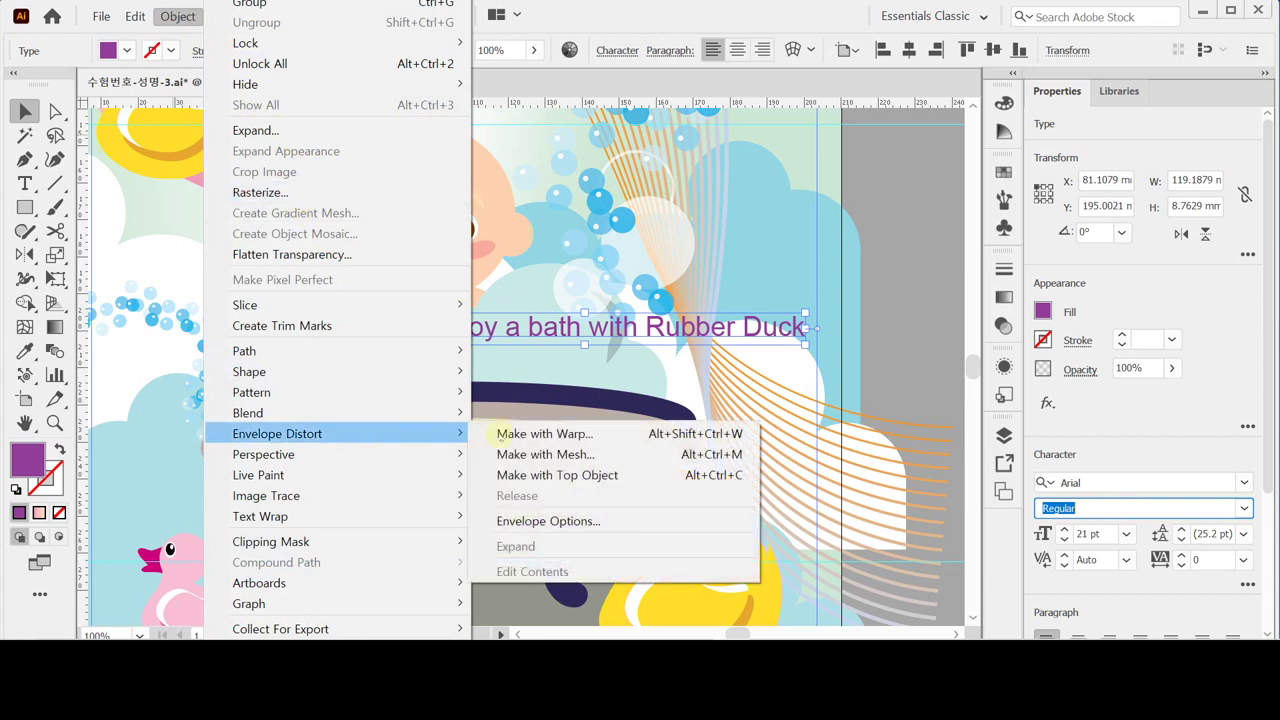
pyautogui.click(506, 433)
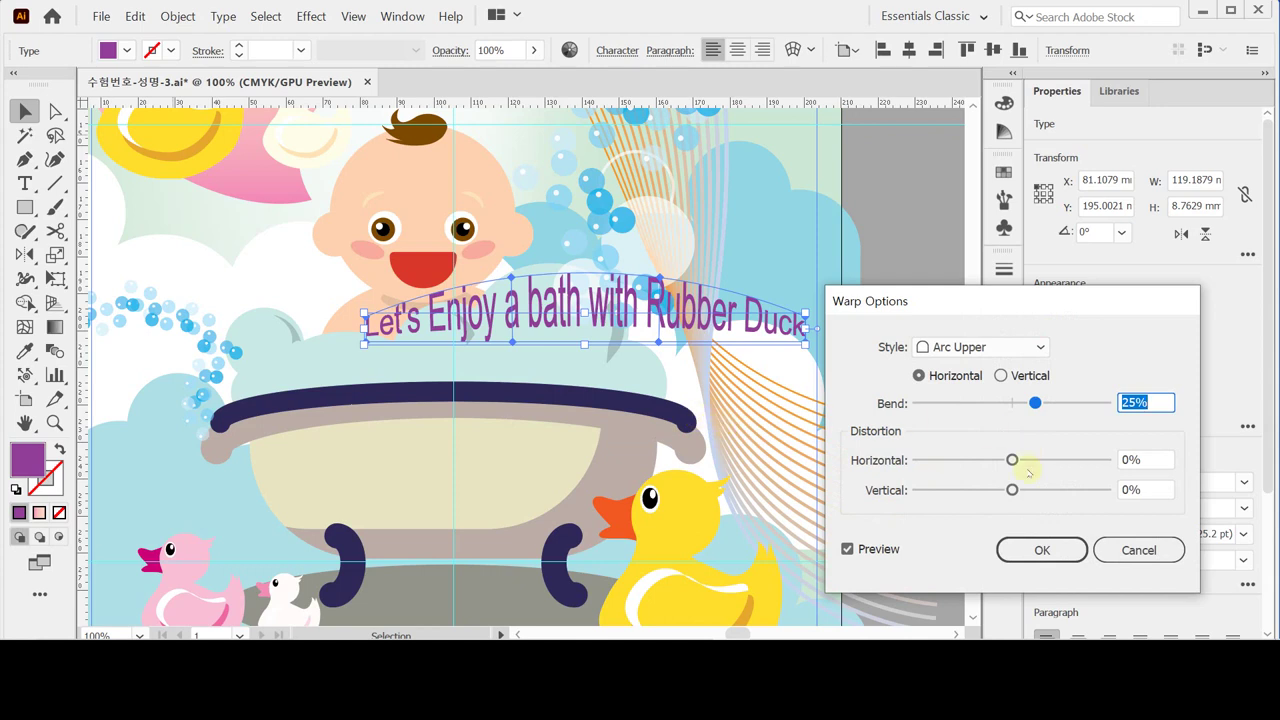
pyautogui.click(993, 349)
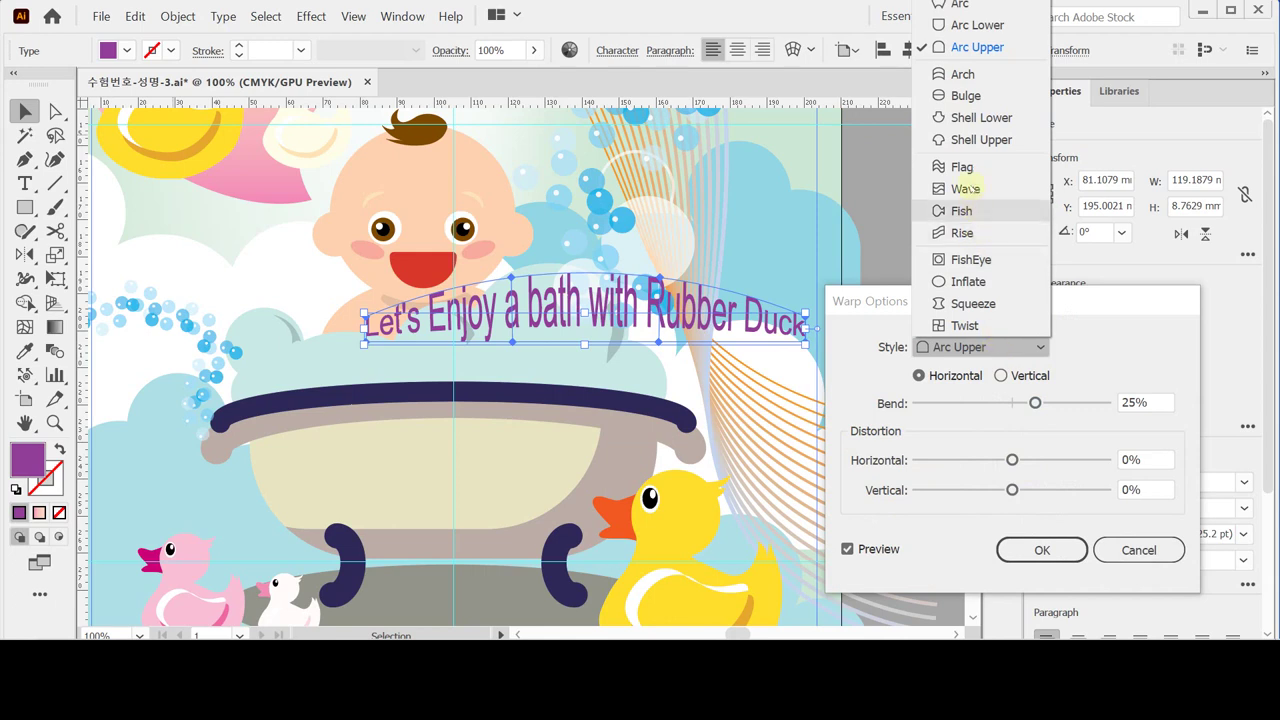
pyautogui.click(966, 170)
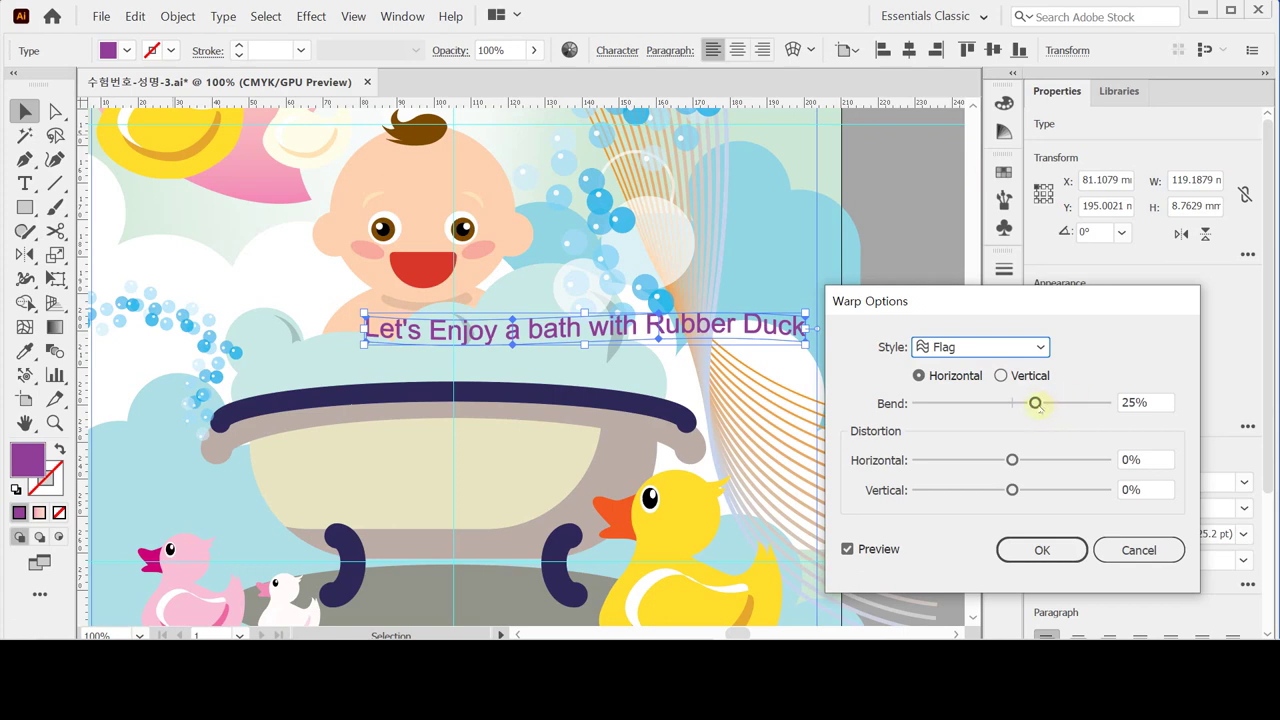
pyautogui.moveTo(1037, 404); pyautogui.dragTo(916, 403)
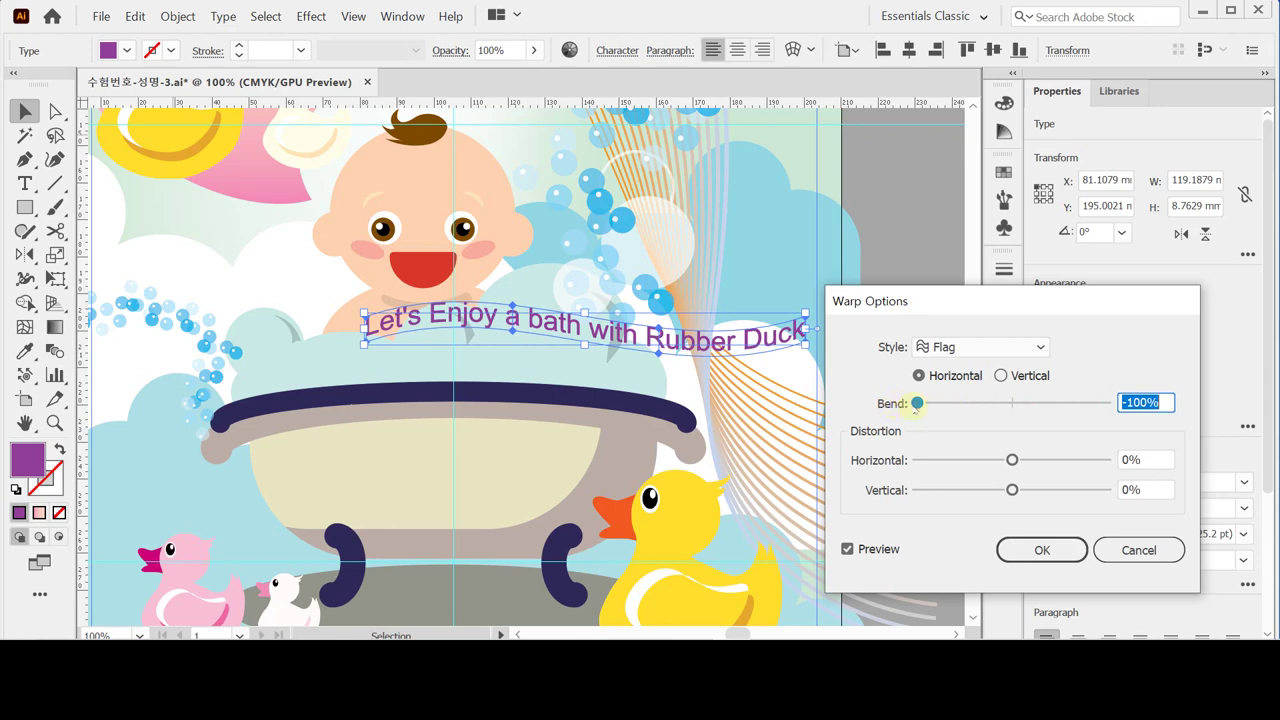
pyautogui.click(1060, 549)
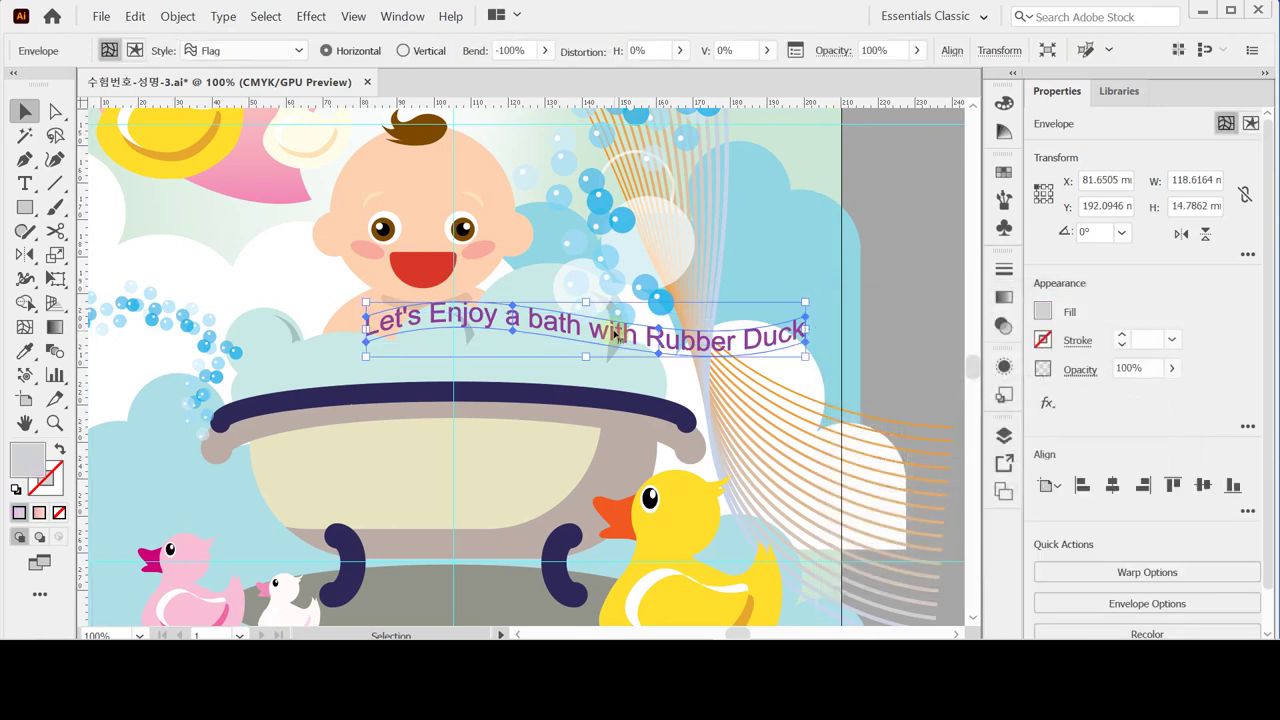
# Step: Move the warped slogan down to just above the bathtub rim, at about X 79.8 mm and Y 199.5 mm, and save the document
pyautogui.moveTo(518, 321); pyautogui.dragTo(524, 348)
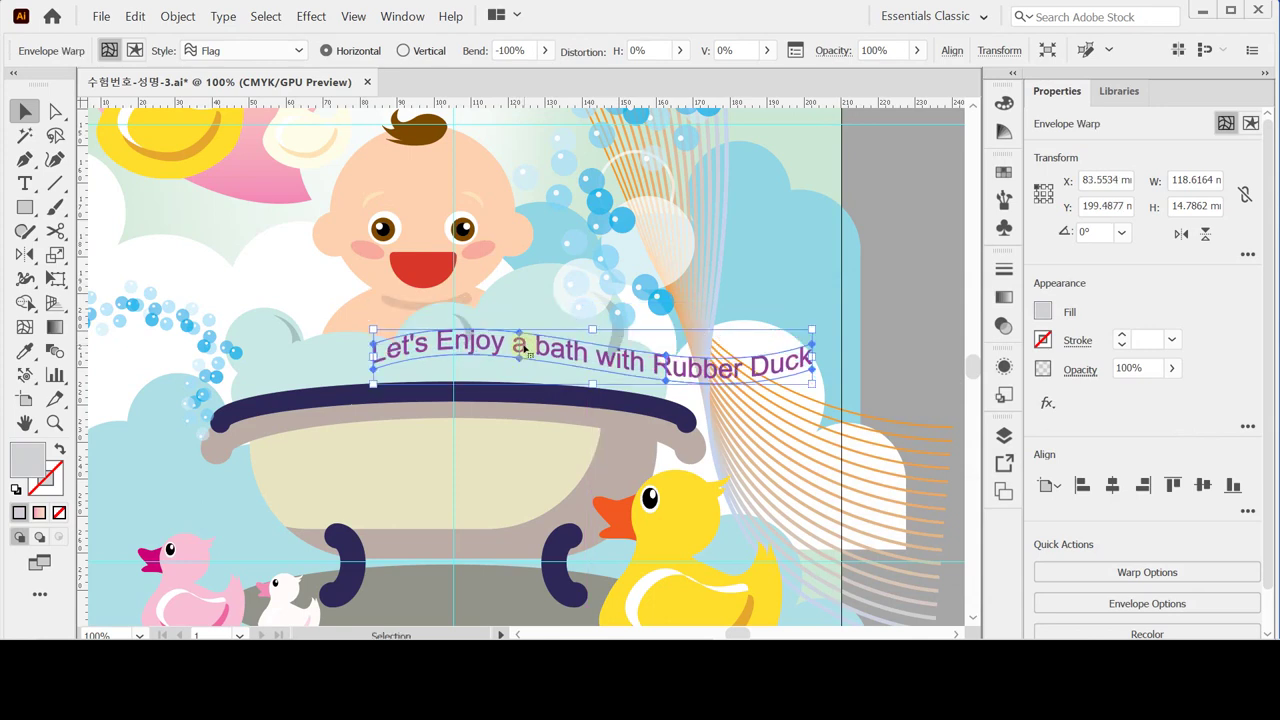
pyautogui.moveTo(524, 348); pyautogui.dragTo(510, 348)
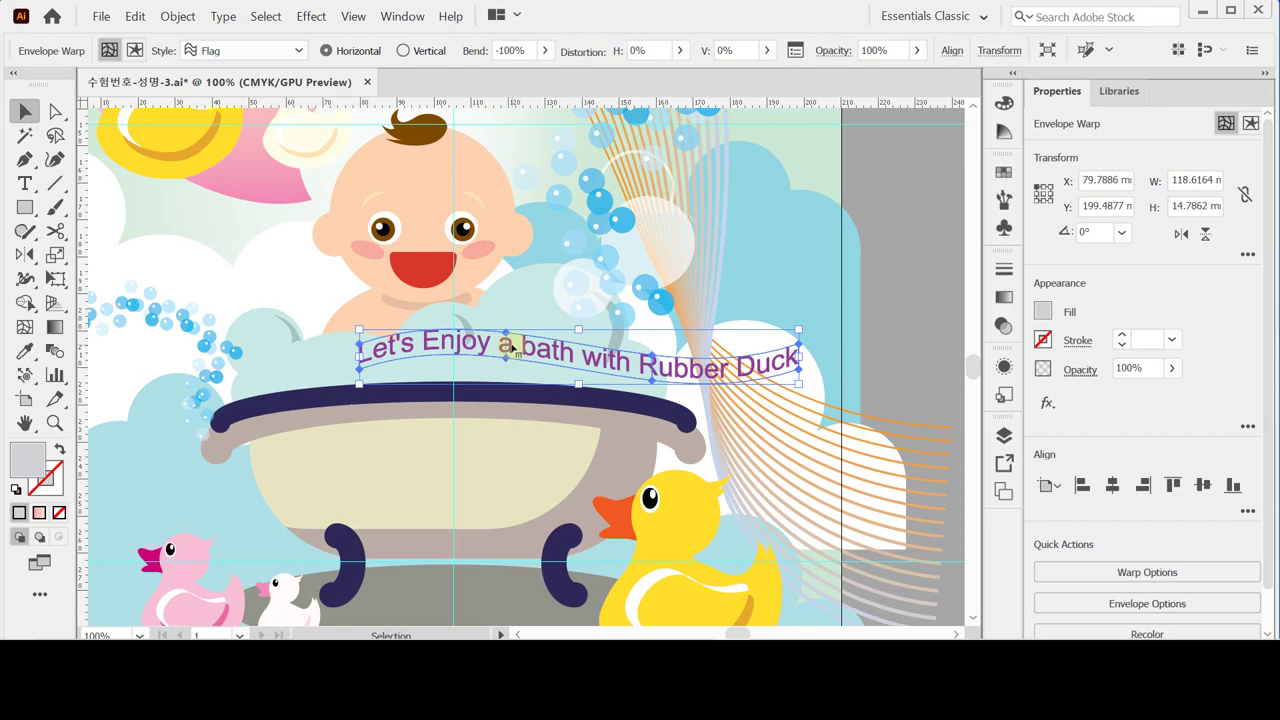
pyautogui.press('a')
pyautogui.press('v')
pyautogui.hotkey('ctrl', 's')
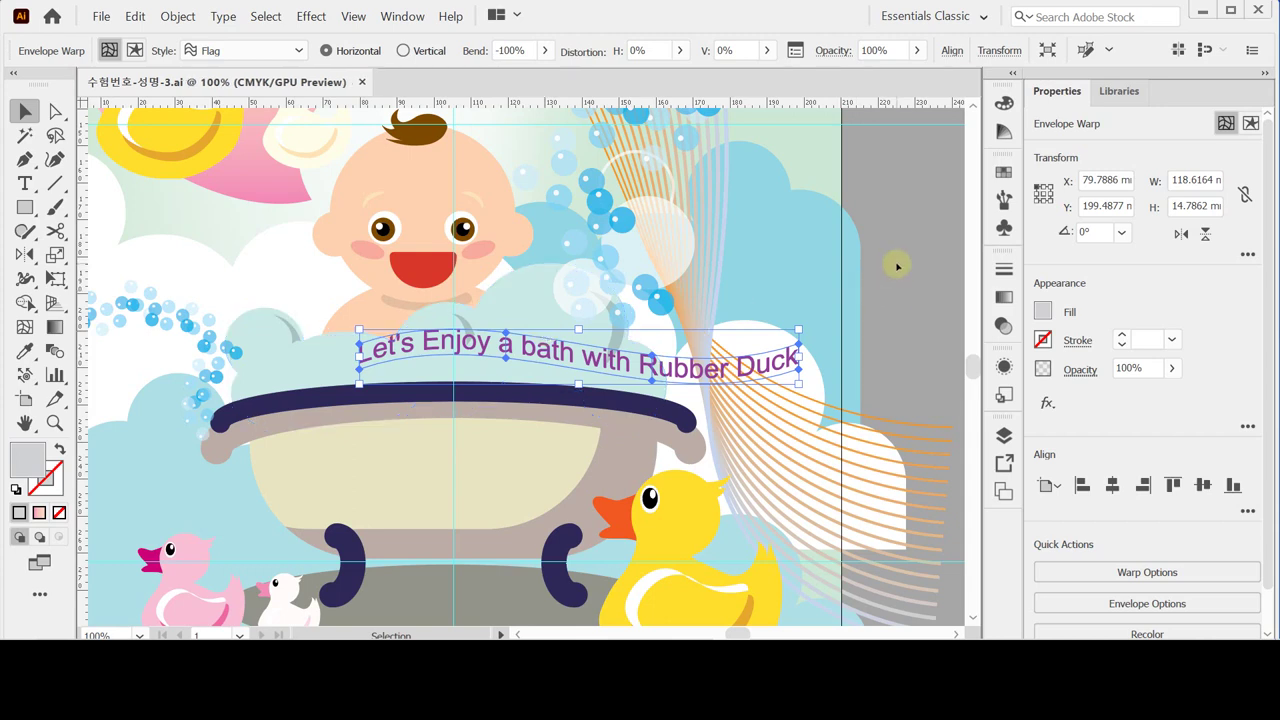
pyautogui.click(898, 264)
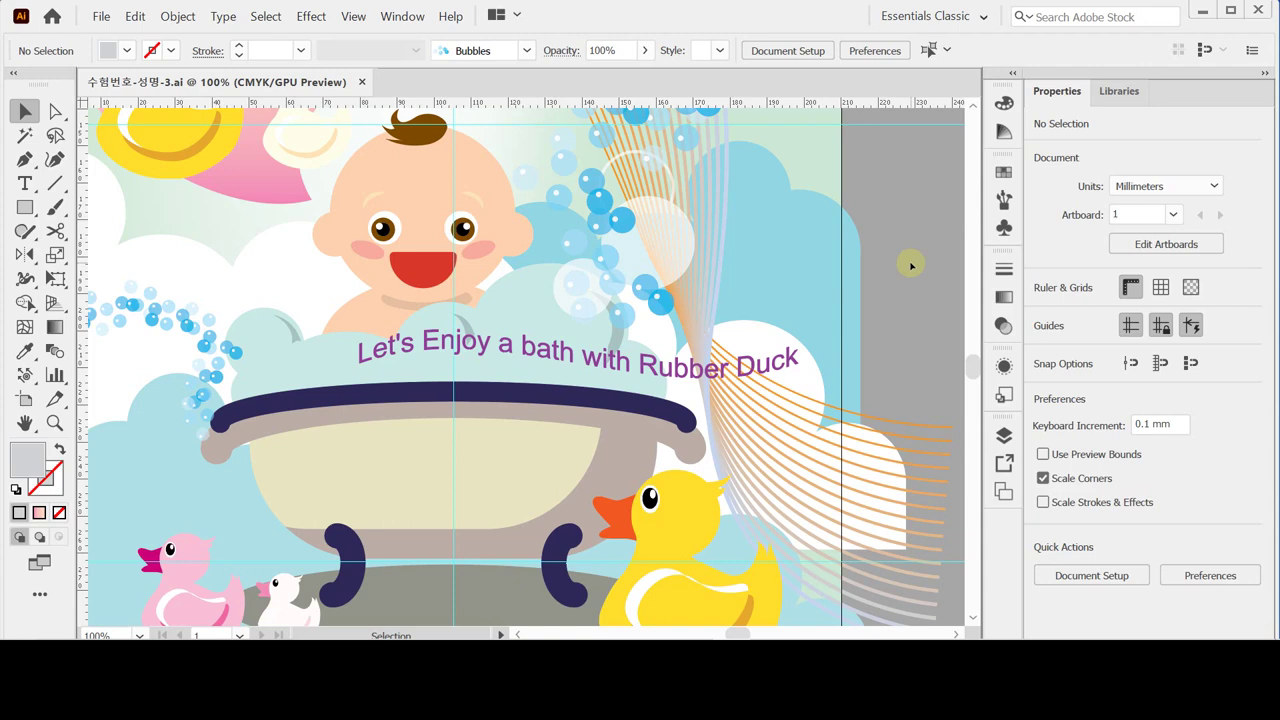
pyautogui.scroll(-1, 586, 317)
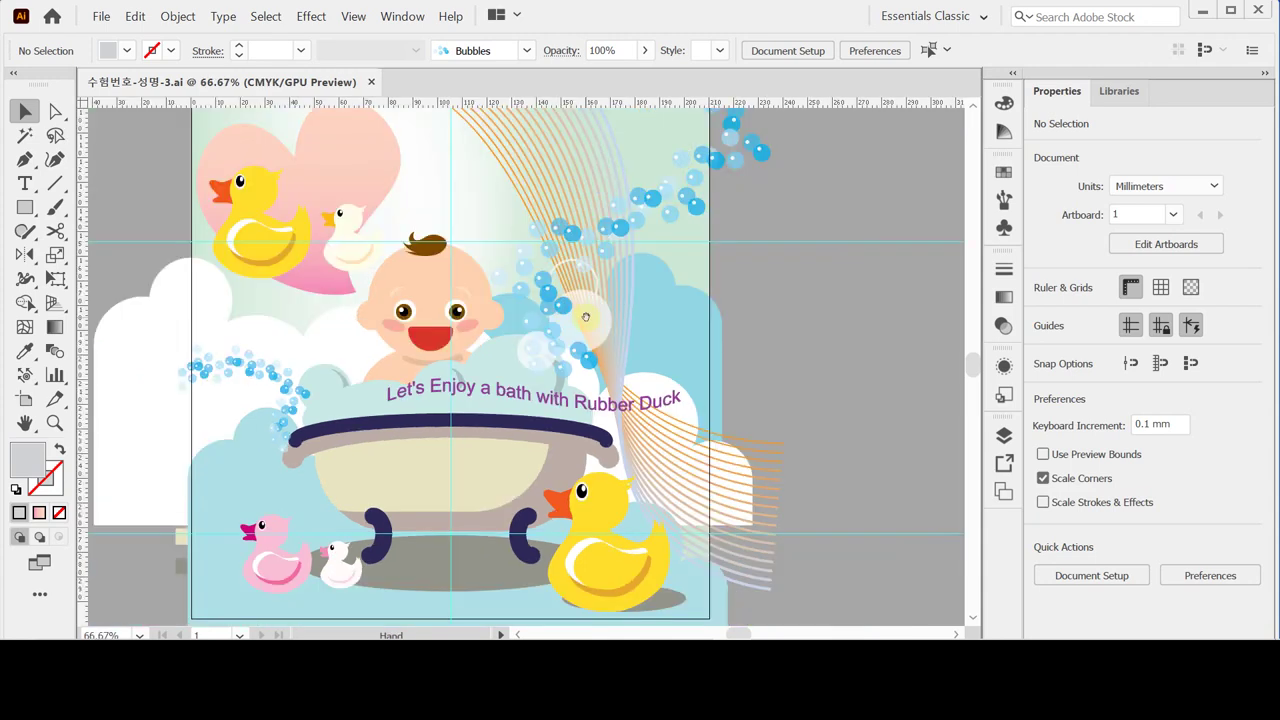
# Step: Select the baby, foam and all bathtub parts together, check the selection in outline view, and group them
pyautogui.click(457, 465)
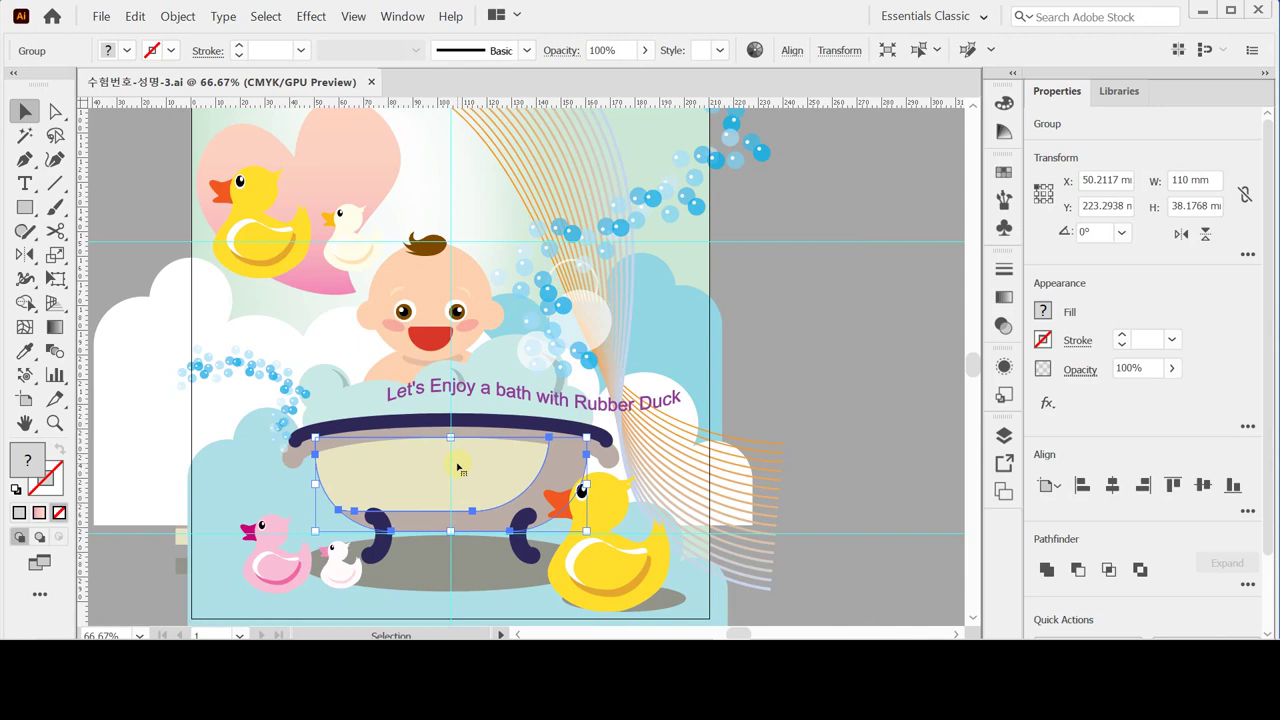
pyautogui.hotkey('ctrl', 'a')
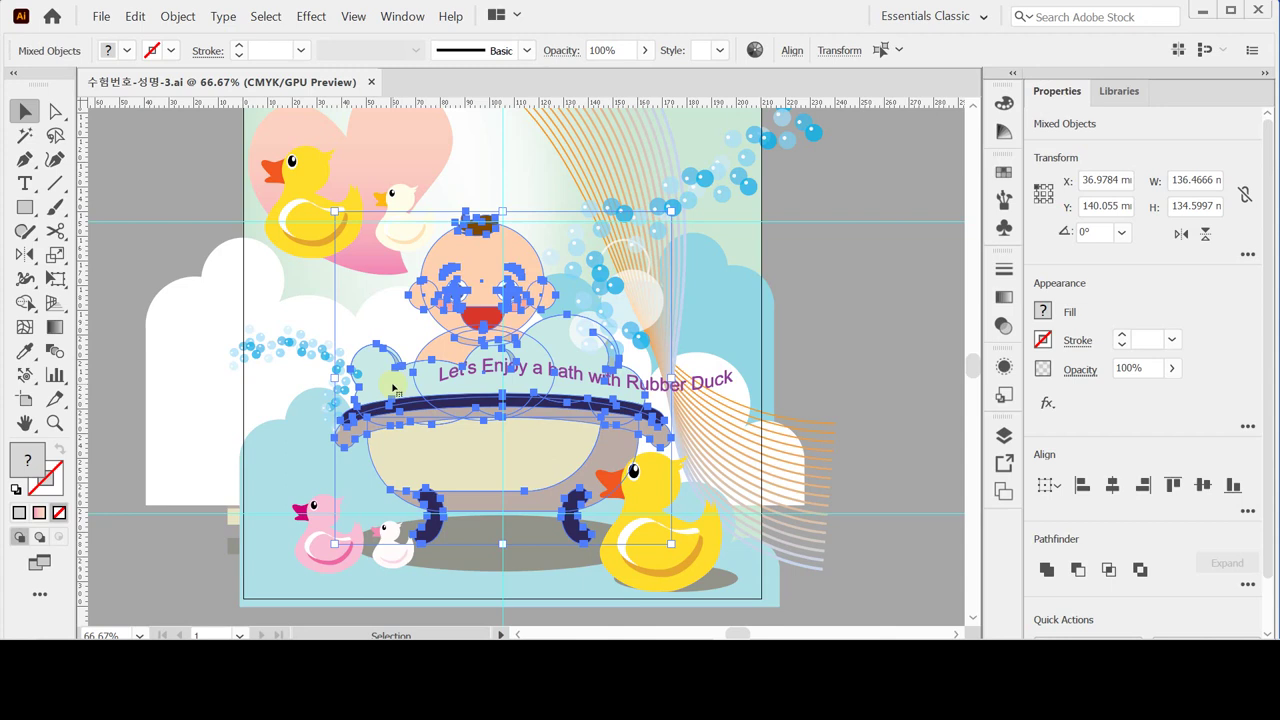
pyautogui.hotkey('ctrl', 'y')
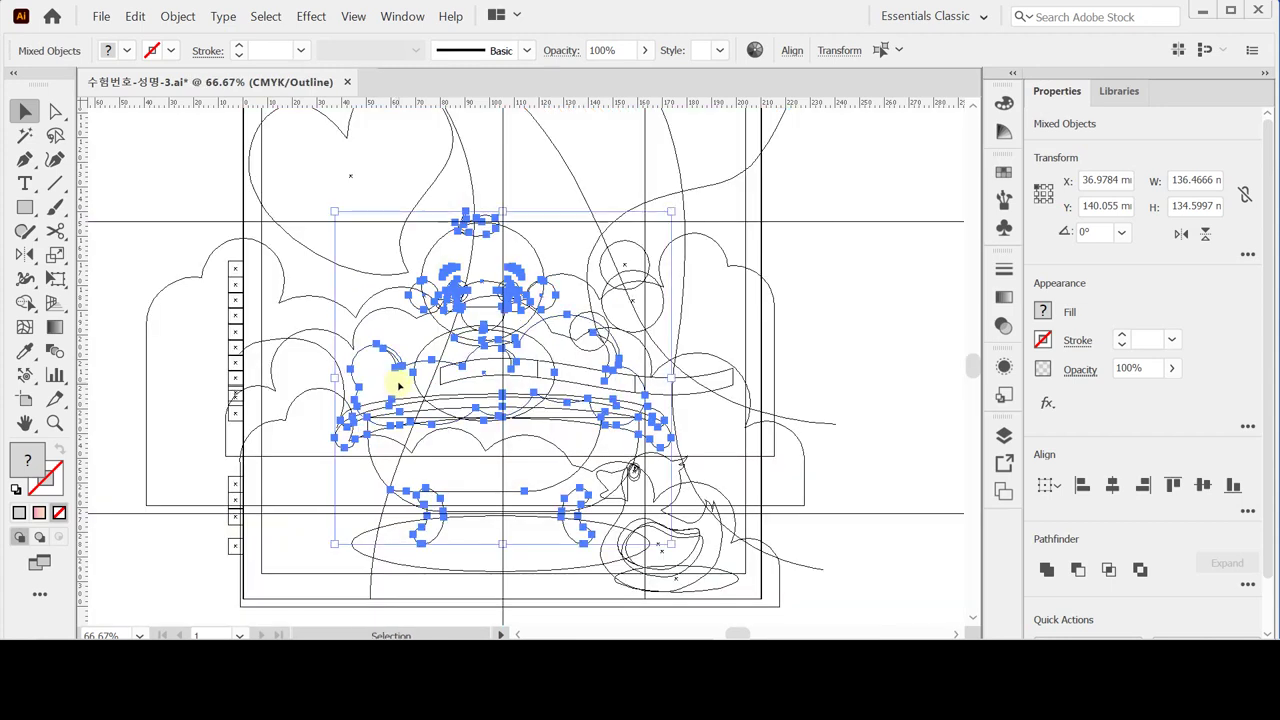
pyautogui.hotkey('ctrl', 'y')
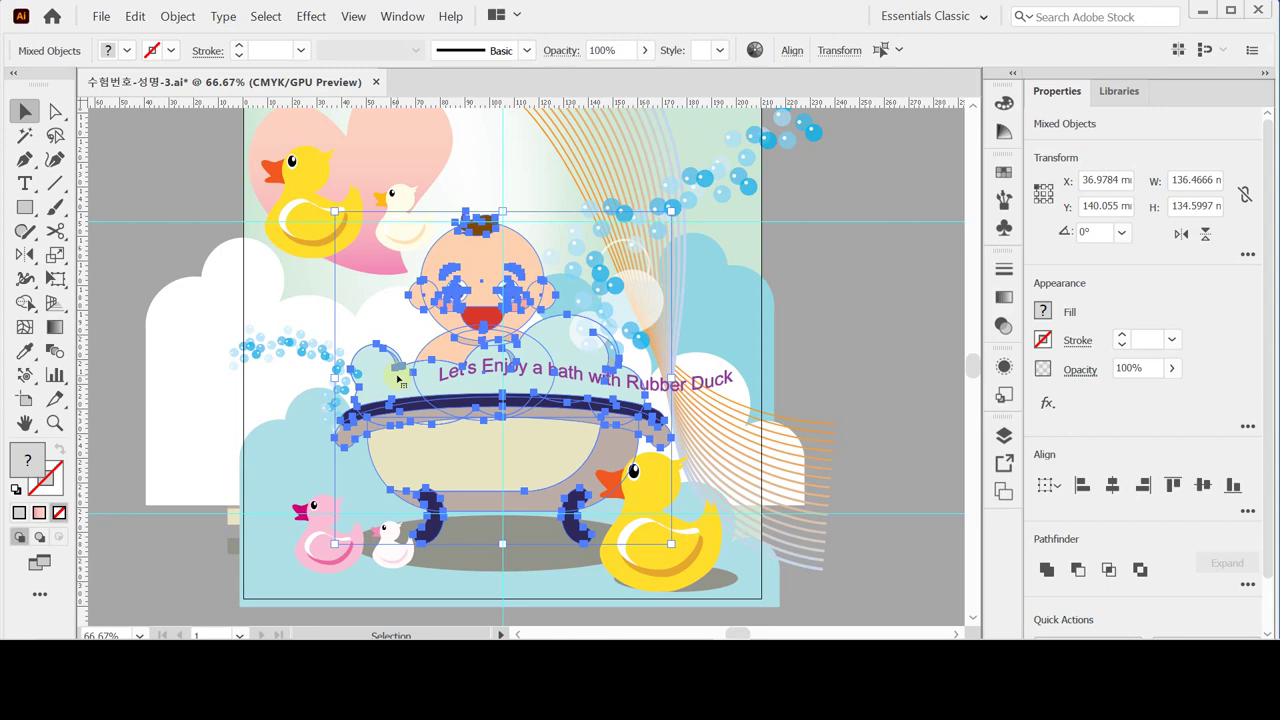
pyautogui.press('ctrl')
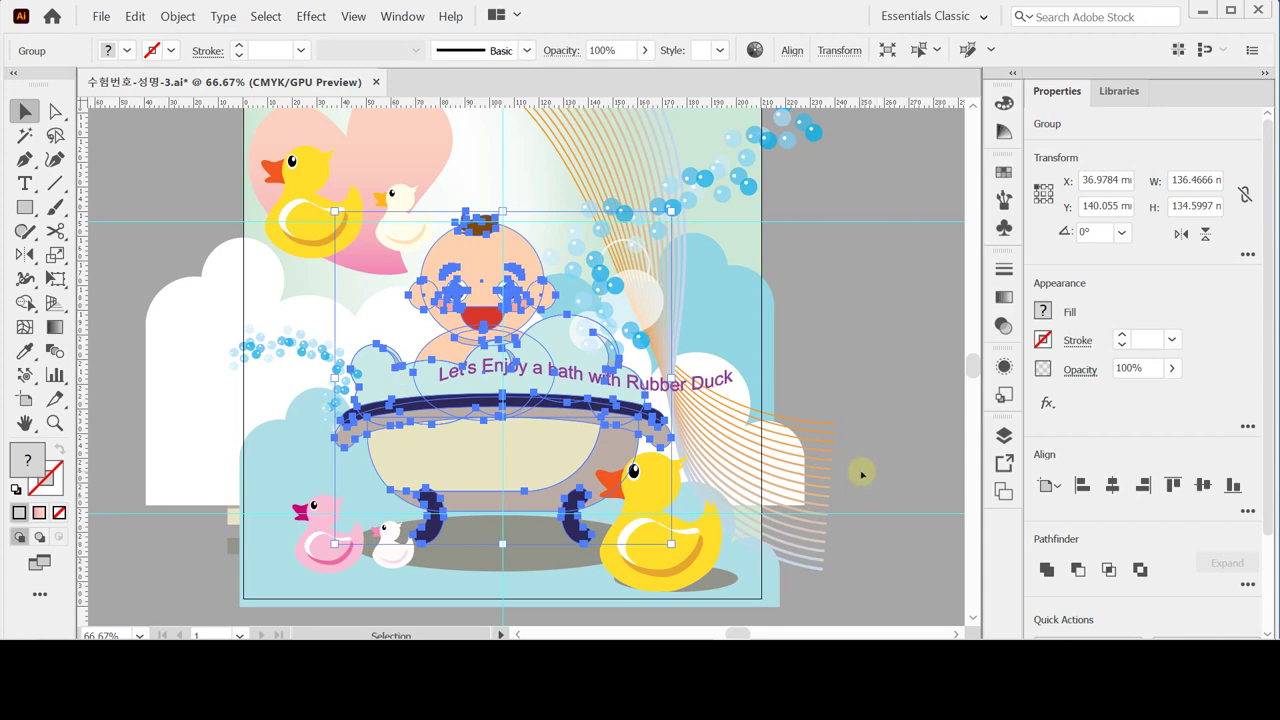
# Step: Add a Multiply drop shadow to the baby-and-bathtub group with 75% opacity, 1 mm offsets and 2 mm blur, and save
pyautogui.click(1048, 404)
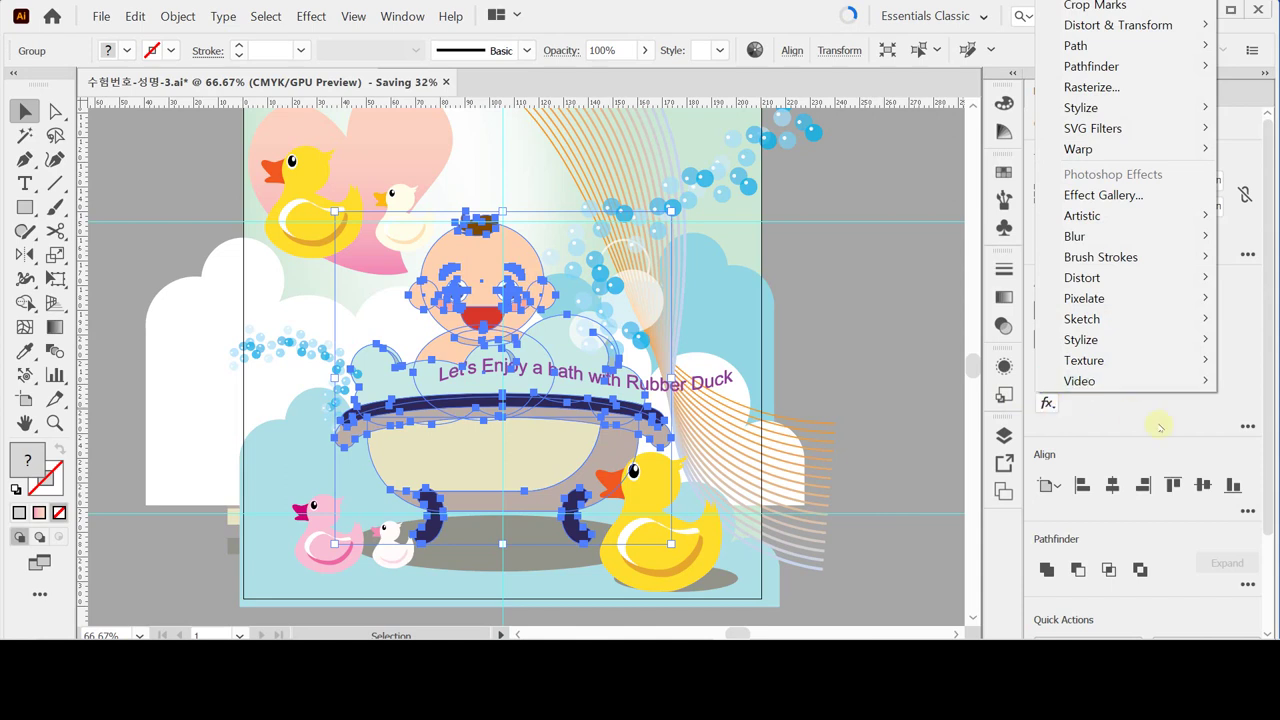
pyautogui.moveTo(1162, 112)
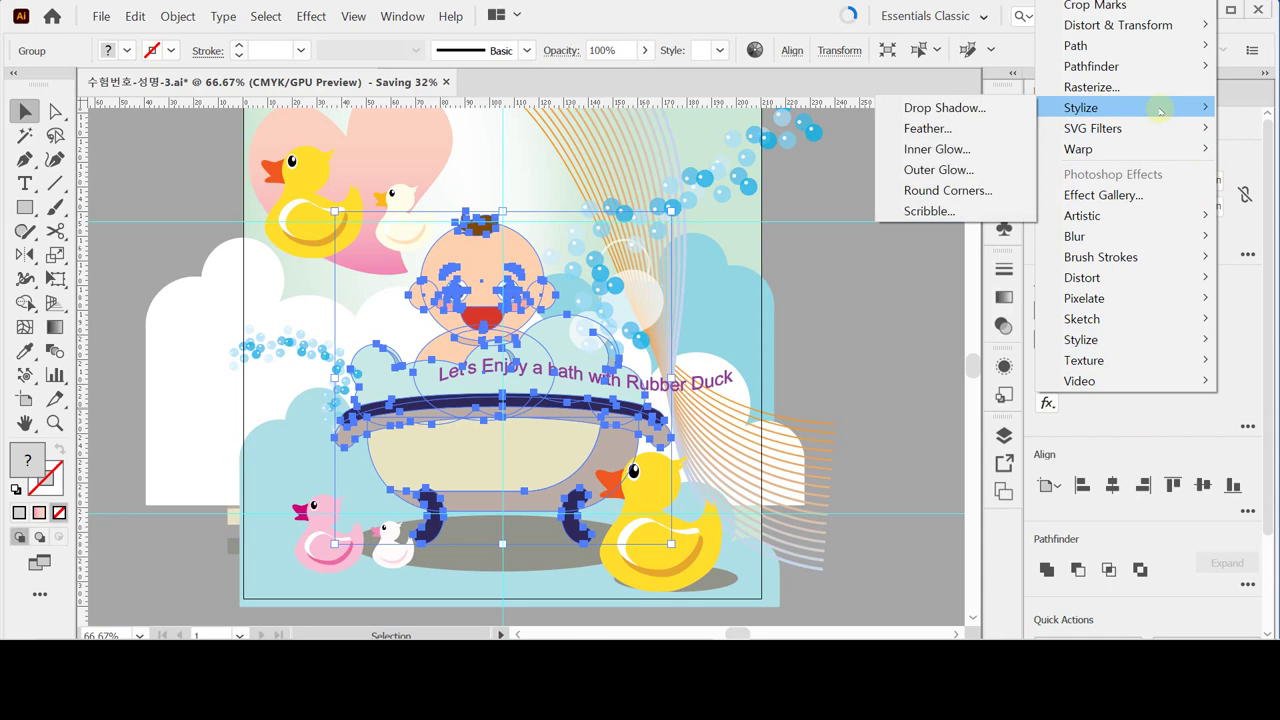
pyautogui.click(973, 112)
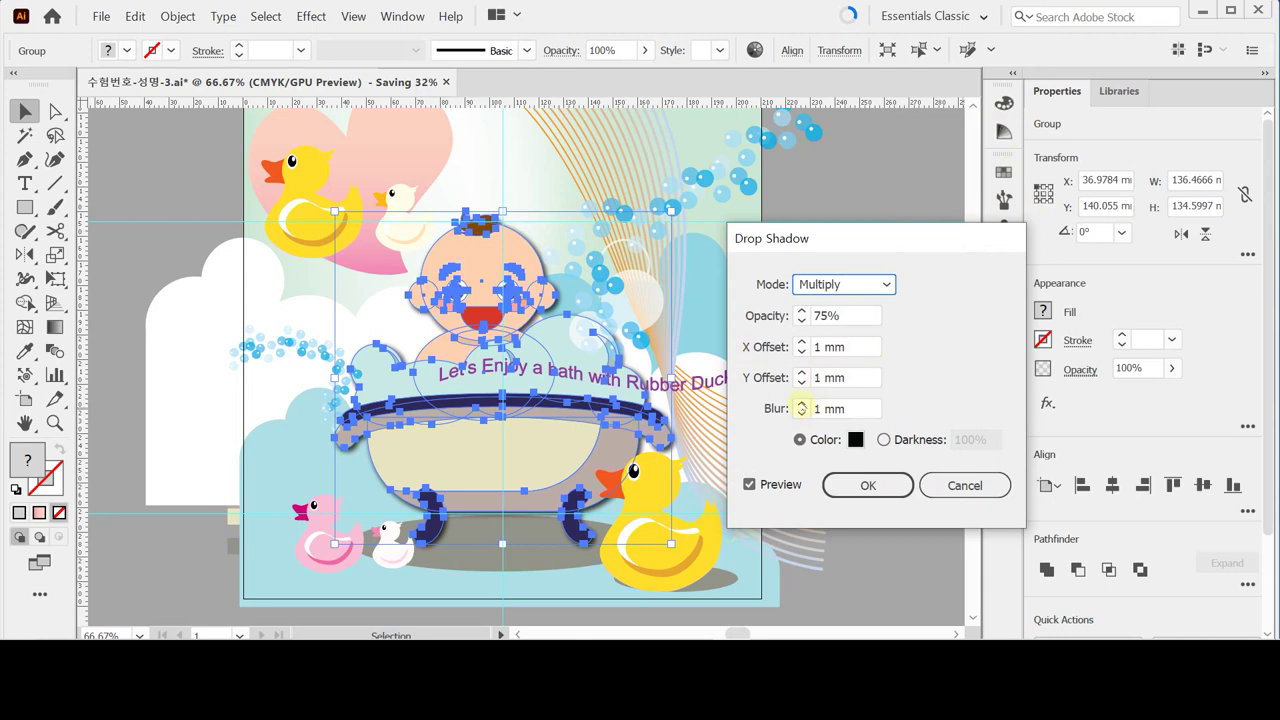
pyautogui.click(801, 403)
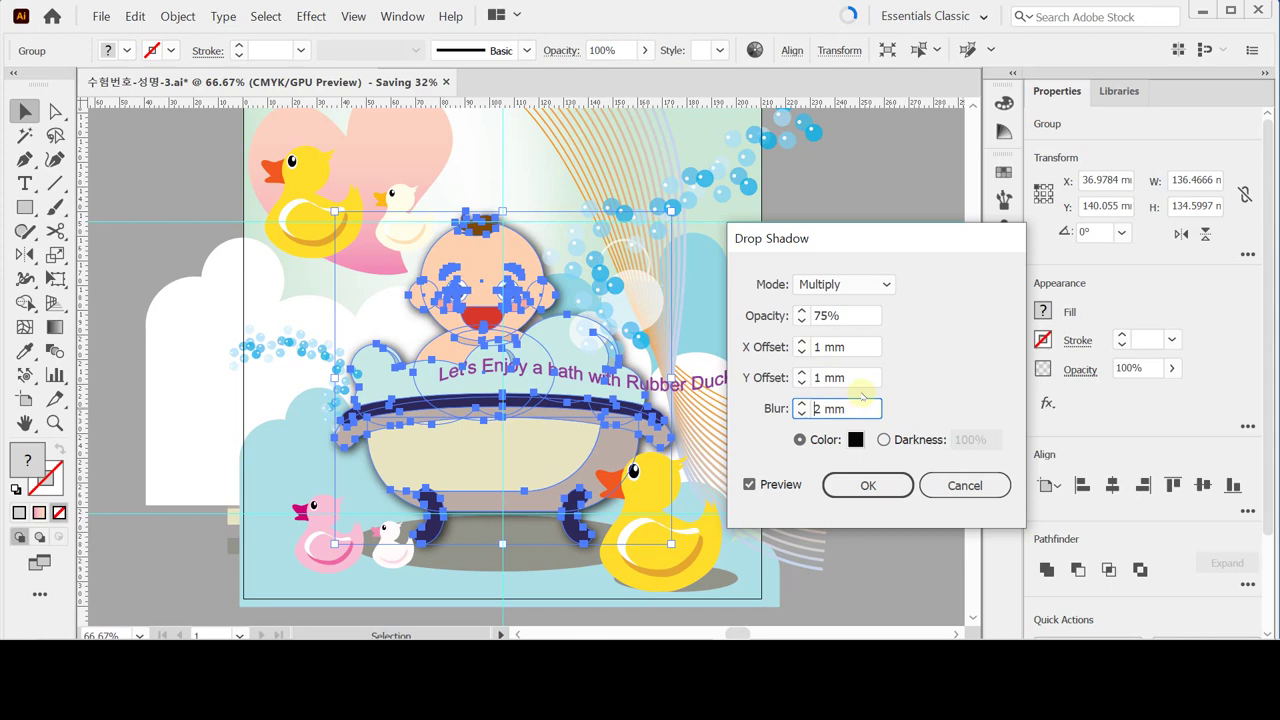
pyautogui.click(883, 484)
pyautogui.press('ctrl')
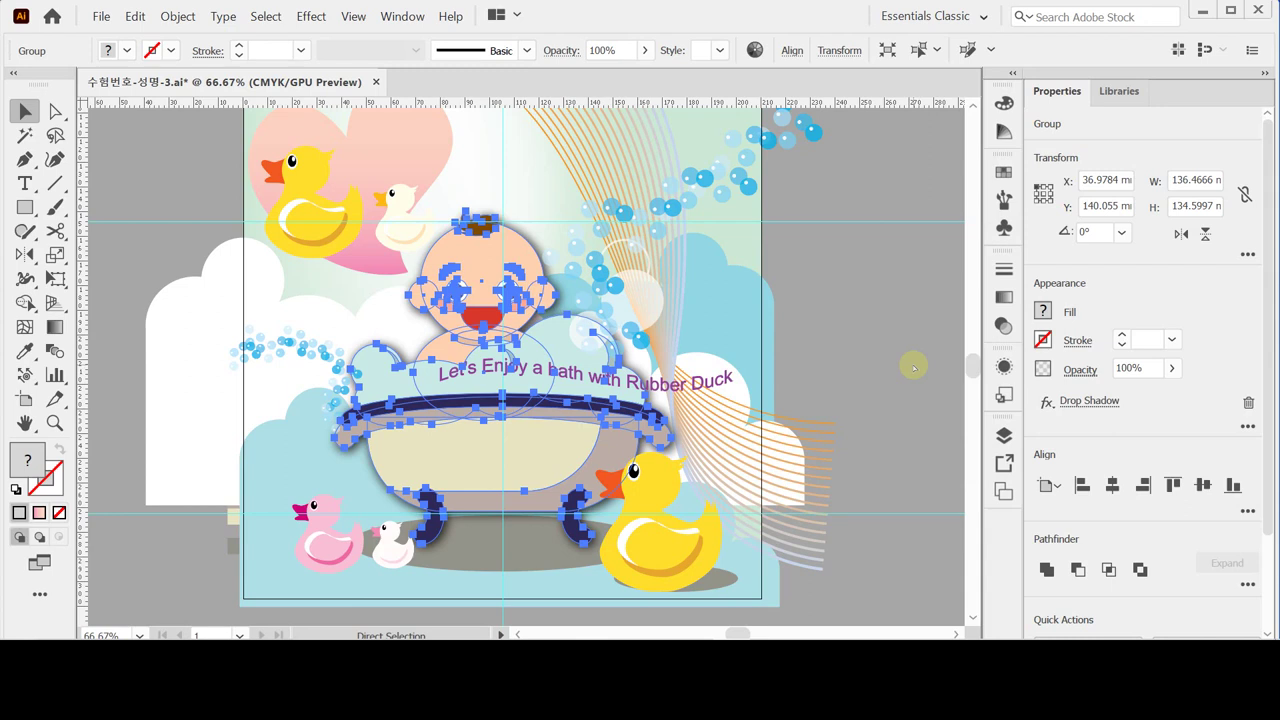
pyautogui.hotkey('ctrl', 's')
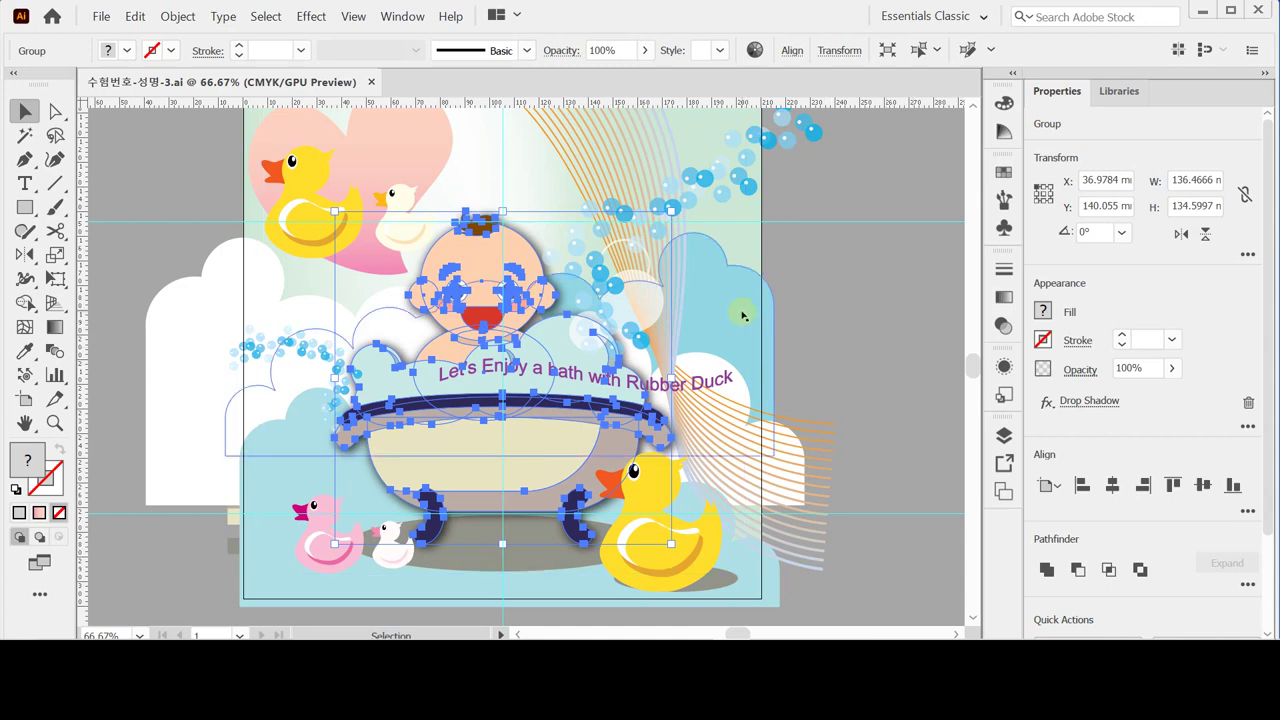
# Step: Deselect the bathtub group and unlock all locked objects in the document
pyautogui.click(236, 198)
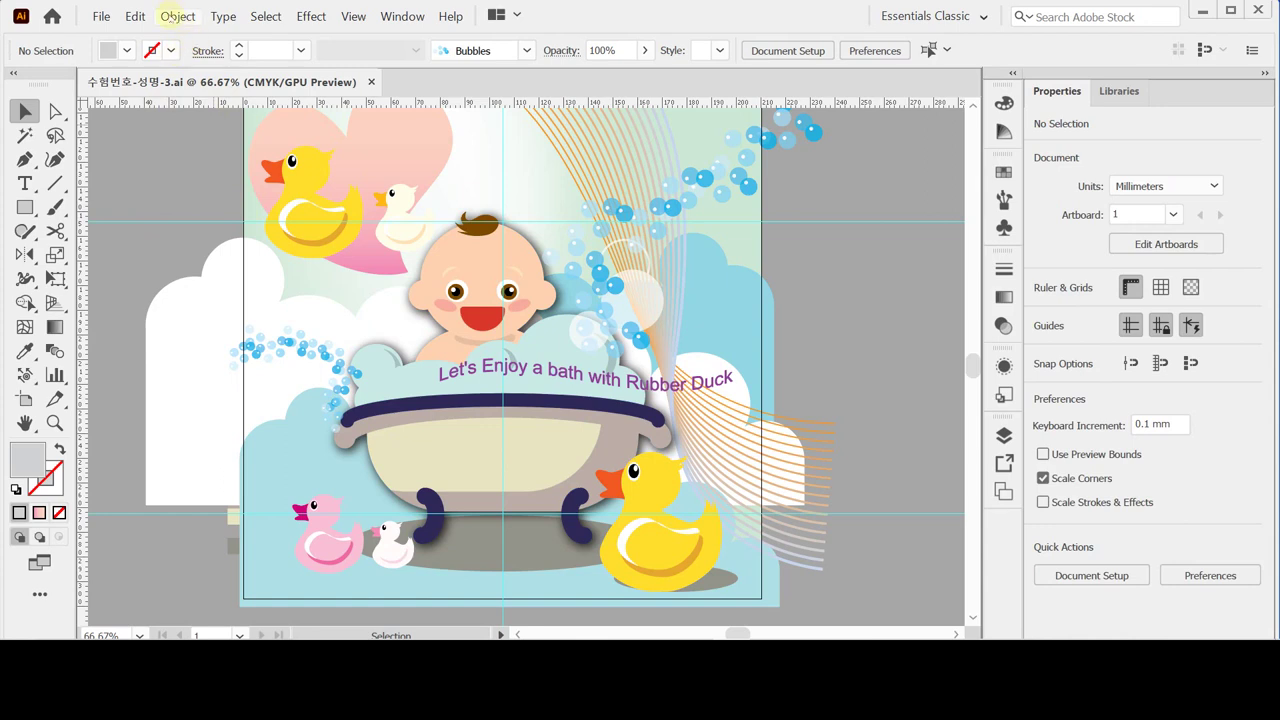
pyautogui.click(175, 17)
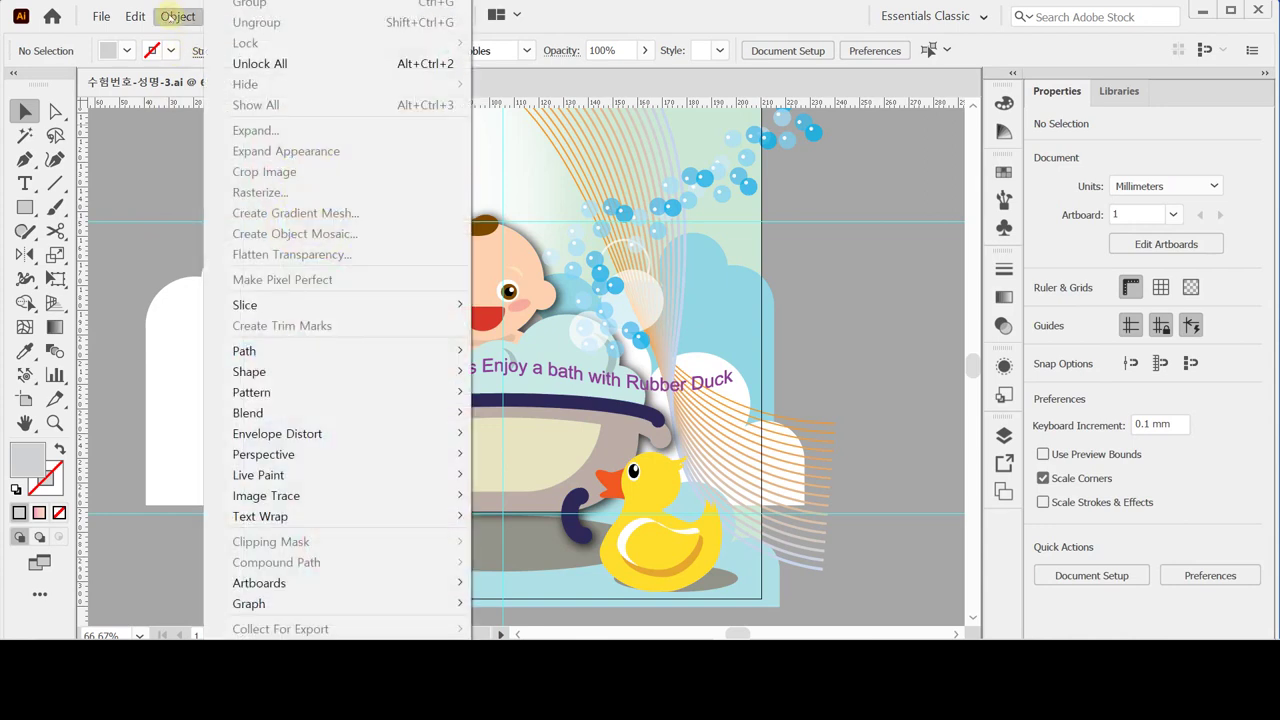
pyautogui.click(231, 63)
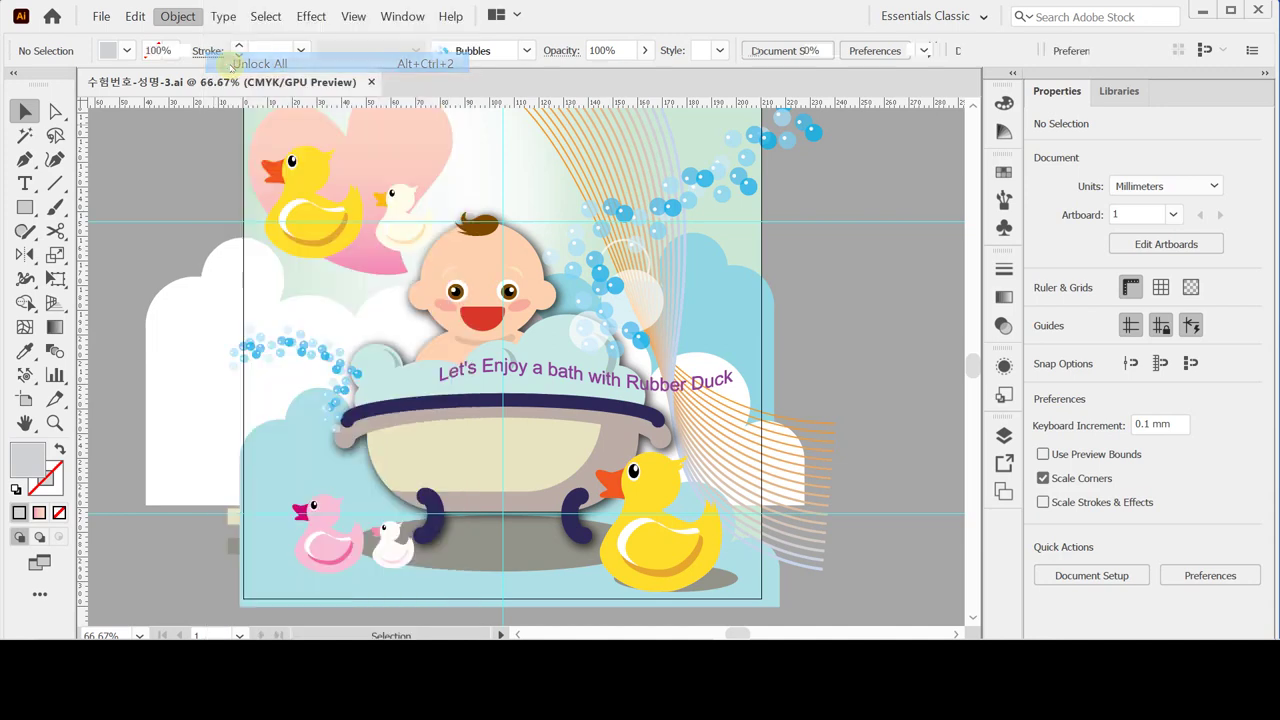
pyautogui.click(178, 158)
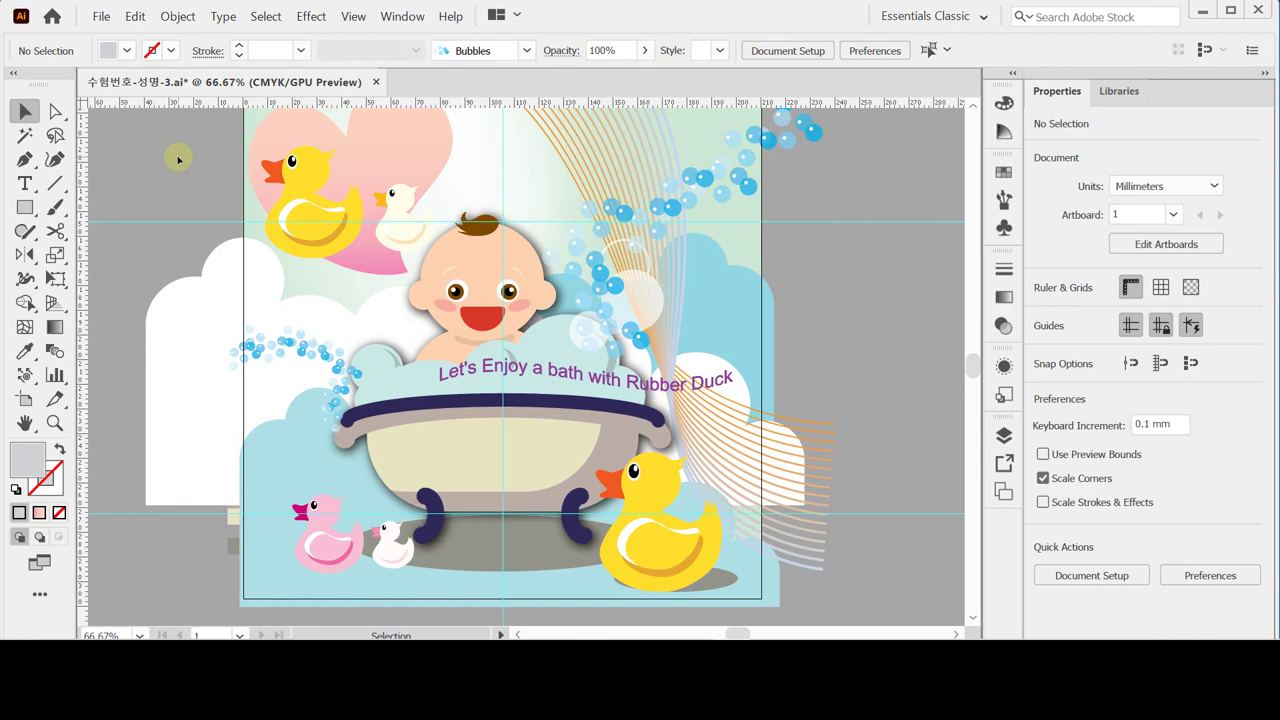
# Step: Create a 210 x 297 mm rectangle starting at the artboard's upper-left corner so that it covers the whole artboard
pyautogui.moveTo(262, 161); pyautogui.dragTo(358, 333)
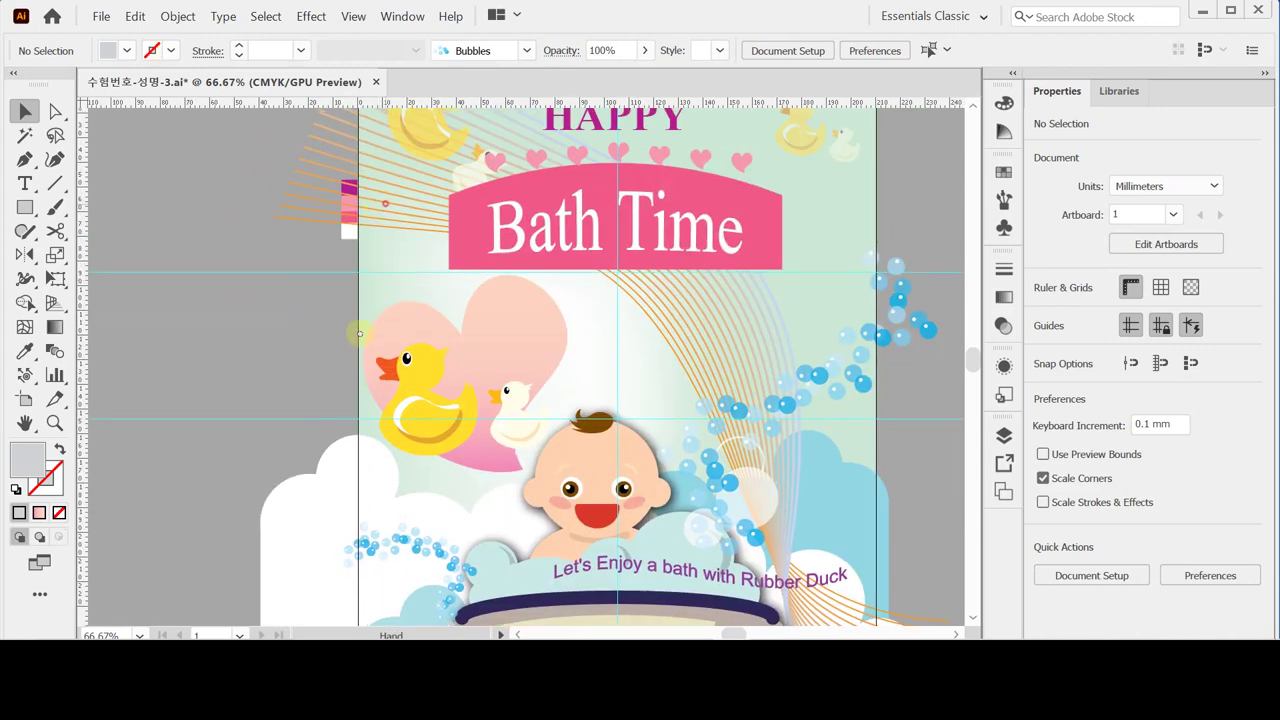
pyautogui.scroll(3, 362, 252)
pyautogui.scroll(1, 366, 300)
pyautogui.moveTo(420, 292); pyautogui.dragTo(242, 218)
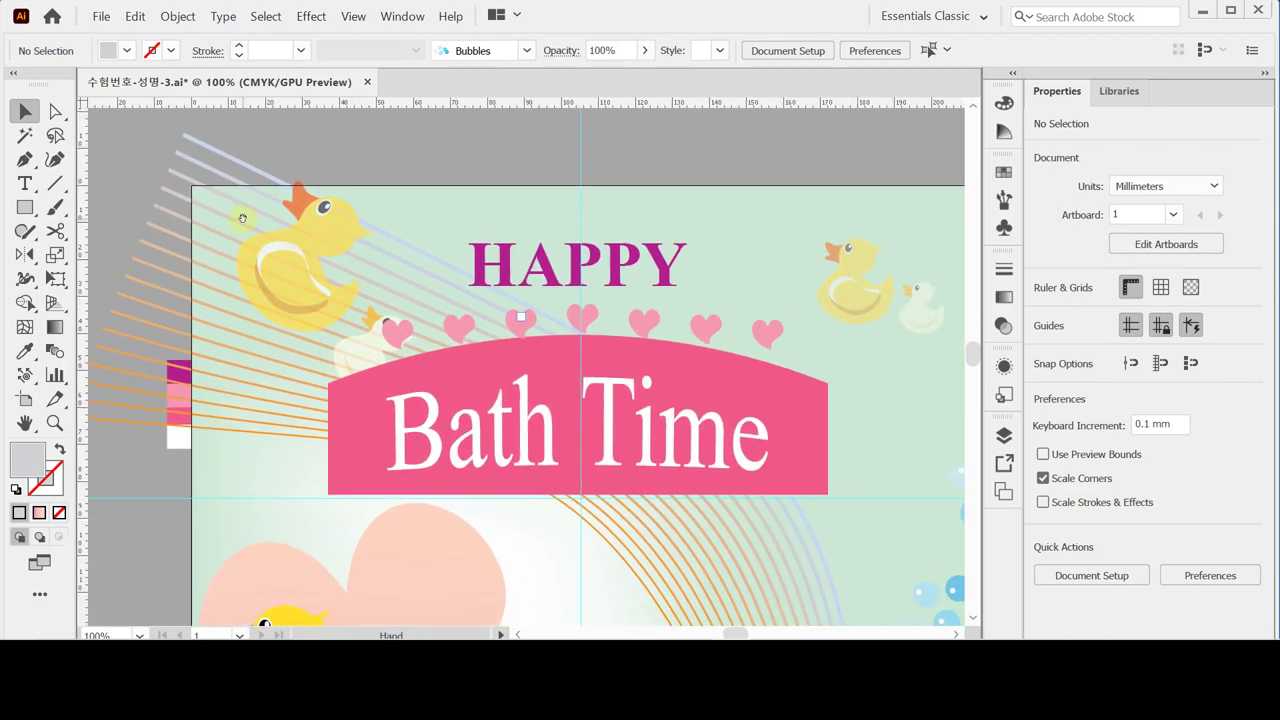
pyautogui.click(26, 207)
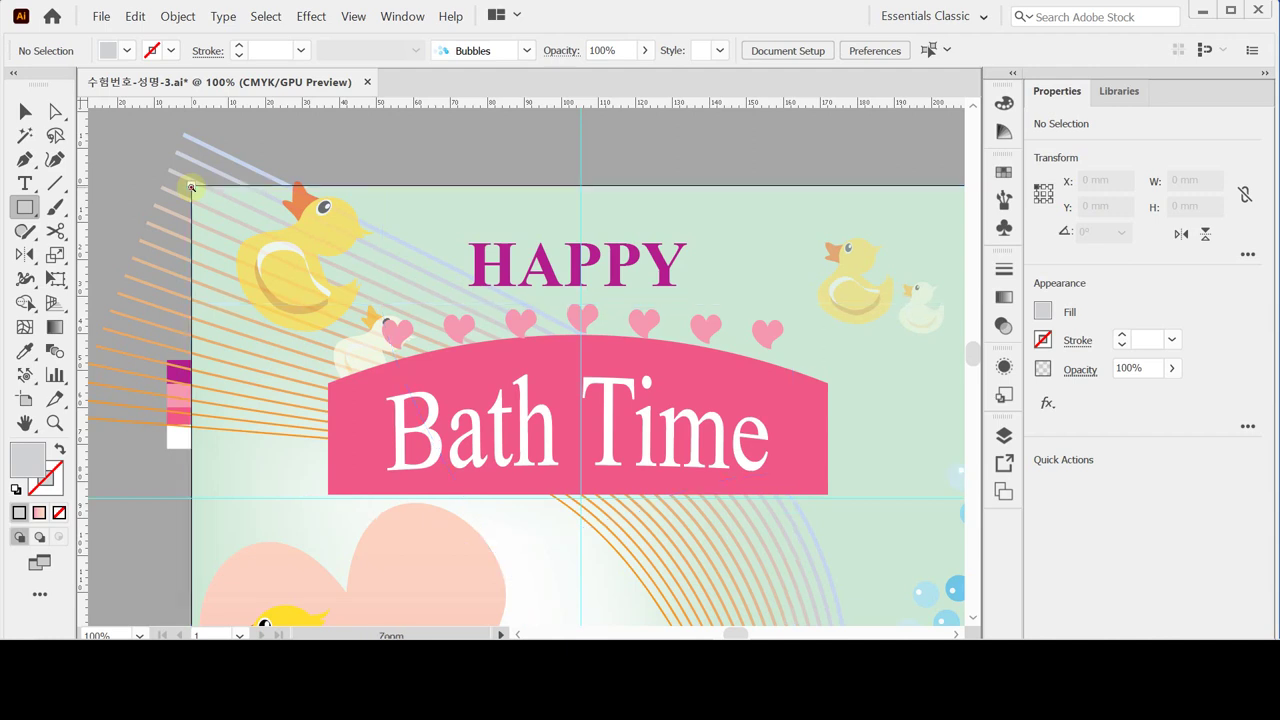
pyautogui.keyDown('ctrl'); pyautogui.click(190, 187); pyautogui.keyUp('ctrl')
pyautogui.moveTo(468, 307); pyautogui.dragTo(286, 191)
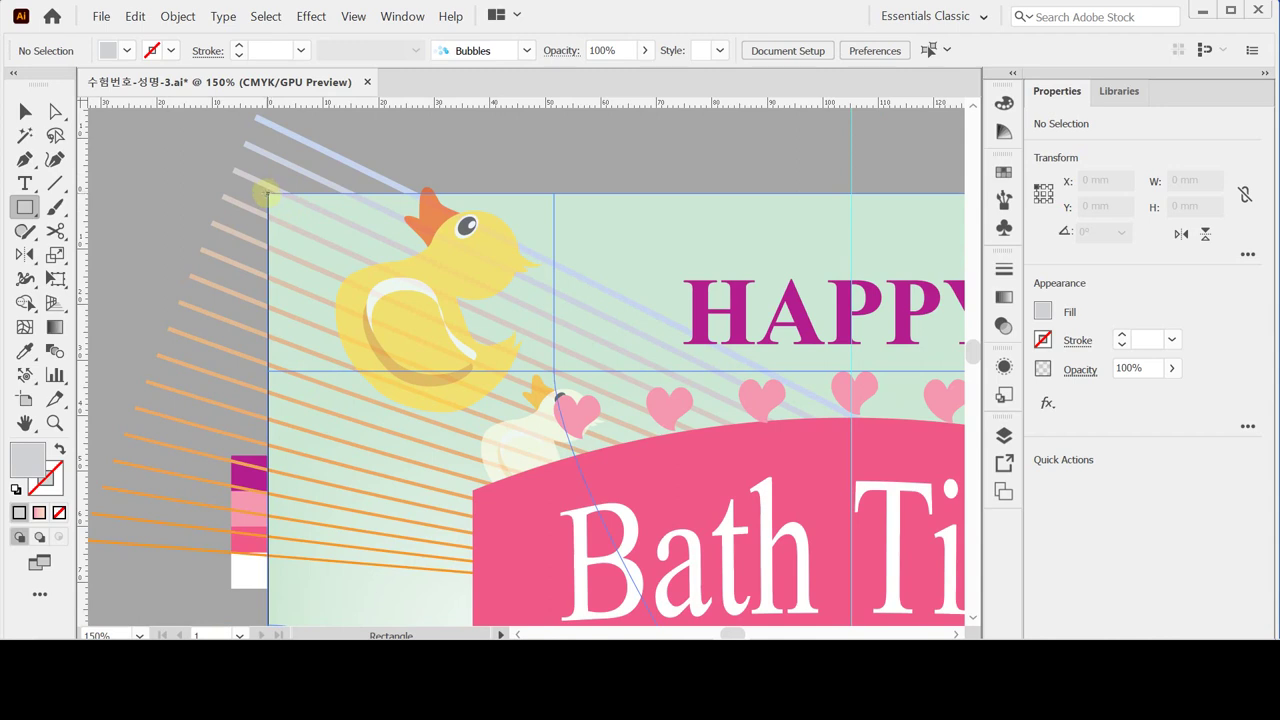
pyautogui.click(268, 195)
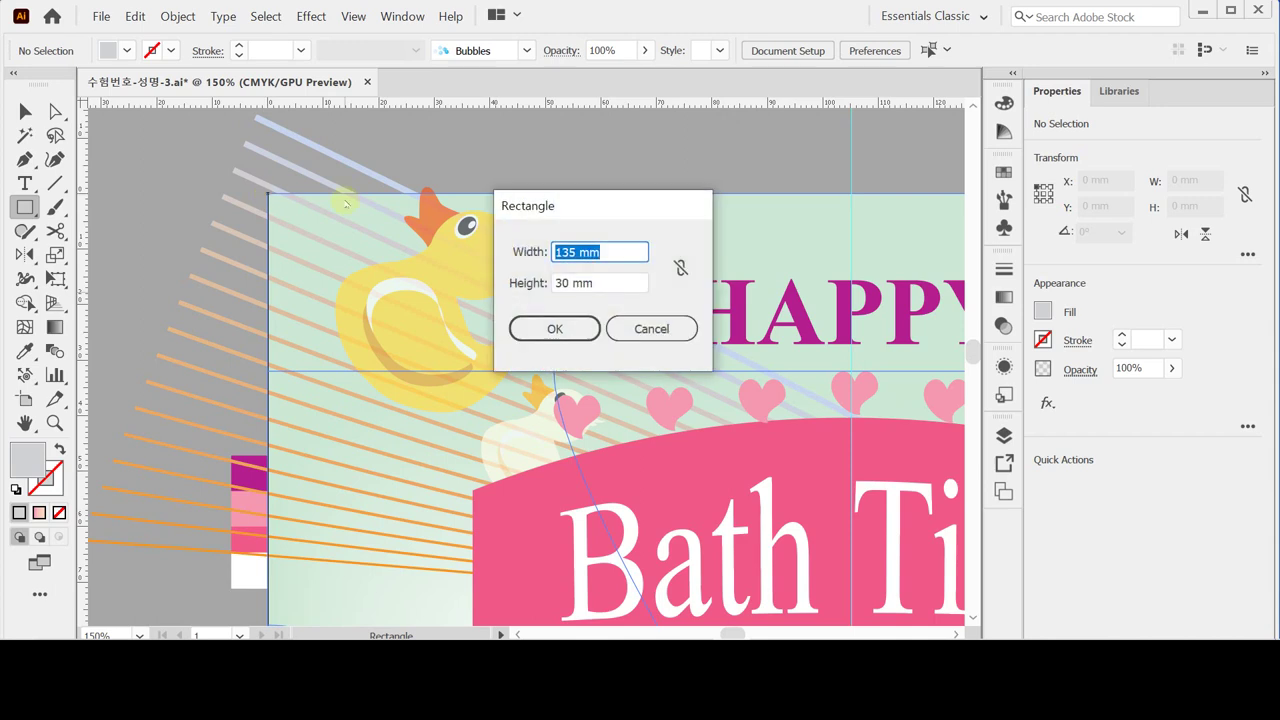
pyautogui.press('Right')
pyautogui.press('Tab')
pyautogui.press('Right')
pyautogui.moveTo(860, 712)
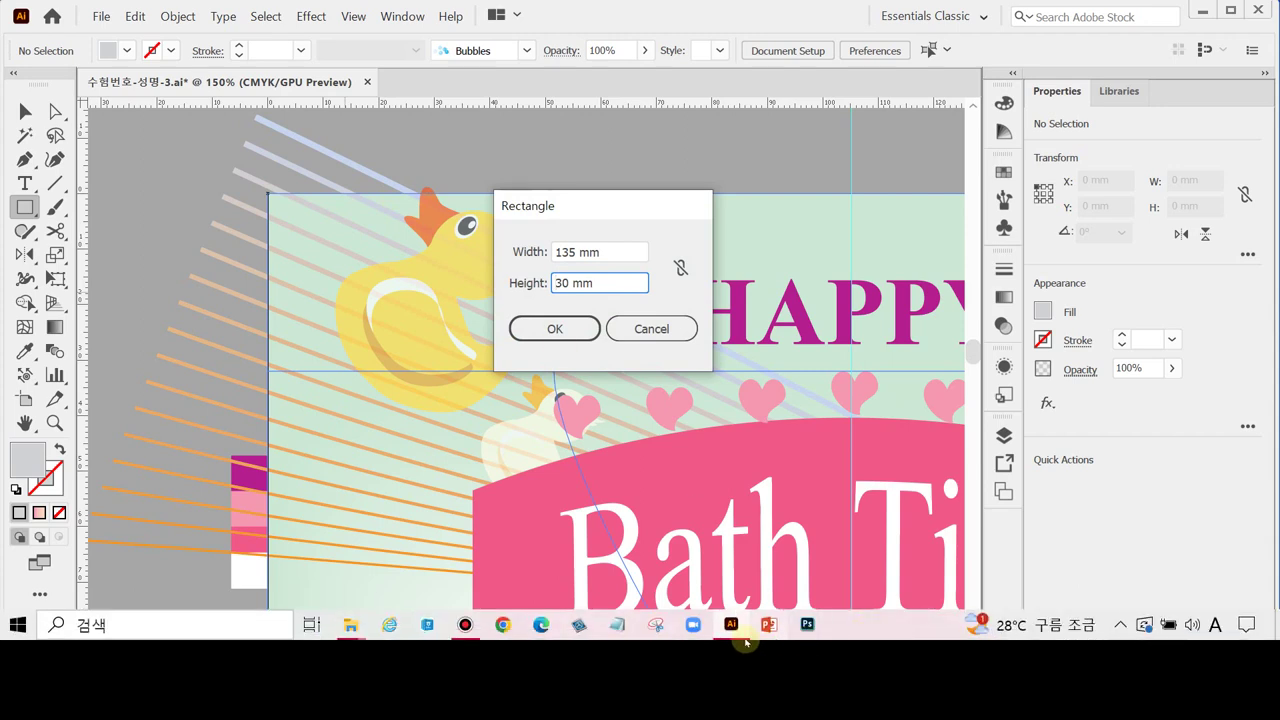
pyautogui.click(611, 252)
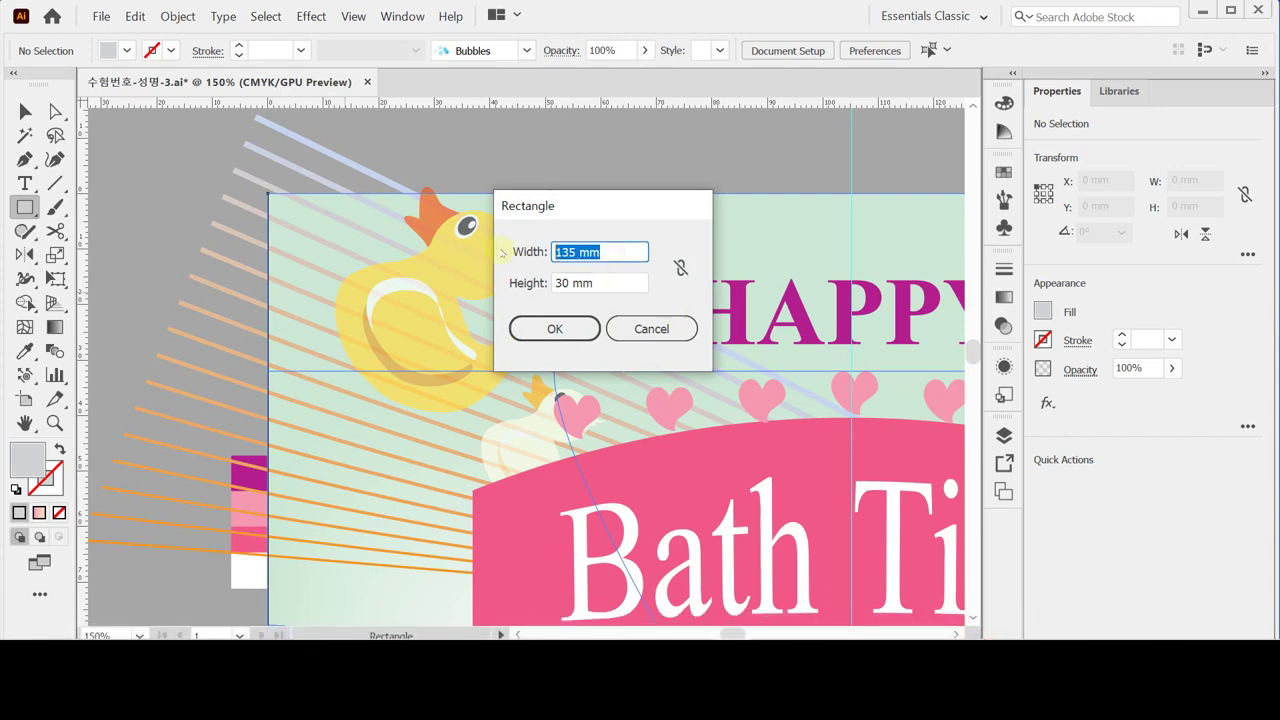
pyautogui.write('210')
pyautogui.press('Tab')
pyautogui.write('2')
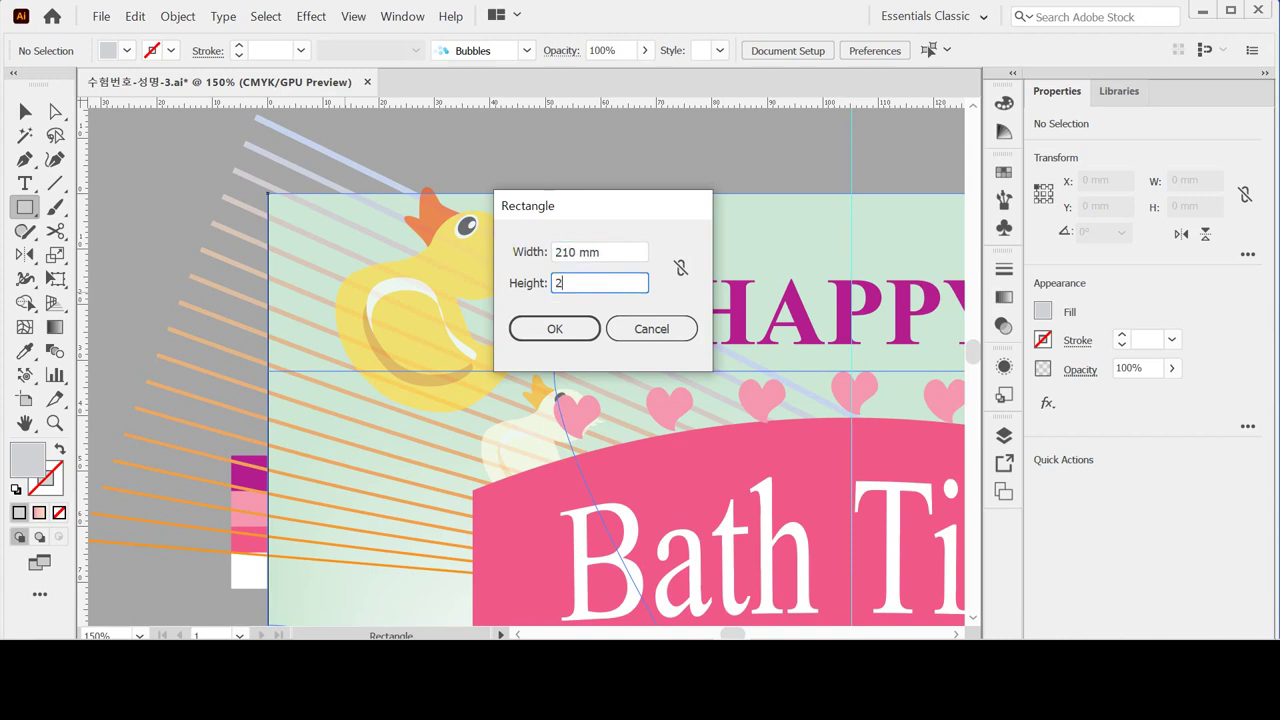
pyautogui.write('97')
pyautogui.press('Tab')
pyautogui.click(558, 327)
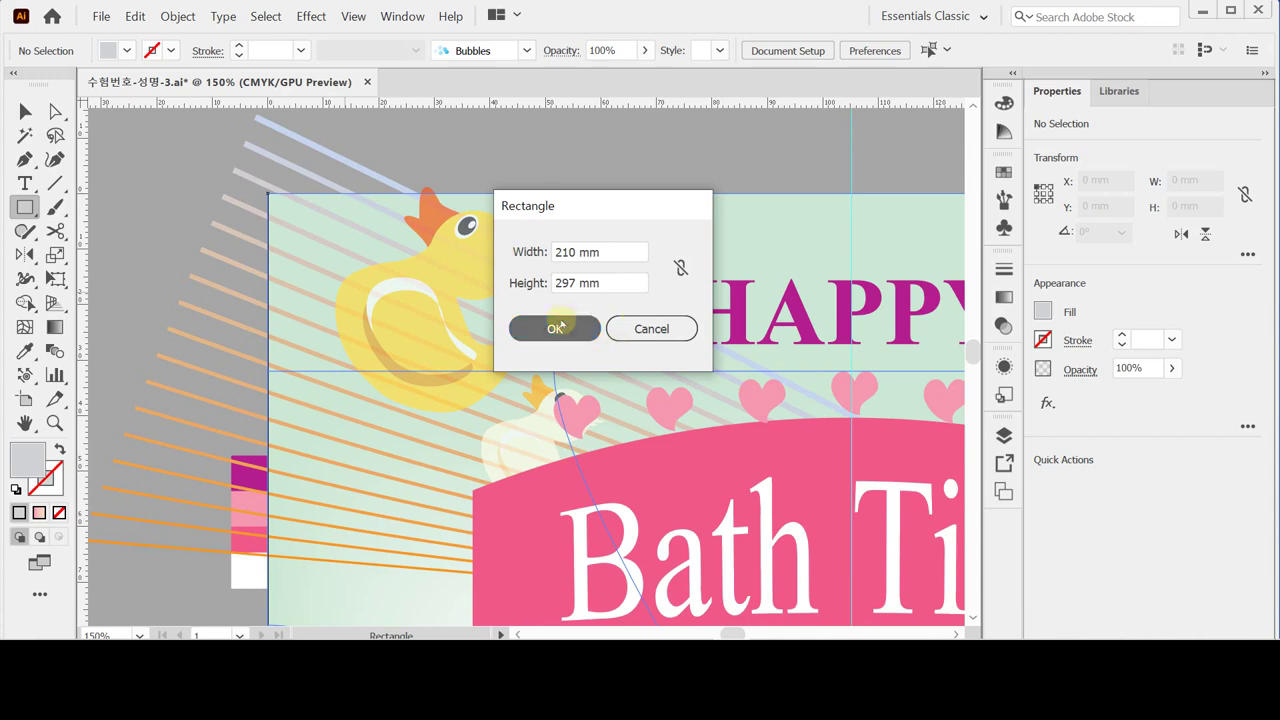
# Step: Fill the artboard-sized rectangle with a dark yellow from the color spectrum
pyautogui.keyDown('ctrl'); pyautogui.keyDown('alt'); pyautogui.click(633, 381); pyautogui.keyUp('alt'); pyautogui.keyUp('ctrl')
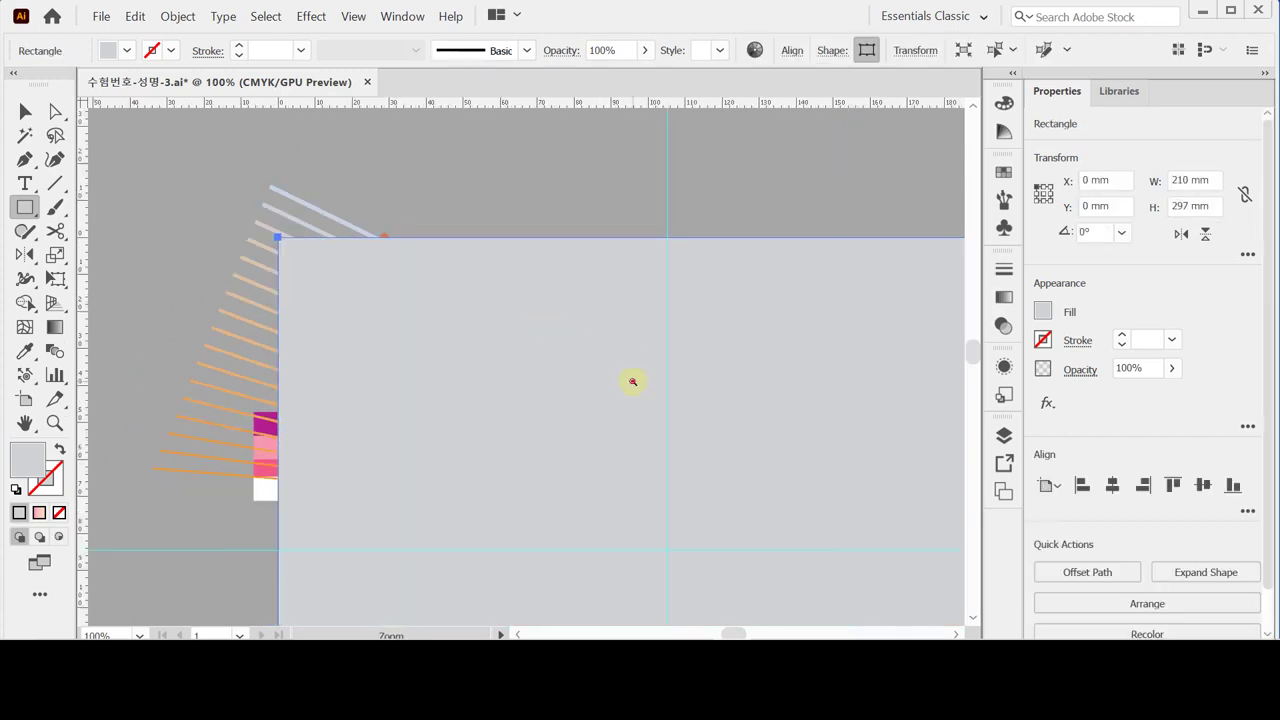
pyautogui.keyDown('ctrl'); pyautogui.keyDown('alt'); pyautogui.click(633, 380); pyautogui.keyUp('alt'); pyautogui.keyUp('ctrl')
pyautogui.keyDown('ctrl'); pyautogui.keyDown('alt'); pyautogui.click(634, 377); pyautogui.keyUp('alt'); pyautogui.keyUp('ctrl')
pyautogui.keyDown('ctrl'); pyautogui.keyDown('alt'); pyautogui.click(610, 410); pyautogui.keyUp('alt'); pyautogui.keyUp('ctrl')
pyautogui.keyDown('ctrl'); pyautogui.keyDown('alt'); pyautogui.click(597, 429); pyautogui.keyUp('alt'); pyautogui.keyUp('ctrl')
pyautogui.moveTo(454, 414); pyautogui.dragTo(646, 422)
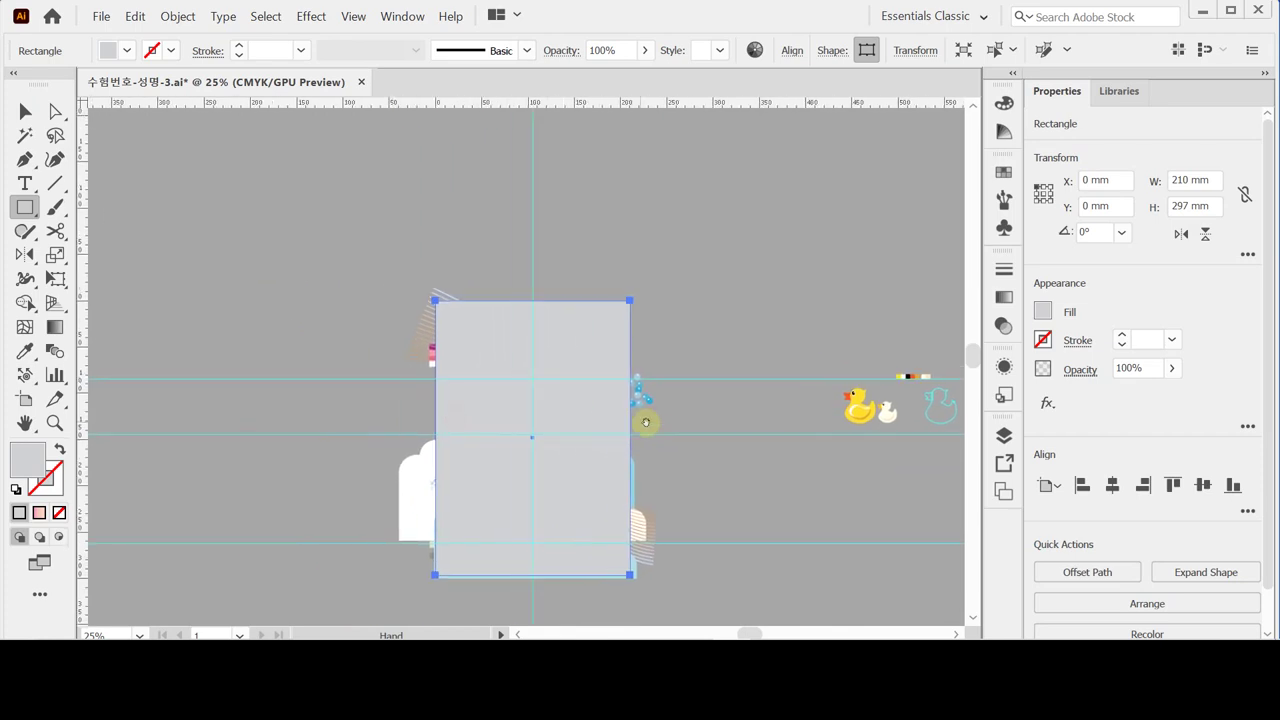
pyautogui.keyDown('ctrl'); pyautogui.click(646, 420); pyautogui.keyUp('ctrl')
pyautogui.keyDown('ctrl'); pyautogui.click(551, 334); pyautogui.keyUp('ctrl')
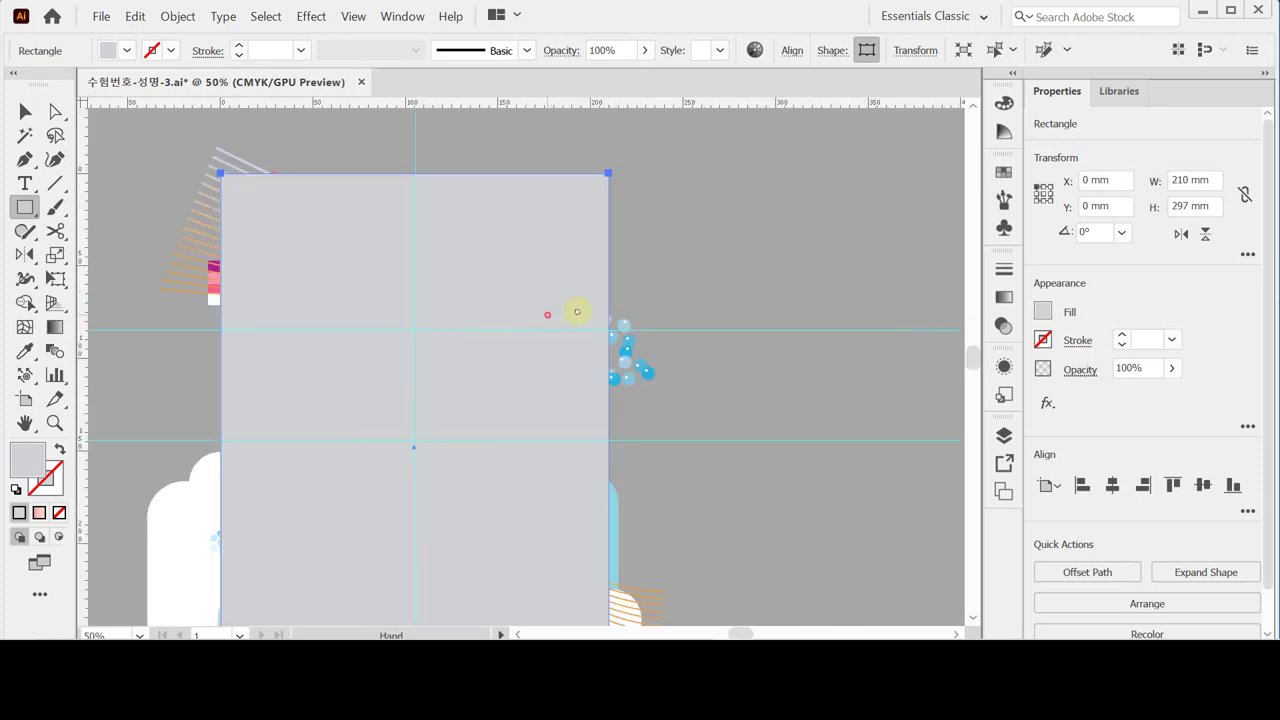
pyautogui.moveTo(577, 312); pyautogui.dragTo(651, 289)
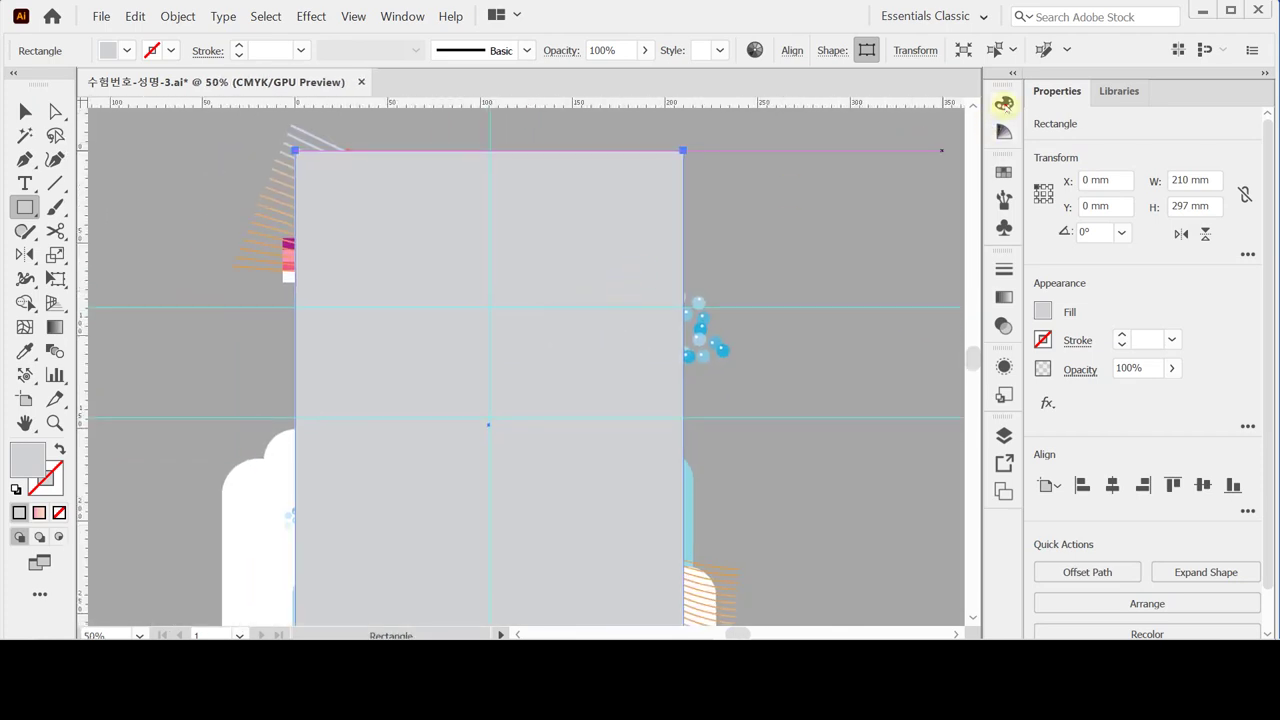
pyautogui.click(1004, 103)
pyautogui.moveTo(886, 160); pyautogui.dragTo(788, 148)
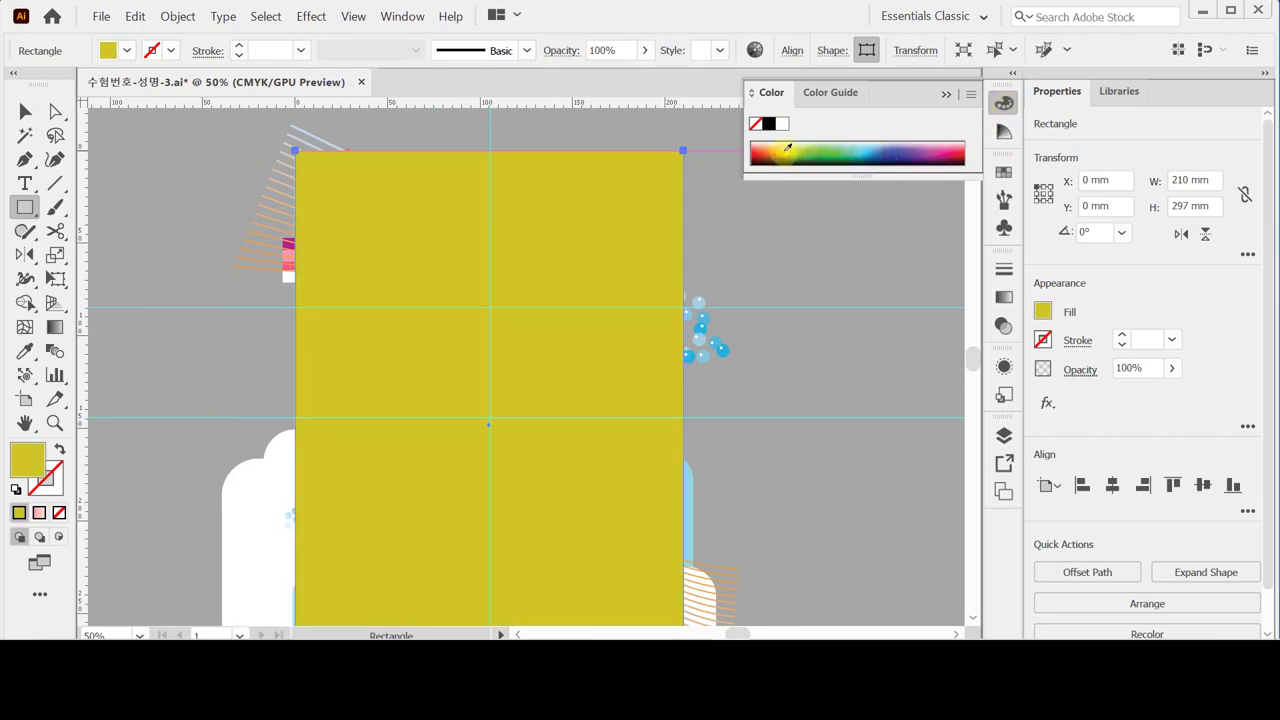
pyautogui.click(1004, 103)
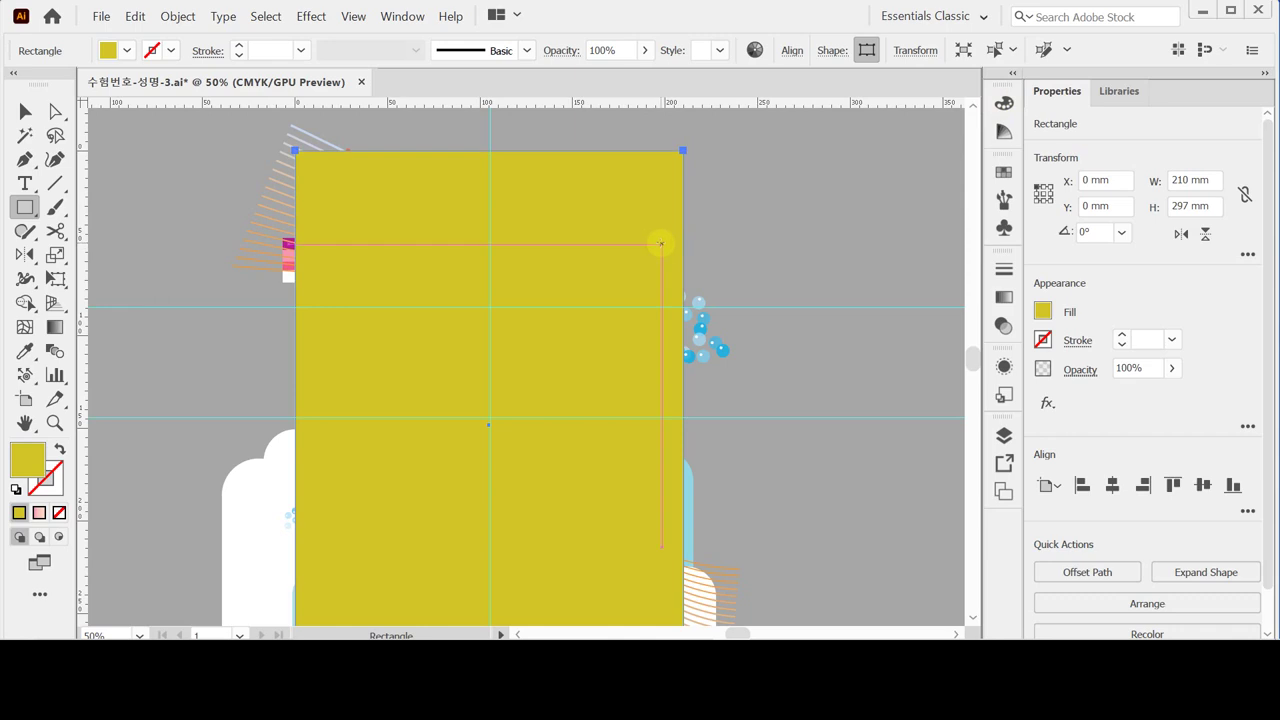
# Step: Select all the artwork and make a clipping mask with the artboard-sized rectangle
pyautogui.press('ctrl')
pyautogui.hotkey('ctrl', 'a')
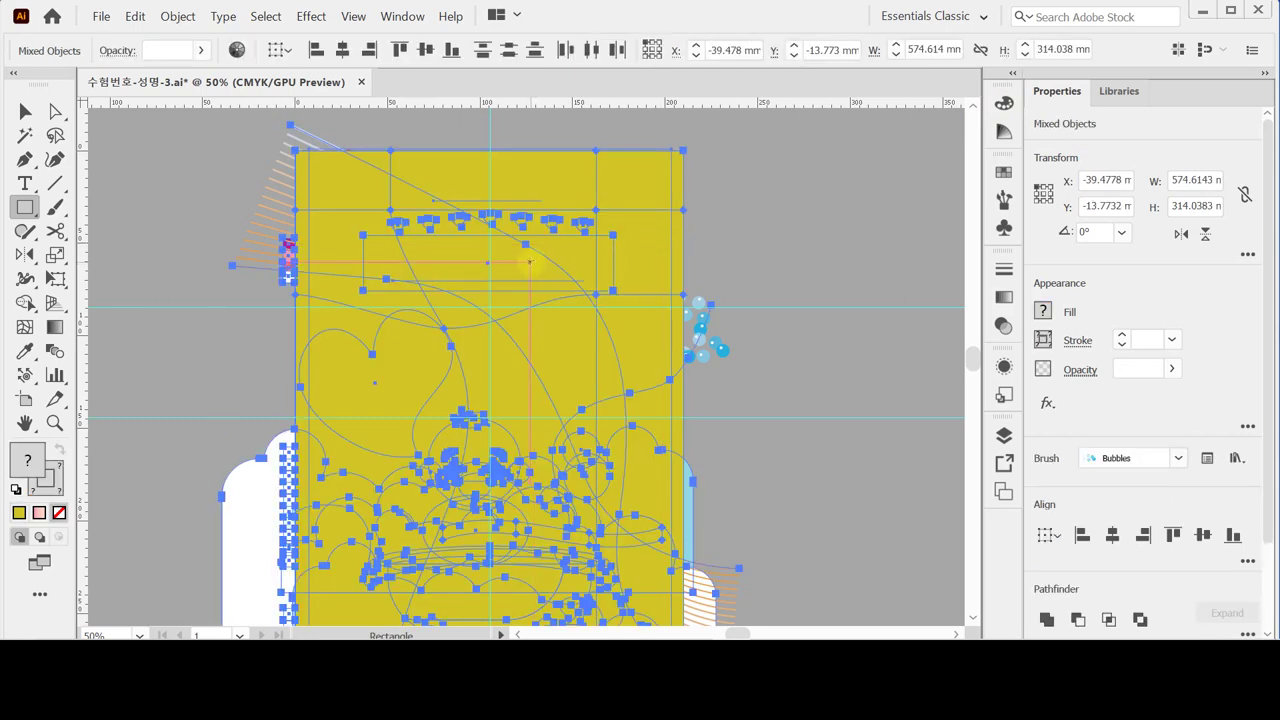
pyautogui.rightClick(528, 261)
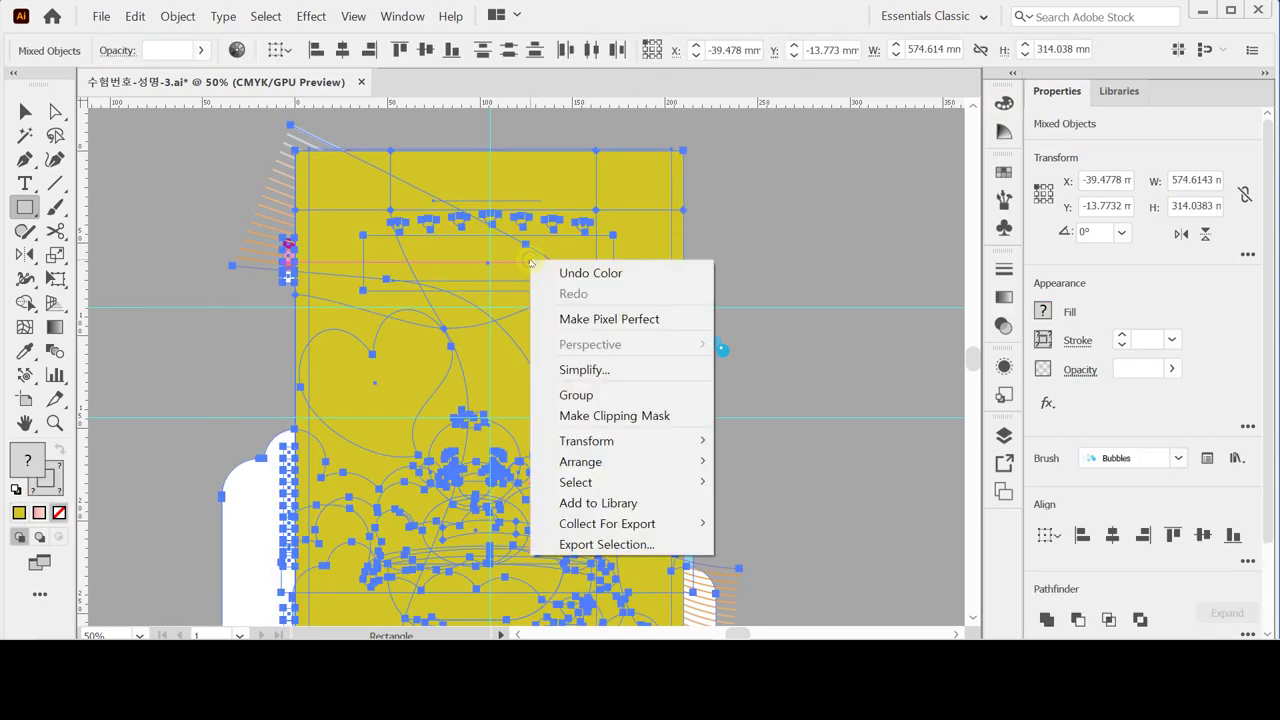
pyautogui.click(645, 414)
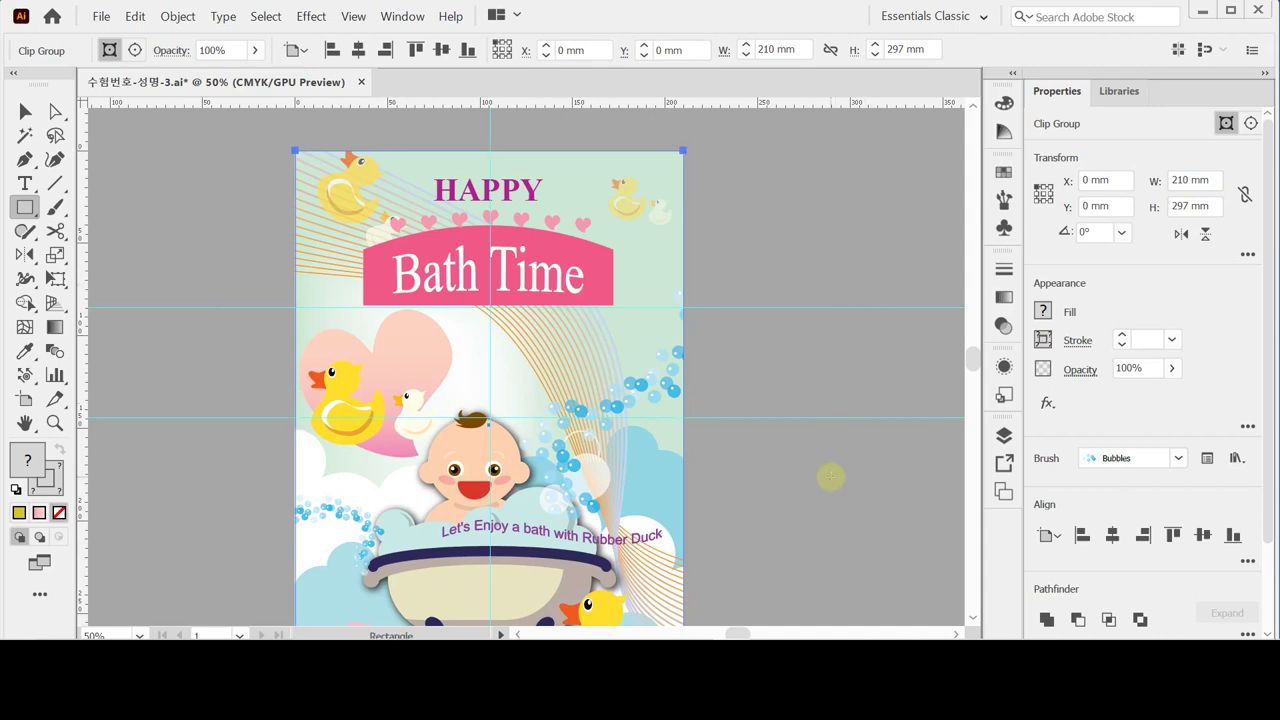
pyautogui.moveTo(809, 486); pyautogui.dragTo(811, 400)
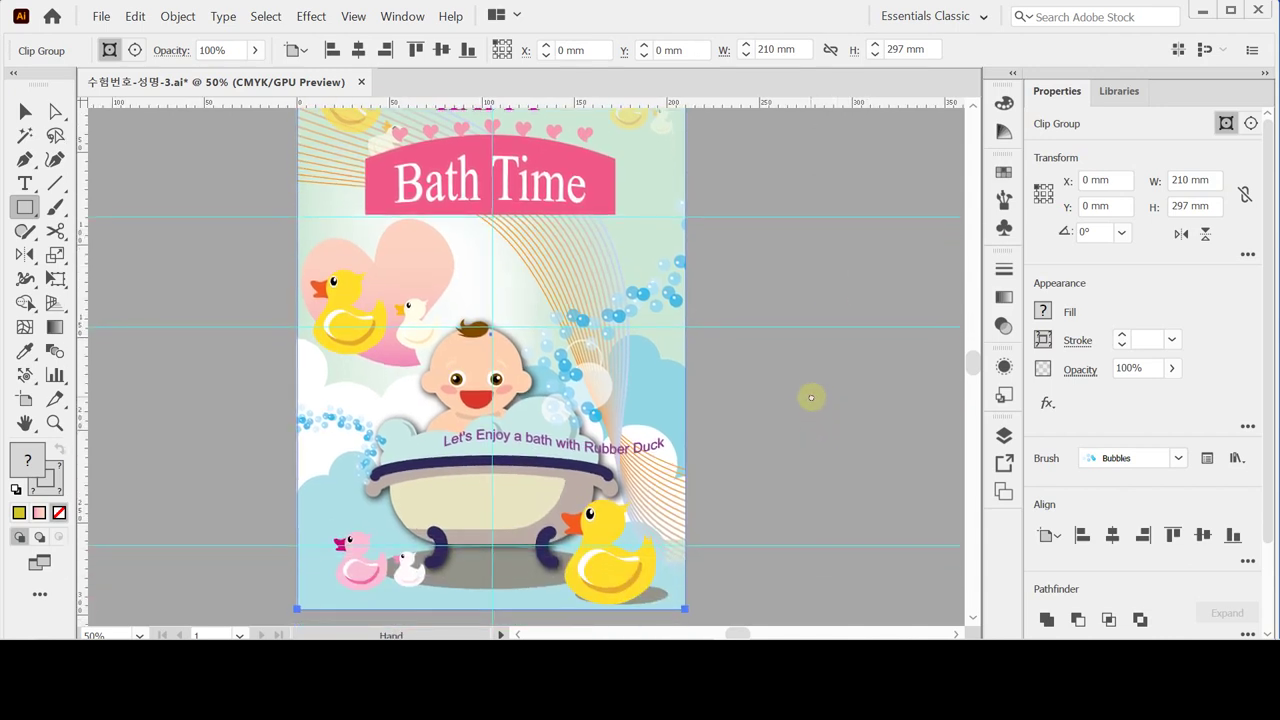
pyautogui.hscroll(5, 782, 432)
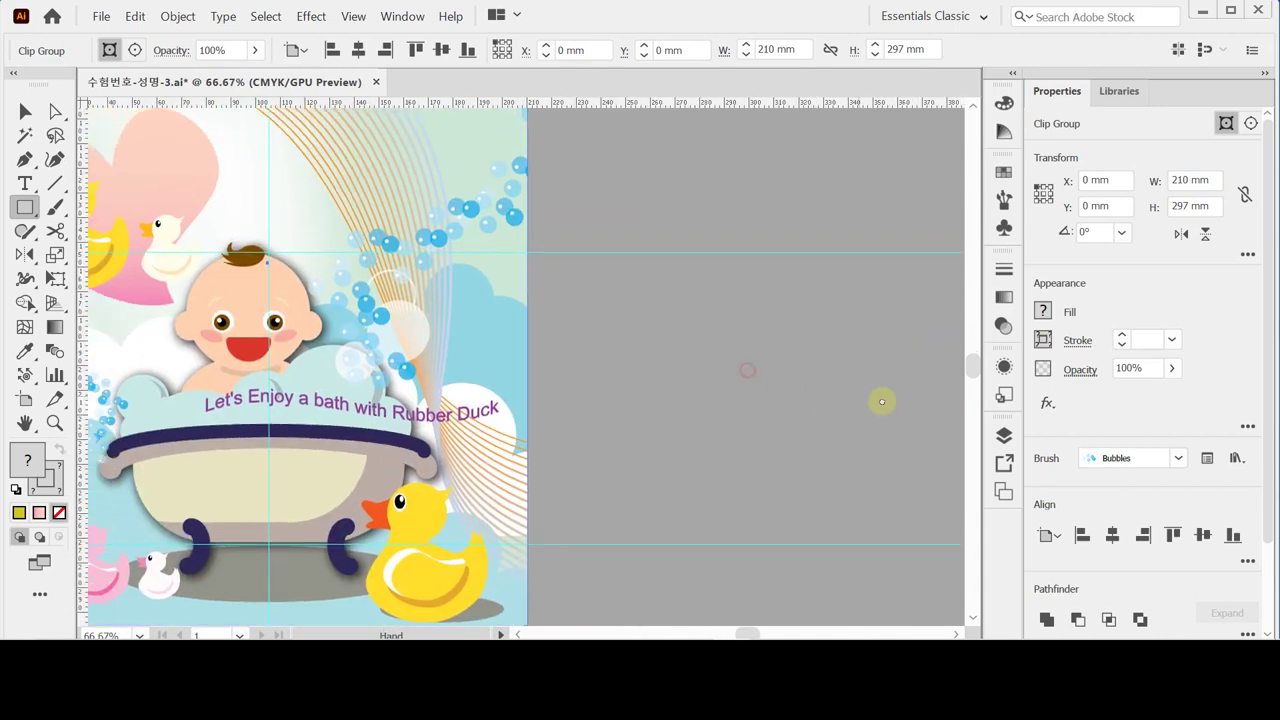
# Step: Hide the guides and save the clipped poster document
pyautogui.hscroll(-6, 754, 396)
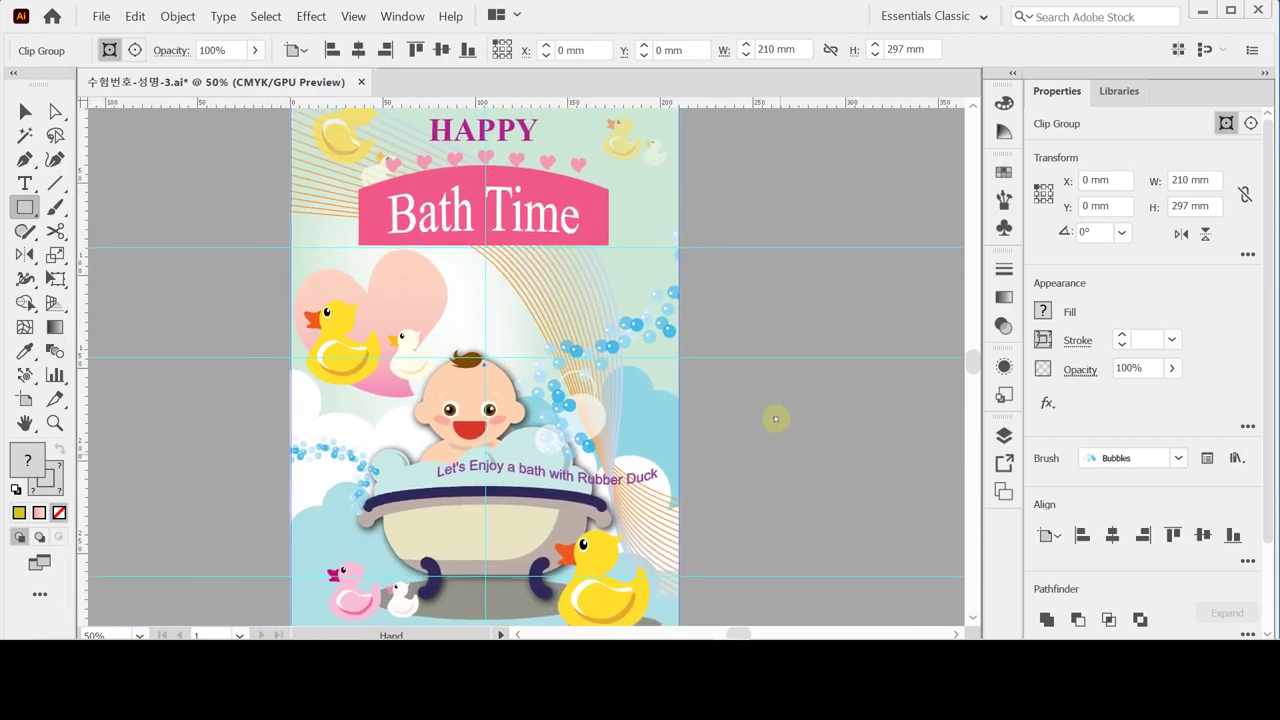
pyautogui.keyDown('alt'); pyautogui.click(766, 404); pyautogui.keyUp('alt')
pyautogui.hscroll(-3, 610, 448)
pyautogui.scroll(2, 610, 448)
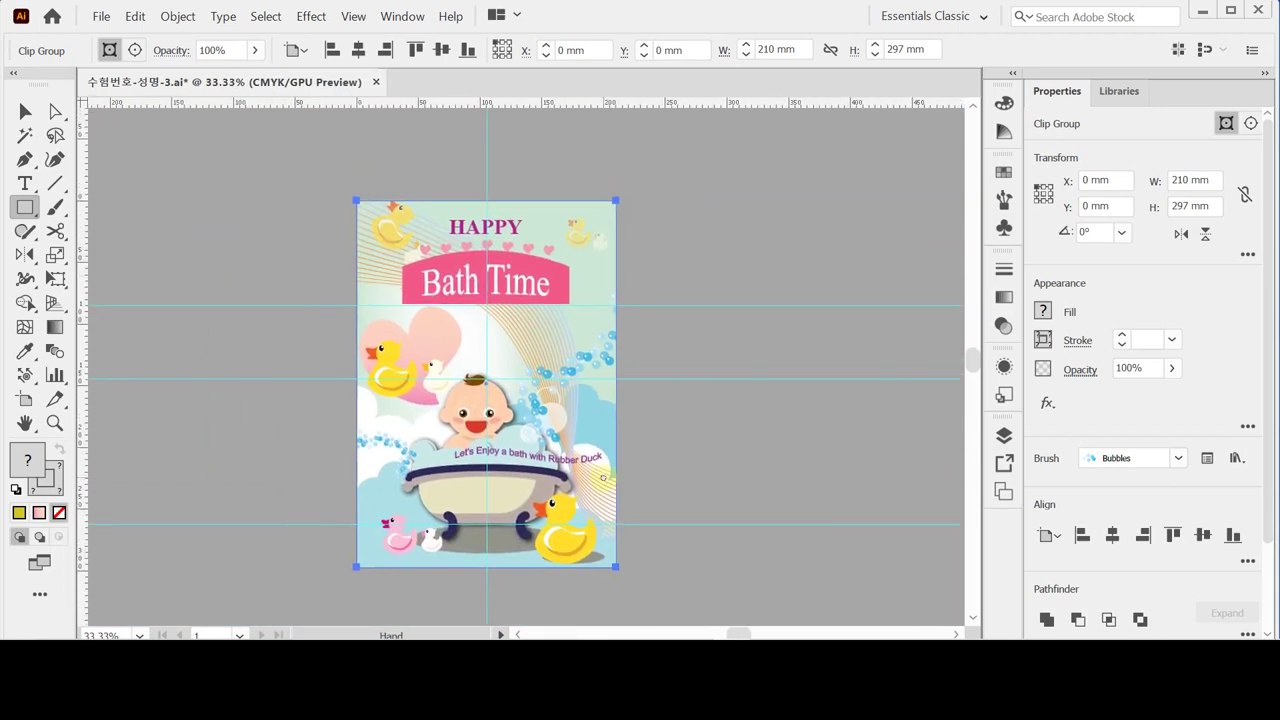
pyautogui.press('ctrl')
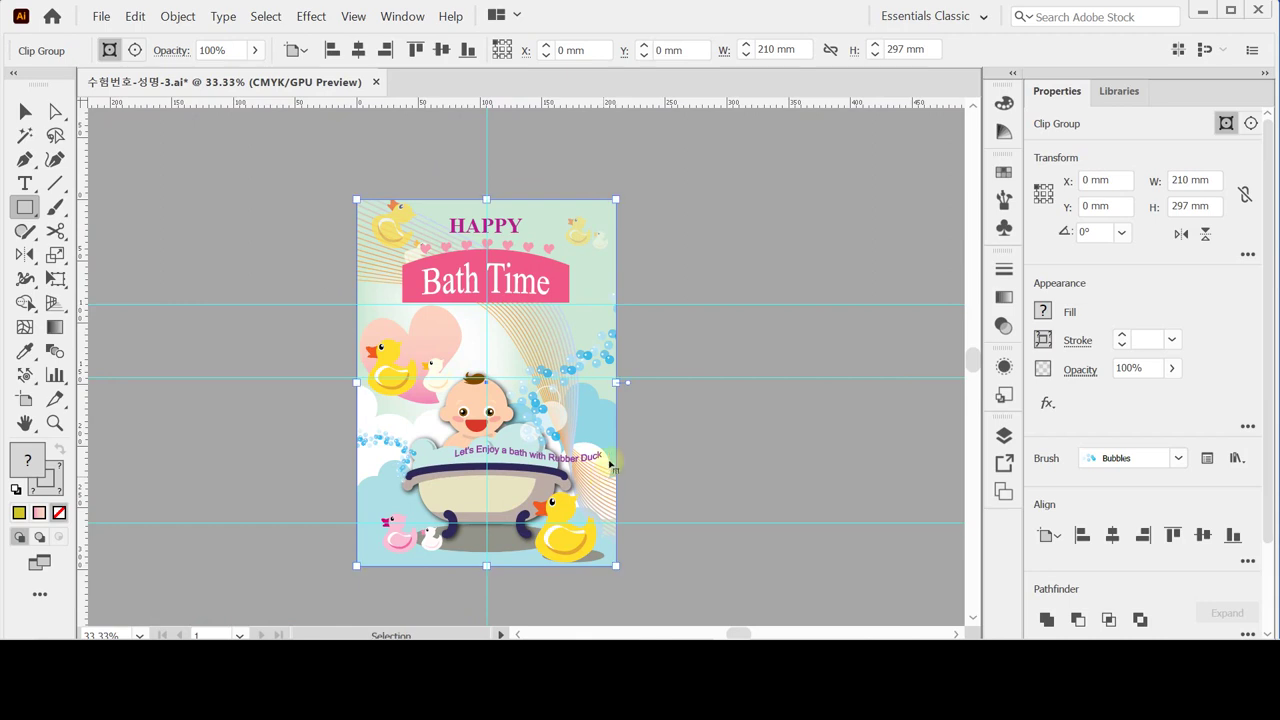
pyautogui.hotkey('ctrl', 's')
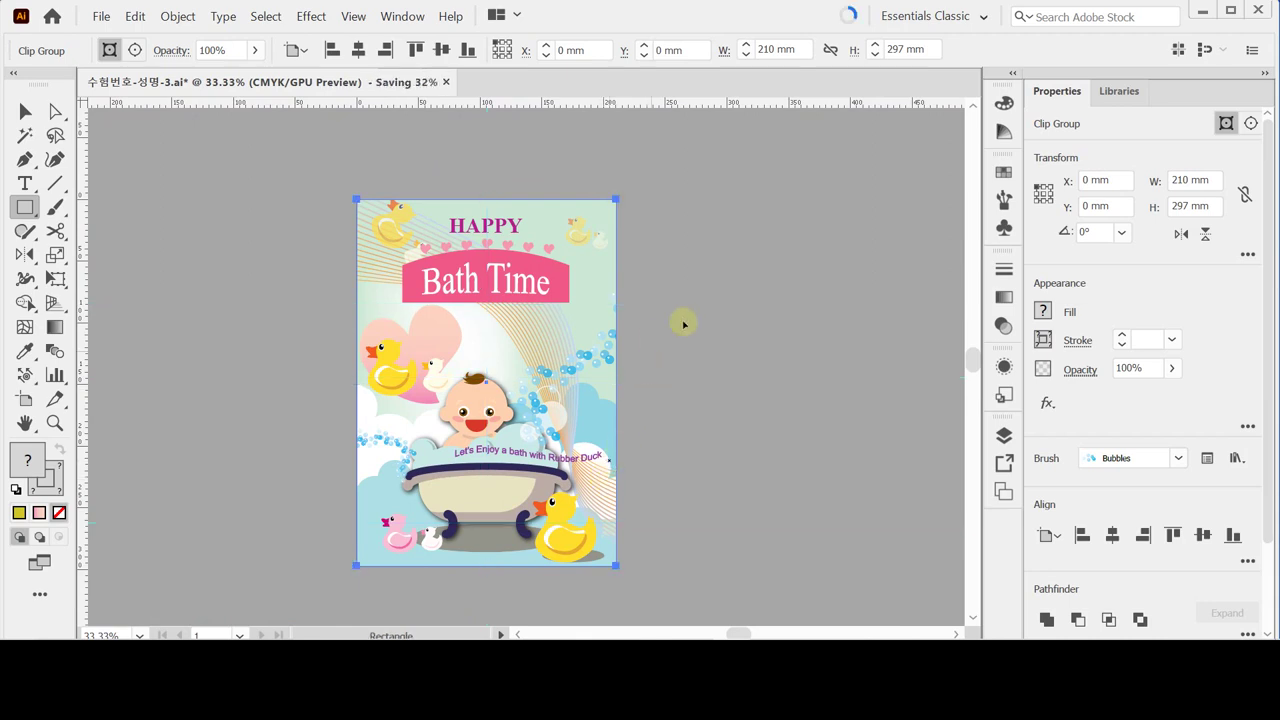
# Step: Deselect the clipped artwork and fit the whole artboard in the window
pyautogui.keyDown('ctrl'); pyautogui.click(727, 294); pyautogui.keyUp('ctrl')
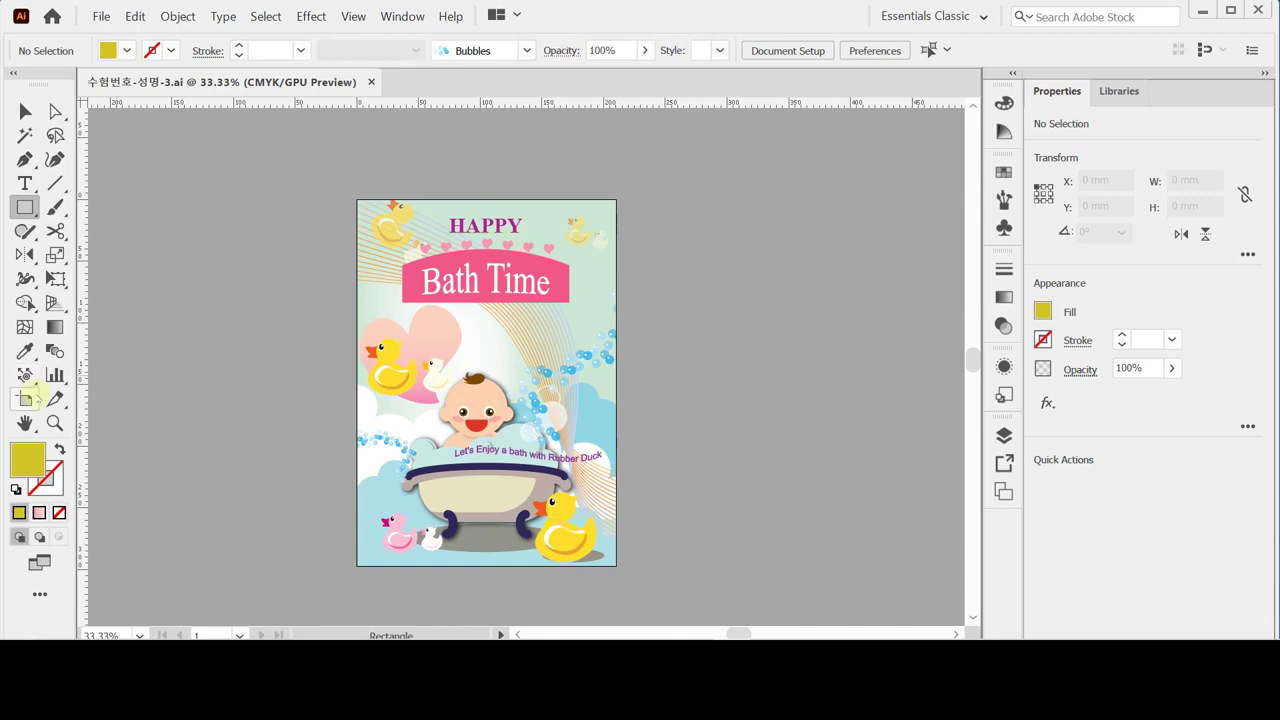
pyautogui.doubleClick(25, 423)
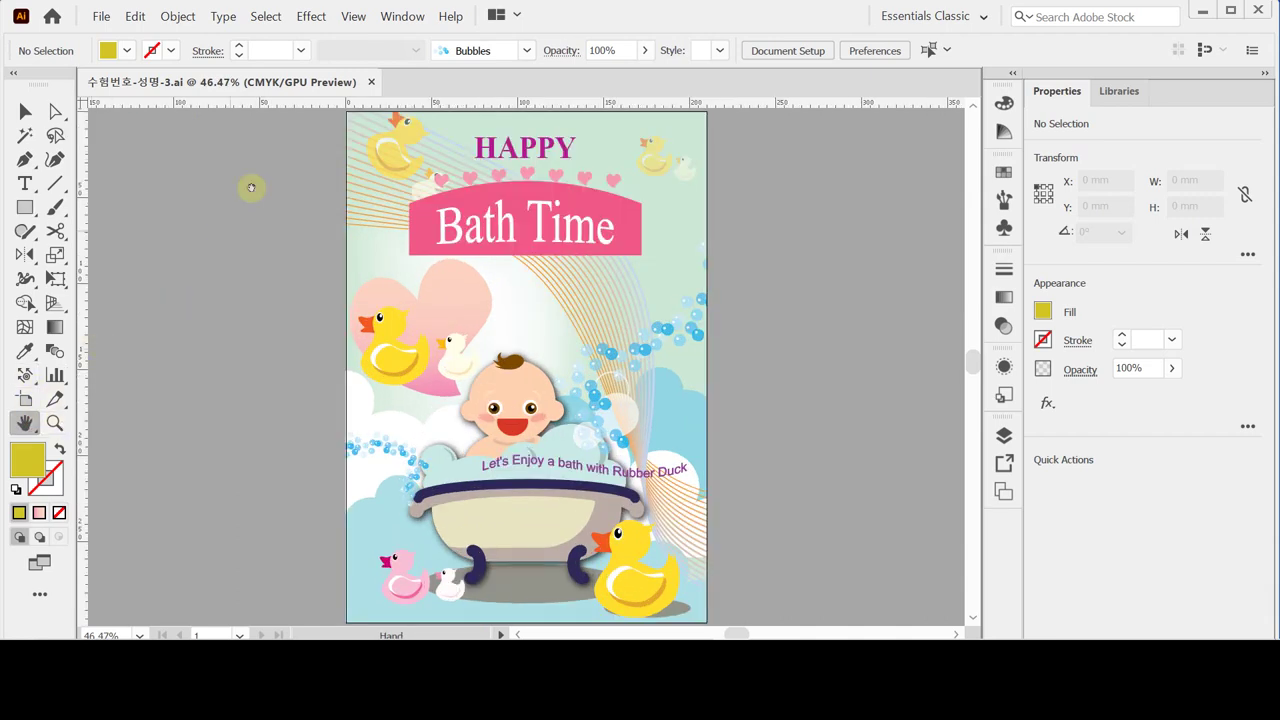
pyautogui.click(25, 423)
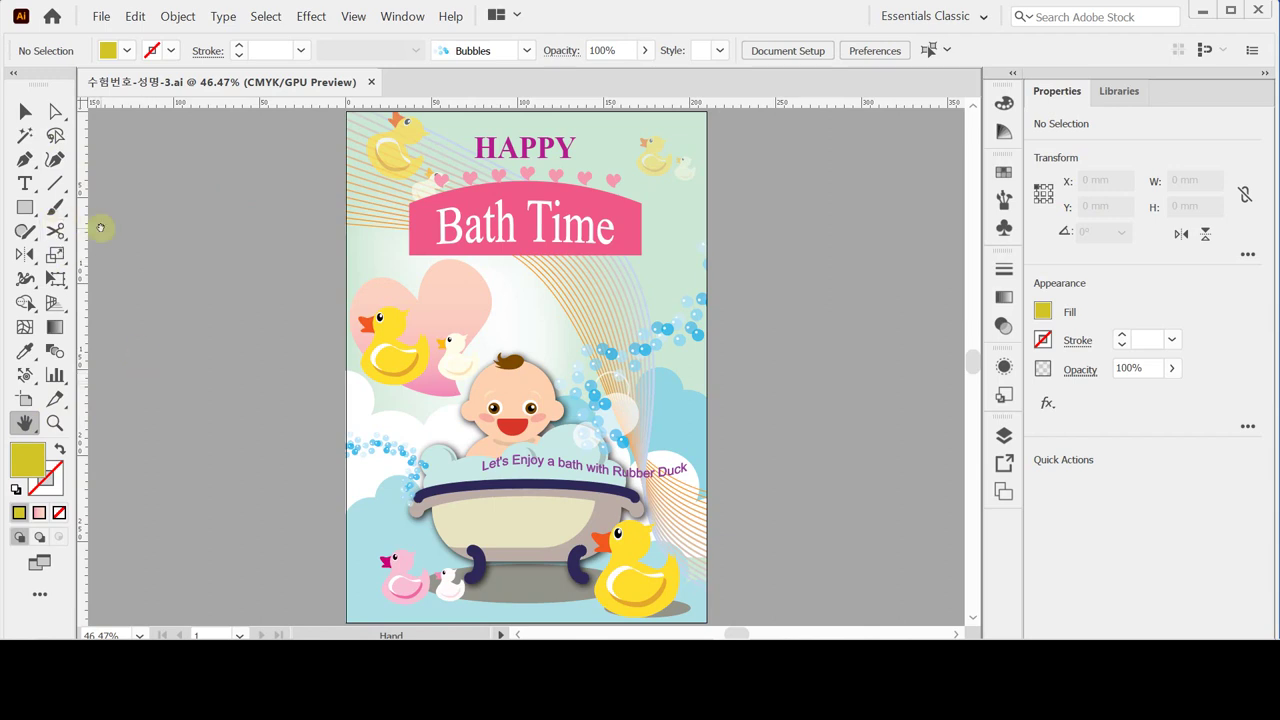
# Step: Save the poster under the name 수험번호-성명-3.ai in the GTQ folder, replacing the existing file, as an Illustrator 2020 file
pyautogui.click(101, 16)
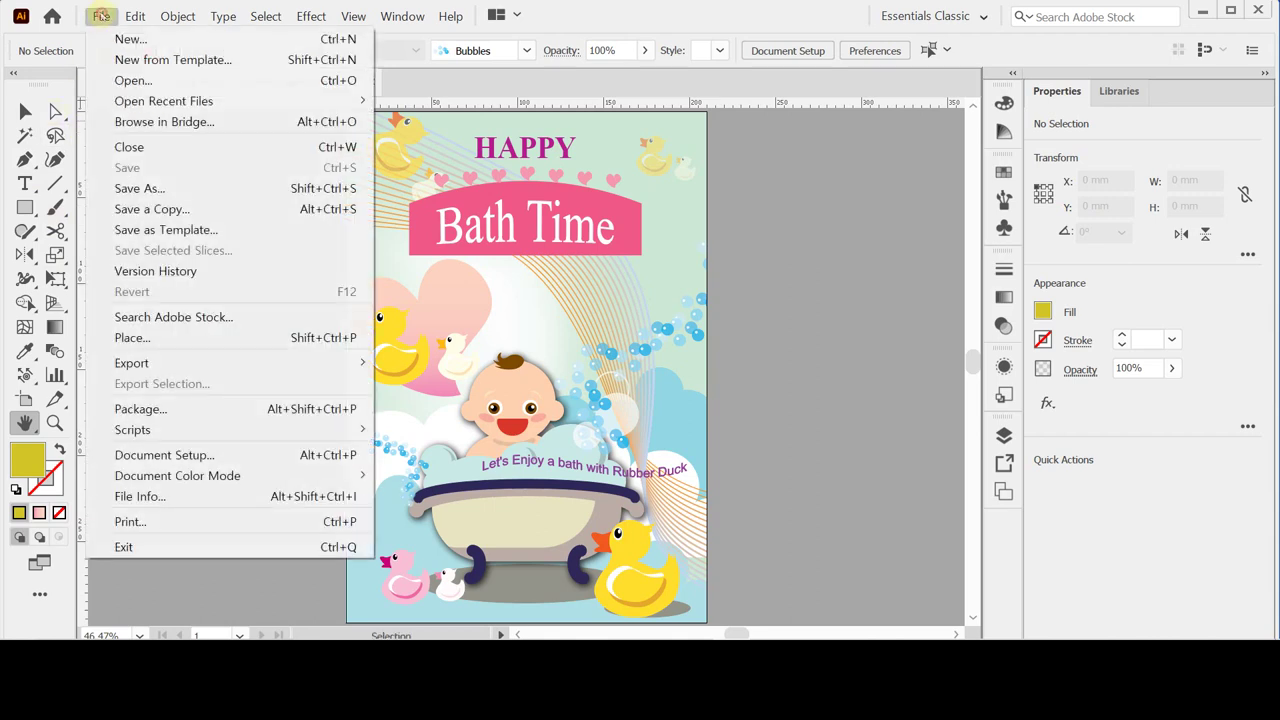
pyautogui.click(160, 188)
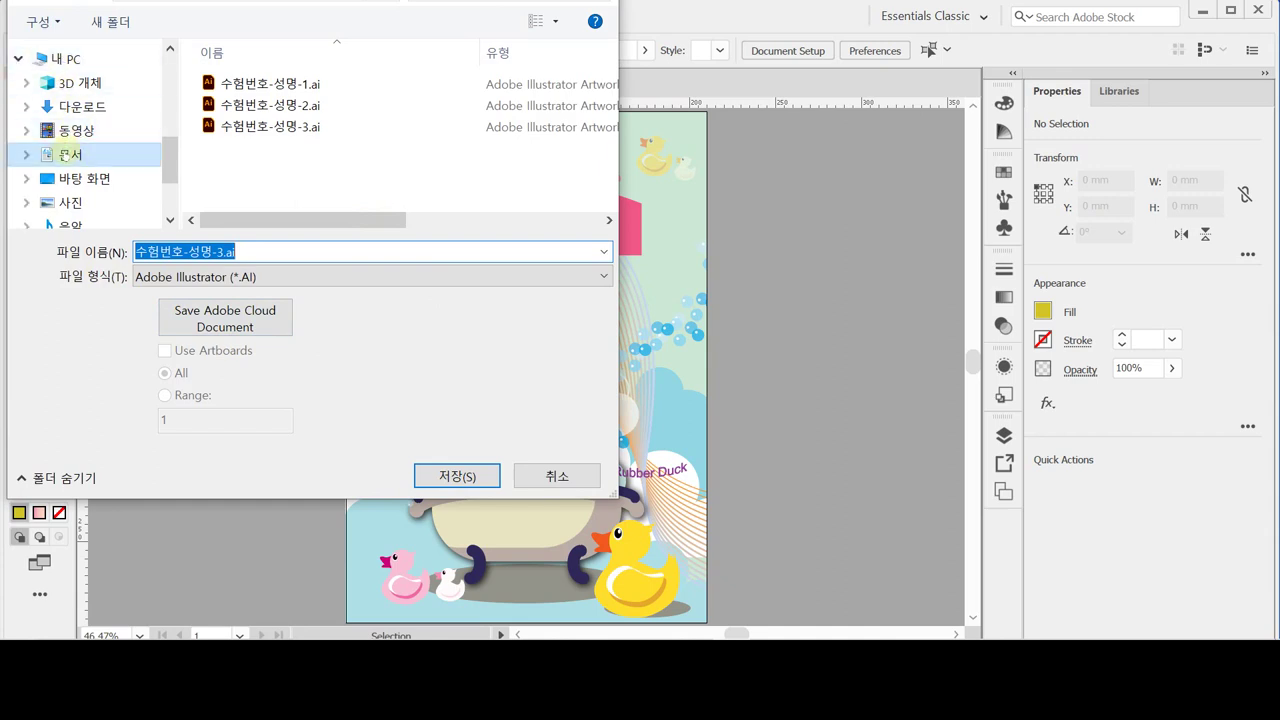
pyautogui.click(260, 255)
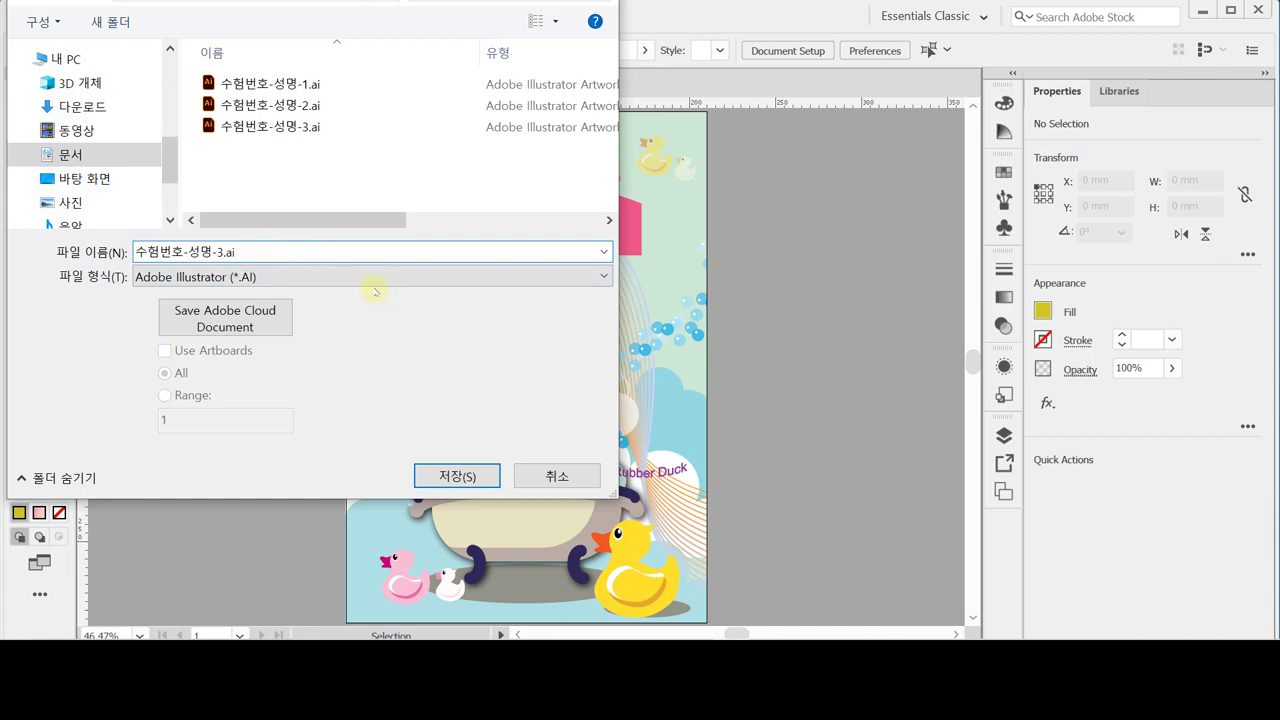
pyautogui.click(481, 474)
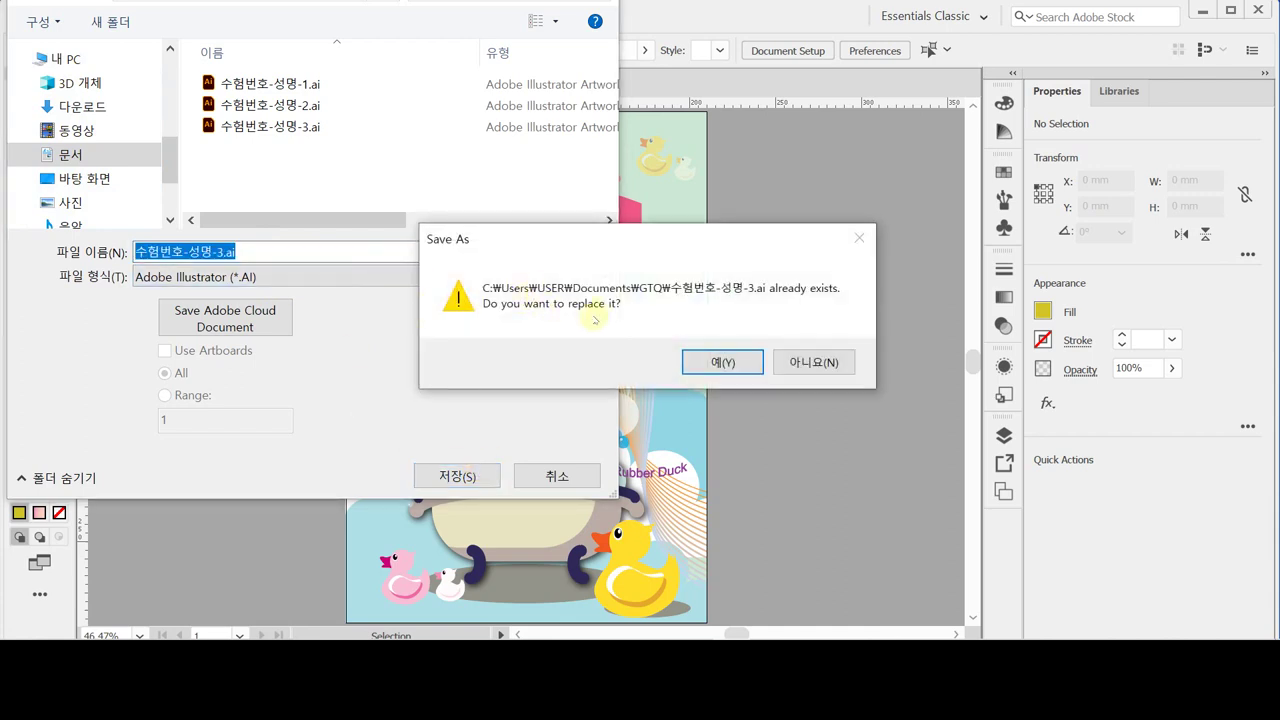
pyautogui.click(720, 361)
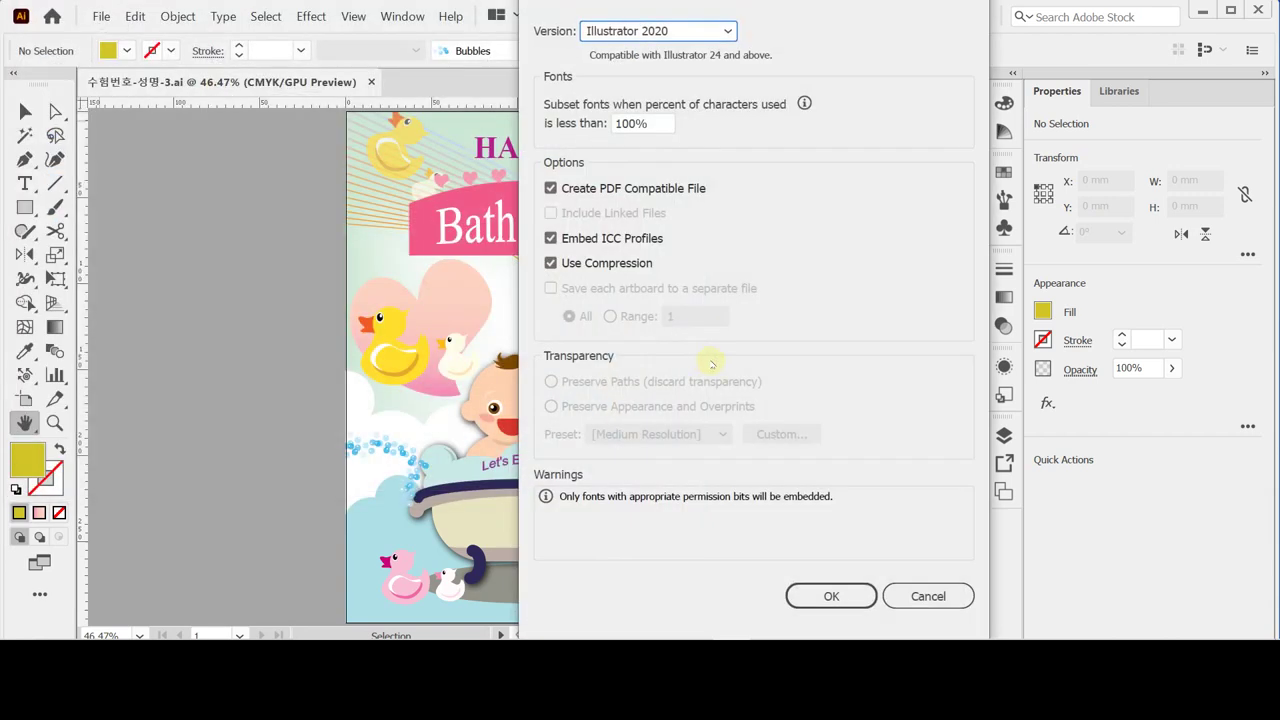
pyautogui.click(828, 598)
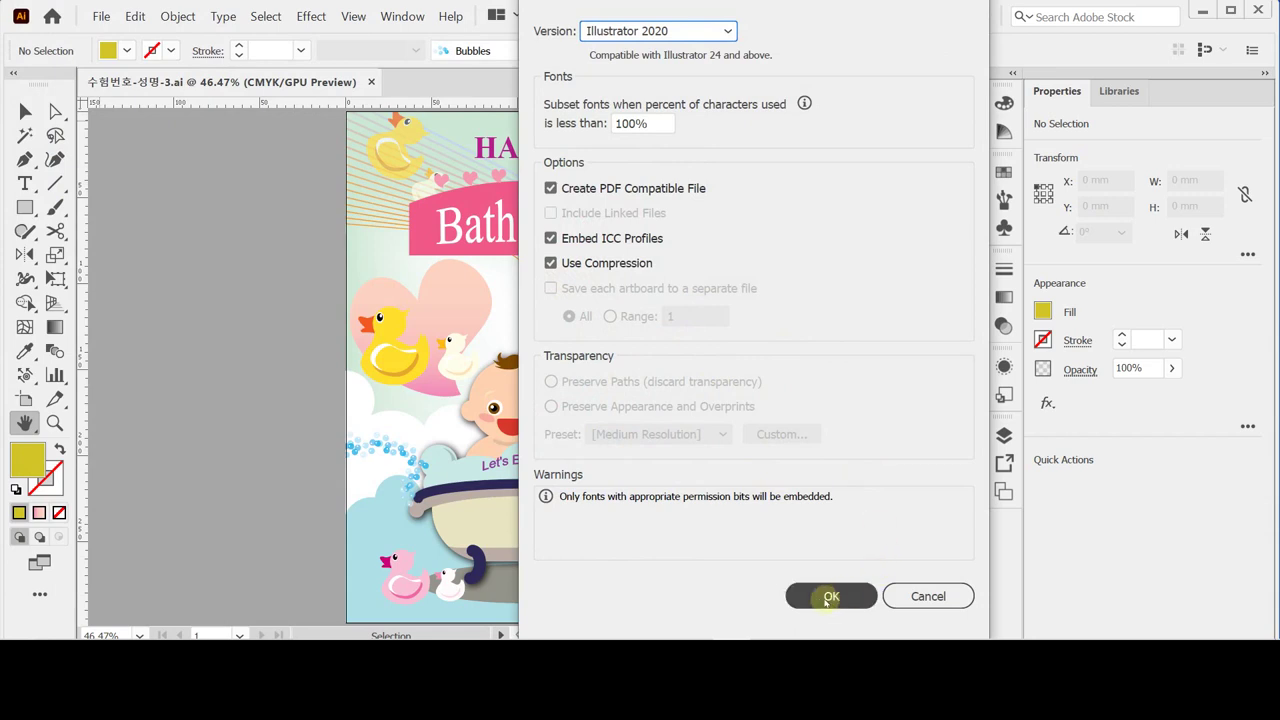